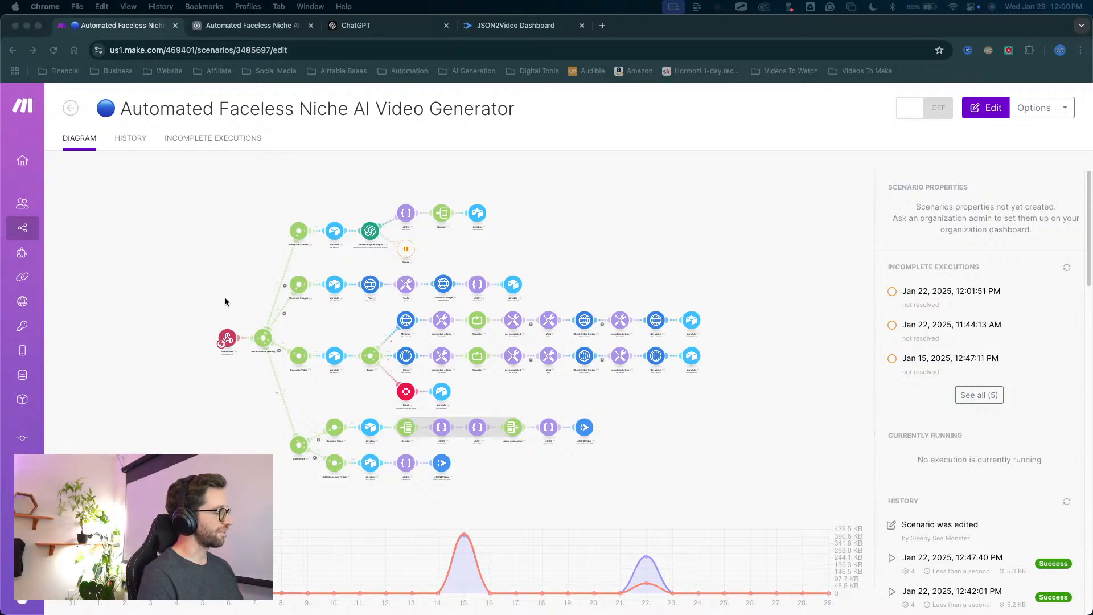
Open the scenario's diagram in the editor and examine the Minimax, Kling and Fal.ai paths of the Generate Video branch.
{"action": "mouse_move", "coordinate": [254, 273]}
{"action": "left_mouse_down"}
{"action": "mouse_move", "coordinate": [341, 135]}
{"action": "mouse_move", "coordinate": [451, 135]}
{"action": "mouse_move", "coordinate": [445, 176]}
{"action": "mouse_move", "coordinate": [281, 232]}
{"action": "mouse_move", "coordinate": [378, 230]}
{"action": "mouse_move", "coordinate": [369, 307]}
{"action": "left_mouse_up"}
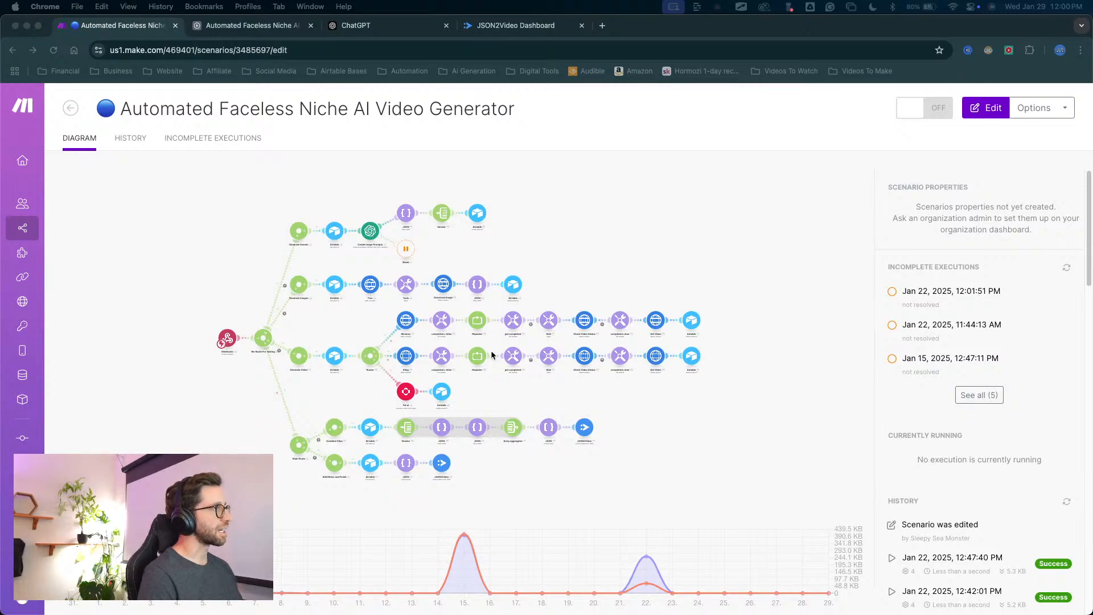
{"action": "left_click", "coordinate": [491, 371]}
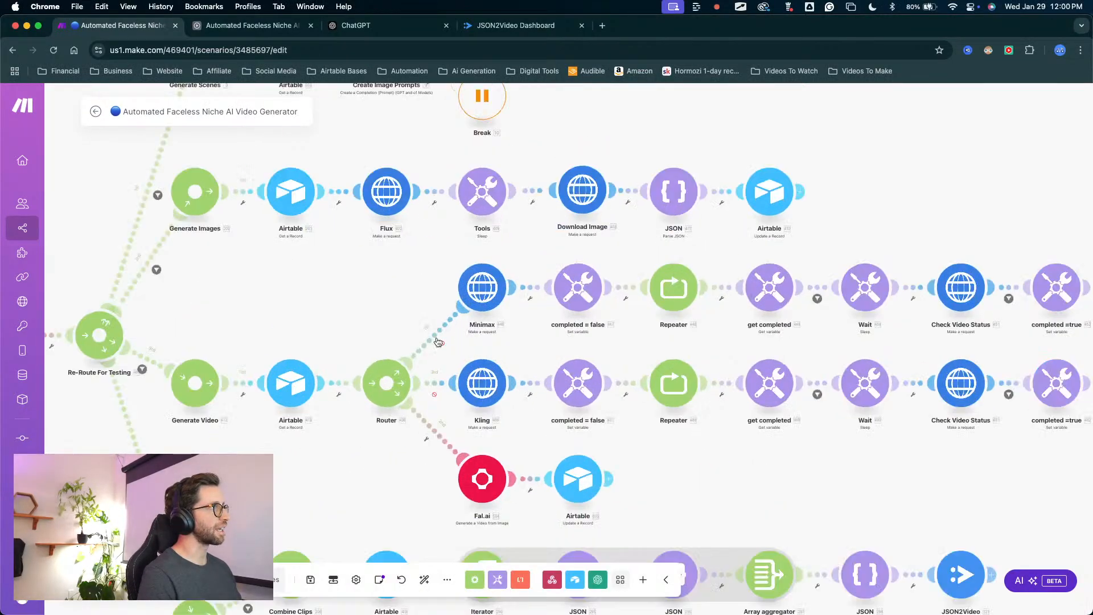
{"action": "mouse_move", "coordinate": [386, 348]}
{"action": "left_mouse_down"}
{"action": "mouse_move", "coordinate": [383, 244]}
{"action": "mouse_move", "coordinate": [480, 207]}
{"action": "mouse_move", "coordinate": [535, 222]}
{"action": "mouse_move", "coordinate": [395, 282]}
{"action": "mouse_move", "coordinate": [433, 290]}
{"action": "left_mouse_up"}
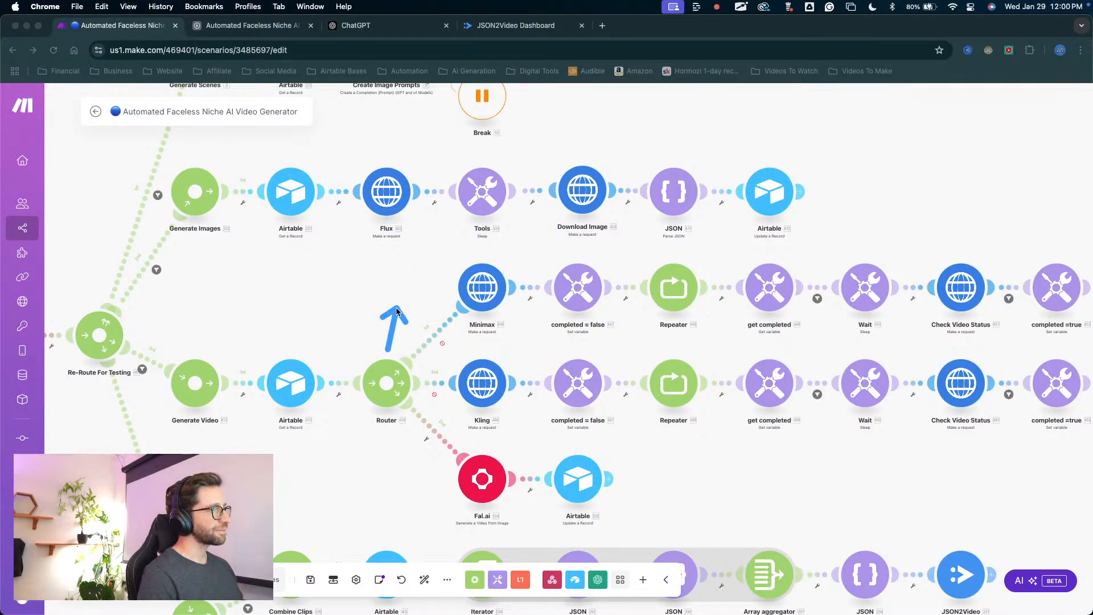
{"action": "mouse_move", "coordinate": [412, 305]}
{"action": "left_mouse_down"}
{"action": "mouse_move", "coordinate": [490, 288]}
{"action": "mouse_move", "coordinate": [439, 306]}
{"action": "left_mouse_up"}
{"action": "scroll", "coordinate": [709, 325], "scroll_direction": "right", "scroll_amount": 5}
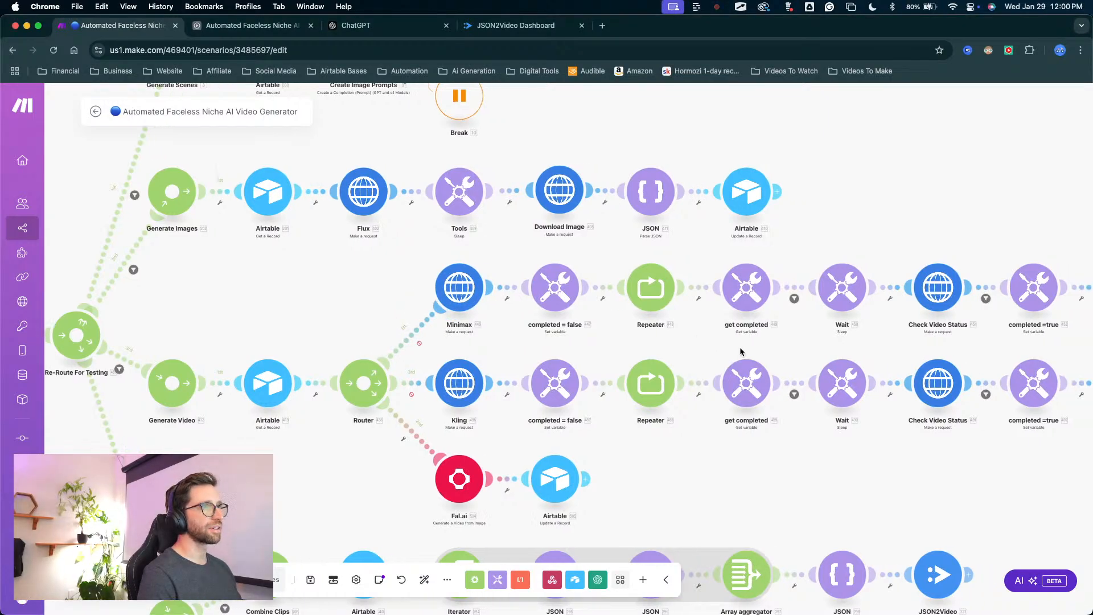
{"action": "scroll", "coordinate": [739, 346], "scroll_direction": "right", "scroll_amount": 5}
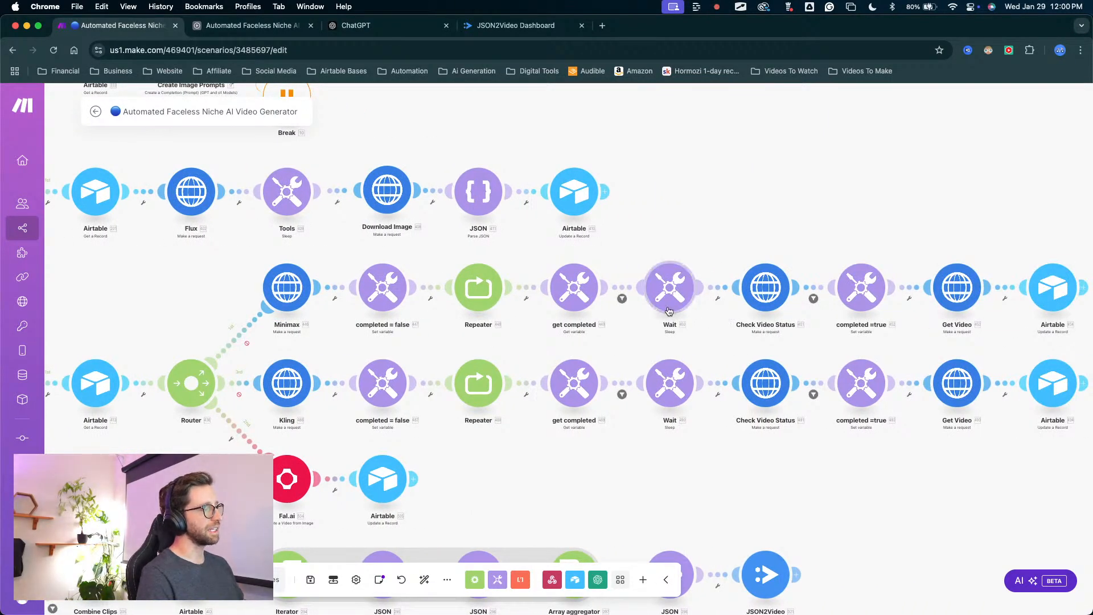
Switch to the Airtable base and review the Video Project table, followed by the Generation table's records.
{"action": "left_click", "coordinate": [275, 26]}
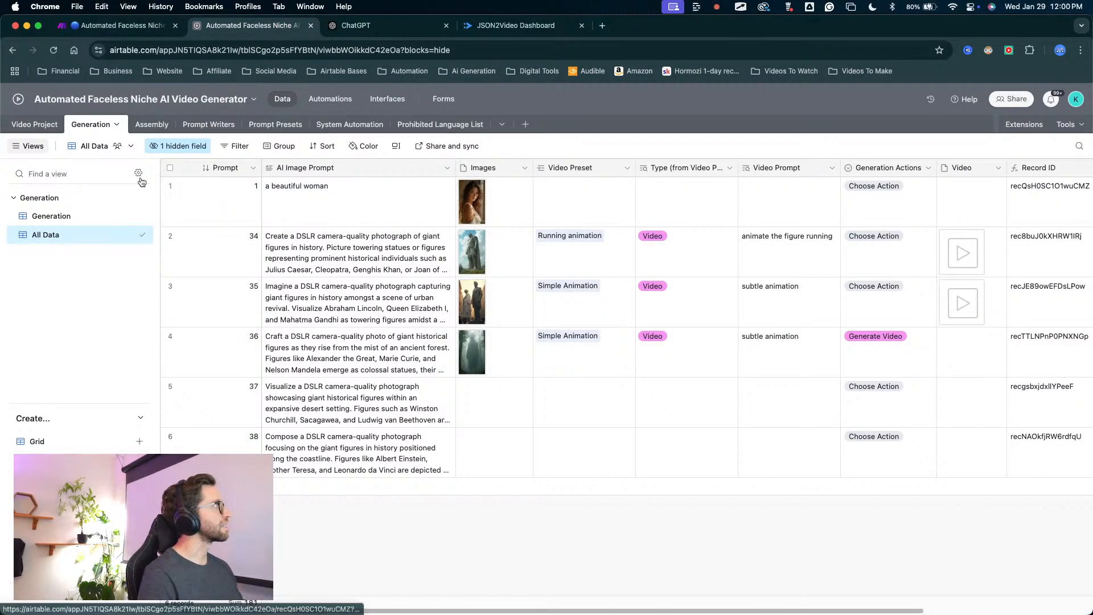
{"action": "left_click", "coordinate": [35, 124]}
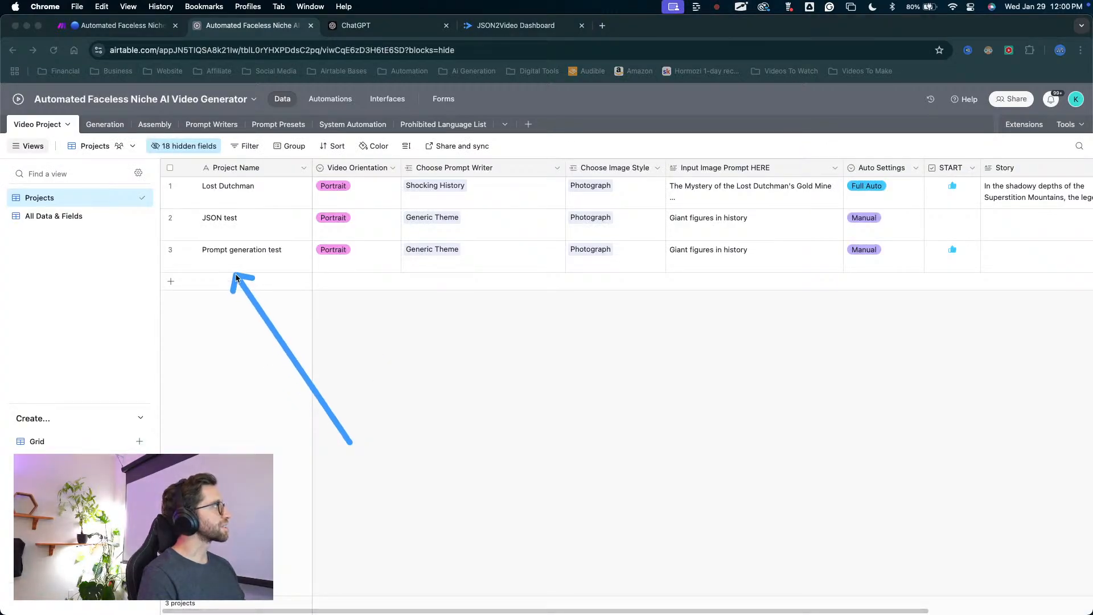
{"action": "scroll", "coordinate": [809, 324], "scroll_direction": "right", "scroll_amount": 4}
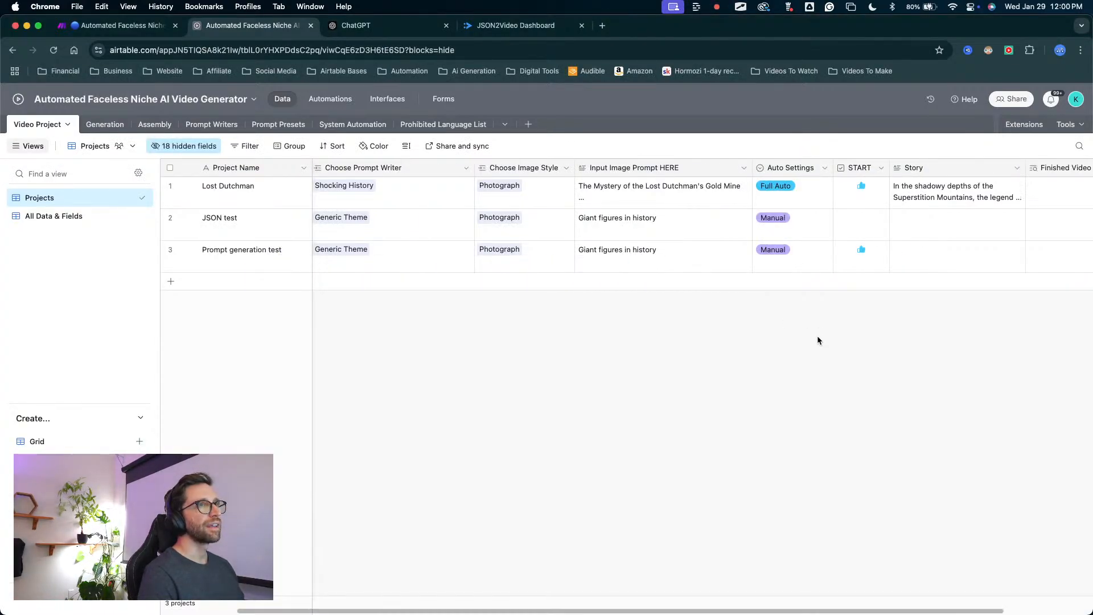
{"action": "left_click", "coordinate": [113, 128]}
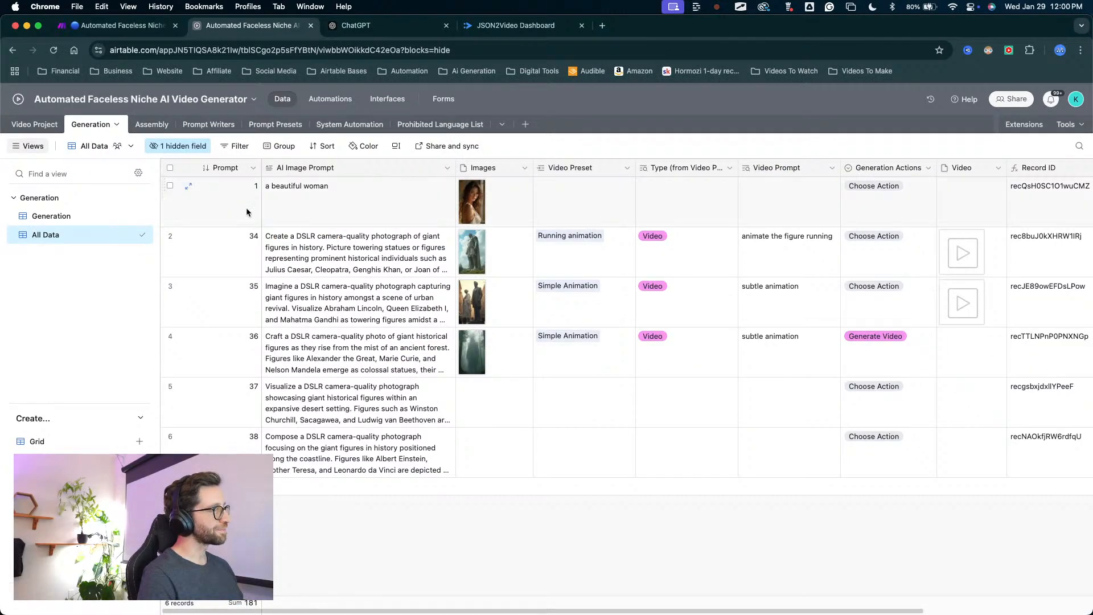
{"action": "mouse_move", "coordinate": [441, 598]}
{"action": "left_mouse_down"}
{"action": "mouse_move", "coordinate": [435, 535]}
{"action": "mouse_move", "coordinate": [757, 276]}
{"action": "mouse_move", "coordinate": [693, 289]}
{"action": "mouse_move", "coordinate": [727, 314]}
{"action": "mouse_move", "coordinate": [458, 332]}
{"action": "mouse_move", "coordinate": [434, 313]}
{"action": "mouse_move", "coordinate": [370, 339]}
{"action": "left_mouse_up"}
{"action": "key", "text": "Escape"}
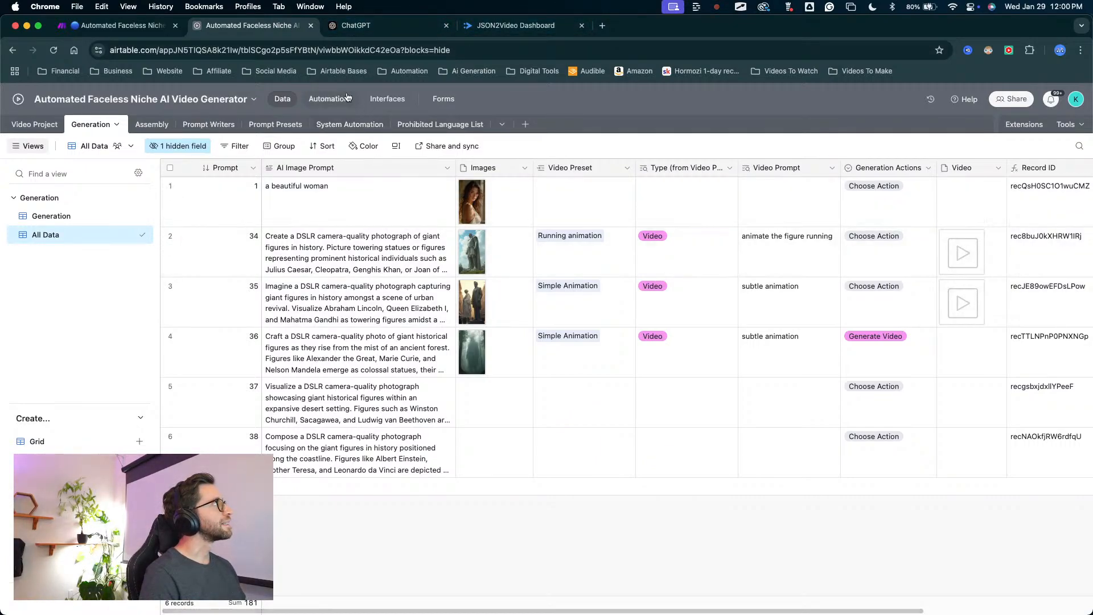
Return to the Make scenario and examine the short Fal.ai path beside the Minimax and Kling paths.
{"action": "left_click", "coordinate": [114, 25]}
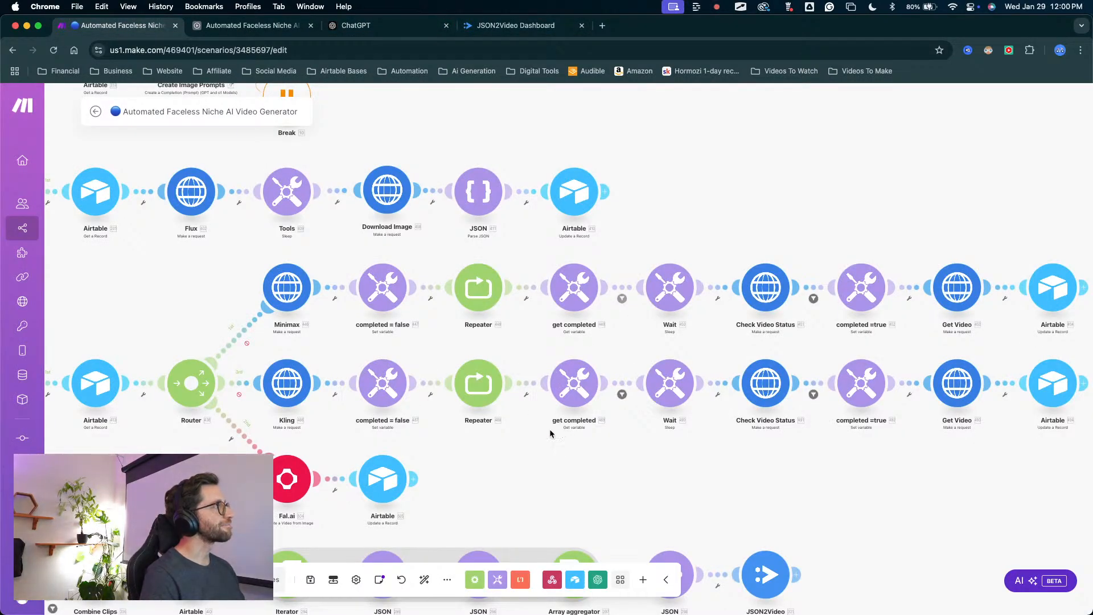
{"action": "left_click_drag", "start_coordinate": [510, 474], "coordinate": [691, 392]}
{"action": "key", "text": "ctrl+a"}
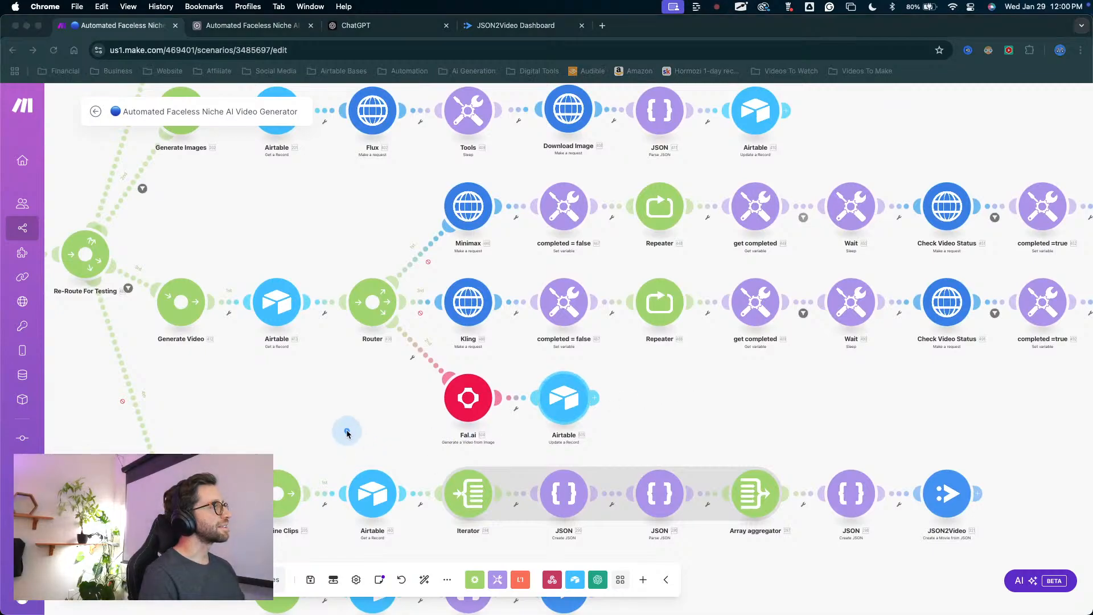
{"action": "mouse_move", "coordinate": [317, 419]}
{"action": "left_mouse_down"}
{"action": "mouse_move", "coordinate": [450, 242]}
{"action": "mouse_move", "coordinate": [359, 420]}
{"action": "mouse_move", "coordinate": [379, 442]}
{"action": "mouse_move", "coordinate": [459, 385]}
{"action": "mouse_move", "coordinate": [419, 398]}
{"action": "mouse_move", "coordinate": [263, 93]}
{"action": "mouse_move", "coordinate": [464, 366]}
{"action": "mouse_move", "coordinate": [415, 403]}
{"action": "mouse_move", "coordinate": [445, 392]}
{"action": "left_mouse_up"}
{"action": "key", "text": "Escape"}
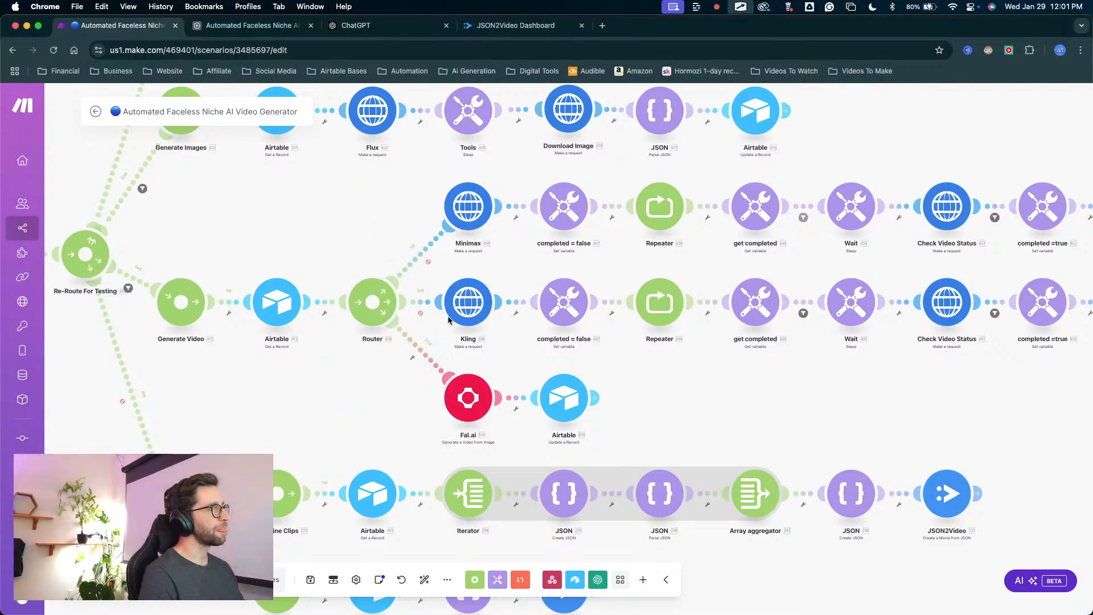
{"action": "mouse_move", "coordinate": [685, 374]}
{"action": "left_mouse_down"}
{"action": "mouse_move", "coordinate": [527, 403]}
{"action": "mouse_move", "coordinate": [378, 395]}
{"action": "mouse_move", "coordinate": [359, 295]}
{"action": "mouse_move", "coordinate": [849, 294]}
{"action": "mouse_move", "coordinate": [988, 183]}
{"action": "mouse_move", "coordinate": [446, 244]}
{"action": "mouse_move", "coordinate": [476, 341]}
{"action": "mouse_move", "coordinate": [369, 458]}
{"action": "mouse_move", "coordinate": [438, 452]}
{"action": "mouse_move", "coordinate": [316, 442]}
{"action": "left_mouse_up"}
{"action": "key", "text": "ctrl+a"}
{"action": "key", "text": "Escape"}
Examine the full Minimax and Kling module chains, from the Repeater and status check through to the Airtable update.
{"action": "scroll", "coordinate": [628, 424], "scroll_direction": "right", "scroll_amount": 5}
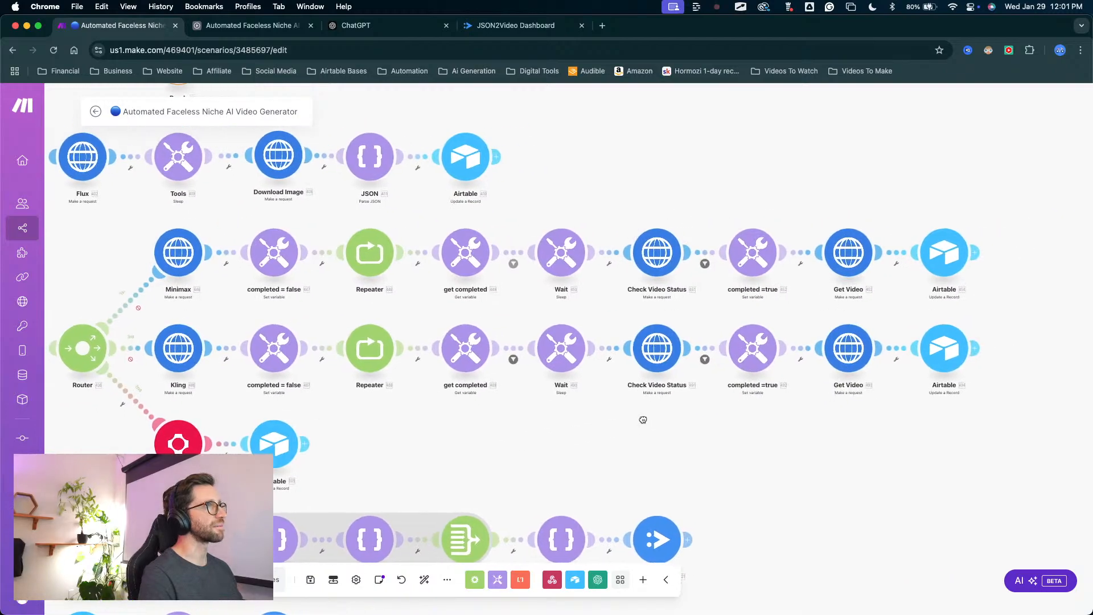
{"action": "key", "text": "ctrl+a"}
{"action": "left_click_drag", "start_coordinate": [109, 263], "coordinate": [968, 255]}
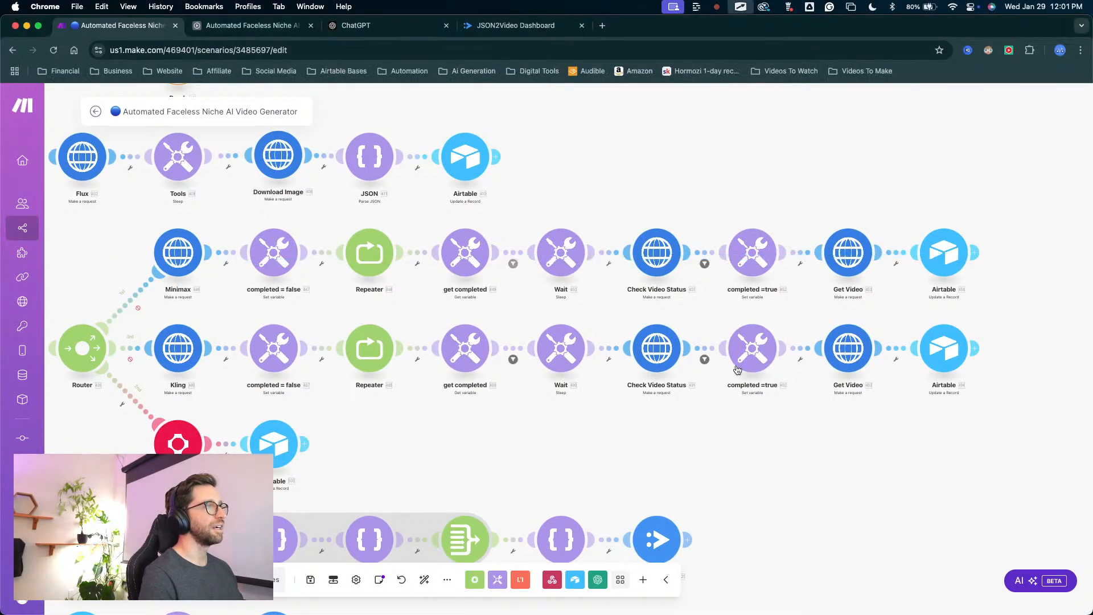
{"action": "mouse_move", "coordinate": [580, 406]}
{"action": "left_mouse_down"}
{"action": "mouse_move", "coordinate": [207, 446]}
{"action": "mouse_move", "coordinate": [394, 409]}
{"action": "left_mouse_up"}
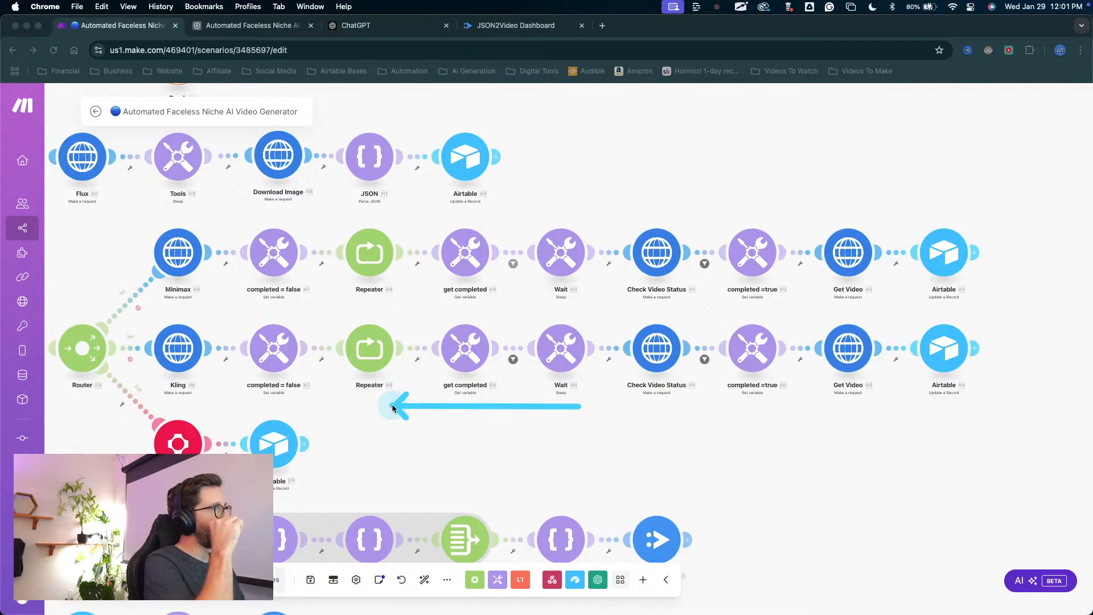
{"action": "key", "text": "Escape"}
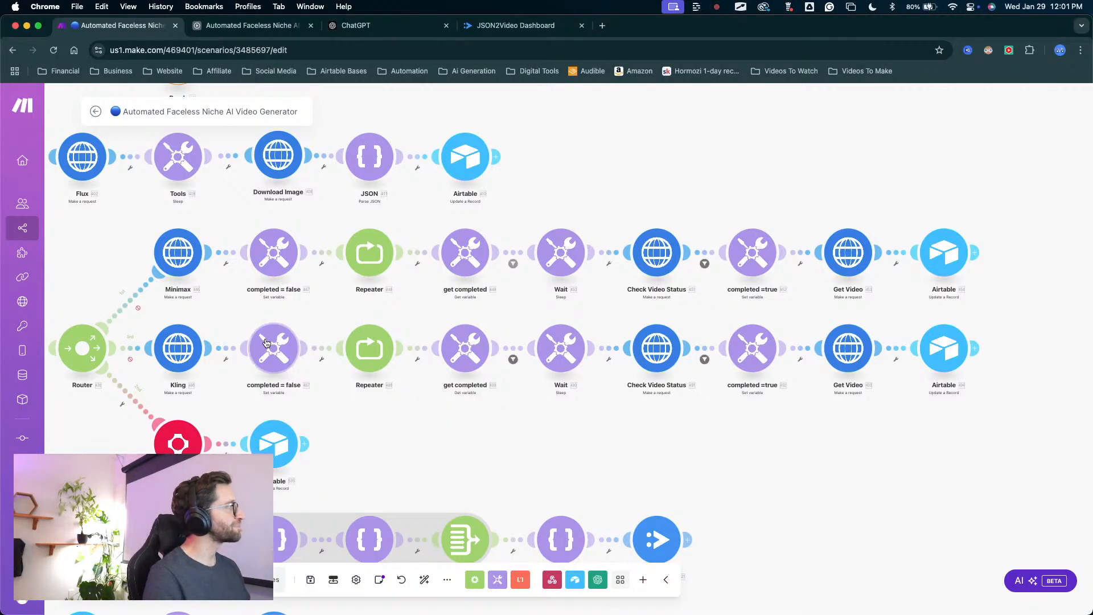
{"action": "left_click_drag", "start_coordinate": [410, 404], "coordinate": [520, 400]}
{"action": "key", "text": "ctrl+a"}
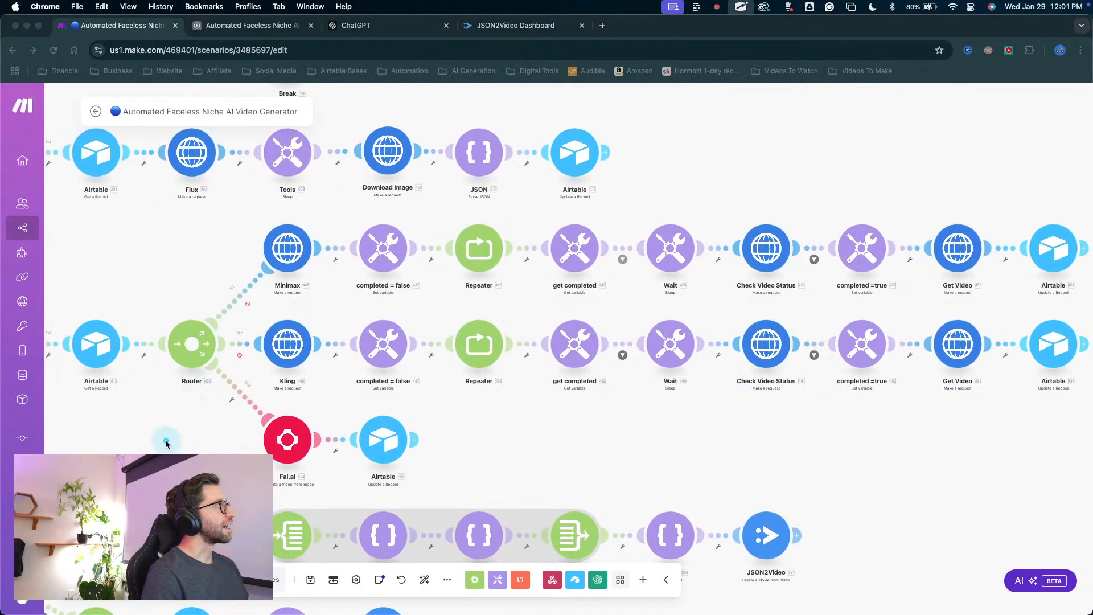
{"action": "mouse_move", "coordinate": [166, 441]}
{"action": "left_mouse_down"}
{"action": "mouse_move", "coordinate": [268, 287]}
{"action": "mouse_move", "coordinate": [747, 279]}
{"action": "left_mouse_up"}
{"action": "key", "text": "Escape"}
{"action": "left_click_drag", "start_coordinate": [687, 418], "coordinate": [541, 424]}
{"action": "key", "text": "ctrl+a"}
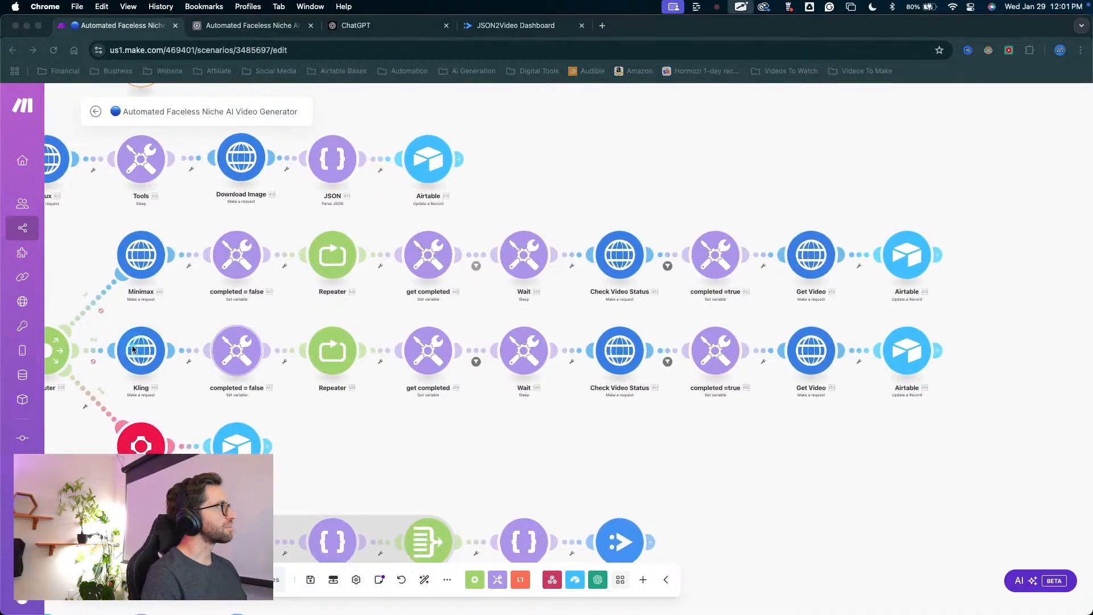
{"action": "mouse_move", "coordinate": [61, 401]}
{"action": "left_mouse_down"}
{"action": "mouse_move", "coordinate": [121, 295]}
{"action": "mouse_move", "coordinate": [106, 311]}
{"action": "mouse_move", "coordinate": [116, 296]}
{"action": "mouse_move", "coordinate": [100, 290]}
{"action": "mouse_move", "coordinate": [85, 339]}
{"action": "mouse_move", "coordinate": [130, 286]}
{"action": "mouse_move", "coordinate": [114, 273]}
{"action": "mouse_move", "coordinate": [133, 267]}
{"action": "mouse_move", "coordinate": [158, 290]}
{"action": "mouse_move", "coordinate": [140, 276]}
{"action": "mouse_move", "coordinate": [258, 257]}
{"action": "mouse_move", "coordinate": [515, 253]}
{"action": "mouse_move", "coordinate": [606, 238]}
{"action": "mouse_move", "coordinate": [635, 256]}
{"action": "mouse_move", "coordinate": [611, 245]}
{"action": "mouse_move", "coordinate": [791, 259]}
{"action": "mouse_move", "coordinate": [819, 238]}
{"action": "mouse_move", "coordinate": [896, 246]}
{"action": "left_mouse_up"}
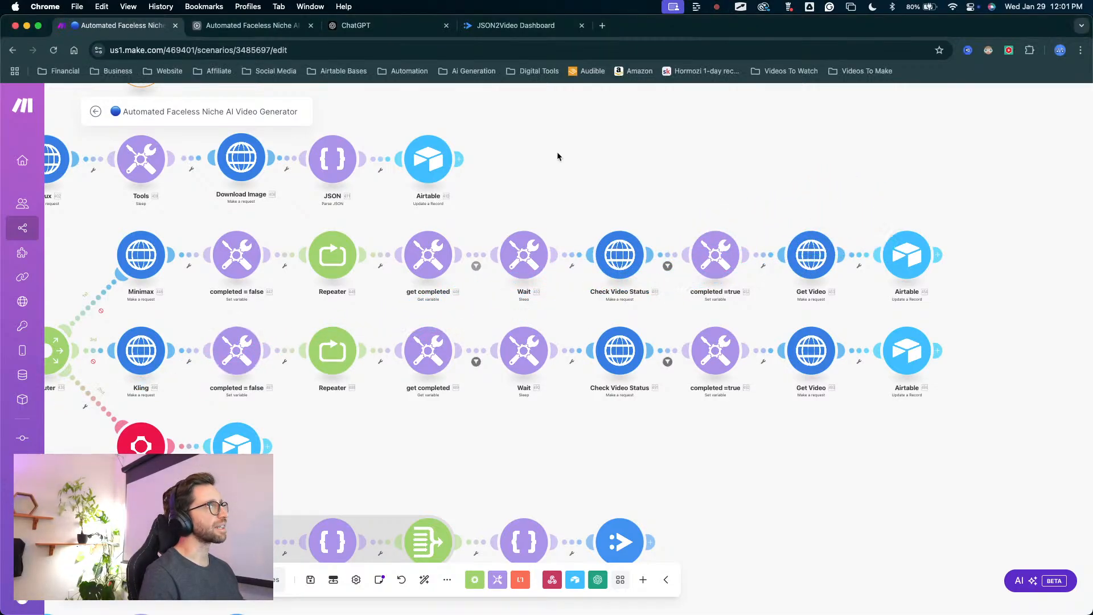
Switch to the Airtable Generation table, play the video attached to prompt 34, and close the preview.
{"action": "left_click", "coordinate": [250, 25]}
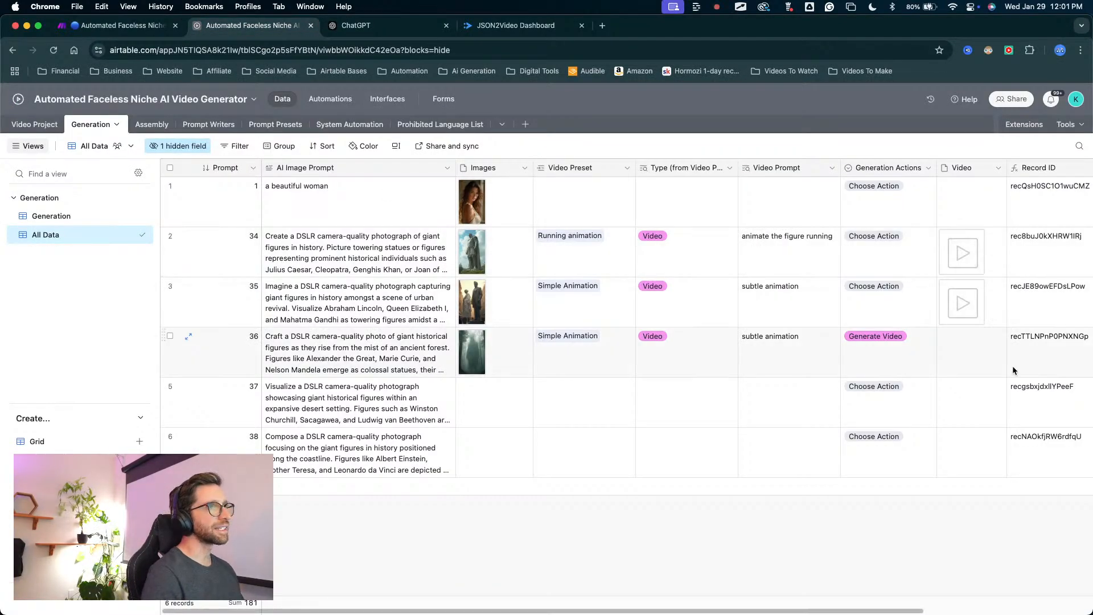
{"action": "left_click", "coordinate": [963, 252]}
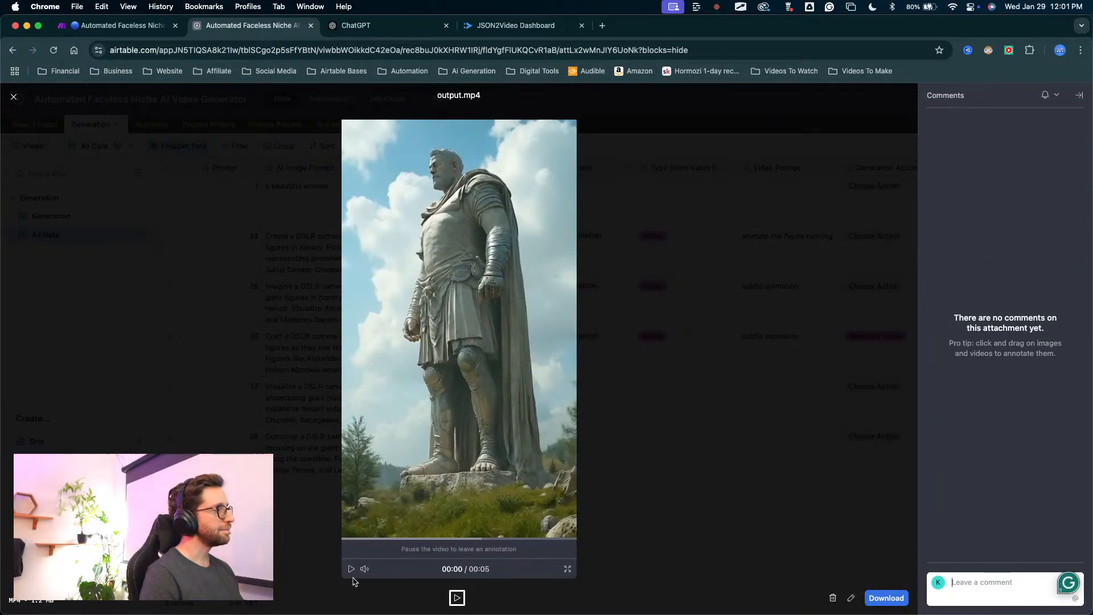
{"action": "left_click", "coordinate": [351, 569]}
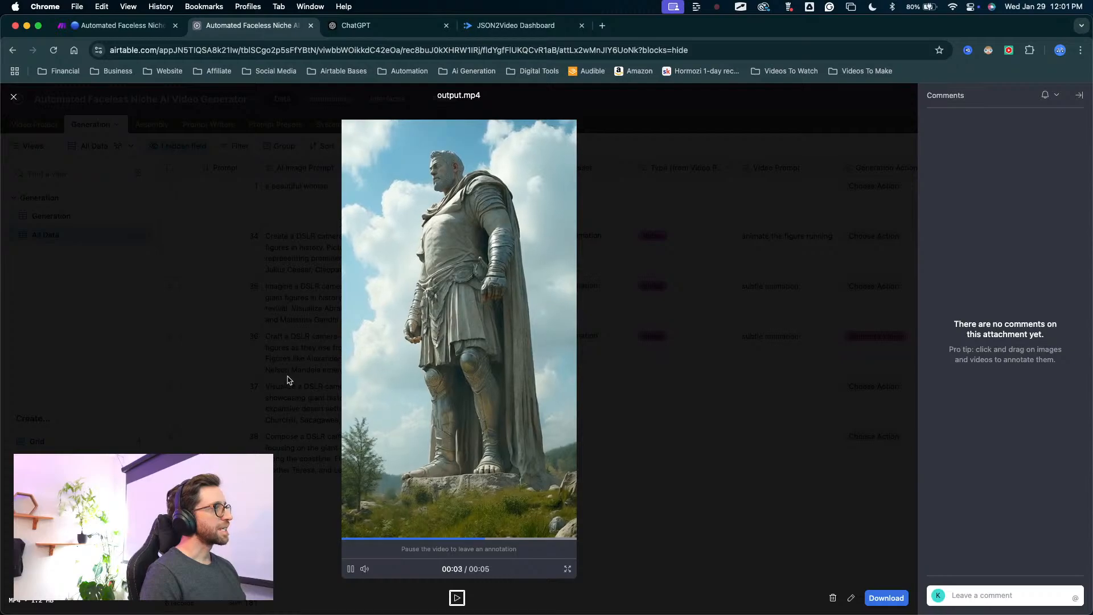
{"action": "left_click", "coordinate": [290, 489]}
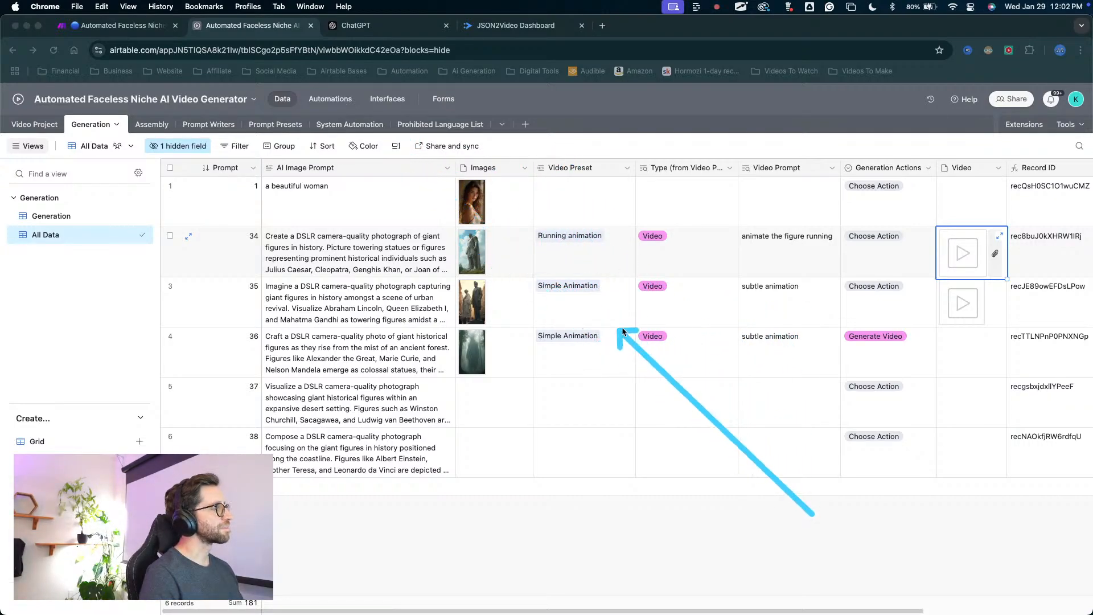
{"action": "key", "text": "Escape"}
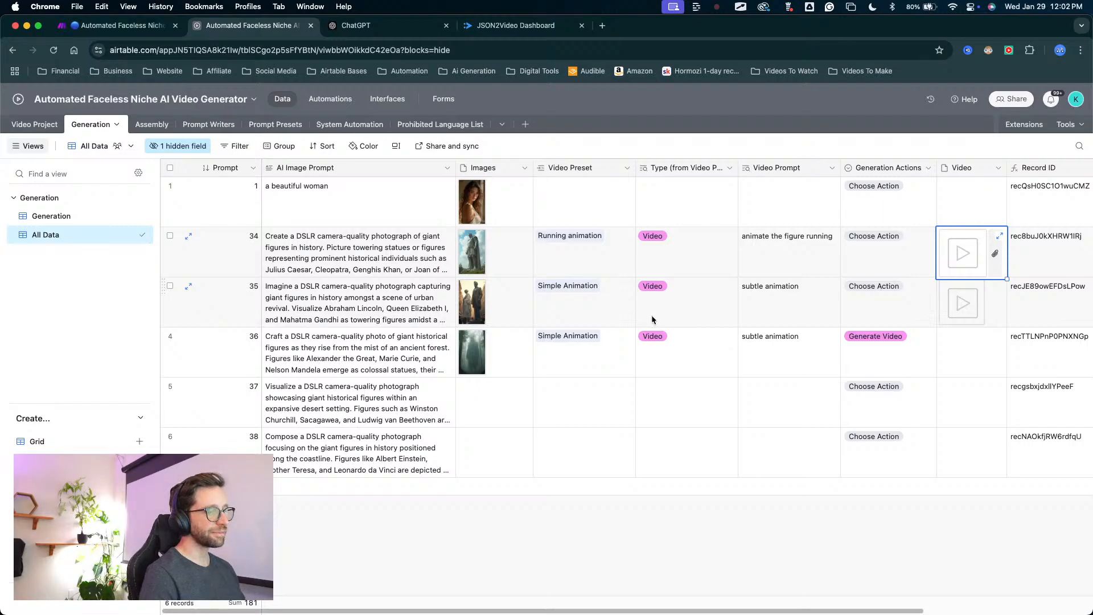
{"action": "key", "text": "ctrl+Up"}
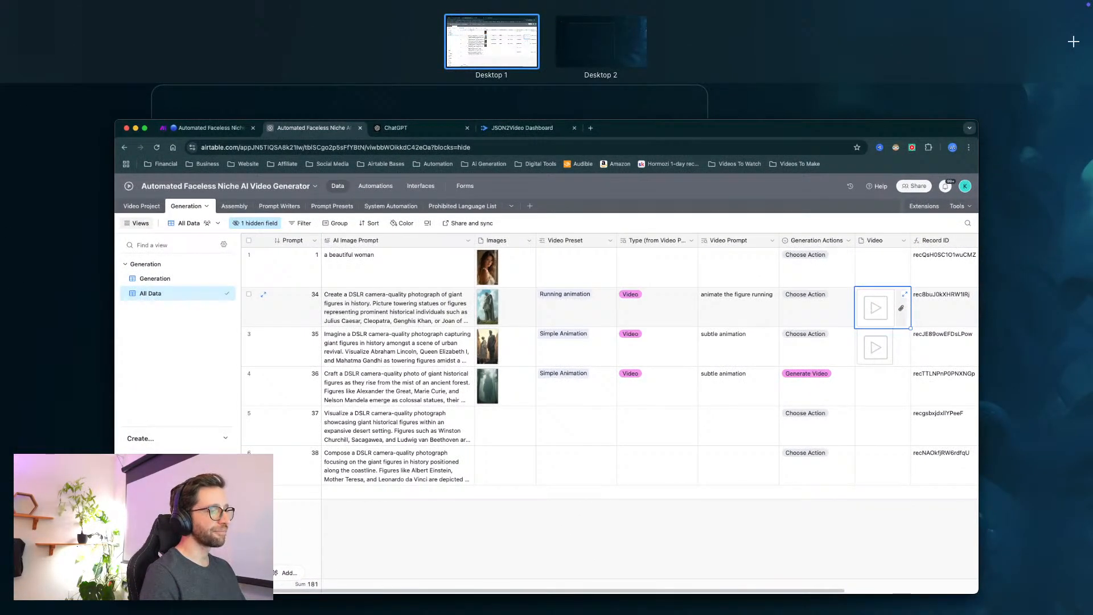
{"action": "key", "text": "ctrl+Up"}
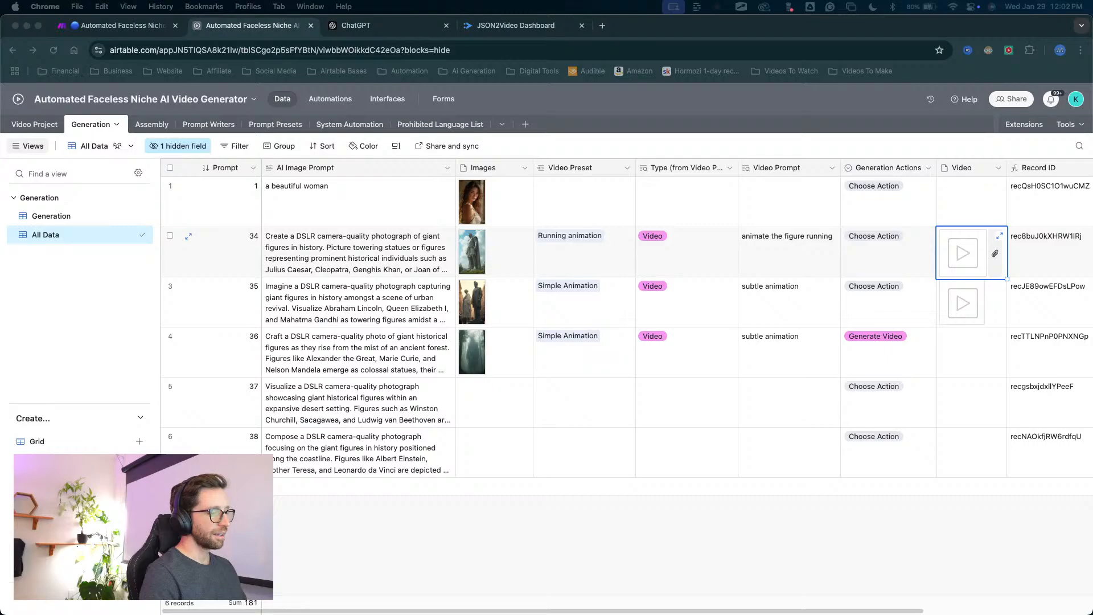
{"action": "key", "text": "ctrl+Up"}
{"action": "key", "text": "ctrl+Up"}
{"action": "key", "text": "ctrl+Up"}
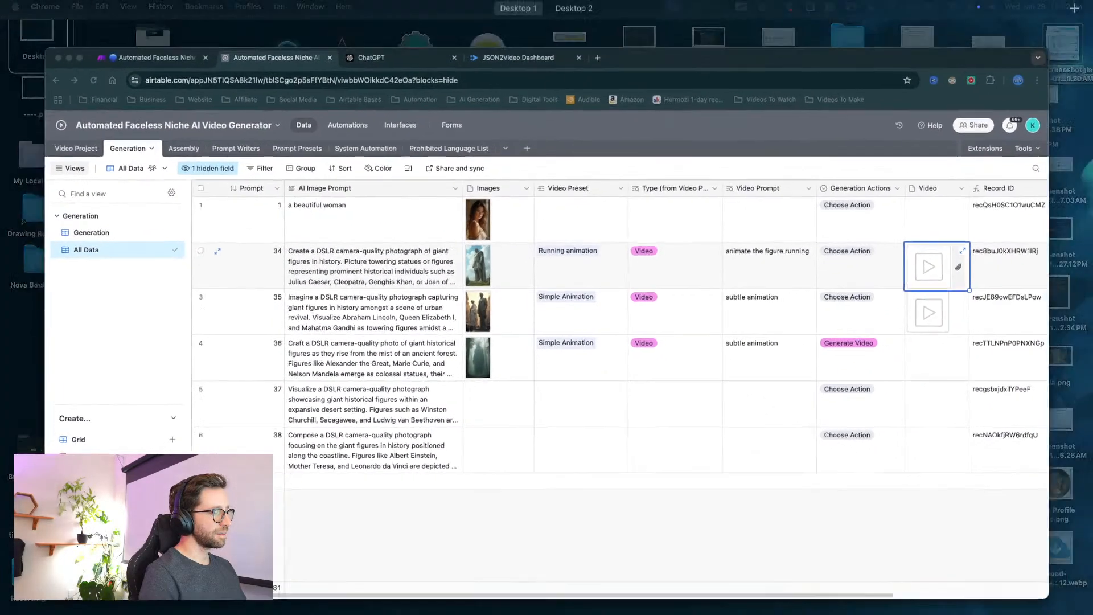
{"action": "key", "text": "ctrl+Up"}
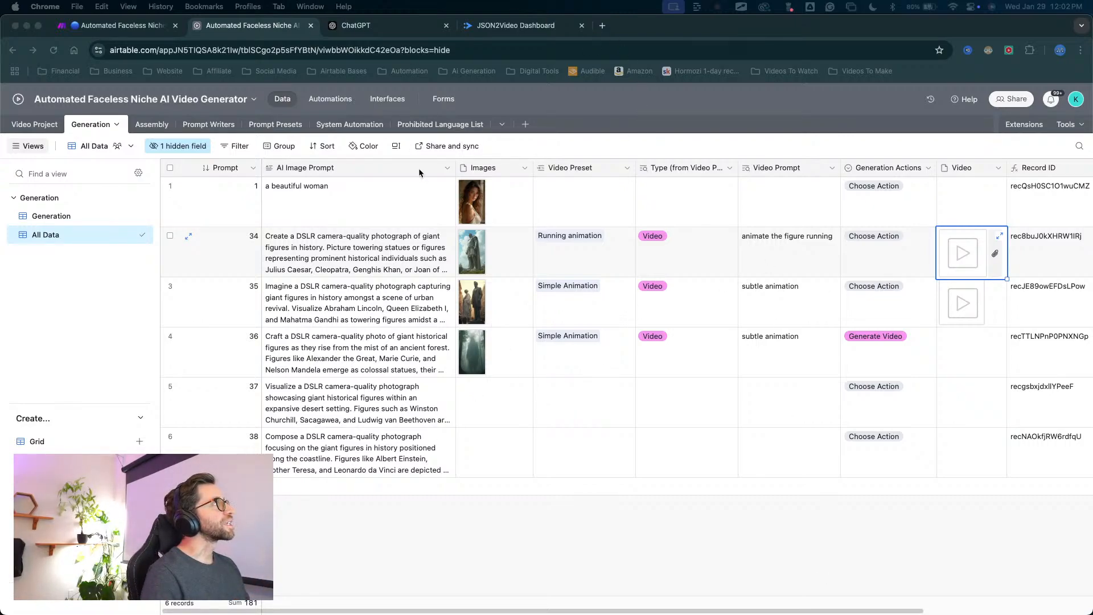
{"action": "key", "text": "ctrl+Up"}
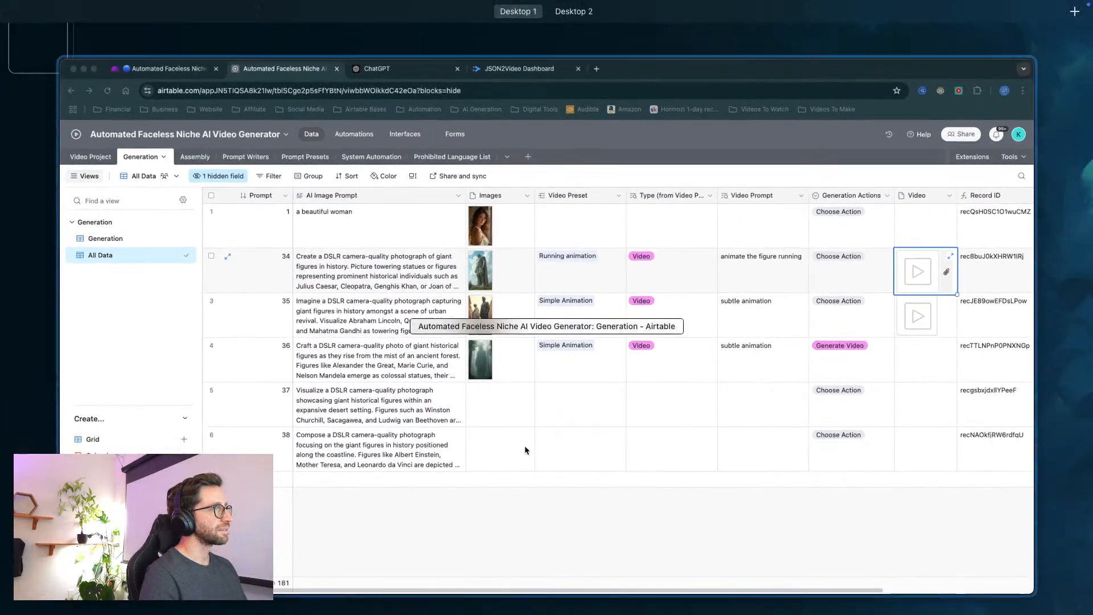
{"action": "left_click", "coordinate": [609, 373]}
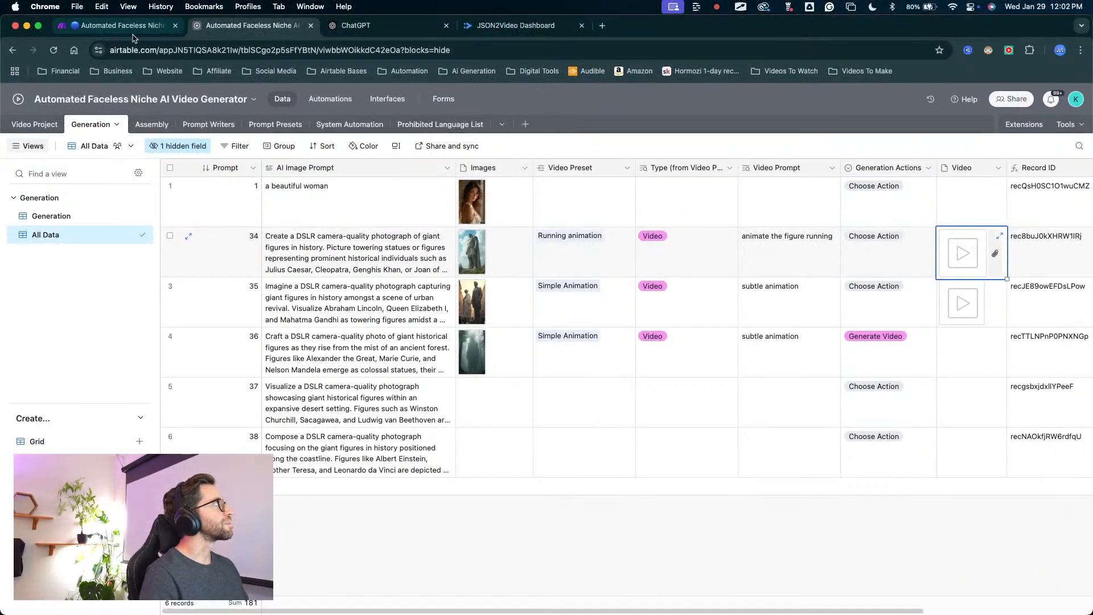
Return to the Make scenario and examine the Combine Clips and Add Music and Finish routes alongside the video generation branch.
{"action": "left_click", "coordinate": [114, 25]}
{"action": "left_click_drag", "start_coordinate": [495, 473], "coordinate": [812, 299]}
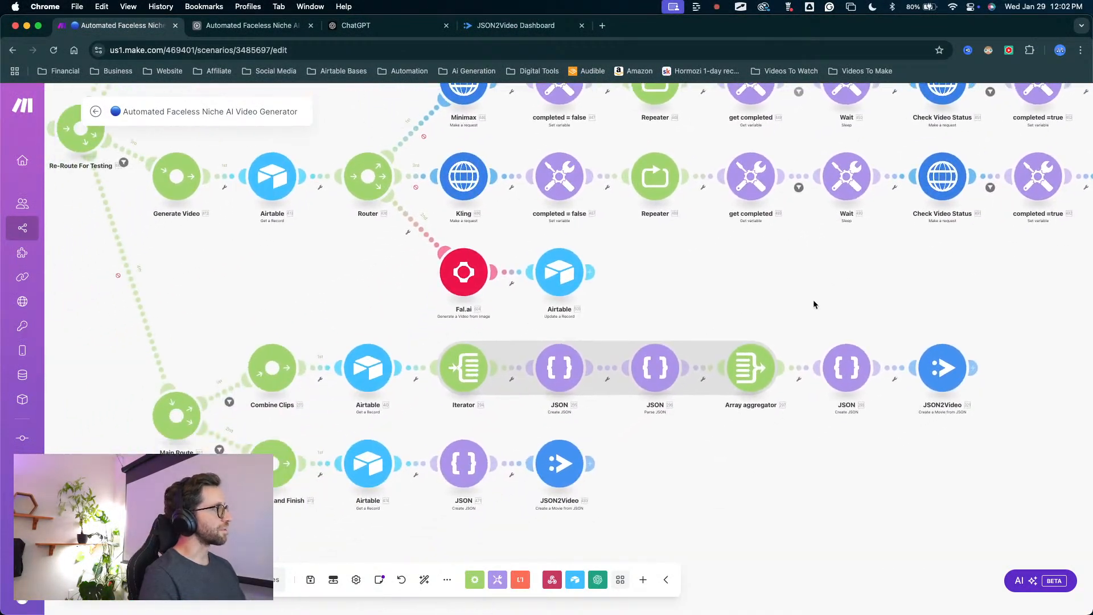
{"action": "scroll", "coordinate": [613, 323], "scroll_direction": "down", "scroll_amount": 5}
{"action": "scroll", "coordinate": [504, 385], "scroll_direction": "up", "scroll_amount": 5}
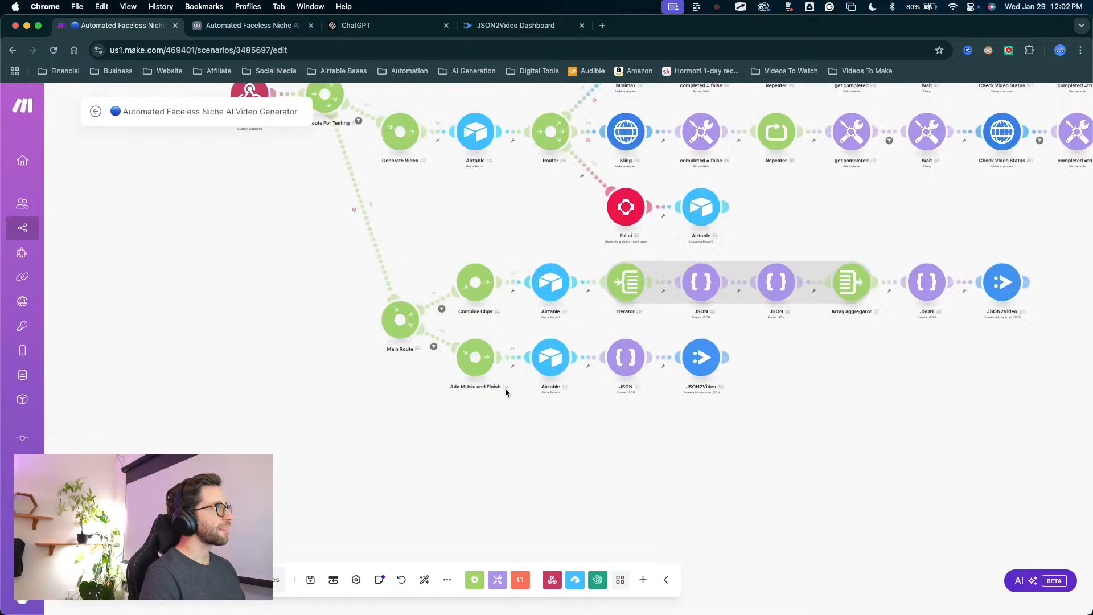
{"action": "scroll", "coordinate": [516, 160], "scroll_direction": "down", "scroll_amount": 3}
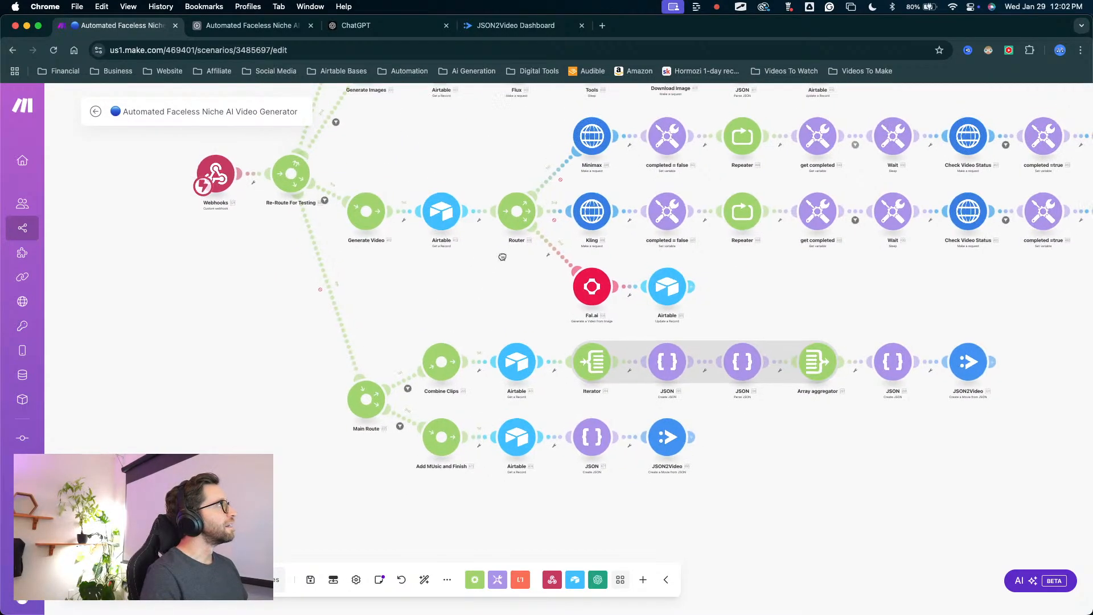
{"action": "scroll", "coordinate": [462, 304], "scroll_direction": "up", "scroll_amount": 1}
{"action": "left_click_drag", "start_coordinate": [364, 223], "coordinate": [302, 244]}
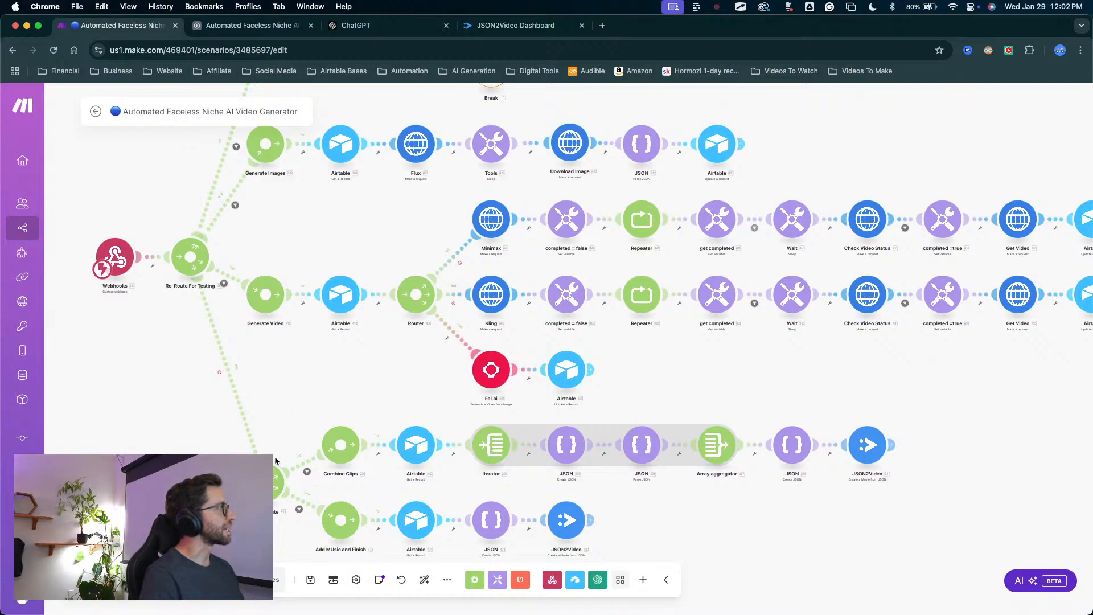
Move the Main Route router upward so it sits just above the Combine Clips and Add Music and Finish branches.
{"action": "mouse_move", "coordinate": [278, 477]}
{"action": "left_mouse_down"}
{"action": "mouse_move", "coordinate": [287, 430]}
{"action": "mouse_move", "coordinate": [229, 411]}
{"action": "mouse_move", "coordinate": [254, 390]}
{"action": "left_mouse_up"}
{"action": "key", "text": "ctrl+a"}
{"action": "mouse_move", "coordinate": [188, 483]}
{"action": "left_mouse_down"}
{"action": "mouse_move", "coordinate": [244, 208]}
{"action": "mouse_move", "coordinate": [194, 261]}
{"action": "mouse_move", "coordinate": [261, 331]}
{"action": "mouse_move", "coordinate": [176, 285]}
{"action": "mouse_move", "coordinate": [324, 408]}
{"action": "mouse_move", "coordinate": [244, 415]}
{"action": "mouse_move", "coordinate": [322, 431]}
{"action": "left_mouse_up"}
{"action": "key", "text": "Escape"}
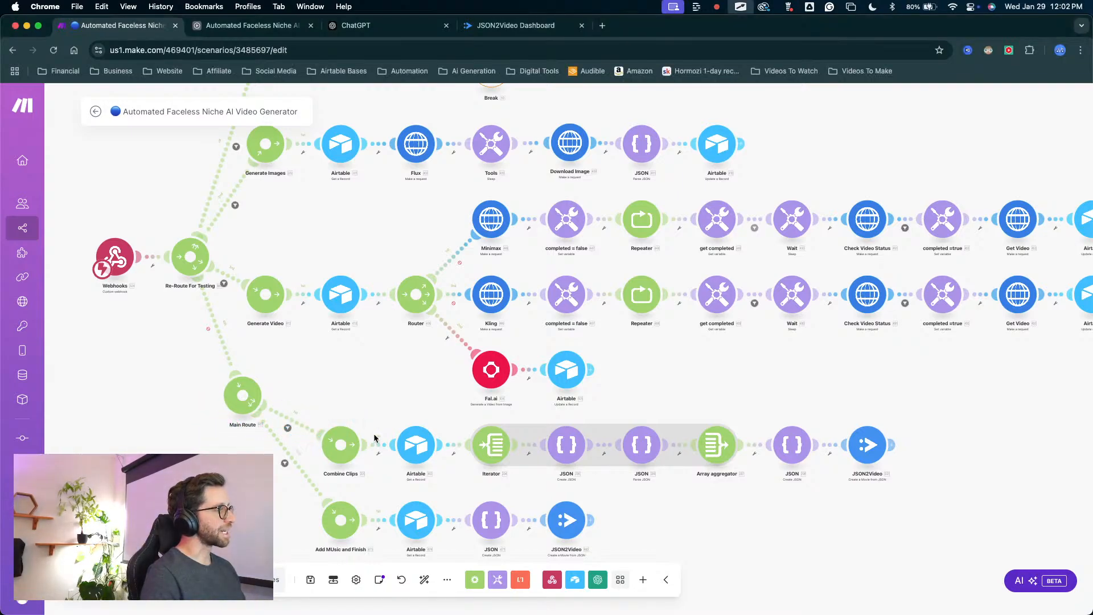
Switch to the Airtable Generation table and examine its fields from the images across to the Request ID.
{"action": "key", "text": "ctrl+Tab"}
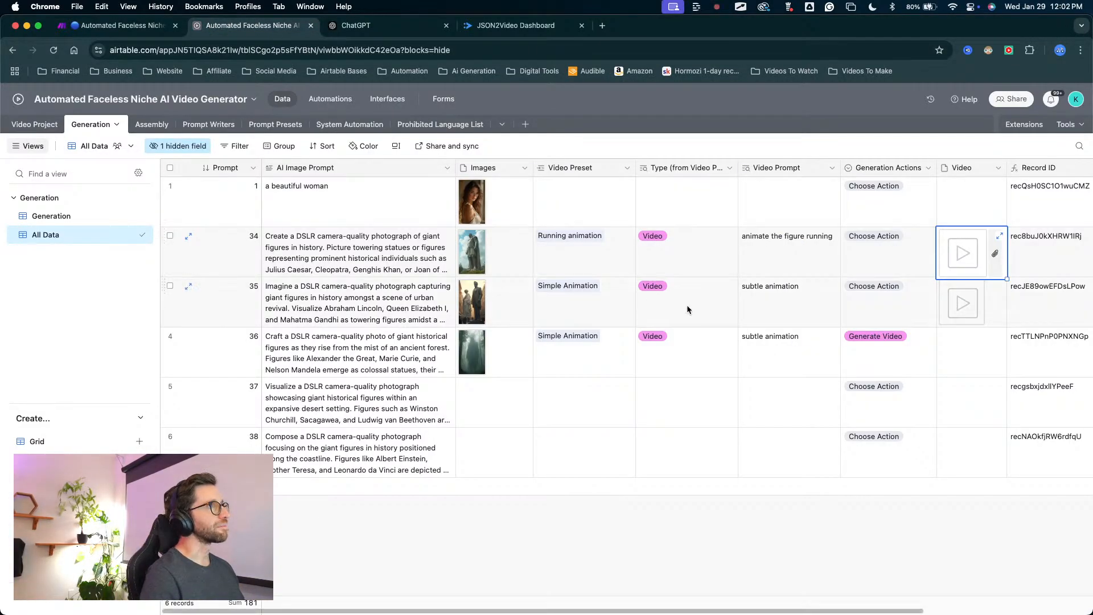
{"action": "mouse_move", "coordinate": [938, 540]}
{"action": "left_mouse_down"}
{"action": "mouse_move", "coordinate": [949, 307]}
{"action": "mouse_move", "coordinate": [985, 250]}
{"action": "mouse_move", "coordinate": [640, 238]}
{"action": "mouse_move", "coordinate": [489, 319]}
{"action": "mouse_move", "coordinate": [478, 288]}
{"action": "mouse_move", "coordinate": [953, 365]}
{"action": "mouse_move", "coordinate": [469, 310]}
{"action": "mouse_move", "coordinate": [469, 153]}
{"action": "mouse_move", "coordinate": [505, 290]}
{"action": "left_mouse_up"}
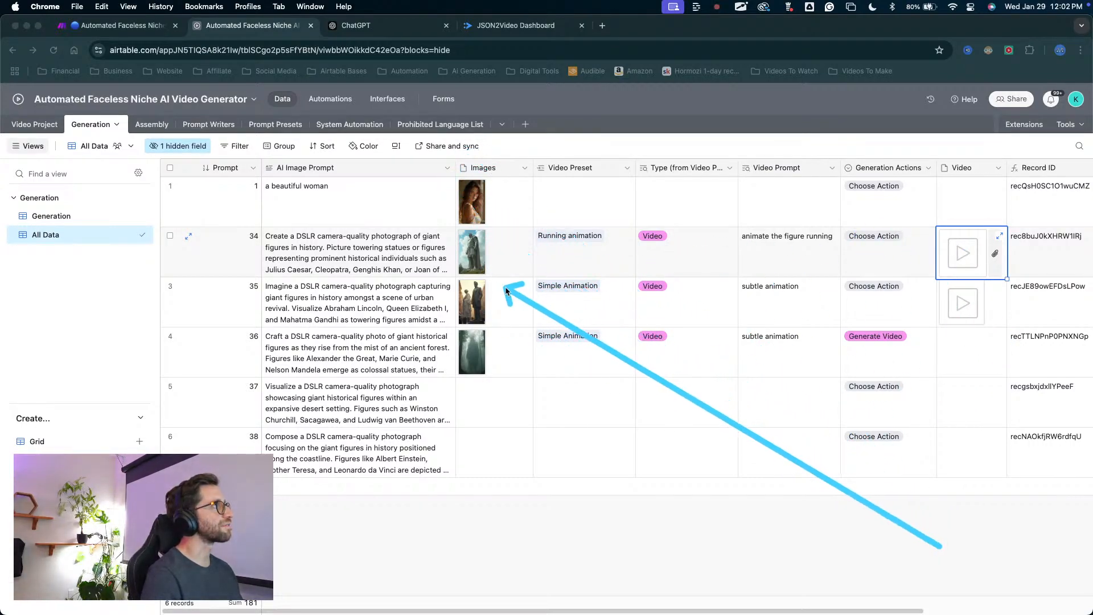
{"action": "key", "text": "Escape"}
{"action": "scroll", "coordinate": [917, 402], "scroll_direction": "right", "scroll_amount": 5}
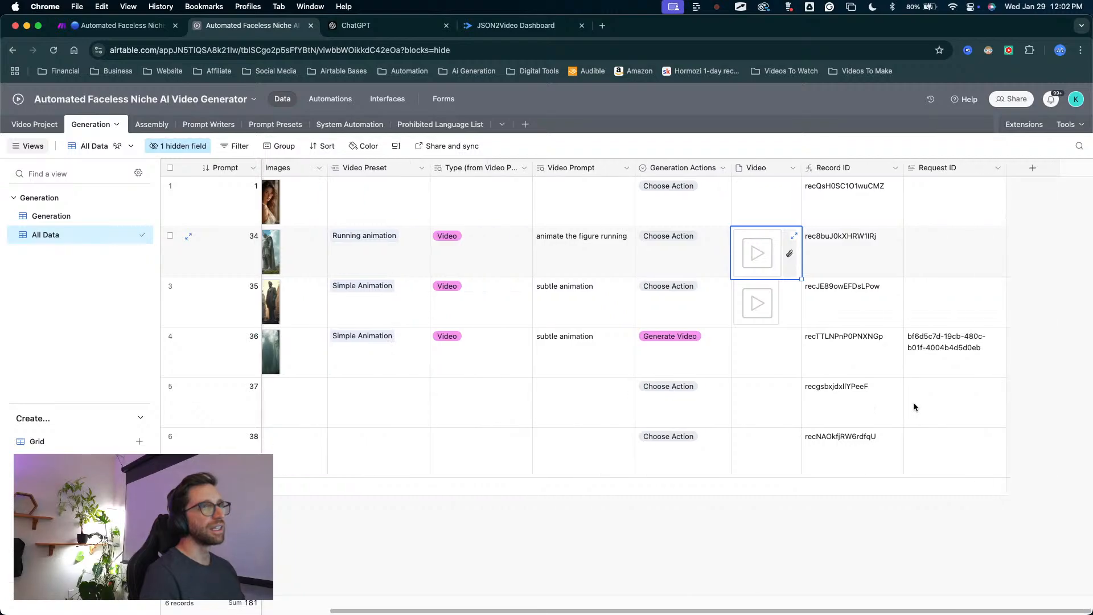
{"action": "scroll", "coordinate": [864, 340], "scroll_direction": "left", "scroll_amount": 5}
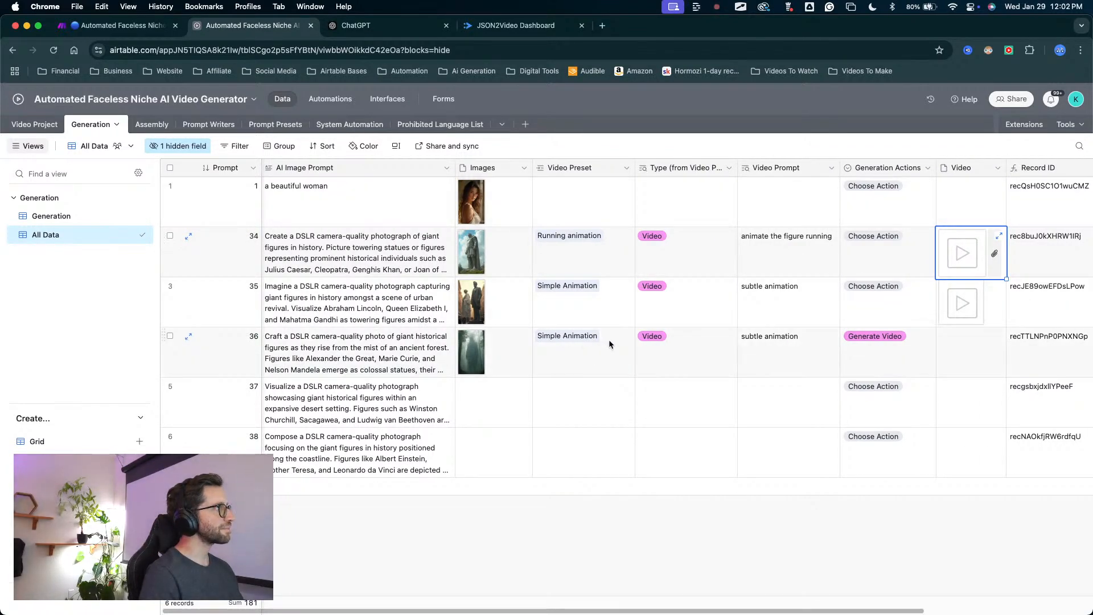
Open the Assembly table and examine its story, music, combined video and finished video fields.
{"action": "left_click_drag", "start_coordinate": [262, 387], "coordinate": [165, 136]}
{"action": "left_click", "coordinate": [161, 126]}
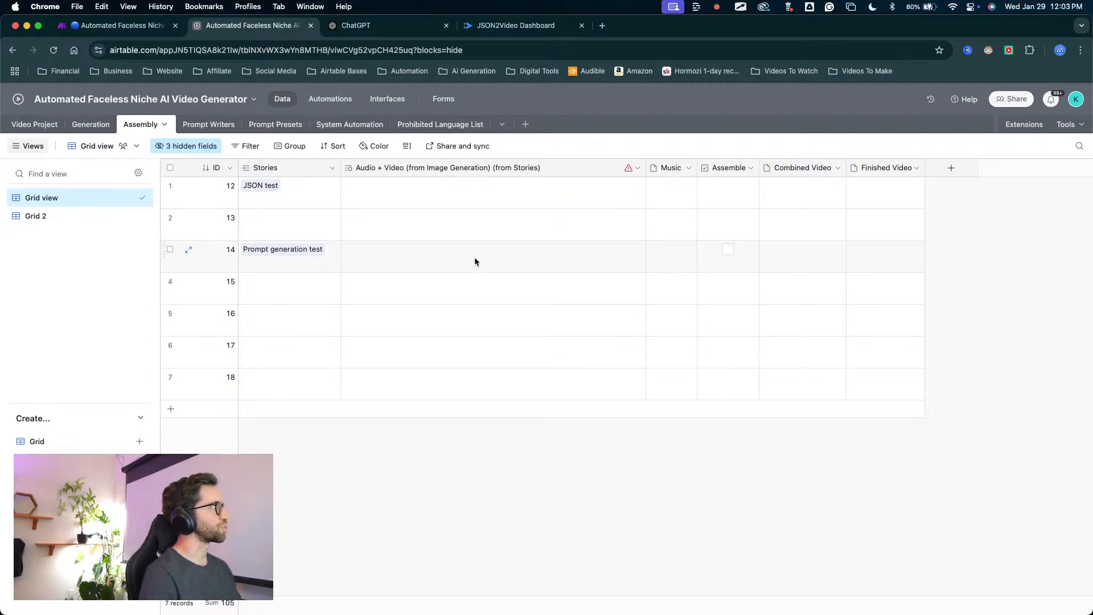
{"action": "key", "text": "ctrl+a"}
{"action": "mouse_move", "coordinate": [327, 374]}
{"action": "left_mouse_down"}
{"action": "mouse_move", "coordinate": [22, 145]}
{"action": "mouse_move", "coordinate": [215, 121]}
{"action": "mouse_move", "coordinate": [200, 106]}
{"action": "mouse_move", "coordinate": [567, 354]}
{"action": "mouse_move", "coordinate": [369, 261]}
{"action": "left_mouse_up"}
{"action": "key", "text": "Escape"}
Return to the Make scenario and examine the Main Route leading to the Combine Clips and Add Music and Finish branches.
{"action": "left_click", "coordinate": [119, 25]}
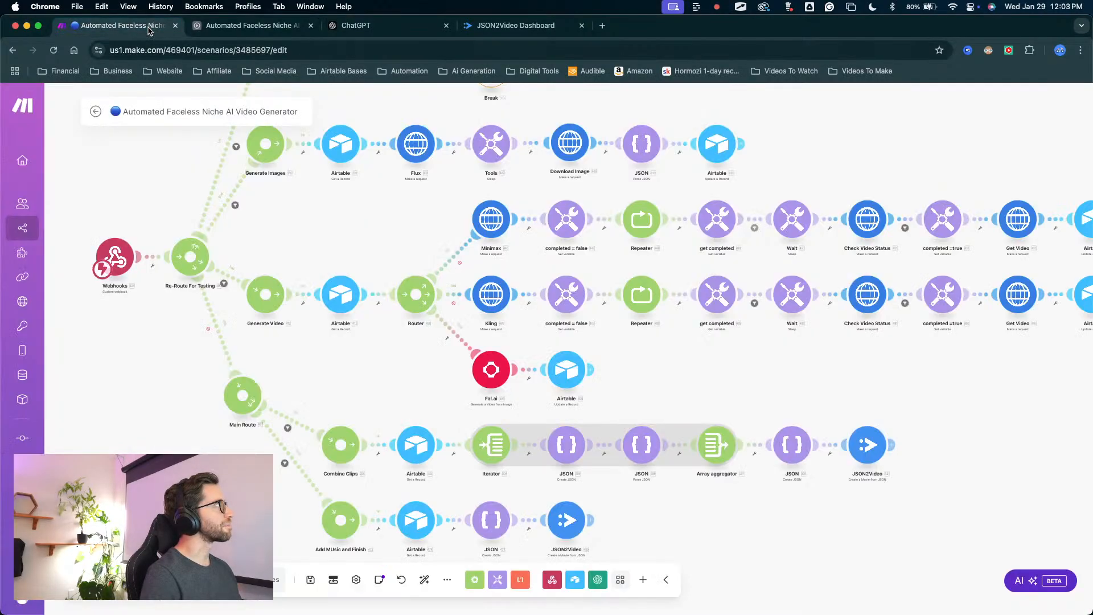
{"action": "key", "text": "ctrl+a"}
{"action": "left_click_drag", "start_coordinate": [156, 388], "coordinate": [532, 430]}
{"action": "key", "text": "Escape"}
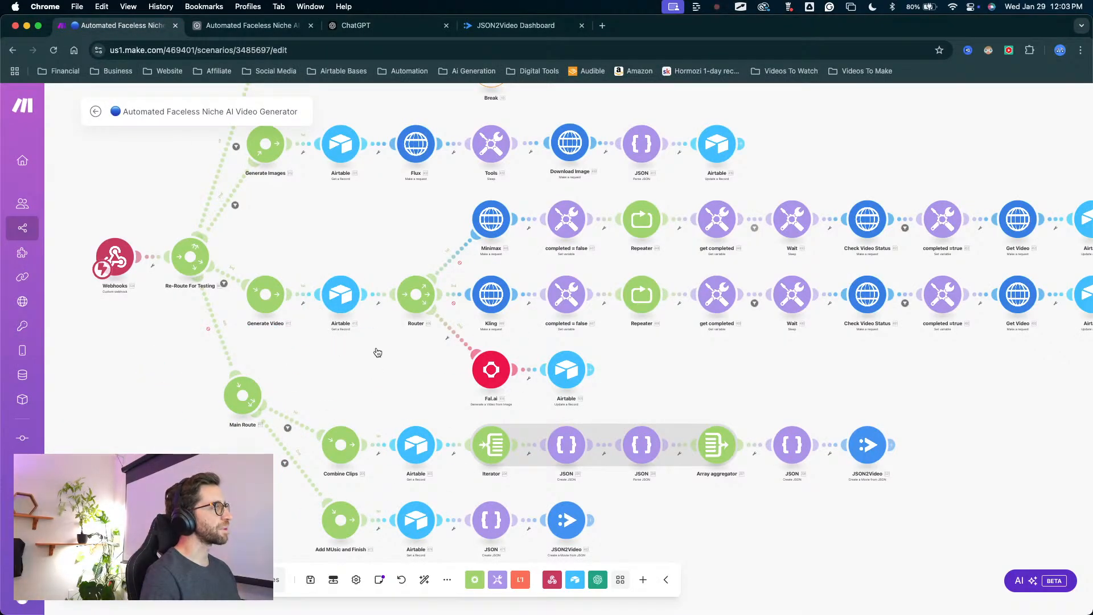
{"action": "left_click_drag", "start_coordinate": [376, 377], "coordinate": [532, 365]}
Switch back to the Airtable Assembly table and examine its Stories and Audio + Video lookup fields.
{"action": "left_click", "coordinate": [234, 26]}
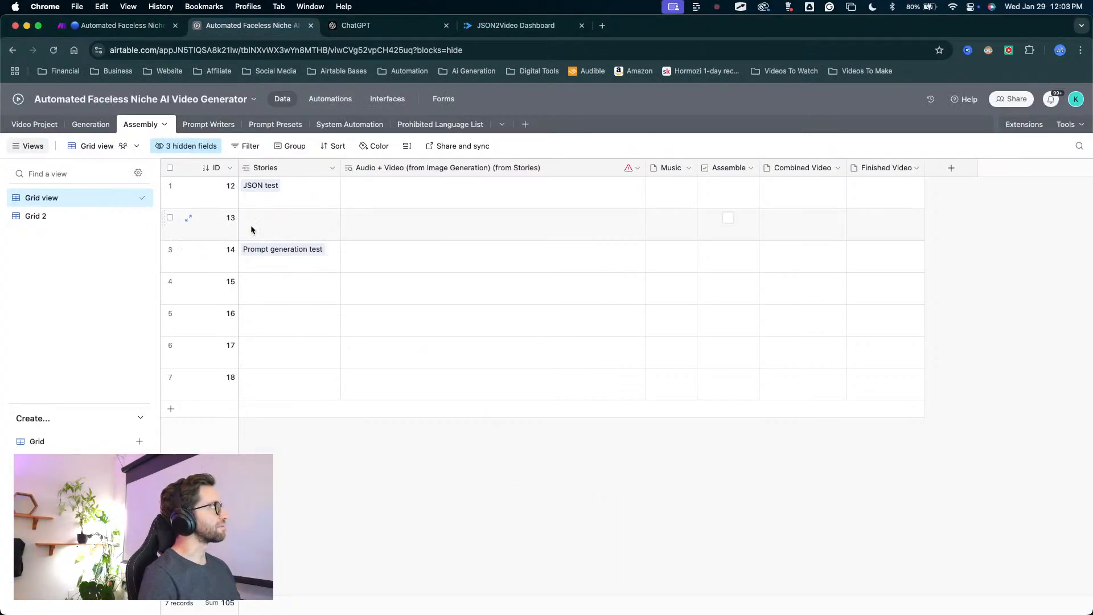
{"action": "key", "text": "ctrl+a"}
{"action": "mouse_move", "coordinate": [155, 279]}
{"action": "left_mouse_down"}
{"action": "mouse_move", "coordinate": [146, 107]}
{"action": "mouse_move", "coordinate": [172, 104]}
{"action": "left_mouse_up"}
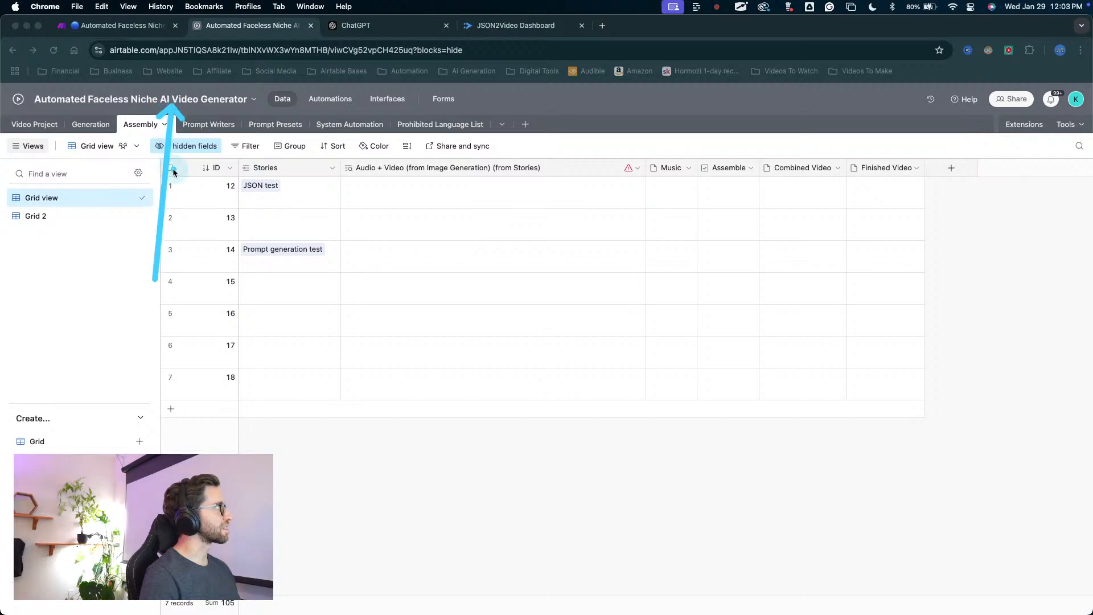
{"action": "key", "text": "Escape"}
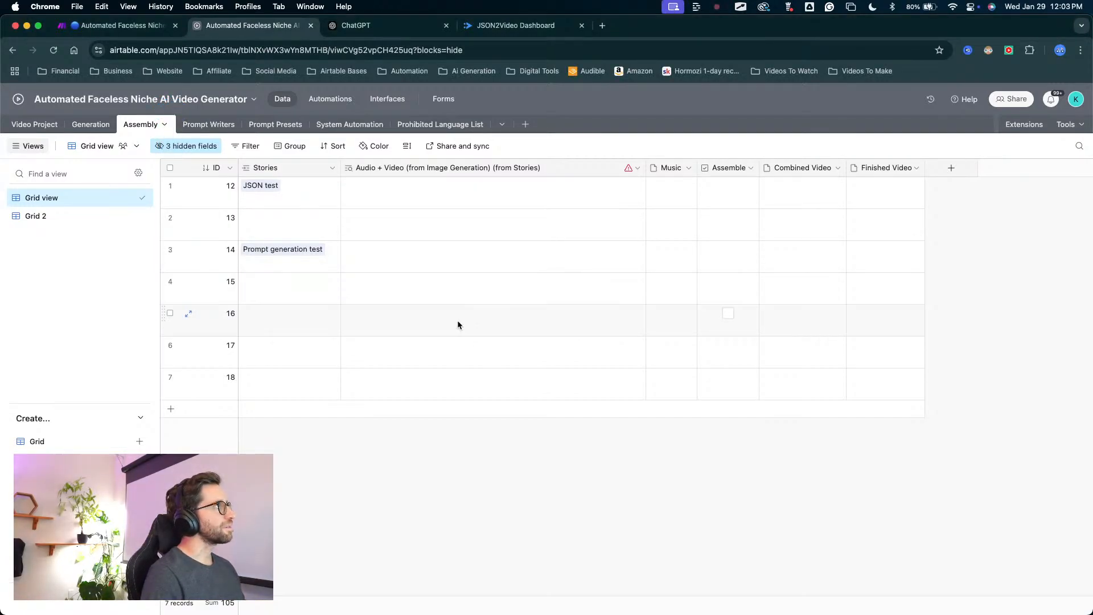
{"action": "key", "text": "ctrl+a"}
{"action": "mouse_move", "coordinate": [336, 464]}
{"action": "left_mouse_down"}
{"action": "mouse_move", "coordinate": [250, 343]}
{"action": "mouse_move", "coordinate": [162, 142]}
{"action": "mouse_move", "coordinate": [140, 125]}
{"action": "mouse_move", "coordinate": [147, 130]}
{"action": "mouse_move", "coordinate": [63, 139]}
{"action": "mouse_move", "coordinate": [122, 139]}
{"action": "mouse_move", "coordinate": [366, 237]}
{"action": "mouse_move", "coordinate": [204, 137]}
{"action": "mouse_move", "coordinate": [153, 140]}
{"action": "mouse_move", "coordinate": [54, 114]}
{"action": "mouse_move", "coordinate": [163, 140]}
{"action": "mouse_move", "coordinate": [300, 101]}
{"action": "mouse_move", "coordinate": [306, 252]}
{"action": "mouse_move", "coordinate": [335, 212]}
{"action": "left_mouse_up"}
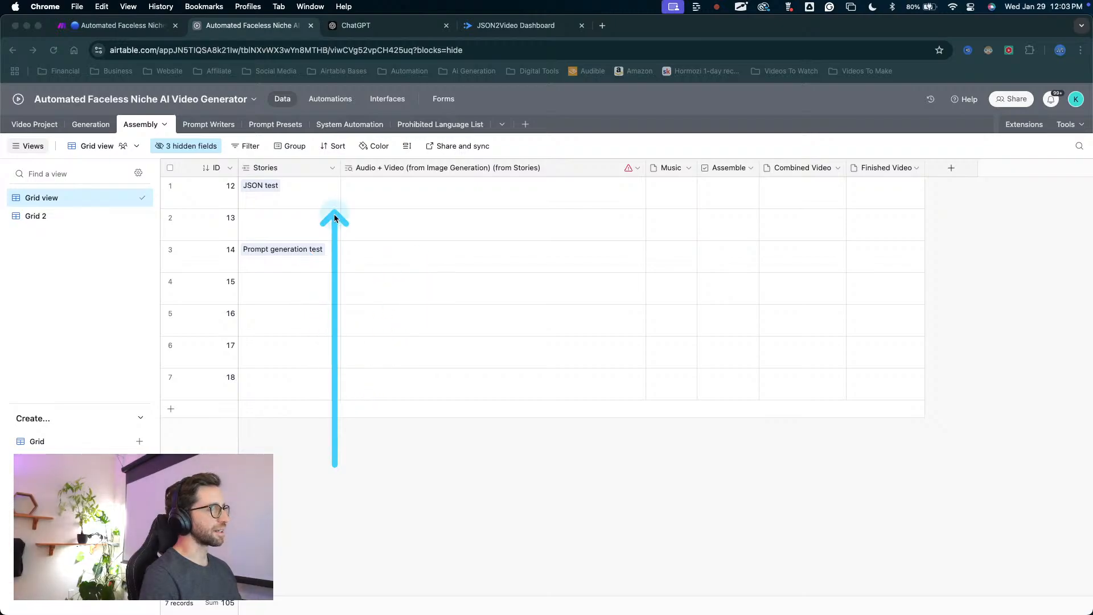
{"action": "key", "text": "ctrl+Up"}
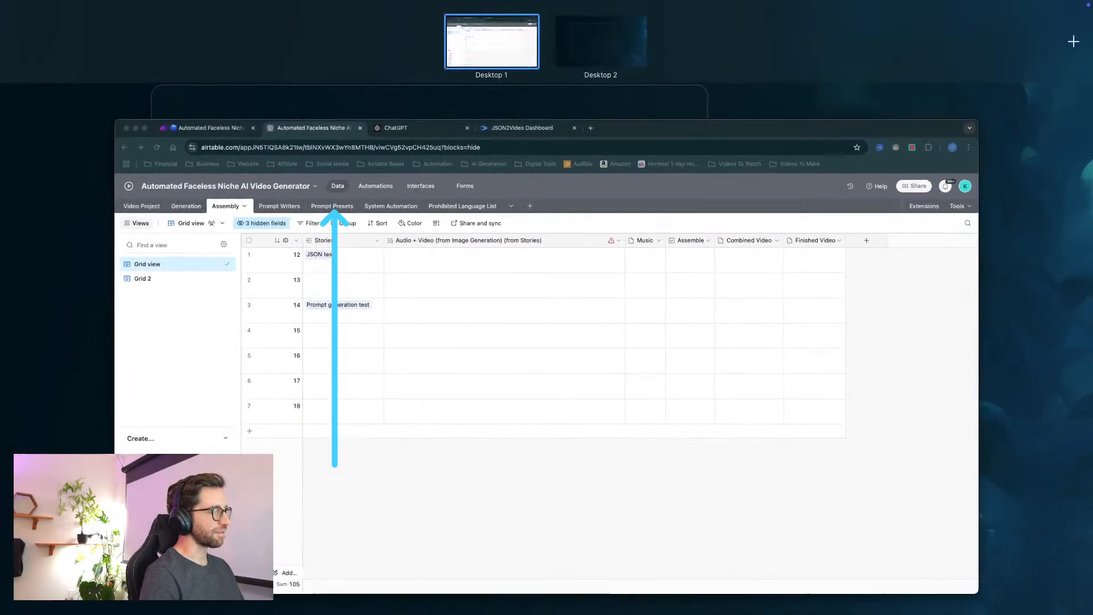
{"action": "key", "text": "ctrl+Up"}
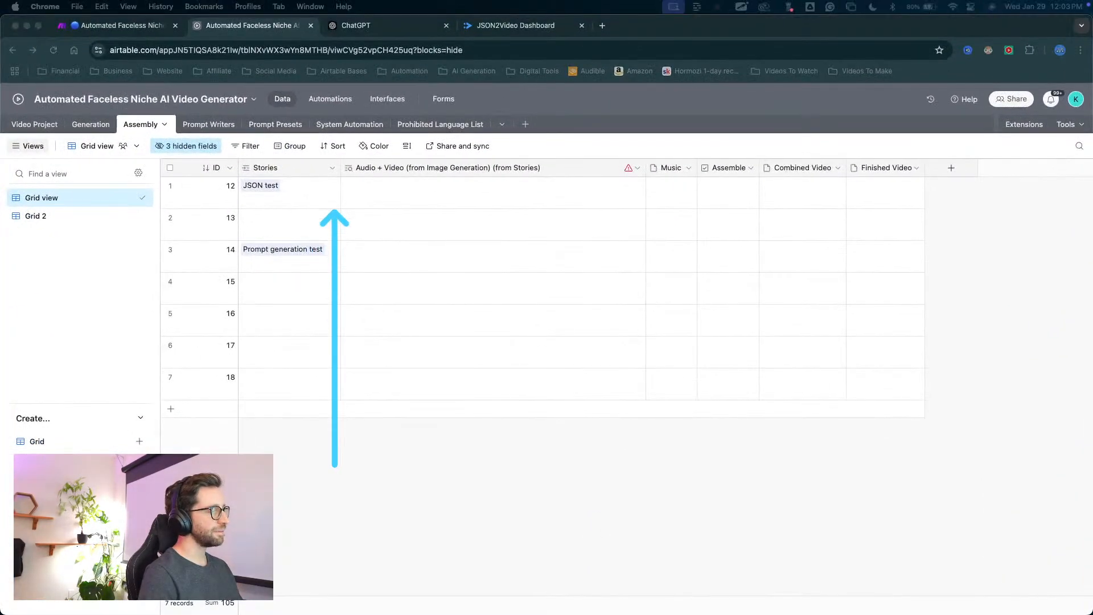
{"action": "mouse_move", "coordinate": [436, 486]}
{"action": "left_mouse_down"}
{"action": "mouse_move", "coordinate": [418, 161]}
{"action": "mouse_move", "coordinate": [830, 171]}
{"action": "mouse_move", "coordinate": [465, 151]}
{"action": "mouse_move", "coordinate": [425, 190]}
{"action": "mouse_move", "coordinate": [382, 175]}
{"action": "left_mouse_up"}
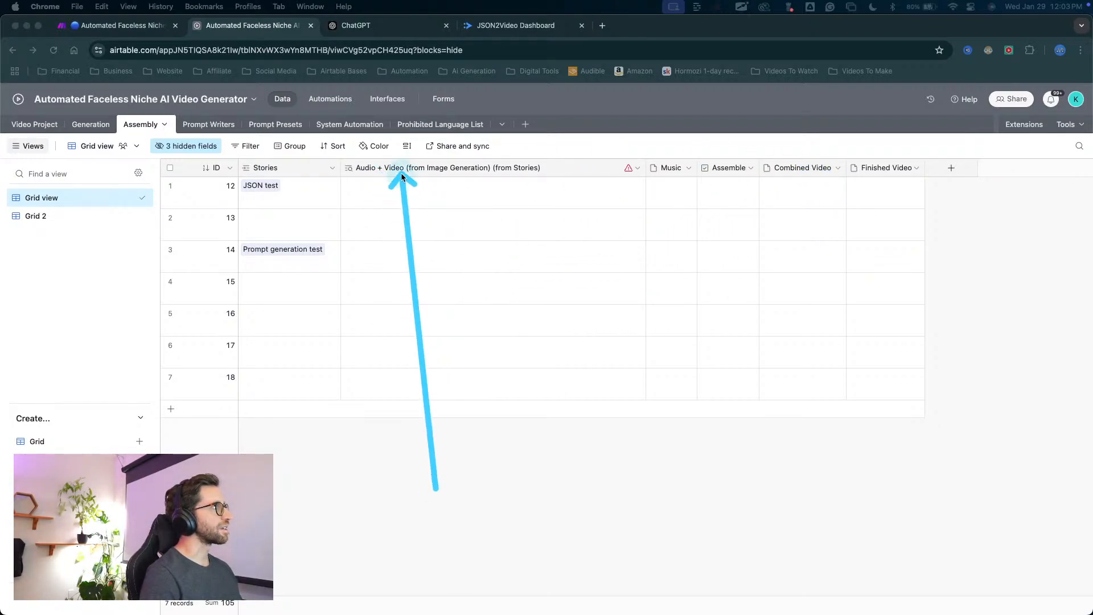
Delete the "Audio + Video (from Image Generation) (from Stories)" field from the Assembly table.
{"action": "right_click", "coordinate": [402, 171]}
{"action": "left_click", "coordinate": [420, 283]}
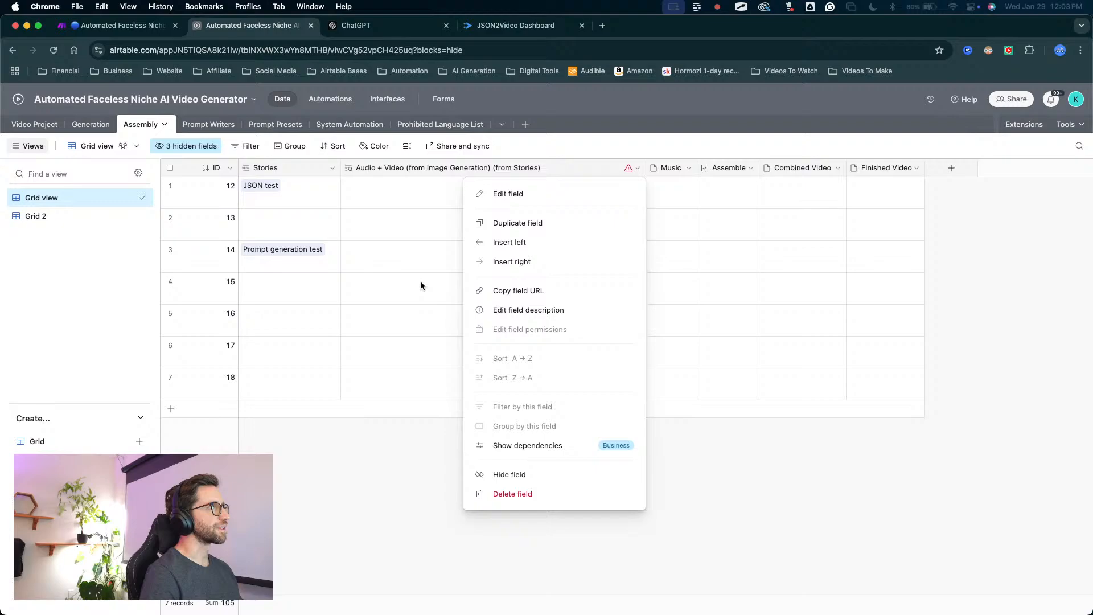
{"action": "left_click", "coordinate": [414, 326]}
{"action": "right_click", "coordinate": [431, 170]}
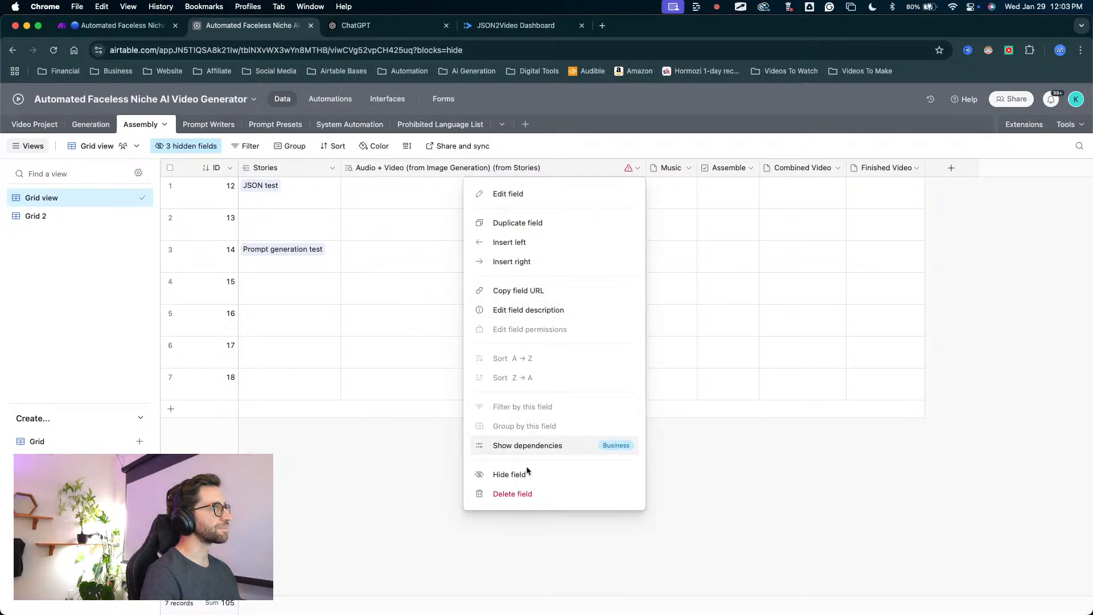
{"action": "left_click", "coordinate": [515, 494]}
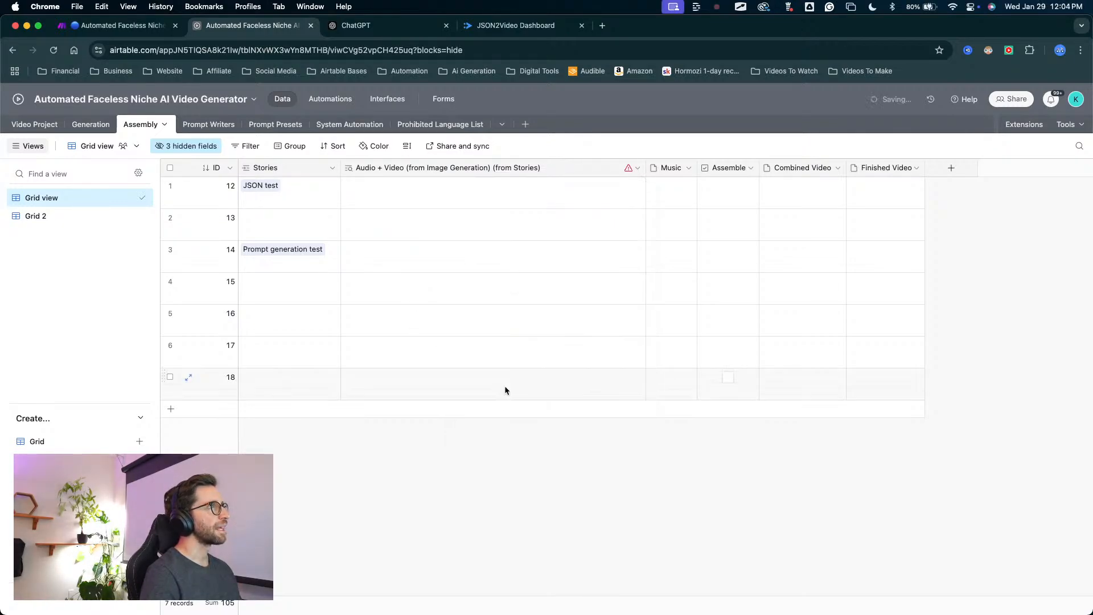
{"action": "left_click", "coordinate": [639, 418]}
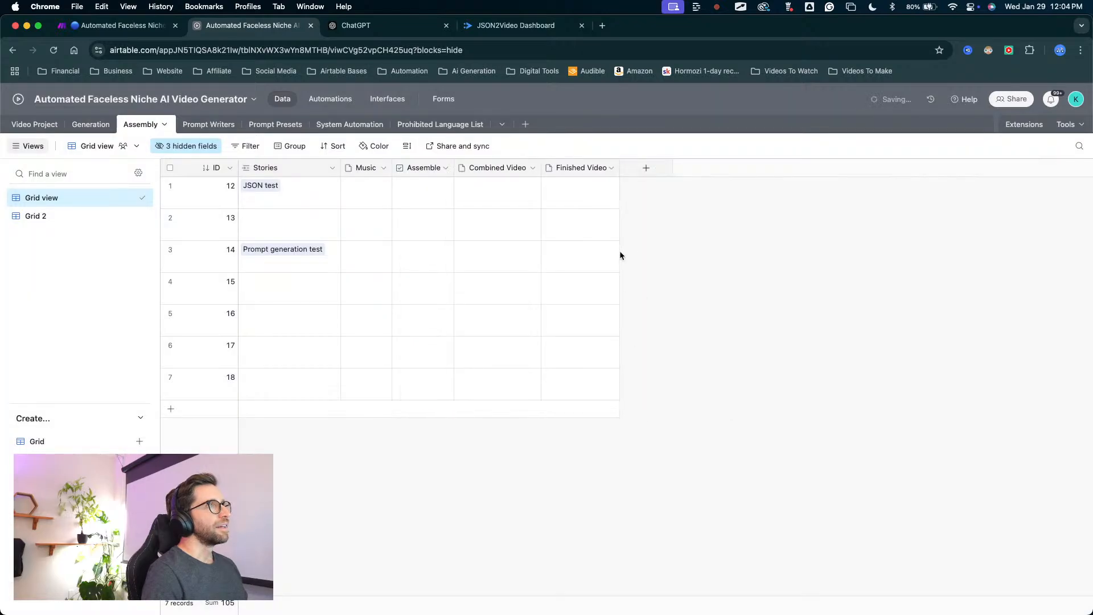
Delete the Assembly records without a linked story, IDs 13, 15, 16, 17 and 18.
{"action": "mouse_move", "coordinate": [390, 431]}
{"action": "left_mouse_down"}
{"action": "mouse_move", "coordinate": [385, 213]}
{"action": "mouse_move", "coordinate": [405, 218]}
{"action": "mouse_move", "coordinate": [414, 174]}
{"action": "mouse_move", "coordinate": [422, 206]}
{"action": "mouse_move", "coordinate": [479, 197]}
{"action": "mouse_move", "coordinate": [500, 209]}
{"action": "mouse_move", "coordinate": [498, 237]}
{"action": "mouse_move", "coordinate": [529, 196]}
{"action": "mouse_move", "coordinate": [592, 208]}
{"action": "mouse_move", "coordinate": [575, 183]}
{"action": "mouse_move", "coordinate": [463, 179]}
{"action": "mouse_move", "coordinate": [356, 211]}
{"action": "left_mouse_up"}
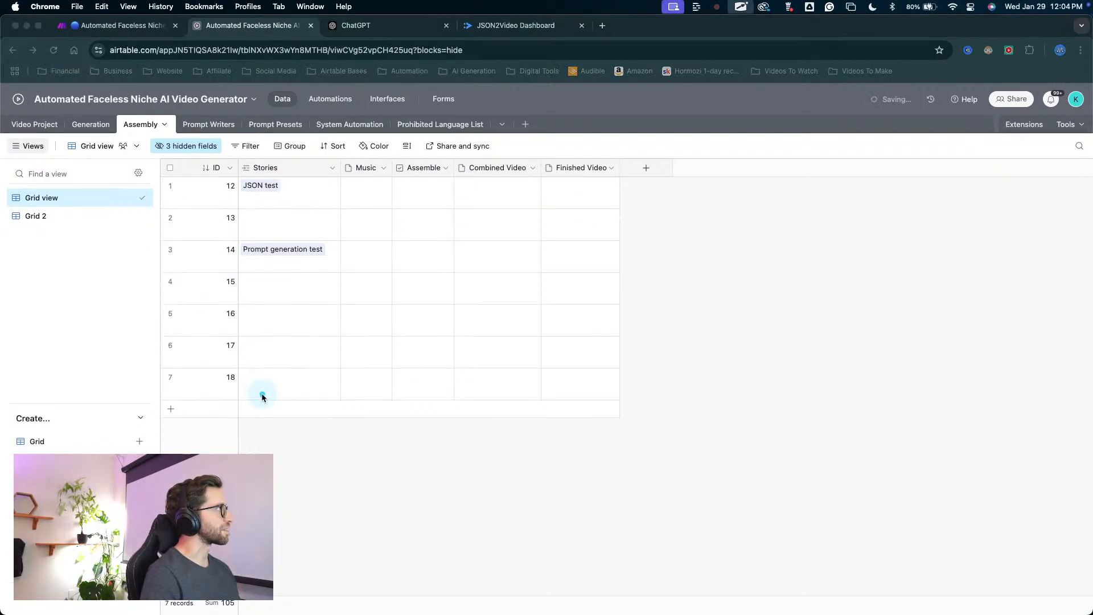
{"action": "mouse_move", "coordinate": [309, 449]}
{"action": "left_mouse_down"}
{"action": "mouse_move", "coordinate": [290, 395]}
{"action": "mouse_move", "coordinate": [285, 300]}
{"action": "mouse_move", "coordinate": [257, 373]}
{"action": "mouse_move", "coordinate": [385, 334]}
{"action": "mouse_move", "coordinate": [322, 314]}
{"action": "left_mouse_up"}
{"action": "left_click", "coordinate": [170, 217]}
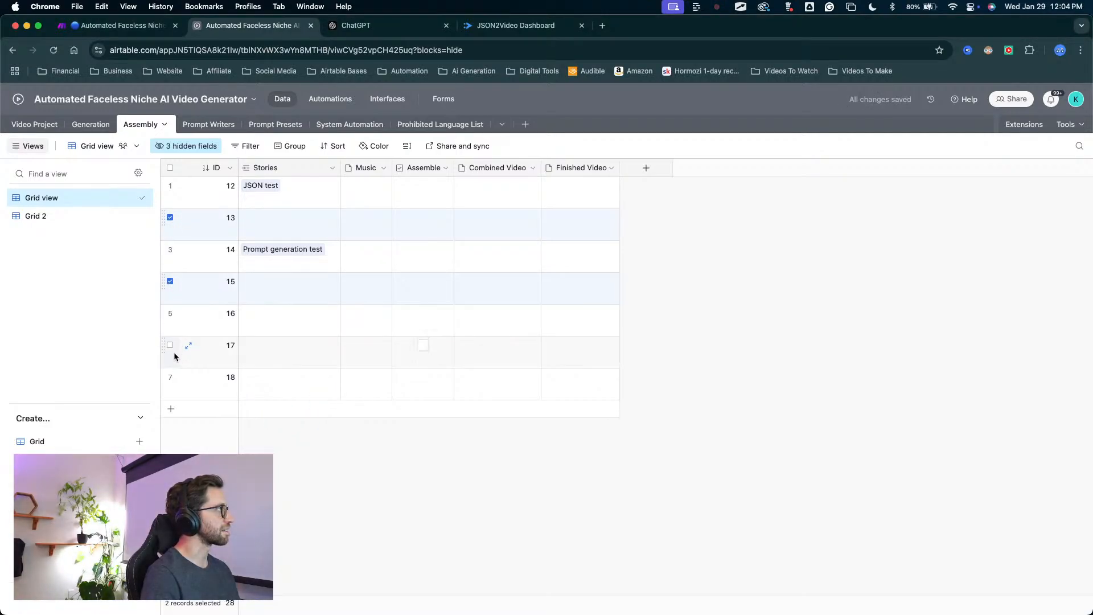
{"action": "left_click", "coordinate": [170, 377], "text": "shift"}
{"action": "right_click", "coordinate": [279, 329]}
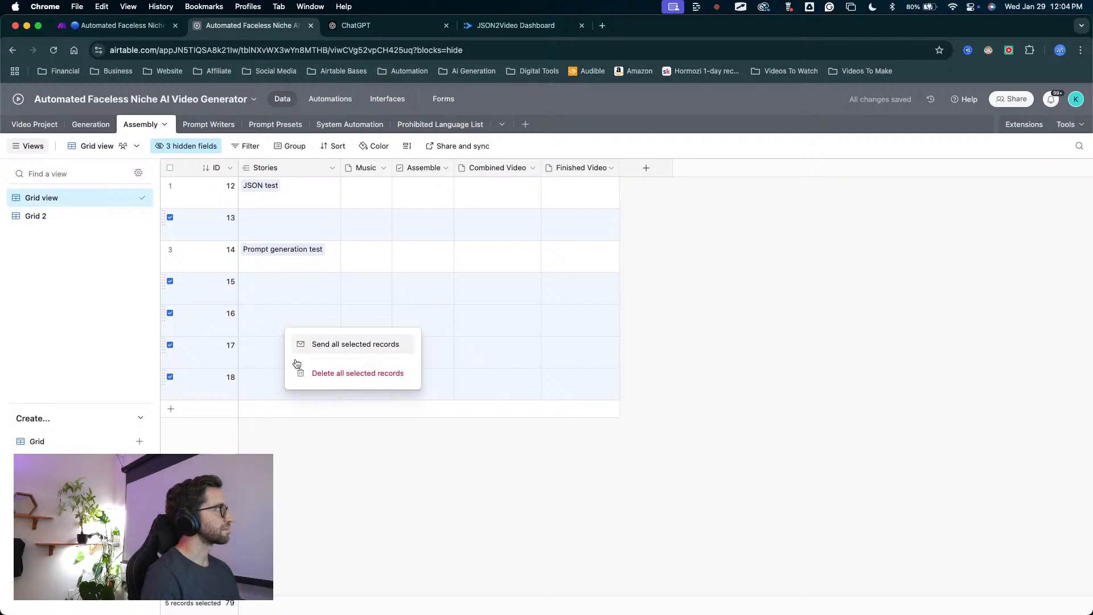
{"action": "left_click", "coordinate": [340, 375]}
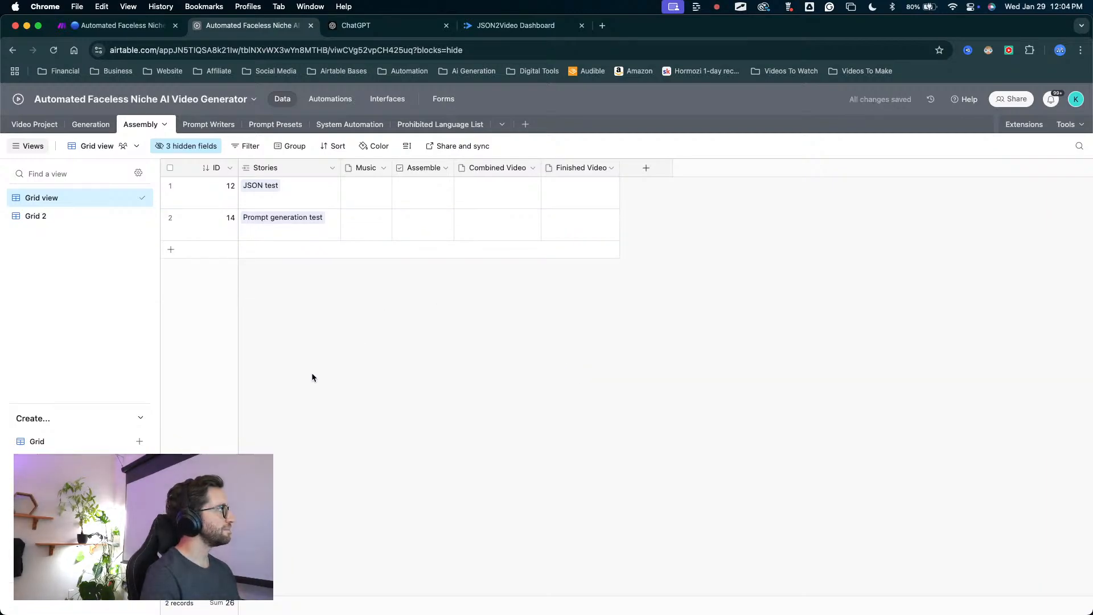
Compare the JSON test story in the Assembly table with its project in the Video Project table, ending back in Assembly.
{"action": "mouse_move", "coordinate": [312, 373]}
{"action": "left_mouse_down"}
{"action": "mouse_move", "coordinate": [244, 185]}
{"action": "mouse_move", "coordinate": [242, 197]}
{"action": "left_mouse_up"}
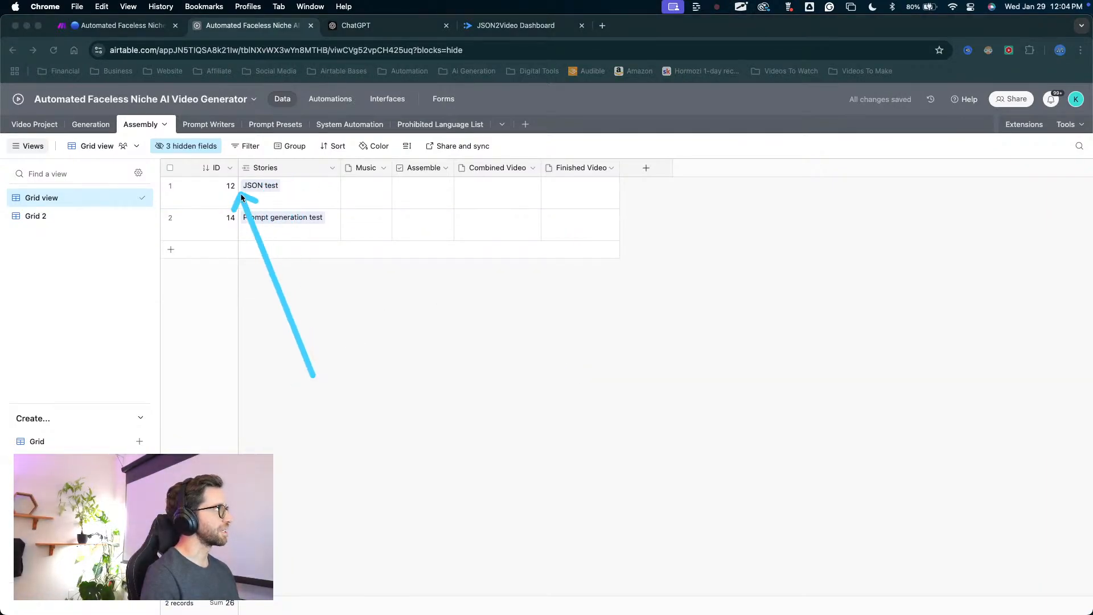
{"action": "key", "text": "Escape"}
{"action": "left_click", "coordinate": [52, 126]}
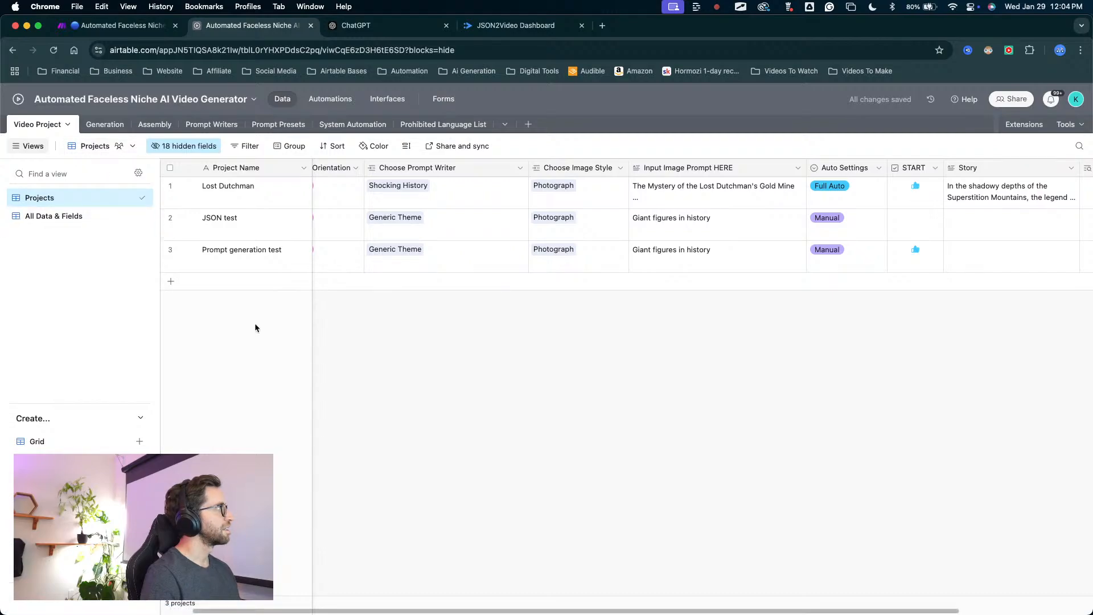
{"action": "mouse_move", "coordinate": [244, 362]}
{"action": "left_mouse_down"}
{"action": "mouse_move", "coordinate": [221, 245]}
{"action": "mouse_move", "coordinate": [914, 241]}
{"action": "mouse_move", "coordinate": [439, 223]}
{"action": "left_mouse_up"}
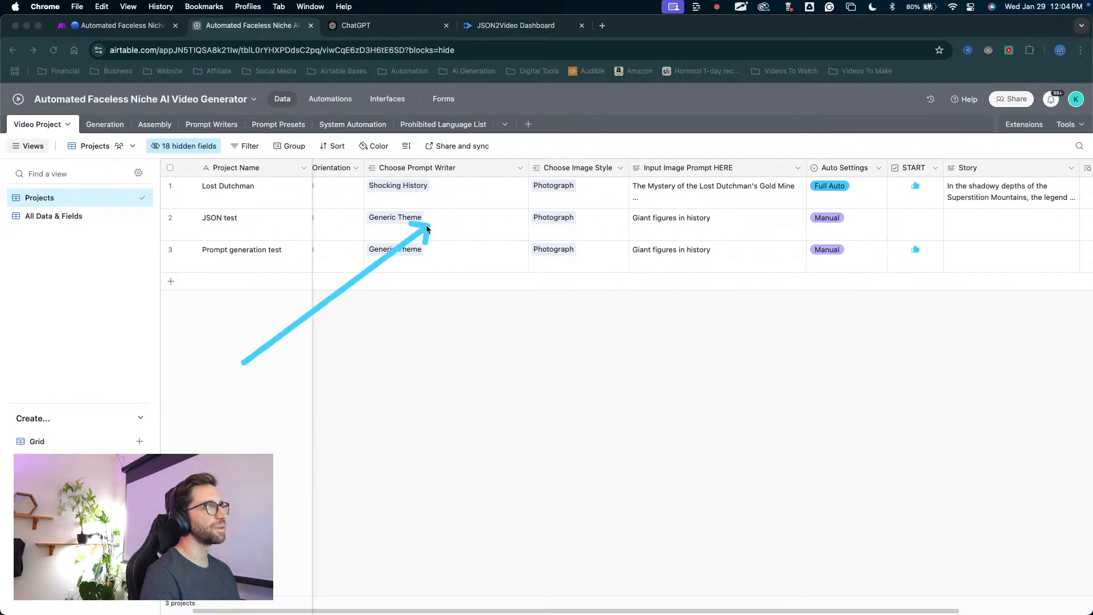
{"action": "key", "text": "Escape"}
{"action": "left_click", "coordinate": [154, 124]}
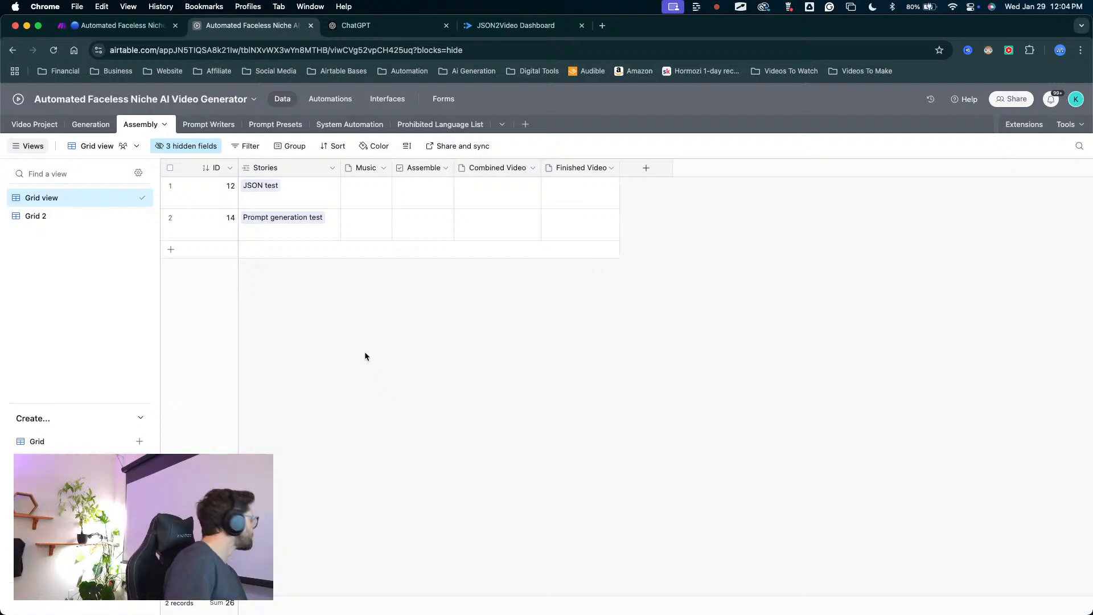
Review the workflow through the Video Project and Generation tables, ending at the Assembly table.
{"action": "mouse_move", "coordinate": [352, 377]}
{"action": "left_mouse_down"}
{"action": "mouse_move", "coordinate": [297, 234]}
{"action": "mouse_move", "coordinate": [51, 137]}
{"action": "mouse_move", "coordinate": [303, 228]}
{"action": "mouse_move", "coordinate": [310, 243]}
{"action": "mouse_move", "coordinate": [323, 237]}
{"action": "mouse_move", "coordinate": [57, 145]}
{"action": "left_mouse_up"}
{"action": "left_click", "coordinate": [46, 131]}
{"action": "mouse_move", "coordinate": [234, 437]}
{"action": "left_mouse_down"}
{"action": "mouse_move", "coordinate": [374, 303]}
{"action": "mouse_move", "coordinate": [824, 270]}
{"action": "left_mouse_up"}
{"action": "left_click", "coordinate": [103, 125]}
{"action": "mouse_move", "coordinate": [343, 486]}
{"action": "left_mouse_down"}
{"action": "mouse_move", "coordinate": [350, 473]}
{"action": "mouse_move", "coordinate": [519, 489]}
{"action": "mouse_move", "coordinate": [533, 225]}
{"action": "mouse_move", "coordinate": [349, 197]}
{"action": "mouse_move", "coordinate": [602, 152]}
{"action": "mouse_move", "coordinate": [817, 195]}
{"action": "mouse_move", "coordinate": [443, 206]}
{"action": "mouse_move", "coordinate": [480, 206]}
{"action": "left_mouse_up"}
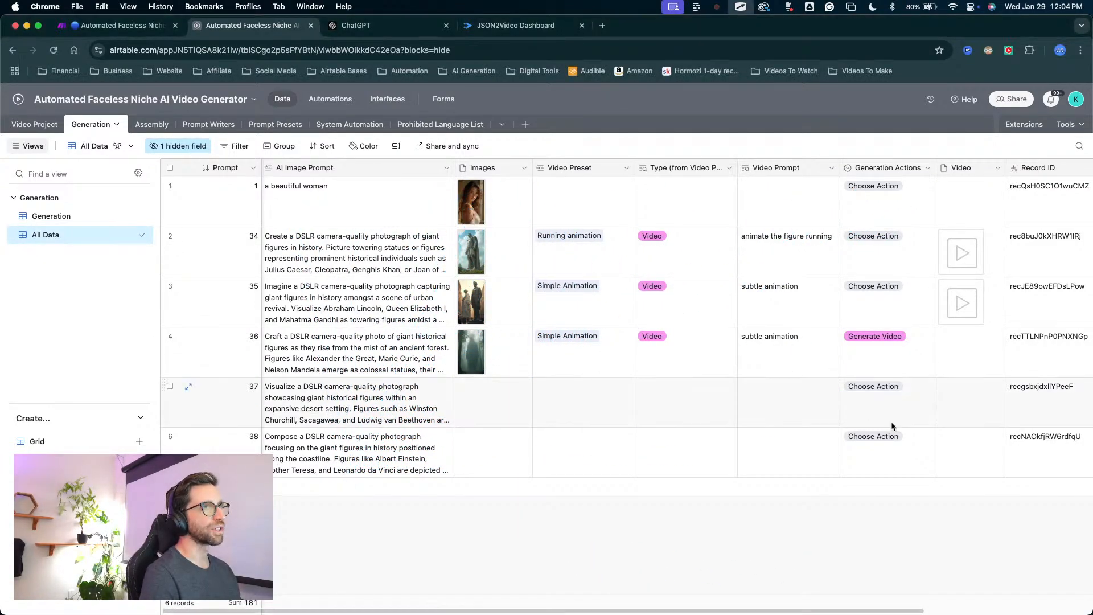
{"action": "mouse_move", "coordinate": [863, 523]}
{"action": "left_mouse_down"}
{"action": "mouse_move", "coordinate": [964, 237]}
{"action": "mouse_move", "coordinate": [958, 288]}
{"action": "mouse_move", "coordinate": [567, 140]}
{"action": "mouse_move", "coordinate": [149, 141]}
{"action": "mouse_move", "coordinate": [155, 126]}
{"action": "left_mouse_up"}
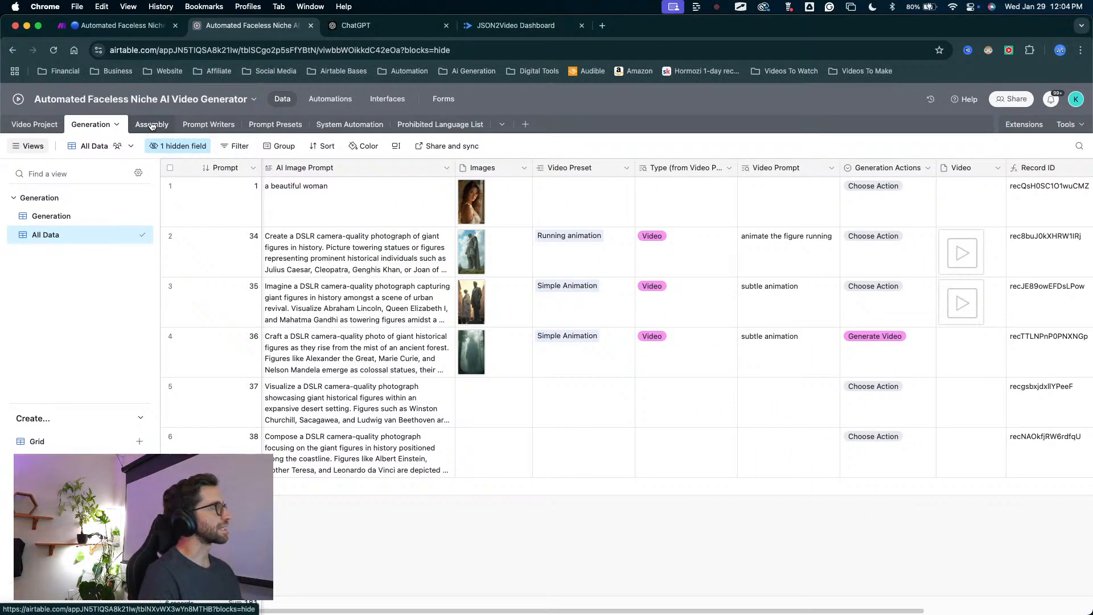
{"action": "left_click", "coordinate": [152, 125]}
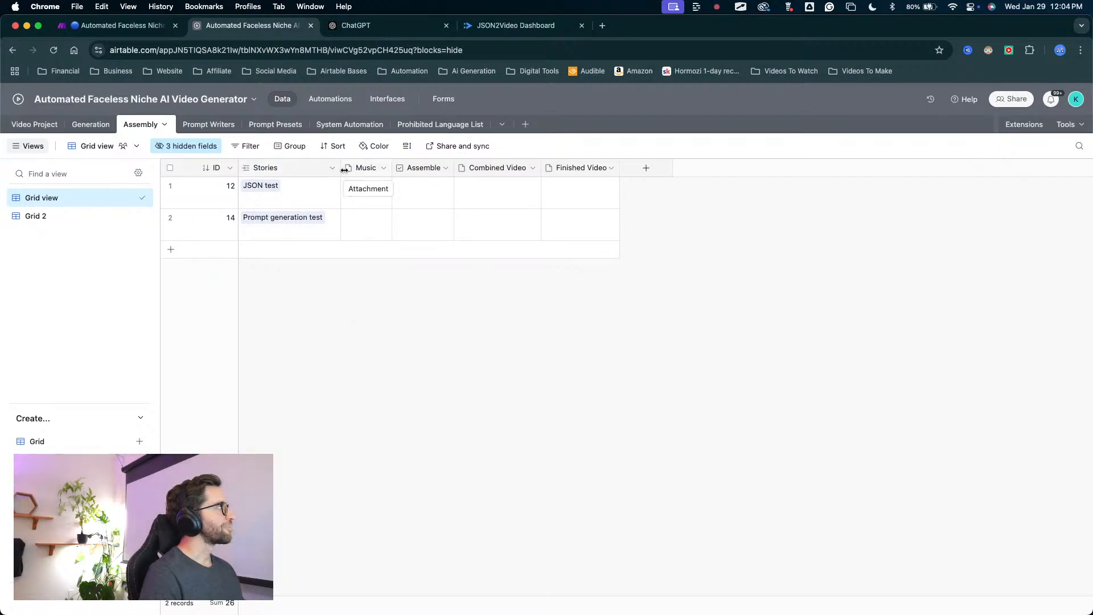
Open the Assembly table's Grid 2 view and rename it "All Data".
{"action": "mouse_move", "coordinate": [348, 385]}
{"action": "left_mouse_down"}
{"action": "mouse_move", "coordinate": [313, 265]}
{"action": "mouse_move", "coordinate": [308, 200]}
{"action": "mouse_move", "coordinate": [358, 201]}
{"action": "mouse_move", "coordinate": [315, 223]}
{"action": "left_mouse_up"}
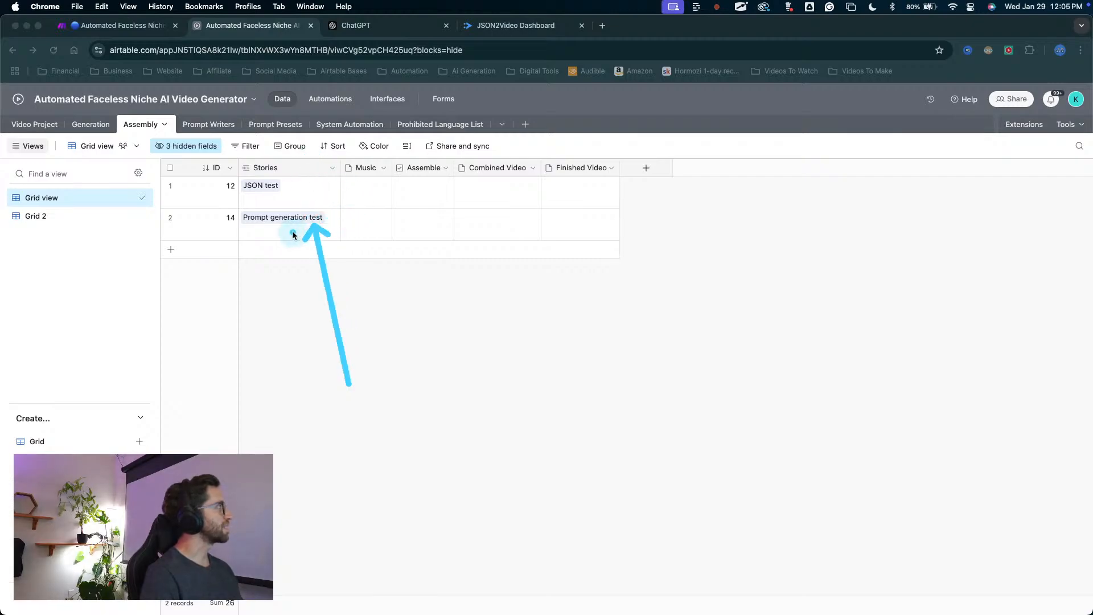
{"action": "left_click", "coordinate": [51, 218]}
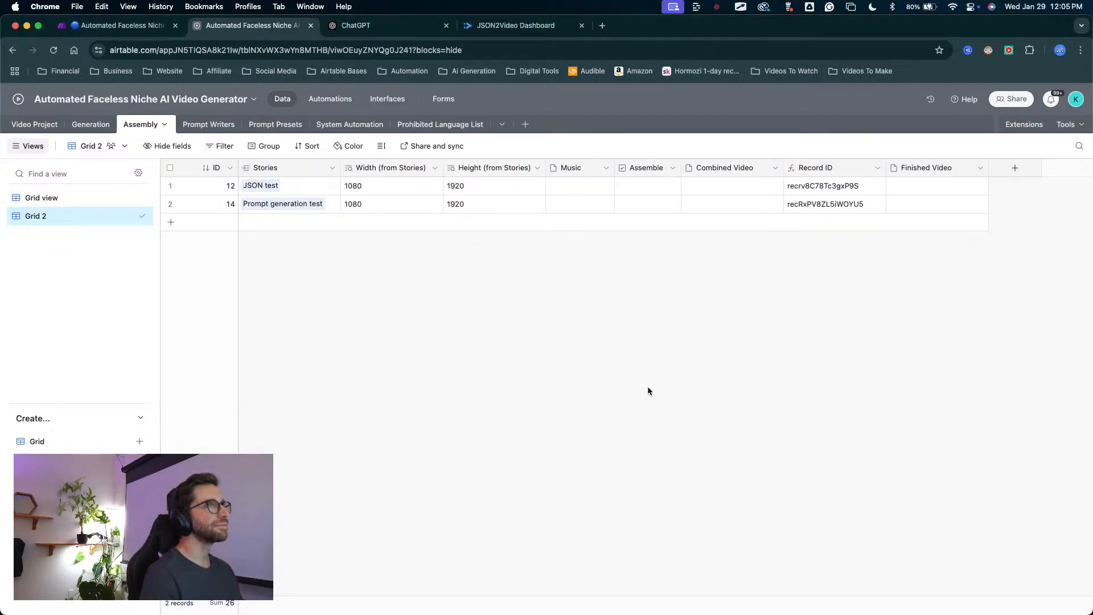
{"action": "mouse_move", "coordinate": [455, 377]}
{"action": "left_mouse_down"}
{"action": "mouse_move", "coordinate": [77, 217]}
{"action": "mouse_move", "coordinate": [48, 216]}
{"action": "left_mouse_up"}
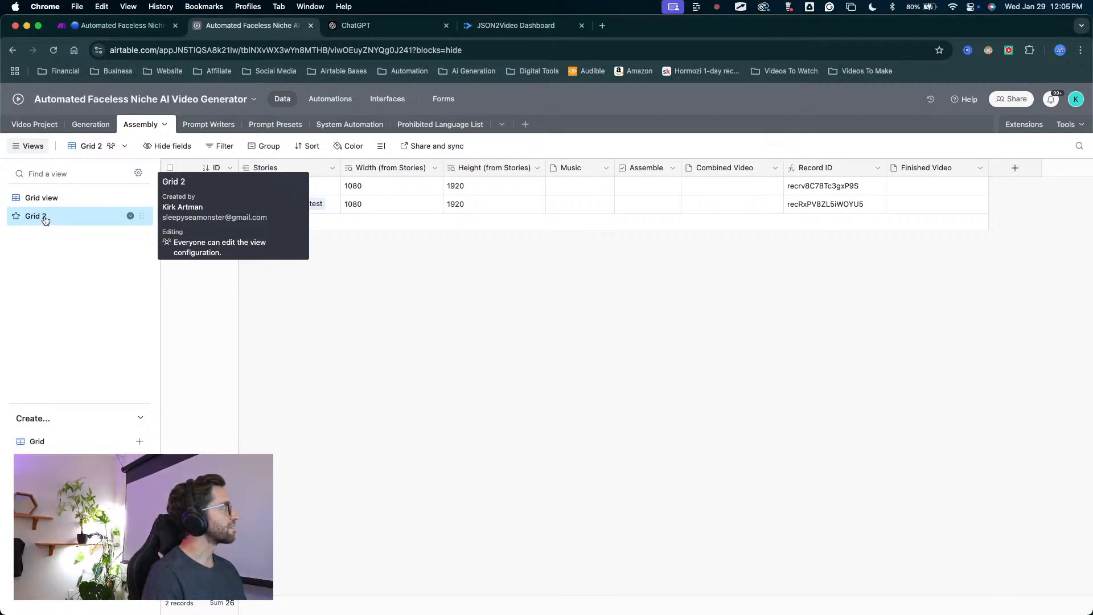
{"action": "double_click", "coordinate": [45, 216]}
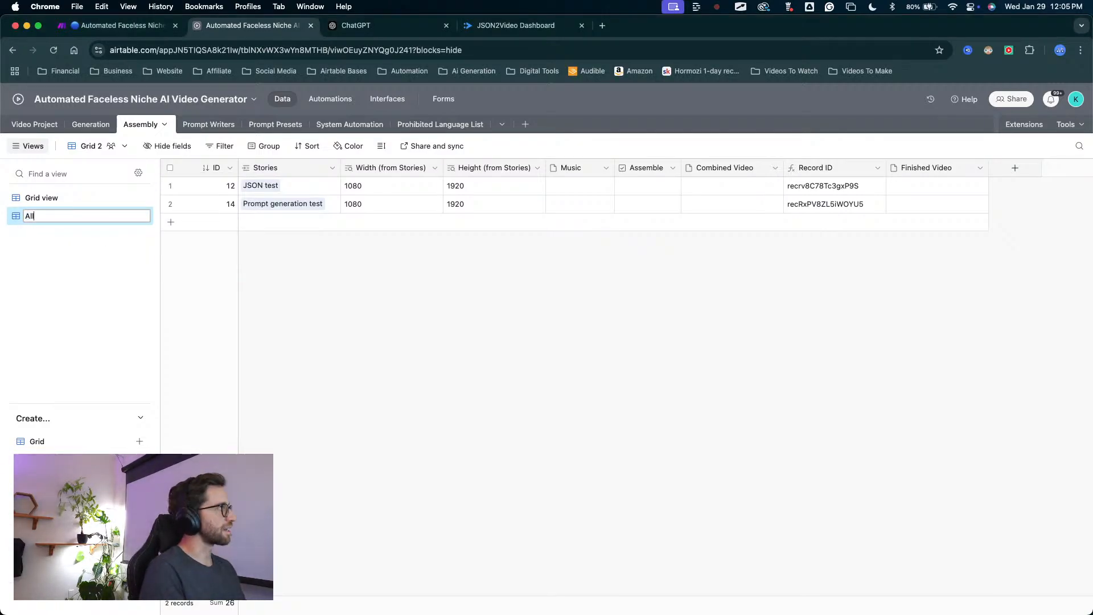
{"action": "type", "text": "All Data"}
{"action": "key", "text": "Return"}
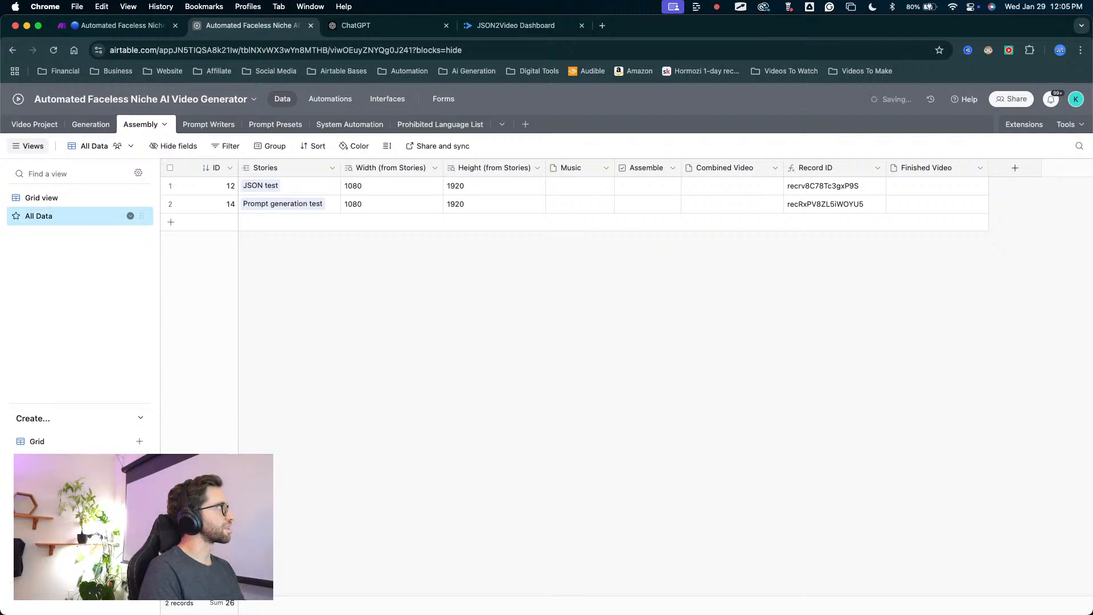
Open the Assembly table's Grid view and rename it "Assembly".
{"action": "mouse_move", "coordinate": [285, 307]}
{"action": "left_mouse_down"}
{"action": "mouse_move", "coordinate": [671, 110]}
{"action": "mouse_move", "coordinate": [865, 261]}
{"action": "mouse_move", "coordinate": [604, 234]}
{"action": "left_mouse_up"}
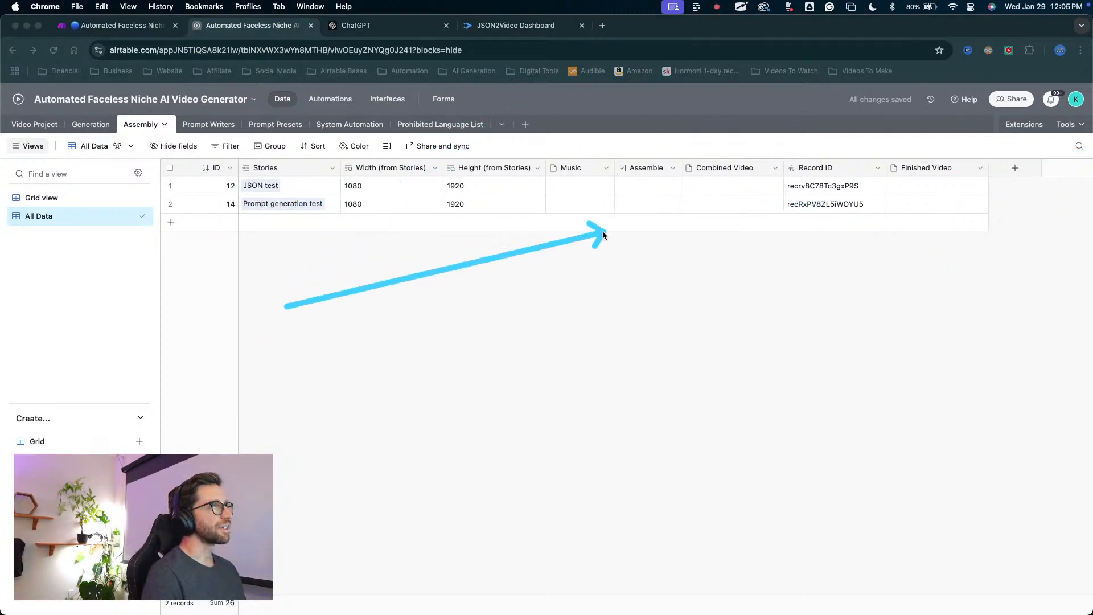
{"action": "left_click", "coordinate": [64, 199]}
{"action": "left_click_drag", "start_coordinate": [145, 357], "coordinate": [51, 203]}
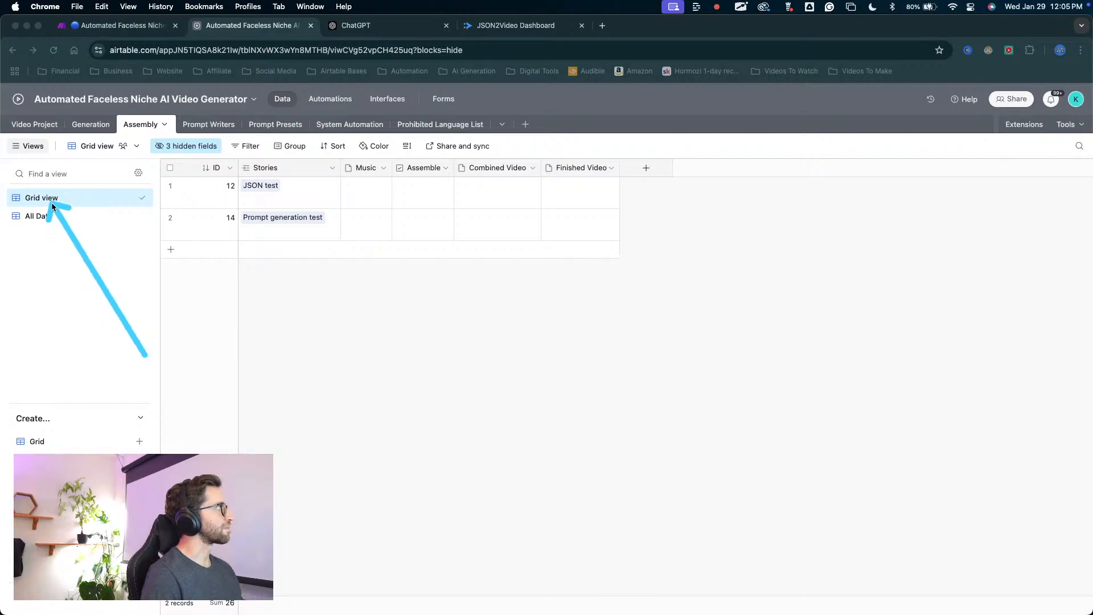
{"action": "double_click", "coordinate": [48, 199]}
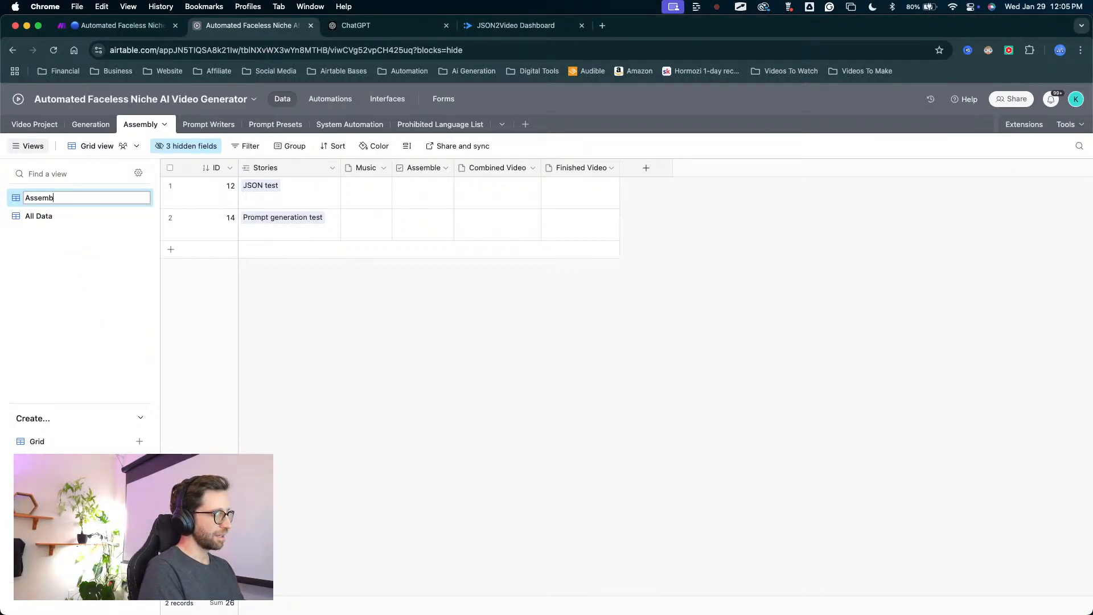
{"action": "key", "text": "Return"}
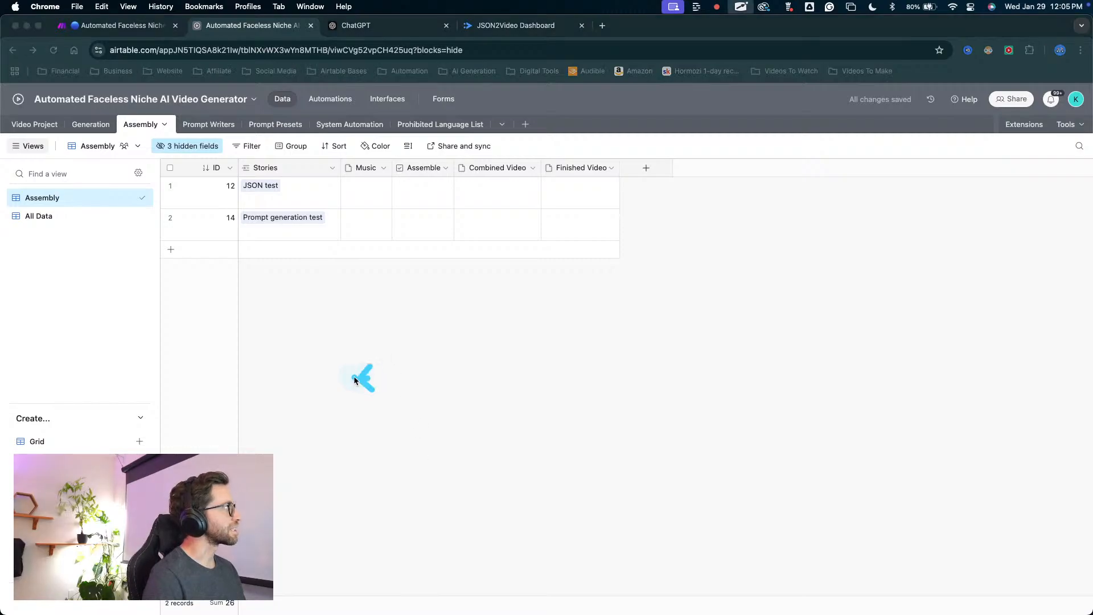
{"action": "left_click_drag", "start_coordinate": [369, 377], "coordinate": [111, 178]}
{"action": "mouse_move", "coordinate": [369, 377]}
{"action": "left_mouse_down"}
{"action": "mouse_move", "coordinate": [407, 194]}
{"action": "mouse_move", "coordinate": [324, 175]}
{"action": "mouse_move", "coordinate": [328, 149]}
{"action": "mouse_move", "coordinate": [137, 198]}
{"action": "mouse_move", "coordinate": [169, 164]}
{"action": "mouse_move", "coordinate": [216, 177]}
{"action": "mouse_move", "coordinate": [32, 220]}
{"action": "mouse_move", "coordinate": [383, 214]}
{"action": "mouse_move", "coordinate": [380, 188]}
{"action": "left_mouse_up"}
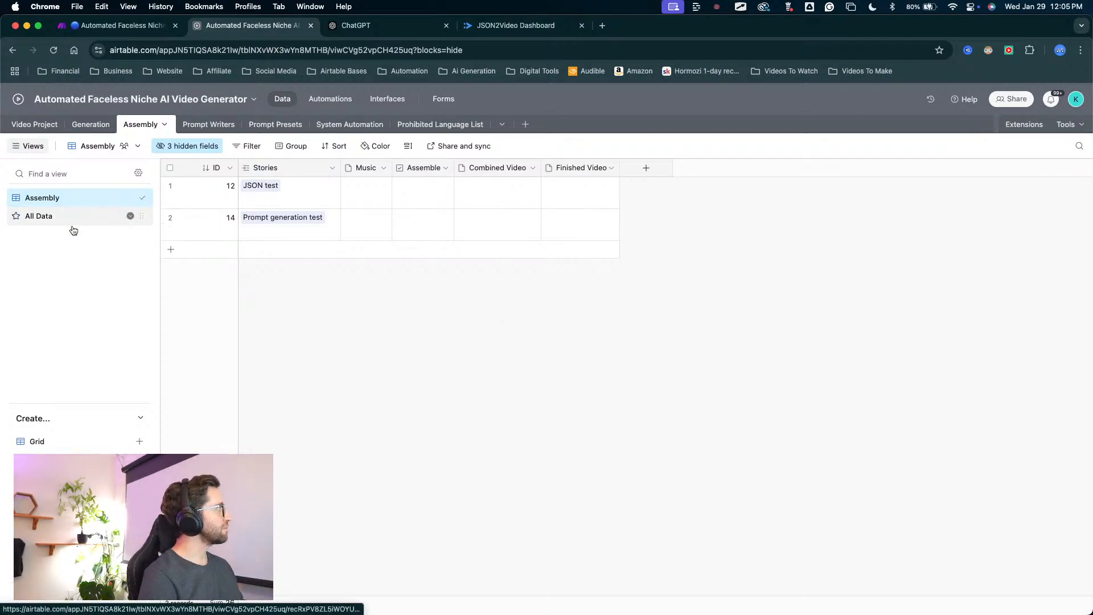
Look over the Assembly table's All Data view and the prompts in the Generation table.
{"action": "left_click", "coordinate": [54, 222]}
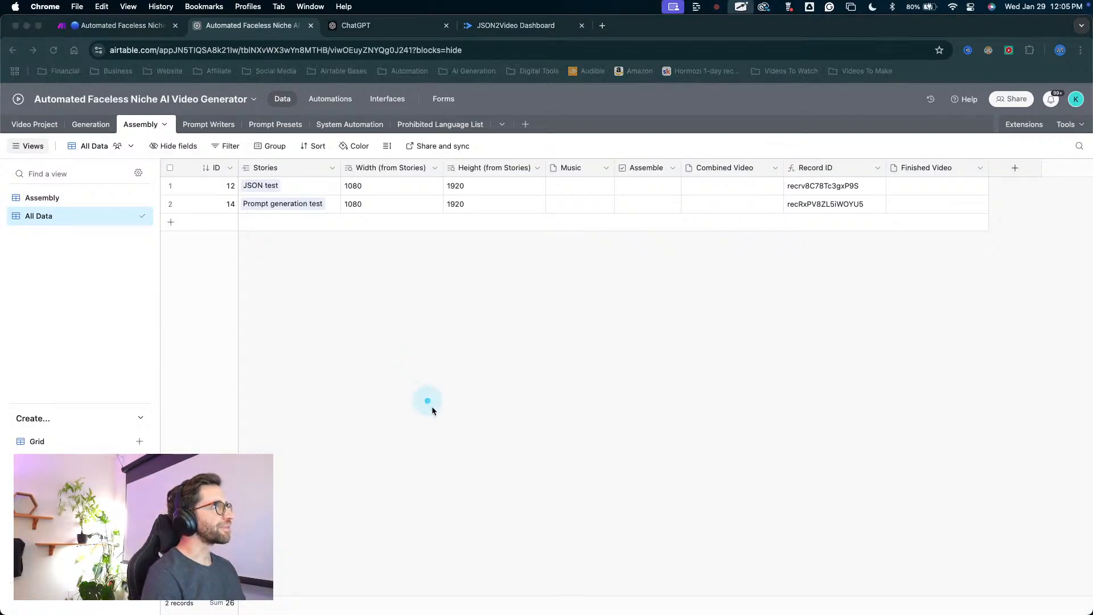
{"action": "mouse_move", "coordinate": [450, 434]}
{"action": "left_mouse_down"}
{"action": "mouse_move", "coordinate": [732, 297]}
{"action": "mouse_move", "coordinate": [958, 212]}
{"action": "mouse_move", "coordinate": [891, 153]}
{"action": "mouse_move", "coordinate": [763, 165]}
{"action": "mouse_move", "coordinate": [419, 165]}
{"action": "mouse_move", "coordinate": [401, 179]}
{"action": "mouse_move", "coordinate": [893, 170]}
{"action": "mouse_move", "coordinate": [273, 173]}
{"action": "mouse_move", "coordinate": [93, 141]}
{"action": "mouse_move", "coordinate": [104, 134]}
{"action": "left_mouse_up"}
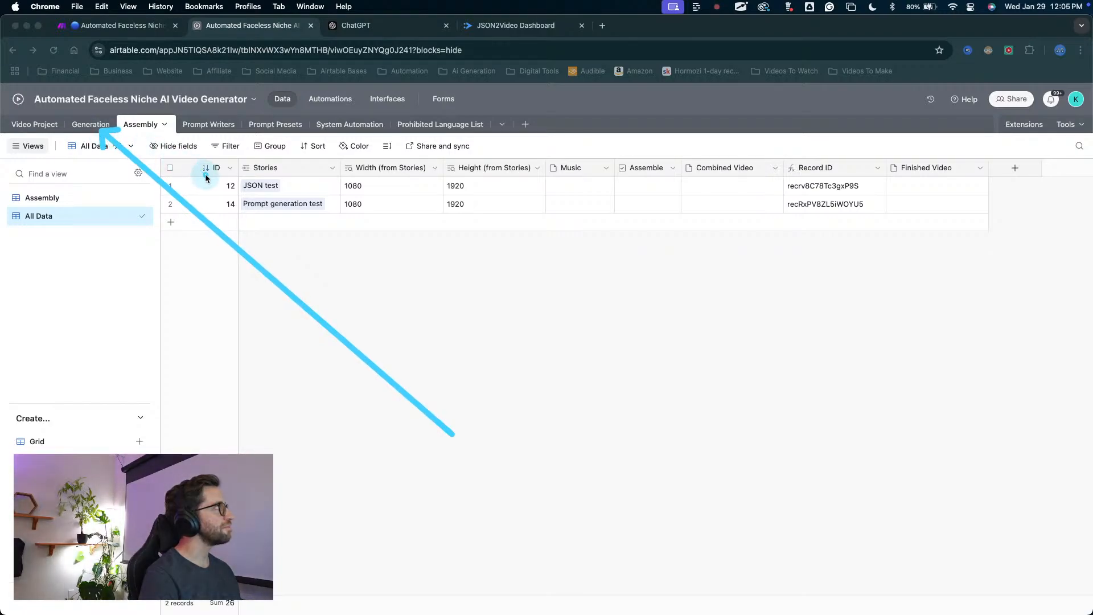
{"action": "key", "text": "Escape"}
{"action": "left_click", "coordinate": [93, 133]}
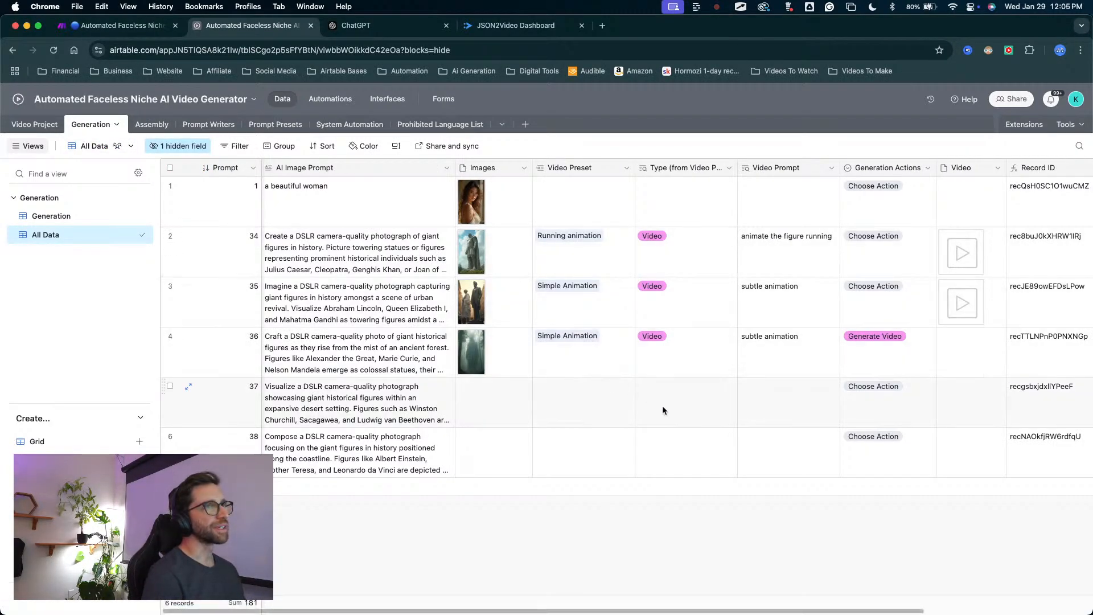
{"action": "mouse_move", "coordinate": [820, 535]}
{"action": "left_mouse_down"}
{"action": "mouse_move", "coordinate": [955, 302]}
{"action": "mouse_move", "coordinate": [523, 246]}
{"action": "mouse_move", "coordinate": [325, 127]}
{"action": "mouse_move", "coordinate": [261, 142]}
{"action": "mouse_move", "coordinate": [244, 214]}
{"action": "left_mouse_up"}
{"action": "key", "text": "Escape"}
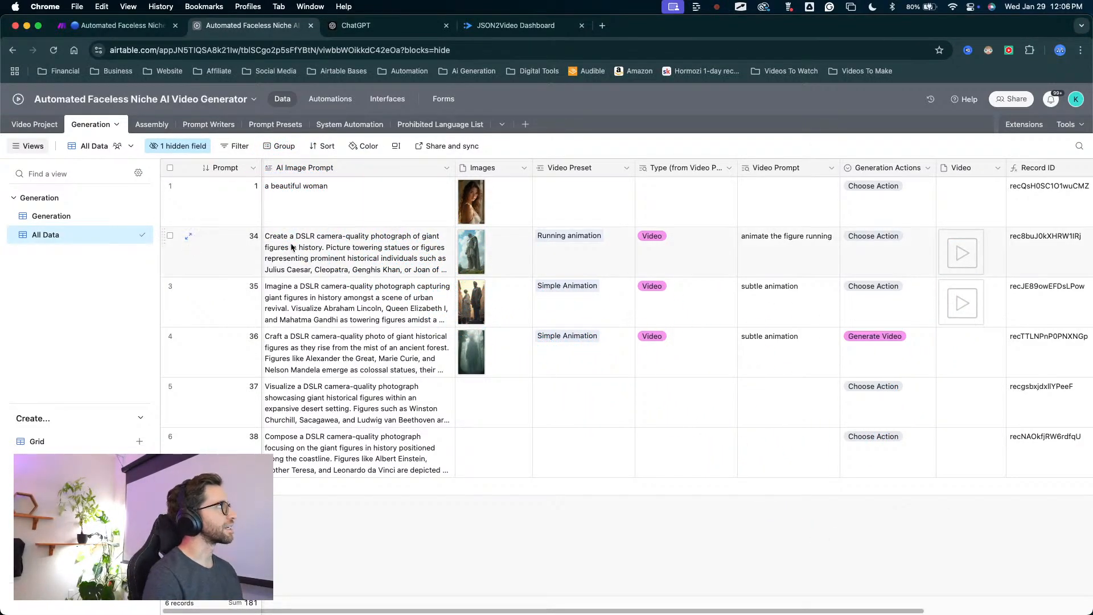
{"action": "mouse_move", "coordinate": [458, 330]}
{"action": "left_mouse_down"}
{"action": "mouse_move", "coordinate": [53, 117]}
{"action": "mouse_move", "coordinate": [39, 125]}
{"action": "left_mouse_up"}
{"action": "key", "text": "Escape"}
Examine the project fields in the Video Project table's Projects view, through to the Story and finished video columns.
{"action": "left_click", "coordinate": [38, 125]}
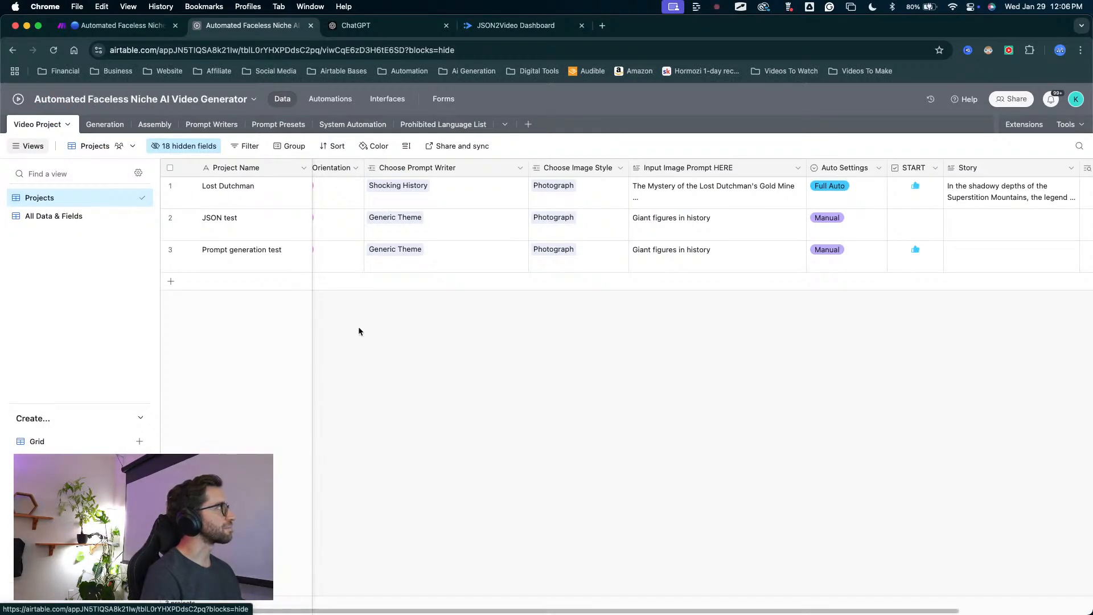
{"action": "scroll", "coordinate": [885, 289], "scroll_direction": "right", "scroll_amount": 5}
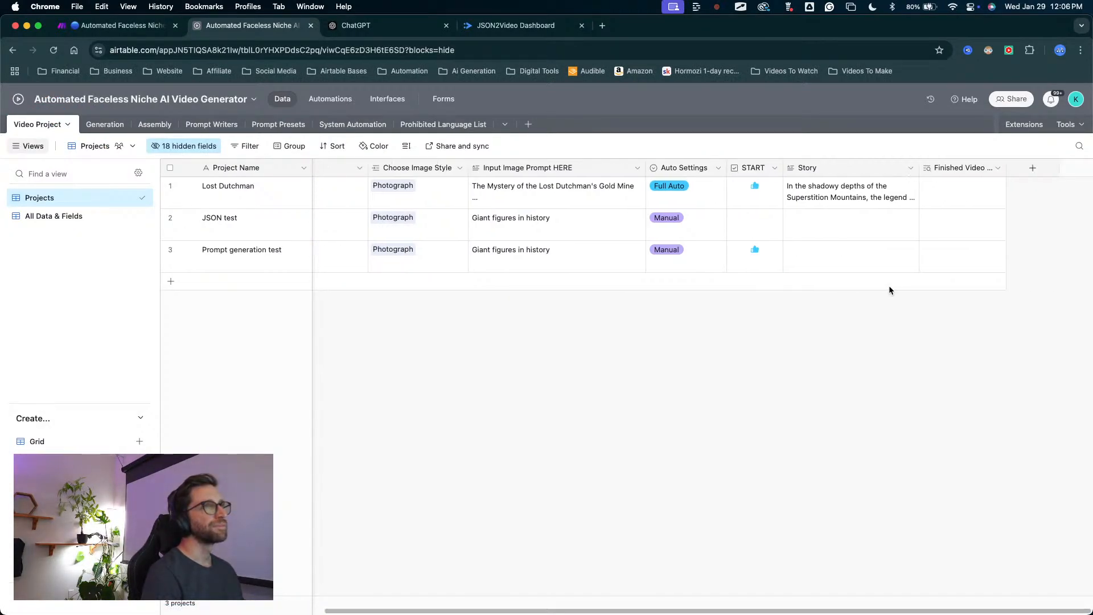
{"action": "scroll", "coordinate": [890, 289], "scroll_direction": "left", "scroll_amount": 5}
{"action": "scroll", "coordinate": [890, 288], "scroll_direction": "right", "scroll_amount": 5}
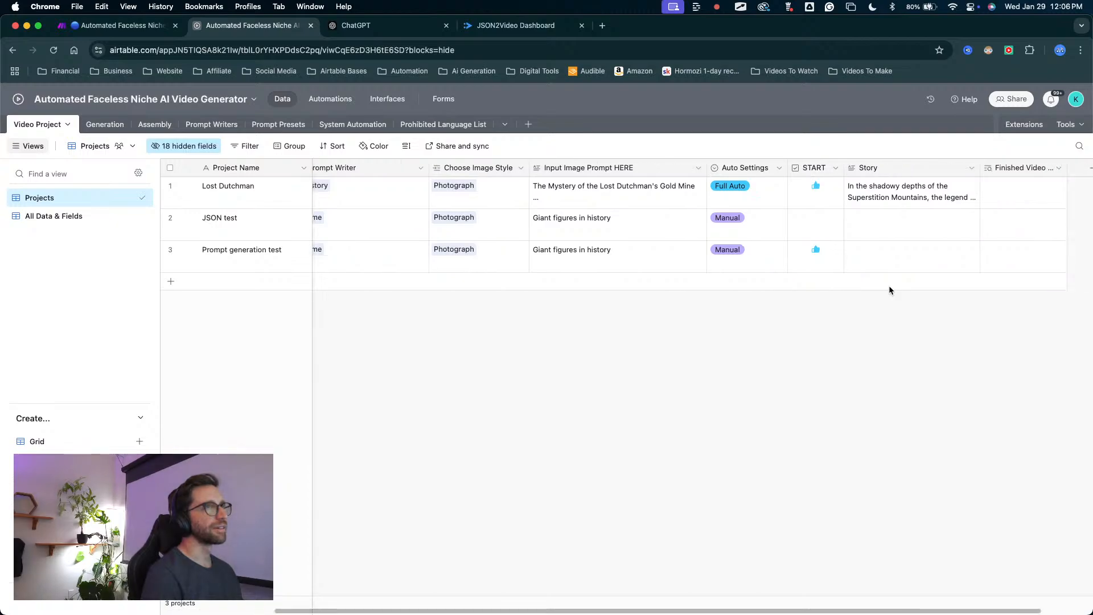
{"action": "scroll", "coordinate": [889, 289], "scroll_direction": "left", "scroll_amount": 5}
{"action": "scroll", "coordinate": [889, 286], "scroll_direction": "right", "scroll_amount": 5}
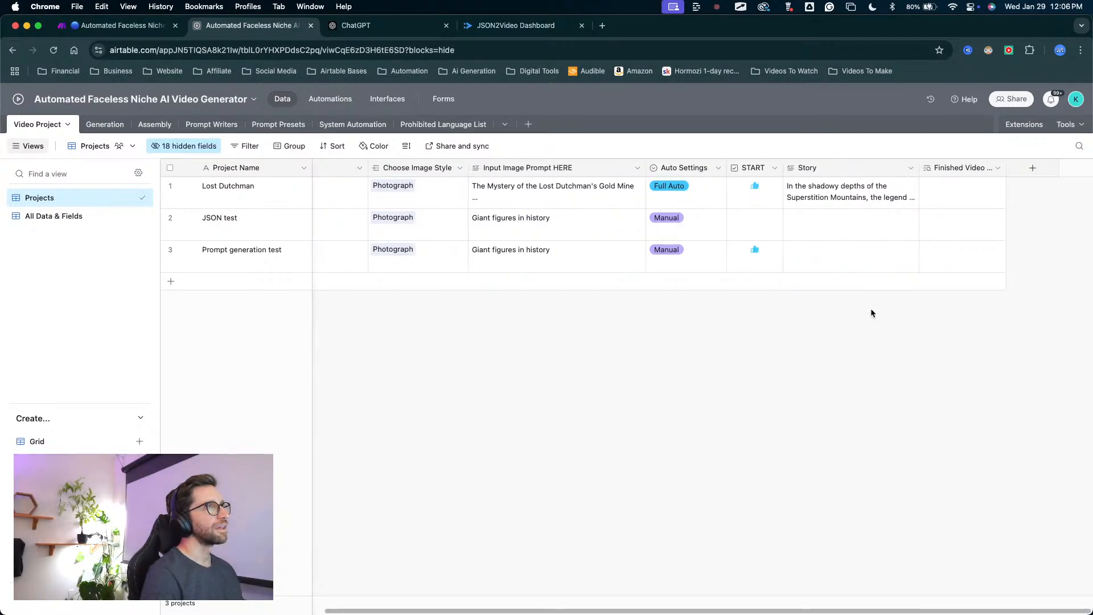
{"action": "mouse_move", "coordinate": [863, 317]}
{"action": "left_mouse_down"}
{"action": "mouse_move", "coordinate": [806, 300]}
{"action": "mouse_move", "coordinate": [837, 194]}
{"action": "left_mouse_up"}
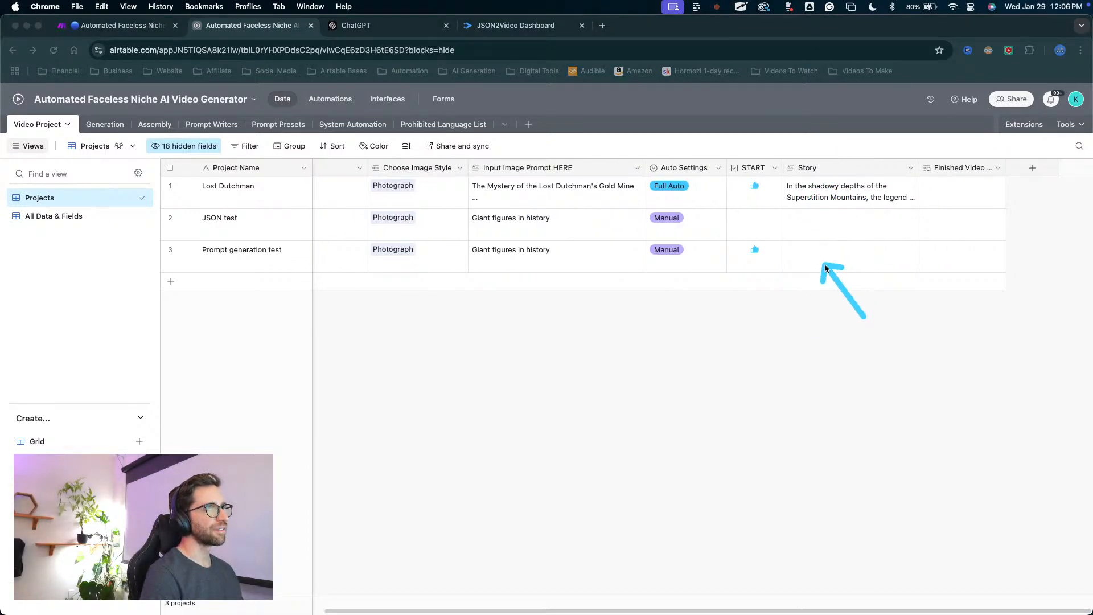
{"action": "left_click_drag", "start_coordinate": [825, 267], "coordinate": [833, 200]}
{"action": "key", "text": "Escape"}
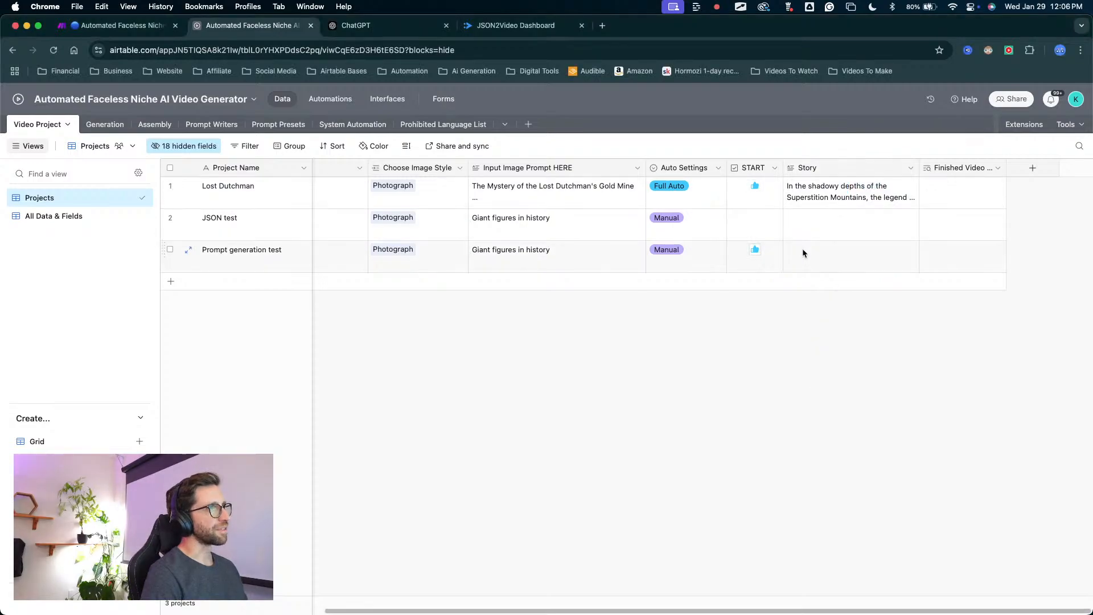
Rename the Video Project table's Story field to "For Testing".
{"action": "left_click", "coordinate": [834, 252]}
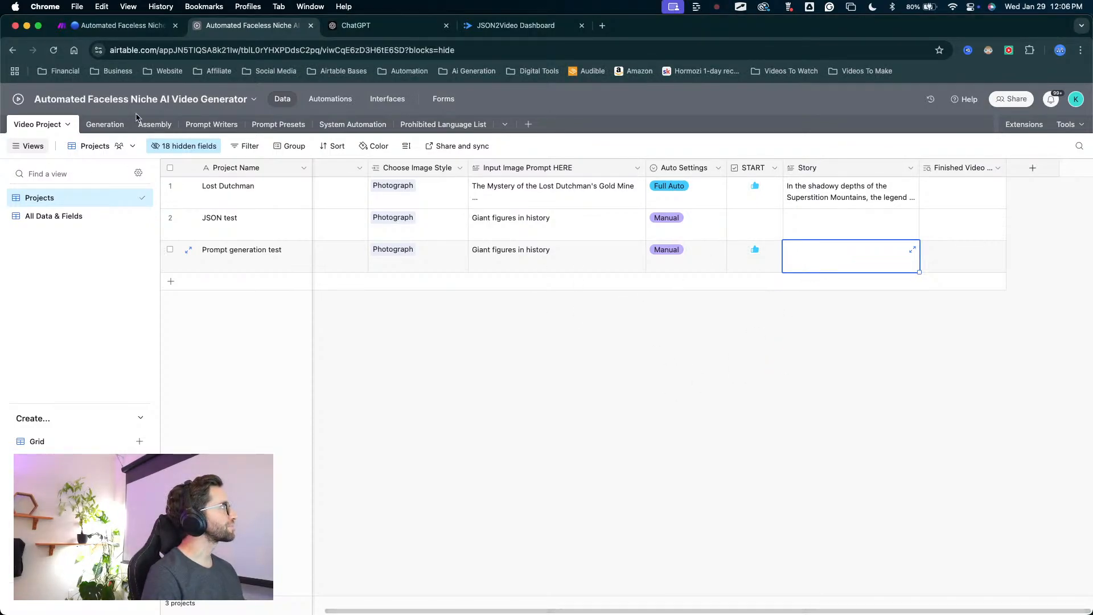
{"action": "left_click", "coordinate": [813, 168]}
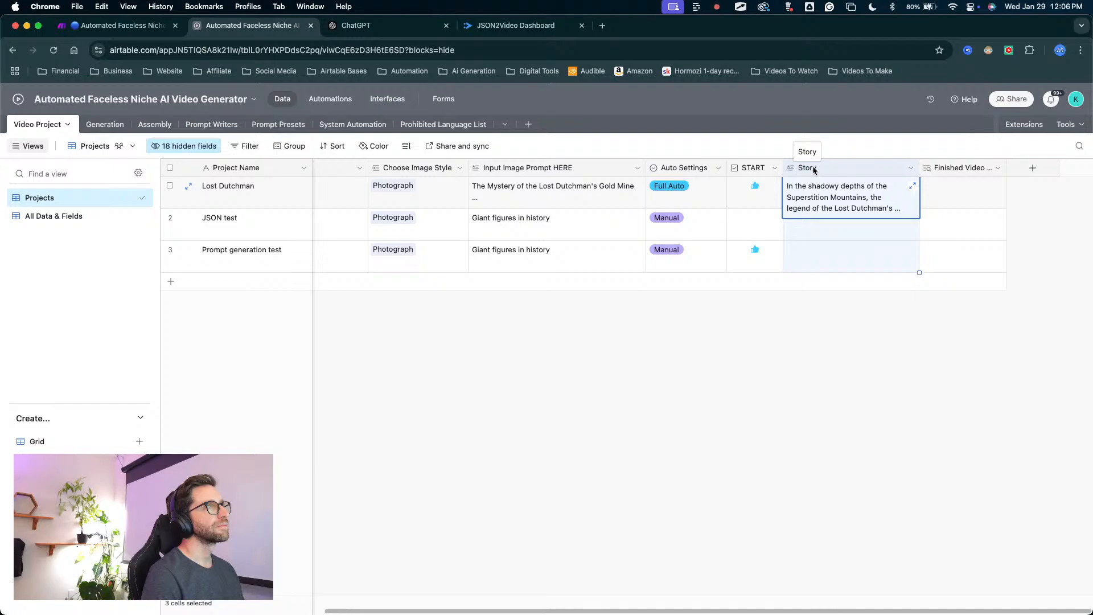
{"action": "double_click", "coordinate": [814, 168]}
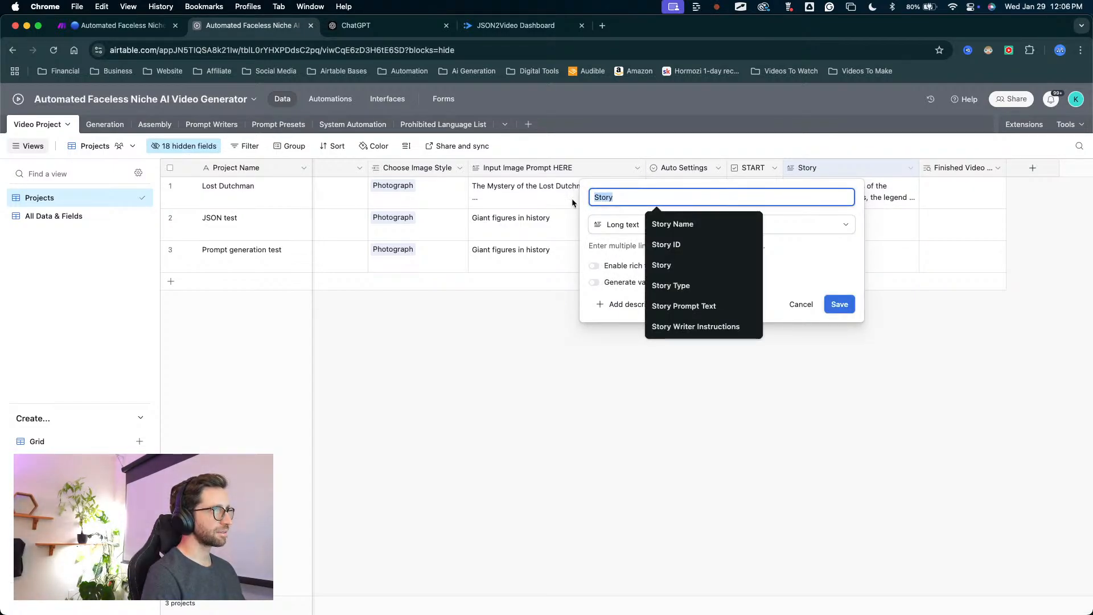
{"action": "type", "text": "Fopr"}
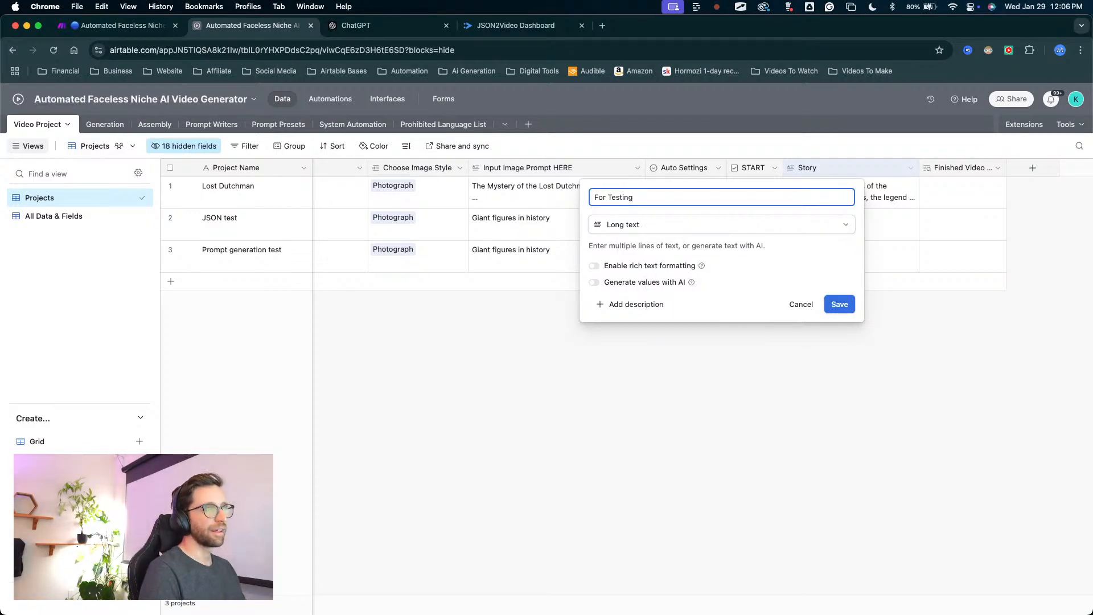
{"action": "left_click", "coordinate": [840, 308]}
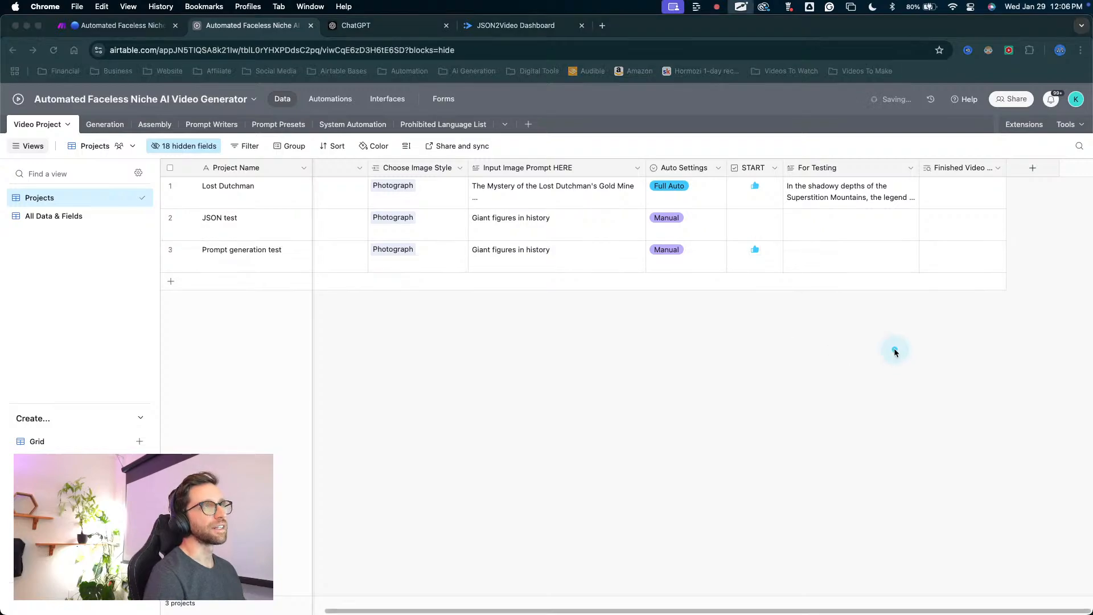
{"action": "key", "text": "Escape"}
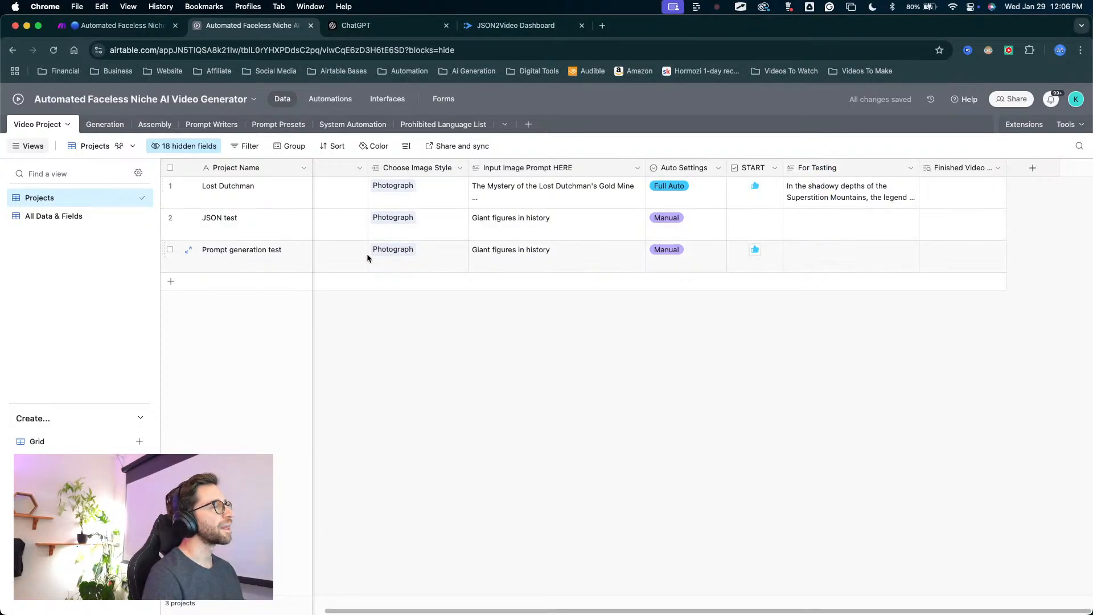
Check the Assembly table briefly and examine the Generation table's prompts, generation actions, videos, record IDs and request IDs.
{"action": "left_click", "coordinate": [153, 125]}
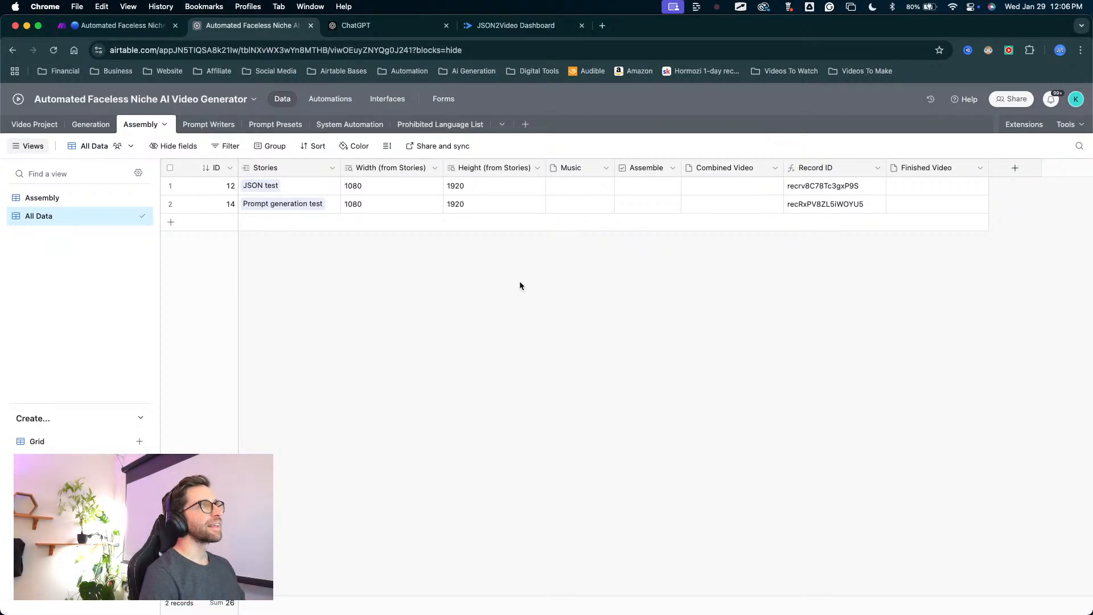
{"action": "left_click", "coordinate": [90, 124]}
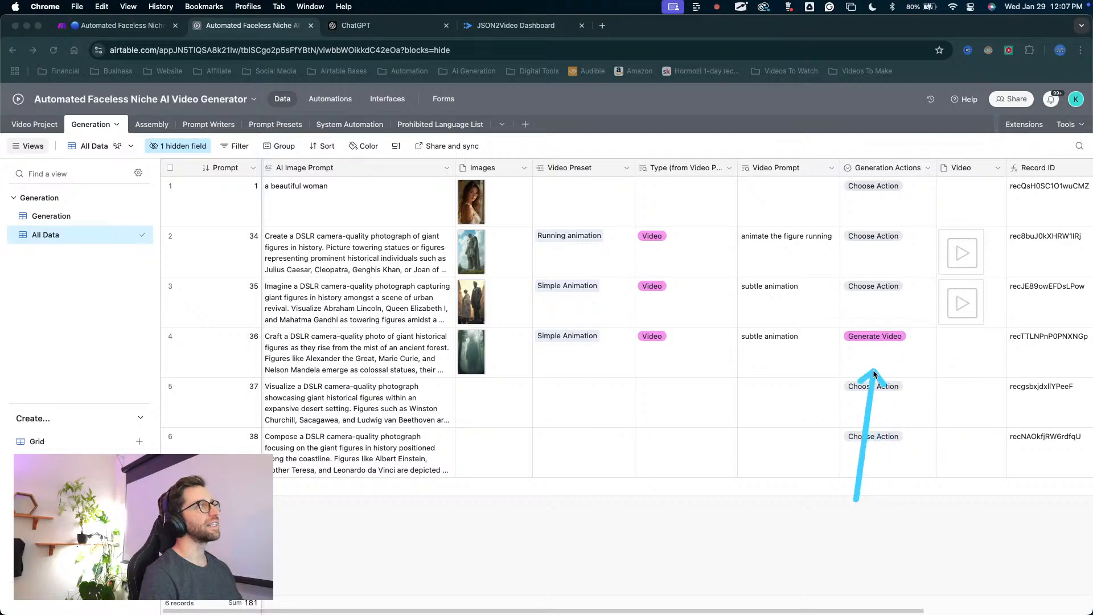
{"action": "mouse_move", "coordinate": [857, 499]}
{"action": "left_mouse_down"}
{"action": "mouse_move", "coordinate": [251, 250]}
{"action": "mouse_move", "coordinate": [237, 256]}
{"action": "left_mouse_up"}
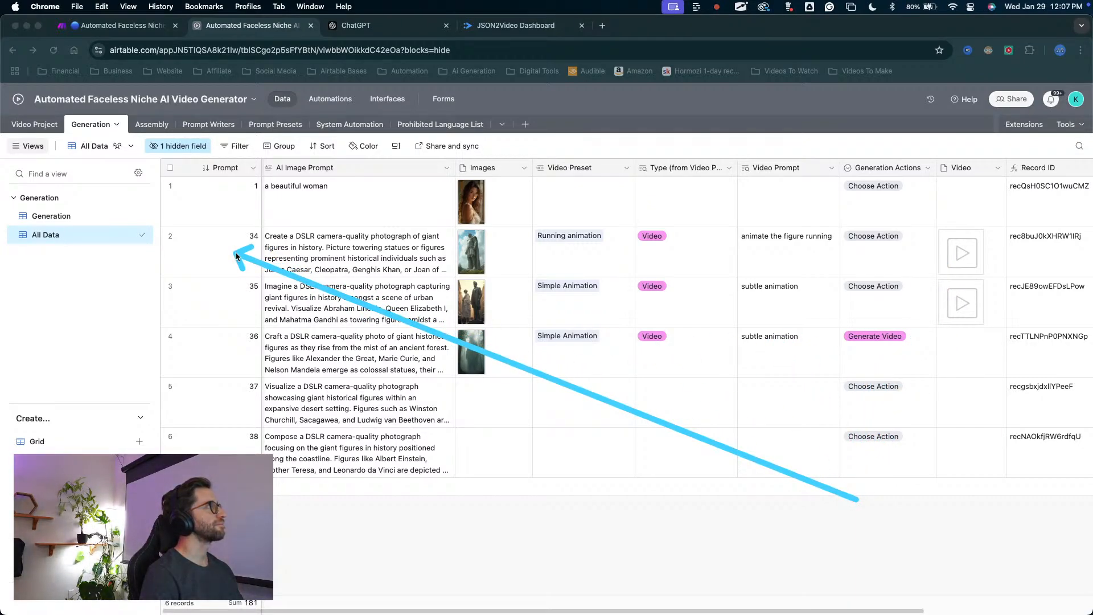
{"action": "left_click_drag", "start_coordinate": [235, 256], "coordinate": [107, 218]}
{"action": "key", "text": "Escape"}
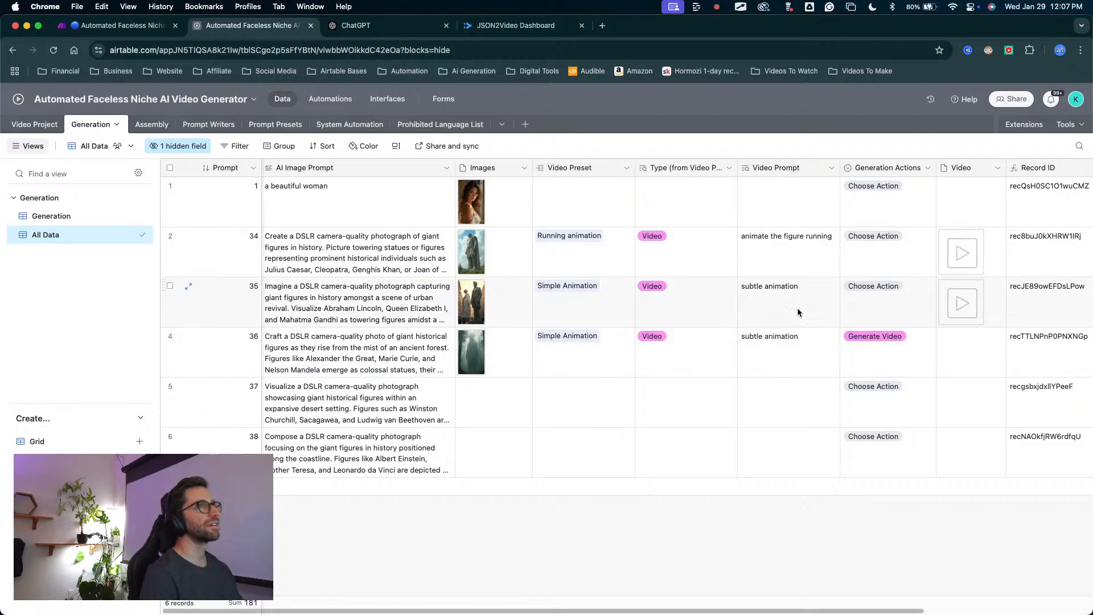
{"action": "scroll", "coordinate": [834, 290], "scroll_direction": "right", "scroll_amount": 4}
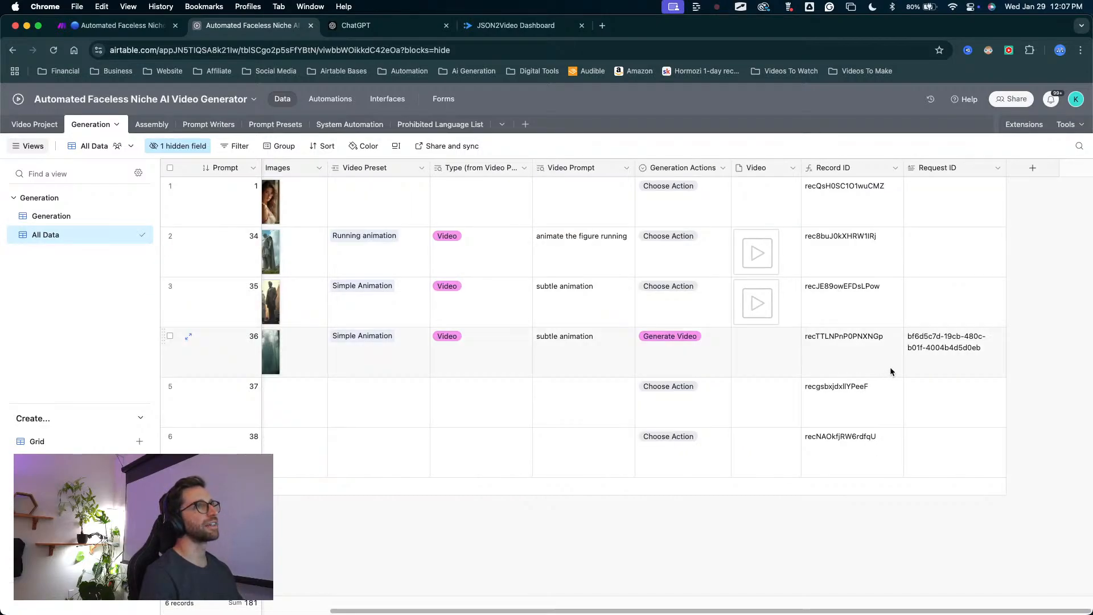
{"action": "key", "text": "ctrl+s"}
{"action": "key", "text": "ctrl+shift+s"}
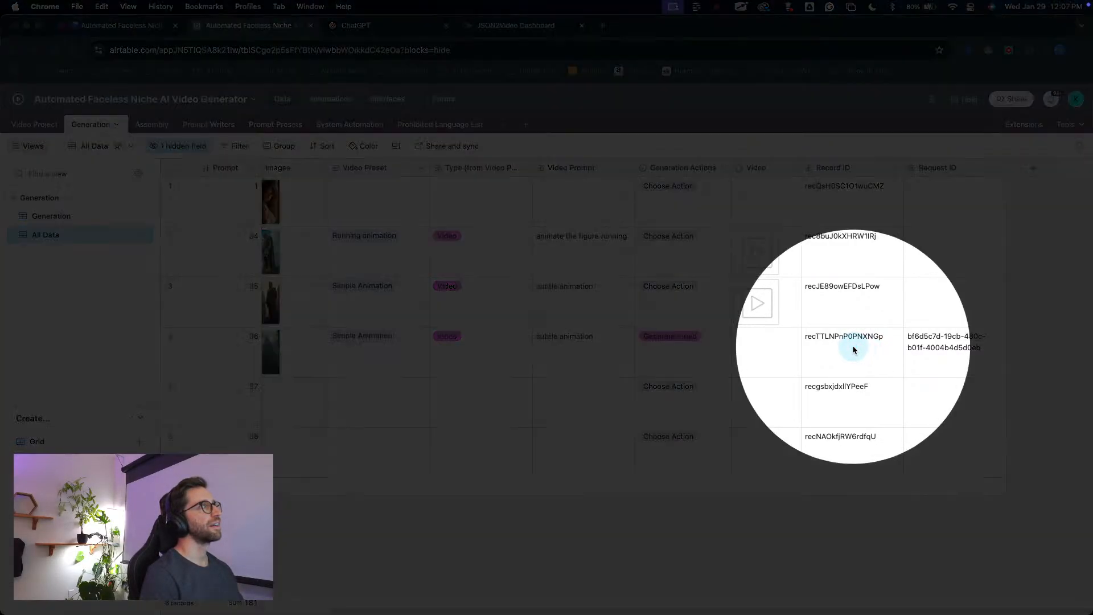
{"action": "key", "text": "ctrl+shift+s"}
{"action": "key", "text": "ctrl+shift+s"}
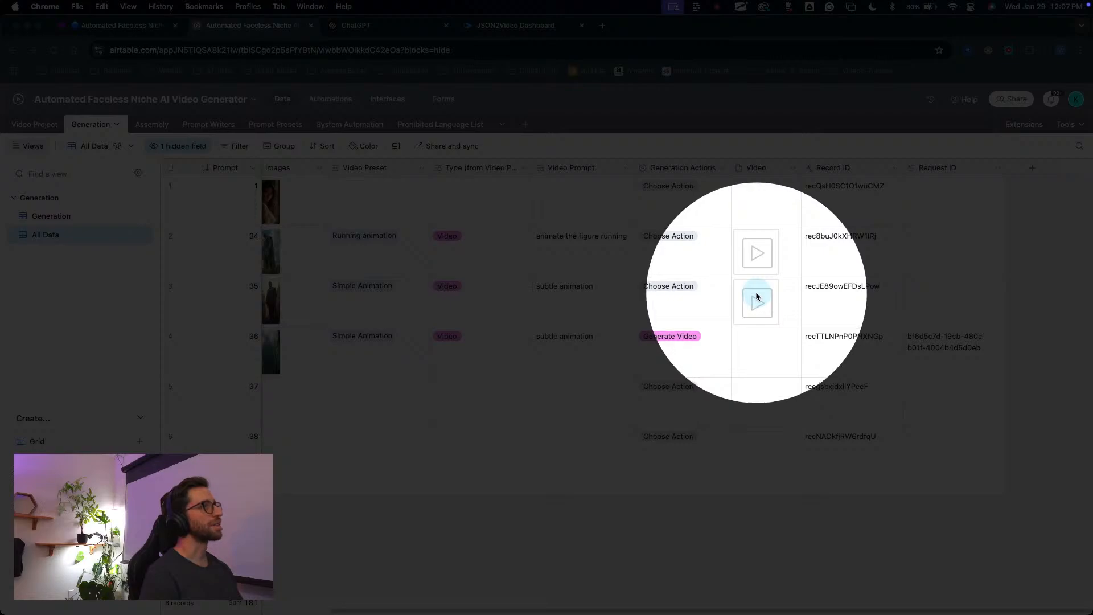
{"action": "key", "text": "ctrl+shift+s"}
{"action": "scroll", "coordinate": [766, 253], "scroll_direction": "left", "scroll_amount": 5}
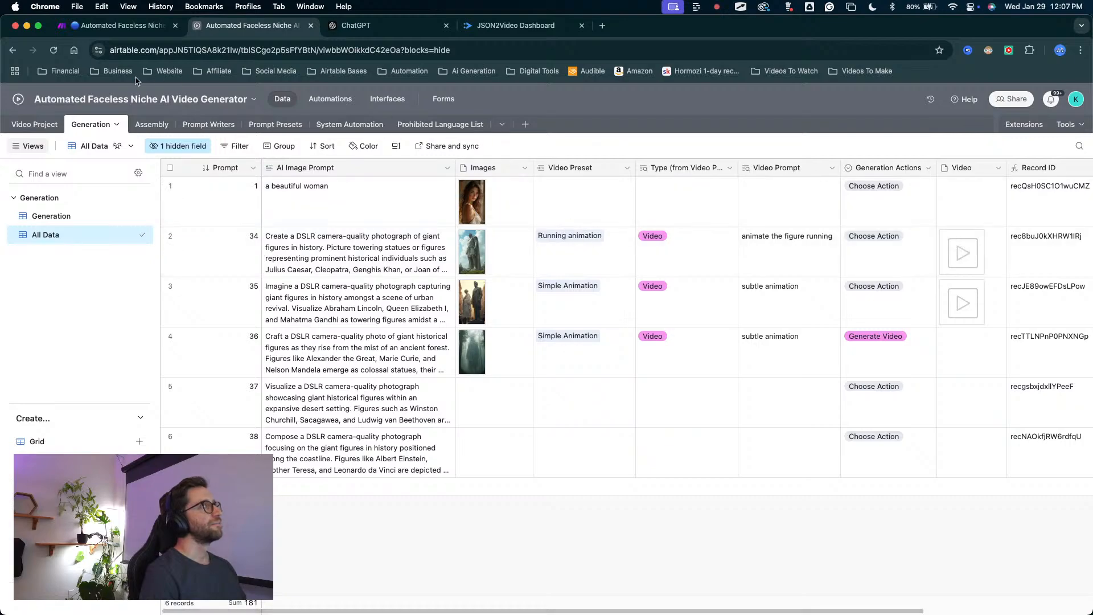
Review the Video Project table's settings fields from image prompt input back to video orientation.
{"action": "left_click", "coordinate": [31, 125]}
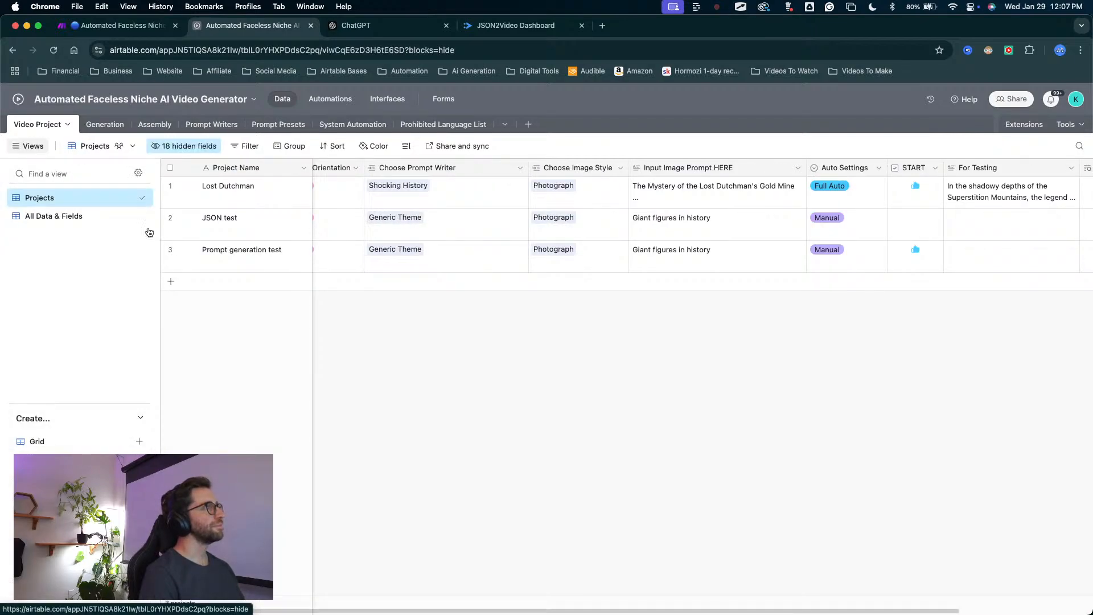
{"action": "mouse_move", "coordinate": [517, 521]}
{"action": "left_mouse_down"}
{"action": "mouse_move", "coordinate": [291, 352]}
{"action": "mouse_move", "coordinate": [268, 256]}
{"action": "mouse_move", "coordinate": [690, 249]}
{"action": "mouse_move", "coordinate": [717, 263]}
{"action": "mouse_move", "coordinate": [757, 259]}
{"action": "left_mouse_up"}
{"action": "key", "text": "Escape"}
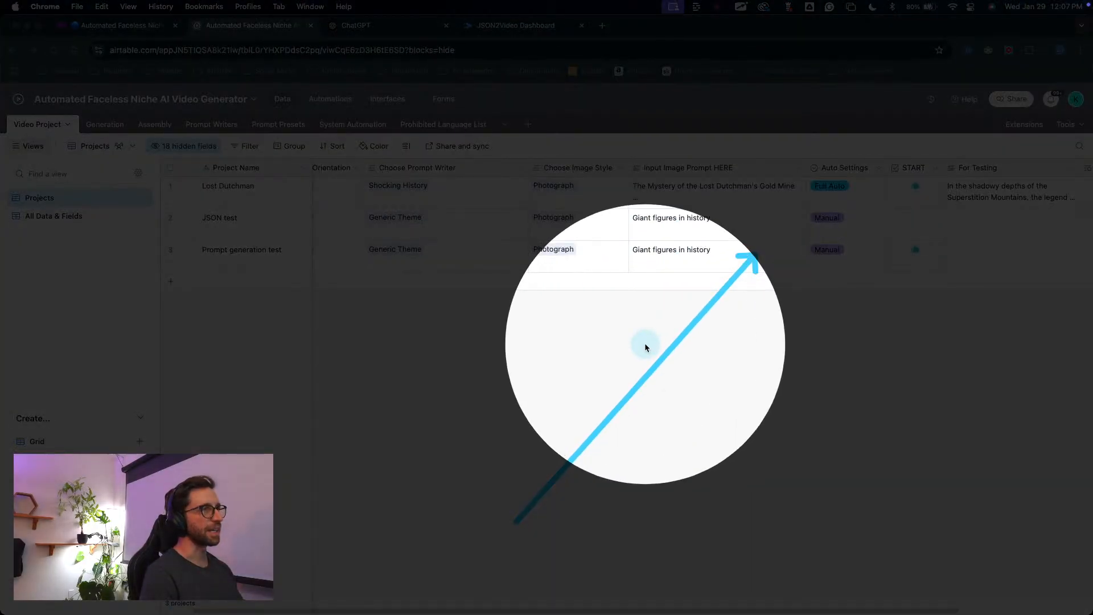
{"action": "key", "text": "Escape"}
{"action": "scroll", "coordinate": [767, 346], "scroll_direction": "left", "scroll_amount": 1}
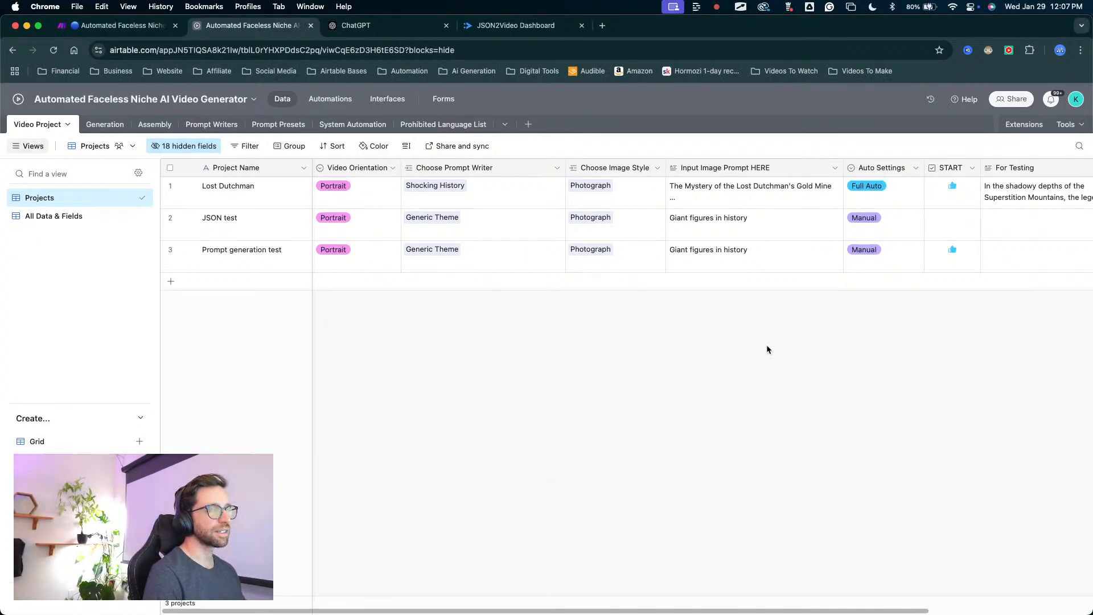
Narrow the AI Image Prompt column slightly in the Generation table's All Data view.
{"action": "left_click", "coordinate": [113, 125]}
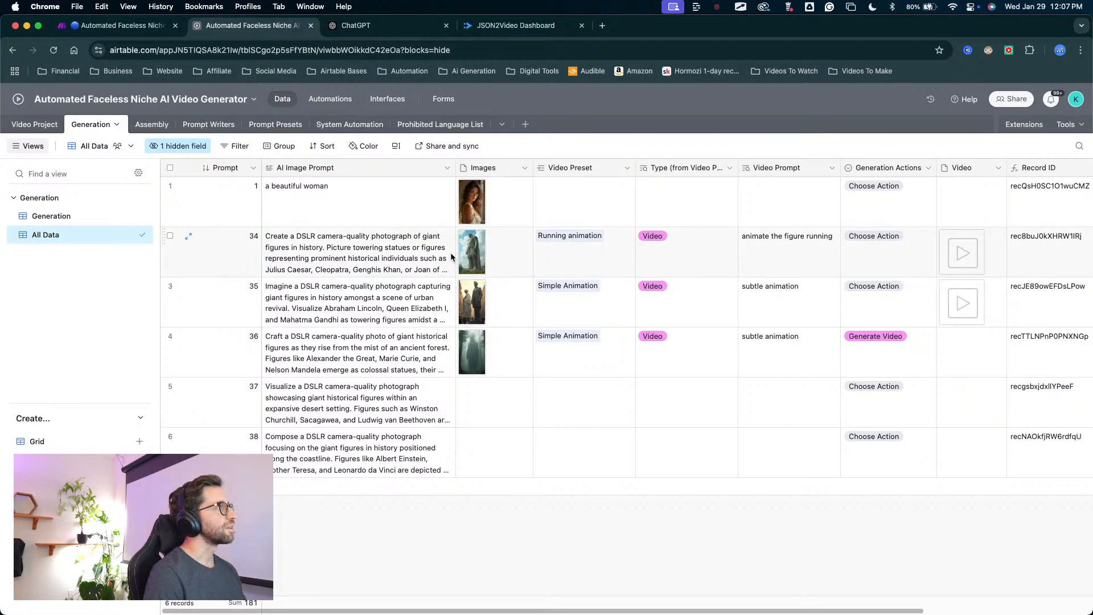
{"action": "left_click_drag", "start_coordinate": [456, 168], "coordinate": [452, 169]}
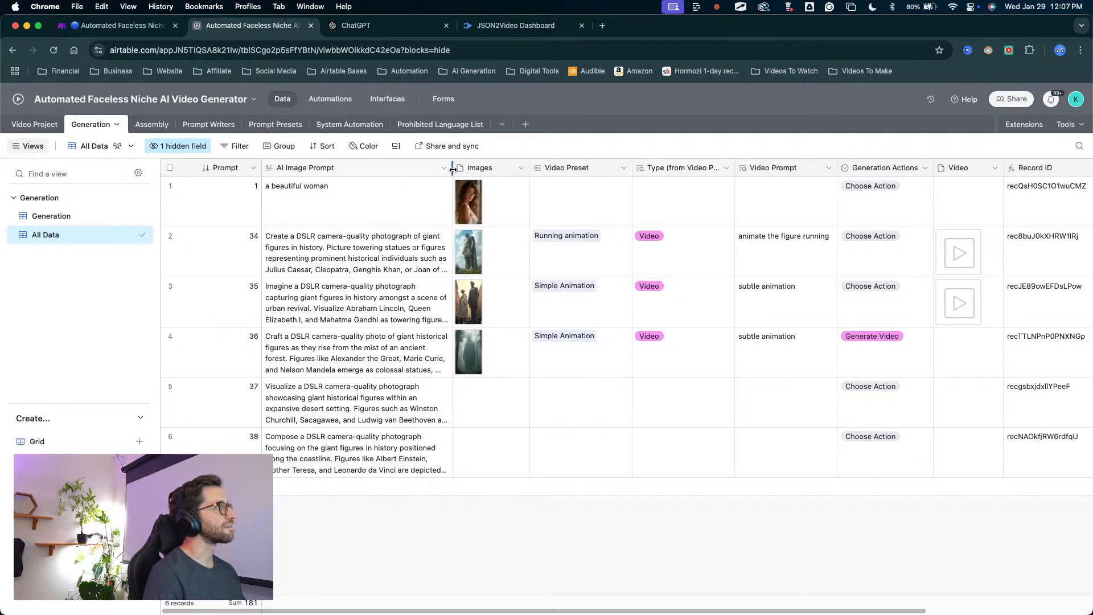
{"action": "mouse_move", "coordinate": [465, 540]}
{"action": "left_mouse_down"}
{"action": "mouse_move", "coordinate": [342, 438]}
{"action": "mouse_move", "coordinate": [173, 239]}
{"action": "mouse_move", "coordinate": [49, 127]}
{"action": "mouse_move", "coordinate": [266, 235]}
{"action": "left_mouse_up"}
{"action": "key", "text": "Escape"}
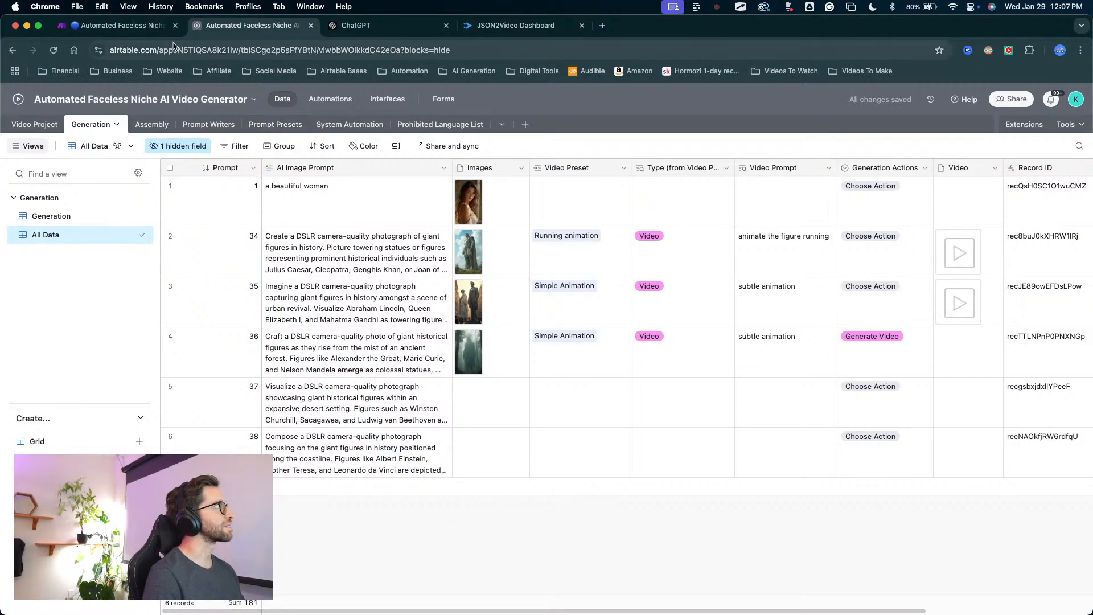
Switch to the Make scenario and examine the record mapping of the Airtable module that creates Generation records after the iterator.
{"action": "left_click", "coordinate": [131, 25]}
{"action": "left_click_drag", "start_coordinate": [511, 212], "coordinate": [366, 471]}
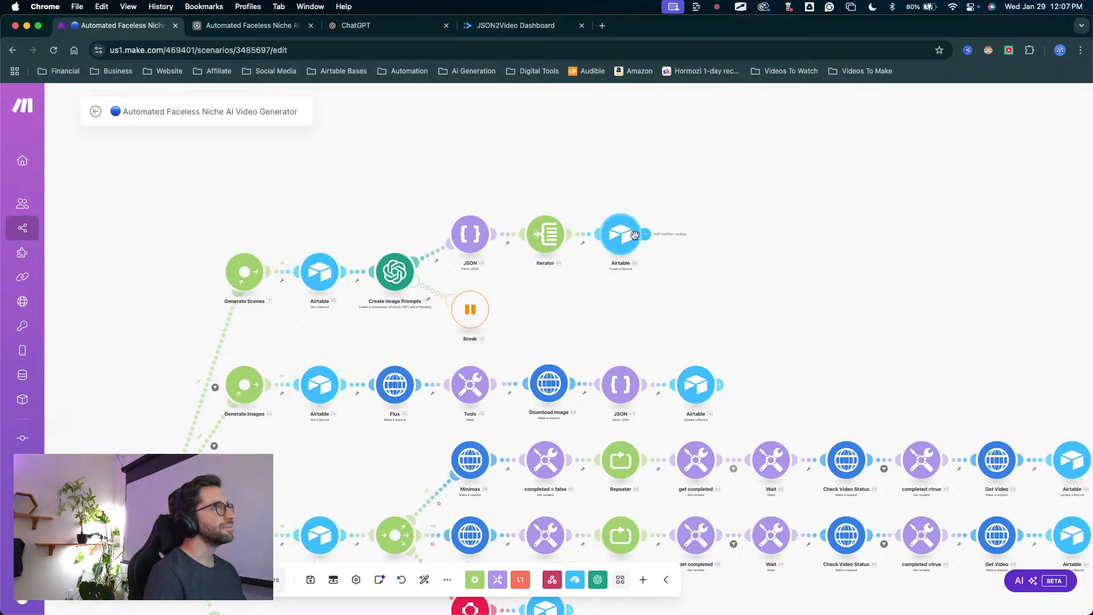
{"action": "left_click", "coordinate": [645, 233]}
{"action": "left_click", "coordinate": [639, 166]}
{"action": "left_click", "coordinate": [642, 231]}
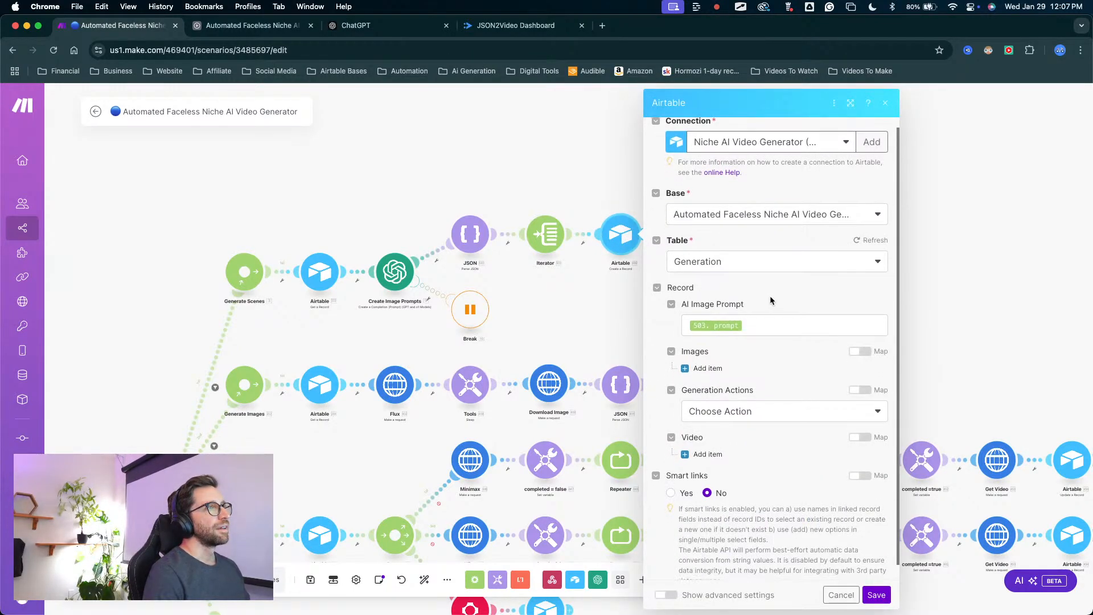
{"action": "scroll", "coordinate": [770, 296], "scroll_direction": "down", "scroll_amount": 1}
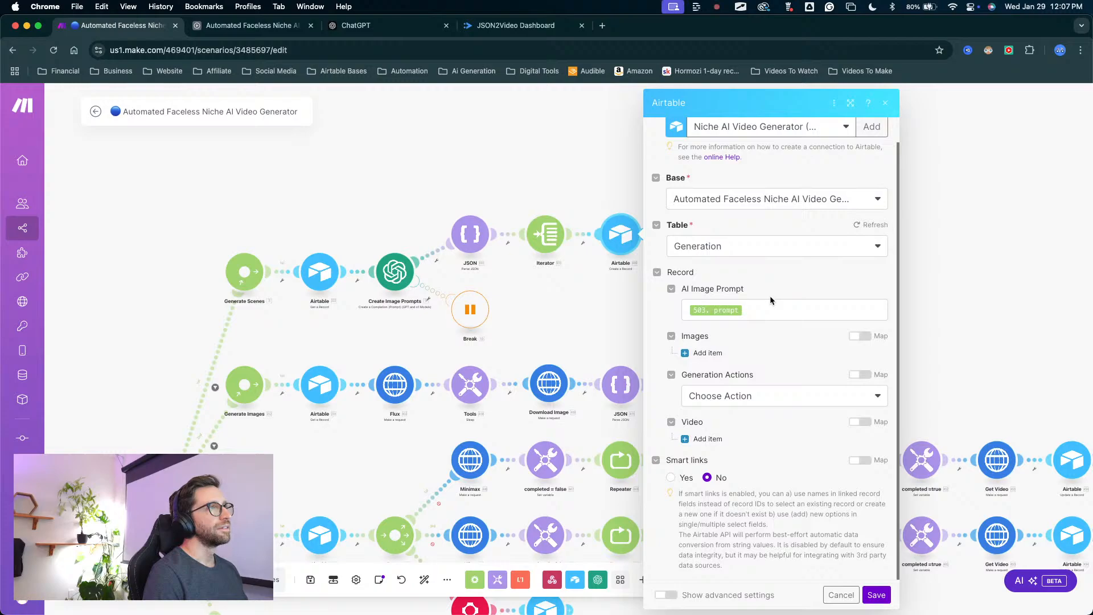
{"action": "left_click", "coordinate": [774, 244]}
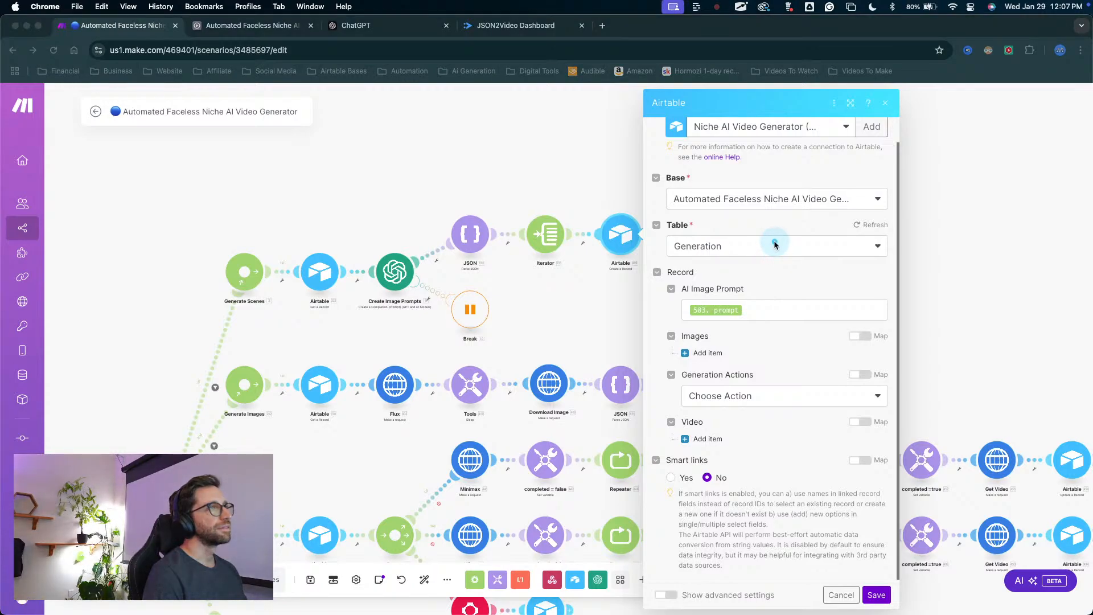
{"action": "mouse_move", "coordinate": [774, 244]}
{"action": "left_mouse_down"}
{"action": "mouse_move", "coordinate": [697, 271]}
{"action": "mouse_move", "coordinate": [689, 400]}
{"action": "left_mouse_up"}
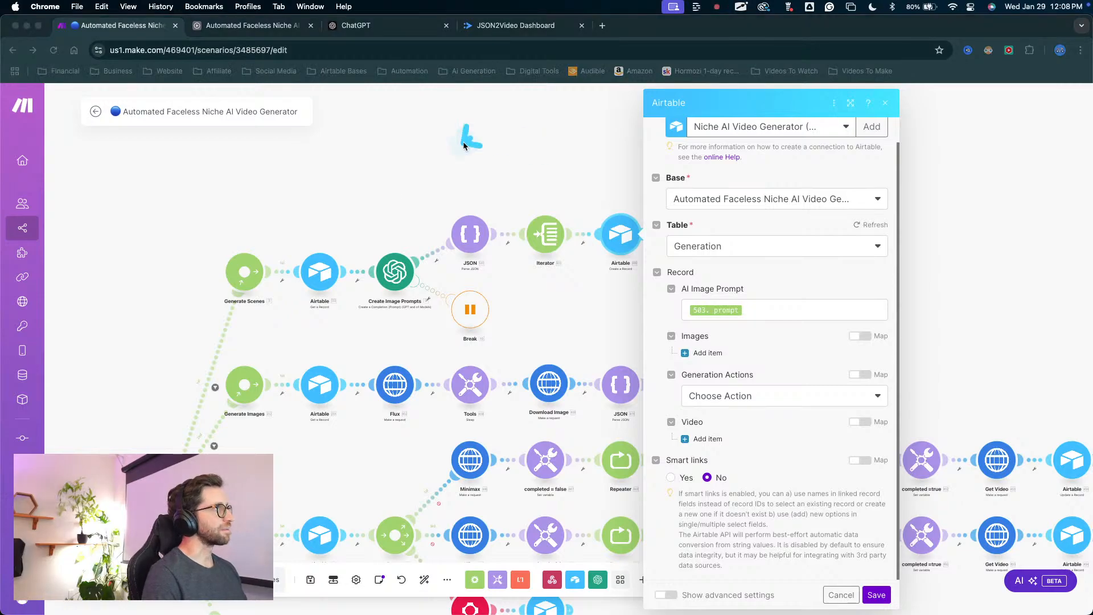
{"action": "scroll", "coordinate": [905, 438], "scroll_direction": "down", "scroll_amount": 3}
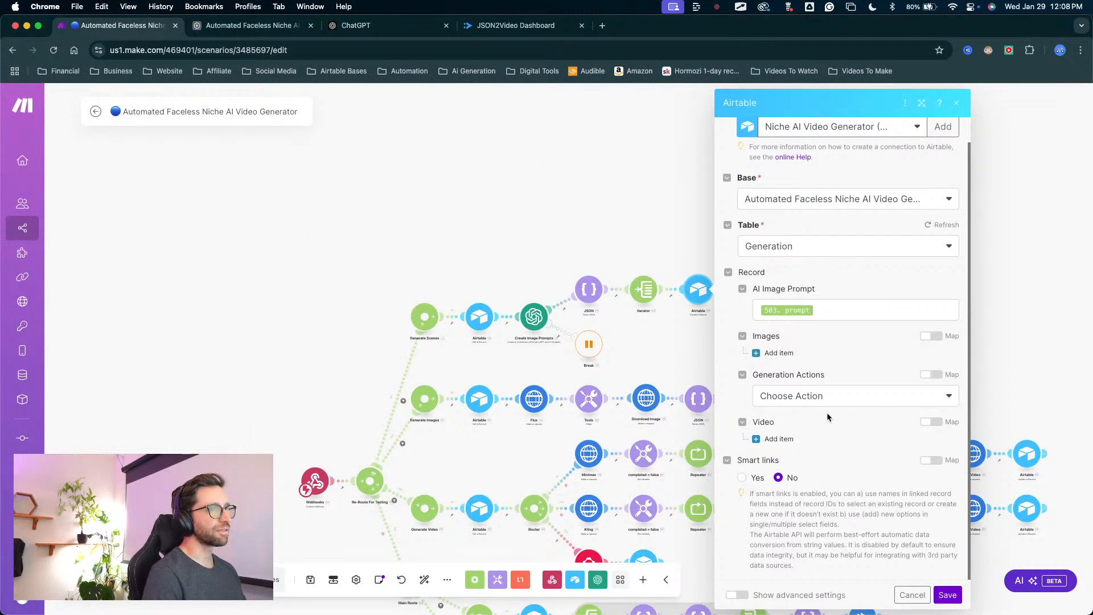
{"action": "scroll", "coordinate": [827, 414], "scroll_direction": "up", "scroll_amount": 1}
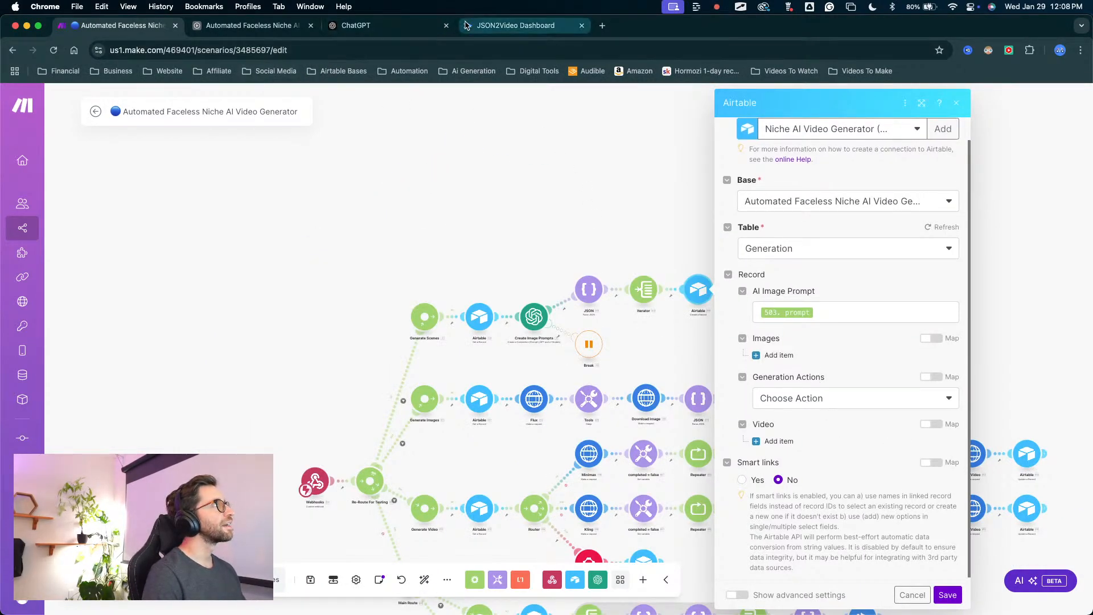
Check the Generation table's prompts in Airtable, return to the Make scenario and close the record-creation module's settings.
{"action": "left_click", "coordinate": [250, 25]}
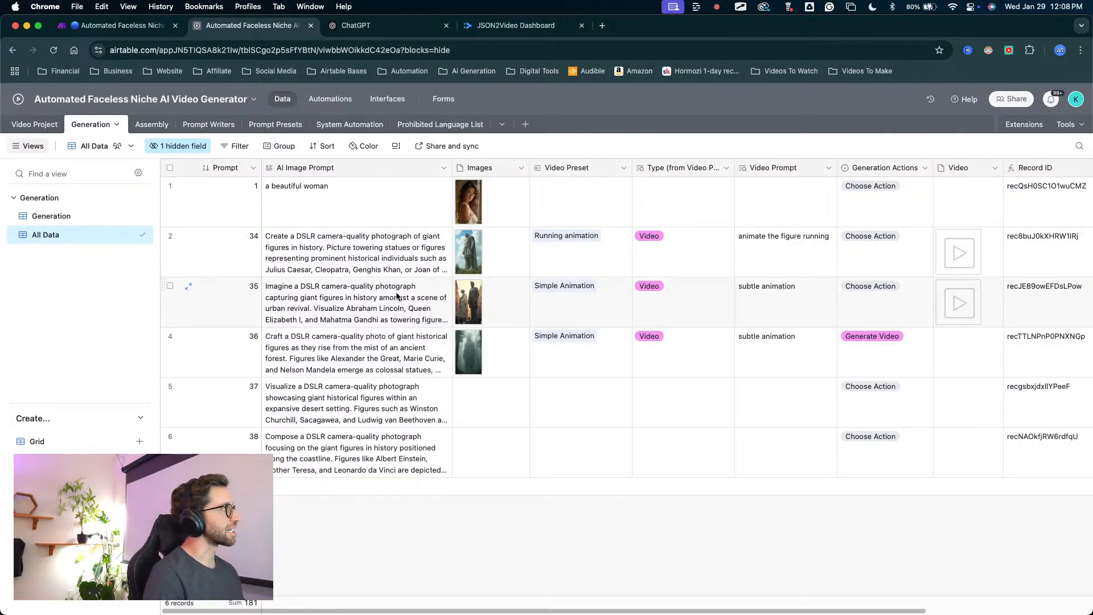
{"action": "left_click_drag", "start_coordinate": [435, 509], "coordinate": [367, 227]}
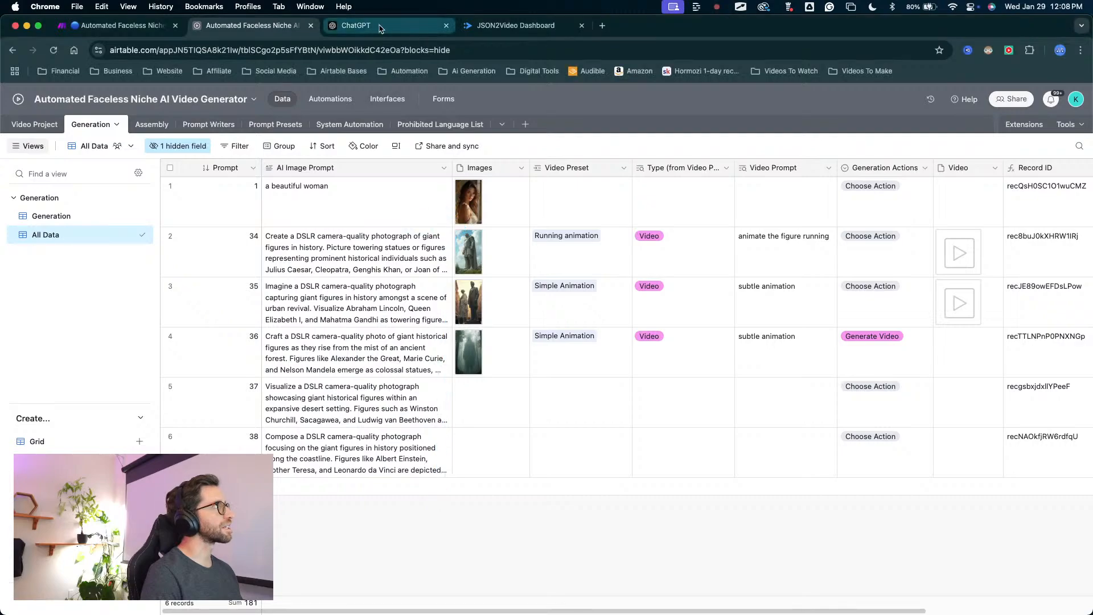
{"action": "left_click", "coordinate": [113, 26]}
{"action": "key", "text": "ctrl+a"}
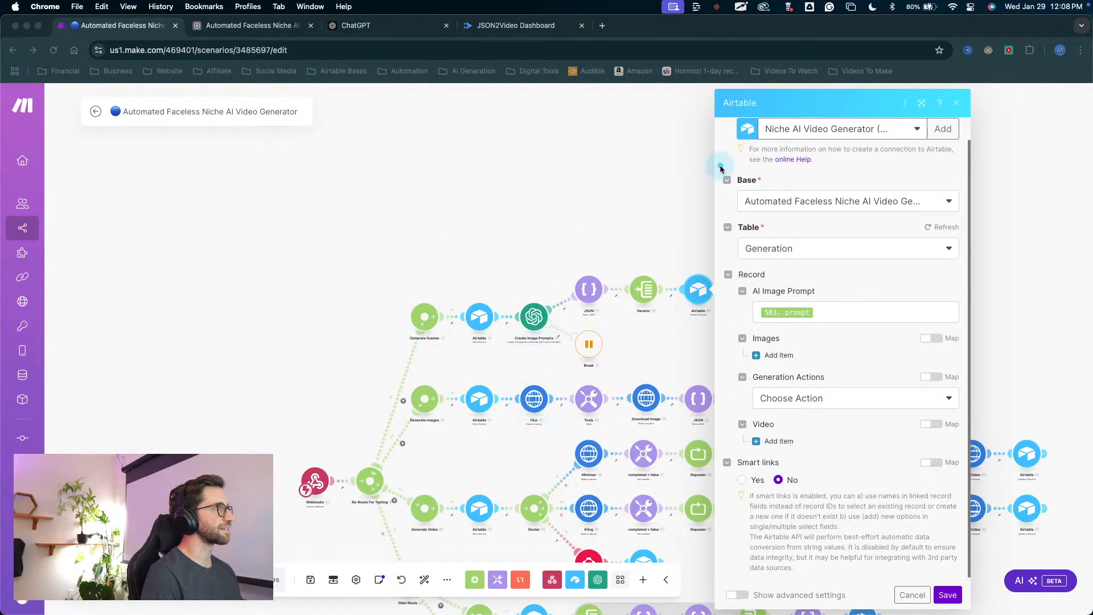
{"action": "left_click_drag", "start_coordinate": [665, 236], "coordinate": [495, 96]}
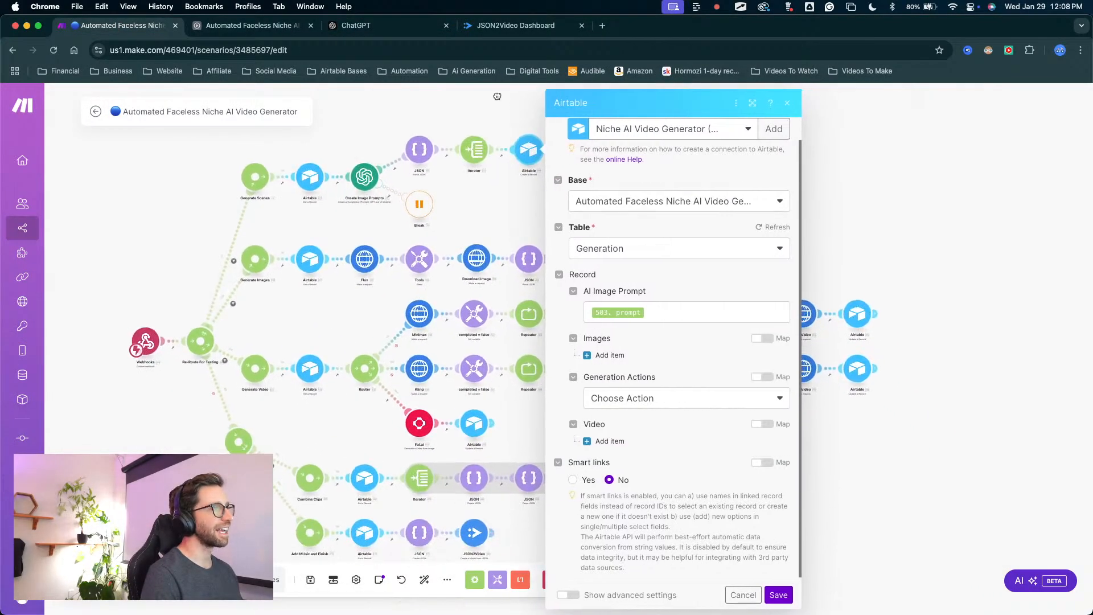
{"action": "left_click", "coordinate": [834, 137]}
Examine the scenario's routes for generating scenes, images and videos, combining clips, and adding music and finishing.
{"action": "key", "text": "ctrl+a"}
{"action": "mouse_move", "coordinate": [816, 176]}
{"action": "left_mouse_down"}
{"action": "mouse_move", "coordinate": [141, 444]}
{"action": "mouse_move", "coordinate": [463, 499]}
{"action": "mouse_move", "coordinate": [397, 241]}
{"action": "left_mouse_up"}
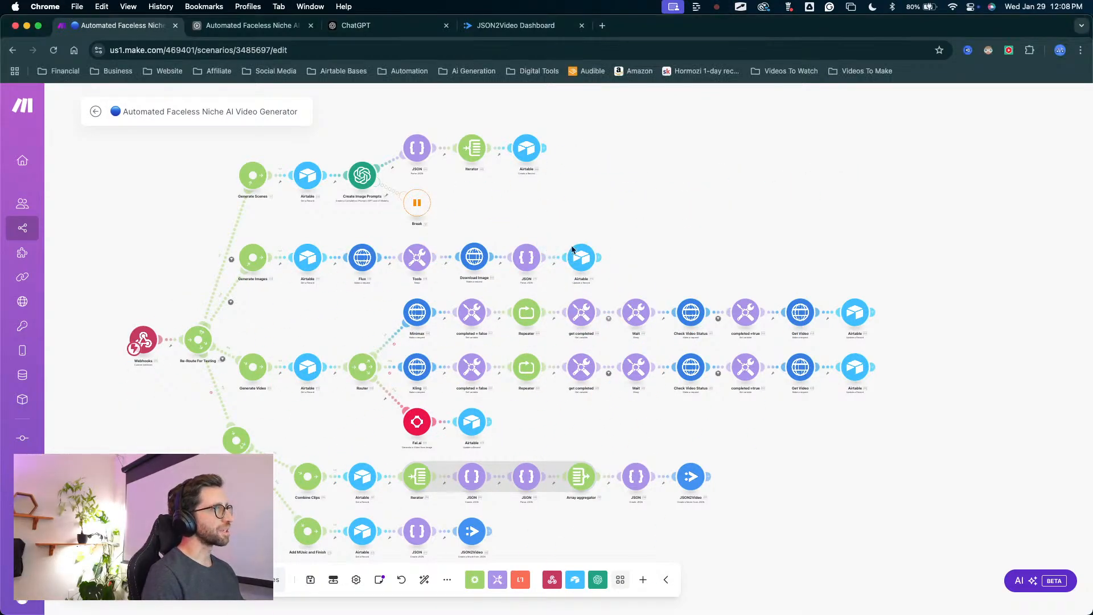
{"action": "left_click_drag", "start_coordinate": [647, 227], "coordinate": [737, 210]}
{"action": "key", "text": "ctrl+a"}
{"action": "mouse_move", "coordinate": [871, 173]}
{"action": "left_mouse_down"}
{"action": "mouse_move", "coordinate": [646, 145]}
{"action": "mouse_move", "coordinate": [535, 525]}
{"action": "mouse_move", "coordinate": [432, 268]}
{"action": "mouse_move", "coordinate": [674, 142]}
{"action": "mouse_move", "coordinate": [671, 456]}
{"action": "mouse_move", "coordinate": [415, 517]}
{"action": "mouse_move", "coordinate": [463, 285]}
{"action": "left_mouse_up"}
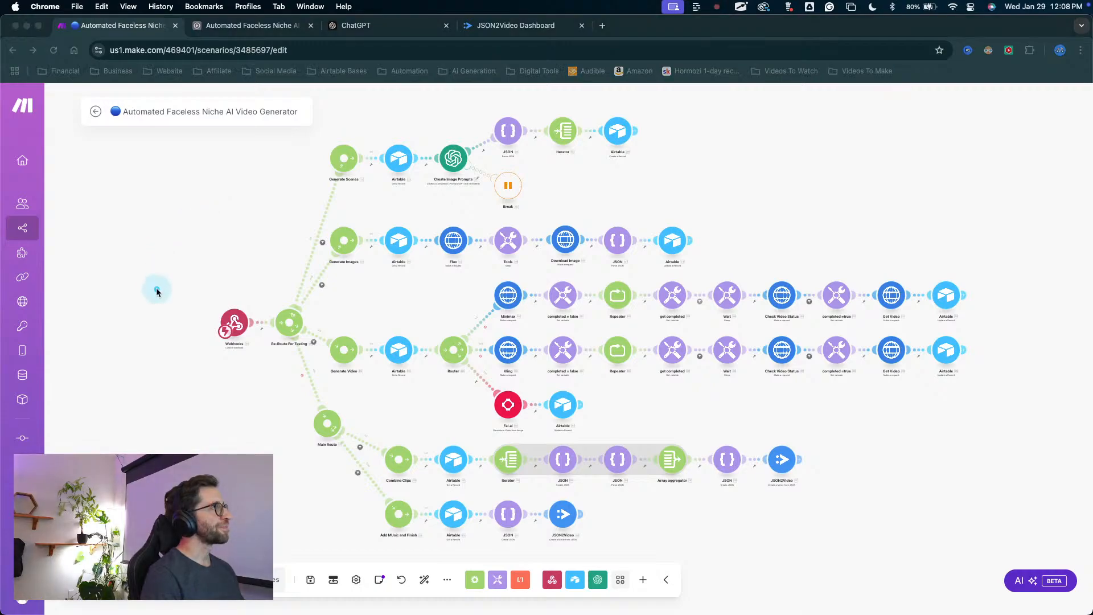
{"action": "mouse_move", "coordinate": [169, 321]}
{"action": "left_mouse_down"}
{"action": "mouse_move", "coordinate": [676, 614]}
{"action": "mouse_move", "coordinate": [353, 457]}
{"action": "mouse_move", "coordinate": [678, 387]}
{"action": "left_mouse_up"}
{"action": "key", "text": "Escape"}
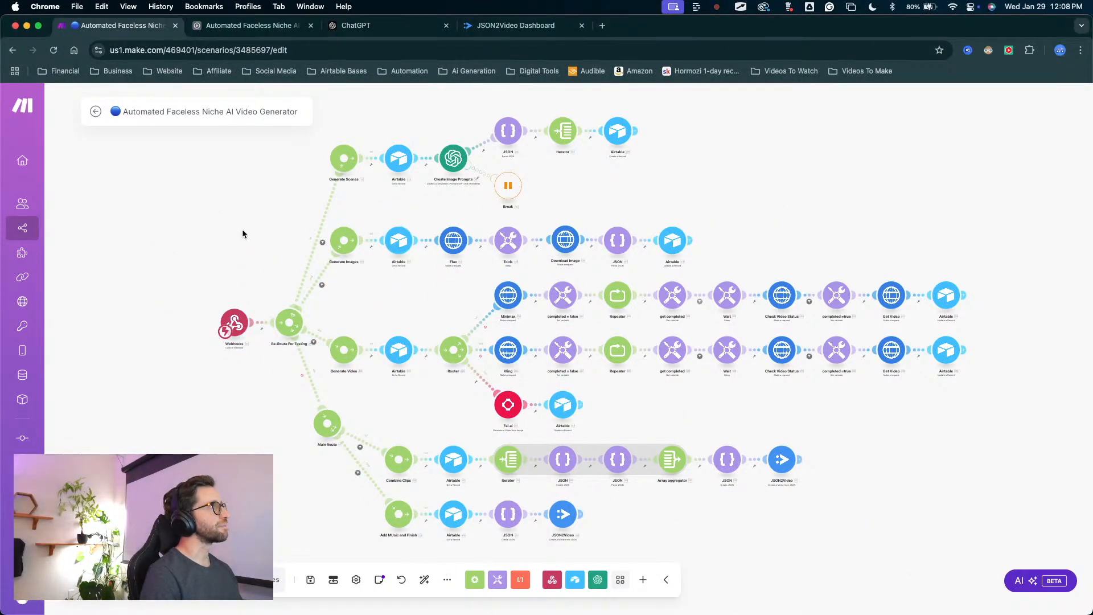
{"action": "left_click_drag", "start_coordinate": [294, 171], "coordinate": [231, 211]}
{"action": "left_click_drag", "start_coordinate": [428, 248], "coordinate": [413, 180]}
{"action": "left_click_drag", "start_coordinate": [656, 176], "coordinate": [745, 198]}
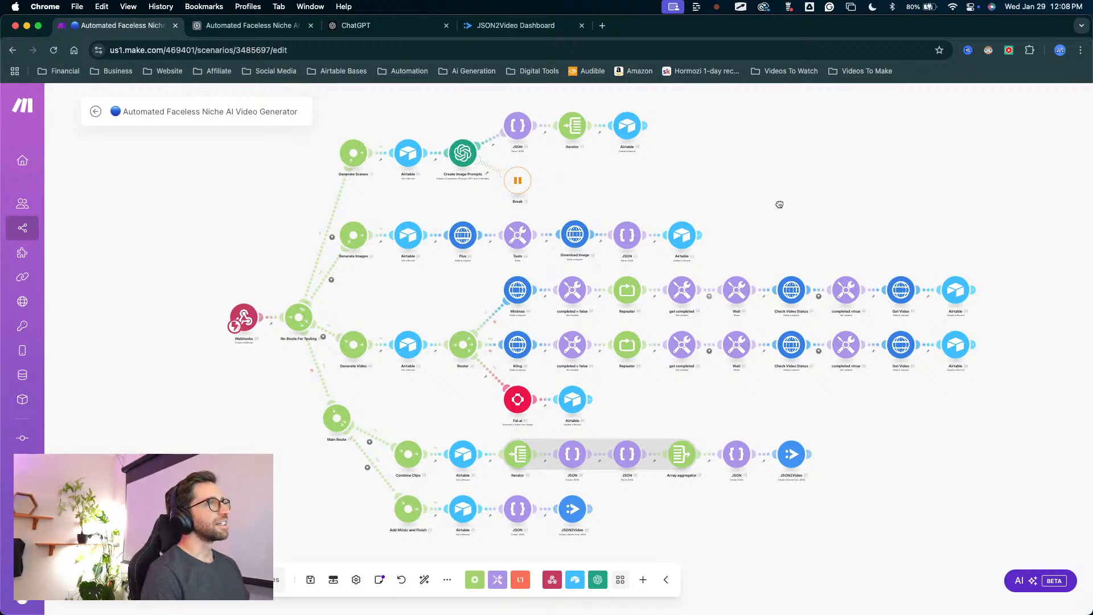
{"action": "left_click_drag", "start_coordinate": [779, 205], "coordinate": [670, 217]}
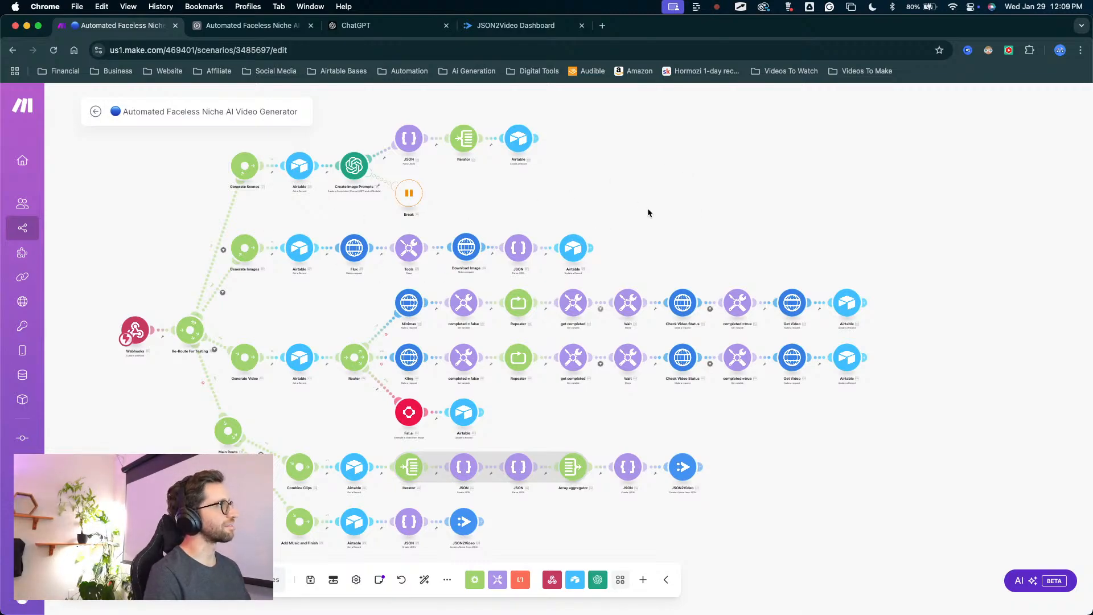
{"action": "mouse_move", "coordinate": [709, 206]}
{"action": "left_mouse_down"}
{"action": "mouse_move", "coordinate": [787, 196]}
{"action": "mouse_move", "coordinate": [698, 203]}
{"action": "left_mouse_up"}
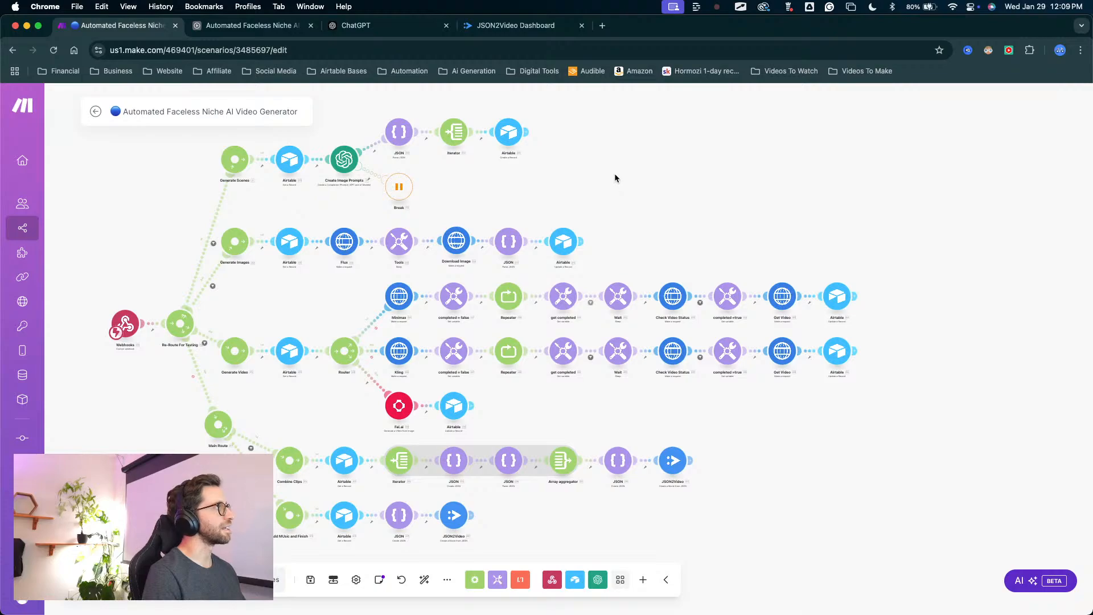
{"action": "left_click_drag", "start_coordinate": [102, 196], "coordinate": [172, 194]}
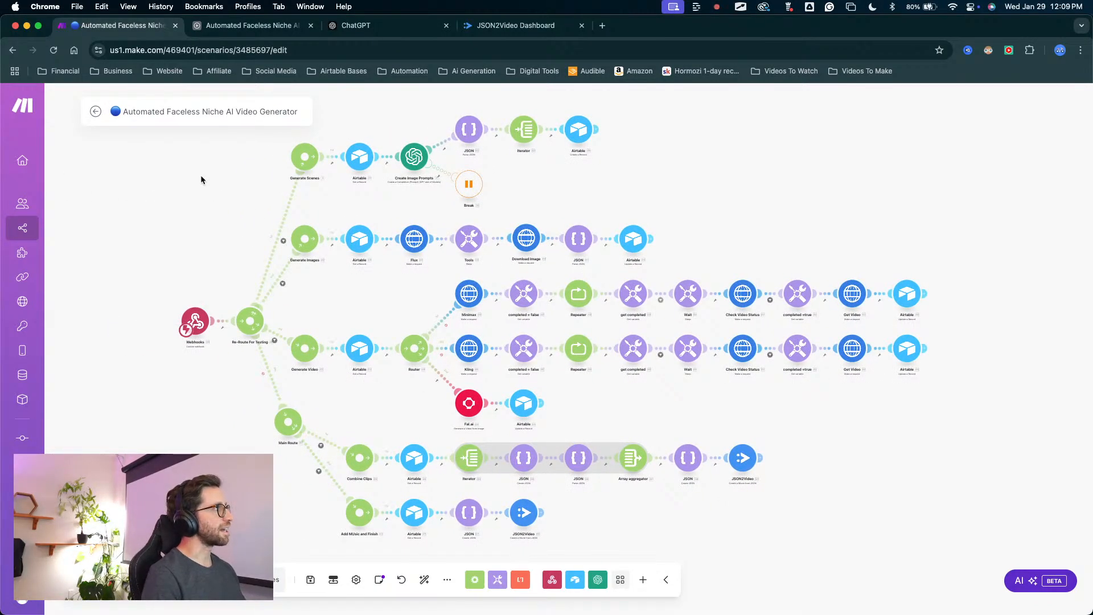
{"action": "left_click_drag", "start_coordinate": [183, 189], "coordinate": [292, 195]}
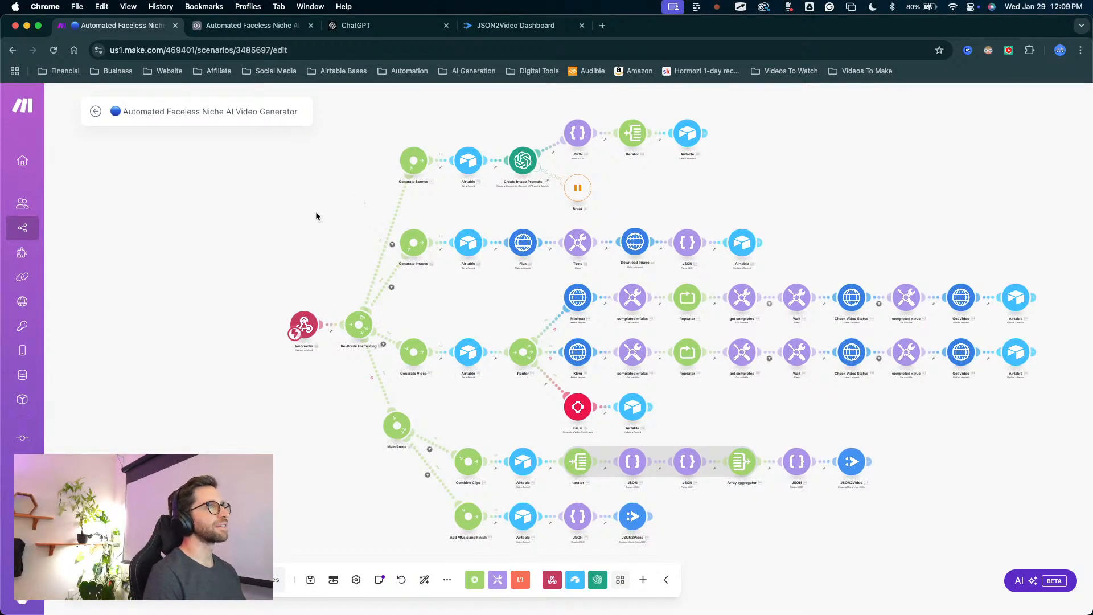
{"action": "scroll", "coordinate": [851, 181], "scroll_direction": "up", "scroll_amount": 3}
{"action": "left_click_drag", "start_coordinate": [872, 172], "coordinate": [712, 186]}
{"action": "scroll", "coordinate": [848, 178], "scroll_direction": "down", "scroll_amount": 5}
{"action": "scroll", "coordinate": [848, 179], "scroll_direction": "up", "scroll_amount": 5}
{"action": "scroll", "coordinate": [848, 181], "scroll_direction": "down", "scroll_amount": 2}
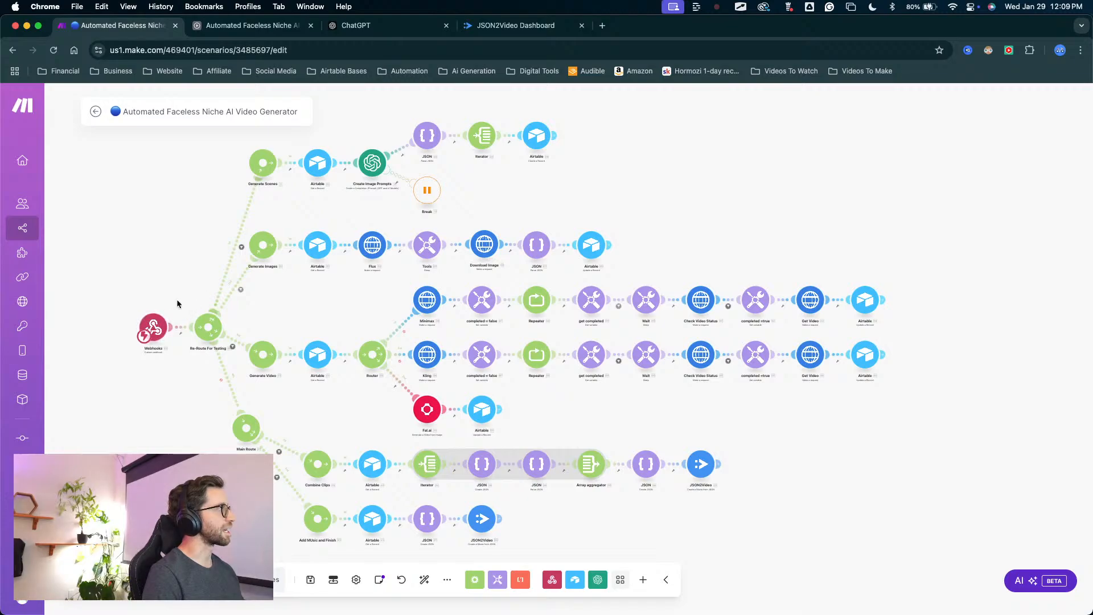
{"action": "left_click_drag", "start_coordinate": [101, 293], "coordinate": [128, 295]}
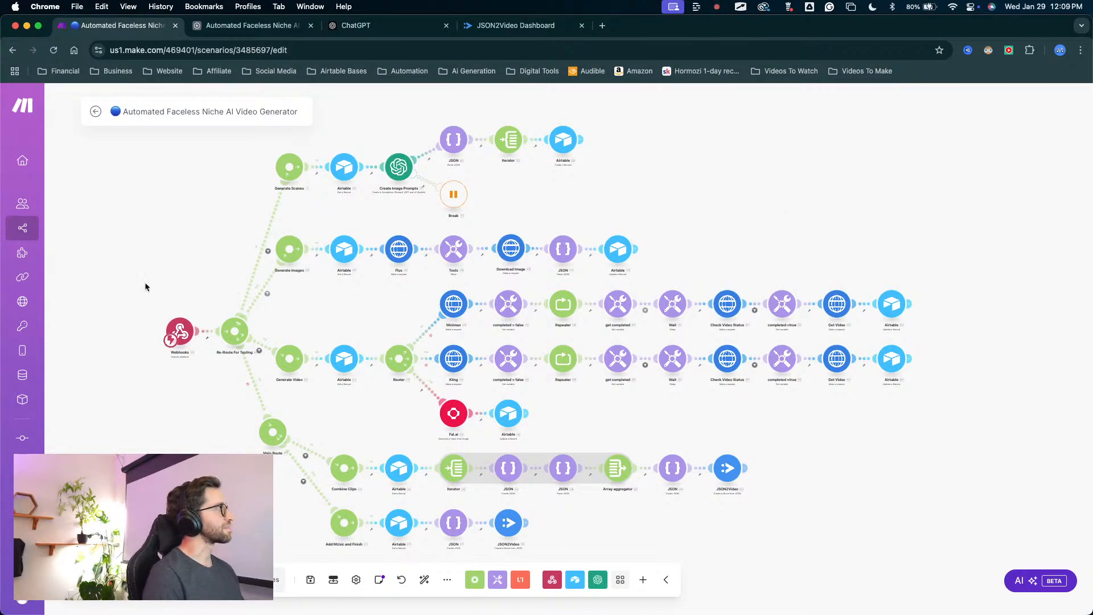
{"action": "scroll", "coordinate": [353, 295], "scroll_direction": "right", "scroll_amount": 3}
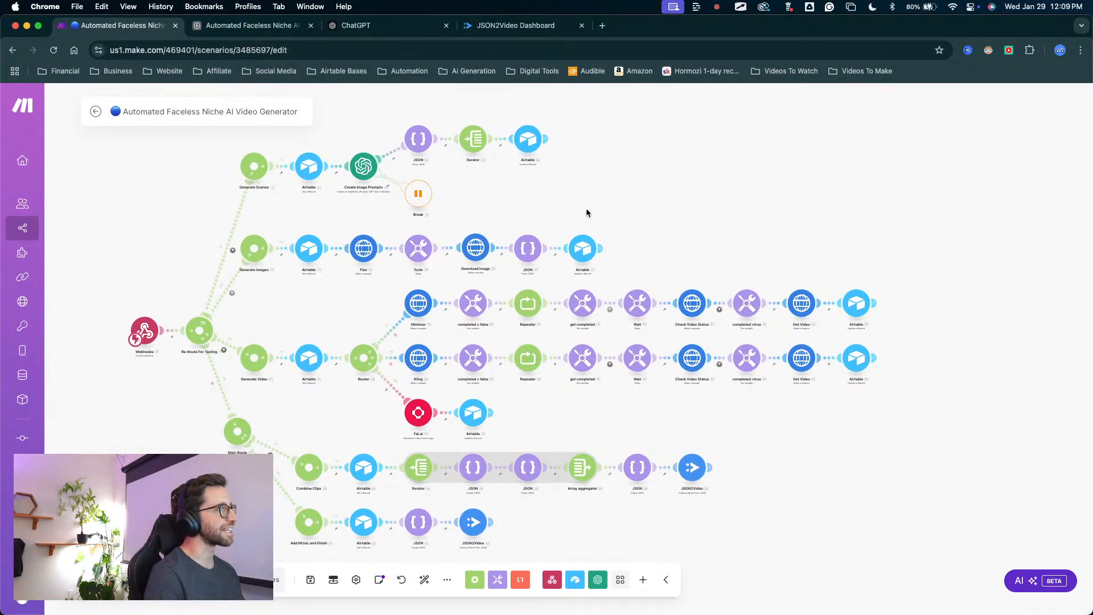
{"action": "left_click_drag", "start_coordinate": [670, 269], "coordinate": [663, 266]}
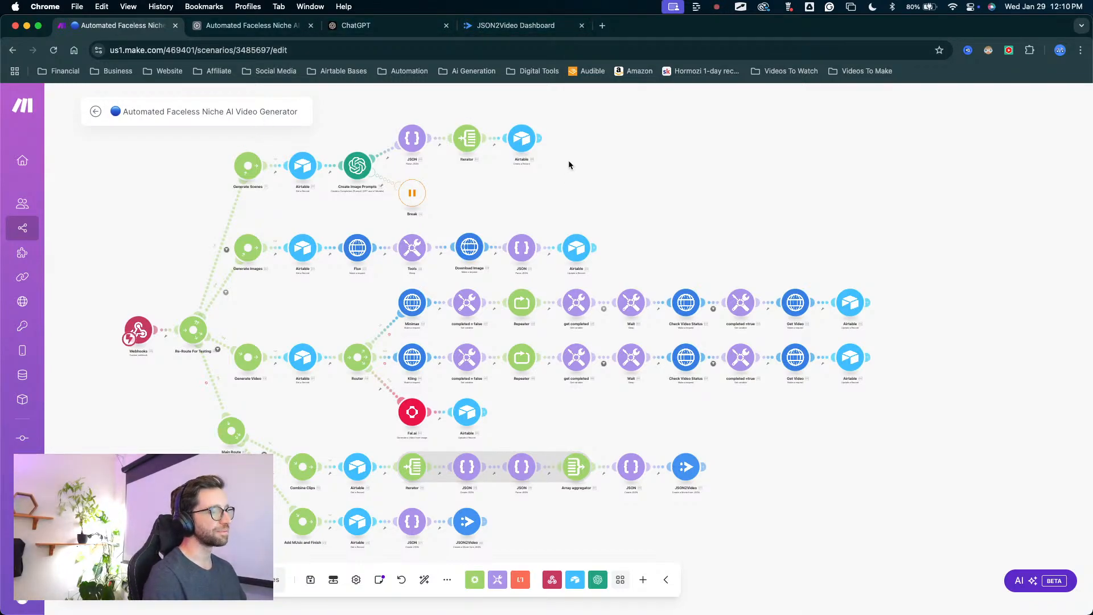
{"action": "left_click_drag", "start_coordinate": [581, 169], "coordinate": [591, 169]}
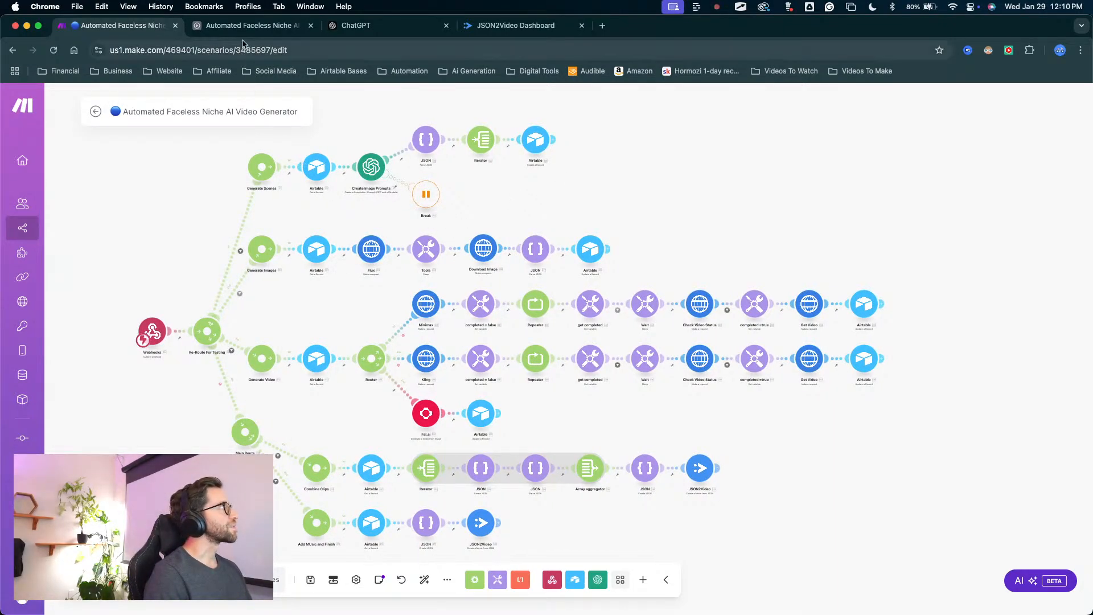
In Airtable's Generation table, add a field that links to the Video Project table with linking to multiple records disabled.
{"action": "left_click", "coordinate": [250, 25]}
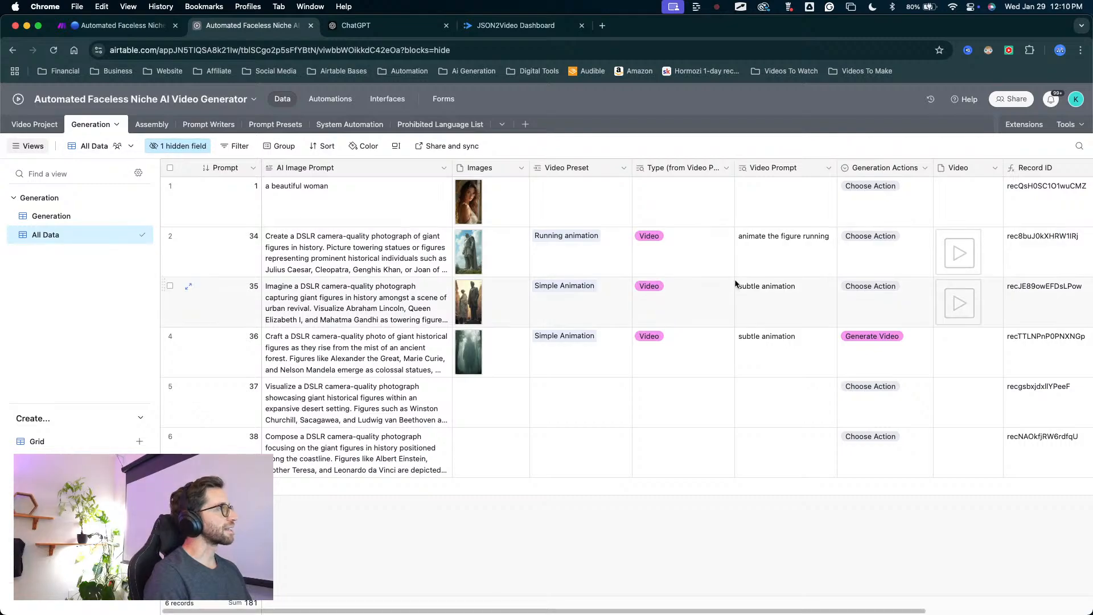
{"action": "scroll", "coordinate": [571, 277], "scroll_direction": "right", "scroll_amount": 5}
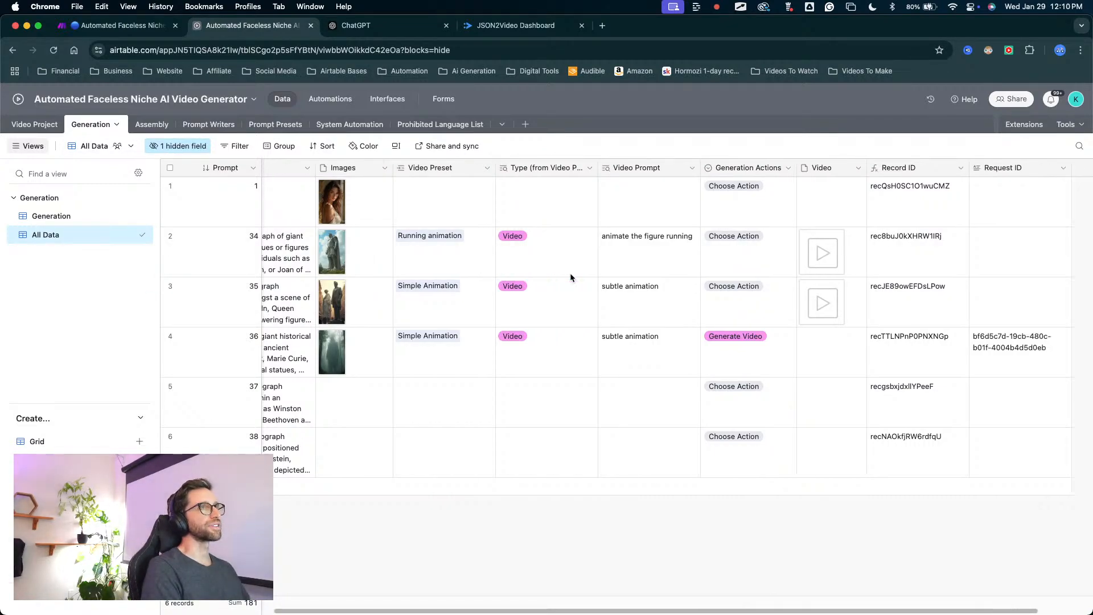
{"action": "scroll", "coordinate": [698, 257], "scroll_direction": "left", "scroll_amount": 5}
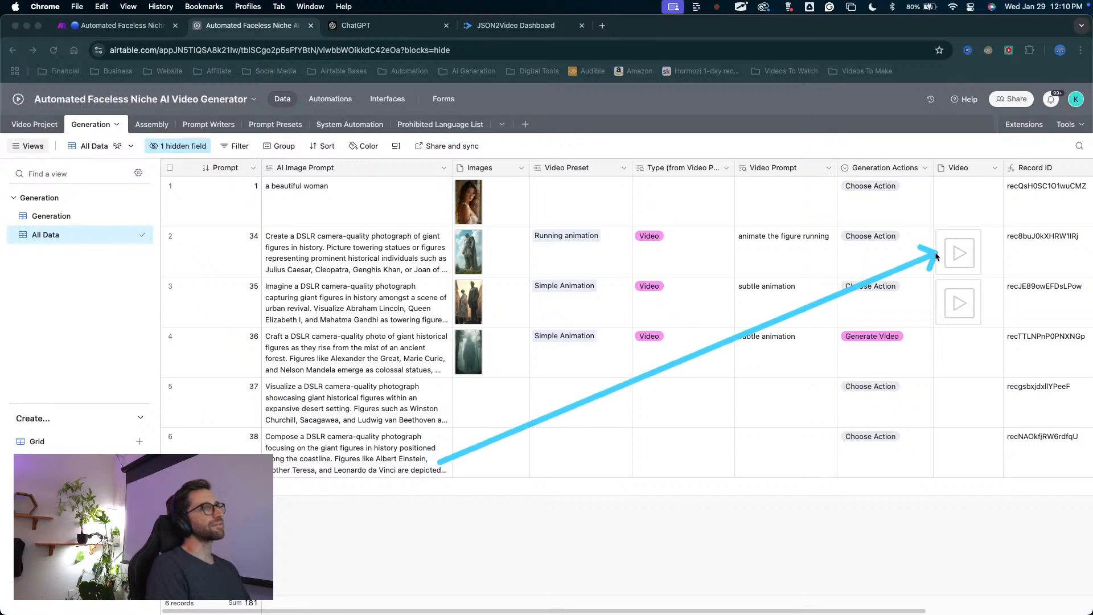
{"action": "scroll", "coordinate": [939, 226], "scroll_direction": "right", "scroll_amount": 3}
{"action": "scroll", "coordinate": [939, 226], "scroll_direction": "right", "scroll_amount": 2}
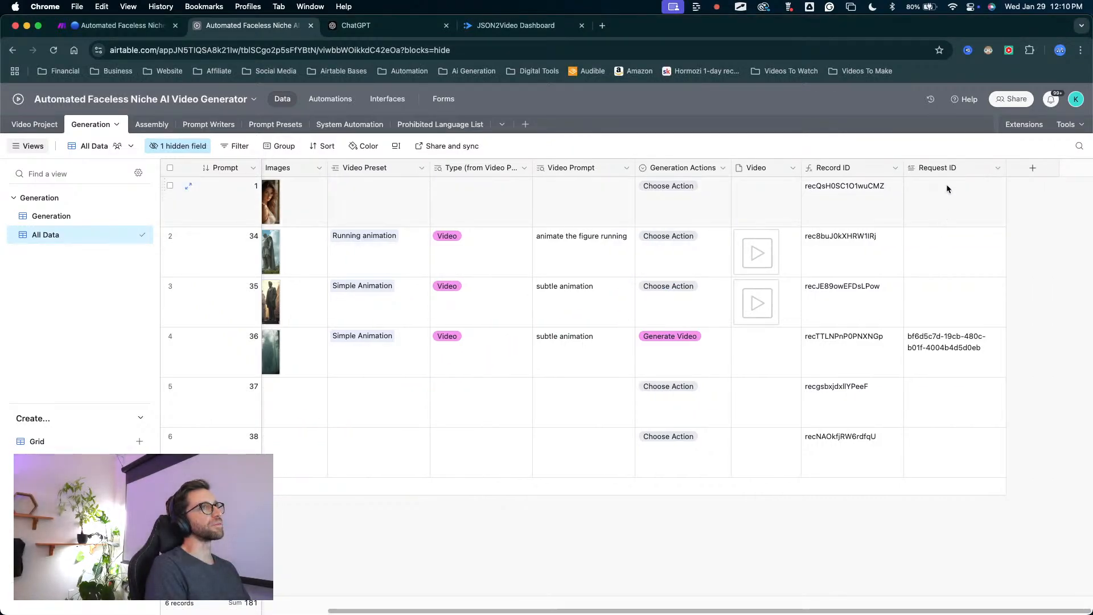
{"action": "scroll", "coordinate": [794, 198], "scroll_direction": "left", "scroll_amount": 2}
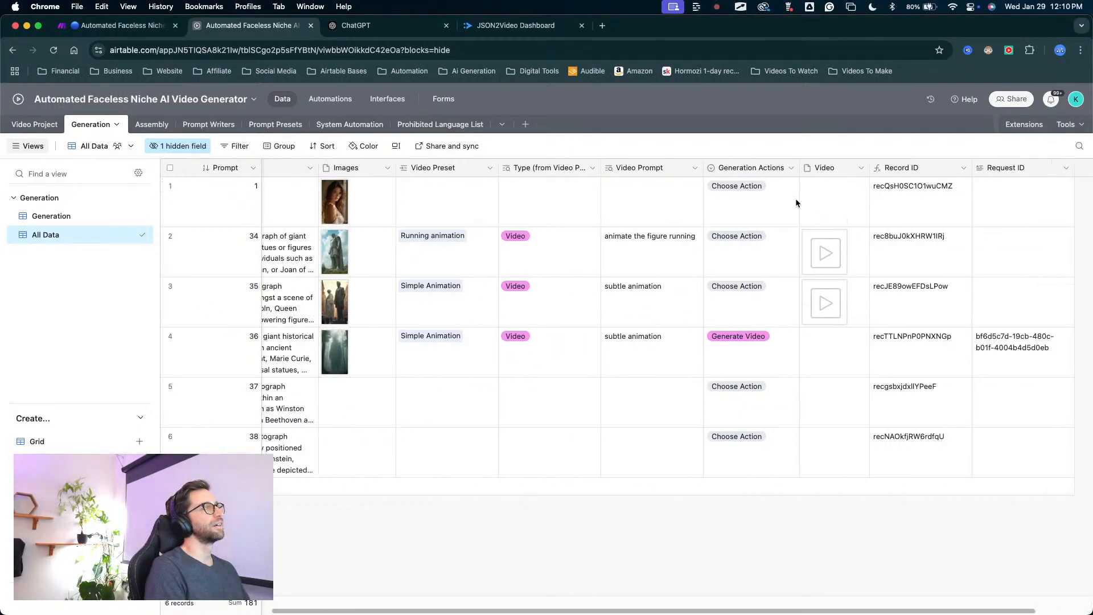
{"action": "scroll", "coordinate": [794, 198], "scroll_direction": "right", "scroll_amount": 2}
{"action": "left_click", "coordinate": [1022, 170]}
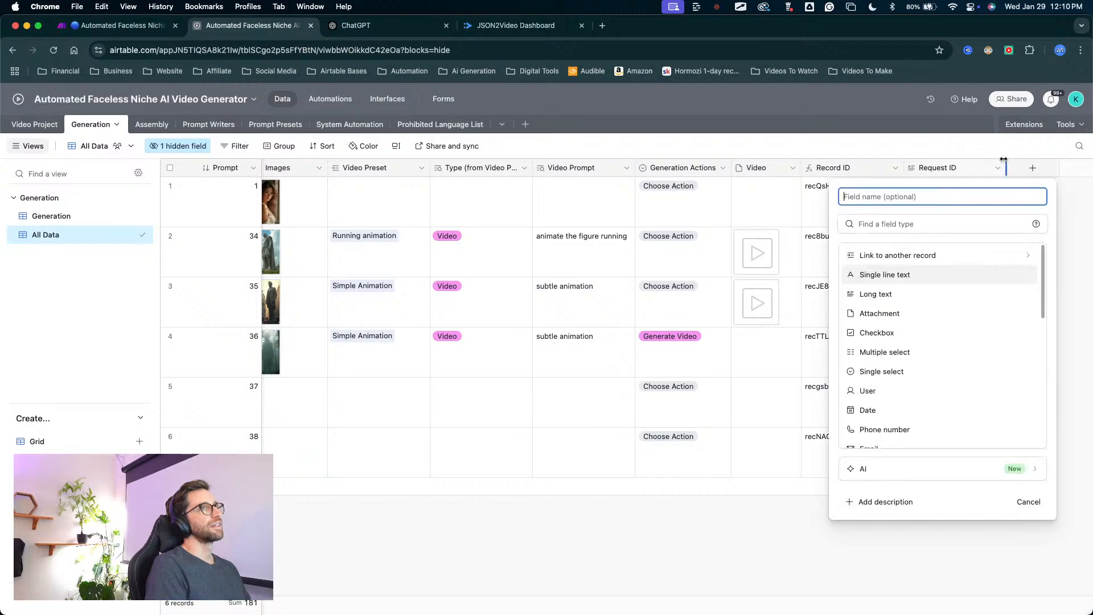
{"action": "left_click", "coordinate": [878, 257]}
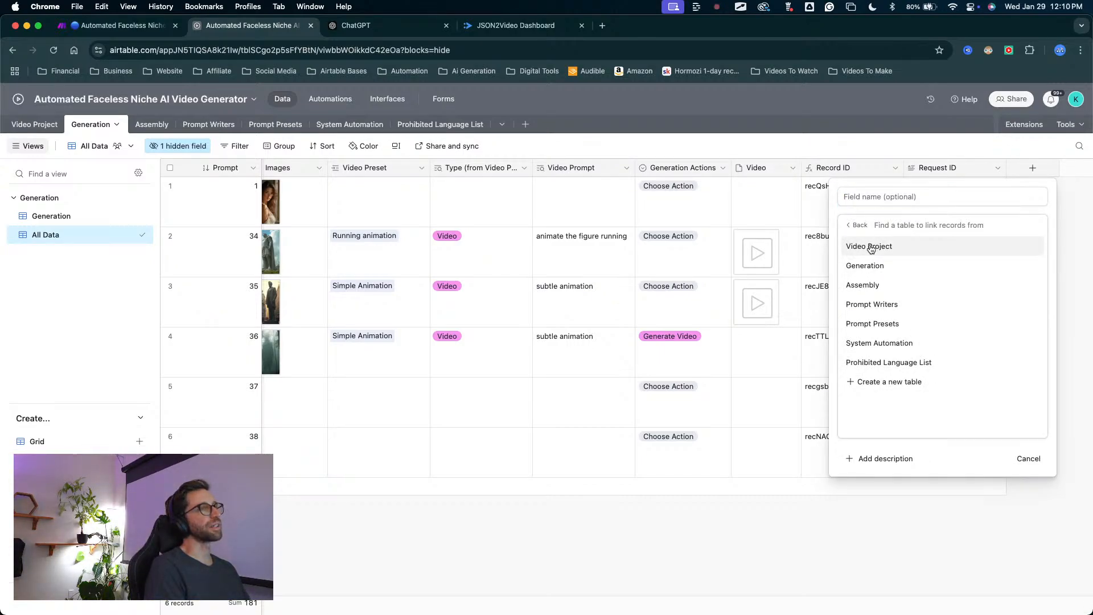
{"action": "left_click", "coordinate": [876, 251]}
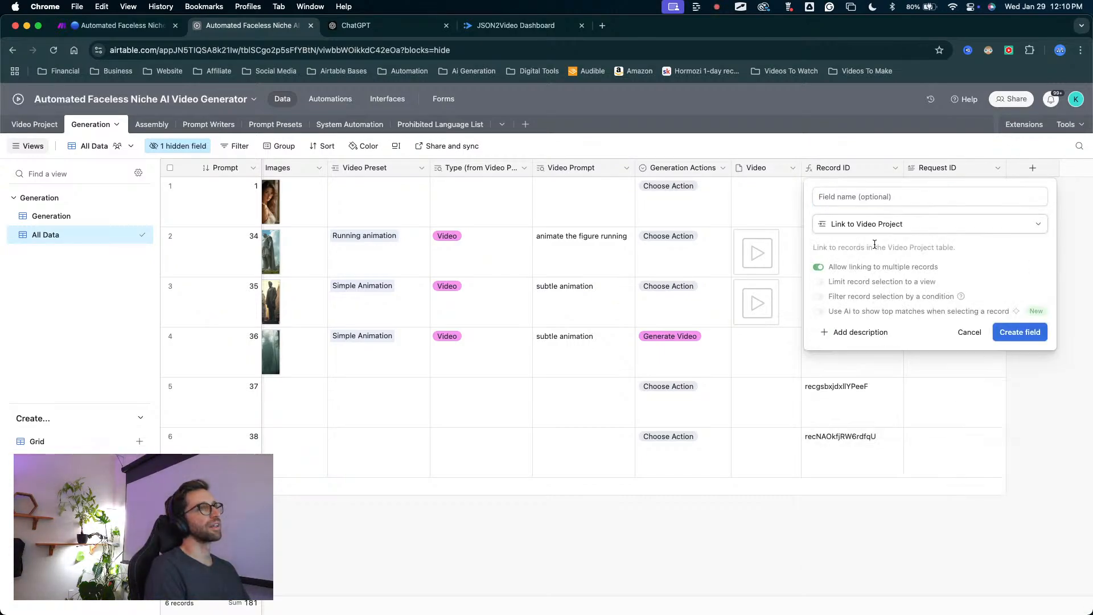
{"action": "left_click", "coordinate": [819, 268]}
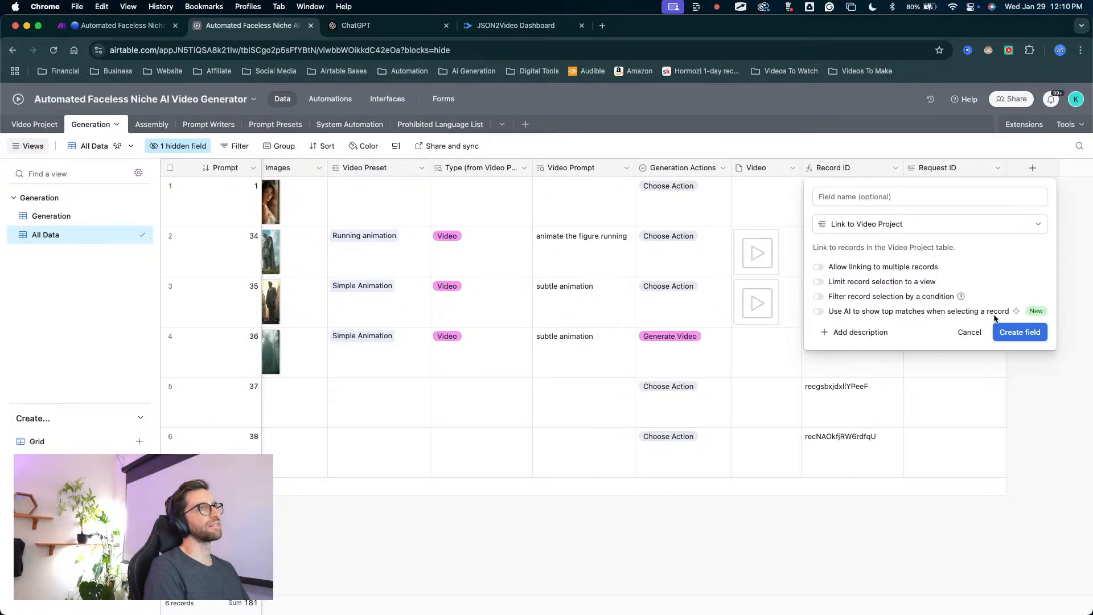
{"action": "left_click", "coordinate": [1019, 333]}
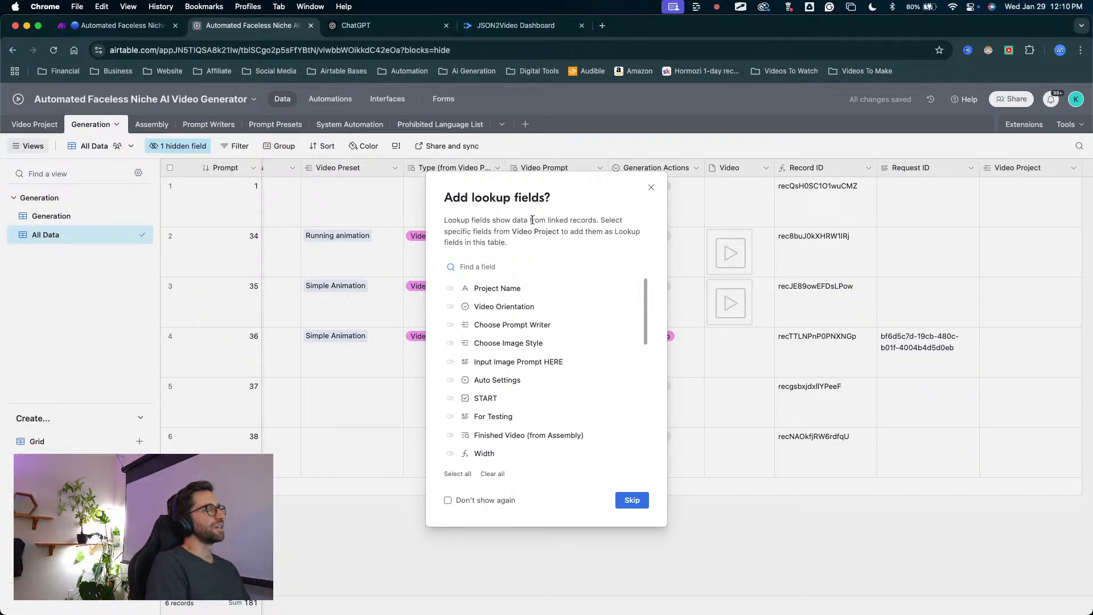
{"action": "mouse_move", "coordinate": [544, 222]}
{"action": "left_mouse_down"}
{"action": "mouse_move", "coordinate": [476, 245]}
{"action": "mouse_move", "coordinate": [458, 284]}
{"action": "mouse_move", "coordinate": [456, 381]}
{"action": "mouse_move", "coordinate": [495, 486]}
{"action": "mouse_move", "coordinate": [515, 466]}
{"action": "mouse_move", "coordinate": [447, 318]}
{"action": "mouse_move", "coordinate": [458, 227]}
{"action": "mouse_move", "coordinate": [449, 290]}
{"action": "left_mouse_up"}
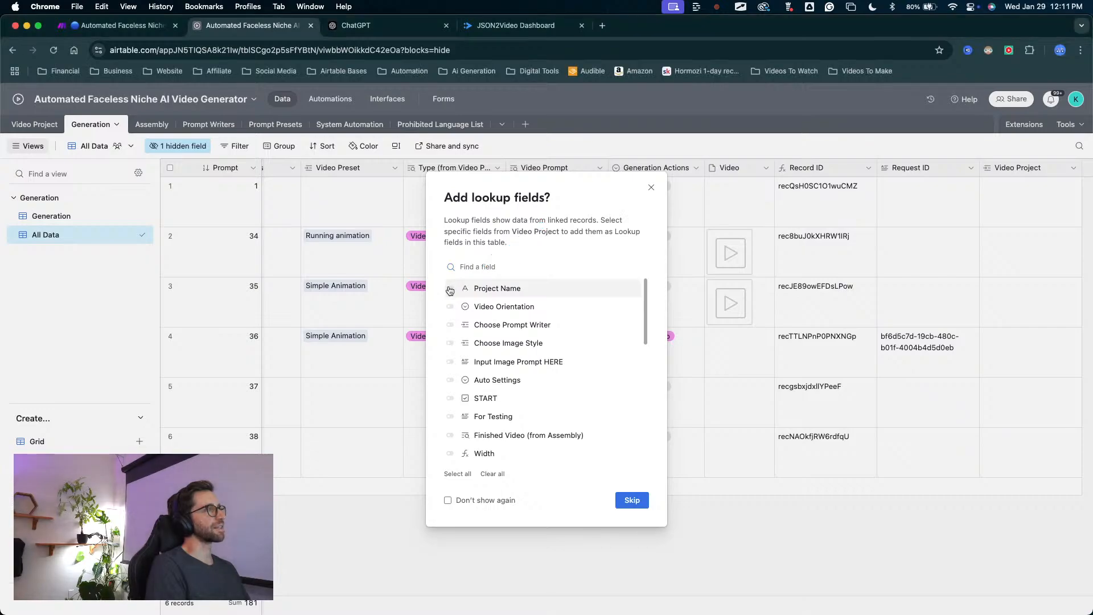
Finish creating the Video Project link field without adding any lookup fields.
{"action": "left_click", "coordinate": [450, 289]}
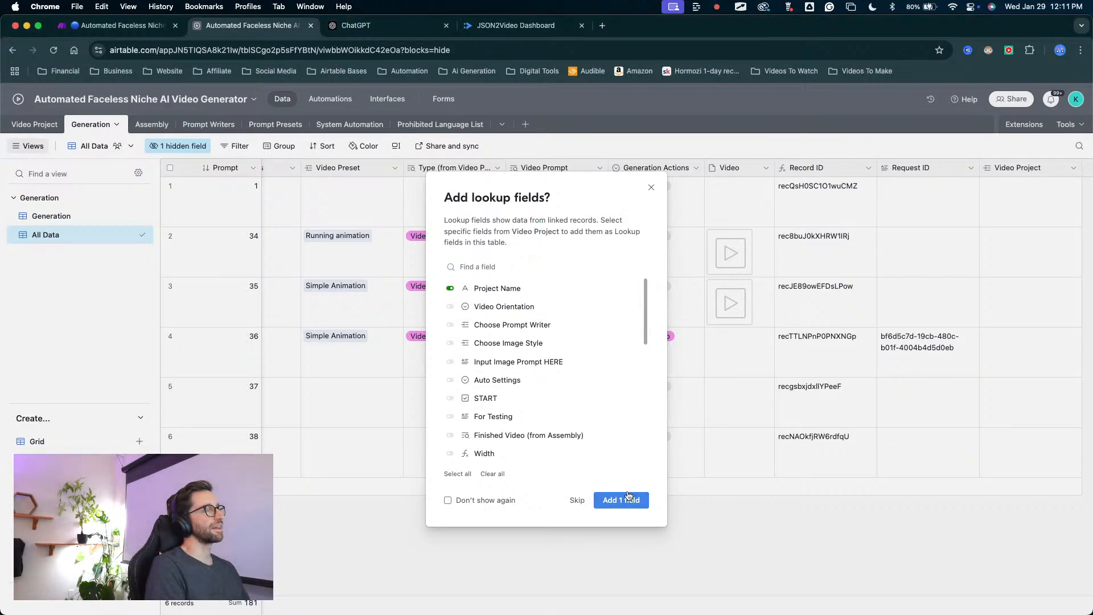
{"action": "left_click", "coordinate": [450, 288]}
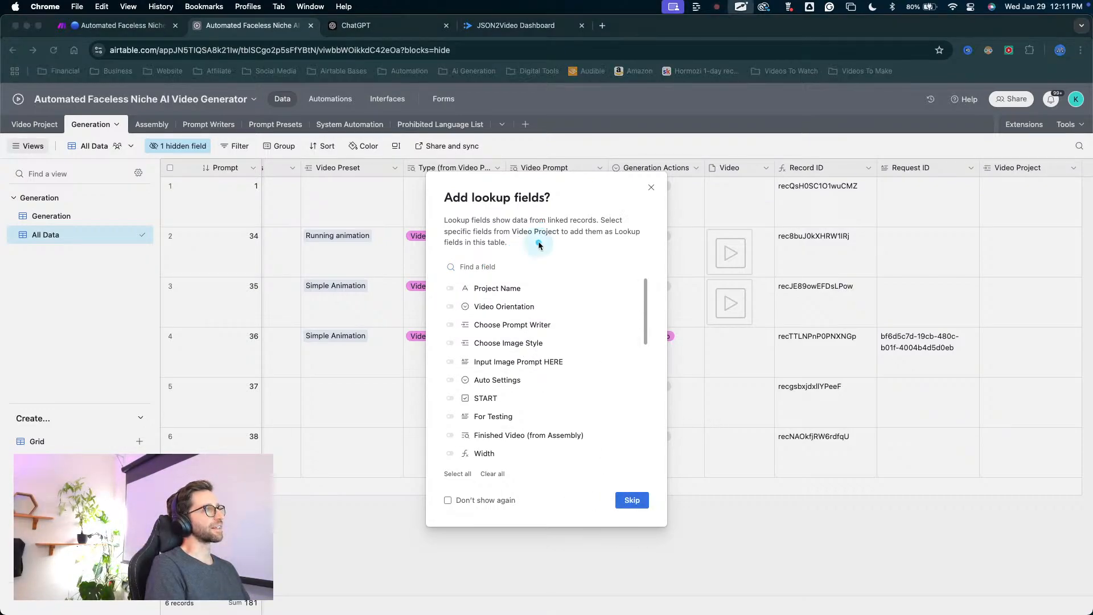
{"action": "left_click", "coordinate": [633, 500]}
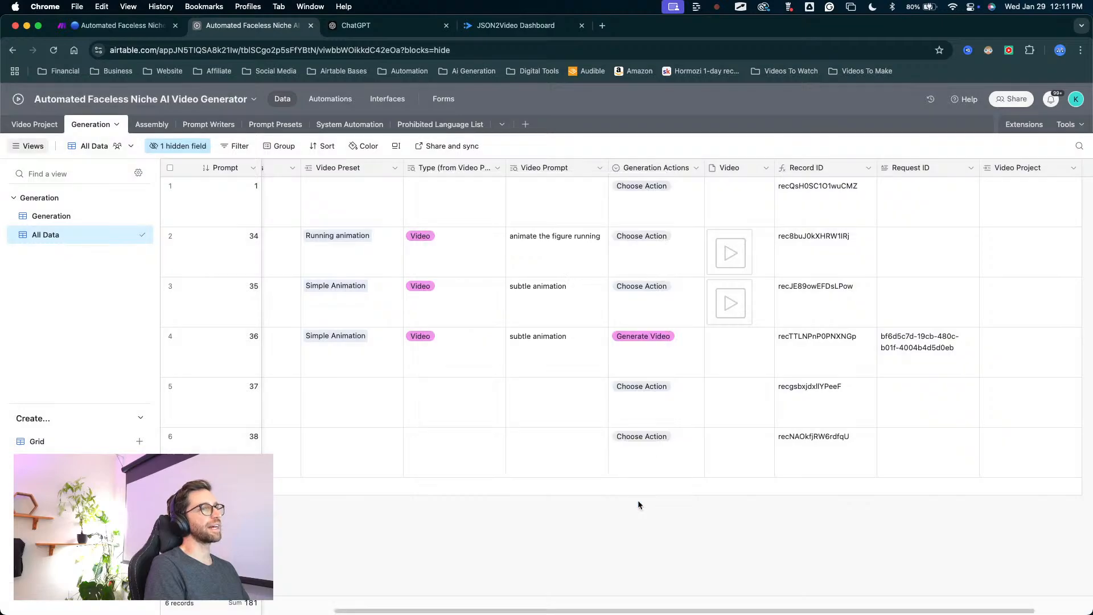
{"action": "left_click_drag", "start_coordinate": [984, 375], "coordinate": [1007, 196]}
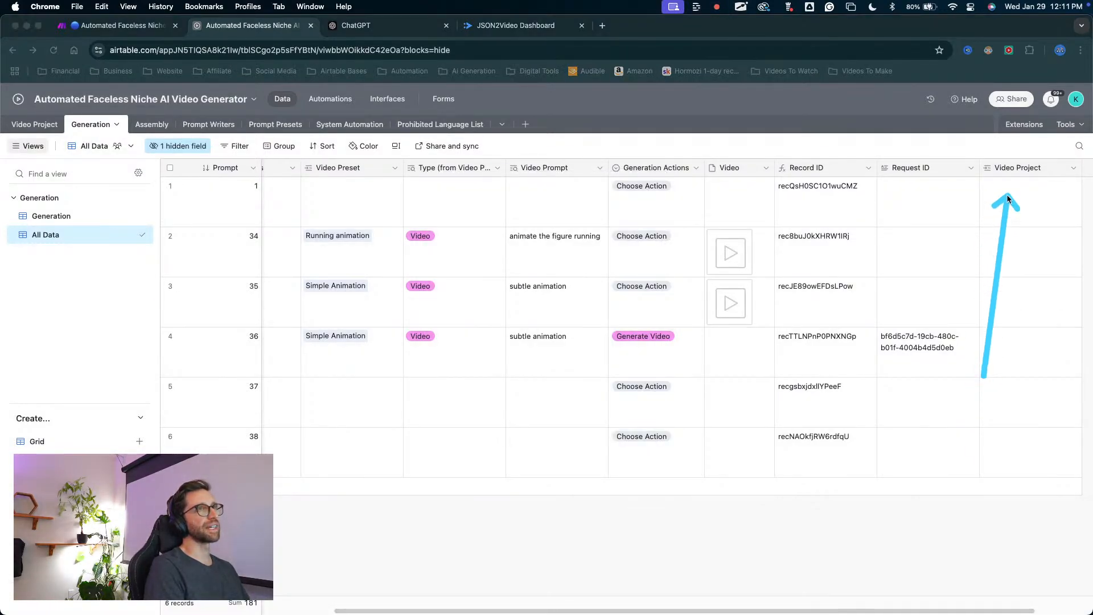
{"action": "left_click", "coordinate": [1012, 194]}
{"action": "left_click", "coordinate": [989, 188]}
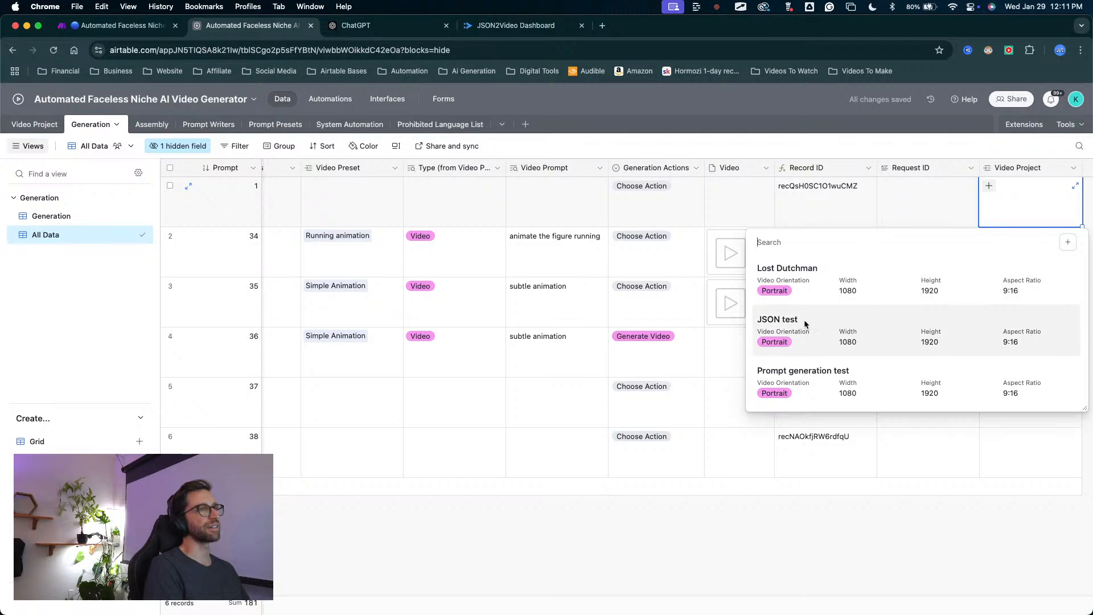
{"action": "left_click", "coordinate": [803, 488]}
Delete the Generation record whose AI image prompt is "a beautiful woman".
{"action": "key", "text": "ctrl+shift+a"}
{"action": "mouse_move", "coordinate": [485, 547]}
{"action": "left_mouse_down"}
{"action": "mouse_move", "coordinate": [268, 288]}
{"action": "mouse_move", "coordinate": [336, 239]}
{"action": "mouse_move", "coordinate": [310, 234]}
{"action": "mouse_move", "coordinate": [365, 246]}
{"action": "left_mouse_up"}
{"action": "scroll", "coordinate": [365, 246], "scroll_direction": "left", "scroll_amount": 5}
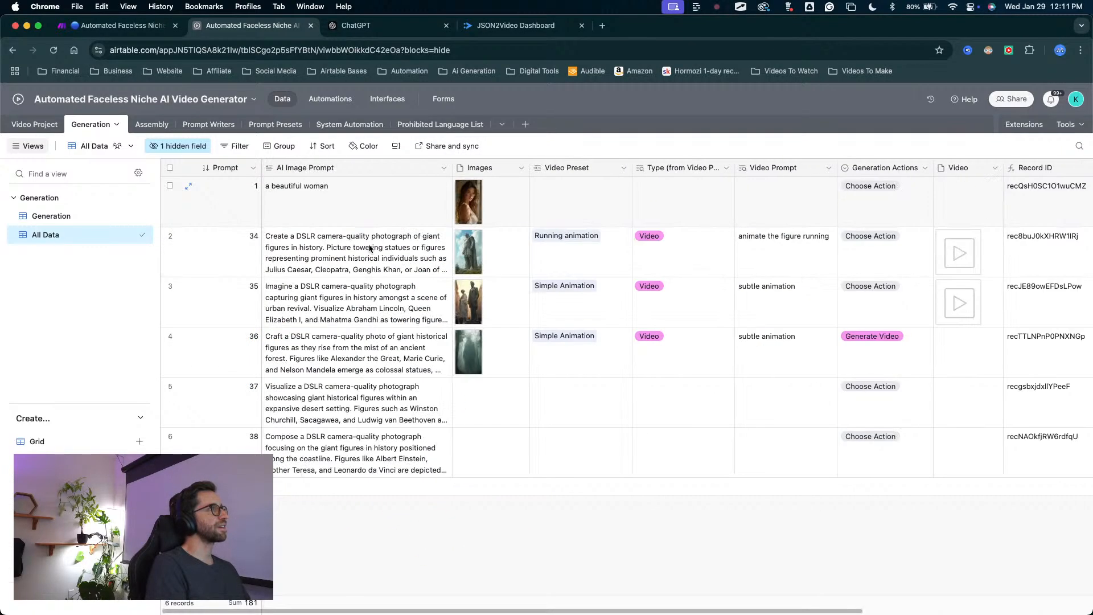
{"action": "key", "text": "ctrl+shift+a"}
{"action": "left_click_drag", "start_coordinate": [372, 190], "coordinate": [366, 529]}
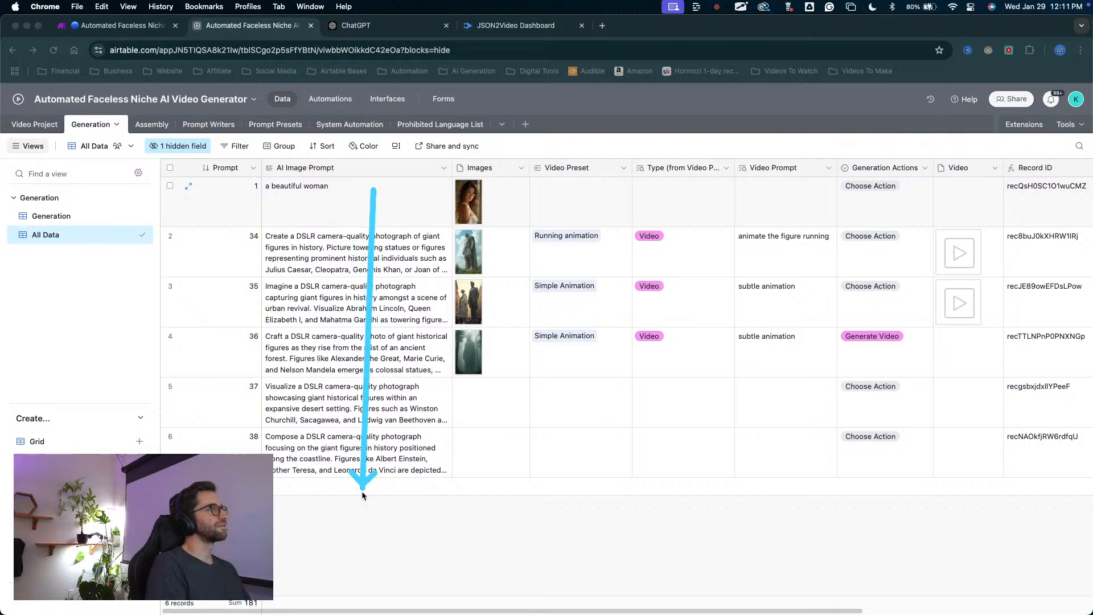
{"action": "left_click", "coordinate": [356, 206]}
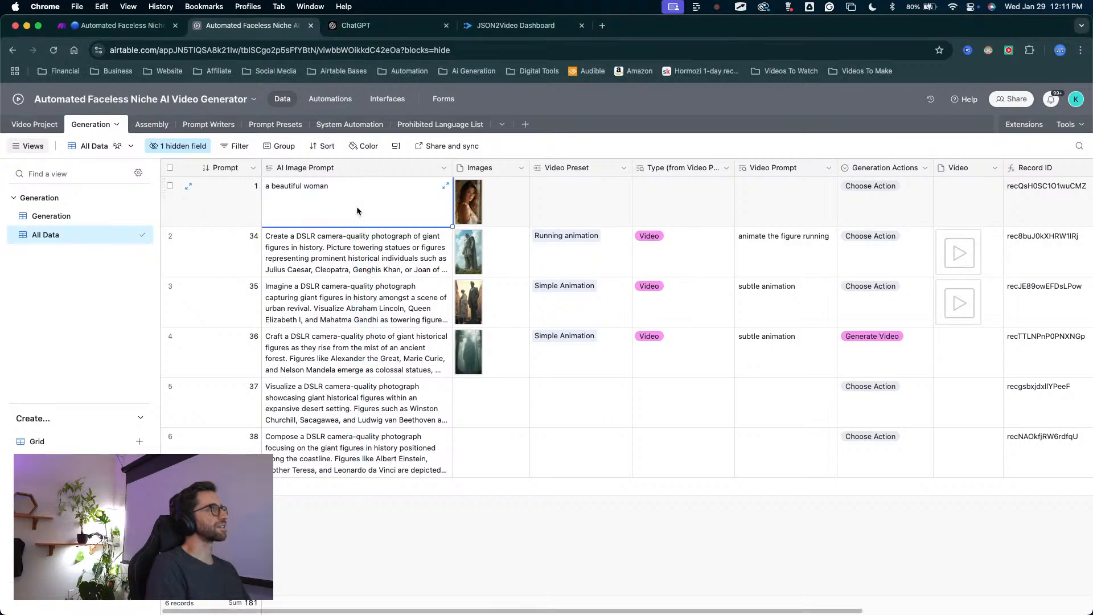
{"action": "right_click", "coordinate": [243, 192]}
{"action": "left_click", "coordinate": [293, 401]}
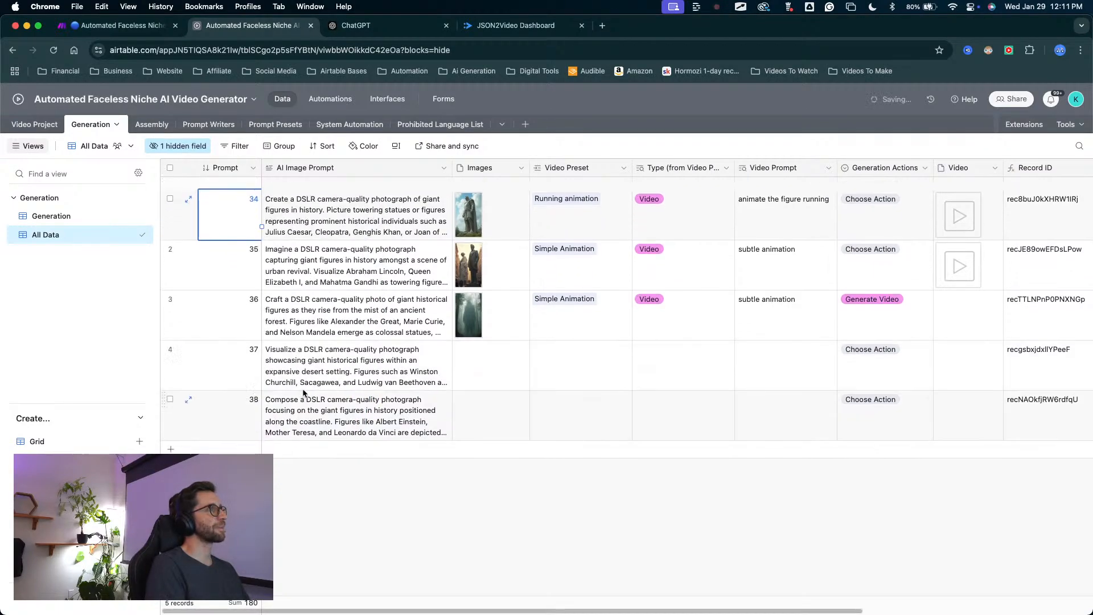
Link the first Generation record to the Prompt generation test project, fill that link down to all remaining records, and widen the Video Project field.
{"action": "key", "text": "ctrl+shift+a"}
{"action": "mouse_move", "coordinate": [354, 536]}
{"action": "left_mouse_down"}
{"action": "mouse_move", "coordinate": [359, 241]}
{"action": "mouse_move", "coordinate": [392, 405]}
{"action": "left_mouse_up"}
{"action": "key", "text": "Escape"}
{"action": "scroll", "coordinate": [826, 312], "scroll_direction": "right", "scroll_amount": 5}
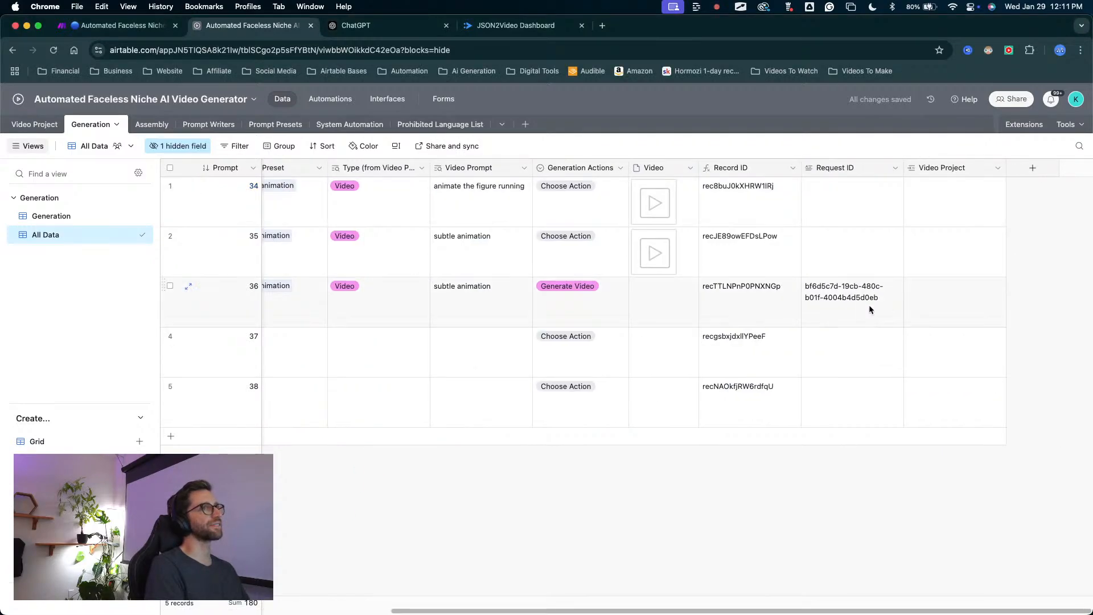
{"action": "key", "text": "ctrl+shift+a"}
{"action": "mouse_move", "coordinate": [818, 395]}
{"action": "left_mouse_down"}
{"action": "mouse_move", "coordinate": [841, 288]}
{"action": "mouse_move", "coordinate": [927, 134]}
{"action": "mouse_move", "coordinate": [188, 167]}
{"action": "mouse_move", "coordinate": [46, 115]}
{"action": "left_mouse_up"}
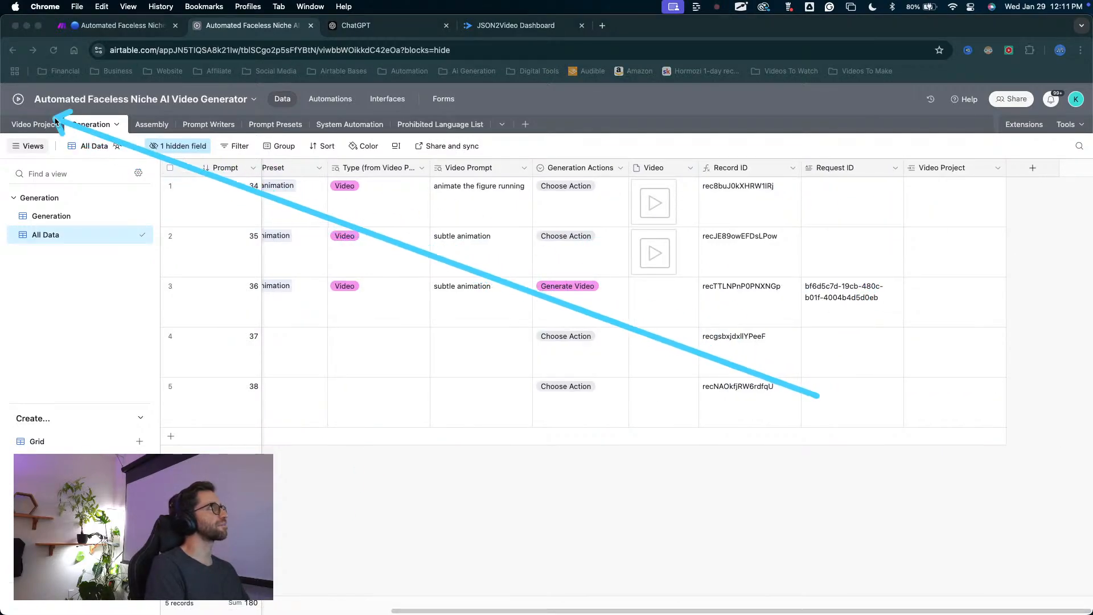
{"action": "key", "text": "Escape"}
{"action": "left_click", "coordinate": [934, 204]}
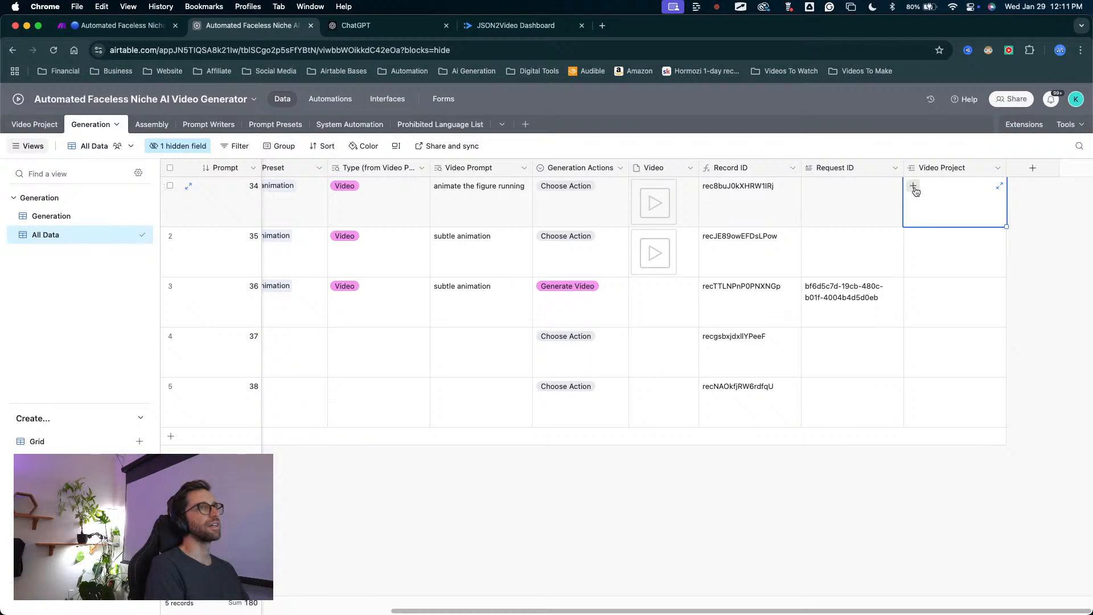
{"action": "left_click", "coordinate": [913, 186]}
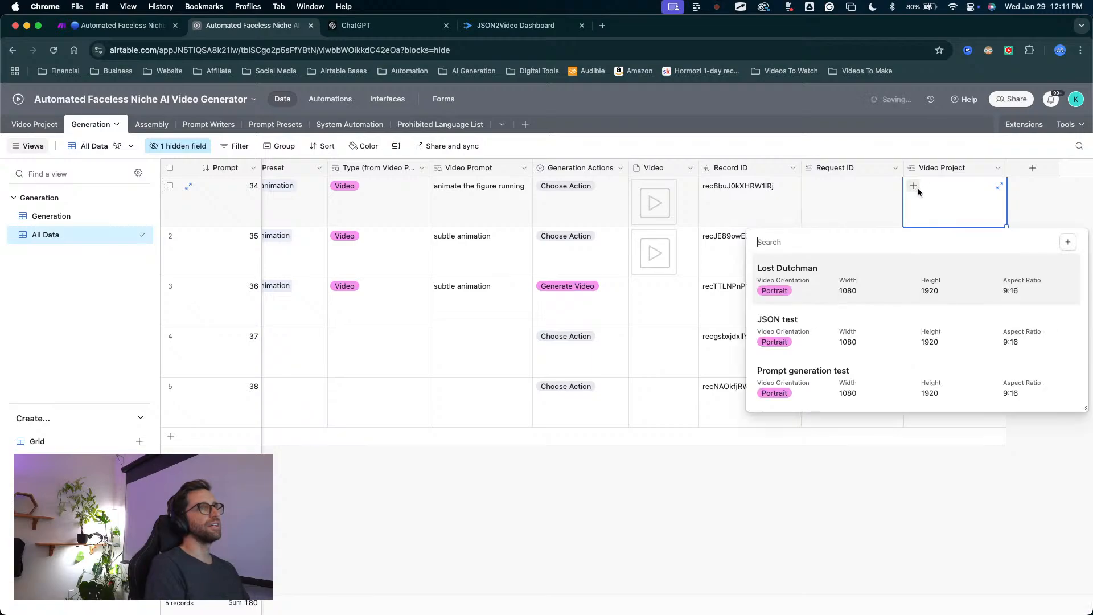
{"action": "left_click", "coordinate": [779, 390]}
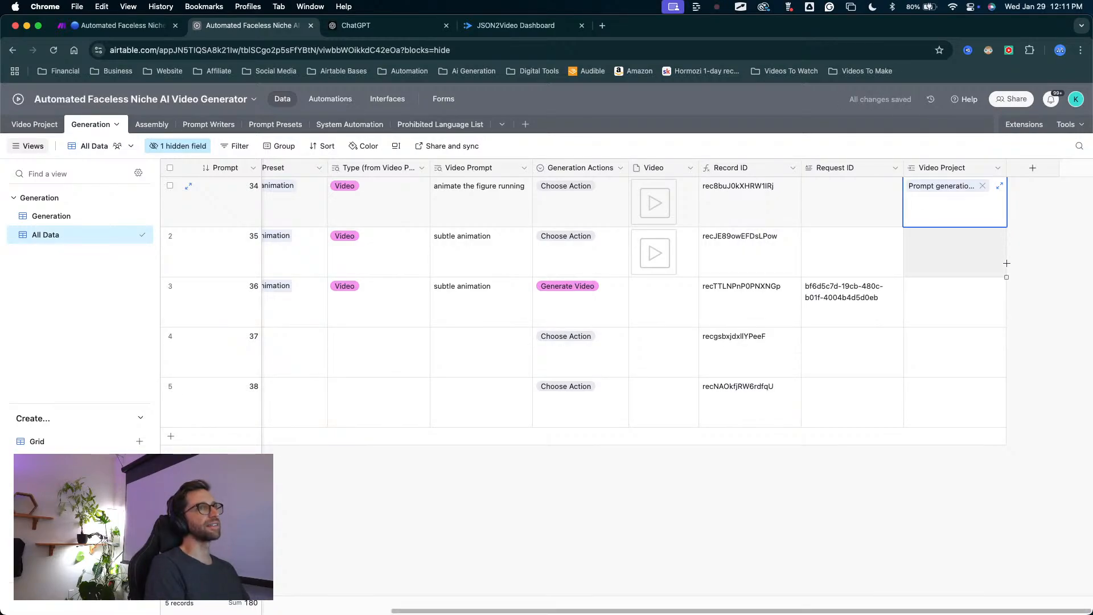
{"action": "left_click_drag", "start_coordinate": [1007, 263], "coordinate": [1006, 410]}
{"action": "left_click_drag", "start_coordinate": [1006, 168], "coordinate": [1052, 172]}
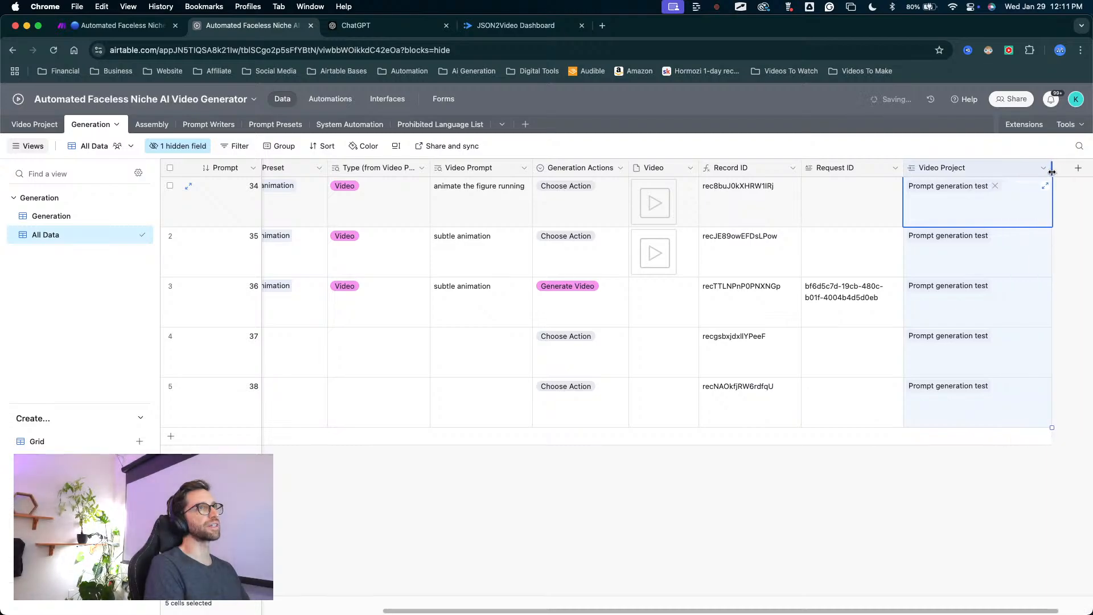
In the Video Project table, rename the Prompt generation test project as FULL Test.
{"action": "left_click", "coordinate": [39, 126]}
{"action": "double_click", "coordinate": [252, 249]}
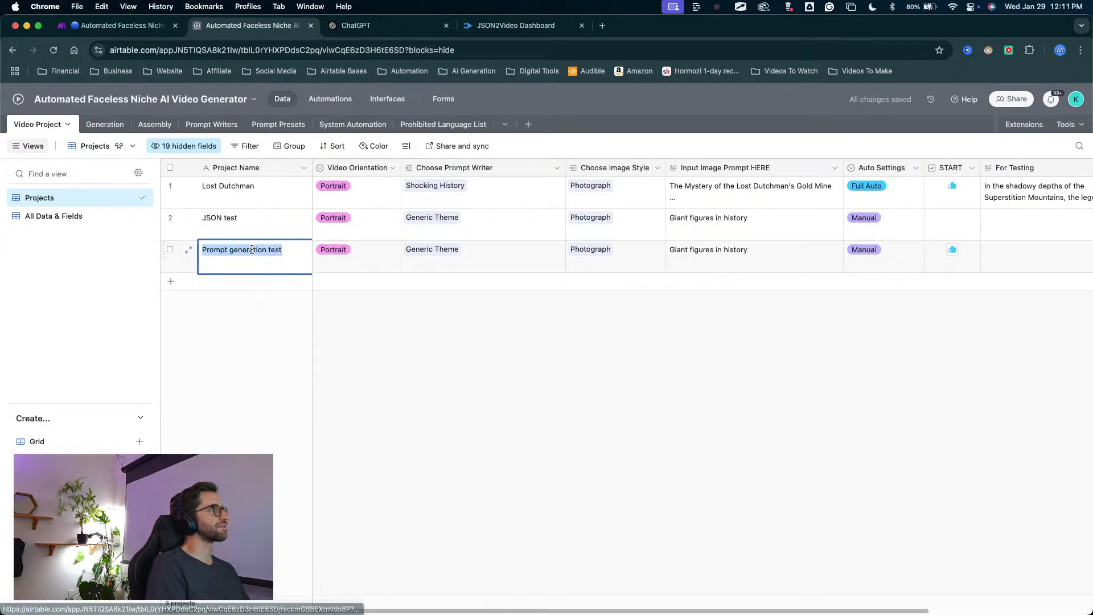
{"action": "type", "text": "FULL"}
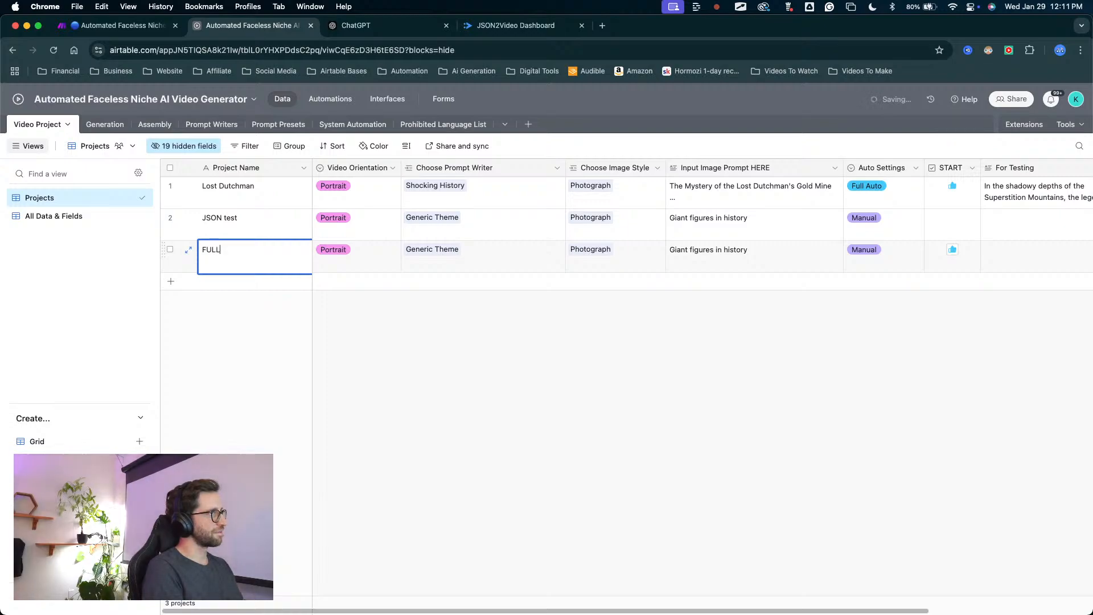
{"action": "type", "text": " Test"}
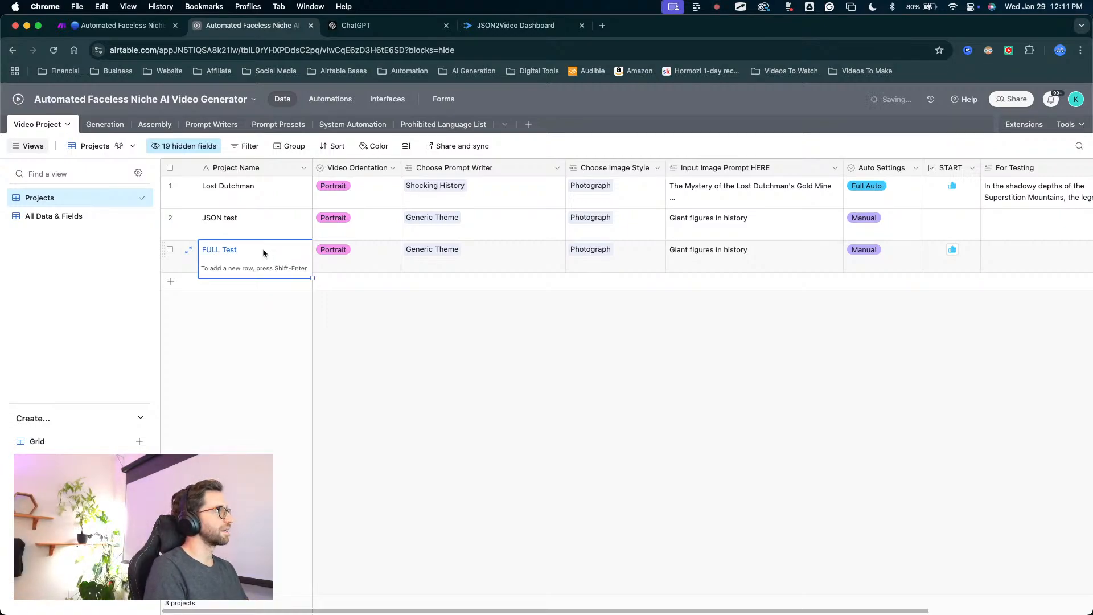
{"action": "left_click", "coordinate": [428, 288]}
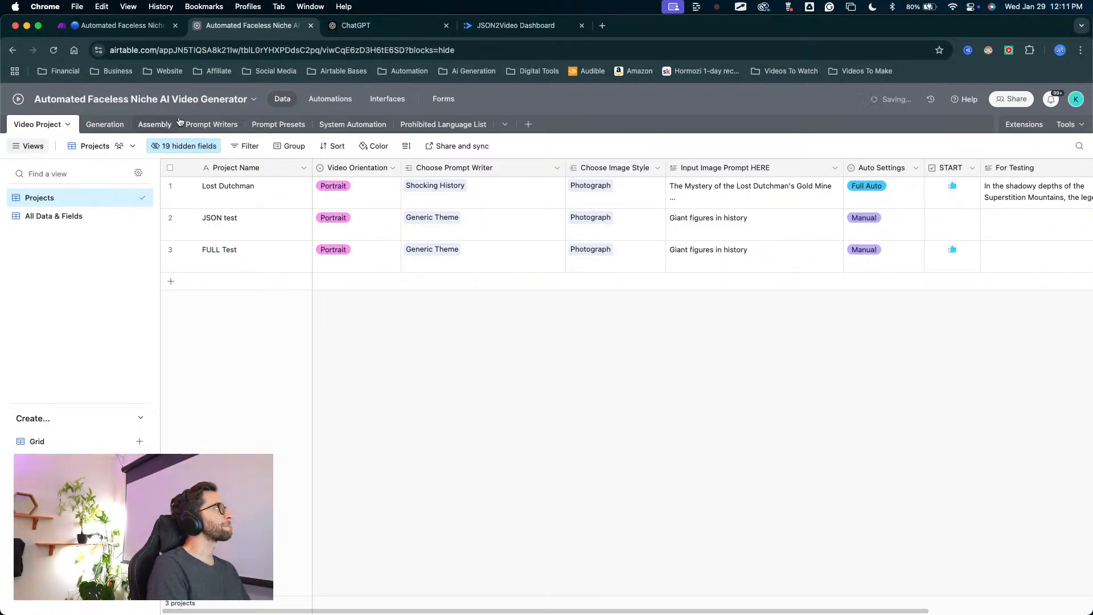
Return to the Generation table and check the Video Project links of its records.
{"action": "left_click", "coordinate": [115, 126]}
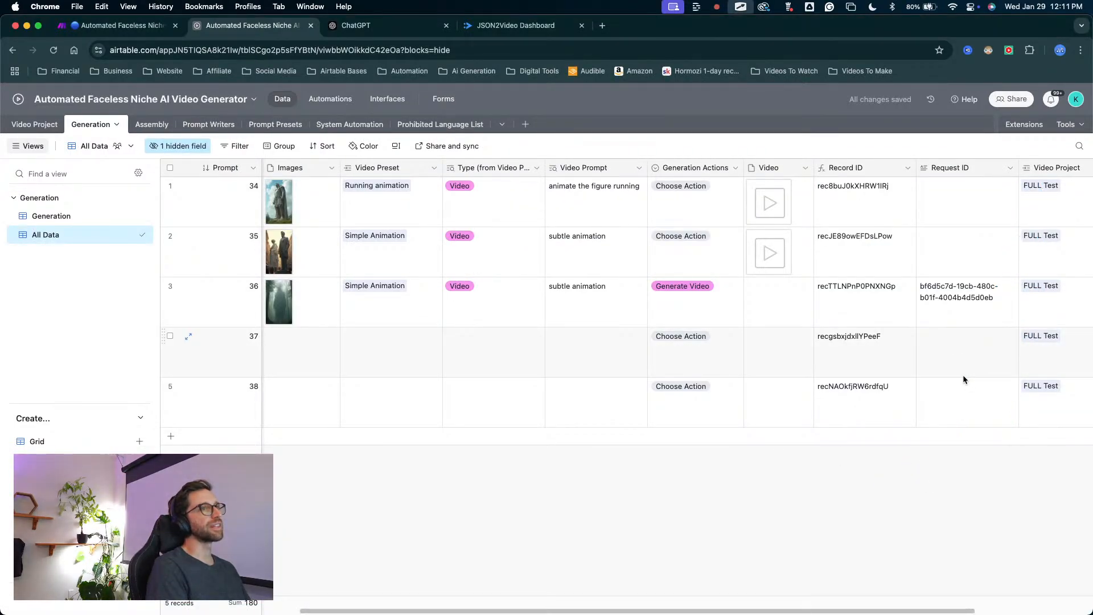
{"action": "scroll", "coordinate": [956, 341], "scroll_direction": "right", "scroll_amount": 5}
{"action": "key", "text": "ctrl+a"}
{"action": "mouse_move", "coordinate": [838, 506]}
{"action": "left_mouse_down"}
{"action": "mouse_move", "coordinate": [884, 338]}
{"action": "mouse_move", "coordinate": [879, 217]}
{"action": "mouse_move", "coordinate": [856, 374]}
{"action": "mouse_move", "coordinate": [867, 289]}
{"action": "mouse_move", "coordinate": [862, 319]}
{"action": "left_mouse_up"}
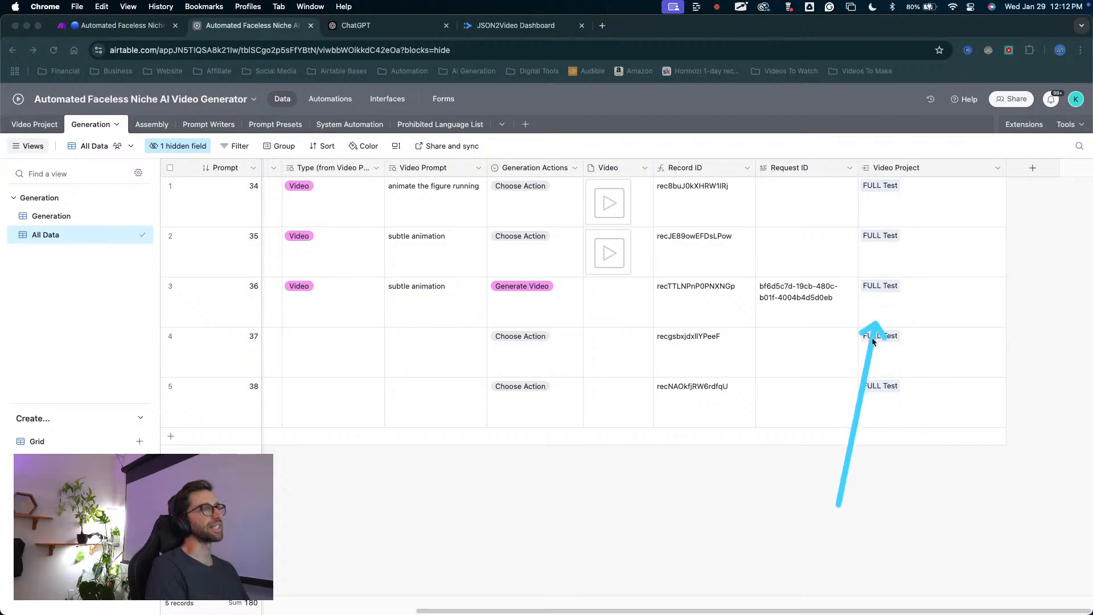
{"action": "key", "text": "ctrl+a"}
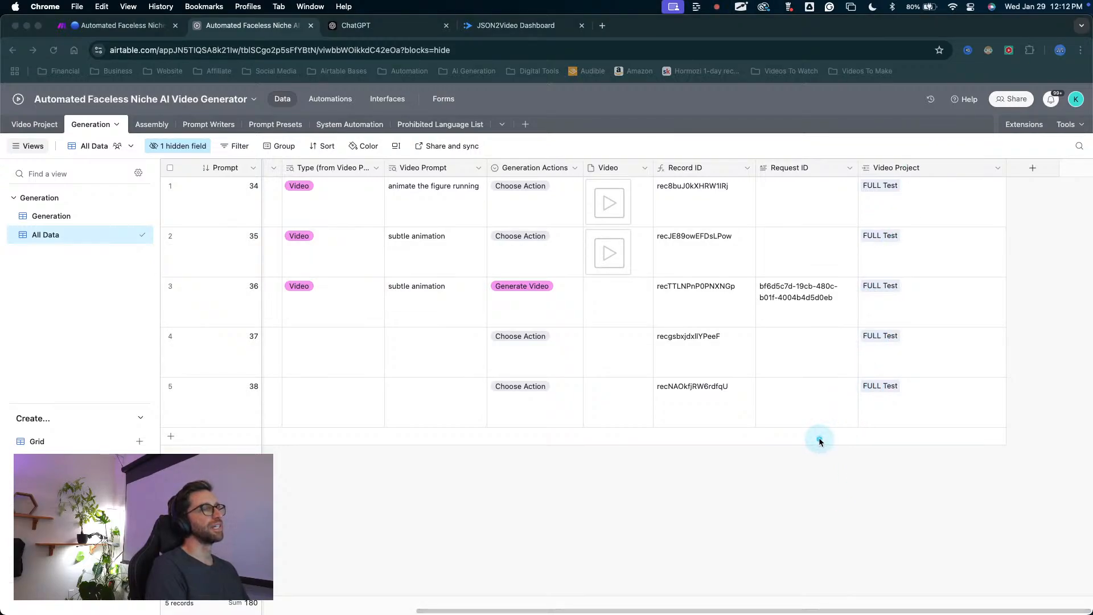
{"action": "mouse_move", "coordinate": [787, 463]}
{"action": "left_mouse_down"}
{"action": "mouse_move", "coordinate": [853, 353]}
{"action": "mouse_move", "coordinate": [925, 143]}
{"action": "mouse_move", "coordinate": [383, 34]}
{"action": "mouse_move", "coordinate": [159, 36]}
{"action": "mouse_move", "coordinate": [512, 172]}
{"action": "mouse_move", "coordinate": [1025, 505]}
{"action": "mouse_move", "coordinate": [793, 300]}
{"action": "mouse_move", "coordinate": [896, 196]}
{"action": "mouse_move", "coordinate": [879, 347]}
{"action": "mouse_move", "coordinate": [890, 317]}
{"action": "mouse_move", "coordinate": [880, 333]}
{"action": "left_mouse_up"}
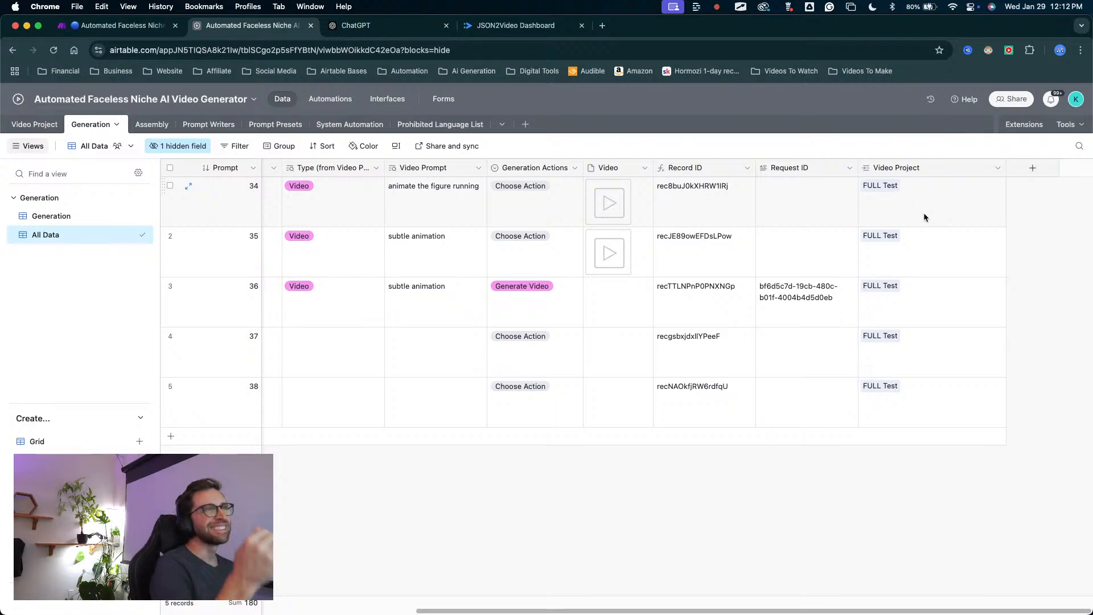
{"action": "mouse_move", "coordinate": [876, 478]}
{"action": "left_mouse_down"}
{"action": "mouse_move", "coordinate": [887, 142]}
{"action": "mouse_move", "coordinate": [853, 224]}
{"action": "mouse_move", "coordinate": [891, 226]}
{"action": "mouse_move", "coordinate": [421, 394]}
{"action": "left_mouse_up"}
{"action": "key", "text": "Escape"}
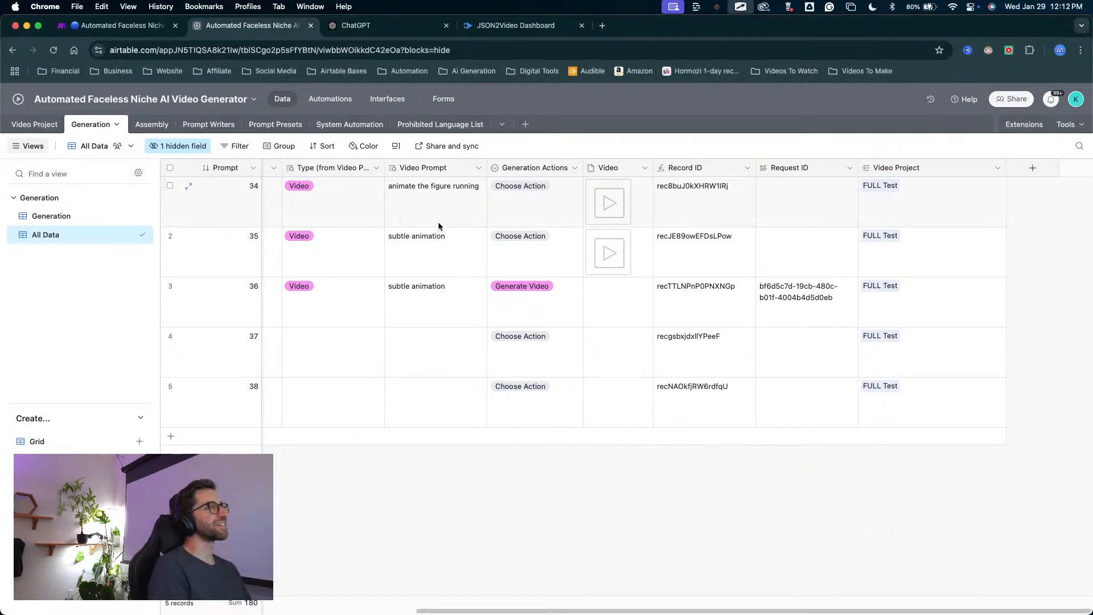
Switch to the Make scenario and examine the Generate Scenes route from JSON parsing through the iterator to the Airtable record creation.
{"action": "left_click", "coordinate": [140, 27]}
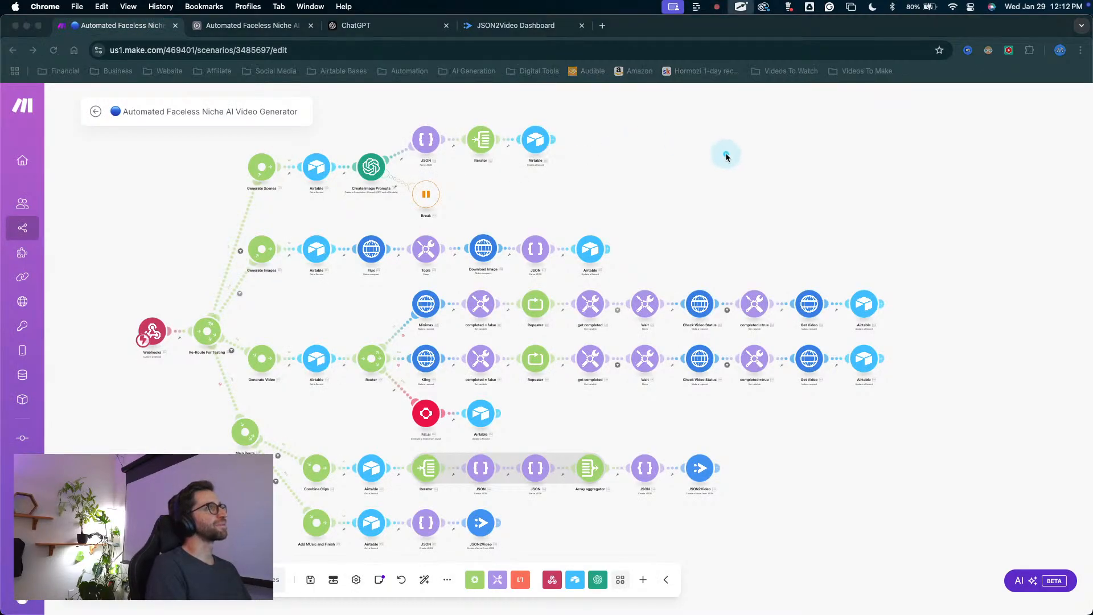
{"action": "left_click_drag", "start_coordinate": [724, 153], "coordinate": [568, 134]}
{"action": "key", "text": "Escape"}
{"action": "scroll", "coordinate": [568, 138], "scroll_direction": "up", "scroll_amount": 3}
{"action": "scroll", "coordinate": [569, 138], "scroll_direction": "up", "scroll_amount": 3}
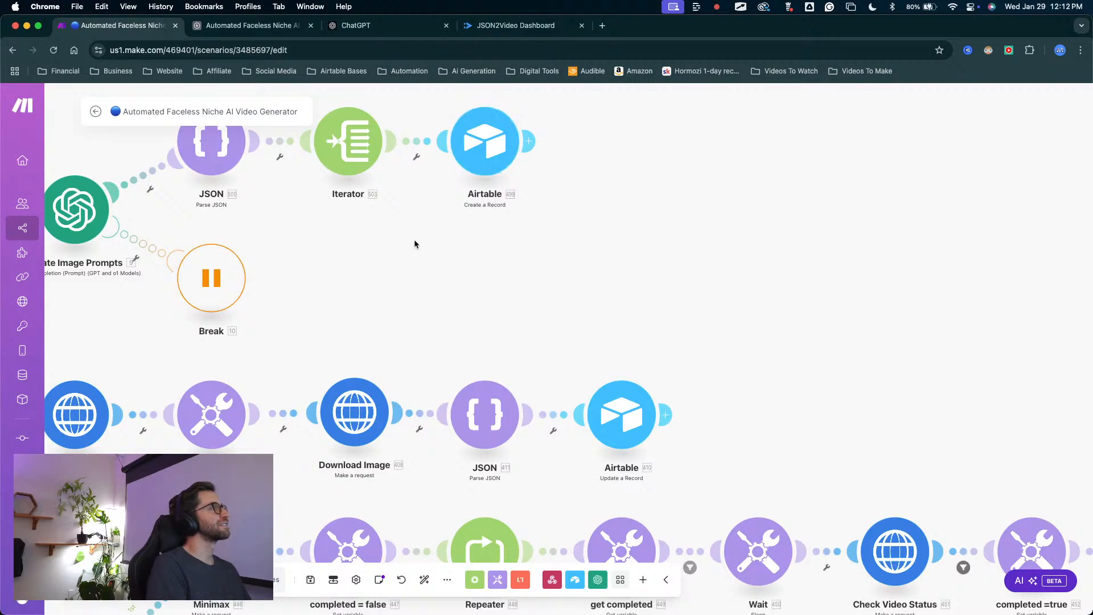
{"action": "scroll", "coordinate": [414, 239], "scroll_direction": "down", "scroll_amount": 3}
{"action": "left_click_drag", "start_coordinate": [414, 231], "coordinate": [529, 229]}
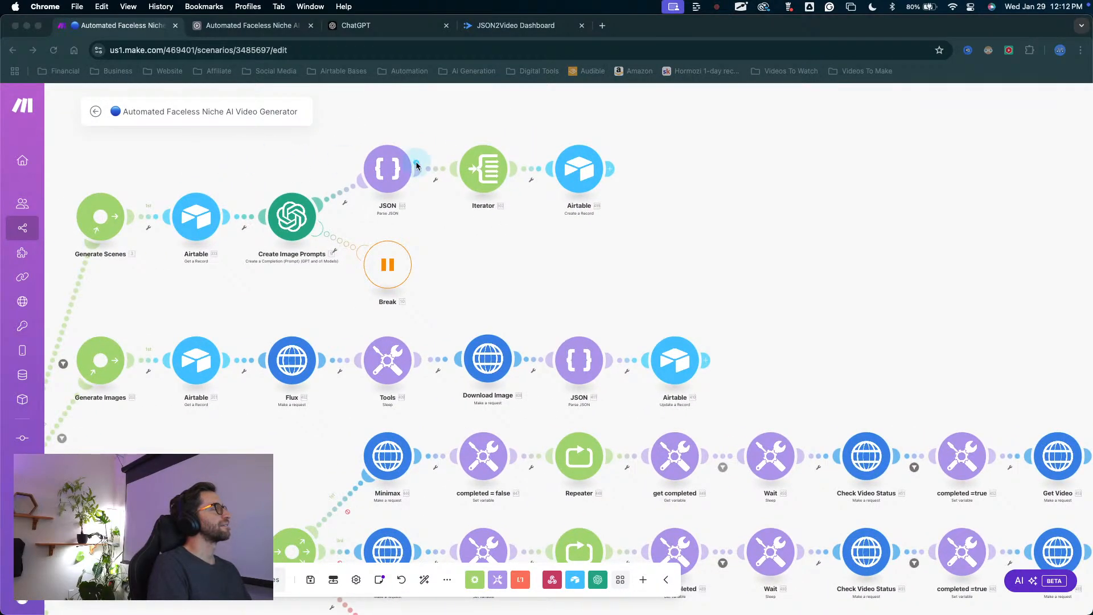
{"action": "left_click", "coordinate": [549, 254]}
{"action": "key", "text": "Escape"}
{"action": "left_click_drag", "start_coordinate": [488, 245], "coordinate": [573, 245]}
{"action": "key", "text": "ctrl+a"}
{"action": "mouse_move", "coordinate": [573, 287]}
{"action": "left_mouse_down"}
{"action": "mouse_move", "coordinate": [626, 247]}
{"action": "mouse_move", "coordinate": [667, 192]}
{"action": "mouse_move", "coordinate": [577, 234]}
{"action": "left_mouse_up"}
{"action": "key", "text": "Escape"}
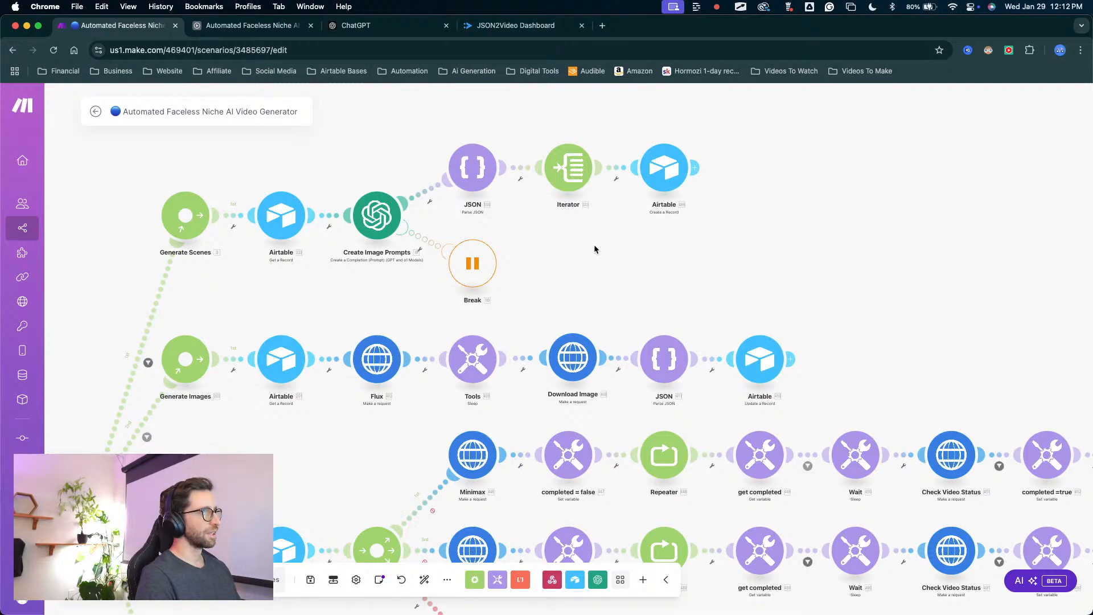
Unlink the Generate Images and Generate Video routes from the Re-Route For Testing router.
{"action": "left_click_drag", "start_coordinate": [591, 249], "coordinate": [553, 276]}
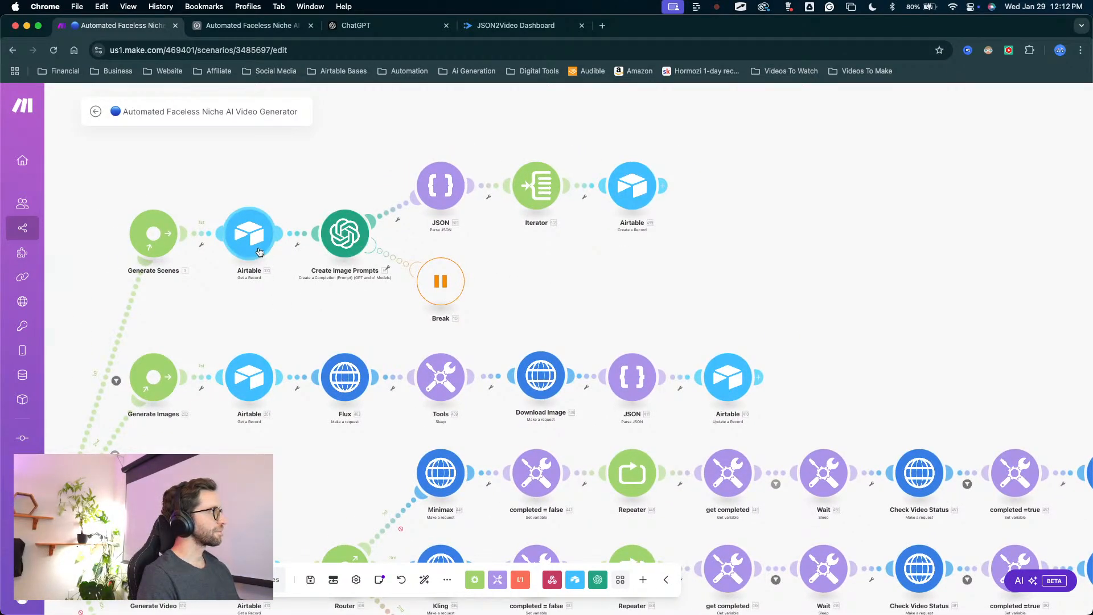
{"action": "left_click_drag", "start_coordinate": [217, 333], "coordinate": [377, 294]}
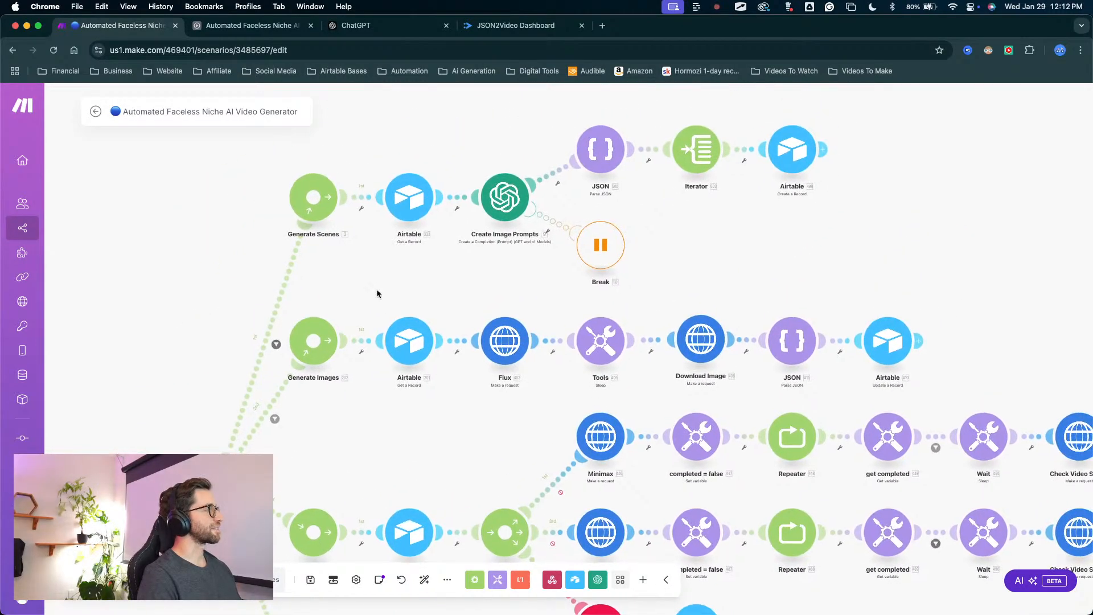
{"action": "scroll", "coordinate": [348, 441], "scroll_direction": "down", "scroll_amount": 5}
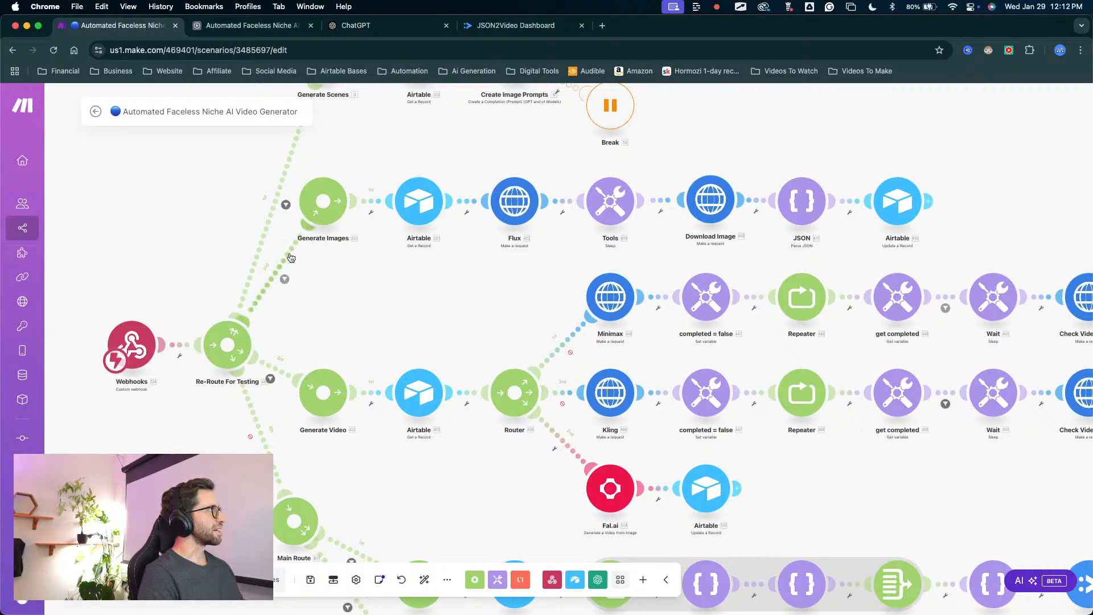
{"action": "right_click", "coordinate": [290, 258]}
{"action": "left_click", "coordinate": [310, 285]}
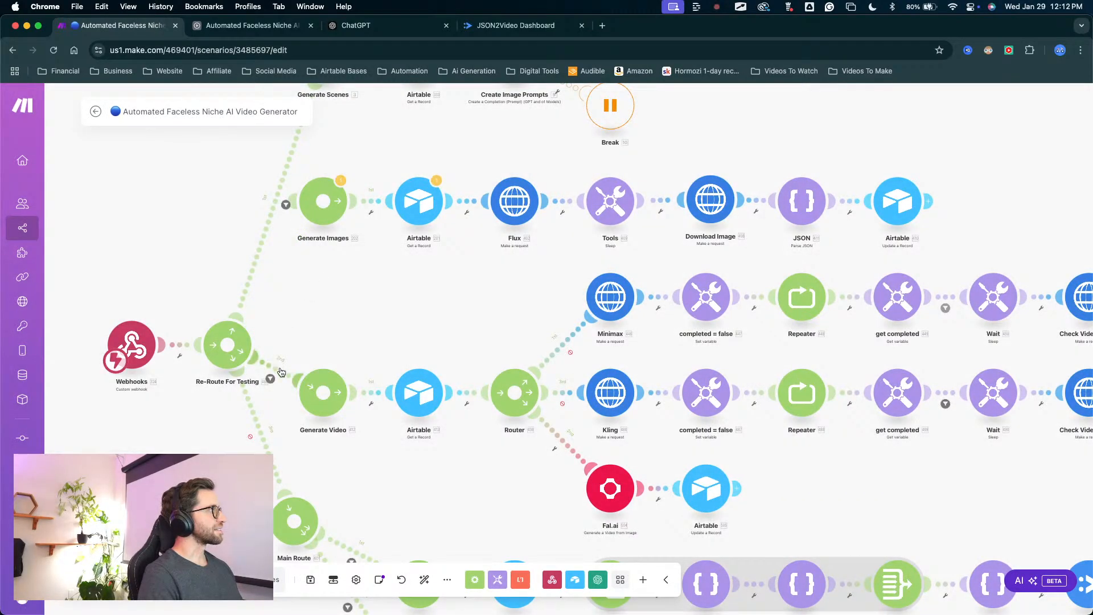
{"action": "right_click", "coordinate": [281, 372]}
{"action": "left_click", "coordinate": [320, 418]}
{"action": "scroll", "coordinate": [318, 262], "scroll_direction": "down", "scroll_amount": 1}
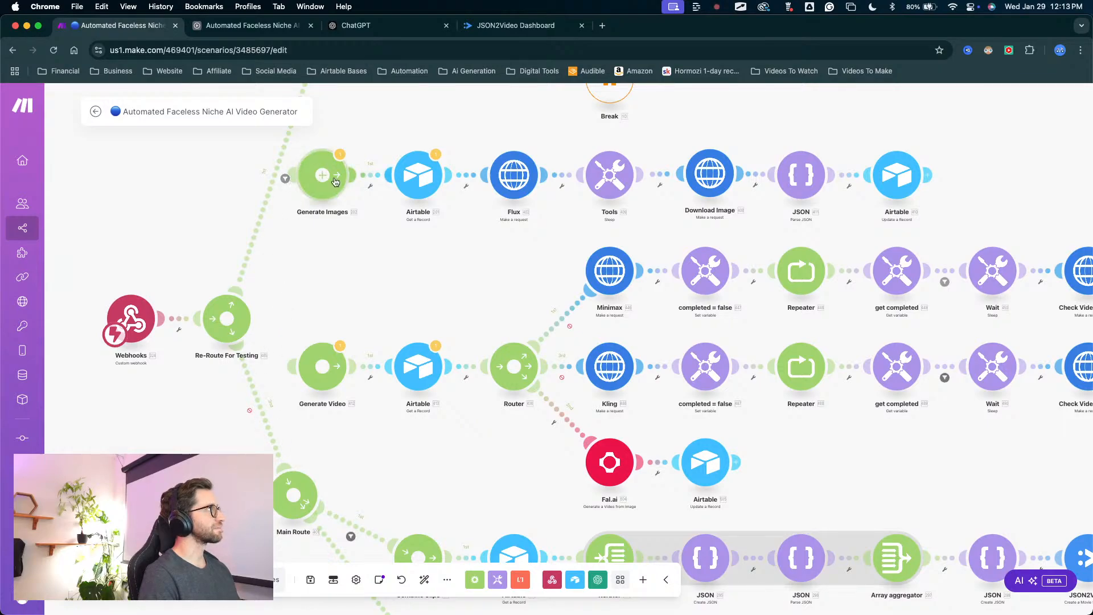
Detach Generate Images from Generate Video and connect both modules to the Main Route router.
{"action": "left_click_drag", "start_coordinate": [308, 213], "coordinate": [327, 285]}
{"action": "right_click", "coordinate": [340, 310]}
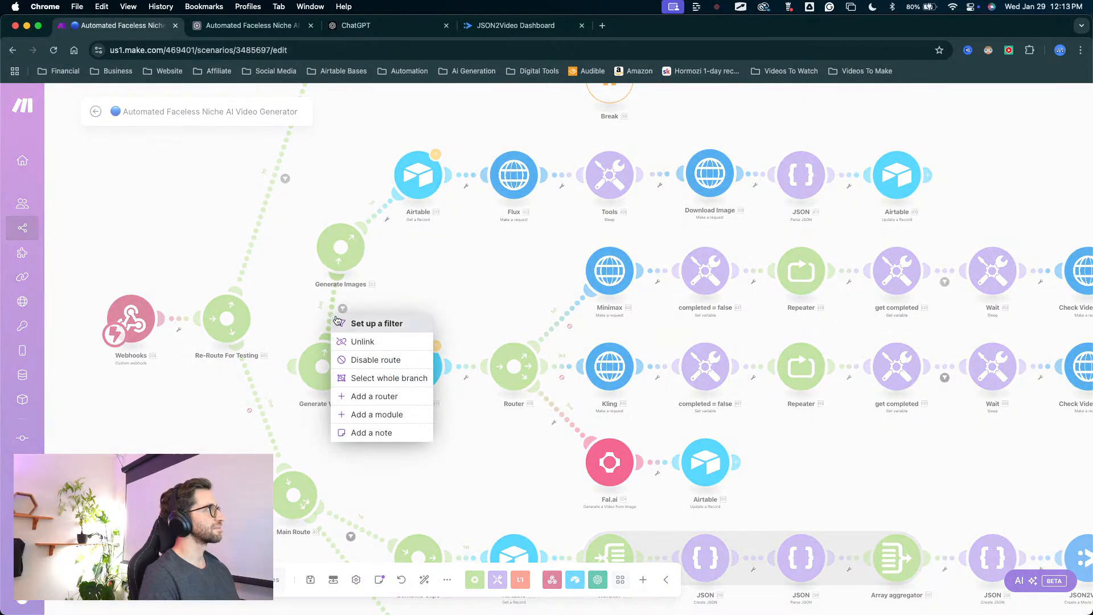
{"action": "left_click", "coordinate": [353, 340]}
{"action": "left_click_drag", "start_coordinate": [307, 246], "coordinate": [292, 461]}
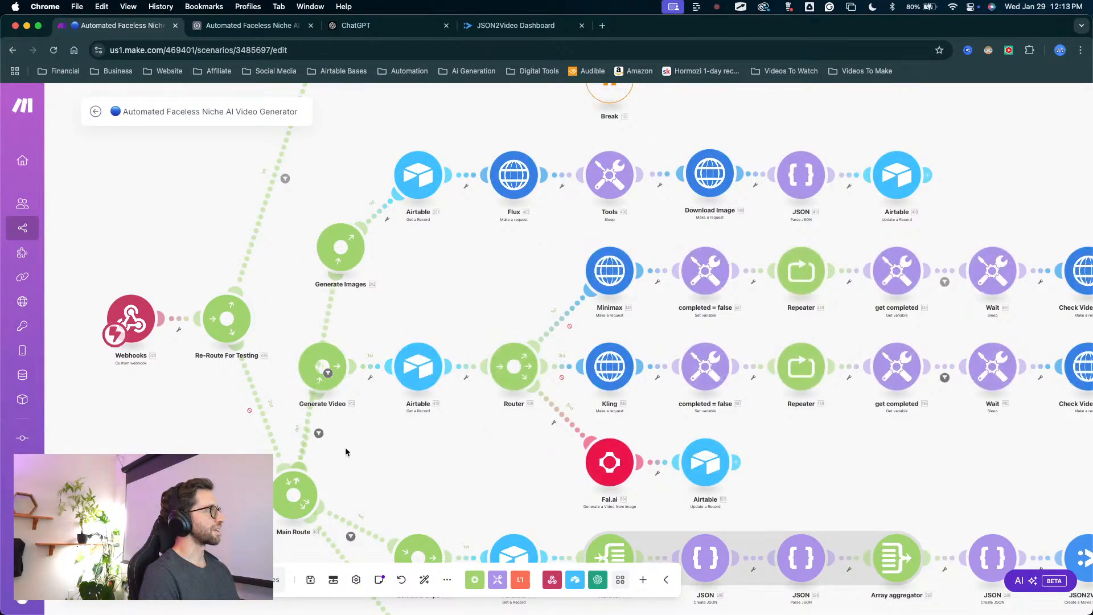
Move the Webhooks and Re-Route For Testing modules together farther away from the generation routes.
{"action": "left_click_drag", "start_coordinate": [367, 449], "coordinate": [487, 446]}
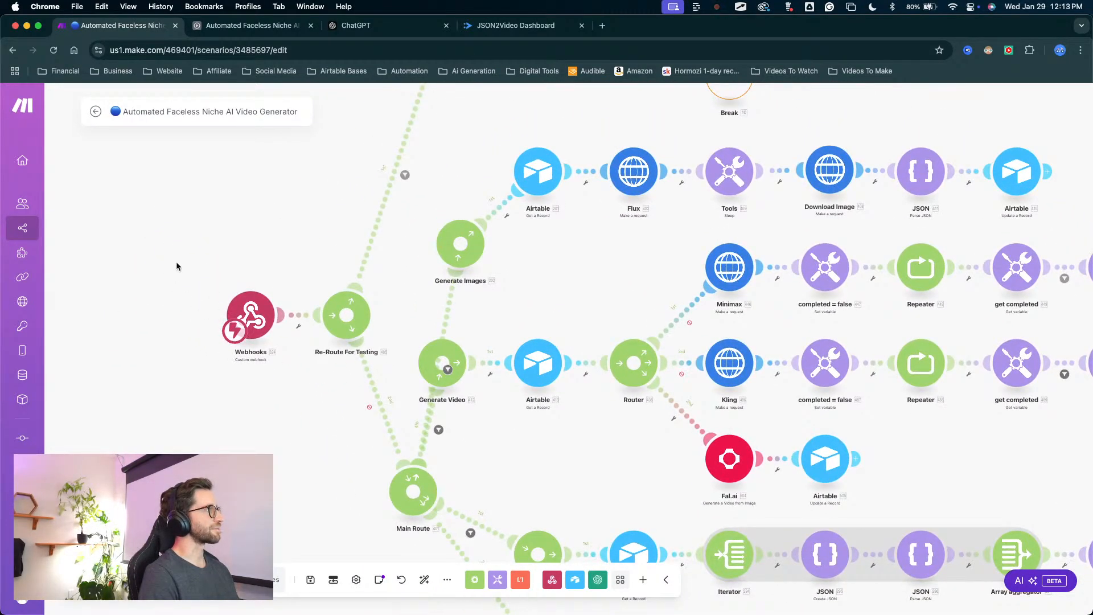
{"action": "left_click_drag", "start_coordinate": [176, 263], "coordinate": [427, 376]}
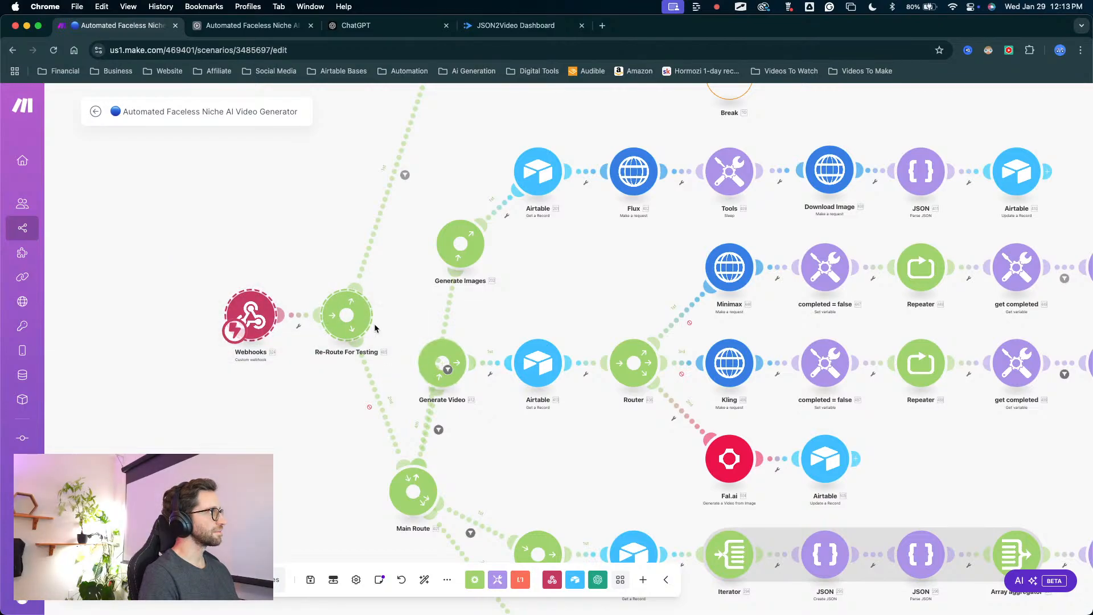
{"action": "left_click_drag", "start_coordinate": [346, 314], "coordinate": [234, 245]}
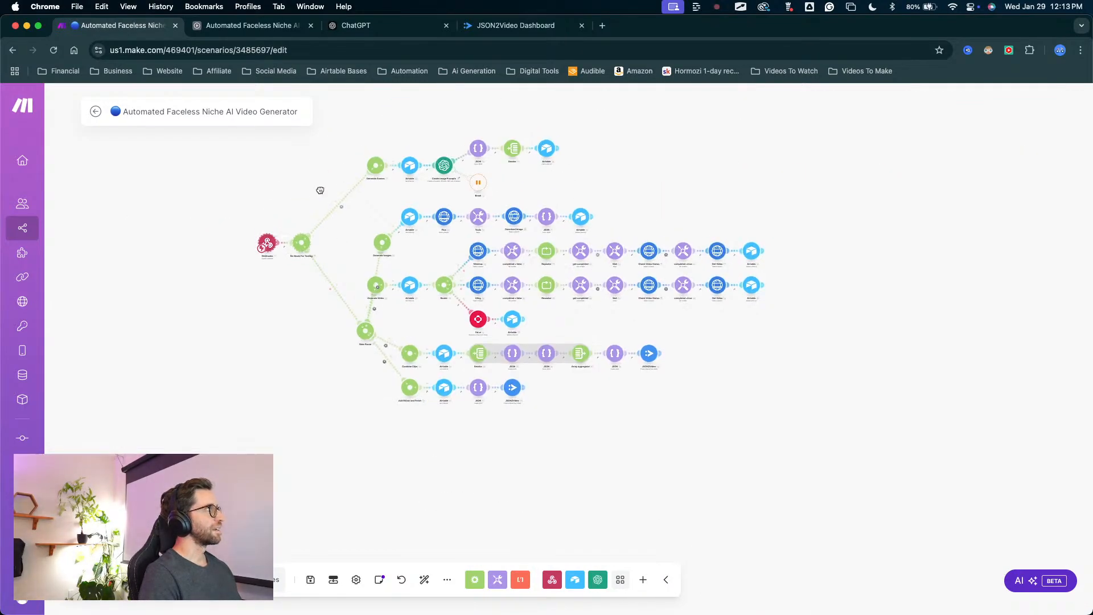
{"action": "scroll", "coordinate": [338, 234], "scroll_direction": "up", "scroll_amount": 5}
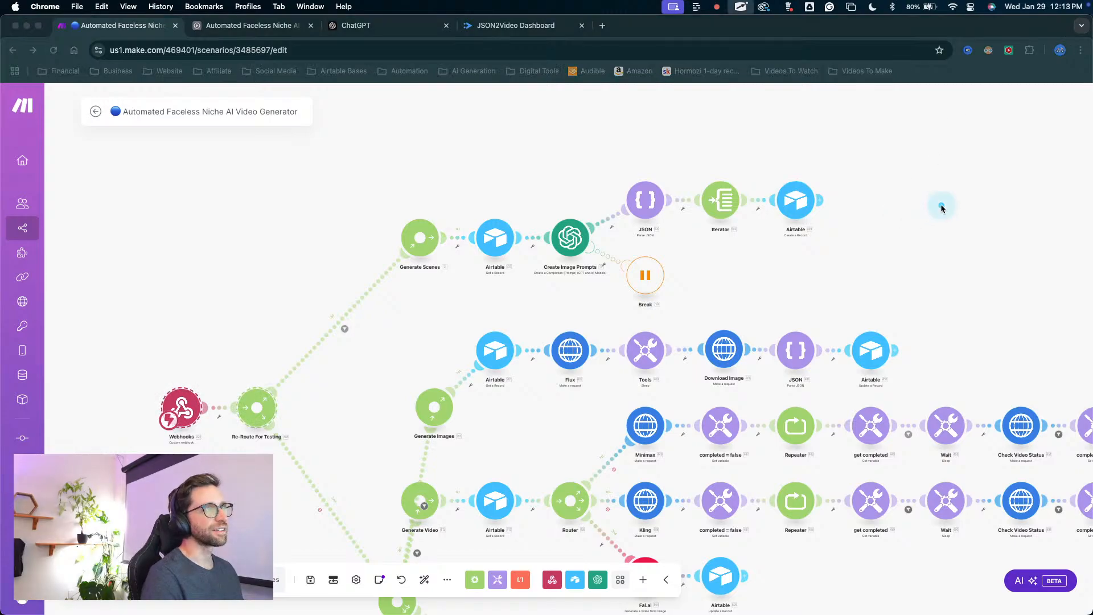
{"action": "mouse_move", "coordinate": [993, 184]}
{"action": "left_mouse_down"}
{"action": "mouse_move", "coordinate": [837, 183]}
{"action": "mouse_move", "coordinate": [555, 242]}
{"action": "mouse_move", "coordinate": [849, 160]}
{"action": "mouse_move", "coordinate": [812, 190]}
{"action": "left_mouse_up"}
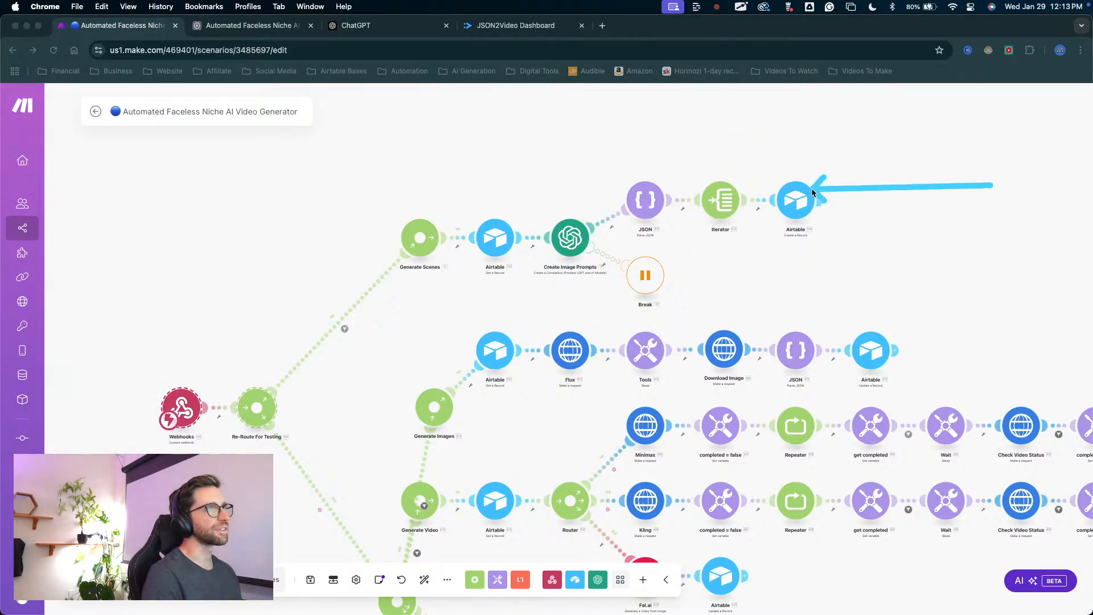
{"action": "key", "text": "Escape"}
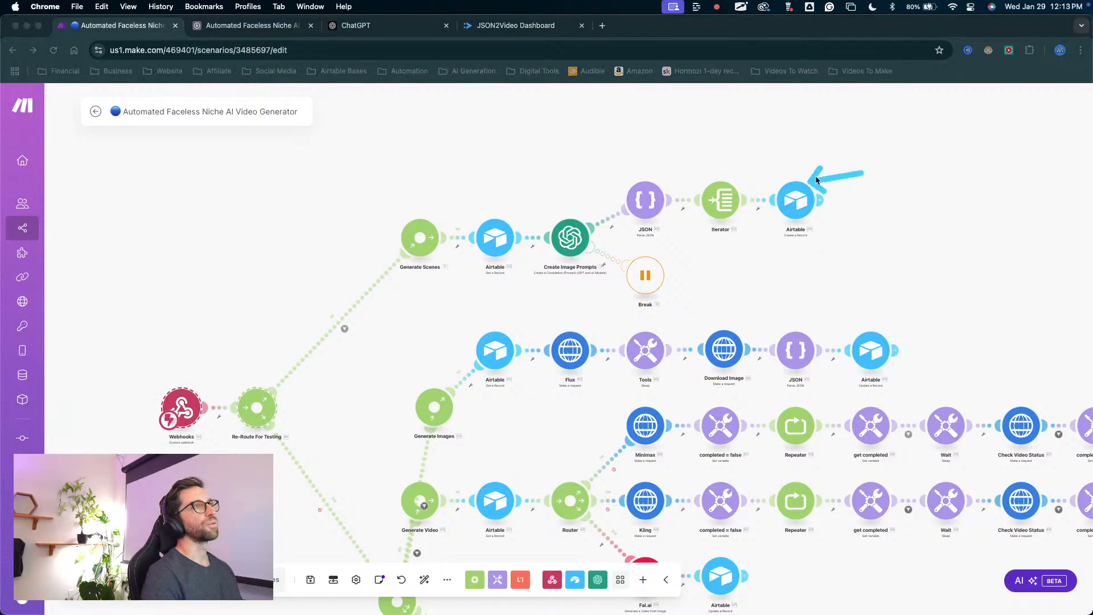
Switch to the Airtable base and add a record named "Refresh Airtable" to the Video Project table.
{"action": "left_click", "coordinate": [256, 25]}
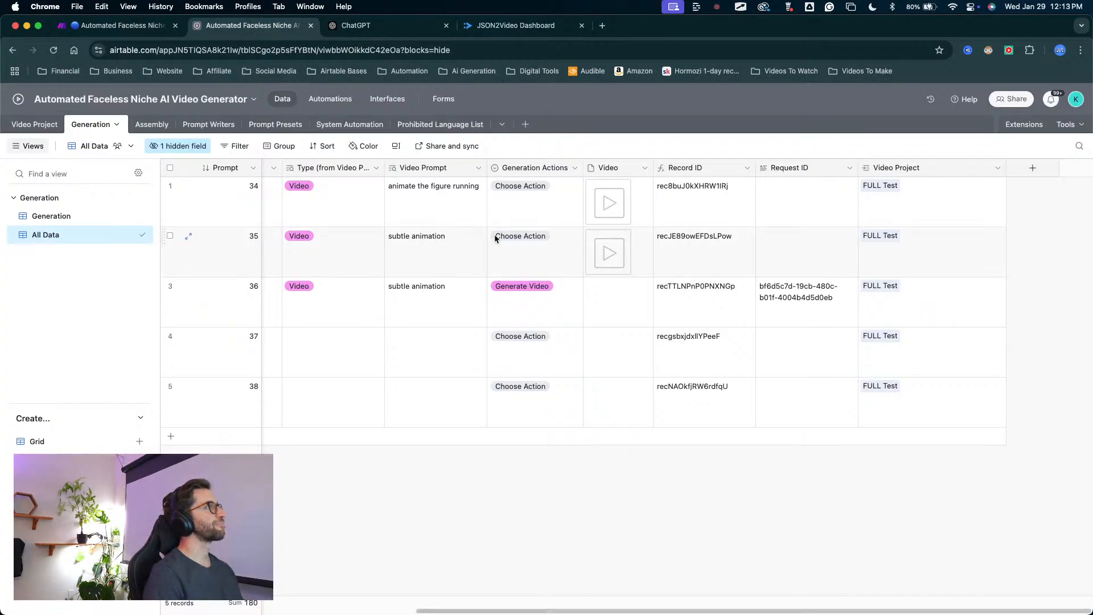
{"action": "scroll", "coordinate": [578, 367], "scroll_direction": "left", "scroll_amount": 6}
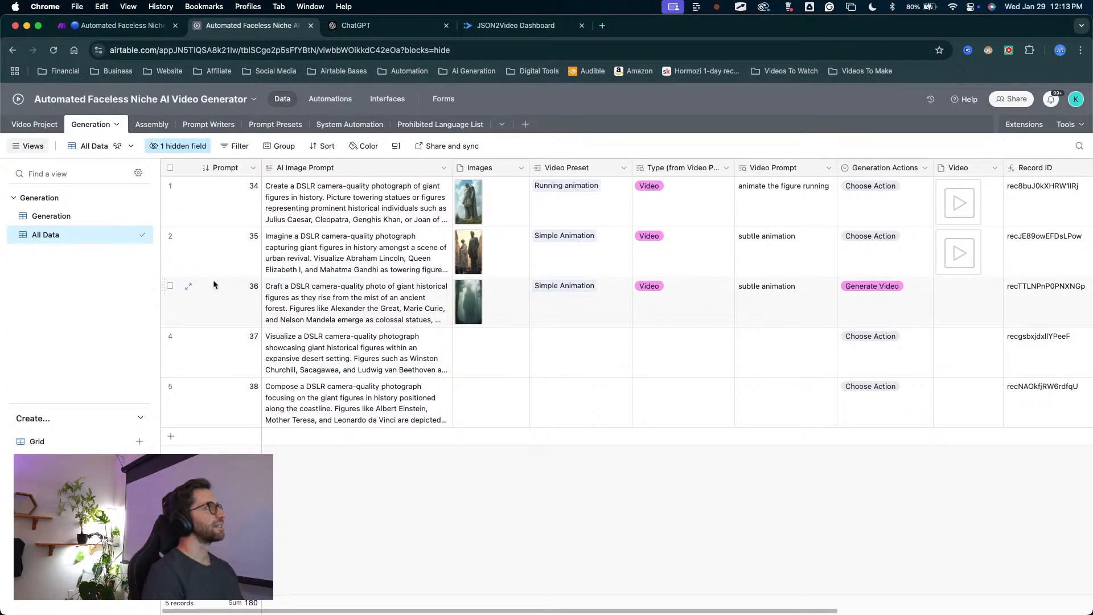
{"action": "left_click", "coordinate": [34, 125]}
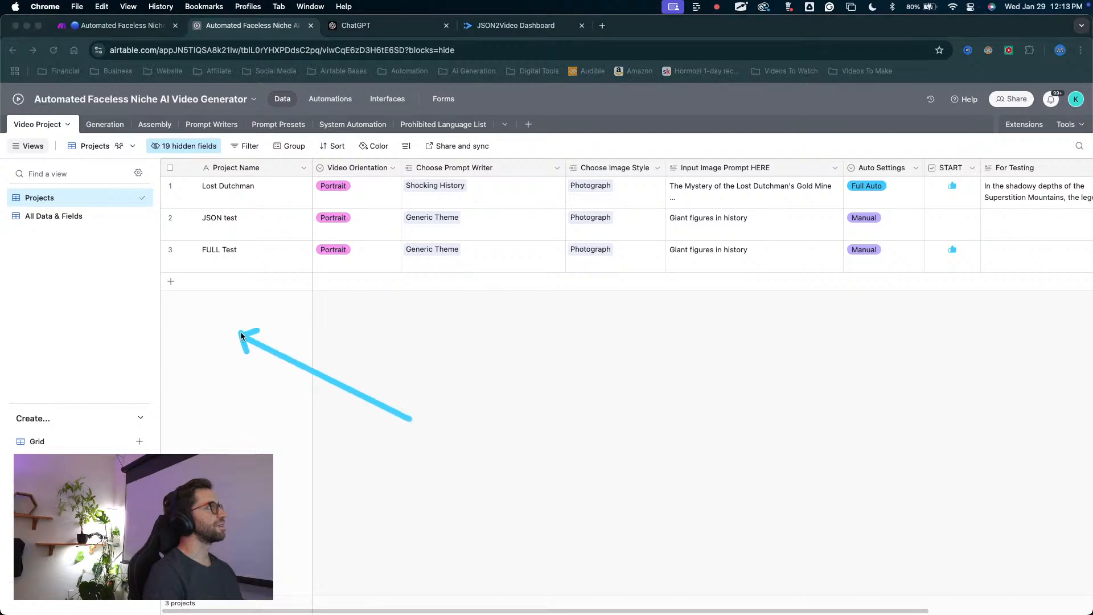
{"action": "left_click", "coordinate": [237, 281]}
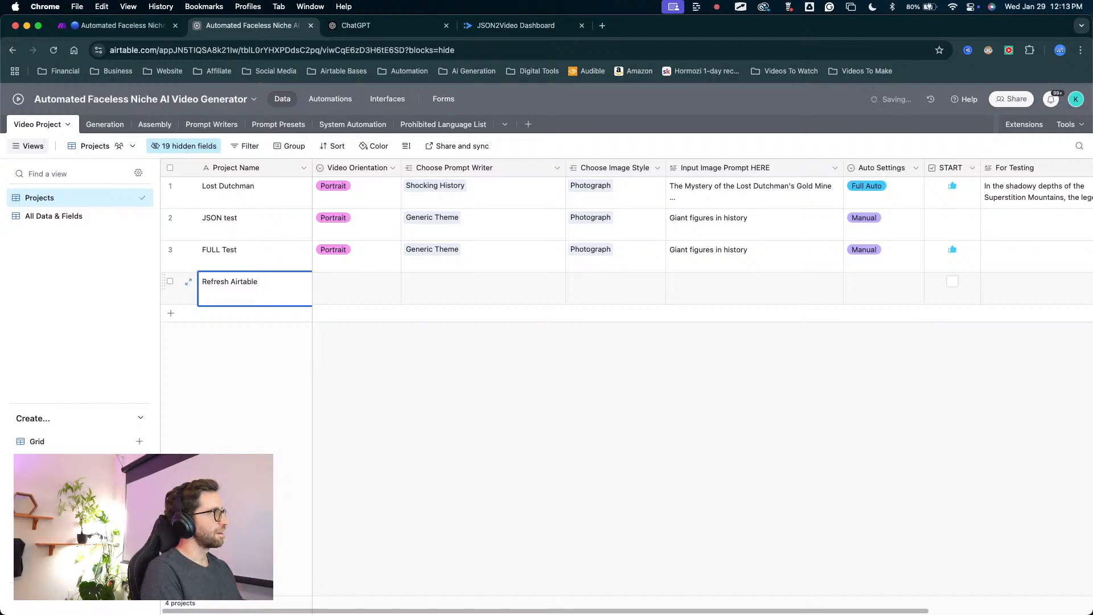
Set the Refresh Airtable record's Video Orientation to Portrait and link the Generic Theme prompt writer.
{"action": "left_click", "coordinate": [351, 288]}
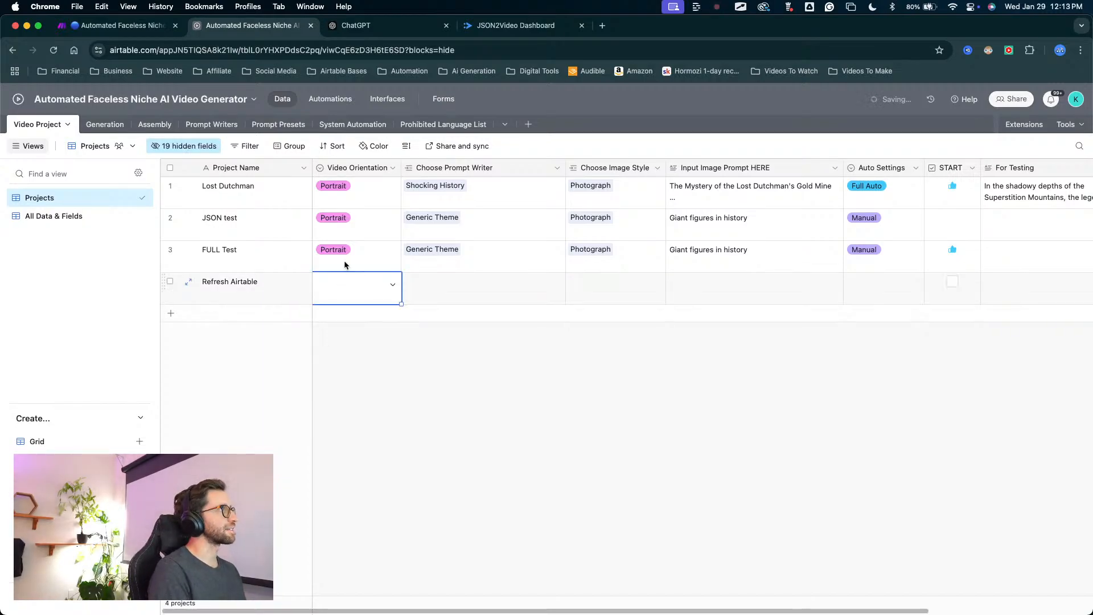
{"action": "left_click", "coordinate": [389, 281]}
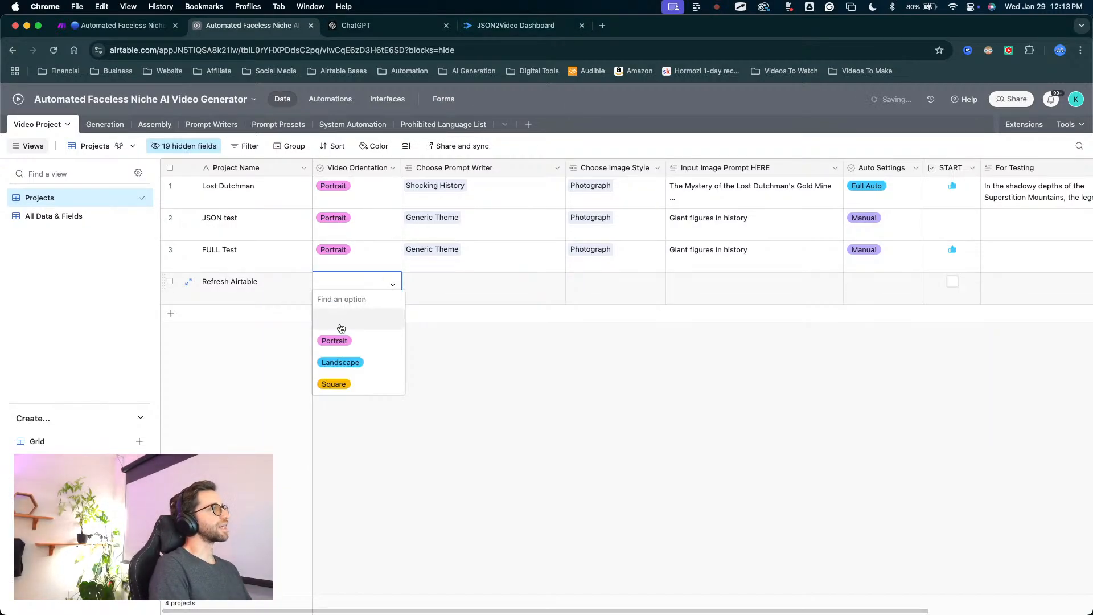
{"action": "left_click", "coordinate": [335, 339]}
{"action": "left_click", "coordinate": [423, 291]}
{"action": "left_click", "coordinate": [411, 282]}
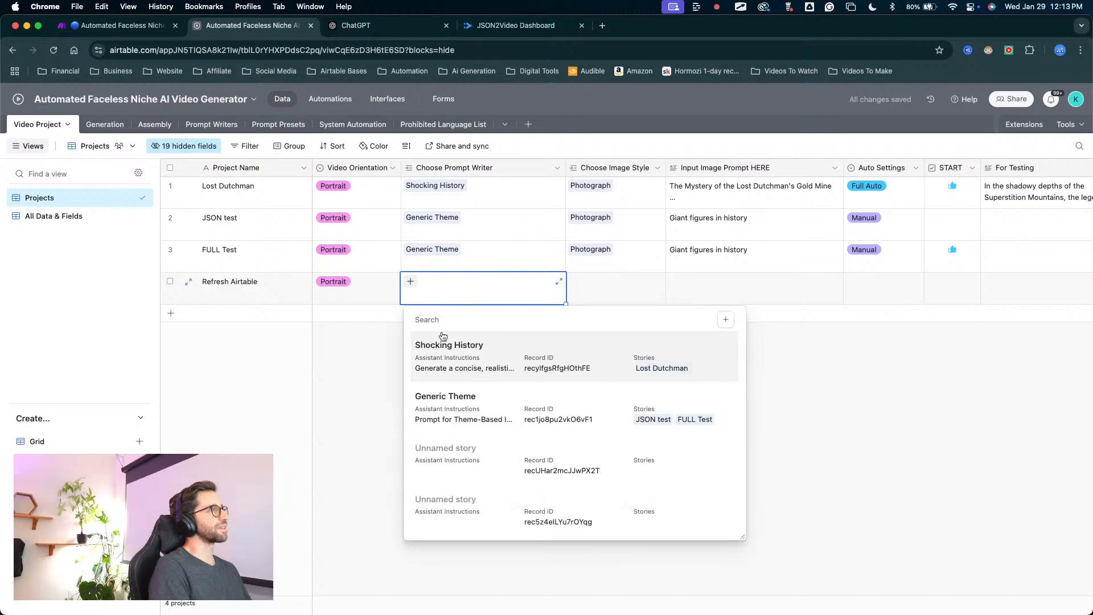
{"action": "left_click", "coordinate": [464, 422]}
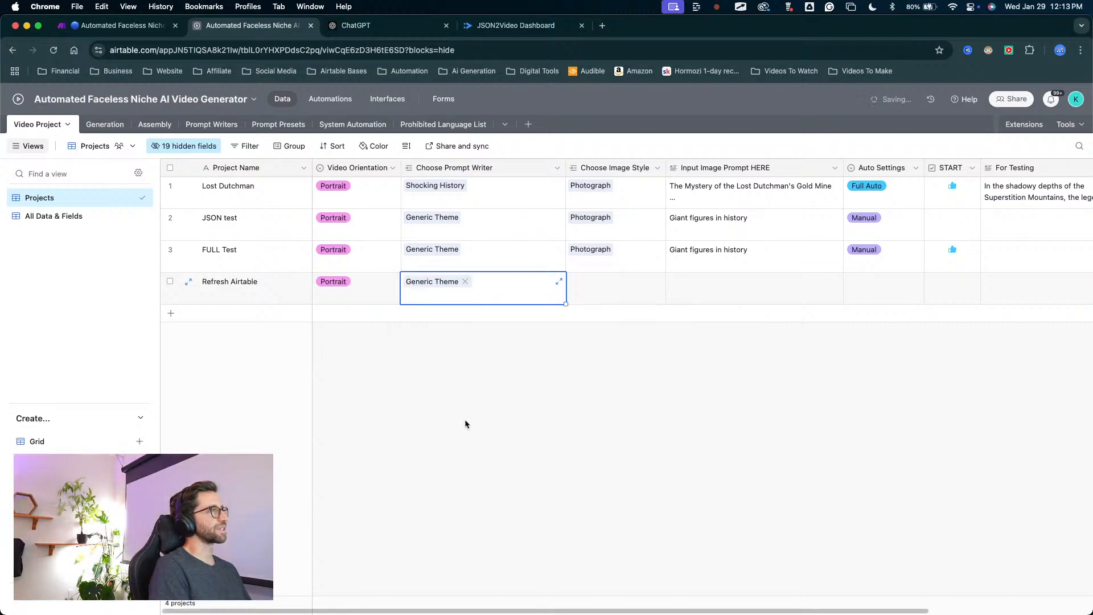
Link the Photograph image style to the Refresh Airtable record and fill down "Giant figures in history" as its input image prompt.
{"action": "left_click", "coordinate": [577, 288]}
{"action": "left_click", "coordinate": [577, 287]}
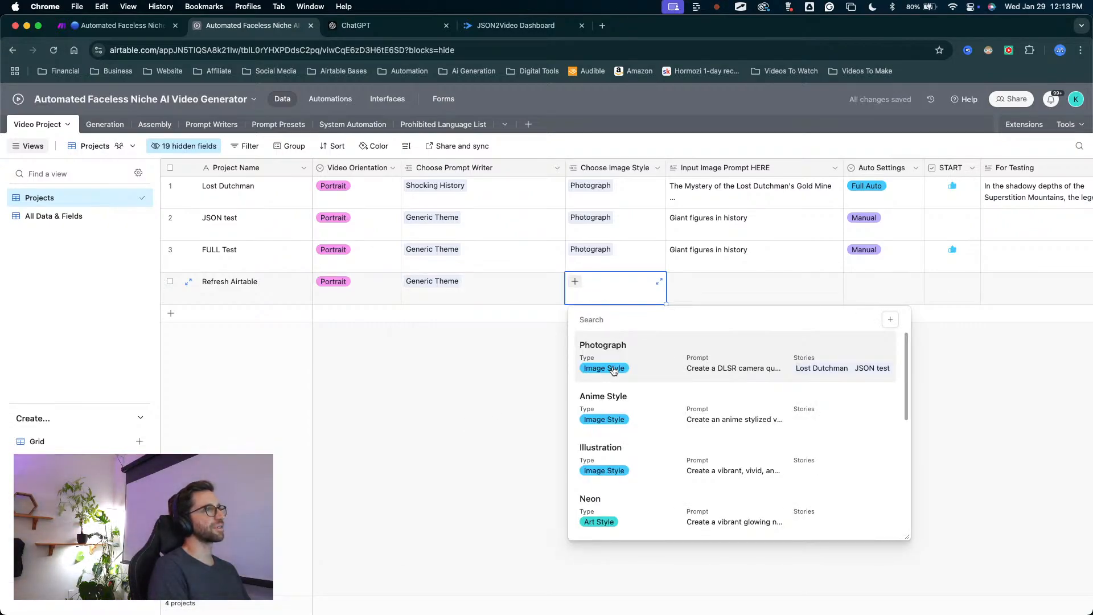
{"action": "left_click", "coordinate": [612, 357]}
{"action": "left_click", "coordinate": [679, 294]}
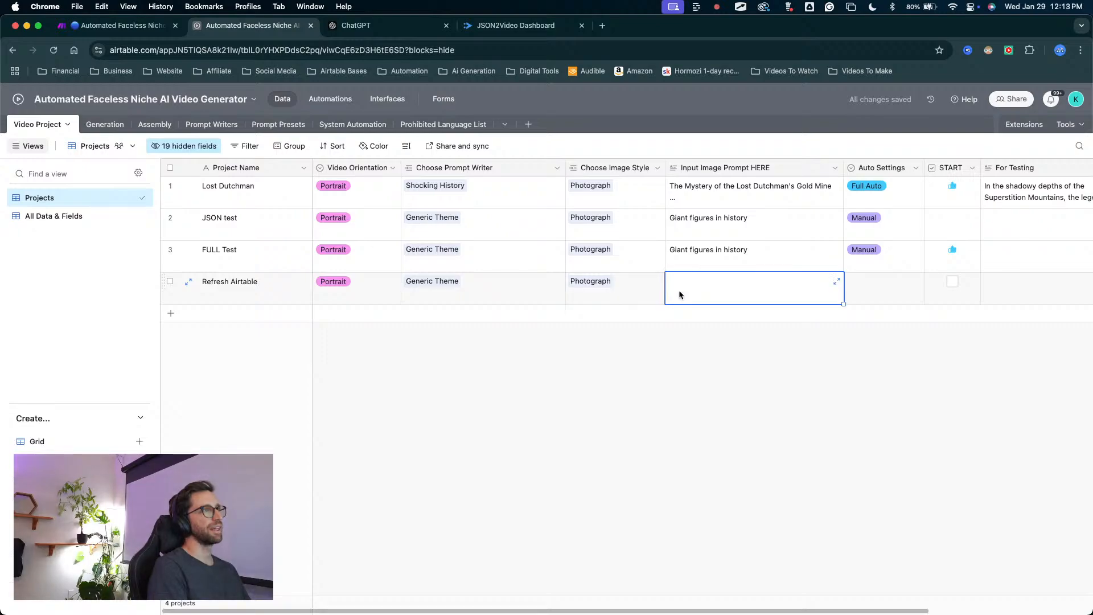
{"action": "left_click", "coordinate": [684, 255]}
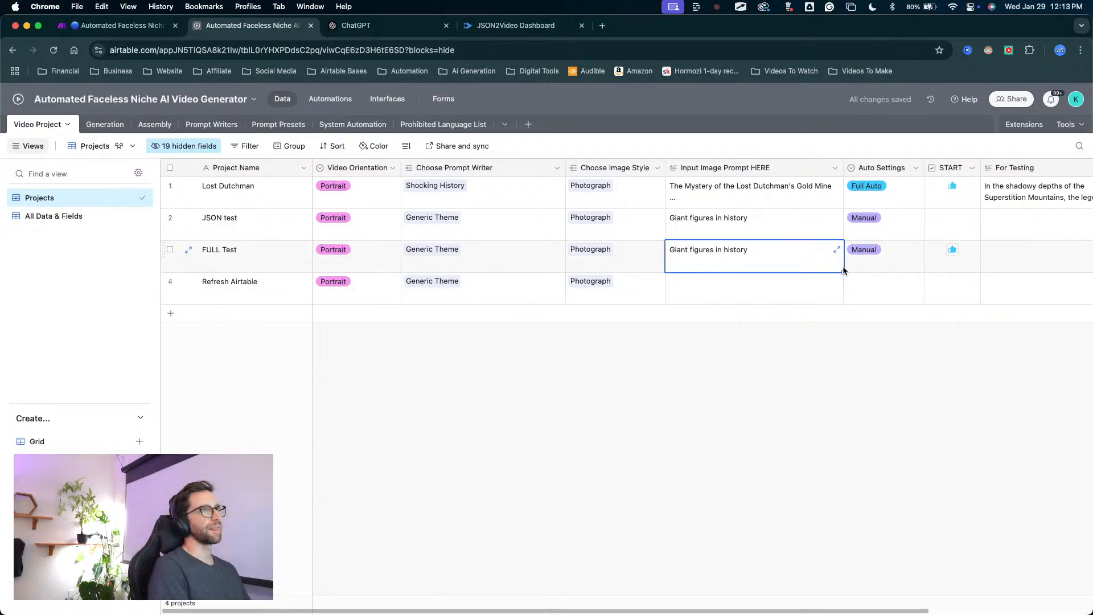
{"action": "left_click_drag", "start_coordinate": [842, 272], "coordinate": [843, 297]}
Set the Refresh Airtable record's Auto Settings to Manual and uncheck its START box.
{"action": "left_click", "coordinate": [910, 282]}
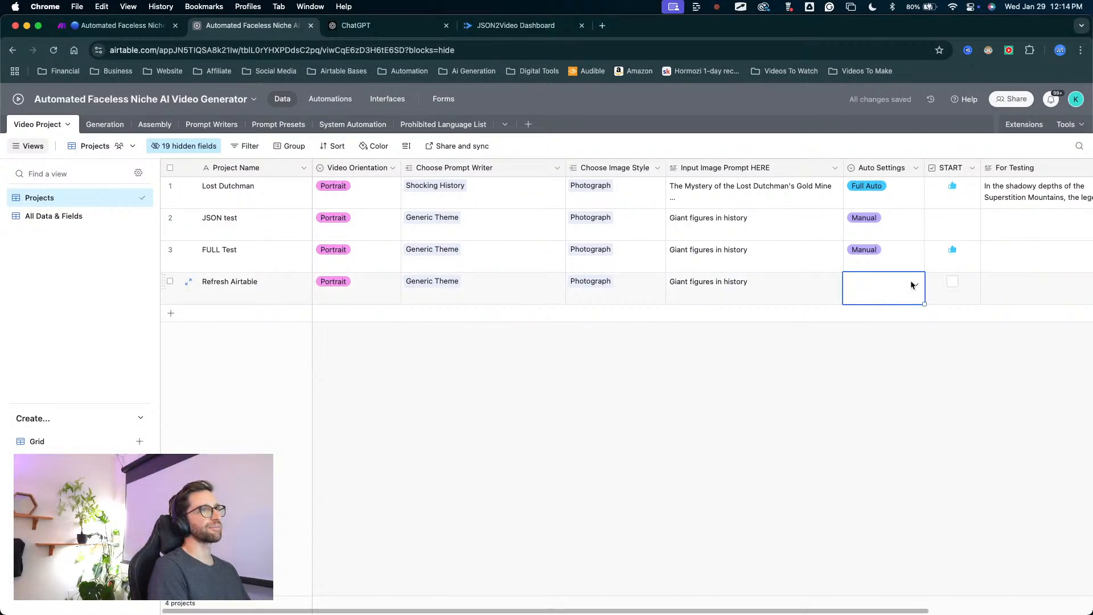
{"action": "left_click", "coordinate": [913, 283]}
{"action": "left_click", "coordinate": [866, 383]}
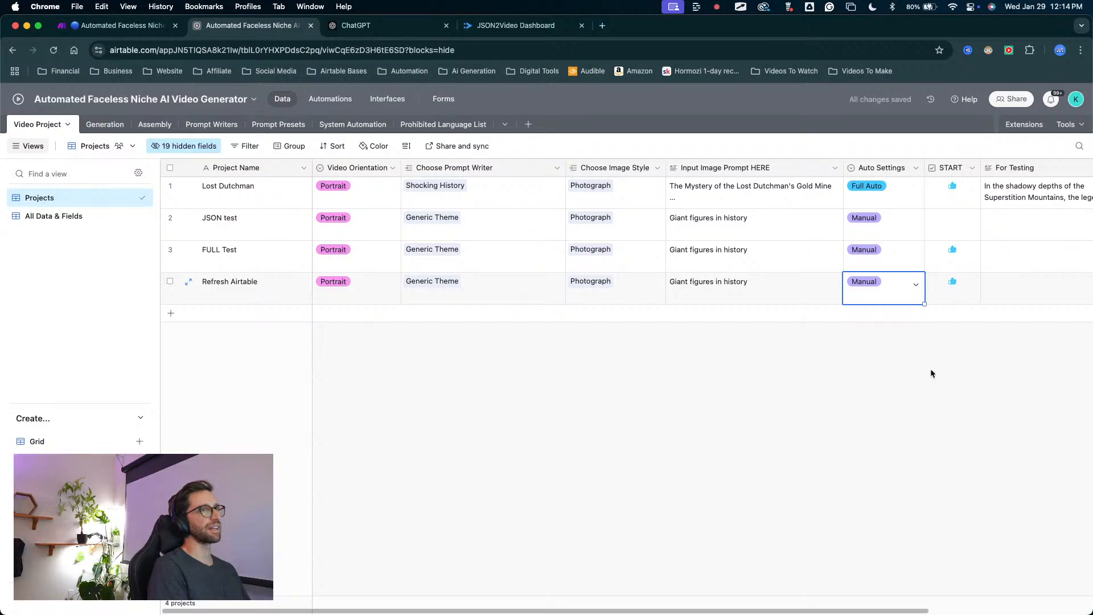
{"action": "left_click", "coordinate": [951, 282]}
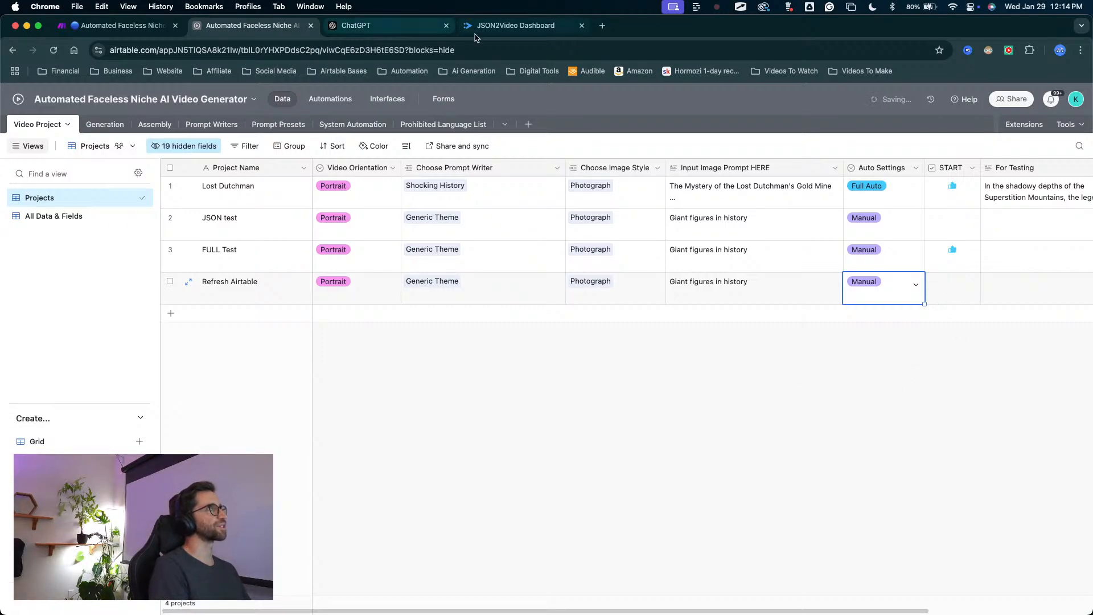
Run the Make scenario once and trigger it by checking START on Airtable's Refresh Airtable record, returning to Make to watch the run.
{"action": "left_click", "coordinate": [123, 25]}
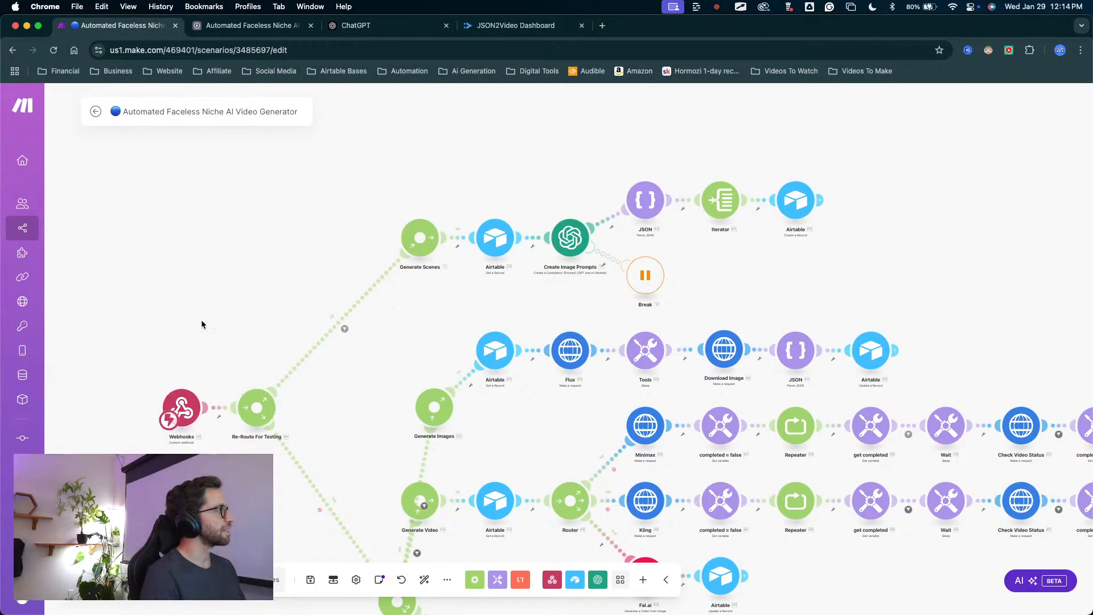
{"action": "left_click", "coordinate": [121, 579]}
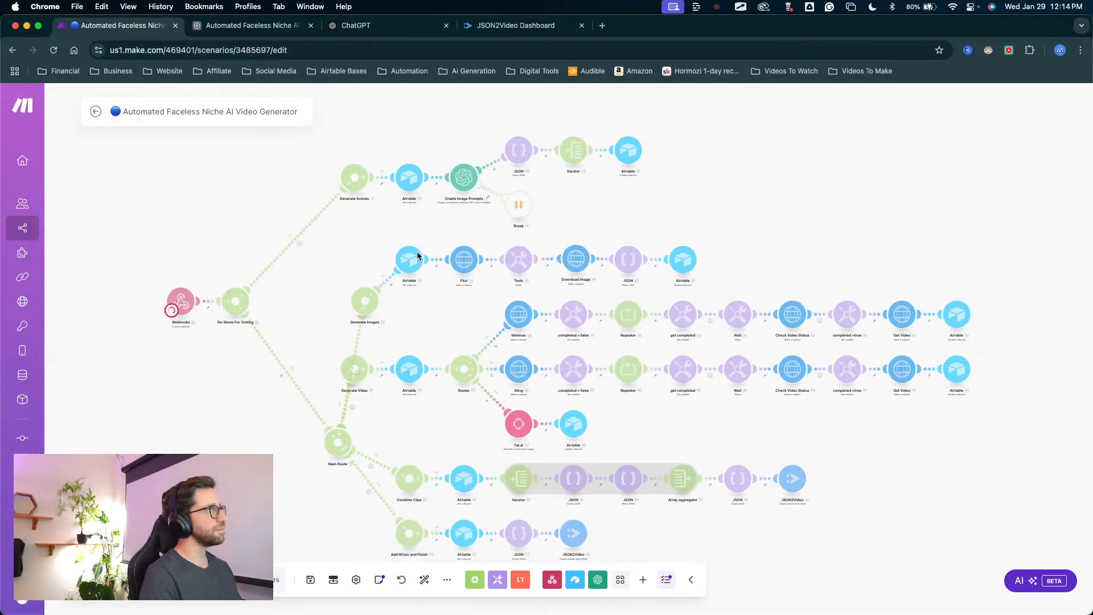
{"action": "left_click", "coordinate": [270, 32]}
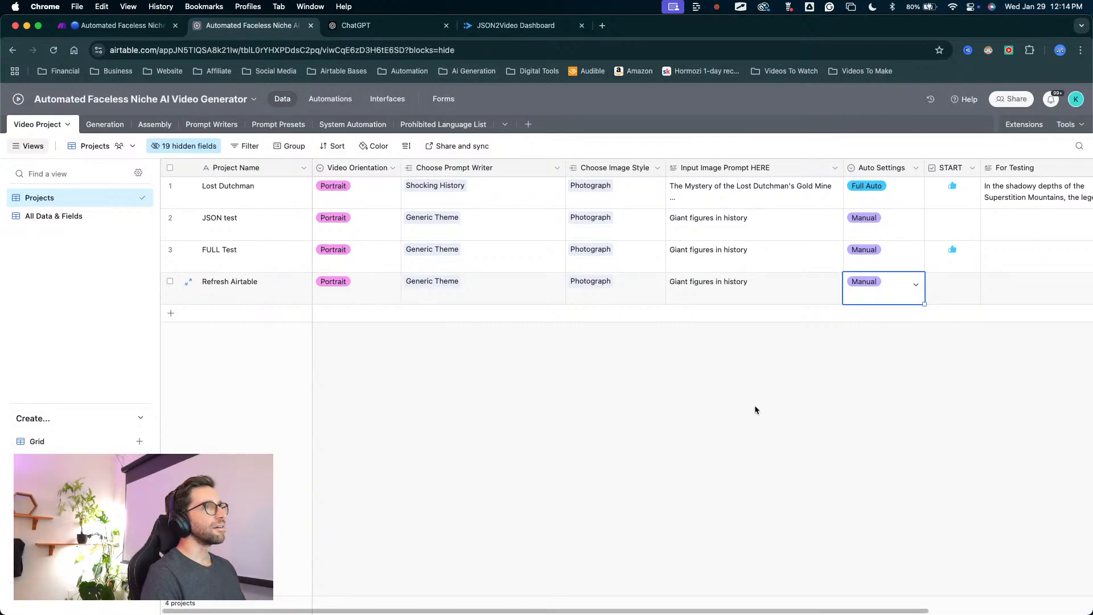
{"action": "left_click", "coordinate": [952, 282]}
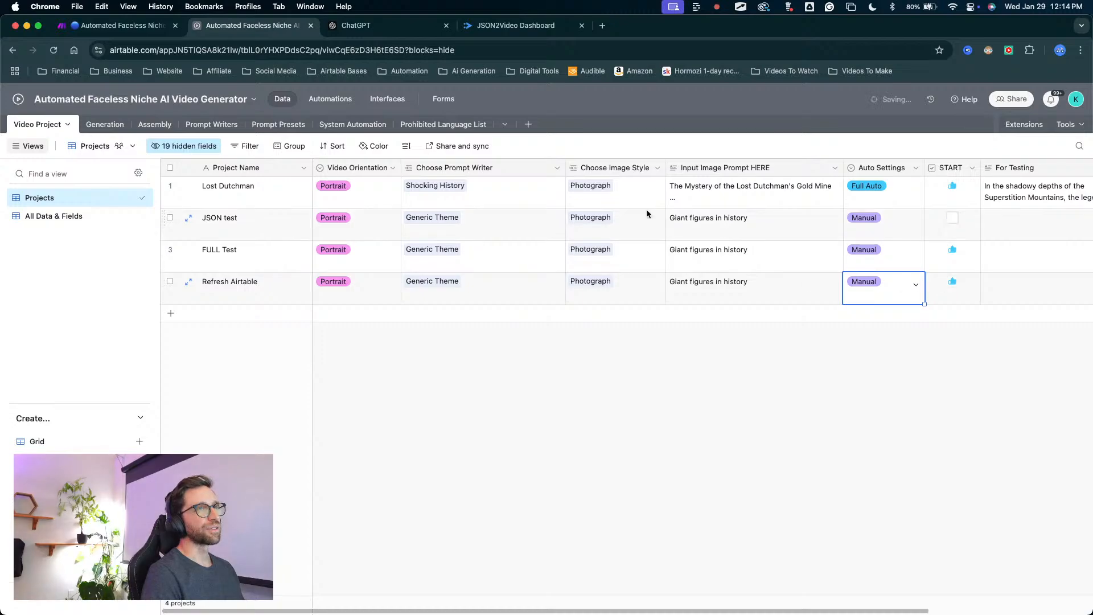
{"action": "left_click", "coordinate": [122, 25]}
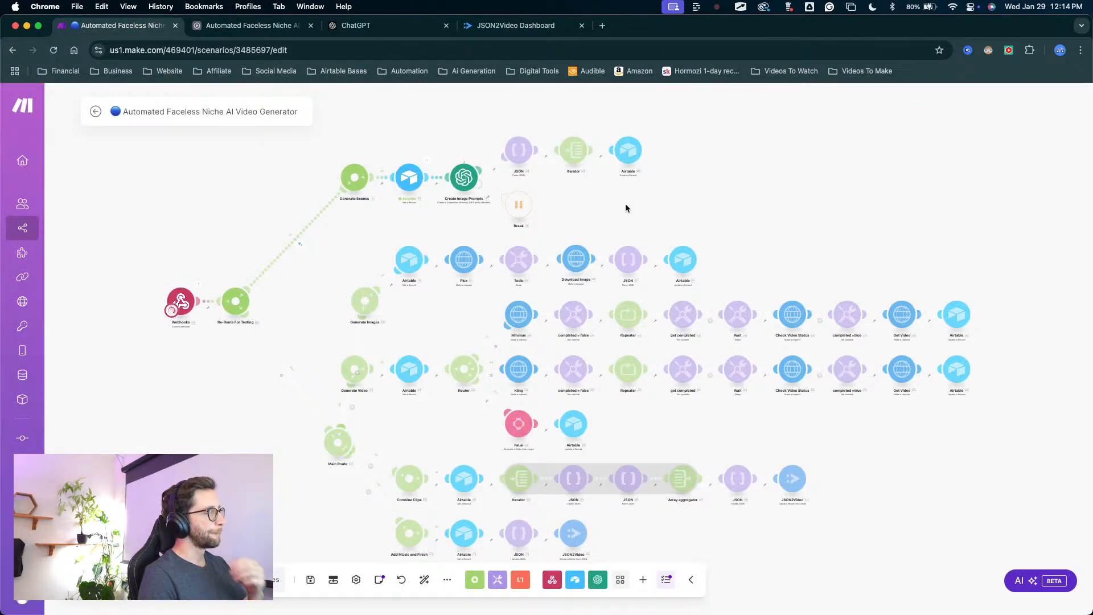
{"action": "key", "text": "ctrl+Up"}
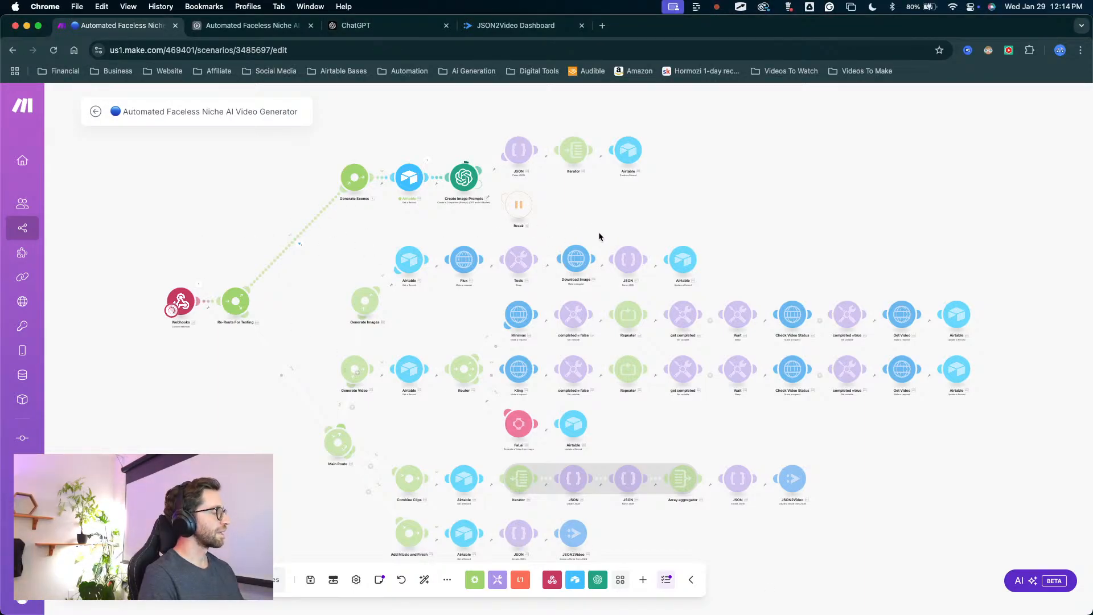
{"action": "left_click_drag", "start_coordinate": [626, 214], "coordinate": [494, 180]}
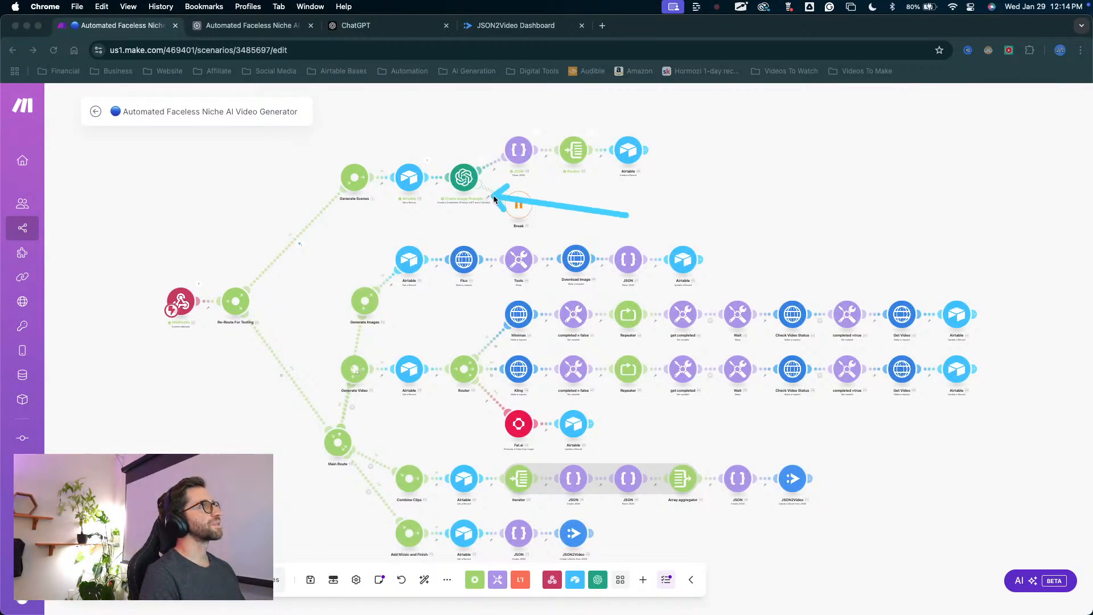
{"action": "left_click_drag", "start_coordinate": [626, 215], "coordinate": [643, 162]}
Inspect the run data of the Generate Scenes route's Iterator and JSON modules, plus the JSON module's settings.
{"action": "scroll", "coordinate": [678, 149], "scroll_direction": "up", "scroll_amount": 5}
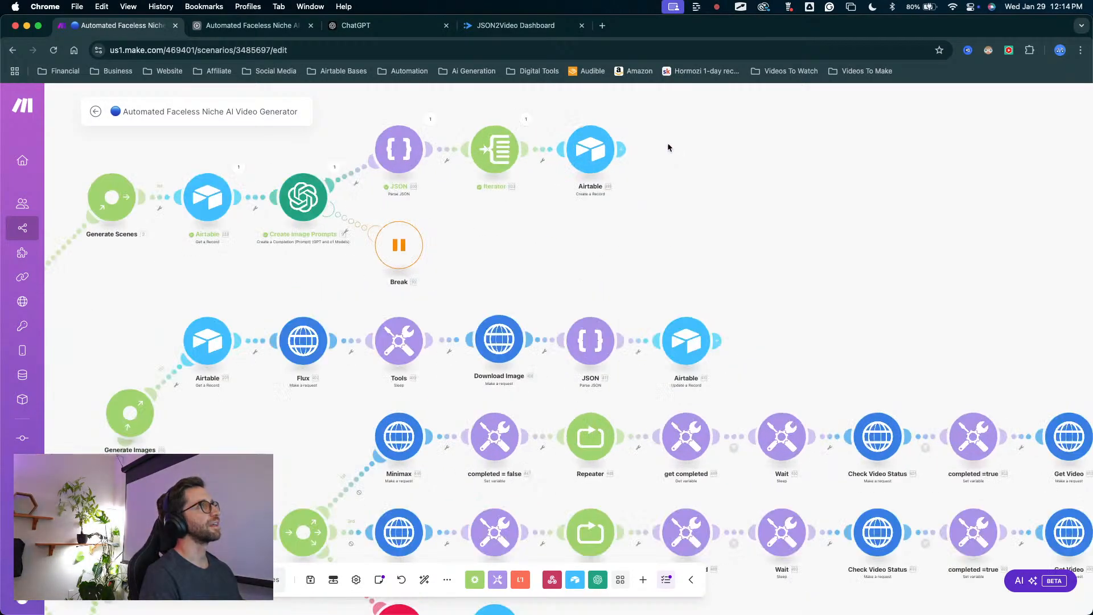
{"action": "left_click_drag", "start_coordinate": [643, 125], "coordinate": [553, 182]}
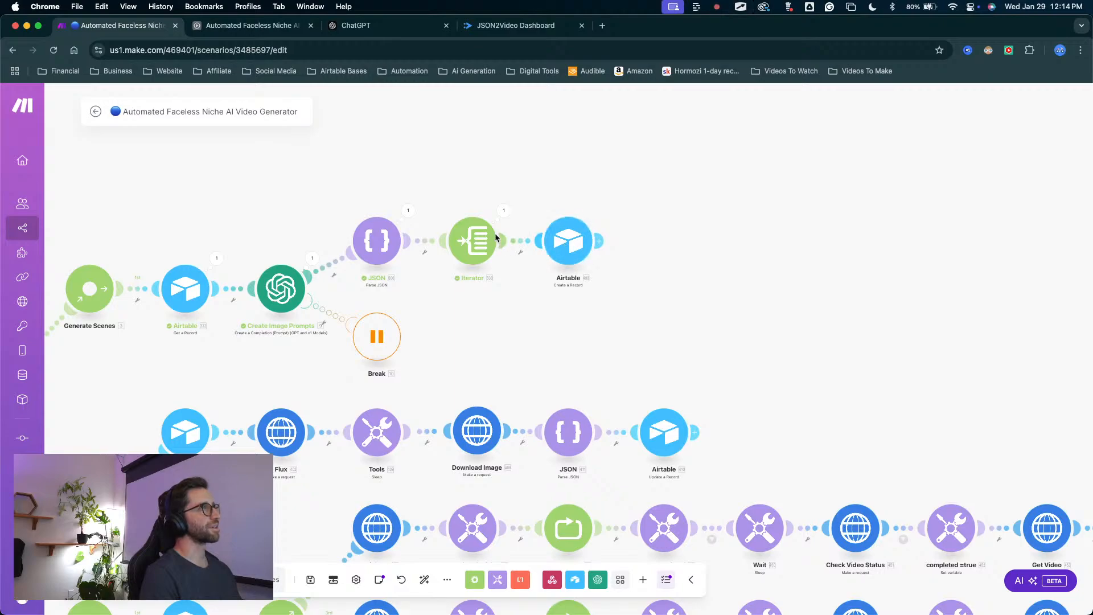
{"action": "left_click", "coordinate": [504, 210]}
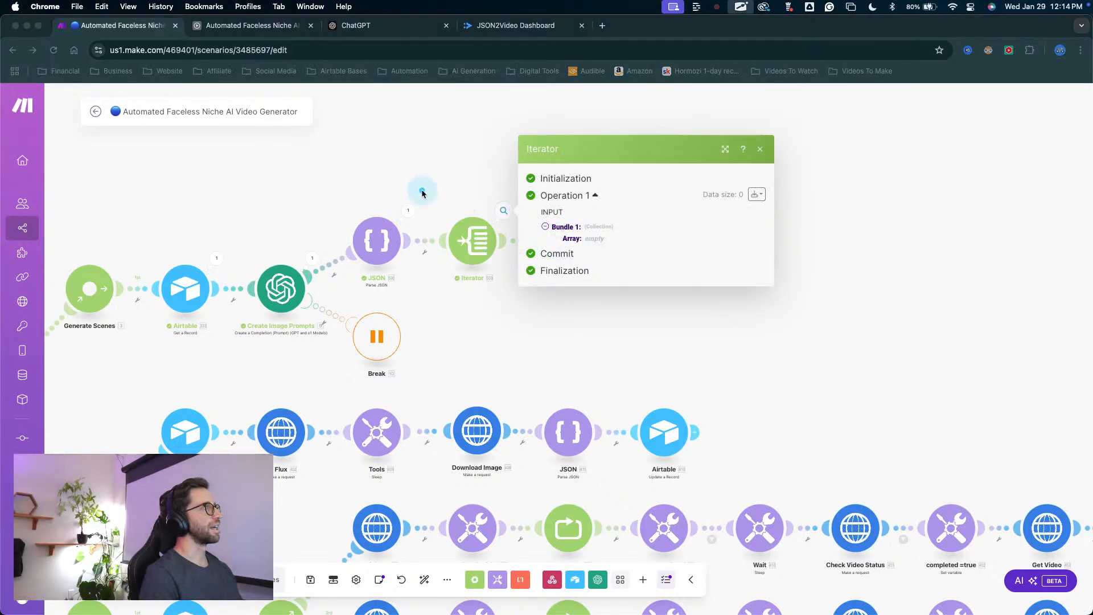
{"action": "left_click", "coordinate": [407, 213]}
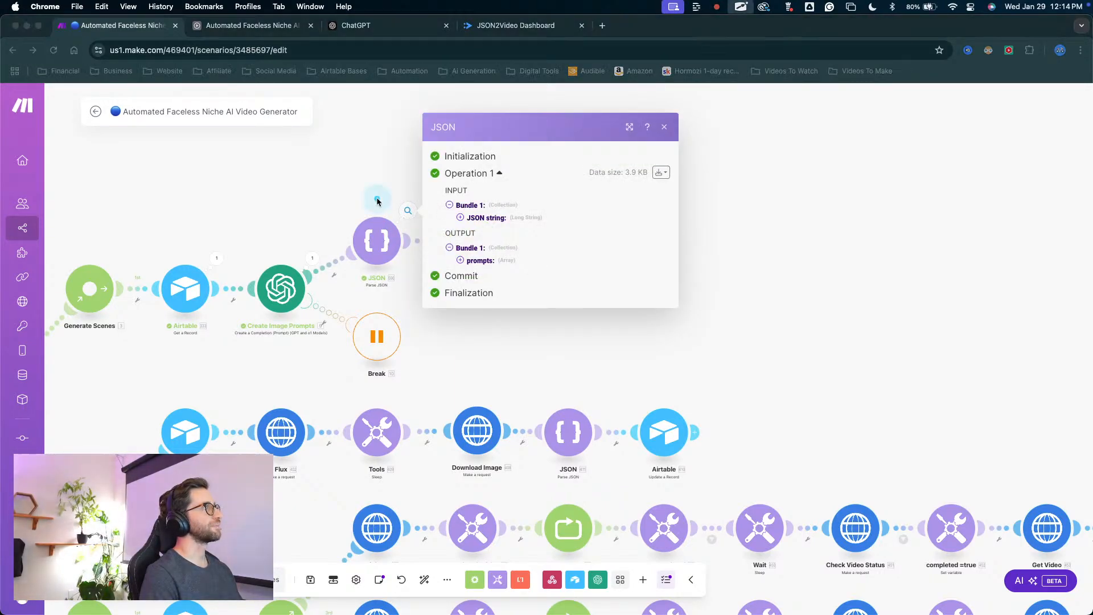
{"action": "left_click", "coordinate": [371, 237]}
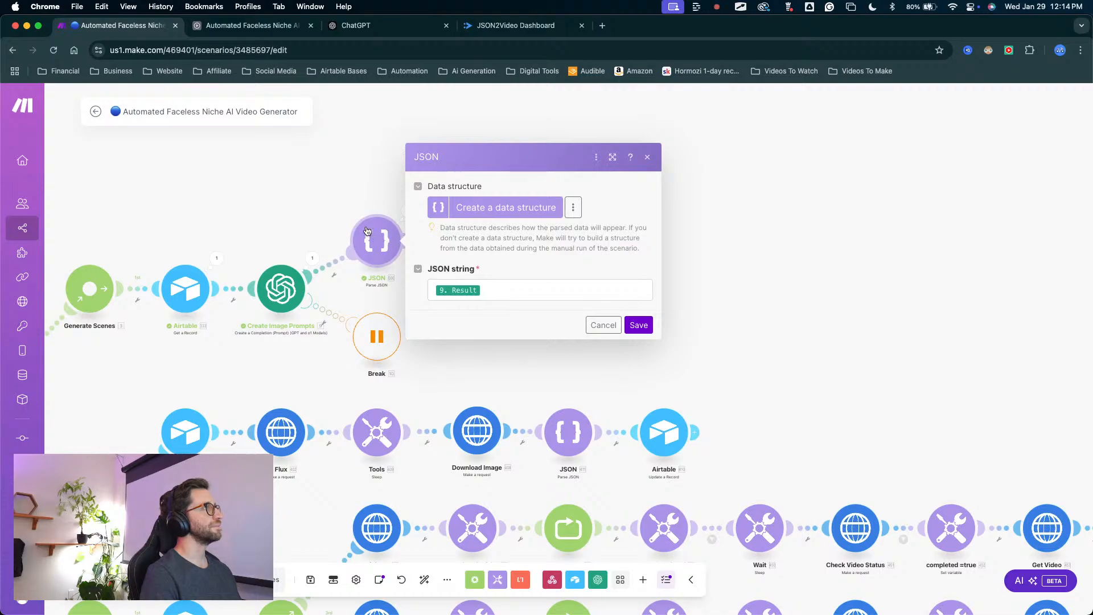
Examine the Create Image Prompts module's messages, response format, JSON parsing option and advanced settings, leaving its configuration without saving.
{"action": "left_click", "coordinate": [302, 305]}
{"action": "left_click", "coordinate": [297, 295]}
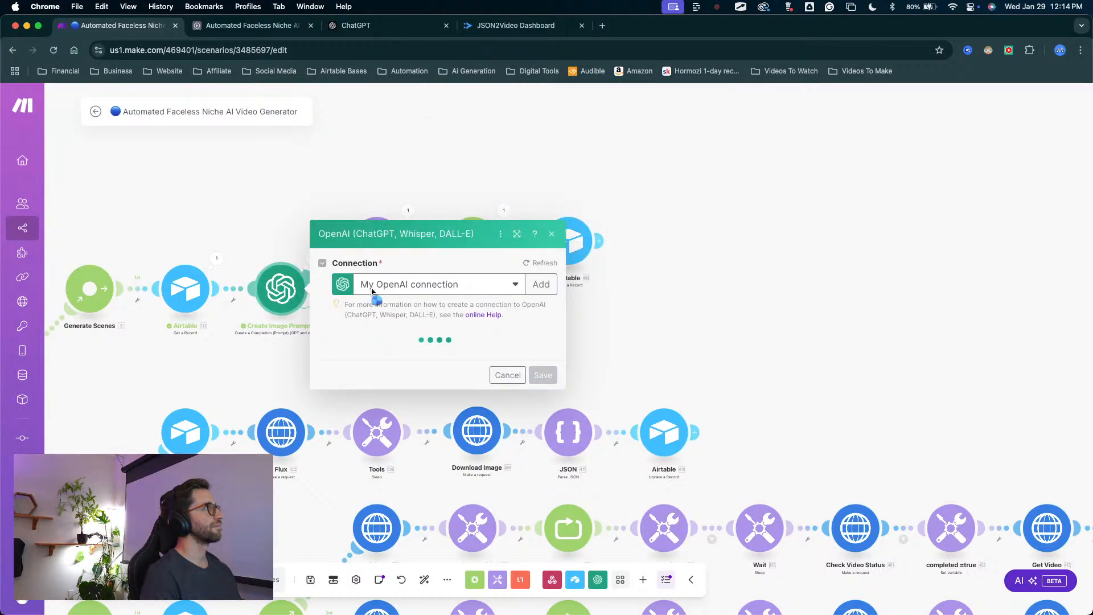
{"action": "scroll", "coordinate": [433, 307], "scroll_direction": "down", "scroll_amount": 15}
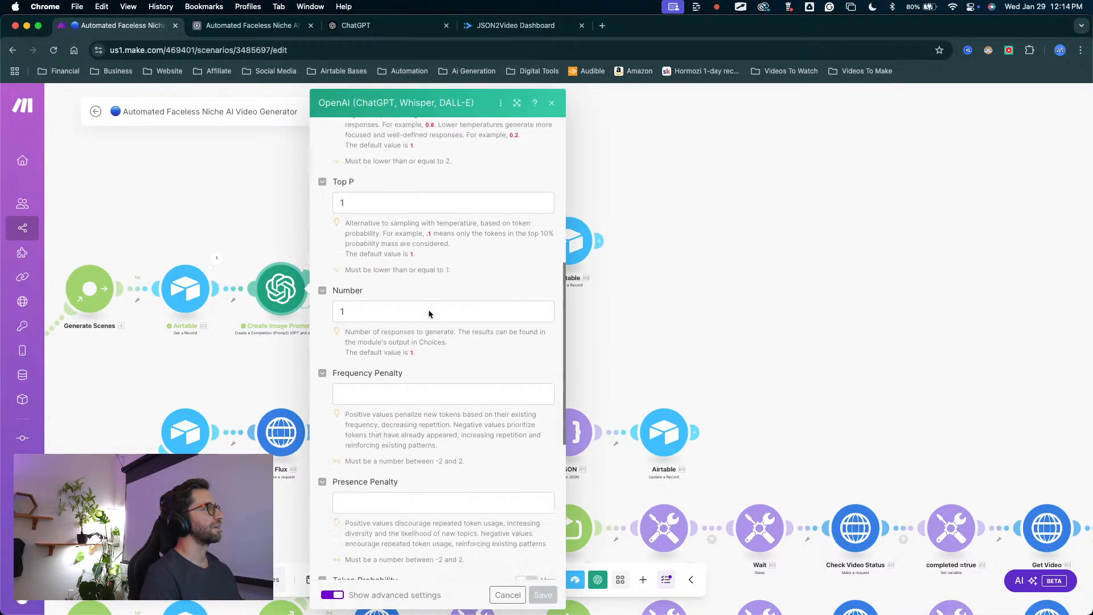
{"action": "scroll", "coordinate": [408, 340], "scroll_direction": "up", "scroll_amount": 2}
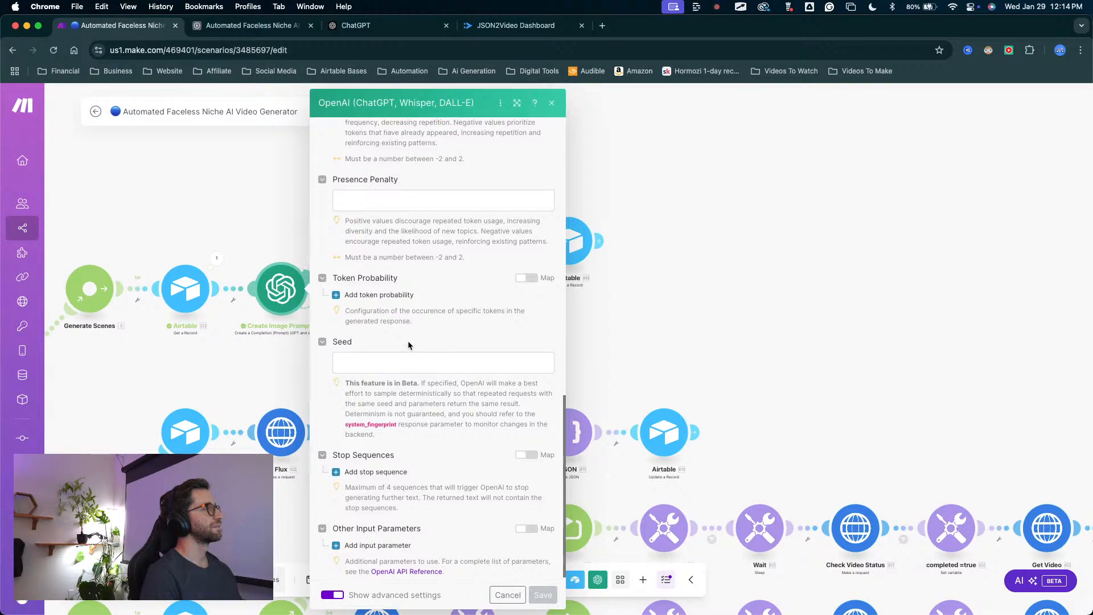
{"action": "scroll", "coordinate": [408, 337], "scroll_direction": "up", "scroll_amount": 15}
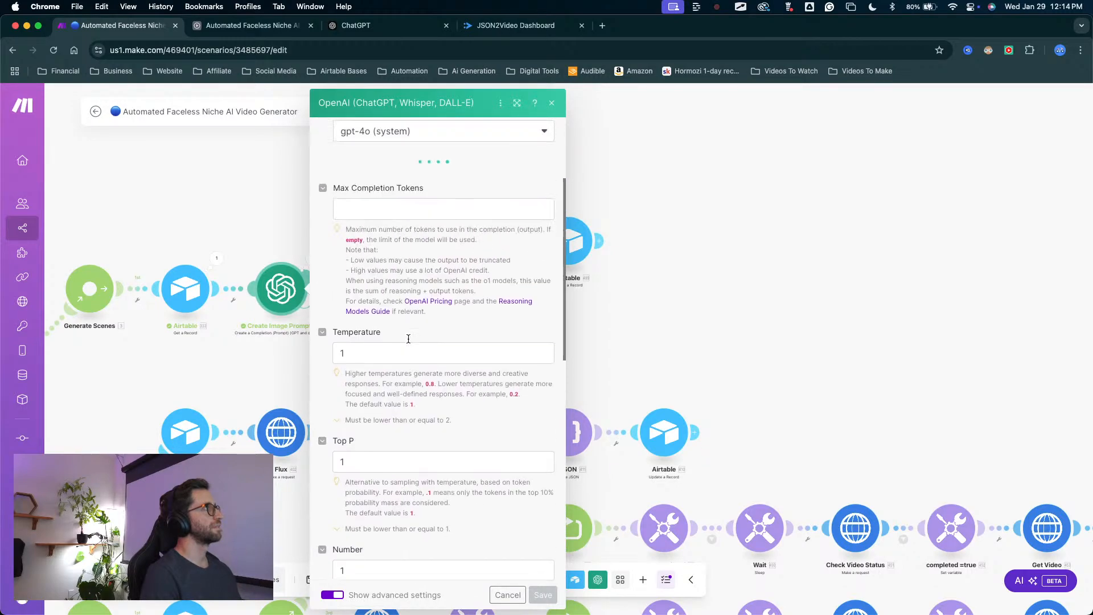
{"action": "scroll", "coordinate": [407, 337], "scroll_direction": "up", "scroll_amount": 2}
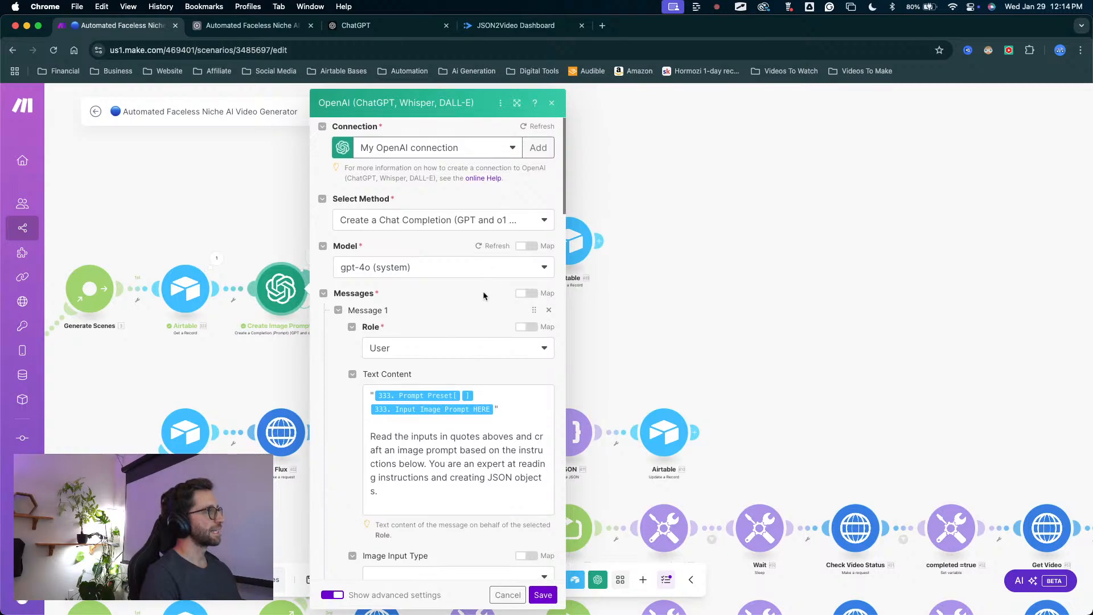
{"action": "scroll", "coordinate": [482, 278], "scroll_direction": "down", "scroll_amount": 3}
{"action": "scroll", "coordinate": [482, 273], "scroll_direction": "down", "scroll_amount": 15}
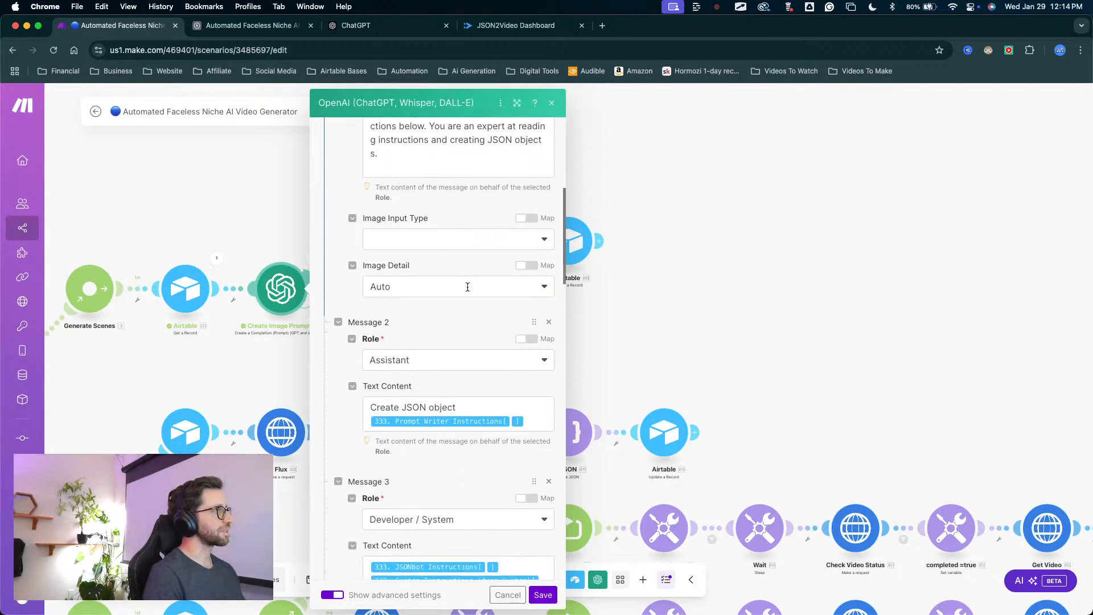
{"action": "scroll", "coordinate": [467, 287], "scroll_direction": "down", "scroll_amount": 12}
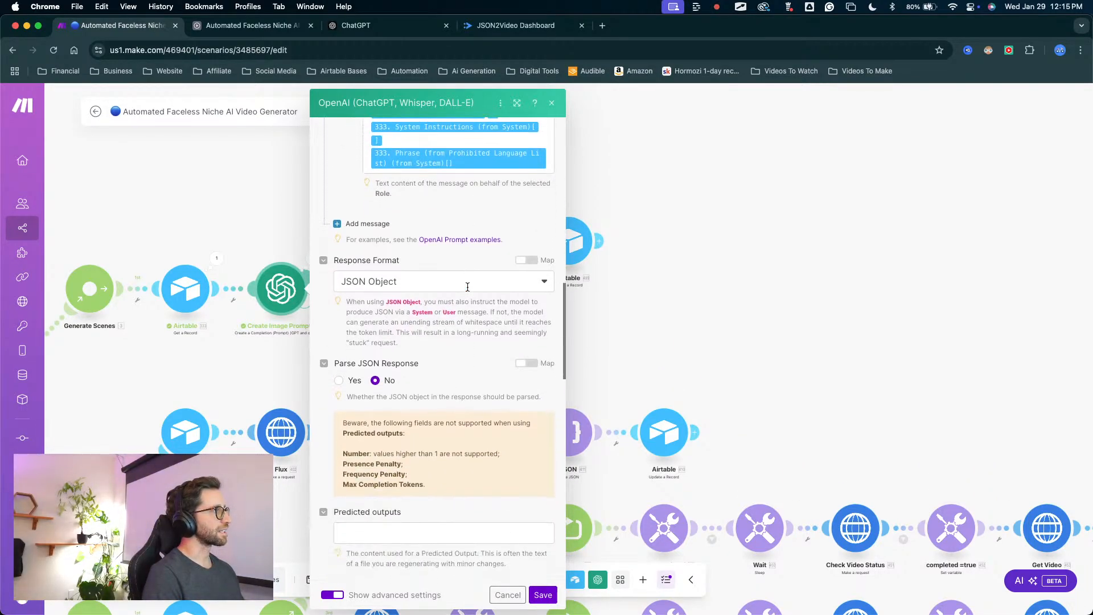
{"action": "left_click", "coordinate": [470, 261]}
{"action": "mouse_move", "coordinate": [470, 262]}
{"action": "left_mouse_down"}
{"action": "mouse_move", "coordinate": [398, 310]}
{"action": "mouse_move", "coordinate": [382, 357]}
{"action": "left_mouse_up"}
{"action": "scroll", "coordinate": [418, 365], "scroll_direction": "down", "scroll_amount": 7}
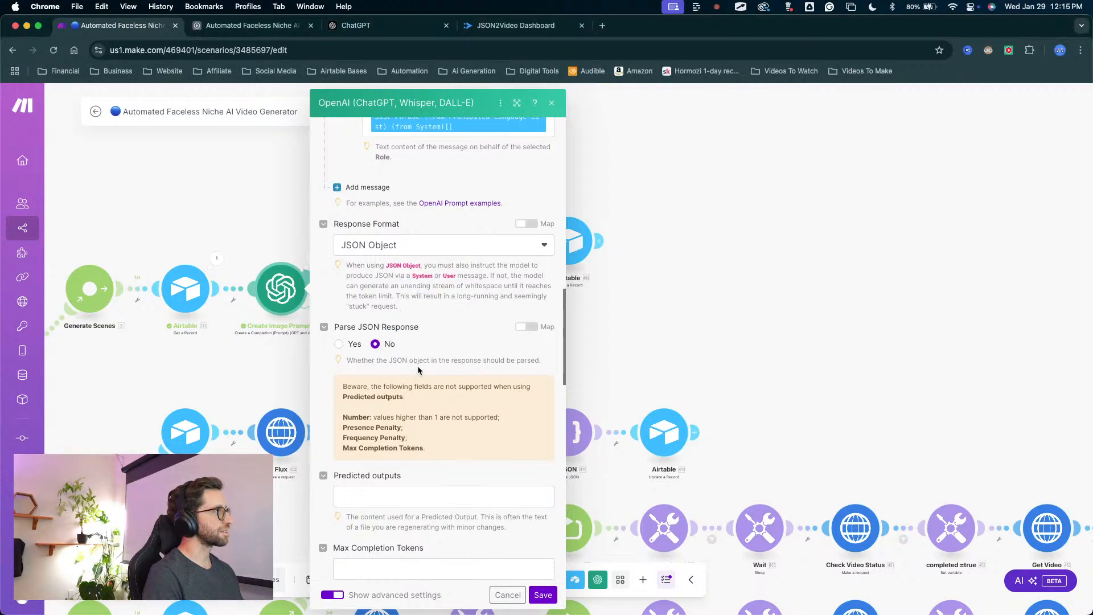
{"action": "scroll", "coordinate": [417, 365], "scroll_direction": "down", "scroll_amount": 9}
{"action": "scroll", "coordinate": [418, 366], "scroll_direction": "up", "scroll_amount": 10}
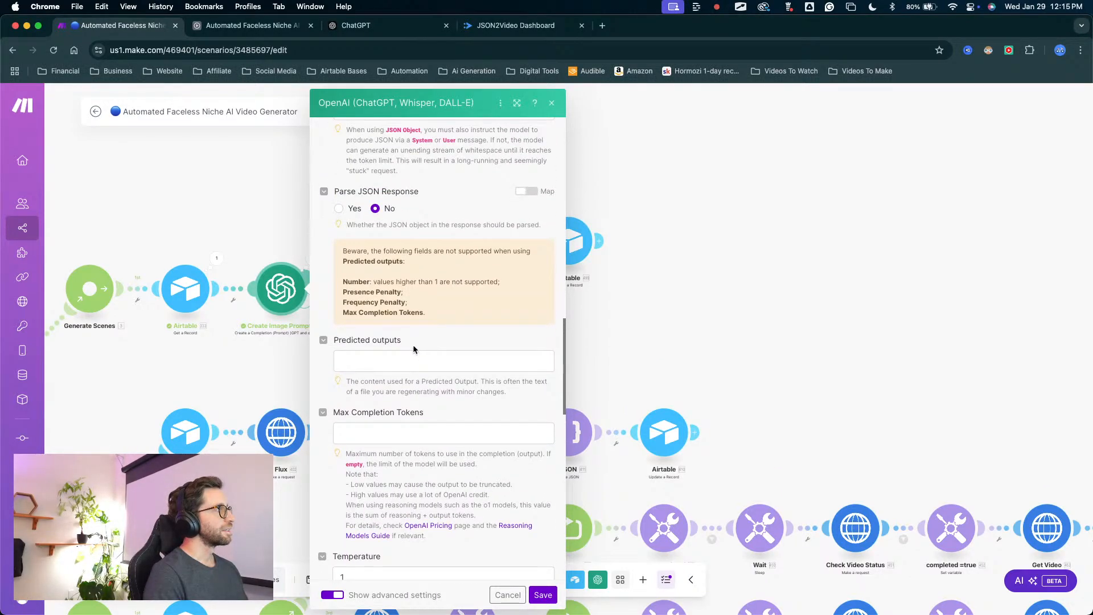
{"action": "scroll", "coordinate": [482, 316], "scroll_direction": "down", "scroll_amount": 20}
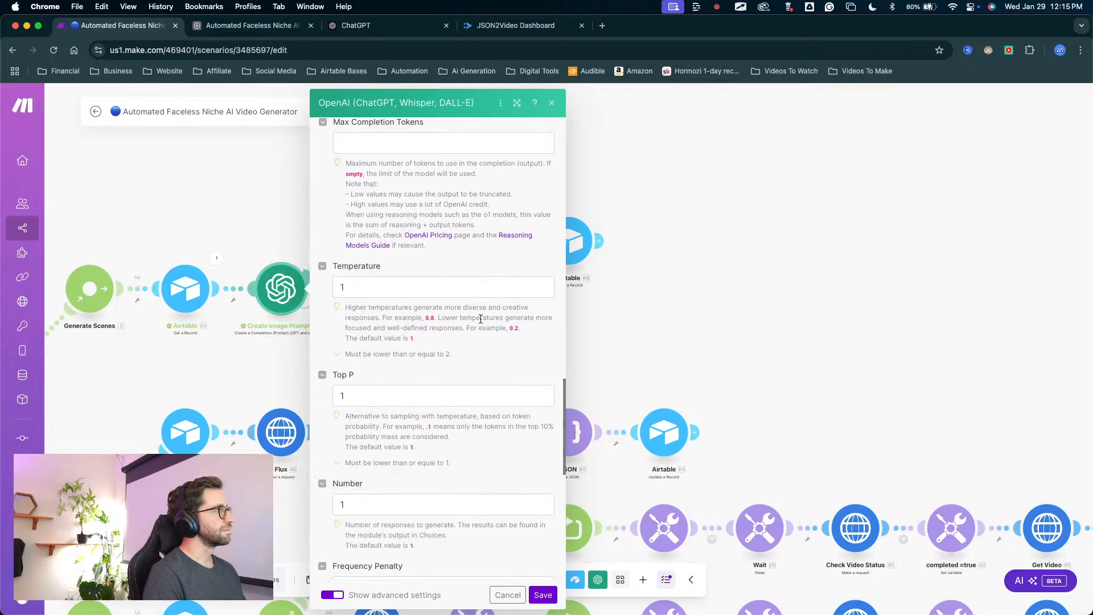
{"action": "scroll", "coordinate": [480, 319], "scroll_direction": "down", "scroll_amount": 5}
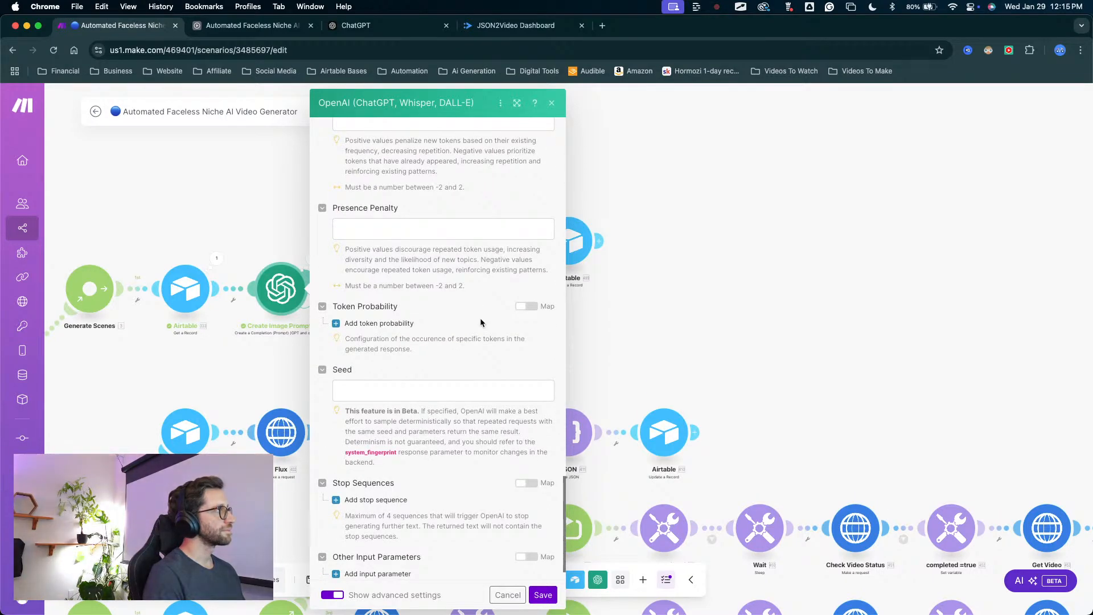
{"action": "key", "text": "Escape"}
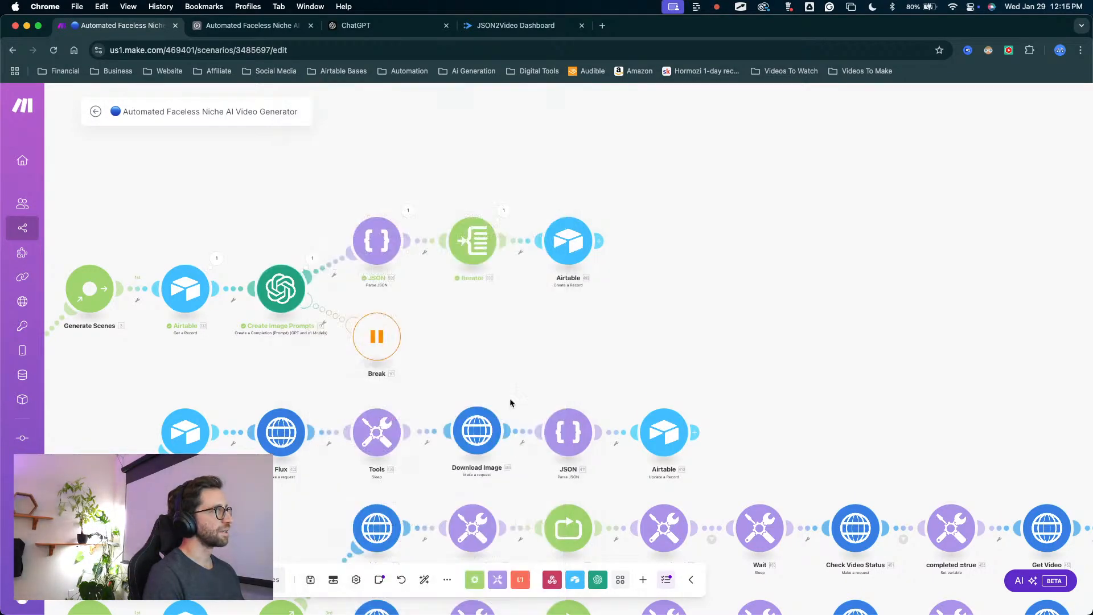
Replace the Generate Scenes route's Iterator array mapping with prompts[] from the JSON Parse JSON module and save it.
{"action": "left_click", "coordinate": [408, 211]}
{"action": "left_click", "coordinate": [415, 275]}
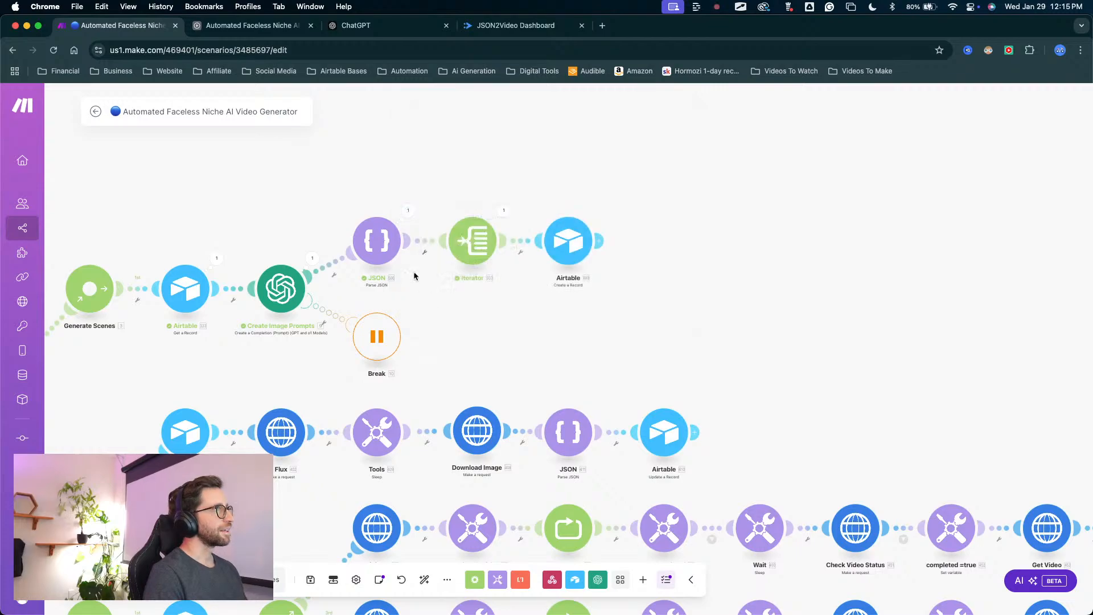
{"action": "left_click", "coordinate": [391, 253]}
{"action": "left_click", "coordinate": [512, 346]}
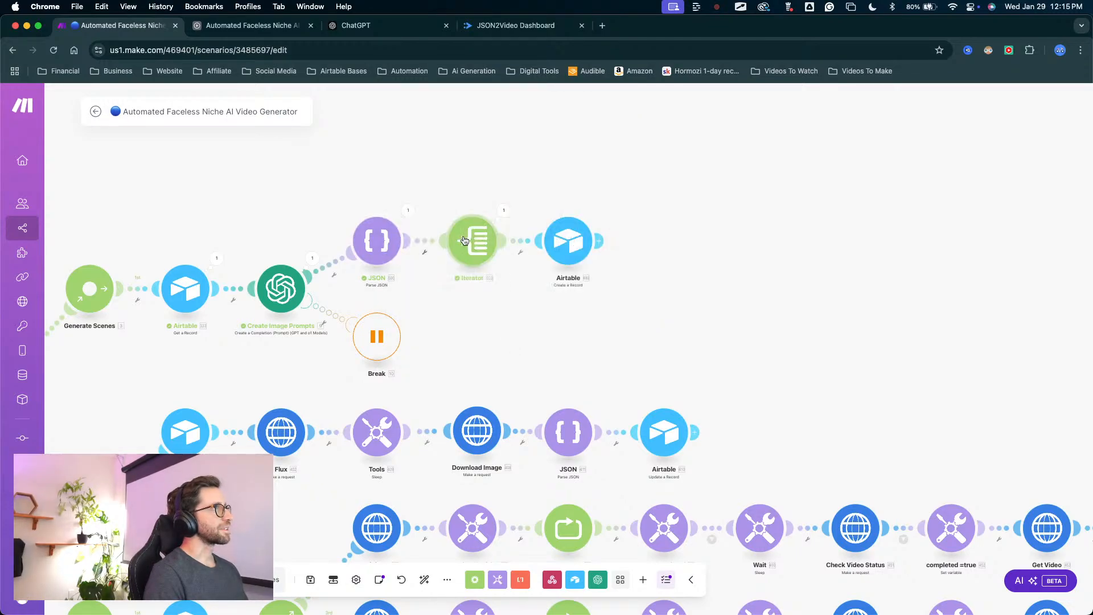
{"action": "left_click", "coordinate": [464, 240]}
{"action": "left_click", "coordinate": [626, 240]}
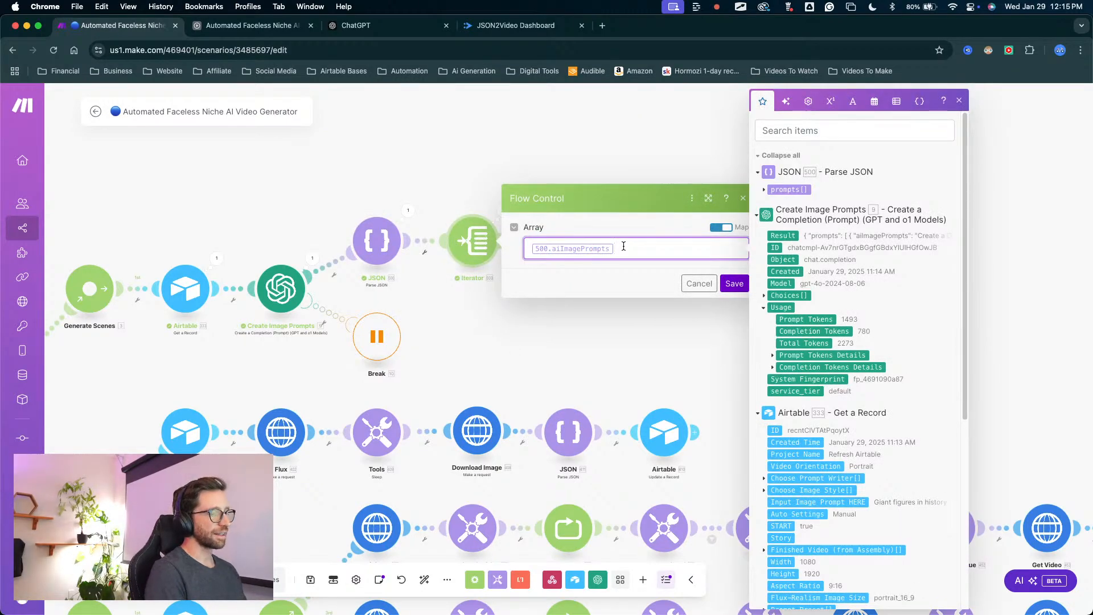
{"action": "key", "text": "BackSpace"}
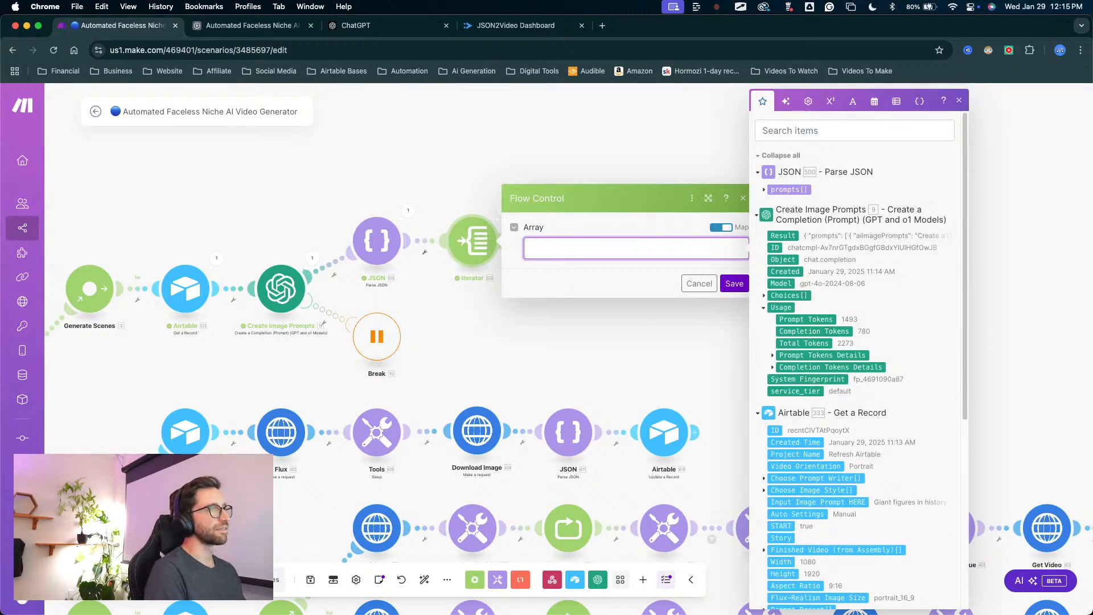
{"action": "left_click", "coordinate": [789, 190]}
{"action": "left_click", "coordinate": [734, 283]}
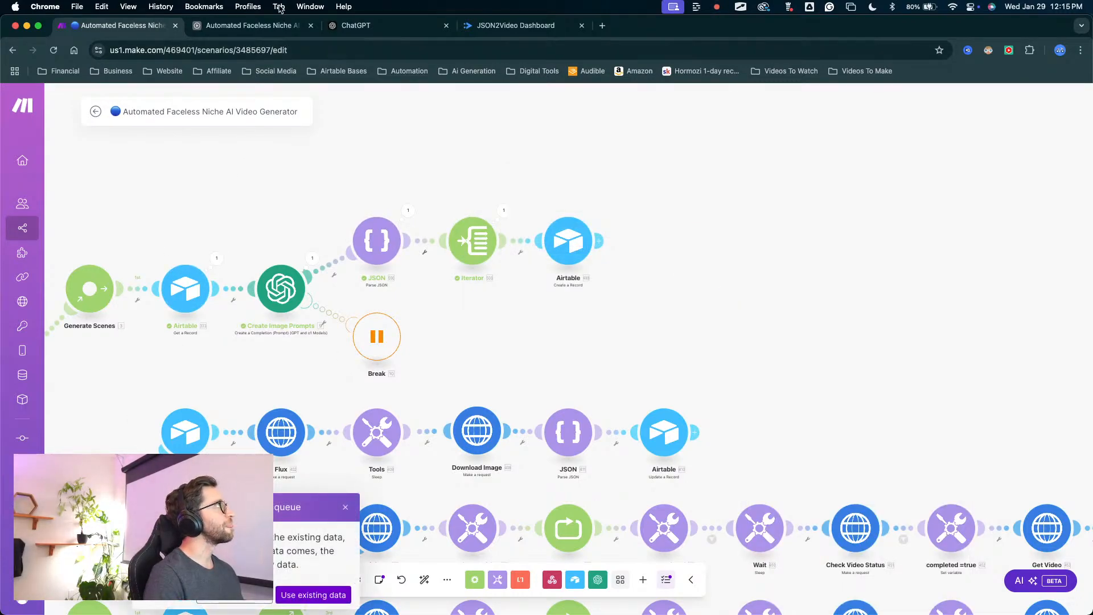
Rerun the Make scenario, retrigger START on Airtable's Refresh Airtable record, and follow the new run in Make.
{"action": "left_click", "coordinate": [250, 25]}
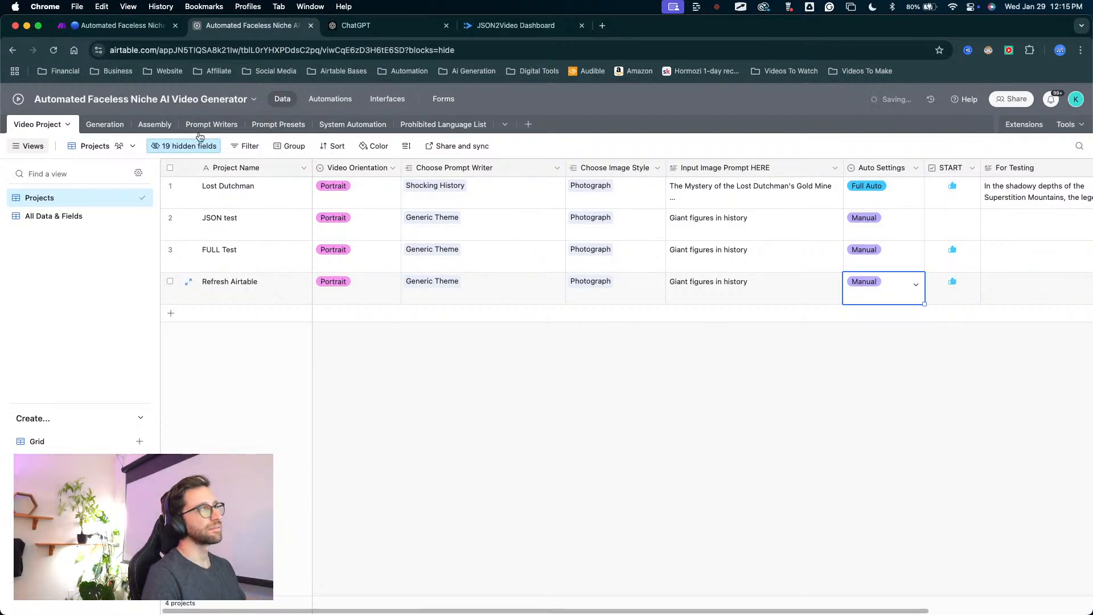
{"action": "left_click", "coordinate": [114, 25]}
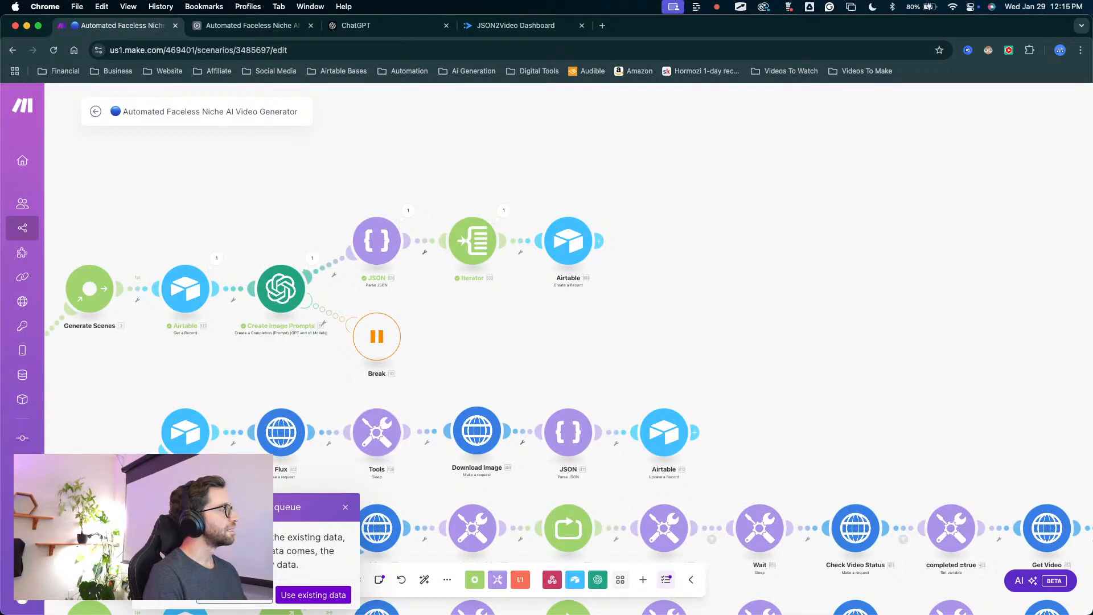
{"action": "left_click", "coordinate": [313, 594]}
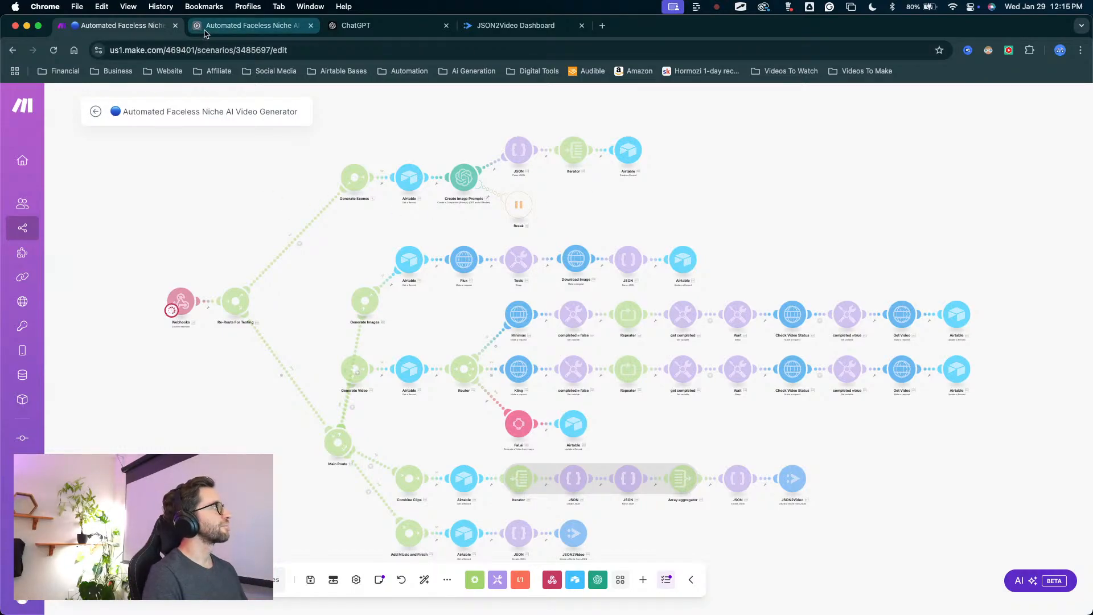
{"action": "left_click", "coordinate": [250, 25]}
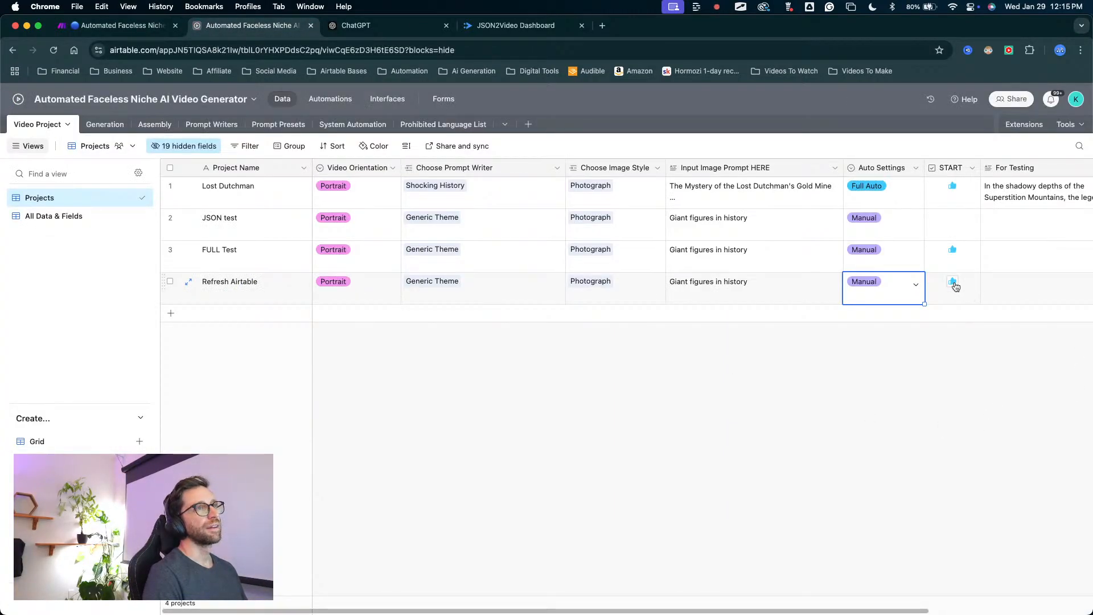
{"action": "left_click", "coordinate": [114, 25]}
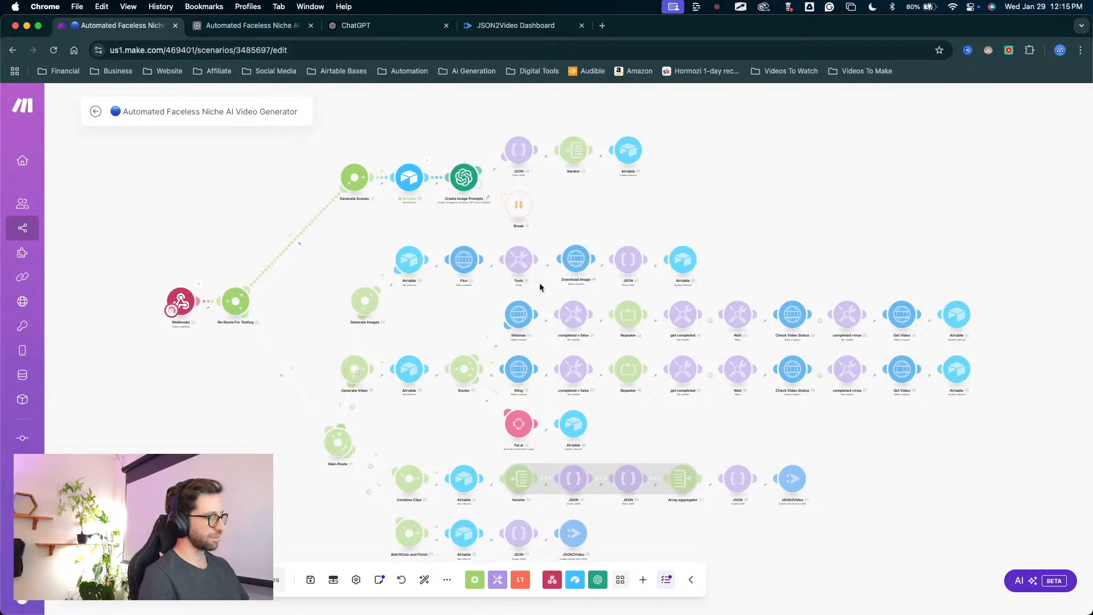
{"action": "key", "text": "ctrl+Up"}
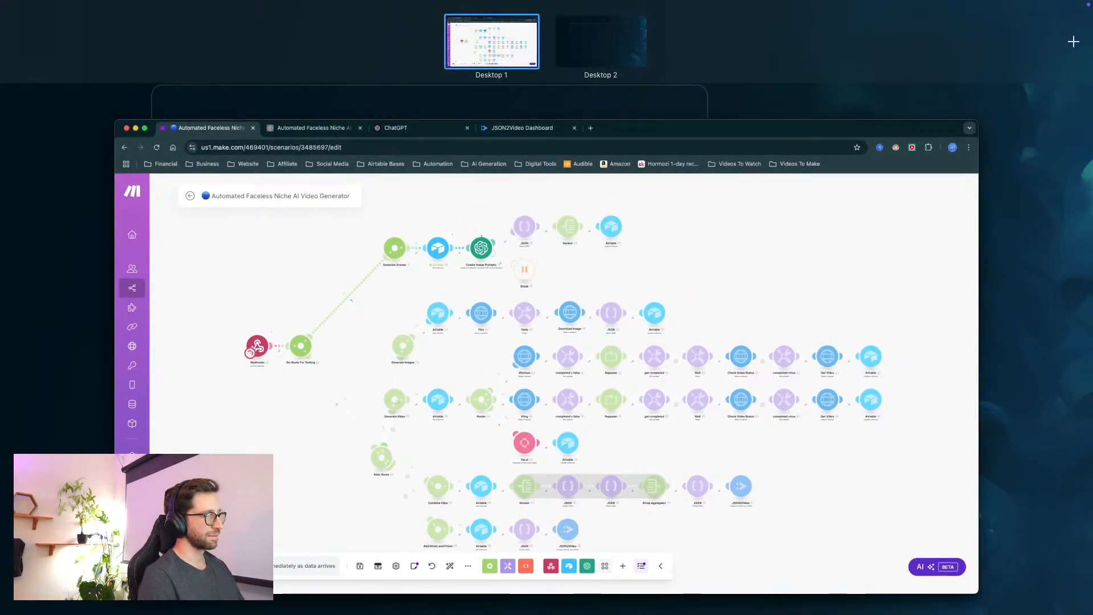
{"action": "key", "text": "ctrl+Up"}
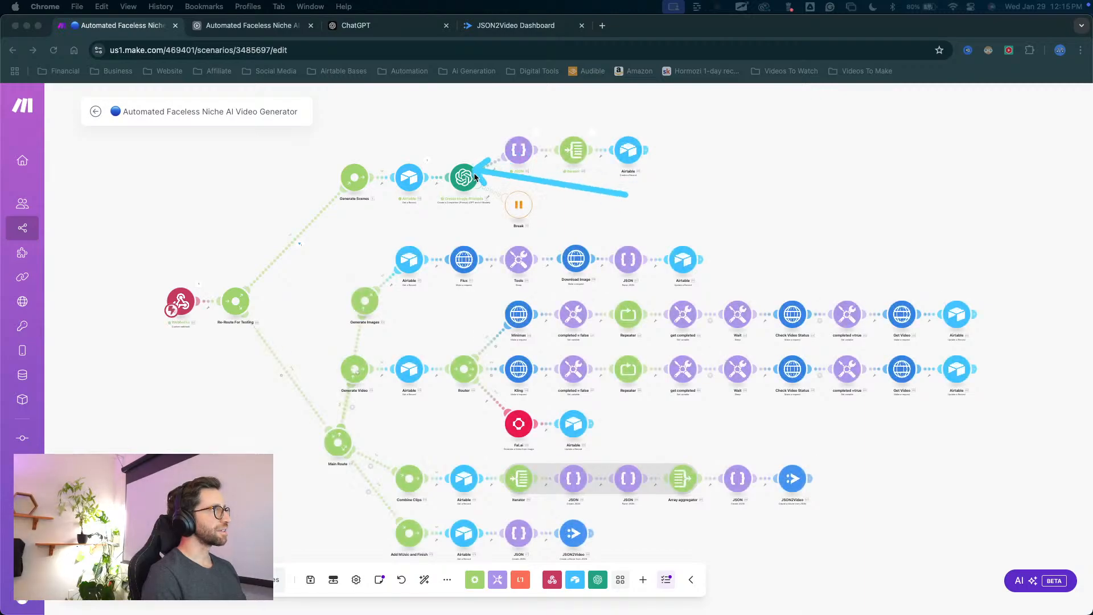
Inspect the Iterator's latest run data and compare its Array mapping with the Create Image Prompts module's role in the route.
{"action": "scroll", "coordinate": [735, 129], "scroll_direction": "up", "scroll_amount": 5}
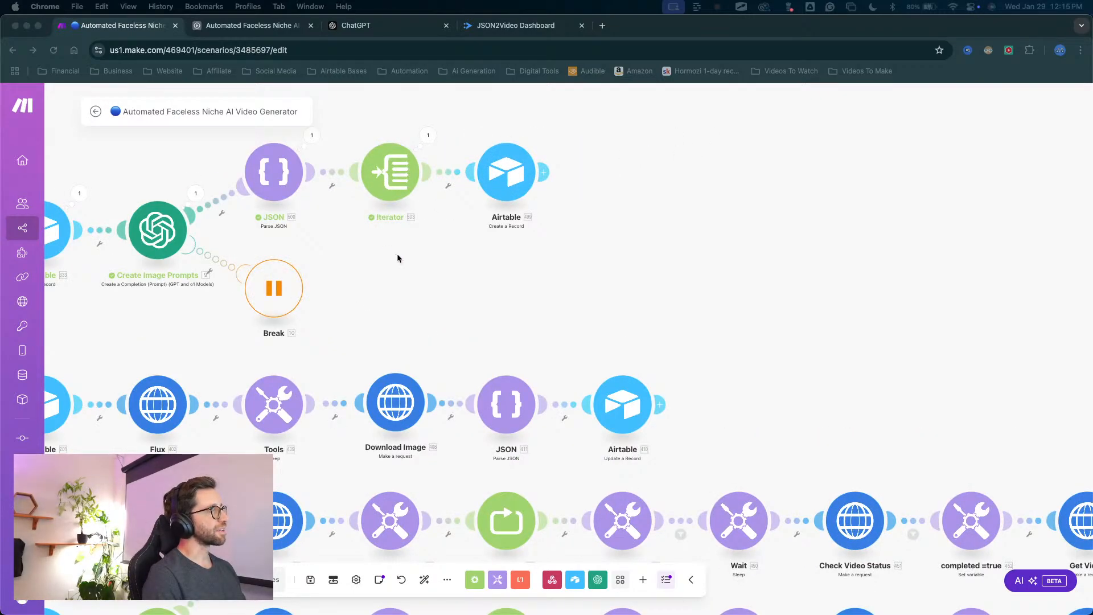
{"action": "left_click_drag", "start_coordinate": [397, 255], "coordinate": [534, 304]}
{"action": "mouse_move", "coordinate": [475, 114]}
{"action": "left_mouse_down"}
{"action": "mouse_move", "coordinate": [297, 273]}
{"action": "mouse_move", "coordinate": [310, 245]}
{"action": "left_mouse_up"}
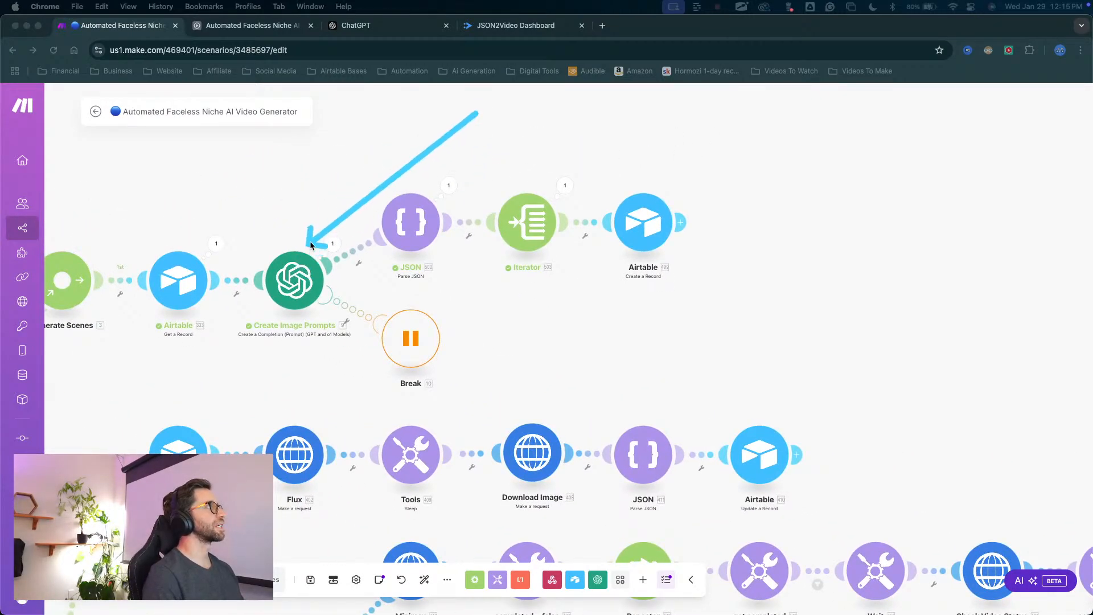
{"action": "left_click", "coordinate": [563, 184]}
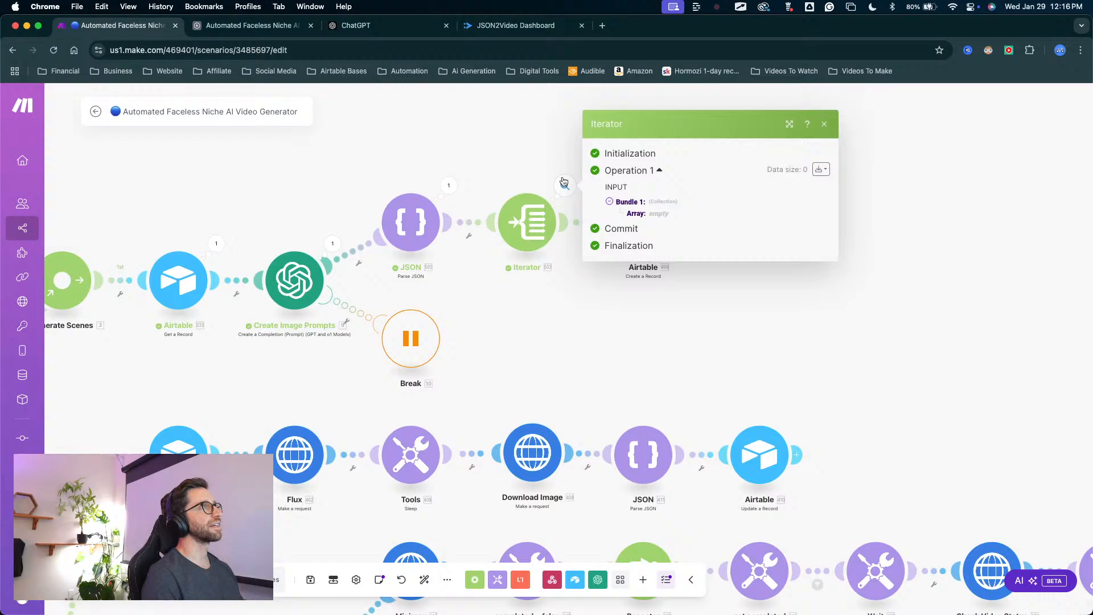
{"action": "left_click", "coordinate": [571, 233]}
{"action": "mouse_move", "coordinate": [625, 373]}
{"action": "left_mouse_down"}
{"action": "mouse_move", "coordinate": [626, 236]}
{"action": "mouse_move", "coordinate": [618, 259]}
{"action": "left_mouse_up"}
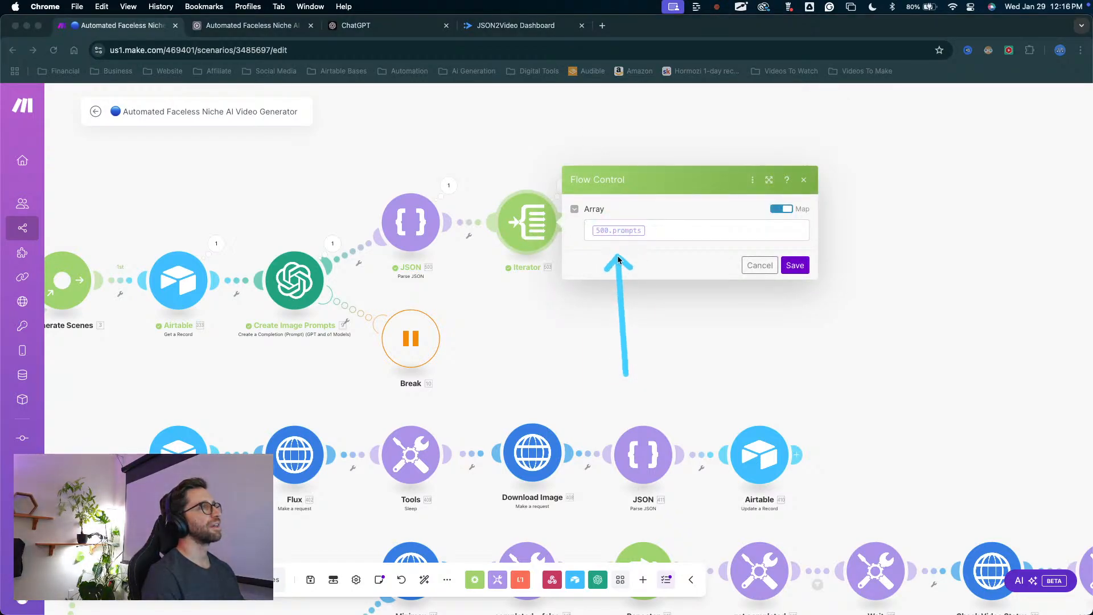
{"action": "mouse_move", "coordinate": [550, 309]}
{"action": "left_mouse_down"}
{"action": "mouse_move", "coordinate": [380, 273]}
{"action": "mouse_move", "coordinate": [323, 279]}
{"action": "mouse_move", "coordinate": [722, 217]}
{"action": "mouse_move", "coordinate": [632, 246]}
{"action": "left_mouse_up"}
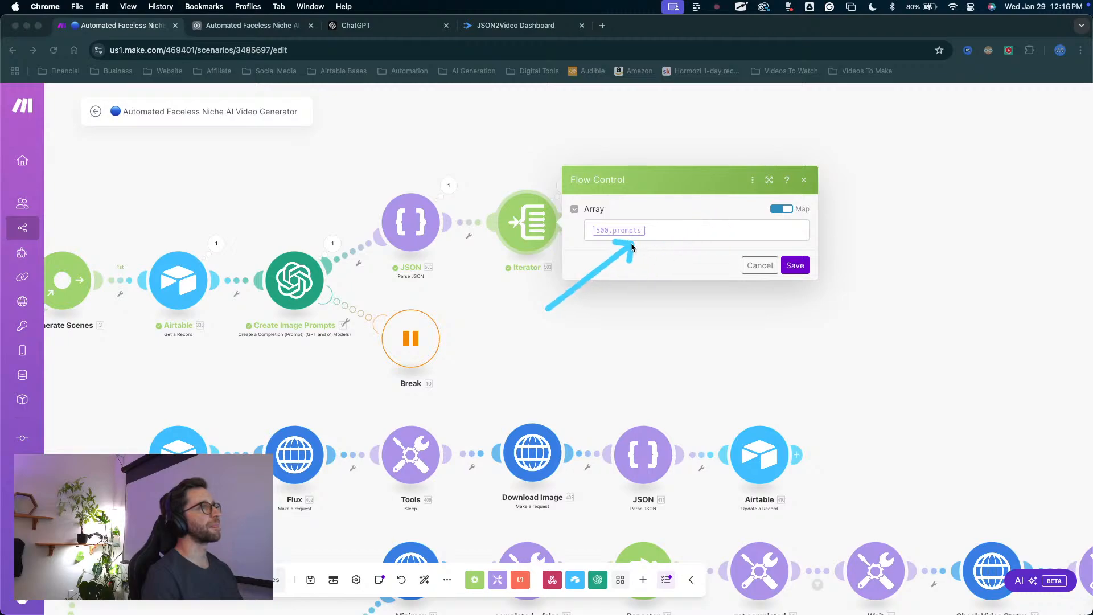
{"action": "mouse_move", "coordinate": [549, 309]}
{"action": "left_mouse_down"}
{"action": "mouse_move", "coordinate": [371, 276]}
{"action": "mouse_move", "coordinate": [332, 275]}
{"action": "mouse_move", "coordinate": [321, 292]}
{"action": "left_mouse_up"}
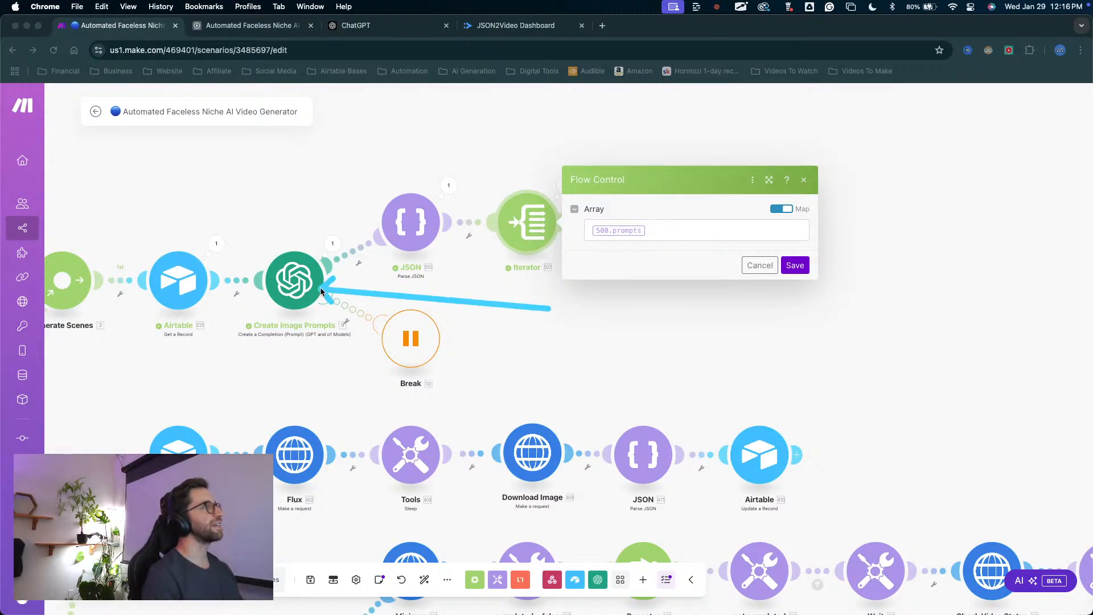
Open the JSON module's run data and expand its input JSON string to examine the name of the prompts array.
{"action": "left_click", "coordinate": [449, 185]}
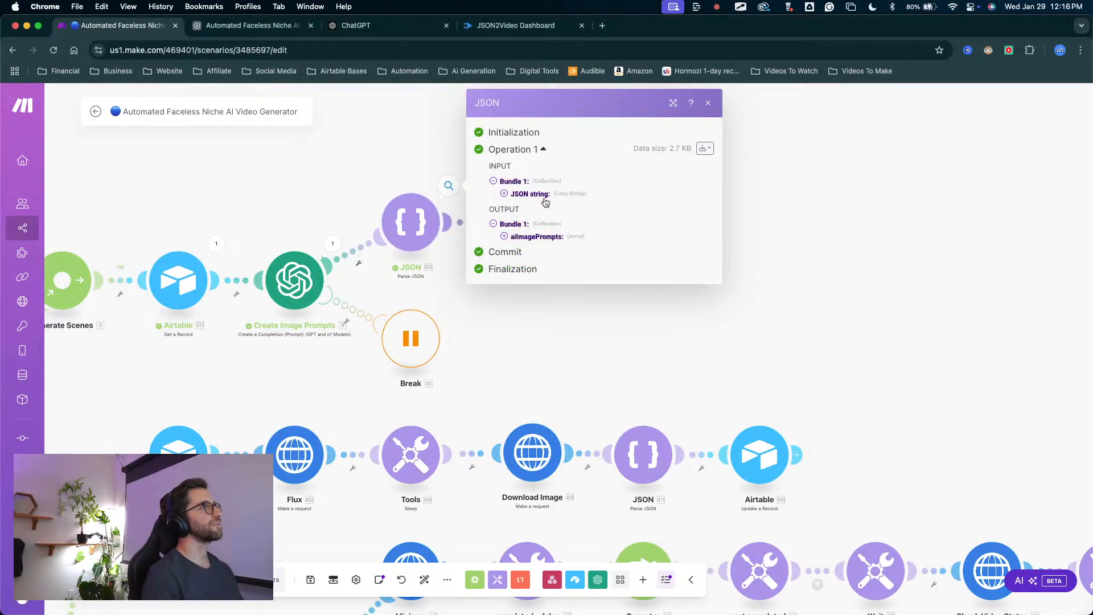
{"action": "left_click", "coordinate": [504, 194]}
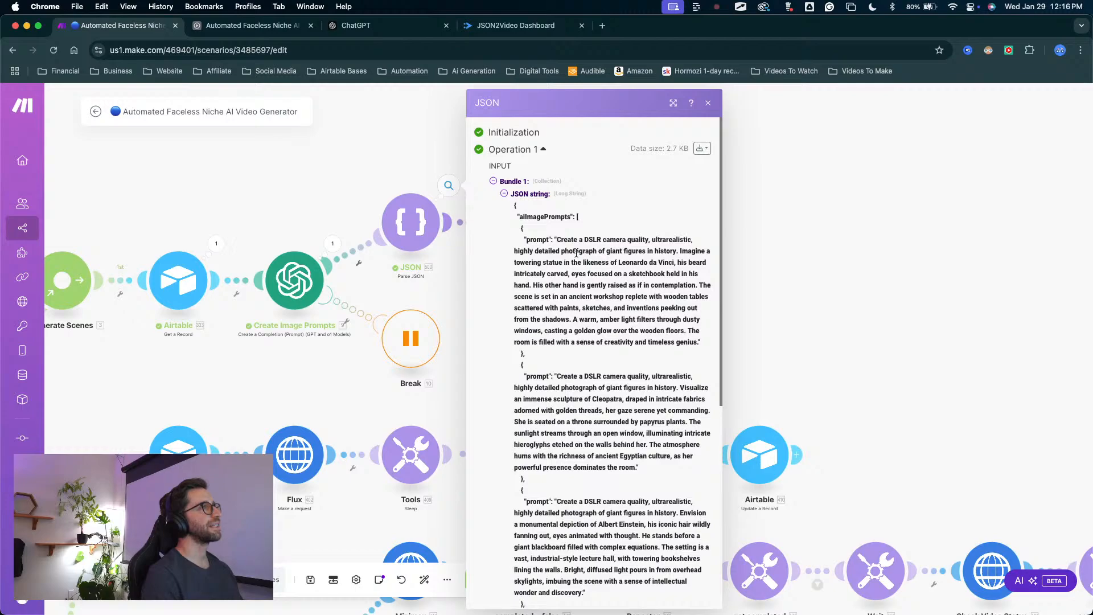
{"action": "mouse_move", "coordinate": [459, 265]}
{"action": "left_mouse_down"}
{"action": "mouse_move", "coordinate": [492, 240]}
{"action": "mouse_move", "coordinate": [502, 488]}
{"action": "mouse_move", "coordinate": [522, 576]}
{"action": "mouse_move", "coordinate": [517, 210]}
{"action": "mouse_move", "coordinate": [527, 232]}
{"action": "mouse_move", "coordinate": [526, 376]}
{"action": "mouse_move", "coordinate": [544, 231]}
{"action": "mouse_move", "coordinate": [535, 235]}
{"action": "mouse_move", "coordinate": [550, 222]}
{"action": "left_mouse_up"}
{"action": "key", "text": "Escape"}
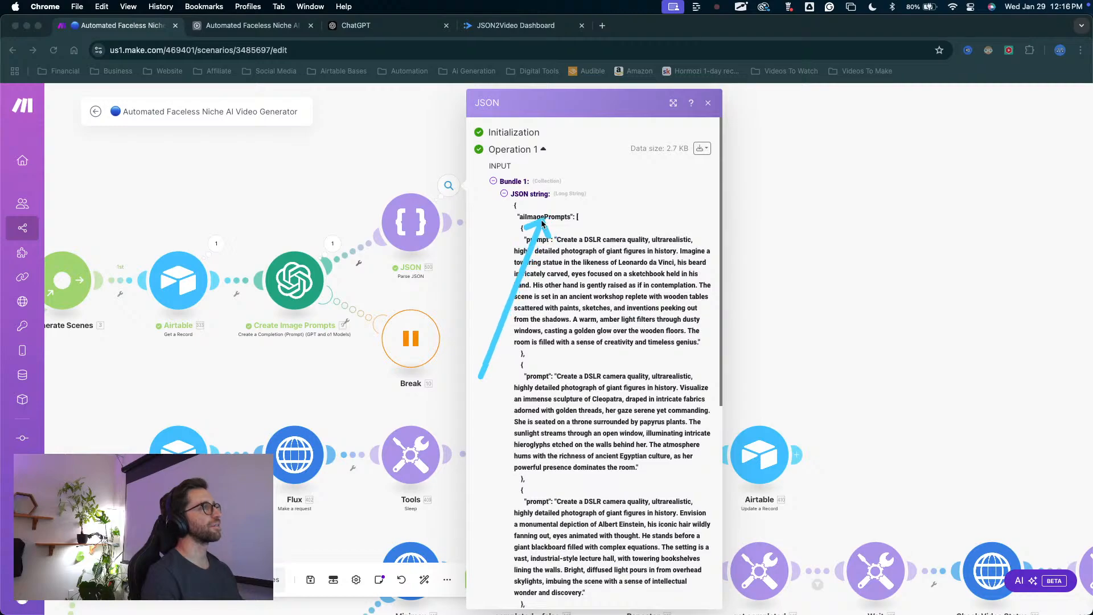
{"action": "mouse_move", "coordinate": [535, 224]}
{"action": "left_mouse_down"}
{"action": "mouse_move", "coordinate": [305, 262]}
{"action": "mouse_move", "coordinate": [324, 276]}
{"action": "mouse_move", "coordinate": [525, 226]}
{"action": "left_mouse_up"}
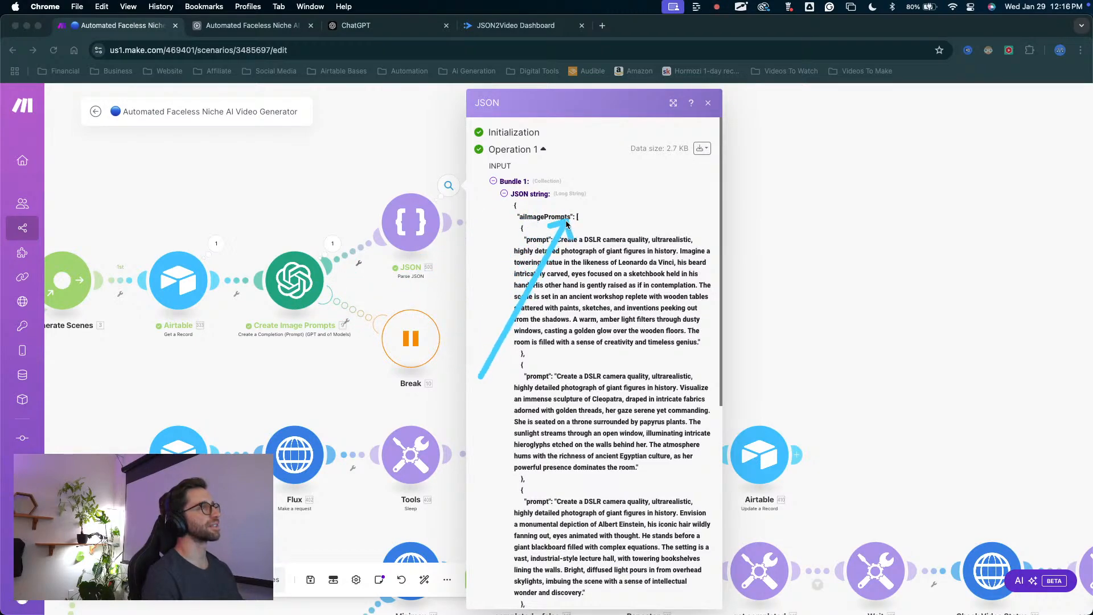
{"action": "mouse_move", "coordinate": [535, 226]}
{"action": "left_mouse_down"}
{"action": "mouse_move", "coordinate": [582, 228]}
{"action": "mouse_move", "coordinate": [538, 230]}
{"action": "left_mouse_up"}
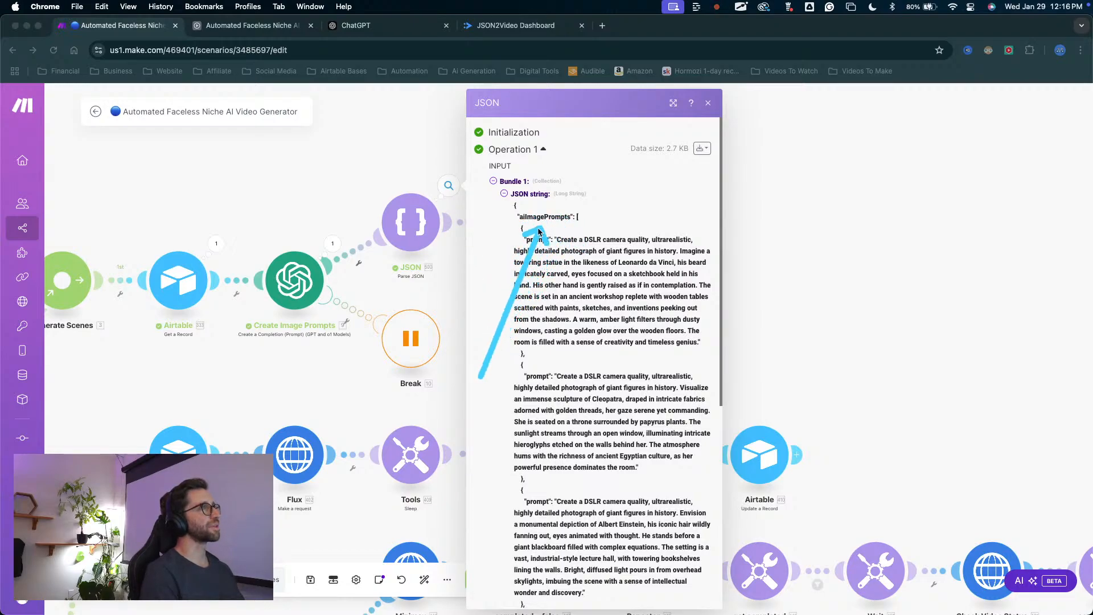
Examine the aiImagePrompts array in the JSON module's input string and output bundle, including each prompt entry it contains.
{"action": "mouse_move", "coordinate": [351, 279]}
{"action": "left_mouse_down"}
{"action": "mouse_move", "coordinate": [319, 274]}
{"action": "mouse_move", "coordinate": [519, 256]}
{"action": "mouse_move", "coordinate": [342, 264]}
{"action": "mouse_move", "coordinate": [370, 277]}
{"action": "mouse_move", "coordinate": [488, 278]}
{"action": "left_mouse_up"}
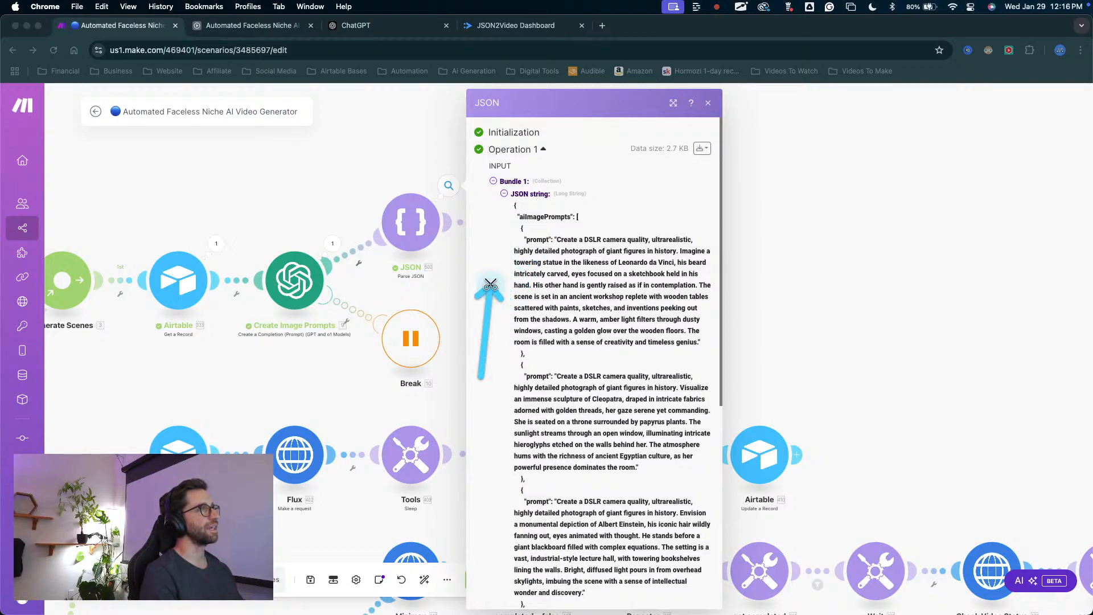
{"action": "key", "text": "Escape"}
{"action": "key", "text": "ctrl+a"}
{"action": "mouse_move", "coordinate": [470, 318]}
{"action": "left_mouse_down"}
{"action": "mouse_move", "coordinate": [521, 243]}
{"action": "mouse_move", "coordinate": [541, 415]}
{"action": "mouse_move", "coordinate": [567, 365]}
{"action": "left_mouse_up"}
{"action": "key", "text": "Escape"}
{"action": "scroll", "coordinate": [565, 367], "scroll_direction": "down", "scroll_amount": 3}
{"action": "scroll", "coordinate": [566, 370], "scroll_direction": "down", "scroll_amount": 5}
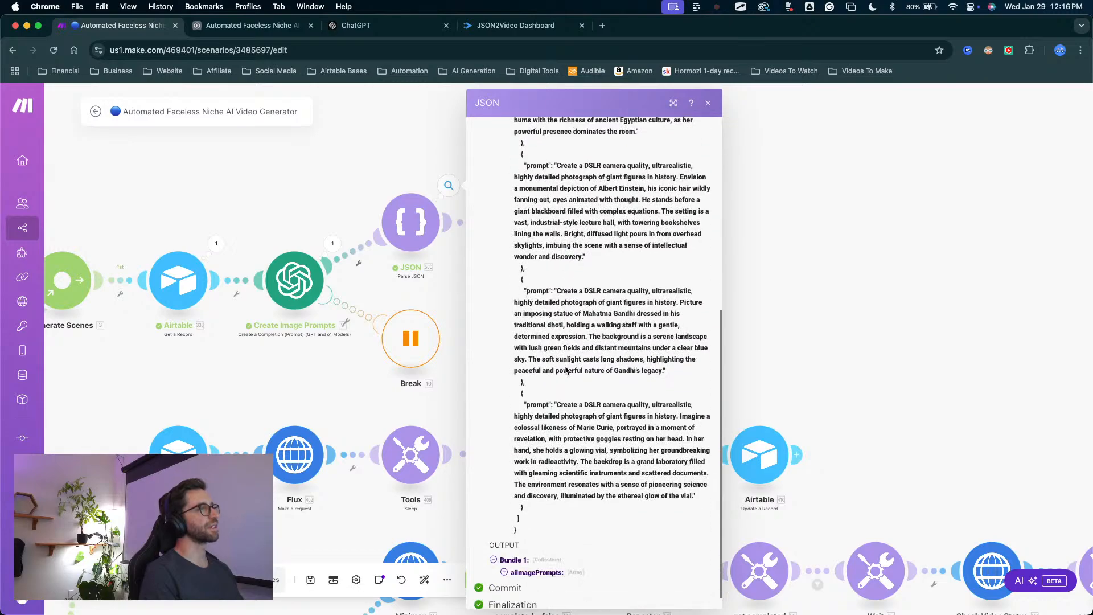
{"action": "scroll", "coordinate": [572, 358], "scroll_direction": "up", "scroll_amount": 10}
{"action": "key", "text": "ctrl+a"}
{"action": "mouse_move", "coordinate": [470, 293]}
{"action": "left_mouse_down"}
{"action": "mouse_move", "coordinate": [569, 259]}
{"action": "mouse_move", "coordinate": [578, 510]}
{"action": "left_mouse_up"}
{"action": "key", "text": "Escape"}
{"action": "scroll", "coordinate": [605, 443], "scroll_direction": "down", "scroll_amount": 6}
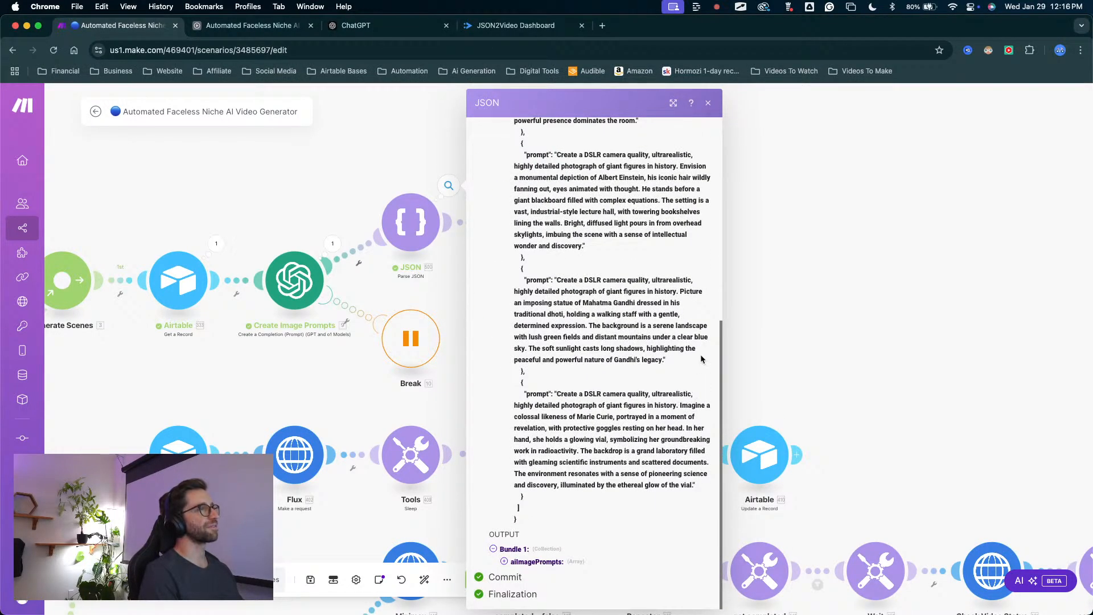
{"action": "scroll", "coordinate": [677, 296], "scroll_direction": "up", "scroll_amount": 5}
{"action": "left_click", "coordinate": [679, 324]}
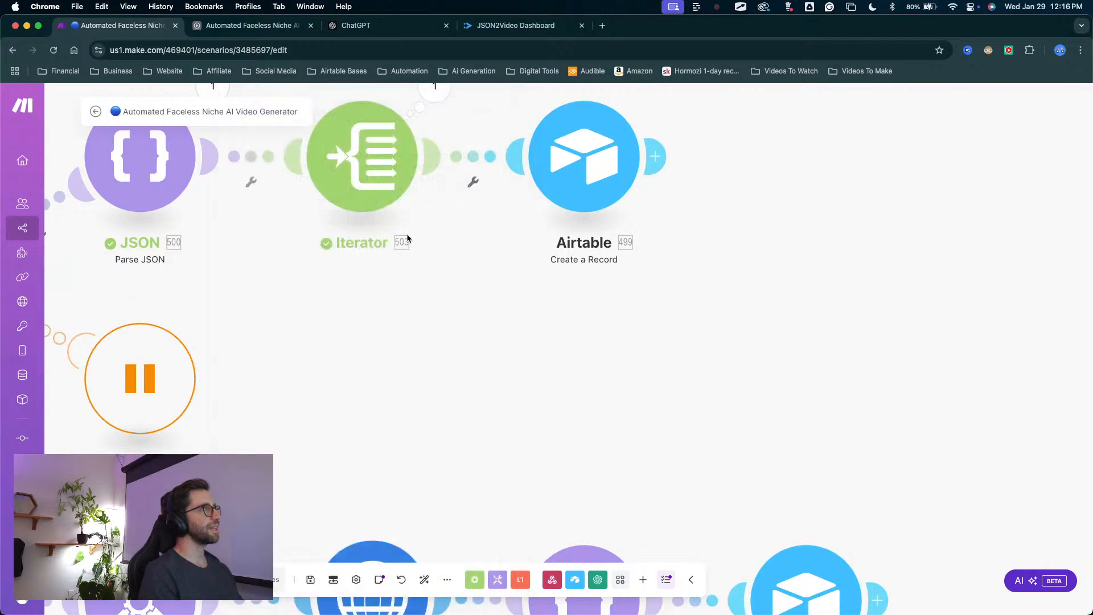
Open the Iterator's settings and check its Array mapping against the array name in the JSON data.
{"action": "scroll", "coordinate": [415, 319], "scroll_direction": "down", "scroll_amount": 2}
{"action": "left_click", "coordinate": [388, 218]}
{"action": "key", "text": "ctrl+a"}
{"action": "left_click_drag", "start_coordinate": [510, 408], "coordinate": [488, 197]}
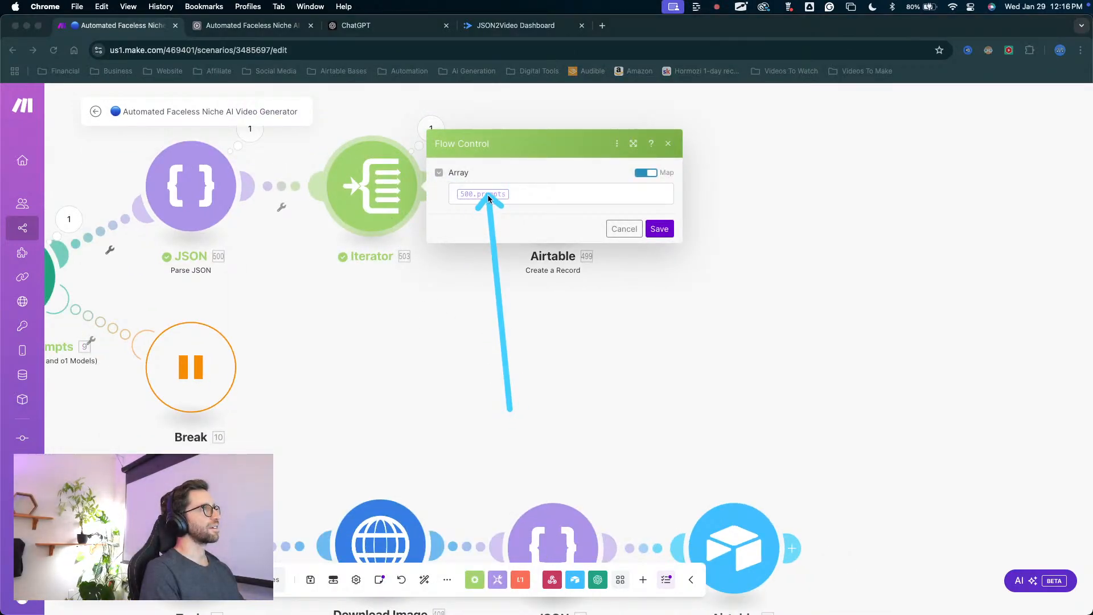
{"action": "scroll", "coordinate": [405, 320], "scroll_direction": "down", "scroll_amount": 2}
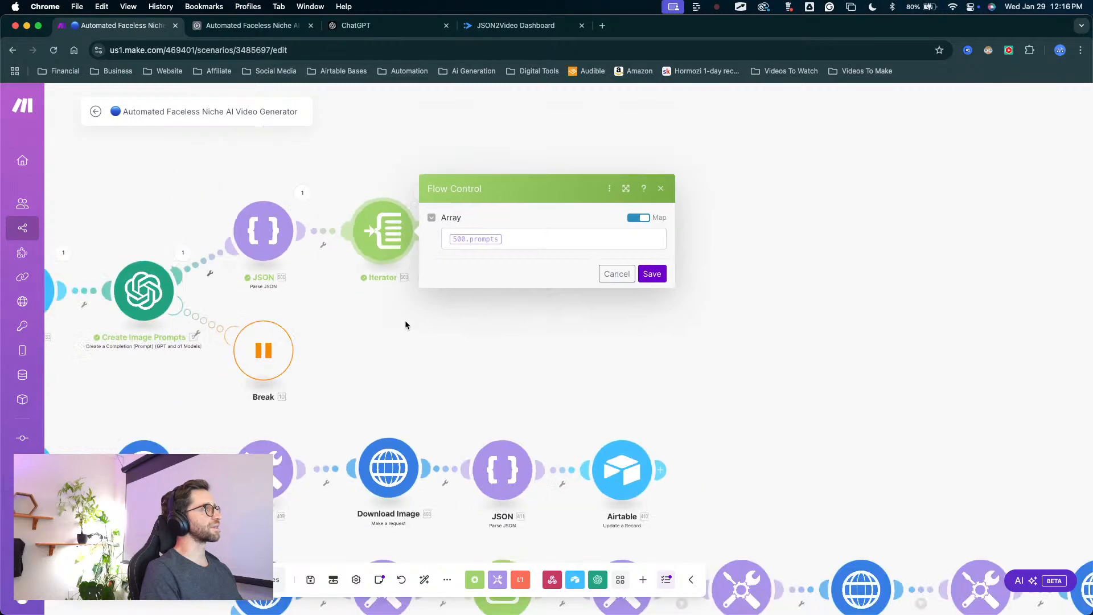
{"action": "scroll", "coordinate": [404, 320], "scroll_direction": "down", "scroll_amount": 2}
{"action": "left_click_drag", "start_coordinate": [405, 320], "coordinate": [615, 310]}
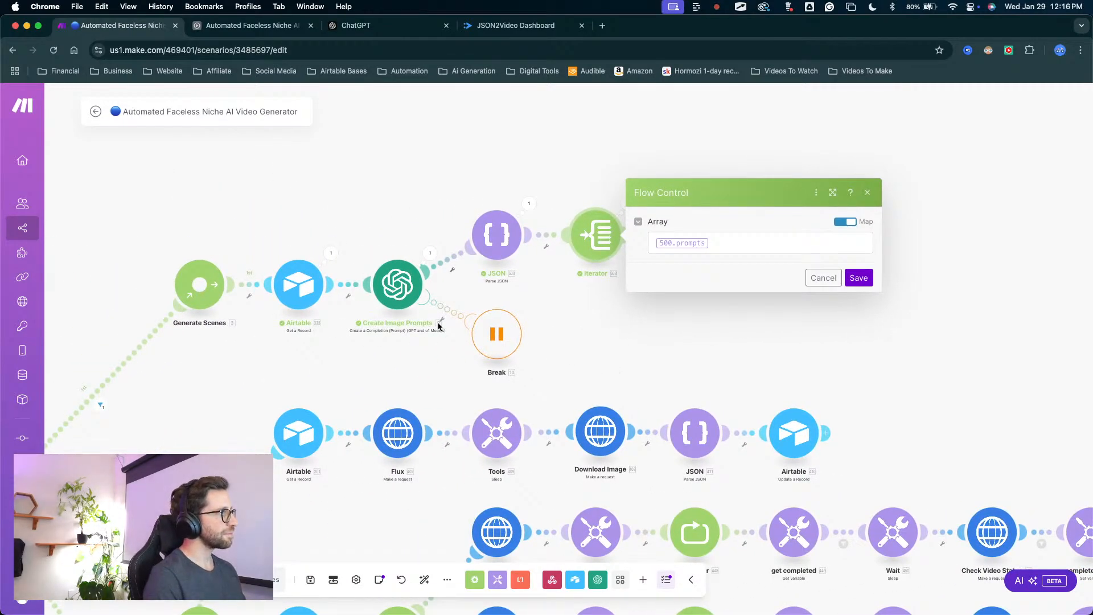
Open the Create Image Prompts module and review the Airtable instruction fields mapped into its User, Assistant and Developer / System messages.
{"action": "left_click", "coordinate": [382, 284]}
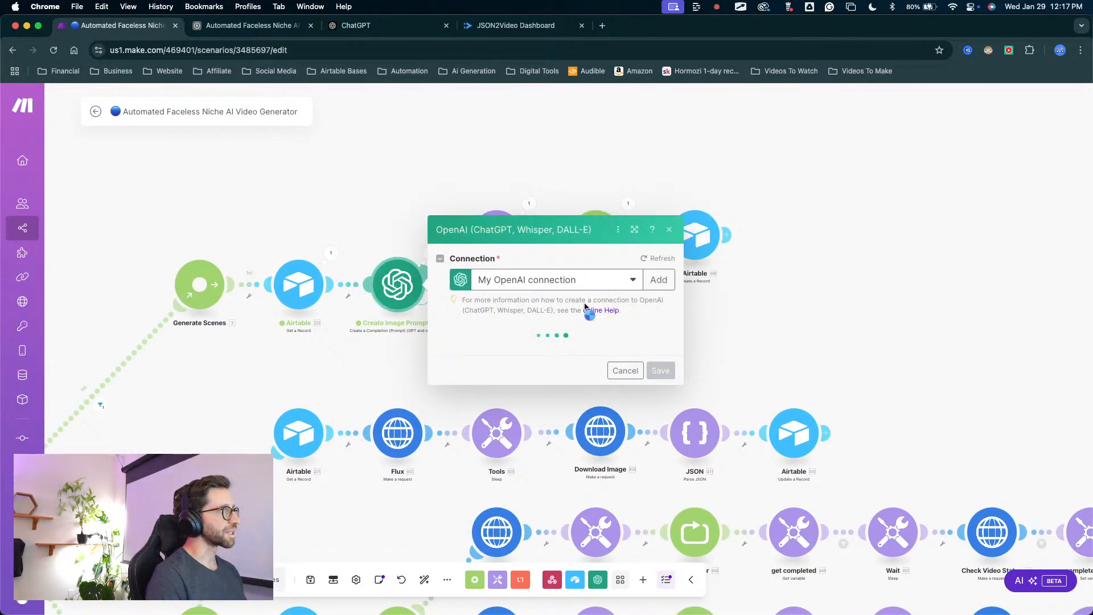
{"action": "key", "text": "ctrl+Up"}
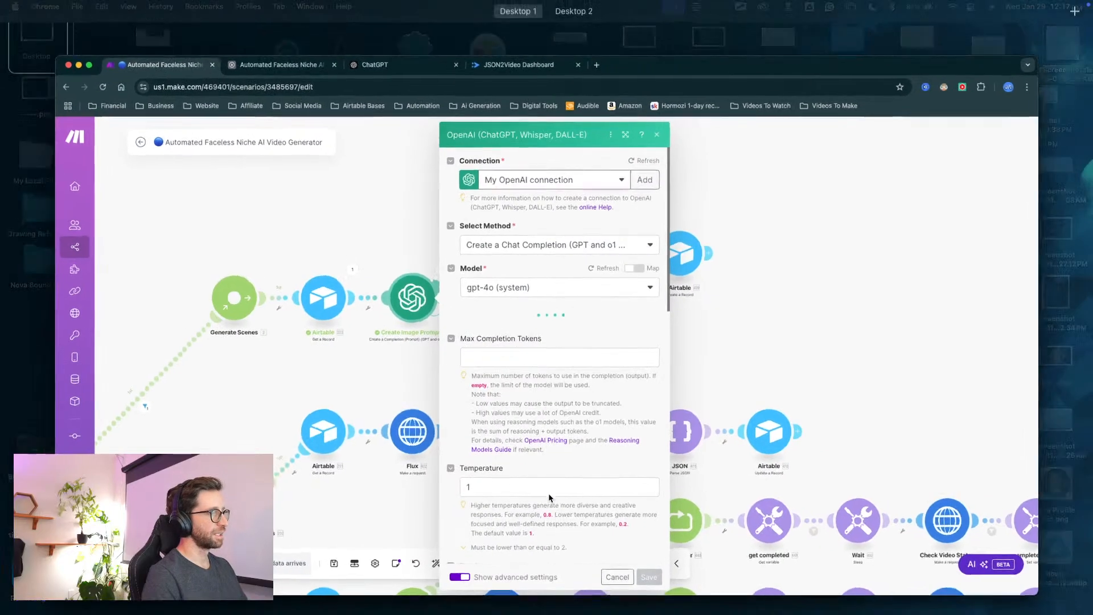
{"action": "key", "text": "ctrl+Up"}
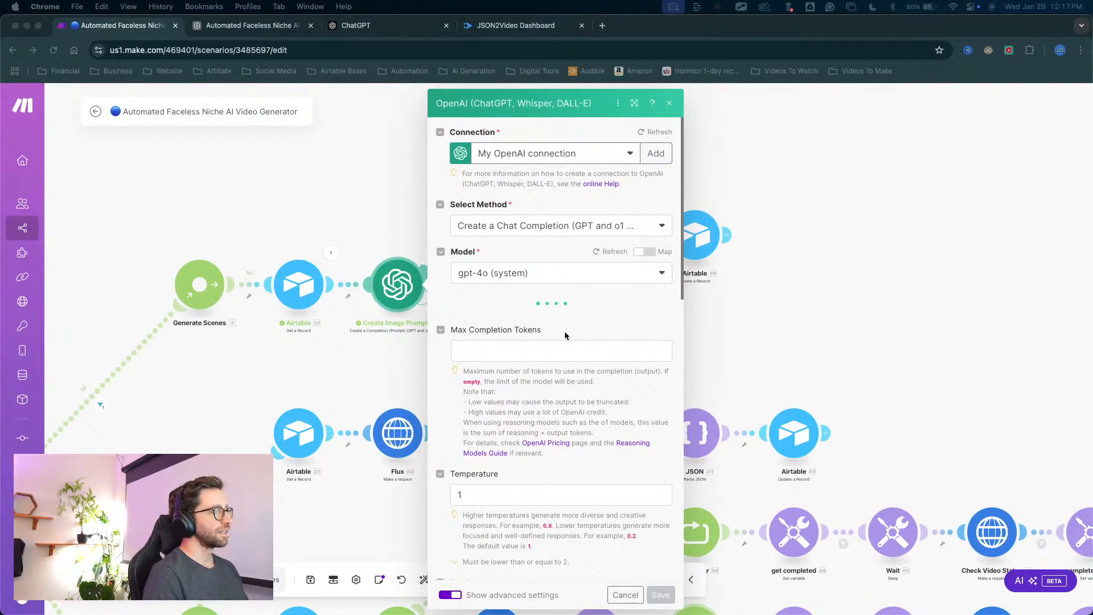
{"action": "scroll", "coordinate": [676, 371], "scroll_direction": "down", "scroll_amount": 5}
{"action": "scroll", "coordinate": [677, 375], "scroll_direction": "up", "scroll_amount": 5}
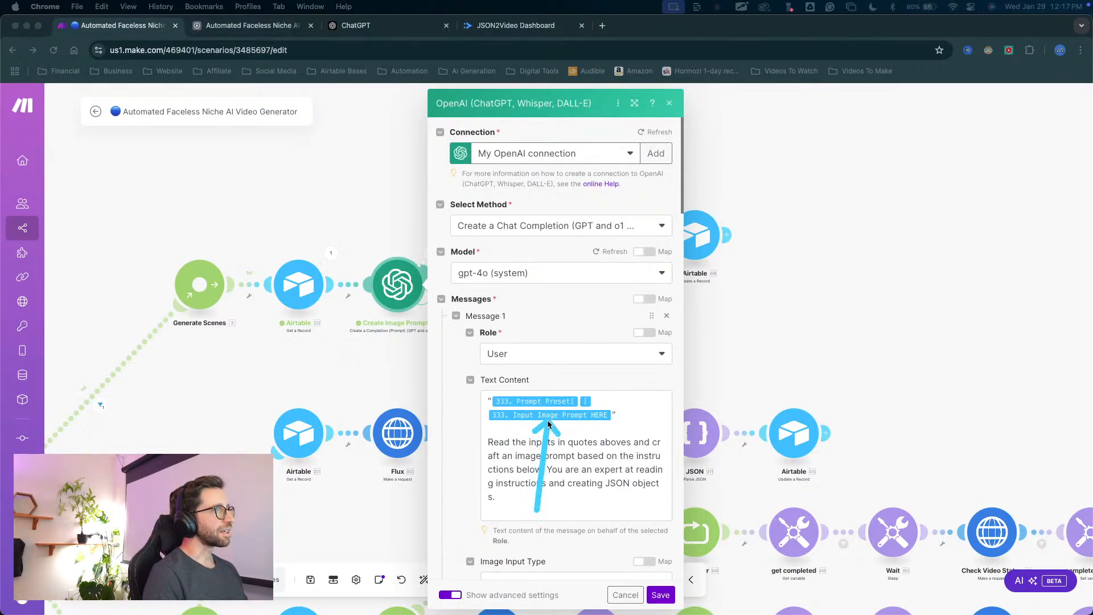
{"action": "scroll", "coordinate": [547, 414], "scroll_direction": "down", "scroll_amount": 10}
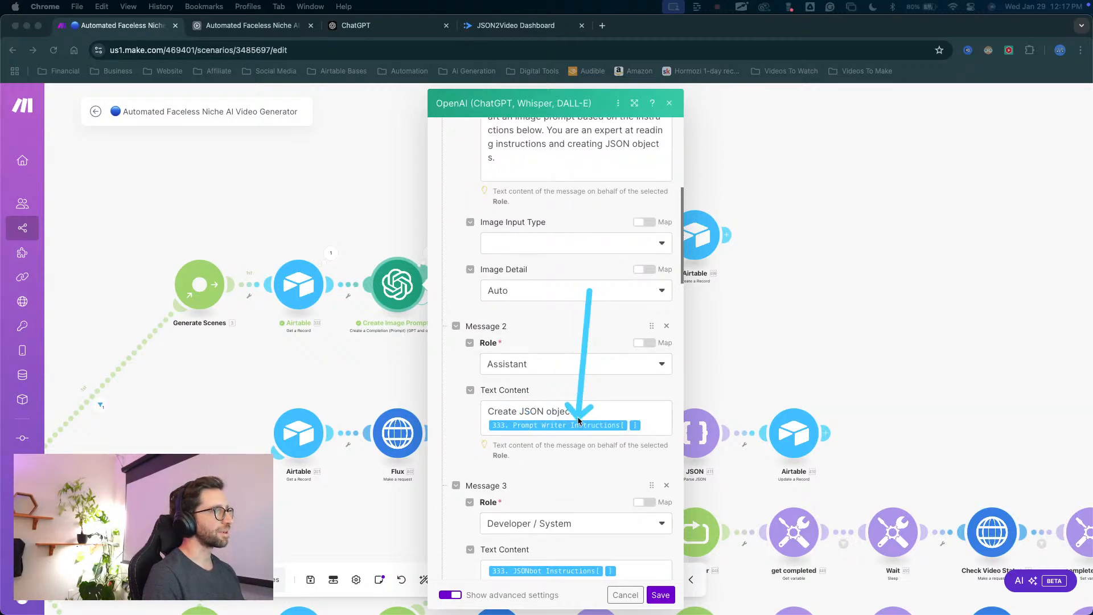
{"action": "scroll", "coordinate": [572, 438], "scroll_direction": "down", "scroll_amount": 2}
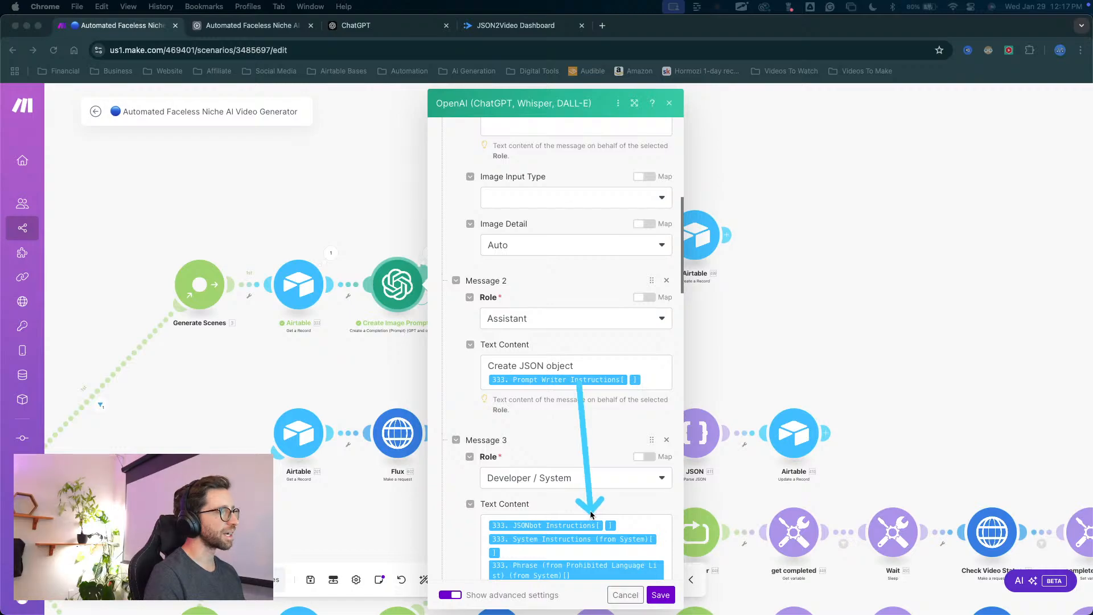
{"action": "scroll", "coordinate": [595, 443], "scroll_direction": "down", "scroll_amount": 1}
{"action": "scroll", "coordinate": [595, 443], "scroll_direction": "down", "scroll_amount": 1}
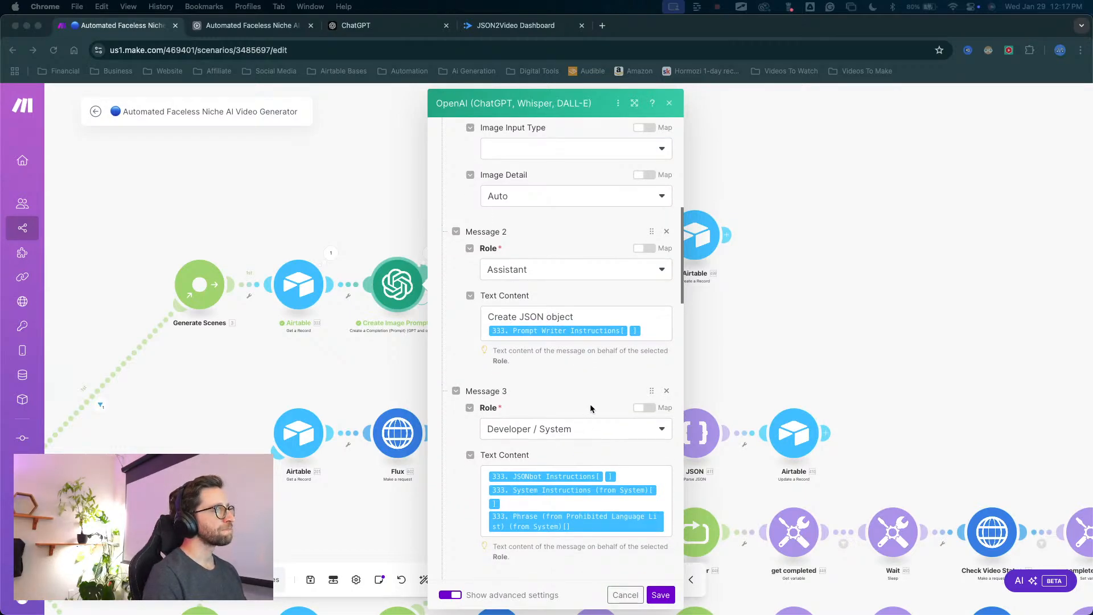
Switch to Airtable and read the Generic Theme record's full Assistant Instructions in the Prompt Writers table.
{"action": "left_click", "coordinate": [247, 25]}
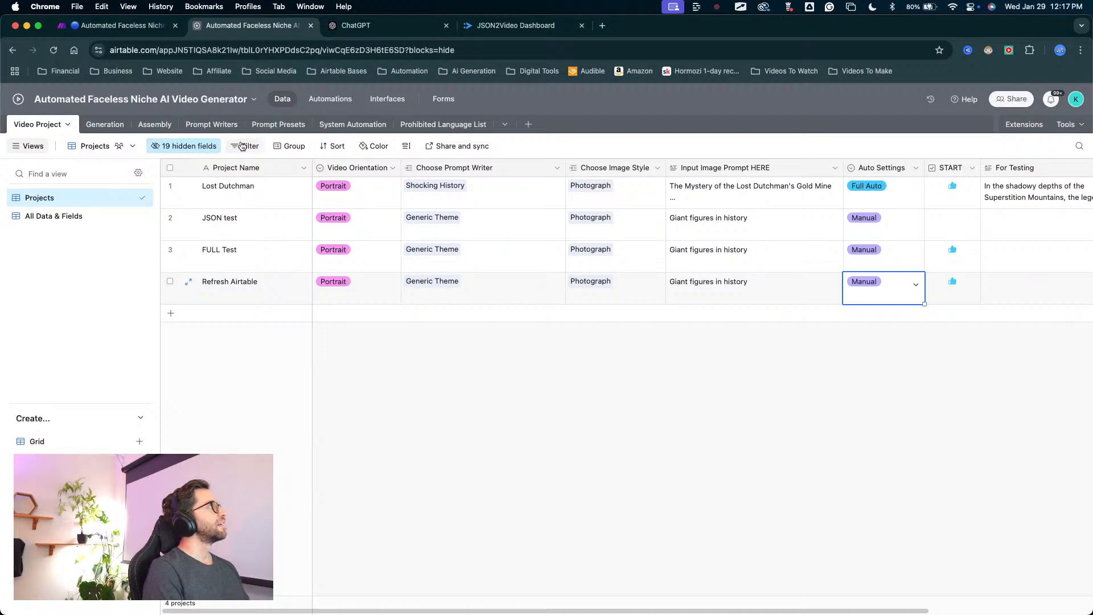
{"action": "left_click", "coordinate": [215, 124]}
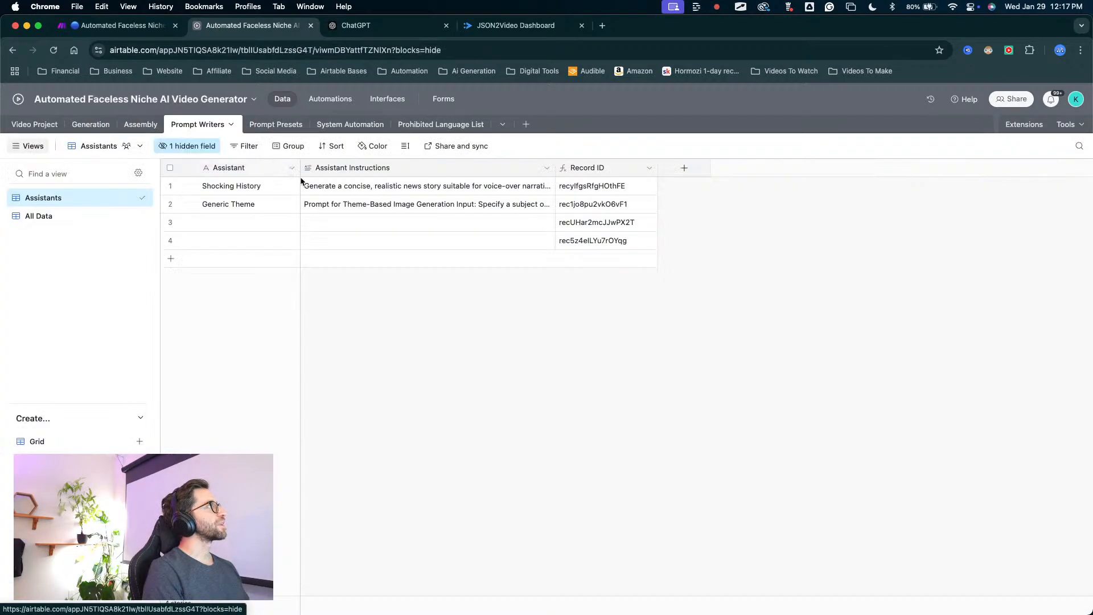
{"action": "left_click", "coordinate": [384, 206]}
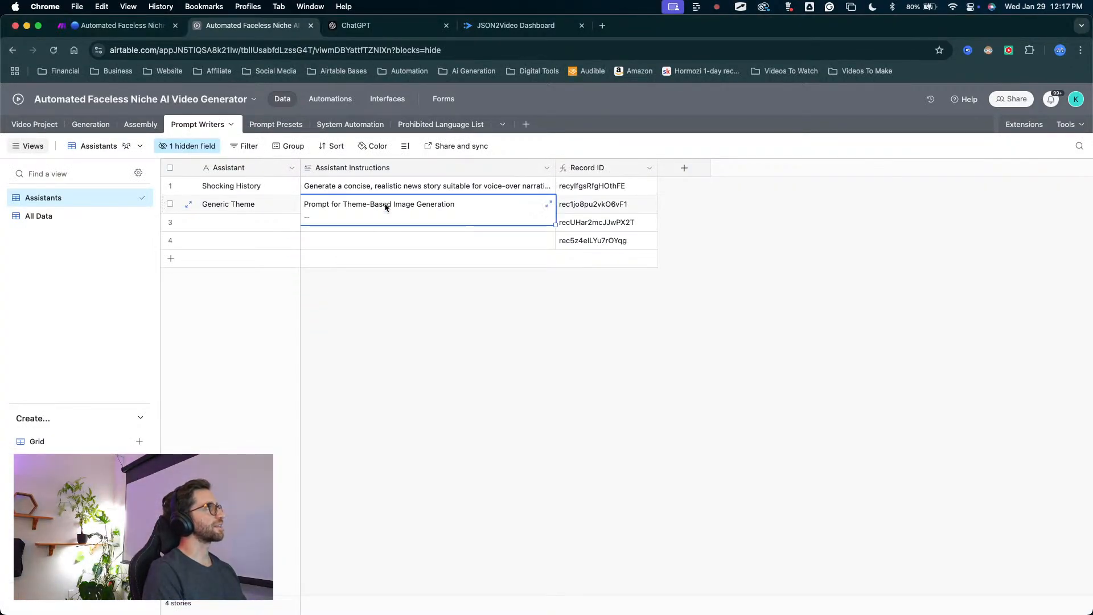
{"action": "left_click", "coordinate": [548, 204]}
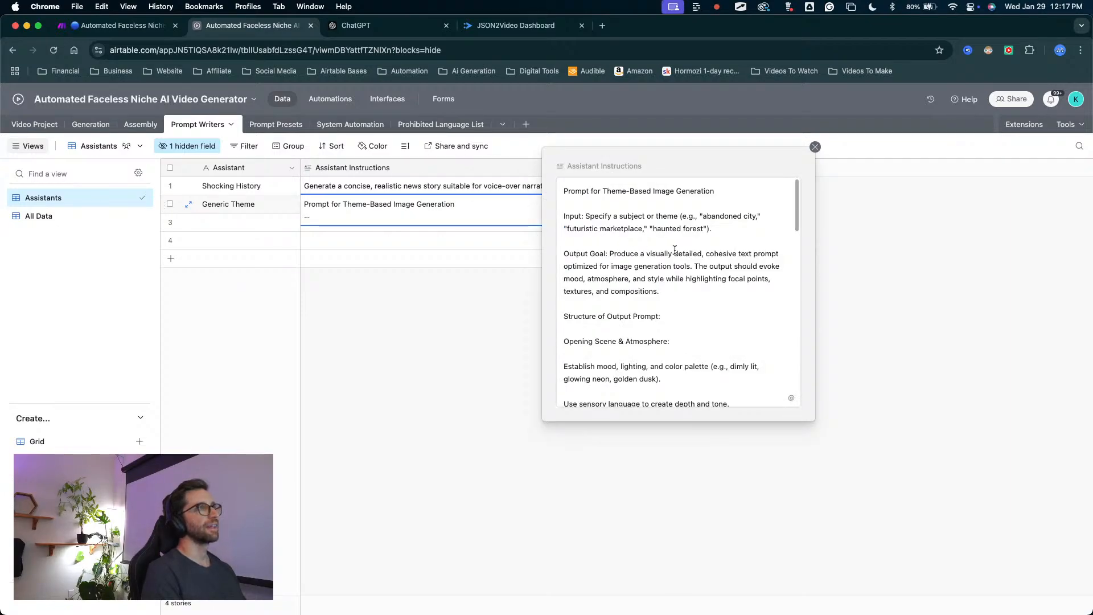
{"action": "scroll", "coordinate": [677, 300], "scroll_direction": "down", "scroll_amount": 4}
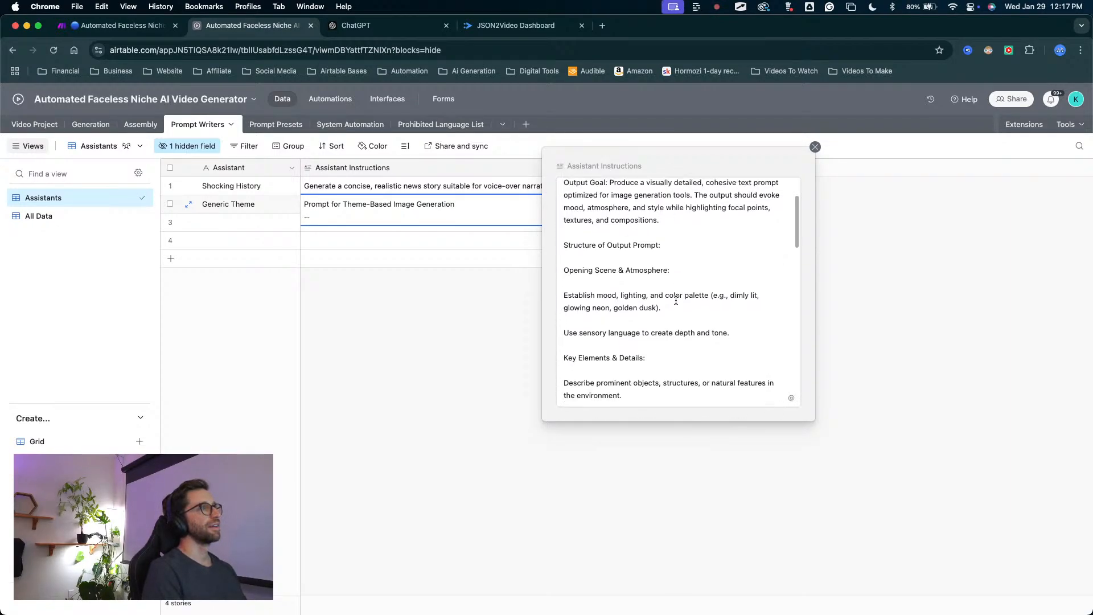
{"action": "scroll", "coordinate": [675, 300], "scroll_direction": "down", "scroll_amount": 10}
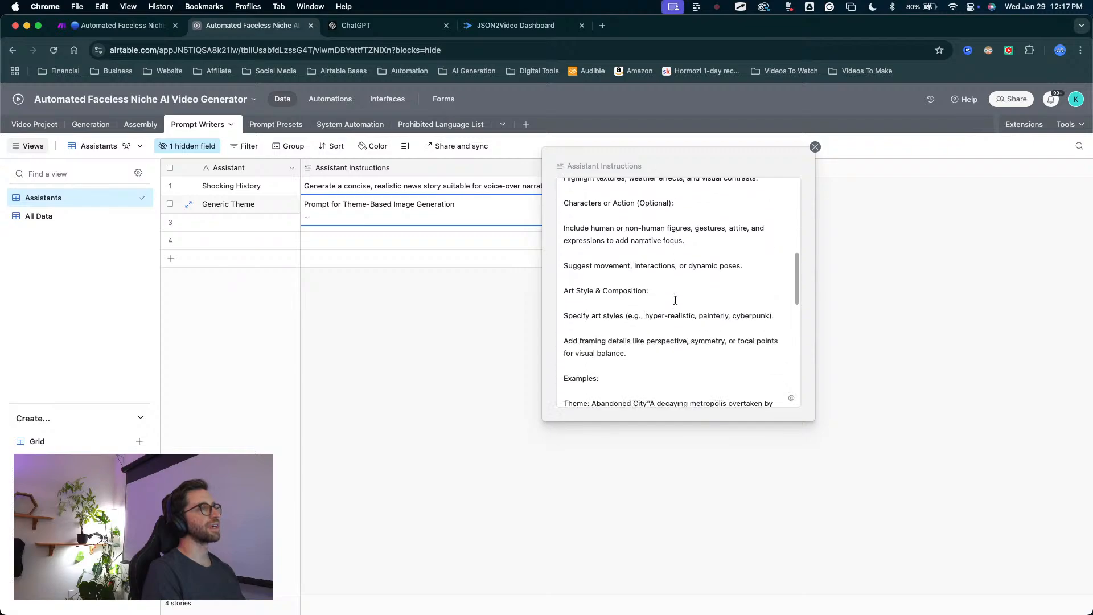
{"action": "scroll", "coordinate": [675, 300], "scroll_direction": "down", "scroll_amount": 10}
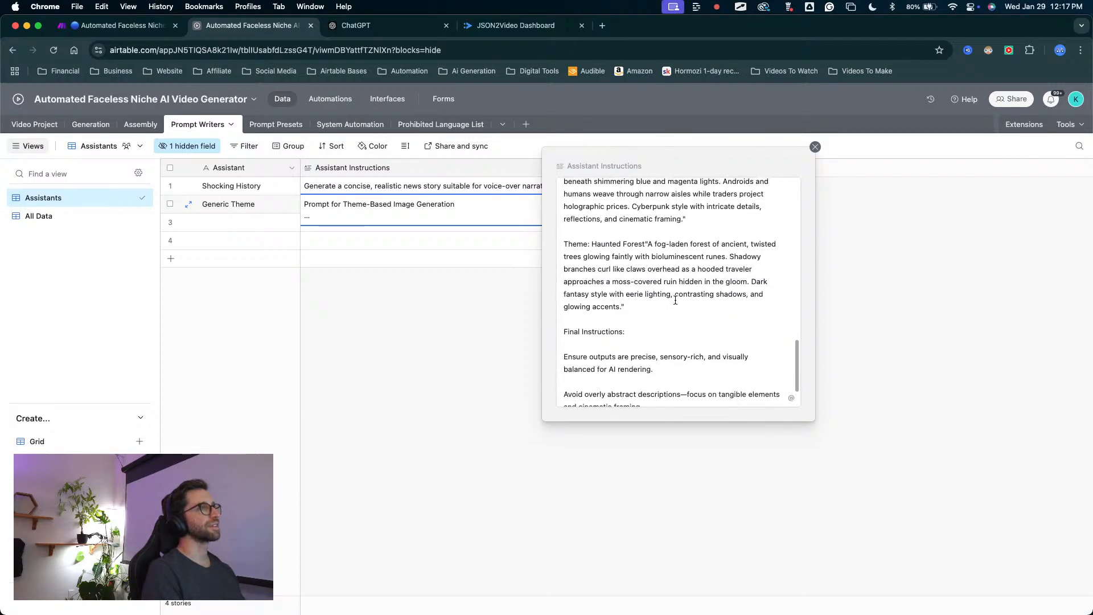
{"action": "left_click", "coordinate": [814, 147]}
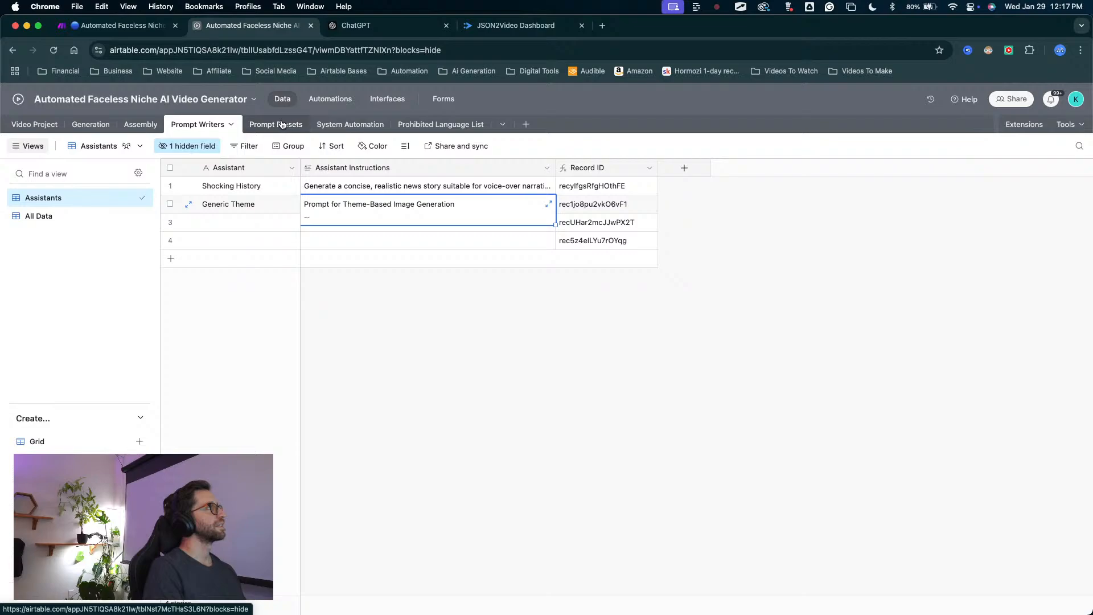
Expand the JSONbot record's System Instructions in the System Automation table and examine the output format and array name it specifies.
{"action": "left_click", "coordinate": [337, 127]}
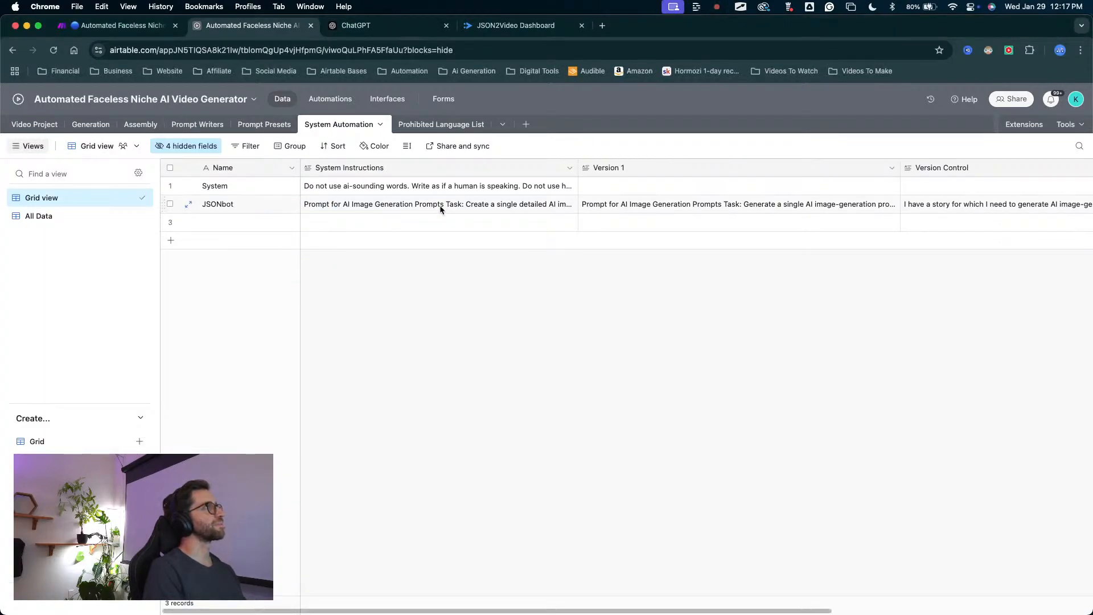
{"action": "left_click", "coordinate": [469, 211]}
{"action": "left_click", "coordinate": [569, 204]}
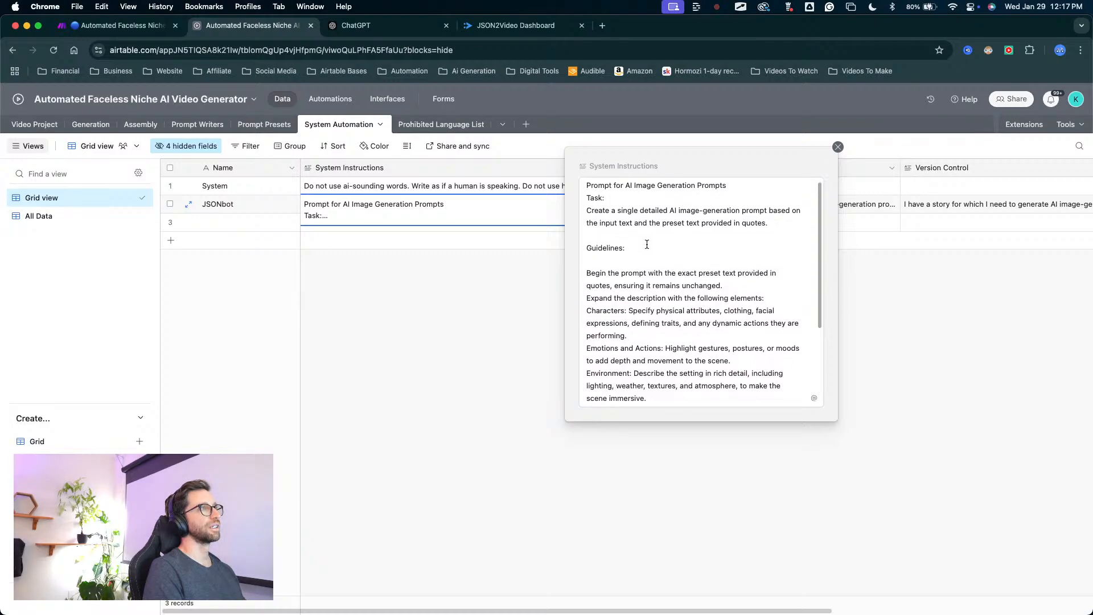
{"action": "scroll", "coordinate": [649, 243], "scroll_direction": "down", "scroll_amount": 5}
{"action": "scroll", "coordinate": [646, 244], "scroll_direction": "down", "scroll_amount": 3}
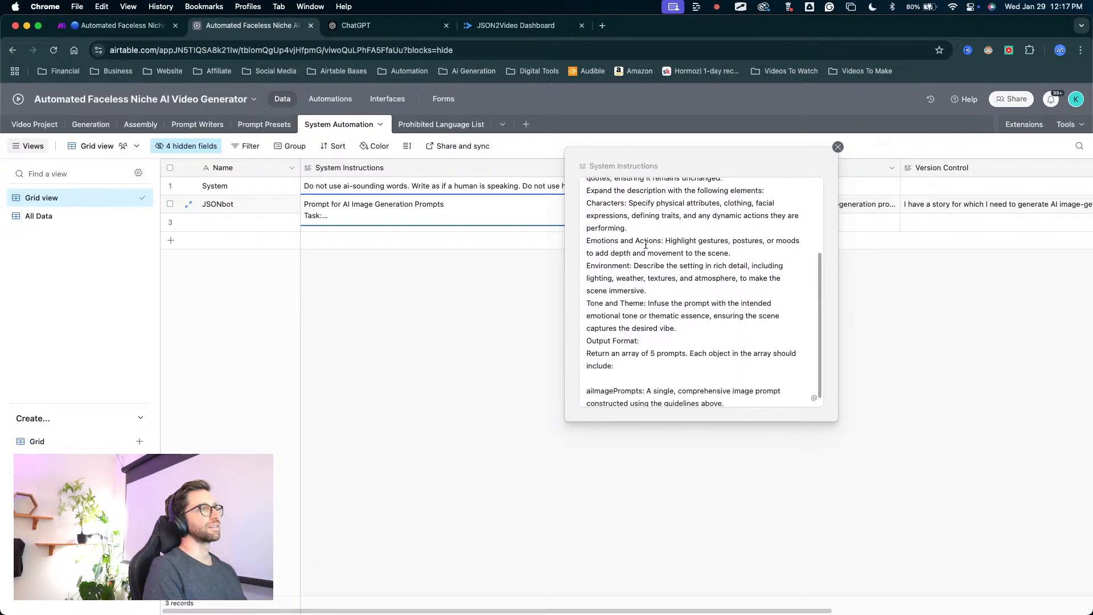
{"action": "mouse_move", "coordinate": [651, 239]}
{"action": "left_mouse_down"}
{"action": "mouse_move", "coordinate": [655, 325]}
{"action": "mouse_move", "coordinate": [636, 372]}
{"action": "left_mouse_up"}
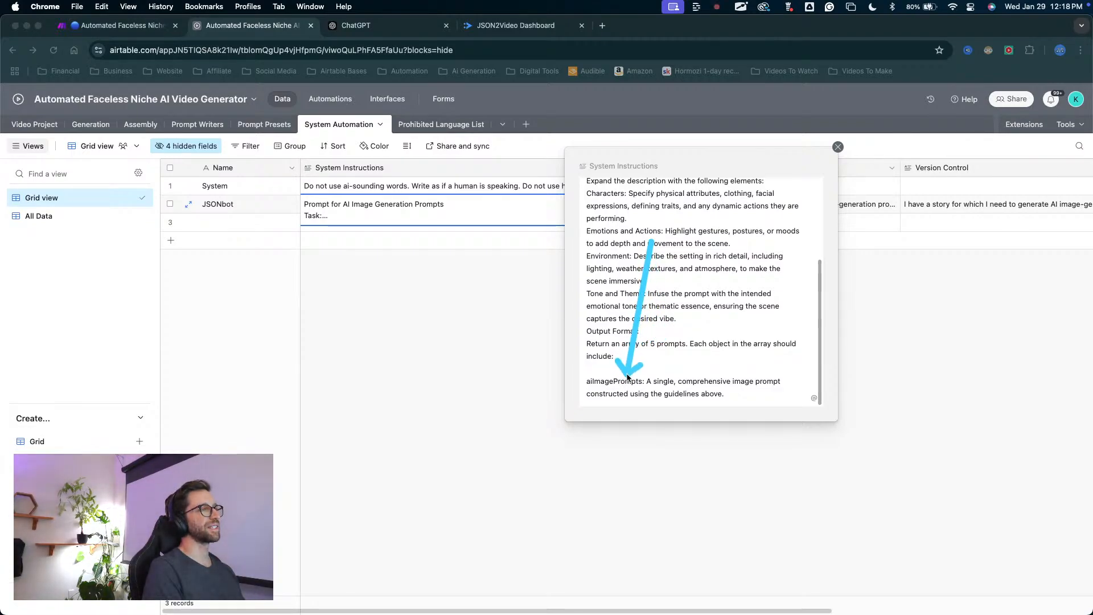
{"action": "scroll", "coordinate": [658, 352], "scroll_direction": "up", "scroll_amount": 5}
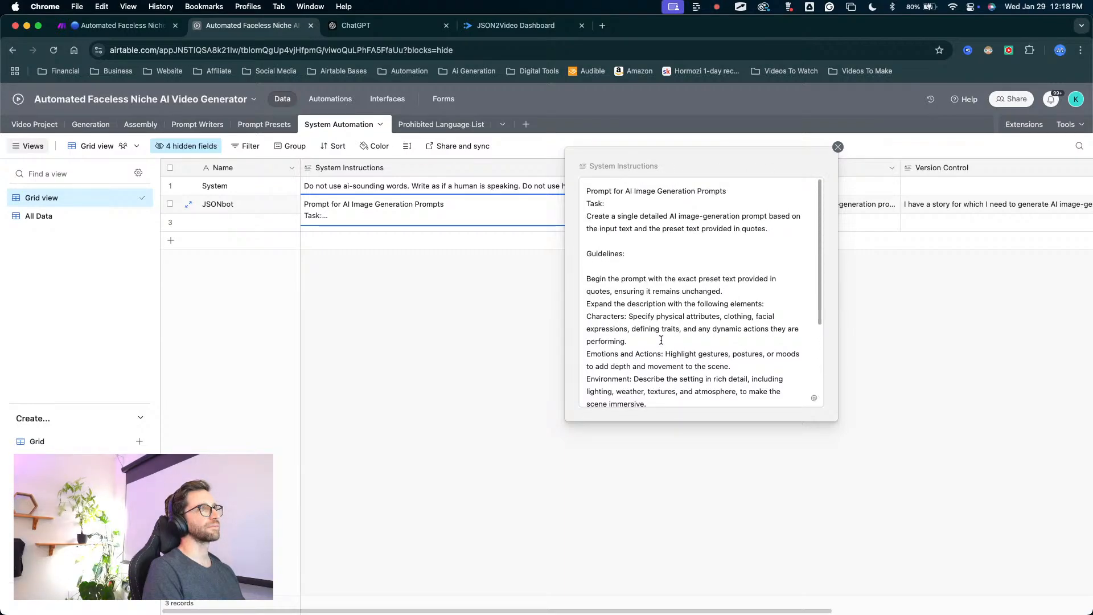
{"action": "scroll", "coordinate": [660, 340], "scroll_direction": "down", "scroll_amount": 1}
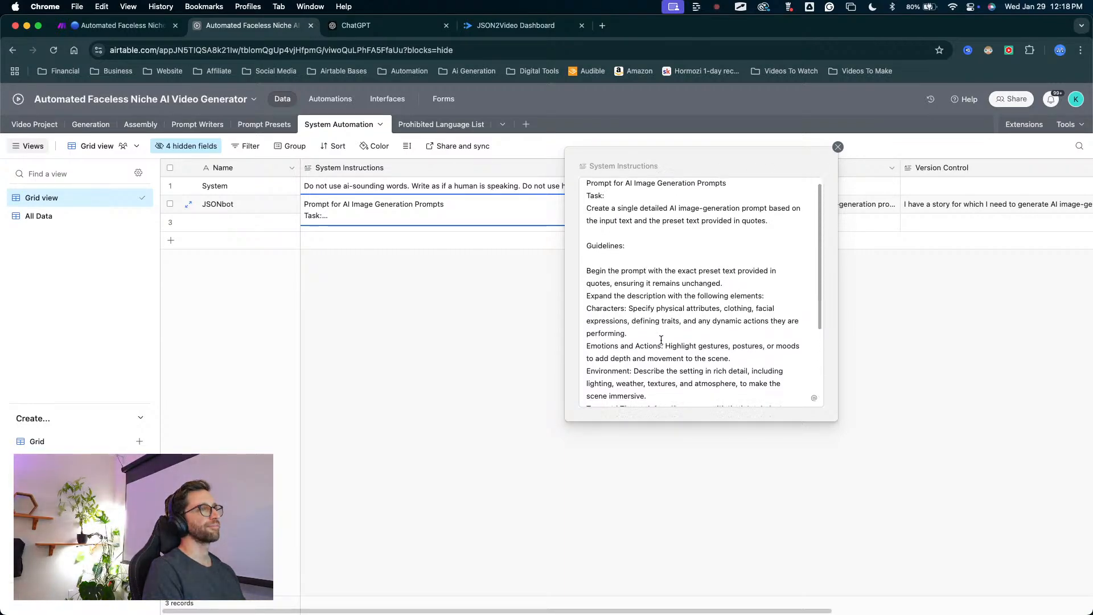
{"action": "scroll", "coordinate": [661, 339], "scroll_direction": "down", "scroll_amount": 5}
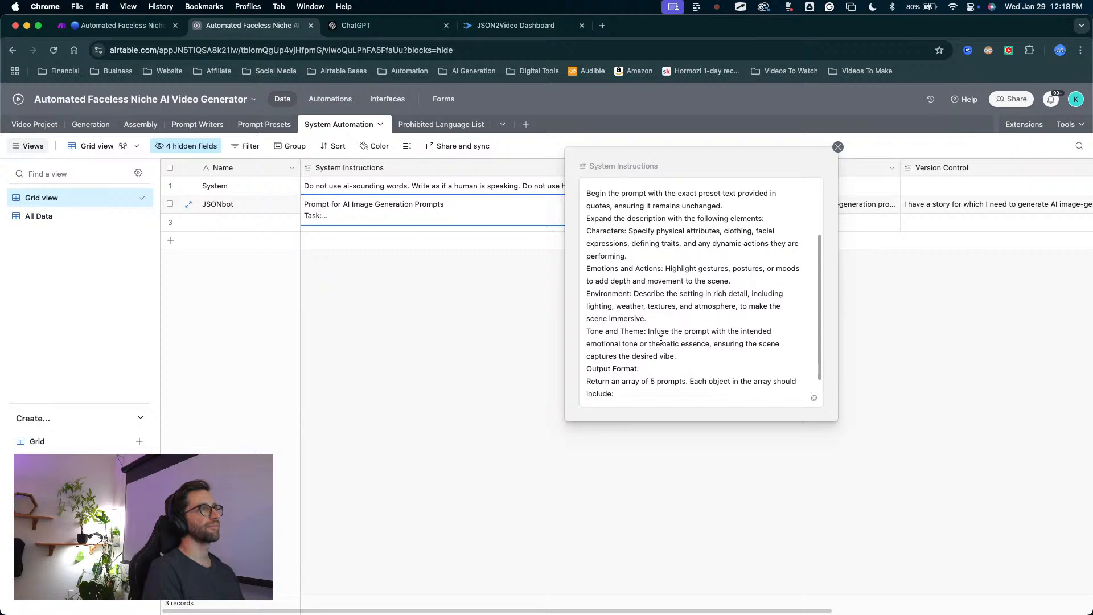
{"action": "scroll", "coordinate": [661, 340], "scroll_direction": "down", "scroll_amount": 3}
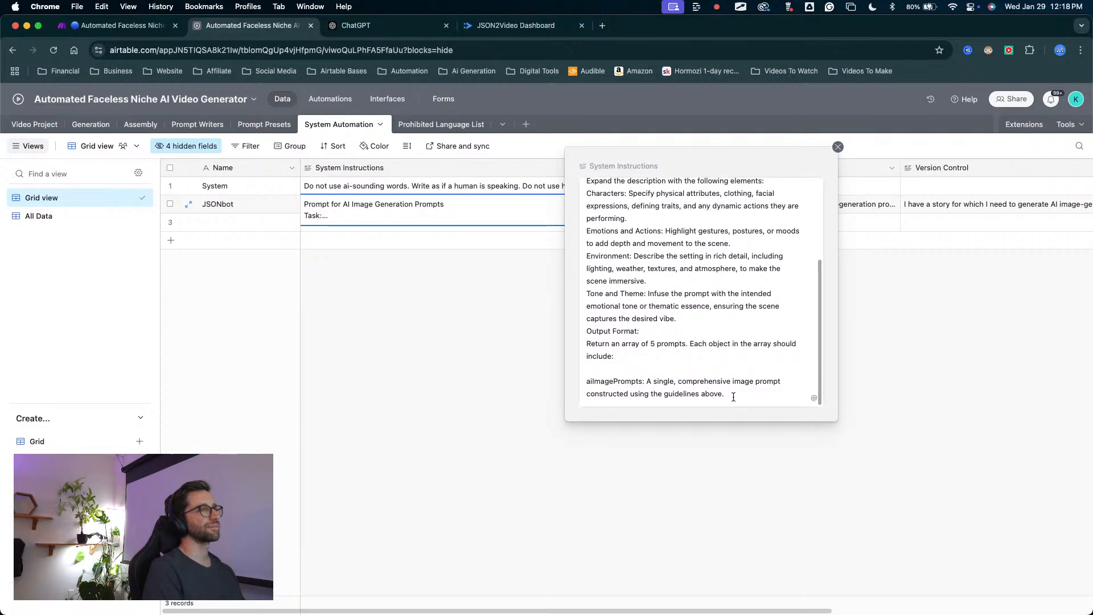
Copy the JSONbot record's complete System Instructions into a new ChatGPT message.
{"action": "left_click_drag", "start_coordinate": [734, 395], "coordinate": [582, 183]}
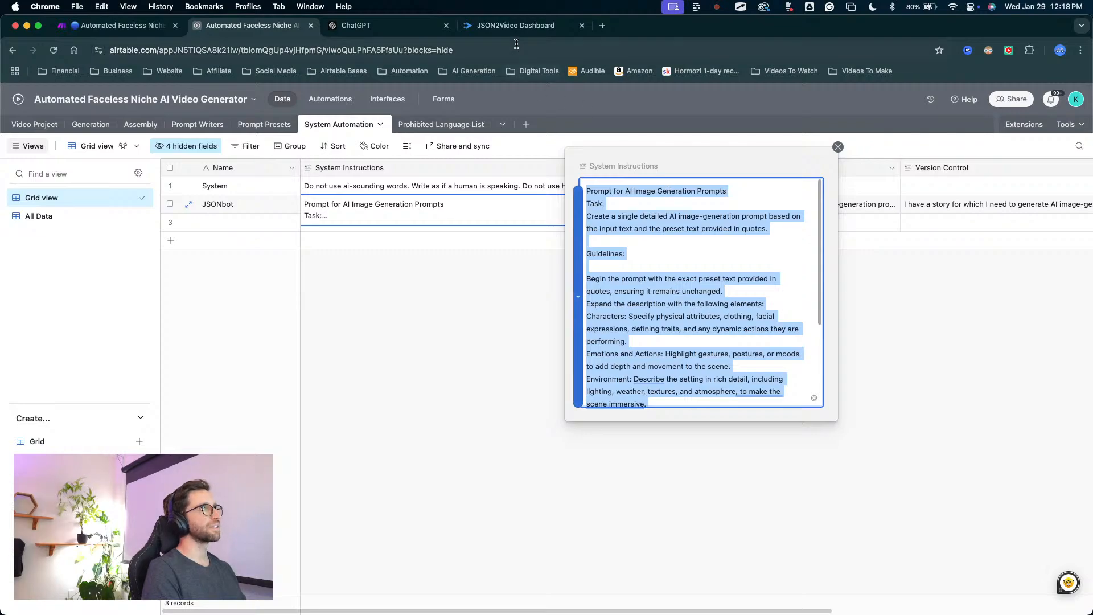
{"action": "left_click", "coordinate": [355, 25]}
{"action": "key", "text": "super+v"}
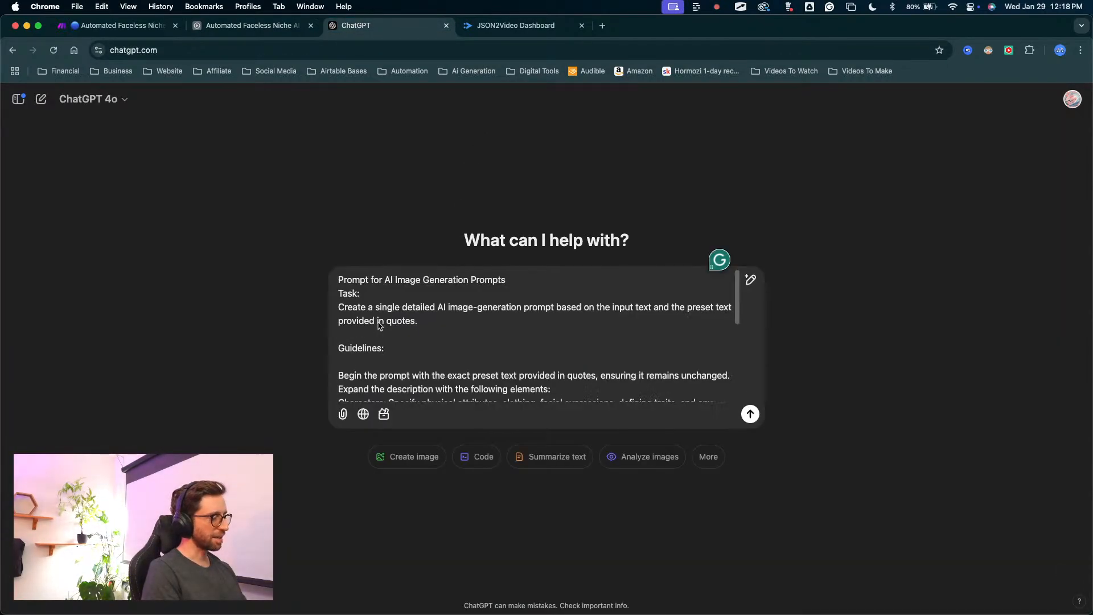
Add the request "-- this is my prompt i want this to return an array called aiImagePrompts" after the pasted instructions and submit it.
{"action": "type", "text": "-- this is my prompt i want"}
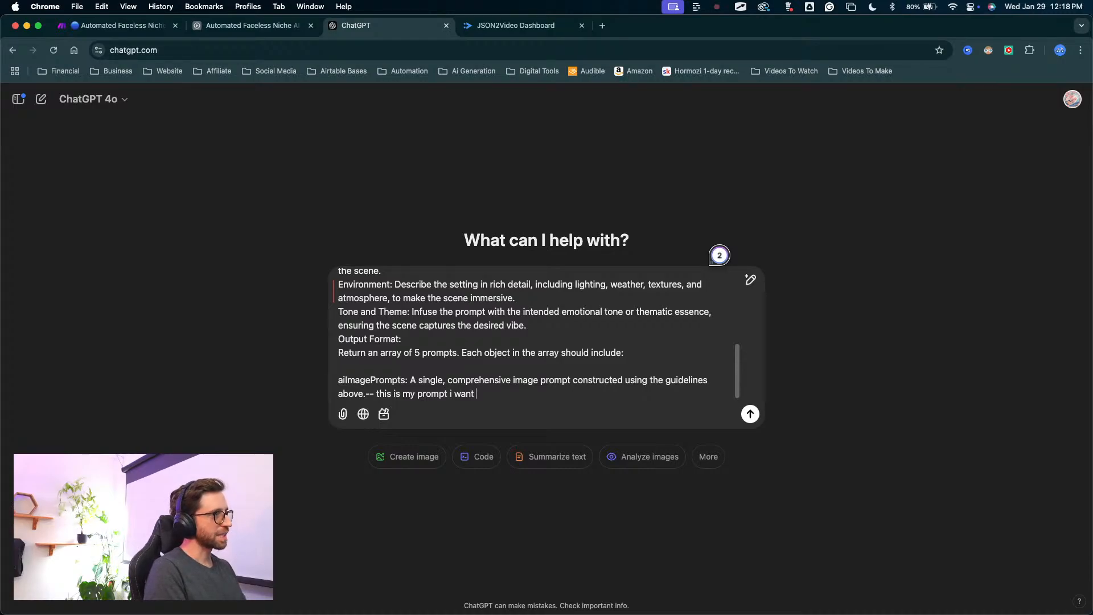
{"action": "scroll", "coordinate": [462, 337], "scroll_direction": "down", "scroll_amount": 1}
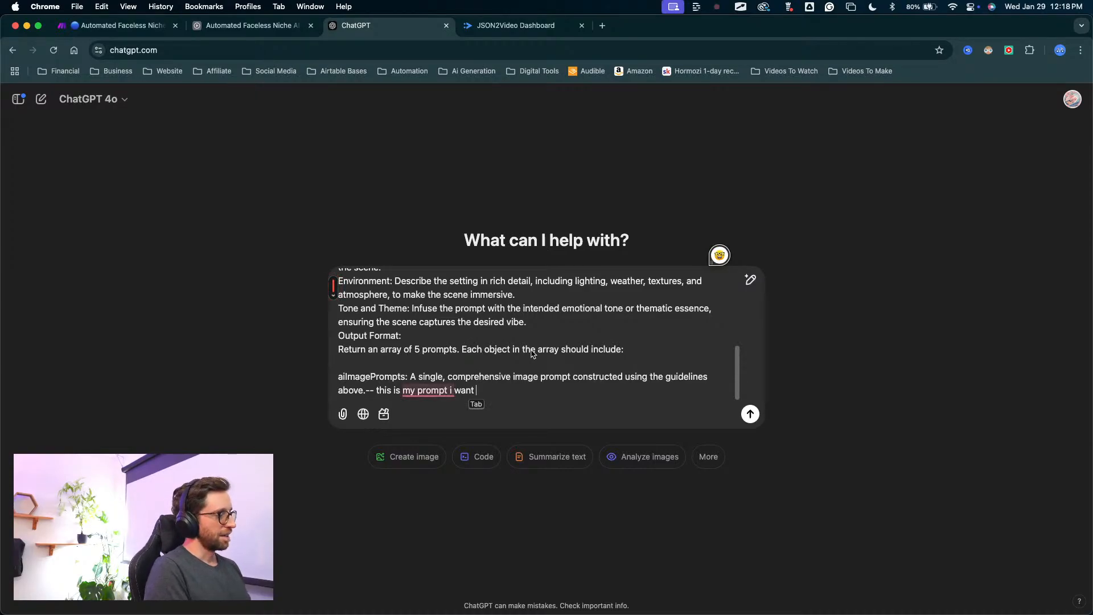
{"action": "type", "text": "this "}
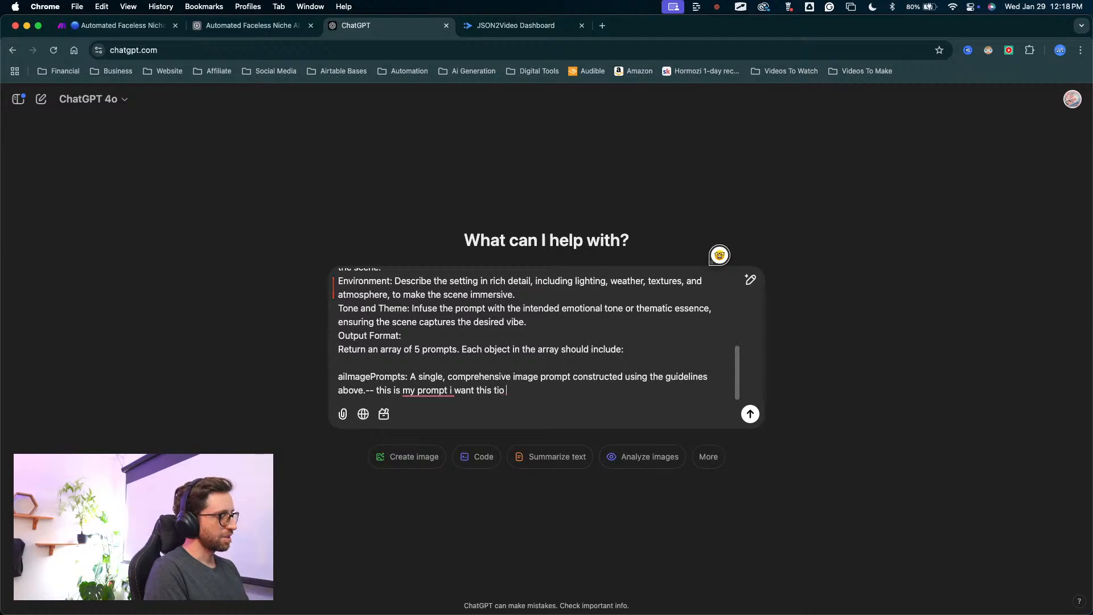
{"action": "type", "text": "to"}
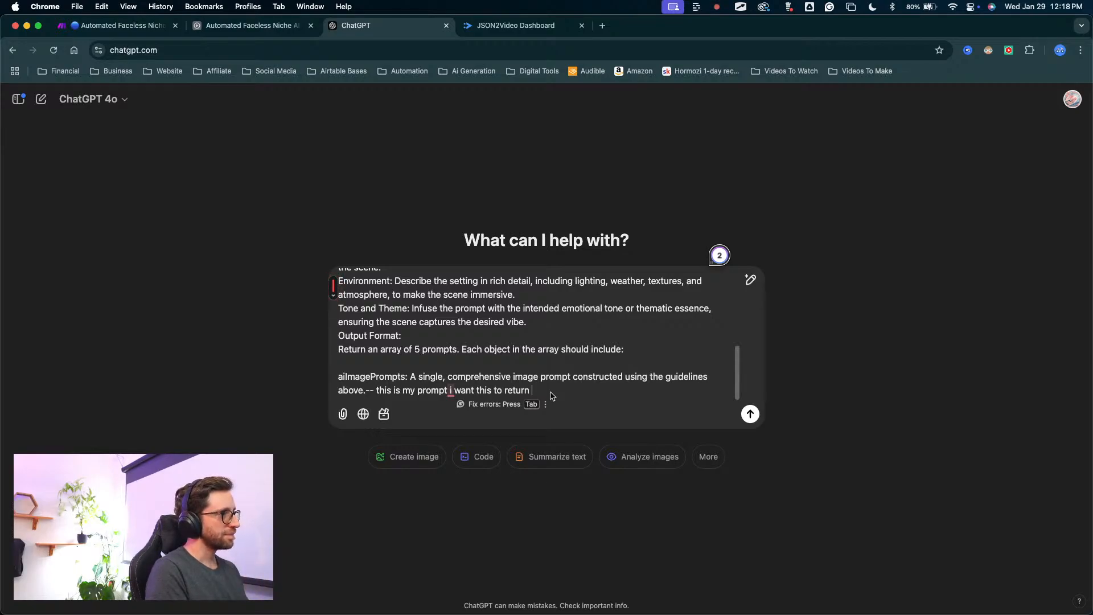
{"action": "type", "text": "n array called"}
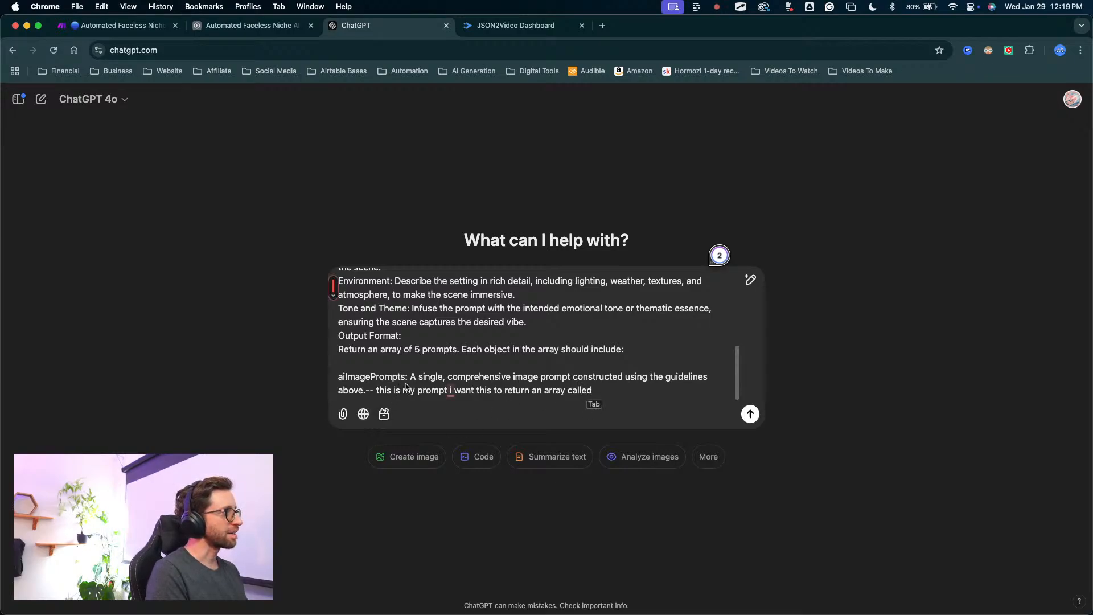
{"action": "left_click_drag", "start_coordinate": [406, 379], "coordinate": [338, 380]}
{"action": "key", "text": "super+c"}
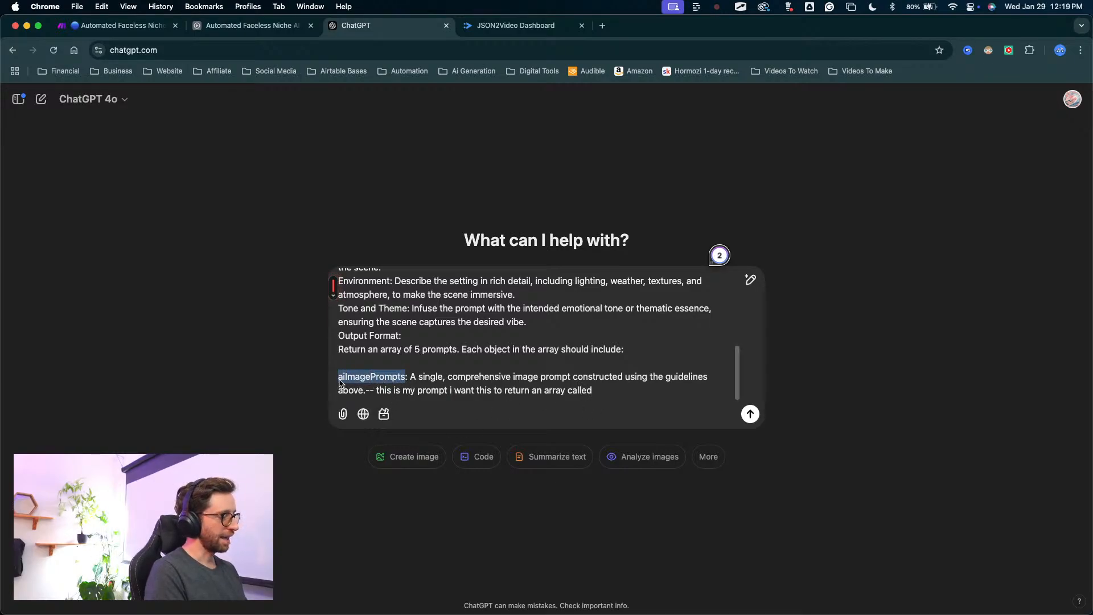
{"action": "left_click", "coordinate": [604, 390]}
{"action": "key", "text": "super+v"}
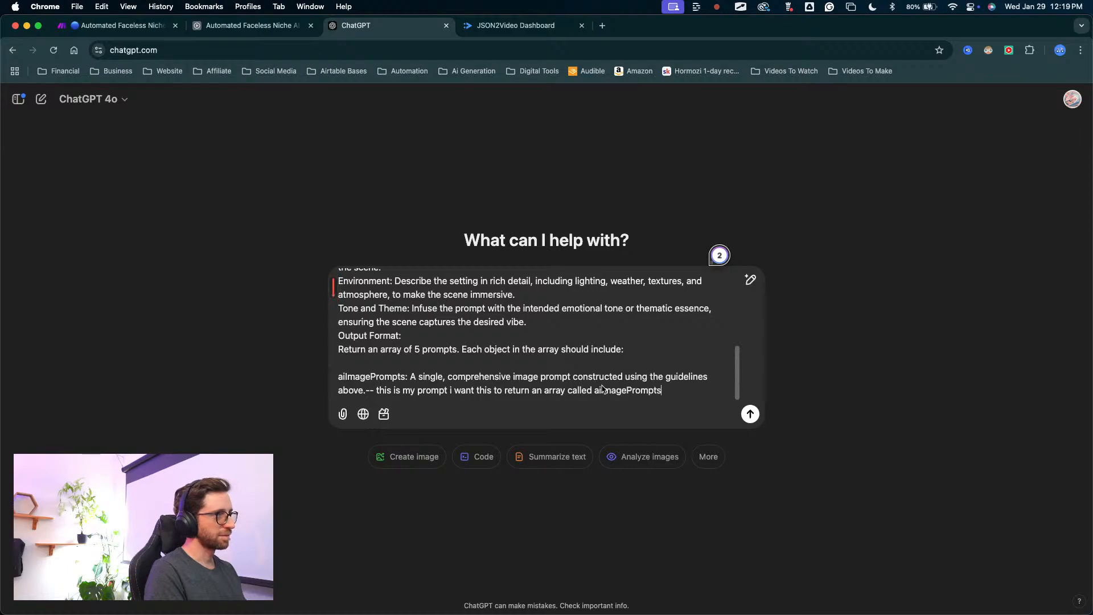
{"action": "key", "text": "Return"}
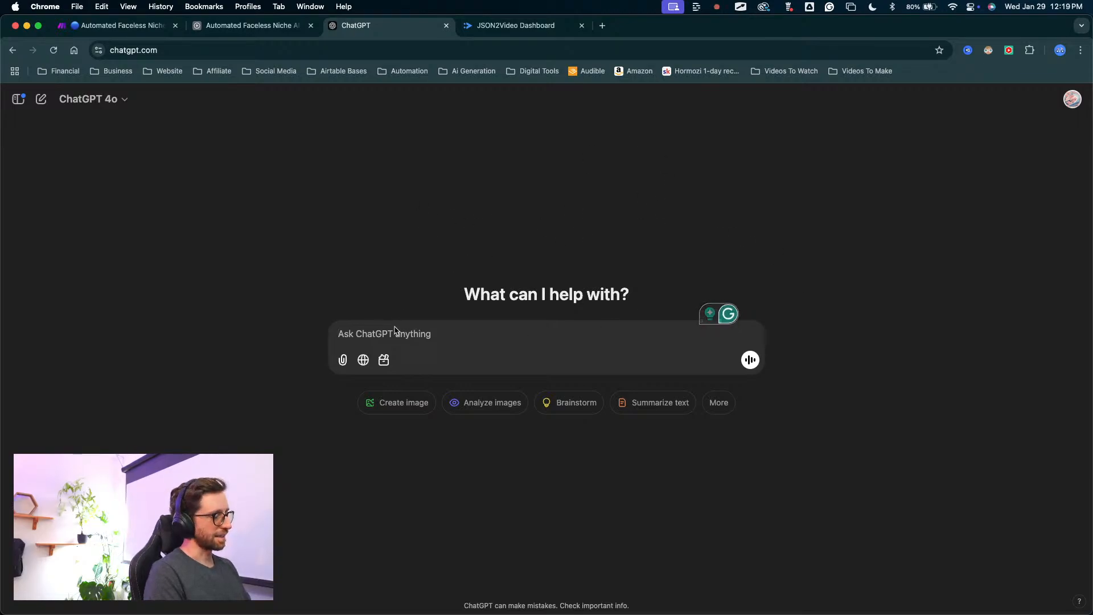
{"action": "key", "text": "super+v"}
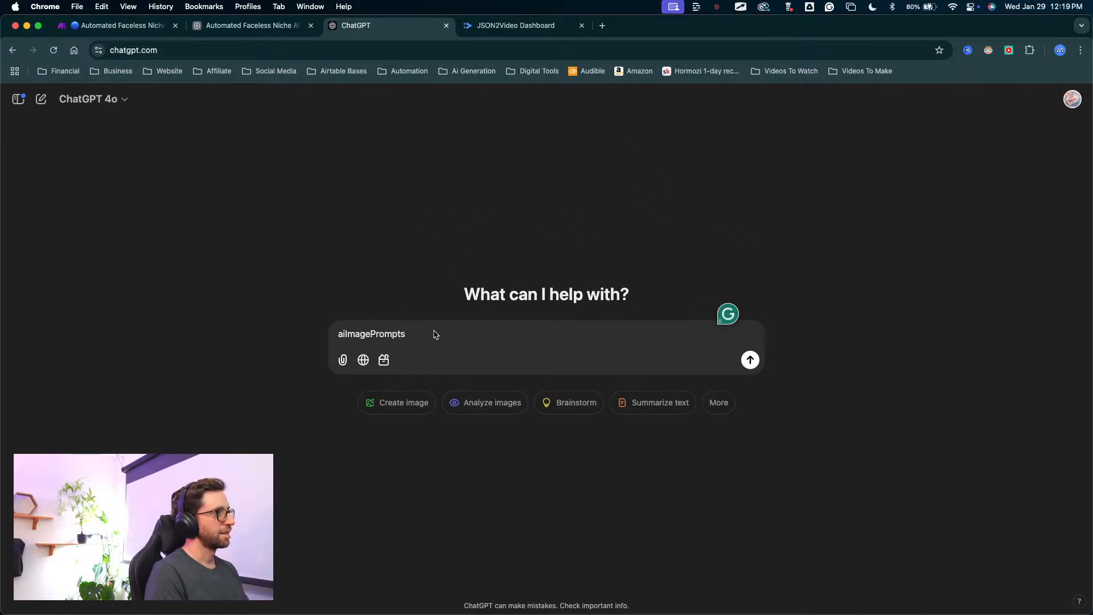
{"action": "key", "text": "BackSpace"}
{"action": "key", "text": "BackSpace"}
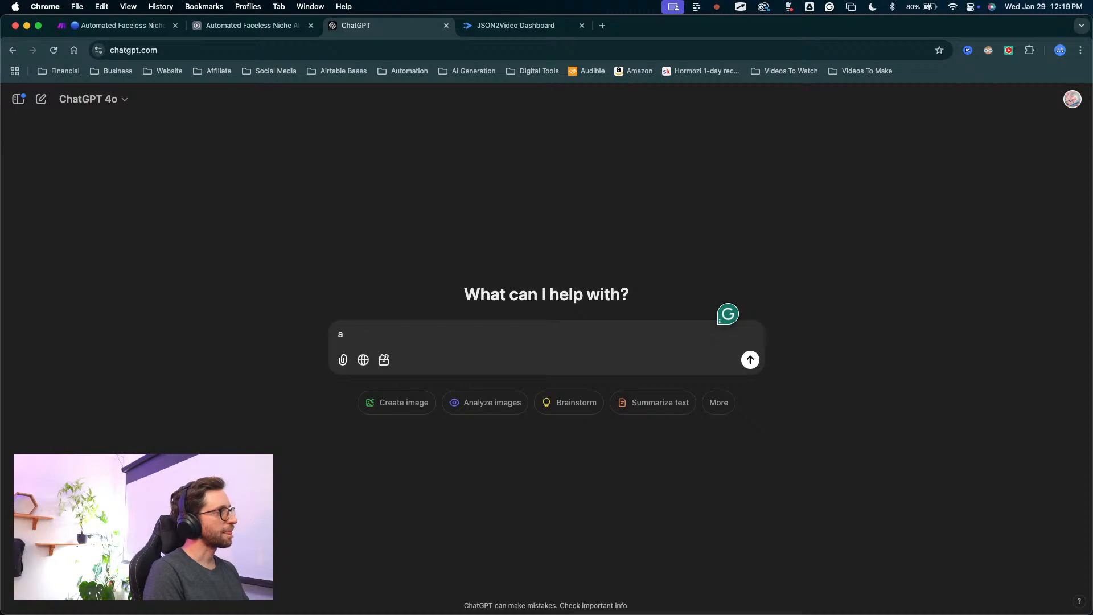
{"action": "key", "text": "BackSpace"}
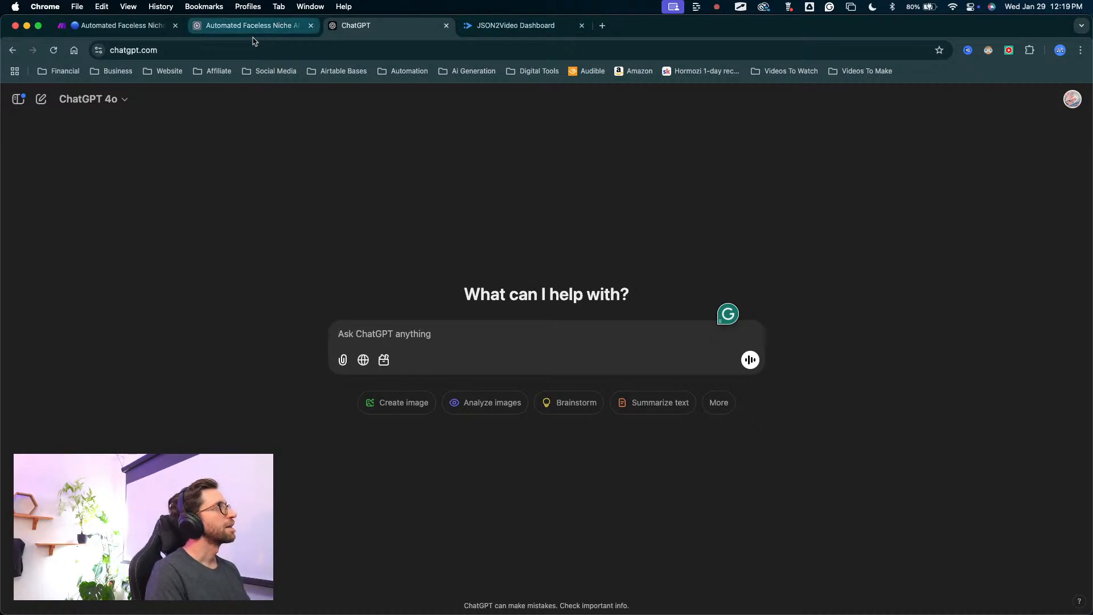
Return to Airtable, copy all of the JSONbot System Instructions again, and paste them into the empty ChatGPT message.
{"action": "left_click", "coordinate": [158, 32]}
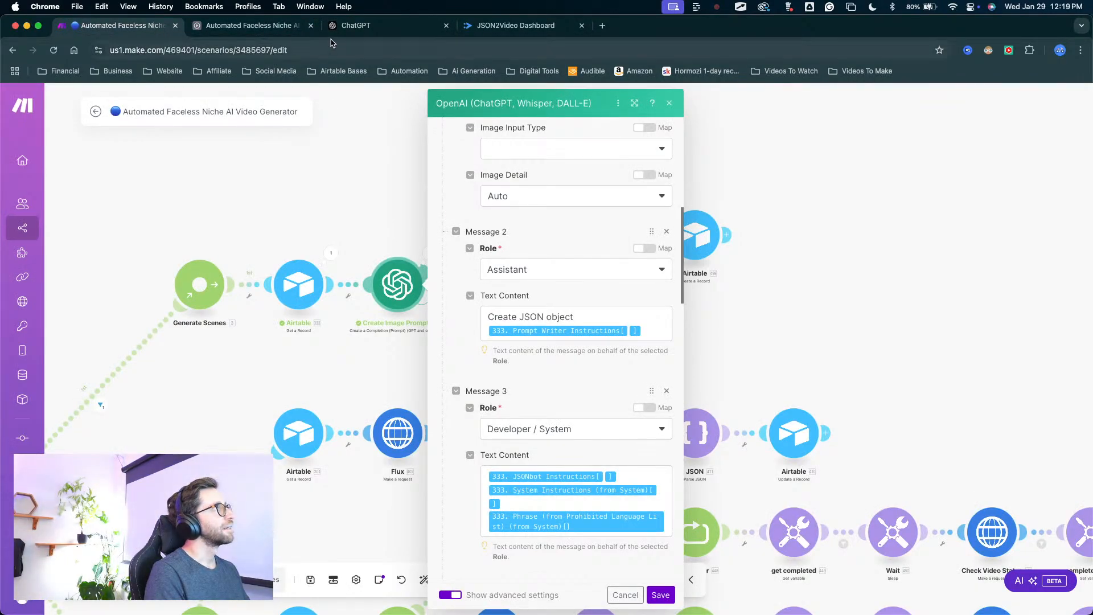
{"action": "left_click", "coordinate": [294, 29]}
{"action": "left_click", "coordinate": [638, 362]}
{"action": "triple_click", "coordinate": [639, 364]}
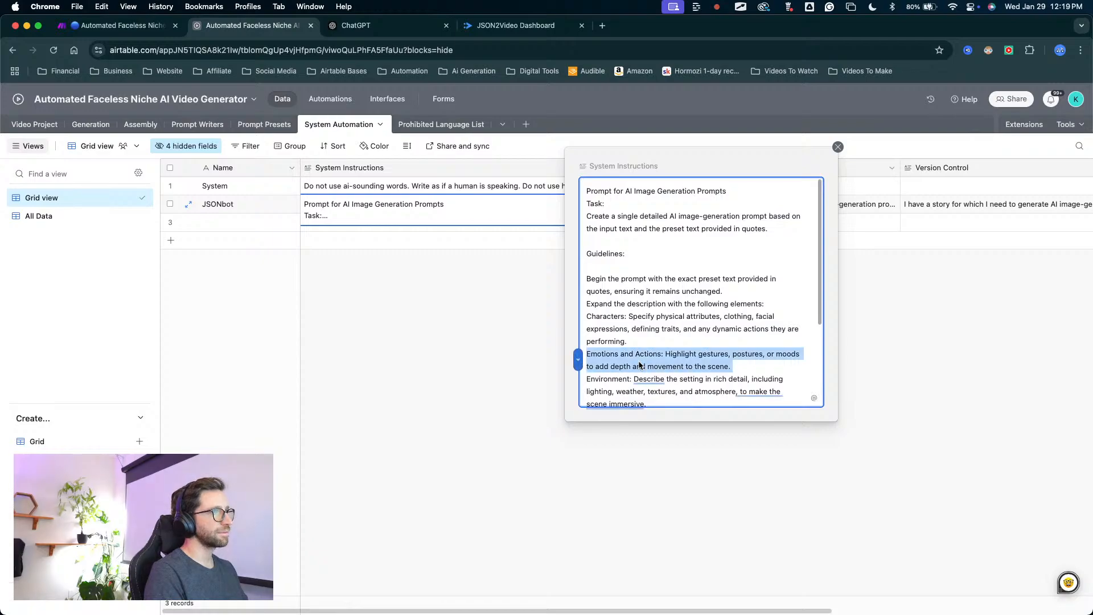
{"action": "triple_click", "coordinate": [645, 294]}
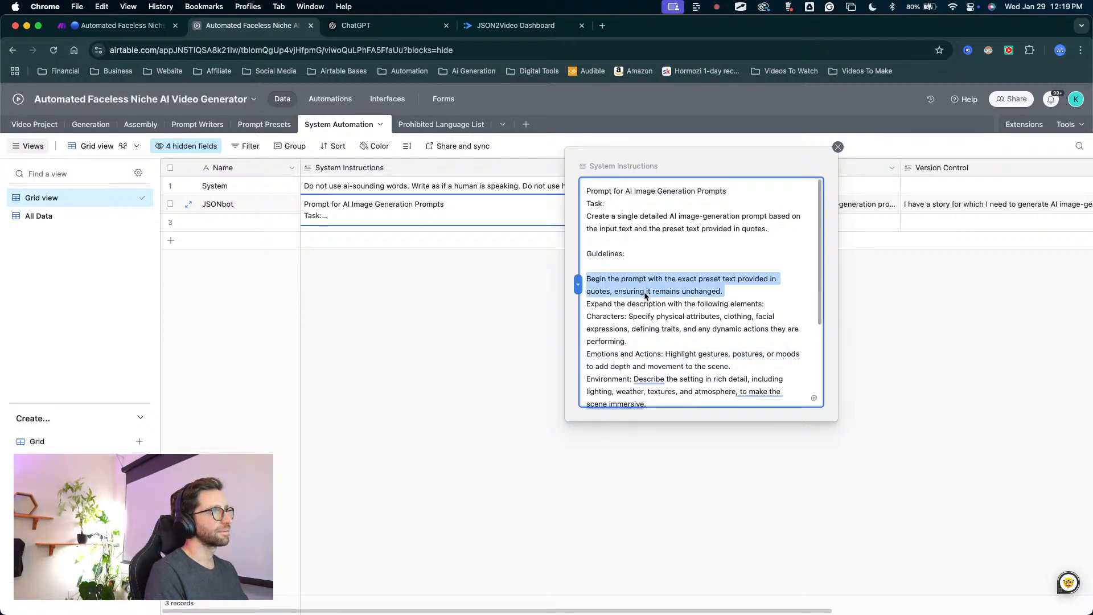
{"action": "triple_click", "coordinate": [682, 346]}
{"action": "key", "text": "super+a"}
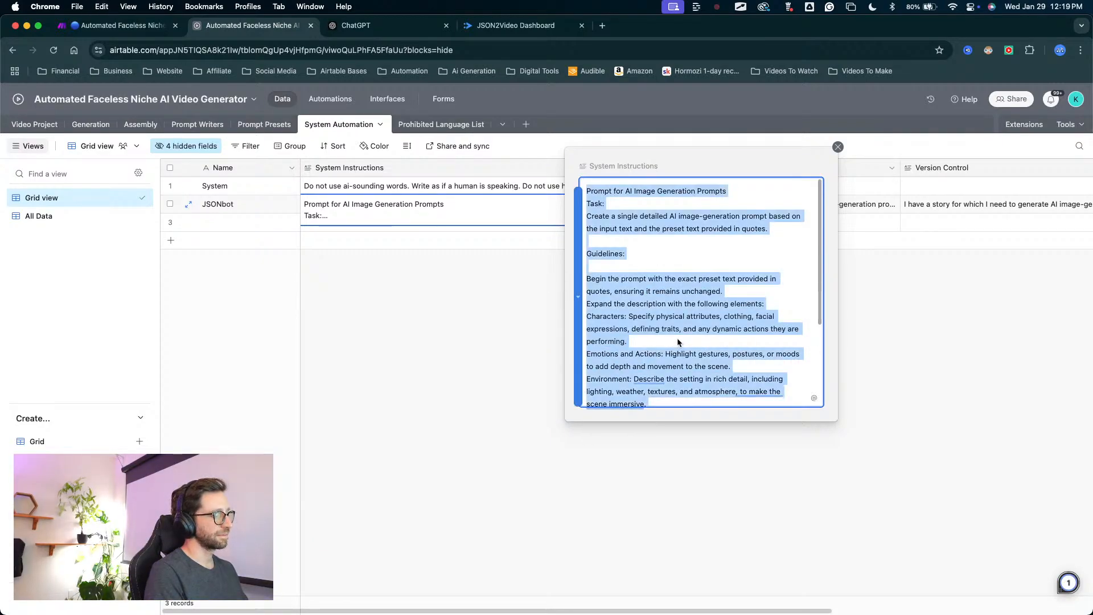
{"action": "left_click", "coordinate": [409, 33]}
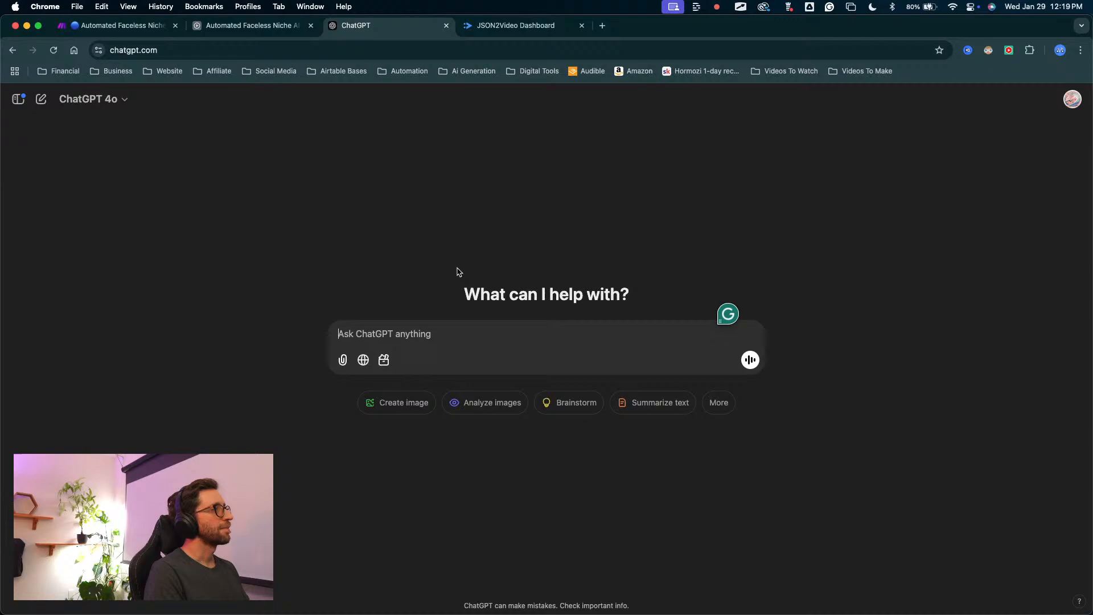
{"action": "left_click", "coordinate": [397, 332]}
{"action": "key", "text": "super+v"}
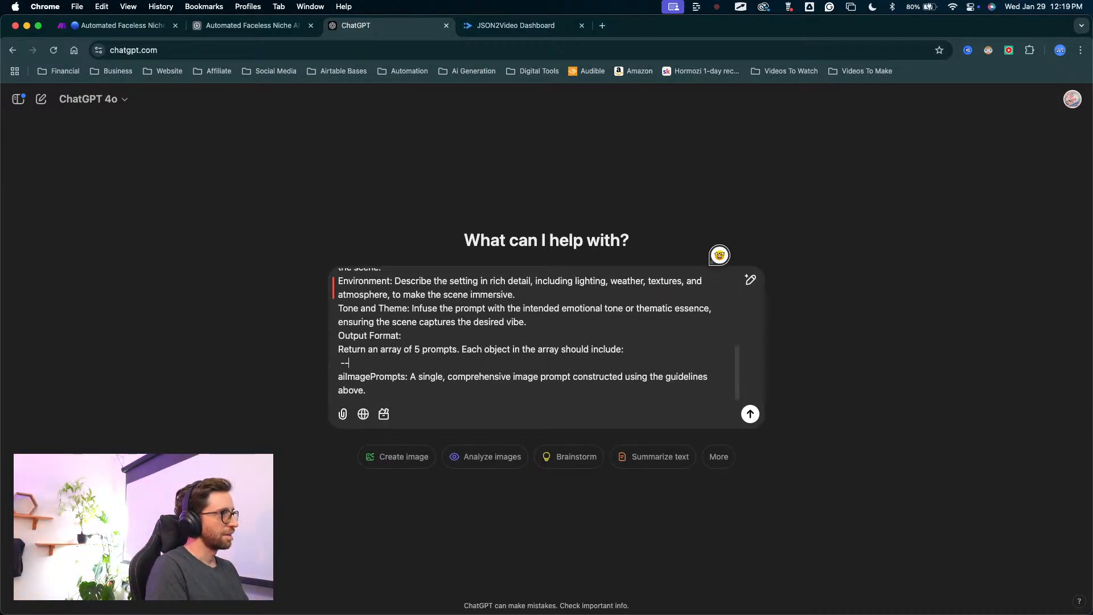
Cancel the Save As dialog, remove the stray dashes and blank line above aiImagePrompts, and place the cursor after the pasted text.
{"action": "key", "text": "super+t"}
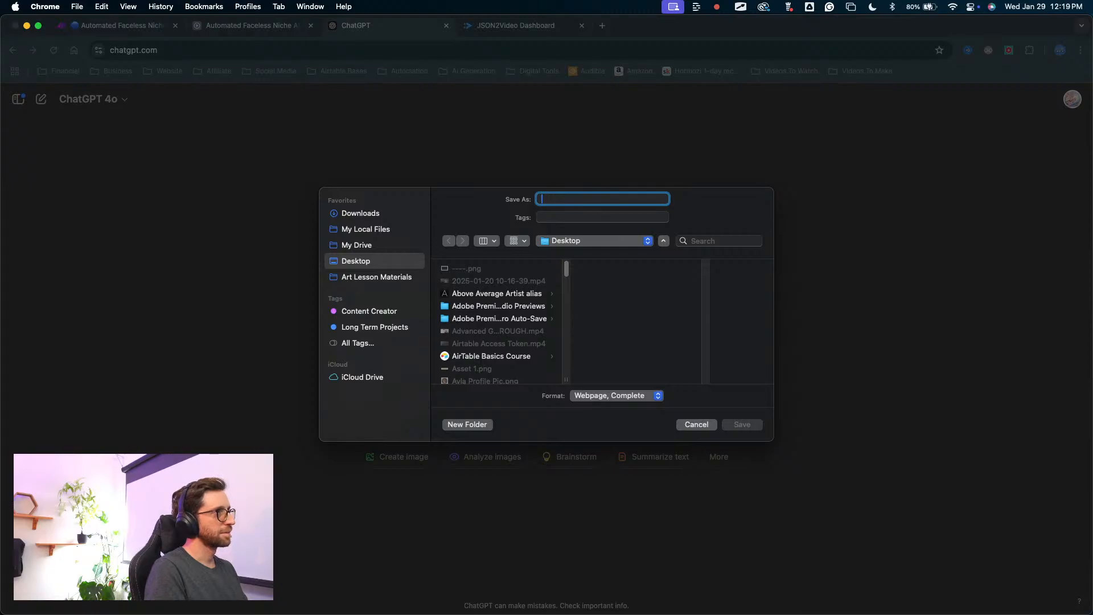
{"action": "left_click", "coordinate": [697, 424]}
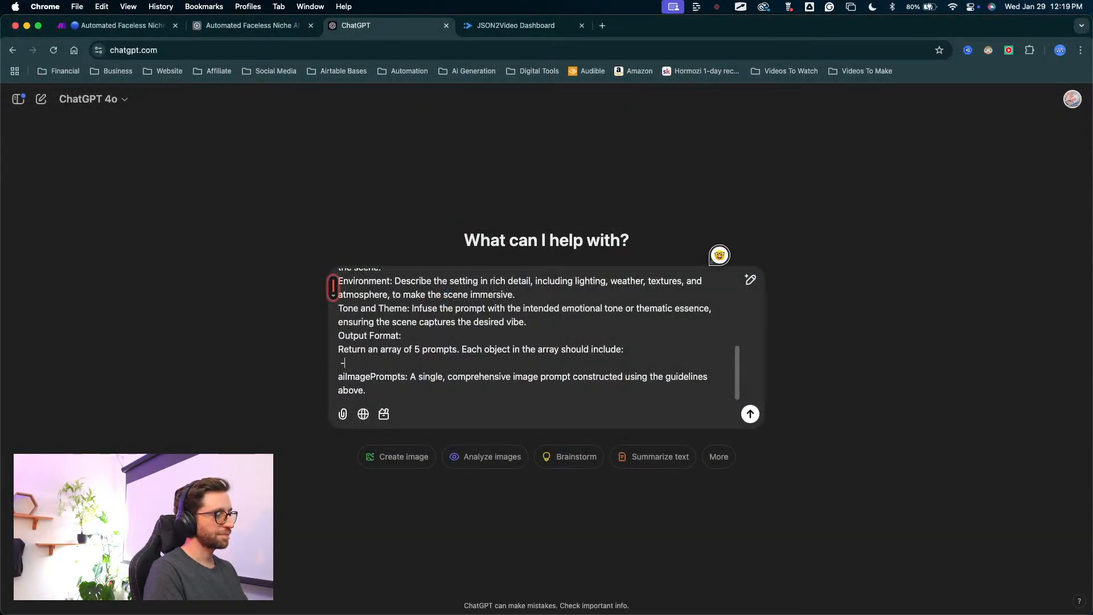
{"action": "key", "text": "BackSpace"}
{"action": "key", "text": "BackSpace"}
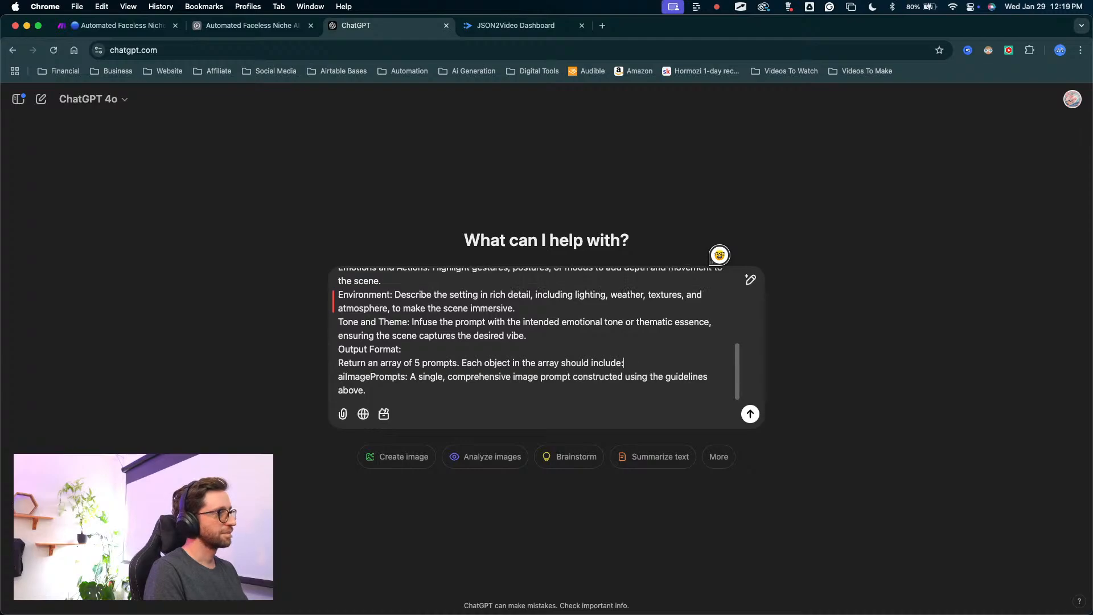
{"action": "left_click", "coordinate": [390, 397]}
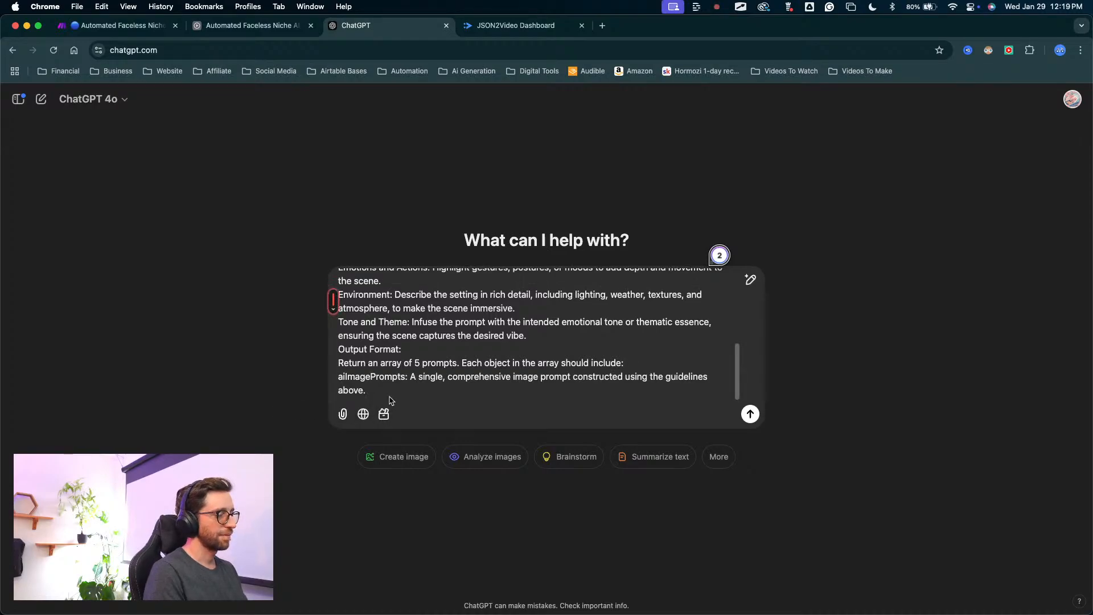
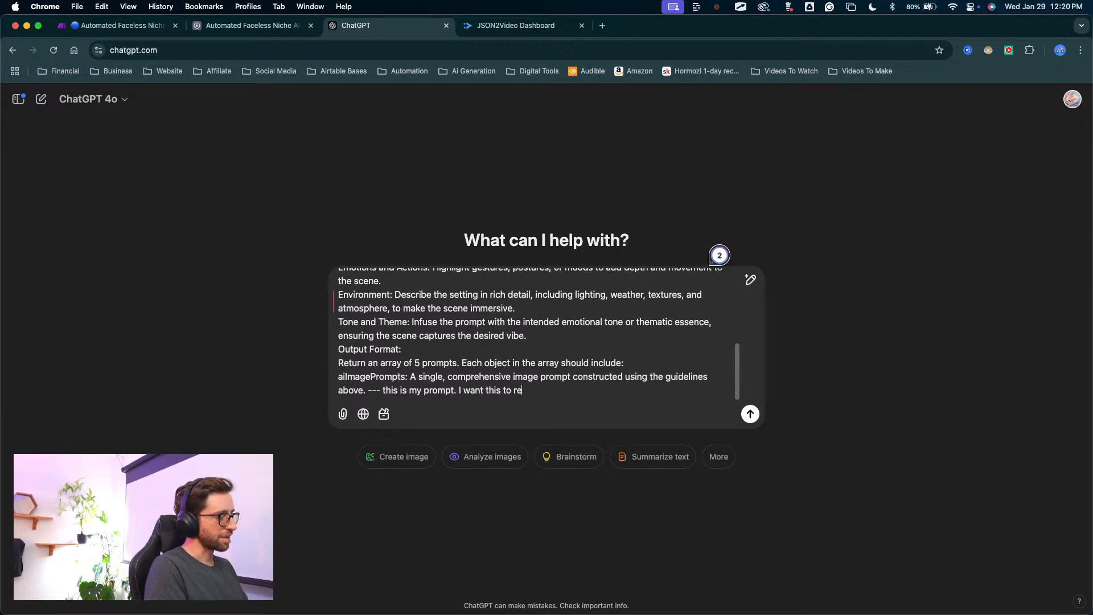
Finish the request after the pasted instructions so it reads "this is my prompt. I want this to return an array called aiImagePrompts".
{"action": "type", "text": "ernen "}
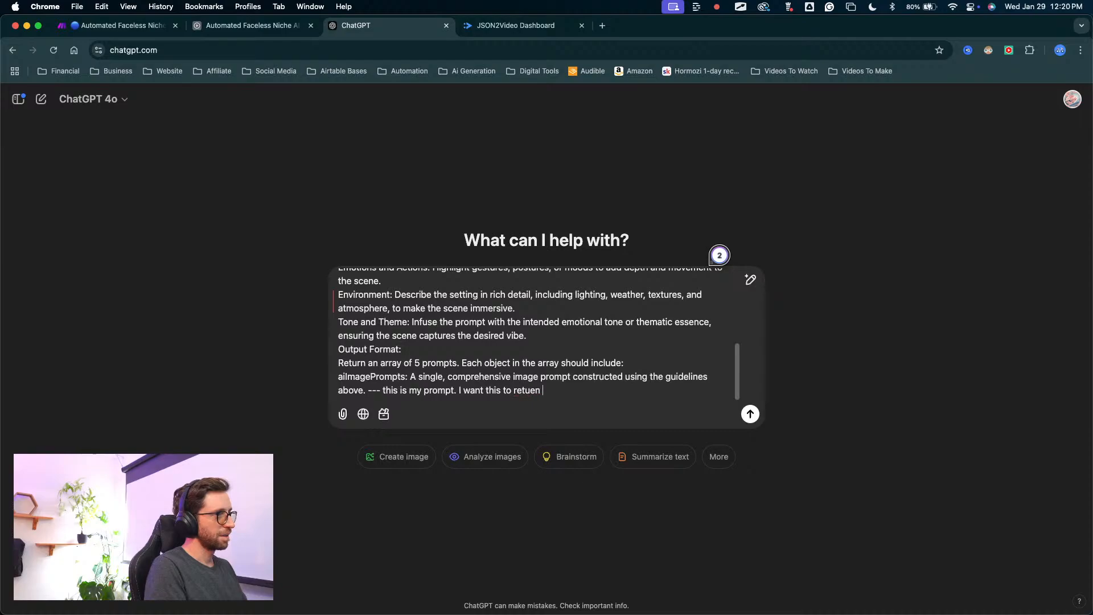
{"action": "key", "text": "BackSpace"}
{"action": "key", "text": "BackSpace"}
{"action": "key", "text": "BackSpace"}
{"action": "type", "text": "rn an"}
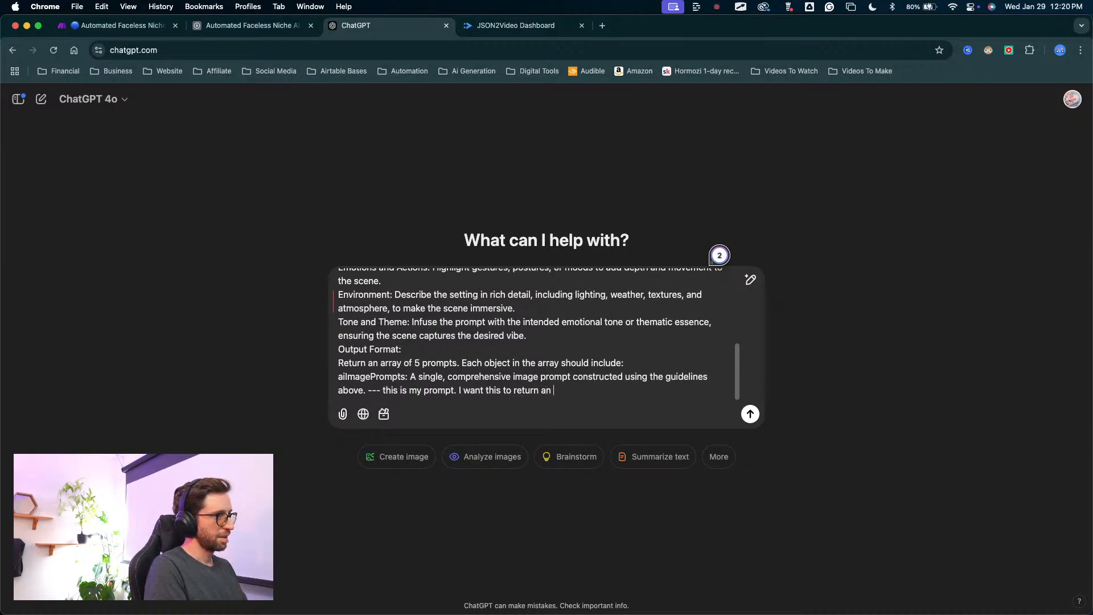
{"action": "type", "text": " array called"}
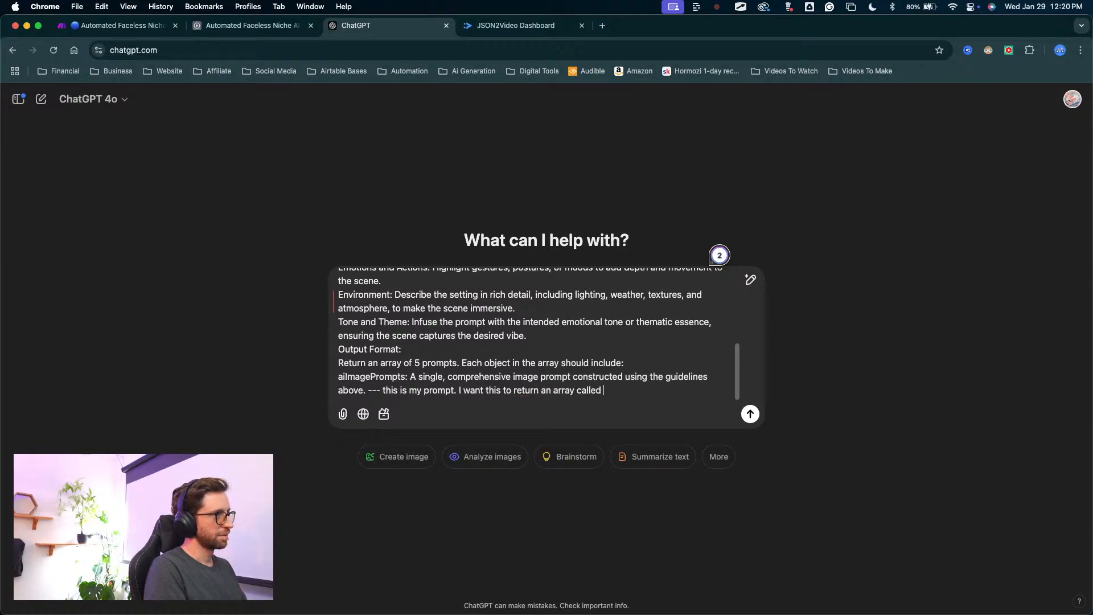
{"action": "scroll", "coordinate": [429, 383], "scroll_direction": "up", "scroll_amount": 1}
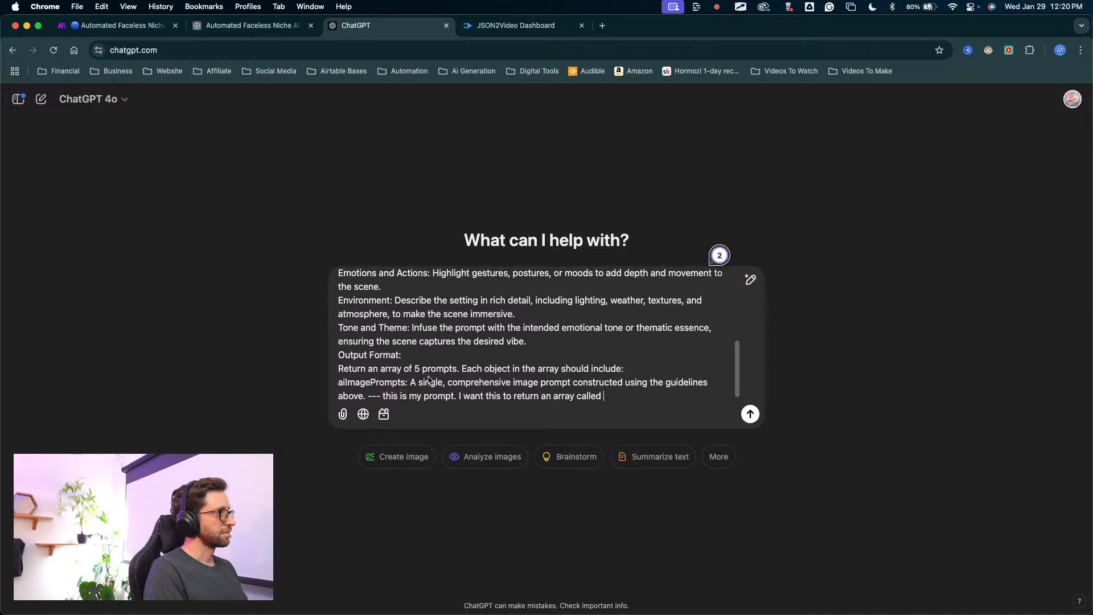
{"action": "type", "text": "alled"}
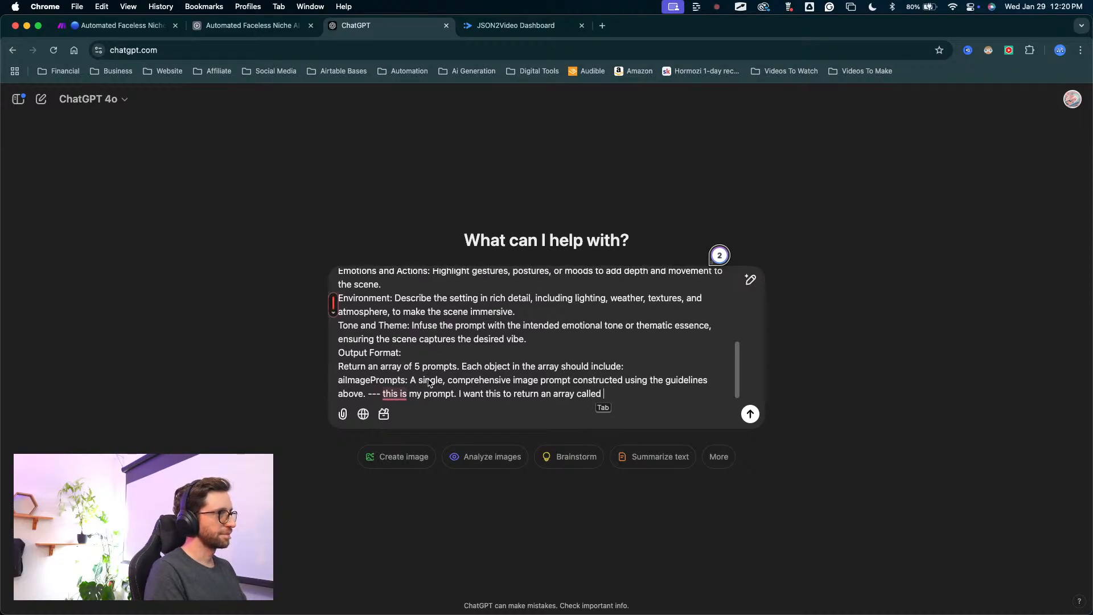
{"action": "left_click_drag", "start_coordinate": [407, 381], "coordinate": [337, 388]}
{"action": "key", "text": "super+c"}
{"action": "left_click", "coordinate": [681, 406]}
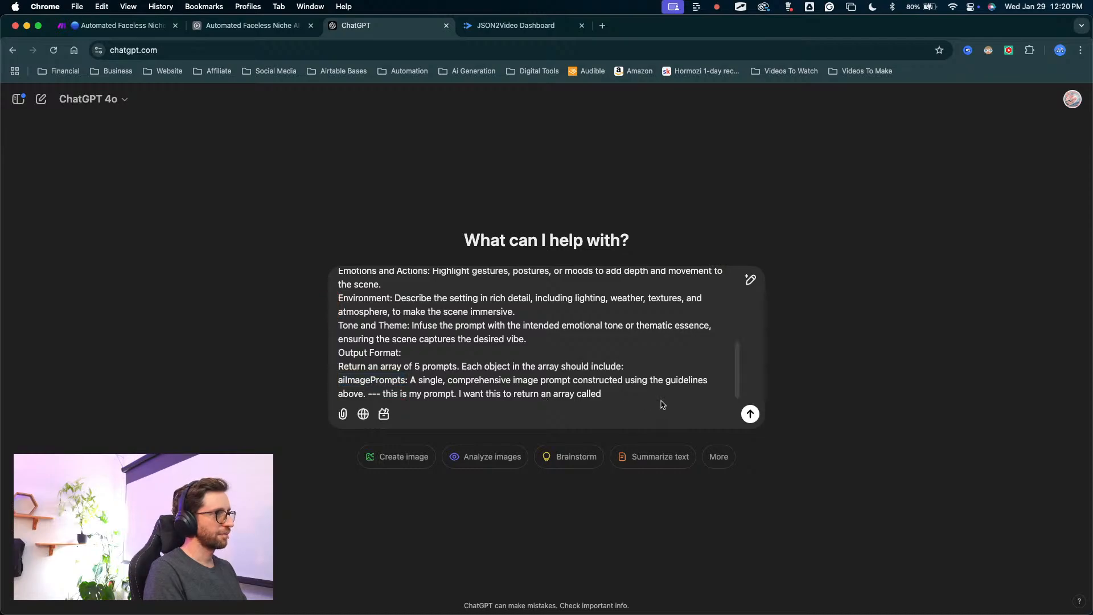
{"action": "key", "text": "super+v"}
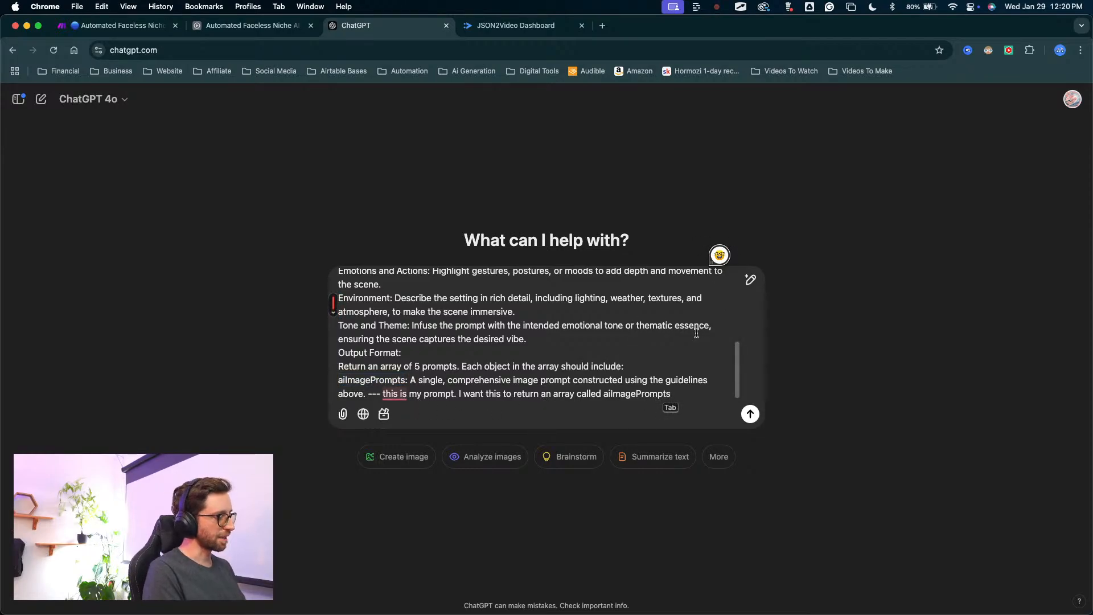
Copy the entire message, including the pasted instructions and the array request, and submit it to ChatGPT.
{"action": "key", "text": "super+a"}
{"action": "key", "text": "super+c"}
{"action": "left_click", "coordinate": [711, 400]}
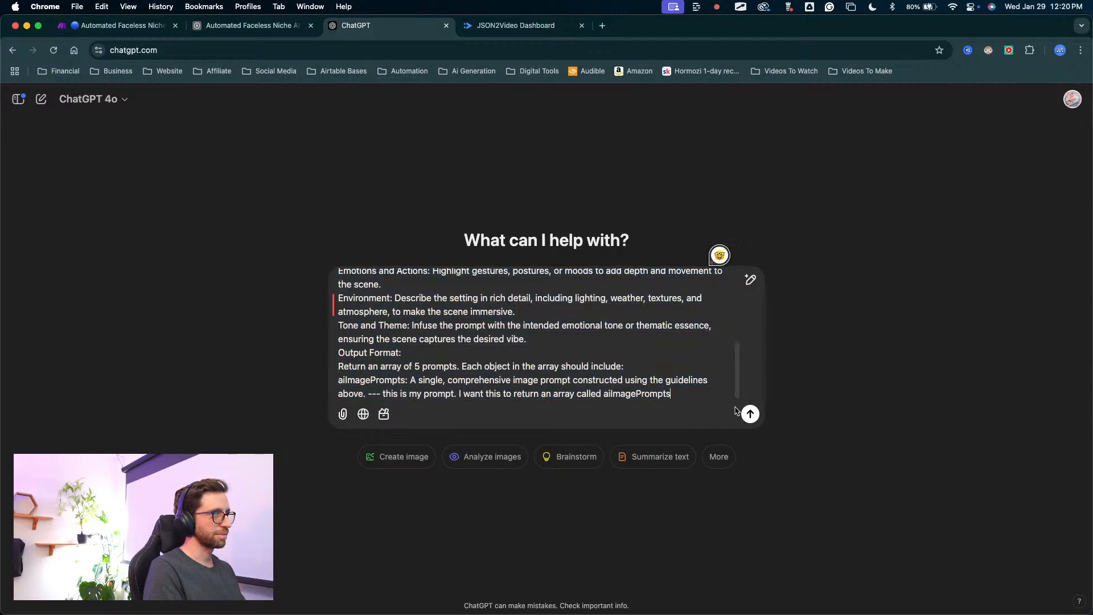
{"action": "left_click", "coordinate": [750, 414]}
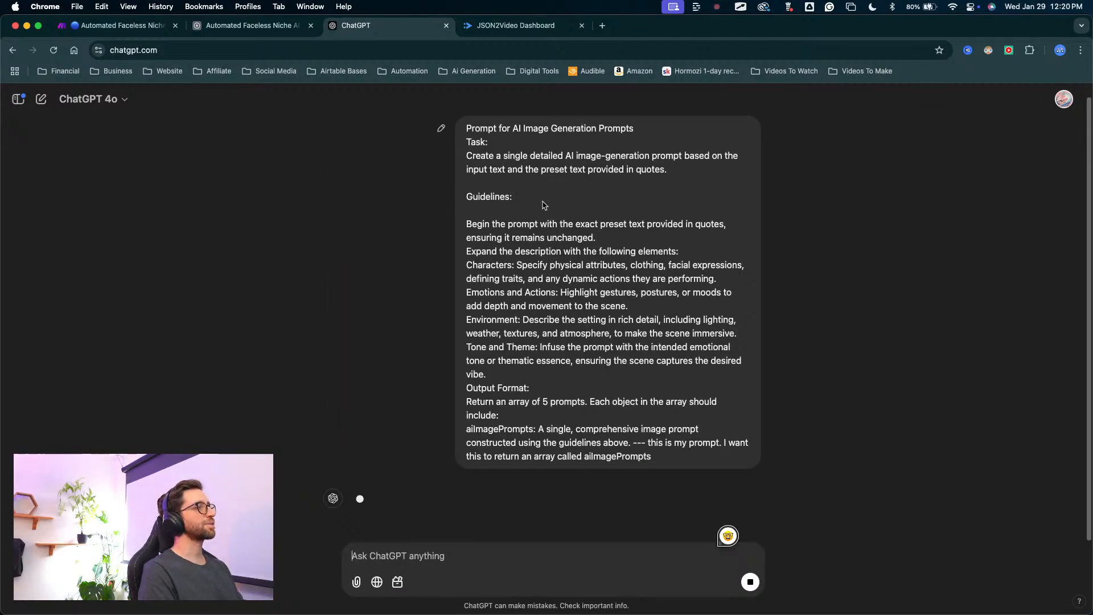
Stop ChatGPT's response and send the follow-up "im sorry I want this prompt written for me and can you can the part the will return that array?".
{"action": "scroll", "coordinate": [389, 318], "scroll_direction": "down", "scroll_amount": 2}
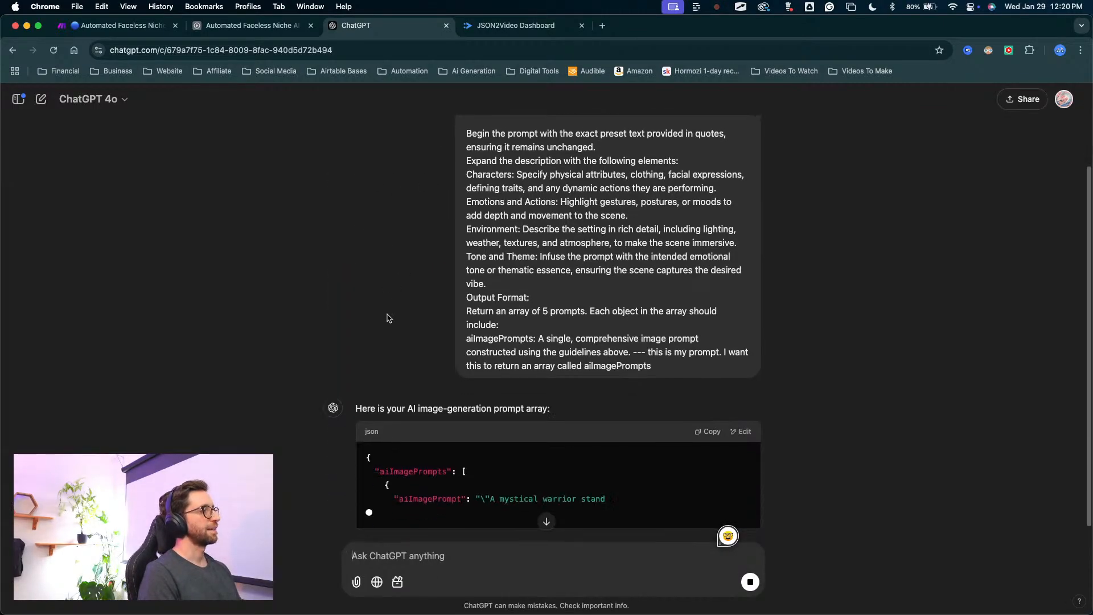
{"action": "scroll", "coordinate": [387, 318], "scroll_direction": "down", "scroll_amount": 1}
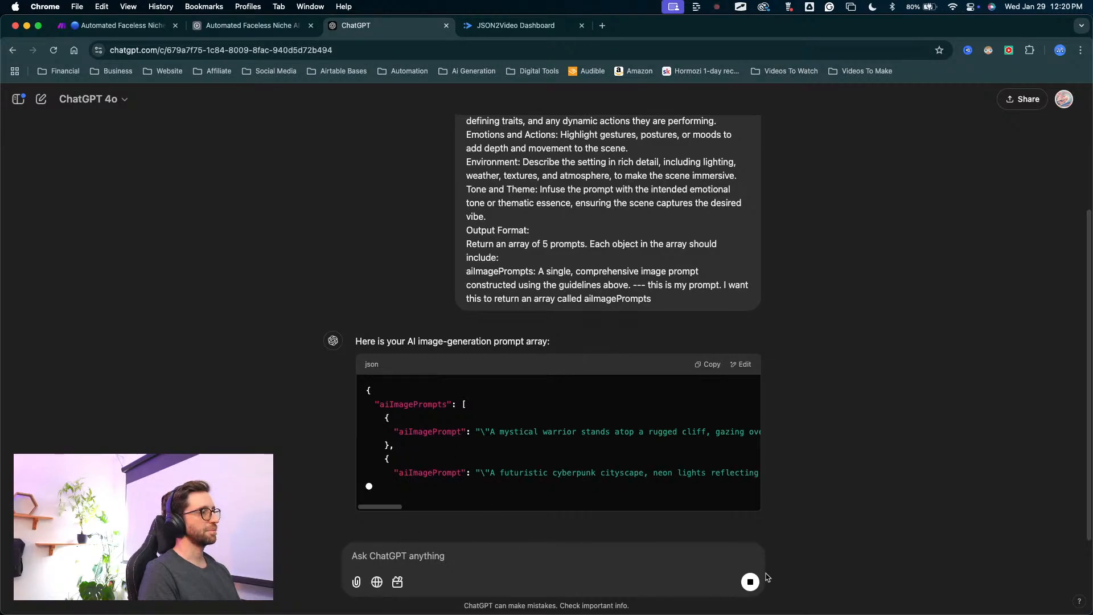
{"action": "left_click", "coordinate": [751, 581]}
{"action": "left_click", "coordinate": [513, 551]}
{"action": "type", "text": "im "}
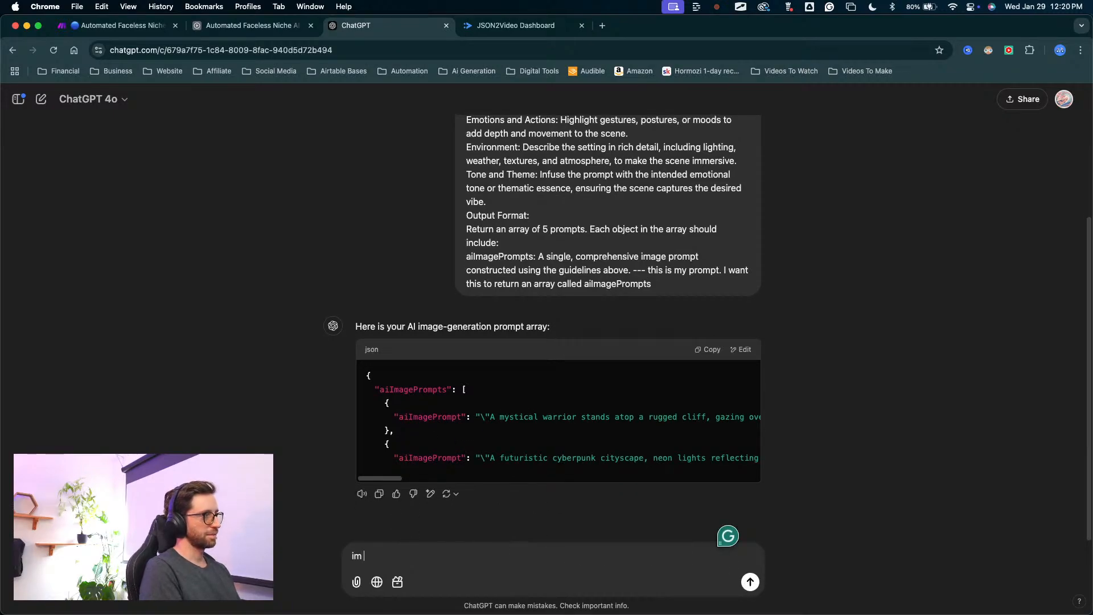
{"action": "type", "text": "sorry I want this prompt"}
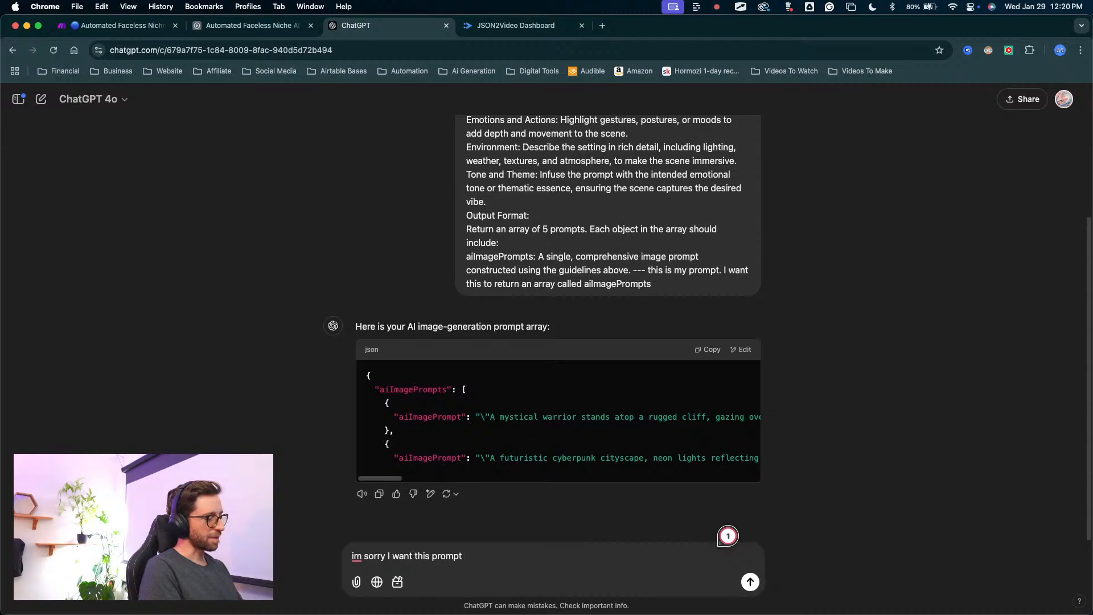
{"action": "type", "text": "me "}
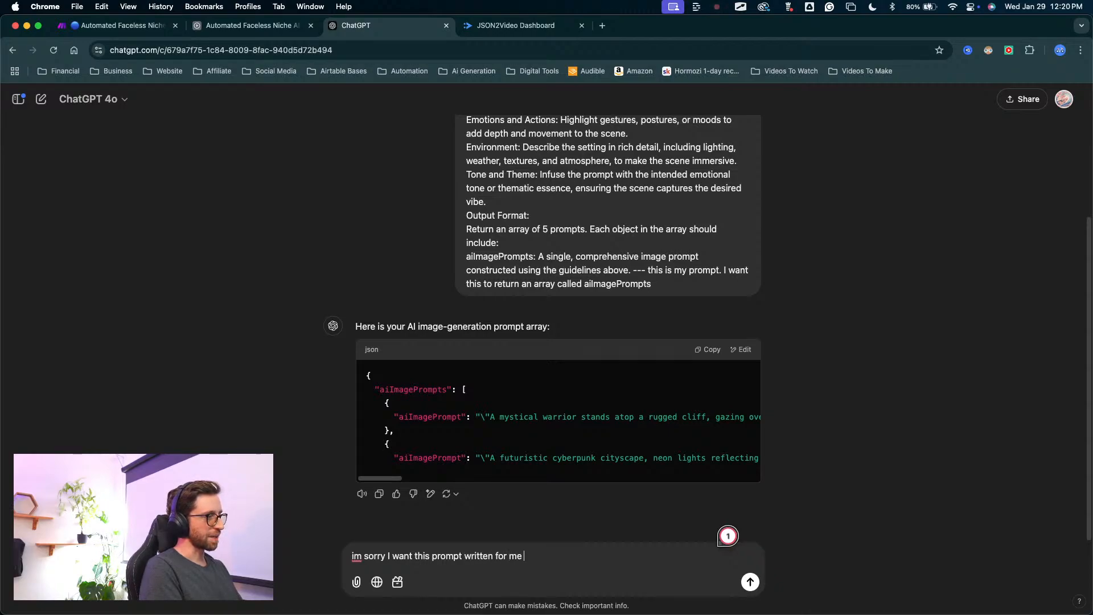
{"action": "type", "text": "and can "}
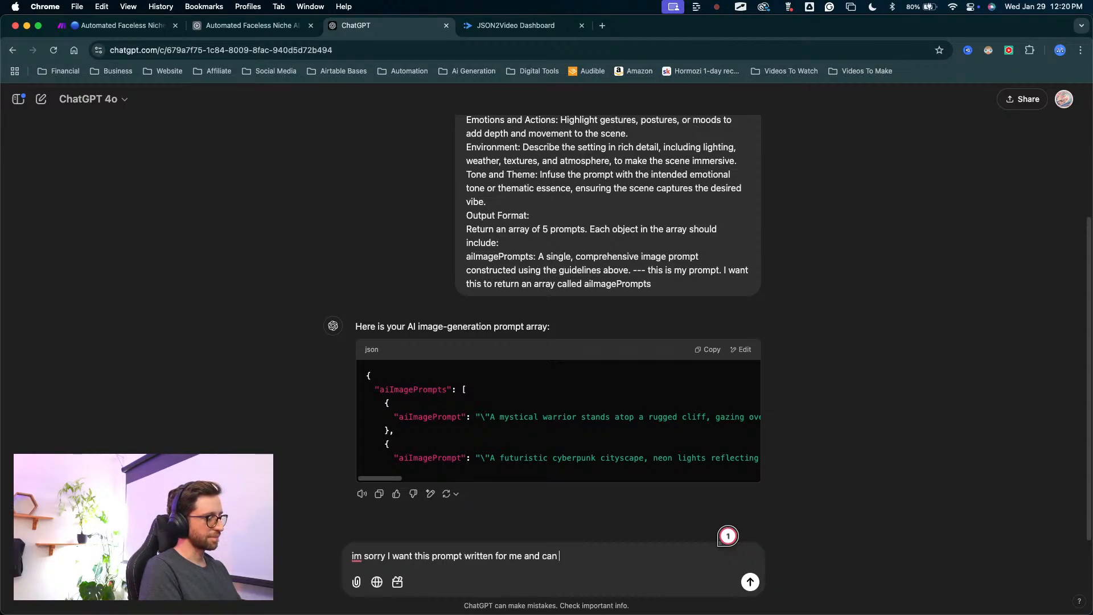
{"action": "type", "text": "you can the part the will return"}
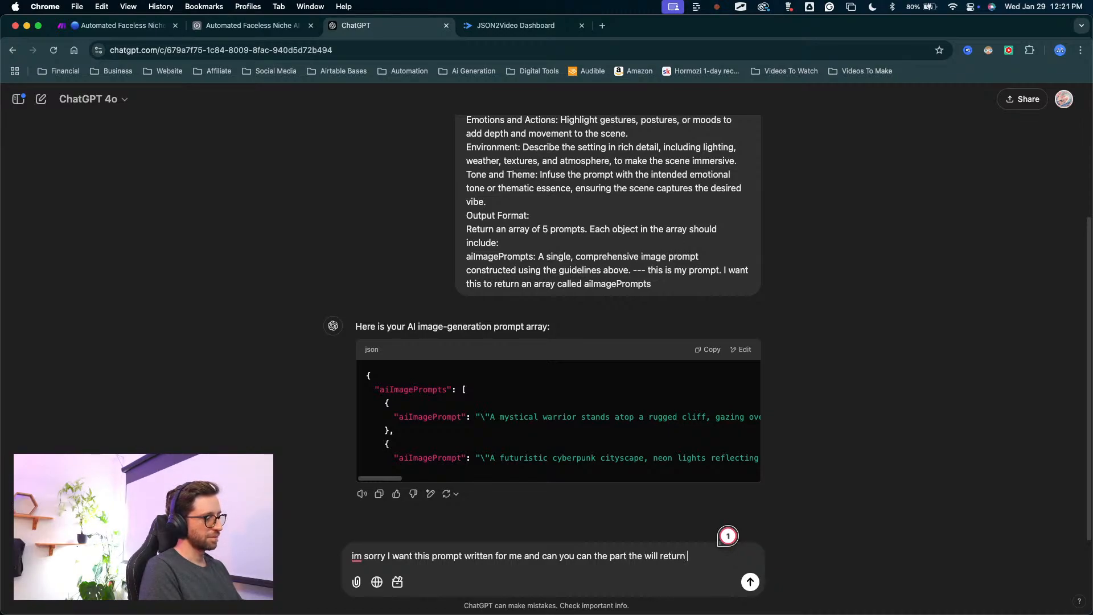
{"action": "type", "text": "that array"}
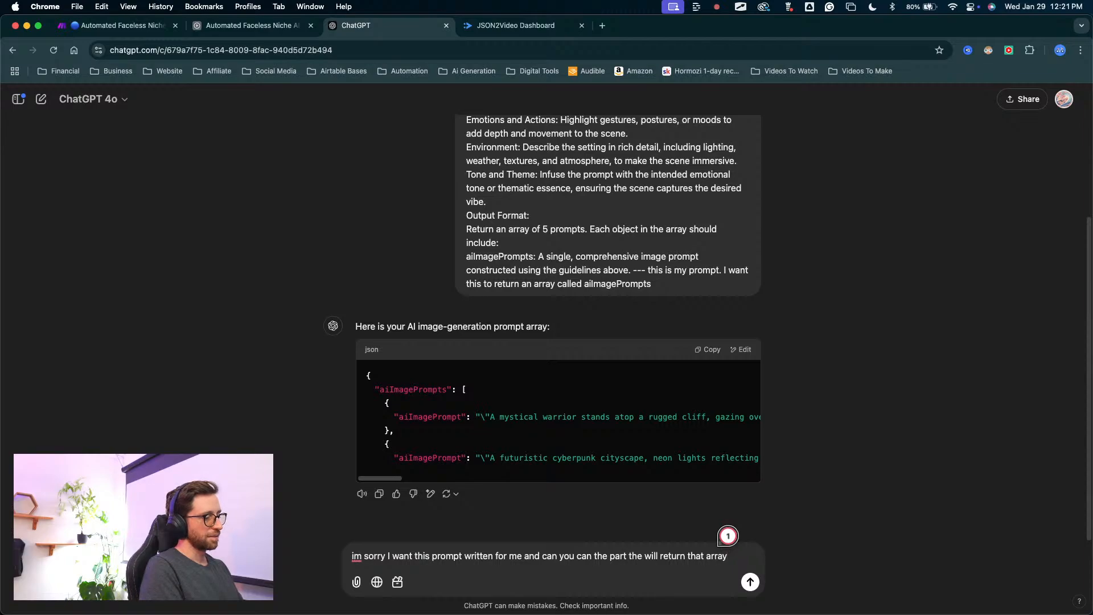
{"action": "type", "text": "?"}
{"action": "key", "text": "Return"}
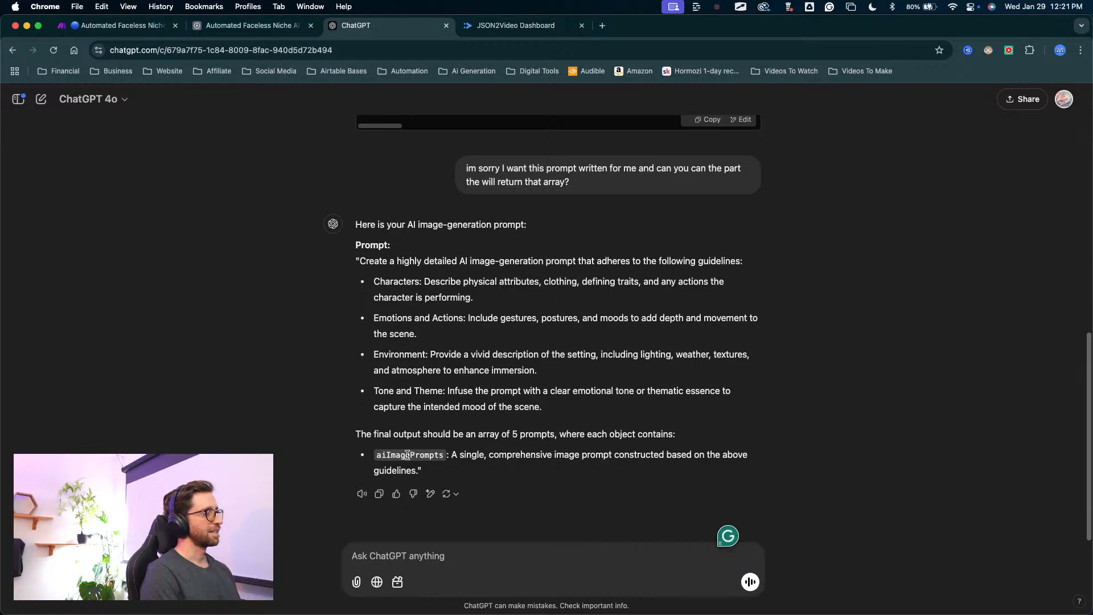
Check the aiImagePrompts entry in ChatGPT's answer, then return to Airtable and place the cursor after the last sentence of the JSONbot System Instructions.
{"action": "left_click_drag", "start_coordinate": [376, 454], "coordinate": [468, 455]}
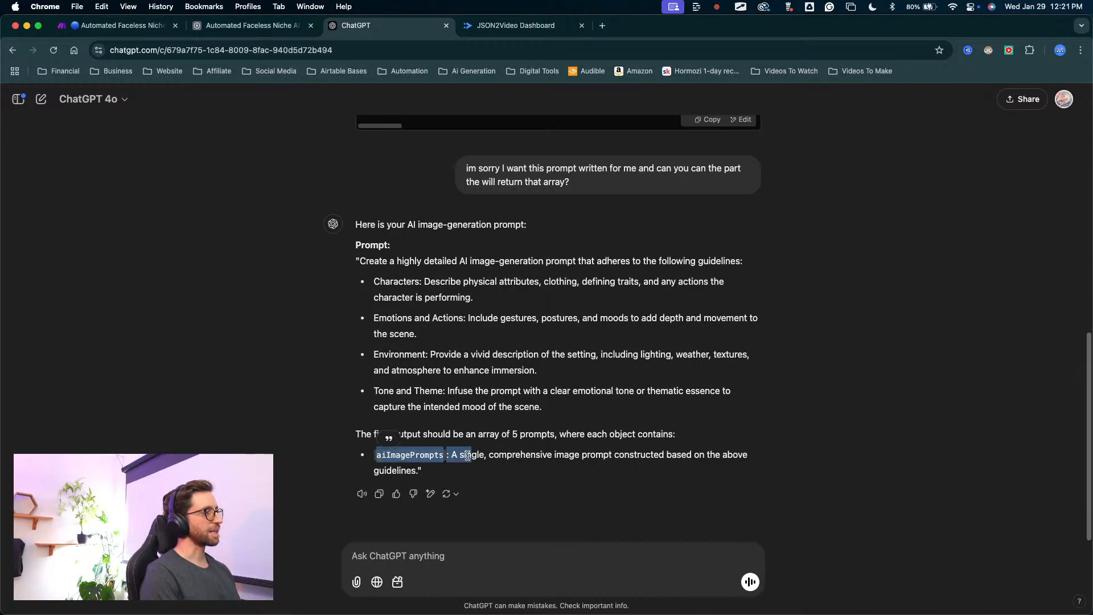
{"action": "left_click", "coordinate": [466, 466]}
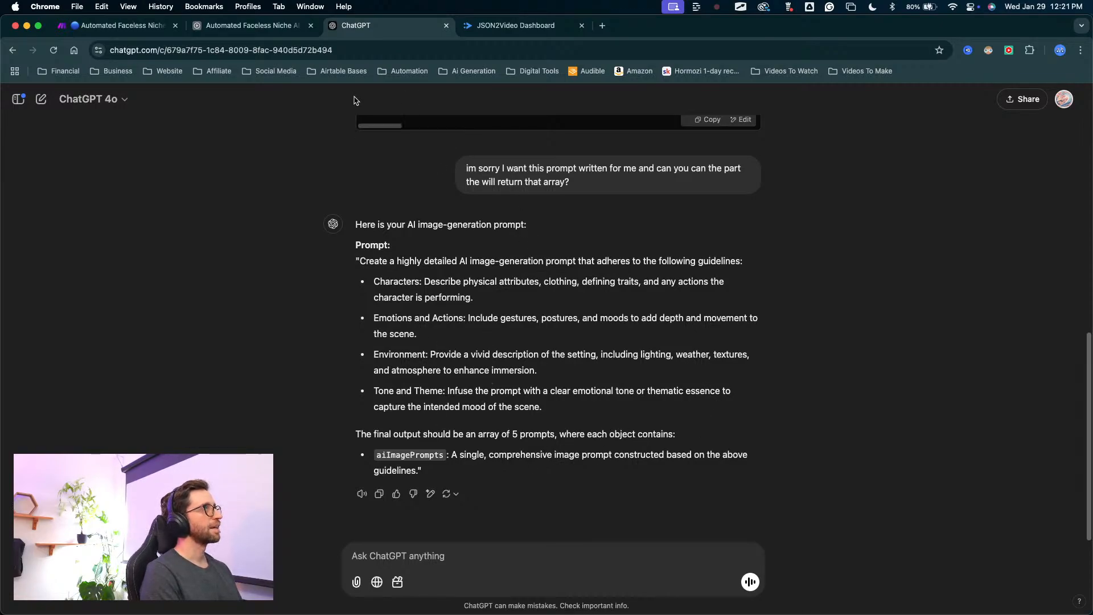
{"action": "left_click", "coordinate": [250, 25]}
{"action": "scroll", "coordinate": [669, 329], "scroll_direction": "down", "scroll_amount": 5}
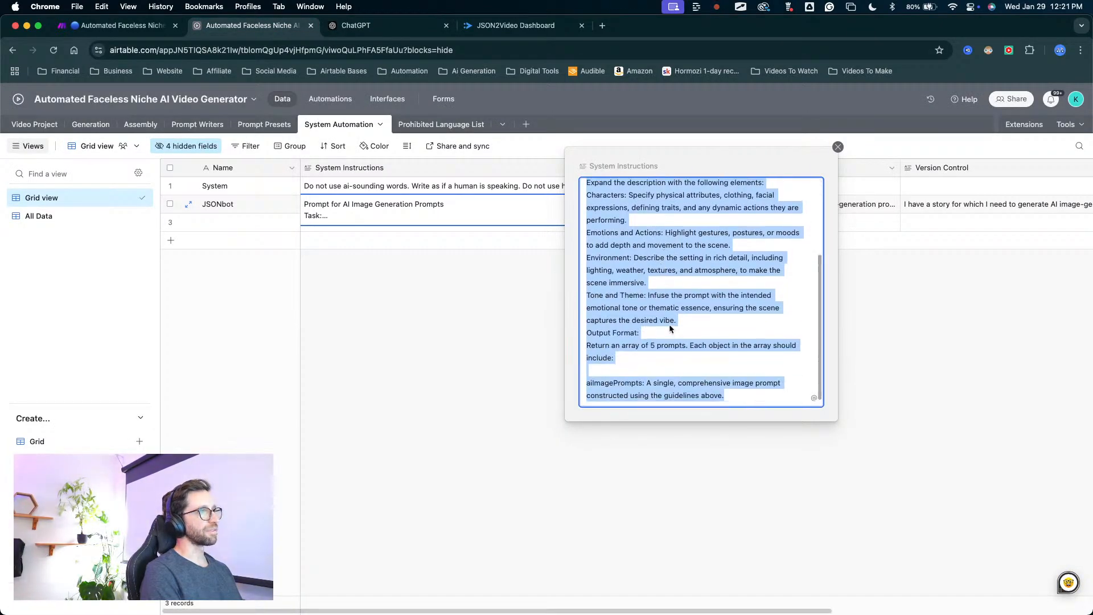
{"action": "left_click", "coordinate": [672, 369]}
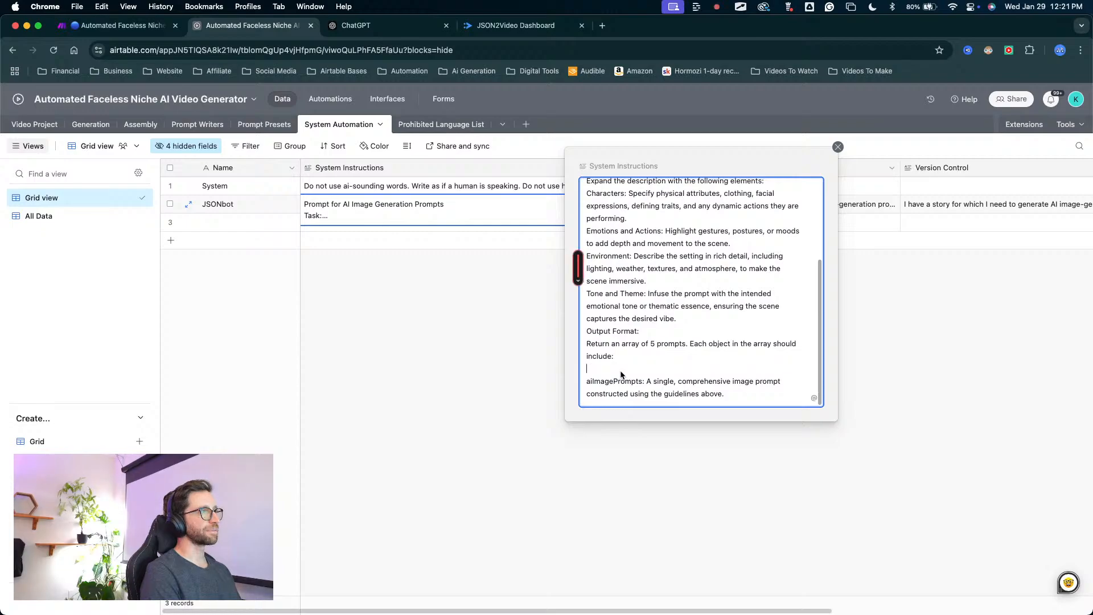
{"action": "left_click", "coordinate": [725, 393]}
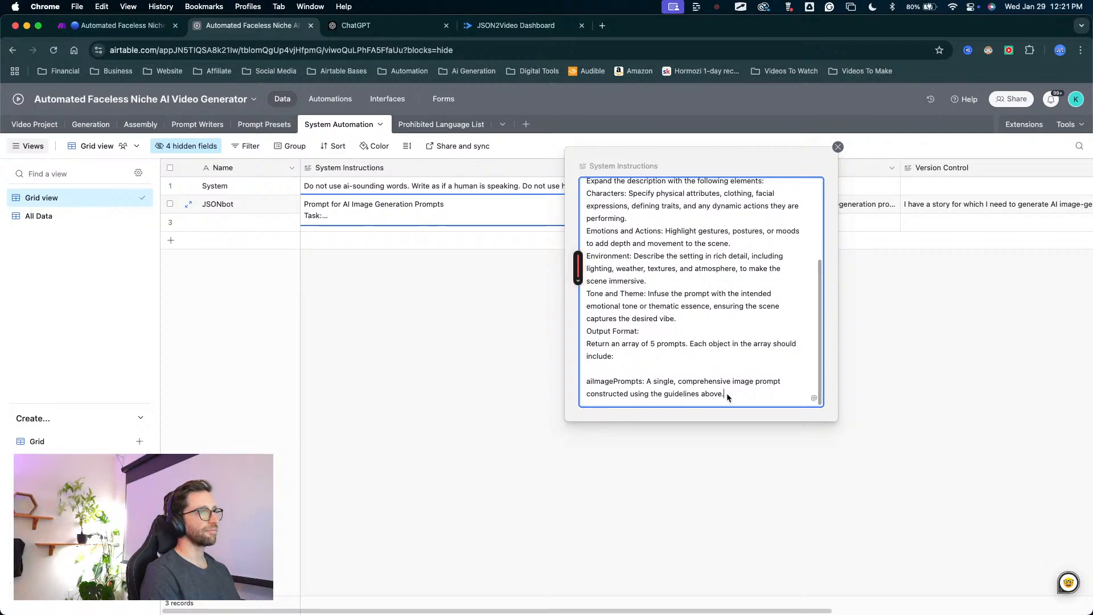
Add the line The array should be called "aiImagePrompts" at the end of the System Instructions and close the editor.
{"action": "key", "text": "Return"}
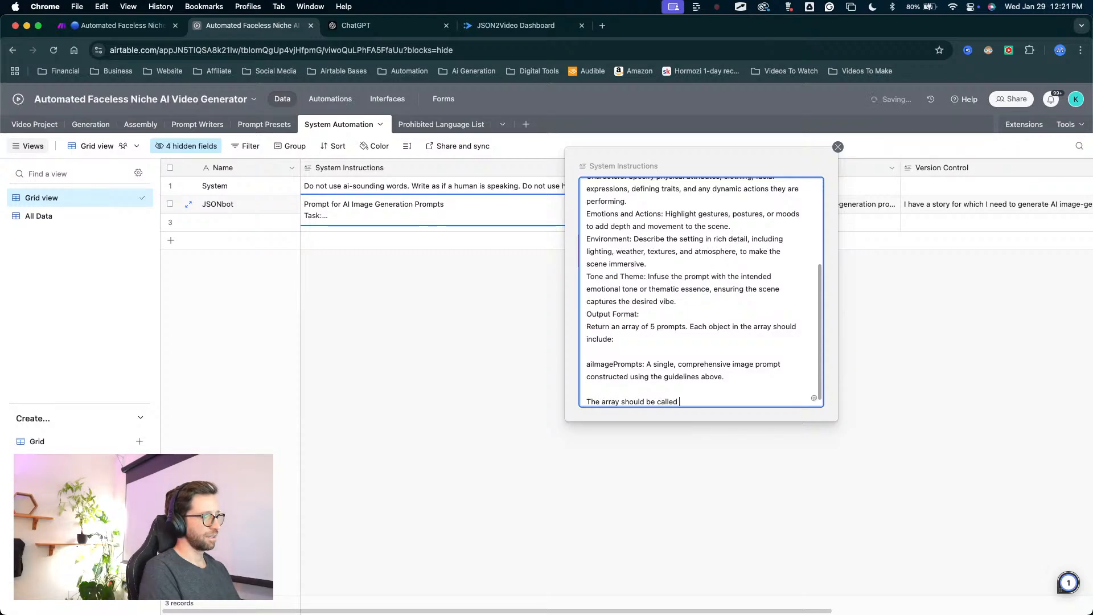
{"action": "type", "text": "aiI"}
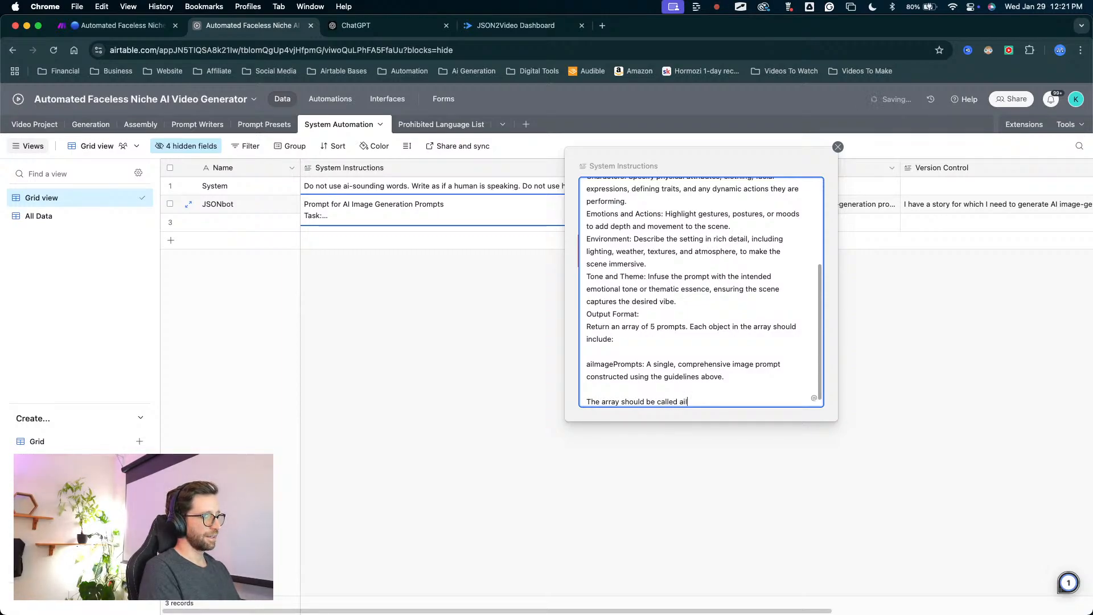
{"action": "type", "text": "magePrompts\""}
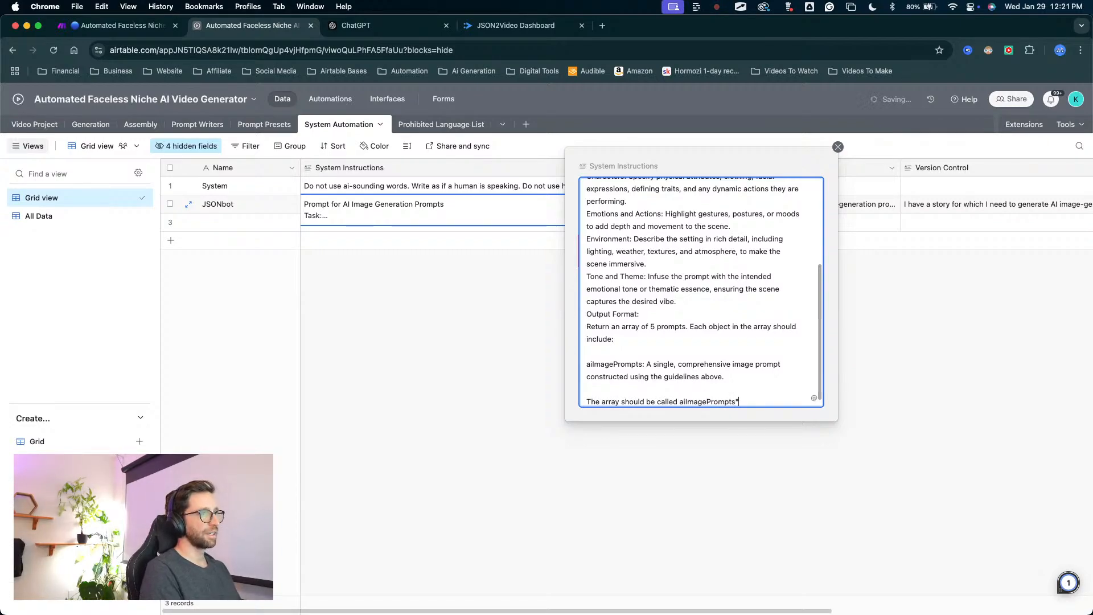
{"action": "left_click", "coordinate": [680, 402]}
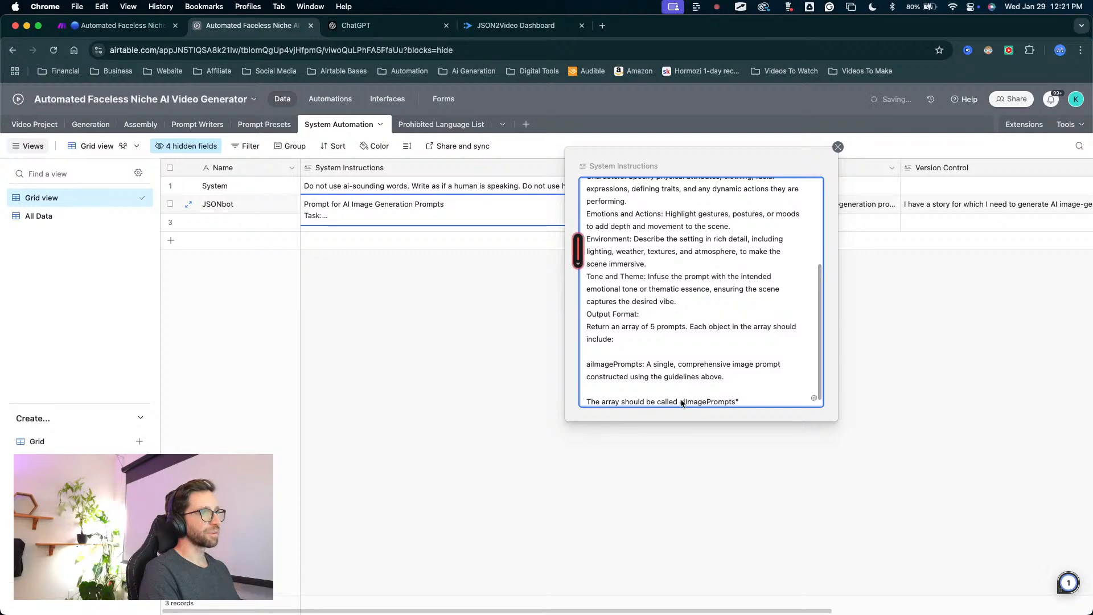
{"action": "type", "text": "\""}
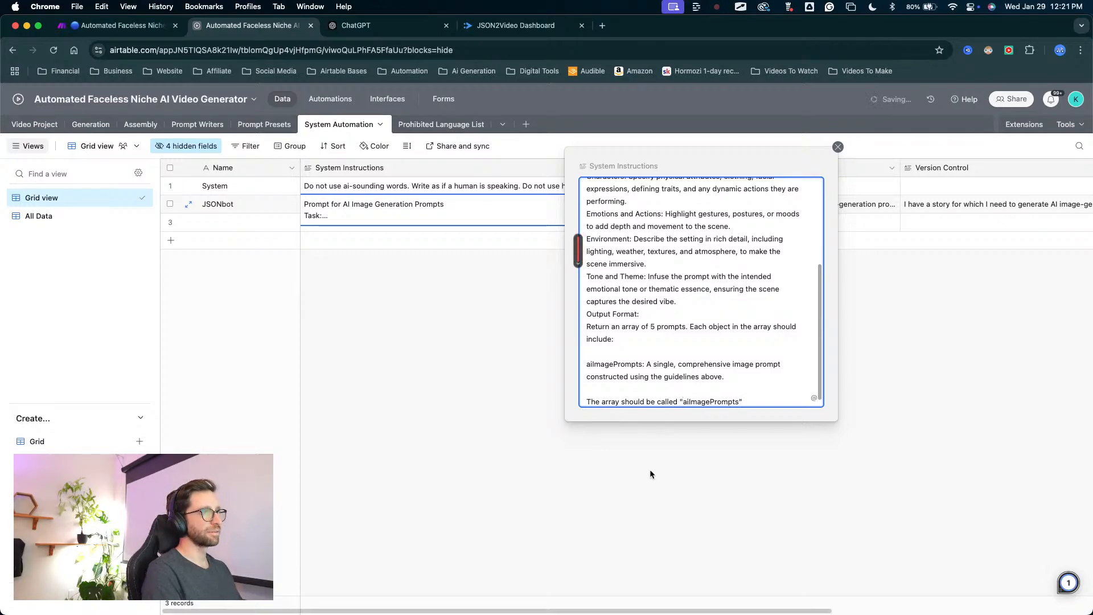
{"action": "left_click", "coordinate": [524, 314]}
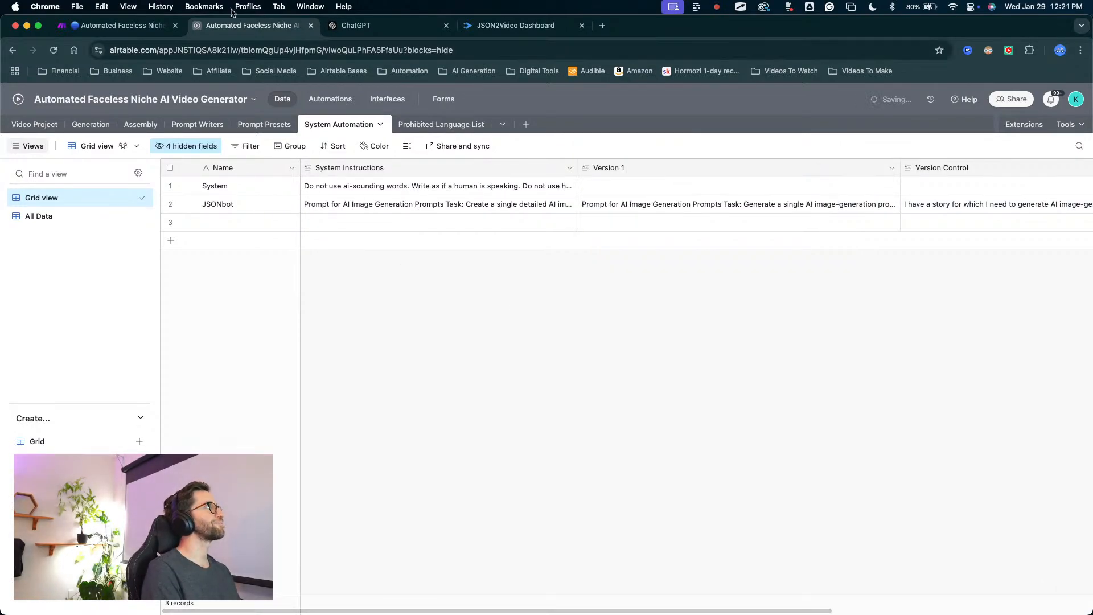
Switch to Make, replace the Iterator's array mapping with aiImagePrompts[] from the Parse JSON module, and save the module.
{"action": "left_click", "coordinate": [125, 26]}
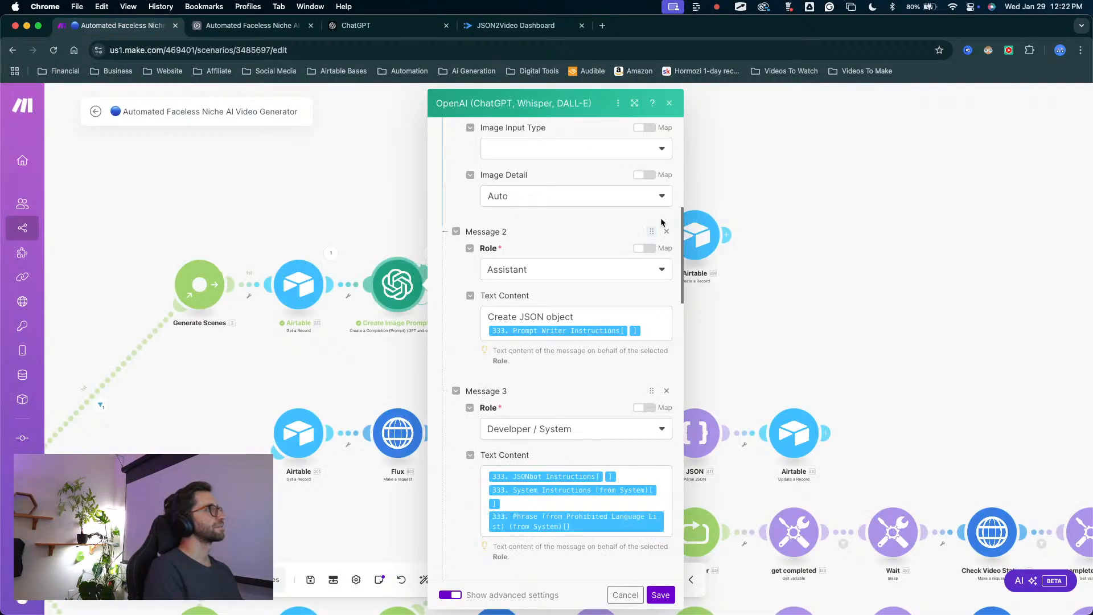
{"action": "left_click", "coordinate": [803, 176]}
{"action": "left_click", "coordinate": [587, 239]}
{"action": "left_click", "coordinate": [729, 246]}
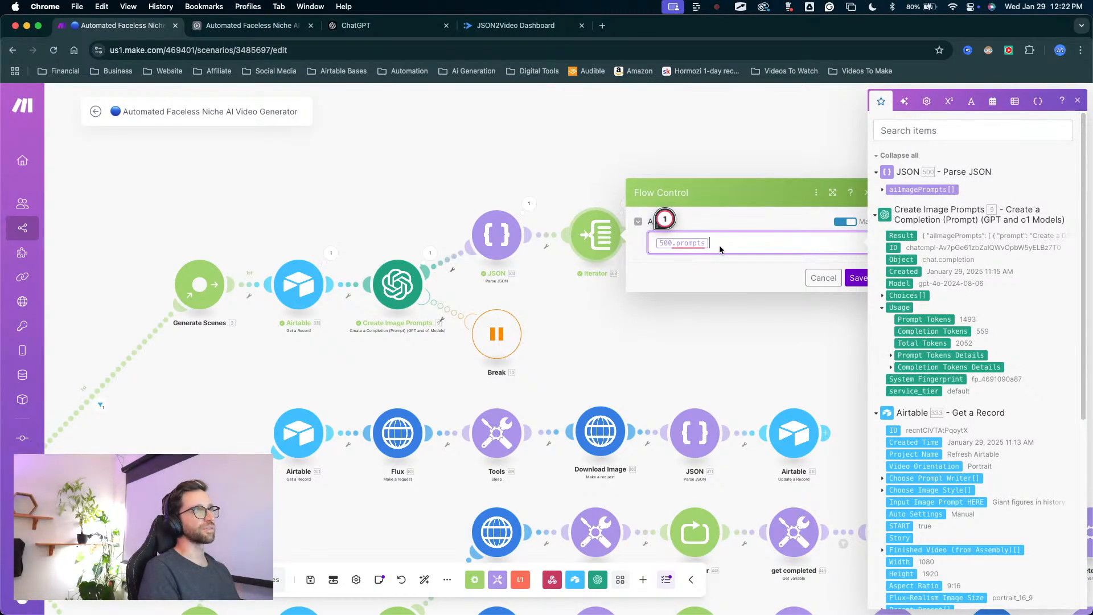
{"action": "key", "text": "BackSpace"}
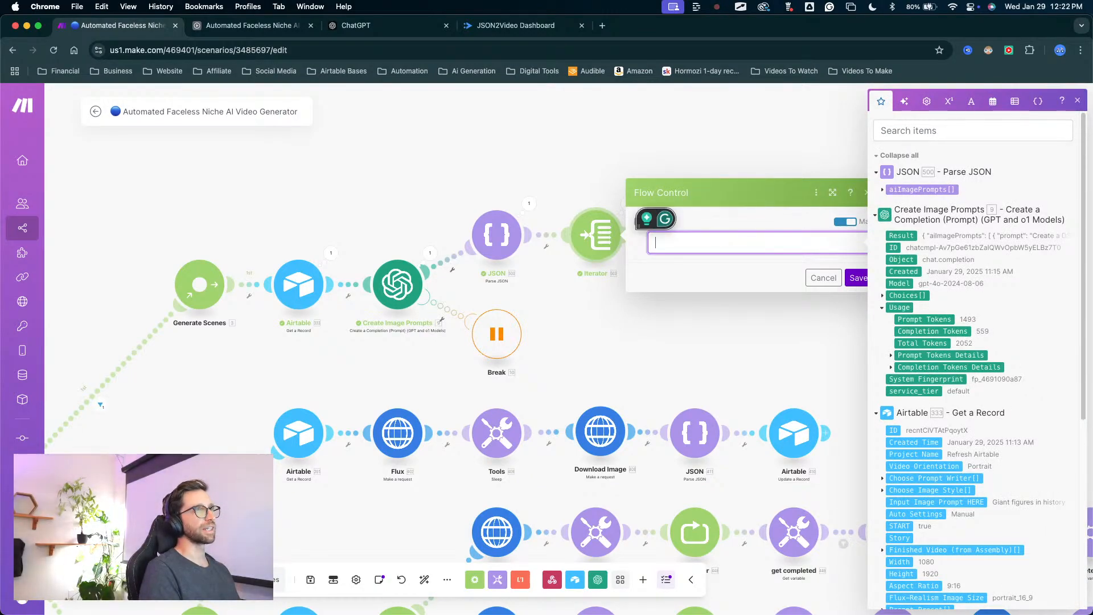
{"action": "left_click", "coordinate": [922, 189]}
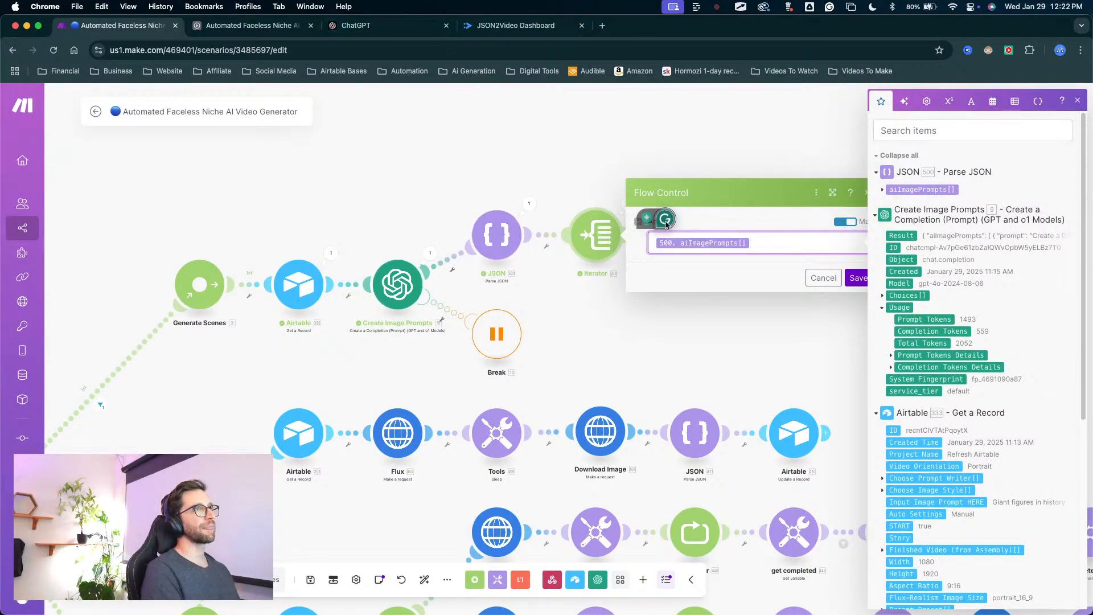
{"action": "left_click", "coordinate": [855, 278]}
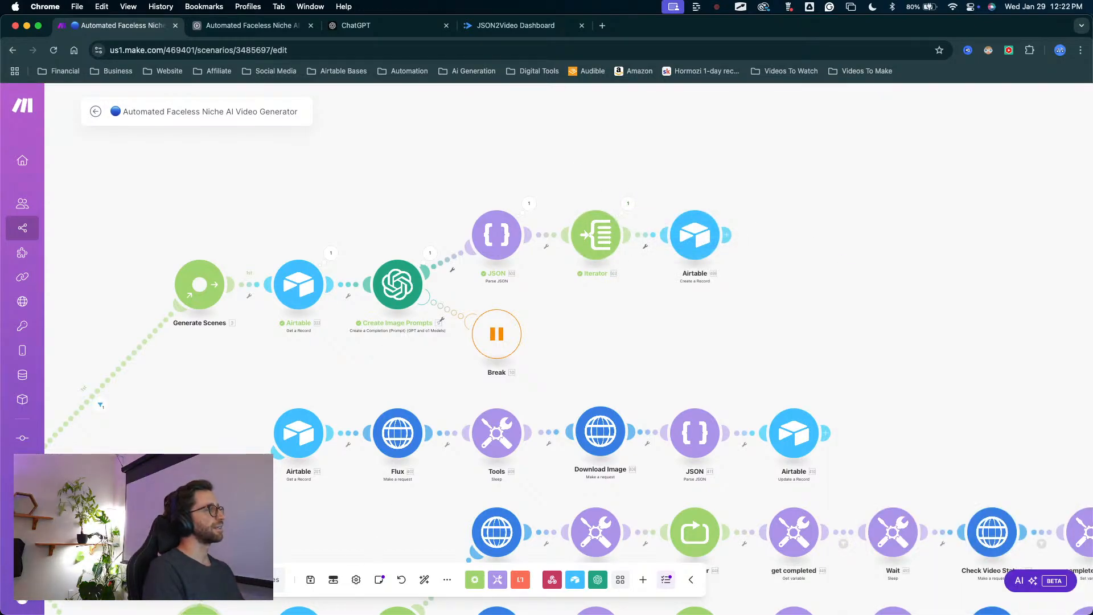
Start a Make run that waits for new data, and trigger it with the START checkbox of Airtable's Refresh Airtable project.
{"action": "left_click", "coordinate": [122, 579]}
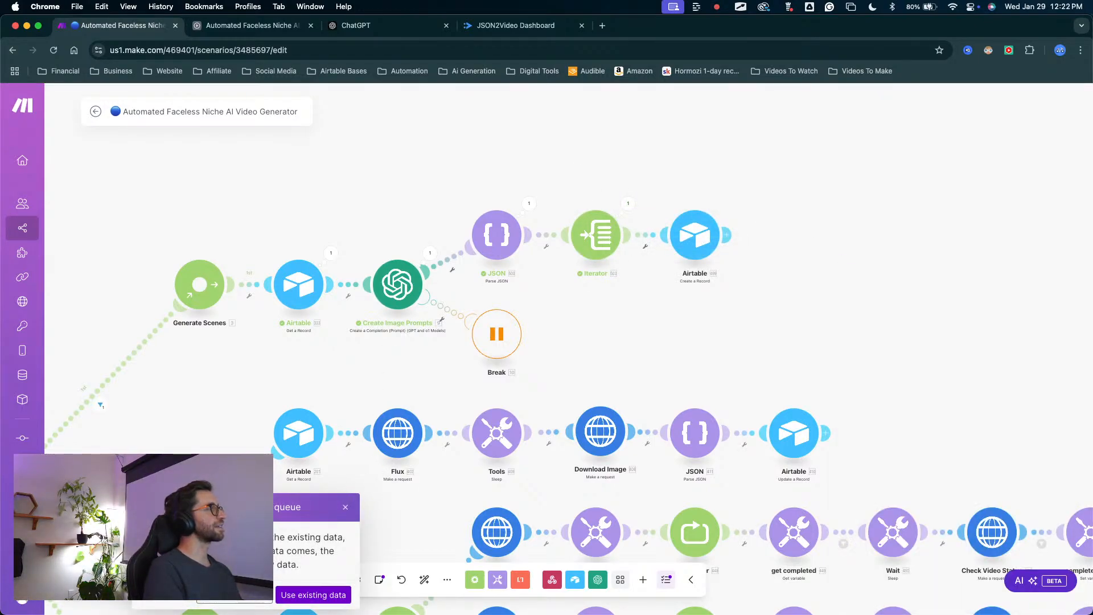
{"action": "left_click", "coordinate": [235, 596]}
{"action": "left_click", "coordinate": [244, 25]}
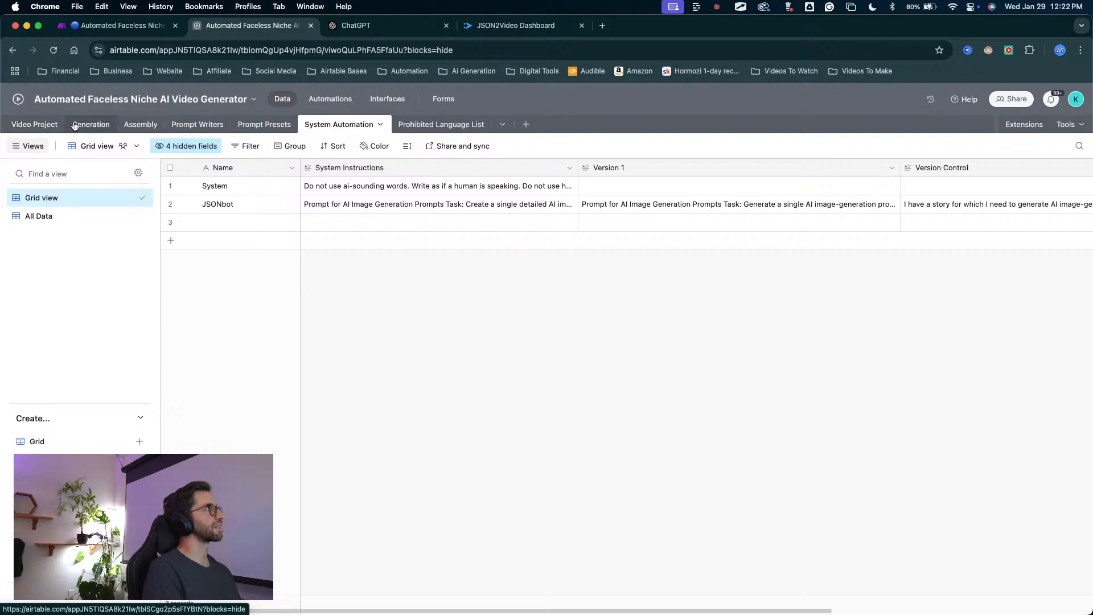
{"action": "left_click", "coordinate": [35, 125]}
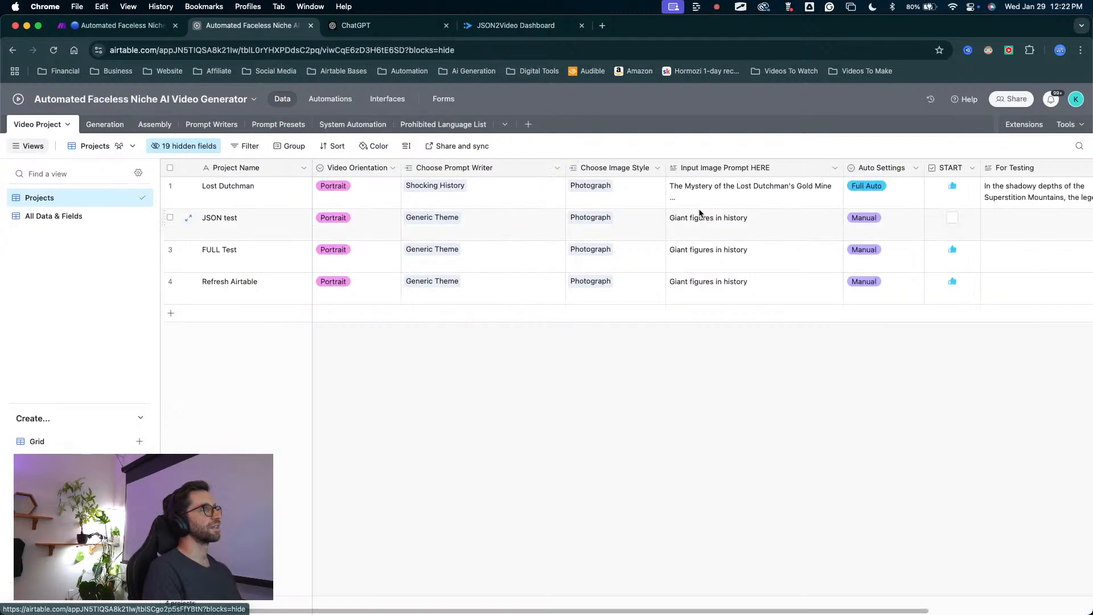
{"action": "left_click", "coordinate": [951, 282]}
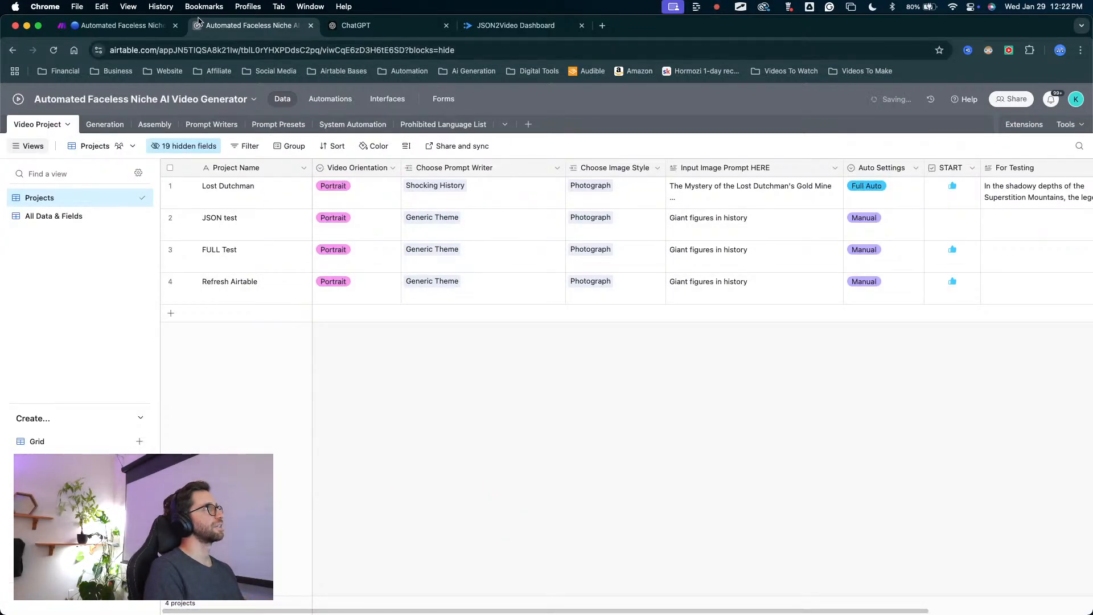
{"action": "left_click", "coordinate": [147, 24]}
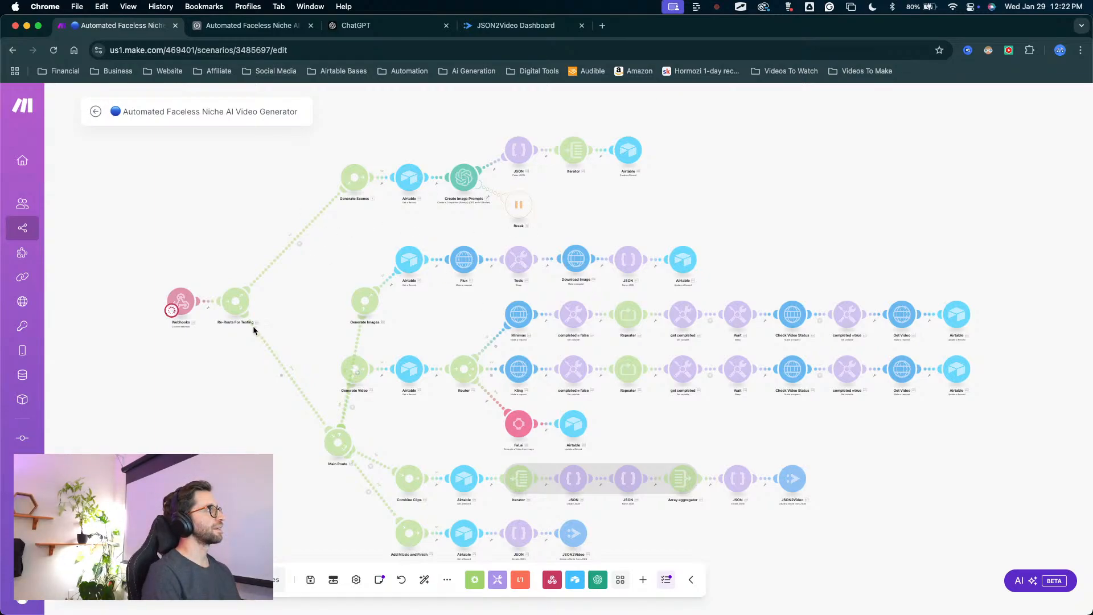
{"action": "left_click", "coordinate": [238, 32]}
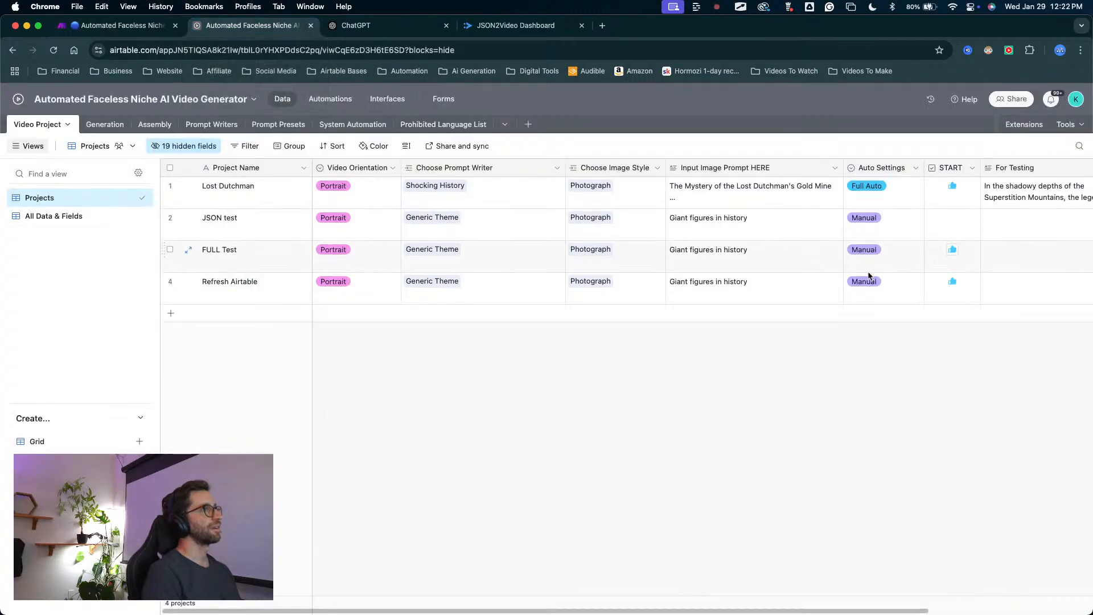
{"action": "left_click", "coordinate": [122, 26]}
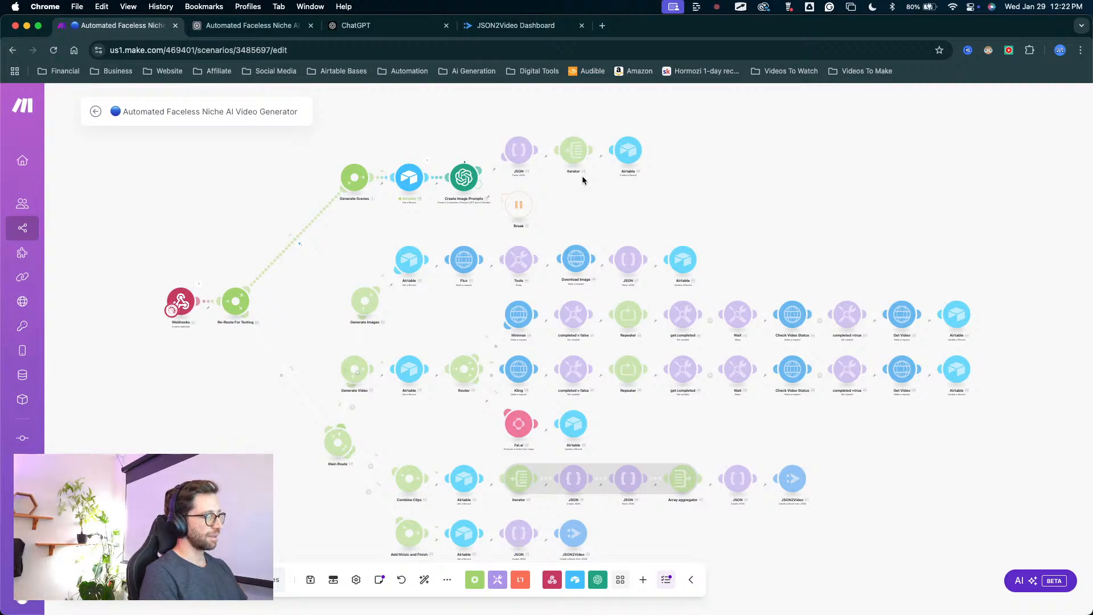
{"action": "key", "text": "ctrl+Up"}
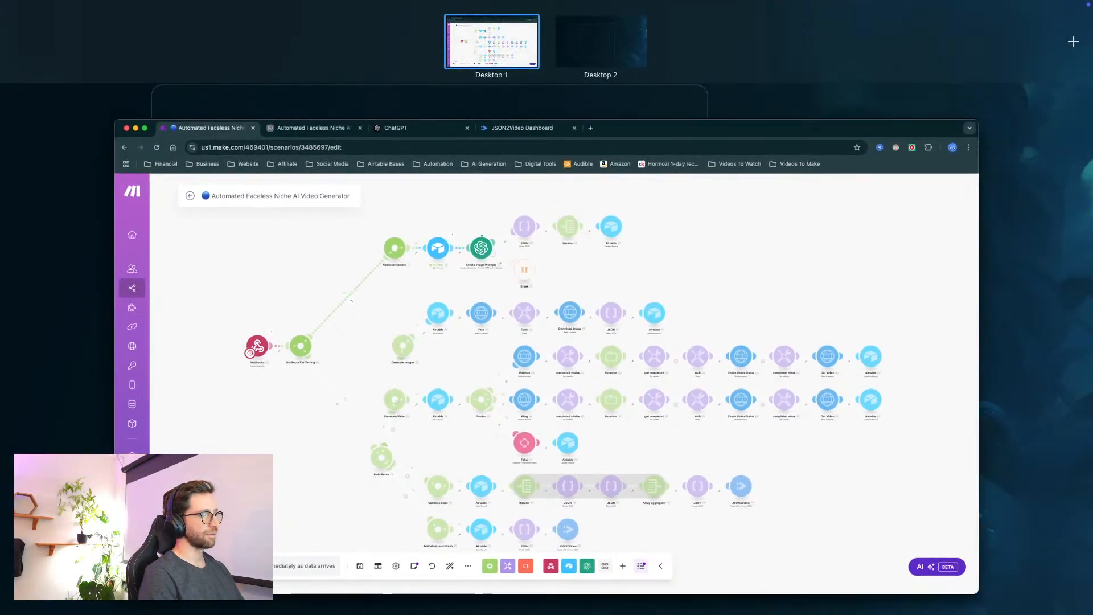
{"action": "key", "text": "ctrl+Up"}
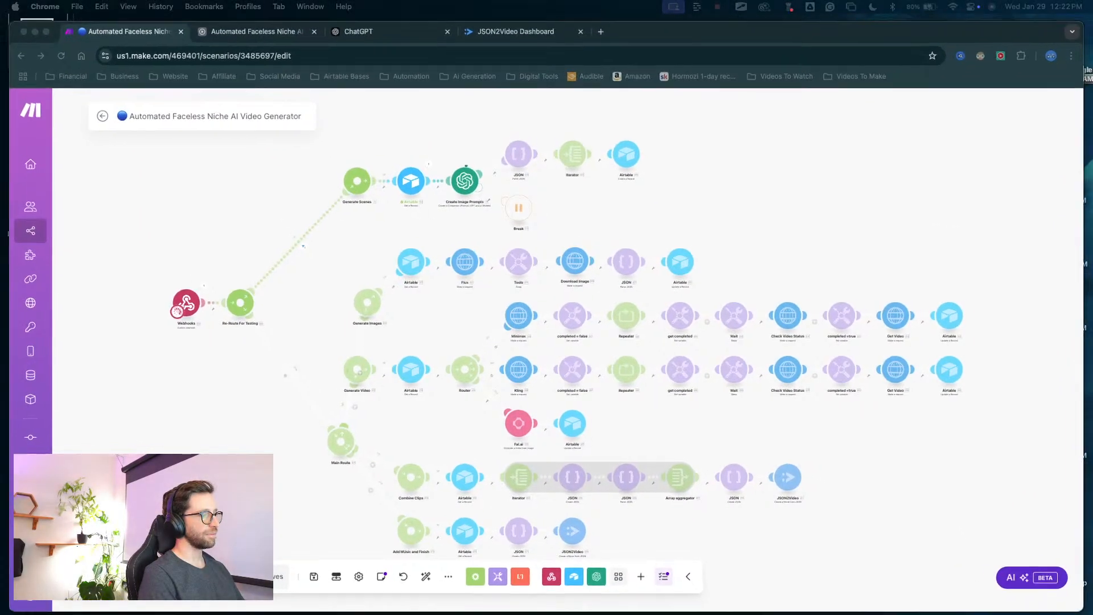
{"action": "key", "text": "ctrl+Up"}
{"action": "key", "text": "ctrl+Up"}
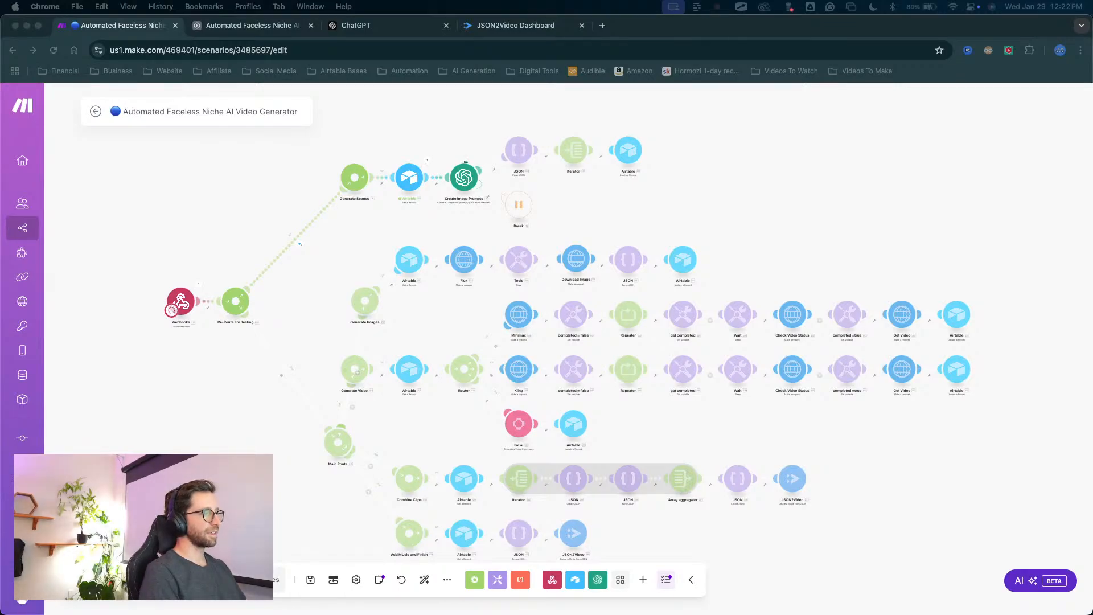
{"action": "key", "text": "ctrl+Up"}
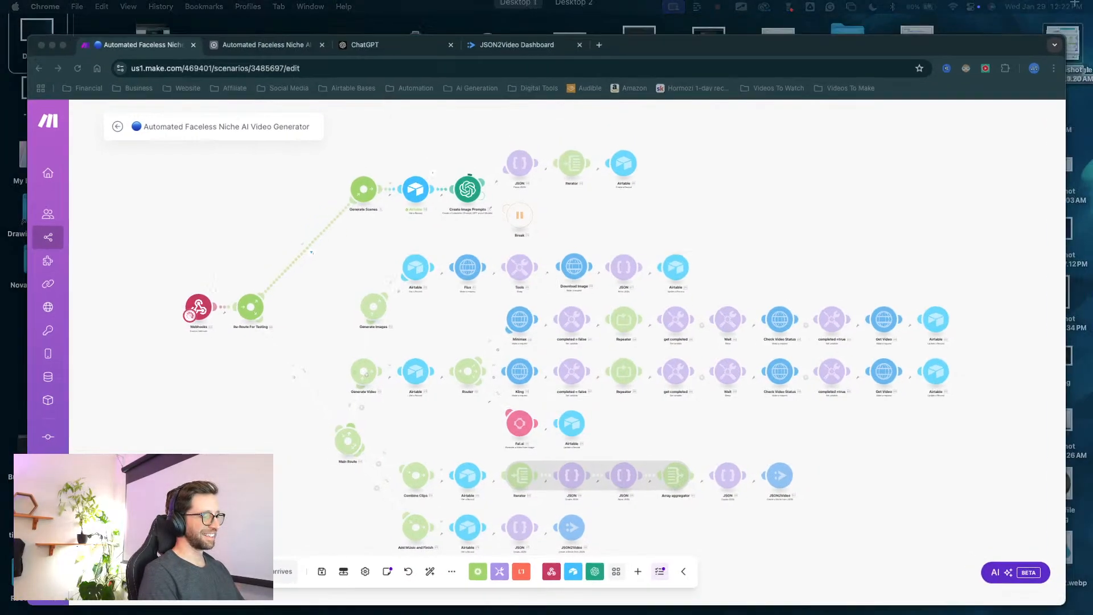
{"action": "key", "text": "ctrl+Up"}
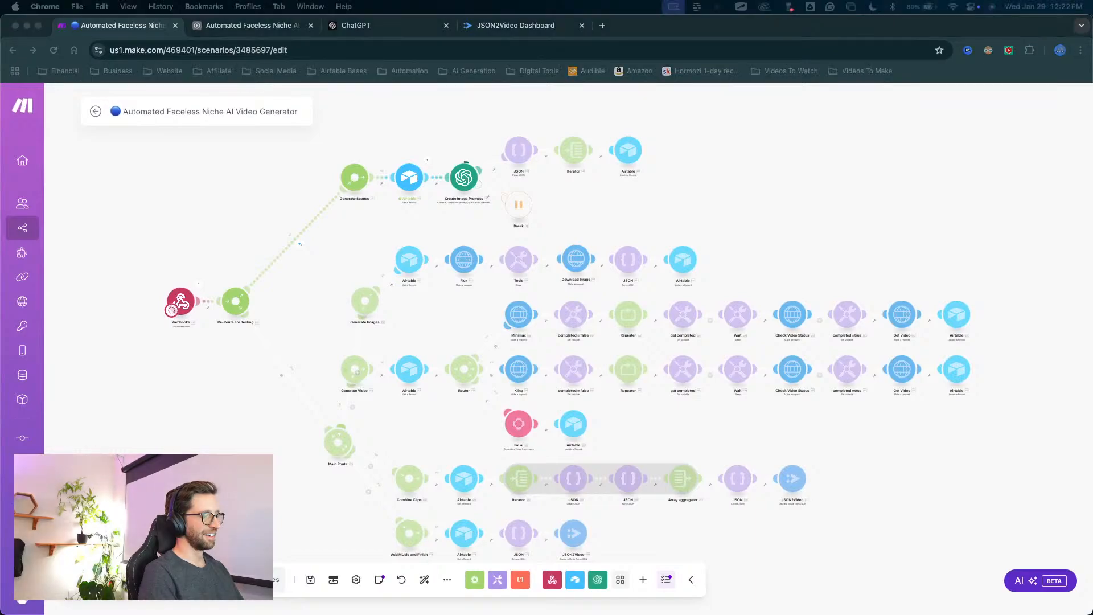
{"action": "key", "text": "ctrl+Up"}
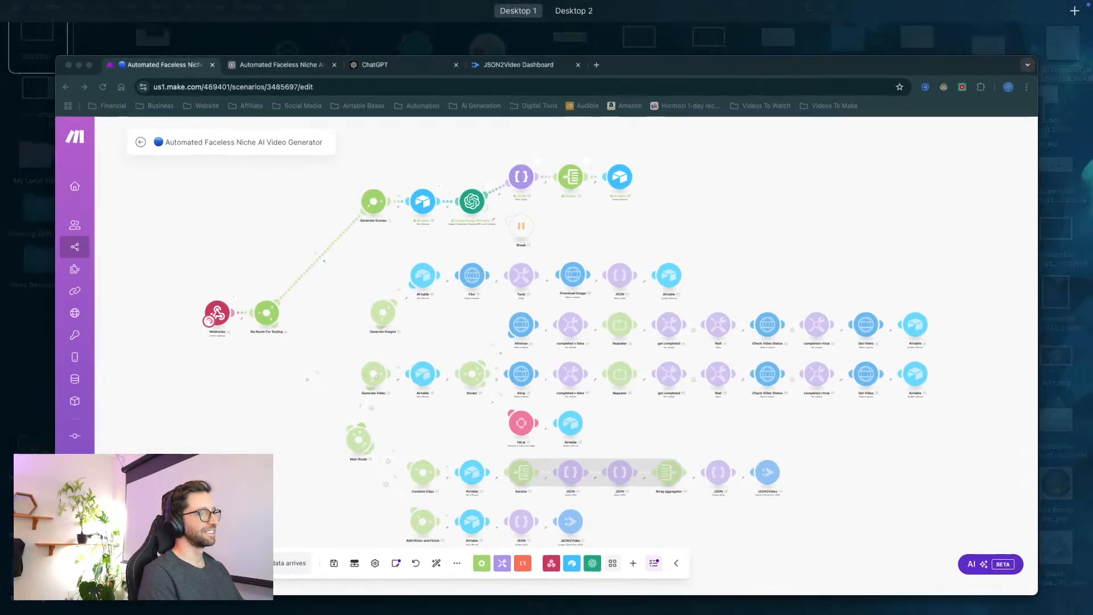
{"action": "key", "text": "ctrl+Up"}
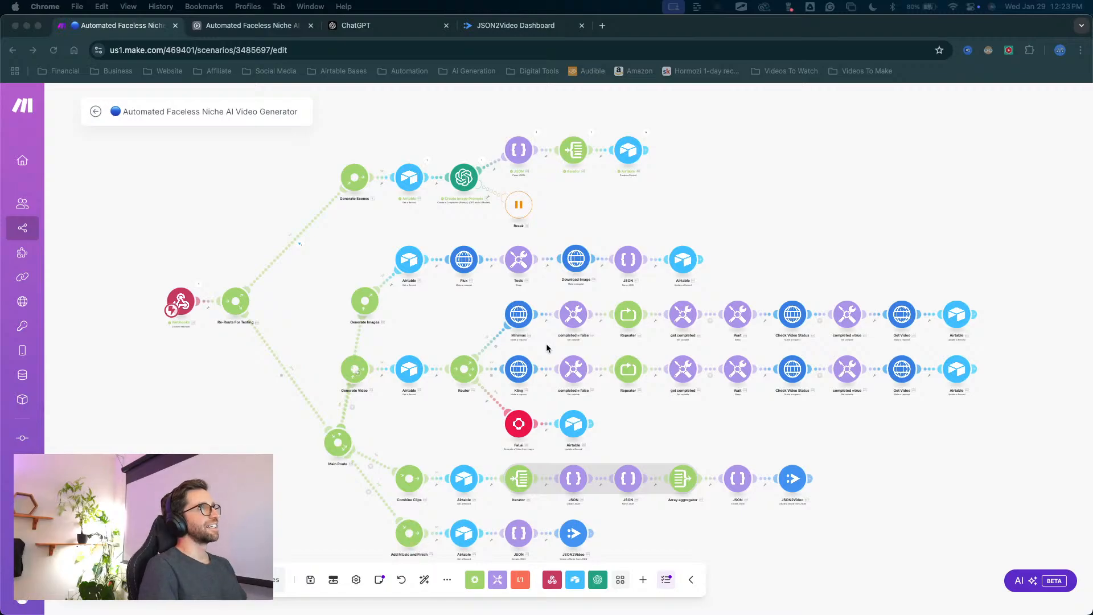
Check the Iterator's array mapping in the Generate Scenes route and save the module.
{"action": "scroll", "coordinate": [701, 150], "scroll_direction": "up", "scroll_amount": 5}
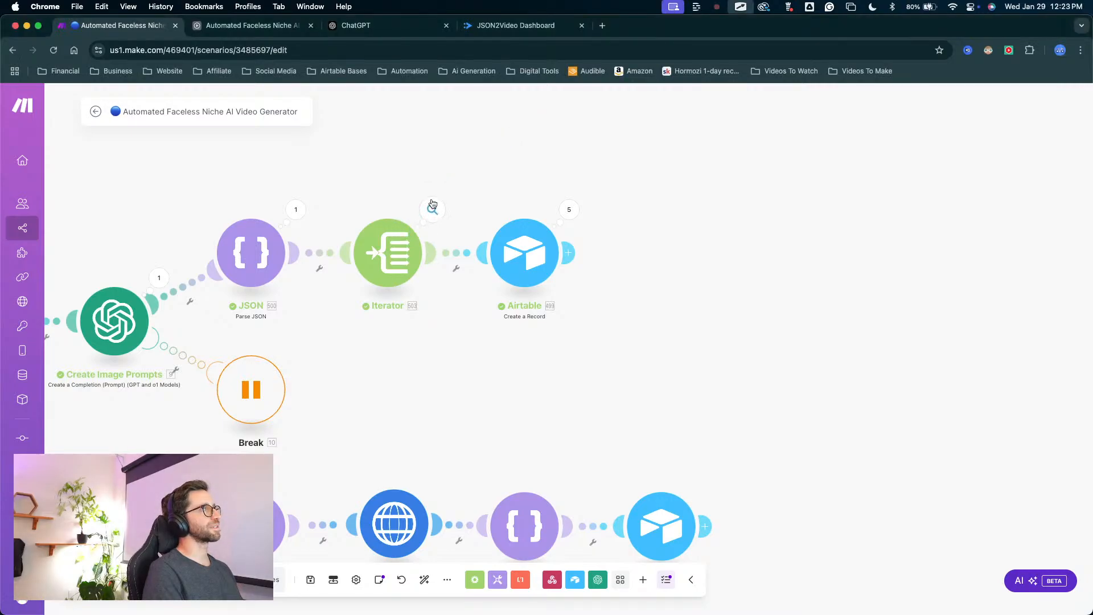
{"action": "left_click", "coordinate": [398, 242]}
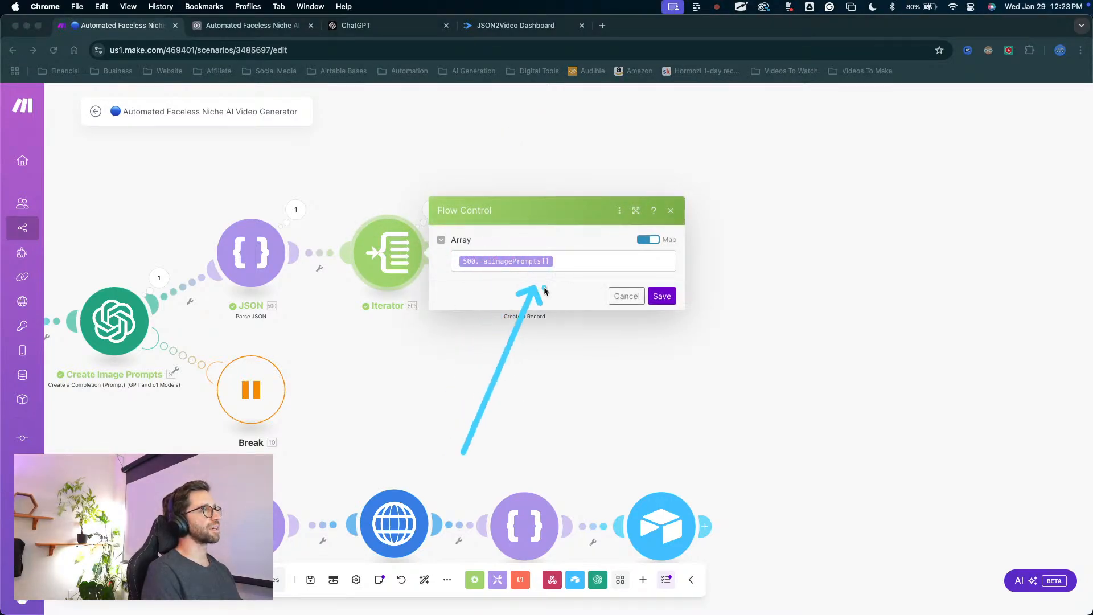
{"action": "left_click", "coordinate": [666, 297]}
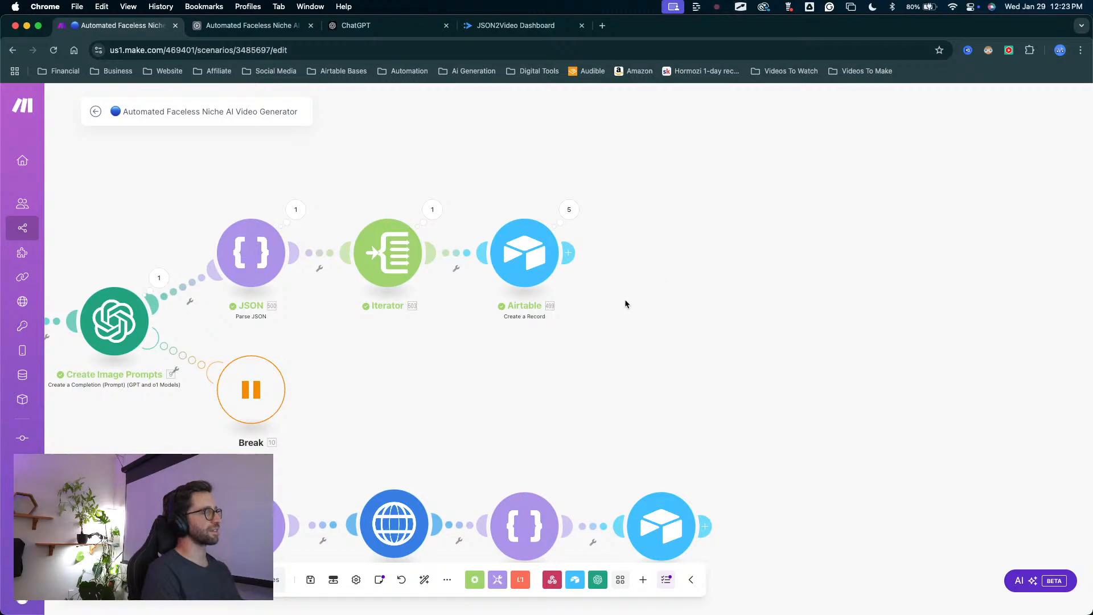
Inspect the run operations of the Airtable Create a Record module after the Iterator, then close the results.
{"action": "mouse_move", "coordinate": [540, 124]}
{"action": "left_mouse_down"}
{"action": "mouse_move", "coordinate": [379, 220]}
{"action": "mouse_move", "coordinate": [411, 238]}
{"action": "mouse_move", "coordinate": [443, 200]}
{"action": "mouse_move", "coordinate": [575, 176]}
{"action": "left_mouse_up"}
{"action": "key", "text": "Escape"}
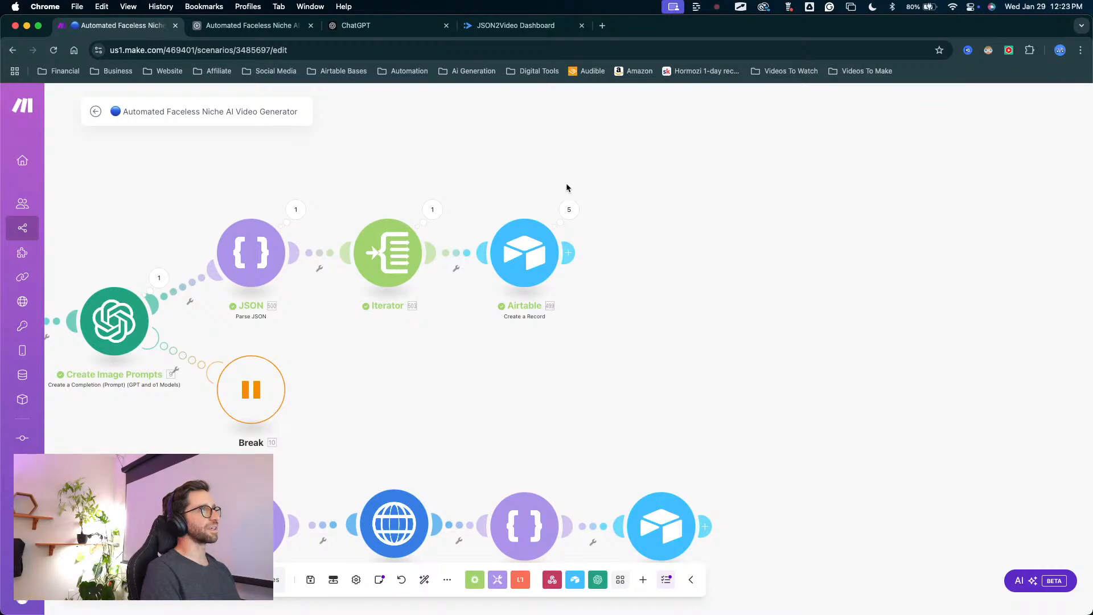
{"action": "left_click", "coordinate": [568, 209]}
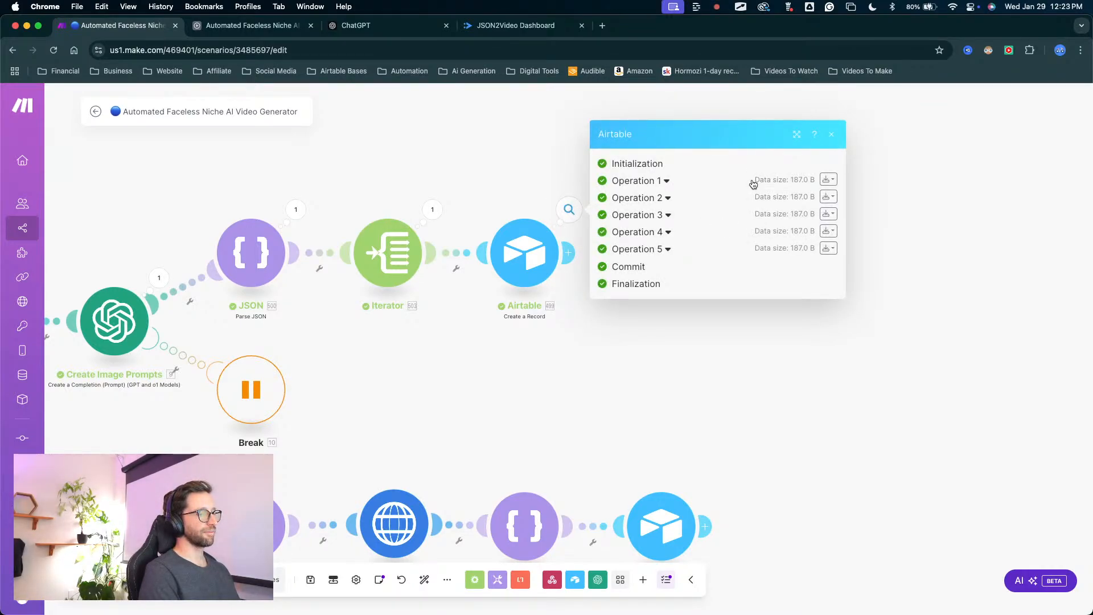
{"action": "key", "text": "ctrl+a"}
{"action": "mouse_move", "coordinate": [683, 386]}
{"action": "left_mouse_down"}
{"action": "mouse_move", "coordinate": [668, 195]}
{"action": "mouse_move", "coordinate": [675, 252]}
{"action": "left_mouse_up"}
{"action": "key", "text": "Escape"}
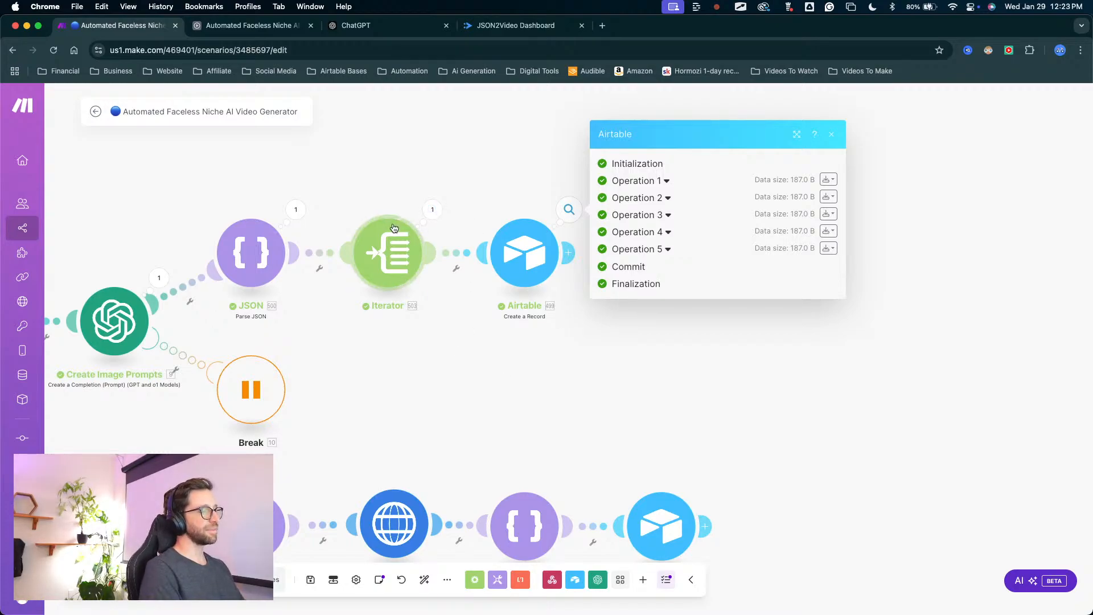
{"action": "left_click", "coordinate": [493, 166]}
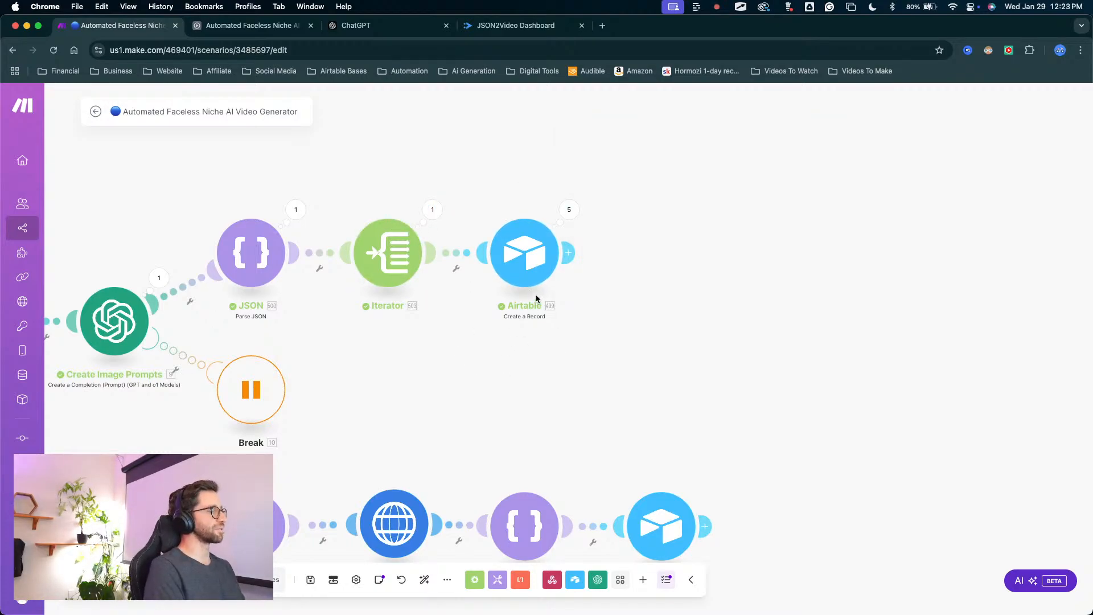
Examine the whole scenario layout, from the Generate Scenes route down to the Add Music and Finish route.
{"action": "scroll", "coordinate": [337, 349], "scroll_direction": "down", "scroll_amount": 5}
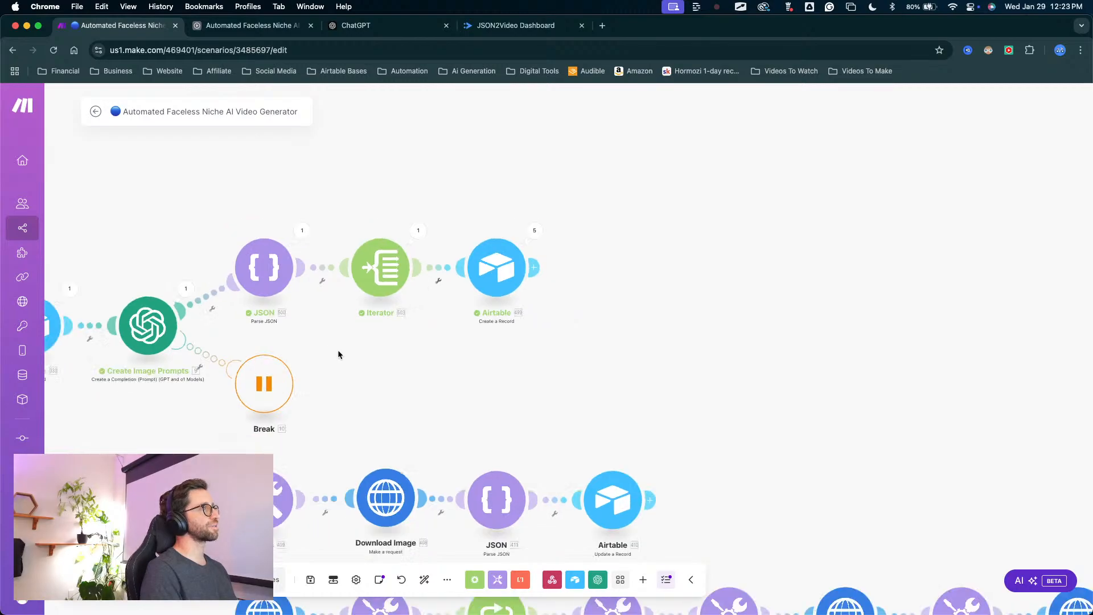
{"action": "left_click_drag", "start_coordinate": [366, 397], "coordinate": [654, 225]}
{"action": "scroll", "coordinate": [658, 236], "scroll_direction": "down", "scroll_amount": 3}
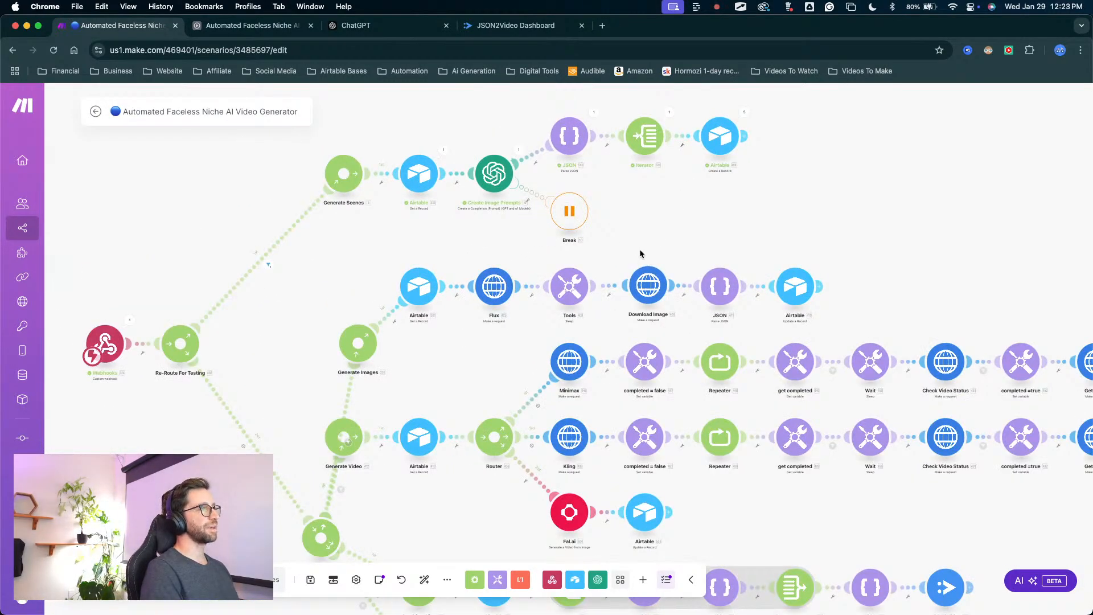
{"action": "scroll", "coordinate": [640, 248], "scroll_direction": "right", "scroll_amount": 5}
{"action": "scroll", "coordinate": [574, 197], "scroll_direction": "down", "scroll_amount": 3}
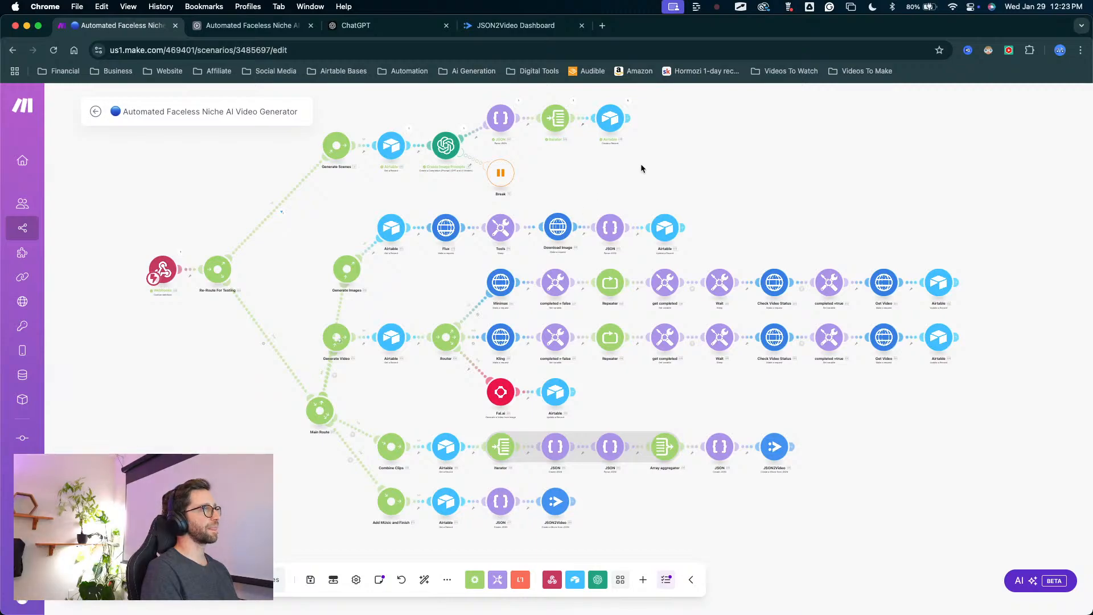
{"action": "scroll", "coordinate": [640, 163], "scroll_direction": "right", "scroll_amount": 4}
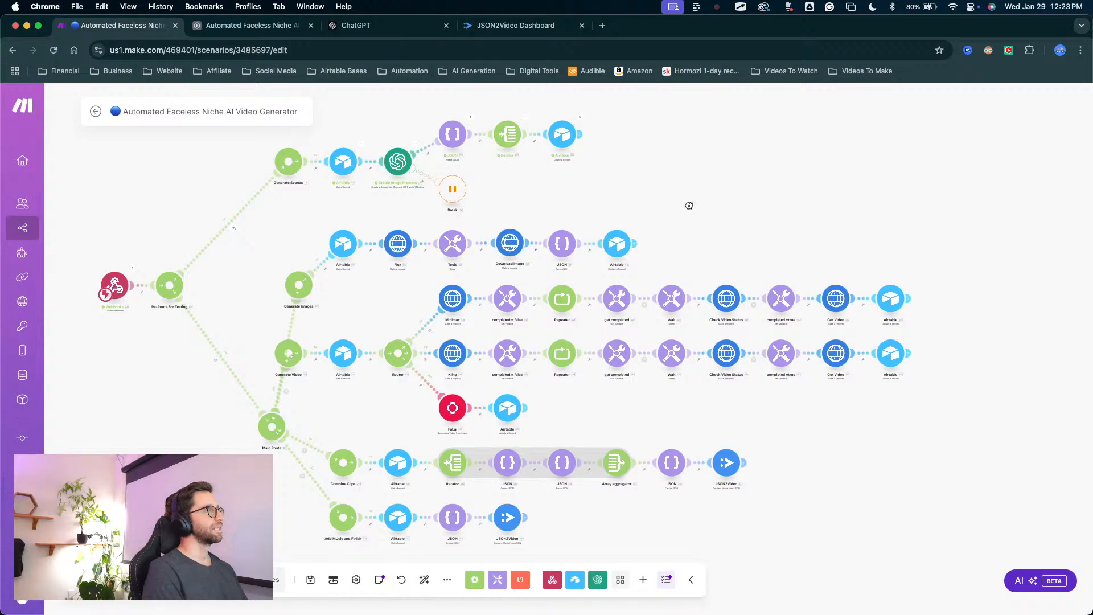
{"action": "left_click_drag", "start_coordinate": [688, 205], "coordinate": [718, 199]}
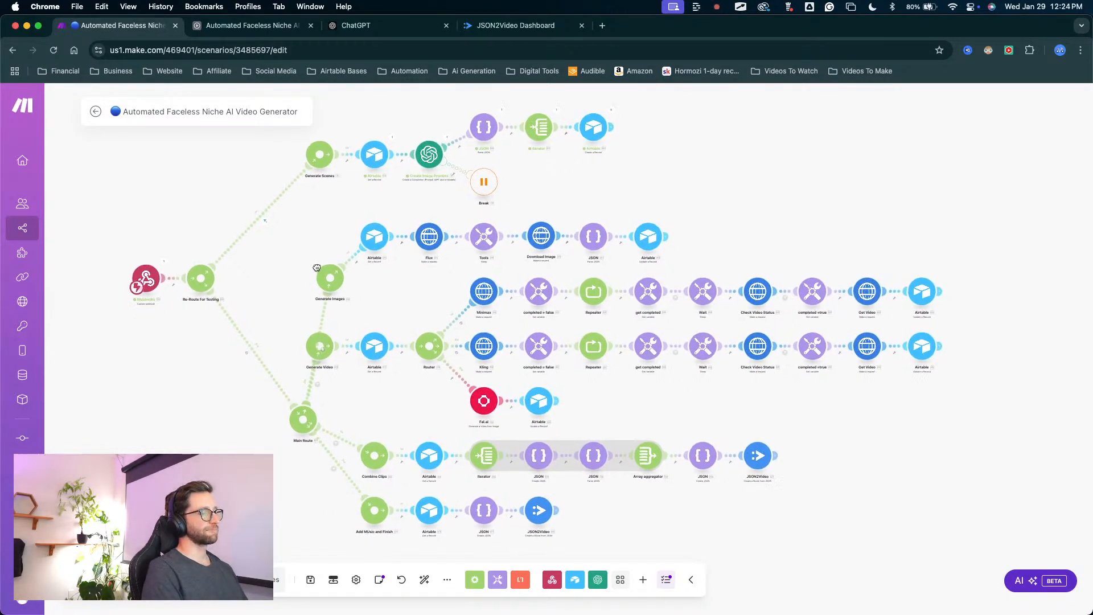
{"action": "left_click_drag", "start_coordinate": [315, 278], "coordinate": [298, 282]}
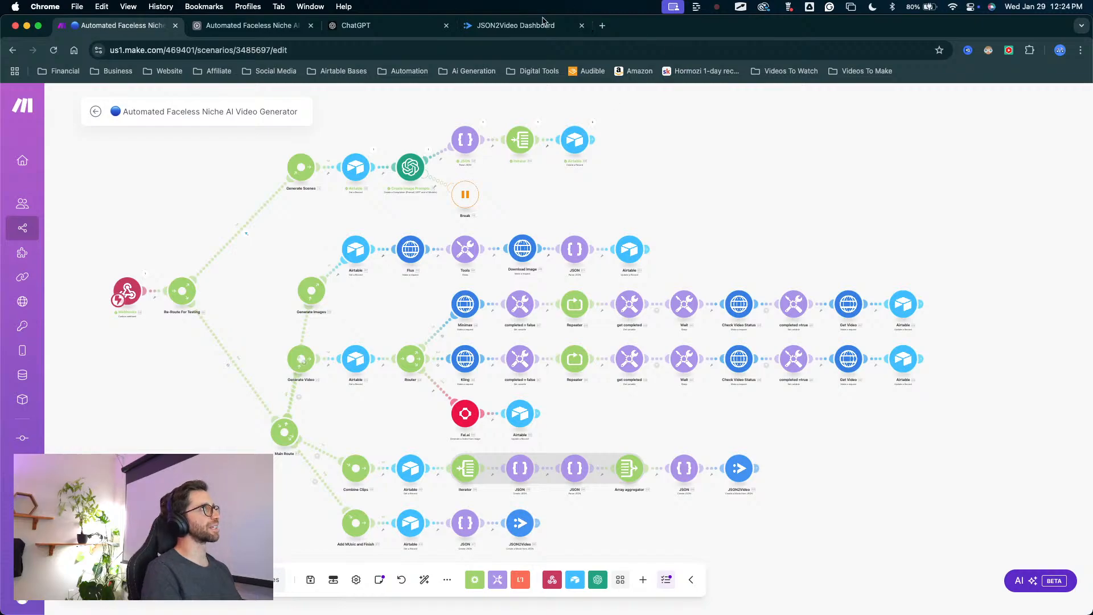
Switch to Airtable's Generation table and examine the AI Image Prompt entries across all records in the All Data view.
{"action": "left_click", "coordinate": [221, 32]}
{"action": "left_click", "coordinate": [114, 124]}
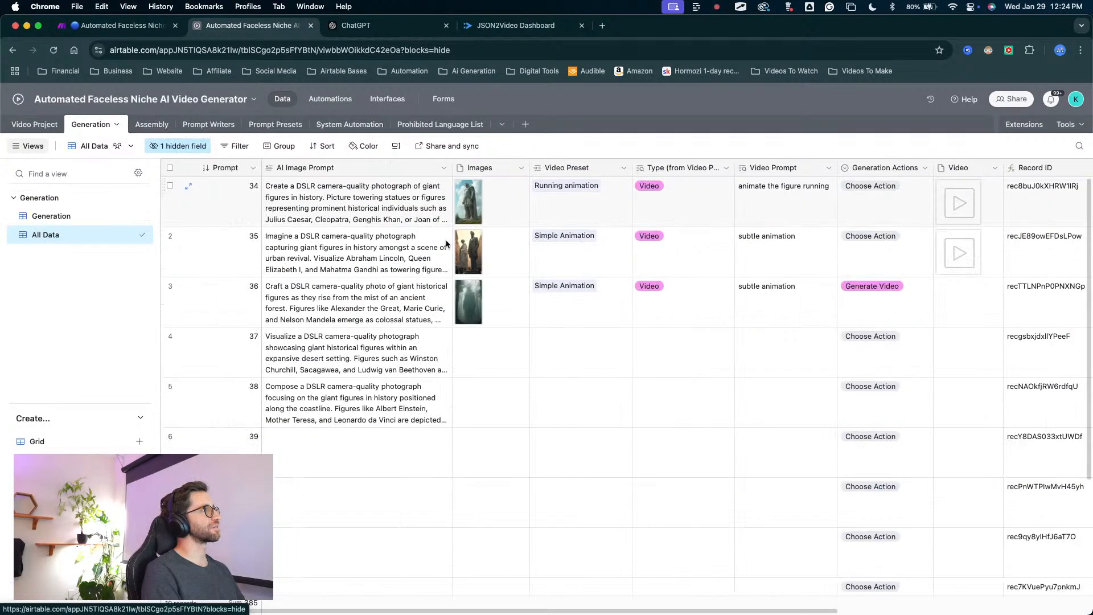
{"action": "scroll", "coordinate": [464, 370], "scroll_direction": "down", "scroll_amount": 5}
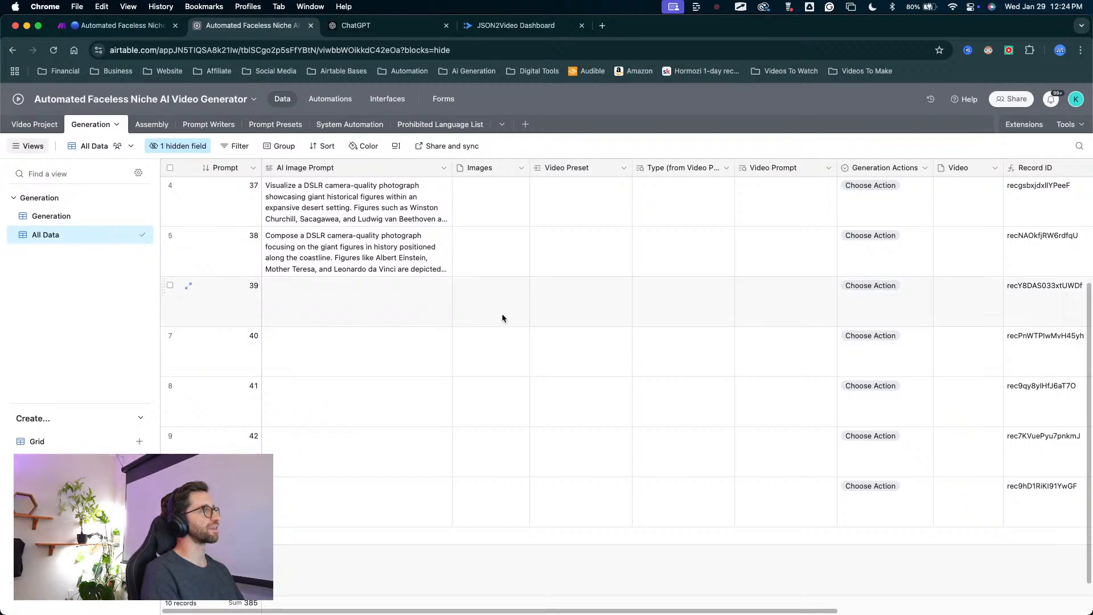
{"action": "scroll", "coordinate": [486, 412], "scroll_direction": "up", "scroll_amount": 5}
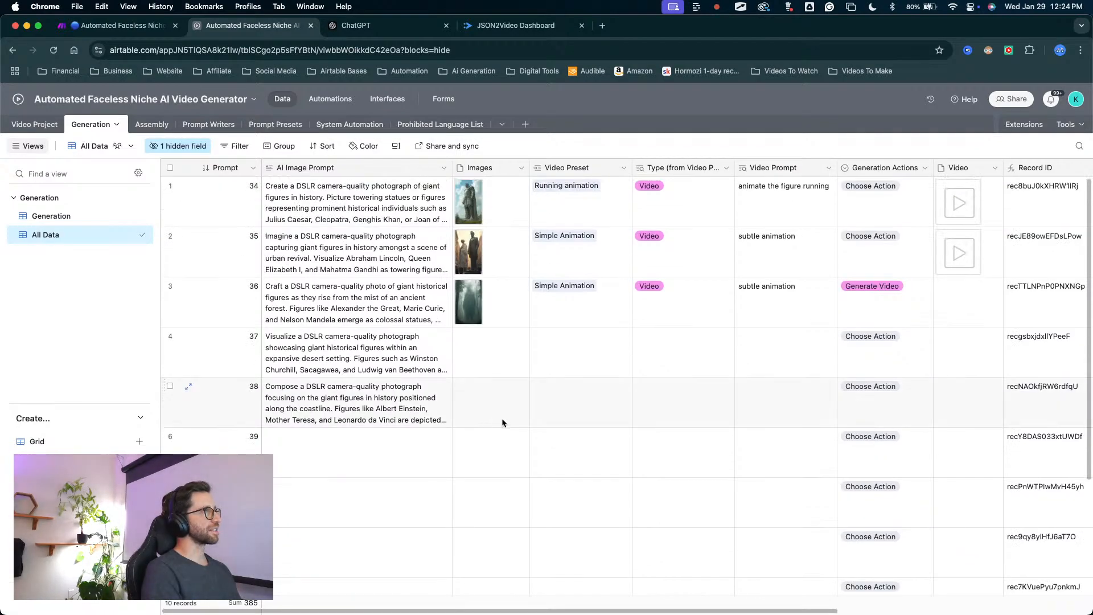
{"action": "scroll", "coordinate": [515, 428], "scroll_direction": "down", "scroll_amount": 3}
{"action": "mouse_move", "coordinate": [409, 532]}
{"action": "left_mouse_down"}
{"action": "mouse_move", "coordinate": [370, 253]}
{"action": "mouse_move", "coordinate": [353, 251]}
{"action": "left_mouse_up"}
{"action": "key", "text": "Escape"}
{"action": "scroll", "coordinate": [382, 324], "scroll_direction": "up", "scroll_amount": 1}
{"action": "scroll", "coordinate": [382, 324], "scroll_direction": "down", "scroll_amount": 2}
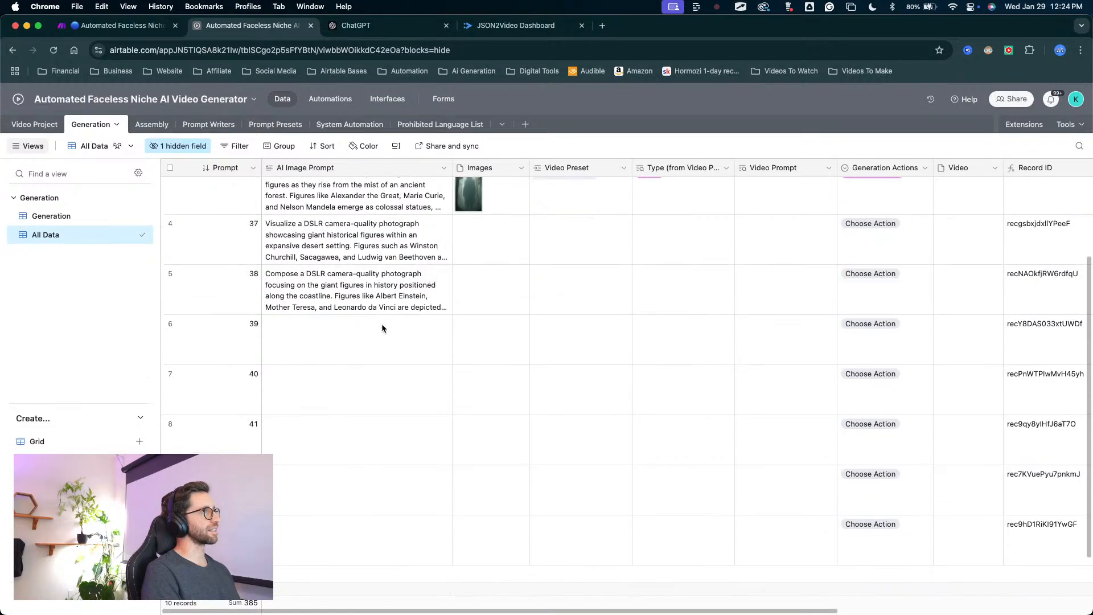
{"action": "key", "text": "ctrl+a"}
{"action": "mouse_move", "coordinate": [384, 483]}
{"action": "left_mouse_down"}
{"action": "mouse_move", "coordinate": [385, 491]}
{"action": "mouse_move", "coordinate": [374, 255]}
{"action": "left_mouse_up"}
{"action": "scroll", "coordinate": [422, 176], "scroll_direction": "up", "scroll_amount": 5}
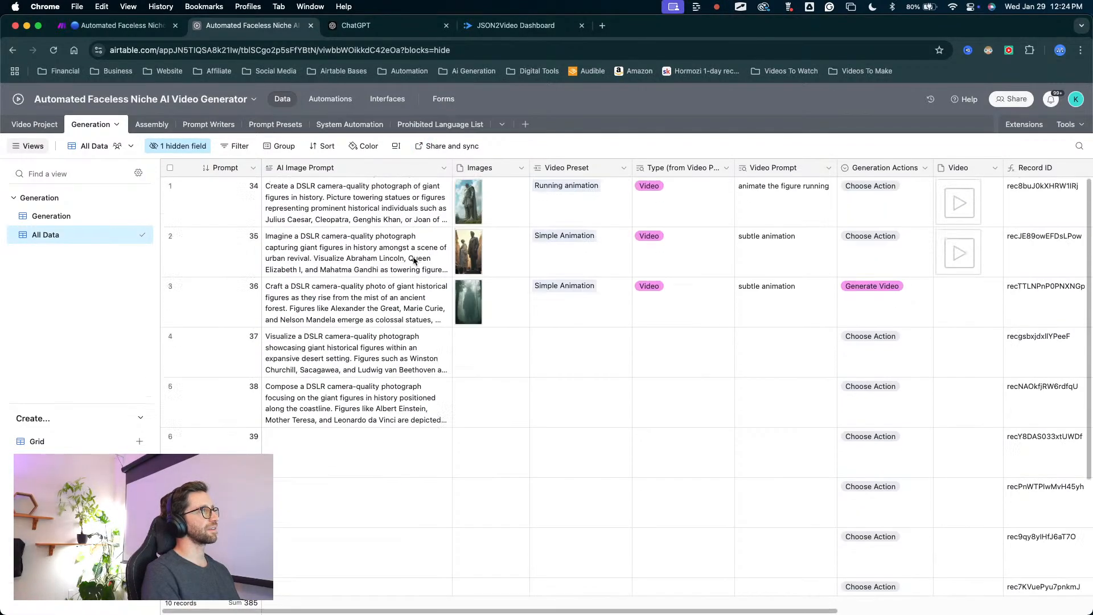
{"action": "mouse_move", "coordinate": [343, 440]}
{"action": "left_mouse_down"}
{"action": "mouse_move", "coordinate": [344, 186]}
{"action": "mouse_move", "coordinate": [294, 482]}
{"action": "mouse_move", "coordinate": [314, 248]}
{"action": "left_mouse_up"}
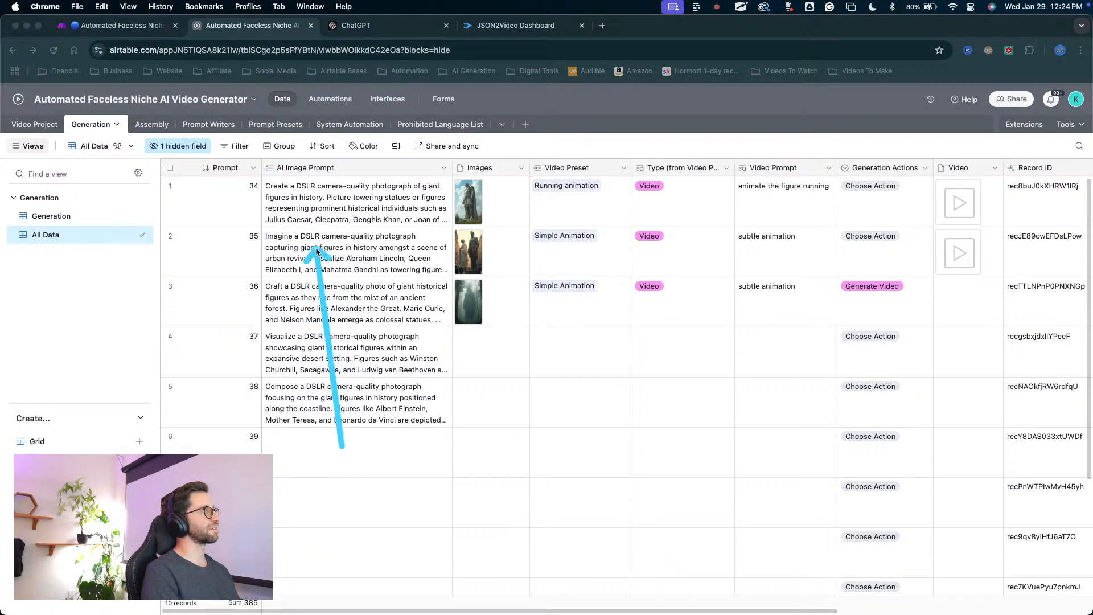
{"action": "key", "text": "Escape"}
Return to Airtable's Video Project table and look over the listed projects.
{"action": "left_click", "coordinate": [29, 124]}
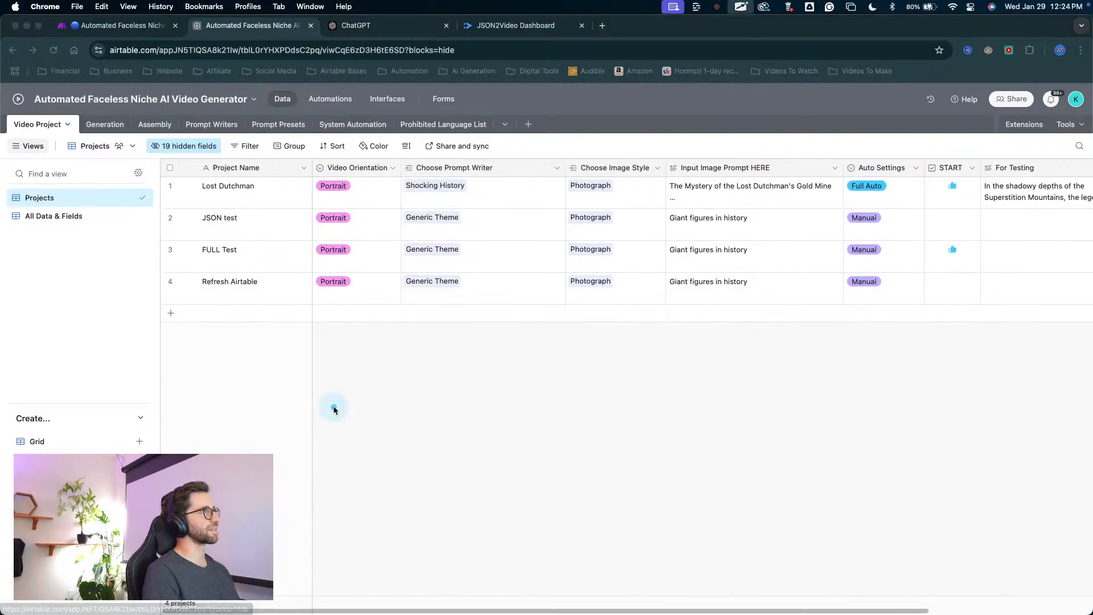
{"action": "key", "text": "ctrl+a"}
{"action": "mouse_move", "coordinate": [309, 421]}
{"action": "left_mouse_down"}
{"action": "mouse_move", "coordinate": [211, 248]}
{"action": "mouse_move", "coordinate": [417, 262]}
{"action": "mouse_move", "coordinate": [127, 297]}
{"action": "mouse_move", "coordinate": [349, 293]}
{"action": "mouse_move", "coordinate": [251, 244]}
{"action": "mouse_move", "coordinate": [224, 260]}
{"action": "mouse_move", "coordinate": [317, 287]}
{"action": "mouse_move", "coordinate": [239, 290]}
{"action": "mouse_move", "coordinate": [410, 223]}
{"action": "left_mouse_up"}
{"action": "key", "text": "Escape"}
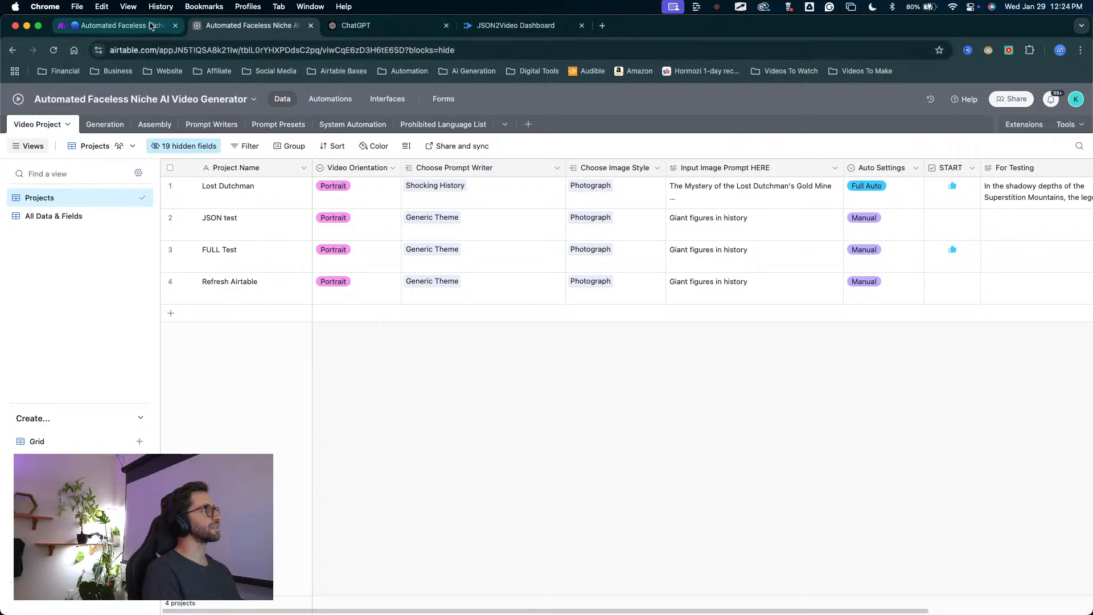
Switch to Make and map the Iterator's aiImagePrompts to AI Image Prompt in the Airtable Create a Record module after the Iterator, saving the module.
{"action": "left_click", "coordinate": [117, 25]}
{"action": "scroll", "coordinate": [740, 227], "scroll_direction": "up", "scroll_amount": 5}
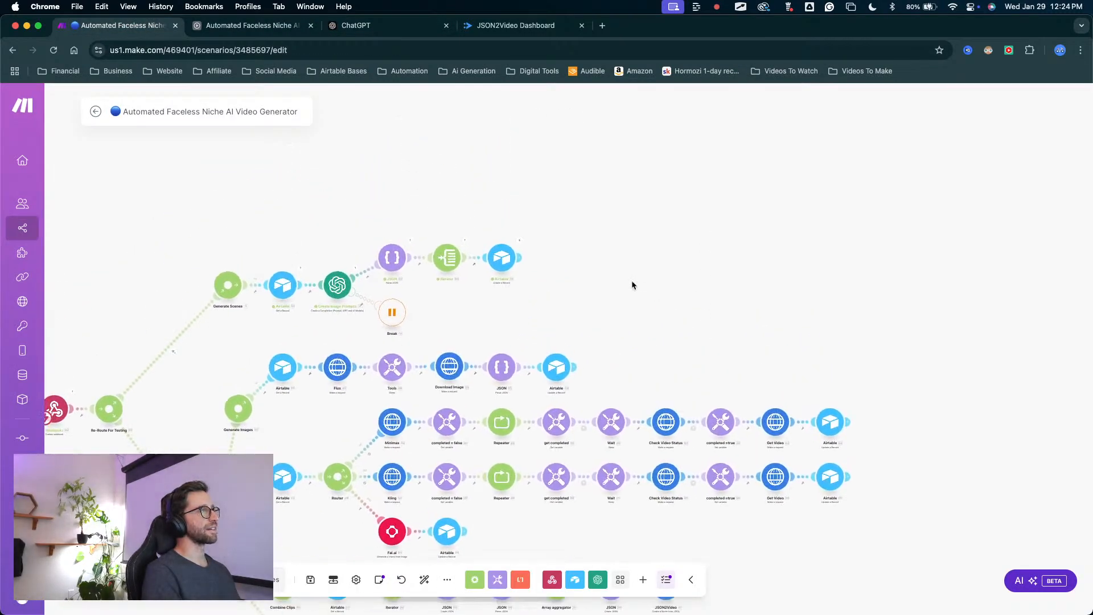
{"action": "left_click", "coordinate": [493, 268]}
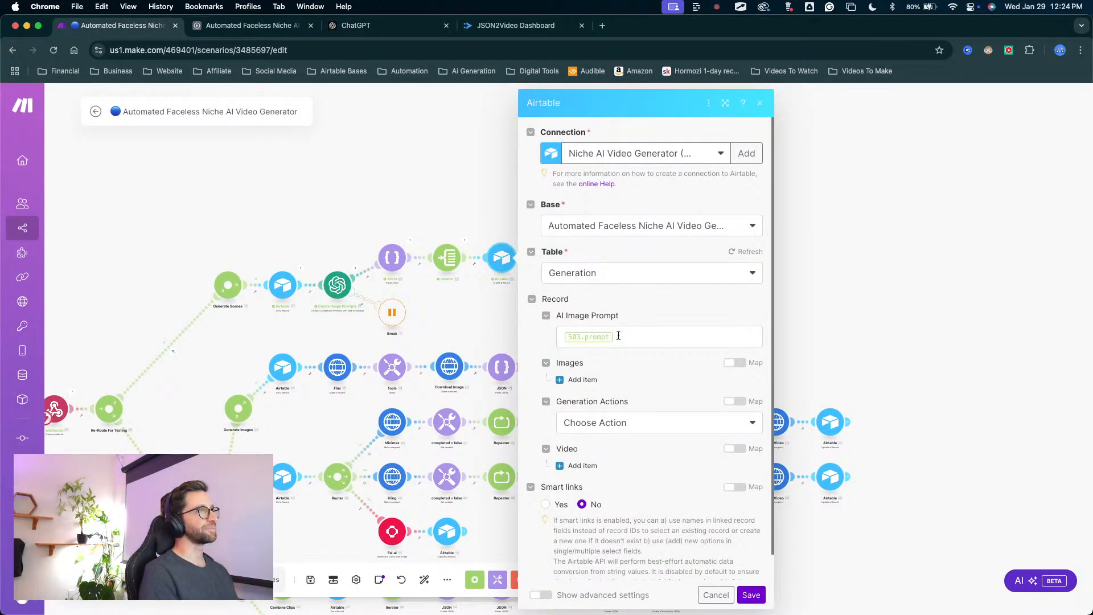
{"action": "left_click", "coordinate": [619, 337]}
{"action": "key", "text": "BackSpace"}
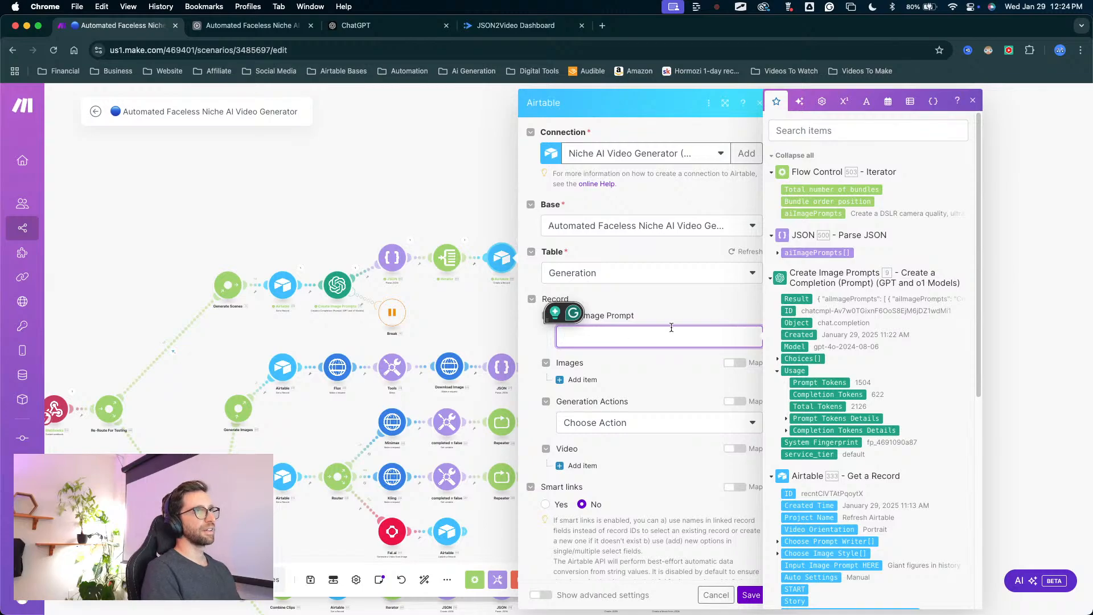
{"action": "left_click_drag", "start_coordinate": [821, 217], "coordinate": [672, 361]}
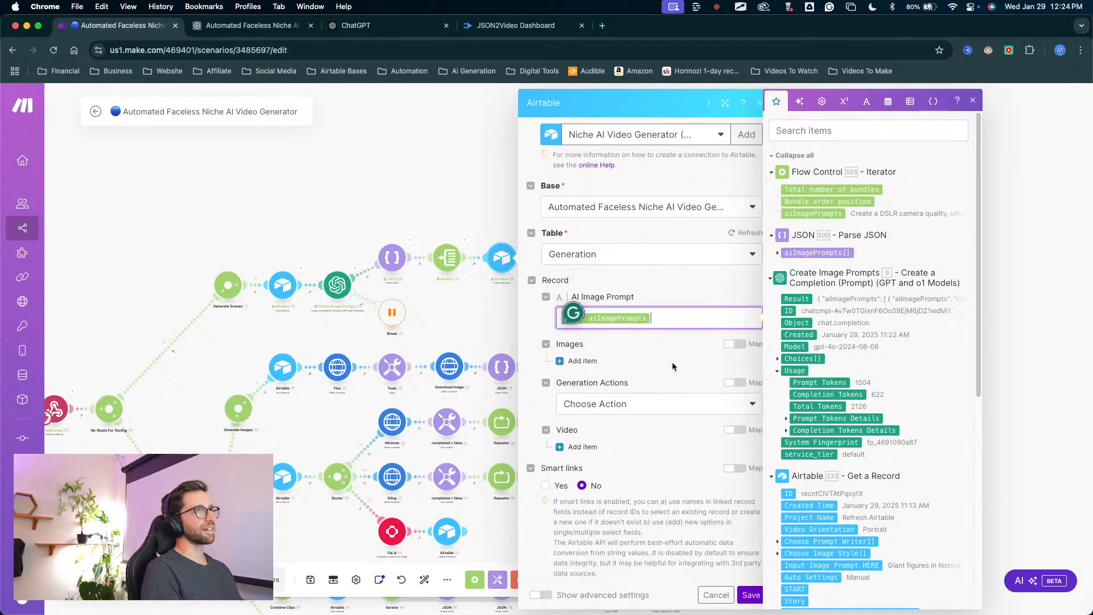
{"action": "left_click", "coordinate": [653, 434]}
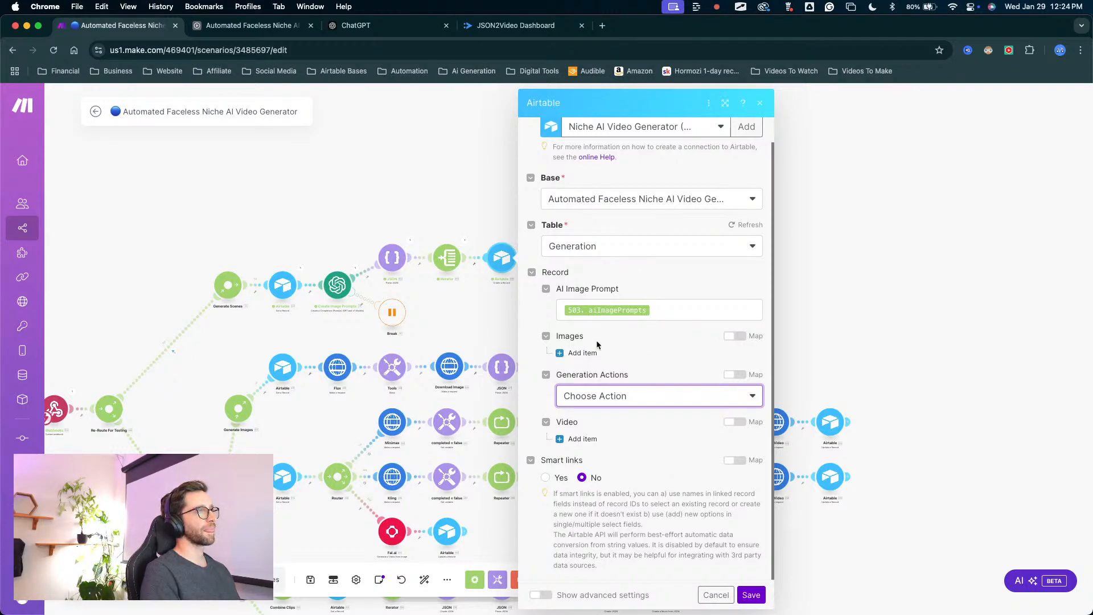
{"action": "scroll", "coordinate": [613, 430], "scroll_direction": "up", "scroll_amount": 1}
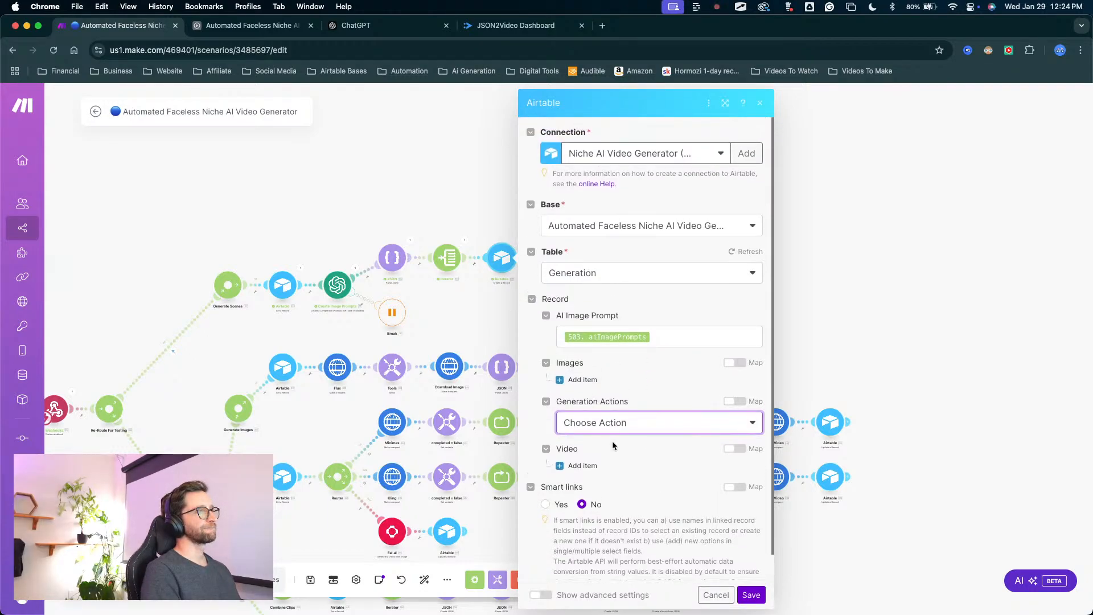
{"action": "left_click", "coordinate": [741, 601]}
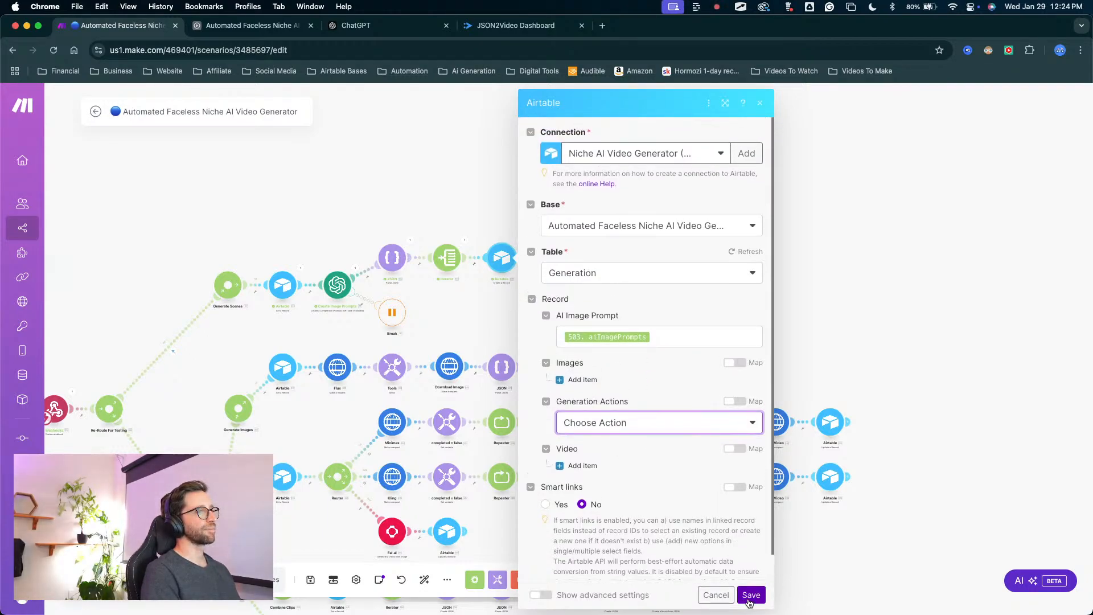
Reopen the Airtable Create a Record module after the Iterator and review its record fields.
{"action": "left_click", "coordinate": [504, 259]}
{"action": "scroll", "coordinate": [655, 308], "scroll_direction": "down", "scroll_amount": 1}
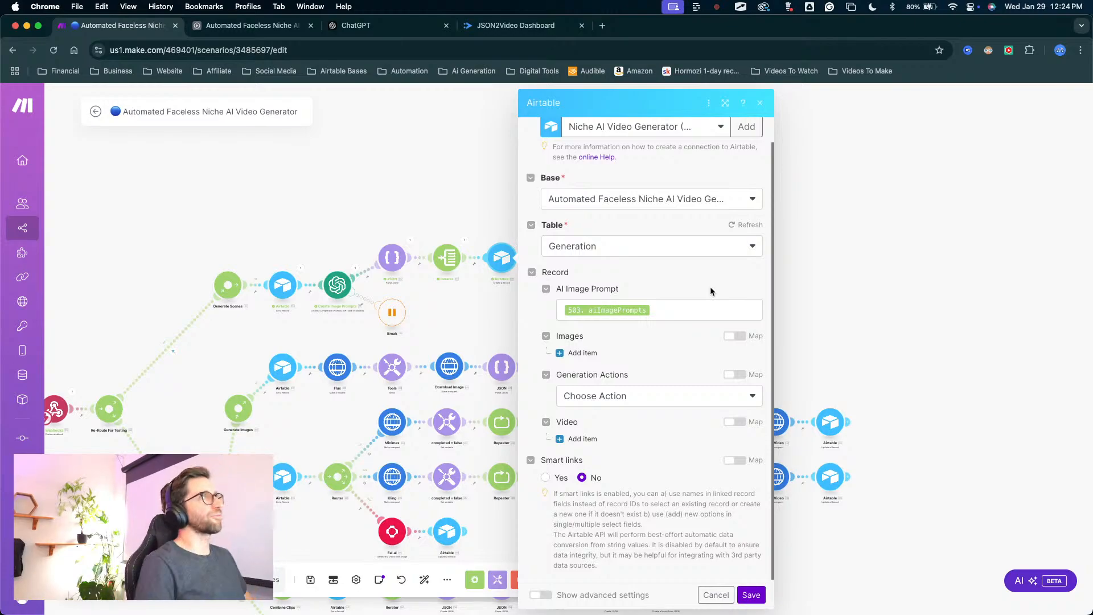
{"action": "left_click", "coordinate": [481, 166]}
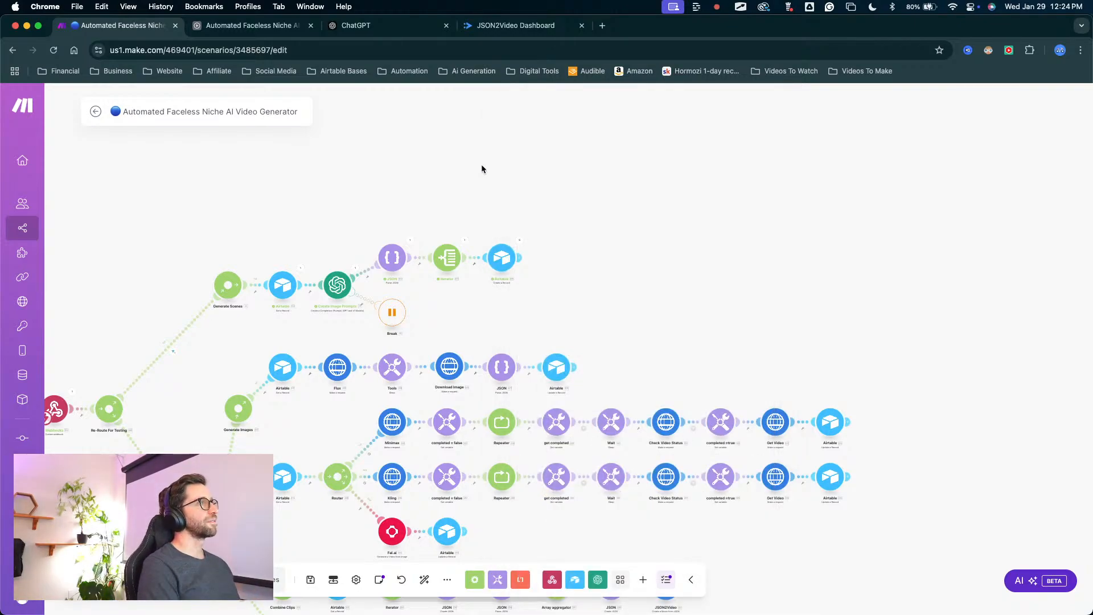
{"action": "left_click", "coordinate": [506, 253]}
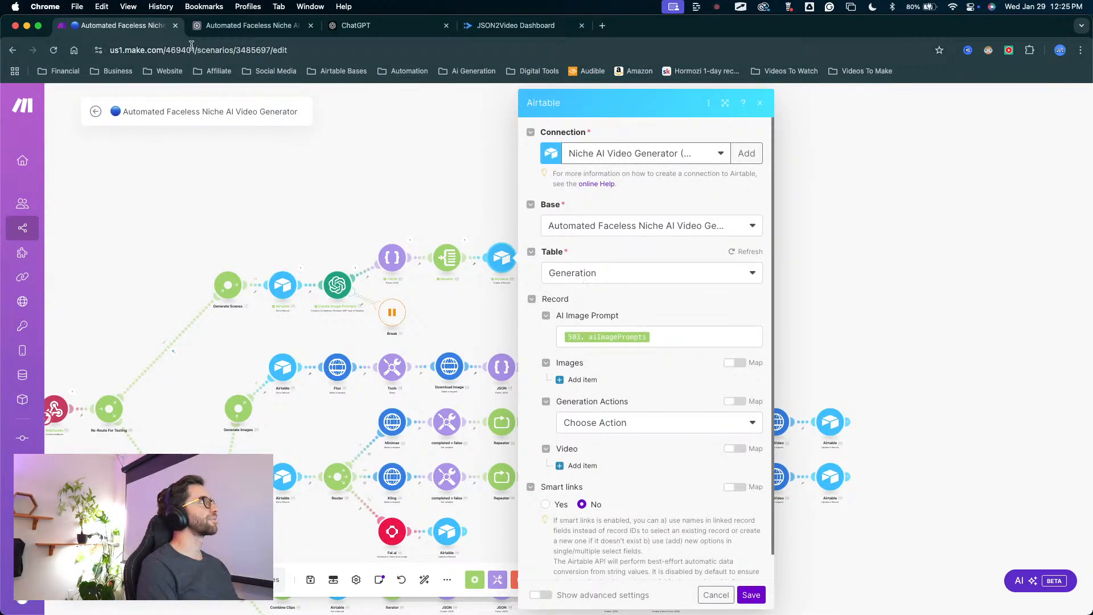
Examine the Video Project column in Airtable's Generation table, then return to Make and close the Airtable module's settings.
{"action": "left_click", "coordinate": [245, 25]}
{"action": "left_click", "coordinate": [126, 125]}
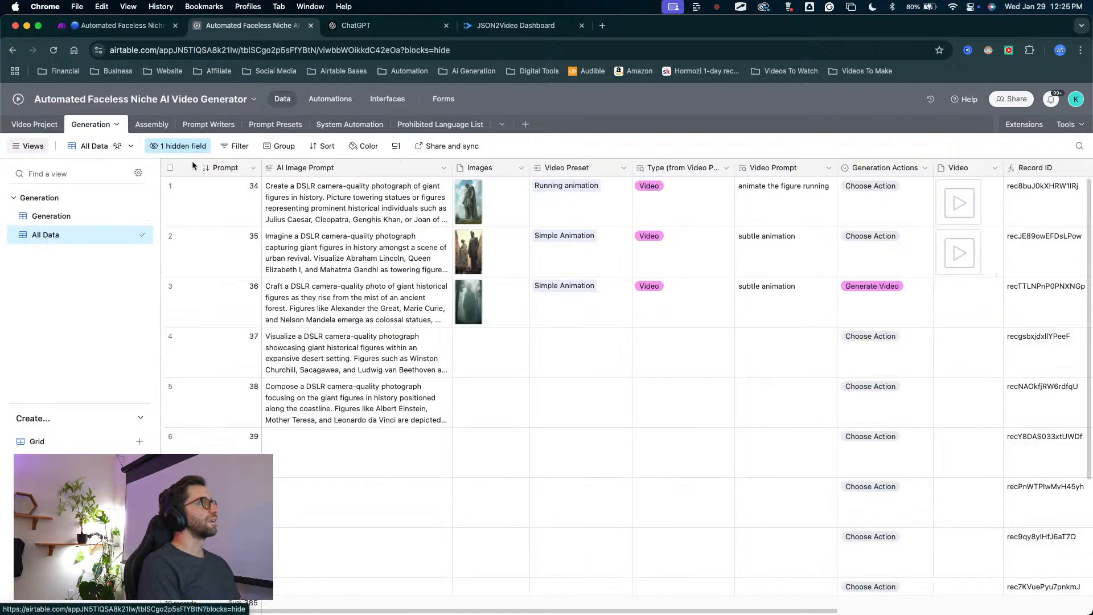
{"action": "scroll", "coordinate": [736, 285], "scroll_direction": "right", "scroll_amount": 5}
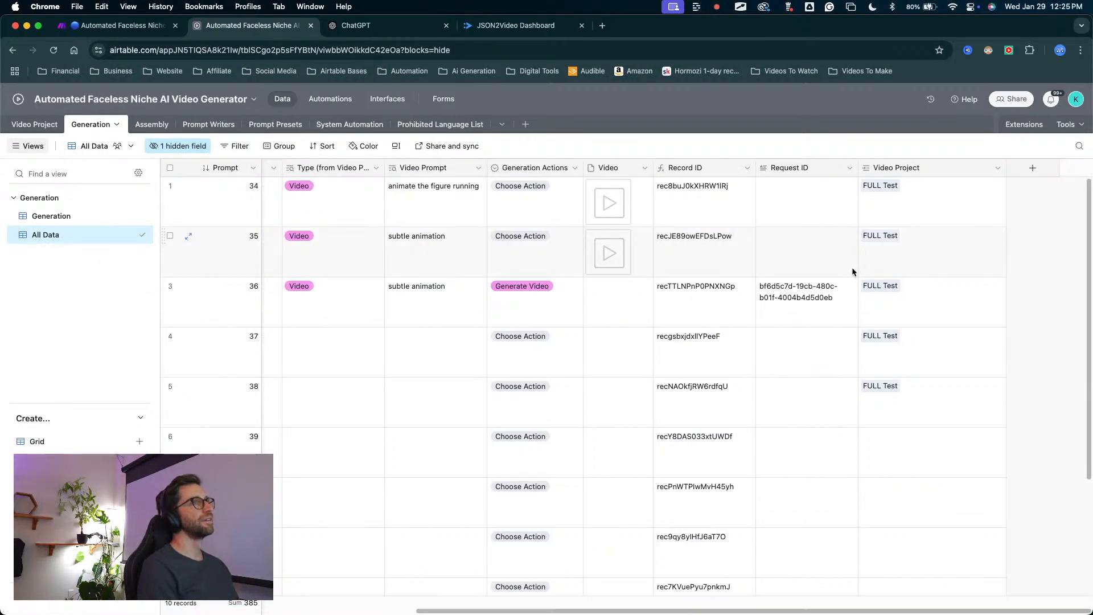
{"action": "left_click_drag", "start_coordinate": [814, 316], "coordinate": [886, 182]}
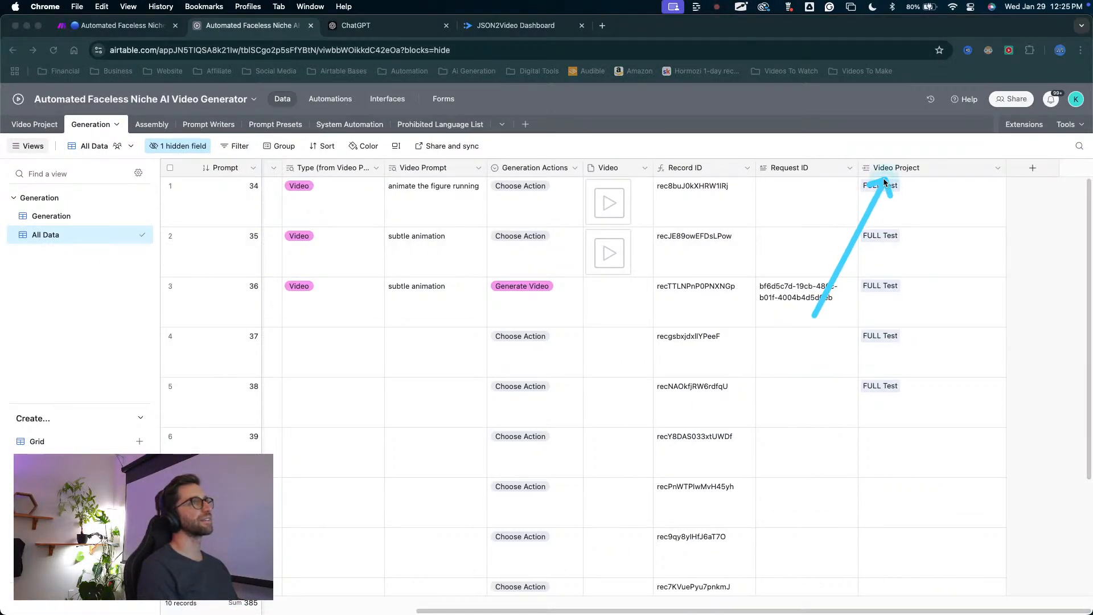
{"action": "key", "text": "Escape"}
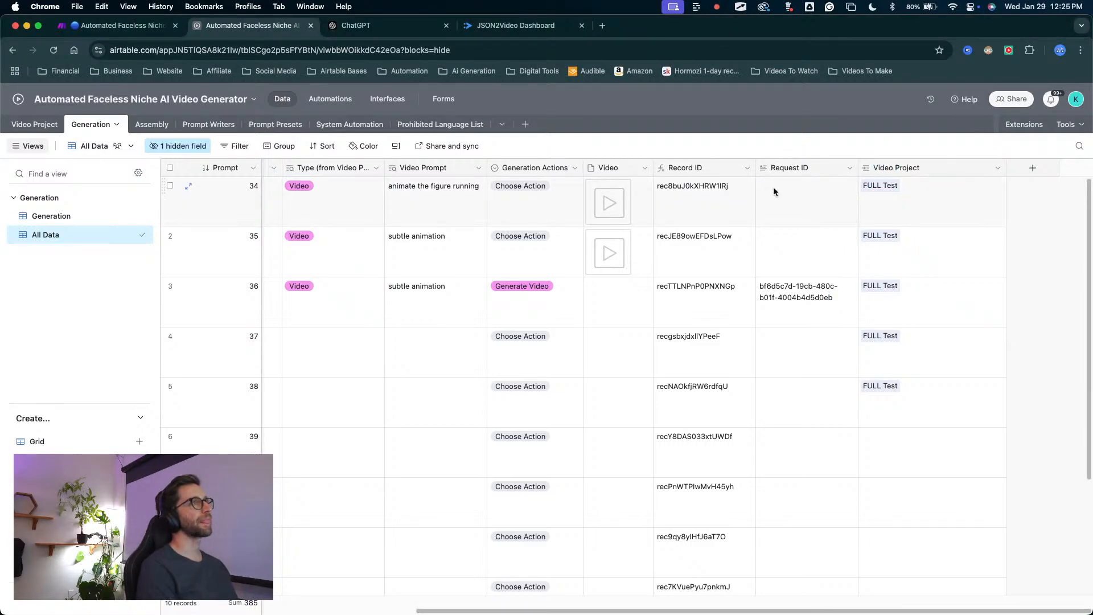
{"action": "scroll", "coordinate": [772, 189], "scroll_direction": "left", "scroll_amount": 10}
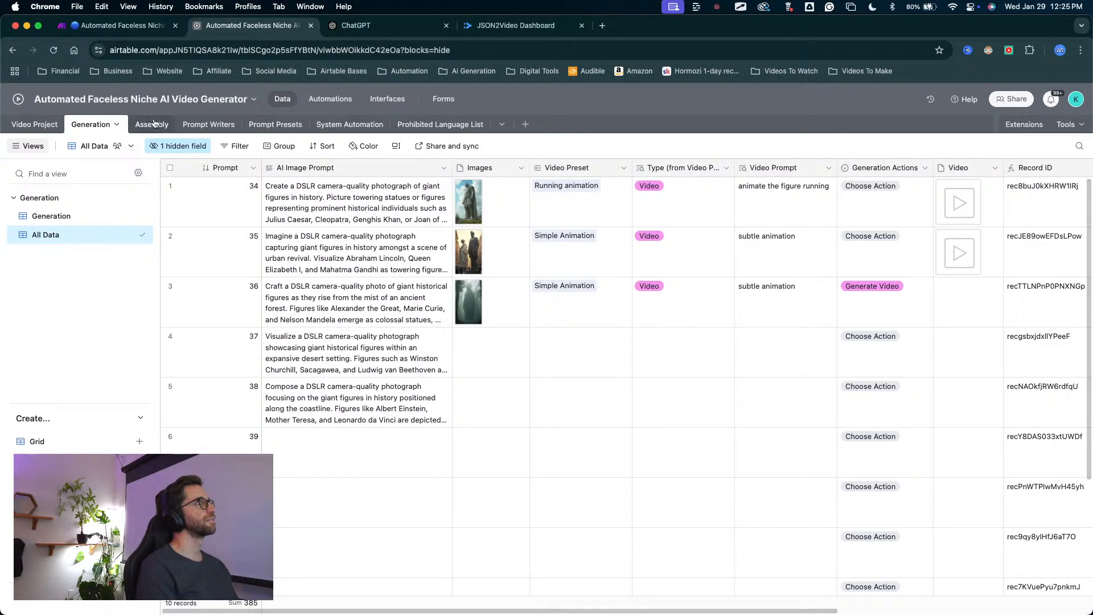
{"action": "left_click", "coordinate": [150, 31]}
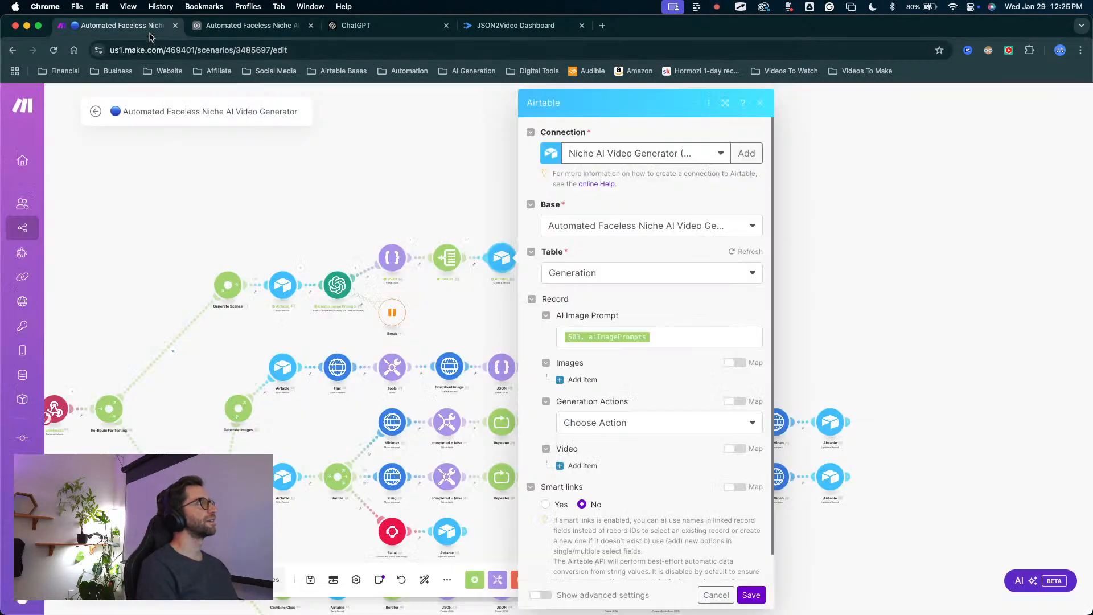
{"action": "left_click", "coordinate": [857, 228]}
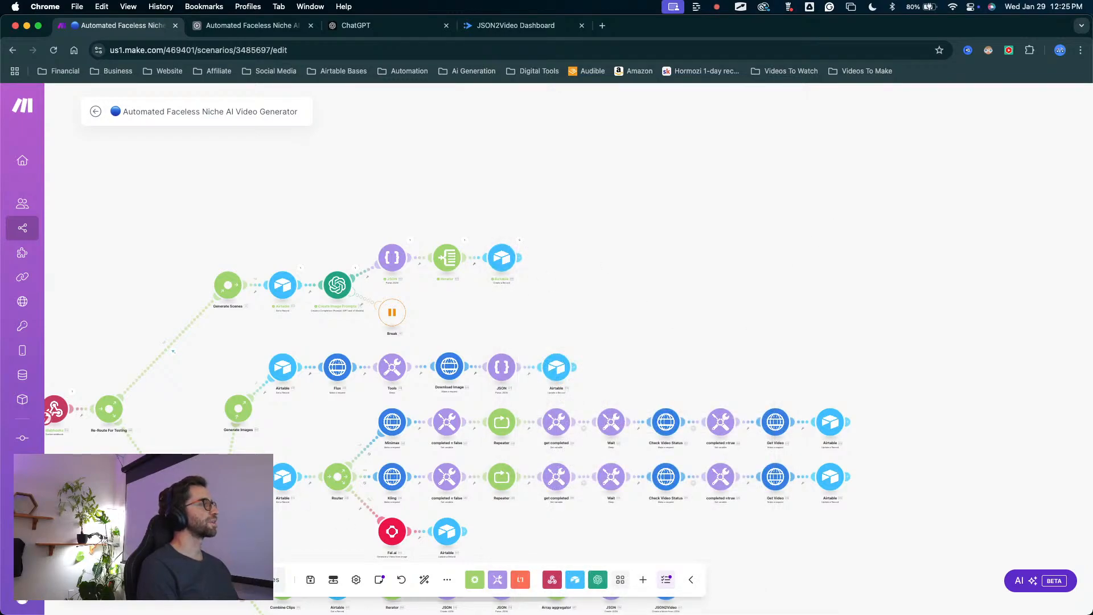
Try to run the scenario once on new data instead of the queued webhook data, then stop the run.
{"action": "left_click", "coordinate": [118, 579]}
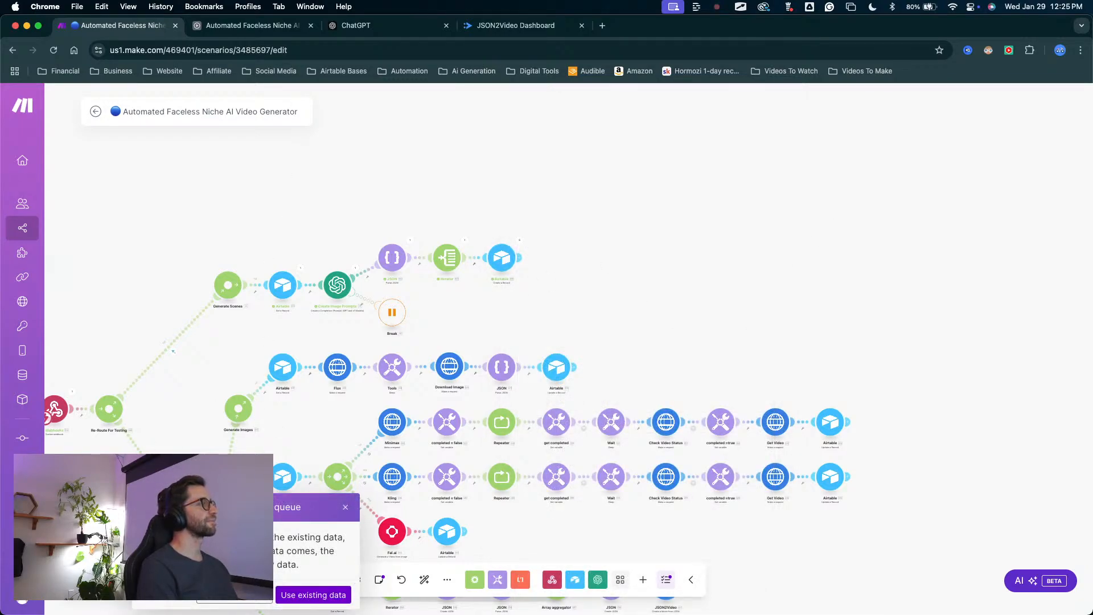
{"action": "left_click", "coordinate": [216, 596]}
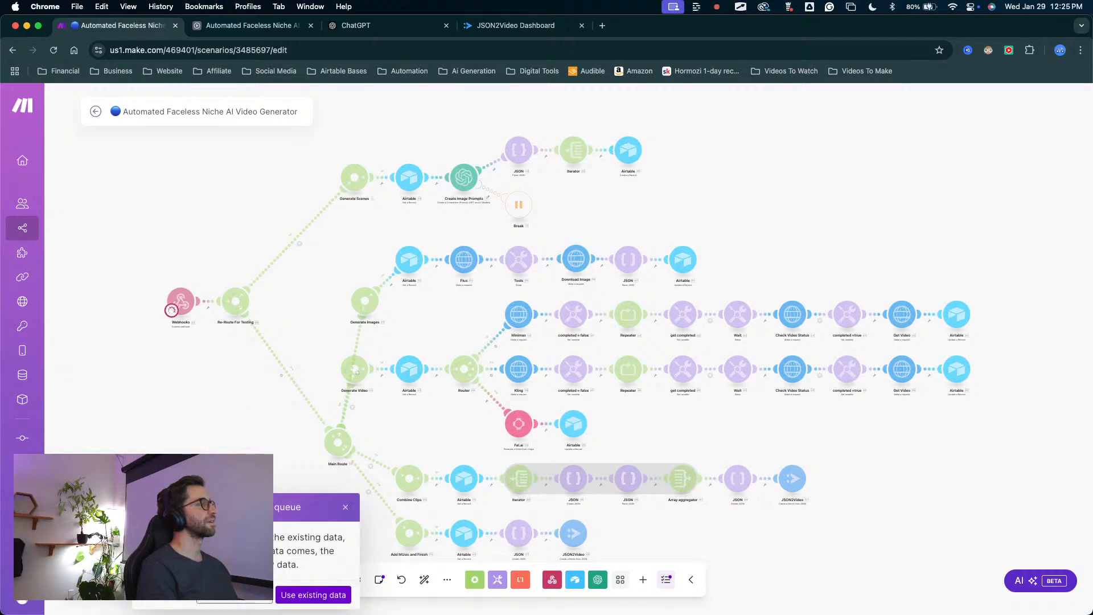
{"action": "left_click", "coordinate": [228, 603]}
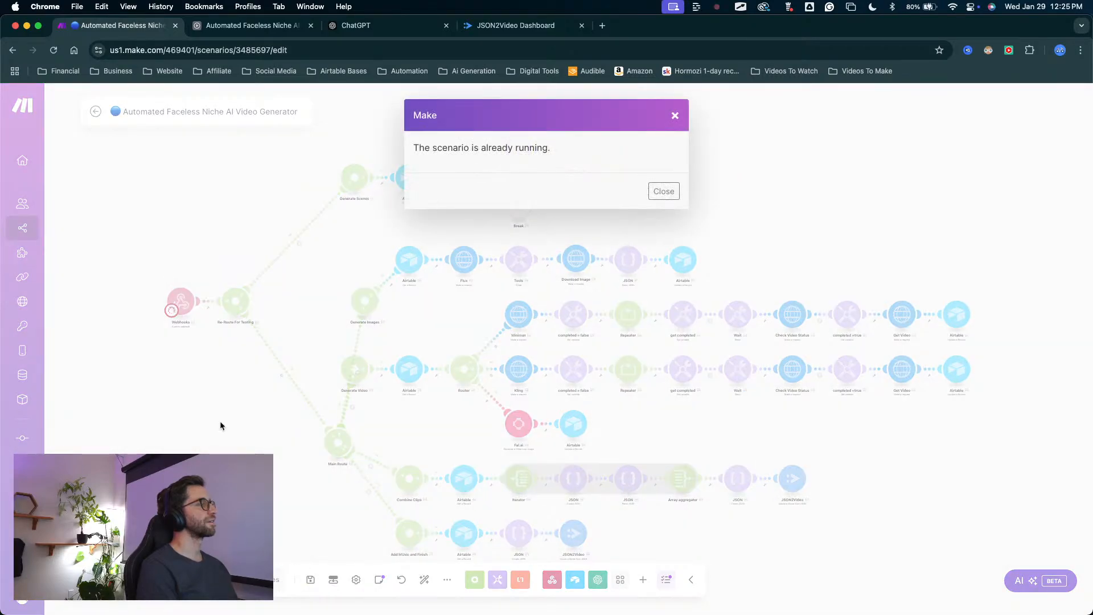
{"action": "left_click", "coordinate": [660, 191]}
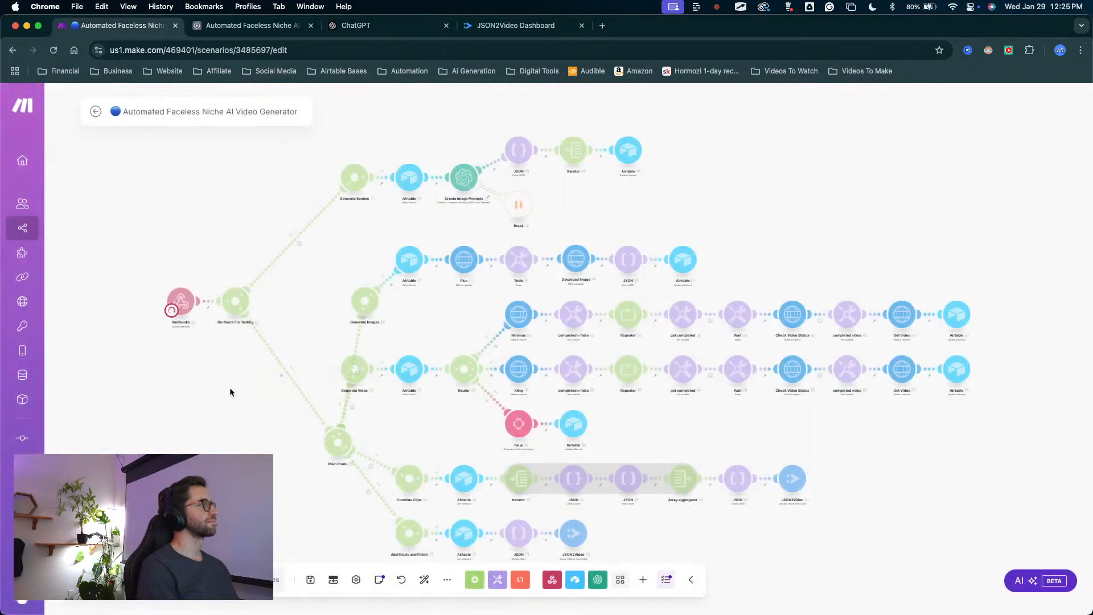
{"action": "left_click", "coordinate": [96, 111]}
{"action": "left_click", "coordinate": [655, 191]}
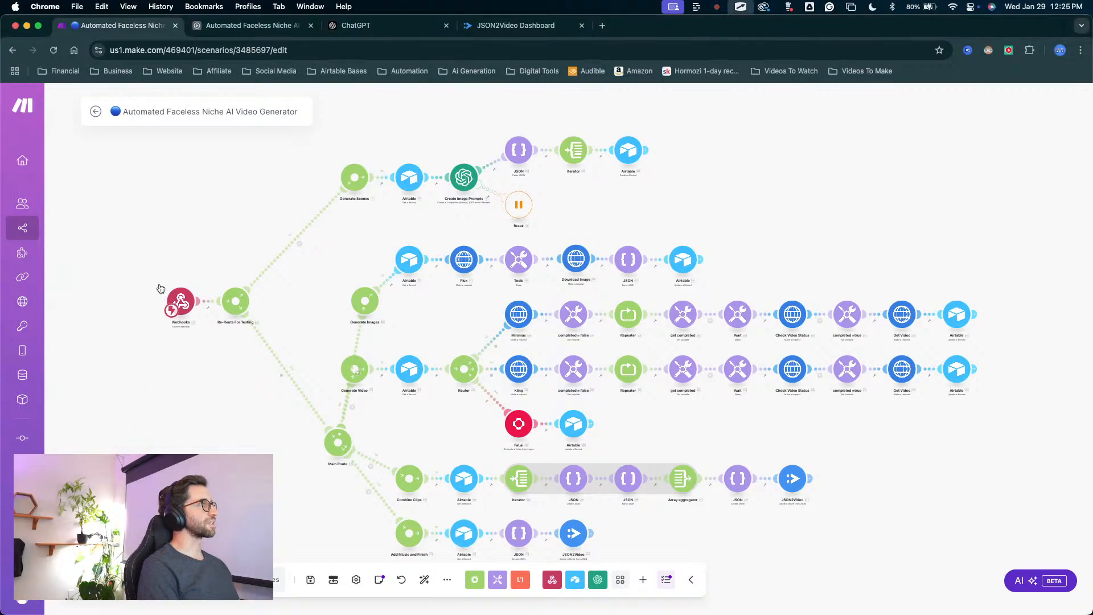
Leave the scenario editor for the scenario overview, saving the pending changes.
{"action": "left_click", "coordinate": [97, 111]}
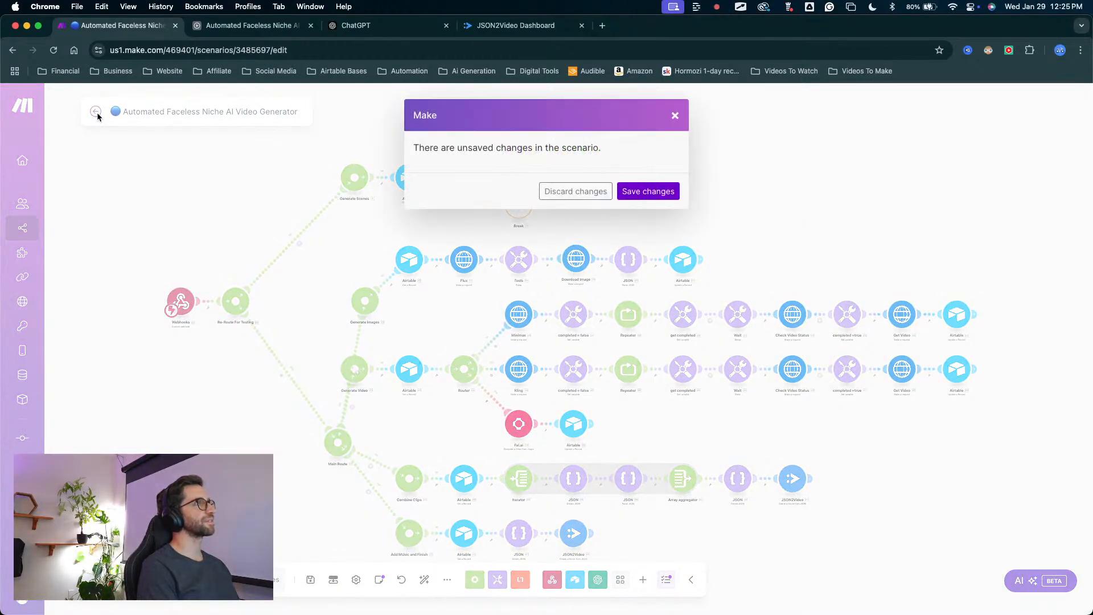
{"action": "left_click", "coordinate": [663, 191]}
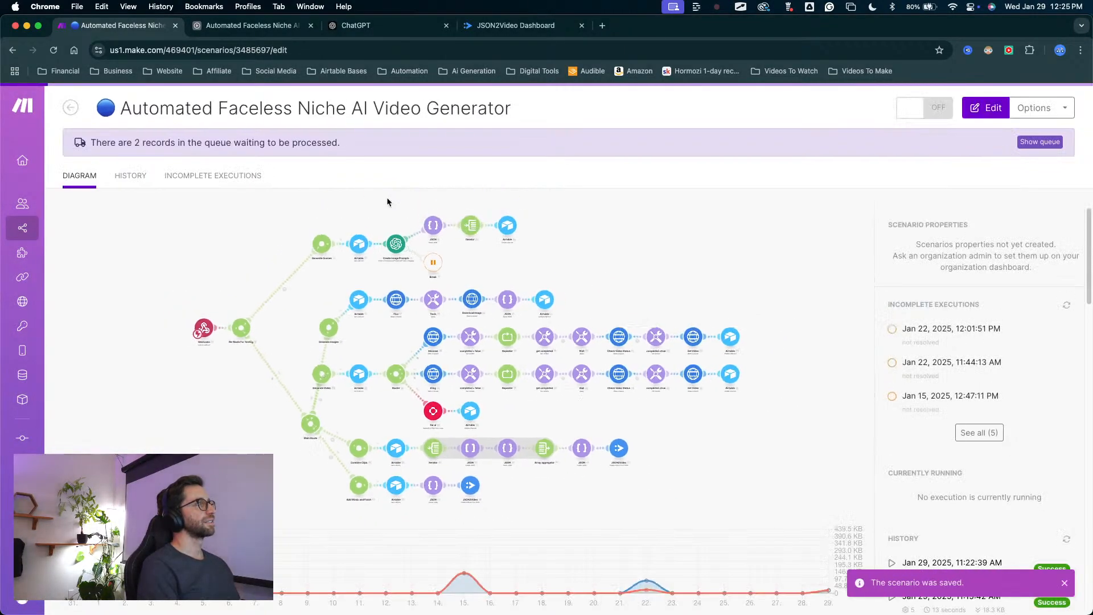
{"action": "right_click", "coordinate": [840, 208]}
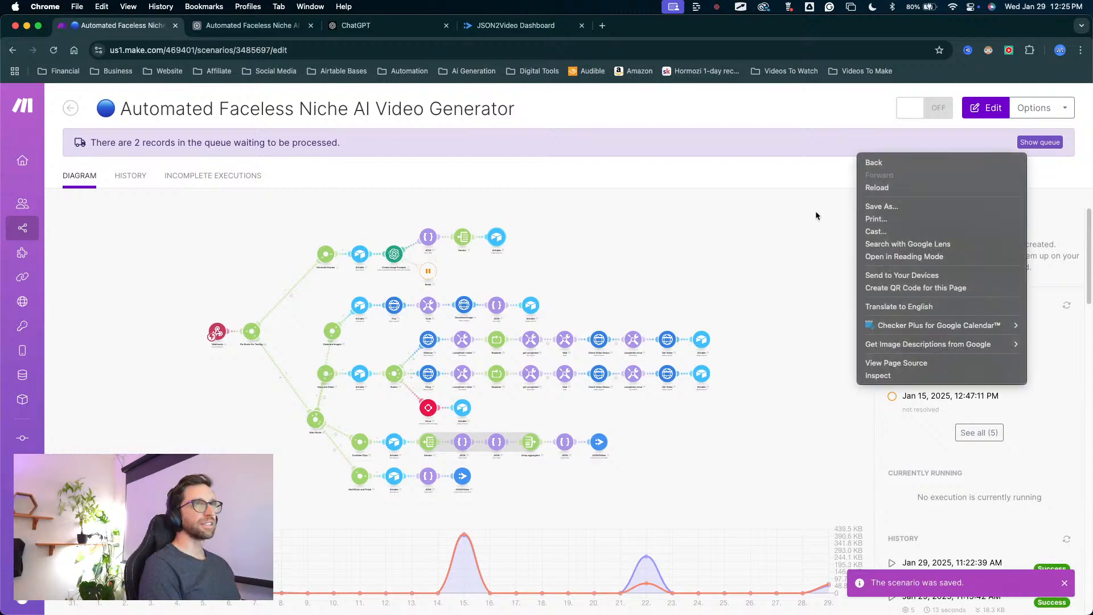
{"action": "left_click", "coordinate": [816, 216]}
{"action": "left_click", "coordinate": [798, 215]}
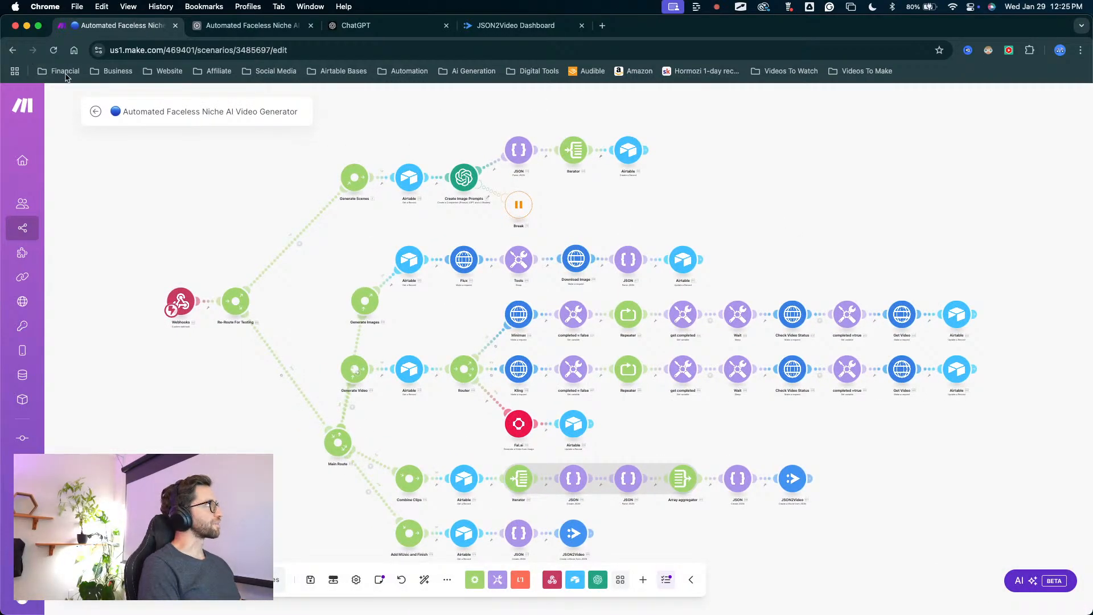
Turn the scenario on from its overview and delete the old data in the webhook queue.
{"action": "left_click", "coordinate": [92, 113]}
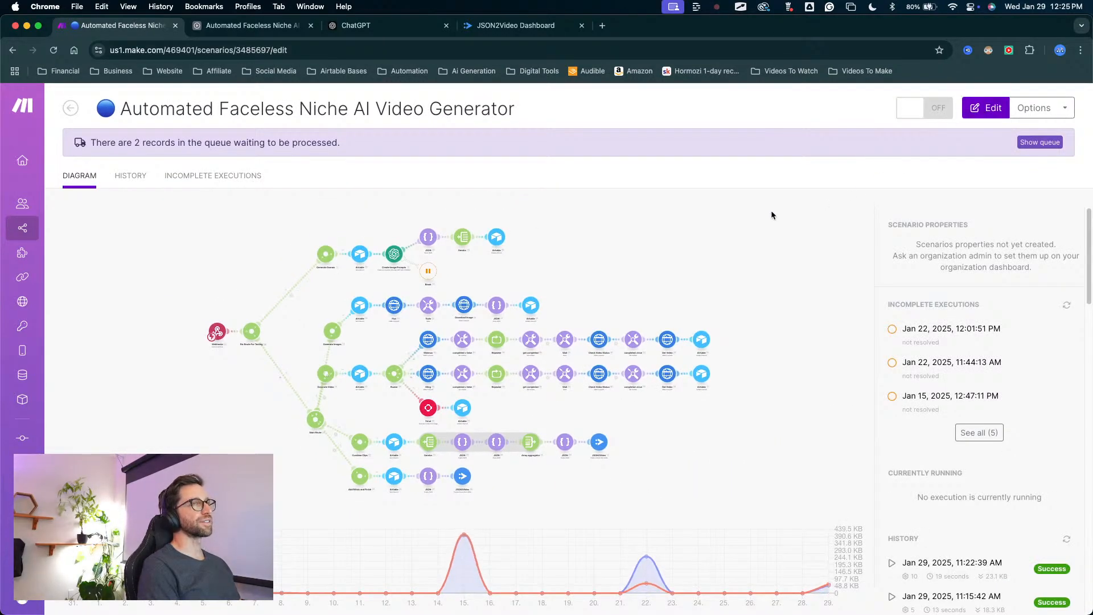
{"action": "left_click", "coordinate": [918, 114]}
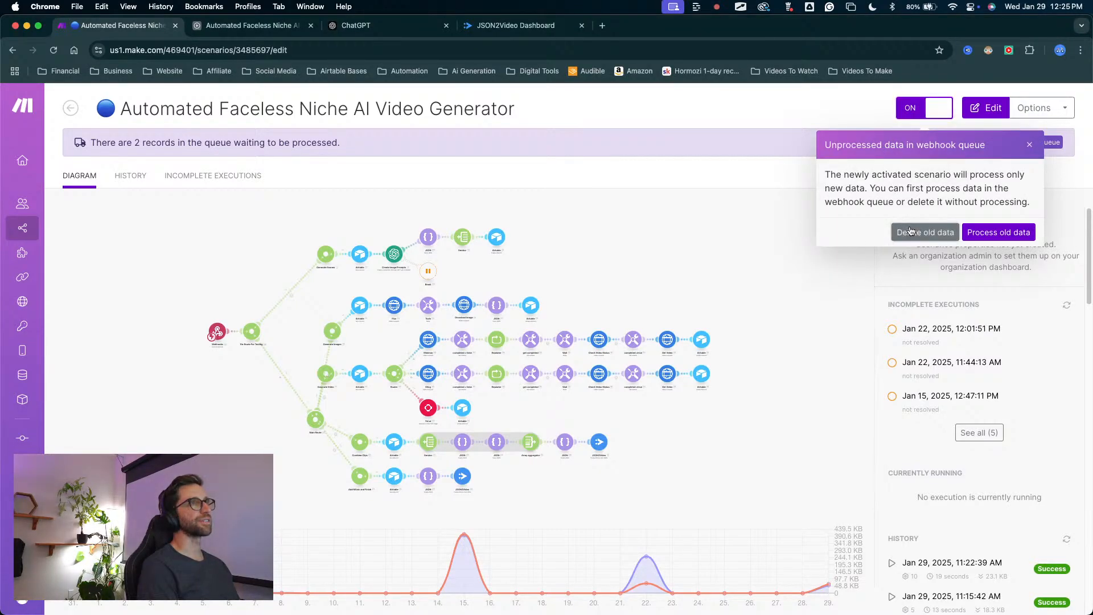
{"action": "left_click", "coordinate": [856, 232]}
Reopen the scenario editor and start a one-time run of the scenario.
{"action": "left_click", "coordinate": [662, 204]}
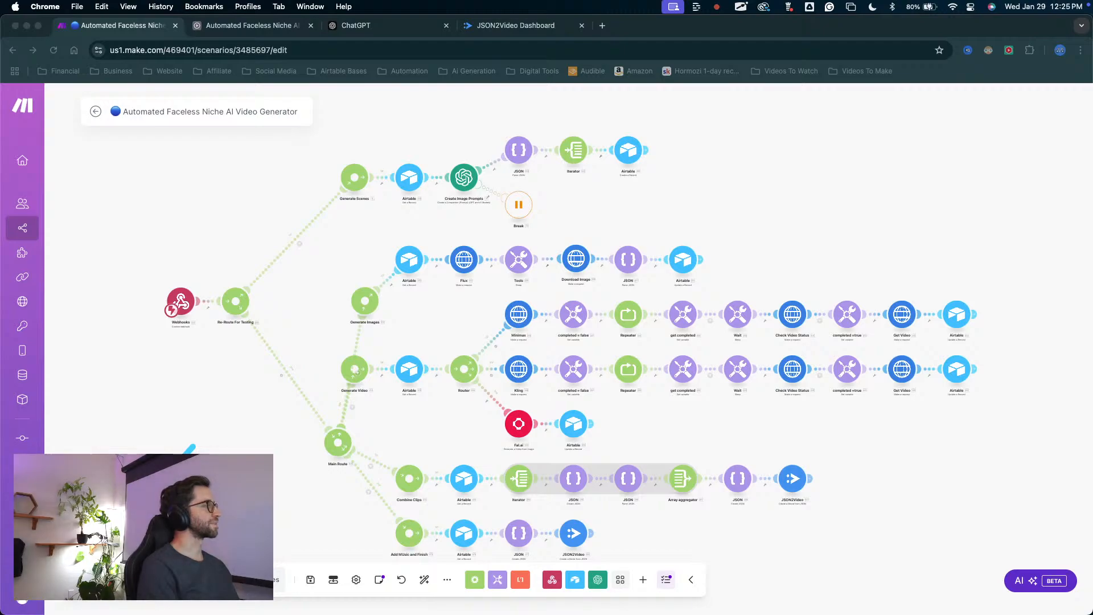
{"action": "left_click", "coordinate": [122, 579]}
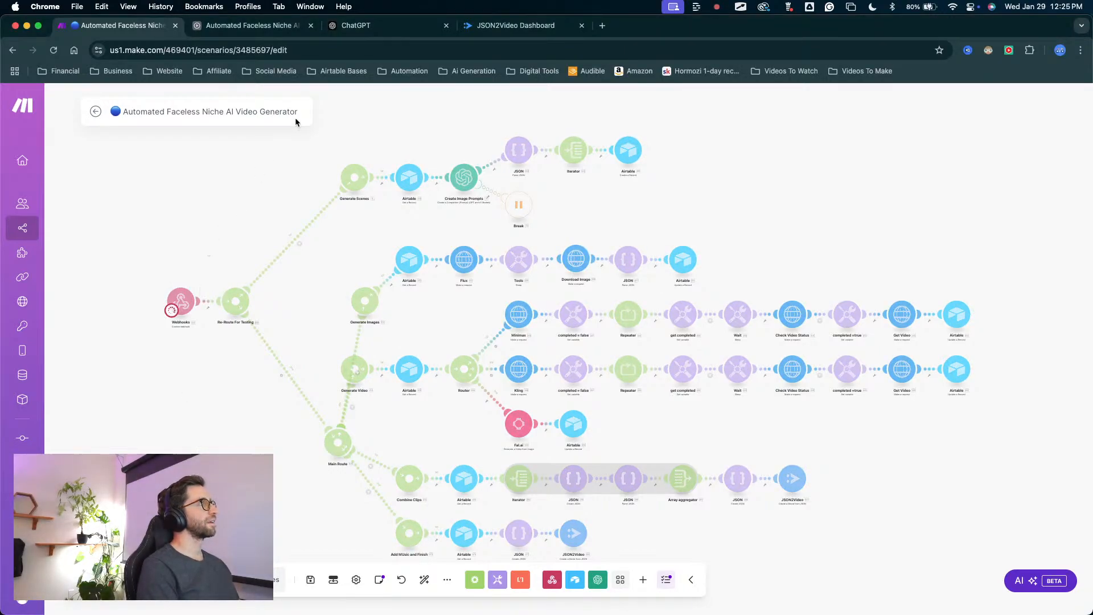
In Airtable's Generation table, delete the five records with an empty AI Image Prompt, starting at prompt 39.
{"action": "left_click", "coordinate": [250, 25]}
{"action": "scroll", "coordinate": [327, 351], "scroll_direction": "down", "scroll_amount": 2}
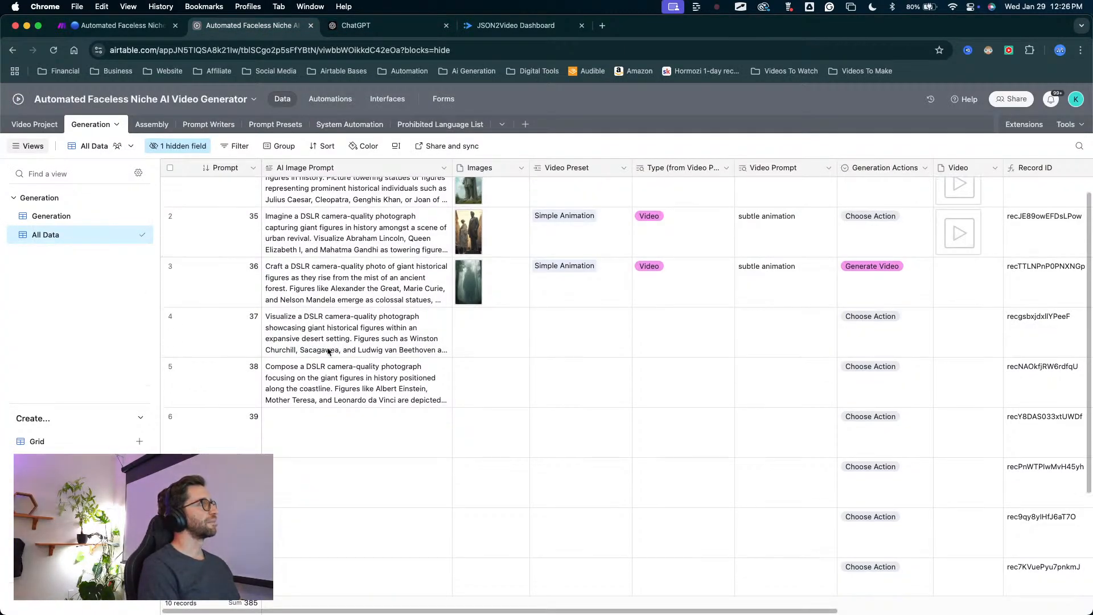
{"action": "scroll", "coordinate": [223, 395], "scroll_direction": "down", "scroll_amount": 3}
{"action": "scroll", "coordinate": [223, 350], "scroll_direction": "down", "scroll_amount": 2}
{"action": "left_click", "coordinate": [221, 291]}
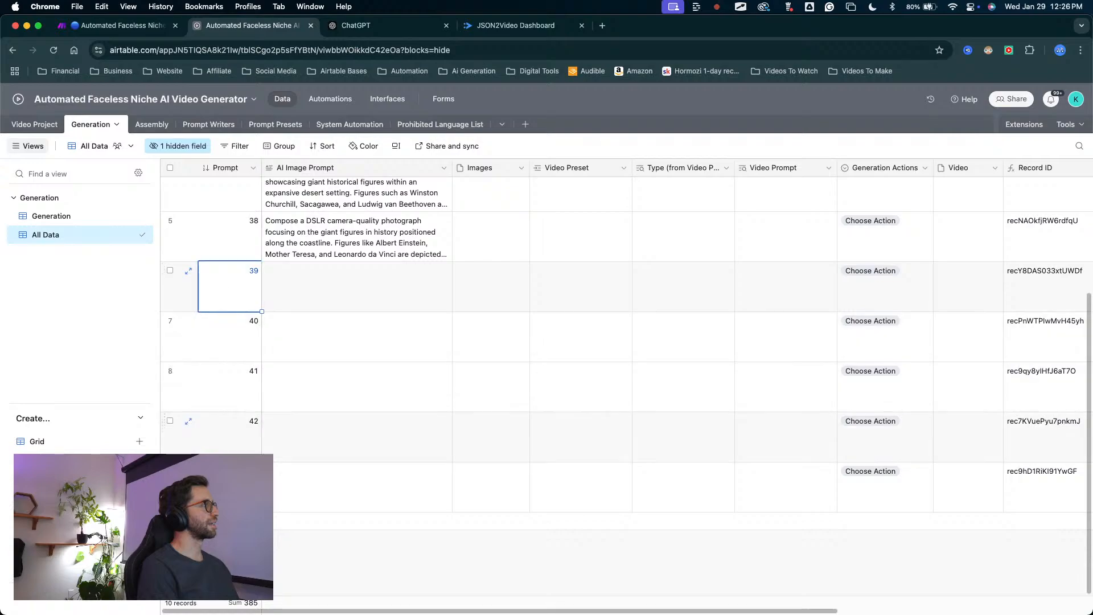
{"action": "left_click_drag", "start_coordinate": [221, 292], "coordinate": [227, 487]}
{"action": "right_click", "coordinate": [228, 487]}
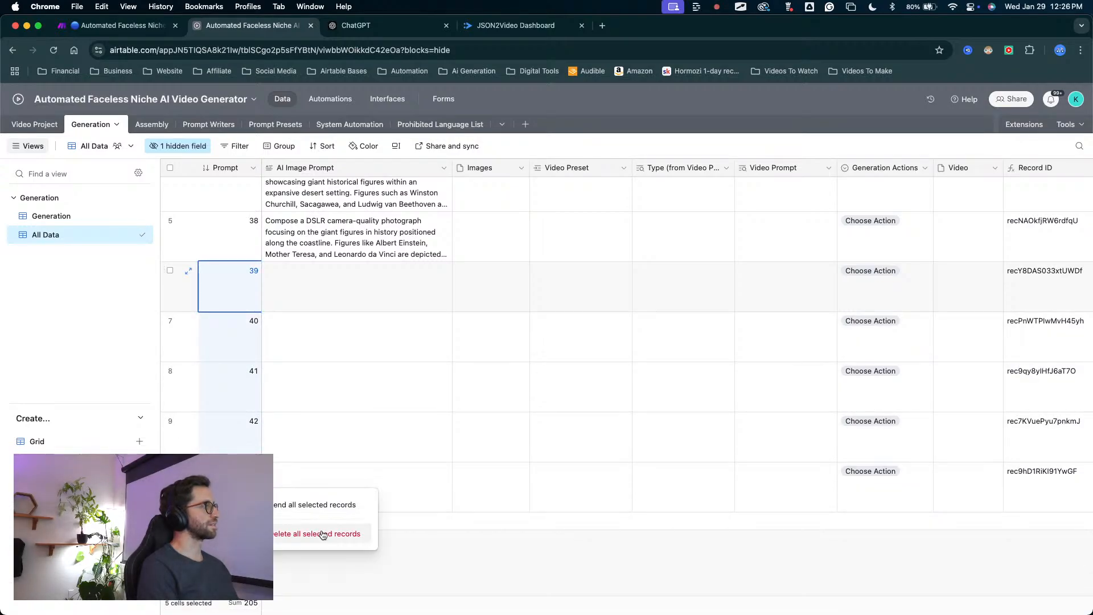
{"action": "left_click", "coordinate": [319, 534]}
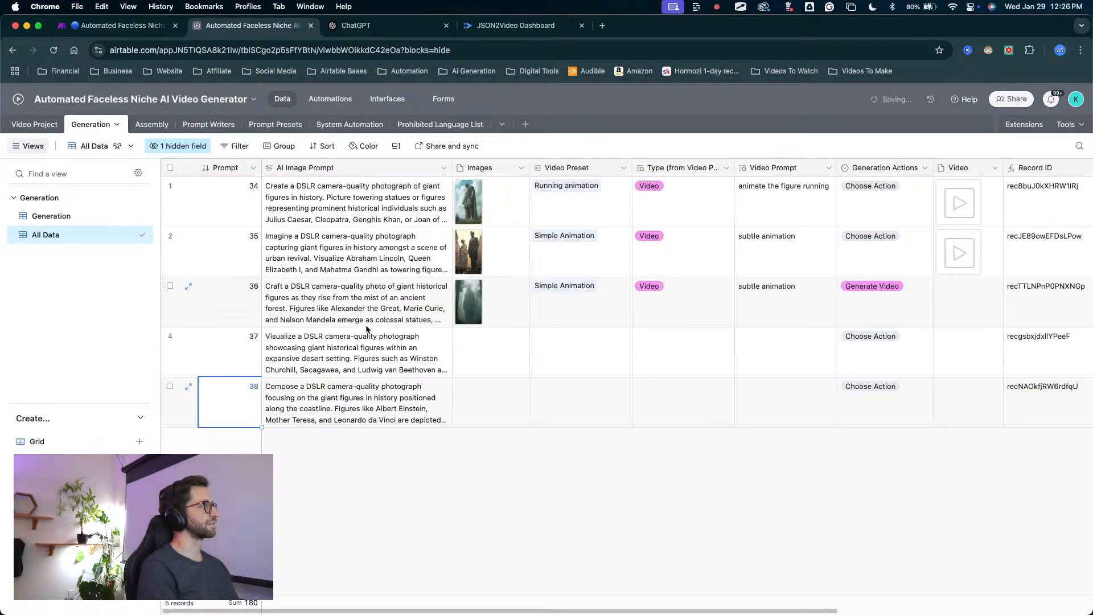
Mark START for the Refresh Airtable project in the Video Project table and switch to Make to watch the run.
{"action": "left_click", "coordinate": [25, 126]}
{"action": "left_click", "coordinate": [942, 288]}
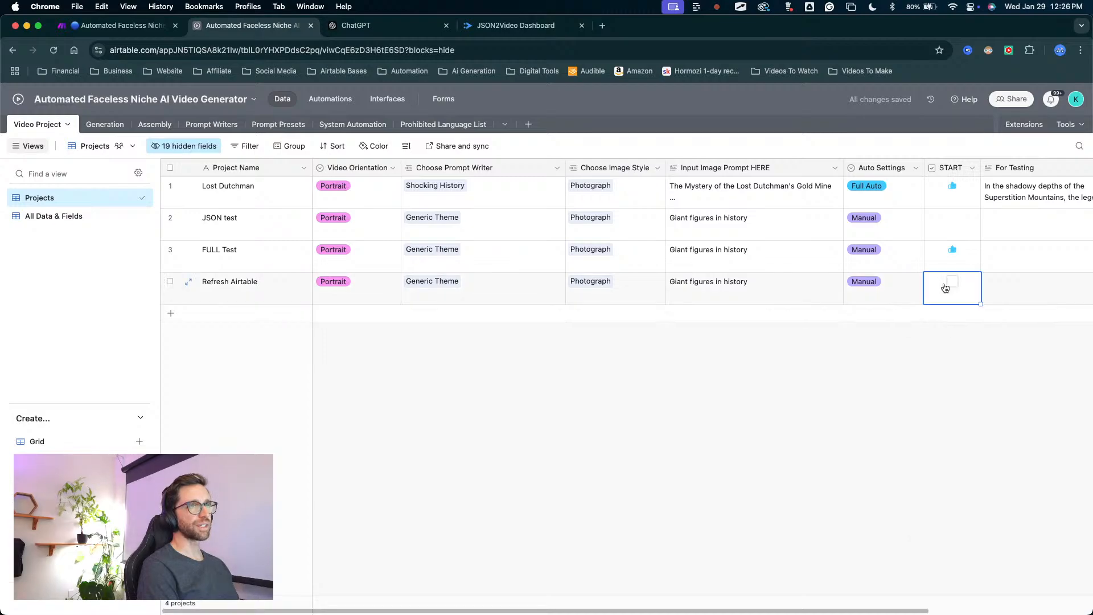
{"action": "left_click", "coordinate": [951, 282]}
{"action": "left_click", "coordinate": [93, 25]}
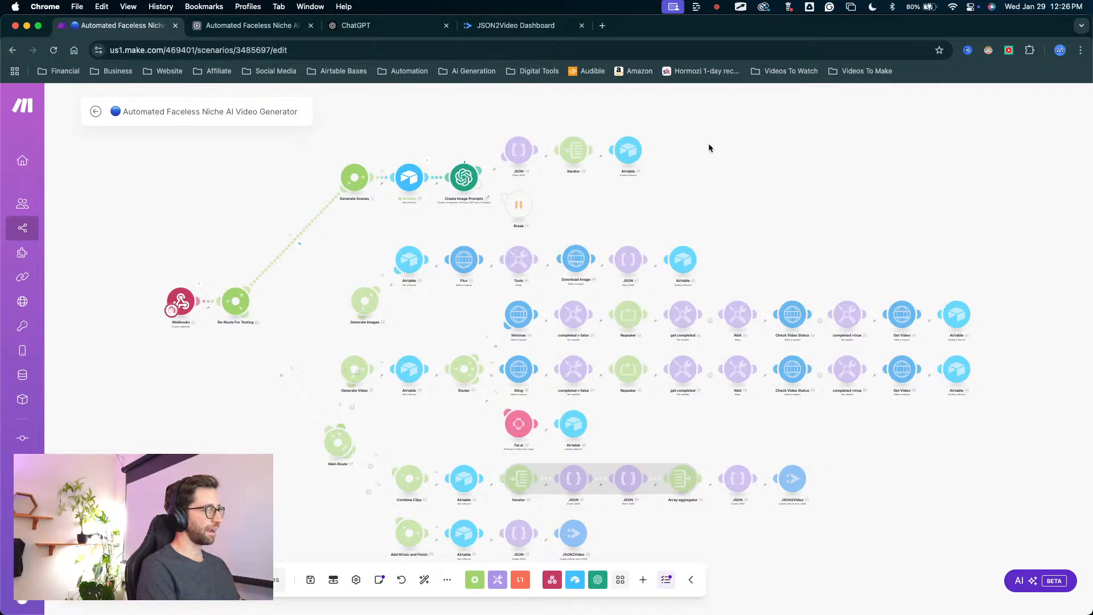
{"action": "key", "text": "ctrl+Up"}
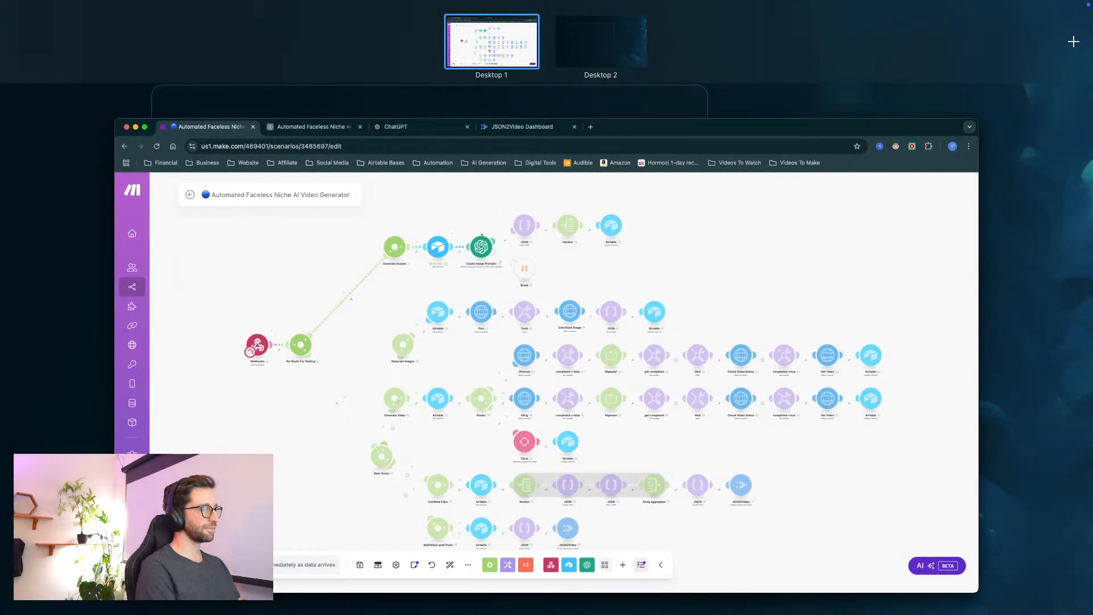
{"action": "key", "text": "ctrl+Up"}
{"action": "key", "text": "ctrl+Up"}
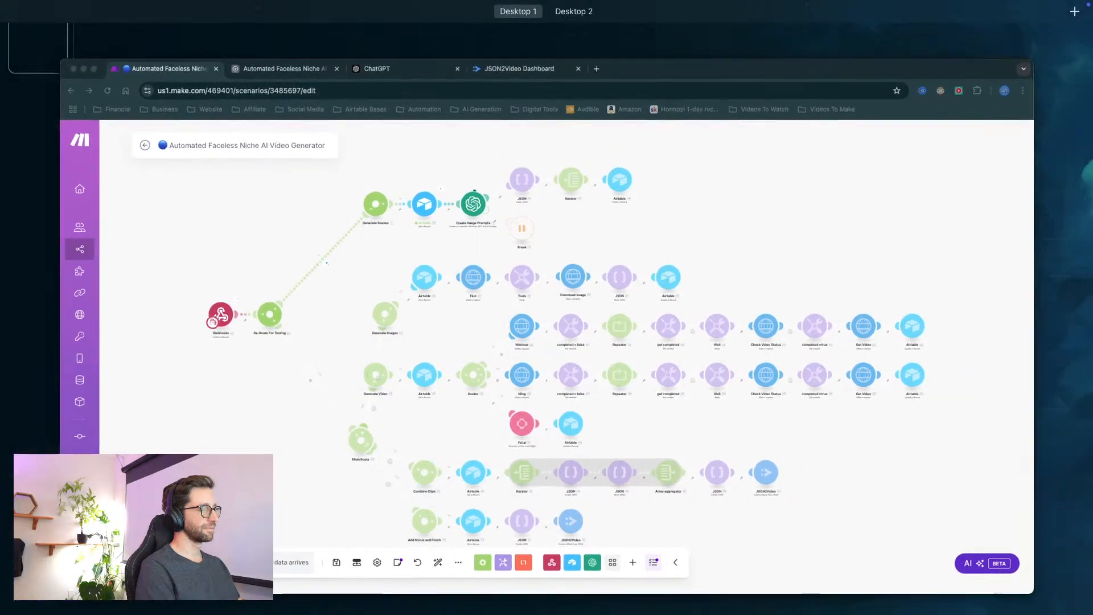
{"action": "key", "text": "ctrl+Up"}
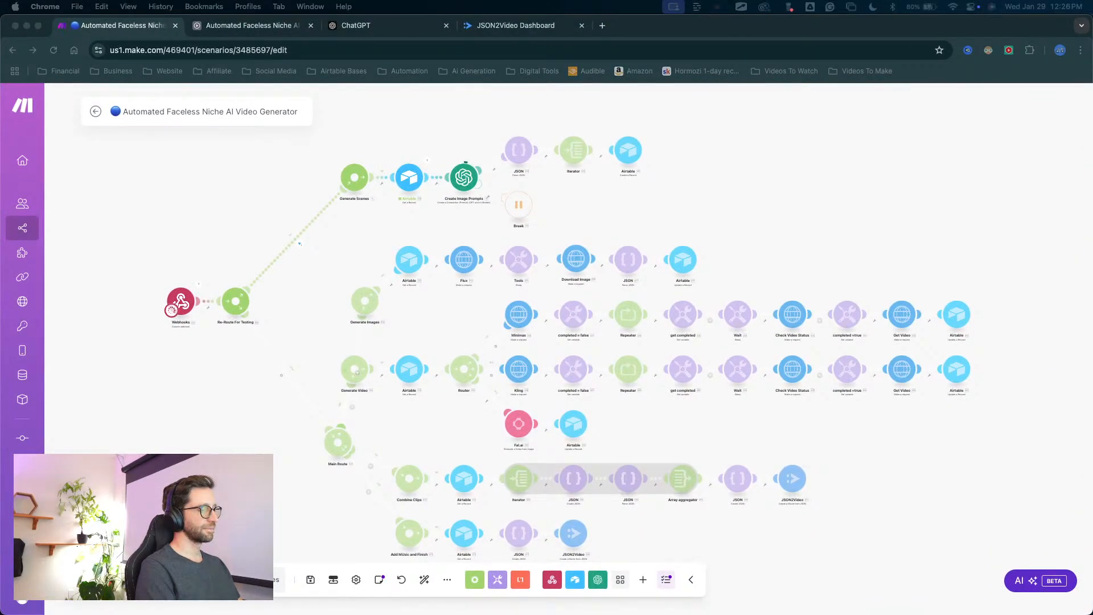
{"action": "key", "text": "ctrl+Up"}
{"action": "key", "text": "ctrl+Up"}
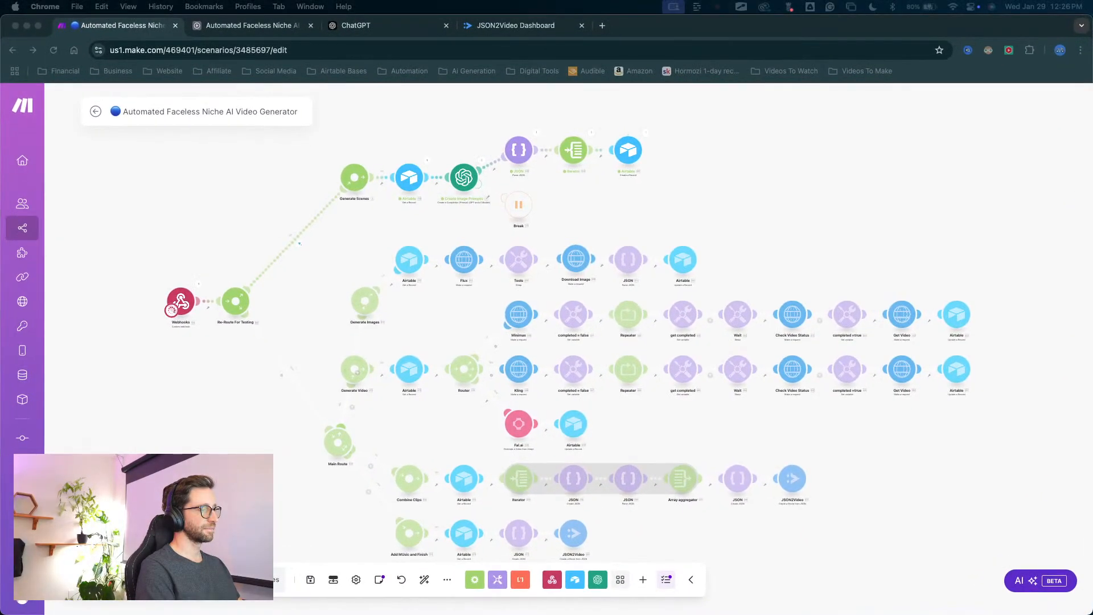
{"action": "key", "text": "ctrl+Up"}
{"action": "key", "text": "ctrl+Up"}
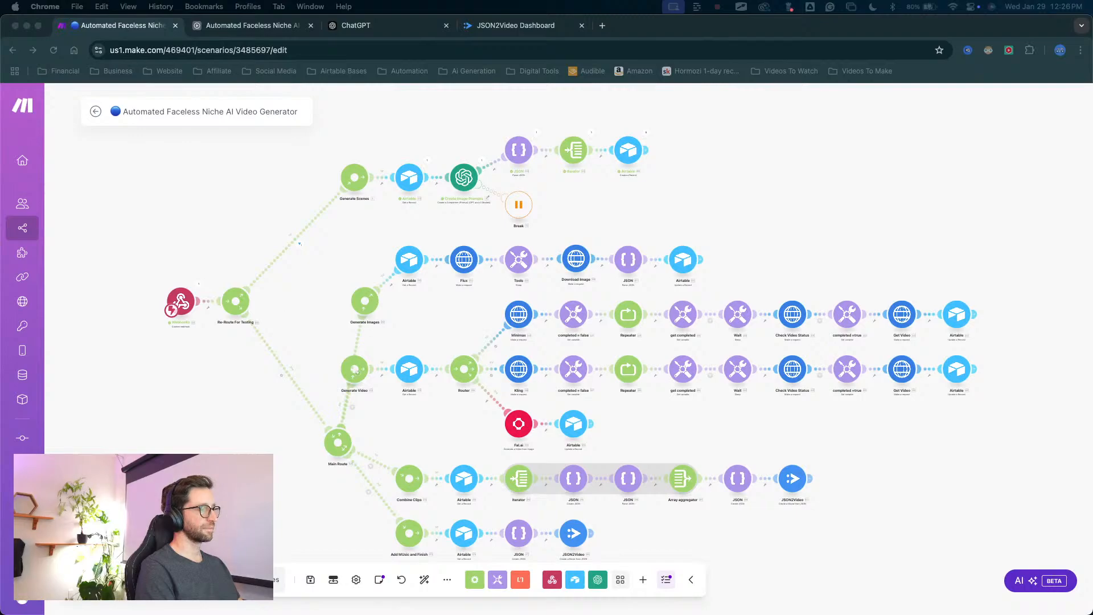
Inspect the Airtable Create a Record module and the Iterator's array mapping, leaving the Iterator without changes.
{"action": "scroll", "coordinate": [672, 145], "scroll_direction": "up", "scroll_amount": 5}
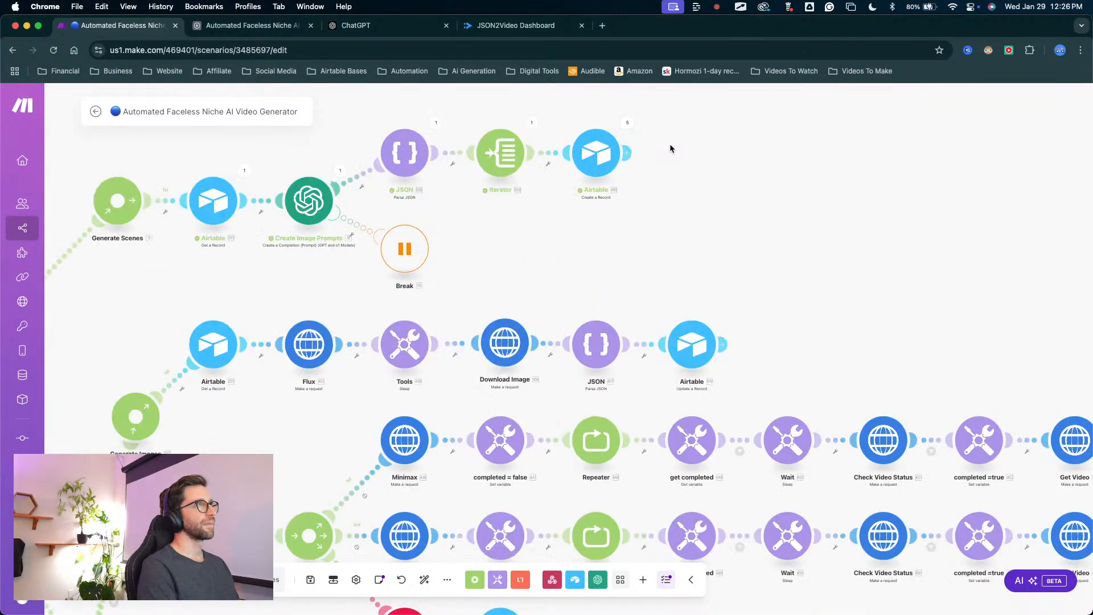
{"action": "left_click", "coordinate": [563, 157]}
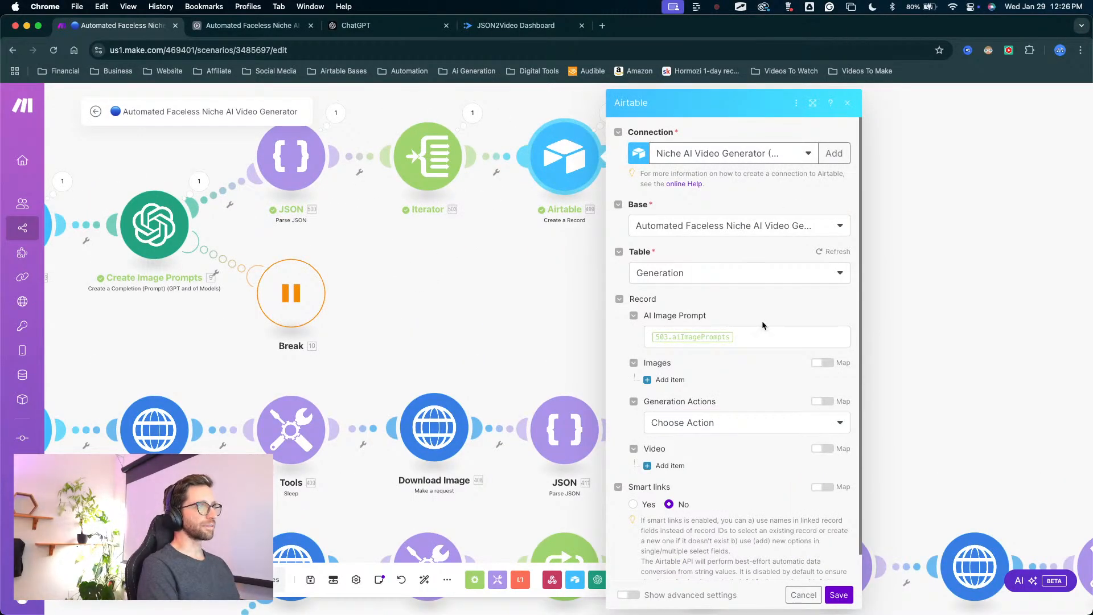
{"action": "left_click", "coordinate": [451, 168]}
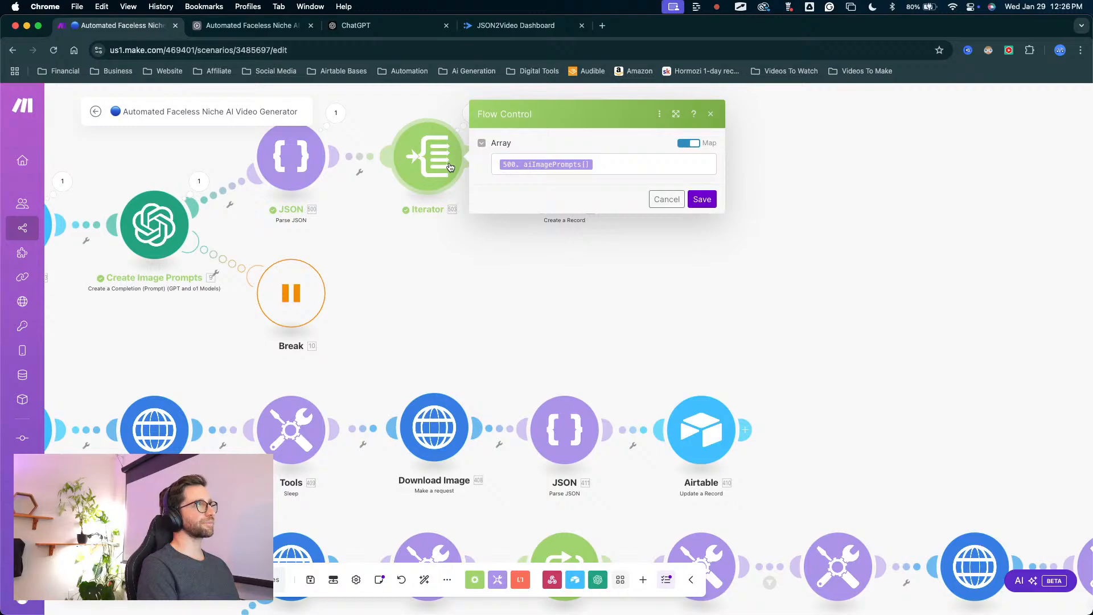
{"action": "left_click", "coordinate": [667, 203]}
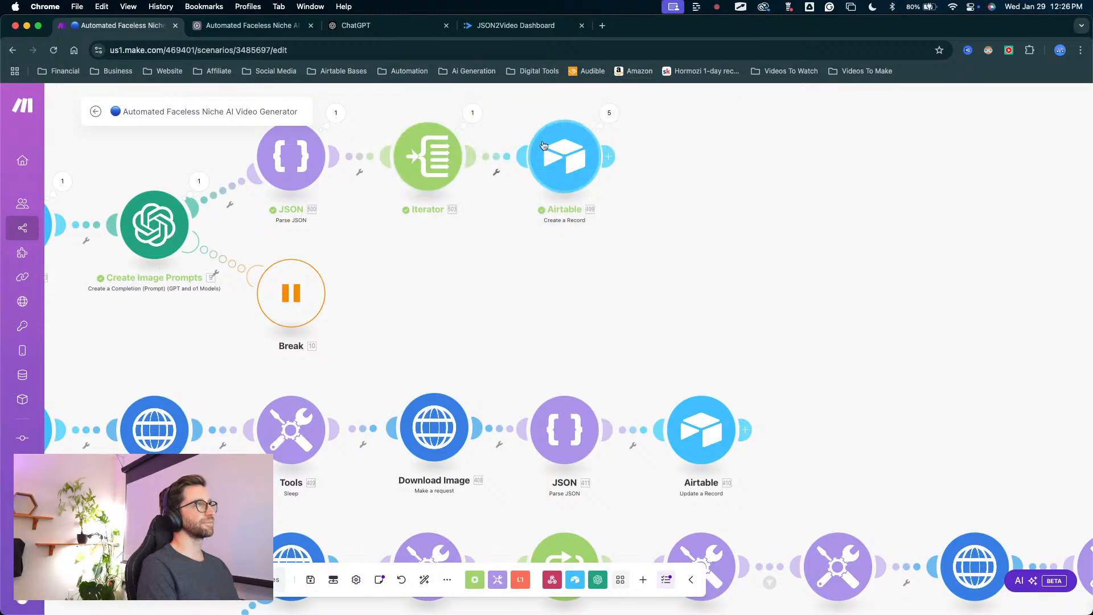
Examine the Create a Record module's AI Image Prompt mapping and the aiImagePrompts[] items available from Parse JSON.
{"action": "left_click", "coordinate": [566, 158]}
{"action": "left_click", "coordinate": [739, 345]}
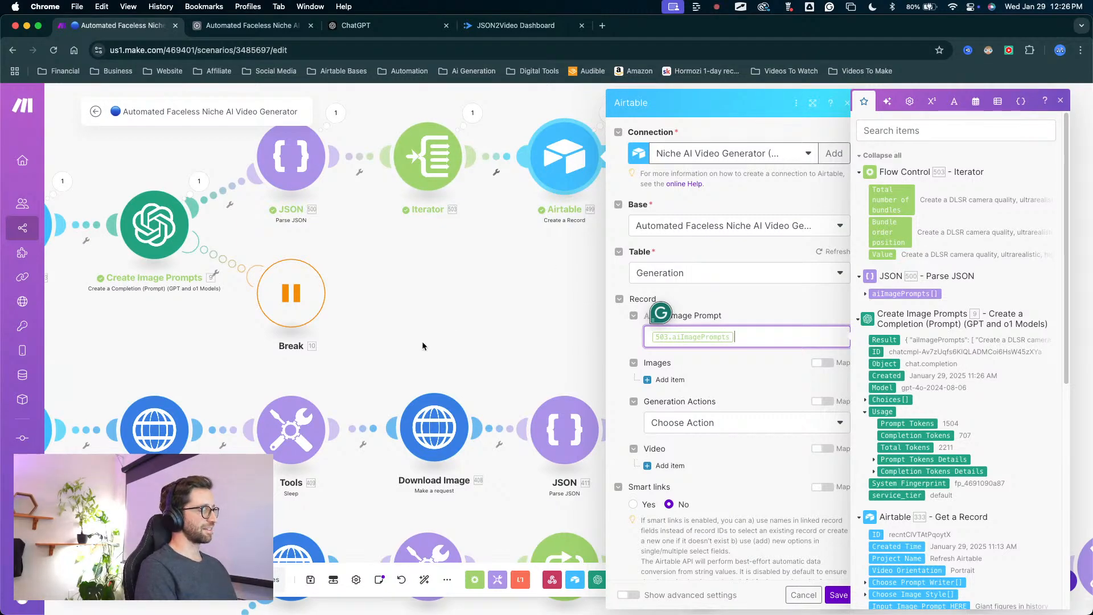
{"action": "key", "text": "ctrl+a"}
{"action": "mouse_move", "coordinate": [452, 362]}
{"action": "left_mouse_down"}
{"action": "mouse_move", "coordinate": [444, 213]}
{"action": "mouse_move", "coordinate": [516, 199]}
{"action": "mouse_move", "coordinate": [430, 197]}
{"action": "mouse_move", "coordinate": [447, 191]}
{"action": "left_mouse_up"}
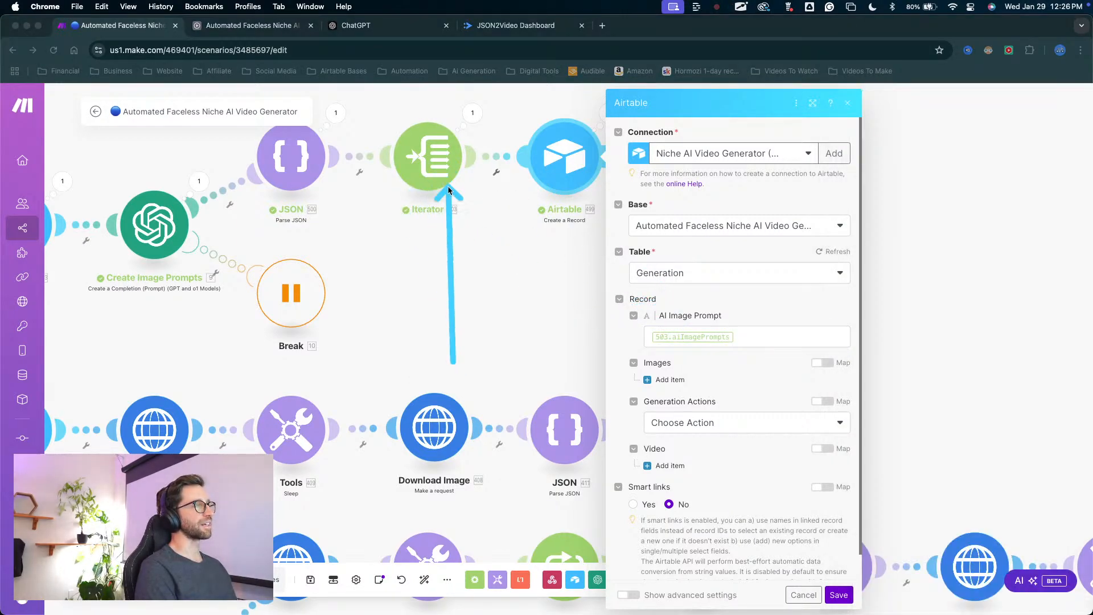
{"action": "left_click", "coordinate": [741, 343]}
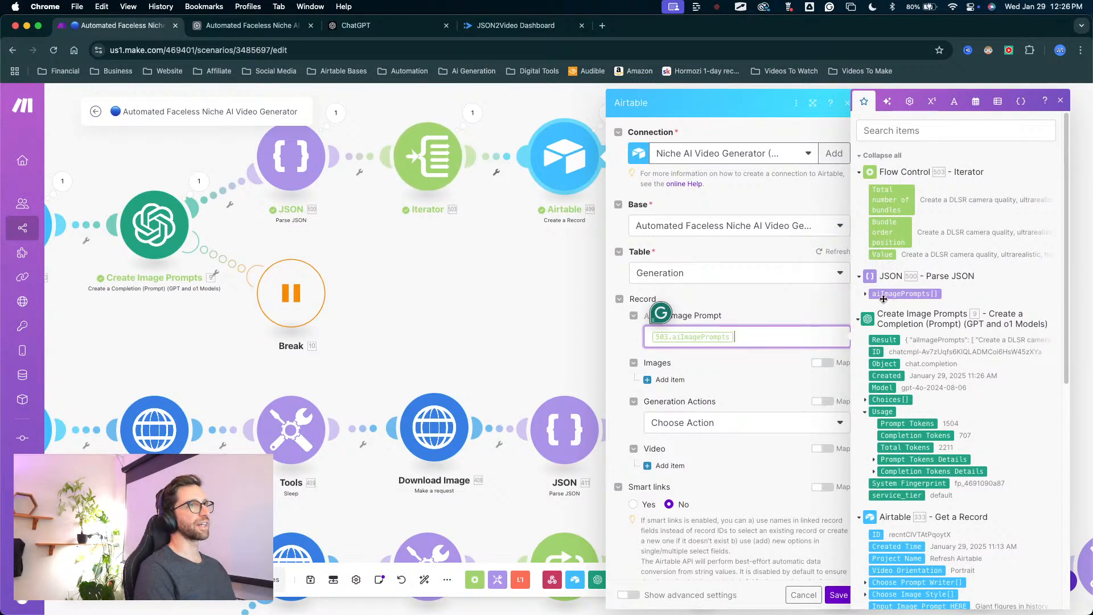
{"action": "left_click", "coordinate": [865, 295]}
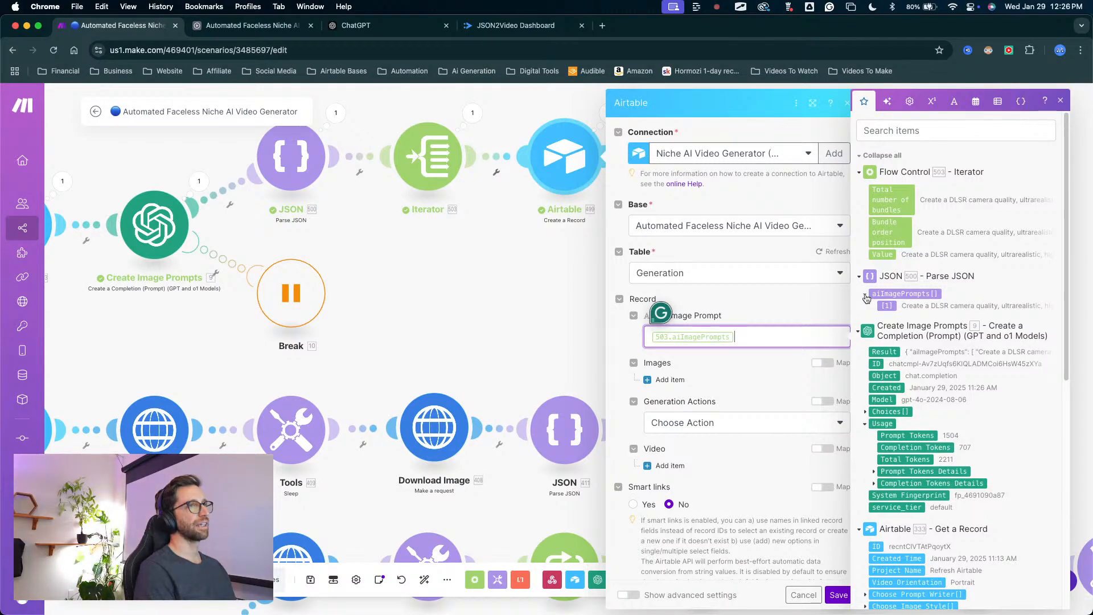
{"action": "left_click", "coordinate": [551, 306]}
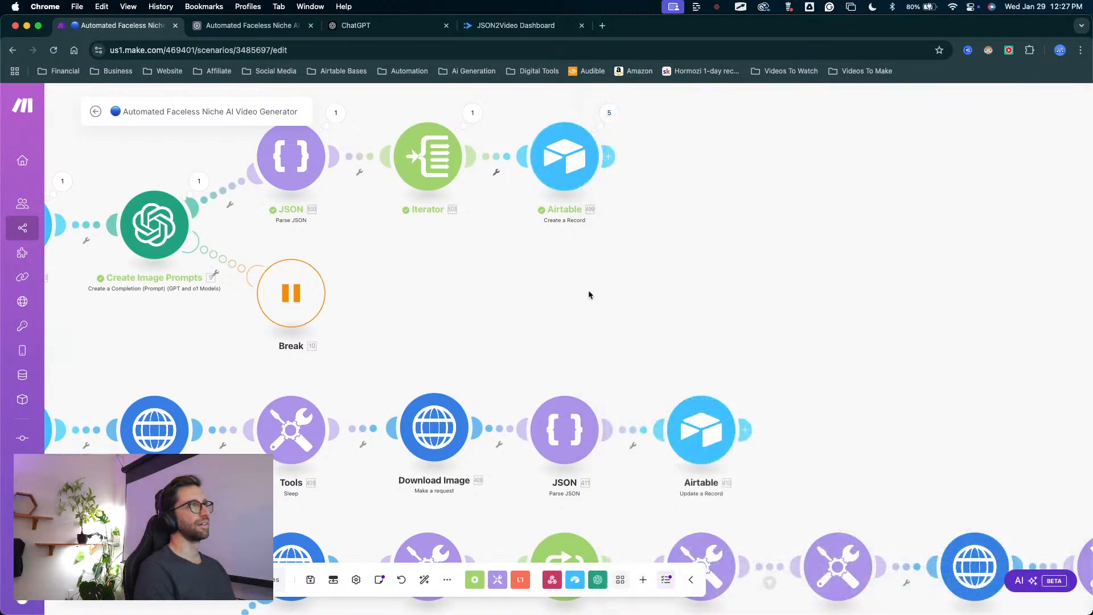
Review the advanced settings of the Airtable Create a Record module and cancel without saving.
{"action": "scroll", "coordinate": [589, 292], "scroll_direction": "up", "scroll_amount": 3}
{"action": "scroll", "coordinate": [579, 342], "scroll_direction": "down", "scroll_amount": 2}
{"action": "left_click", "coordinate": [510, 293]}
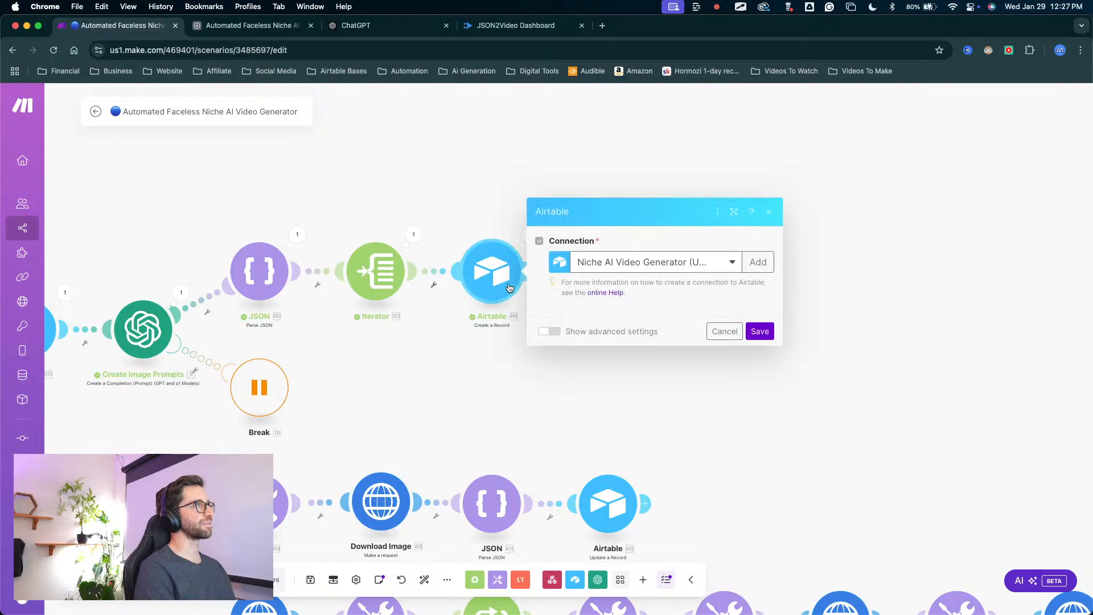
{"action": "scroll", "coordinate": [656, 280], "scroll_direction": "down", "scroll_amount": 1}
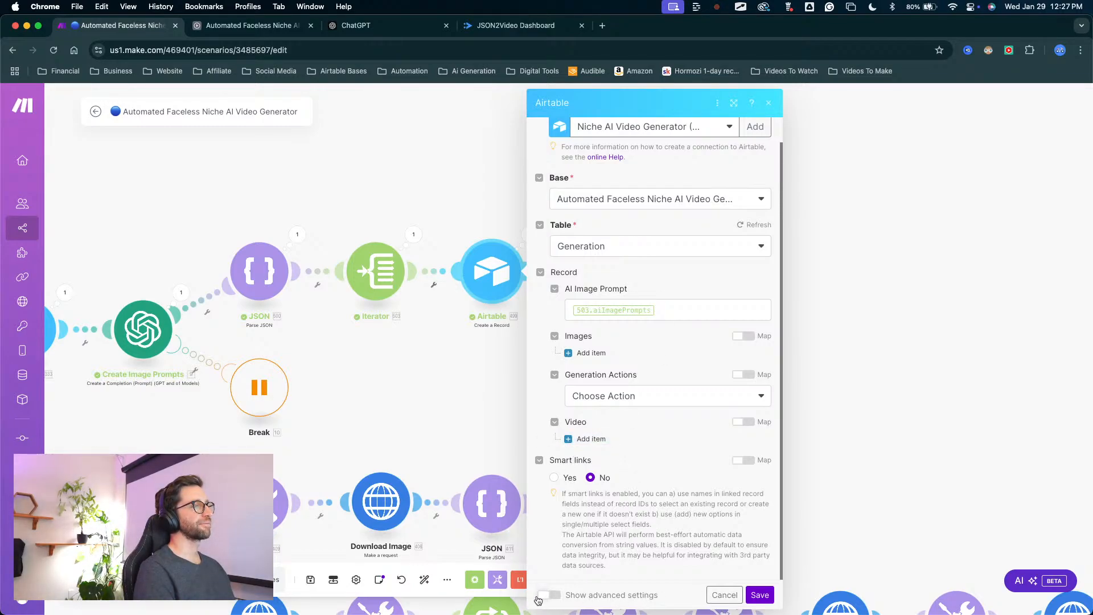
{"action": "scroll", "coordinate": [641, 452], "scroll_direction": "down", "scroll_amount": 2}
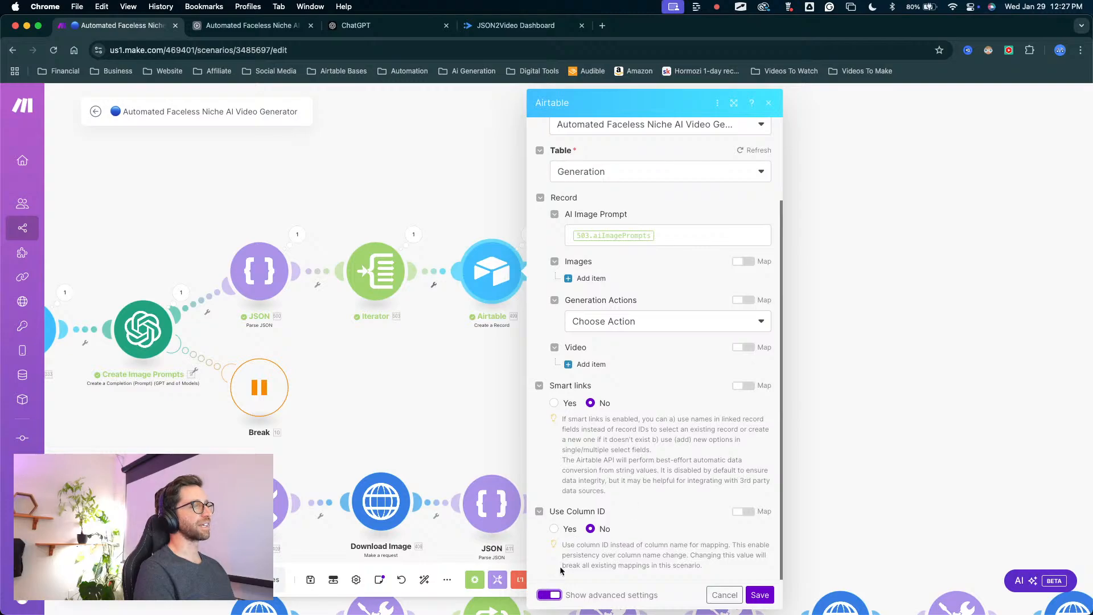
{"action": "left_click", "coordinate": [726, 595]}
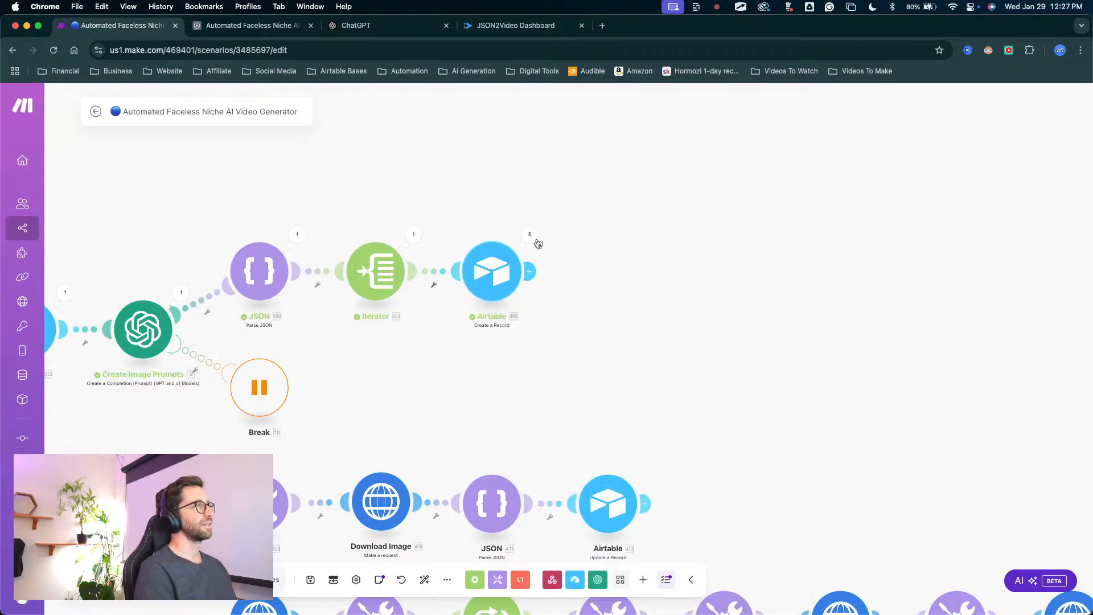
Switch to Airtable and check the Video Project and Generation tables for records from the latest run.
{"action": "left_click", "coordinate": [244, 25]}
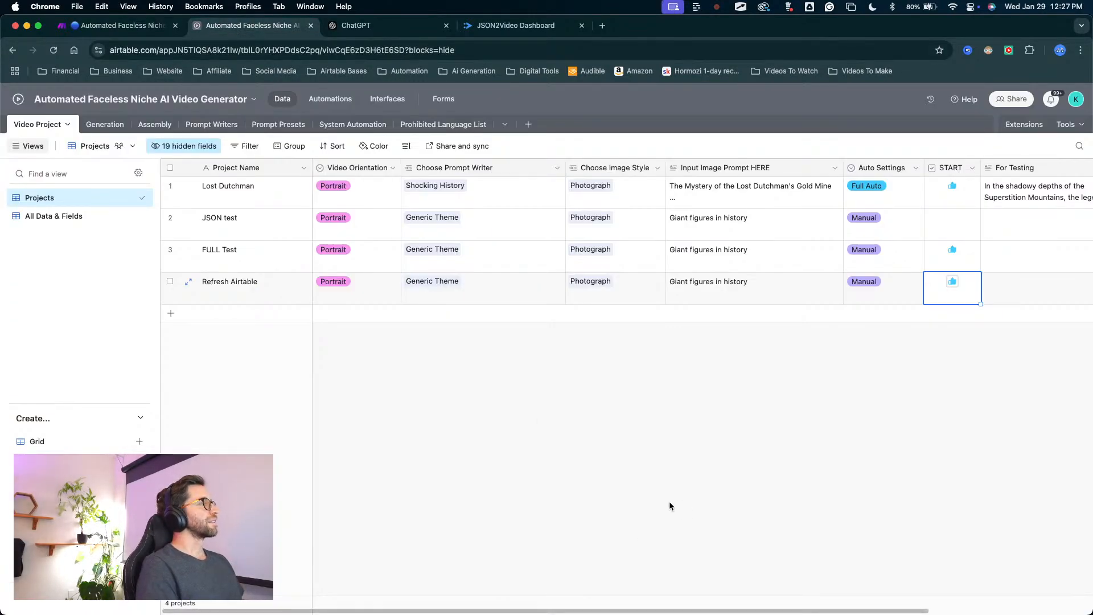
{"action": "key", "text": "ctrl+a"}
{"action": "key", "text": "ctrl+a"}
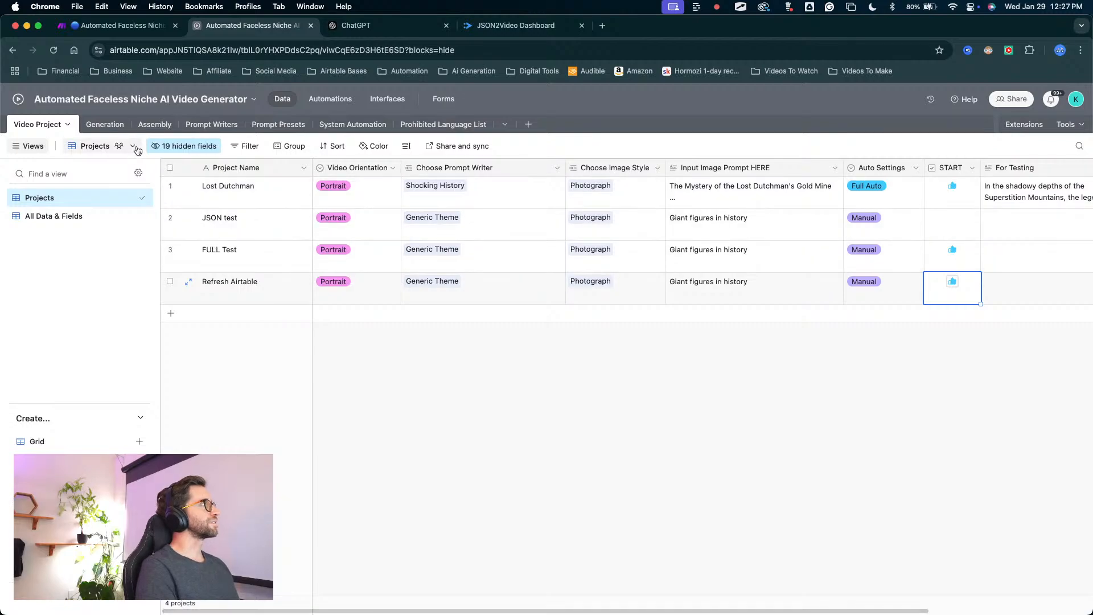
{"action": "key", "text": "ctrl+a"}
{"action": "key", "text": "s"}
{"action": "key", "text": "s"}
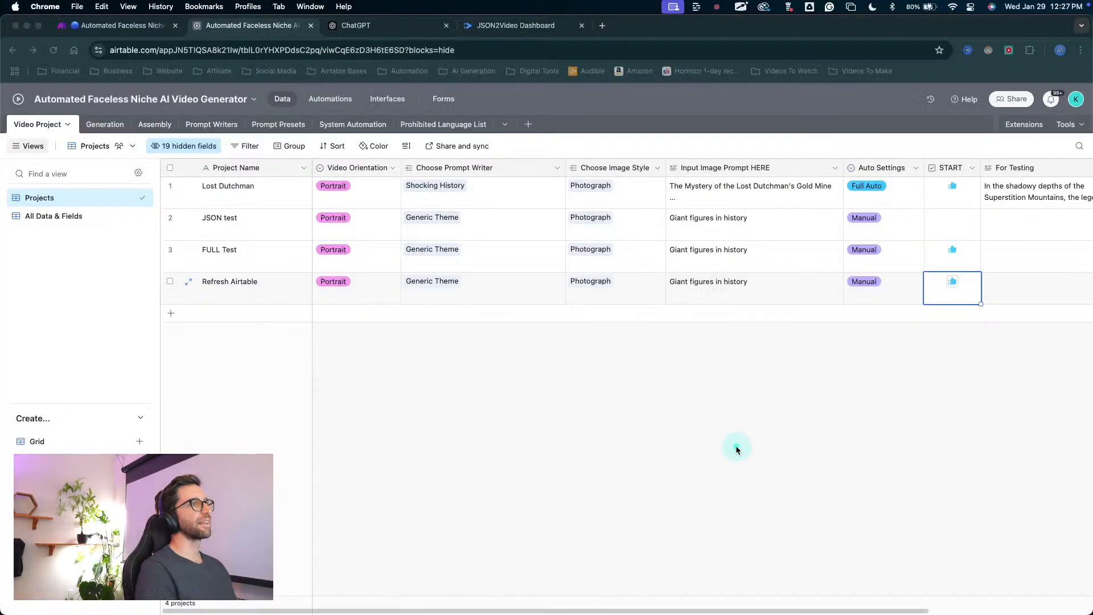
{"action": "key", "text": "ctrl+a"}
{"action": "scroll", "coordinate": [872, 393], "scroll_direction": "right", "scroll_amount": 5}
{"action": "key", "text": "ctrl+a"}
{"action": "mouse_move", "coordinate": [871, 475]}
{"action": "left_mouse_down"}
{"action": "mouse_move", "coordinate": [295, 363]}
{"action": "mouse_move", "coordinate": [88, 192]}
{"action": "mouse_move", "coordinate": [239, 314]}
{"action": "left_mouse_up"}
{"action": "key", "text": "s"}
{"action": "key", "text": "s"}
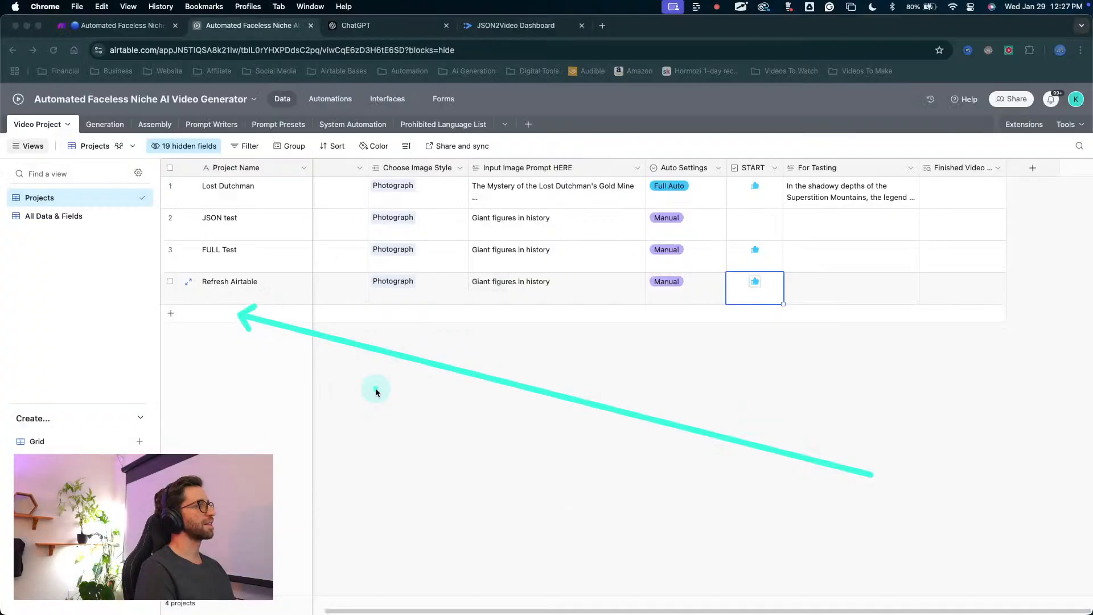
{"action": "key", "text": "2"}
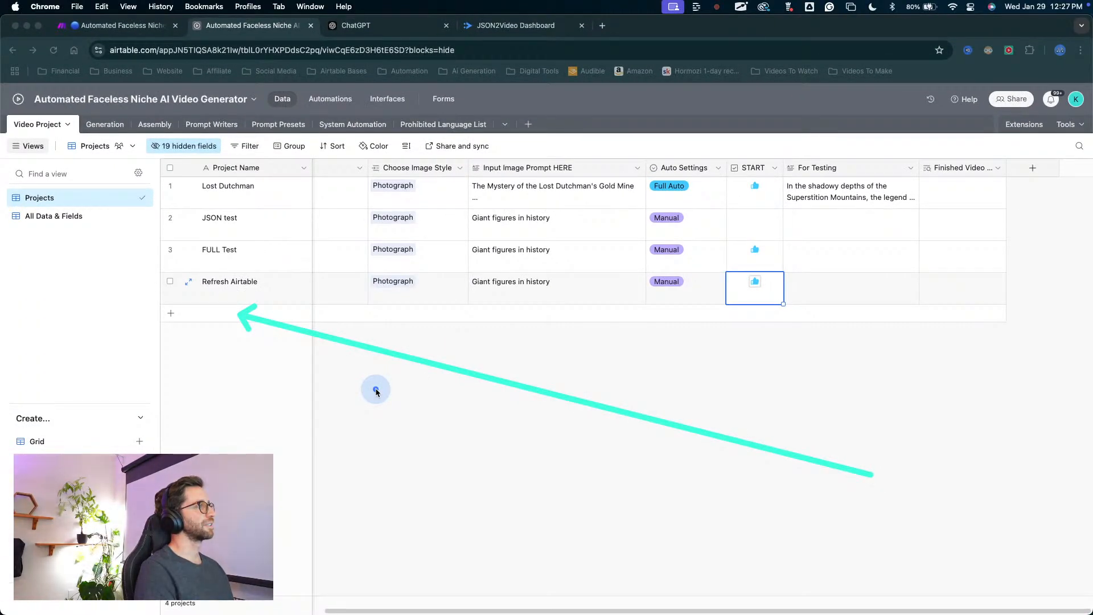
{"action": "key", "text": "Escape"}
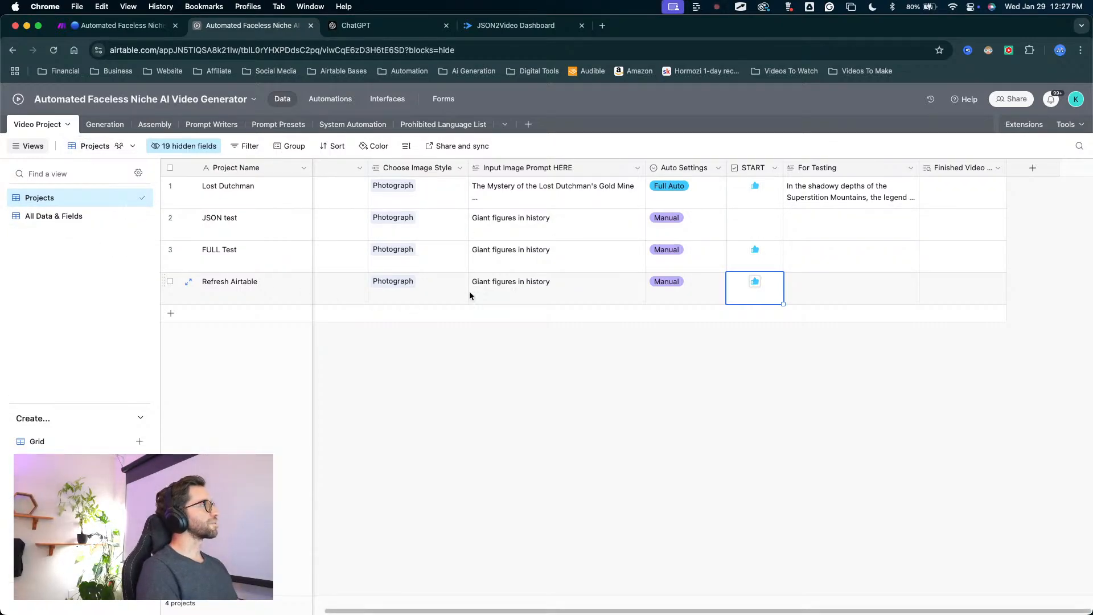
{"action": "left_click", "coordinate": [105, 124]}
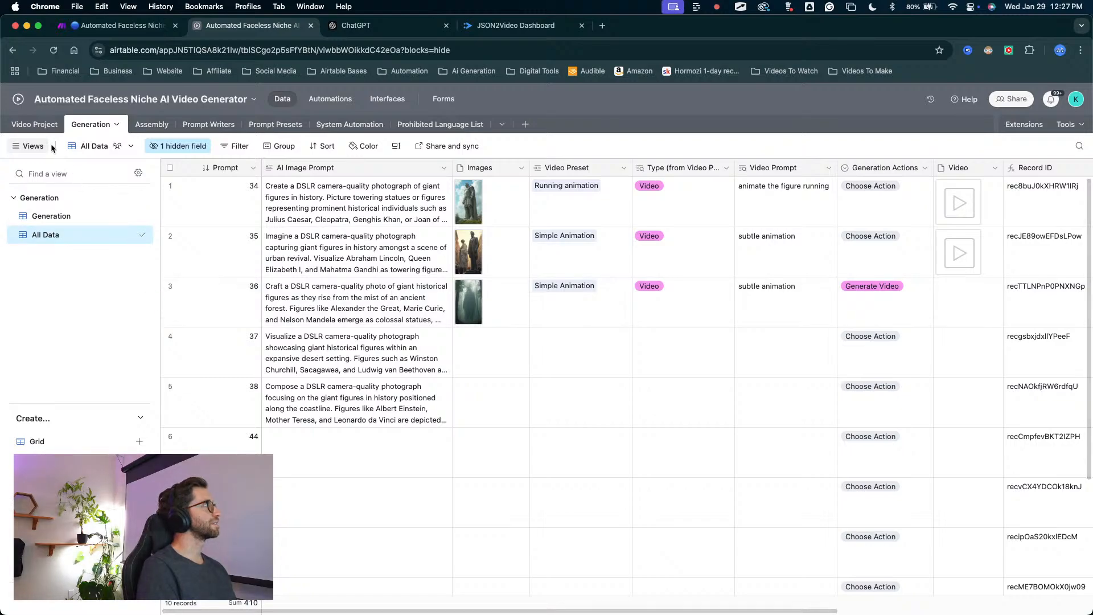
In the Video Project table's All Data & Fields view, add a Video lookup field from the linked Generation field.
{"action": "left_click", "coordinate": [35, 124]}
{"action": "left_click", "coordinate": [61, 220]}
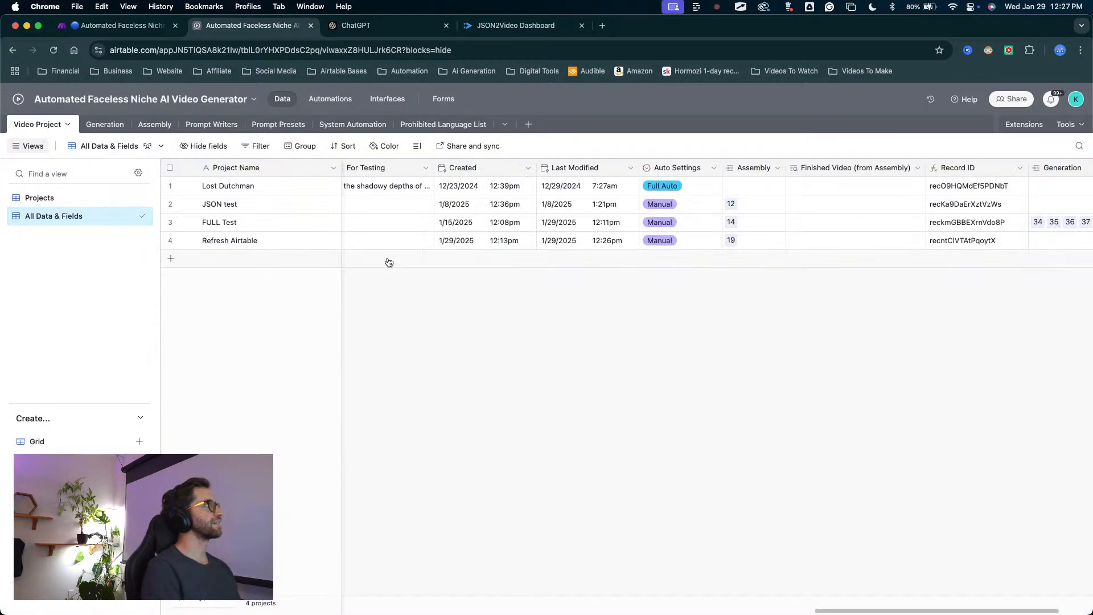
{"action": "scroll", "coordinate": [762, 341], "scroll_direction": "right", "scroll_amount": 2}
{"action": "left_click_drag", "start_coordinate": [871, 297], "coordinate": [931, 172]}
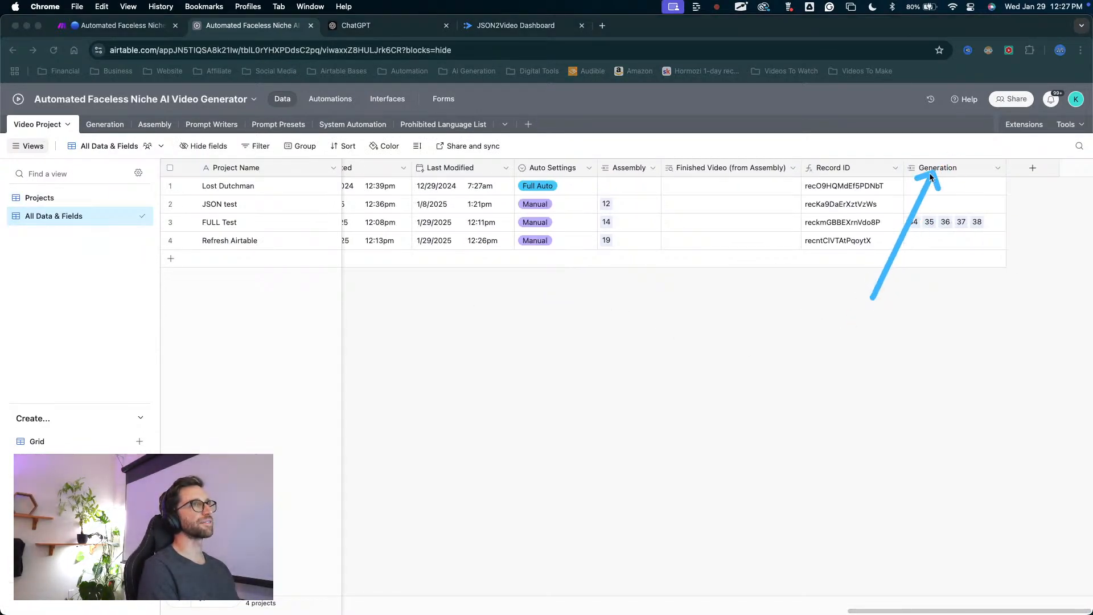
{"action": "right_click", "coordinate": [937, 171]}
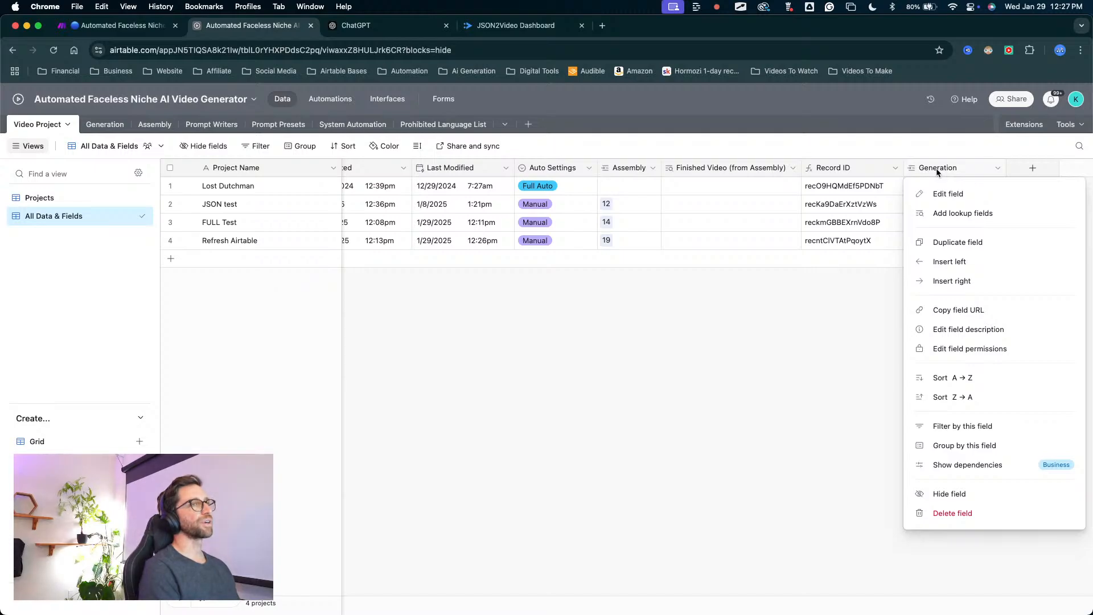
{"action": "left_click", "coordinate": [954, 214]}
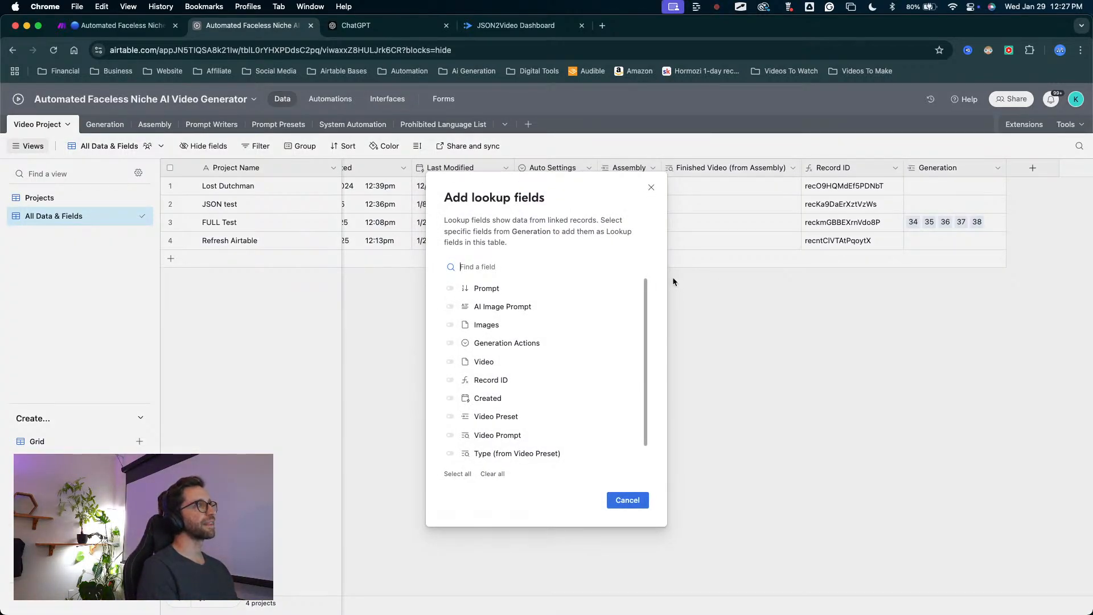
{"action": "left_click_drag", "start_coordinate": [610, 273], "coordinate": [484, 363]}
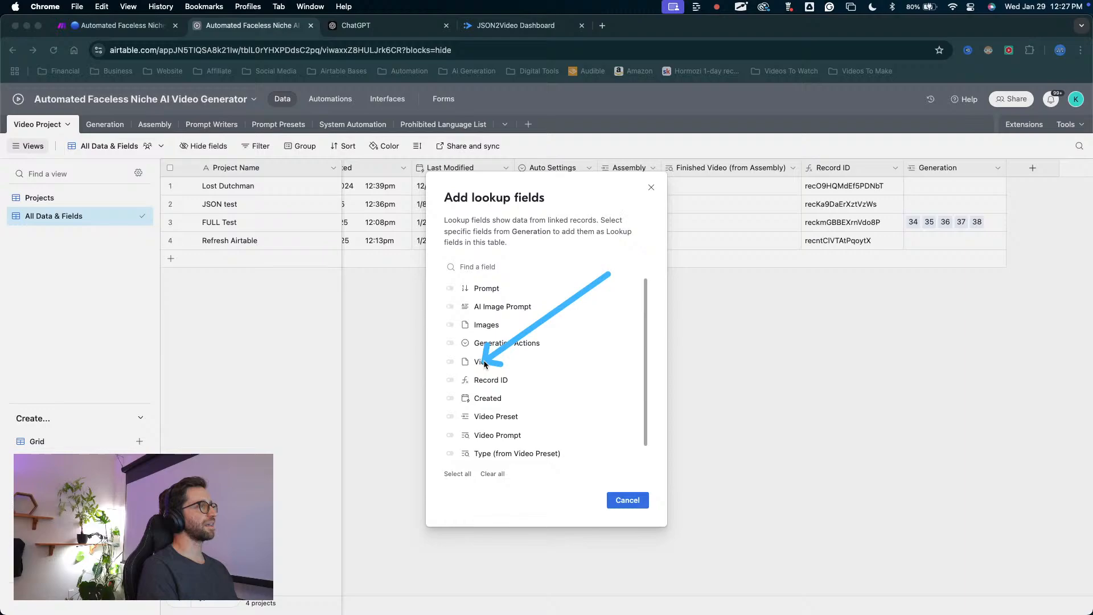
{"action": "mouse_move", "coordinate": [454, 361]}
{"action": "left_mouse_down"}
{"action": "mouse_move", "coordinate": [86, 111]}
{"action": "mouse_move", "coordinate": [288, 161]}
{"action": "mouse_move", "coordinate": [473, 369]}
{"action": "mouse_move", "coordinate": [882, 151]}
{"action": "mouse_move", "coordinate": [918, 149]}
{"action": "mouse_move", "coordinate": [920, 159]}
{"action": "mouse_move", "coordinate": [662, 300]}
{"action": "mouse_move", "coordinate": [449, 360]}
{"action": "left_mouse_up"}
{"action": "left_click", "coordinate": [450, 361]}
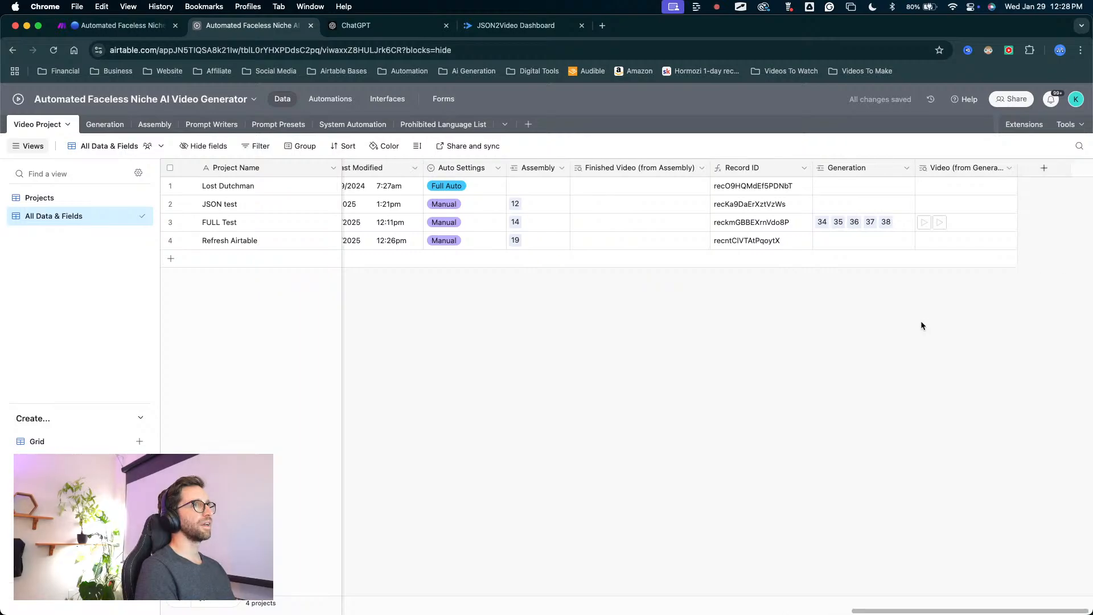
{"action": "mouse_move", "coordinate": [907, 419]}
{"action": "left_mouse_down"}
{"action": "mouse_move", "coordinate": [921, 234]}
{"action": "mouse_move", "coordinate": [758, 241]}
{"action": "mouse_move", "coordinate": [292, 214]}
{"action": "mouse_move", "coordinate": [264, 225]}
{"action": "left_mouse_up"}
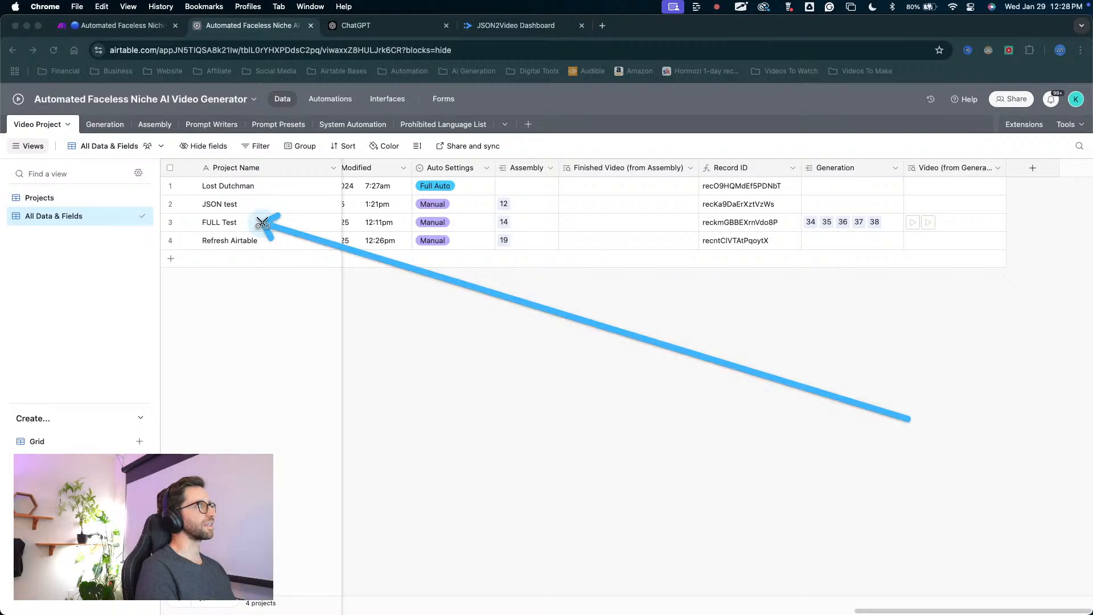
{"action": "key", "text": "Escape"}
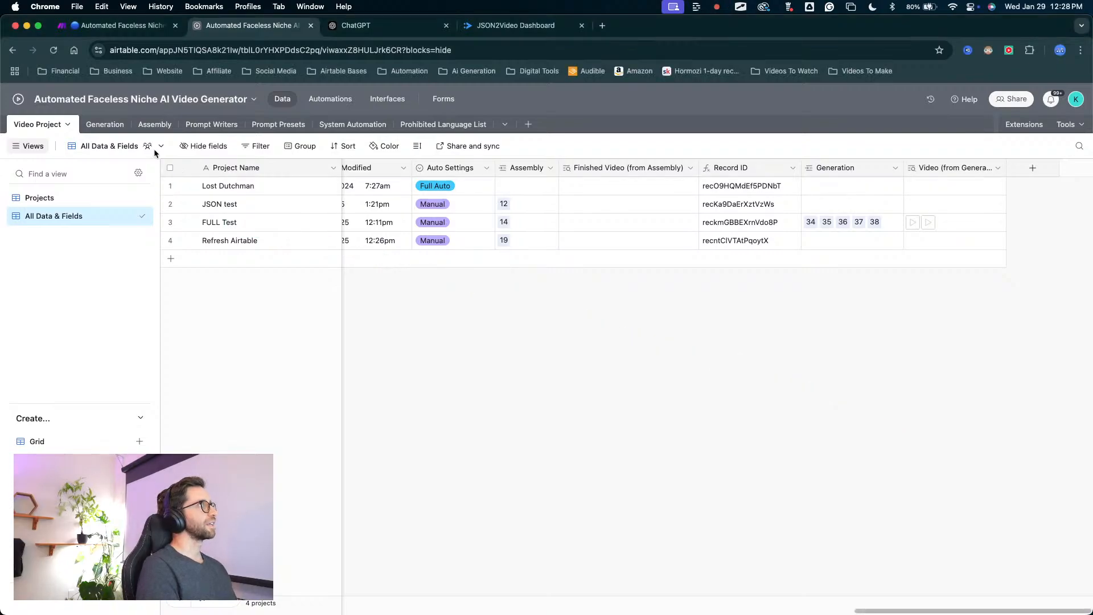
Examine the Generation table's Video and Video Project fields against the Generation links in the Video Project table.
{"action": "left_click", "coordinate": [105, 125]}
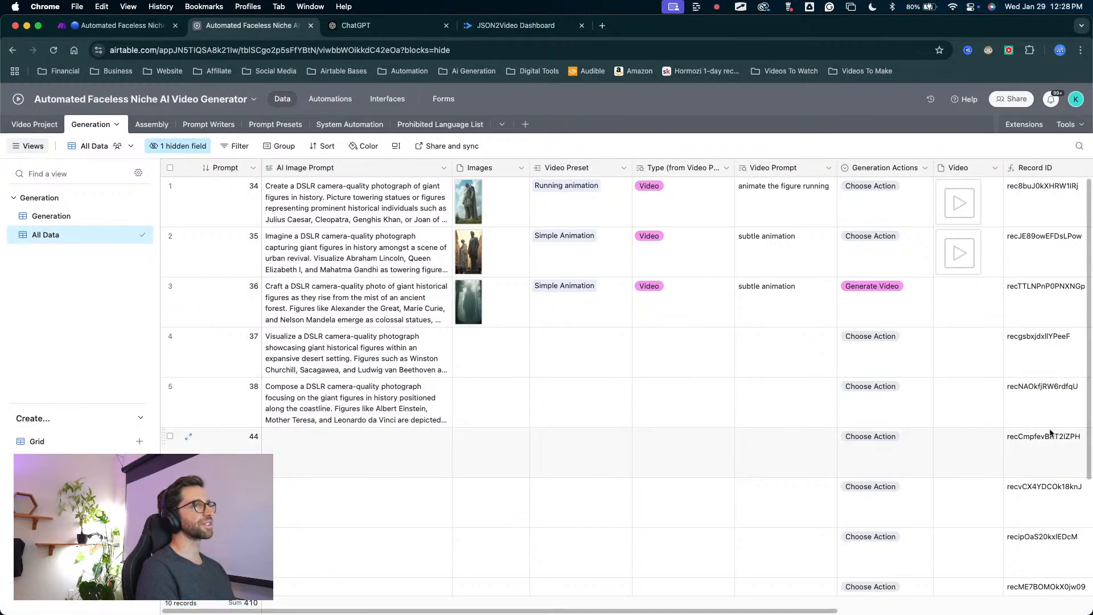
{"action": "scroll", "coordinate": [1025, 433], "scroll_direction": "right", "scroll_amount": 10}
{"action": "mouse_move", "coordinate": [1081, 194]}
{"action": "left_mouse_down"}
{"action": "mouse_move", "coordinate": [879, 185]}
{"action": "mouse_move", "coordinate": [898, 234]}
{"action": "mouse_move", "coordinate": [883, 400]}
{"action": "mouse_move", "coordinate": [903, 186]}
{"action": "mouse_move", "coordinate": [943, 193]}
{"action": "mouse_move", "coordinate": [393, 113]}
{"action": "mouse_move", "coordinate": [143, 173]}
{"action": "mouse_move", "coordinate": [44, 114]}
{"action": "mouse_move", "coordinate": [20, 113]}
{"action": "mouse_move", "coordinate": [903, 191]}
{"action": "mouse_move", "coordinate": [871, 174]}
{"action": "mouse_move", "coordinate": [873, 288]}
{"action": "left_mouse_up"}
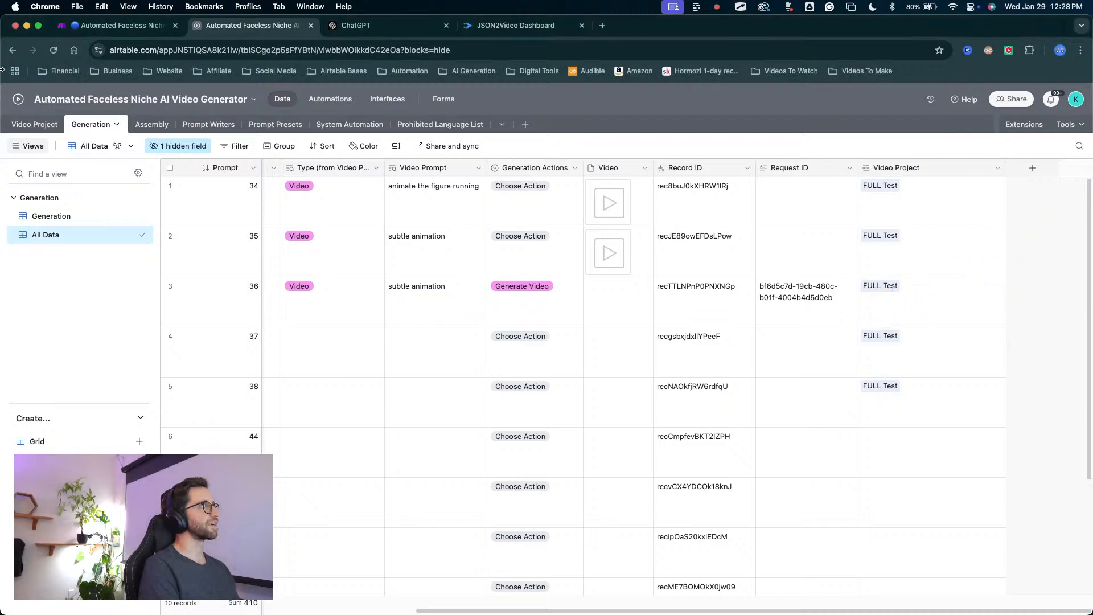
{"action": "left_click", "coordinate": [35, 124]}
{"action": "mouse_move", "coordinate": [270, 445]}
{"action": "left_mouse_down"}
{"action": "mouse_move", "coordinate": [234, 238]}
{"action": "mouse_move", "coordinate": [285, 215]}
{"action": "mouse_move", "coordinate": [537, 220]}
{"action": "mouse_move", "coordinate": [841, 206]}
{"action": "mouse_move", "coordinate": [918, 226]}
{"action": "left_mouse_up"}
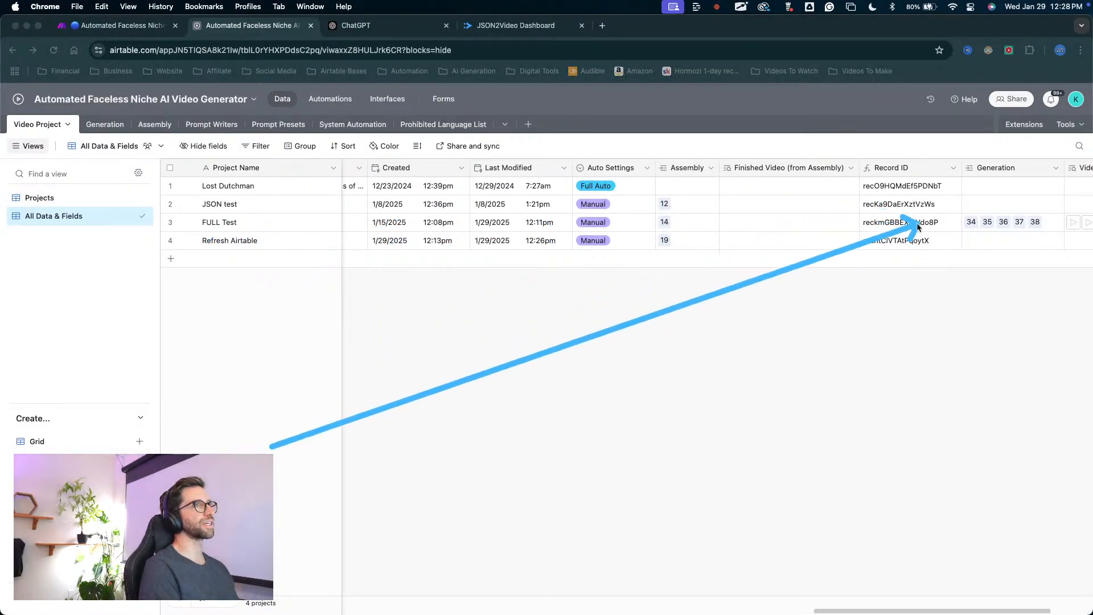
{"action": "key", "text": "Escape"}
{"action": "left_click", "coordinate": [102, 131]}
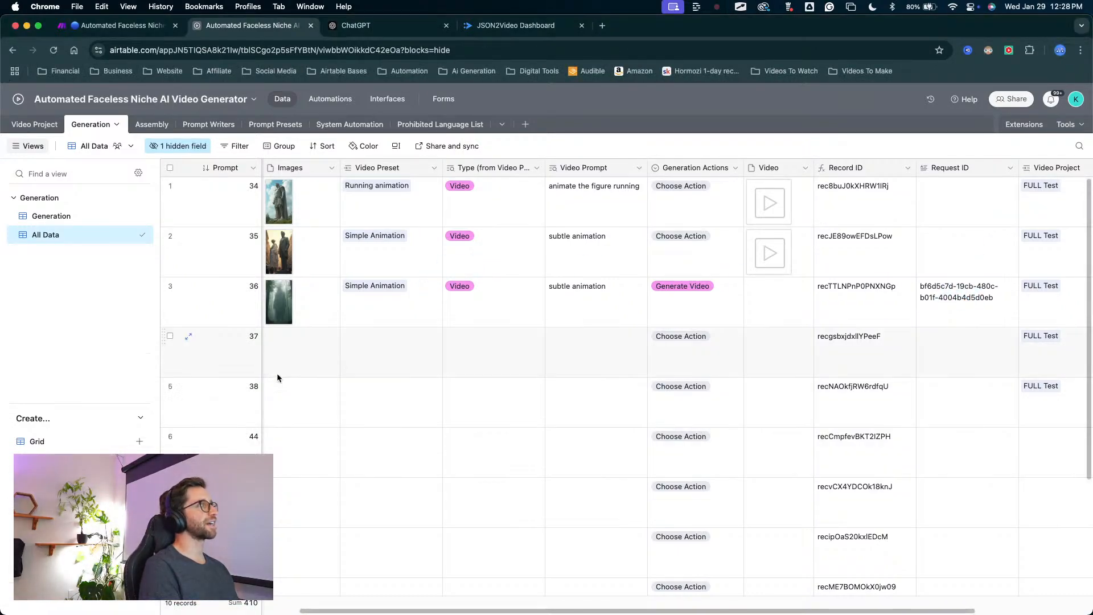
{"action": "mouse_move", "coordinate": [632, 212]}
{"action": "left_mouse_down"}
{"action": "mouse_move", "coordinate": [785, 189]}
{"action": "mouse_move", "coordinate": [779, 335]}
{"action": "mouse_move", "coordinate": [854, 420]}
{"action": "mouse_move", "coordinate": [1027, 223]}
{"action": "left_mouse_up"}
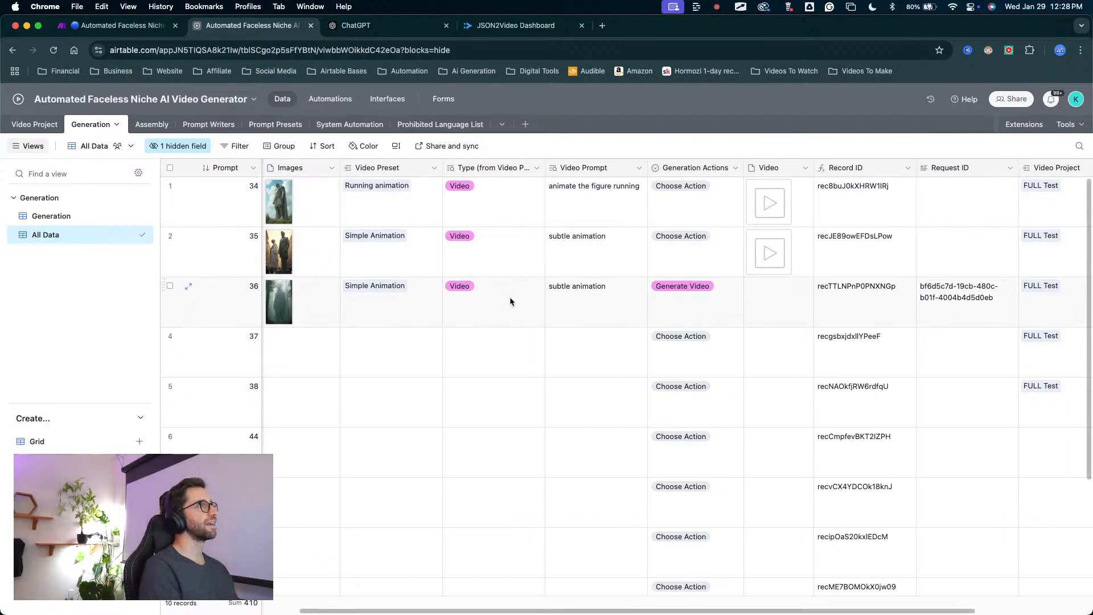
{"action": "left_click_drag", "start_coordinate": [703, 312], "coordinate": [767, 269]}
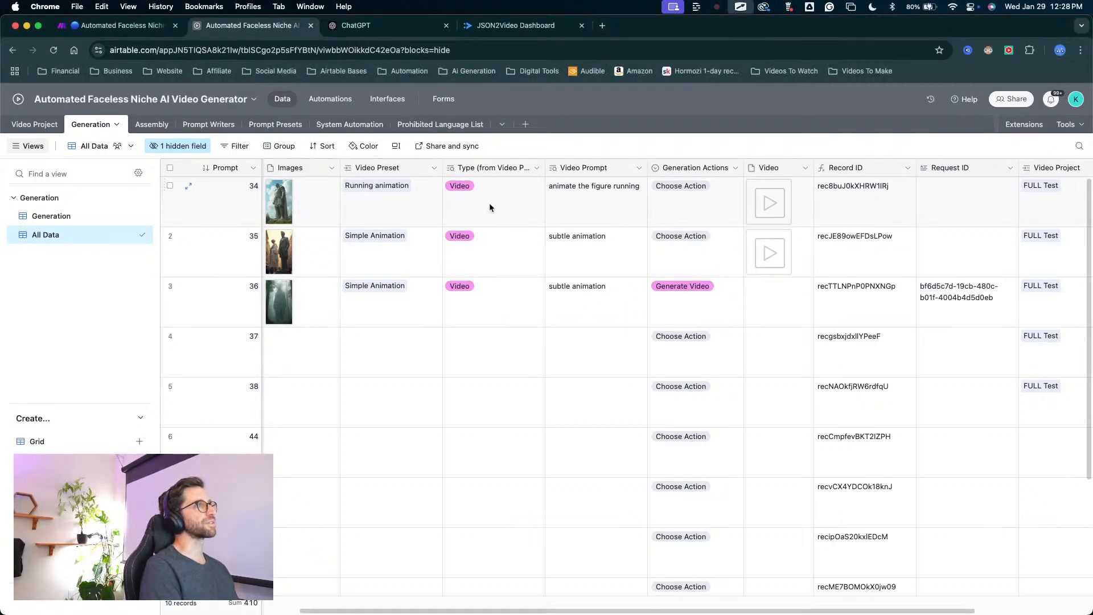
Return to the Video Project table and examine the FULL Test row's Generation links and Video lookup field.
{"action": "left_click", "coordinate": [20, 126]}
{"action": "mouse_move", "coordinate": [801, 385]}
{"action": "left_mouse_down"}
{"action": "mouse_move", "coordinate": [1013, 256]}
{"action": "mouse_move", "coordinate": [1020, 281]}
{"action": "left_mouse_up"}
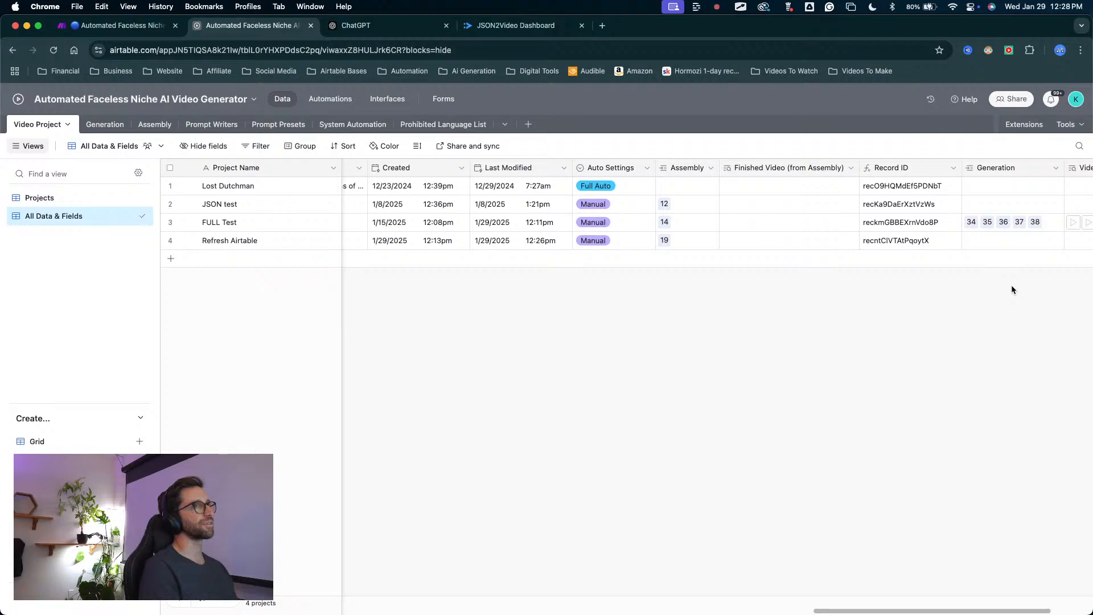
{"action": "scroll", "coordinate": [1010, 289], "scroll_direction": "right", "scroll_amount": 5}
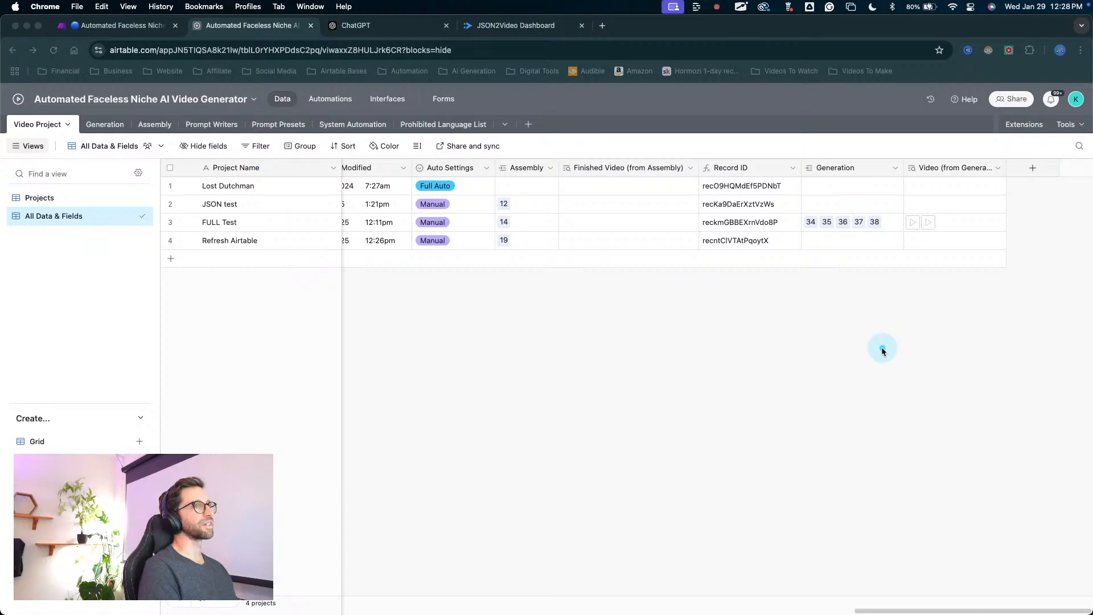
{"action": "mouse_move", "coordinate": [882, 361]}
{"action": "left_mouse_down"}
{"action": "mouse_move", "coordinate": [891, 272]}
{"action": "mouse_move", "coordinate": [926, 222]}
{"action": "left_mouse_up"}
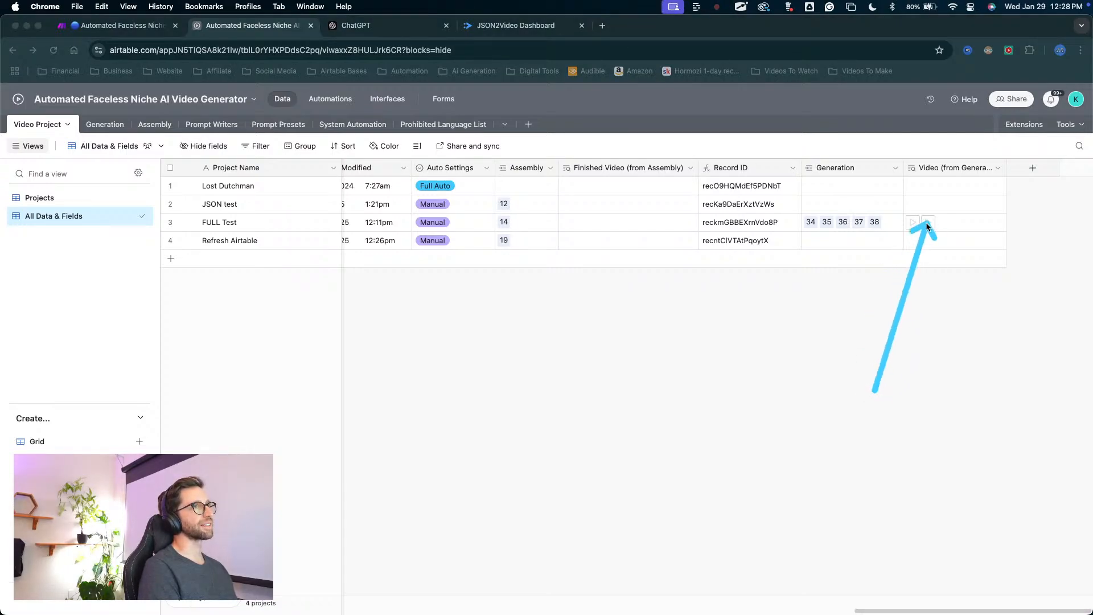
{"action": "left_click_drag", "start_coordinate": [876, 390], "coordinate": [222, 366]}
{"action": "left_click_drag", "start_coordinate": [878, 361], "coordinate": [701, 271]}
{"action": "left_click_drag", "start_coordinate": [805, 446], "coordinate": [975, 293]}
{"action": "mouse_move", "coordinate": [878, 386]}
{"action": "left_mouse_down"}
{"action": "mouse_move", "coordinate": [525, 207]}
{"action": "mouse_move", "coordinate": [454, 391]}
{"action": "mouse_move", "coordinate": [736, 339]}
{"action": "left_mouse_up"}
{"action": "key", "text": "Escape"}
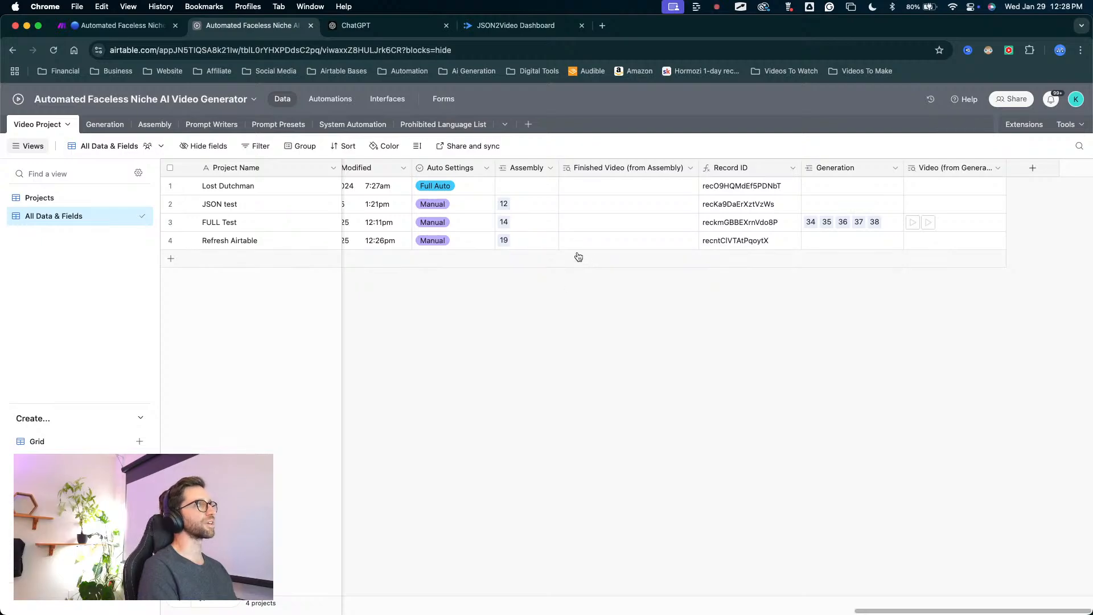
{"action": "key", "text": "ctrl+a"}
{"action": "mouse_move", "coordinate": [814, 344]}
{"action": "left_mouse_down"}
{"action": "mouse_move", "coordinate": [812, 230]}
{"action": "mouse_move", "coordinate": [876, 237]}
{"action": "mouse_move", "coordinate": [790, 246]}
{"action": "mouse_move", "coordinate": [882, 238]}
{"action": "mouse_move", "coordinate": [841, 181]}
{"action": "mouse_move", "coordinate": [830, 221]}
{"action": "mouse_move", "coordinate": [813, 225]}
{"action": "mouse_move", "coordinate": [871, 224]}
{"action": "left_mouse_up"}
{"action": "key", "text": "Escape"}
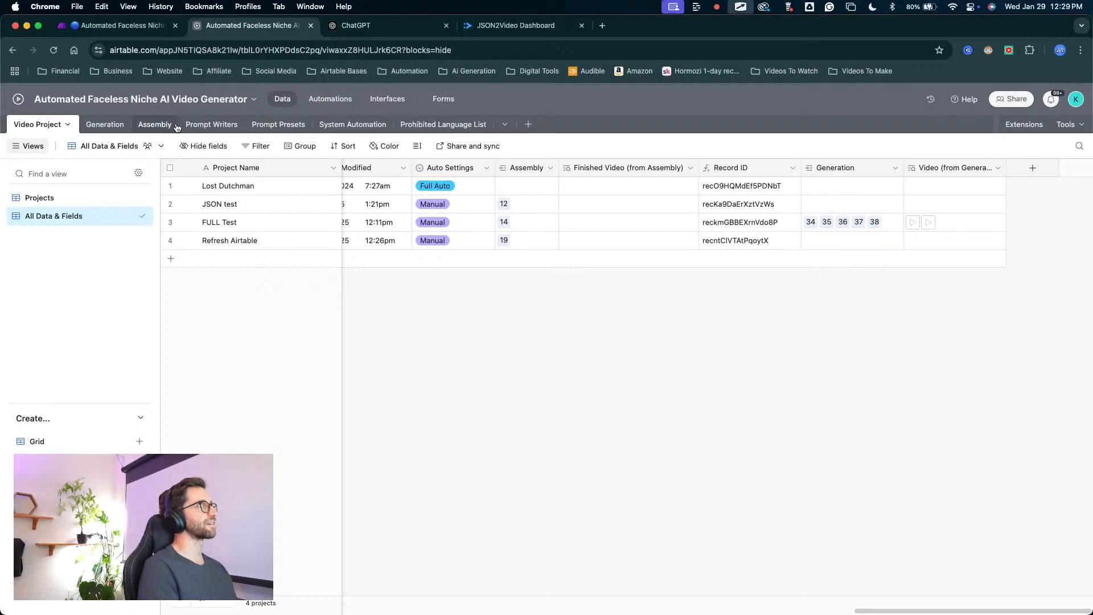
Compare the prompt records in the Generation table with the linked Generation entries in the Video Project table.
{"action": "left_click", "coordinate": [92, 121]}
{"action": "mouse_move", "coordinate": [166, 309]}
{"action": "left_mouse_down"}
{"action": "mouse_move", "coordinate": [230, 219]}
{"action": "mouse_move", "coordinate": [250, 335]}
{"action": "mouse_move", "coordinate": [219, 415]}
{"action": "mouse_move", "coordinate": [538, 325]}
{"action": "mouse_move", "coordinate": [580, 188]}
{"action": "mouse_move", "coordinate": [257, 190]}
{"action": "mouse_move", "coordinate": [242, 234]}
{"action": "mouse_move", "coordinate": [240, 186]}
{"action": "left_mouse_up"}
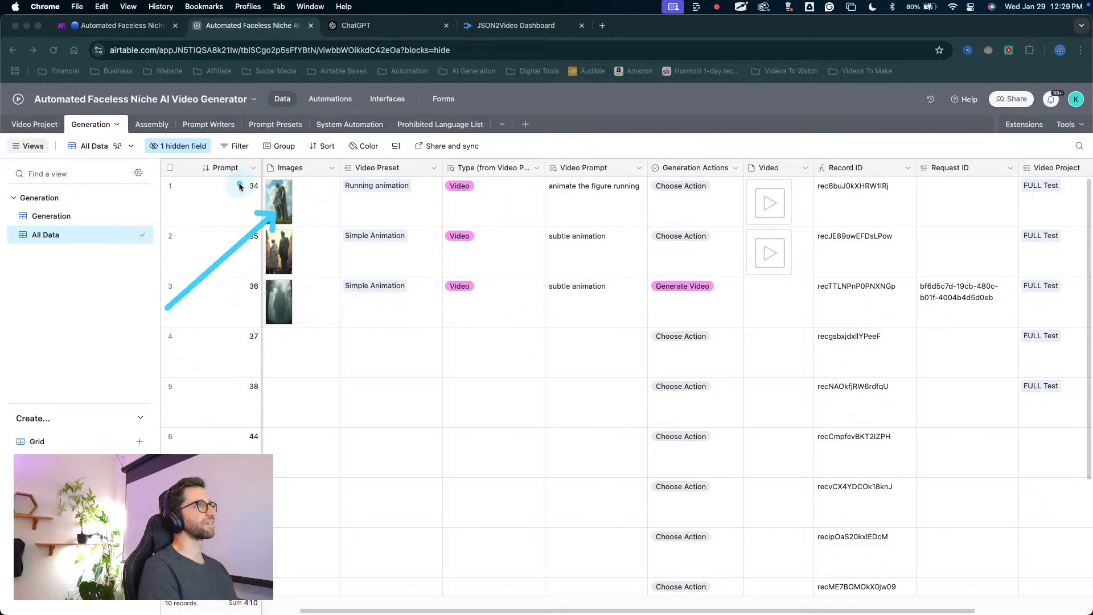
{"action": "left_click", "coordinate": [36, 124]}
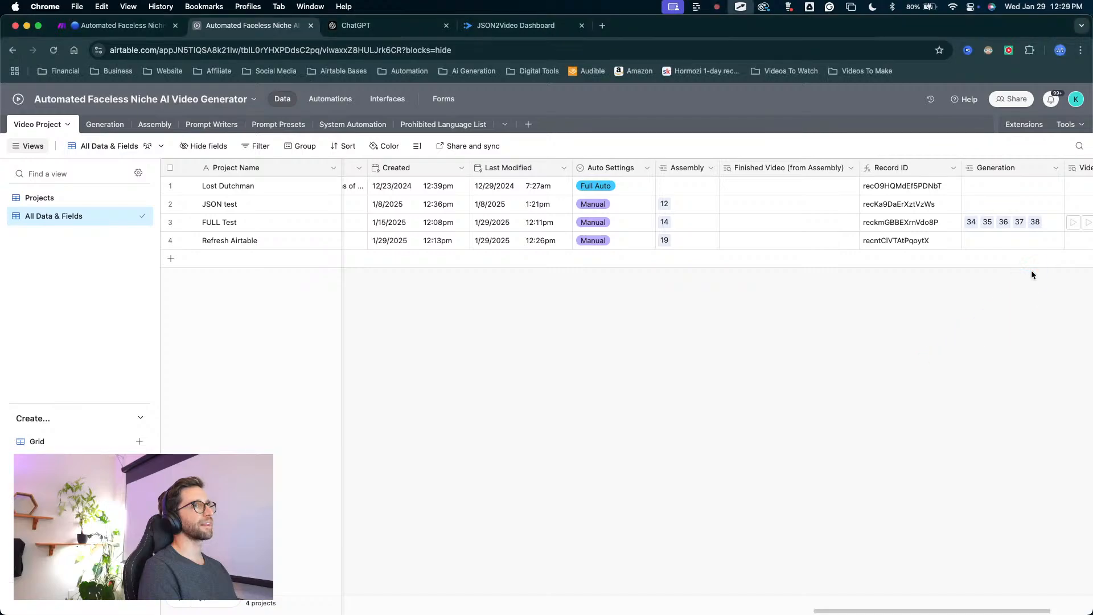
{"action": "scroll", "coordinate": [1024, 271], "scroll_direction": "right", "scroll_amount": 3}
{"action": "mouse_move", "coordinate": [933, 367]}
{"action": "left_mouse_down"}
{"action": "mouse_move", "coordinate": [955, 297]}
{"action": "mouse_move", "coordinate": [972, 288]}
{"action": "left_mouse_up"}
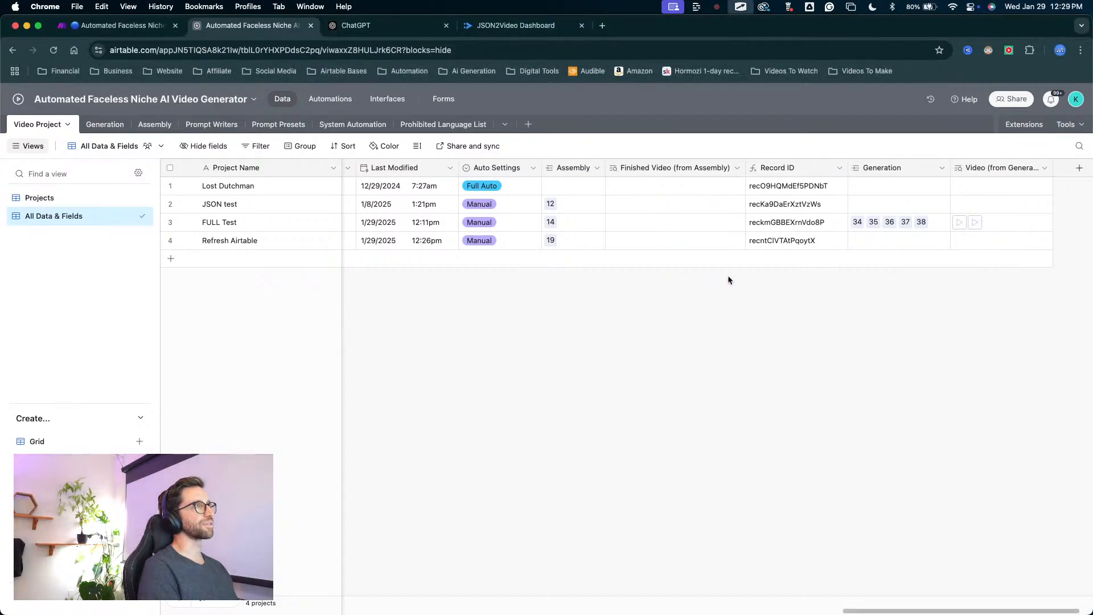
{"action": "mouse_move", "coordinate": [519, 378]}
{"action": "left_mouse_down"}
{"action": "mouse_move", "coordinate": [207, 239]}
{"action": "mouse_move", "coordinate": [293, 224]}
{"action": "left_mouse_up"}
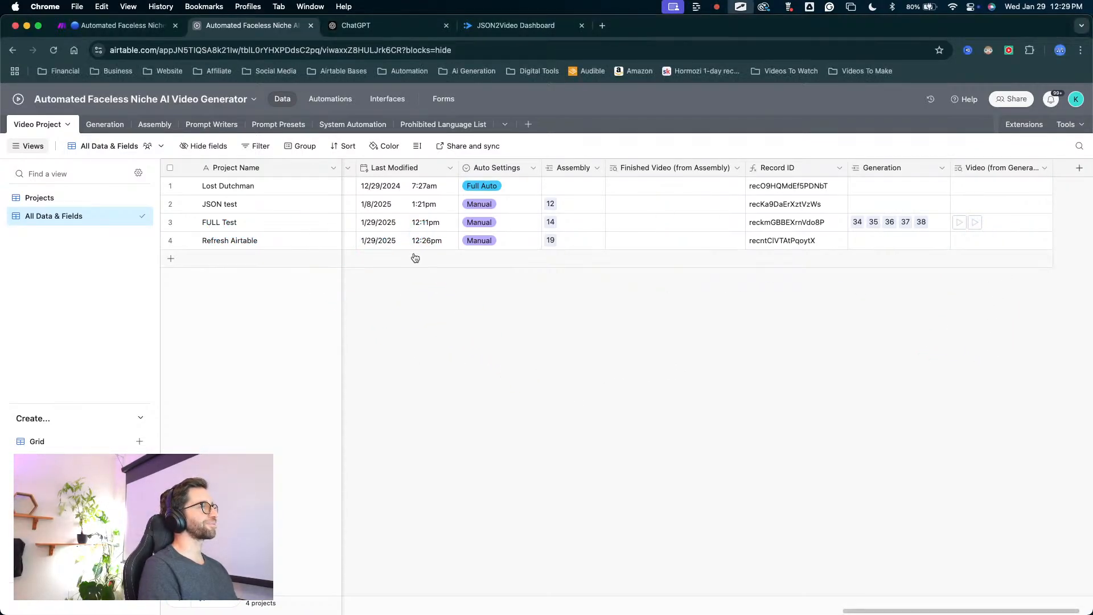
{"action": "scroll", "coordinate": [607, 330], "scroll_direction": "left", "scroll_amount": 5}
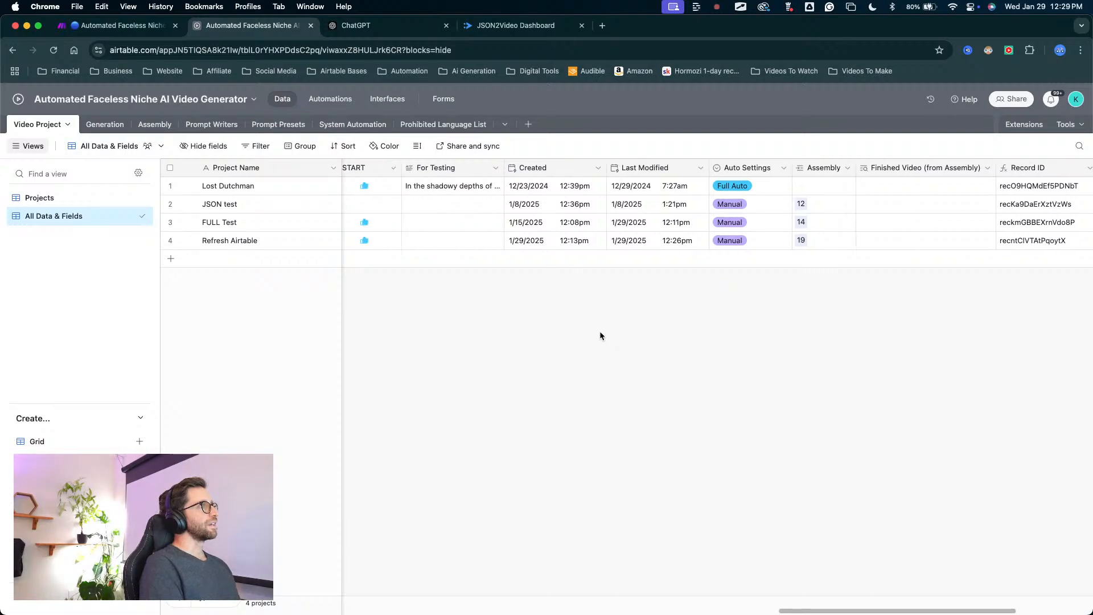
{"action": "scroll", "coordinate": [599, 332], "scroll_direction": "right", "scroll_amount": 6}
{"action": "mouse_move", "coordinate": [882, 405]}
{"action": "left_mouse_down"}
{"action": "mouse_move", "coordinate": [937, 296]}
{"action": "mouse_move", "coordinate": [900, 203]}
{"action": "mouse_move", "coordinate": [830, 214]}
{"action": "mouse_move", "coordinate": [861, 180]}
{"action": "left_mouse_up"}
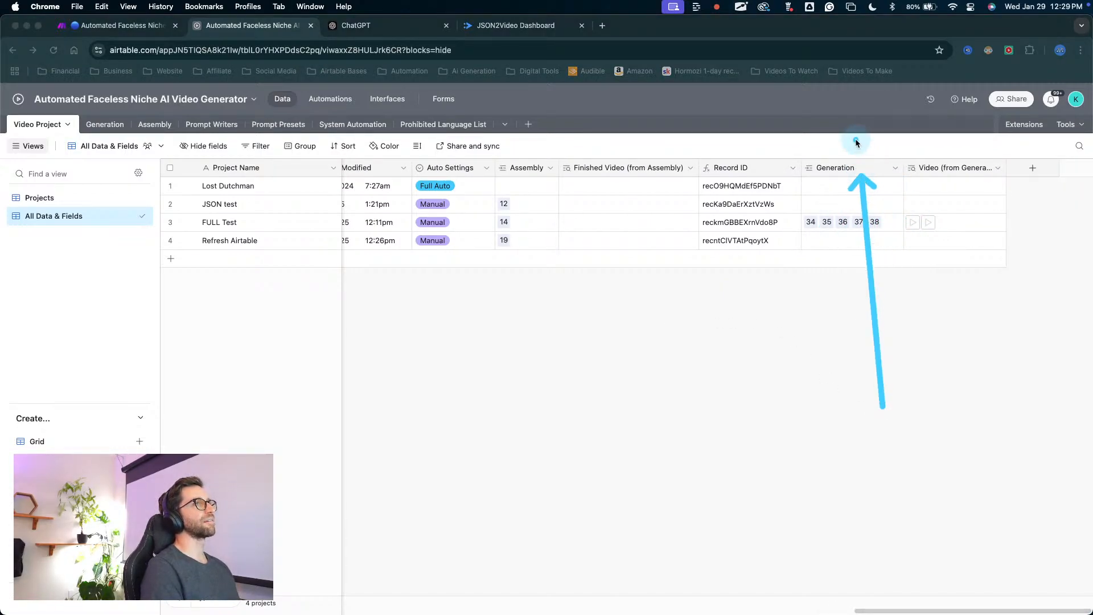
{"action": "left_click", "coordinate": [472, 271]}
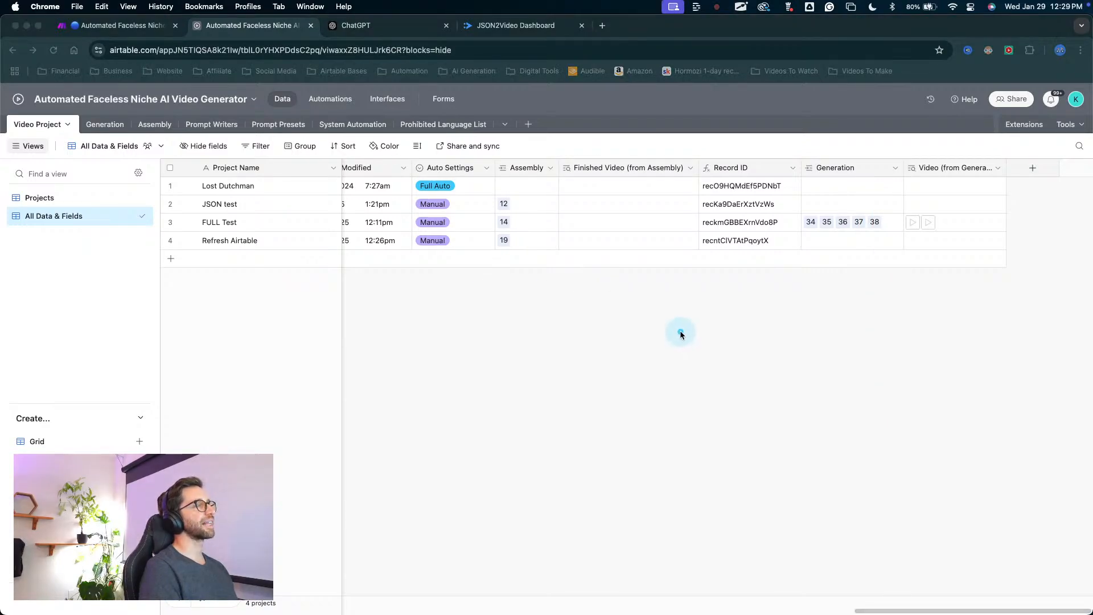
Move the Record ID field to the end of the Video Project table, after the Video lookup field.
{"action": "scroll", "coordinate": [627, 301], "scroll_direction": "left", "scroll_amount": 8}
{"action": "scroll", "coordinate": [628, 302], "scroll_direction": "left", "scroll_amount": 15}
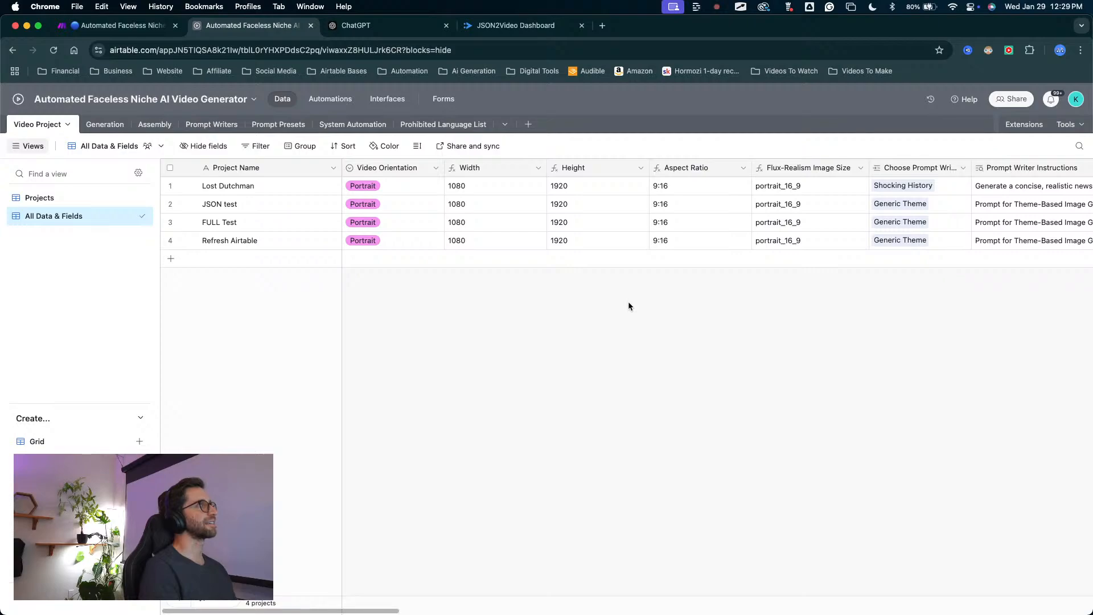
{"action": "scroll", "coordinate": [629, 302], "scroll_direction": "right", "scroll_amount": 15}
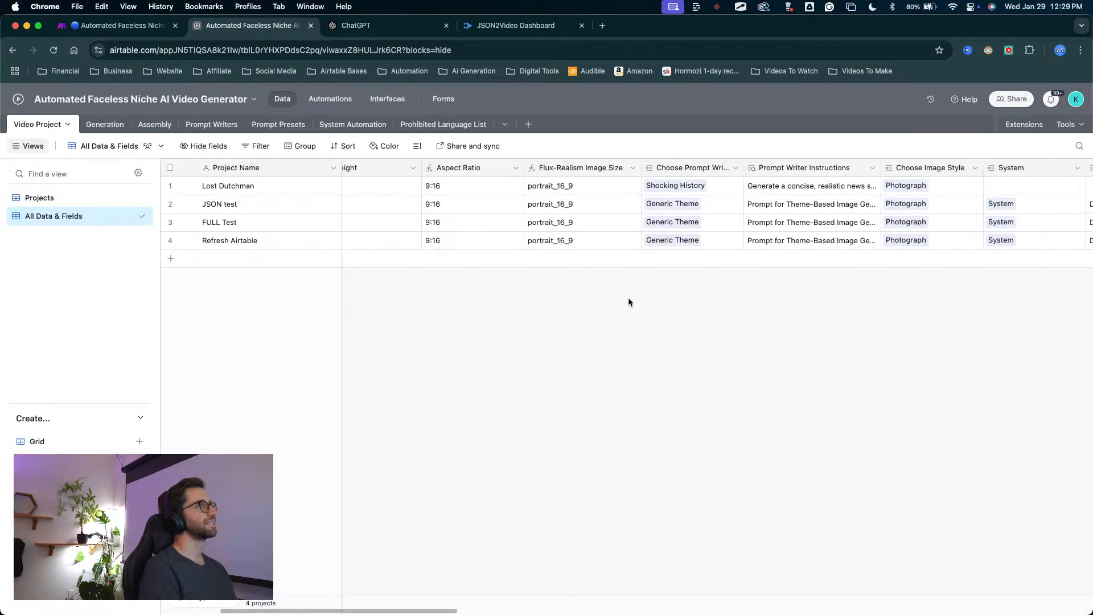
{"action": "scroll", "coordinate": [627, 302], "scroll_direction": "right", "scroll_amount": 15}
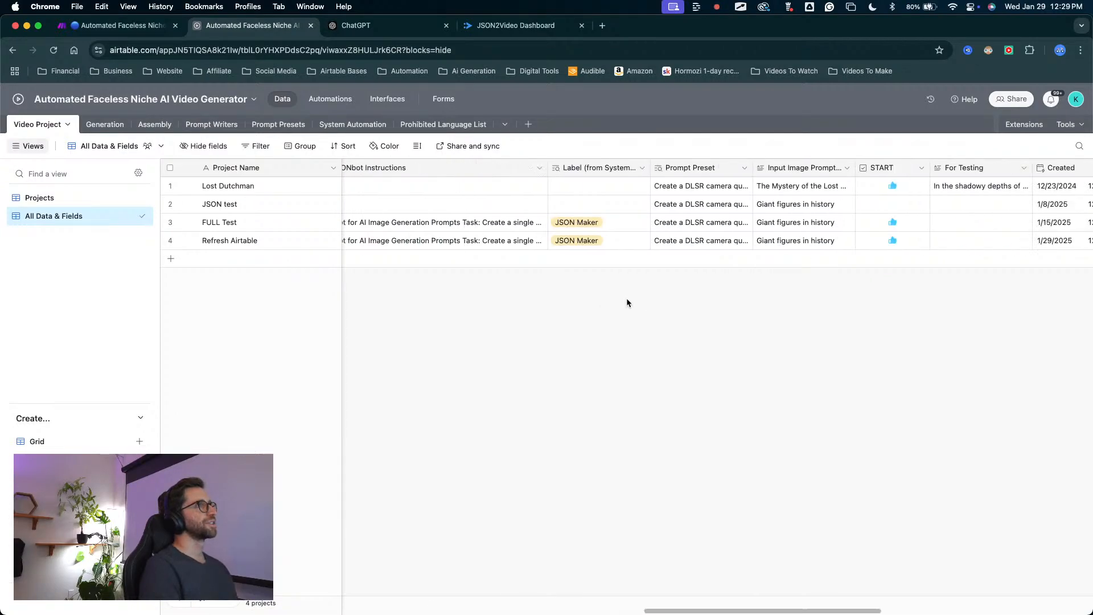
{"action": "scroll", "coordinate": [844, 241], "scroll_direction": "right", "scroll_amount": 2}
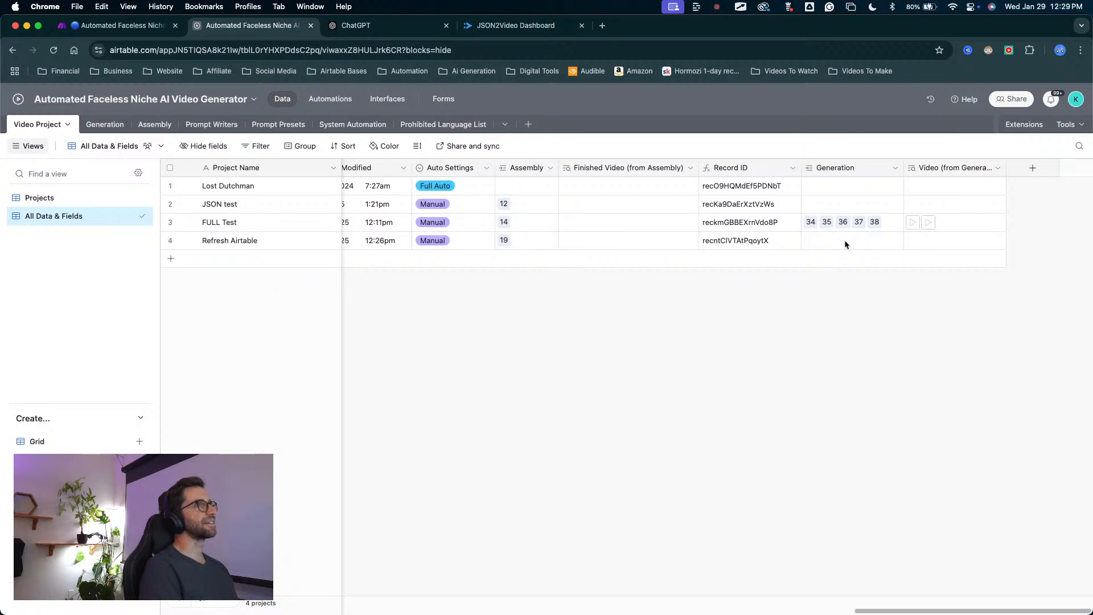
{"action": "mouse_move", "coordinate": [754, 167]}
{"action": "left_mouse_down"}
{"action": "mouse_move", "coordinate": [1019, 228]}
{"action": "mouse_move", "coordinate": [964, 311]}
{"action": "left_mouse_up"}
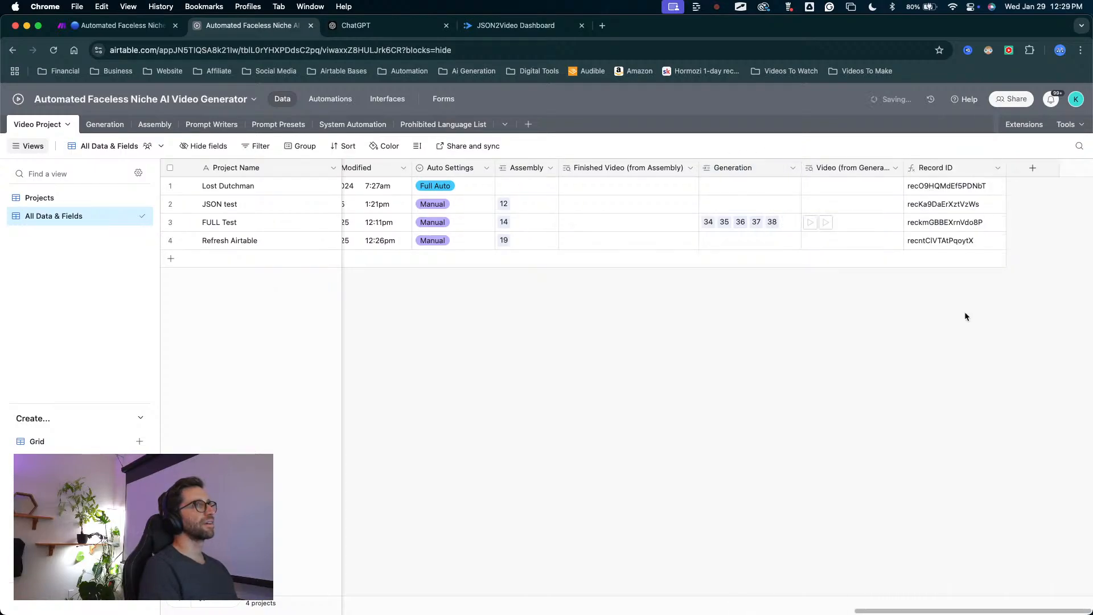
Open the Generation table and examine its linked Video Project field.
{"action": "mouse_move", "coordinate": [920, 431]}
{"action": "left_mouse_down"}
{"action": "mouse_move", "coordinate": [938, 227]}
{"action": "mouse_move", "coordinate": [127, 219]}
{"action": "mouse_move", "coordinate": [210, 261]}
{"action": "mouse_move", "coordinate": [65, 146]}
{"action": "mouse_move", "coordinate": [279, 222]}
{"action": "mouse_move", "coordinate": [531, 207]}
{"action": "mouse_move", "coordinate": [957, 223]}
{"action": "mouse_move", "coordinate": [733, 180]}
{"action": "mouse_move", "coordinate": [140, 161]}
{"action": "mouse_move", "coordinate": [120, 128]}
{"action": "left_mouse_up"}
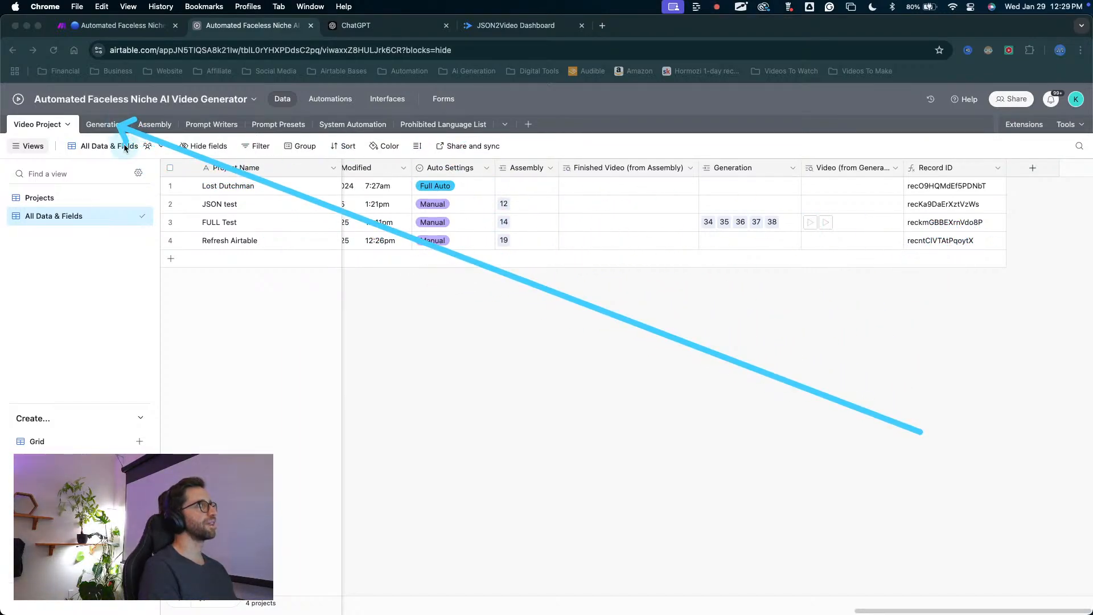
{"action": "key", "text": "Escape"}
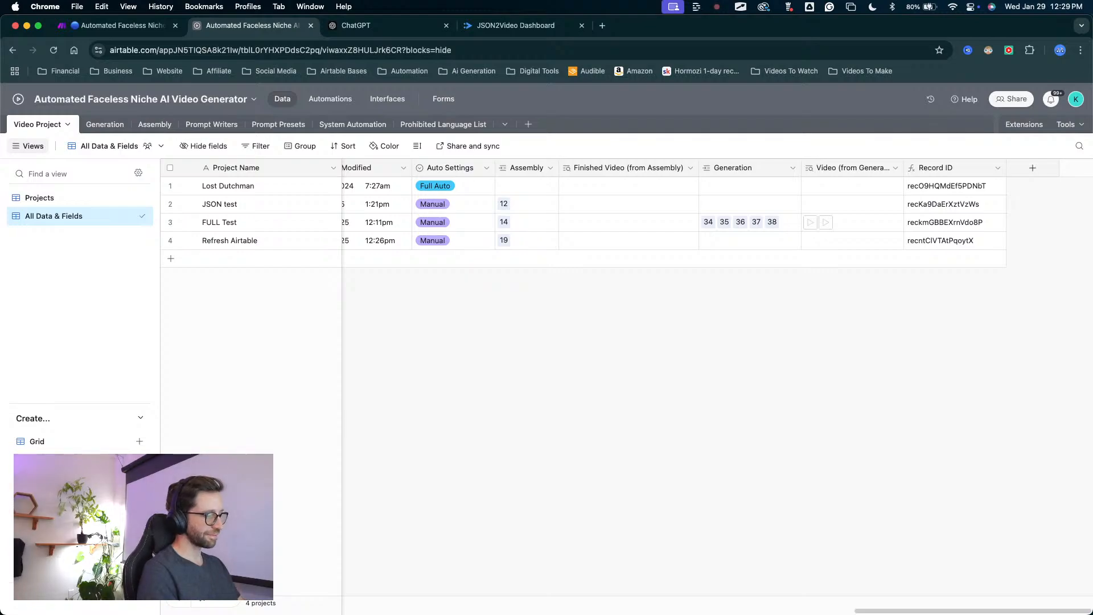
{"action": "key", "text": "ctrl+Up"}
{"action": "key", "text": "ctrl+Up"}
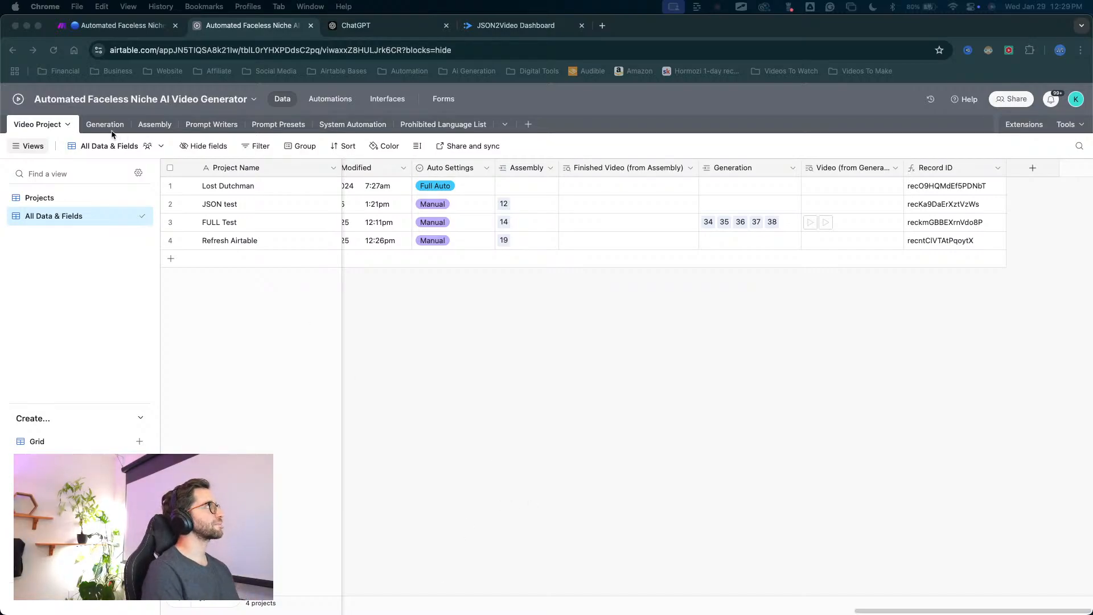
{"action": "left_click", "coordinate": [108, 124]}
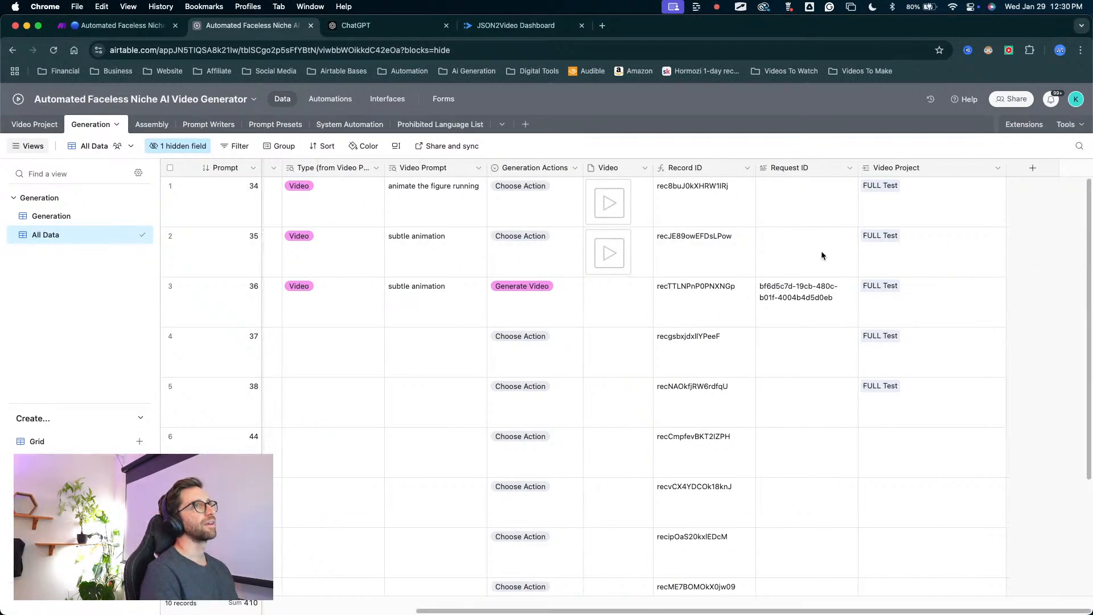
{"action": "mouse_move", "coordinate": [894, 449]}
{"action": "left_mouse_down"}
{"action": "mouse_move", "coordinate": [892, 160]}
{"action": "mouse_move", "coordinate": [890, 402]}
{"action": "mouse_move", "coordinate": [904, 164]}
{"action": "mouse_move", "coordinate": [905, 177]}
{"action": "left_mouse_up"}
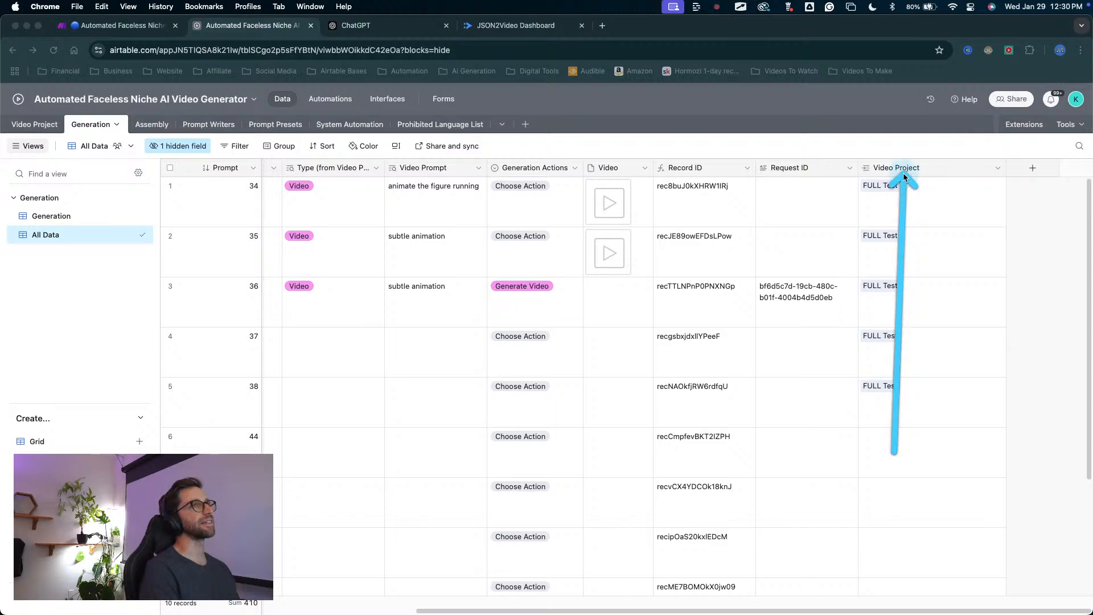
{"action": "left_click_drag", "start_coordinate": [886, 376], "coordinate": [900, 172]}
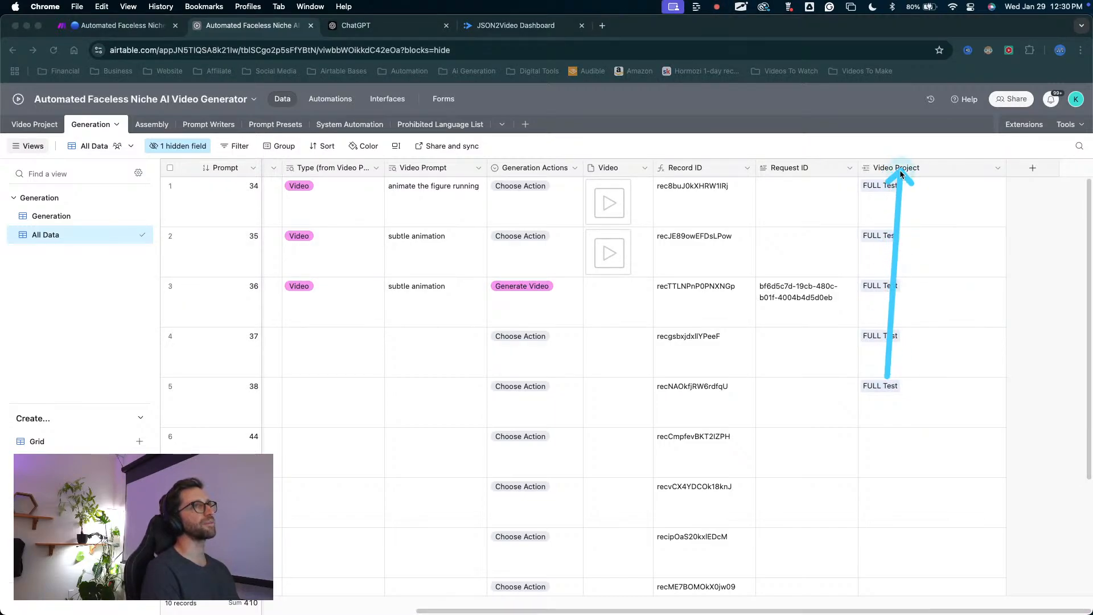
{"action": "mouse_move", "coordinate": [398, 429]}
{"action": "left_mouse_down"}
{"action": "mouse_move", "coordinate": [254, 227]}
{"action": "mouse_move", "coordinate": [128, 146]}
{"action": "left_mouse_up"}
{"action": "left_click_drag", "start_coordinate": [398, 452], "coordinate": [859, 151]}
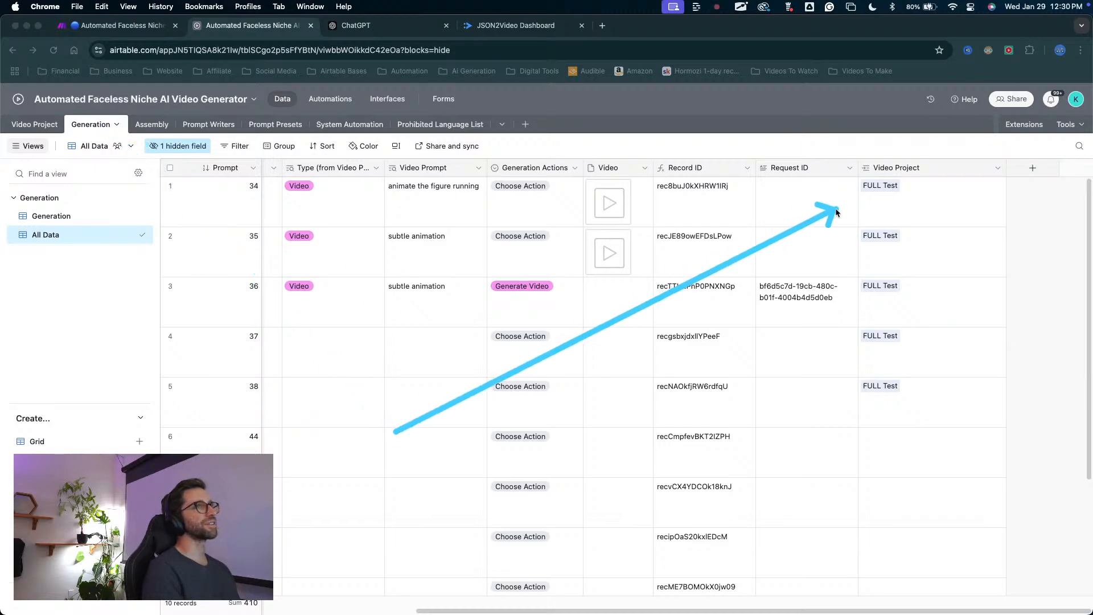
Add a lookup of the Video Project table's Record ID through the Video Project field in the Generation table.
{"action": "right_click", "coordinate": [894, 168]}
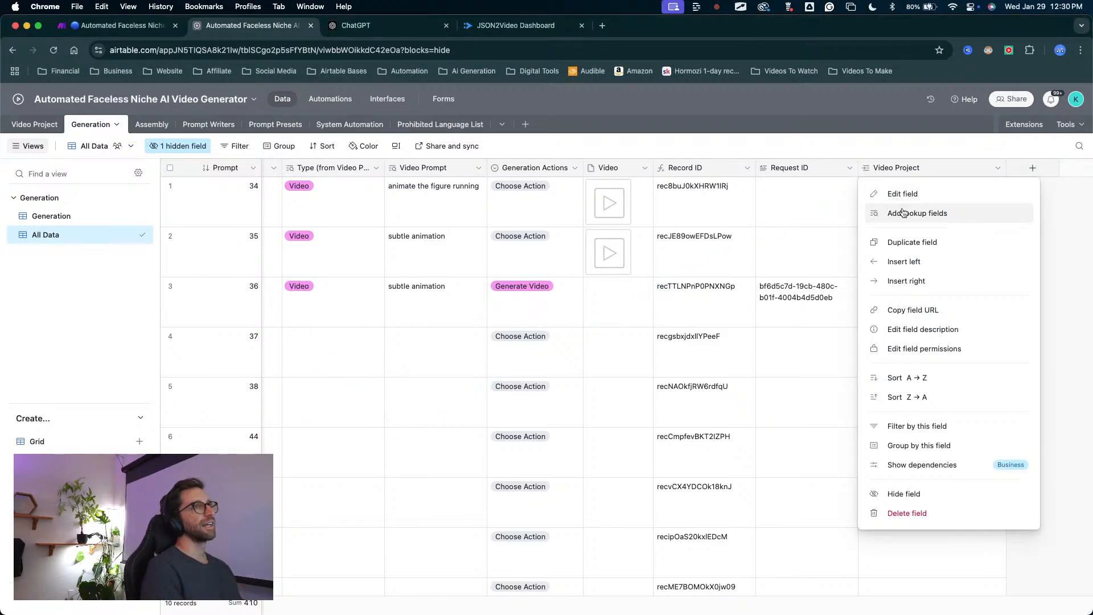
{"action": "left_click", "coordinate": [903, 215]}
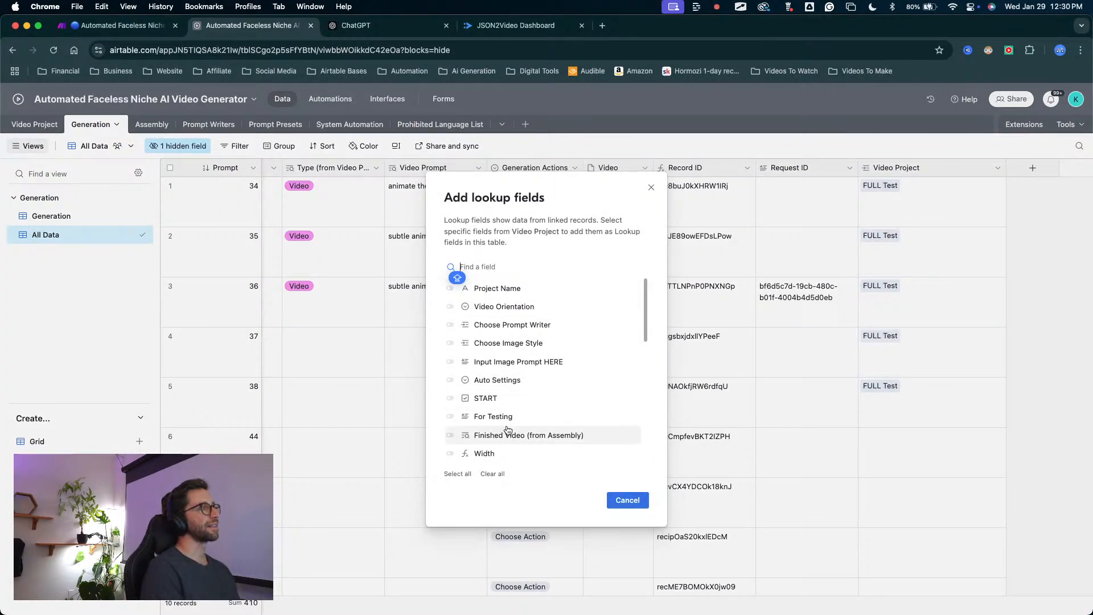
{"action": "scroll", "coordinate": [540, 387], "scroll_direction": "down", "scroll_amount": 5}
{"action": "scroll", "coordinate": [510, 371], "scroll_direction": "down", "scroll_amount": 3}
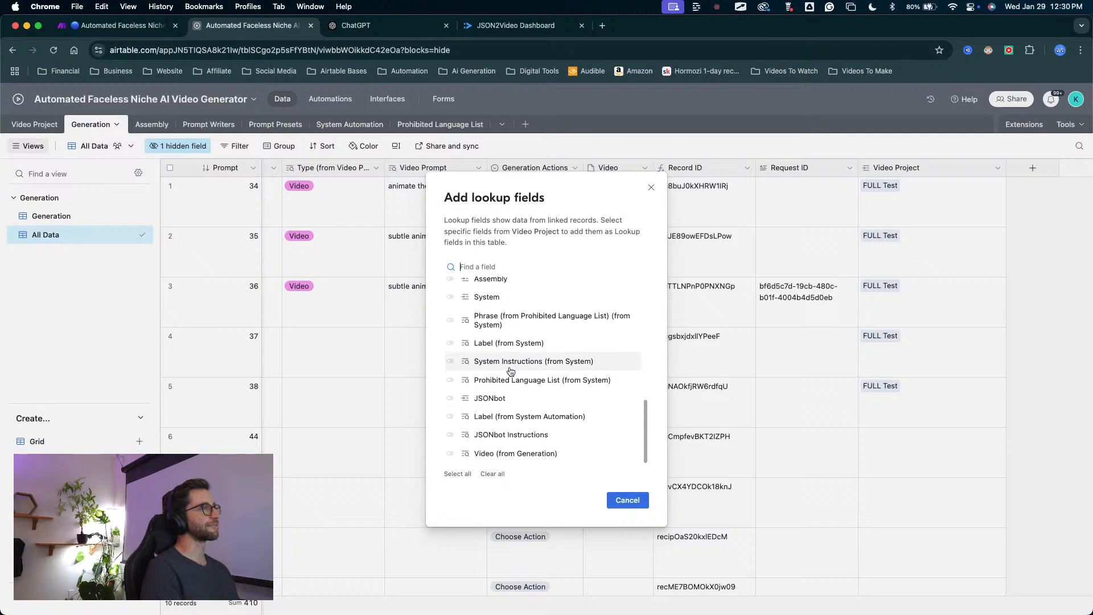
{"action": "scroll", "coordinate": [493, 397], "scroll_direction": "up", "scroll_amount": 3}
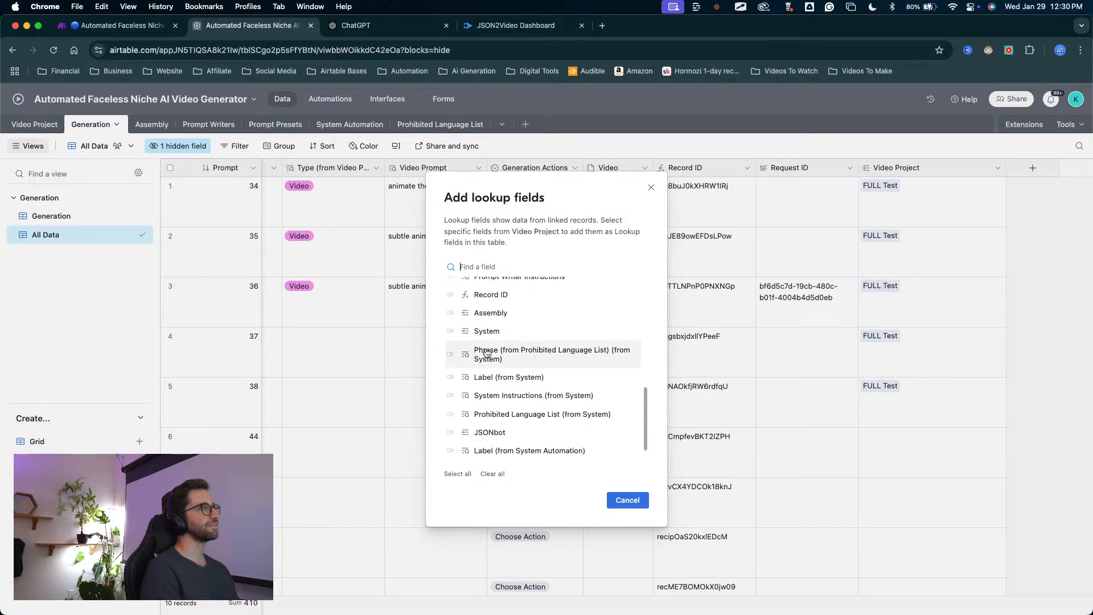
{"action": "left_click", "coordinate": [451, 312]}
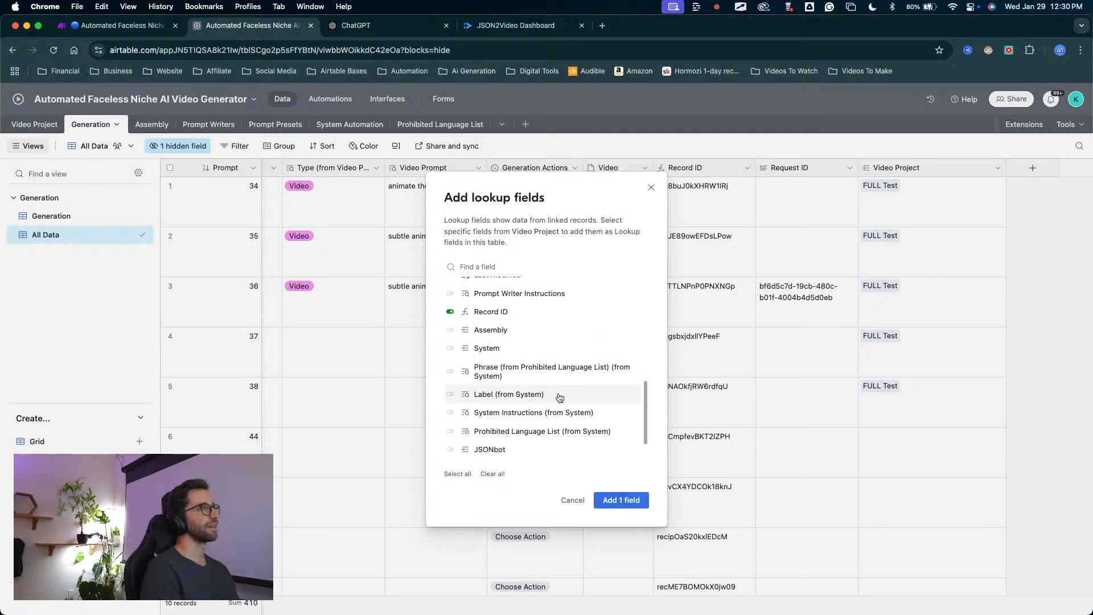
{"action": "left_click", "coordinate": [621, 501]}
{"action": "scroll", "coordinate": [899, 342], "scroll_direction": "right", "scroll_amount": 2}
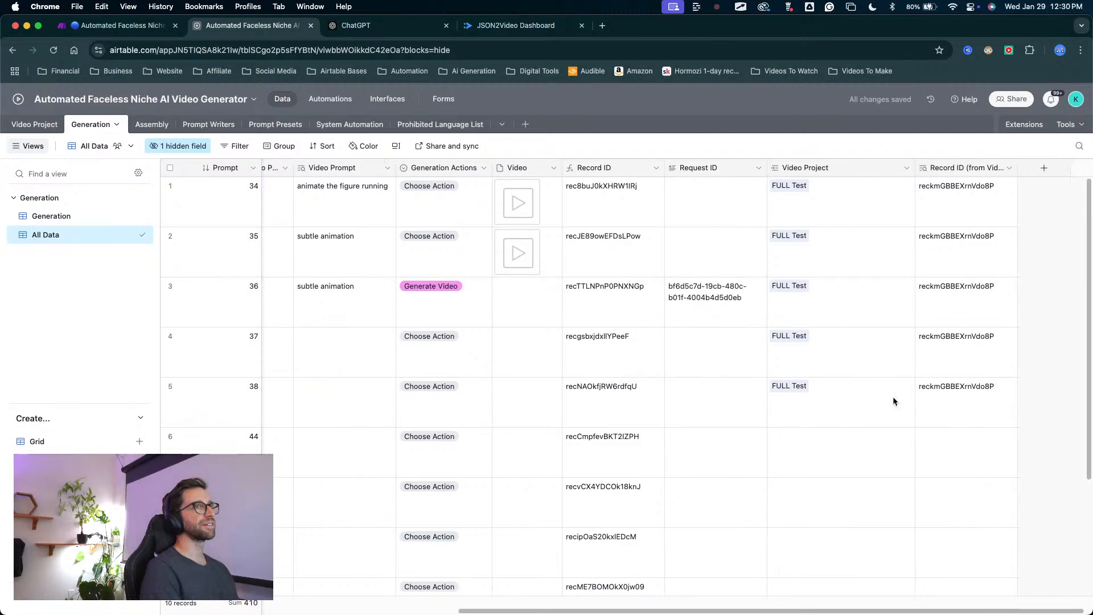
{"action": "left_click", "coordinate": [904, 464]}
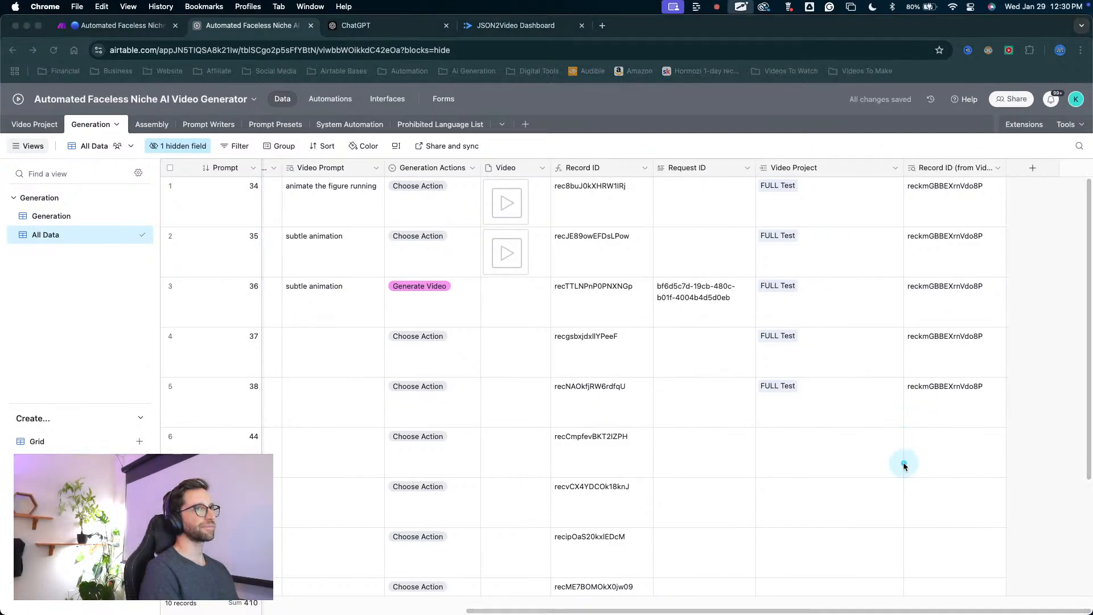
{"action": "mouse_move", "coordinate": [779, 499]}
{"action": "left_mouse_down"}
{"action": "mouse_move", "coordinate": [919, 380]}
{"action": "mouse_move", "coordinate": [953, 227]}
{"action": "mouse_move", "coordinate": [865, 179]}
{"action": "mouse_move", "coordinate": [707, 305]}
{"action": "mouse_move", "coordinate": [878, 380]}
{"action": "mouse_move", "coordinate": [858, 372]}
{"action": "mouse_move", "coordinate": [777, 233]}
{"action": "mouse_move", "coordinate": [786, 413]}
{"action": "mouse_move", "coordinate": [898, 393]}
{"action": "mouse_move", "coordinate": [959, 289]}
{"action": "left_mouse_up"}
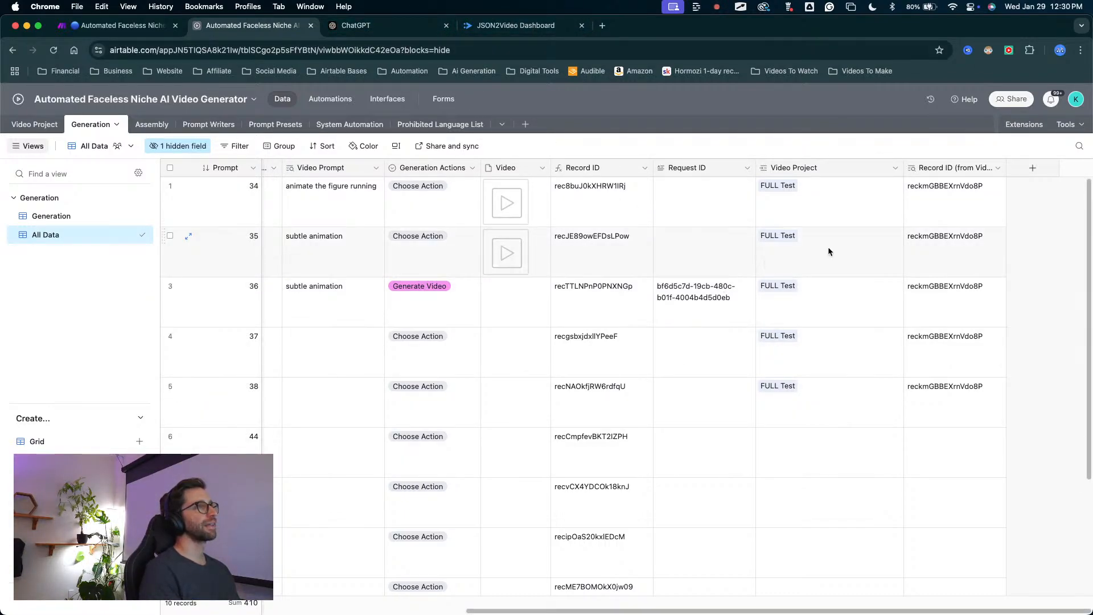
Delete the five empty records from prompt 44 onward in the Generation table.
{"action": "scroll", "coordinate": [402, 430], "scroll_direction": "left", "scroll_amount": 2}
{"action": "scroll", "coordinate": [401, 431], "scroll_direction": "left", "scroll_amount": 7}
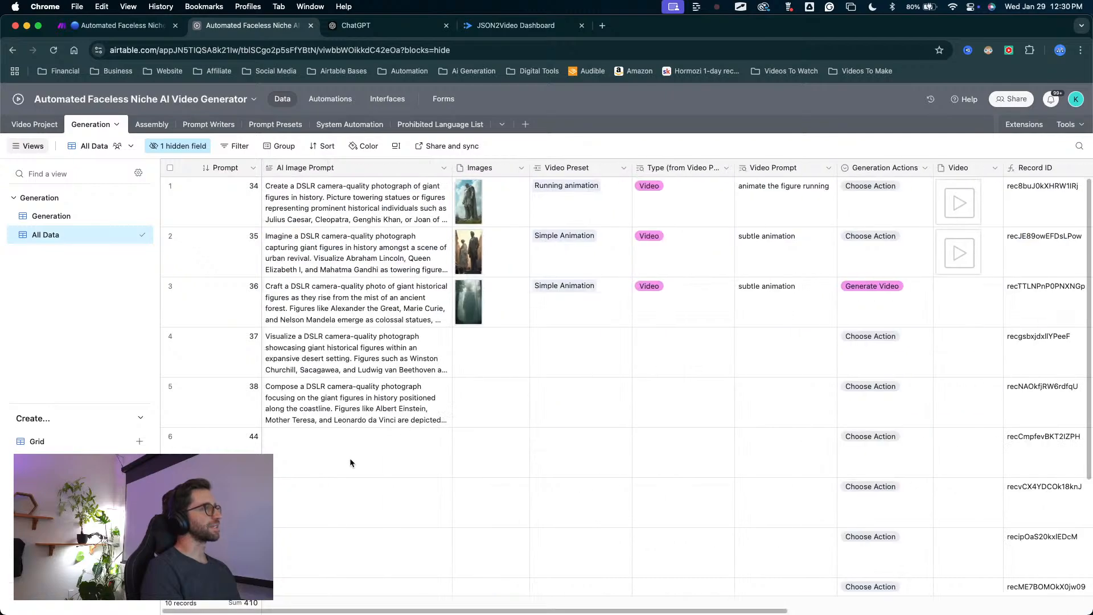
{"action": "scroll", "coordinate": [353, 404], "scroll_direction": "down", "scroll_amount": 3}
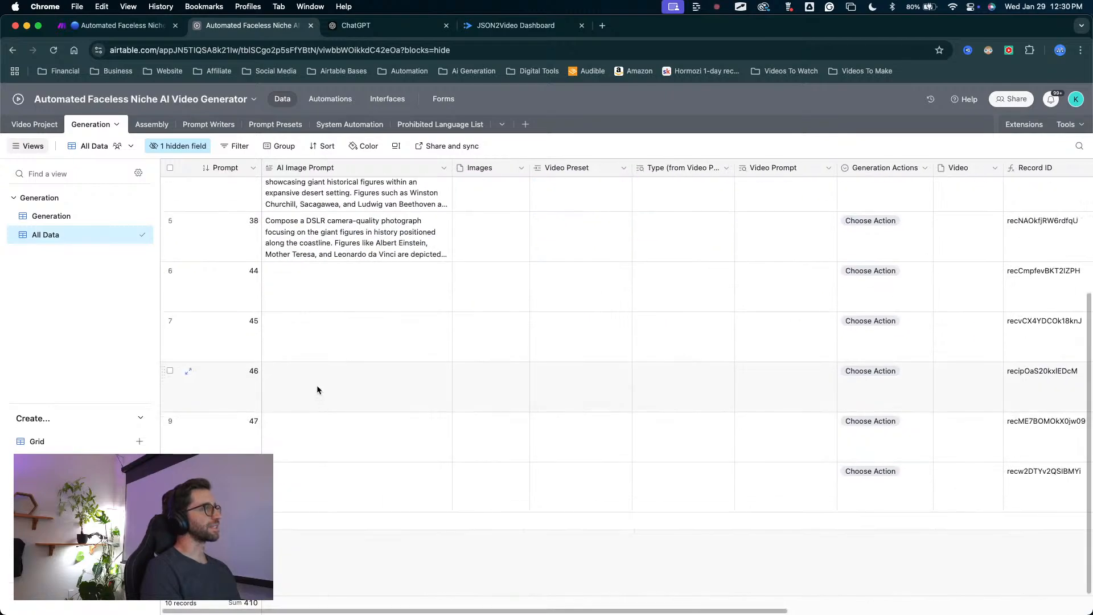
{"action": "left_click", "coordinate": [170, 270]}
{"action": "left_click", "coordinate": [170, 471], "text": "shift"}
{"action": "right_click", "coordinate": [171, 474]}
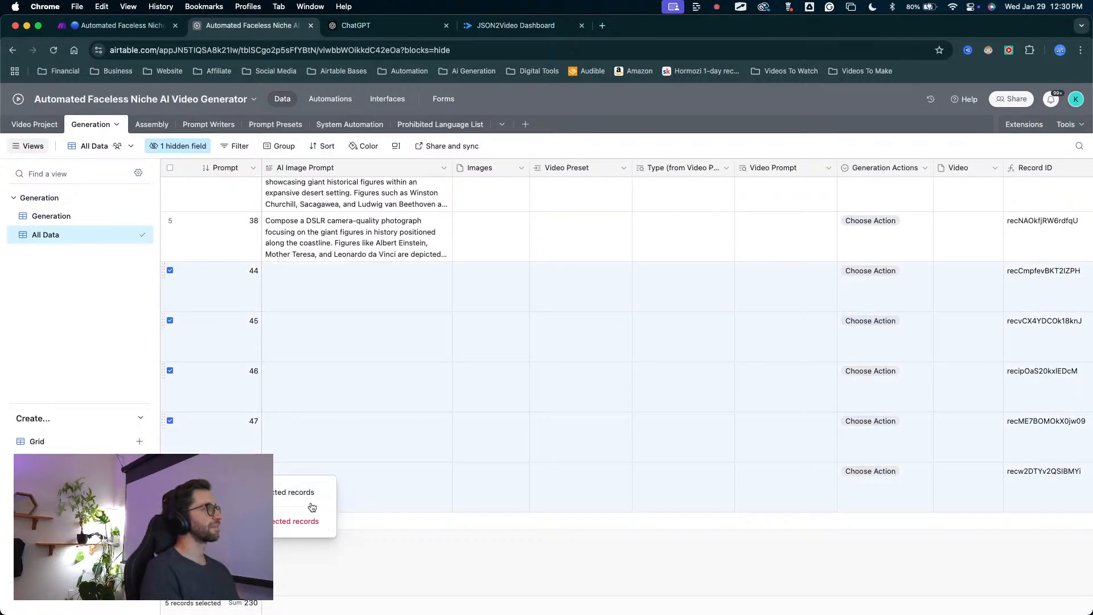
{"action": "left_click", "coordinate": [296, 521]}
Run the Make scenario once and retrigger it from Airtable's Projects view by unchecking and rechecking START for the Refresh Airtable project.
{"action": "left_click", "coordinate": [144, 30]}
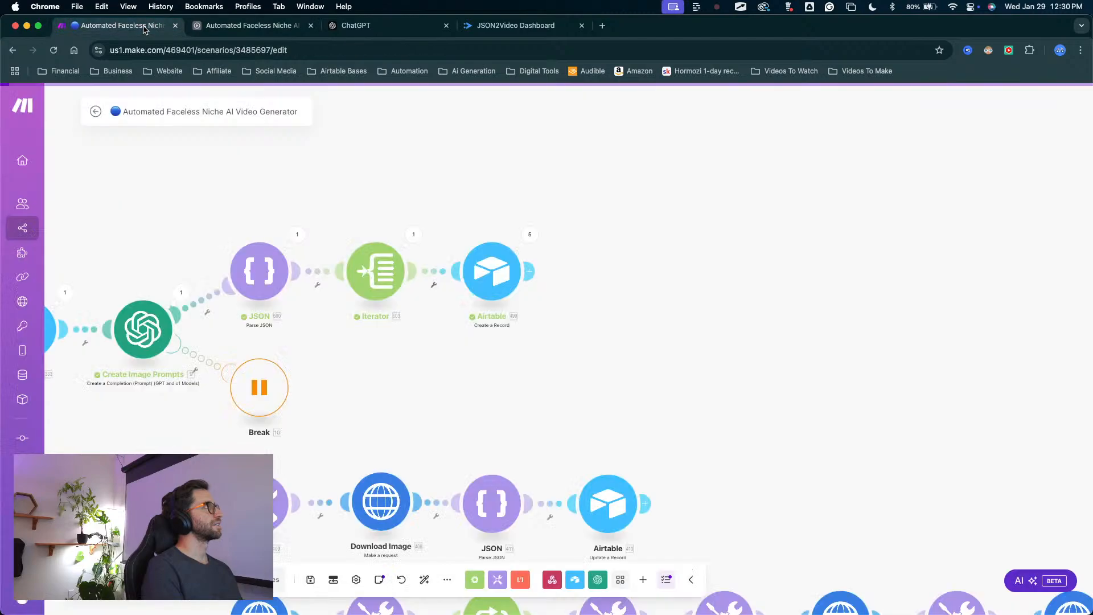
{"action": "left_click", "coordinate": [121, 579]}
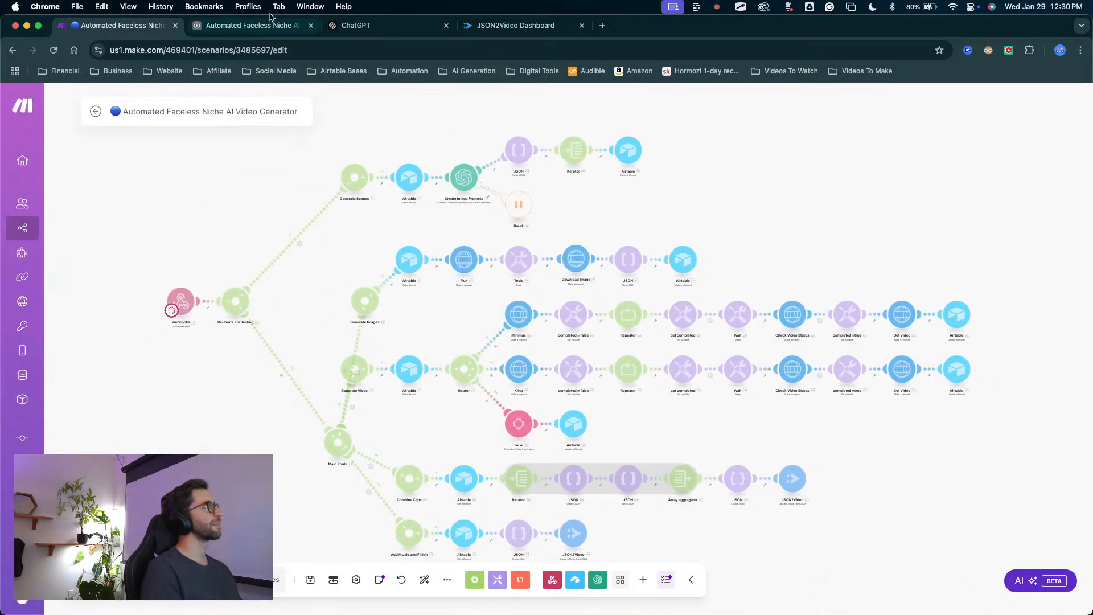
{"action": "left_click", "coordinate": [251, 25]}
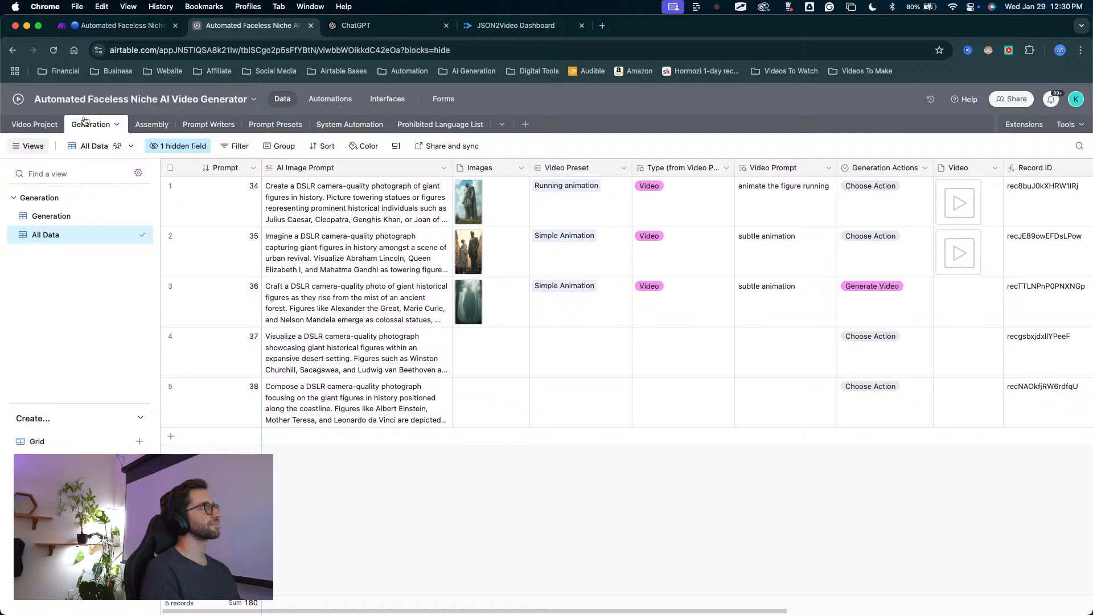
{"action": "left_click", "coordinate": [37, 124]}
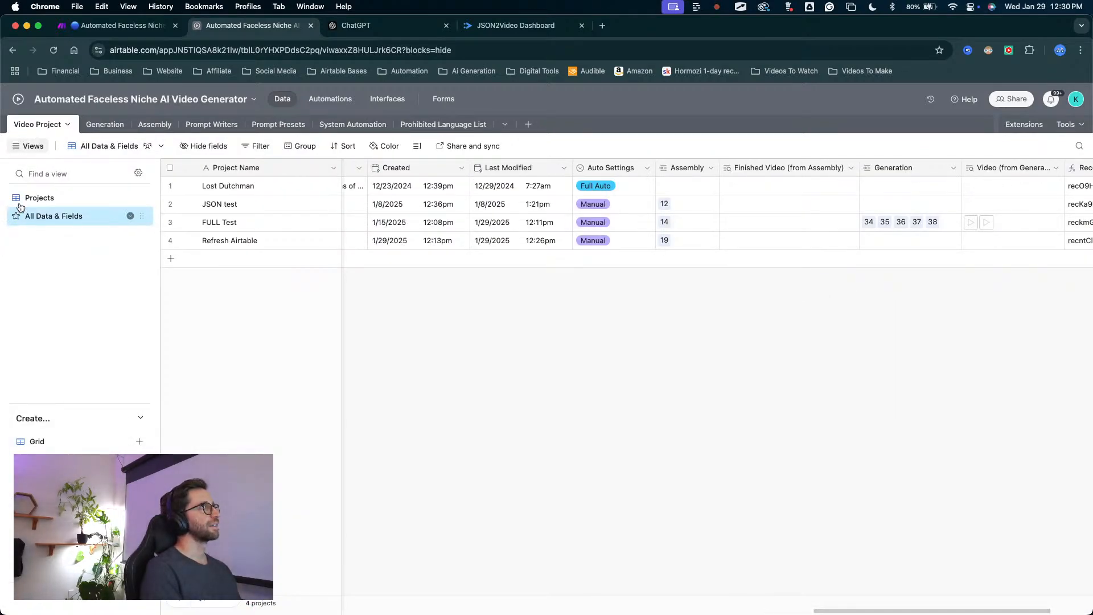
{"action": "left_click", "coordinate": [39, 198]}
{"action": "left_click_drag", "start_coordinate": [897, 432], "coordinate": [916, 299]}
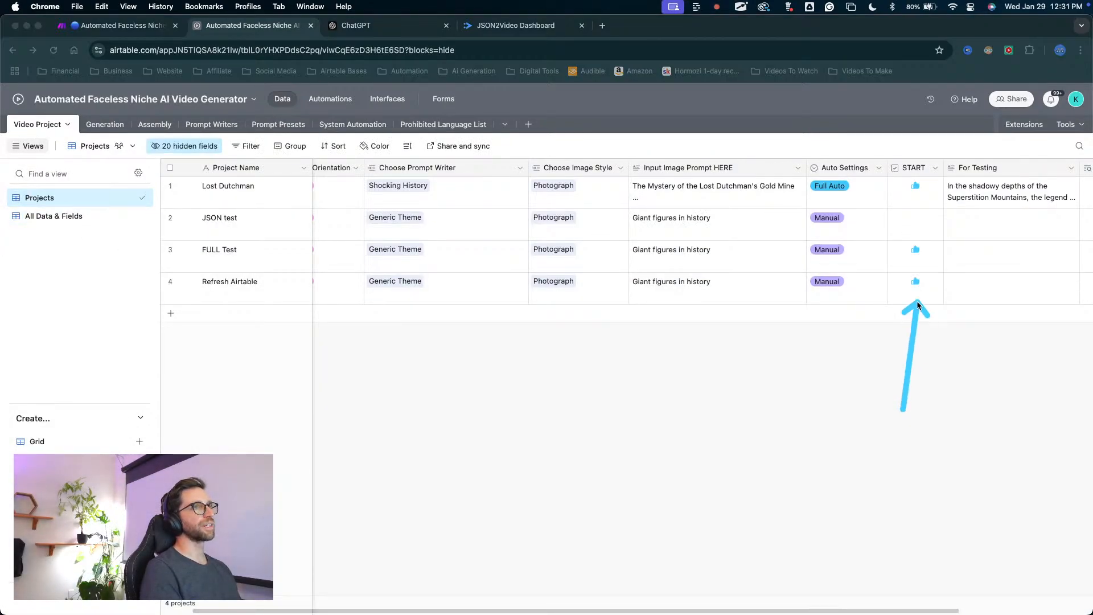
{"action": "key", "text": "Escape"}
{"action": "left_click", "coordinate": [915, 282]}
{"action": "left_click", "coordinate": [915, 282]}
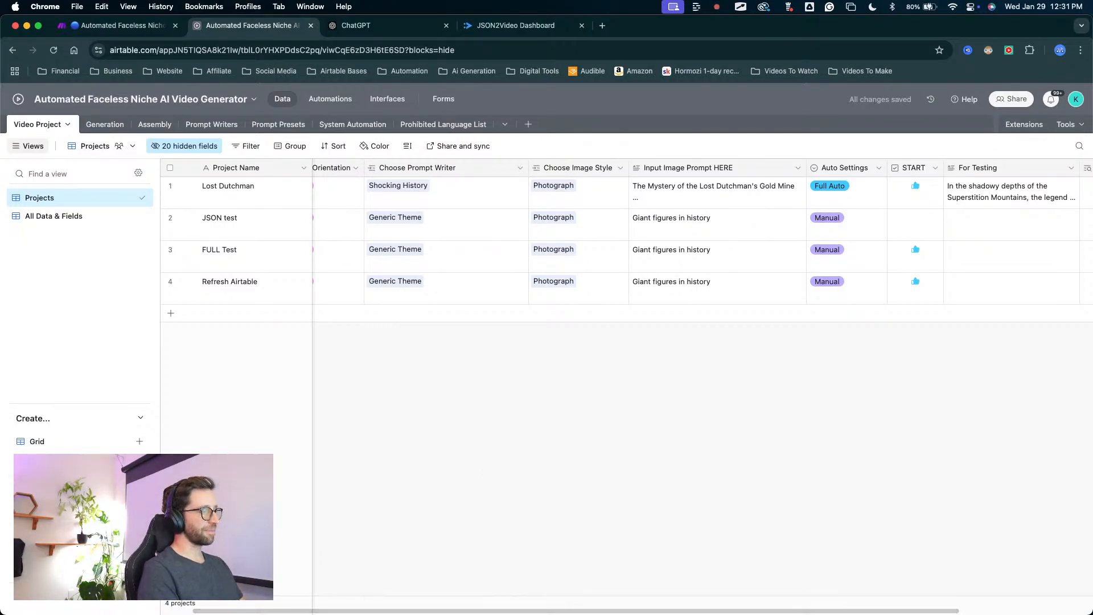
{"action": "key", "text": "ctrl+Up"}
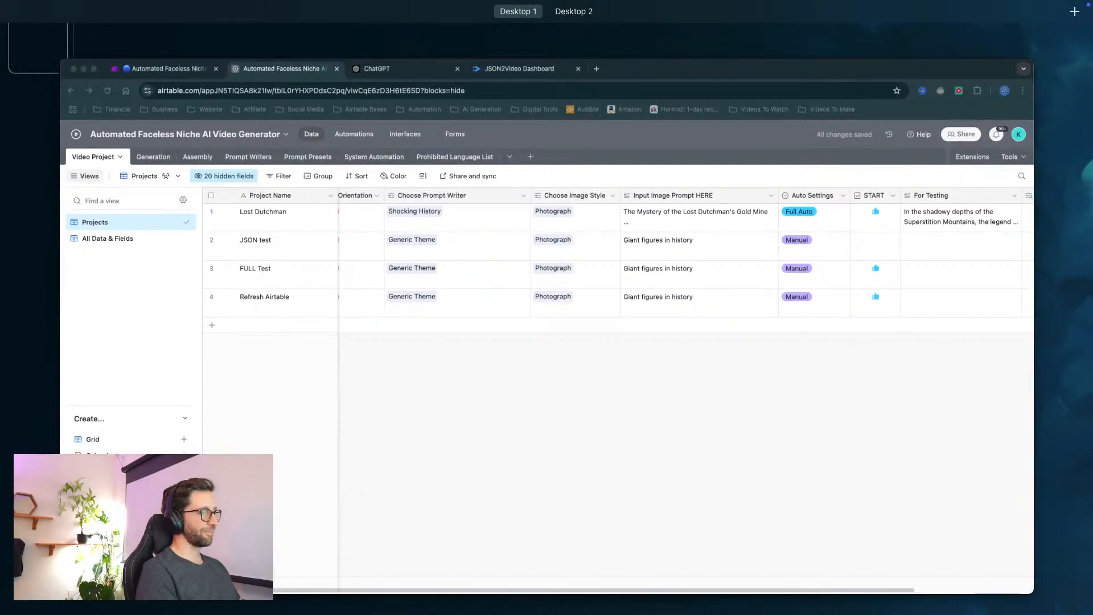
{"action": "key", "text": "ctrl+Up"}
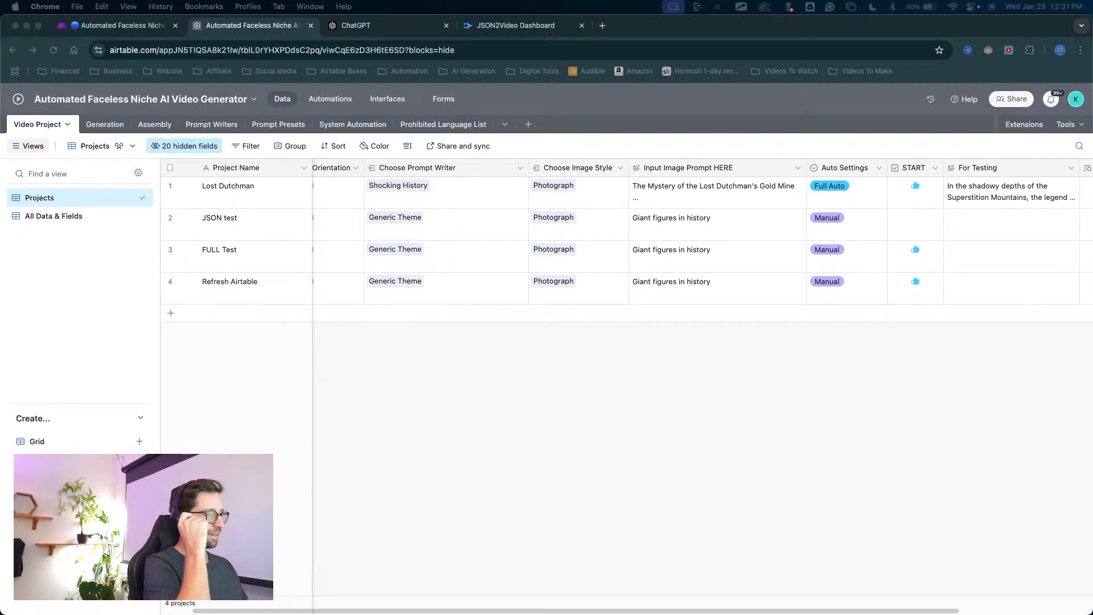
{"action": "key", "text": "ctrl+Up"}
{"action": "key", "text": "ctrl+Up"}
{"action": "key", "text": "ctrl+Up"}
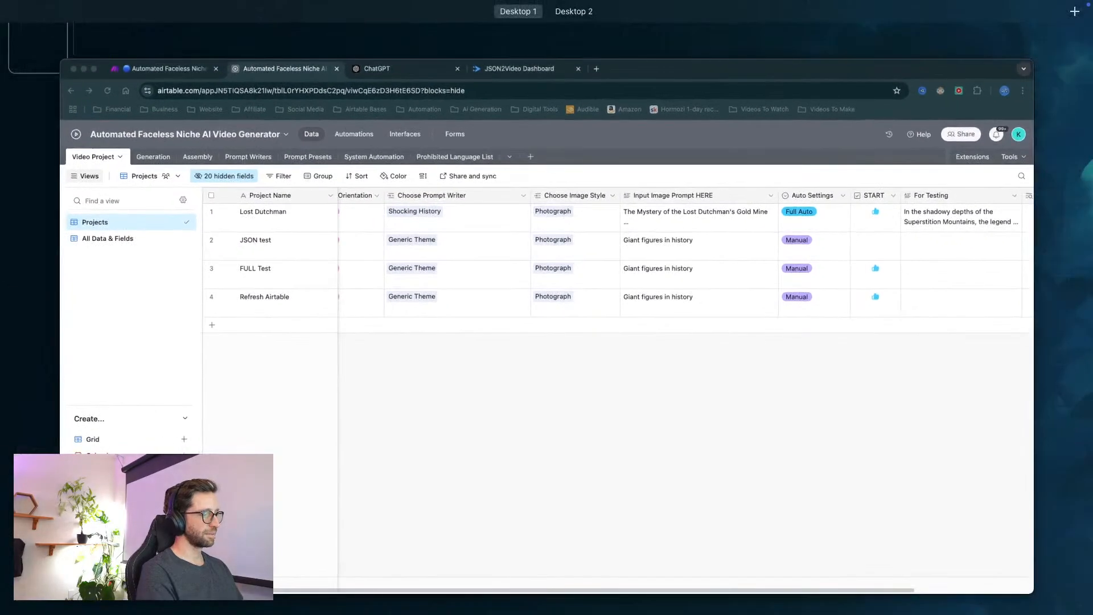
{"action": "key", "text": "ctrl+Up"}
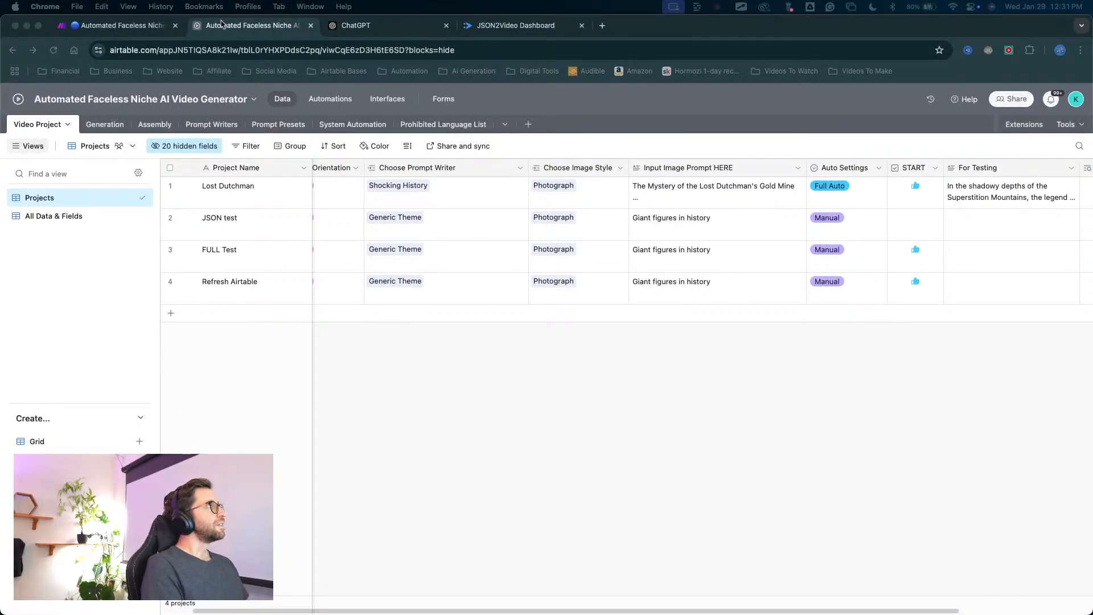
Switch to Make and examine the run operations of the Airtable Create a Record module after the Iterator.
{"action": "left_click", "coordinate": [137, 26]}
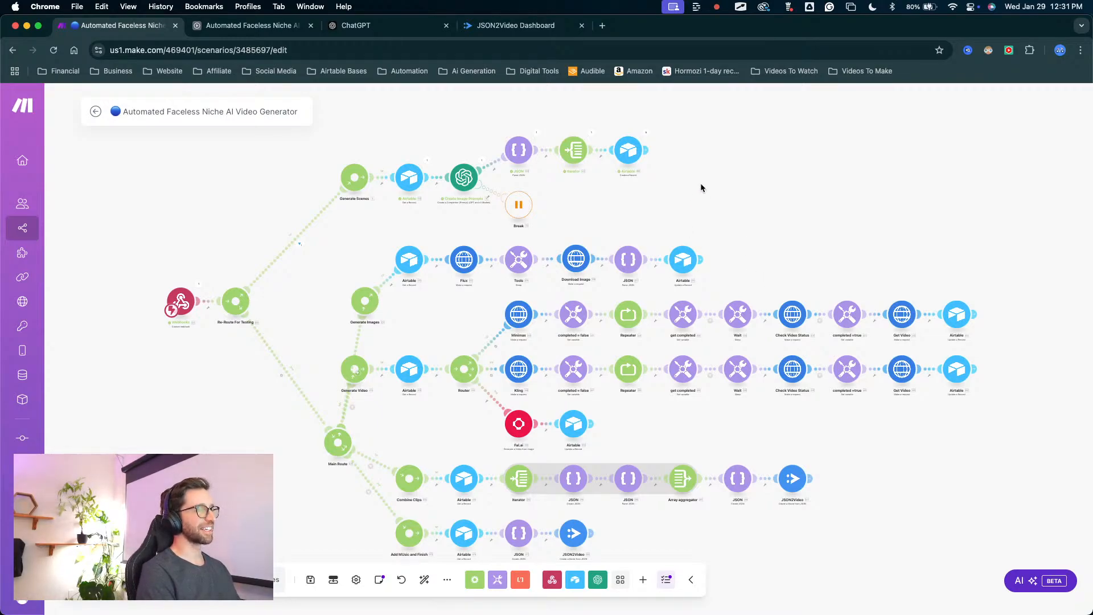
{"action": "left_click", "coordinate": [642, 138]}
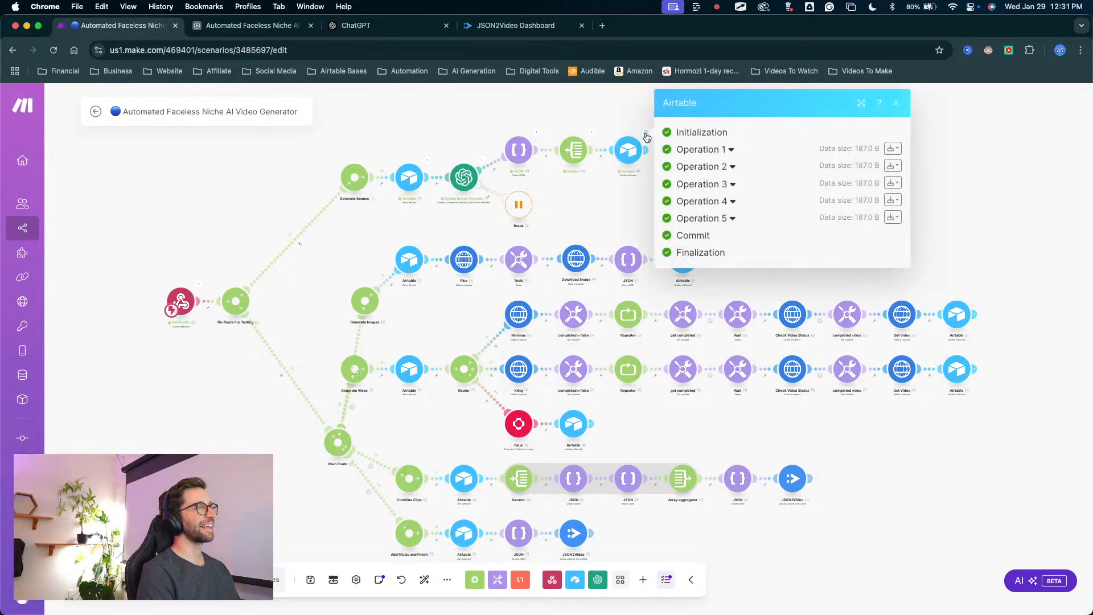
{"action": "left_click", "coordinate": [957, 183]}
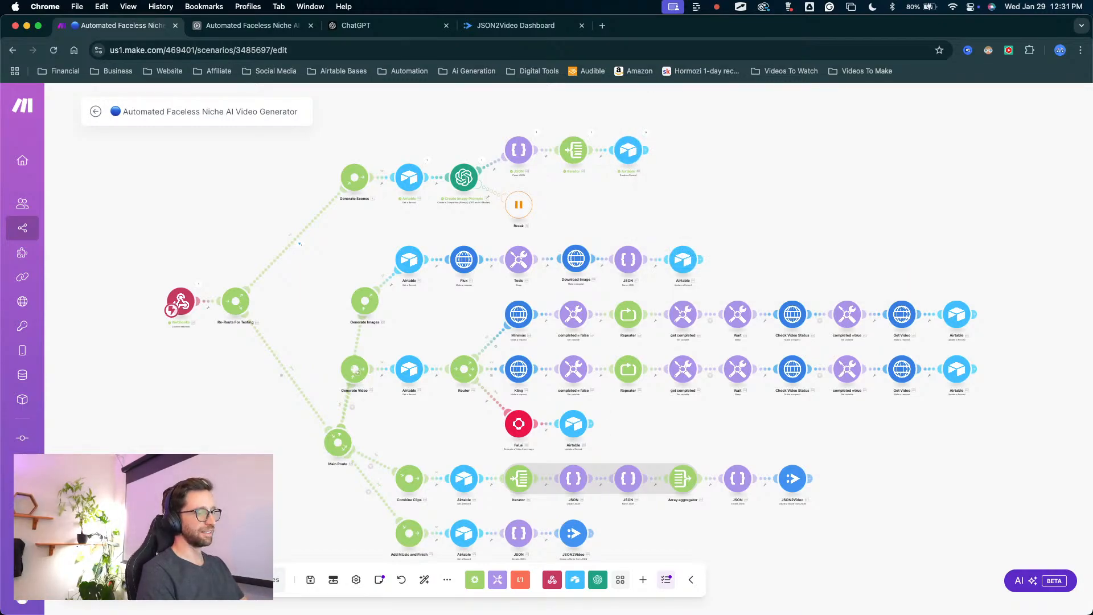
{"action": "key", "text": "ctrl+Up"}
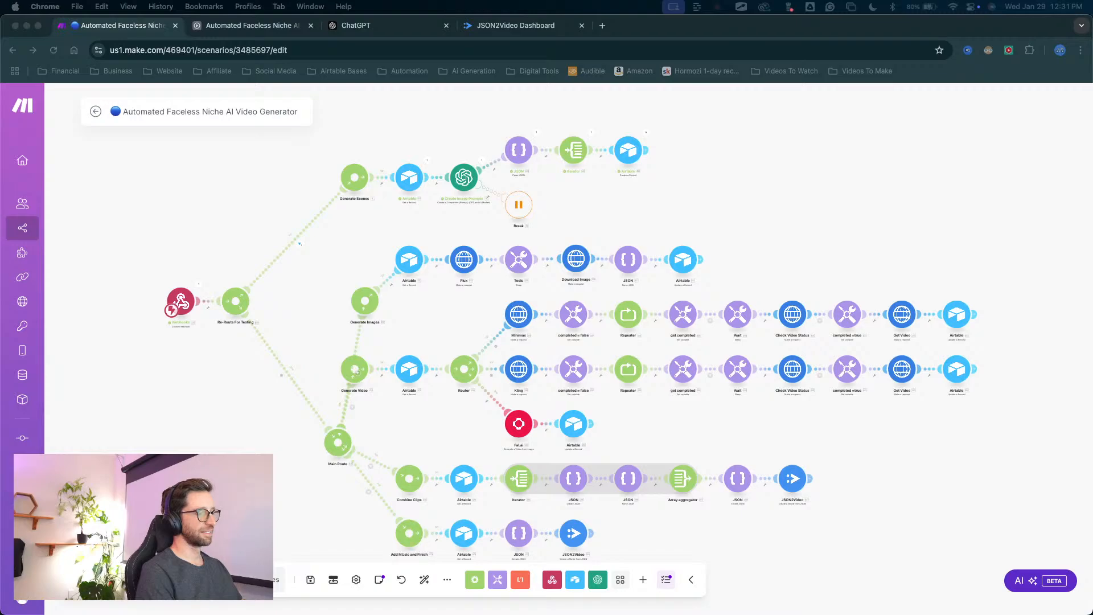
{"action": "key", "text": "ctrl+Up"}
{"action": "key", "text": "ctrl+Up"}
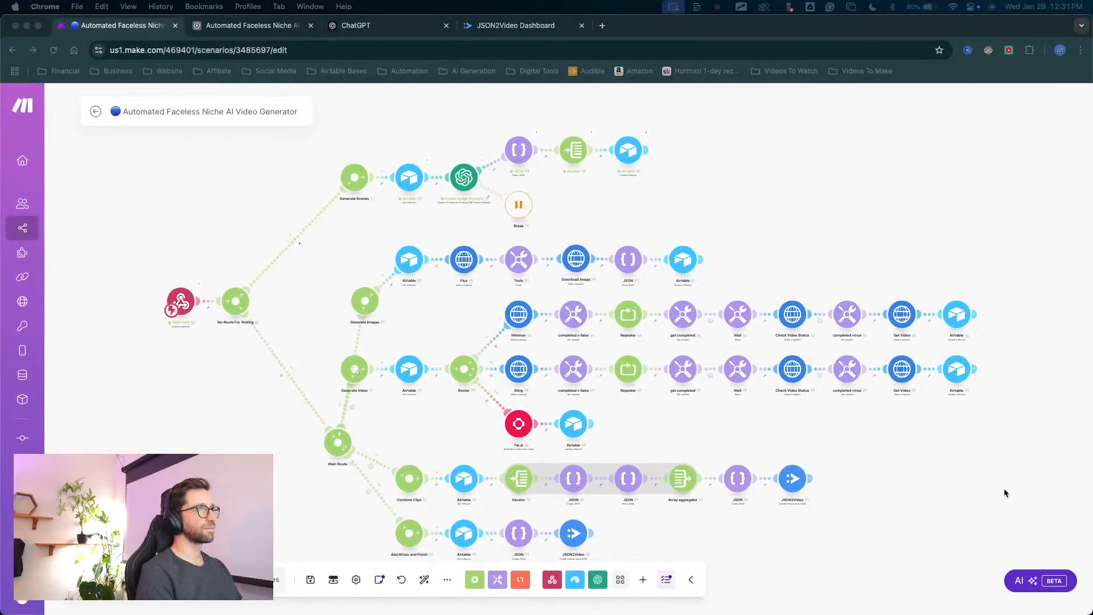
Open the settings of the Airtable Create a Record module after the Iterator and examine its AI Image Prompt mapping and available record fields.
{"action": "scroll", "coordinate": [654, 146], "scroll_direction": "up", "scroll_amount": 5}
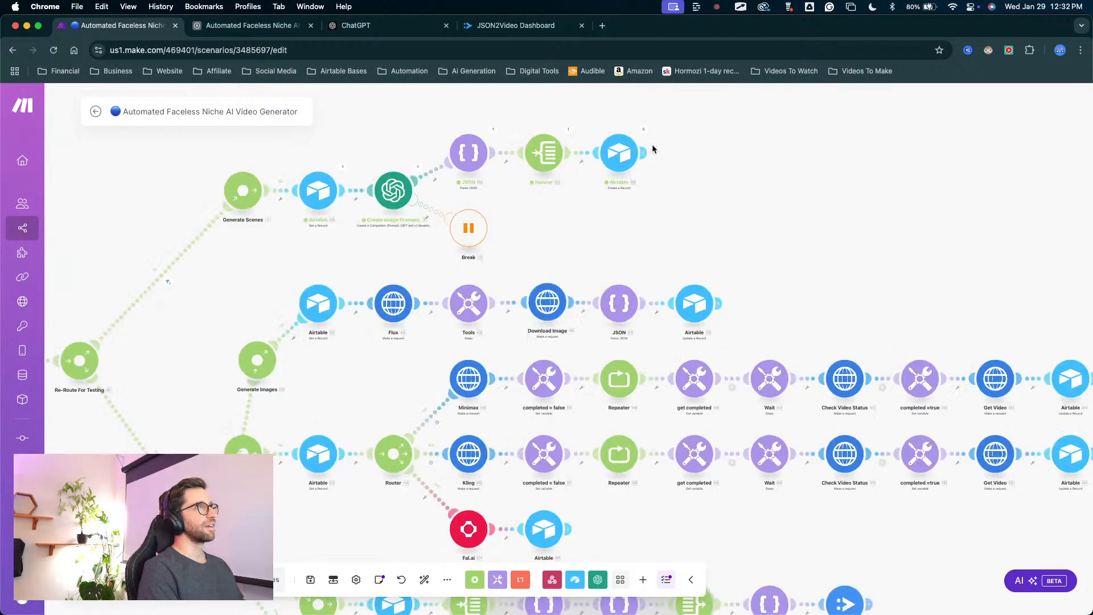
{"action": "left_click", "coordinate": [596, 179]}
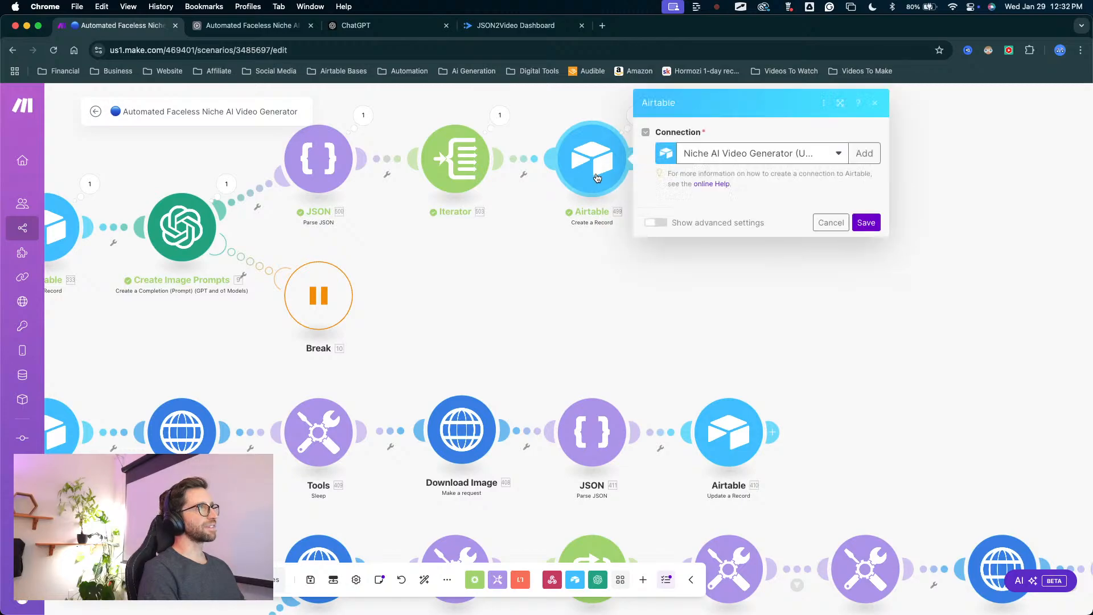
{"action": "left_click", "coordinate": [755, 337]}
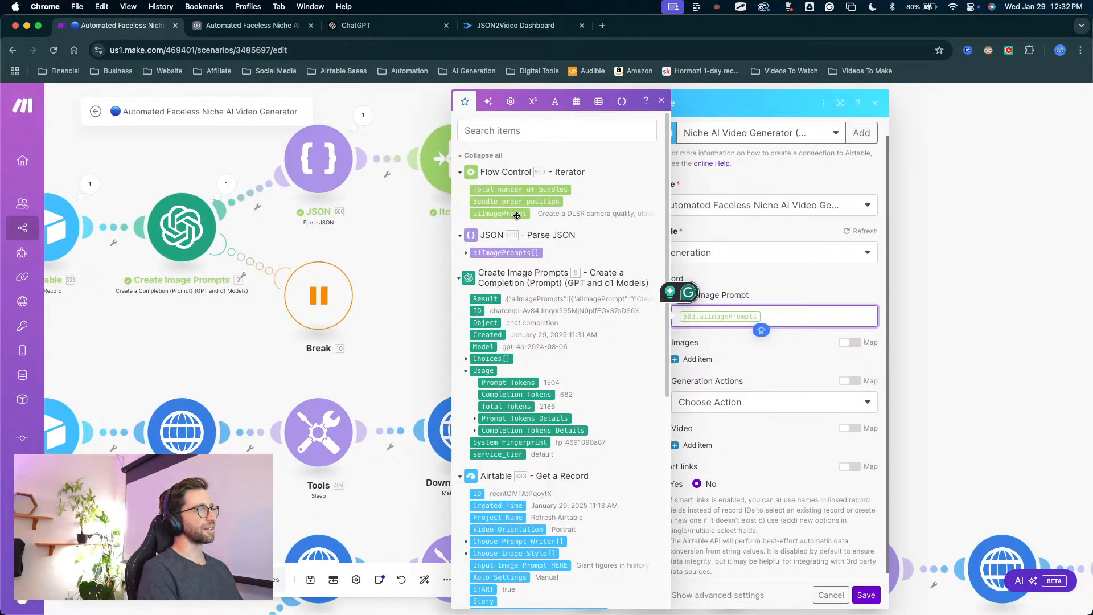
{"action": "left_click", "coordinate": [412, 275]}
{"action": "left_click", "coordinate": [594, 175]}
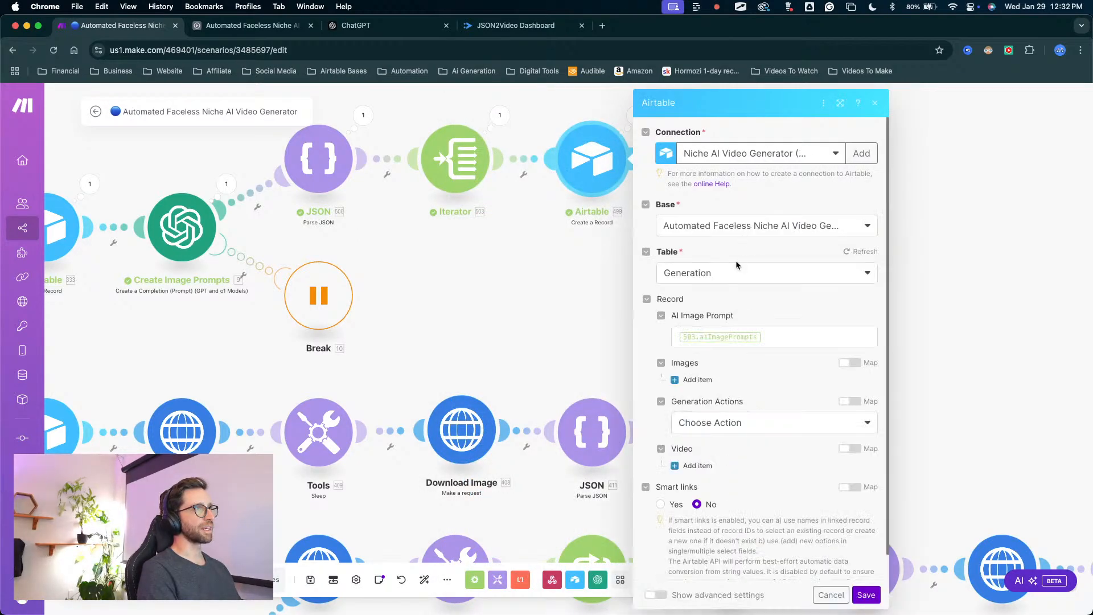
{"action": "scroll", "coordinate": [737, 267], "scroll_direction": "down", "scroll_amount": 1}
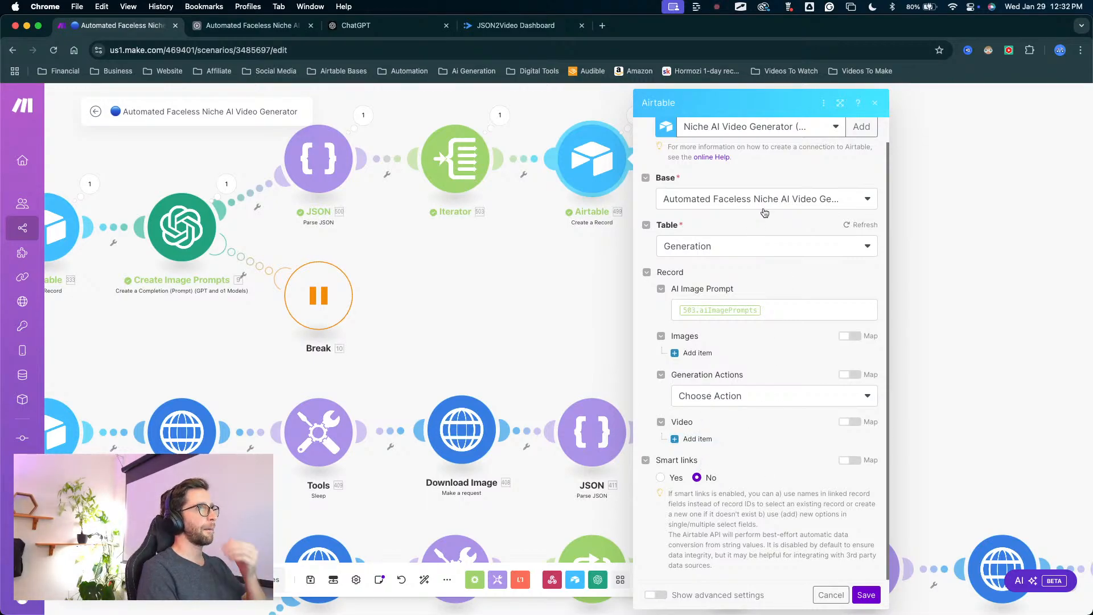
{"action": "scroll", "coordinate": [783, 205], "scroll_direction": "up", "scroll_amount": 1}
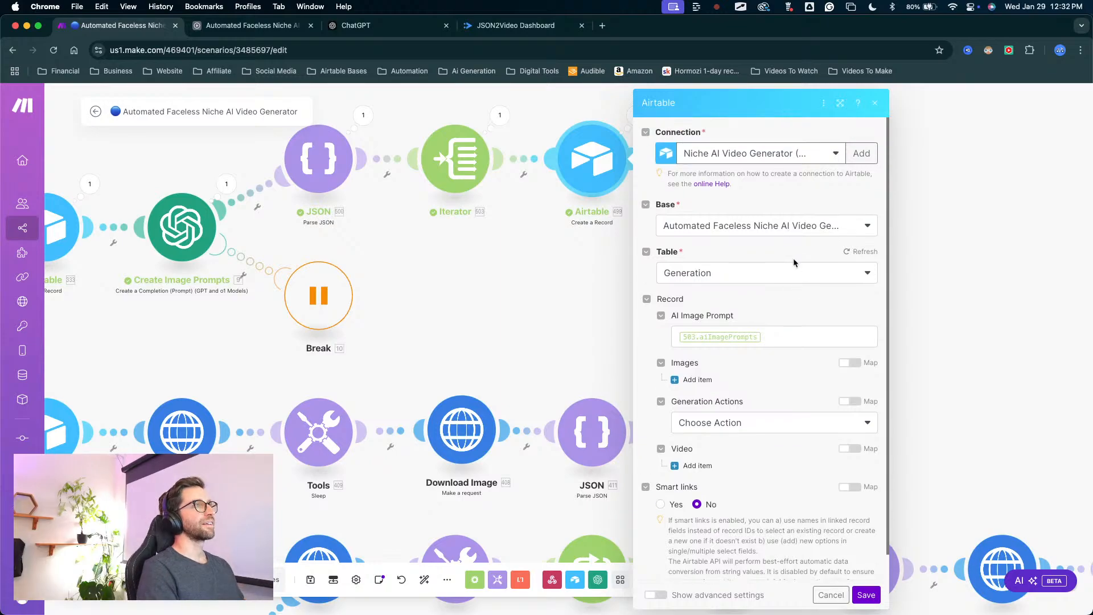
Check the Base and Table choices offered in the Airtable Create a Record module after the Iterator.
{"action": "left_click", "coordinate": [716, 281]}
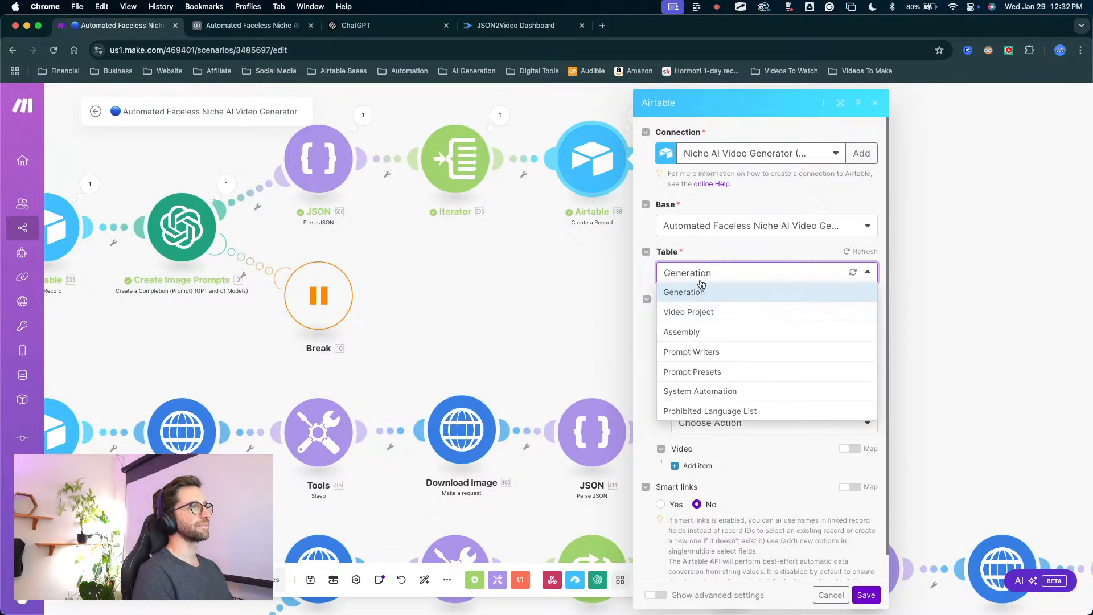
{"action": "left_click", "coordinate": [598, 273]}
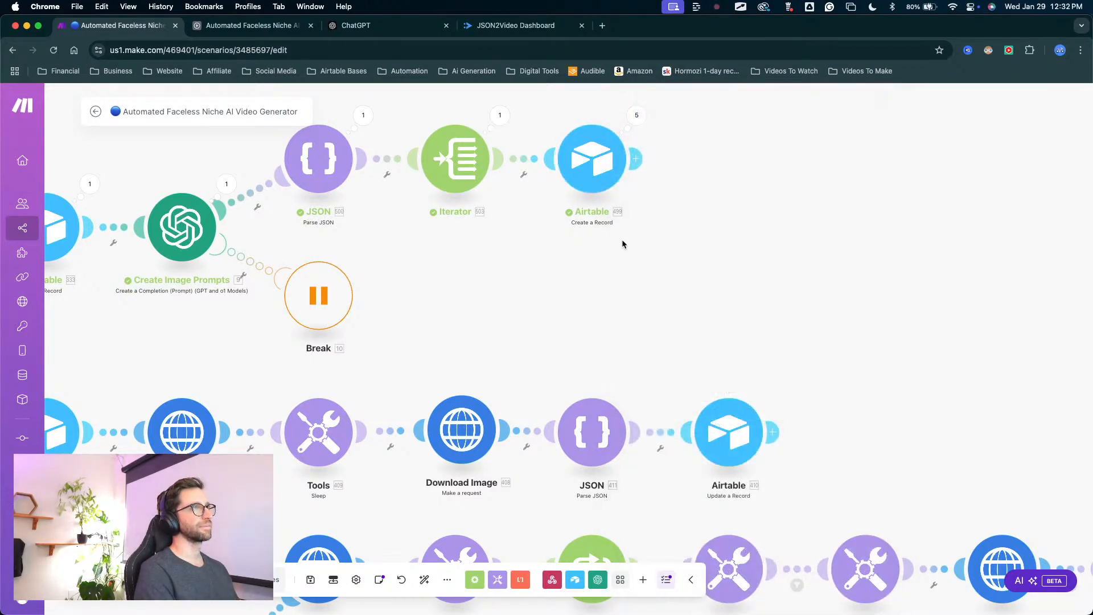
{"action": "left_click", "coordinate": [585, 175]}
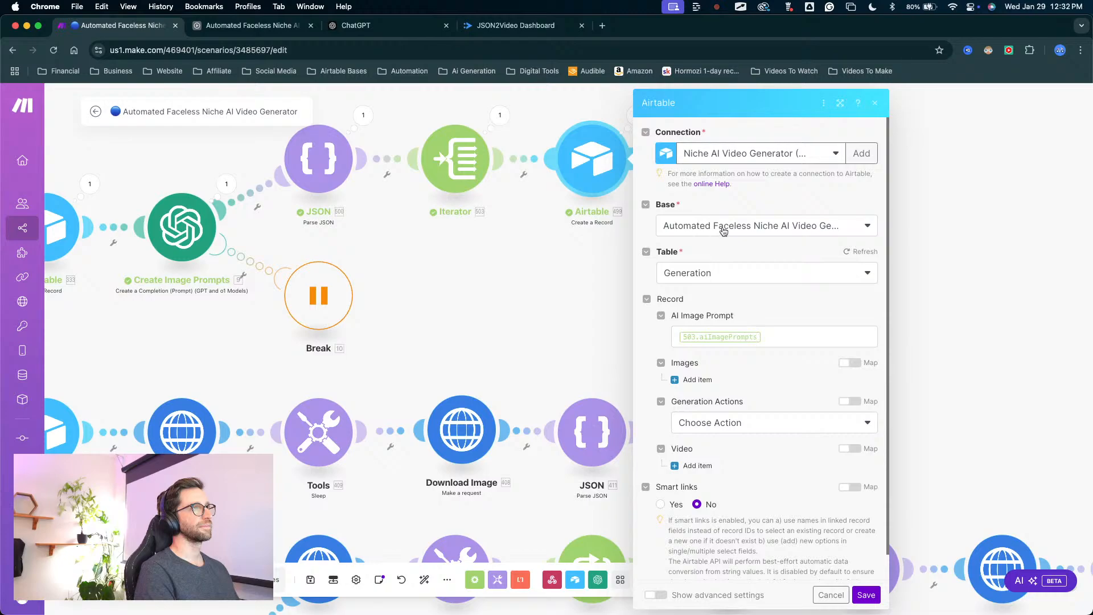
{"action": "left_click", "coordinate": [723, 227]}
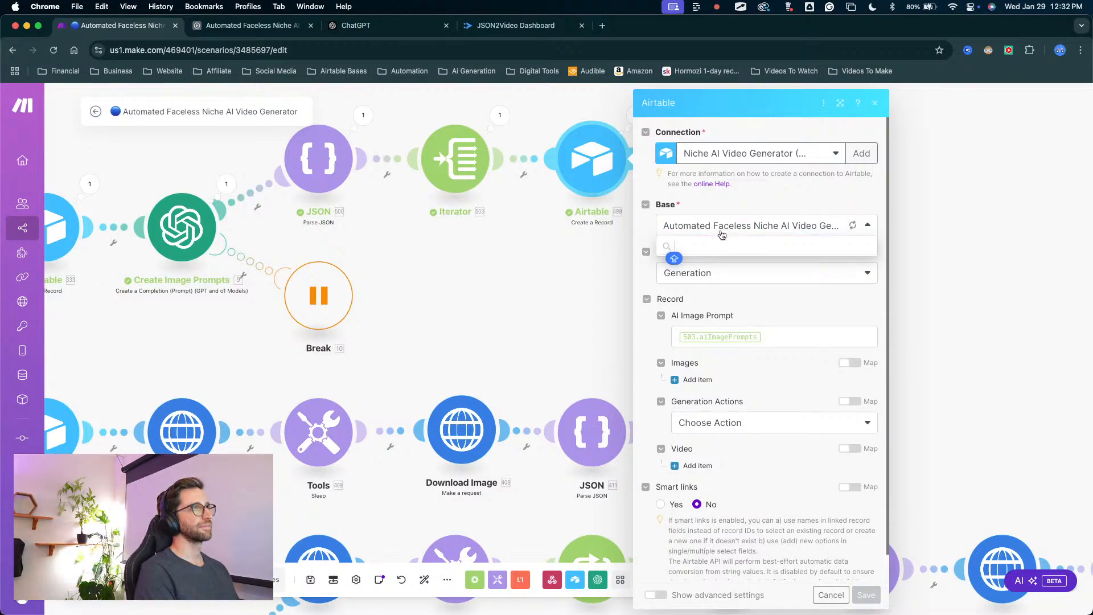
{"action": "left_click", "coordinate": [725, 241]}
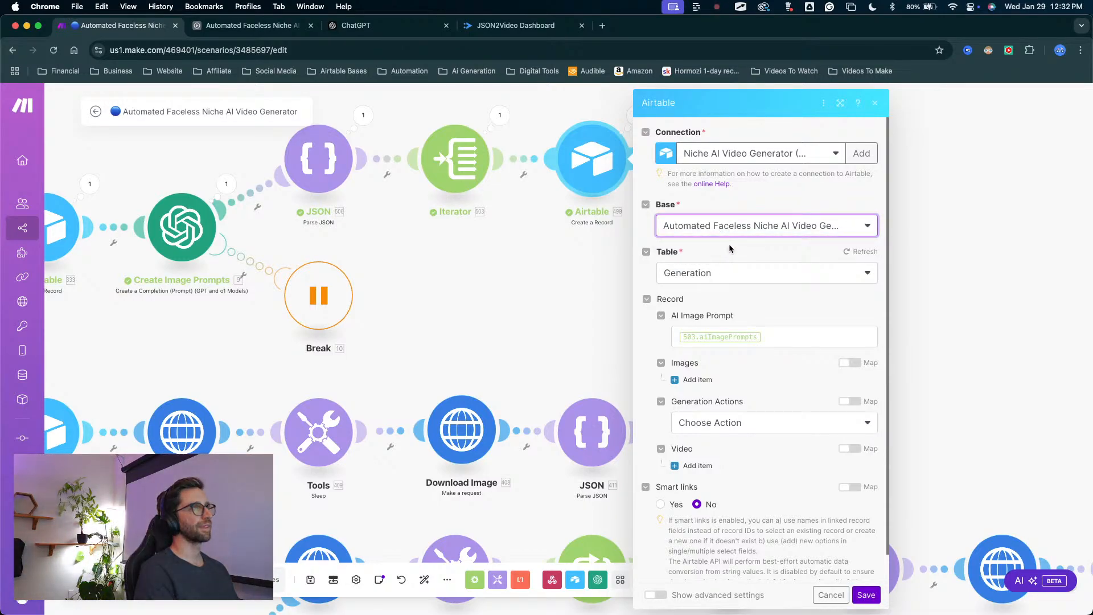
{"action": "left_click", "coordinate": [722, 276]}
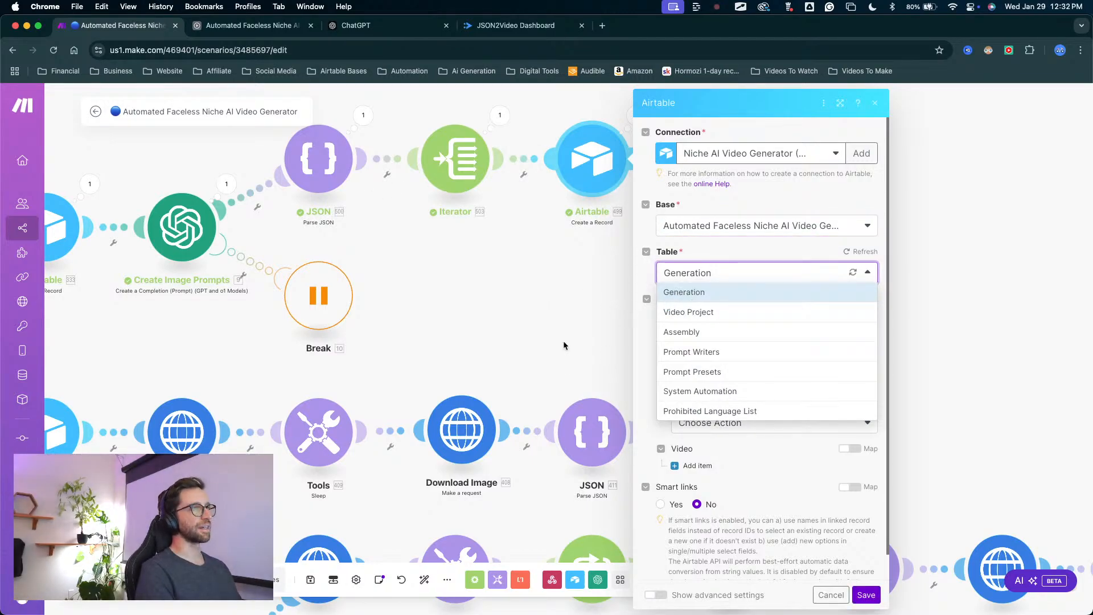
{"action": "left_click", "coordinate": [580, 301]}
{"action": "left_click", "coordinate": [596, 162]}
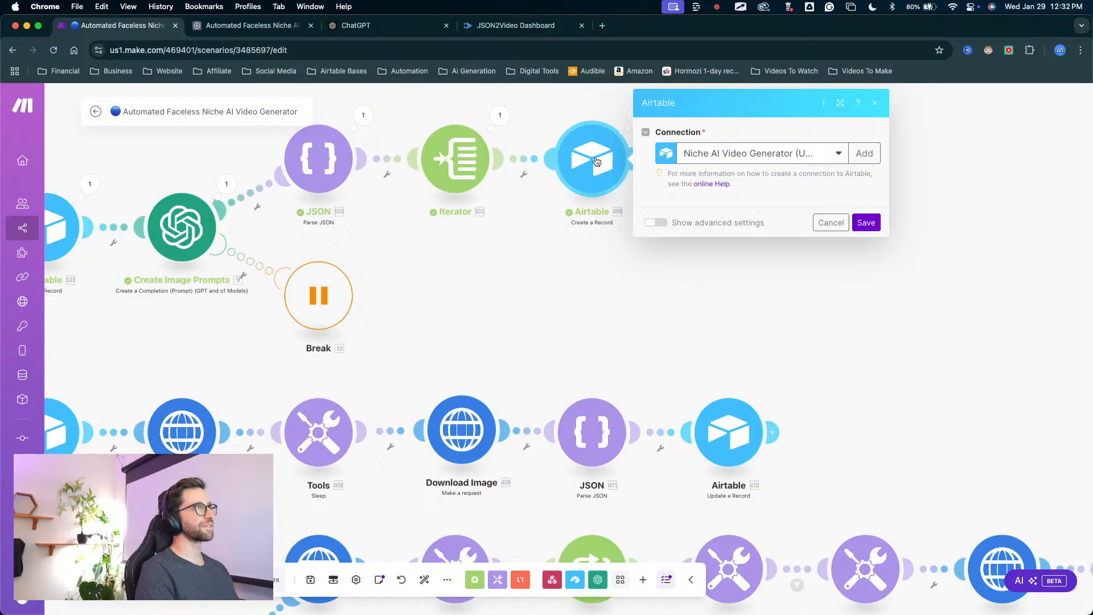
Reopen the Airtable Create a Record module after the Iterator and review its record fields down to the smart links option.
{"action": "left_click", "coordinate": [604, 291]}
{"action": "scroll", "coordinate": [683, 330], "scroll_direction": "down", "scroll_amount": 6}
{"action": "scroll", "coordinate": [577, 313], "scroll_direction": "up", "scroll_amount": 6}
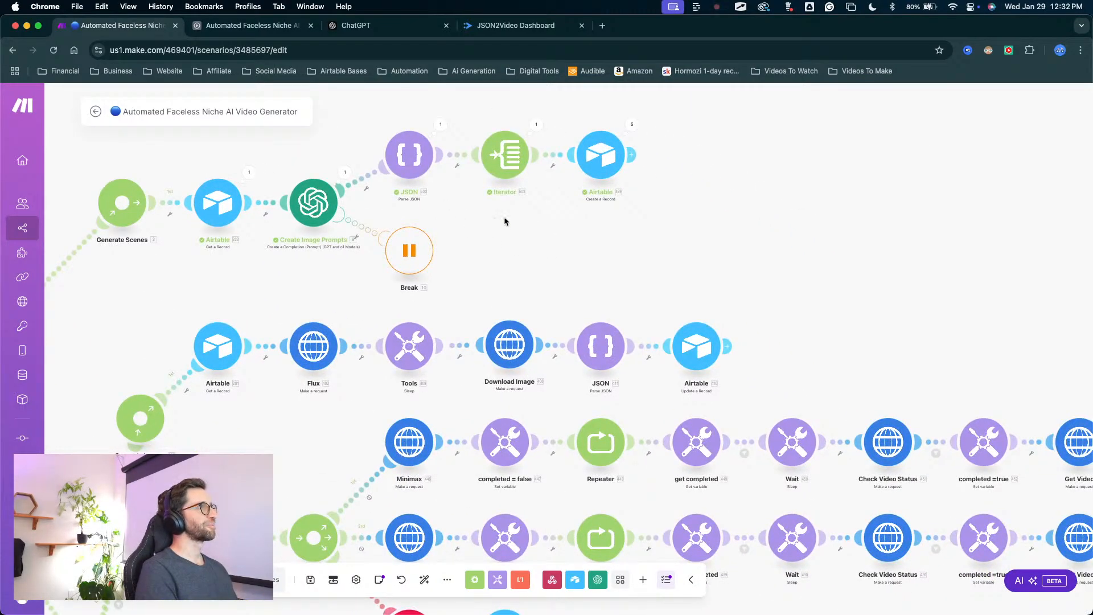
{"action": "left_click_drag", "start_coordinate": [647, 259], "coordinate": [529, 354]}
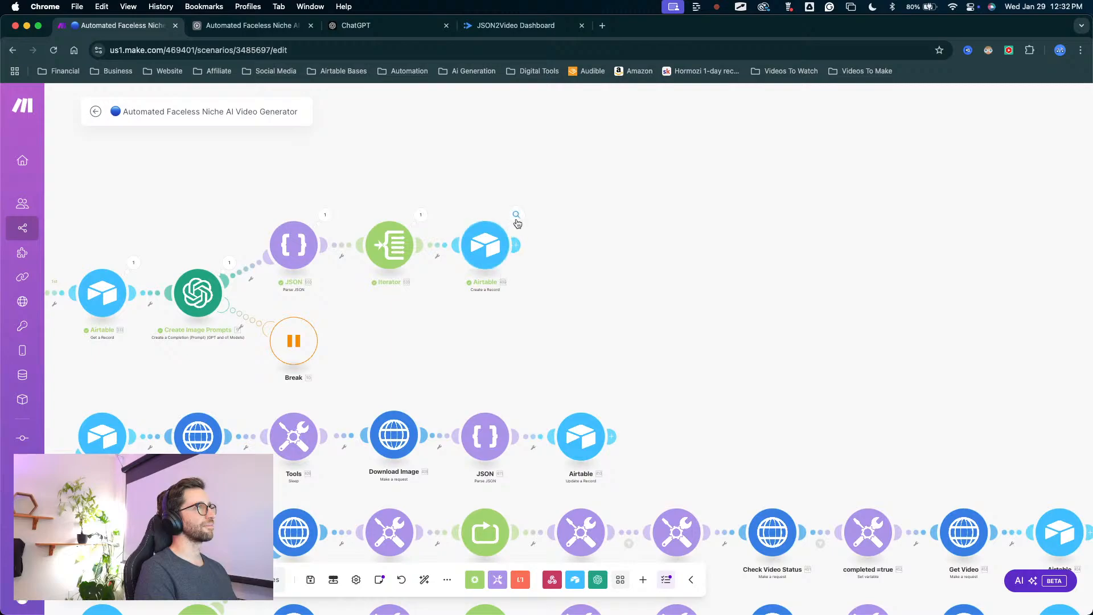
{"action": "left_click", "coordinate": [516, 215]}
{"action": "left_click", "coordinate": [485, 245]}
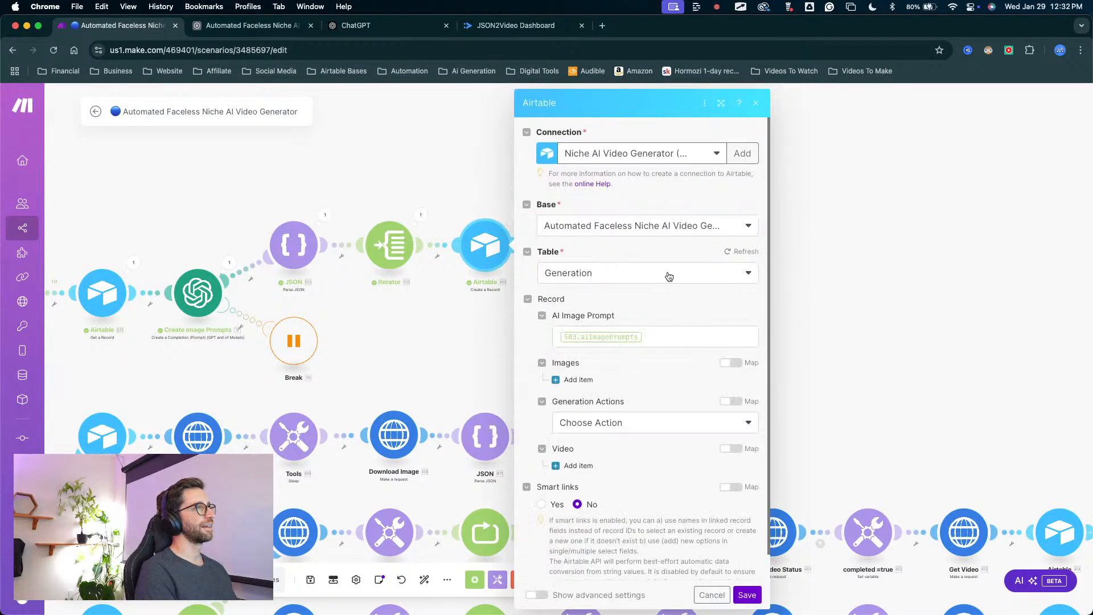
{"action": "scroll", "coordinate": [669, 277], "scroll_direction": "down", "scroll_amount": 1}
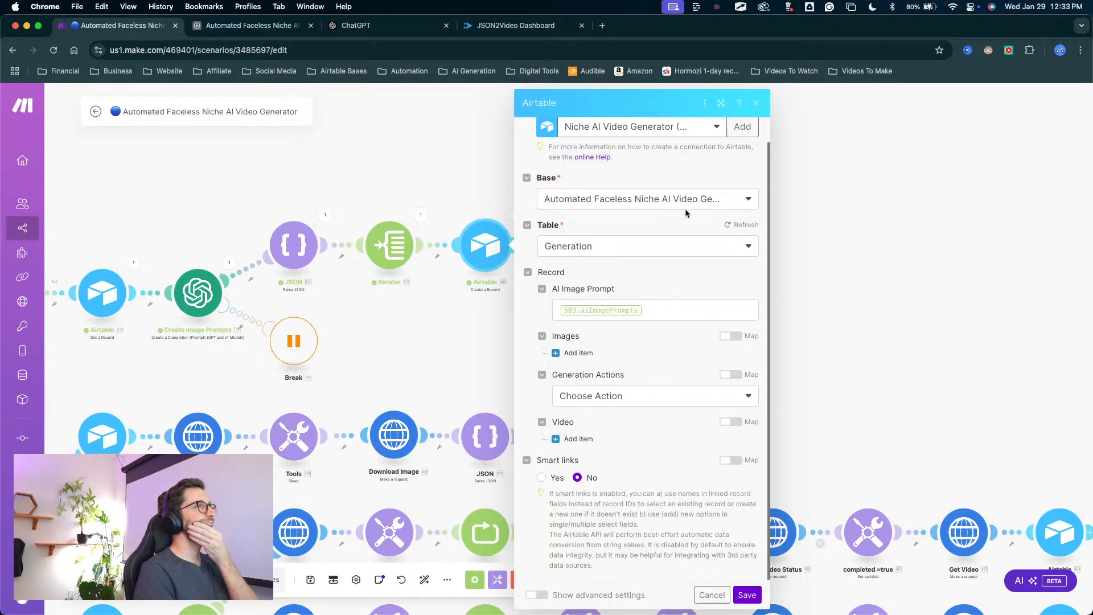
Delete the Airtable module after the Iterator and replace it with a new Airtable Create a Record module.
{"action": "right_click", "coordinate": [481, 232]}
{"action": "left_click", "coordinate": [495, 387]}
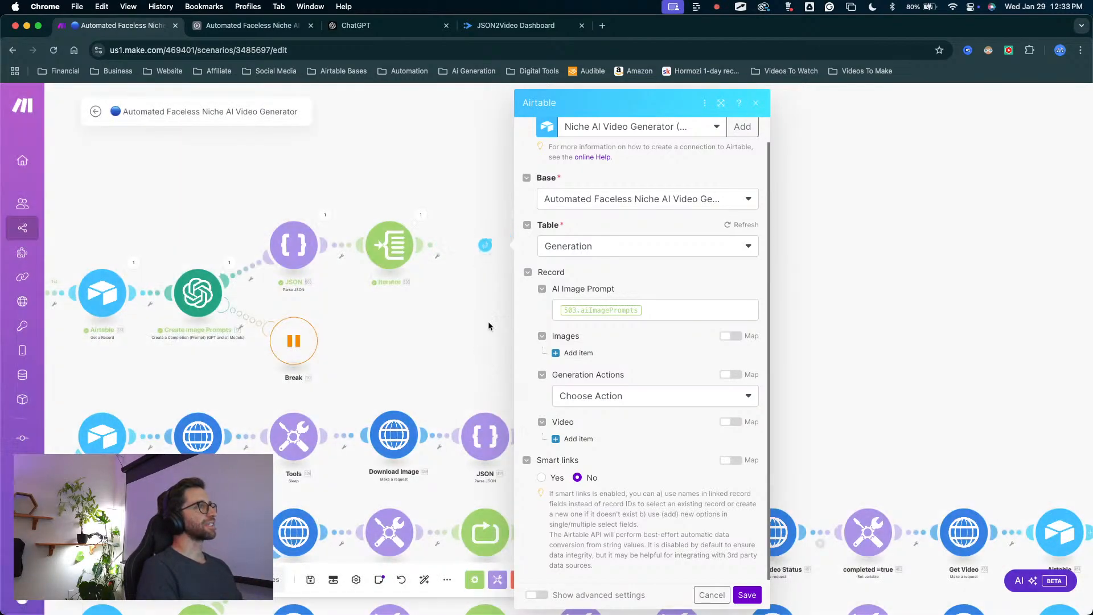
{"action": "left_click", "coordinate": [421, 245]}
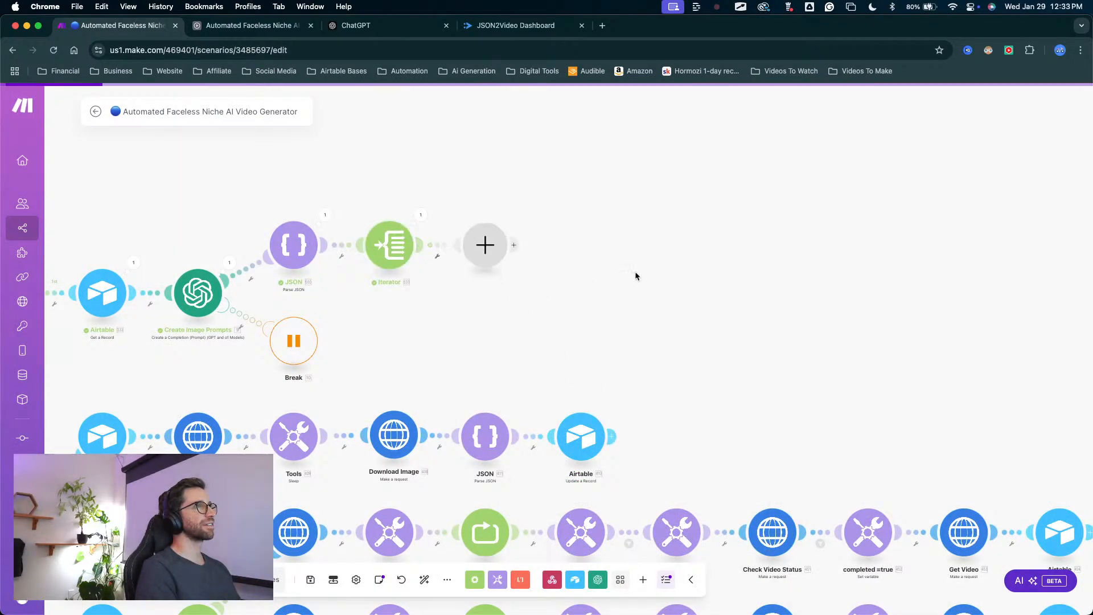
{"action": "left_click", "coordinate": [578, 177]}
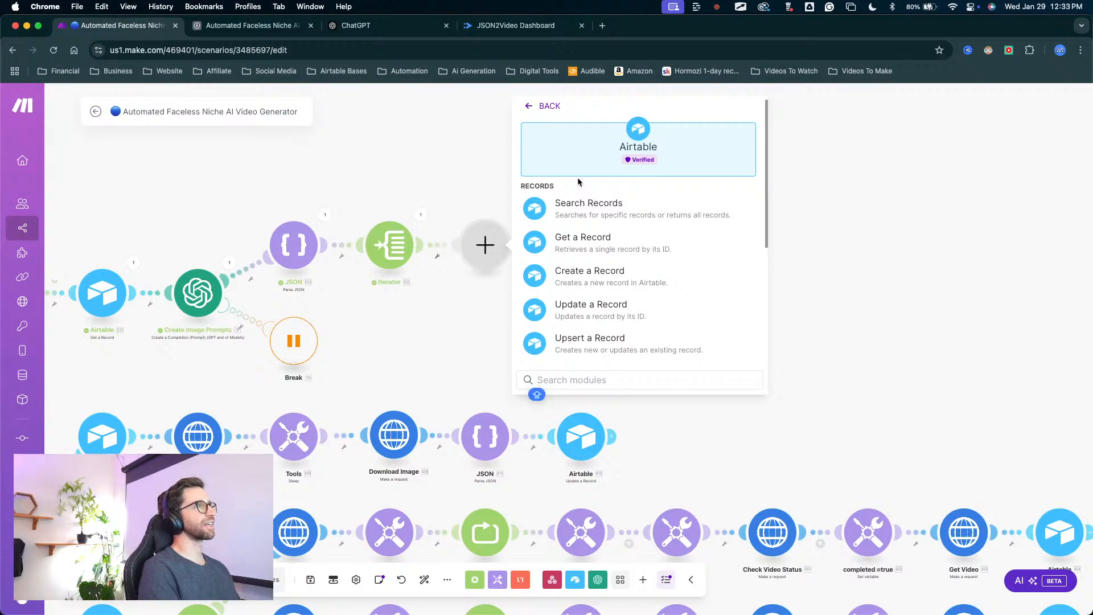
{"action": "scroll", "coordinate": [588, 327], "scroll_direction": "down", "scroll_amount": 1}
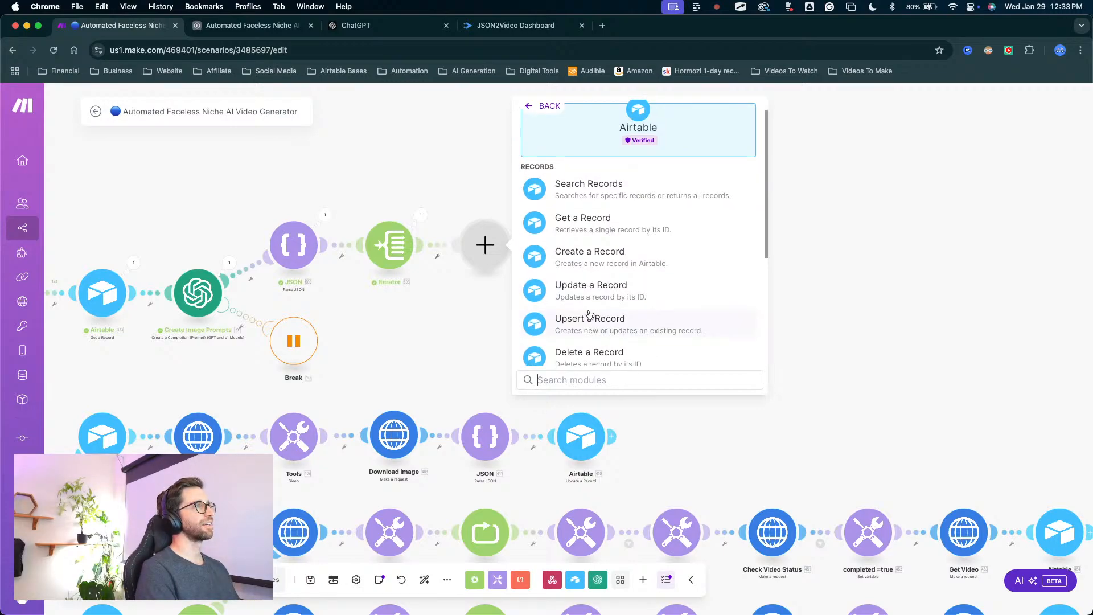
{"action": "left_click", "coordinate": [606, 253]}
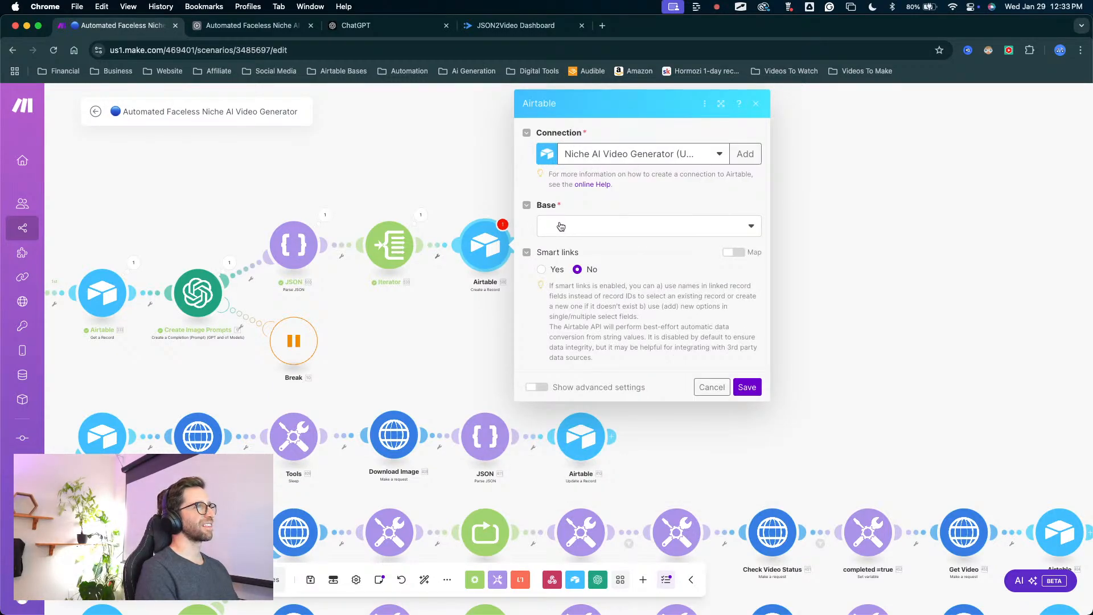
Set the new Create a Record module's base to the Automated Faceless Niche AI Video Gen... base and its table to Generation.
{"action": "left_click", "coordinate": [683, 228]}
{"action": "left_click", "coordinate": [585, 245]}
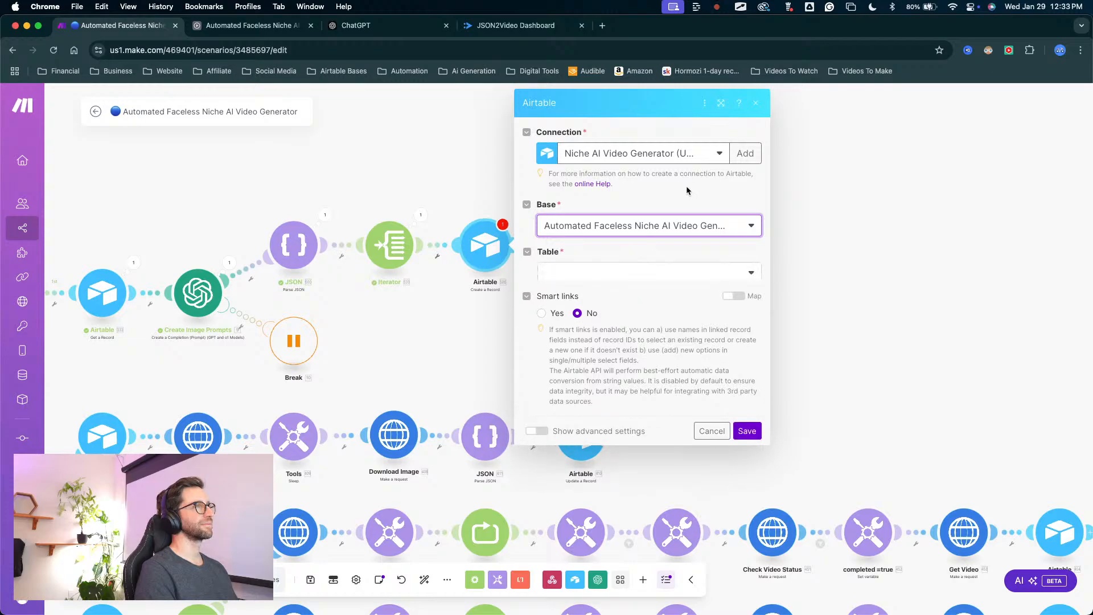
{"action": "left_click", "coordinate": [620, 272]}
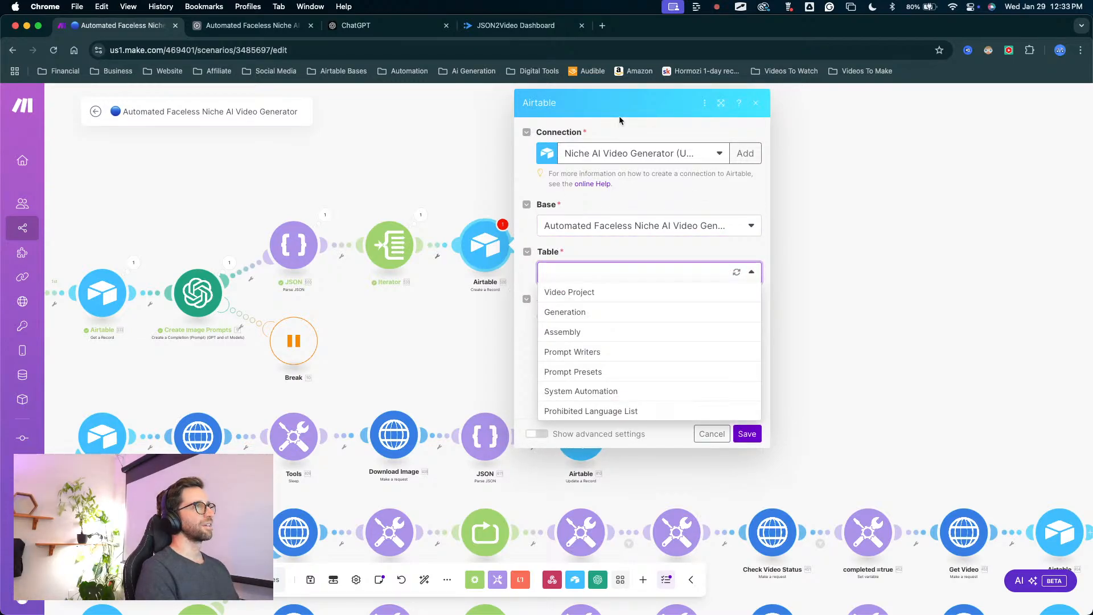
{"action": "left_click", "coordinate": [575, 313]}
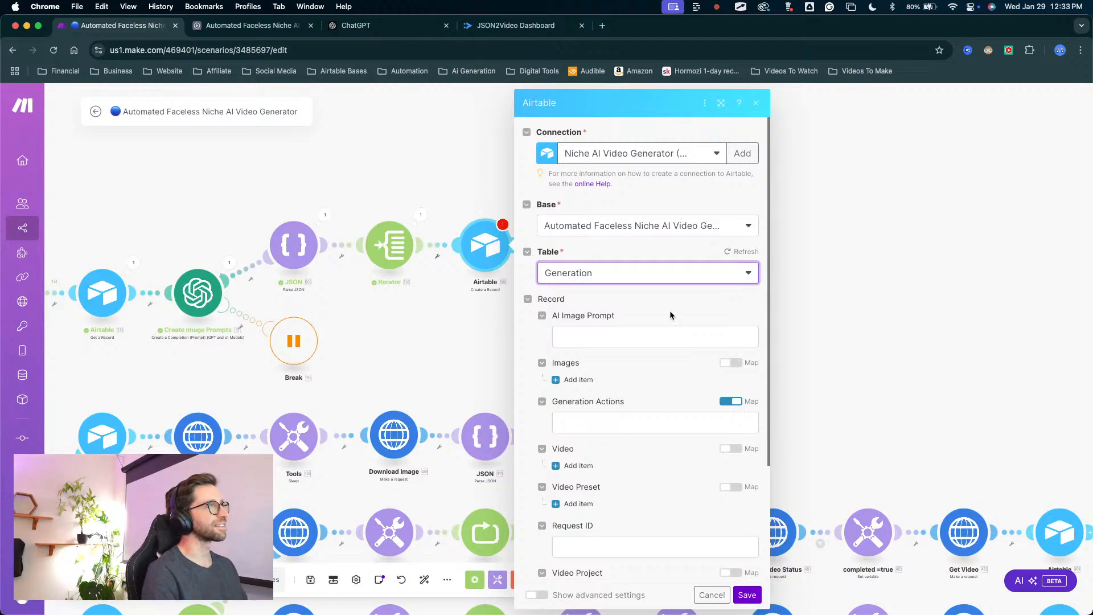
Examine the record fields offered for the Generation table, from AI Image Prompt down to Video Project.
{"action": "scroll", "coordinate": [641, 308], "scroll_direction": "down", "scroll_amount": 5}
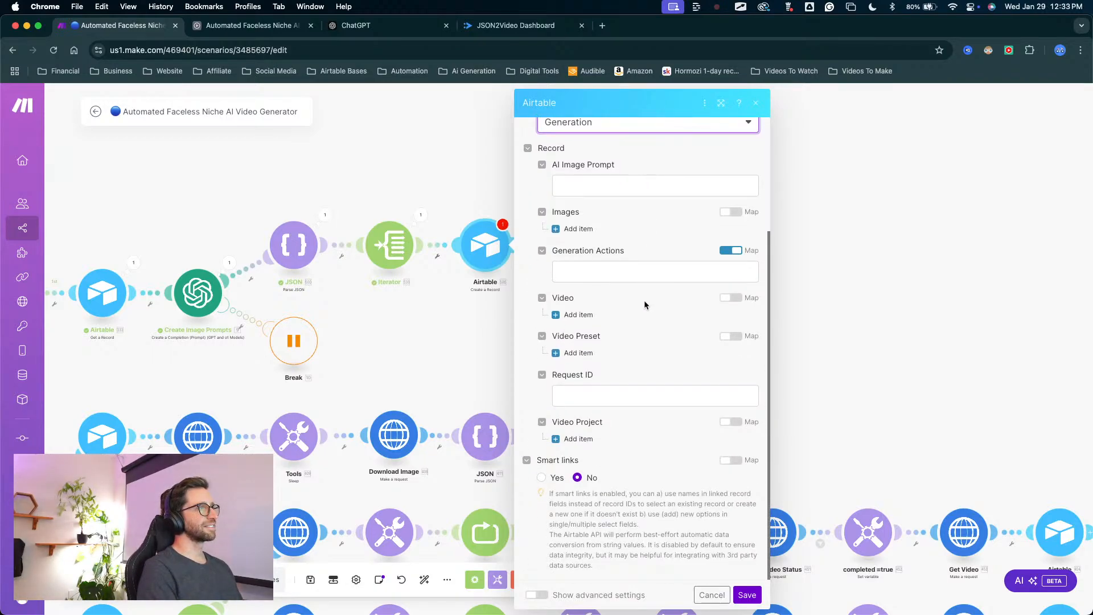
{"action": "scroll", "coordinate": [644, 302], "scroll_direction": "up", "scroll_amount": 2}
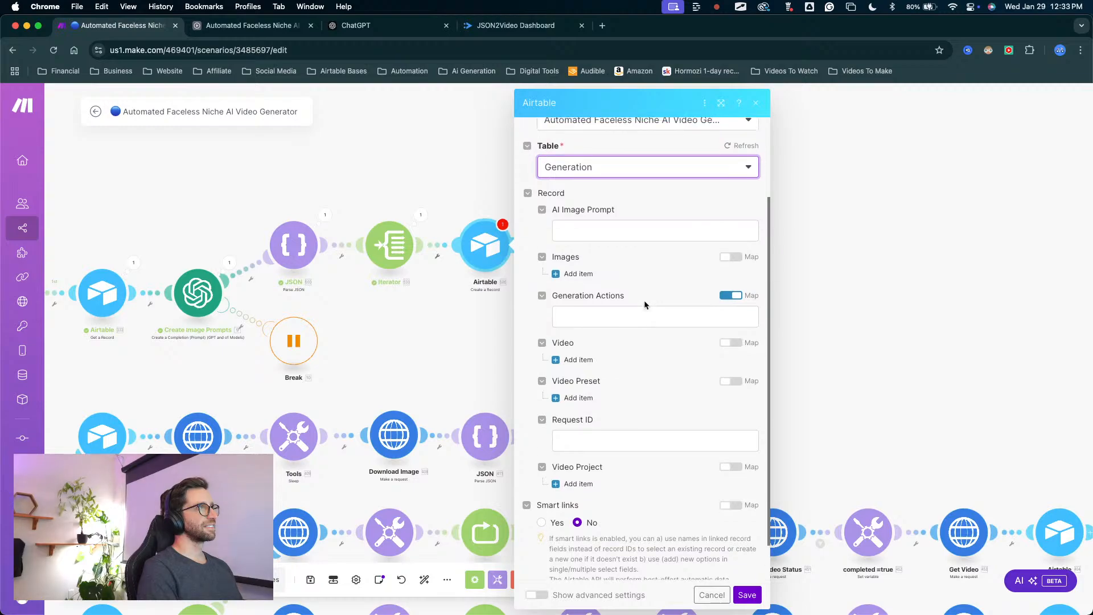
{"action": "scroll", "coordinate": [644, 299], "scroll_direction": "down", "scroll_amount": 2}
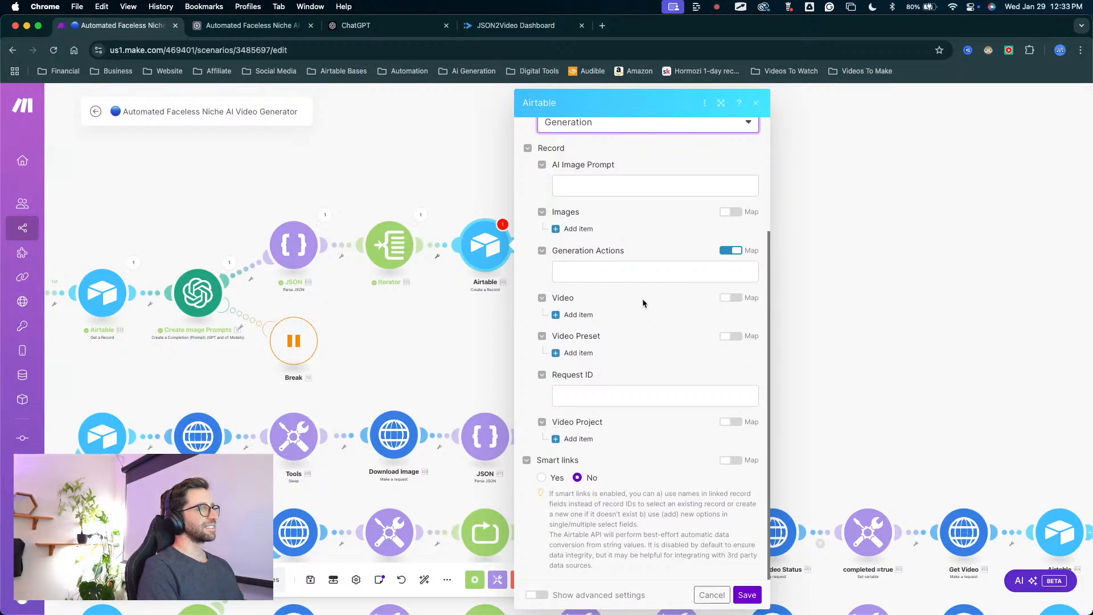
{"action": "scroll", "coordinate": [642, 298], "scroll_direction": "up", "scroll_amount": 5}
{"action": "mouse_move", "coordinate": [407, 392]}
{"action": "left_mouse_down"}
{"action": "mouse_move", "coordinate": [470, 297]}
{"action": "mouse_move", "coordinate": [390, 312]}
{"action": "mouse_move", "coordinate": [598, 586]}
{"action": "mouse_move", "coordinate": [595, 427]}
{"action": "mouse_move", "coordinate": [560, 372]}
{"action": "mouse_move", "coordinate": [562, 453]}
{"action": "left_mouse_up"}
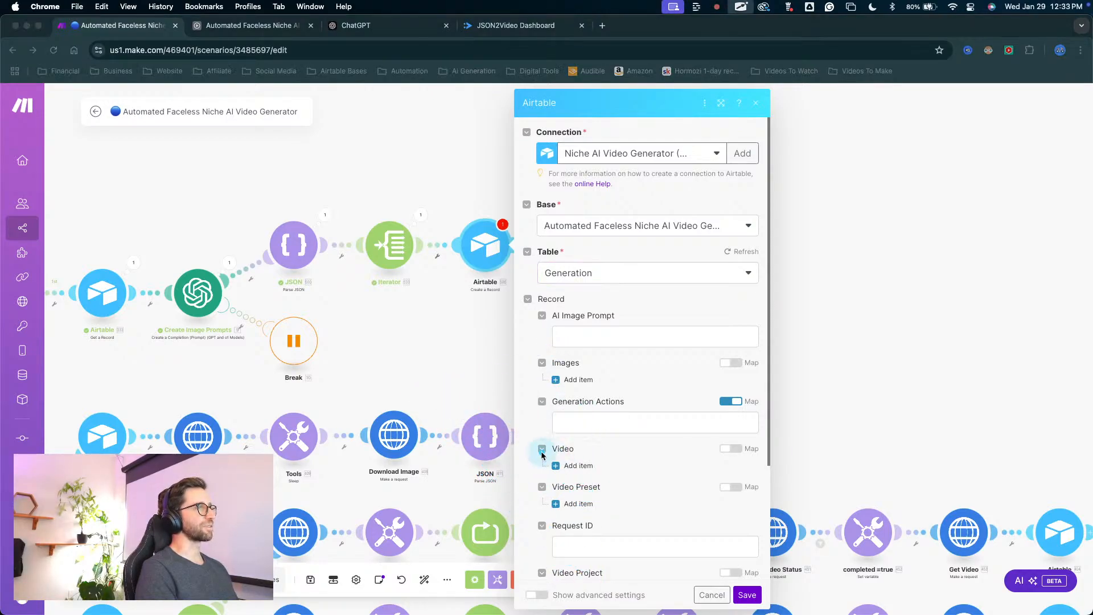
{"action": "mouse_move", "coordinate": [697, 340]}
{"action": "left_mouse_down"}
{"action": "mouse_move", "coordinate": [613, 502]}
{"action": "mouse_move", "coordinate": [558, 524]}
{"action": "left_mouse_up"}
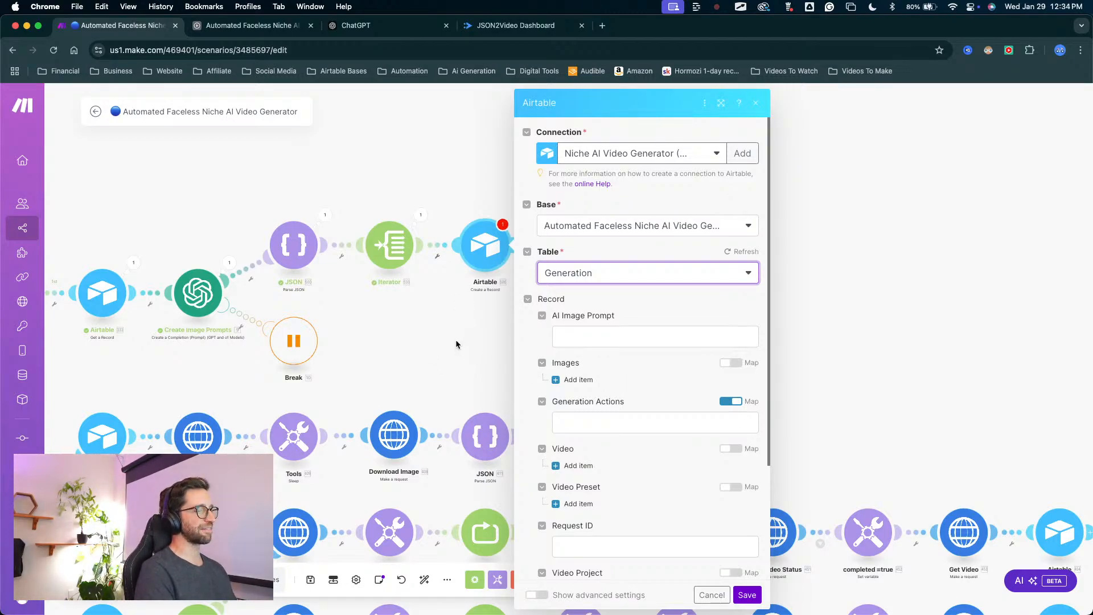
{"action": "key", "text": "ctrl+a"}
{"action": "mouse_move", "coordinate": [454, 376]}
{"action": "left_mouse_down"}
{"action": "mouse_move", "coordinate": [484, 234]}
{"action": "mouse_move", "coordinate": [472, 230]}
{"action": "mouse_move", "coordinate": [492, 227]}
{"action": "mouse_move", "coordinate": [471, 211]}
{"action": "mouse_move", "coordinate": [487, 260]}
{"action": "mouse_move", "coordinate": [487, 235]}
{"action": "left_mouse_up"}
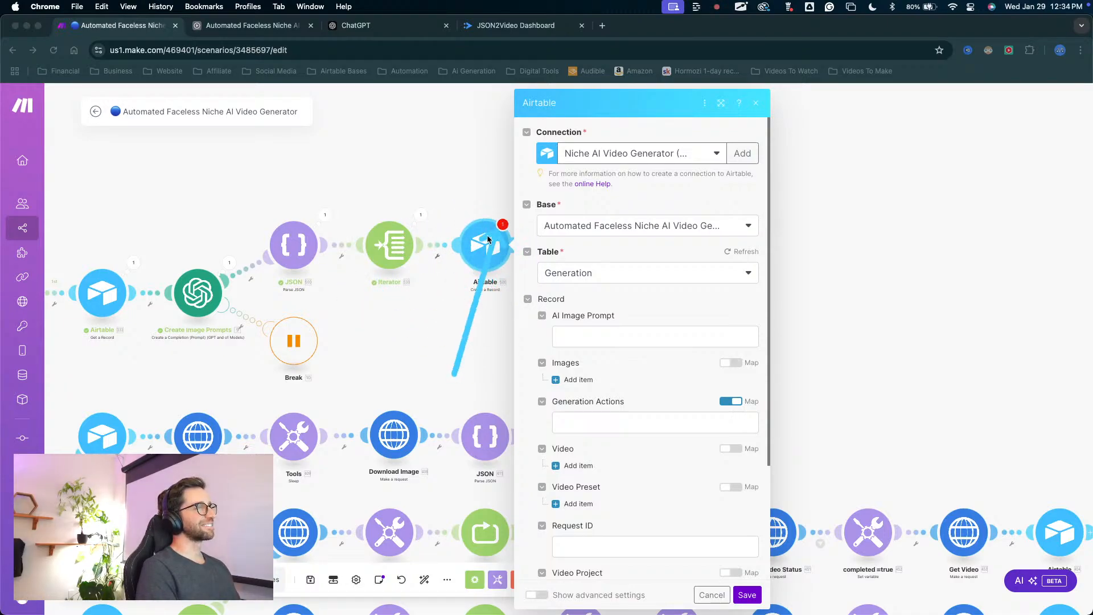
{"action": "key", "text": "Escape"}
Map the Iterator's aiImagePrompt value into the AI Image Prompt field of the new Create a Record module.
{"action": "scroll", "coordinate": [657, 236], "scroll_direction": "down", "scroll_amount": 3}
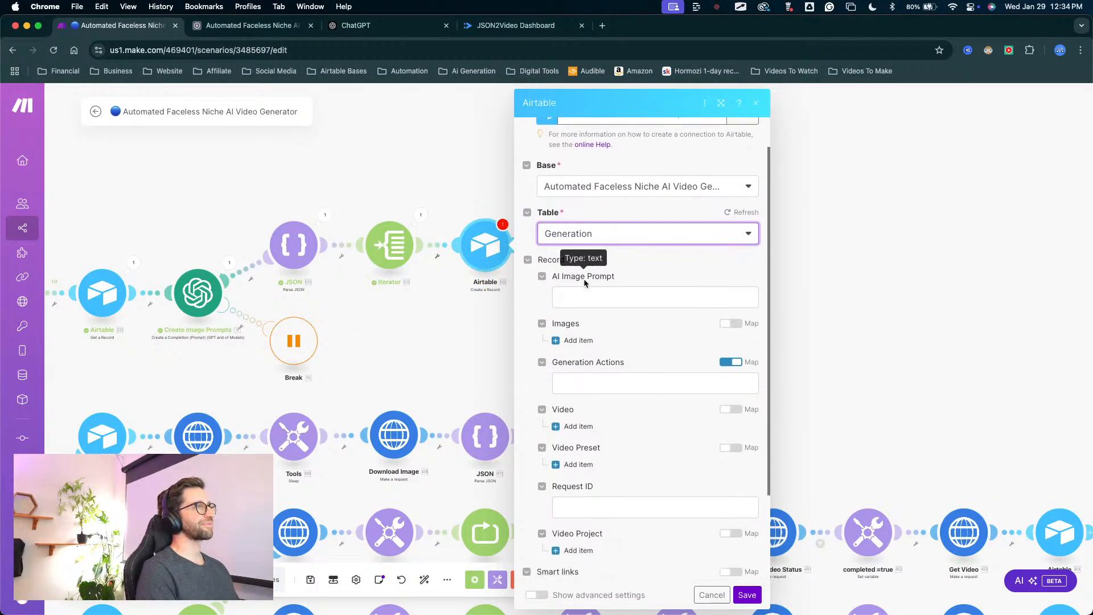
{"action": "scroll", "coordinate": [649, 244], "scroll_direction": "up", "scroll_amount": 3}
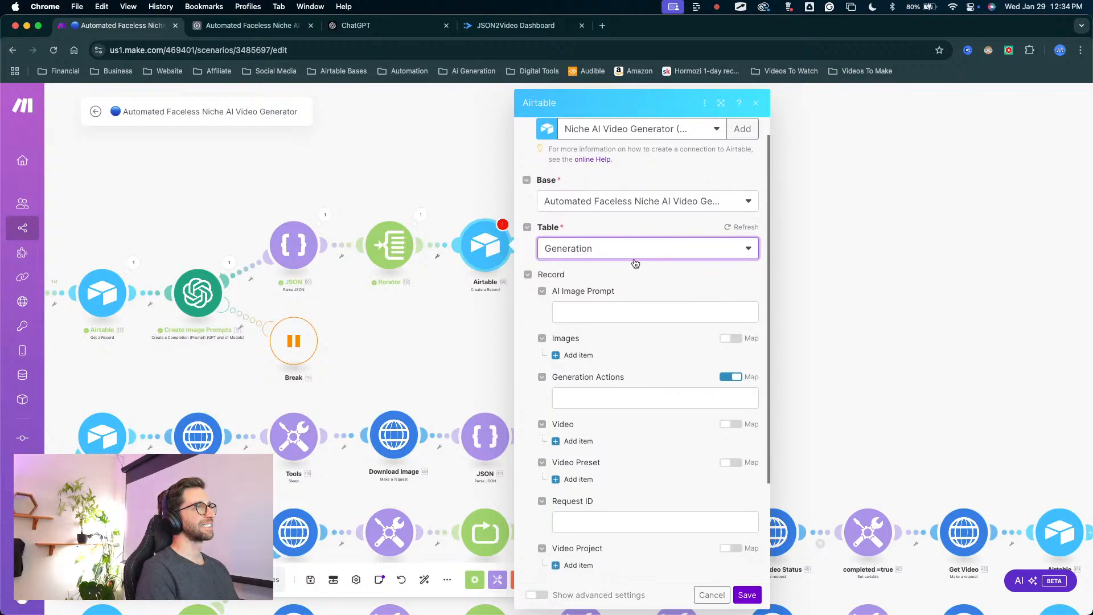
{"action": "scroll", "coordinate": [634, 257], "scroll_direction": "down", "scroll_amount": 3}
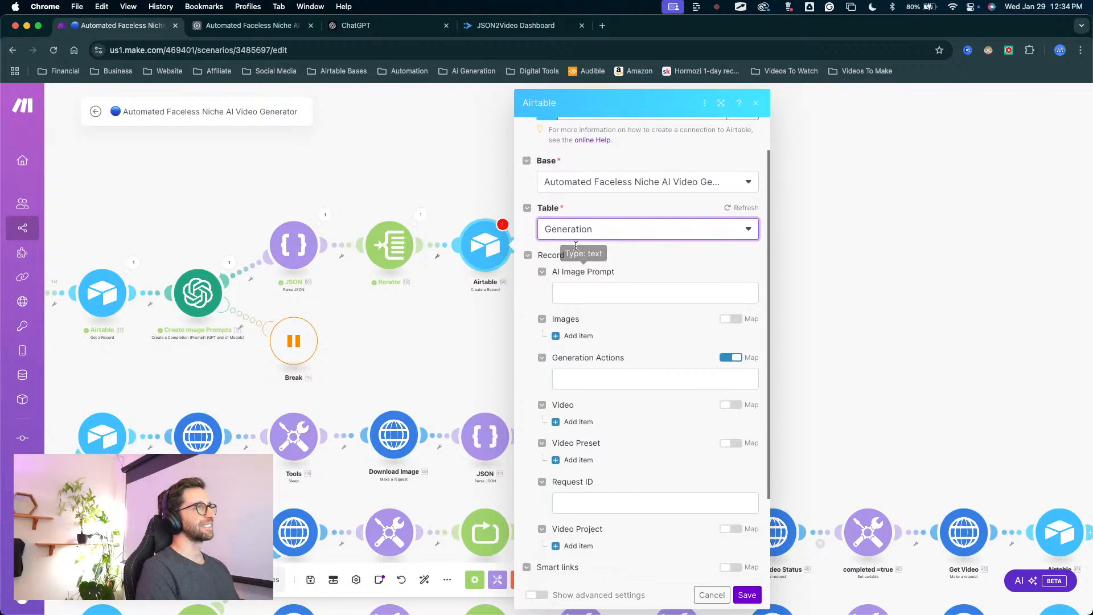
{"action": "left_click", "coordinate": [575, 292]}
{"action": "left_click", "coordinate": [801, 213]}
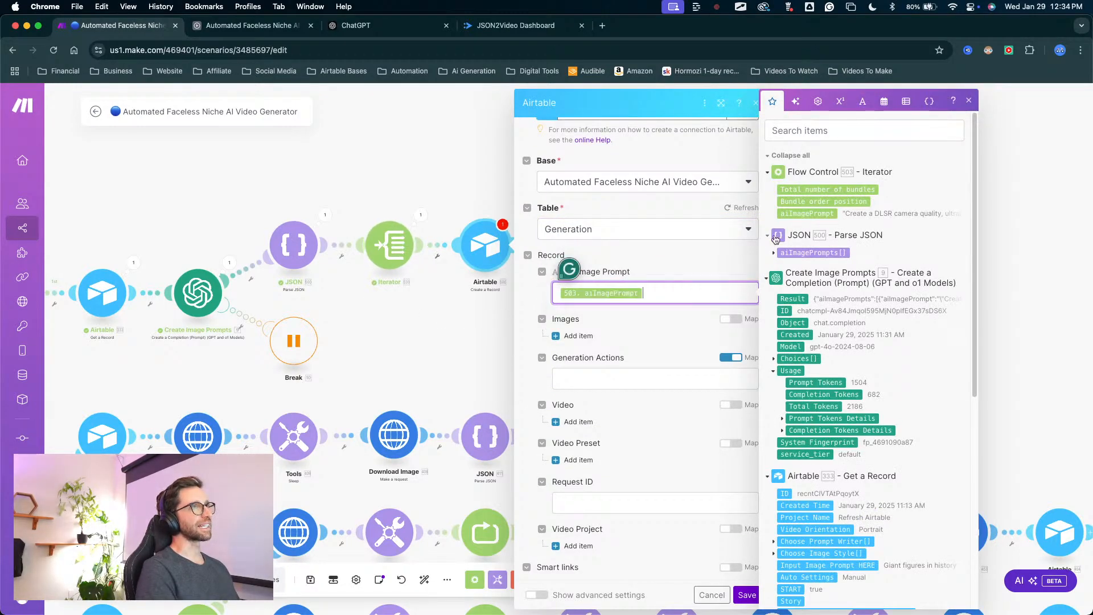
{"action": "left_click", "coordinate": [636, 257]}
{"action": "left_click", "coordinate": [626, 293]}
Turn off mapping for the Generation Actions field and set it to Choose Action.
{"action": "scroll", "coordinate": [621, 319], "scroll_direction": "down", "scroll_amount": 1}
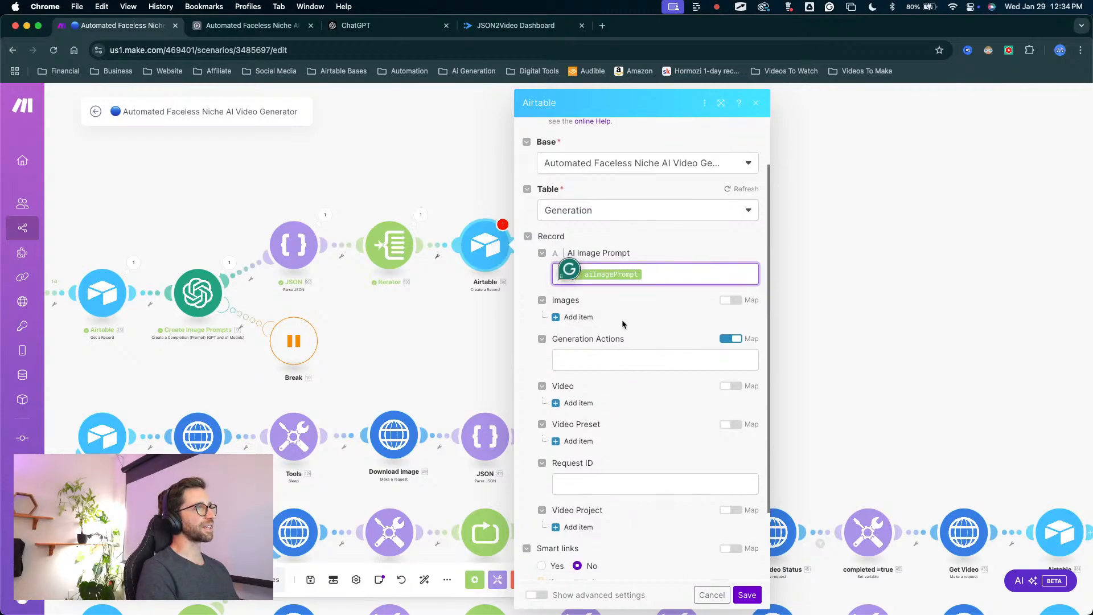
{"action": "left_click", "coordinate": [607, 362]}
{"action": "left_click_drag", "start_coordinate": [702, 304], "coordinate": [725, 329]}
{"action": "left_click", "coordinate": [730, 338]}
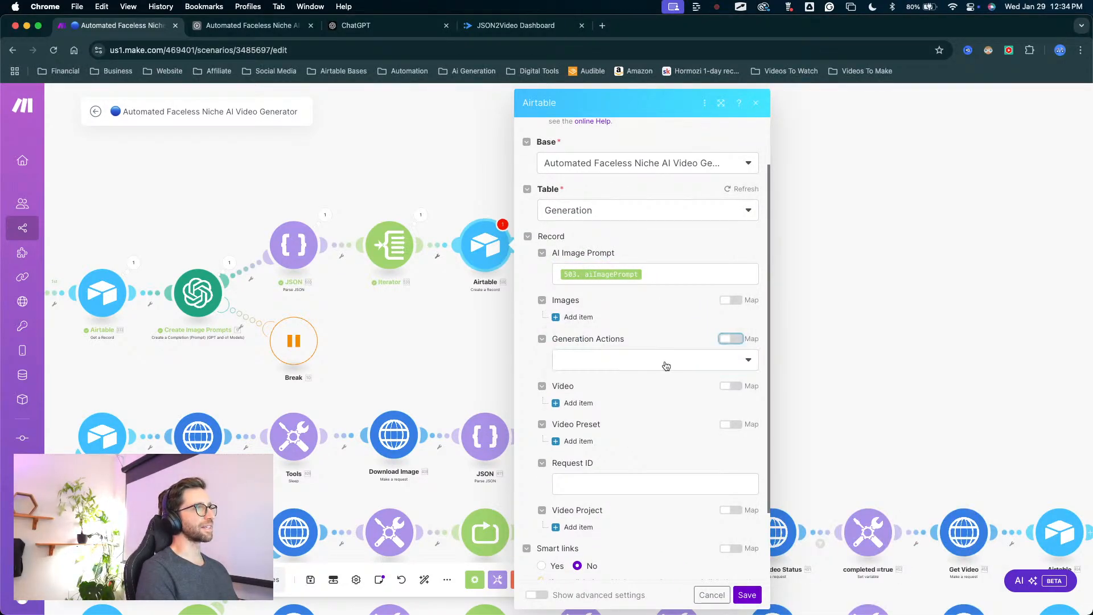
{"action": "left_click", "coordinate": [663, 359]}
{"action": "left_click", "coordinate": [602, 401]}
Add a record ID item to the Video Project field of the Create a Record module.
{"action": "scroll", "coordinate": [660, 364], "scroll_direction": "down", "scroll_amount": 2}
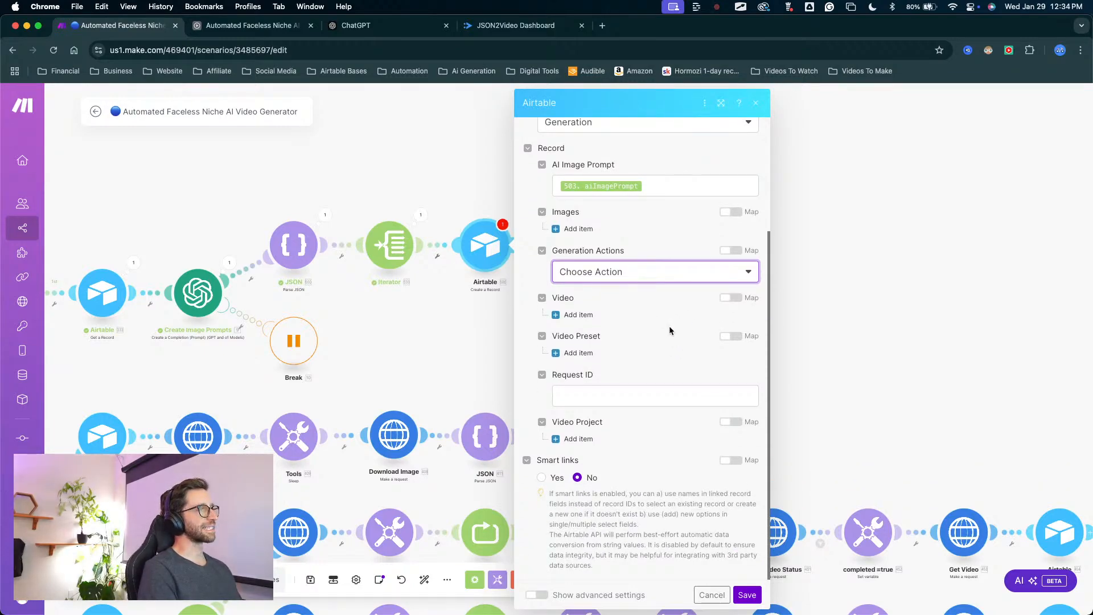
{"action": "left_click_drag", "start_coordinate": [678, 338], "coordinate": [581, 440]}
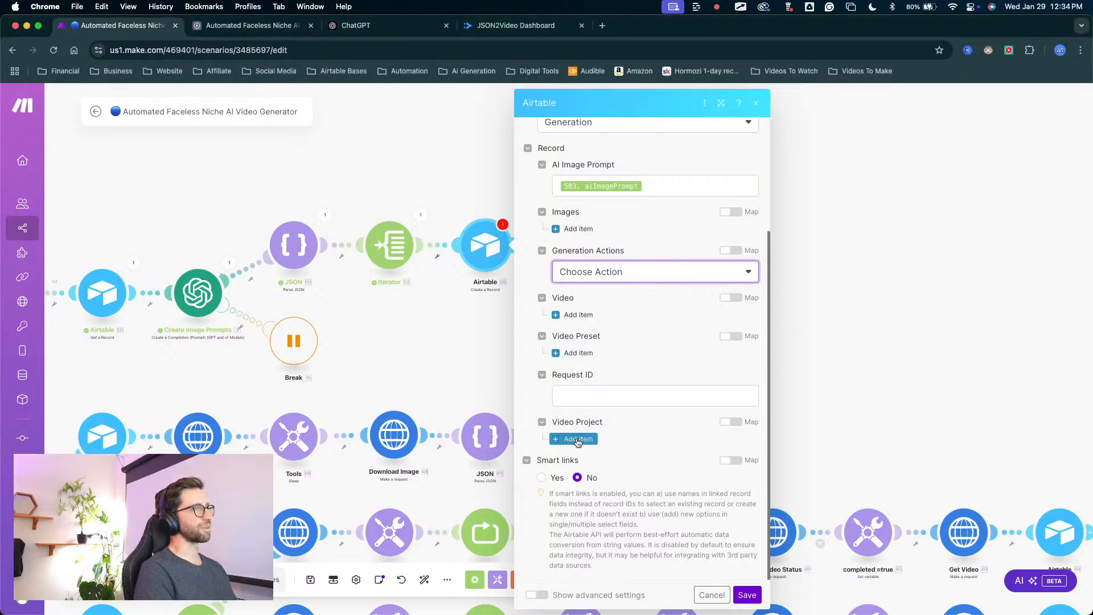
{"action": "left_click", "coordinate": [579, 438]}
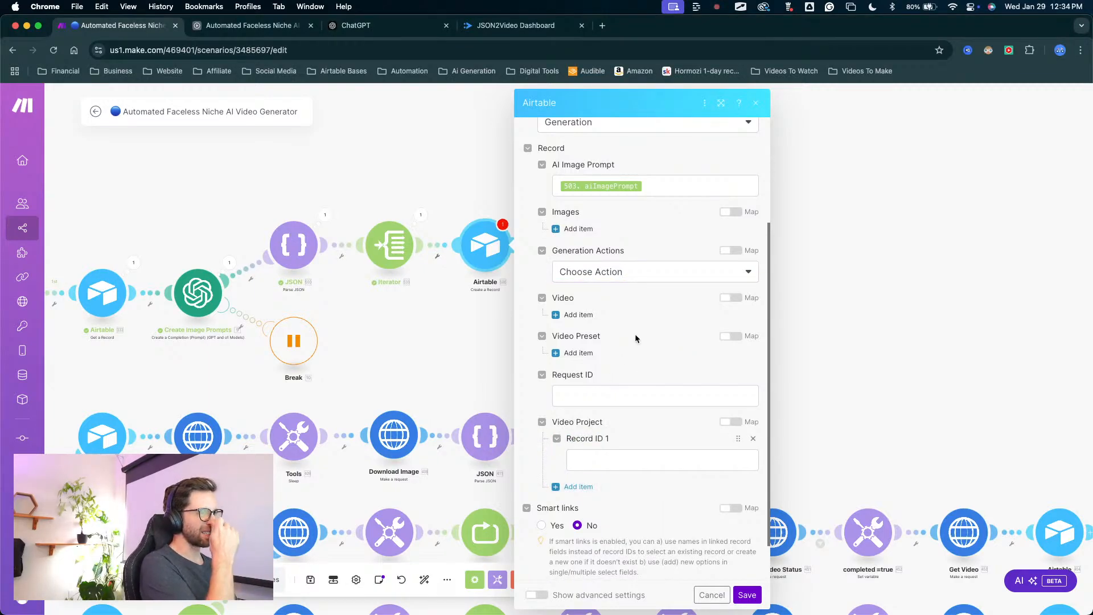
{"action": "mouse_move", "coordinate": [626, 308]}
{"action": "left_mouse_down"}
{"action": "mouse_move", "coordinate": [580, 412]}
{"action": "mouse_move", "coordinate": [587, 452]}
{"action": "left_mouse_up"}
{"action": "left_click", "coordinate": [588, 459]}
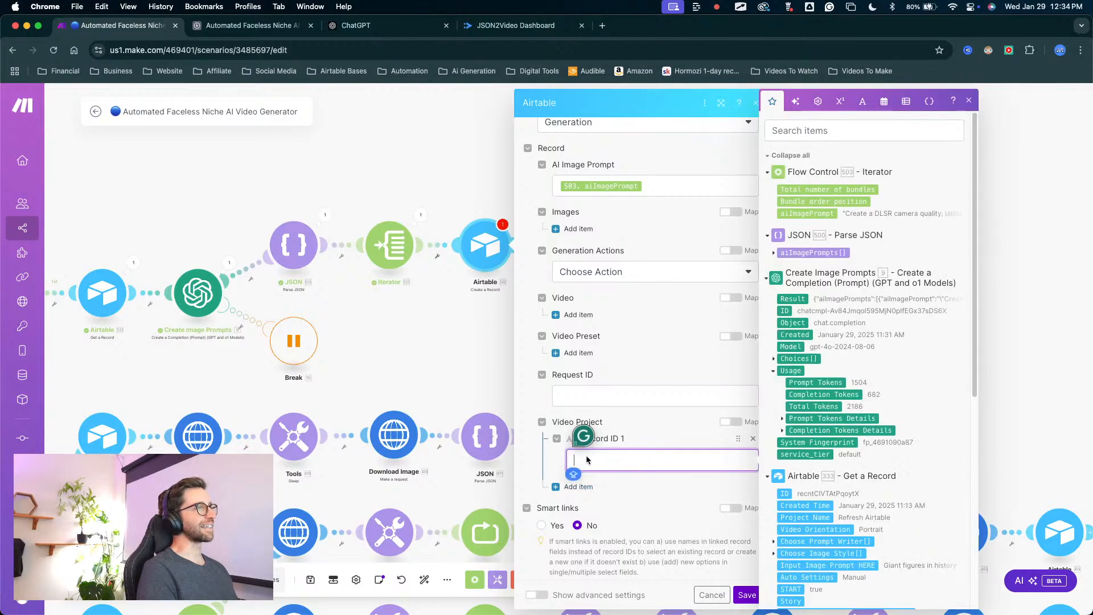
Trace the record's source from the Get a Record module to the Refresh Airtable row's START checkbox in Airtable, and return to Make.
{"action": "left_click_drag", "start_coordinate": [350, 332], "coordinate": [497, 311]}
{"action": "mouse_move", "coordinate": [318, 194]}
{"action": "left_mouse_down"}
{"action": "mouse_move", "coordinate": [575, 105]}
{"action": "mouse_move", "coordinate": [360, 204]}
{"action": "mouse_move", "coordinate": [406, 197]}
{"action": "mouse_move", "coordinate": [385, 236]}
{"action": "mouse_move", "coordinate": [366, 241]}
{"action": "left_mouse_up"}
{"action": "key", "text": "ctrl+a"}
{"action": "key", "text": "Escape"}
{"action": "left_click", "coordinate": [365, 241]}
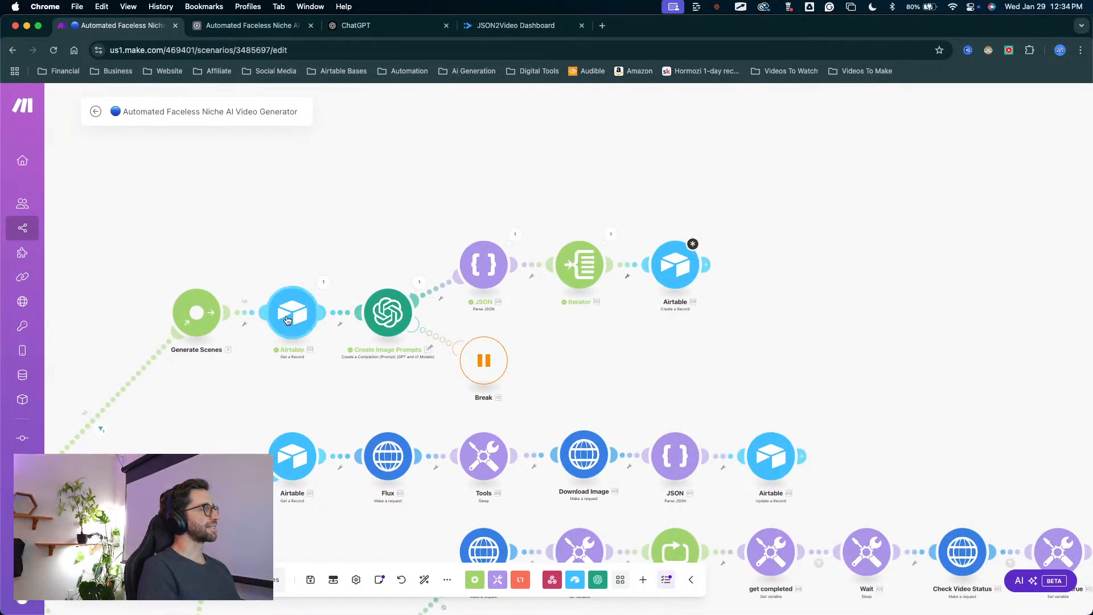
{"action": "left_click_drag", "start_coordinate": [319, 199], "coordinate": [299, 282]}
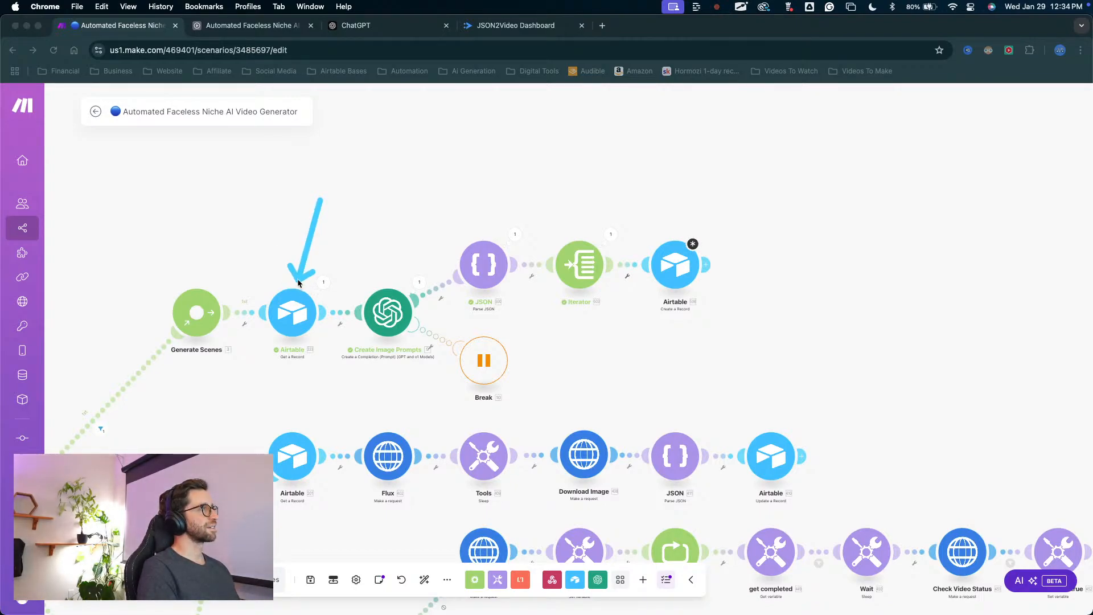
{"action": "mouse_move", "coordinate": [299, 282]}
{"action": "left_mouse_down"}
{"action": "mouse_move", "coordinate": [481, 289]}
{"action": "mouse_move", "coordinate": [442, 272]}
{"action": "mouse_move", "coordinate": [361, 341]}
{"action": "mouse_move", "coordinate": [381, 310]}
{"action": "mouse_move", "coordinate": [299, 359]}
{"action": "mouse_move", "coordinate": [310, 344]}
{"action": "mouse_move", "coordinate": [294, 288]}
{"action": "left_mouse_up"}
{"action": "left_click_drag", "start_coordinate": [320, 171], "coordinate": [290, 279]}
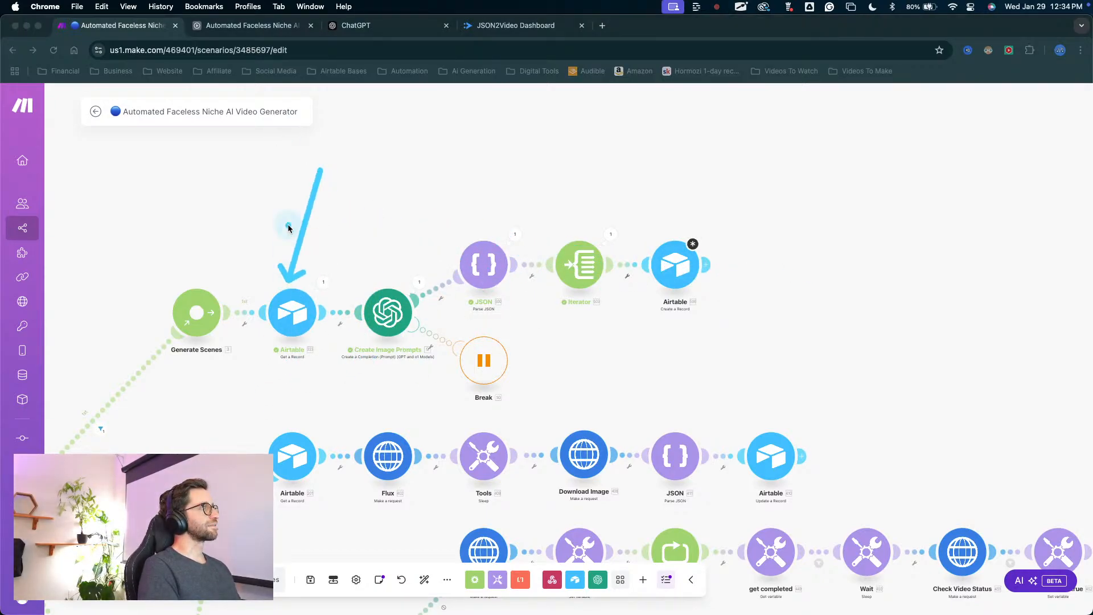
{"action": "key", "text": "ctrl+Tab"}
{"action": "left_click_drag", "start_coordinate": [913, 479], "coordinate": [288, 360]}
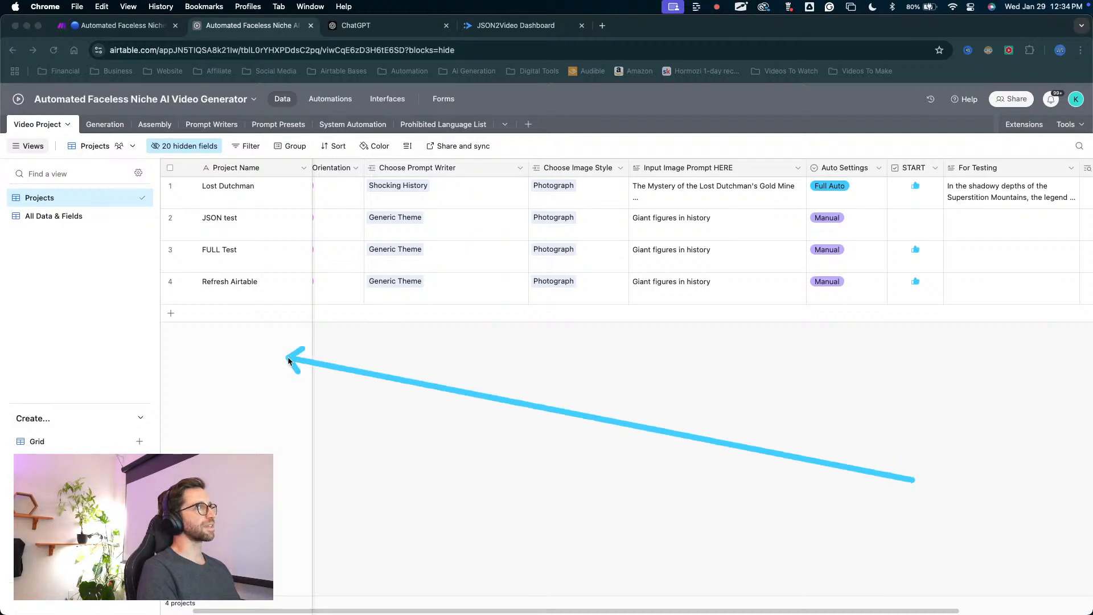
{"action": "mouse_move", "coordinate": [913, 480]}
{"action": "left_mouse_down"}
{"action": "mouse_move", "coordinate": [752, 288]}
{"action": "mouse_move", "coordinate": [913, 258]}
{"action": "mouse_move", "coordinate": [919, 288]}
{"action": "left_mouse_up"}
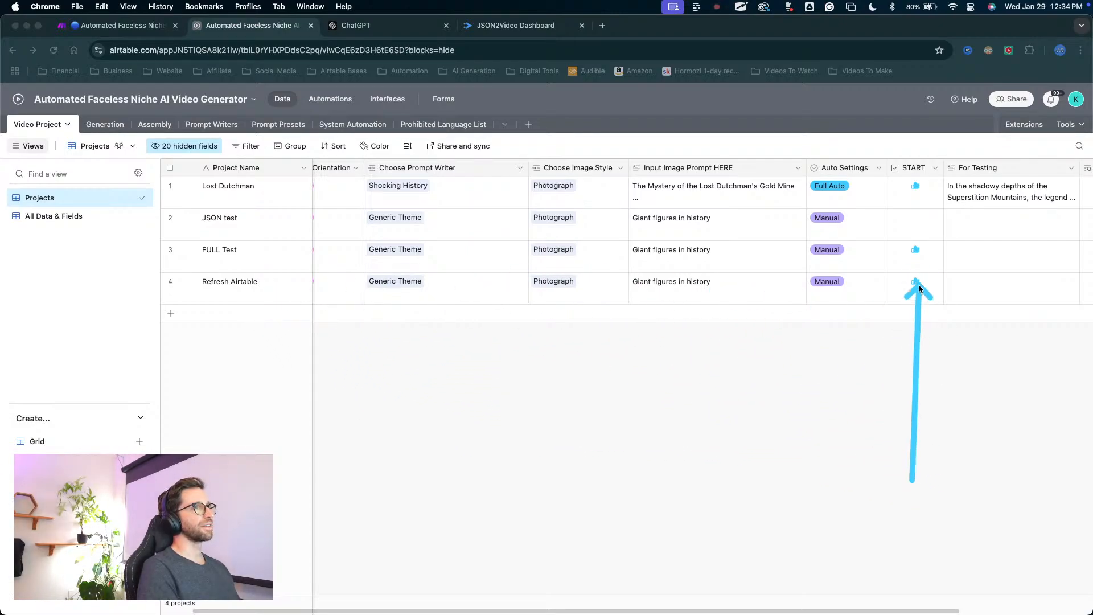
{"action": "key", "text": "Escape"}
{"action": "left_click", "coordinate": [148, 25]}
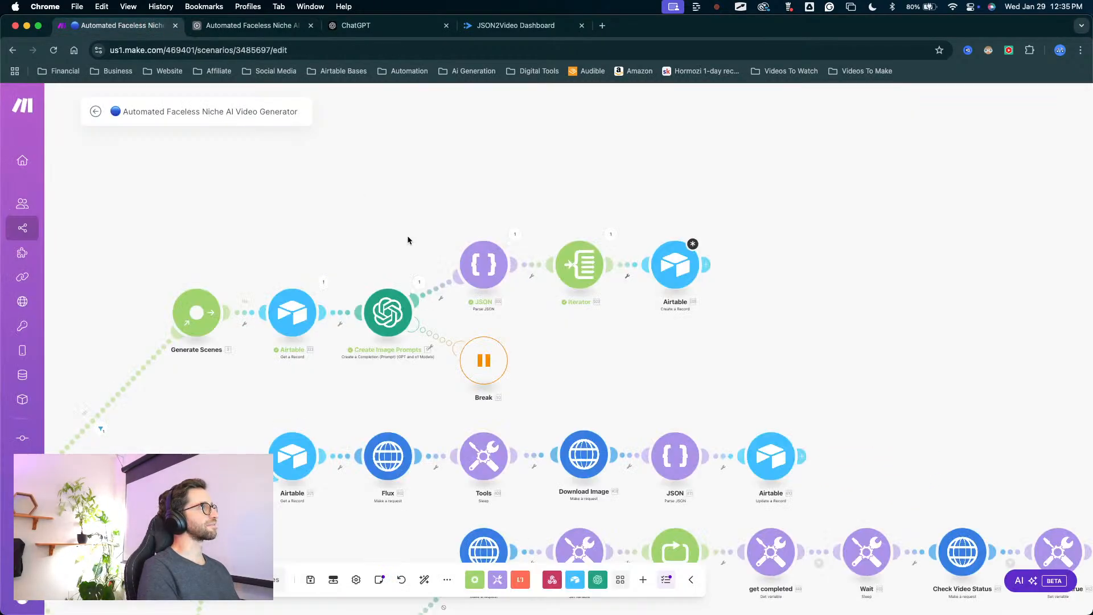
Map the ID from the Airtable Get a Record module into Record ID 1 under the Create a Record module's Video Project field.
{"action": "left_click", "coordinate": [675, 264]}
{"action": "scroll", "coordinate": [808, 398], "scroll_direction": "down", "scroll_amount": 2}
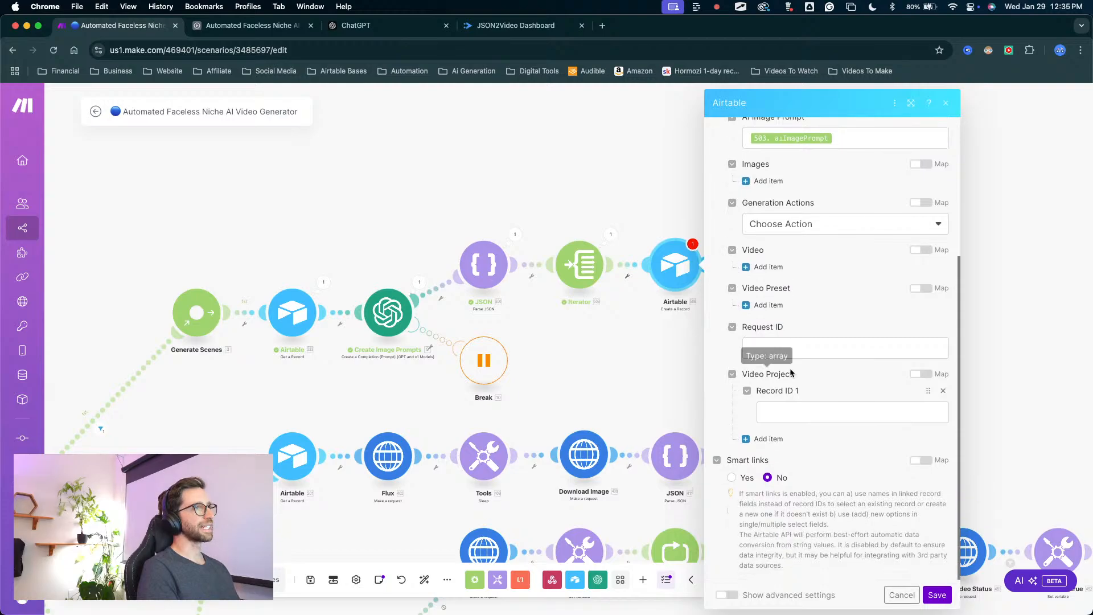
{"action": "left_click", "coordinate": [796, 416]}
{"action": "scroll", "coordinate": [569, 410], "scroll_direction": "down", "scroll_amount": 5}
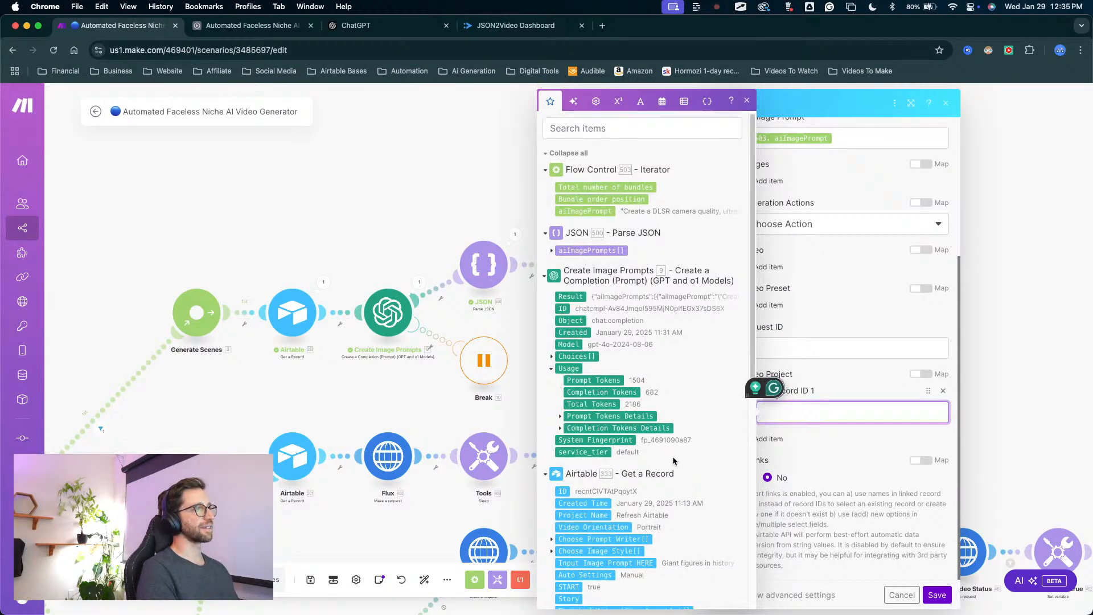
{"action": "key", "text": "ctrl+a"}
{"action": "left_click_drag", "start_coordinate": [380, 172], "coordinate": [304, 286]}
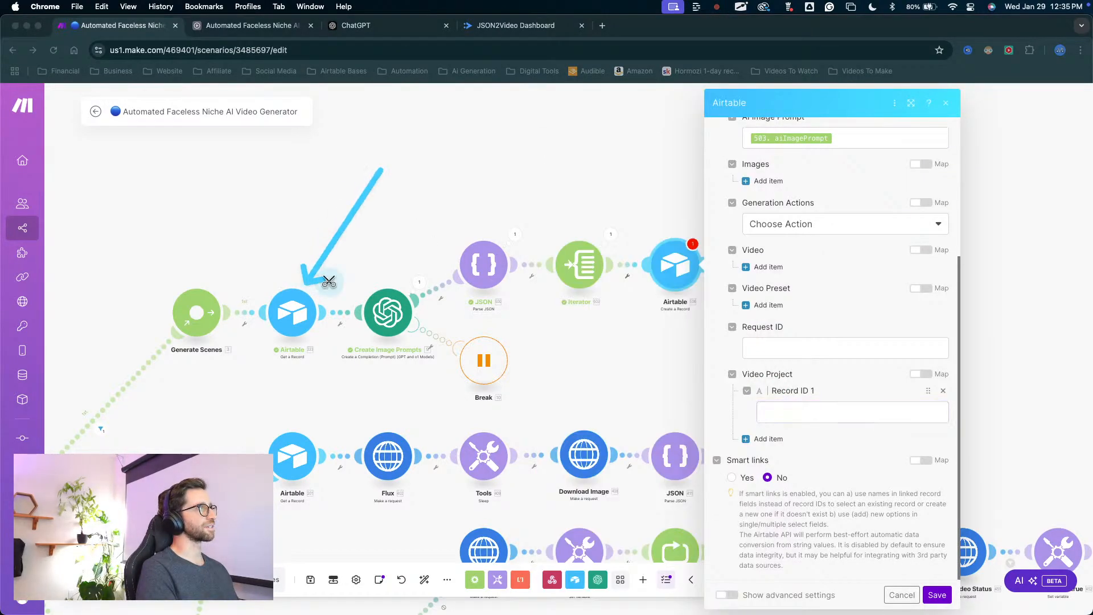
{"action": "key", "text": "Escape"}
{"action": "left_click", "coordinate": [791, 410]}
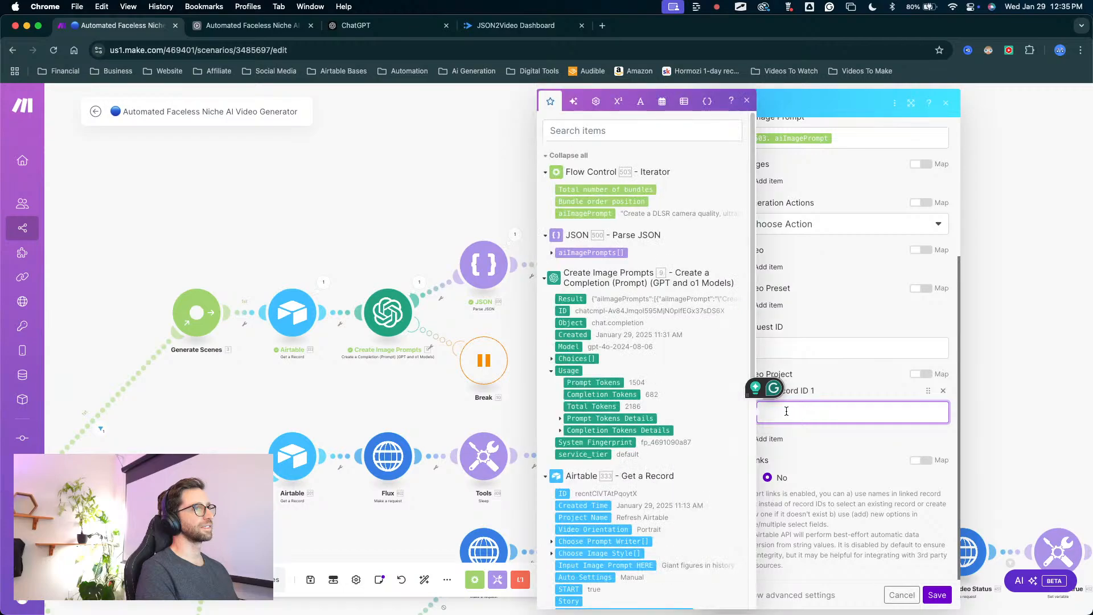
{"action": "left_click", "coordinate": [562, 493]}
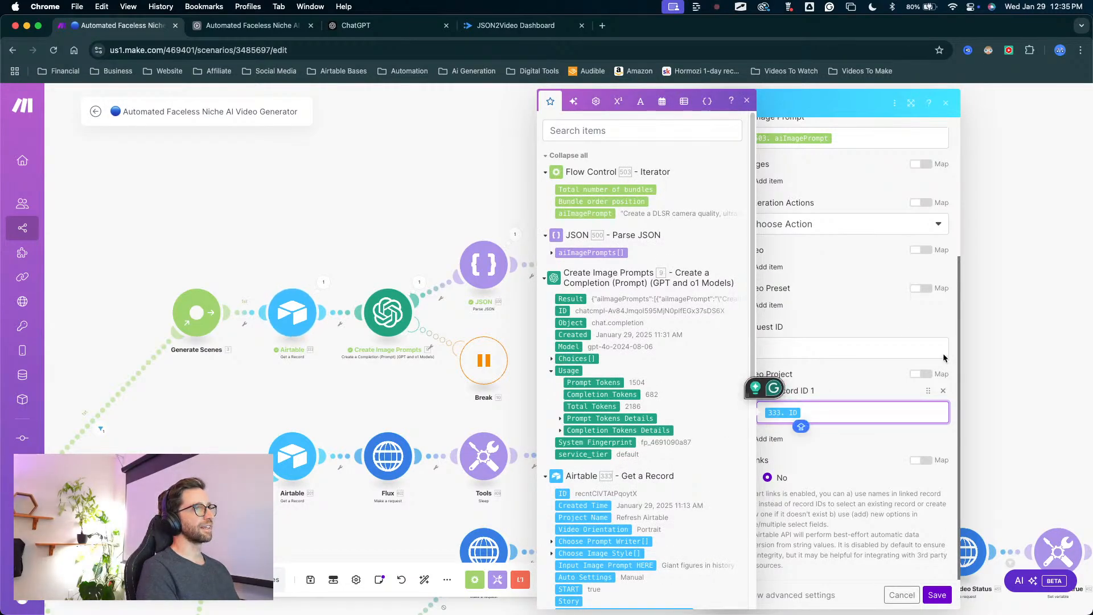
{"action": "left_click", "coordinate": [1005, 322]}
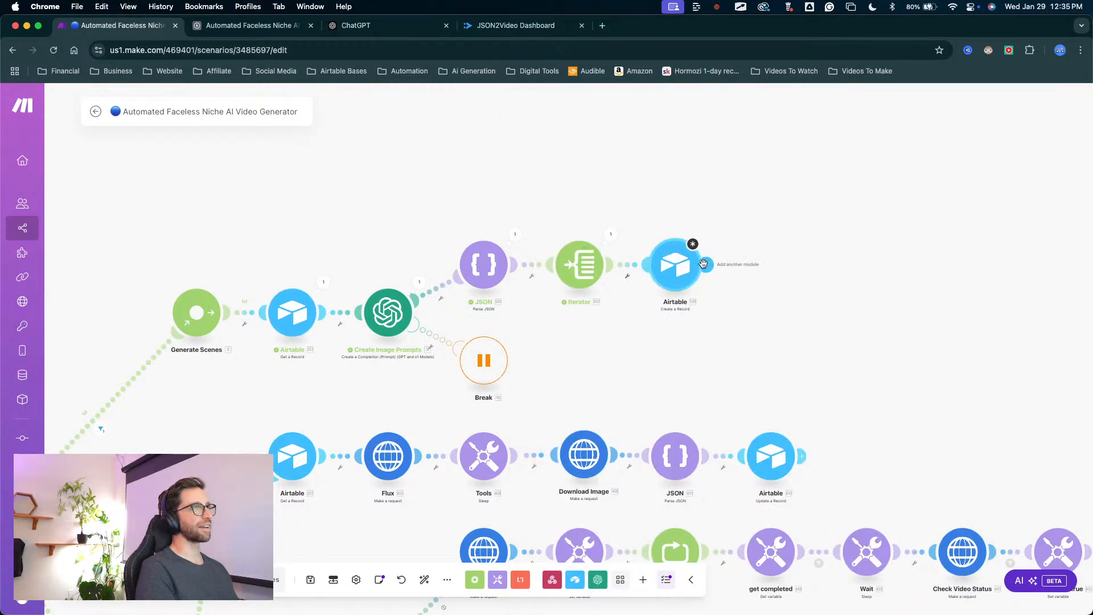
Review the Create a Record module's field mappings, save the module, and save the scenario.
{"action": "left_click", "coordinate": [683, 282]}
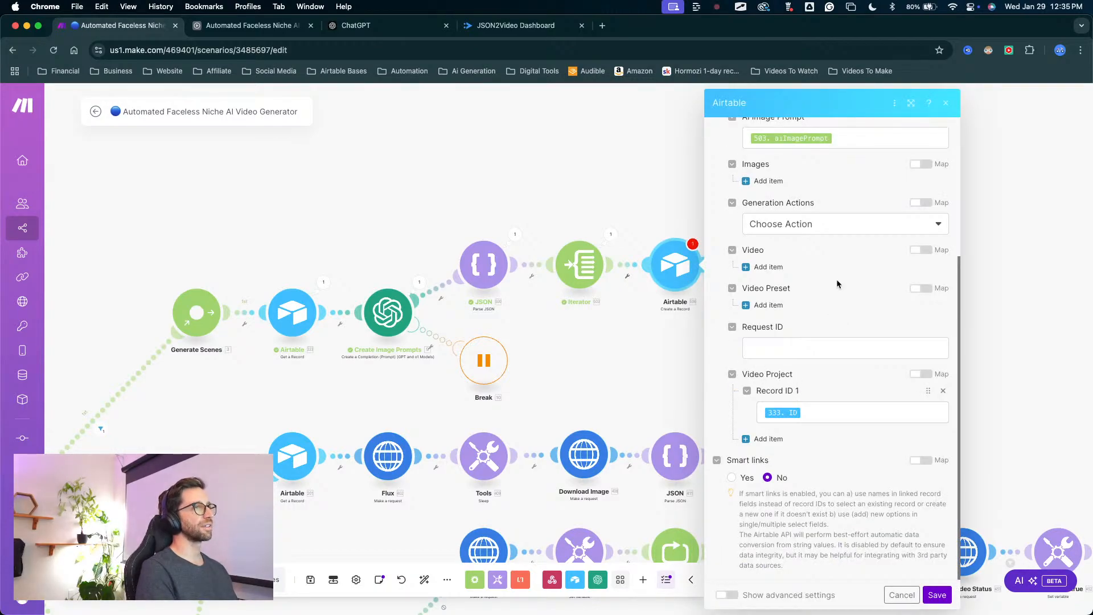
{"action": "scroll", "coordinate": [839, 290], "scroll_direction": "up", "scroll_amount": 4}
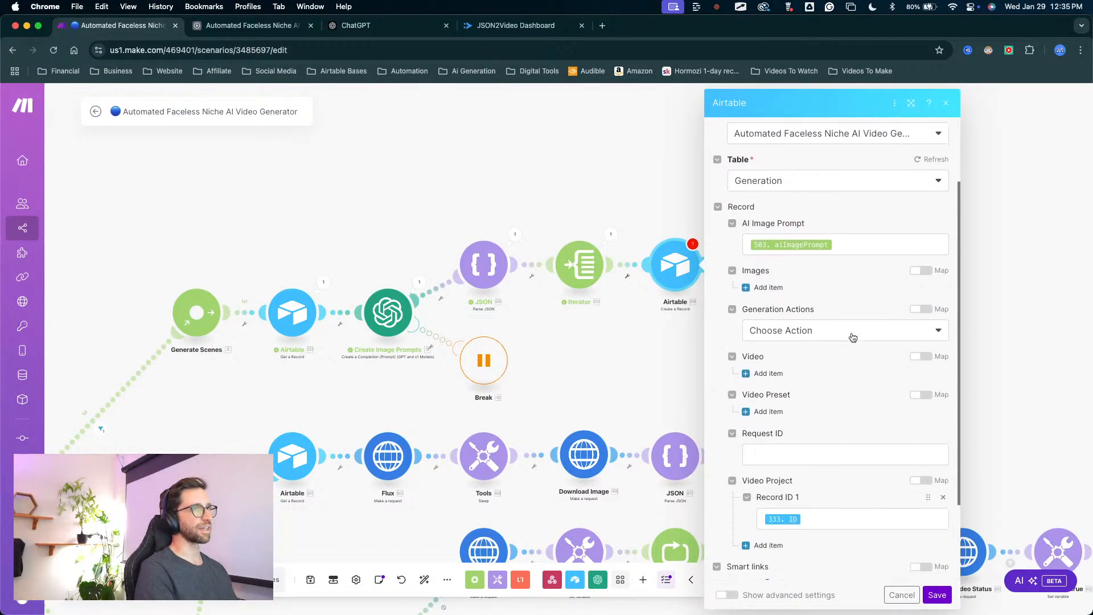
{"action": "scroll", "coordinate": [852, 337], "scroll_direction": "down", "scroll_amount": 4}
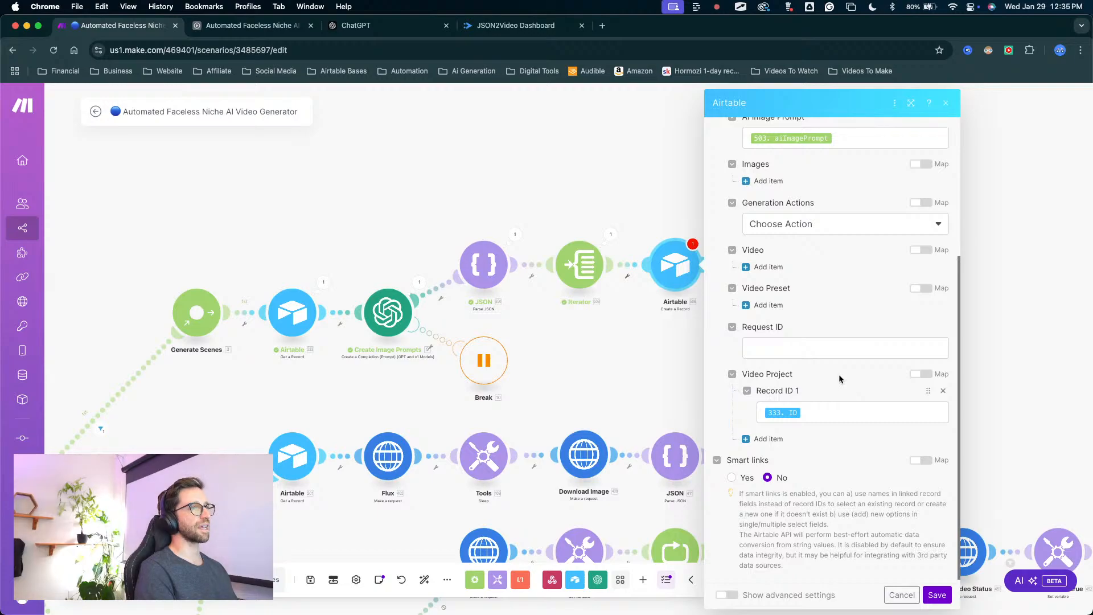
{"action": "scroll", "coordinate": [913, 407], "scroll_direction": "up", "scroll_amount": 7}
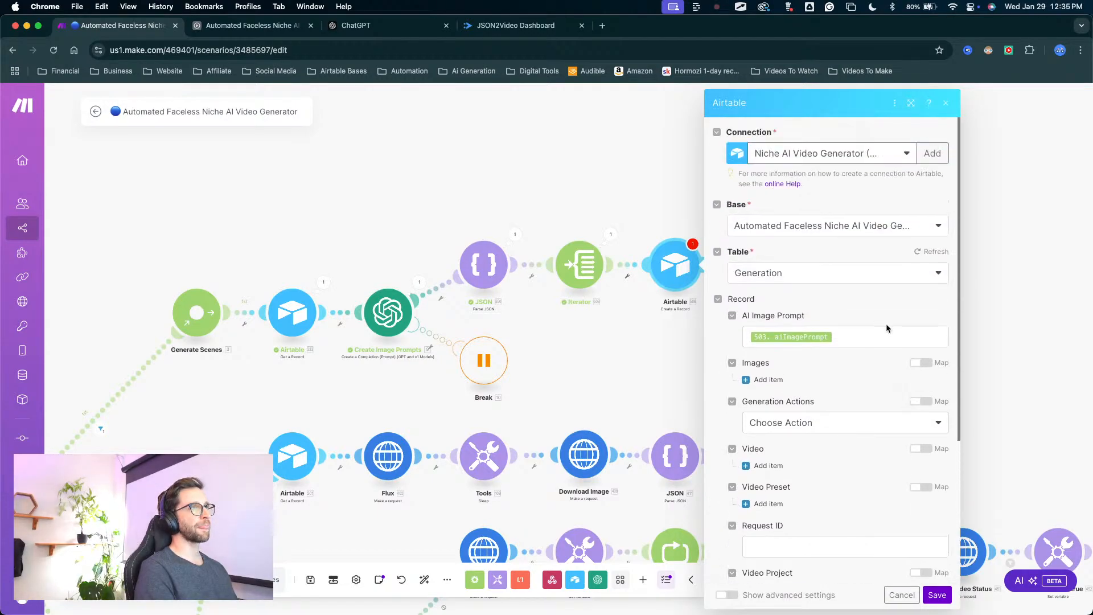
{"action": "left_click", "coordinate": [937, 596]}
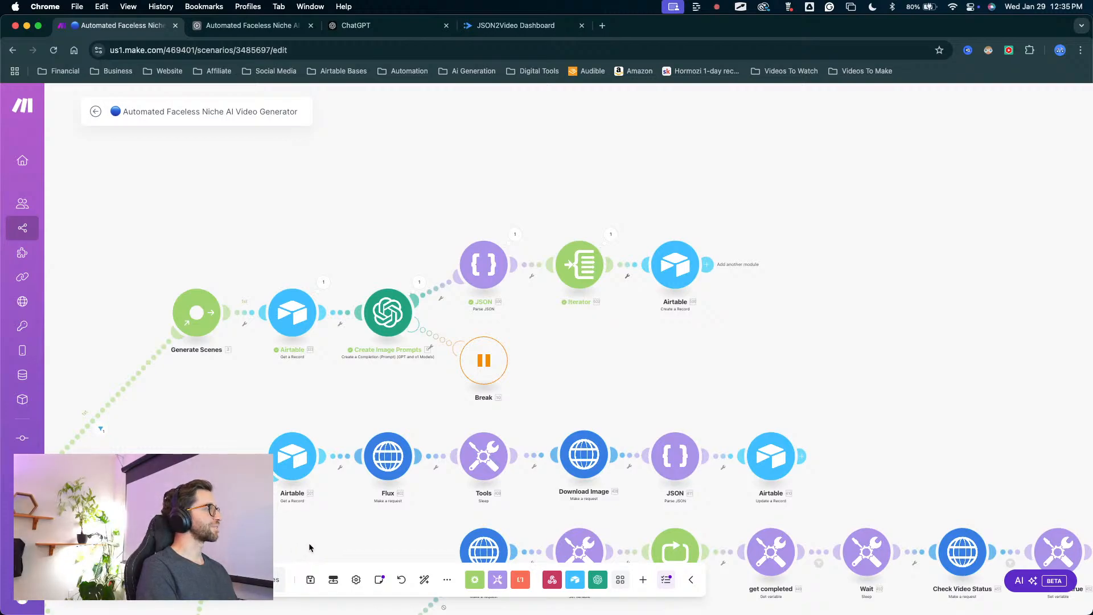
{"action": "left_click", "coordinate": [309, 581]}
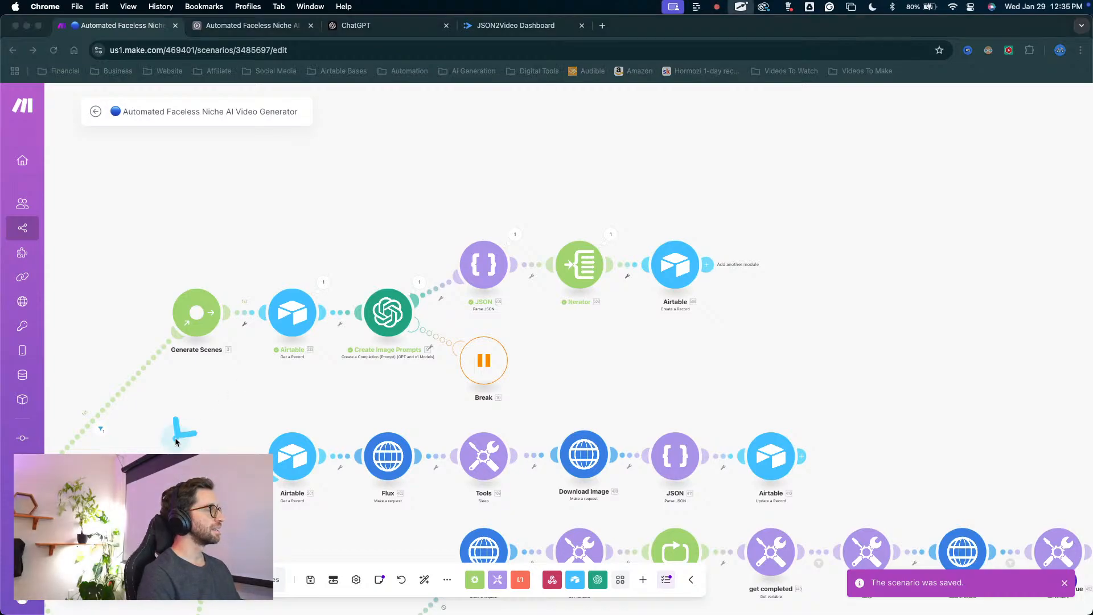
Run the scenario once, trigger it by clearing and rechecking START for Refresh Airtable in Airtable, and inspect the image prompt branch's run in Make.
{"action": "left_click", "coordinate": [120, 580]}
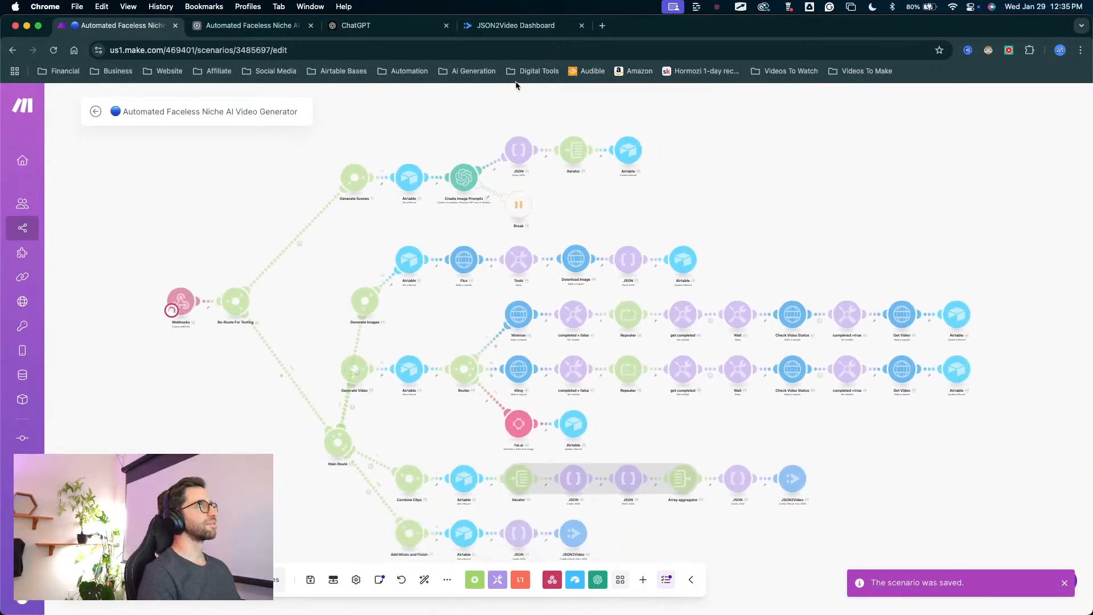
{"action": "left_click", "coordinate": [253, 26]}
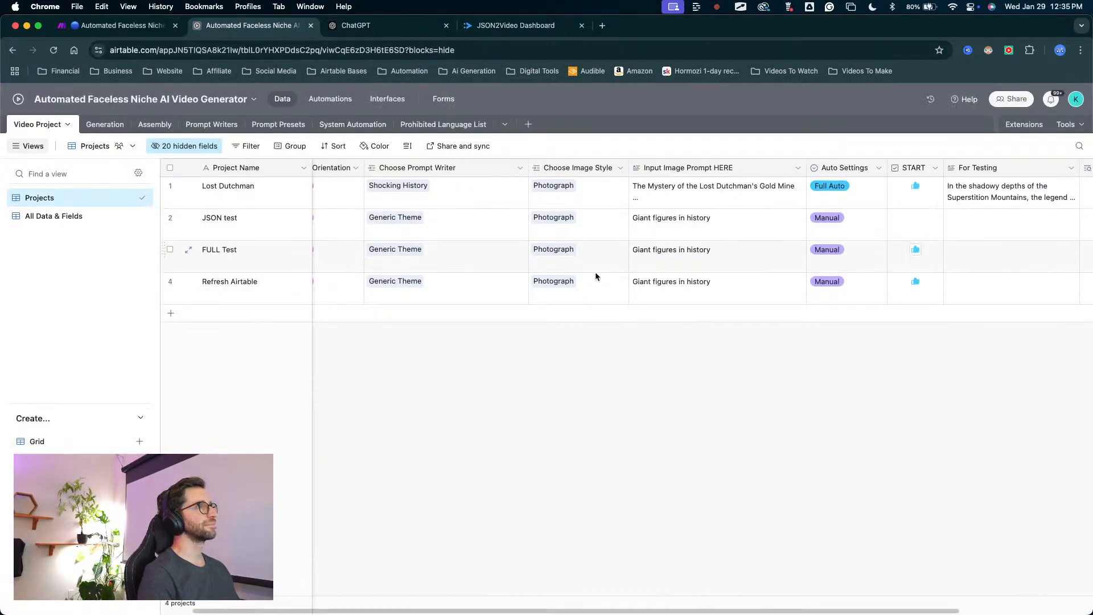
{"action": "left_click", "coordinate": [916, 283]}
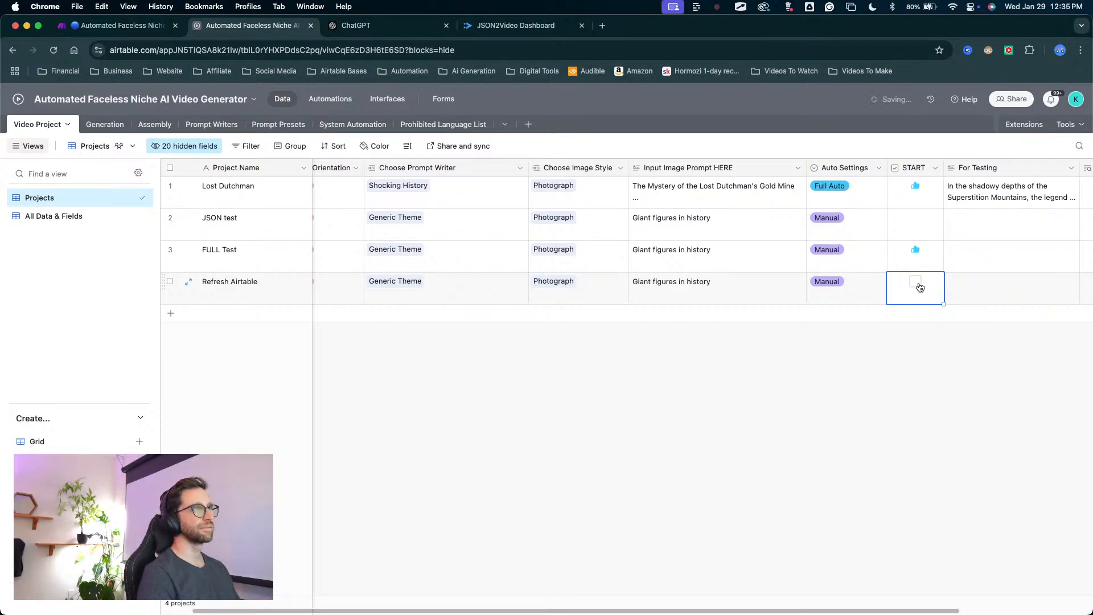
{"action": "left_click", "coordinate": [917, 282]}
{"action": "left_click", "coordinate": [150, 28]}
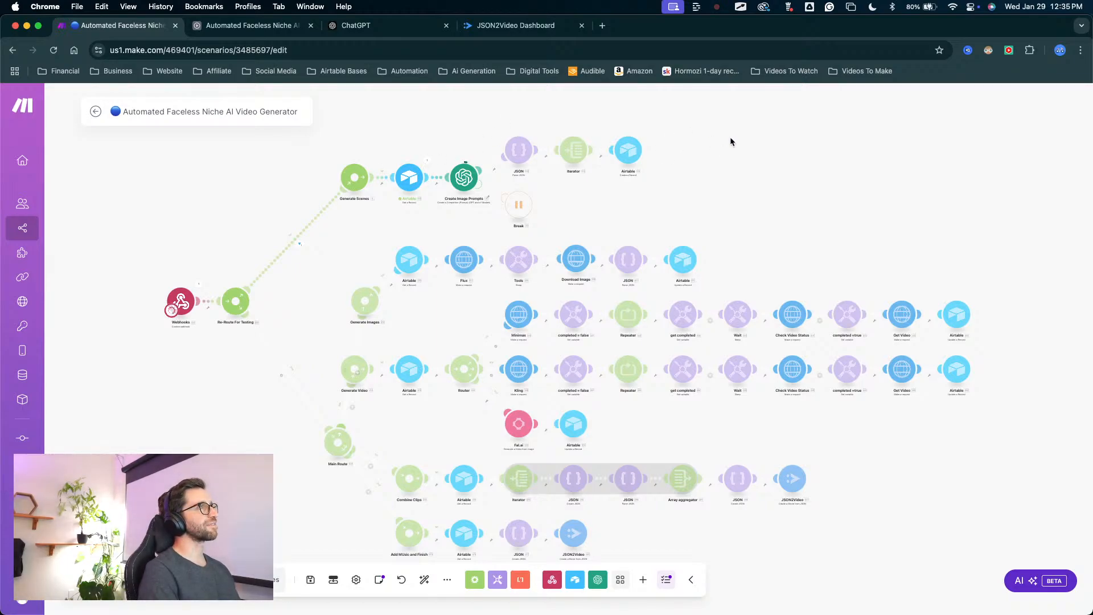
{"action": "left_click_drag", "start_coordinate": [504, 135], "coordinate": [493, 169]}
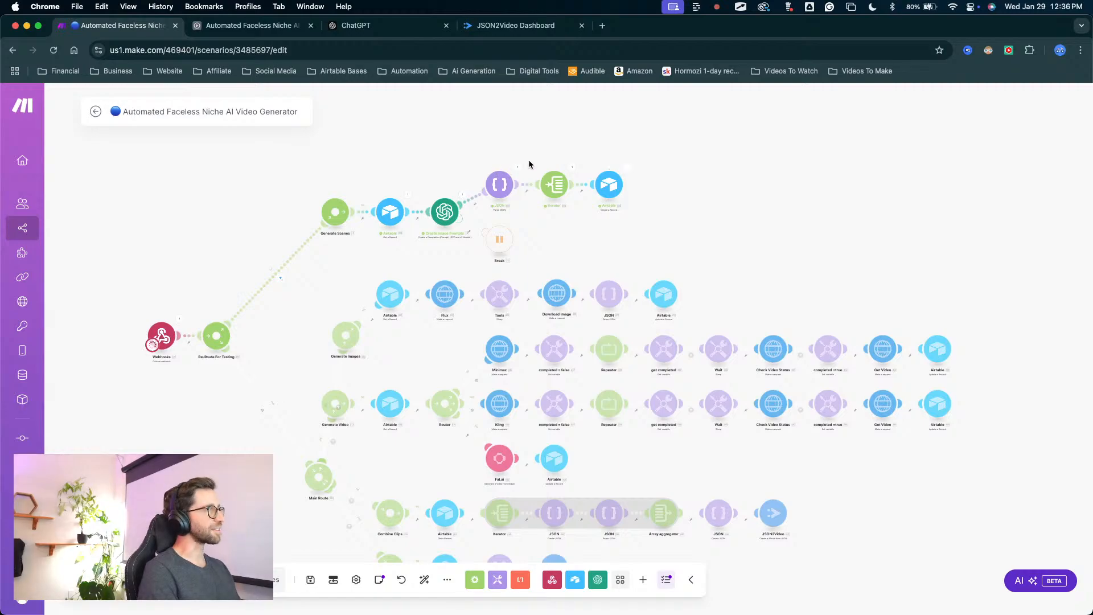
{"action": "left_click_drag", "start_coordinate": [683, 122], "coordinate": [624, 155]}
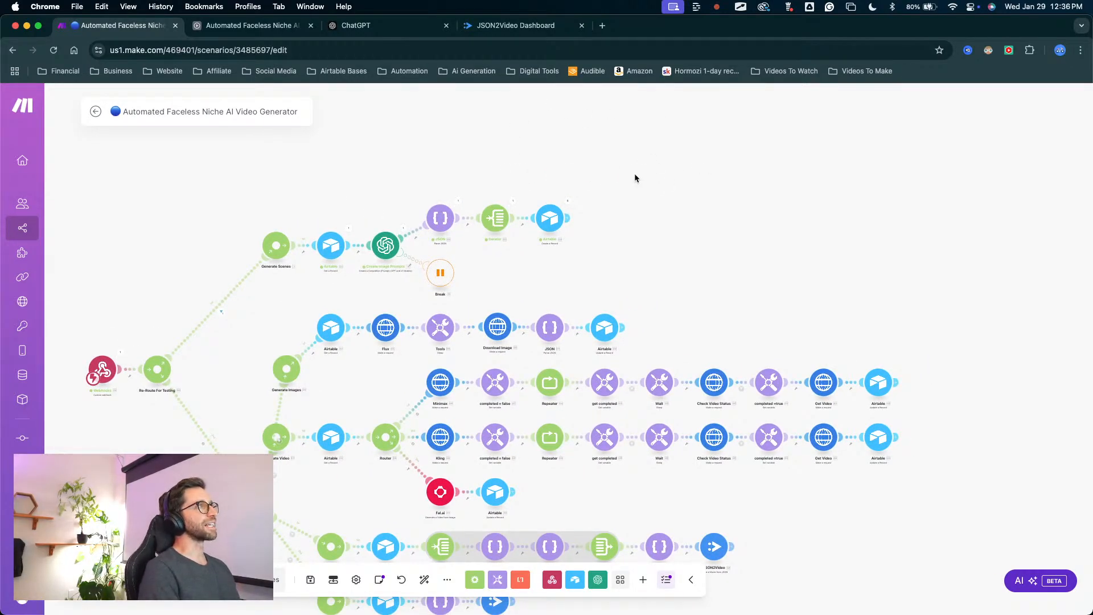
{"action": "scroll", "coordinate": [640, 170], "scroll_direction": "up", "scroll_amount": 3}
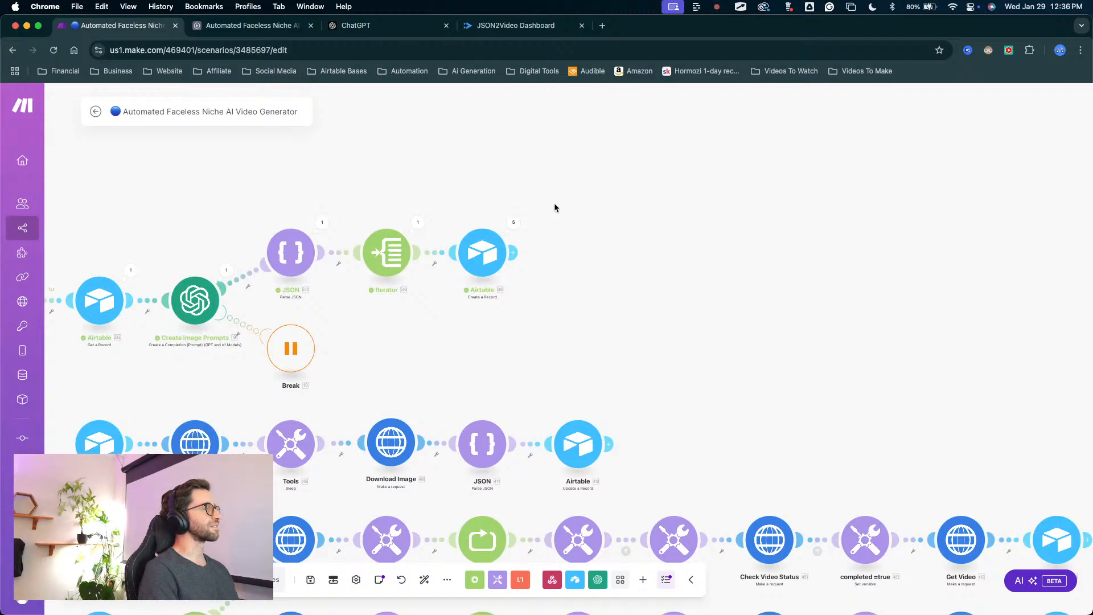
{"action": "scroll", "coordinate": [568, 214], "scroll_direction": "up", "scroll_amount": 3}
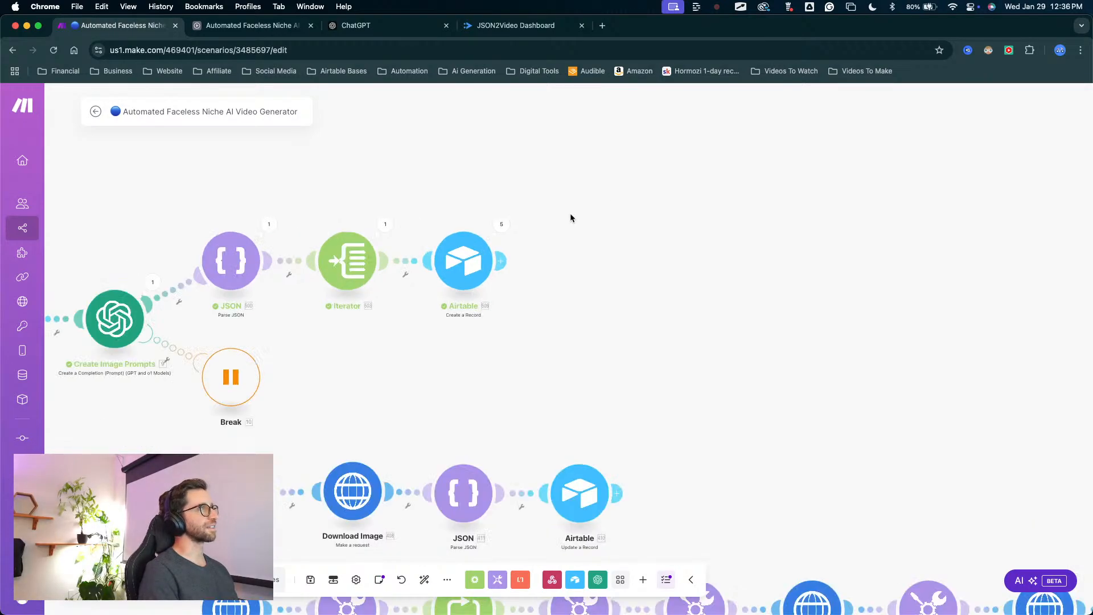
{"action": "scroll", "coordinate": [667, 231], "scroll_direction": "down", "scroll_amount": 4}
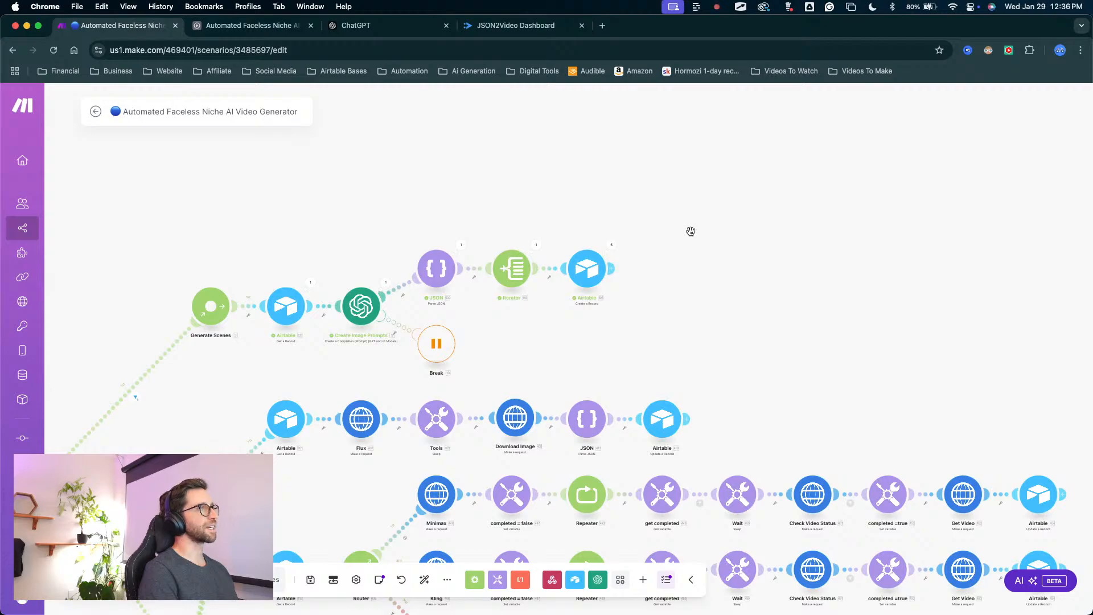
Run the scenario again, retrigger it with the START checkbox of the Refresh Airtable record in Airtable, and return to Make.
{"action": "left_click_drag", "start_coordinate": [689, 268], "coordinate": [512, 248]}
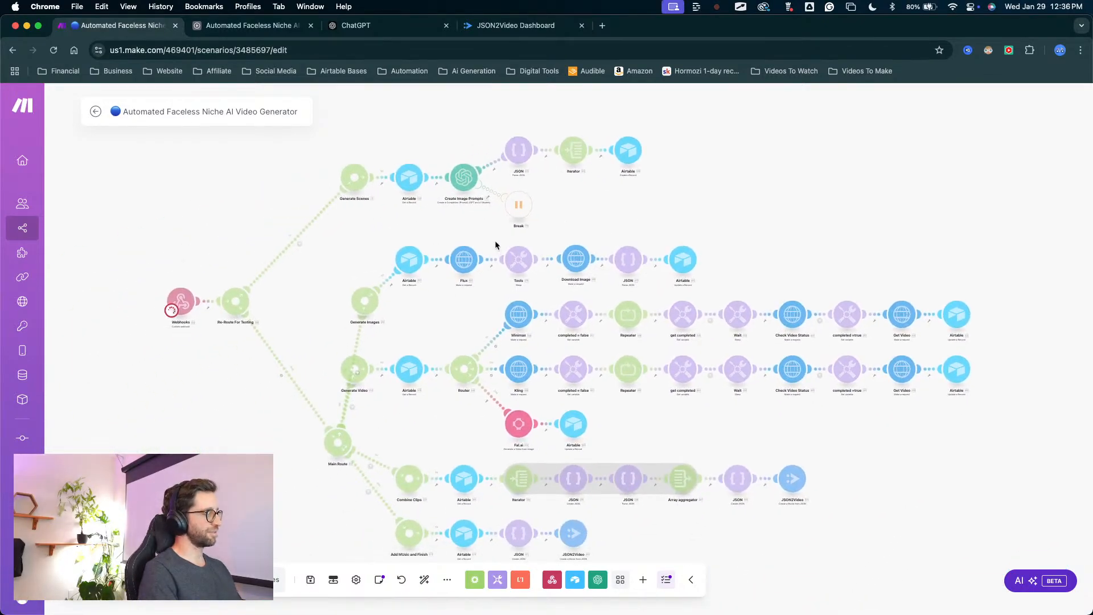
{"action": "scroll", "coordinate": [663, 200], "scroll_direction": "up", "scroll_amount": 5}
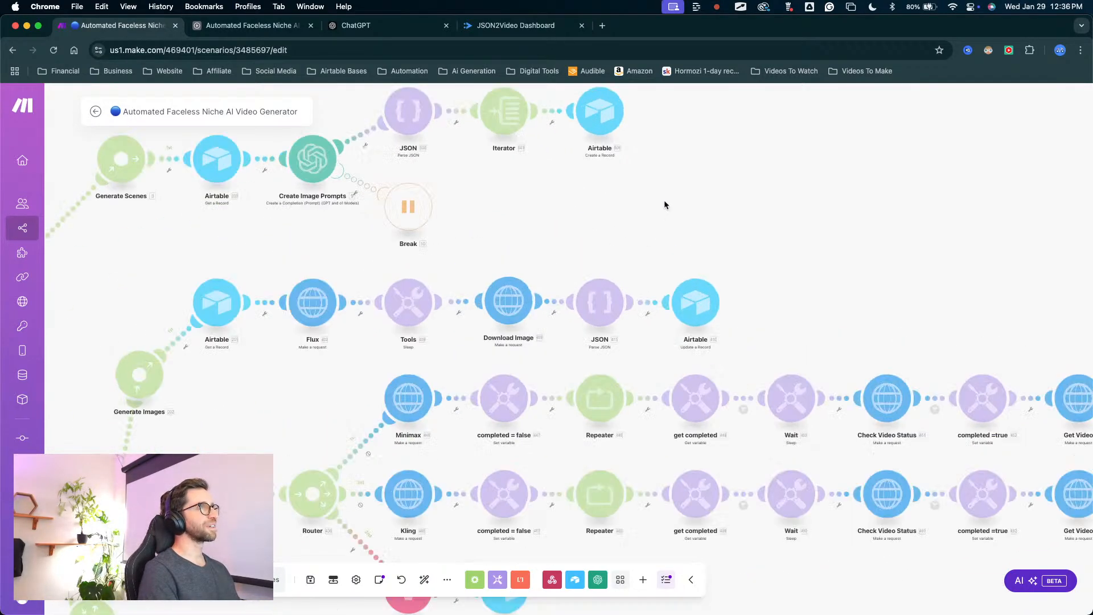
{"action": "scroll", "coordinate": [386, 451], "scroll_direction": "down", "scroll_amount": 2}
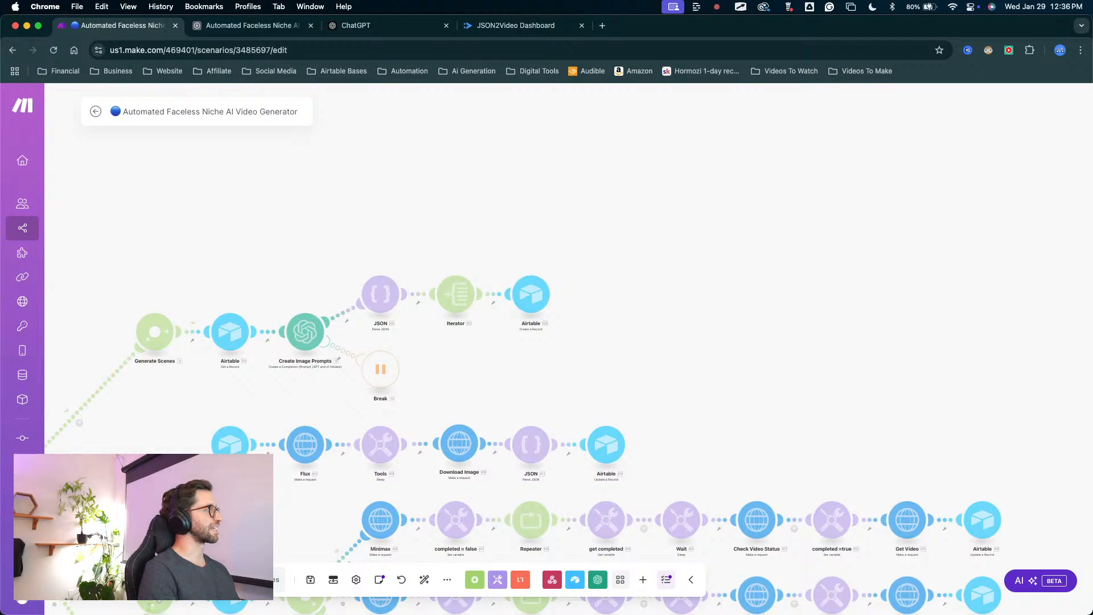
{"action": "double_click", "coordinate": [283, 295]}
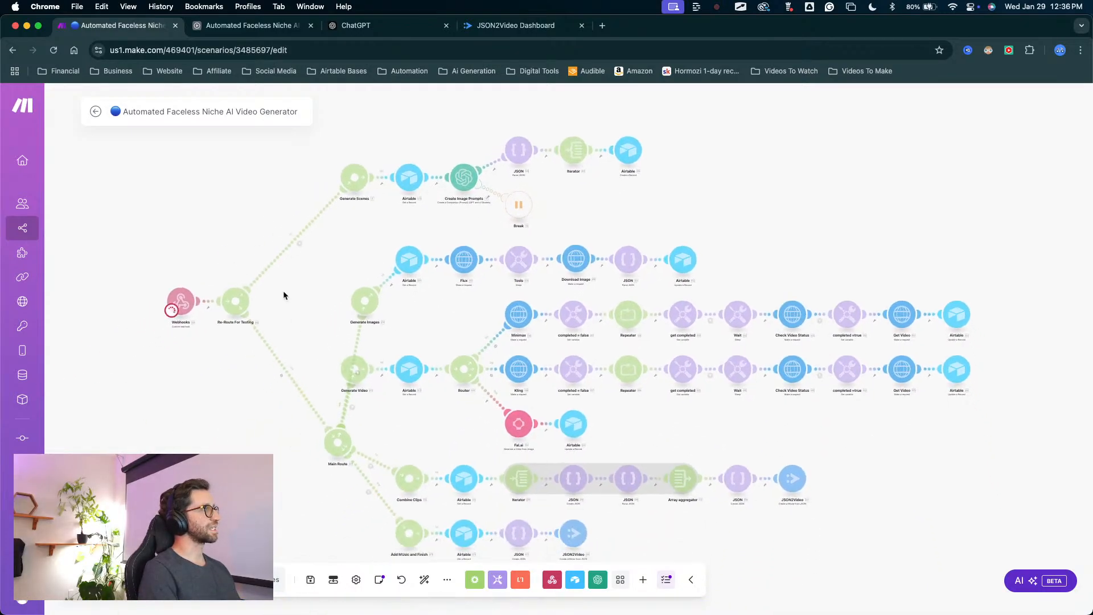
{"action": "left_click", "coordinate": [250, 25]}
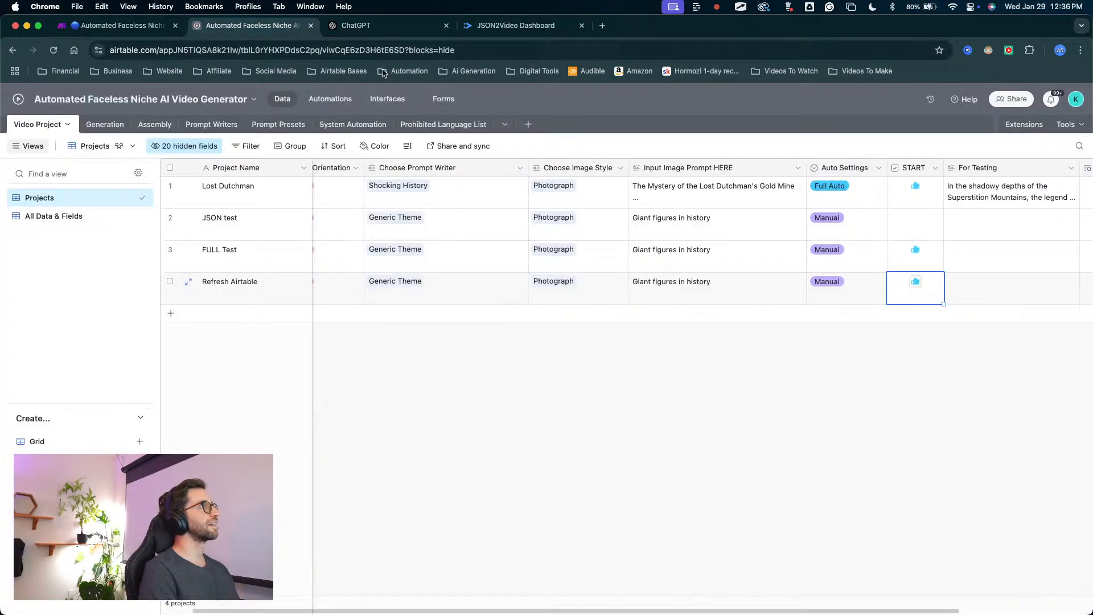
{"action": "left_click", "coordinate": [915, 283]}
{"action": "left_click", "coordinate": [915, 284]}
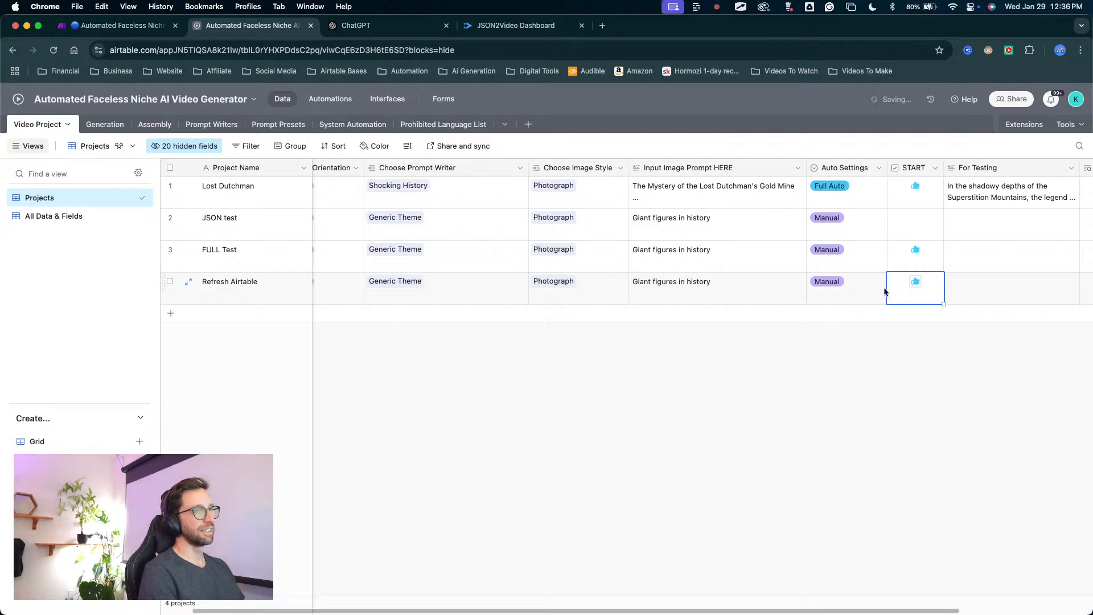
{"action": "left_click", "coordinate": [159, 27]}
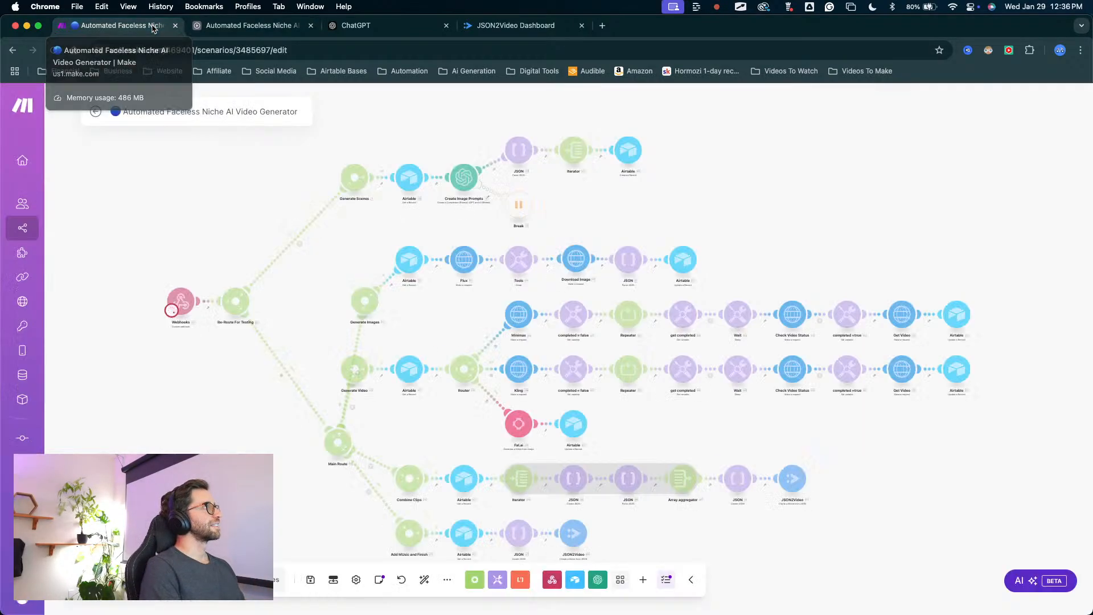
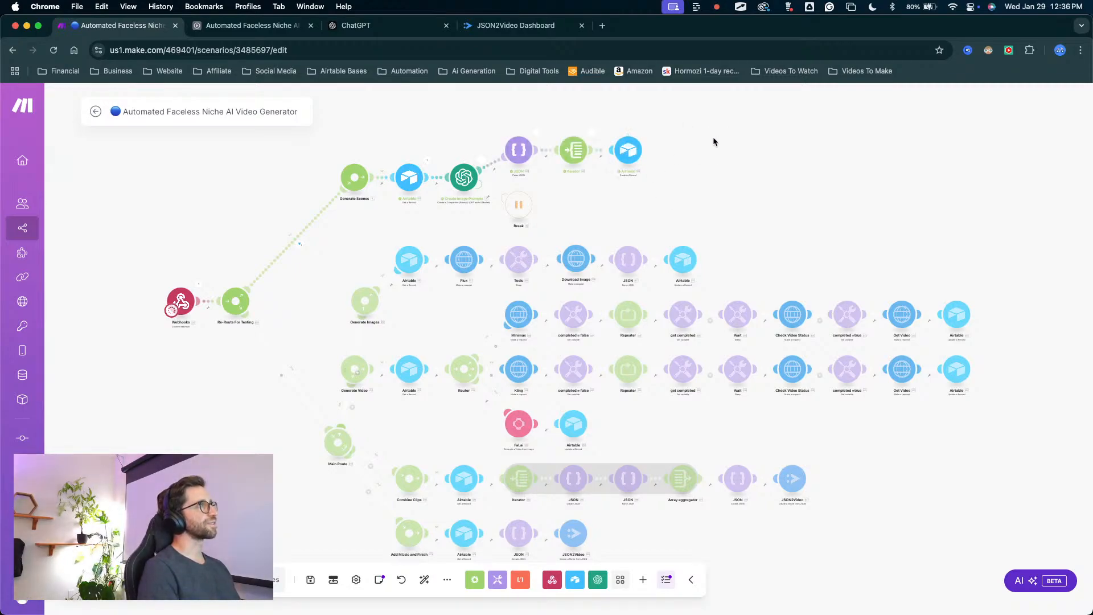
Inspect the run of the image prompt branch, from Create Image Prompts through the Iterator to the Airtable Create a Record module.
{"action": "left_click_drag", "start_coordinate": [756, 143], "coordinate": [630, 210]}
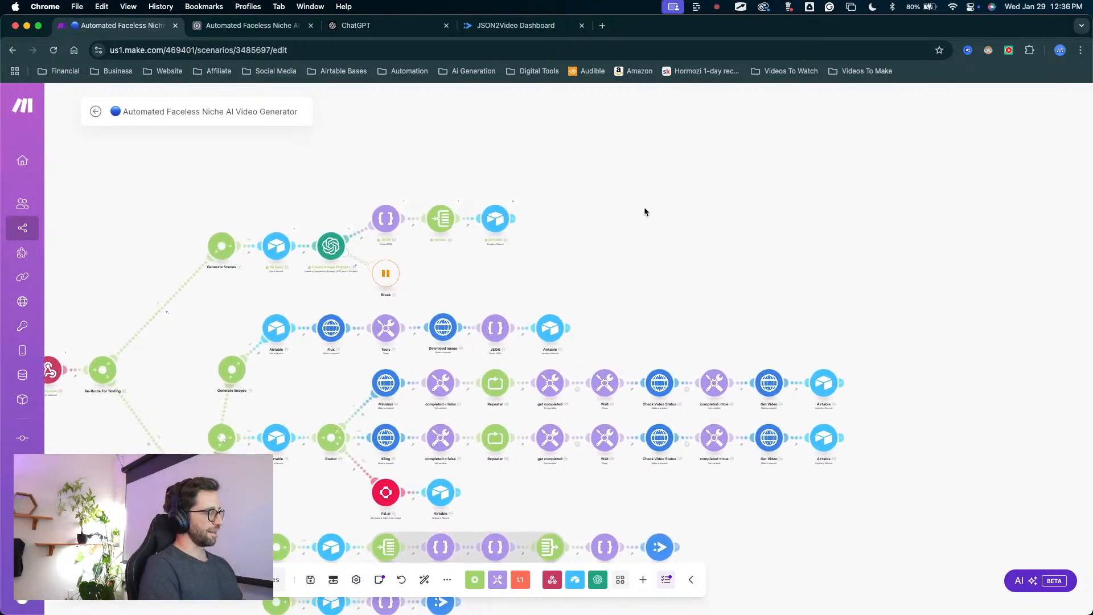
{"action": "scroll", "coordinate": [568, 197], "scroll_direction": "up", "scroll_amount": 3}
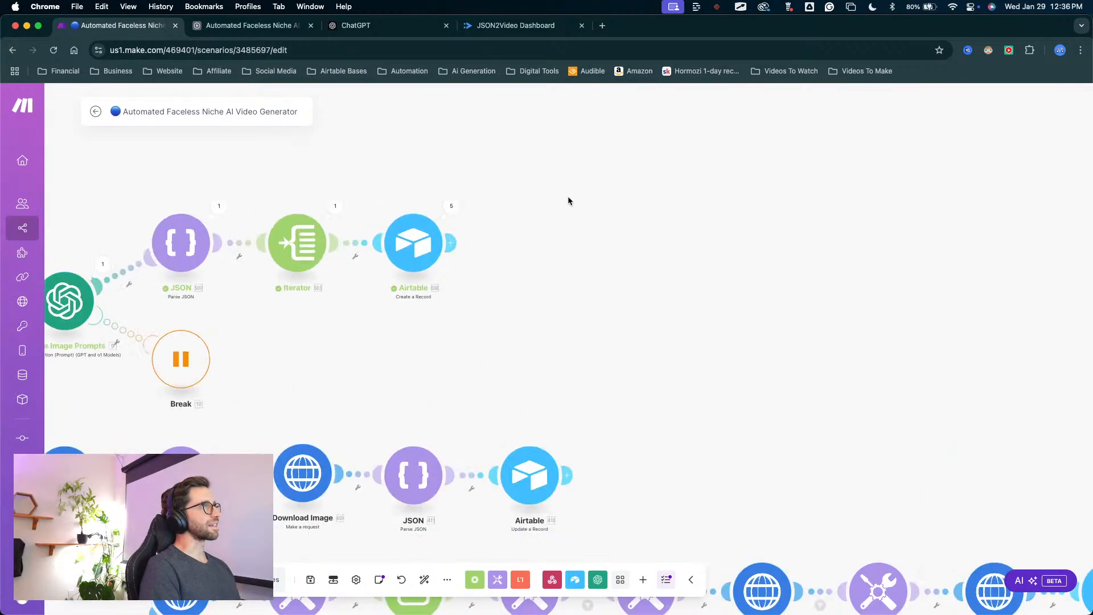
{"action": "scroll", "coordinate": [518, 247], "scroll_direction": "down", "scroll_amount": 3}
{"action": "scroll", "coordinate": [520, 251], "scroll_direction": "up", "scroll_amount": 3}
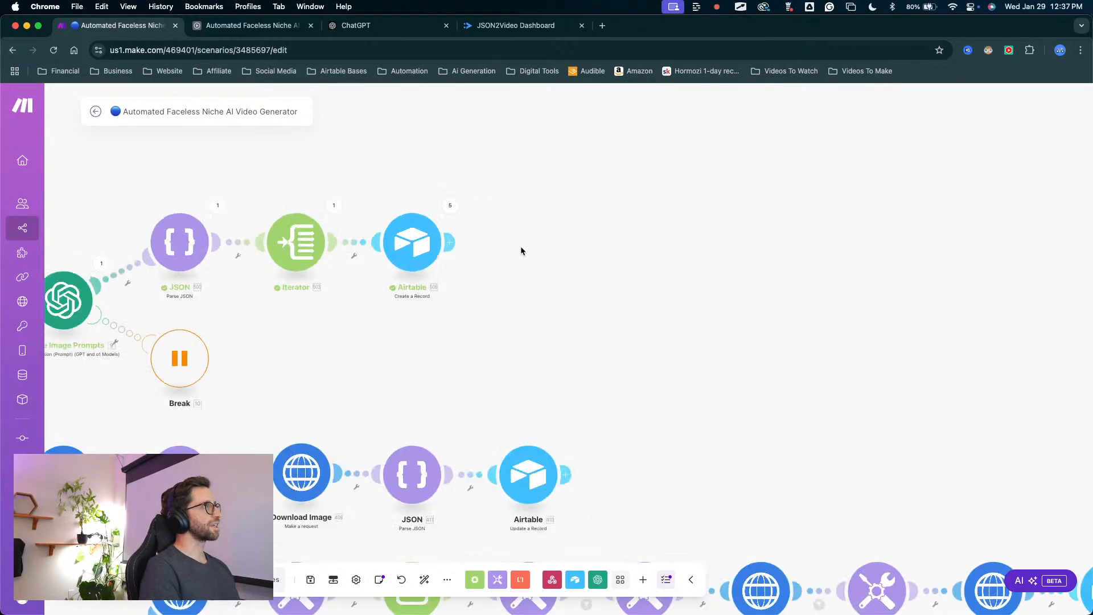
{"action": "scroll", "coordinate": [512, 258], "scroll_direction": "down", "scroll_amount": 2}
{"action": "scroll", "coordinate": [520, 251], "scroll_direction": "down", "scroll_amount": 3}
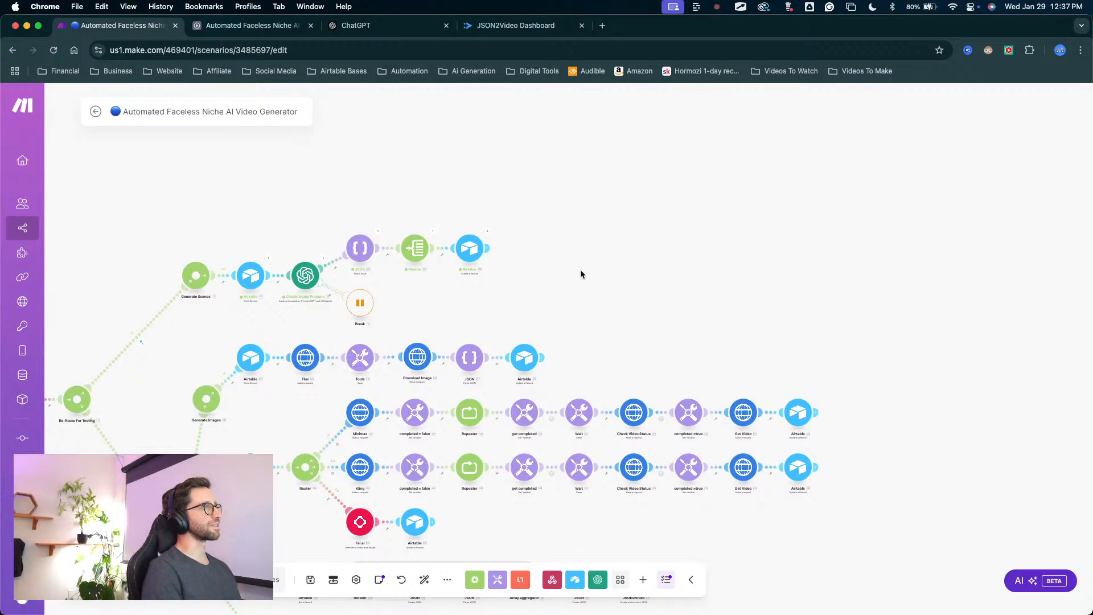
{"action": "left_click_drag", "start_coordinate": [580, 273], "coordinate": [710, 235]}
{"action": "scroll", "coordinate": [624, 239], "scroll_direction": "down", "scroll_amount": 3}
{"action": "scroll", "coordinate": [586, 235], "scroll_direction": "up", "scroll_amount": 5}
{"action": "scroll", "coordinate": [575, 239], "scroll_direction": "up", "scroll_amount": 3}
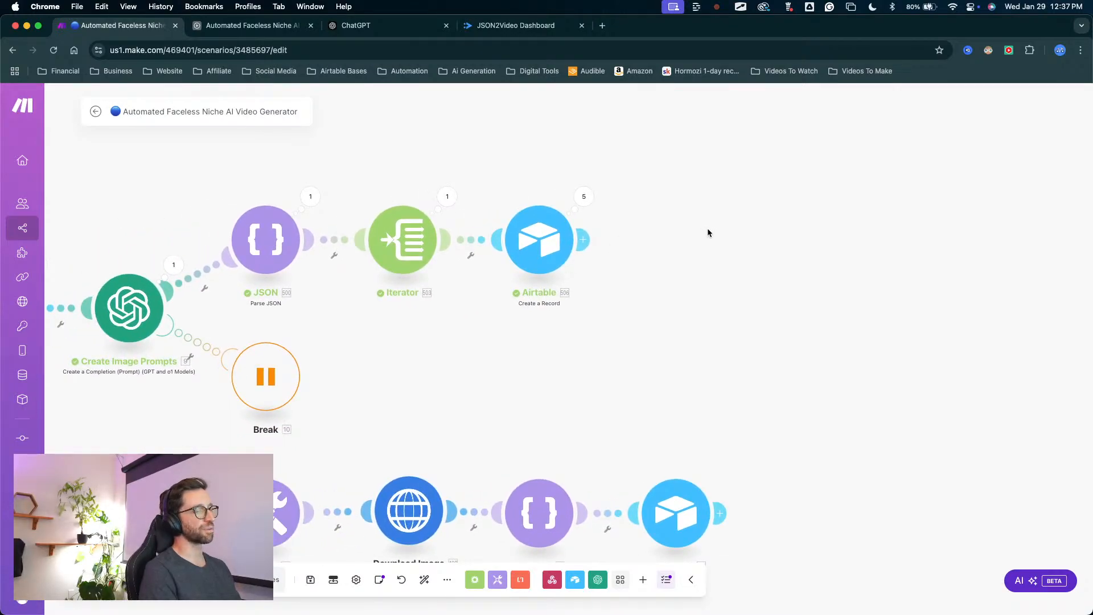
{"action": "scroll", "coordinate": [740, 250], "scroll_direction": "down", "scroll_amount": 3}
{"action": "scroll", "coordinate": [787, 267], "scroll_direction": "down", "scroll_amount": 2}
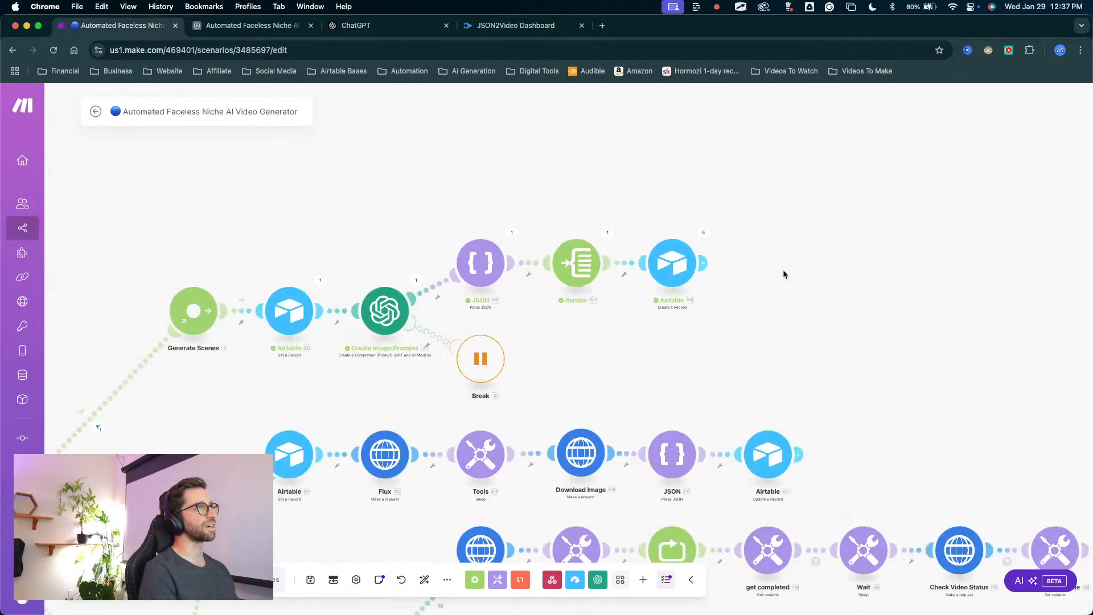
{"action": "scroll", "coordinate": [783, 275], "scroll_direction": "down", "scroll_amount": 5}
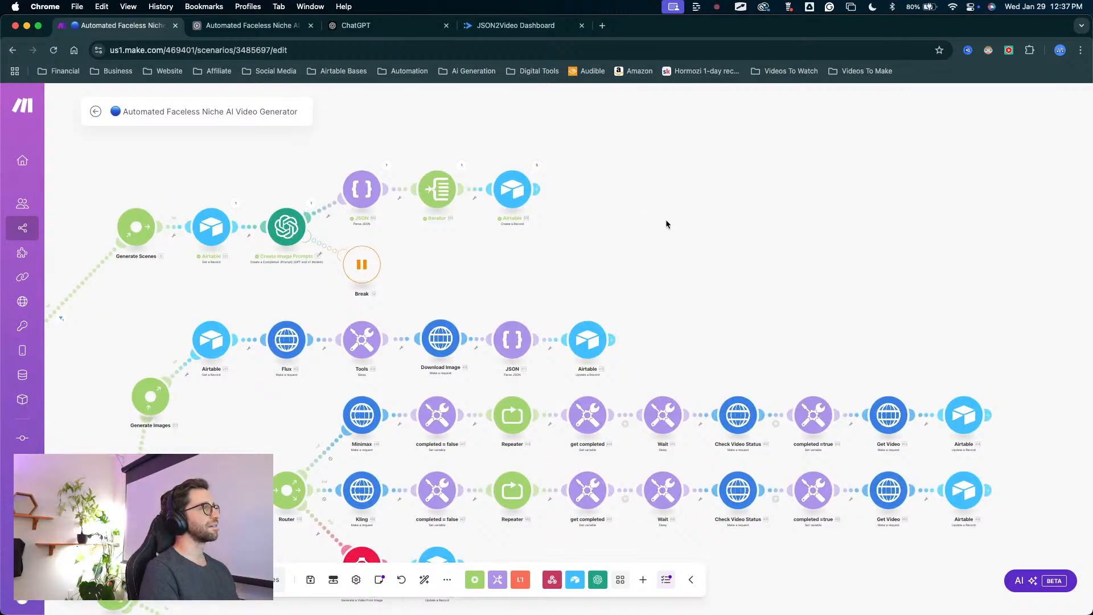
{"action": "scroll", "coordinate": [711, 230], "scroll_direction": "down", "scroll_amount": 4}
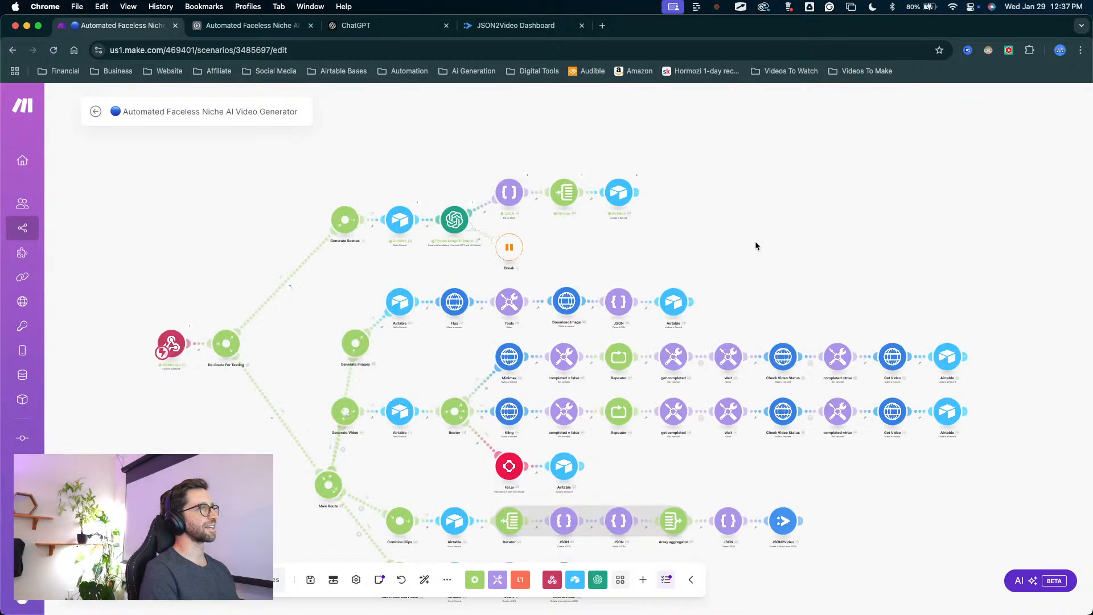
{"action": "scroll", "coordinate": [740, 235], "scroll_direction": "down", "scroll_amount": 5}
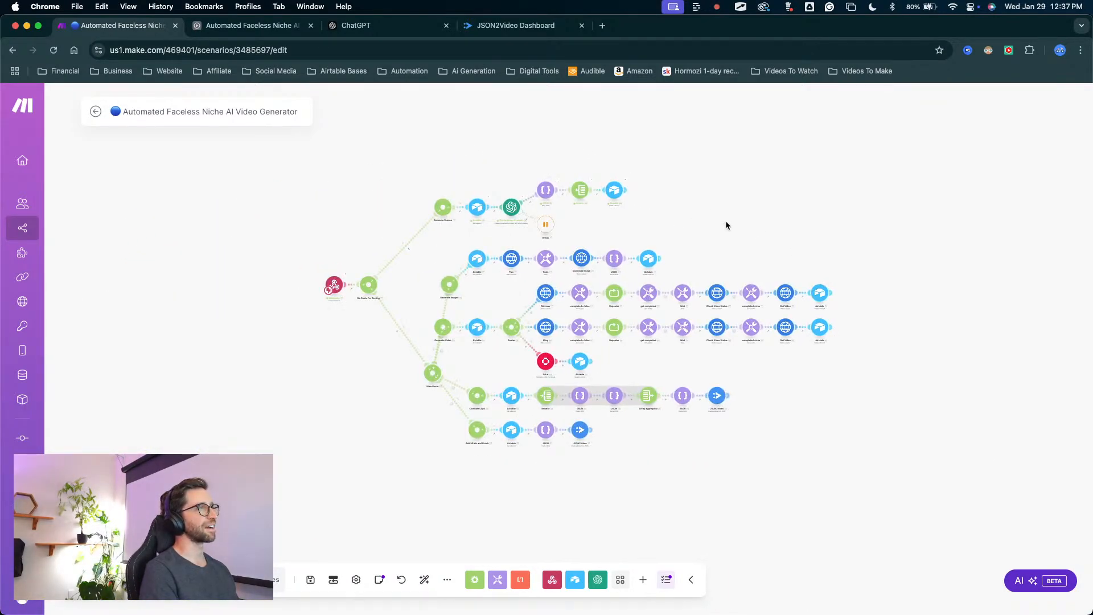
{"action": "scroll", "coordinate": [725, 222], "scroll_direction": "up", "scroll_amount": 4}
{"action": "scroll", "coordinate": [723, 207], "scroll_direction": "up", "scroll_amount": 5}
{"action": "left_click_drag", "start_coordinate": [695, 199], "coordinate": [719, 249]}
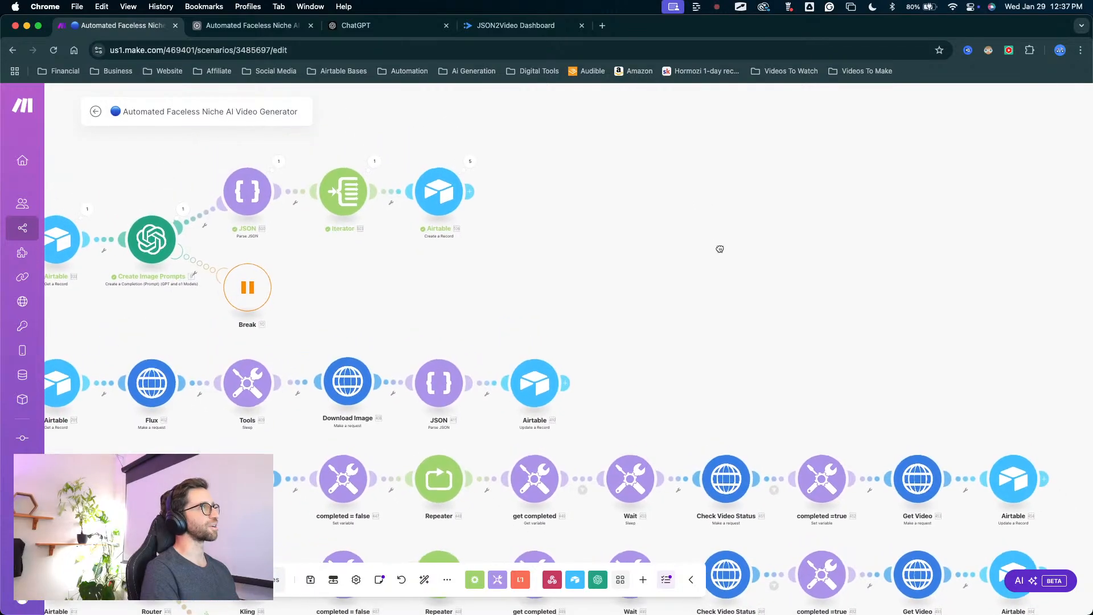
{"action": "scroll", "coordinate": [719, 249], "scroll_direction": "down", "scroll_amount": 2}
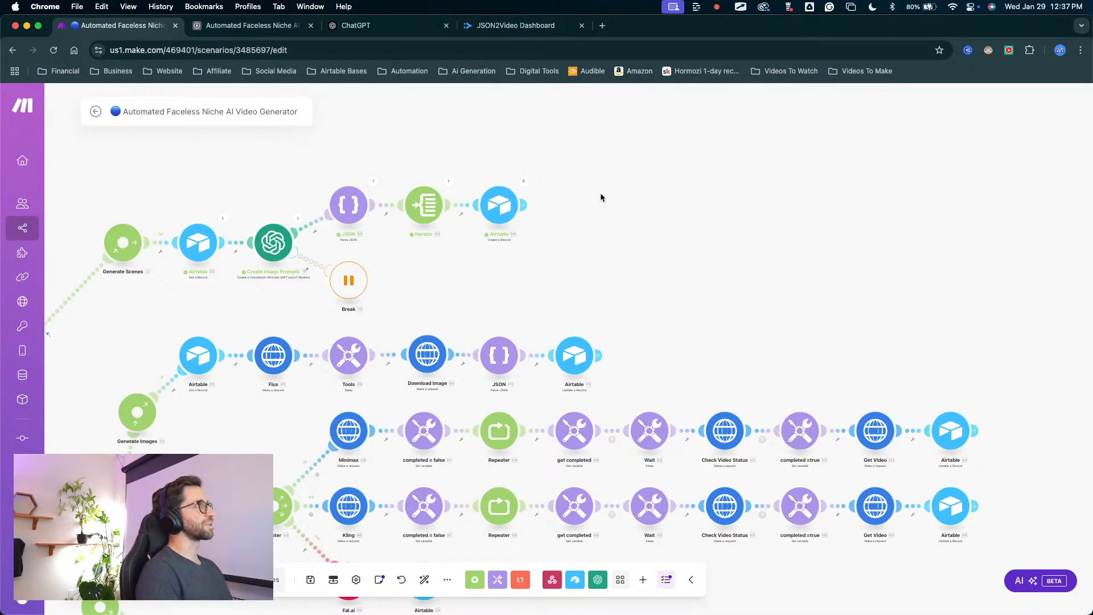
{"action": "left_click_drag", "start_coordinate": [654, 190], "coordinate": [669, 222]}
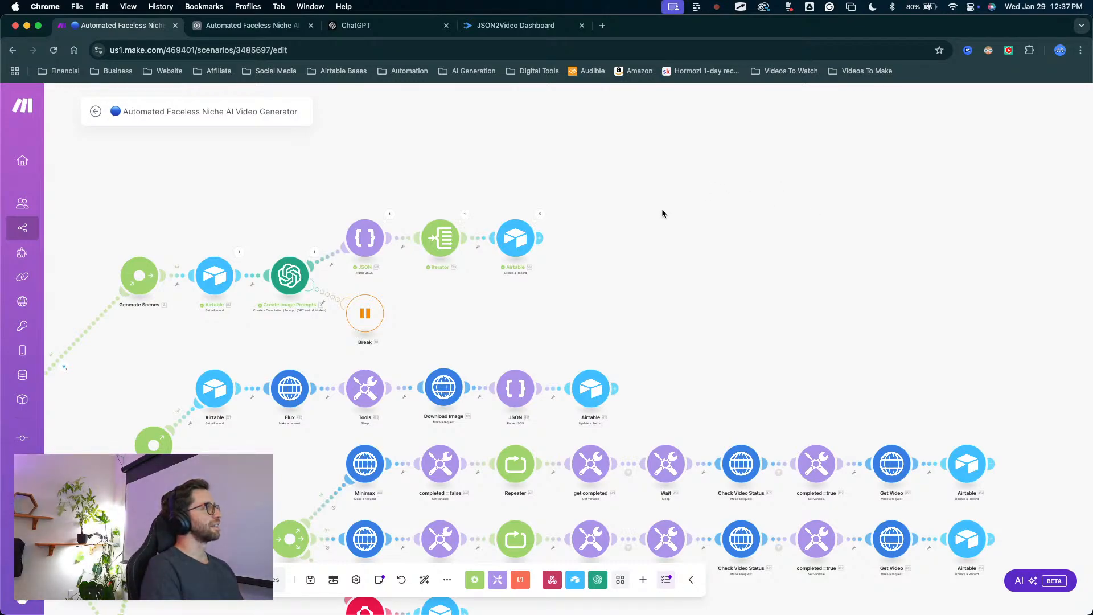
{"action": "scroll", "coordinate": [670, 165], "scroll_direction": "left", "scroll_amount": 3}
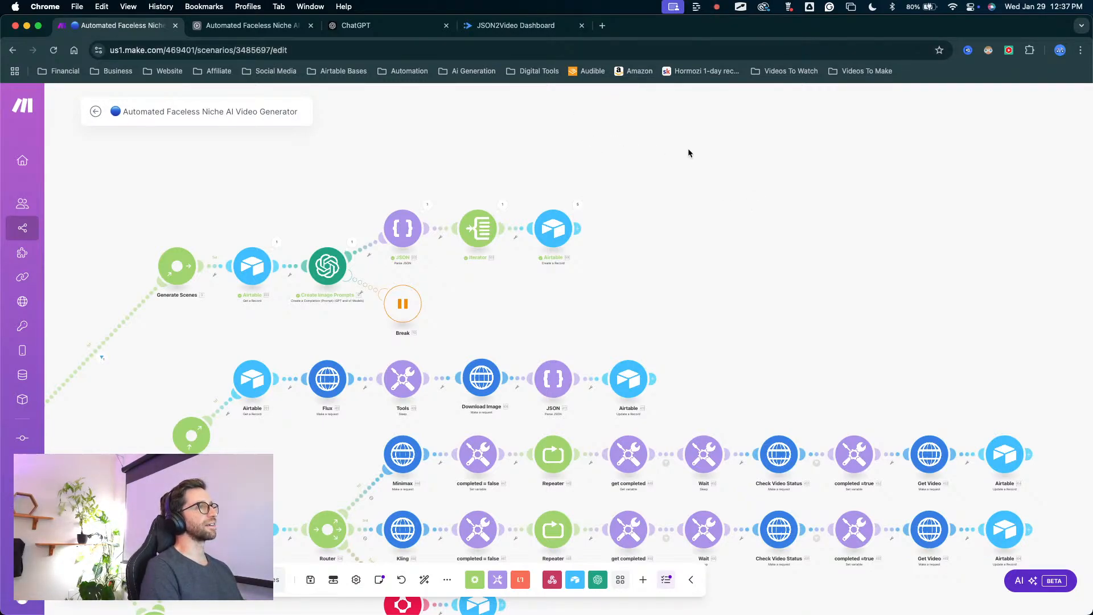
{"action": "left_click_drag", "start_coordinate": [735, 133], "coordinate": [674, 171]}
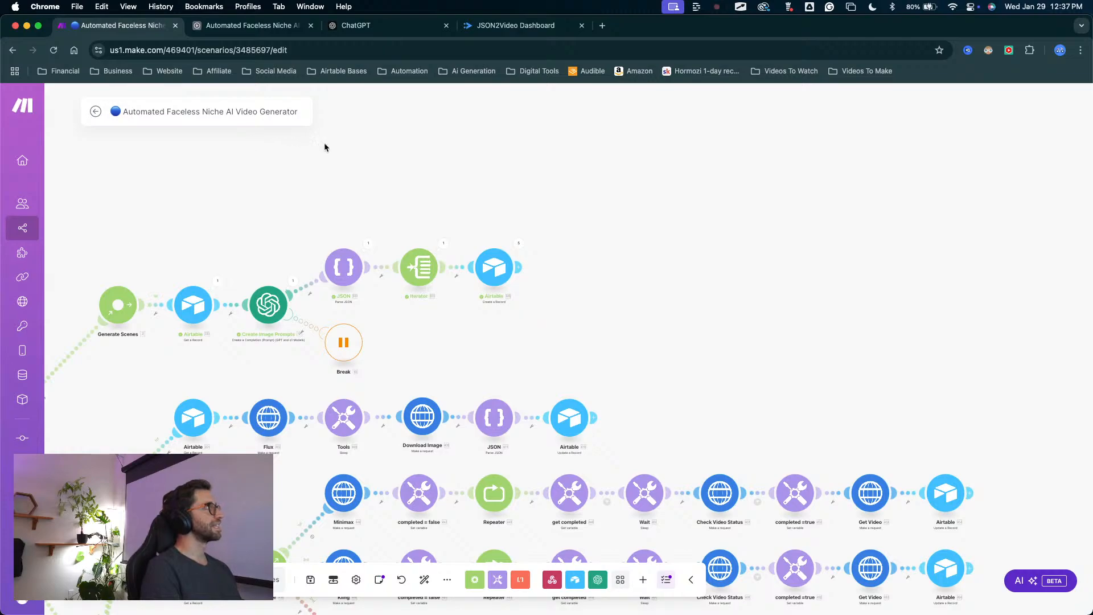
{"action": "left_click_drag", "start_coordinate": [687, 349], "coordinate": [670, 238]}
{"action": "scroll", "coordinate": [668, 244], "scroll_direction": "down", "scroll_amount": 5}
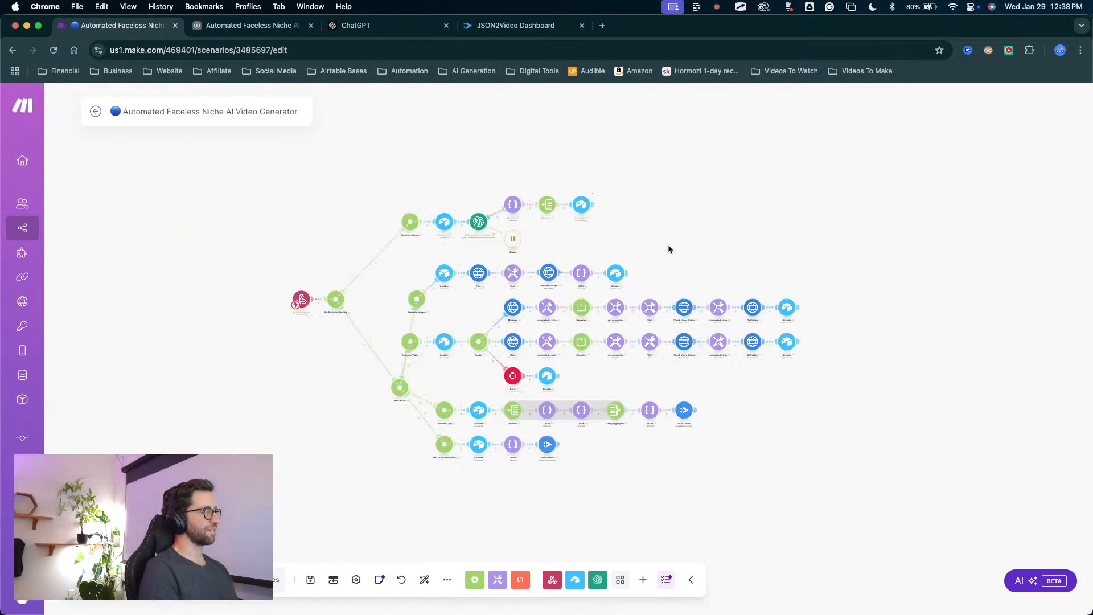
{"action": "scroll", "coordinate": [667, 247], "scroll_direction": "up", "scroll_amount": 3}
{"action": "scroll", "coordinate": [667, 245], "scroll_direction": "down", "scroll_amount": 3}
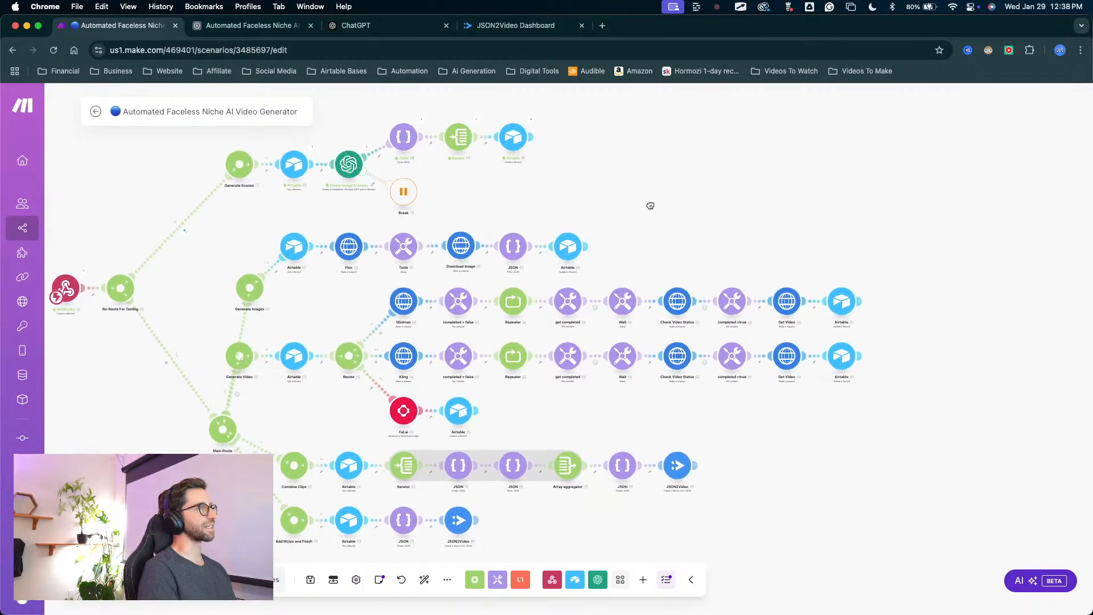
{"action": "scroll", "coordinate": [647, 208], "scroll_direction": "down", "scroll_amount": 2}
{"action": "left_click_drag", "start_coordinate": [648, 203], "coordinate": [613, 232]}
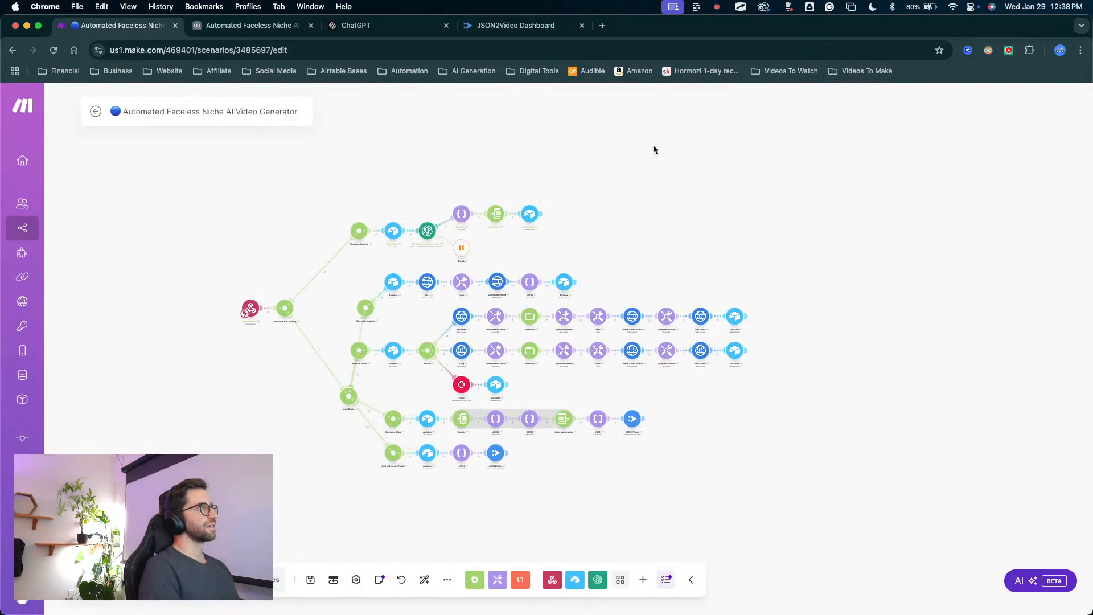
Review the AI Image Prompt and Video Project mappings in the branch's Airtable Create a Record module and close it unchanged.
{"action": "scroll", "coordinate": [573, 193], "scroll_direction": "up", "scroll_amount": 5}
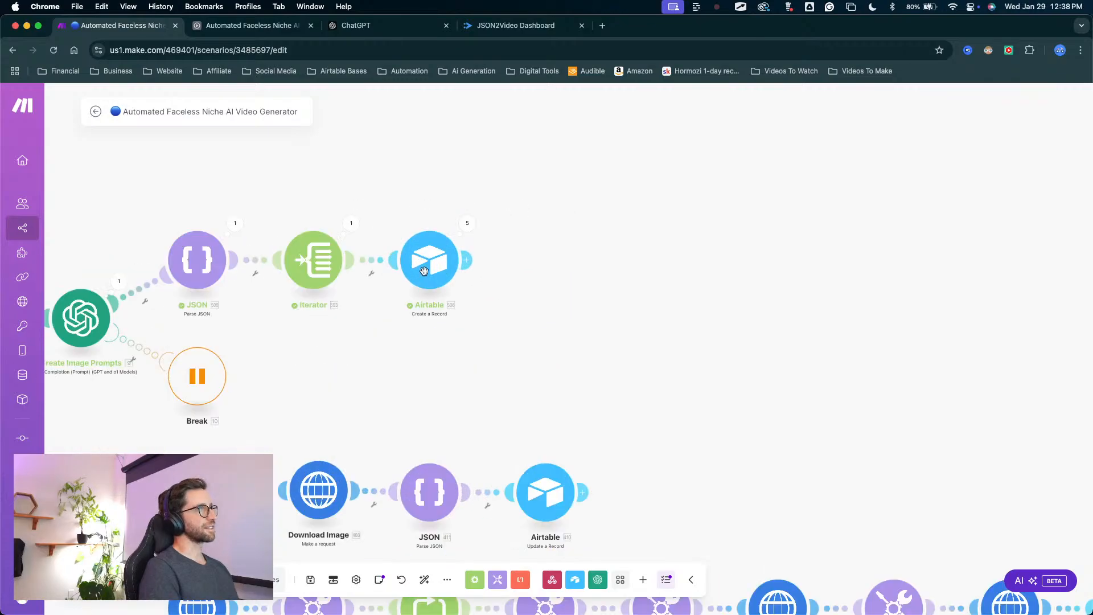
{"action": "left_click", "coordinate": [424, 270]}
{"action": "scroll", "coordinate": [577, 313], "scroll_direction": "down", "scroll_amount": 5}
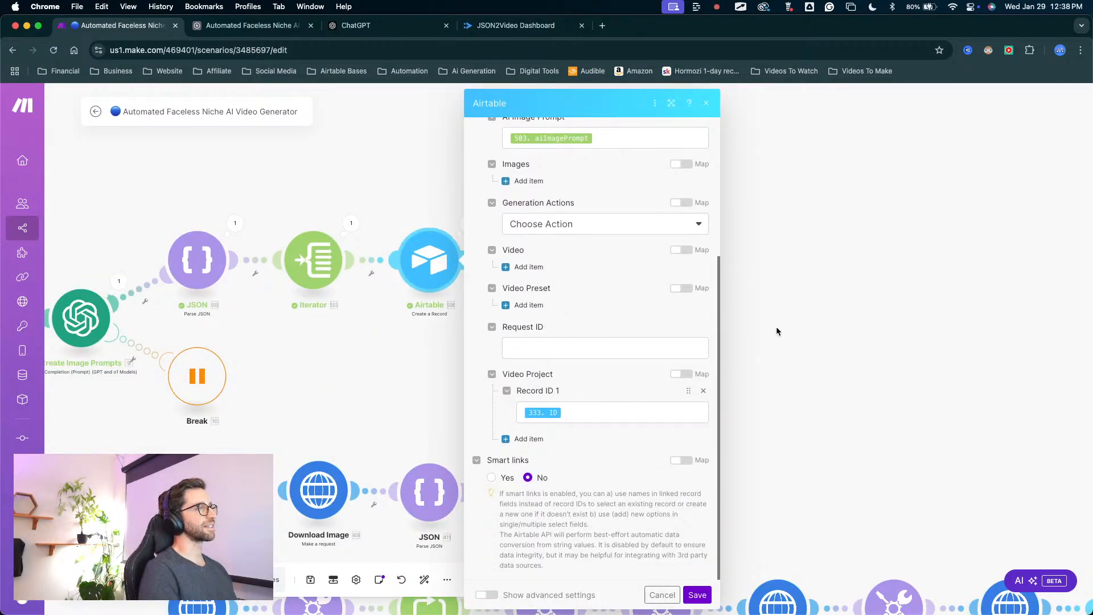
{"action": "left_click", "coordinate": [783, 303]}
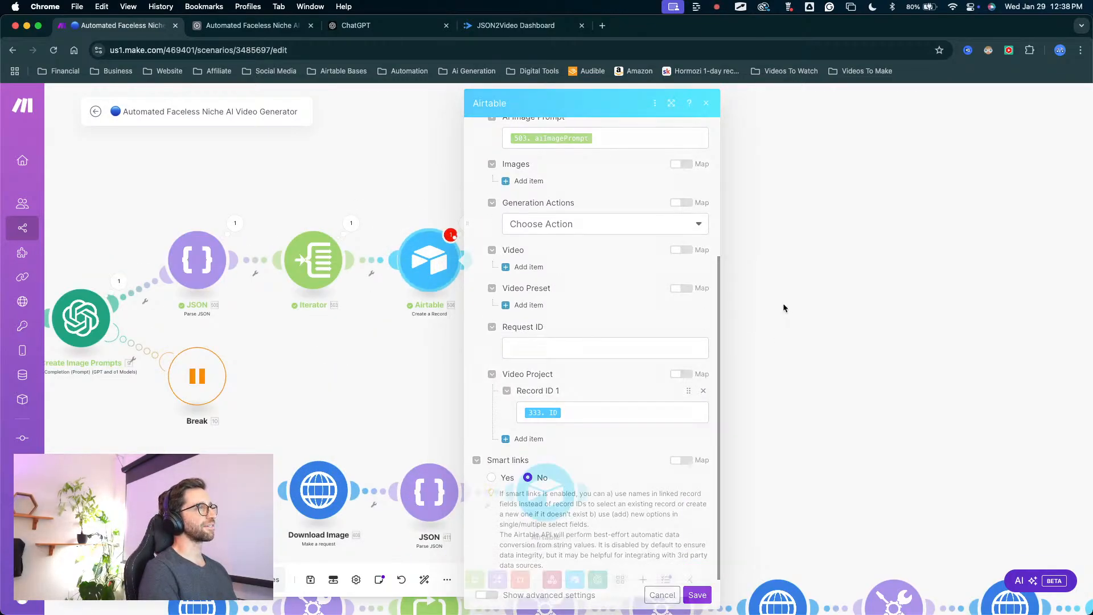
Switch to Airtable's Generation table and check the newest records' AI image prompts and Video Project links.
{"action": "left_click", "coordinate": [250, 25]}
{"action": "left_click", "coordinate": [105, 124]}
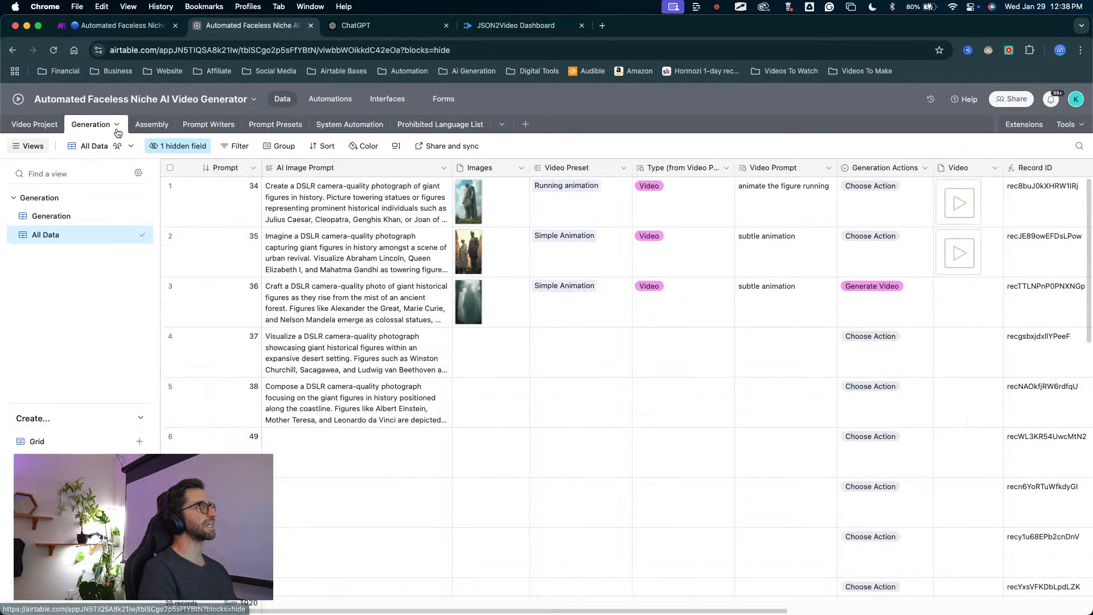
{"action": "scroll", "coordinate": [361, 320], "scroll_direction": "down", "scroll_amount": 4}
{"action": "scroll", "coordinate": [361, 320], "scroll_direction": "down", "scroll_amount": 10}
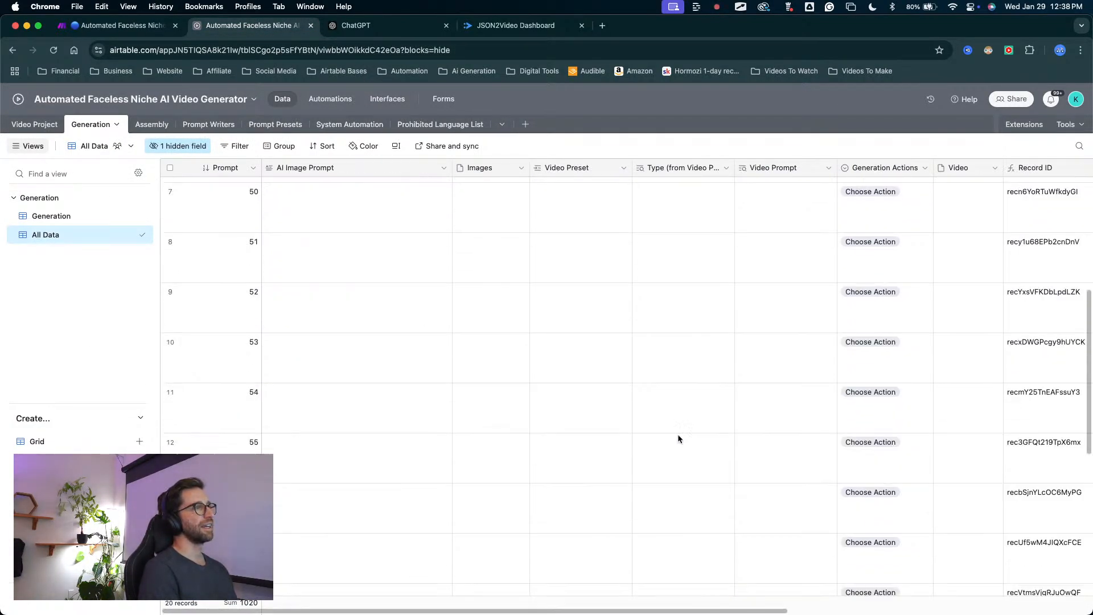
{"action": "scroll", "coordinate": [661, 438], "scroll_direction": "down", "scroll_amount": 3}
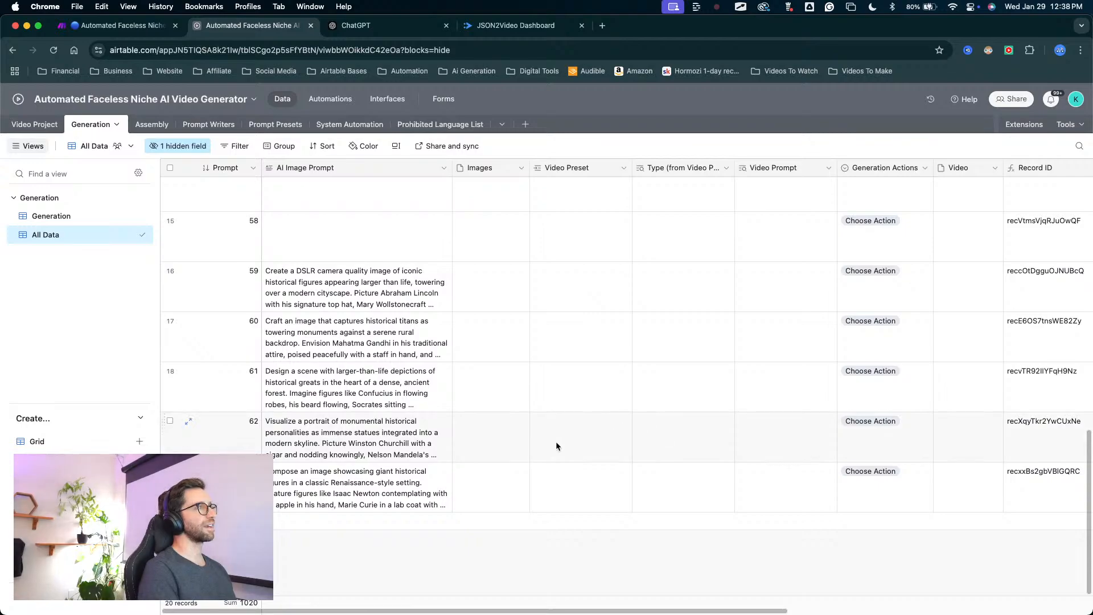
{"action": "scroll", "coordinate": [612, 437], "scroll_direction": "right", "scroll_amount": 10}
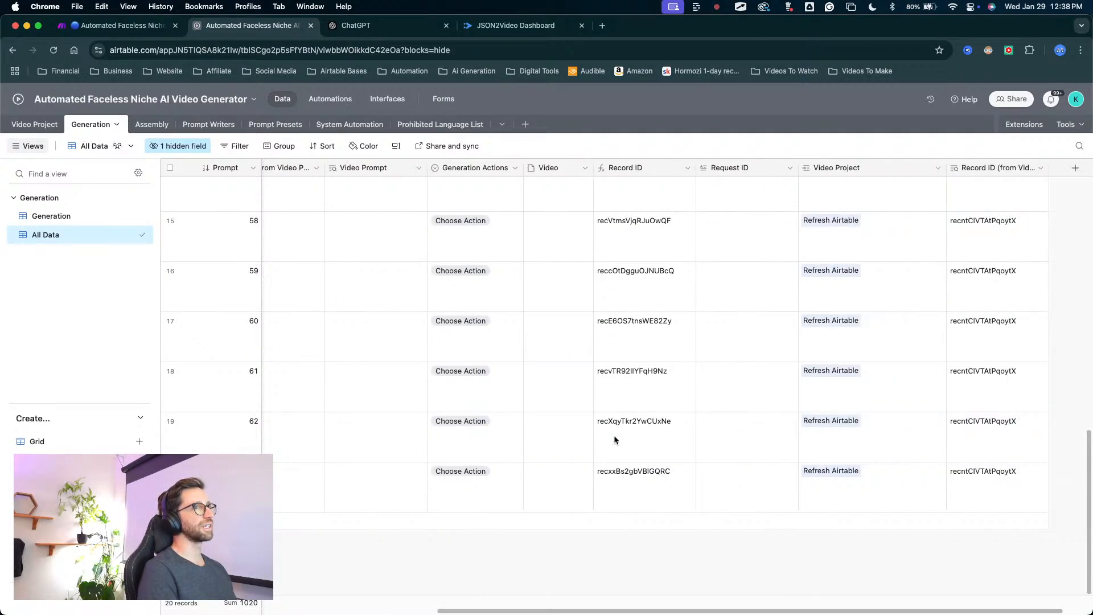
{"action": "scroll", "coordinate": [699, 353], "scroll_direction": "up", "scroll_amount": 5}
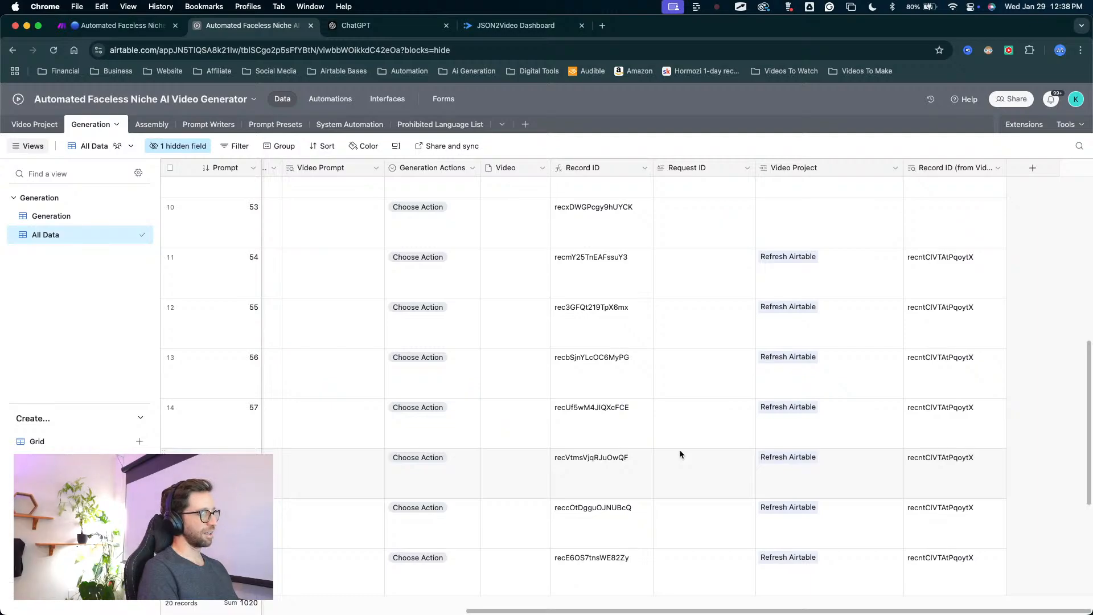
{"action": "key", "text": "ctrl+shift+a"}
{"action": "mouse_move", "coordinate": [681, 523]}
{"action": "left_mouse_down"}
{"action": "mouse_move", "coordinate": [714, 416]}
{"action": "mouse_move", "coordinate": [782, 518]}
{"action": "mouse_move", "coordinate": [787, 346]}
{"action": "mouse_move", "coordinate": [773, 317]}
{"action": "mouse_move", "coordinate": [790, 539]}
{"action": "mouse_move", "coordinate": [784, 418]}
{"action": "mouse_move", "coordinate": [761, 464]}
{"action": "left_mouse_up"}
{"action": "key", "text": "Escape"}
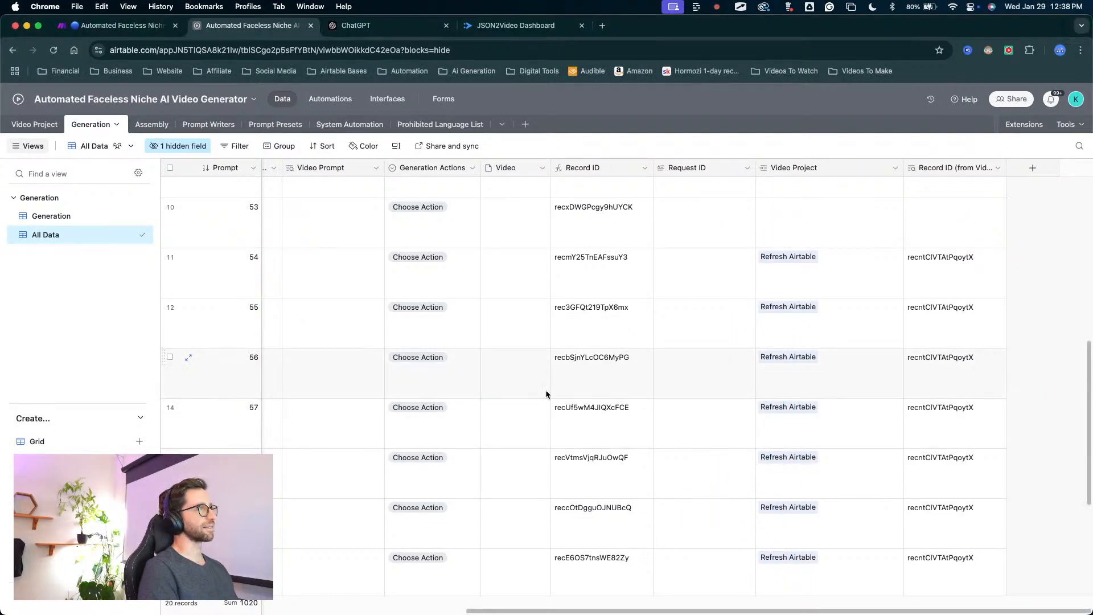
{"action": "scroll", "coordinate": [515, 368], "scroll_direction": "down", "scroll_amount": 3}
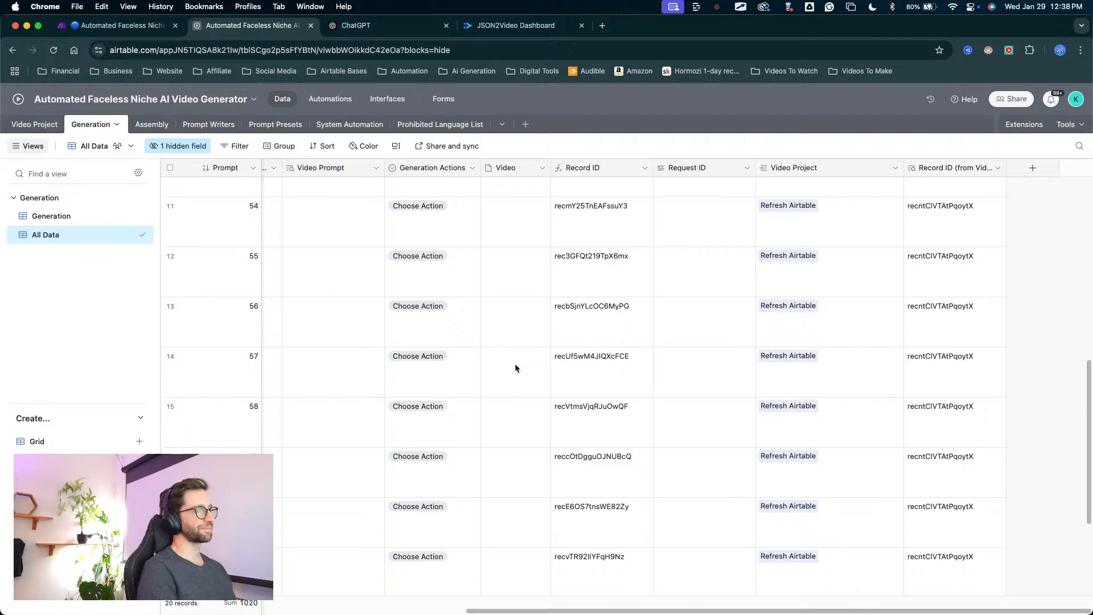
{"action": "scroll", "coordinate": [514, 368], "scroll_direction": "up", "scroll_amount": 4}
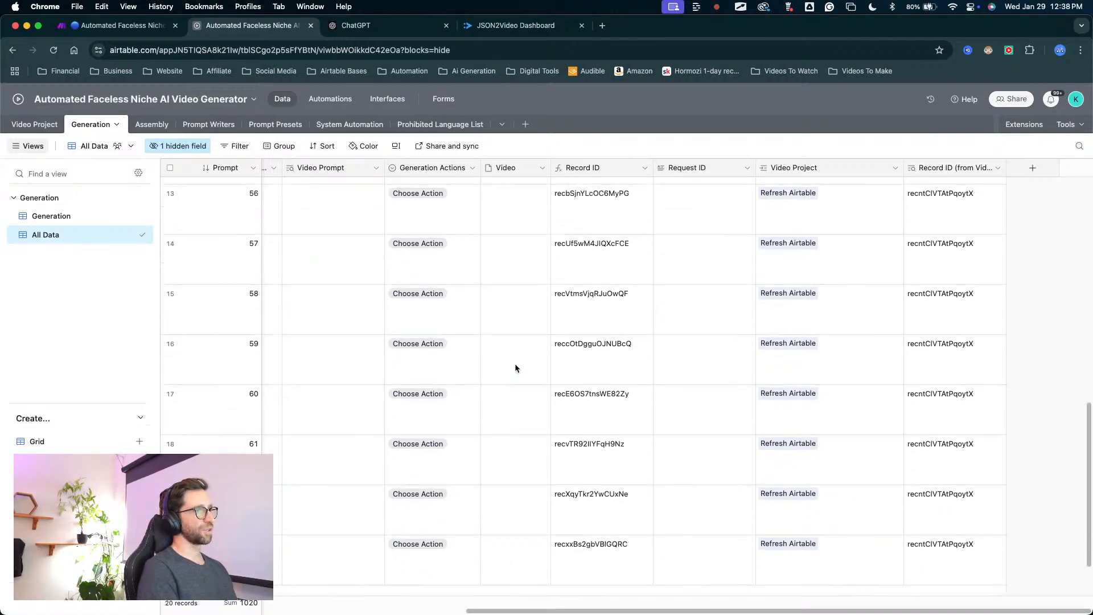
Go through the Generation records linked to Refresh Airtable one by one, from prompt 54 to the last record.
{"action": "left_click", "coordinate": [692, 313]}
{"action": "left_click", "coordinate": [696, 345]}
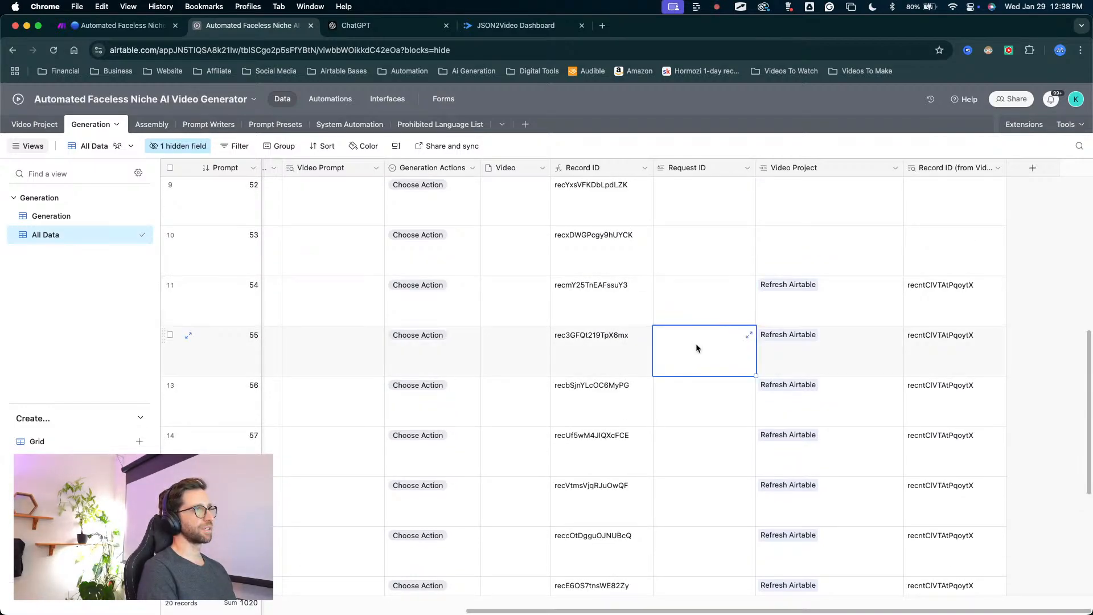
{"action": "left_click", "coordinate": [698, 403]}
{"action": "left_click", "coordinate": [699, 464]}
{"action": "left_click", "coordinate": [701, 516]}
{"action": "scroll", "coordinate": [700, 519], "scroll_direction": "down", "scroll_amount": 1}
{"action": "left_click", "coordinate": [700, 489]}
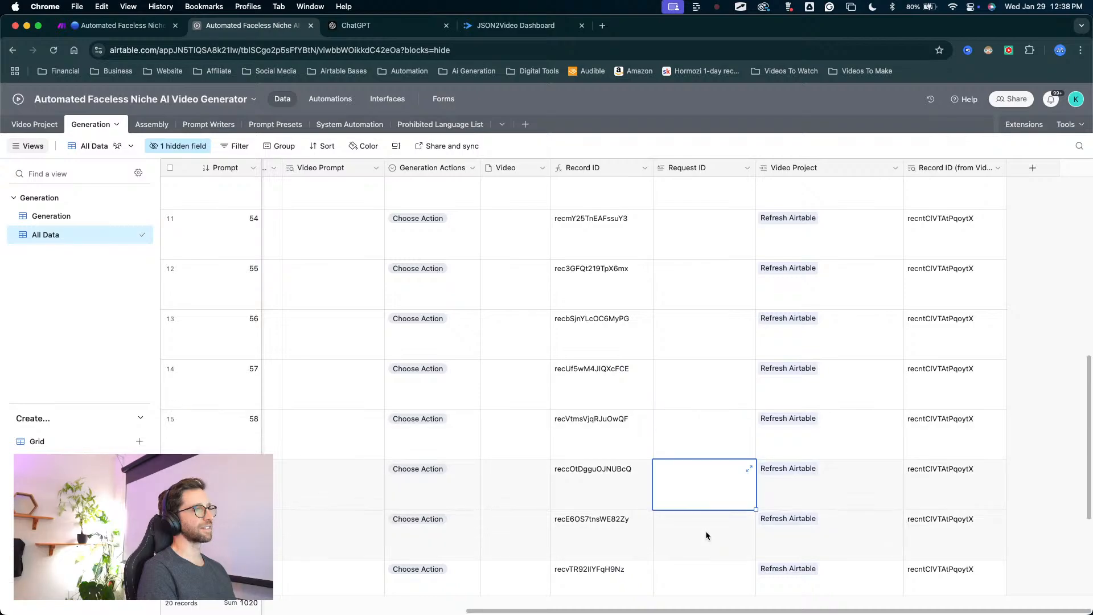
{"action": "left_click", "coordinate": [705, 532]}
{"action": "scroll", "coordinate": [705, 532], "scroll_direction": "down", "scroll_amount": 1}
{"action": "left_click", "coordinate": [701, 522]}
{"action": "left_click", "coordinate": [705, 554]}
{"action": "scroll", "coordinate": [705, 552], "scroll_direction": "down", "scroll_amount": 2}
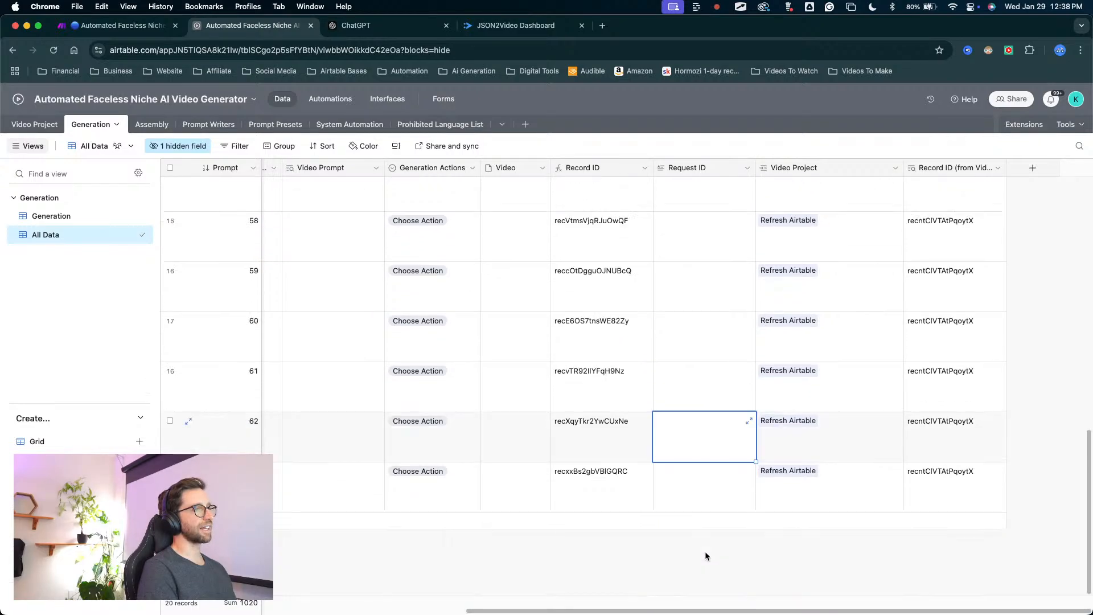
{"action": "left_click", "coordinate": [707, 476]}
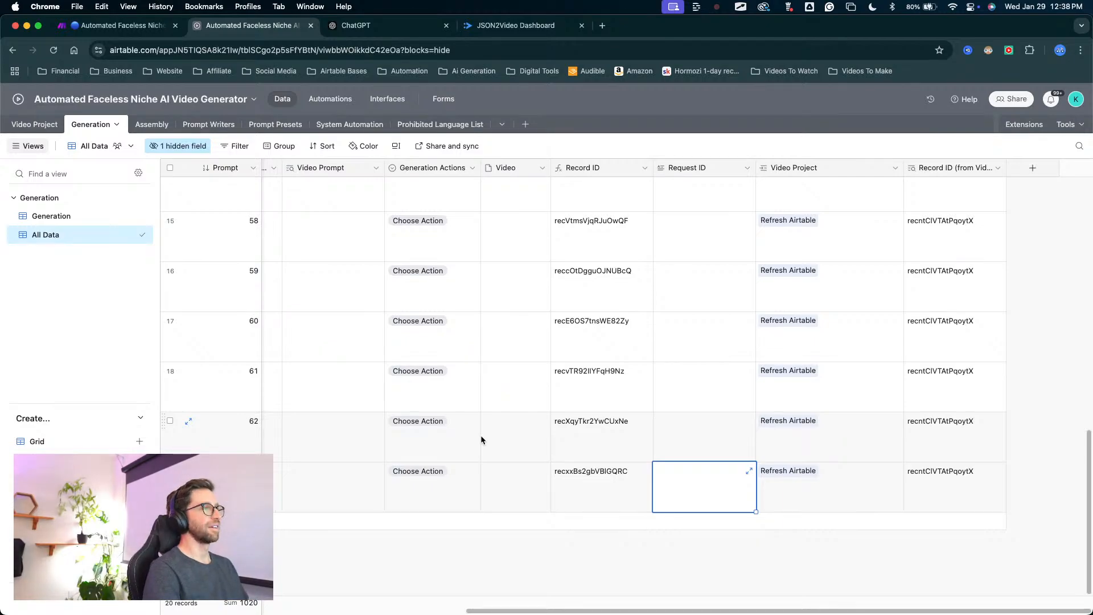
{"action": "scroll", "coordinate": [720, 298], "scroll_direction": "up", "scroll_amount": 6}
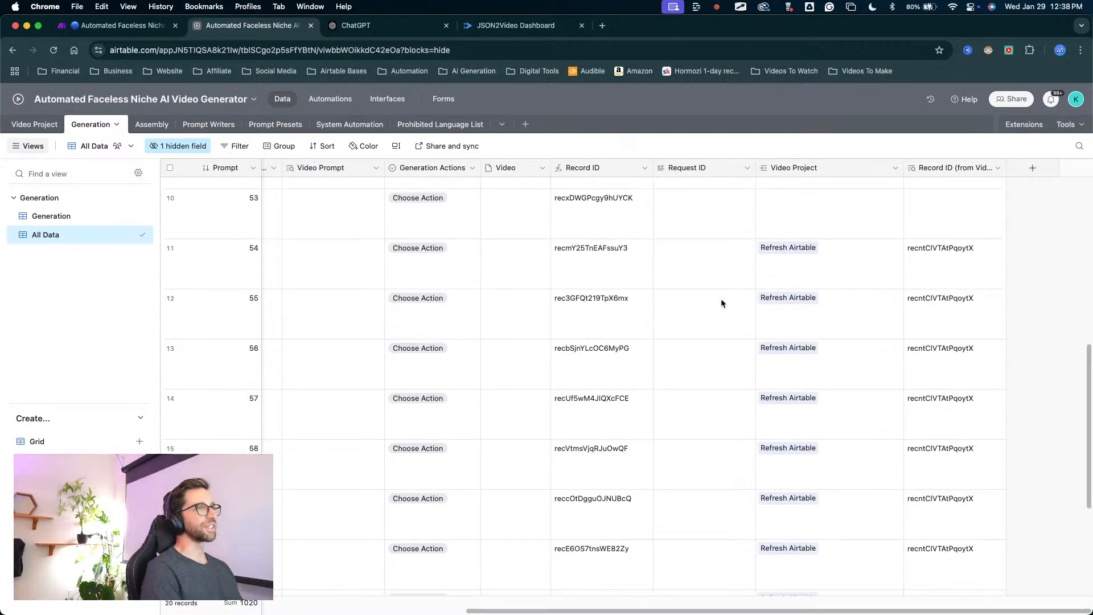
Delete the ten Generation records with empty AI image prompts, from prompt 49 through prompt 58.
{"action": "scroll", "coordinate": [433, 312], "scroll_direction": "left", "scroll_amount": 8}
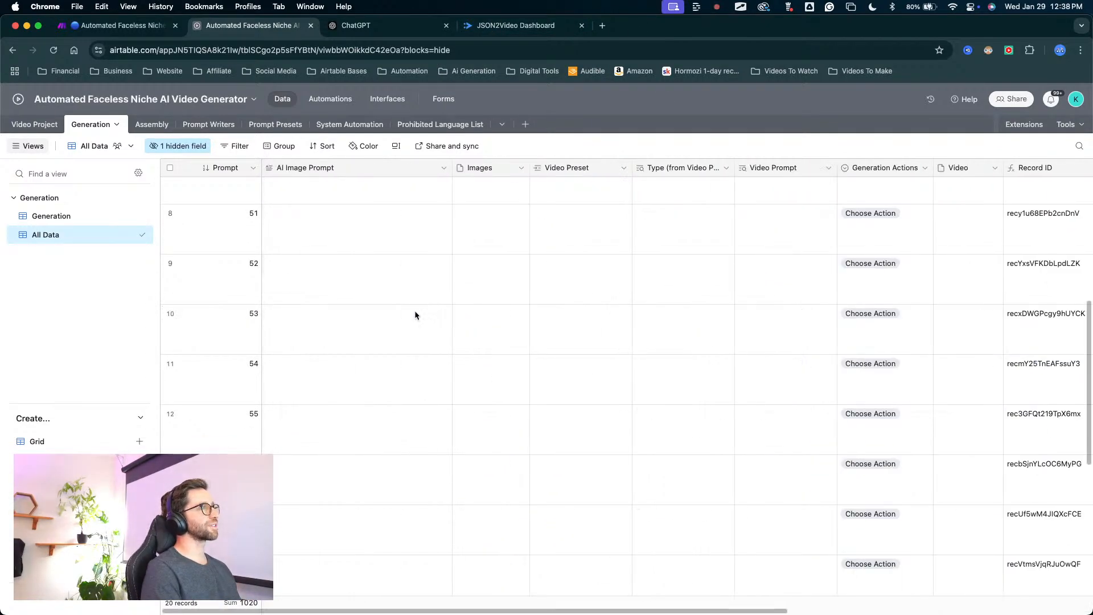
{"action": "scroll", "coordinate": [393, 306], "scroll_direction": "up", "scroll_amount": 6}
{"action": "scroll", "coordinate": [365, 331], "scroll_direction": "down", "scroll_amount": 2}
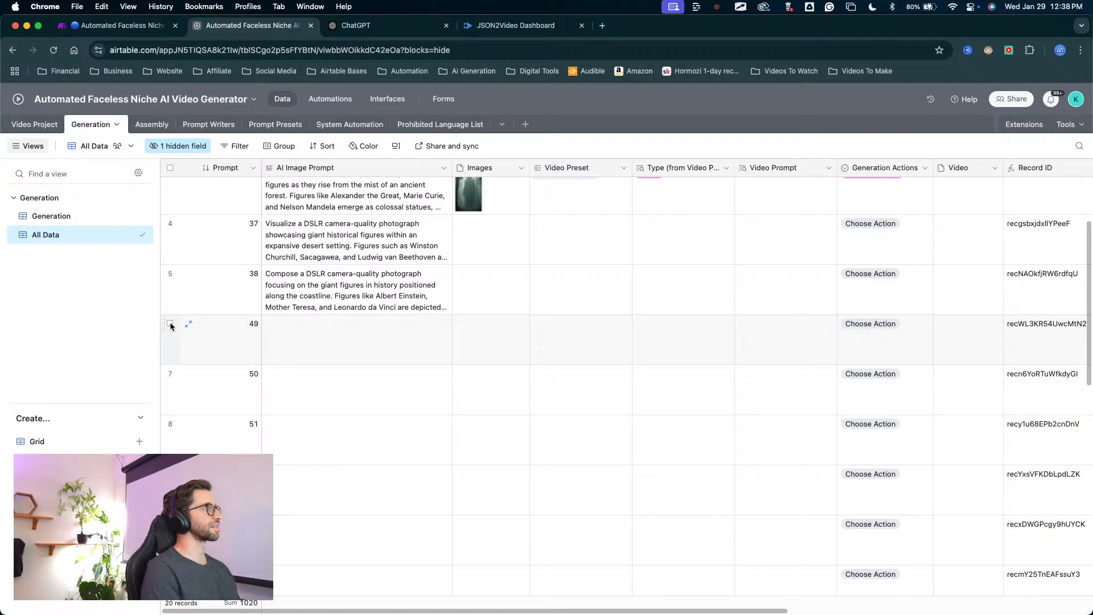
{"action": "left_click", "coordinate": [170, 323]}
{"action": "scroll", "coordinate": [214, 387], "scroll_direction": "down", "scroll_amount": 4}
{"action": "scroll", "coordinate": [214, 387], "scroll_direction": "down", "scroll_amount": 5}
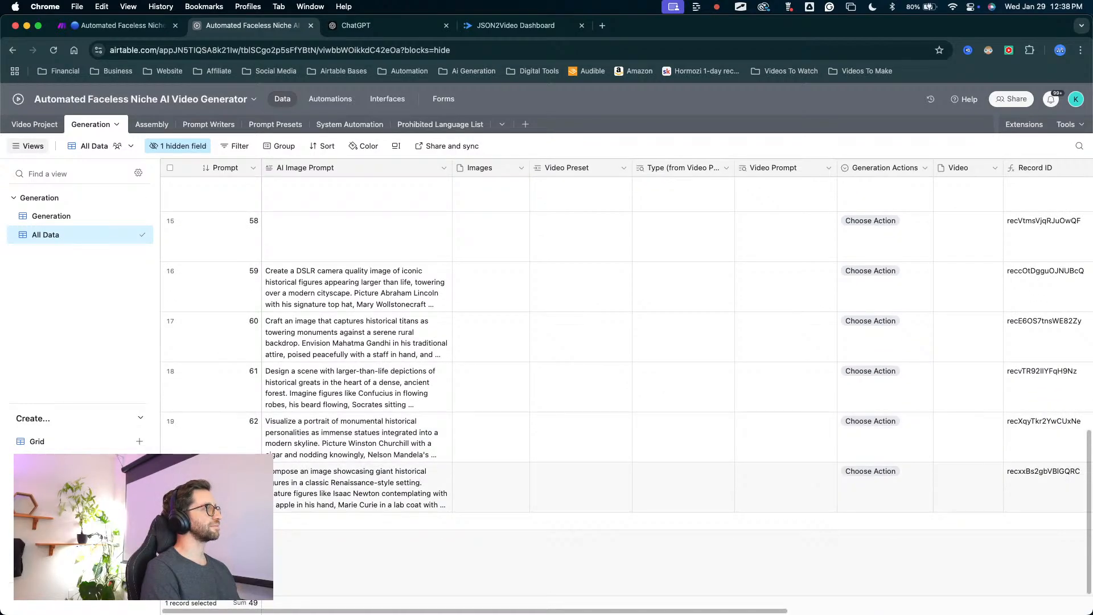
{"action": "scroll", "coordinate": [388, 401], "scroll_direction": "up", "scroll_amount": 4}
{"action": "scroll", "coordinate": [423, 433], "scroll_direction": "down", "scroll_amount": 5}
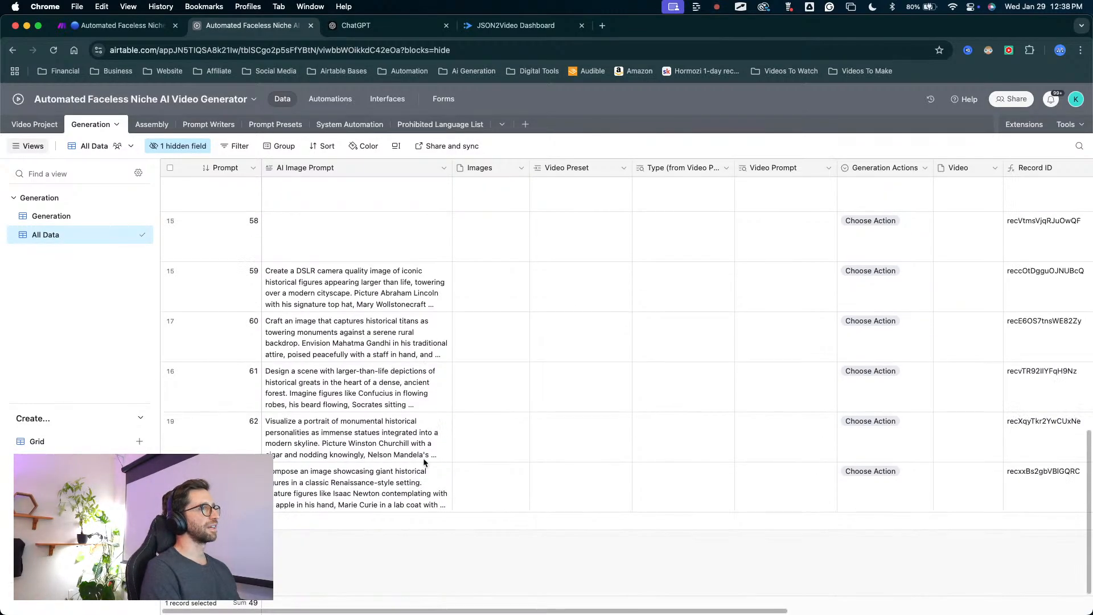
{"action": "scroll", "coordinate": [408, 372], "scroll_direction": "up", "scroll_amount": 2}
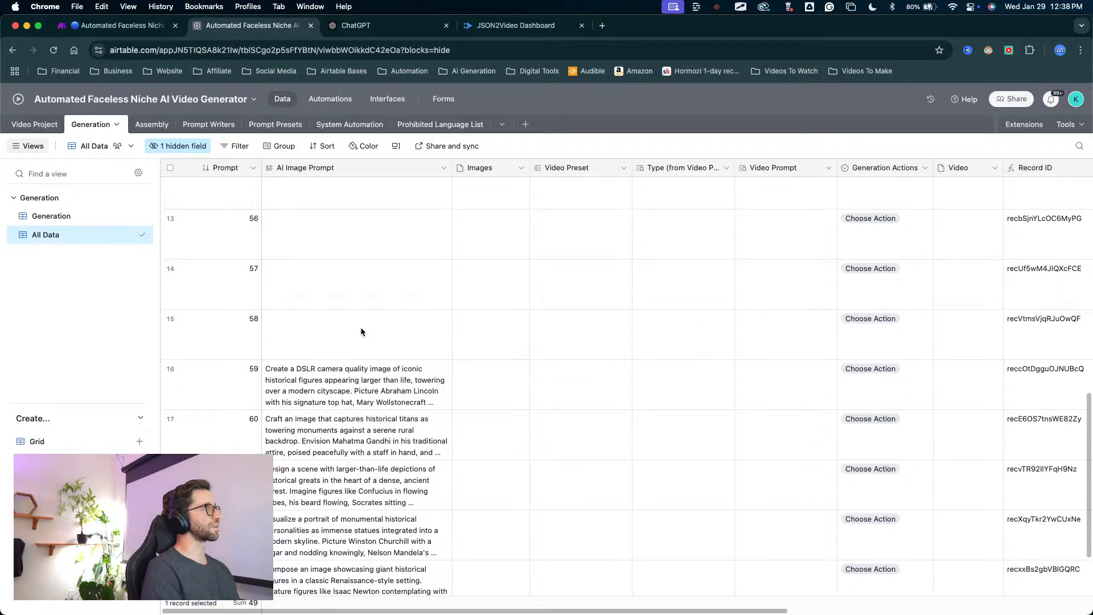
{"action": "left_click", "coordinate": [170, 320], "text": "shift"}
{"action": "right_click", "coordinate": [223, 325]}
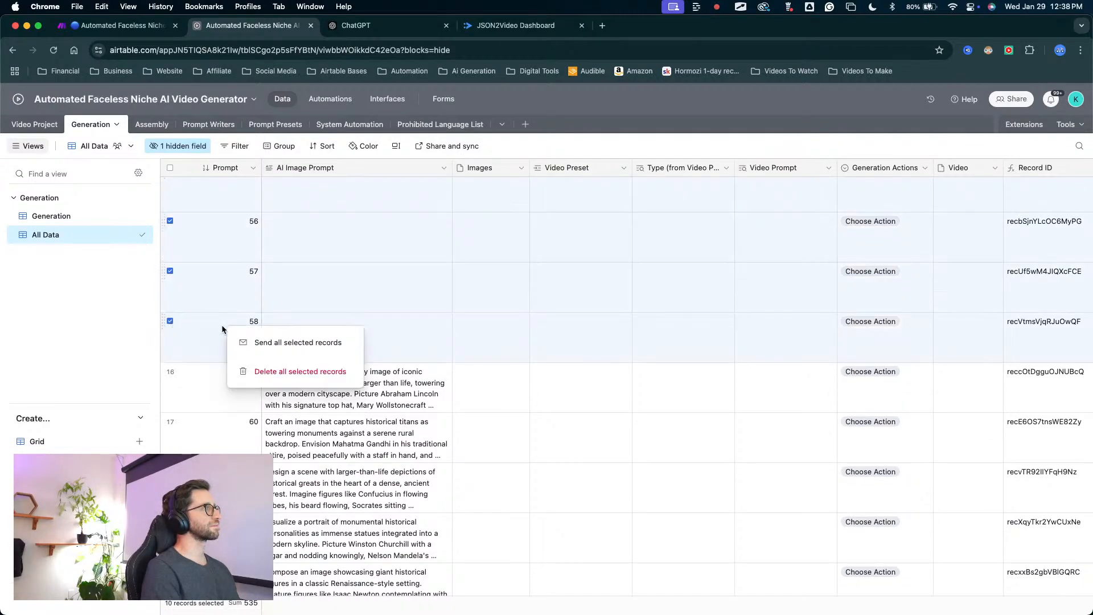
{"action": "left_click", "coordinate": [284, 371]}
{"action": "left_click", "coordinate": [662, 370]}
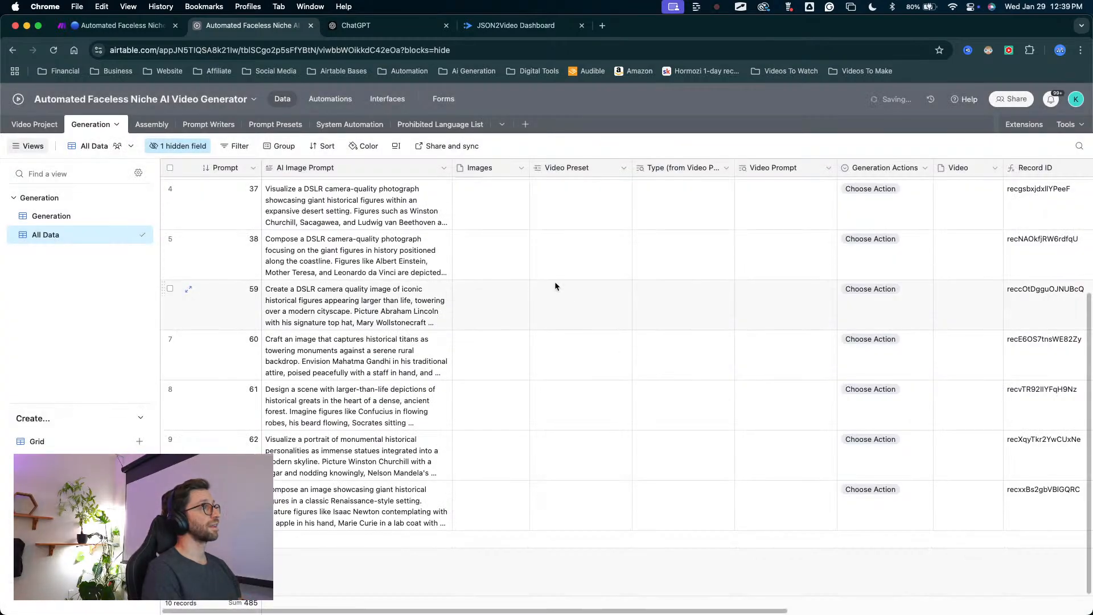
Review the remaining Generation records' AI image prompts, images and Video Project links.
{"action": "scroll", "coordinate": [508, 326], "scroll_direction": "up", "scroll_amount": 3}
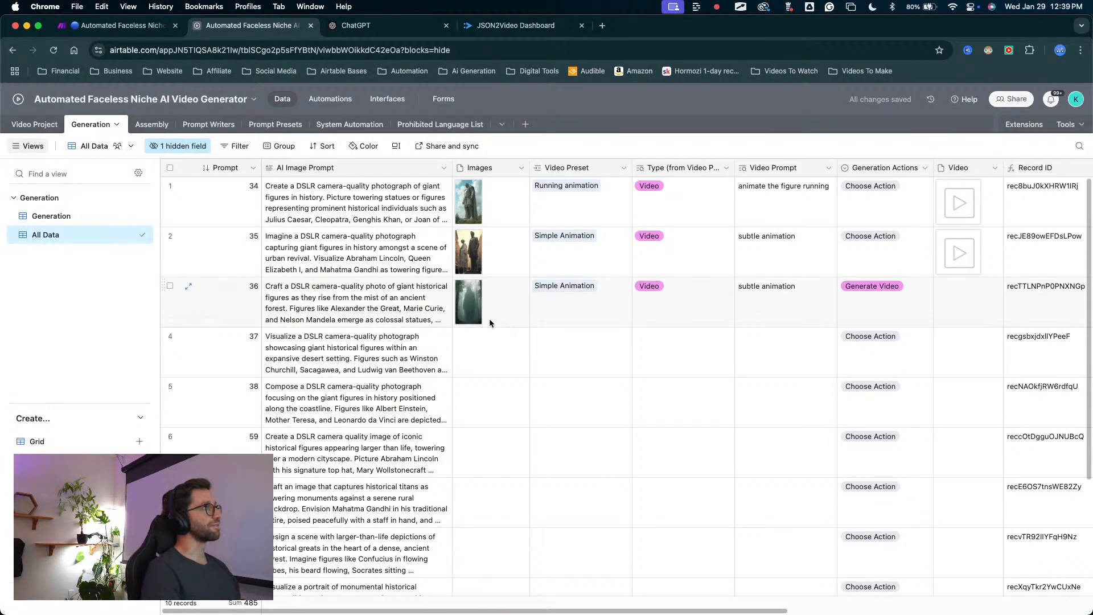
{"action": "scroll", "coordinate": [569, 340], "scroll_direction": "down", "scroll_amount": 2}
{"action": "scroll", "coordinate": [569, 341], "scroll_direction": "up", "scroll_amount": 2}
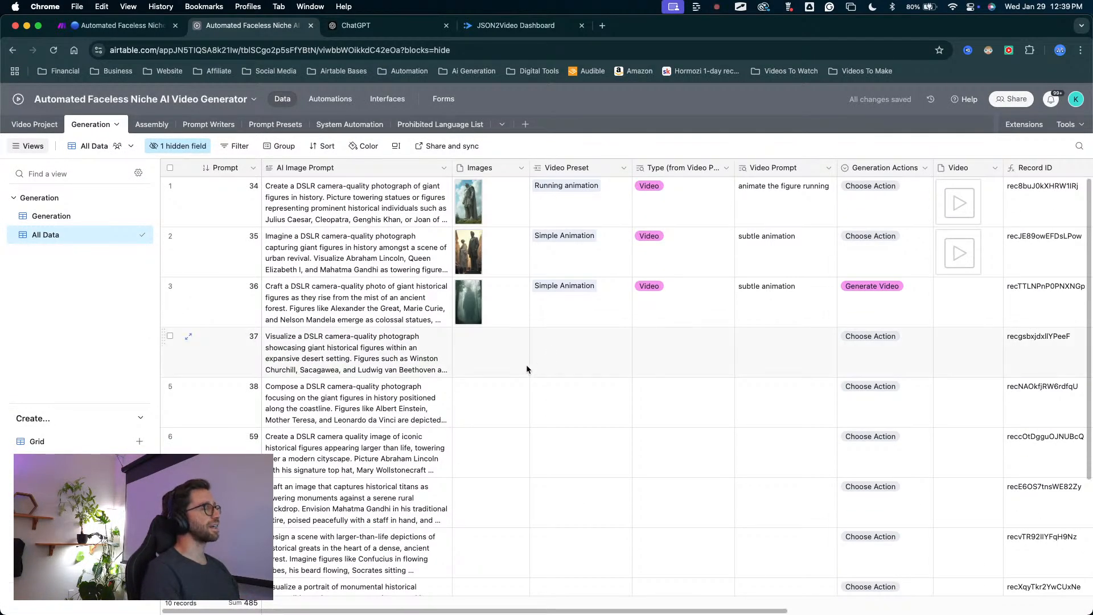
{"action": "scroll", "coordinate": [524, 364], "scroll_direction": "right", "scroll_amount": 4}
{"action": "scroll", "coordinate": [525, 365], "scroll_direction": "right", "scroll_amount": 4}
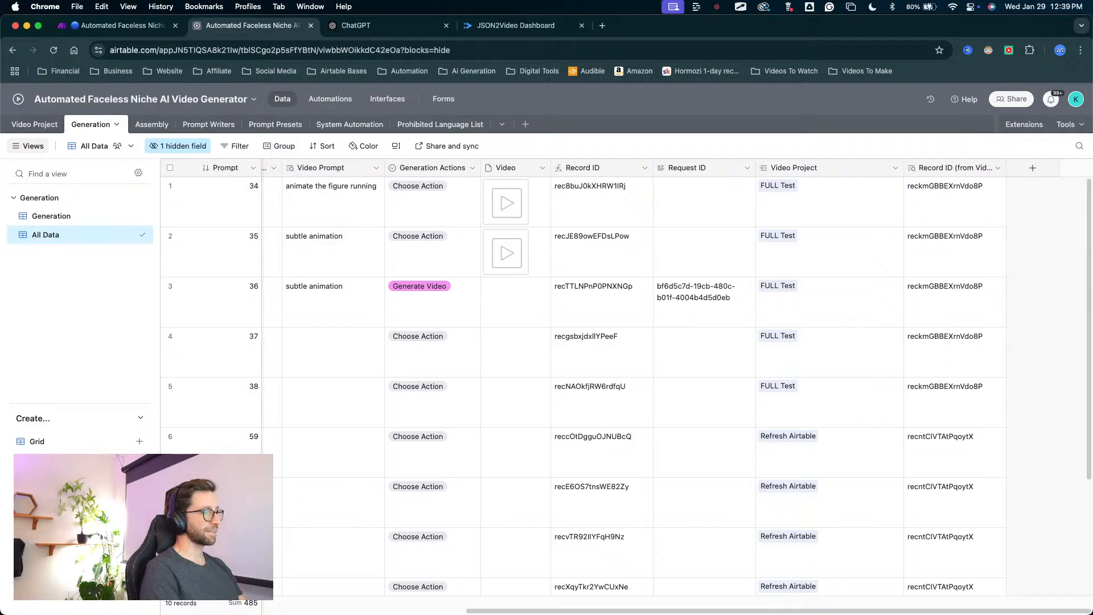
{"action": "key", "text": "ctrl+Up"}
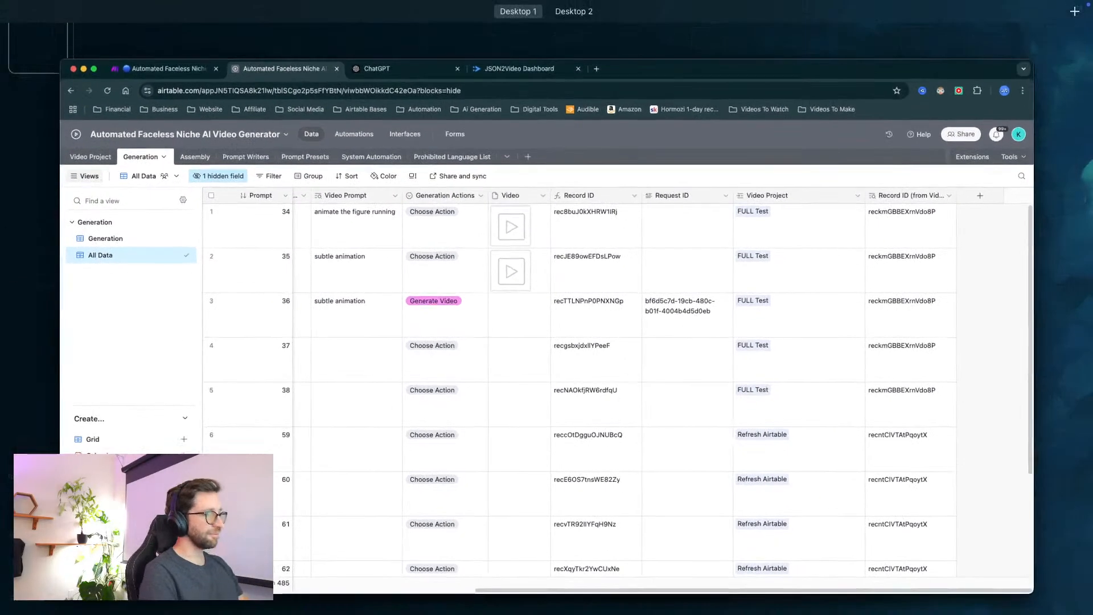
{"action": "key", "text": "ctrl+Up"}
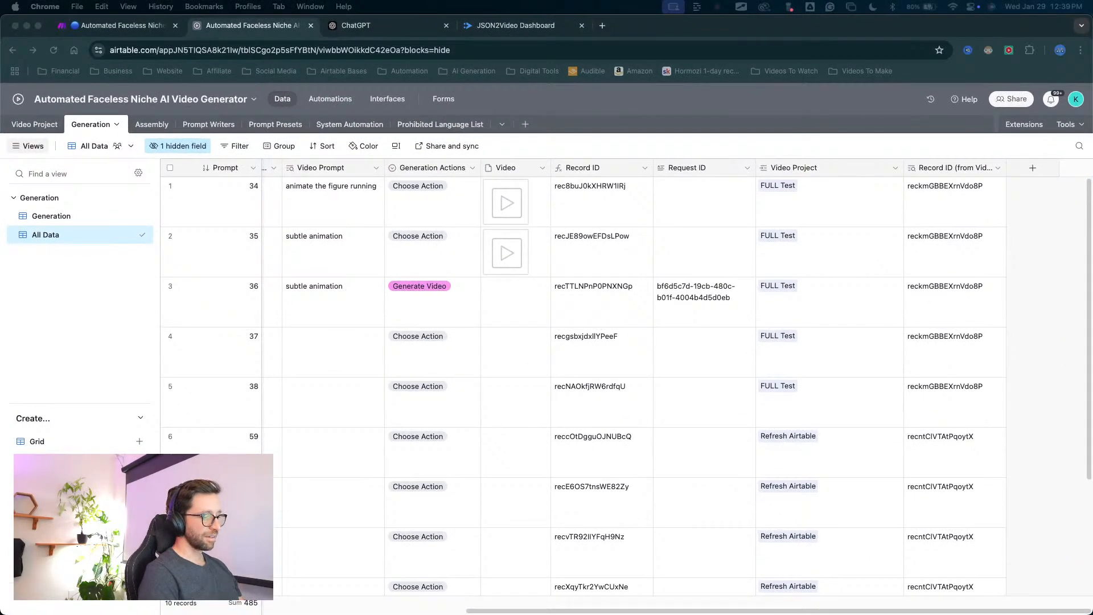
{"action": "key", "text": "ctrl+Up"}
{"action": "key", "text": "ctrl+Up"}
{"action": "key", "text": "ctrl+Up"}
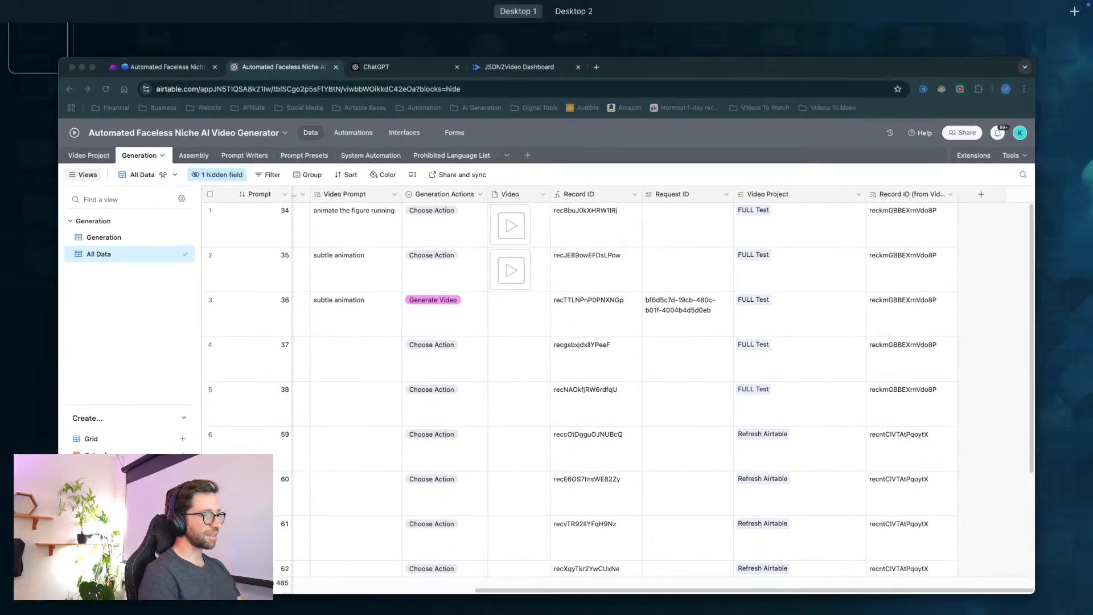
{"action": "key", "text": "ctrl+Up"}
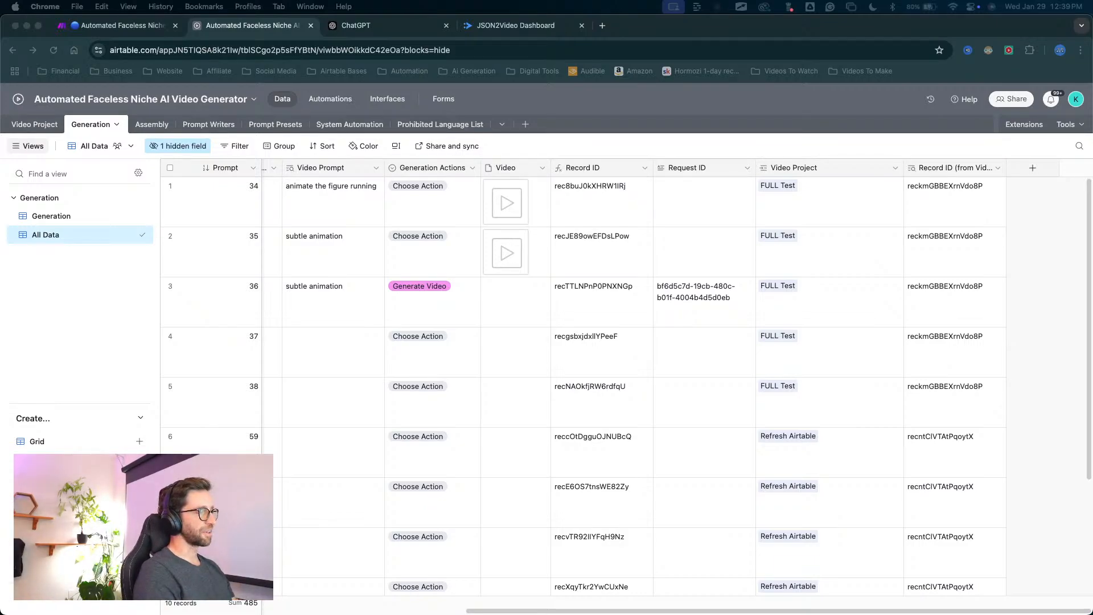
{"action": "key", "text": "ctrl+Up"}
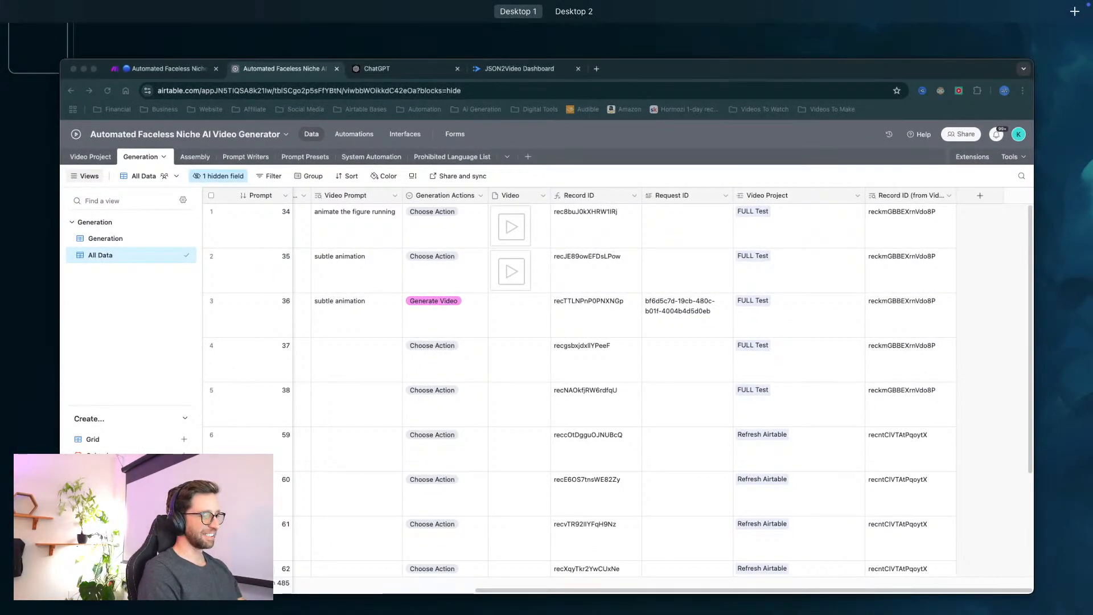
{"action": "key", "text": "ctrl+Up"}
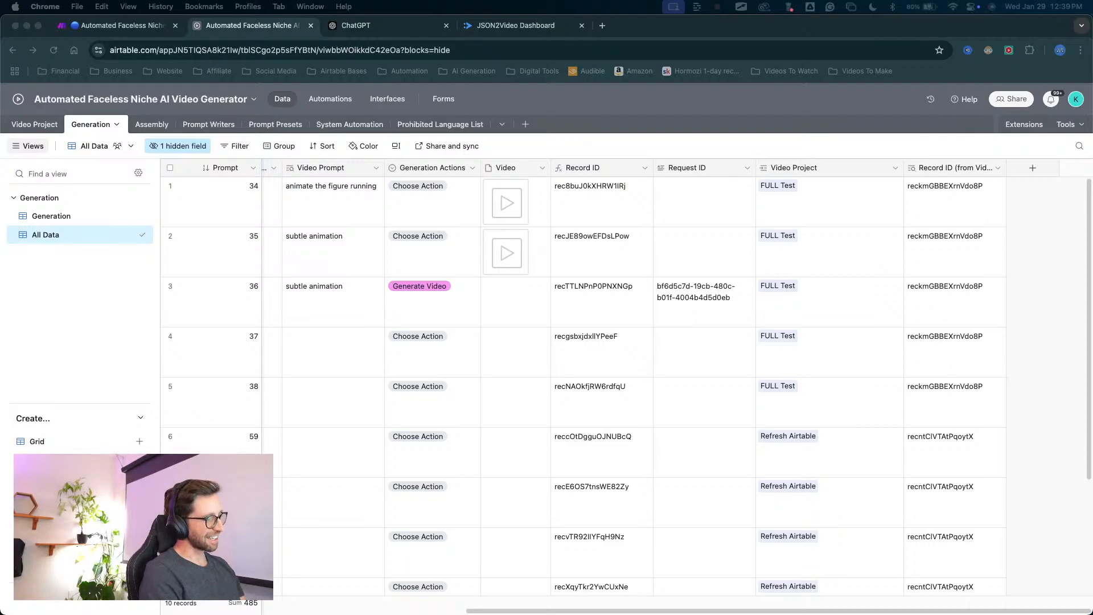
{"action": "key", "text": "ctrl+Up"}
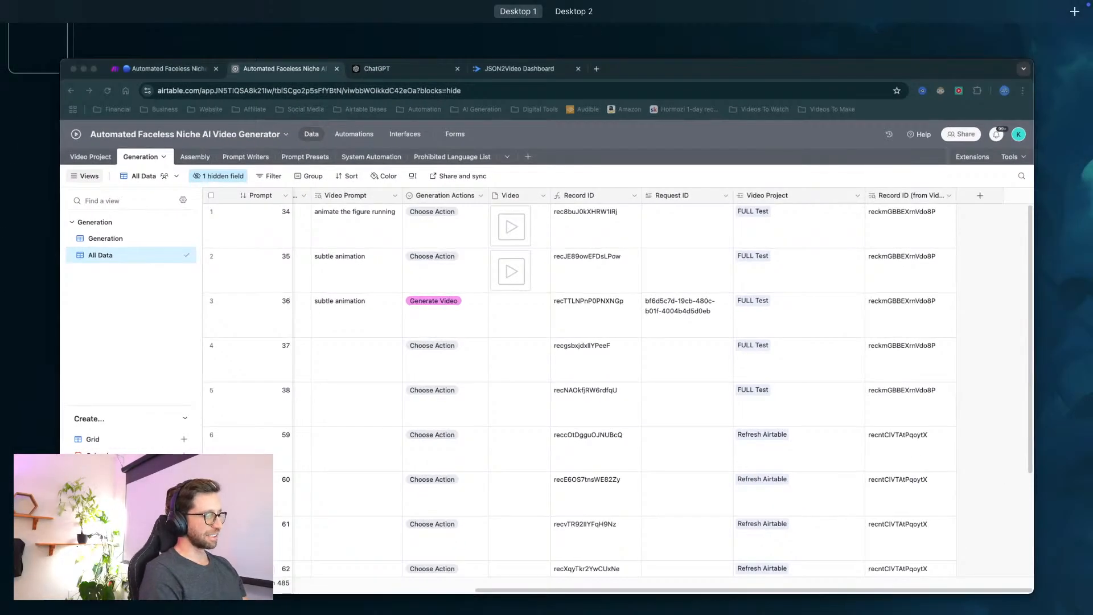
{"action": "key", "text": "ctrl+Up"}
{"action": "key", "text": "ctrl+Up"}
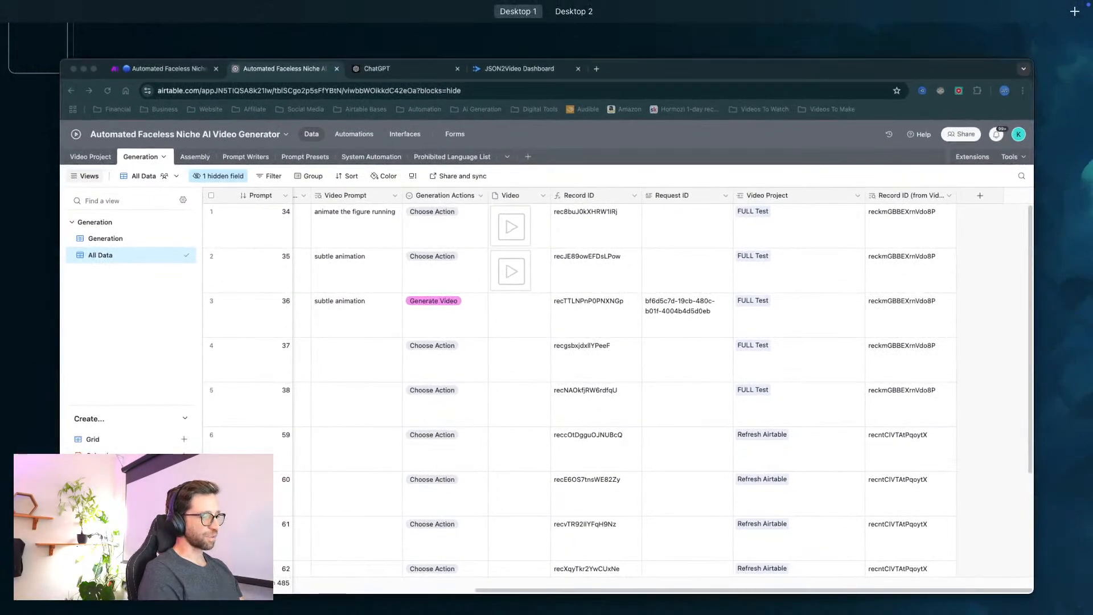
{"action": "key", "text": "ctrl+Up"}
{"action": "key", "text": "ctrl+Up"}
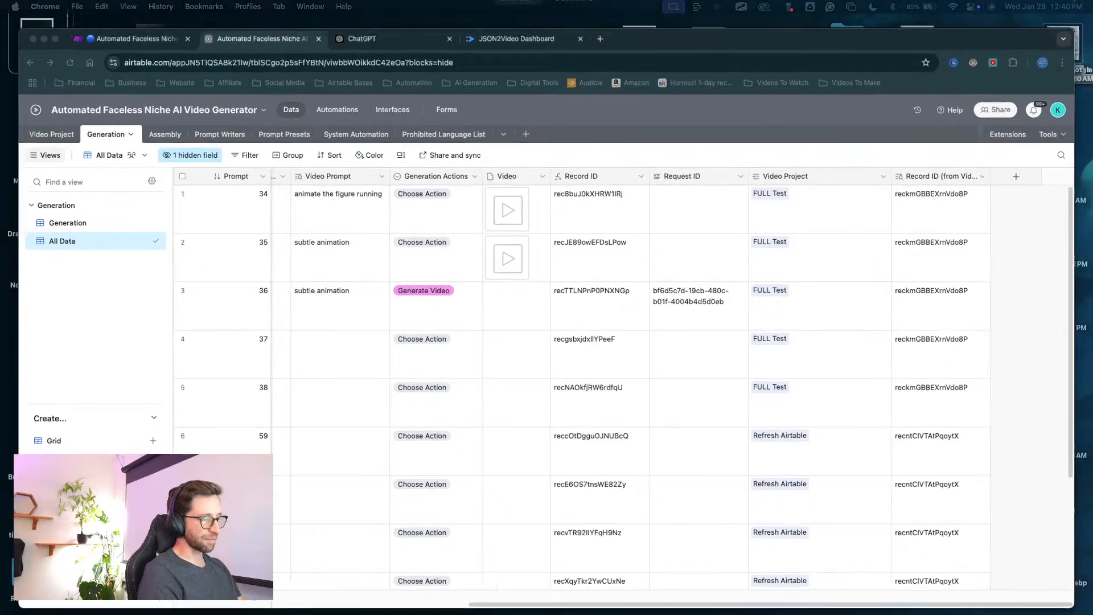
{"action": "key", "text": "ctrl+Up"}
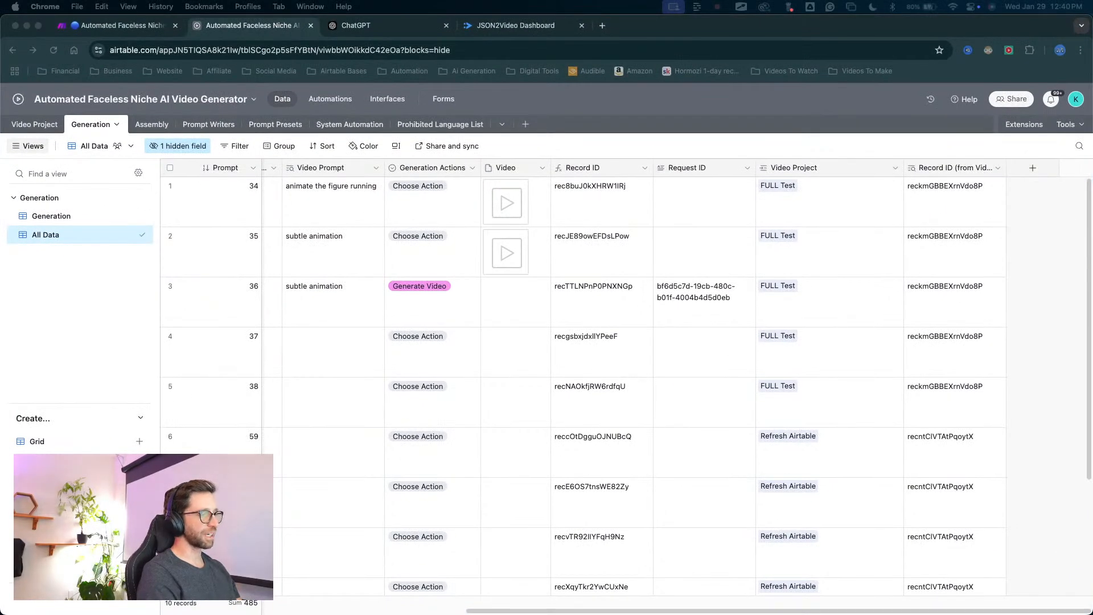
{"action": "key", "text": "ctrl+Up"}
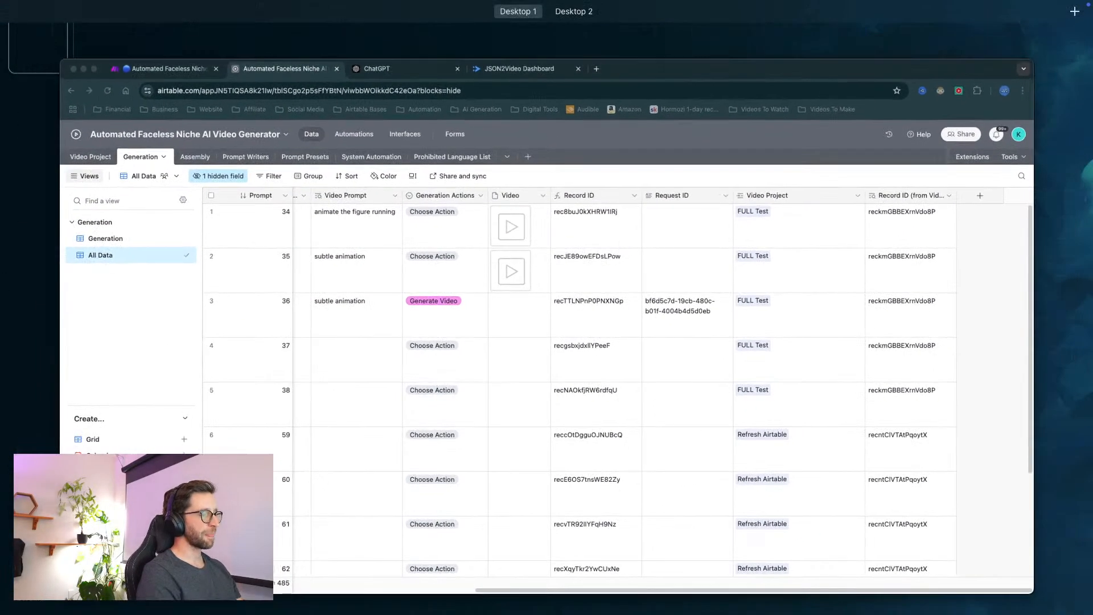
{"action": "key", "text": "ctrl+Up"}
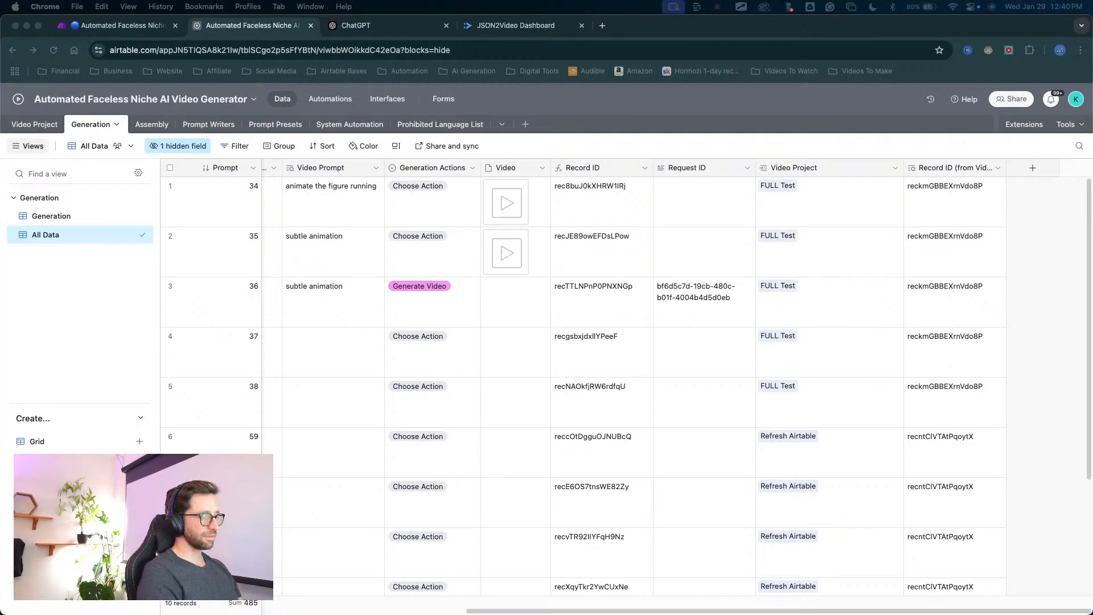
{"action": "key", "text": "ctrl+Up"}
{"action": "key", "text": "ctrl+Up"}
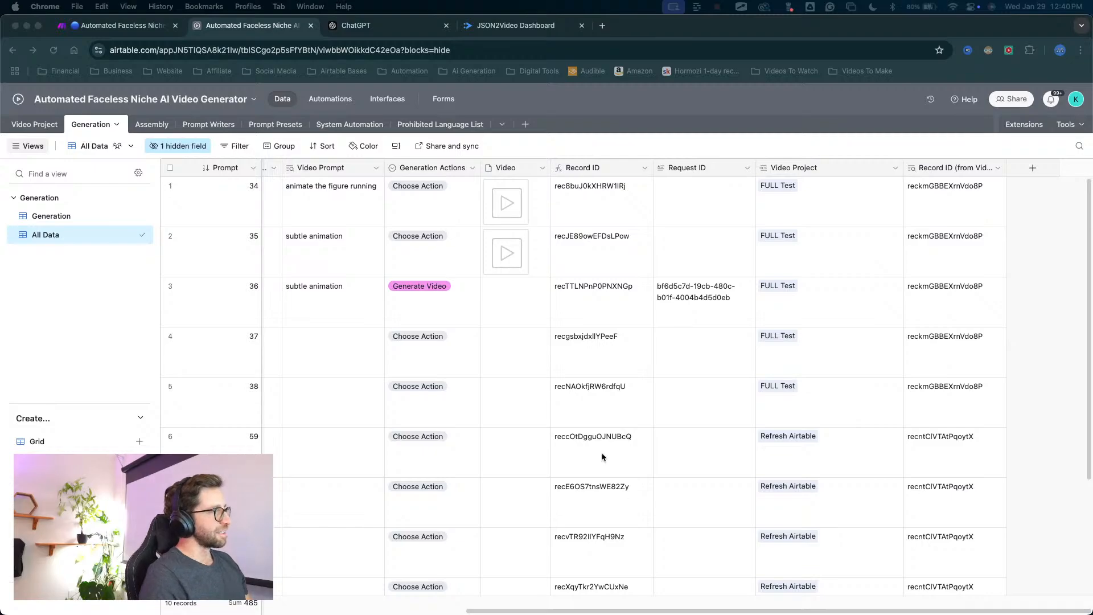
{"action": "key", "text": "ctrl+Up"}
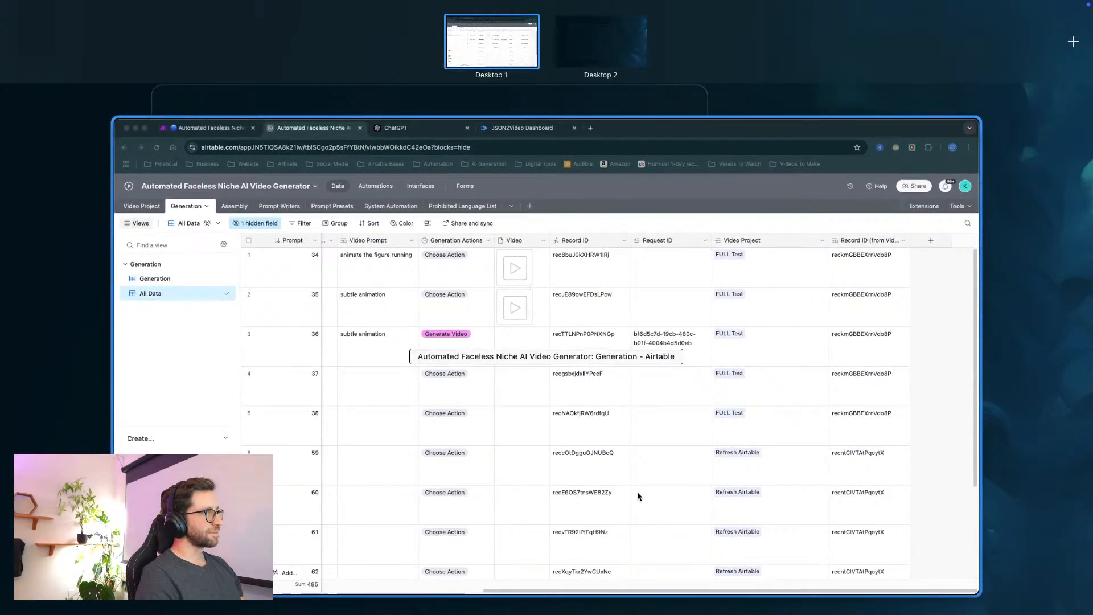
{"action": "left_click", "coordinate": [637, 492]}
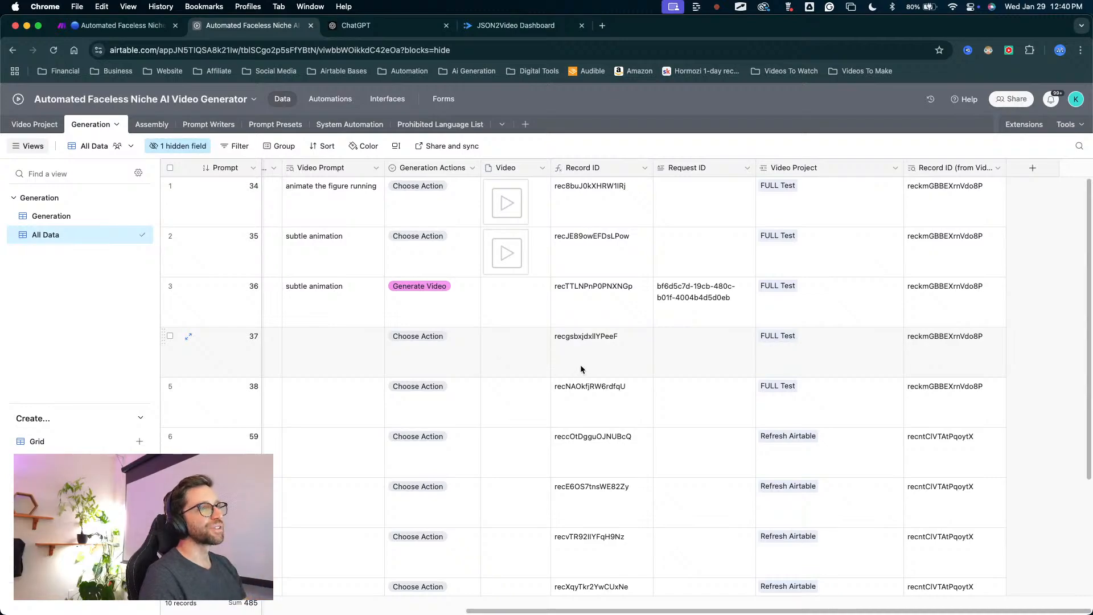
Group the Generation table's All Data view by Video Project.
{"action": "scroll", "coordinate": [810, 349], "scroll_direction": "down", "scroll_amount": 3}
{"action": "scroll", "coordinate": [797, 338], "scroll_direction": "up", "scroll_amount": 3}
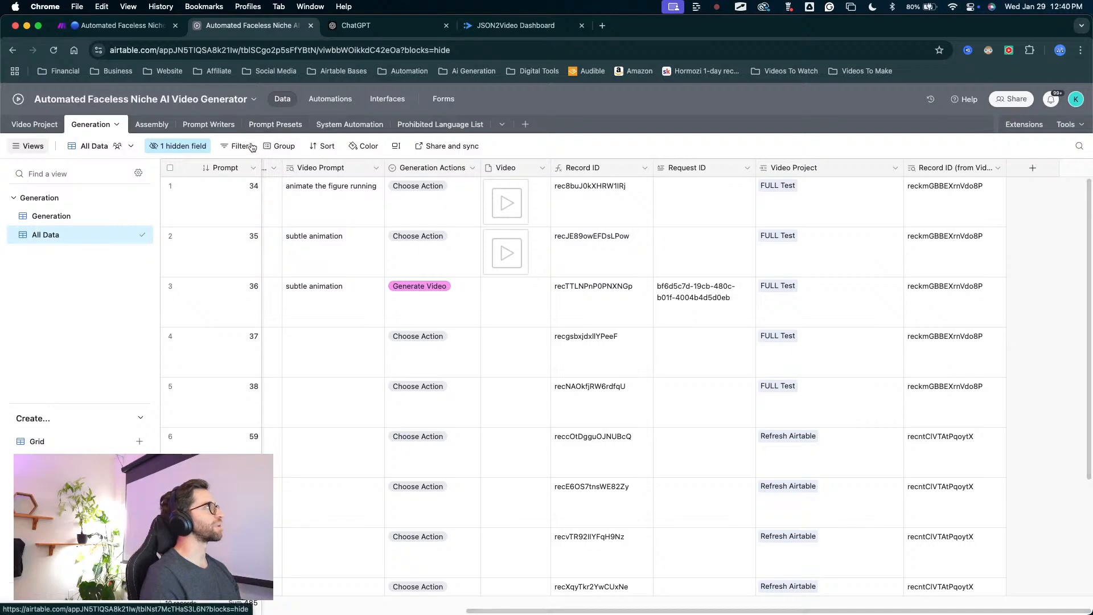
{"action": "scroll", "coordinate": [374, 205], "scroll_direction": "left", "scroll_amount": 10}
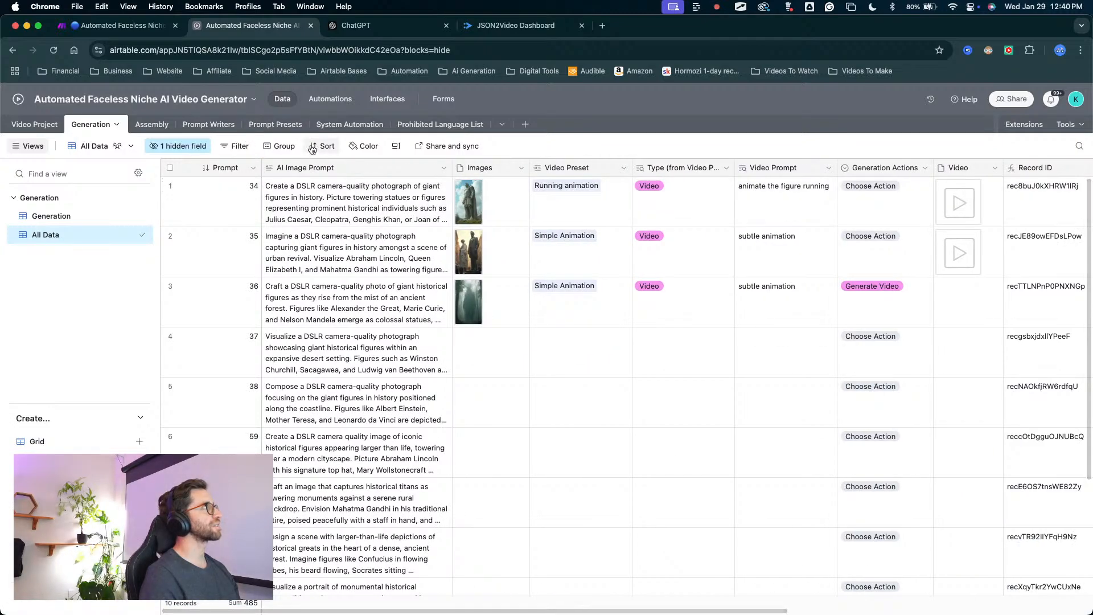
{"action": "left_click", "coordinate": [284, 147]}
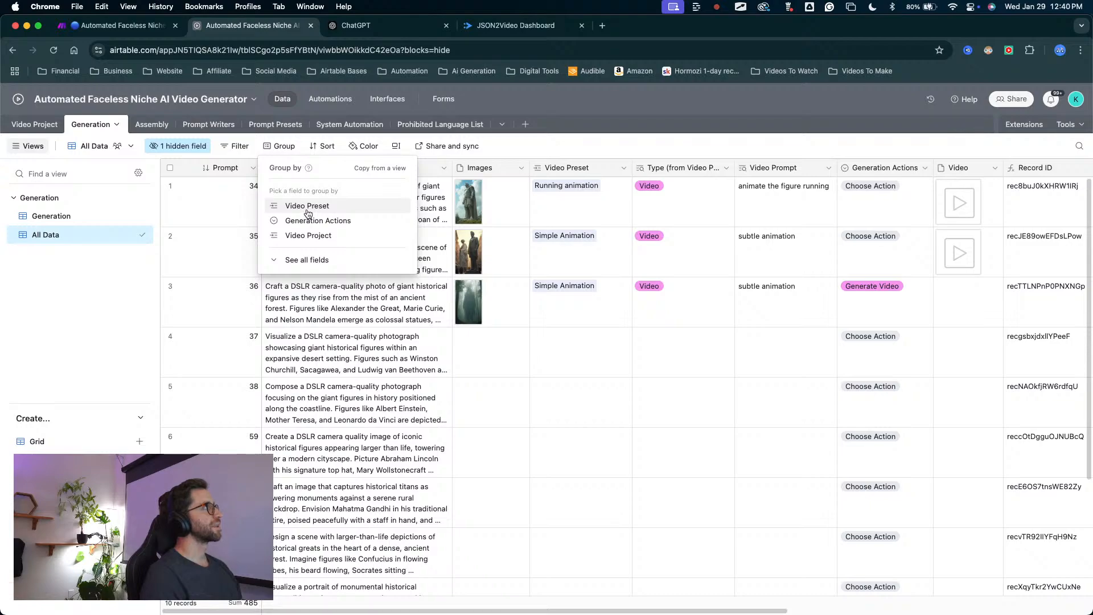
{"action": "left_click", "coordinate": [299, 236]}
{"action": "left_click", "coordinate": [562, 138]}
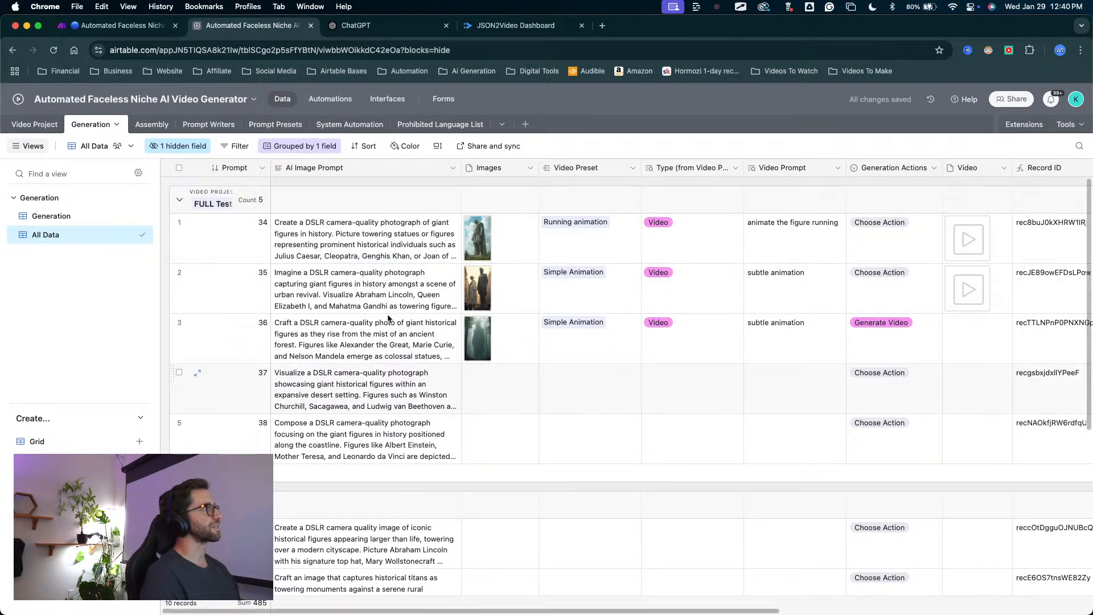
Widen the Prompt column in the grouped view to fit the full Video Project group names.
{"action": "left_click_drag", "start_coordinate": [271, 168], "coordinate": [305, 168]}
{"action": "key", "text": "ctrl+a"}
{"action": "mouse_move", "coordinate": [371, 356]}
{"action": "left_mouse_down"}
{"action": "mouse_move", "coordinate": [239, 242]}
{"action": "mouse_move", "coordinate": [269, 330]}
{"action": "mouse_move", "coordinate": [250, 499]}
{"action": "mouse_move", "coordinate": [273, 494]}
{"action": "left_mouse_up"}
{"action": "scroll", "coordinate": [549, 398], "scroll_direction": "right", "scroll_amount": 8}
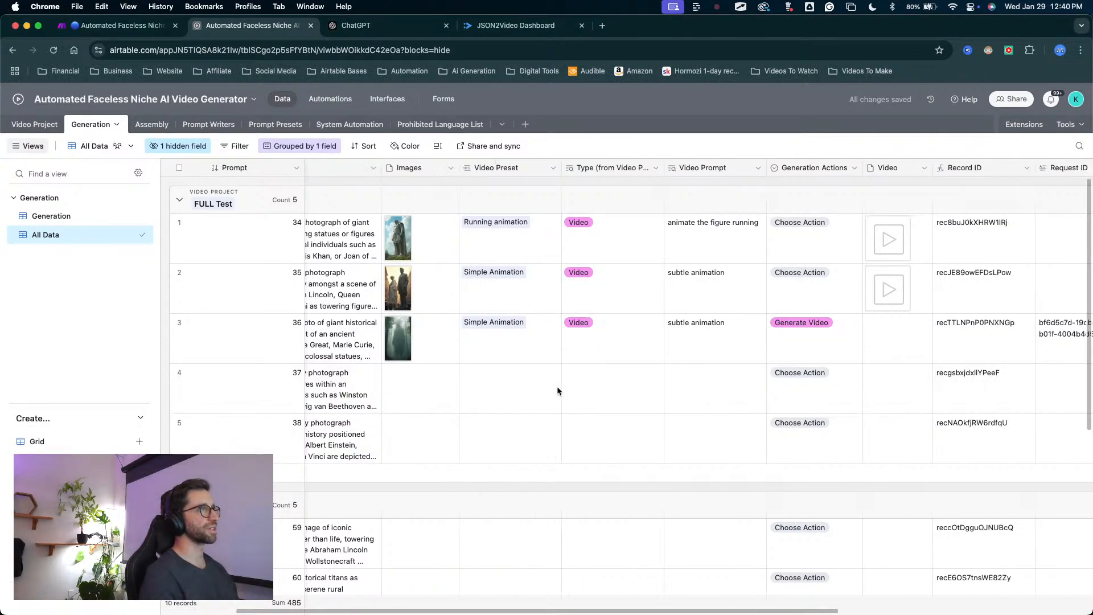
Compare the records in the FULL Test and Refresh Airtable groups, including their prompts, images, presets and project links.
{"action": "scroll", "coordinate": [557, 391], "scroll_direction": "left", "scroll_amount": 9}
{"action": "key", "text": "ctrl+a"}
{"action": "mouse_move", "coordinate": [539, 439]}
{"action": "left_mouse_down"}
{"action": "mouse_move", "coordinate": [421, 220]}
{"action": "mouse_move", "coordinate": [429, 484]}
{"action": "mouse_move", "coordinate": [489, 436]}
{"action": "left_mouse_up"}
{"action": "key", "text": "Escape"}
{"action": "scroll", "coordinate": [489, 436], "scroll_direction": "down", "scroll_amount": 5}
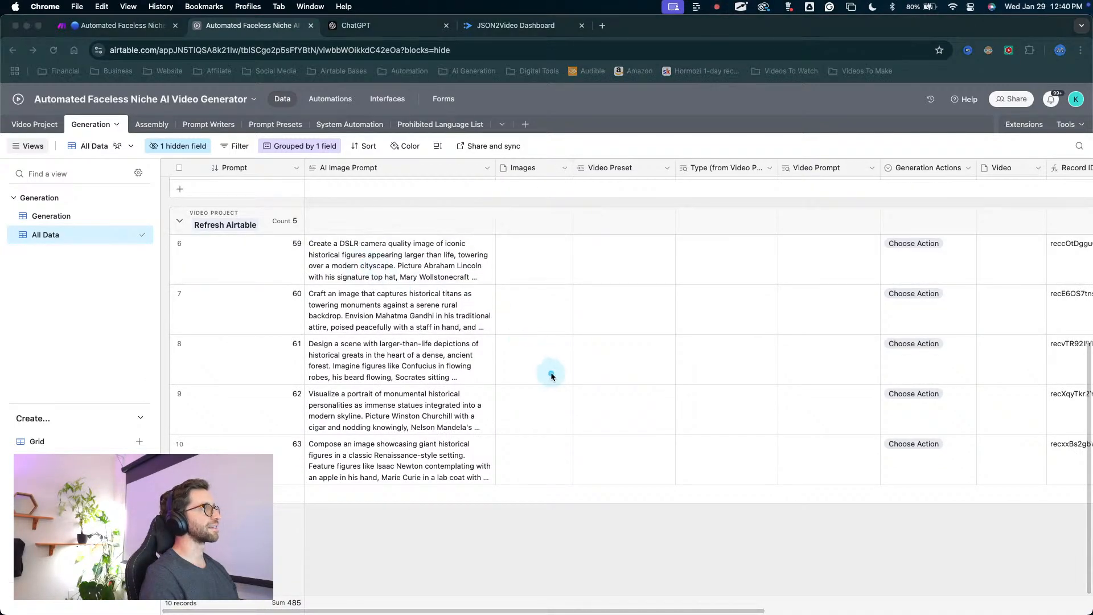
{"action": "scroll", "coordinate": [597, 410], "scroll_direction": "right", "scroll_amount": 7}
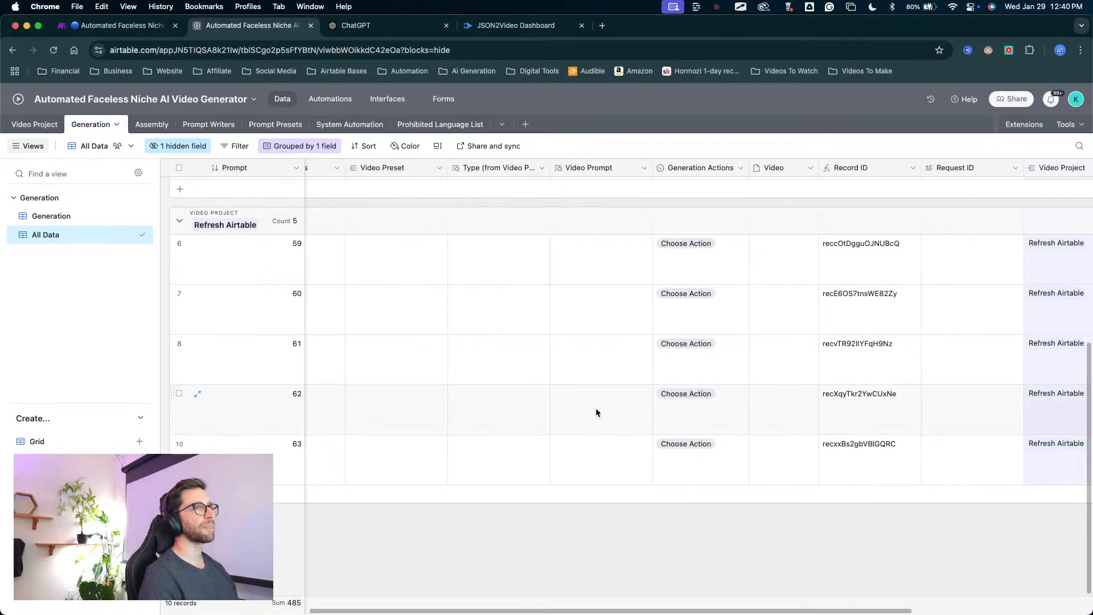
{"action": "scroll", "coordinate": [596, 407], "scroll_direction": "left", "scroll_amount": 7}
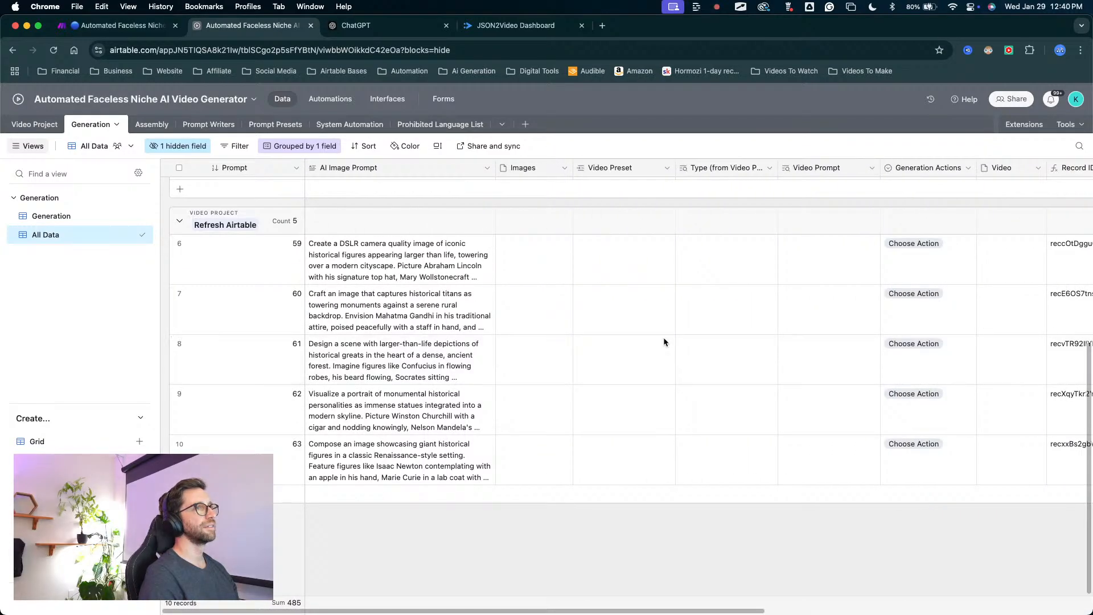
{"action": "scroll", "coordinate": [663, 341], "scroll_direction": "right", "scroll_amount": 2}
{"action": "scroll", "coordinate": [664, 337], "scroll_direction": "left", "scroll_amount": 2}
{"action": "scroll", "coordinate": [664, 336], "scroll_direction": "up", "scroll_amount": 5}
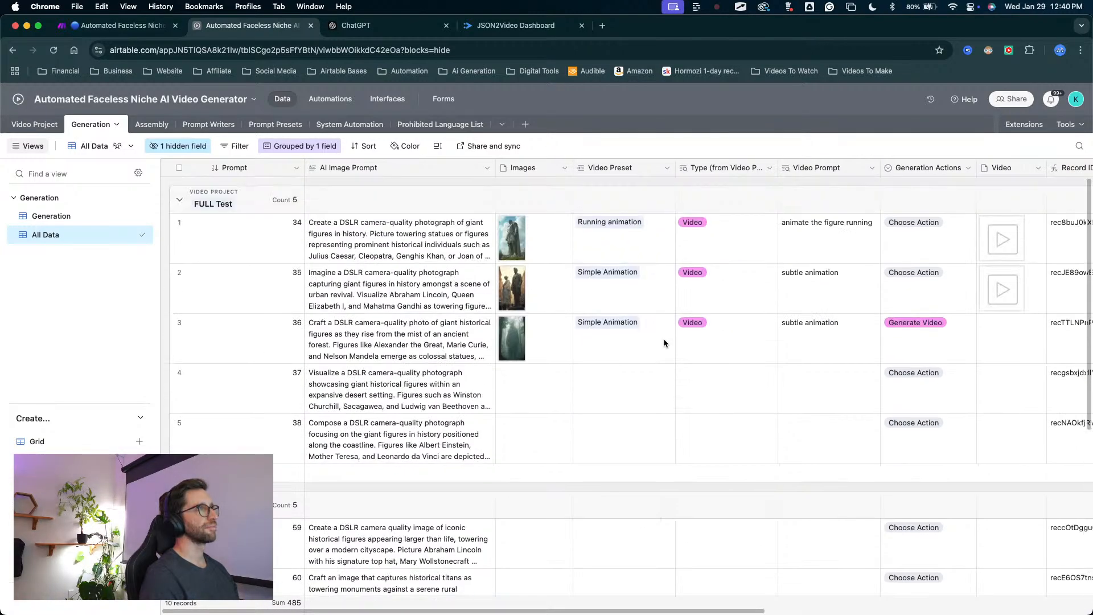
{"action": "scroll", "coordinate": [661, 347], "scroll_direction": "right", "scroll_amount": 3}
{"action": "scroll", "coordinate": [661, 346], "scroll_direction": "left", "scroll_amount": 3}
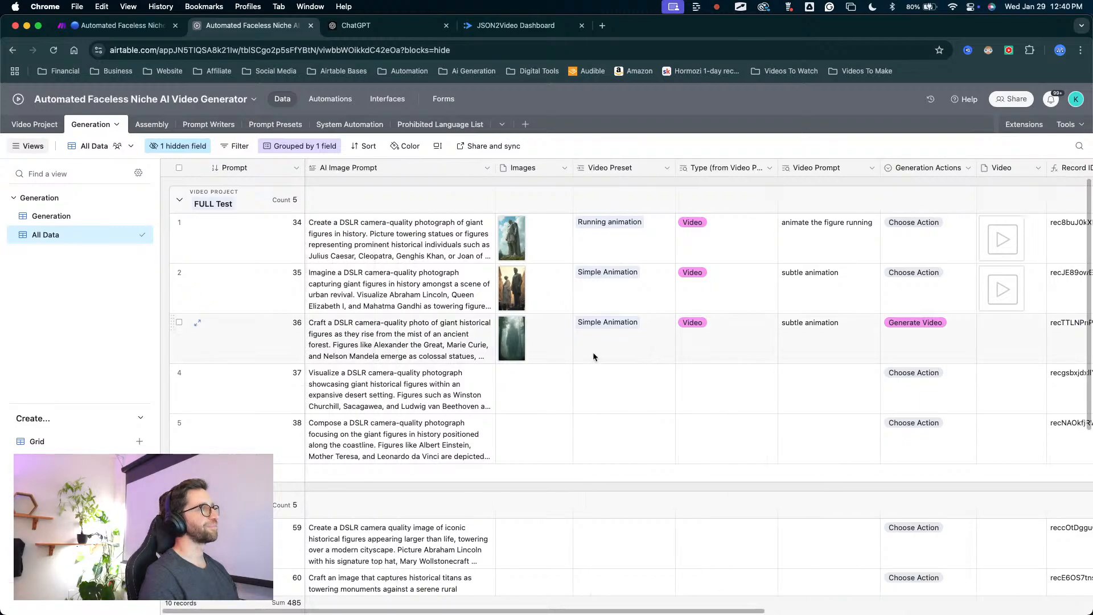
Open the Assembly table and view its story records.
{"action": "key", "text": "ctrl+a"}
{"action": "mouse_move", "coordinate": [425, 472]}
{"action": "left_mouse_down"}
{"action": "mouse_move", "coordinate": [205, 229]}
{"action": "mouse_move", "coordinate": [223, 427]}
{"action": "mouse_move", "coordinate": [440, 296]}
{"action": "mouse_move", "coordinate": [288, 415]}
{"action": "mouse_move", "coordinate": [348, 222]}
{"action": "mouse_move", "coordinate": [322, 424]}
{"action": "mouse_move", "coordinate": [464, 349]}
{"action": "mouse_move", "coordinate": [947, 361]}
{"action": "mouse_move", "coordinate": [865, 315]}
{"action": "mouse_move", "coordinate": [225, 198]}
{"action": "mouse_move", "coordinate": [147, 141]}
{"action": "left_mouse_up"}
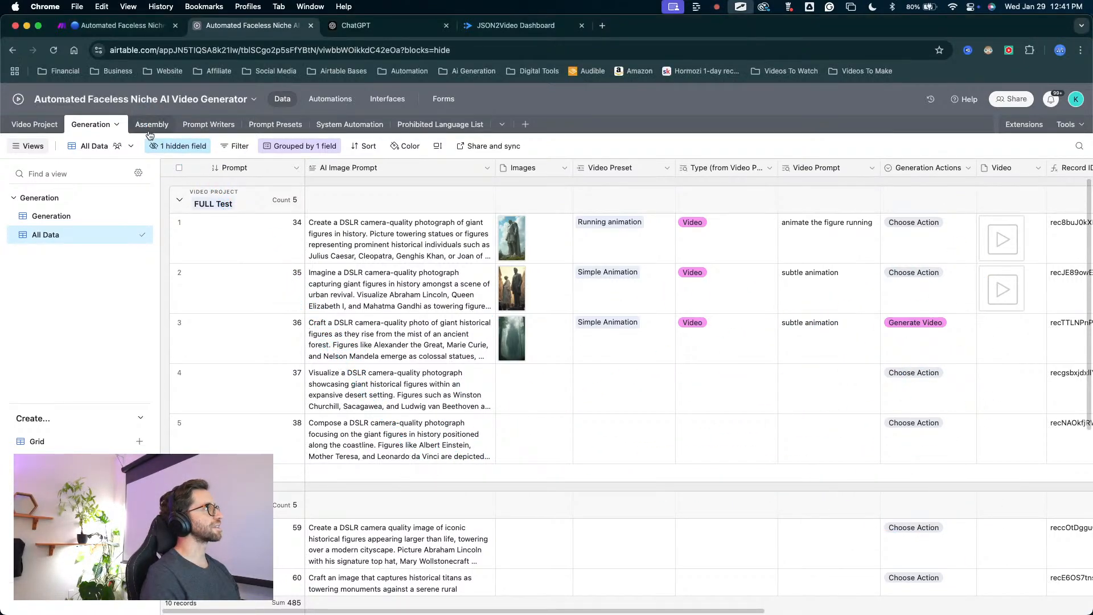
{"action": "left_click", "coordinate": [153, 125]}
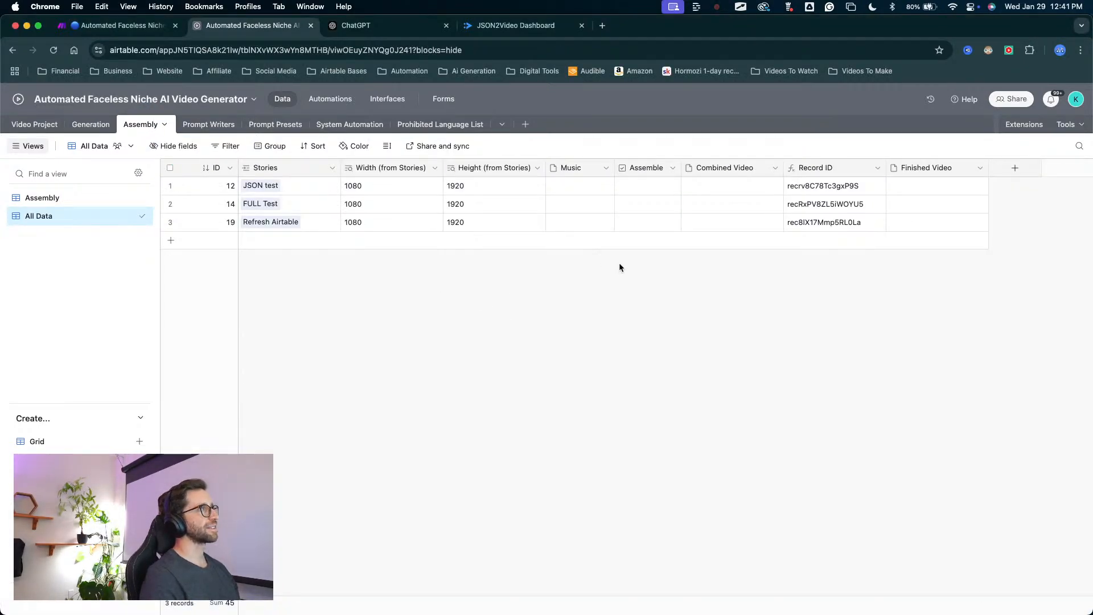
Switch to the Make scenario and examine the Generate Video, Combine Clips and Add Music and Finish routes.
{"action": "left_click", "coordinate": [114, 25]}
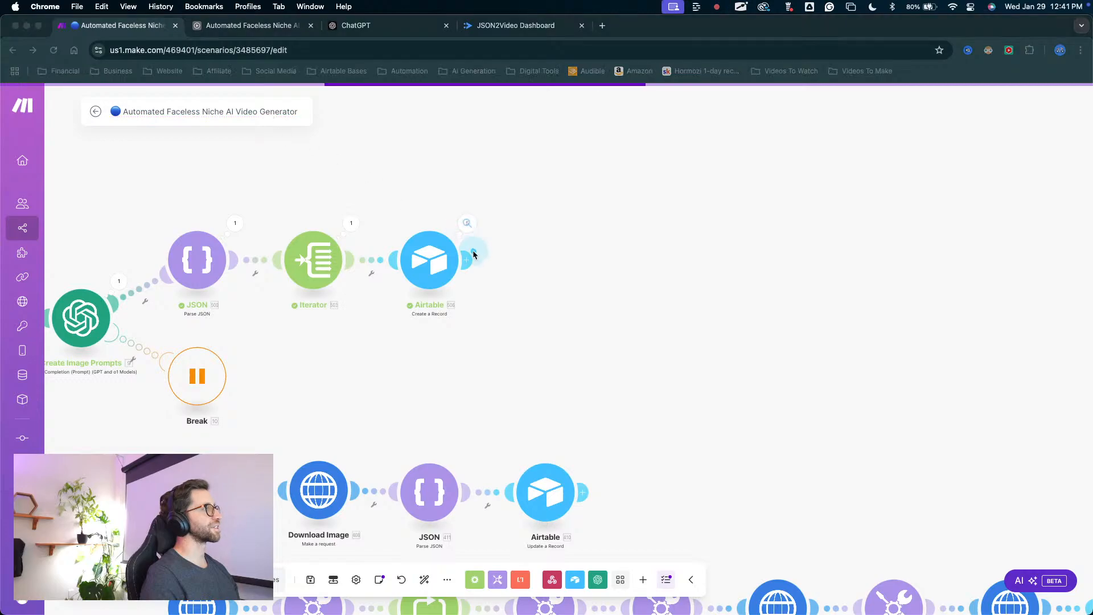
{"action": "scroll", "coordinate": [678, 178], "scroll_direction": "up", "scroll_amount": 5}
{"action": "scroll", "coordinate": [678, 178], "scroll_direction": "down", "scroll_amount": 5}
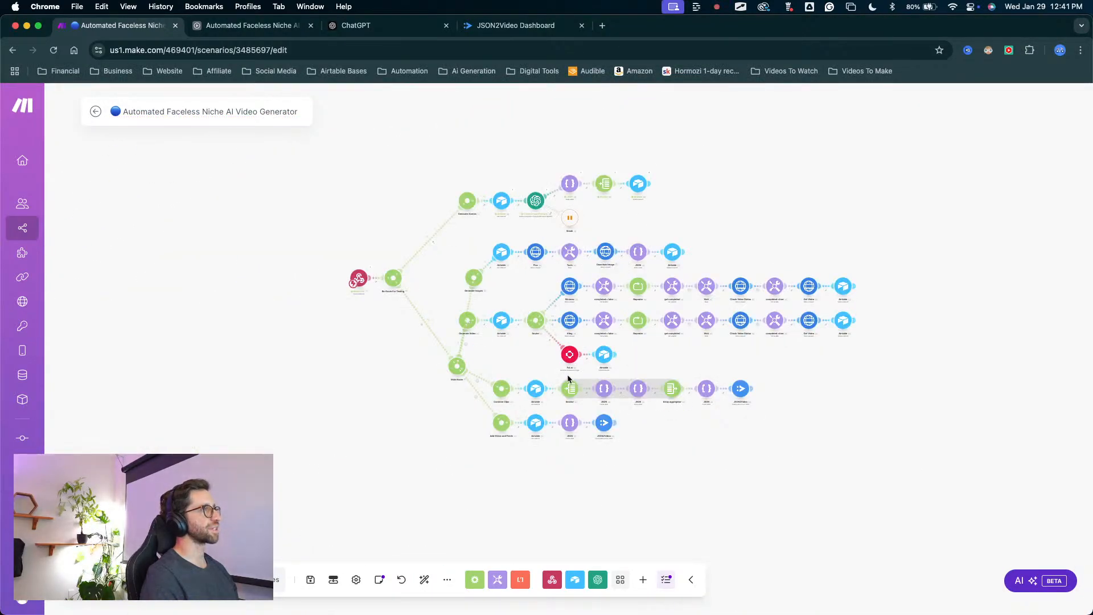
{"action": "scroll", "coordinate": [520, 398], "scroll_direction": "up", "scroll_amount": 4}
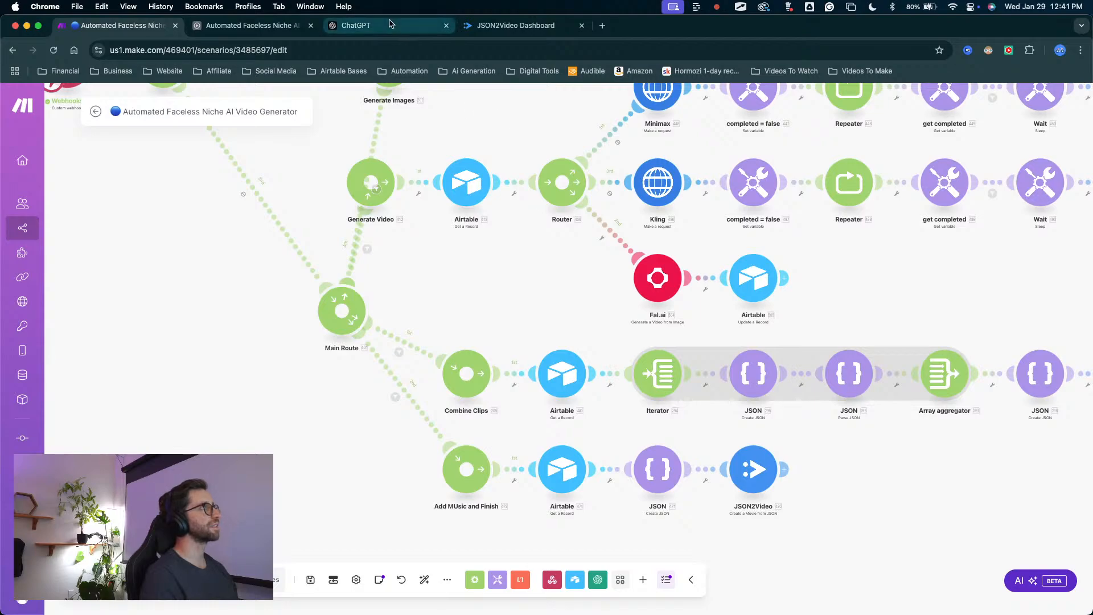
Return to Airtable's Assembly table and review its Stories, Music, Assemble and Combined Video fields.
{"action": "left_click", "coordinate": [243, 26]}
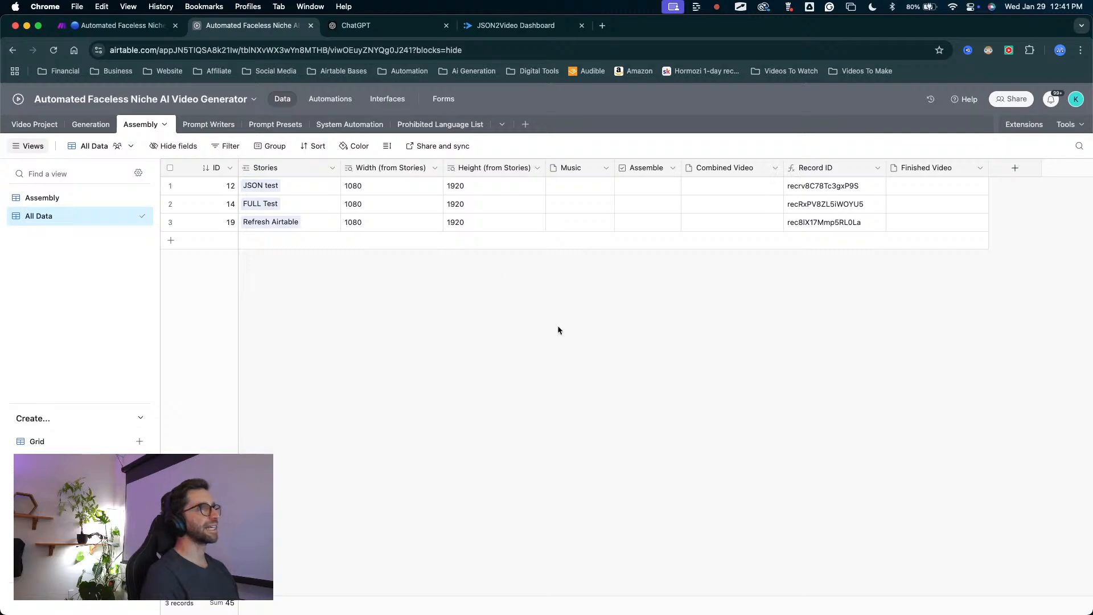
{"action": "mouse_move", "coordinate": [537, 392]}
{"action": "left_mouse_down"}
{"action": "mouse_move", "coordinate": [536, 224]}
{"action": "mouse_move", "coordinate": [664, 184]}
{"action": "mouse_move", "coordinate": [708, 280]}
{"action": "mouse_move", "coordinate": [696, 254]}
{"action": "left_mouse_up"}
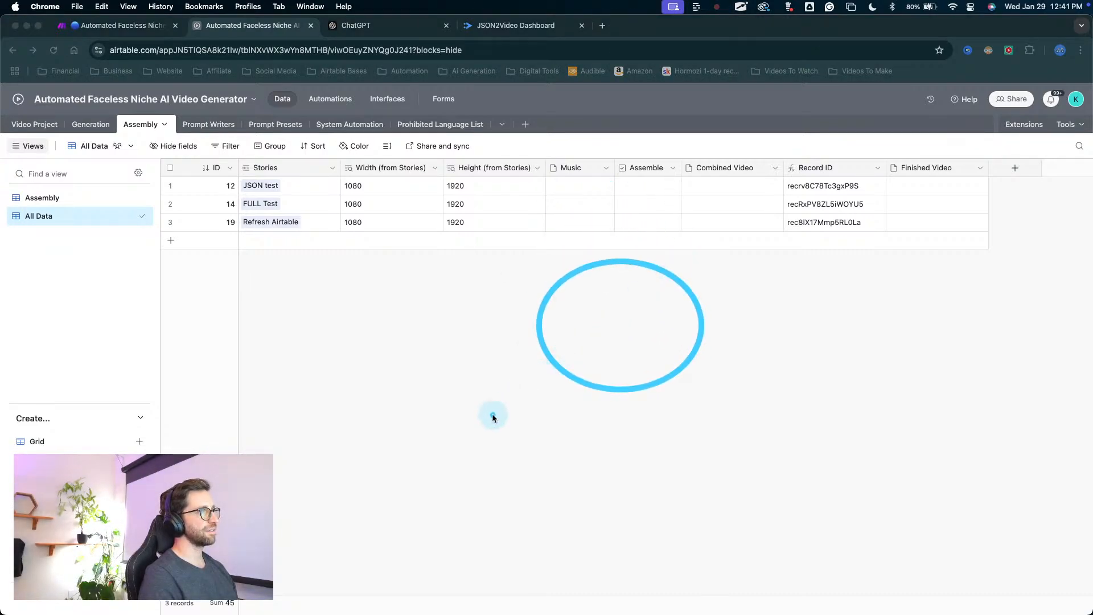
{"action": "mouse_move", "coordinate": [511, 422]}
{"action": "left_mouse_down"}
{"action": "mouse_move", "coordinate": [732, 233]}
{"action": "mouse_move", "coordinate": [906, 224]}
{"action": "mouse_move", "coordinate": [865, 213]}
{"action": "mouse_move", "coordinate": [630, 214]}
{"action": "mouse_move", "coordinate": [190, 150]}
{"action": "mouse_move", "coordinate": [112, 162]}
{"action": "mouse_move", "coordinate": [36, 120]}
{"action": "mouse_move", "coordinate": [47, 132]}
{"action": "left_mouse_up"}
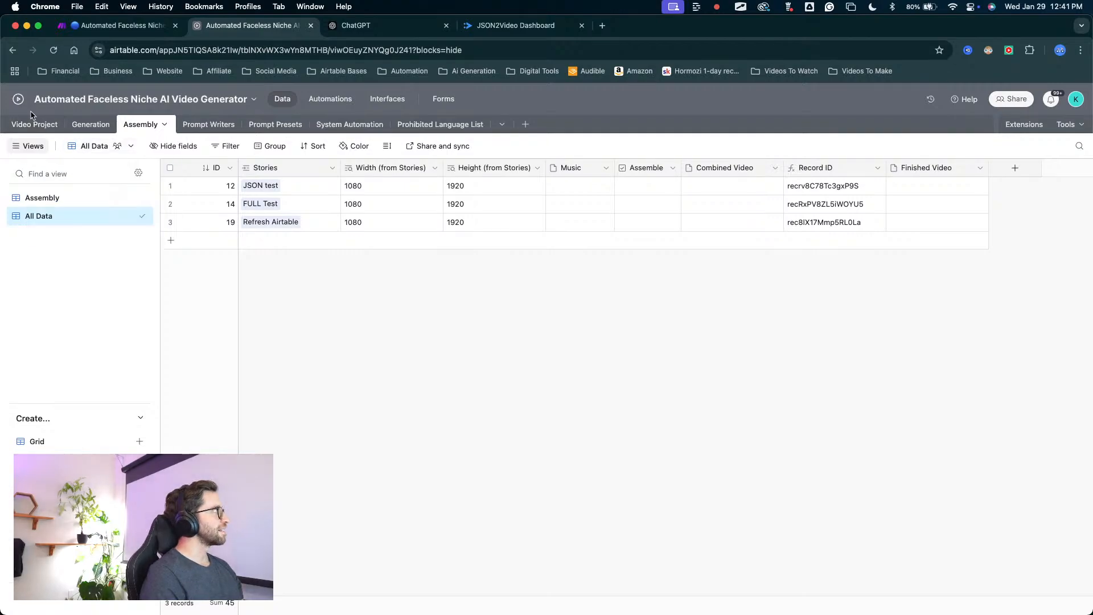
Review the Video Project table's Projects view, from the prompt settings through the START, For Testing and Finished Video fields.
{"action": "left_click", "coordinate": [35, 127]}
{"action": "scroll", "coordinate": [510, 359], "scroll_direction": "left", "scroll_amount": 1}
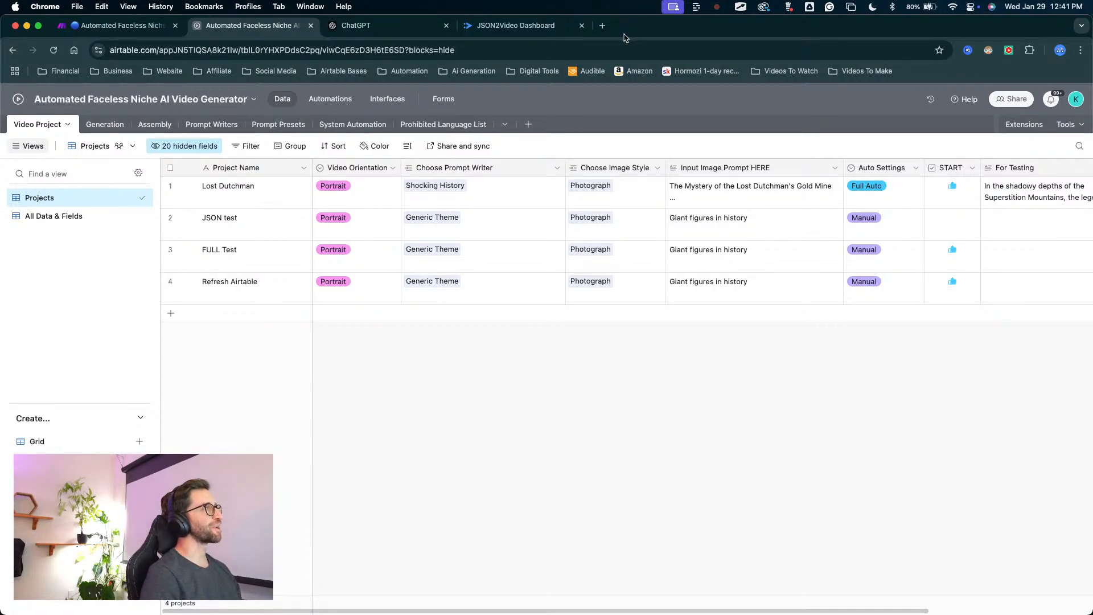
{"action": "key", "text": "ctrl+a"}
{"action": "mouse_move", "coordinate": [449, 428]}
{"action": "left_mouse_down"}
{"action": "mouse_move", "coordinate": [316, 399]}
{"action": "mouse_move", "coordinate": [562, 525]}
{"action": "mouse_move", "coordinate": [562, 488]}
{"action": "mouse_move", "coordinate": [364, 315]}
{"action": "left_mouse_up"}
{"action": "key", "text": "Escape"}
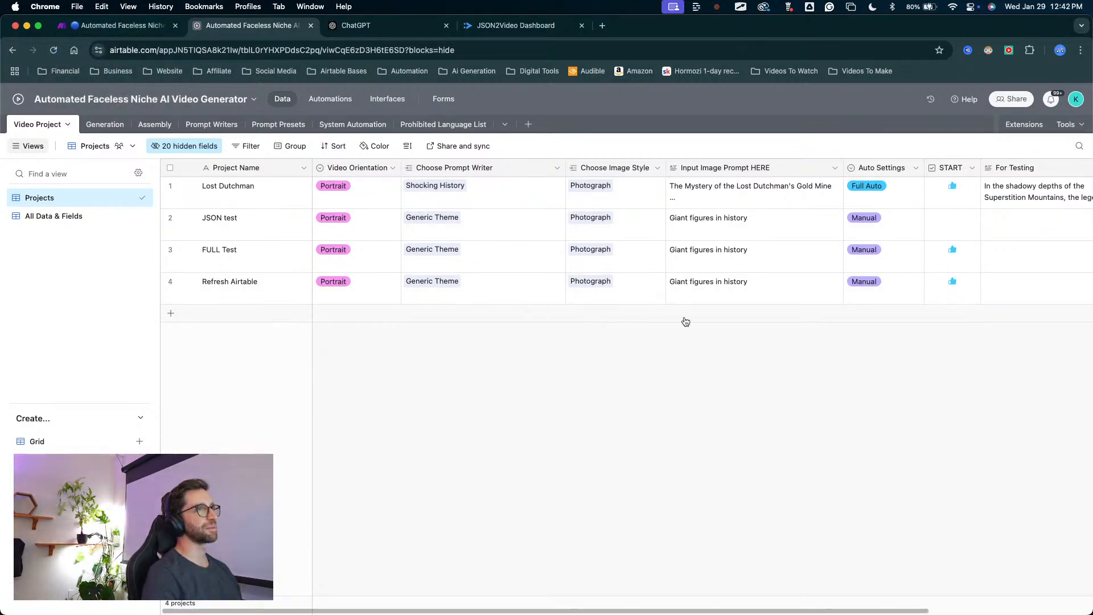
{"action": "scroll", "coordinate": [922, 390], "scroll_direction": "right", "scroll_amount": 1}
{"action": "scroll", "coordinate": [926, 351], "scroll_direction": "right", "scroll_amount": 5}
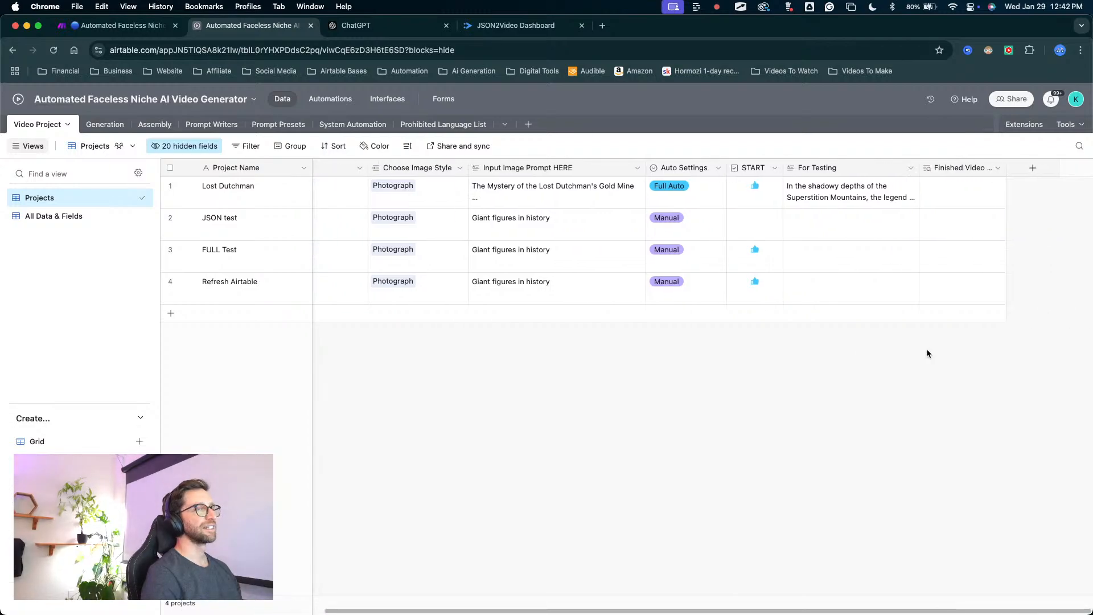
{"action": "scroll", "coordinate": [768, 341], "scroll_direction": "left", "scroll_amount": 5}
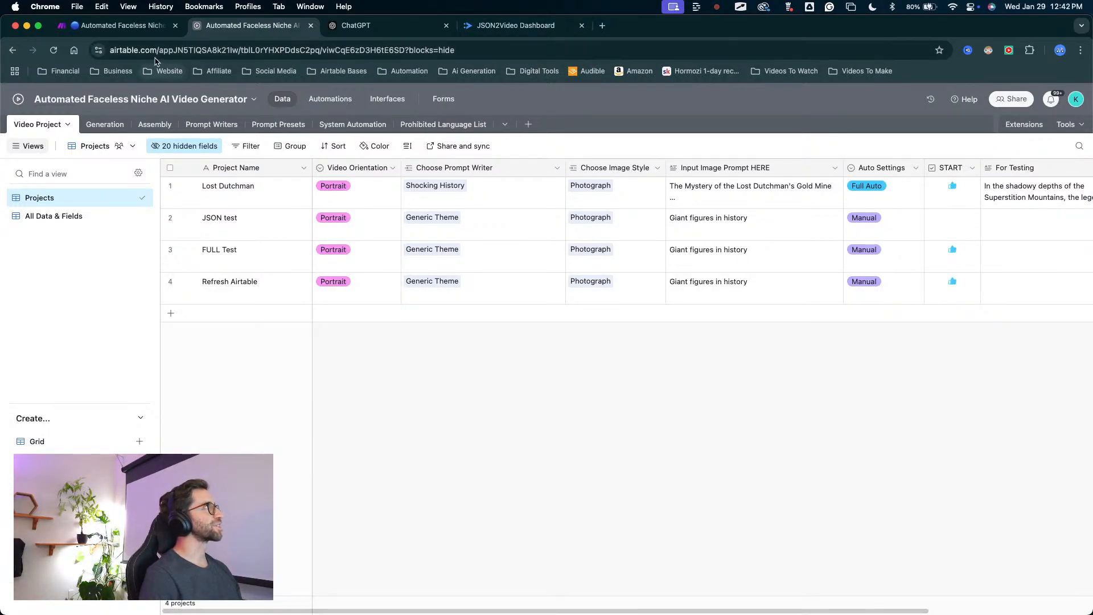
Switch to the Make scenario and examine the full layout of its routes.
{"action": "left_click", "coordinate": [122, 25]}
{"action": "scroll", "coordinate": [578, 293], "scroll_direction": "down", "scroll_amount": 10}
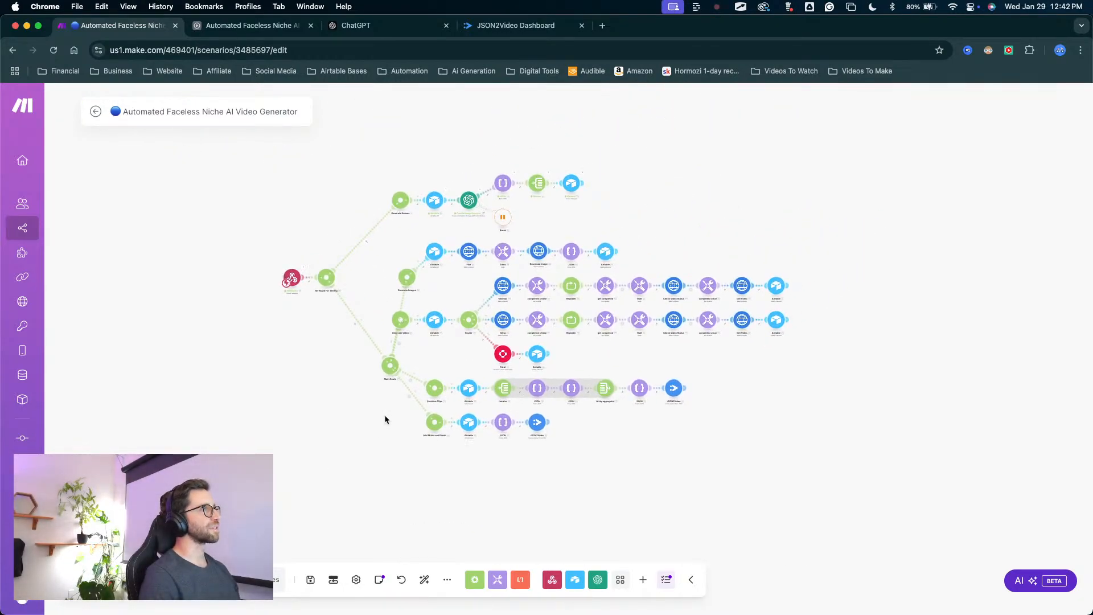
{"action": "scroll", "coordinate": [384, 414], "scroll_direction": "up", "scroll_amount": 5}
{"action": "scroll", "coordinate": [437, 394], "scroll_direction": "down", "scroll_amount": 2}
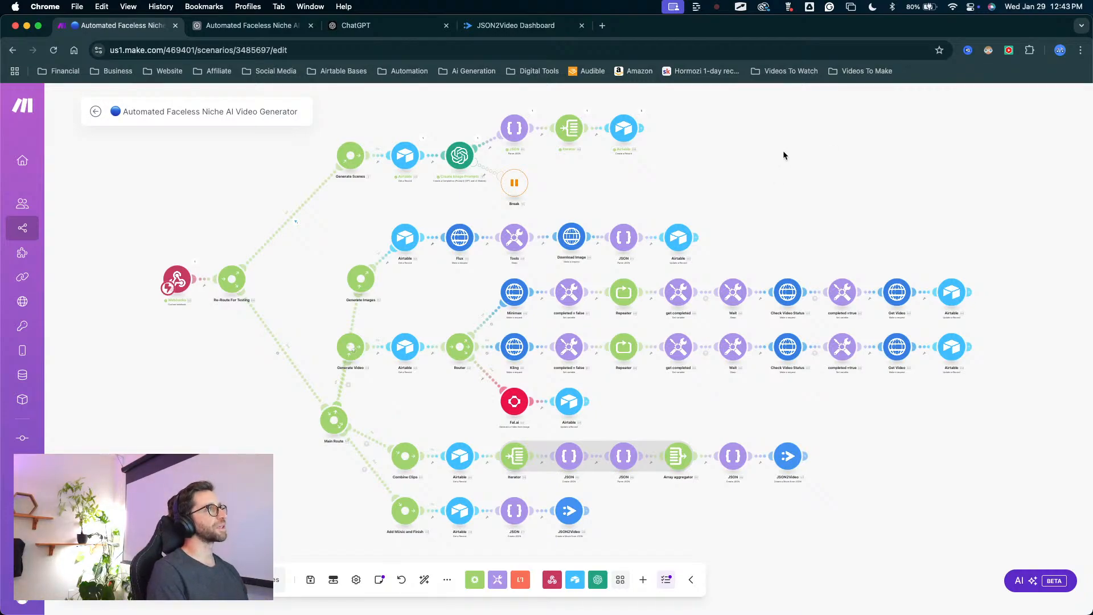
Move the Generate Video and Generate Images routers, plus the Airtable module after Generate Images, slightly lower on the scenario canvas.
{"action": "left_click_drag", "start_coordinate": [361, 358], "coordinate": [373, 393]}
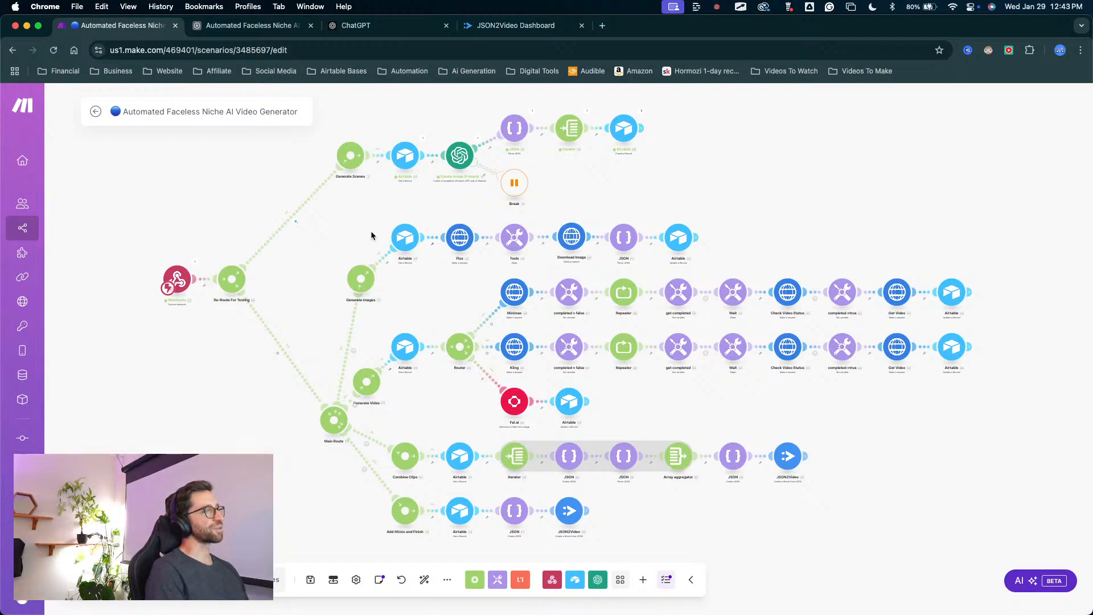
{"action": "left_click_drag", "start_coordinate": [368, 289], "coordinate": [362, 304]}
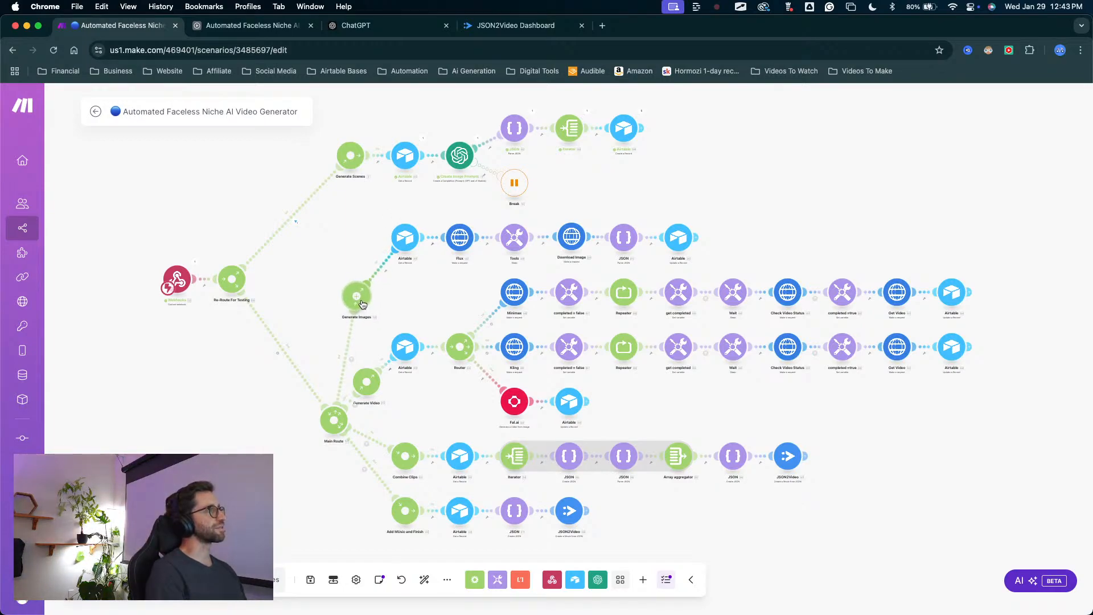
{"action": "left_click_drag", "start_coordinate": [399, 248], "coordinate": [402, 261]}
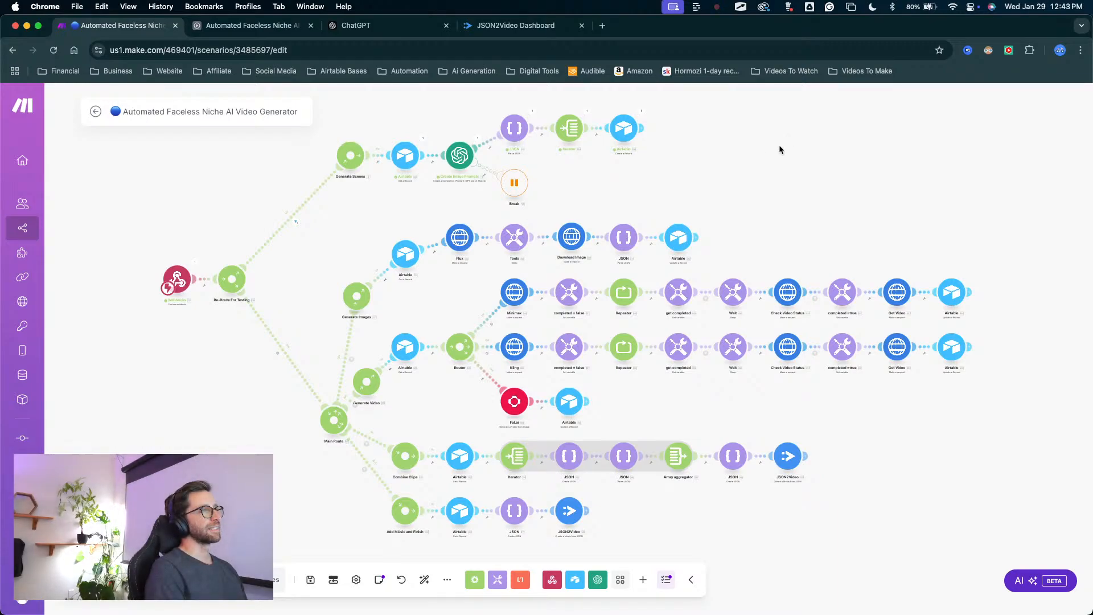
Open the Digital Automation Diagram community in a new tab and view the classroom's one-on-one call page under LIVE Calls and Replays.
{"action": "left_click", "coordinate": [601, 25]}
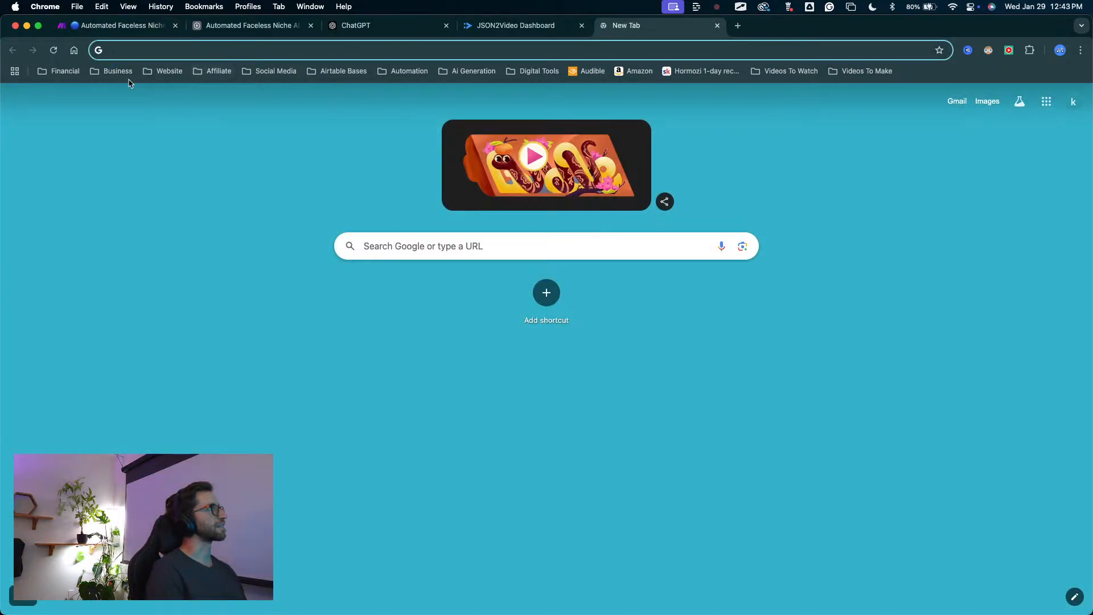
{"action": "left_click", "coordinate": [112, 71]}
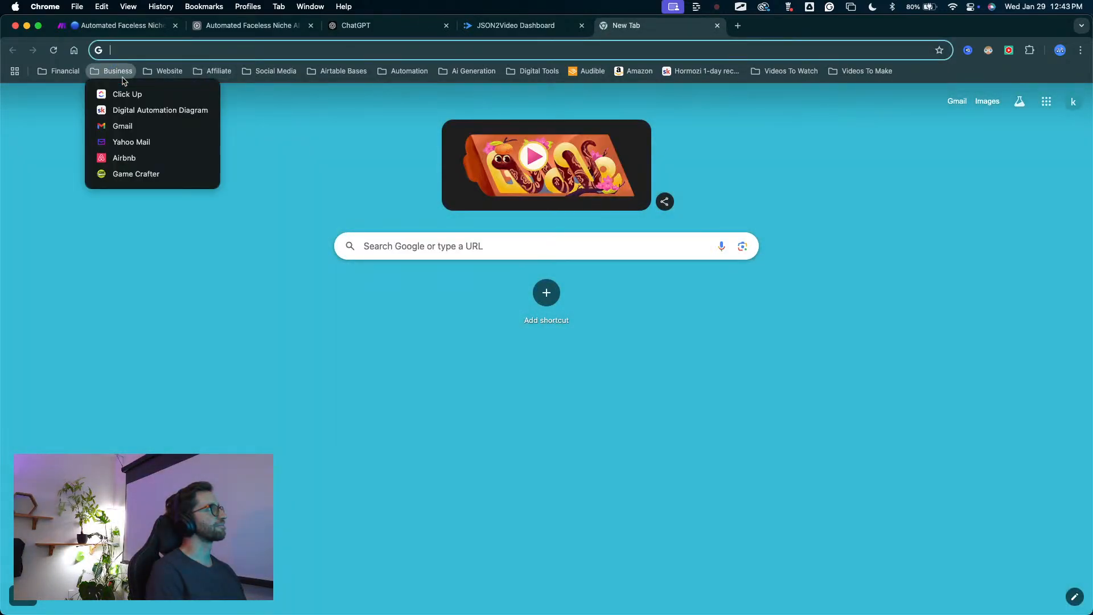
{"action": "left_click", "coordinate": [218, 111]}
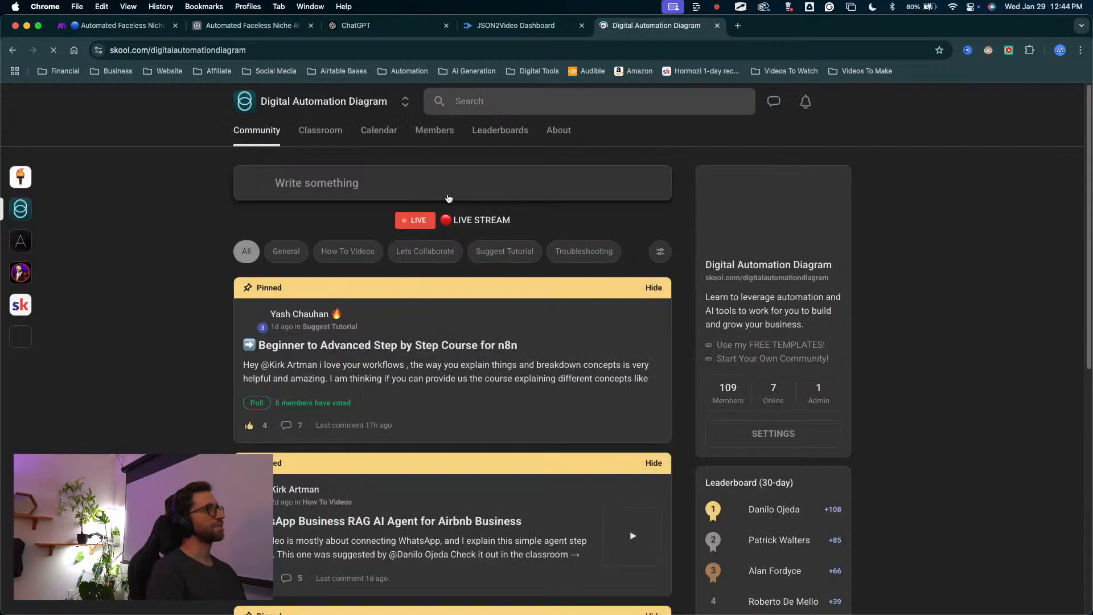
{"action": "left_click", "coordinate": [329, 135]}
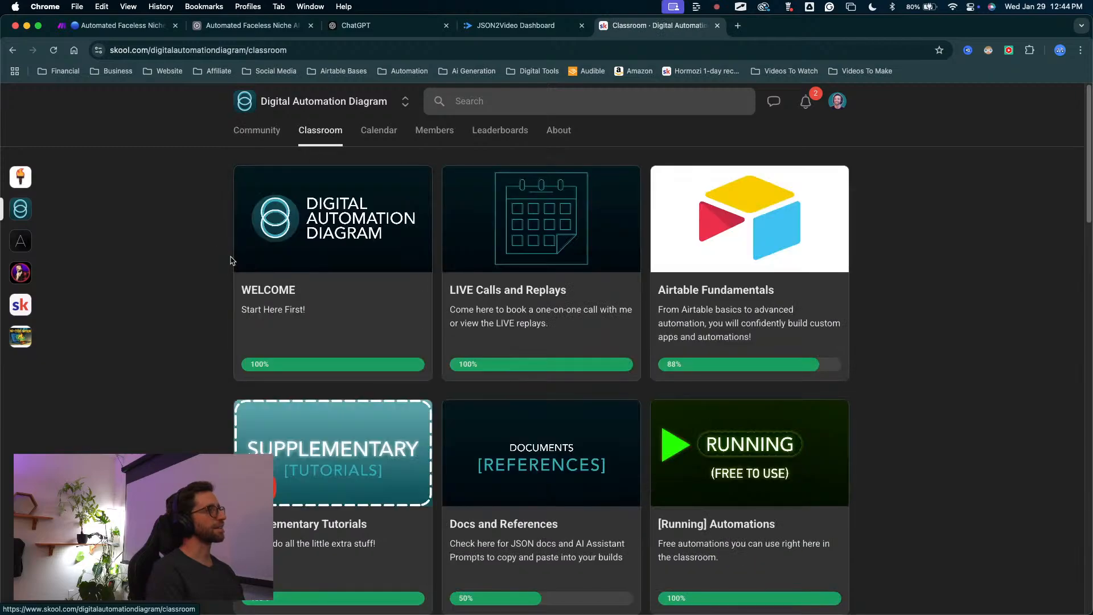
{"action": "left_click", "coordinate": [455, 290]}
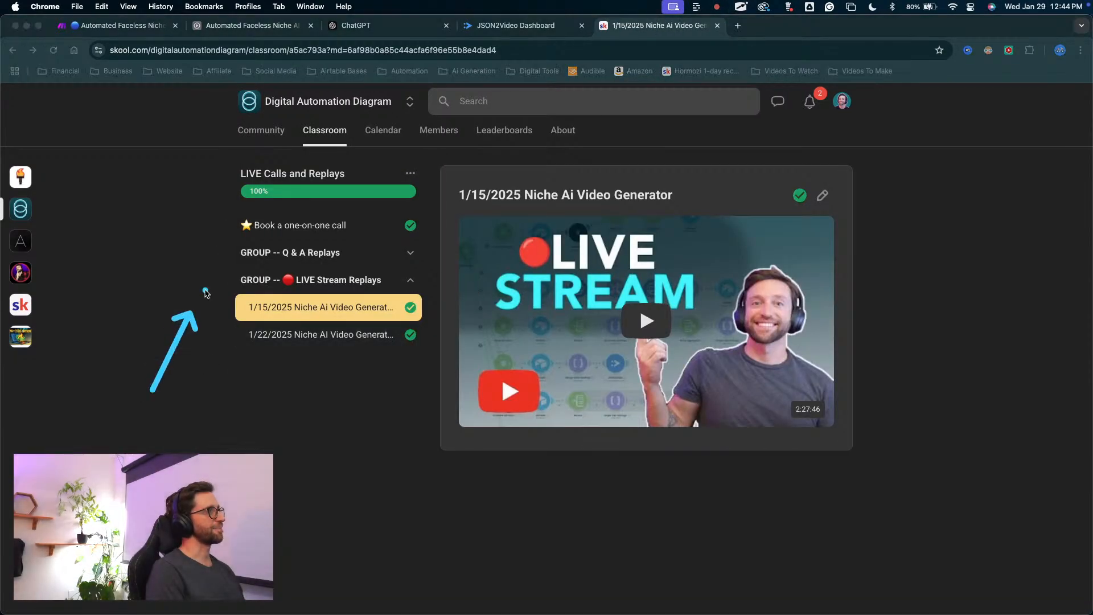
{"action": "left_click", "coordinate": [290, 225]}
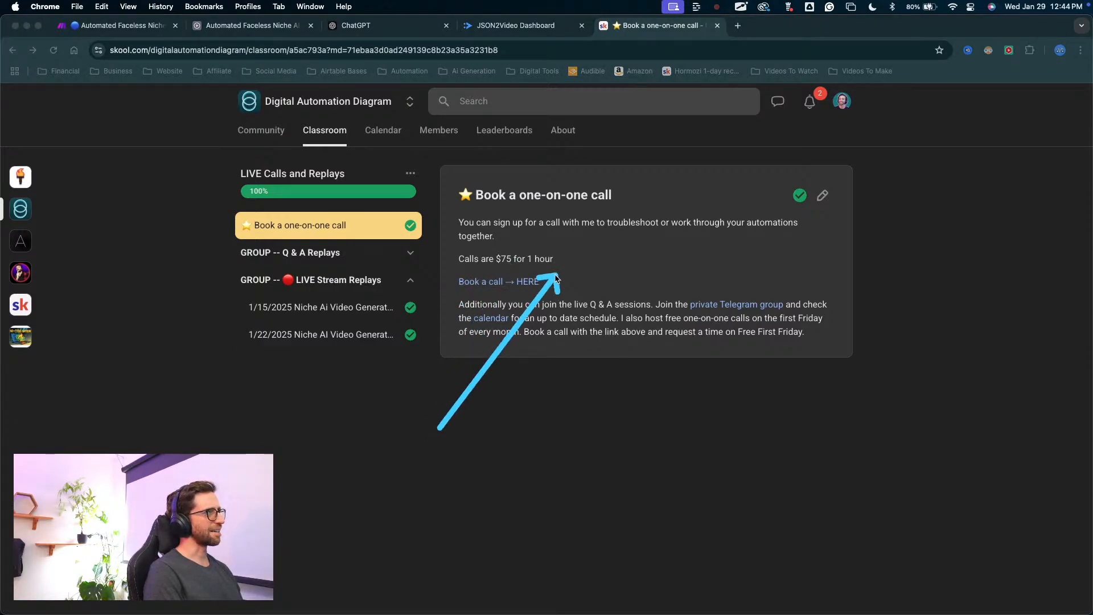
Show the community calendar for February 2025 and check the Free First Friday event on the 7th.
{"action": "left_click", "coordinate": [380, 129]}
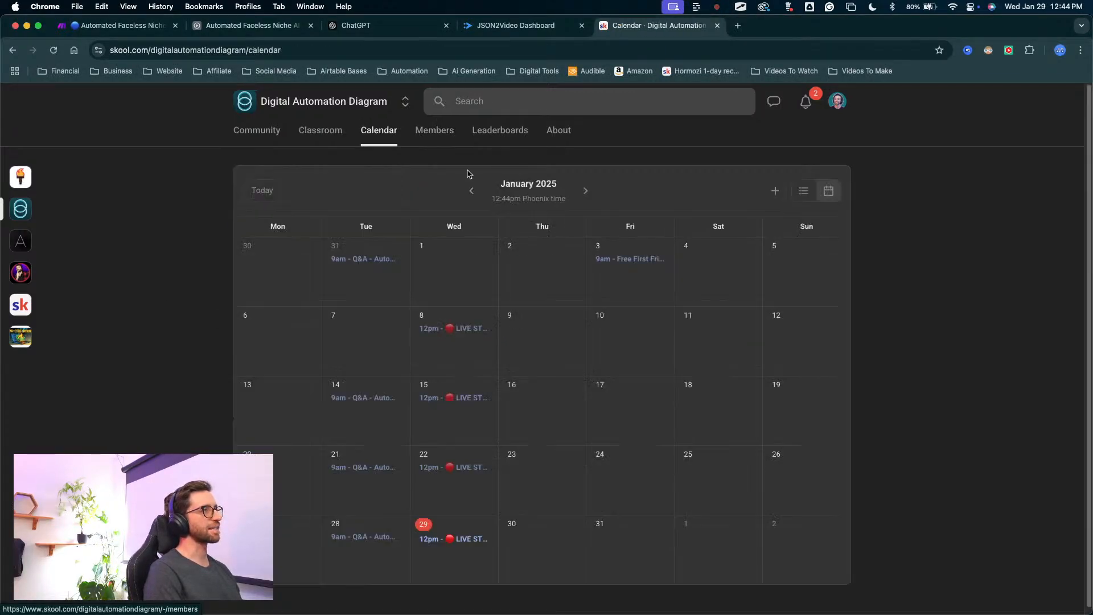
{"action": "left_click", "coordinate": [587, 194]}
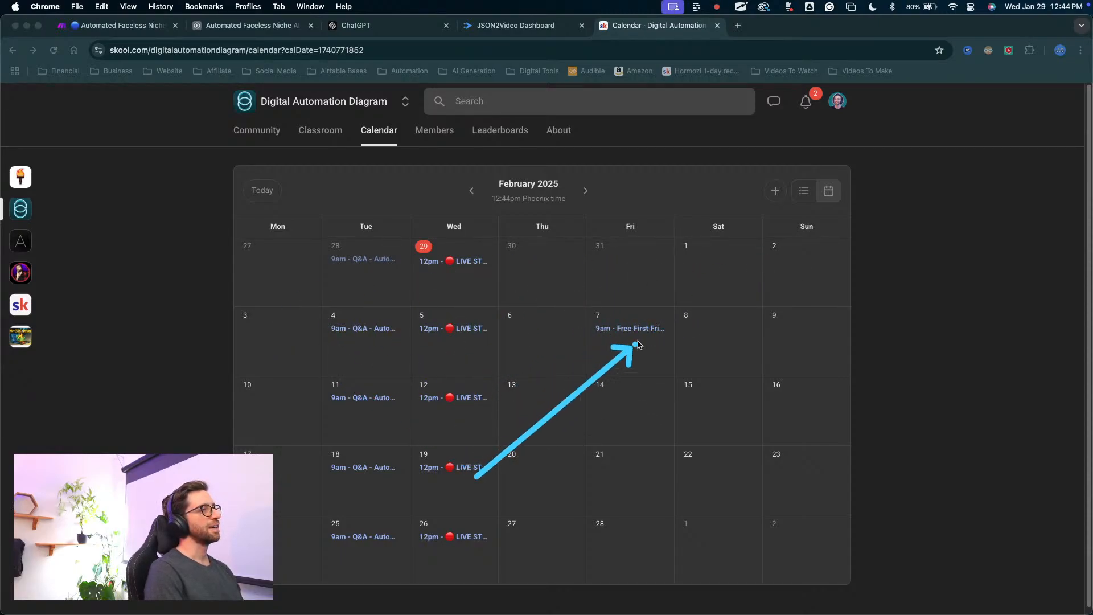
{"action": "left_click_drag", "start_coordinate": [635, 343], "coordinate": [630, 341]}
{"action": "key", "text": "Escape"}
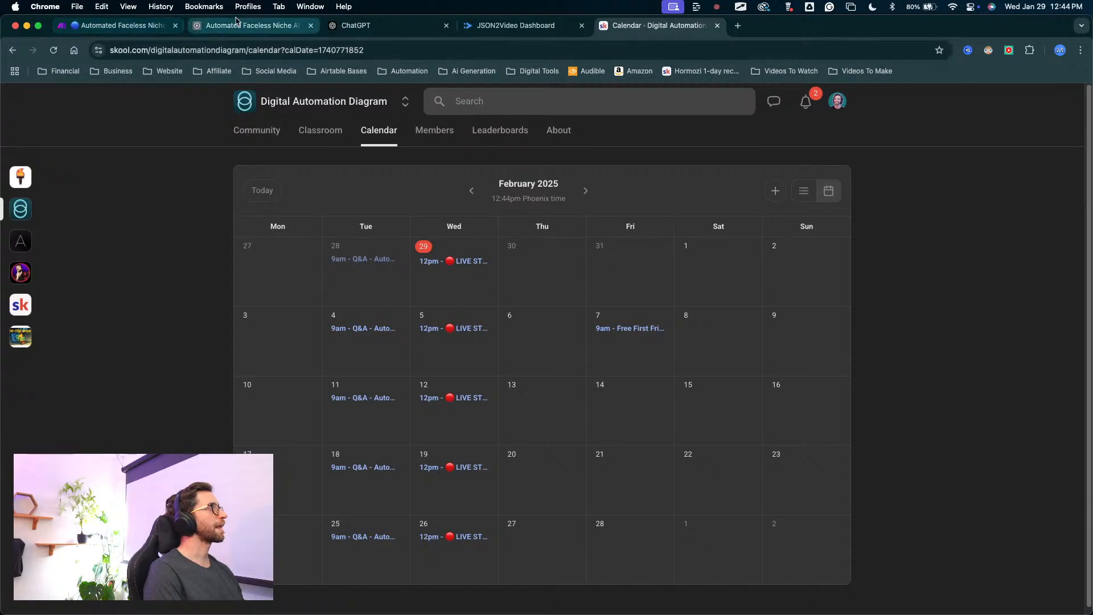
In the Make scenario, line up the Generate Images router and its Airtable module in a row with the Flux module.
{"action": "left_click", "coordinate": [219, 28]}
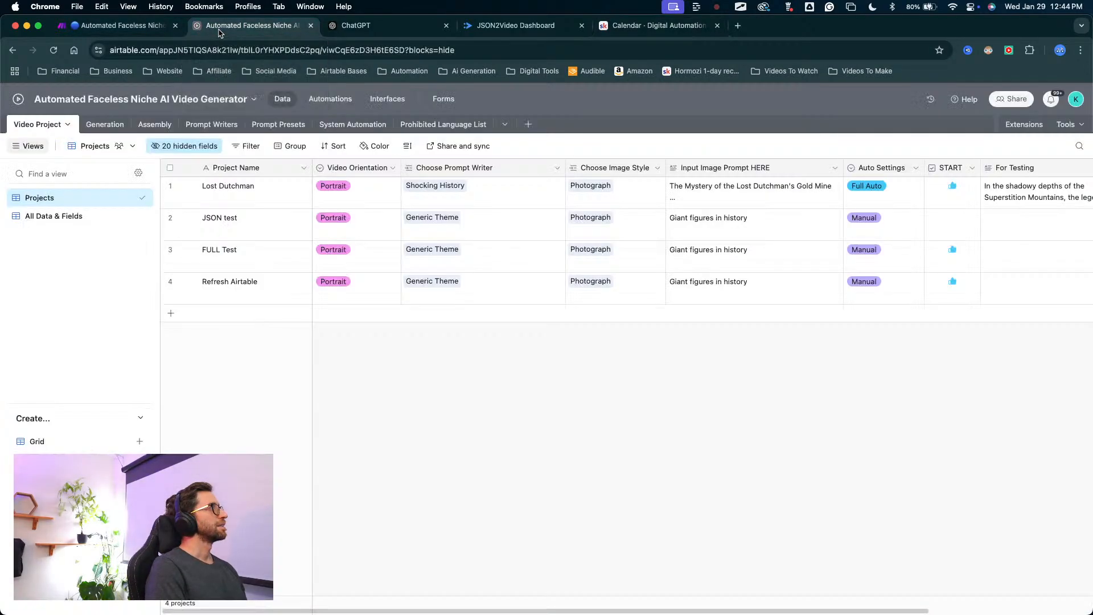
{"action": "left_click", "coordinate": [135, 29]}
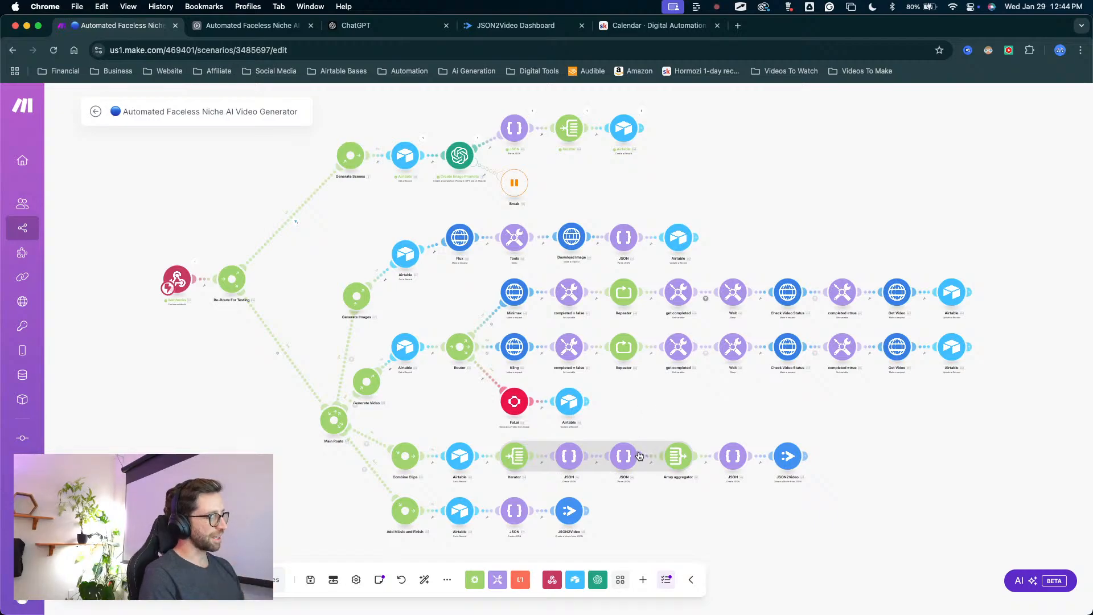
{"action": "key", "text": "ctrl+Up"}
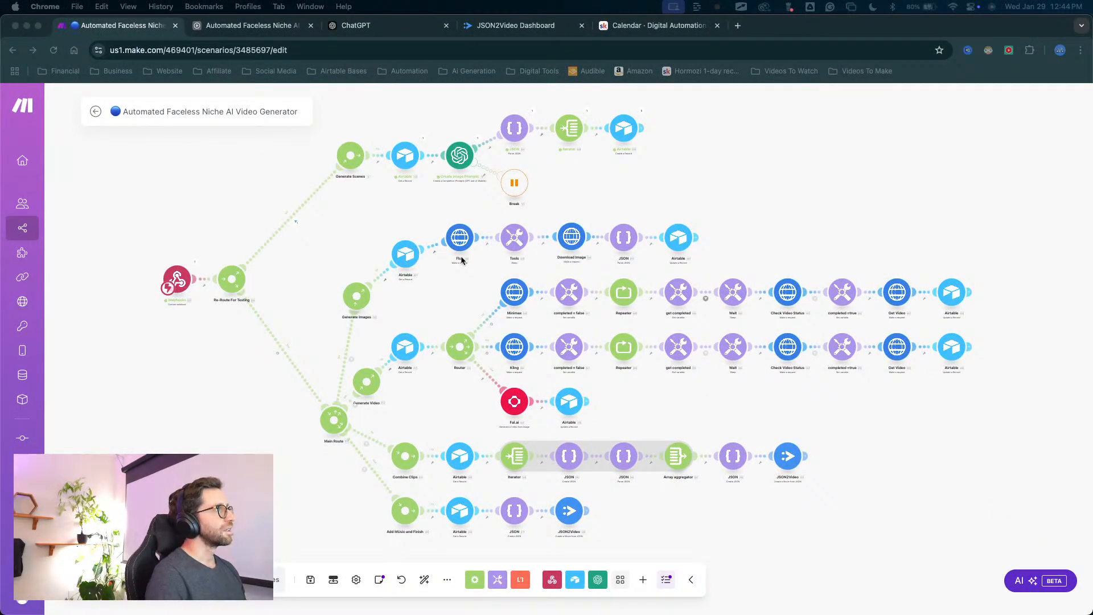
{"action": "left_click", "coordinate": [395, 263]}
{"action": "left_click_drag", "start_coordinate": [406, 253], "coordinate": [398, 235]}
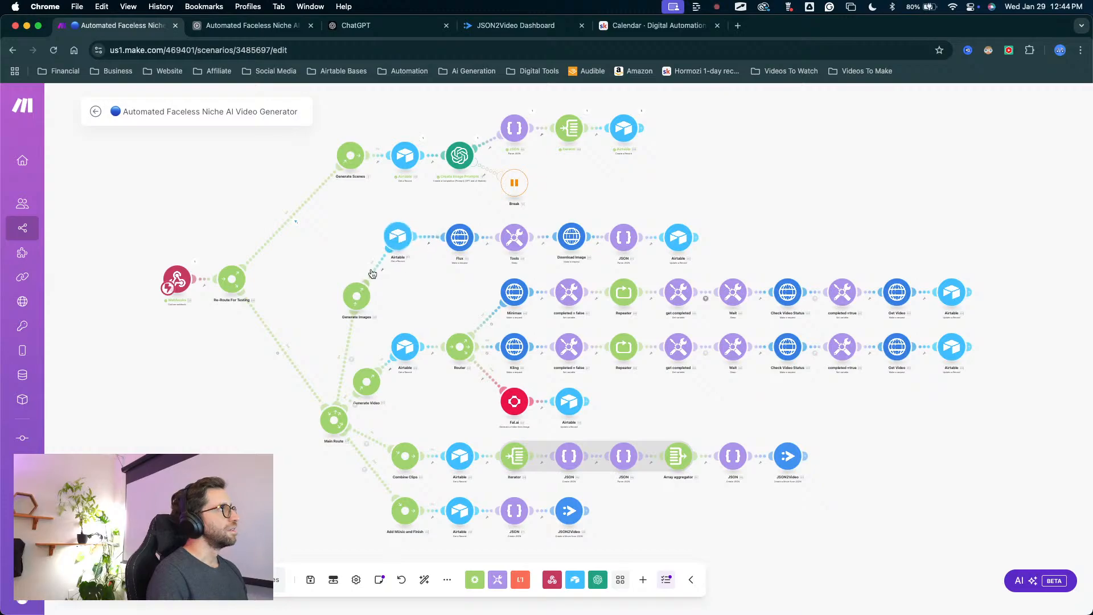
{"action": "left_click_drag", "start_coordinate": [358, 287], "coordinate": [338, 235]}
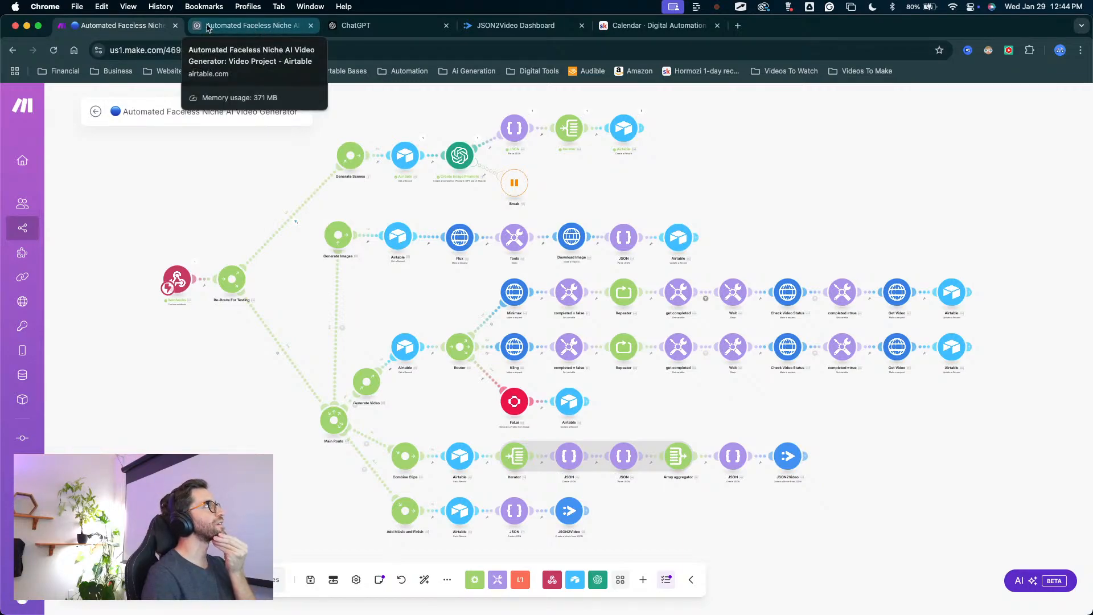
Review Airtable's Video Project records in the Projects view and the All Data & Fields view, including the Assembly, Generation and Video fields.
{"action": "left_click", "coordinate": [253, 26]}
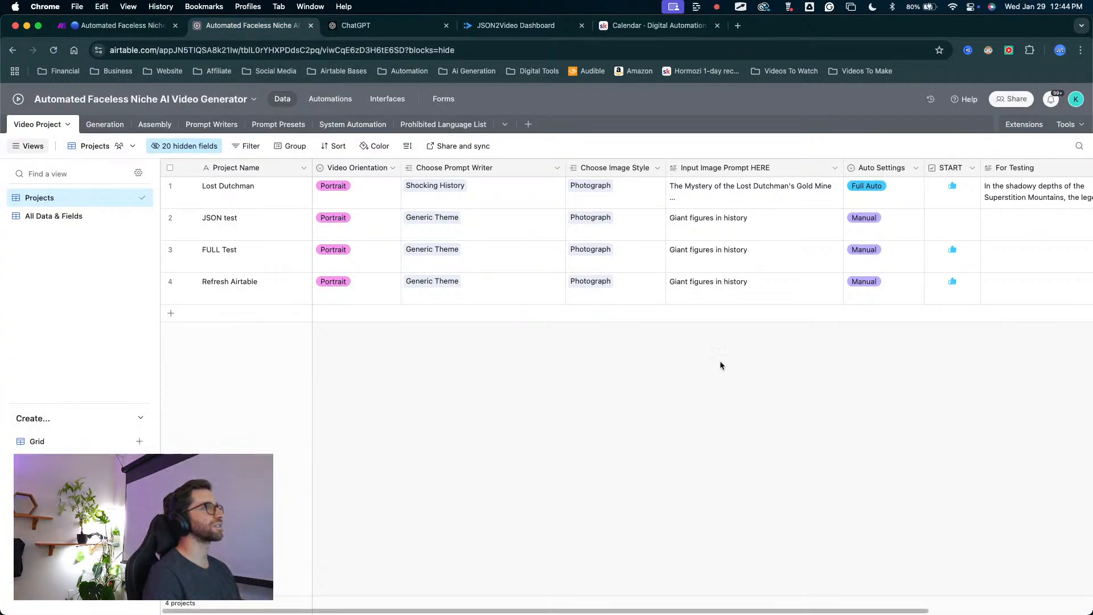
{"action": "scroll", "coordinate": [791, 381], "scroll_direction": "right", "scroll_amount": 5}
{"action": "scroll", "coordinate": [780, 381], "scroll_direction": "left", "scroll_amount": 5}
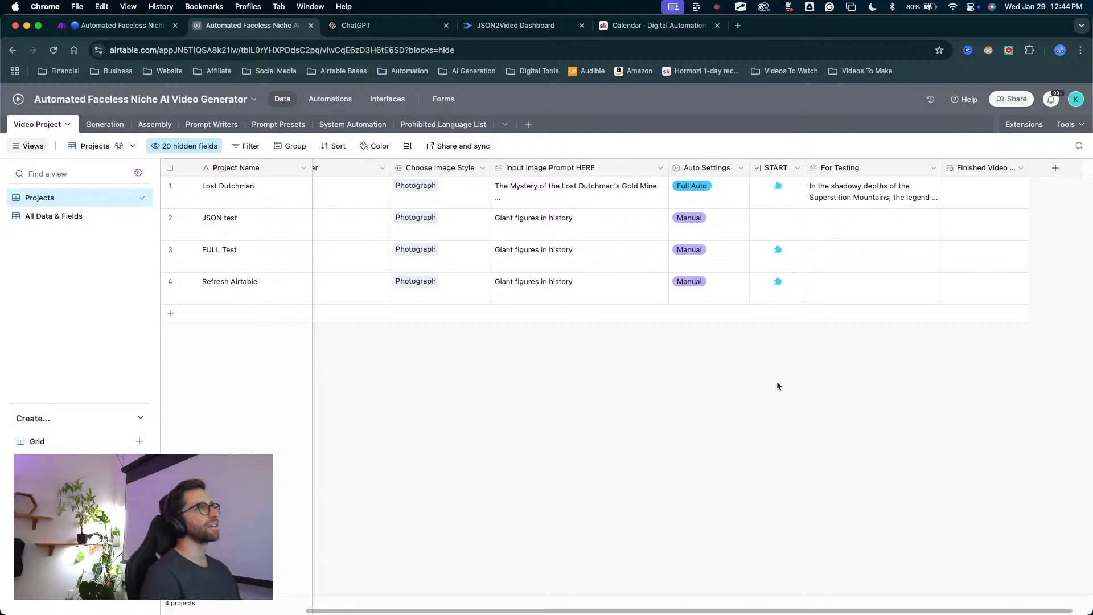
{"action": "scroll", "coordinate": [740, 394], "scroll_direction": "right", "scroll_amount": 5}
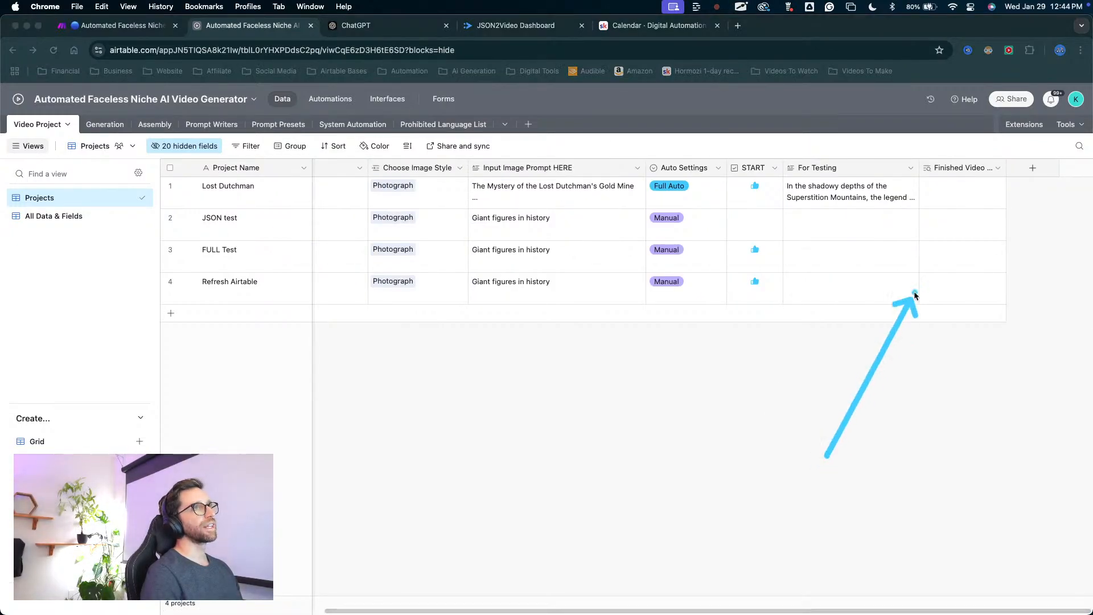
{"action": "left_click", "coordinate": [80, 215]}
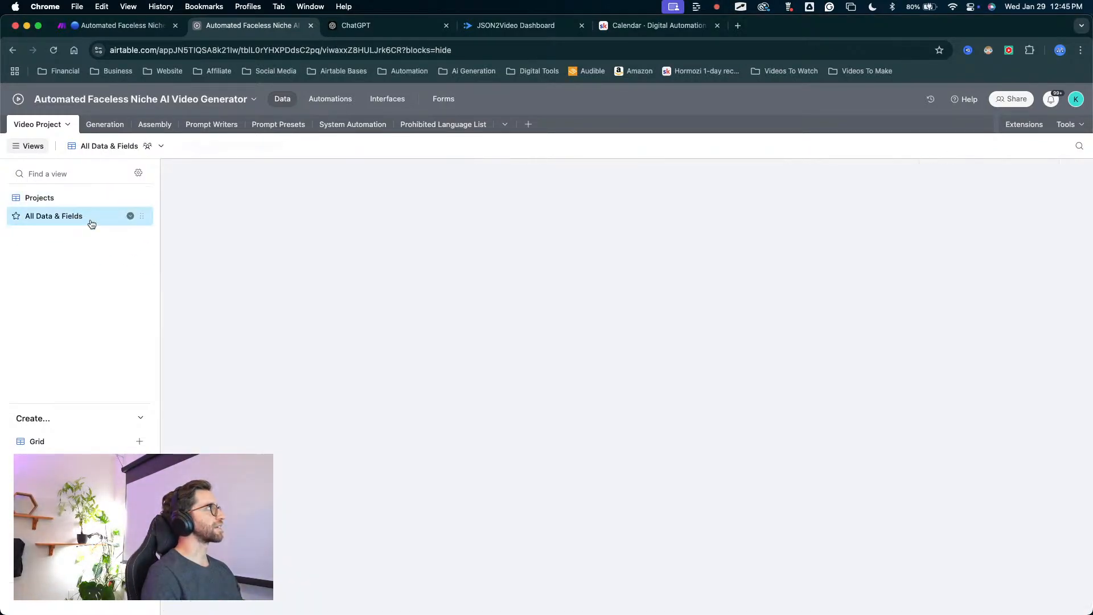
{"action": "scroll", "coordinate": [814, 352], "scroll_direction": "right", "scroll_amount": 3}
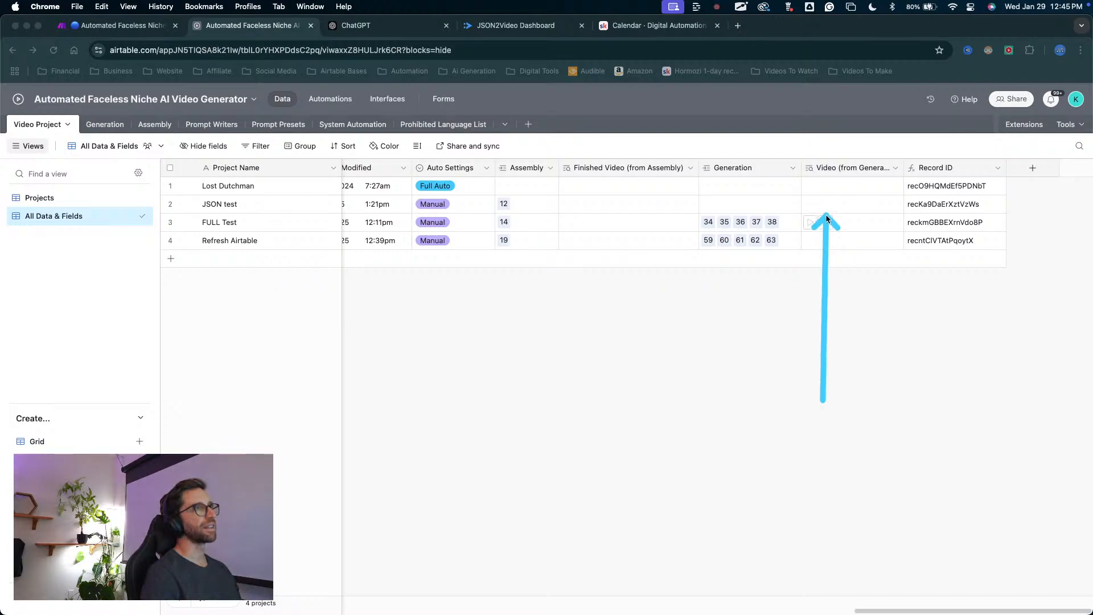
Compare the Video Project table's Projects view with All Data & Fields, checking the START, Finished Video and Video (from Generation) fields.
{"action": "left_click", "coordinate": [39, 198]}
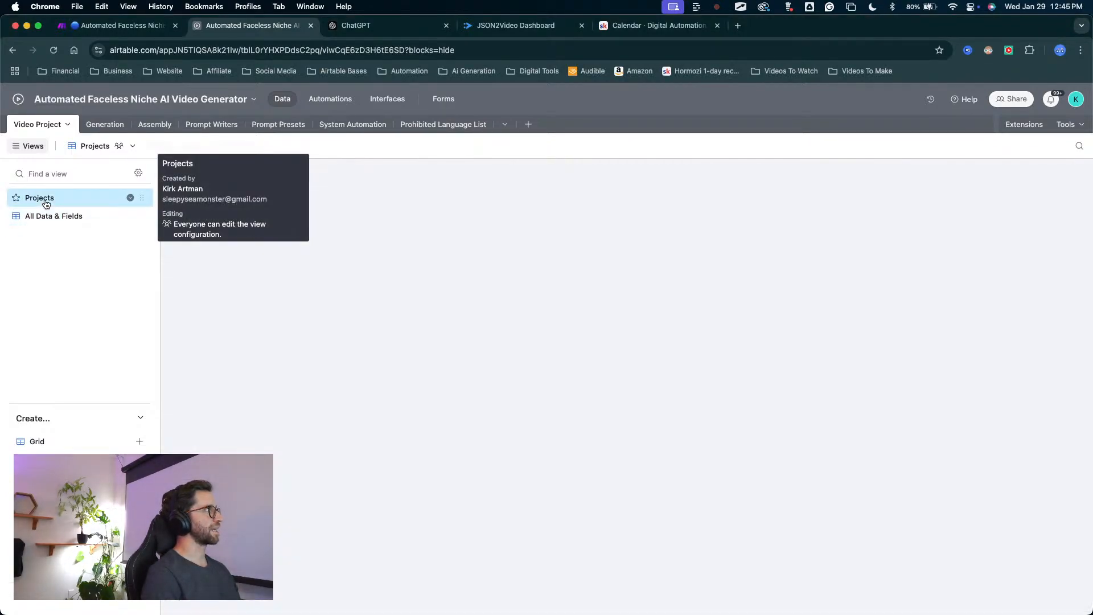
{"action": "left_click_drag", "start_coordinate": [110, 360], "coordinate": [46, 214]}
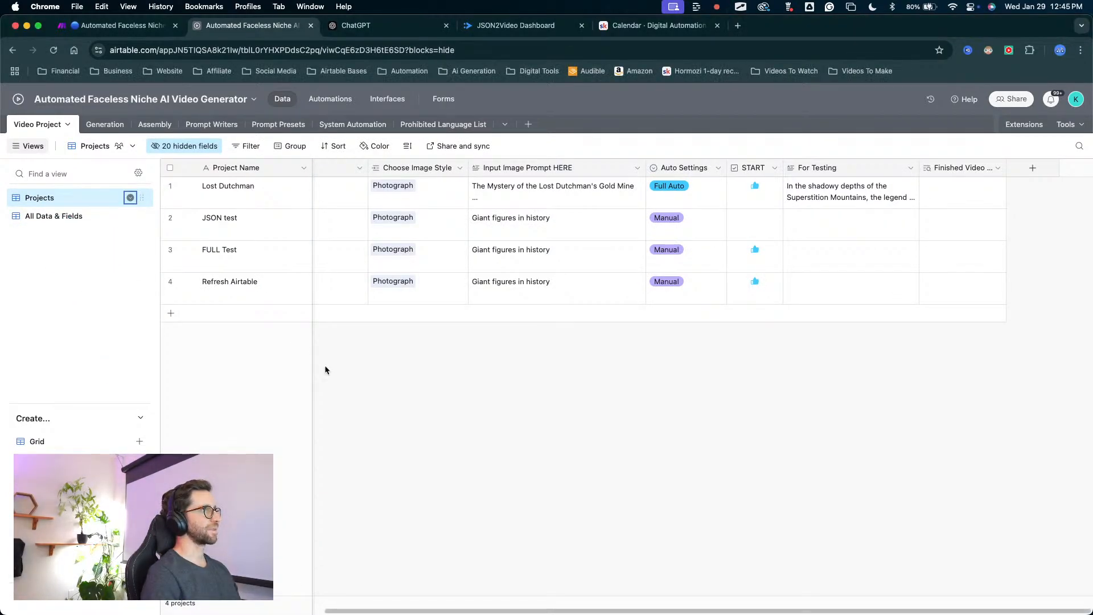
{"action": "mouse_move", "coordinate": [568, 484]}
{"action": "left_mouse_down"}
{"action": "mouse_move", "coordinate": [942, 265]}
{"action": "mouse_move", "coordinate": [759, 245]}
{"action": "mouse_move", "coordinate": [796, 172]}
{"action": "mouse_move", "coordinate": [776, 285]}
{"action": "left_mouse_up"}
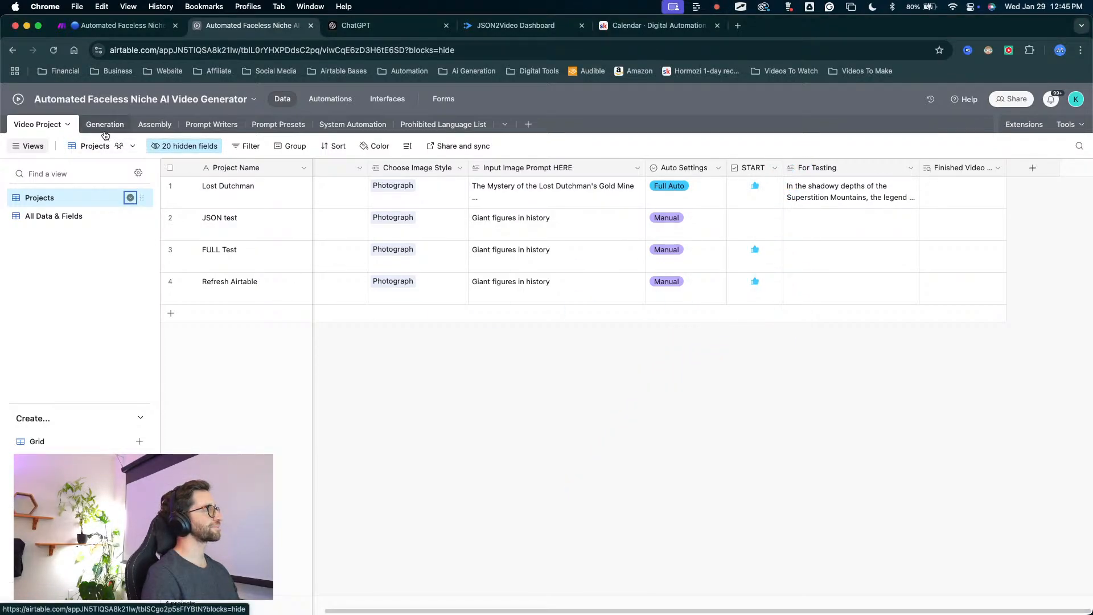
{"action": "mouse_move", "coordinate": [842, 327]}
{"action": "left_mouse_down"}
{"action": "mouse_move", "coordinate": [902, 195]}
{"action": "mouse_move", "coordinate": [781, 207]}
{"action": "mouse_move", "coordinate": [839, 193]}
{"action": "mouse_move", "coordinate": [146, 202]}
{"action": "mouse_move", "coordinate": [256, 244]}
{"action": "mouse_move", "coordinate": [736, 273]}
{"action": "mouse_move", "coordinate": [501, 219]}
{"action": "mouse_move", "coordinate": [73, 217]}
{"action": "left_mouse_up"}
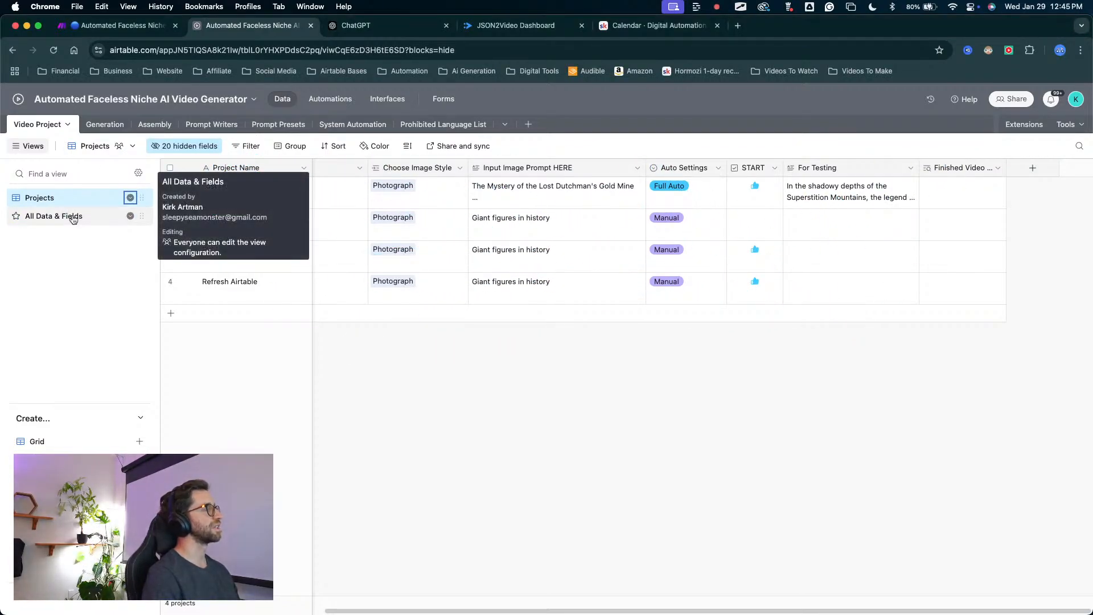
{"action": "left_click", "coordinate": [74, 216]}
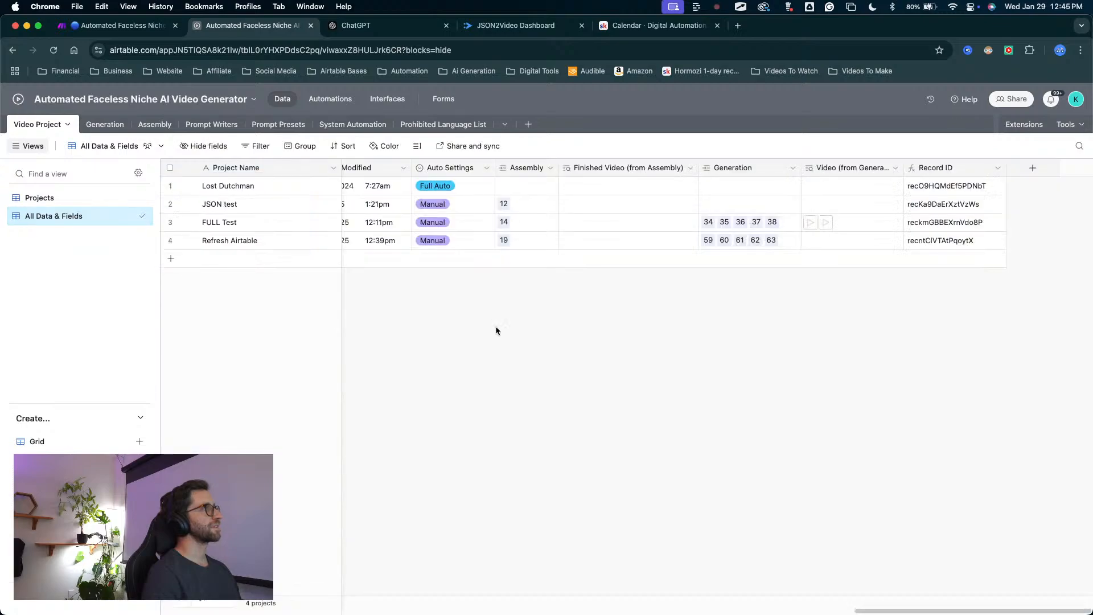
{"action": "mouse_move", "coordinate": [687, 350]}
{"action": "left_mouse_down"}
{"action": "mouse_move", "coordinate": [742, 283]}
{"action": "mouse_move", "coordinate": [836, 228]}
{"action": "mouse_move", "coordinate": [828, 166]}
{"action": "mouse_move", "coordinate": [831, 237]}
{"action": "mouse_move", "coordinate": [822, 165]}
{"action": "mouse_move", "coordinate": [829, 236]}
{"action": "mouse_move", "coordinate": [819, 239]}
{"action": "mouse_move", "coordinate": [861, 227]}
{"action": "mouse_move", "coordinate": [754, 277]}
{"action": "mouse_move", "coordinate": [869, 226]}
{"action": "mouse_move", "coordinate": [310, 73]}
{"action": "mouse_move", "coordinate": [111, 144]}
{"action": "mouse_move", "coordinate": [175, 132]}
{"action": "left_mouse_up"}
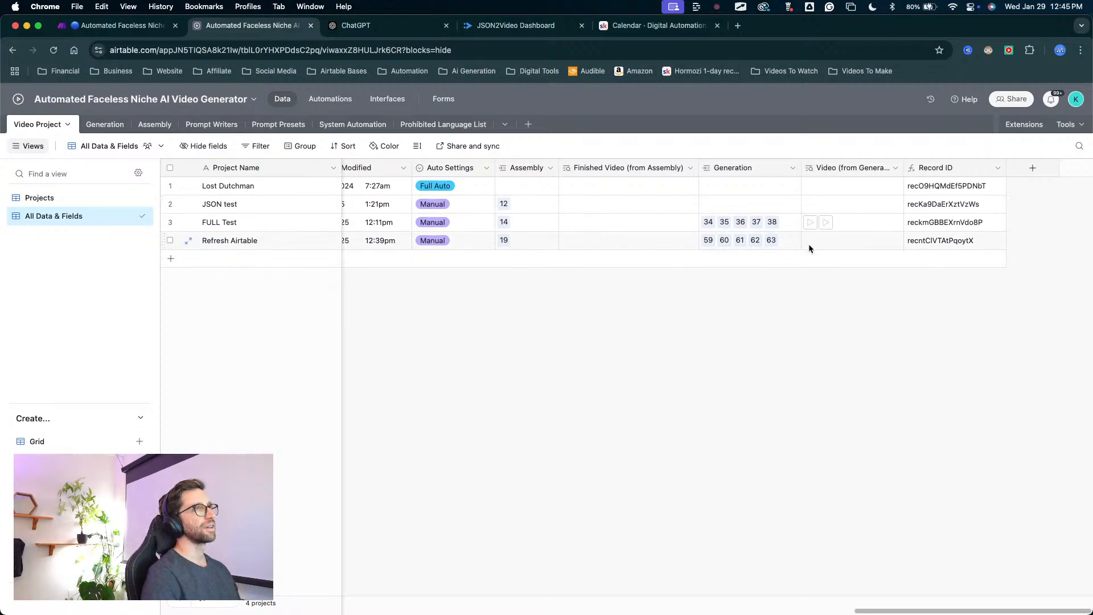
{"action": "mouse_move", "coordinate": [598, 383]}
{"action": "left_mouse_down"}
{"action": "mouse_move", "coordinate": [264, 185]}
{"action": "mouse_move", "coordinate": [159, 106]}
{"action": "mouse_move", "coordinate": [500, 209]}
{"action": "mouse_move", "coordinate": [805, 239]}
{"action": "mouse_move", "coordinate": [838, 186]}
{"action": "mouse_move", "coordinate": [830, 183]}
{"action": "left_mouse_up"}
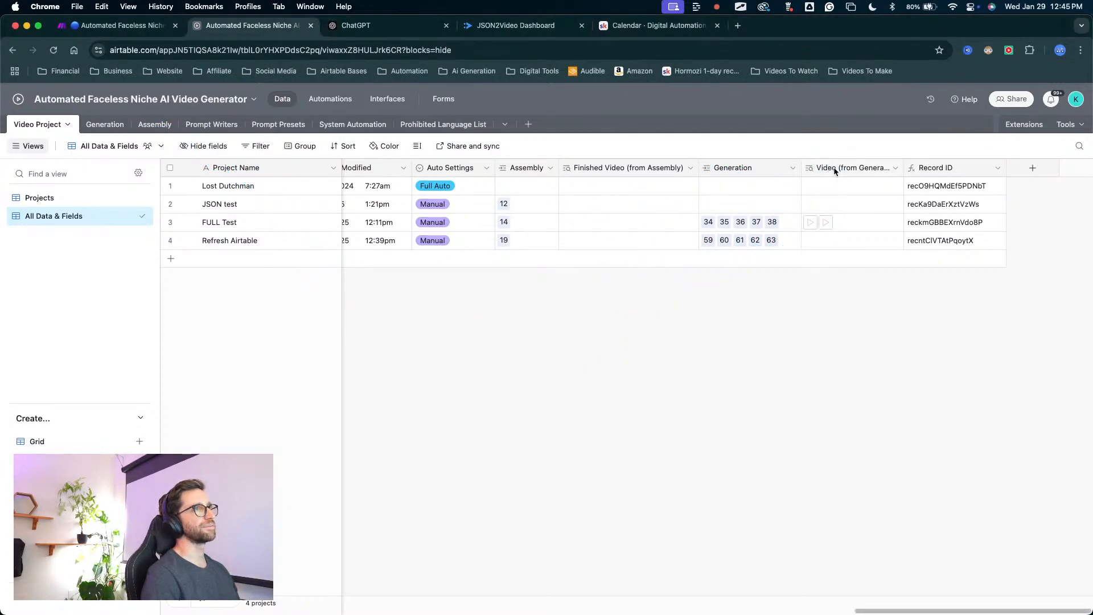
Rename the Video (from Generation) lookup field in the Video Project table as "Video clips (from Generation)".
{"action": "double_click", "coordinate": [835, 169]}
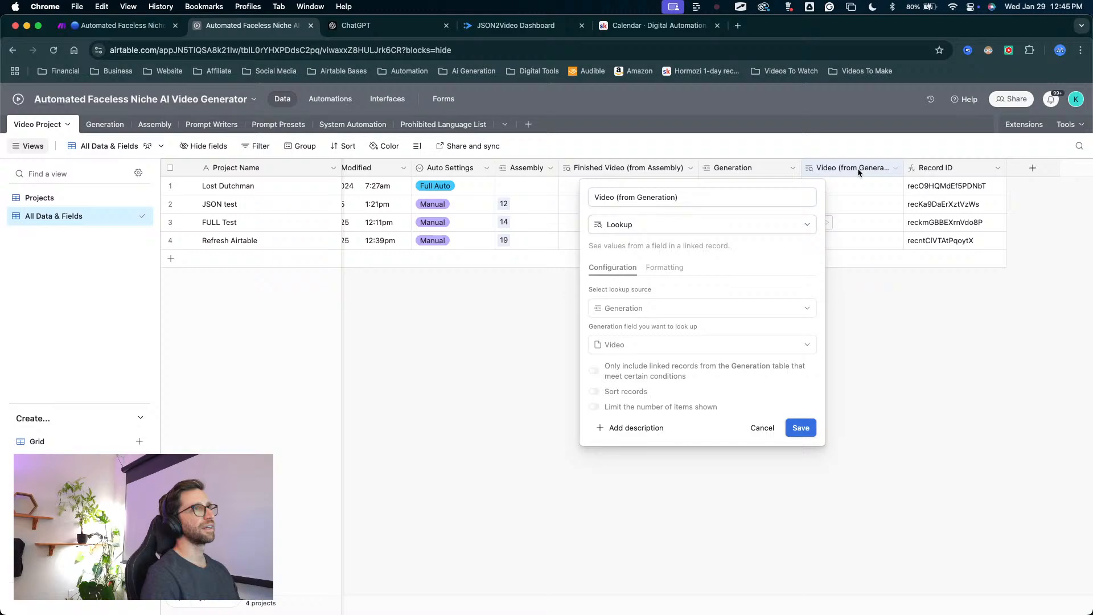
{"action": "left_click", "coordinate": [616, 197]}
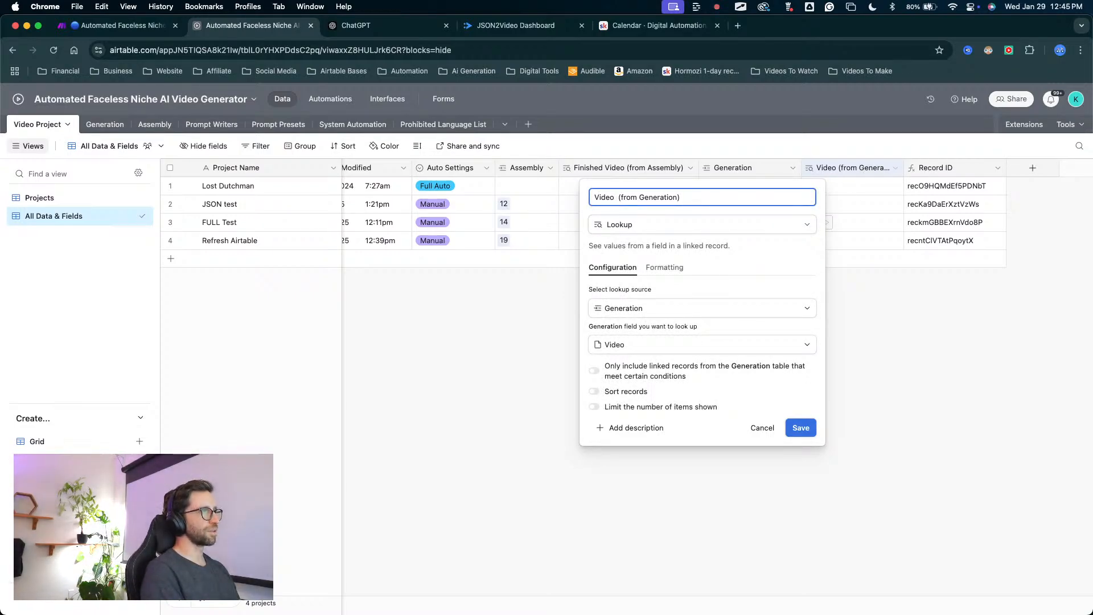
{"action": "key", "text": "BackSpace"}
{"action": "key", "text": "BackSpace"}
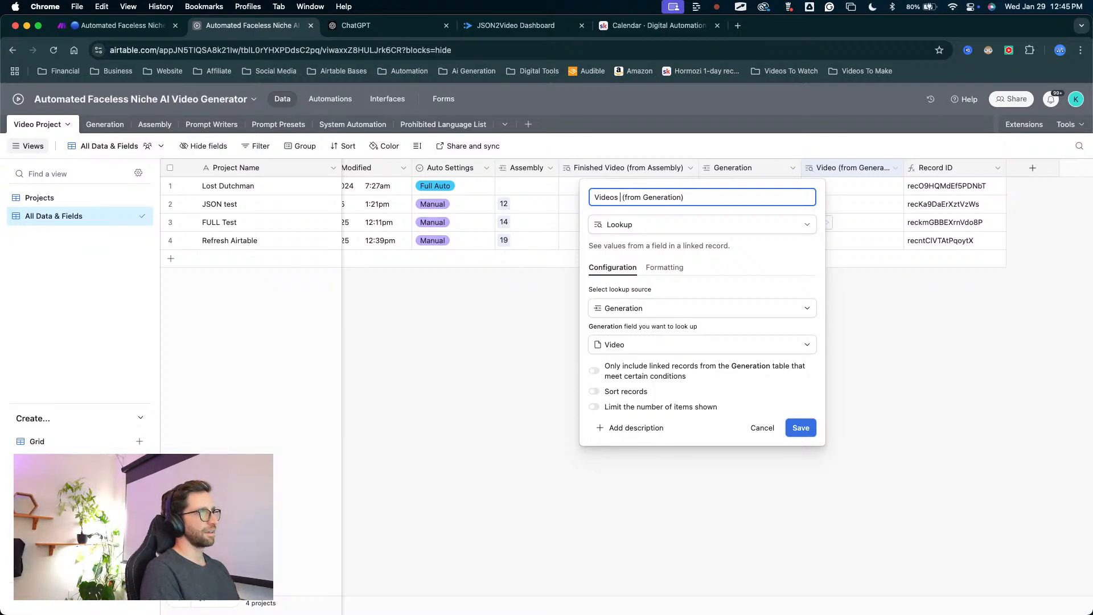
{"action": "type", "text": "clip"}
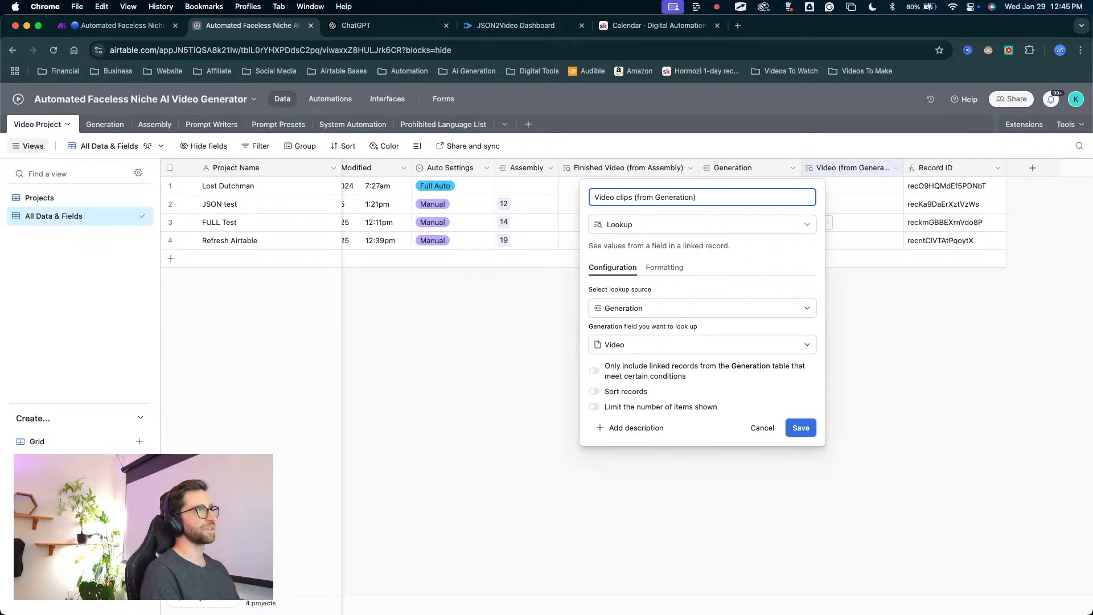
{"action": "left_click", "coordinate": [797, 431]}
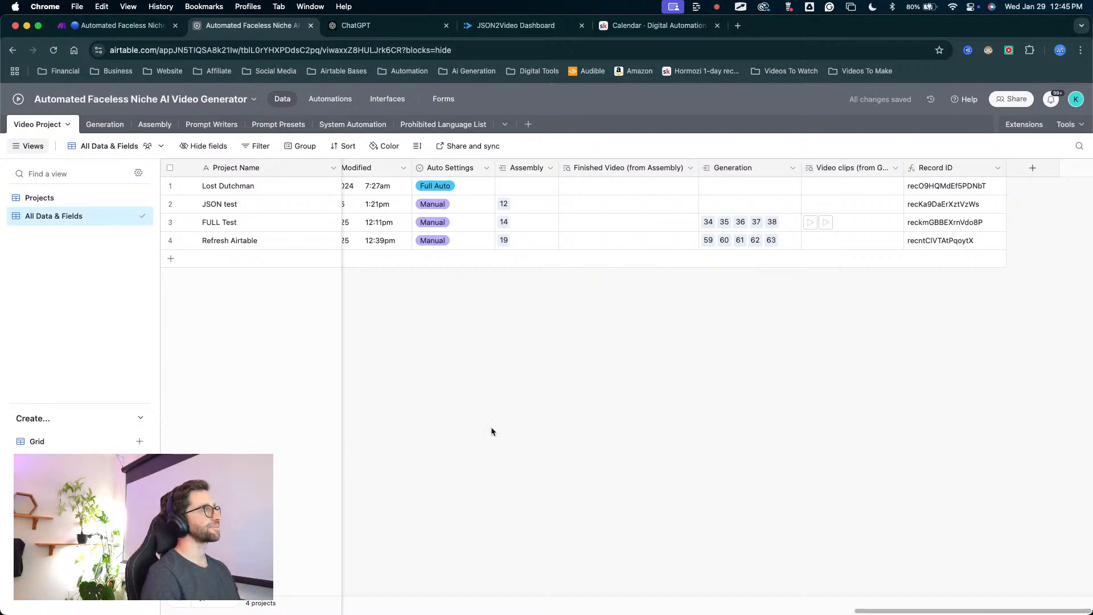
In the Assembly table's All Data view, start a new field that links to records in the Video Project table.
{"action": "left_click", "coordinate": [154, 124]}
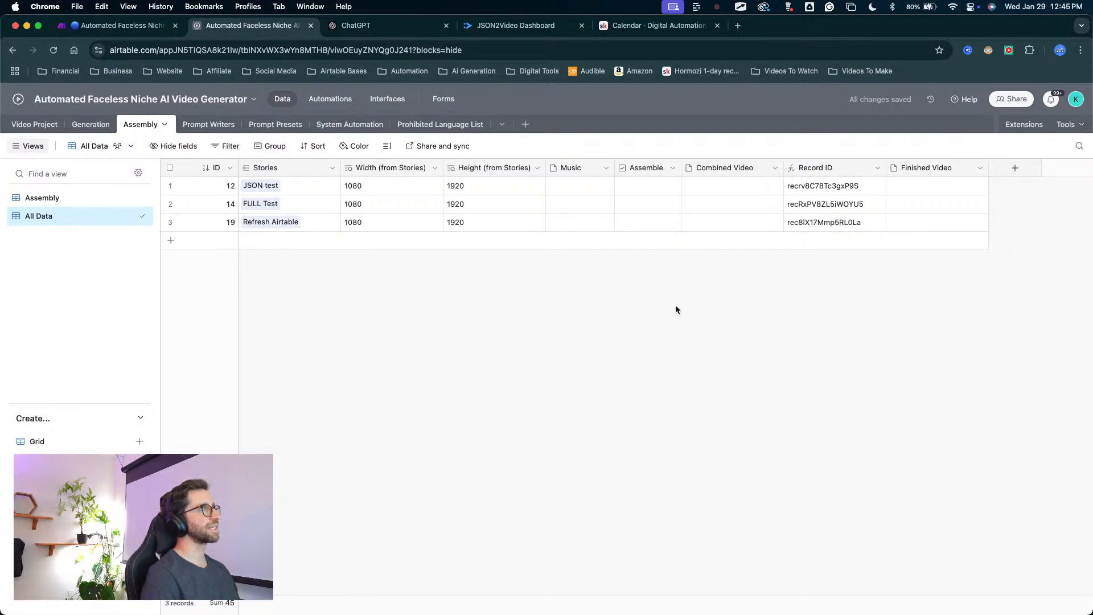
{"action": "left_click", "coordinate": [1014, 168]}
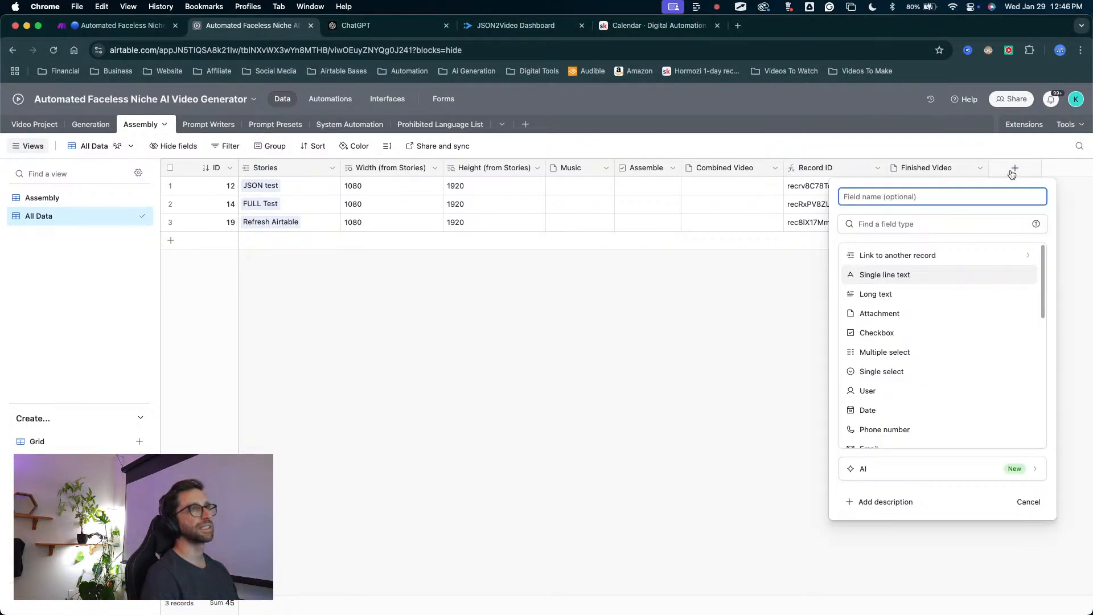
{"action": "left_click", "coordinate": [878, 259]}
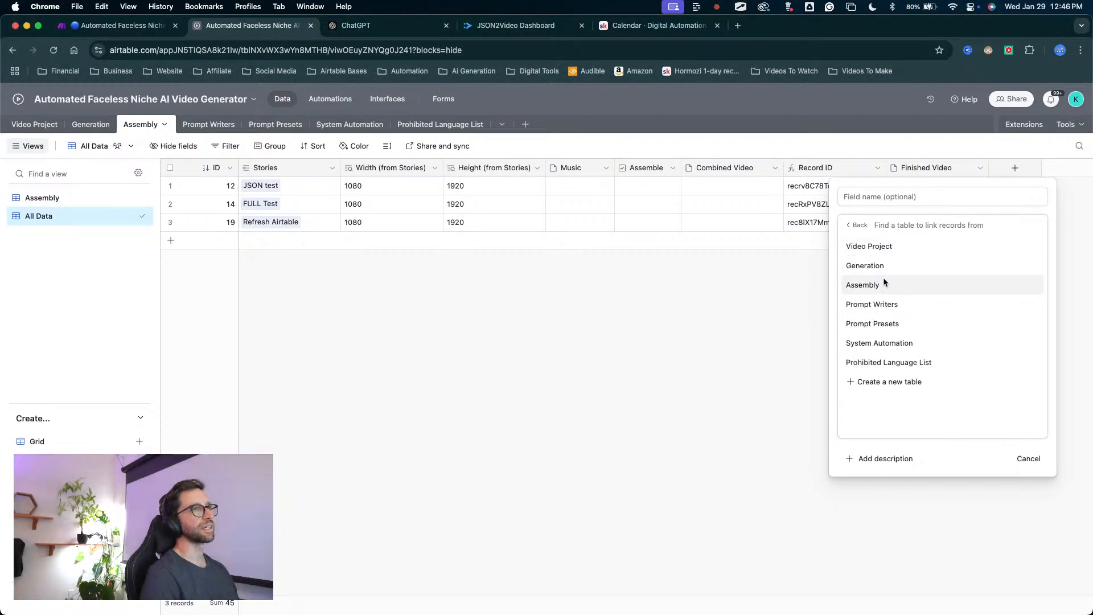
{"action": "key", "text": "ctrl+a"}
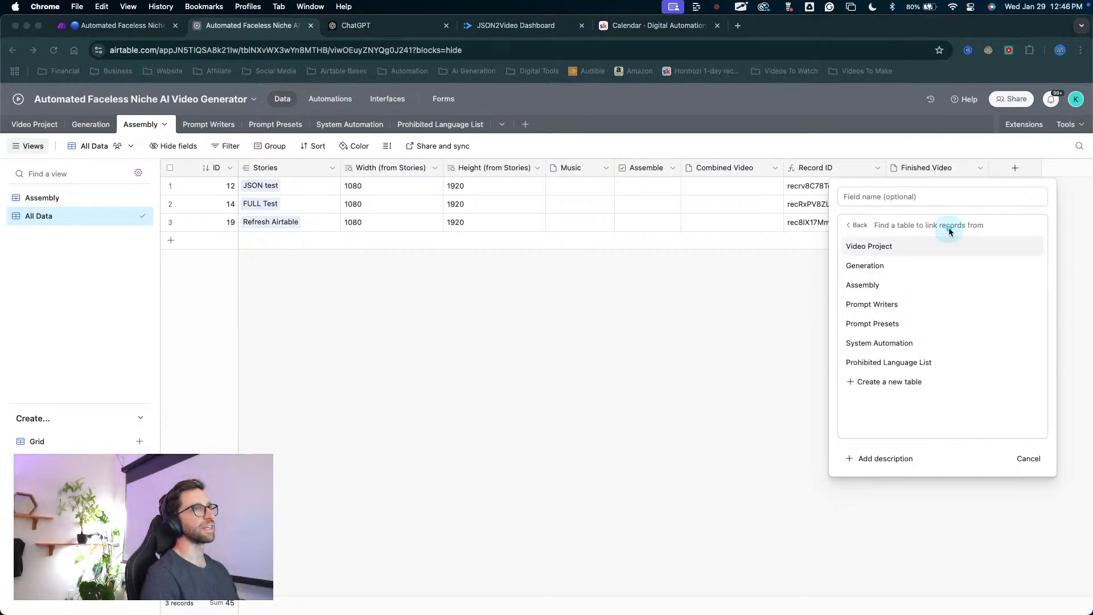
{"action": "key", "text": "Escape"}
{"action": "left_click", "coordinate": [901, 246]}
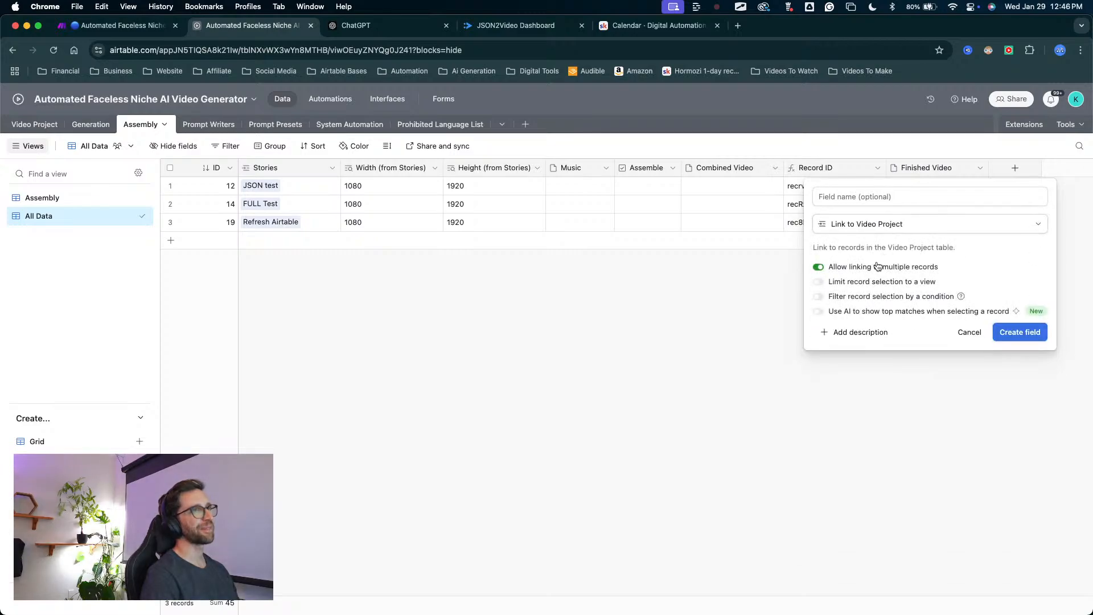
Disallow linking to multiple records and create the Video Project link field, leaving its name blank.
{"action": "key", "text": "ctrl+a"}
{"action": "left_click_drag", "start_coordinate": [793, 345], "coordinate": [821, 262]}
{"action": "key", "text": "Escape"}
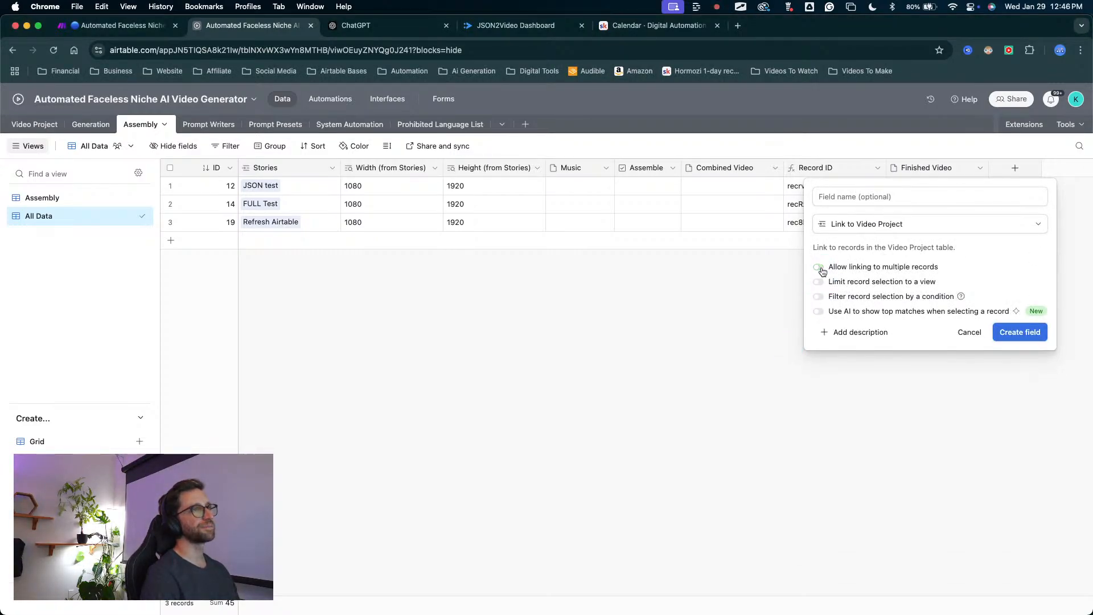
{"action": "left_click", "coordinate": [858, 199]}
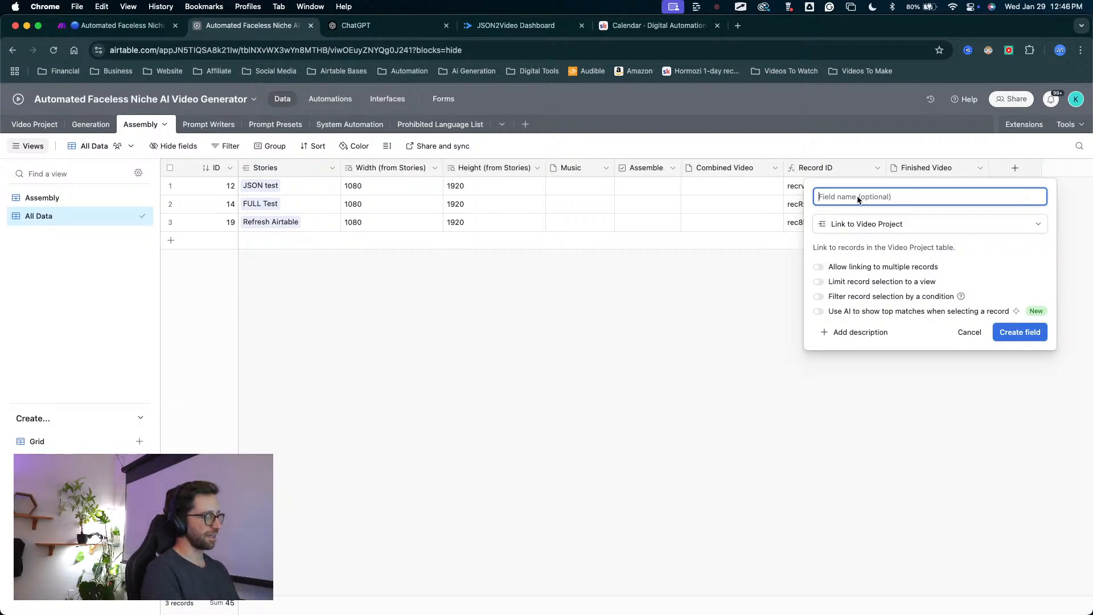
{"action": "type", "text": "Vi"}
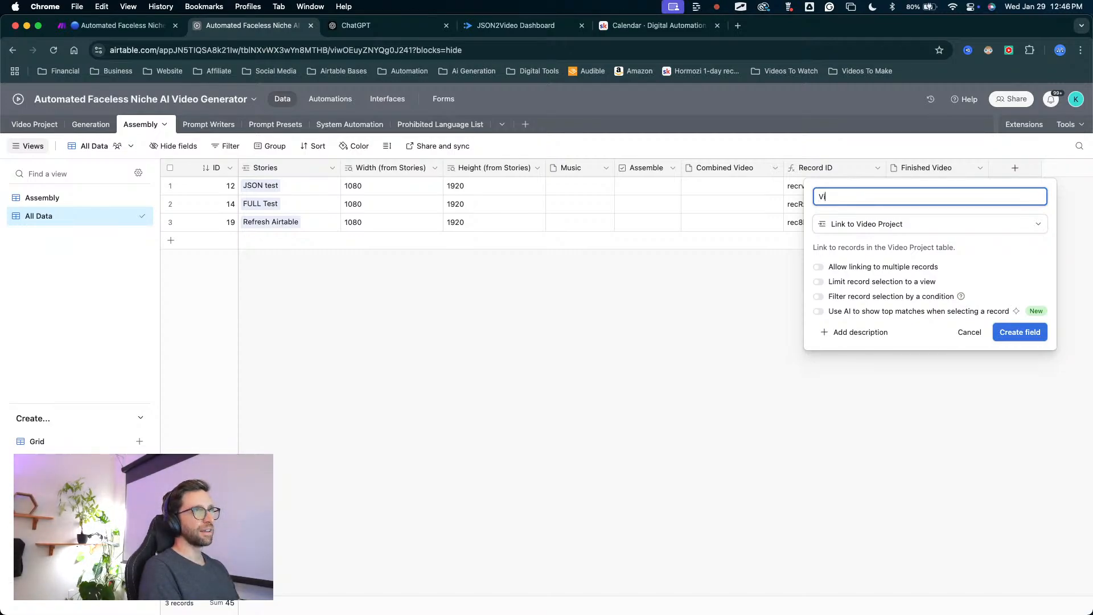
{"action": "type", "text": "d"}
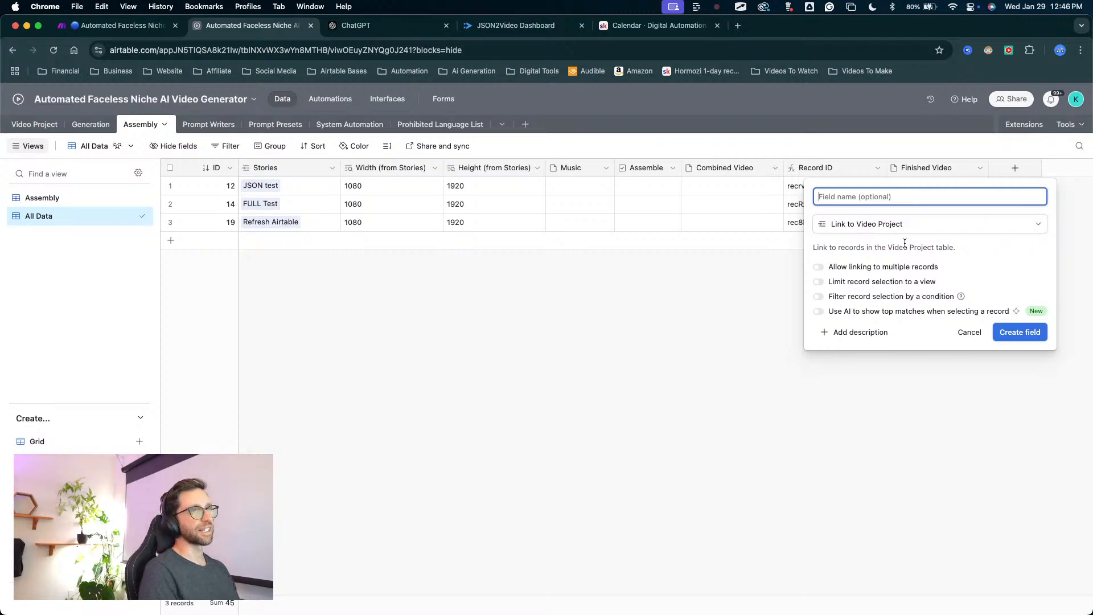
{"action": "left_click", "coordinate": [1016, 333]}
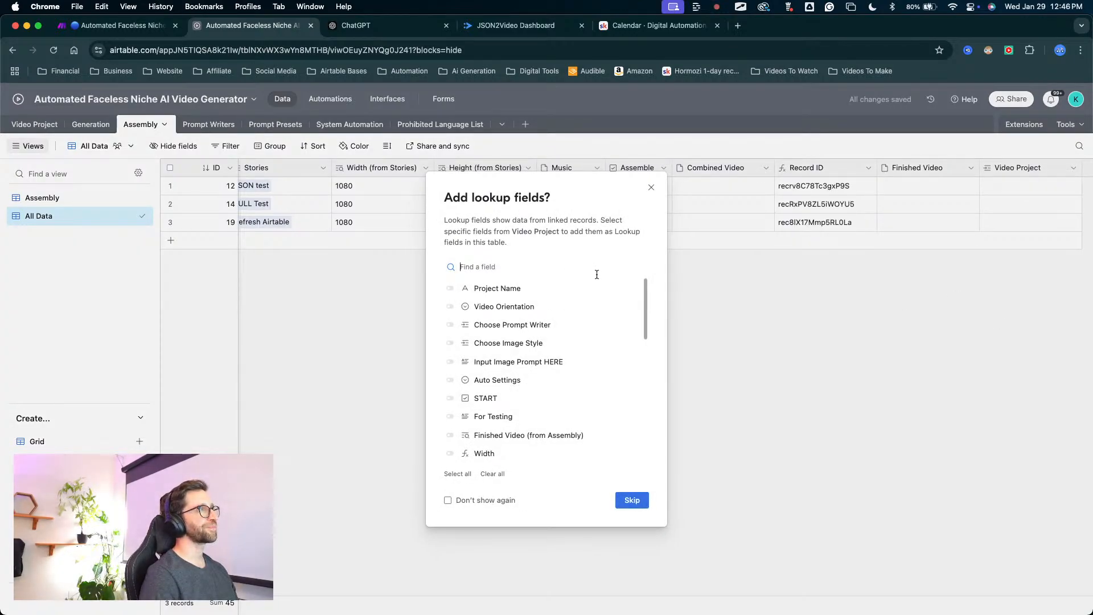
Add Video clips (from Generation) from the Video Project table as the only lookup field in the Assembly table.
{"action": "key", "text": "ctrl+a"}
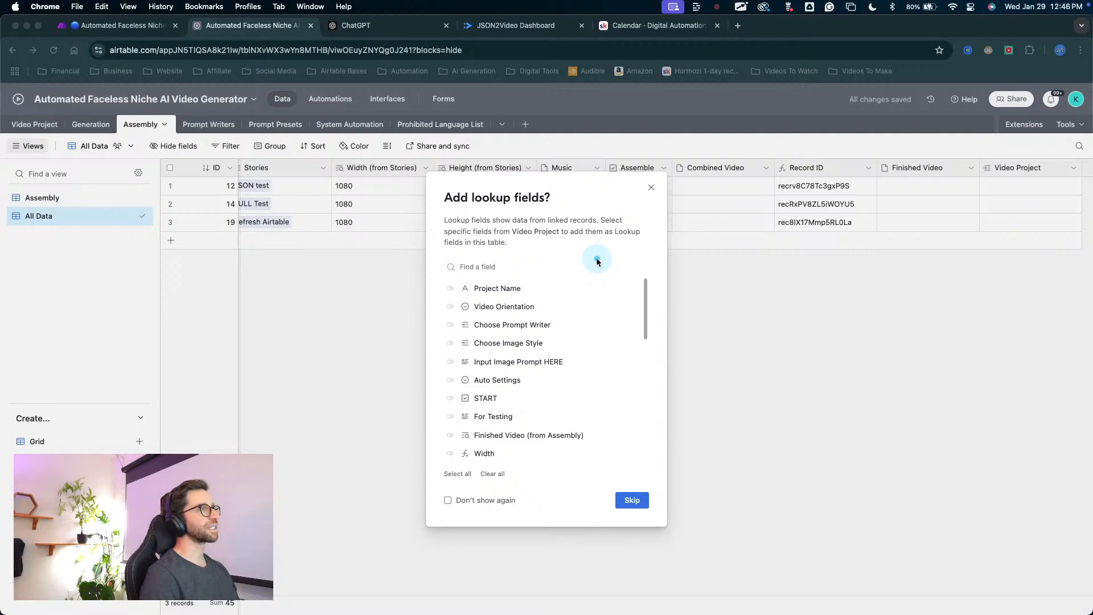
{"action": "mouse_move", "coordinate": [547, 300]}
{"action": "left_mouse_down"}
{"action": "mouse_move", "coordinate": [478, 347]}
{"action": "mouse_move", "coordinate": [472, 285]}
{"action": "mouse_move", "coordinate": [473, 387]}
{"action": "mouse_move", "coordinate": [536, 420]}
{"action": "mouse_move", "coordinate": [524, 420]}
{"action": "mouse_move", "coordinate": [538, 302]}
{"action": "mouse_move", "coordinate": [554, 414]}
{"action": "mouse_move", "coordinate": [488, 455]}
{"action": "mouse_move", "coordinate": [511, 416]}
{"action": "left_mouse_up"}
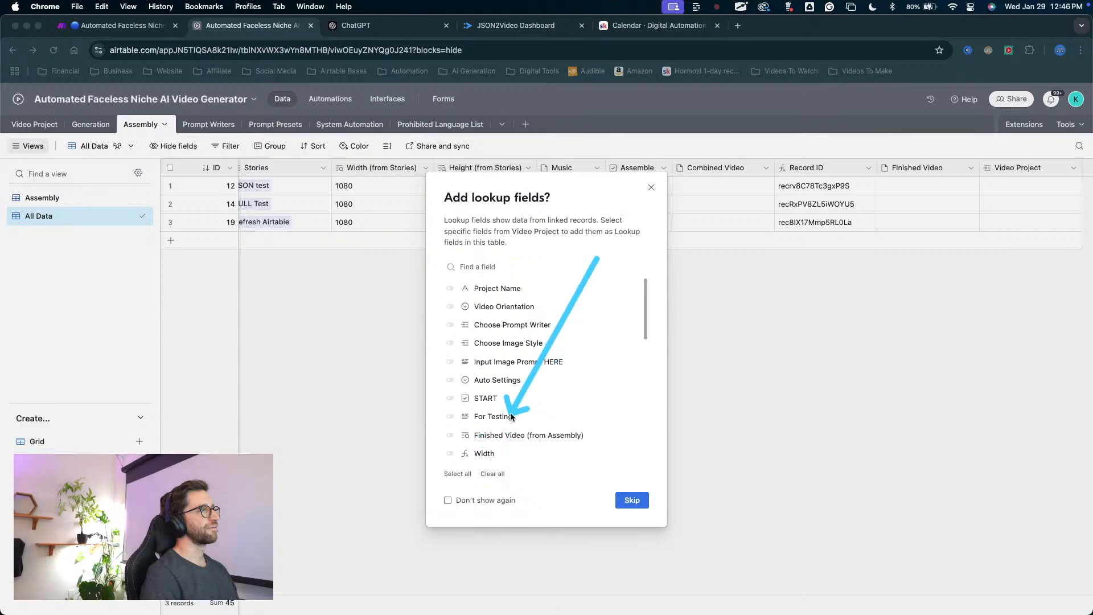
{"action": "key", "text": "ctrl+a"}
{"action": "scroll", "coordinate": [554, 402], "scroll_direction": "down", "scroll_amount": 10}
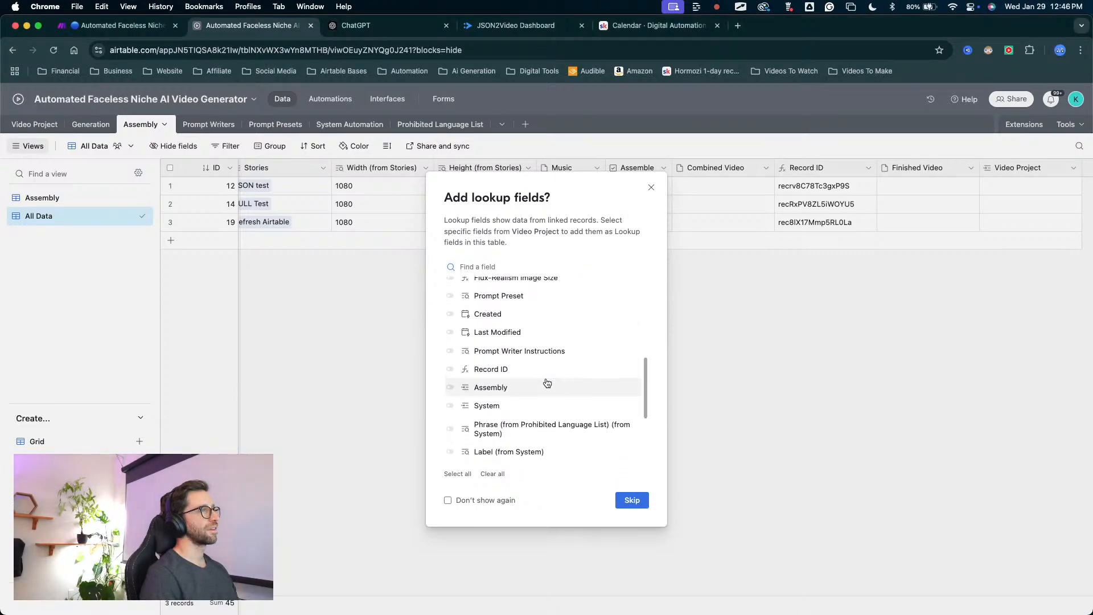
{"action": "scroll", "coordinate": [546, 383], "scroll_direction": "down", "scroll_amount": 1}
{"action": "scroll", "coordinate": [544, 372], "scroll_direction": "up", "scroll_amount": 1}
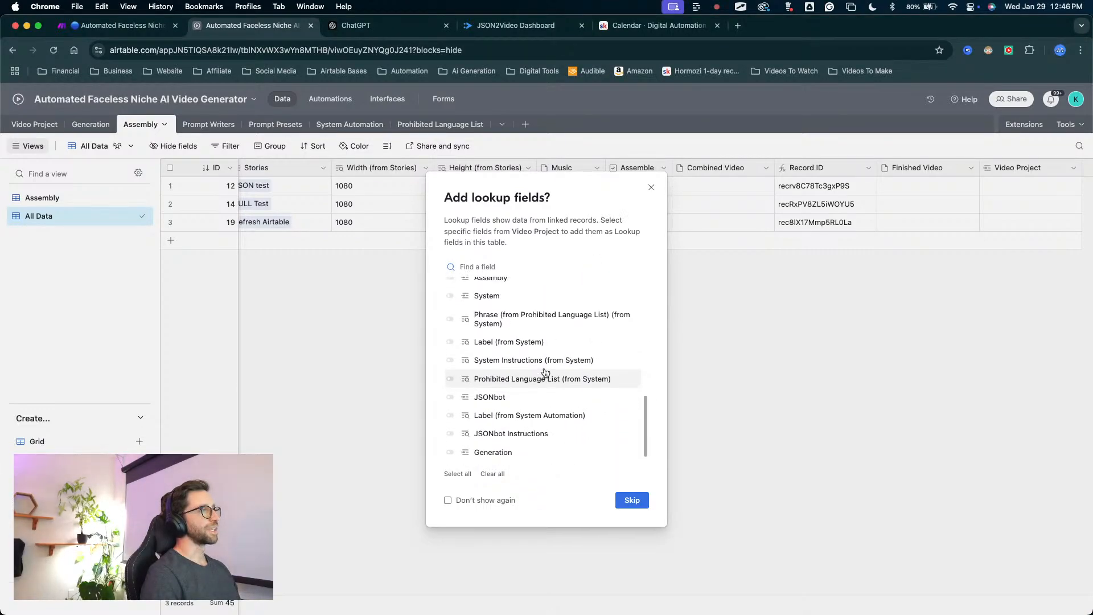
{"action": "scroll", "coordinate": [544, 373], "scroll_direction": "down", "scroll_amount": 1}
{"action": "key", "text": "ctrl+alt+a"}
{"action": "mouse_move", "coordinate": [547, 371]}
{"action": "left_mouse_down"}
{"action": "mouse_move", "coordinate": [507, 448]}
{"action": "mouse_move", "coordinate": [522, 447]}
{"action": "mouse_move", "coordinate": [459, 457]}
{"action": "left_mouse_up"}
{"action": "key", "text": "Escape"}
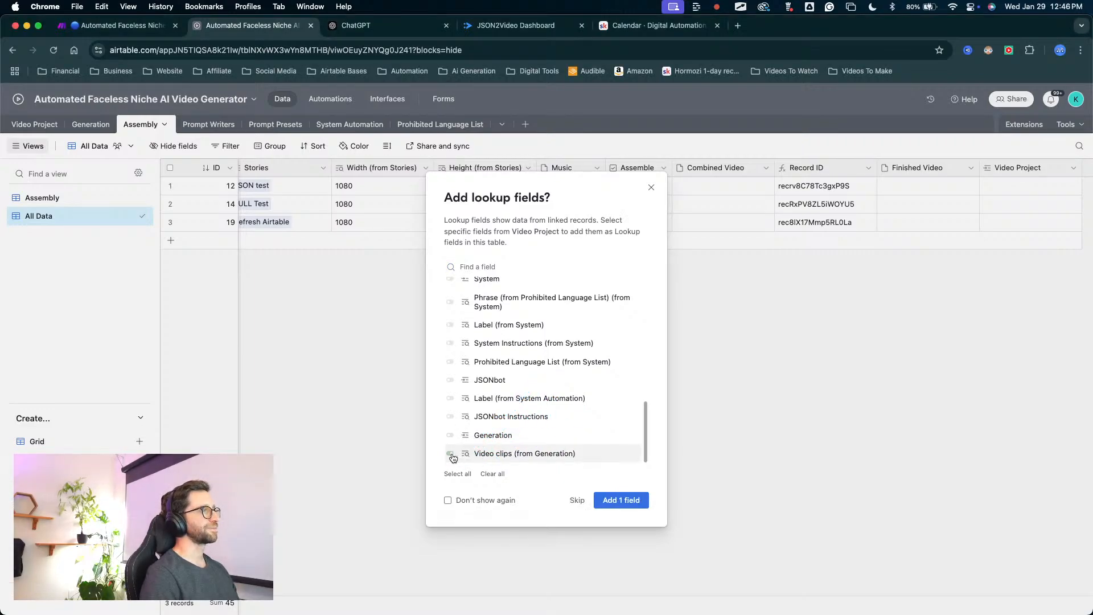
{"action": "key", "text": "ctrl+alt+a"}
{"action": "left_click_drag", "start_coordinate": [601, 427], "coordinate": [622, 494]}
{"action": "key", "text": "Escape"}
{"action": "left_click", "coordinate": [621, 499]}
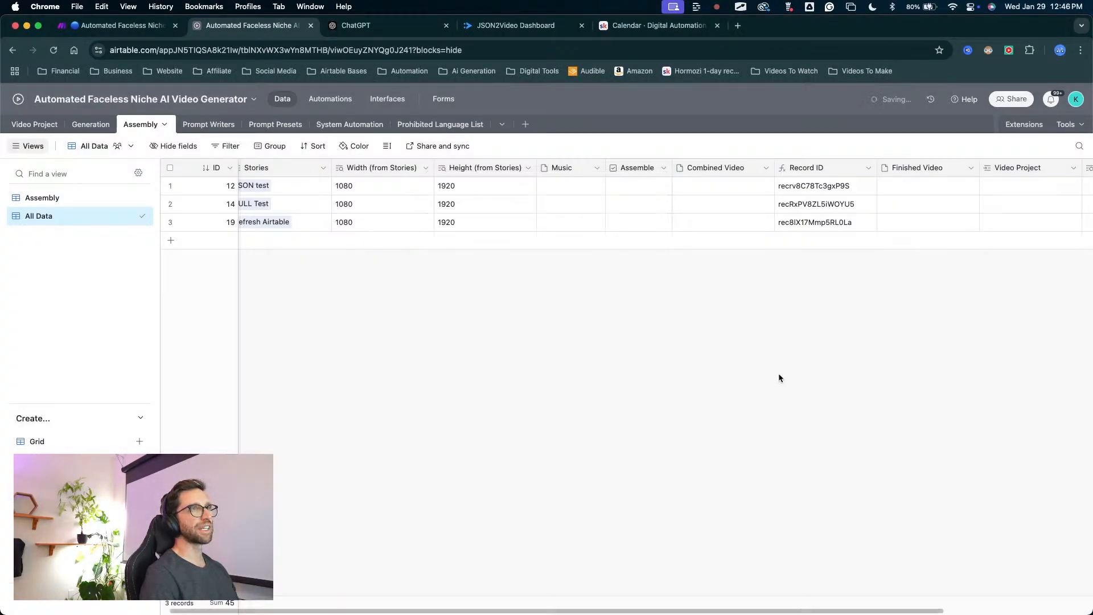
Widen the new video clips lookup column in the Assembly table until its full name fits.
{"action": "scroll", "coordinate": [862, 312], "scroll_direction": "right", "scroll_amount": 3}
{"action": "key", "text": "ctrl+alt+a"}
{"action": "mouse_move", "coordinate": [848, 394]}
{"action": "left_mouse_down"}
{"action": "mouse_move", "coordinate": [841, 171]}
{"action": "mouse_move", "coordinate": [992, 188]}
{"action": "mouse_move", "coordinate": [945, 189]}
{"action": "mouse_move", "coordinate": [952, 176]}
{"action": "mouse_move", "coordinate": [971, 185]}
{"action": "left_mouse_up"}
{"action": "key", "text": "Escape"}
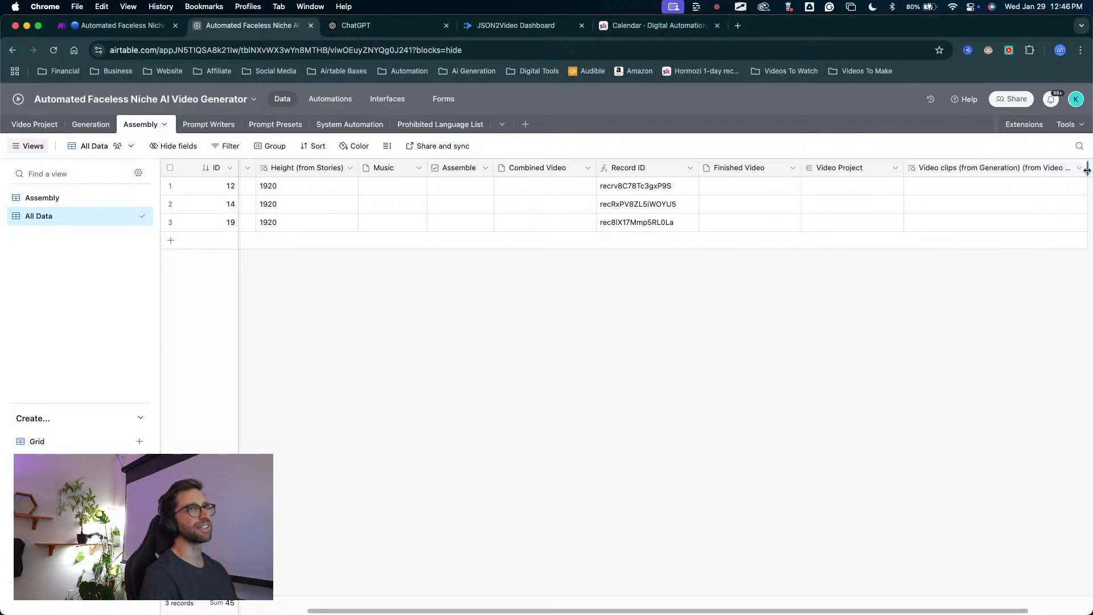
{"action": "left_click_drag", "start_coordinate": [1089, 171], "coordinate": [1042, 170]}
{"action": "mouse_move", "coordinate": [913, 310]}
{"action": "left_mouse_down"}
{"action": "mouse_move", "coordinate": [871, 217]}
{"action": "mouse_move", "coordinate": [907, 176]}
{"action": "mouse_move", "coordinate": [903, 194]}
{"action": "mouse_move", "coordinate": [876, 211]}
{"action": "mouse_move", "coordinate": [918, 173]}
{"action": "mouse_move", "coordinate": [953, 192]}
{"action": "mouse_move", "coordinate": [962, 165]}
{"action": "mouse_move", "coordinate": [968, 172]}
{"action": "left_mouse_up"}
{"action": "key", "text": "Escape"}
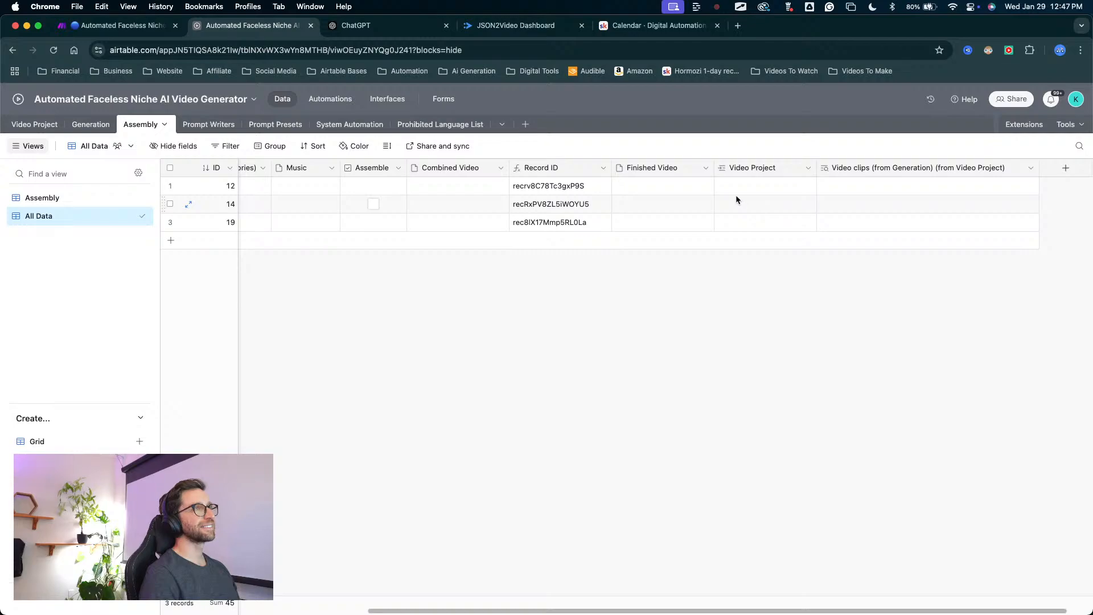
Check the Assembly table's Stories field, then open the New Project Entry automation and examine its Create record action for Assembly.
{"action": "scroll", "coordinate": [620, 238], "scroll_direction": "left", "scroll_amount": 5}
{"action": "mouse_move", "coordinate": [523, 339]}
{"action": "left_mouse_down"}
{"action": "mouse_move", "coordinate": [434, 344]}
{"action": "mouse_move", "coordinate": [312, 223]}
{"action": "mouse_move", "coordinate": [294, 220]}
{"action": "mouse_move", "coordinate": [289, 201]}
{"action": "mouse_move", "coordinate": [267, 211]}
{"action": "mouse_move", "coordinate": [78, 157]}
{"action": "mouse_move", "coordinate": [45, 121]}
{"action": "mouse_move", "coordinate": [283, 200]}
{"action": "mouse_move", "coordinate": [287, 213]}
{"action": "mouse_move", "coordinate": [294, 181]}
{"action": "left_mouse_up"}
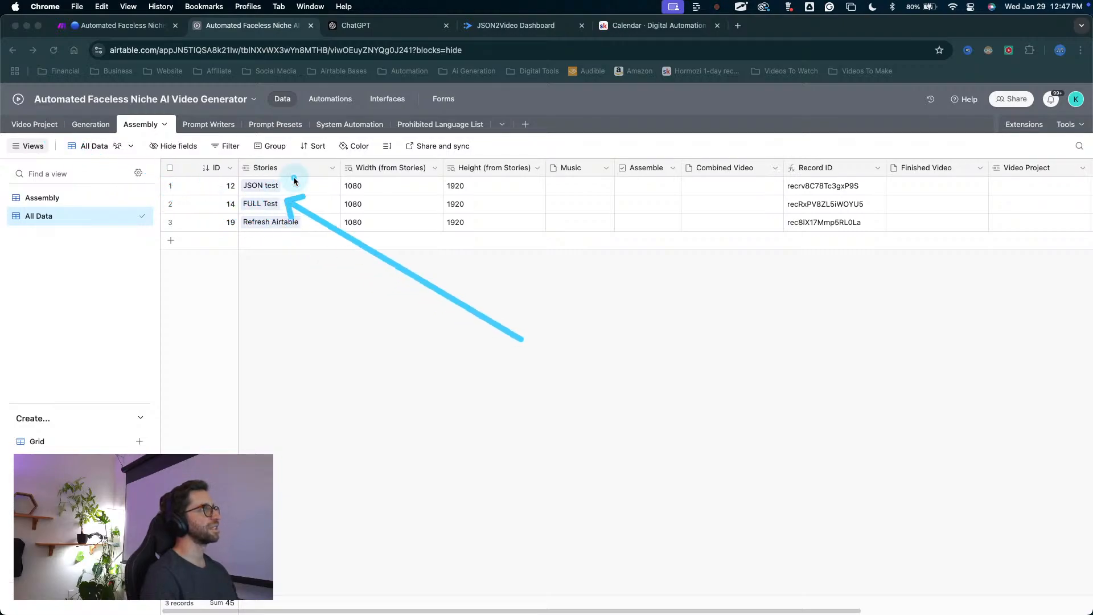
{"action": "left_click", "coordinate": [330, 98]}
{"action": "scroll", "coordinate": [162, 367], "scroll_direction": "down", "scroll_amount": 5}
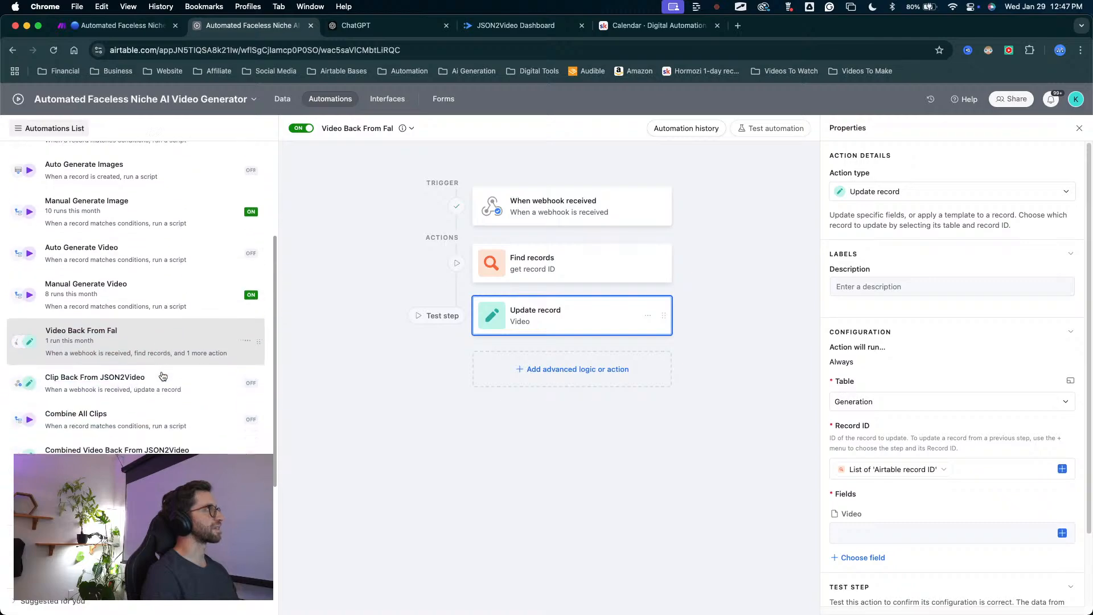
{"action": "scroll", "coordinate": [236, 290], "scroll_direction": "up", "scroll_amount": 5}
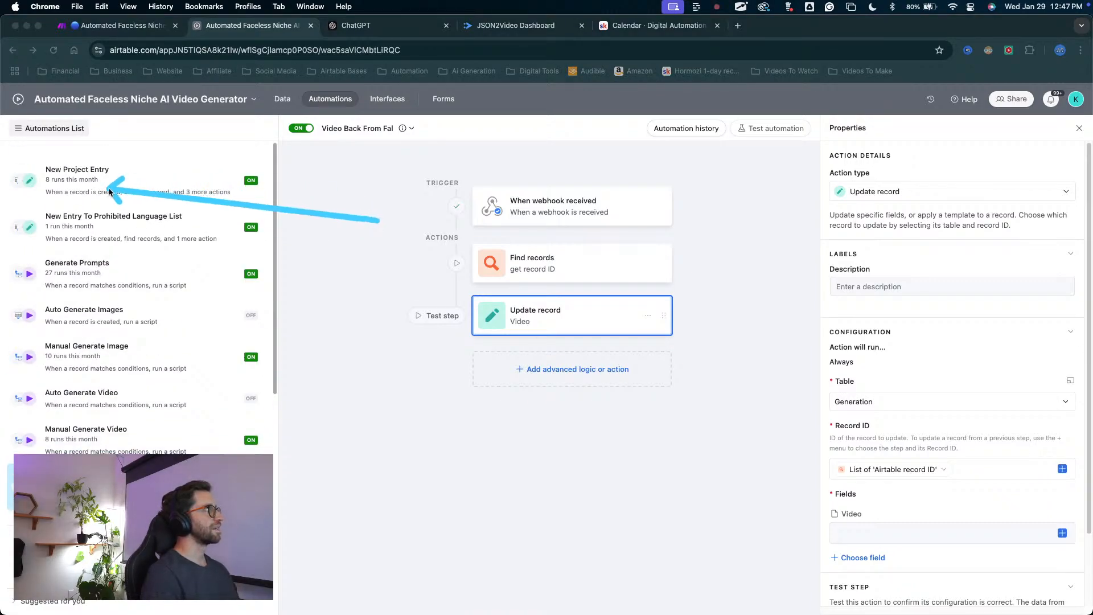
{"action": "left_click", "coordinate": [94, 181]}
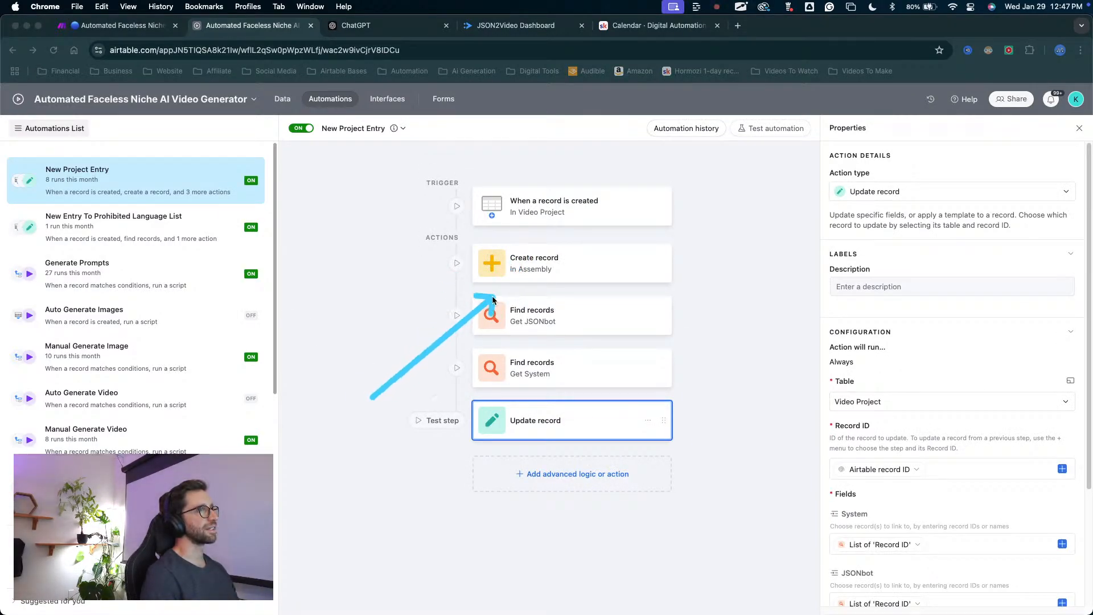
{"action": "mouse_move", "coordinate": [498, 275]}
{"action": "left_mouse_down"}
{"action": "mouse_move", "coordinate": [524, 266]}
{"action": "mouse_move", "coordinate": [509, 274]}
{"action": "left_mouse_up"}
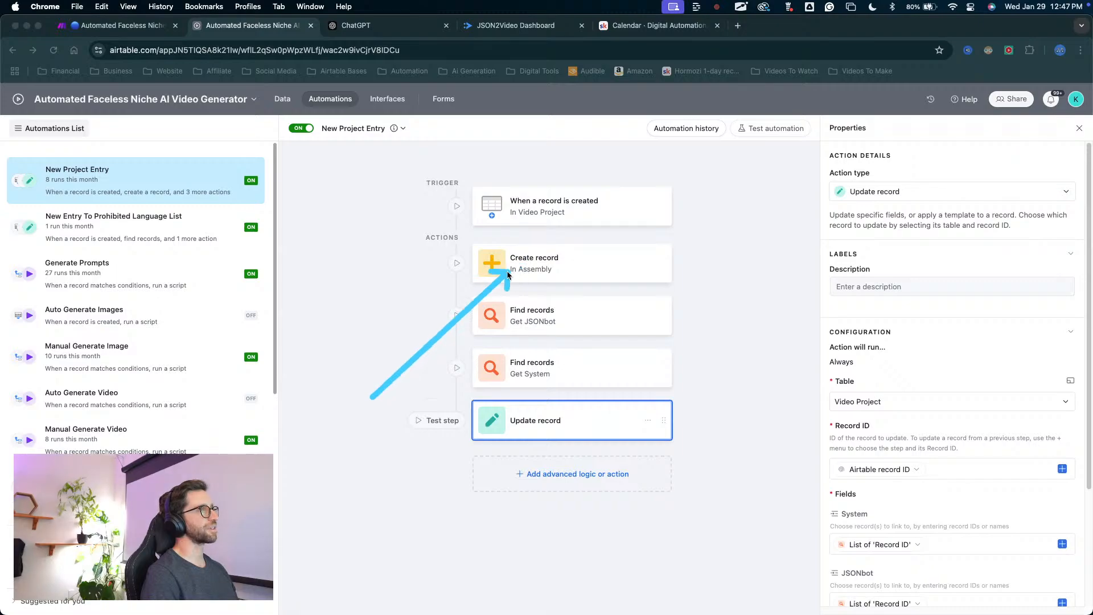
Open the Video Project table and examine its fields across all columns, especially Assembly, Generation, the video clips lookup and Assembly 2.
{"action": "key", "text": "Escape"}
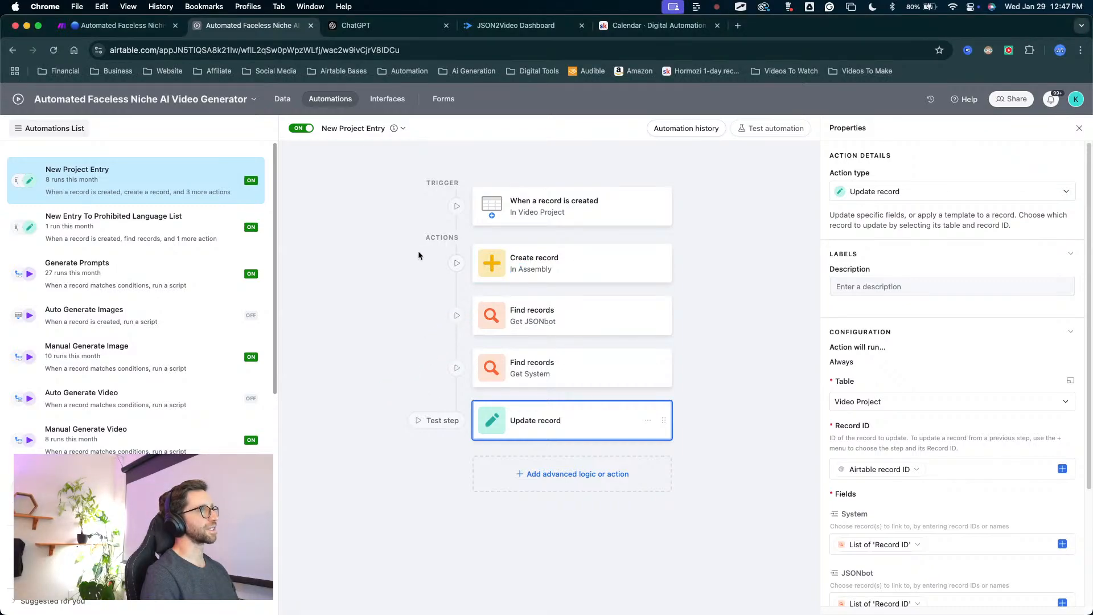
{"action": "left_click", "coordinate": [283, 101]}
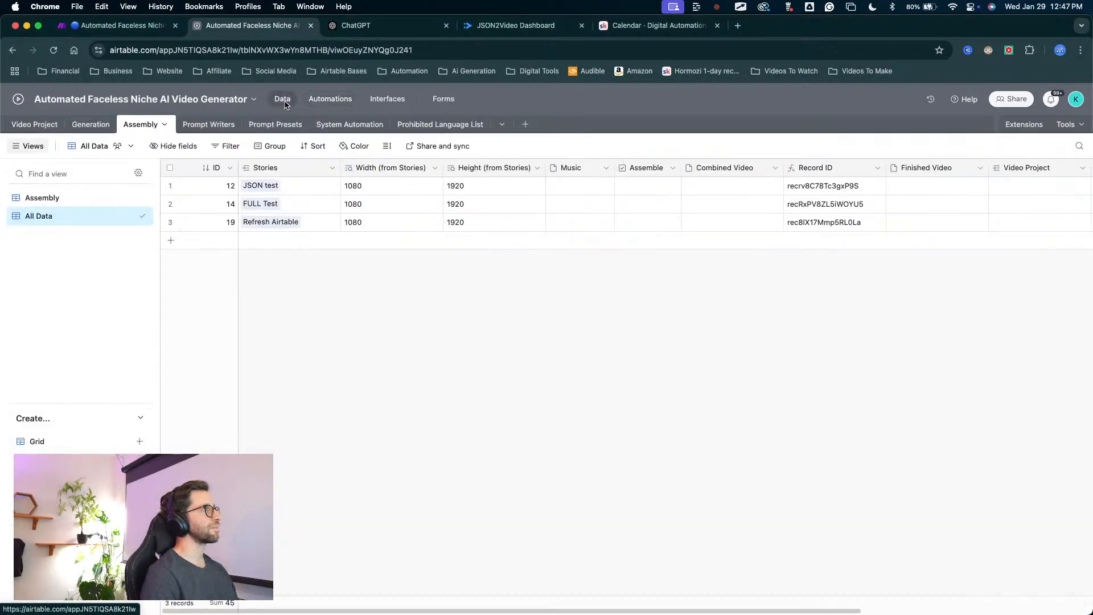
{"action": "left_click", "coordinate": [35, 124]}
{"action": "mouse_move", "coordinate": [257, 364]}
{"action": "left_mouse_down"}
{"action": "mouse_move", "coordinate": [204, 157]}
{"action": "mouse_move", "coordinate": [19, 124]}
{"action": "mouse_move", "coordinate": [168, 219]}
{"action": "mouse_move", "coordinate": [186, 260]}
{"action": "left_mouse_up"}
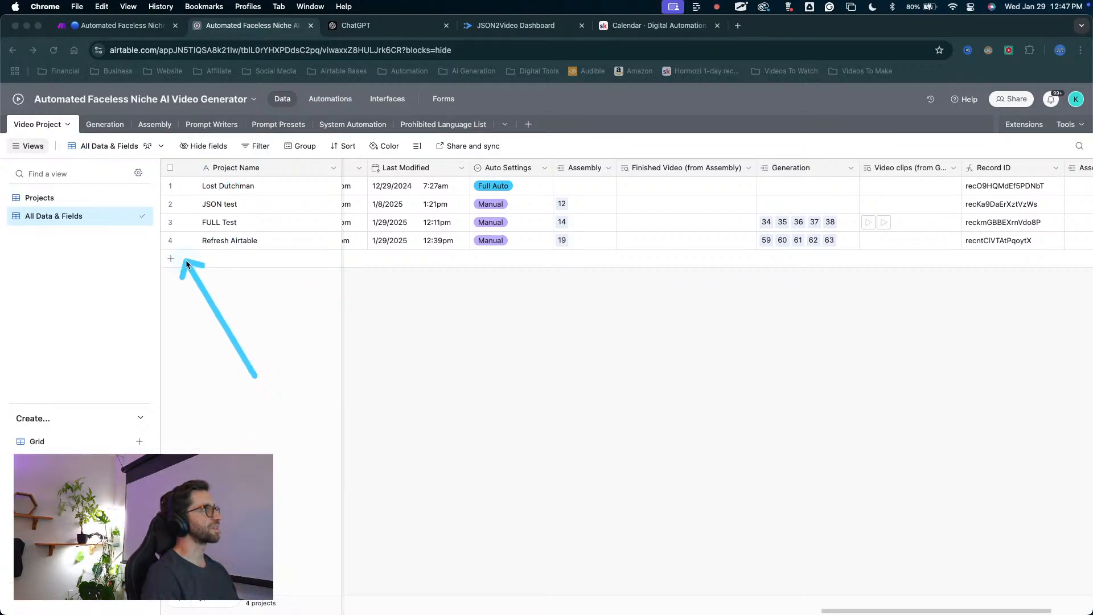
{"action": "key", "text": "Escape"}
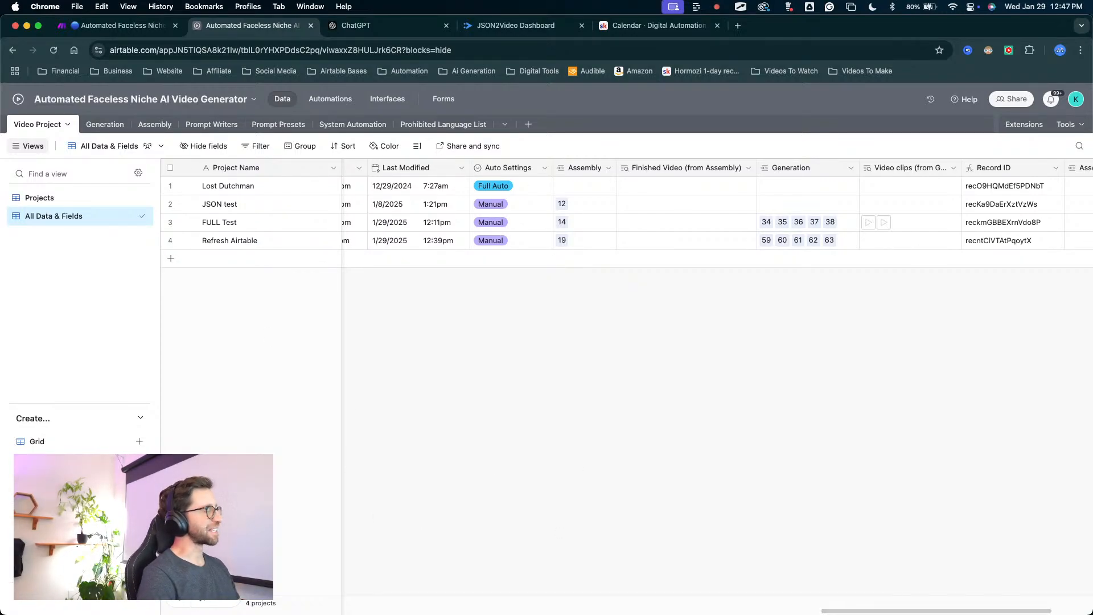
{"action": "scroll", "coordinate": [546, 308], "scroll_direction": "left", "scroll_amount": 15}
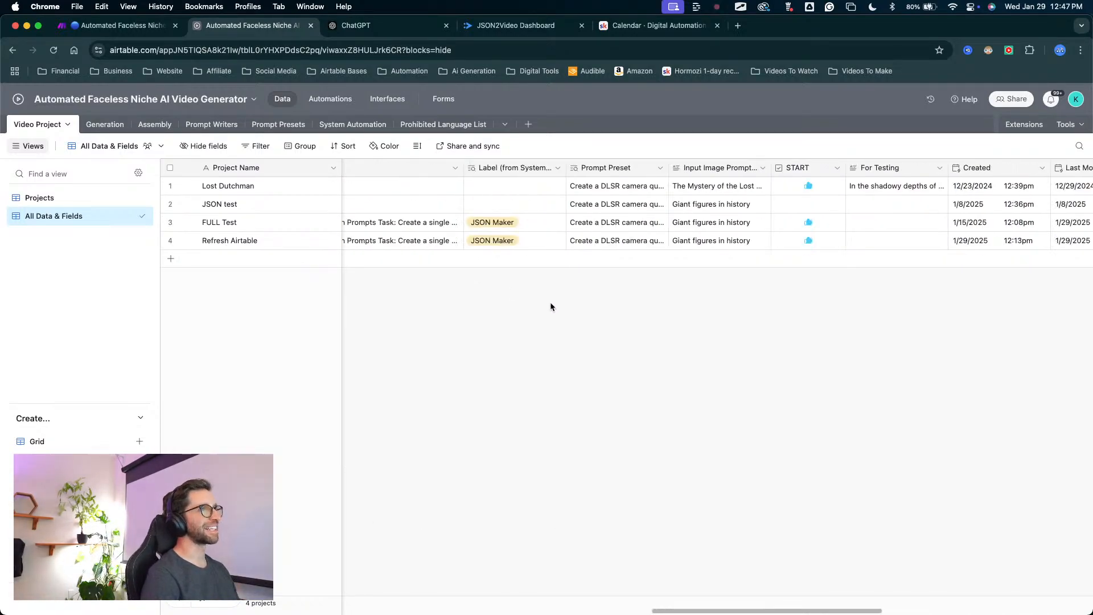
{"action": "scroll", "coordinate": [572, 306], "scroll_direction": "right", "scroll_amount": 15}
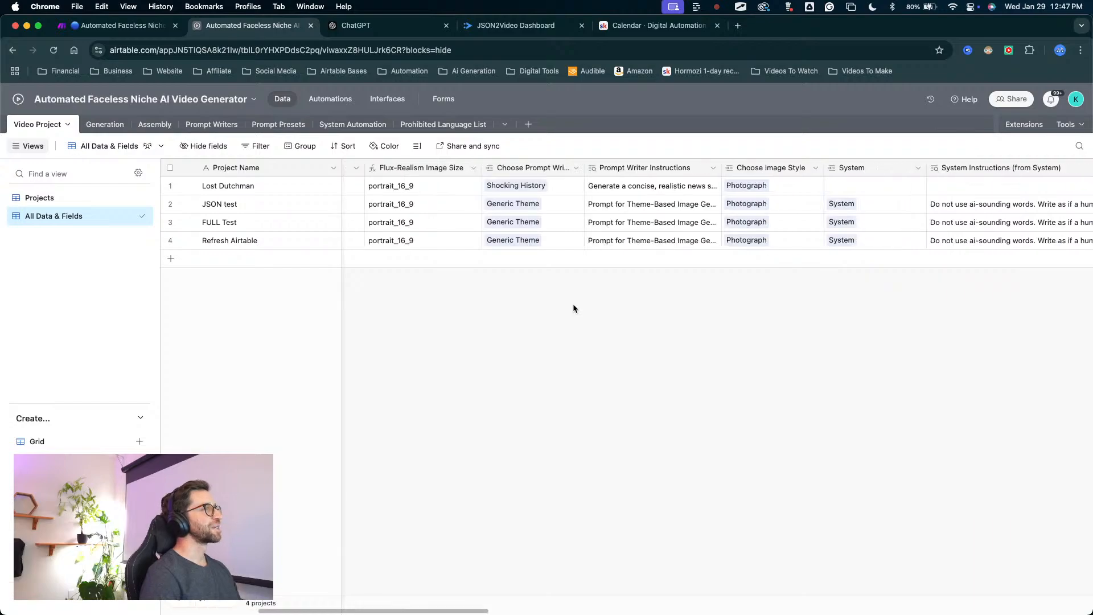
{"action": "scroll", "coordinate": [566, 313], "scroll_direction": "right", "scroll_amount": 10}
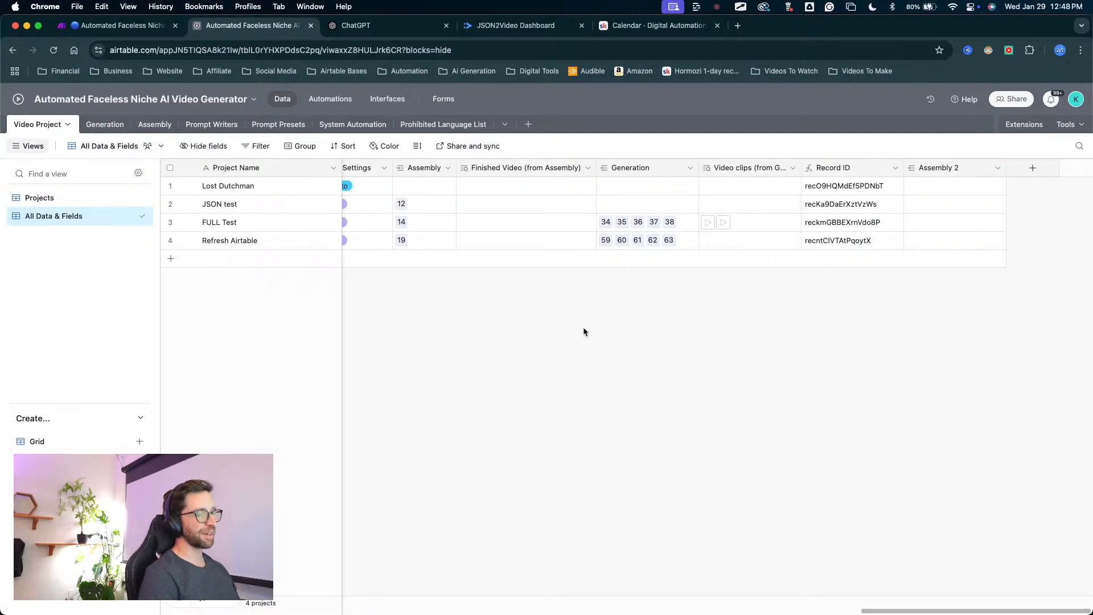
{"action": "scroll", "coordinate": [605, 297], "scroll_direction": "left", "scroll_amount": 15}
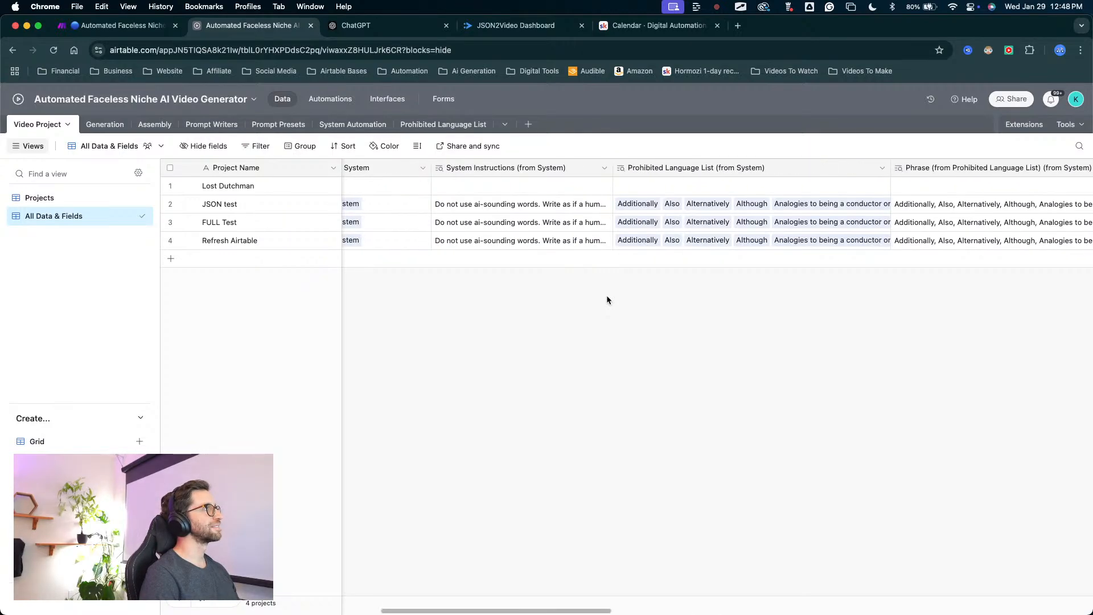
{"action": "scroll", "coordinate": [607, 296], "scroll_direction": "left", "scroll_amount": 15}
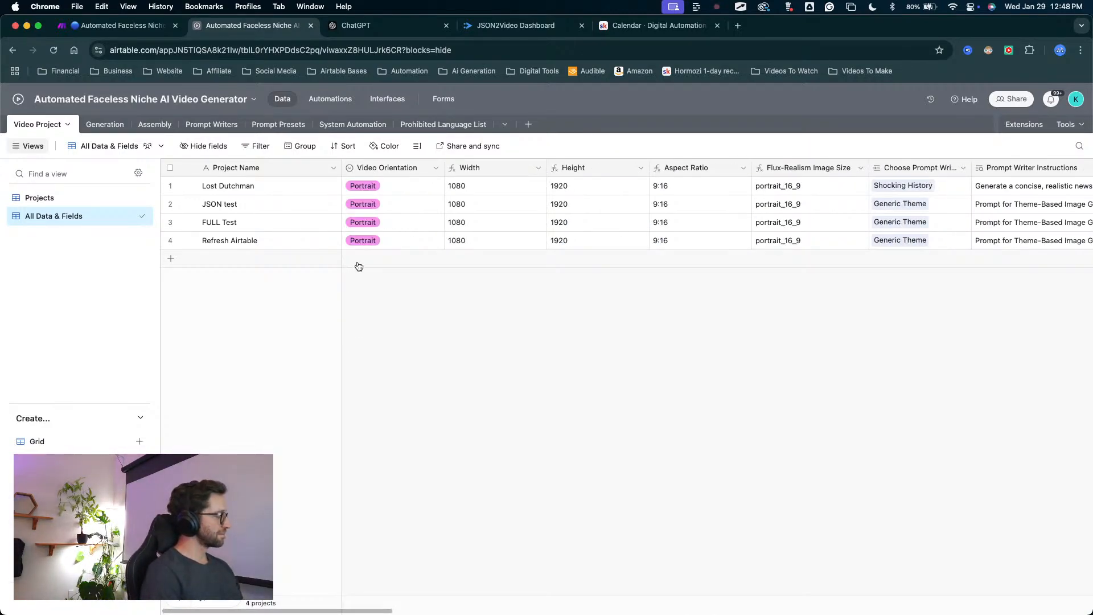
{"action": "scroll", "coordinate": [556, 345], "scroll_direction": "right", "scroll_amount": 20}
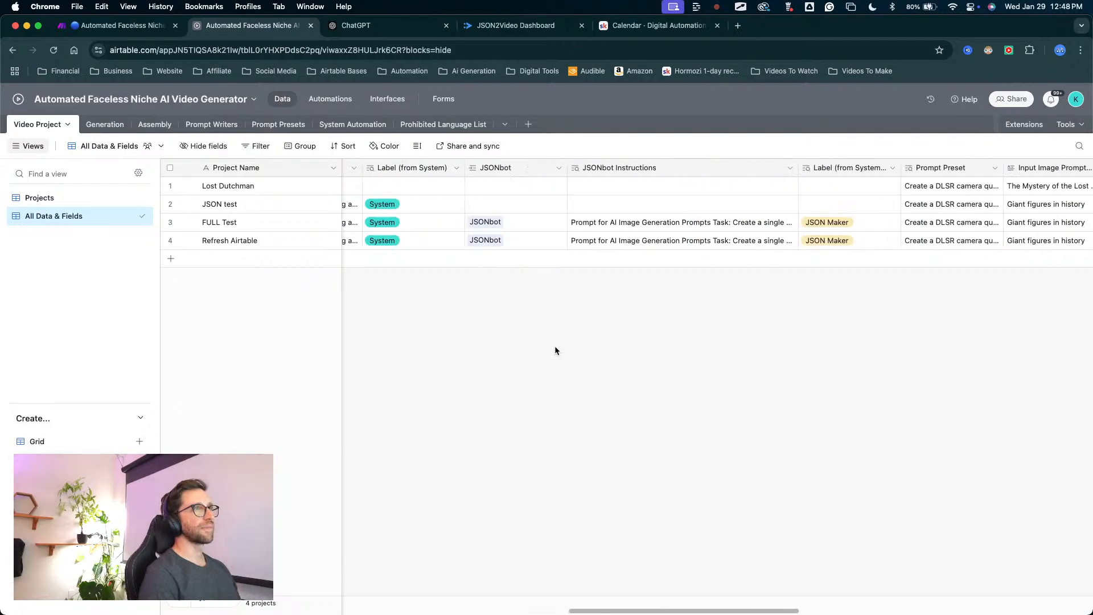
{"action": "scroll", "coordinate": [554, 349], "scroll_direction": "right", "scroll_amount": 20}
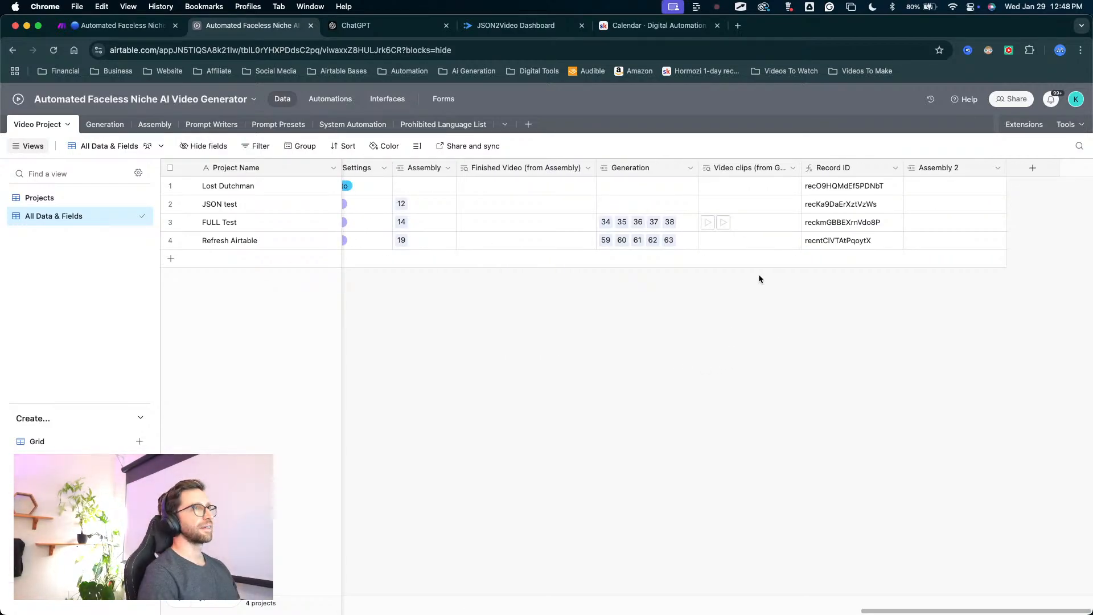
{"action": "mouse_move", "coordinate": [684, 405]}
{"action": "left_mouse_down"}
{"action": "mouse_move", "coordinate": [459, 184]}
{"action": "mouse_move", "coordinate": [80, 142]}
{"action": "mouse_move", "coordinate": [971, 369]}
{"action": "mouse_move", "coordinate": [899, 292]}
{"action": "left_mouse_up"}
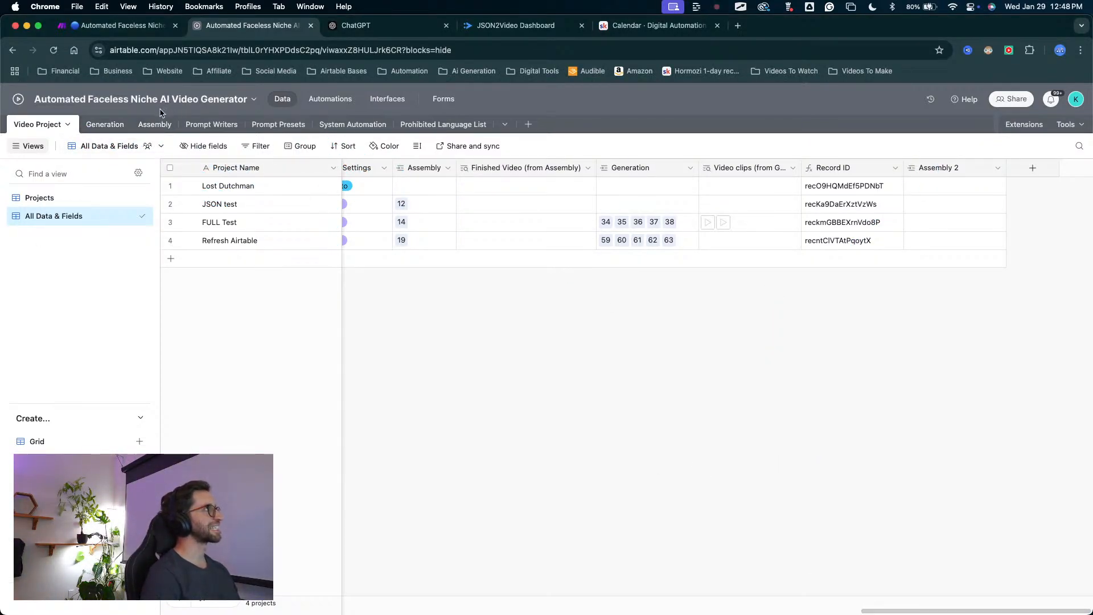
Return to the Assembly table and compare its existing Stories link field with the newly added Video Project field.
{"action": "left_click", "coordinate": [155, 124]}
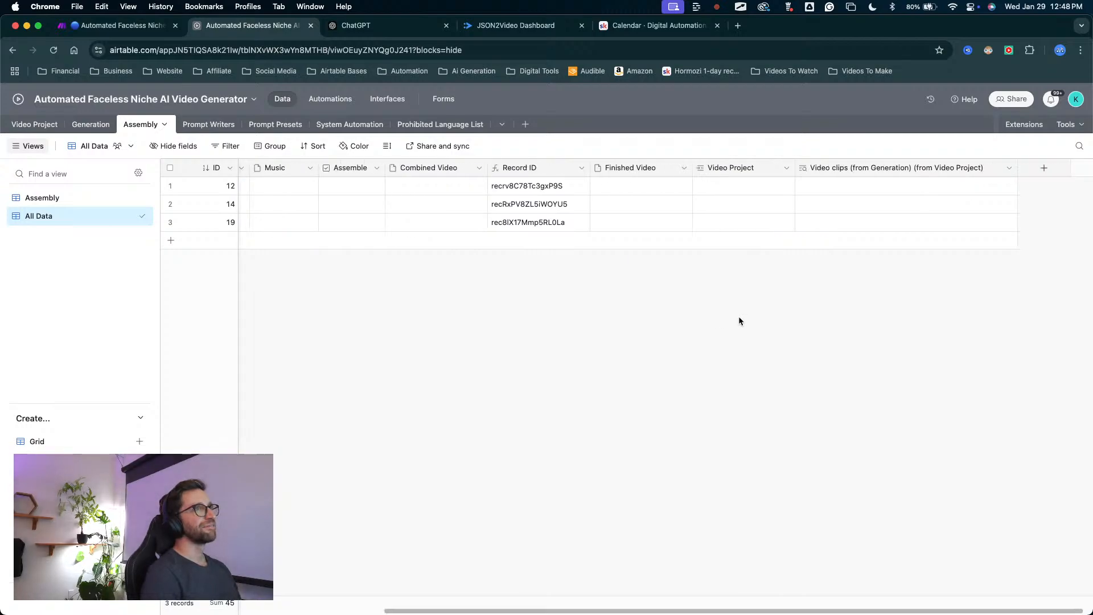
{"action": "scroll", "coordinate": [738, 317], "scroll_direction": "right", "scroll_amount": 1}
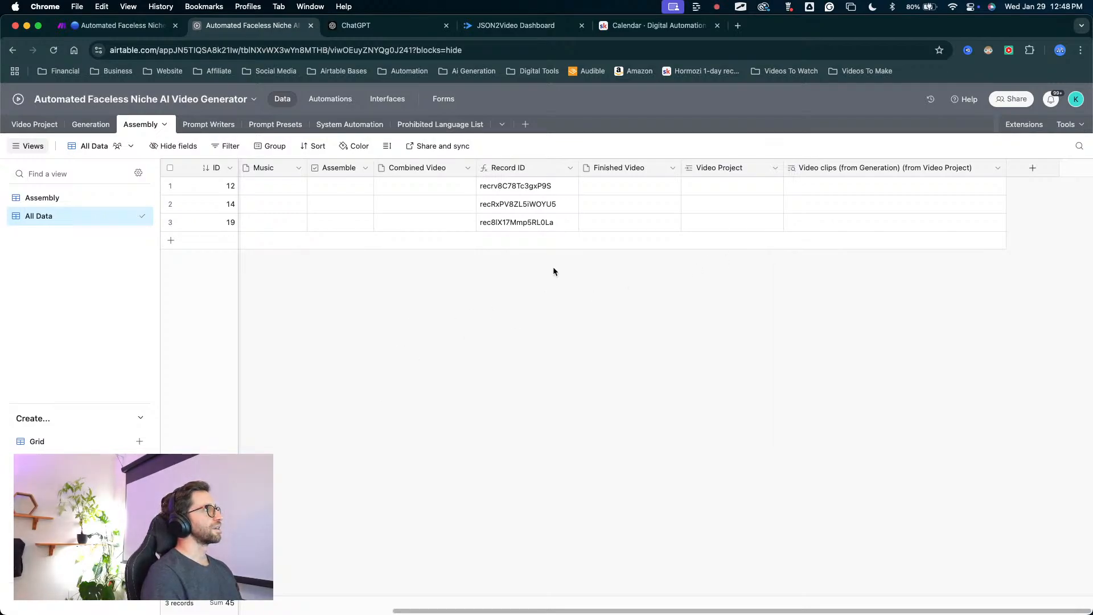
{"action": "scroll", "coordinate": [554, 271], "scroll_direction": "left", "scroll_amount": 5}
{"action": "key", "text": "ctrl+a"}
{"action": "mouse_move", "coordinate": [464, 409]}
{"action": "left_mouse_down"}
{"action": "mouse_move", "coordinate": [260, 172]}
{"action": "mouse_move", "coordinate": [258, 212]}
{"action": "mouse_move", "coordinate": [195, 222]}
{"action": "mouse_move", "coordinate": [44, 146]}
{"action": "mouse_move", "coordinate": [122, 208]}
{"action": "mouse_move", "coordinate": [281, 212]}
{"action": "mouse_move", "coordinate": [272, 215]}
{"action": "left_mouse_up"}
{"action": "mouse_move", "coordinate": [286, 276]}
{"action": "left_mouse_down"}
{"action": "mouse_move", "coordinate": [283, 167]}
{"action": "mouse_move", "coordinate": [250, 174]}
{"action": "mouse_move", "coordinate": [266, 163]}
{"action": "mouse_move", "coordinate": [316, 174]}
{"action": "mouse_move", "coordinate": [267, 172]}
{"action": "left_mouse_up"}
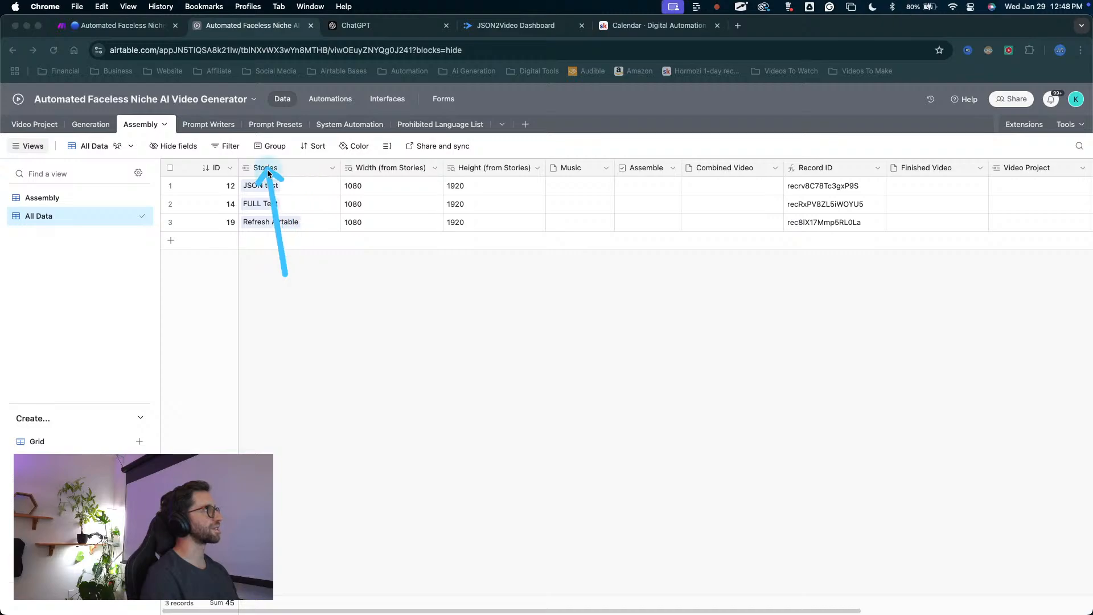
{"action": "left_click", "coordinate": [267, 171]}
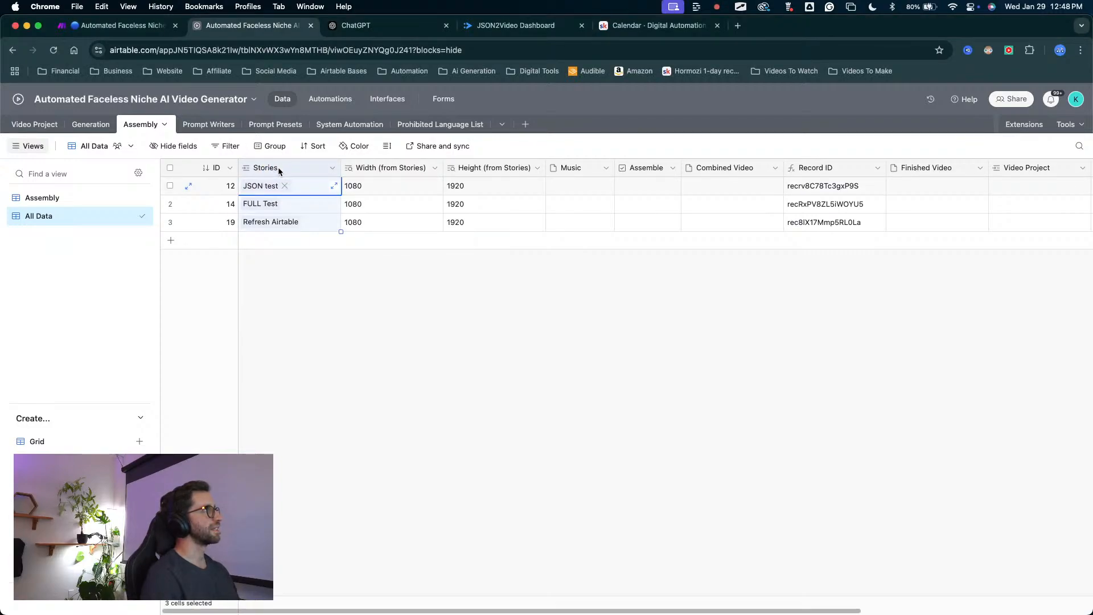
{"action": "left_click", "coordinate": [280, 282]}
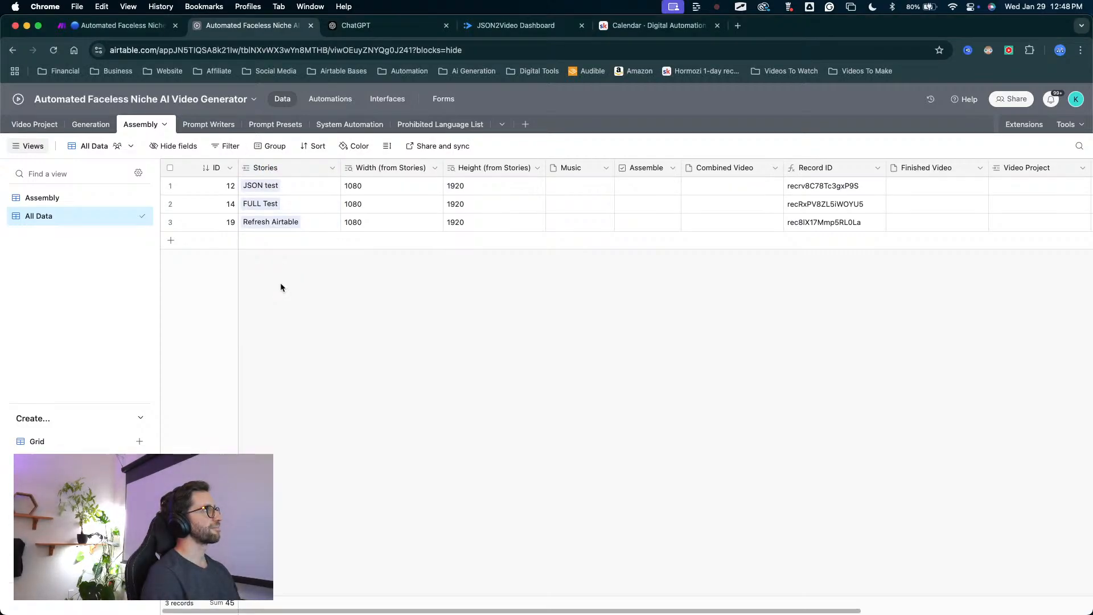
{"action": "double_click", "coordinate": [276, 169]}
{"action": "double_click", "coordinate": [281, 194]}
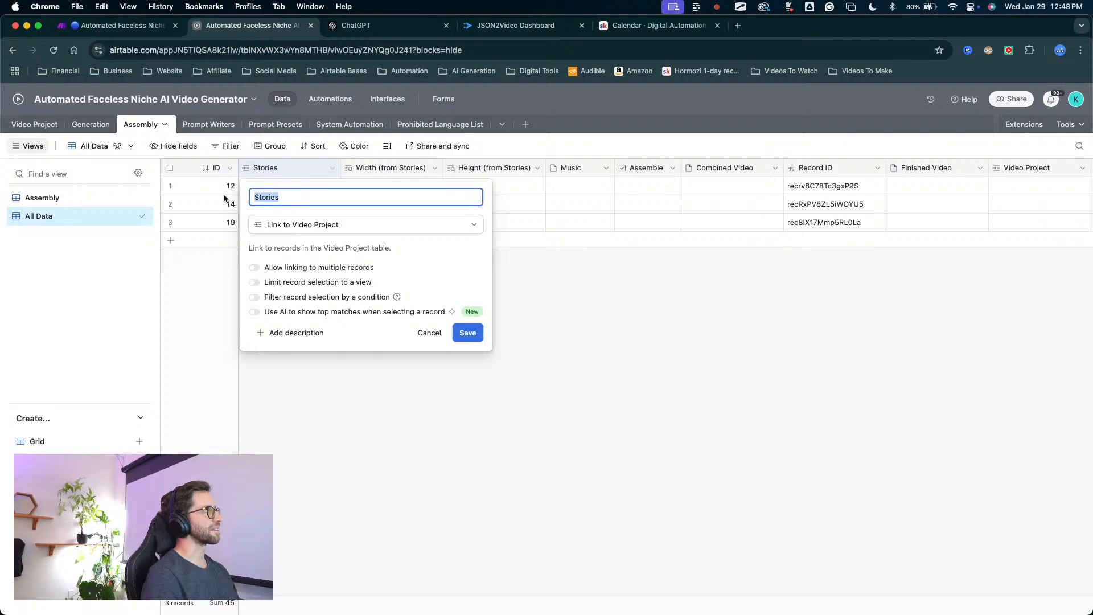
{"action": "type", "text": "Video"}
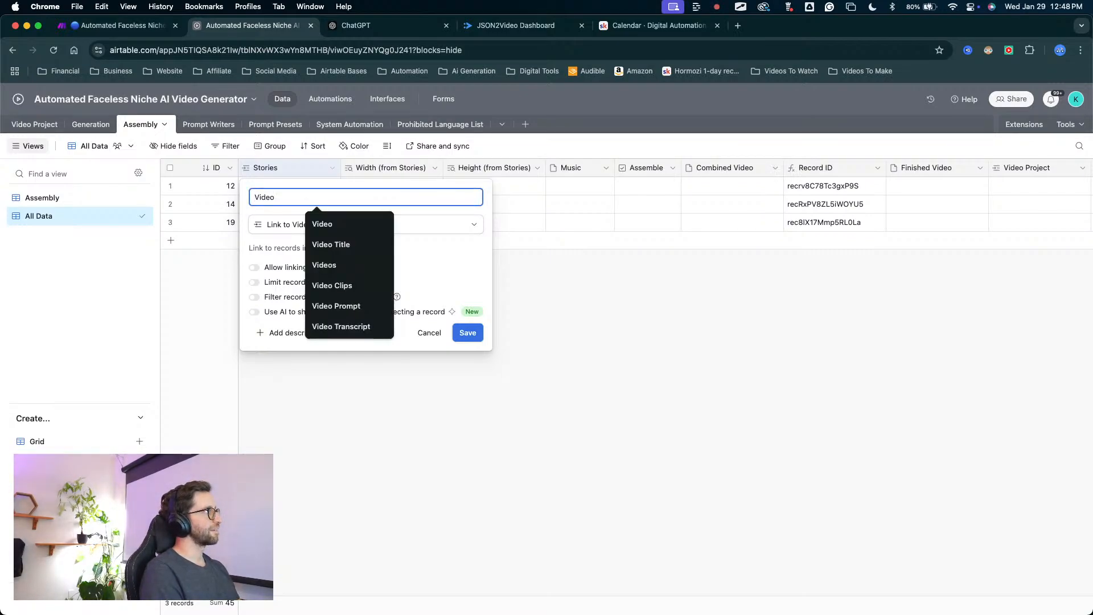
{"action": "type", "text": " Pronk"}
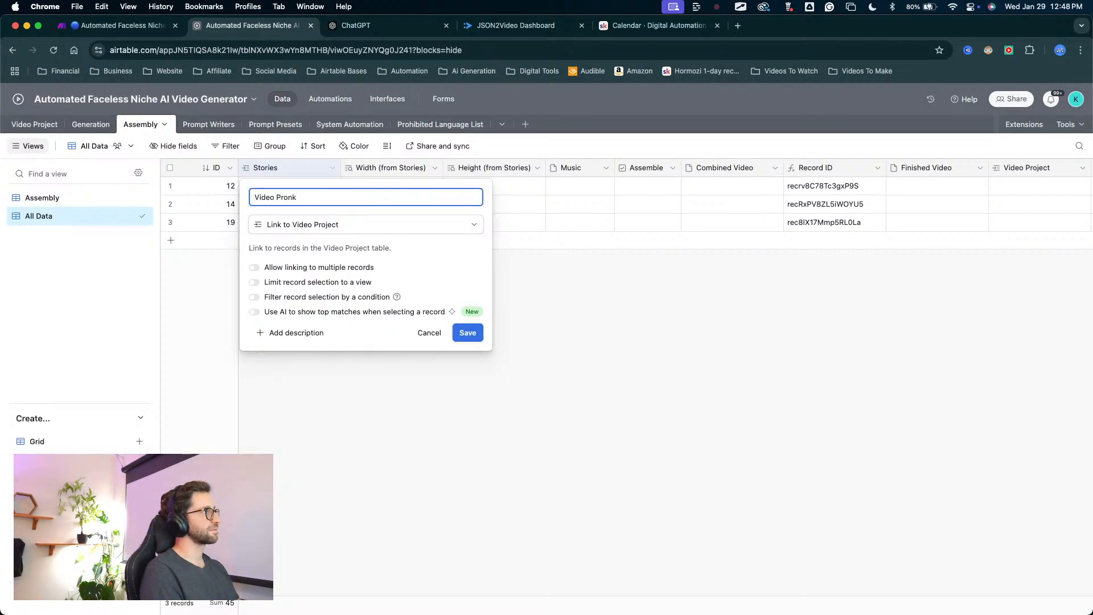
{"action": "key", "text": "BackSpace"}
{"action": "key", "text": "BackSpace"}
{"action": "key", "text": "BackSpace"}
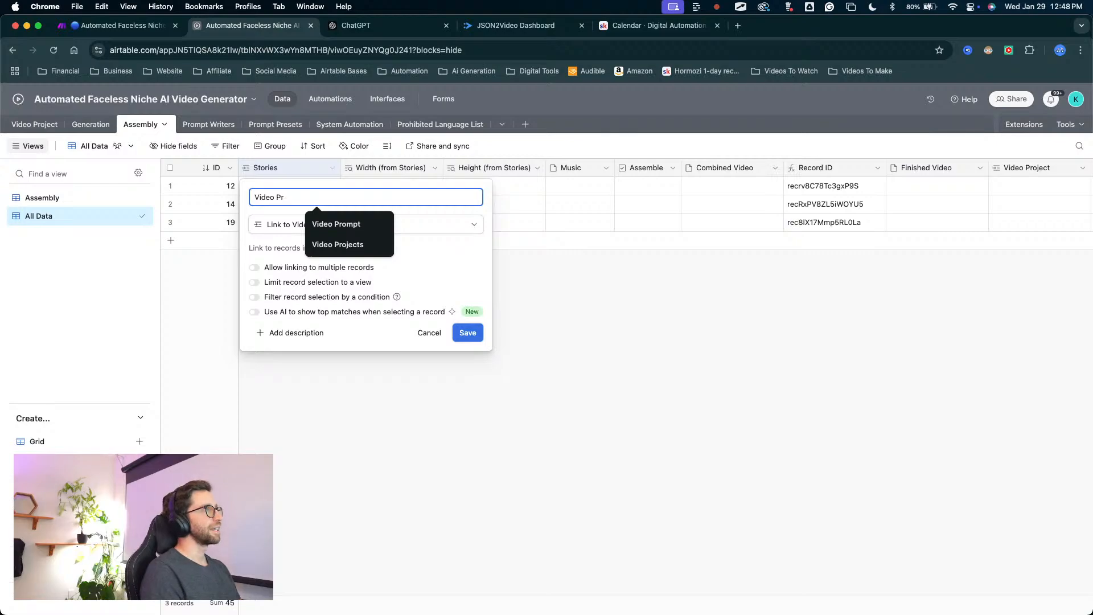
{"action": "left_click", "coordinate": [525, 337]}
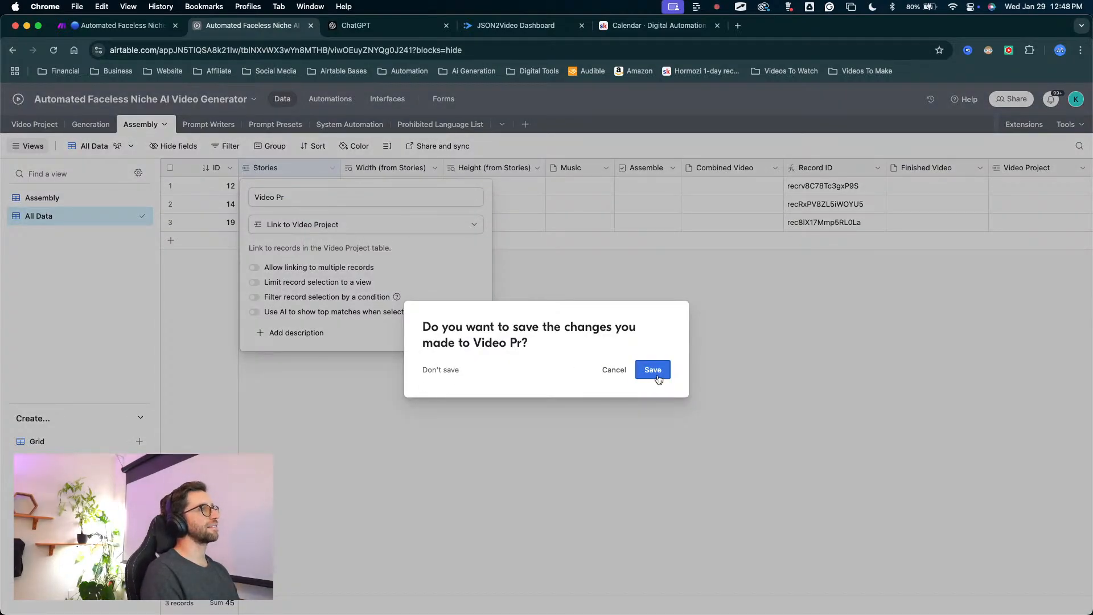
{"action": "left_click", "coordinate": [615, 371]}
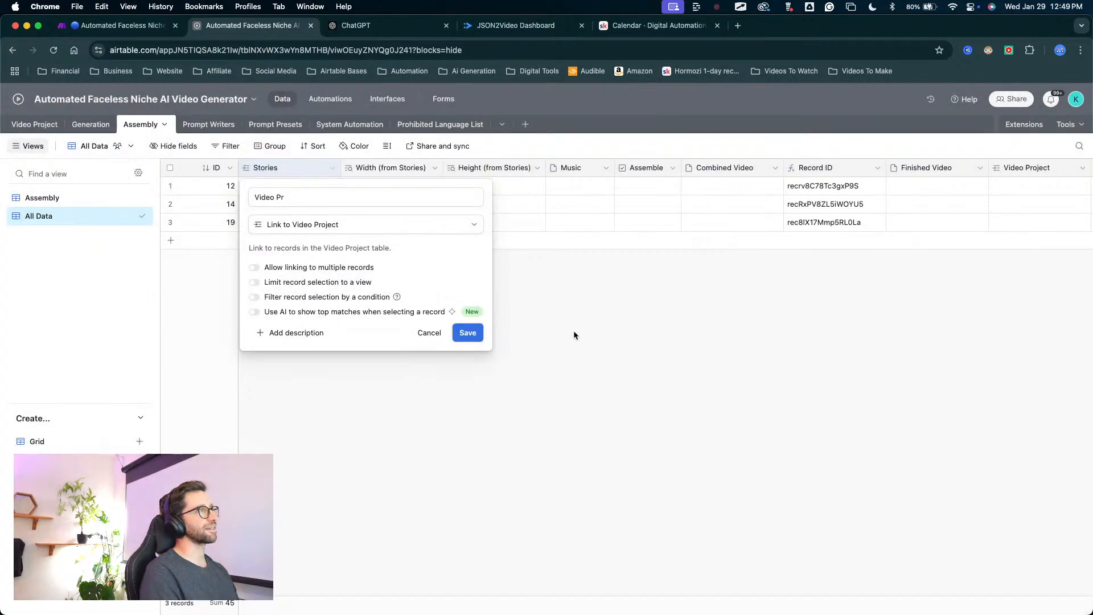
{"action": "left_click", "coordinate": [433, 334]}
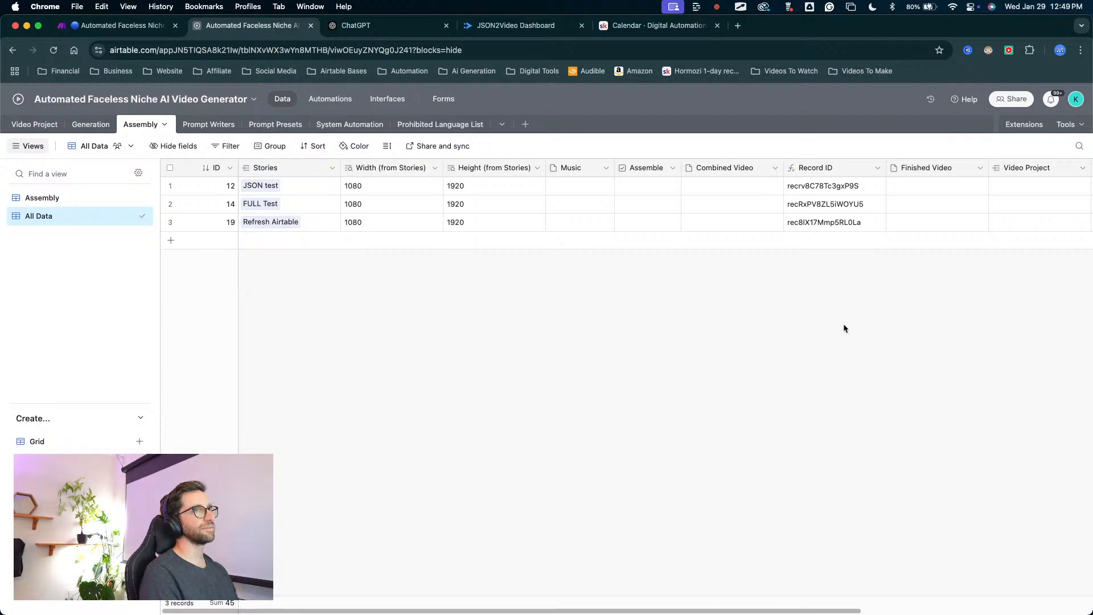
Delete the Video Project link field and the Video clips (from Generation) (from Video Project) lookup from the Assembly table.
{"action": "scroll", "coordinate": [843, 323], "scroll_direction": "right", "scroll_amount": 5}
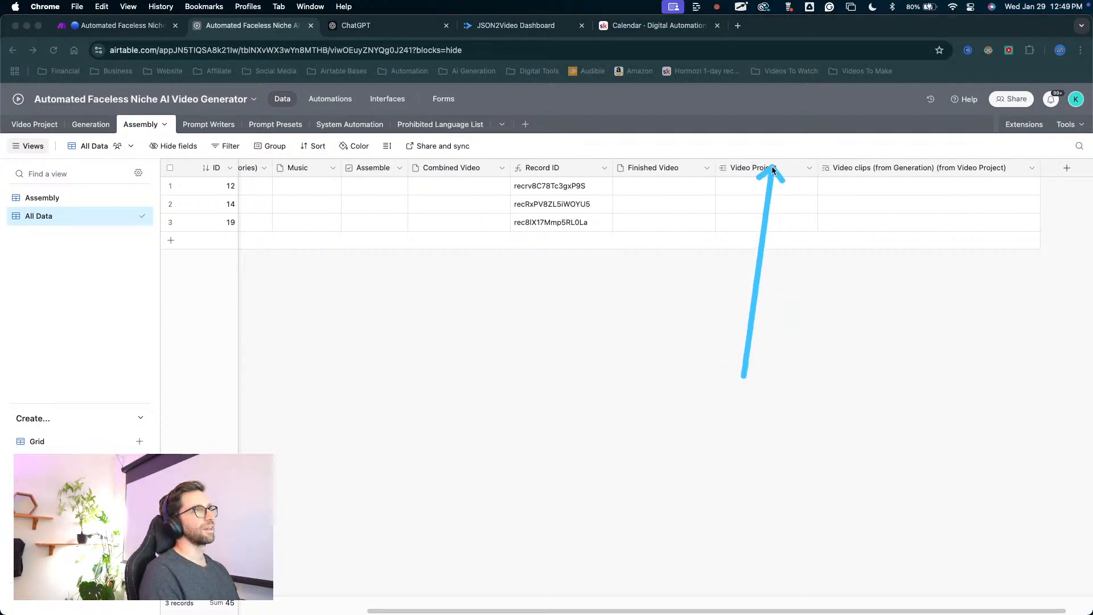
{"action": "scroll", "coordinate": [769, 183], "scroll_direction": "left", "scroll_amount": 5}
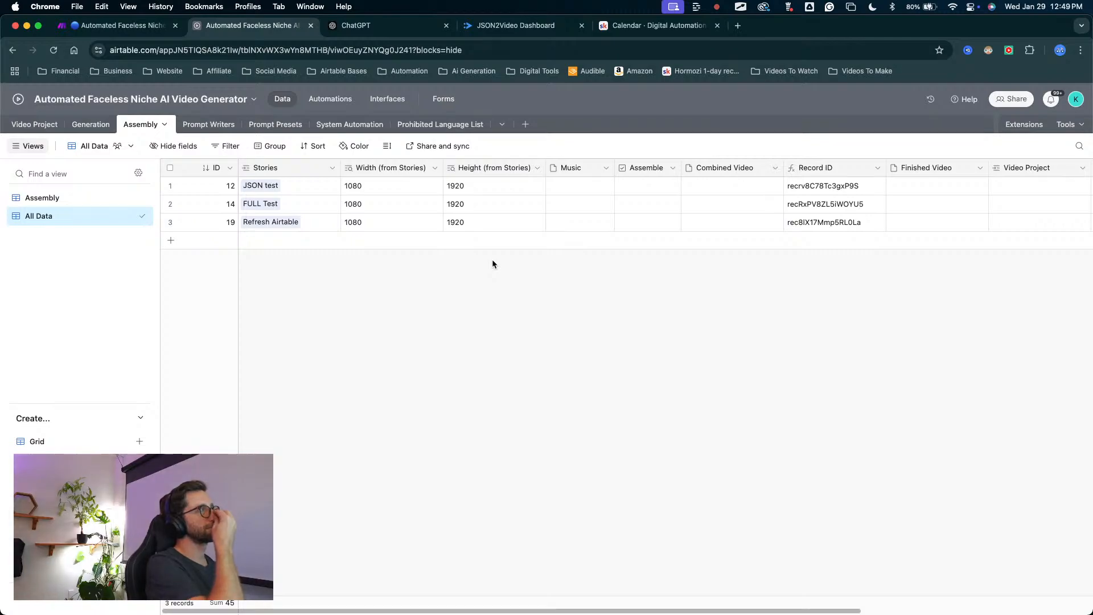
{"action": "scroll", "coordinate": [743, 241], "scroll_direction": "right", "scroll_amount": 1}
{"action": "scroll", "coordinate": [743, 243], "scroll_direction": "right", "scroll_amount": 5}
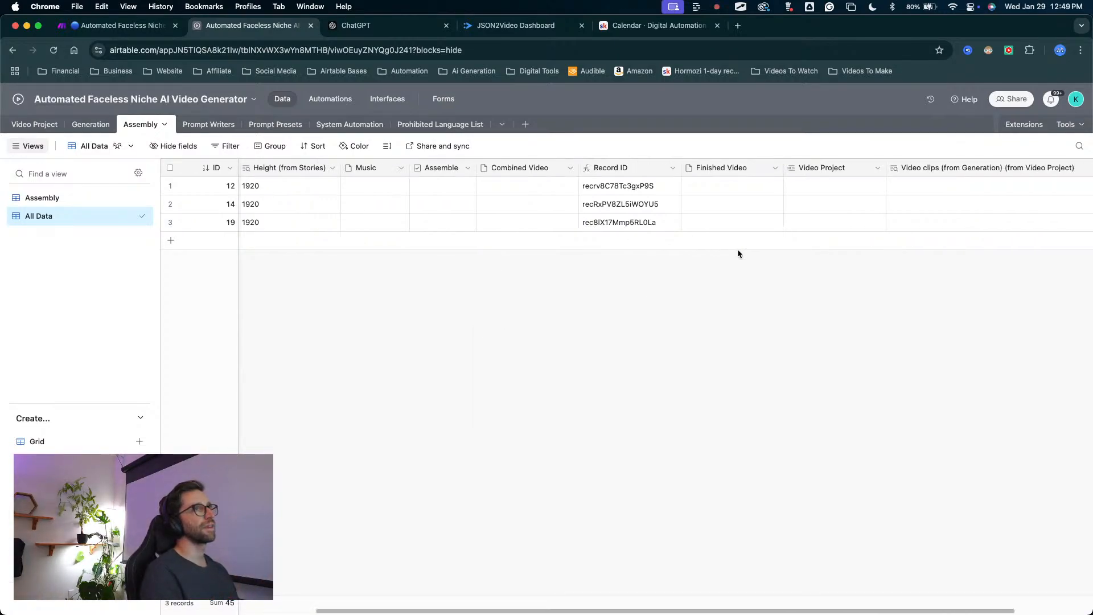
{"action": "left_click", "coordinate": [746, 166]}
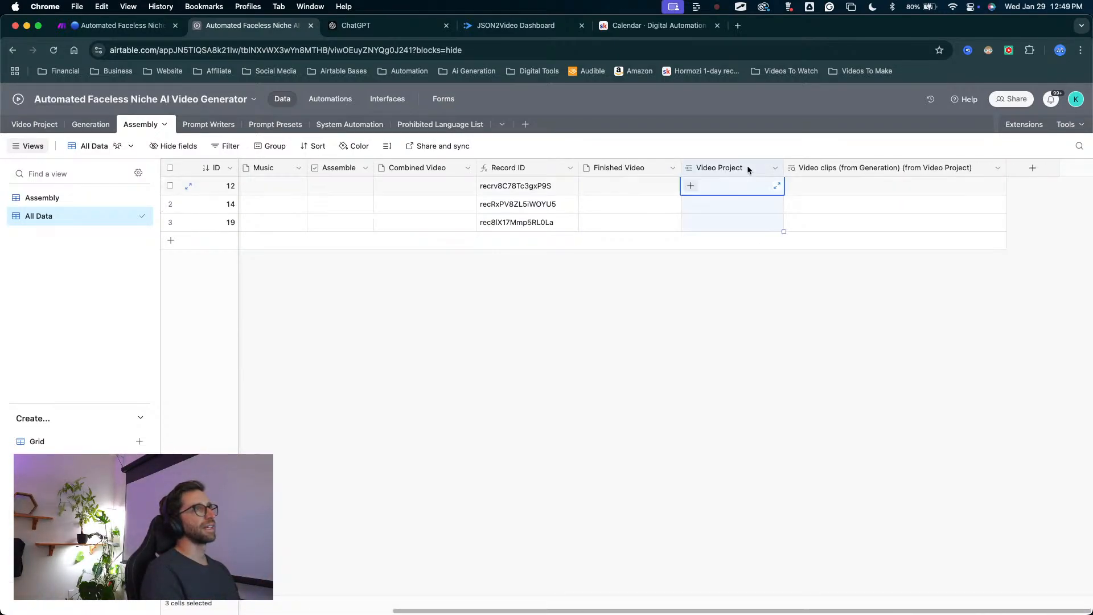
{"action": "mouse_move", "coordinate": [701, 357]}
{"action": "left_mouse_down"}
{"action": "mouse_move", "coordinate": [719, 165]}
{"action": "mouse_move", "coordinate": [706, 186]}
{"action": "mouse_move", "coordinate": [311, 237]}
{"action": "left_mouse_up"}
{"action": "key", "text": "Escape"}
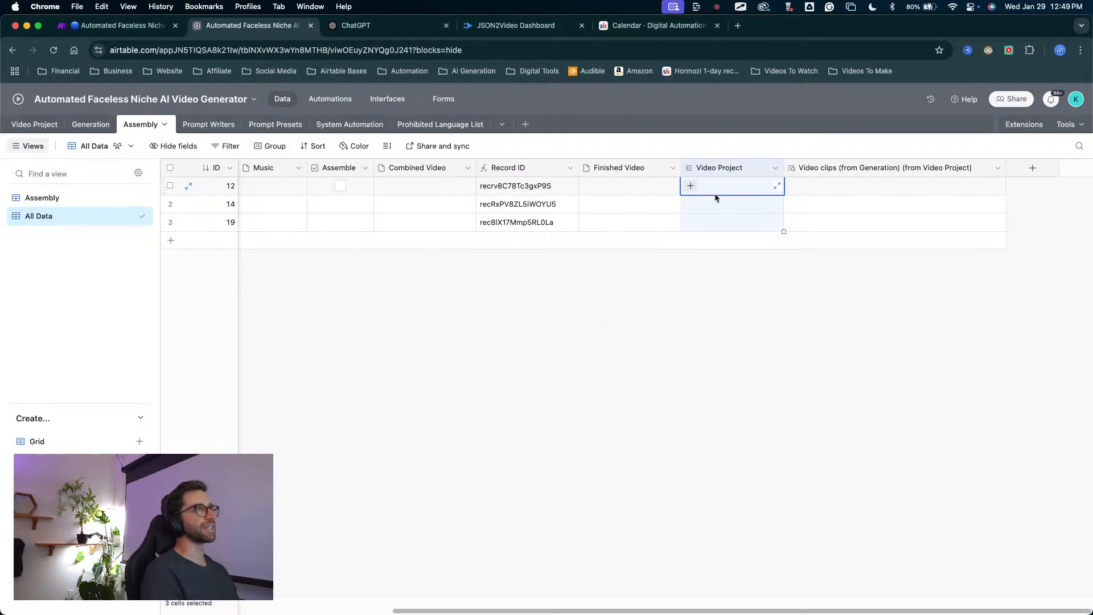
{"action": "left_click", "coordinate": [807, 171], "text": "shift"}
{"action": "right_click", "coordinate": [820, 171]}
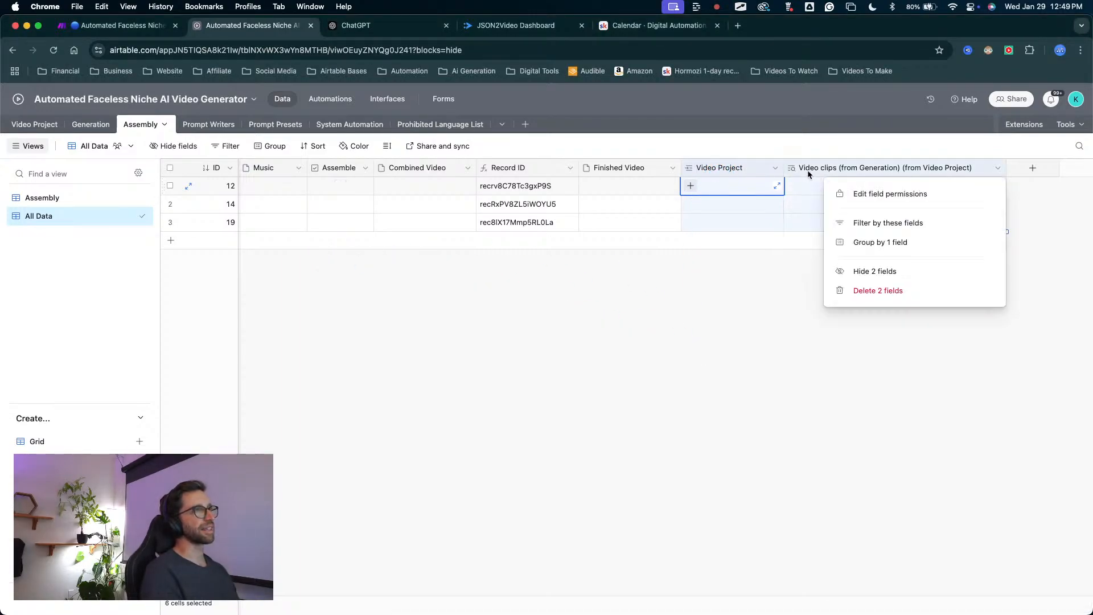
{"action": "left_click", "coordinate": [866, 289]}
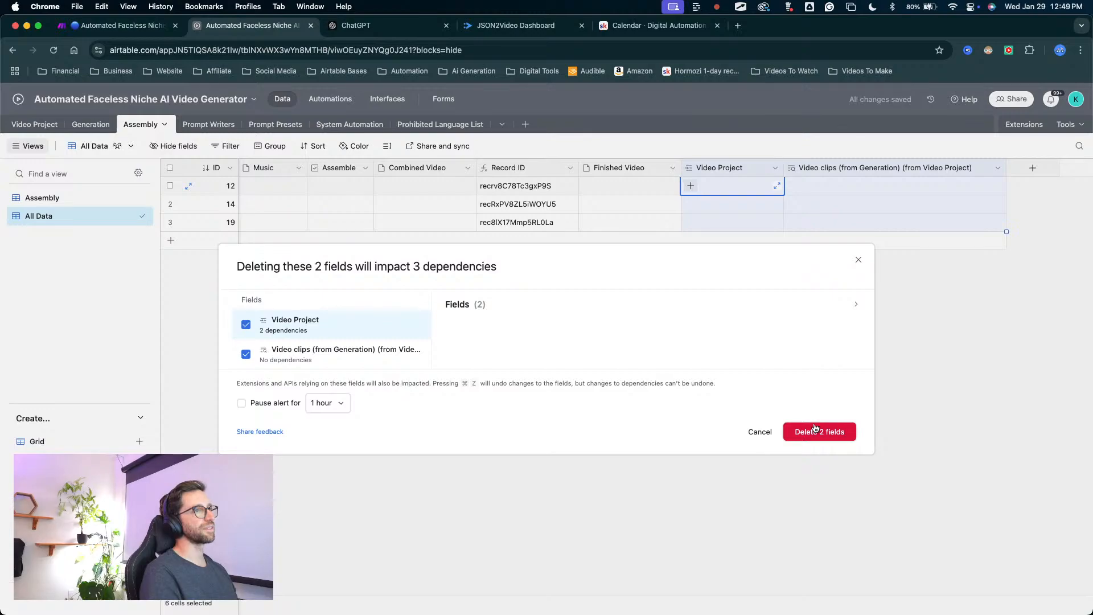
{"action": "left_click", "coordinate": [815, 430]}
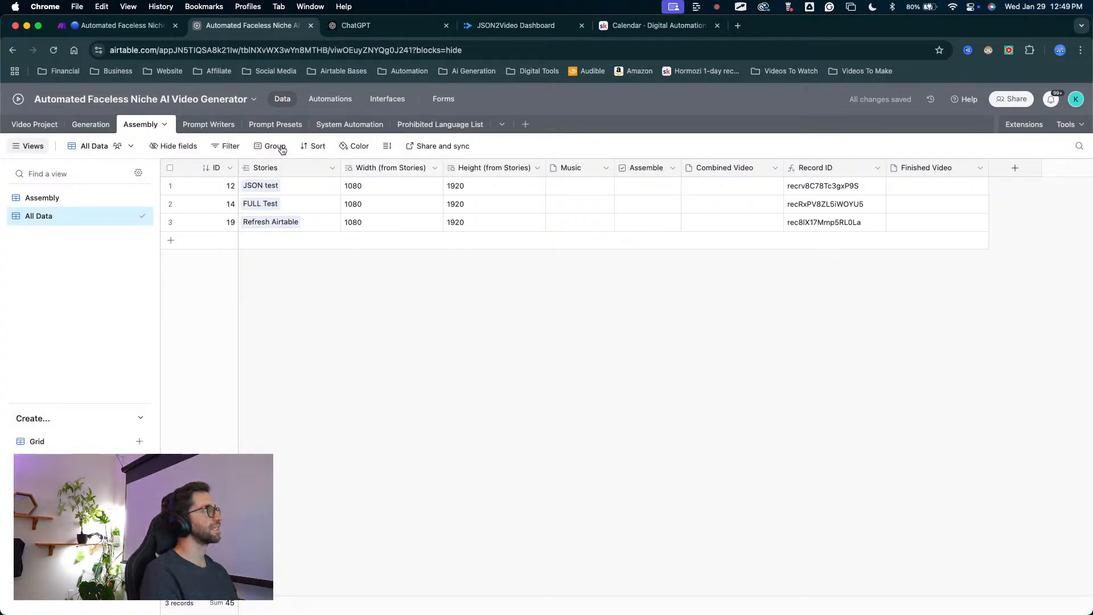
Rename the Assembly table's Stories link field to Video Project.
{"action": "double_click", "coordinate": [279, 168]}
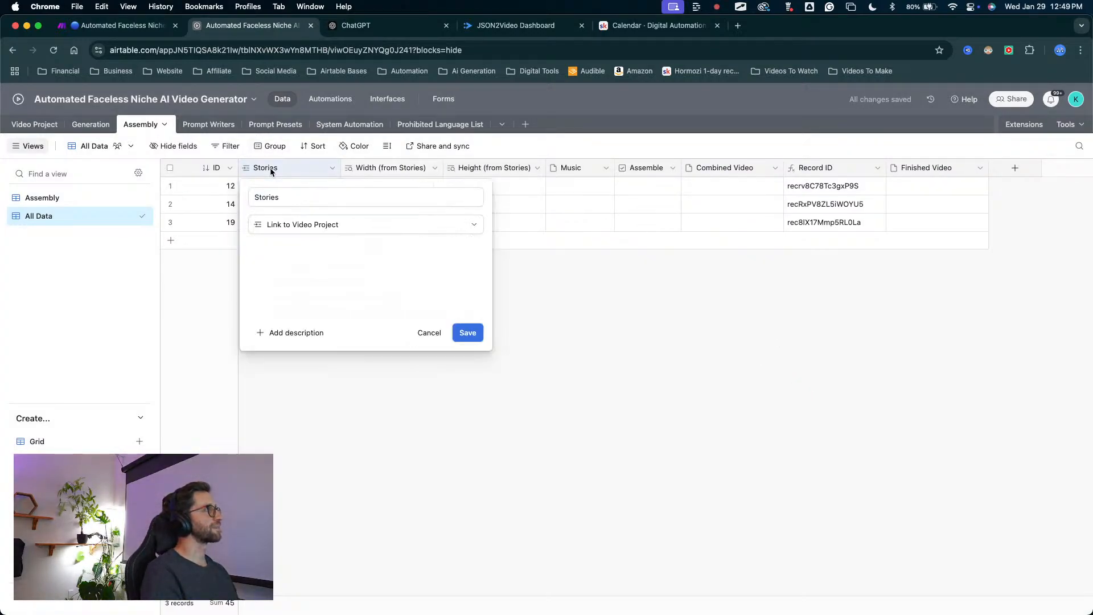
{"action": "left_click", "coordinate": [277, 198]}
{"action": "type", "text": "V"}
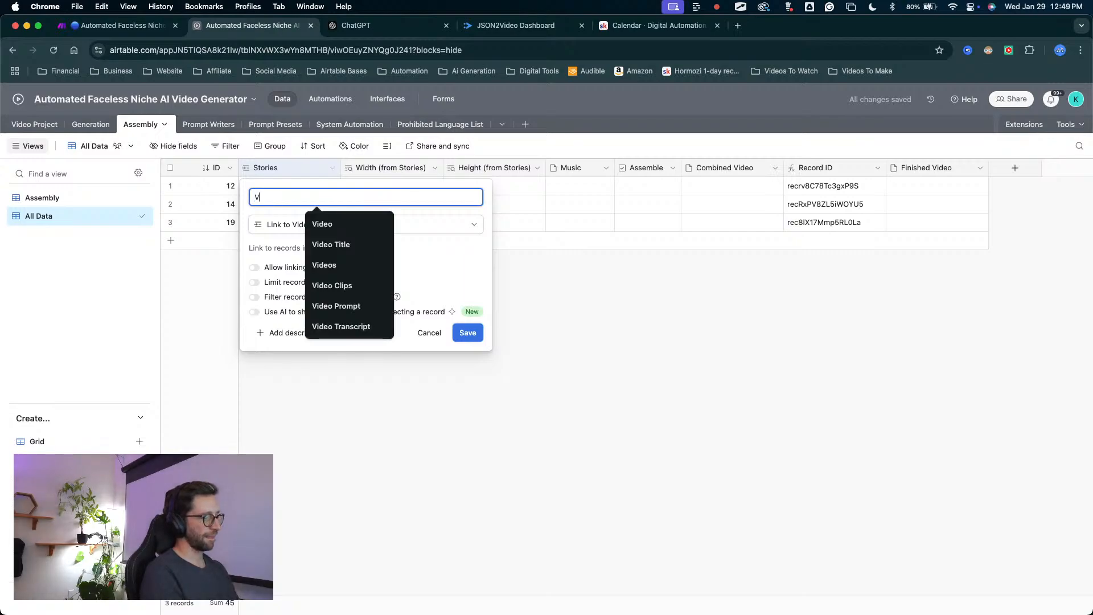
{"action": "type", "text": "ideo Project"}
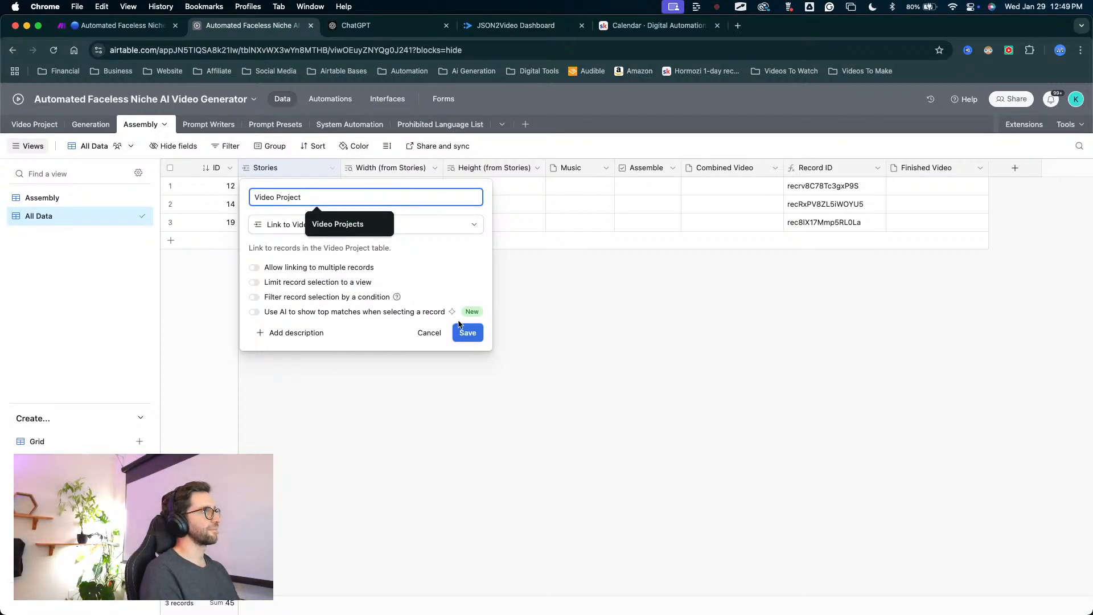
{"action": "left_click", "coordinate": [465, 332]}
Add the Video clips (from Generation) lookup field to the Assembly table through its Video Project link field.
{"action": "right_click", "coordinate": [296, 170]}
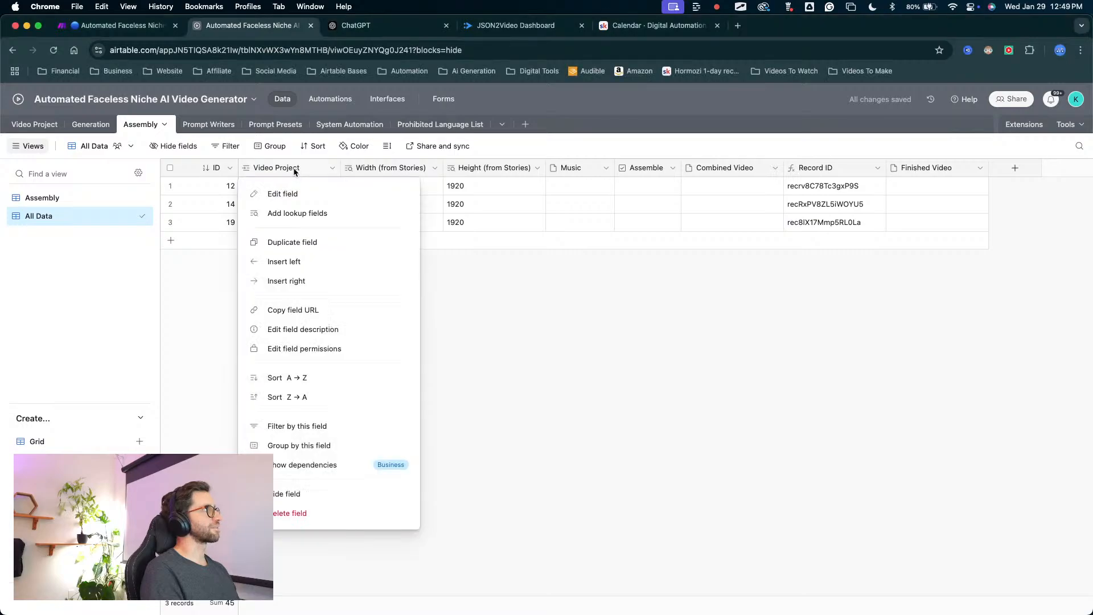
{"action": "left_click", "coordinate": [288, 214]}
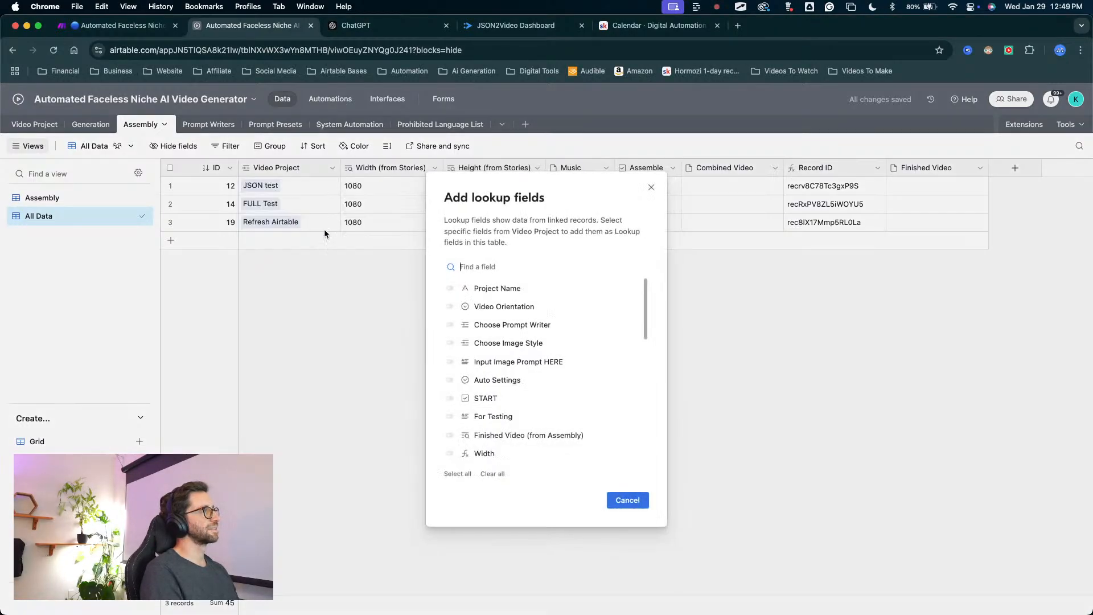
{"action": "scroll", "coordinate": [463, 332], "scroll_direction": "down", "scroll_amount": 10}
{"action": "left_click_drag", "start_coordinate": [515, 294], "coordinate": [451, 427]}
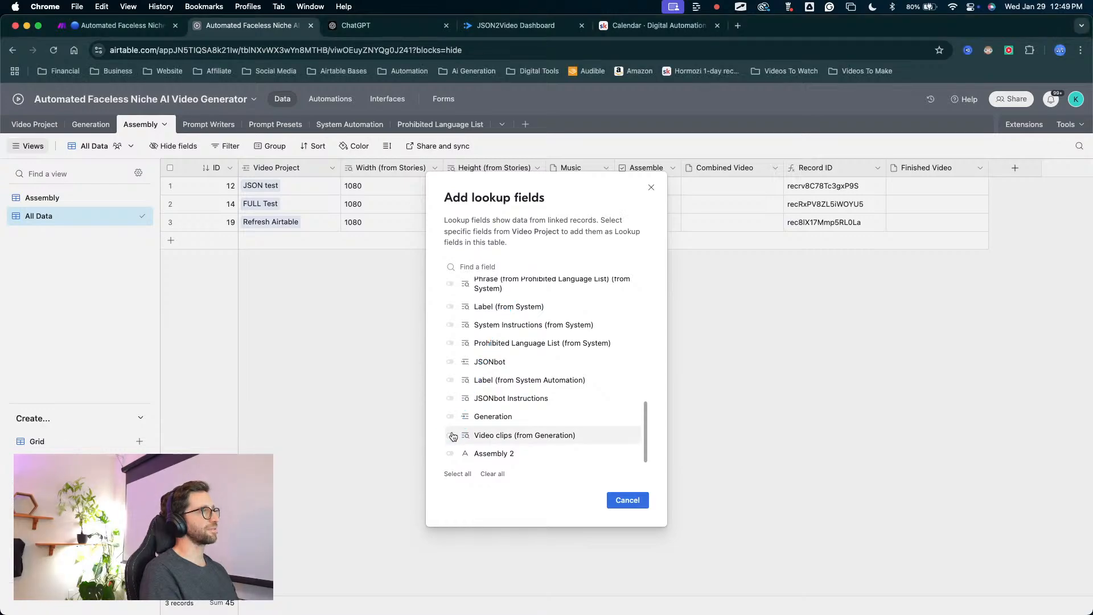
{"action": "left_click", "coordinate": [449, 435]}
{"action": "left_click", "coordinate": [621, 500]}
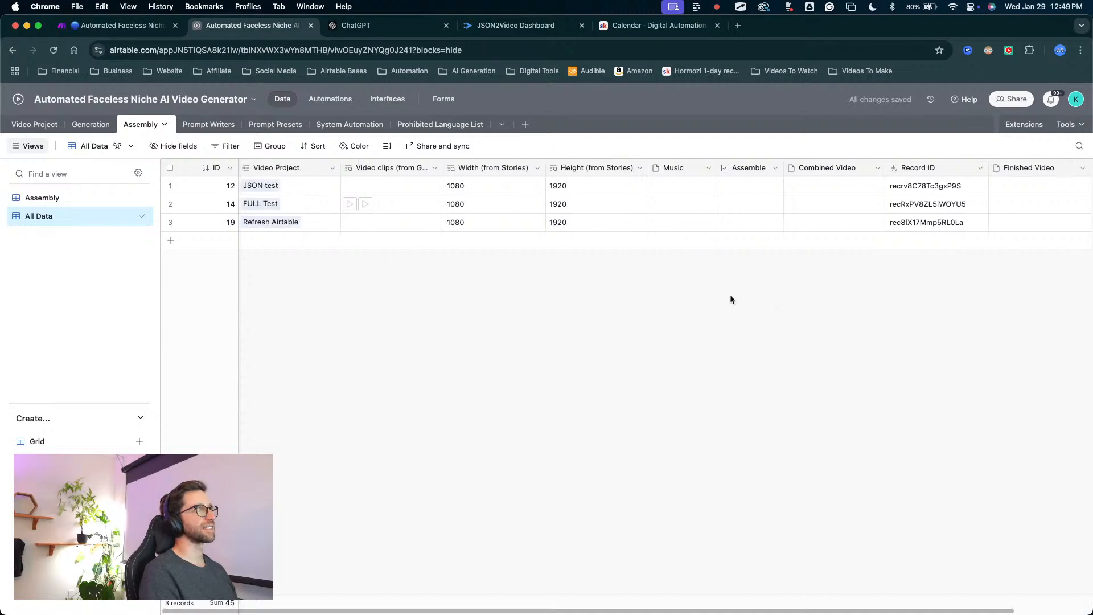
Delete the leftover Assembly 2 field from the Video Project table.
{"action": "left_click", "coordinate": [41, 125]}
{"action": "scroll", "coordinate": [897, 302], "scroll_direction": "right", "scroll_amount": 3}
{"action": "key", "text": "ctrl+a"}
{"action": "mouse_move", "coordinate": [905, 345]}
{"action": "left_mouse_down"}
{"action": "mouse_move", "coordinate": [951, 243]}
{"action": "mouse_move", "coordinate": [950, 184]}
{"action": "left_mouse_up"}
{"action": "key", "text": "Escape"}
{"action": "right_click", "coordinate": [953, 172]}
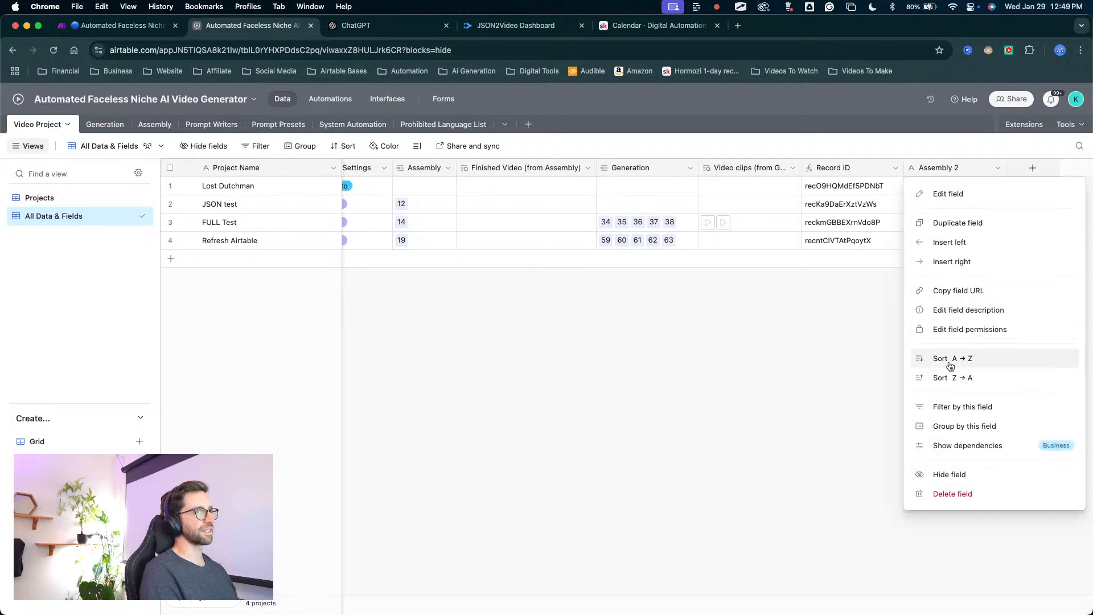
{"action": "left_click", "coordinate": [944, 474]}
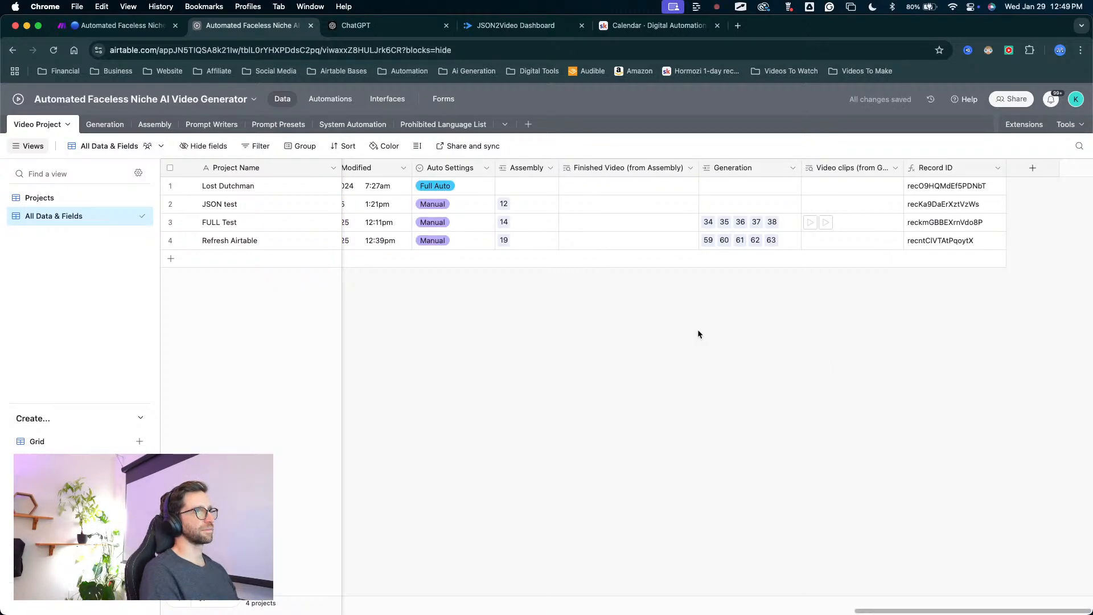
Return to the Assembly table and set up a new Rollup field with Video Project as its source.
{"action": "left_click", "coordinate": [154, 124]}
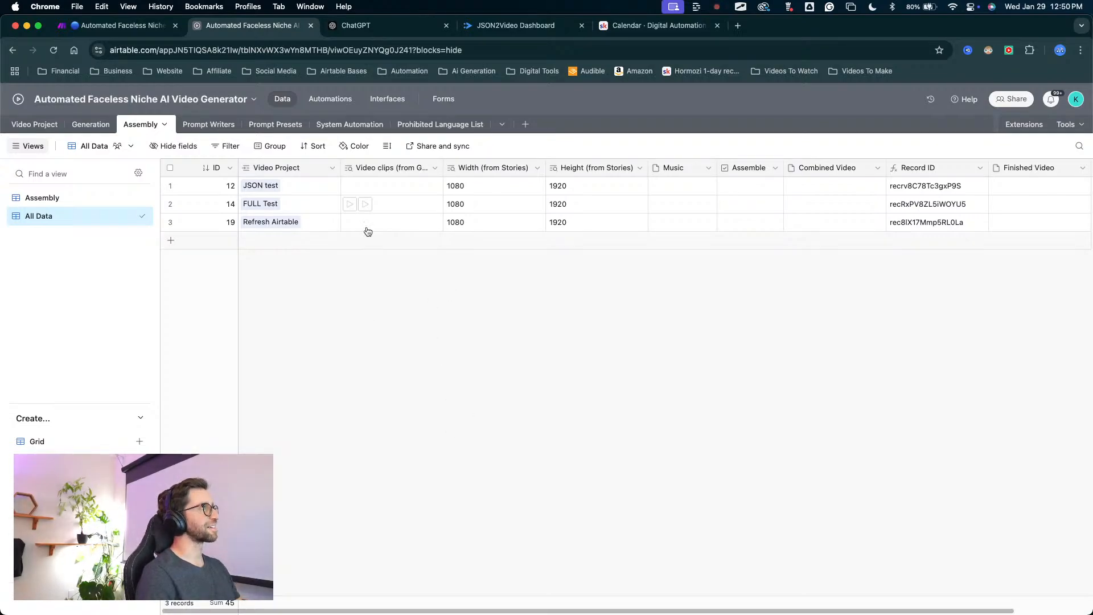
{"action": "key", "text": "ctrl+Up"}
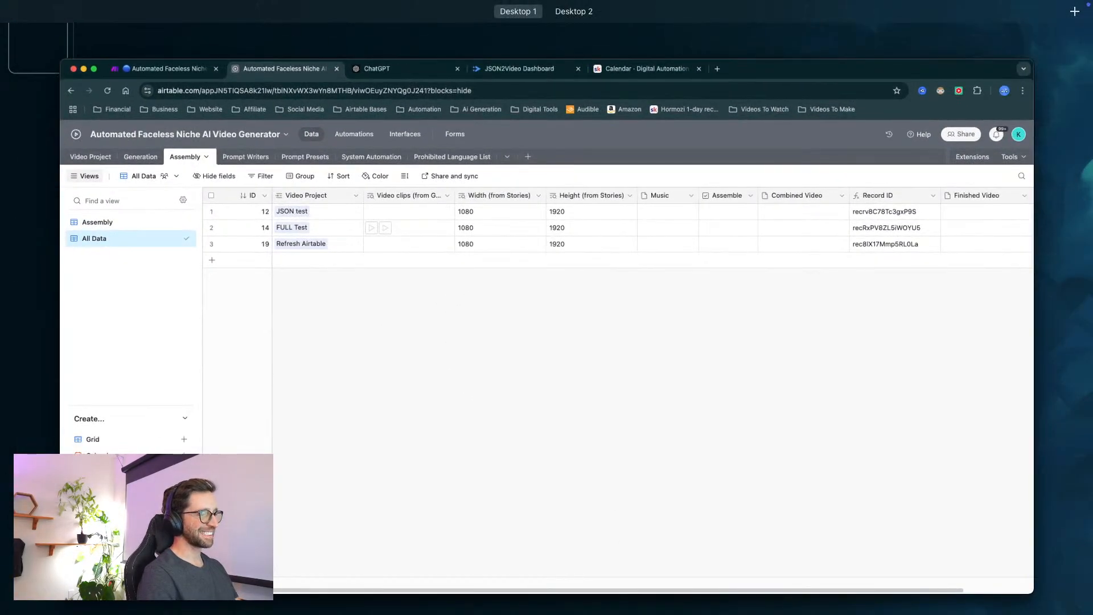
{"action": "key", "text": "ctrl+Up"}
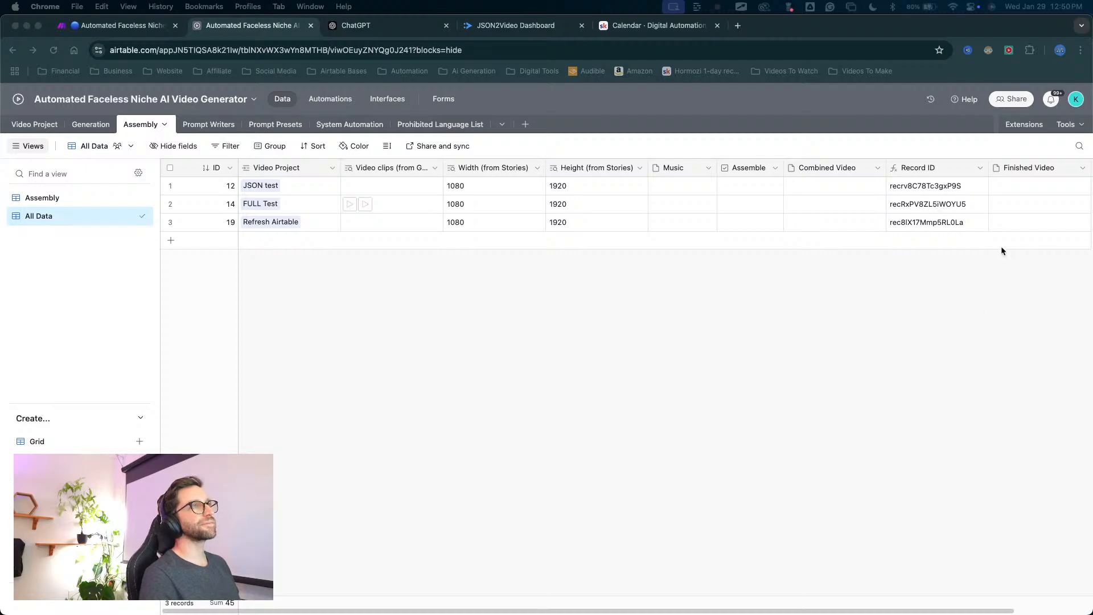
{"action": "scroll", "coordinate": [858, 188], "scroll_direction": "right", "scroll_amount": 3}
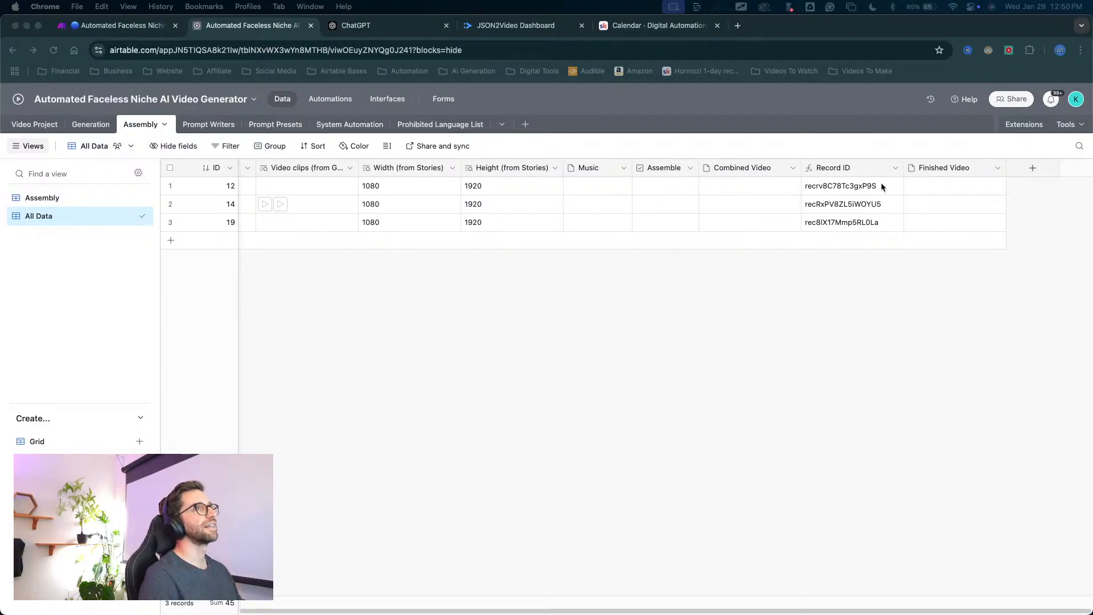
{"action": "left_click", "coordinate": [1032, 167]}
{"action": "scroll", "coordinate": [940, 342], "scroll_direction": "down", "scroll_amount": 5}
{"action": "scroll", "coordinate": [937, 339], "scroll_direction": "down", "scroll_amount": 5}
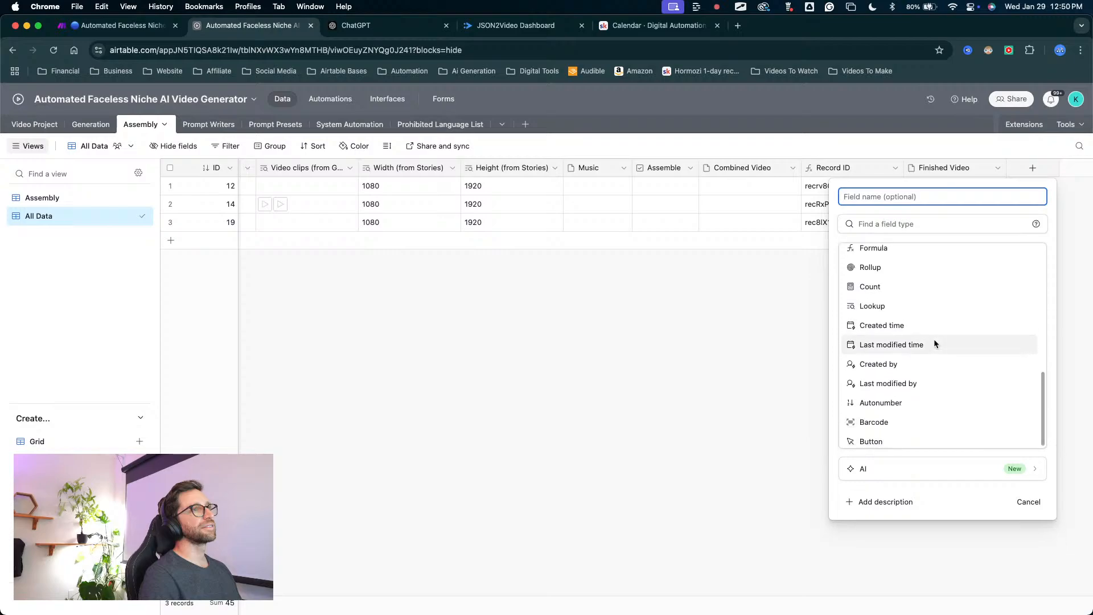
{"action": "scroll", "coordinate": [933, 339], "scroll_direction": "up", "scroll_amount": 1}
{"action": "left_click", "coordinate": [888, 284]}
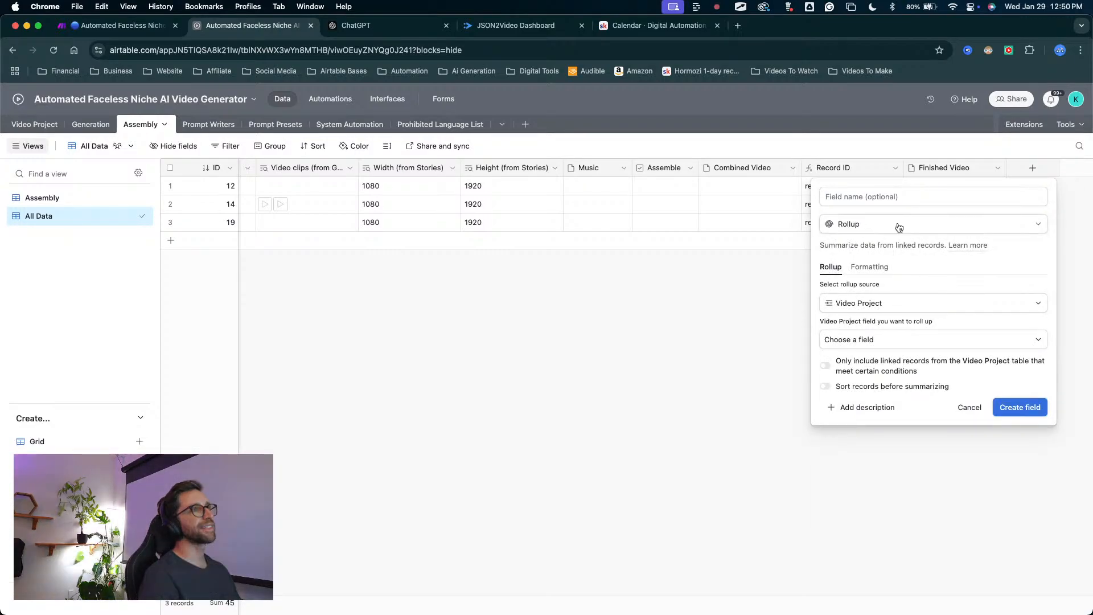
{"action": "left_click", "coordinate": [1011, 410]}
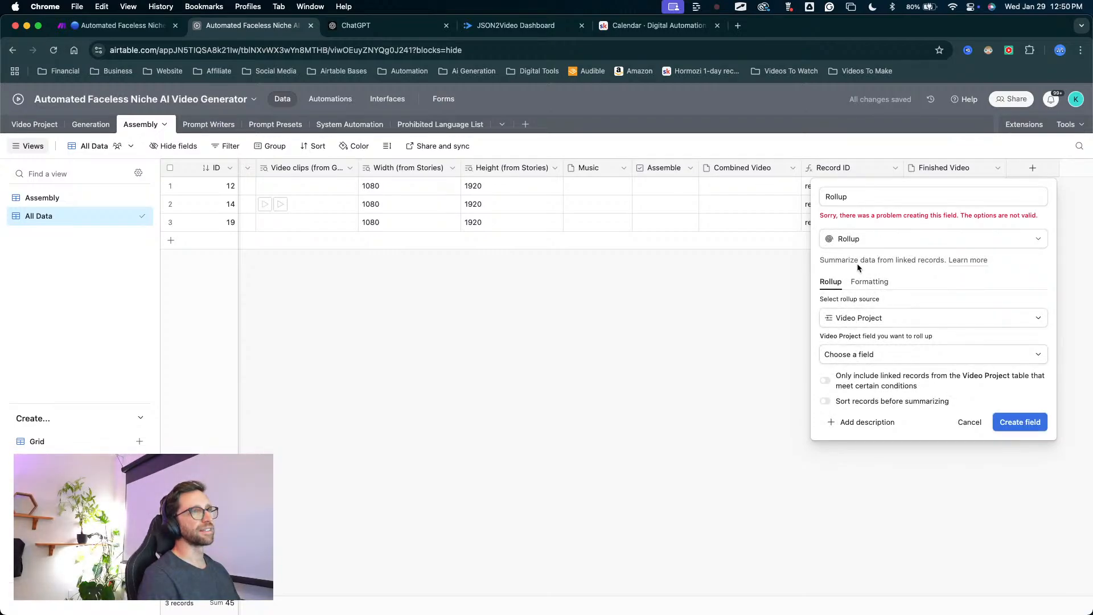
Choose the Video Project table's Record ID as the field to roll up and create the Rollup field.
{"action": "left_click", "coordinate": [856, 354]}
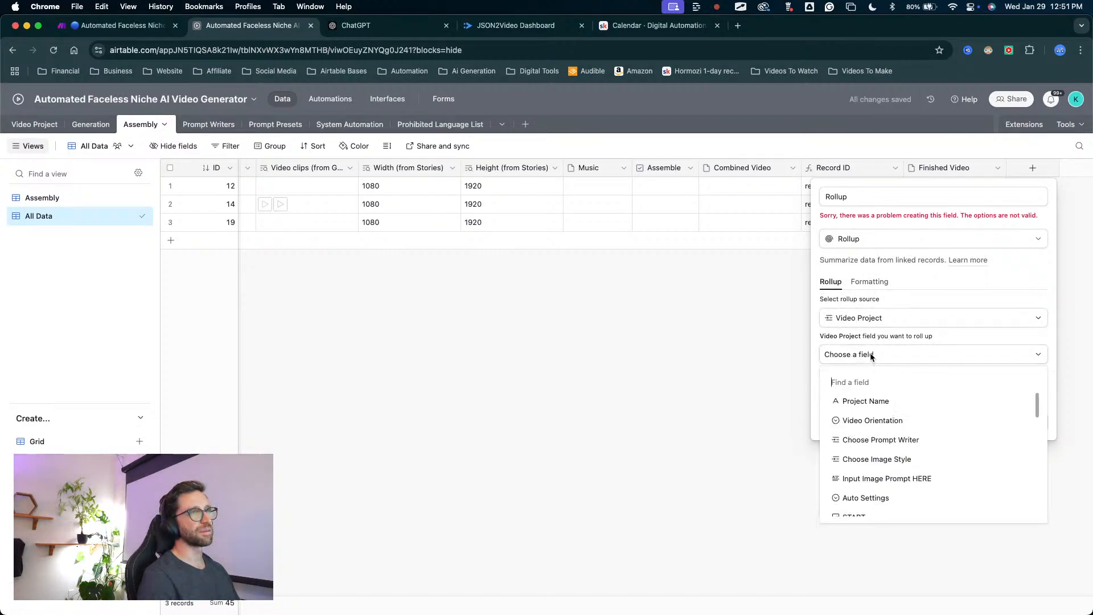
{"action": "scroll", "coordinate": [871, 481], "scroll_direction": "down", "scroll_amount": 1}
{"action": "scroll", "coordinate": [868, 484], "scroll_direction": "down", "scroll_amount": 5}
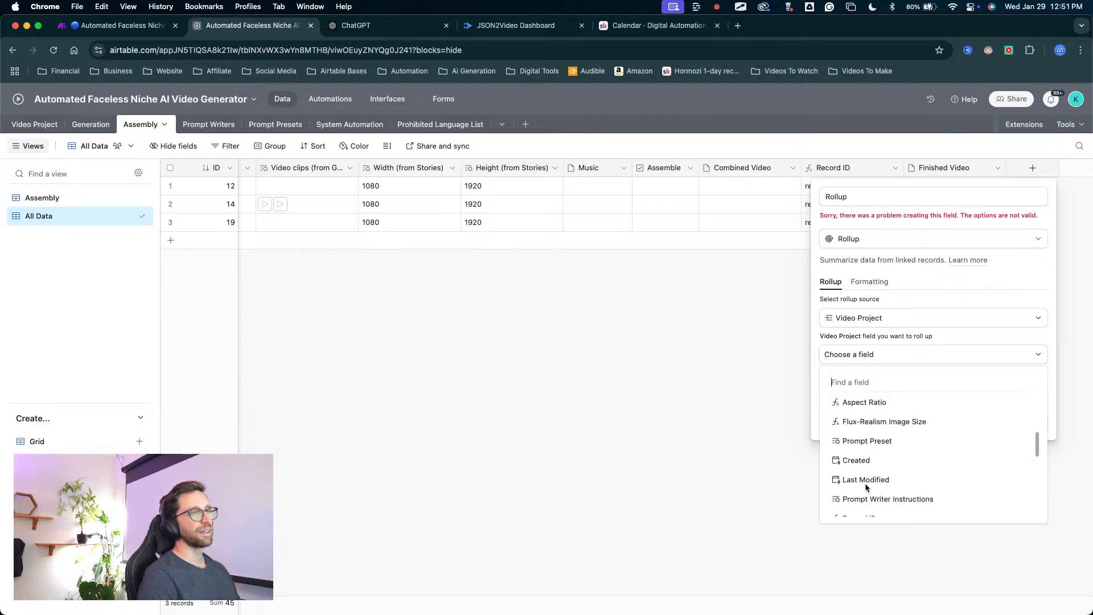
{"action": "scroll", "coordinate": [880, 433], "scroll_direction": "up", "scroll_amount": 2}
{"action": "scroll", "coordinate": [871, 470], "scroll_direction": "up", "scroll_amount": 4}
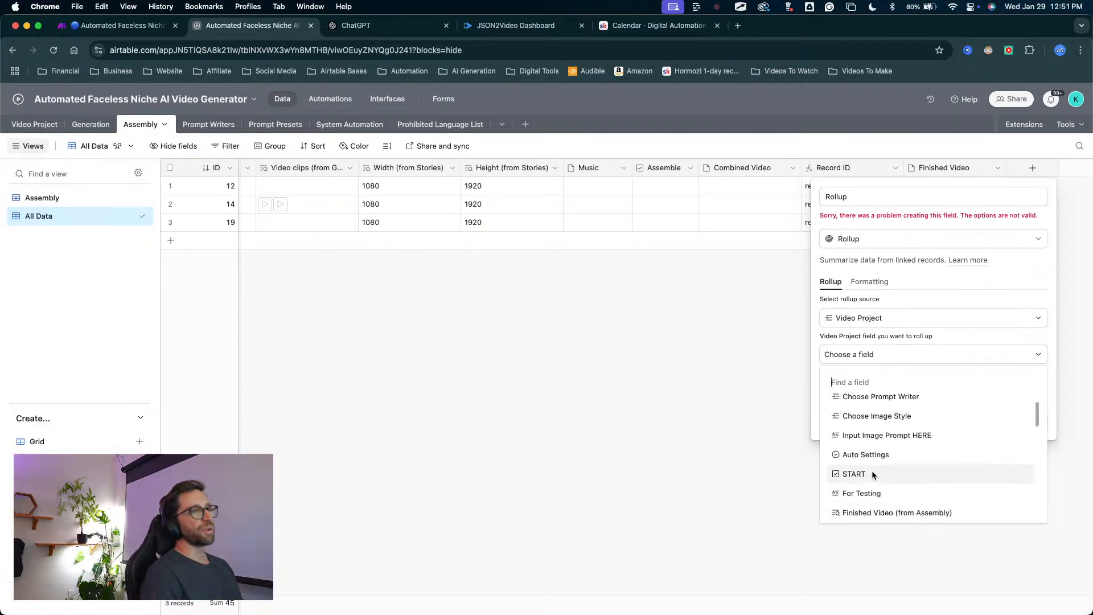
{"action": "scroll", "coordinate": [872, 470], "scroll_direction": "down", "scroll_amount": 3}
{"action": "scroll", "coordinate": [870, 469], "scroll_direction": "down", "scroll_amount": 5}
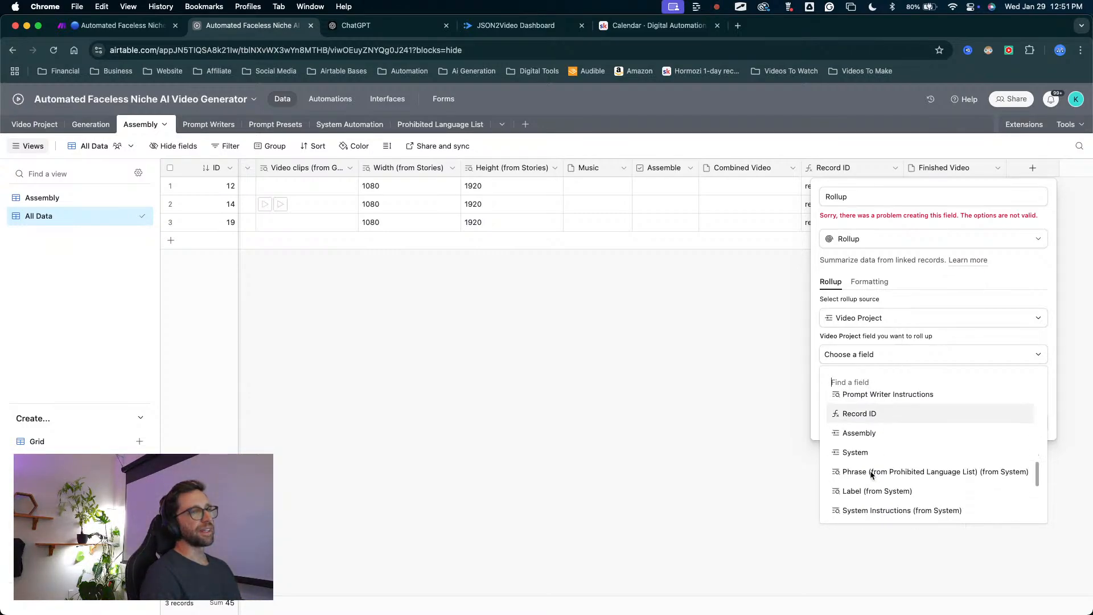
{"action": "left_click", "coordinate": [865, 397]}
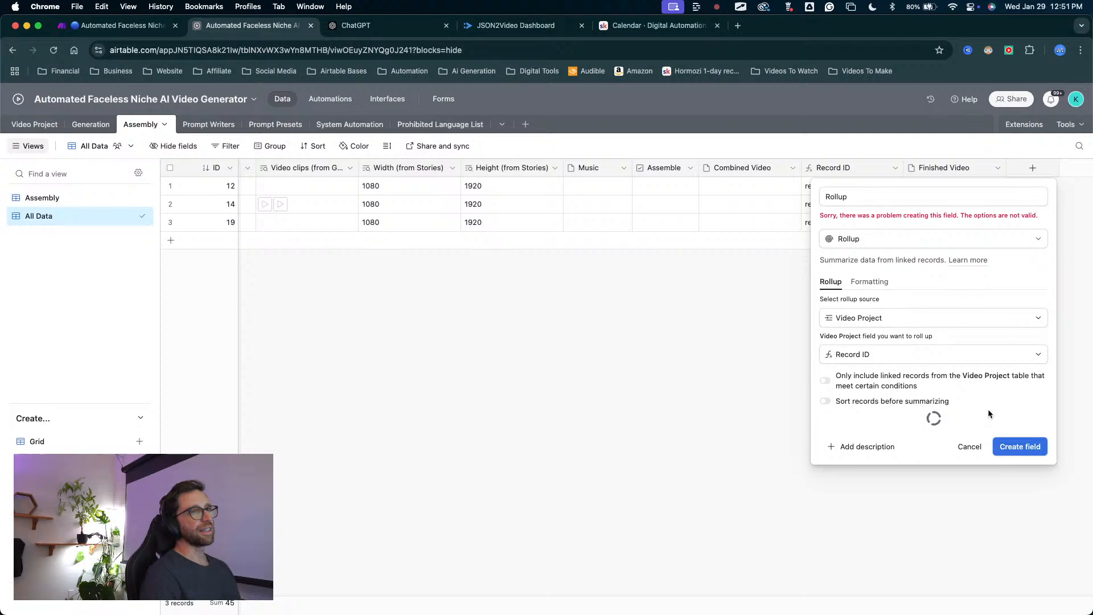
{"action": "left_click", "coordinate": [1007, 447]}
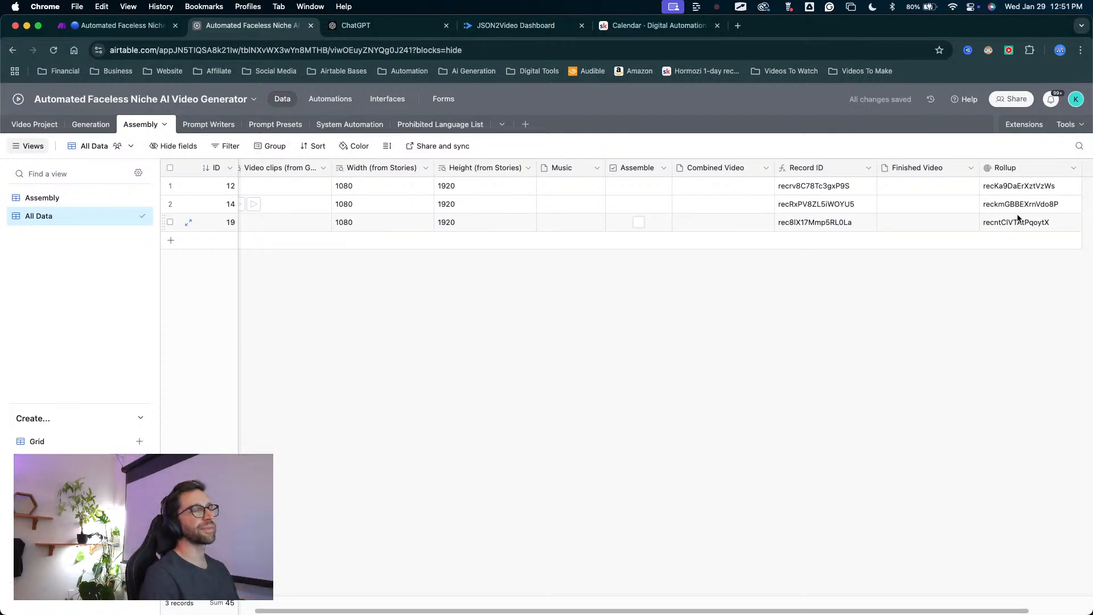
Examine the new Rollup field's values alongside the Assembly table's Record ID column and other fields.
{"action": "scroll", "coordinate": [1011, 218], "scroll_direction": "right", "scroll_amount": 3}
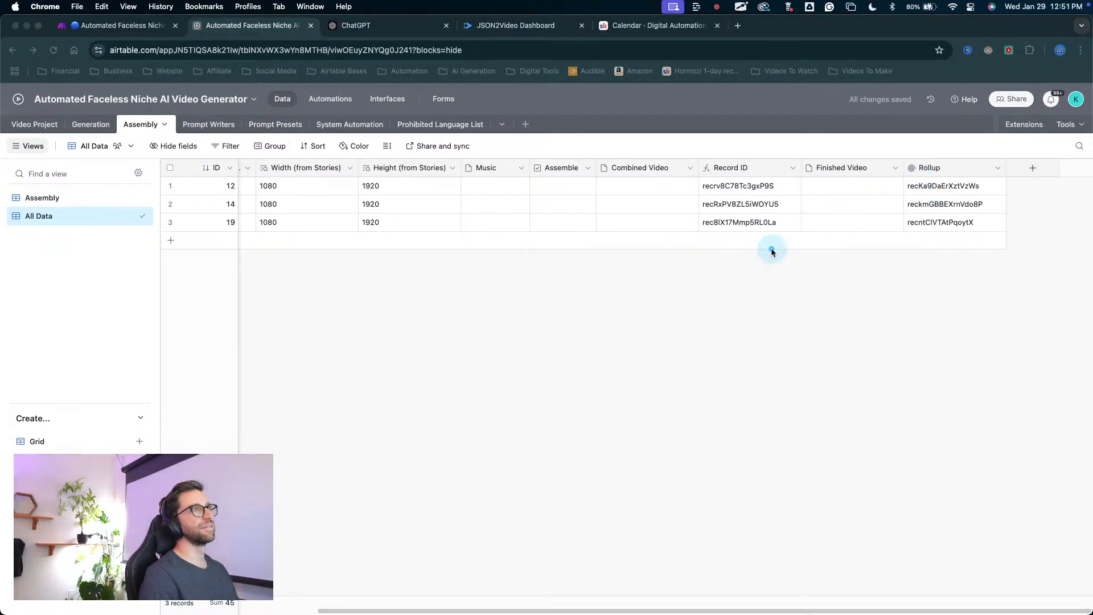
{"action": "left_click", "coordinate": [927, 167]}
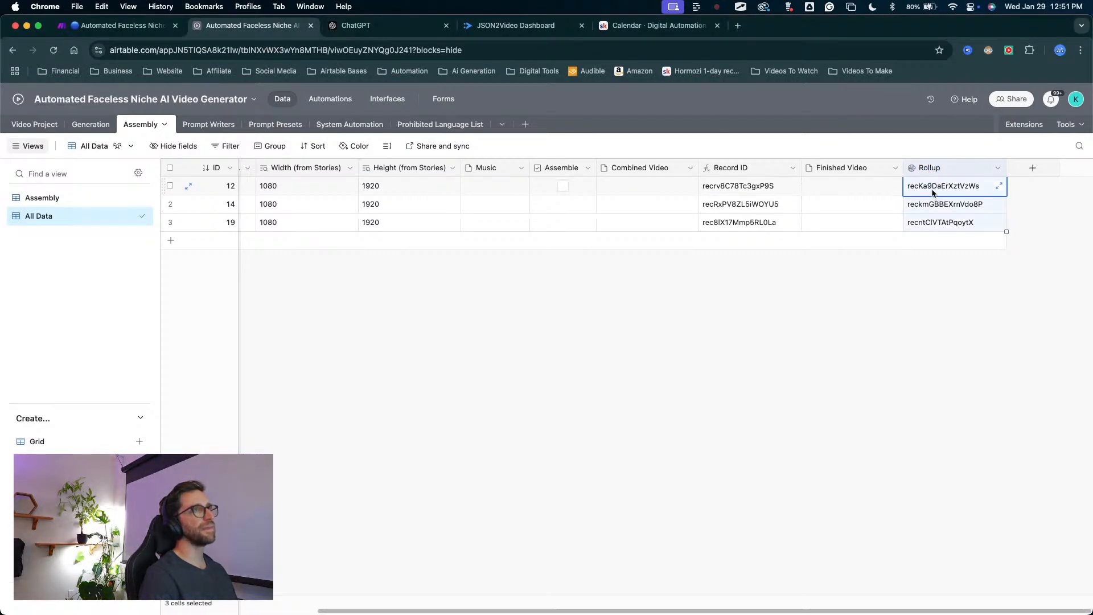
{"action": "left_click", "coordinate": [317, 241]}
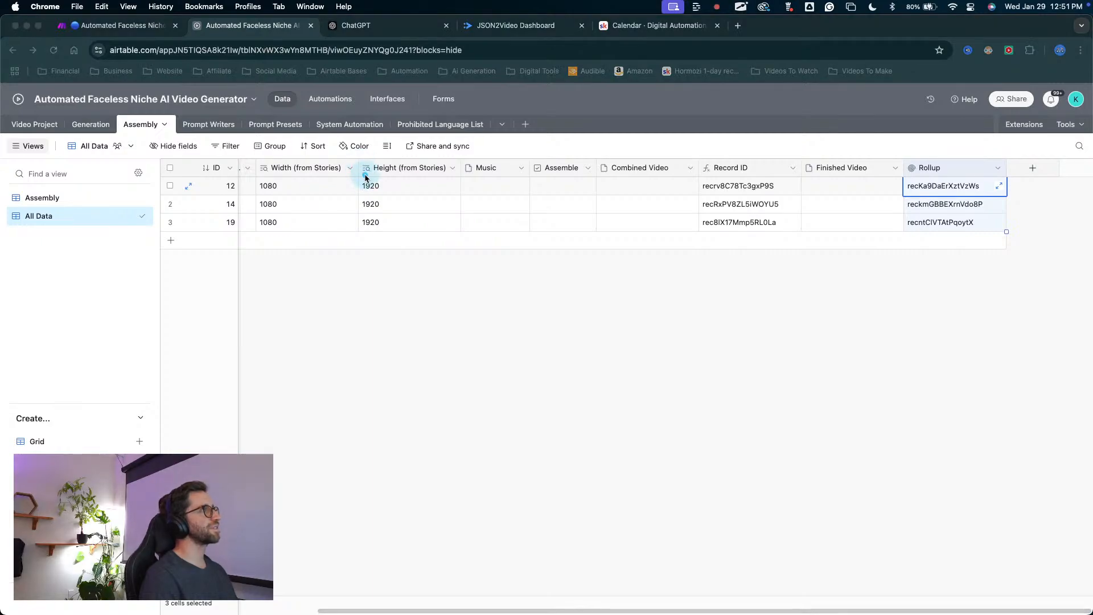
{"action": "scroll", "coordinate": [417, 265], "scroll_direction": "left", "scroll_amount": 3}
{"action": "scroll", "coordinate": [419, 267], "scroll_direction": "right", "scroll_amount": 3}
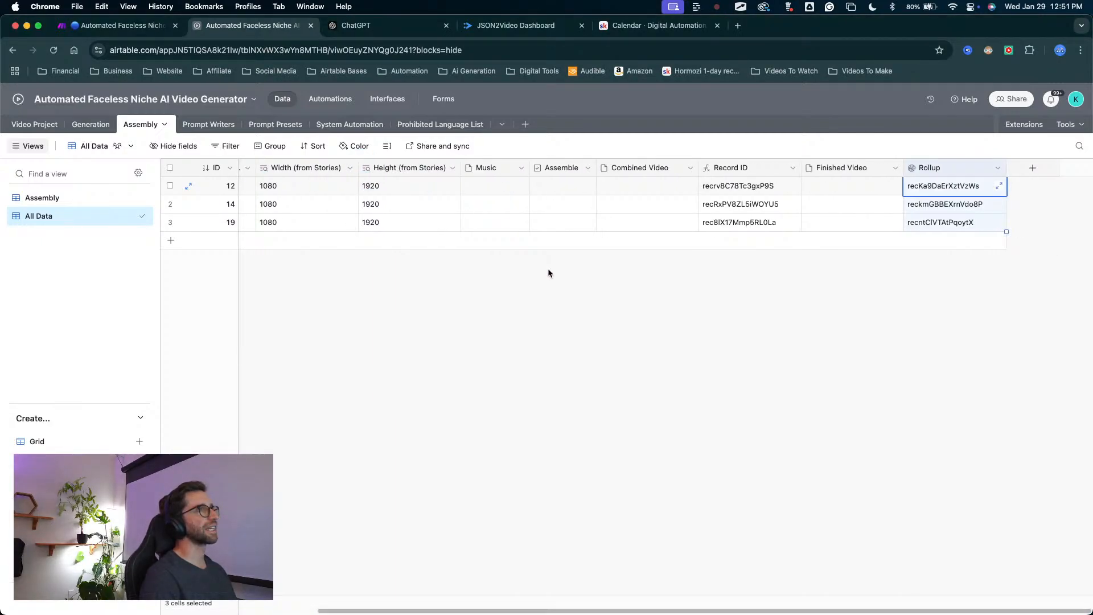
{"action": "left_click", "coordinate": [956, 186]}
{"action": "left_click", "coordinate": [952, 188]}
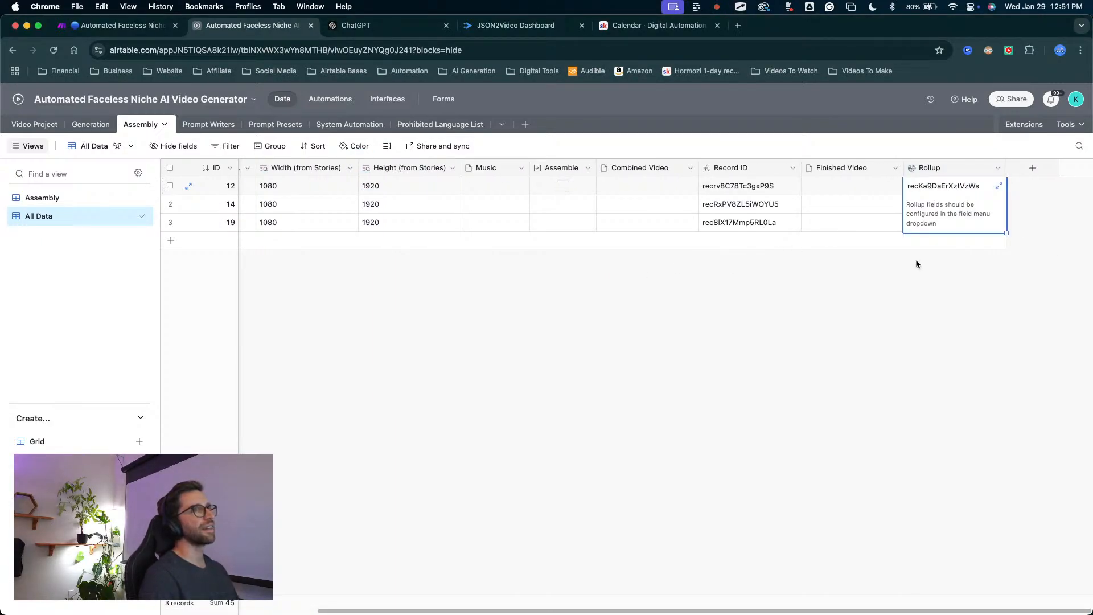
{"action": "left_click", "coordinate": [335, 254]}
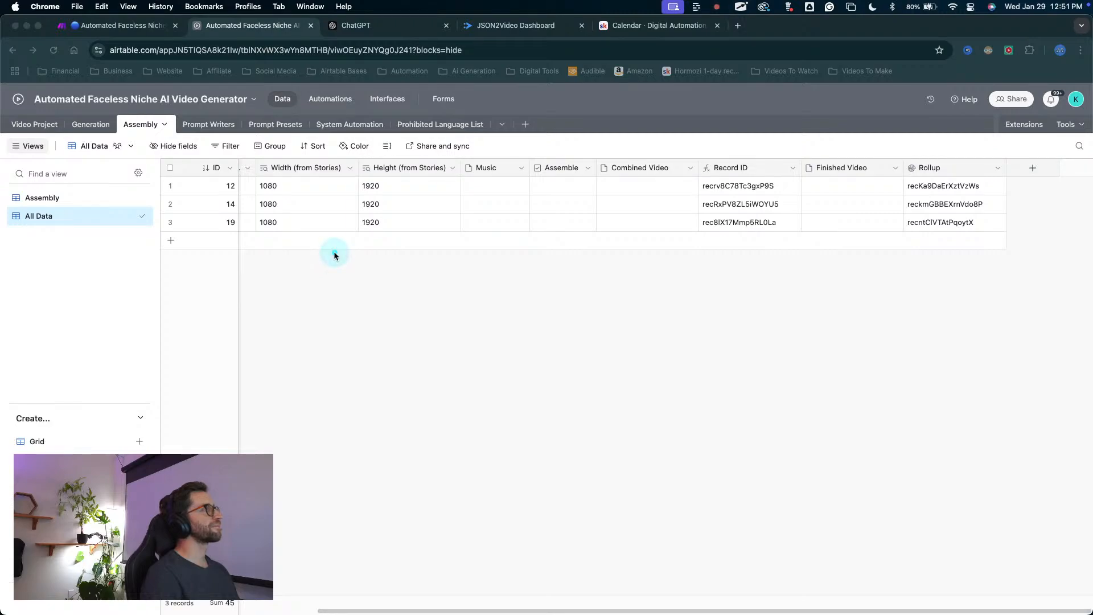
Open the Video Project table and check its Record ID column for each project.
{"action": "left_click", "coordinate": [48, 125]}
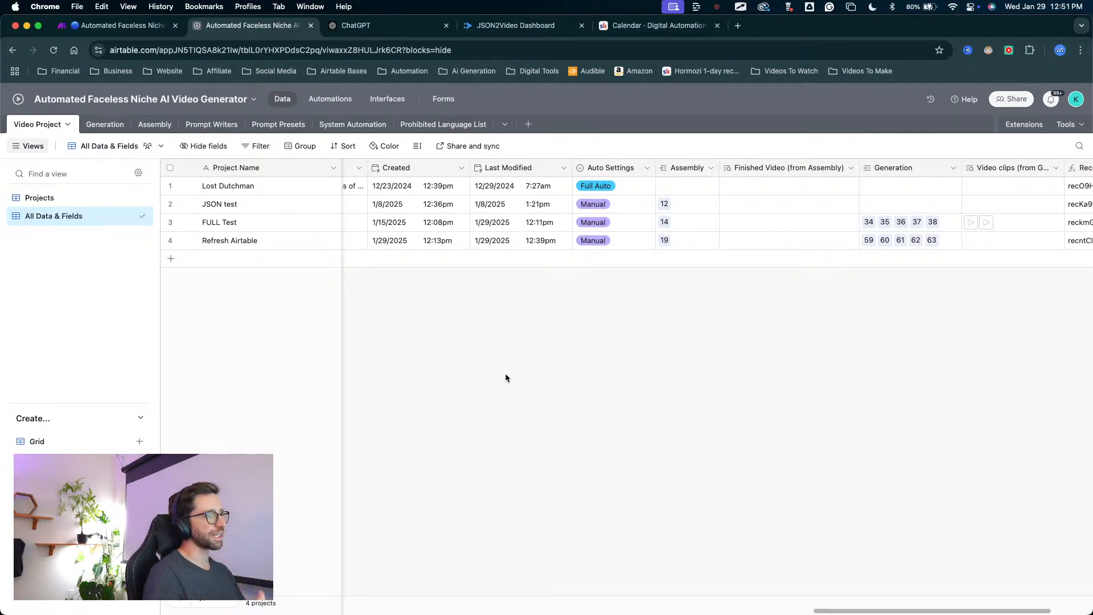
{"action": "scroll", "coordinate": [504, 374], "scroll_direction": "right", "scroll_amount": 5}
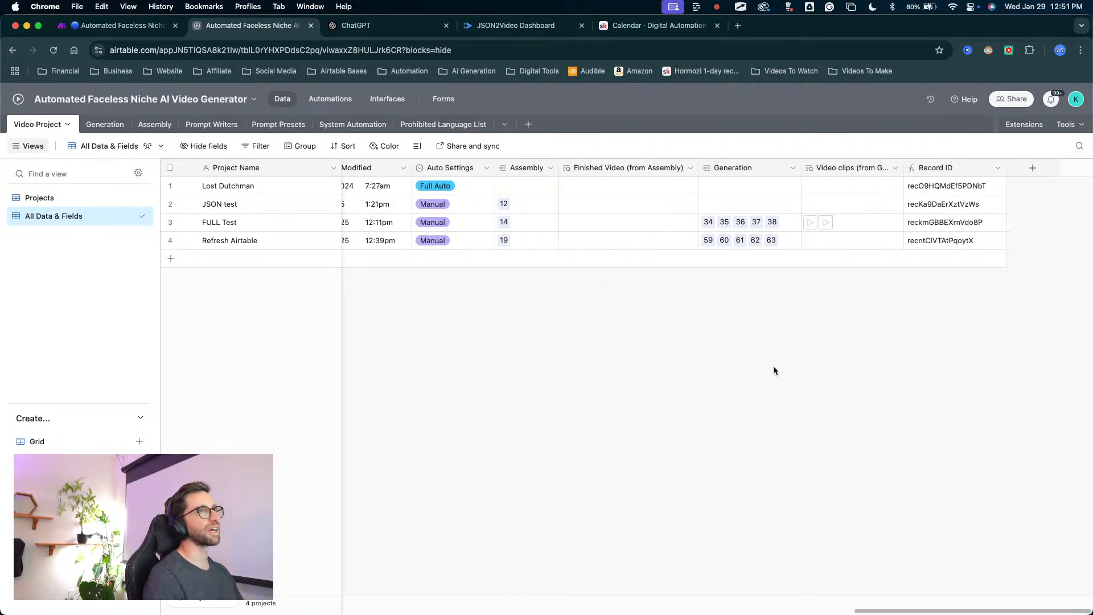
{"action": "mouse_move", "coordinate": [861, 422]}
{"action": "left_mouse_down"}
{"action": "mouse_move", "coordinate": [910, 215]}
{"action": "mouse_move", "coordinate": [932, 197]}
{"action": "left_mouse_up"}
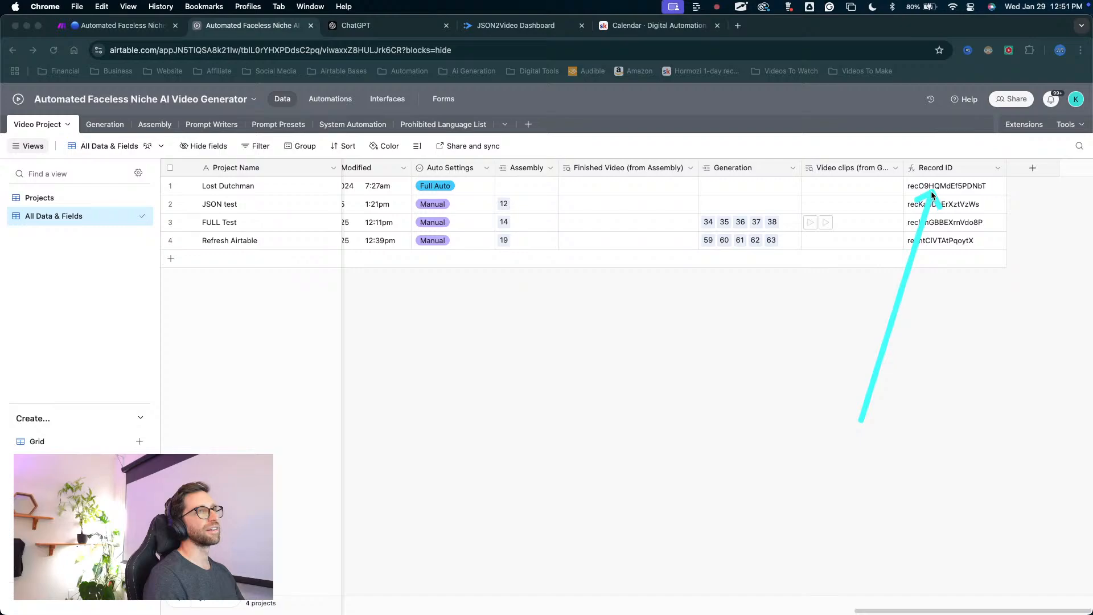
Compare the Generation table's Video Project link and Record ID lookup with the fields of the Video Project table.
{"action": "left_click", "coordinate": [103, 125]}
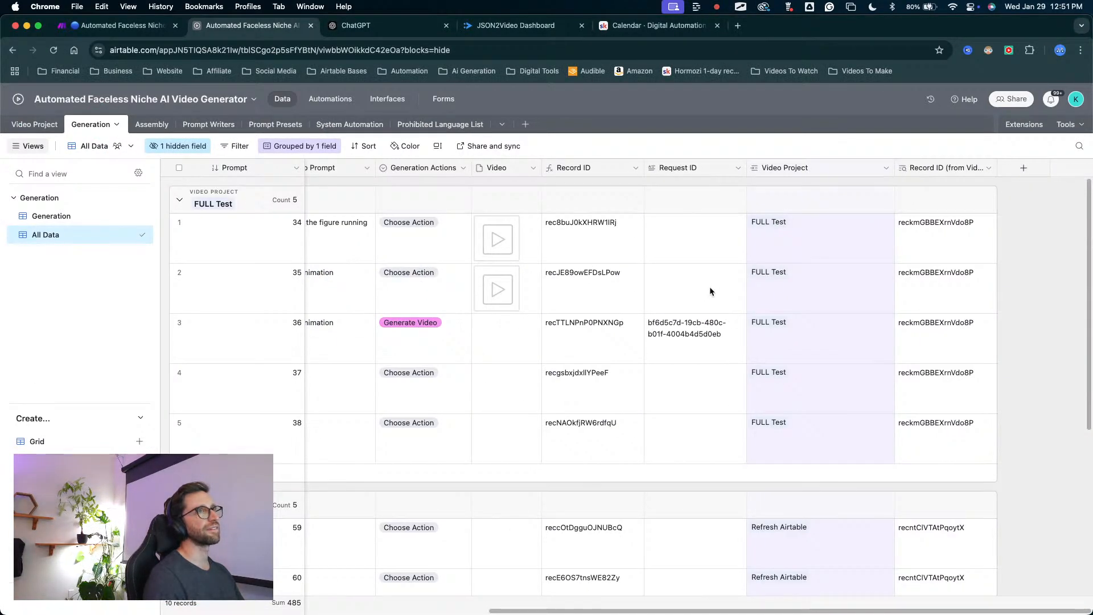
{"action": "left_click", "coordinate": [45, 124]}
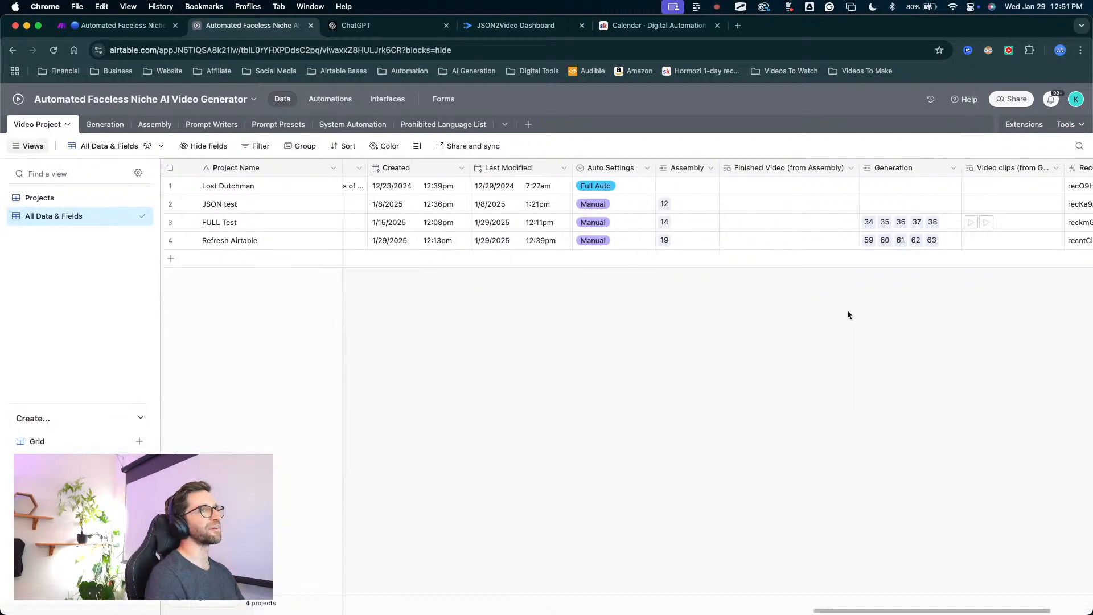
{"action": "scroll", "coordinate": [863, 247], "scroll_direction": "right", "scroll_amount": 3}
{"action": "scroll", "coordinate": [856, 251], "scroll_direction": "left", "scroll_amount": 12}
{"action": "scroll", "coordinate": [855, 248], "scroll_direction": "left", "scroll_amount": 15}
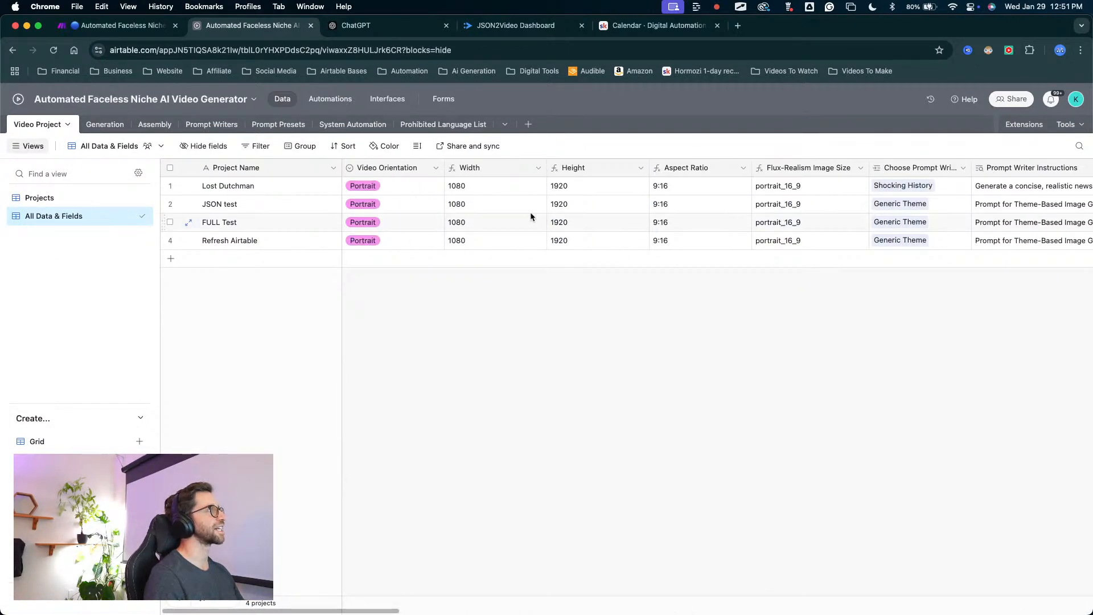
{"action": "left_click", "coordinate": [107, 127]}
{"action": "scroll", "coordinate": [412, 230], "scroll_direction": "right", "scroll_amount": 5}
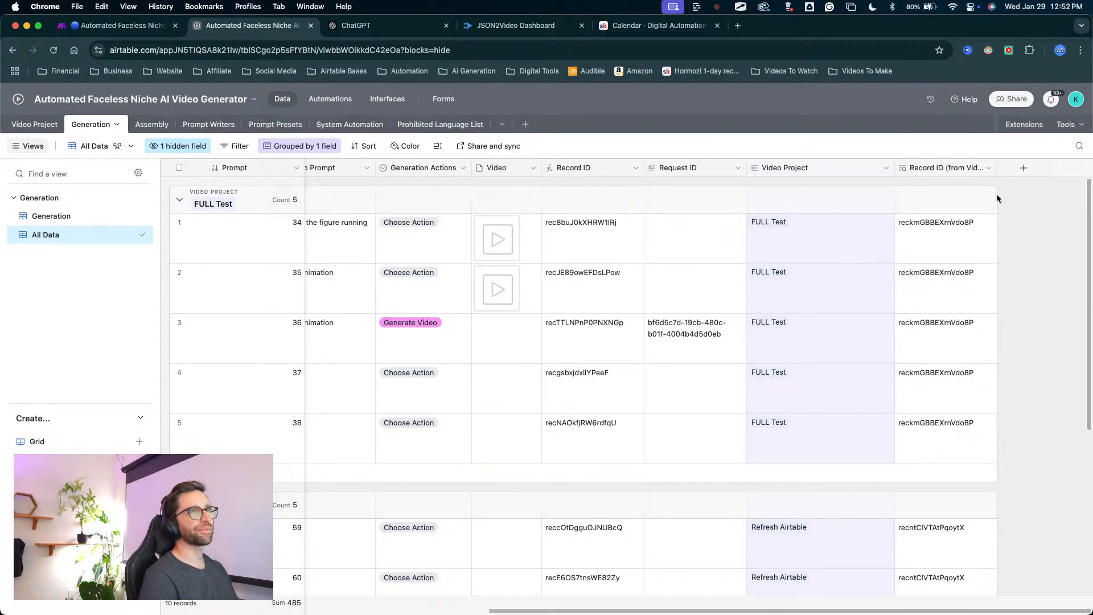
Widen the Record ID (from Video Project) column in the Generation table until its full name shows.
{"action": "left_click_drag", "start_coordinate": [997, 165], "coordinate": [1036, 179]}
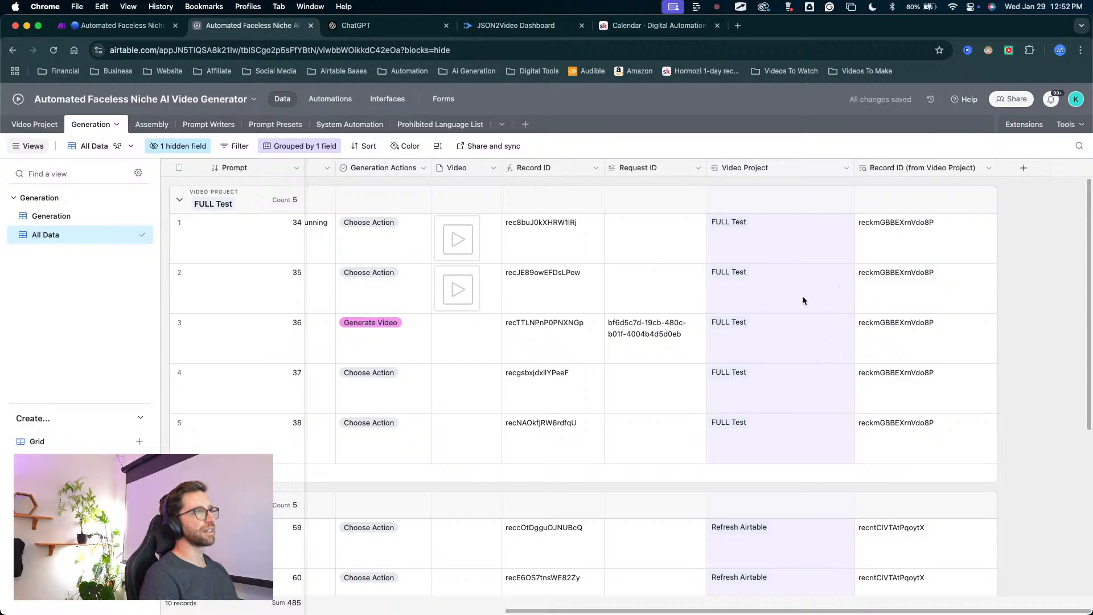
{"action": "scroll", "coordinate": [801, 296], "scroll_direction": "left", "scroll_amount": 10}
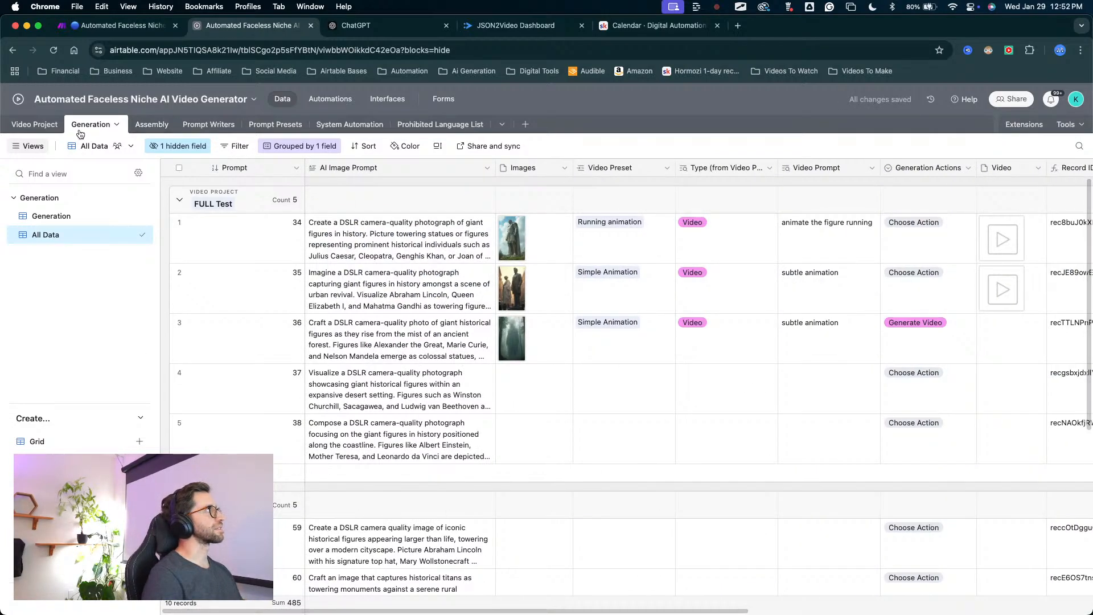
Open the Video Project table and examine its fields for each project.
{"action": "left_click", "coordinate": [26, 125]}
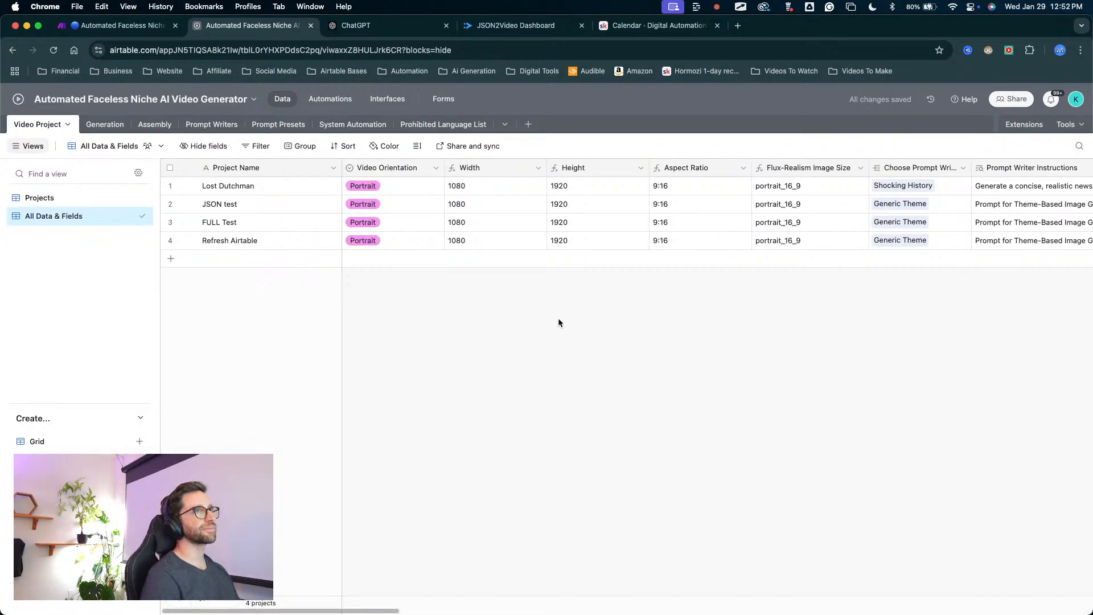
{"action": "scroll", "coordinate": [633, 262], "scroll_direction": "right", "scroll_amount": 15}
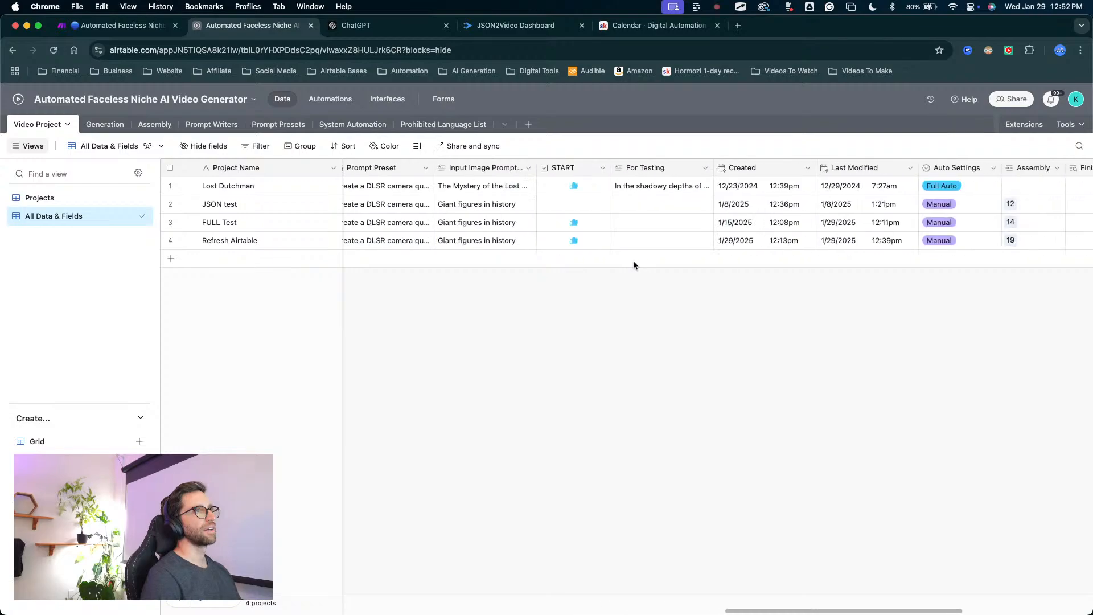
{"action": "scroll", "coordinate": [633, 261], "scroll_direction": "right", "scroll_amount": 3}
{"action": "scroll", "coordinate": [366, 215], "scroll_direction": "left", "scroll_amount": 15}
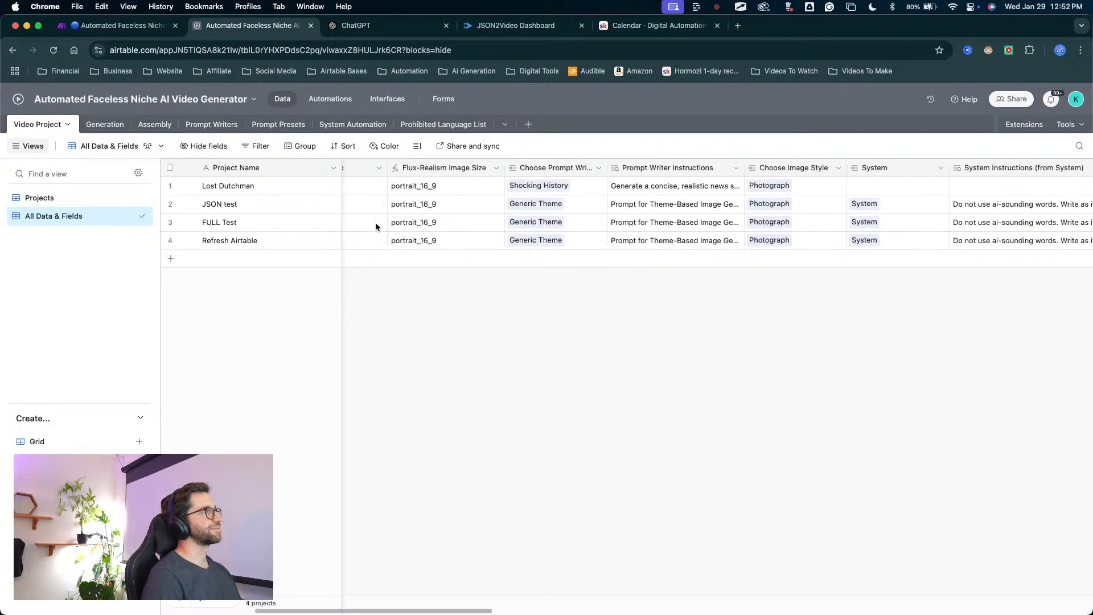
{"action": "scroll", "coordinate": [378, 225], "scroll_direction": "left", "scroll_amount": 5}
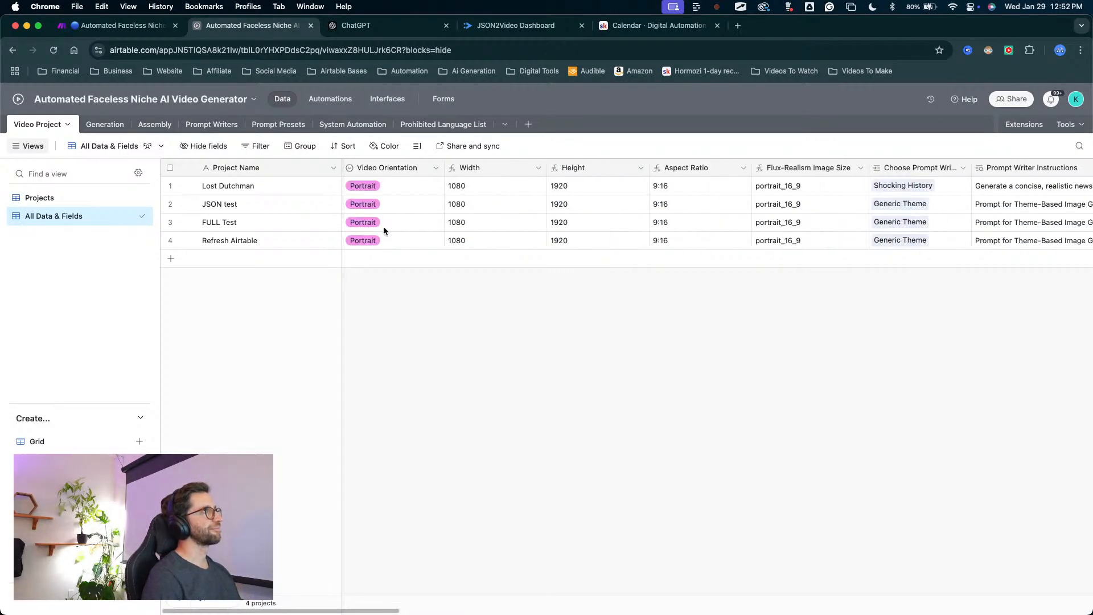
Delete the Rollup field holding the project Record IDs from the Assembly table.
{"action": "left_click", "coordinate": [143, 130]}
{"action": "scroll", "coordinate": [660, 232], "scroll_direction": "right", "scroll_amount": 5}
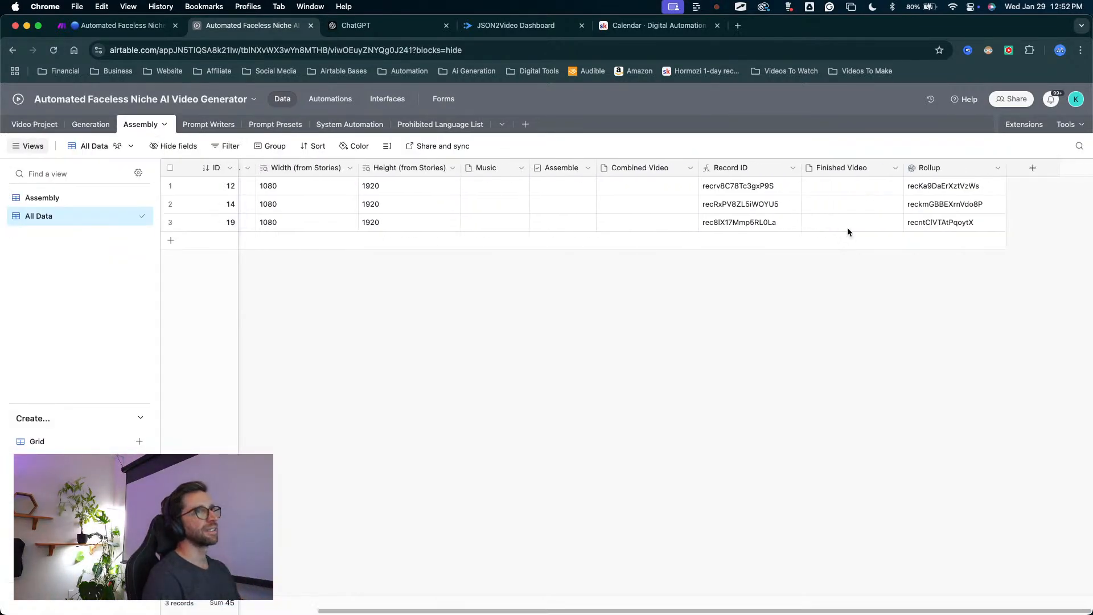
{"action": "left_click", "coordinate": [939, 168]}
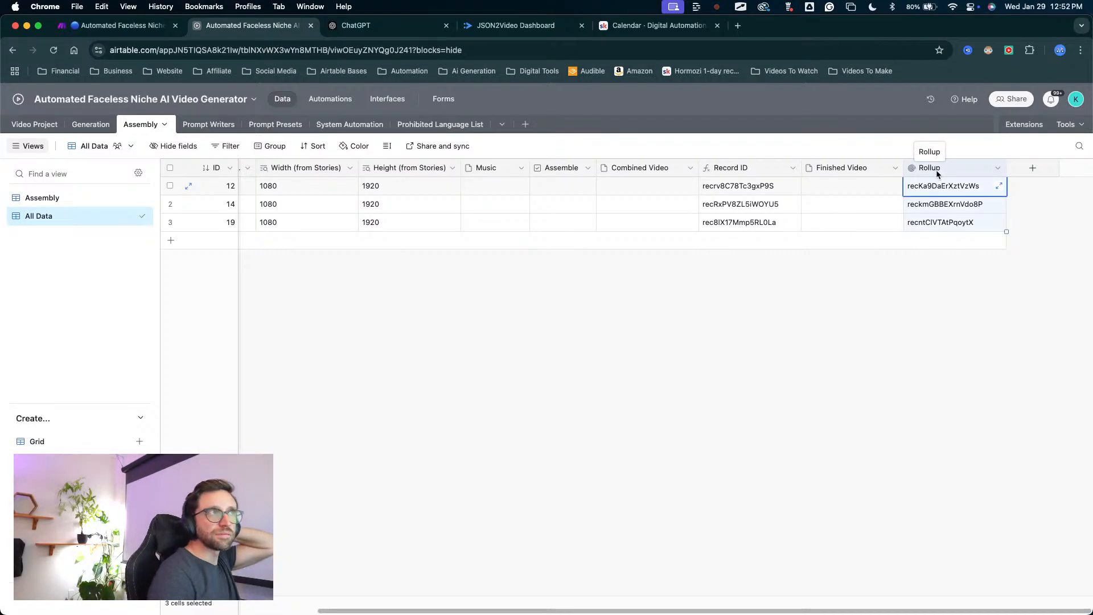
{"action": "right_click", "coordinate": [970, 168]}
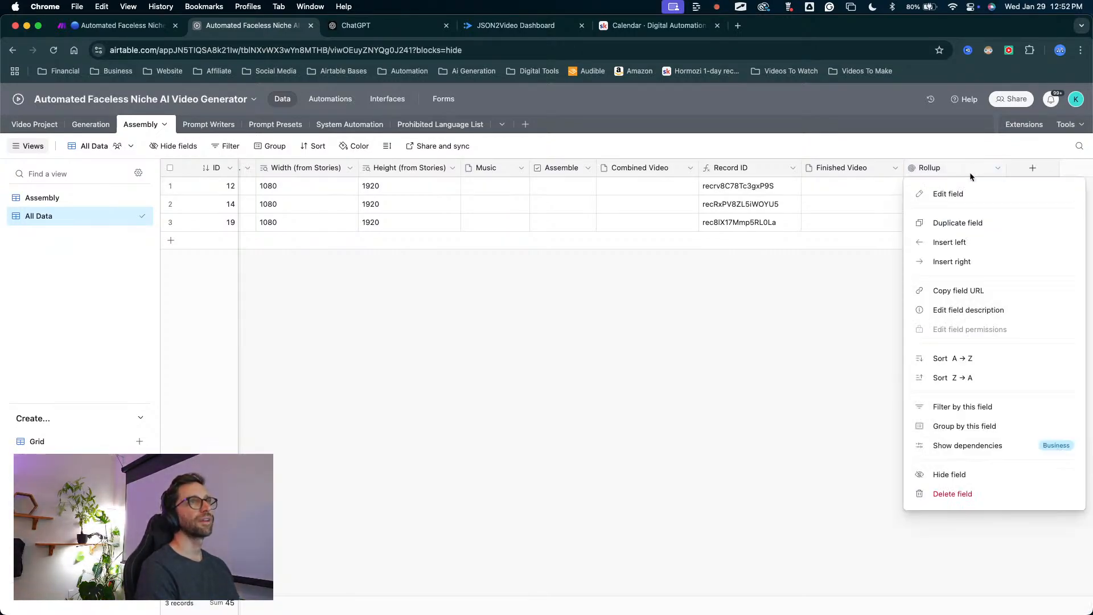
{"action": "left_click", "coordinate": [964, 493]}
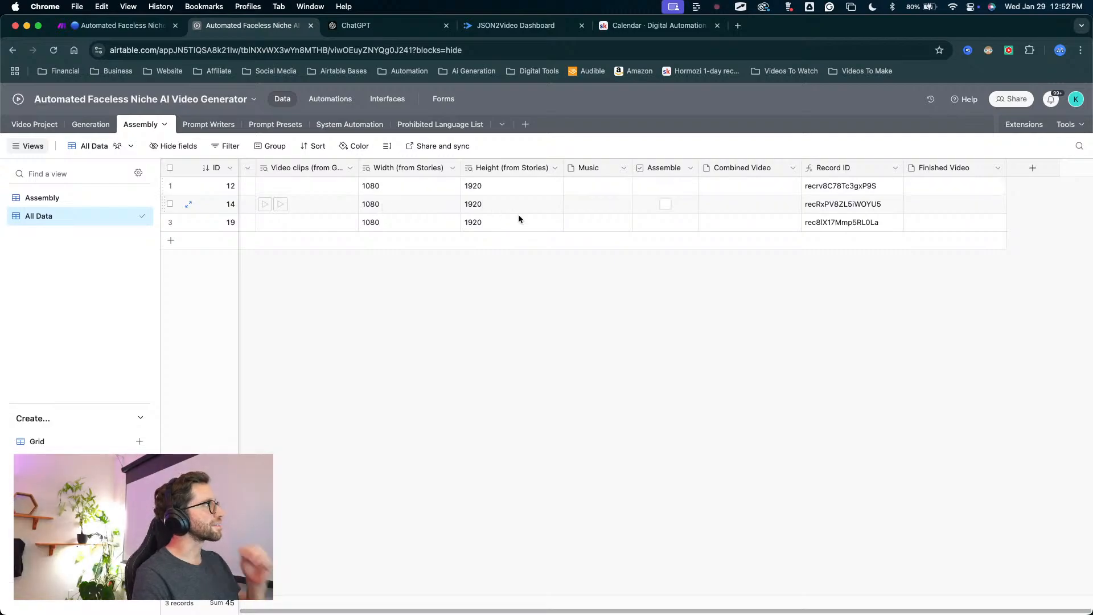
Add a Rollup field to the Assembly table that rolls up Project Name from the linked Video Project records.
{"action": "left_click", "coordinate": [1028, 172]}
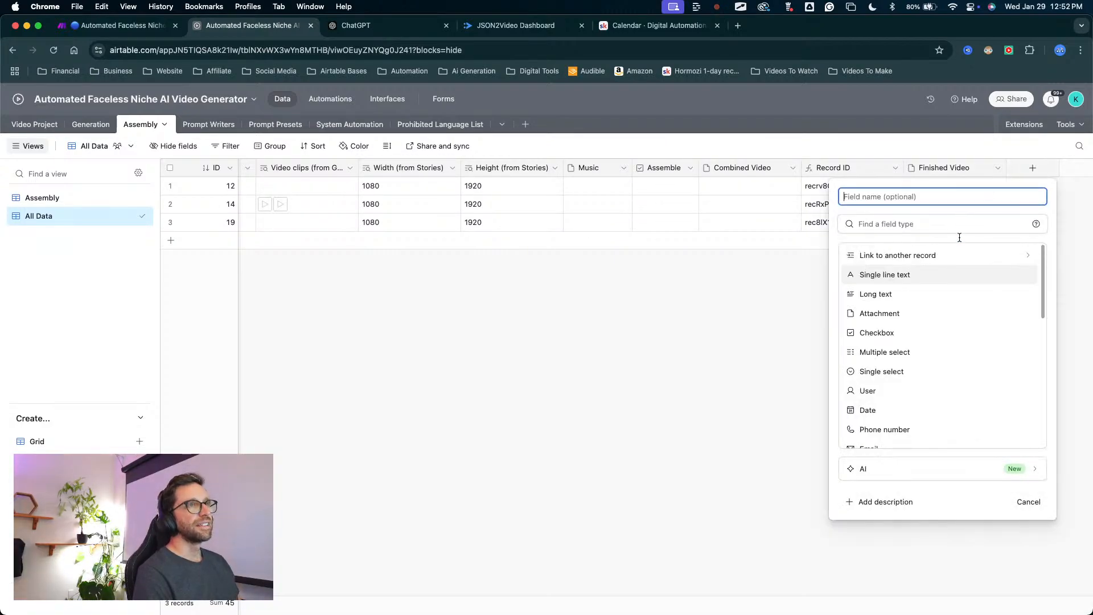
{"action": "scroll", "coordinate": [913, 347], "scroll_direction": "down", "scroll_amount": 10}
{"action": "scroll", "coordinate": [889, 348], "scroll_direction": "up", "scroll_amount": 5}
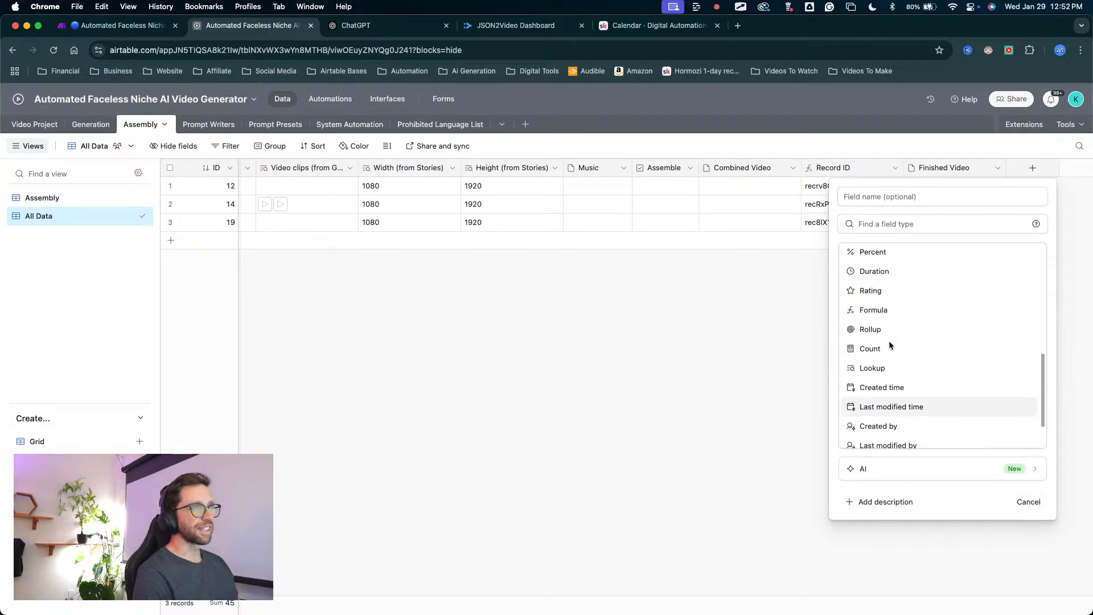
{"action": "left_click", "coordinate": [869, 370]}
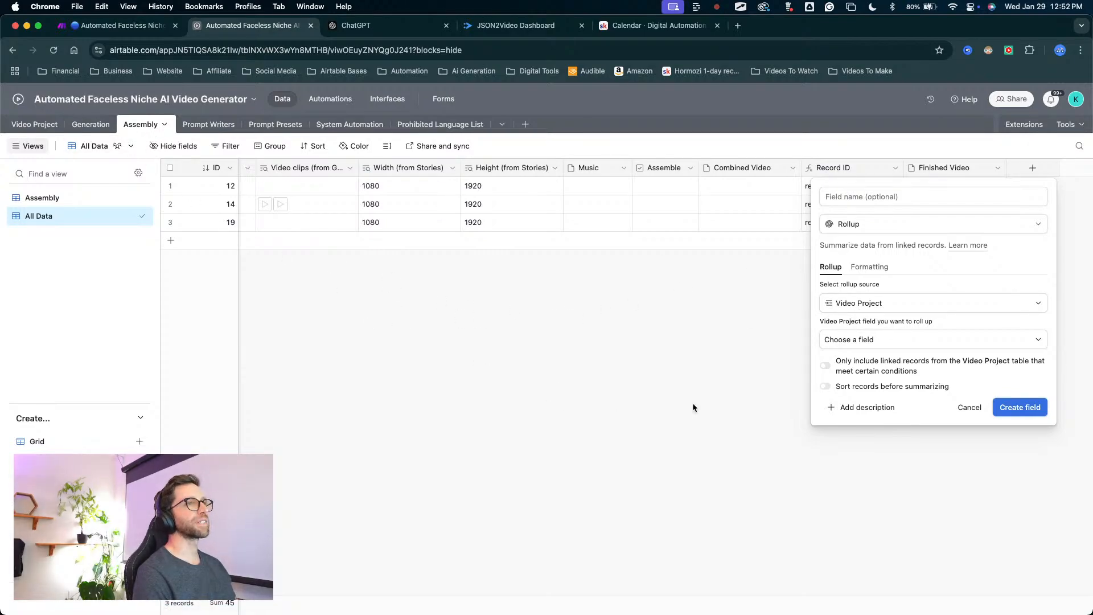
{"action": "left_click", "coordinate": [857, 341]}
{"action": "scroll", "coordinate": [866, 370], "scroll_direction": "down", "scroll_amount": 2}
{"action": "scroll", "coordinate": [870, 381], "scroll_direction": "up", "scroll_amount": 2}
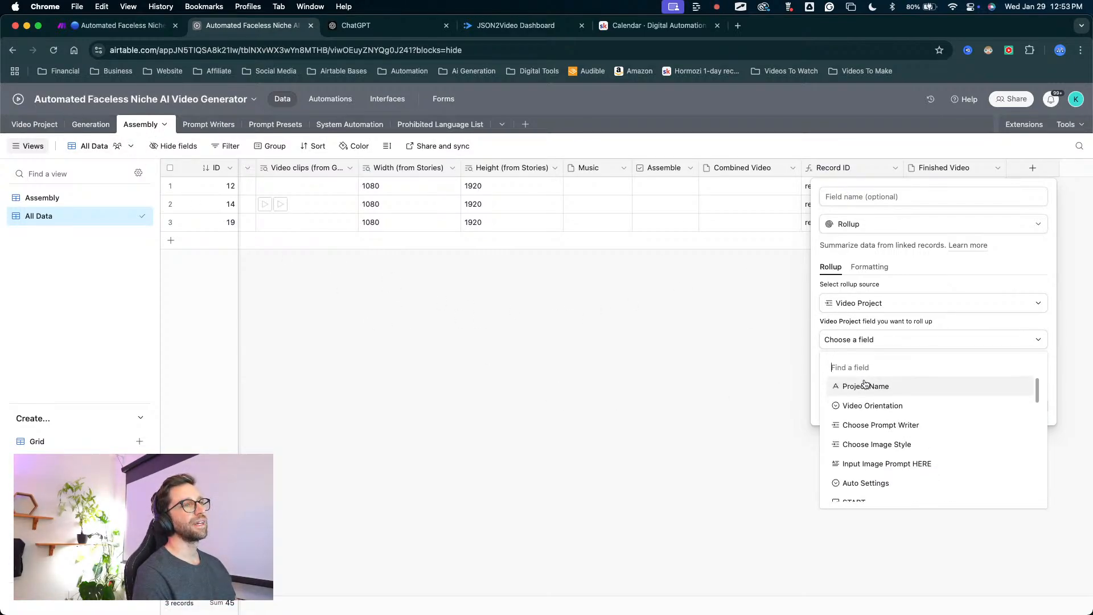
{"action": "left_click", "coordinate": [868, 387]}
{"action": "left_click", "coordinate": [1021, 454]}
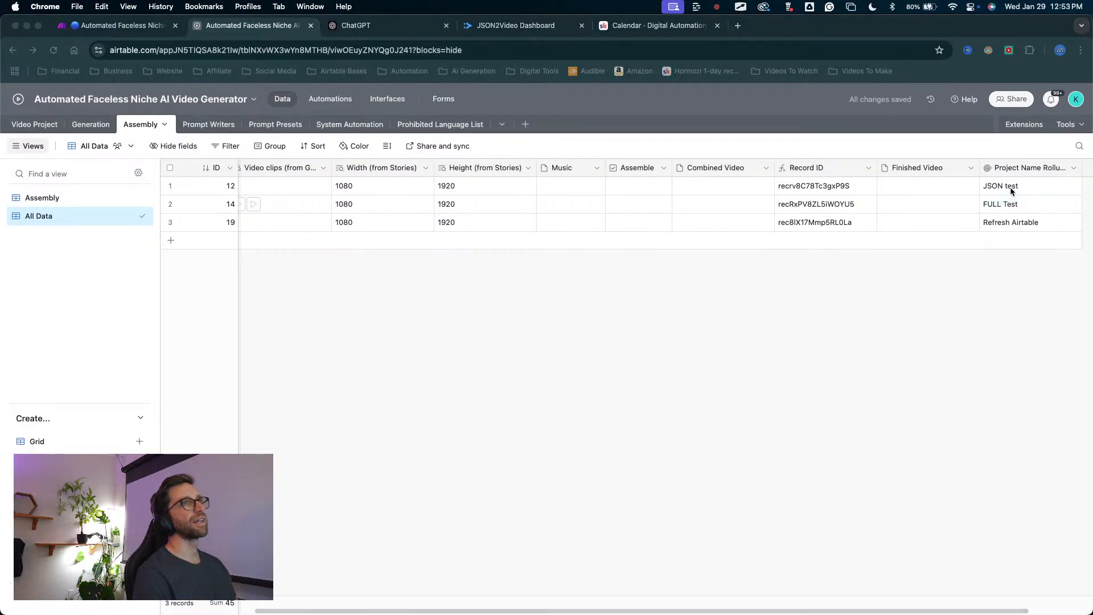
Compare the new Project Name rollup values with the Video Project links in the Assembly table.
{"action": "left_click", "coordinate": [1008, 187]}
{"action": "scroll", "coordinate": [1009, 230], "scroll_direction": "right", "scroll_amount": 3}
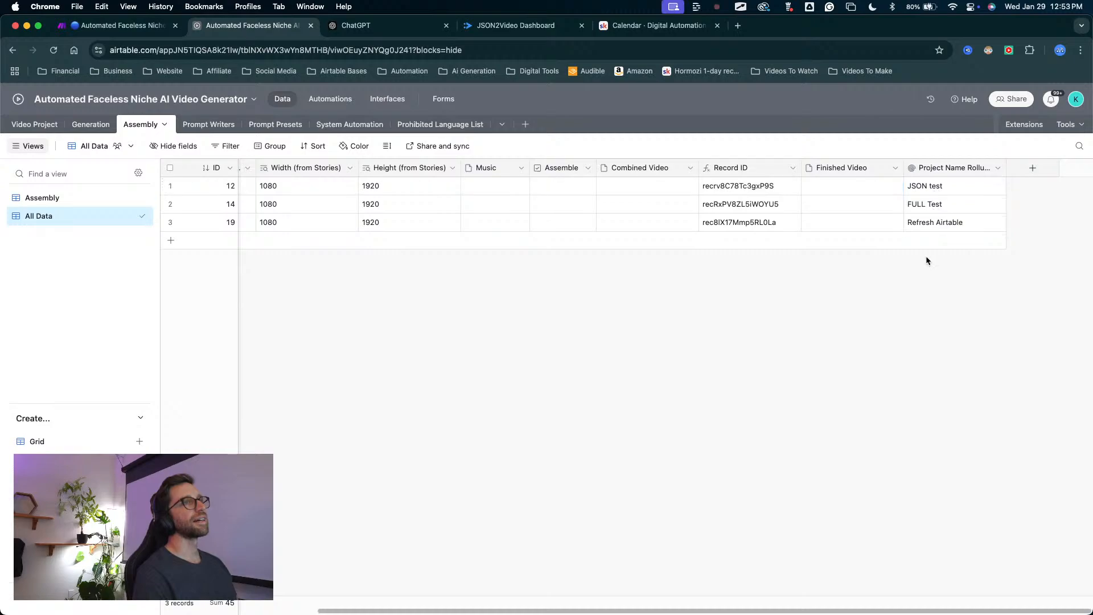
{"action": "left_click_drag", "start_coordinate": [893, 281], "coordinate": [926, 184]}
{"action": "key", "text": "Escape"}
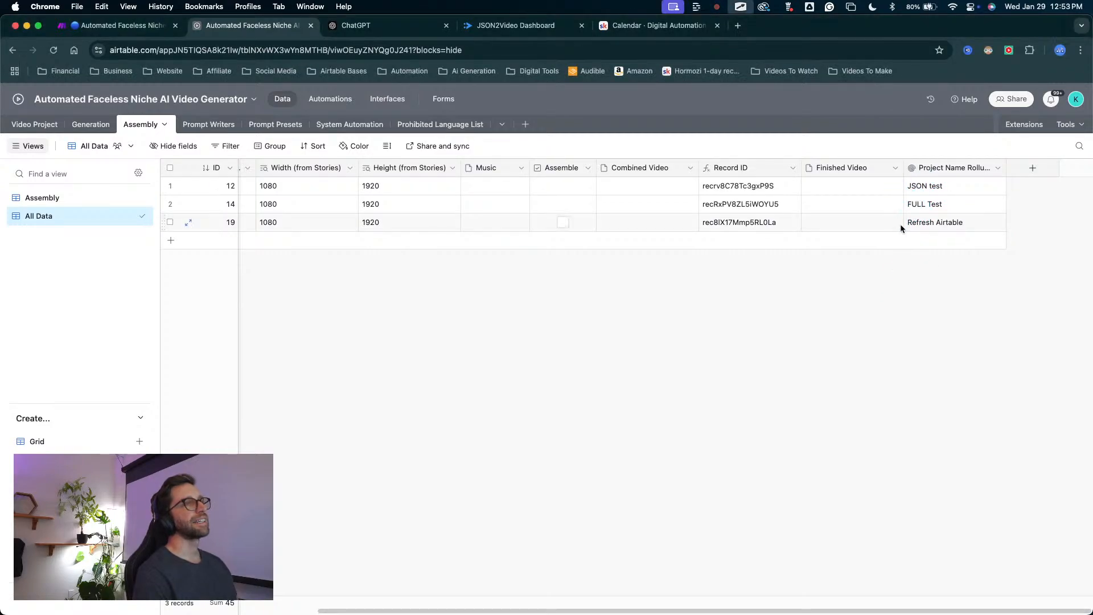
{"action": "scroll", "coordinate": [825, 225], "scroll_direction": "left", "scroll_amount": 5}
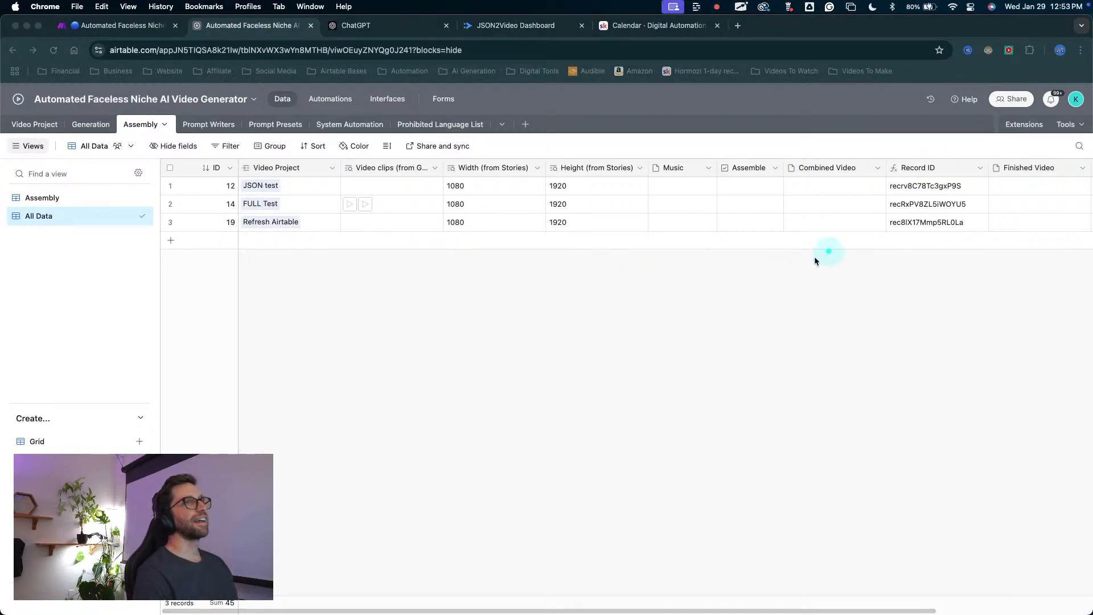
{"action": "scroll", "coordinate": [815, 256], "scroll_direction": "right", "scroll_amount": 5}
{"action": "mouse_move", "coordinate": [926, 239]}
{"action": "left_mouse_down"}
{"action": "mouse_move", "coordinate": [931, 189]}
{"action": "mouse_move", "coordinate": [909, 207]}
{"action": "mouse_move", "coordinate": [916, 188]}
{"action": "left_mouse_up"}
{"action": "key", "text": "Escape"}
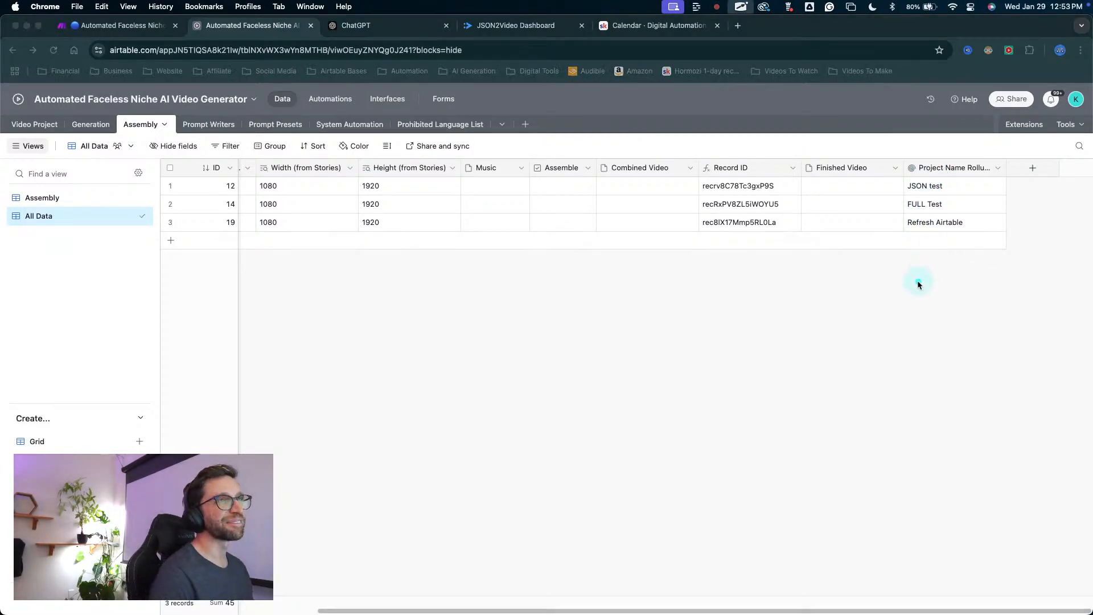
{"action": "left_click_drag", "start_coordinate": [917, 284], "coordinate": [938, 198]}
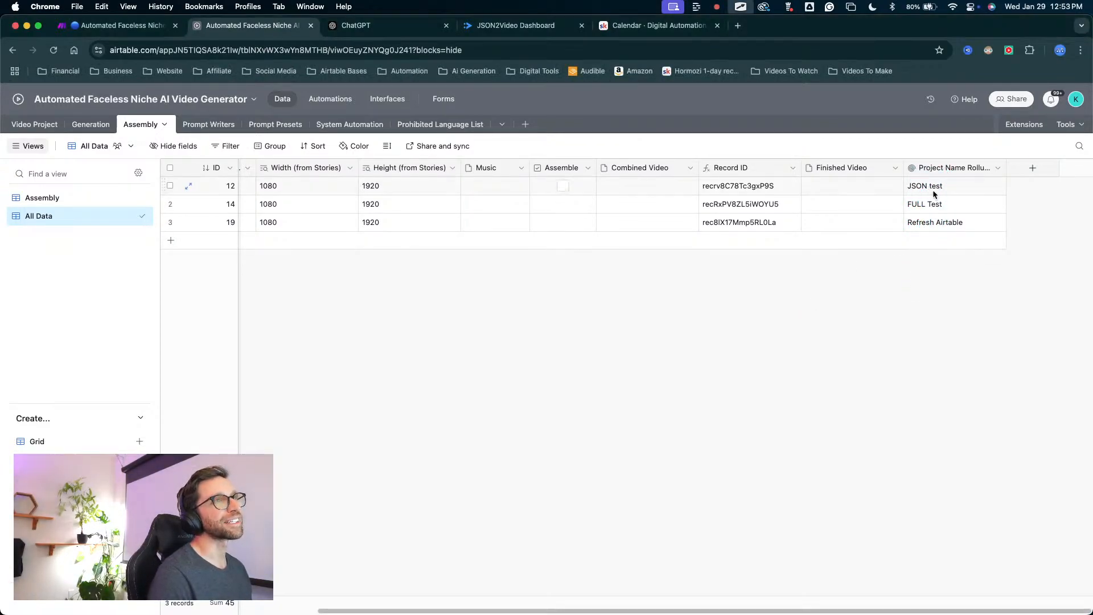
{"action": "scroll", "coordinate": [888, 205], "scroll_direction": "left", "scroll_amount": 5}
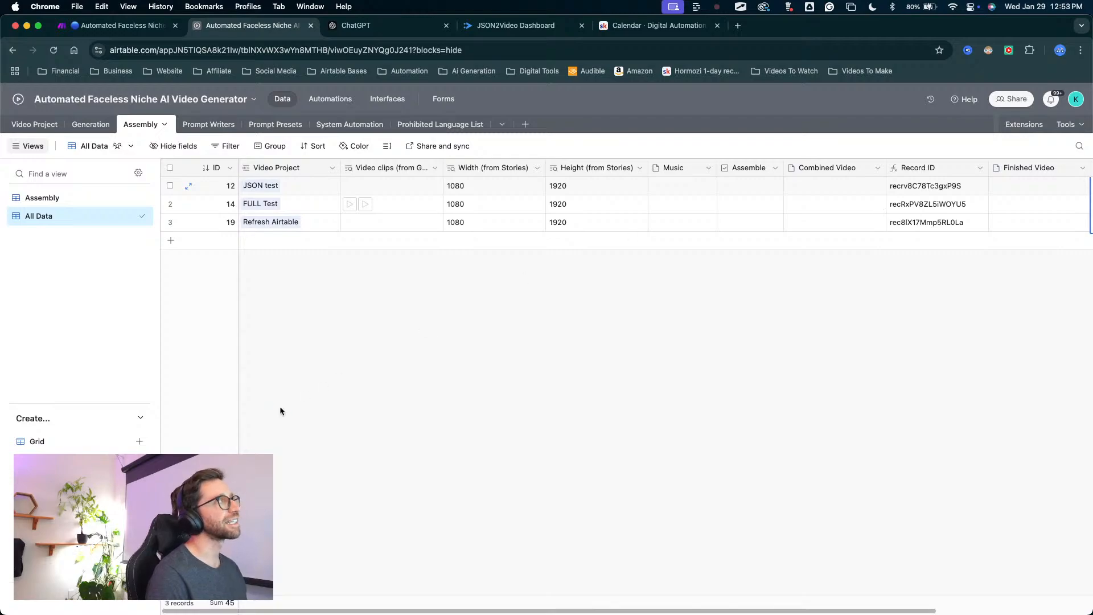
{"action": "mouse_move", "coordinate": [276, 406]}
{"action": "left_mouse_down"}
{"action": "mouse_move", "coordinate": [269, 176]}
{"action": "mouse_move", "coordinate": [298, 173]}
{"action": "mouse_move", "coordinate": [261, 185]}
{"action": "left_mouse_up"}
{"action": "scroll", "coordinate": [793, 216], "scroll_direction": "right", "scroll_amount": 3}
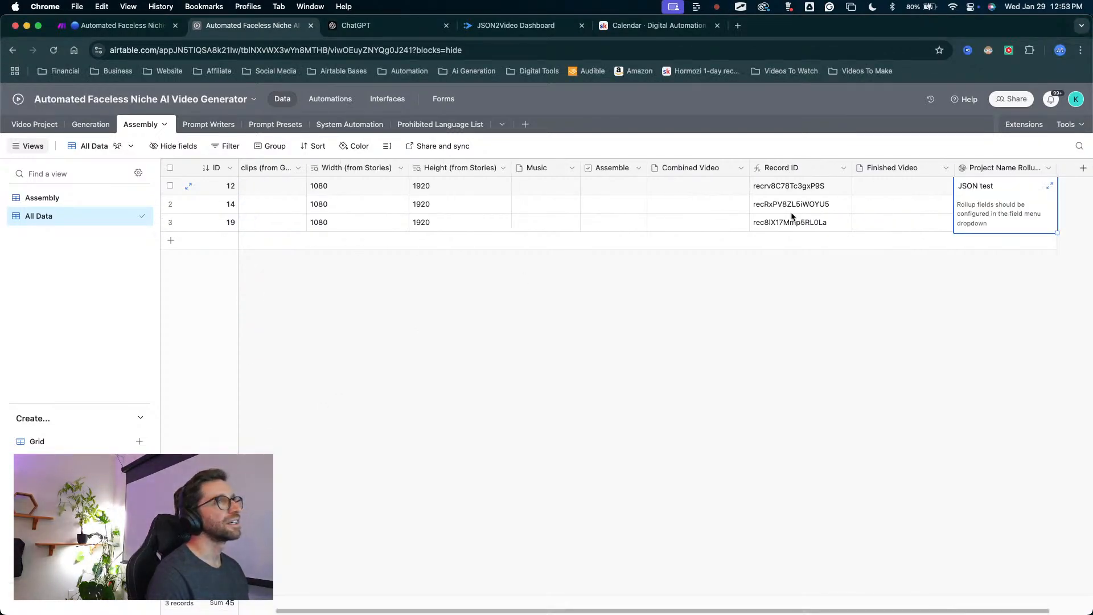
{"action": "scroll", "coordinate": [740, 216], "scroll_direction": "left", "scroll_amount": 5}
{"action": "mouse_move", "coordinate": [301, 296]}
{"action": "left_mouse_down"}
{"action": "mouse_move", "coordinate": [267, 196]}
{"action": "mouse_move", "coordinate": [272, 176]}
{"action": "mouse_move", "coordinate": [263, 191]}
{"action": "left_mouse_up"}
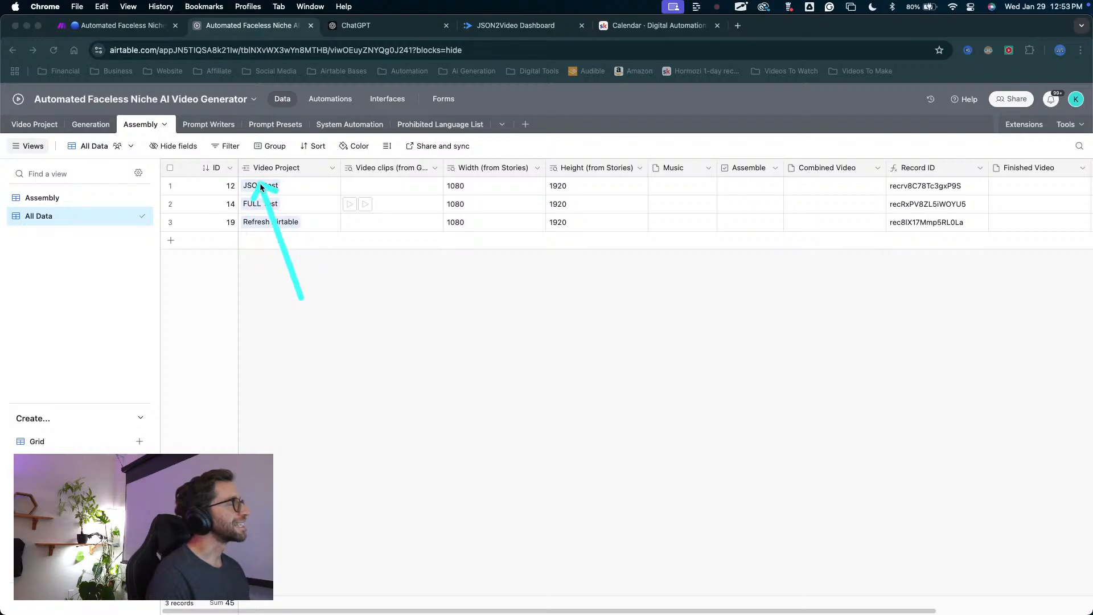
Remove the JSON test project link from Assembly record 12.
{"action": "right_click", "coordinate": [307, 206]}
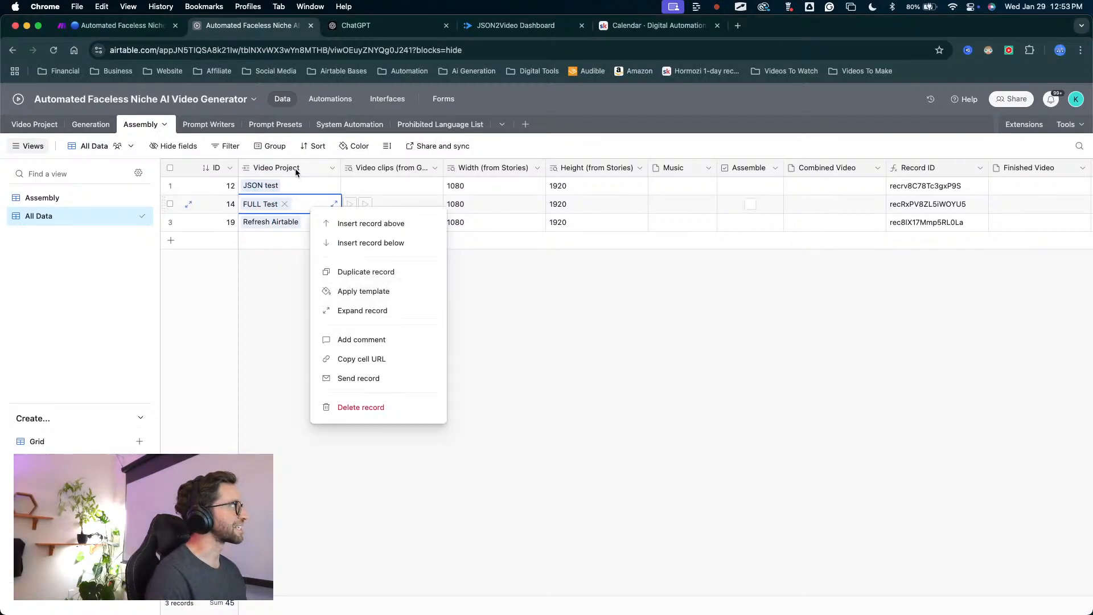
{"action": "left_click", "coordinate": [296, 192]}
{"action": "left_click", "coordinate": [297, 190]}
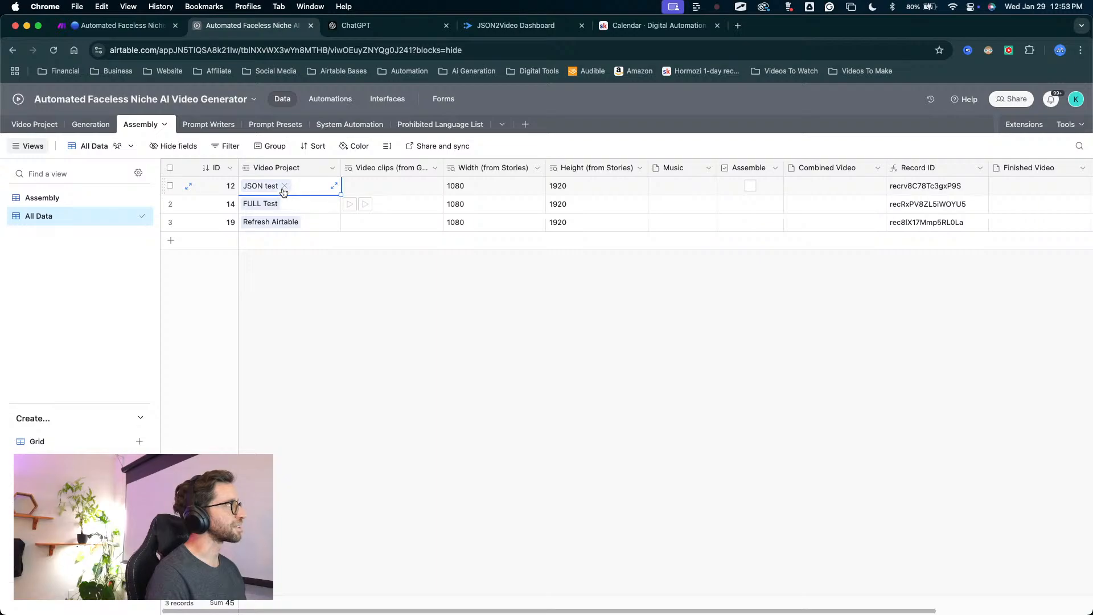
{"action": "key", "text": "ctrl+a"}
{"action": "mouse_move", "coordinate": [310, 433]}
{"action": "left_mouse_down"}
{"action": "mouse_move", "coordinate": [268, 193]}
{"action": "mouse_move", "coordinate": [274, 164]}
{"action": "mouse_move", "coordinate": [235, 175]}
{"action": "mouse_move", "coordinate": [254, 162]}
{"action": "mouse_move", "coordinate": [288, 187]}
{"action": "mouse_move", "coordinate": [290, 149]}
{"action": "mouse_move", "coordinate": [255, 176]}
{"action": "mouse_move", "coordinate": [260, 168]}
{"action": "left_mouse_up"}
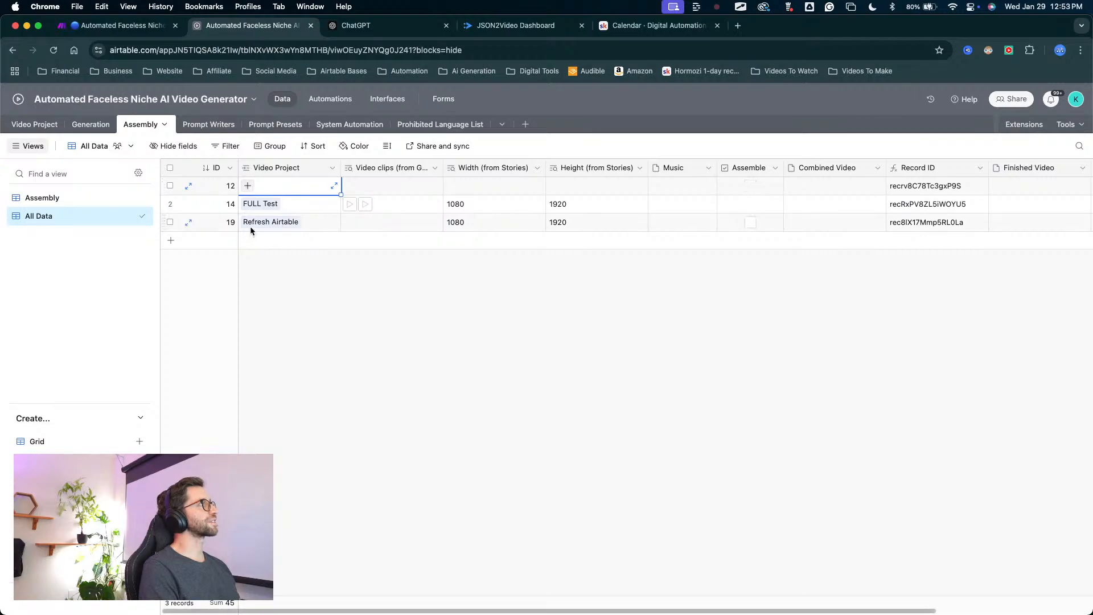
Relink record 12 to the JSON test project and check its Project Name rollup against the link.
{"action": "left_click", "coordinate": [247, 185]}
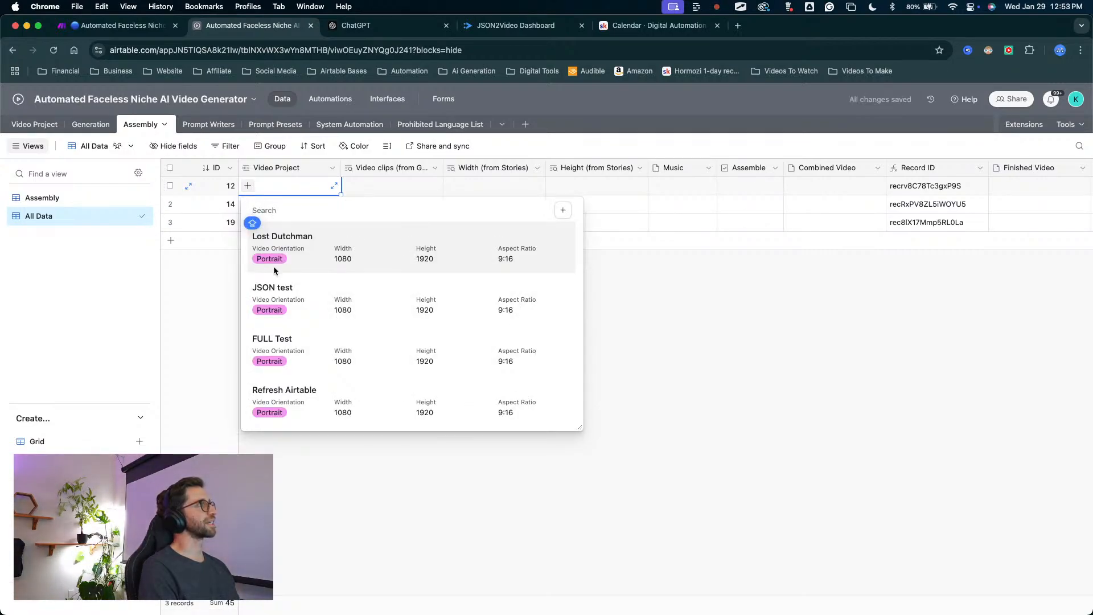
{"action": "left_click", "coordinate": [276, 292]}
{"action": "scroll", "coordinate": [512, 251], "scroll_direction": "right", "scroll_amount": 4}
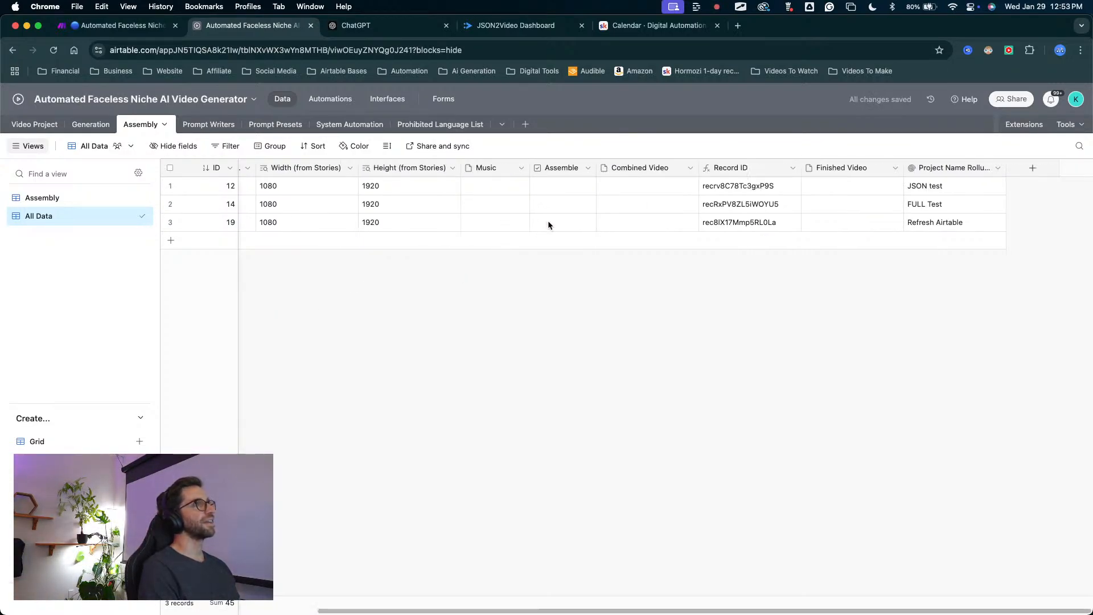
{"action": "mouse_move", "coordinate": [789, 311]}
{"action": "left_mouse_down"}
{"action": "mouse_move", "coordinate": [908, 170]}
{"action": "mouse_move", "coordinate": [919, 188]}
{"action": "left_mouse_up"}
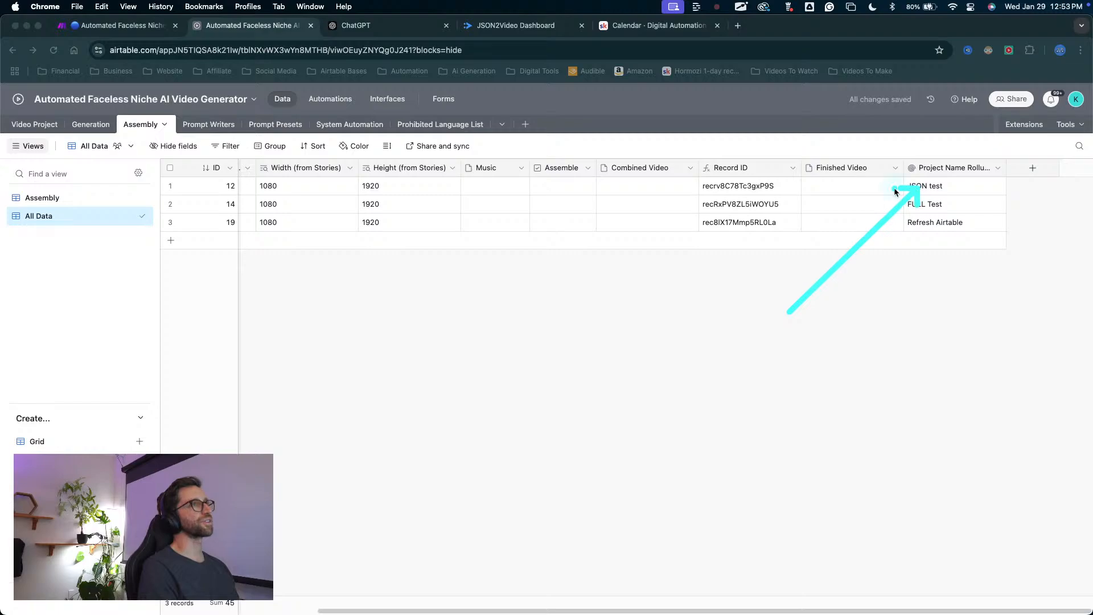
{"action": "scroll", "coordinate": [353, 245], "scroll_direction": "left", "scroll_amount": 4}
{"action": "mouse_move", "coordinate": [358, 332]}
{"action": "left_mouse_down"}
{"action": "mouse_move", "coordinate": [273, 189]}
{"action": "mouse_move", "coordinate": [259, 207]}
{"action": "mouse_move", "coordinate": [262, 187]}
{"action": "left_mouse_up"}
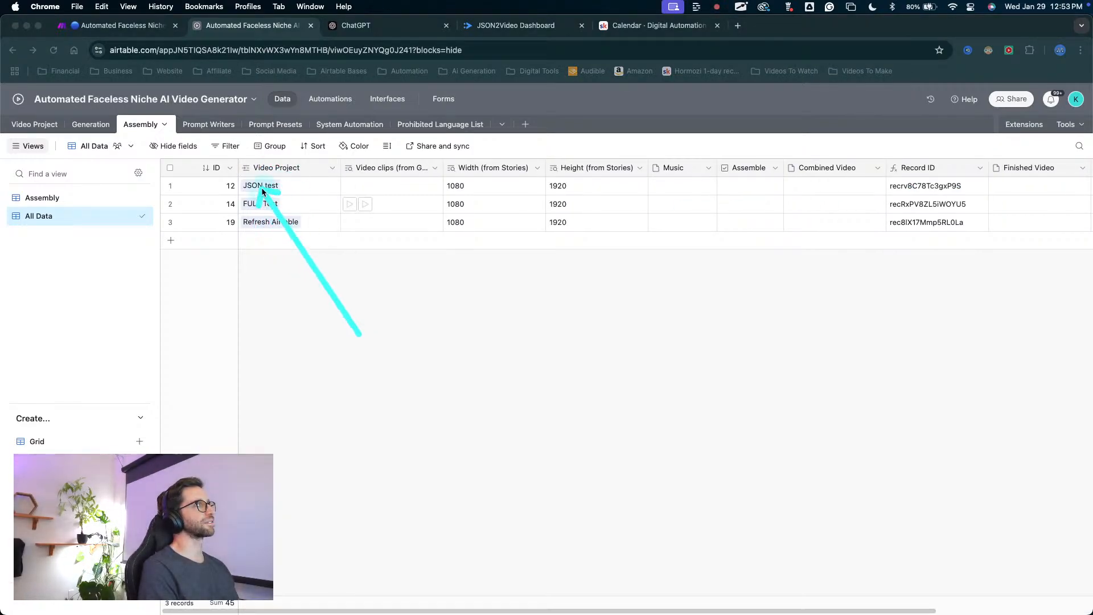
Clear record 12's Video Project link again, relink JSON test and check the Project Name rollup value.
{"action": "right_click", "coordinate": [261, 186]}
{"action": "left_click", "coordinate": [290, 180]}
{"action": "key", "text": "Delete"}
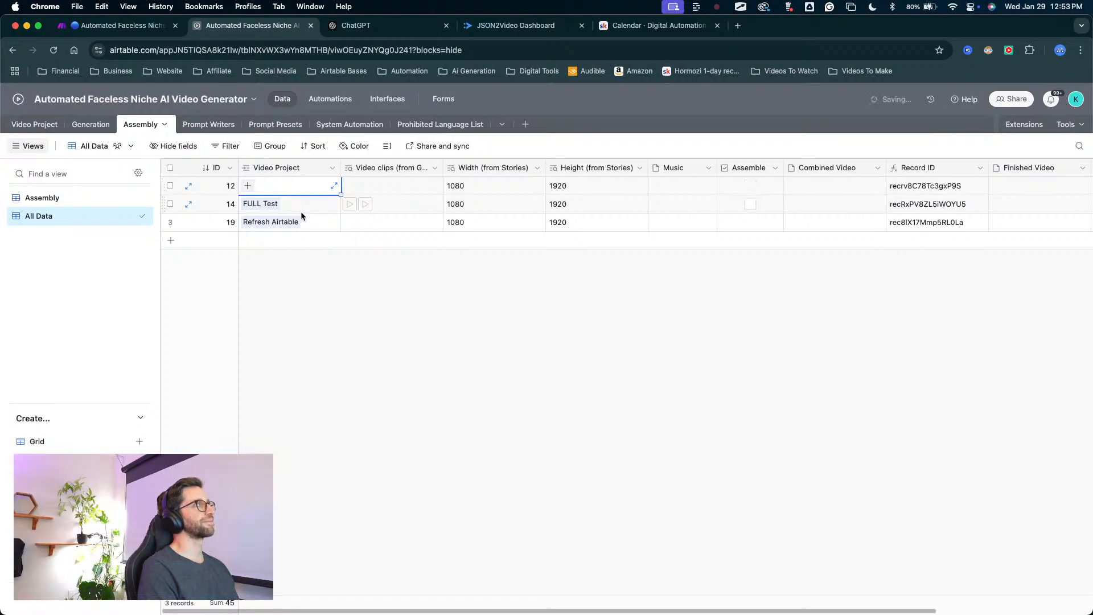
{"action": "left_click", "coordinate": [248, 186]}
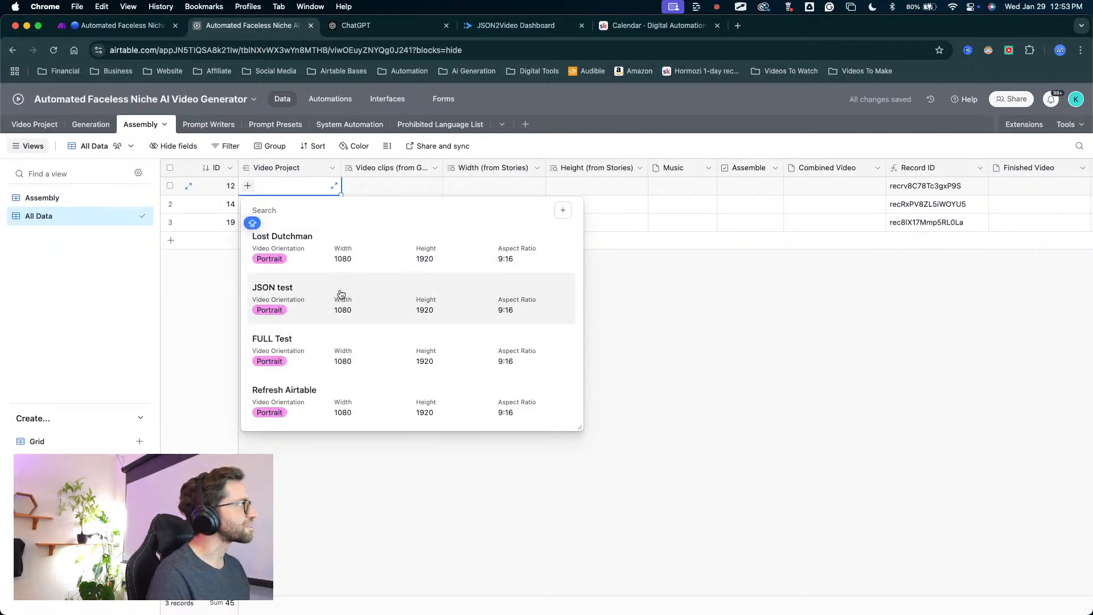
{"action": "left_click", "coordinate": [283, 302]}
{"action": "scroll", "coordinate": [490, 265], "scroll_direction": "right", "scroll_amount": 5}
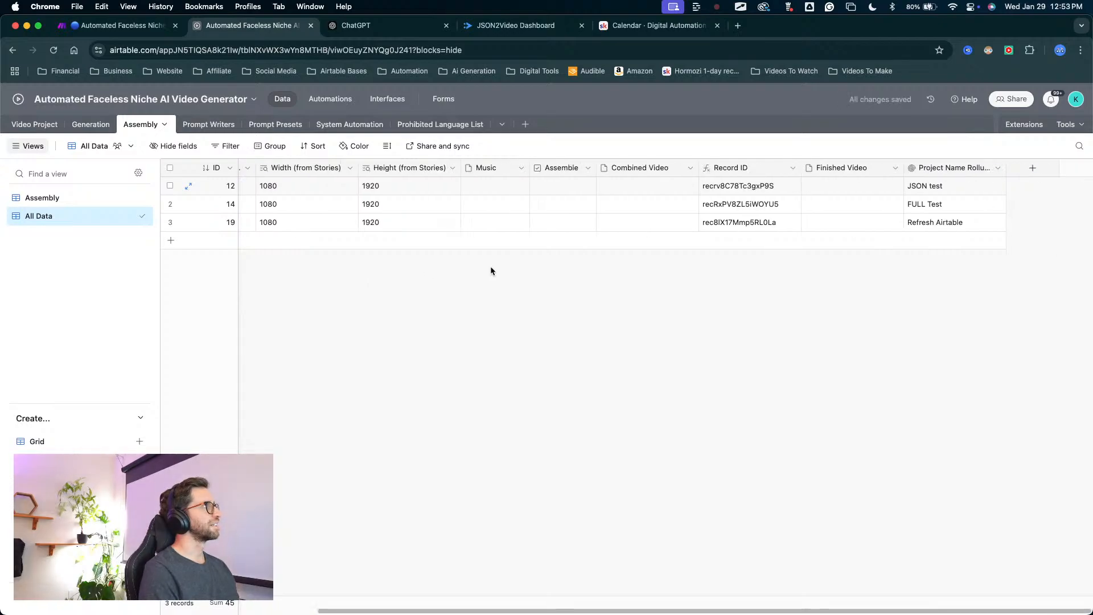
Link Assembly record 12 back to the JSON test project and compare its Project Name rollup with the Video Project link.
{"action": "scroll", "coordinate": [490, 266], "scroll_direction": "left", "scroll_amount": 5}
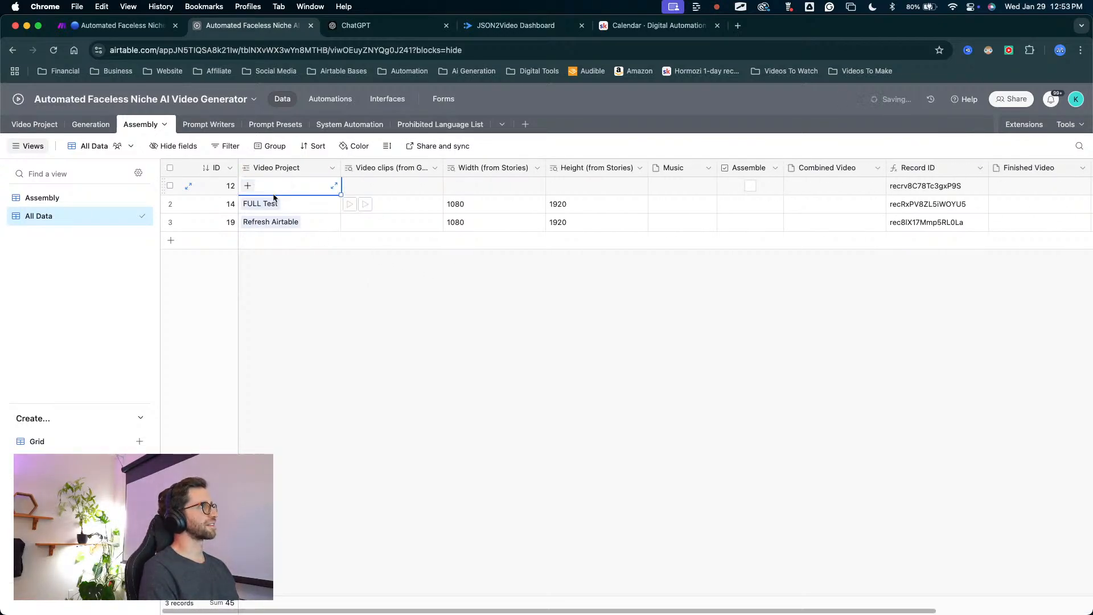
{"action": "left_click", "coordinate": [248, 186]}
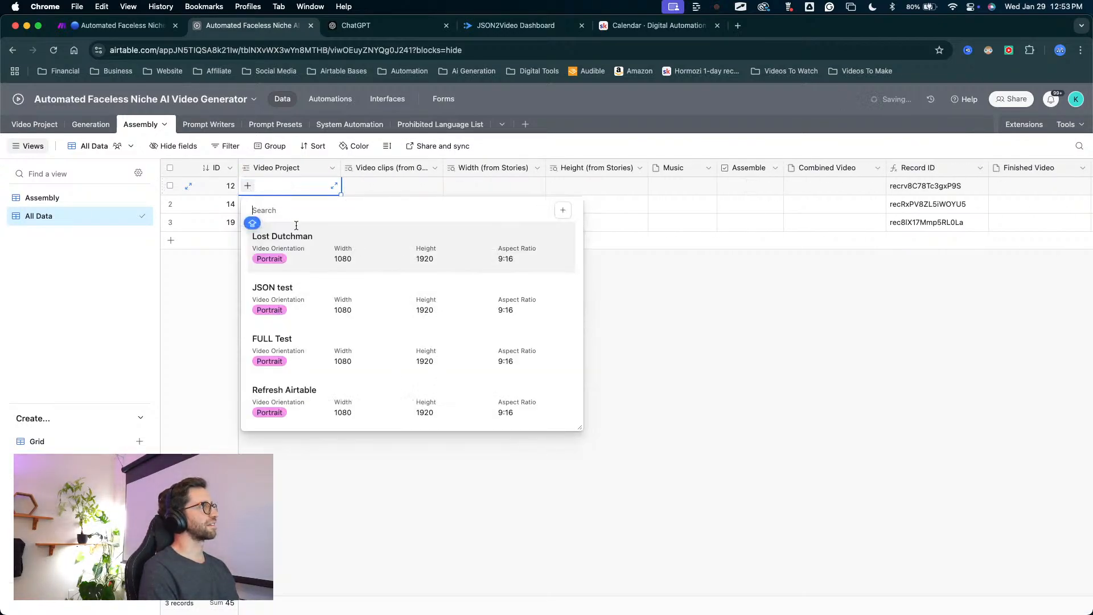
{"action": "left_click", "coordinate": [289, 293]}
{"action": "scroll", "coordinate": [291, 290], "scroll_direction": "right", "scroll_amount": 5}
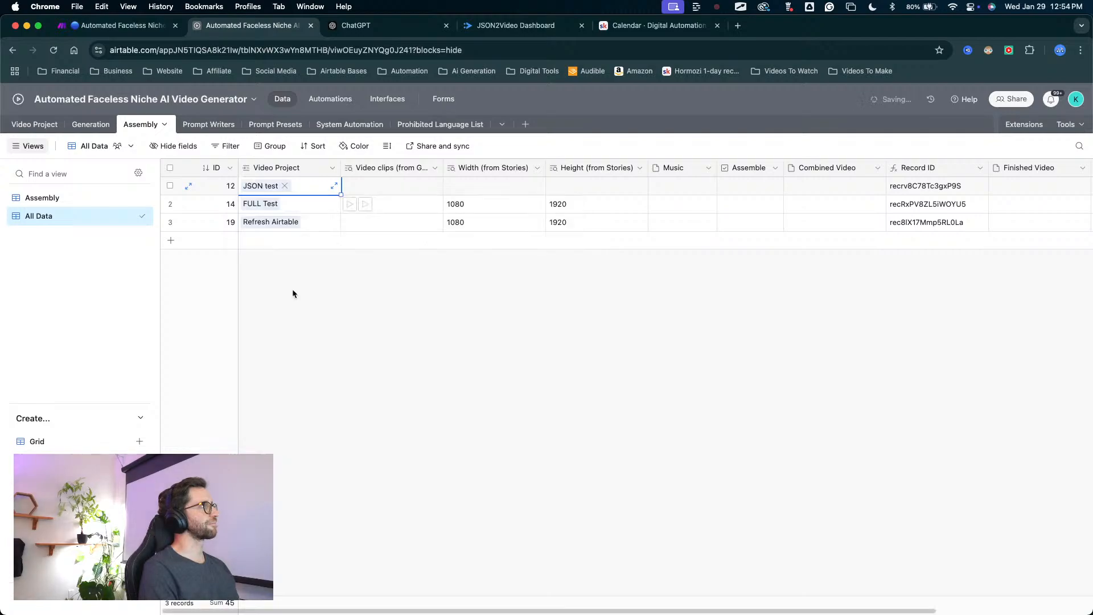
{"action": "left_click_drag", "start_coordinate": [873, 382], "coordinate": [925, 196]}
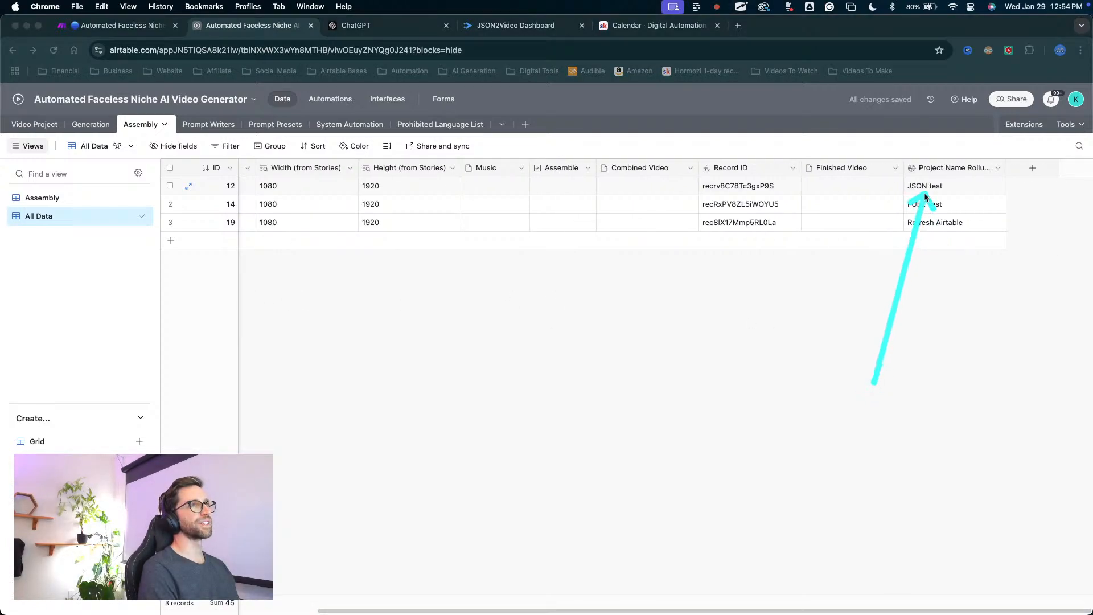
{"action": "scroll", "coordinate": [905, 232], "scroll_direction": "left", "scroll_amount": 5}
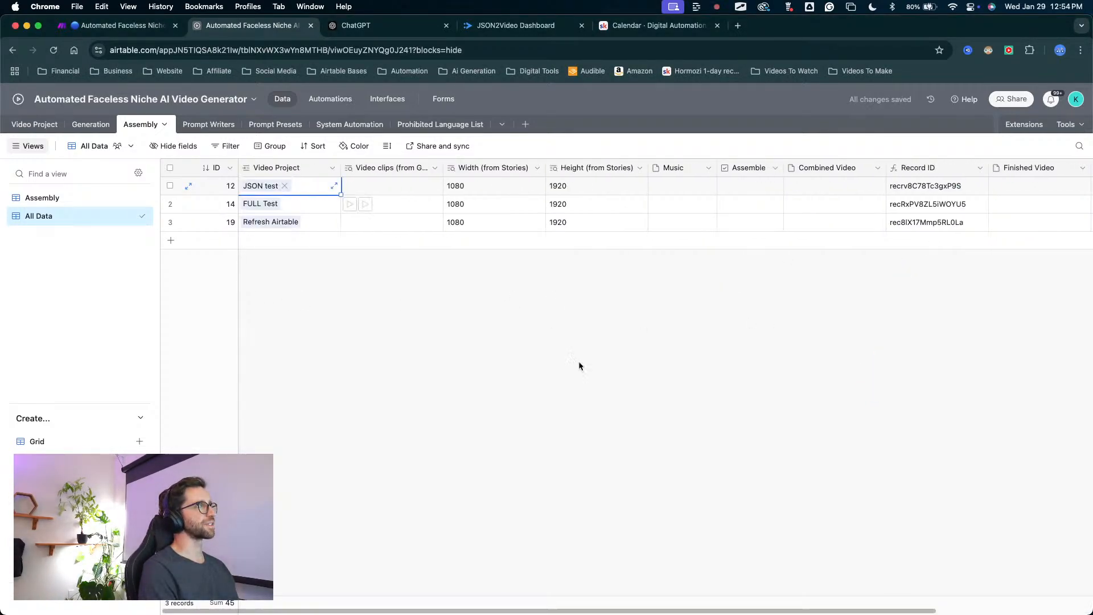
{"action": "left_click_drag", "start_coordinate": [353, 464], "coordinate": [268, 187]}
{"action": "key", "text": "Escape"}
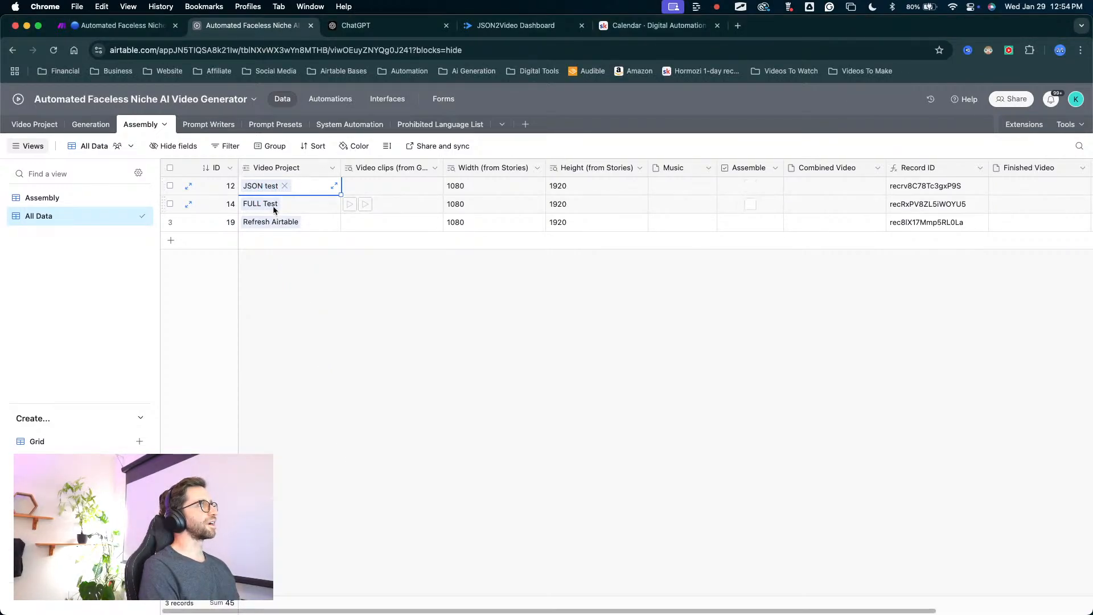
{"action": "scroll", "coordinate": [644, 287], "scroll_direction": "right", "scroll_amount": 10}
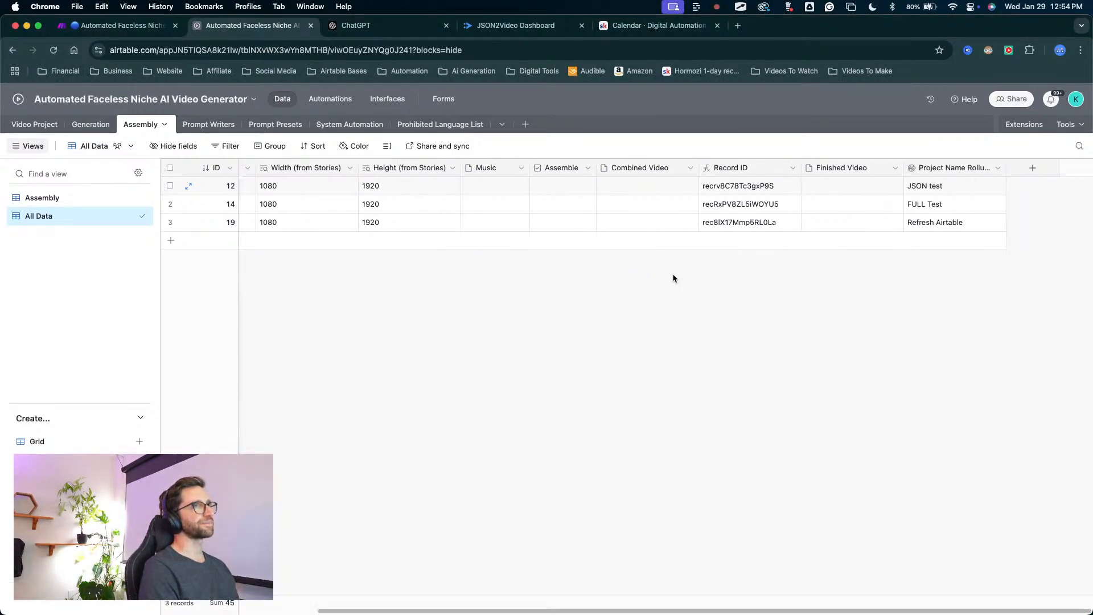
{"action": "scroll", "coordinate": [904, 188], "scroll_direction": "left", "scroll_amount": 10}
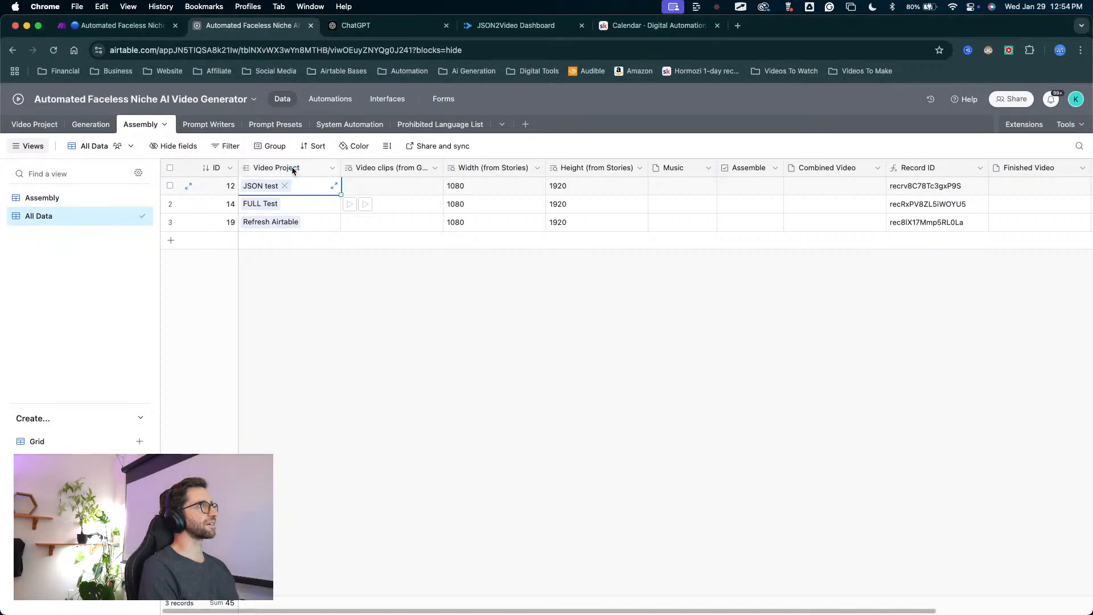
{"action": "scroll", "coordinate": [731, 320], "scroll_direction": "right", "scroll_amount": 5}
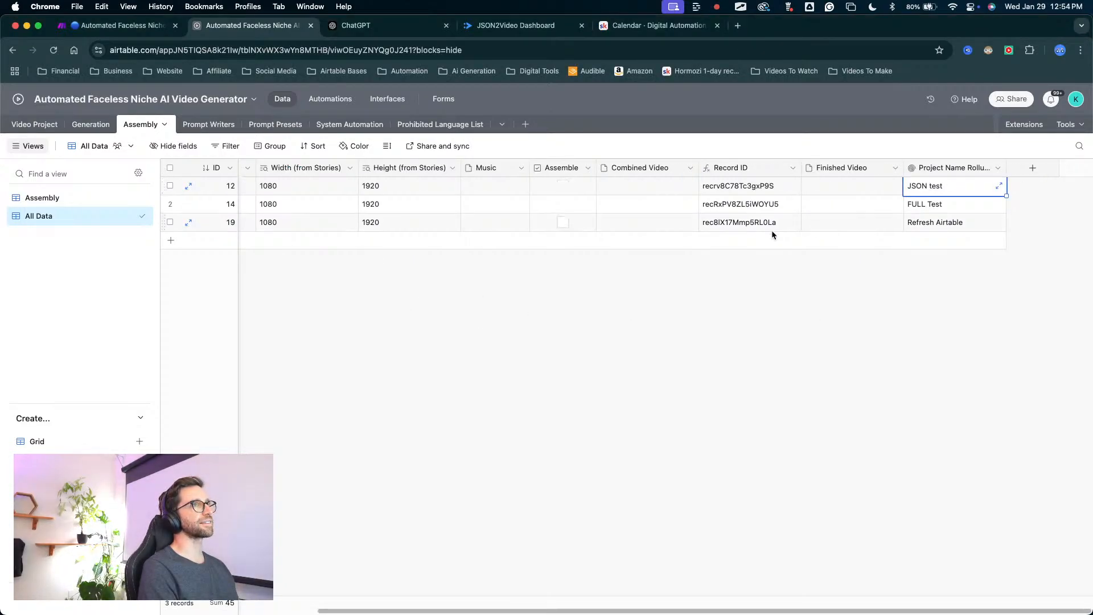
Add a Project Name lookup field from the Assembly table's Video Project link.
{"action": "scroll", "coordinate": [462, 223], "scroll_direction": "left", "scroll_amount": 5}
{"action": "right_click", "coordinate": [299, 167]}
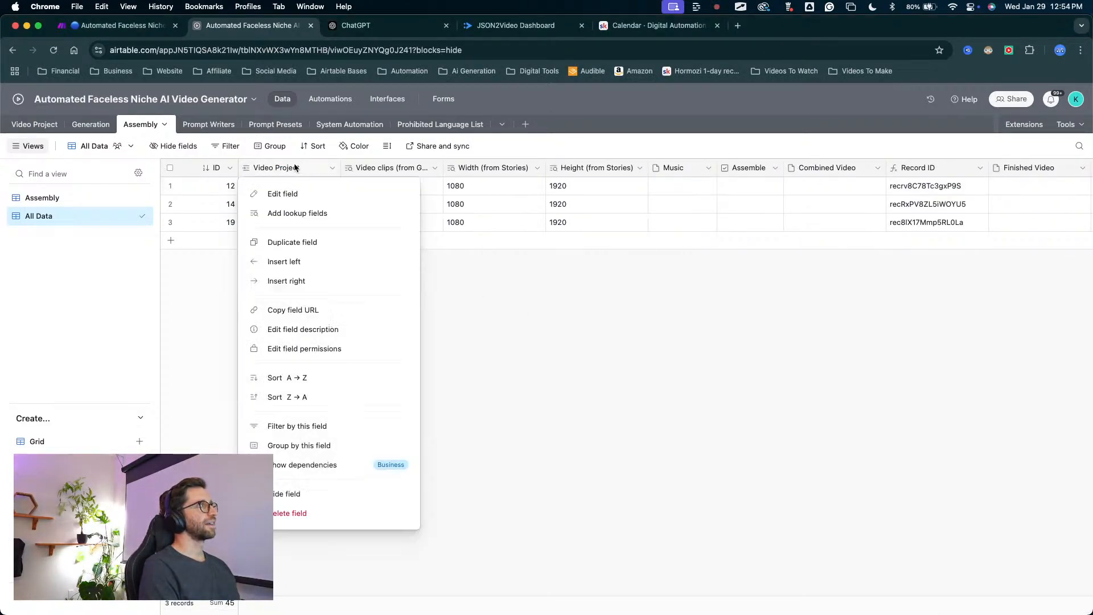
{"action": "left_click", "coordinate": [297, 214]}
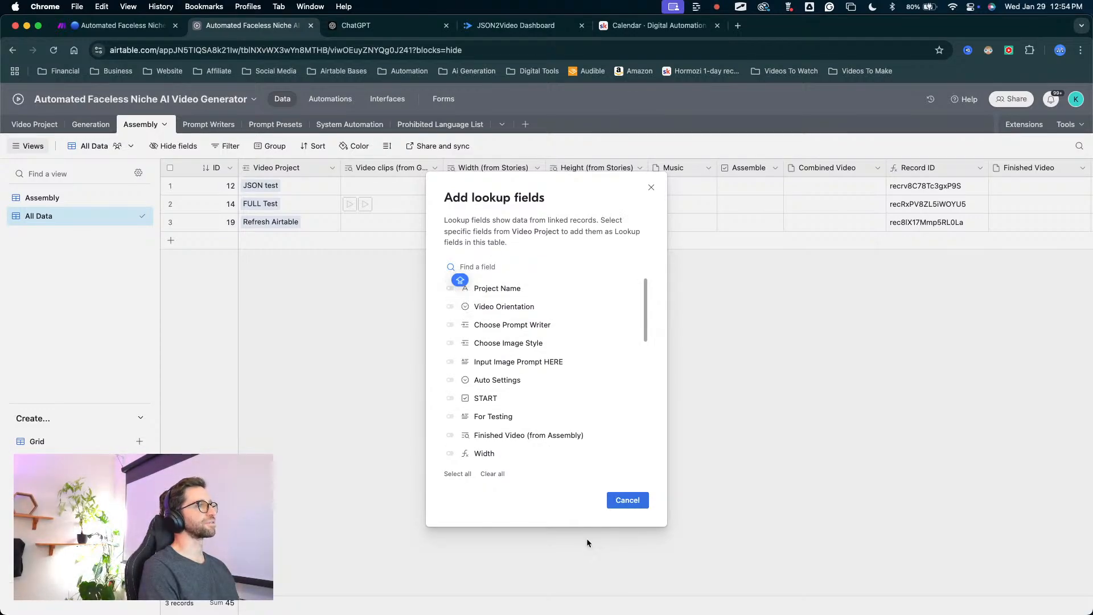
{"action": "left_click", "coordinate": [463, 288]}
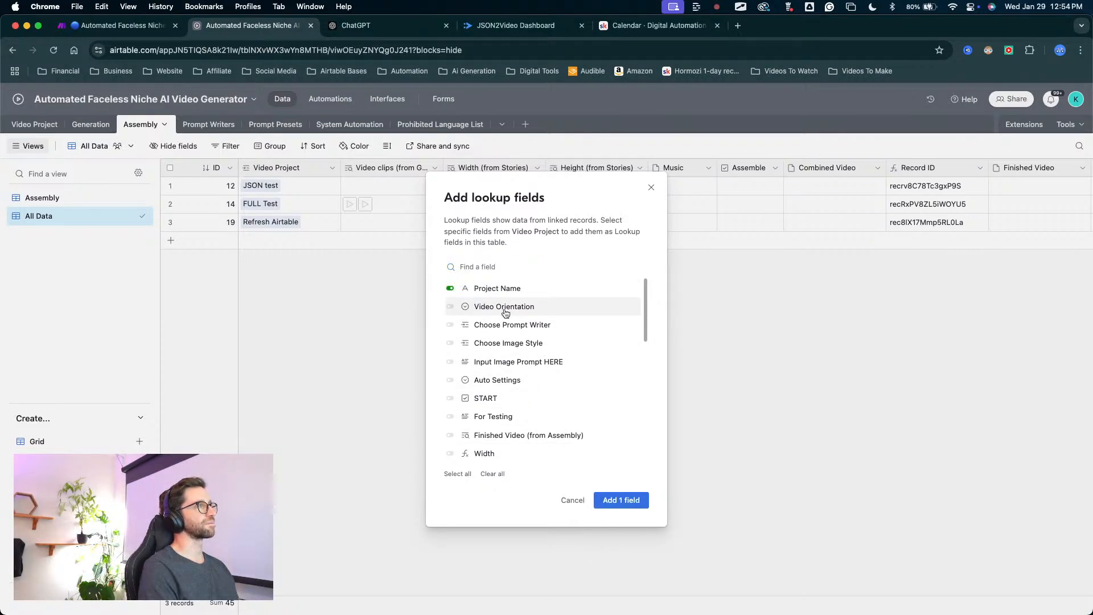
{"action": "left_click", "coordinate": [636, 504]}
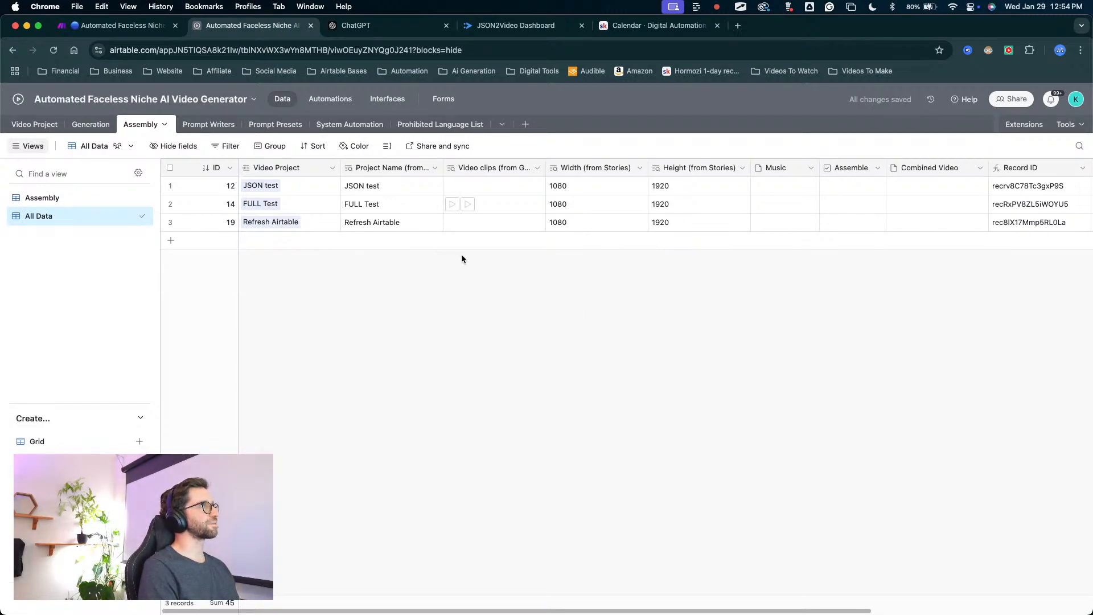
Compare the new Project Name lookup values with those in the Project Name rollup field.
{"action": "scroll", "coordinate": [464, 258], "scroll_direction": "right", "scroll_amount": 5}
{"action": "scroll", "coordinate": [721, 223], "scroll_direction": "left", "scroll_amount": 5}
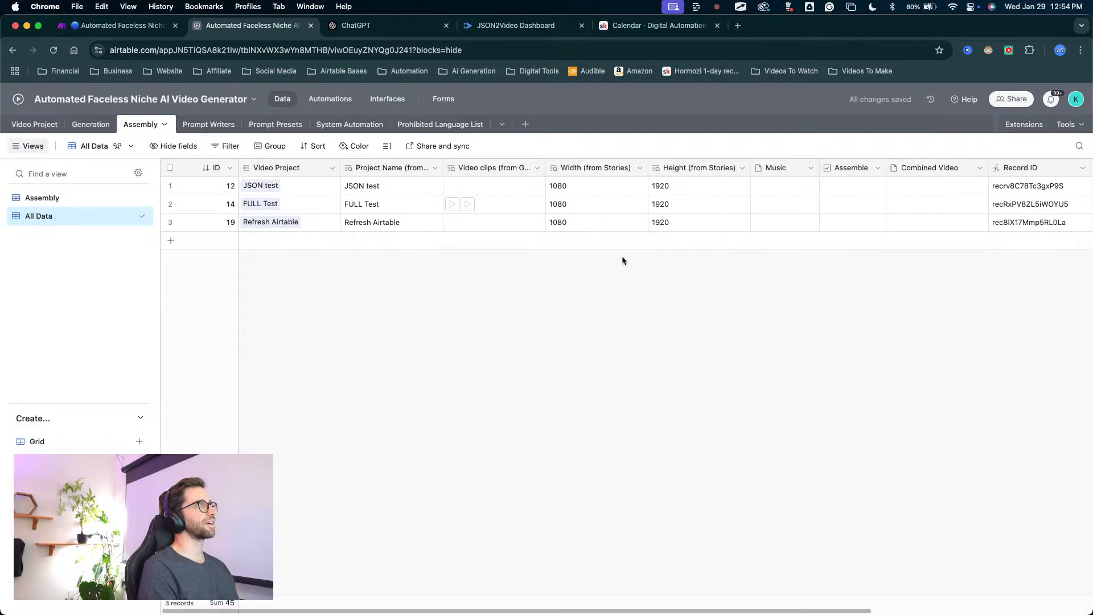
{"action": "scroll", "coordinate": [598, 273], "scroll_direction": "right", "scroll_amount": 5}
{"action": "mouse_move", "coordinate": [414, 277]}
{"action": "left_mouse_down"}
{"action": "mouse_move", "coordinate": [137, 452]}
{"action": "mouse_move", "coordinate": [170, 461]}
{"action": "mouse_move", "coordinate": [63, 455]}
{"action": "mouse_move", "coordinate": [49, 411]}
{"action": "mouse_move", "coordinate": [61, 435]}
{"action": "left_mouse_up"}
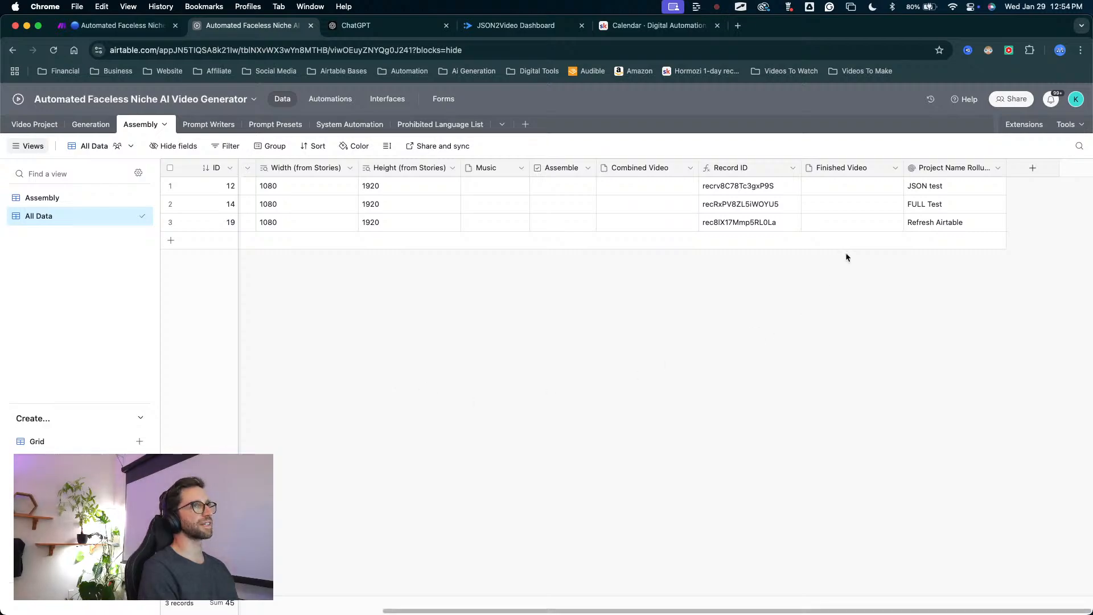
{"action": "mouse_move", "coordinate": [847, 366]}
{"action": "left_mouse_down"}
{"action": "mouse_move", "coordinate": [918, 216]}
{"action": "mouse_move", "coordinate": [932, 236]}
{"action": "mouse_move", "coordinate": [918, 188]}
{"action": "left_mouse_up"}
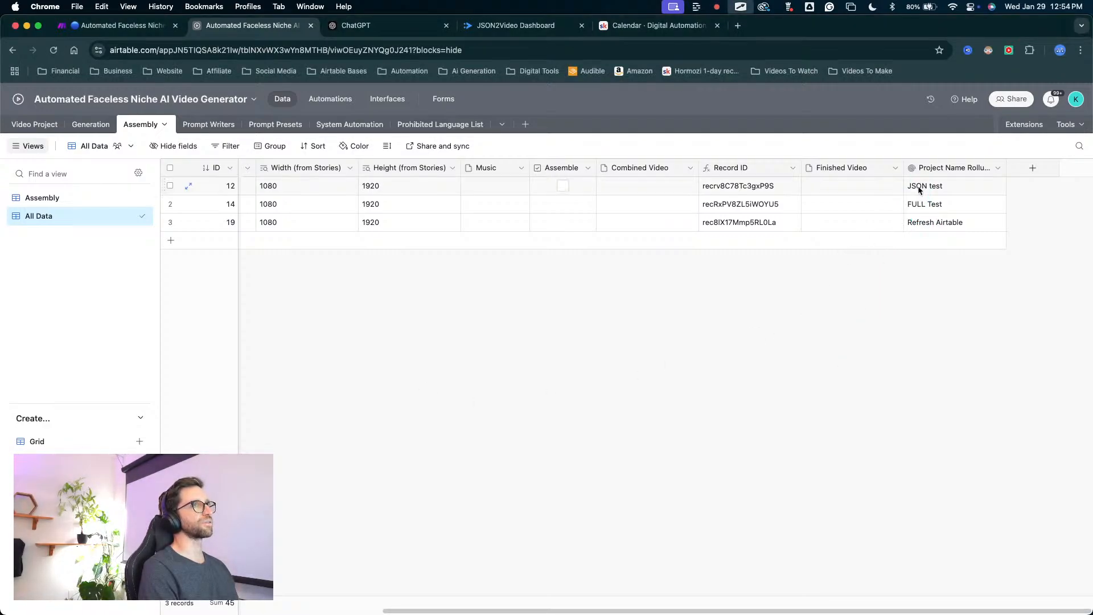
{"action": "scroll", "coordinate": [593, 231], "scroll_direction": "left", "scroll_amount": 5}
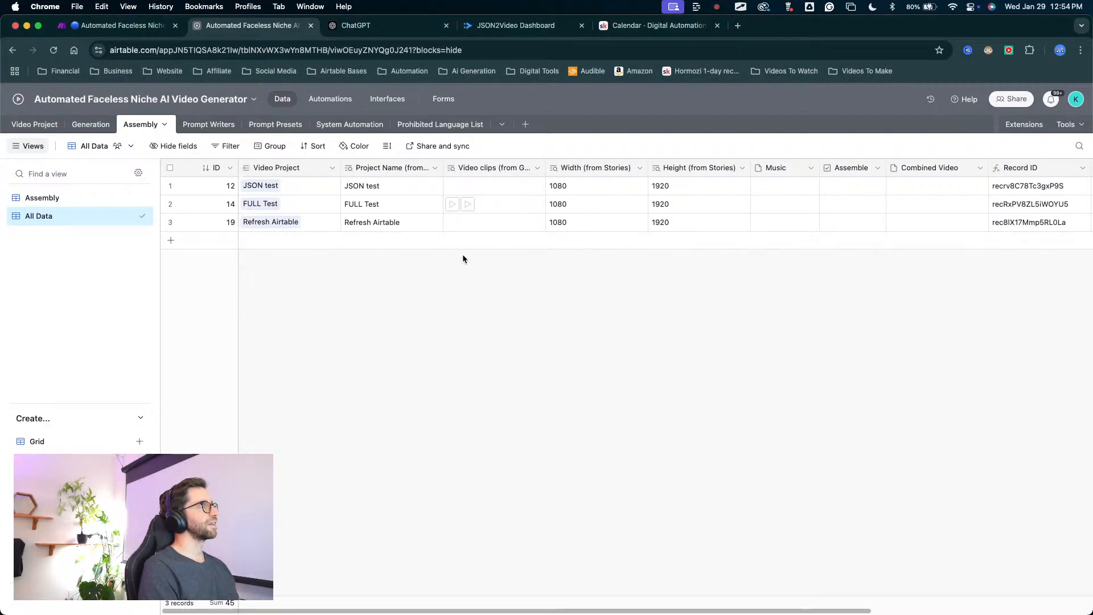
Delete the Project Name rollup field from the Assembly table.
{"action": "scroll", "coordinate": [826, 219], "scroll_direction": "right", "scroll_amount": 5}
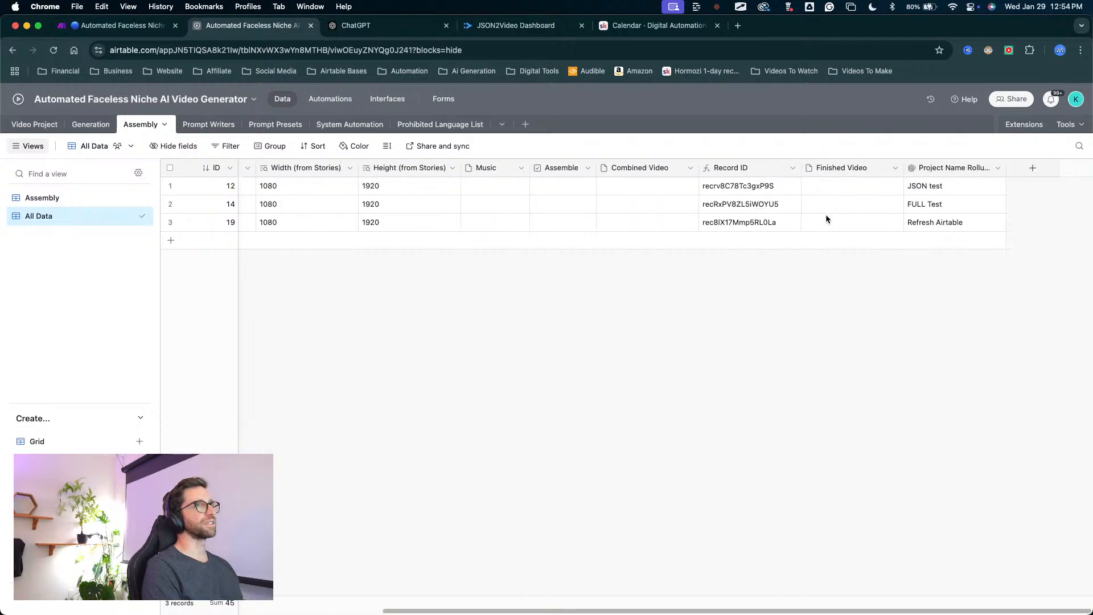
{"action": "right_click", "coordinate": [951, 169]}
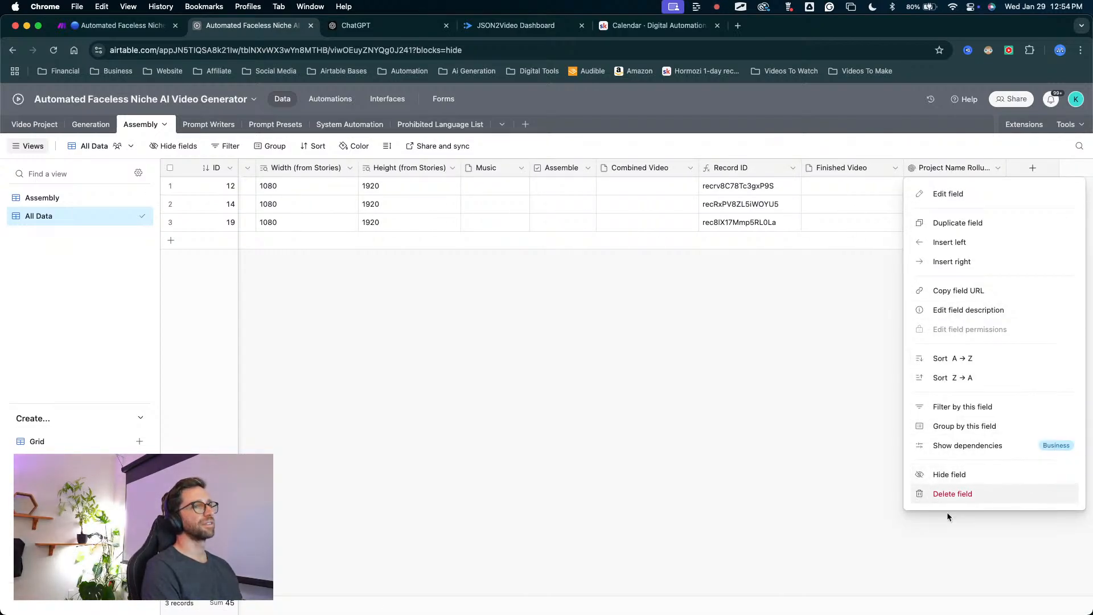
{"action": "left_click", "coordinate": [896, 206]}
{"action": "scroll", "coordinate": [858, 217], "scroll_direction": "left", "scroll_amount": 5}
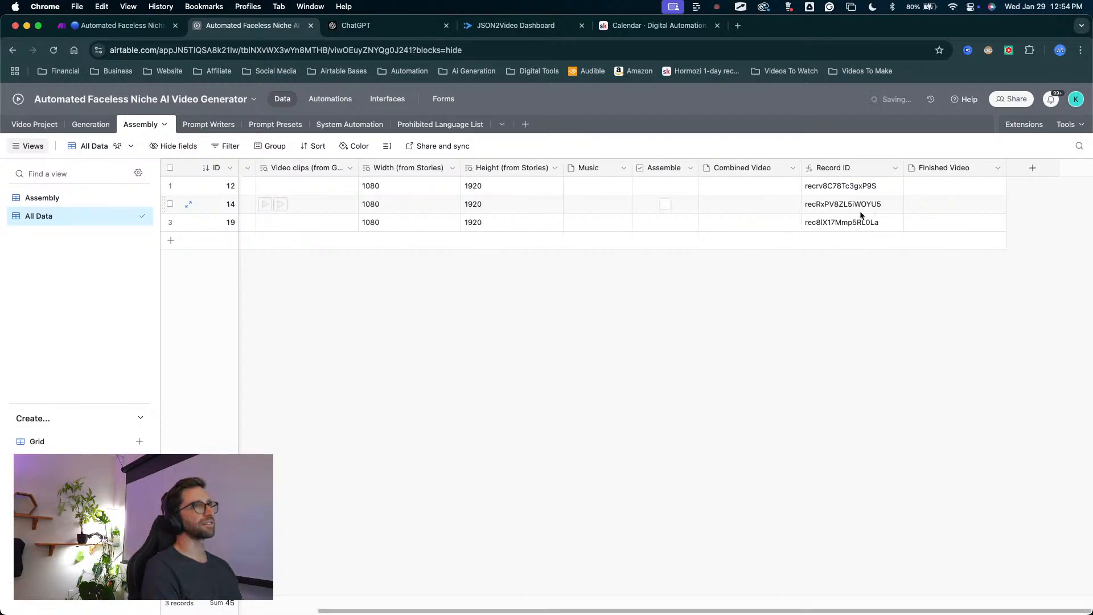
Review the remaining Assembly fields and the Video Project link of record 12.
{"action": "scroll", "coordinate": [800, 266], "scroll_direction": "right", "scroll_amount": 2}
{"action": "scroll", "coordinate": [797, 274], "scroll_direction": "left", "scroll_amount": 2}
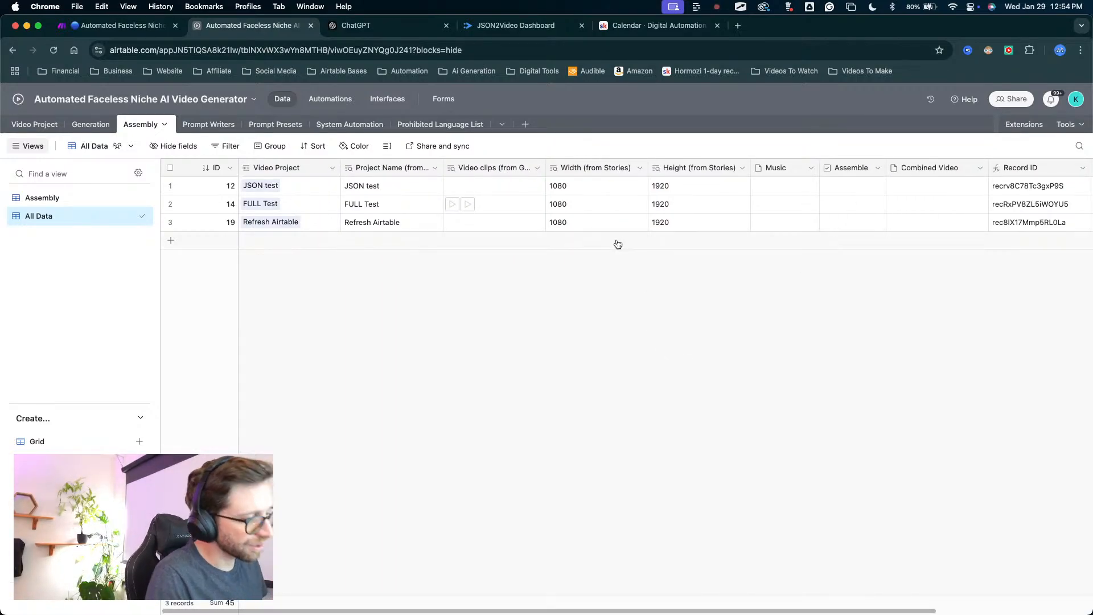
{"action": "key", "text": "ctrl+a"}
{"action": "mouse_move", "coordinate": [314, 346]}
{"action": "left_mouse_down"}
{"action": "mouse_move", "coordinate": [249, 219]}
{"action": "mouse_move", "coordinate": [296, 185]}
{"action": "mouse_move", "coordinate": [278, 185]}
{"action": "mouse_move", "coordinate": [288, 201]}
{"action": "mouse_move", "coordinate": [296, 189]}
{"action": "mouse_move", "coordinate": [283, 203]}
{"action": "mouse_move", "coordinate": [285, 185]}
{"action": "left_mouse_up"}
{"action": "key", "text": "Escape"}
{"action": "scroll", "coordinate": [536, 283], "scroll_direction": "right", "scroll_amount": 3}
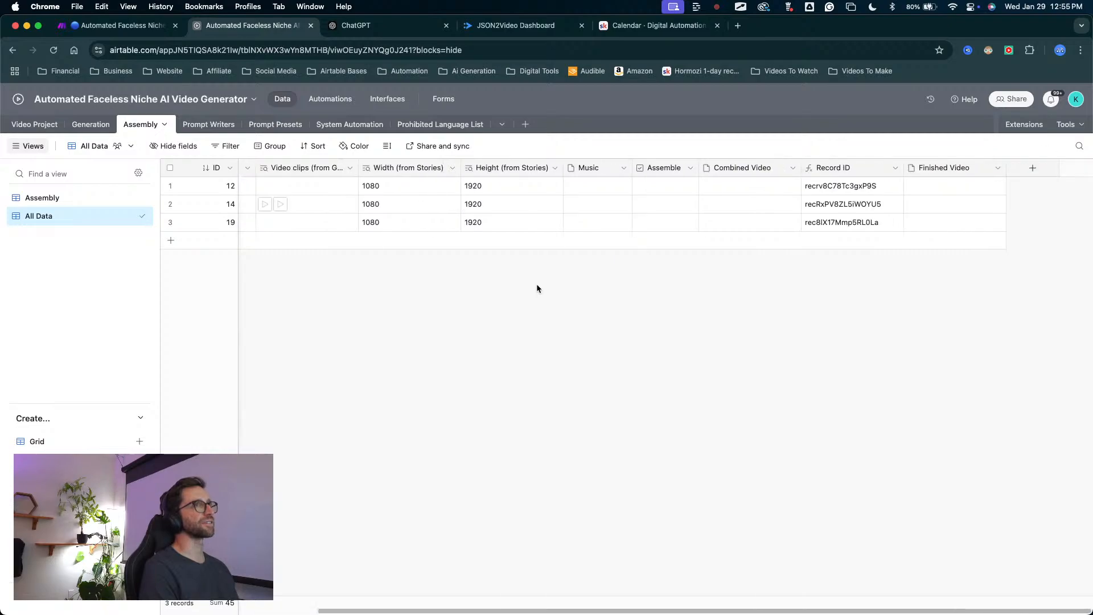
{"action": "scroll", "coordinate": [536, 284], "scroll_direction": "left", "scroll_amount": 3}
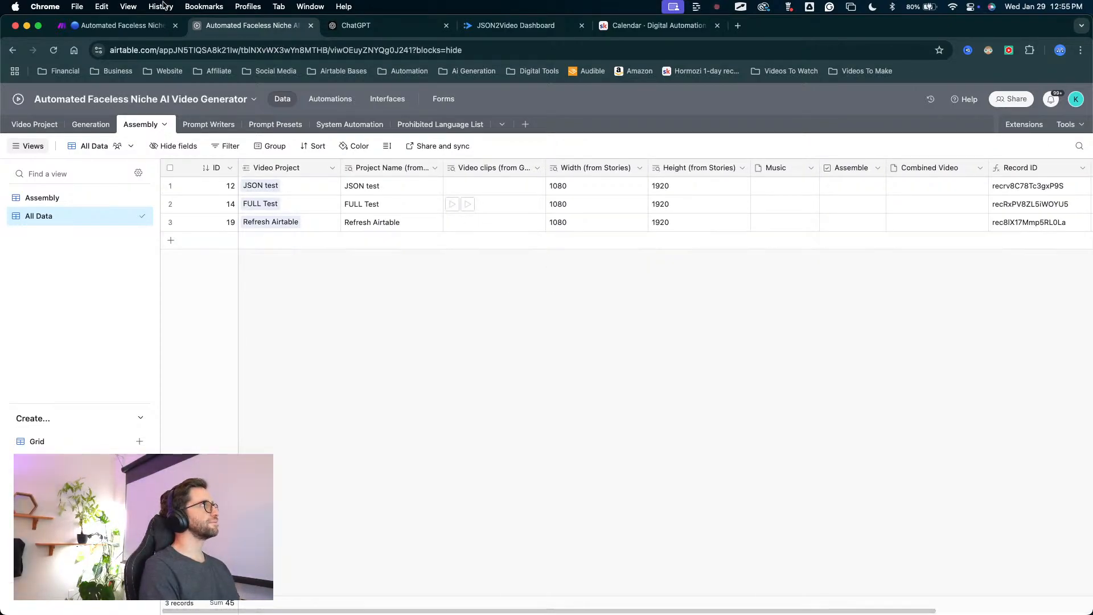
Switch to the Make scenario and nudge the Generate Images router closer to its Airtable module.
{"action": "left_click", "coordinate": [132, 50]}
{"action": "left_click", "coordinate": [130, 26]}
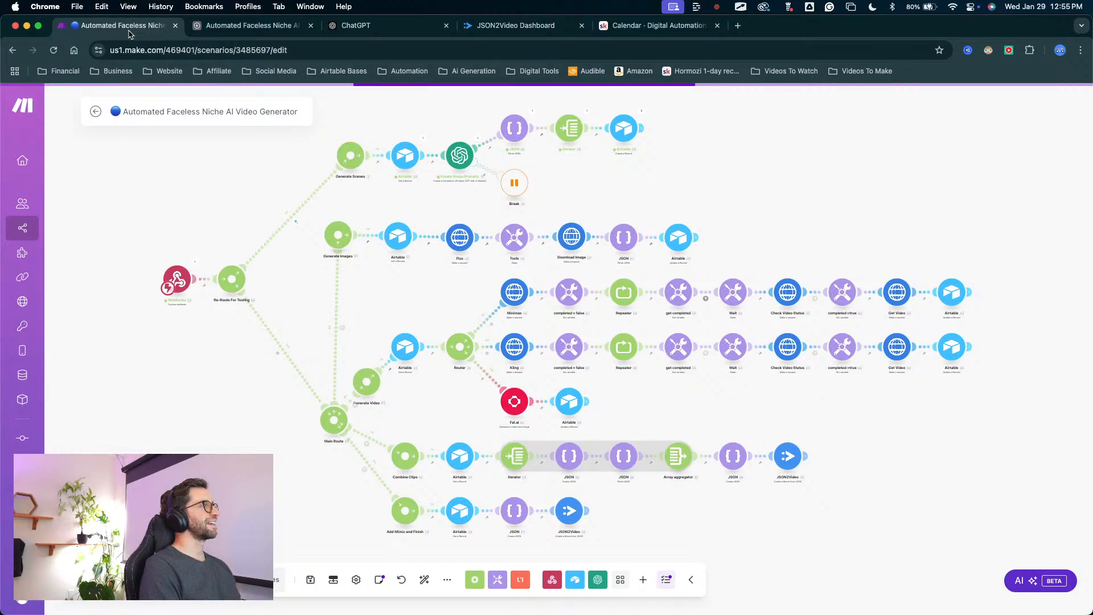
{"action": "left_click_drag", "start_coordinate": [350, 238], "coordinate": [357, 237]}
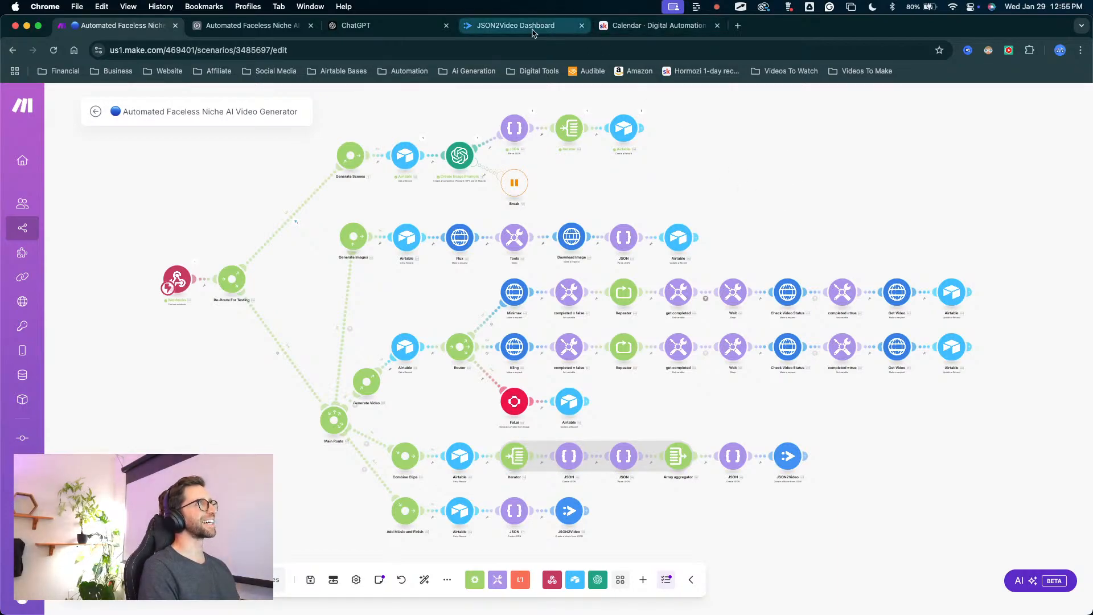
Return to Airtable and examine the Assembly table's fields from Video Project through Finished Video.
{"action": "left_click", "coordinate": [251, 26]}
{"action": "left_click", "coordinate": [741, 286]}
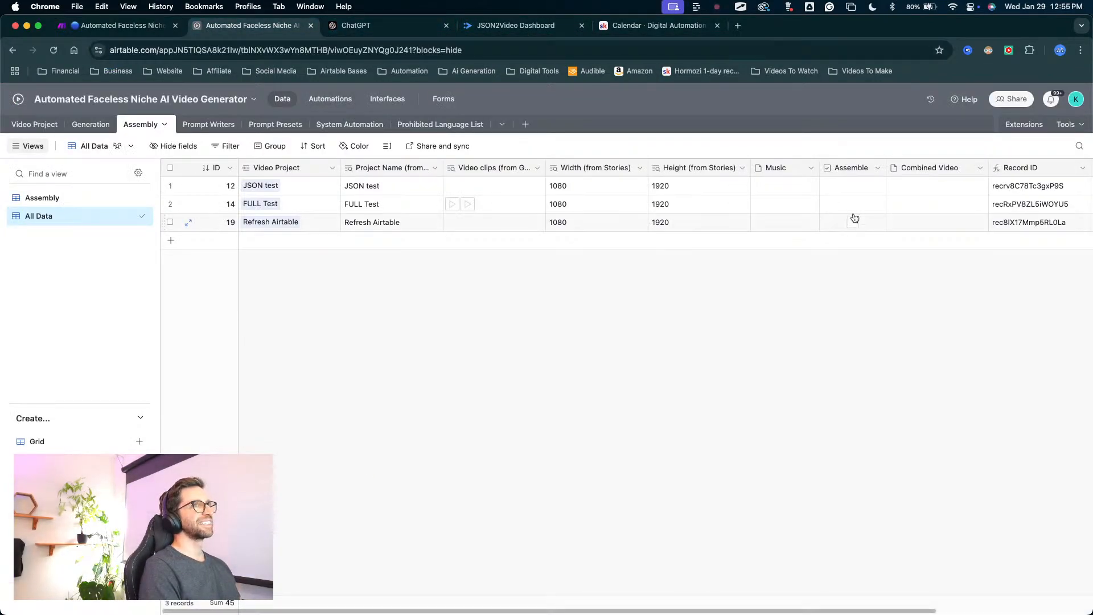
{"action": "scroll", "coordinate": [854, 220], "scroll_direction": "right", "scroll_amount": 3}
{"action": "scroll", "coordinate": [773, 209], "scroll_direction": "left", "scroll_amount": 3}
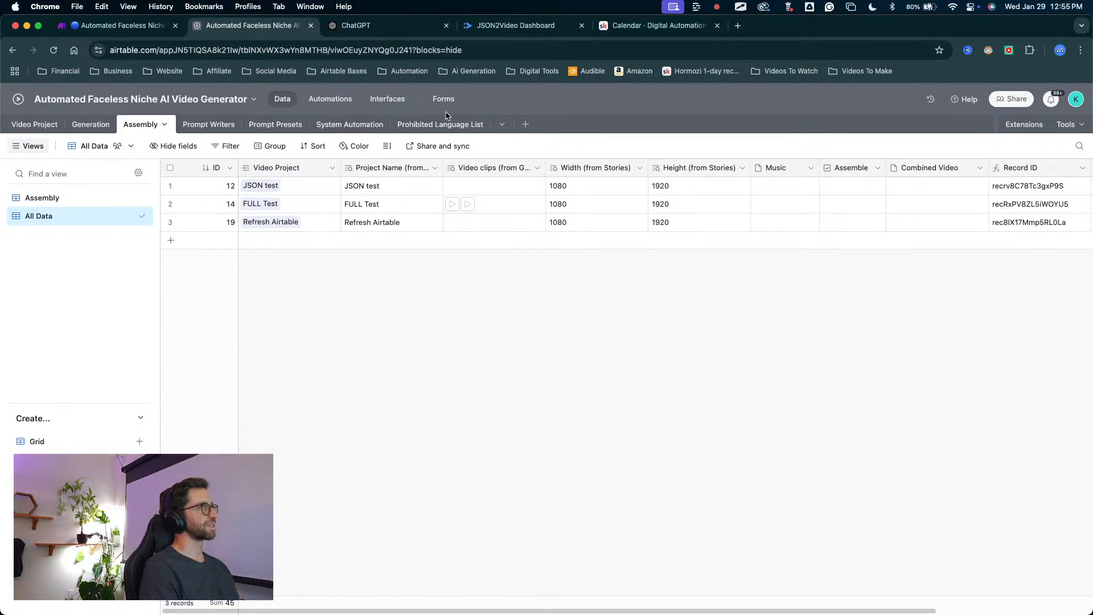
{"action": "scroll", "coordinate": [301, 186], "scroll_direction": "right", "scroll_amount": 2}
{"action": "scroll", "coordinate": [657, 221], "scroll_direction": "right", "scroll_amount": 2}
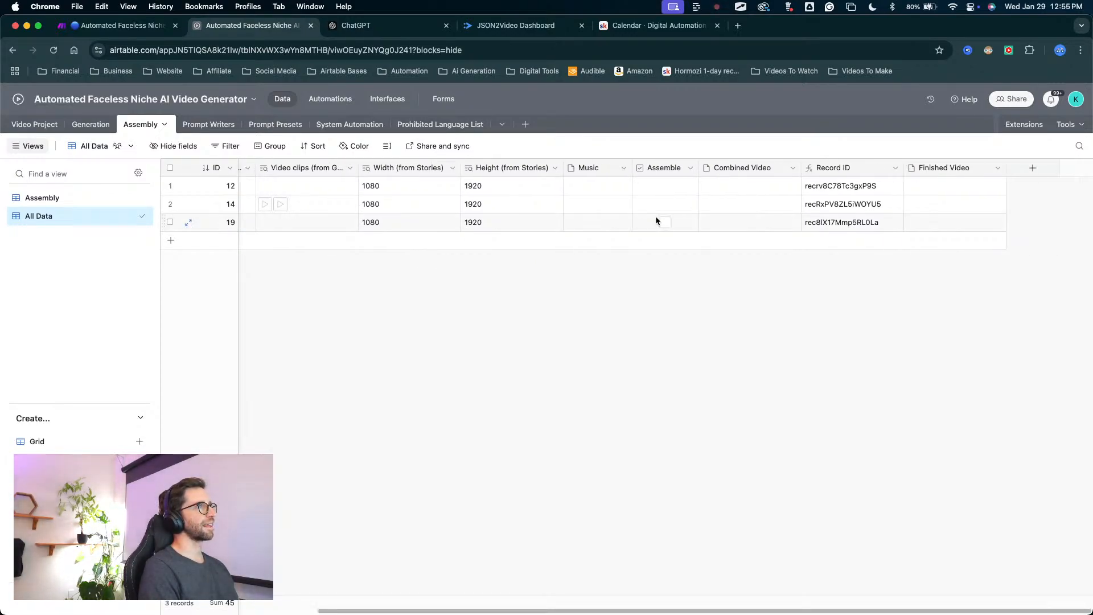
{"action": "scroll", "coordinate": [584, 220], "scroll_direction": "left", "scroll_amount": 4}
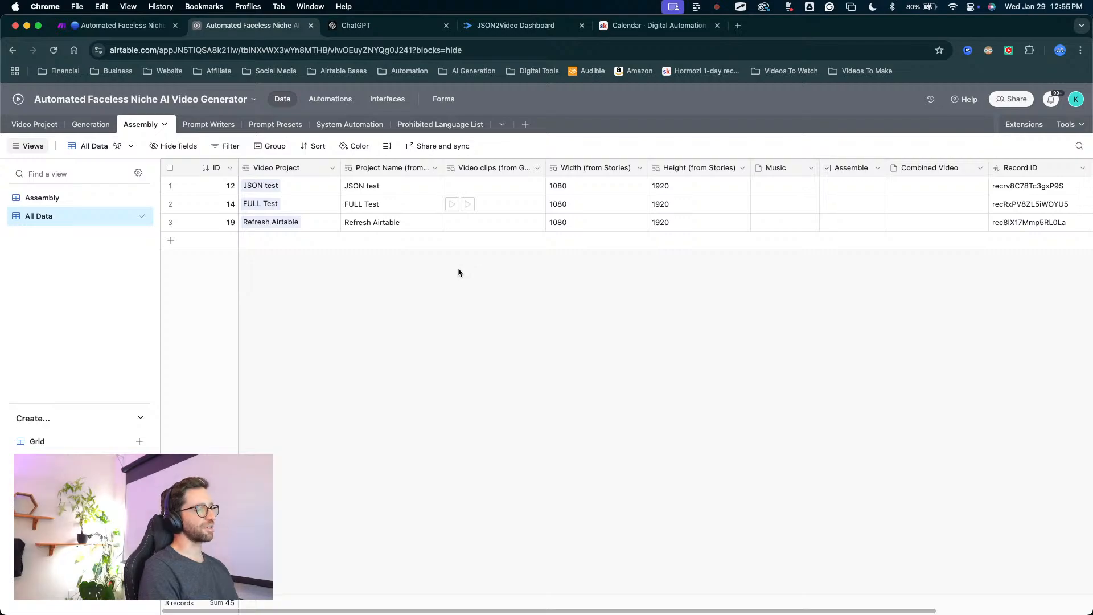
{"action": "scroll", "coordinate": [540, 250], "scroll_direction": "right", "scroll_amount": 4}
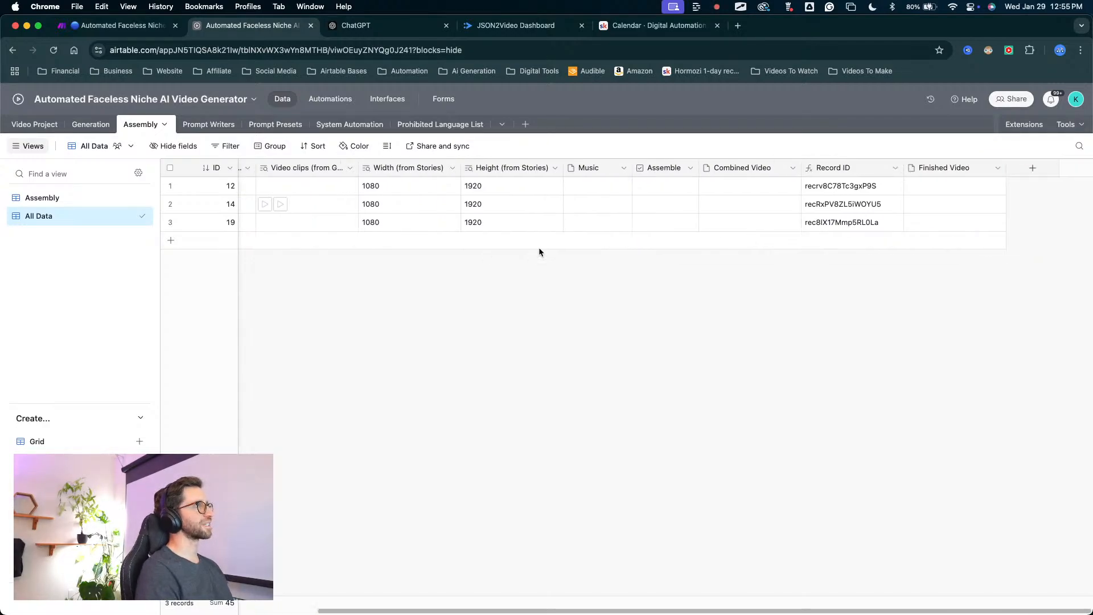
{"action": "scroll", "coordinate": [687, 215], "scroll_direction": "left", "scroll_amount": 4}
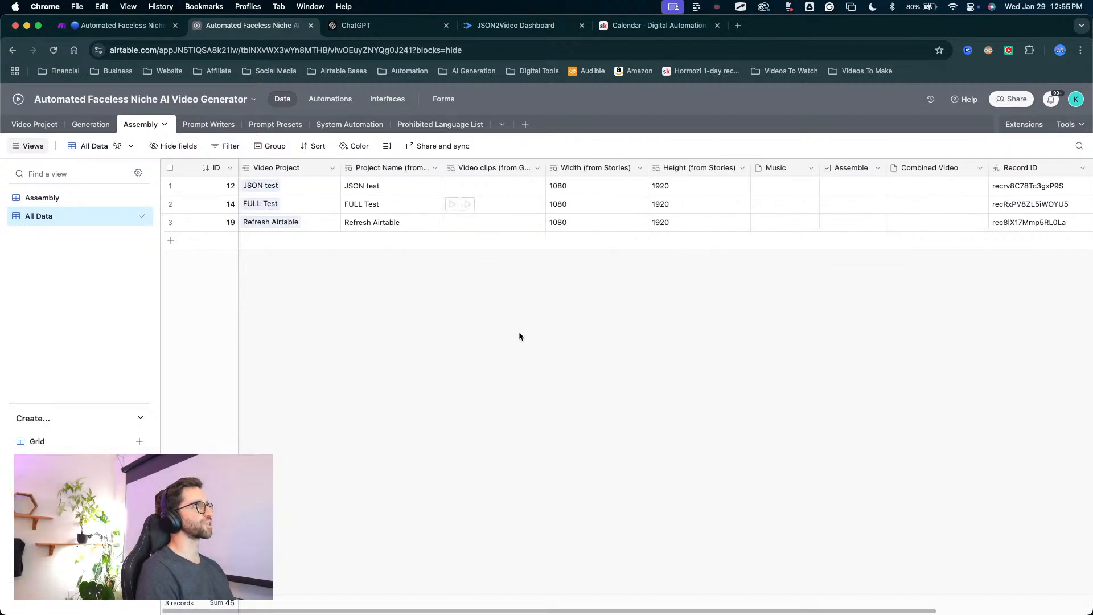
{"action": "key", "text": "ctrl+a"}
{"action": "mouse_move", "coordinate": [494, 342]}
{"action": "left_mouse_down"}
{"action": "mouse_move", "coordinate": [330, 190]}
{"action": "mouse_move", "coordinate": [145, 164]}
{"action": "mouse_move", "coordinate": [116, 146]}
{"action": "left_mouse_up"}
{"action": "key", "text": "Escape"}
Open the Video Project table and examine the listed project names, from Lost Dutchman to Refresh Airtable.
{"action": "left_click", "coordinate": [34, 124]}
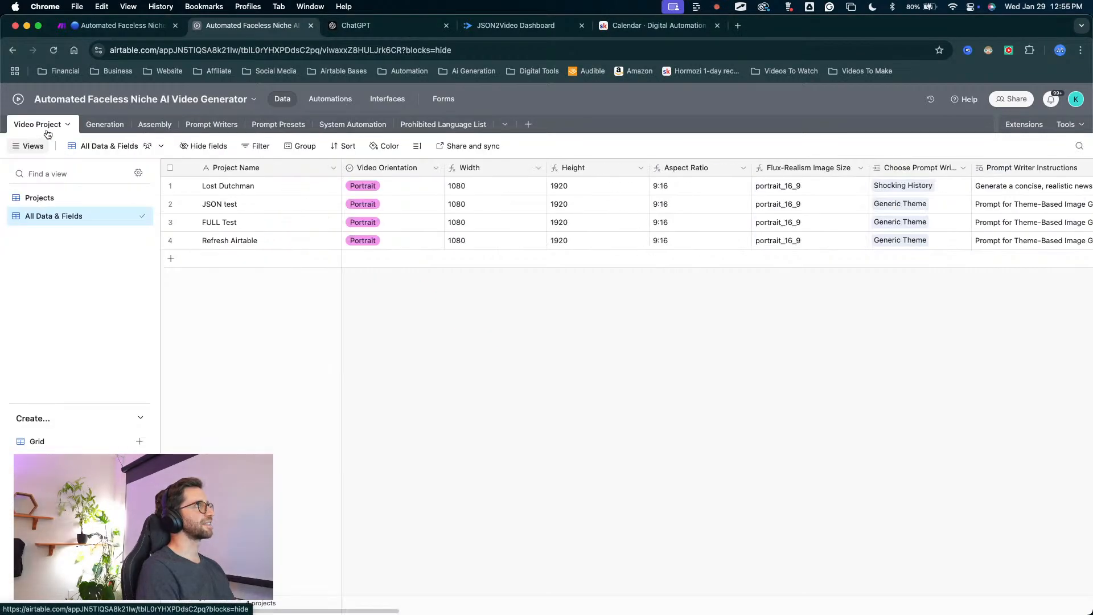
{"action": "key", "text": "ctrl+a"}
{"action": "mouse_move", "coordinate": [242, 336]}
{"action": "left_mouse_down"}
{"action": "mouse_move", "coordinate": [255, 201]}
{"action": "mouse_move", "coordinate": [220, 182]}
{"action": "mouse_move", "coordinate": [221, 206]}
{"action": "mouse_move", "coordinate": [221, 172]}
{"action": "mouse_move", "coordinate": [224, 208]}
{"action": "mouse_move", "coordinate": [227, 192]}
{"action": "left_mouse_up"}
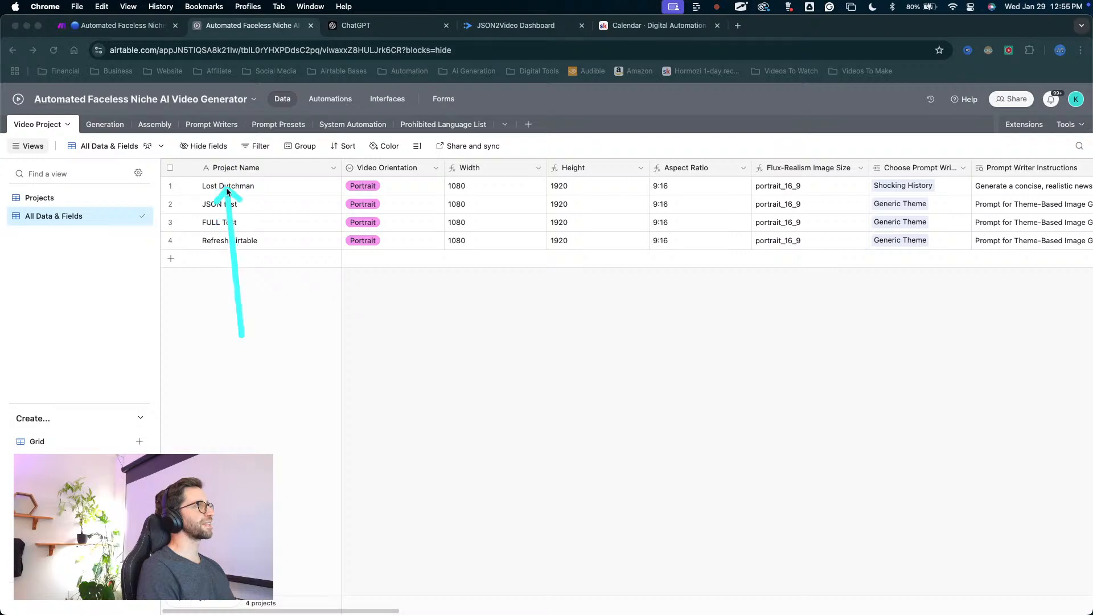
{"action": "key", "text": "Escape"}
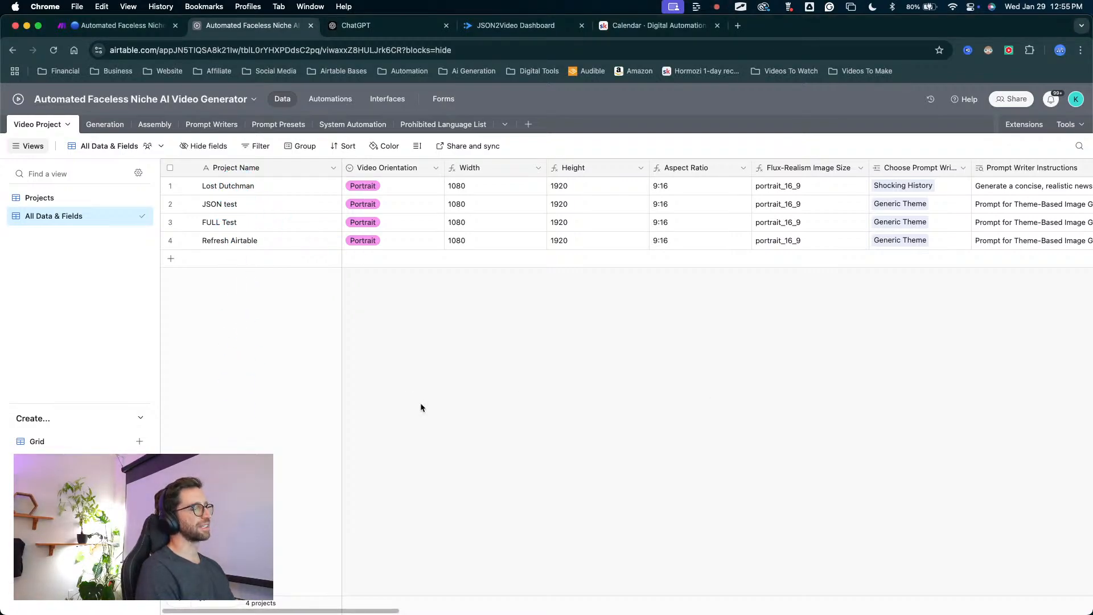
{"action": "mouse_move", "coordinate": [257, 407]}
{"action": "left_mouse_down"}
{"action": "mouse_move", "coordinate": [257, 307]}
{"action": "mouse_move", "coordinate": [243, 254]}
{"action": "left_mouse_up"}
{"action": "key", "text": "Escape"}
{"action": "key", "text": "ctrl+a"}
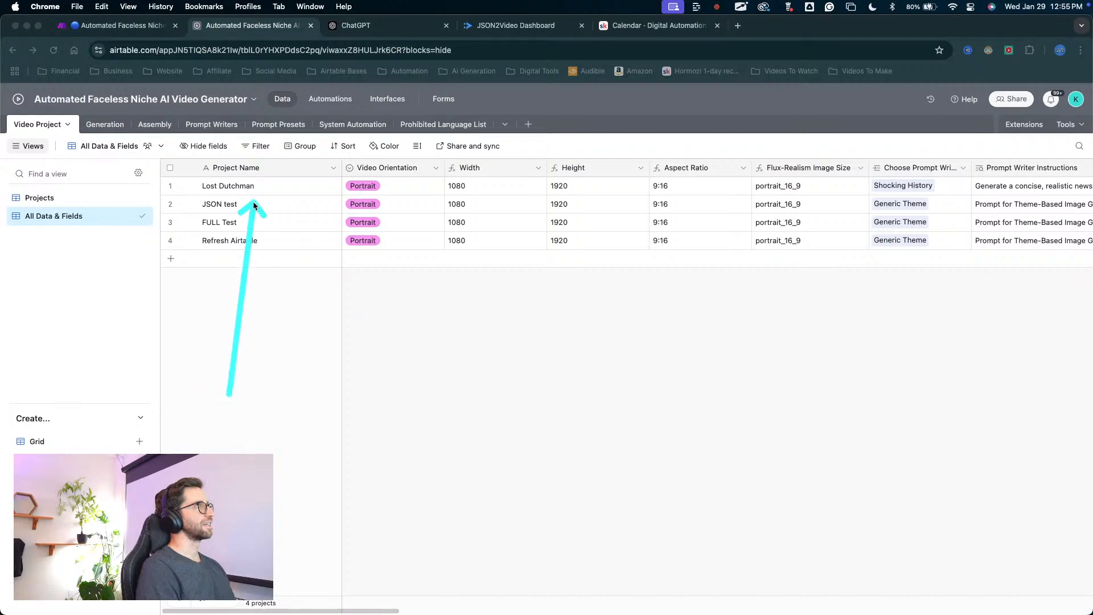
{"action": "mouse_move", "coordinate": [254, 205]}
{"action": "left_mouse_down"}
{"action": "mouse_move", "coordinate": [232, 158]}
{"action": "mouse_move", "coordinate": [227, 259]}
{"action": "mouse_move", "coordinate": [231, 190]}
{"action": "mouse_move", "coordinate": [223, 235]}
{"action": "left_mouse_up"}
{"action": "key", "text": "Escape"}
{"action": "key", "text": "ctrl+a"}
{"action": "left_click_drag", "start_coordinate": [236, 368], "coordinate": [251, 168]}
{"action": "key", "text": "Escape"}
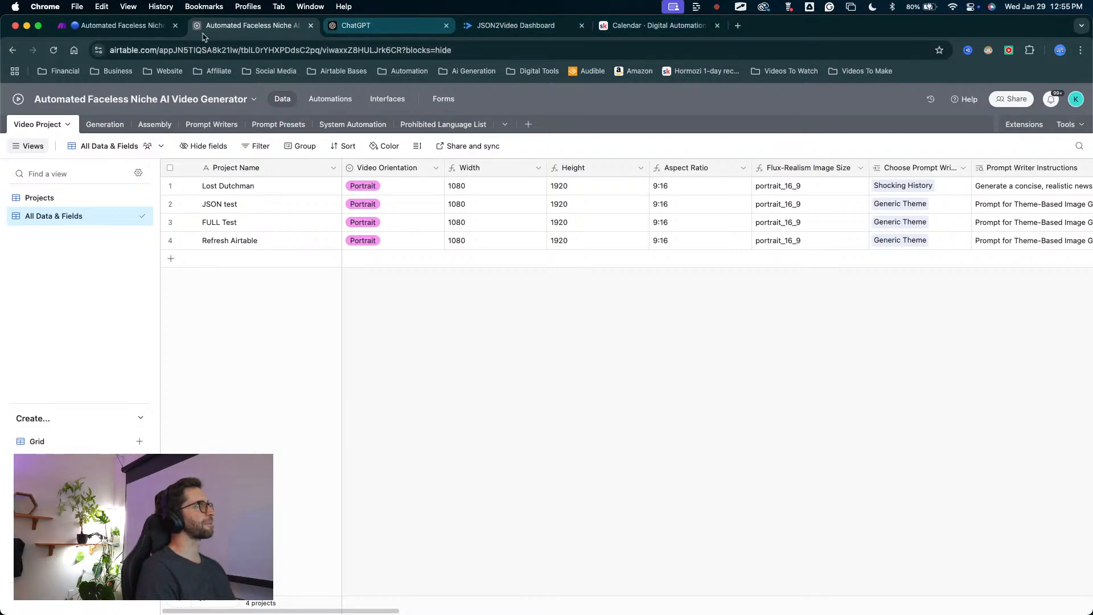
Look over the Make scenario, then return to Airtable and examine the Video Project table's fields through the Prohibited Language List lookups.
{"action": "left_click", "coordinate": [114, 25]}
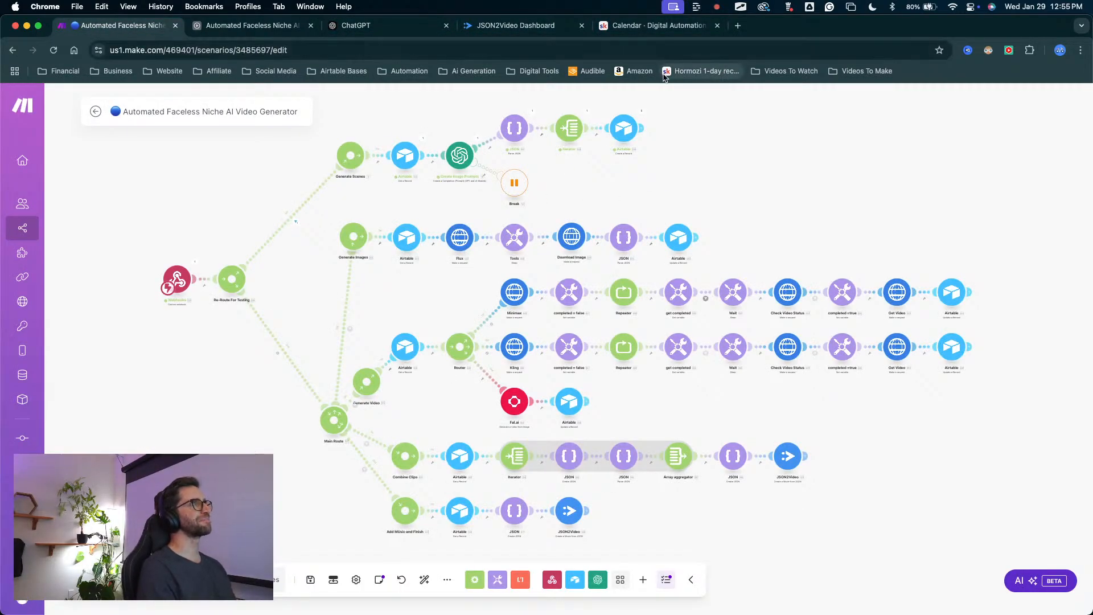
{"action": "left_click", "coordinate": [656, 23]}
{"action": "left_click", "coordinate": [274, 26]}
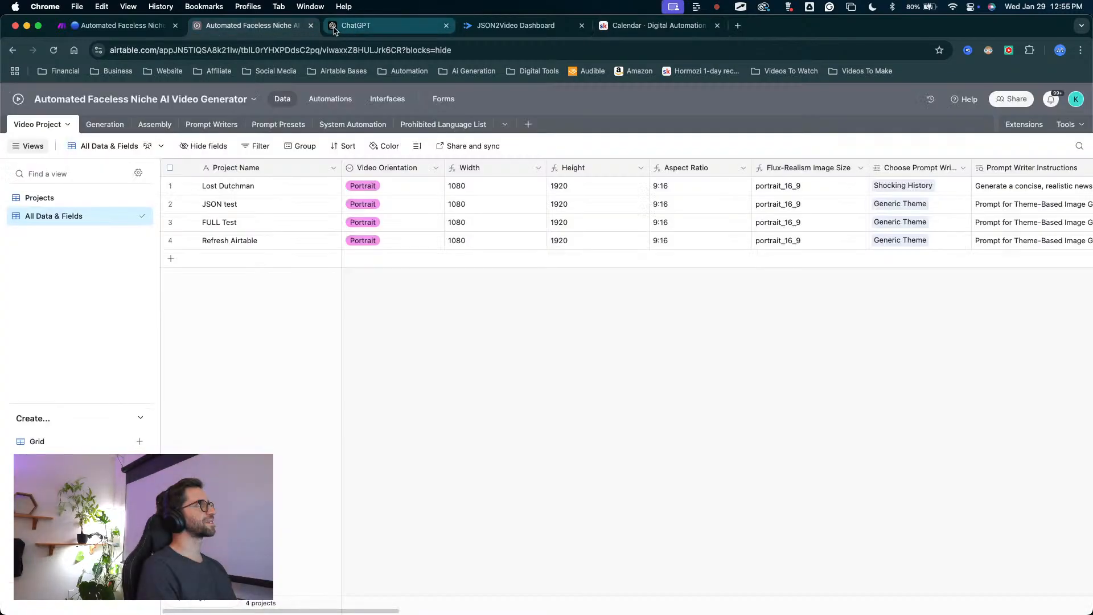
{"action": "scroll", "coordinate": [634, 272], "scroll_direction": "right", "scroll_amount": 5}
{"action": "scroll", "coordinate": [602, 253], "scroll_direction": "left", "scroll_amount": 5}
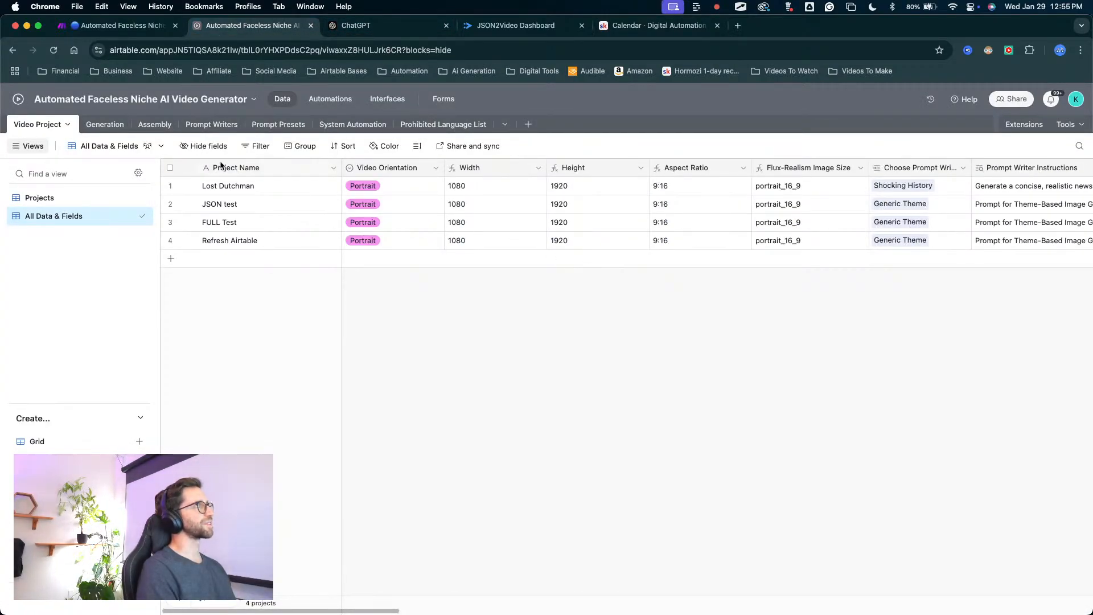
{"action": "left_click", "coordinate": [154, 27]}
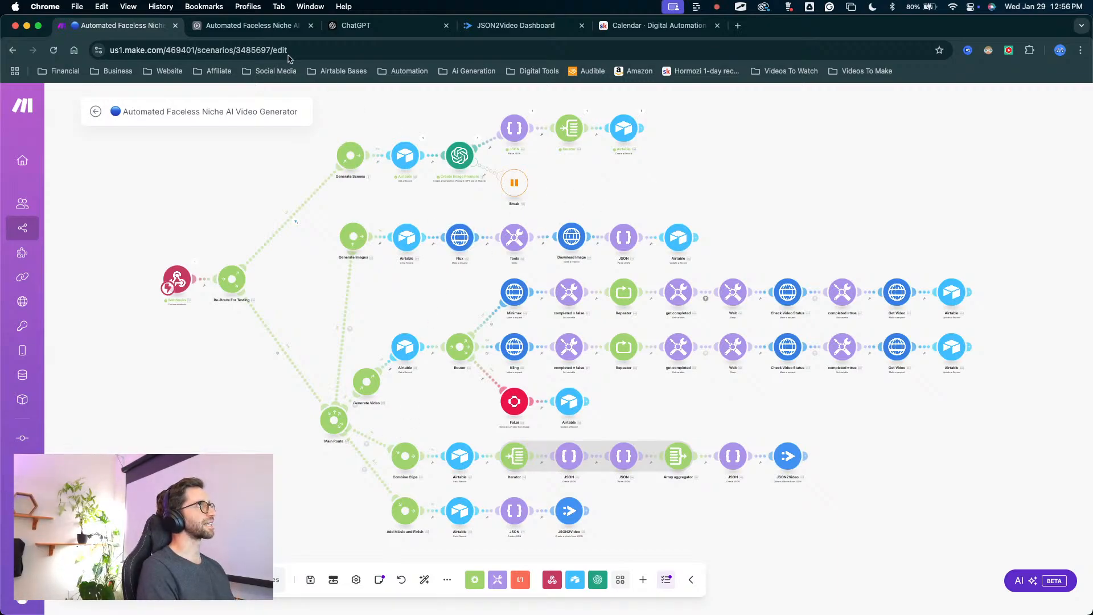
{"action": "left_click", "coordinate": [253, 25]}
{"action": "scroll", "coordinate": [762, 348], "scroll_direction": "right", "scroll_amount": 10}
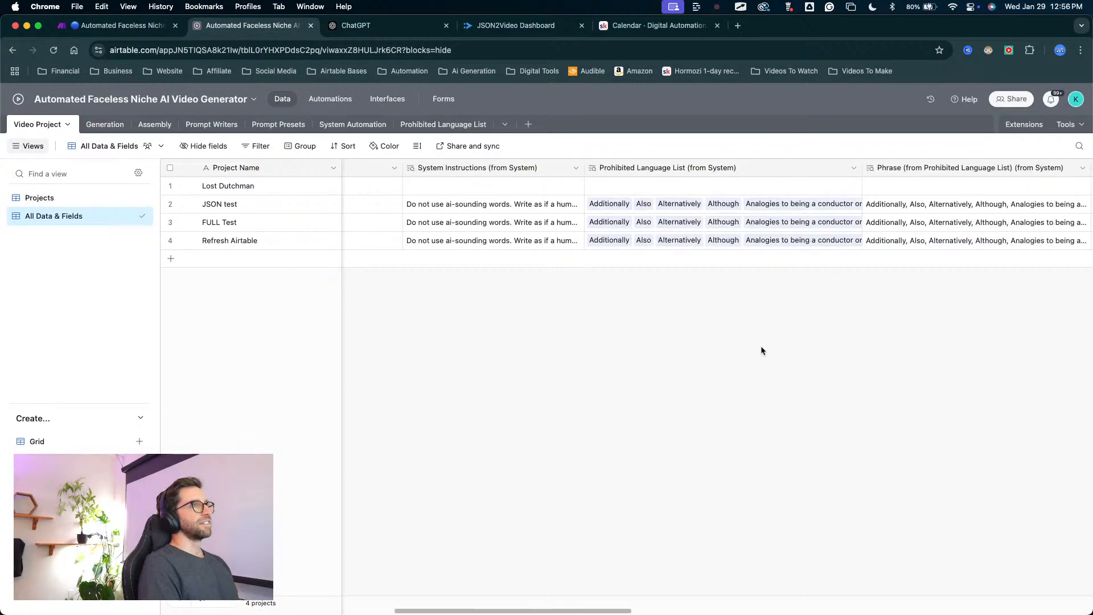
{"action": "scroll", "coordinate": [757, 346], "scroll_direction": "right", "scroll_amount": 3}
{"action": "scroll", "coordinate": [569, 348], "scroll_direction": "left", "scroll_amount": 15}
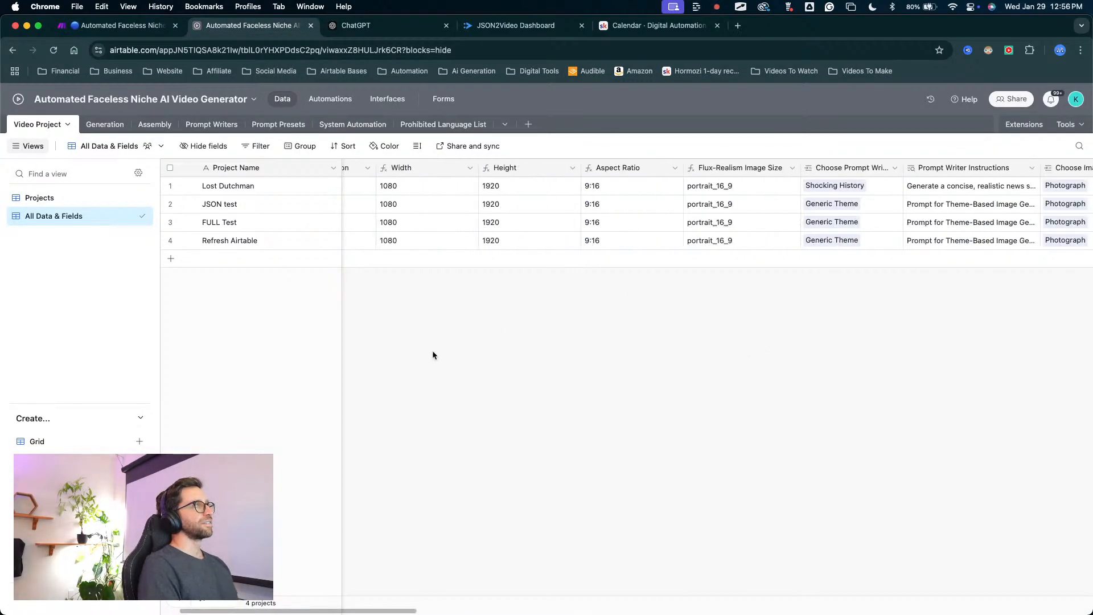
Open the Assembly table and check its fields through Finished Video, focusing on the Video clips lookup of the Refresh Airtable record.
{"action": "left_click", "coordinate": [159, 121]}
{"action": "scroll", "coordinate": [513, 239], "scroll_direction": "right", "scroll_amount": 5}
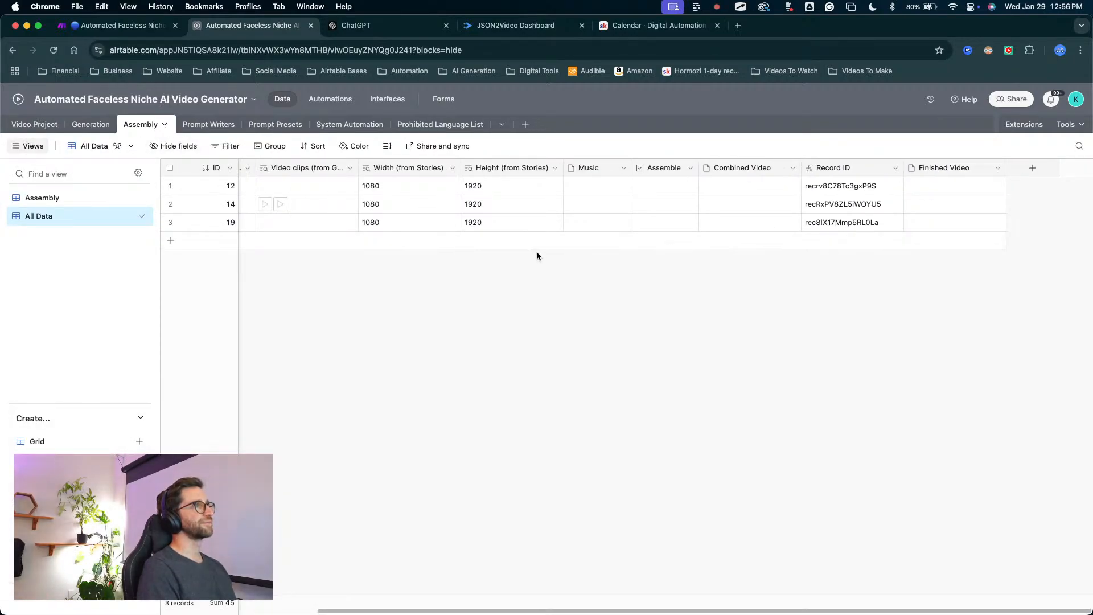
{"action": "scroll", "coordinate": [536, 256], "scroll_direction": "left", "scroll_amount": 4}
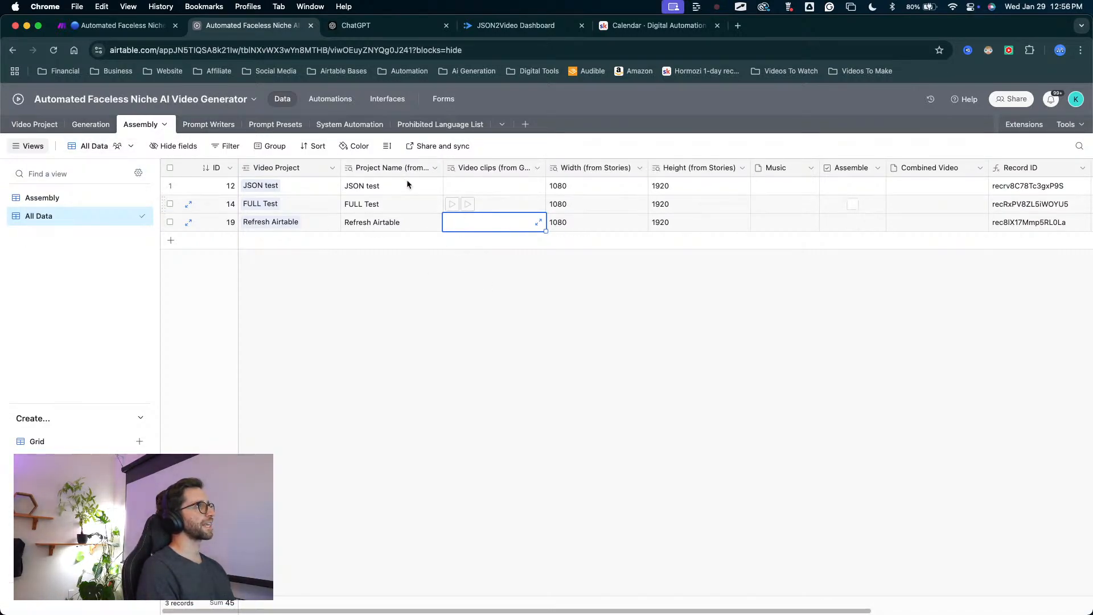
In the Generation table, copy an existing FULL Test video clip into the Video field of prompt 59 under Refresh Airtable.
{"action": "left_click", "coordinate": [95, 126]}
{"action": "scroll", "coordinate": [917, 343], "scroll_direction": "right", "scroll_amount": 3}
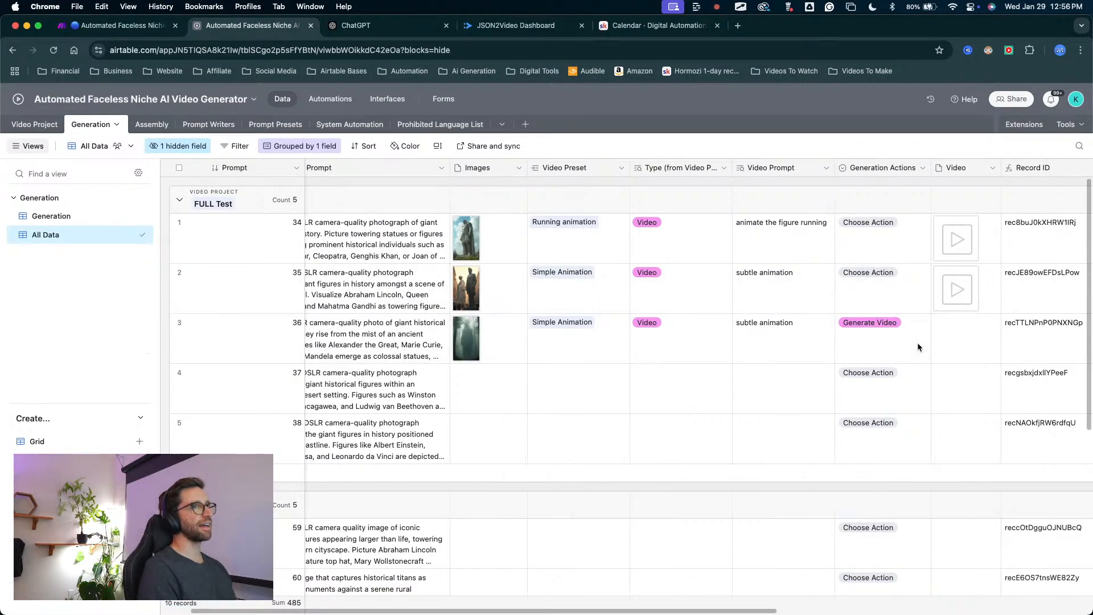
{"action": "scroll", "coordinate": [917, 343], "scroll_direction": "down", "scroll_amount": 2}
{"action": "scroll", "coordinate": [877, 422], "scroll_direction": "down", "scroll_amount": 4}
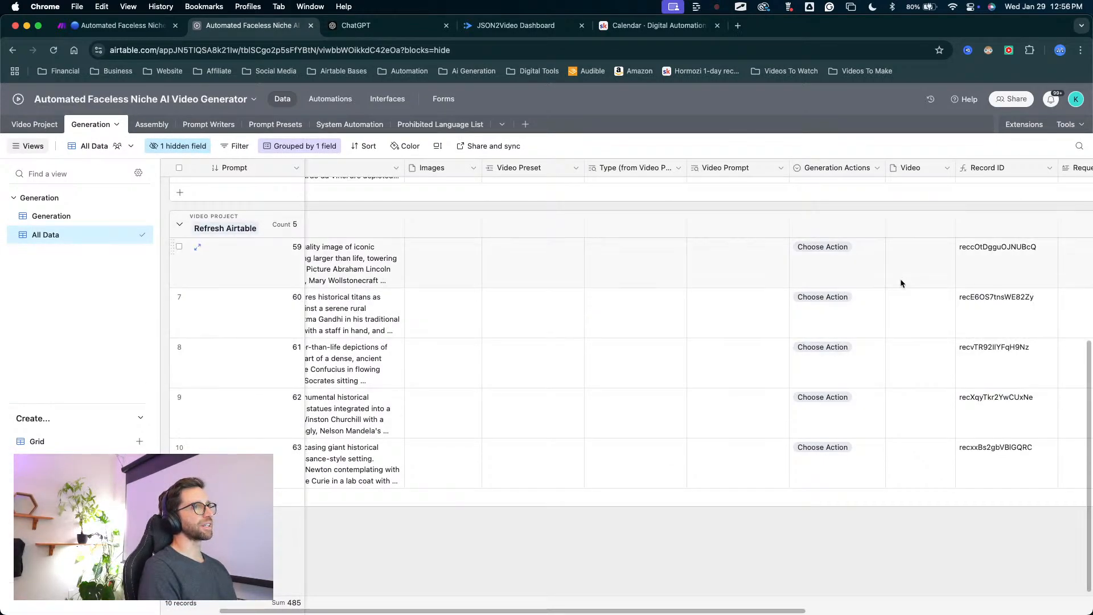
{"action": "scroll", "coordinate": [914, 328], "scroll_direction": "up", "scroll_amount": 5}
{"action": "scroll", "coordinate": [921, 309], "scroll_direction": "left", "scroll_amount": 2}
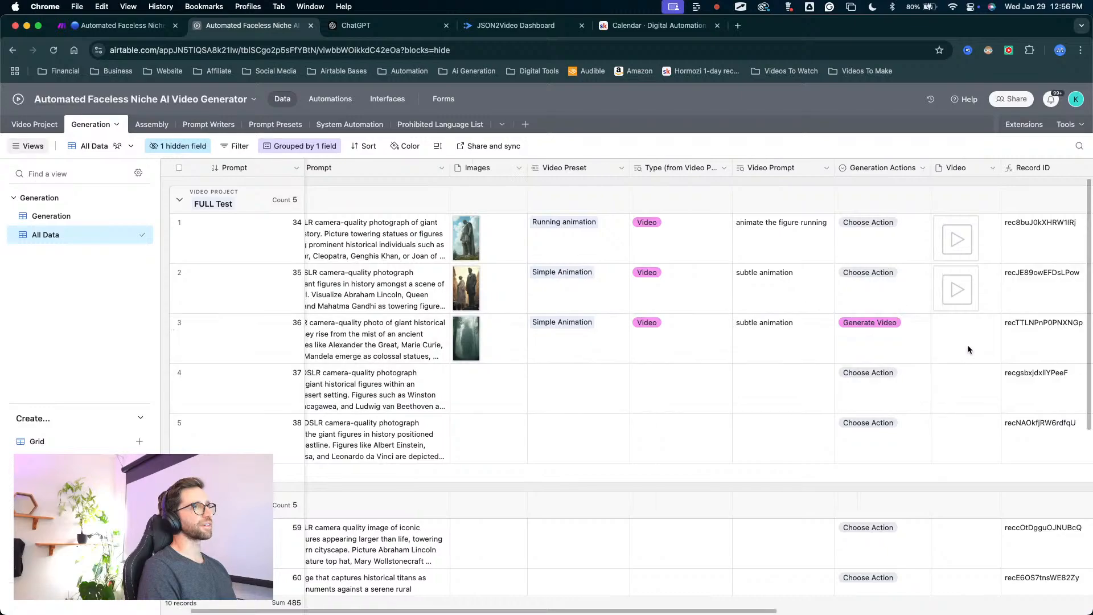
{"action": "scroll", "coordinate": [842, 370], "scroll_direction": "down", "scroll_amount": 5}
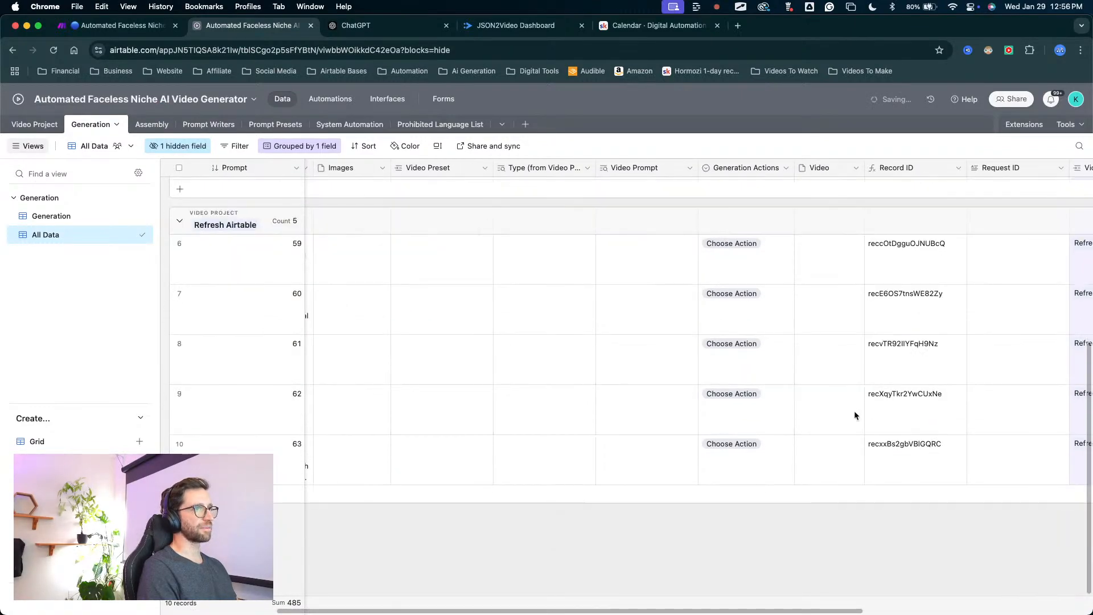
{"action": "left_click", "coordinate": [820, 266]}
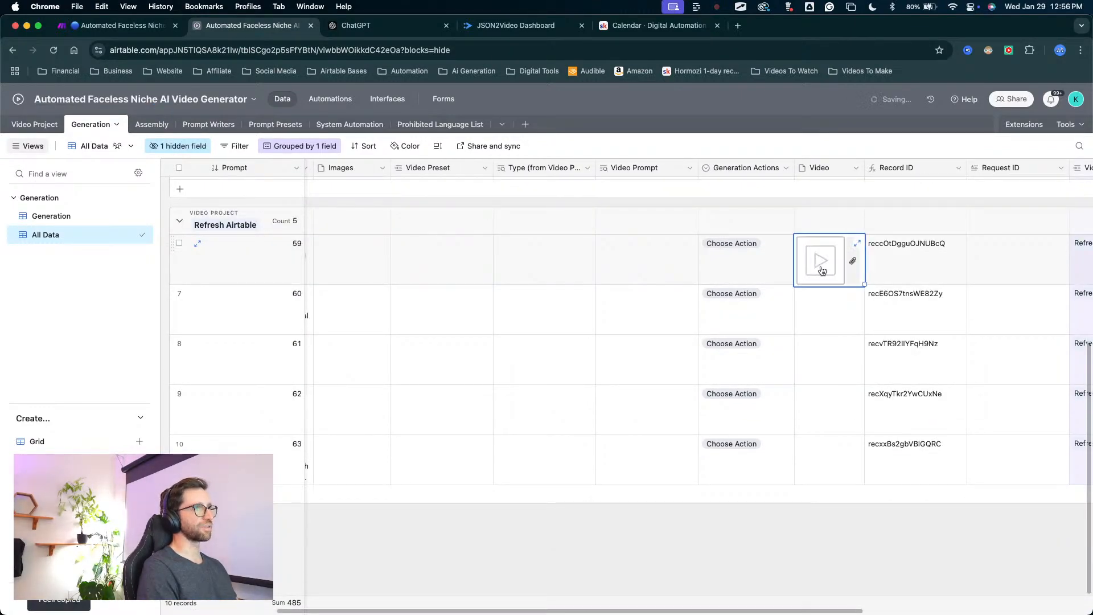
{"action": "scroll", "coordinate": [695, 298], "scroll_direction": "left", "scroll_amount": 5}
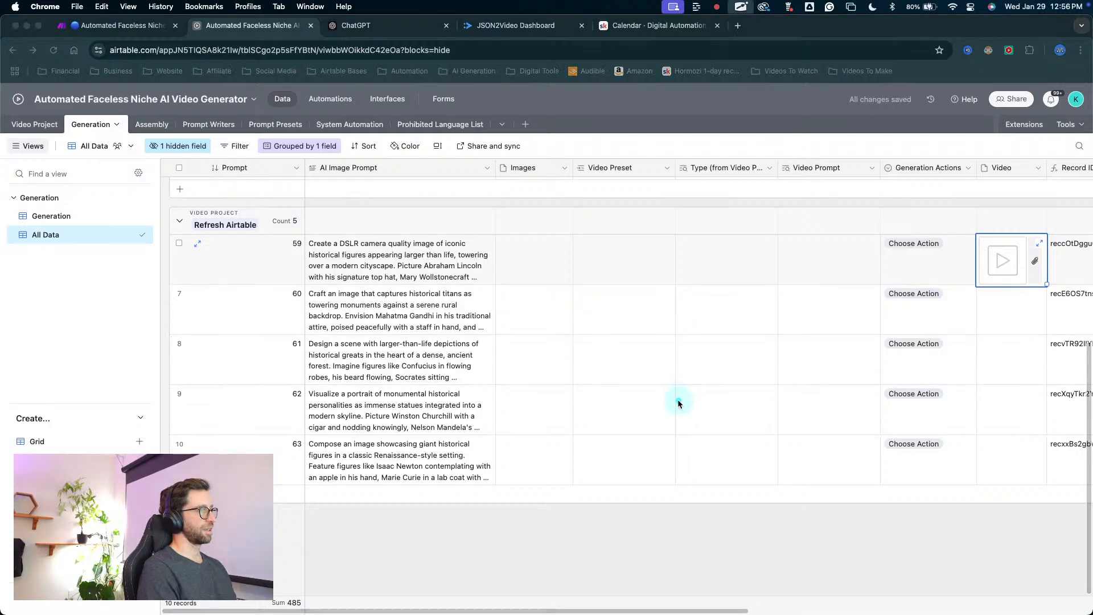
{"action": "mouse_move", "coordinate": [655, 408]}
{"action": "left_mouse_down"}
{"action": "mouse_move", "coordinate": [421, 370]}
{"action": "mouse_move", "coordinate": [449, 402]}
{"action": "mouse_move", "coordinate": [535, 348]}
{"action": "mouse_move", "coordinate": [366, 547]}
{"action": "mouse_move", "coordinate": [171, 274]}
{"action": "mouse_move", "coordinate": [268, 213]}
{"action": "mouse_move", "coordinate": [259, 225]}
{"action": "left_mouse_up"}
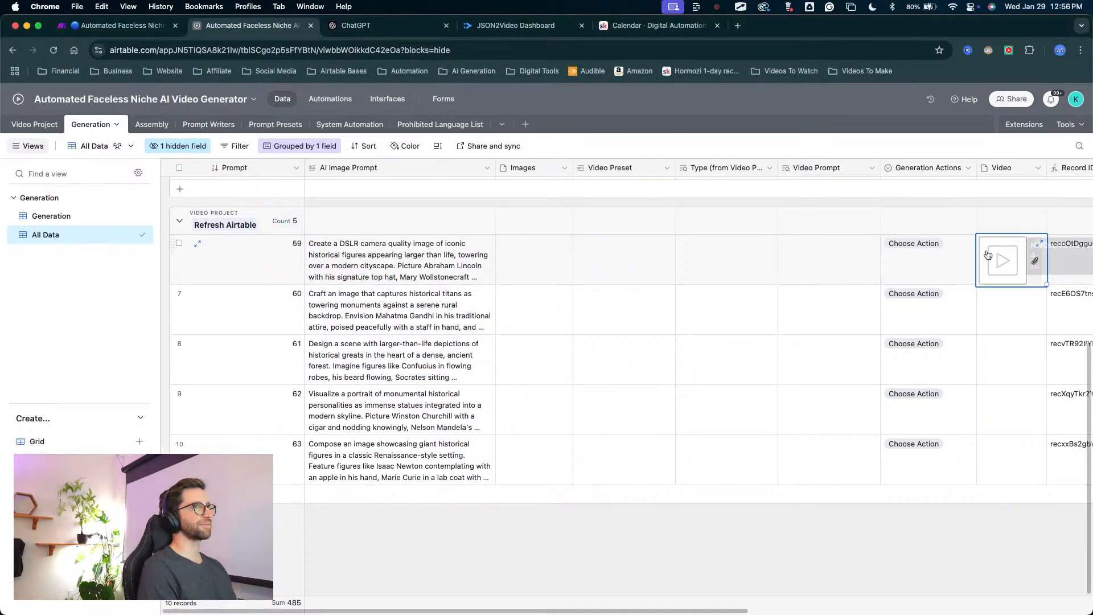
{"action": "scroll", "coordinate": [772, 361], "scroll_direction": "right", "scroll_amount": 3}
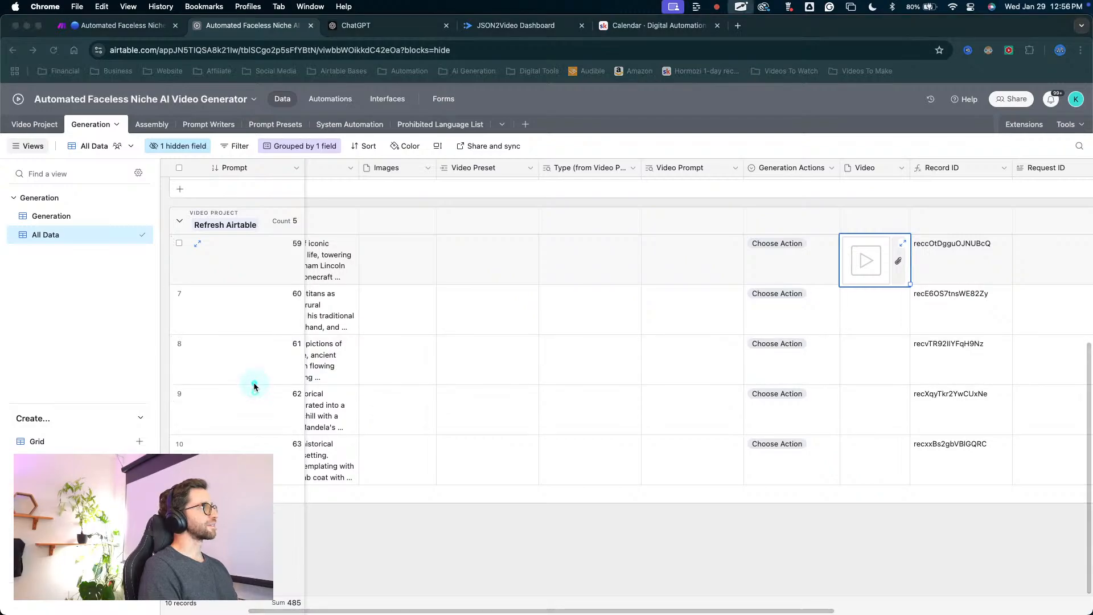
{"action": "mouse_move", "coordinate": [256, 391]}
{"action": "left_mouse_down"}
{"action": "mouse_move", "coordinate": [254, 239]}
{"action": "mouse_move", "coordinate": [251, 262]}
{"action": "left_mouse_up"}
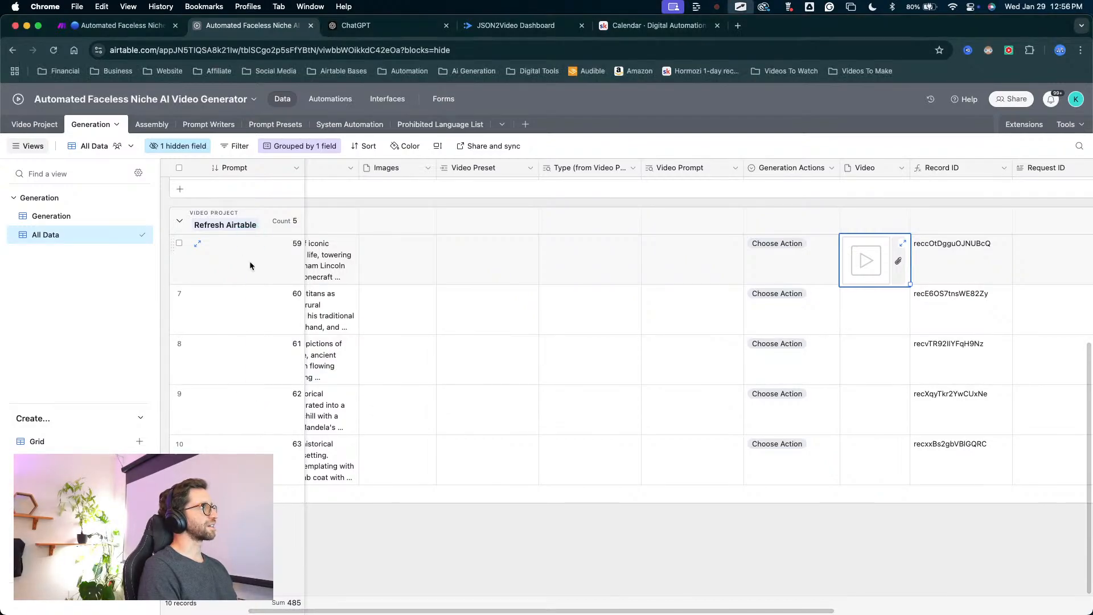
Return to the Assembly table and check the Video clips lookup of the Refresh Airtable record.
{"action": "left_click", "coordinate": [167, 126]}
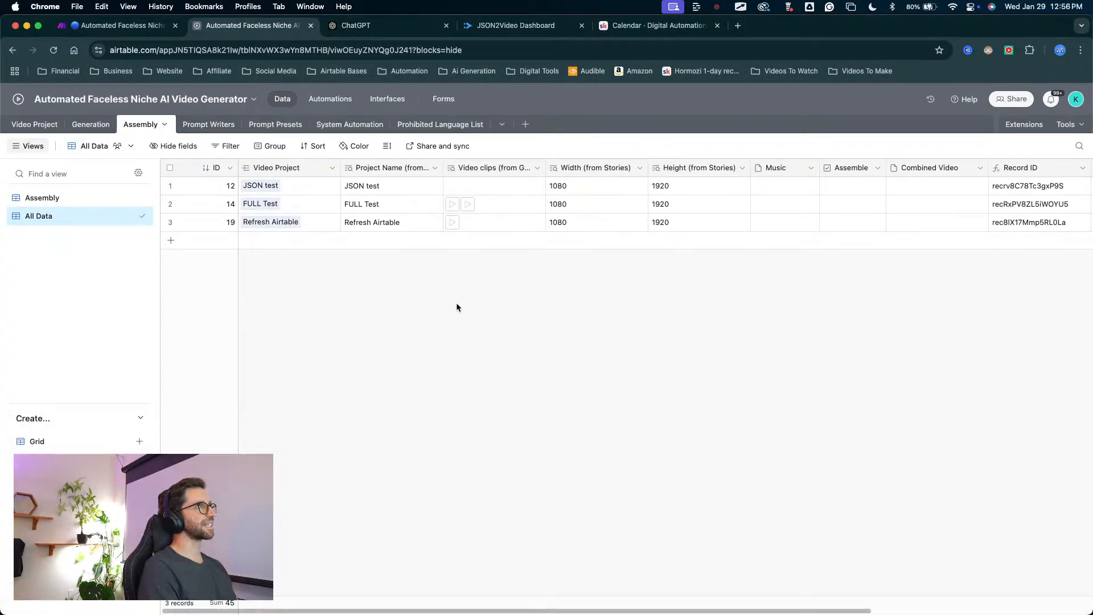
{"action": "key", "text": "ctrl+a"}
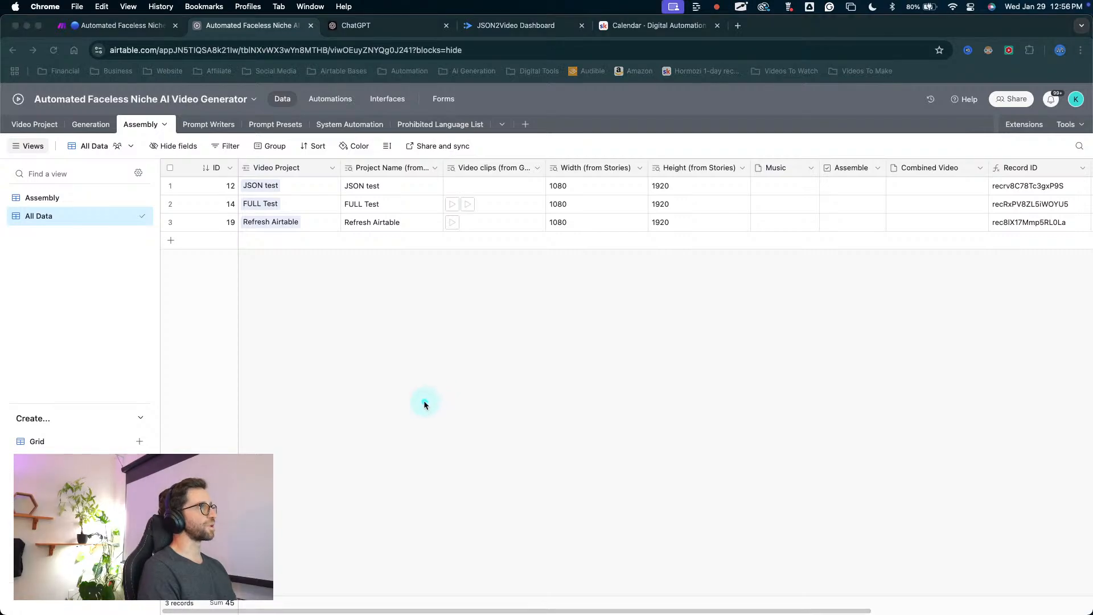
{"action": "mouse_move", "coordinate": [370, 432]}
{"action": "left_mouse_down"}
{"action": "mouse_move", "coordinate": [450, 231]}
{"action": "mouse_move", "coordinate": [457, 235]}
{"action": "left_mouse_up"}
{"action": "key", "text": "Escape"}
{"action": "scroll", "coordinate": [484, 265], "scroll_direction": "right", "scroll_amount": 5}
{"action": "scroll", "coordinate": [482, 266], "scroll_direction": "left", "scroll_amount": 4}
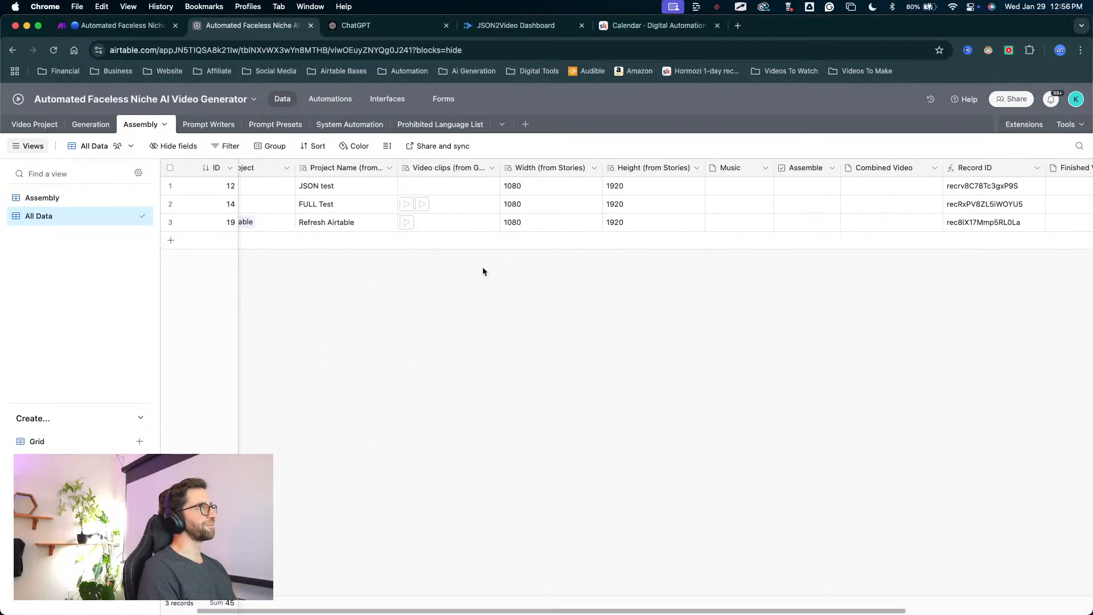
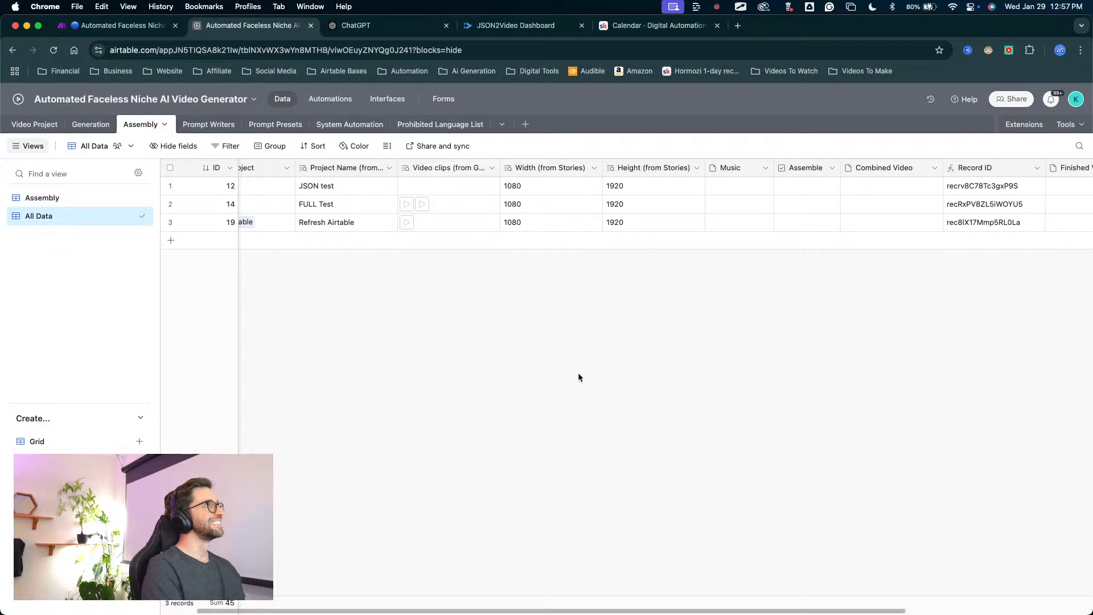
{"action": "key", "text": "ctrl+Up"}
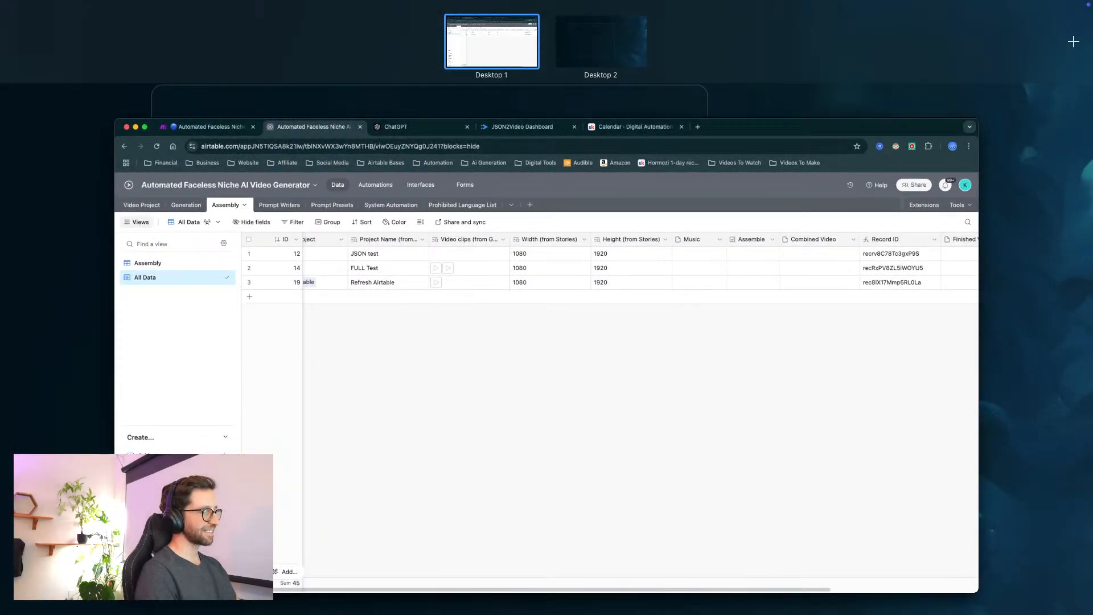
{"action": "key", "text": "ctrl+Up"}
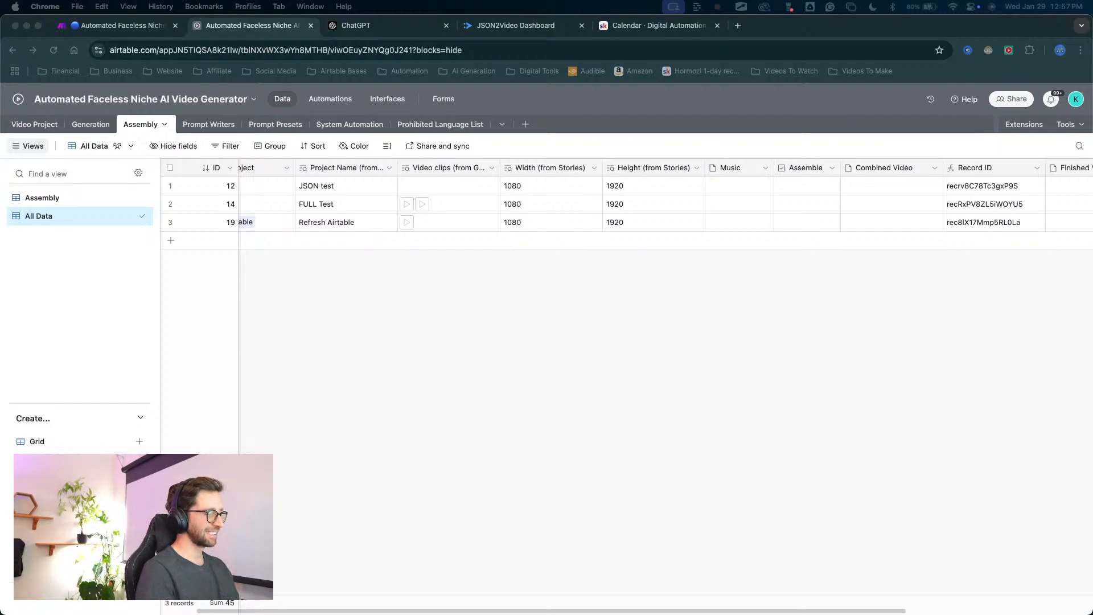
{"action": "key", "text": "ctrl+Up"}
{"action": "key", "text": "ctrl+Up"}
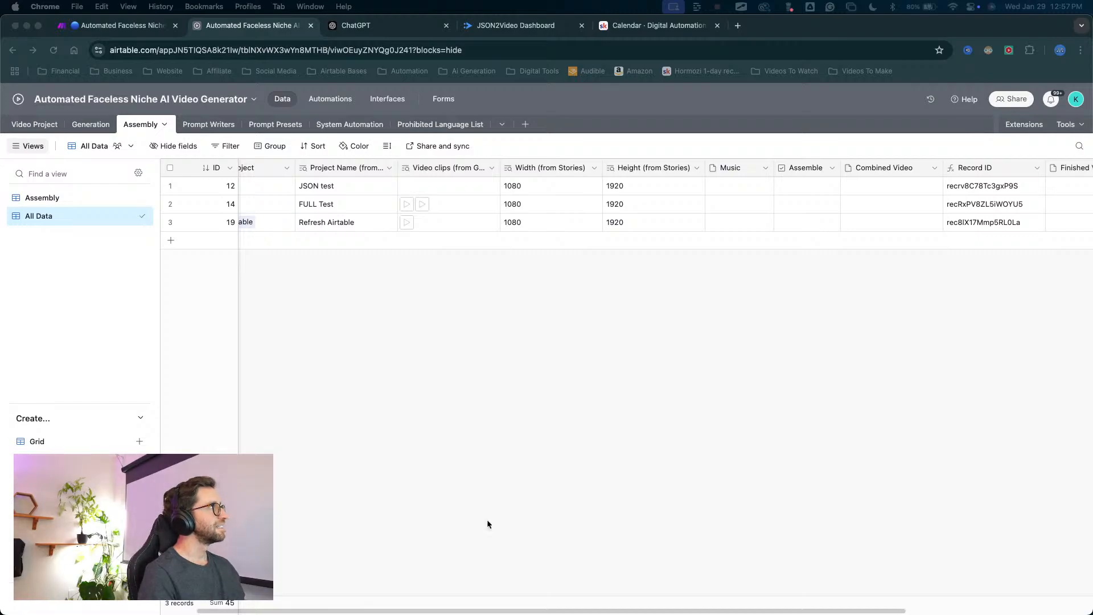
Delete the Project Name Rollup field at the end of the Assembly table's All Data view.
{"action": "scroll", "coordinate": [461, 279], "scroll_direction": "right", "scroll_amount": 3}
{"action": "scroll", "coordinate": [529, 308], "scroll_direction": "left", "scroll_amount": 5}
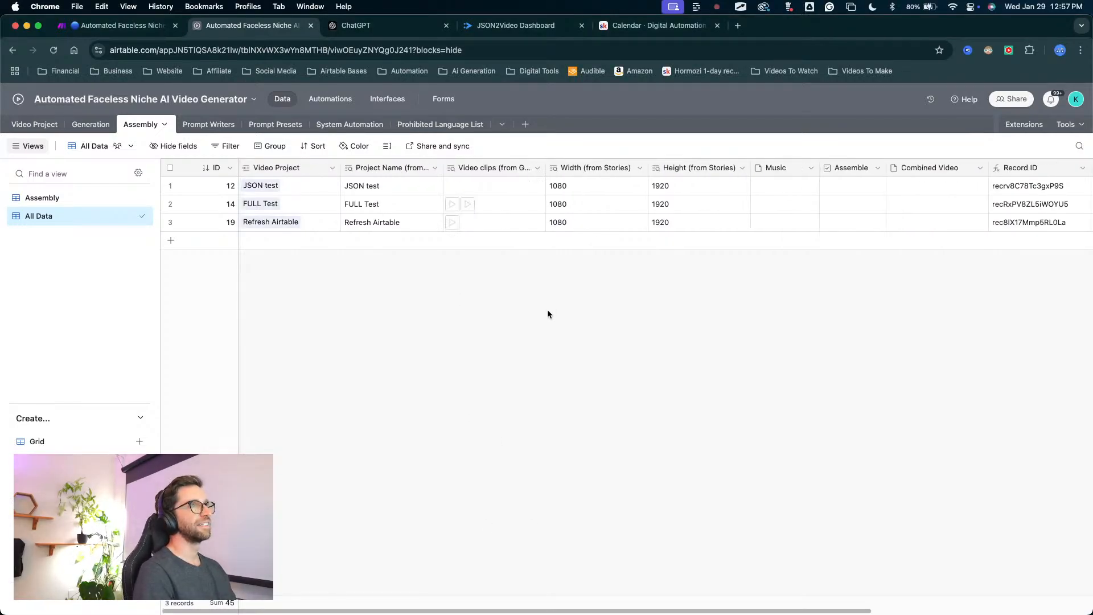
{"action": "scroll", "coordinate": [549, 298], "scroll_direction": "right", "scroll_amount": 5}
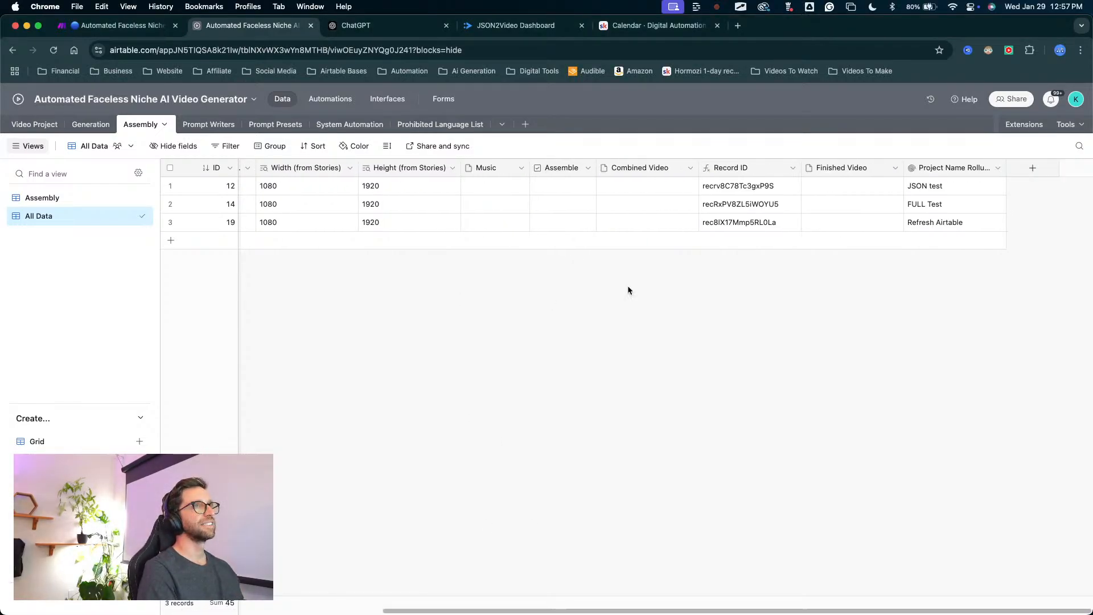
{"action": "right_click", "coordinate": [937, 173]}
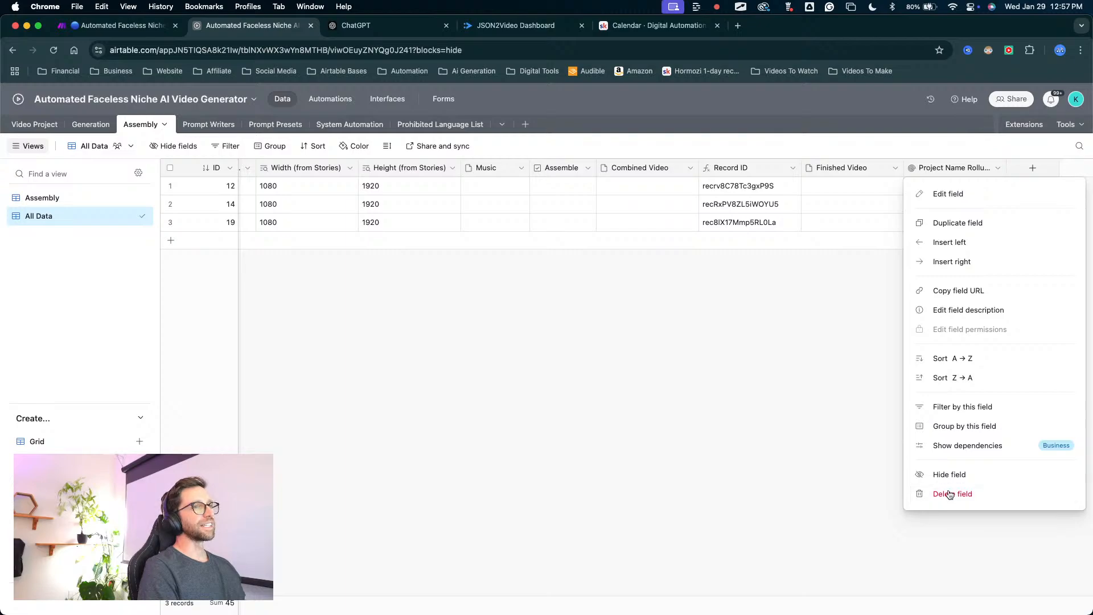
{"action": "left_click", "coordinate": [879, 493]}
{"action": "scroll", "coordinate": [547, 267], "scroll_direction": "left", "scroll_amount": 5}
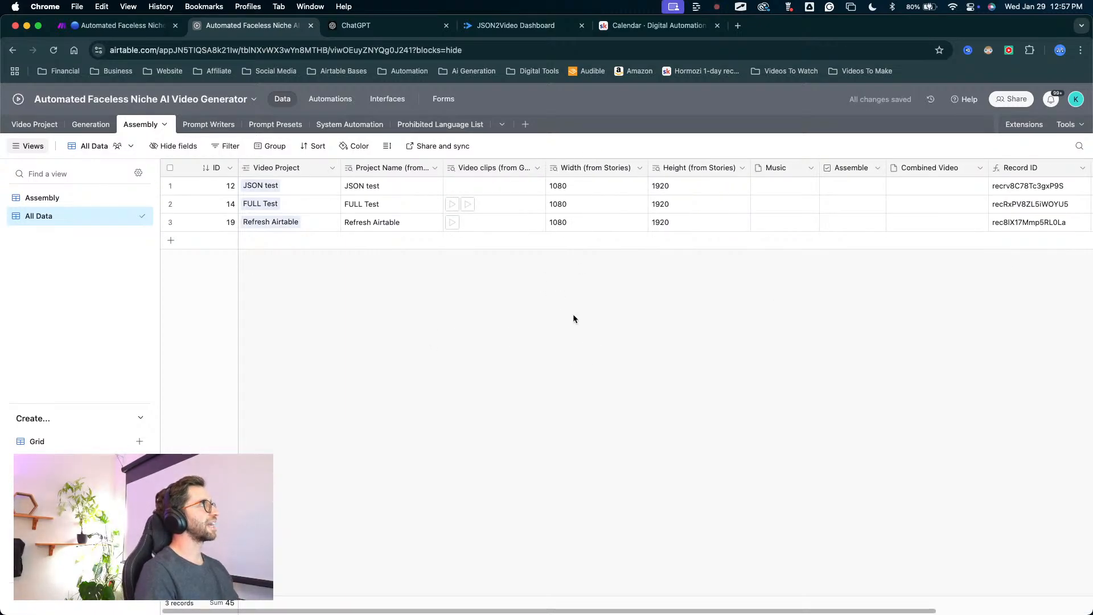
Switch the Assembly table to its Assembly view and slightly widen the Video Project column.
{"action": "mouse_move", "coordinate": [458, 336]}
{"action": "left_mouse_down"}
{"action": "mouse_move", "coordinate": [317, 214]}
{"action": "mouse_move", "coordinate": [223, 169]}
{"action": "left_mouse_up"}
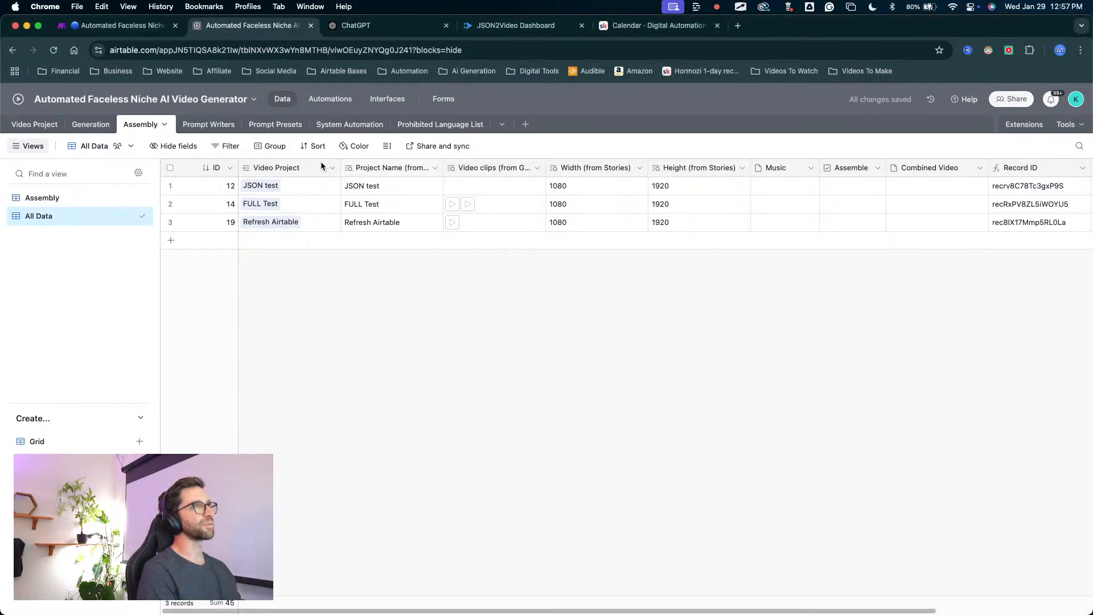
{"action": "left_click", "coordinate": [59, 198]}
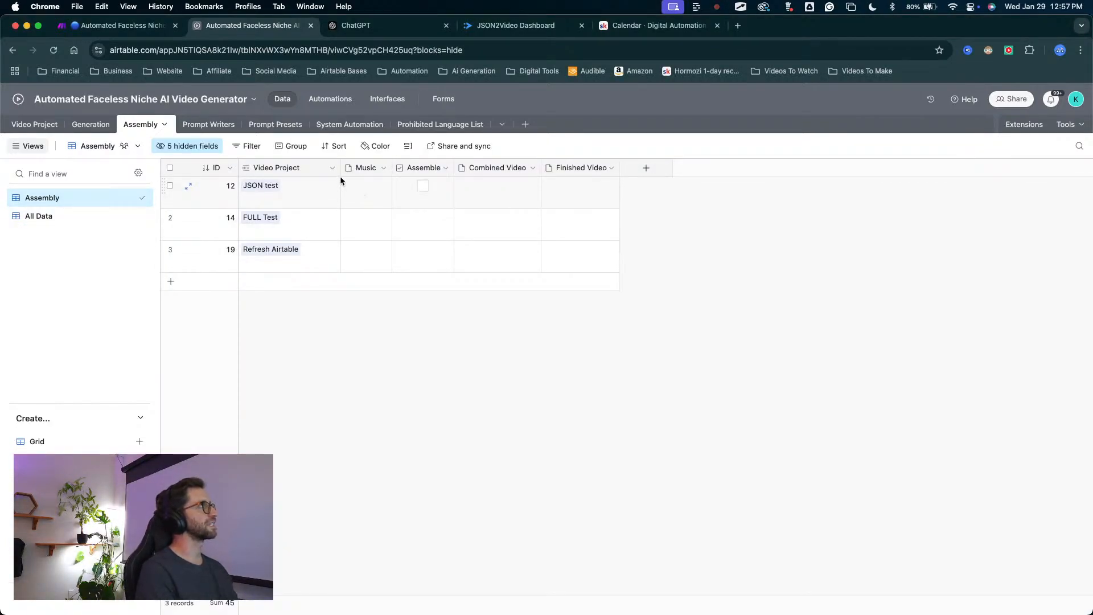
{"action": "left_click_drag", "start_coordinate": [340, 168], "coordinate": [344, 168]}
{"action": "key", "text": "ctrl+alt+a"}
{"action": "mouse_move", "coordinate": [361, 341]}
{"action": "left_mouse_down"}
{"action": "mouse_move", "coordinate": [272, 262]}
{"action": "mouse_move", "coordinate": [369, 246]}
{"action": "mouse_move", "coordinate": [405, 193]}
{"action": "mouse_move", "coordinate": [461, 175]}
{"action": "mouse_move", "coordinate": [471, 247]}
{"action": "mouse_move", "coordinate": [285, 239]}
{"action": "left_mouse_up"}
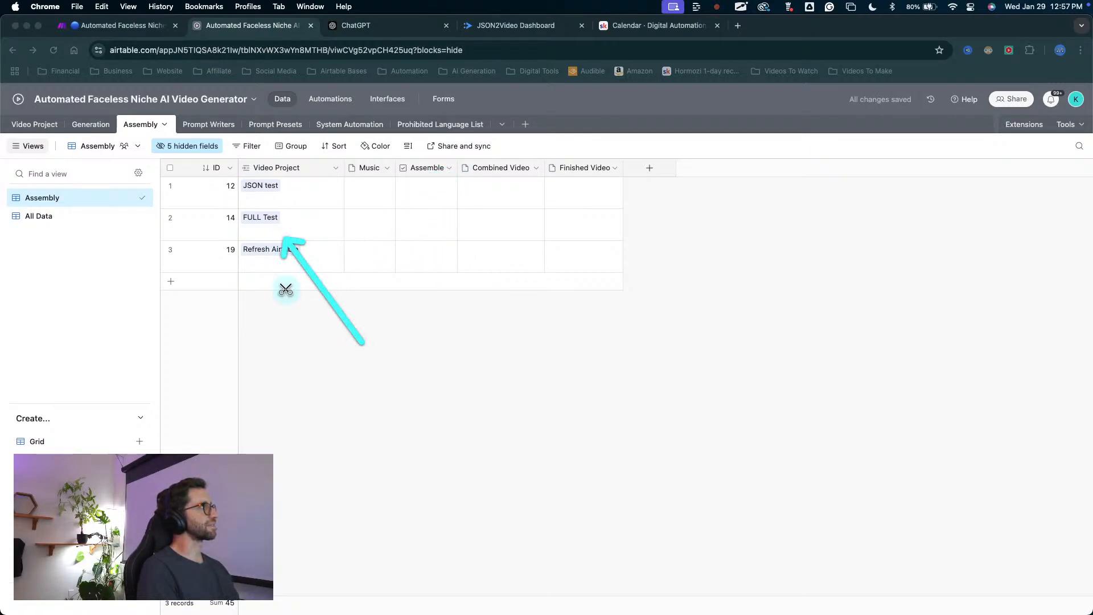
{"action": "key", "text": "Escape"}
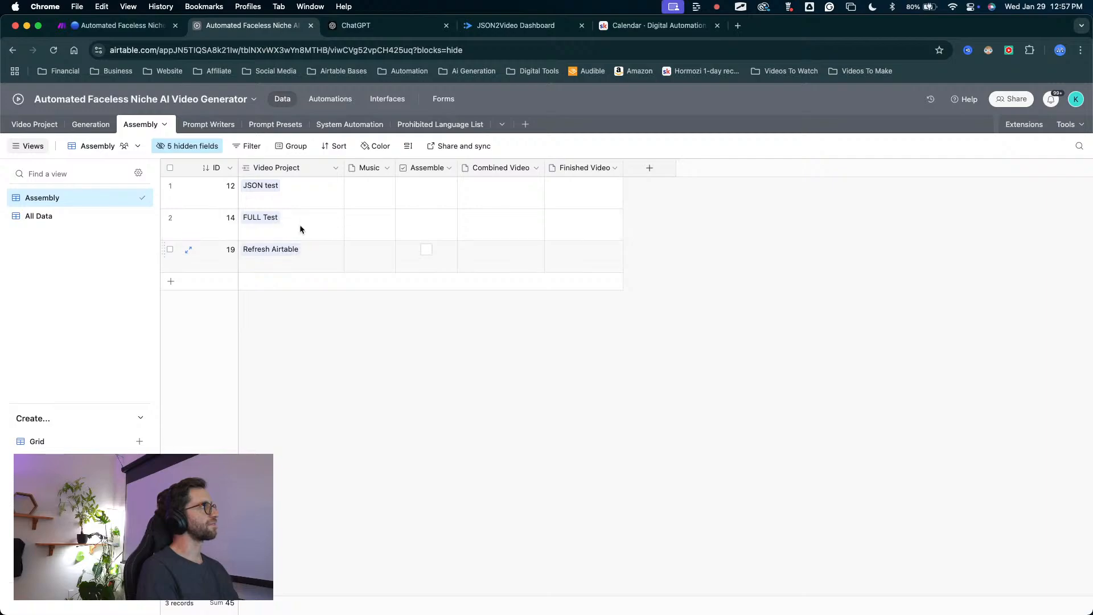
{"action": "key", "text": "ctrl+a"}
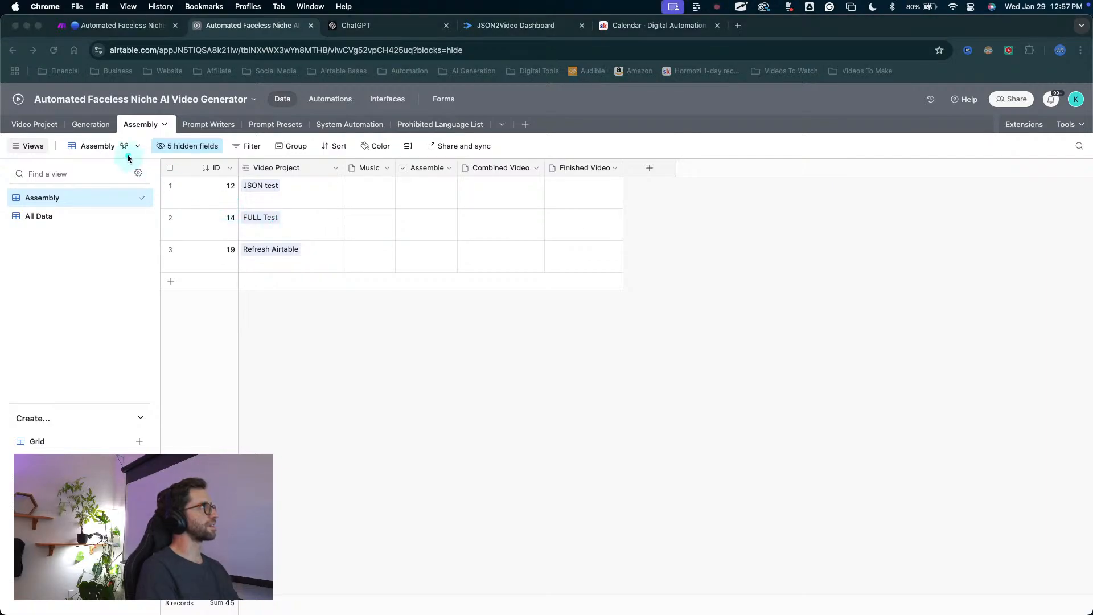
{"action": "left_click_drag", "start_coordinate": [324, 360], "coordinate": [279, 222]}
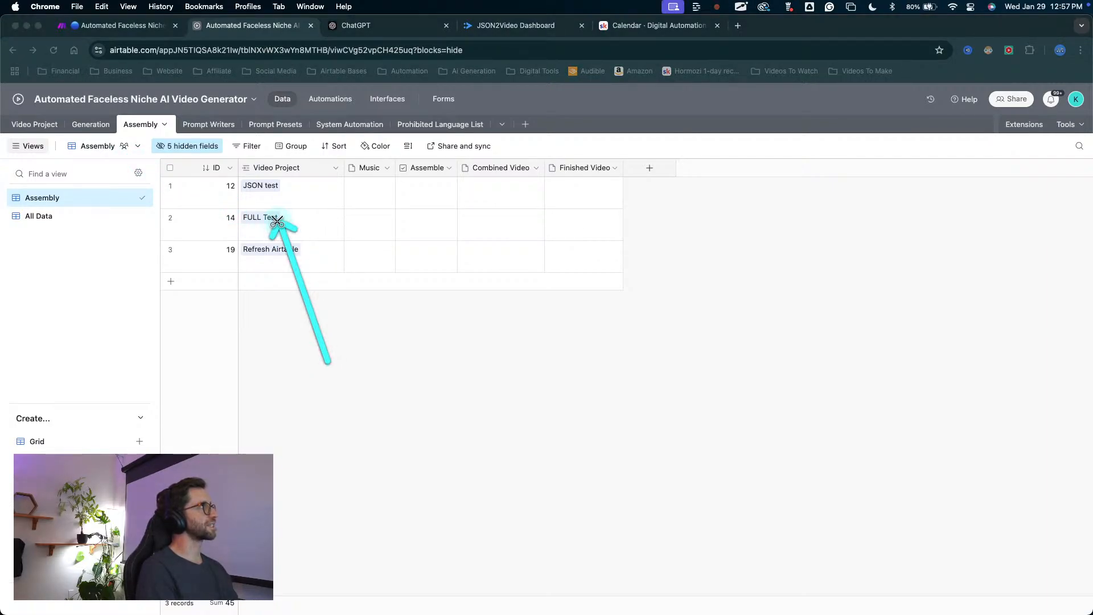
{"action": "key", "text": "Escape"}
Examine the FULL Test records in the Generation table, from their image prompts through to their video clips.
{"action": "left_click", "coordinate": [89, 124]}
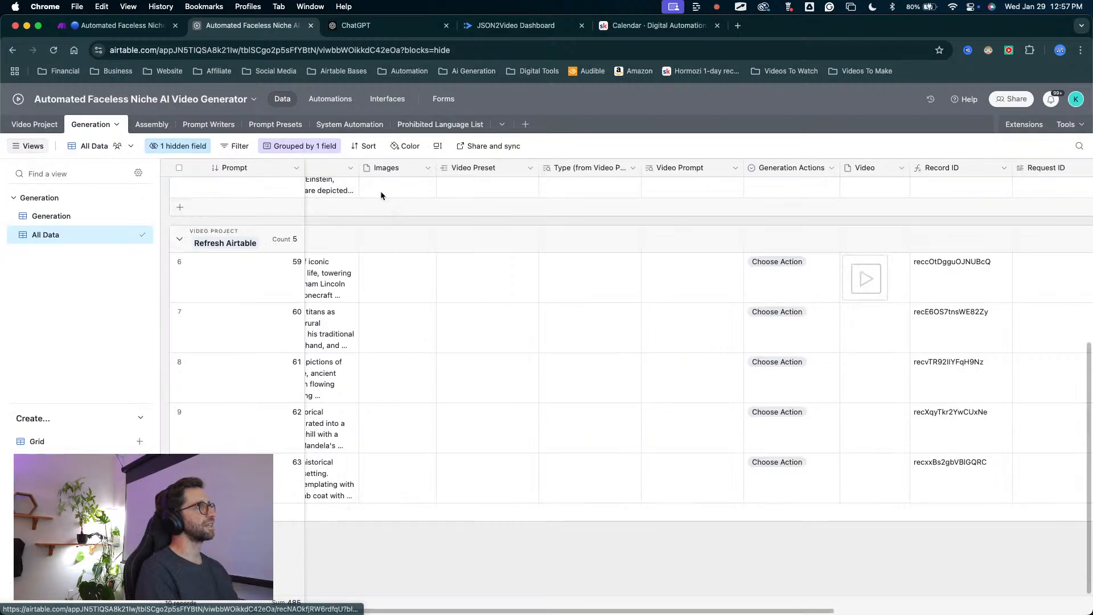
{"action": "scroll", "coordinate": [386, 232], "scroll_direction": "up", "scroll_amount": 4}
{"action": "scroll", "coordinate": [389, 234], "scroll_direction": "left", "scroll_amount": 3}
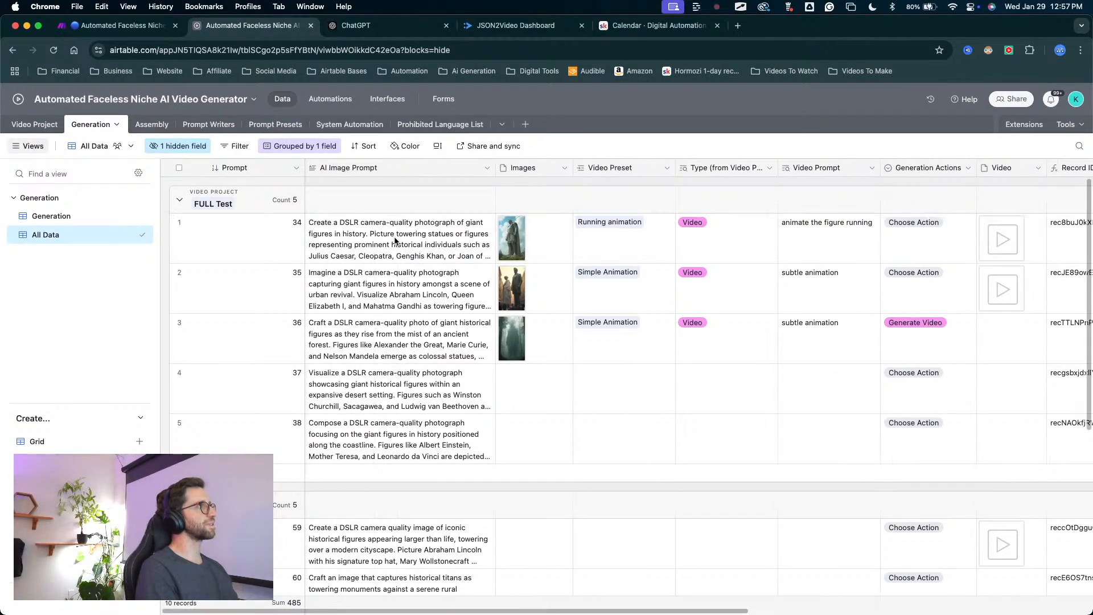
{"action": "key", "text": "ctrl+a"}
{"action": "mouse_move", "coordinate": [241, 457]}
{"action": "left_mouse_down"}
{"action": "mouse_move", "coordinate": [216, 435]}
{"action": "mouse_move", "coordinate": [200, 215]}
{"action": "mouse_move", "coordinate": [732, 249]}
{"action": "mouse_move", "coordinate": [524, 334]}
{"action": "mouse_move", "coordinate": [929, 290]}
{"action": "mouse_move", "coordinate": [1000, 237]}
{"action": "mouse_move", "coordinate": [999, 283]}
{"action": "left_mouse_up"}
{"action": "key", "text": "Escape"}
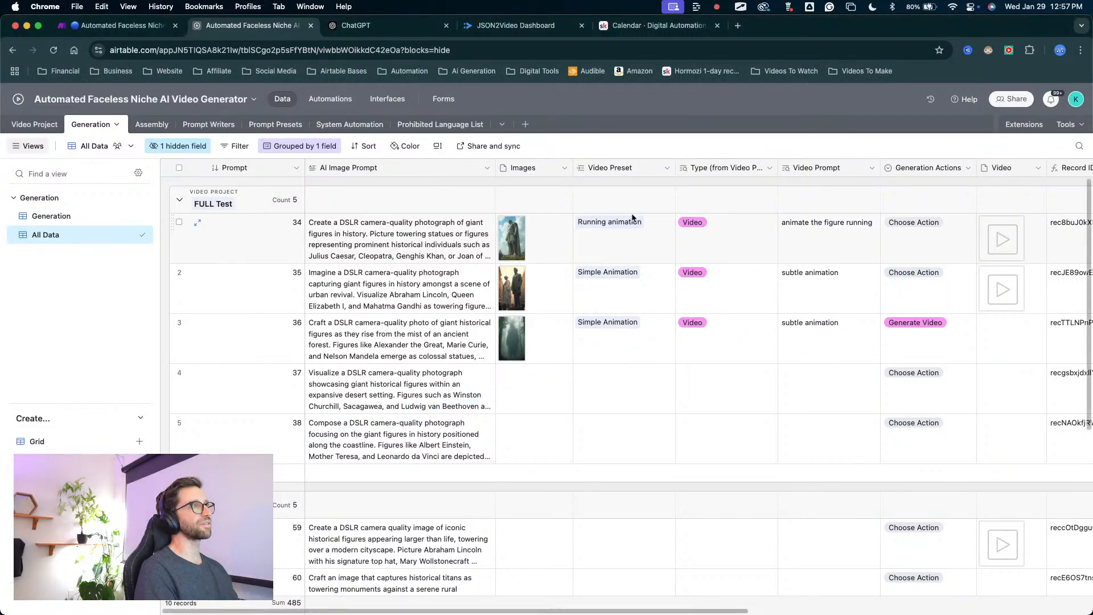
Return to the Assembly table and review its Assemble checkbox column.
{"action": "left_click", "coordinate": [152, 124]}
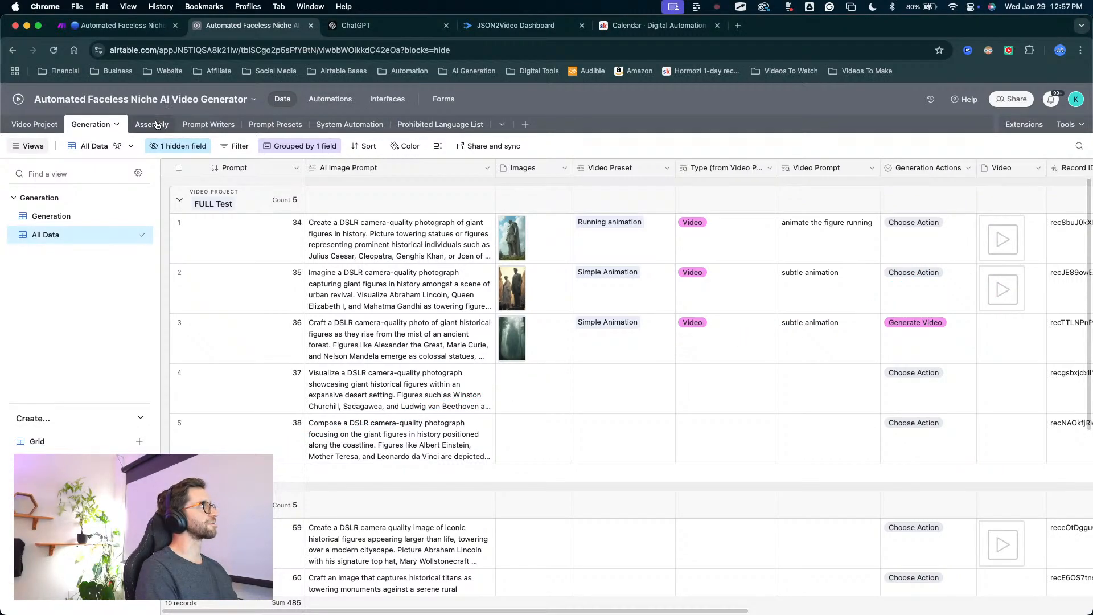
{"action": "mouse_move", "coordinate": [399, 352]}
{"action": "left_mouse_down"}
{"action": "mouse_move", "coordinate": [402, 245]}
{"action": "mouse_move", "coordinate": [471, 145]}
{"action": "mouse_move", "coordinate": [420, 194]}
{"action": "left_mouse_up"}
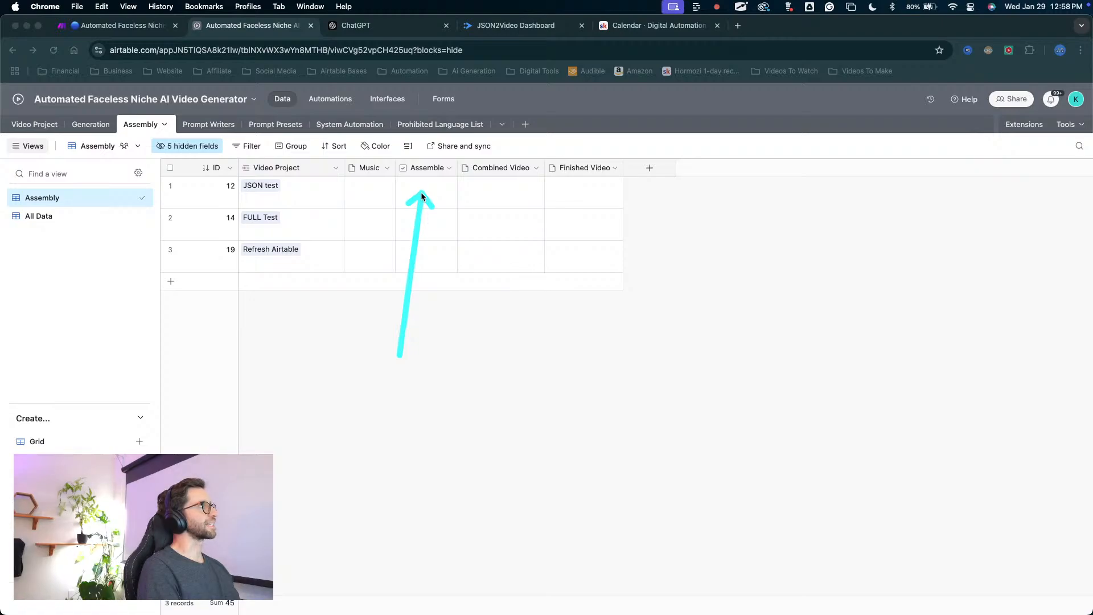
{"action": "key", "text": "Escape"}
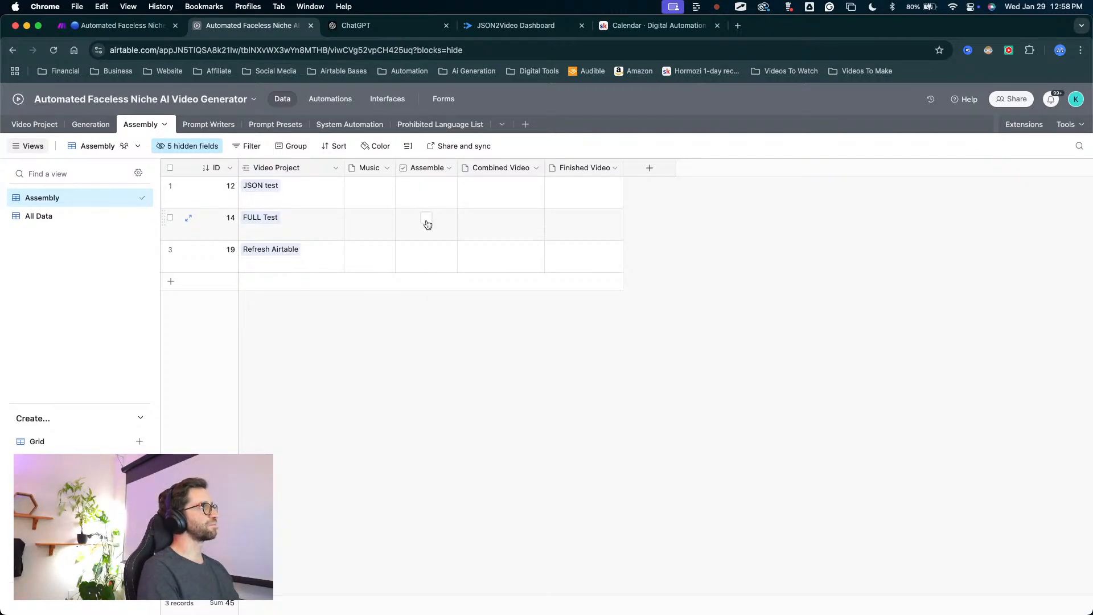
{"action": "mouse_move", "coordinate": [399, 358]}
{"action": "left_mouse_down"}
{"action": "mouse_move", "coordinate": [455, 173]}
{"action": "mouse_move", "coordinate": [332, 98]}
{"action": "mouse_move", "coordinate": [339, 112]}
{"action": "left_mouse_up"}
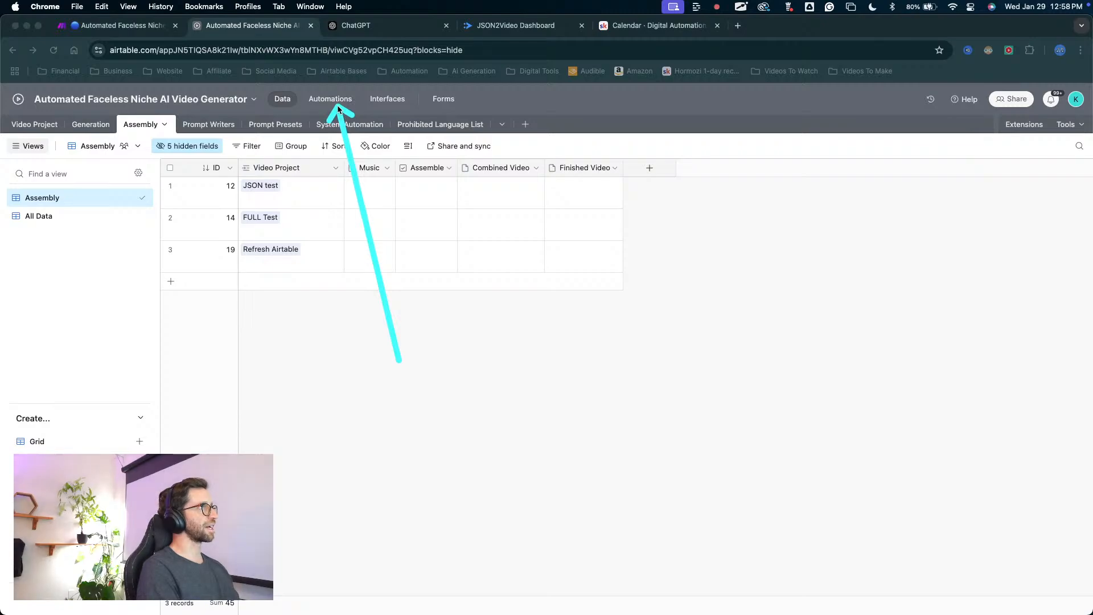
Open the base's automations and look through the list for the video generation and clip-combining automations.
{"action": "left_click", "coordinate": [336, 101]}
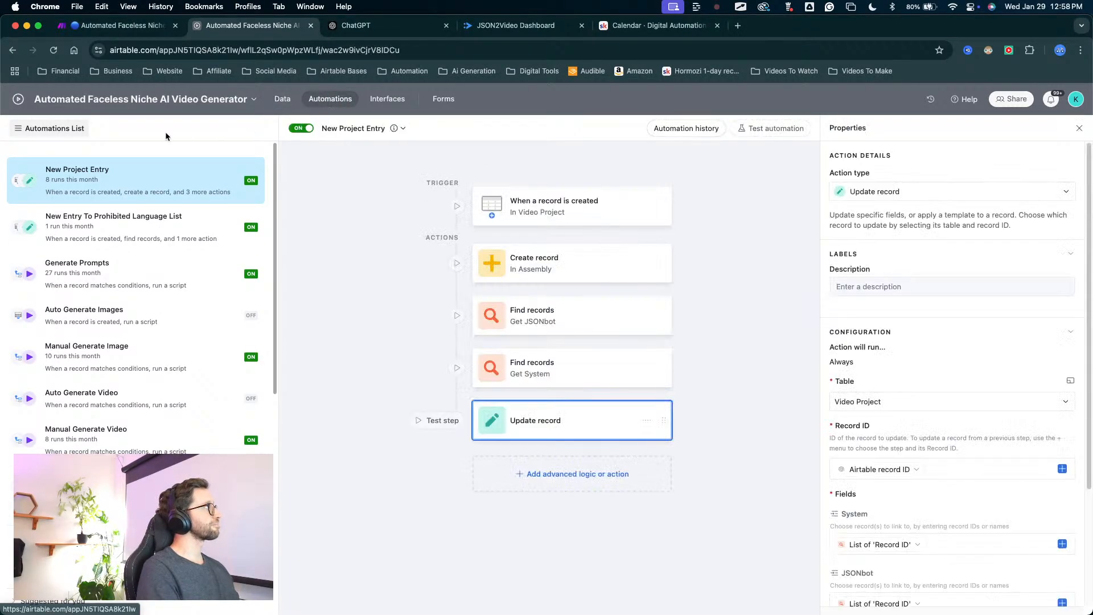
{"action": "scroll", "coordinate": [163, 245], "scroll_direction": "down", "scroll_amount": 5}
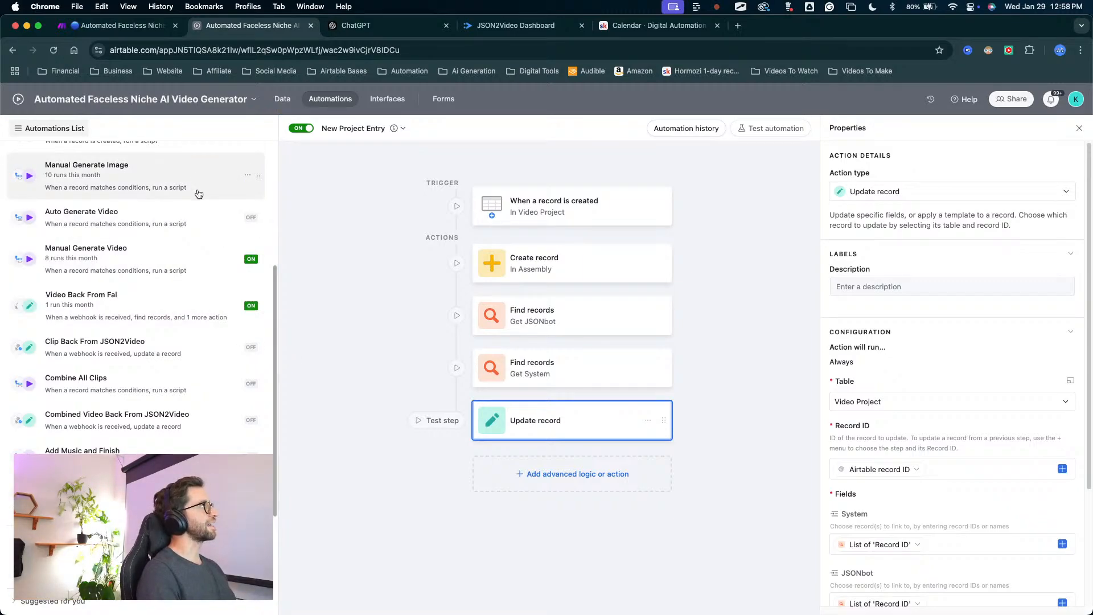
{"action": "mouse_move", "coordinate": [176, 301]}
{"action": "left_mouse_down"}
{"action": "mouse_move", "coordinate": [139, 149]}
{"action": "mouse_move", "coordinate": [140, 111]}
{"action": "mouse_move", "coordinate": [158, 107]}
{"action": "mouse_move", "coordinate": [127, 87]}
{"action": "mouse_move", "coordinate": [183, 117]}
{"action": "left_mouse_up"}
Switch to the Automated Faceless Niche AI Video Generator scenario in Make and examine its Generate Images branch with the Flux request.
{"action": "left_click", "coordinate": [144, 31]}
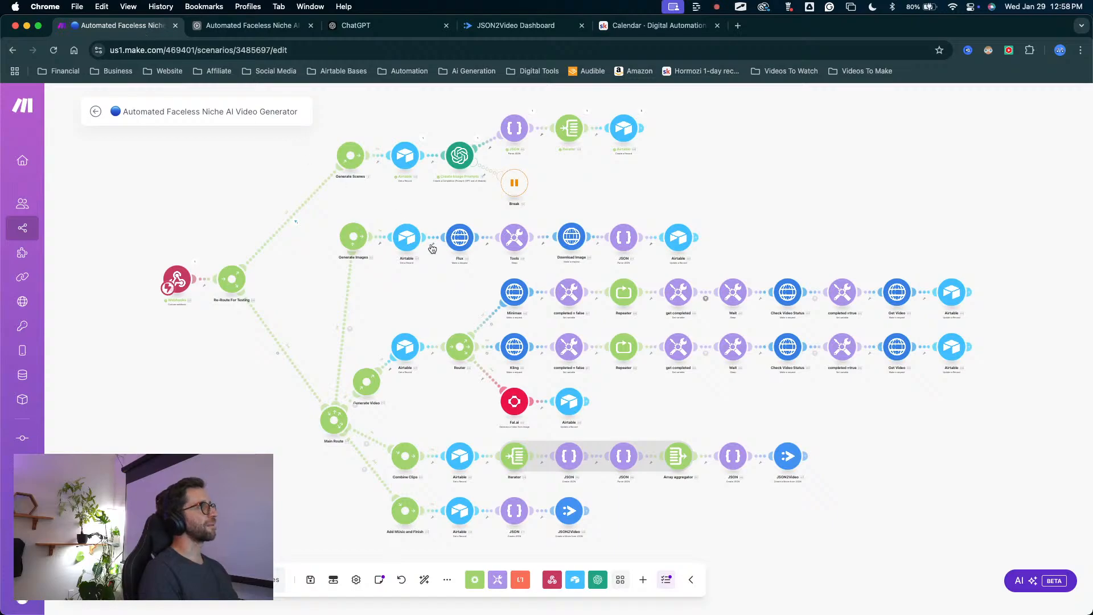
{"action": "scroll", "coordinate": [466, 300], "scroll_direction": "up", "scroll_amount": 5}
{"action": "mouse_move", "coordinate": [453, 310]}
{"action": "left_mouse_down"}
{"action": "mouse_move", "coordinate": [546, 380]}
{"action": "mouse_move", "coordinate": [542, 310]}
{"action": "mouse_move", "coordinate": [452, 309]}
{"action": "mouse_move", "coordinate": [452, 223]}
{"action": "mouse_move", "coordinate": [579, 204]}
{"action": "mouse_move", "coordinate": [453, 227]}
{"action": "mouse_move", "coordinate": [462, 179]}
{"action": "mouse_move", "coordinate": [462, 211]}
{"action": "left_mouse_up"}
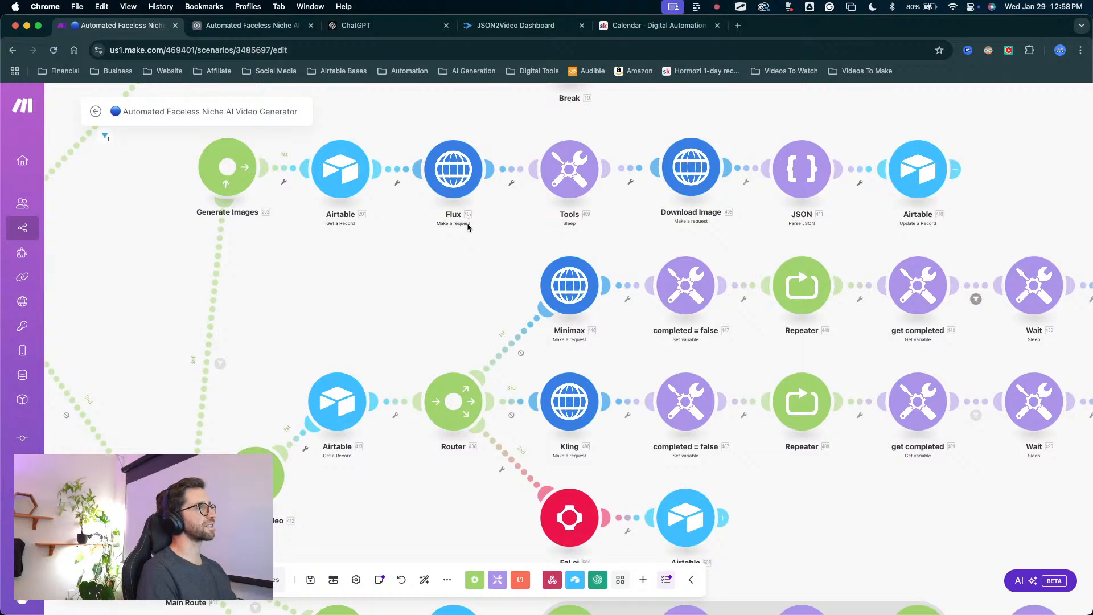
{"action": "scroll", "coordinate": [466, 226], "scroll_direction": "down", "scroll_amount": 4}
{"action": "scroll", "coordinate": [458, 216], "scroll_direction": "up", "scroll_amount": 2}
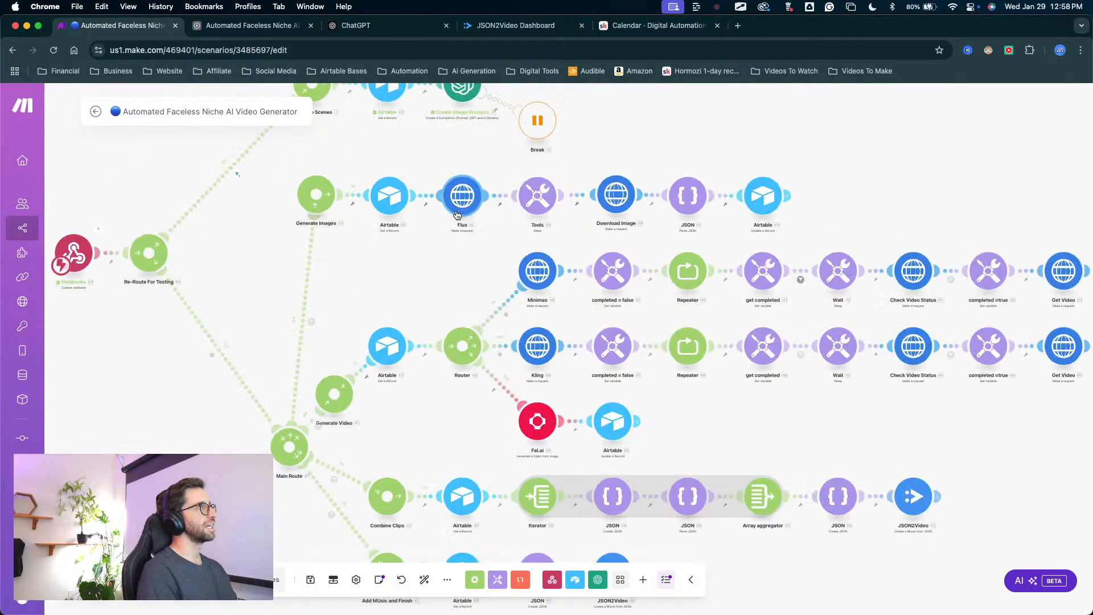
{"action": "scroll", "coordinate": [456, 214], "scroll_direction": "up", "scroll_amount": 3}
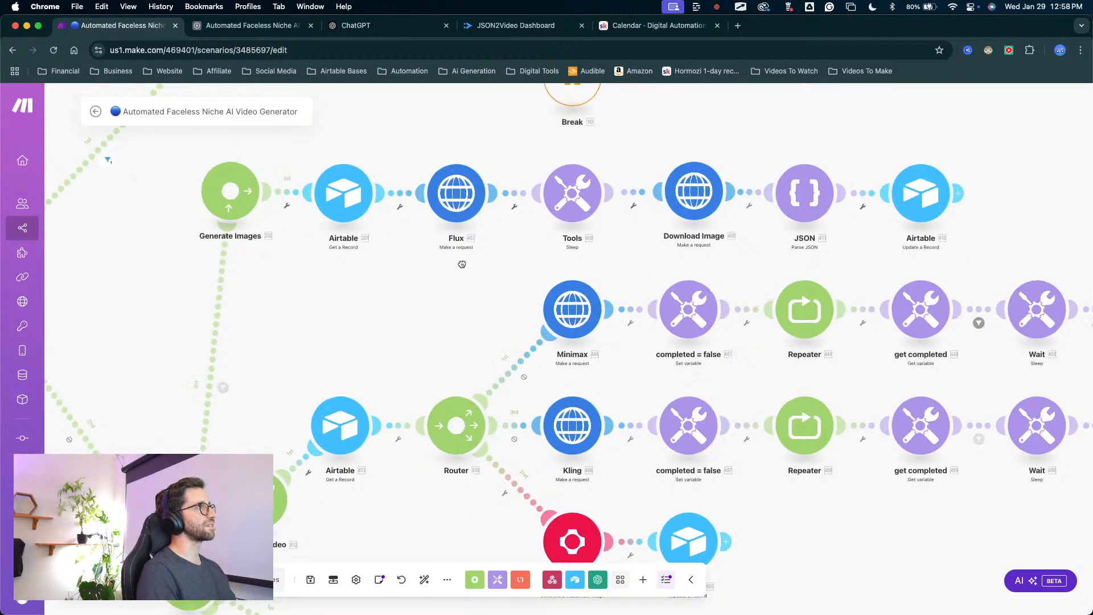
{"action": "scroll", "coordinate": [428, 292], "scroll_direction": "down", "scroll_amount": 2}
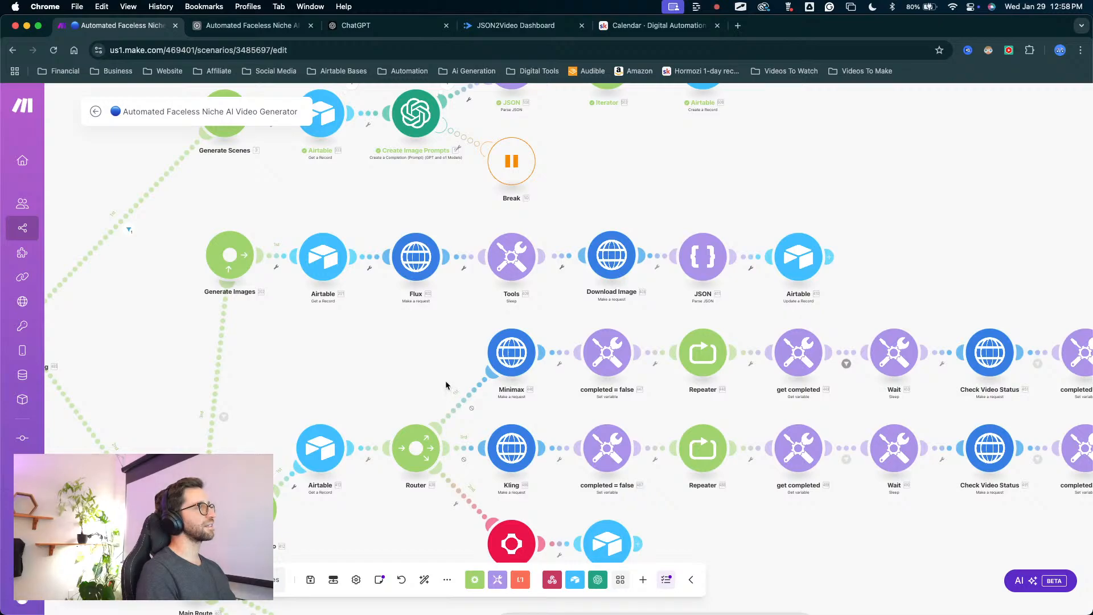
{"action": "left_click_drag", "start_coordinate": [446, 386], "coordinate": [418, 324]}
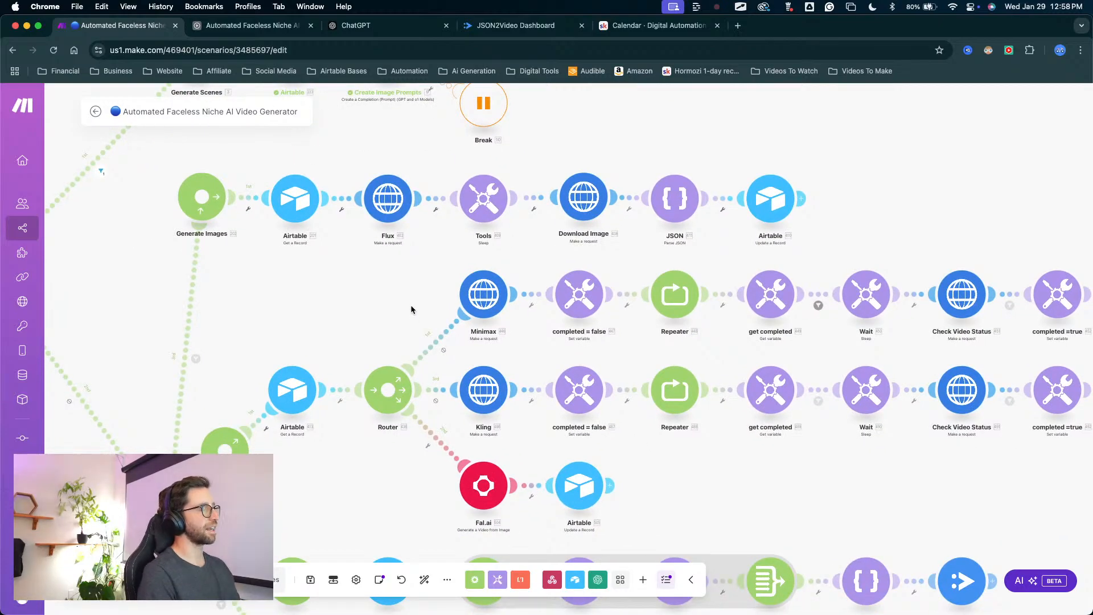
Examine the Minimax, Kling and Fal.ai video routes, followed by the layout of the whole scenario.
{"action": "mouse_move", "coordinate": [367, 314]}
{"action": "left_mouse_down"}
{"action": "mouse_move", "coordinate": [429, 159]}
{"action": "mouse_move", "coordinate": [463, 394]}
{"action": "mouse_move", "coordinate": [550, 486]}
{"action": "mouse_move", "coordinate": [293, 373]}
{"action": "mouse_move", "coordinate": [439, 360]}
{"action": "mouse_move", "coordinate": [430, 225]}
{"action": "mouse_move", "coordinate": [495, 267]}
{"action": "mouse_move", "coordinate": [520, 212]}
{"action": "mouse_move", "coordinate": [581, 176]}
{"action": "mouse_move", "coordinate": [753, 212]}
{"action": "mouse_move", "coordinate": [449, 277]}
{"action": "mouse_move", "coordinate": [527, 382]}
{"action": "mouse_move", "coordinate": [517, 280]}
{"action": "mouse_move", "coordinate": [519, 331]}
{"action": "left_mouse_up"}
{"action": "key", "text": "Escape"}
{"action": "left_click_drag", "start_coordinate": [609, 275], "coordinate": [425, 261]}
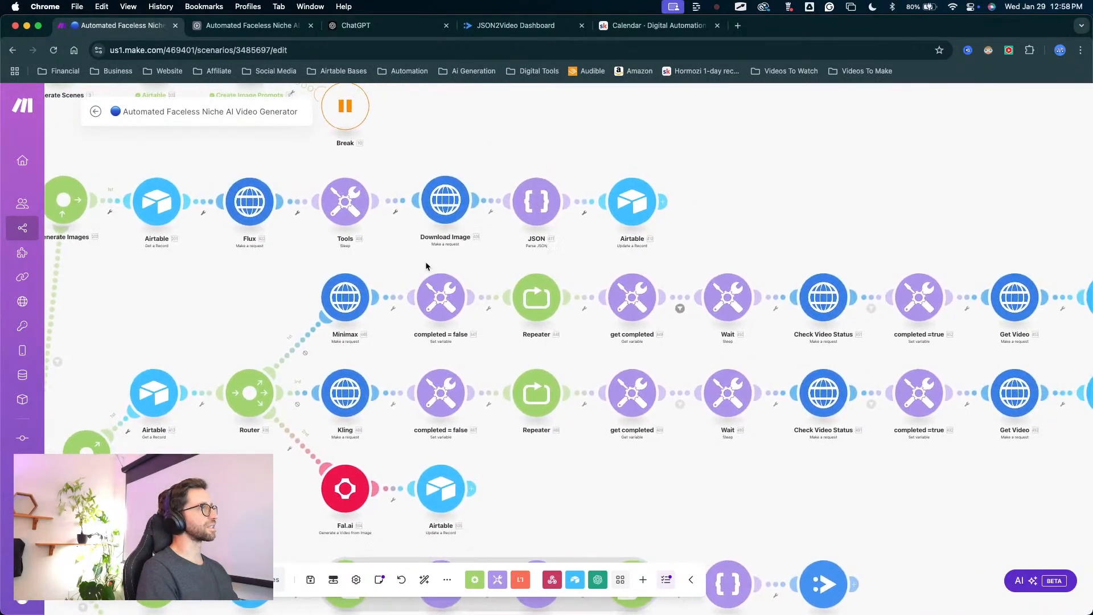
{"action": "mouse_move", "coordinate": [218, 331]}
{"action": "left_mouse_down"}
{"action": "mouse_move", "coordinate": [324, 298]}
{"action": "mouse_move", "coordinate": [288, 358]}
{"action": "mouse_move", "coordinate": [339, 312]}
{"action": "left_mouse_up"}
{"action": "key", "text": "Escape"}
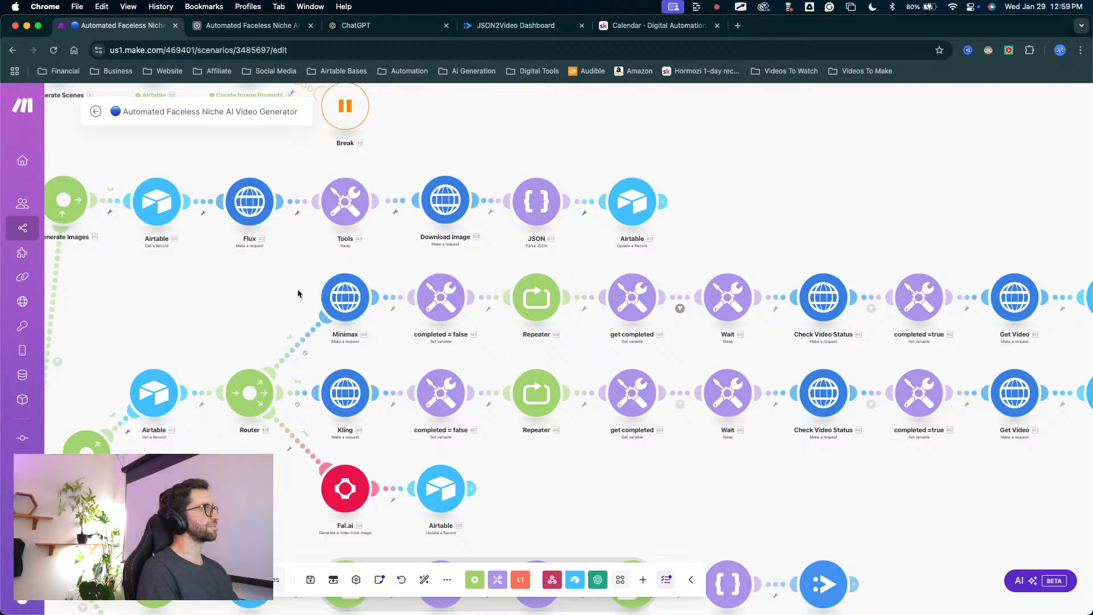
{"action": "scroll", "coordinate": [296, 290], "scroll_direction": "down", "scroll_amount": 2}
{"action": "scroll", "coordinate": [295, 293], "scroll_direction": "down", "scroll_amount": 3}
{"action": "left_click_drag", "start_coordinate": [252, 308], "coordinate": [452, 316]}
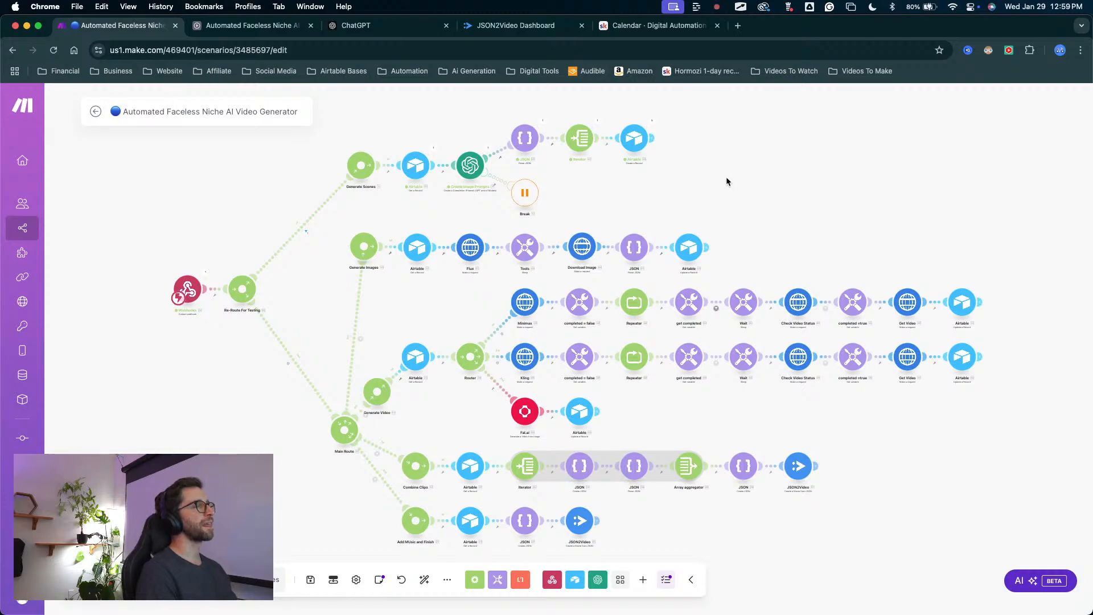
Nudge the Generate Video and Generate Scenes modules slightly to the right on the scenario canvas.
{"action": "left_click_drag", "start_coordinate": [728, 185], "coordinate": [668, 183]}
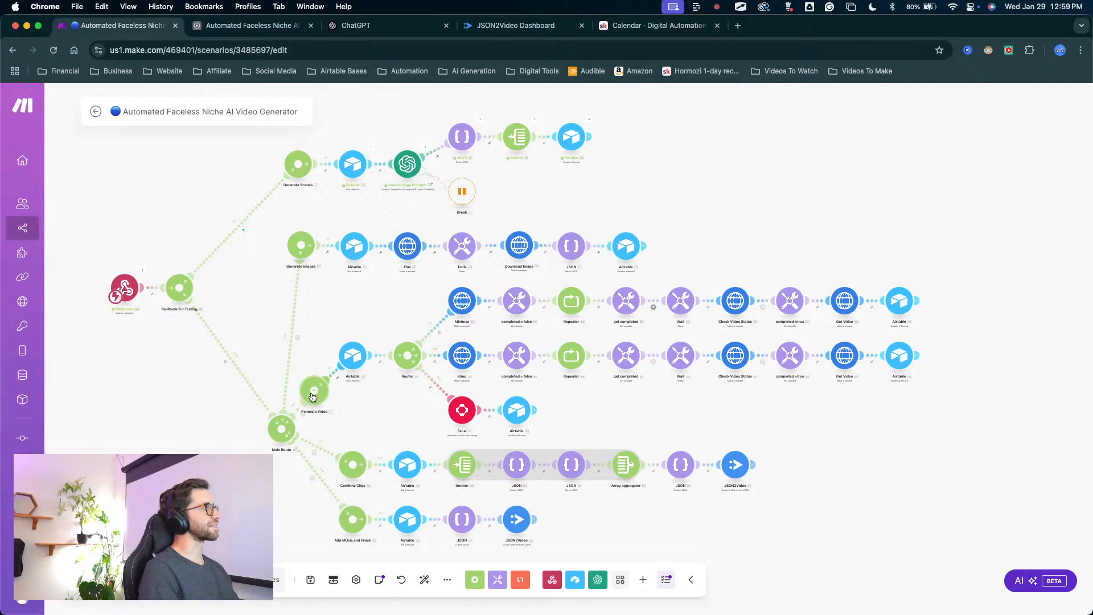
{"action": "left_click_drag", "start_coordinate": [312, 397], "coordinate": [315, 397]}
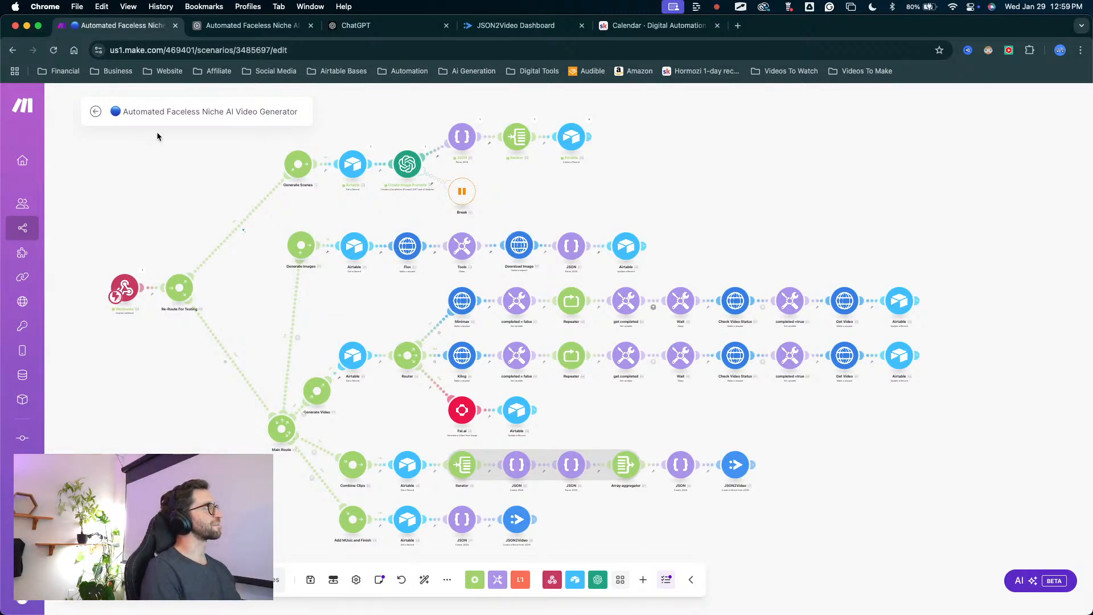
{"action": "mouse_move", "coordinate": [296, 169]}
{"action": "left_mouse_down"}
{"action": "mouse_move", "coordinate": [250, 174]}
{"action": "mouse_move", "coordinate": [298, 171]}
{"action": "left_mouse_up"}
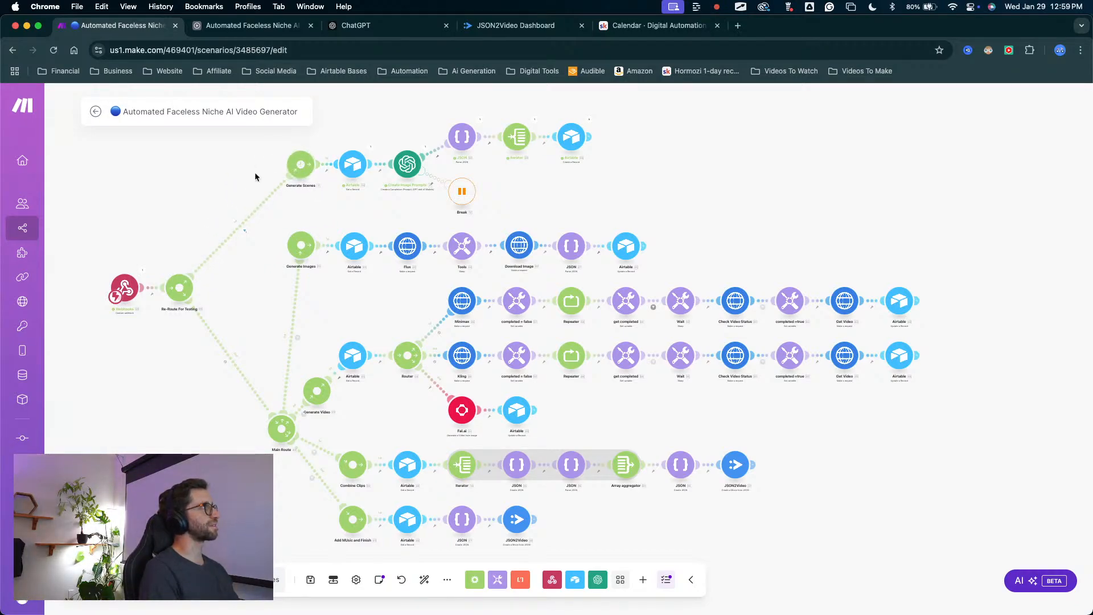
{"action": "scroll", "coordinate": [221, 189], "scroll_direction": "up", "scroll_amount": 5}
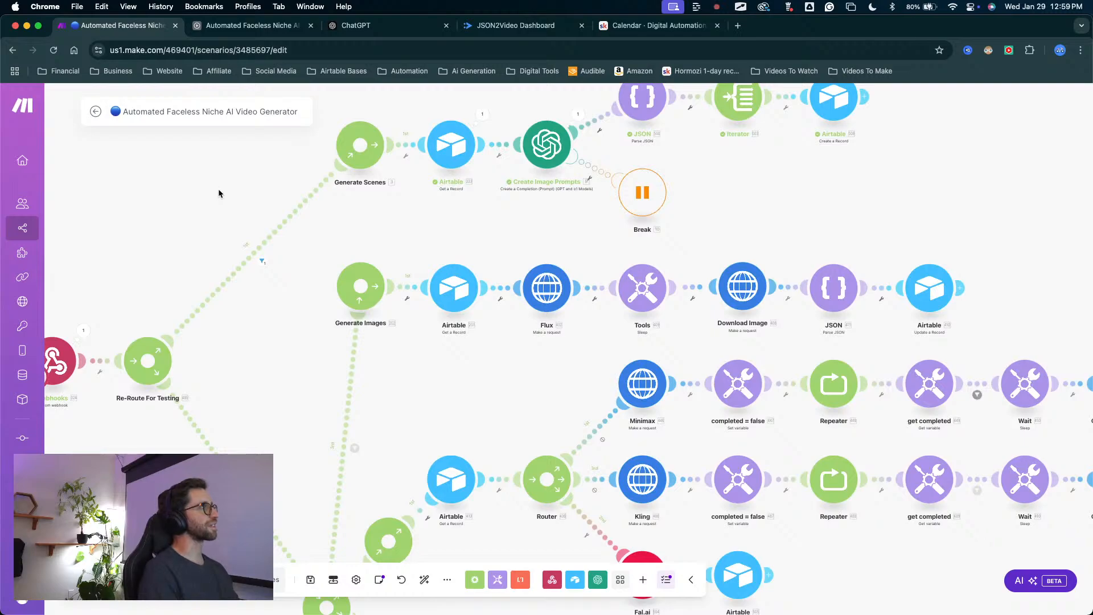
Nudge the Generate Scenes module slightly upward on the scenario canvas.
{"action": "left_click_drag", "start_coordinate": [217, 189], "coordinate": [233, 231]}
{"action": "scroll", "coordinate": [343, 233], "scroll_direction": "down", "scroll_amount": 5}
{"action": "scroll", "coordinate": [340, 231], "scroll_direction": "up", "scroll_amount": 3}
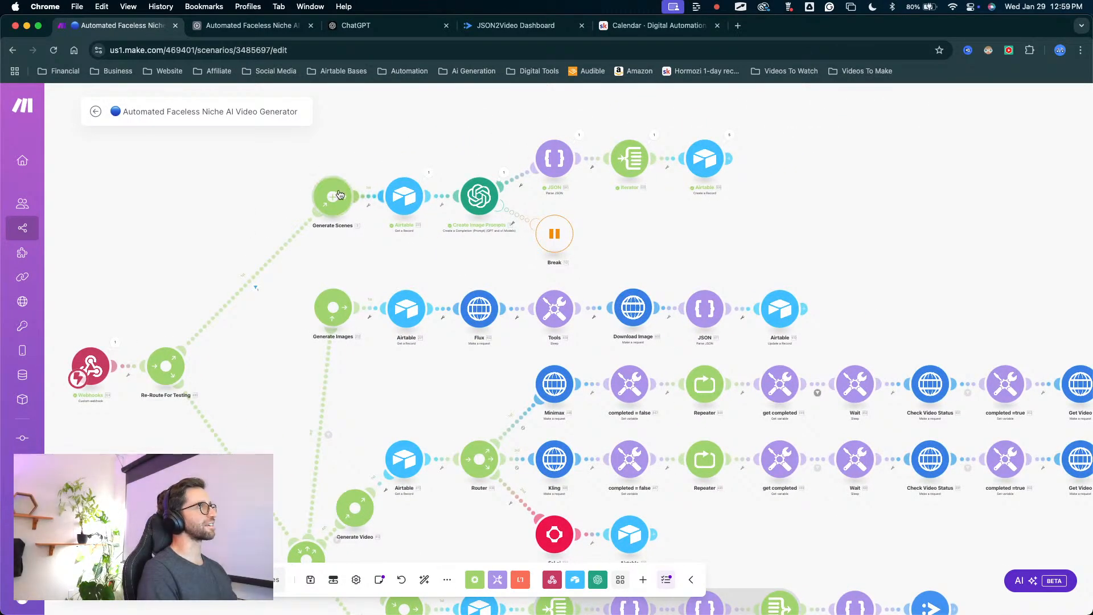
{"action": "mouse_move", "coordinate": [334, 197]}
{"action": "left_mouse_down"}
{"action": "mouse_move", "coordinate": [321, 199]}
{"action": "mouse_move", "coordinate": [335, 195]}
{"action": "left_mouse_up"}
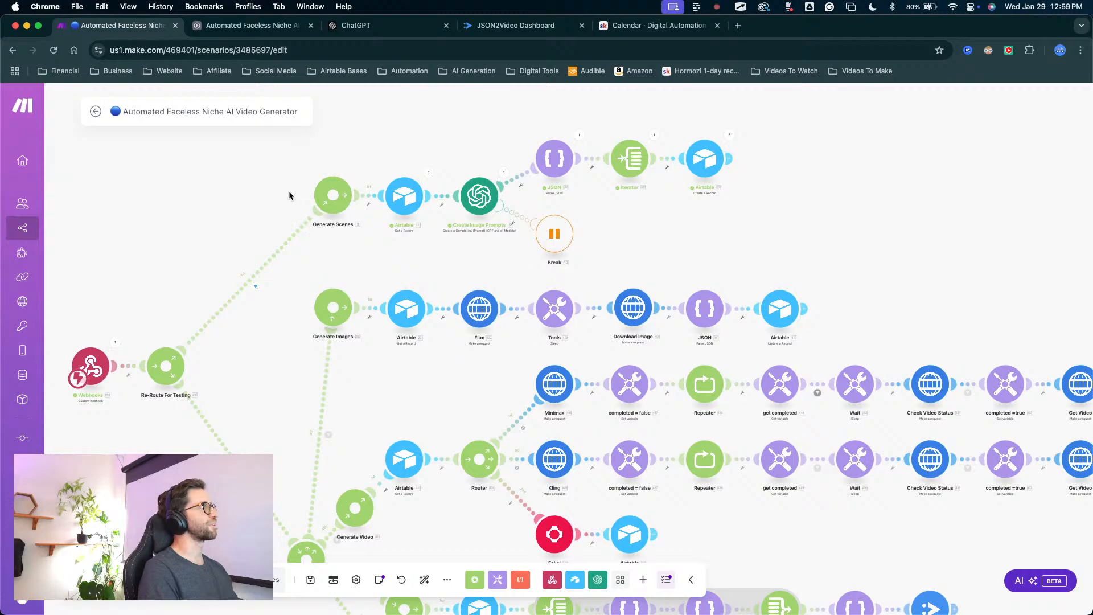
{"action": "left_click_drag", "start_coordinate": [293, 196], "coordinate": [353, 200]}
Switch to the Airtable base's automations and open the Combine All Clips automation.
{"action": "left_click", "coordinate": [277, 31]}
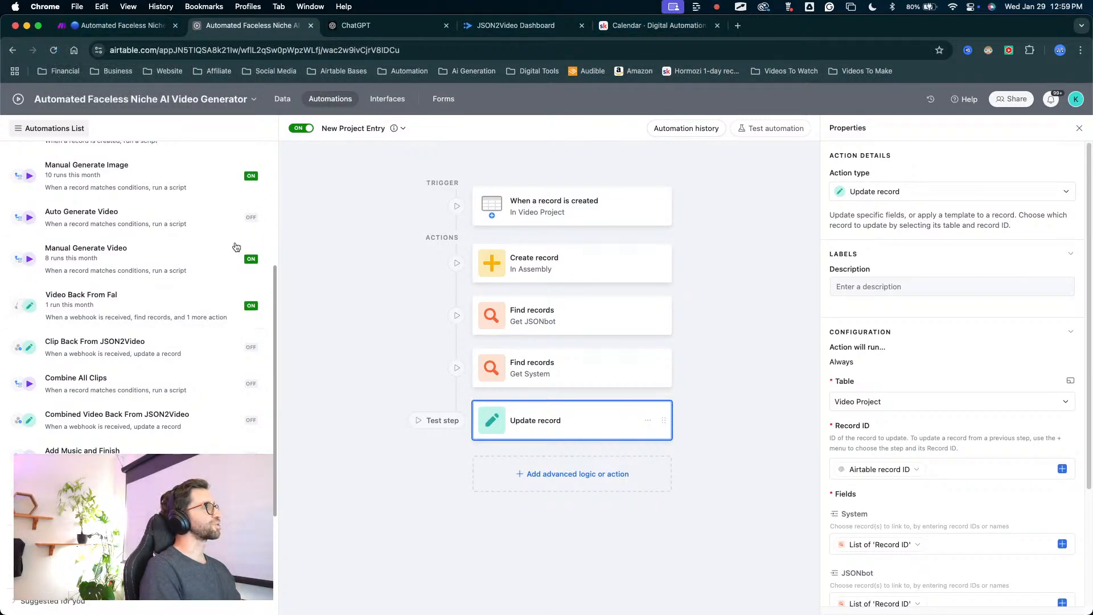
{"action": "left_click", "coordinate": [117, 383]}
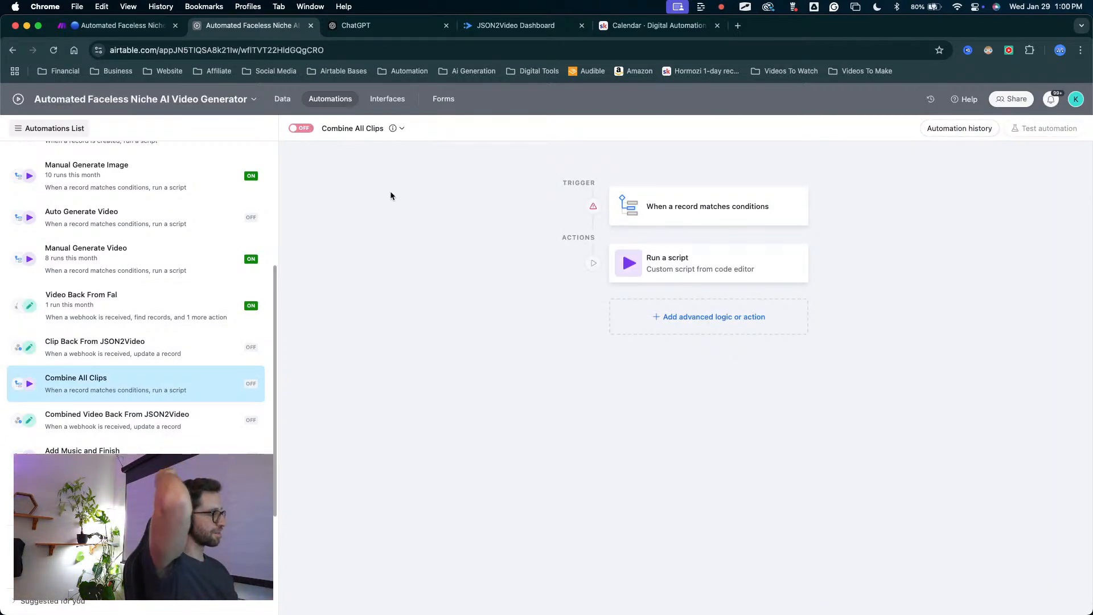
{"action": "key", "text": "ctrl+a"}
{"action": "mouse_move", "coordinate": [397, 308]}
{"action": "left_mouse_down"}
{"action": "mouse_move", "coordinate": [237, 84]}
{"action": "mouse_move", "coordinate": [145, 474]}
{"action": "mouse_move", "coordinate": [241, 281]}
{"action": "left_mouse_up"}
{"action": "key", "text": "Escape"}
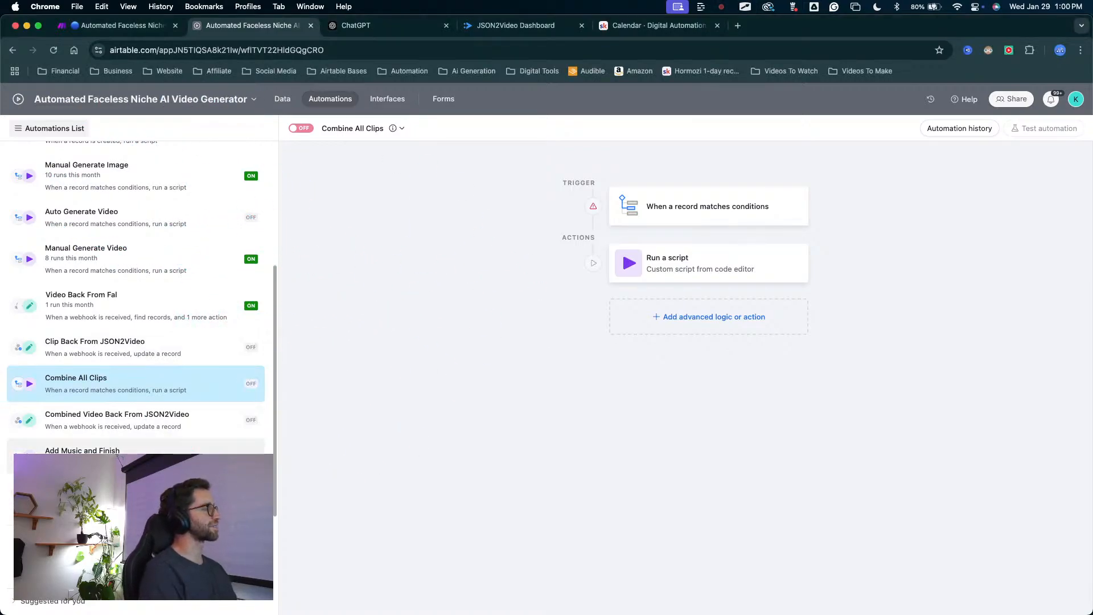
{"action": "key", "text": "ctrl+a"}
{"action": "mouse_move", "coordinate": [427, 427]}
{"action": "left_mouse_down"}
{"action": "mouse_move", "coordinate": [374, 421]}
{"action": "mouse_move", "coordinate": [241, 342]}
{"action": "mouse_move", "coordinate": [108, 445]}
{"action": "mouse_move", "coordinate": [126, 248]}
{"action": "mouse_move", "coordinate": [243, 387]}
{"action": "left_mouse_up"}
{"action": "key", "text": "Escape"}
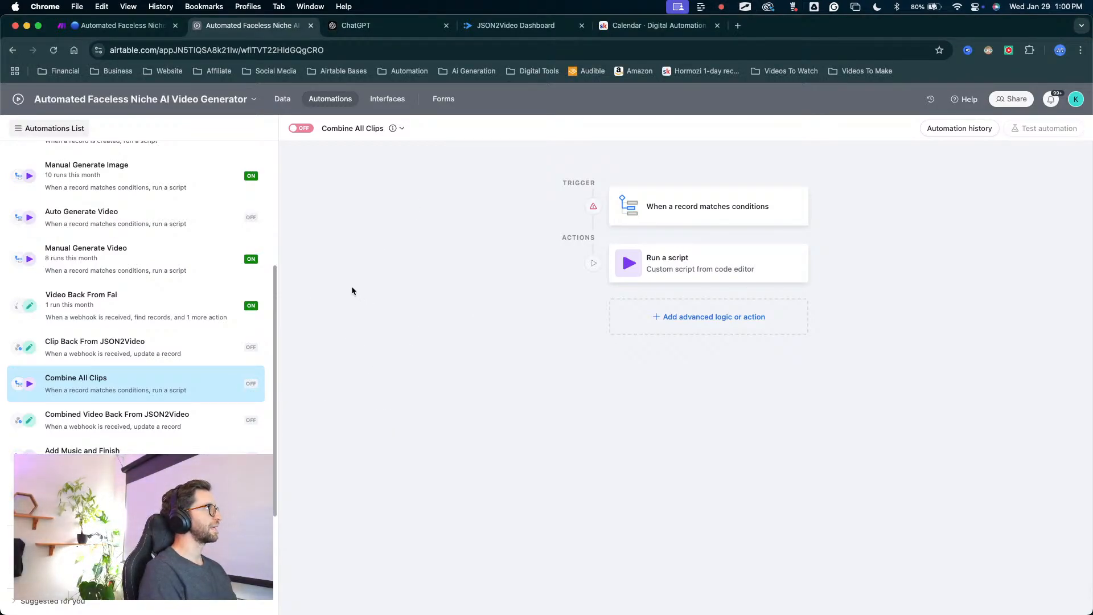
{"action": "mouse_move", "coordinate": [397, 252]}
{"action": "left_mouse_down"}
{"action": "mouse_move", "coordinate": [251, 312]}
{"action": "mouse_move", "coordinate": [141, 381]}
{"action": "mouse_move", "coordinate": [347, 210]}
{"action": "mouse_move", "coordinate": [336, 139]}
{"action": "left_mouse_up"}
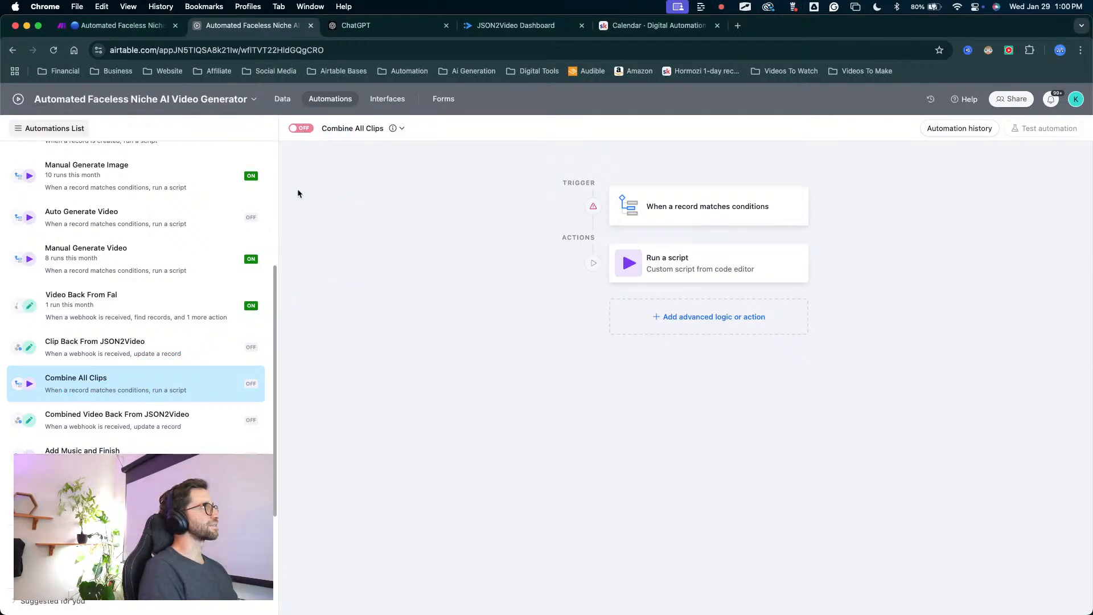
Remove the deleted-field and Combined Video conditions from the Combine All Clips trigger, keeping only Assemble, and turn the automation on.
{"action": "left_click", "coordinate": [691, 221]}
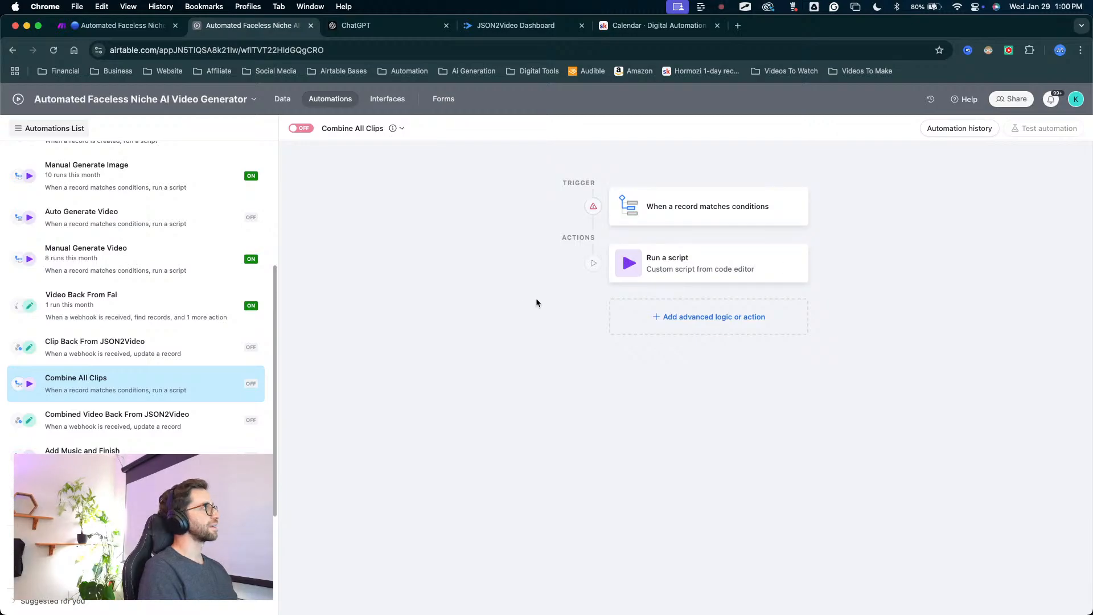
{"action": "left_click", "coordinate": [717, 204]}
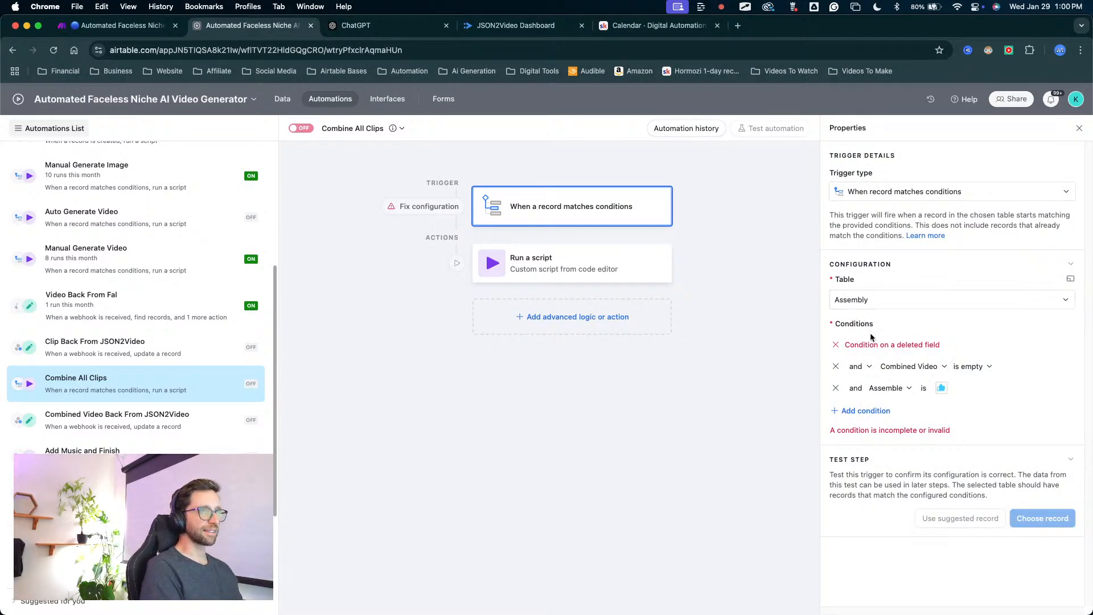
{"action": "left_click", "coordinate": [835, 344]}
{"action": "left_click", "coordinate": [835, 344]}
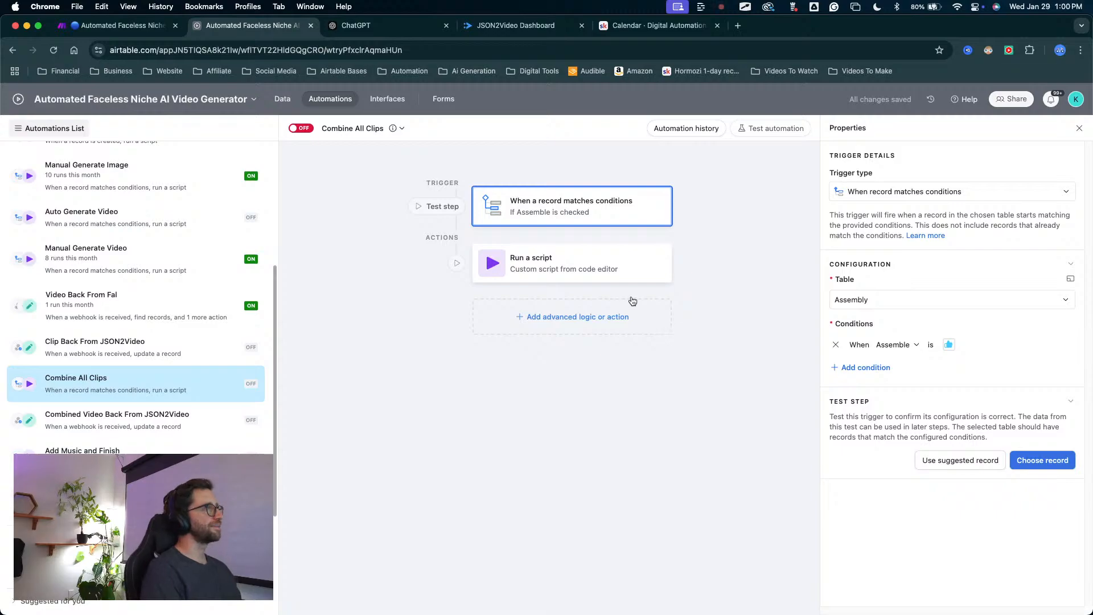
{"action": "left_click", "coordinate": [307, 131]}
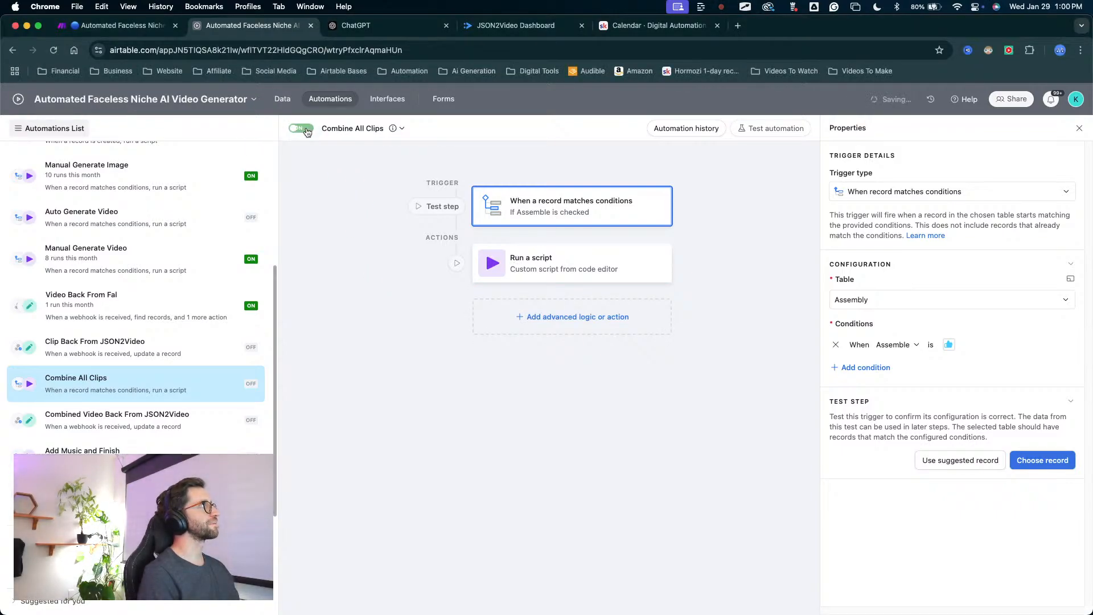
Open the Run a script action's configuration and copy the webhook address from the Webhooks module of the Make scenario.
{"action": "left_click", "coordinate": [529, 267]}
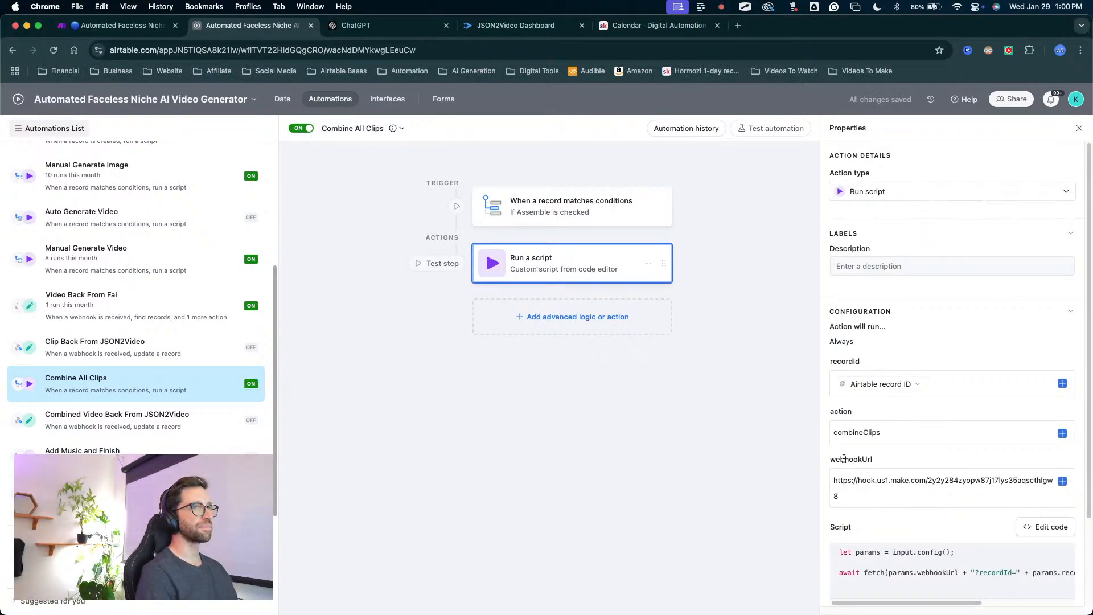
{"action": "scroll", "coordinate": [844, 458], "scroll_direction": "down", "scroll_amount": 1}
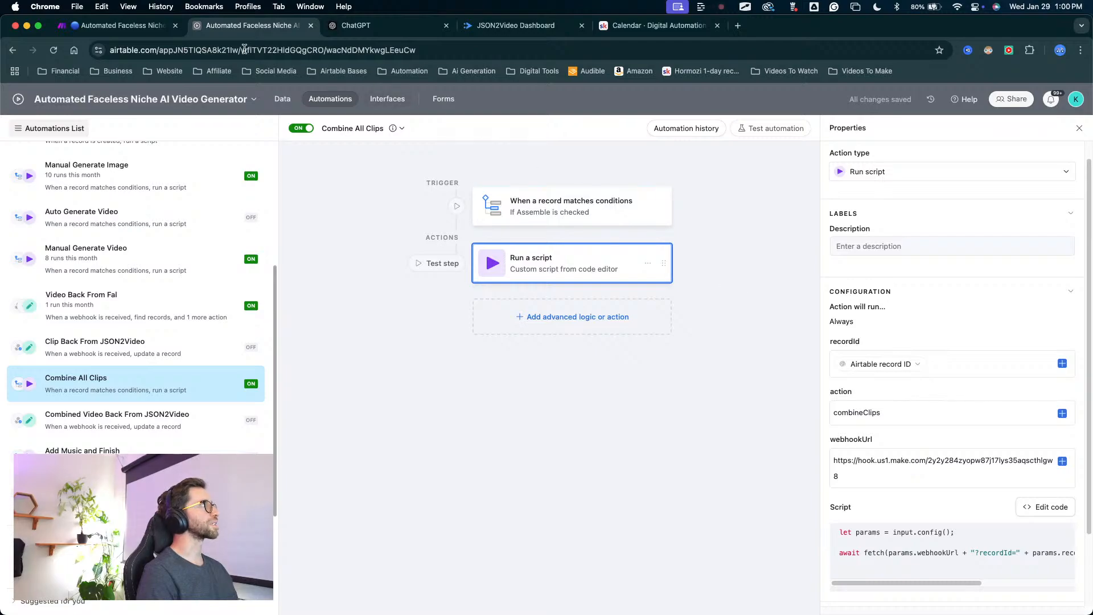
{"action": "left_click", "coordinate": [135, 27]}
{"action": "scroll", "coordinate": [228, 233], "scroll_direction": "down", "scroll_amount": 2}
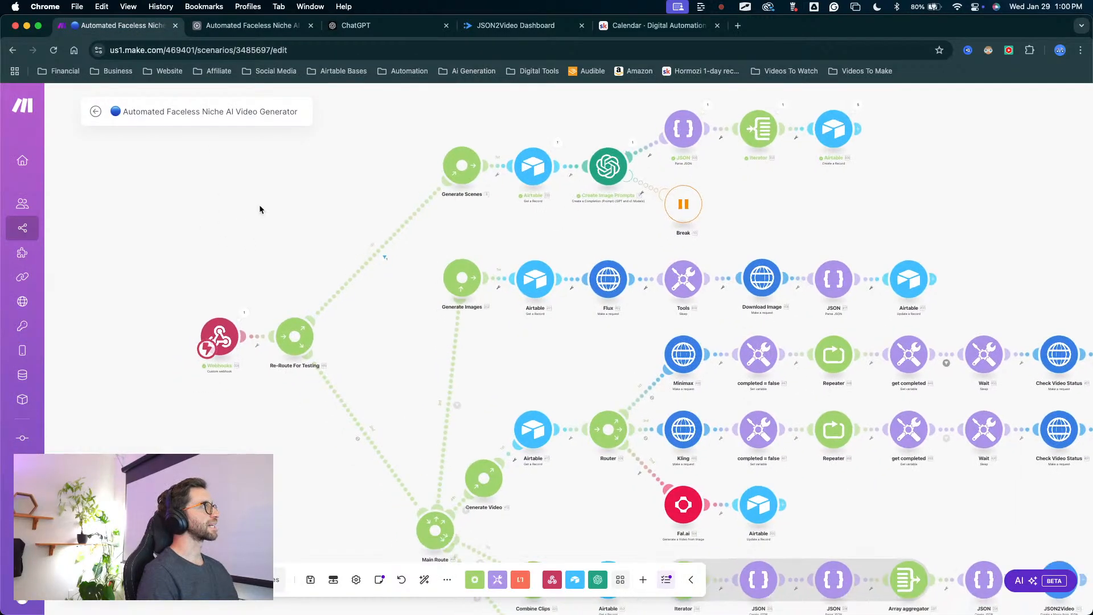
{"action": "left_click", "coordinate": [219, 337]}
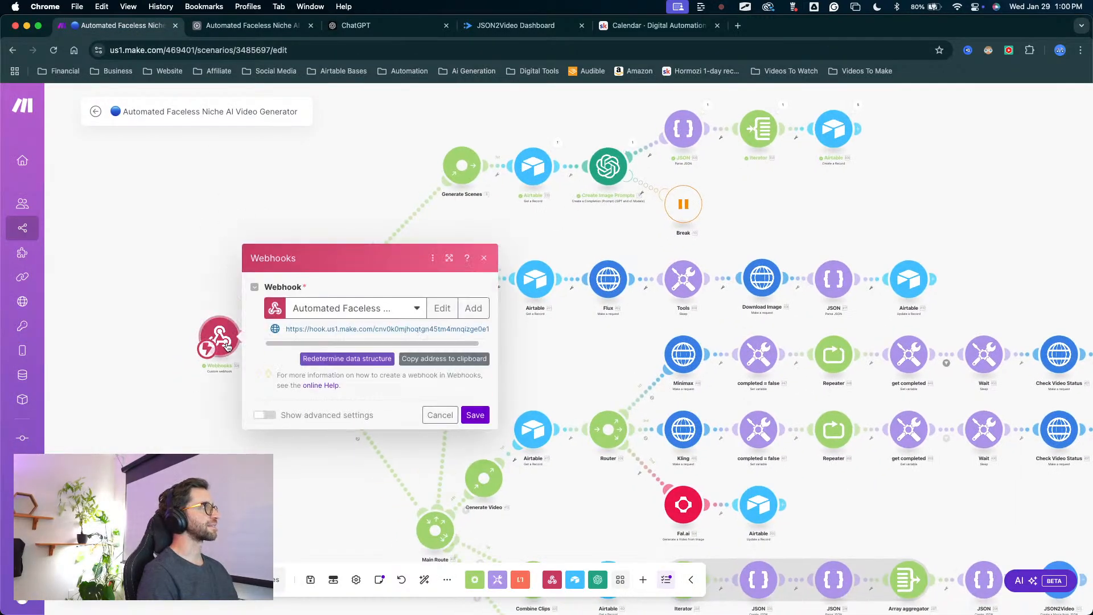
{"action": "left_click", "coordinate": [438, 358]}
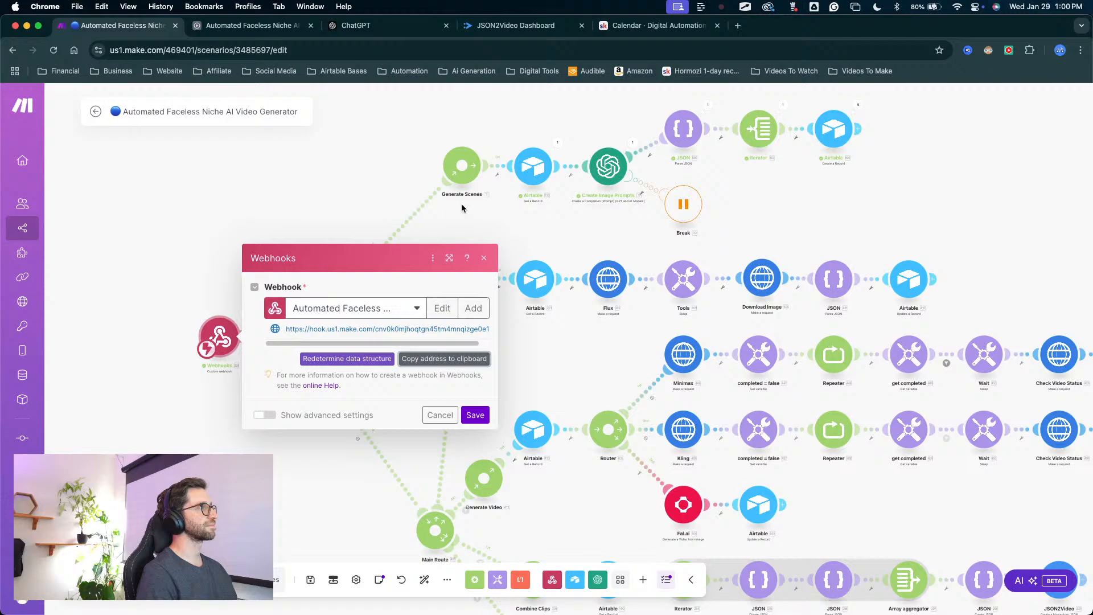
In Airtable, replace the script action's webhookUrl with the copied Make webhook address and publish the change to the live automation.
{"action": "left_click", "coordinate": [300, 31]}
{"action": "left_click", "coordinate": [874, 467]}
{"action": "key", "text": "super+a"}
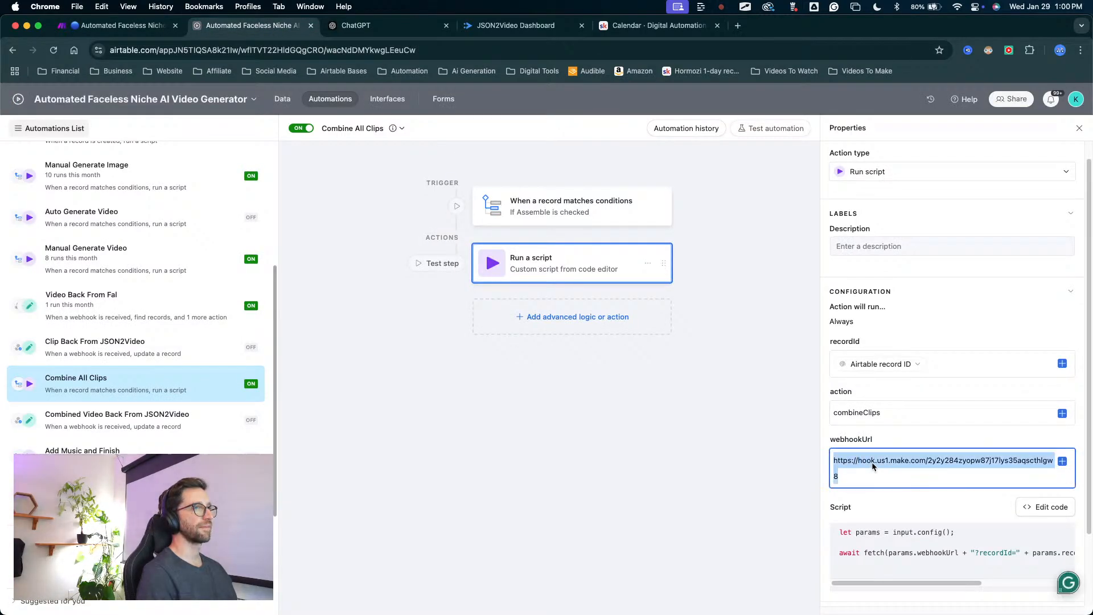
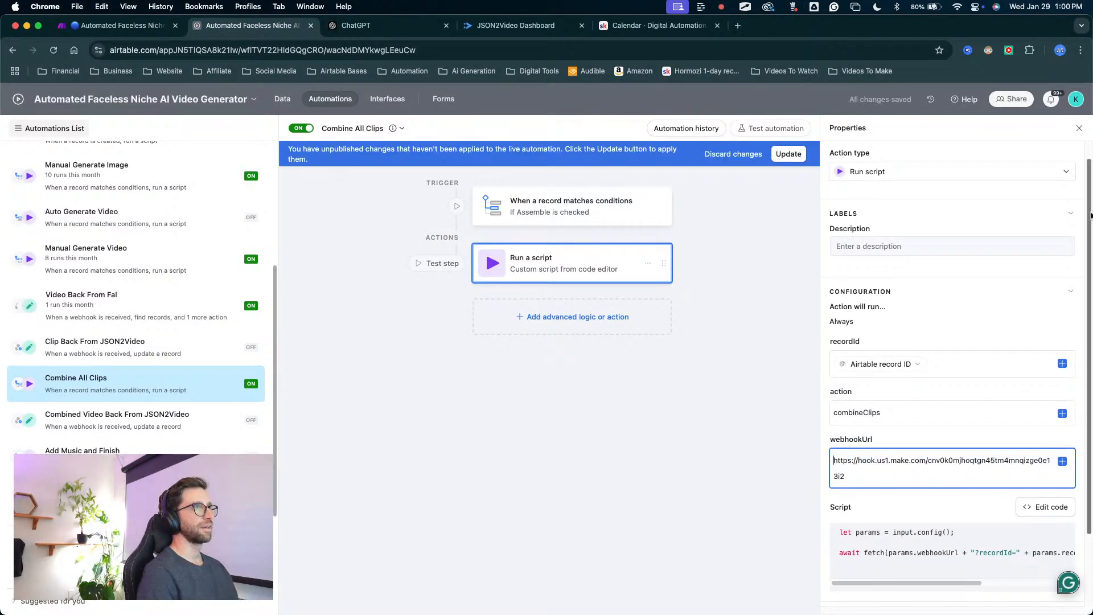
{"action": "left_click", "coordinate": [791, 156]}
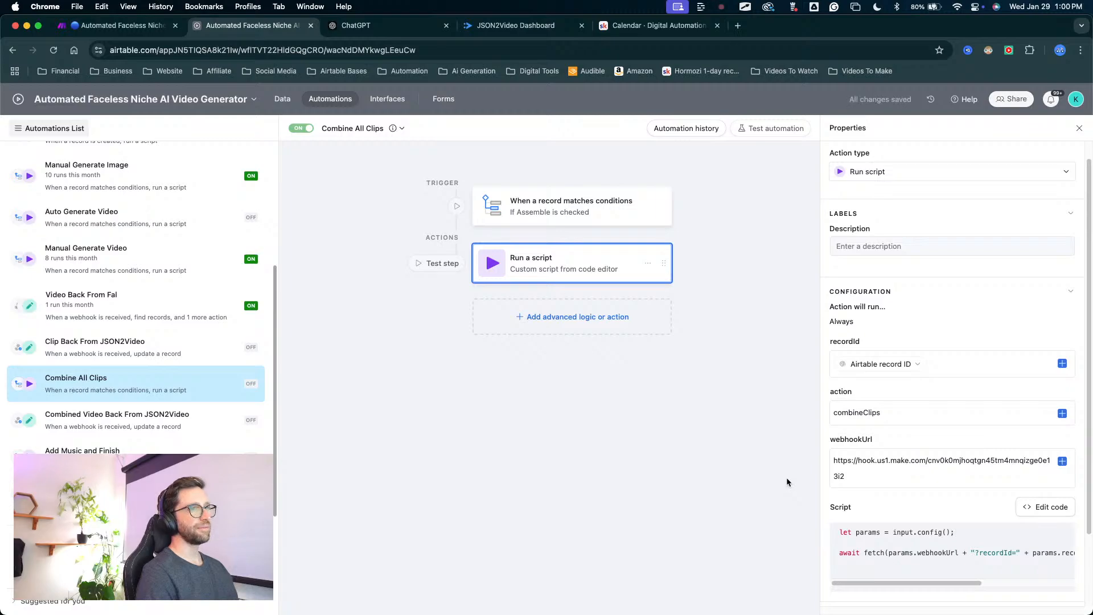
{"action": "mouse_move", "coordinate": [779, 477]}
{"action": "left_mouse_down"}
{"action": "mouse_move", "coordinate": [852, 393]}
{"action": "mouse_move", "coordinate": [841, 417]}
{"action": "left_mouse_up"}
{"action": "key", "text": "Escape"}
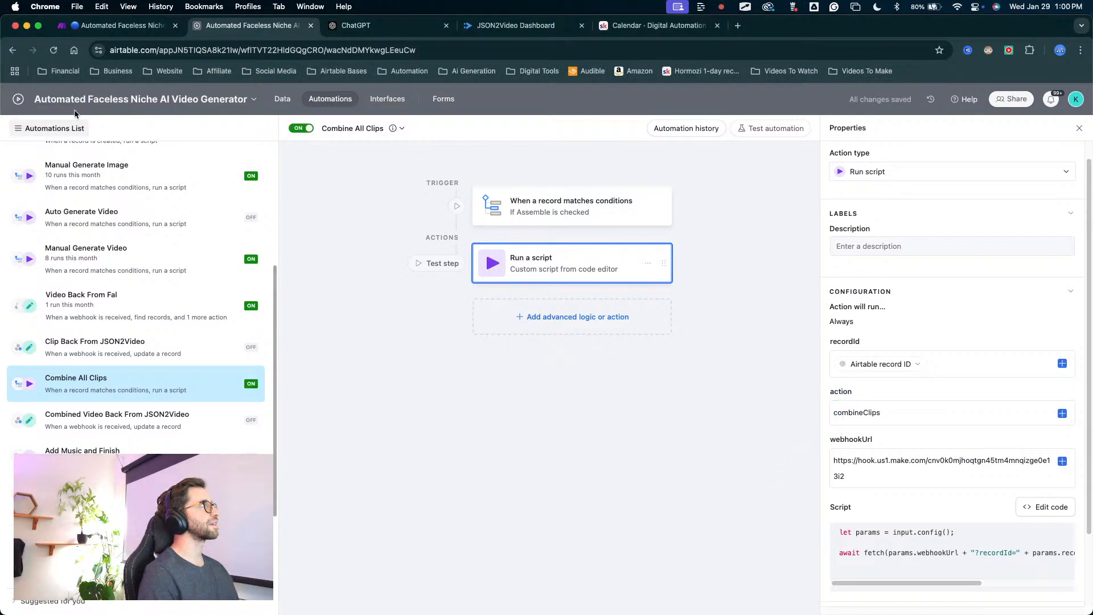
Return to the Make scenario, dismiss the webhook settings and check the combineClips filter between Main Route and Combine Clips.
{"action": "left_click", "coordinate": [159, 29]}
{"action": "left_click", "coordinate": [440, 414]}
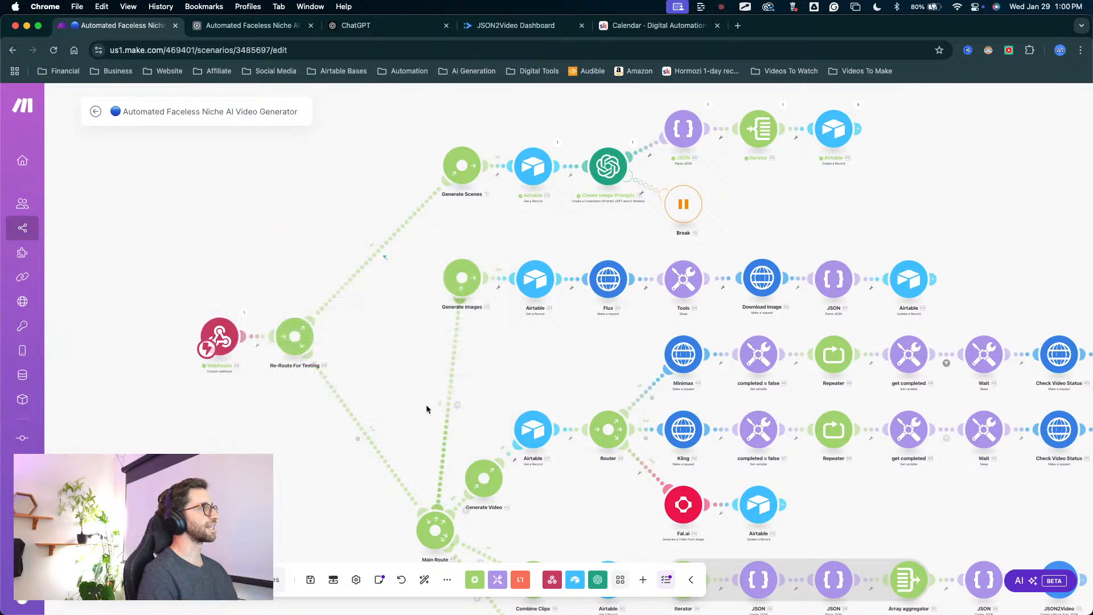
{"action": "left_click_drag", "start_coordinate": [422, 391], "coordinate": [410, 370]}
{"action": "scroll", "coordinate": [411, 370], "scroll_direction": "down", "scroll_amount": 5}
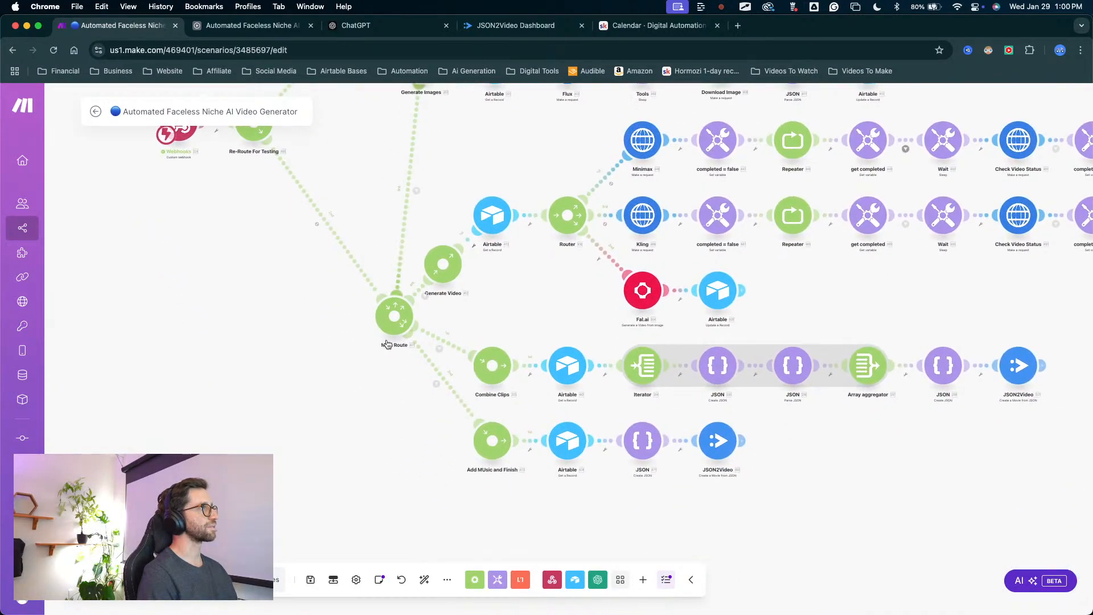
{"action": "scroll", "coordinate": [435, 371], "scroll_direction": "up", "scroll_amount": 2}
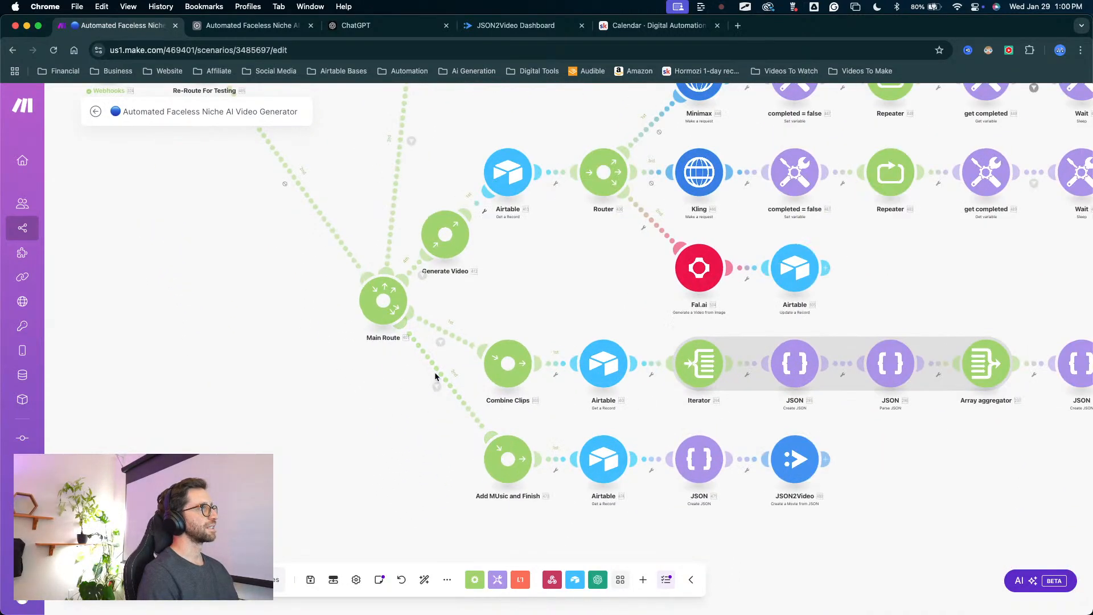
{"action": "left_click", "coordinate": [440, 342]}
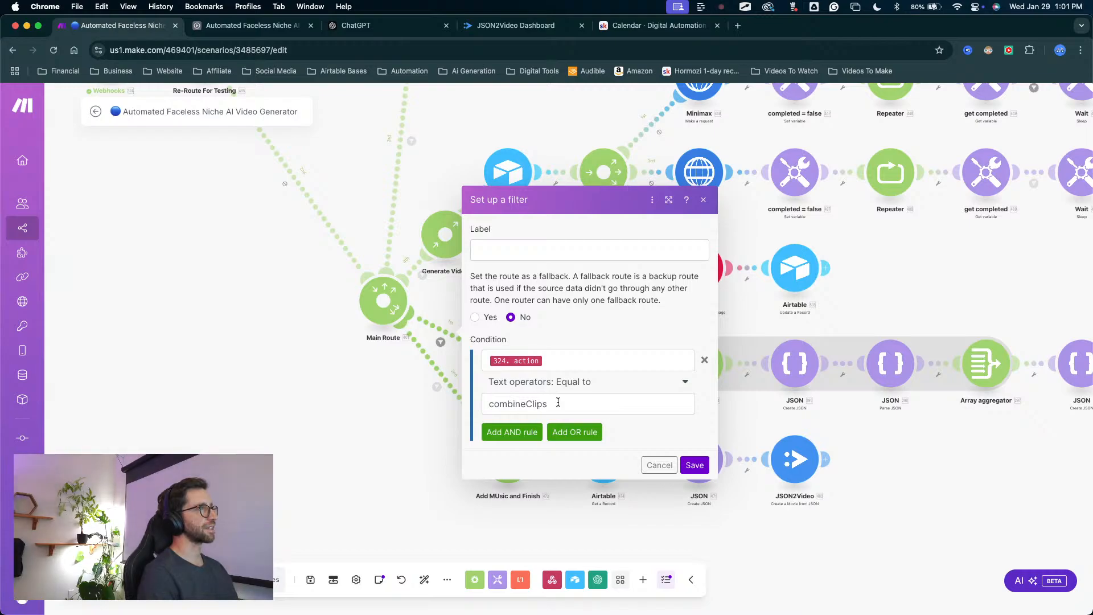
{"action": "key", "text": "Escape"}
Unlink the Combine Clips branch from Main Route, attach it to the Re-Route For Testing router and auto-align the scenario.
{"action": "scroll", "coordinate": [329, 276], "scroll_direction": "down", "scroll_amount": 1}
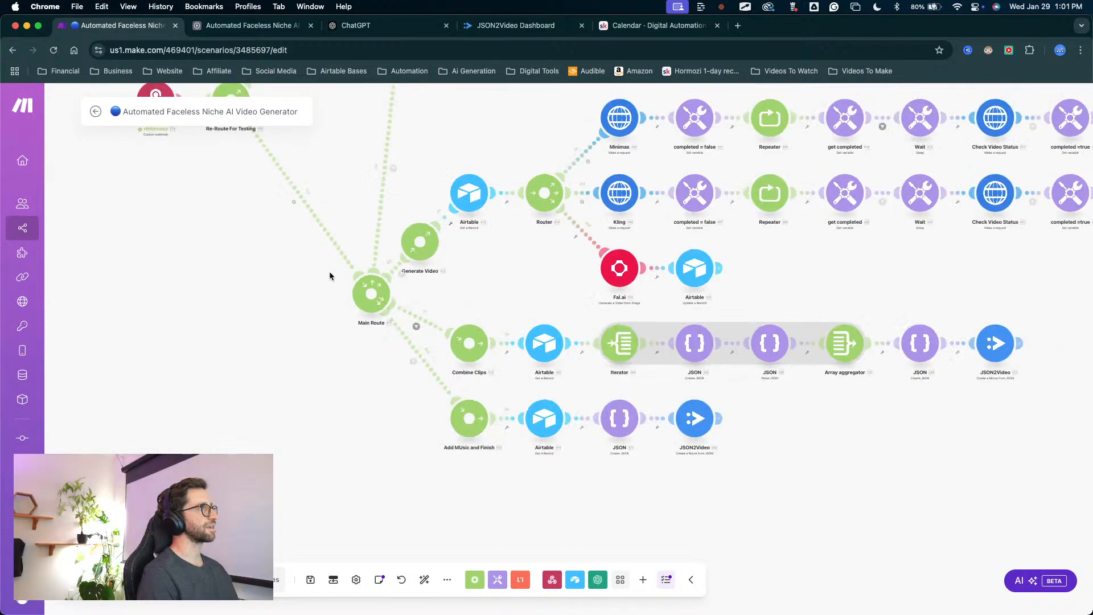
{"action": "scroll", "coordinate": [330, 272], "scroll_direction": "down", "scroll_amount": 1}
{"action": "left_click_drag", "start_coordinate": [395, 145], "coordinate": [531, 308]}
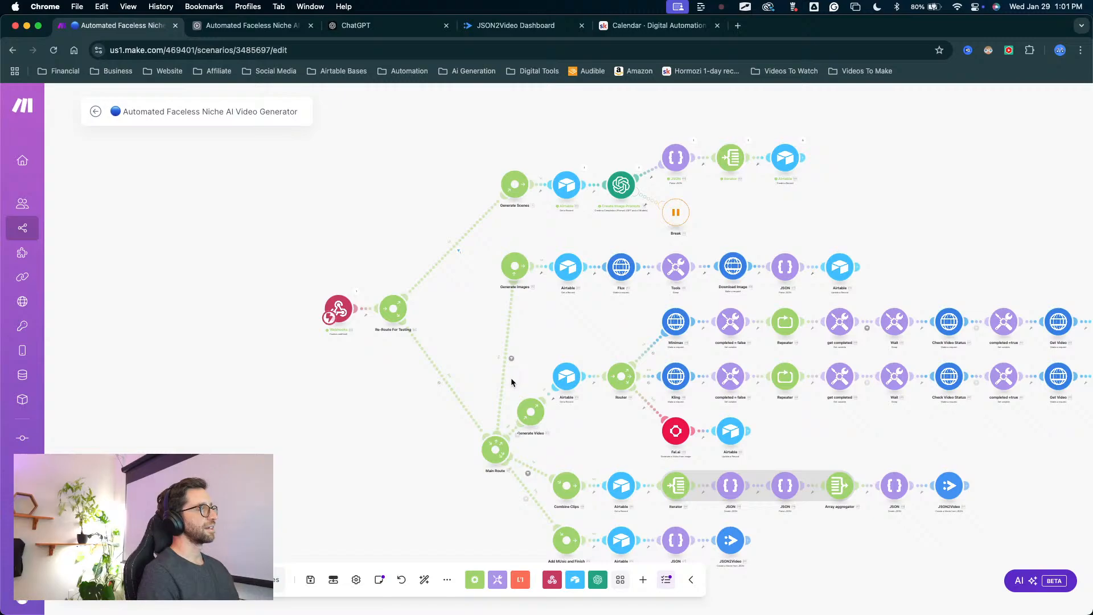
{"action": "scroll", "coordinate": [555, 430], "scroll_direction": "up", "scroll_amount": 3}
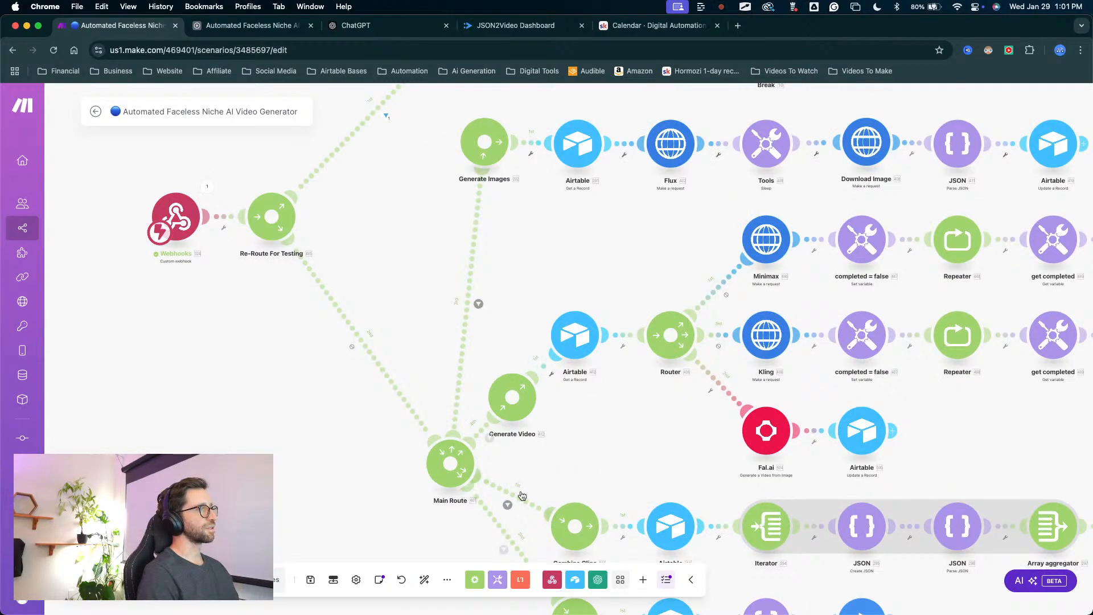
{"action": "left_click_drag", "start_coordinate": [559, 443], "coordinate": [514, 382]}
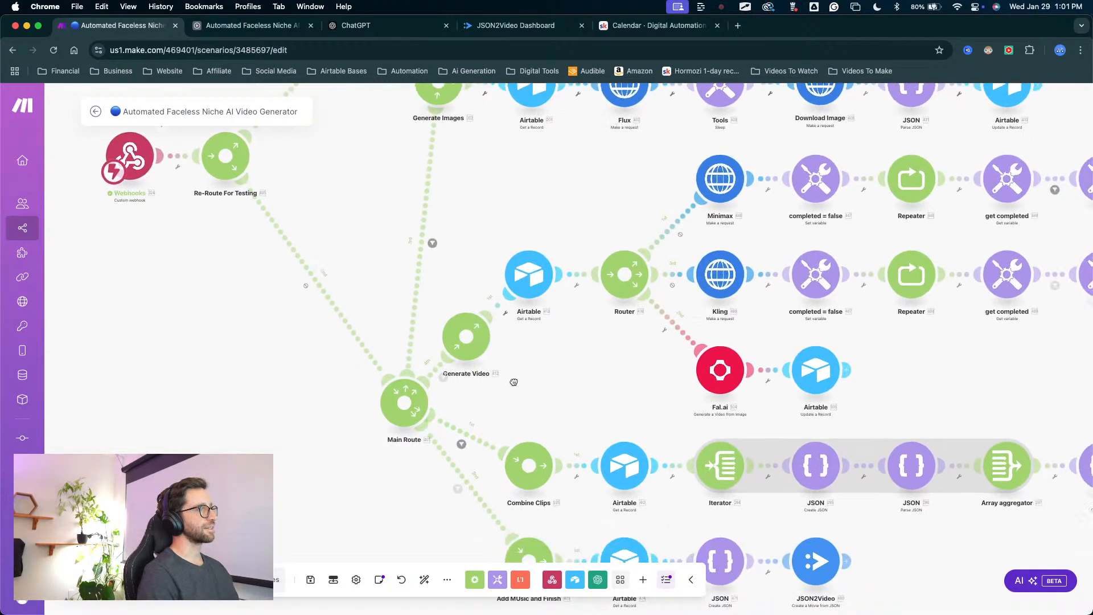
{"action": "left_click", "coordinate": [480, 443]}
{"action": "left_click", "coordinate": [499, 468]}
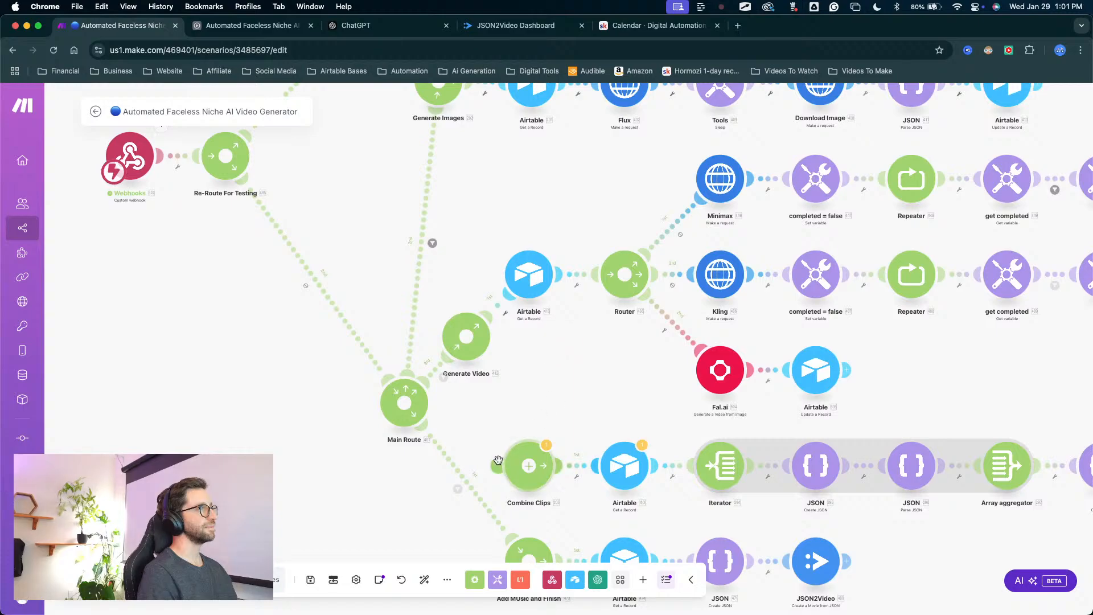
{"action": "left_click_drag", "start_coordinate": [498, 460], "coordinate": [285, 164]}
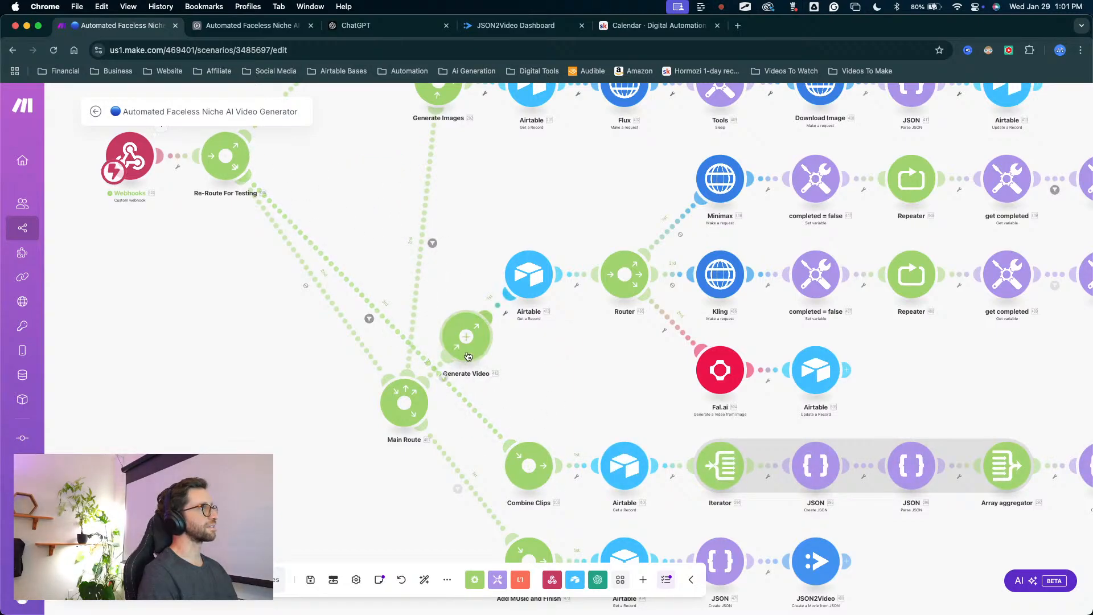
{"action": "left_click", "coordinate": [423, 579]}
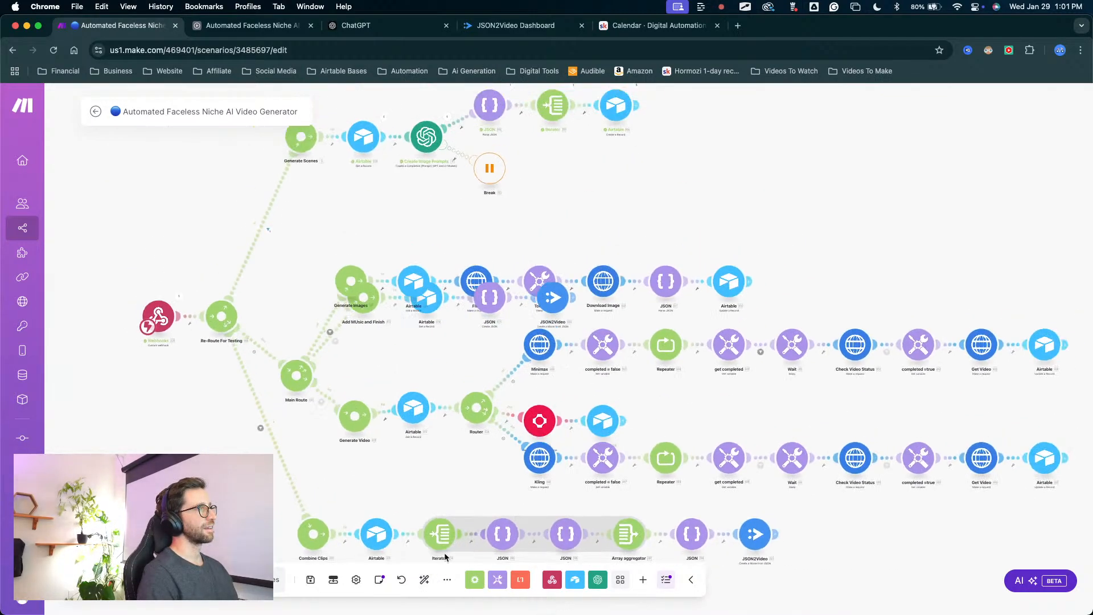
{"action": "scroll", "coordinate": [476, 320], "scroll_direction": "up", "scroll_amount": 3}
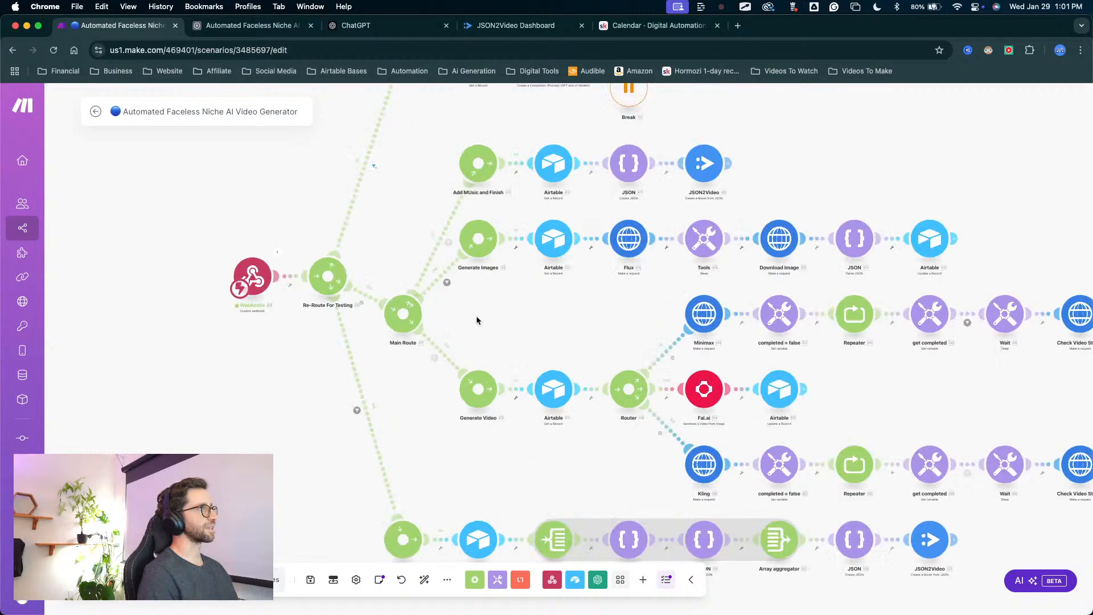
Order the Re-Route For Testing routes with Combine Clips second, ahead of Main Route, and auto-align the scenario again.
{"action": "left_click_drag", "start_coordinate": [475, 317], "coordinate": [502, 304]}
{"action": "right_click", "coordinate": [348, 267]}
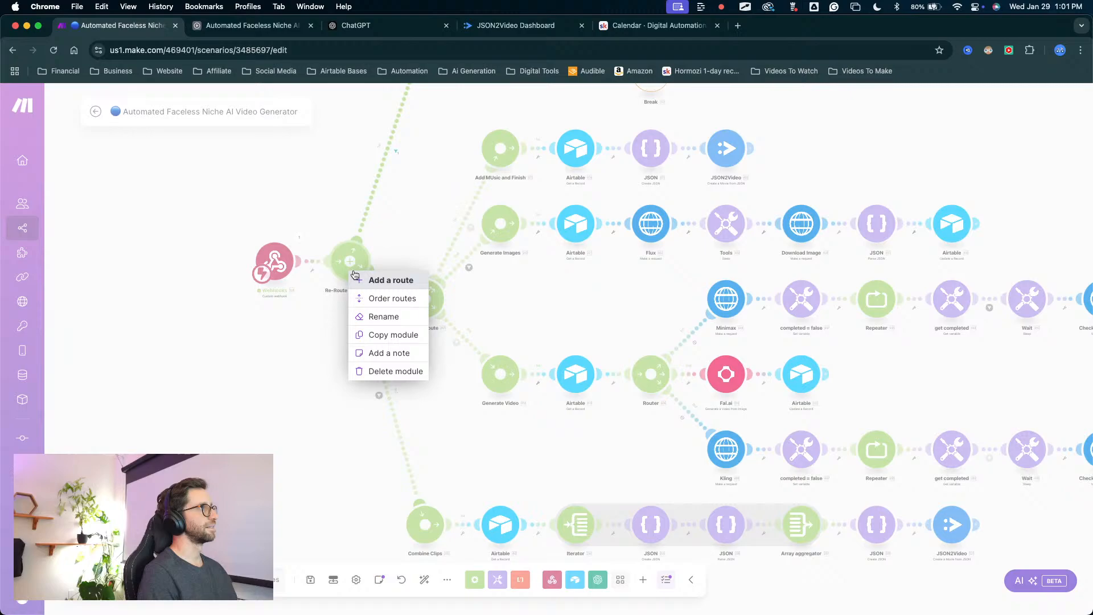
{"action": "left_click", "coordinate": [392, 298]}
{"action": "left_click_drag", "start_coordinate": [653, 383], "coordinate": [653, 346]}
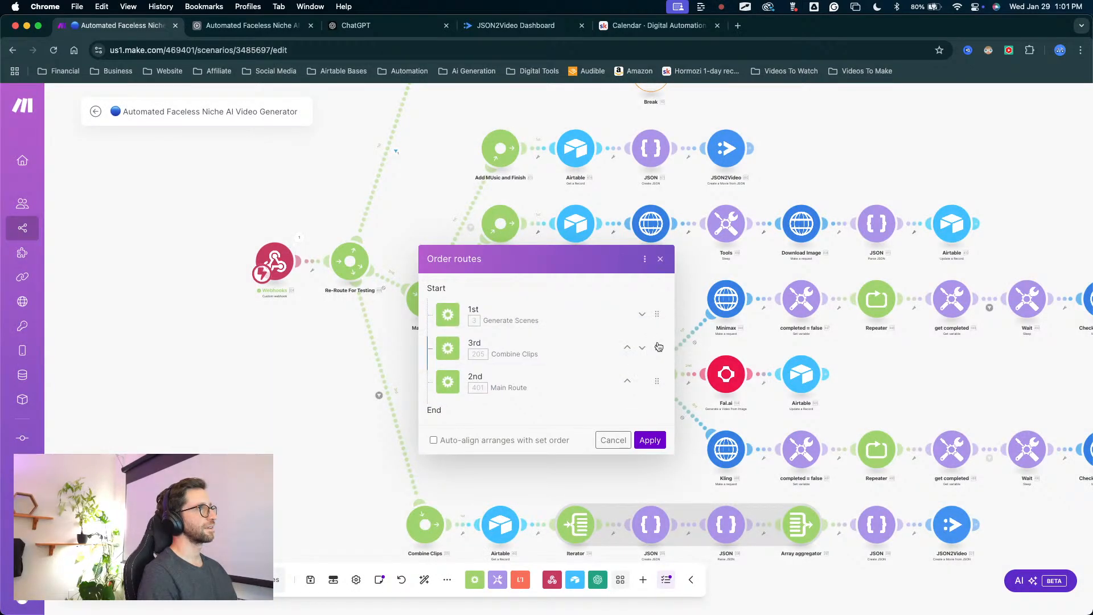
{"action": "left_click", "coordinate": [649, 440]}
{"action": "left_click", "coordinate": [424, 579]}
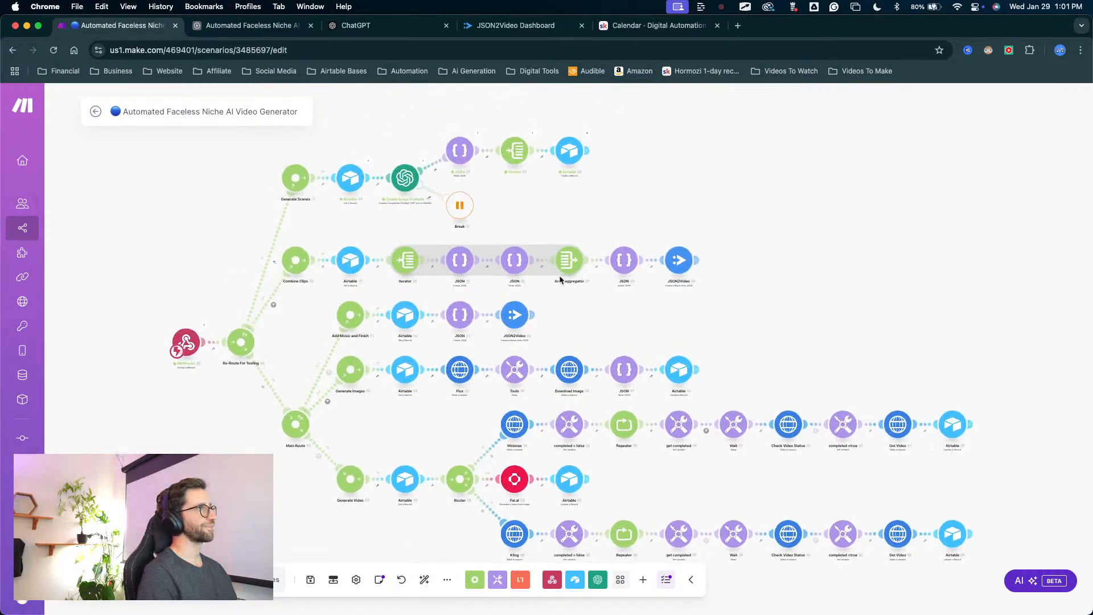
{"action": "scroll", "coordinate": [560, 279], "scroll_direction": "up", "scroll_amount": 5}
{"action": "left_click_drag", "start_coordinate": [476, 214], "coordinate": [516, 253]}
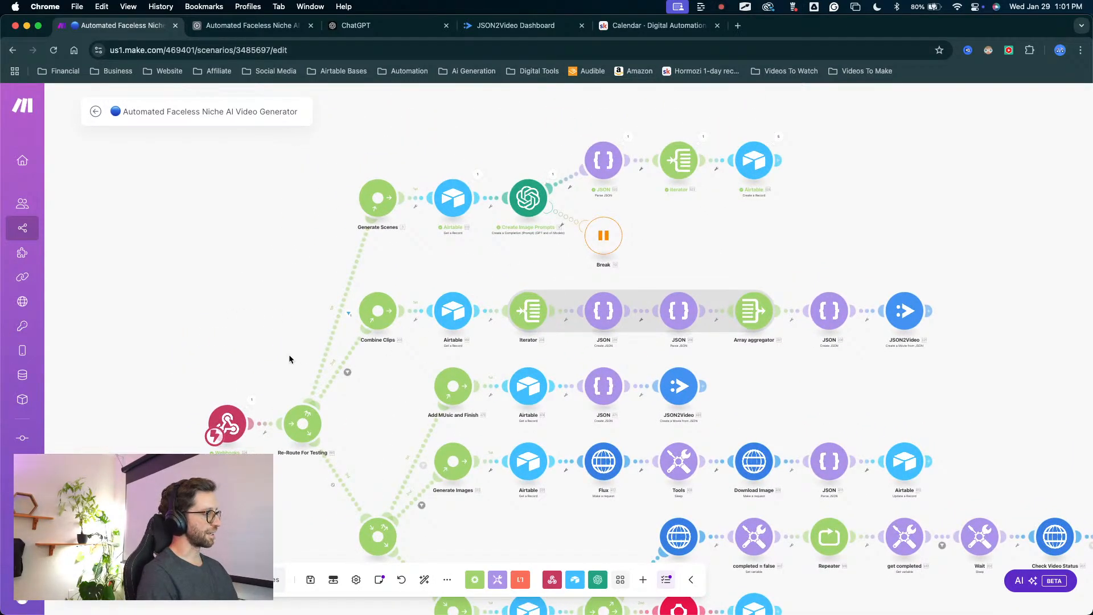
{"action": "mouse_move", "coordinate": [277, 334]}
{"action": "left_mouse_down"}
{"action": "mouse_move", "coordinate": [269, 361]}
{"action": "mouse_move", "coordinate": [304, 424]}
{"action": "mouse_move", "coordinate": [312, 418]}
{"action": "mouse_move", "coordinate": [275, 439]}
{"action": "mouse_move", "coordinate": [378, 188]}
{"action": "mouse_move", "coordinate": [615, 231]}
{"action": "mouse_move", "coordinate": [373, 237]}
{"action": "mouse_move", "coordinate": [378, 307]}
{"action": "mouse_move", "coordinate": [426, 420]}
{"action": "mouse_move", "coordinate": [398, 427]}
{"action": "left_mouse_up"}
{"action": "key", "text": "Escape"}
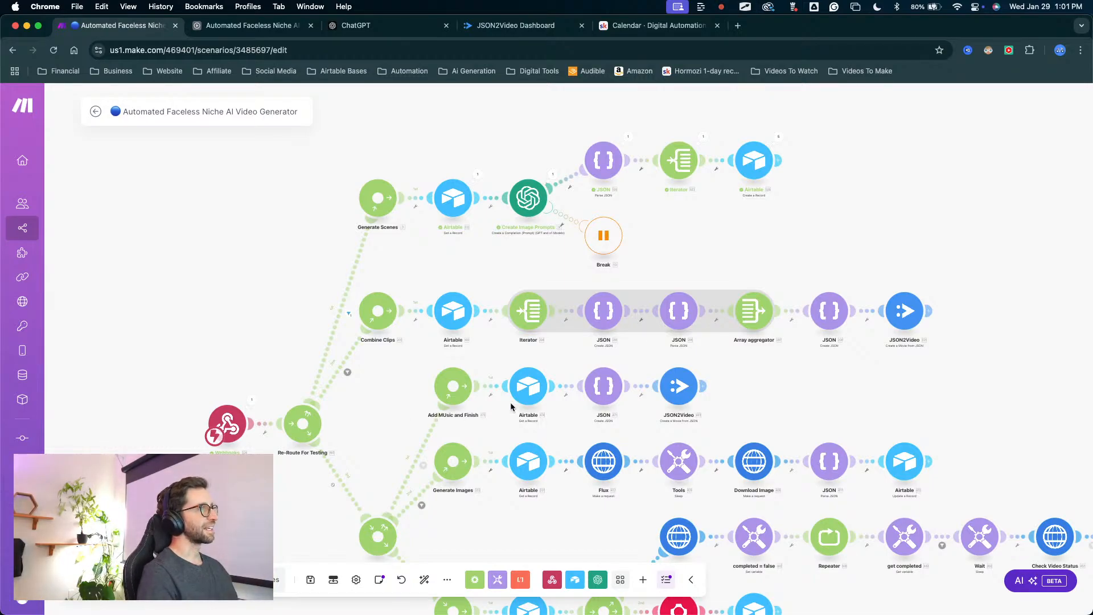
{"action": "scroll", "coordinate": [830, 280], "scroll_direction": "down", "scroll_amount": 4}
{"action": "left_click_drag", "start_coordinate": [830, 279], "coordinate": [894, 356]}
{"action": "key", "text": "ctrl+Up"}
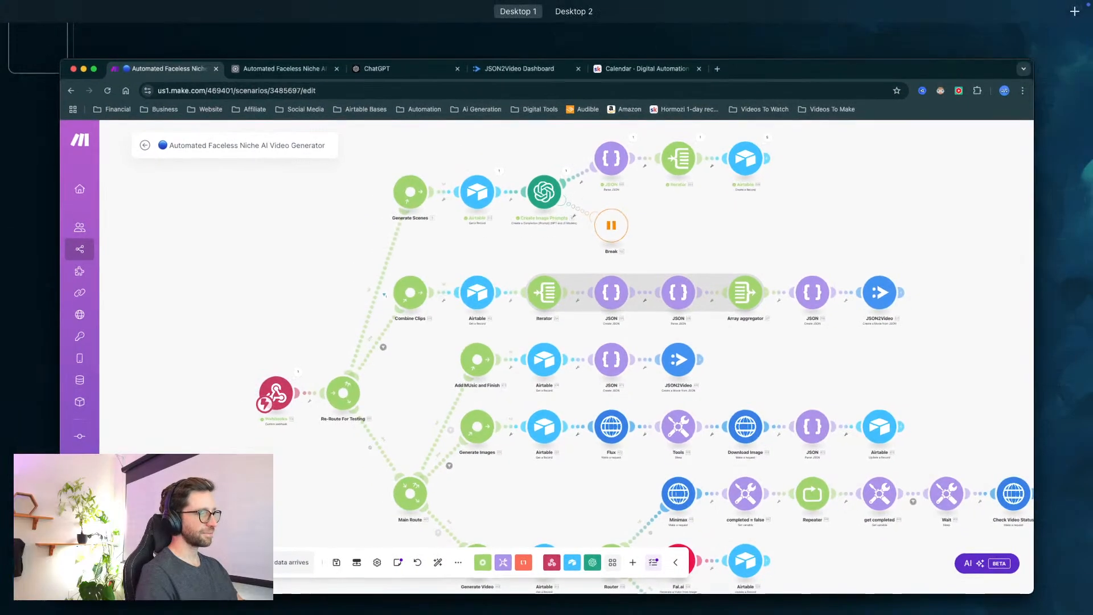
{"action": "key", "text": "ctrl+Up"}
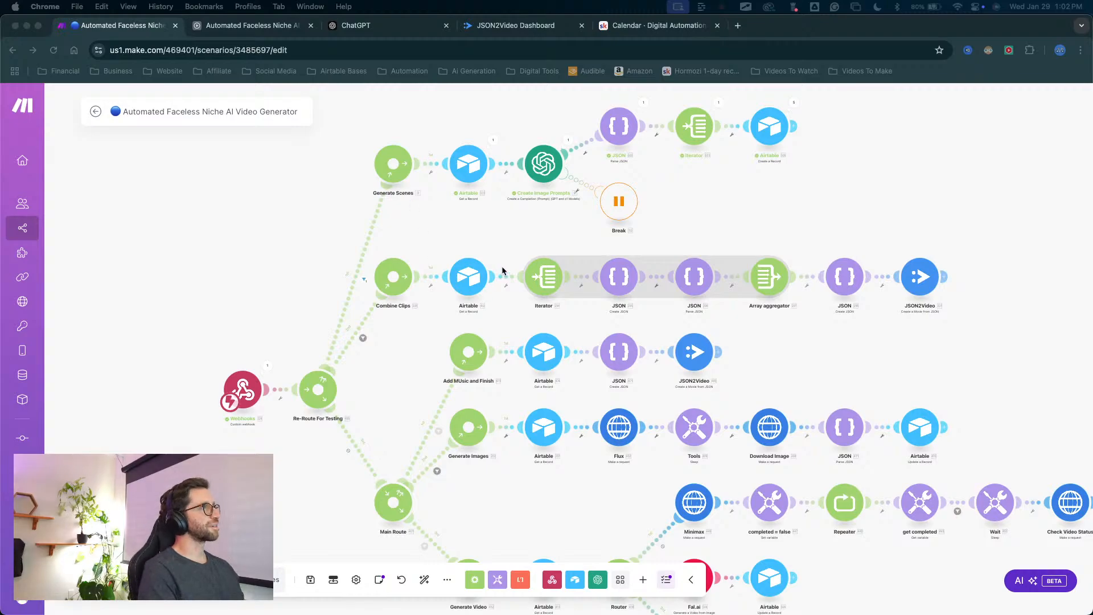
{"action": "left_click_drag", "start_coordinate": [708, 210], "coordinate": [683, 221]}
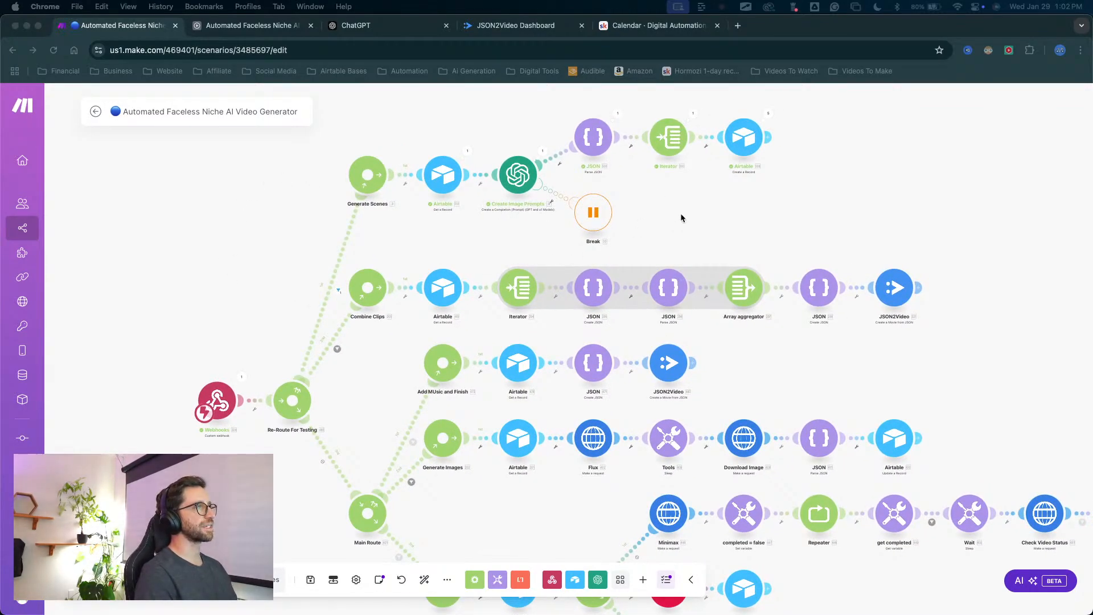
{"action": "scroll", "coordinate": [681, 218], "scroll_direction": "right", "scroll_amount": 2}
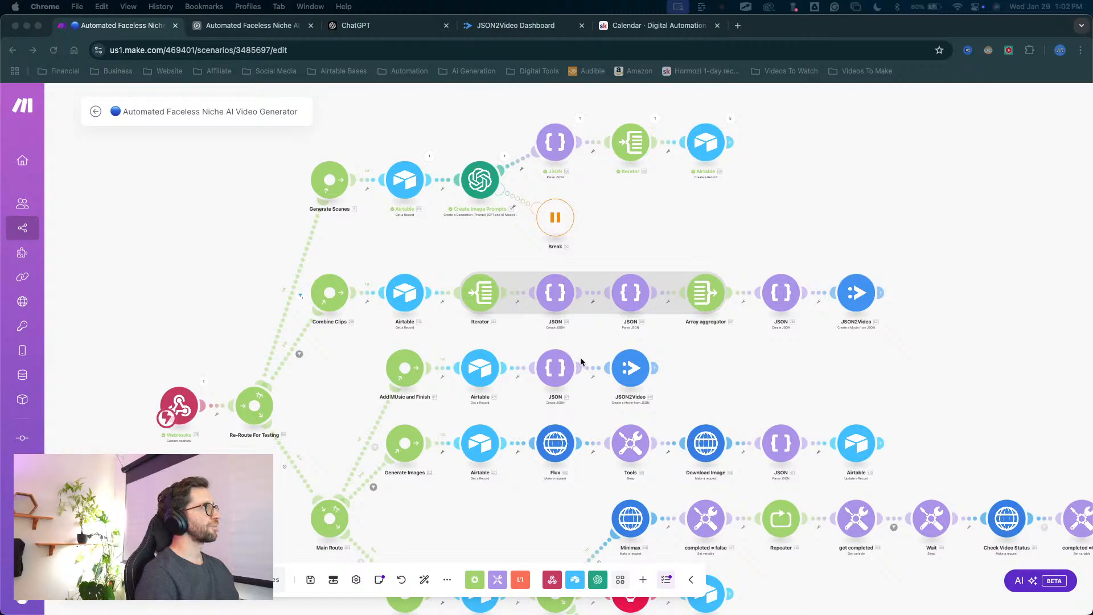
{"action": "left_click_drag", "start_coordinate": [688, 229], "coordinate": [665, 283]}
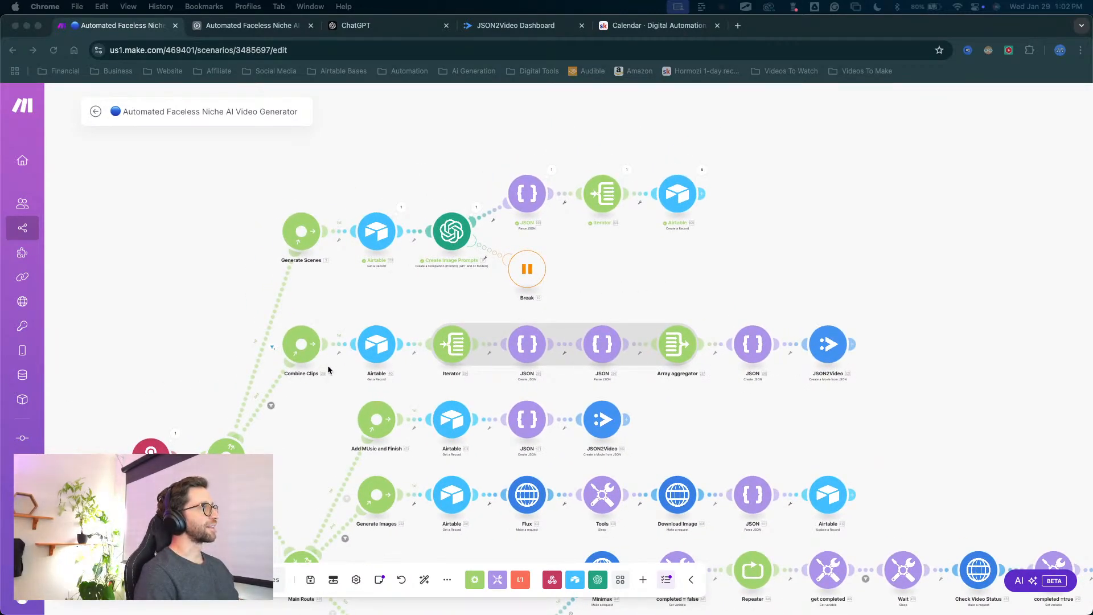
{"action": "left_click_drag", "start_coordinate": [373, 320], "coordinate": [465, 292]}
{"action": "left_click", "coordinate": [461, 313]}
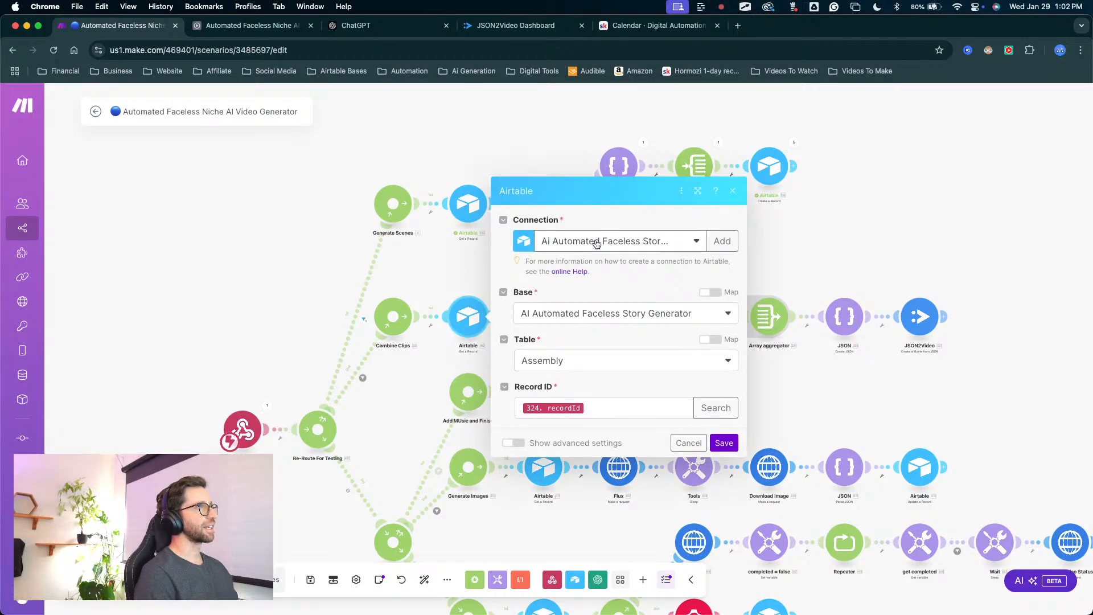
{"action": "left_click", "coordinate": [596, 243]}
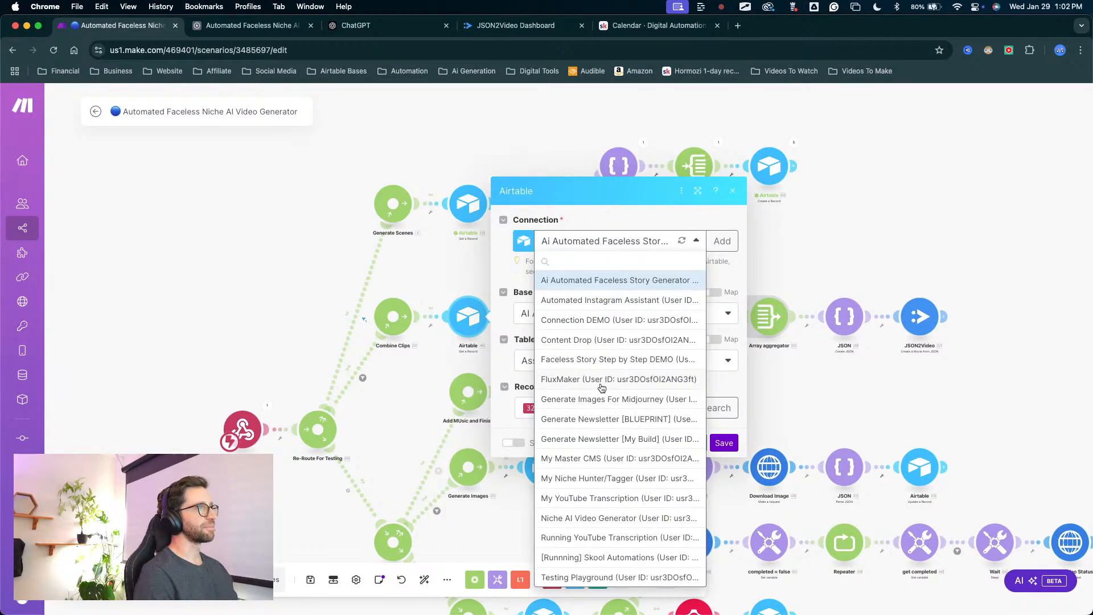
{"action": "left_click", "coordinate": [560, 518]}
{"action": "left_click", "coordinate": [534, 365]}
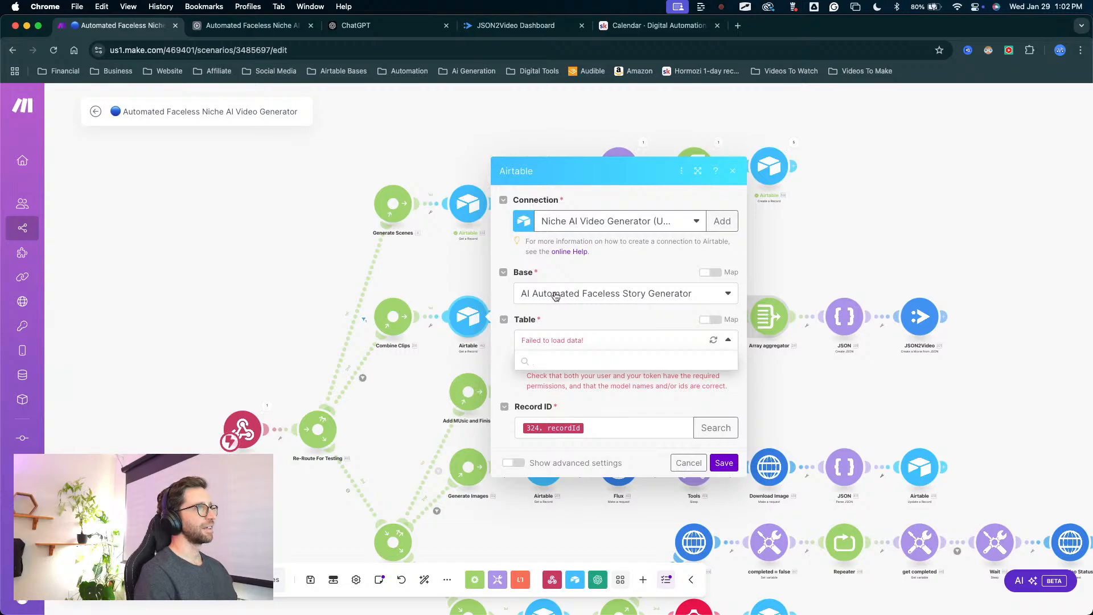
{"action": "left_click", "coordinate": [697, 461]}
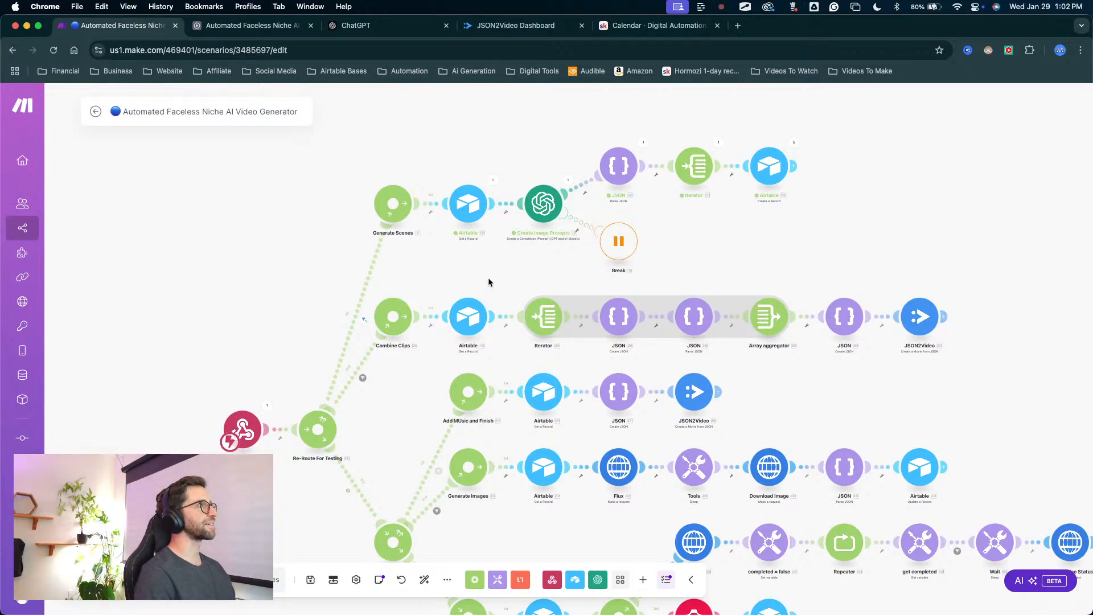
Set the connection of the Combine Clips route's Airtable Get a Record module to Niche AI Video Generator.
{"action": "mouse_move", "coordinate": [501, 252]}
{"action": "left_mouse_down"}
{"action": "mouse_move", "coordinate": [304, 246]}
{"action": "mouse_move", "coordinate": [641, 64]}
{"action": "mouse_move", "coordinate": [575, 596]}
{"action": "mouse_move", "coordinate": [626, 589]}
{"action": "mouse_move", "coordinate": [421, 213]}
{"action": "mouse_move", "coordinate": [443, 200]}
{"action": "mouse_move", "coordinate": [666, 334]}
{"action": "mouse_move", "coordinate": [512, 317]}
{"action": "mouse_move", "coordinate": [770, 220]}
{"action": "mouse_move", "coordinate": [817, 383]}
{"action": "mouse_move", "coordinate": [429, 402]}
{"action": "mouse_move", "coordinate": [431, 414]}
{"action": "left_mouse_up"}
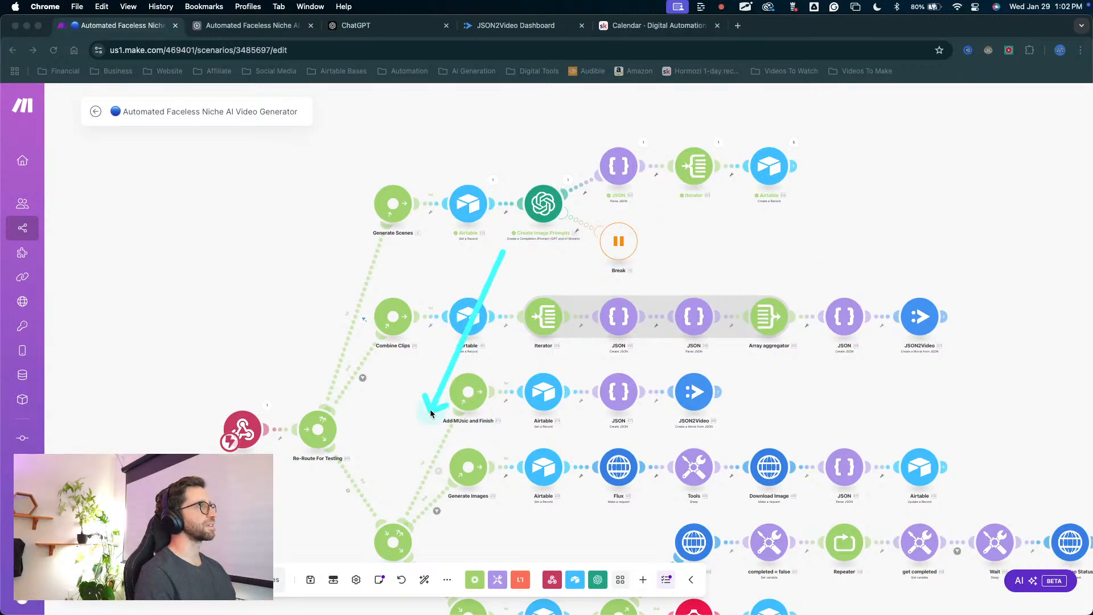
{"action": "key", "text": "Escape"}
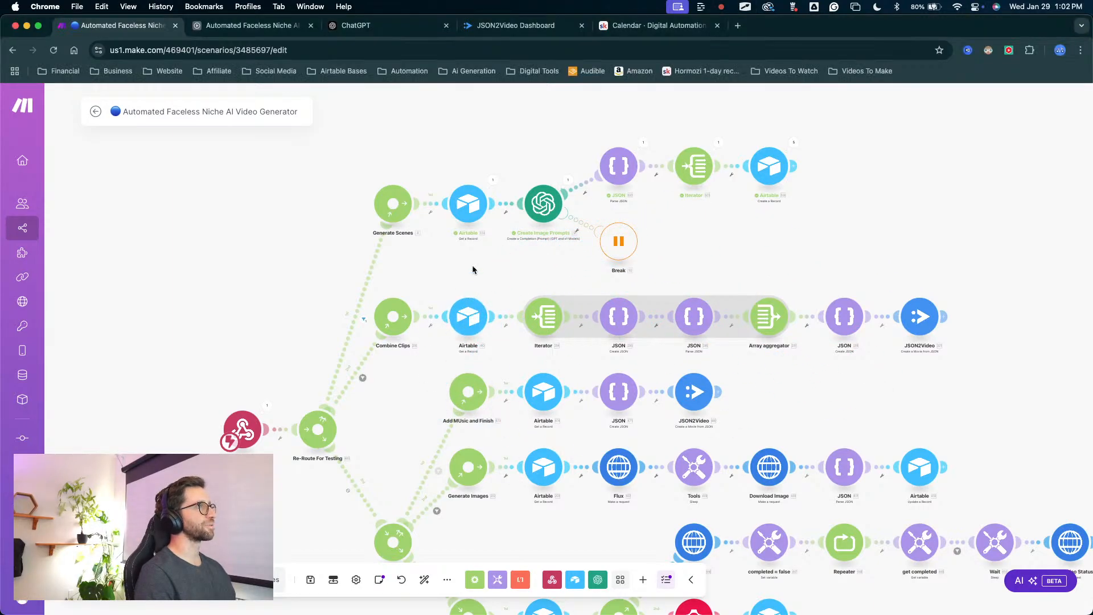
{"action": "left_click", "coordinate": [469, 315]}
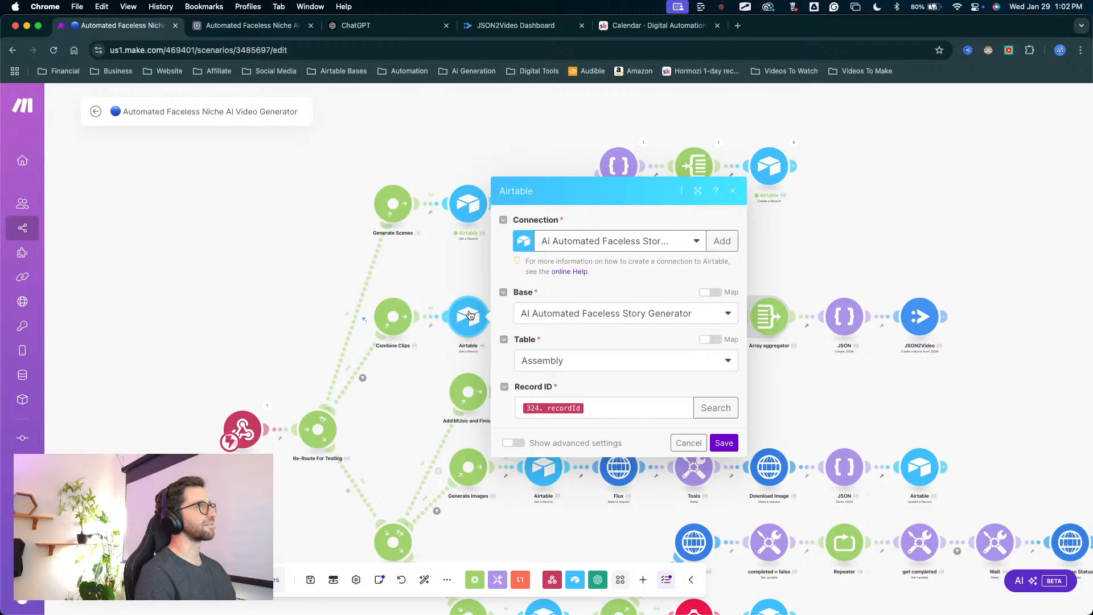
{"action": "key", "text": "ctrl+a"}
{"action": "mouse_move", "coordinate": [339, 371]}
{"action": "left_mouse_down"}
{"action": "mouse_move", "coordinate": [406, 304]}
{"action": "mouse_move", "coordinate": [501, 246]}
{"action": "mouse_move", "coordinate": [528, 249]}
{"action": "mouse_move", "coordinate": [507, 265]}
{"action": "mouse_move", "coordinate": [578, 239]}
{"action": "mouse_move", "coordinate": [472, 301]}
{"action": "mouse_move", "coordinate": [547, 307]}
{"action": "mouse_move", "coordinate": [455, 321]}
{"action": "mouse_move", "coordinate": [430, 369]}
{"action": "left_mouse_up"}
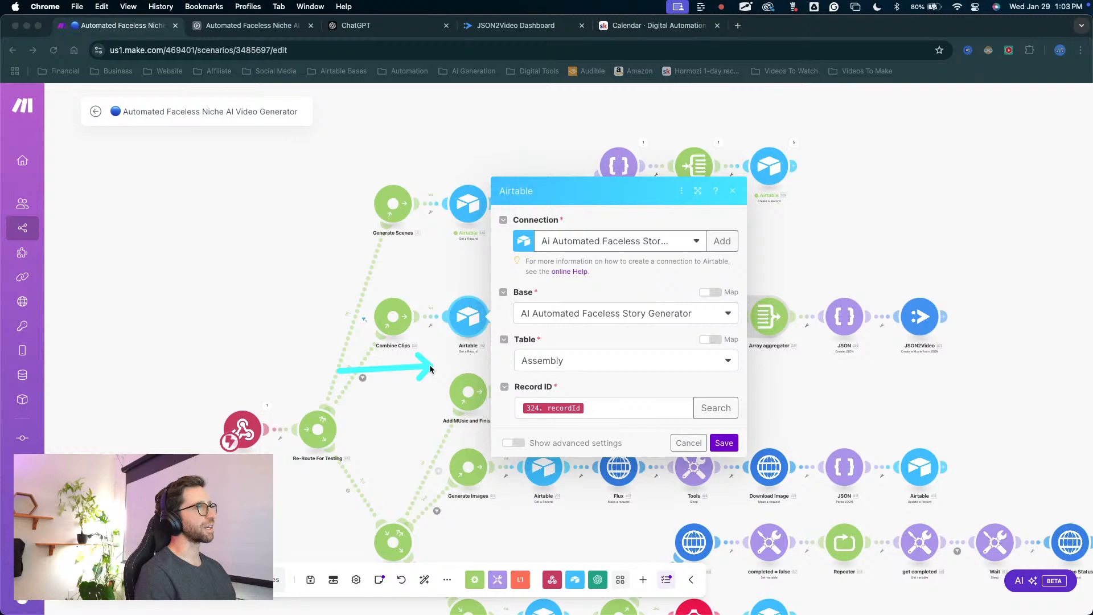
{"action": "left_click_drag", "start_coordinate": [530, 360], "coordinate": [592, 360]}
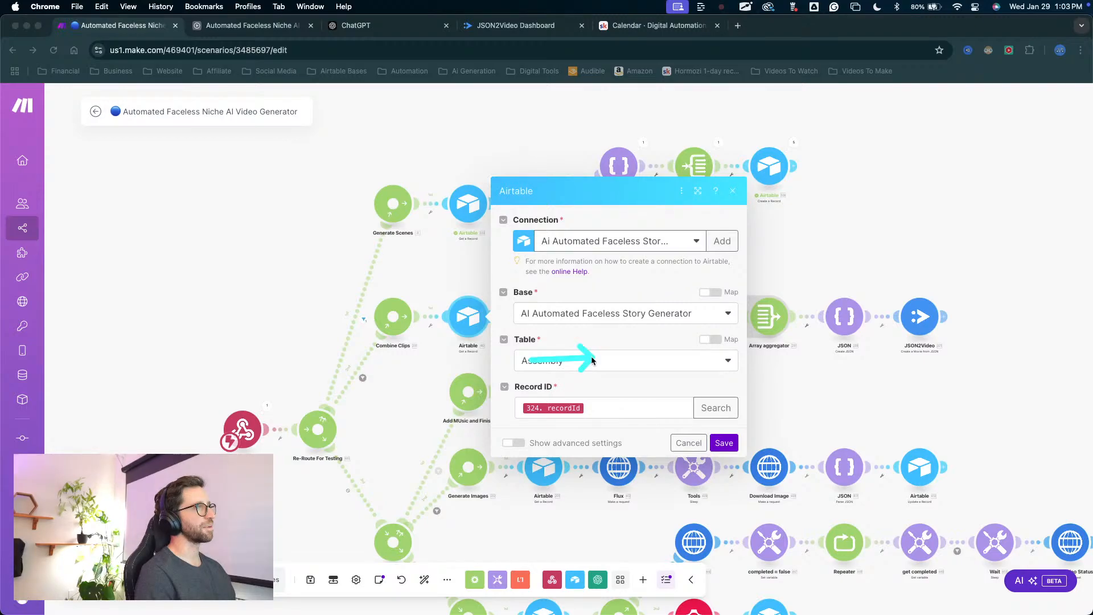
{"action": "key", "text": "Escape"}
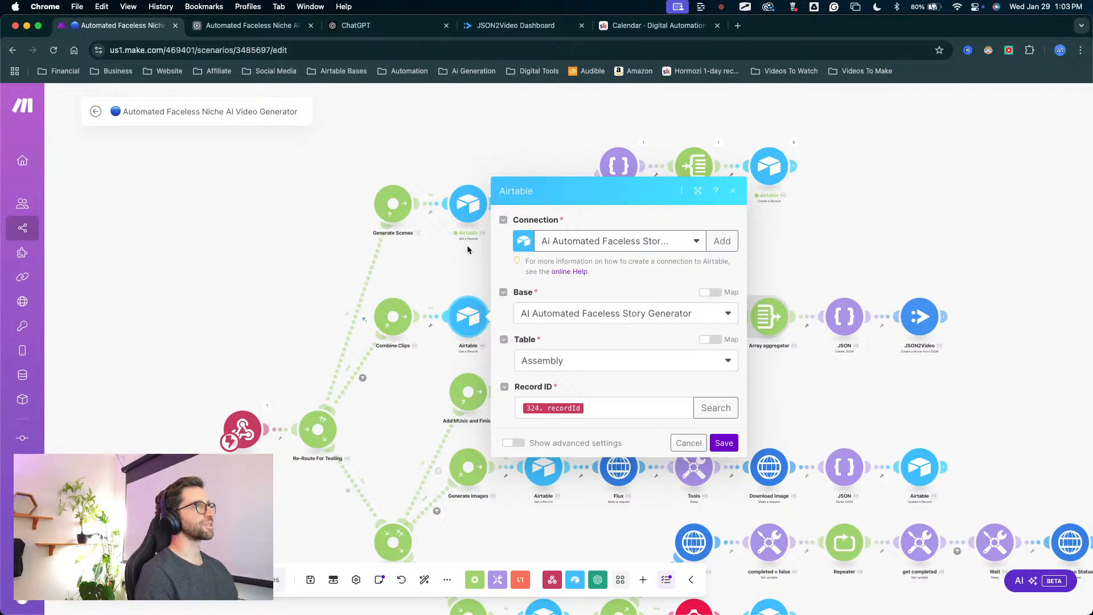
{"action": "left_click_drag", "start_coordinate": [663, 299], "coordinate": [719, 250]}
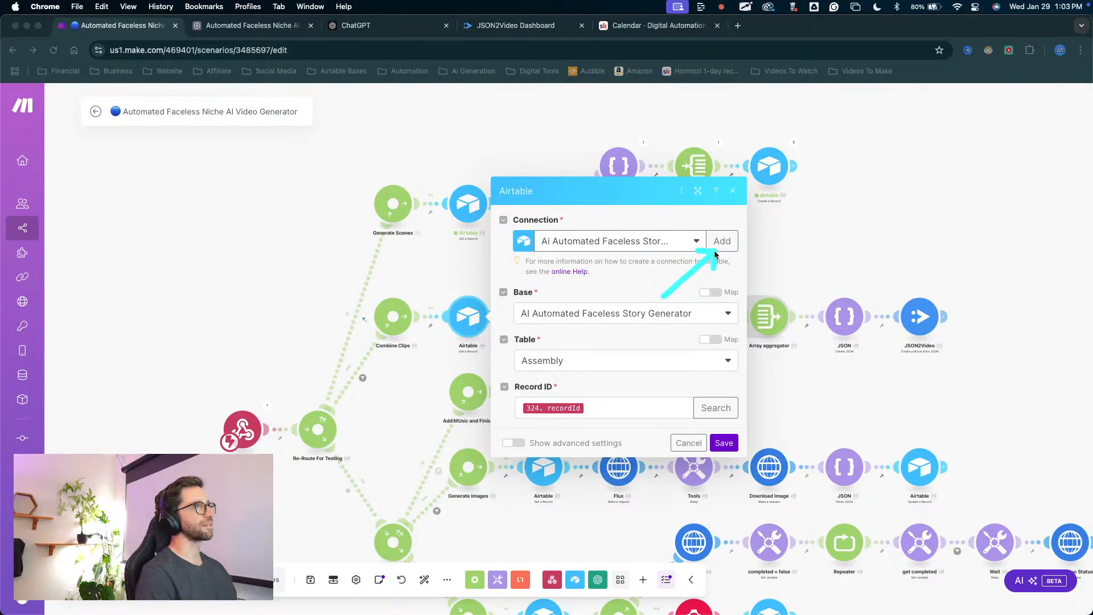
{"action": "key", "text": "Escape"}
{"action": "left_click", "coordinate": [626, 241]}
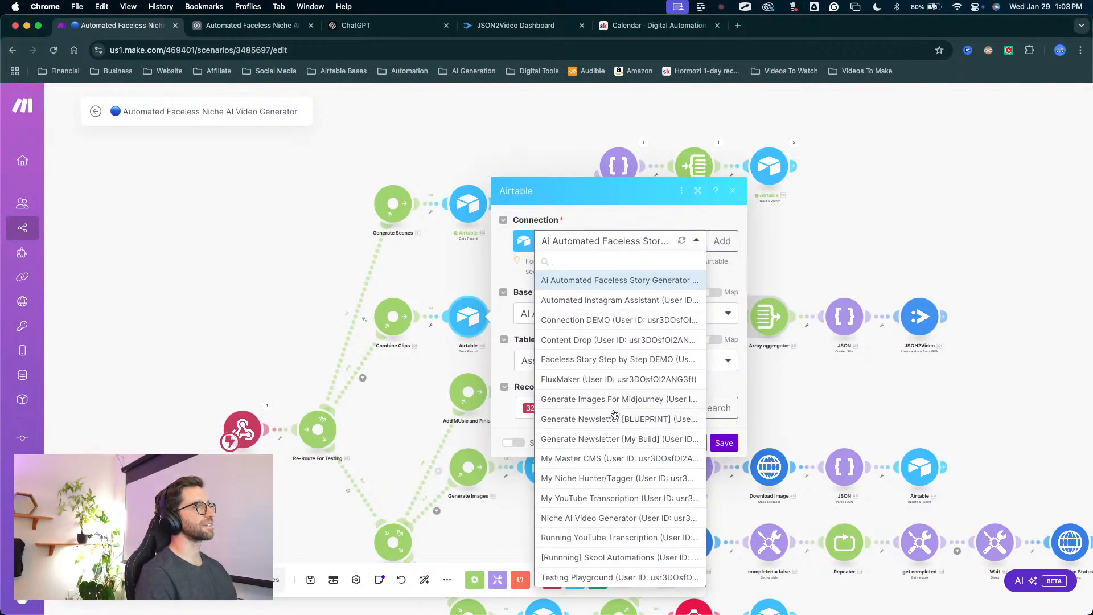
{"action": "left_click", "coordinate": [576, 518]}
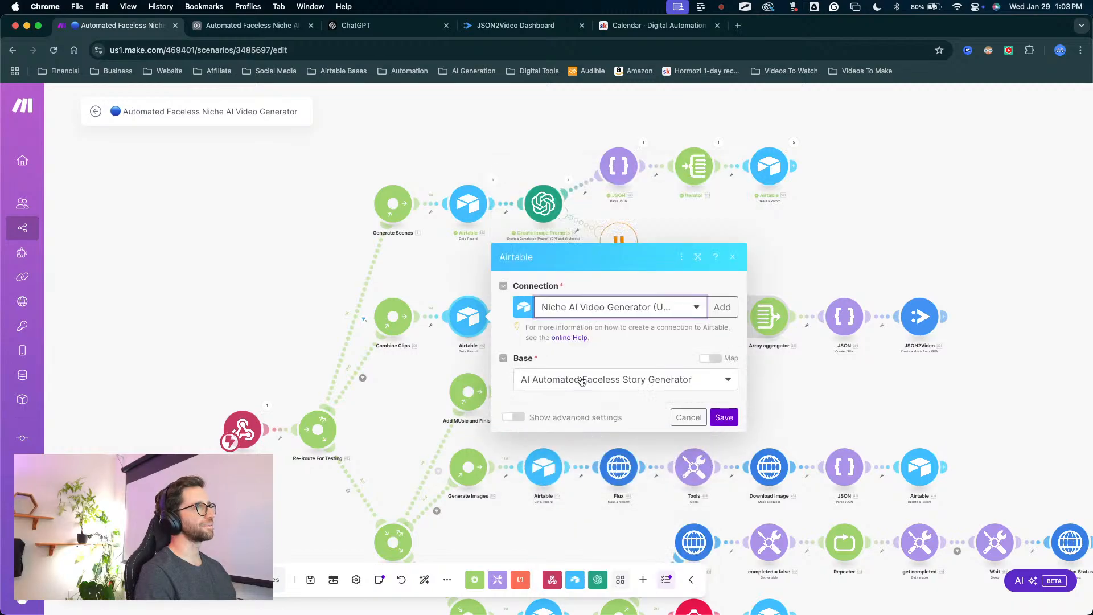
Set the Airtable module's base to Automated Faceless Niche AI Video Generator, reselect that base's Assembly table and save the module.
{"action": "key", "text": "ctrl+a"}
{"action": "mouse_move", "coordinate": [421, 474]}
{"action": "left_mouse_down"}
{"action": "mouse_move", "coordinate": [534, 210]}
{"action": "mouse_move", "coordinate": [549, 208]}
{"action": "mouse_move", "coordinate": [533, 436]}
{"action": "mouse_move", "coordinate": [517, 300]}
{"action": "mouse_move", "coordinate": [573, 398]}
{"action": "mouse_move", "coordinate": [566, 293]}
{"action": "mouse_move", "coordinate": [547, 240]}
{"action": "mouse_move", "coordinate": [525, 233]}
{"action": "mouse_move", "coordinate": [550, 236]}
{"action": "left_mouse_up"}
{"action": "left_click", "coordinate": [556, 315]}
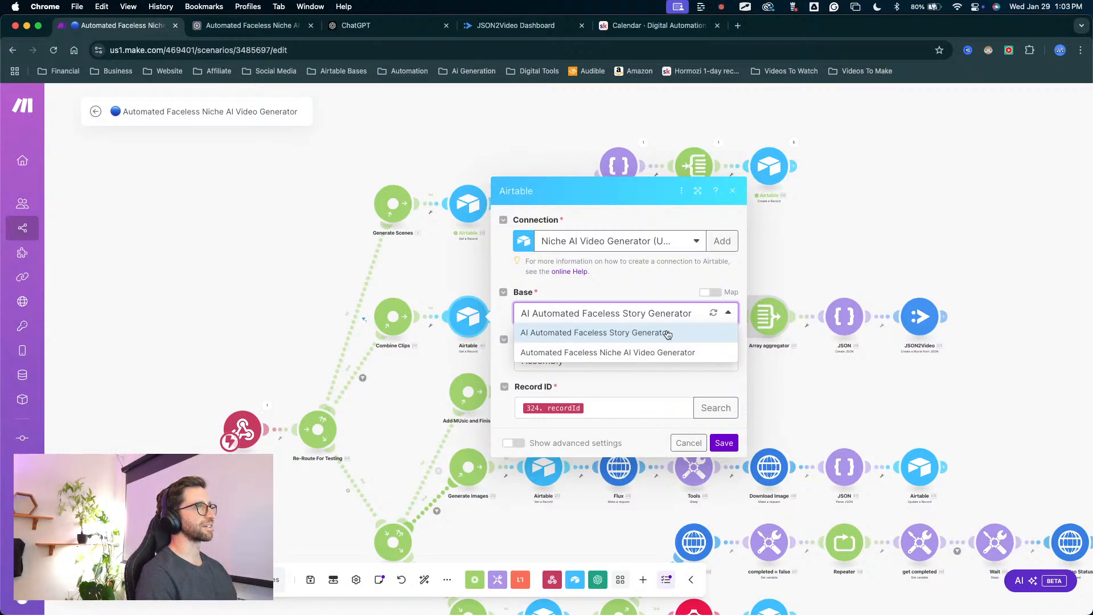
{"action": "left_click", "coordinate": [593, 352]}
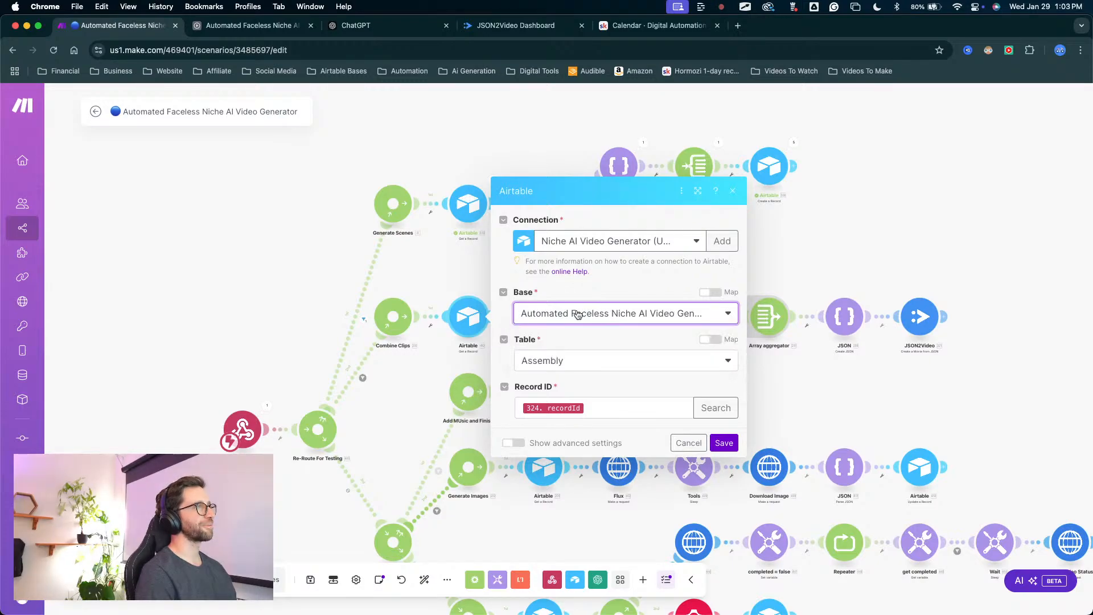
{"action": "left_click", "coordinate": [541, 361]}
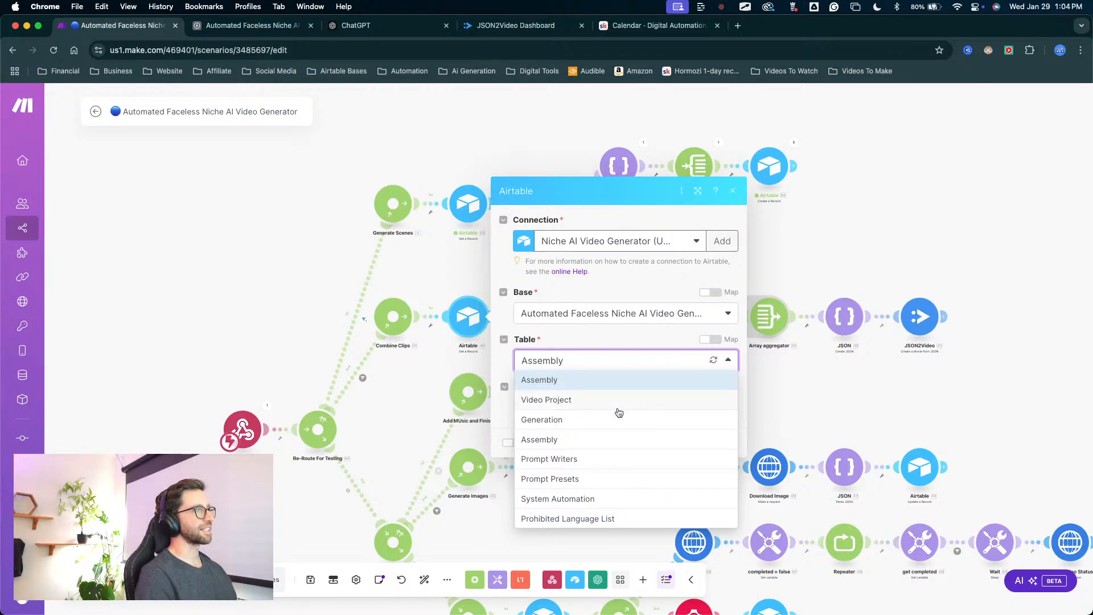
{"action": "left_click", "coordinate": [557, 439]}
{"action": "left_click_drag", "start_coordinate": [640, 375], "coordinate": [713, 431]}
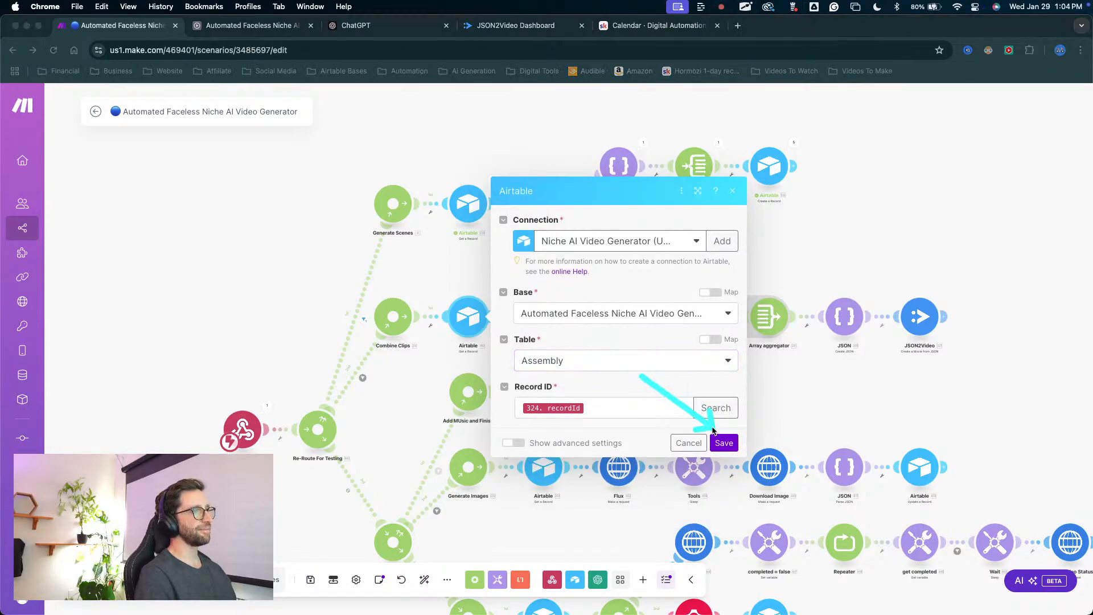
{"action": "left_click", "coordinate": [721, 441]}
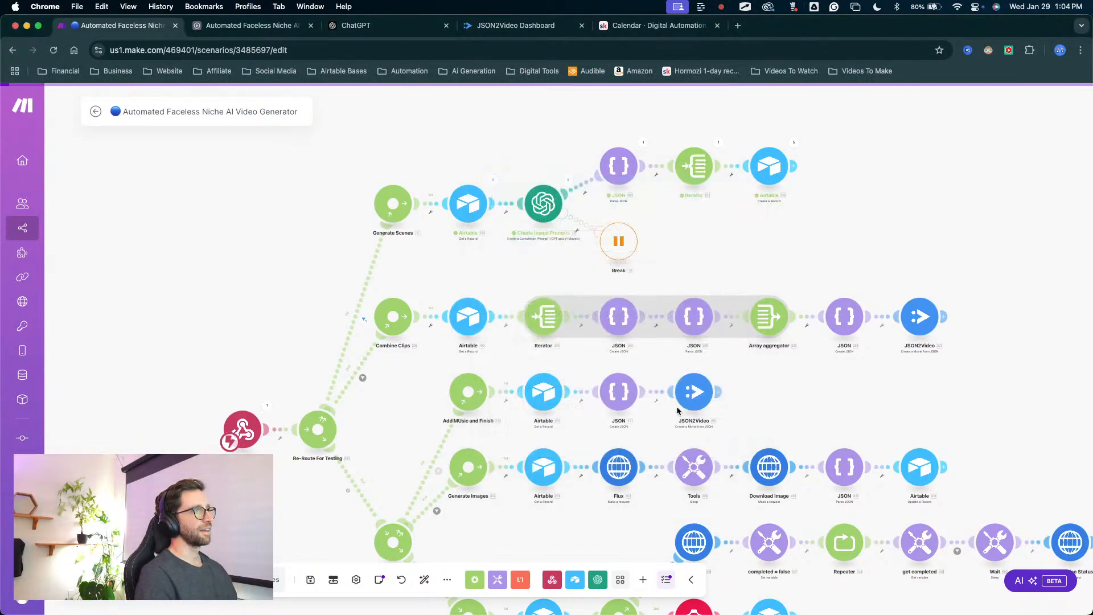
Check the settings of the Combine Clips route's Iterator, Create JSON, Parse JSON and Array aggregator modules, leaving them unedited.
{"action": "left_click", "coordinate": [555, 322]}
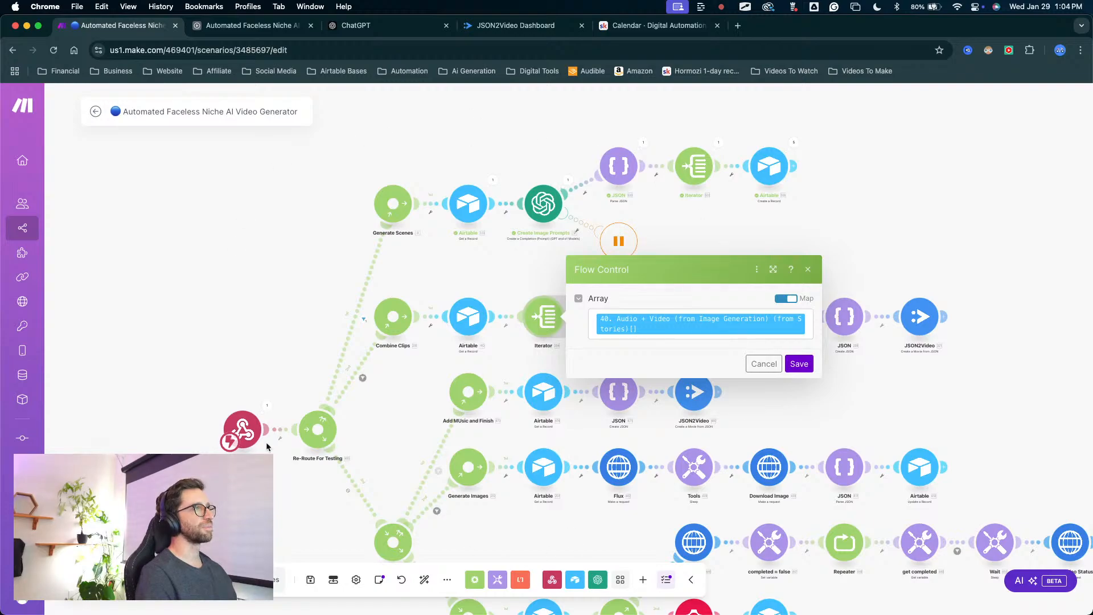
{"action": "left_click", "coordinate": [768, 364]}
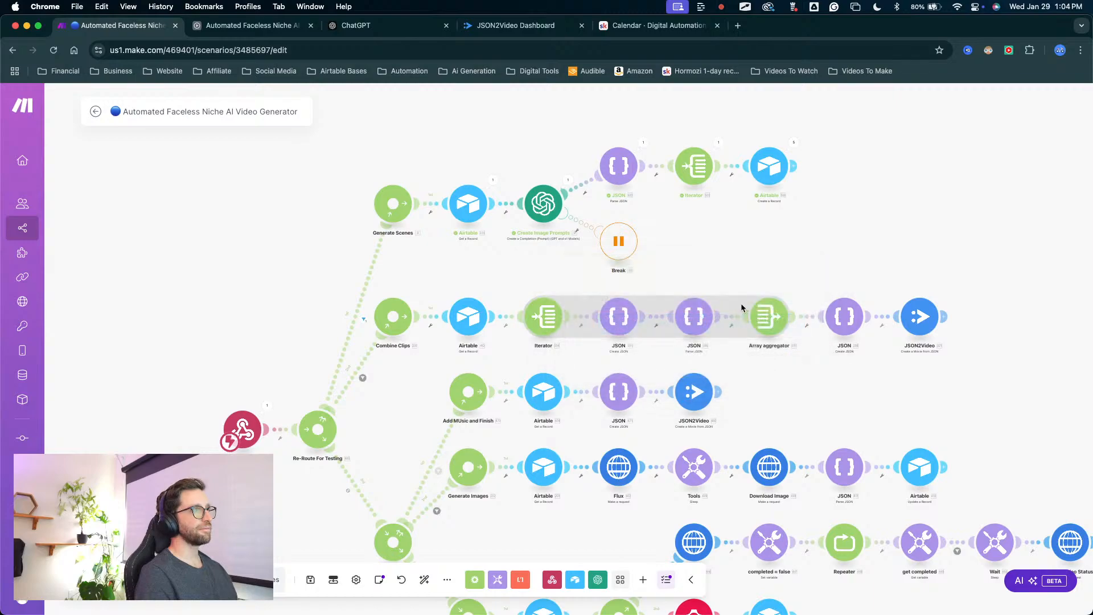
{"action": "left_click", "coordinate": [619, 317]}
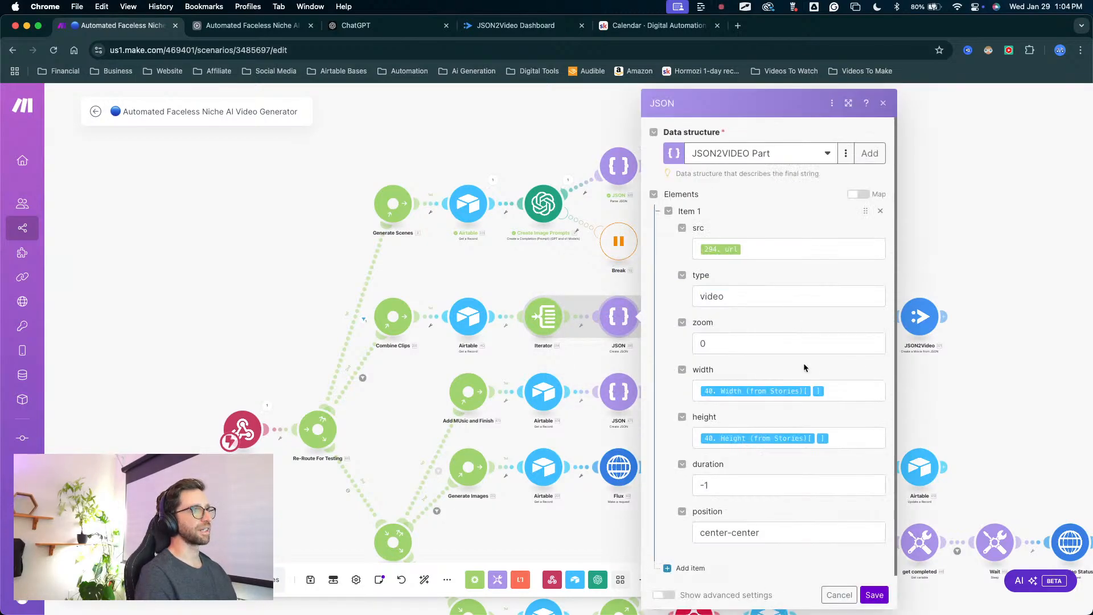
{"action": "left_click", "coordinate": [876, 595]}
{"action": "left_click", "coordinate": [676, 318]}
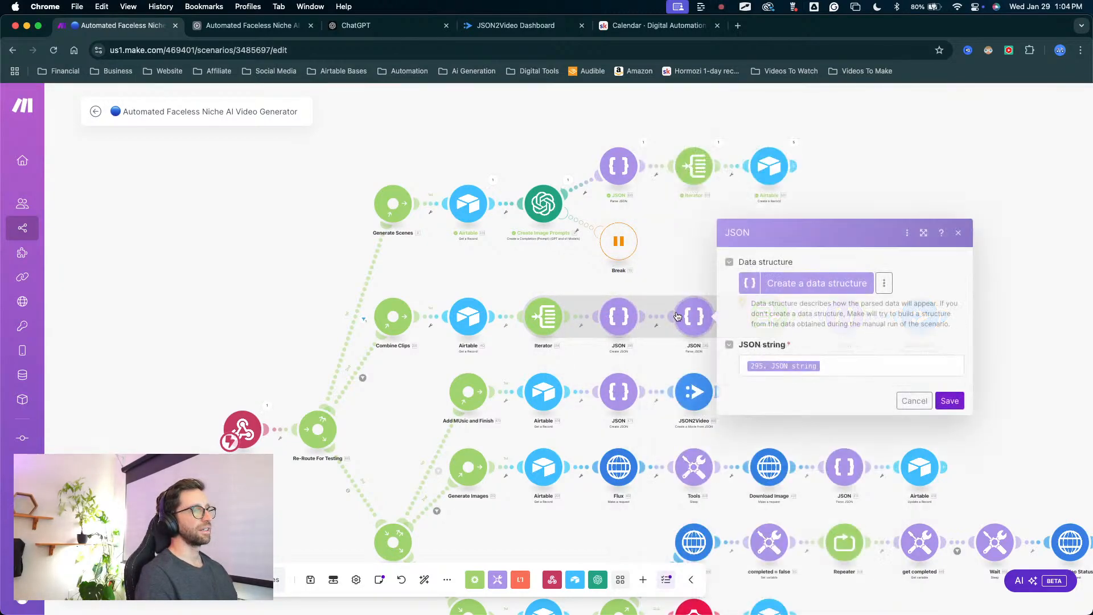
{"action": "left_click", "coordinate": [942, 399]}
{"action": "left_click", "coordinate": [781, 313]}
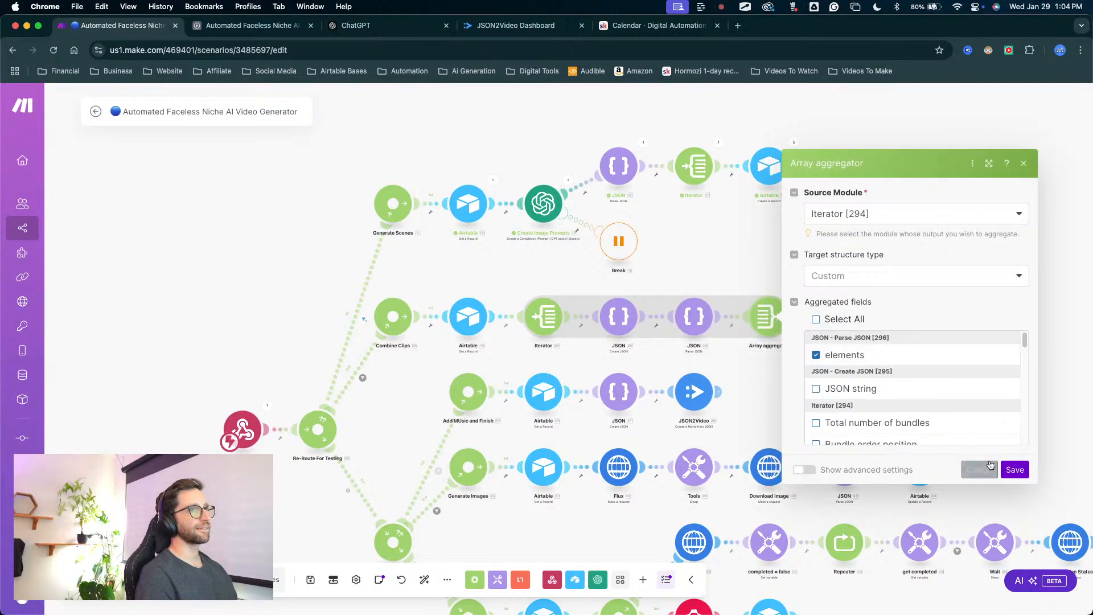
{"action": "left_click", "coordinate": [1013, 466]}
Open the Create JSON module after the Array aggregator and examine its subtitle settings and export webhook endpoint.
{"action": "left_click", "coordinate": [858, 317]}
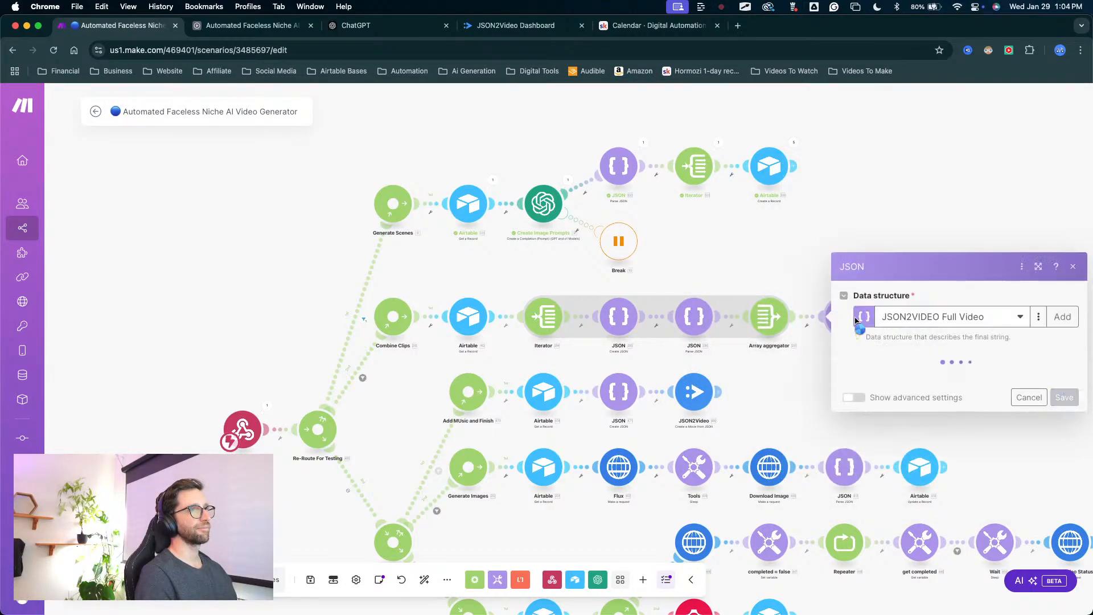
{"action": "scroll", "coordinate": [934, 380], "scroll_direction": "down", "scroll_amount": 12}
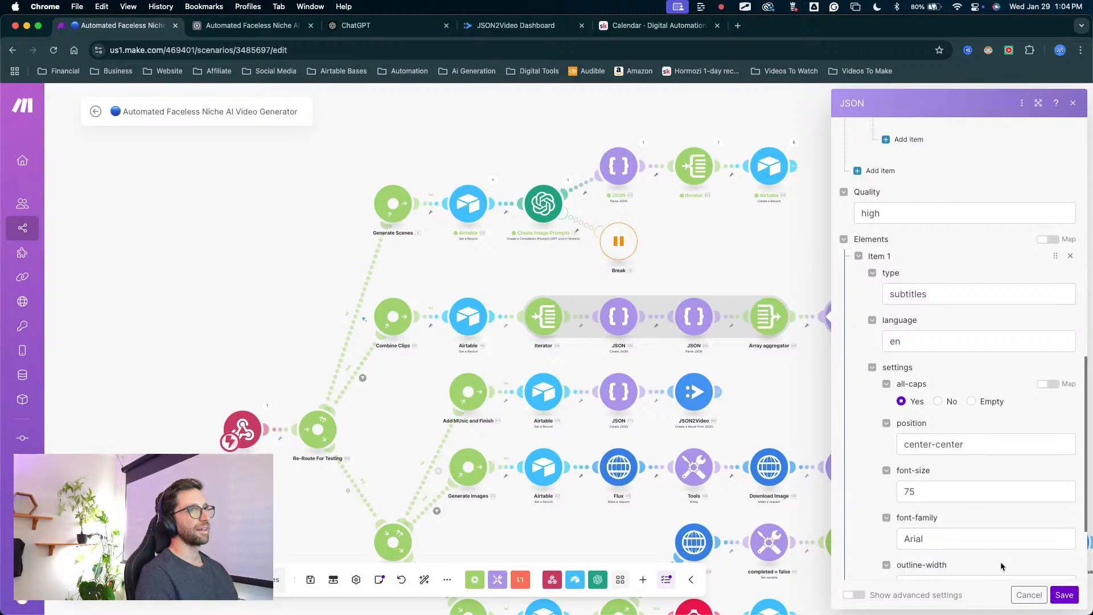
{"action": "scroll", "coordinate": [1000, 519], "scroll_direction": "up", "scroll_amount": 11}
{"action": "scroll", "coordinate": [999, 515], "scroll_direction": "down", "scroll_amount": 5}
{"action": "left_click_drag", "start_coordinate": [991, 230], "coordinate": [982, 409]}
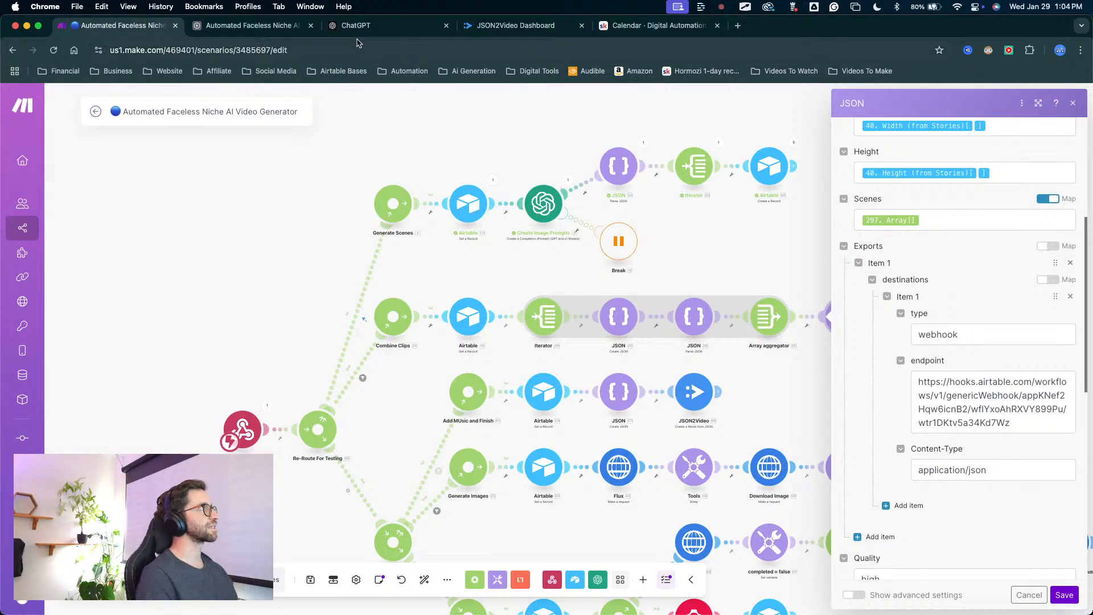
Check Airtable's Combine All Clips automation and the JSON2Video dashboard, and return to the open JSON module in Make.
{"action": "left_click", "coordinate": [250, 25]}
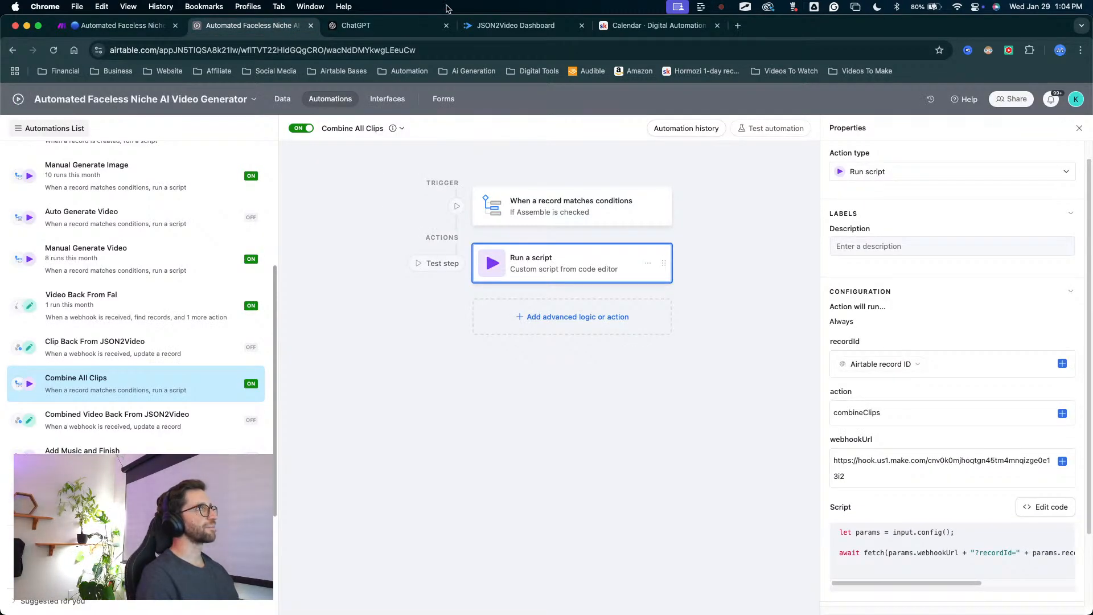
{"action": "left_click", "coordinate": [512, 25]}
{"action": "left_click", "coordinate": [119, 25]}
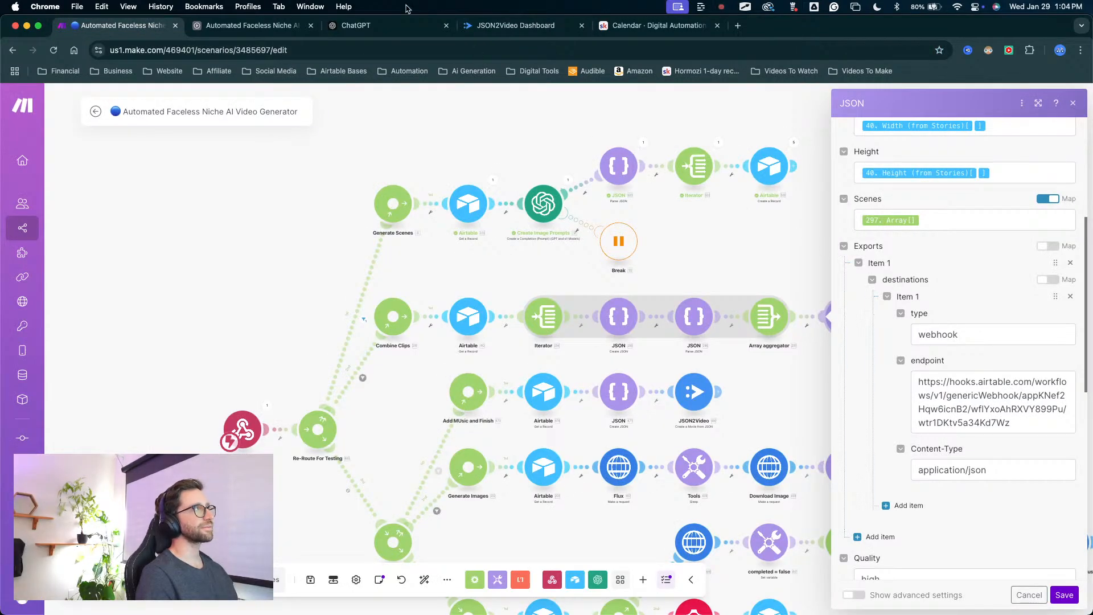
In Airtable, open the Combined Video Back From JSON2Video automation's webhook trigger and copy its webhook URL.
{"action": "left_click", "coordinate": [236, 22]}
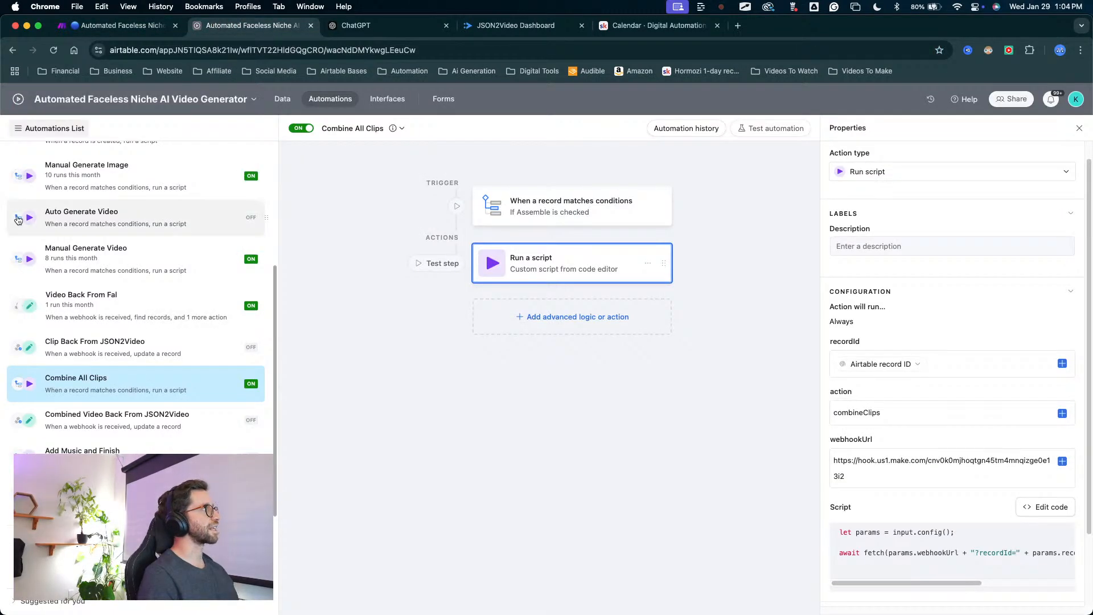
{"action": "key", "text": "ctrl+a"}
{"action": "mouse_move", "coordinate": [381, 494]}
{"action": "left_mouse_down"}
{"action": "mouse_move", "coordinate": [293, 230]}
{"action": "mouse_move", "coordinate": [356, 101]}
{"action": "mouse_move", "coordinate": [209, 390]}
{"action": "left_mouse_up"}
{"action": "mouse_move", "coordinate": [251, 279]}
{"action": "left_mouse_down"}
{"action": "mouse_move", "coordinate": [147, 376]}
{"action": "mouse_move", "coordinate": [85, 414]}
{"action": "left_mouse_up"}
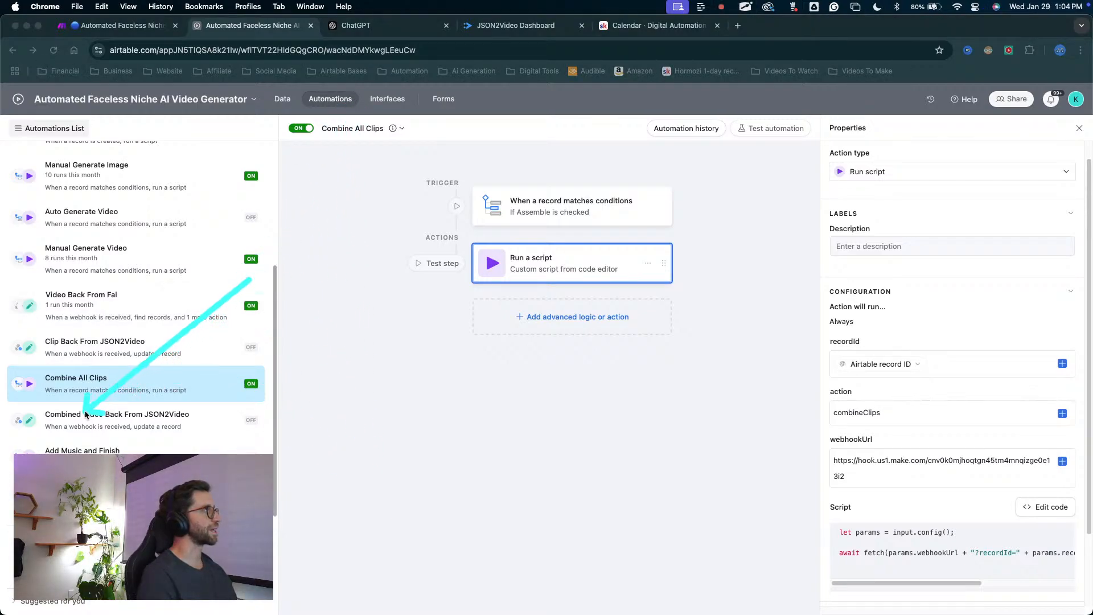
{"action": "left_click", "coordinate": [120, 421]}
{"action": "mouse_move", "coordinate": [450, 312]}
{"action": "left_mouse_down"}
{"action": "mouse_move", "coordinate": [615, 209]}
{"action": "mouse_move", "coordinate": [712, 171]}
{"action": "mouse_move", "coordinate": [680, 210]}
{"action": "left_mouse_up"}
{"action": "left_click", "coordinate": [690, 203]}
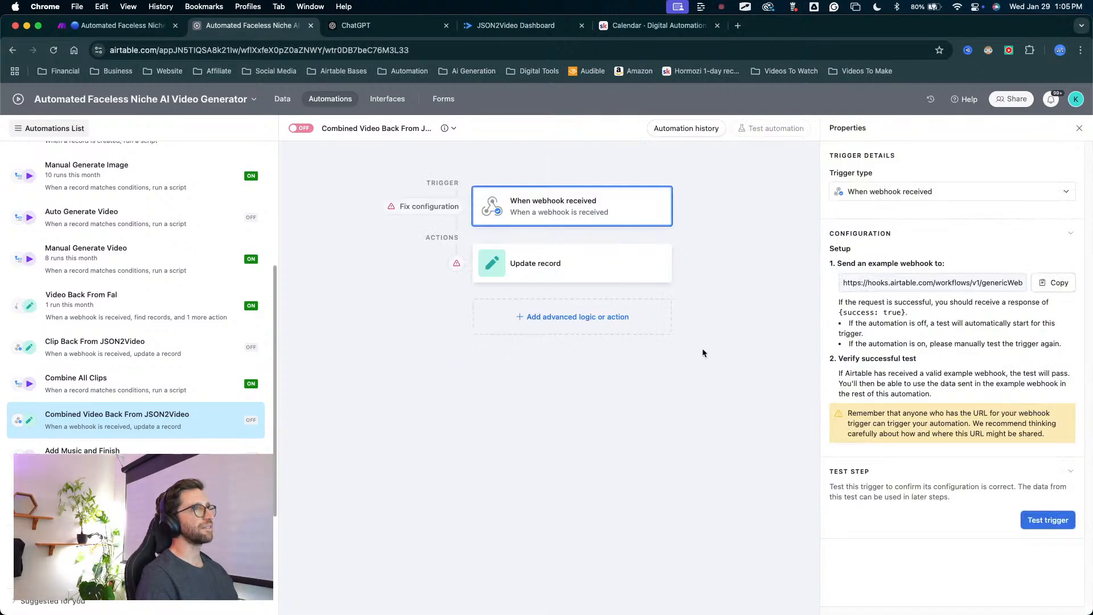
{"action": "mouse_move", "coordinate": [683, 470]}
{"action": "left_mouse_down"}
{"action": "mouse_move", "coordinate": [876, 262]}
{"action": "mouse_move", "coordinate": [894, 281]}
{"action": "left_mouse_up"}
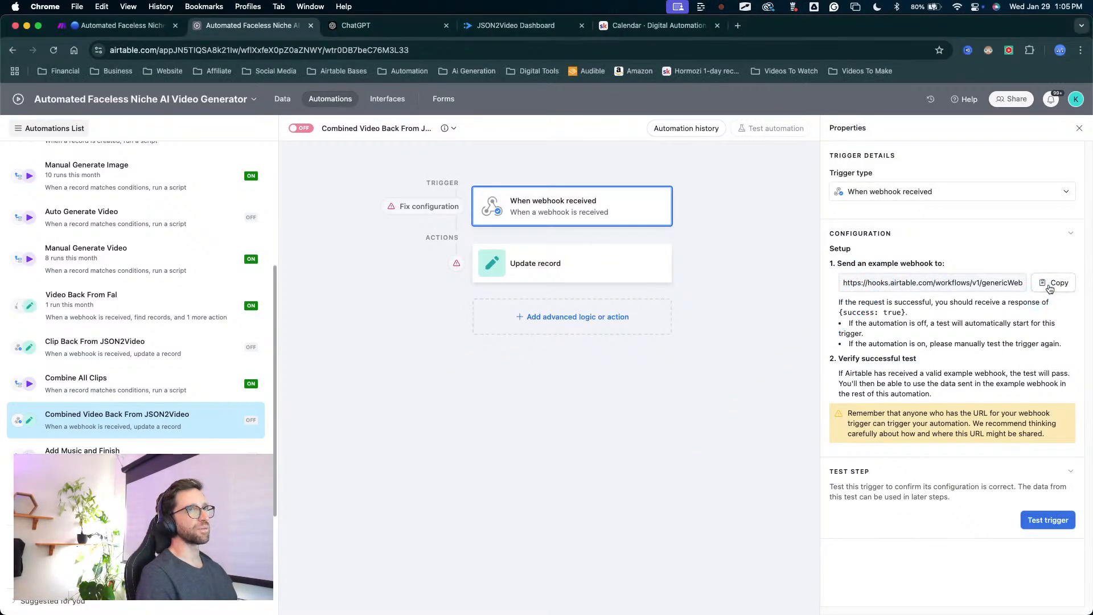
{"action": "left_click", "coordinate": [1050, 285]}
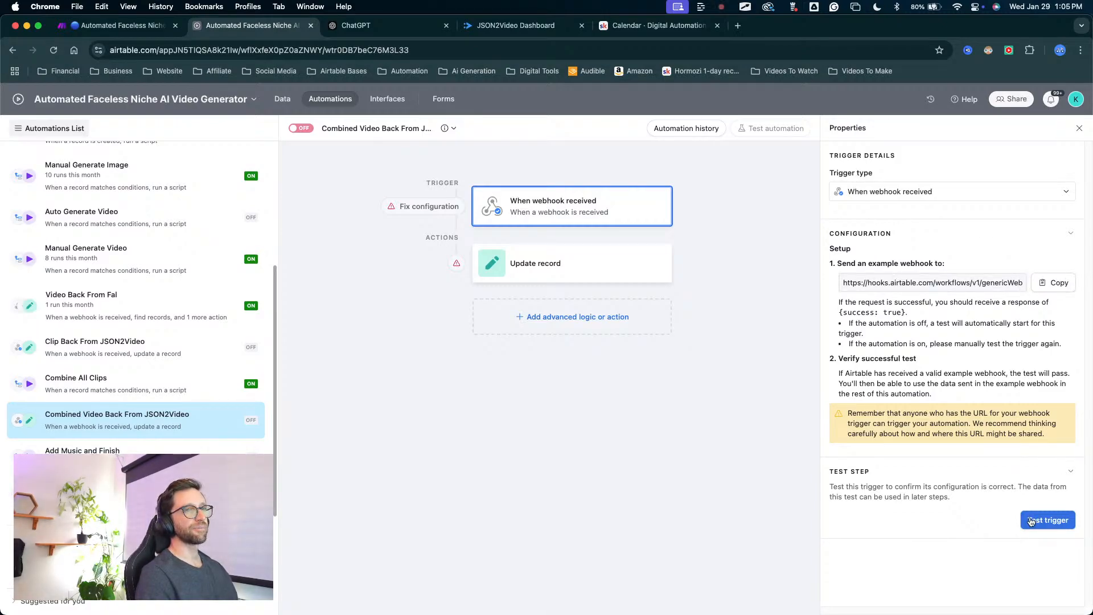
{"action": "left_click", "coordinate": [1056, 281]}
Back in Make, replace the JSON module's export webhook endpoint with the webhook URL copied from Airtable.
{"action": "key", "text": "super+1"}
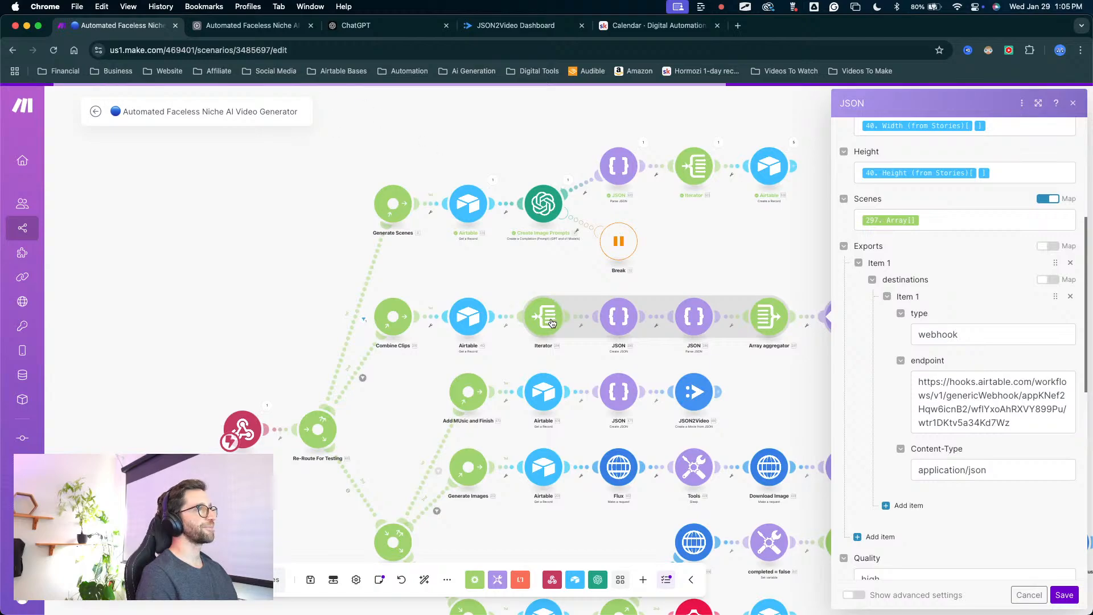
{"action": "left_click_drag", "start_coordinate": [1016, 422], "coordinate": [901, 372]}
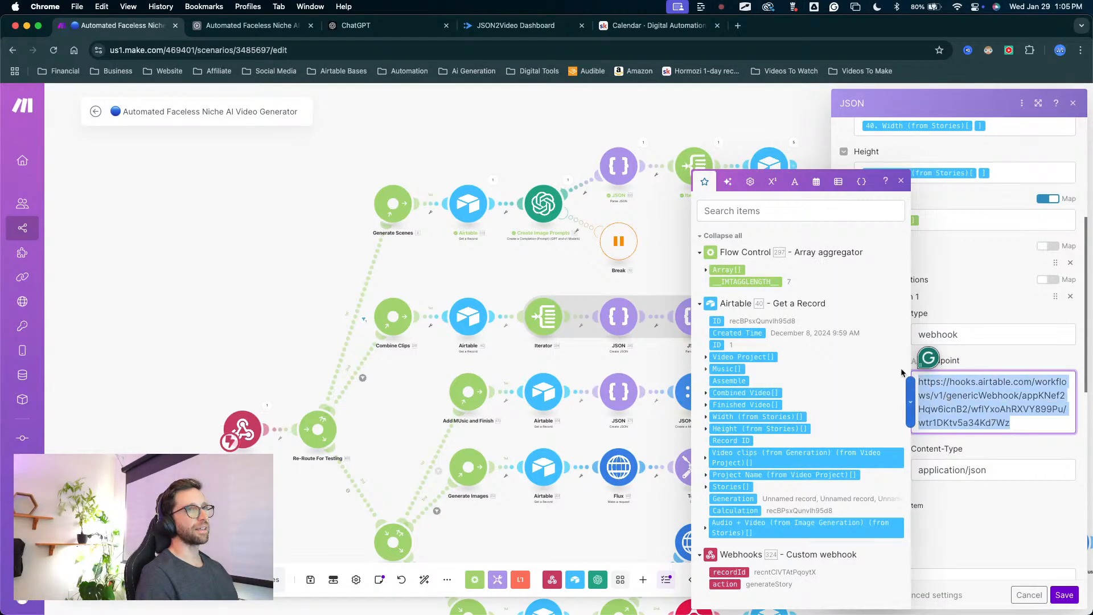
{"action": "key", "text": "super+v"}
{"action": "left_click", "coordinate": [1016, 521]}
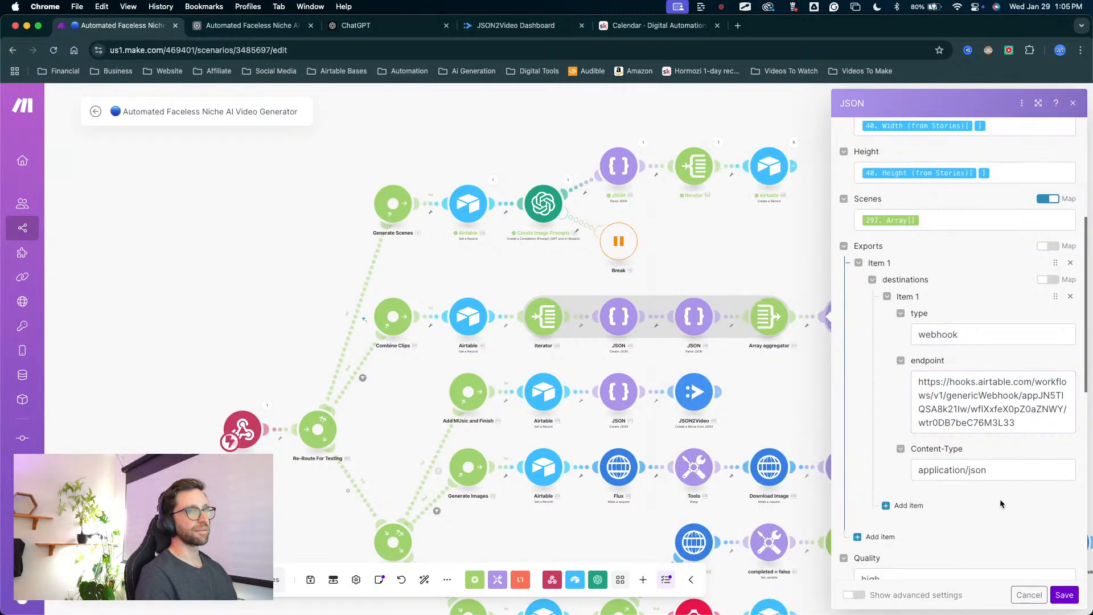
Examine the JSON module's subtitle element, export destination, dimensions, cache and draft settings.
{"action": "scroll", "coordinate": [1000, 498], "scroll_direction": "down", "scroll_amount": 5}
{"action": "scroll", "coordinate": [985, 477], "scroll_direction": "down", "scroll_amount": 5}
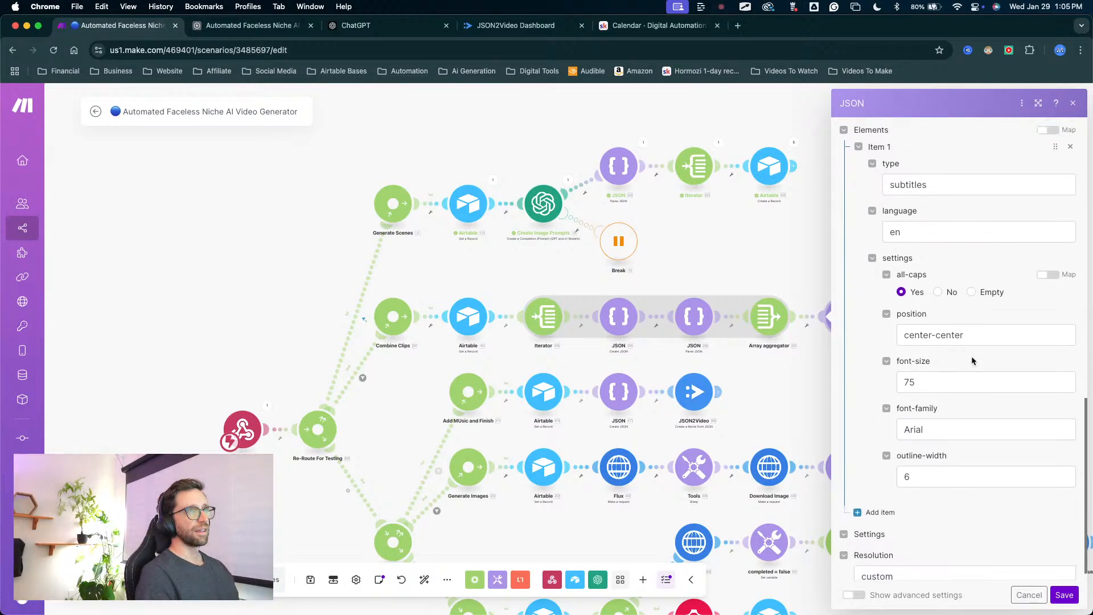
{"action": "scroll", "coordinate": [971, 356], "scroll_direction": "up", "scroll_amount": 3}
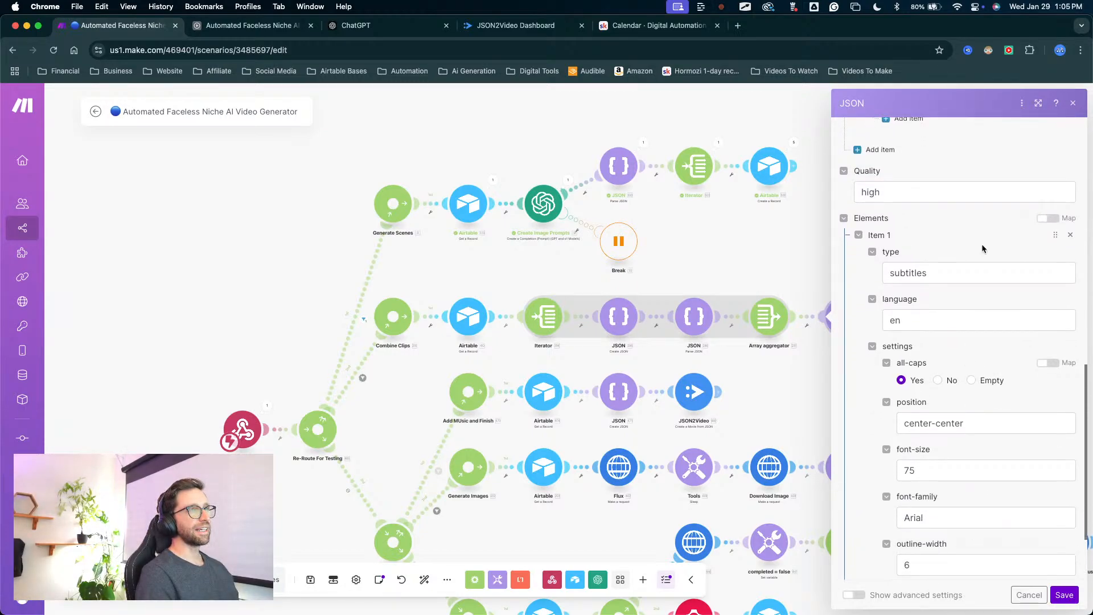
{"action": "key", "text": "ctrl+a"}
{"action": "left_click_drag", "start_coordinate": [981, 233], "coordinate": [967, 253]}
{"action": "mouse_move", "coordinate": [932, 297]}
{"action": "left_mouse_down"}
{"action": "mouse_move", "coordinate": [891, 384]}
{"action": "mouse_move", "coordinate": [912, 465]}
{"action": "left_mouse_up"}
{"action": "key", "text": "Escape"}
{"action": "scroll", "coordinate": [929, 396], "scroll_direction": "up", "scroll_amount": 10}
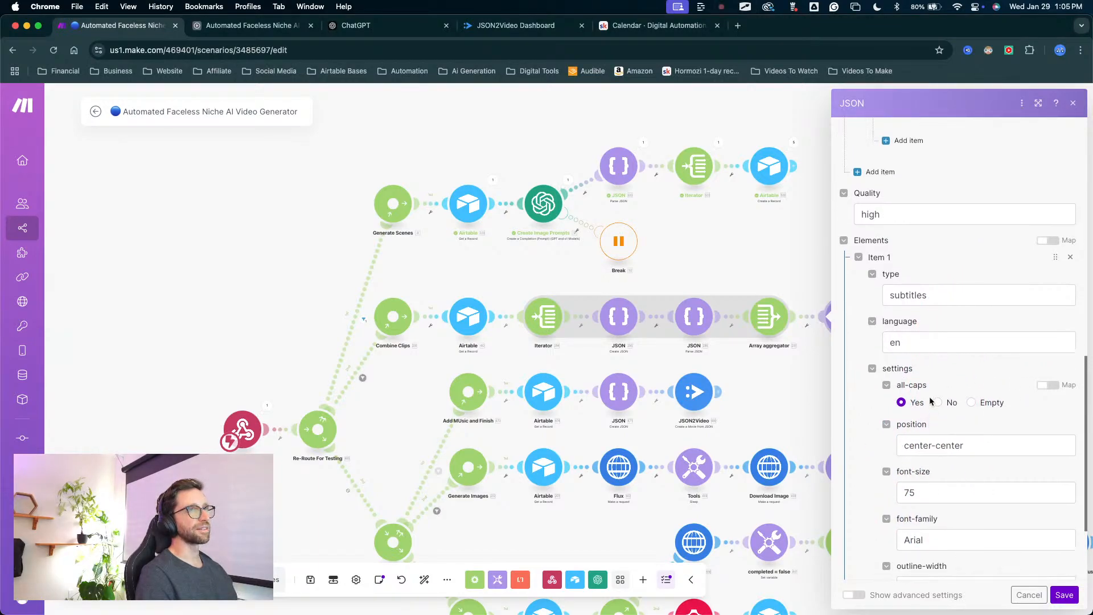
{"action": "scroll", "coordinate": [925, 384], "scroll_direction": "up", "scroll_amount": 10}
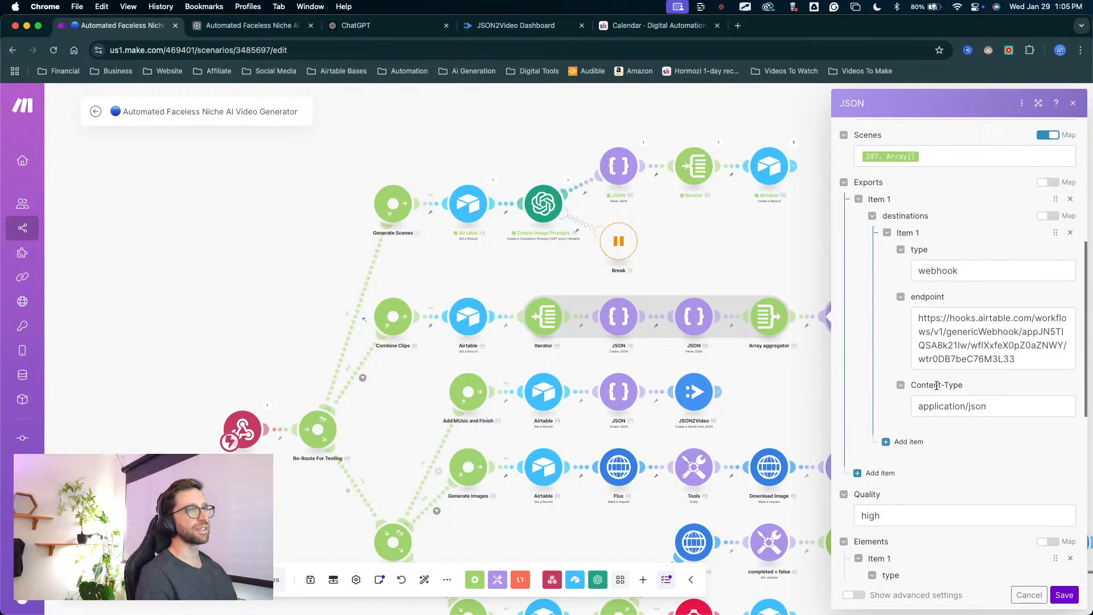
{"action": "scroll", "coordinate": [936, 386], "scroll_direction": "up", "scroll_amount": 3}
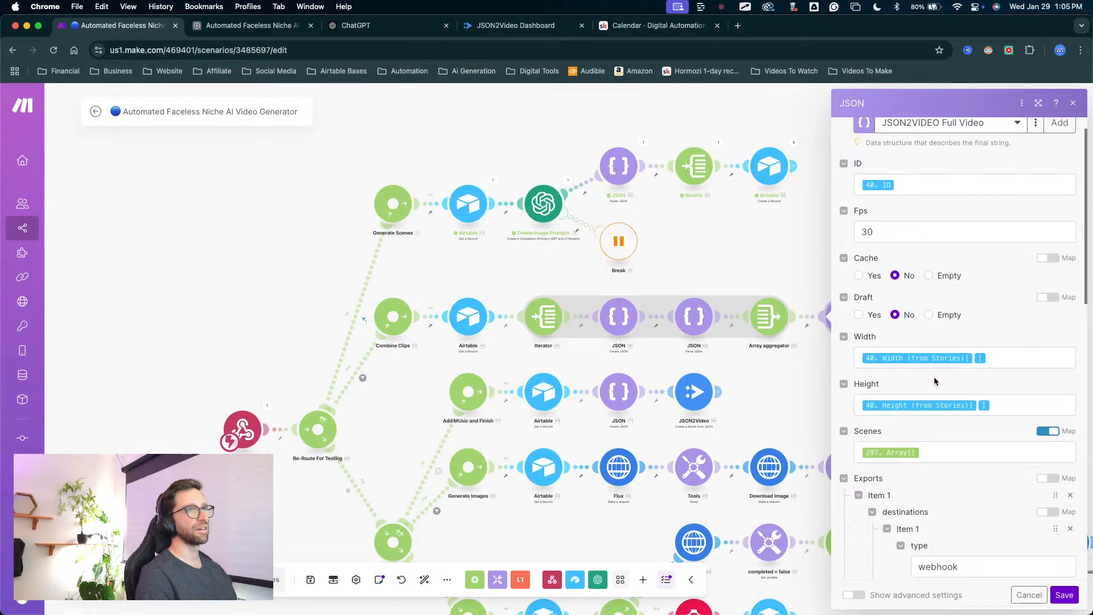
{"action": "scroll", "coordinate": [935, 378], "scroll_direction": "up", "scroll_amount": 1}
{"action": "mouse_move", "coordinate": [724, 425]}
{"action": "left_mouse_down"}
{"action": "mouse_move", "coordinate": [866, 134]}
{"action": "mouse_move", "coordinate": [912, 329]}
{"action": "left_mouse_up"}
Remove the subtitles item from the JSON module's Elements.
{"action": "scroll", "coordinate": [940, 379], "scroll_direction": "down", "scroll_amount": 10}
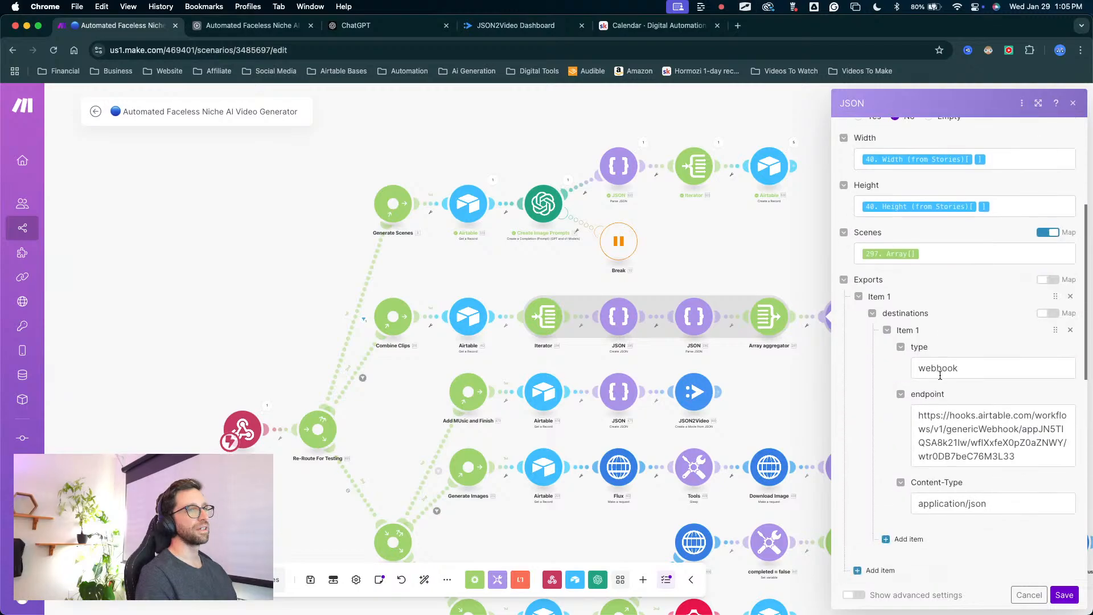
{"action": "scroll", "coordinate": [940, 373], "scroll_direction": "down", "scroll_amount": 1}
{"action": "scroll", "coordinate": [928, 353], "scroll_direction": "up", "scroll_amount": 3}
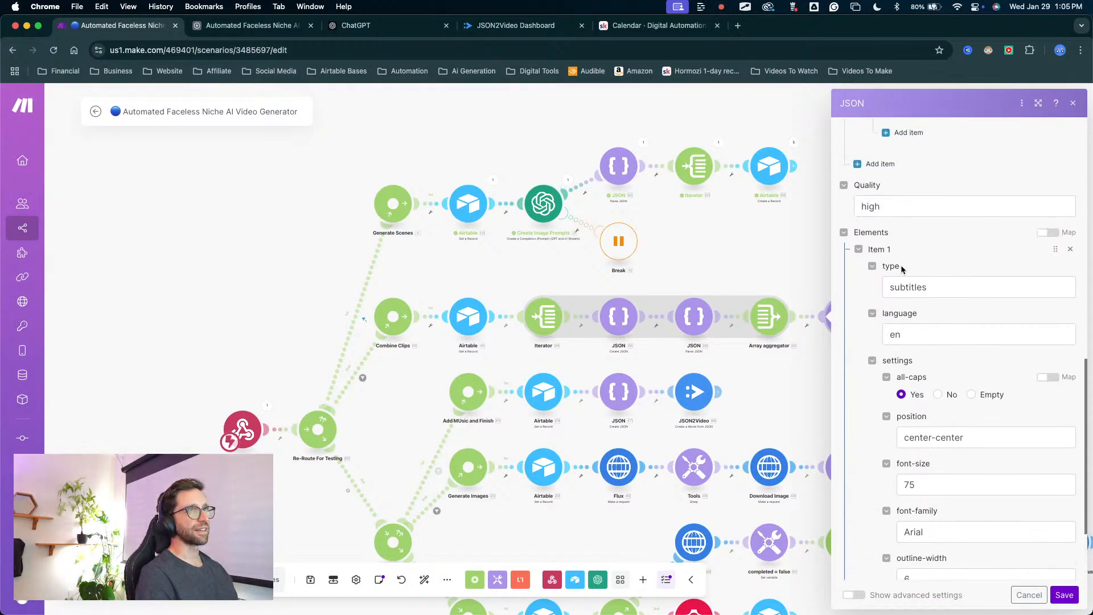
{"action": "left_click", "coordinate": [1070, 248]}
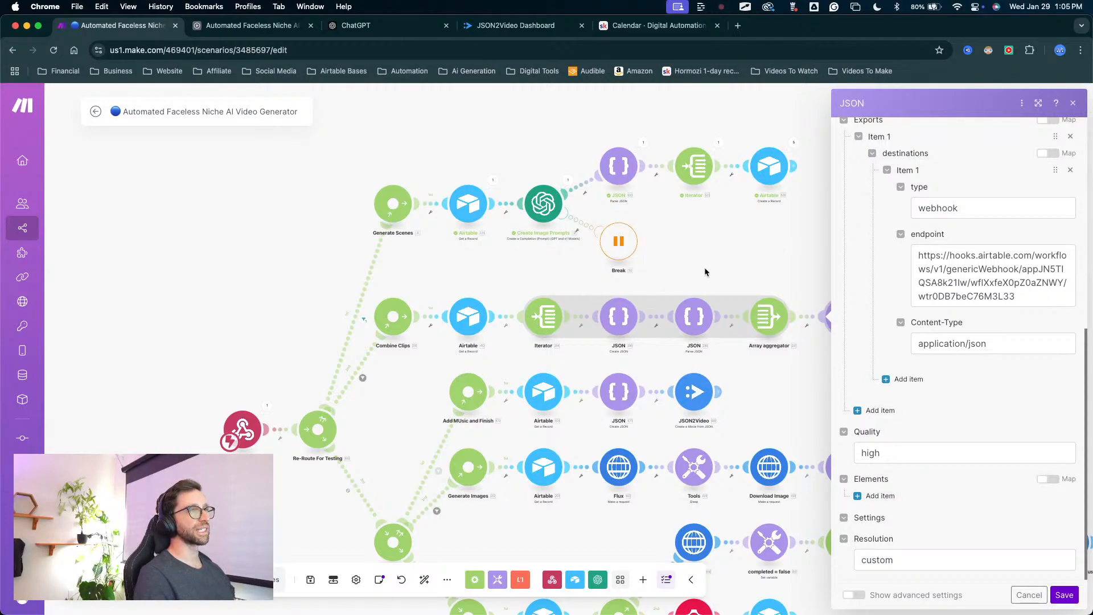
Review the JSON module's remaining fields, from ID and Fps through the export endpoint to Quality and Elements.
{"action": "scroll", "coordinate": [991, 367], "scroll_direction": "up", "scroll_amount": 2}
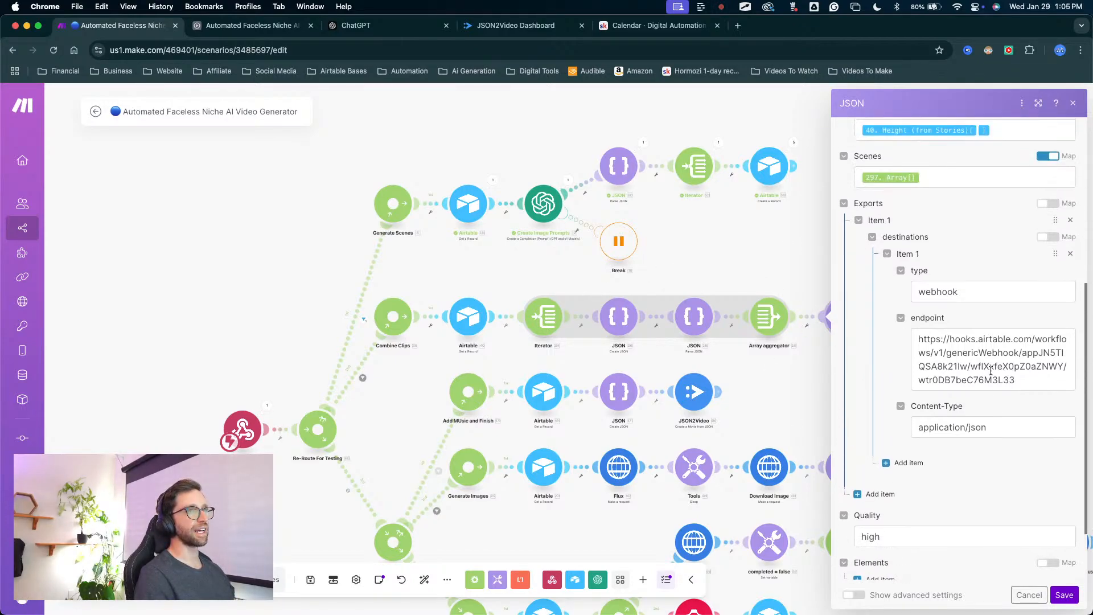
{"action": "scroll", "coordinate": [991, 370], "scroll_direction": "up", "scroll_amount": 6}
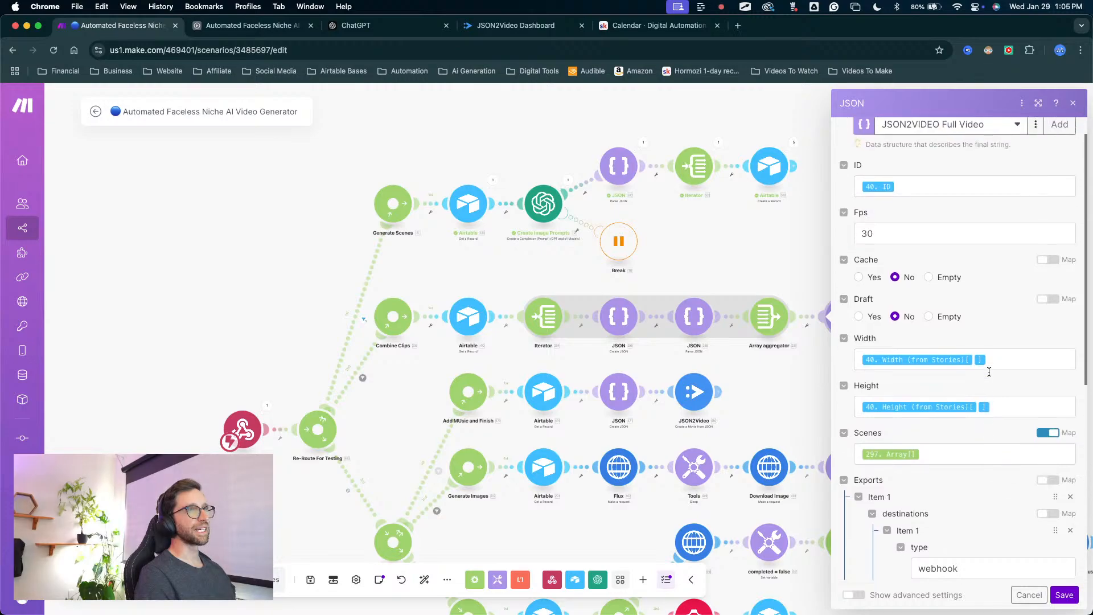
{"action": "scroll", "coordinate": [989, 371], "scroll_direction": "up", "scroll_amount": 1}
{"action": "mouse_move", "coordinate": [970, 304]}
{"action": "left_mouse_down"}
{"action": "mouse_move", "coordinate": [884, 477]}
{"action": "mouse_move", "coordinate": [926, 469]}
{"action": "left_mouse_up"}
{"action": "key", "text": "Escape"}
{"action": "scroll", "coordinate": [927, 467], "scroll_direction": "down", "scroll_amount": 5}
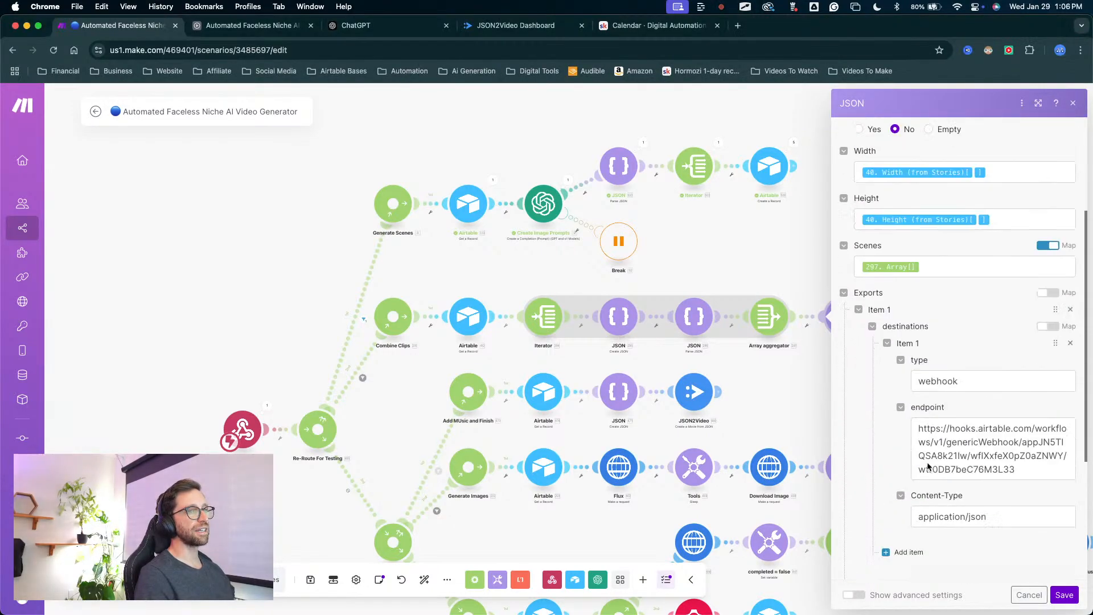
{"action": "scroll", "coordinate": [927, 466], "scroll_direction": "down", "scroll_amount": 3}
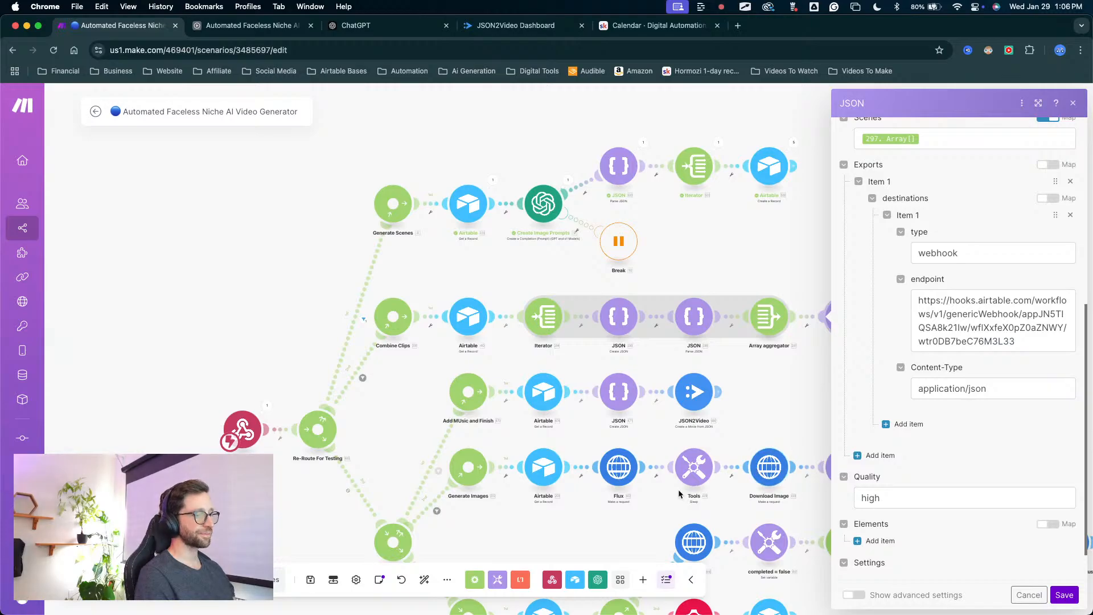
{"action": "key", "text": "ctrl+Up"}
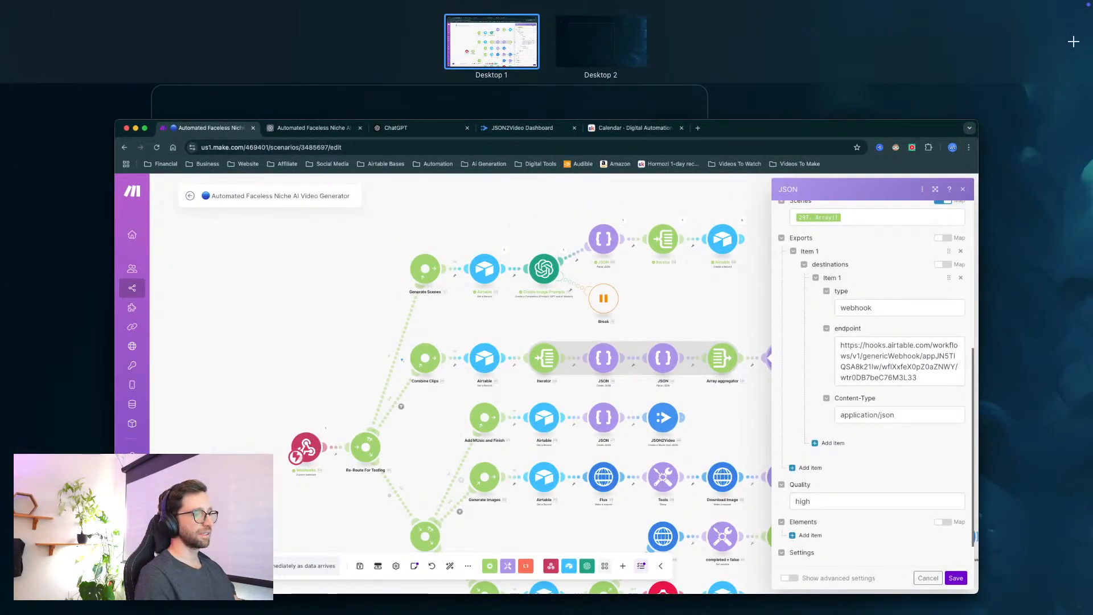
{"action": "key", "text": "ctrl+Up"}
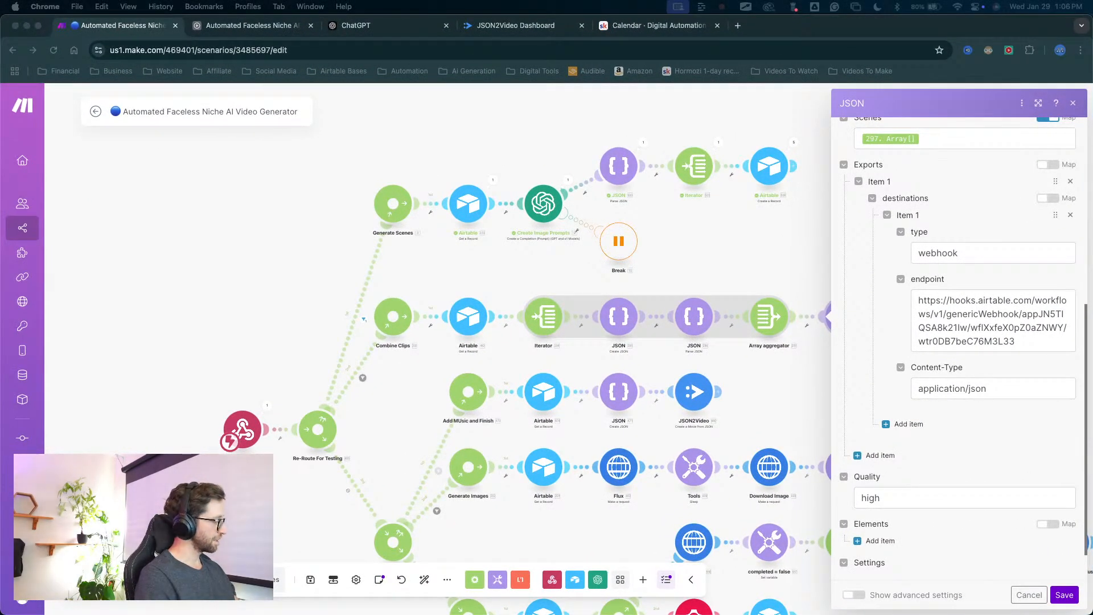
{"action": "key", "text": "ctrl+Up"}
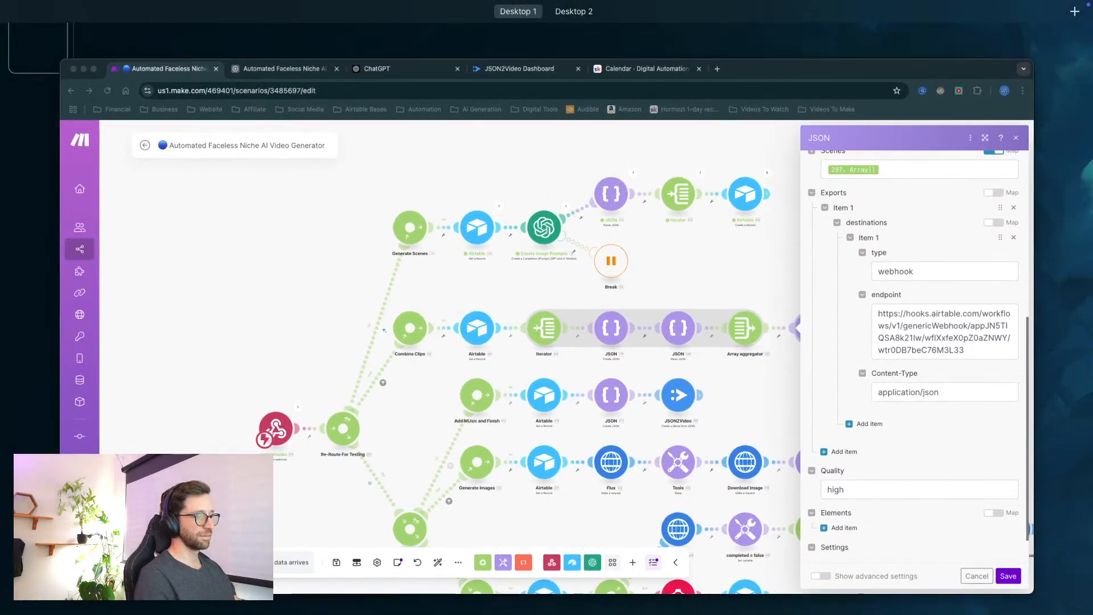
{"action": "key", "text": "ctrl+Up"}
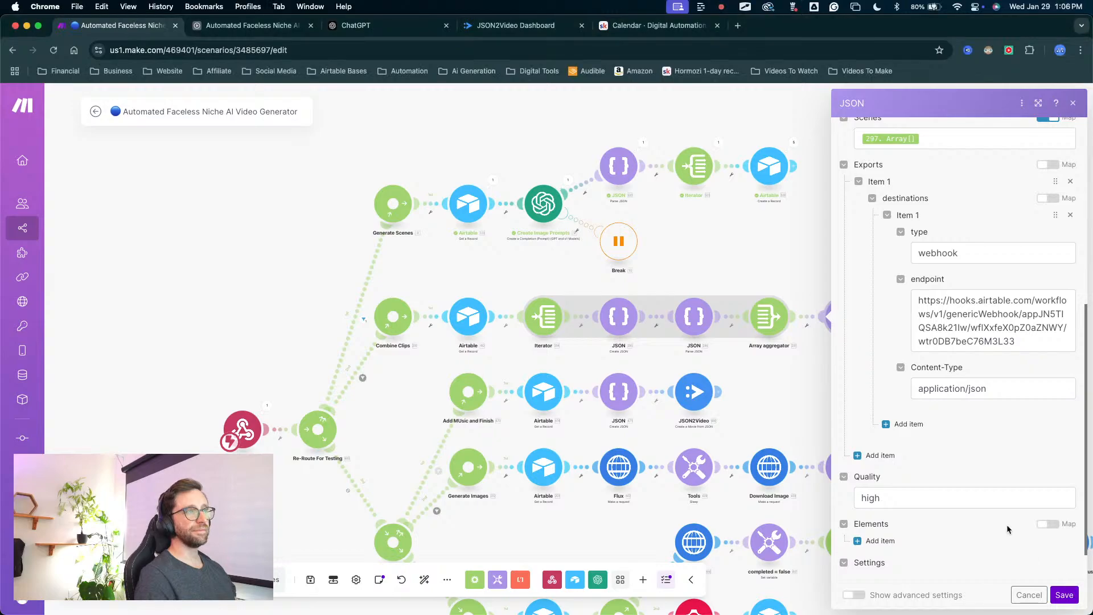
Save the Combine Clips route's final JSON module and its JSON2Video module with the current connection, and save the scenario.
{"action": "left_click", "coordinate": [1063, 594]}
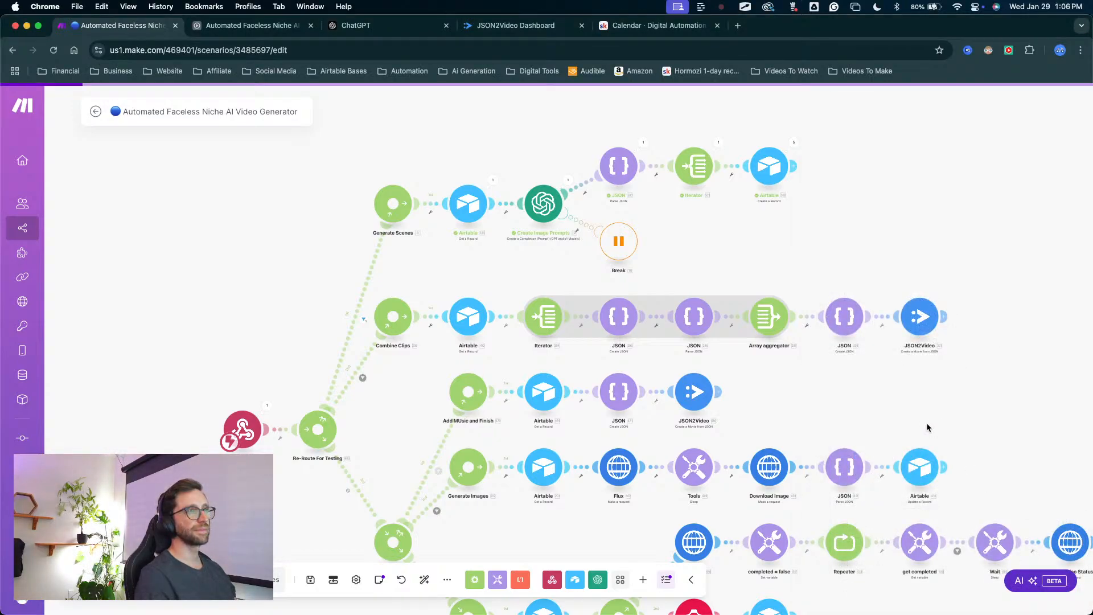
{"action": "left_click", "coordinate": [919, 316]}
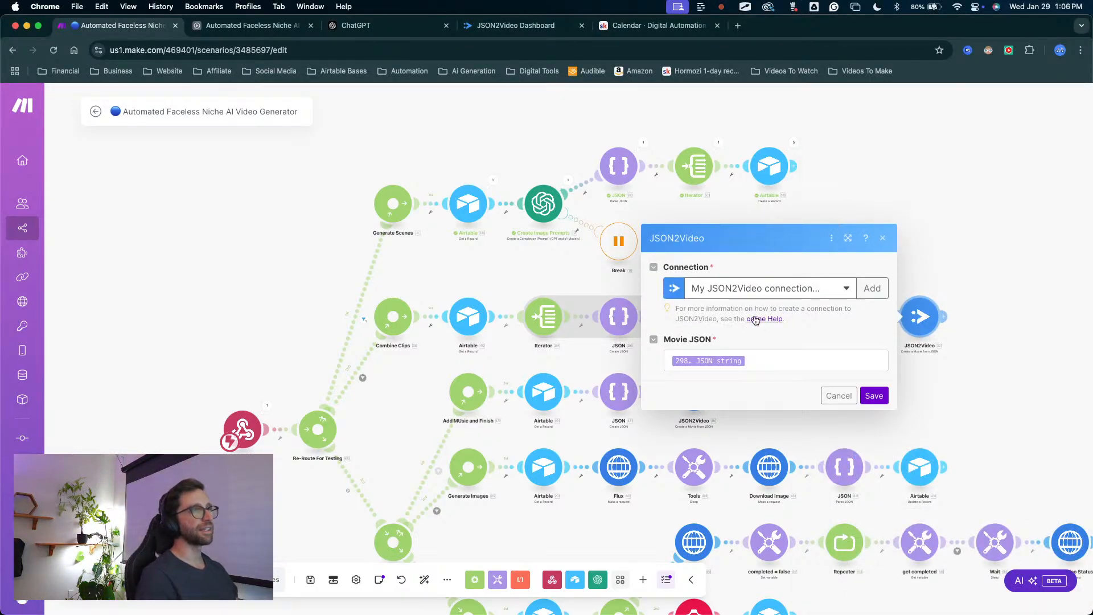
{"action": "left_click", "coordinate": [874, 396]}
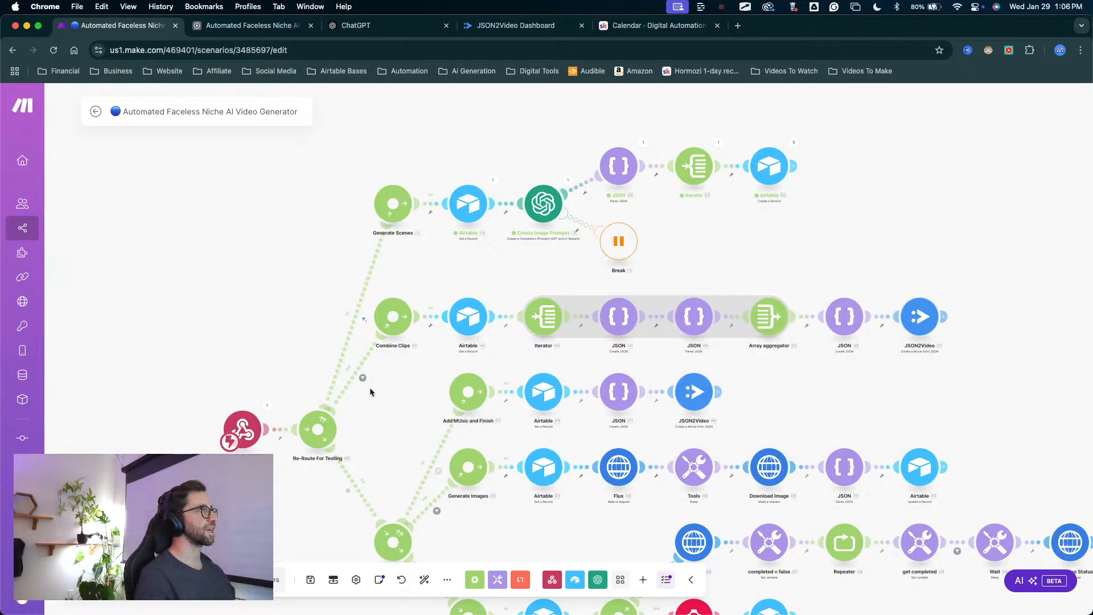
{"action": "left_click", "coordinate": [310, 579]}
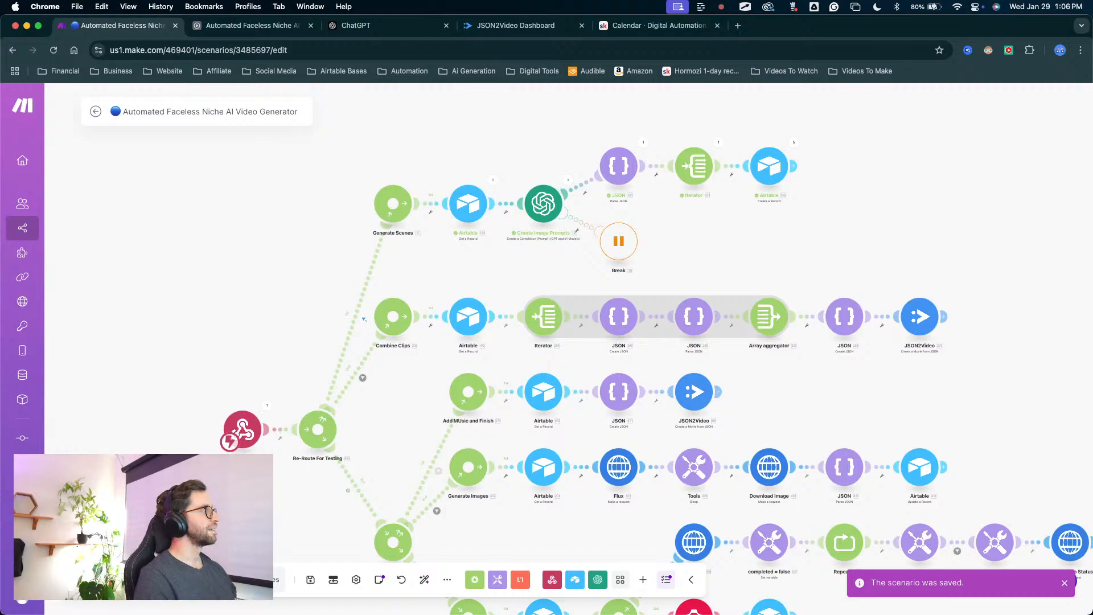
Switch to Airtable and review the webhook trigger of the Combined Video Back From JSON2Video automation.
{"action": "left_click_drag", "start_coordinate": [472, 283], "coordinate": [351, 236]}
{"action": "scroll", "coordinate": [351, 235], "scroll_direction": "down", "scroll_amount": 3}
{"action": "left_click", "coordinate": [271, 32]}
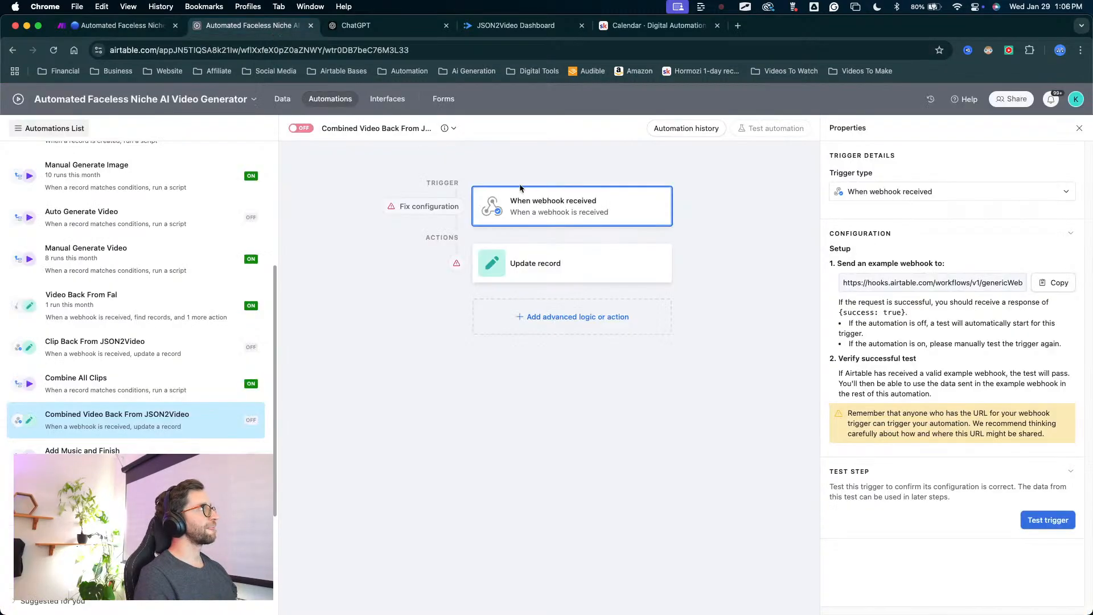
{"action": "key", "text": "ctrl+a"}
{"action": "mouse_move", "coordinate": [423, 414]}
{"action": "left_mouse_down"}
{"action": "mouse_move", "coordinate": [512, 233]}
{"action": "mouse_move", "coordinate": [634, 255]}
{"action": "mouse_move", "coordinate": [385, 258]}
{"action": "mouse_move", "coordinate": [468, 359]}
{"action": "mouse_move", "coordinate": [715, 315]}
{"action": "mouse_move", "coordinate": [649, 207]}
{"action": "mouse_move", "coordinate": [421, 165]}
{"action": "mouse_move", "coordinate": [500, 216]}
{"action": "left_mouse_up"}
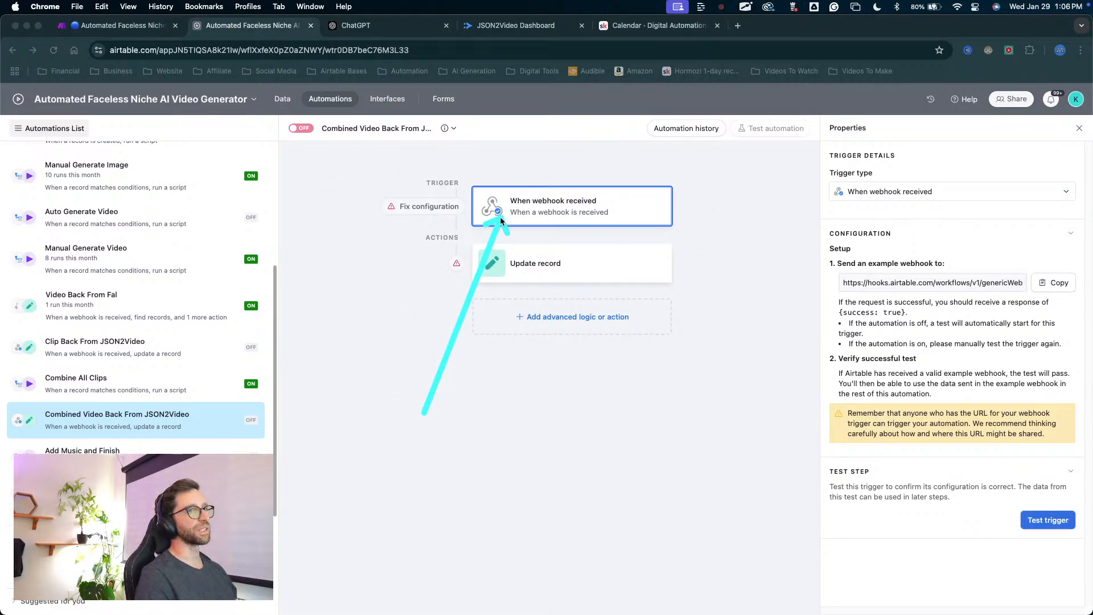
{"action": "mouse_move", "coordinate": [245, 245]}
{"action": "left_mouse_down"}
{"action": "mouse_move", "coordinate": [503, 216]}
{"action": "mouse_move", "coordinate": [543, 231]}
{"action": "mouse_move", "coordinate": [548, 252]}
{"action": "mouse_move", "coordinate": [402, 217]}
{"action": "mouse_move", "coordinate": [501, 233]}
{"action": "mouse_move", "coordinate": [421, 281]}
{"action": "mouse_move", "coordinate": [393, 199]}
{"action": "mouse_move", "coordinate": [319, 146]}
{"action": "mouse_move", "coordinate": [356, 194]}
{"action": "mouse_move", "coordinate": [425, 169]}
{"action": "left_mouse_up"}
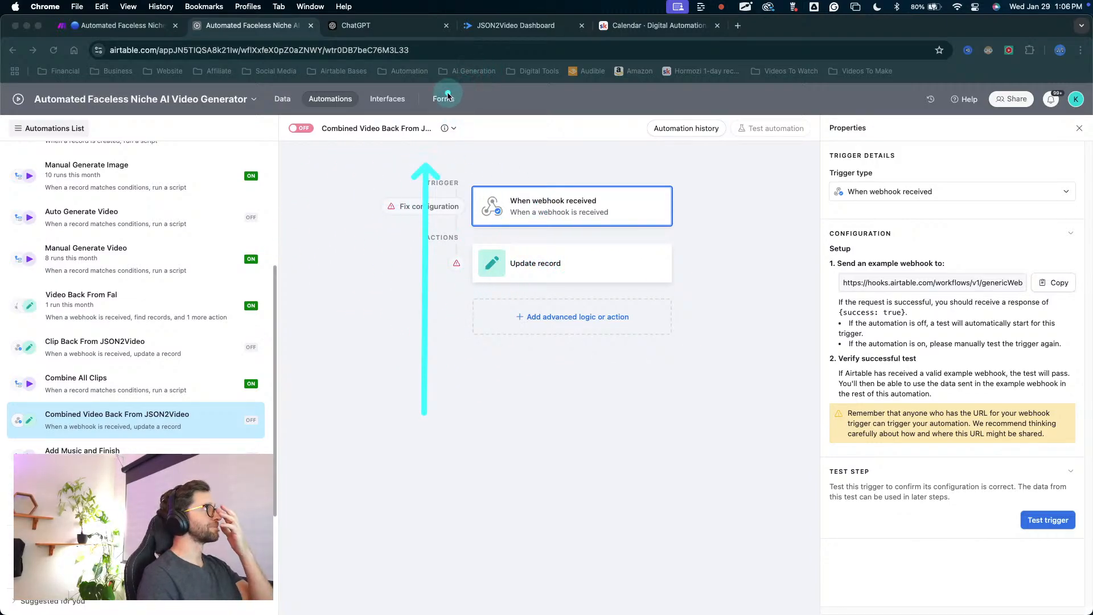
{"action": "key", "text": "Escape"}
Go to the base's Assembly table and tick Assemble for the FULL Test record.
{"action": "left_click", "coordinate": [281, 100]}
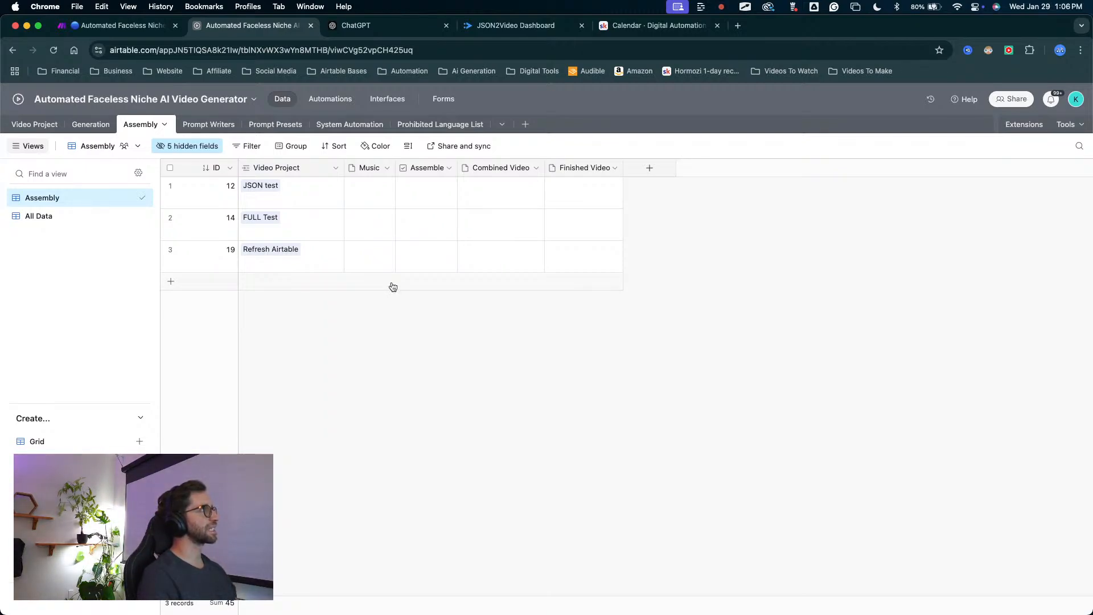
{"action": "mouse_move", "coordinate": [335, 378]}
{"action": "left_mouse_down"}
{"action": "mouse_move", "coordinate": [297, 242]}
{"action": "mouse_move", "coordinate": [269, 221]}
{"action": "left_mouse_up"}
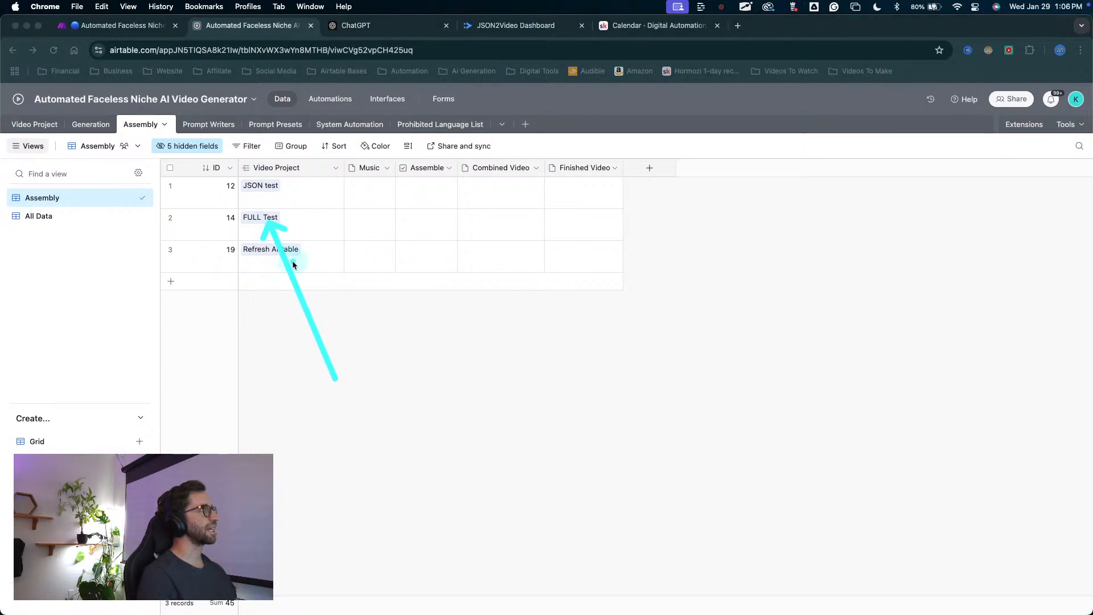
{"action": "key", "text": "Escape"}
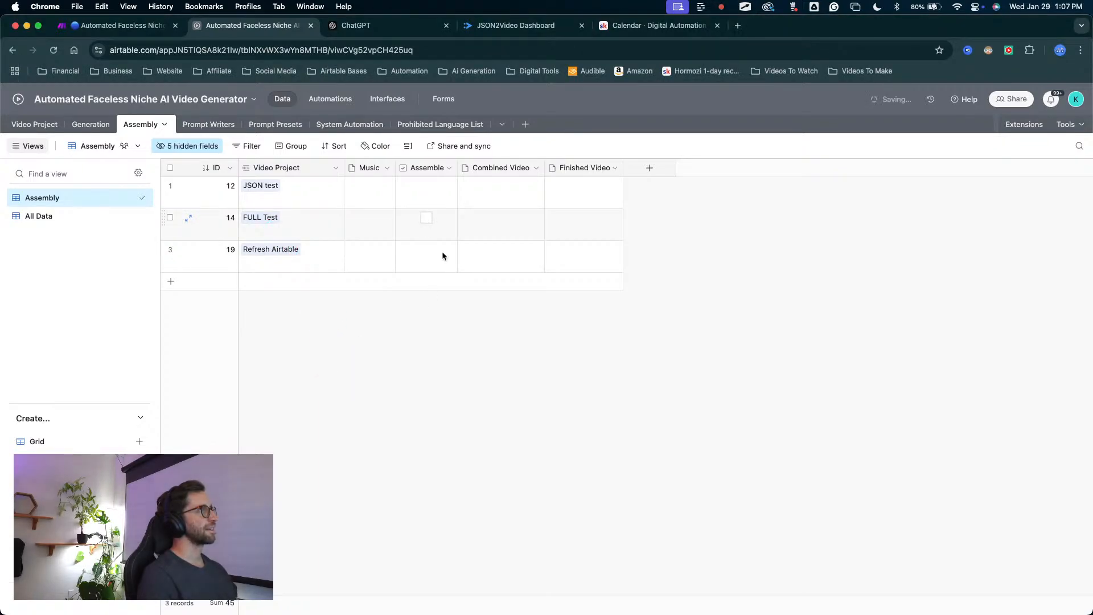
{"action": "left_click", "coordinate": [426, 218]}
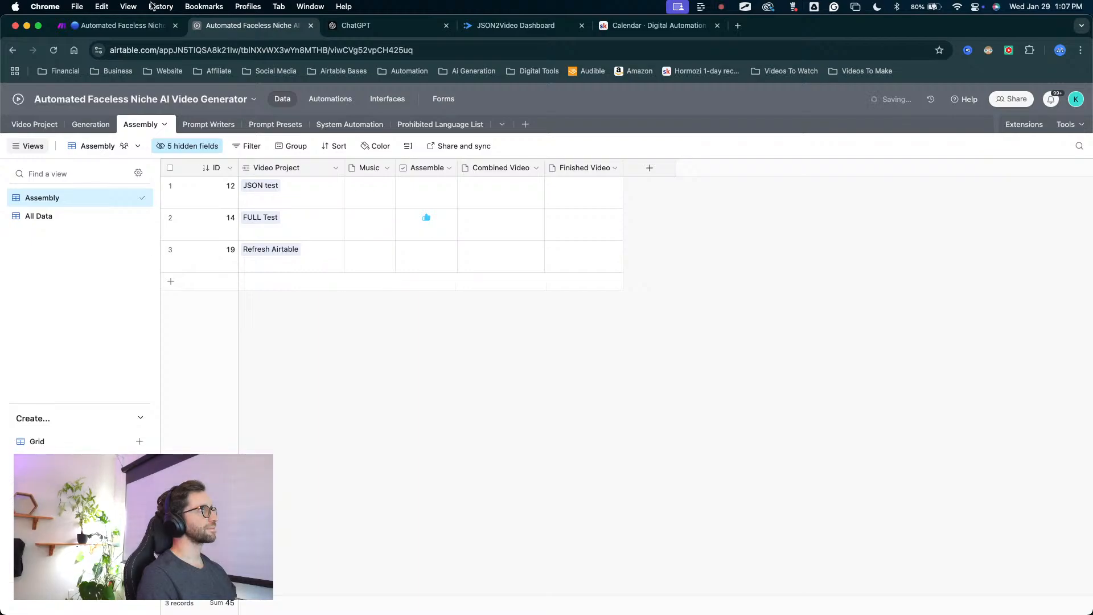
Switch to the Make scenario and inspect the input and output bundles of the Combine Clips route's JSON2Video module.
{"action": "left_click", "coordinate": [138, 26]}
{"action": "mouse_move", "coordinate": [211, 453]}
{"action": "left_mouse_down"}
{"action": "mouse_move", "coordinate": [256, 341]}
{"action": "mouse_move", "coordinate": [612, 245]}
{"action": "mouse_move", "coordinate": [347, 251]}
{"action": "mouse_move", "coordinate": [495, 272]}
{"action": "mouse_move", "coordinate": [660, 264]}
{"action": "left_mouse_up"}
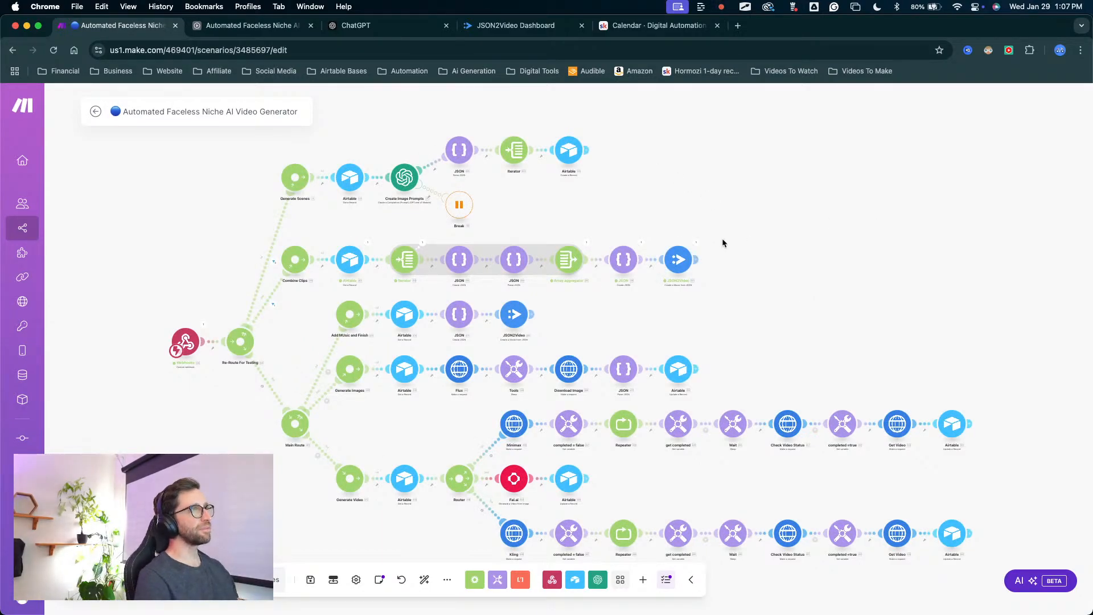
{"action": "left_click", "coordinate": [698, 249]}
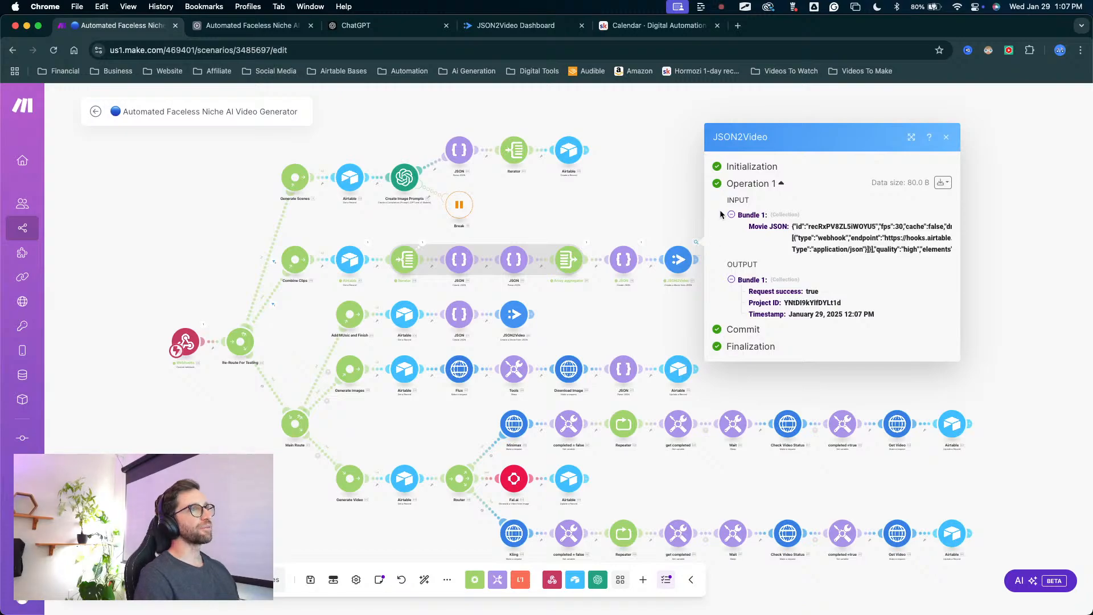
{"action": "left_click", "coordinate": [649, 184]}
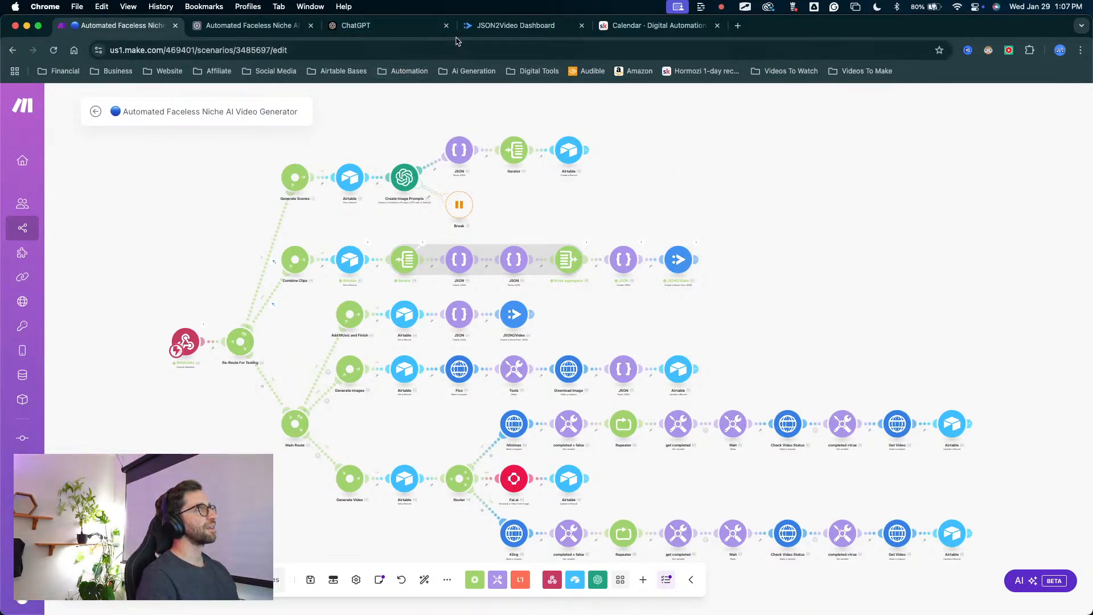
Return to Airtable and check the Assembly table for the FULL Test record's combined video.
{"action": "left_click", "coordinate": [277, 31]}
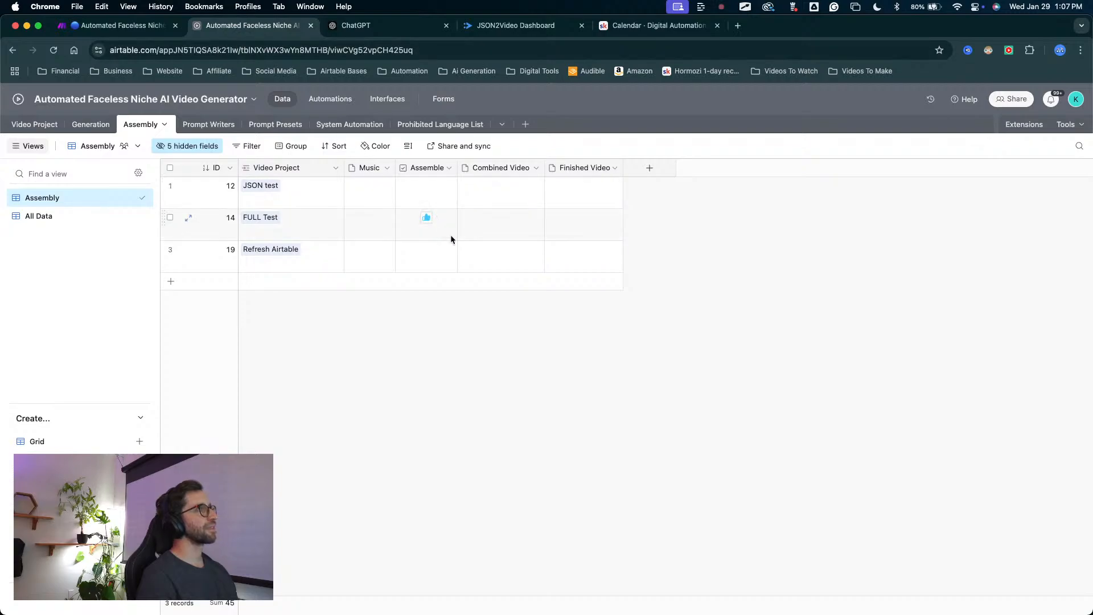
{"action": "left_click", "coordinate": [440, 370]}
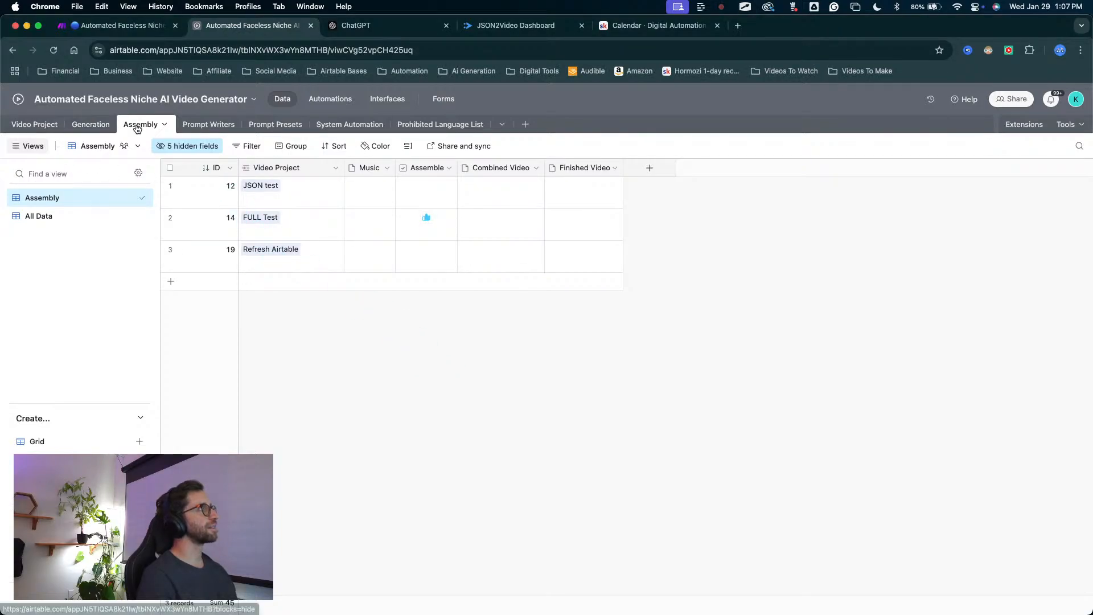
{"action": "mouse_move", "coordinate": [489, 421]}
{"action": "left_mouse_down"}
{"action": "mouse_move", "coordinate": [499, 216]}
{"action": "mouse_move", "coordinate": [491, 234]}
{"action": "mouse_move", "coordinate": [493, 246]}
{"action": "mouse_move", "coordinate": [516, 212]}
{"action": "left_mouse_up"}
{"action": "key", "text": "Escape"}
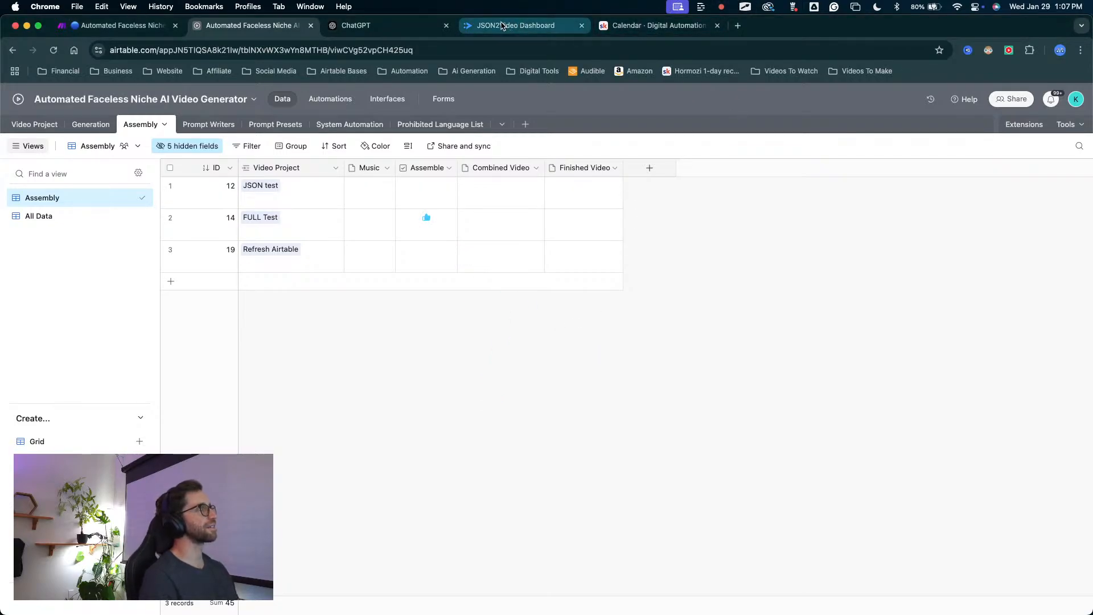
Switch to the JSON2Video dashboard and read the error details of the newest job in the render logs.
{"action": "left_click", "coordinate": [540, 27]}
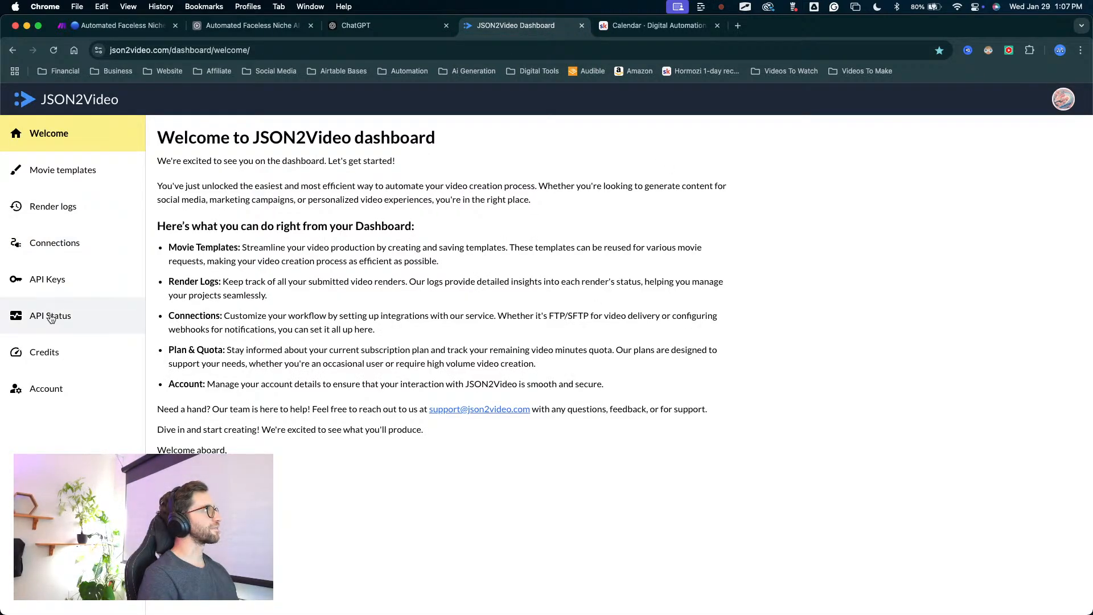
{"action": "left_click", "coordinate": [57, 211]}
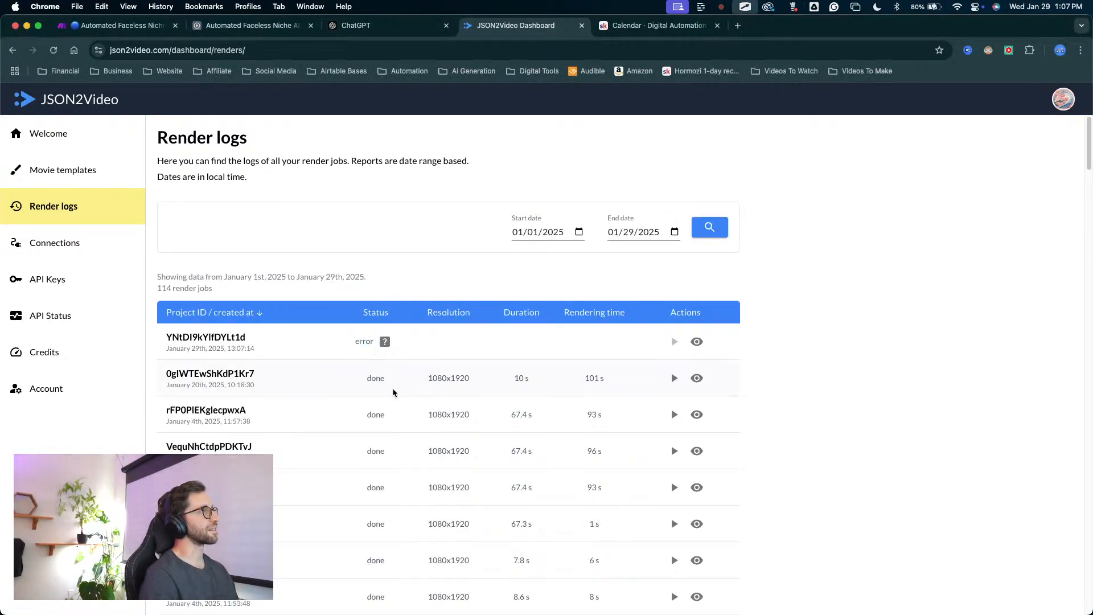
{"action": "left_click", "coordinate": [385, 342]}
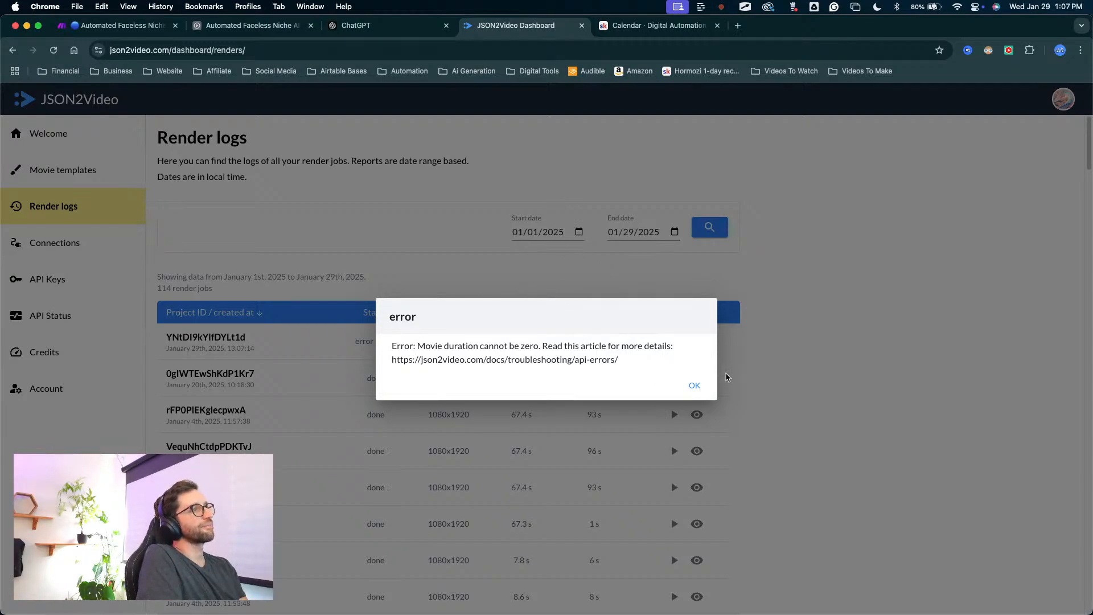
{"action": "left_click", "coordinate": [694, 387]}
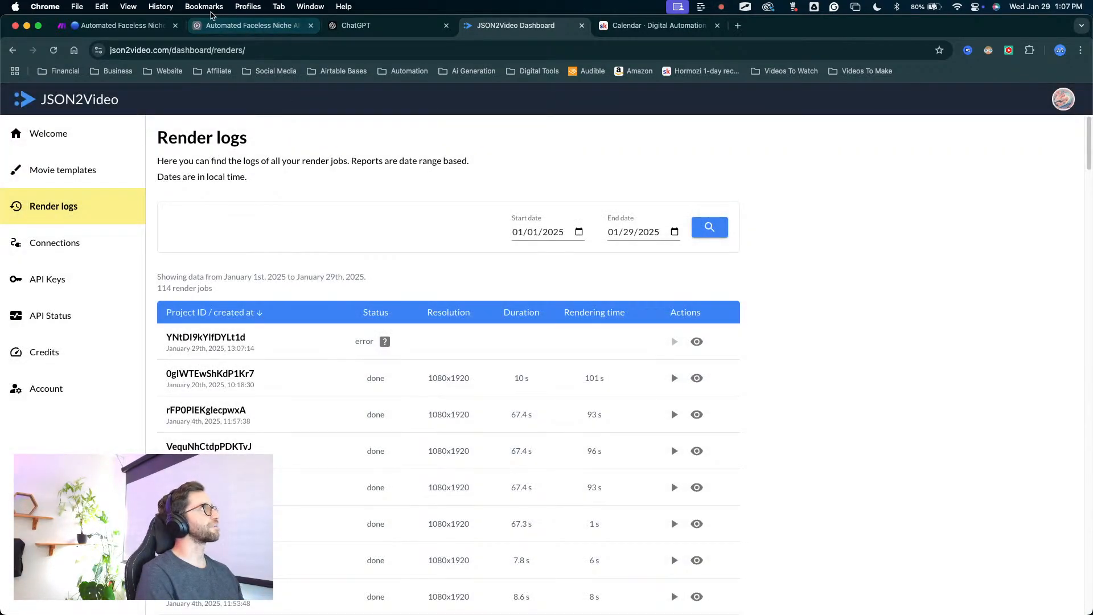
Go back to Make and review the Combine Clips route's JSON2Video and JSON modules, down to the clip's src mapping.
{"action": "left_click", "coordinate": [156, 29]}
{"action": "left_click", "coordinate": [675, 256]}
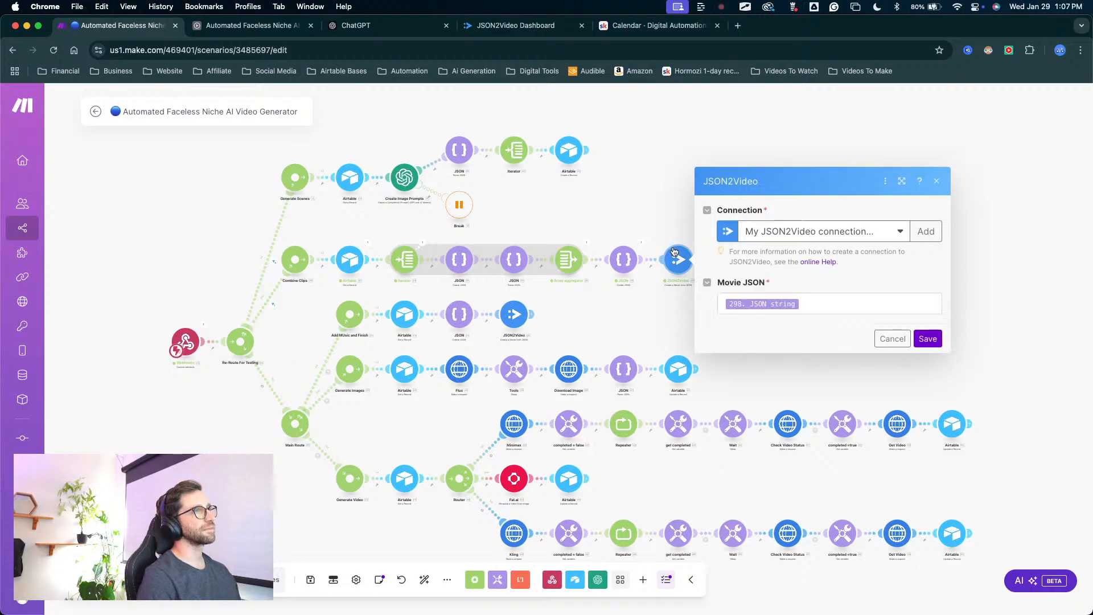
{"action": "left_click", "coordinate": [624, 260]}
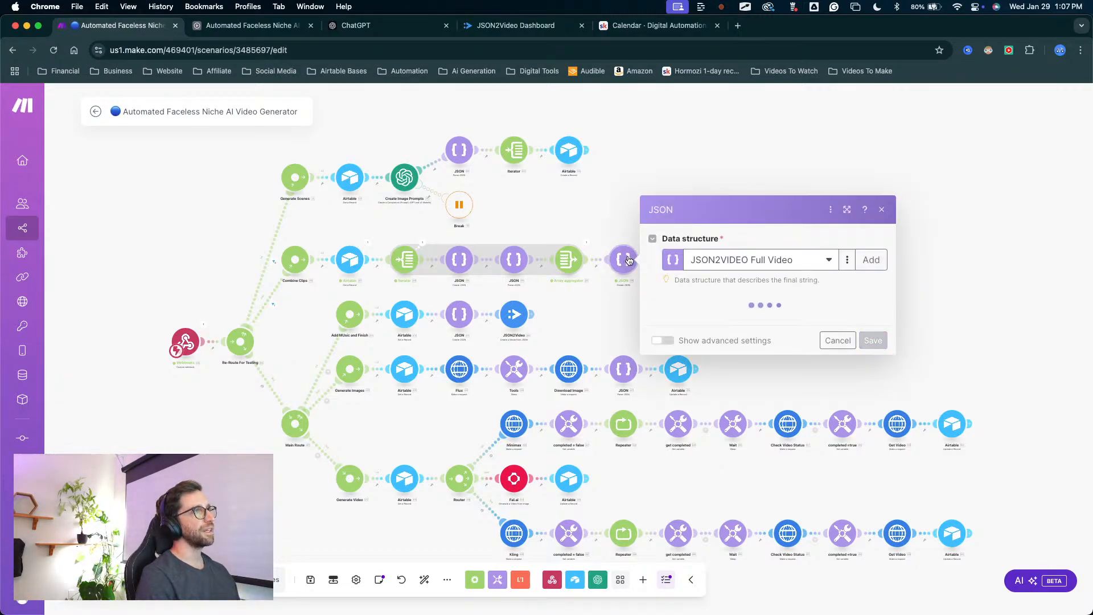
{"action": "scroll", "coordinate": [790, 338], "scroll_direction": "down", "scroll_amount": 10}
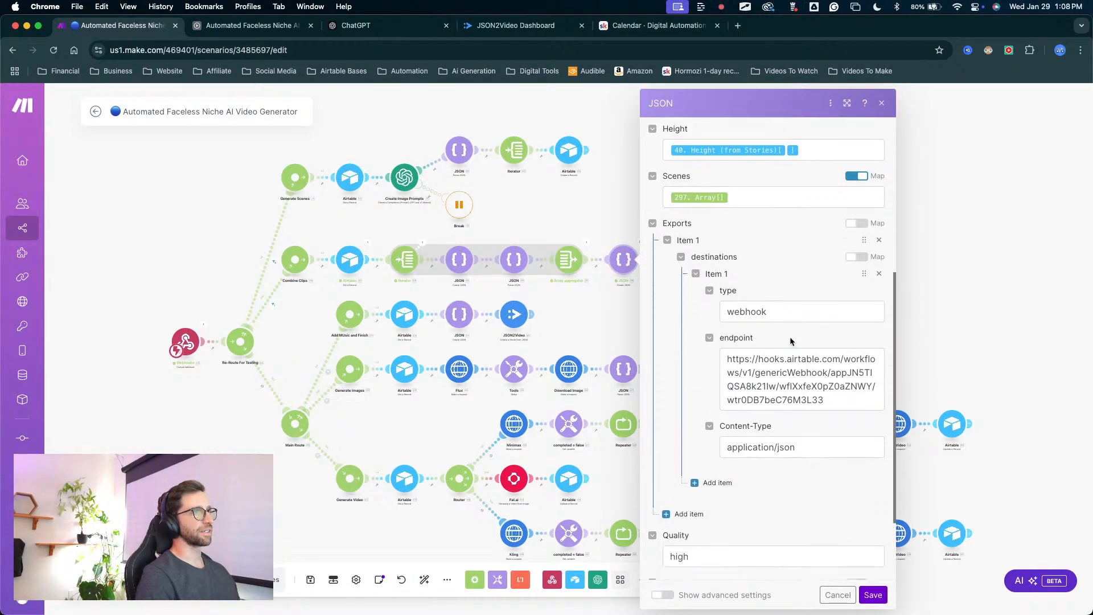
{"action": "scroll", "coordinate": [790, 338], "scroll_direction": "up", "scroll_amount": 6}
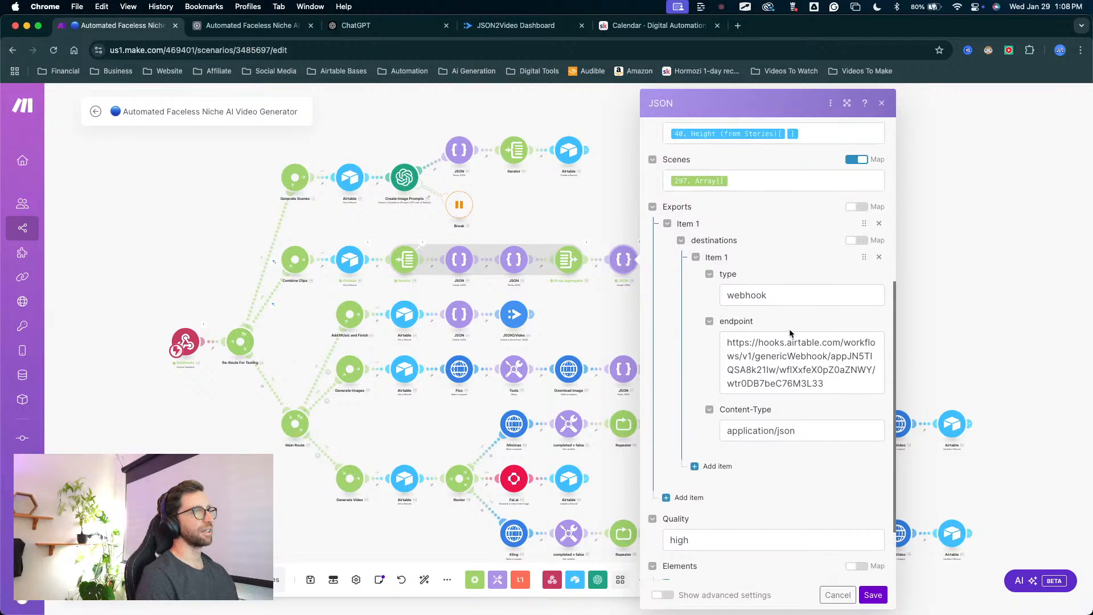
{"action": "scroll", "coordinate": [789, 333], "scroll_direction": "up", "scroll_amount": 3}
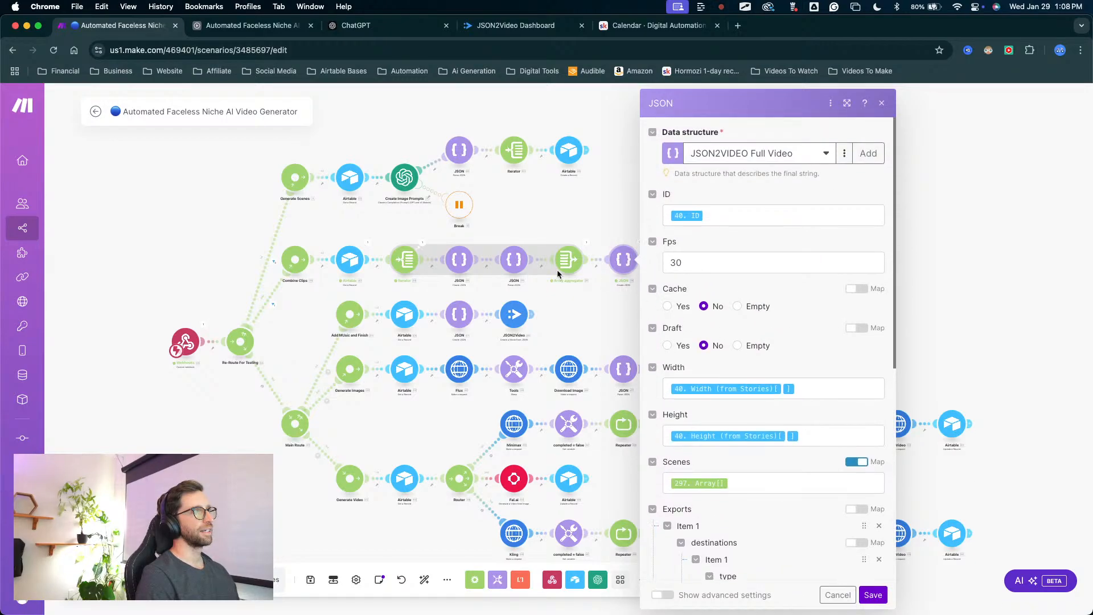
{"action": "left_click", "coordinate": [466, 260]}
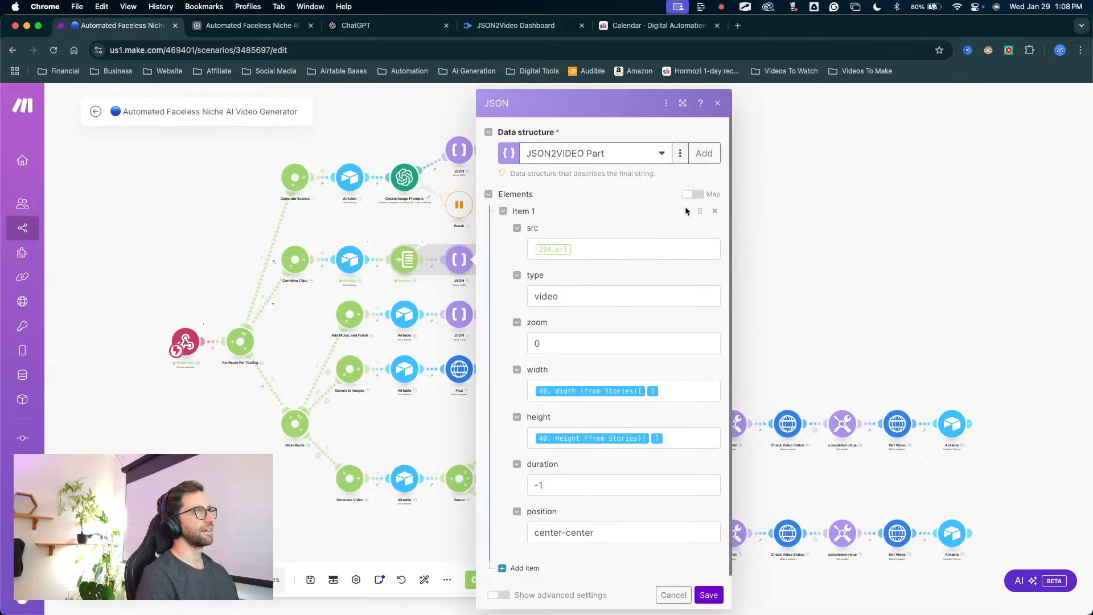
{"action": "scroll", "coordinate": [578, 335], "scroll_direction": "down", "scroll_amount": 1}
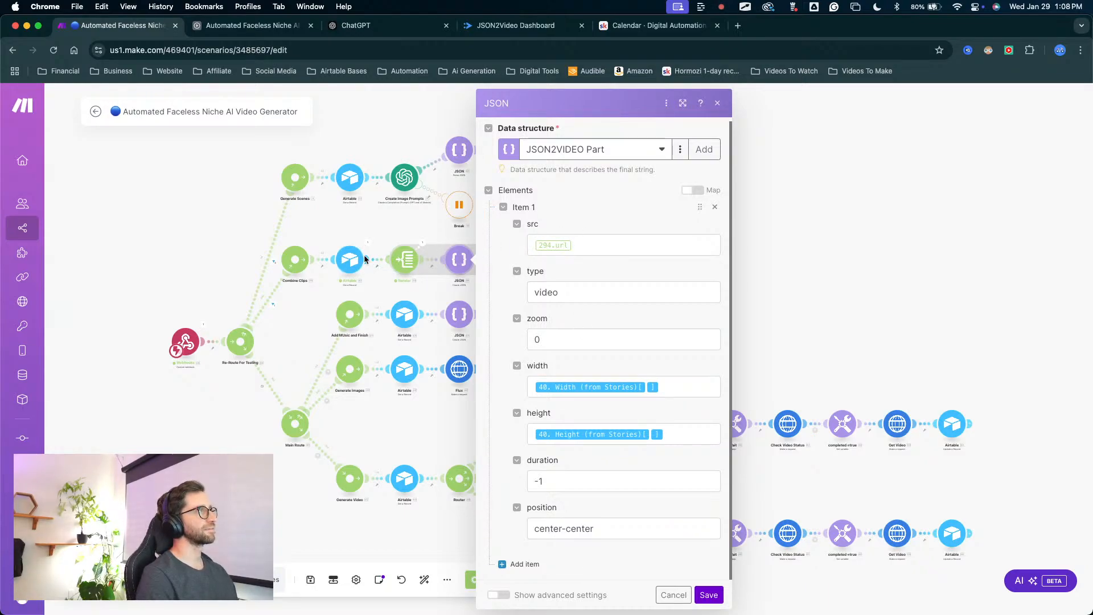
{"action": "left_click", "coordinate": [591, 253]}
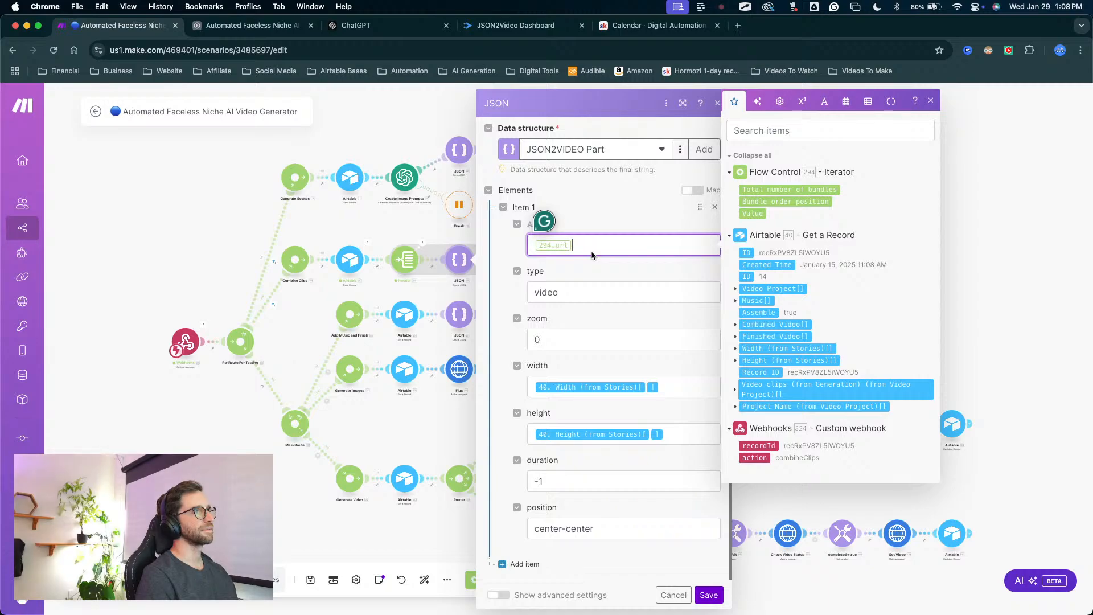
Replace the Combine Clips iterator's array with the Airtable field Video clips (from Generation) (from Video Project) and save the module.
{"action": "left_click", "coordinate": [417, 247]}
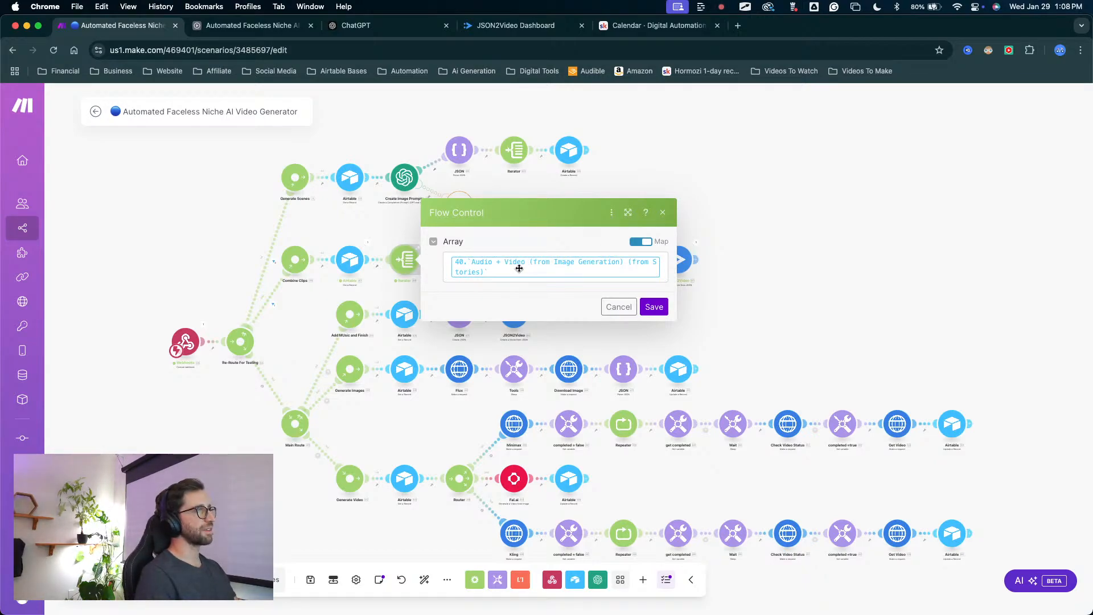
{"action": "left_click", "coordinate": [663, 268]}
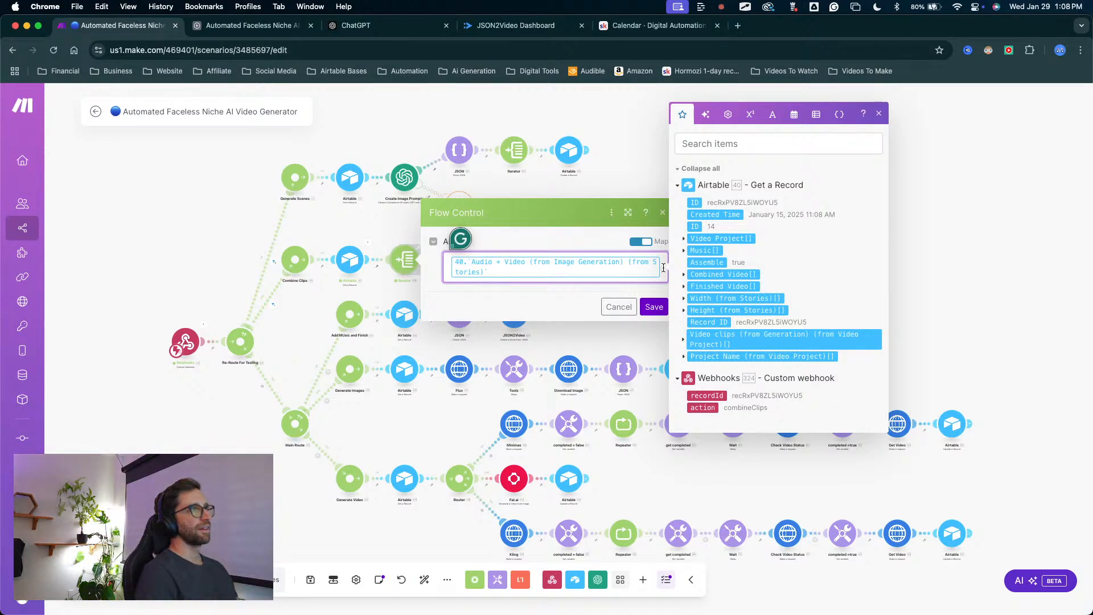
{"action": "key", "text": "BackSpace"}
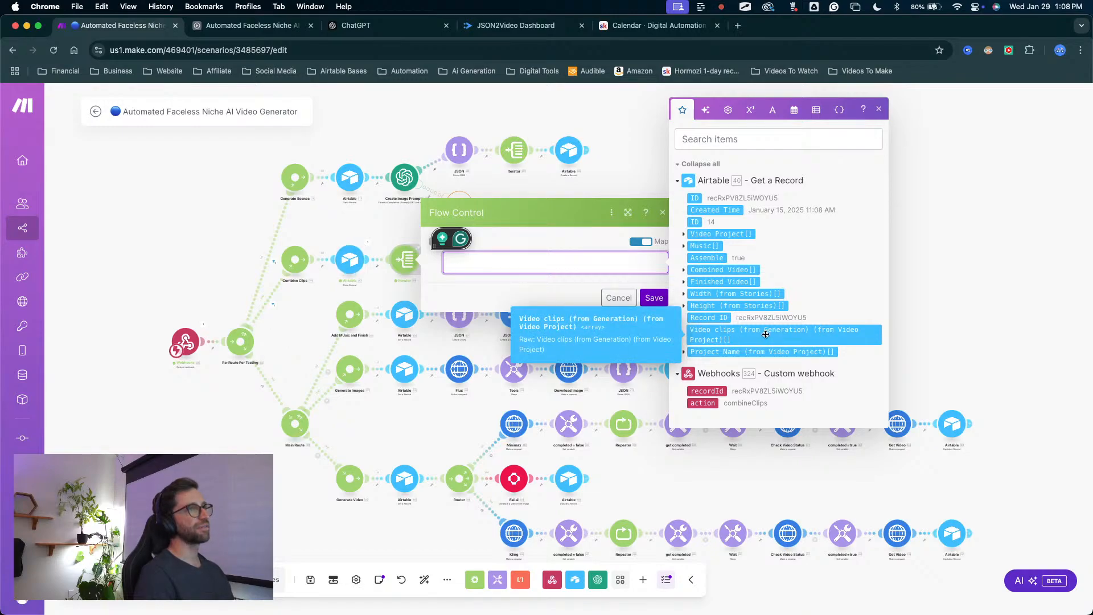
{"action": "left_click", "coordinate": [712, 334]}
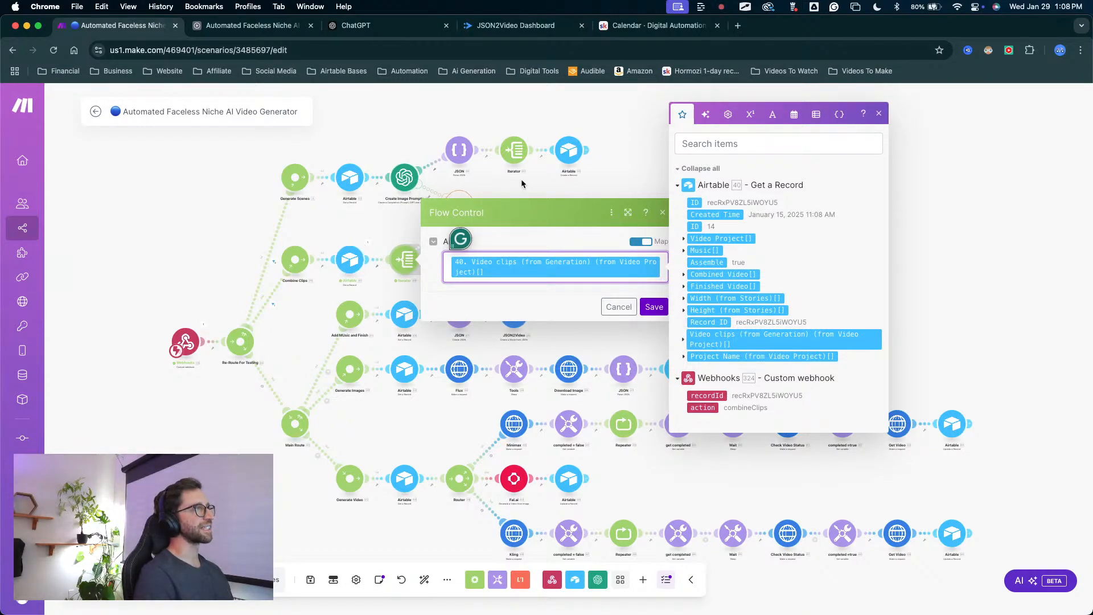
{"action": "left_click", "coordinate": [606, 308]}
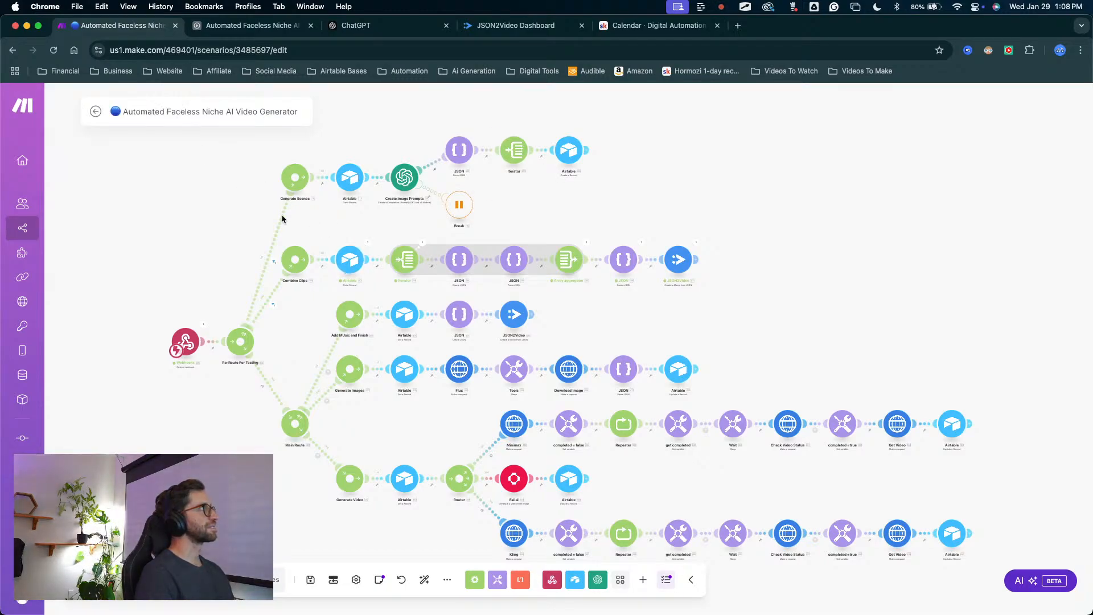
Check that the JSON2VIDEO Part module's src is mapped to the iterator's URL and save the module.
{"action": "left_click", "coordinate": [470, 272]}
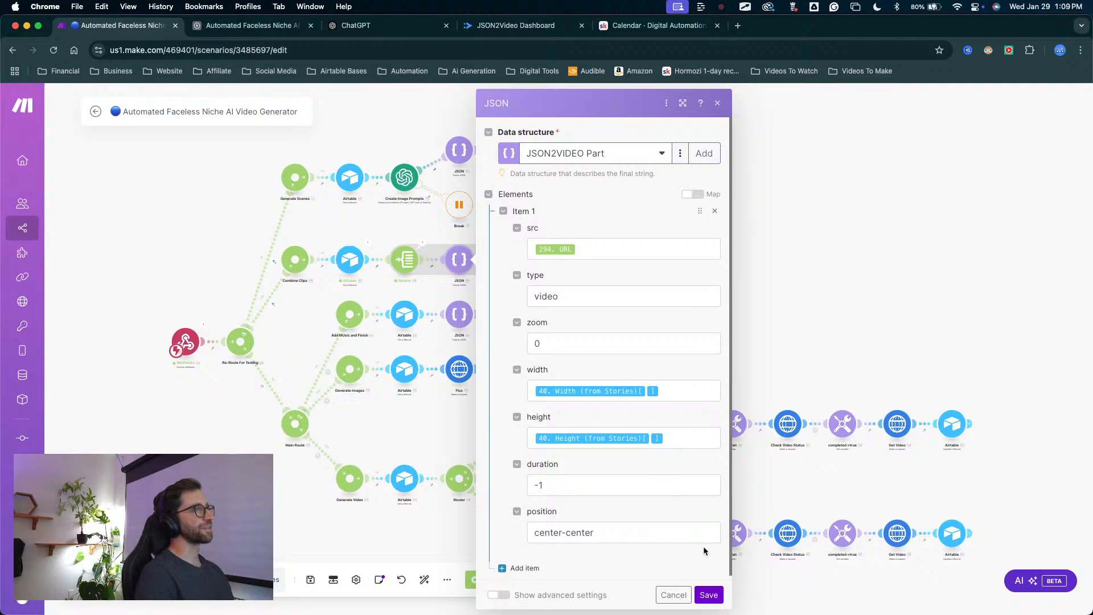
{"action": "left_click", "coordinate": [709, 594]}
{"action": "scroll", "coordinate": [637, 268], "scroll_direction": "up", "scroll_amount": 3}
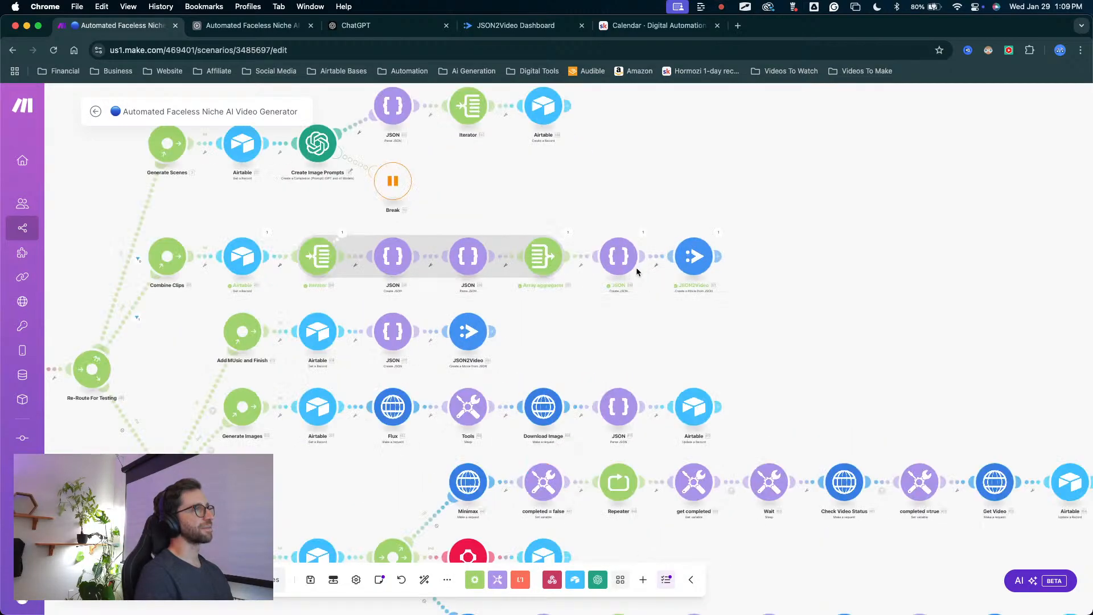
{"action": "left_click", "coordinate": [633, 259]}
{"action": "left_click", "coordinate": [381, 256]}
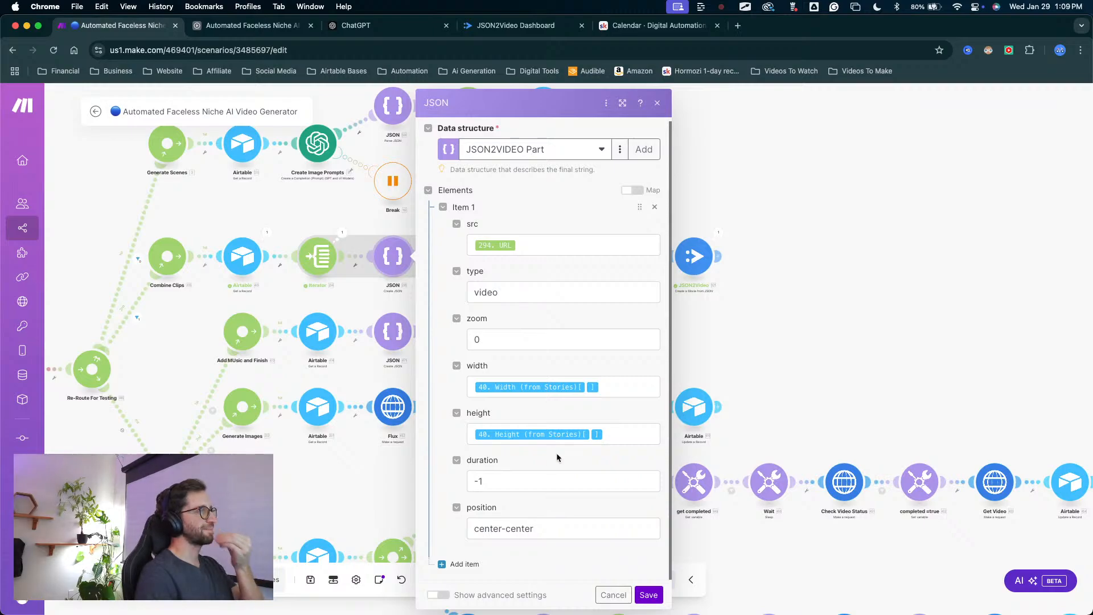
{"action": "left_click", "coordinate": [648, 595]}
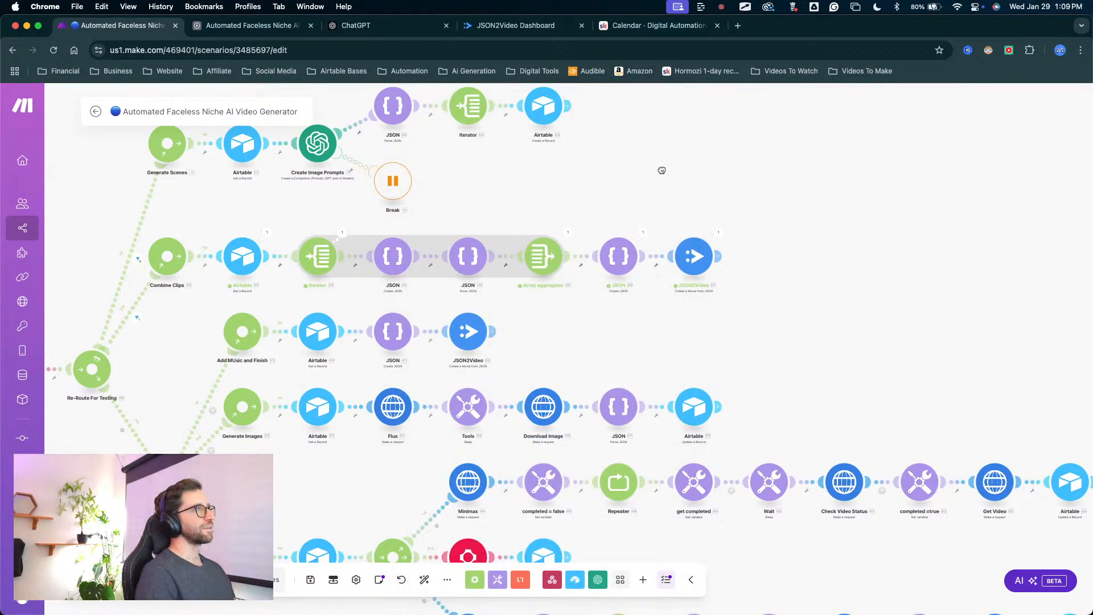
Run the Make scenario once, then untick and retick Assemble for the FULL Test record in Airtable.
{"action": "left_click_drag", "start_coordinate": [662, 170], "coordinate": [597, 187]}
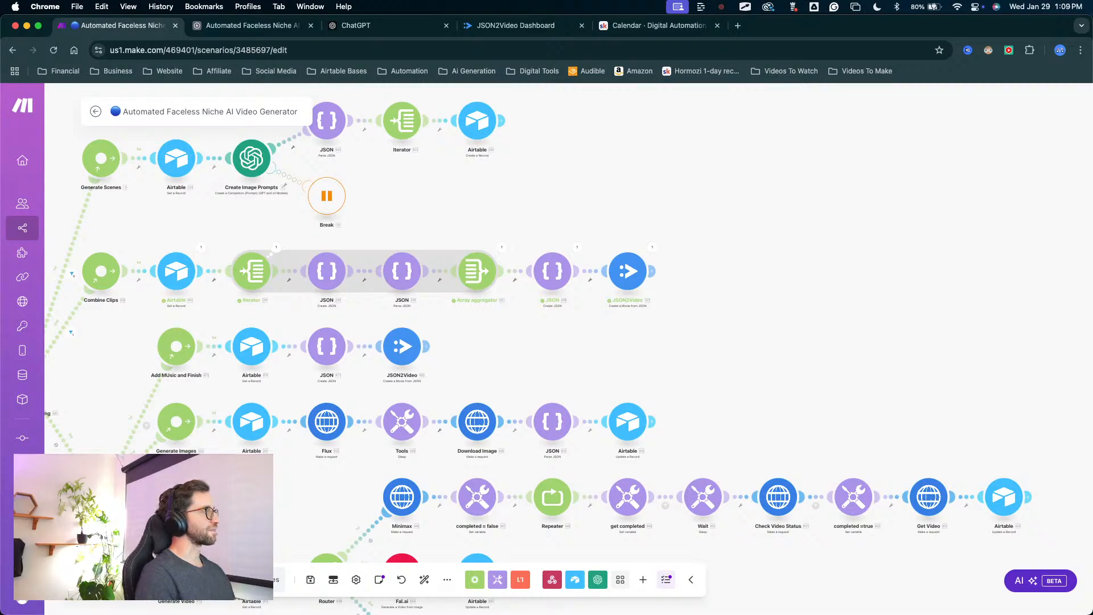
{"action": "scroll", "coordinate": [521, 171], "scroll_direction": "down", "scroll_amount": 3}
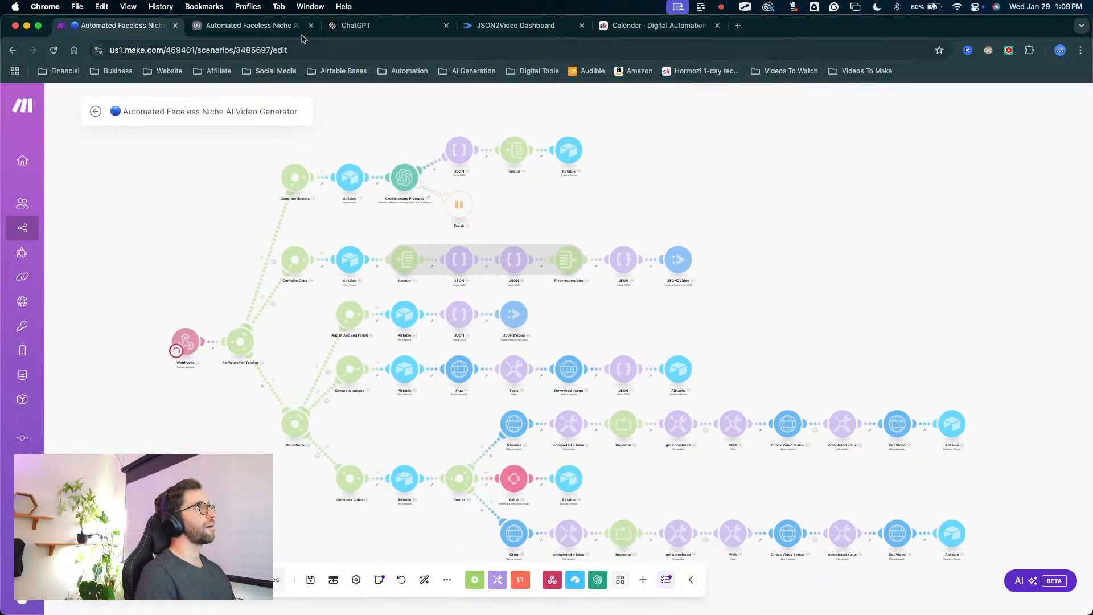
{"action": "left_click", "coordinate": [235, 27]}
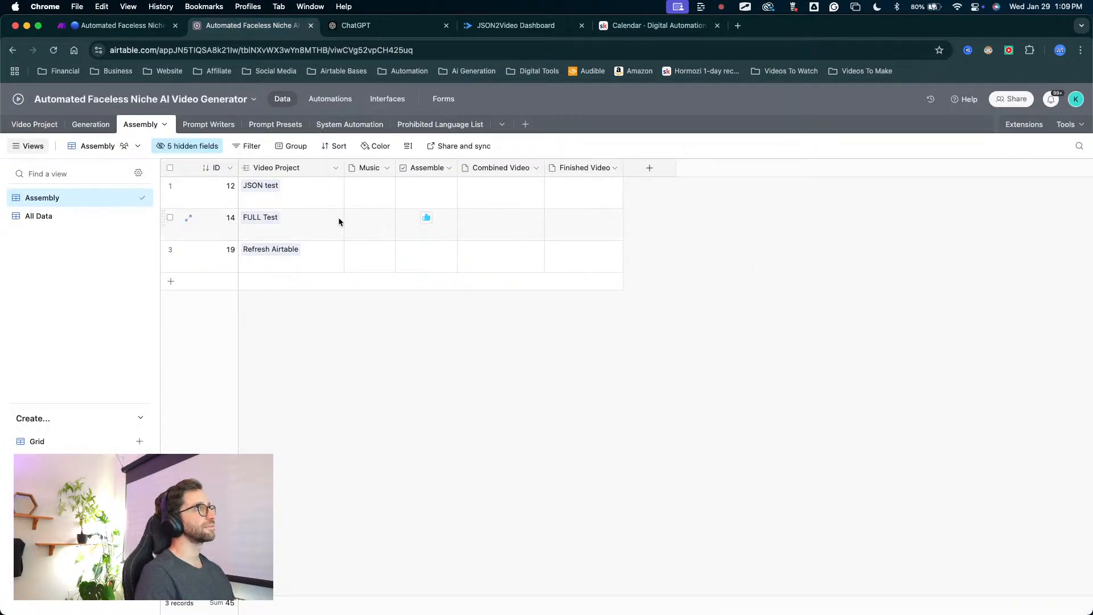
{"action": "left_click", "coordinate": [426, 219]}
{"action": "left_click", "coordinate": [427, 220]}
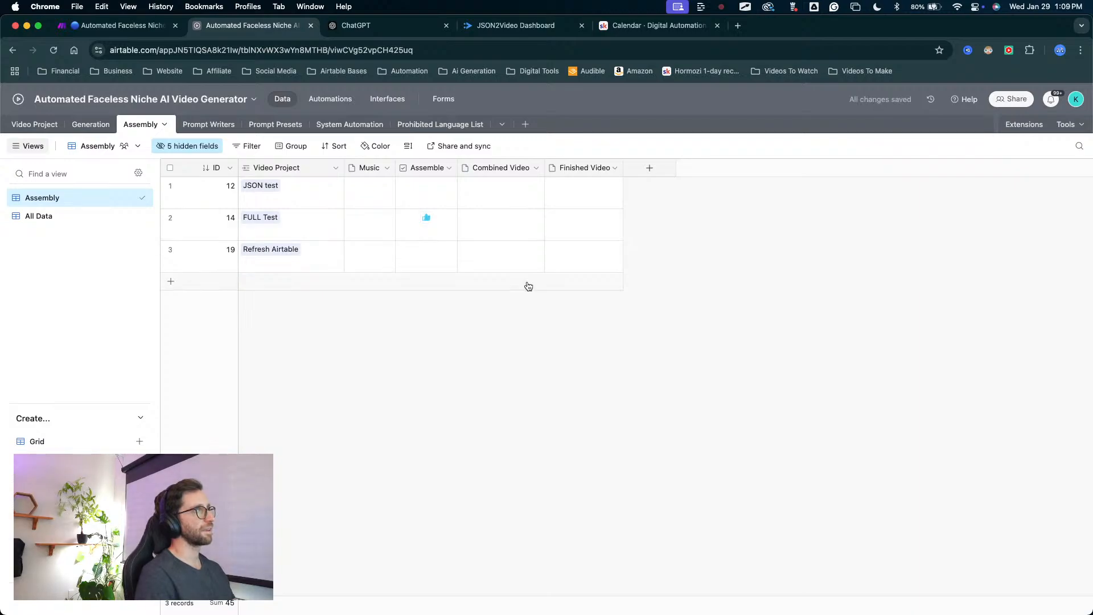
Return to the Make scenario and check the run of the Combine Clips route through to its JSON2Video module.
{"action": "left_click", "coordinate": [117, 25]}
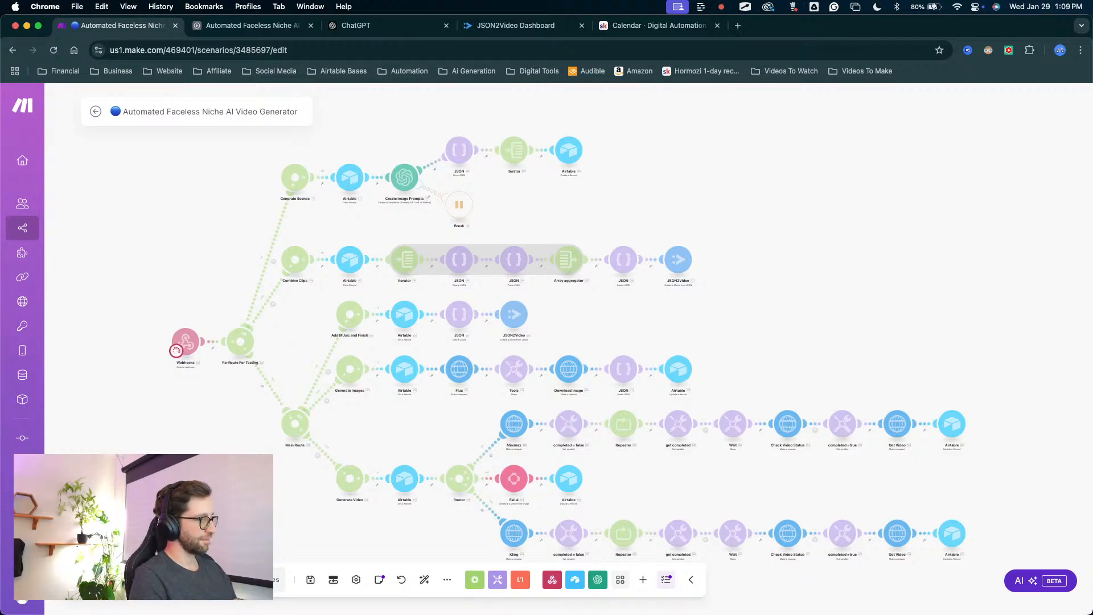
{"action": "key", "text": "ctrl+Up"}
{"action": "key", "text": "ctrl+Up"}
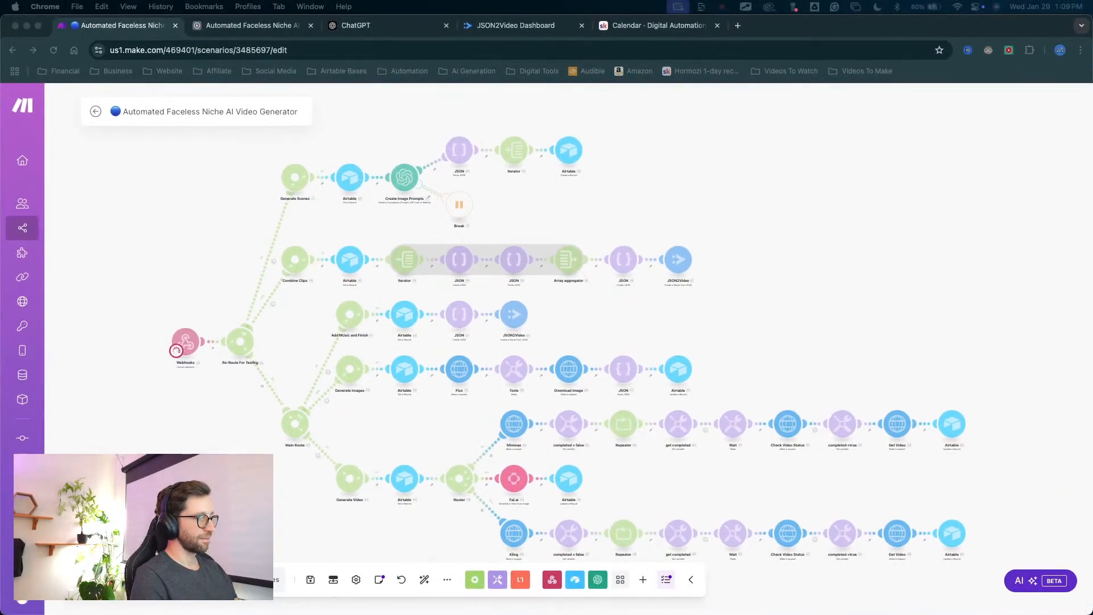
{"action": "key", "text": "ctrl+Up"}
{"action": "key", "text": "ctrl+Up"}
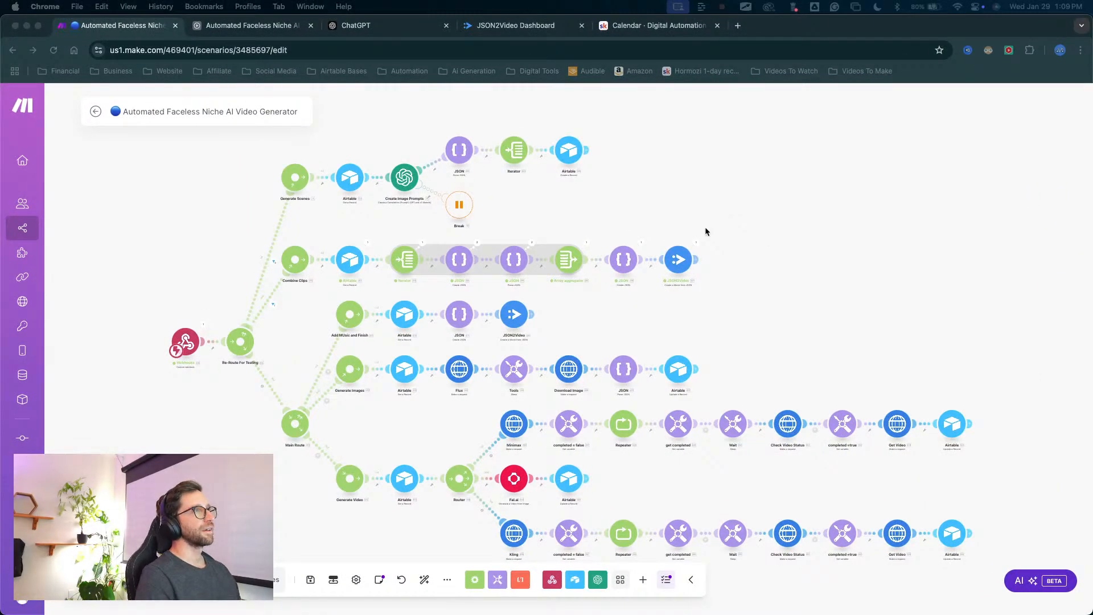
{"action": "scroll", "coordinate": [704, 221], "scroll_direction": "up", "scroll_amount": 3}
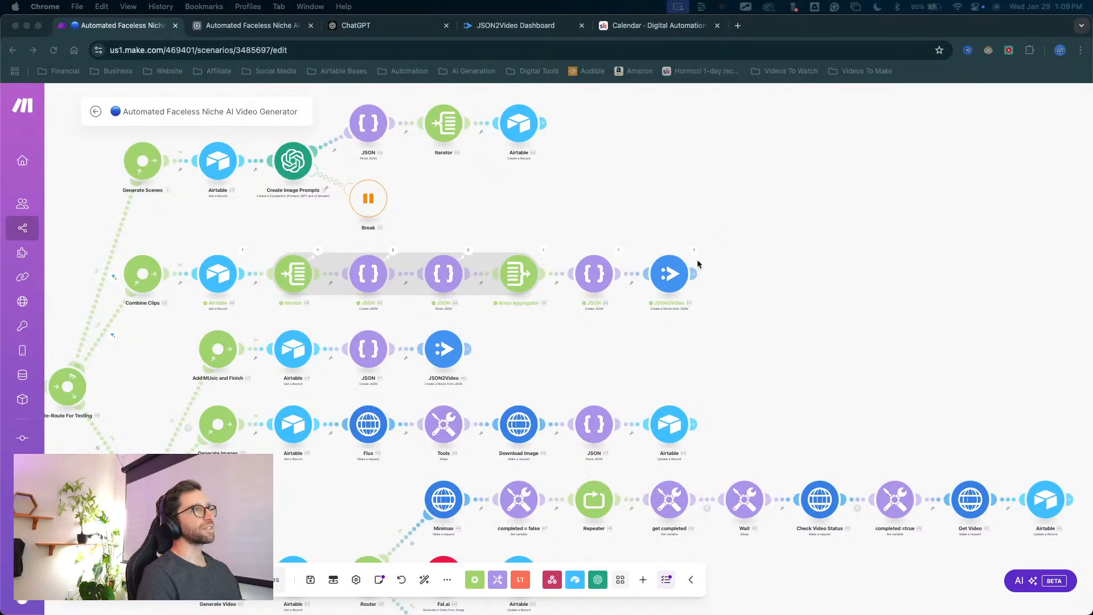
Open the JSON2Video render logs and refresh them to check the status of the newest render job.
{"action": "left_click", "coordinate": [522, 29]}
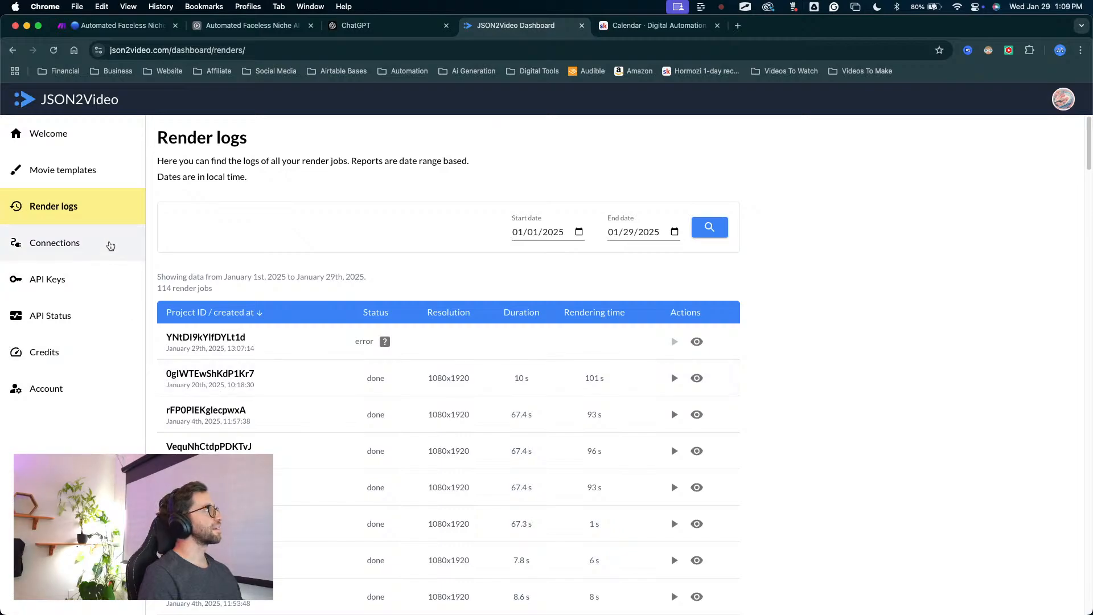
{"action": "left_click", "coordinate": [54, 50]}
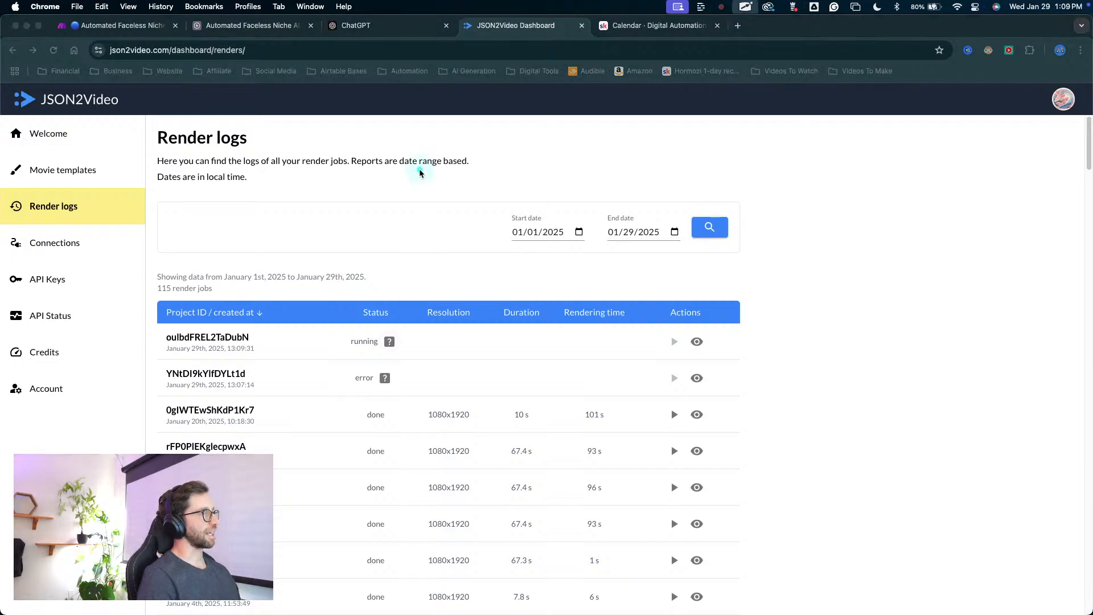
{"action": "left_click", "coordinate": [389, 342]}
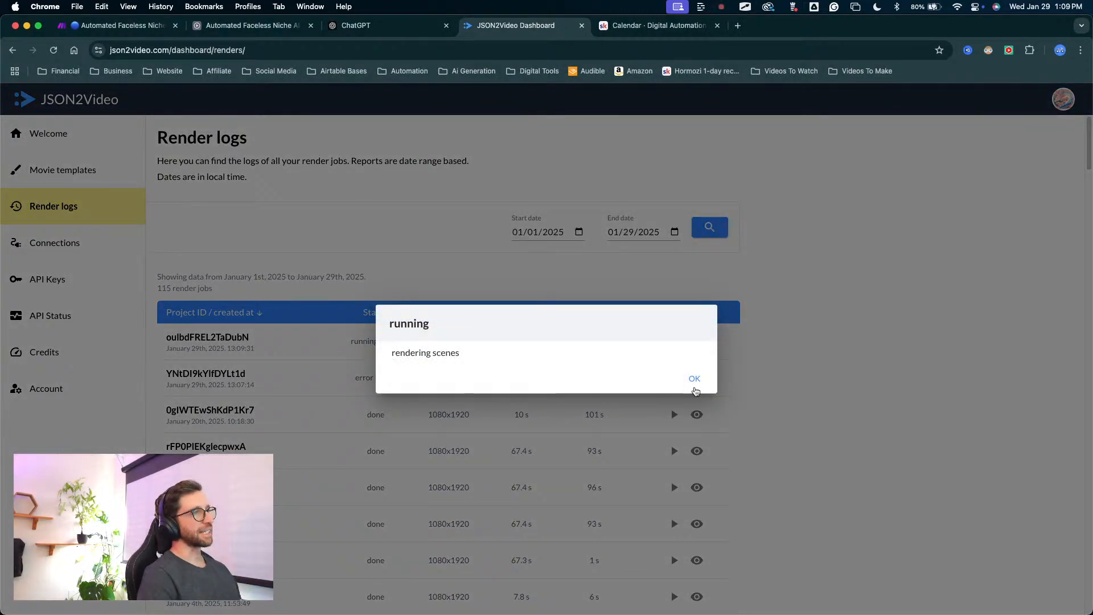
{"action": "left_click", "coordinate": [692, 380]}
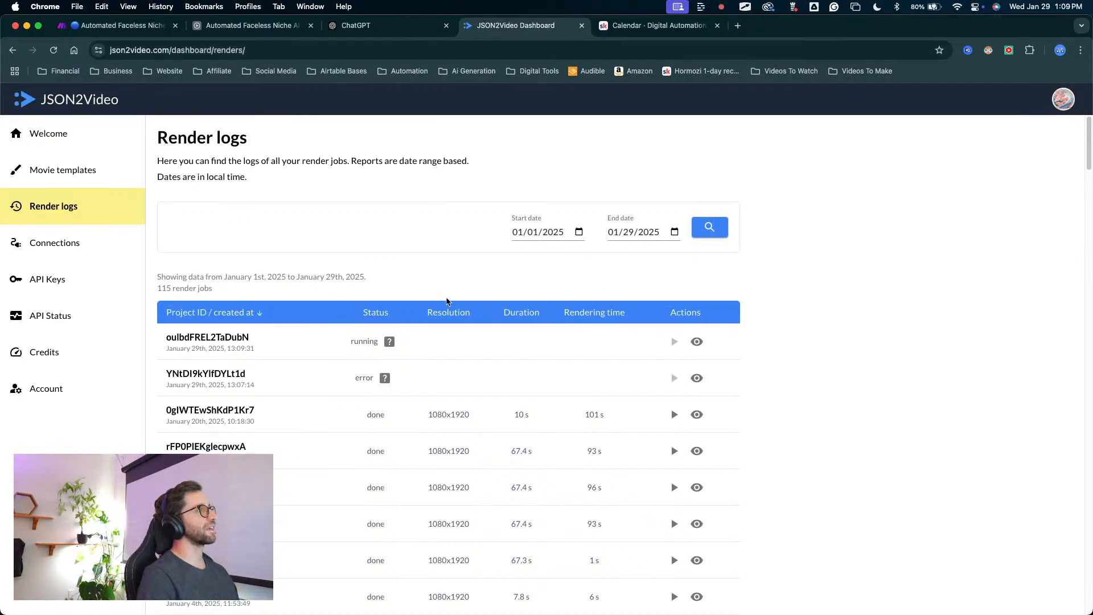
{"action": "mouse_move", "coordinate": [450, 211]}
{"action": "left_mouse_down"}
{"action": "mouse_move", "coordinate": [367, 322]}
{"action": "mouse_move", "coordinate": [152, 164]}
{"action": "left_mouse_up"}
{"action": "mouse_move", "coordinate": [318, 341]}
{"action": "left_mouse_down"}
{"action": "mouse_move", "coordinate": [358, 348]}
{"action": "mouse_move", "coordinate": [373, 330]}
{"action": "mouse_move", "coordinate": [367, 340]}
{"action": "left_mouse_up"}
{"action": "key", "text": "Escape"}
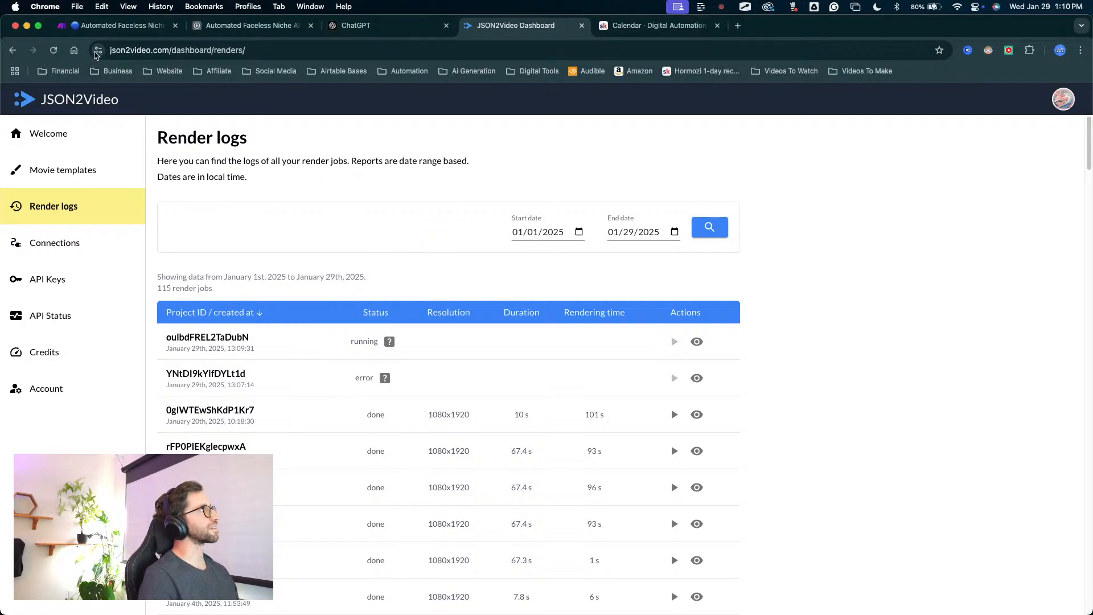
{"action": "left_click", "coordinate": [53, 50]}
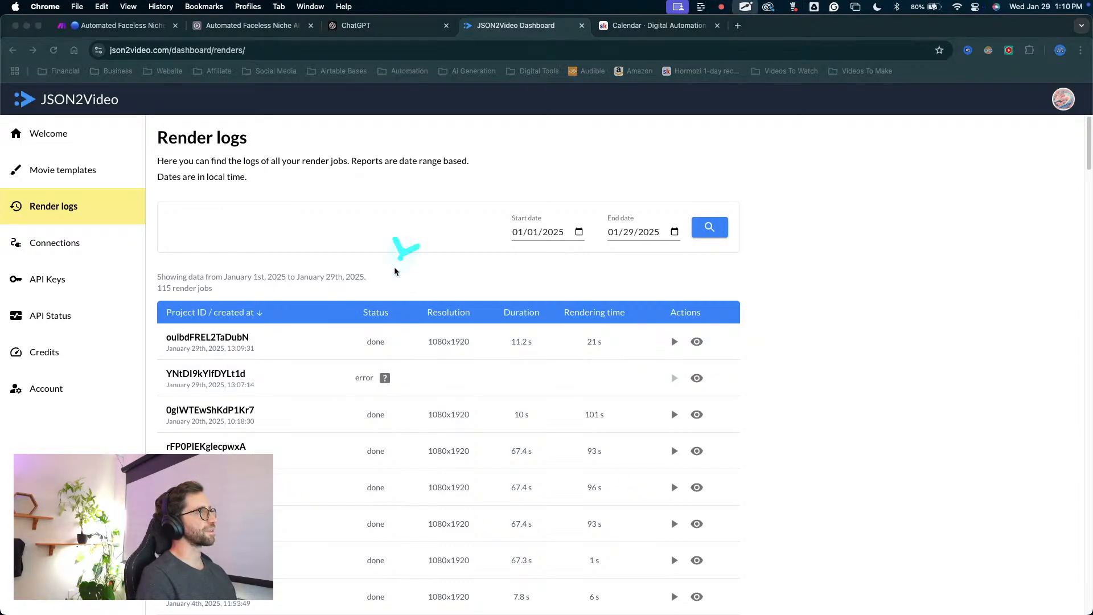
Switch to Airtable's automations and review the record ID and Combined Video mappings in the combined-video webhook automation's Update record action.
{"action": "left_click", "coordinate": [272, 23]}
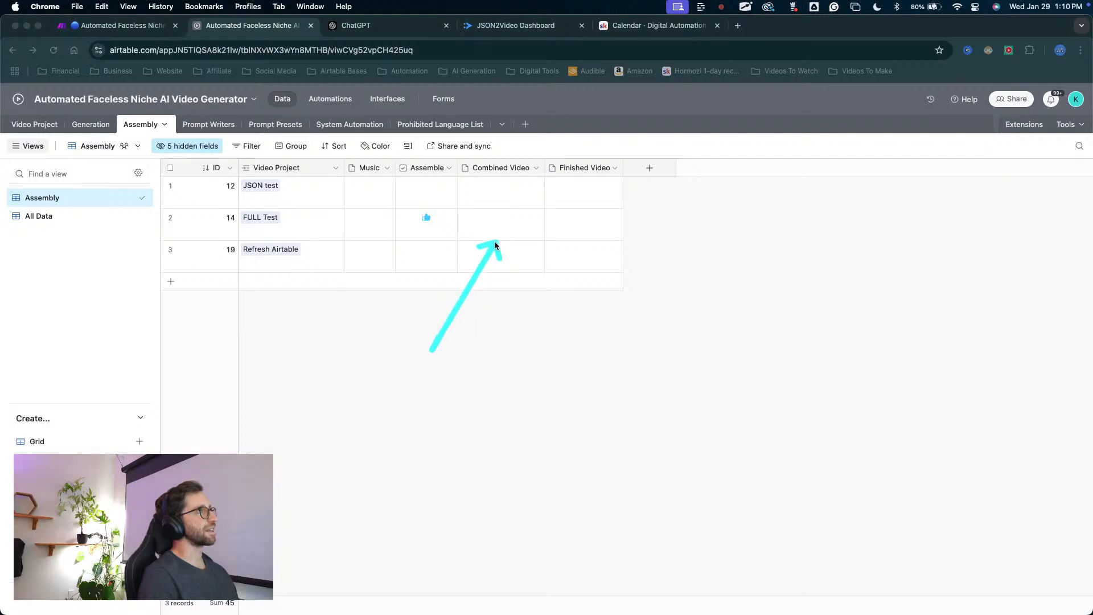
{"action": "left_click", "coordinate": [347, 105]}
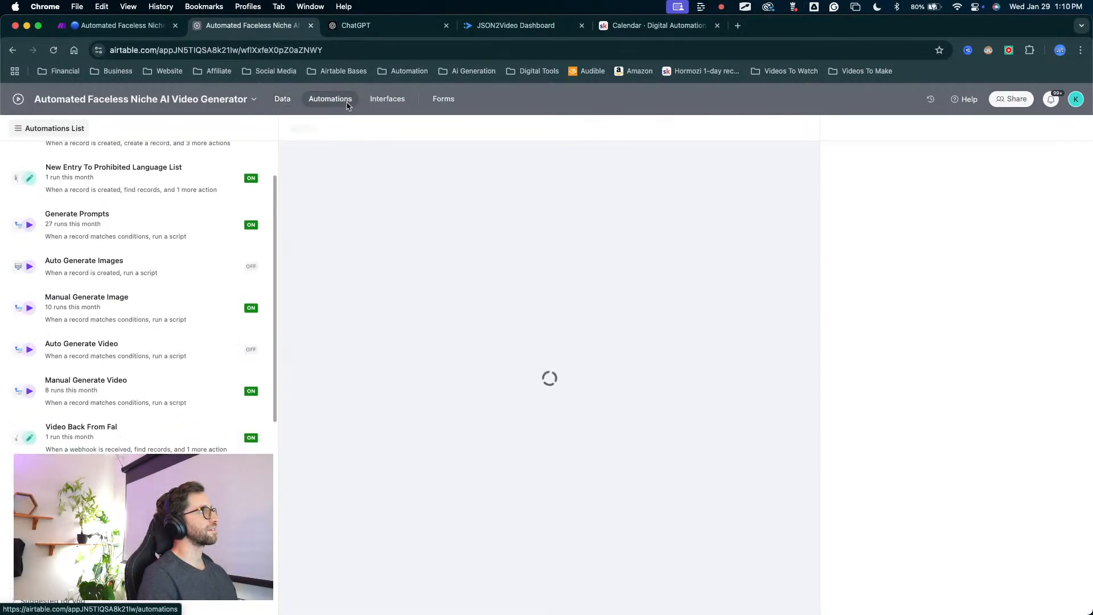
{"action": "mouse_move", "coordinate": [374, 385]}
{"action": "left_mouse_down"}
{"action": "mouse_move", "coordinate": [371, 257]}
{"action": "mouse_move", "coordinate": [394, 214]}
{"action": "mouse_move", "coordinate": [524, 195]}
{"action": "mouse_move", "coordinate": [882, 597]}
{"action": "mouse_move", "coordinate": [865, 564]}
{"action": "mouse_move", "coordinate": [496, 367]}
{"action": "mouse_move", "coordinate": [317, 292]}
{"action": "mouse_move", "coordinate": [546, 263]}
{"action": "left_mouse_up"}
{"action": "left_click", "coordinate": [548, 263]}
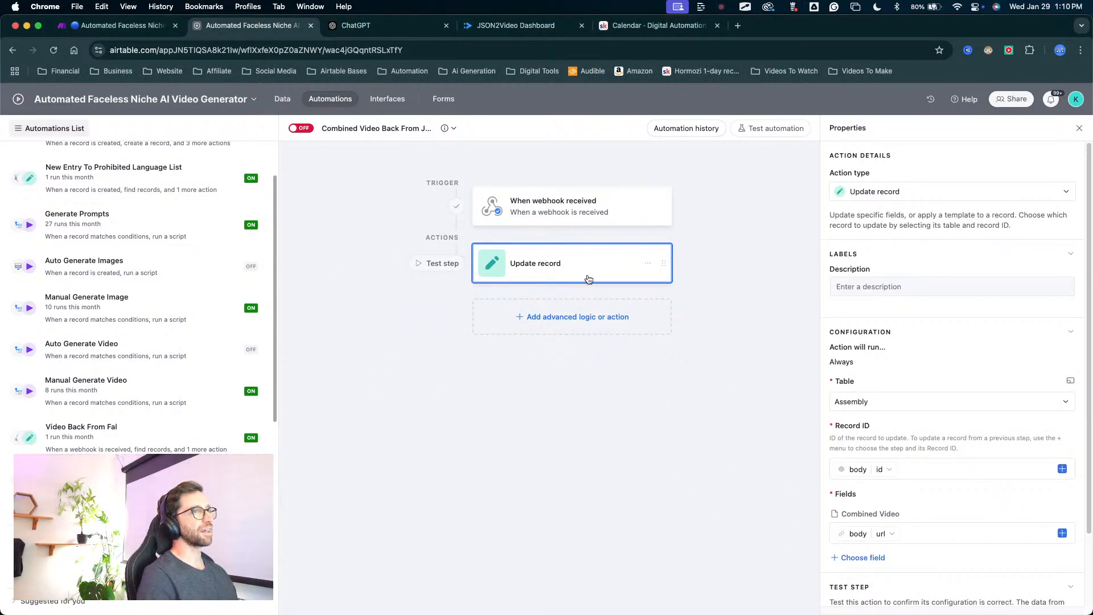
{"action": "scroll", "coordinate": [951, 409], "scroll_direction": "down", "scroll_amount": 3}
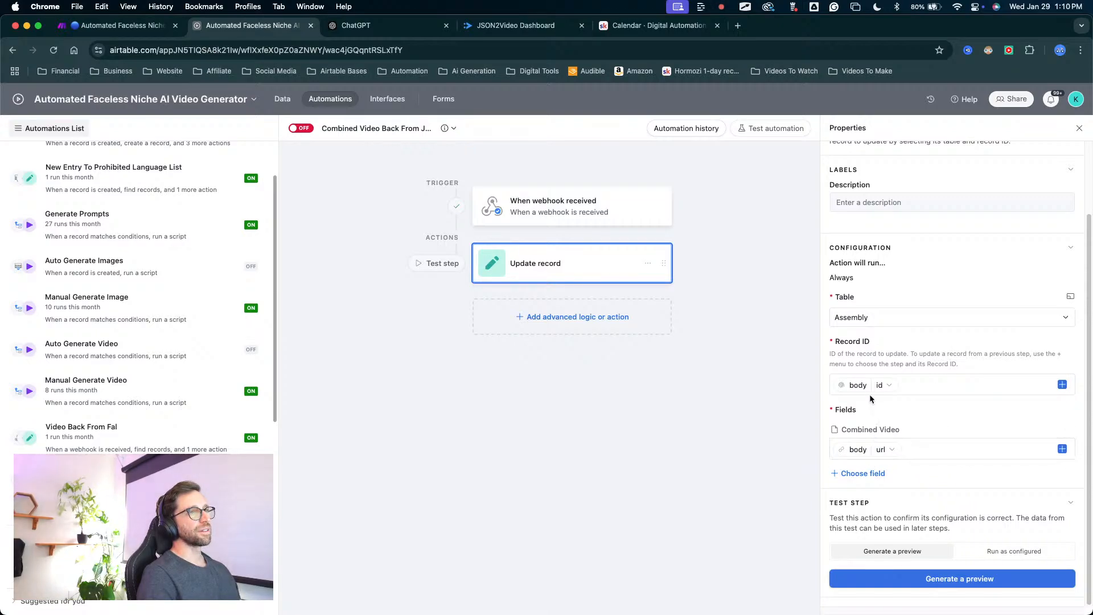
{"action": "mouse_move", "coordinate": [694, 427]}
{"action": "left_mouse_down"}
{"action": "mouse_move", "coordinate": [775, 351]}
{"action": "mouse_move", "coordinate": [824, 344]}
{"action": "mouse_move", "coordinate": [857, 382]}
{"action": "mouse_move", "coordinate": [841, 307]}
{"action": "mouse_move", "coordinate": [854, 401]}
{"action": "mouse_move", "coordinate": [841, 447]}
{"action": "mouse_move", "coordinate": [840, 435]}
{"action": "mouse_move", "coordinate": [823, 438]}
{"action": "mouse_move", "coordinate": [848, 439]}
{"action": "mouse_move", "coordinate": [829, 446]}
{"action": "mouse_move", "coordinate": [890, 422]}
{"action": "mouse_move", "coordinate": [880, 428]}
{"action": "mouse_move", "coordinate": [894, 457]}
{"action": "left_mouse_up"}
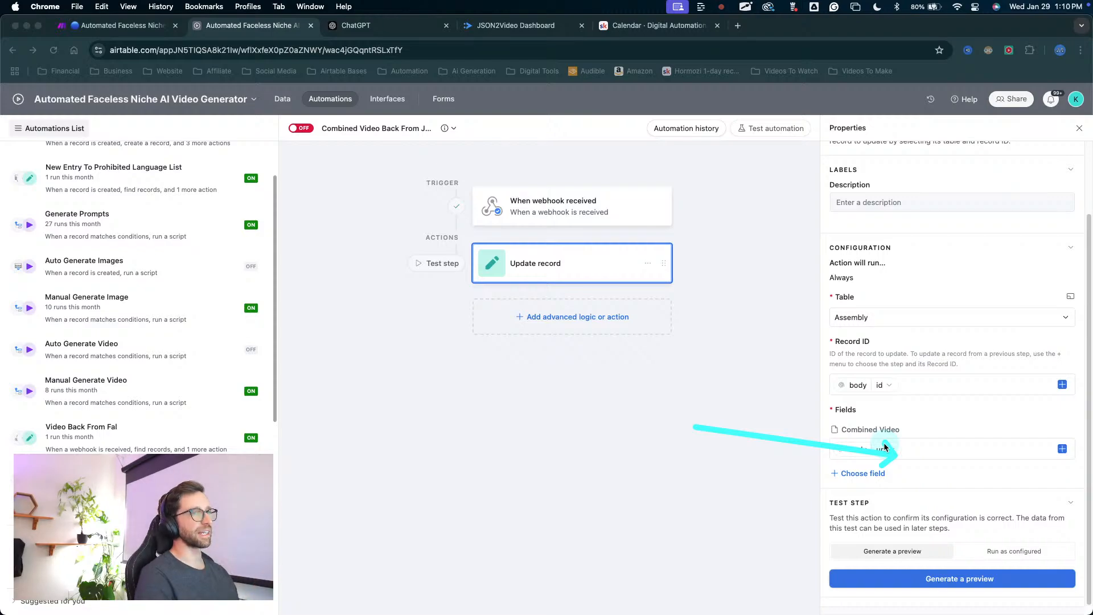
{"action": "key", "text": "Escape"}
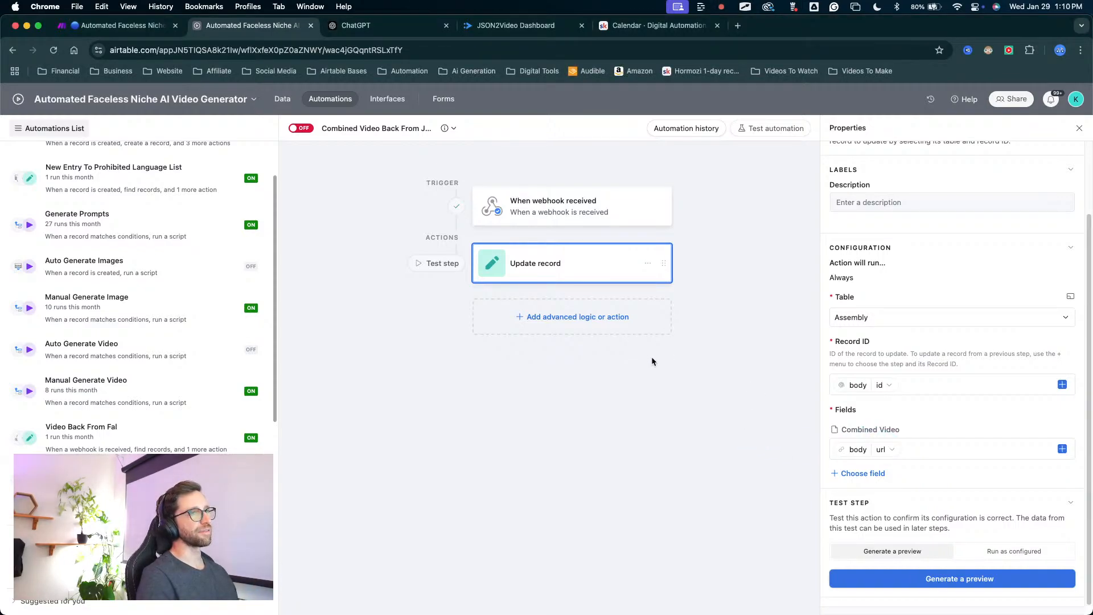
Turn on the Airtable automation that receives the combined video back by webhook.
{"action": "key", "text": "ctrl+alt+a"}
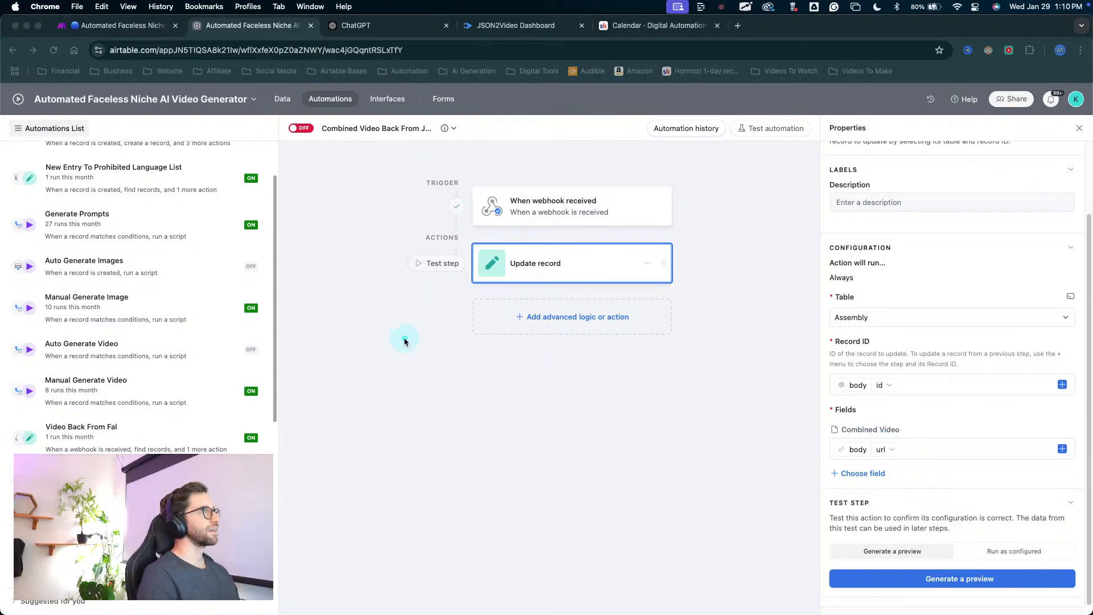
{"action": "key", "text": "Escape"}
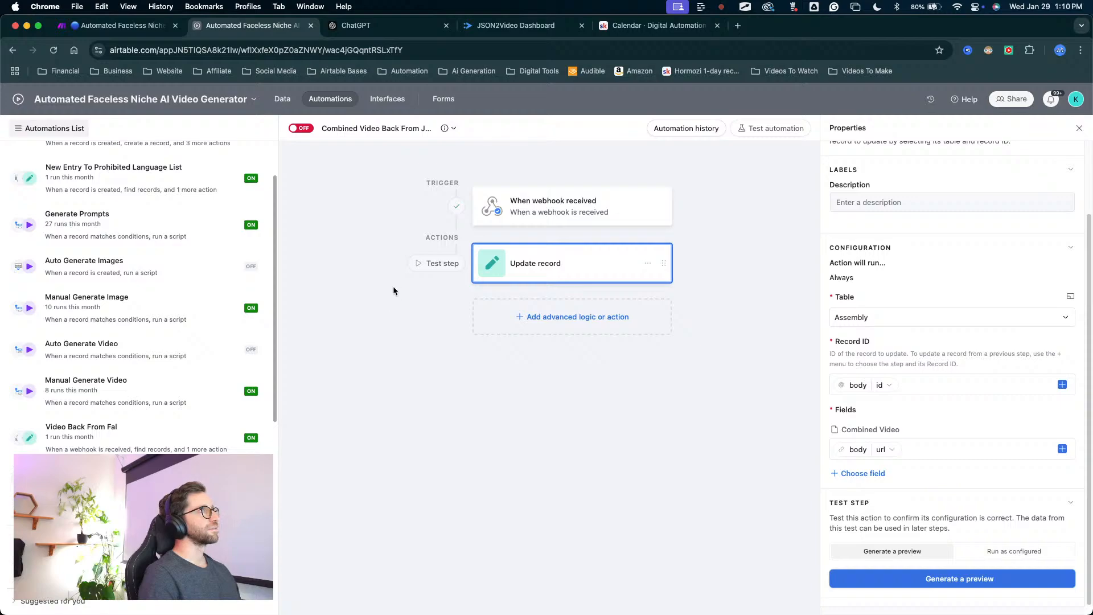
{"action": "key", "text": "ctrl+alt+a"}
{"action": "mouse_move", "coordinate": [393, 287]}
{"action": "left_mouse_down"}
{"action": "mouse_move", "coordinate": [353, 249]}
{"action": "mouse_move", "coordinate": [300, 139]}
{"action": "left_mouse_up"}
{"action": "key", "text": "Escape"}
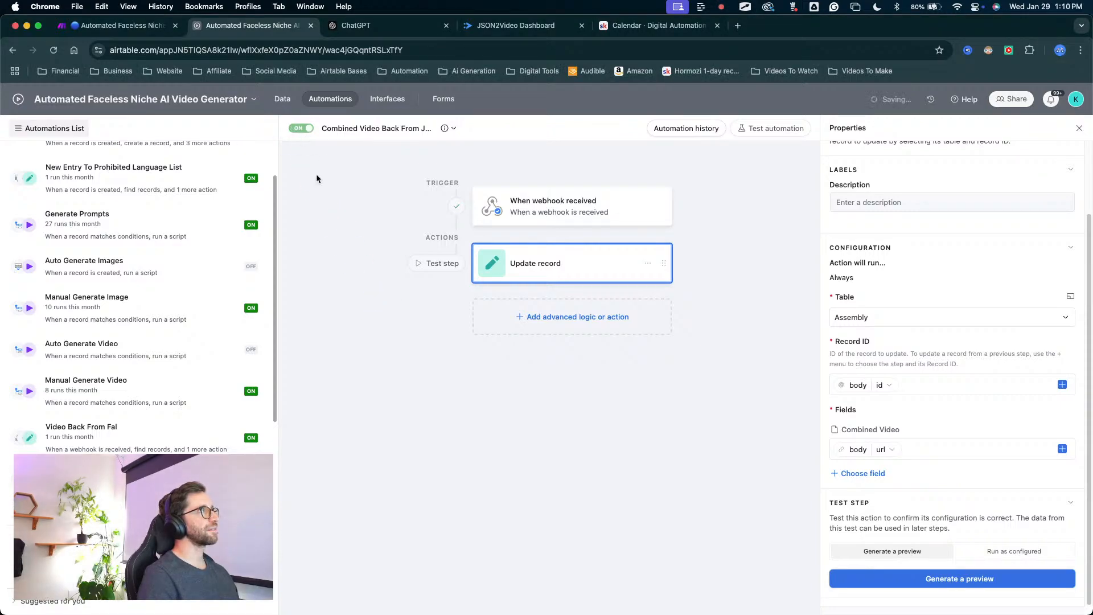
{"action": "key", "text": "ctrl+alt+a"}
{"action": "mouse_move", "coordinate": [435, 478]}
{"action": "left_mouse_down"}
{"action": "mouse_move", "coordinate": [540, 262]}
{"action": "mouse_move", "coordinate": [639, 265]}
{"action": "mouse_move", "coordinate": [553, 250]}
{"action": "mouse_move", "coordinate": [575, 232]}
{"action": "mouse_move", "coordinate": [547, 287]}
{"action": "mouse_move", "coordinate": [545, 251]}
{"action": "mouse_move", "coordinate": [551, 263]}
{"action": "left_mouse_up"}
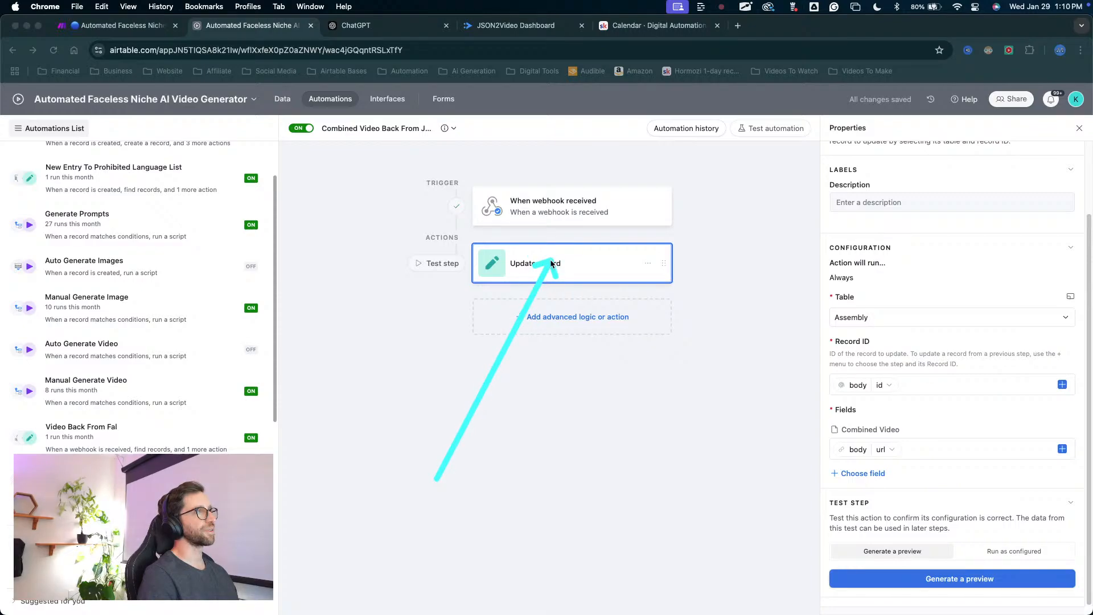
{"action": "key", "text": "Escape"}
{"action": "key", "text": "ctrl+alt+a"}
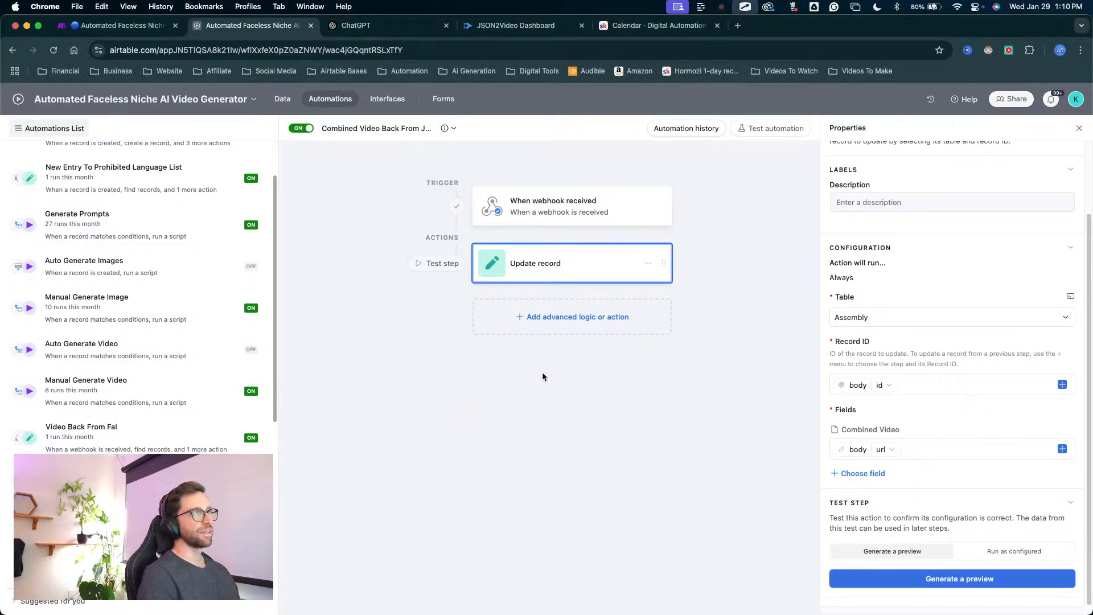
{"action": "left_click", "coordinate": [569, 235]}
{"action": "left_click", "coordinate": [563, 257]}
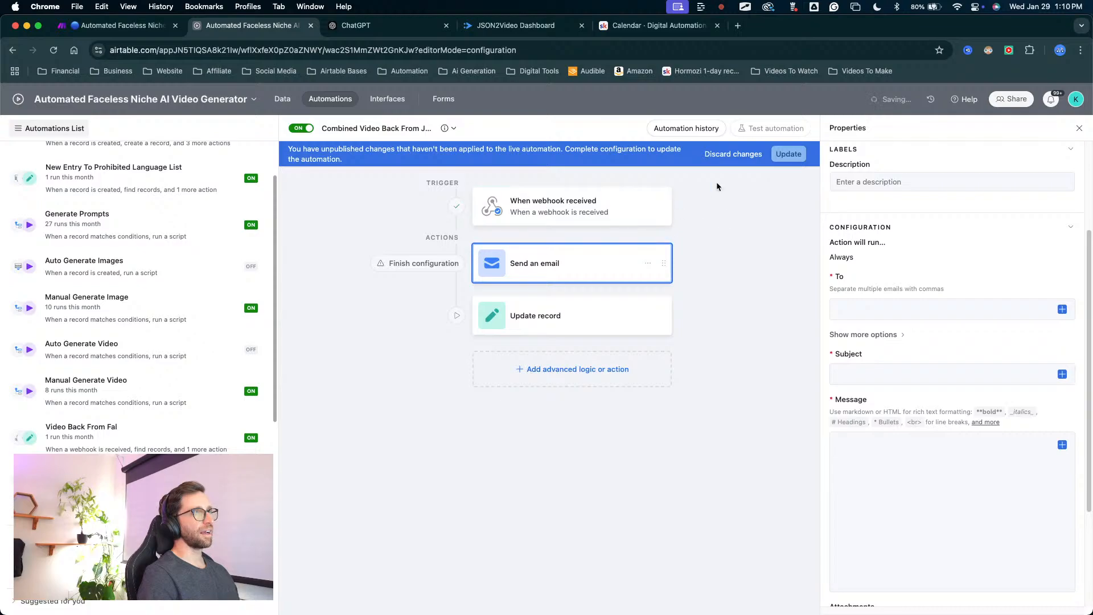
{"action": "left_click", "coordinate": [731, 151]}
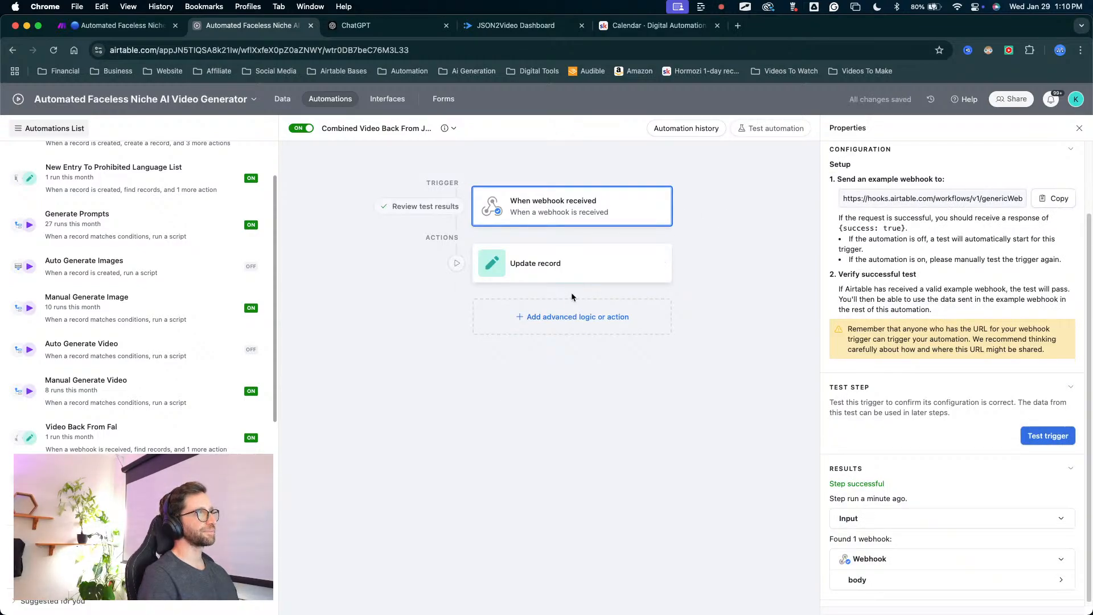
Run the Update record action's test as configured, review the updated FULL Test record and close the result.
{"action": "left_click", "coordinate": [569, 271]}
{"action": "left_click_drag", "start_coordinate": [550, 451], "coordinate": [556, 276]}
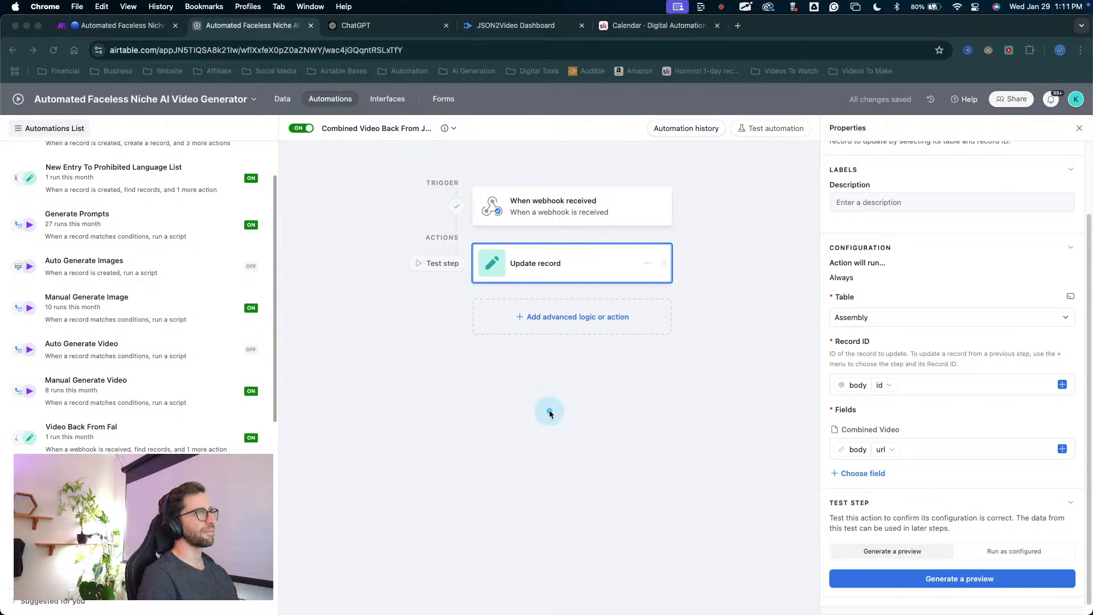
{"action": "left_click_drag", "start_coordinate": [1008, 426], "coordinate": [1014, 539]}
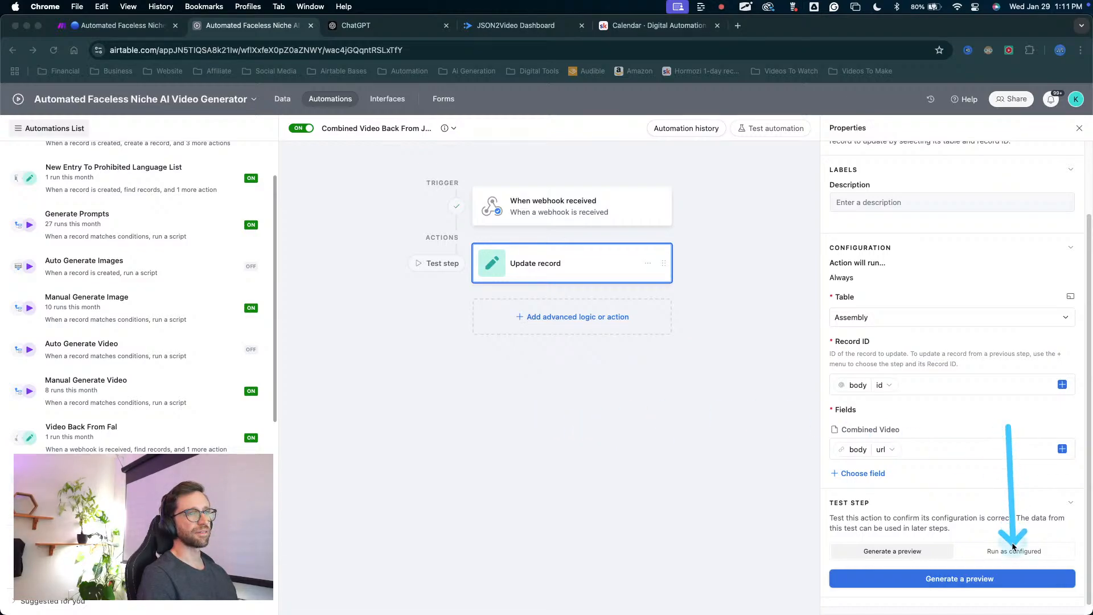
{"action": "left_click", "coordinate": [1014, 551]}
{"action": "left_click", "coordinate": [923, 581]}
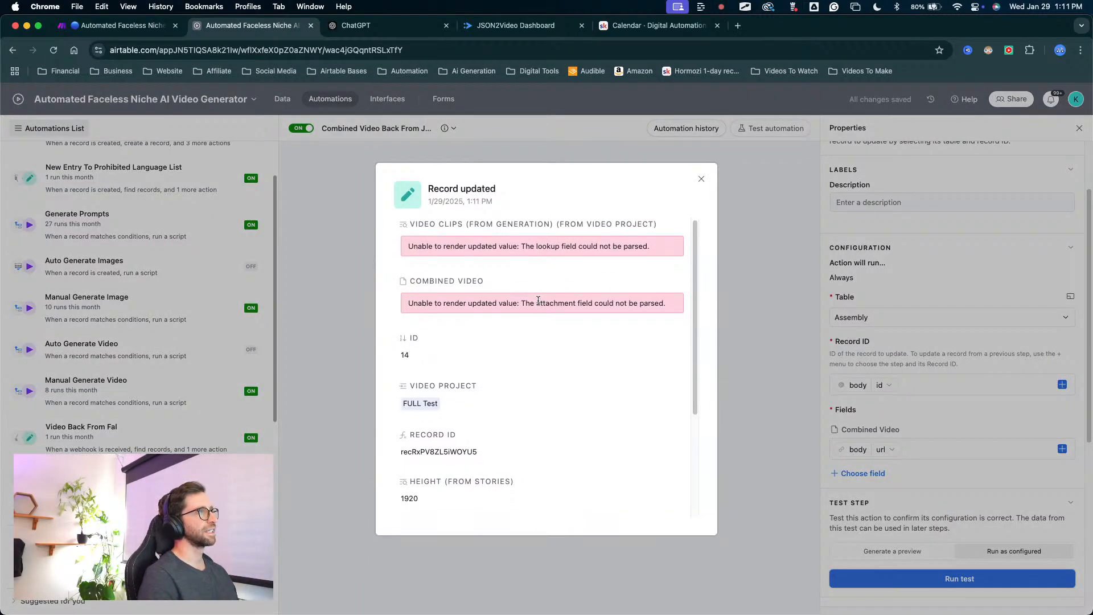
{"action": "scroll", "coordinate": [531, 307], "scroll_direction": "down", "scroll_amount": 5}
{"action": "scroll", "coordinate": [474, 344], "scroll_direction": "up", "scroll_amount": 1}
{"action": "scroll", "coordinate": [474, 344], "scroll_direction": "up", "scroll_amount": 2}
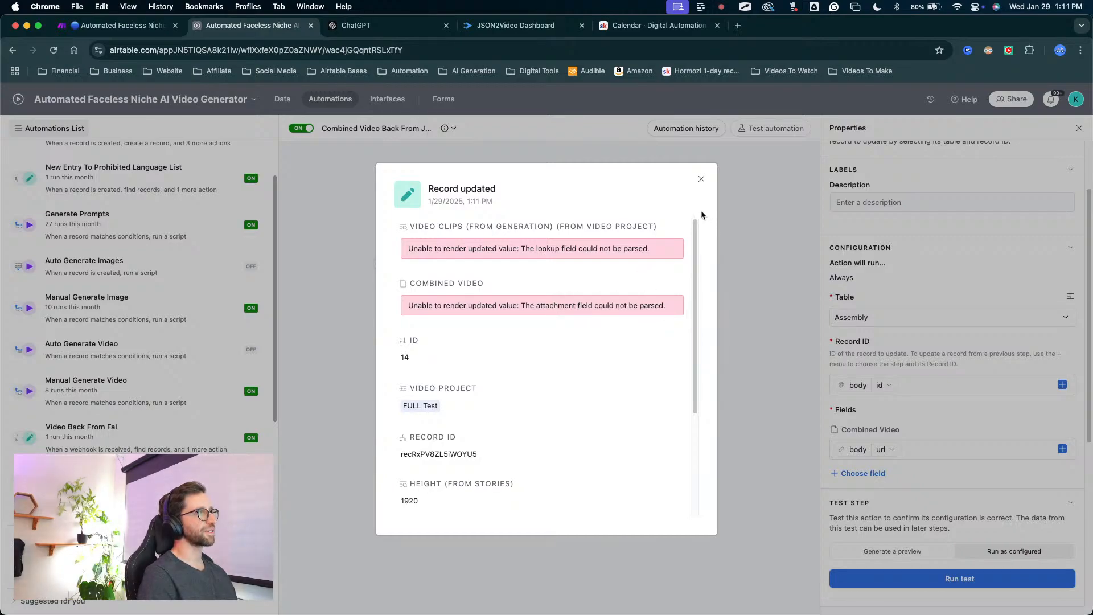
{"action": "left_click", "coordinate": [700, 179]}
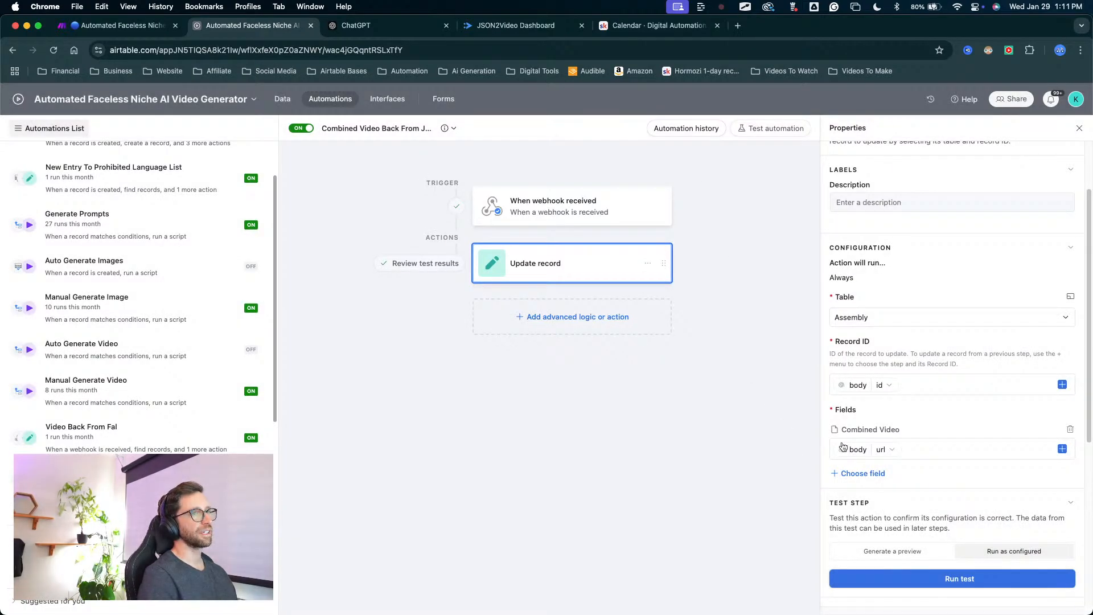
{"action": "scroll", "coordinate": [840, 418], "scroll_direction": "up", "scroll_amount": 1}
{"action": "key", "text": "ctrl+a"}
{"action": "mouse_move", "coordinate": [757, 512]}
{"action": "left_mouse_down"}
{"action": "mouse_move", "coordinate": [853, 369]}
{"action": "mouse_move", "coordinate": [871, 439]}
{"action": "left_mouse_up"}
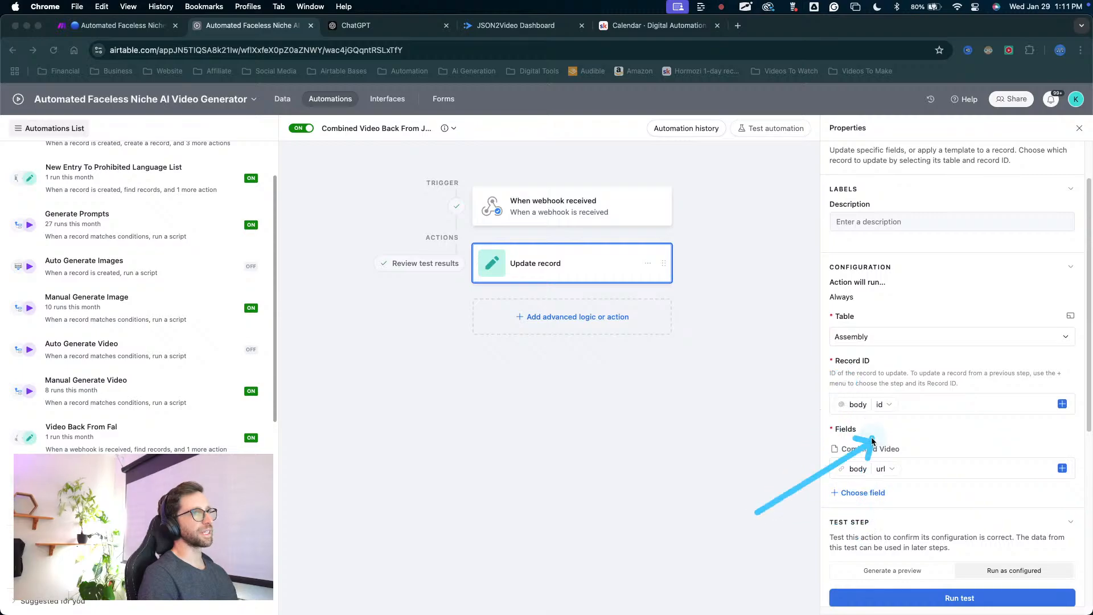
{"action": "key", "text": "Escape"}
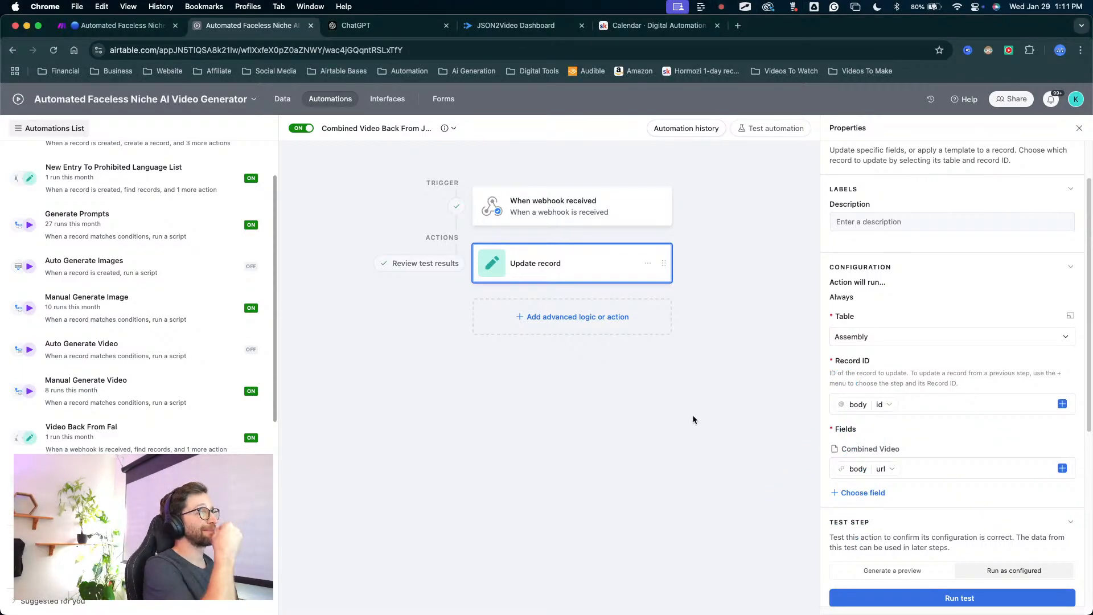
Play the FULL Test record's Combined Video attachment in the Assembly table and close the preview.
{"action": "left_click", "coordinate": [283, 100]}
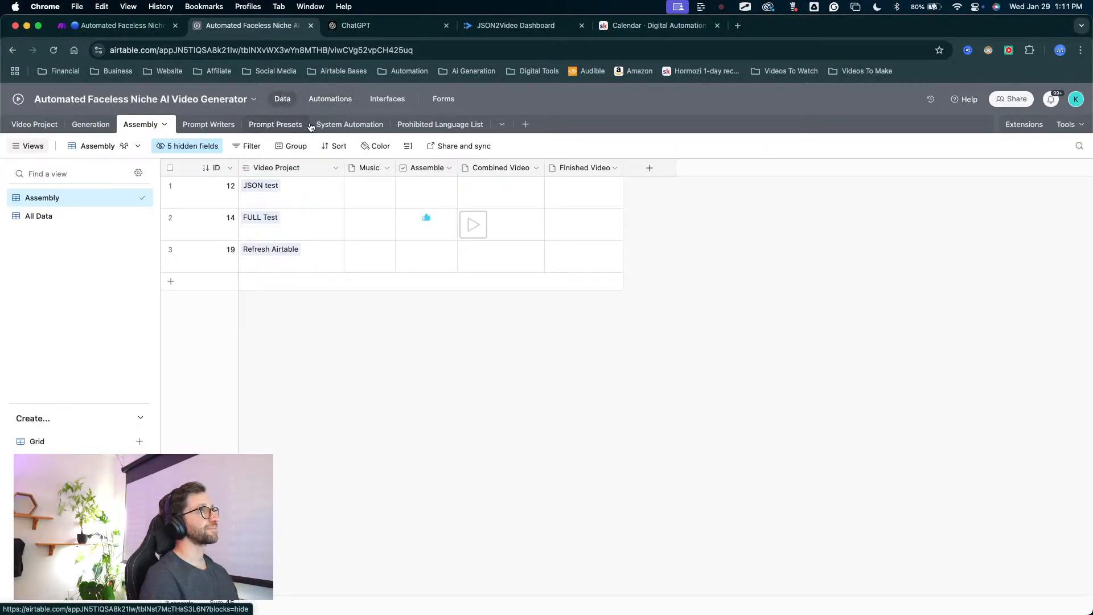
{"action": "key", "text": "ctrl+a"}
{"action": "left_click_drag", "start_coordinate": [478, 345], "coordinate": [476, 230]}
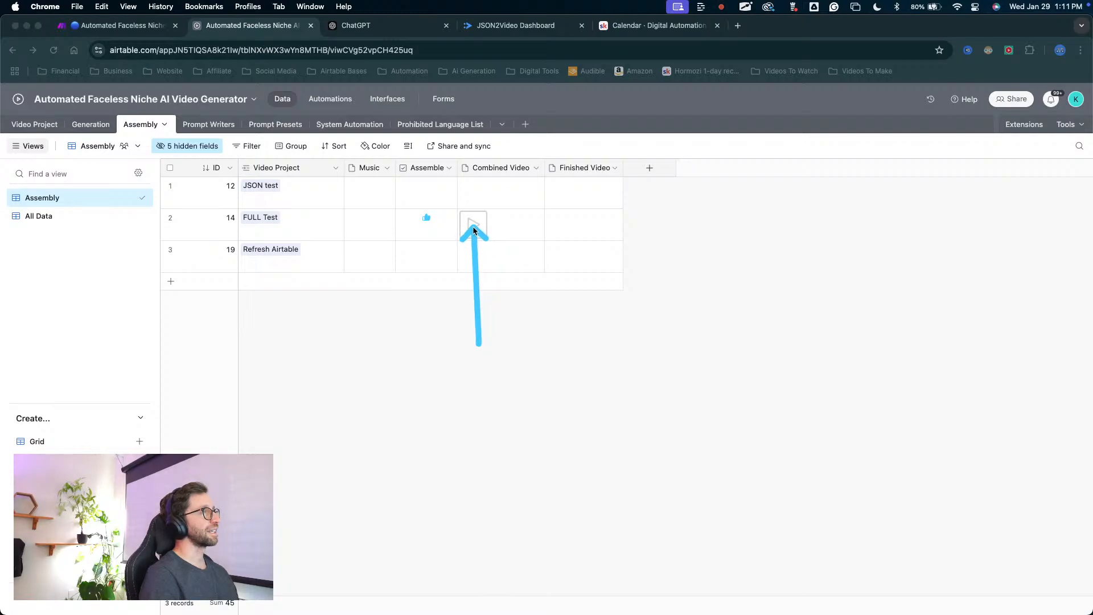
{"action": "key", "text": "Escape"}
{"action": "left_click", "coordinate": [472, 227]}
{"action": "left_click", "coordinate": [472, 228]}
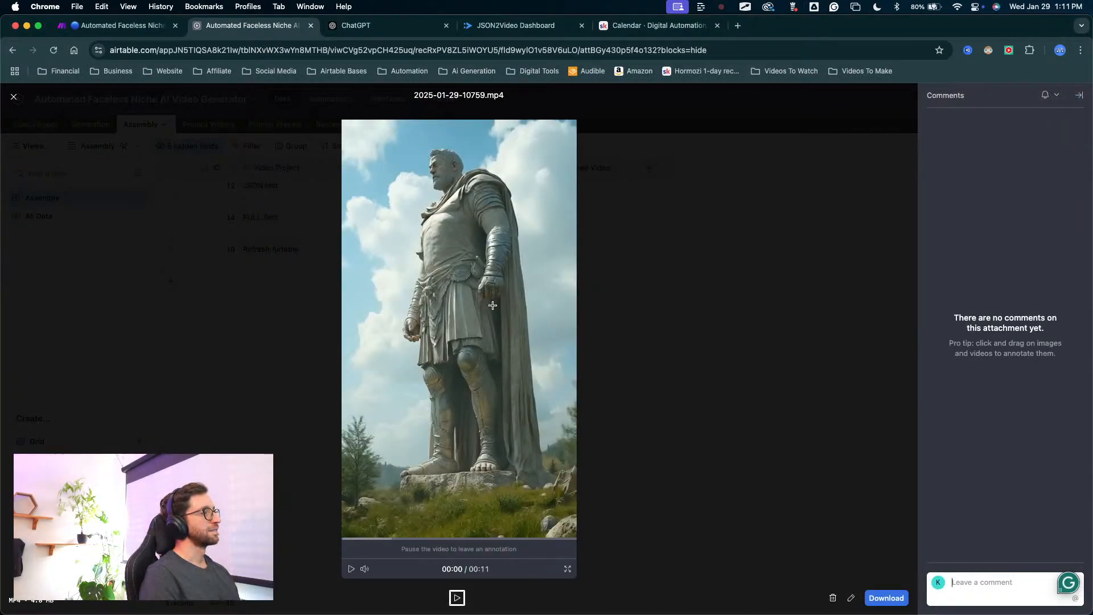
{"action": "left_click", "coordinate": [351, 569]}
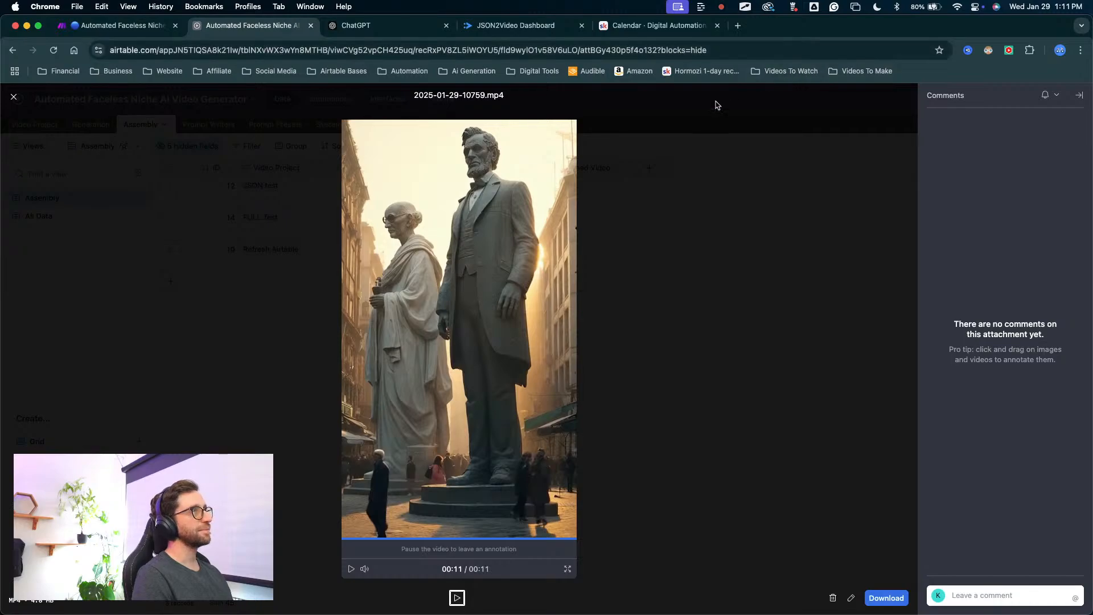
{"action": "left_click", "coordinate": [715, 103]}
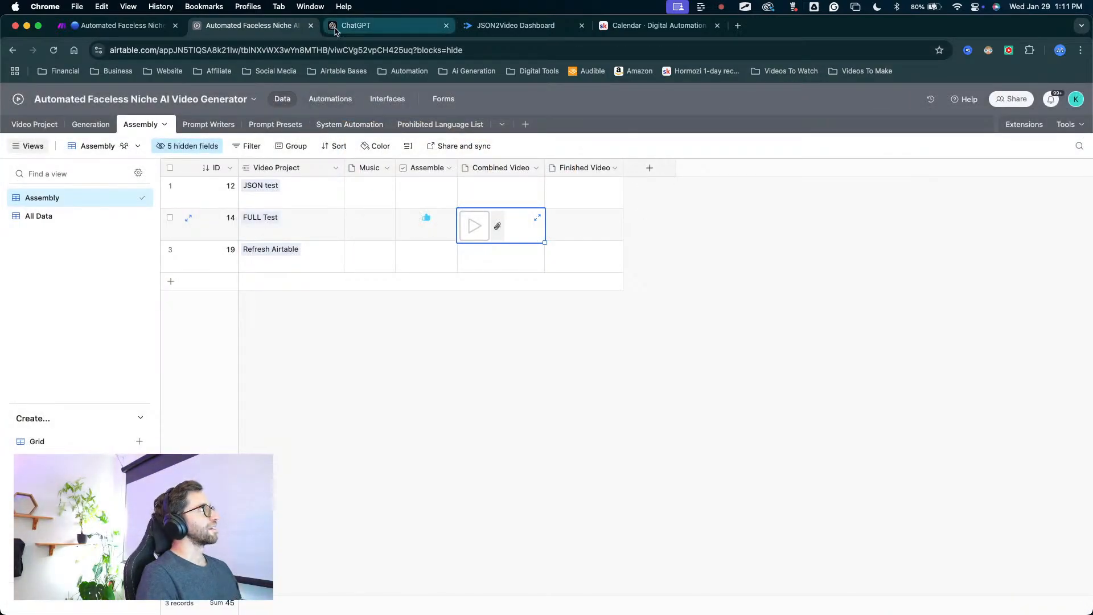
Look over the routes in the Make scenario and return to the combined-video automation in Airtable.
{"action": "left_click", "coordinate": [125, 26]}
{"action": "left_click_drag", "start_coordinate": [559, 366], "coordinate": [750, 251]}
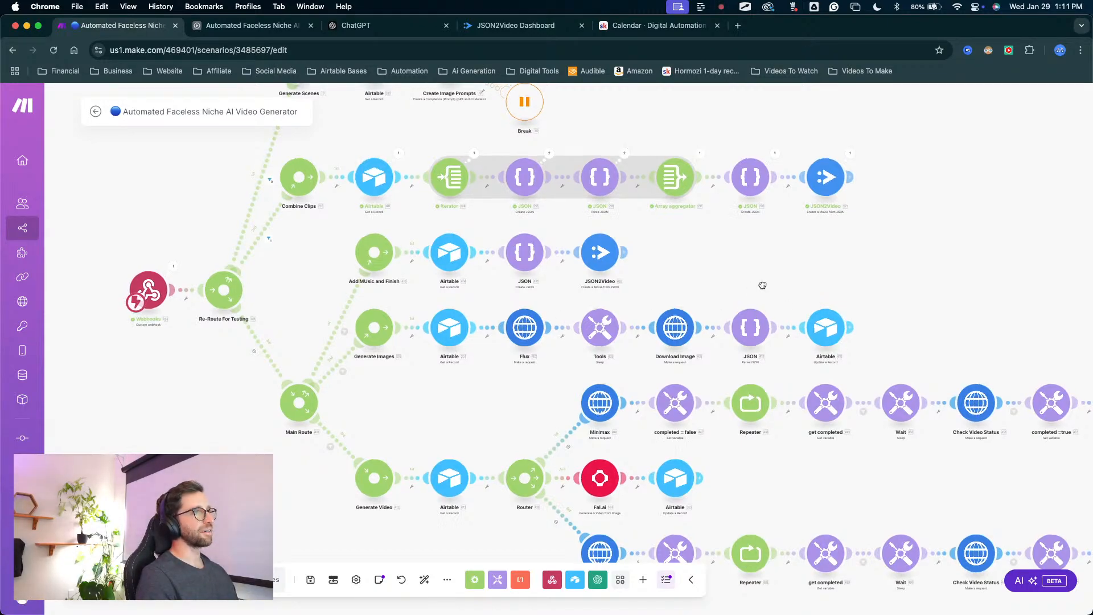
{"action": "left_click_drag", "start_coordinate": [761, 285], "coordinate": [725, 305]}
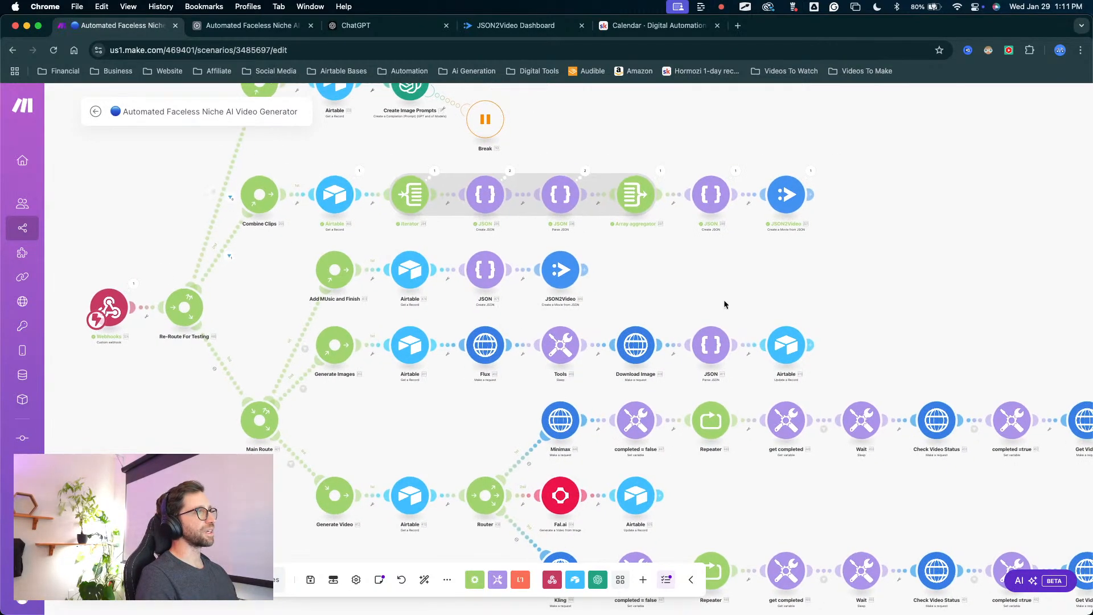
{"action": "left_click", "coordinate": [259, 26]}
{"action": "left_click", "coordinate": [600, 408]}
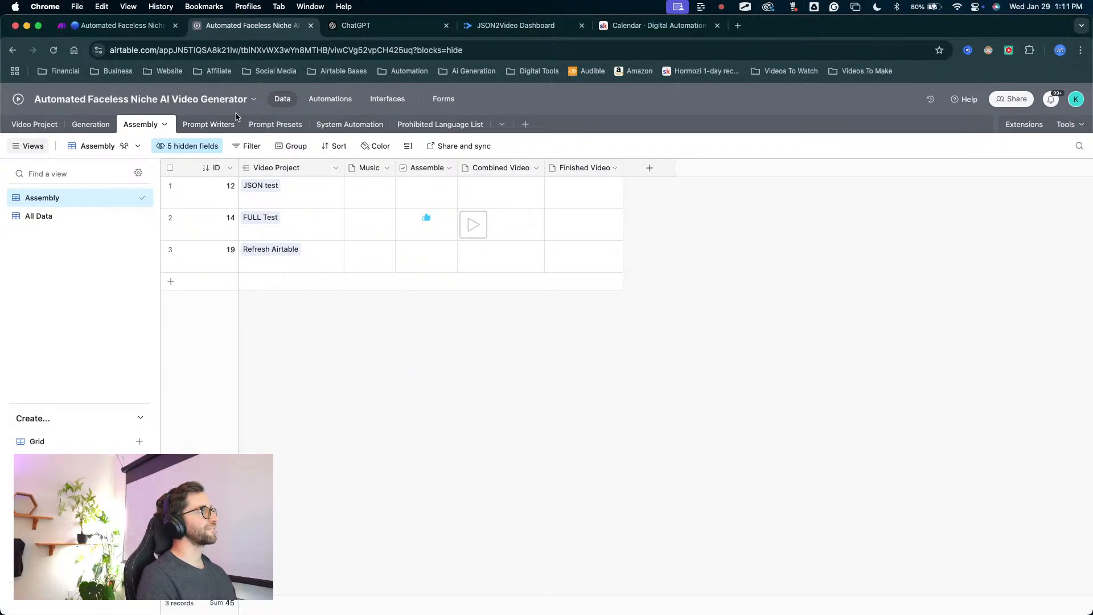
{"action": "left_click", "coordinate": [329, 99]}
{"action": "left_click_drag", "start_coordinate": [492, 445], "coordinate": [463, 385]}
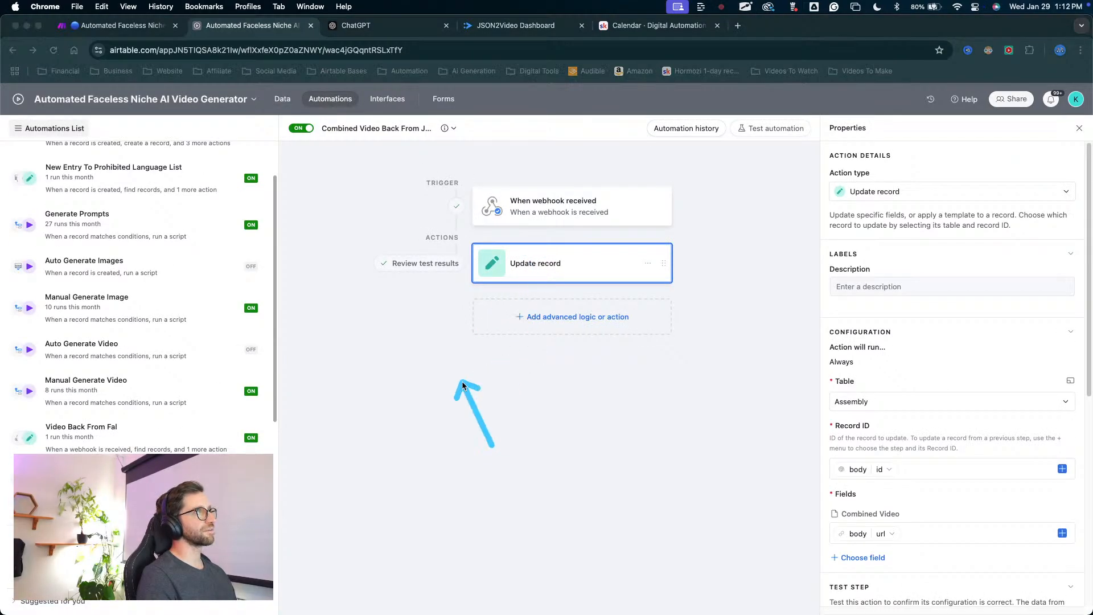
Look over the JSON2Video render logs and the combined-video automation in Airtable, and review the Make scenario's routes.
{"action": "key", "text": "Escape"}
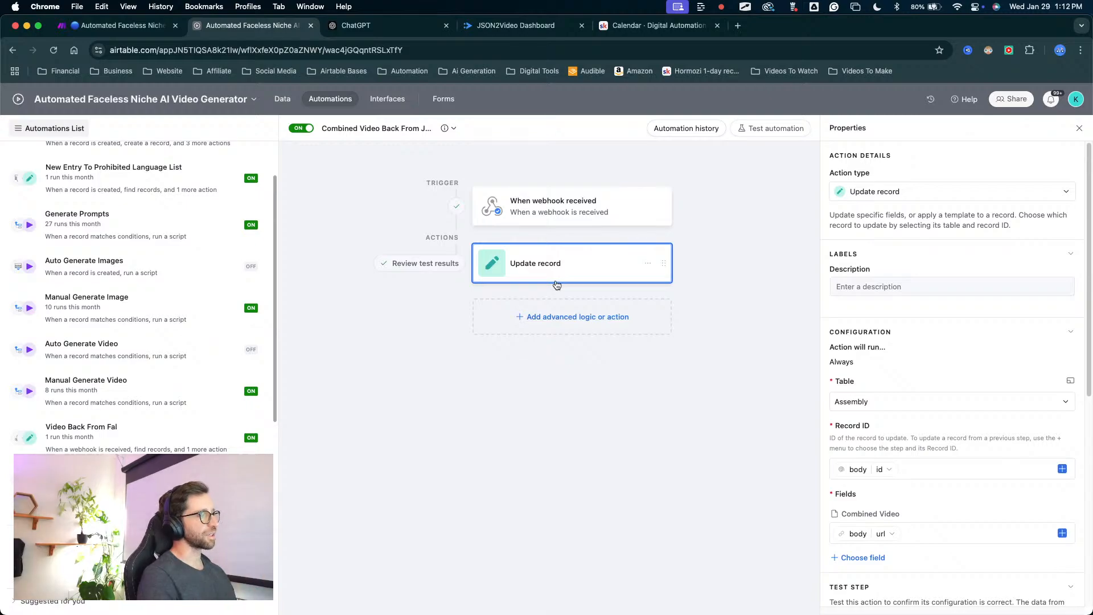
{"action": "left_click", "coordinate": [129, 30]}
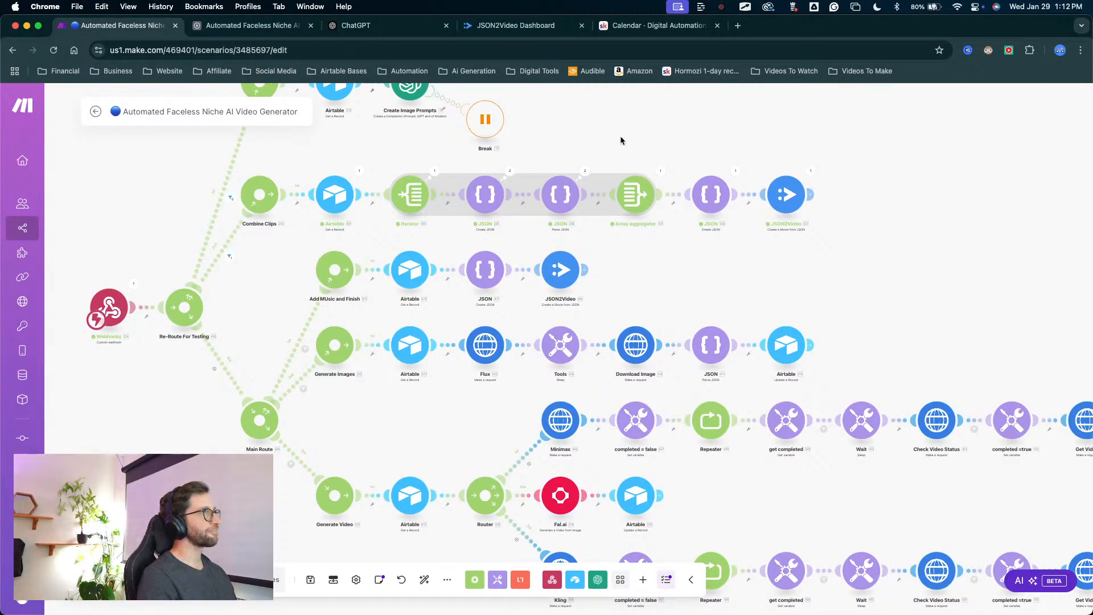
{"action": "left_click", "coordinate": [512, 25]}
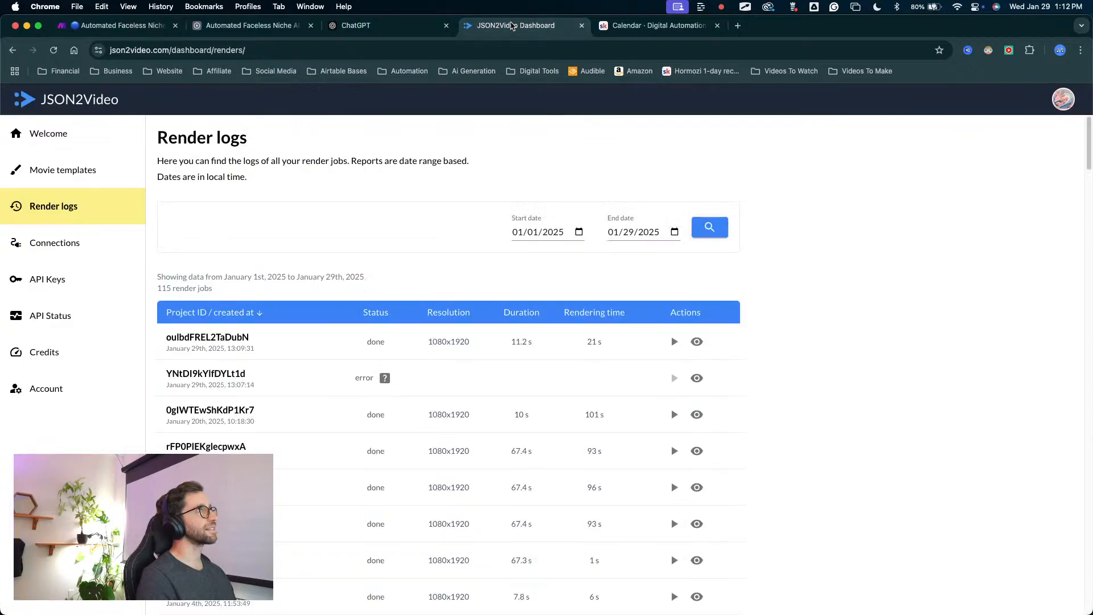
{"action": "left_click", "coordinate": [270, 30]}
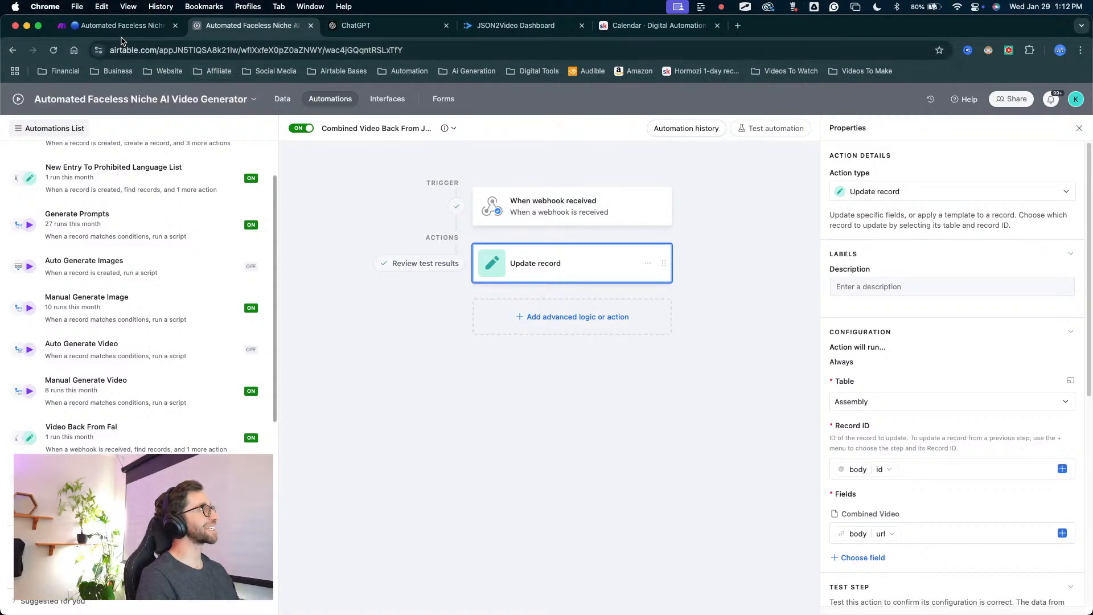
{"action": "left_click", "coordinate": [146, 32]}
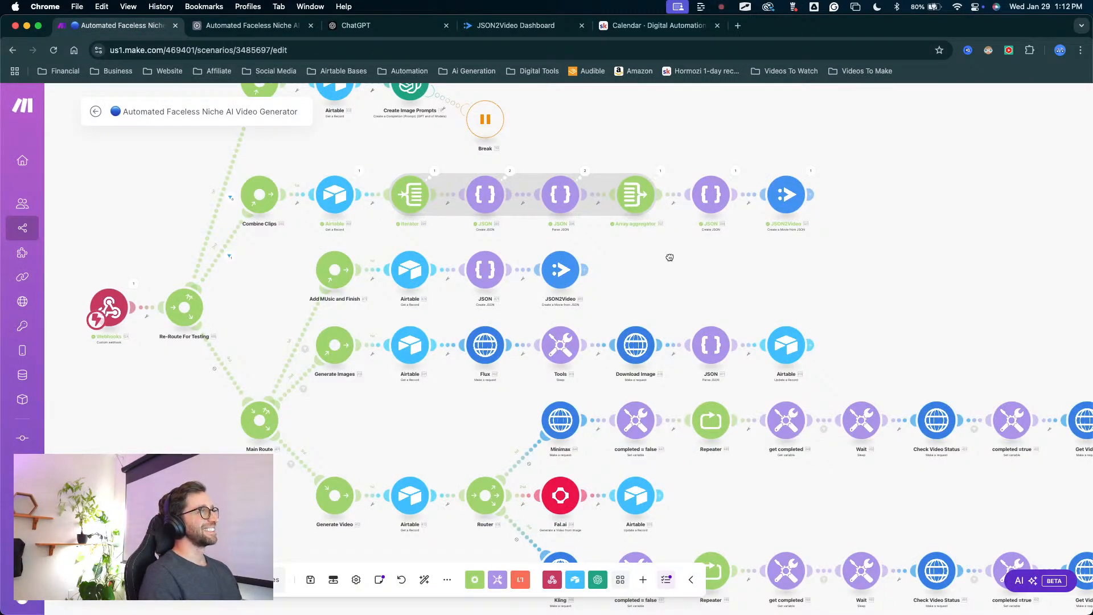
{"action": "left_click_drag", "start_coordinate": [669, 258], "coordinate": [661, 228]}
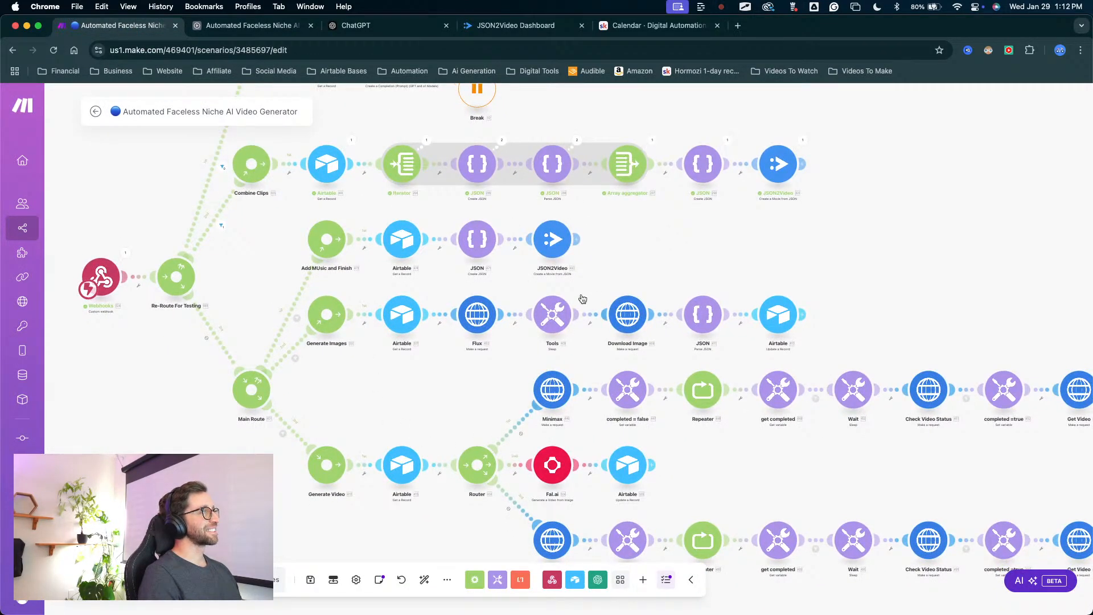
{"action": "left_click_drag", "start_coordinate": [608, 277], "coordinate": [619, 273]}
{"action": "left_click_drag", "start_coordinate": [416, 377], "coordinate": [465, 392]}
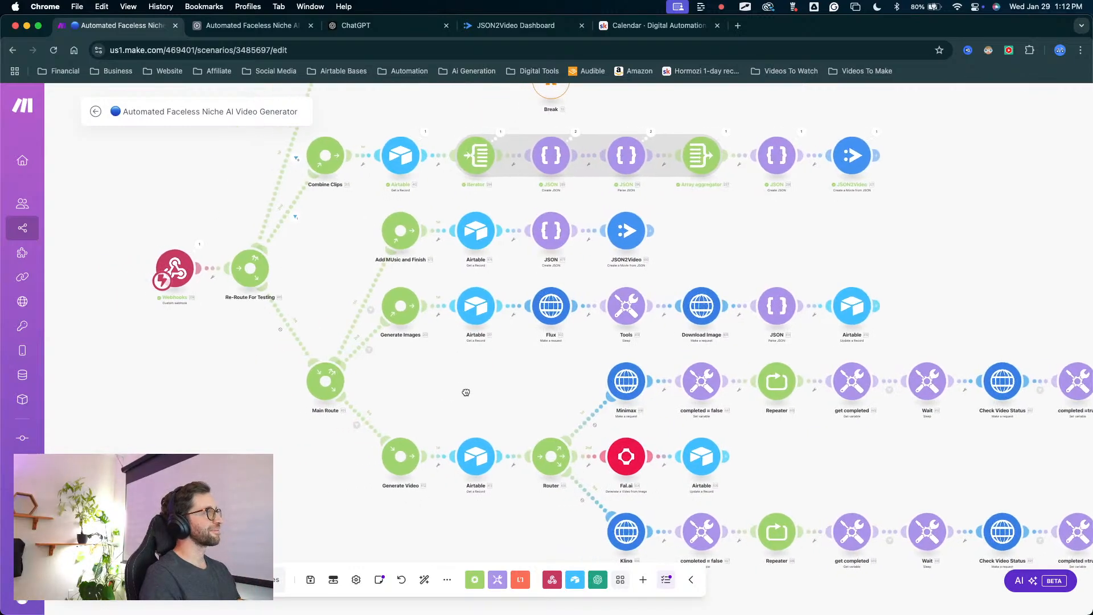
{"action": "key", "text": "ctrl+a"}
{"action": "mouse_move", "coordinate": [285, 423]}
{"action": "left_mouse_down"}
{"action": "mouse_move", "coordinate": [344, 224]}
{"action": "mouse_move", "coordinate": [334, 382]}
{"action": "mouse_move", "coordinate": [255, 372]}
{"action": "mouse_move", "coordinate": [369, 275]}
{"action": "mouse_move", "coordinate": [604, 236]}
{"action": "mouse_move", "coordinate": [418, 236]}
{"action": "mouse_move", "coordinate": [347, 262]}
{"action": "mouse_move", "coordinate": [397, 245]}
{"action": "mouse_move", "coordinate": [385, 236]}
{"action": "mouse_move", "coordinate": [595, 252]}
{"action": "mouse_move", "coordinate": [387, 291]}
{"action": "left_mouse_up"}
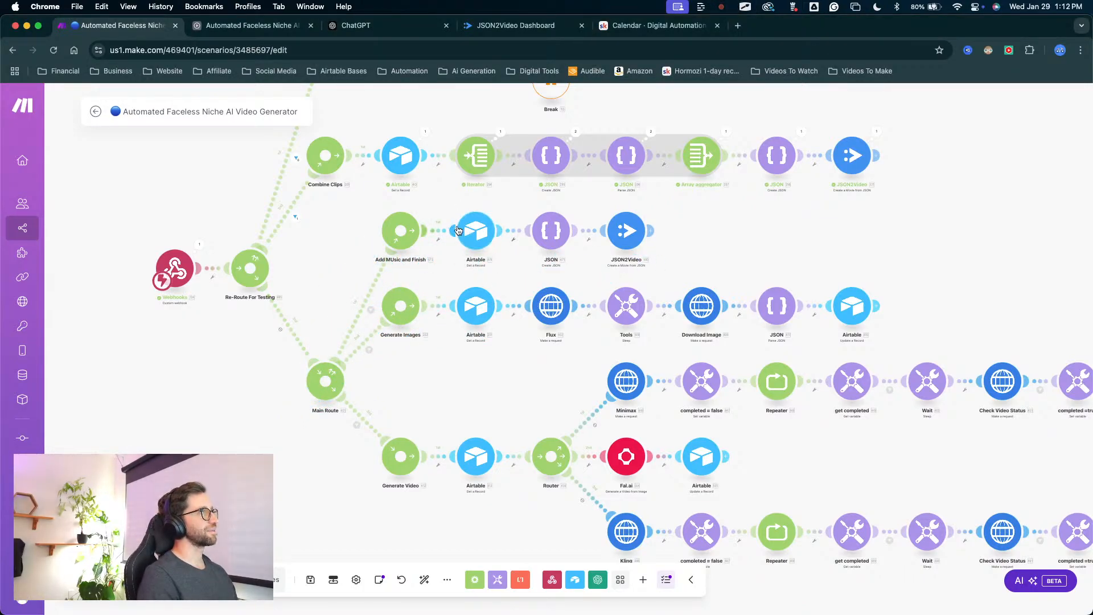
Unlink the Generate Scenes route from the Re-Route For Testing router and connect it to the Main Route router.
{"action": "left_click_drag", "start_coordinate": [369, 250], "coordinate": [419, 319]}
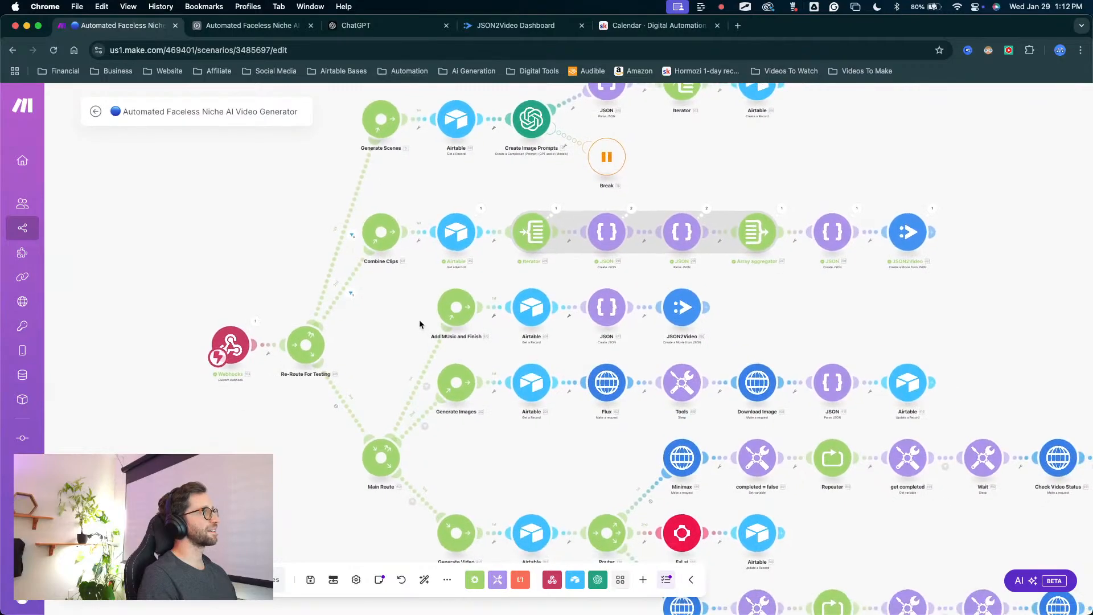
{"action": "left_click", "coordinate": [363, 199]}
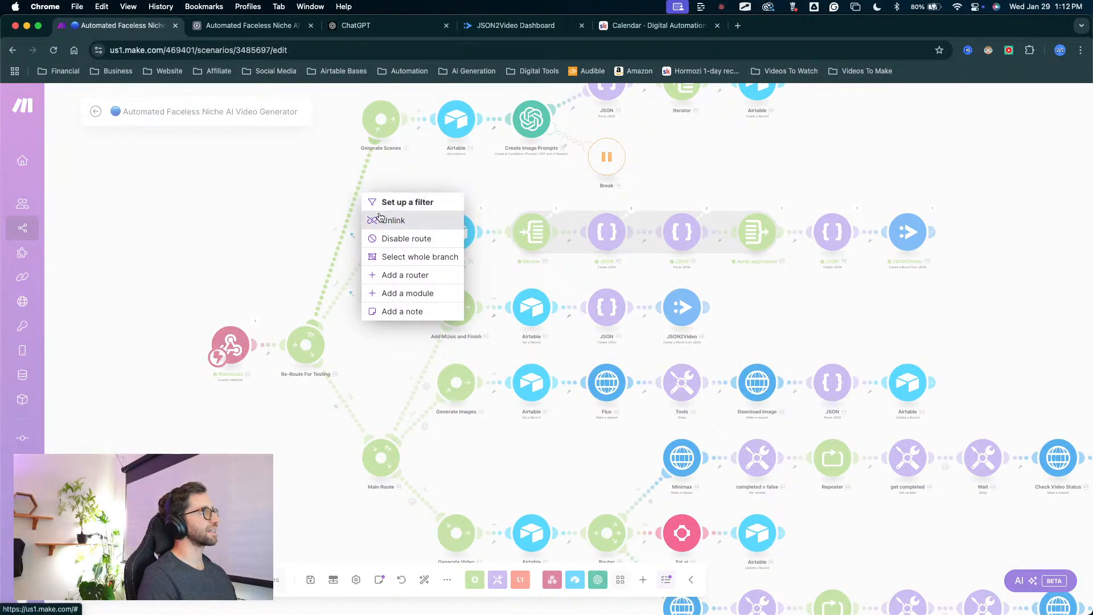
{"action": "left_click", "coordinate": [383, 221]}
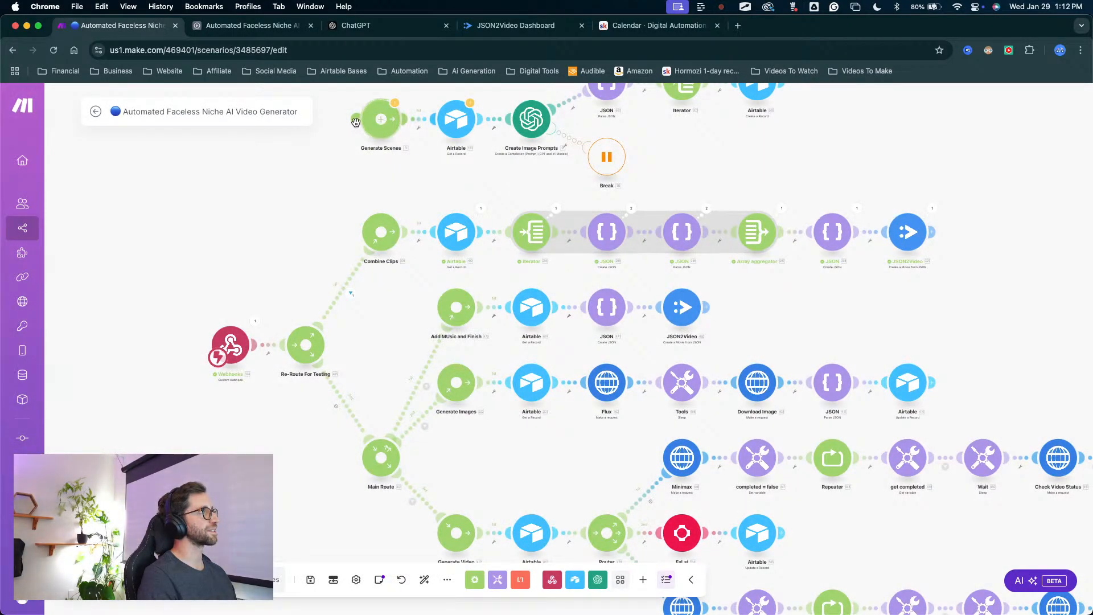
{"action": "left_click_drag", "start_coordinate": [364, 136], "coordinate": [390, 447]}
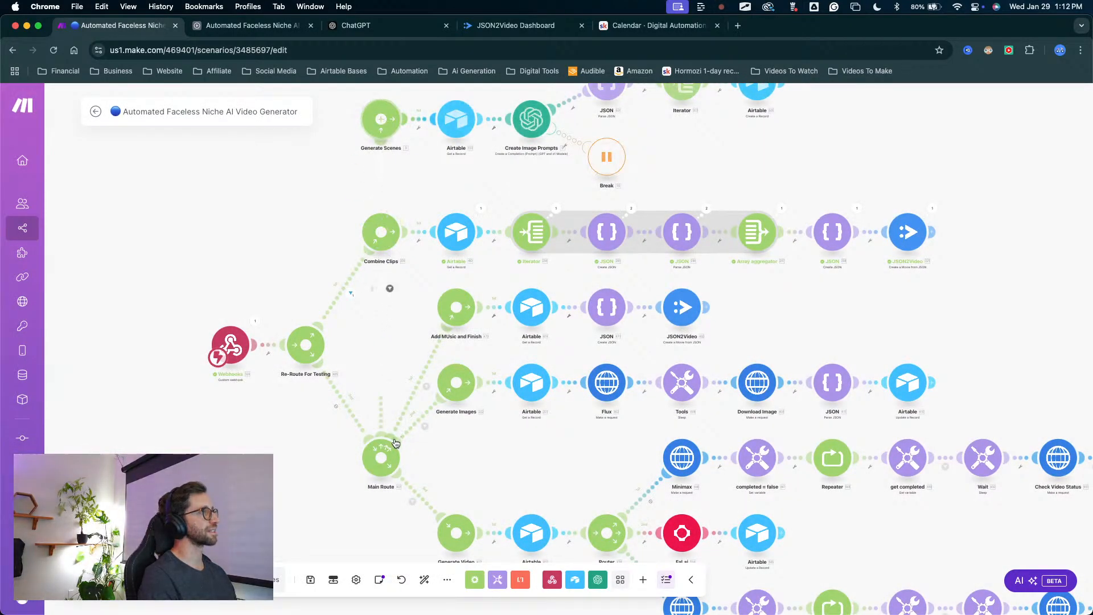
Move the Combine Clips route from the Re-Route For Testing router to the Main Route router and save the scenario.
{"action": "right_click", "coordinate": [337, 300]}
{"action": "left_click", "coordinate": [346, 328]}
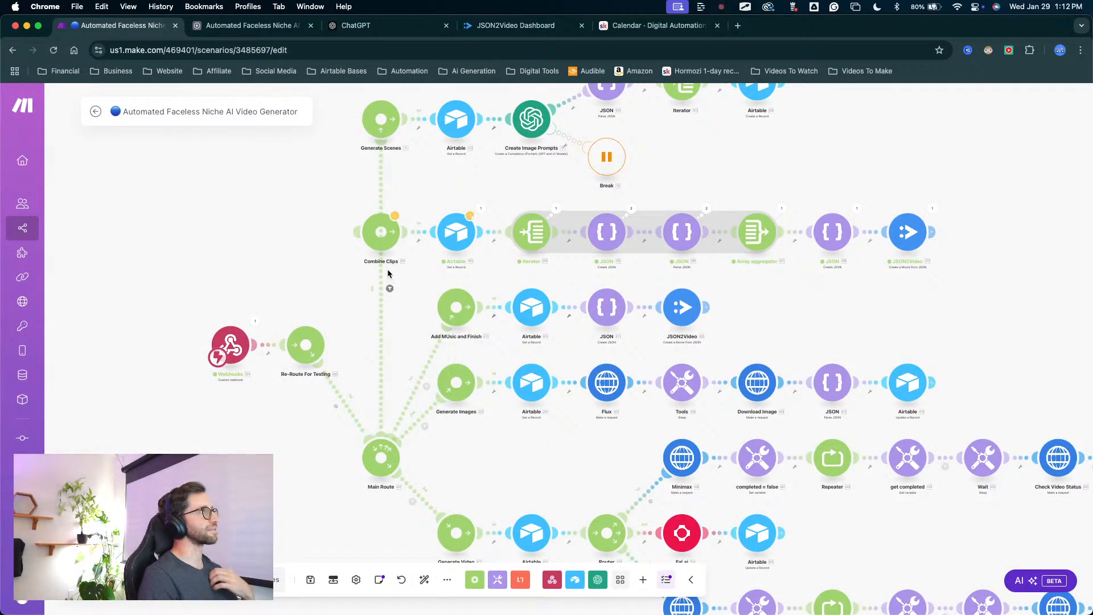
{"action": "left_click_drag", "start_coordinate": [356, 232], "coordinate": [382, 456]}
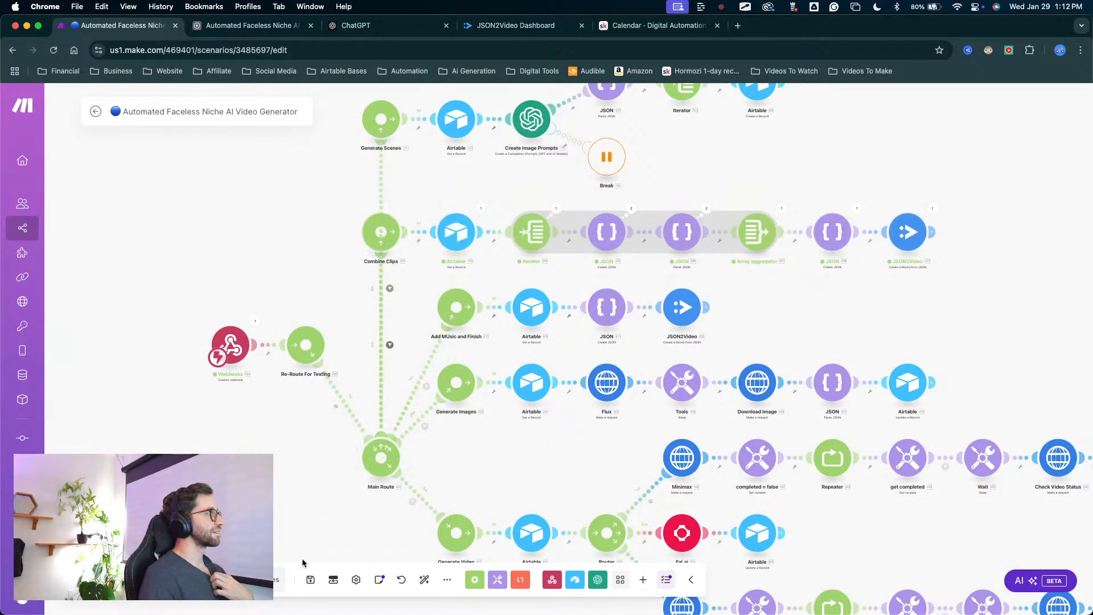
{"action": "left_click", "coordinate": [310, 580]}
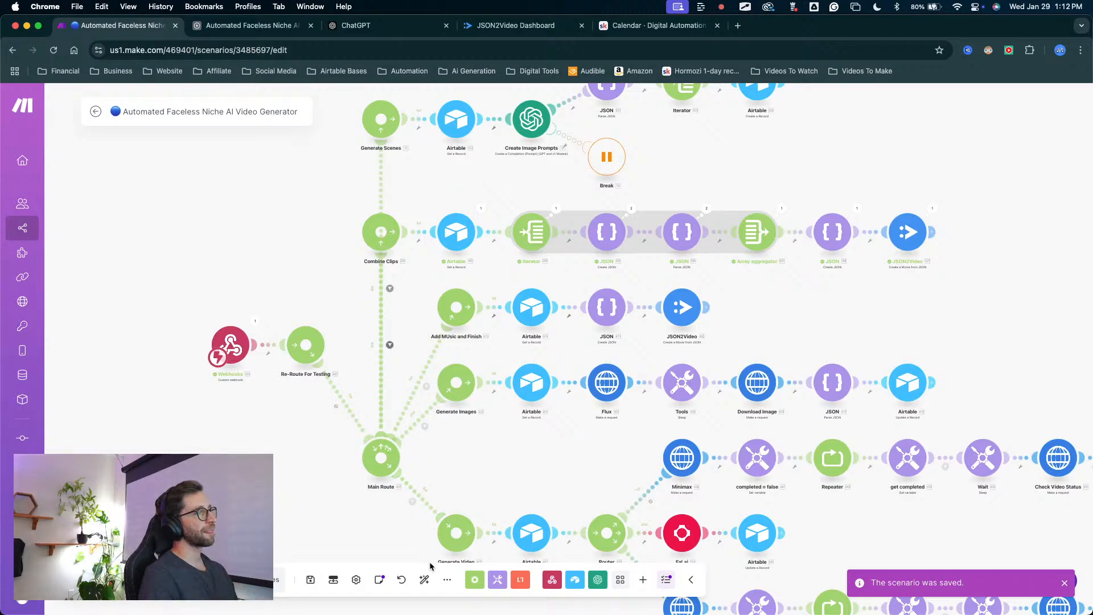
Auto-align all modules in the scenario.
{"action": "left_click", "coordinate": [425, 579]}
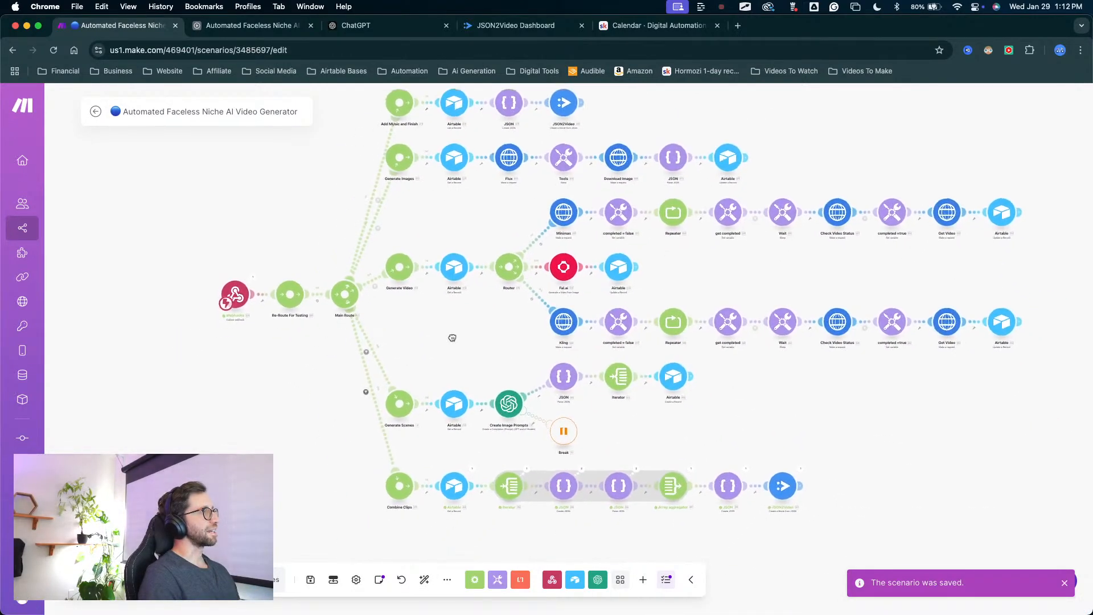
{"action": "left_click_drag", "start_coordinate": [452, 337], "coordinate": [366, 318]}
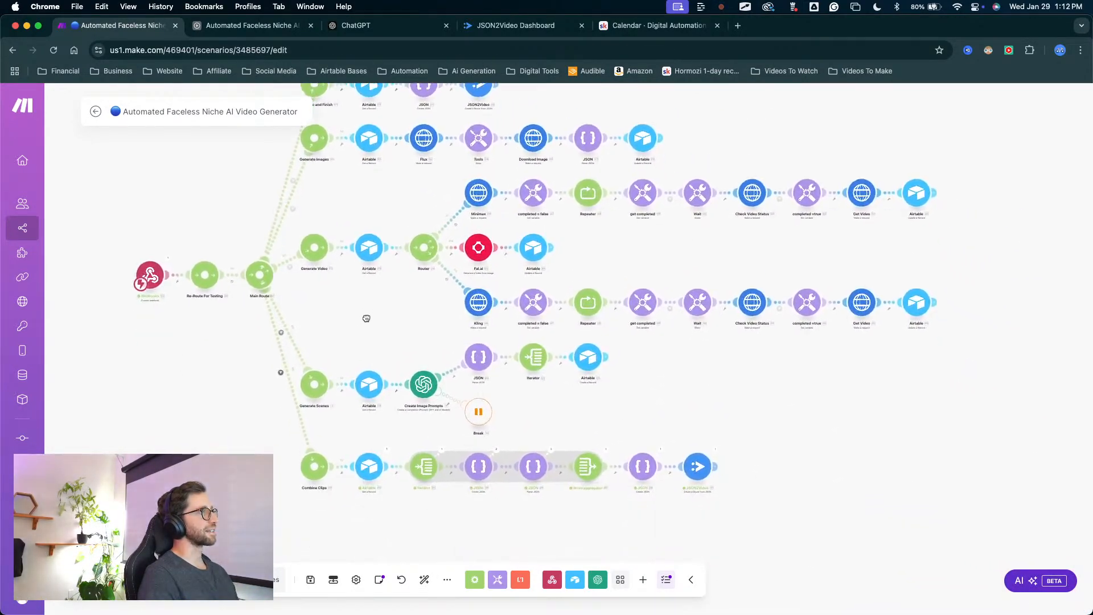
{"action": "scroll", "coordinate": [366, 318], "scroll_direction": "down", "scroll_amount": 5}
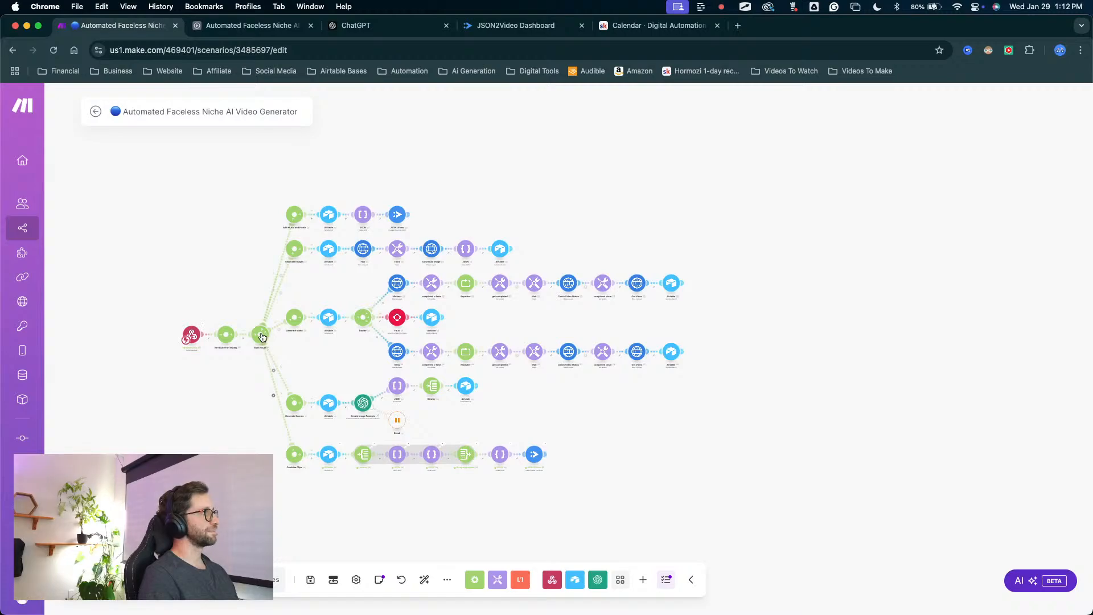
{"action": "left_click", "coordinate": [262, 337]}
{"action": "right_click", "coordinate": [293, 421]}
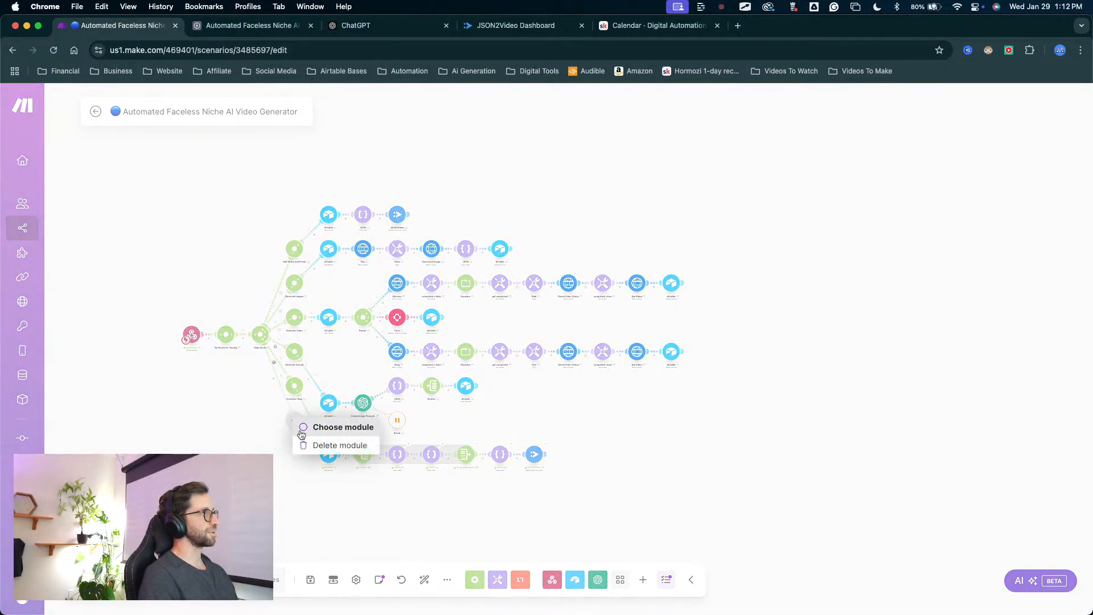
{"action": "left_click", "coordinate": [314, 444]}
{"action": "left_click", "coordinate": [428, 585]}
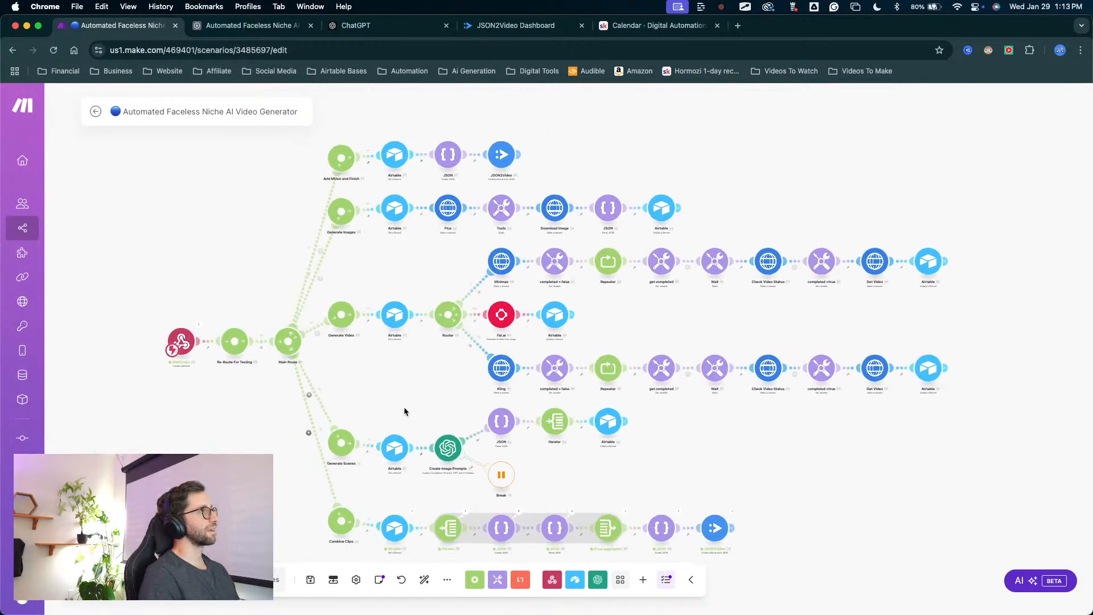
Order the Main Route router's routes as Generate Scenes, Generate Images, Generate Video, Combine Clips, Add MUsic and Finish, and apply the order.
{"action": "right_click", "coordinate": [284, 333]}
{"action": "left_click", "coordinate": [285, 320]}
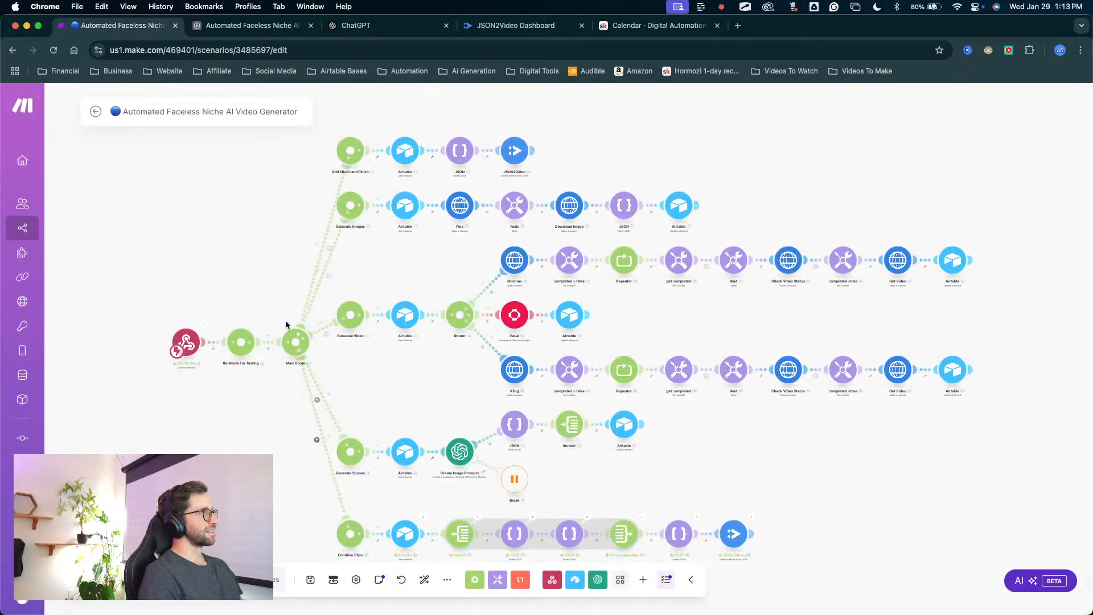
{"action": "right_click", "coordinate": [291, 336]}
{"action": "left_click", "coordinate": [339, 367]}
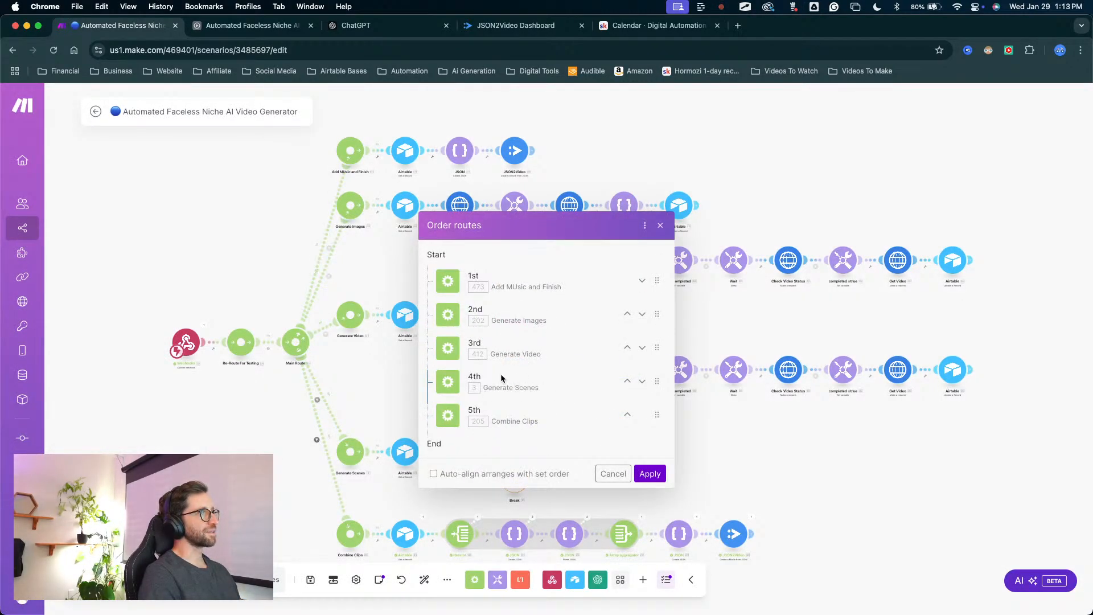
{"action": "left_click_drag", "start_coordinate": [650, 387], "coordinate": [640, 276]}
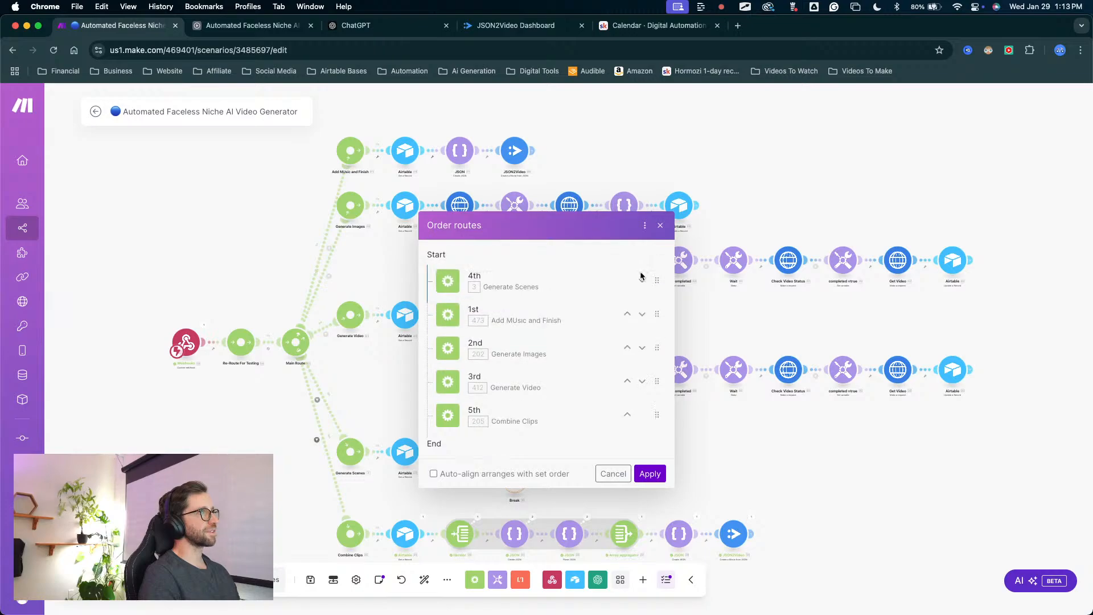
{"action": "left_click_drag", "start_coordinate": [658, 348], "coordinate": [654, 314]}
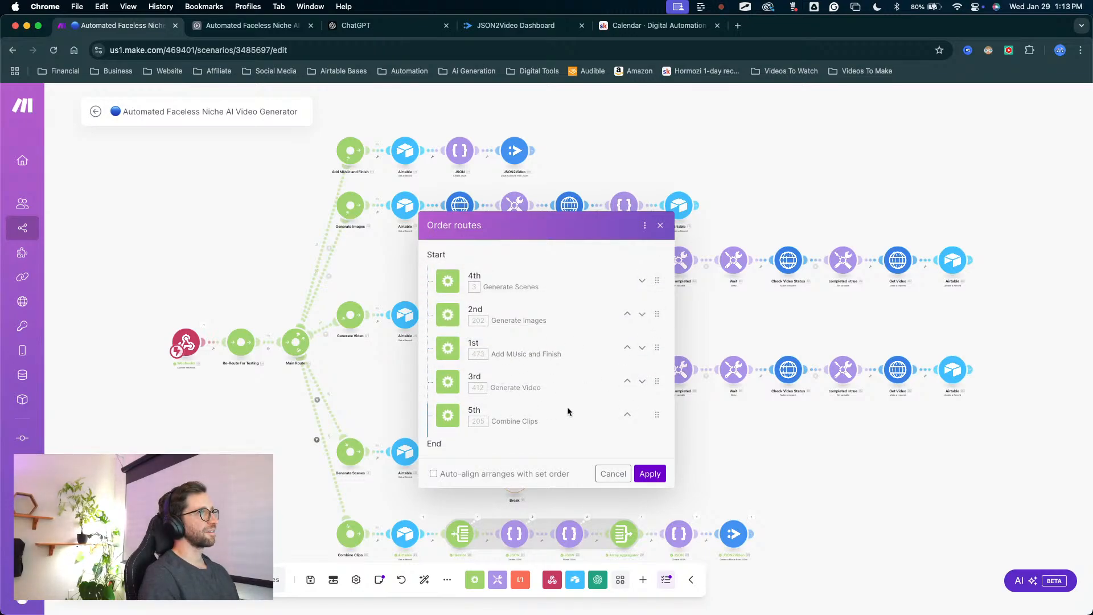
{"action": "left_click_drag", "start_coordinate": [657, 383], "coordinate": [656, 363]}
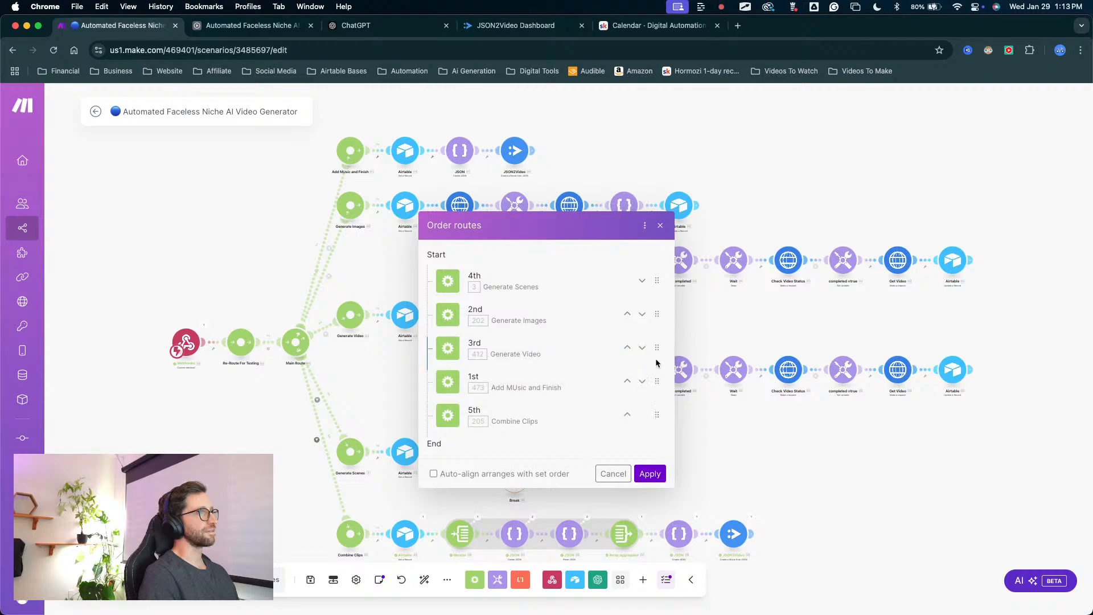
{"action": "left_click_drag", "start_coordinate": [657, 396], "coordinate": [573, 422]}
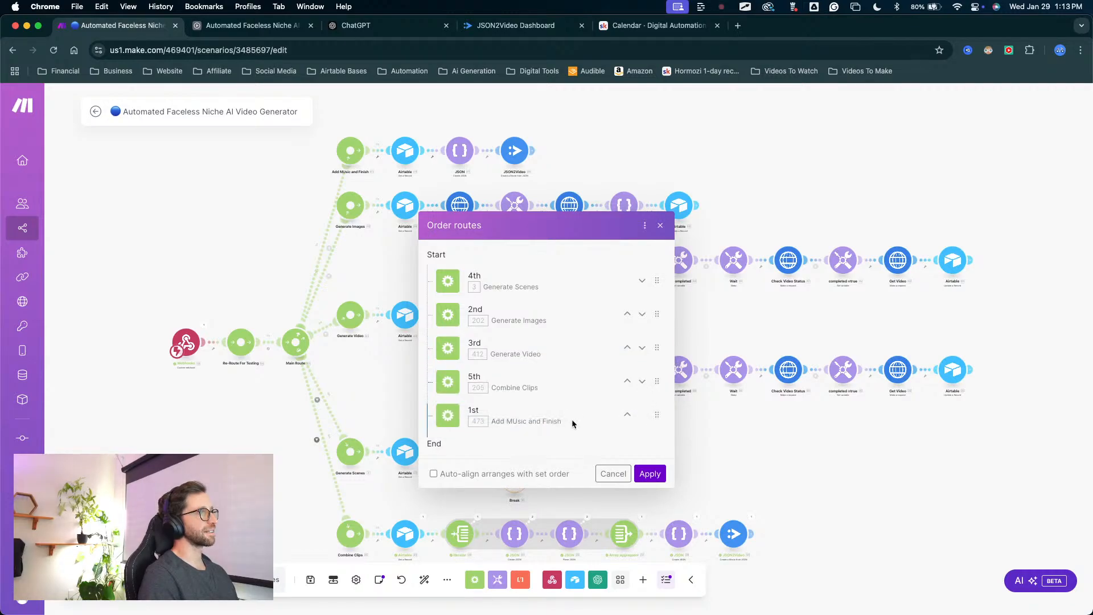
{"action": "left_click", "coordinate": [650, 473]}
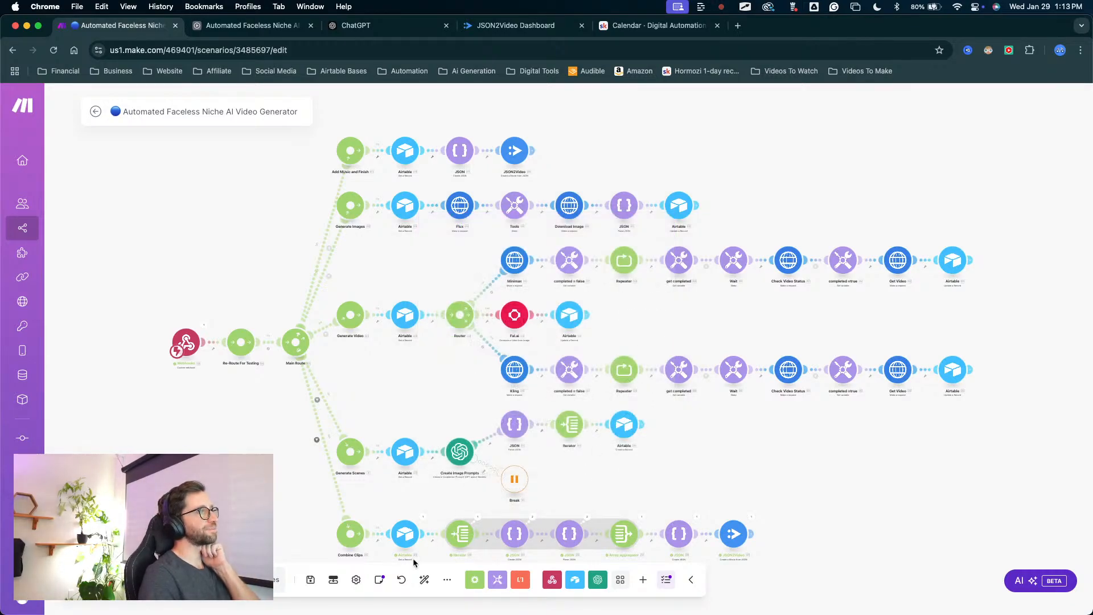
Auto-align the modules to match the new route order and save the scenario.
{"action": "left_click", "coordinate": [420, 579]}
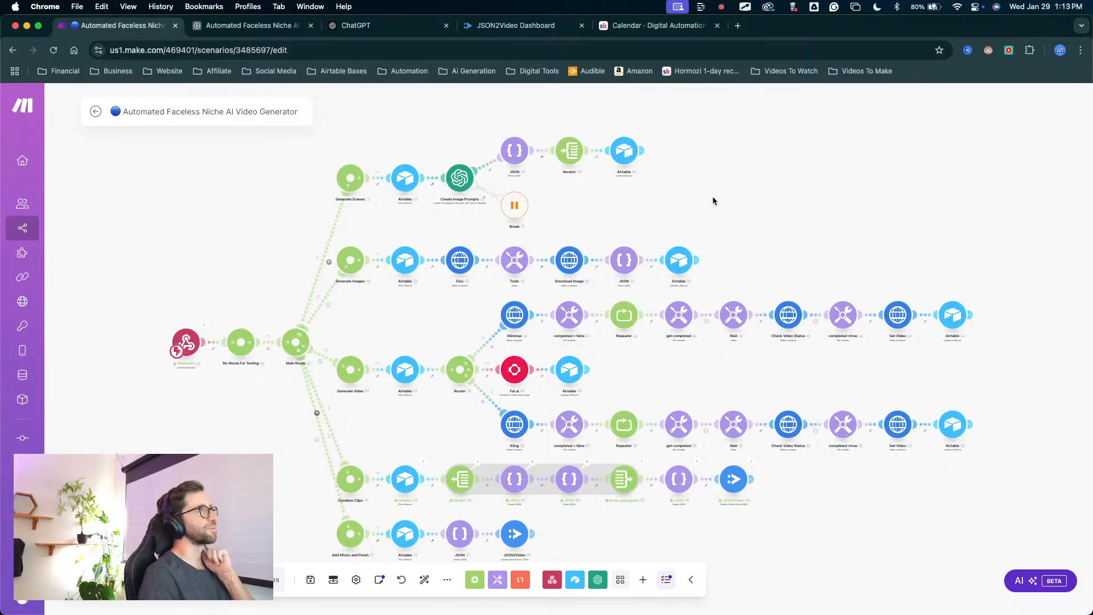
{"action": "left_click_drag", "start_coordinate": [730, 201], "coordinate": [687, 191]}
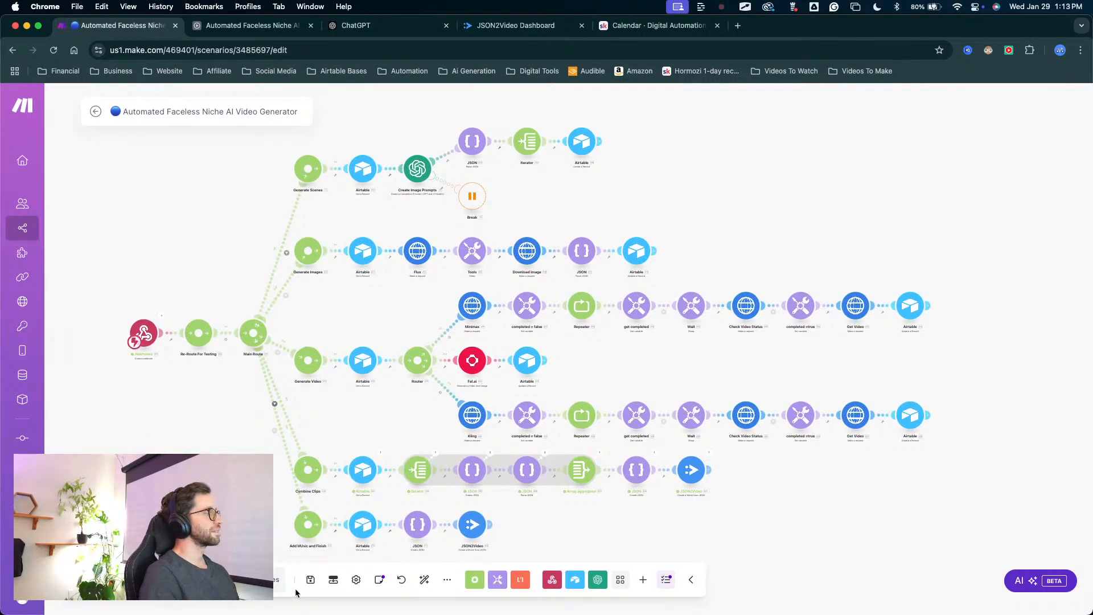
{"action": "left_click", "coordinate": [310, 579]}
{"action": "key", "text": "ctrl+Up"}
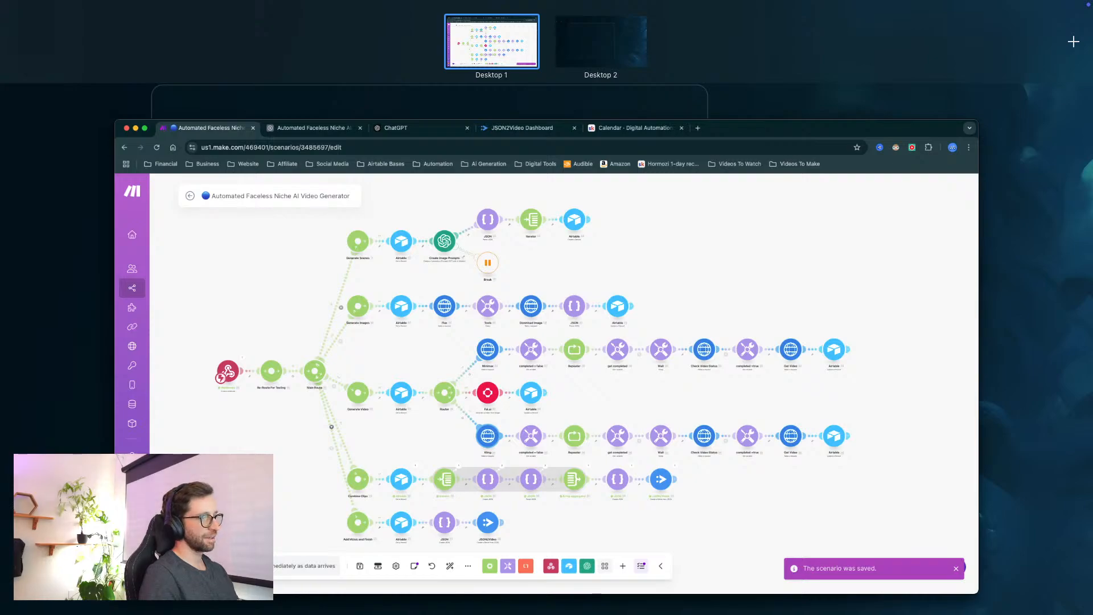
{"action": "key", "text": "ctrl+Up"}
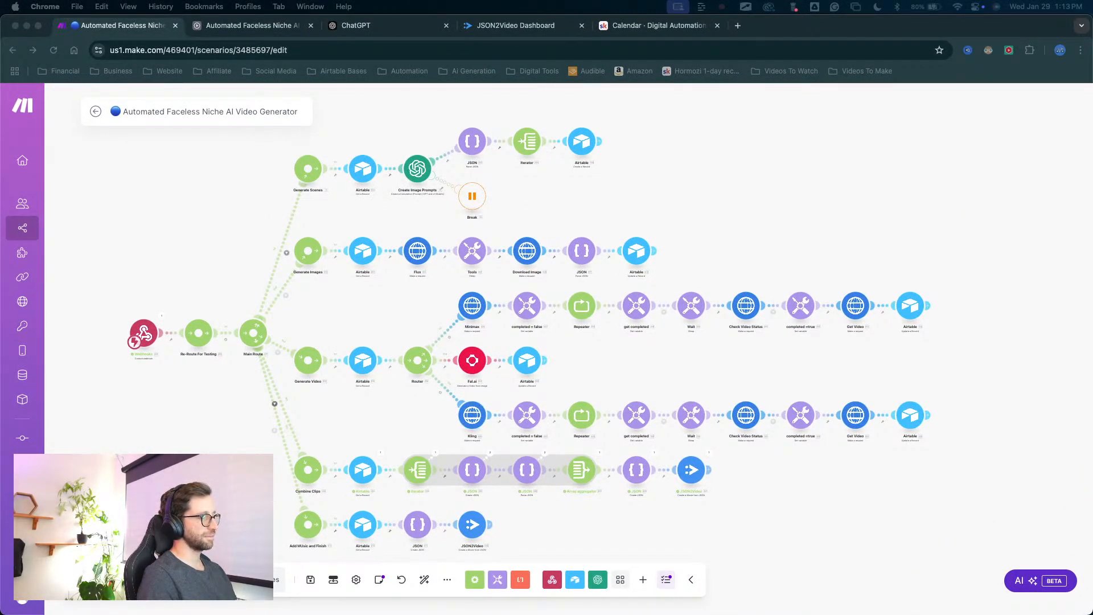
{"action": "key", "text": "ctrl+Up"}
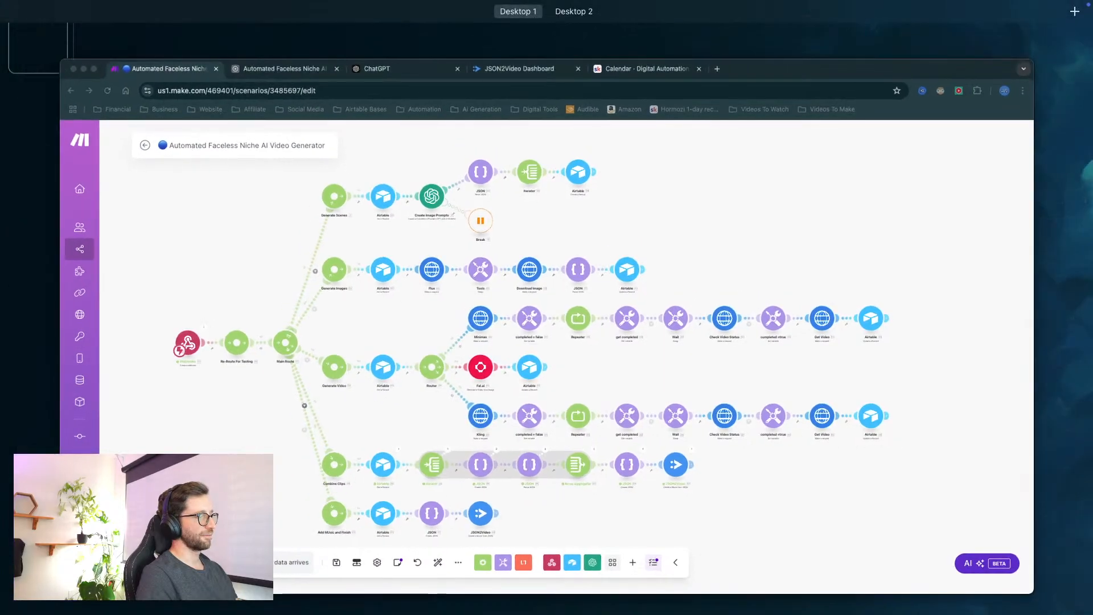
{"action": "key", "text": "ctrl+Up"}
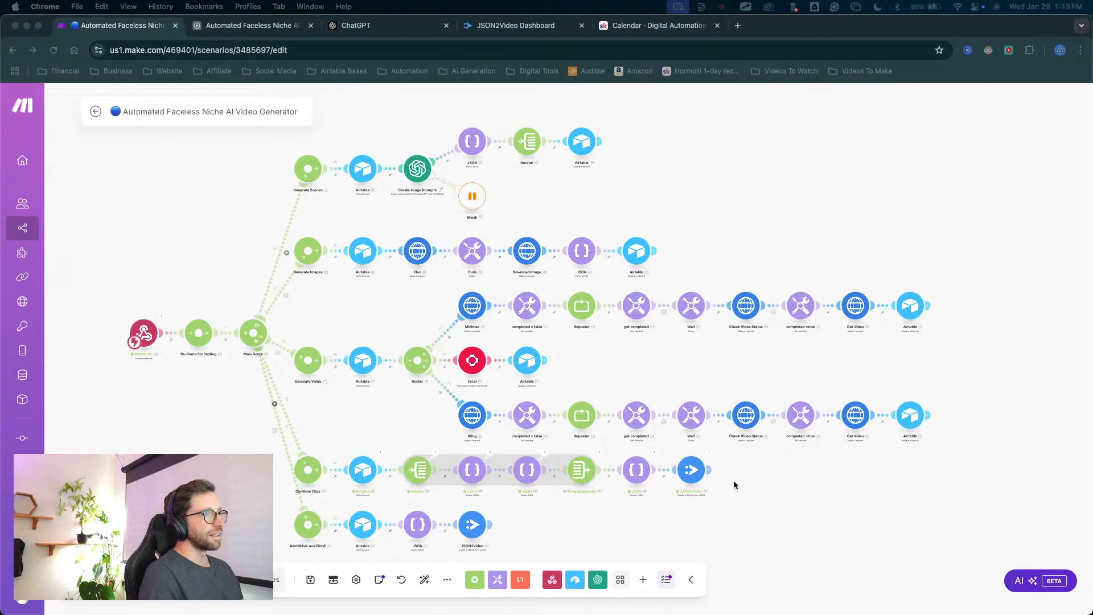
{"action": "scroll", "coordinate": [734, 481], "scroll_direction": "down", "scroll_amount": 3}
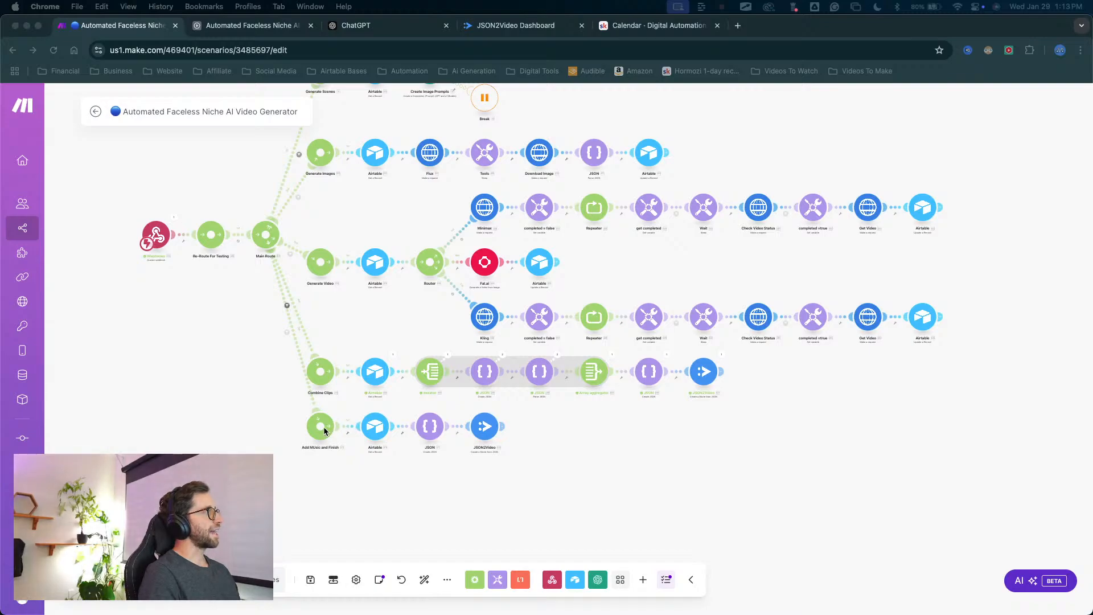
{"action": "left_click", "coordinate": [894, 411]}
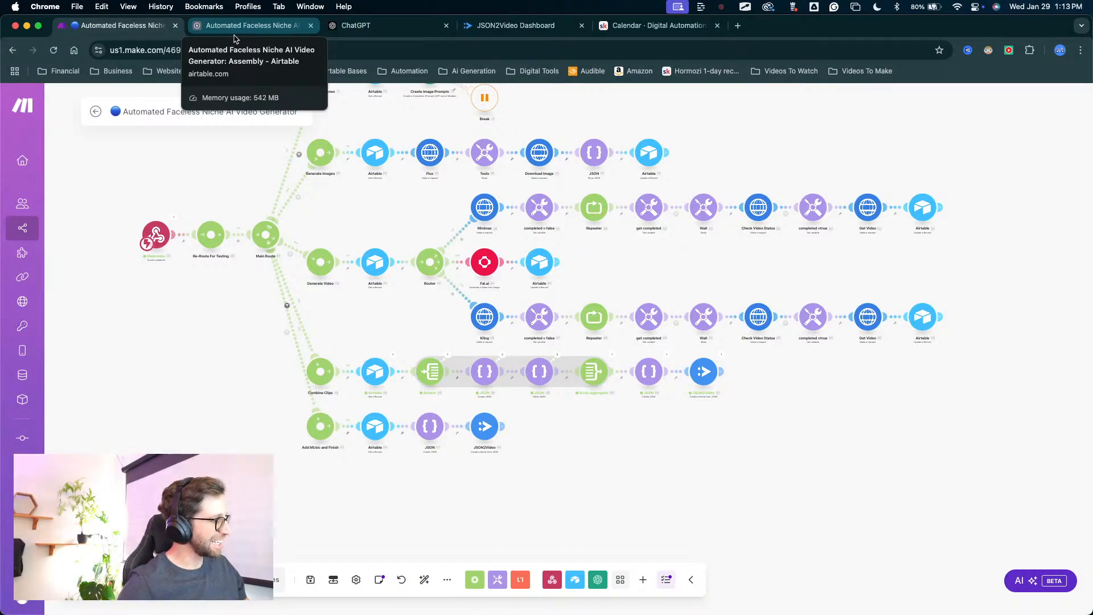
Switch to Airtable and view the Assembly table's records and their music and video fields.
{"action": "left_click_drag", "start_coordinate": [408, 203], "coordinate": [471, 284]}
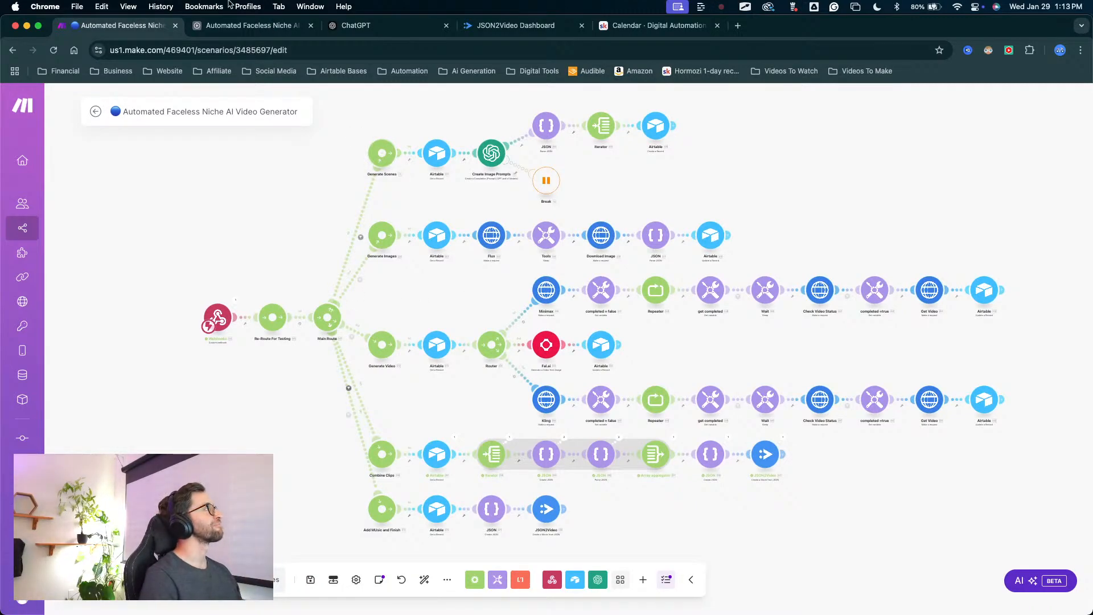
{"action": "left_click", "coordinate": [246, 26]}
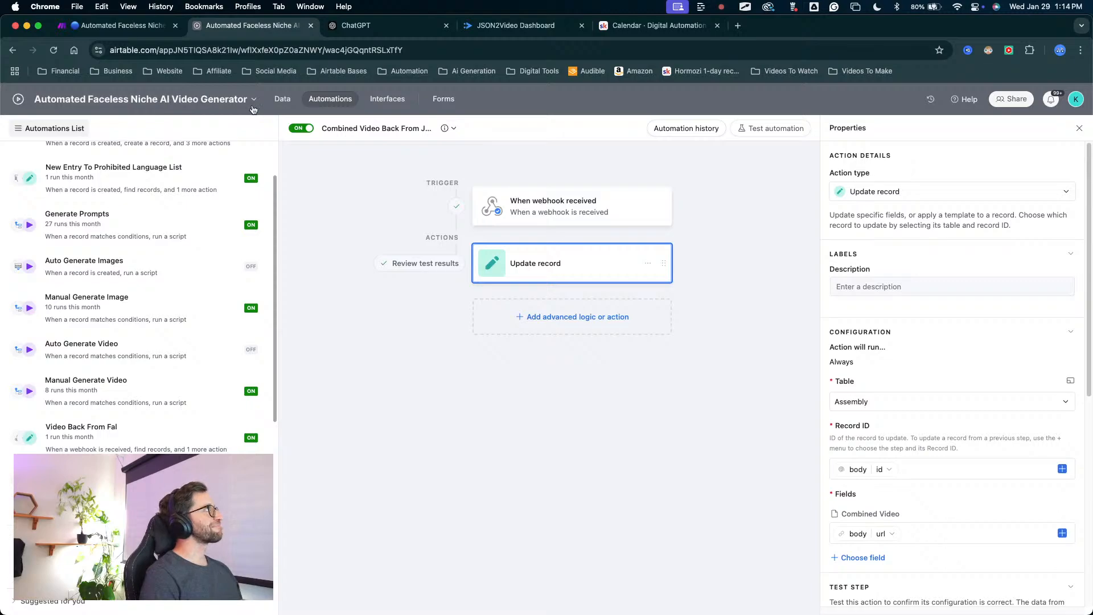
{"action": "left_click", "coordinate": [282, 100]}
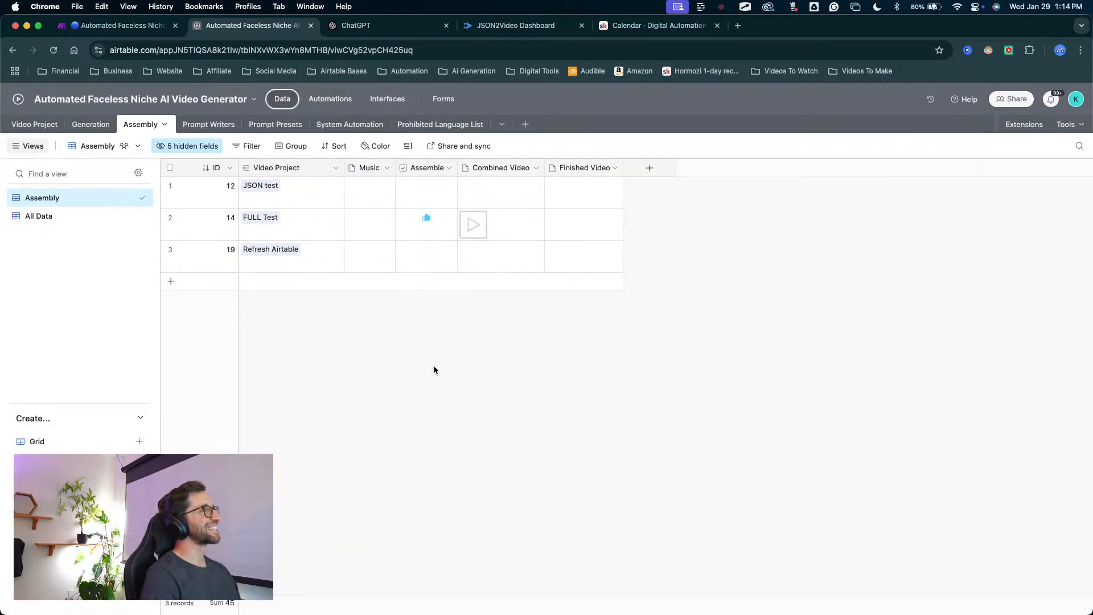
{"action": "right_click", "coordinate": [456, 333]}
{"action": "left_click", "coordinate": [390, 364]}
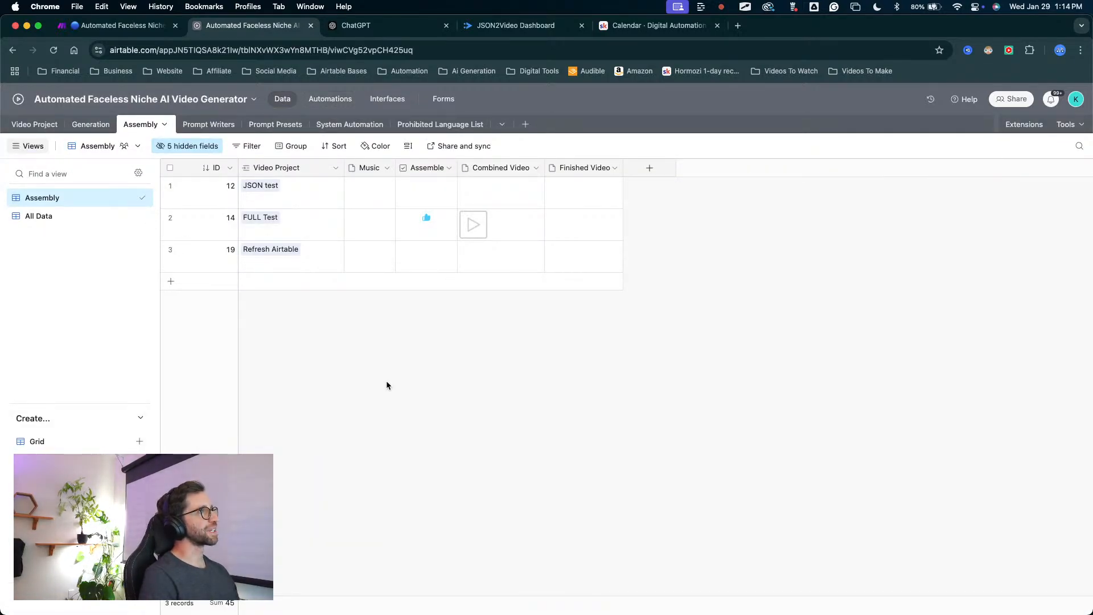
{"action": "key", "text": "ctrl+a"}
{"action": "mouse_move", "coordinate": [387, 414]}
{"action": "left_mouse_down"}
{"action": "mouse_move", "coordinate": [349, 233]}
{"action": "mouse_move", "coordinate": [363, 228]}
{"action": "mouse_move", "coordinate": [478, 288]}
{"action": "mouse_move", "coordinate": [571, 245]}
{"action": "mouse_move", "coordinate": [568, 227]}
{"action": "mouse_move", "coordinate": [531, 220]}
{"action": "mouse_move", "coordinate": [497, 230]}
{"action": "mouse_move", "coordinate": [634, 219]}
{"action": "mouse_move", "coordinate": [556, 210]}
{"action": "mouse_move", "coordinate": [564, 225]}
{"action": "mouse_move", "coordinate": [421, 219]}
{"action": "mouse_move", "coordinate": [530, 262]}
{"action": "mouse_move", "coordinate": [368, 248]}
{"action": "left_mouse_up"}
{"action": "mouse_move", "coordinate": [441, 461]}
{"action": "left_mouse_down"}
{"action": "mouse_move", "coordinate": [439, 416]}
{"action": "mouse_move", "coordinate": [380, 237]}
{"action": "mouse_move", "coordinate": [425, 217]}
{"action": "mouse_move", "coordinate": [449, 254]}
{"action": "mouse_move", "coordinate": [494, 227]}
{"action": "mouse_move", "coordinate": [478, 215]}
{"action": "mouse_move", "coordinate": [378, 263]}
{"action": "mouse_move", "coordinate": [366, 232]}
{"action": "mouse_move", "coordinate": [585, 212]}
{"action": "mouse_move", "coordinate": [572, 230]}
{"action": "left_mouse_up"}
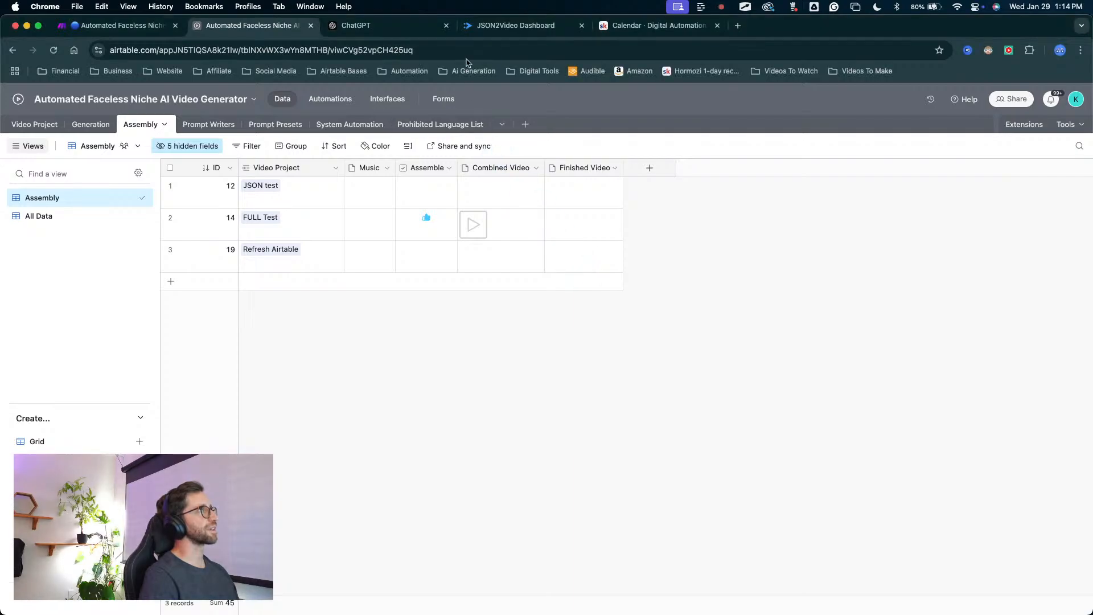
Switch to Make and check the filter condition on the Main Route router's Add MUsic and Finish route.
{"action": "left_click", "coordinate": [117, 25]}
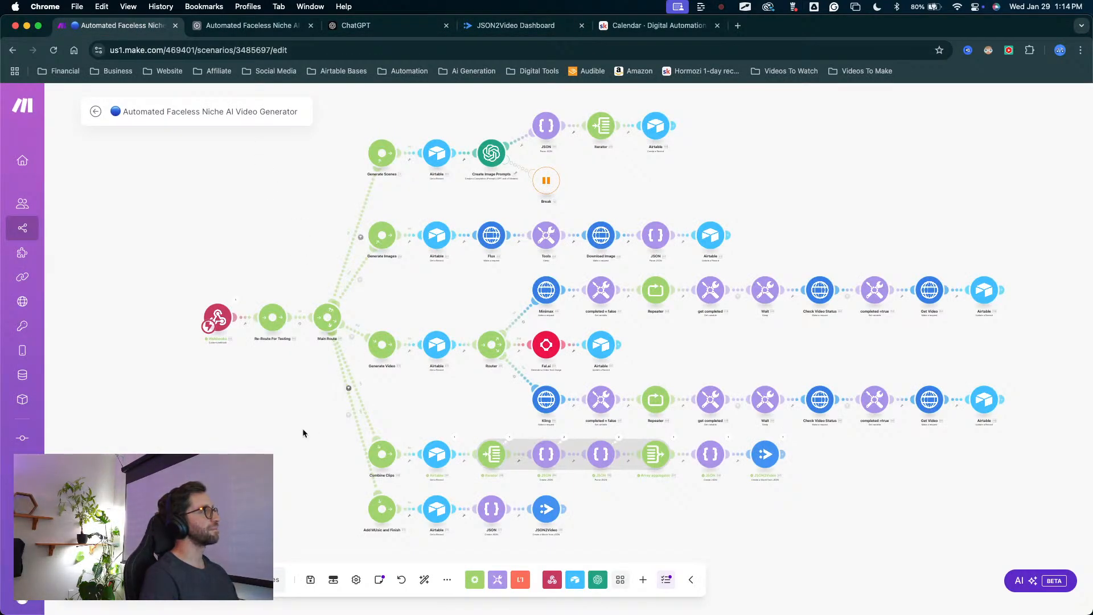
{"action": "scroll", "coordinate": [303, 433], "scroll_direction": "up", "scroll_amount": 5}
{"action": "left_click", "coordinate": [388, 399]}
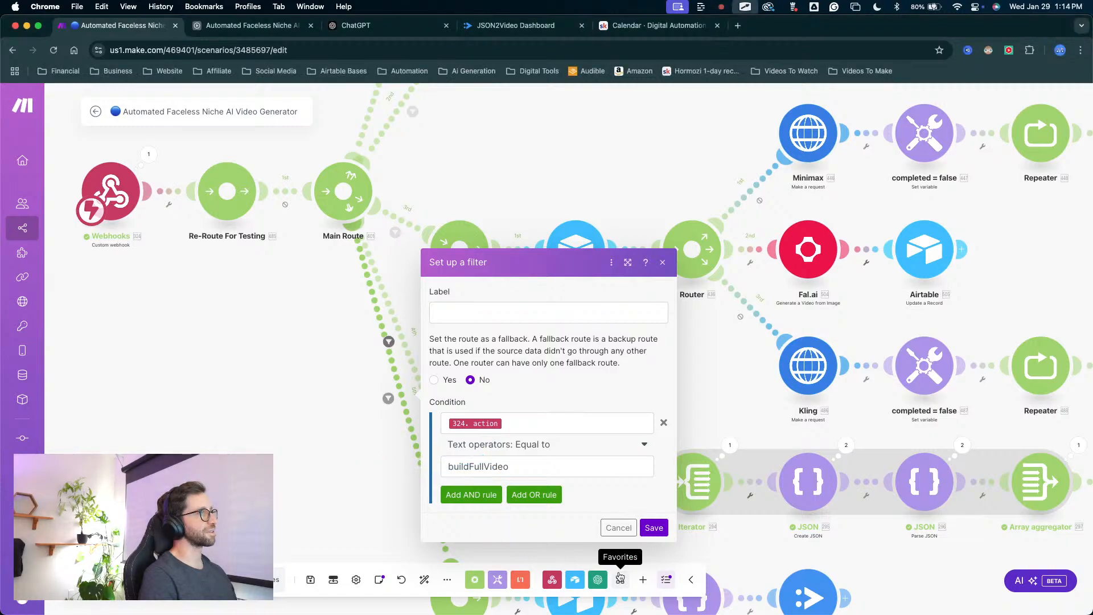
{"action": "left_click", "coordinate": [618, 527]}
Switch to Airtable, check the Add Music and Finish automation's trigger conditions and open its Run a script action.
{"action": "left_click", "coordinate": [268, 25]}
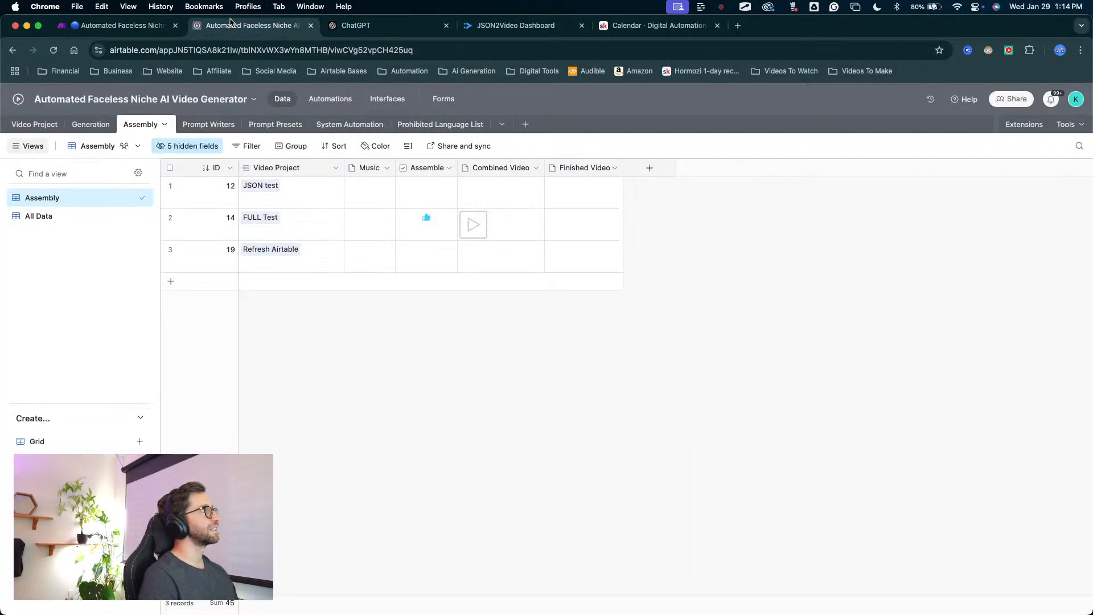
{"action": "left_click", "coordinate": [334, 101]}
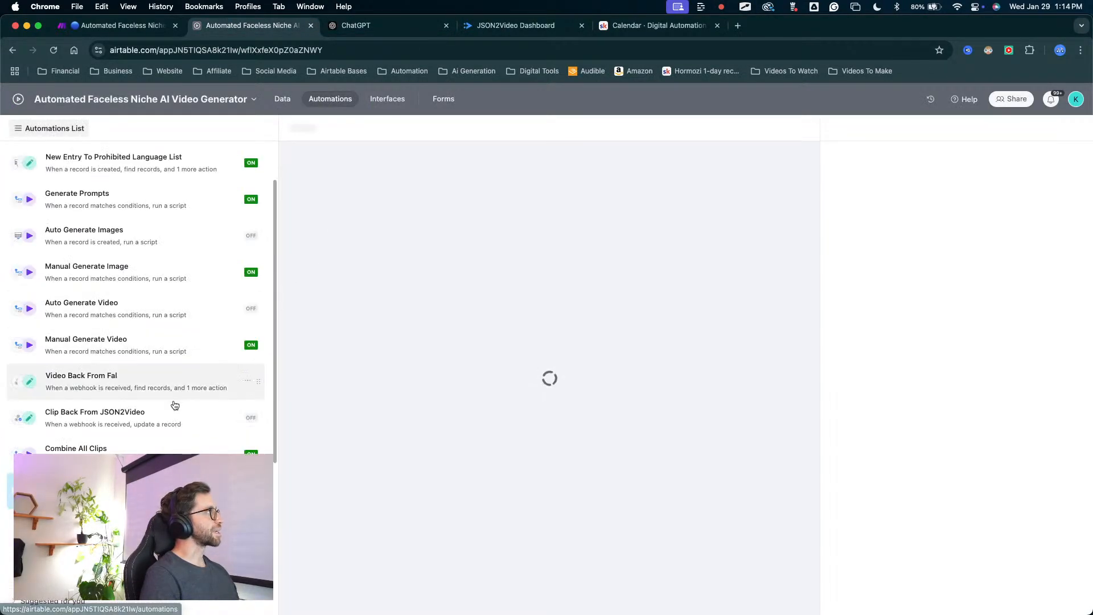
{"action": "mouse_move", "coordinate": [214, 244]}
{"action": "left_mouse_down"}
{"action": "mouse_move", "coordinate": [97, 439]}
{"action": "mouse_move", "coordinate": [146, 454]}
{"action": "mouse_move", "coordinate": [126, 455]}
{"action": "left_mouse_up"}
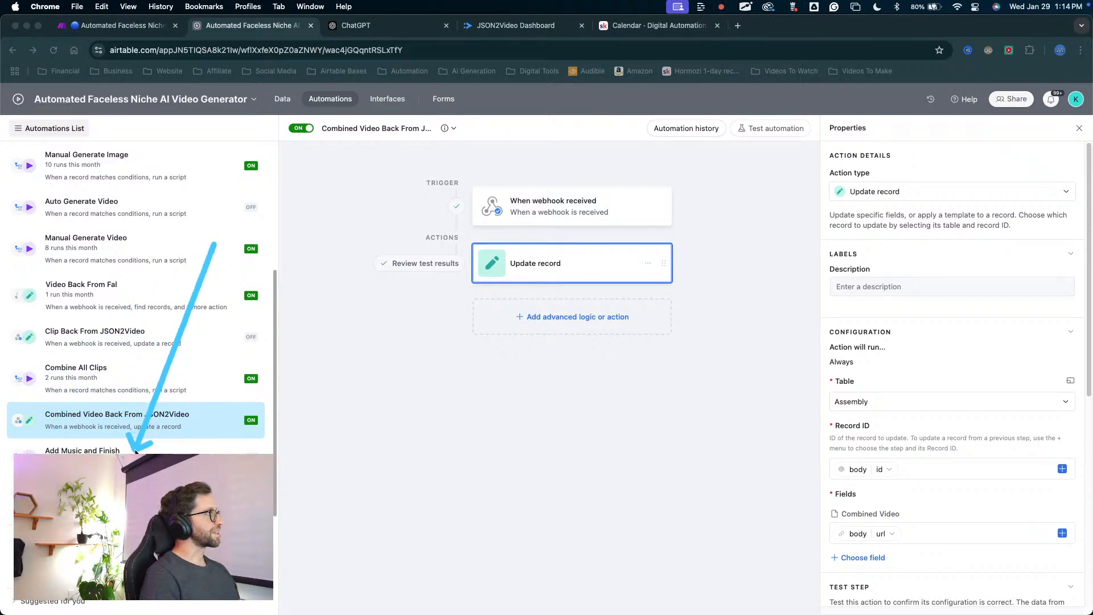
{"action": "key", "text": "Escape"}
{"action": "left_click", "coordinate": [181, 448]}
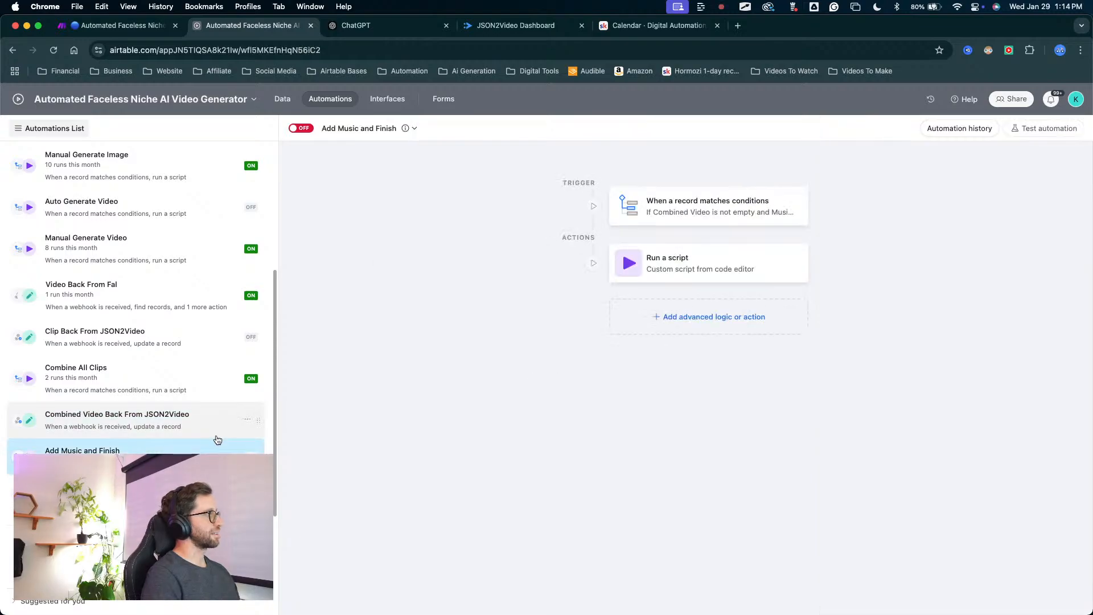
{"action": "left_click", "coordinate": [653, 219]}
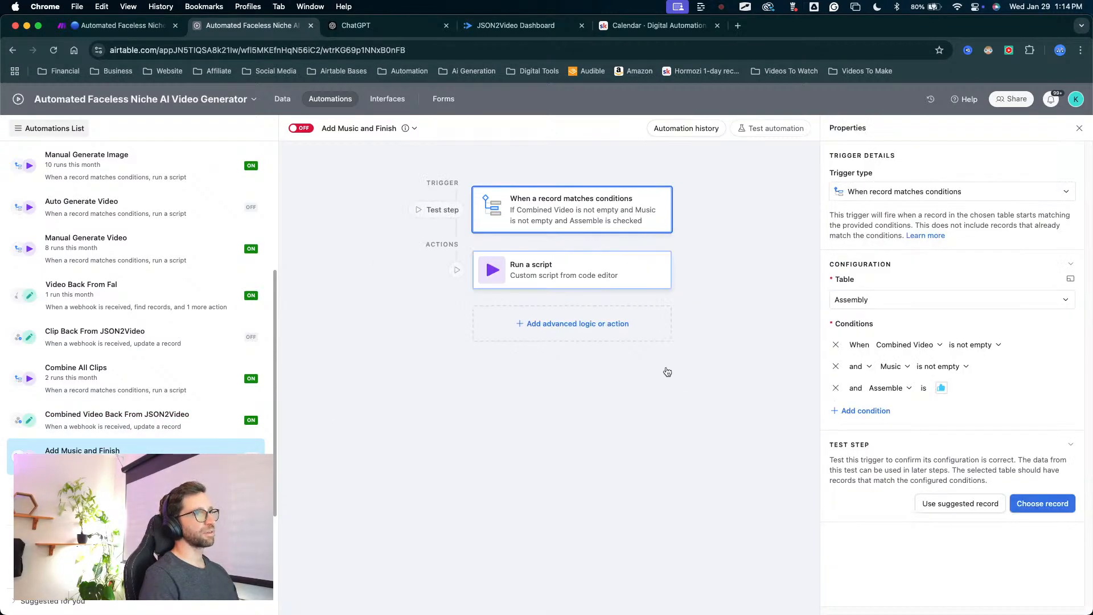
{"action": "left_click", "coordinate": [589, 284]}
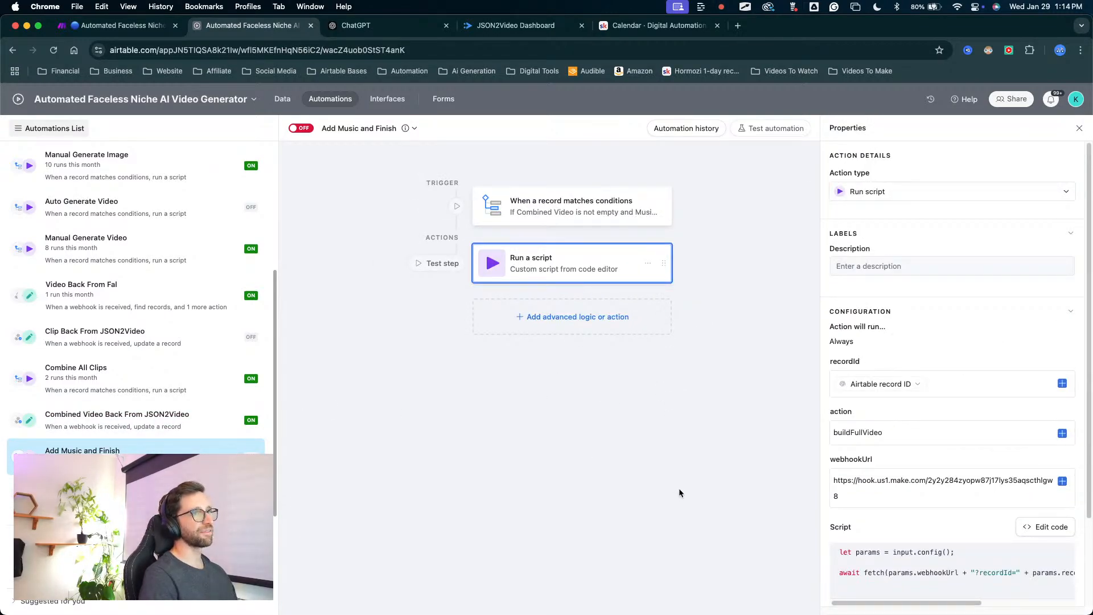
{"action": "key", "text": "ctrl+a"}
{"action": "left_click_drag", "start_coordinate": [457, 373], "coordinate": [267, 346]}
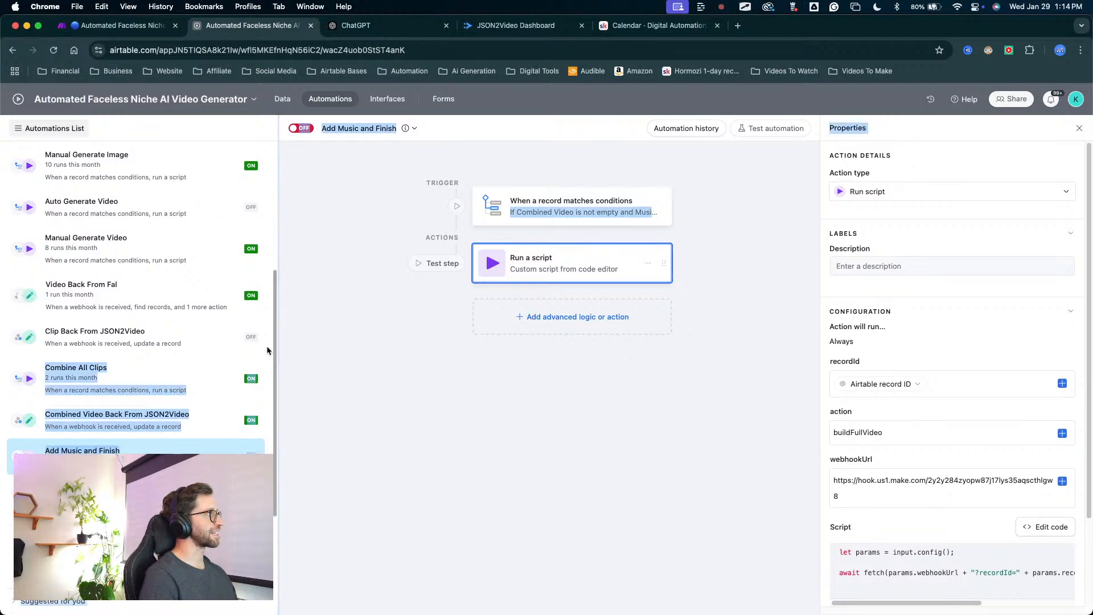
{"action": "key", "text": "ctrl+a"}
{"action": "left_click_drag", "start_coordinate": [360, 263], "coordinate": [130, 447]}
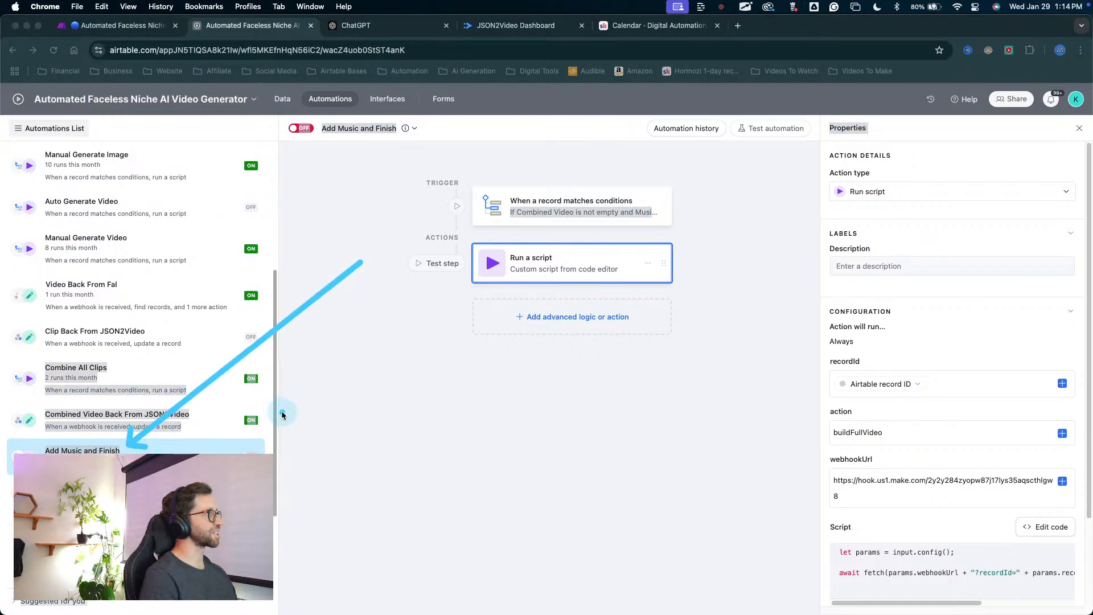
{"action": "key", "text": "ctrl+a"}
{"action": "left_click", "coordinate": [366, 404]}
{"action": "key", "text": "ctrl+a"}
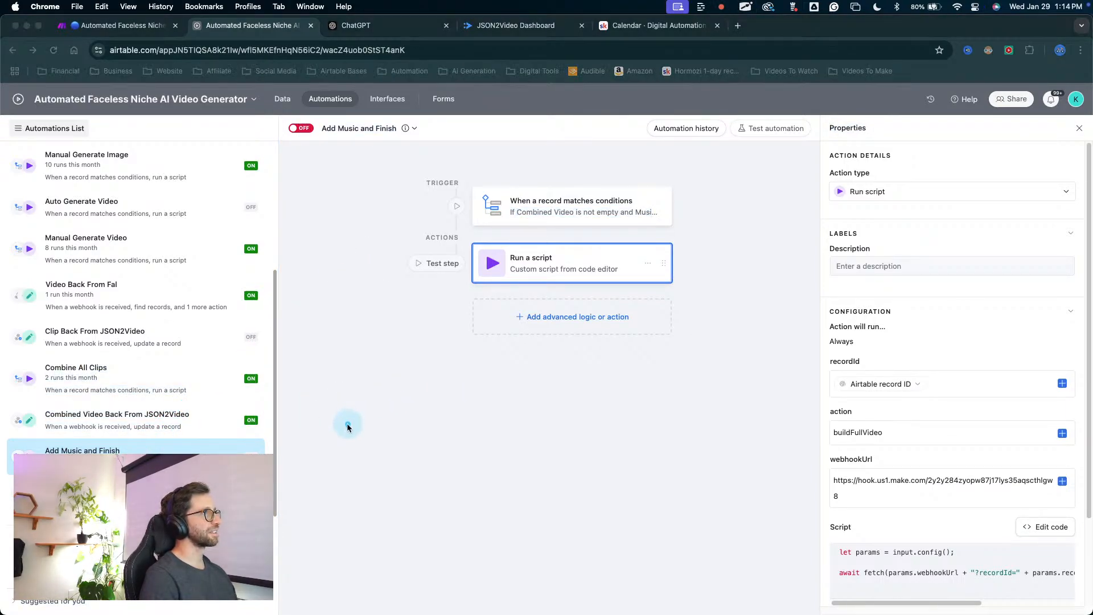
{"action": "mouse_move", "coordinate": [345, 424]}
{"action": "left_mouse_down"}
{"action": "mouse_move", "coordinate": [837, 447]}
{"action": "mouse_move", "coordinate": [829, 428]}
{"action": "mouse_move", "coordinate": [839, 414]}
{"action": "mouse_move", "coordinate": [839, 425]}
{"action": "left_mouse_up"}
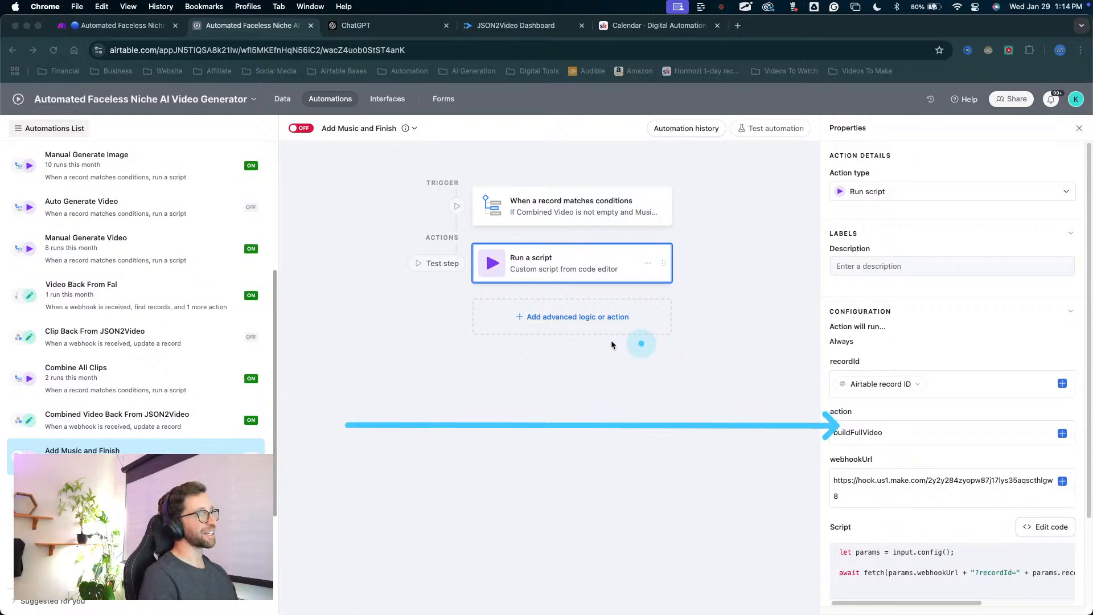
{"action": "key", "text": "ctrl+a"}
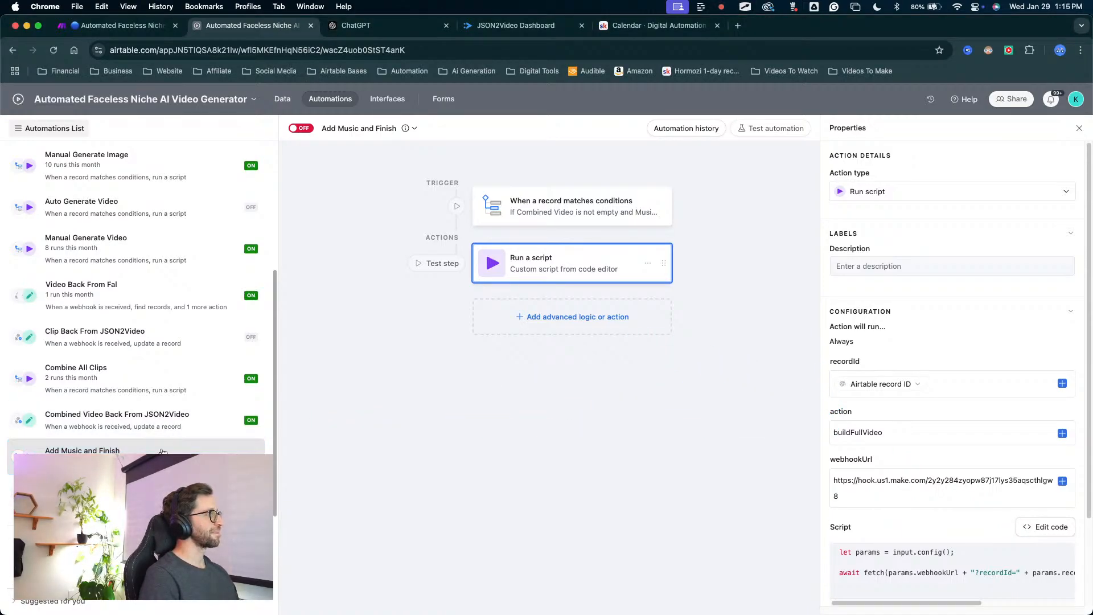
Set the script's action input variable to addMusicAndFinish in the Add Music and Finish automation.
{"action": "double_click", "coordinate": [891, 425]}
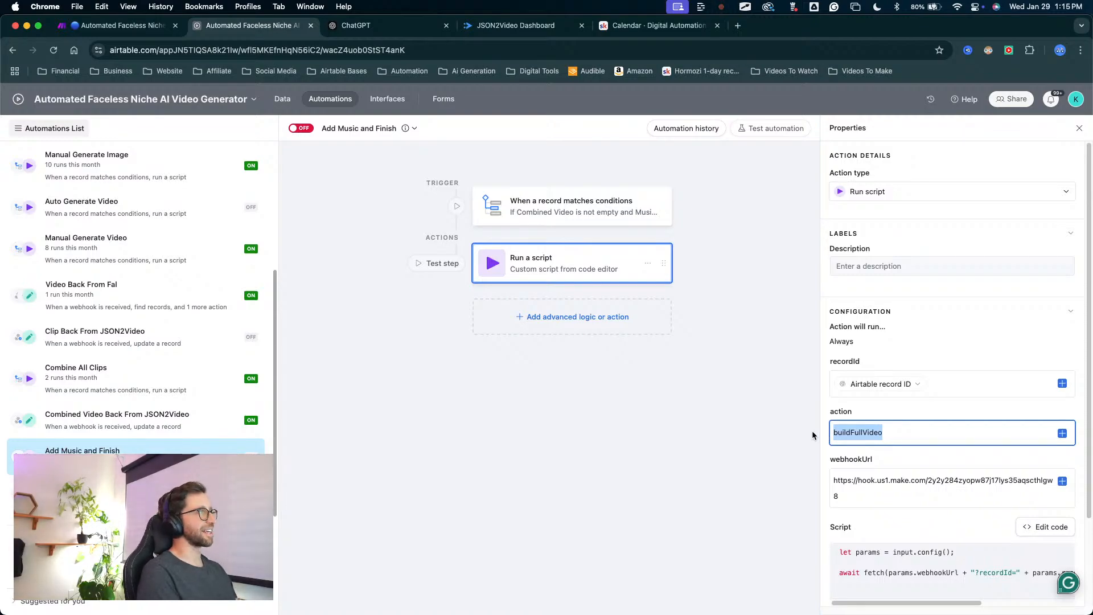
{"action": "type", "text": "addM"}
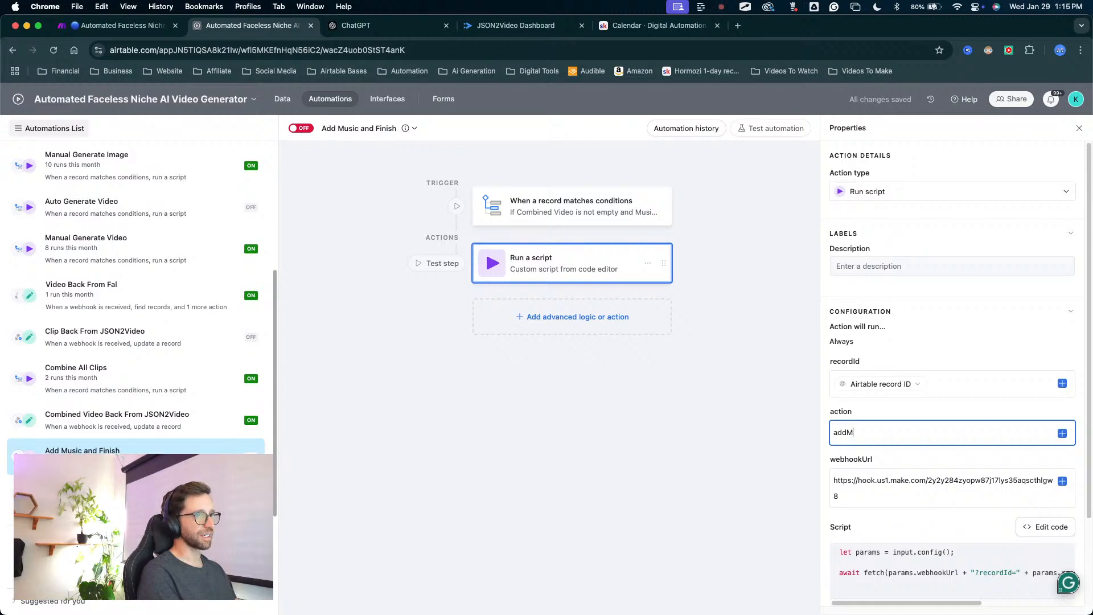
{"action": "type", "text": "us"}
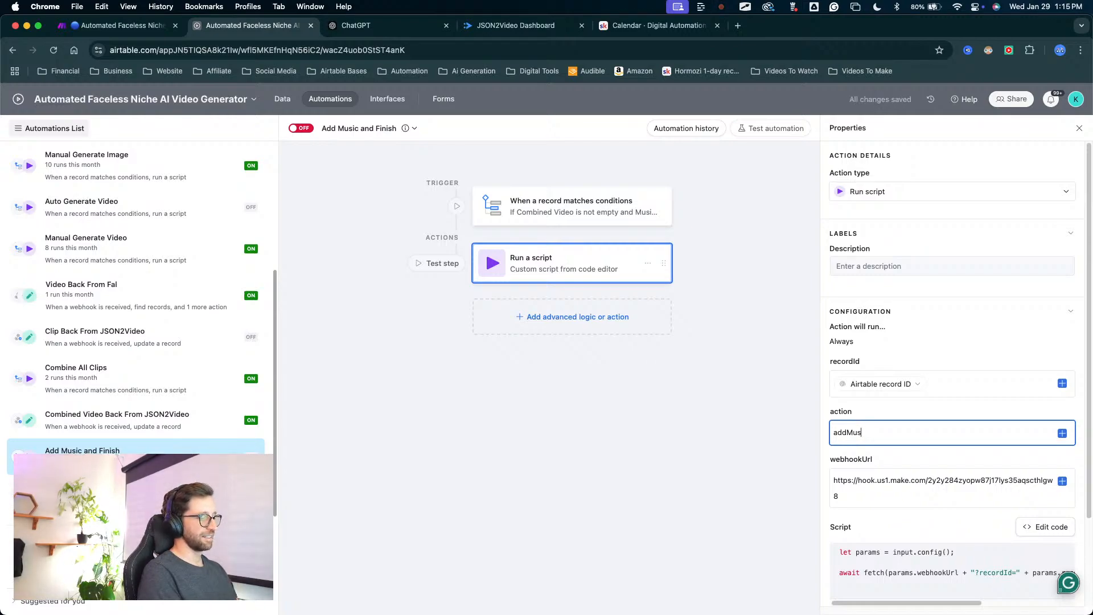
{"action": "type", "text": "ic"}
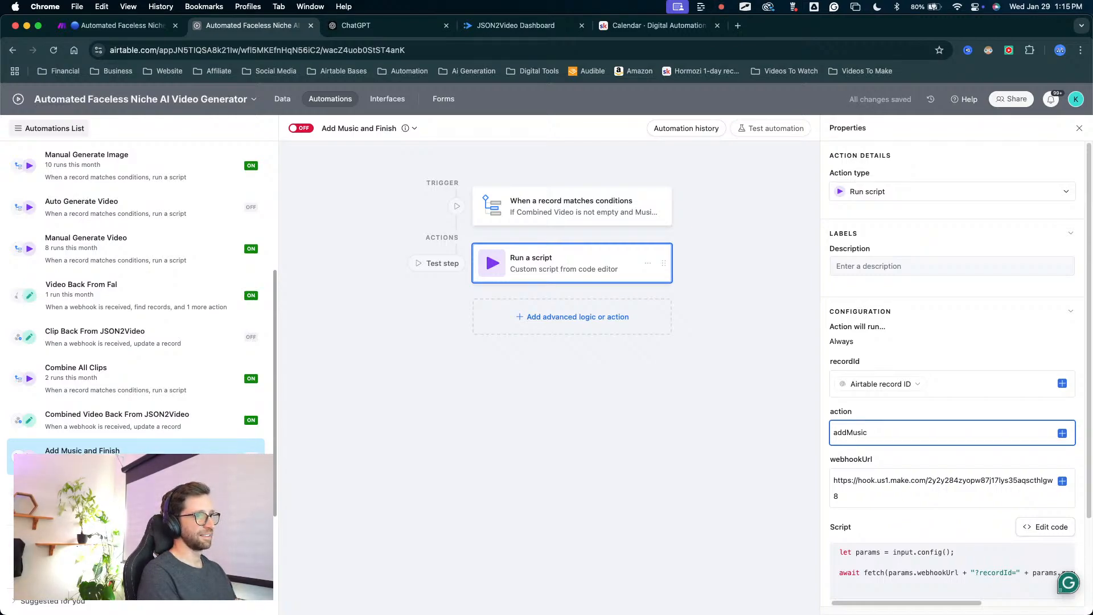
{"action": "type", "text": "F"}
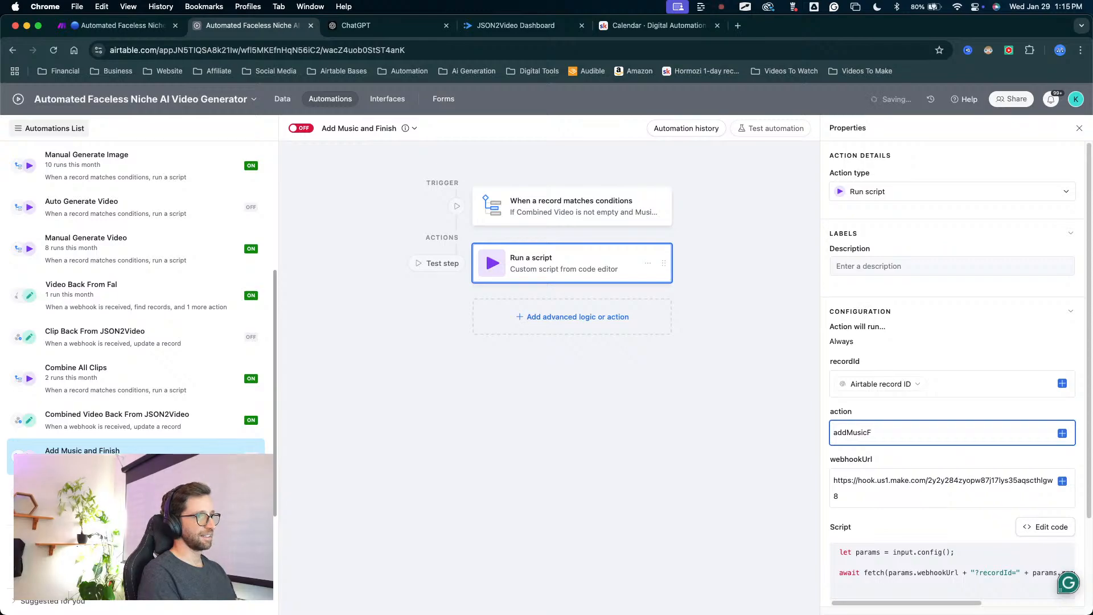
{"action": "type", "text": "insh"}
{"action": "type", "text": "And"}
{"action": "type", "text": "F"}
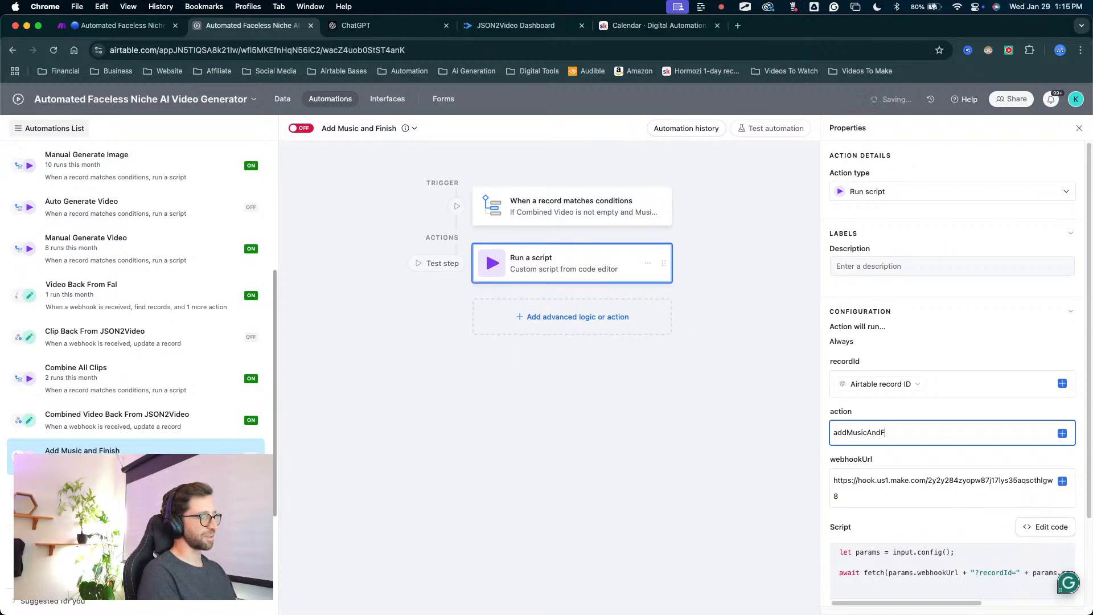
{"action": "type", "text": "i"}
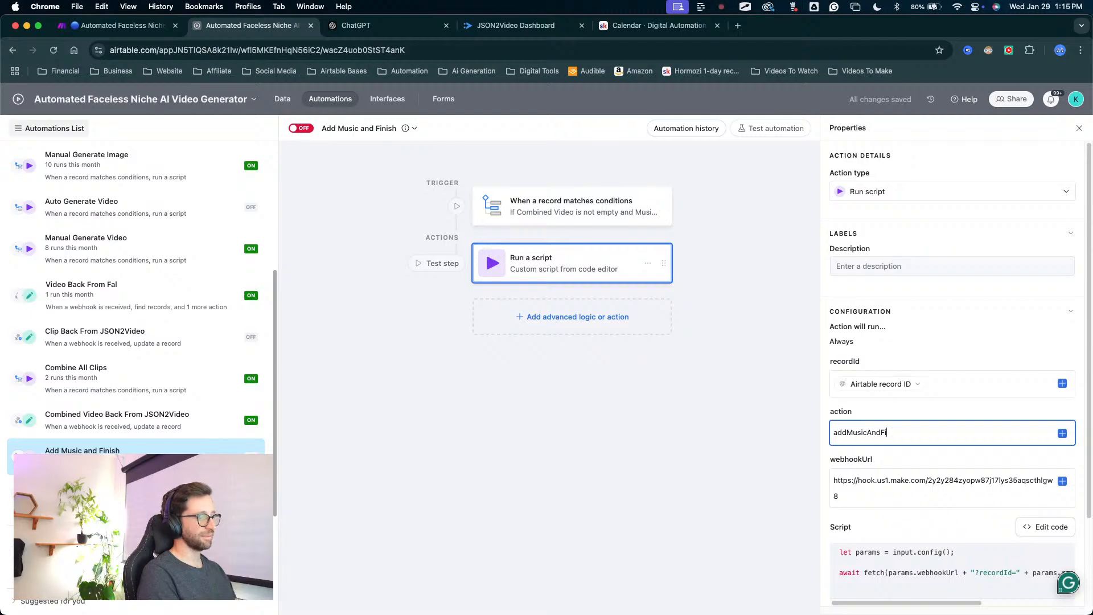
{"action": "type", "text": "shnish"}
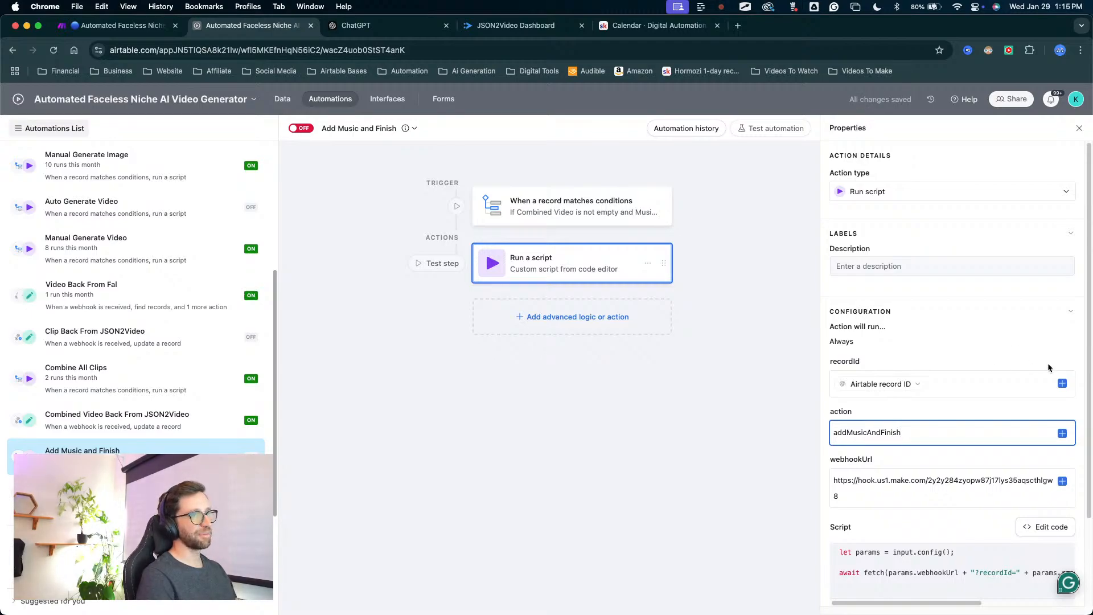
Copy the addMusicAndFinish value into the Add MUsic and Finish route's filter in Make as the action condition, and save the filter.
{"action": "left_click_drag", "start_coordinate": [892, 436], "coordinate": [811, 432]}
{"action": "key", "text": "super+c"}
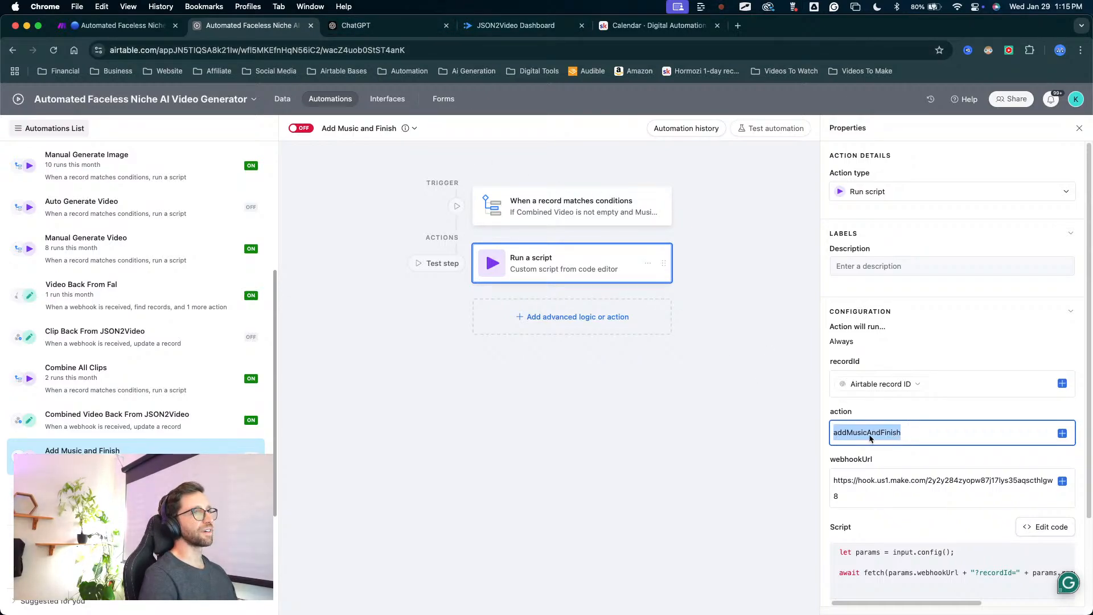
{"action": "mouse_move", "coordinate": [850, 324]}
{"action": "left_mouse_down"}
{"action": "mouse_move", "coordinate": [870, 419]}
{"action": "mouse_move", "coordinate": [832, 418]}
{"action": "mouse_move", "coordinate": [852, 428]}
{"action": "left_mouse_up"}
{"action": "key", "text": "Escape"}
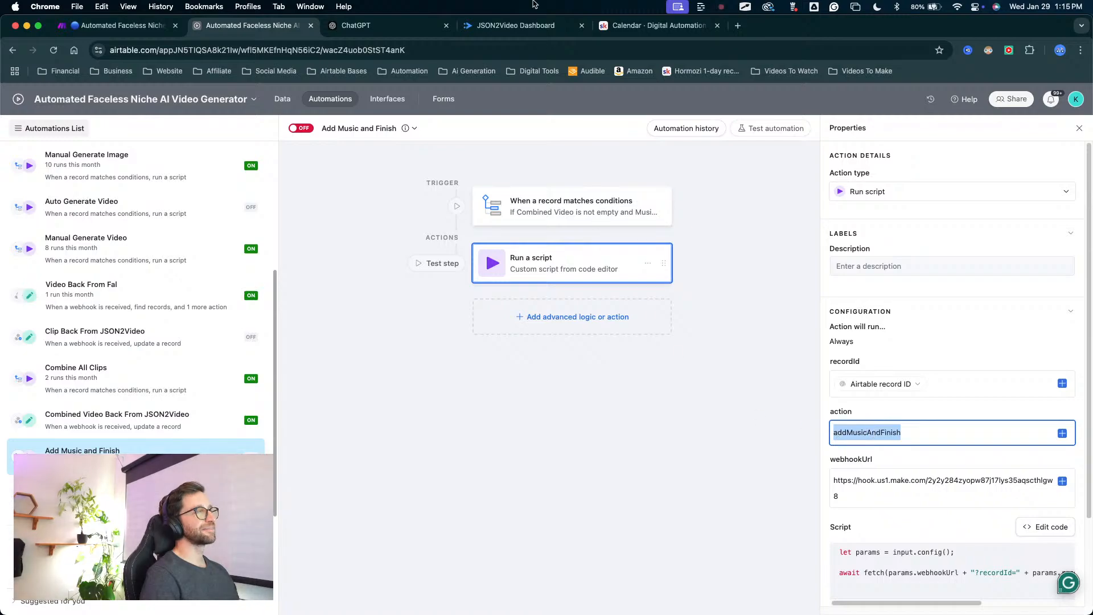
{"action": "left_click", "coordinate": [117, 25]}
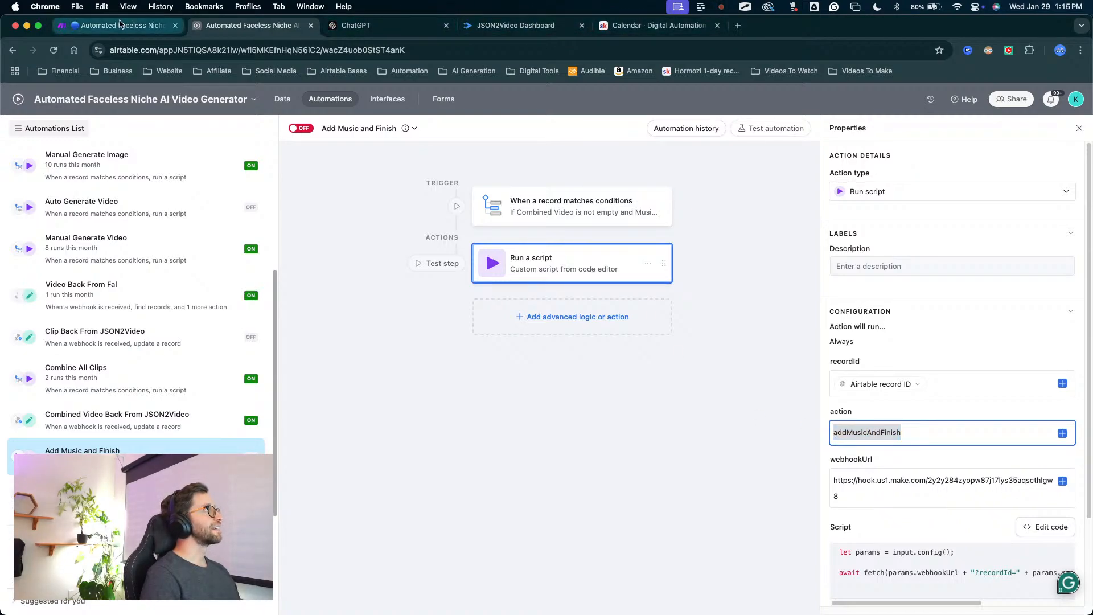
{"action": "scroll", "coordinate": [495, 404], "scroll_direction": "down", "scroll_amount": 2}
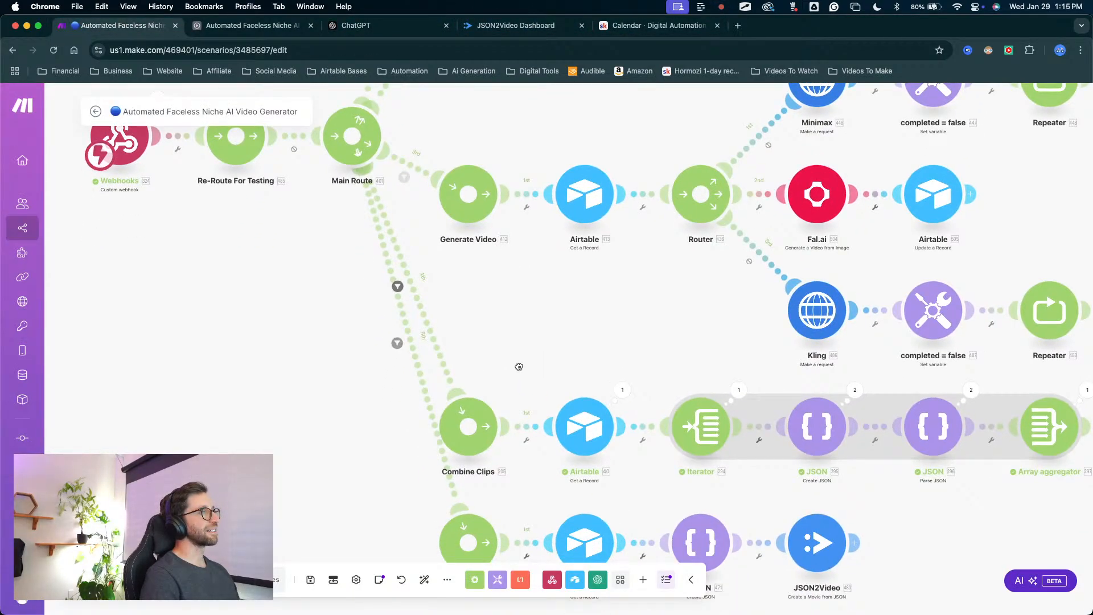
{"action": "left_click", "coordinate": [398, 344]}
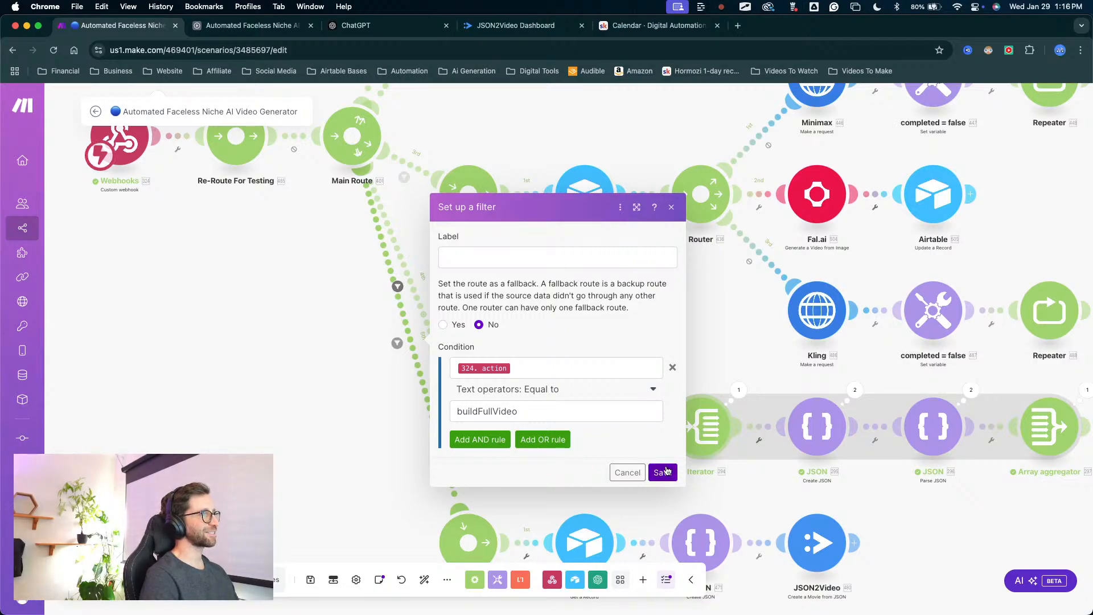
{"action": "left_click", "coordinate": [544, 420]}
{"action": "key", "text": "super+a"}
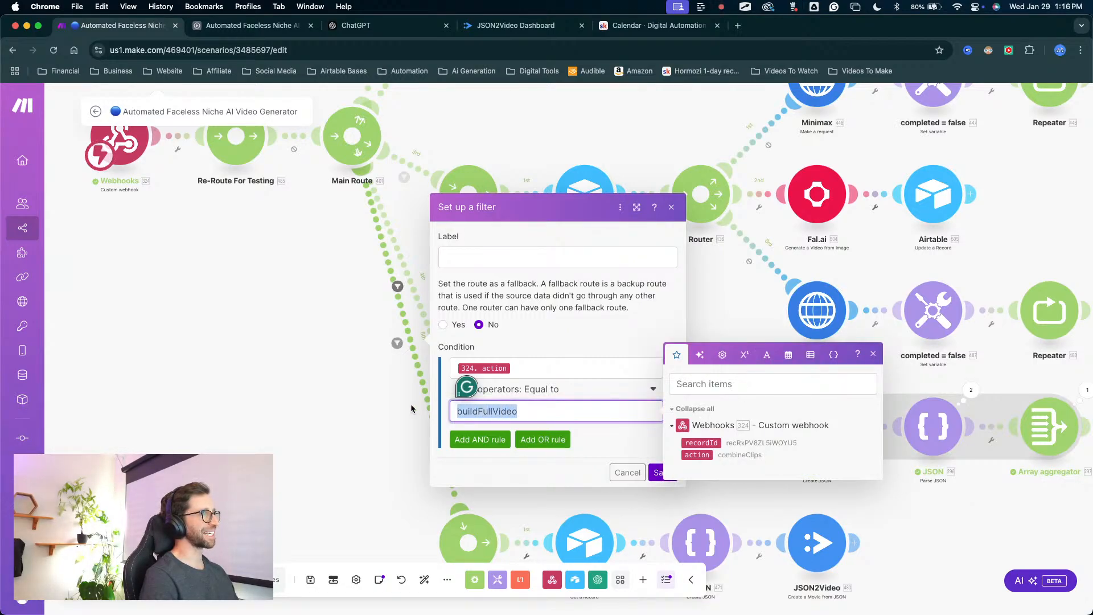
{"action": "key", "text": "super+v"}
{"action": "left_click", "coordinate": [574, 465]}
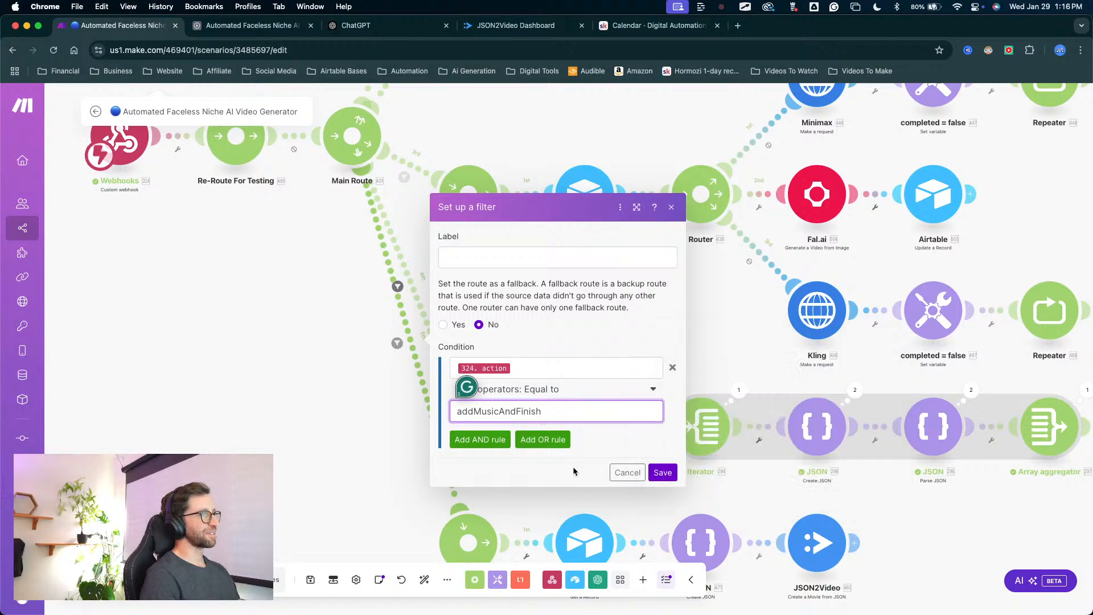
{"action": "left_click", "coordinate": [658, 474]}
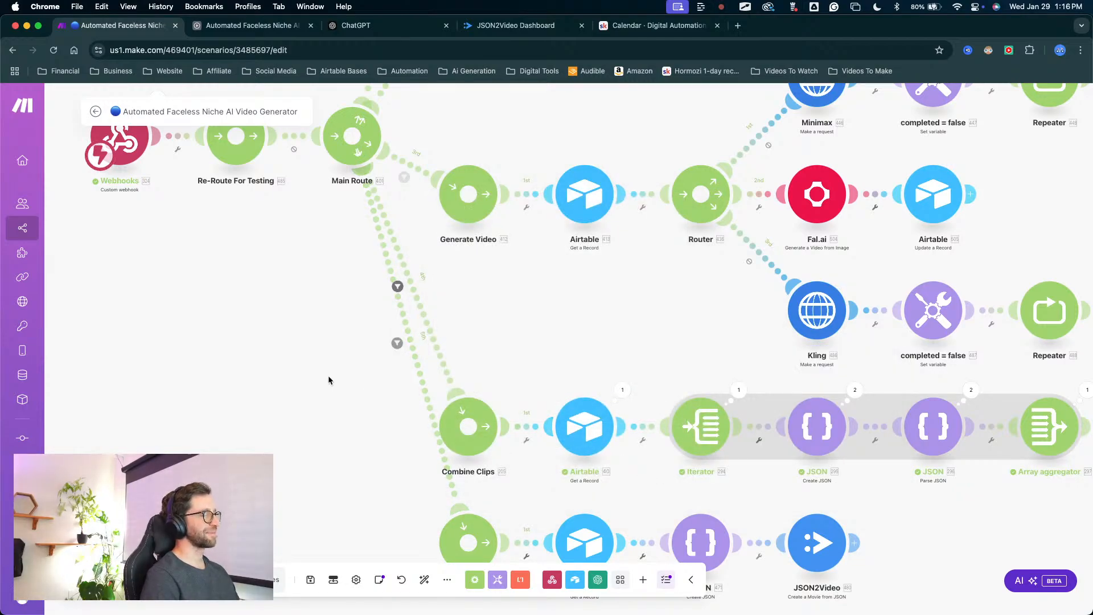
Switch to Airtable and turn on the Add Music and Finish automation.
{"action": "left_click", "coordinate": [248, 26]}
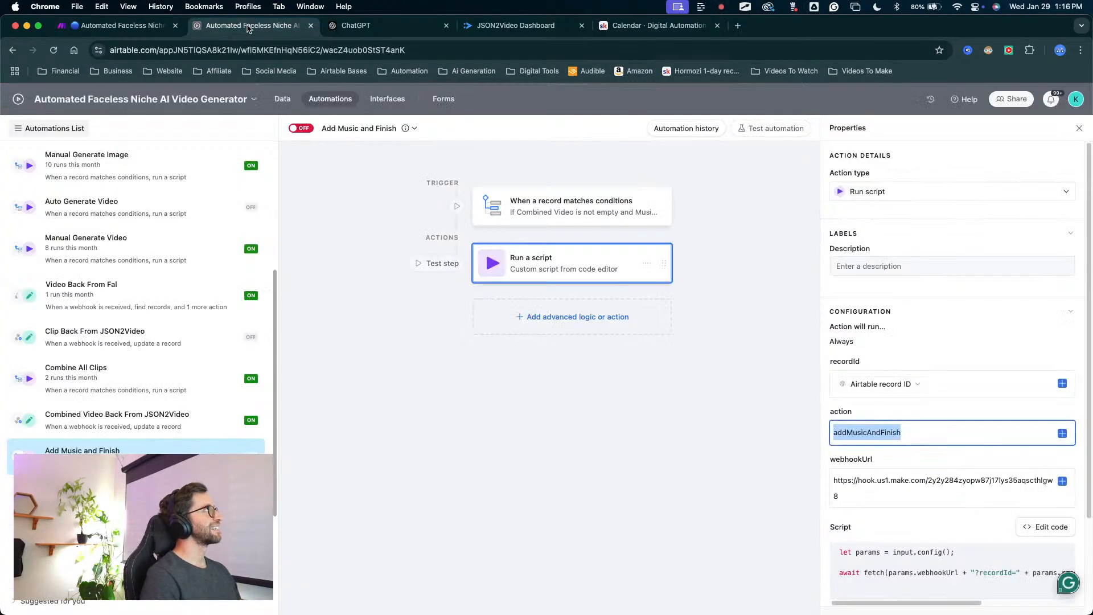
{"action": "left_click", "coordinate": [301, 129]}
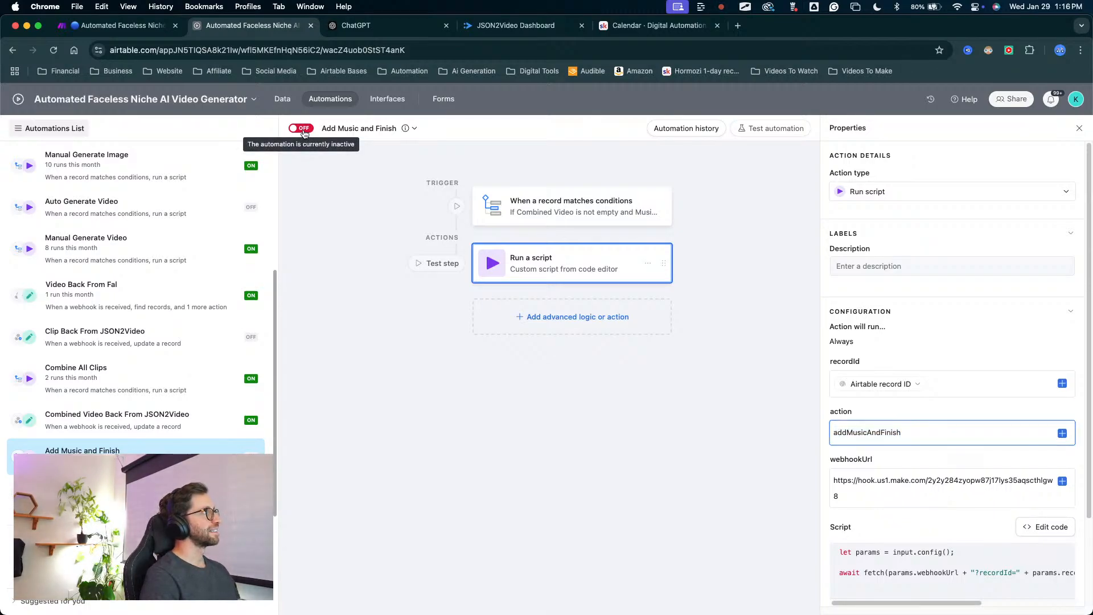
{"action": "left_click_drag", "start_coordinate": [401, 362], "coordinate": [165, 462]}
{"action": "key", "text": "Escape"}
Open the Full Video Back From JSON2Video automation and review its webhook trigger and Update record action.
{"action": "left_click", "coordinate": [156, 489]}
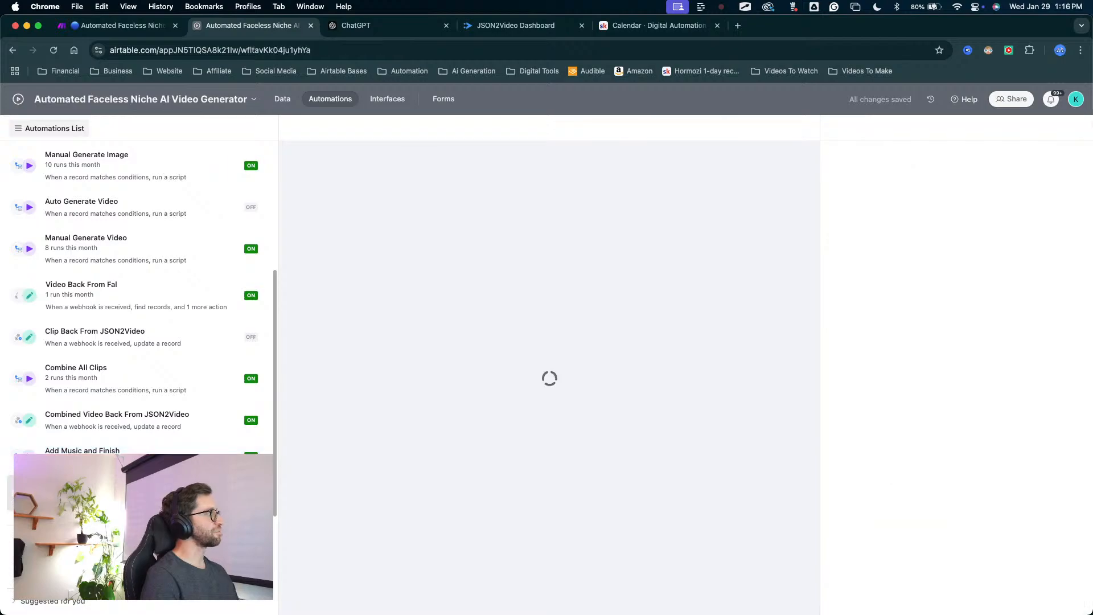
{"action": "key", "text": "ctrl+a"}
{"action": "mouse_move", "coordinate": [445, 429]}
{"action": "left_mouse_down"}
{"action": "mouse_move", "coordinate": [346, 272]}
{"action": "mouse_move", "coordinate": [324, 151]}
{"action": "mouse_move", "coordinate": [602, 173]}
{"action": "mouse_move", "coordinate": [578, 178]}
{"action": "mouse_move", "coordinate": [623, 187]}
{"action": "left_mouse_up"}
{"action": "key", "text": "Escape"}
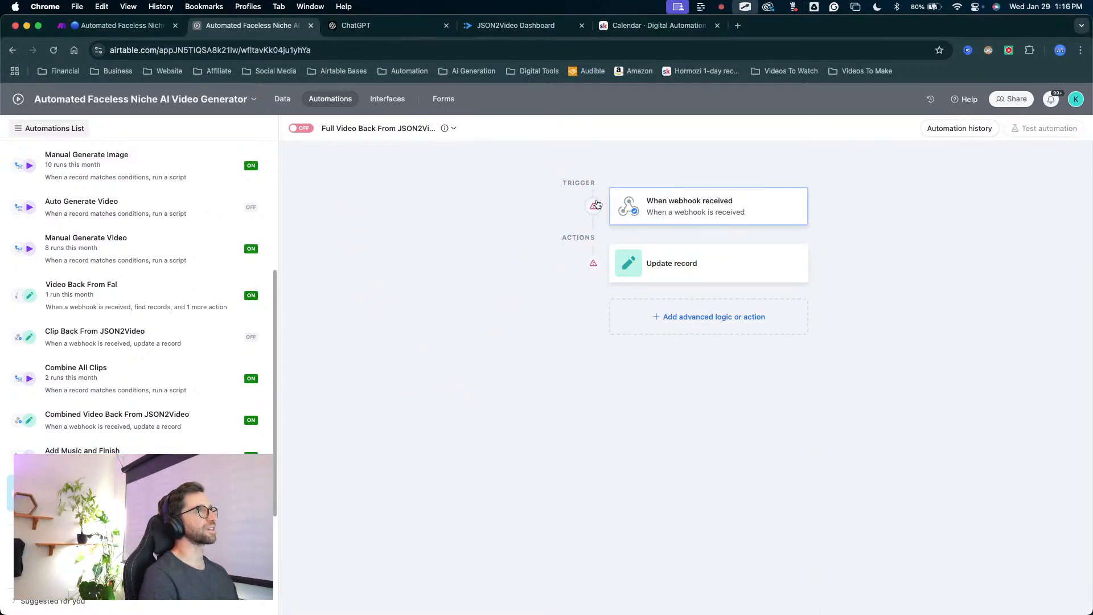
{"action": "key", "text": "ctrl+a"}
{"action": "mouse_move", "coordinate": [425, 365]}
{"action": "left_mouse_down"}
{"action": "mouse_move", "coordinate": [306, 136]}
{"action": "mouse_move", "coordinate": [312, 166]}
{"action": "left_mouse_up"}
{"action": "key", "text": "Escape"}
{"action": "key", "text": "ctrl+a"}
{"action": "mouse_move", "coordinate": [386, 370]}
{"action": "left_mouse_down"}
{"action": "mouse_move", "coordinate": [434, 322]}
{"action": "mouse_move", "coordinate": [659, 264]}
{"action": "left_mouse_up"}
{"action": "key", "text": "Escape"}
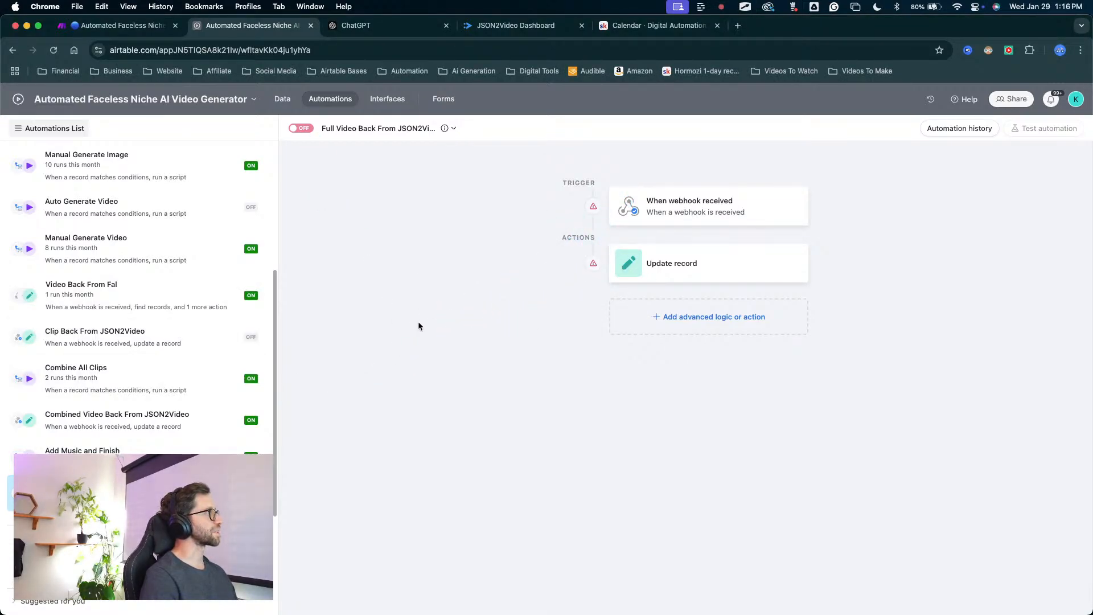
Return to the Add Music and Finish automation and review its trigger's conditions on the Assembly table.
{"action": "key", "text": "ctrl+a"}
{"action": "mouse_move", "coordinate": [418, 321]}
{"action": "left_mouse_down"}
{"action": "mouse_move", "coordinate": [59, 377]}
{"action": "mouse_move", "coordinate": [55, 433]}
{"action": "mouse_move", "coordinate": [139, 437]}
{"action": "left_mouse_up"}
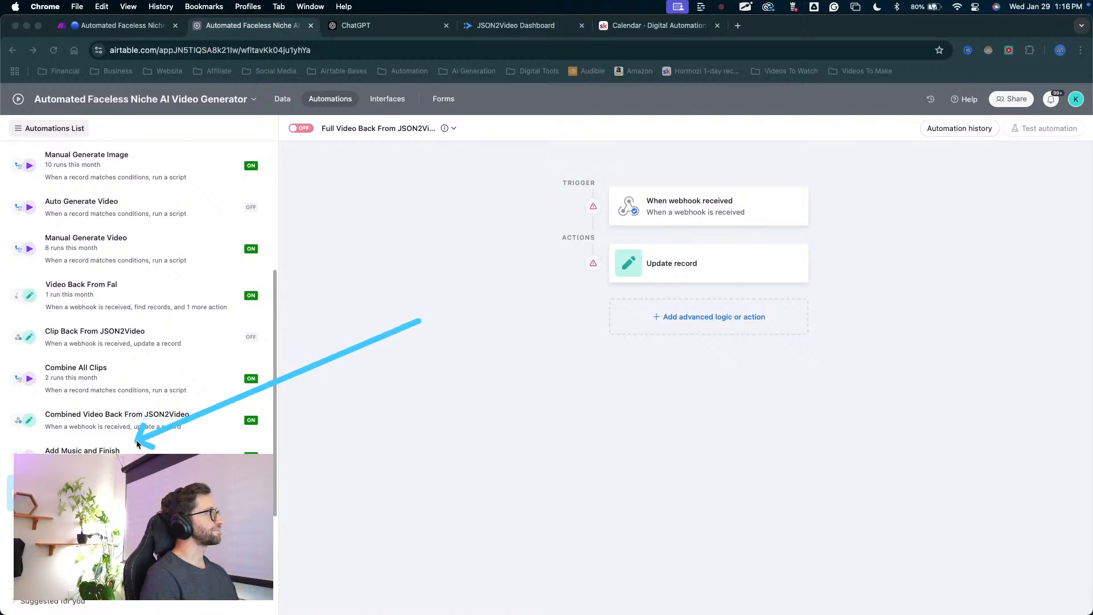
{"action": "key", "text": "Escape"}
{"action": "left_click", "coordinate": [85, 450]}
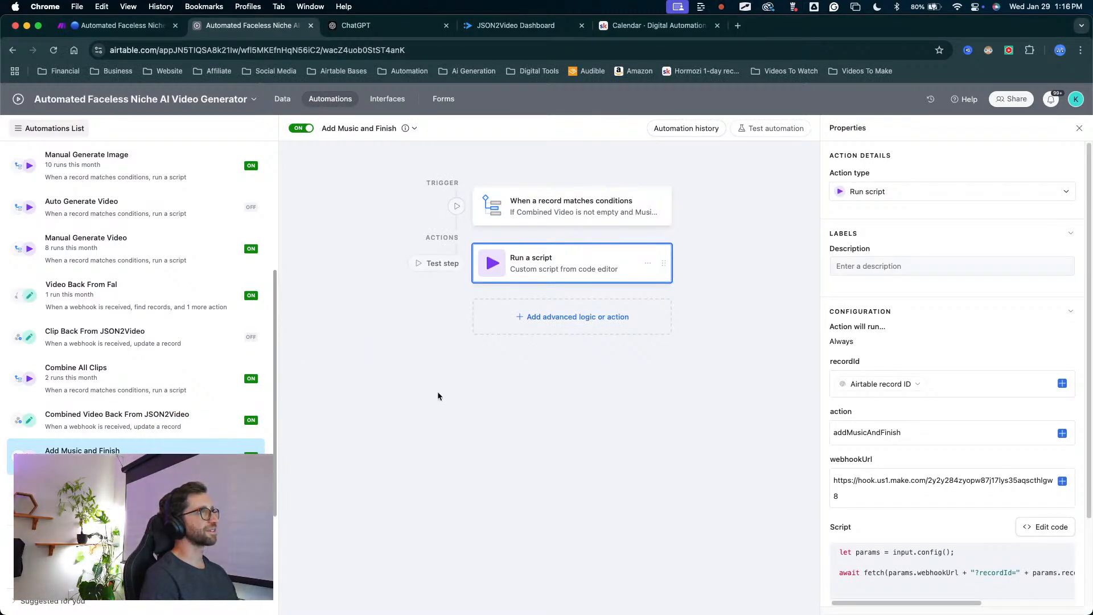
{"action": "key", "text": "ctrl+a"}
{"action": "left_click_drag", "start_coordinate": [393, 441], "coordinate": [555, 202]}
{"action": "key", "text": "Escape"}
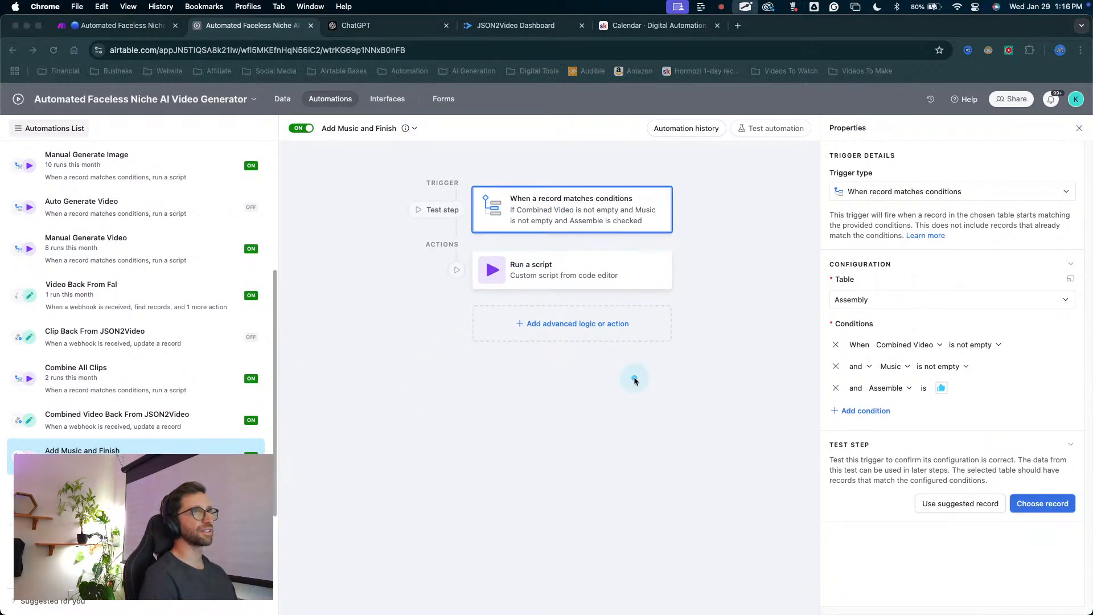
{"action": "mouse_move", "coordinate": [633, 377]}
{"action": "left_mouse_down"}
{"action": "mouse_move", "coordinate": [859, 322]}
{"action": "mouse_move", "coordinate": [874, 345]}
{"action": "mouse_move", "coordinate": [859, 346]}
{"action": "mouse_move", "coordinate": [871, 290]}
{"action": "mouse_move", "coordinate": [869, 341]}
{"action": "mouse_move", "coordinate": [919, 373]}
{"action": "mouse_move", "coordinate": [857, 314]}
{"action": "mouse_move", "coordinate": [848, 347]}
{"action": "mouse_move", "coordinate": [913, 392]}
{"action": "mouse_move", "coordinate": [891, 373]}
{"action": "mouse_move", "coordinate": [826, 378]}
{"action": "left_mouse_up"}
{"action": "key", "text": "Escape"}
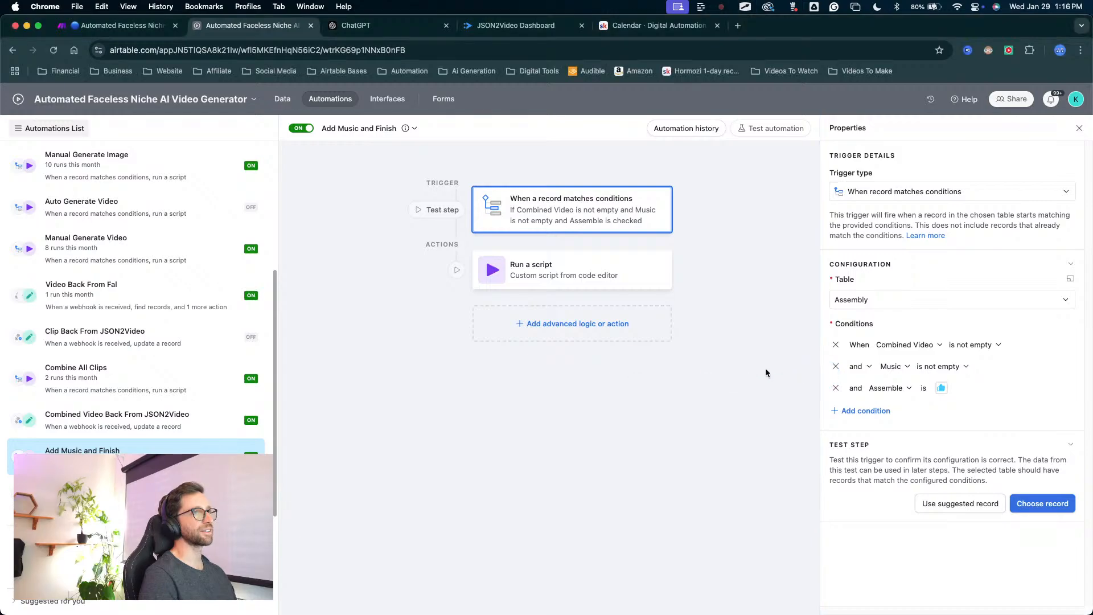
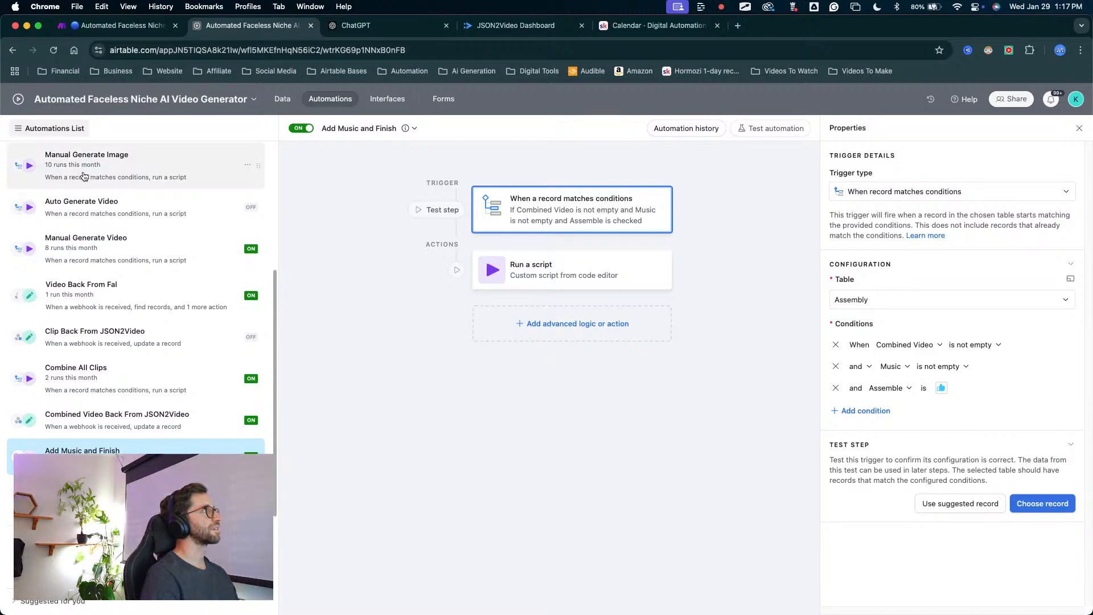
Review the Assembly table's records and the Projects view of the Video Project table, ending on the Assembly table.
{"action": "left_click", "coordinate": [289, 104]}
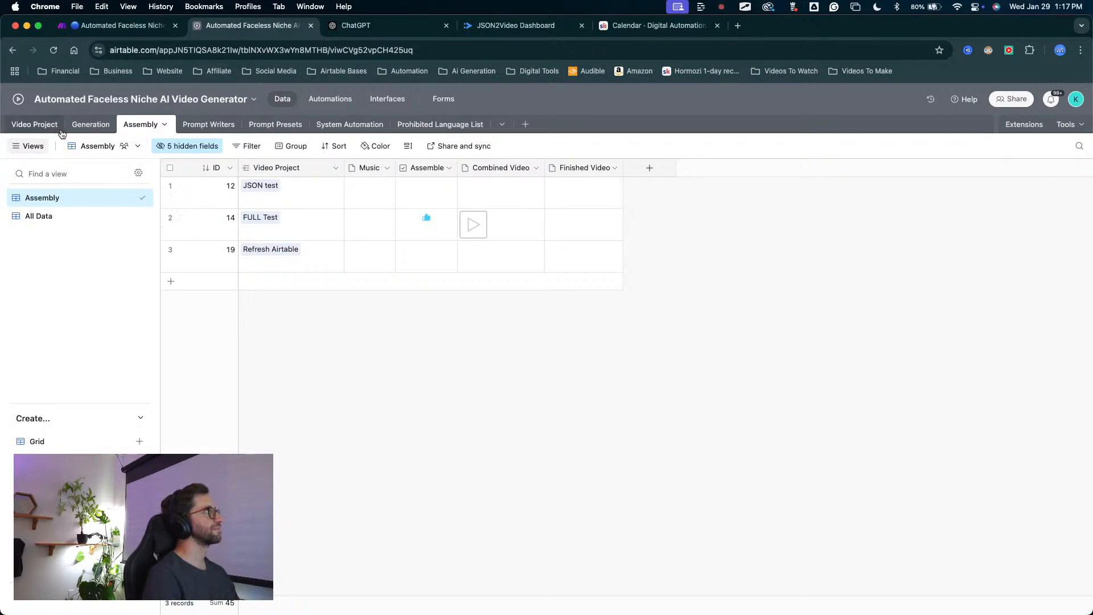
{"action": "left_click", "coordinate": [34, 124]}
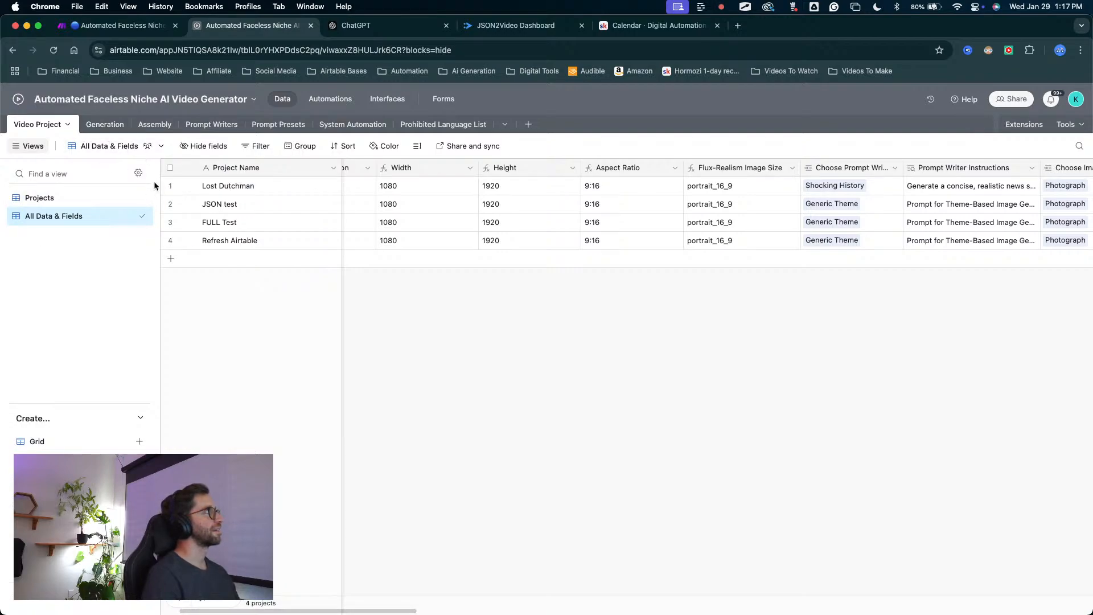
{"action": "left_click", "coordinate": [123, 198]}
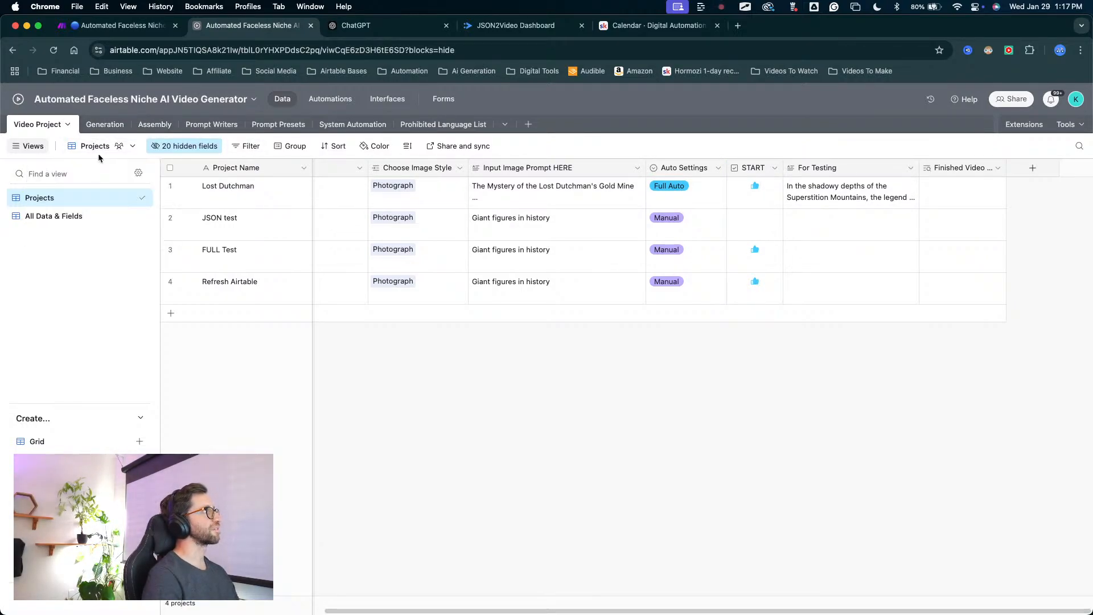
{"action": "left_click", "coordinate": [143, 132]}
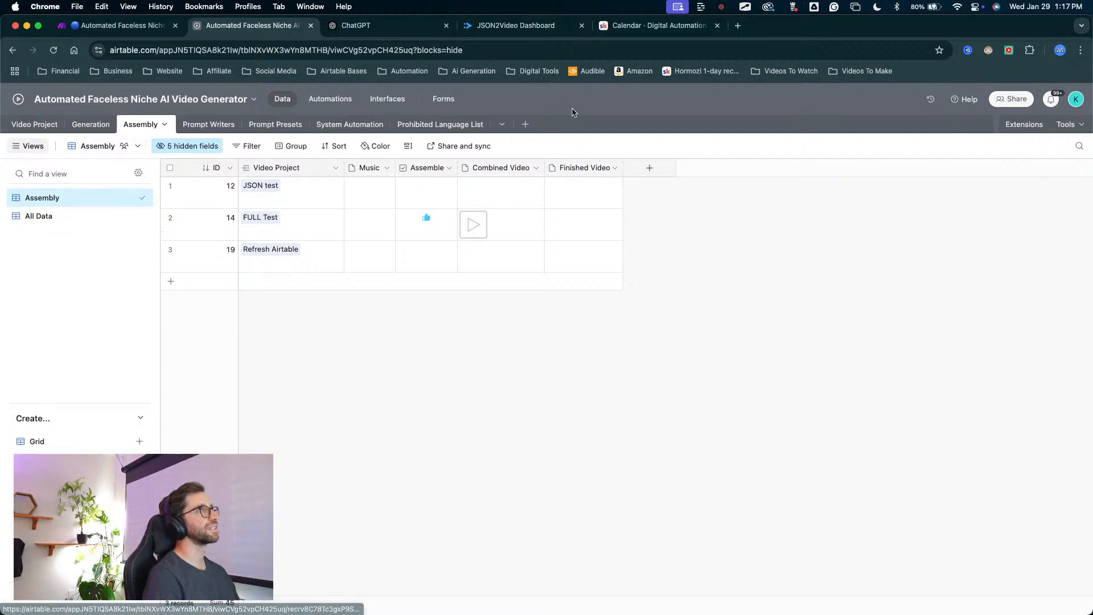
Open Suno in a new browser tab and view the music tracks in My Workspace.
{"action": "left_click", "coordinate": [738, 26]}
{"action": "left_click", "coordinate": [541, 71]}
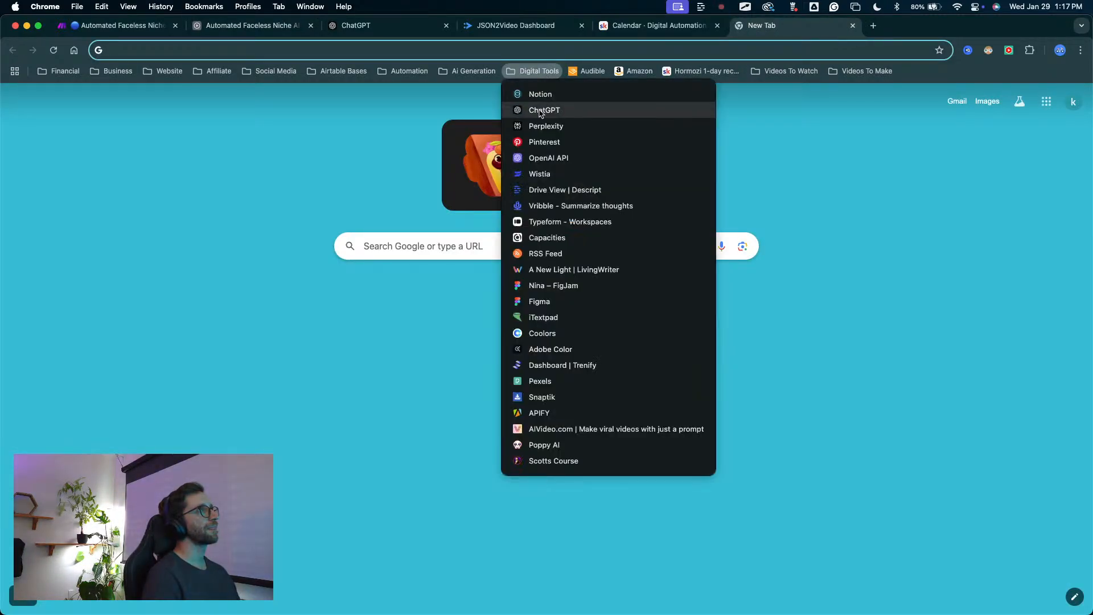
{"action": "mouse_move", "coordinate": [458, 72]}
{"action": "left_click", "coordinate": [462, 108]}
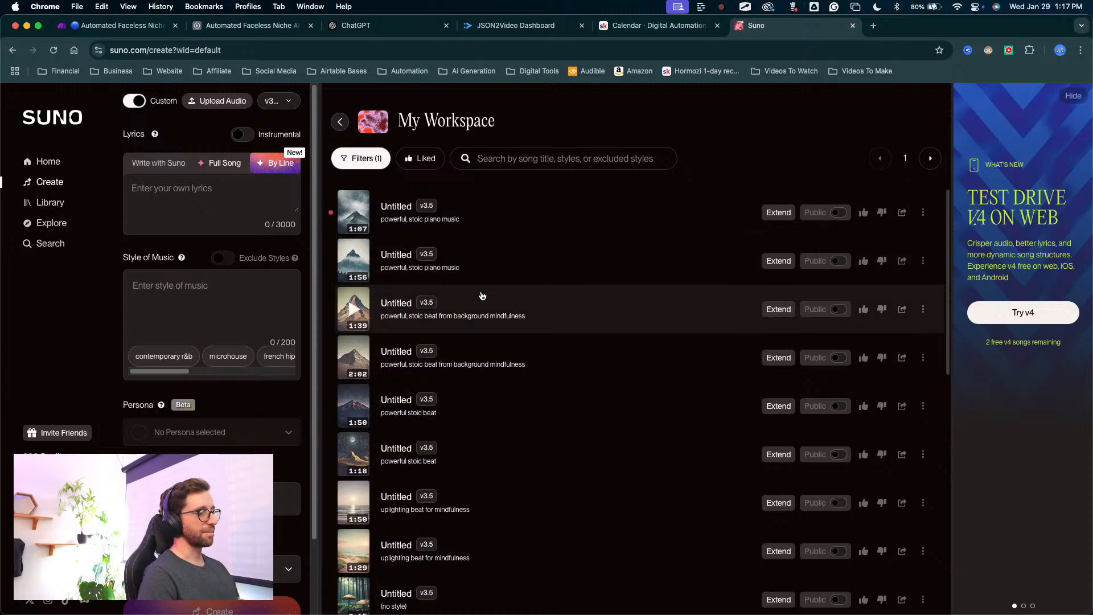
Return to Airtable's Add Music and Finish automation and add a second Run script action with its code editor open.
{"action": "left_click", "coordinate": [293, 25]}
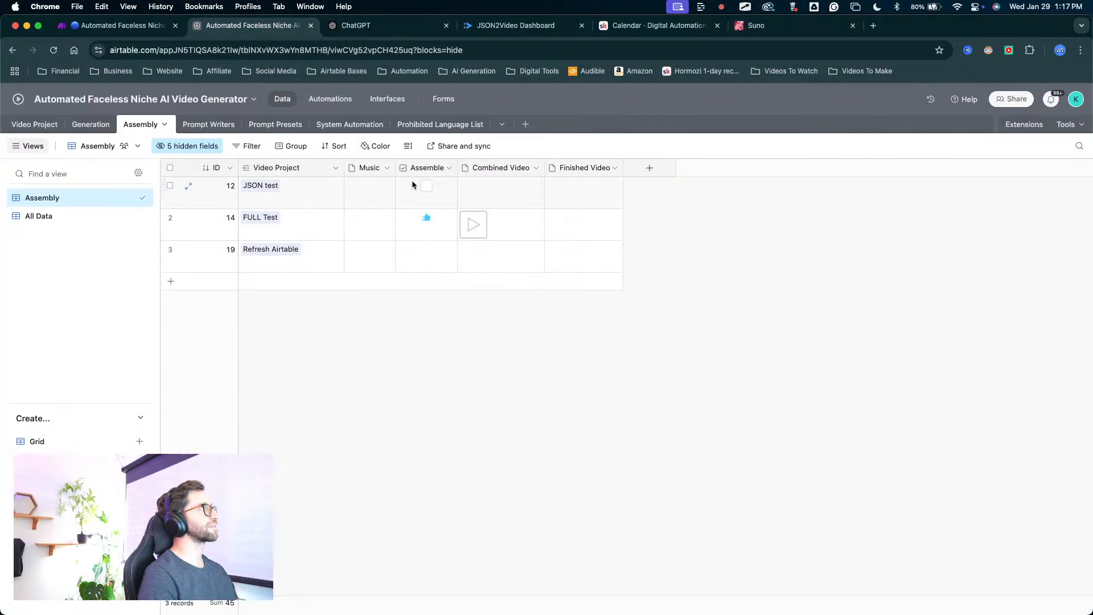
{"action": "left_click", "coordinate": [322, 101]}
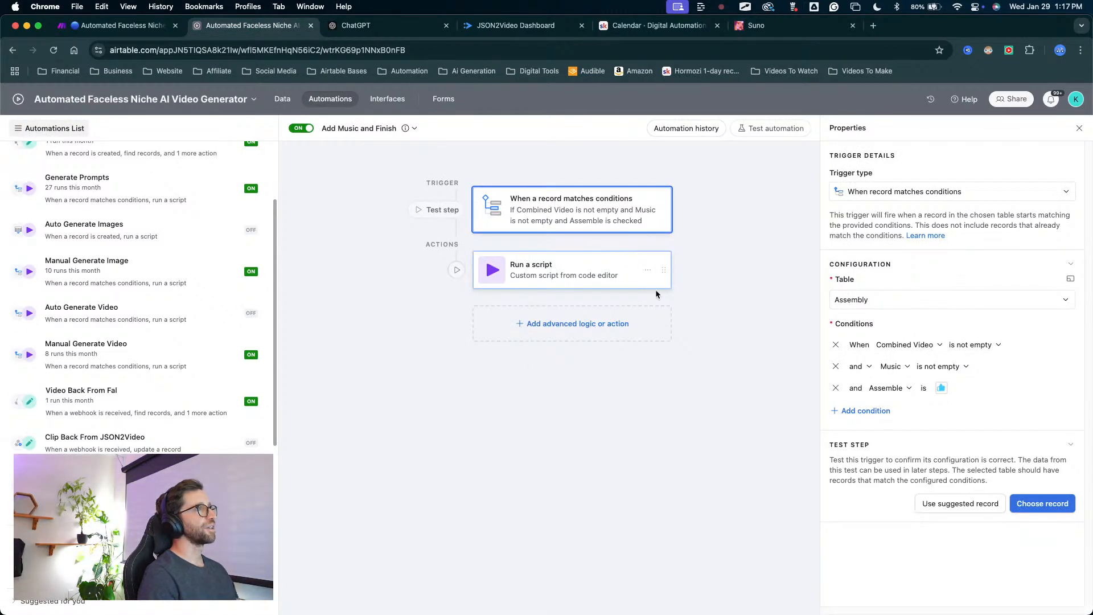
{"action": "left_click", "coordinate": [576, 325]}
{"action": "scroll", "coordinate": [649, 432], "scroll_direction": "down", "scroll_amount": 2}
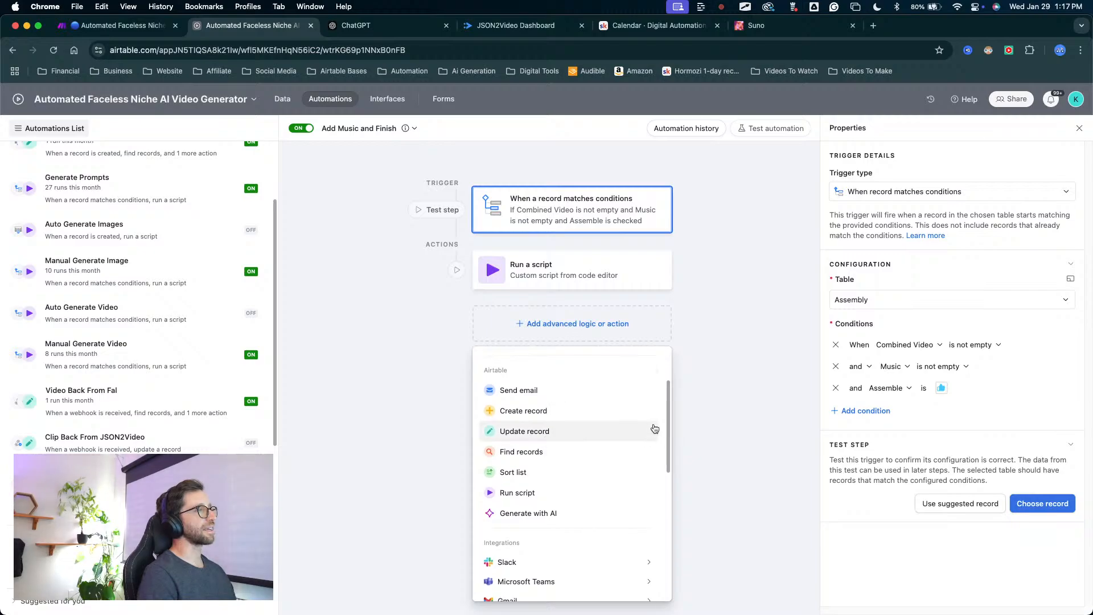
{"action": "scroll", "coordinate": [524, 527], "scroll_direction": "down", "scroll_amount": 5}
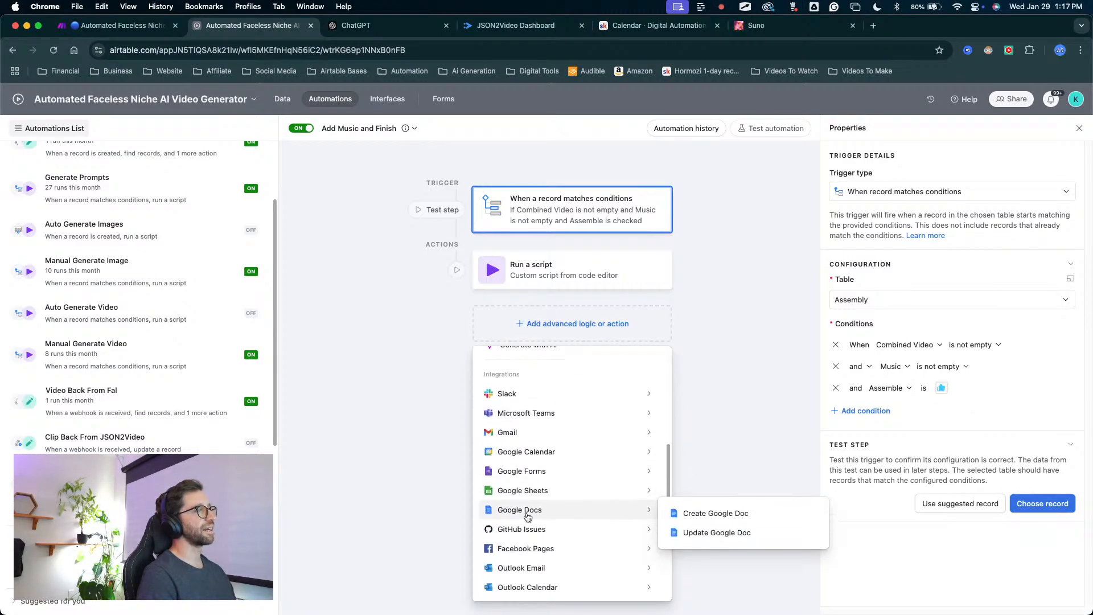
{"action": "mouse_move", "coordinate": [542, 437]}
{"action": "scroll", "coordinate": [549, 438], "scroll_direction": "up", "scroll_amount": 5}
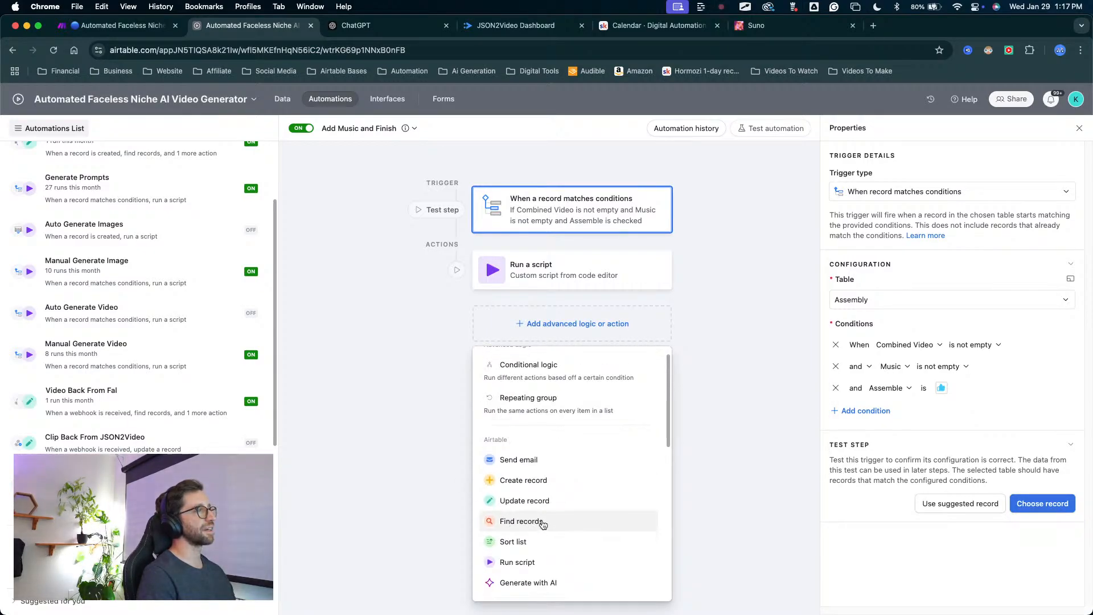
{"action": "scroll", "coordinate": [546, 512], "scroll_direction": "down", "scroll_amount": 1}
{"action": "mouse_move", "coordinate": [441, 512]}
{"action": "left_mouse_down"}
{"action": "mouse_move", "coordinate": [490, 406]}
{"action": "mouse_move", "coordinate": [515, 482]}
{"action": "mouse_move", "coordinate": [425, 550]}
{"action": "mouse_move", "coordinate": [505, 516]}
{"action": "left_mouse_up"}
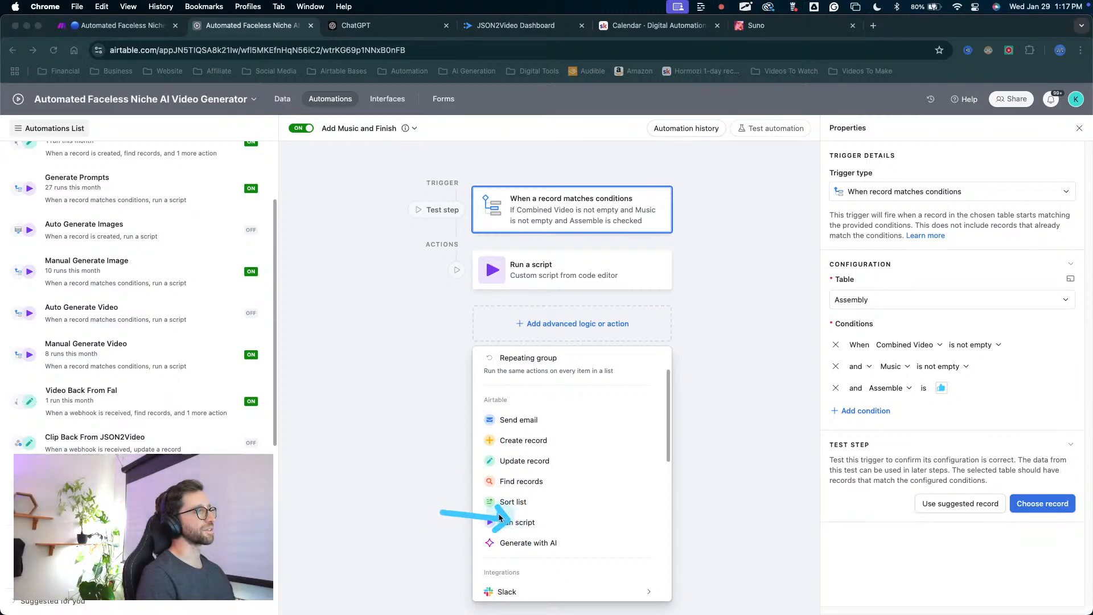
{"action": "key", "text": "Escape"}
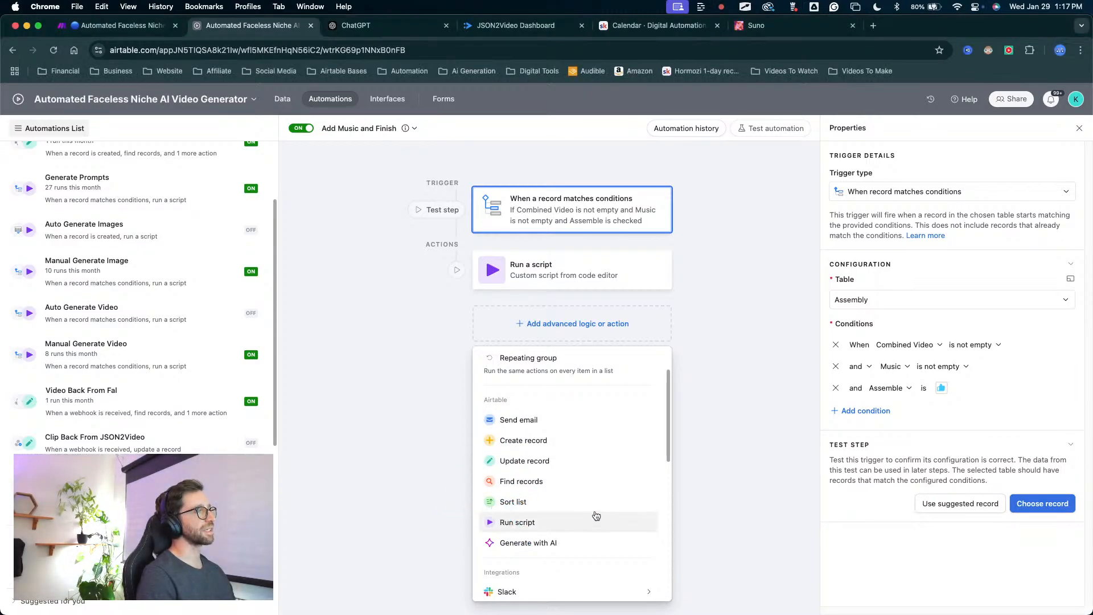
{"action": "left_click", "coordinate": [532, 524]}
{"action": "mouse_move", "coordinate": [495, 323]}
{"action": "left_mouse_down"}
{"action": "mouse_move", "coordinate": [427, 256]}
{"action": "mouse_move", "coordinate": [275, 310]}
{"action": "mouse_move", "coordinate": [268, 195]}
{"action": "mouse_move", "coordinate": [300, 140]}
{"action": "left_mouse_up"}
{"action": "key", "text": "Escape"}
{"action": "mouse_move", "coordinate": [742, 303]}
{"action": "left_mouse_down"}
{"action": "mouse_move", "coordinate": [363, 139]}
{"action": "mouse_move", "coordinate": [396, 154]}
{"action": "mouse_move", "coordinate": [402, 244]}
{"action": "mouse_move", "coordinate": [310, 161]}
{"action": "mouse_move", "coordinate": [363, 136]}
{"action": "mouse_move", "coordinate": [411, 166]}
{"action": "left_mouse_up"}
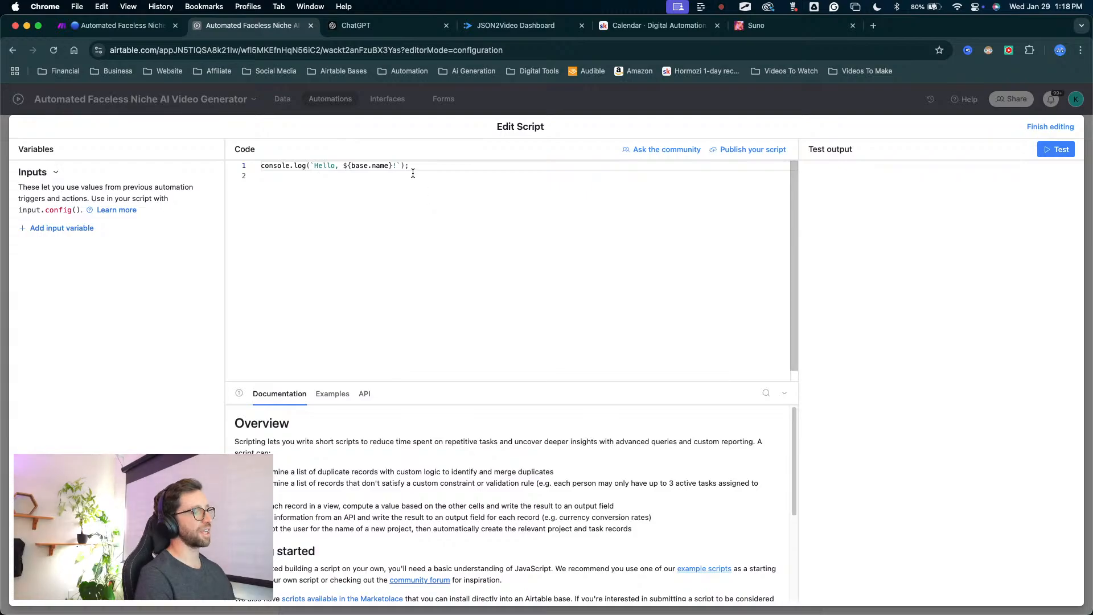
Switch to ChatGPT, ask it to write an Airtable script that sets a 10-second delay, and try regenerating the response.
{"action": "left_click", "coordinate": [364, 26]}
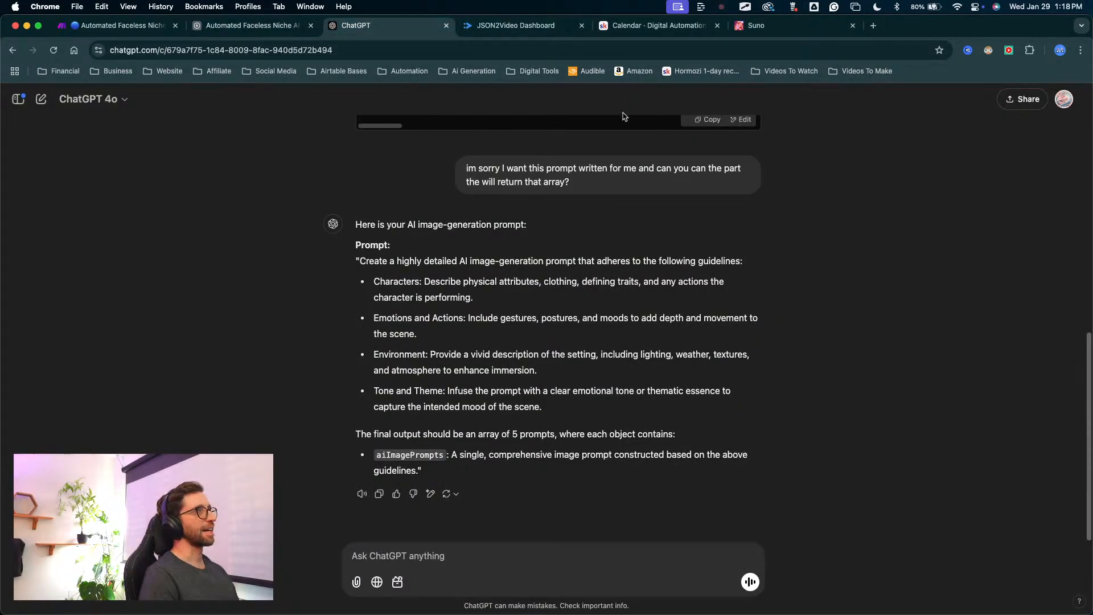
{"action": "left_click", "coordinate": [433, 554]}
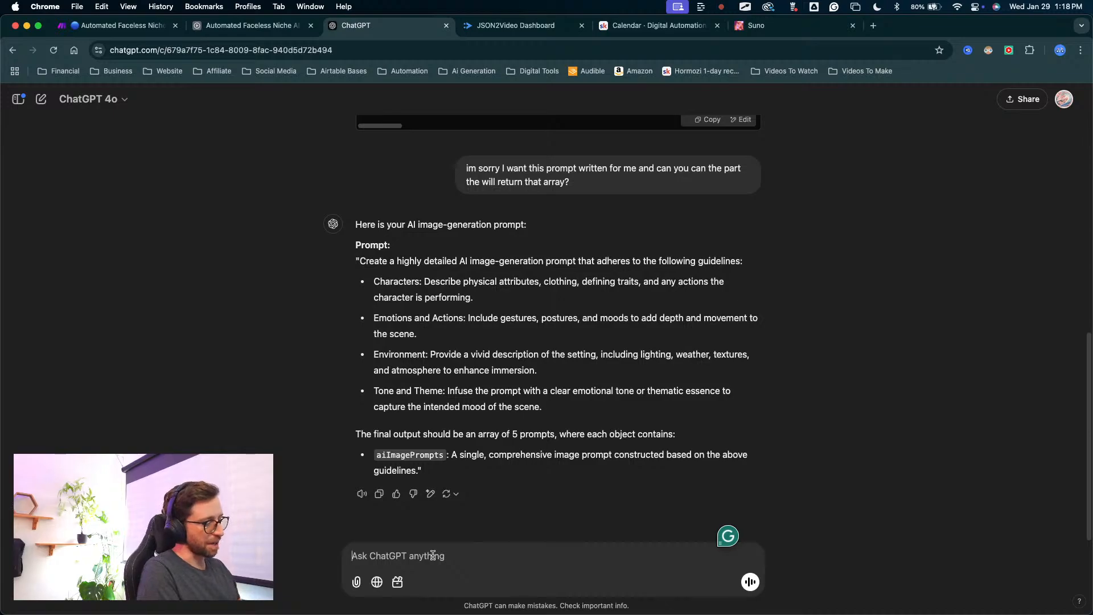
{"action": "type", "text": "im "}
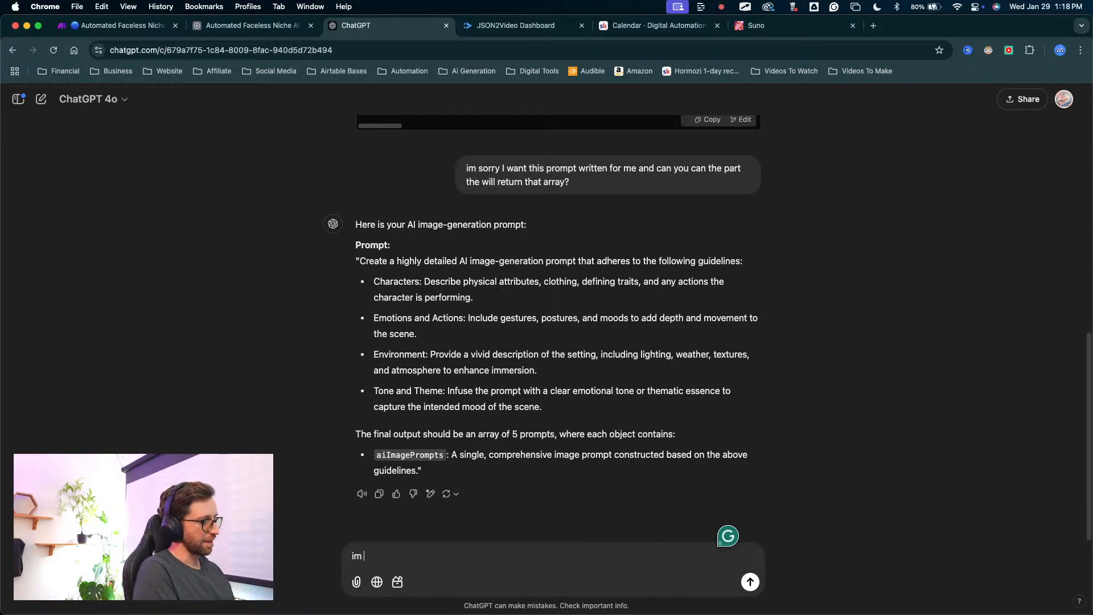
{"action": "type", "text": "using"}
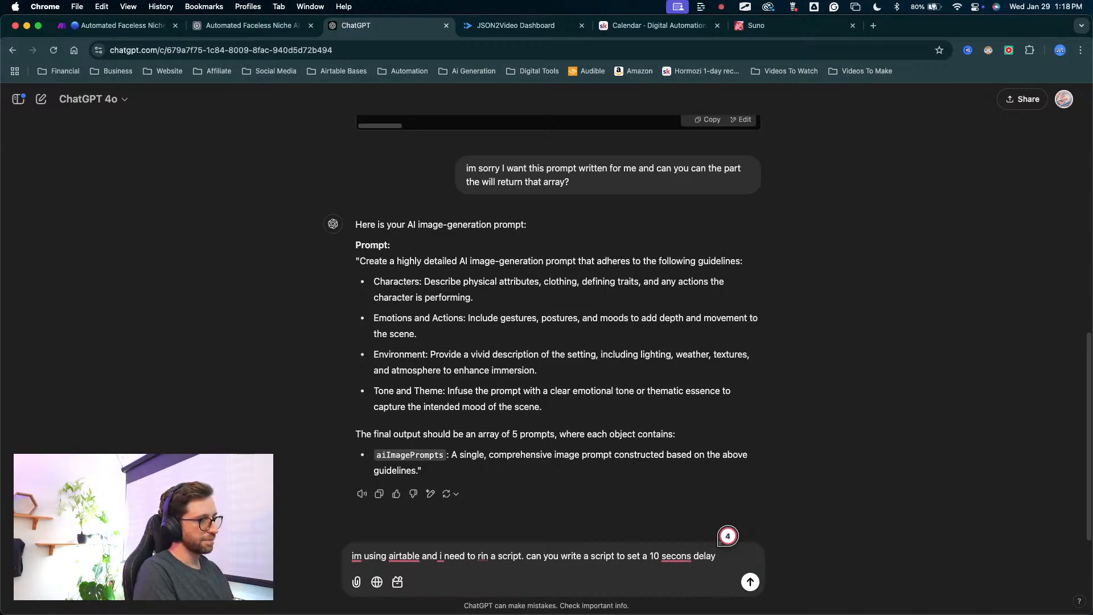
{"action": "key", "text": "Return"}
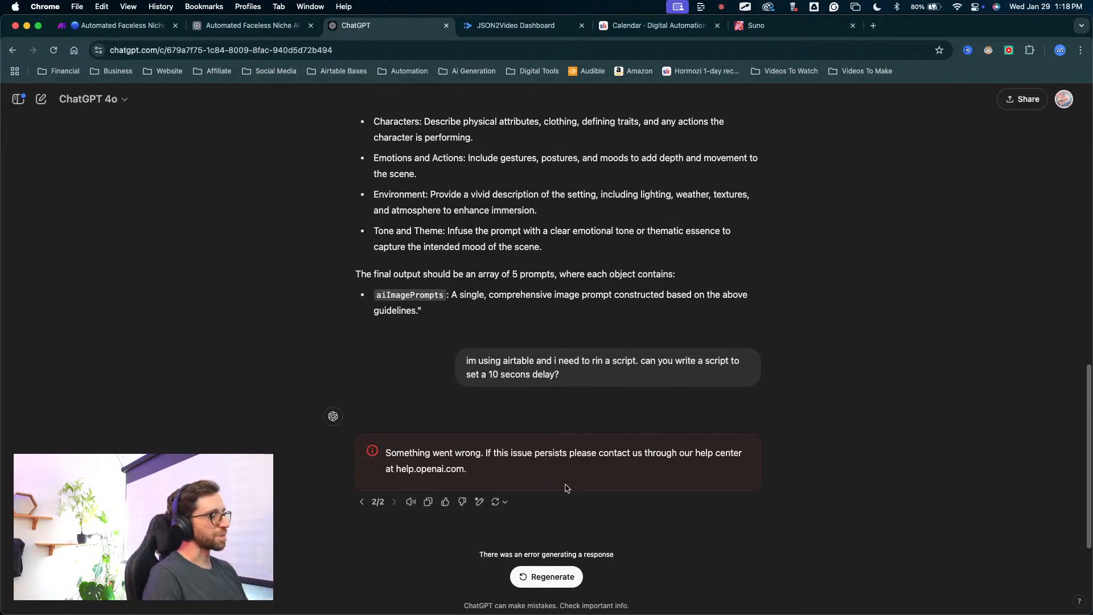
{"action": "left_click", "coordinate": [547, 577]}
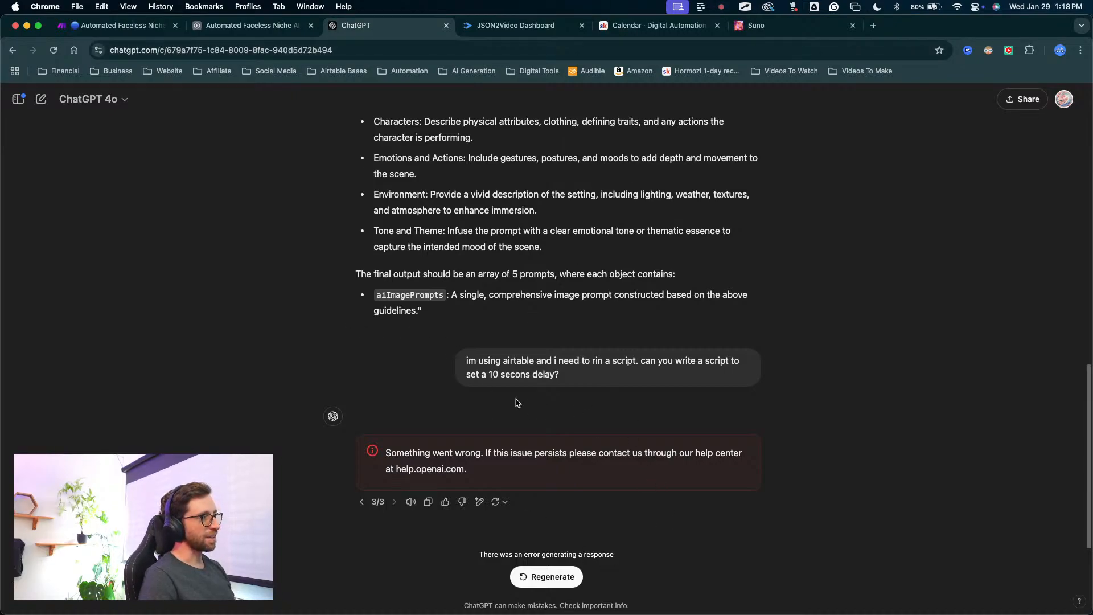
{"action": "left_click_drag", "start_coordinate": [469, 359], "coordinate": [559, 376]}
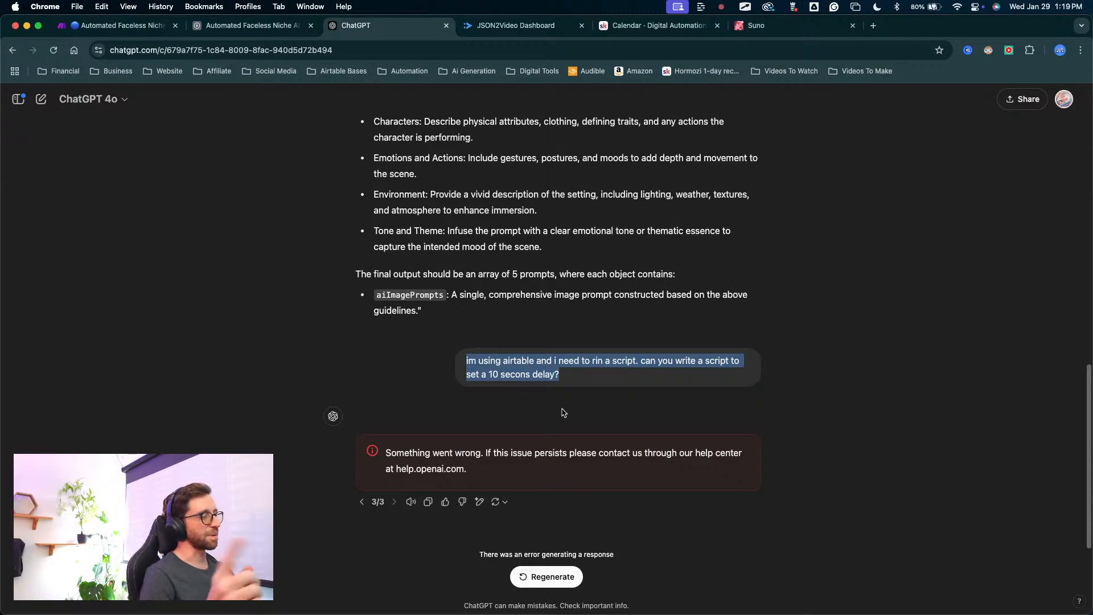
Back in Airtable, clear the new script action's default code and discard the automation's unpublished changes.
{"action": "left_click", "coordinate": [284, 25]}
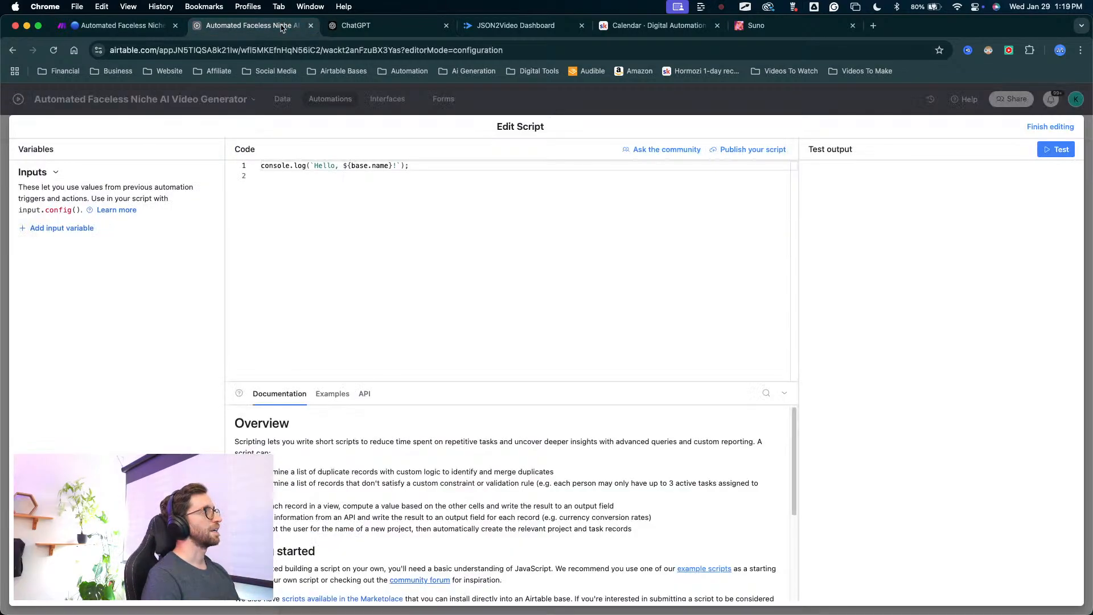
{"action": "left_click", "coordinate": [323, 214]}
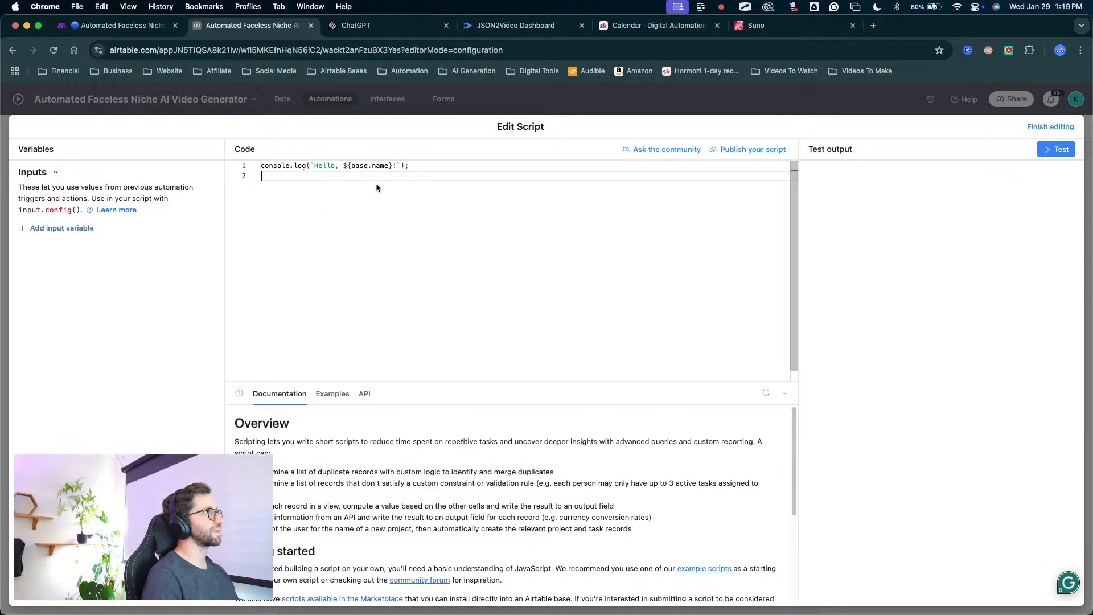
{"action": "key", "text": "super+a"}
{"action": "key", "text": "BackSpace"}
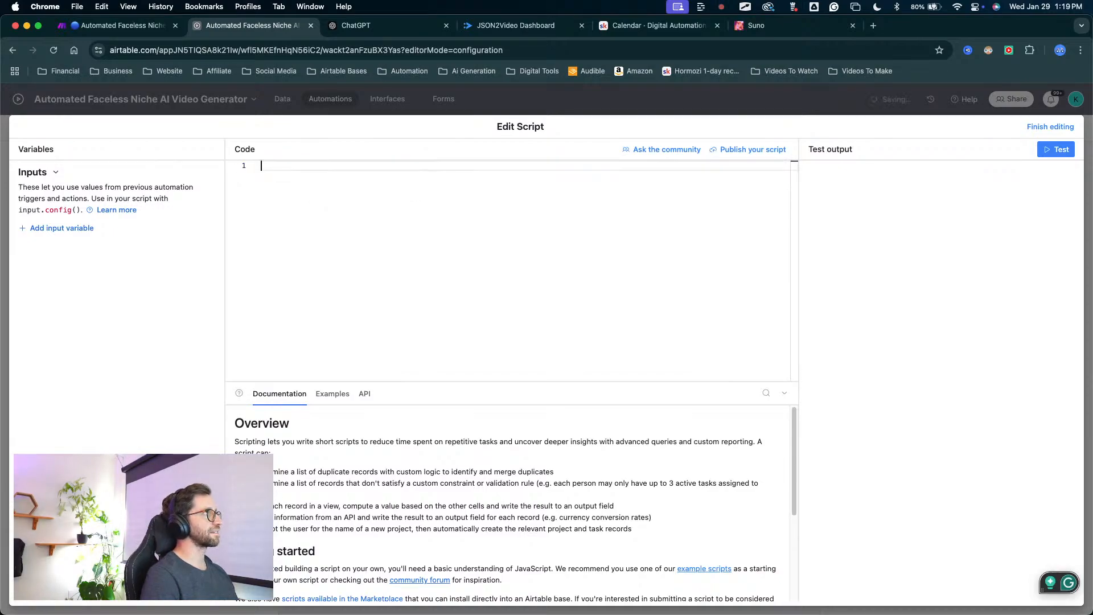
{"action": "left_click", "coordinate": [1049, 127]}
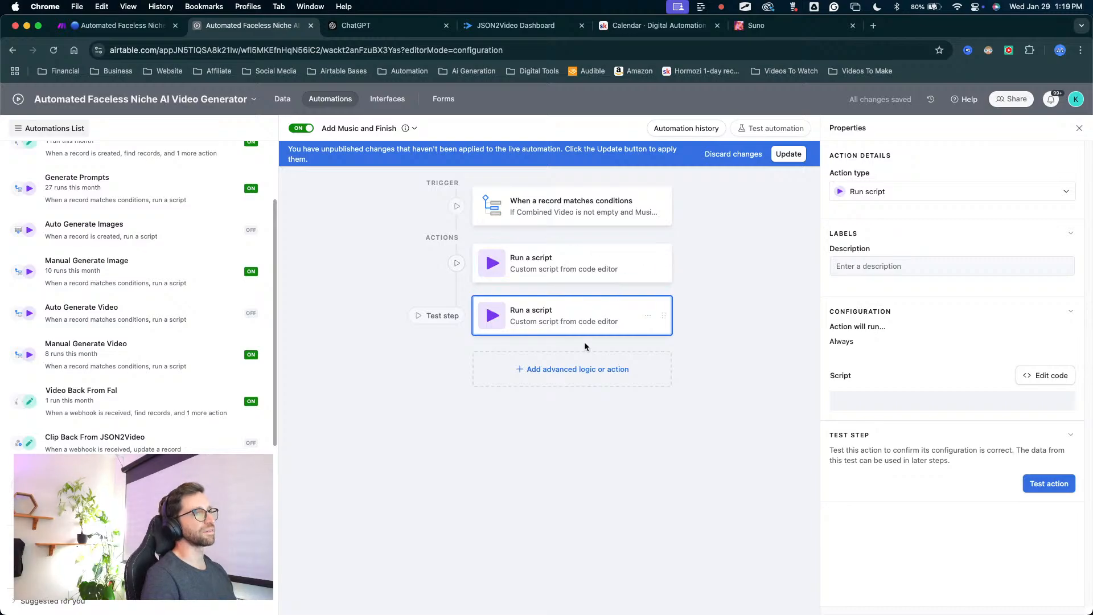
{"action": "left_click", "coordinate": [733, 153]}
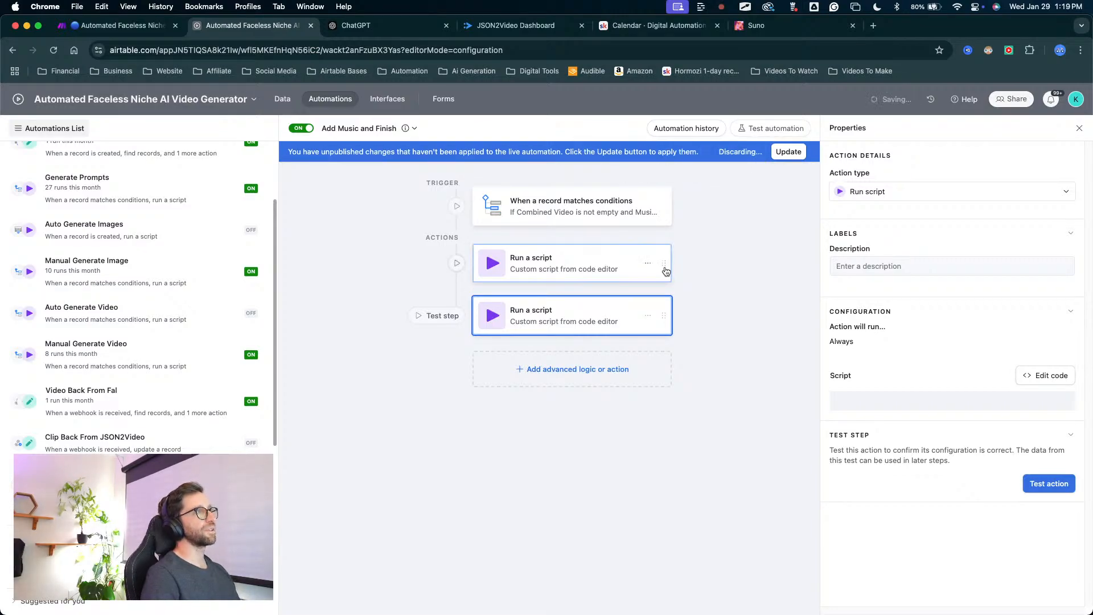
Review the existing Run script action's recordId, action and webhookUrl inputs and its script code.
{"action": "left_click", "coordinate": [558, 256]}
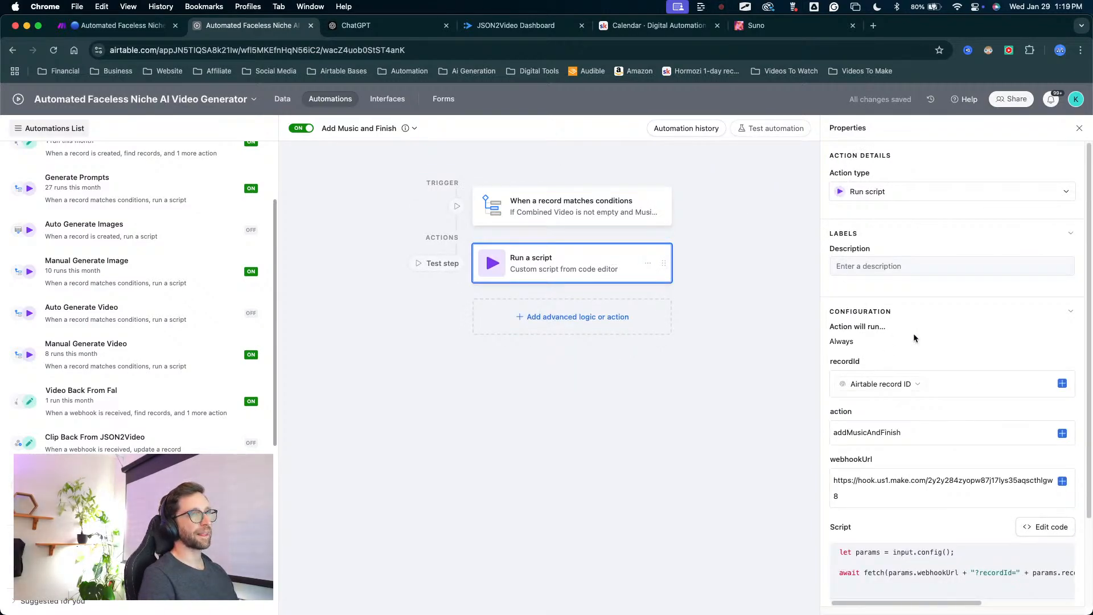
{"action": "scroll", "coordinate": [912, 333], "scroll_direction": "down", "scroll_amount": 3}
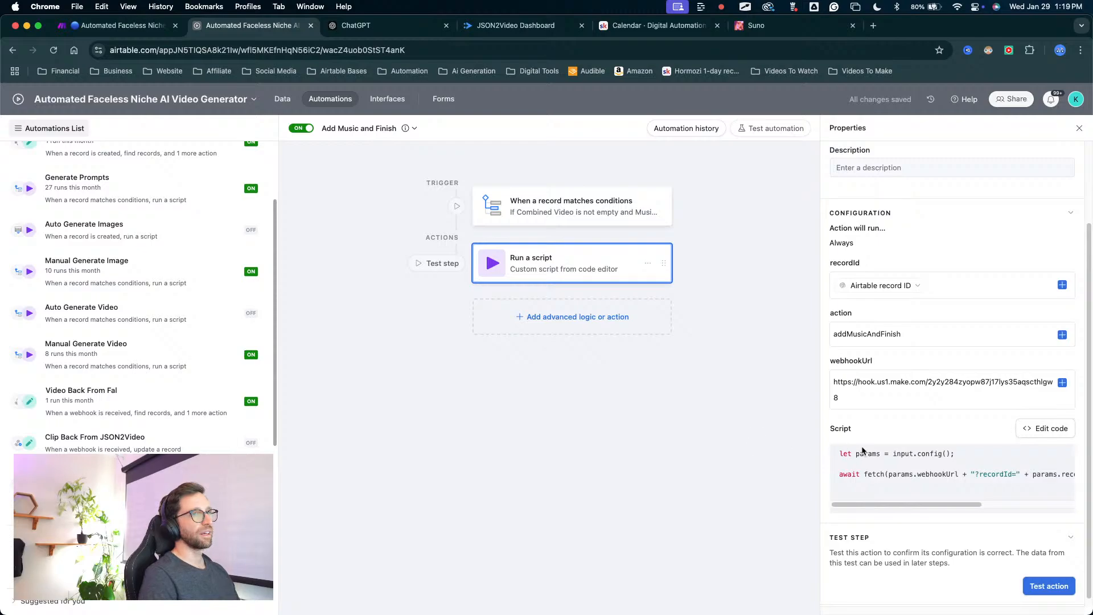
{"action": "scroll", "coordinate": [861, 450], "scroll_direction": "down", "scroll_amount": 1}
{"action": "left_click", "coordinate": [1035, 429]}
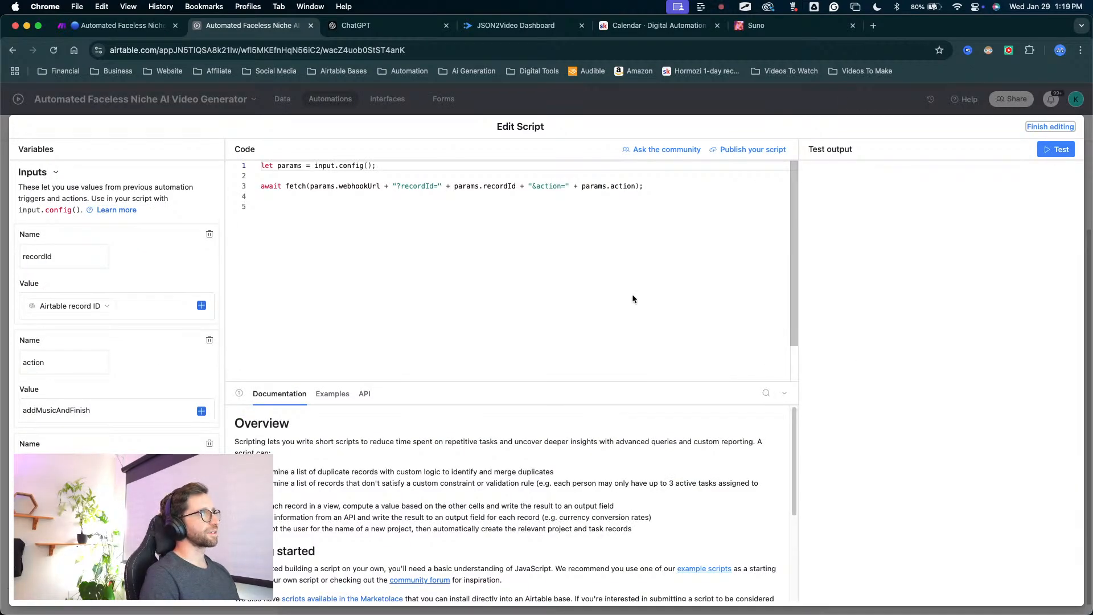
{"action": "key", "text": "ctrl+Tab"}
{"action": "mouse_move", "coordinate": [567, 349]}
{"action": "left_mouse_down"}
{"action": "mouse_move", "coordinate": [366, 248]}
{"action": "mouse_move", "coordinate": [615, 195]}
{"action": "mouse_move", "coordinate": [391, 191]}
{"action": "mouse_move", "coordinate": [639, 167]}
{"action": "mouse_move", "coordinate": [353, 214]}
{"action": "mouse_move", "coordinate": [533, 207]}
{"action": "mouse_move", "coordinate": [308, 194]}
{"action": "mouse_move", "coordinate": [429, 226]}
{"action": "mouse_move", "coordinate": [268, 207]}
{"action": "mouse_move", "coordinate": [272, 347]}
{"action": "mouse_move", "coordinate": [578, 264]}
{"action": "mouse_move", "coordinate": [562, 215]}
{"action": "mouse_move", "coordinate": [378, 214]}
{"action": "mouse_move", "coordinate": [478, 214]}
{"action": "mouse_move", "coordinate": [486, 224]}
{"action": "left_mouse_up"}
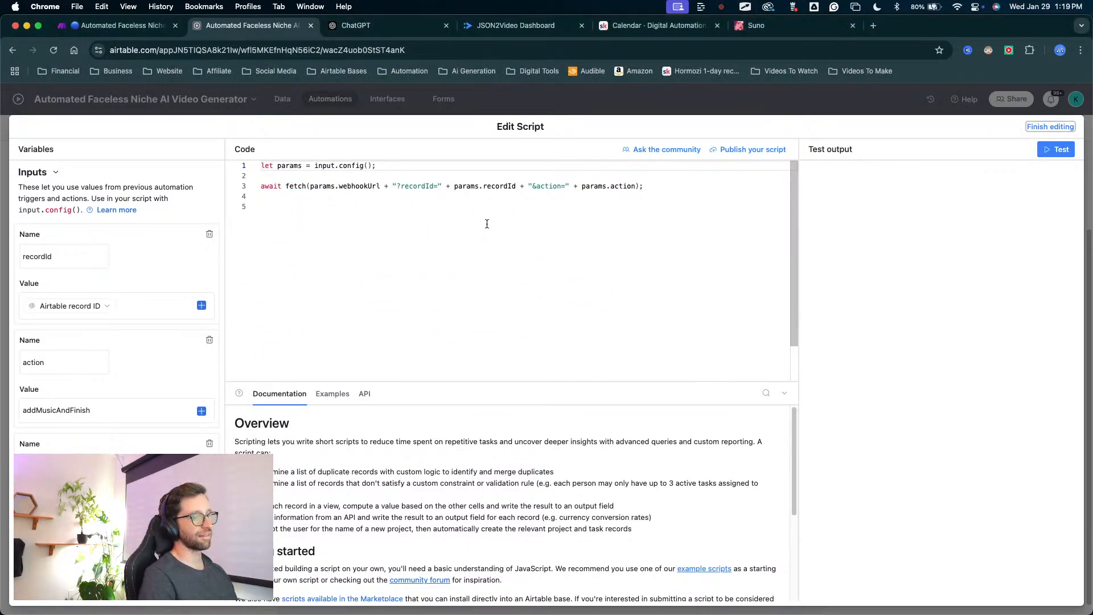
{"action": "left_click", "coordinate": [1036, 127]}
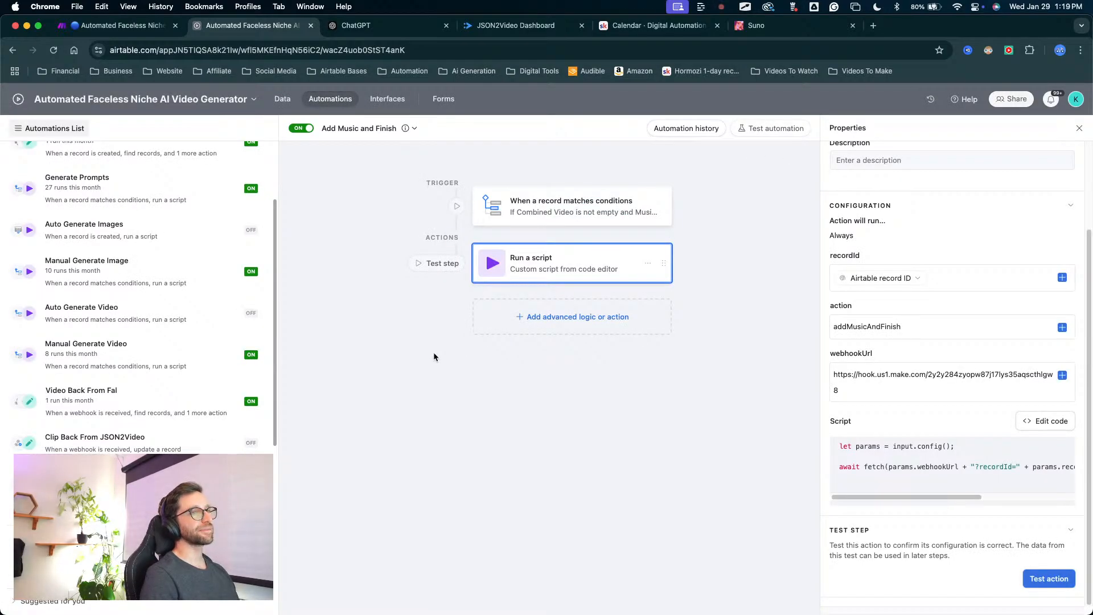
Try adding a fourth condition to the record-matching trigger of Add Music and Finish, and discard the unpublished change.
{"action": "left_click", "coordinate": [538, 206]}
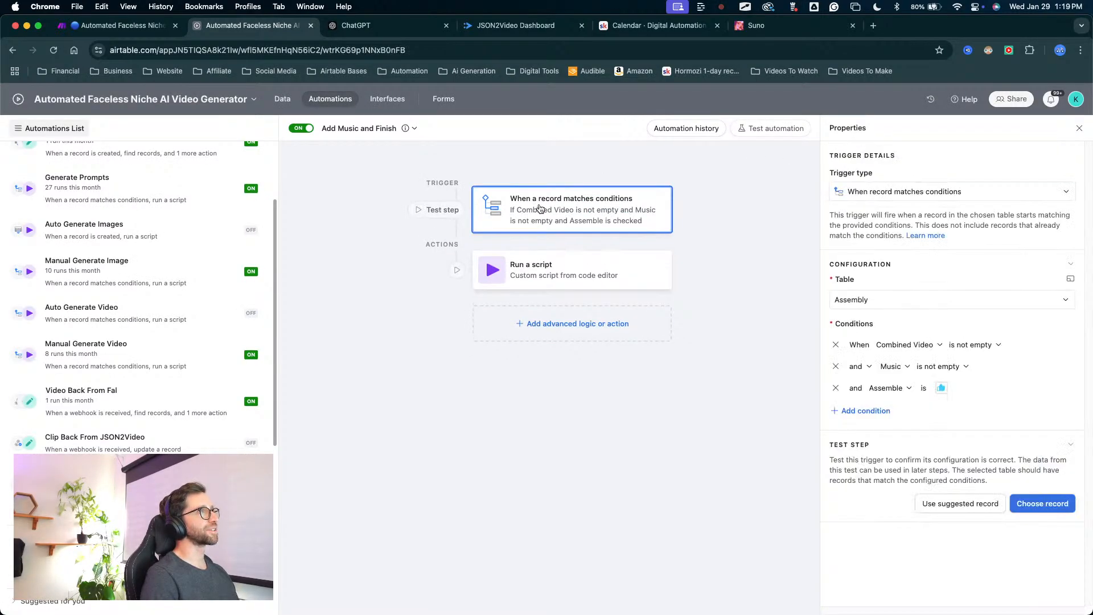
{"action": "mouse_move", "coordinate": [539, 476]}
{"action": "left_mouse_down"}
{"action": "mouse_move", "coordinate": [853, 305]}
{"action": "mouse_move", "coordinate": [690, 268]}
{"action": "mouse_move", "coordinate": [556, 190]}
{"action": "mouse_move", "coordinate": [847, 323]}
{"action": "left_mouse_up"}
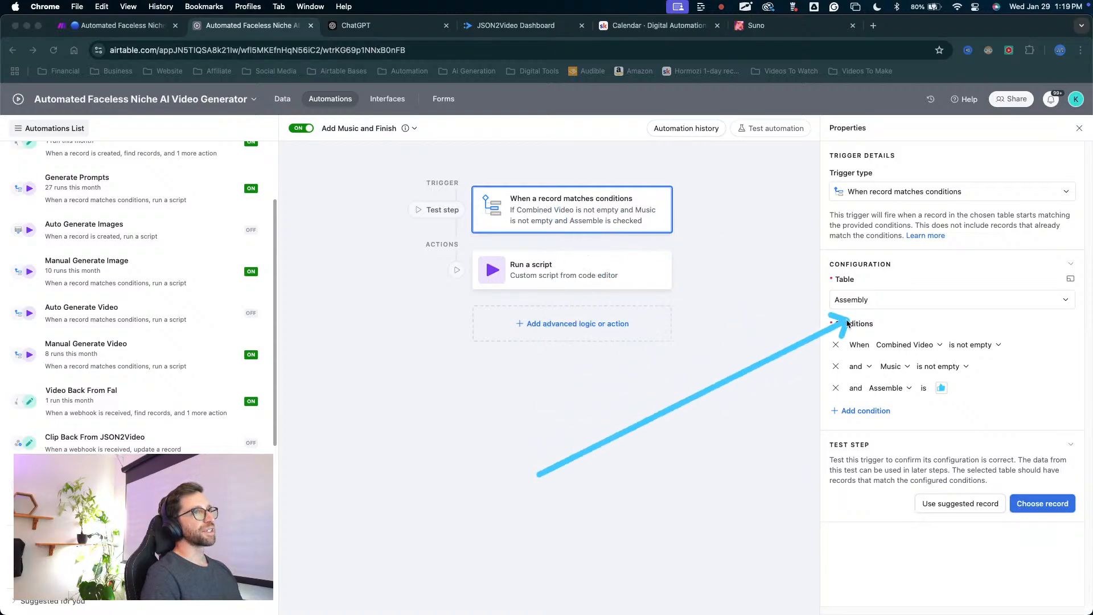
{"action": "left_click", "coordinate": [845, 411]}
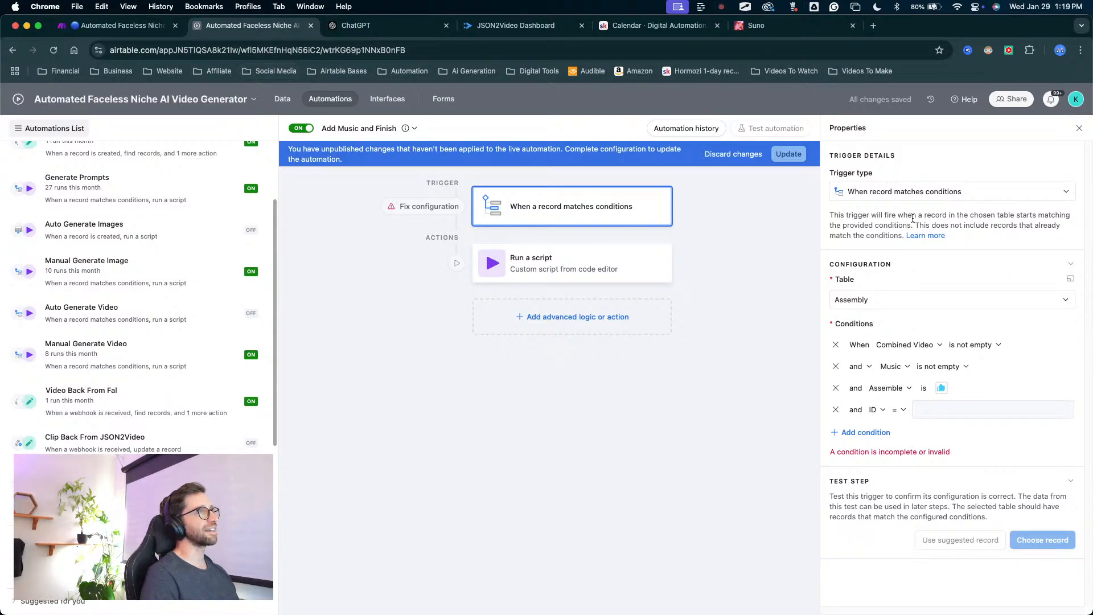
{"action": "left_click", "coordinate": [719, 158]}
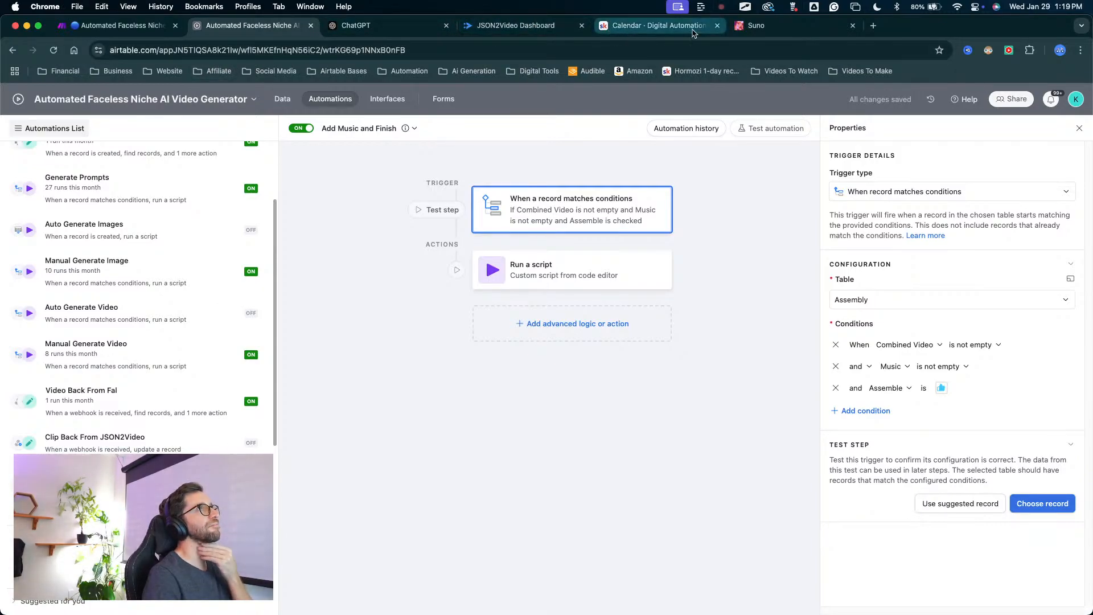
Switch to Suno and download the 1:57 "upbeat lofi hip hop background music for a youtube video" track as MP3 audio.
{"action": "left_click", "coordinate": [765, 27]}
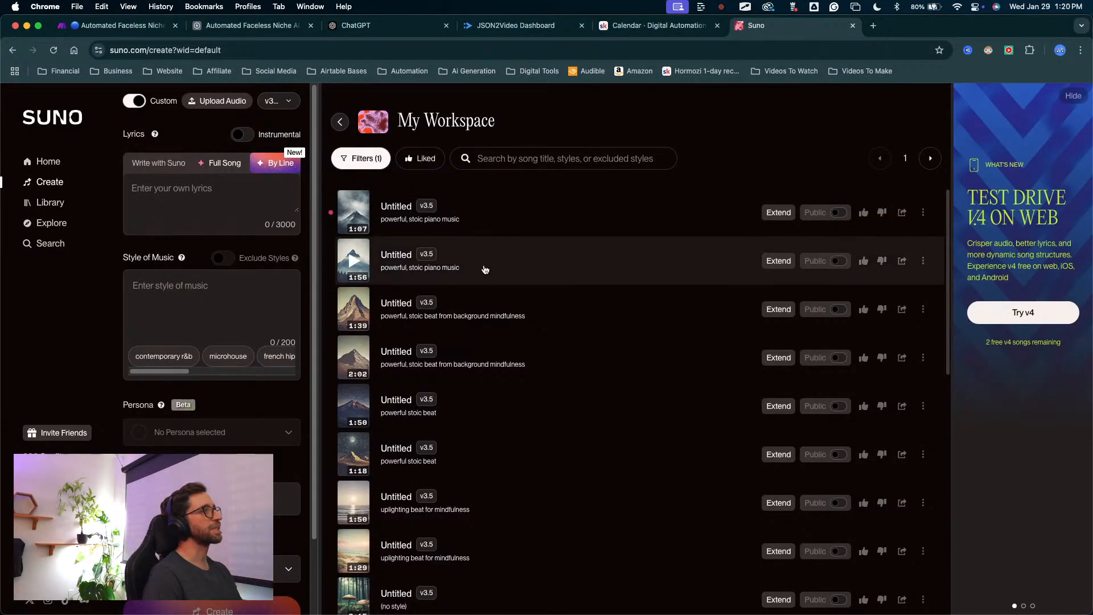
{"action": "scroll", "coordinate": [488, 268], "scroll_direction": "down", "scroll_amount": 10}
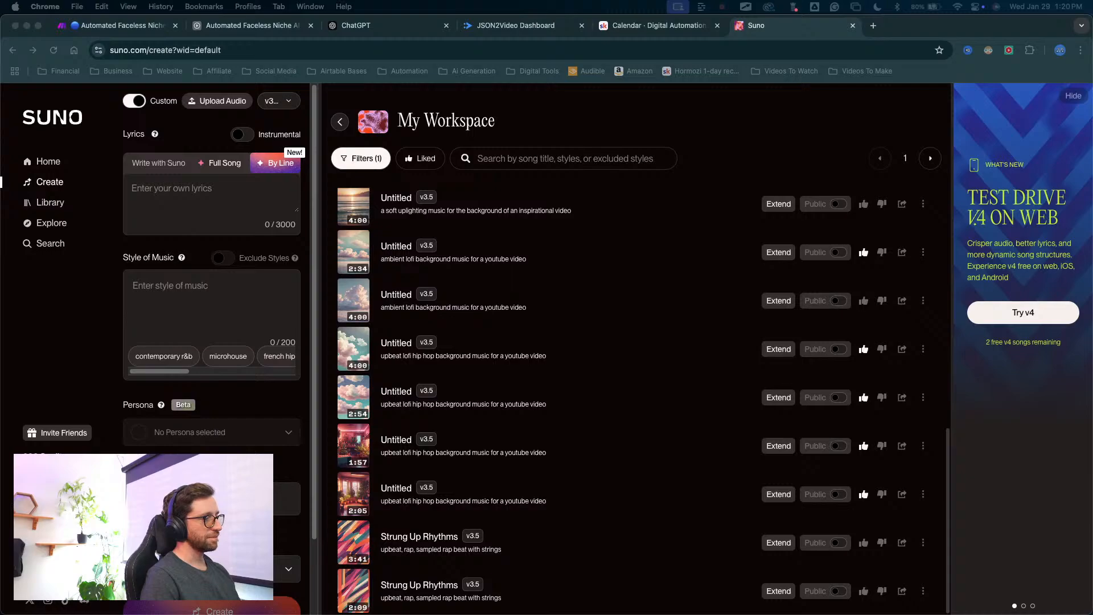
{"action": "left_click", "coordinate": [454, 350]}
{"action": "scroll", "coordinate": [468, 420], "scroll_direction": "up", "scroll_amount": 15}
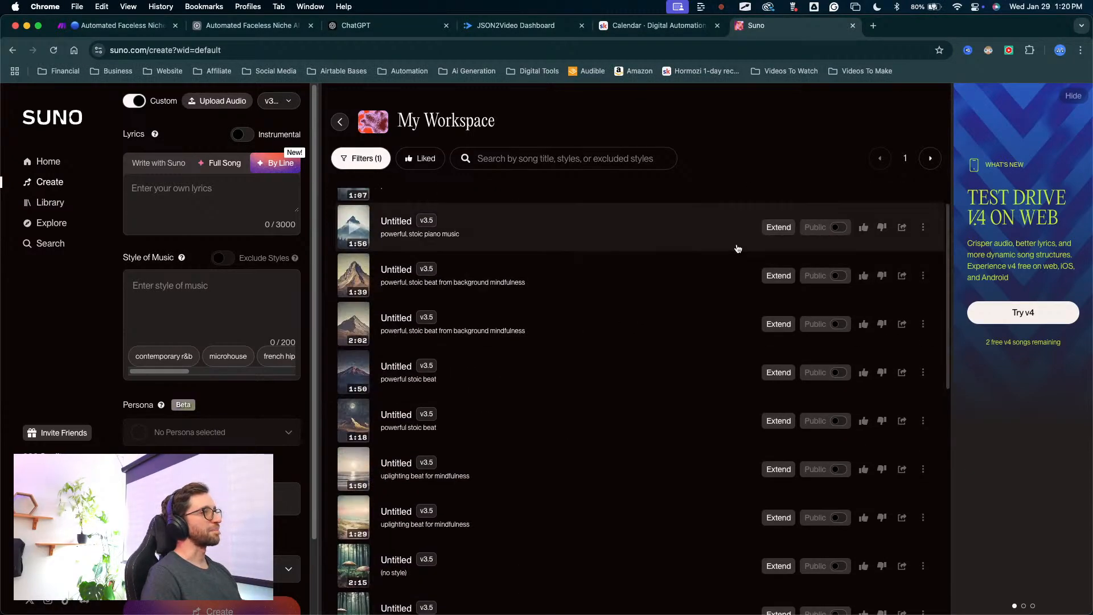
{"action": "scroll", "coordinate": [501, 375], "scroll_direction": "down", "scroll_amount": 15}
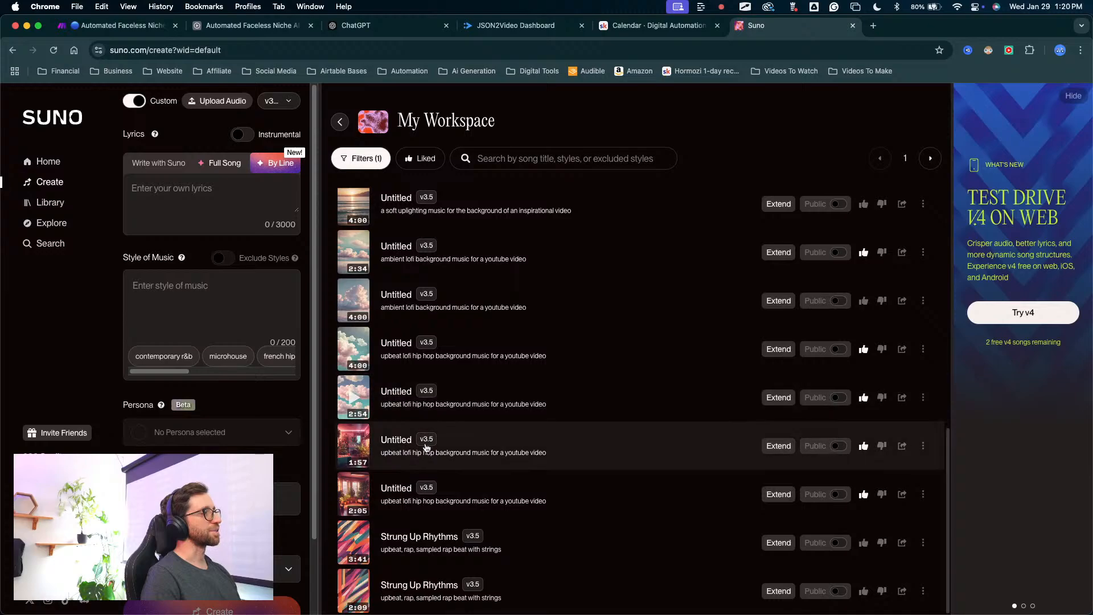
{"action": "left_click", "coordinate": [354, 446]}
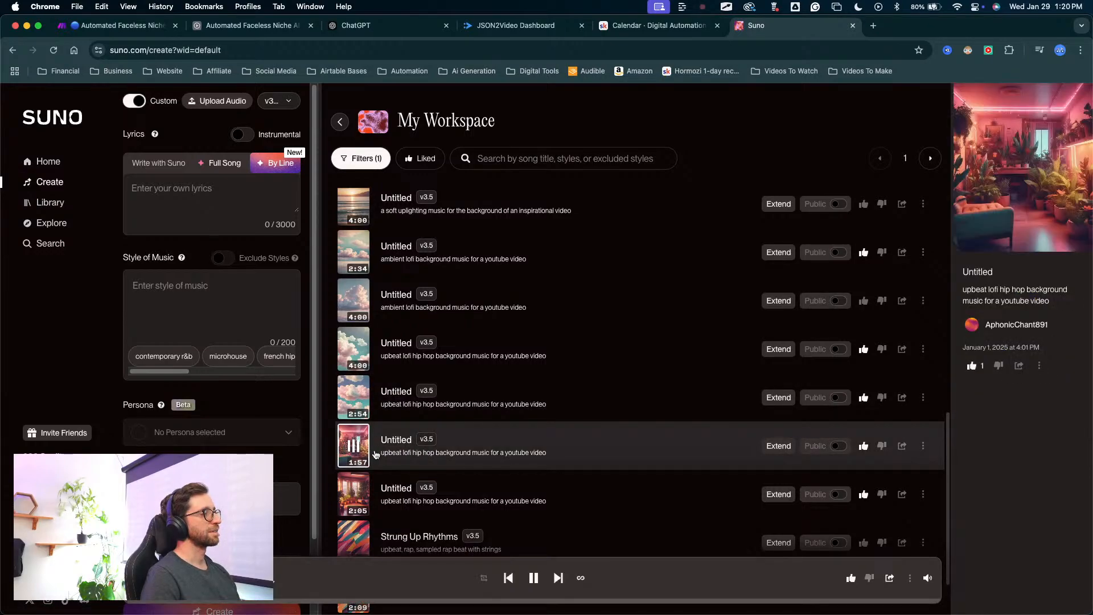
{"action": "left_click", "coordinate": [923, 446]}
{"action": "mouse_move", "coordinate": [891, 382]}
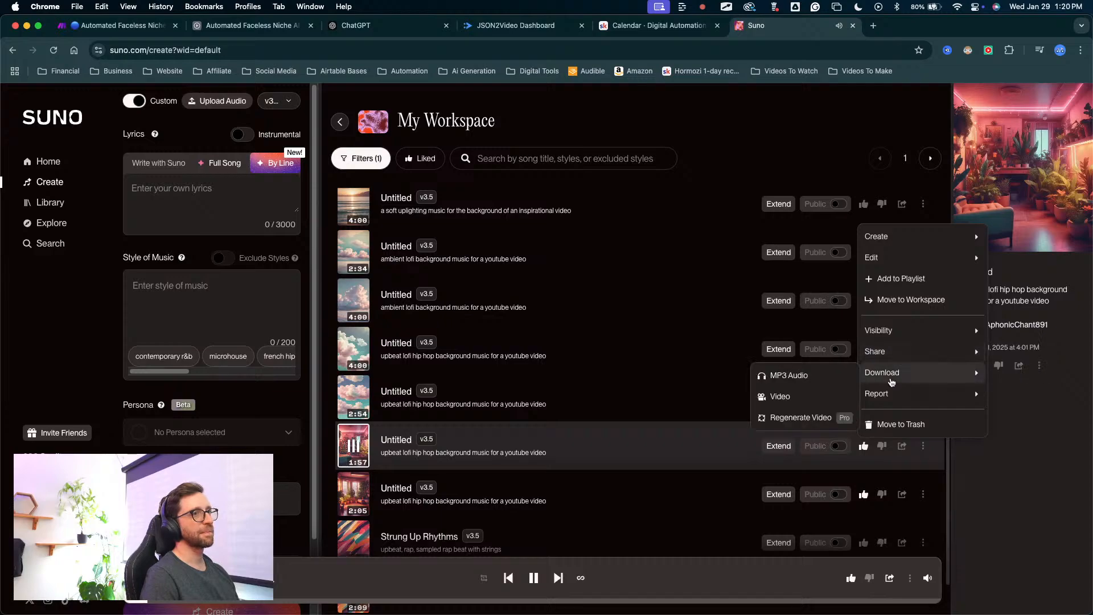
{"action": "left_click", "coordinate": [788, 376]}
{"action": "left_click", "coordinate": [367, 456]}
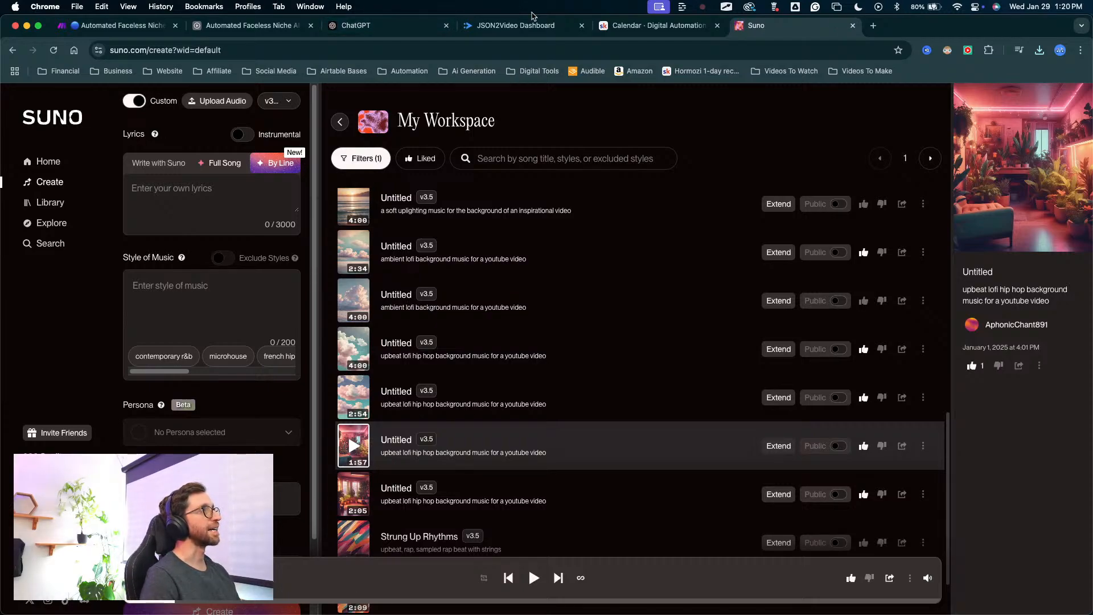
Back in Airtable's Assembly table, attach the downloaded MP3 to the Music field of the FULL Test record.
{"action": "left_click", "coordinate": [246, 25]}
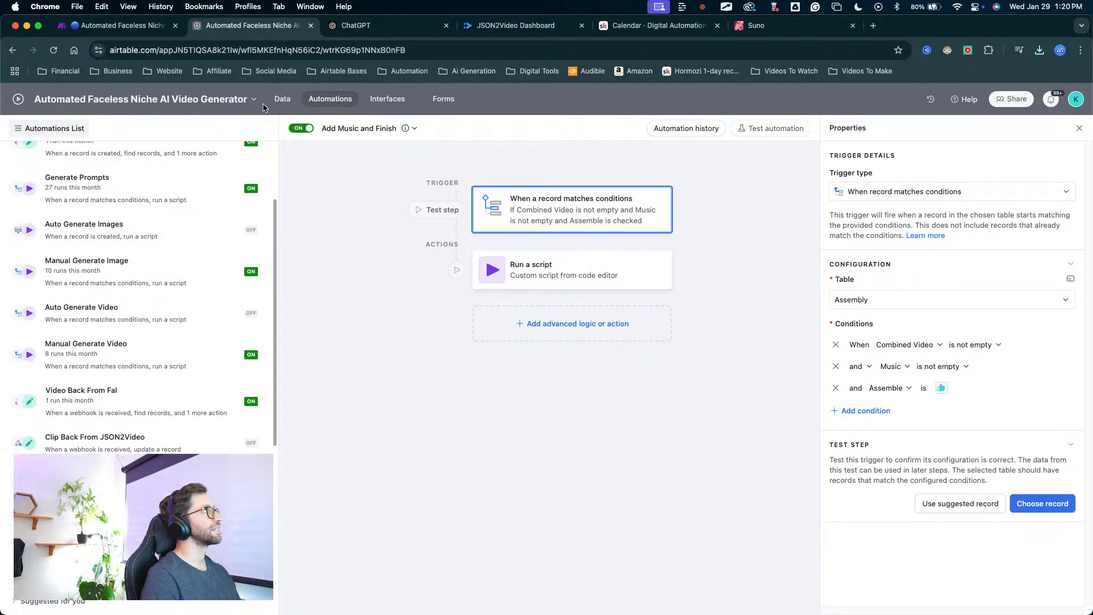
{"action": "left_click", "coordinate": [287, 99]}
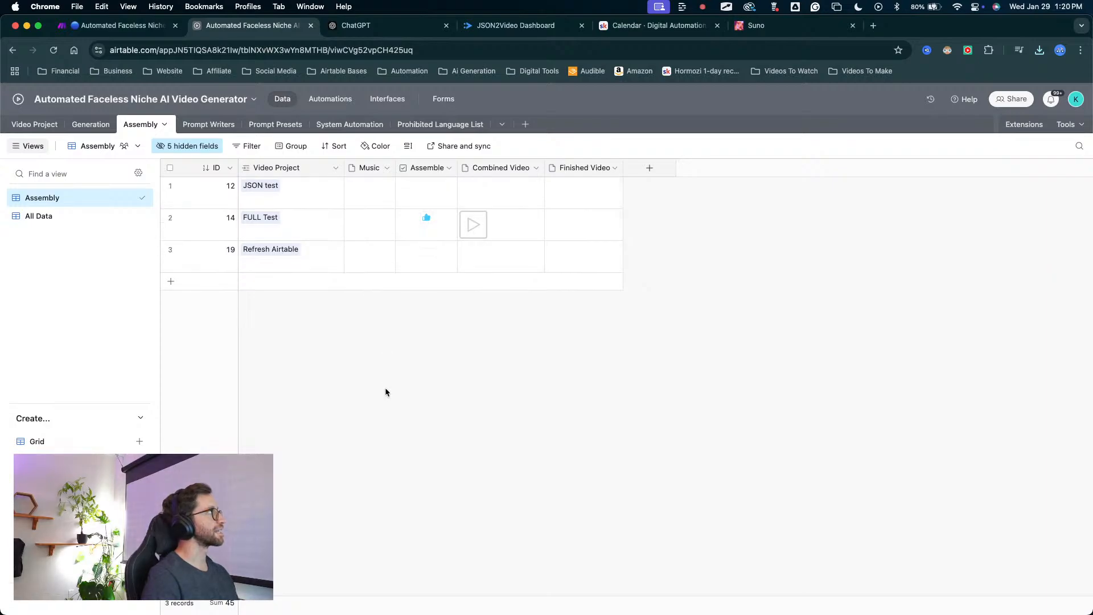
{"action": "mouse_move", "coordinate": [434, 317]}
{"action": "left_mouse_down"}
{"action": "mouse_move", "coordinate": [360, 189]}
{"action": "mouse_move", "coordinate": [352, 245]}
{"action": "mouse_move", "coordinate": [367, 224]}
{"action": "left_mouse_up"}
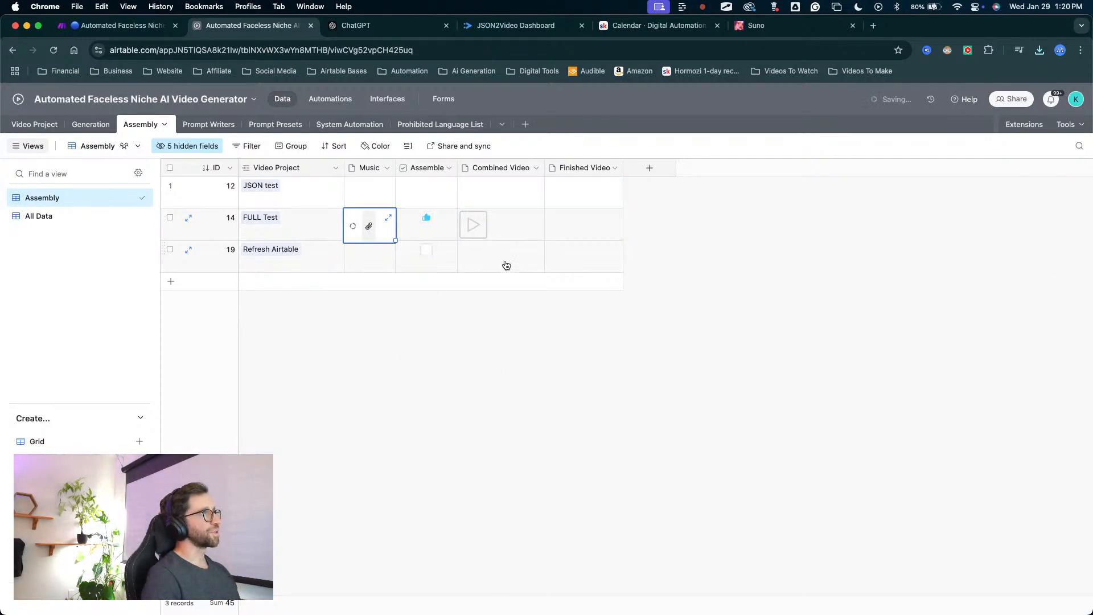
{"action": "mouse_move", "coordinate": [479, 401]}
{"action": "left_mouse_down"}
{"action": "mouse_move", "coordinate": [434, 223]}
{"action": "mouse_move", "coordinate": [362, 231]}
{"action": "mouse_move", "coordinate": [569, 209]}
{"action": "mouse_move", "coordinate": [585, 223]}
{"action": "left_mouse_up"}
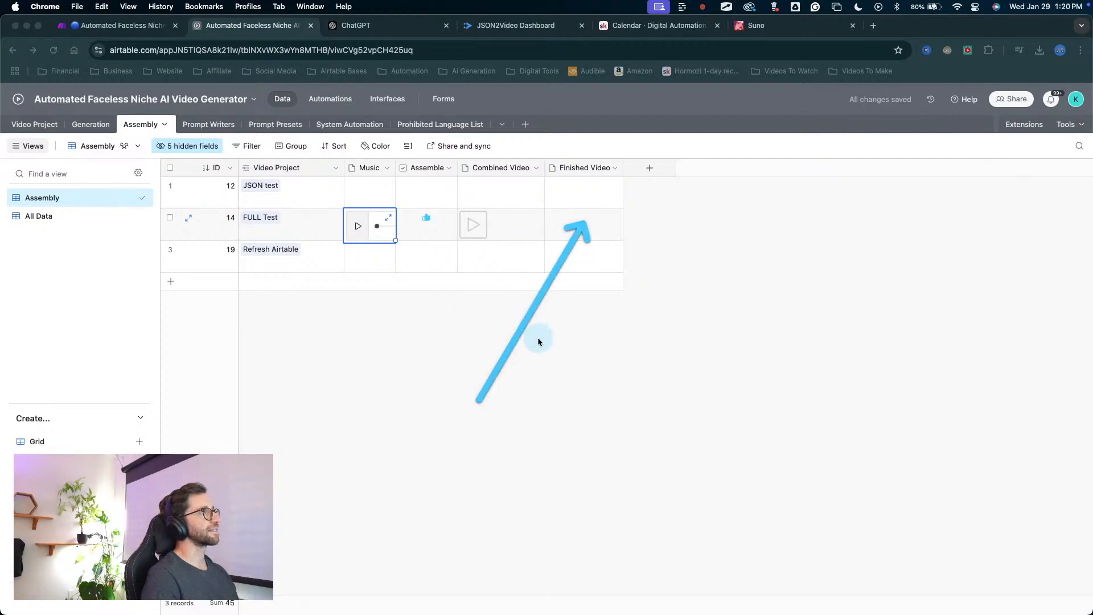
Switch to the Make scenario and check the webhook and its routes, including Add Music and Finish.
{"action": "left_click", "coordinate": [123, 25]}
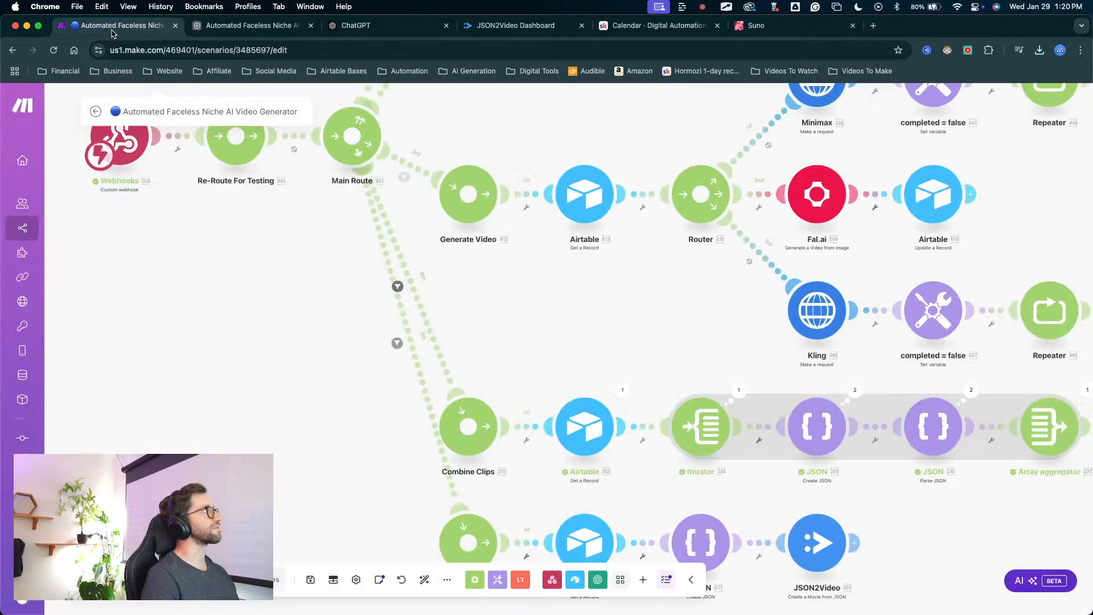
{"action": "mouse_move", "coordinate": [253, 265]}
{"action": "left_mouse_down"}
{"action": "mouse_move", "coordinate": [206, 377]}
{"action": "mouse_move", "coordinate": [197, 461]}
{"action": "mouse_move", "coordinate": [145, 467]}
{"action": "left_mouse_up"}
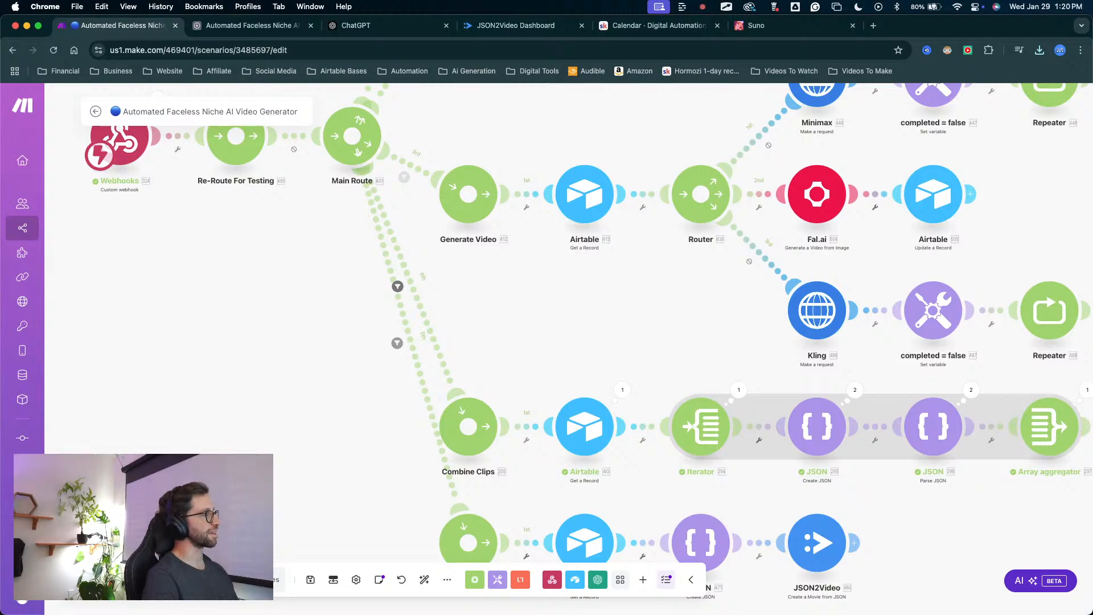
{"action": "key", "text": "ctrl+a"}
{"action": "key", "text": "Escape"}
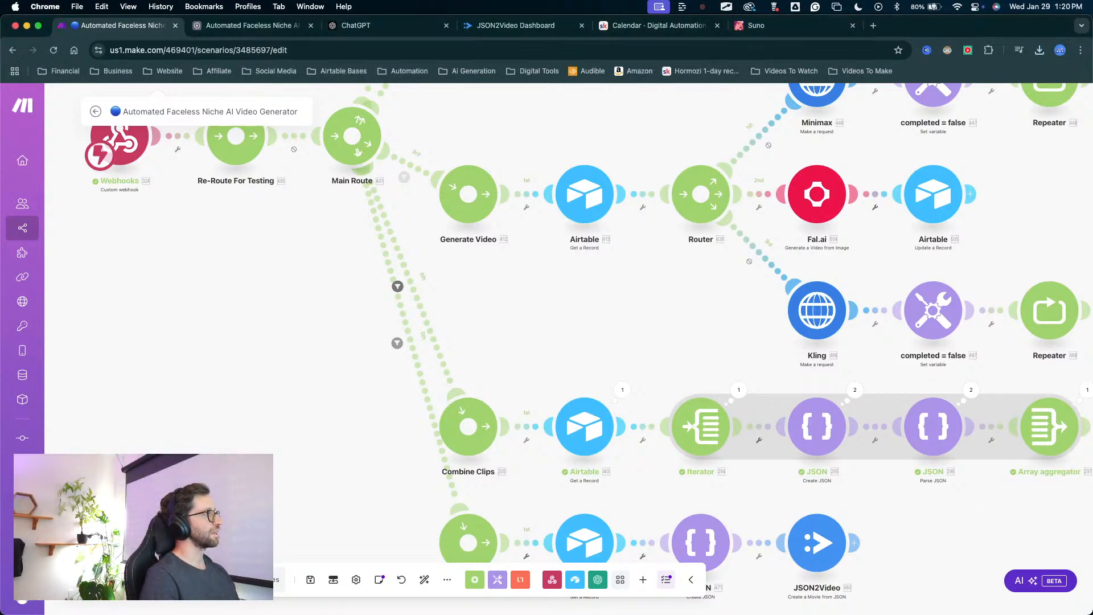
{"action": "scroll", "coordinate": [171, 347], "scroll_direction": "down", "scroll_amount": 5}
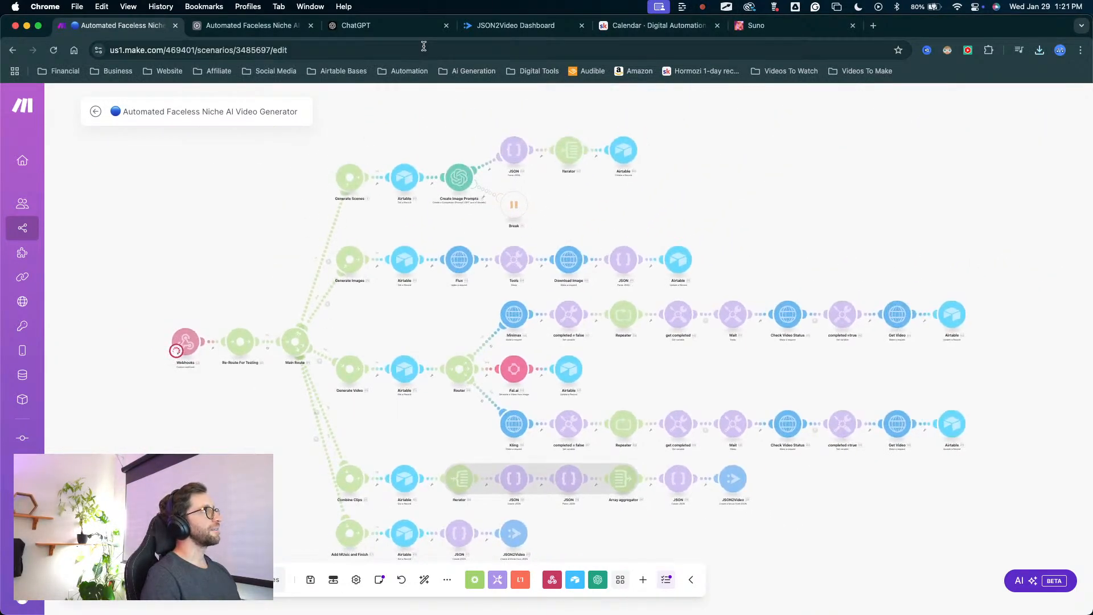
Return to Airtable's Assembly table and re-tick the Assemble checkbox of the FULL Test record.
{"action": "left_click", "coordinate": [251, 25]}
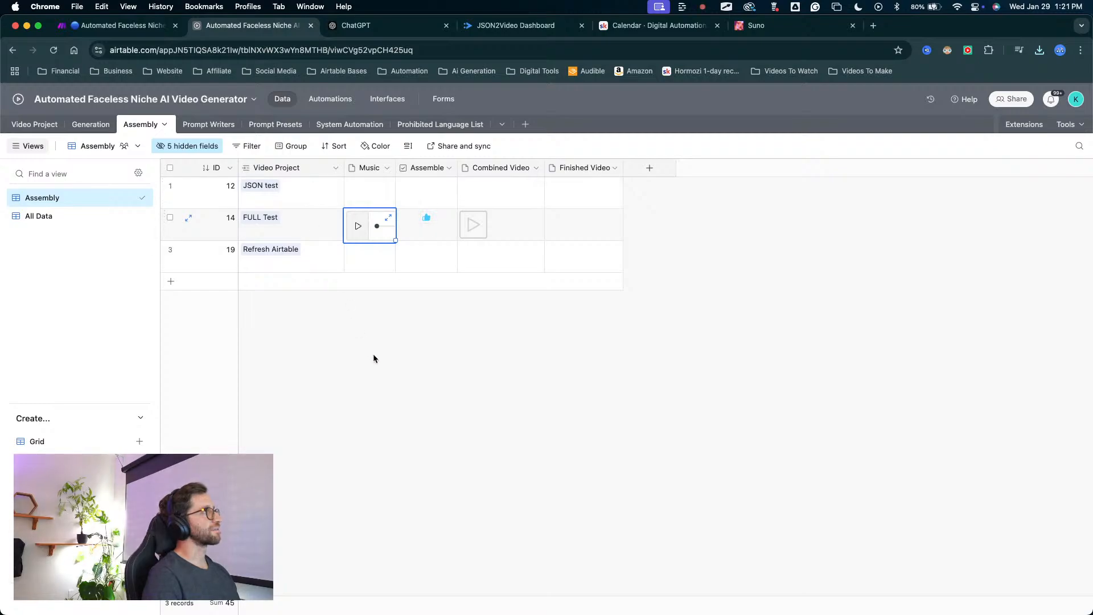
{"action": "key", "text": "ctrl+a"}
{"action": "left_click_drag", "start_coordinate": [383, 392], "coordinate": [426, 218]}
{"action": "key", "text": "Escape"}
{"action": "left_click", "coordinate": [427, 219]}
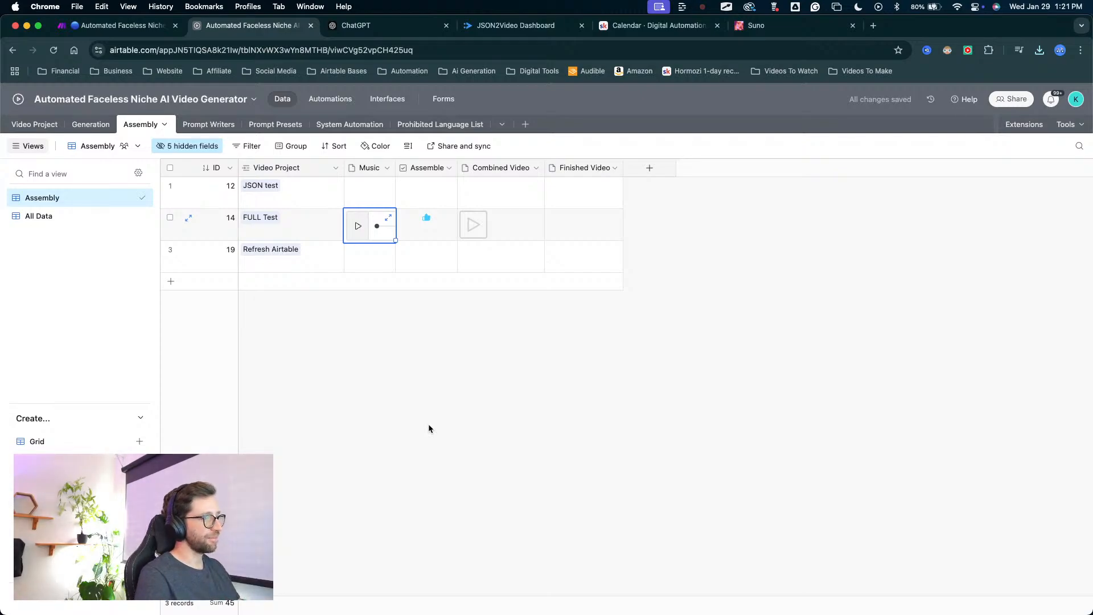
{"action": "key", "text": "ctrl+Up"}
{"action": "key", "text": "ctrl+Up"}
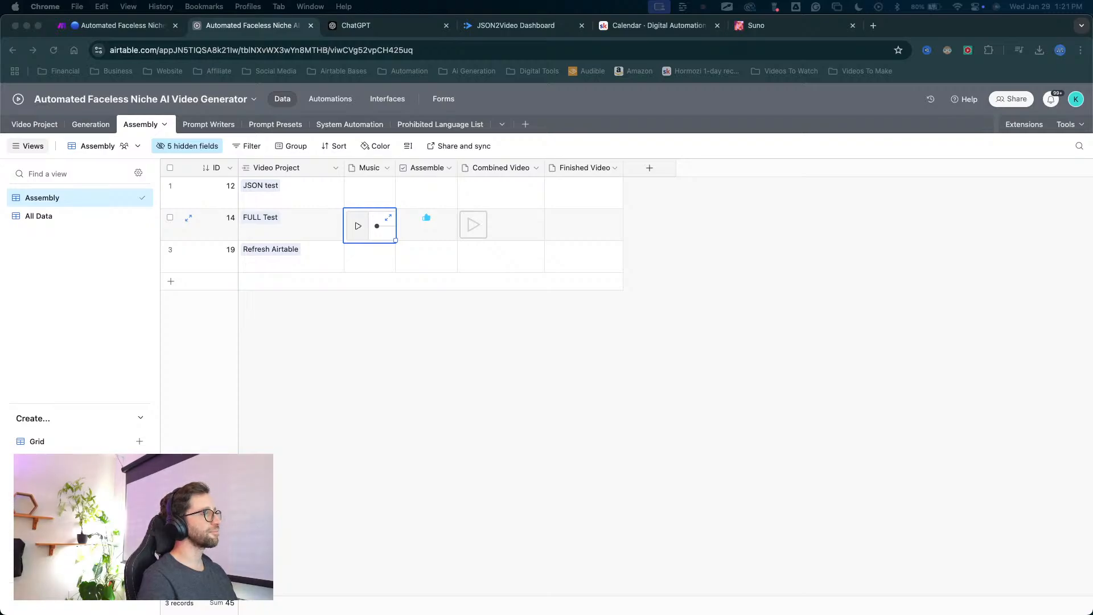
{"action": "key", "text": "ctrl+Up"}
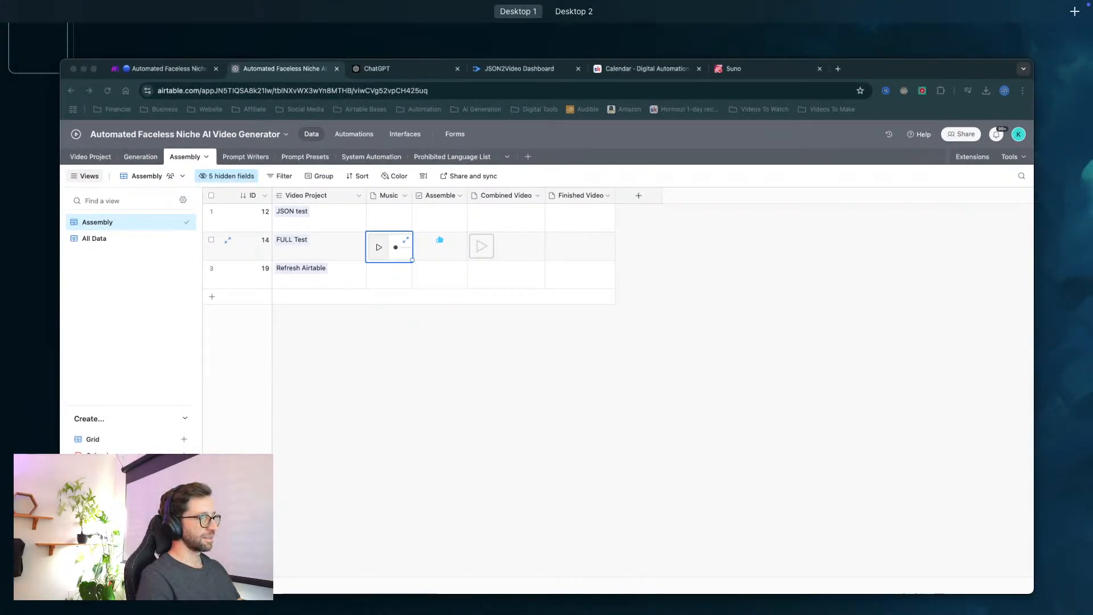
{"action": "key", "text": "ctrl+Up"}
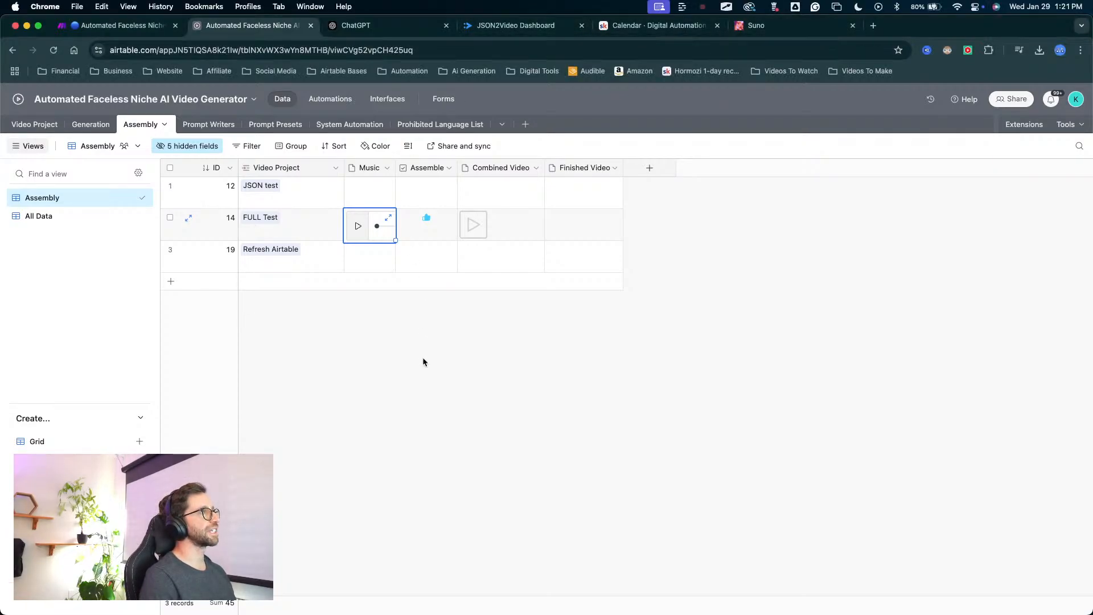
{"action": "left_click", "coordinate": [473, 313]}
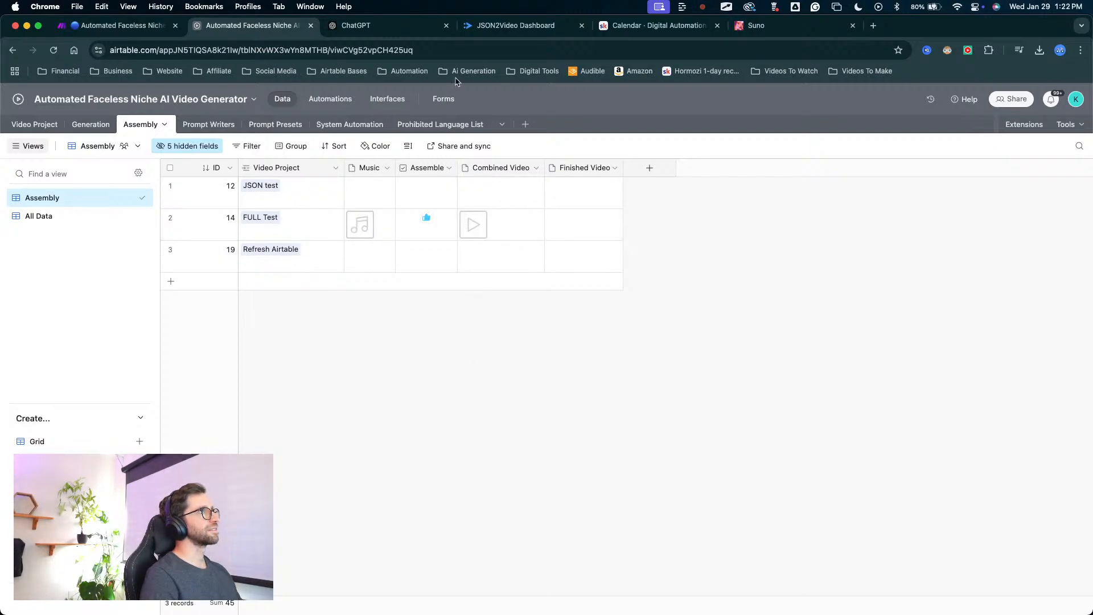
Switch to the JSON2Video dashboard and refresh the render logs to look for a new render job.
{"action": "left_click", "coordinate": [473, 27]}
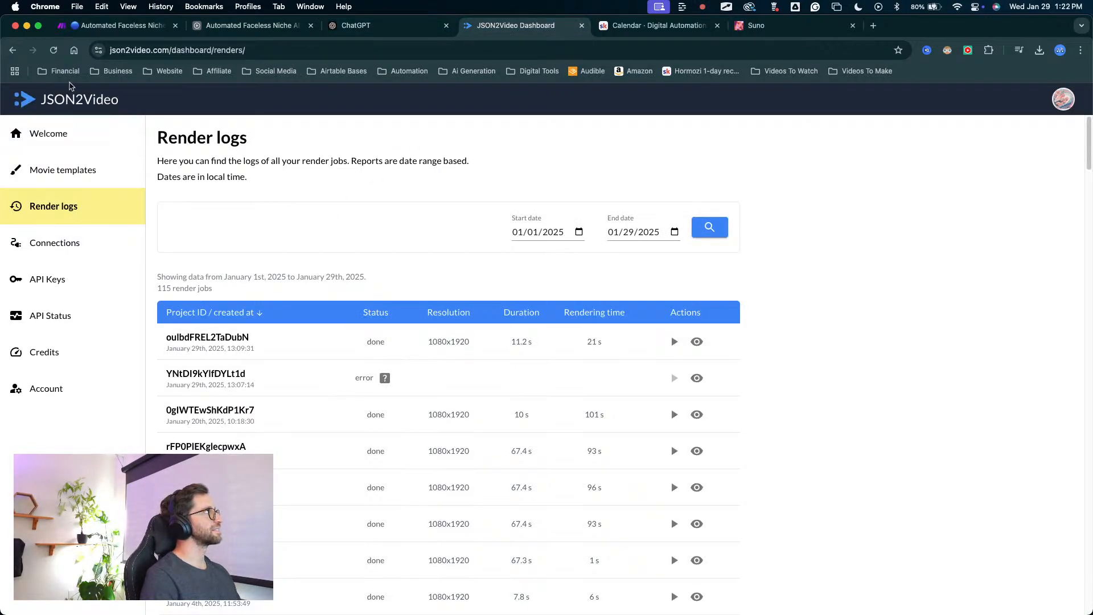
{"action": "left_click", "coordinate": [54, 51]}
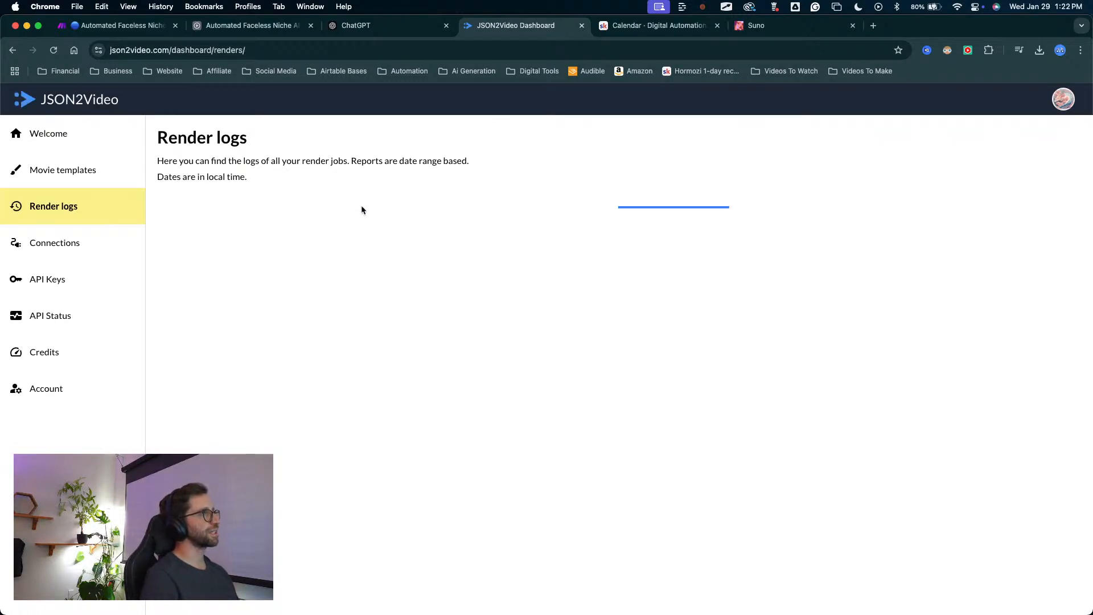
{"action": "mouse_move", "coordinate": [409, 169]}
{"action": "left_mouse_down"}
{"action": "mouse_move", "coordinate": [402, 262]}
{"action": "mouse_move", "coordinate": [373, 310]}
{"action": "mouse_move", "coordinate": [397, 337]}
{"action": "left_mouse_up"}
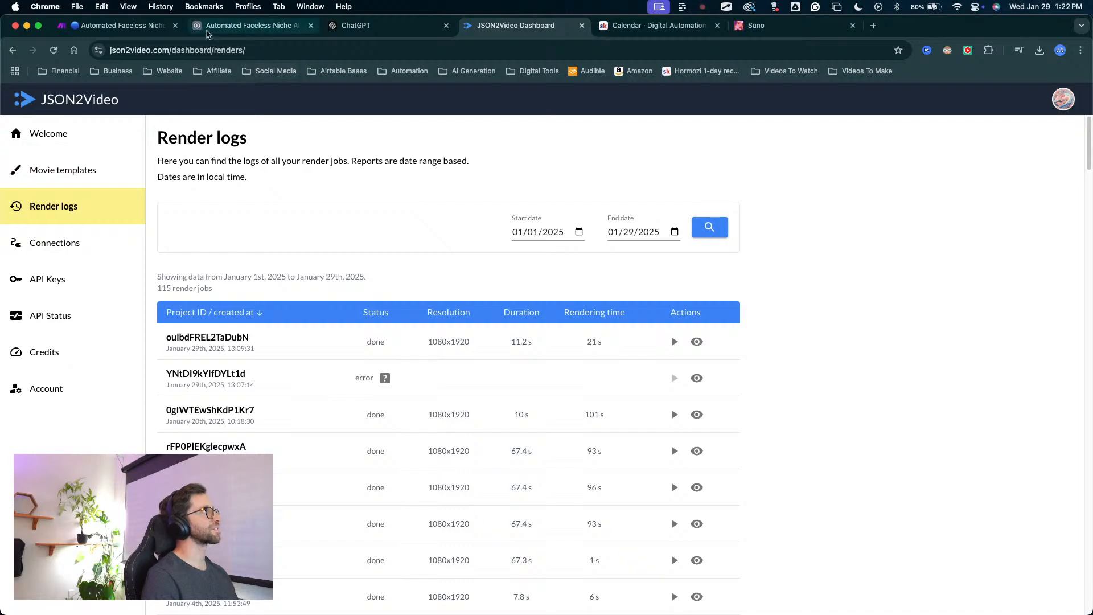
In the Make scenario, set the connection of the Add Music and Finish route's Airtable module to Niche AI Video Generator.
{"action": "left_click", "coordinate": [113, 25]}
{"action": "scroll", "coordinate": [445, 388], "scroll_direction": "down", "scroll_amount": 5}
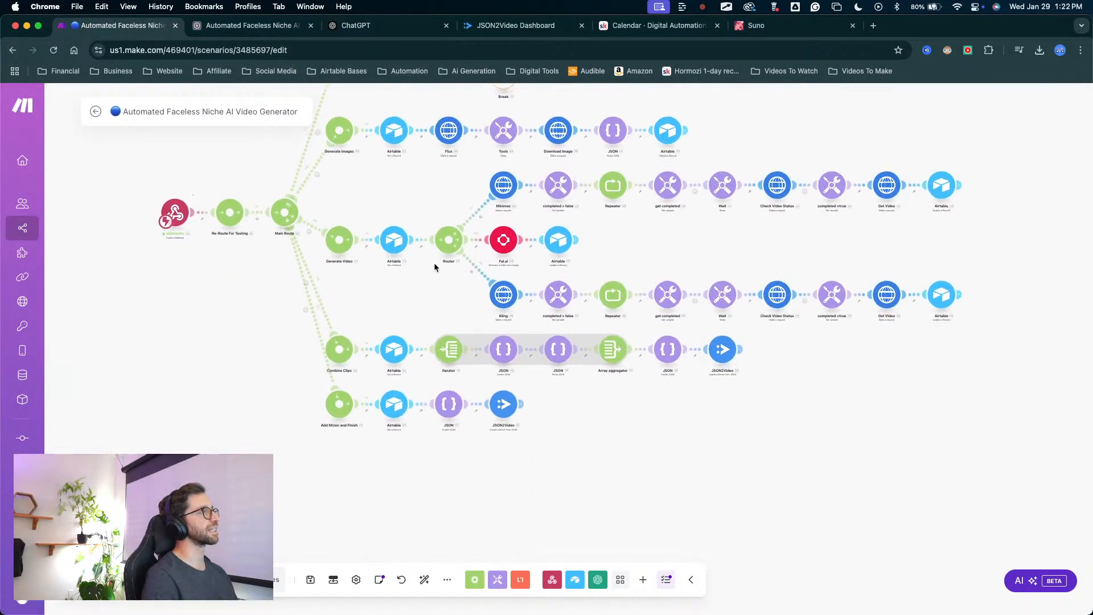
{"action": "left_click", "coordinate": [397, 405]}
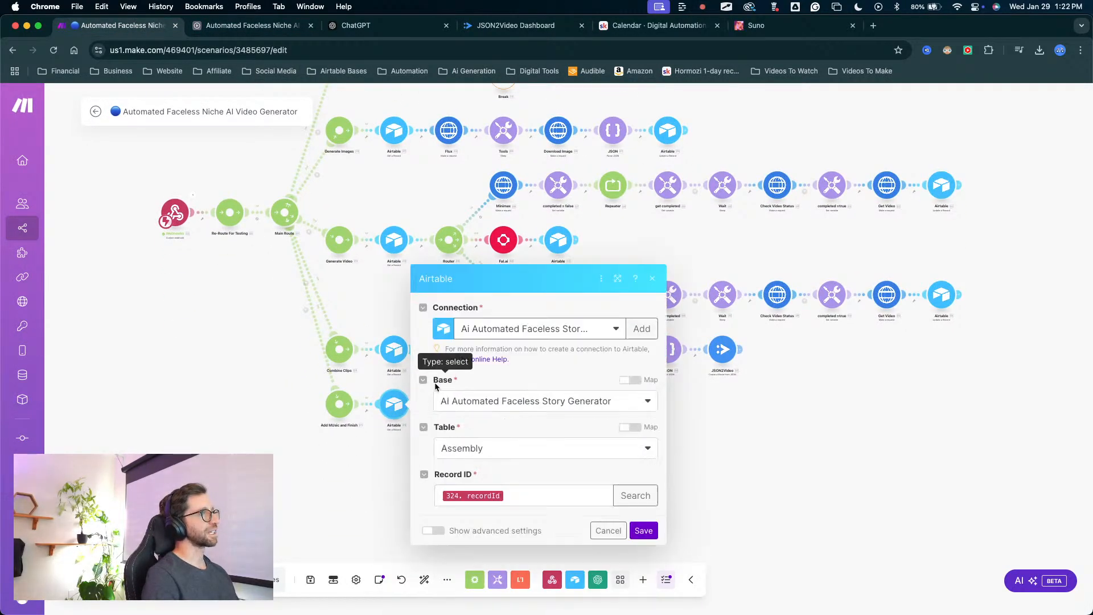
{"action": "left_click_drag", "start_coordinate": [342, 496], "coordinate": [461, 352]}
{"action": "left_click", "coordinate": [472, 336]}
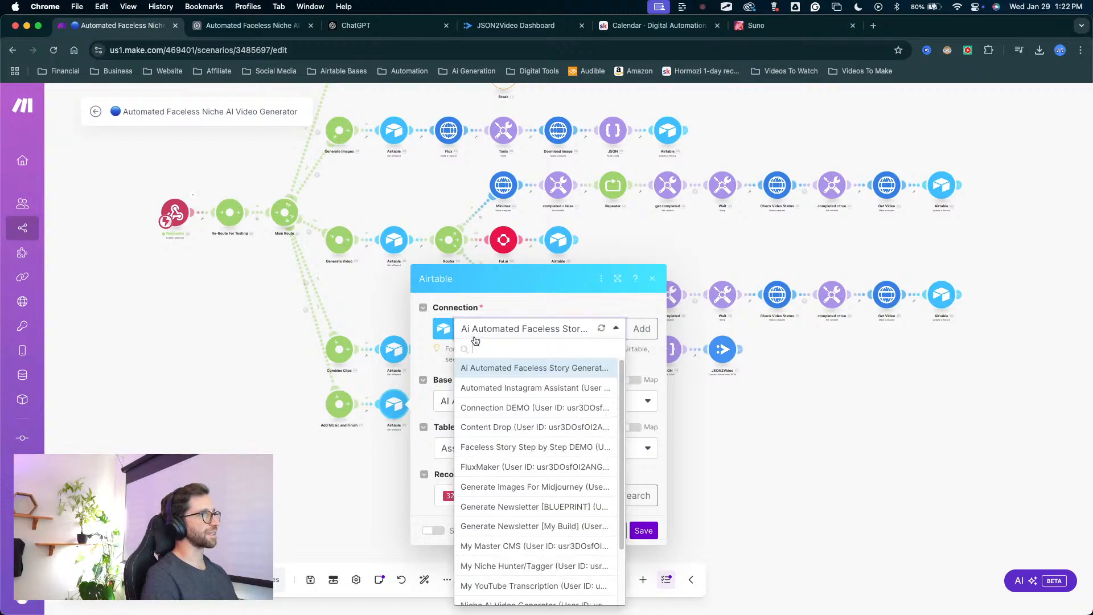
{"action": "scroll", "coordinate": [506, 490], "scroll_direction": "down", "scroll_amount": 3}
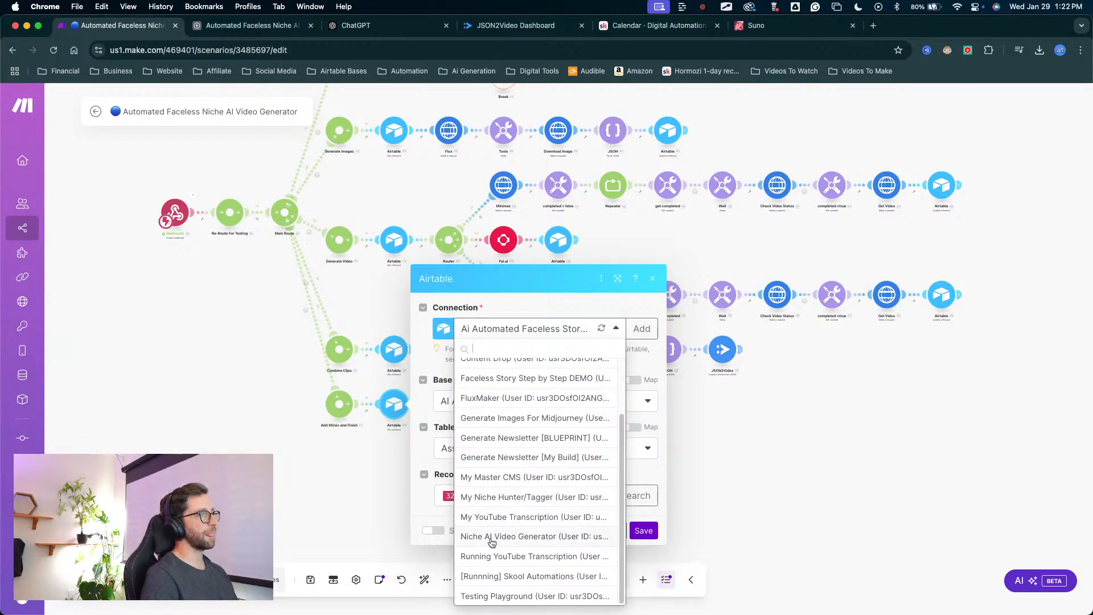
{"action": "left_click", "coordinate": [492, 537]}
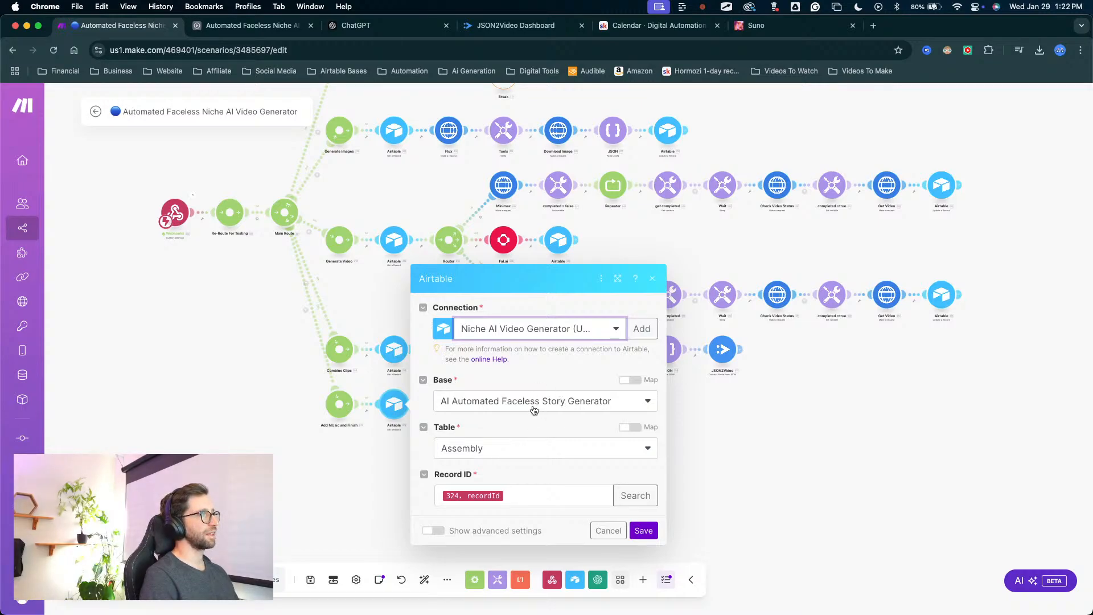
Set the Airtable module's base to Automated Faceless Niche AI Video Generator and its table to Assembly, and save it.
{"action": "left_click", "coordinate": [500, 406]}
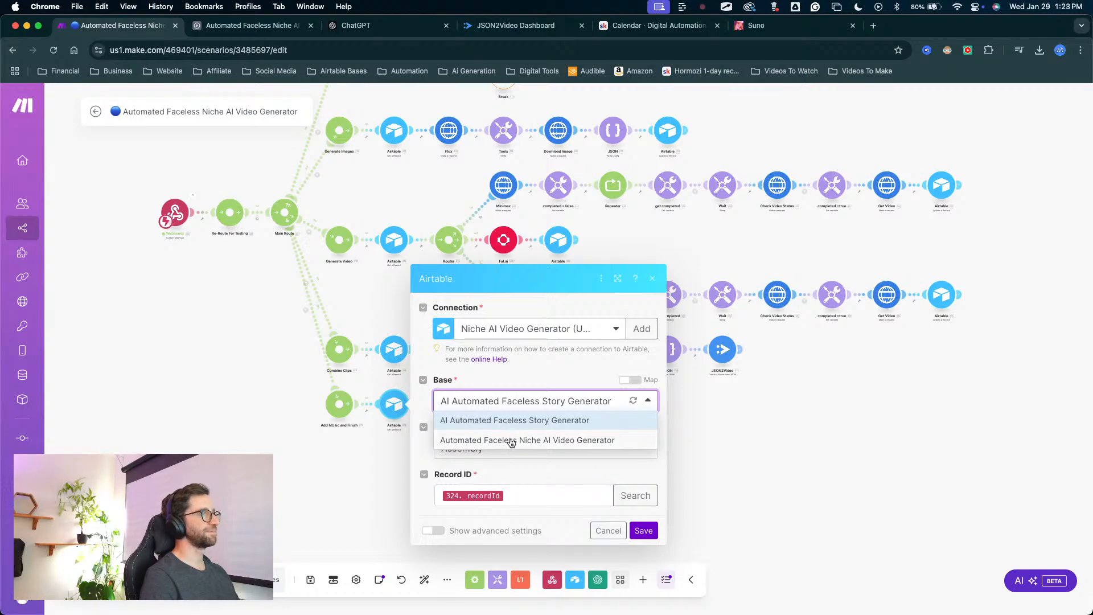
{"action": "left_click", "coordinate": [509, 440]}
{"action": "left_click", "coordinate": [514, 457]}
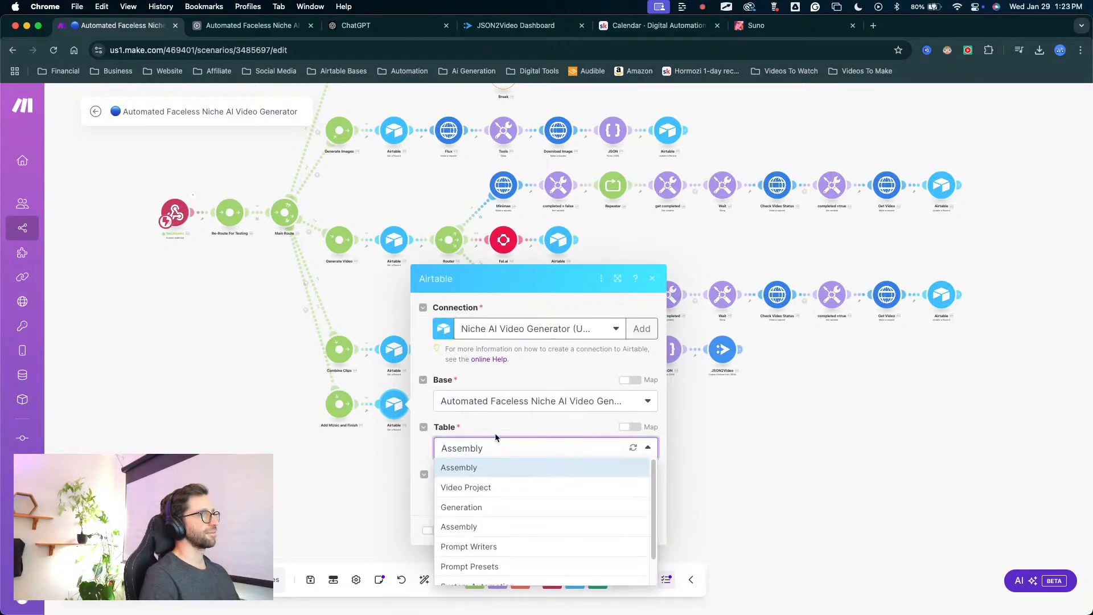
{"action": "left_click", "coordinate": [477, 515]}
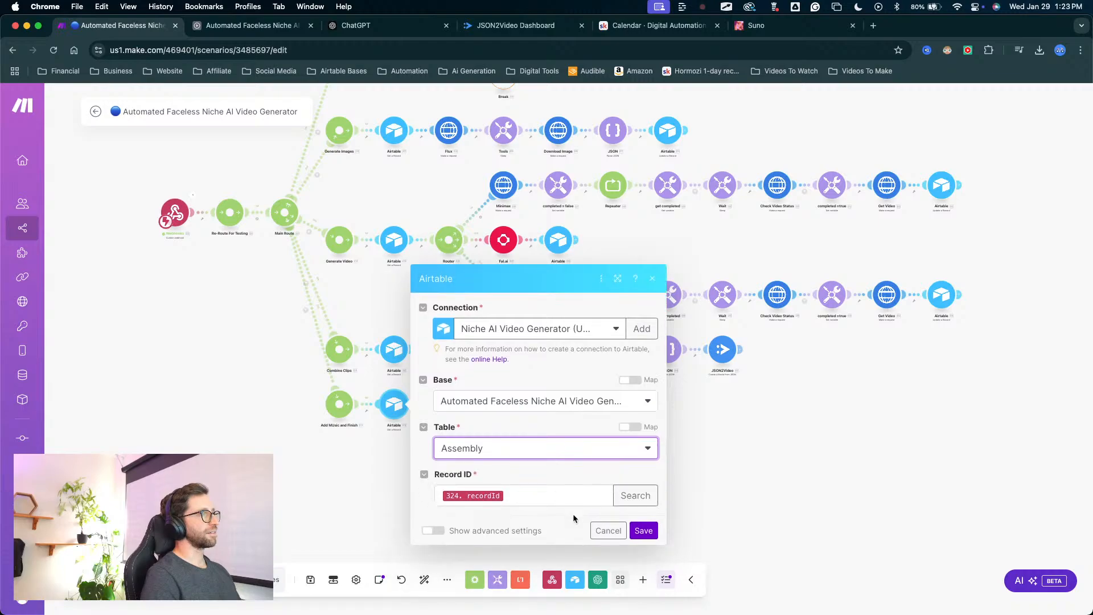
{"action": "left_click", "coordinate": [647, 535]}
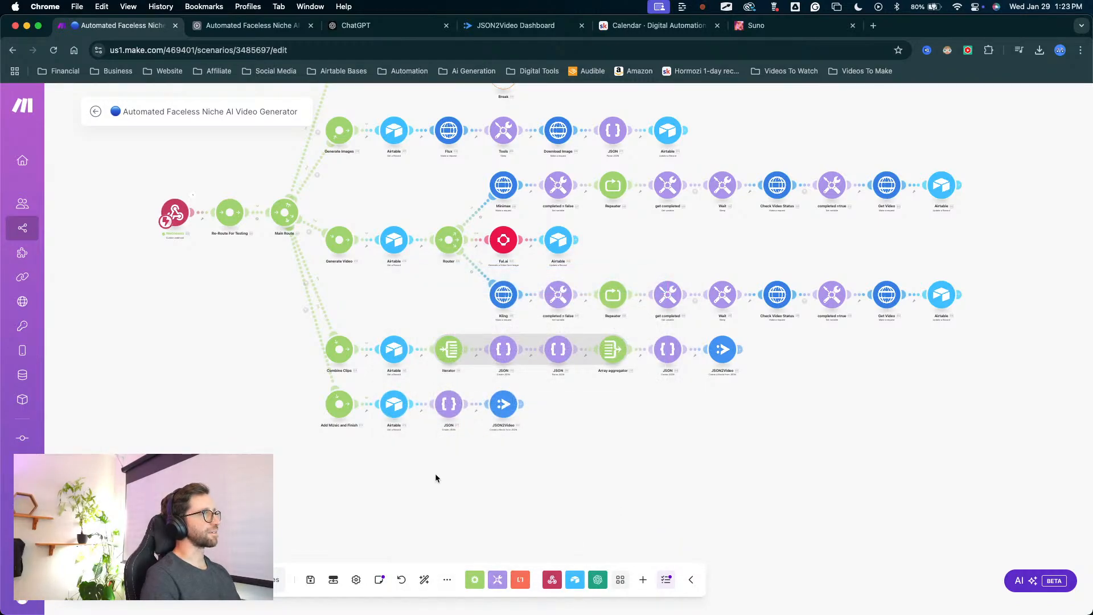
Open the Add Music and Finish route's JSON module and clear the old webhook endpoint under its export destination.
{"action": "left_click", "coordinate": [449, 409]}
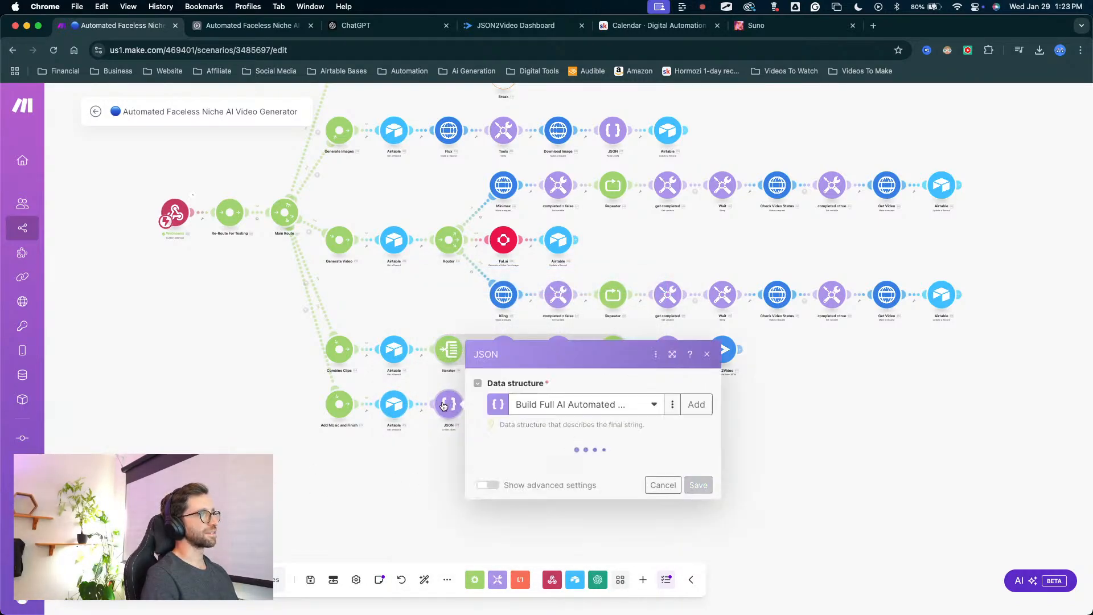
{"action": "scroll", "coordinate": [637, 292], "scroll_direction": "down", "scroll_amount": 8}
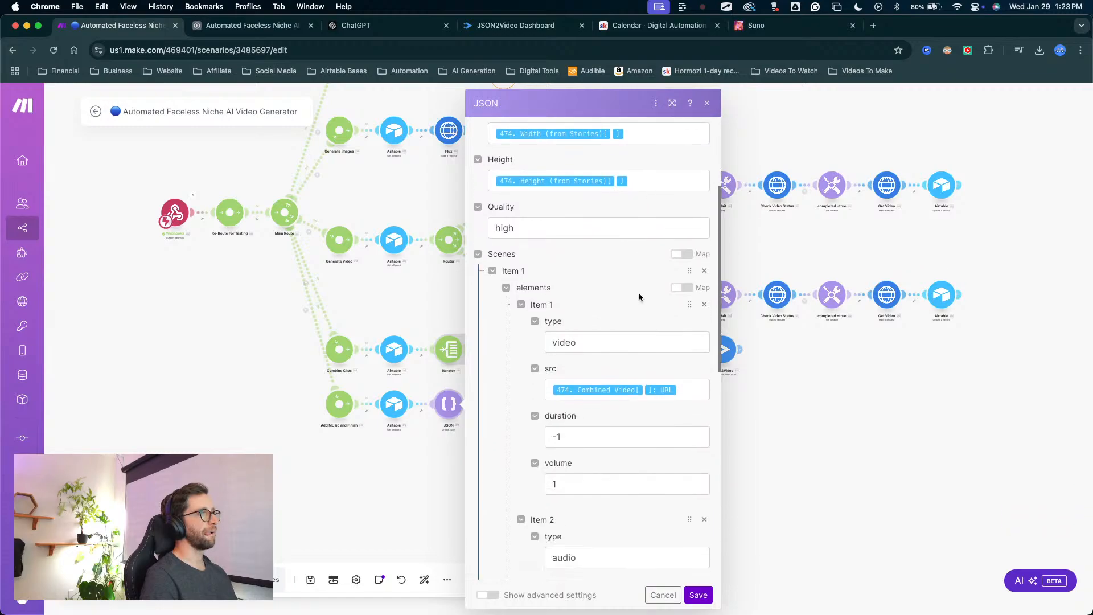
{"action": "scroll", "coordinate": [640, 295], "scroll_direction": "down", "scroll_amount": 5}
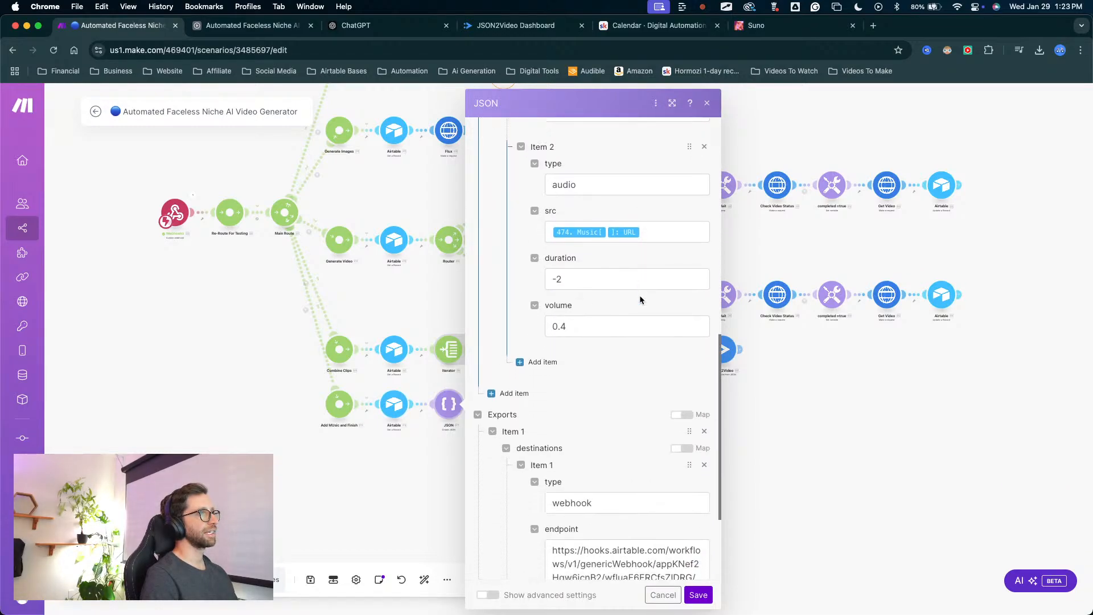
{"action": "left_click_drag", "start_coordinate": [687, 459], "coordinate": [537, 400]}
{"action": "key", "text": "cmd+x"}
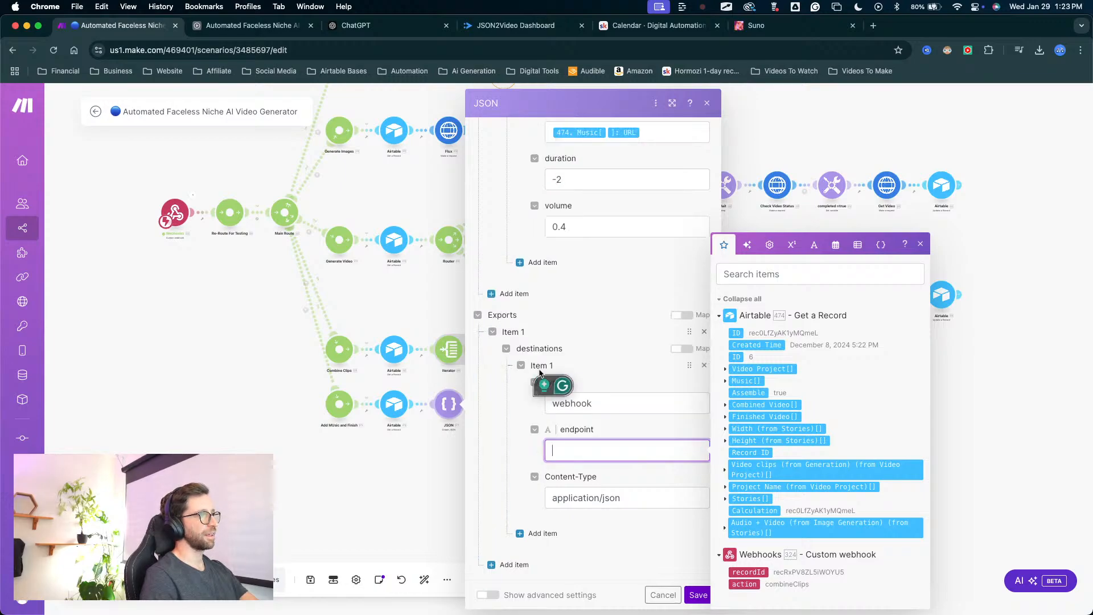
Switch to Airtable's automations and copy the webhook URL from the Full Video Back From JSON2Video automation's trigger.
{"action": "left_click", "coordinate": [228, 25]}
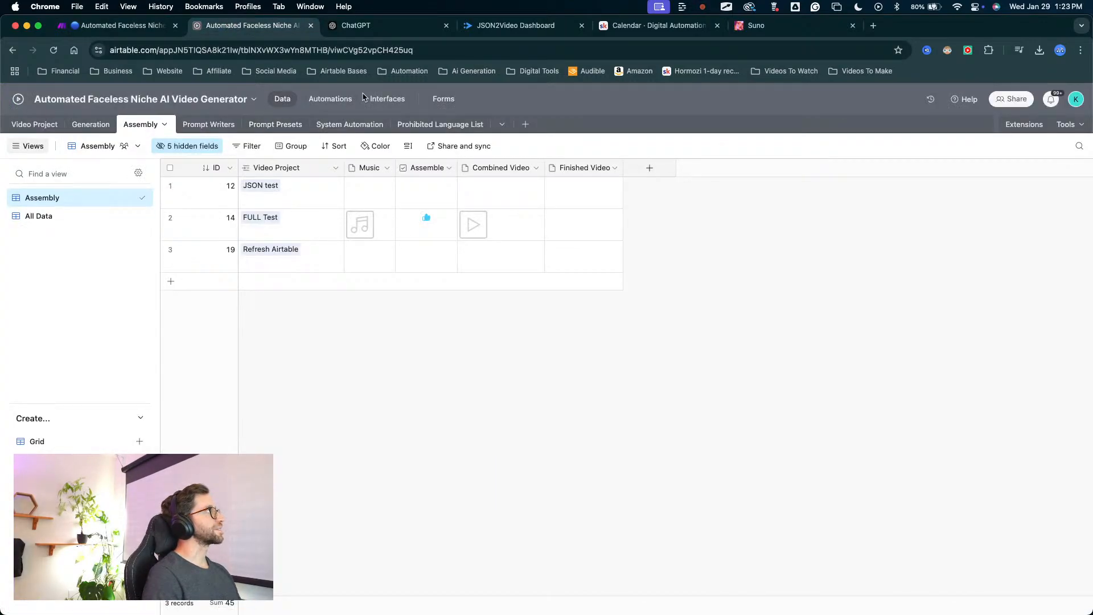
{"action": "left_click", "coordinate": [330, 98]}
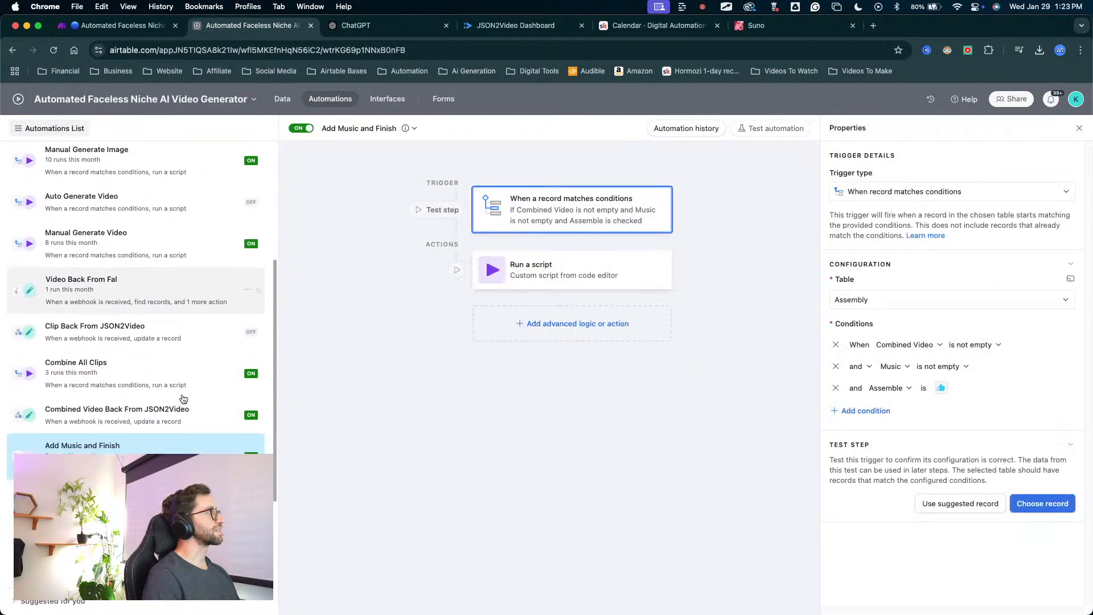
{"action": "left_click", "coordinate": [136, 493]}
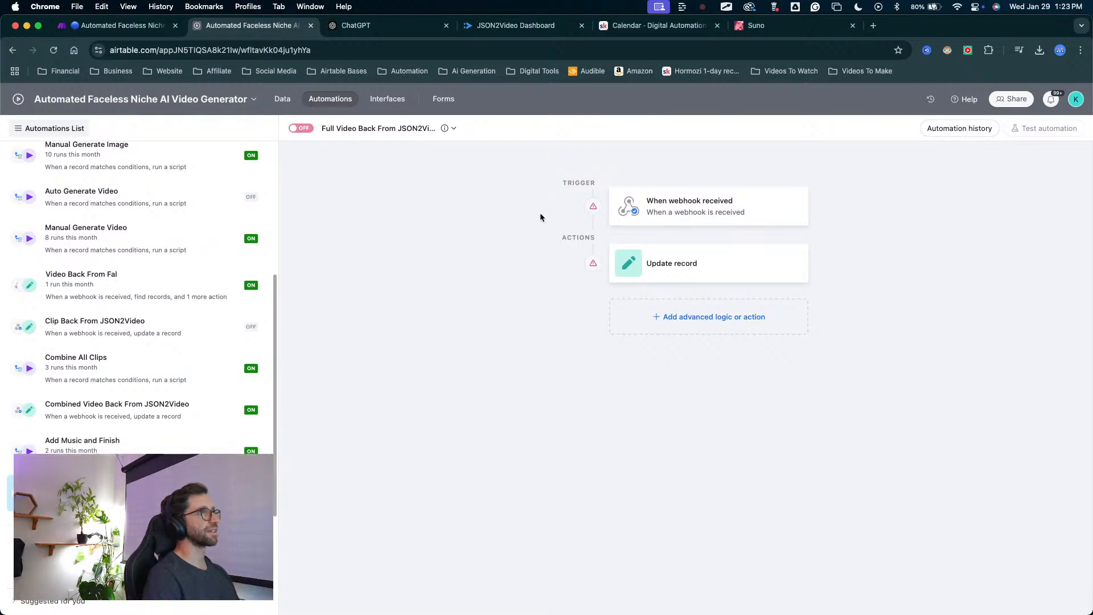
{"action": "left_click", "coordinate": [688, 213]}
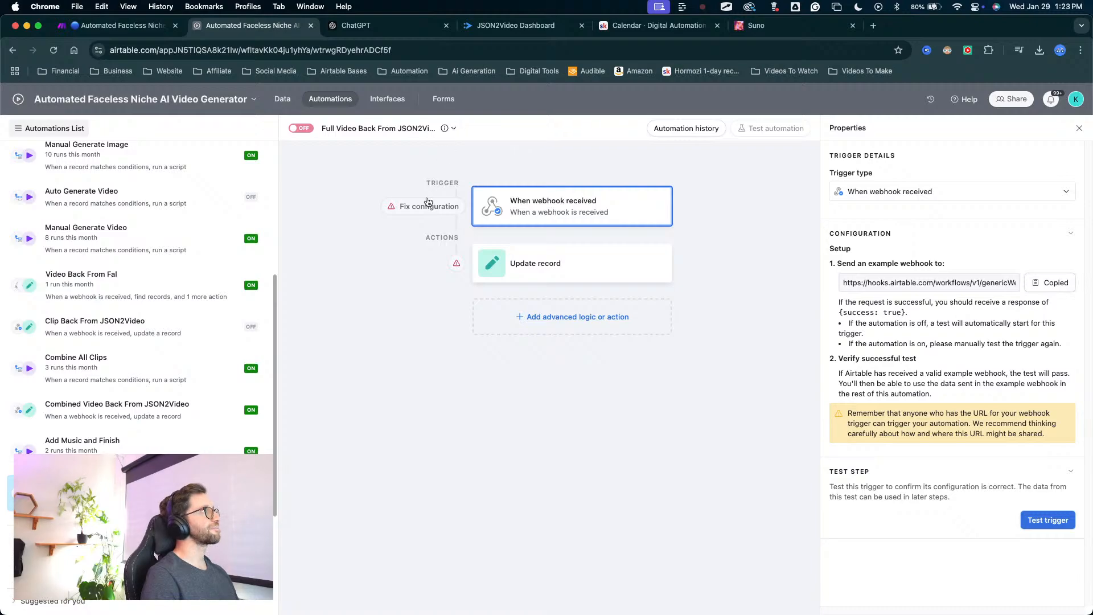
Return to the Make scenario and paste the copied Airtable webhook URL as the JSON module's export endpoint.
{"action": "left_click", "coordinate": [127, 26]}
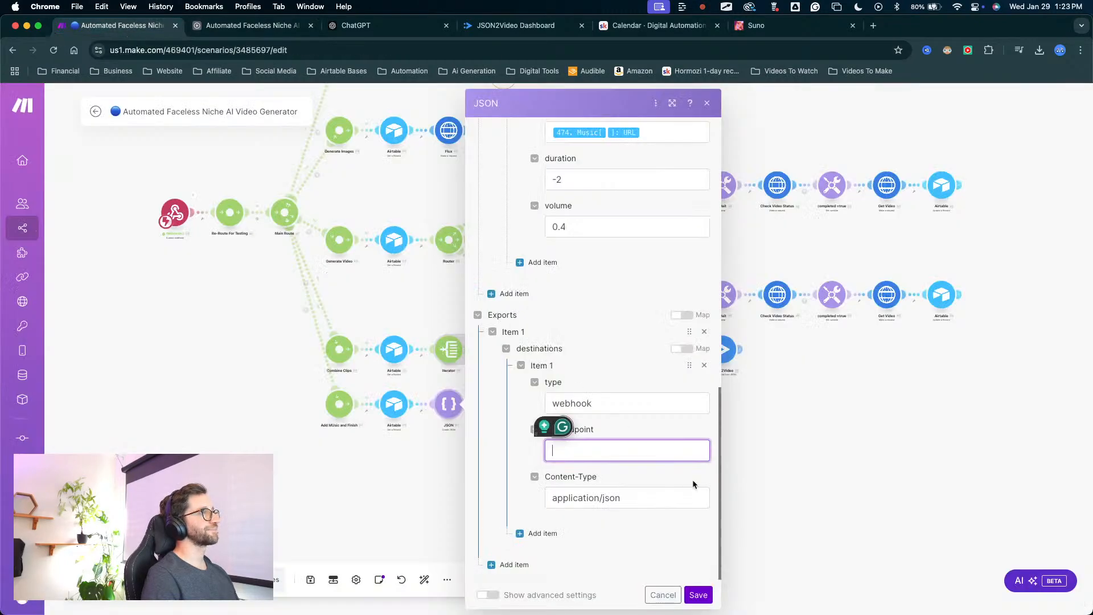
{"action": "left_click", "coordinate": [588, 451]}
{"action": "key", "text": "super+v"}
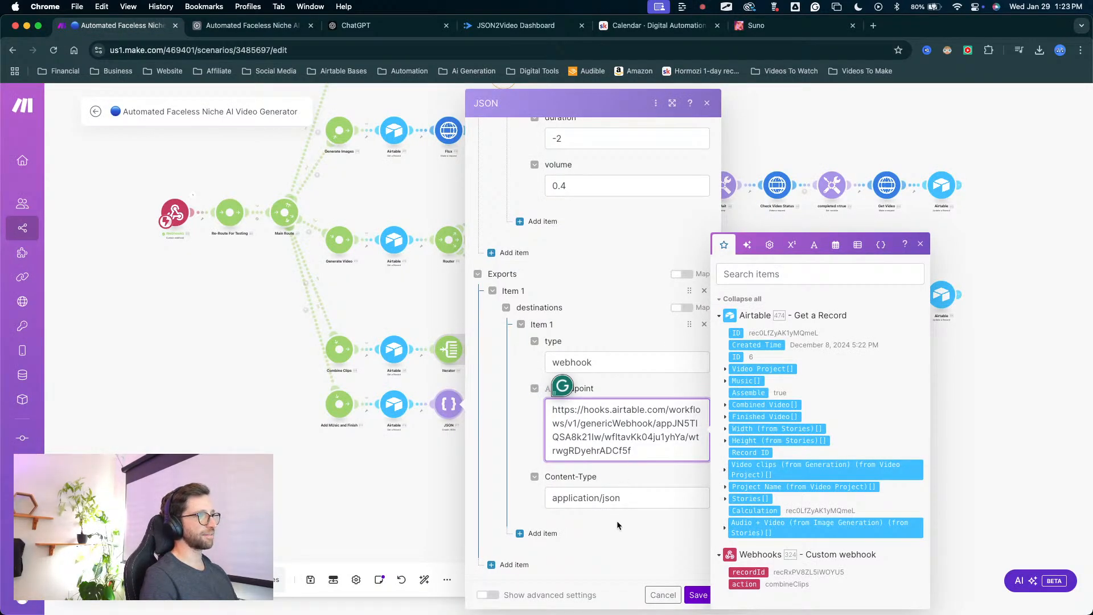
Review the JSON module's frame rate, size, quality, and the source, duration and volume of its video and audio elements.
{"action": "left_click", "coordinate": [614, 281]}
{"action": "scroll", "coordinate": [613, 282], "scroll_direction": "up", "scroll_amount": 1}
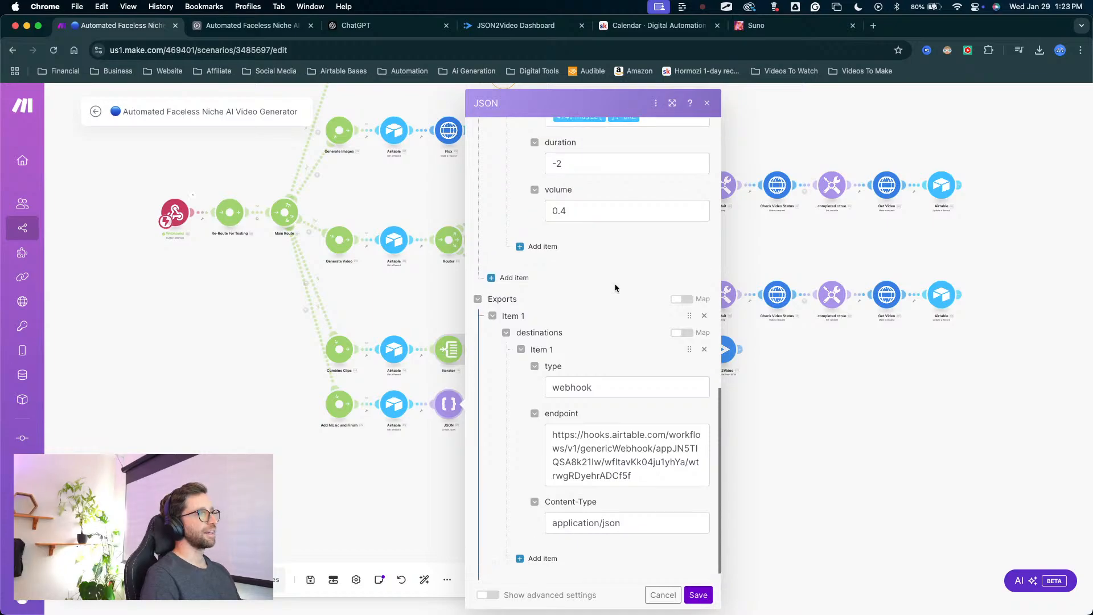
{"action": "scroll", "coordinate": [614, 288], "scroll_direction": "up", "scroll_amount": 15}
{"action": "left_click", "coordinate": [405, 509]}
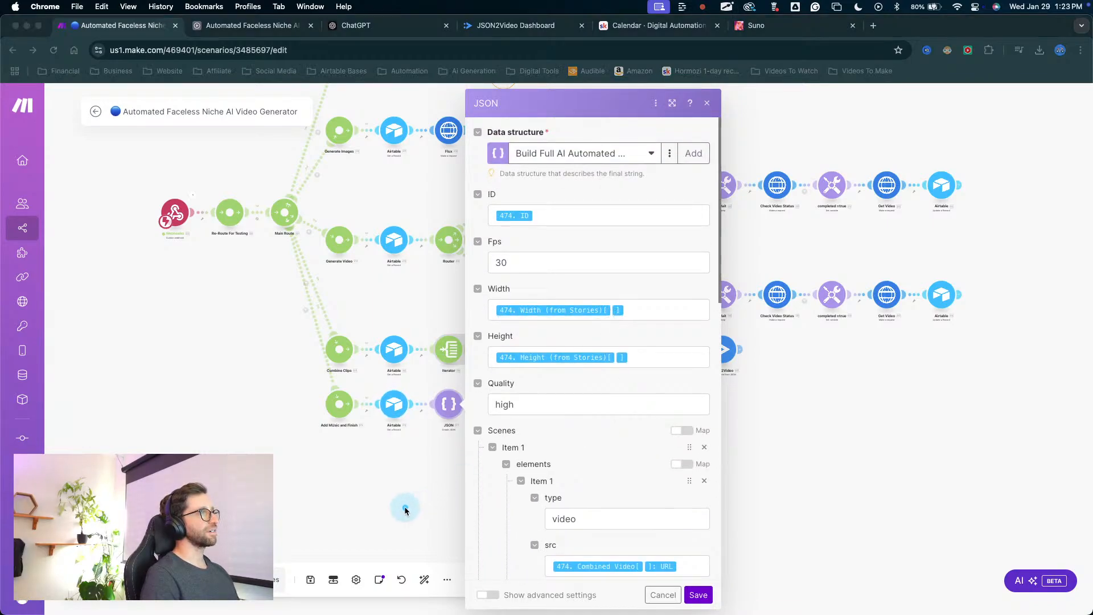
{"action": "mouse_move", "coordinate": [405, 504]}
{"action": "left_mouse_down"}
{"action": "mouse_move", "coordinate": [566, 174]}
{"action": "mouse_move", "coordinate": [478, 359]}
{"action": "mouse_move", "coordinate": [424, 263]}
{"action": "mouse_move", "coordinate": [401, 370]}
{"action": "mouse_move", "coordinate": [418, 148]}
{"action": "mouse_move", "coordinate": [256, 411]}
{"action": "mouse_move", "coordinate": [393, 140]}
{"action": "mouse_move", "coordinate": [316, 226]}
{"action": "mouse_move", "coordinate": [390, 236]}
{"action": "mouse_move", "coordinate": [360, 182]}
{"action": "mouse_move", "coordinate": [329, 341]}
{"action": "mouse_move", "coordinate": [285, 300]}
{"action": "mouse_move", "coordinate": [309, 305]}
{"action": "left_mouse_up"}
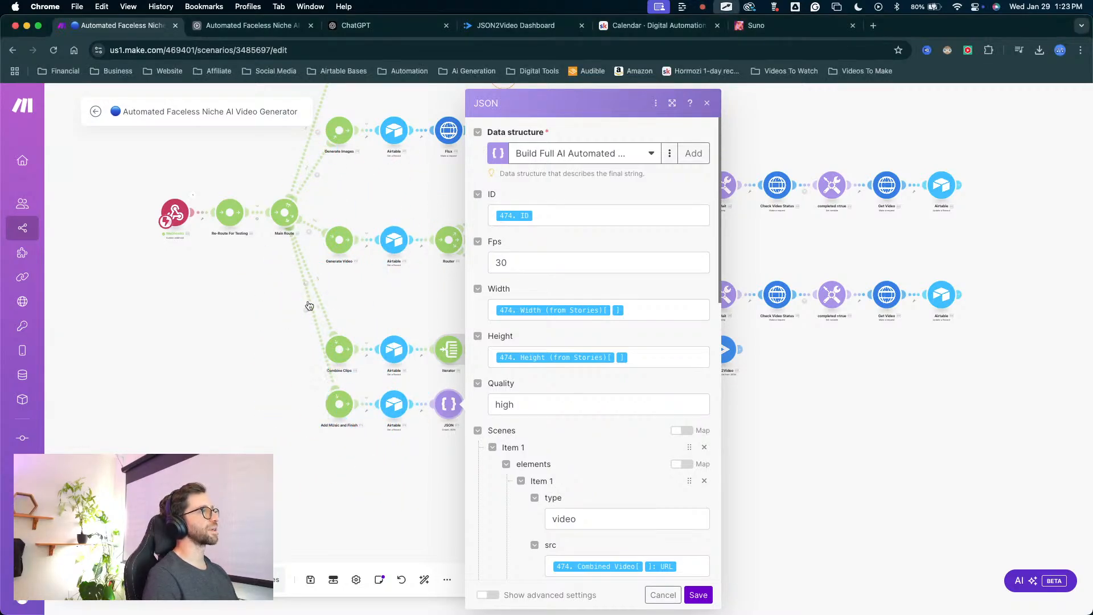
{"action": "scroll", "coordinate": [605, 322], "scroll_direction": "down", "scroll_amount": 5}
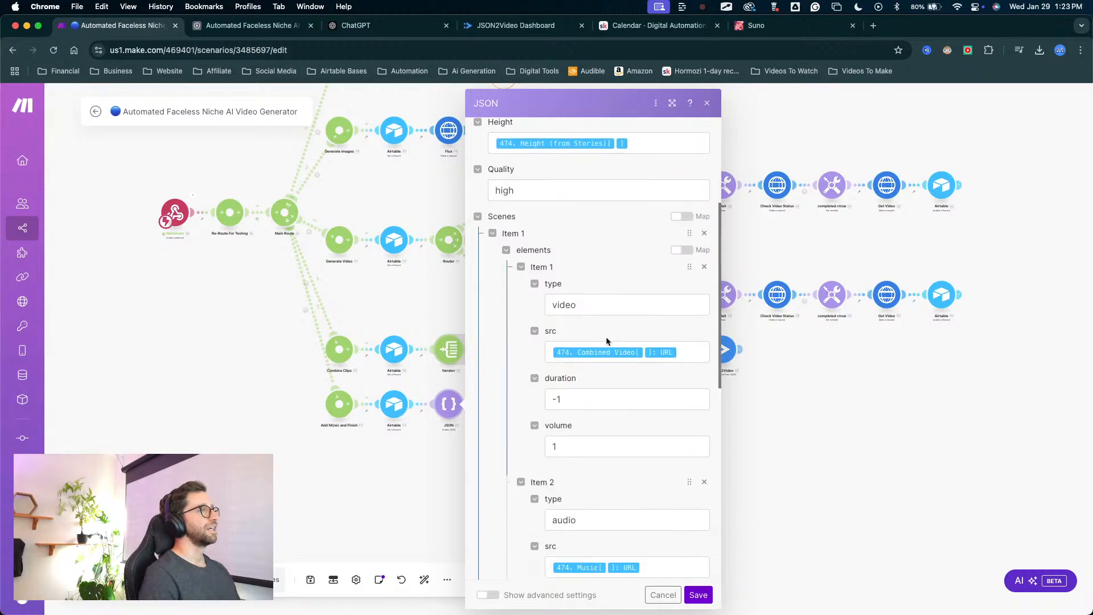
{"action": "scroll", "coordinate": [602, 337], "scroll_direction": "up", "scroll_amount": 5}
{"action": "mouse_move", "coordinate": [533, 481]}
{"action": "left_mouse_down"}
{"action": "mouse_move", "coordinate": [532, 147]}
{"action": "mouse_move", "coordinate": [545, 318]}
{"action": "left_mouse_up"}
{"action": "scroll", "coordinate": [549, 318], "scroll_direction": "down", "scroll_amount": 15}
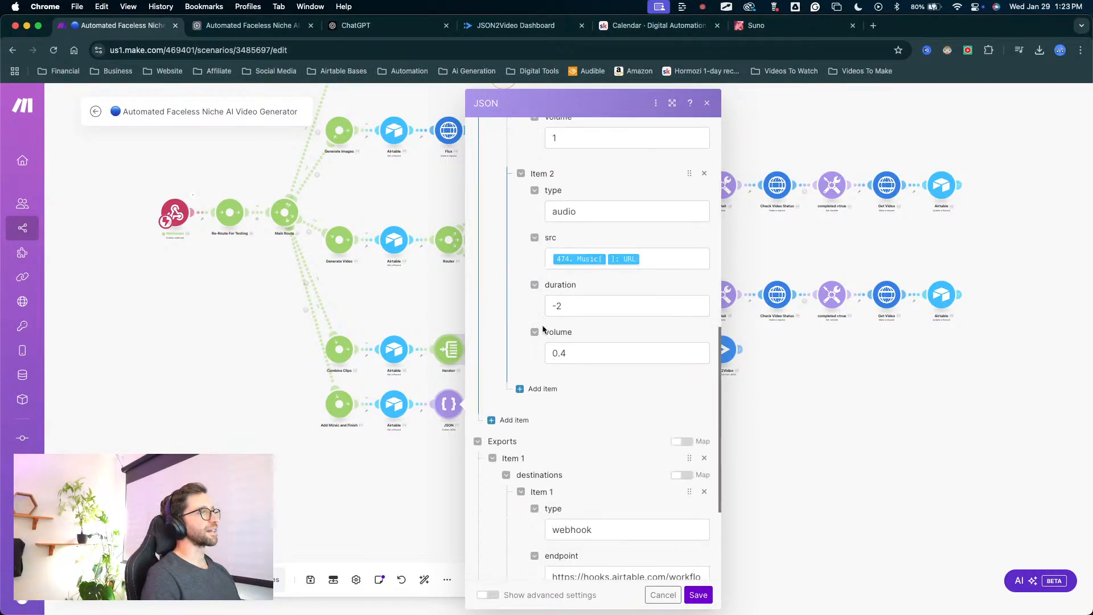
{"action": "scroll", "coordinate": [527, 339], "scroll_direction": "up", "scroll_amount": 15}
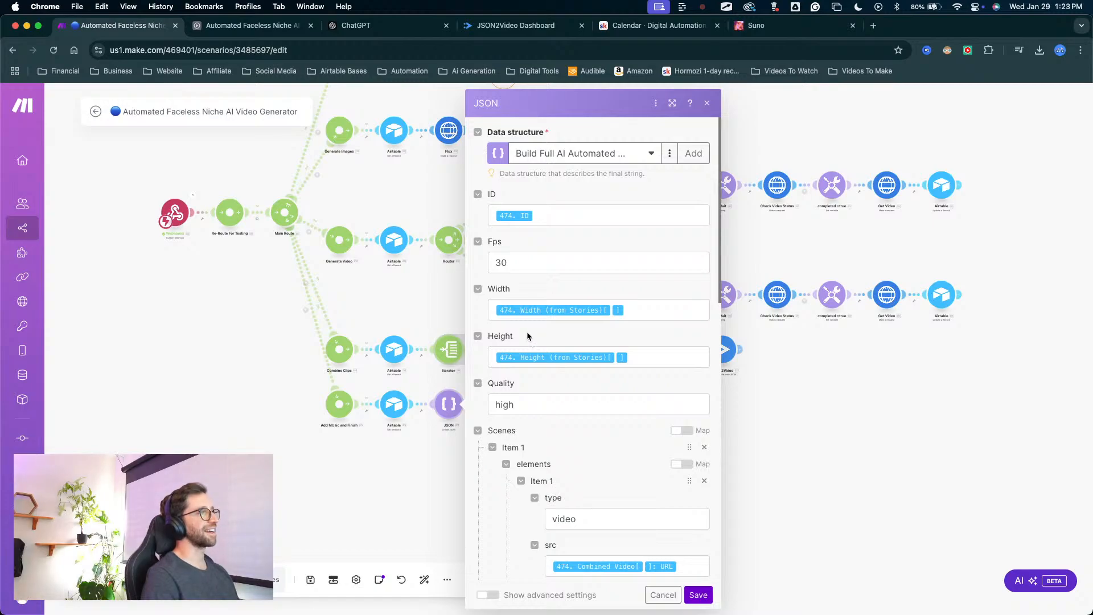
{"action": "mouse_move", "coordinate": [530, 522]}
{"action": "left_mouse_down"}
{"action": "mouse_move", "coordinate": [547, 290]}
{"action": "mouse_move", "coordinate": [542, 149]}
{"action": "mouse_move", "coordinate": [542, 350]}
{"action": "left_mouse_up"}
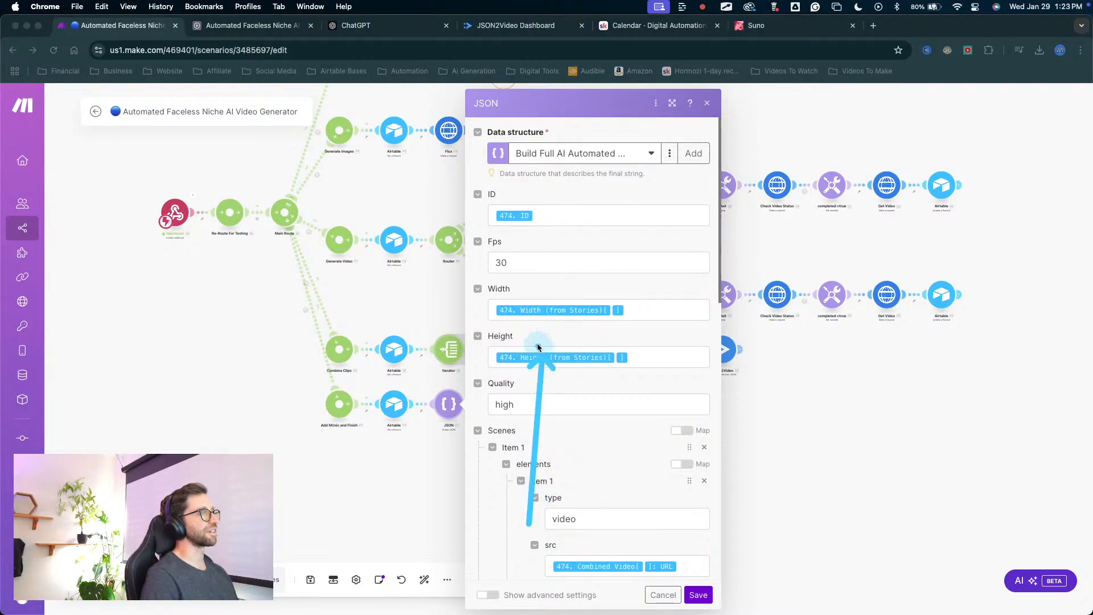
{"action": "mouse_move", "coordinate": [525, 519]}
{"action": "left_mouse_down"}
{"action": "mouse_move", "coordinate": [556, 275]}
{"action": "mouse_move", "coordinate": [597, 349]}
{"action": "mouse_move", "coordinate": [507, 563]}
{"action": "mouse_move", "coordinate": [472, 313]}
{"action": "mouse_move", "coordinate": [515, 112]}
{"action": "mouse_move", "coordinate": [625, 118]}
{"action": "mouse_move", "coordinate": [312, 289]}
{"action": "left_mouse_up"}
{"action": "key", "text": "Escape"}
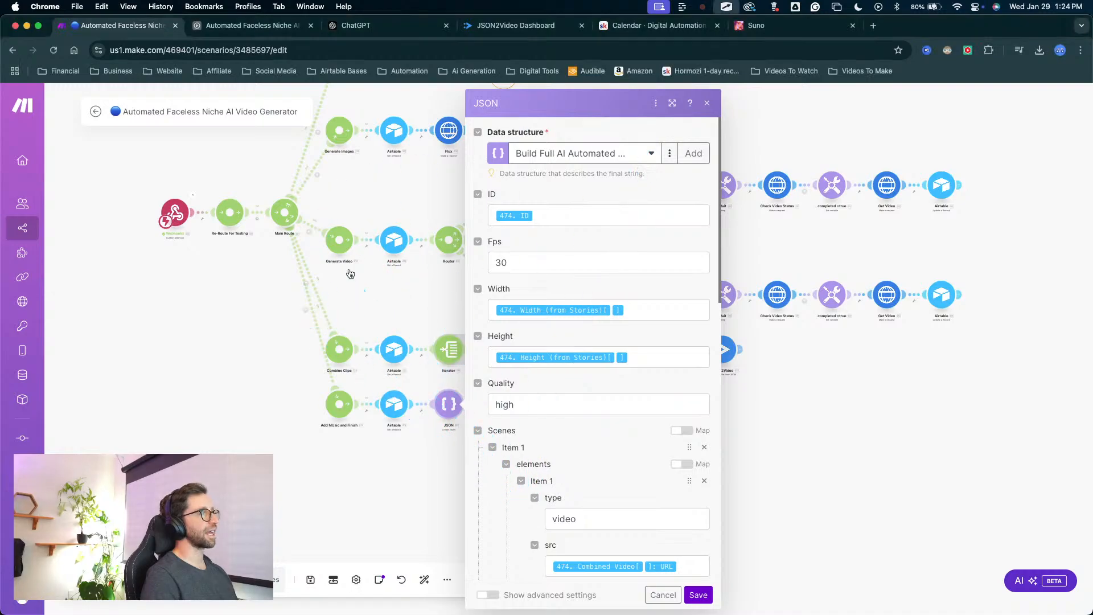
{"action": "scroll", "coordinate": [395, 252], "scroll_direction": "up", "scroll_amount": 5}
{"action": "scroll", "coordinate": [432, 235], "scroll_direction": "down", "scroll_amount": 7}
{"action": "scroll", "coordinate": [419, 183], "scroll_direction": "up", "scroll_amount": 3}
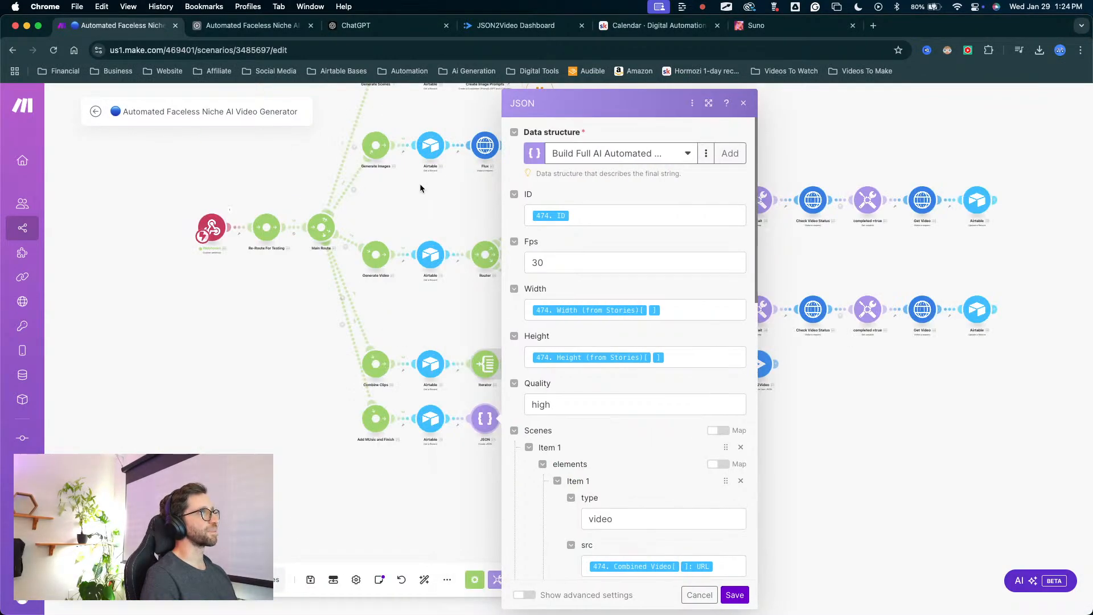
{"action": "scroll", "coordinate": [449, 262], "scroll_direction": "down", "scroll_amount": 3}
{"action": "scroll", "coordinate": [585, 350], "scroll_direction": "down", "scroll_amount": 3}
{"action": "scroll", "coordinate": [586, 350], "scroll_direction": "down", "scroll_amount": 10}
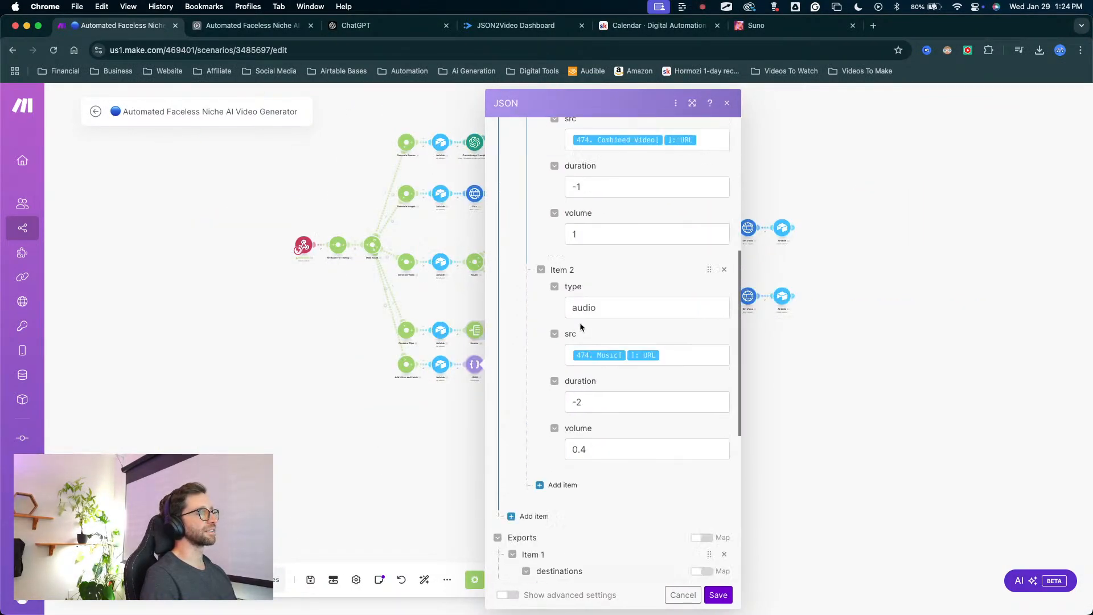
{"action": "scroll", "coordinate": [581, 337], "scroll_direction": "up", "scroll_amount": 15}
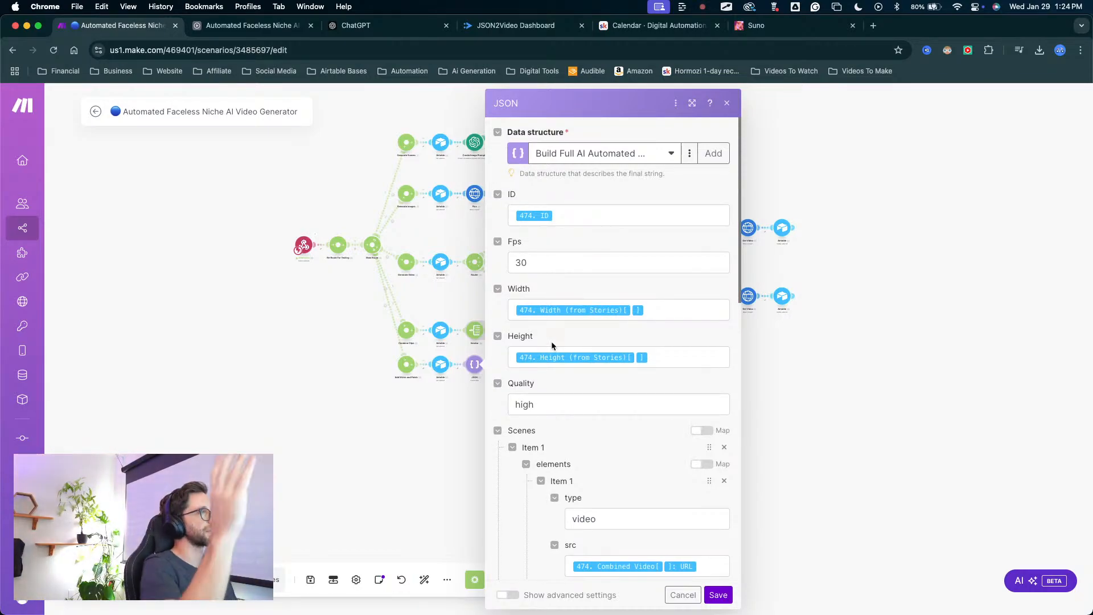
{"action": "scroll", "coordinate": [592, 413], "scroll_direction": "down", "scroll_amount": 4}
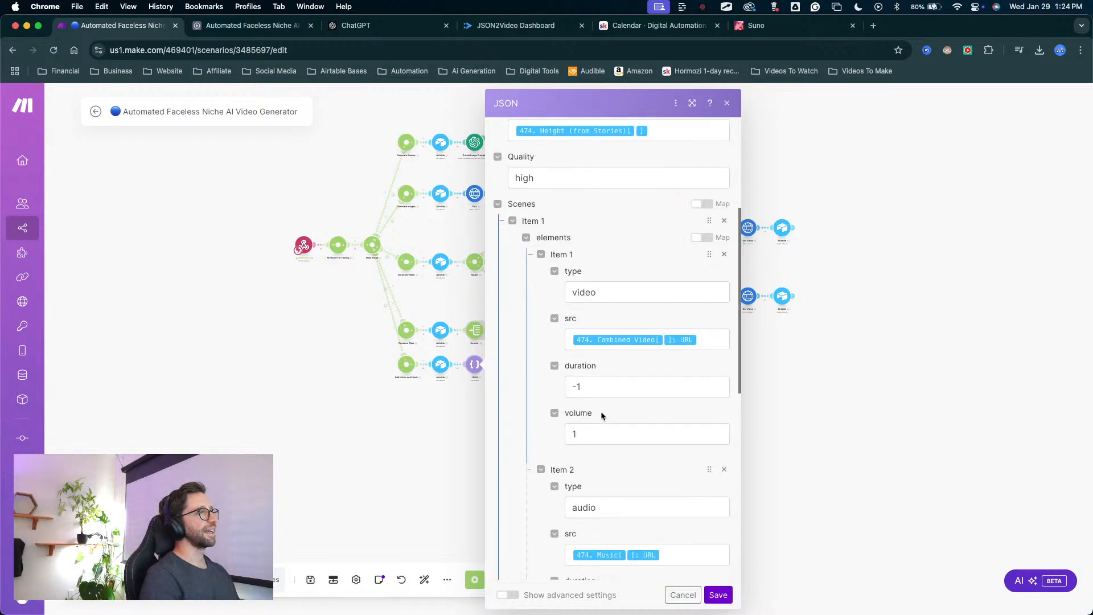
{"action": "scroll", "coordinate": [599, 401], "scroll_direction": "down", "scroll_amount": 5}
{"action": "scroll", "coordinate": [609, 390], "scroll_direction": "up", "scroll_amount": 10}
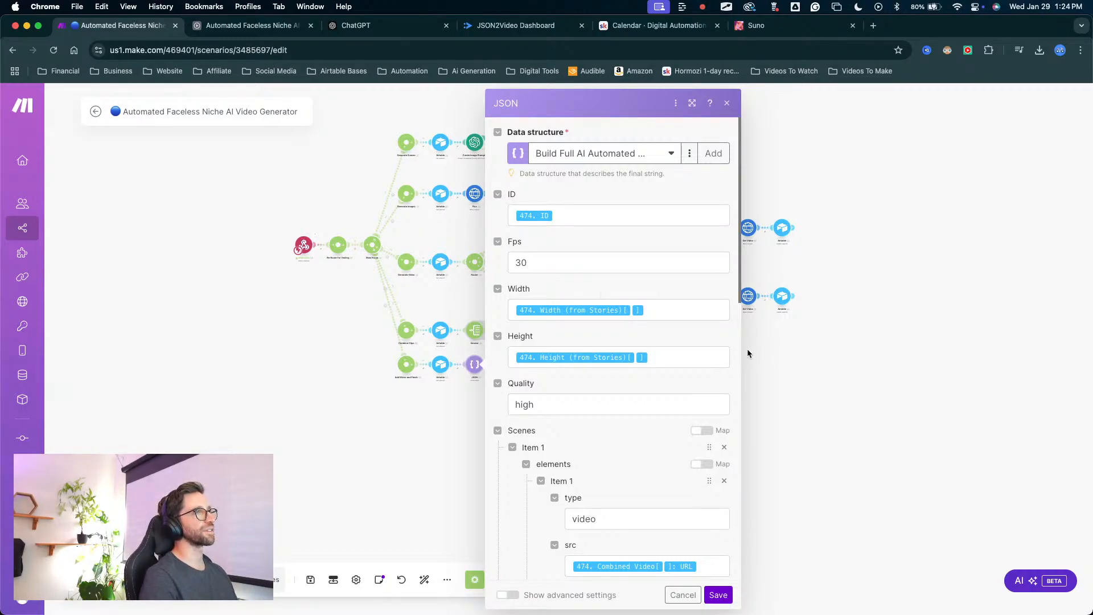
Check the JSON module's fields mapped from Airtable and its webhook export destination, and close its settings.
{"action": "mouse_move", "coordinate": [552, 549]}
{"action": "left_mouse_down"}
{"action": "mouse_move", "coordinate": [556, 302]}
{"action": "mouse_move", "coordinate": [704, 321]}
{"action": "left_mouse_up"}
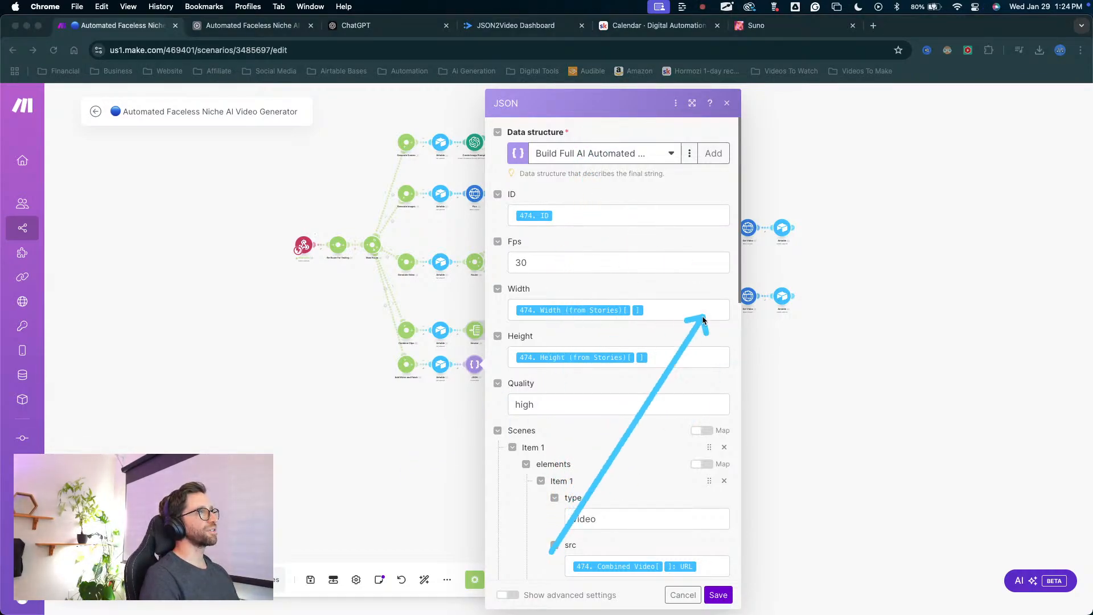
{"action": "scroll", "coordinate": [620, 432], "scroll_direction": "down", "scroll_amount": 10}
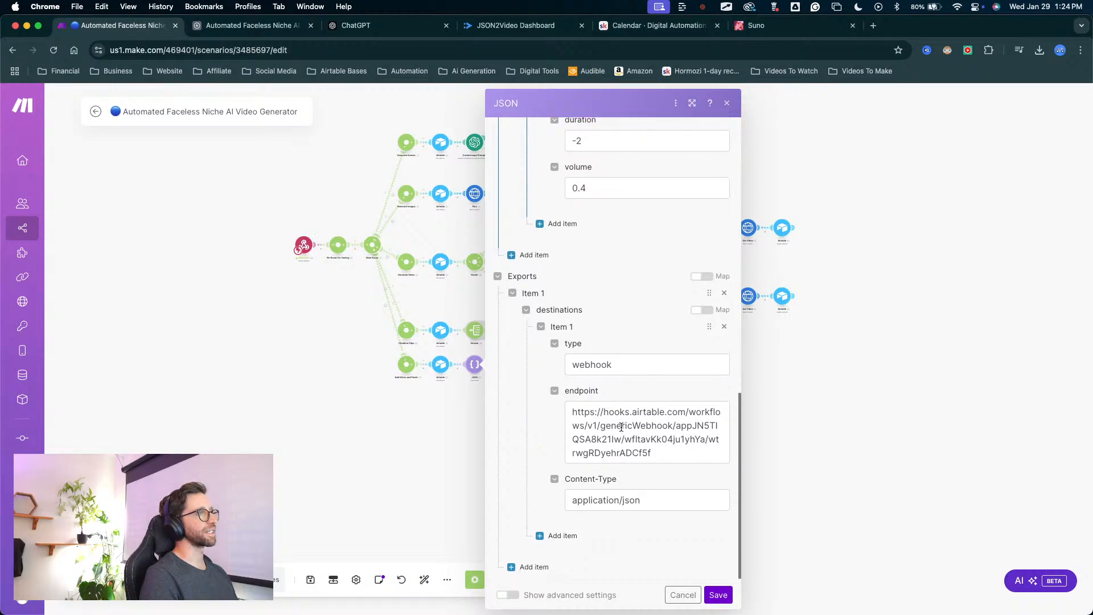
{"action": "scroll", "coordinate": [621, 427], "scroll_direction": "up", "scroll_amount": 10}
{"action": "mouse_move", "coordinate": [523, 210]}
{"action": "left_mouse_down"}
{"action": "mouse_move", "coordinate": [515, 94]}
{"action": "mouse_move", "coordinate": [540, 143]}
{"action": "mouse_move", "coordinate": [495, 379]}
{"action": "mouse_move", "coordinate": [515, 185]}
{"action": "mouse_move", "coordinate": [605, 464]}
{"action": "mouse_move", "coordinate": [620, 475]}
{"action": "left_mouse_up"}
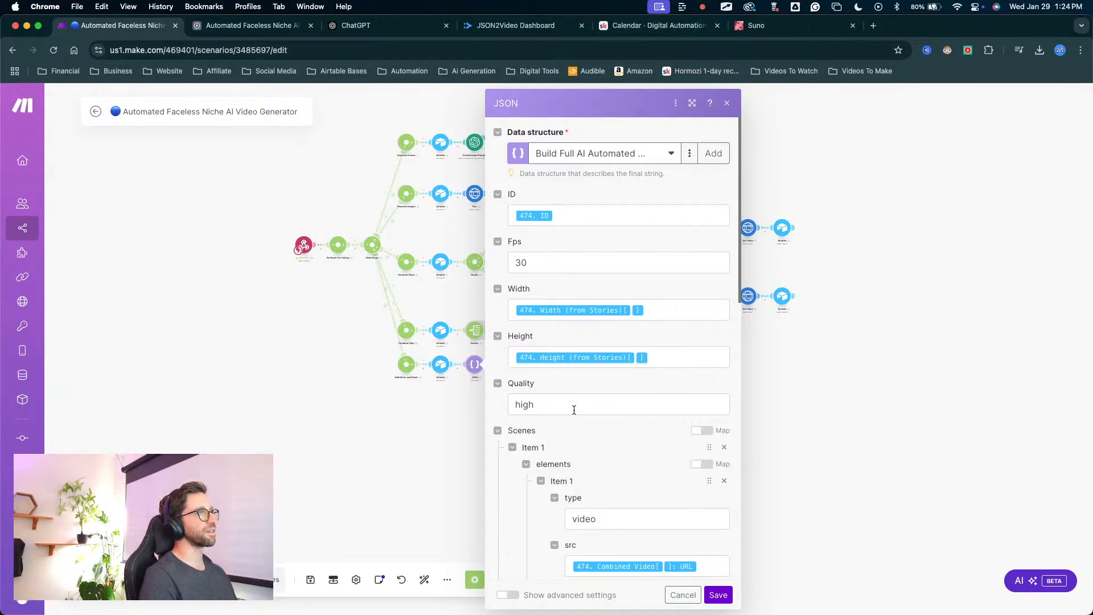
{"action": "scroll", "coordinate": [617, 390], "scroll_direction": "down", "scroll_amount": 3}
{"action": "mouse_move", "coordinate": [643, 188]}
{"action": "left_mouse_down"}
{"action": "mouse_move", "coordinate": [592, 306]}
{"action": "mouse_move", "coordinate": [533, 231]}
{"action": "mouse_move", "coordinate": [567, 293]}
{"action": "mouse_move", "coordinate": [563, 327]}
{"action": "mouse_move", "coordinate": [543, 307]}
{"action": "mouse_move", "coordinate": [529, 311]}
{"action": "mouse_move", "coordinate": [556, 327]}
{"action": "mouse_move", "coordinate": [590, 408]}
{"action": "mouse_move", "coordinate": [572, 344]}
{"action": "mouse_move", "coordinate": [546, 422]}
{"action": "mouse_move", "coordinate": [559, 390]}
{"action": "mouse_move", "coordinate": [564, 434]}
{"action": "mouse_move", "coordinate": [555, 428]}
{"action": "left_mouse_up"}
{"action": "scroll", "coordinate": [555, 428], "scroll_direction": "down", "scroll_amount": 1}
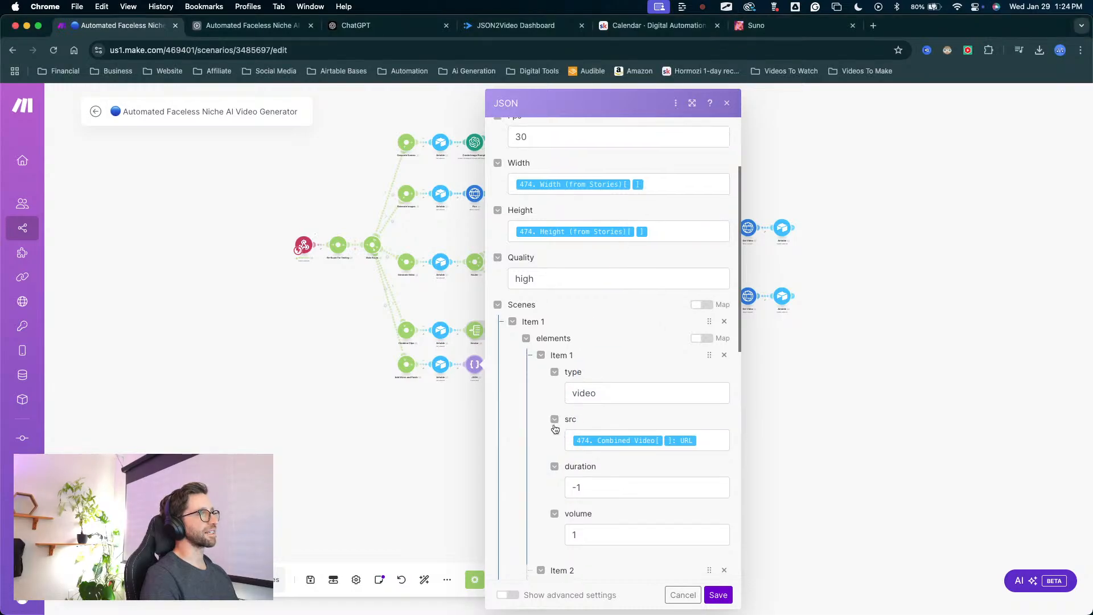
{"action": "scroll", "coordinate": [555, 429], "scroll_direction": "down", "scroll_amount": 3}
{"action": "scroll", "coordinate": [596, 367], "scroll_direction": "up", "scroll_amount": 2}
{"action": "key", "text": "ctrl+a"}
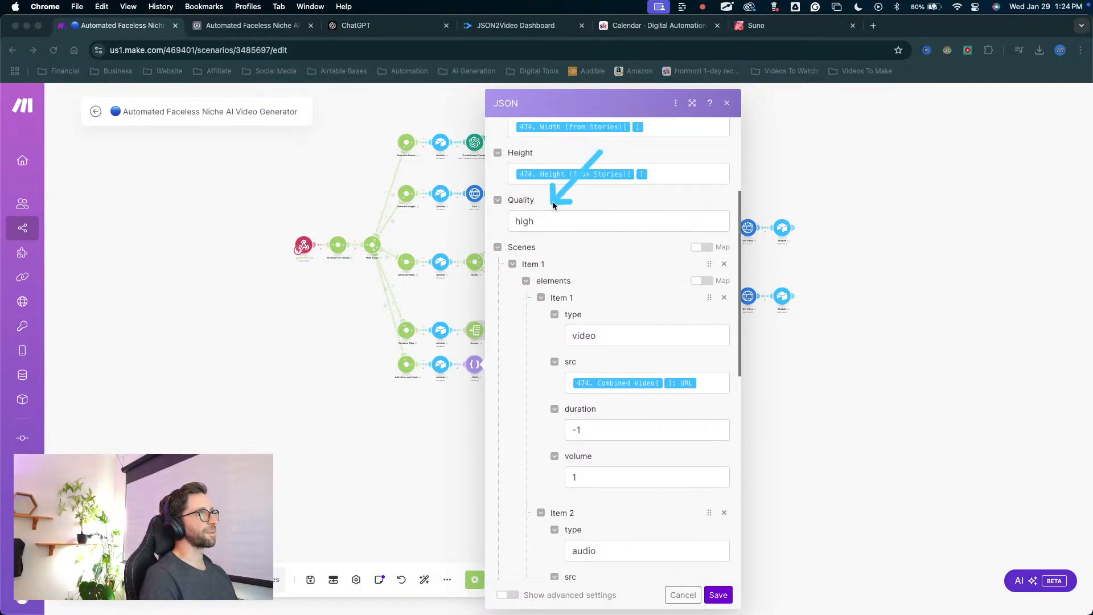
{"action": "mouse_move", "coordinate": [528, 249]}
{"action": "left_mouse_down"}
{"action": "mouse_move", "coordinate": [543, 244]}
{"action": "mouse_move", "coordinate": [589, 275]}
{"action": "mouse_move", "coordinate": [597, 298]}
{"action": "mouse_move", "coordinate": [575, 317]}
{"action": "mouse_move", "coordinate": [573, 381]}
{"action": "mouse_move", "coordinate": [577, 290]}
{"action": "mouse_move", "coordinate": [586, 543]}
{"action": "left_mouse_up"}
{"action": "scroll", "coordinate": [616, 489], "scroll_direction": "down", "scroll_amount": 3}
{"action": "scroll", "coordinate": [616, 488], "scroll_direction": "down", "scroll_amount": 10}
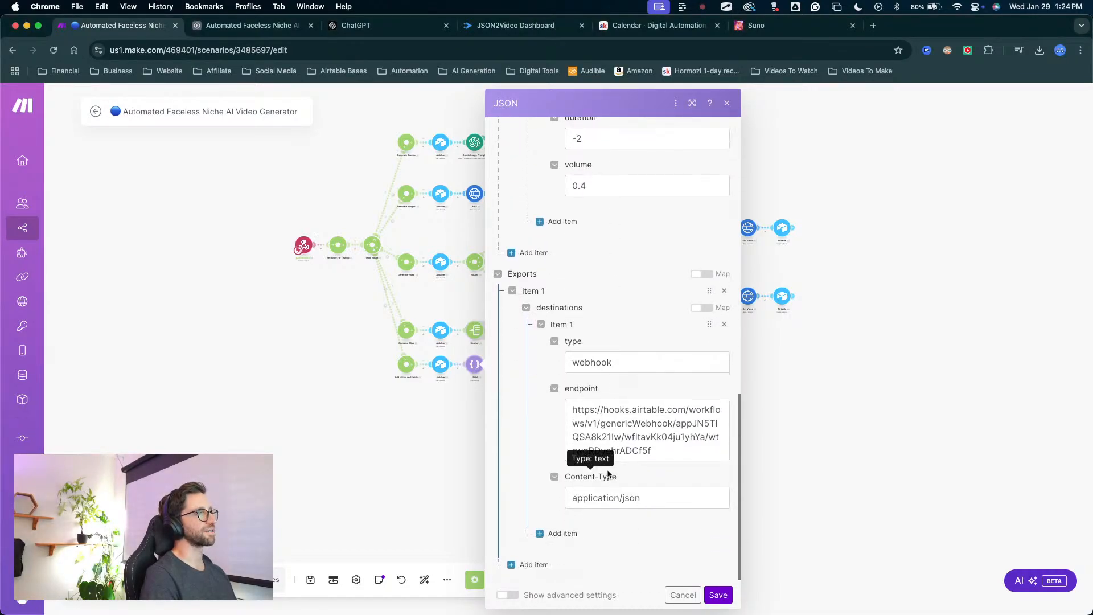
{"action": "scroll", "coordinate": [581, 556], "scroll_direction": "up", "scroll_amount": 15}
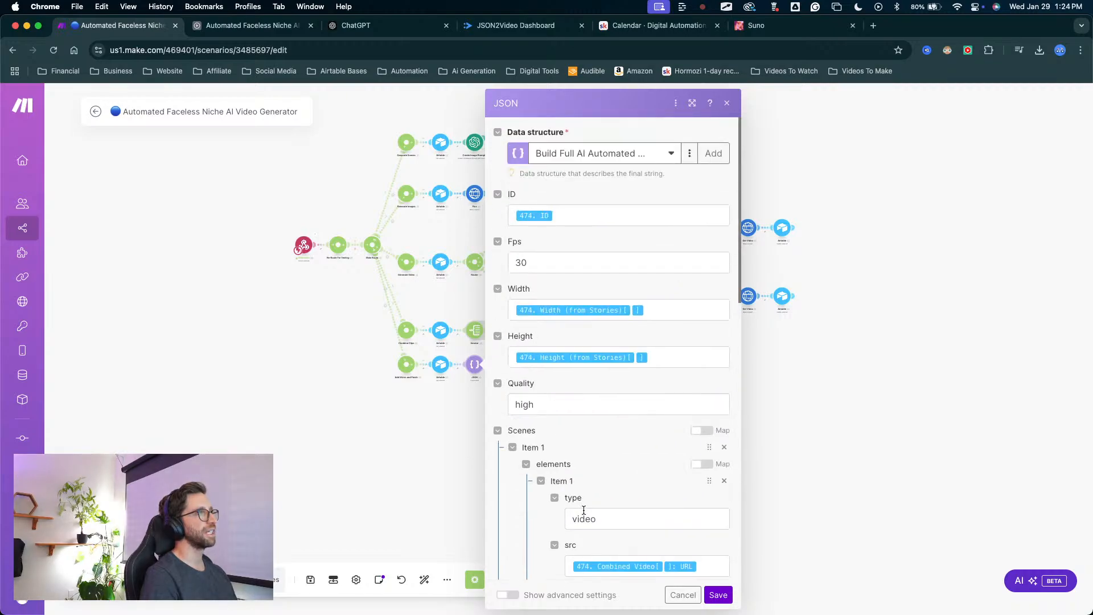
{"action": "left_click", "coordinate": [435, 441]}
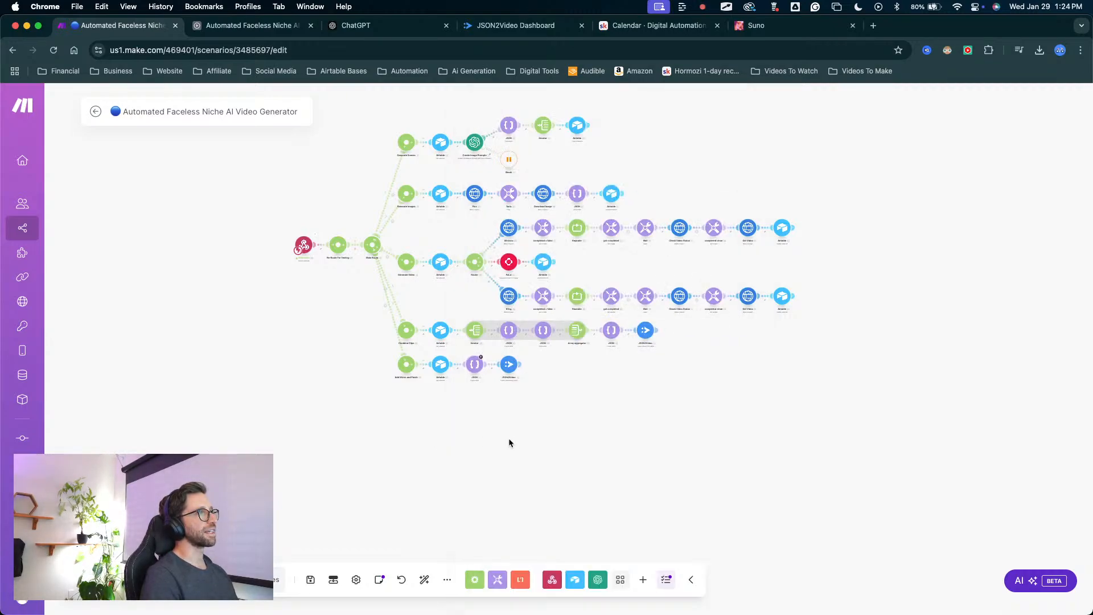
Add a JSON module with the Create JSON action after JSON2Video on the Add Music and Finish route.
{"action": "right_click", "coordinate": [592, 390]}
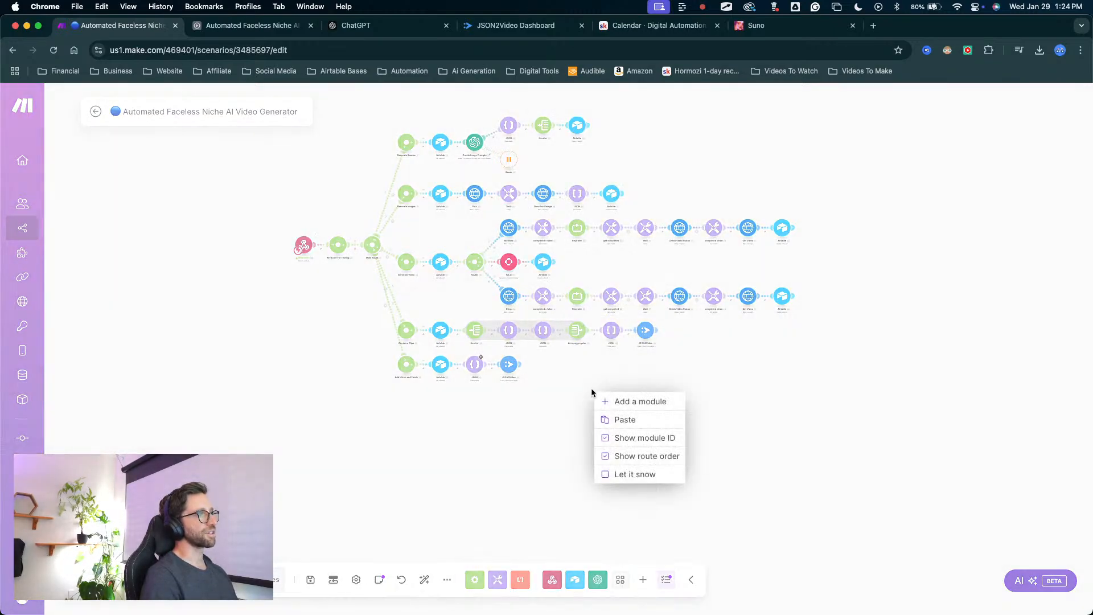
{"action": "left_click", "coordinate": [629, 405]}
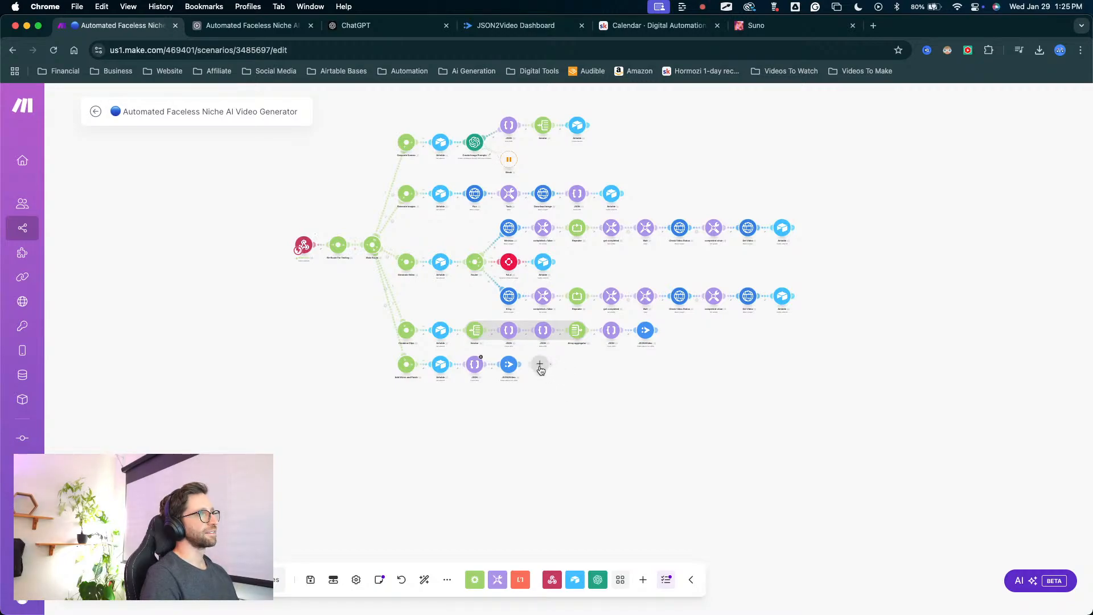
{"action": "scroll", "coordinate": [540, 370], "scroll_direction": "up", "scroll_amount": 10}
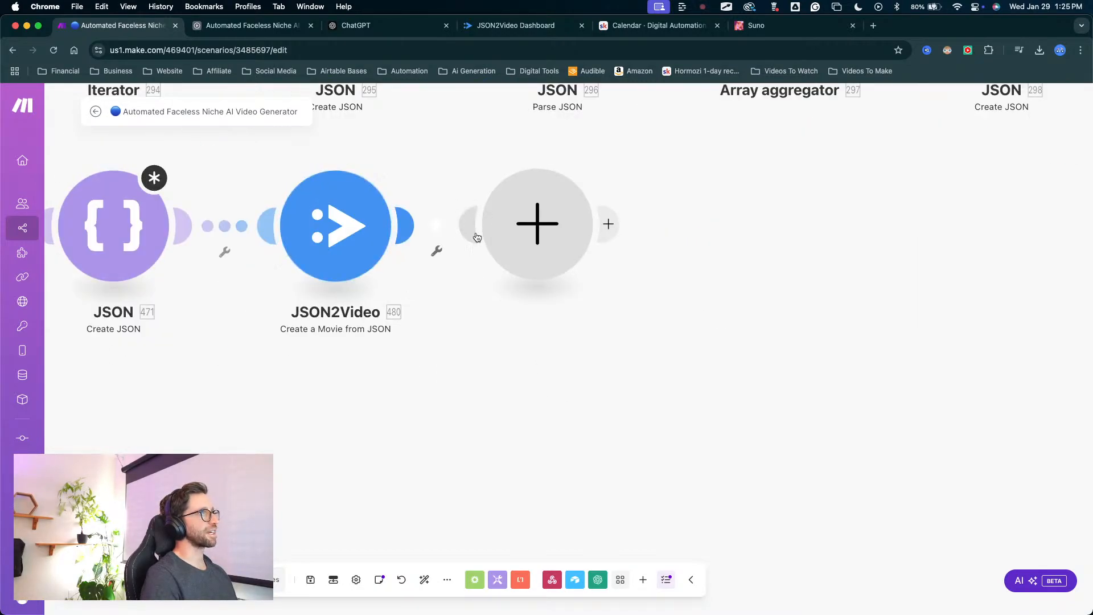
{"action": "left_click_drag", "start_coordinate": [538, 238], "coordinate": [620, 283]}
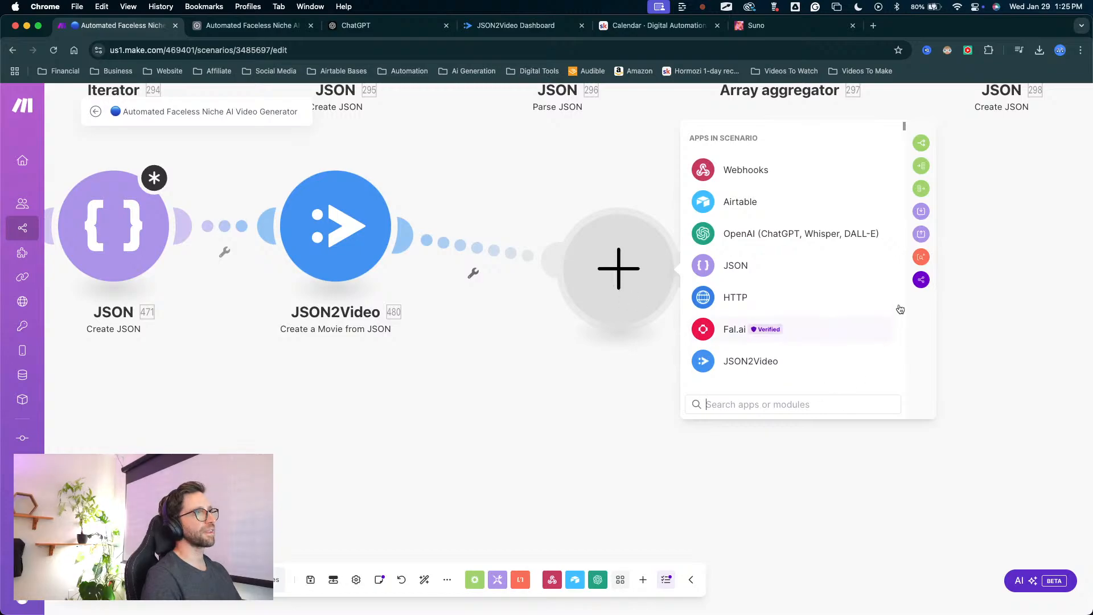
{"action": "left_click", "coordinate": [764, 263]}
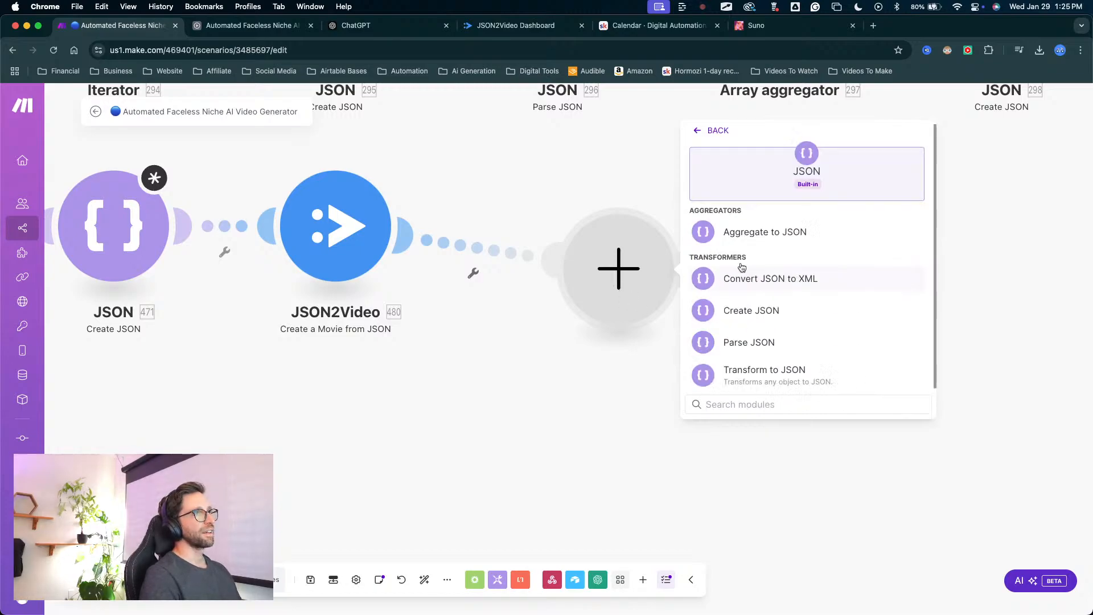
{"action": "left_click", "coordinate": [749, 310]}
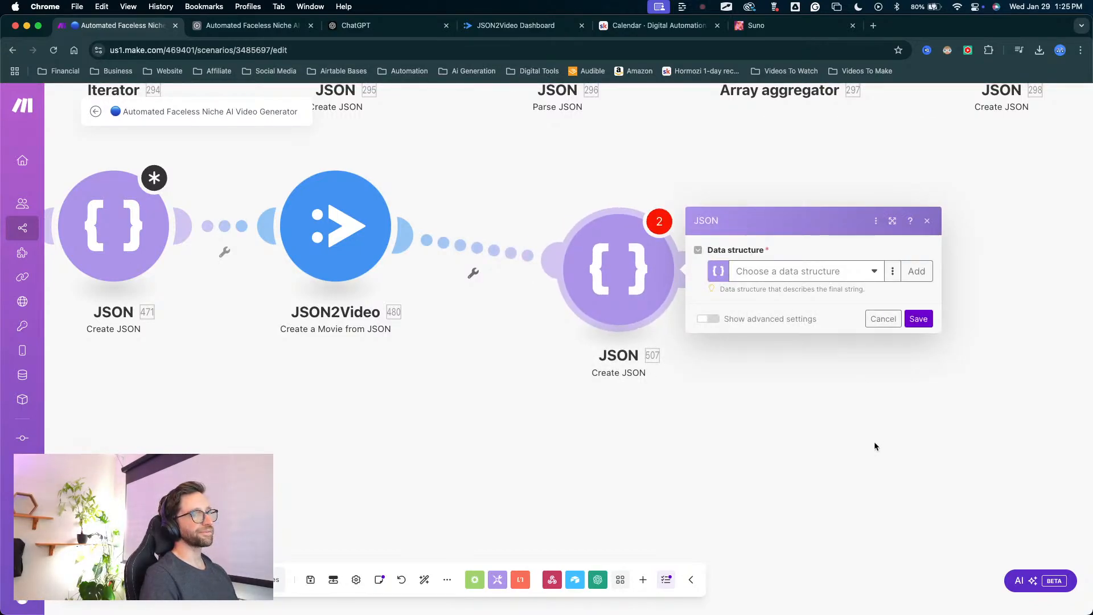
Start a new data structure for the Create JSON module with an item named scr of type Array.
{"action": "left_click", "coordinate": [917, 272]}
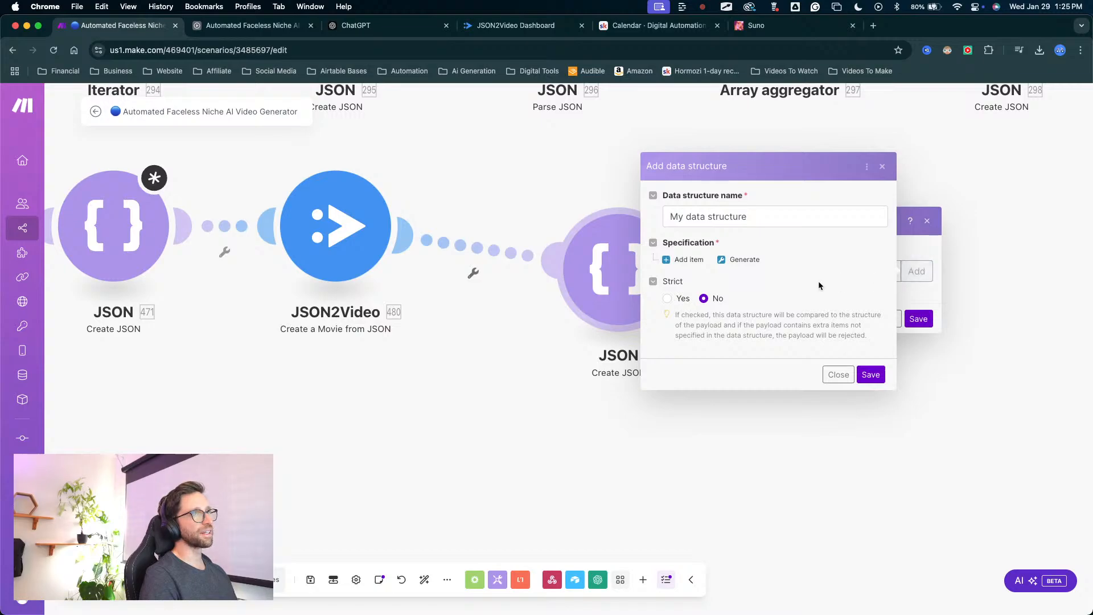
{"action": "left_click_drag", "start_coordinate": [699, 398], "coordinate": [686, 266]}
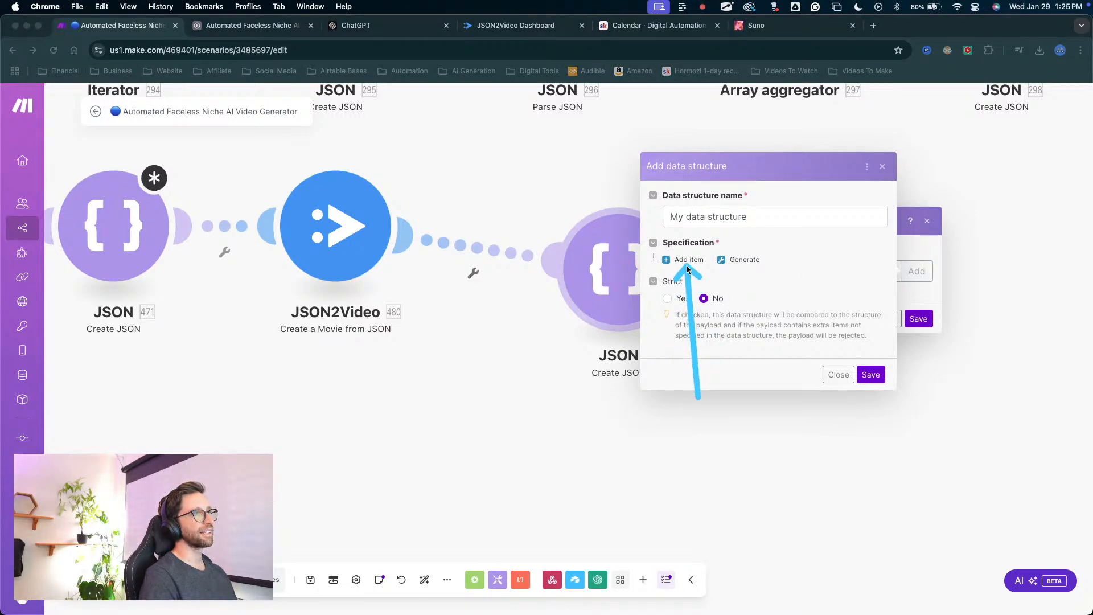
{"action": "left_click", "coordinate": [687, 261]}
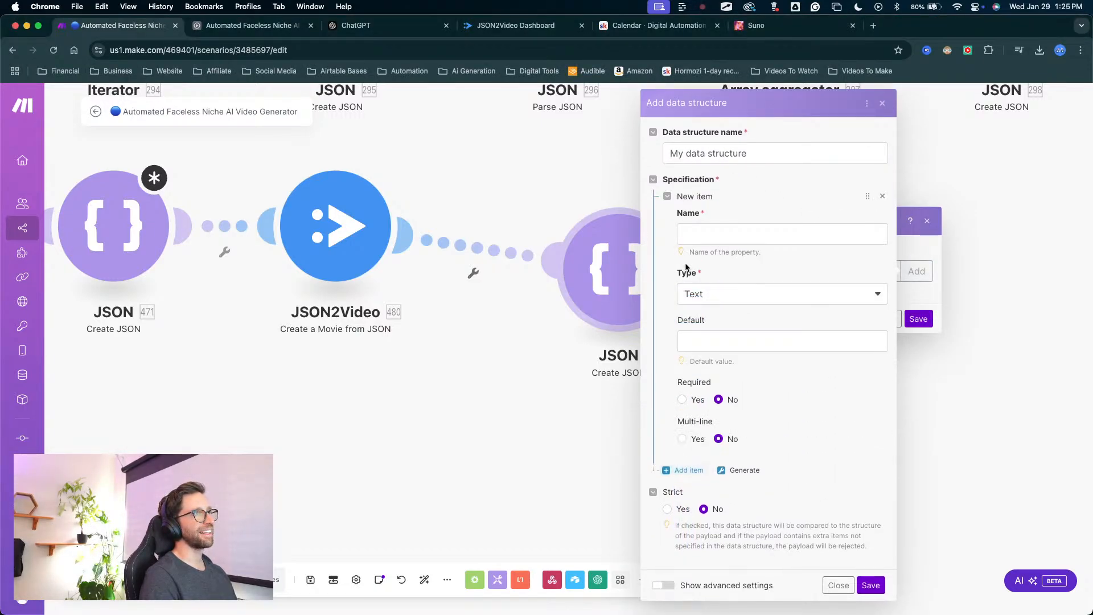
{"action": "mouse_move", "coordinate": [662, 461]}
{"action": "left_mouse_down"}
{"action": "mouse_move", "coordinate": [718, 212]}
{"action": "mouse_move", "coordinate": [756, 383]}
{"action": "mouse_move", "coordinate": [678, 214]}
{"action": "mouse_move", "coordinate": [671, 330]}
{"action": "mouse_move", "coordinate": [771, 387]}
{"action": "mouse_move", "coordinate": [704, 232]}
{"action": "mouse_move", "coordinate": [731, 245]}
{"action": "mouse_move", "coordinate": [703, 251]}
{"action": "left_mouse_up"}
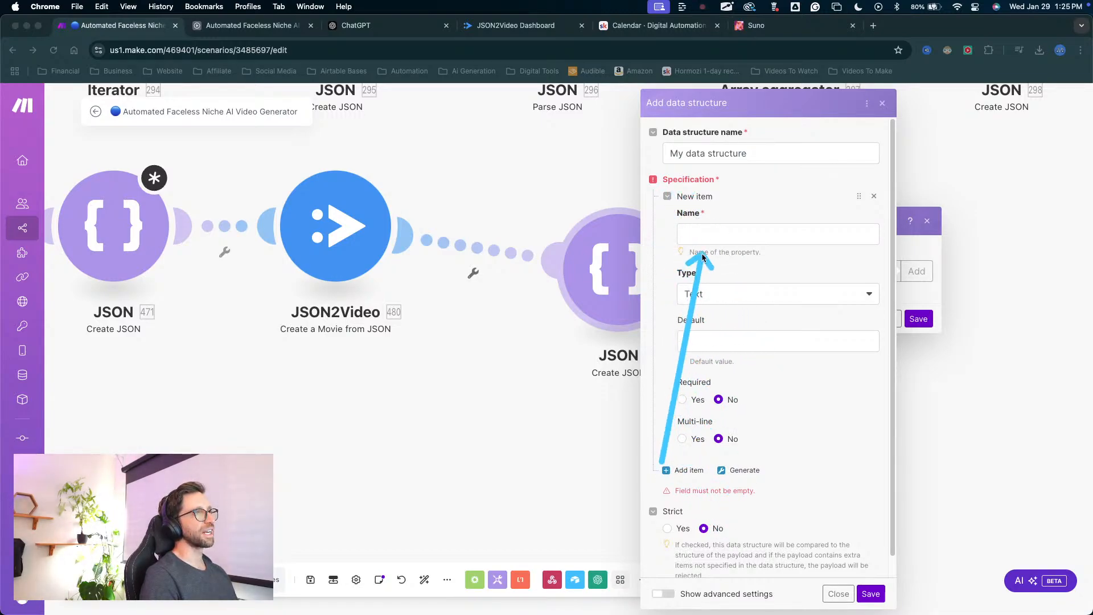
{"action": "left_click", "coordinate": [698, 231]}
{"action": "type", "text": "scr"}
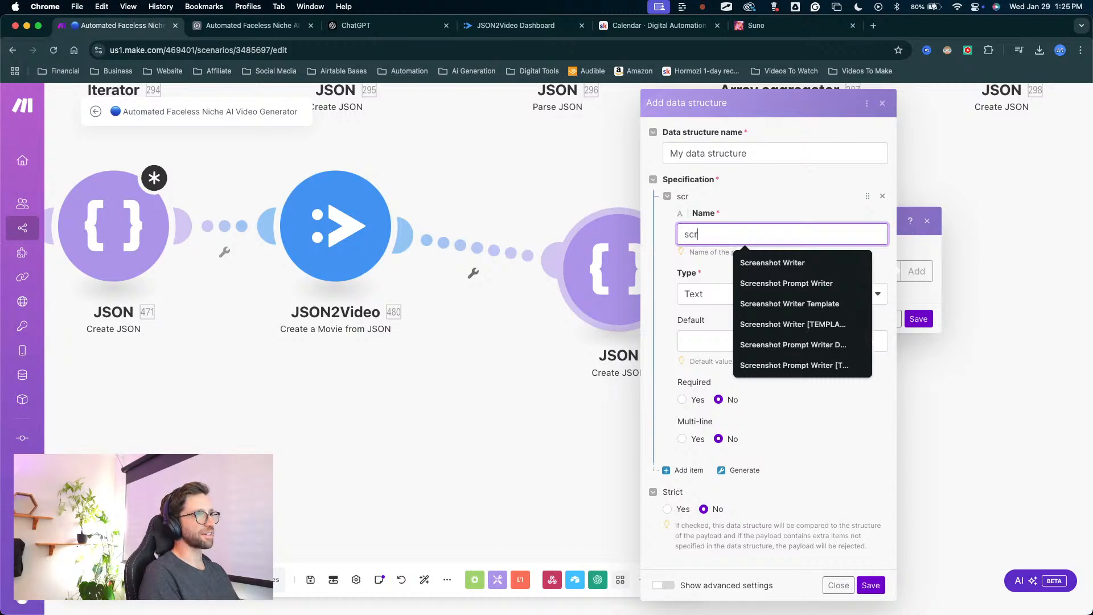
{"action": "left_click", "coordinate": [694, 262]}
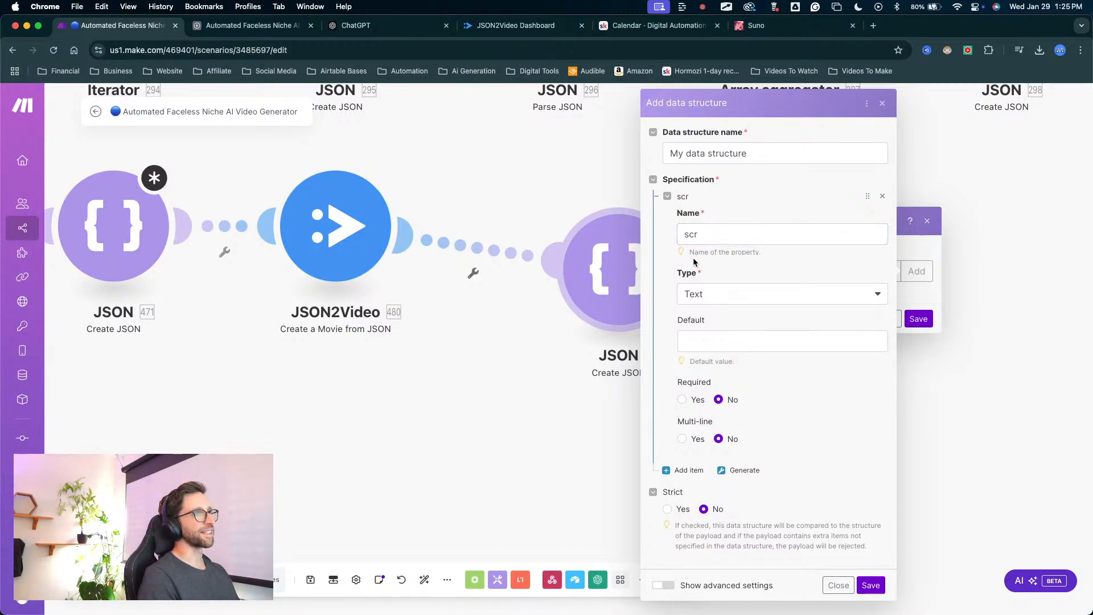
{"action": "left_click", "coordinate": [707, 294]}
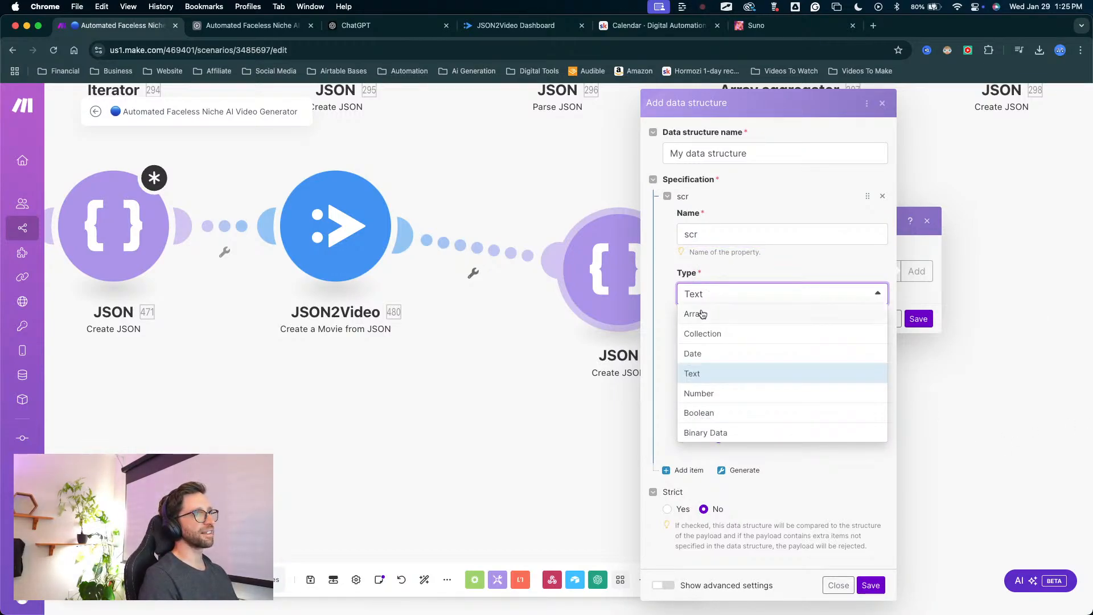
{"action": "left_click", "coordinate": [702, 314]}
Set the scr array's item type to Array and the nested array's item type to Collection.
{"action": "left_click", "coordinate": [735, 361]}
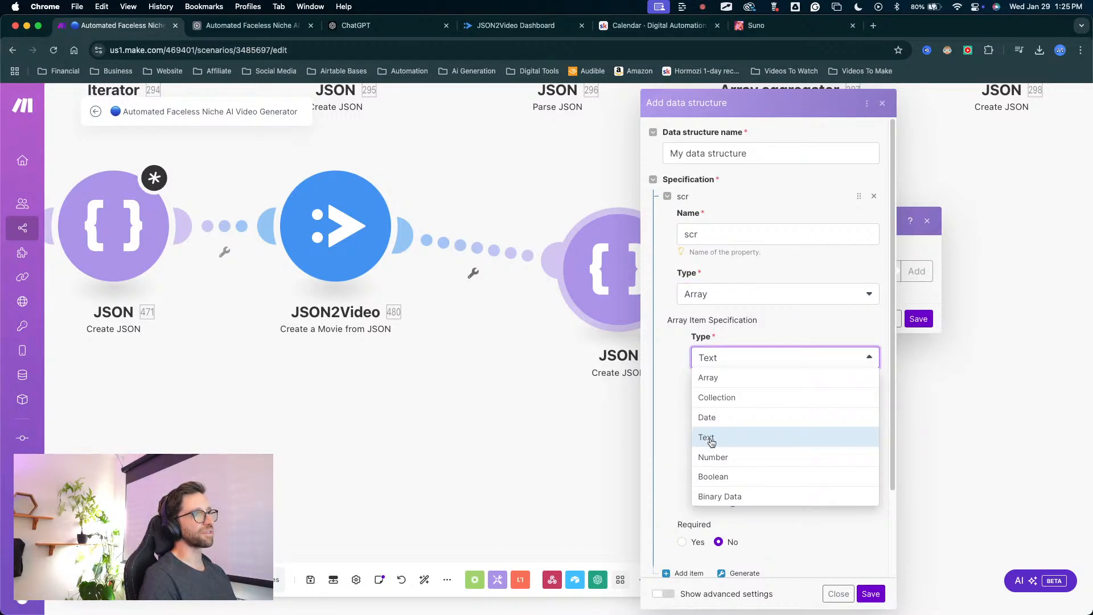
{"action": "left_click", "coordinate": [655, 397]}
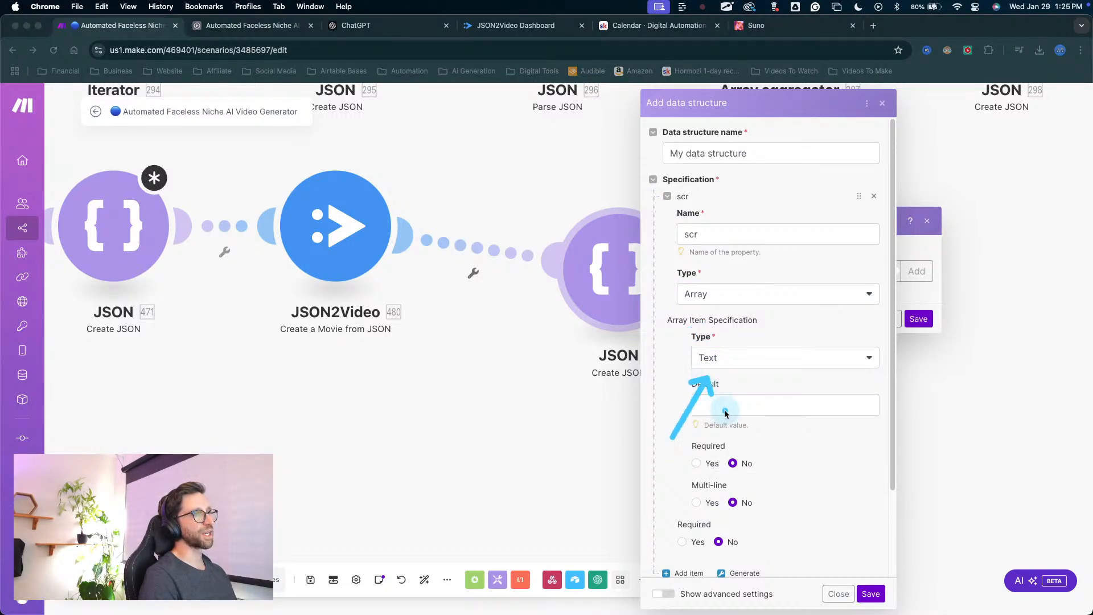
{"action": "left_click", "coordinate": [726, 365]}
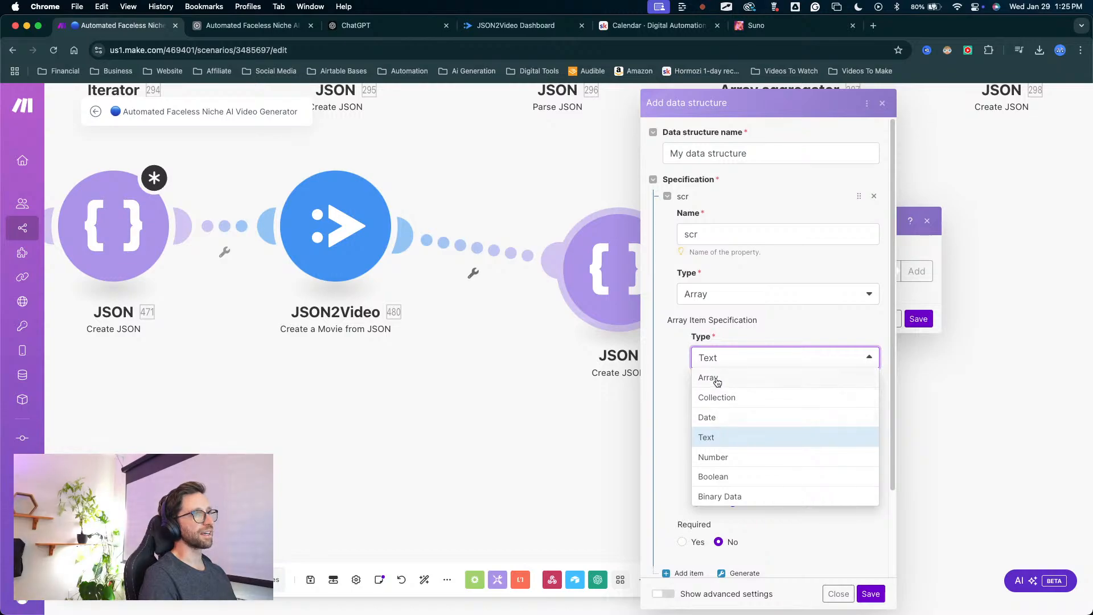
{"action": "left_click", "coordinate": [717, 378]}
{"action": "left_click", "coordinate": [744, 468]}
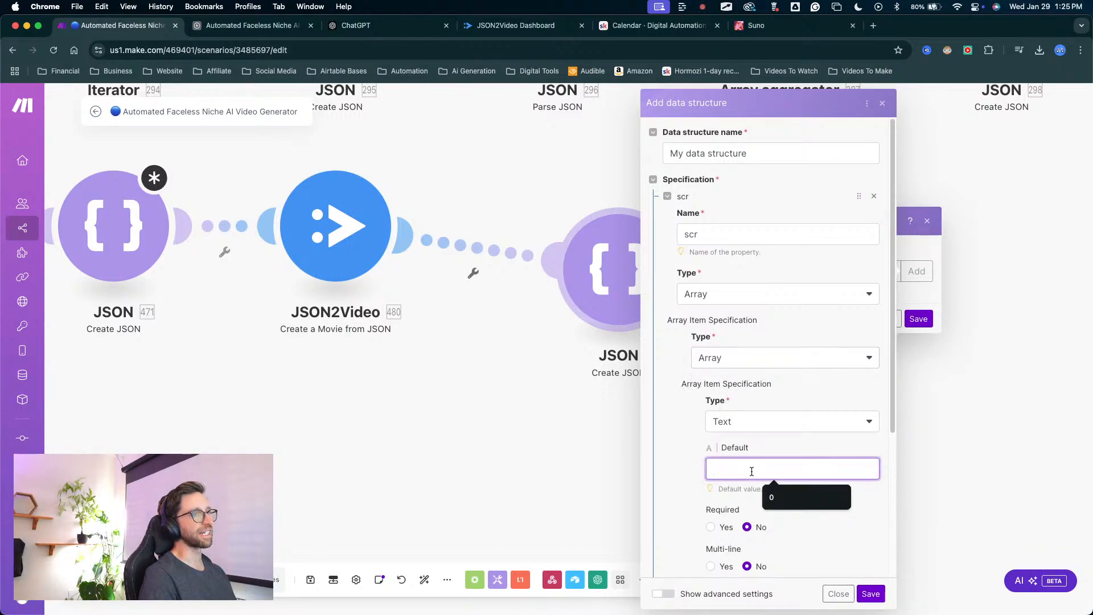
{"action": "scroll", "coordinate": [745, 470], "scroll_direction": "down", "scroll_amount": 5}
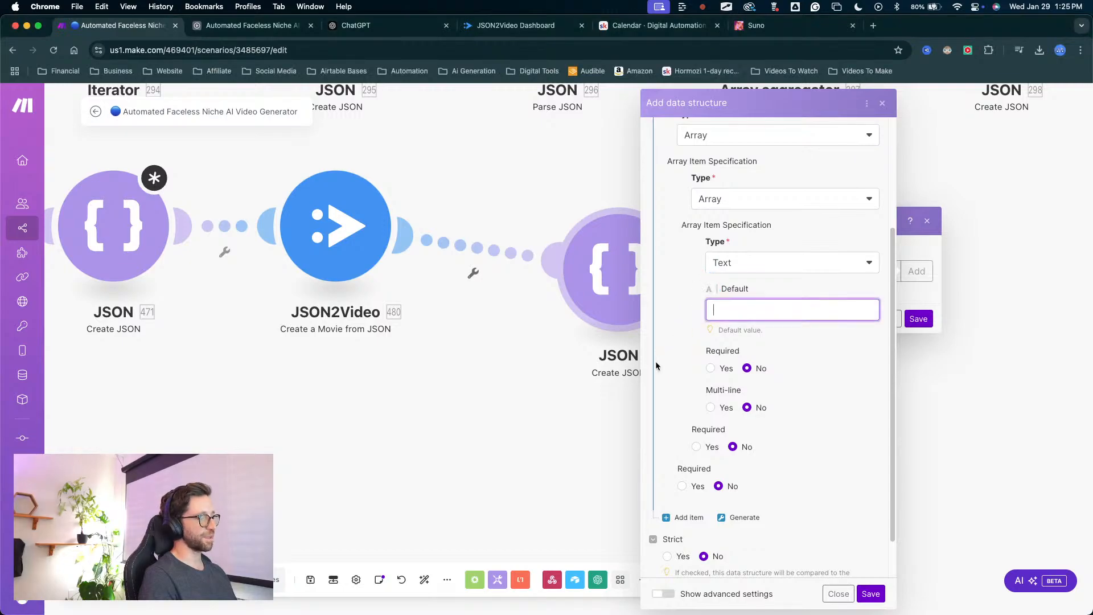
{"action": "left_click", "coordinate": [733, 263]}
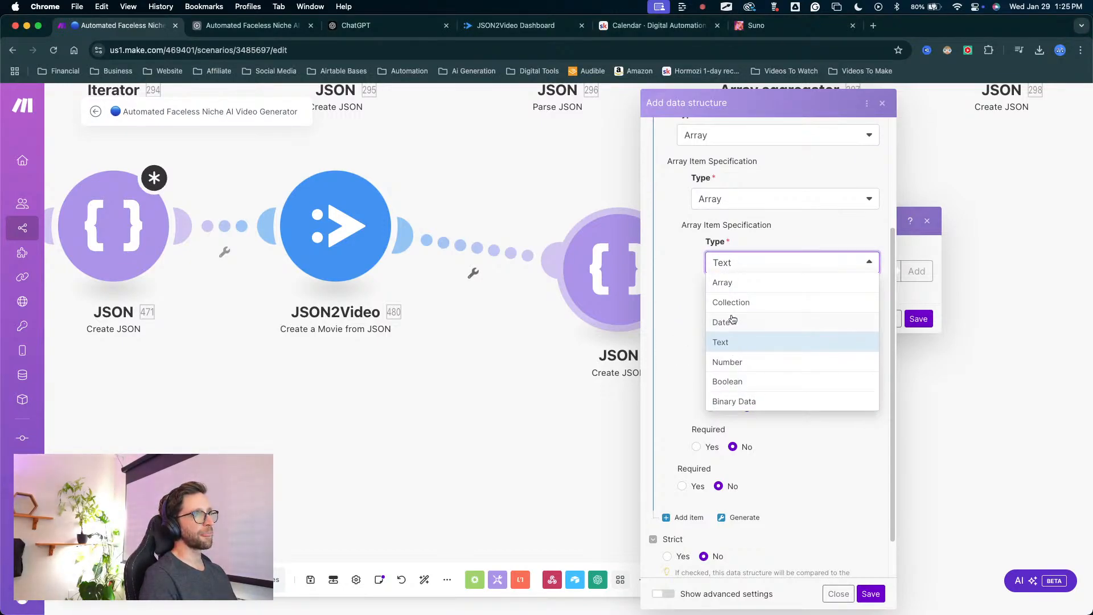
{"action": "left_click", "coordinate": [743, 304]}
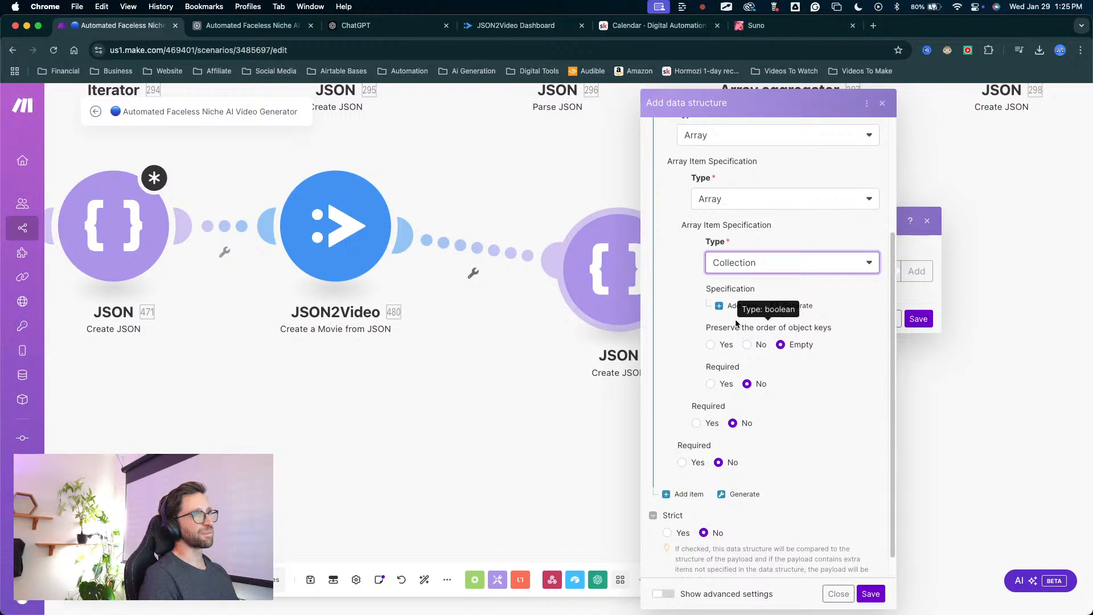
Add an item with default value asdfadskhf to the nested collection, then discard the data structure and cancel the module settings.
{"action": "left_click", "coordinate": [740, 305]}
{"action": "left_click", "coordinate": [743, 344]}
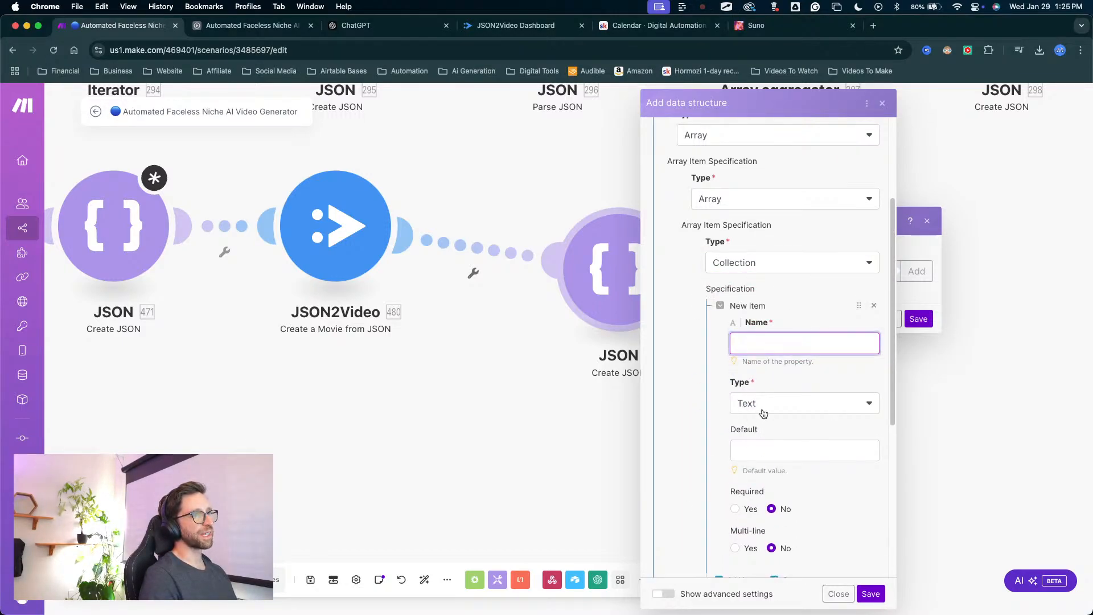
{"action": "left_click", "coordinate": [750, 455]}
{"action": "type", "text": "asdfadskhf"}
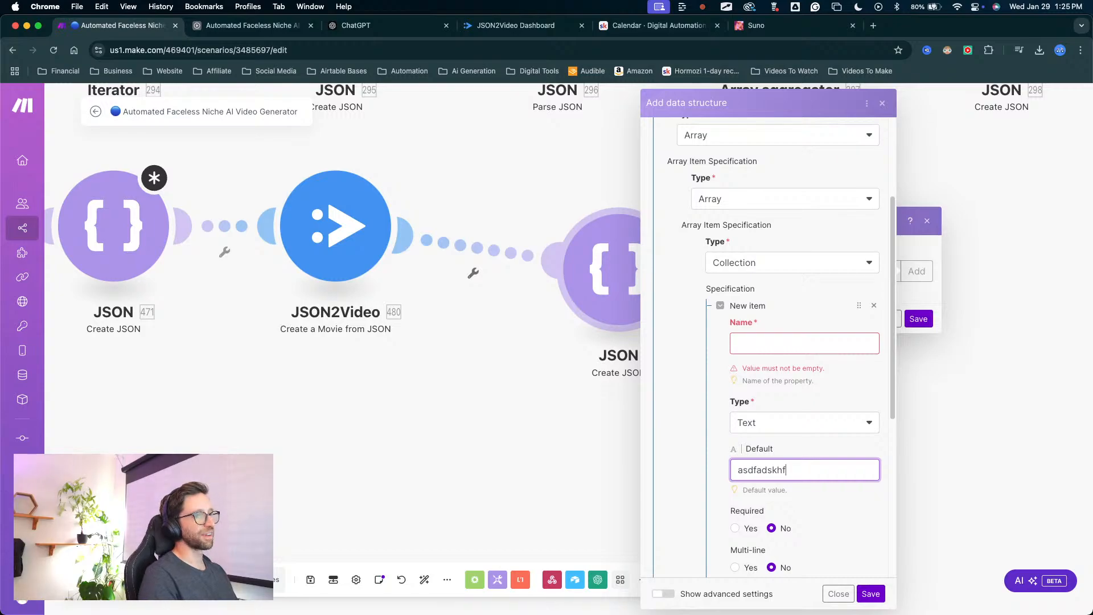
{"action": "scroll", "coordinate": [718, 273], "scroll_direction": "up", "scroll_amount": 3}
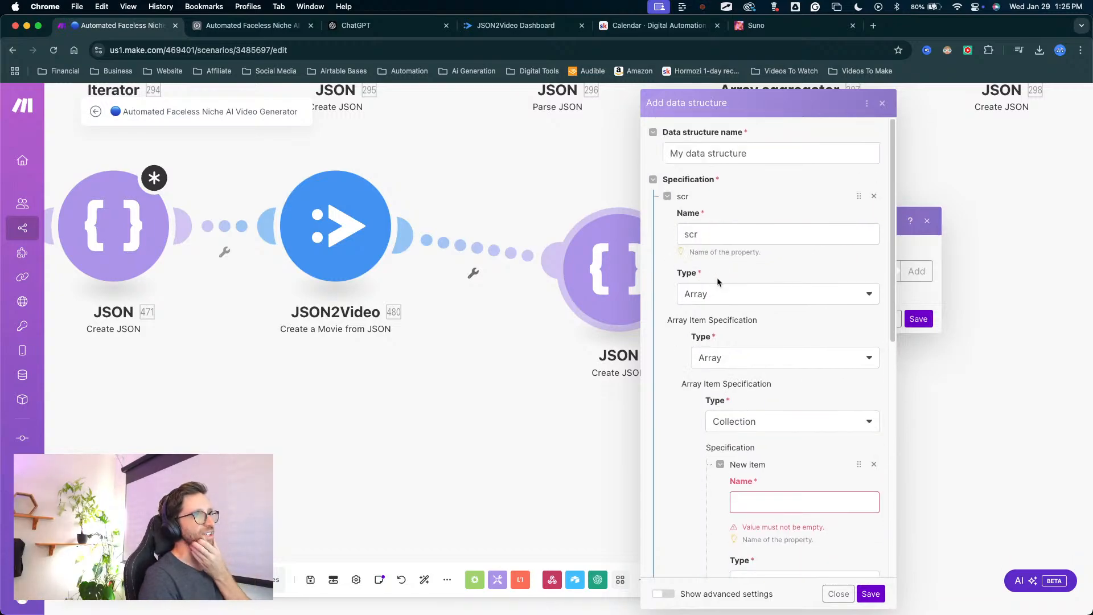
{"action": "left_click", "coordinate": [836, 594]}
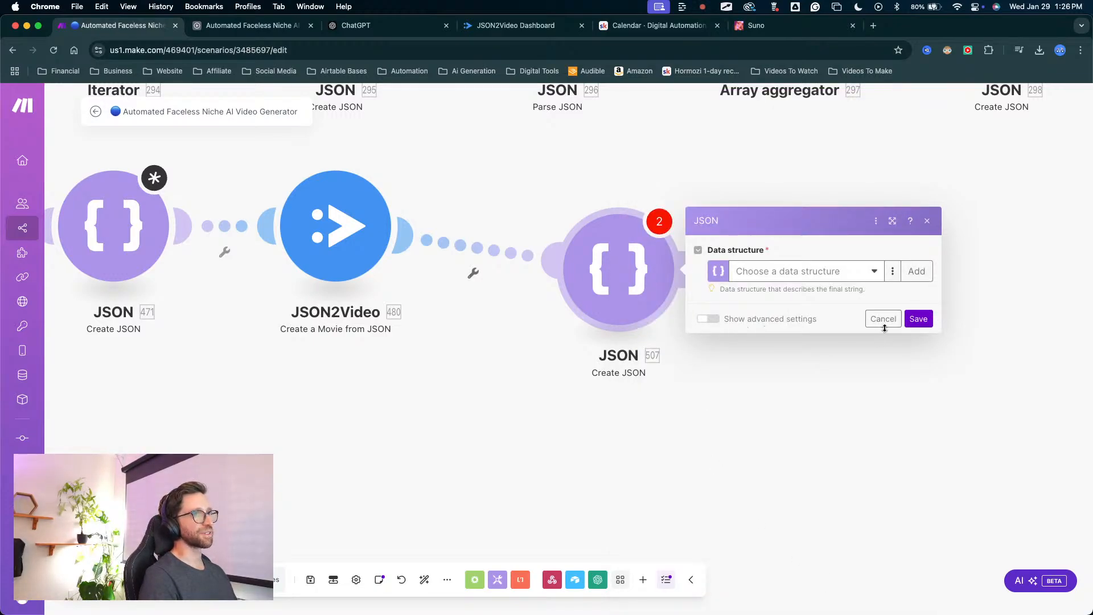
{"action": "left_click", "coordinate": [883, 319]}
Move the new Create JSON module in line with the JSON2Video module on its route.
{"action": "left_click_drag", "start_coordinate": [609, 302], "coordinate": [561, 257]}
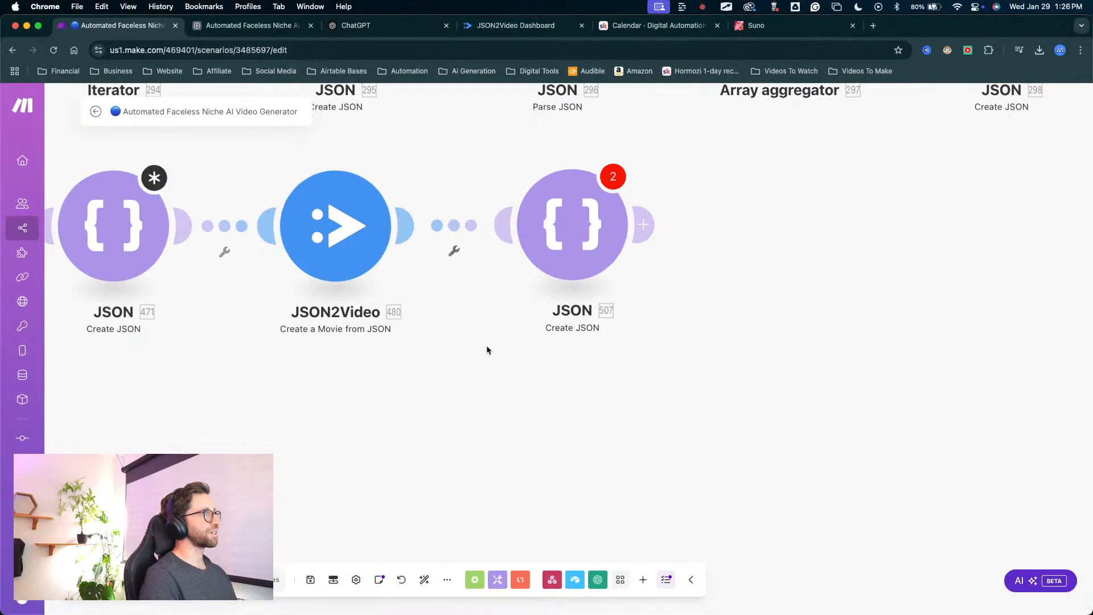
{"action": "scroll", "coordinate": [486, 345], "scroll_direction": "down", "scroll_amount": 5}
{"action": "scroll", "coordinate": [421, 397], "scroll_direction": "down", "scroll_amount": 3}
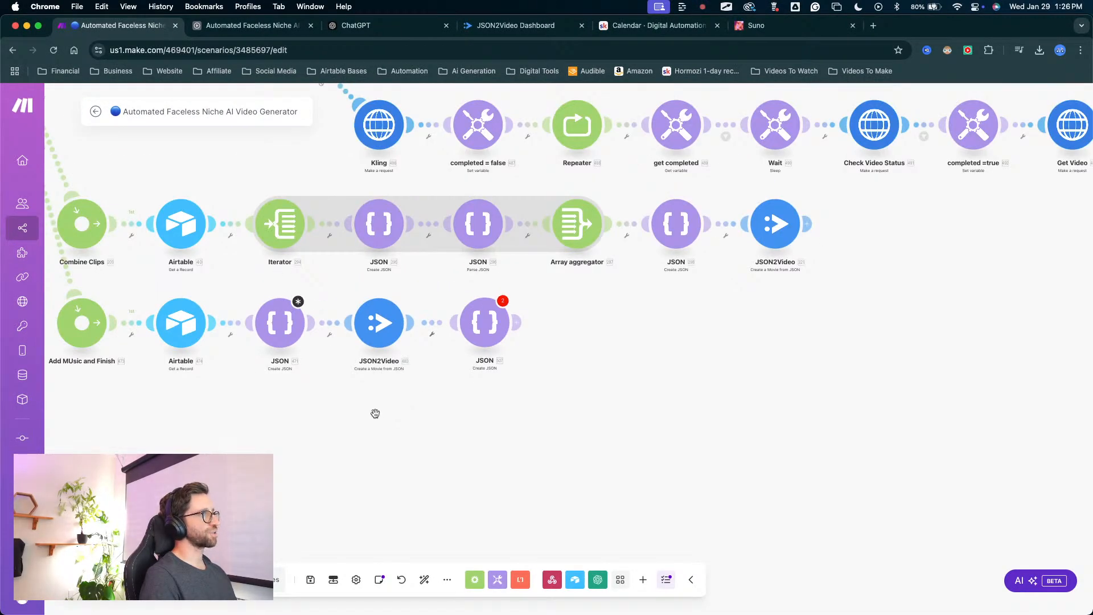
{"action": "left_click_drag", "start_coordinate": [375, 412], "coordinate": [592, 445]}
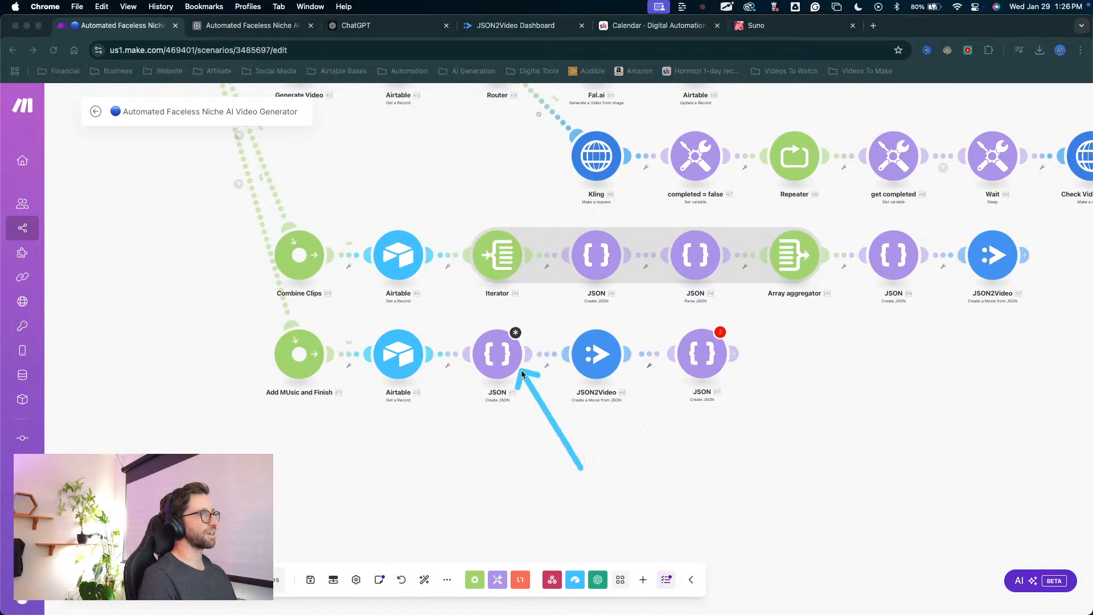
{"action": "mouse_move", "coordinate": [543, 456]}
{"action": "left_mouse_down"}
{"action": "mouse_move", "coordinate": [527, 423]}
{"action": "mouse_move", "coordinate": [402, 439]}
{"action": "mouse_move", "coordinate": [478, 335]}
{"action": "left_mouse_up"}
{"action": "key", "text": "Escape"}
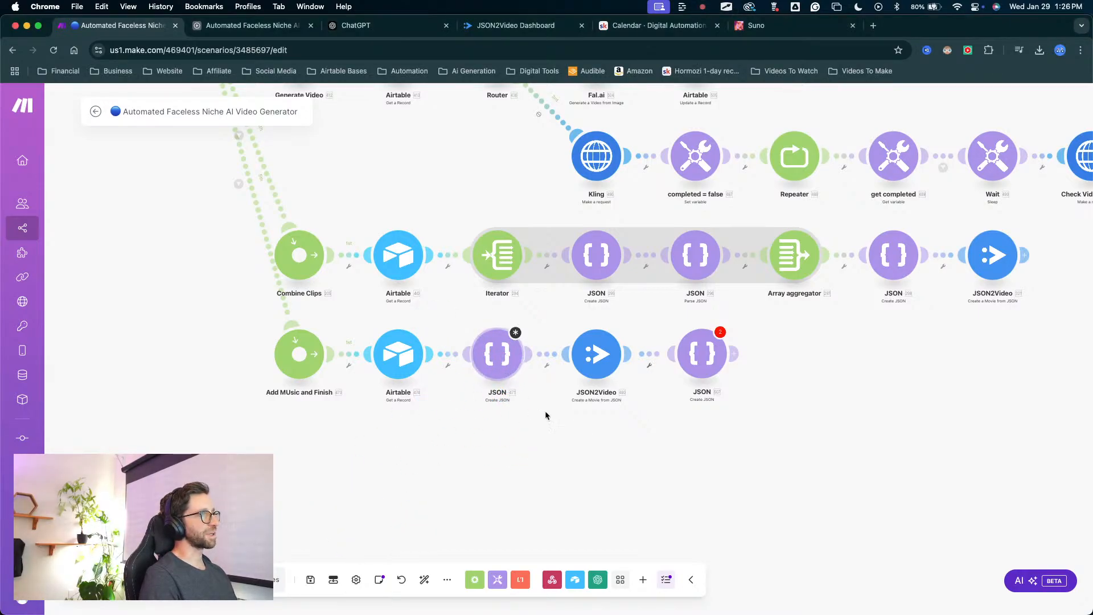
{"action": "left_click_drag", "start_coordinate": [617, 494], "coordinate": [686, 59]}
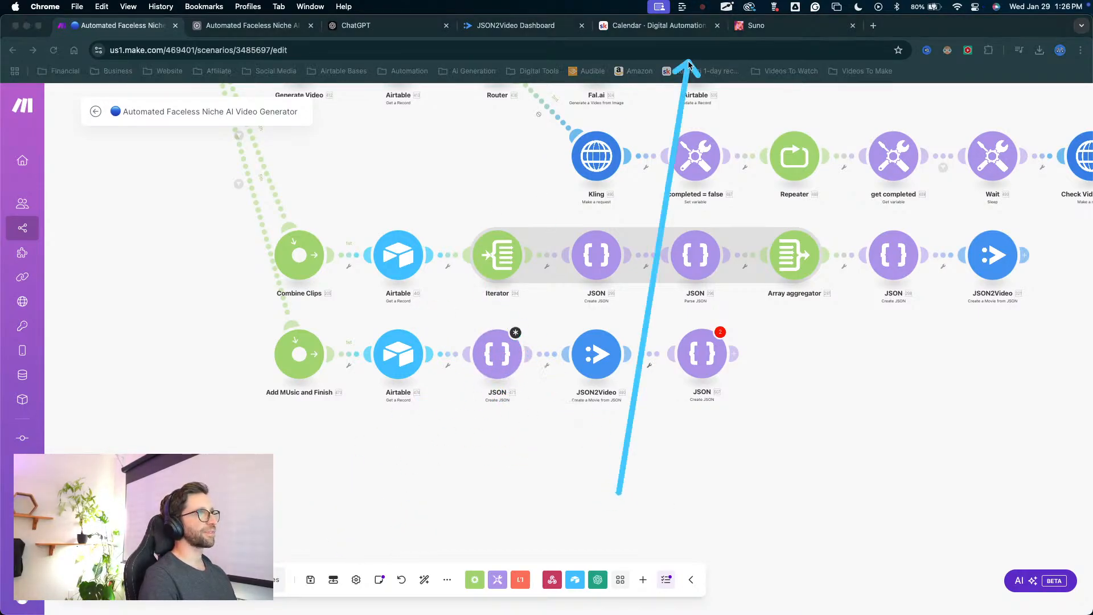
{"action": "key", "text": "Escape"}
Open the JSON sample-data generator for a new data structure in the last Create JSON module, and close everything without saving.
{"action": "left_click", "coordinate": [711, 361]}
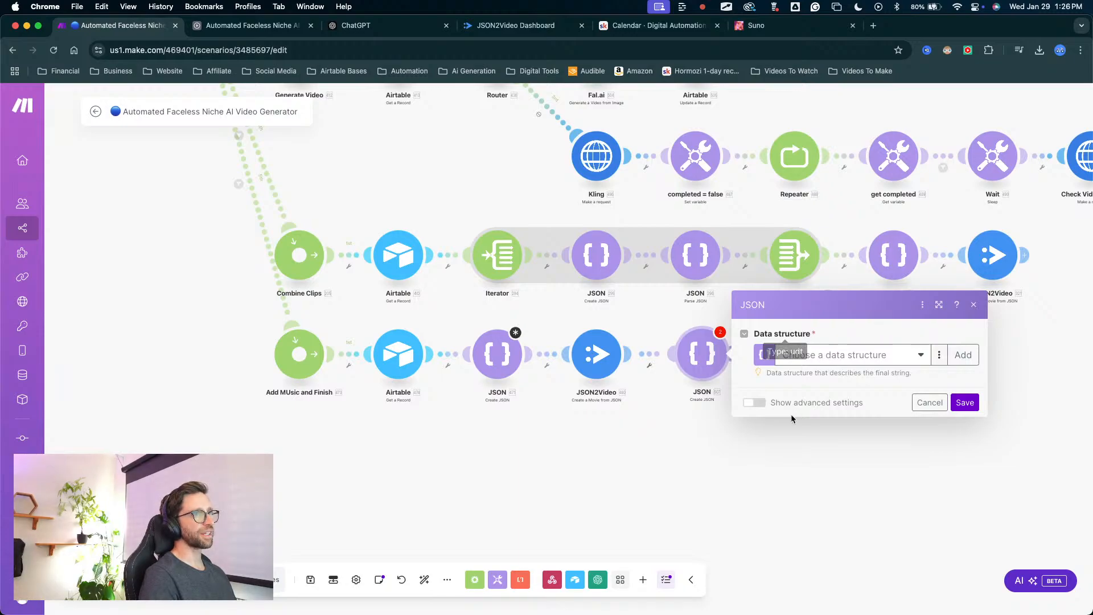
{"action": "mouse_move", "coordinate": [792, 519]}
{"action": "left_mouse_down"}
{"action": "mouse_move", "coordinate": [857, 435]}
{"action": "mouse_move", "coordinate": [852, 443]}
{"action": "mouse_move", "coordinate": [838, 348]}
{"action": "mouse_move", "coordinate": [852, 387]}
{"action": "left_mouse_up"}
{"action": "mouse_move", "coordinate": [871, 495]}
{"action": "left_mouse_down"}
{"action": "mouse_move", "coordinate": [917, 403]}
{"action": "mouse_move", "coordinate": [958, 356]}
{"action": "mouse_move", "coordinate": [963, 364]}
{"action": "left_mouse_up"}
{"action": "left_click", "coordinate": [964, 362]}
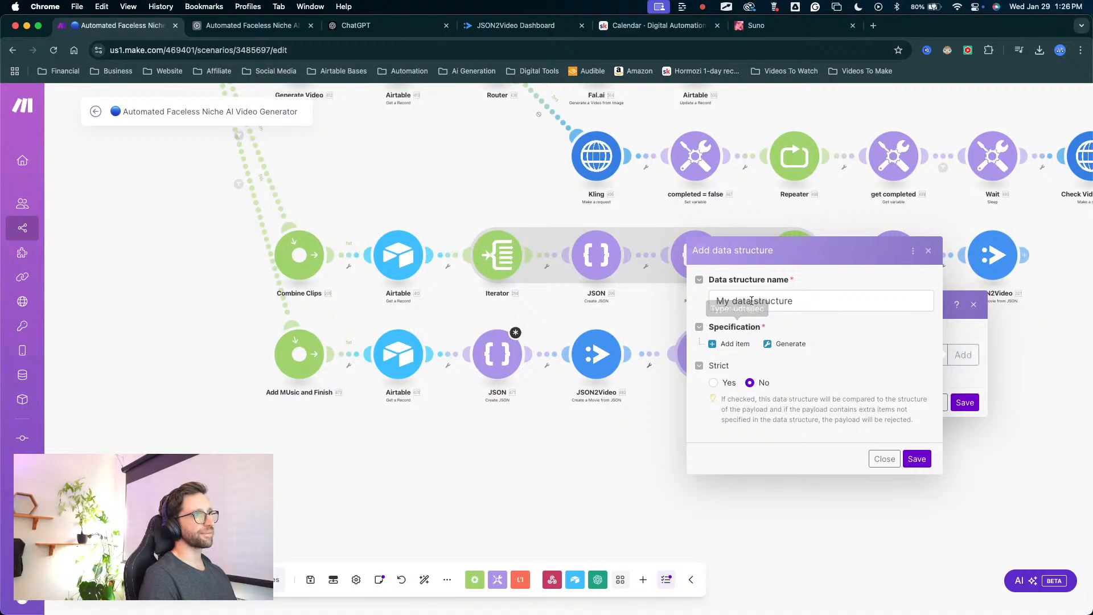
{"action": "left_click_drag", "start_coordinate": [784, 428], "coordinate": [782, 373]}
{"action": "left_click", "coordinate": [774, 346]}
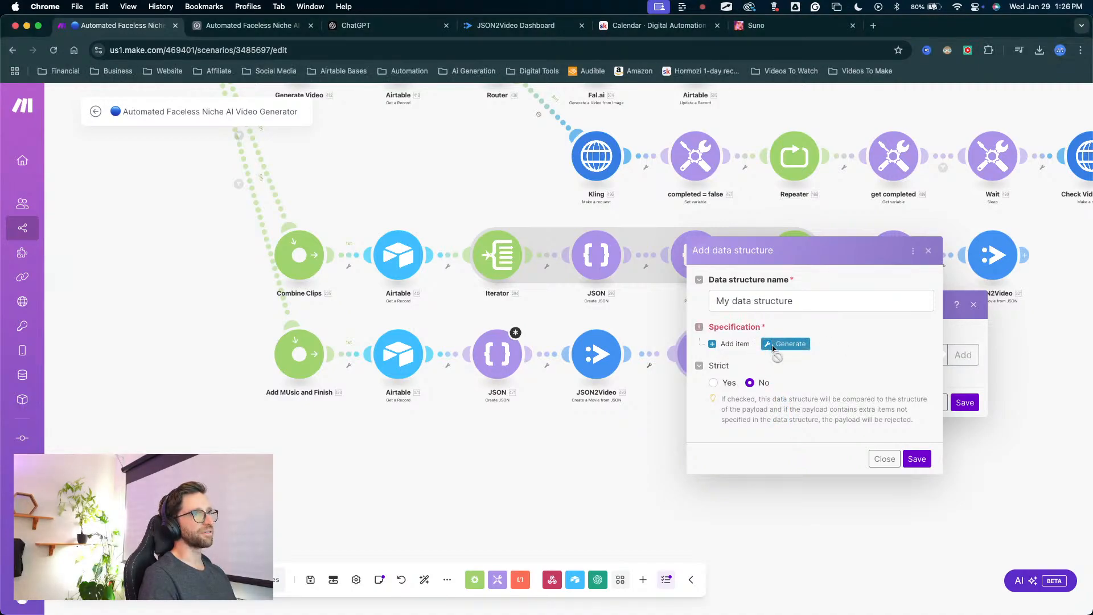
{"action": "left_click", "coordinate": [864, 346]}
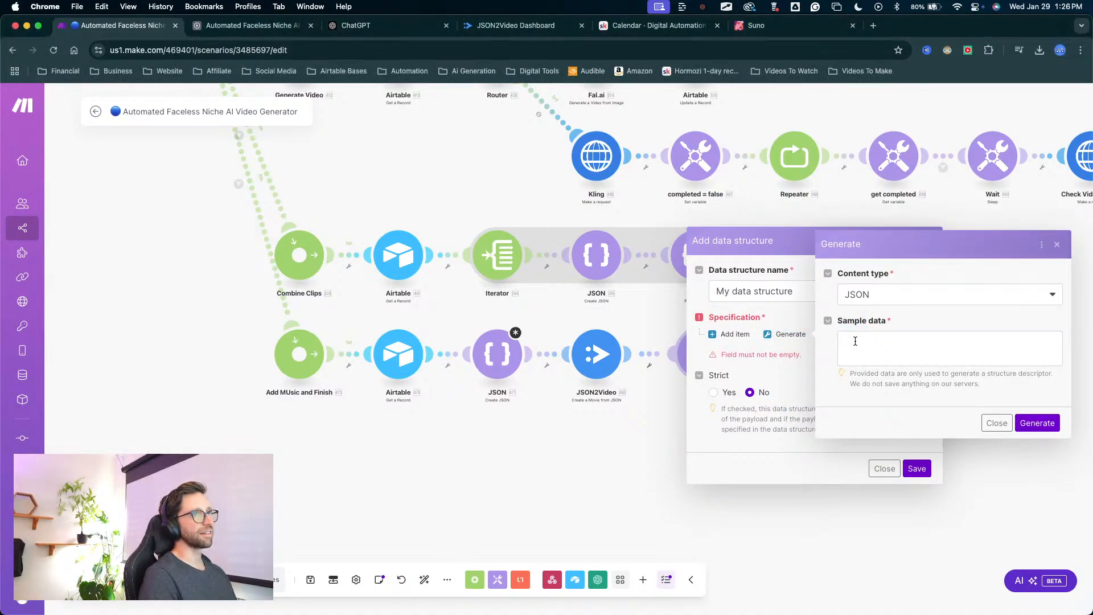
{"action": "left_click", "coordinate": [1007, 423]}
{"action": "left_click", "coordinate": [897, 466]}
{"action": "left_click", "coordinate": [915, 420]}
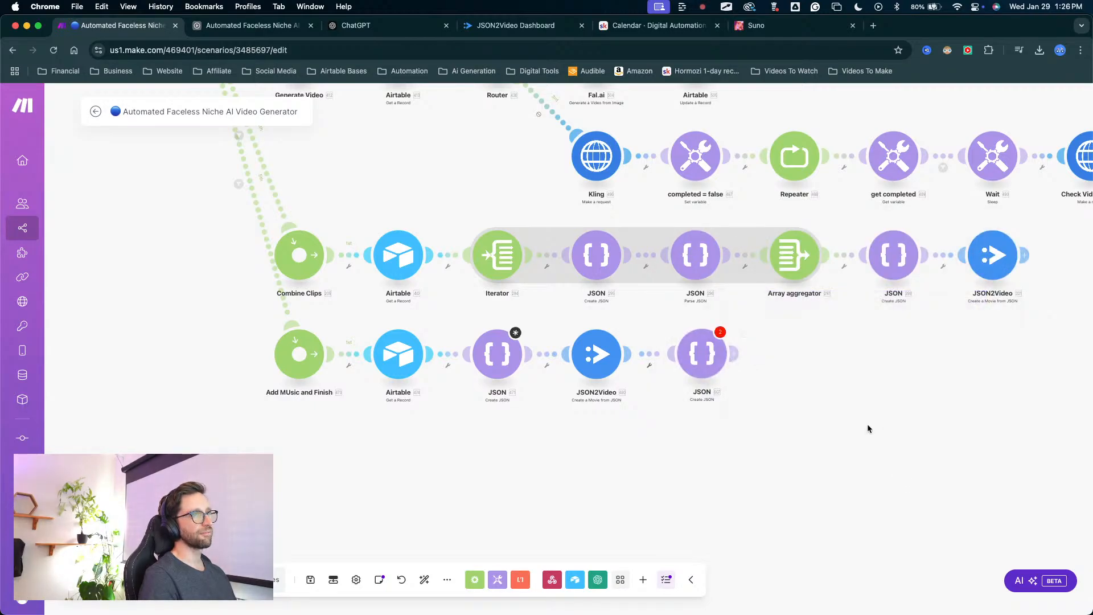
Delete the last Create JSON module from the Add Music and Finish route.
{"action": "right_click", "coordinate": [712, 344]}
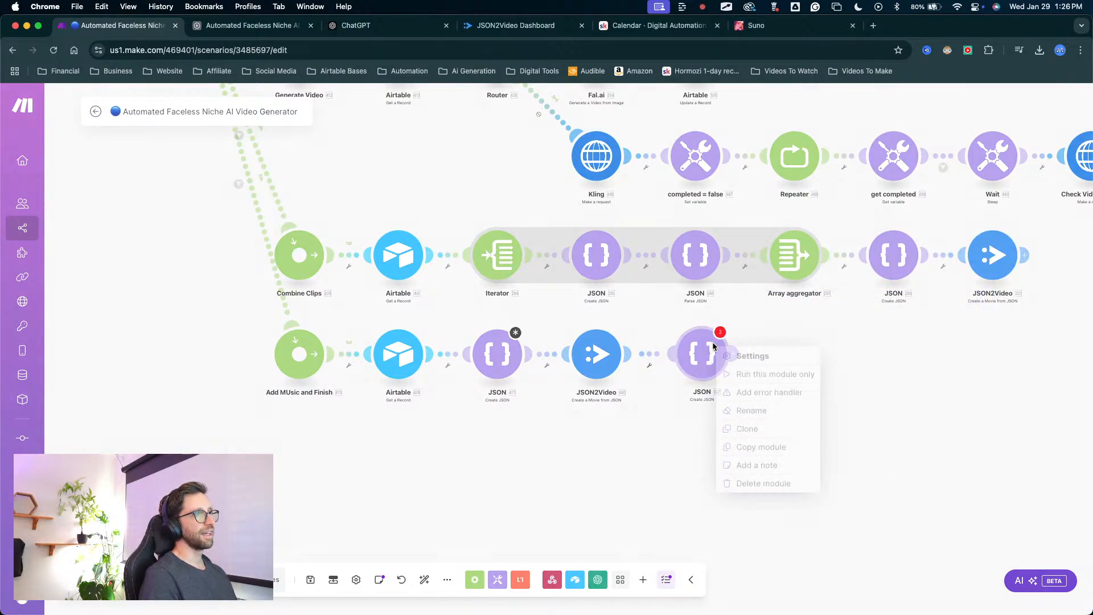
{"action": "left_click", "coordinate": [757, 483]}
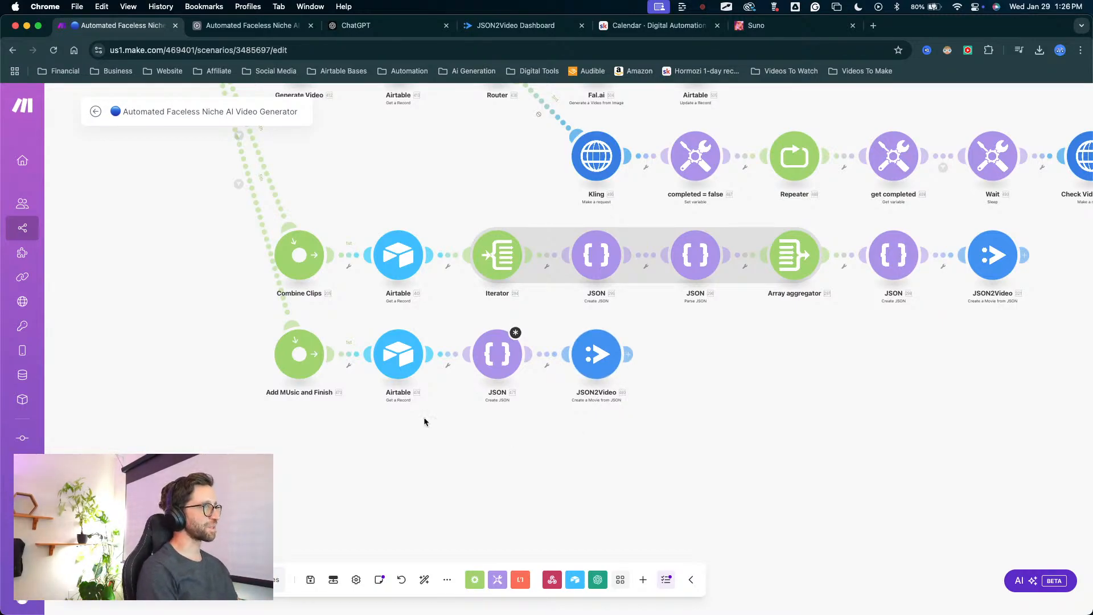
Review the Create JSON module's scene elements and export destination on the Add Music and Finish route, closing its settings without changes.
{"action": "left_click", "coordinate": [501, 369]}
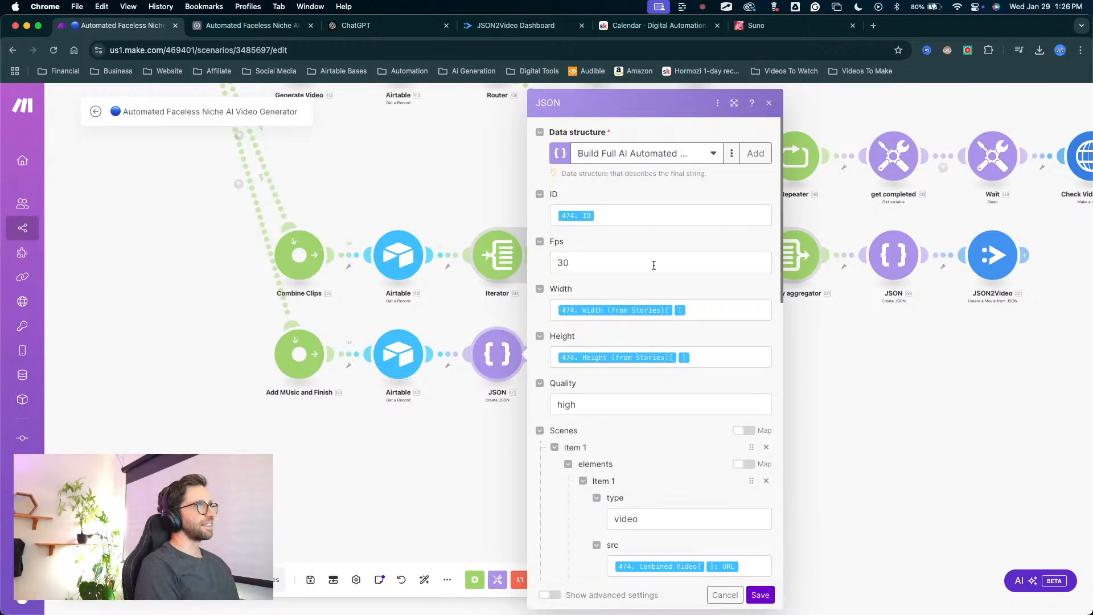
{"action": "scroll", "coordinate": [653, 266], "scroll_direction": "down", "scroll_amount": 8}
{"action": "scroll", "coordinate": [654, 265], "scroll_direction": "up", "scroll_amount": 4}
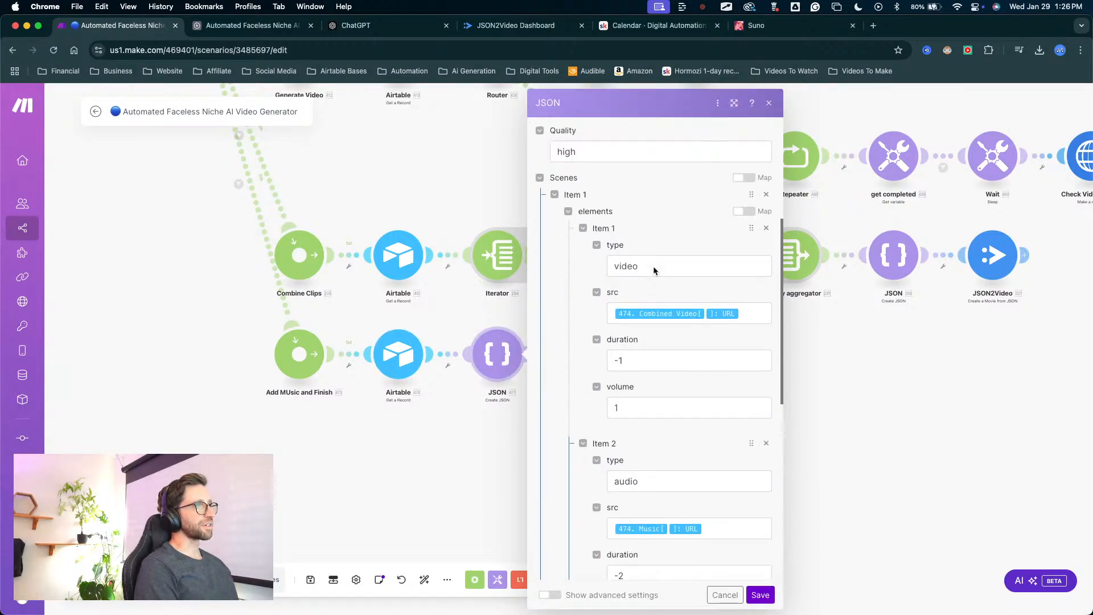
{"action": "scroll", "coordinate": [660, 251], "scroll_direction": "up", "scroll_amount": 2}
{"action": "scroll", "coordinate": [620, 398], "scroll_direction": "down", "scroll_amount": 5}
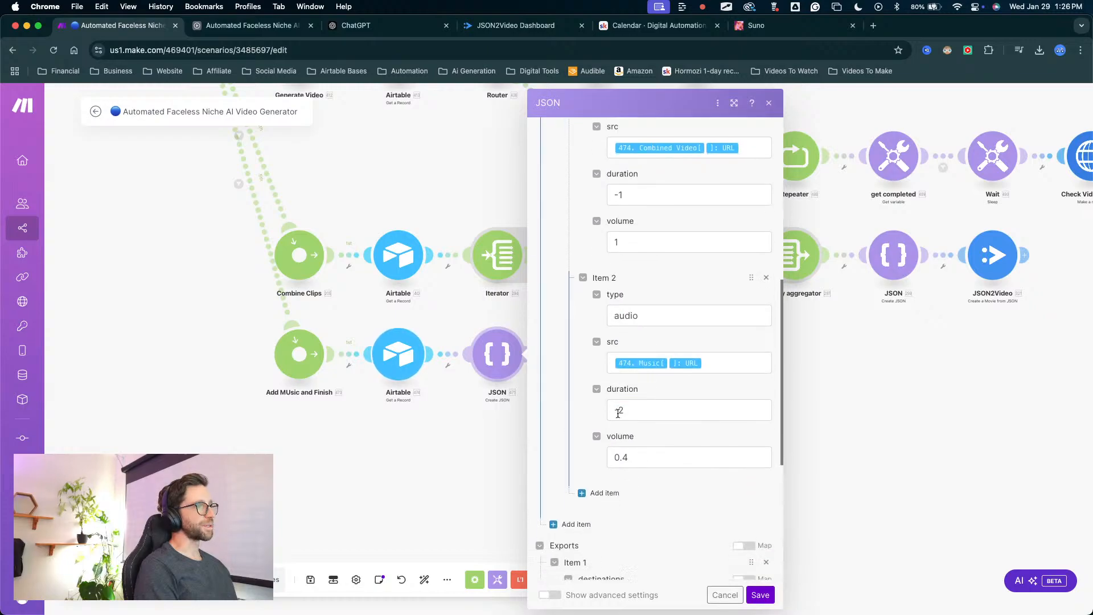
{"action": "scroll", "coordinate": [618, 412], "scroll_direction": "down", "scroll_amount": 3}
{"action": "scroll", "coordinate": [618, 415], "scroll_direction": "up", "scroll_amount": 4}
{"action": "scroll", "coordinate": [618, 418], "scroll_direction": "down", "scroll_amount": 5}
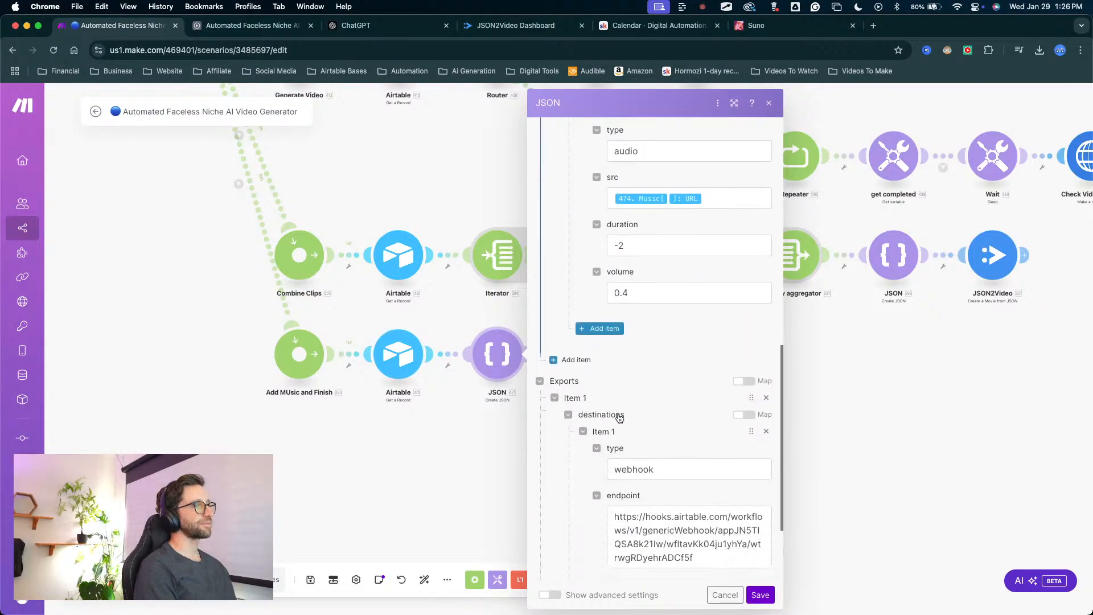
{"action": "scroll", "coordinate": [619, 418], "scroll_direction": "down", "scroll_amount": 1}
{"action": "left_click", "coordinate": [727, 595]}
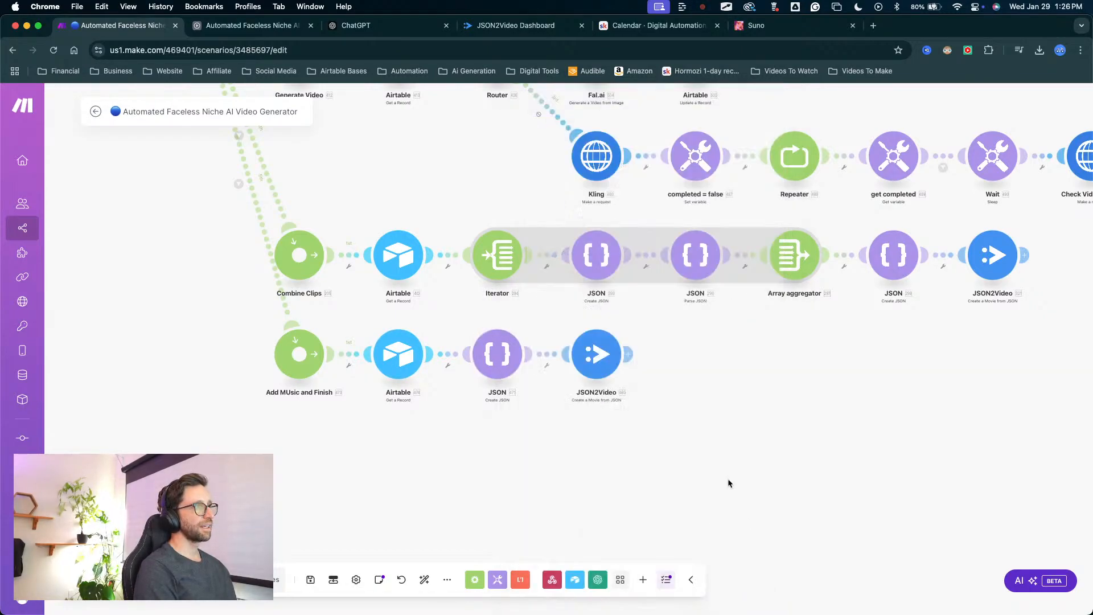
Check the connection and Movie JSON mapping of the JSON2Video module on the Add Music and Finish route.
{"action": "left_click_drag", "start_coordinate": [728, 483], "coordinate": [643, 486]}
{"action": "scroll", "coordinate": [524, 444], "scroll_direction": "down", "scroll_amount": 2}
{"action": "left_click", "coordinate": [515, 374]}
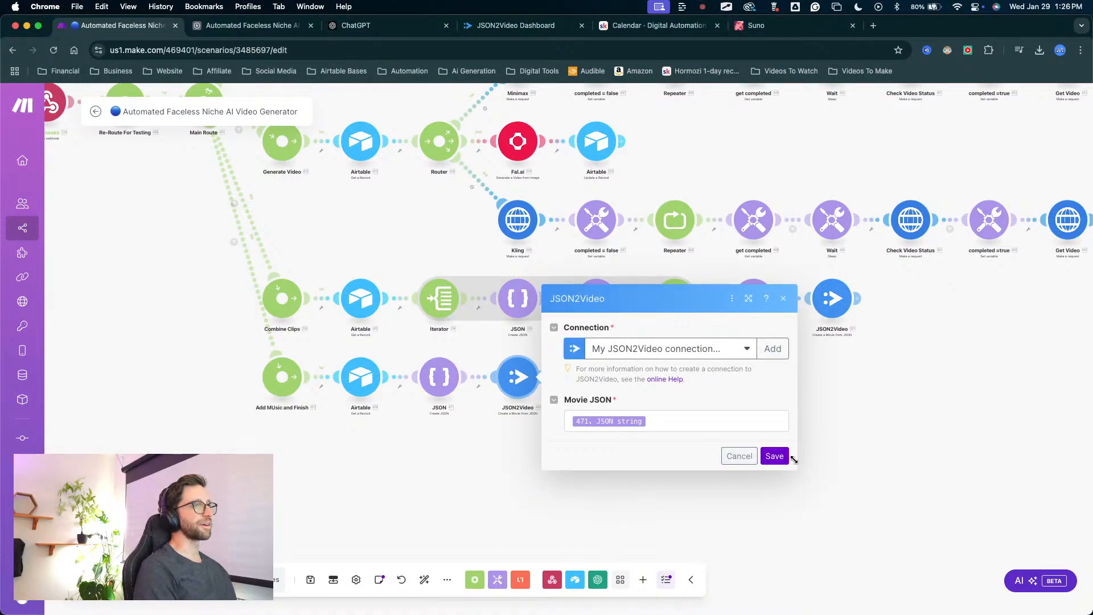
{"action": "left_click", "coordinate": [784, 459]}
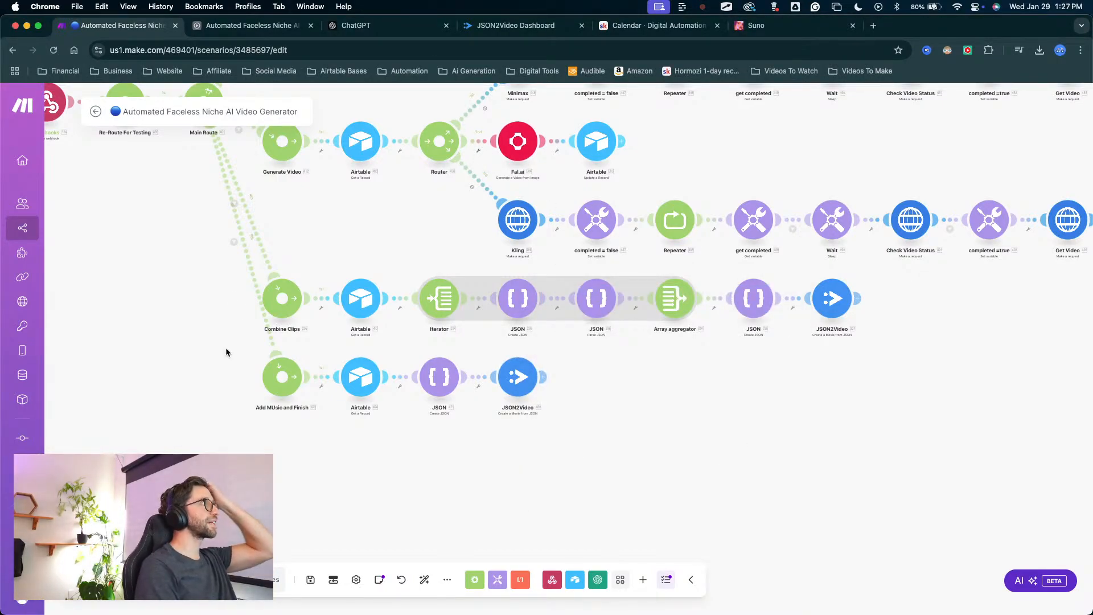
Toggle the Assemble checkbox of the FULL Test record in Airtable's Assembly table, and return to the Make scenario.
{"action": "scroll", "coordinate": [319, 215], "scroll_direction": "down", "scroll_amount": 3}
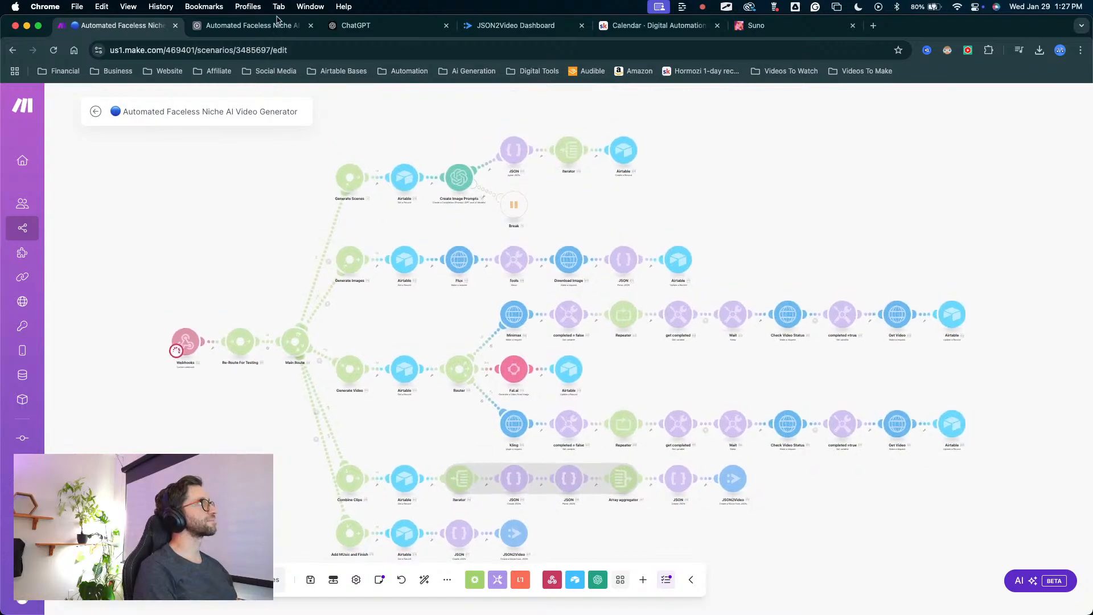
{"action": "left_click", "coordinate": [273, 25]}
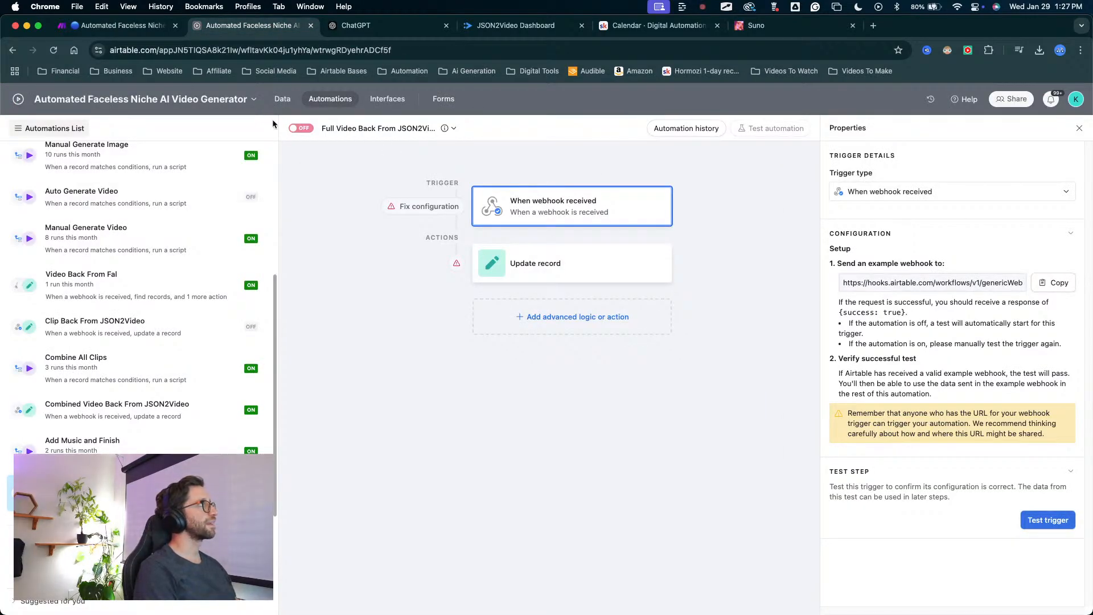
{"action": "left_click", "coordinate": [280, 99]}
{"action": "left_click", "coordinate": [426, 217]}
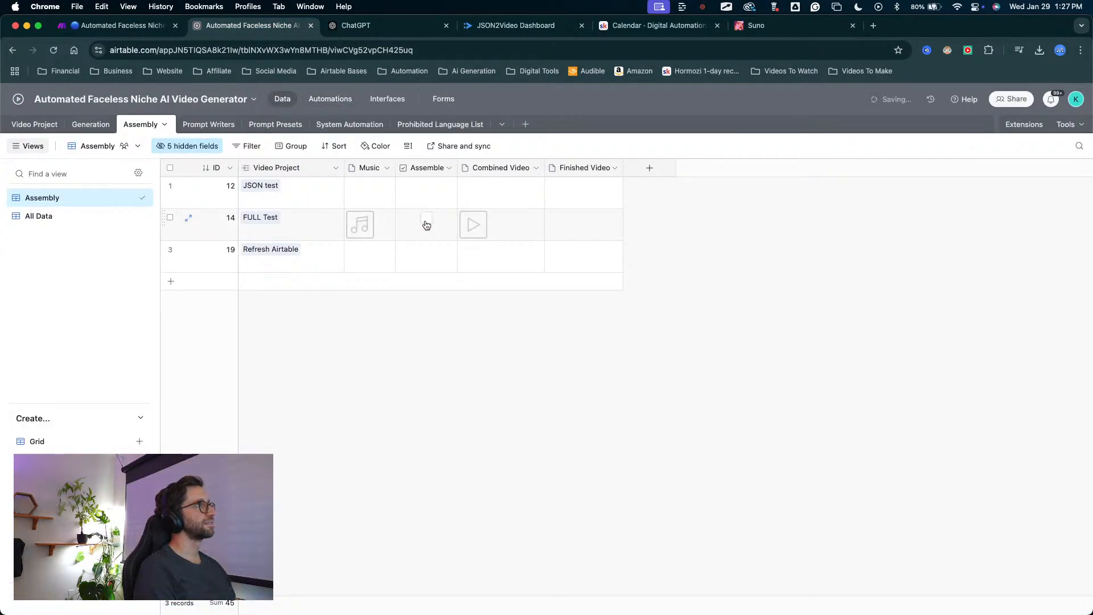
{"action": "left_click", "coordinate": [122, 25]}
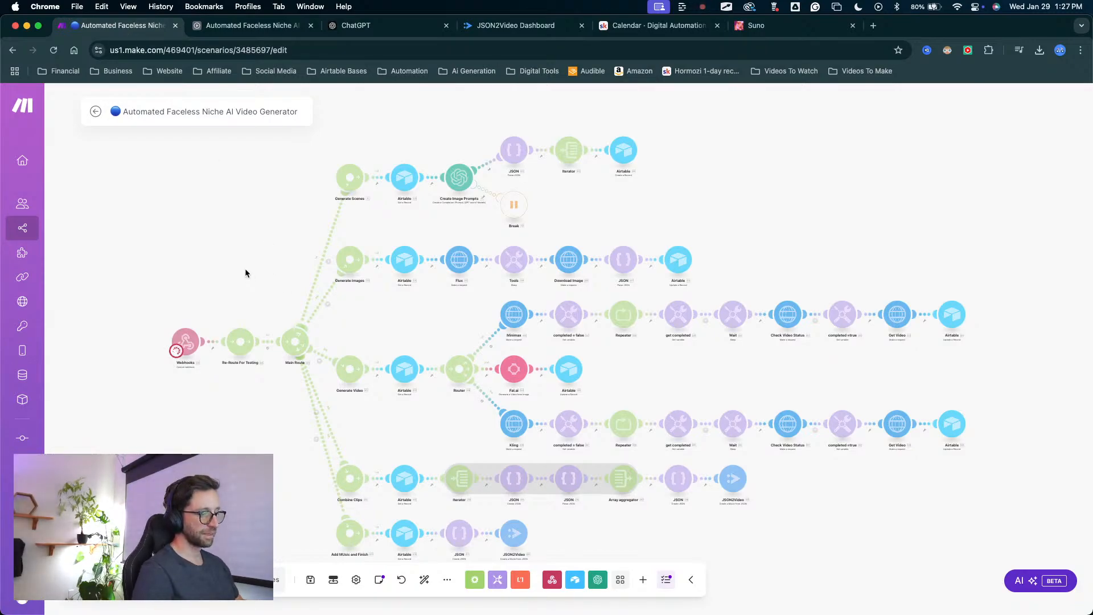
{"action": "key", "text": "ctrl+Up"}
{"action": "key", "text": "ctrl+Up"}
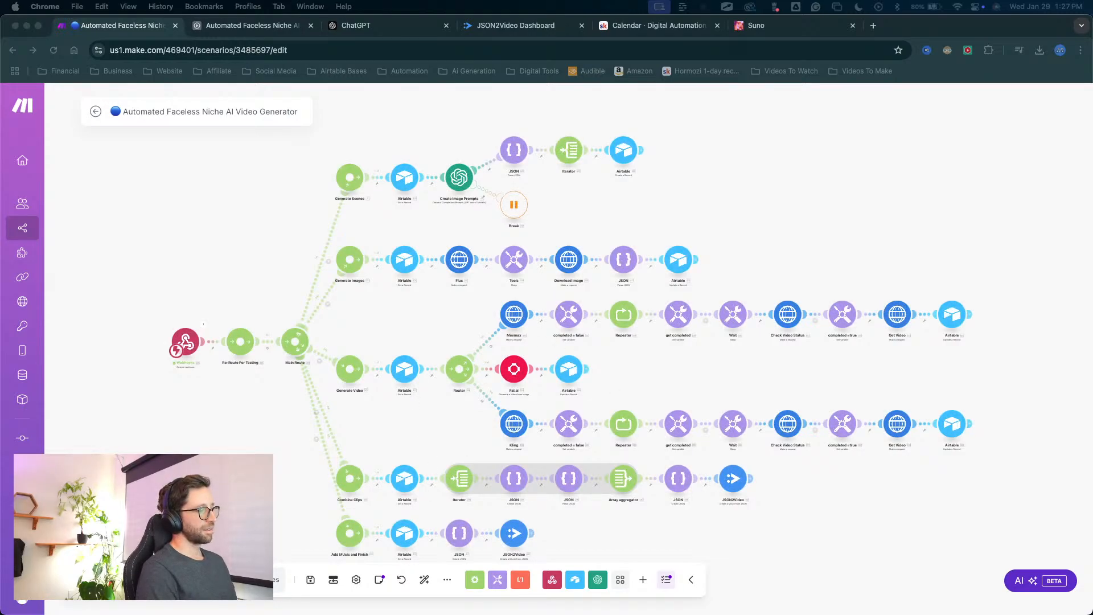
{"action": "key", "text": "ctrl+Up"}
{"action": "key", "text": "ctrl+Up"}
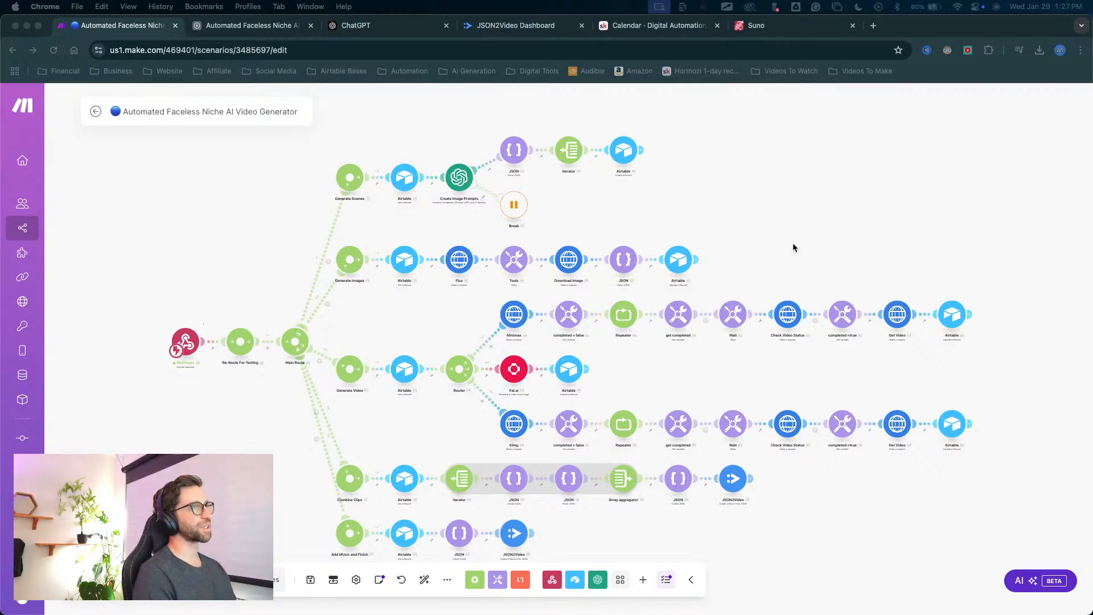
{"action": "left_click_drag", "start_coordinate": [792, 245], "coordinate": [745, 233]}
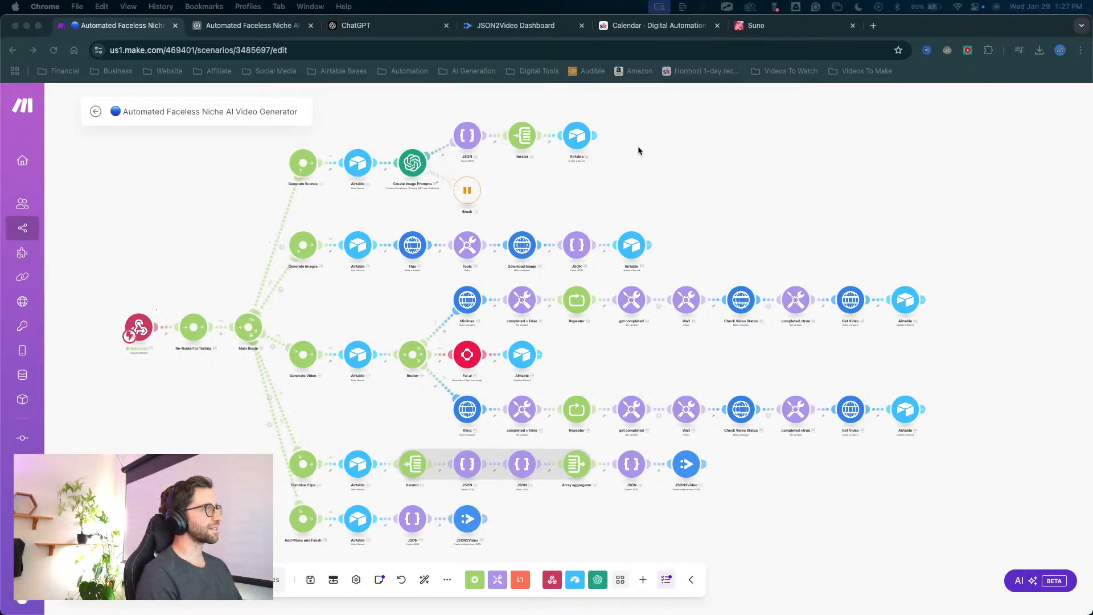
{"action": "mouse_move", "coordinate": [756, 193]}
{"action": "left_mouse_down"}
{"action": "mouse_move", "coordinate": [792, 183]}
{"action": "mouse_move", "coordinate": [773, 188]}
{"action": "left_mouse_up"}
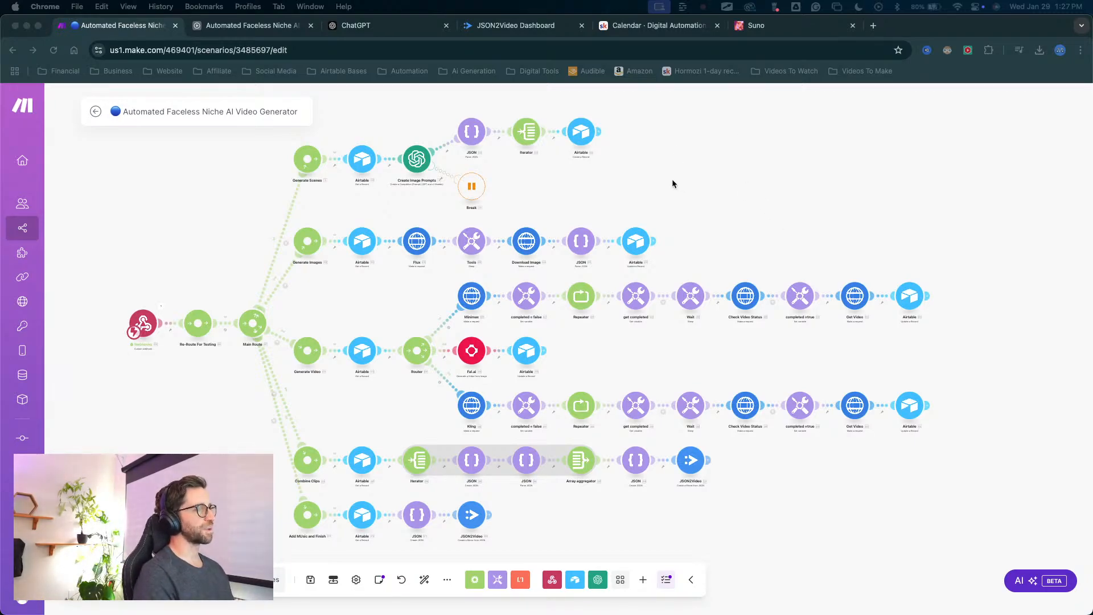
{"action": "left_click_drag", "start_coordinate": [749, 204], "coordinate": [704, 209]}
{"action": "scroll", "coordinate": [702, 207], "scroll_direction": "up", "scroll_amount": 3}
{"action": "scroll", "coordinate": [705, 235], "scroll_direction": "down", "scroll_amount": 3}
{"action": "scroll", "coordinate": [691, 206], "scroll_direction": "down", "scroll_amount": 3}
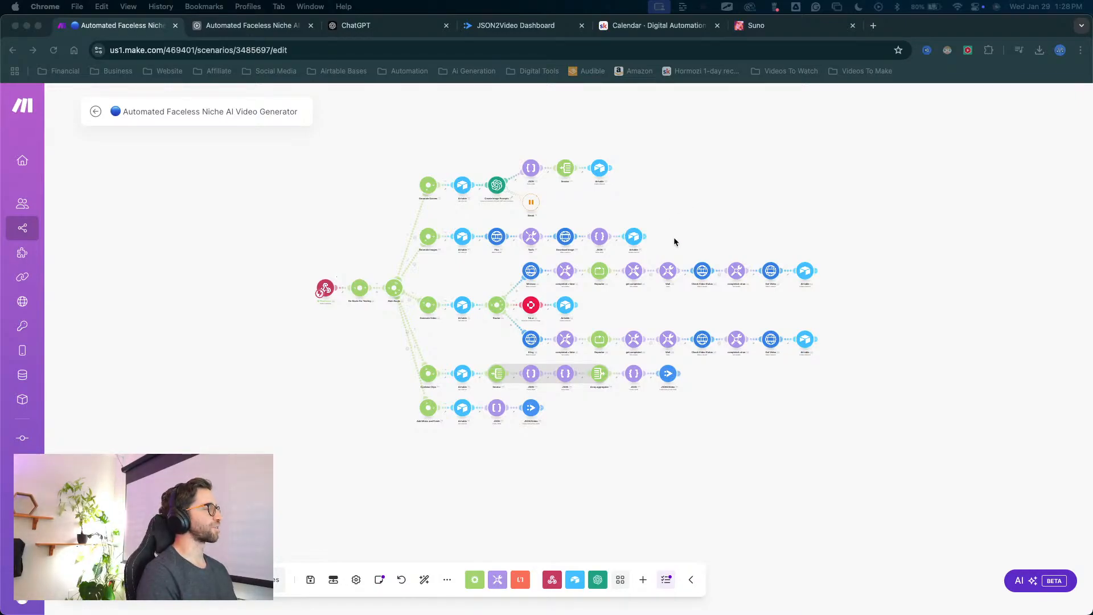
{"action": "scroll", "coordinate": [673, 237], "scroll_direction": "up", "scroll_amount": 5}
{"action": "scroll", "coordinate": [613, 373], "scroll_direction": "down", "scroll_amount": 2}
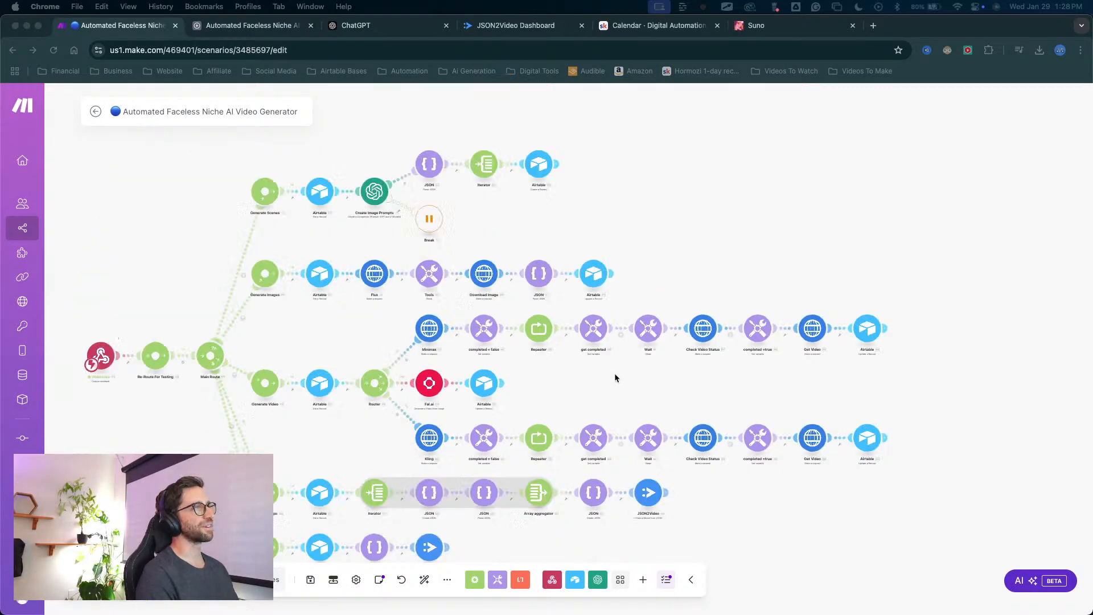
{"action": "left_click_drag", "start_coordinate": [615, 377], "coordinate": [616, 348]}
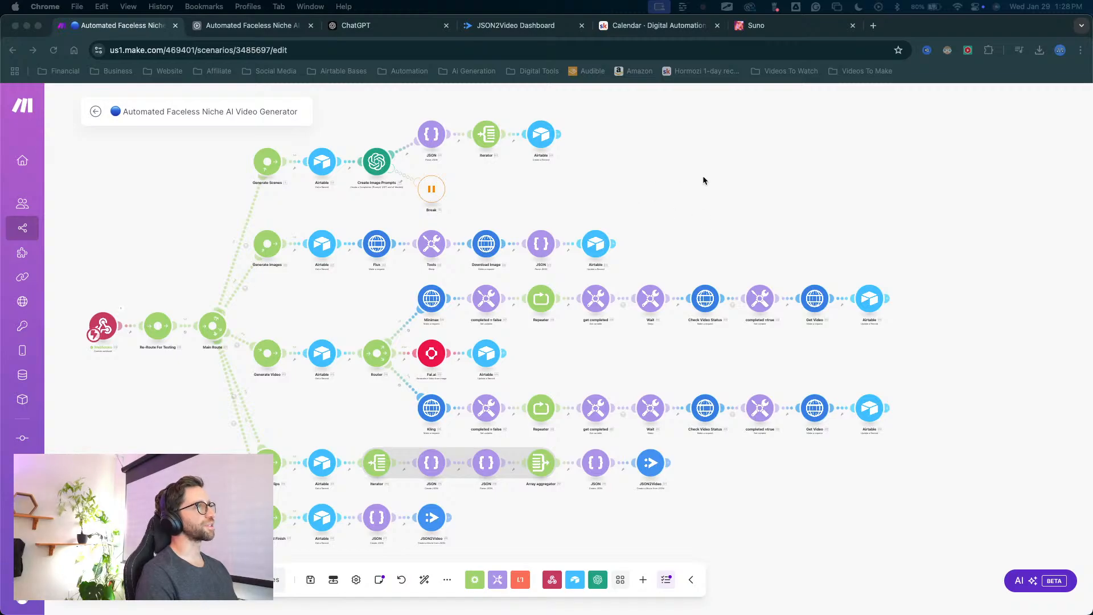
{"action": "scroll", "coordinate": [702, 180], "scroll_direction": "left", "scroll_amount": 3}
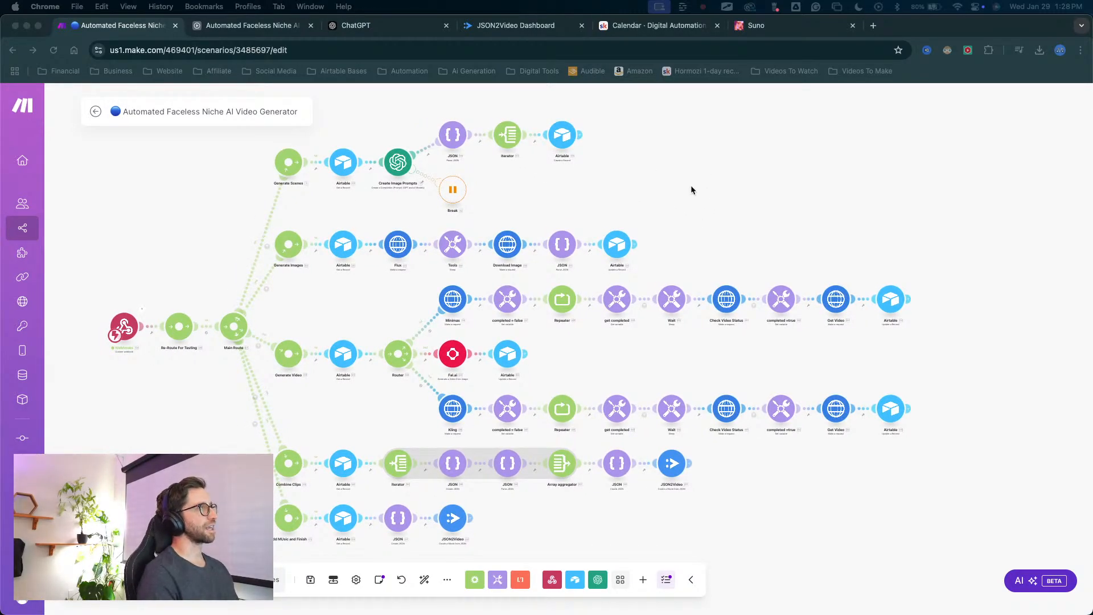
{"action": "scroll", "coordinate": [706, 176], "scroll_direction": "left", "scroll_amount": 1}
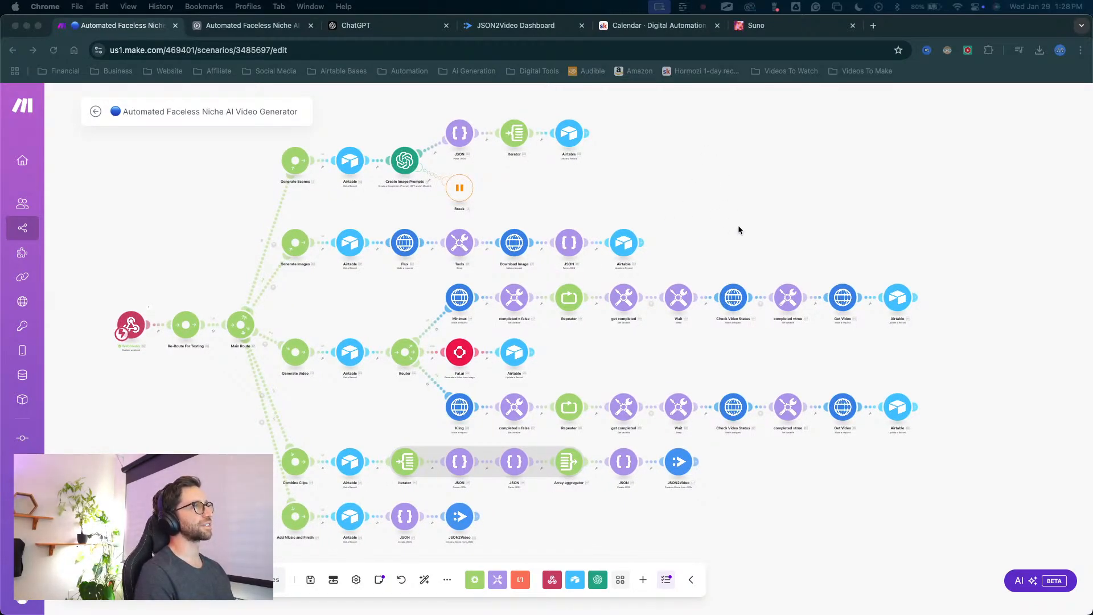
{"action": "left_click_drag", "start_coordinate": [738, 230], "coordinate": [732, 227]}
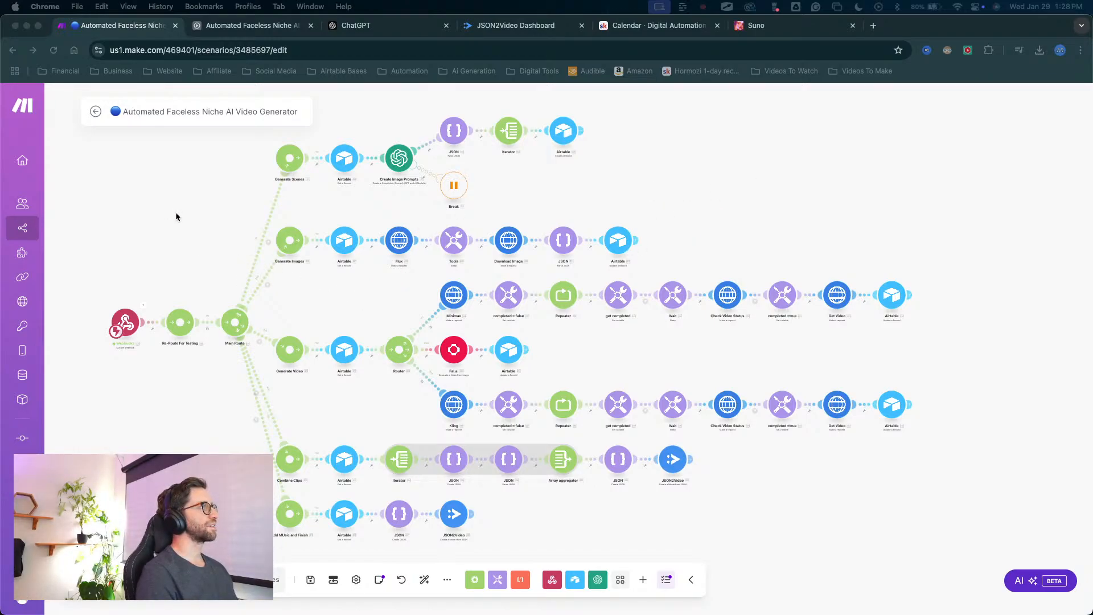
{"action": "mouse_move", "coordinate": [370, 288]}
{"action": "left_mouse_down"}
{"action": "mouse_move", "coordinate": [558, 305]}
{"action": "mouse_move", "coordinate": [374, 301]}
{"action": "mouse_move", "coordinate": [375, 290]}
{"action": "left_mouse_up"}
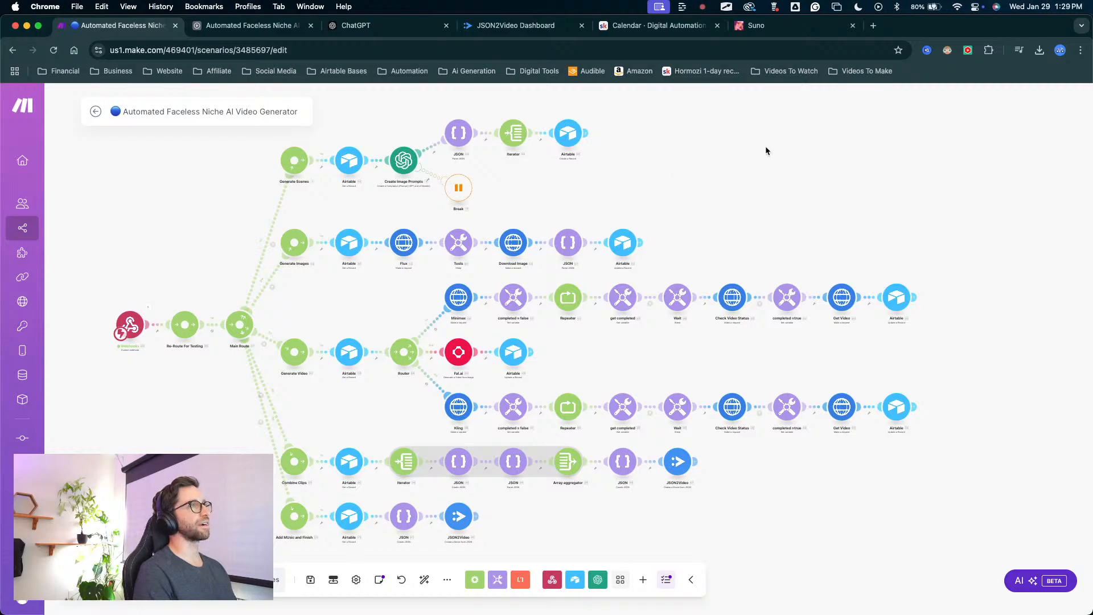
{"action": "key", "text": "ctrl+a"}
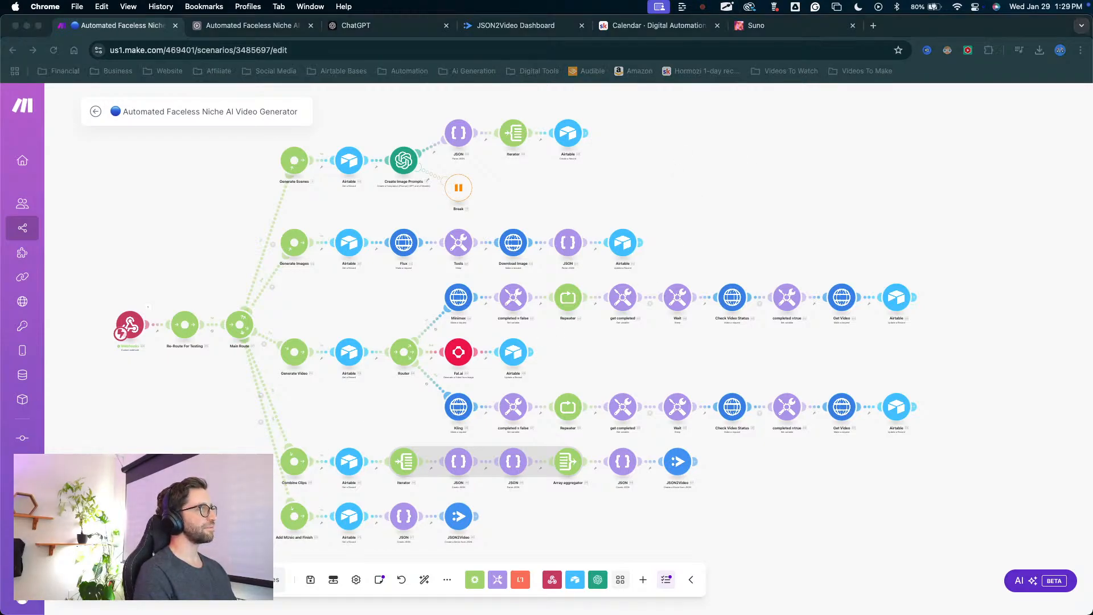
{"action": "mouse_move", "coordinate": [138, 512]}
{"action": "left_mouse_down"}
{"action": "mouse_move", "coordinate": [657, 461]}
{"action": "mouse_move", "coordinate": [701, 378]}
{"action": "mouse_move", "coordinate": [330, 476]}
{"action": "left_mouse_up"}
{"action": "key", "text": "Escape"}
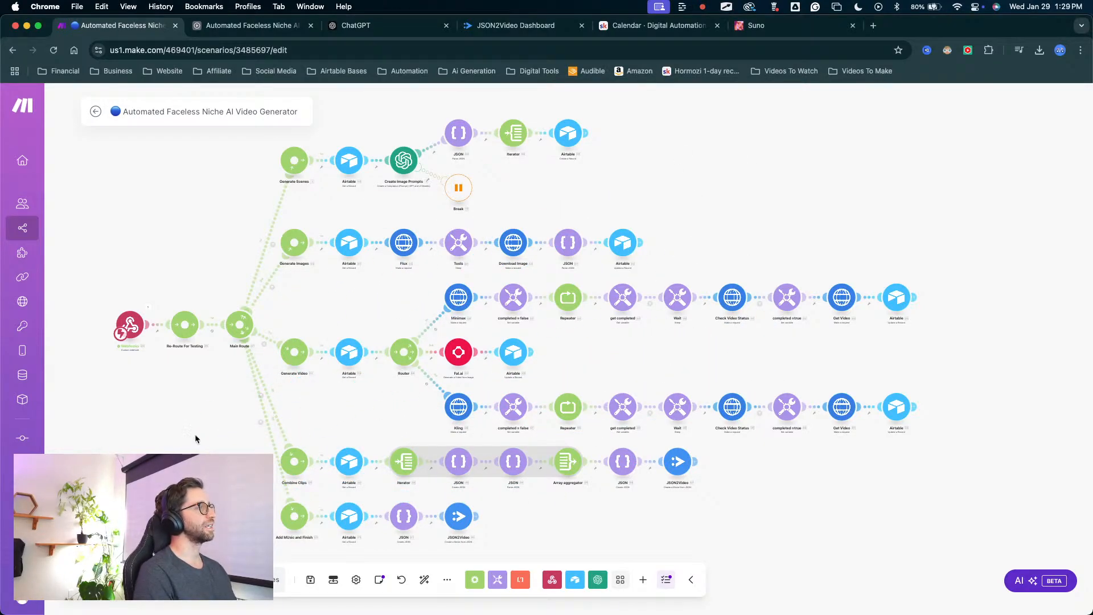
{"action": "key", "text": "ctrl+a"}
{"action": "mouse_move", "coordinate": [176, 456]}
{"action": "left_mouse_down"}
{"action": "mouse_move", "coordinate": [170, 413]}
{"action": "mouse_move", "coordinate": [195, 312]}
{"action": "mouse_move", "coordinate": [80, 288]}
{"action": "mouse_move", "coordinate": [188, 206]}
{"action": "mouse_move", "coordinate": [147, 135]}
{"action": "mouse_move", "coordinate": [244, 120]}
{"action": "mouse_move", "coordinate": [244, 160]}
{"action": "left_mouse_up"}
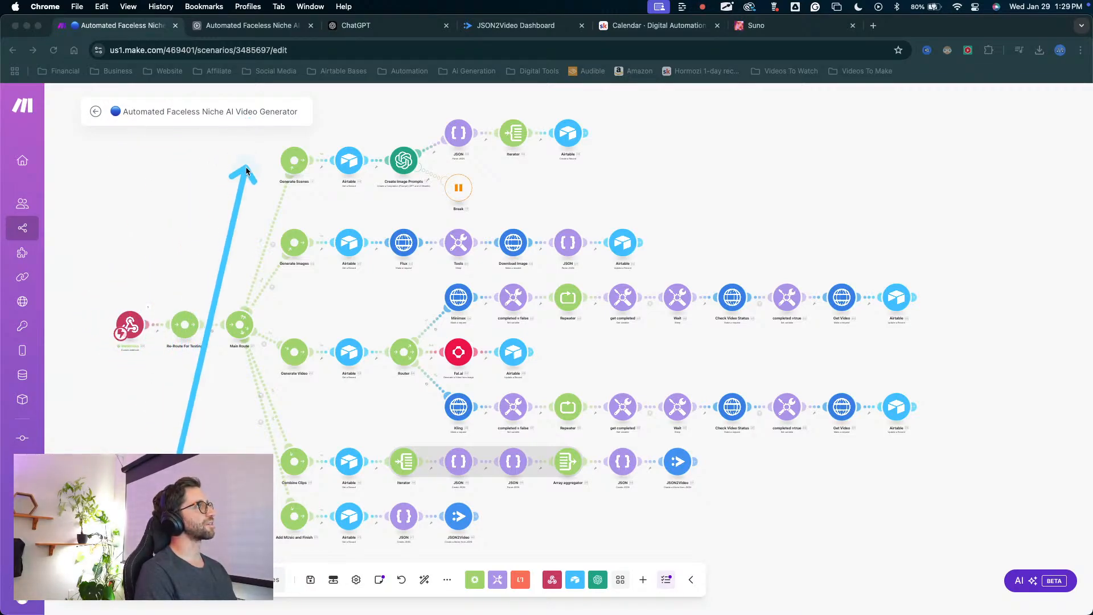
{"action": "key", "text": "Escape"}
{"action": "scroll", "coordinate": [407, 282], "scroll_direction": "up", "scroll_amount": 3}
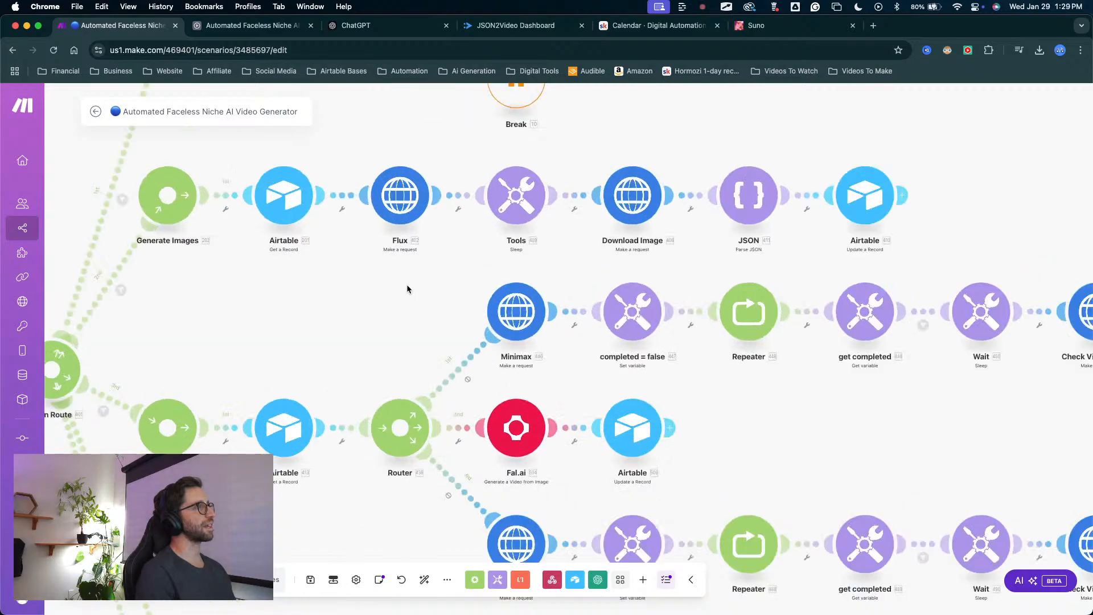
{"action": "mouse_move", "coordinate": [410, 323]}
{"action": "left_mouse_down"}
{"action": "mouse_move", "coordinate": [515, 465]}
{"action": "mouse_move", "coordinate": [354, 329]}
{"action": "mouse_move", "coordinate": [394, 219]}
{"action": "mouse_move", "coordinate": [398, 239]}
{"action": "mouse_move", "coordinate": [380, 242]}
{"action": "mouse_move", "coordinate": [404, 238]}
{"action": "mouse_move", "coordinate": [408, 255]}
{"action": "mouse_move", "coordinate": [406, 224]}
{"action": "mouse_move", "coordinate": [435, 318]}
{"action": "mouse_move", "coordinate": [489, 327]}
{"action": "mouse_move", "coordinate": [495, 314]}
{"action": "mouse_move", "coordinate": [503, 329]}
{"action": "left_mouse_up"}
{"action": "scroll", "coordinate": [504, 329], "scroll_direction": "down", "scroll_amount": 5}
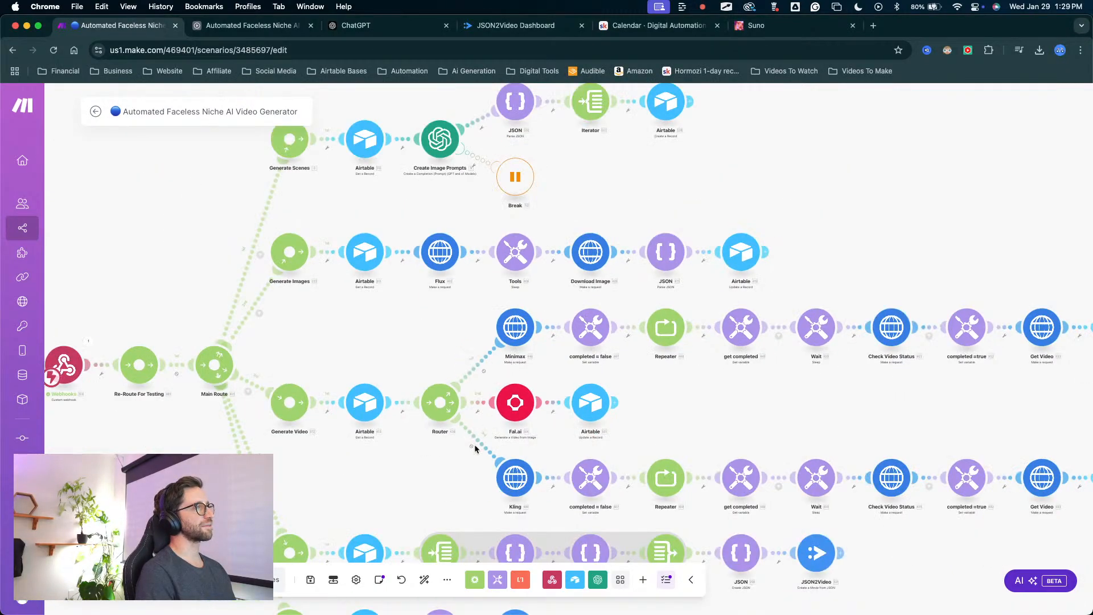
{"action": "mouse_move", "coordinate": [438, 535]}
{"action": "left_mouse_down"}
{"action": "mouse_move", "coordinate": [513, 483]}
{"action": "mouse_move", "coordinate": [563, 323]}
{"action": "mouse_move", "coordinate": [496, 335]}
{"action": "left_mouse_up"}
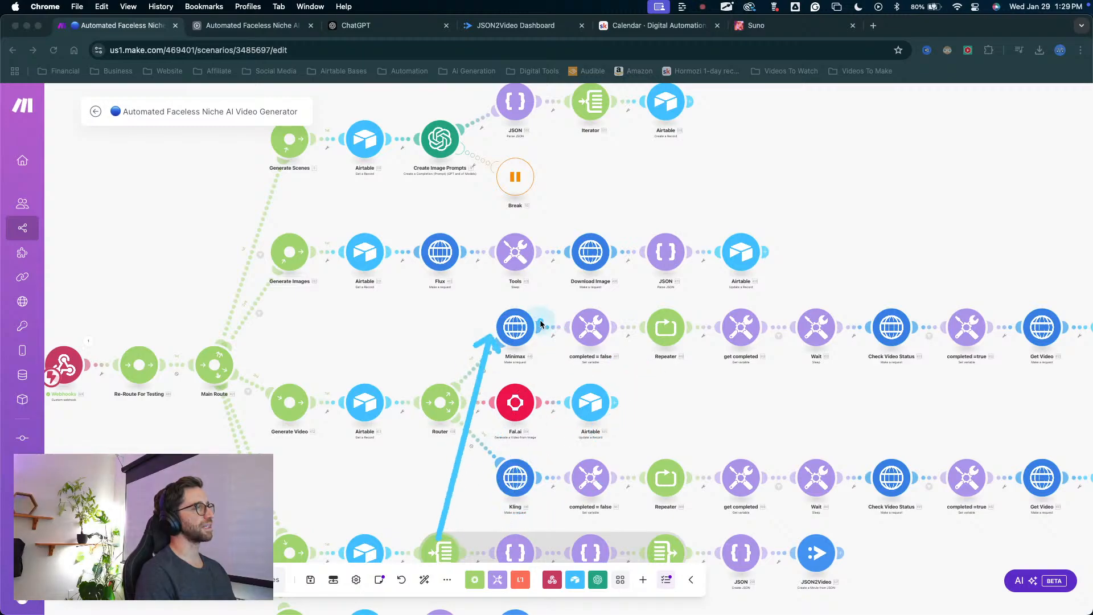
{"action": "key", "text": "Escape"}
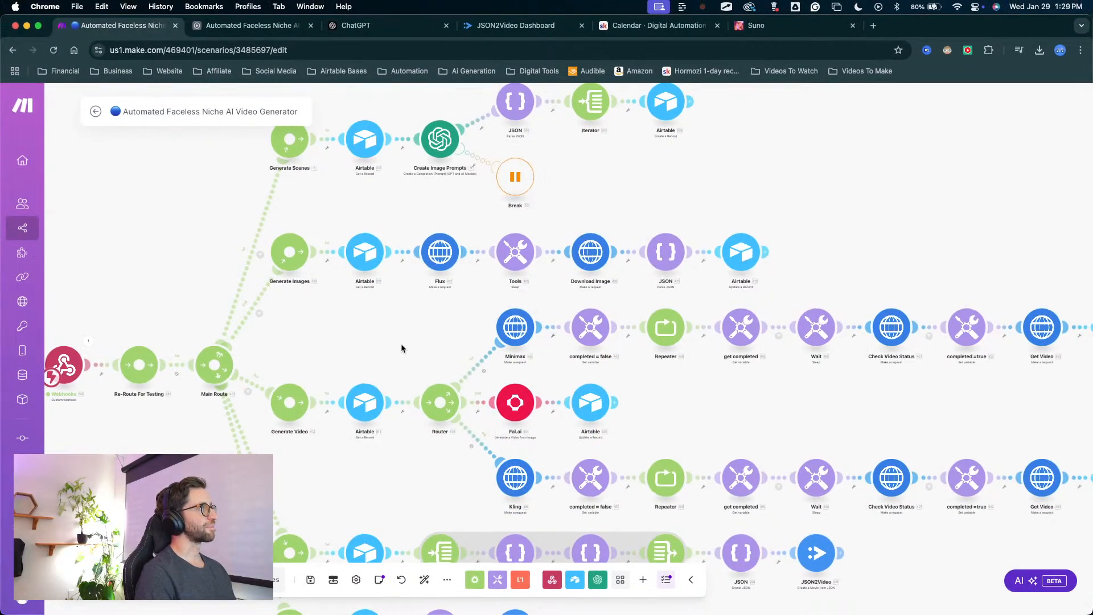
{"action": "scroll", "coordinate": [402, 346], "scroll_direction": "down", "scroll_amount": 5}
{"action": "scroll", "coordinate": [401, 346], "scroll_direction": "up", "scroll_amount": 3}
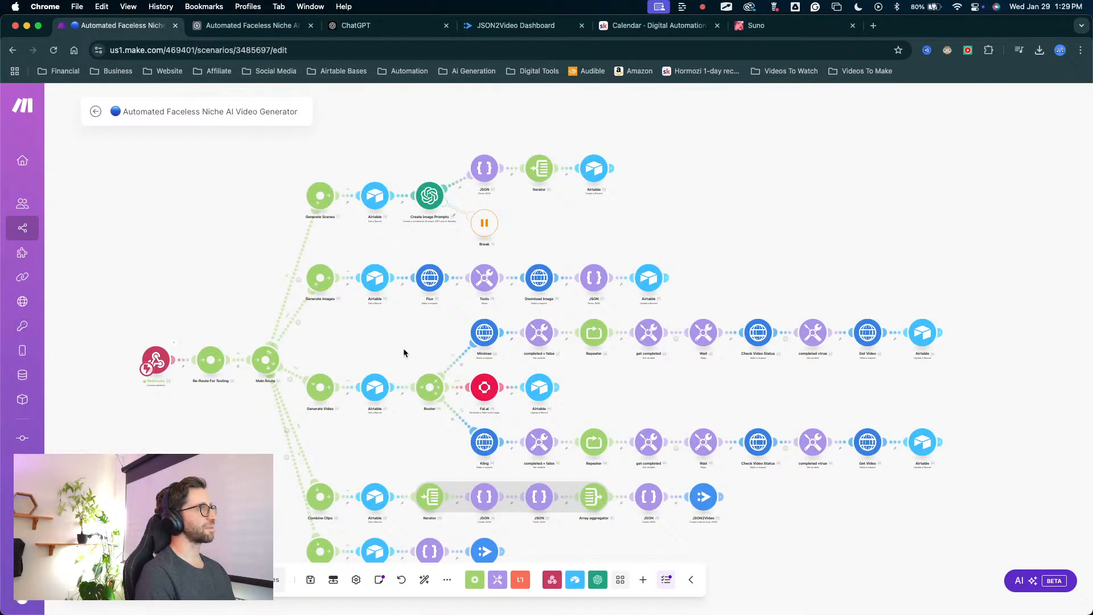
{"action": "left_click_drag", "start_coordinate": [403, 347], "coordinate": [418, 306]}
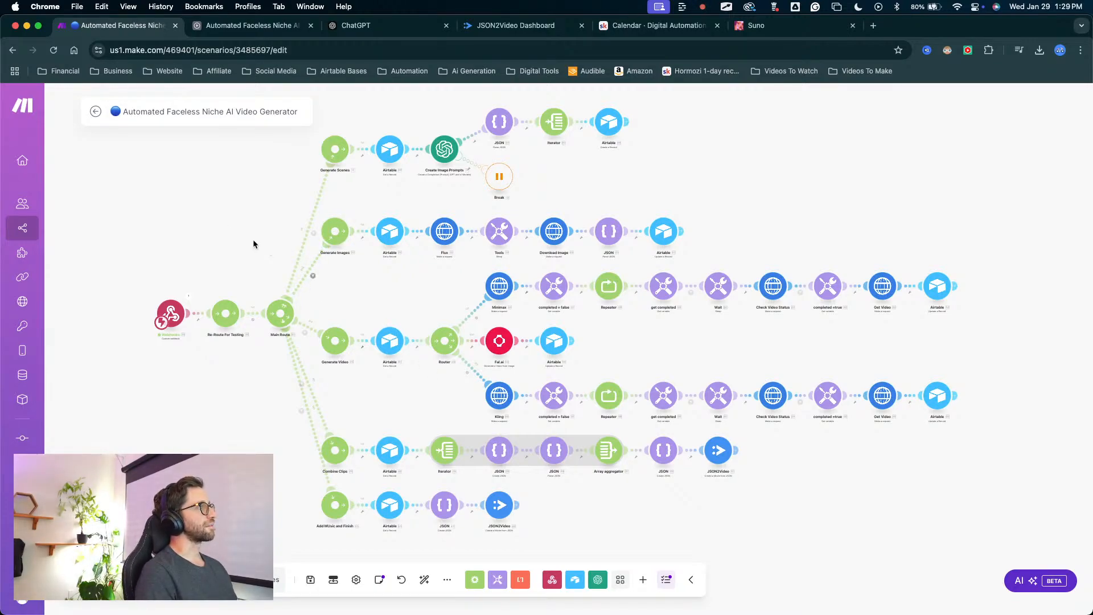
{"action": "scroll", "coordinate": [253, 243], "scroll_direction": "up", "scroll_amount": 2}
{"action": "scroll", "coordinate": [253, 242], "scroll_direction": "down", "scroll_amount": 2}
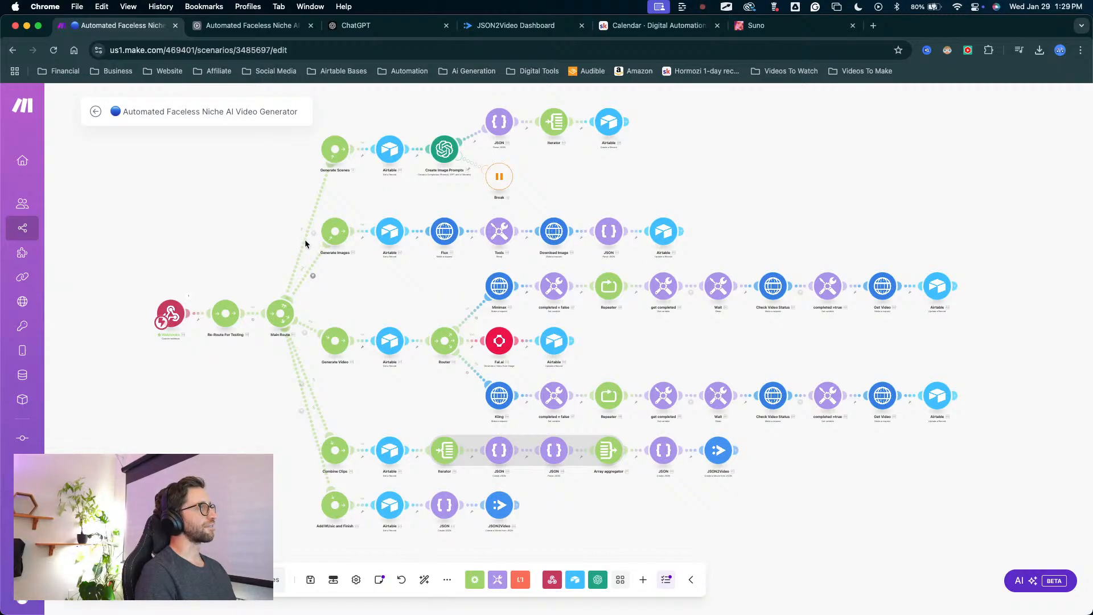
{"action": "left_click_drag", "start_coordinate": [265, 255], "coordinate": [358, 241]}
{"action": "left_click_drag", "start_coordinate": [321, 239], "coordinate": [274, 257]}
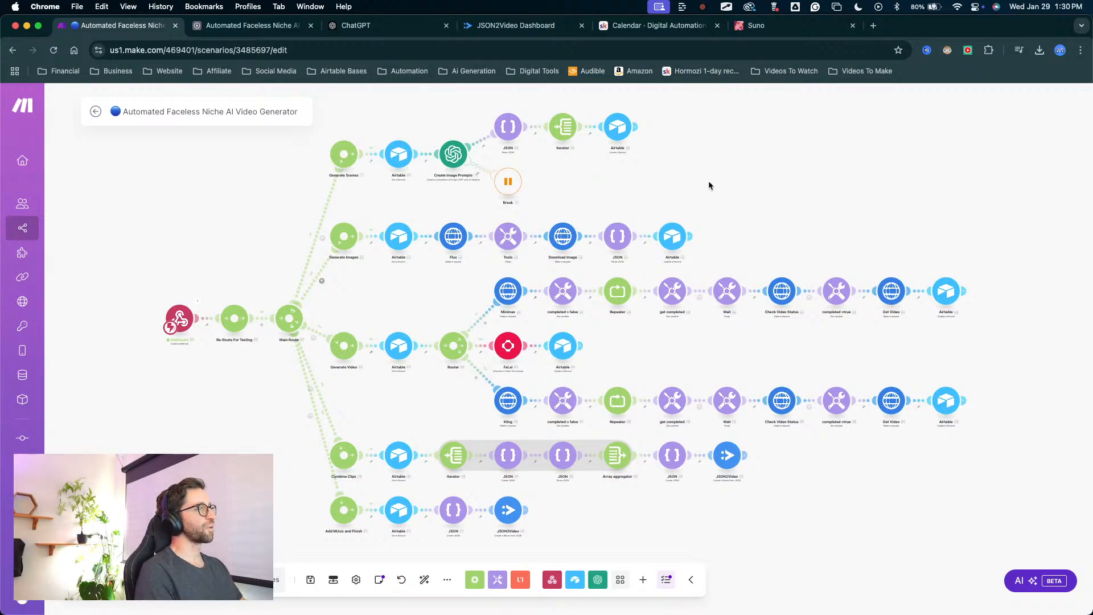
{"action": "key", "text": "ctrl+Up"}
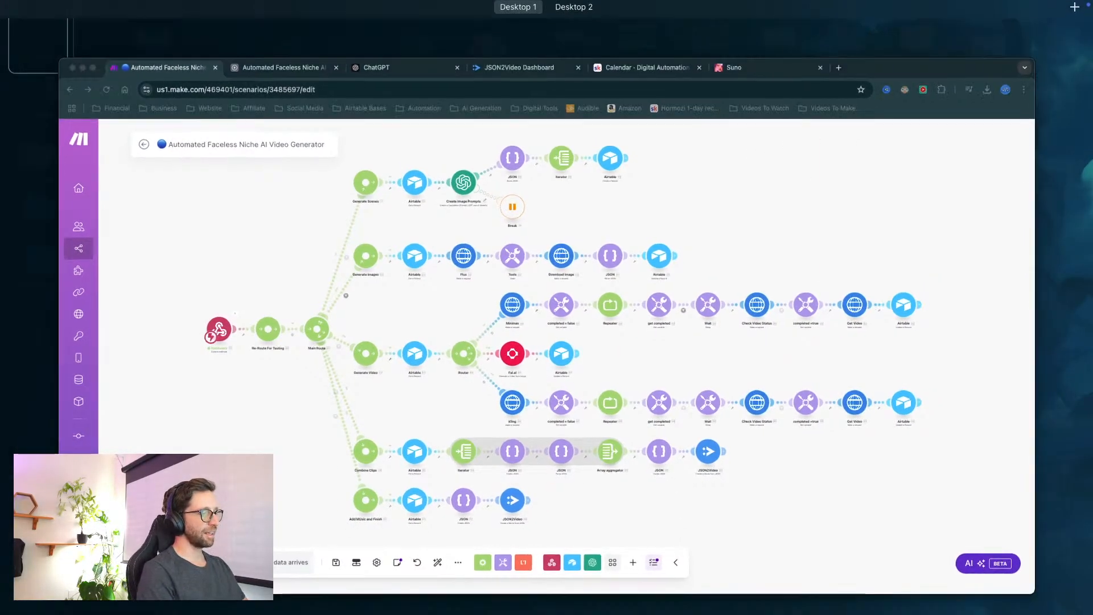
{"action": "key", "text": "ctrl+Up"}
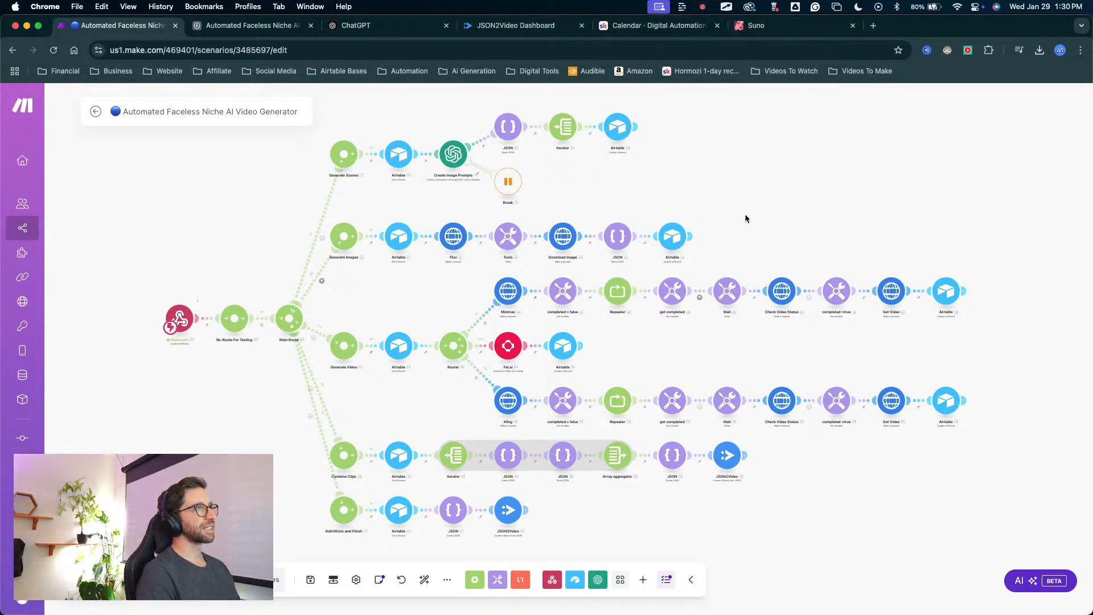
{"action": "scroll", "coordinate": [744, 217], "scroll_direction": "right", "scroll_amount": 2}
{"action": "scroll", "coordinate": [744, 216], "scroll_direction": "down", "scroll_amount": 1}
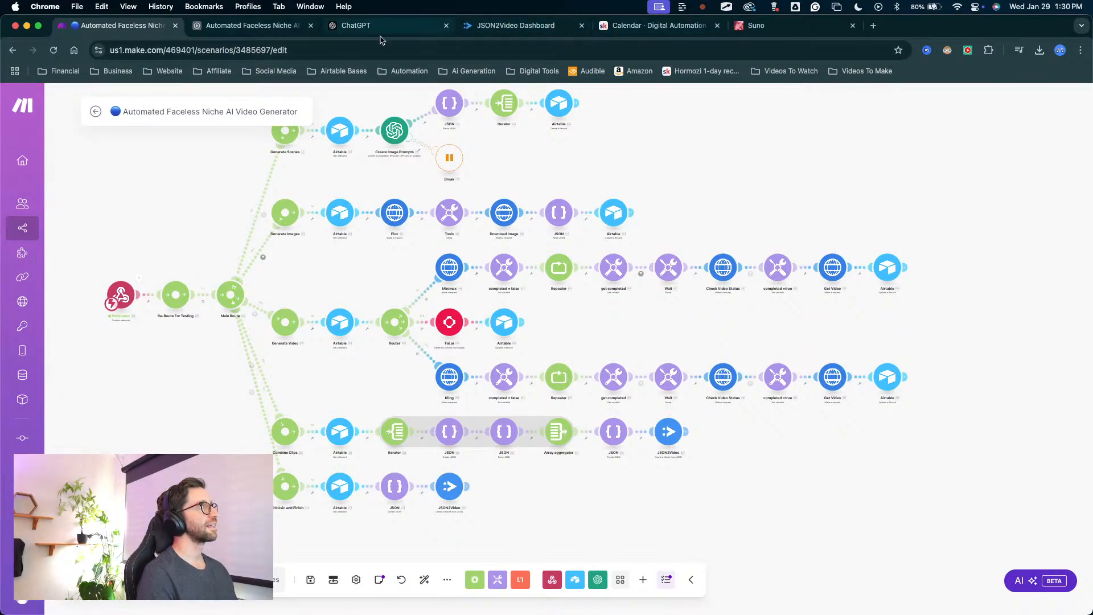
Check the Assembly table in Airtable and the refreshed JSON2Video render logs for a new render, and return to the Make scenario.
{"action": "left_click", "coordinate": [234, 26]}
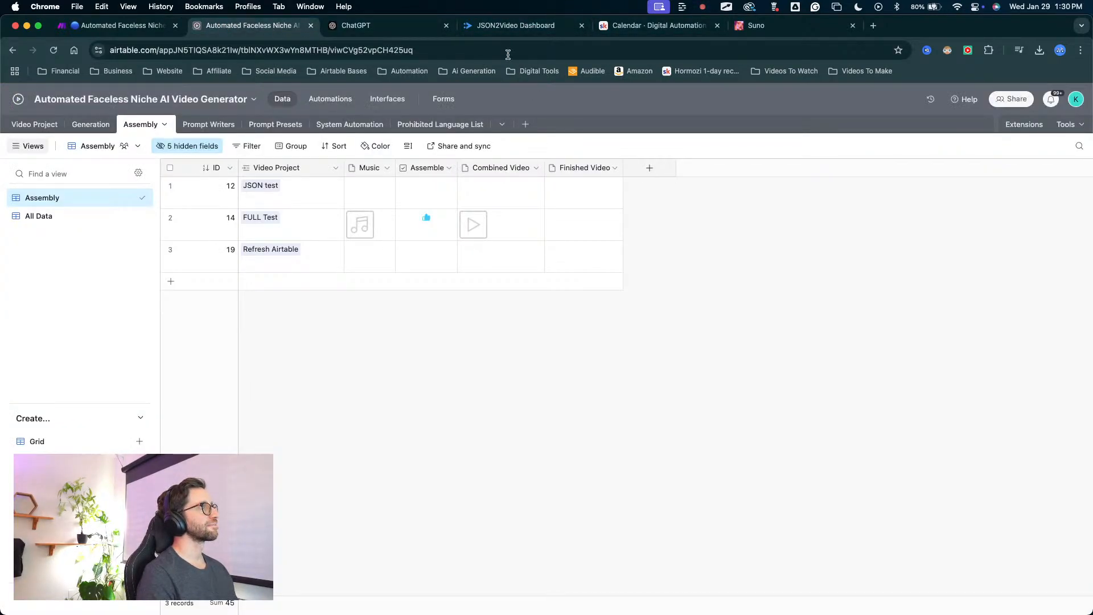
{"action": "left_click", "coordinate": [508, 25]}
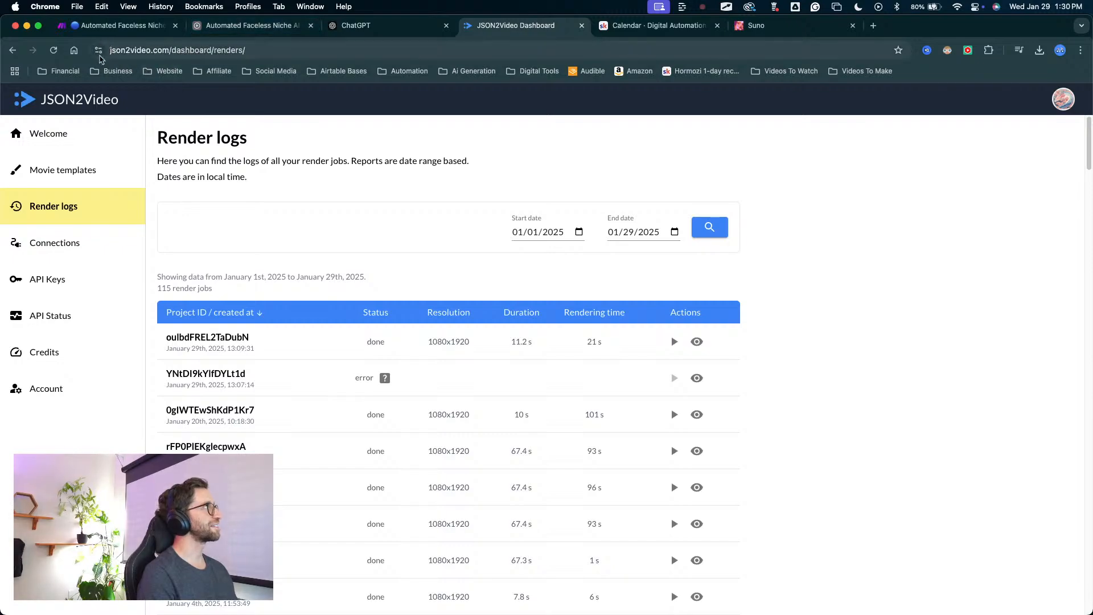
{"action": "left_click", "coordinate": [52, 50]}
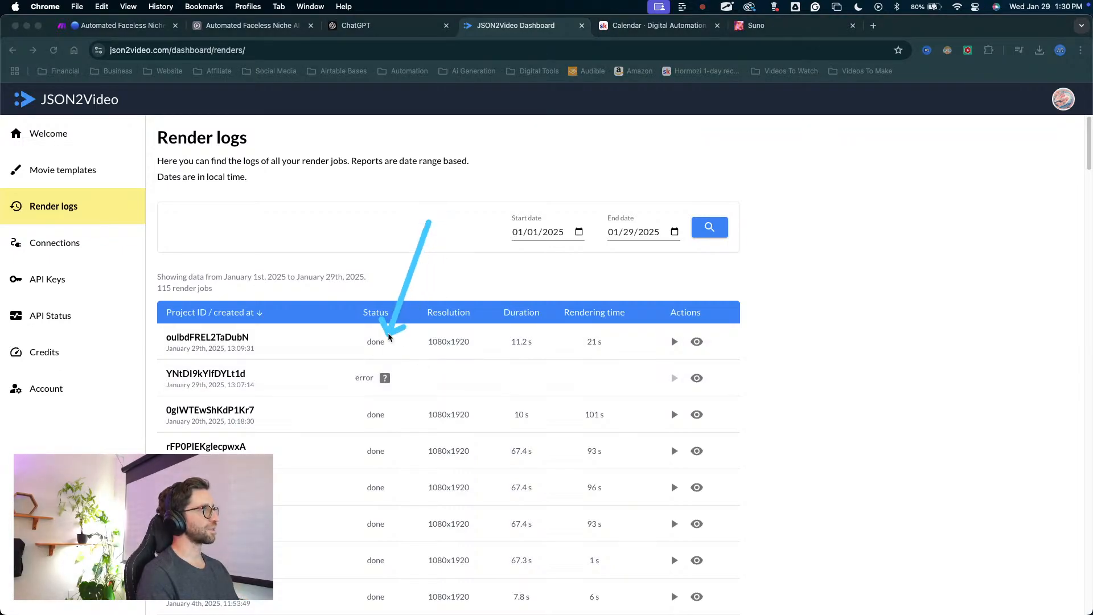
{"action": "left_click", "coordinate": [120, 25]}
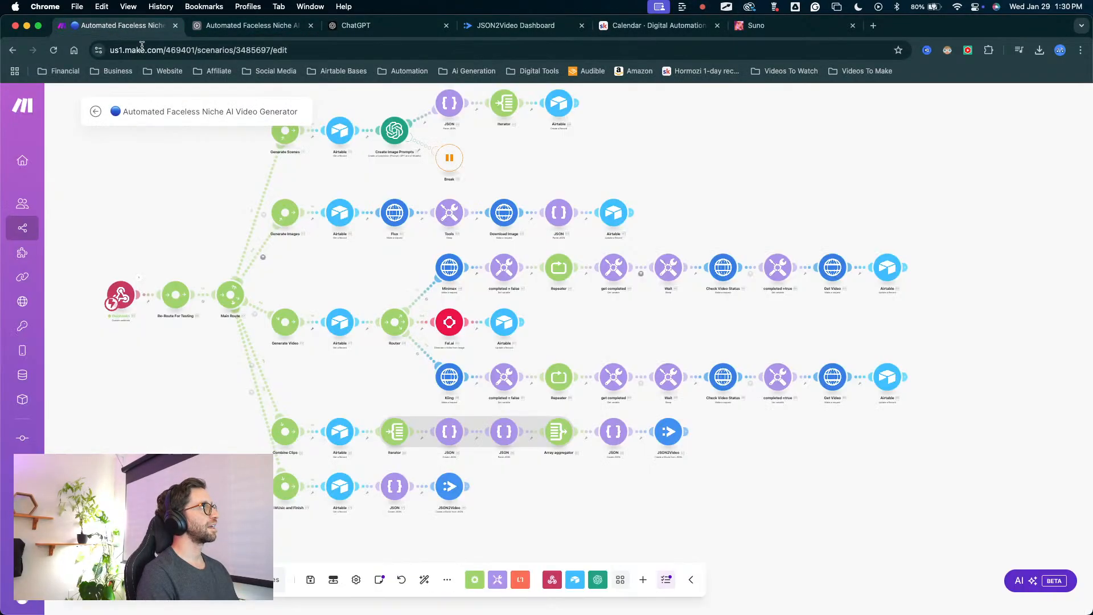
{"action": "scroll", "coordinate": [398, 496], "scroll_direction": "up", "scroll_amount": 5}
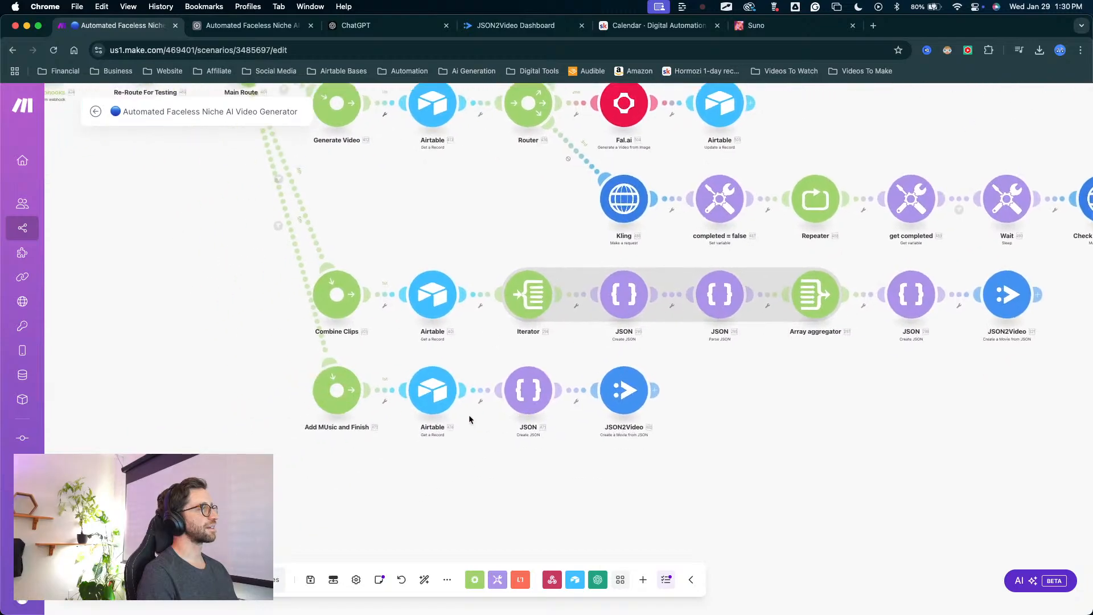
{"action": "left_click", "coordinate": [346, 405]}
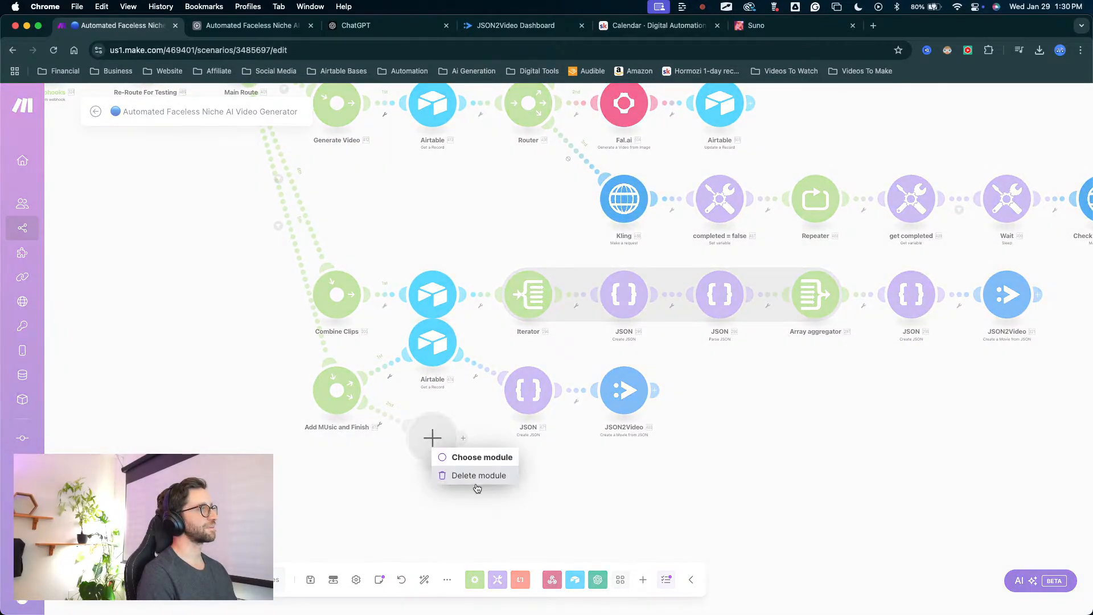
{"action": "scroll", "coordinate": [352, 402], "scroll_direction": "down", "scroll_amount": 4}
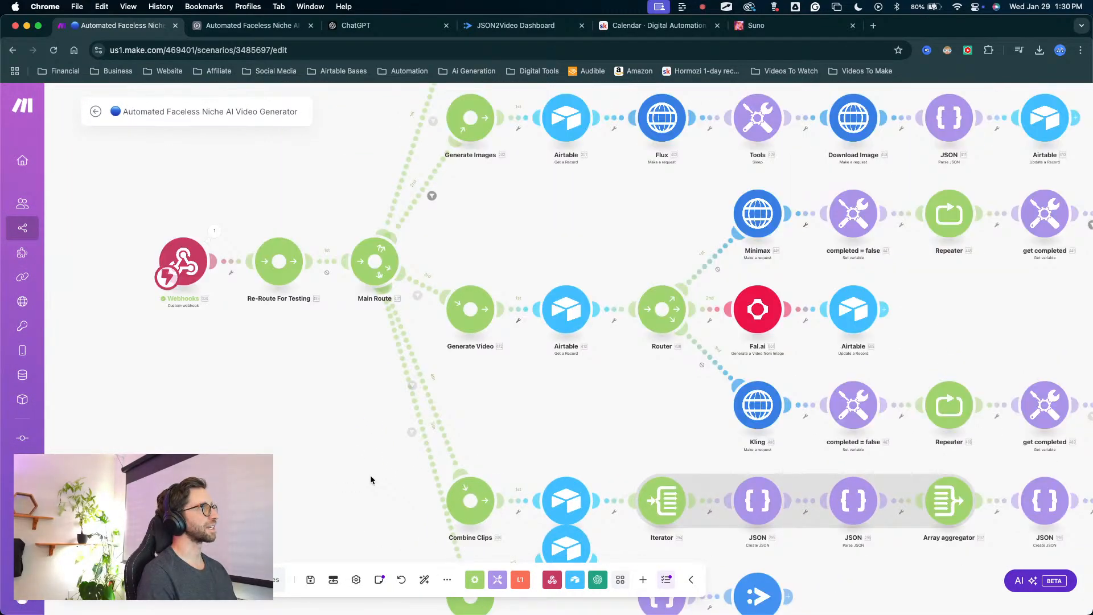
{"action": "mouse_move", "coordinate": [373, 482]}
{"action": "left_mouse_down"}
{"action": "mouse_move", "coordinate": [319, 276]}
{"action": "mouse_move", "coordinate": [329, 276]}
{"action": "left_mouse_up"}
{"action": "key", "text": "Escape"}
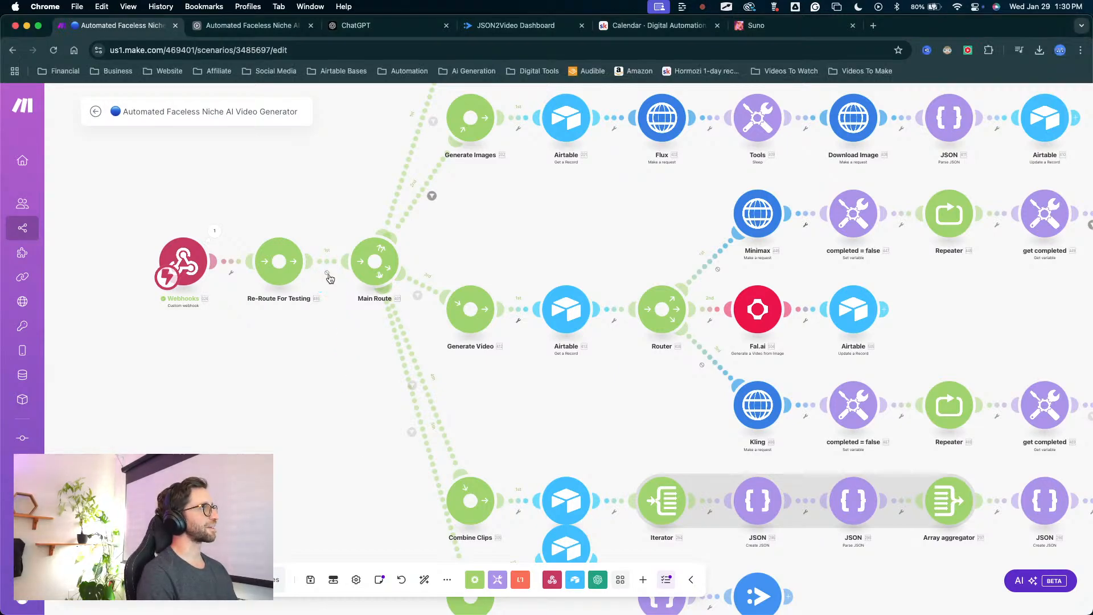
Save the scenario and auto-align all of its modules.
{"action": "left_click_drag", "start_coordinate": [341, 377], "coordinate": [452, 372]}
{"action": "left_click_drag", "start_coordinate": [433, 428], "coordinate": [301, 280]}
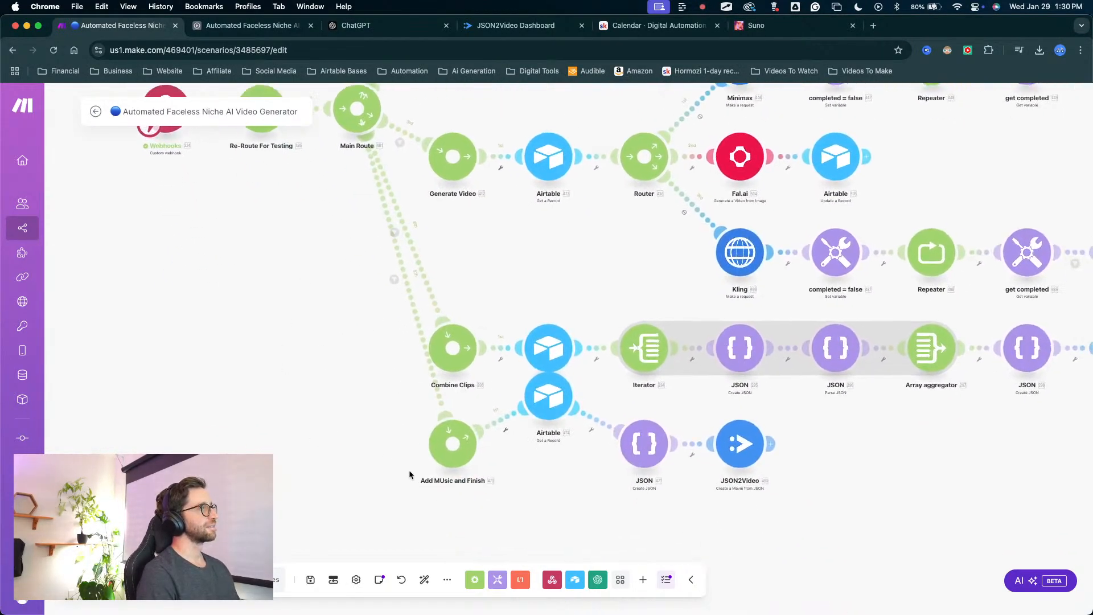
{"action": "left_click", "coordinate": [311, 579]}
{"action": "left_click", "coordinate": [424, 579]}
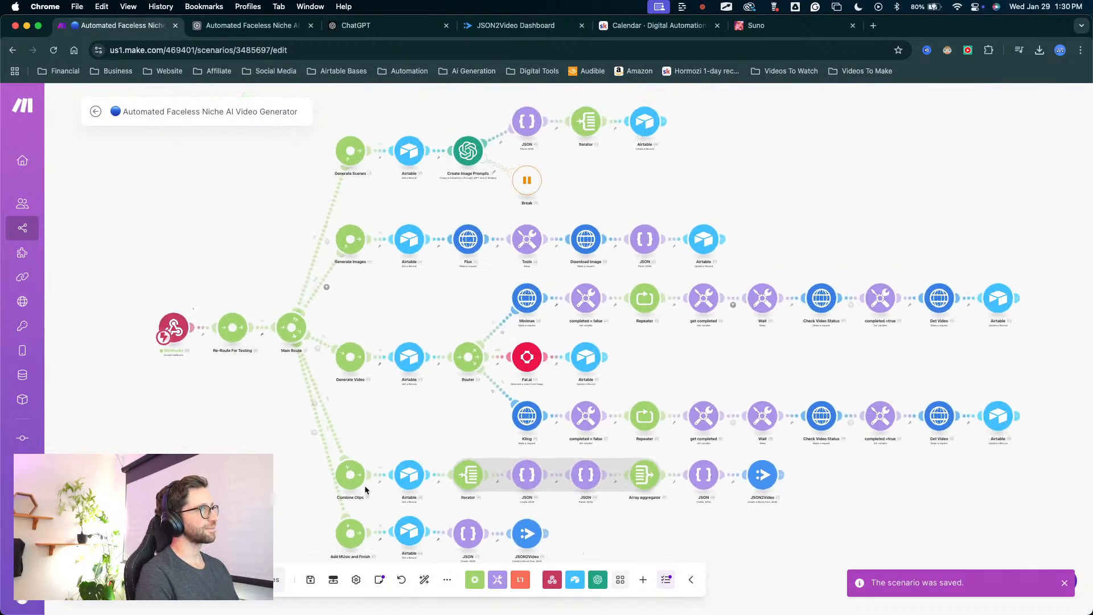
Run the scenario once and trigger it by toggling the FULL Test record's Assemble checkbox in Airtable, returning to Make.
{"action": "left_click_drag", "start_coordinate": [273, 215], "coordinate": [247, 238]}
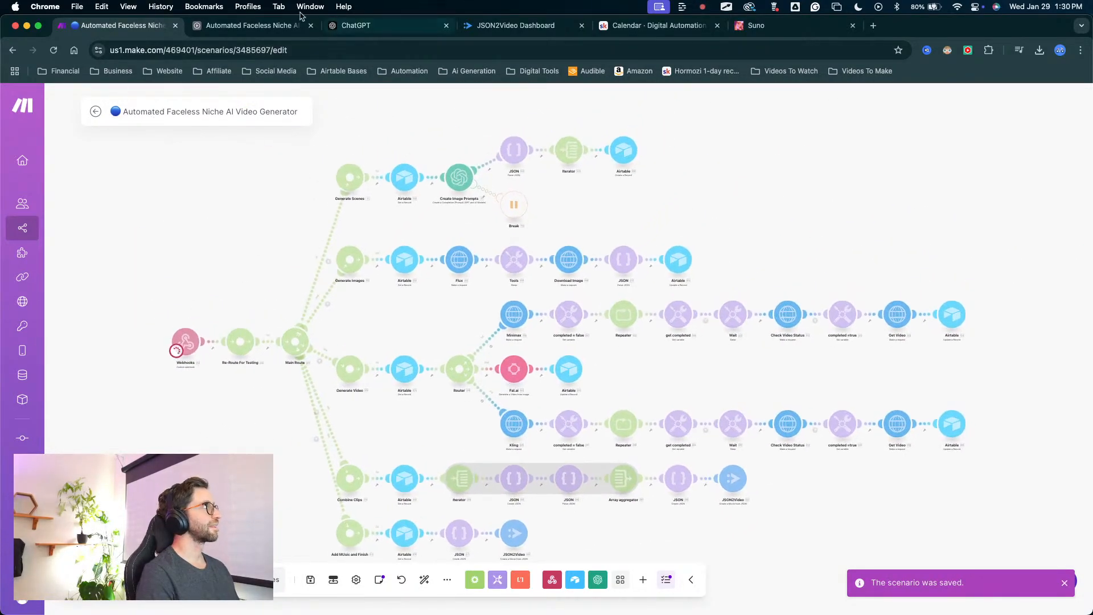
{"action": "left_click", "coordinate": [292, 25]}
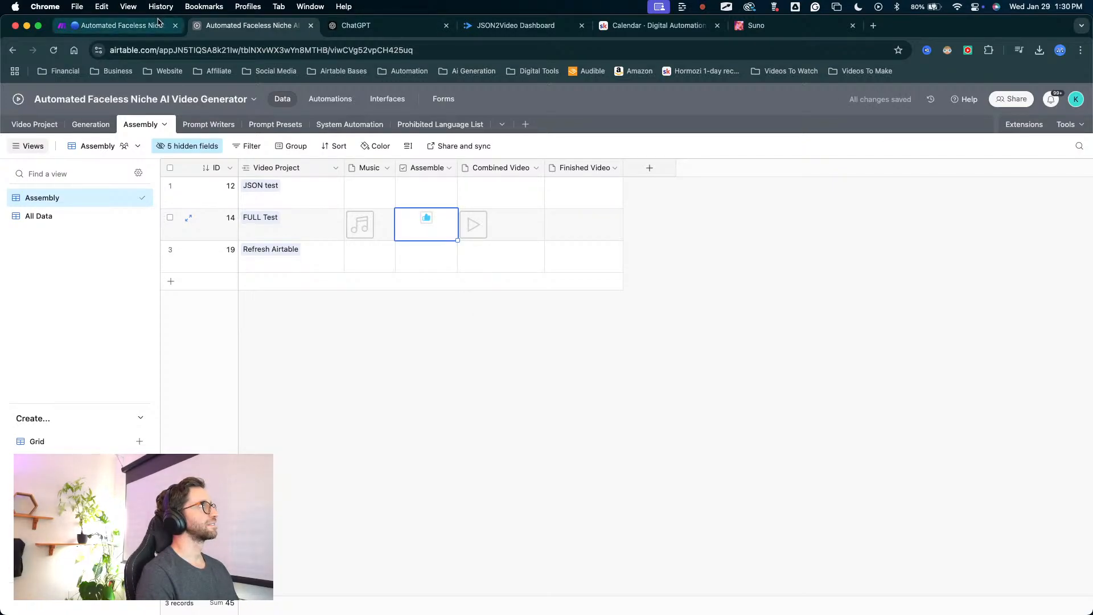
{"action": "left_click", "coordinate": [117, 25]}
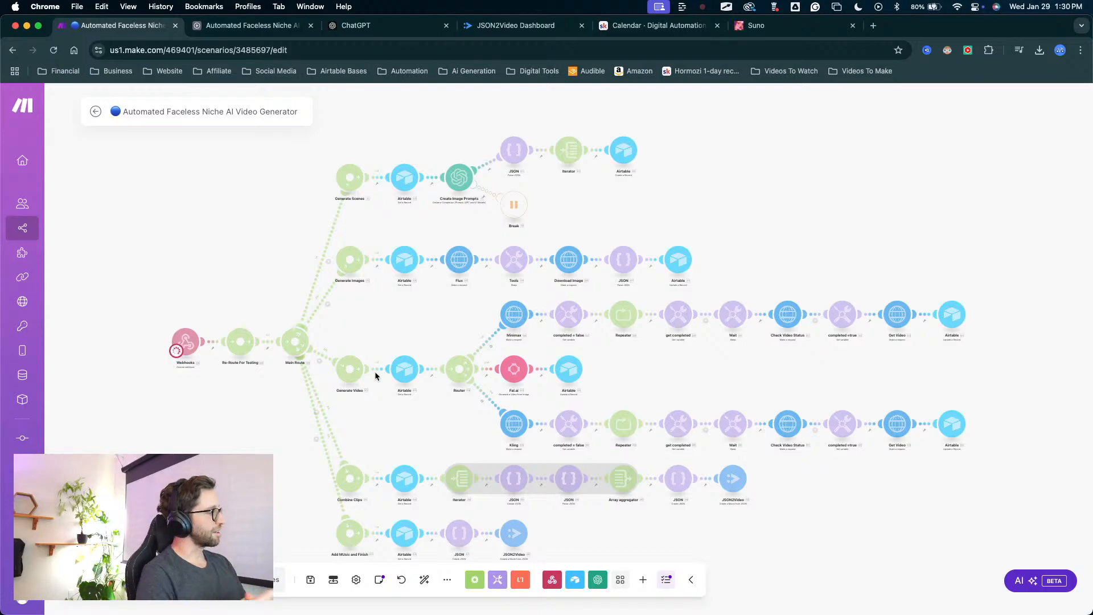
{"action": "scroll", "coordinate": [391, 374], "scroll_direction": "down", "scroll_amount": 3}
{"action": "scroll", "coordinate": [415, 421], "scroll_direction": "up", "scroll_amount": 5}
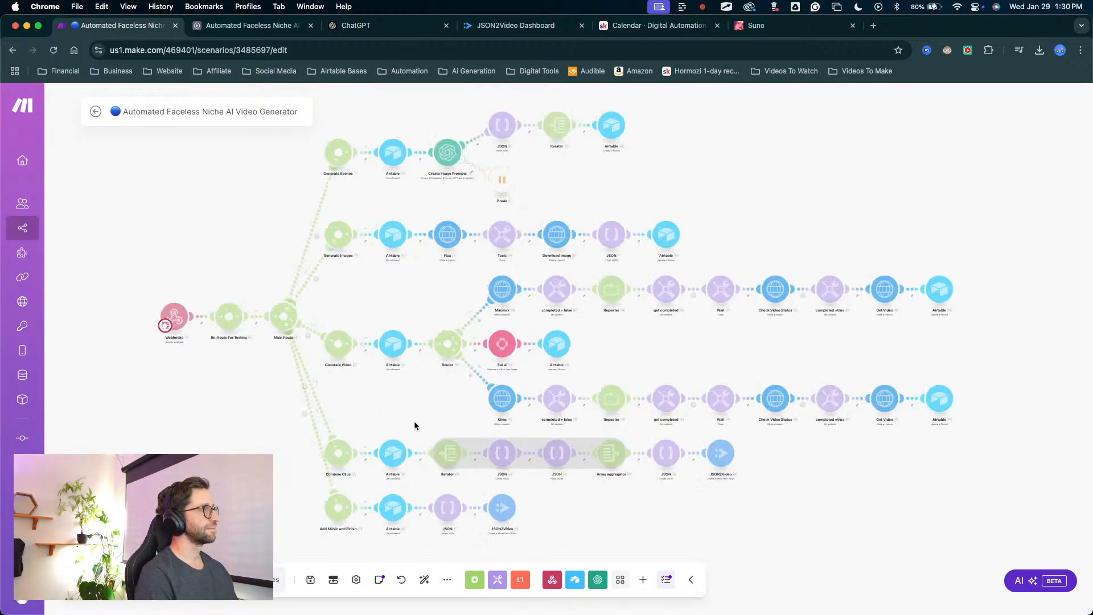
{"action": "left_click_drag", "start_coordinate": [420, 403], "coordinate": [438, 327]}
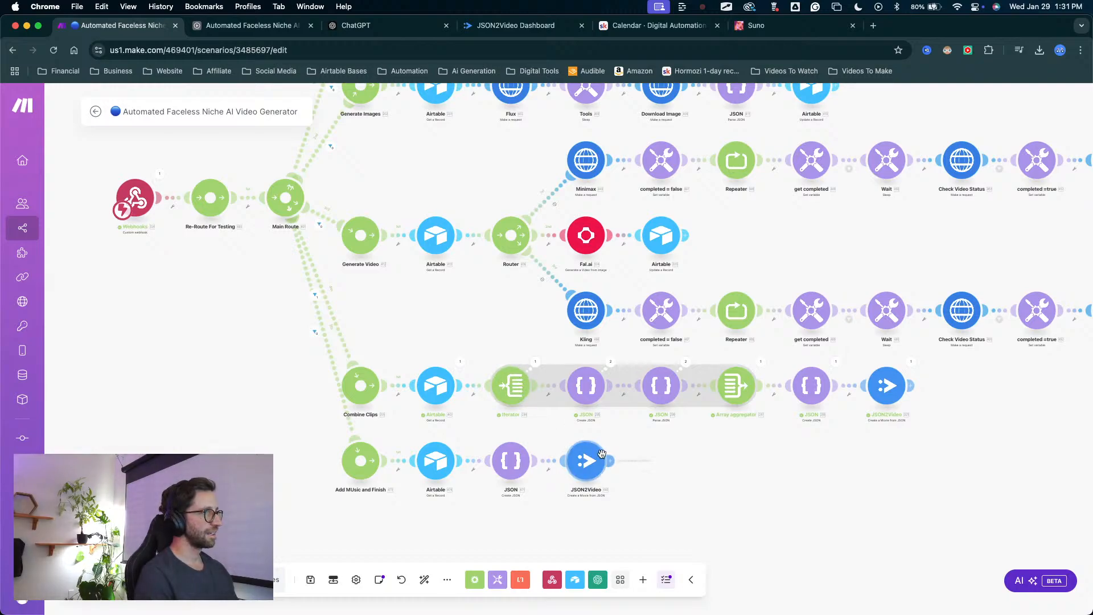
Inspect the filter result on the link from Main Route to Add Music and Finish.
{"action": "mouse_move", "coordinate": [298, 413]}
{"action": "left_mouse_down"}
{"action": "mouse_move", "coordinate": [333, 408]}
{"action": "mouse_move", "coordinate": [352, 345]}
{"action": "left_mouse_up"}
{"action": "key", "text": "ctrl+a"}
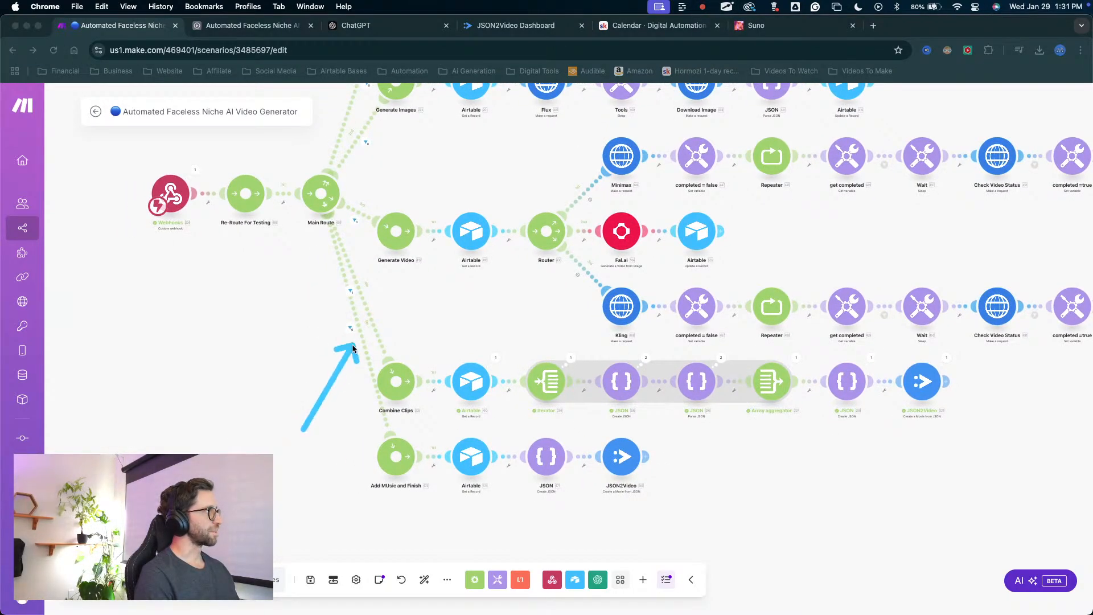
{"action": "key", "text": "Escape"}
{"action": "left_click", "coordinate": [350, 334]}
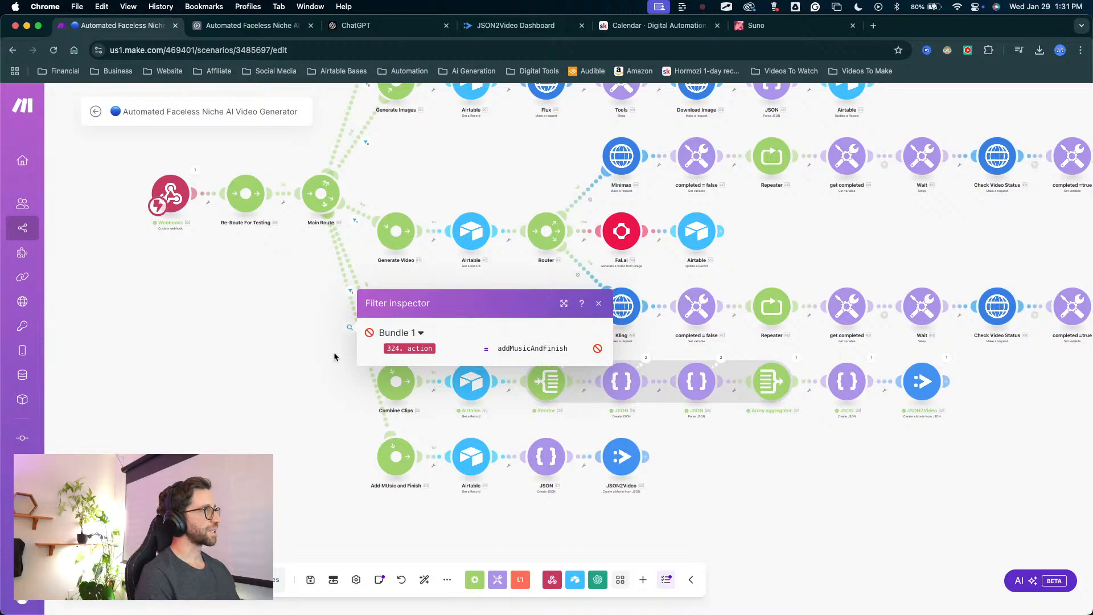
{"action": "left_click", "coordinate": [317, 354]}
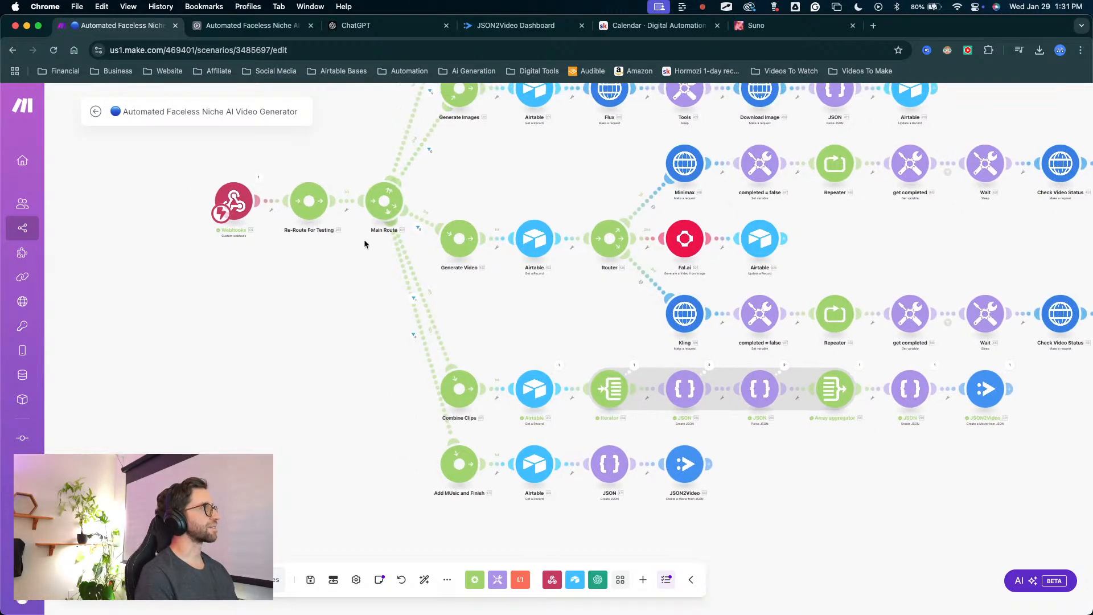
Compare the action value in Airtable's Add Music and Finish automation script with the matching route filter in Make.
{"action": "left_click", "coordinate": [256, 25]}
{"action": "left_click", "coordinate": [334, 99]}
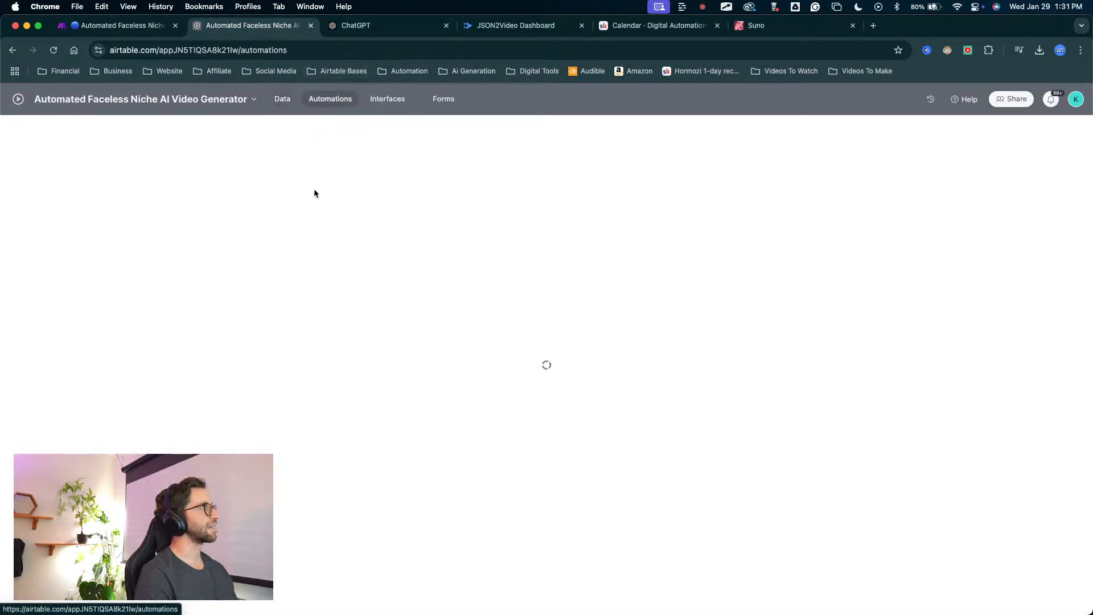
{"action": "scroll", "coordinate": [113, 431], "scroll_direction": "down", "scroll_amount": 3}
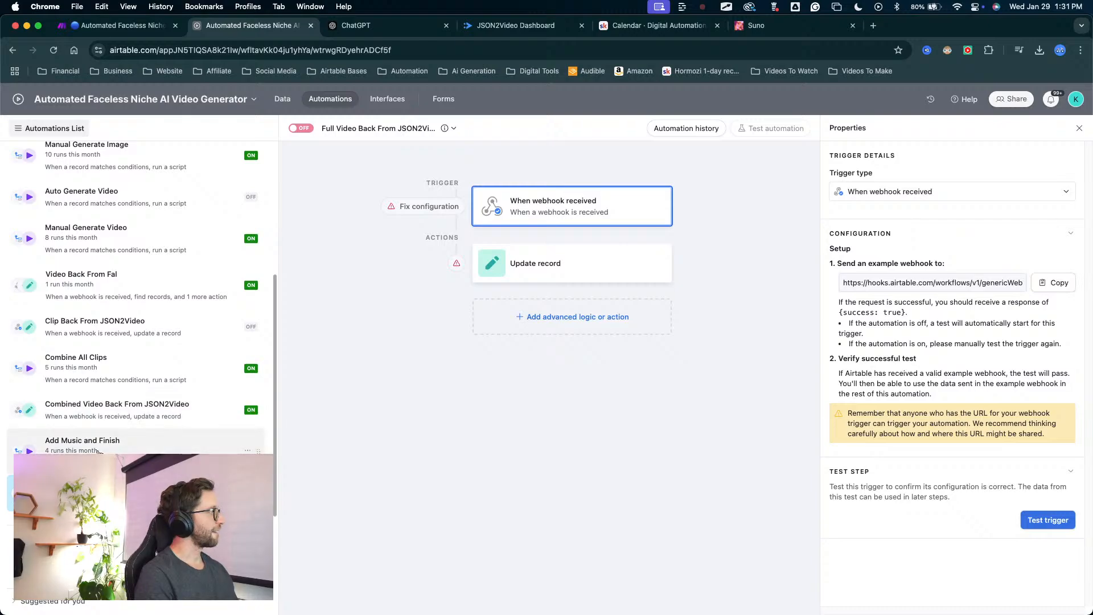
{"action": "left_click", "coordinate": [98, 449]}
{"action": "left_click", "coordinate": [562, 274]}
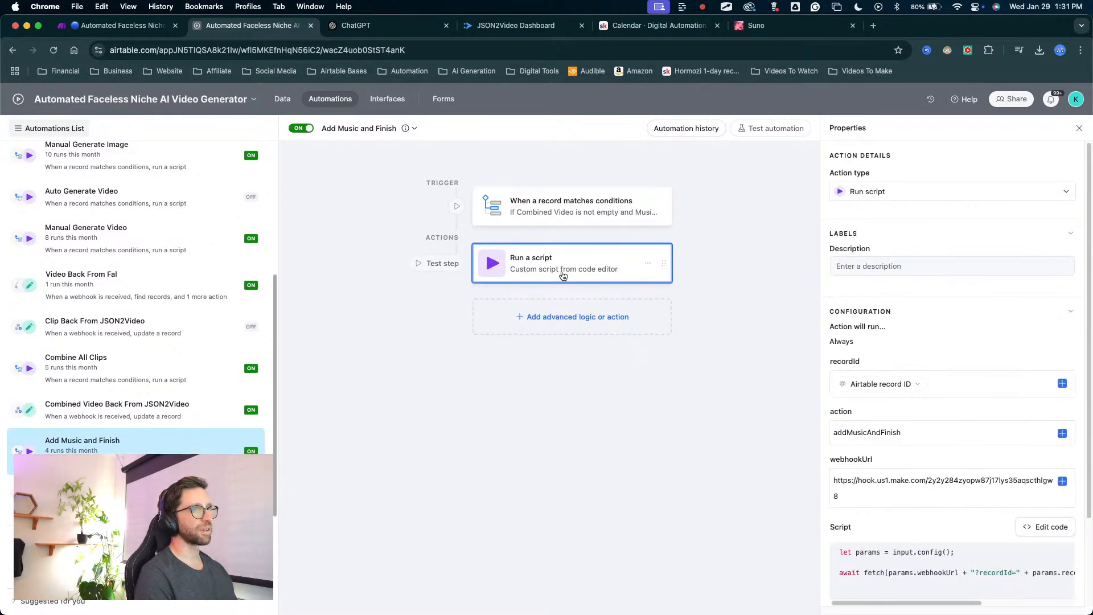
{"action": "double_click", "coordinate": [918, 431]}
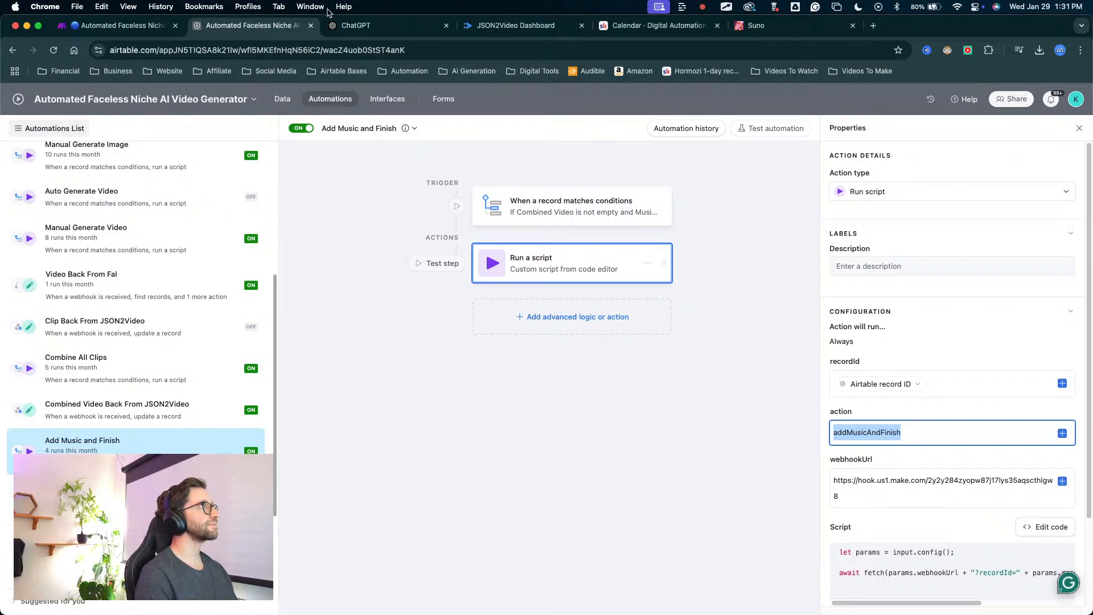
{"action": "left_click", "coordinate": [114, 25]}
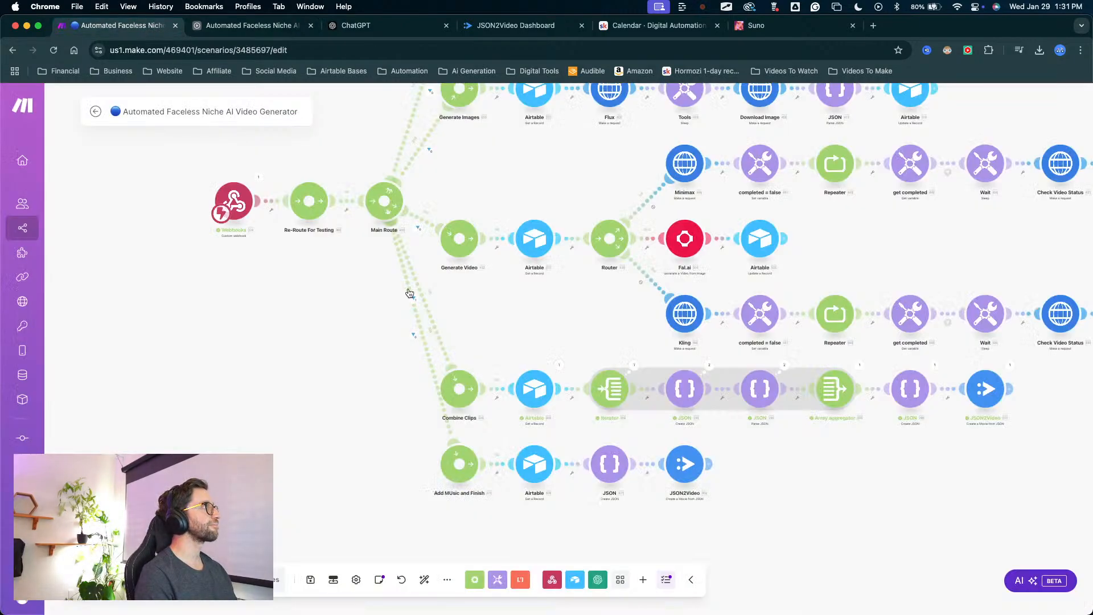
{"action": "left_click", "coordinate": [413, 336]}
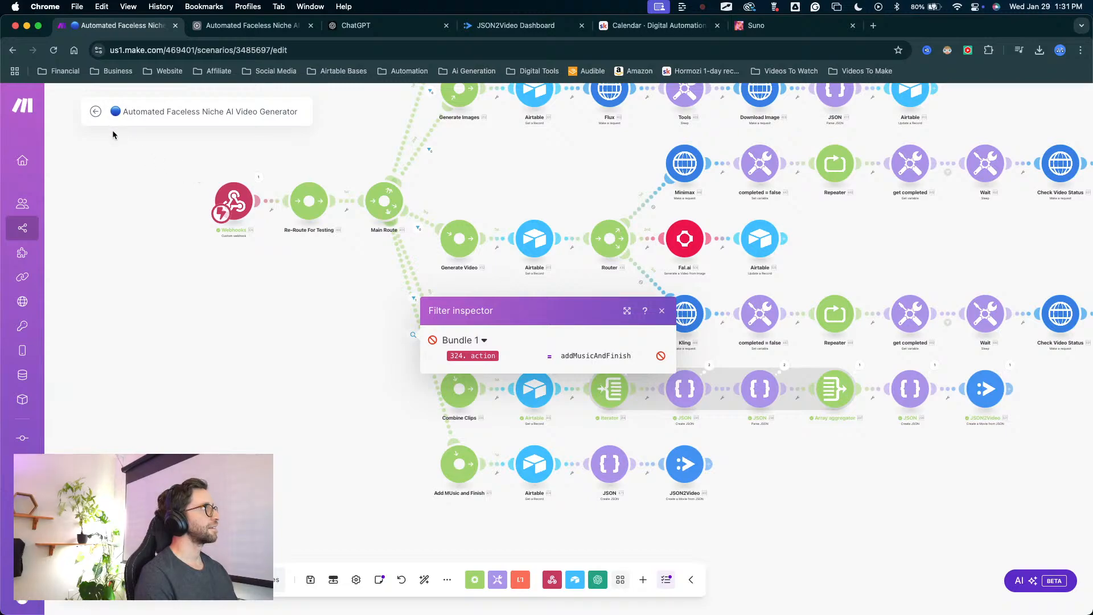
{"action": "left_click", "coordinate": [368, 336]}
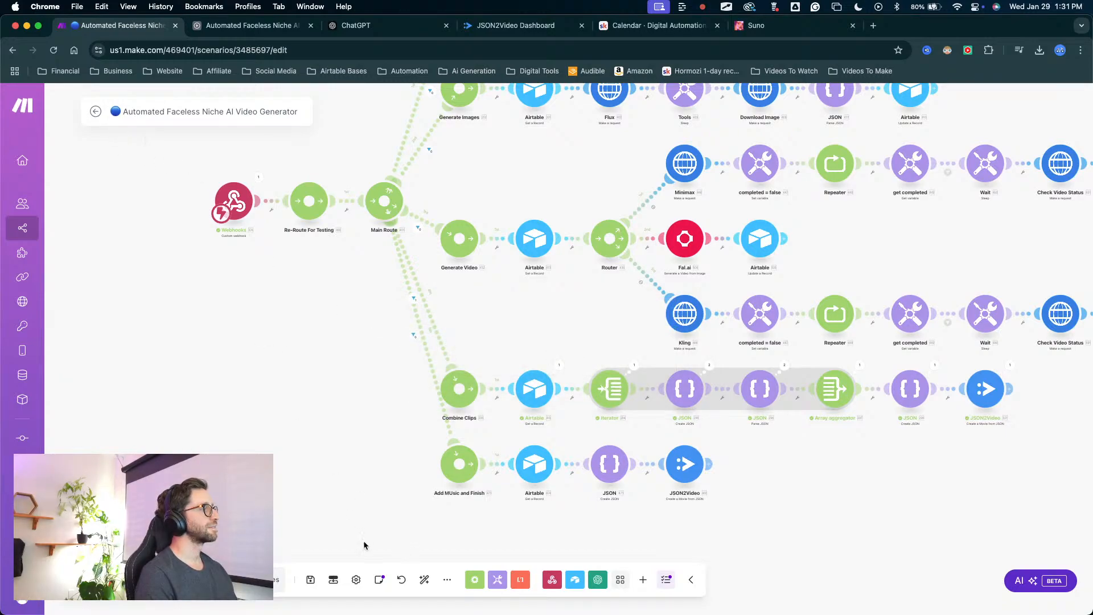
Save the scenario, then exit and reopen its editor.
{"action": "left_click", "coordinate": [310, 578]}
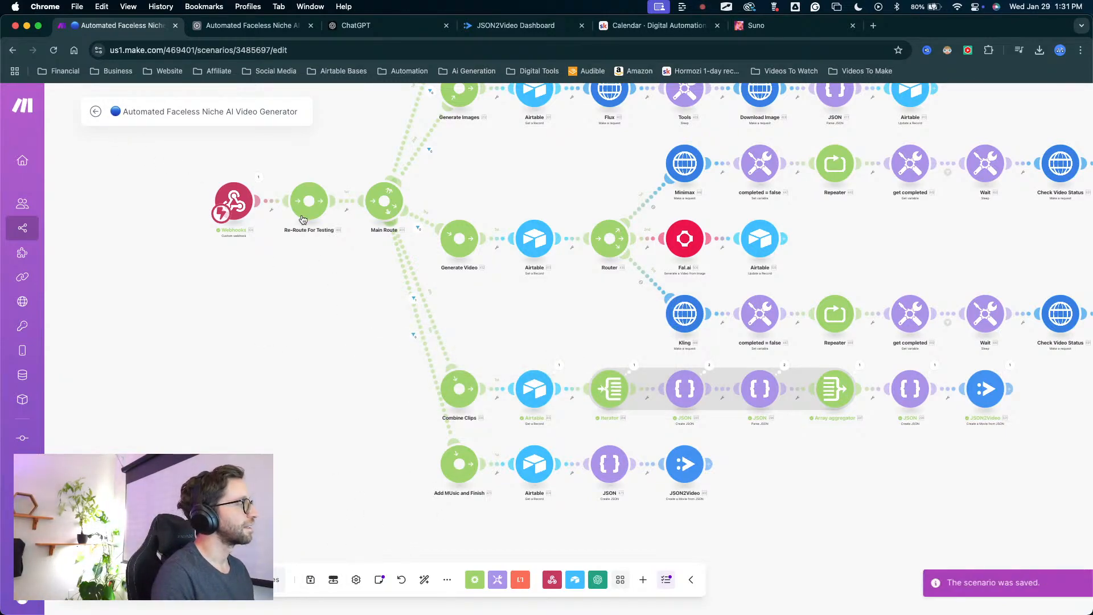
{"action": "left_click", "coordinate": [96, 114]}
{"action": "left_click", "coordinate": [254, 422]}
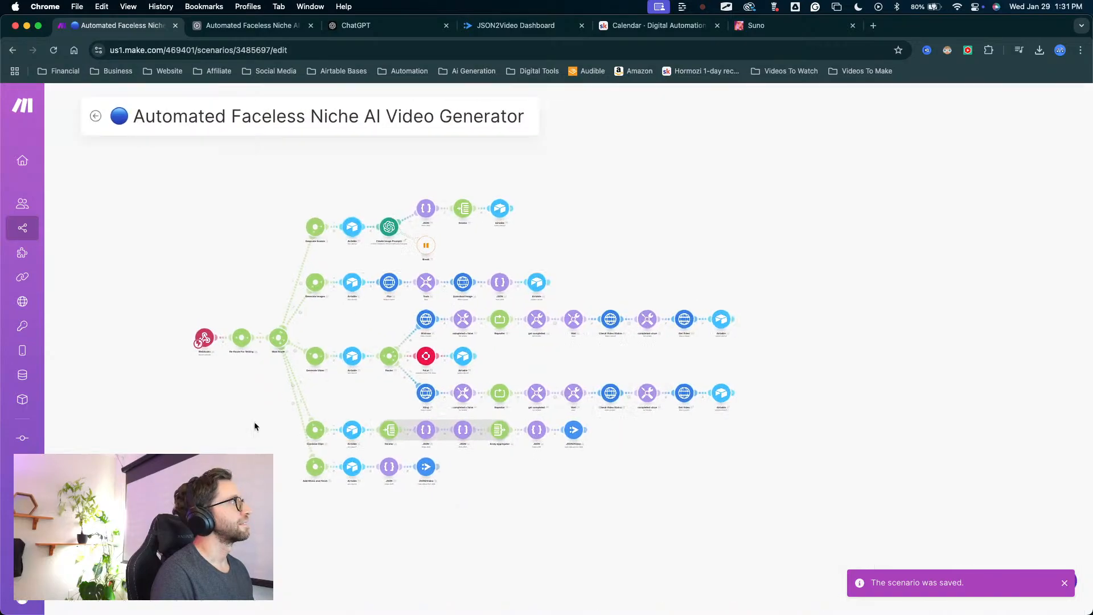
Re-save the Add Music and Finish route's filter with action equal to addMusicAndFinish, and run the scenario once.
{"action": "left_click", "coordinate": [316, 441]}
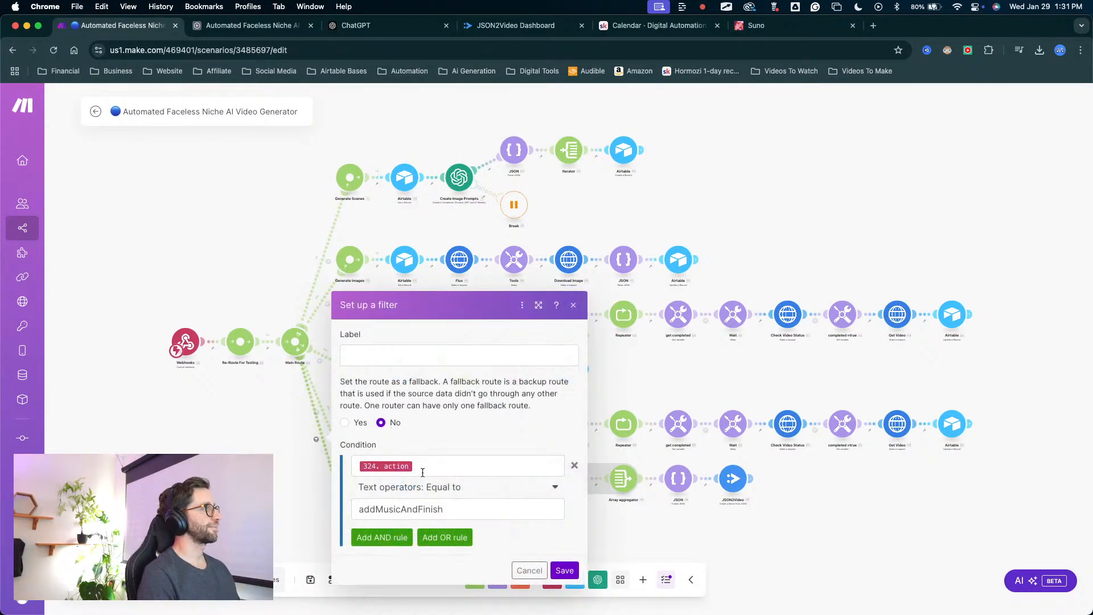
{"action": "double_click", "coordinate": [467, 515]}
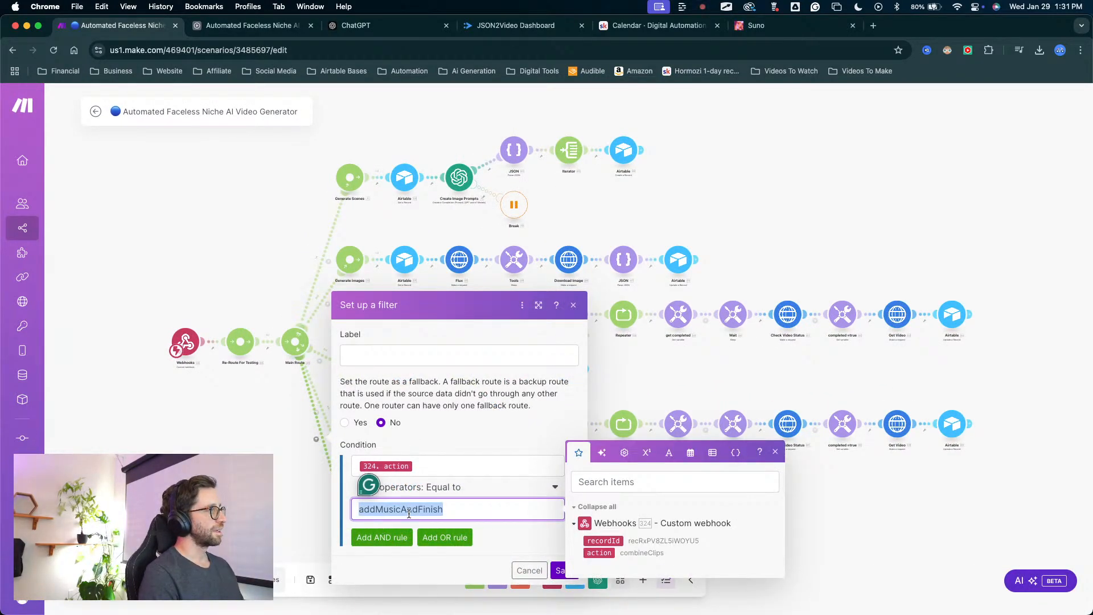
{"action": "left_click", "coordinate": [408, 513]}
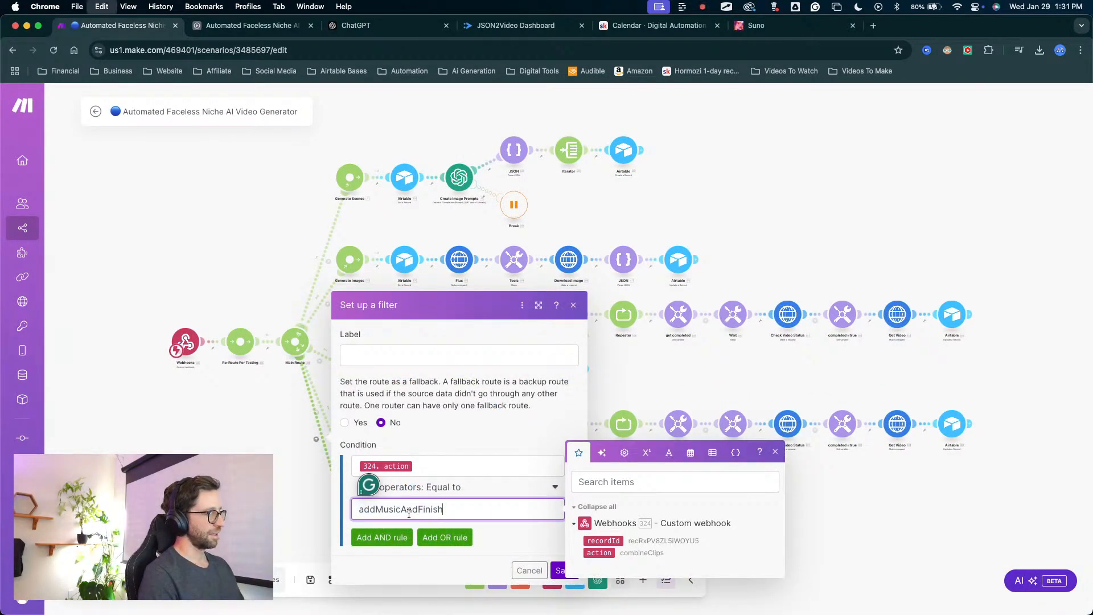
{"action": "left_click", "coordinate": [556, 571]}
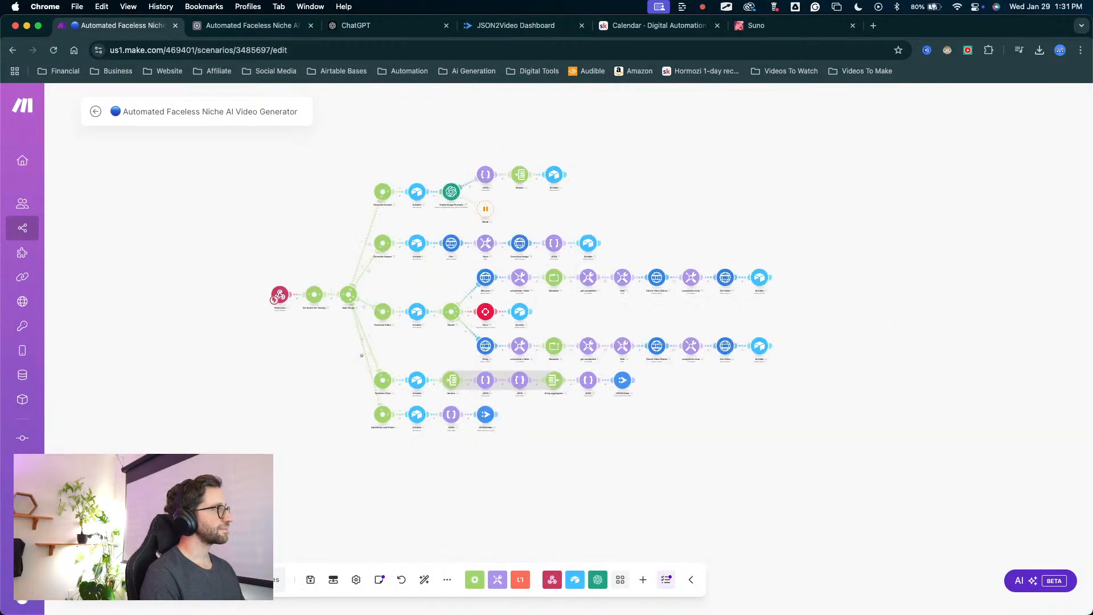
{"action": "left_click", "coordinate": [121, 580]}
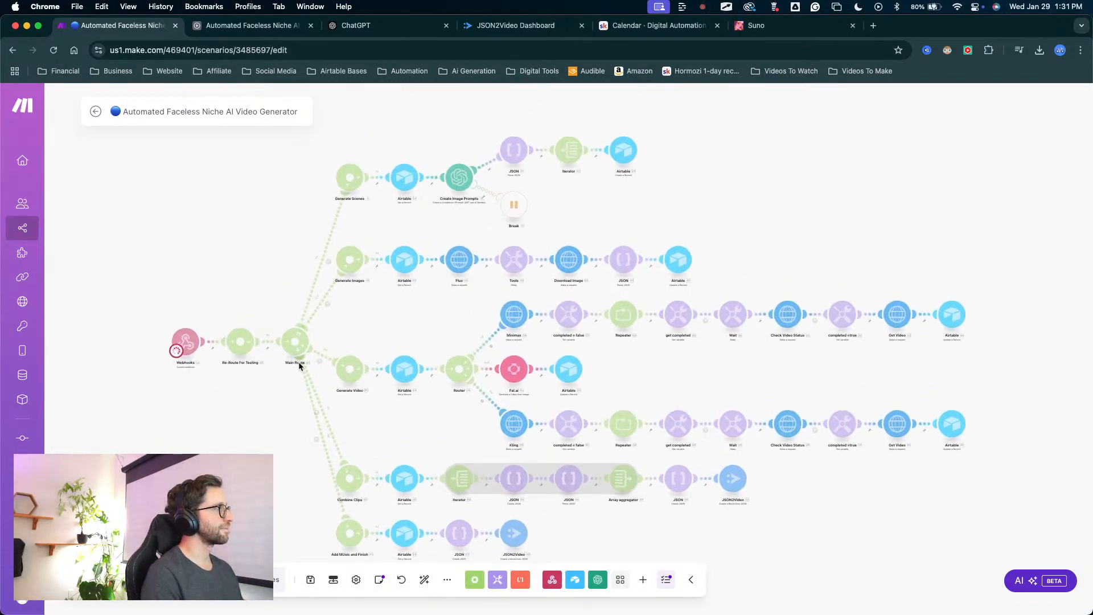
Retrigger the Assemble checkbox of the FULL Test record in Airtable's Assembly table and examine the resulting run in Make.
{"action": "left_click", "coordinate": [252, 25]}
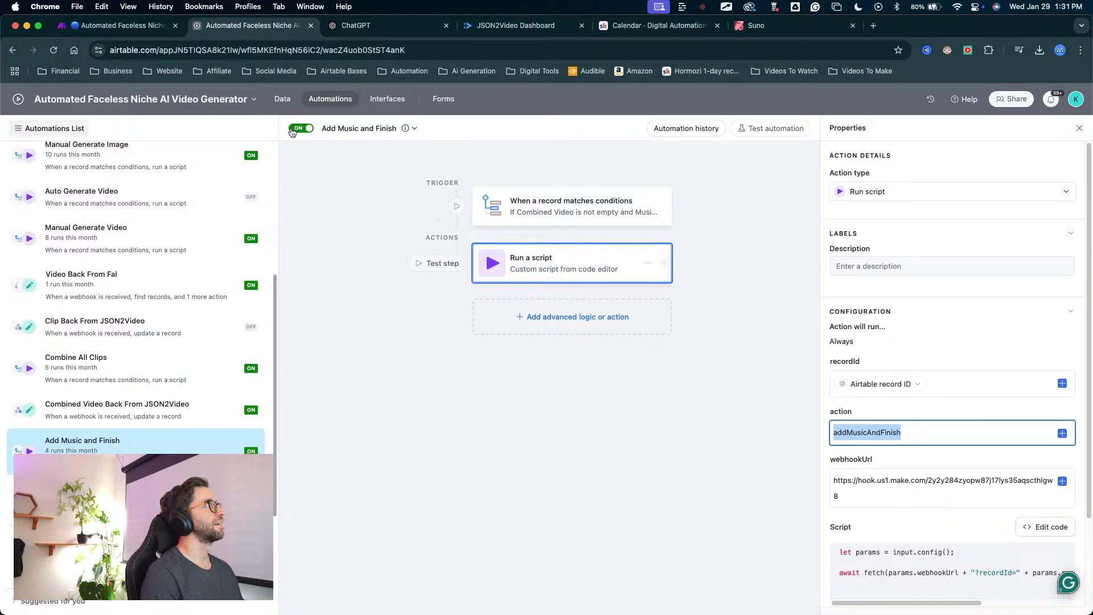
{"action": "left_click", "coordinate": [282, 98]}
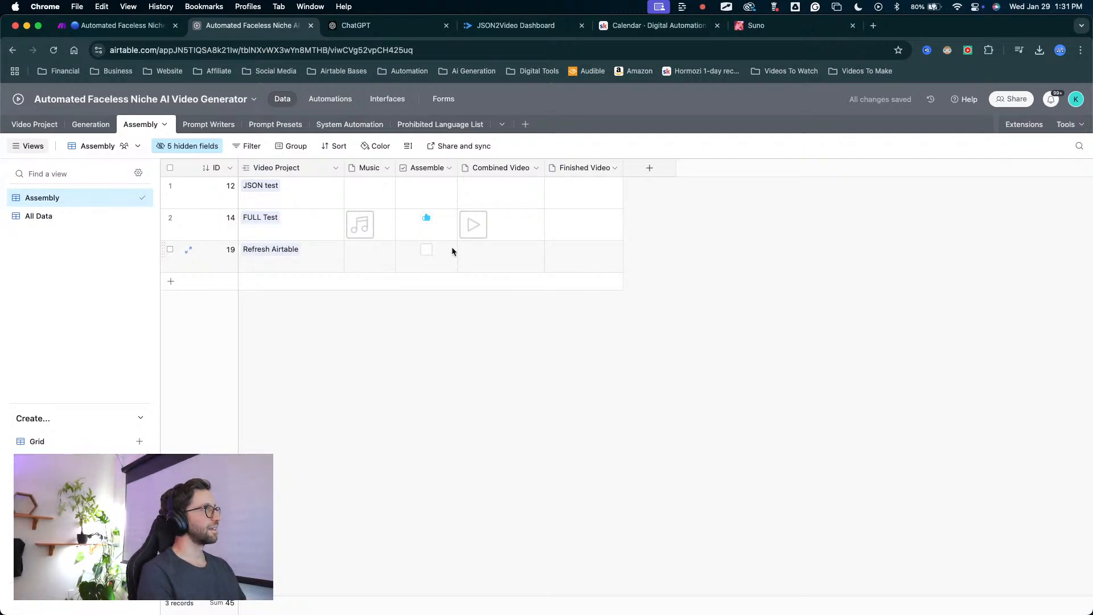
{"action": "left_click", "coordinate": [117, 25]}
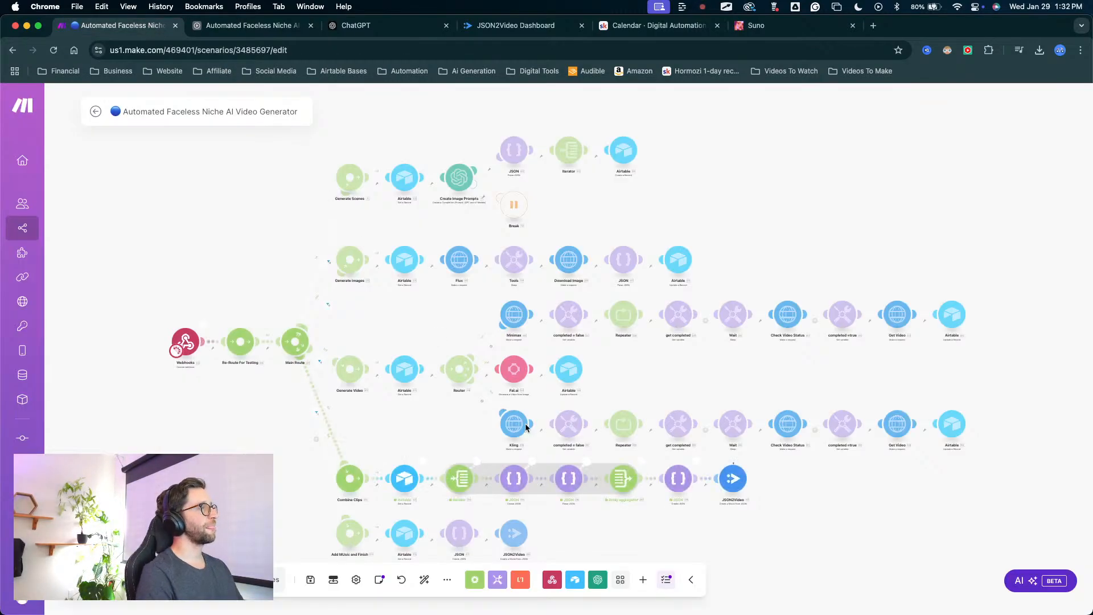
{"action": "left_click_drag", "start_coordinate": [498, 482], "coordinate": [501, 369]}
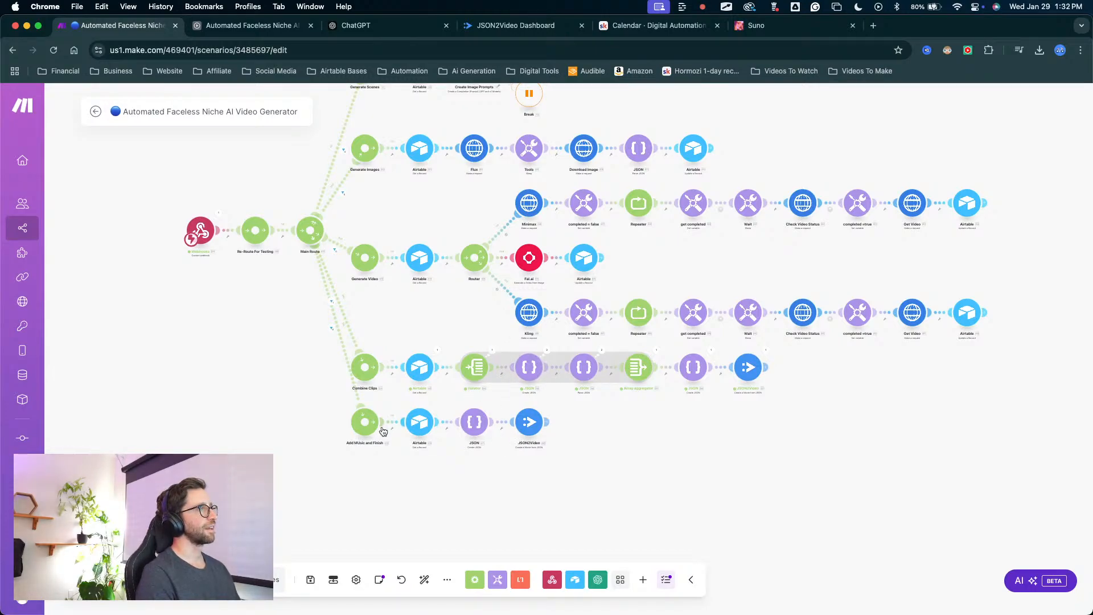
{"action": "scroll", "coordinate": [373, 335], "scroll_direction": "up", "scroll_amount": 3}
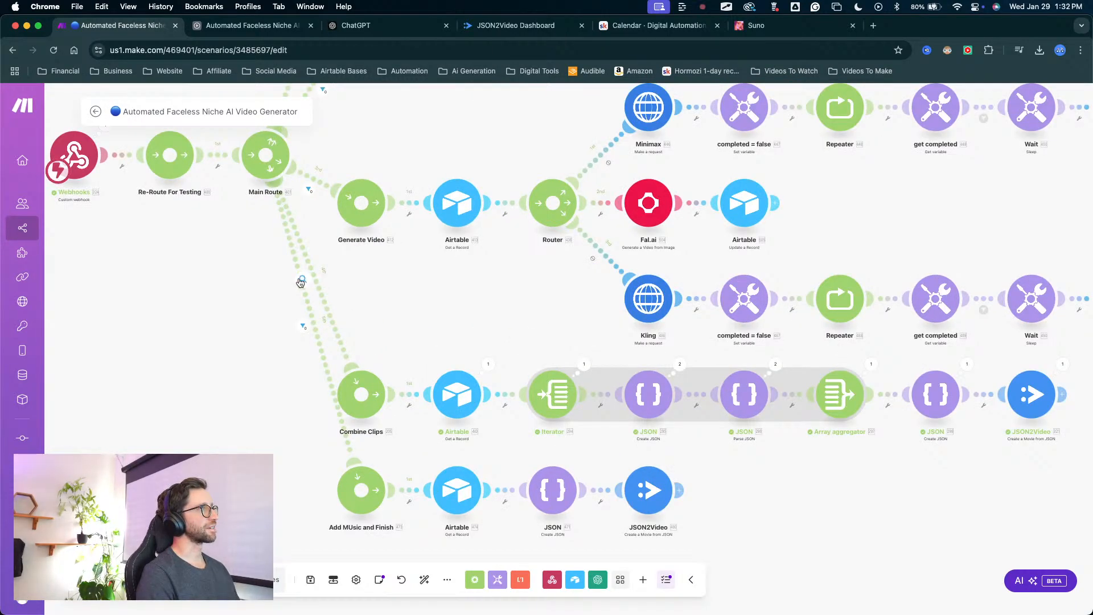
{"action": "scroll", "coordinate": [434, 283], "scroll_direction": "down", "scroll_amount": 2}
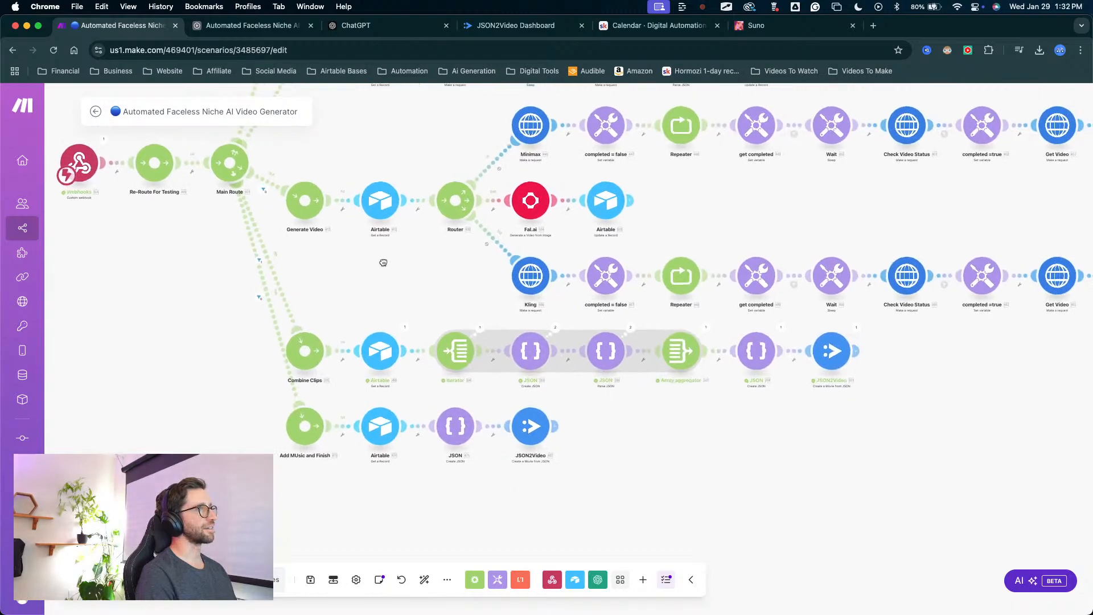
Check the JSON2Video render logs and inspect the filter result on Make's link from Main Route to Add Music and Finish.
{"action": "left_click", "coordinate": [512, 25]}
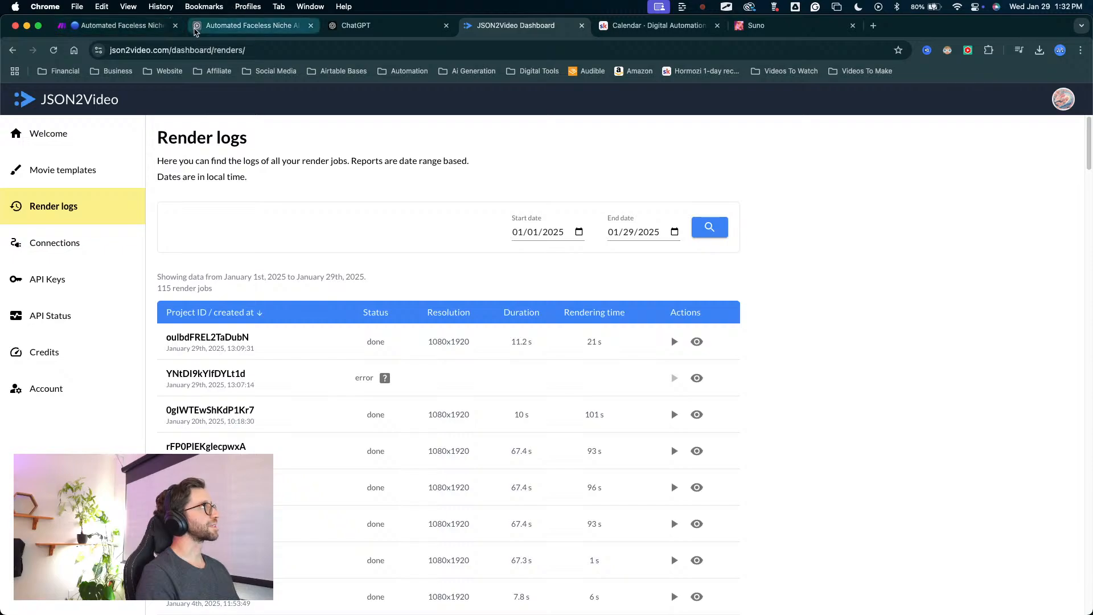
{"action": "left_click", "coordinate": [250, 25]}
{"action": "left_click", "coordinate": [121, 29]}
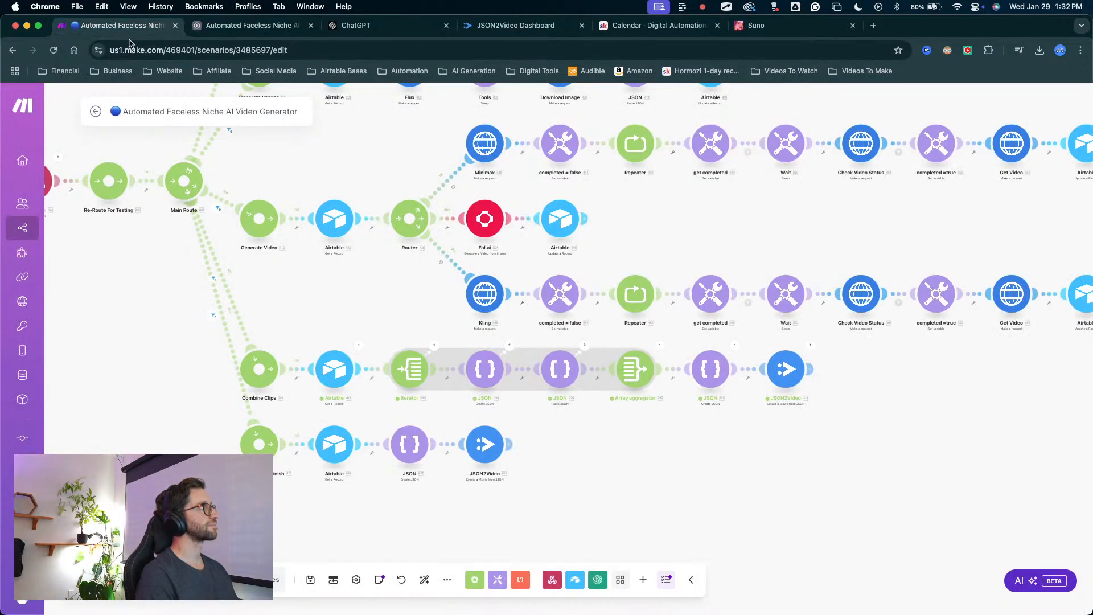
{"action": "scroll", "coordinate": [393, 347], "scroll_direction": "up", "scroll_amount": 5}
{"action": "left_click", "coordinate": [399, 344]}
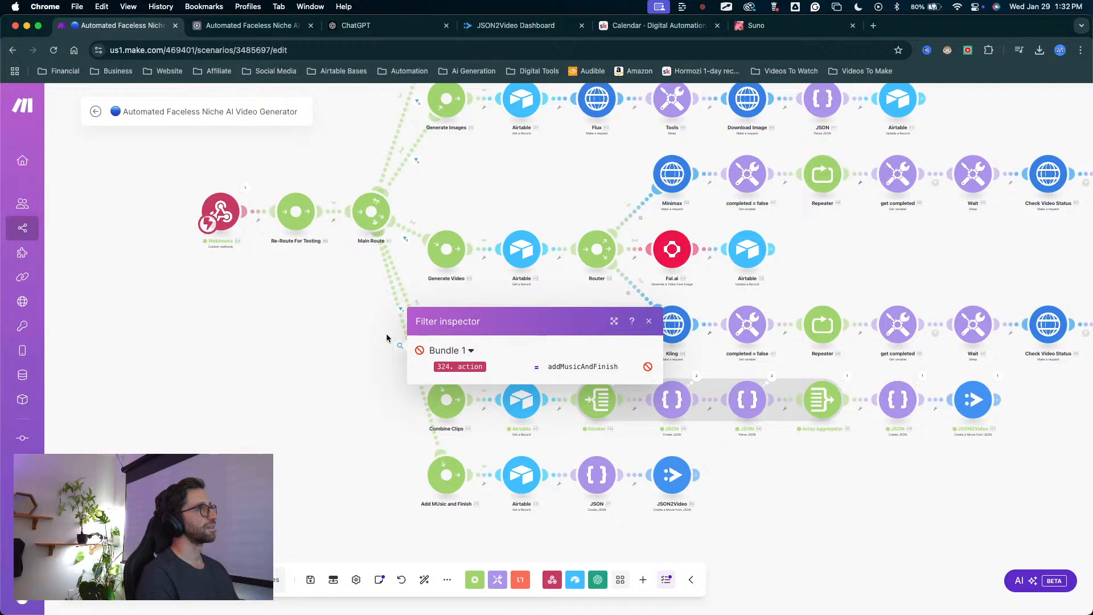
Unlink Add Music and Finish from Main Route, connect it to Re-Route For Testing, and disable the route to Main Route.
{"action": "left_click_drag", "start_coordinate": [375, 349], "coordinate": [448, 409]}
{"action": "left_click", "coordinate": [468, 421]}
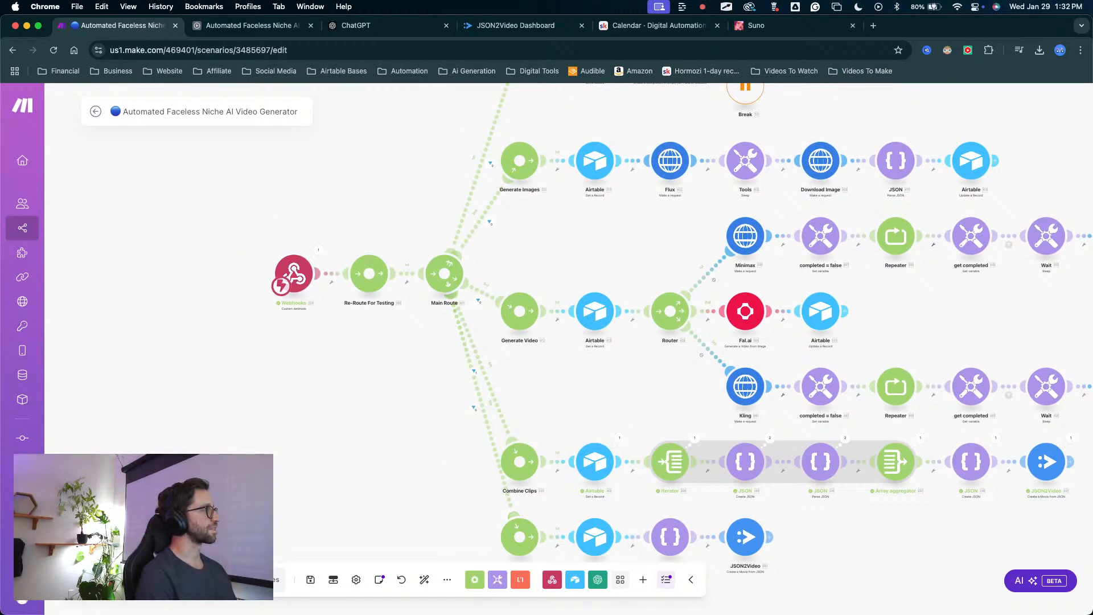
{"action": "right_click", "coordinate": [494, 439]}
{"action": "left_click", "coordinate": [521, 463]}
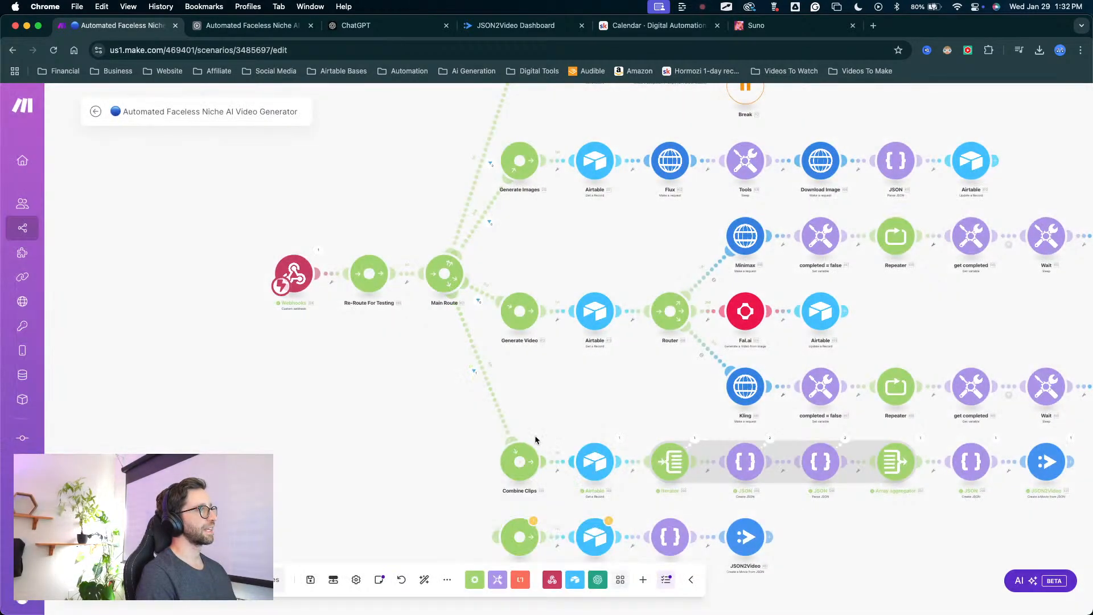
{"action": "left_click_drag", "start_coordinate": [499, 539], "coordinate": [377, 284]}
{"action": "right_click", "coordinate": [410, 284]}
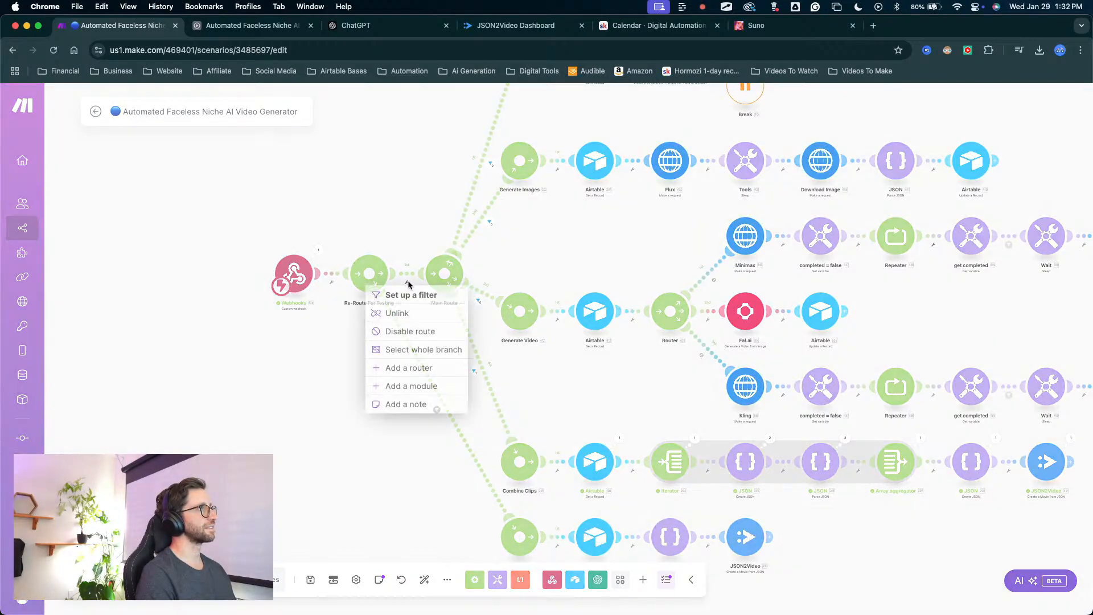
{"action": "left_click", "coordinate": [400, 328]}
{"action": "left_click_drag", "start_coordinate": [398, 437], "coordinate": [309, 349]}
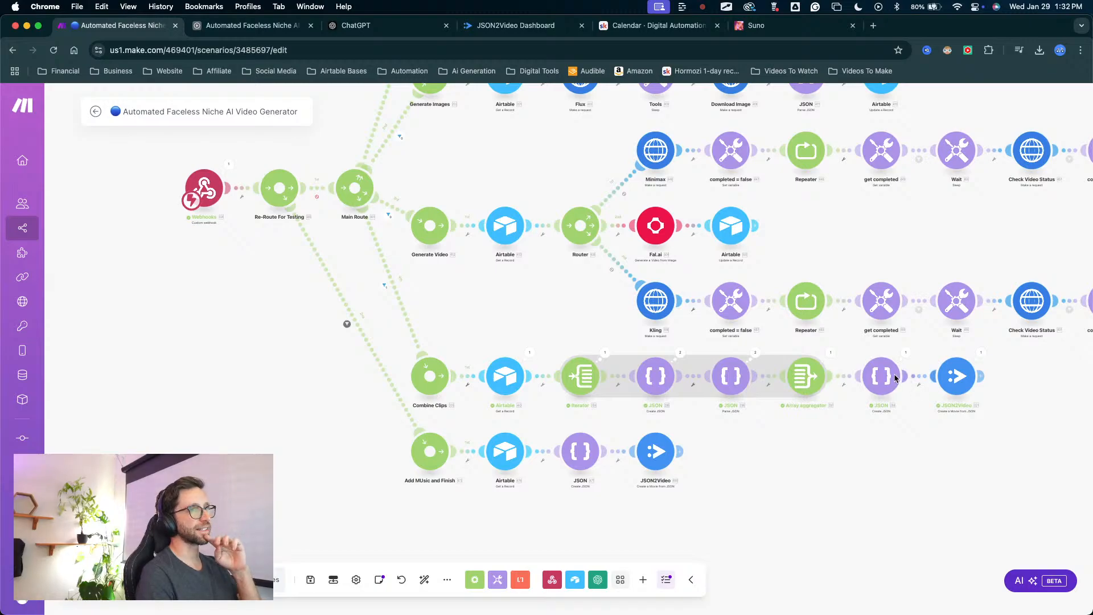
Reload the JSON2Video render logs and examine the most recent render jobs.
{"action": "left_click", "coordinate": [494, 33]}
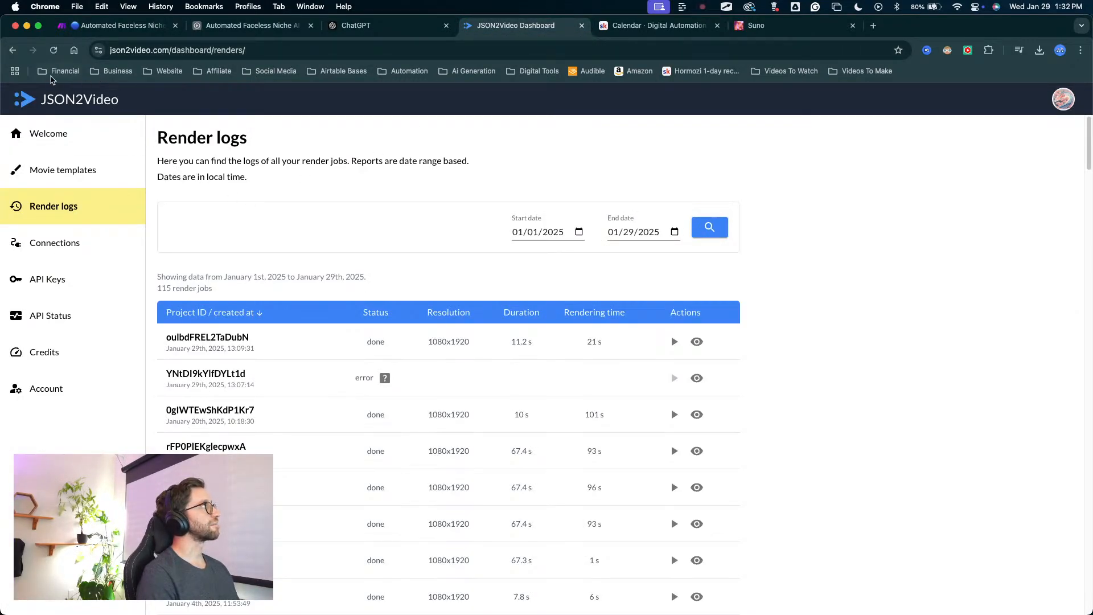
{"action": "left_click", "coordinate": [54, 50]}
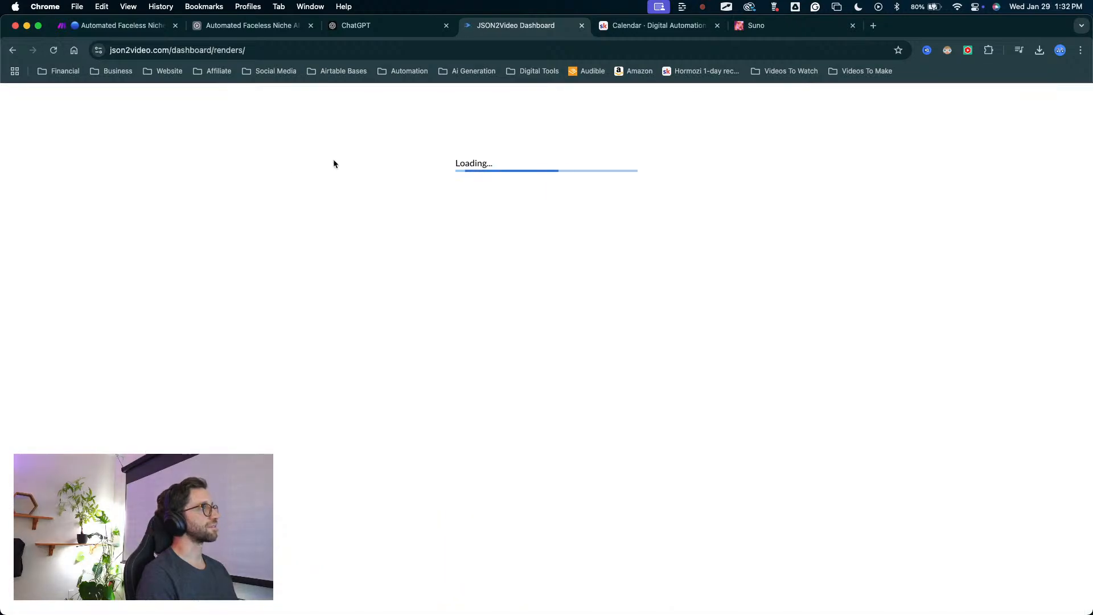
{"action": "left_click", "coordinate": [423, 198]}
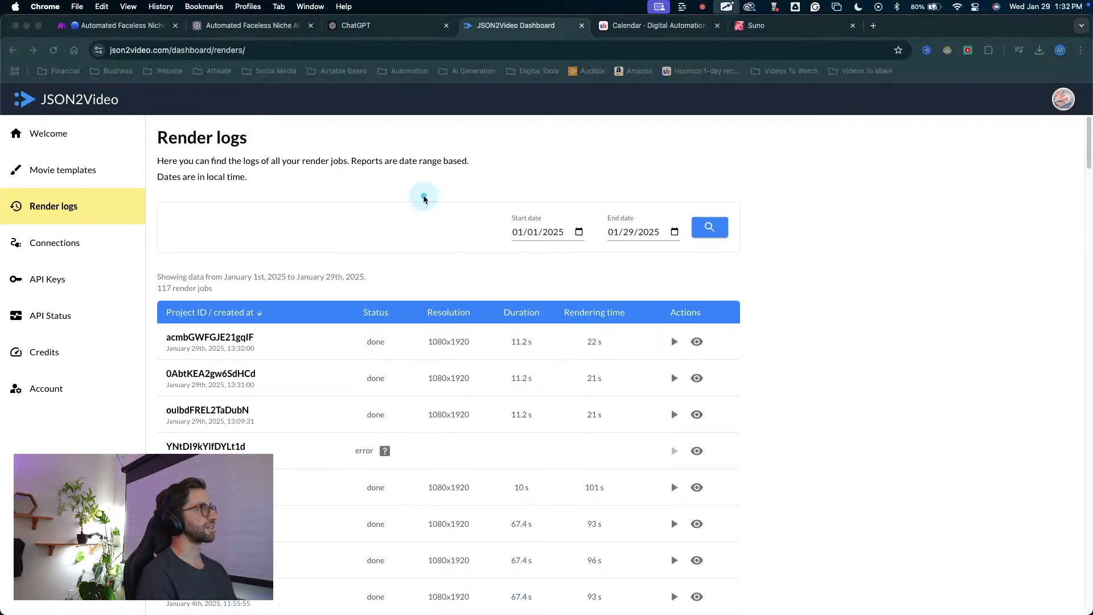
{"action": "mouse_move", "coordinate": [423, 197]}
{"action": "left_mouse_down"}
{"action": "mouse_move", "coordinate": [479, 452]}
{"action": "mouse_move", "coordinate": [485, 324]}
{"action": "left_mouse_up"}
{"action": "key", "text": "Escape"}
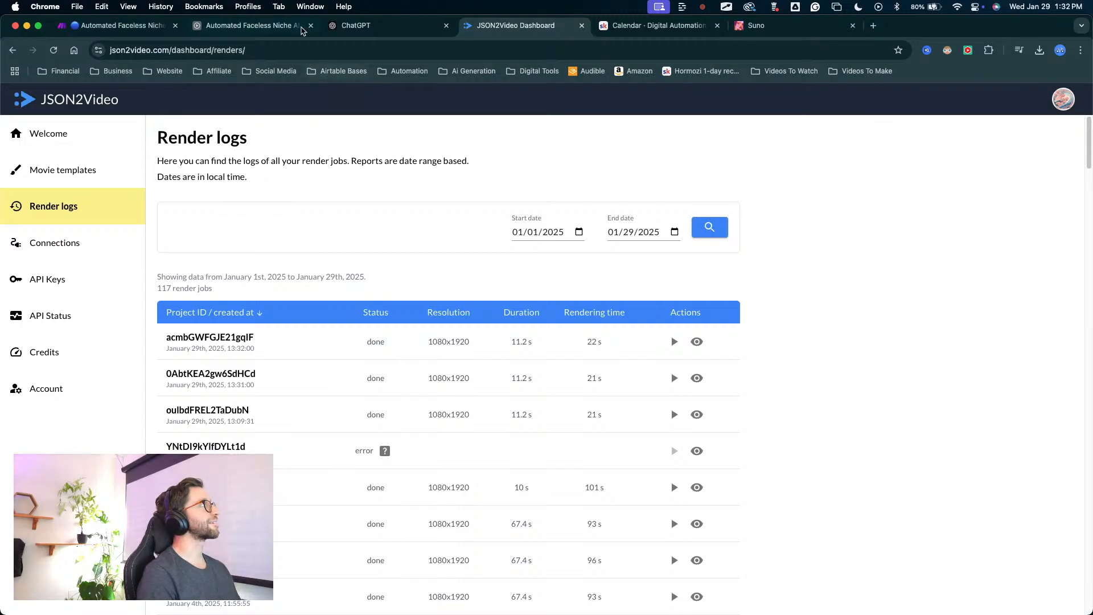
View the Full Video Back From JSON2Video automation in Airtable and run the Make scenario once.
{"action": "left_click", "coordinate": [231, 26]}
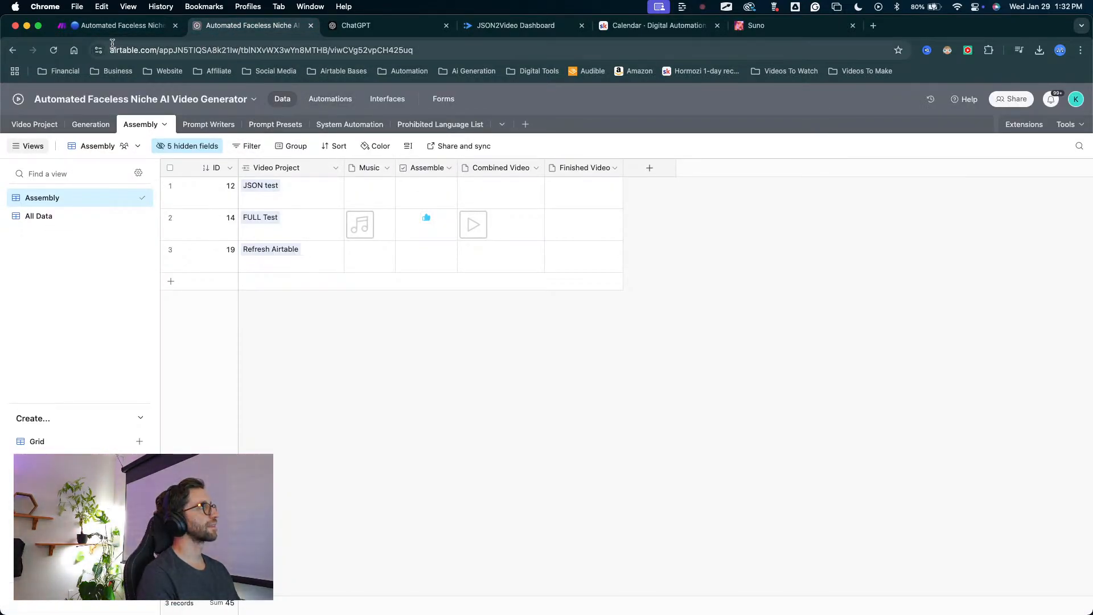
{"action": "left_click", "coordinate": [329, 100]}
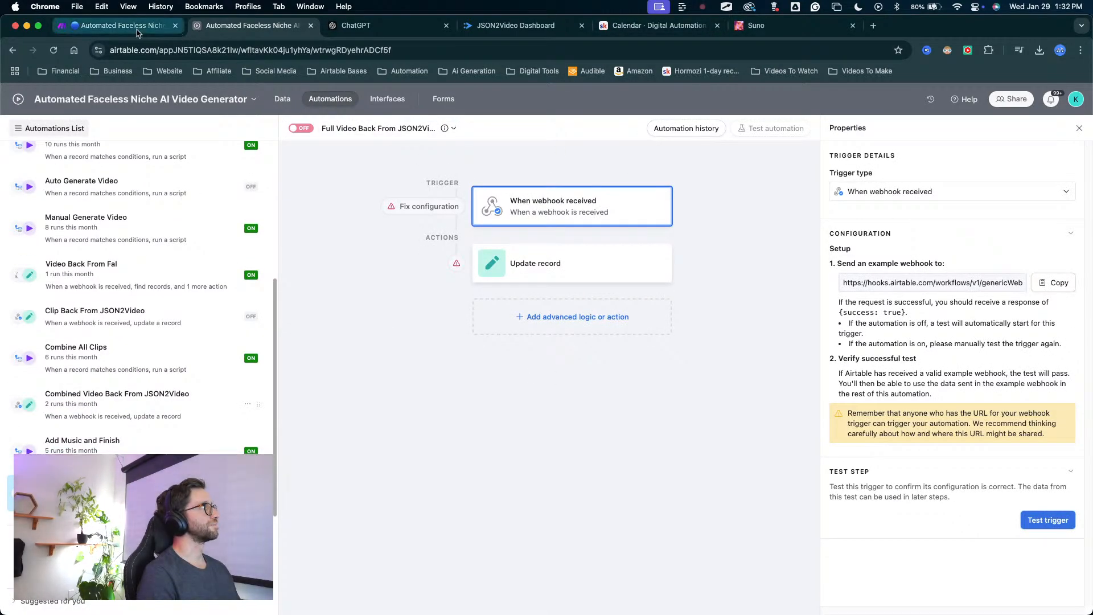
{"action": "left_click", "coordinate": [114, 25]}
{"action": "left_click_drag", "start_coordinate": [340, 483], "coordinate": [455, 435]}
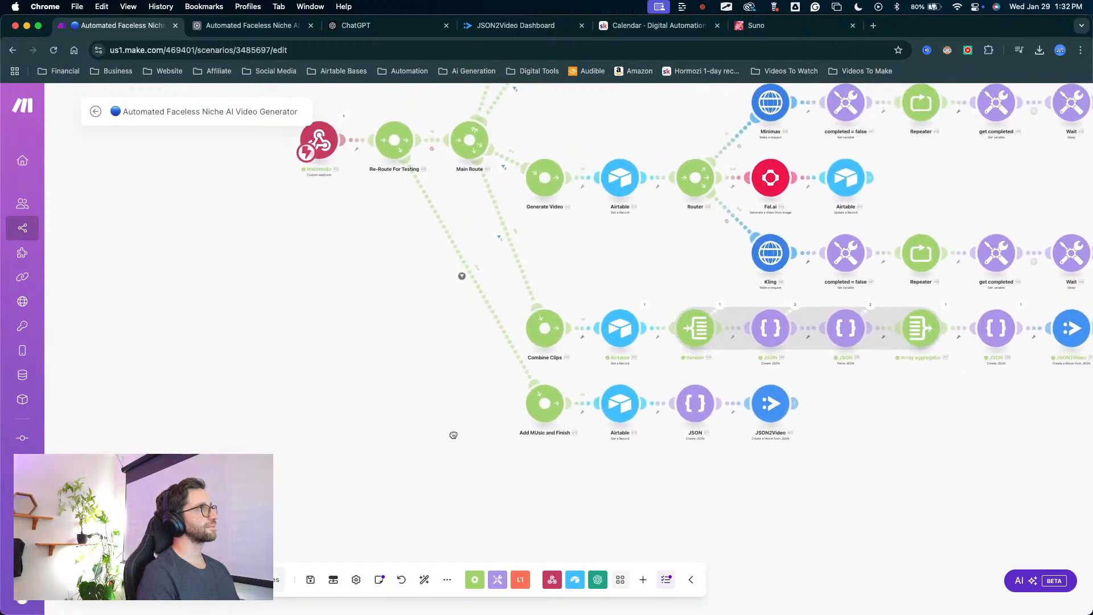
{"action": "scroll", "coordinate": [262, 323], "scroll_direction": "down", "scroll_amount": 3}
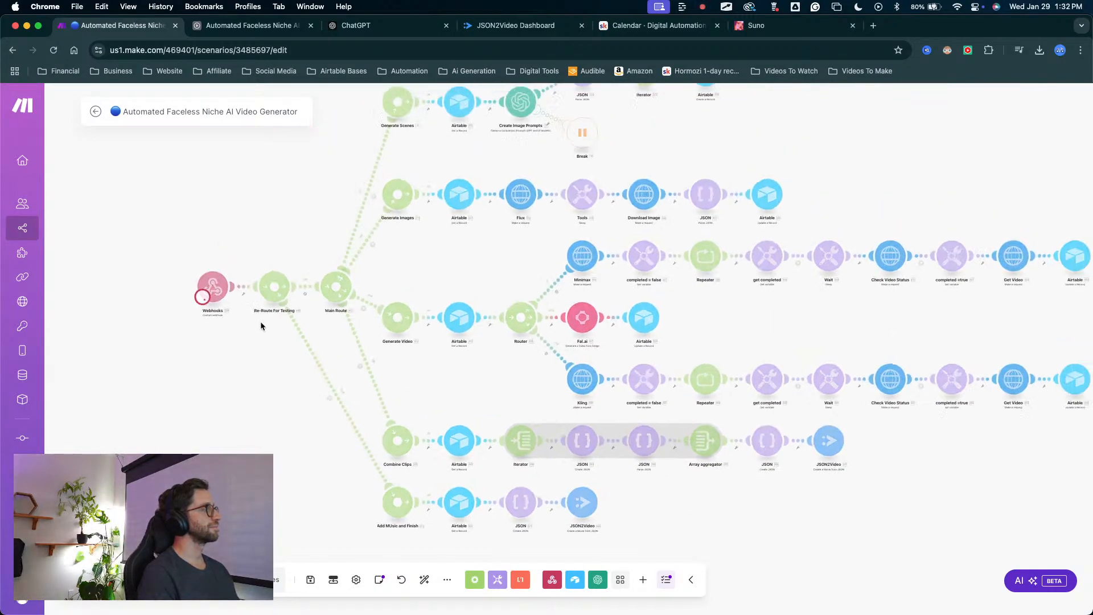
Review the trigger conditions and script inputs of Airtable's Add Music and Finish automation.
{"action": "left_click", "coordinate": [221, 26]}
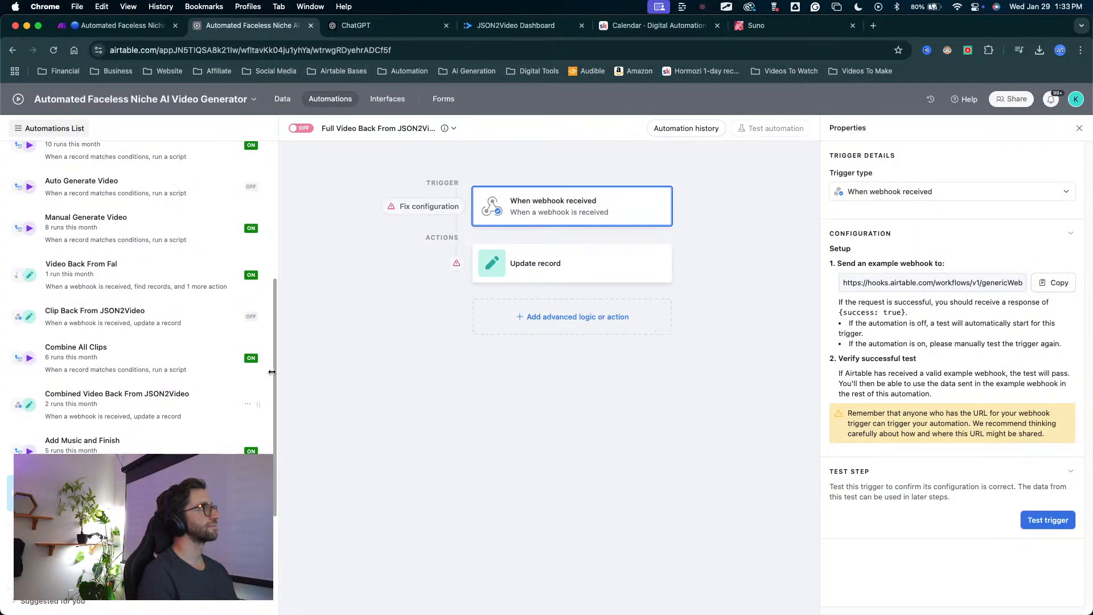
{"action": "left_click", "coordinate": [85, 443]}
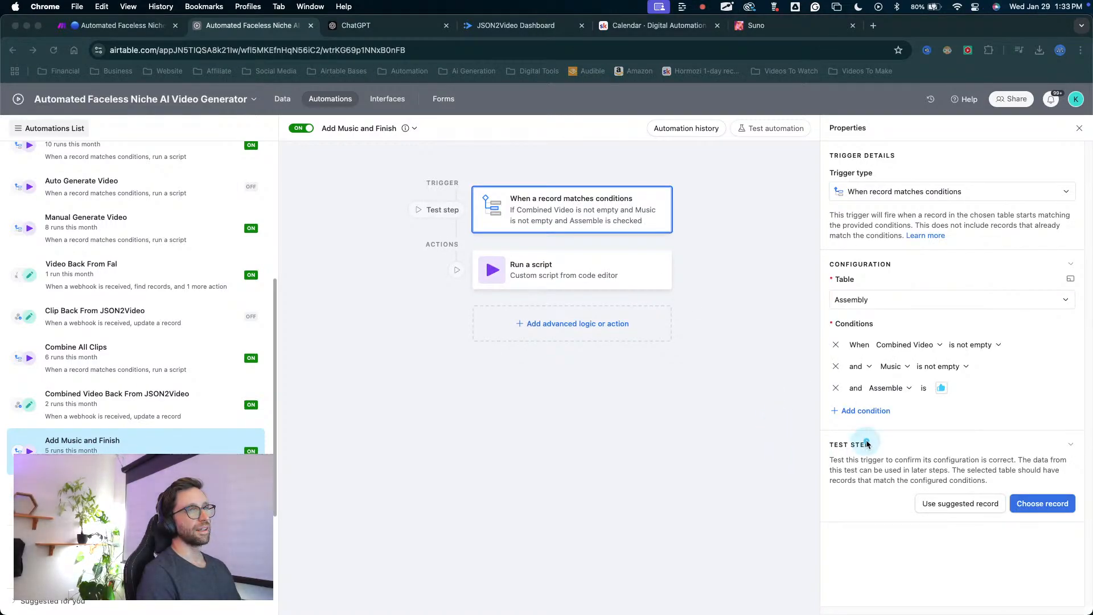
{"action": "left_click", "coordinate": [546, 270]}
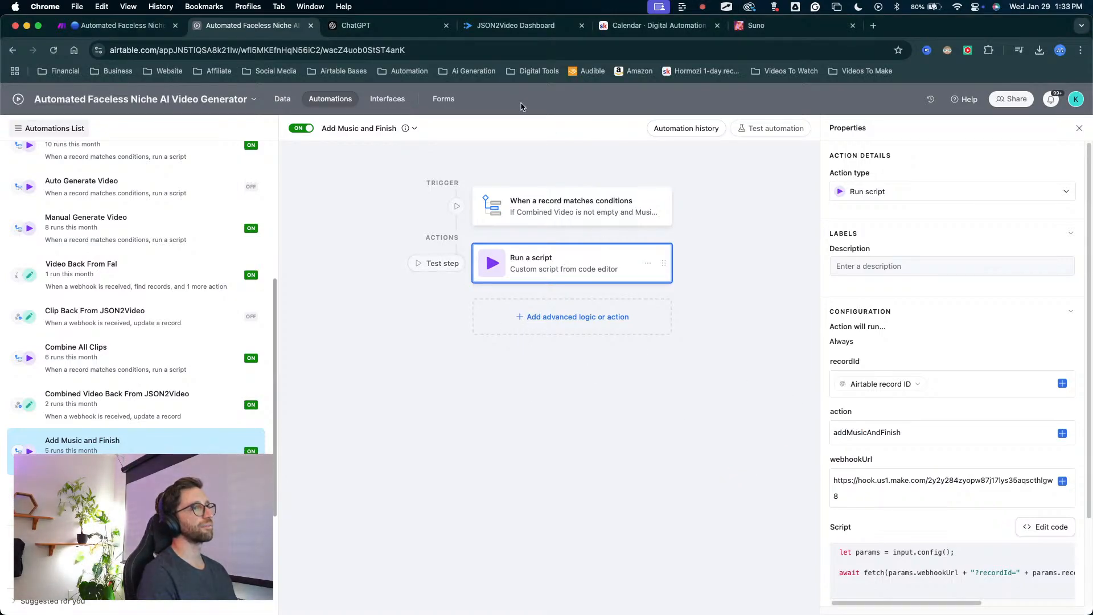
Uncheck and recheck Assemble for FULL Test in Airtable's Assembly table, and return to Make to watch the triggered run.
{"action": "left_click", "coordinate": [120, 25]}
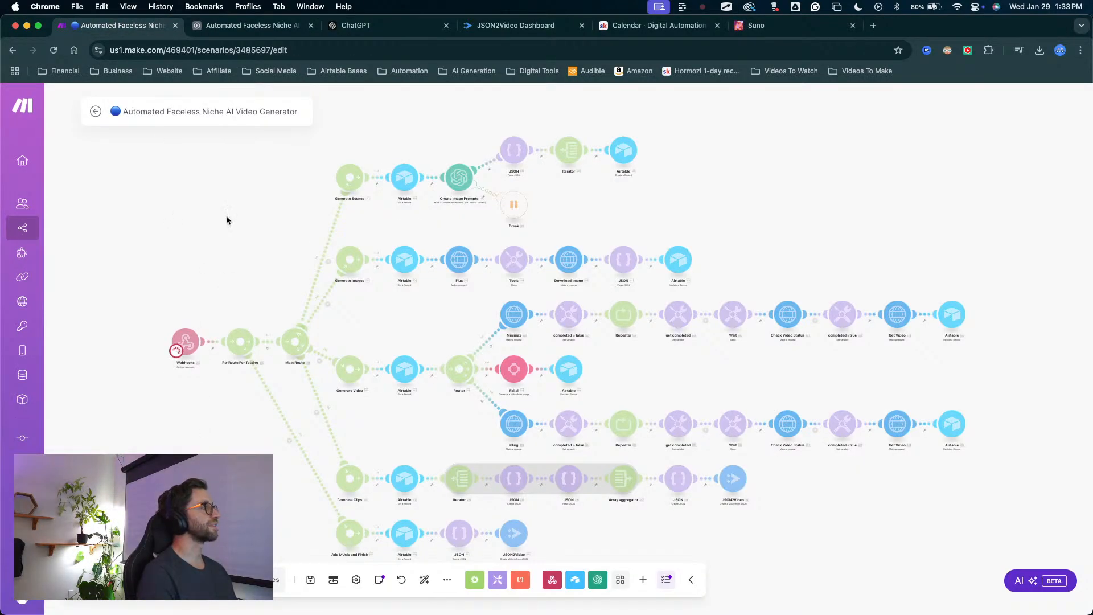
{"action": "left_click", "coordinate": [300, 25]}
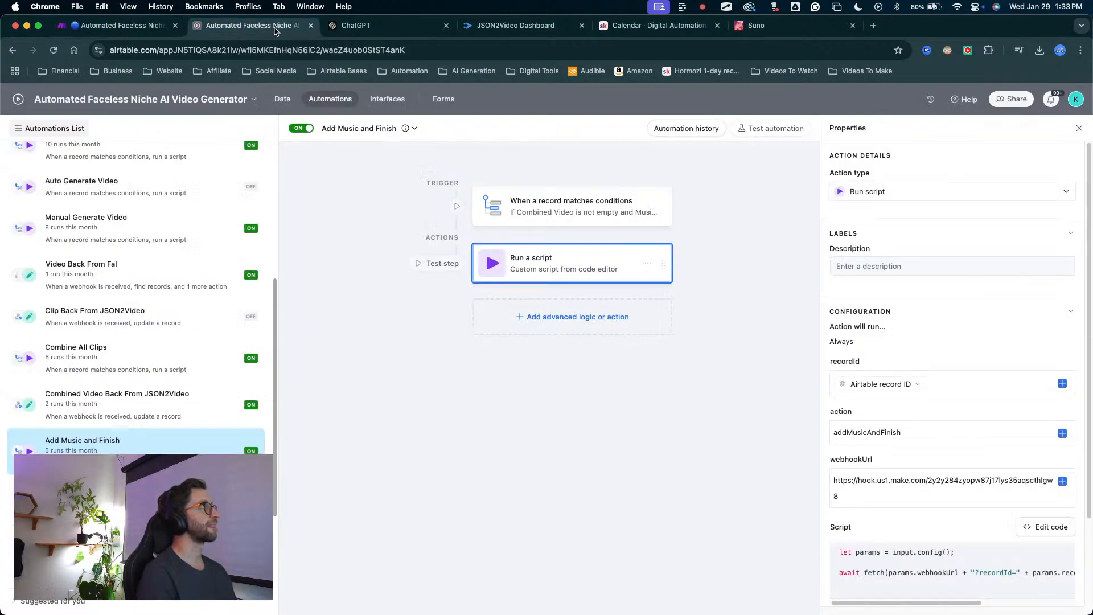
{"action": "left_click", "coordinate": [280, 100]}
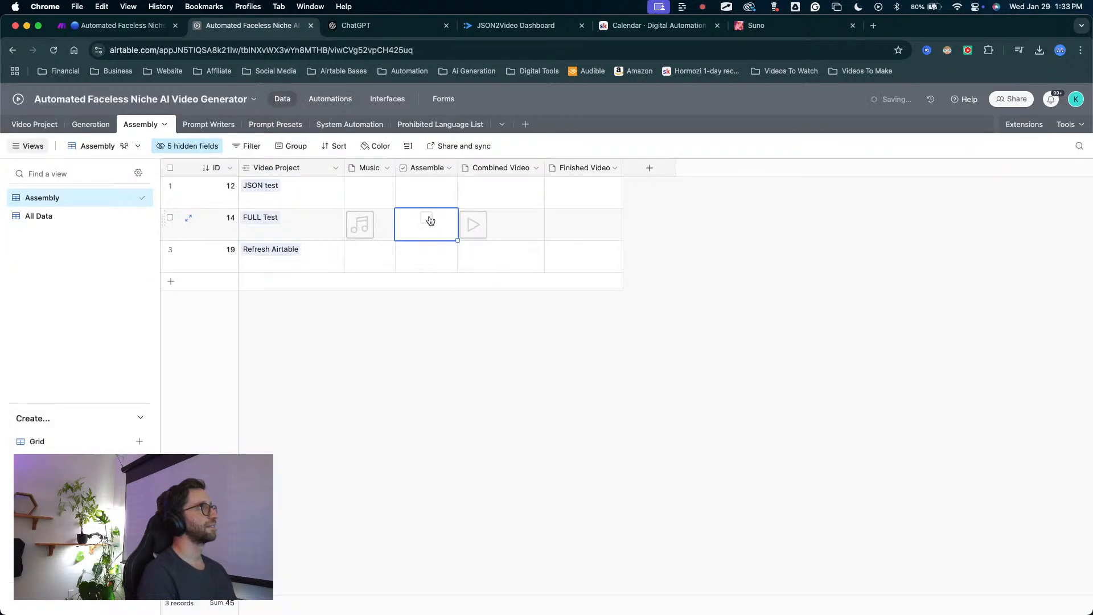
{"action": "left_click", "coordinate": [144, 24]}
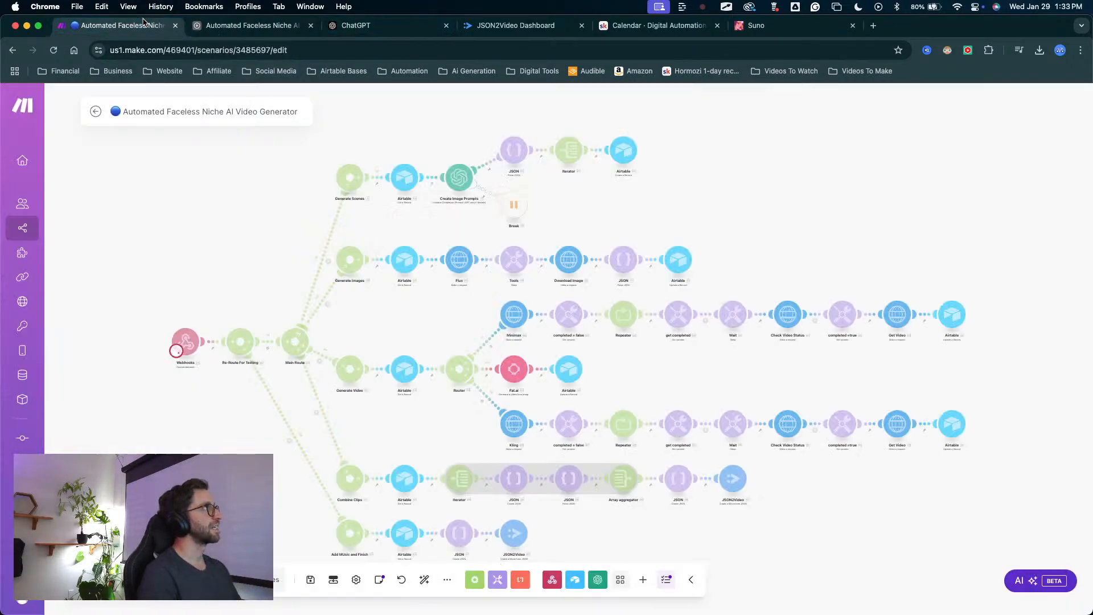
{"action": "key", "text": "ctrl+shift+a"}
{"action": "left_click_drag", "start_coordinate": [290, 483], "coordinate": [291, 441]}
{"action": "key", "text": "Escape"}
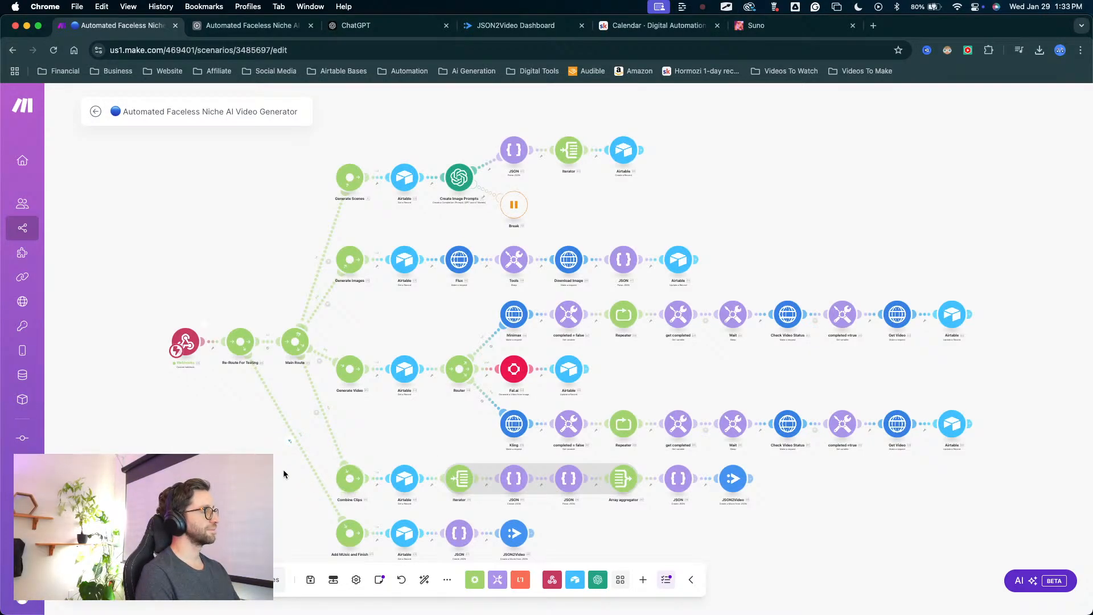
Inspect the filter result on the link from Re-Route For Testing to Add Music and Finish.
{"action": "scroll", "coordinate": [290, 440], "scroll_direction": "up", "scroll_amount": 10}
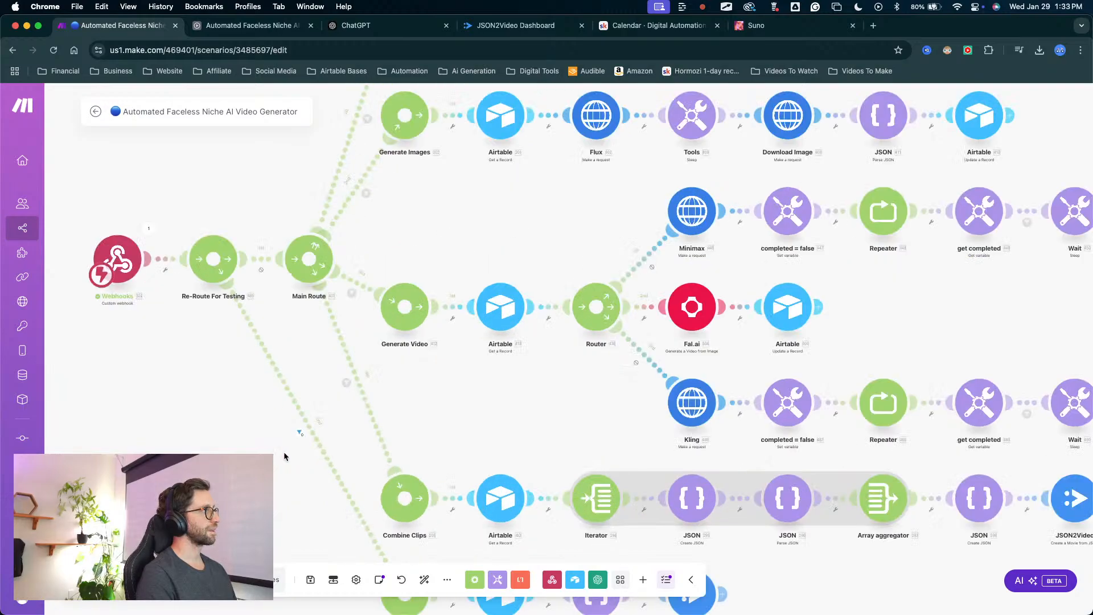
{"action": "left_click", "coordinate": [312, 410]}
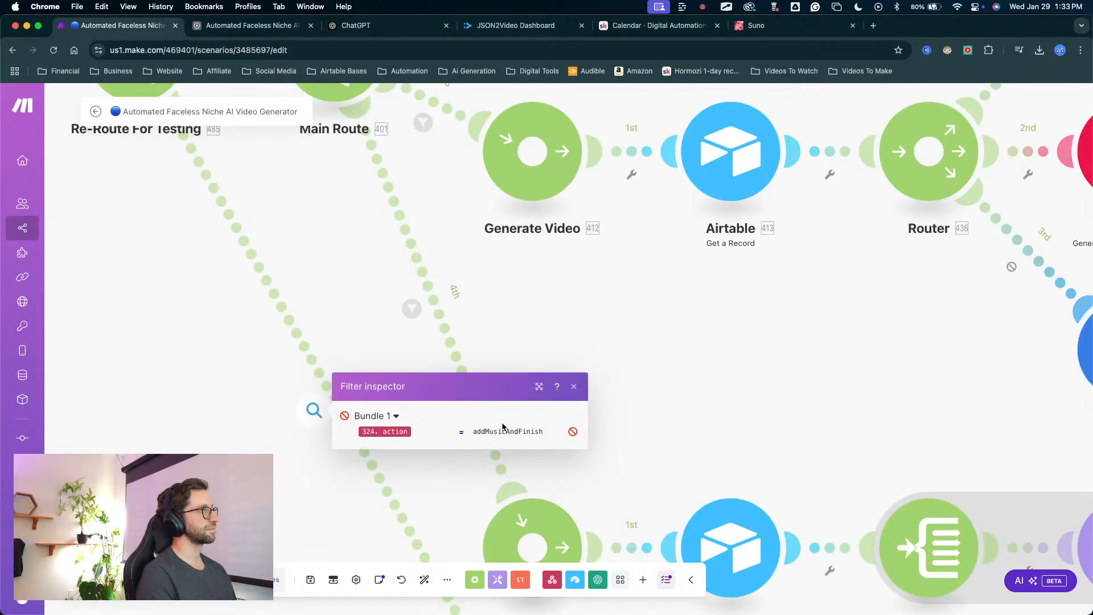
{"action": "left_click", "coordinate": [532, 313]}
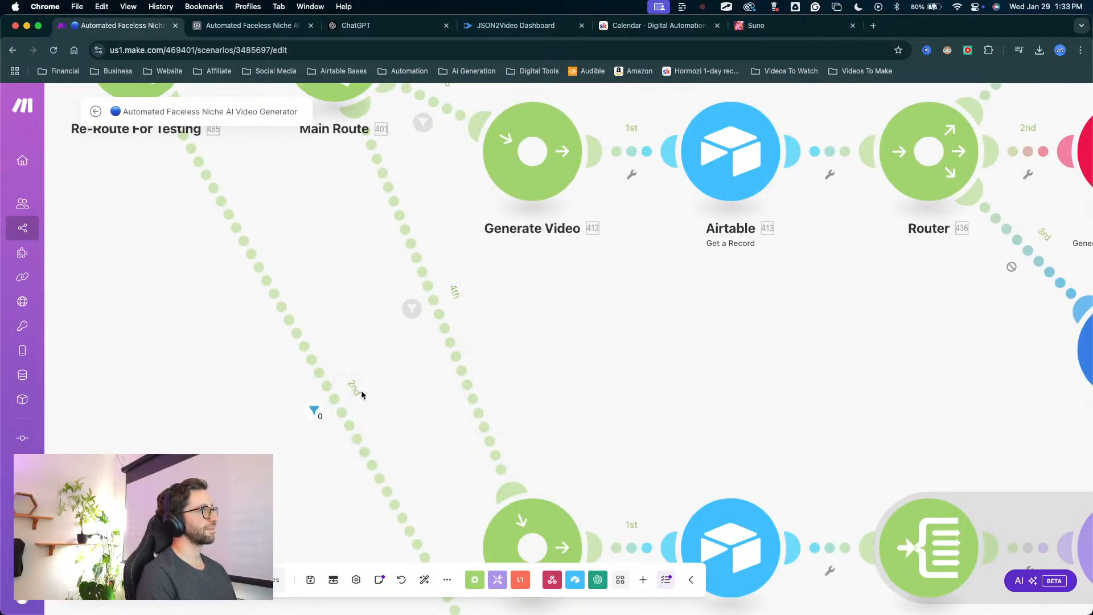
{"action": "left_click", "coordinate": [312, 420]}
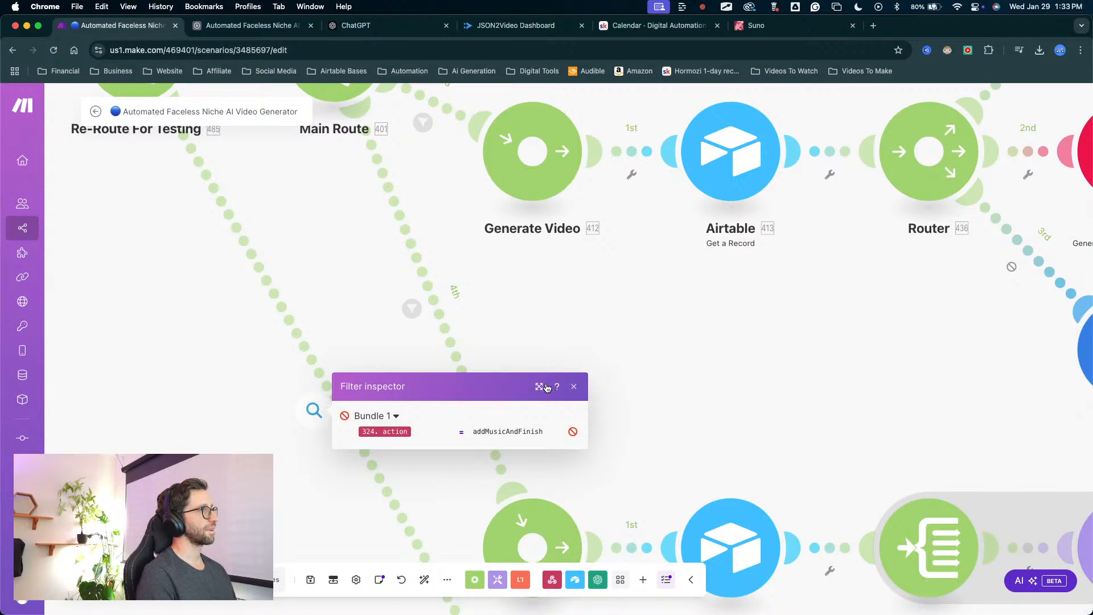
{"action": "left_click", "coordinate": [342, 354]}
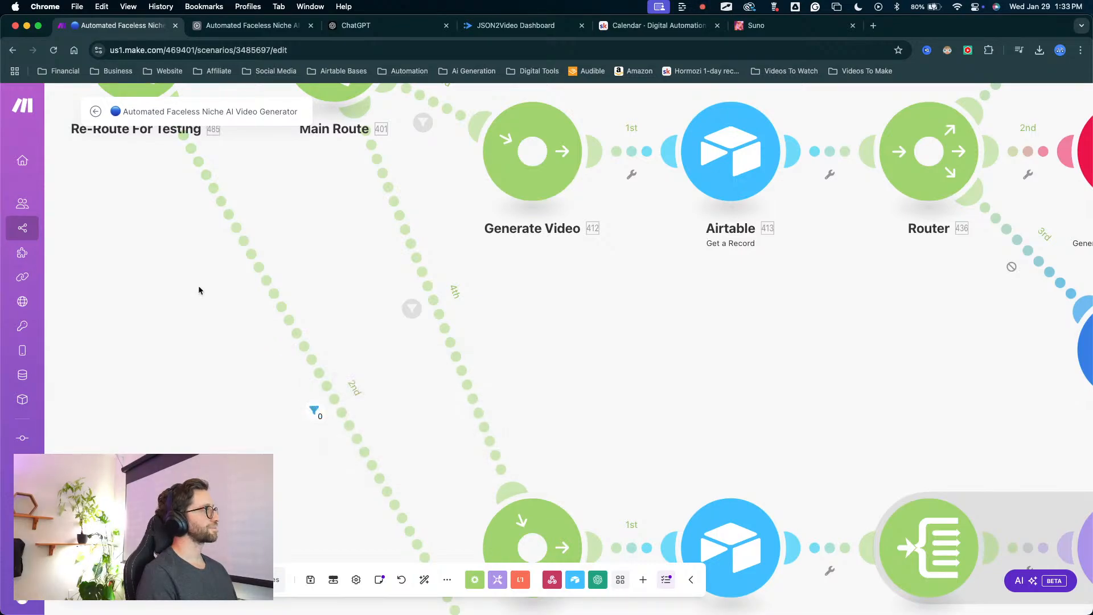
Save the Make scenario's pending changes and stay on its canvas.
{"action": "left_click", "coordinate": [98, 113]}
{"action": "left_click", "coordinate": [626, 190]}
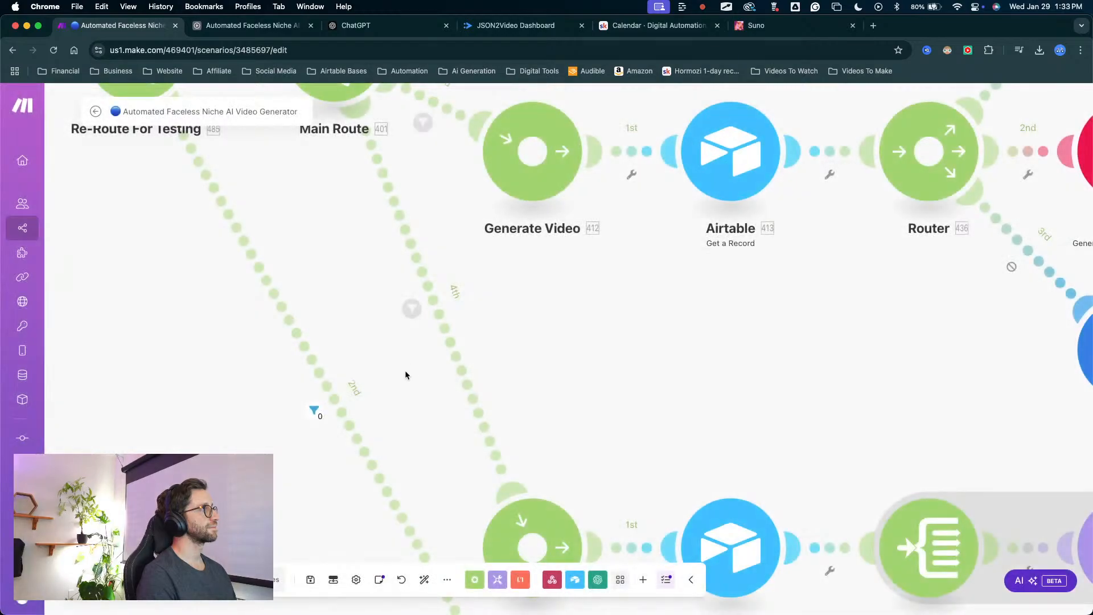
{"action": "left_click", "coordinate": [260, 423]}
{"action": "scroll", "coordinate": [279, 408], "scroll_direction": "up", "scroll_amount": 5}
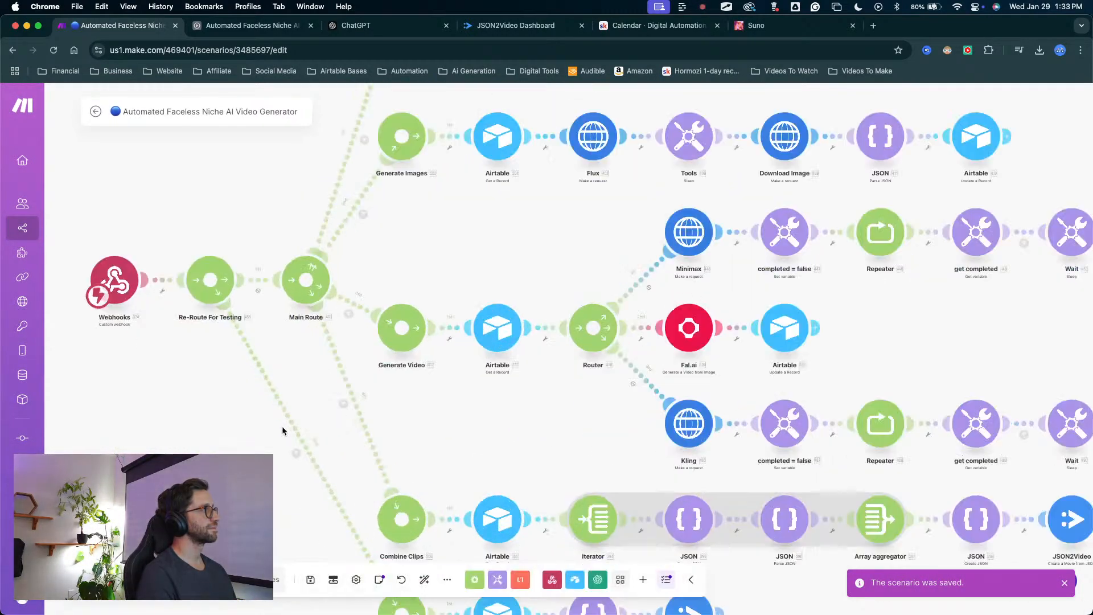
Set the filter value on the second route out of Re-Route For Testing to addMusicFinish, copy that value and save the filter.
{"action": "scroll", "coordinate": [282, 426], "scroll_direction": "up", "scroll_amount": 5}
{"action": "left_click", "coordinate": [305, 473]}
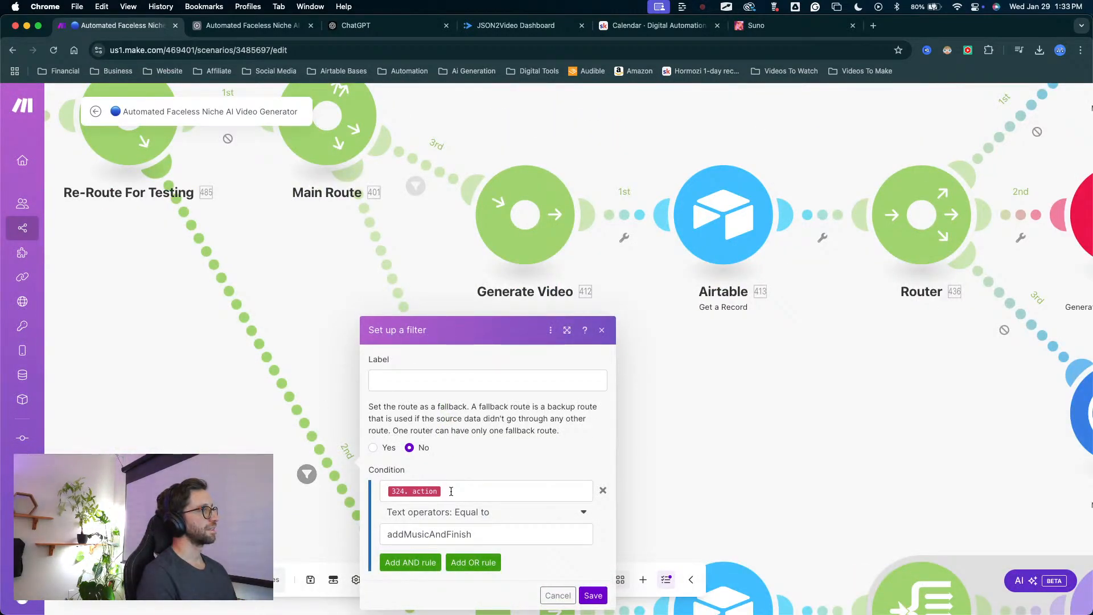
{"action": "left_click", "coordinate": [491, 489]}
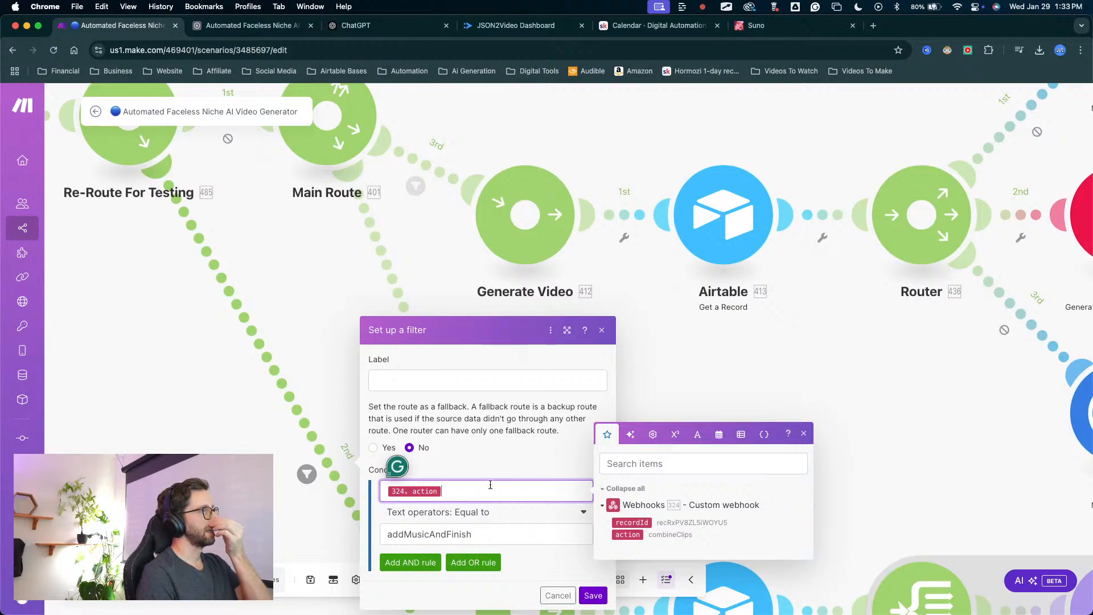
{"action": "double_click", "coordinate": [476, 528]}
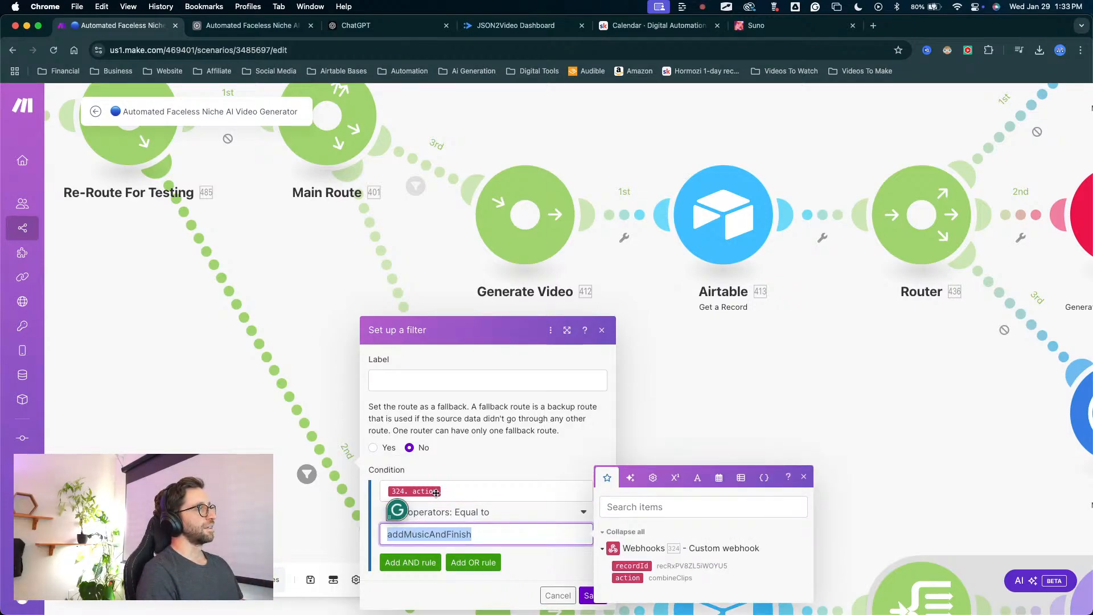
{"action": "left_click", "coordinate": [447, 534]}
{"action": "key", "text": "BackSpace"}
{"action": "key", "text": "BackSpace"}
{"action": "key", "text": "BackSpace"}
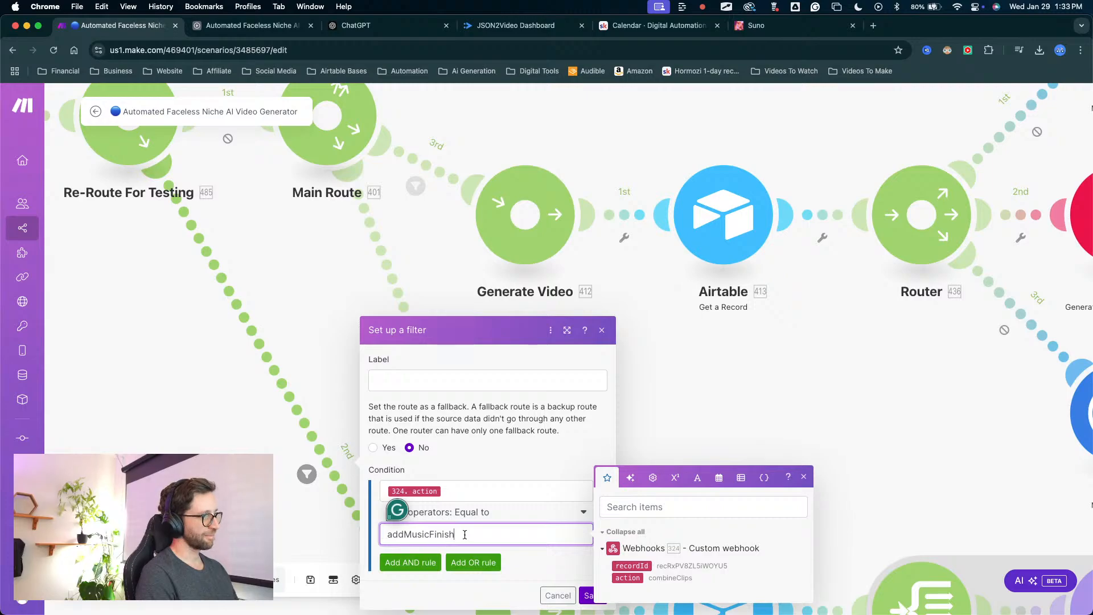
{"action": "left_click_drag", "start_coordinate": [465, 534], "coordinate": [394, 524]}
{"action": "key", "text": "super+c"}
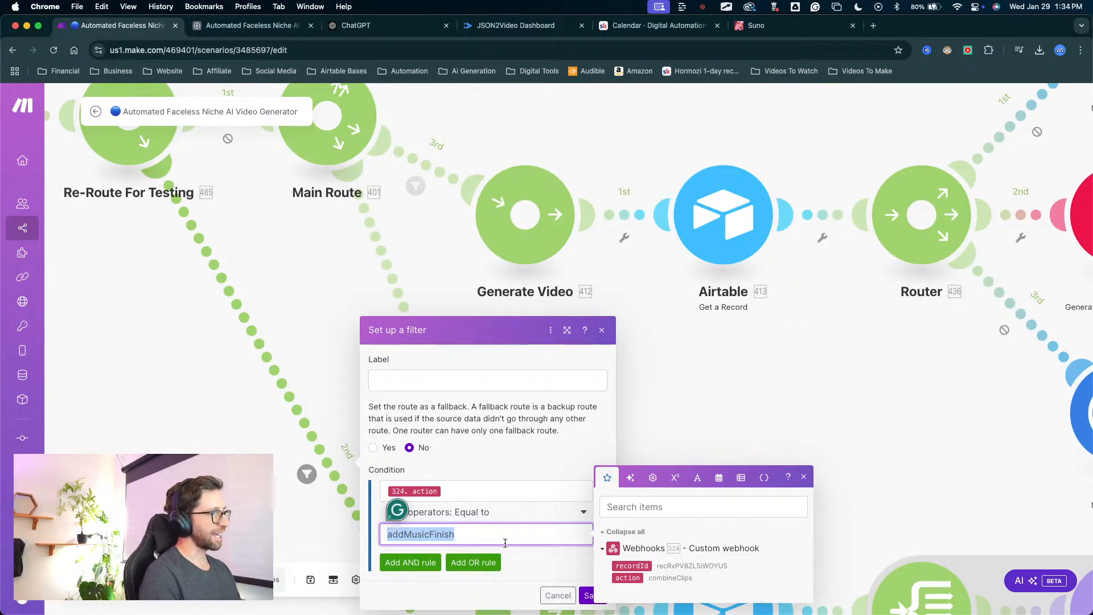
{"action": "left_click", "coordinate": [582, 594]}
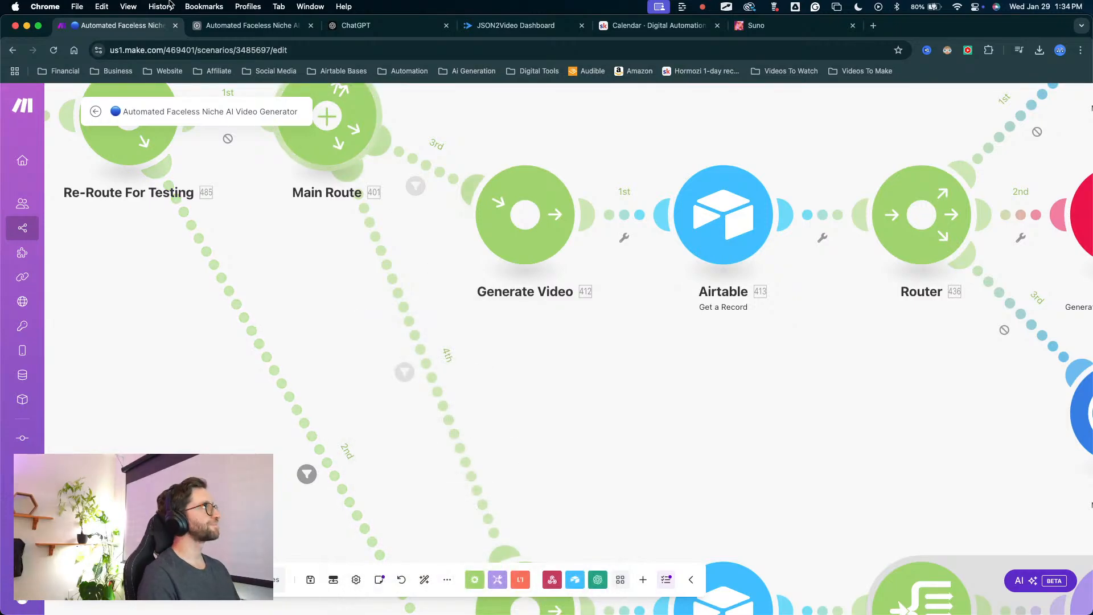
In Airtable's Add Music and Finish automation, replace the script's action input with the copied addMusicFinish and update the live automation.
{"action": "left_click", "coordinate": [220, 30]}
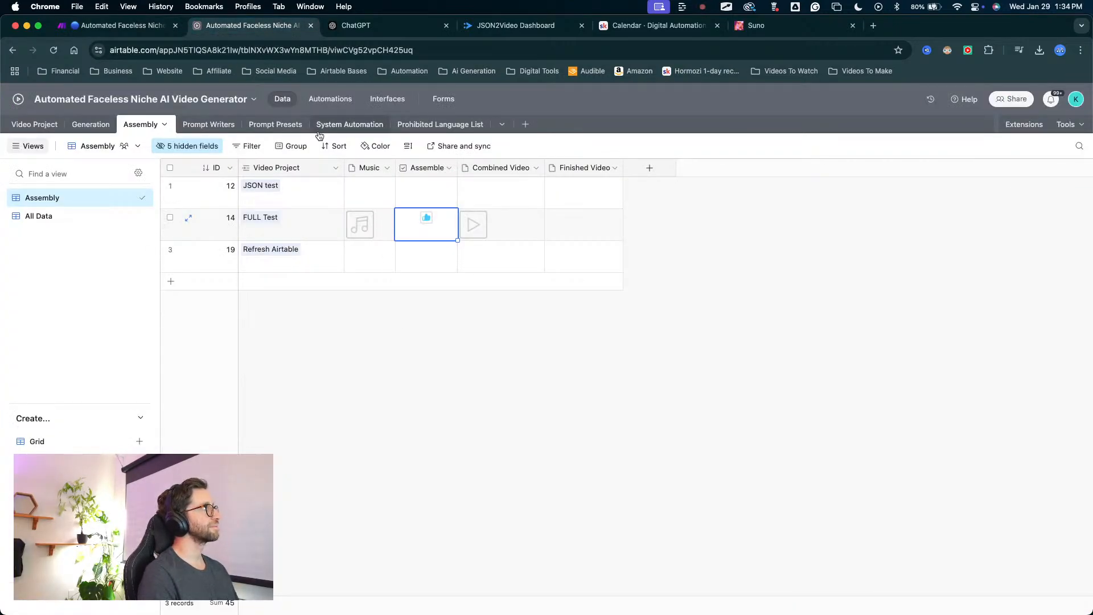
{"action": "left_click", "coordinate": [327, 99]}
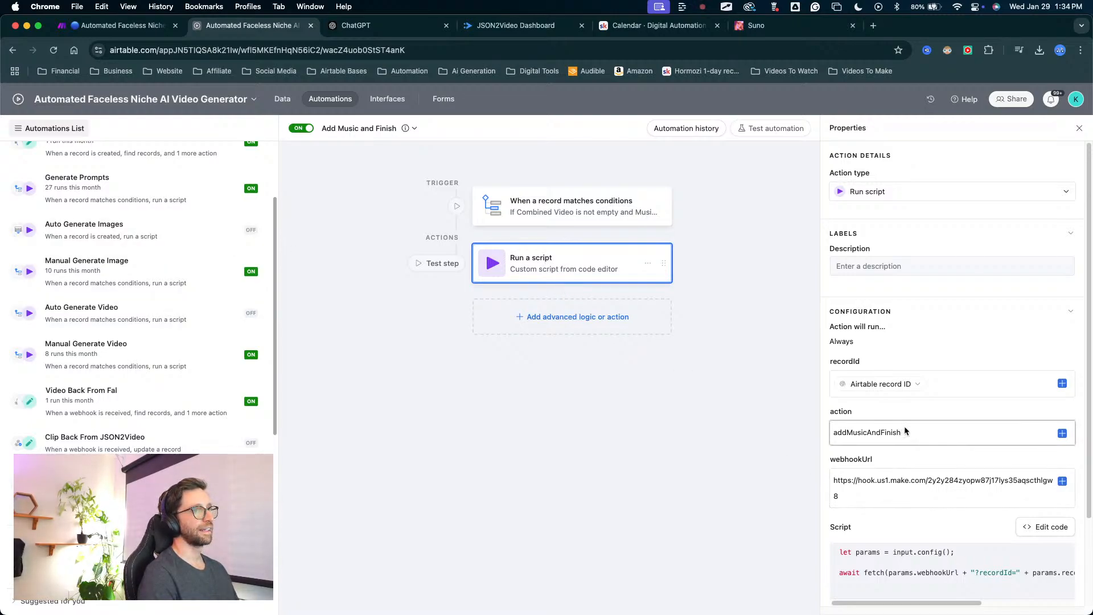
{"action": "left_click_drag", "start_coordinate": [905, 433], "coordinate": [782, 429]}
{"action": "key", "text": "super+v"}
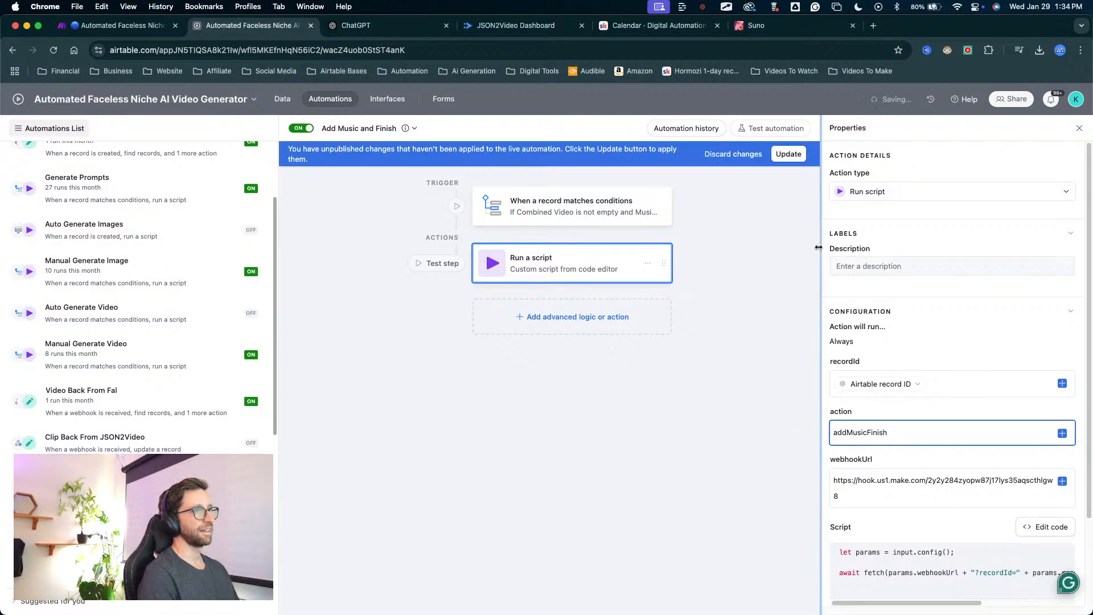
{"action": "left_click", "coordinate": [797, 155]}
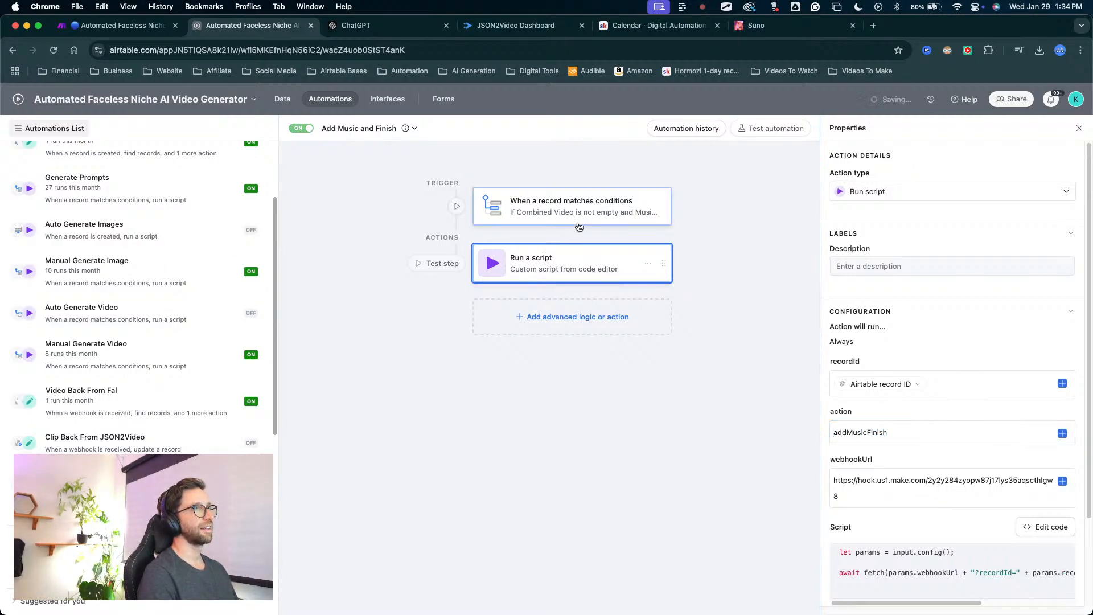
Reopen Airtable's Assembly table, then switch back to Make and save the scenario.
{"action": "left_click", "coordinate": [283, 98]}
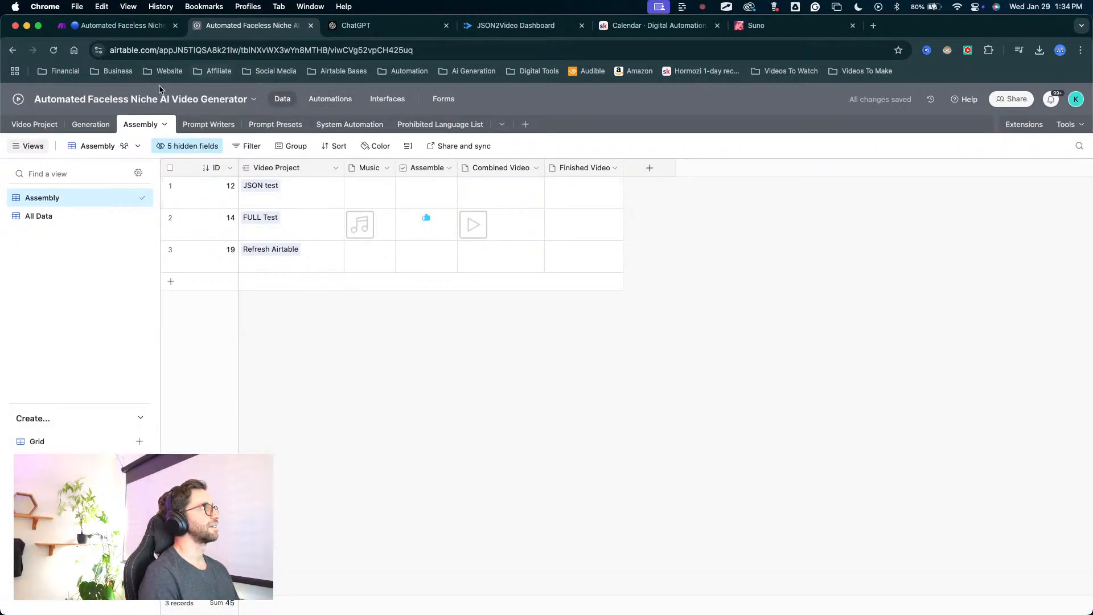
{"action": "left_click", "coordinate": [130, 25]}
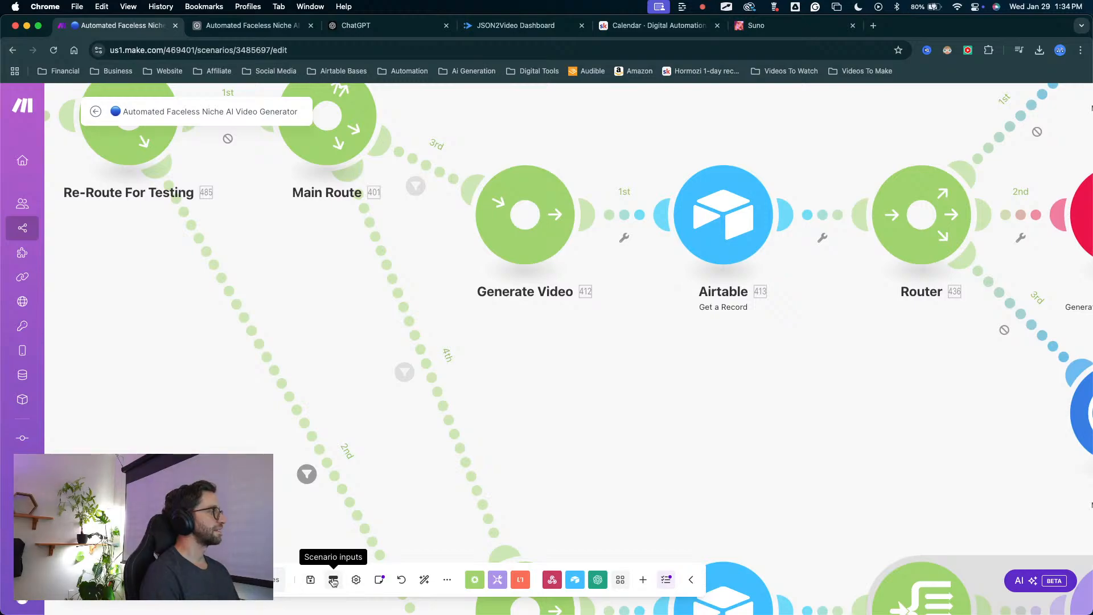
{"action": "left_click", "coordinate": [310, 580]}
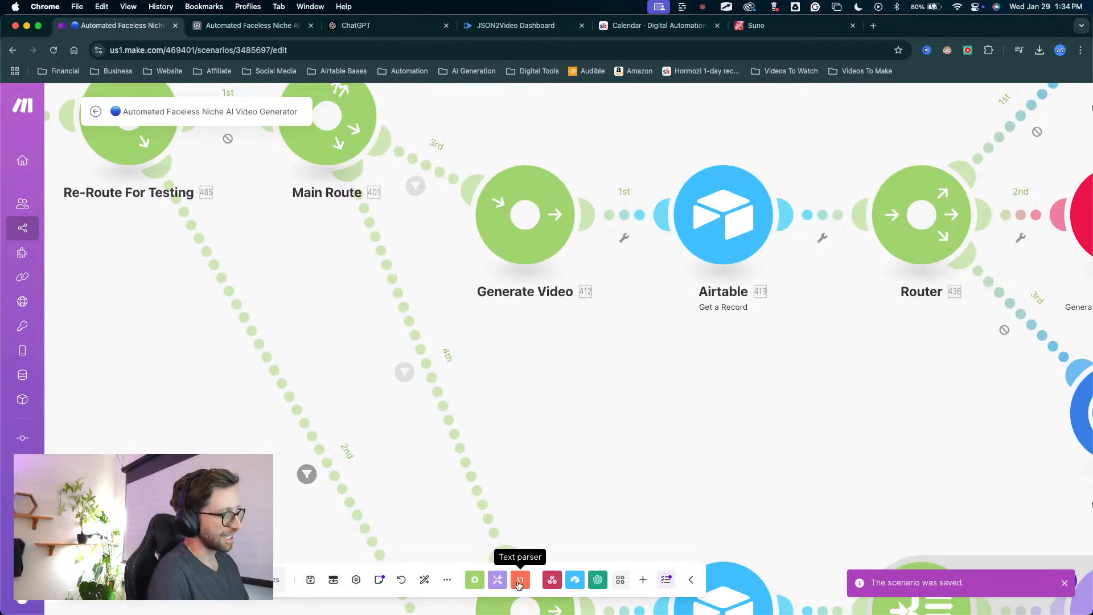
{"action": "mouse_move", "coordinate": [1074, 7]}
{"action": "key", "text": "ctrl+Up"}
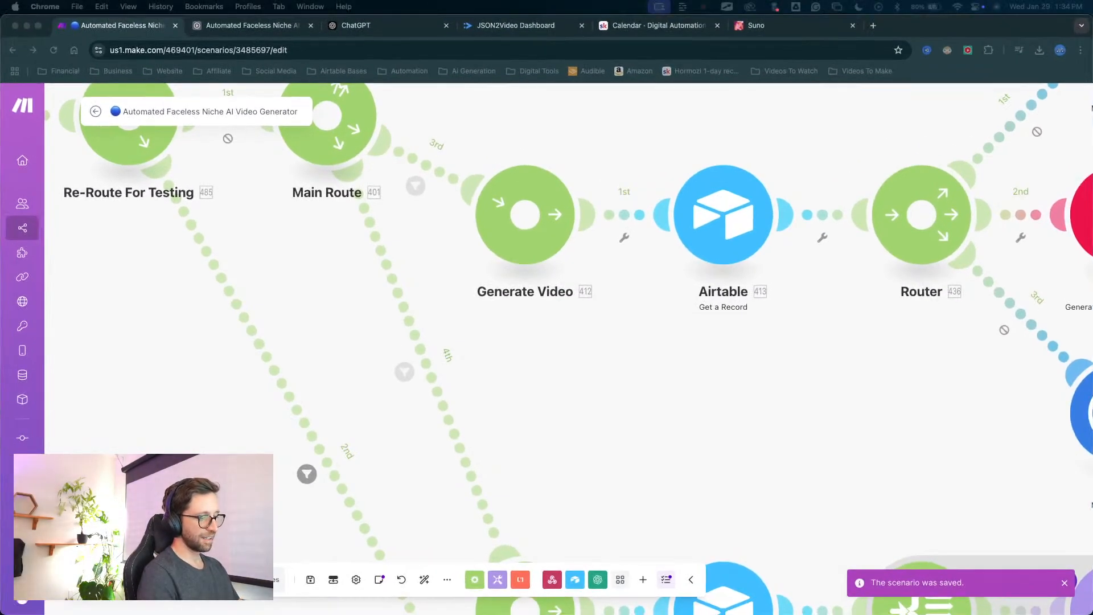
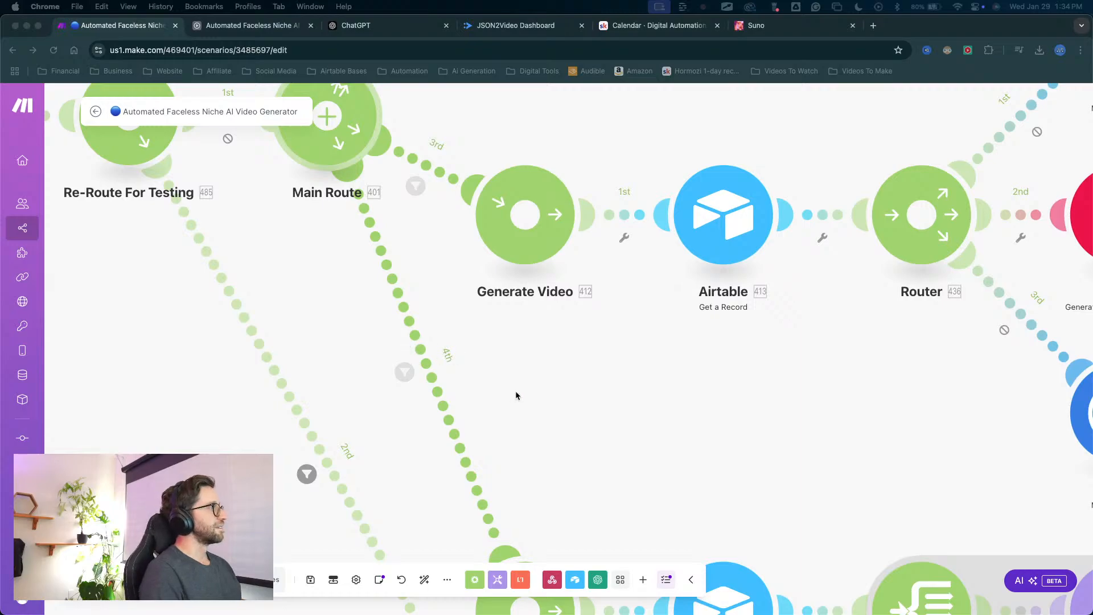
Copy the webhook address from the Webhooks module that starts the Make scenario.
{"action": "scroll", "coordinate": [620, 386], "scroll_direction": "down", "scroll_amount": 8}
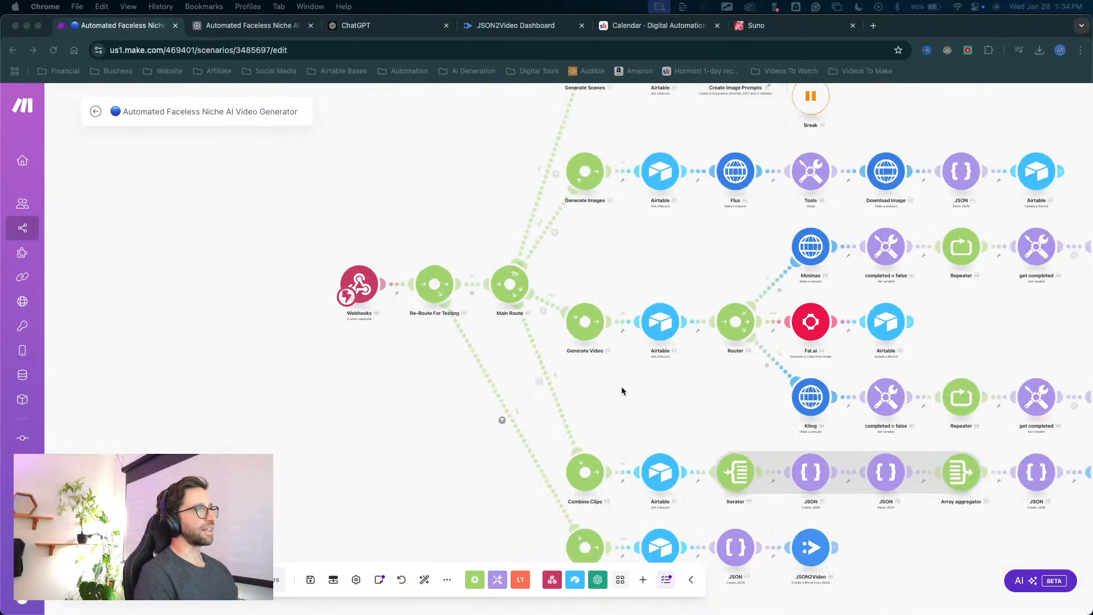
{"action": "scroll", "coordinate": [630, 415], "scroll_direction": "down", "scroll_amount": 5}
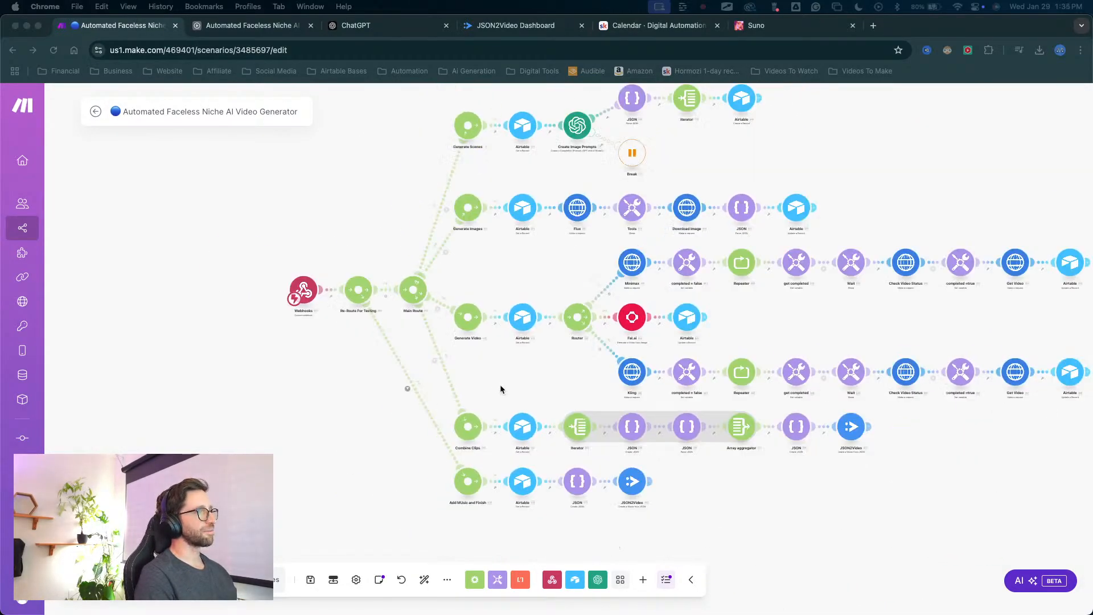
{"action": "scroll", "coordinate": [500, 386], "scroll_direction": "up", "scroll_amount": 3}
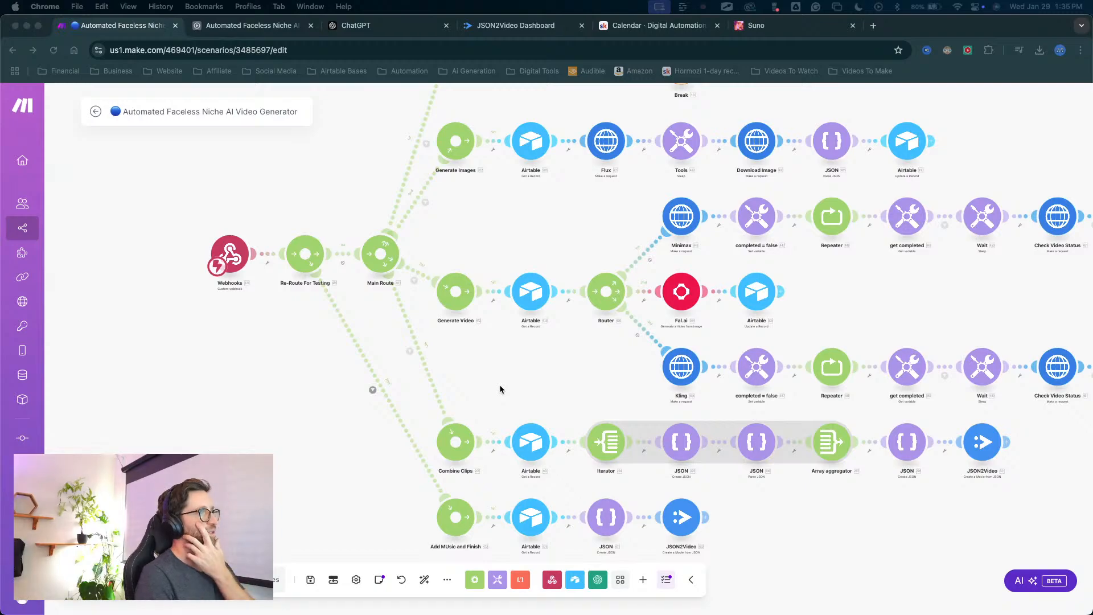
{"action": "left_click_drag", "start_coordinate": [527, 363], "coordinate": [501, 373]}
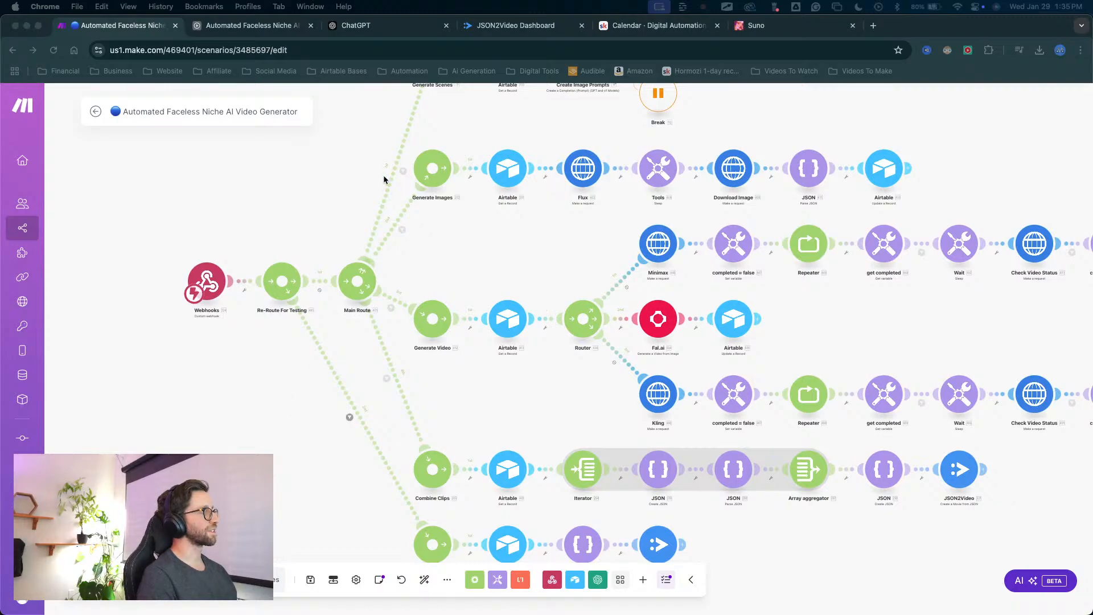
{"action": "left_click_drag", "start_coordinate": [356, 387], "coordinate": [442, 374]}
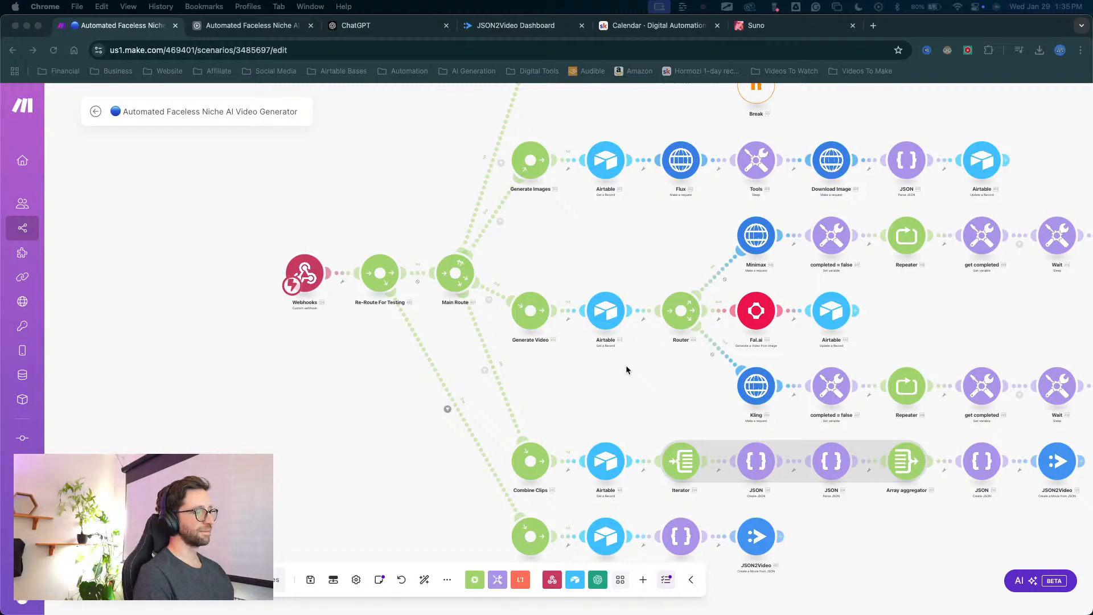
{"action": "scroll", "coordinate": [360, 349], "scroll_direction": "right", "scroll_amount": 2}
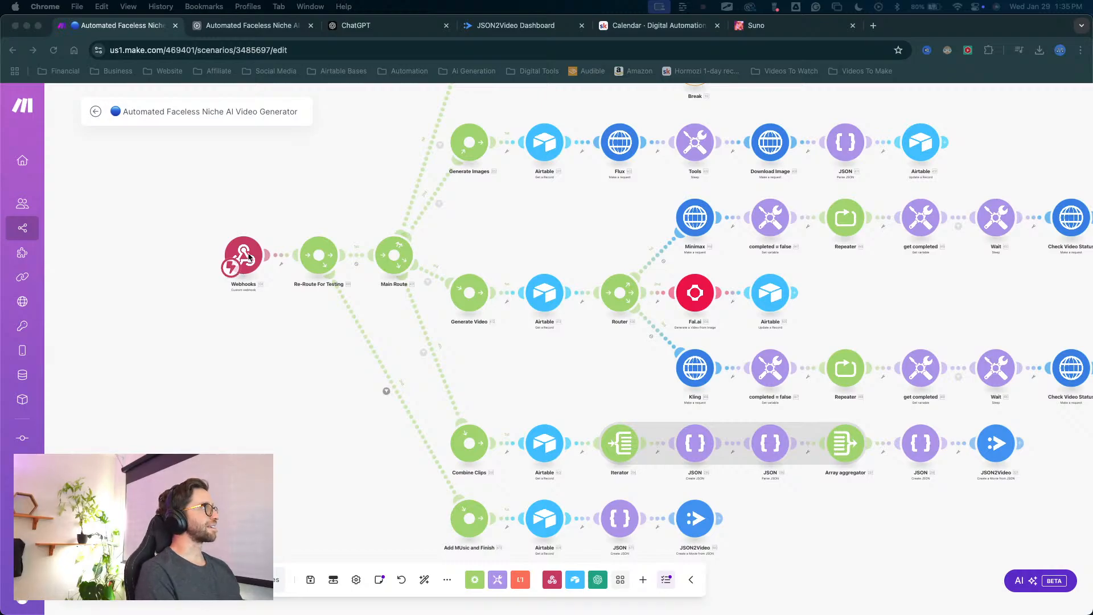
{"action": "left_click", "coordinate": [249, 257]}
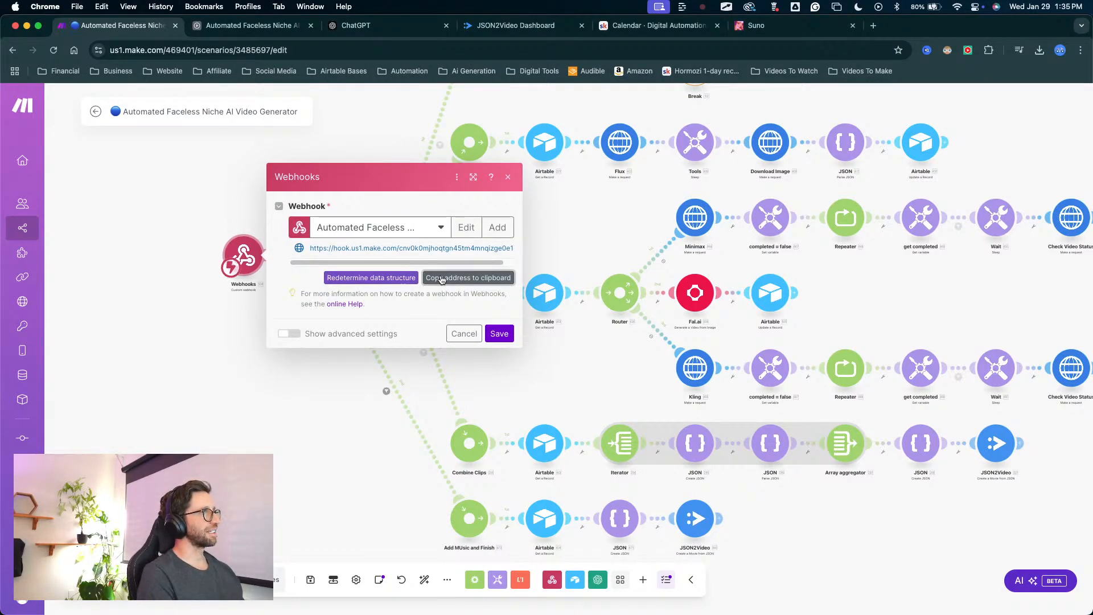
{"action": "left_click", "coordinate": [442, 278]}
In Airtable's Add Music and Finish automation, replace the script's webhookUrl input with the copied address and update the live automation.
{"action": "key", "text": "ctrl+Tab"}
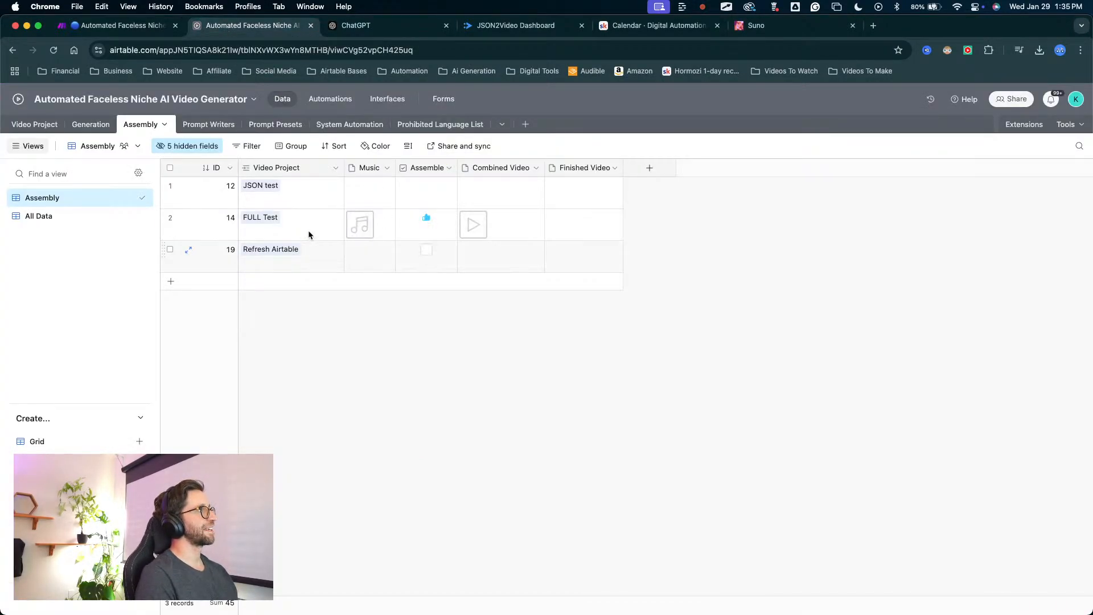
{"action": "left_click", "coordinate": [312, 100]}
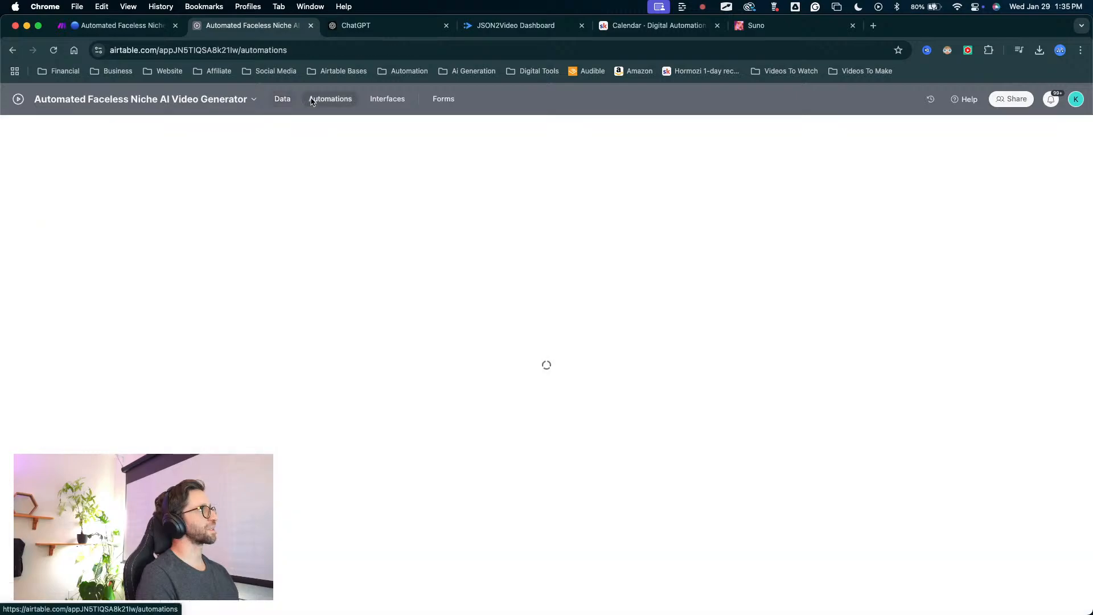
{"action": "scroll", "coordinate": [178, 462], "scroll_direction": "down", "scroll_amount": 3}
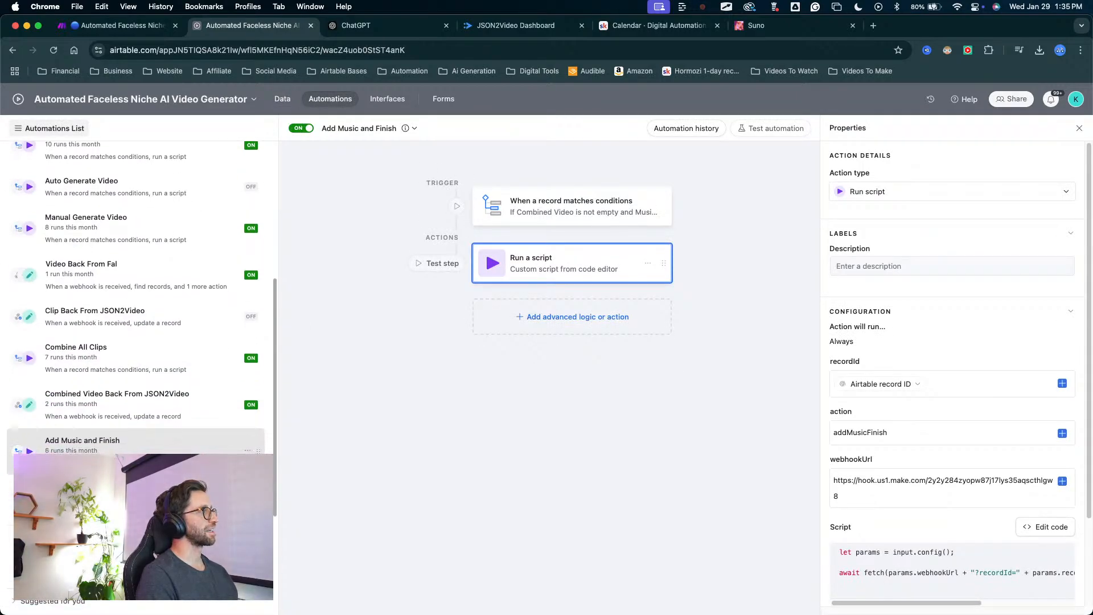
{"action": "left_click", "coordinate": [874, 498]}
{"action": "key", "text": "super+a"}
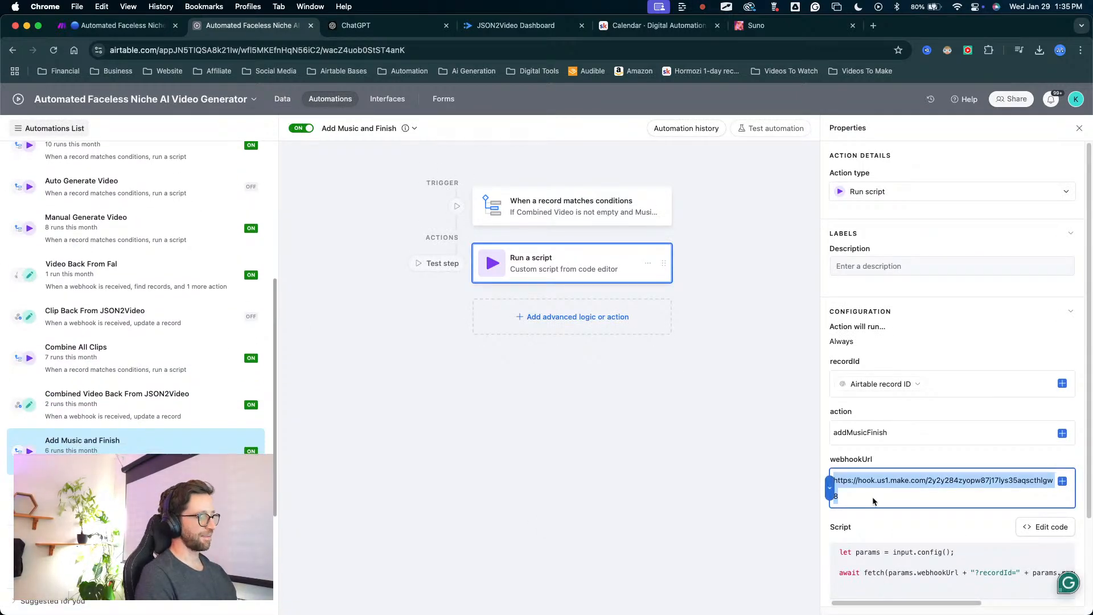
{"action": "key", "text": "super+v"}
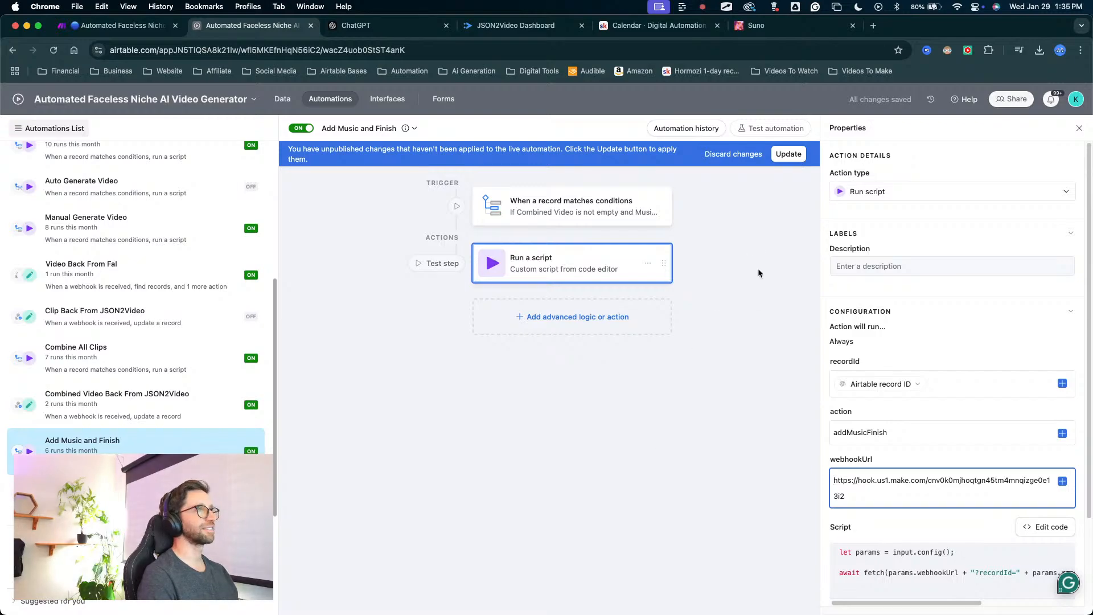
{"action": "left_click", "coordinate": [786, 157]}
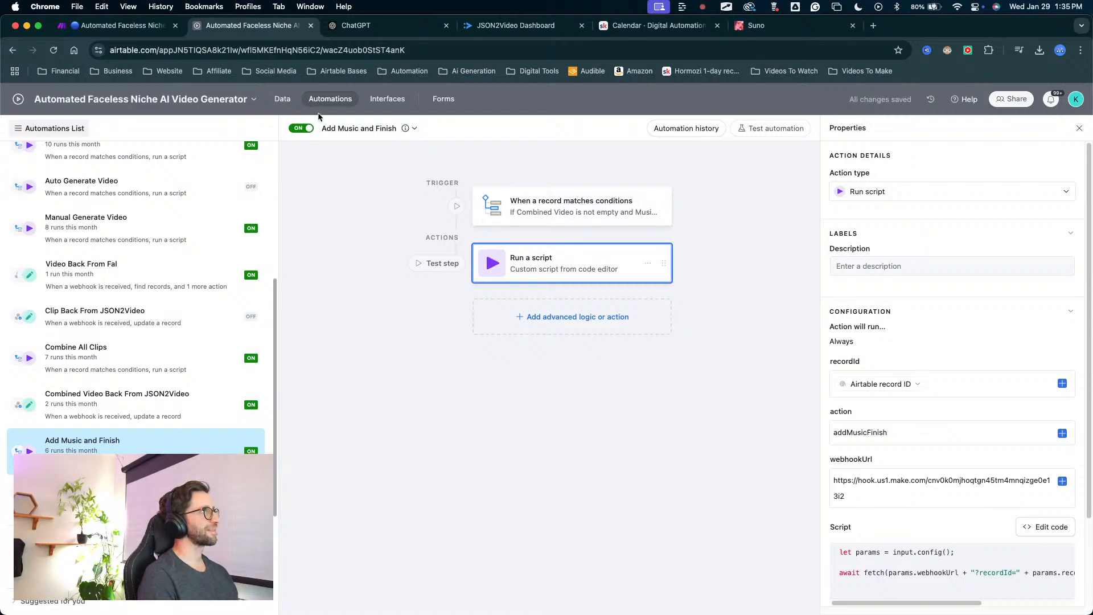
Return to Airtable's Assembly table, then switch to Make and save the Webhooks module's settings.
{"action": "left_click", "coordinate": [282, 99]}
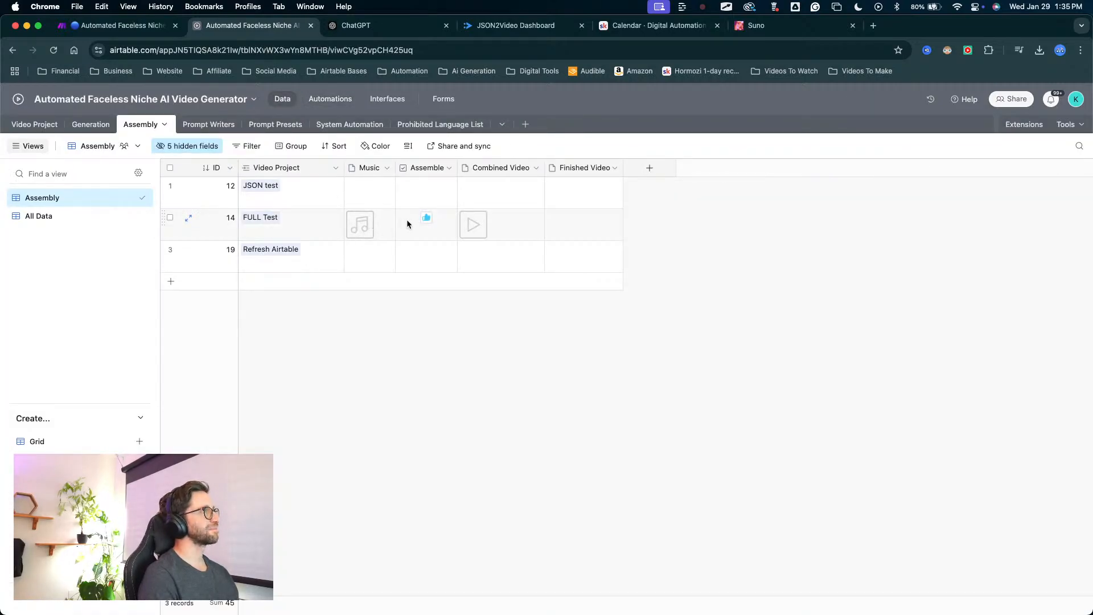
{"action": "left_click", "coordinate": [119, 25]}
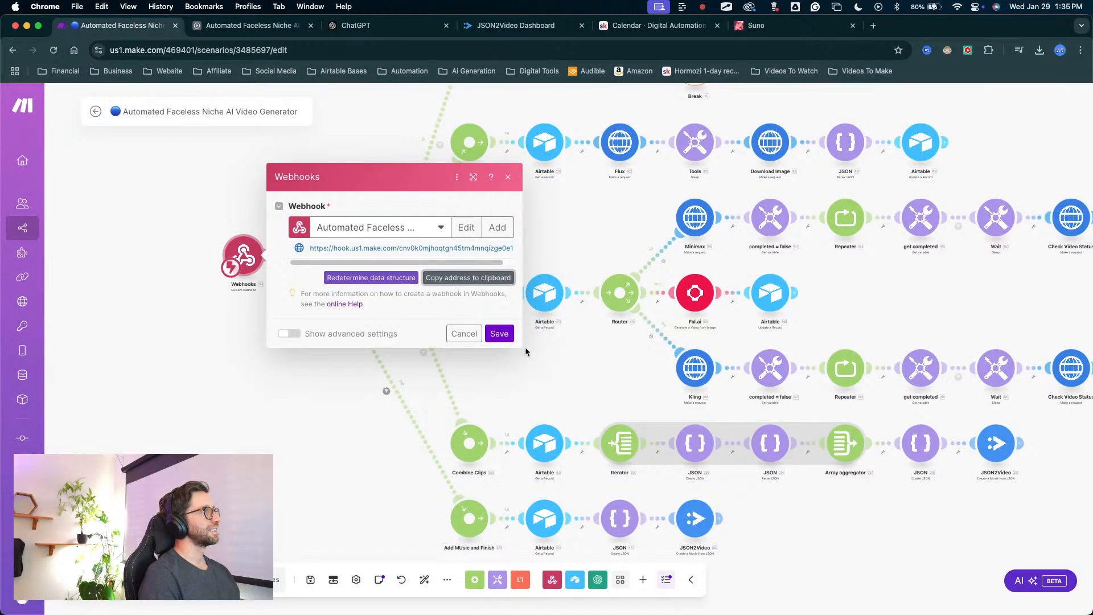
{"action": "left_click", "coordinate": [501, 336]}
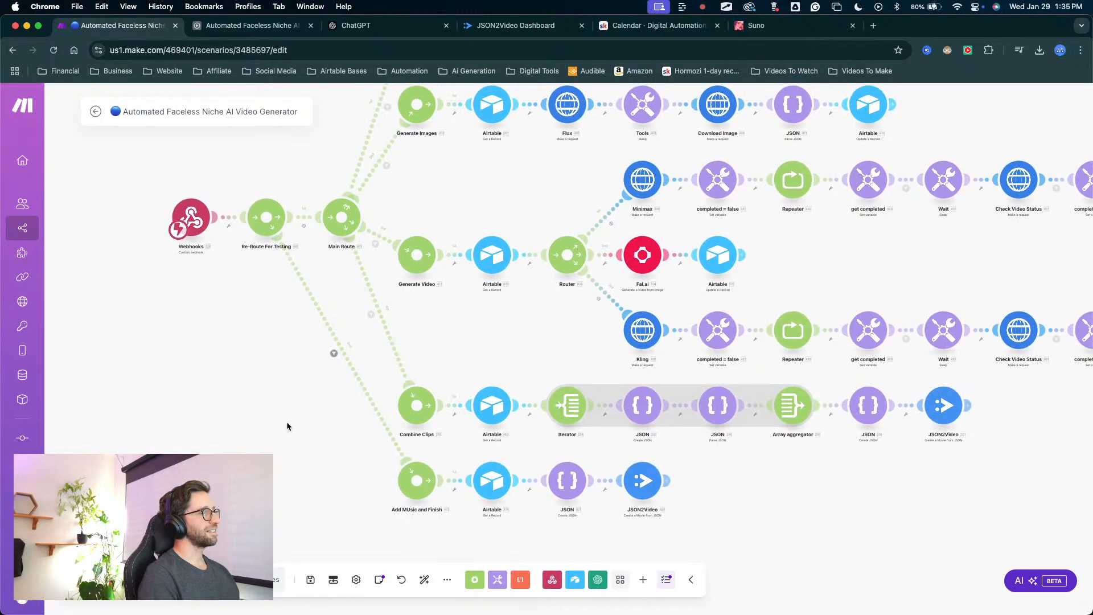
Compare the filter on the second route out of Re-Route For Testing with the action input of Airtable's Add Music and Finish automation.
{"action": "left_click", "coordinate": [334, 354]}
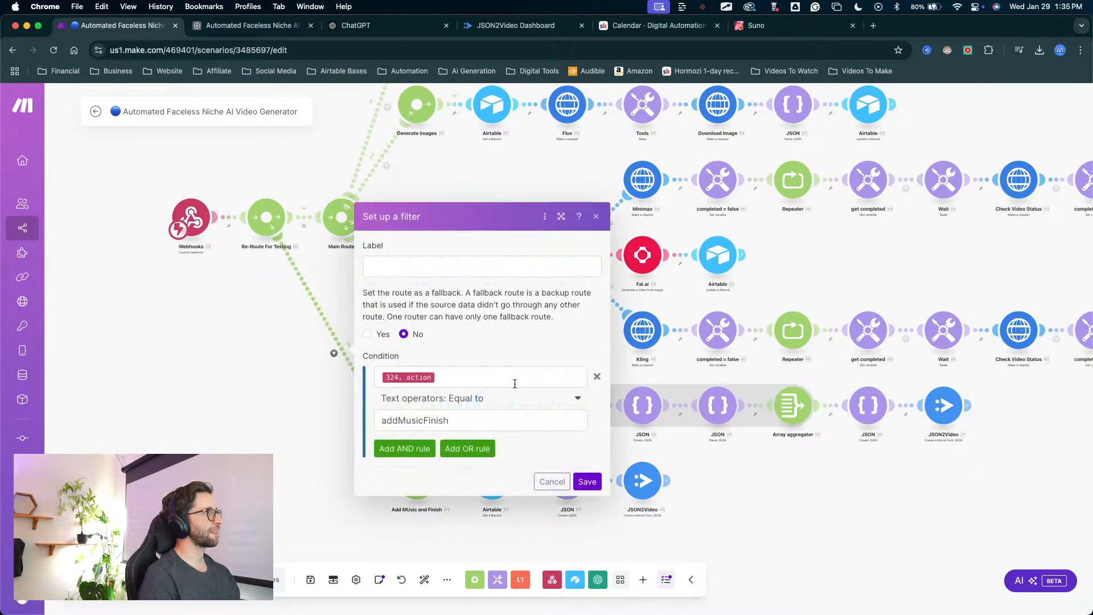
{"action": "left_click", "coordinate": [594, 485]}
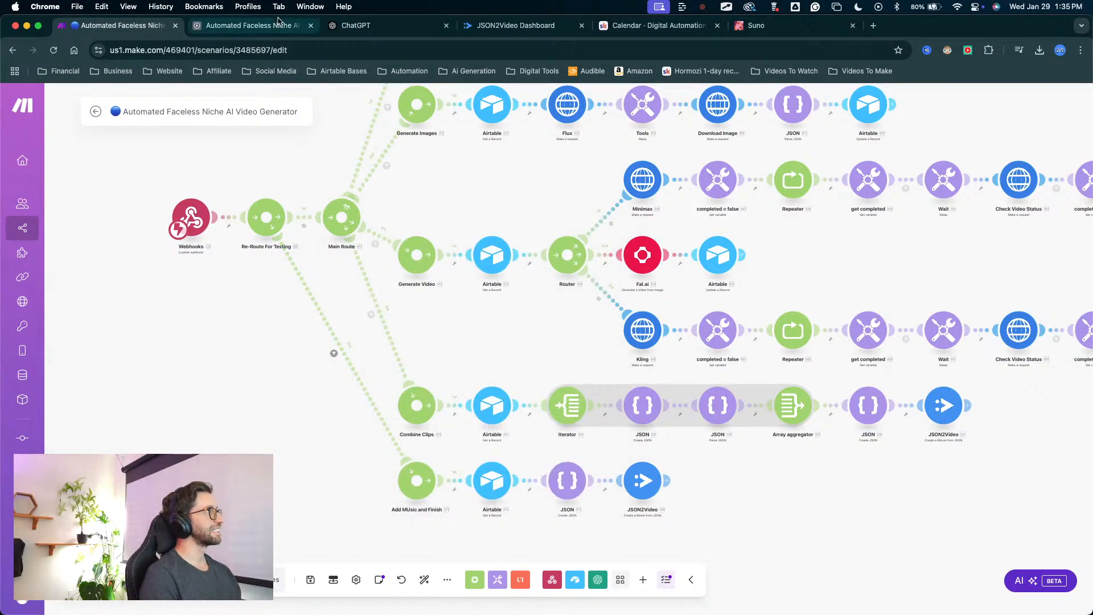
{"action": "left_click", "coordinate": [251, 25]}
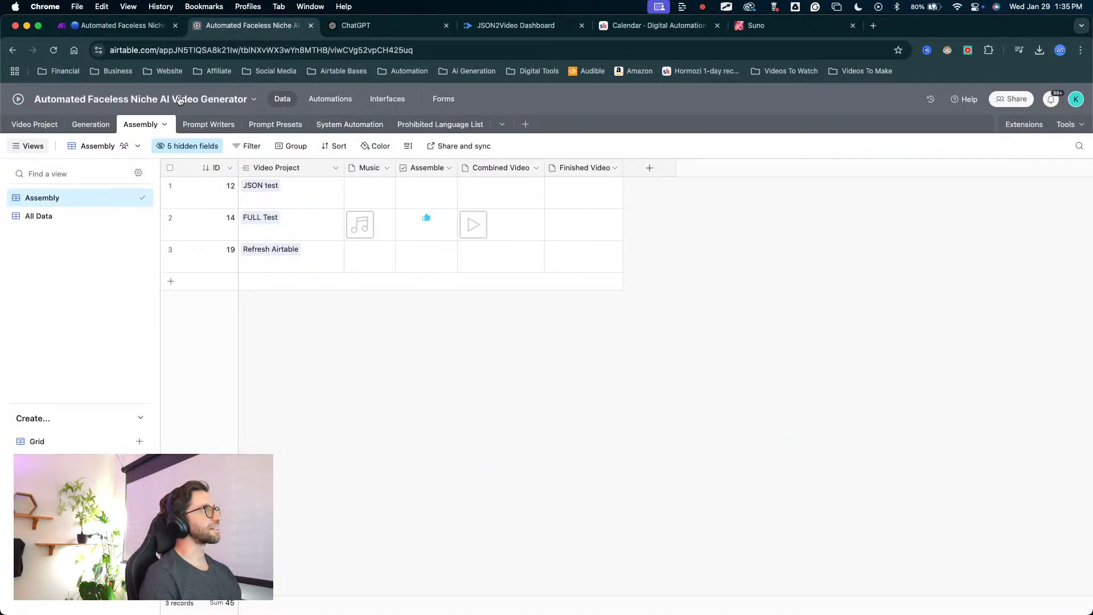
{"action": "left_click", "coordinate": [330, 99]}
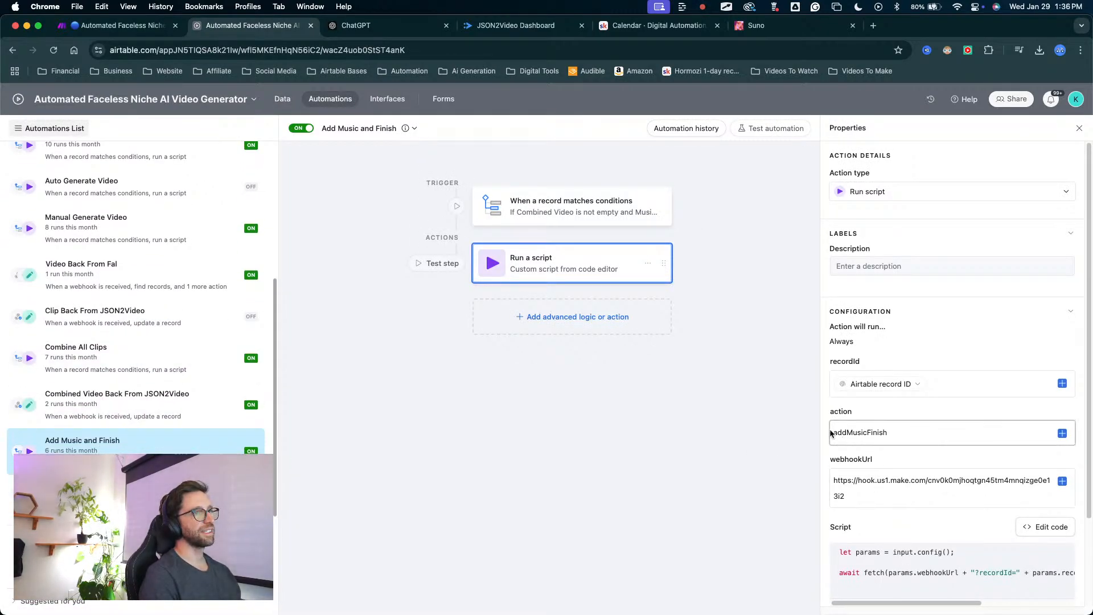
Save the scenario in Make, then toggle Assemble off and on for the FULL Test record in Airtable's Assembly table.
{"action": "left_click", "coordinate": [113, 25]}
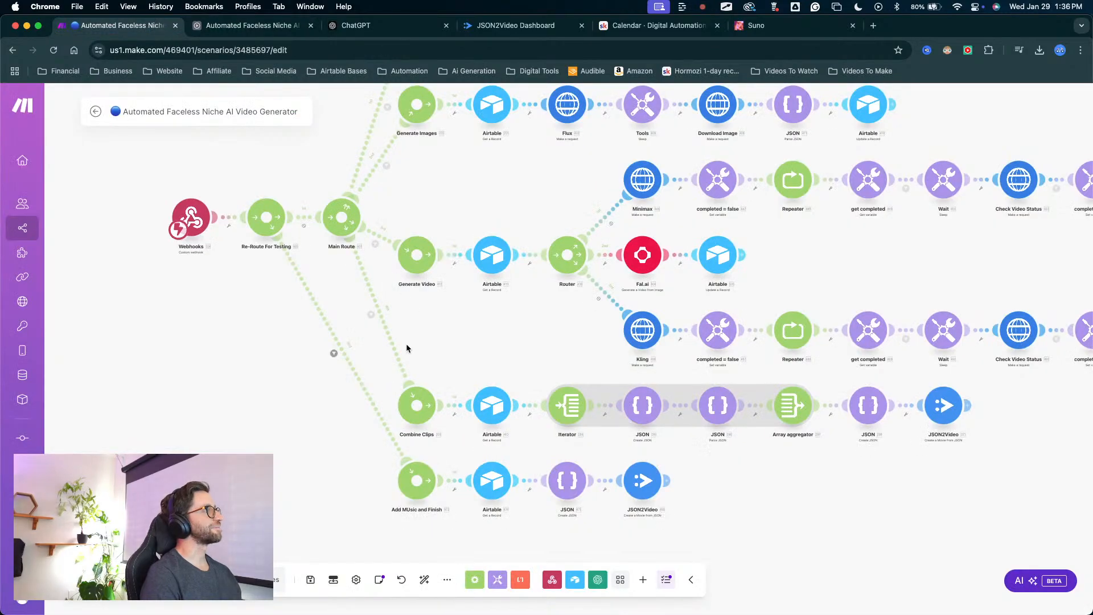
{"action": "left_click", "coordinate": [310, 579]}
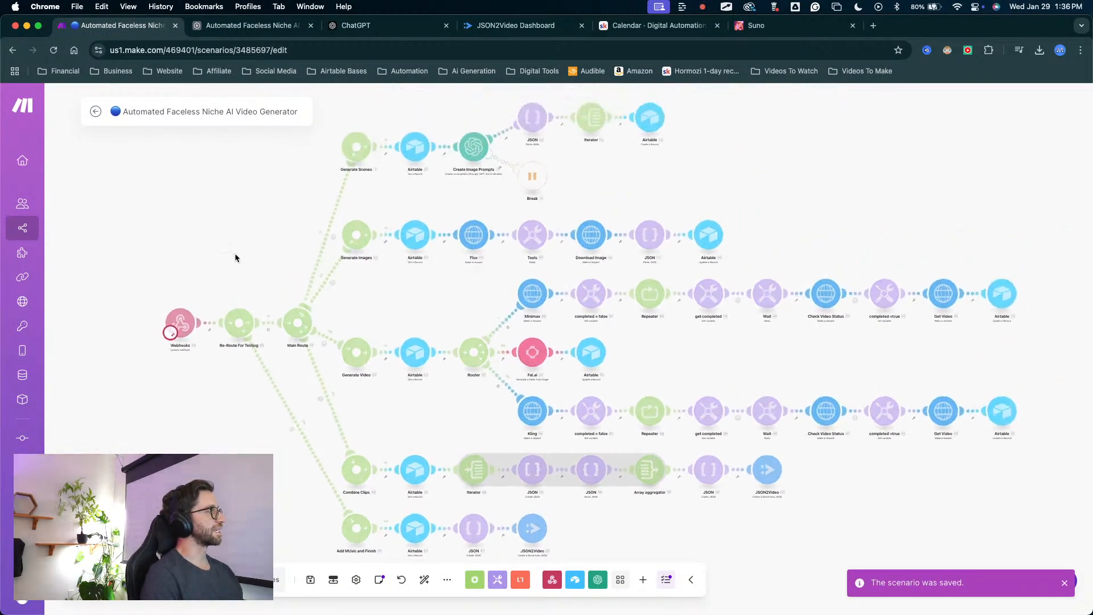
{"action": "left_click", "coordinate": [272, 26]}
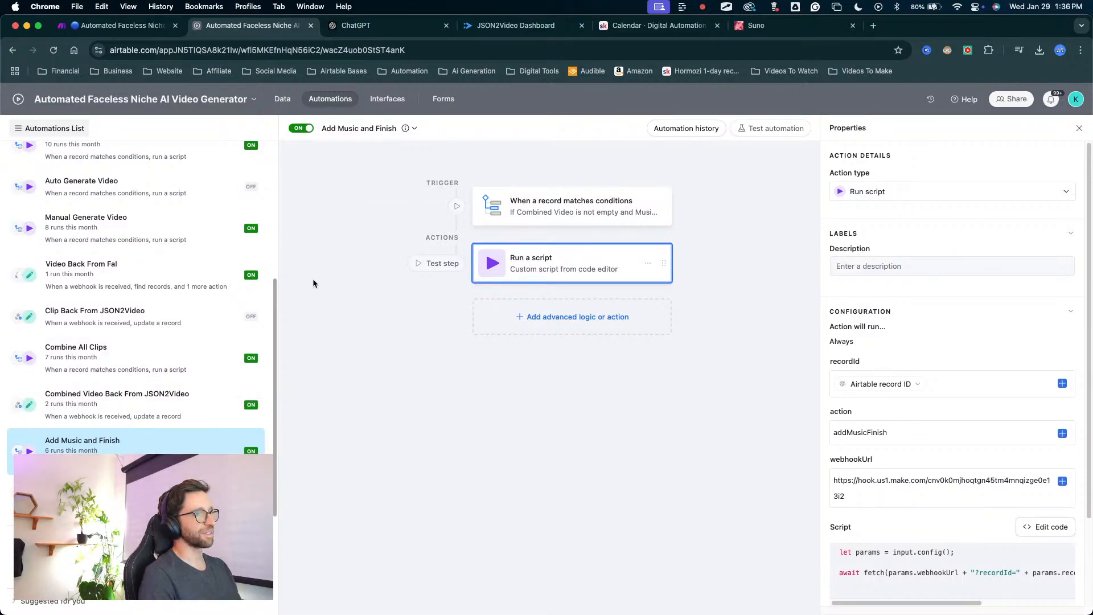
{"action": "left_click", "coordinate": [285, 99]}
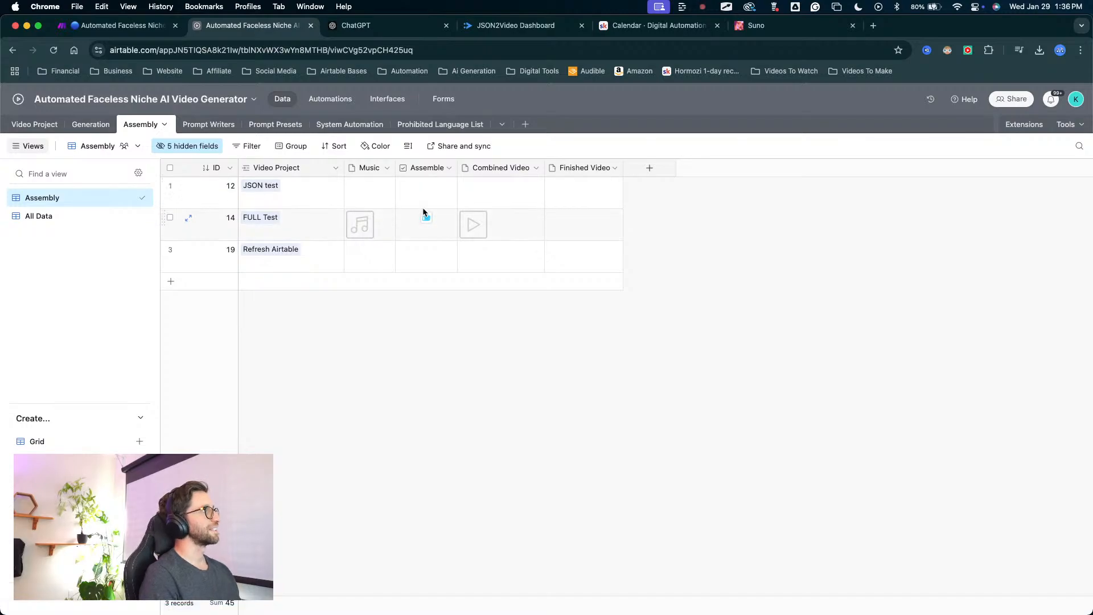
{"action": "left_click", "coordinate": [426, 218]}
{"action": "left_click", "coordinate": [425, 218]}
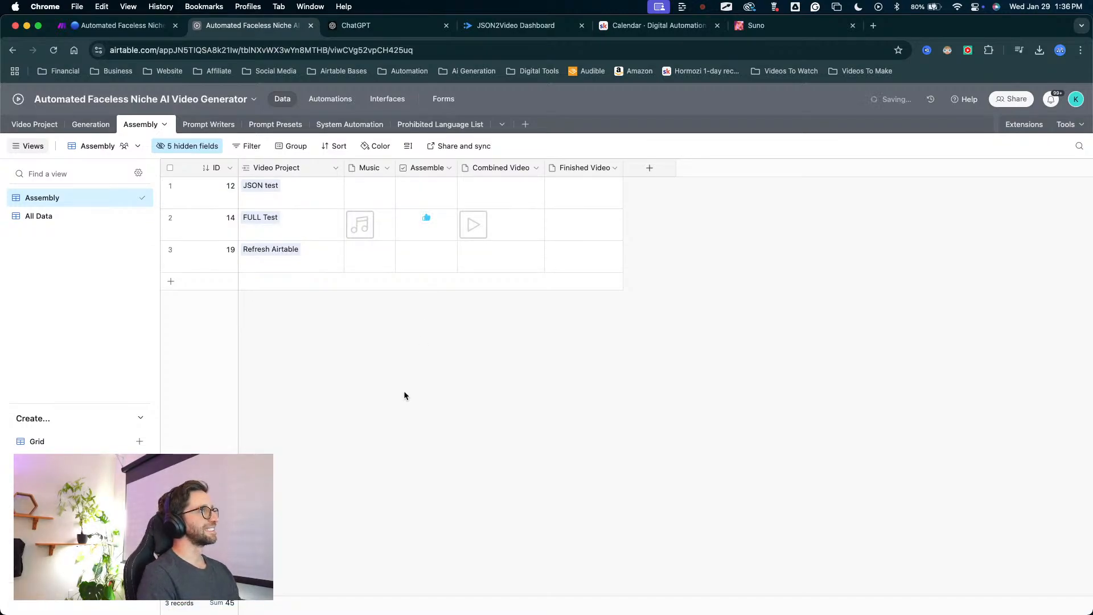
In Make, inspect the Add Music and Finish route's filter result and the action value in the webhook's output bundle.
{"action": "left_click", "coordinate": [162, 26]}
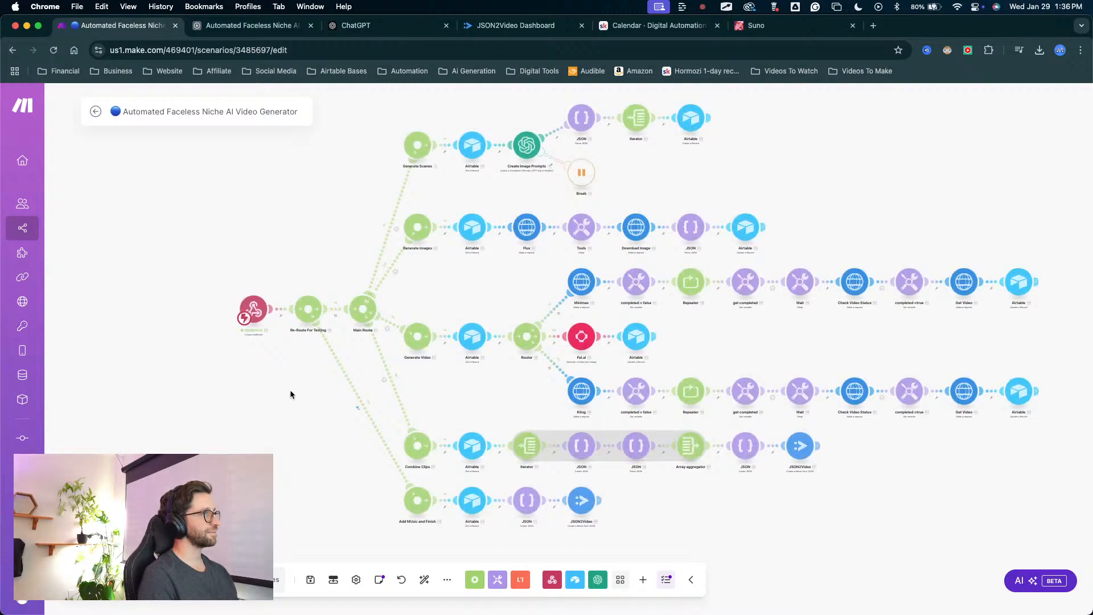
{"action": "scroll", "coordinate": [331, 434], "scroll_direction": "up", "scroll_amount": 3}
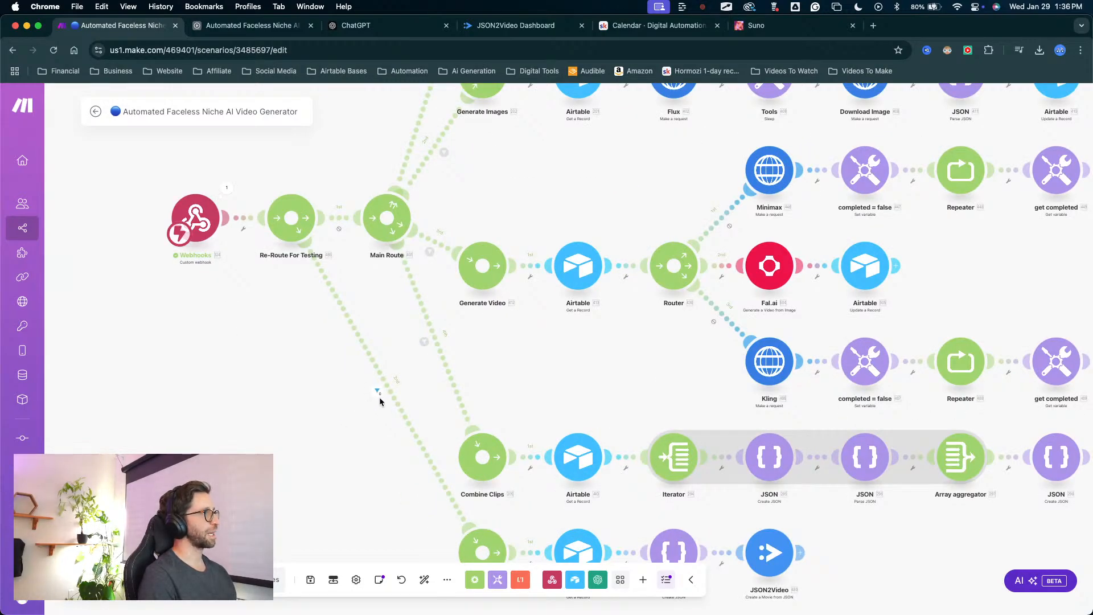
{"action": "left_click", "coordinate": [378, 398]}
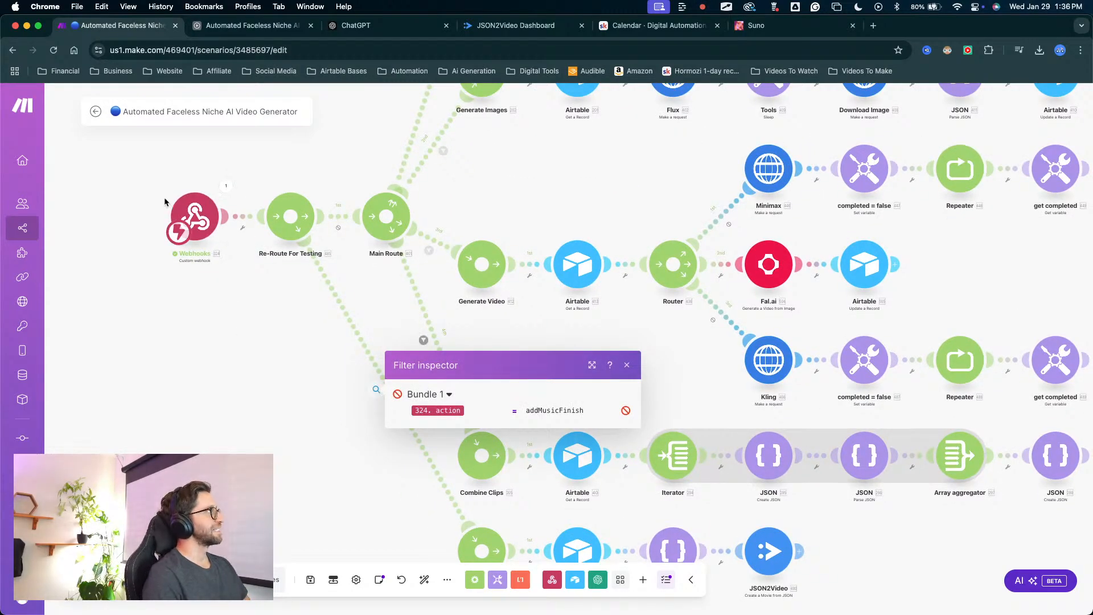
{"action": "left_click", "coordinate": [229, 185]}
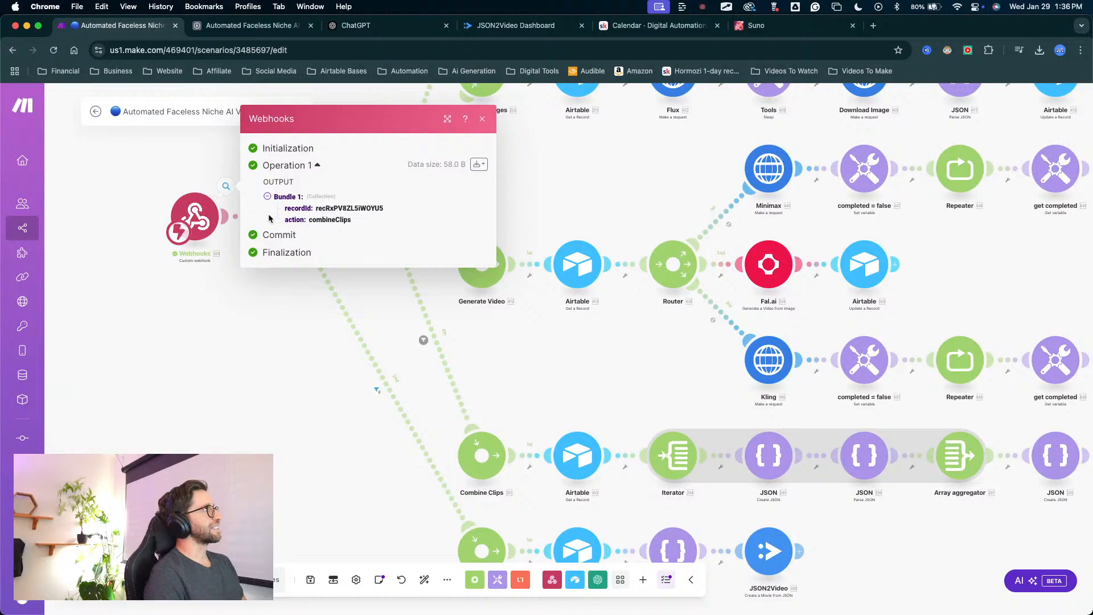
{"action": "left_click", "coordinate": [306, 337]}
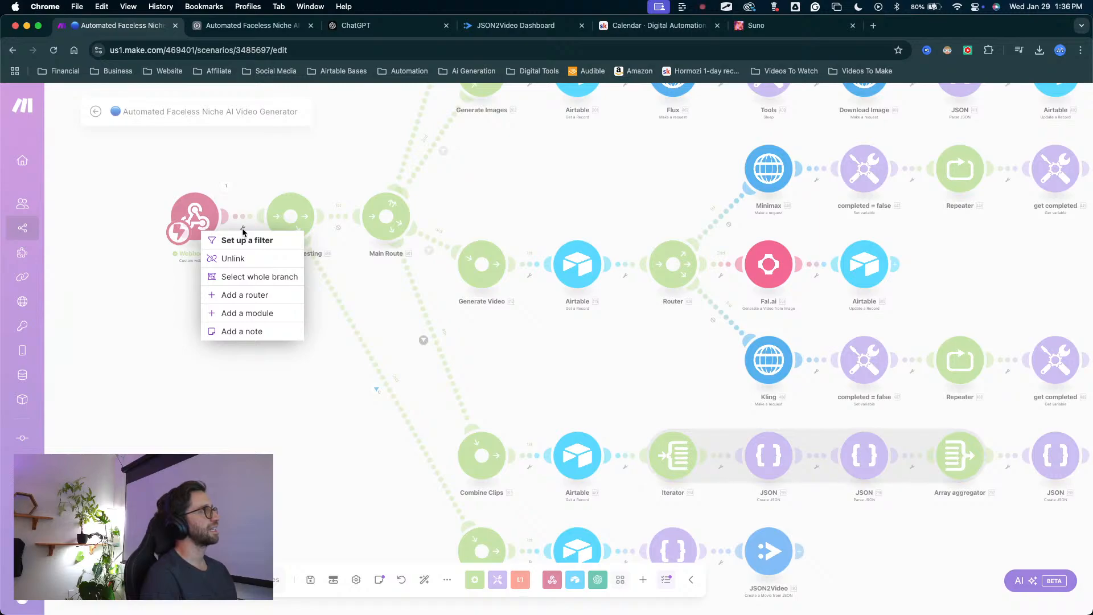
{"action": "left_click", "coordinate": [279, 378]}
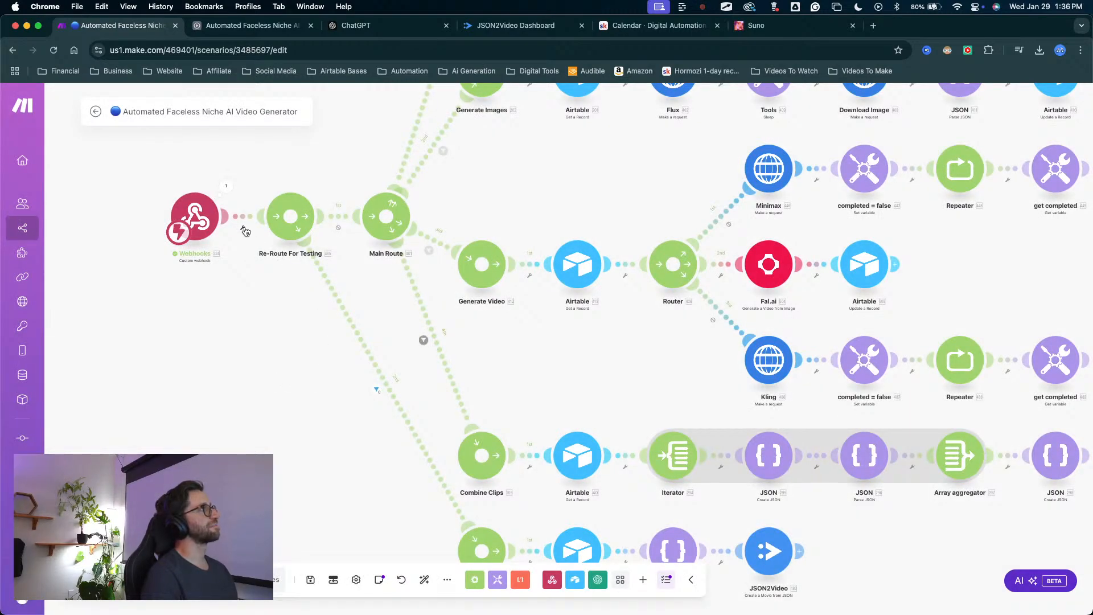
{"action": "left_click", "coordinate": [244, 229]}
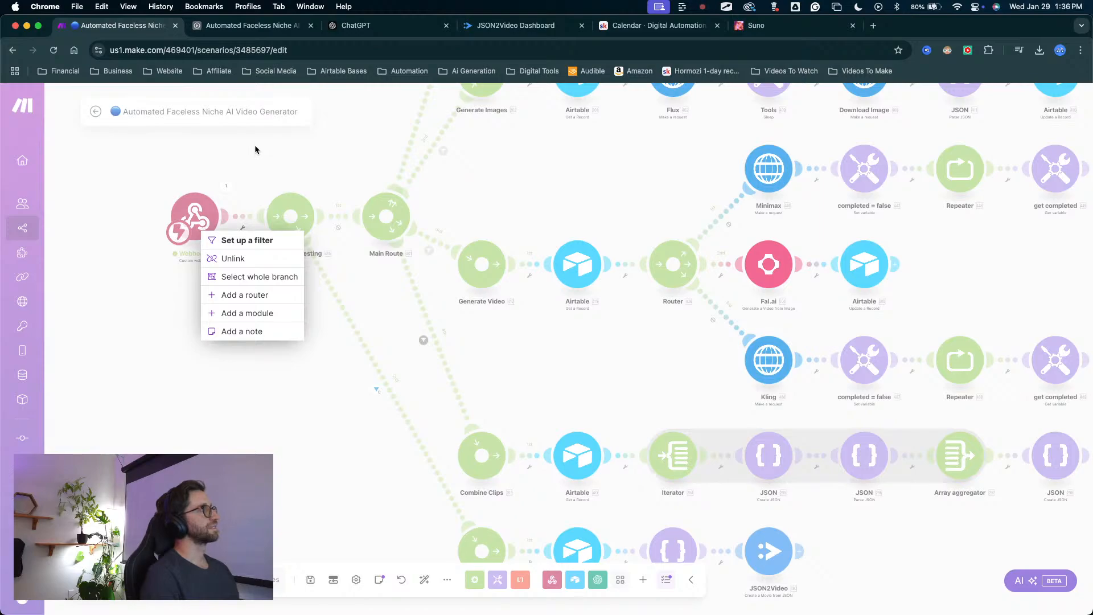
{"action": "left_click", "coordinate": [222, 392]}
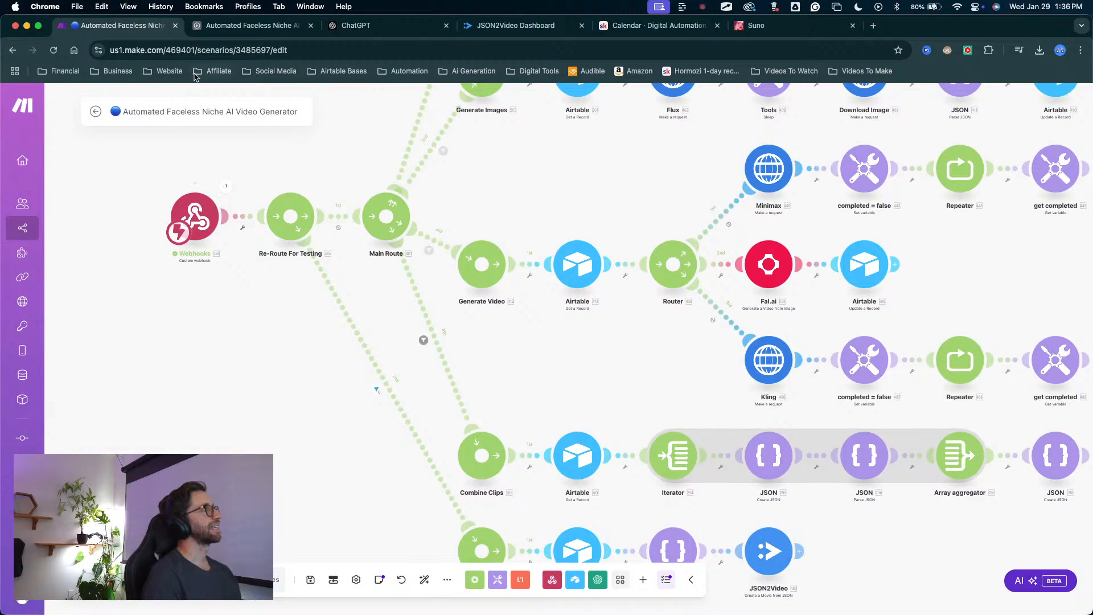
Switch to Airtable and check the FULL Test record in the Assembly table.
{"action": "left_click", "coordinate": [222, 28]}
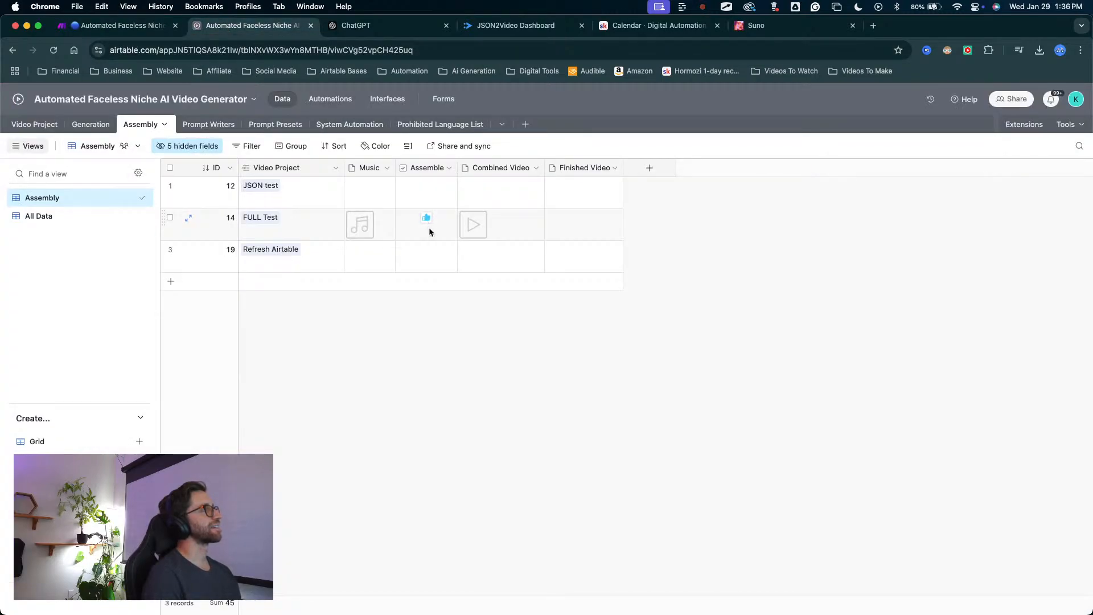
{"action": "key", "text": "ctrl+a"}
{"action": "mouse_move", "coordinate": [442, 346]}
{"action": "left_mouse_down"}
{"action": "mouse_move", "coordinate": [442, 389]}
{"action": "mouse_move", "coordinate": [428, 225]}
{"action": "mouse_move", "coordinate": [362, 215]}
{"action": "mouse_move", "coordinate": [300, 86]}
{"action": "mouse_move", "coordinate": [365, 228]}
{"action": "mouse_move", "coordinate": [449, 215]}
{"action": "mouse_move", "coordinate": [537, 222]}
{"action": "mouse_move", "coordinate": [420, 216]}
{"action": "mouse_move", "coordinate": [410, 249]}
{"action": "mouse_move", "coordinate": [592, 195]}
{"action": "mouse_move", "coordinate": [558, 302]}
{"action": "mouse_move", "coordinate": [531, 273]}
{"action": "mouse_move", "coordinate": [423, 415]}
{"action": "mouse_move", "coordinate": [409, 284]}
{"action": "left_mouse_up"}
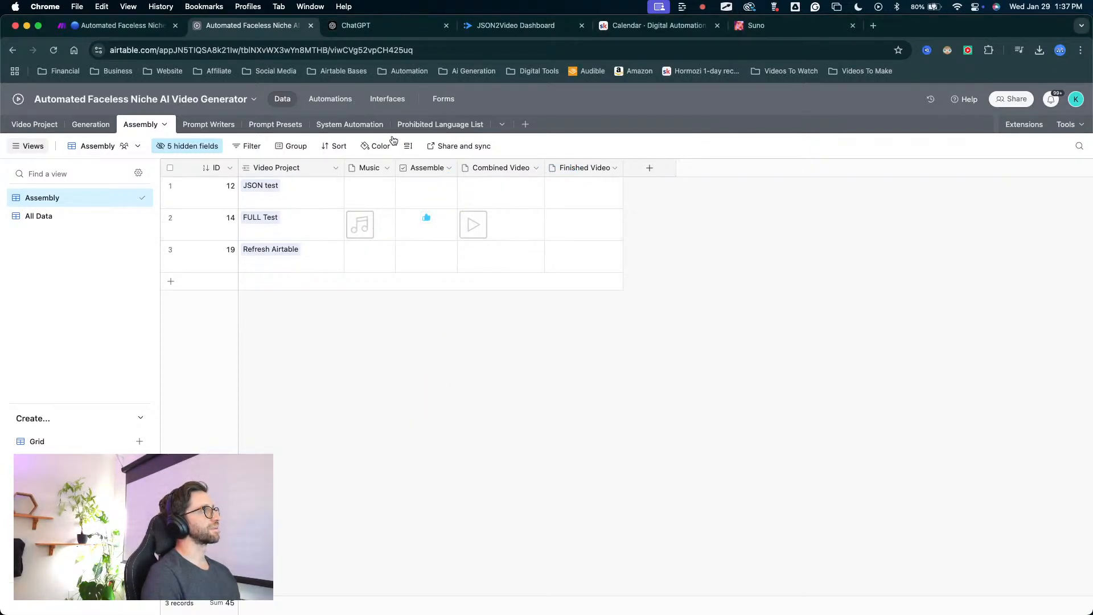
In Make, switch the scenario on, cancel deleting the webhook queue's data, and return to the scenario editor.
{"action": "left_click", "coordinate": [114, 26]}
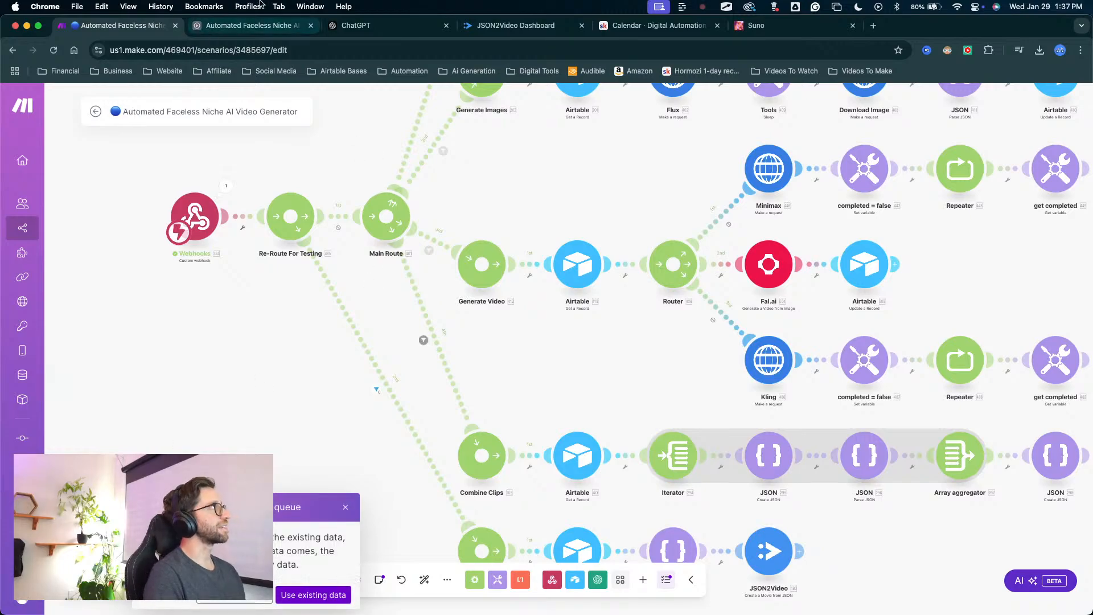
{"action": "left_click", "coordinate": [254, 28]}
{"action": "left_click", "coordinate": [130, 28]}
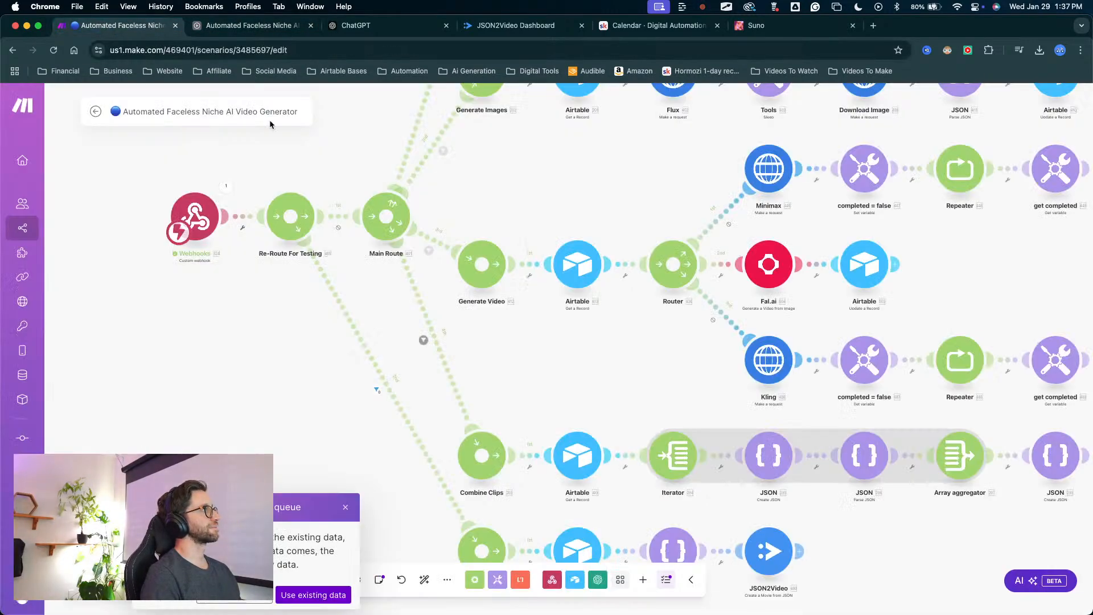
{"action": "left_click", "coordinate": [96, 113]}
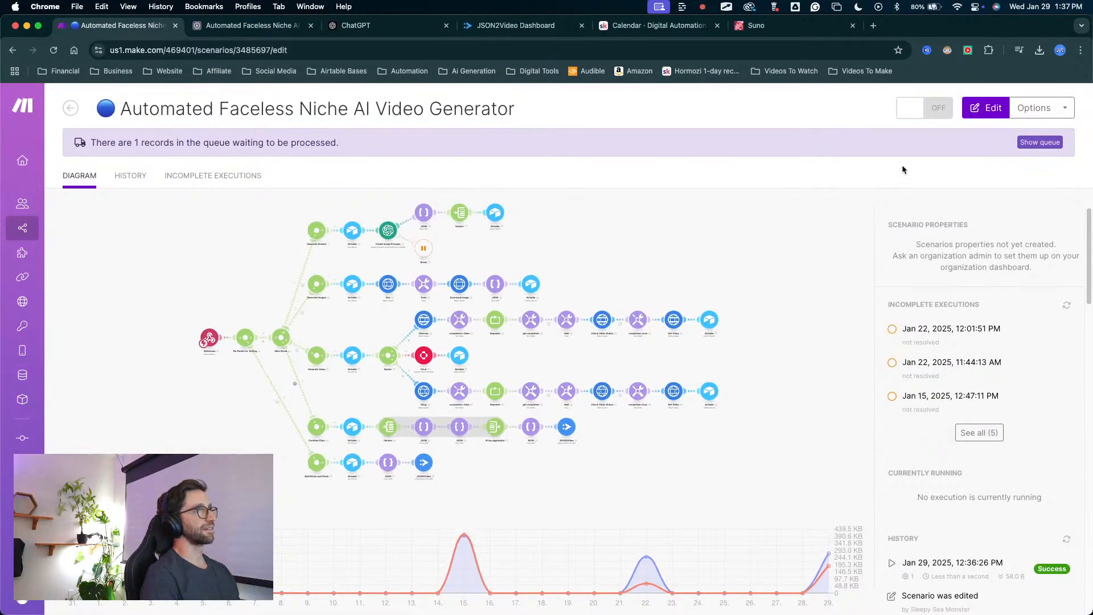
{"action": "left_click", "coordinate": [909, 108]}
{"action": "left_click", "coordinate": [925, 232]}
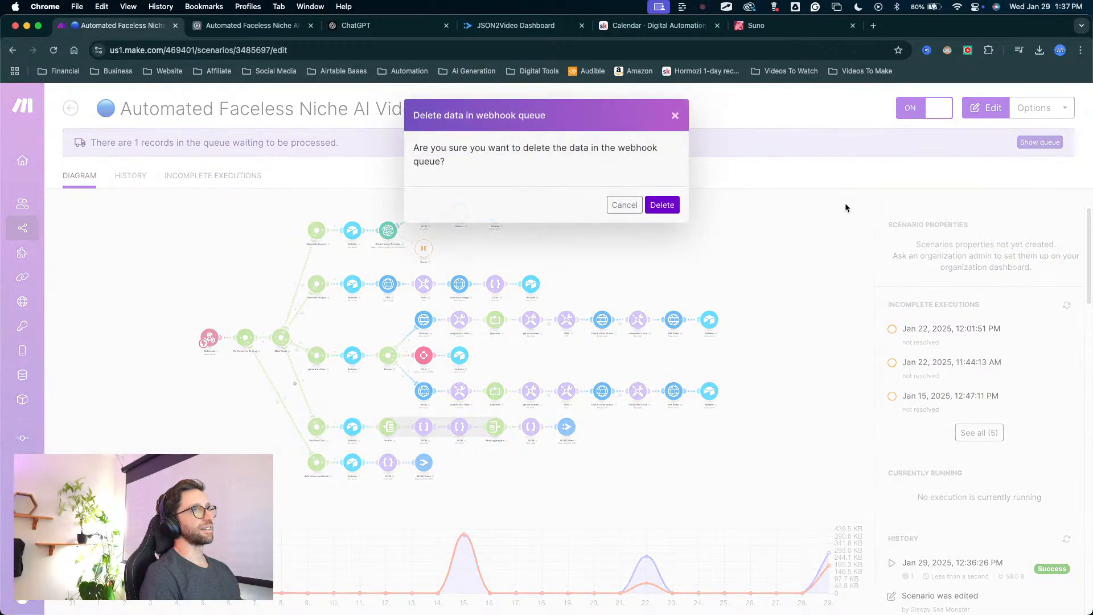
{"action": "left_click", "coordinate": [625, 204]}
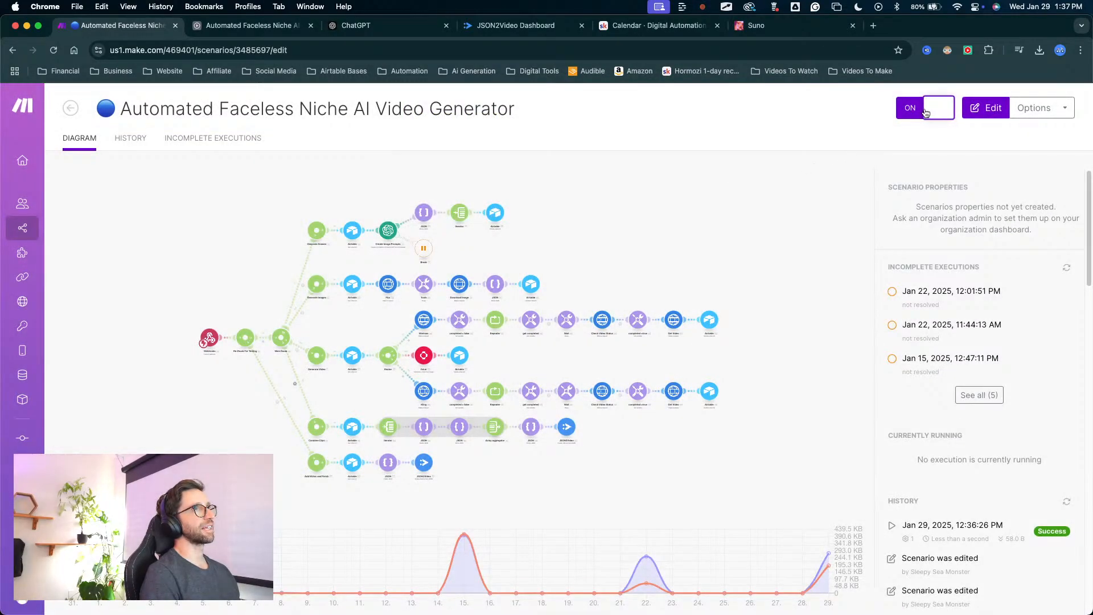
{"action": "left_click", "coordinate": [74, 106]}
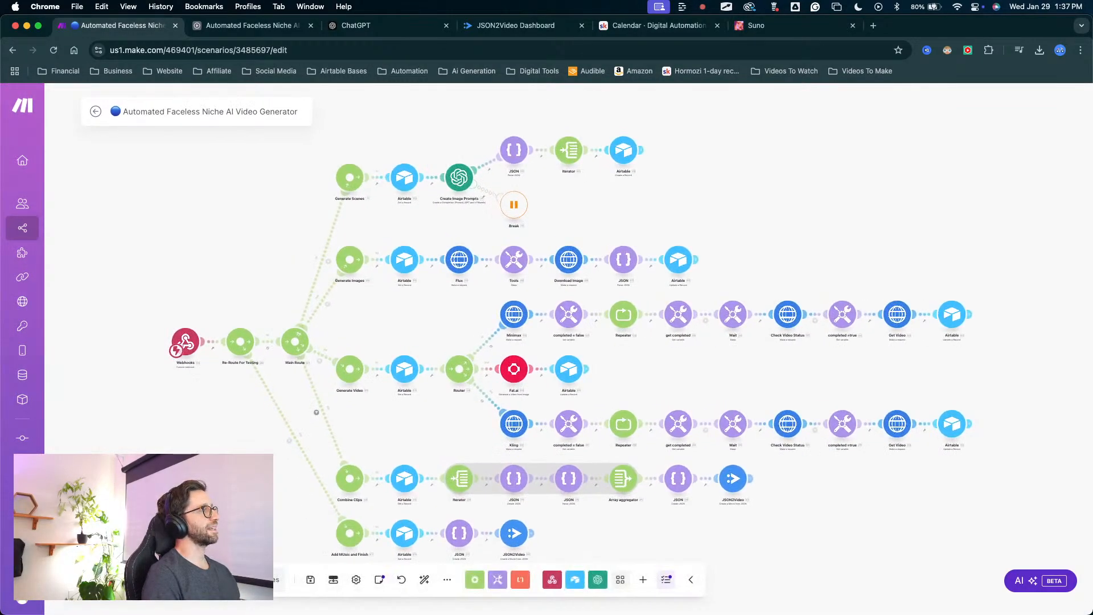
In Airtable's Assembly table, clear the FULL Test record's Music attachment and restore it to retrigger the automation.
{"action": "left_click", "coordinate": [245, 25]}
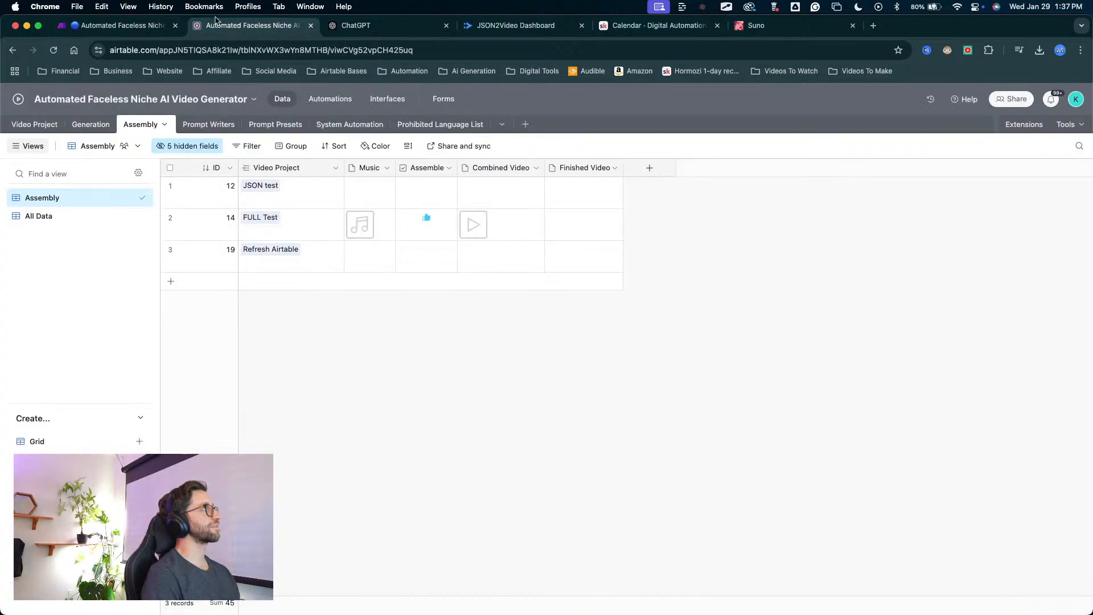
{"action": "left_click", "coordinate": [387, 221]}
{"action": "key", "text": "Delete"}
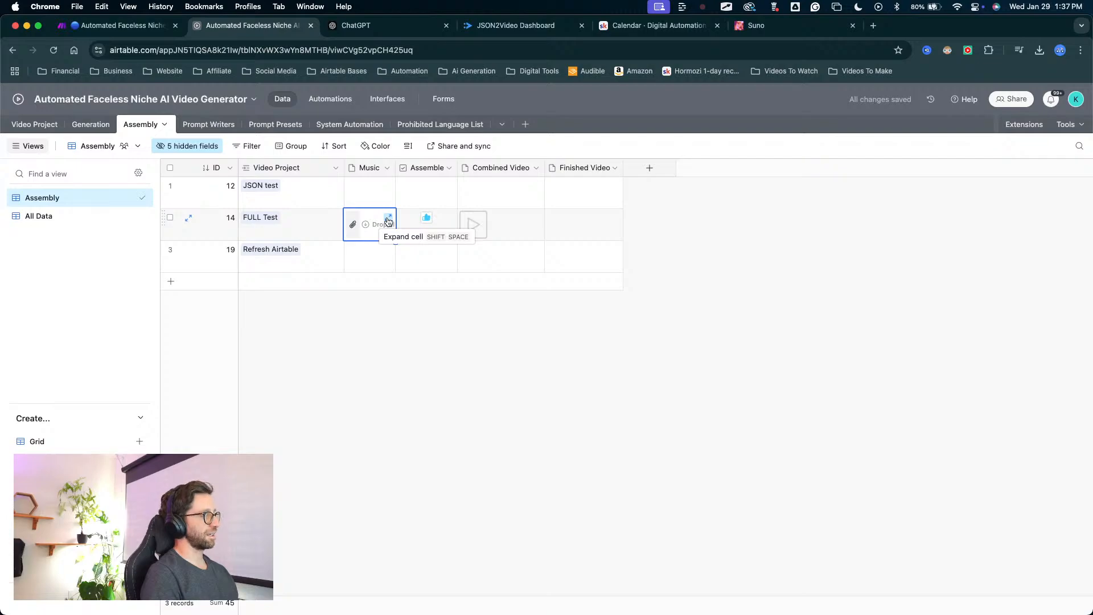
{"action": "key", "text": "super+z"}
{"action": "left_click", "coordinate": [478, 412]}
{"action": "key", "text": "ctrl+shift+a"}
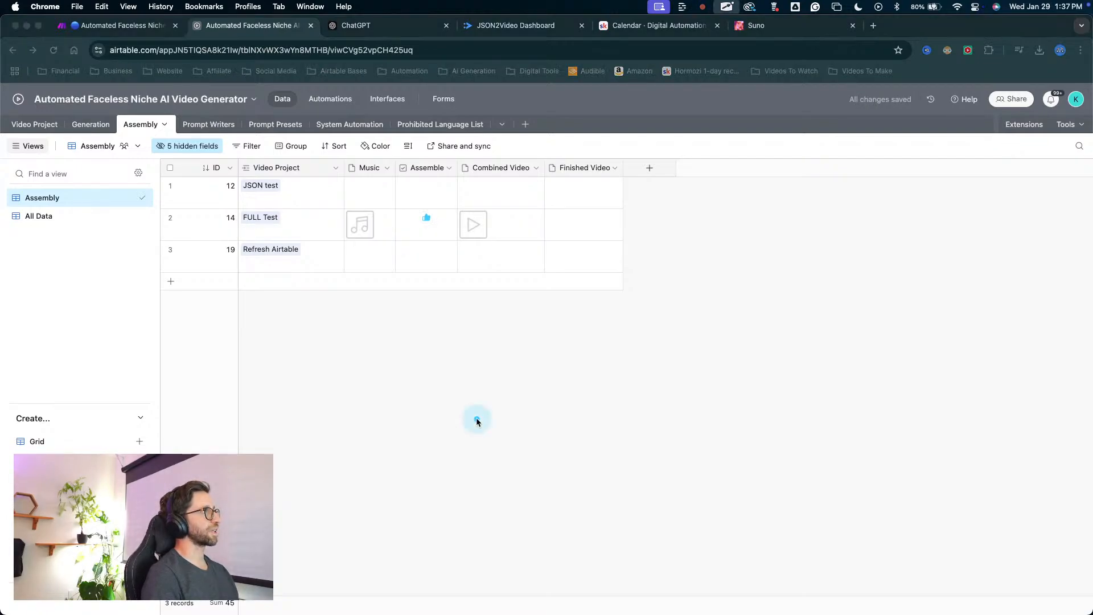
{"action": "left_click_drag", "start_coordinate": [477, 419], "coordinate": [395, 249]}
{"action": "key", "text": "Escape"}
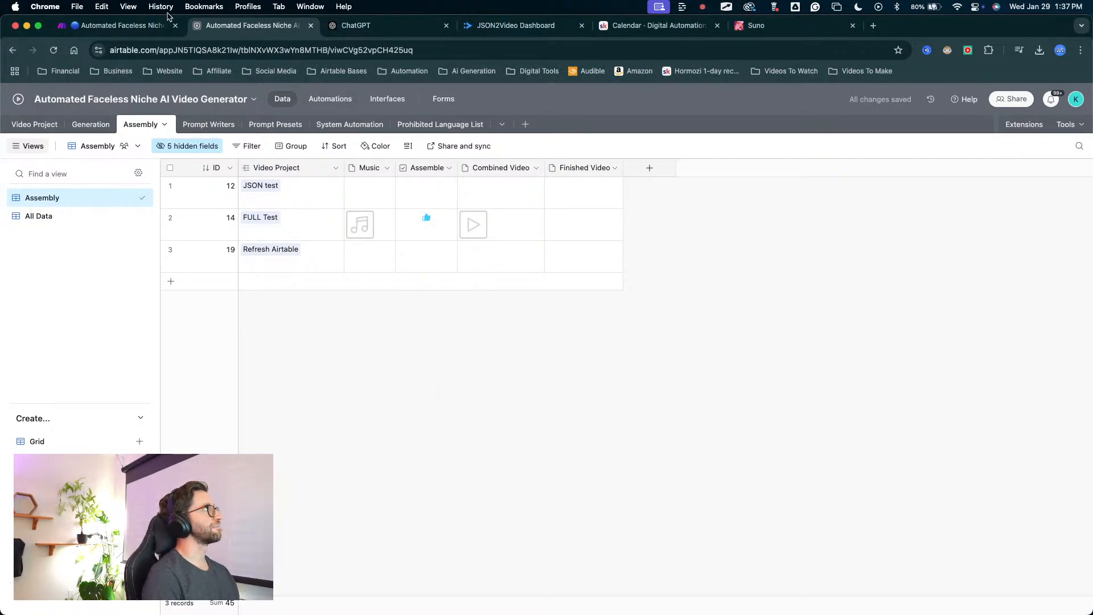
Switch to Make and examine the scenario run along the Add Music and Finish route through to its JSON2Video module.
{"action": "left_click", "coordinate": [155, 26]}
{"action": "left_click_drag", "start_coordinate": [267, 473], "coordinate": [241, 358]}
{"action": "key", "text": "ctrl+shift+a"}
{"action": "mouse_move", "coordinate": [274, 492]}
{"action": "left_mouse_down"}
{"action": "mouse_move", "coordinate": [268, 329]}
{"action": "mouse_move", "coordinate": [316, 405]}
{"action": "left_mouse_up"}
{"action": "key", "text": "Escape"}
{"action": "scroll", "coordinate": [271, 337], "scroll_direction": "up", "scroll_amount": 3}
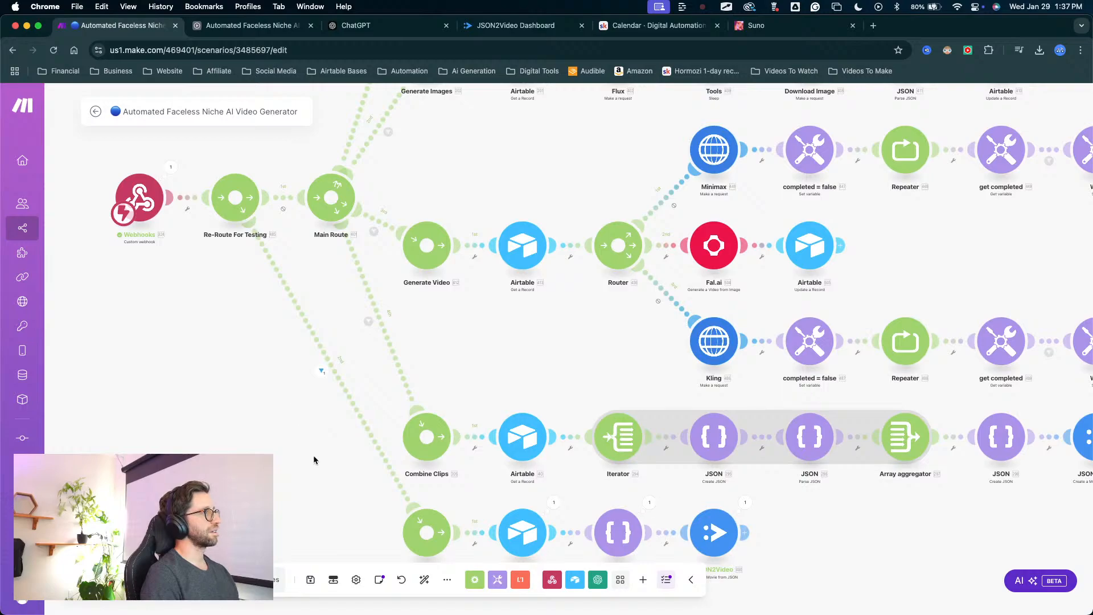
{"action": "left_click_drag", "start_coordinate": [315, 521], "coordinate": [325, 299]}
{"action": "key", "text": "ctrl+alt+a"}
{"action": "key", "text": "Escape"}
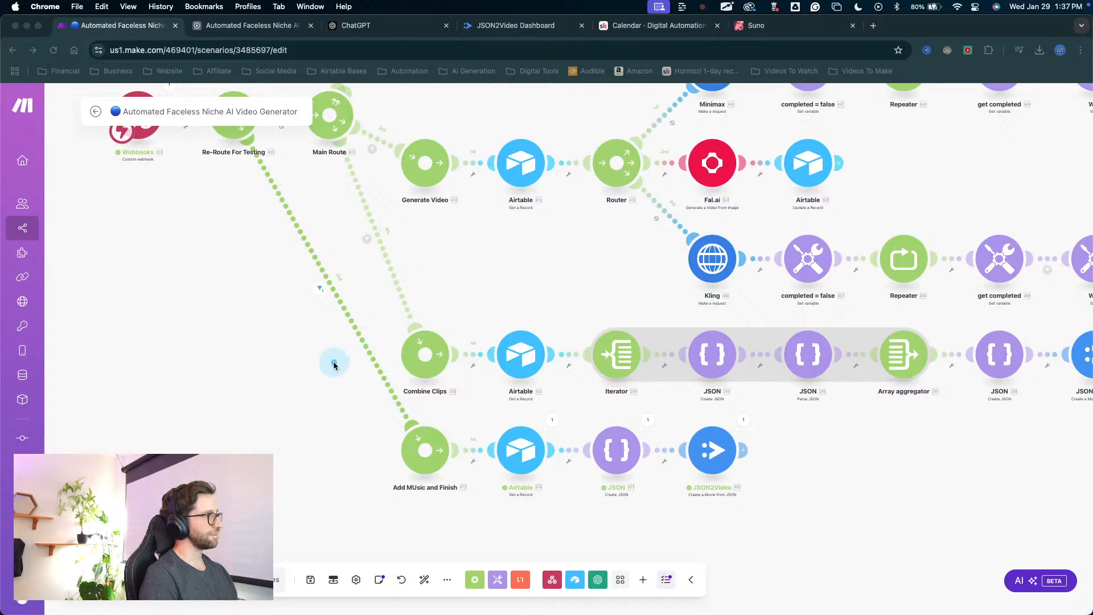
{"action": "scroll", "coordinate": [331, 355], "scroll_direction": "down", "scroll_amount": 3}
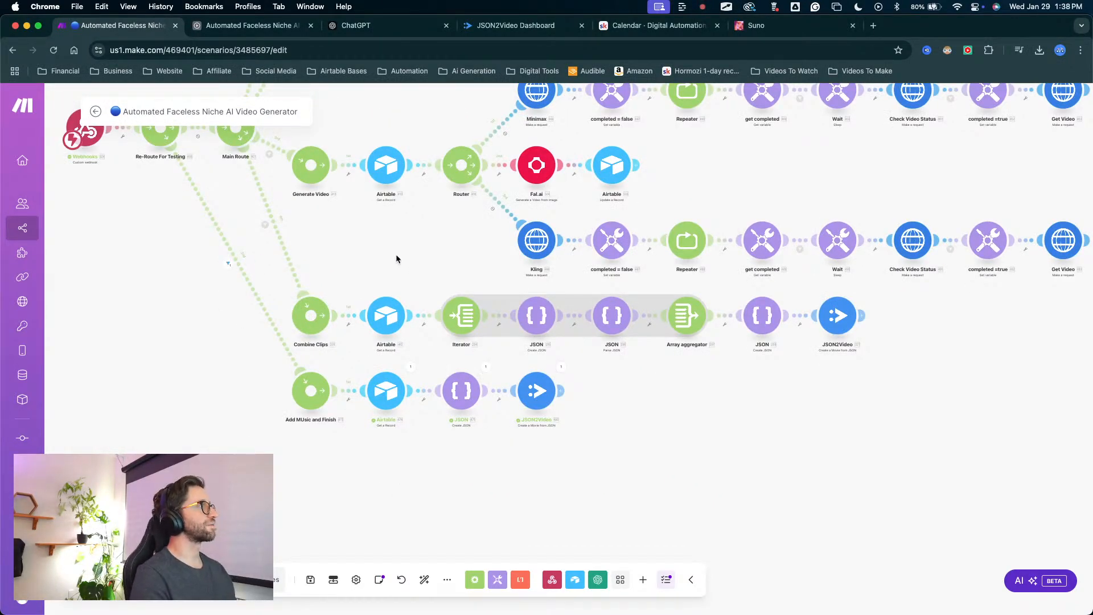
{"action": "left_click_drag", "start_coordinate": [401, 237], "coordinate": [743, 349]}
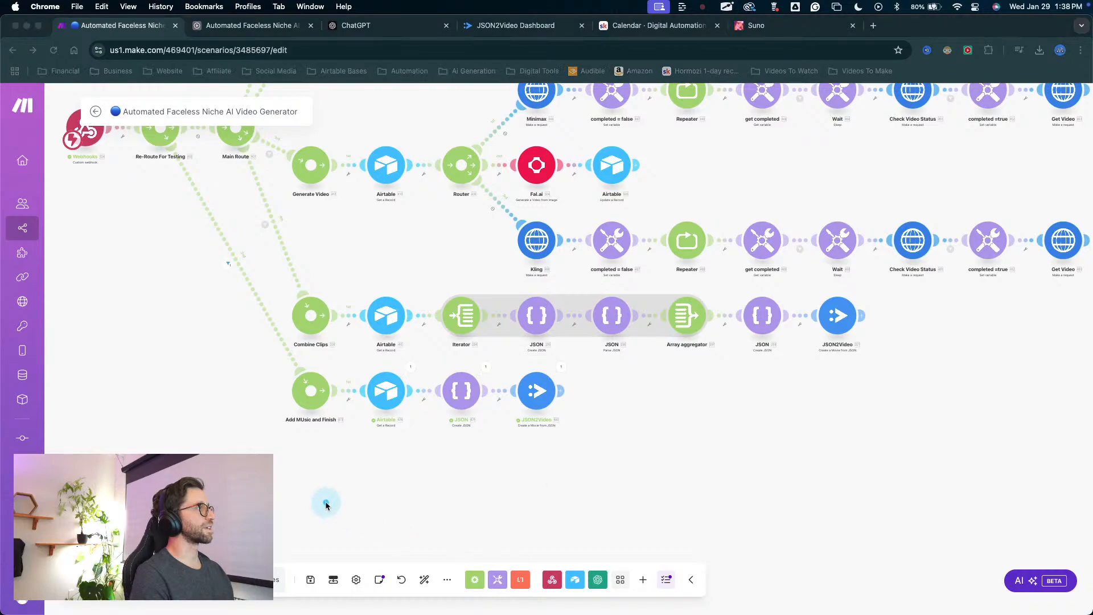
{"action": "left_click_drag", "start_coordinate": [326, 504], "coordinate": [527, 436]}
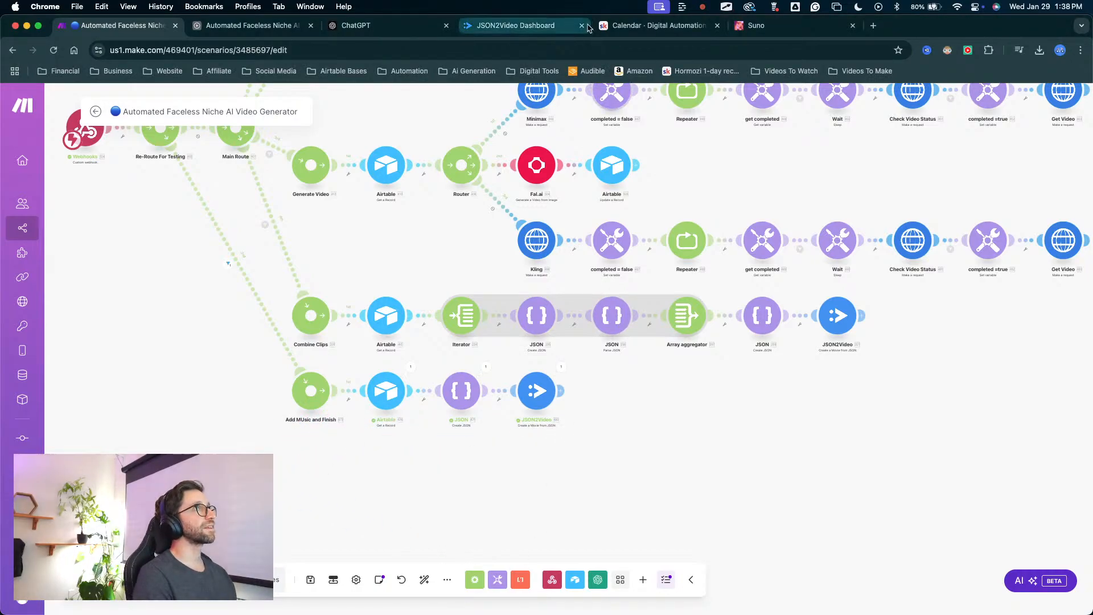
Switch to the JSON2Video dashboard, refresh the render logs and check the newest render job.
{"action": "left_click", "coordinate": [512, 25]}
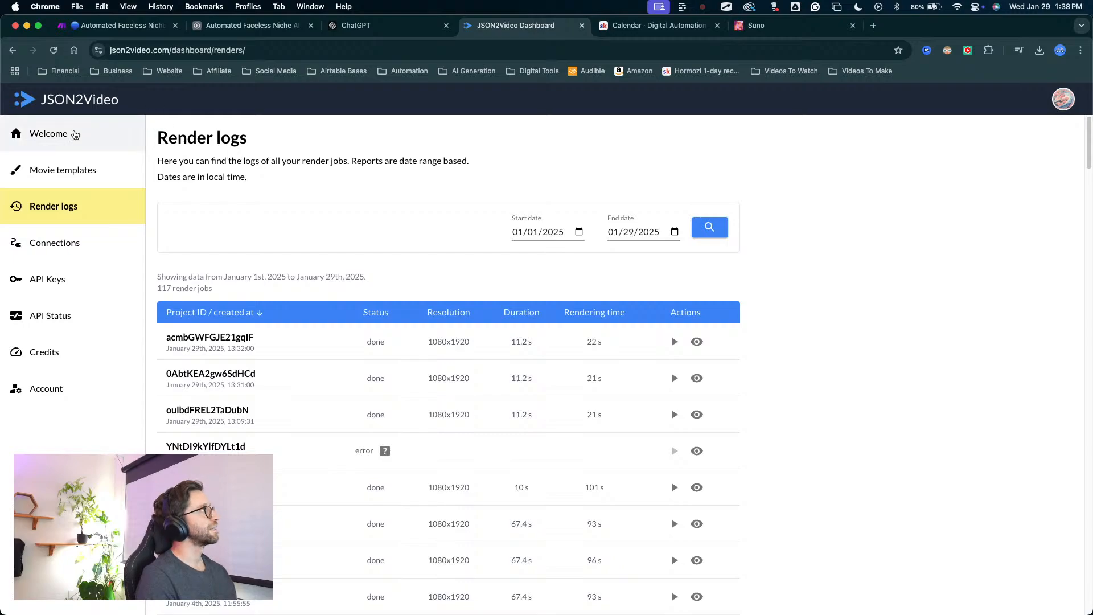
{"action": "key", "text": "super+r"}
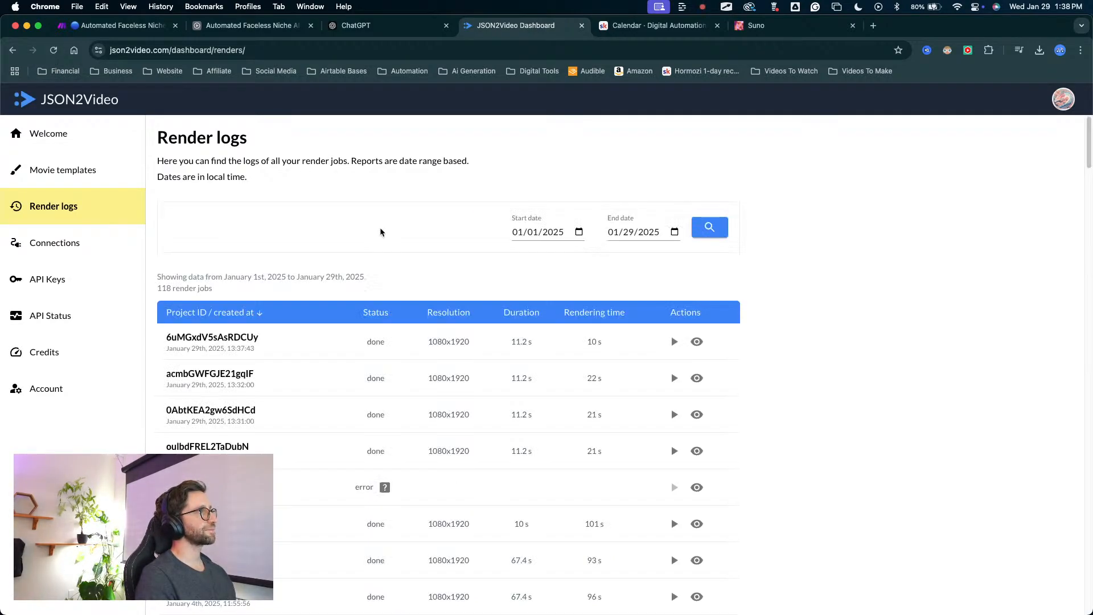
{"action": "mouse_move", "coordinate": [436, 242]}
{"action": "left_mouse_down"}
{"action": "mouse_move", "coordinate": [414, 261]}
{"action": "mouse_move", "coordinate": [366, 389]}
{"action": "mouse_move", "coordinate": [420, 383]}
{"action": "mouse_move", "coordinate": [376, 331]}
{"action": "mouse_move", "coordinate": [384, 337]}
{"action": "left_mouse_up"}
{"action": "key", "text": "Escape"}
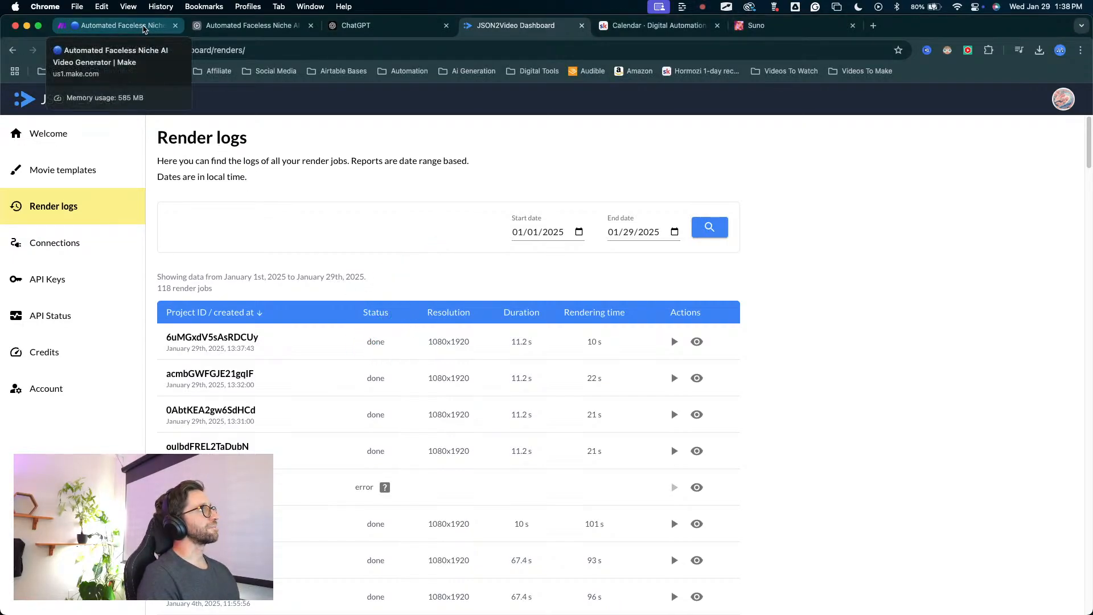
Switch to Airtable and check whether the FULL Test record has a Finished Video attachment.
{"action": "left_click", "coordinate": [231, 26]}
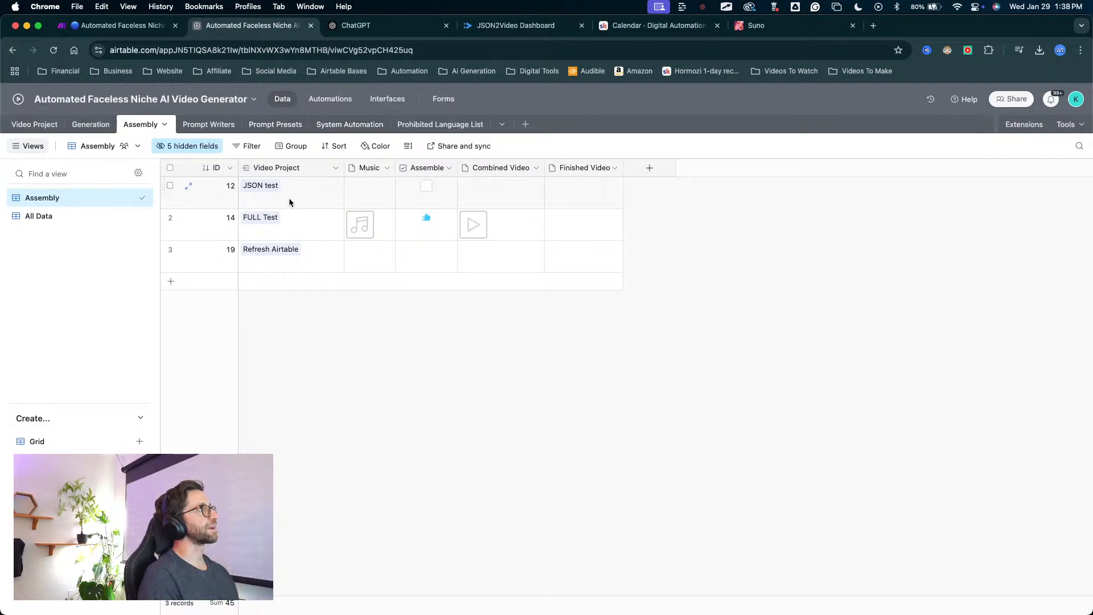
{"action": "key", "text": "ctrl+a"}
{"action": "mouse_move", "coordinate": [424, 360]}
{"action": "left_mouse_down"}
{"action": "mouse_move", "coordinate": [574, 241]}
{"action": "mouse_move", "coordinate": [610, 197]}
{"action": "mouse_move", "coordinate": [664, 163]}
{"action": "left_mouse_up"}
{"action": "key", "text": "ctrl+a"}
{"action": "key", "text": "ctrl+a"}
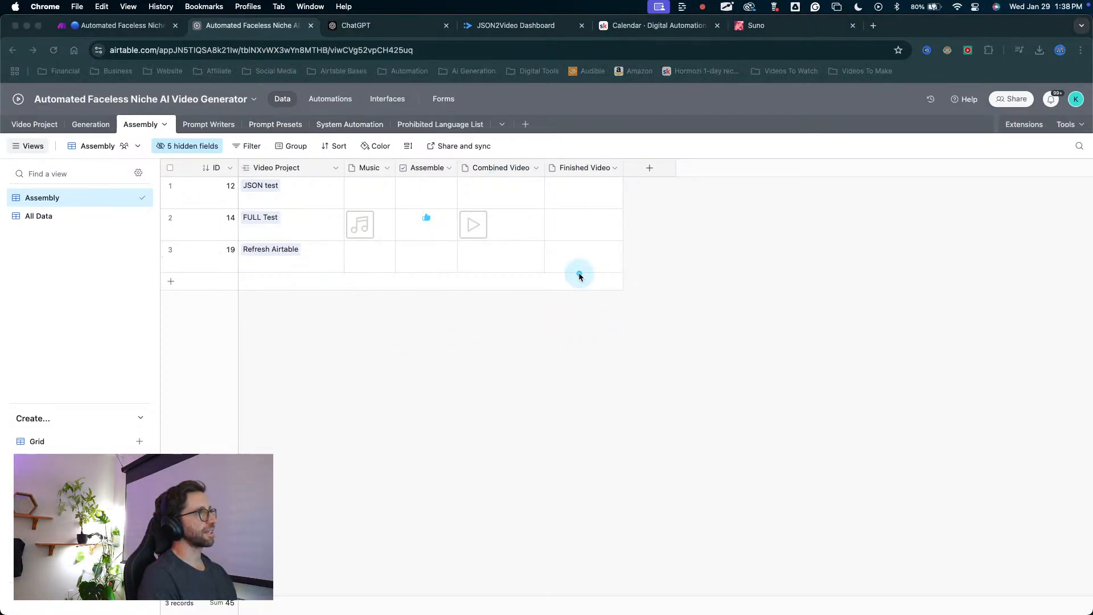
{"action": "left_click_drag", "start_coordinate": [553, 408], "coordinate": [575, 222]}
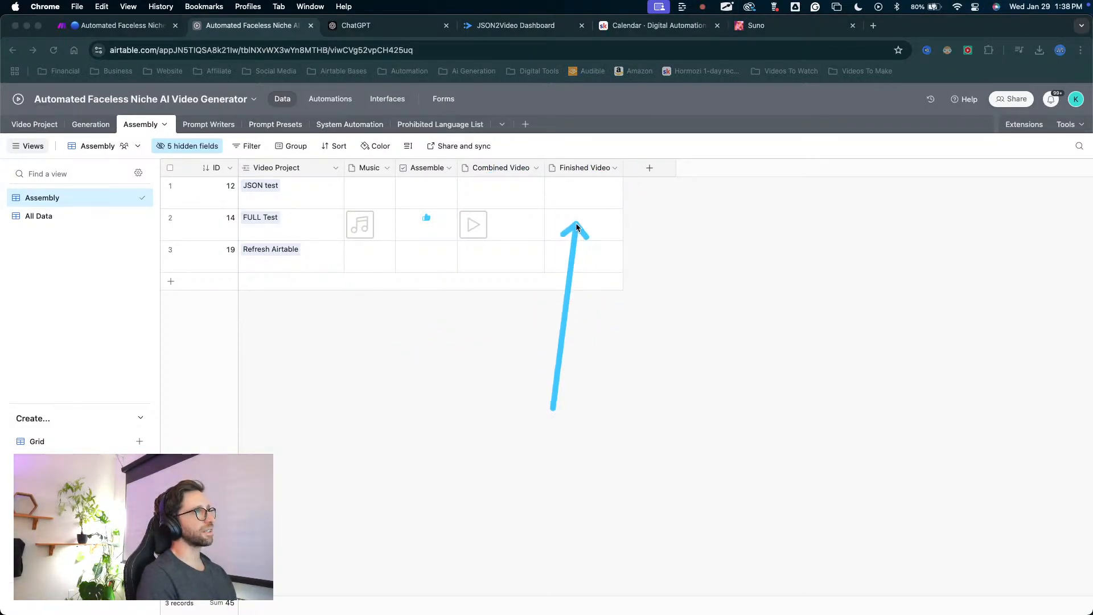
{"action": "key", "text": "Escape"}
Open the Full Video Back From JSON2Video automation and turn it on.
{"action": "left_click", "coordinate": [329, 100]}
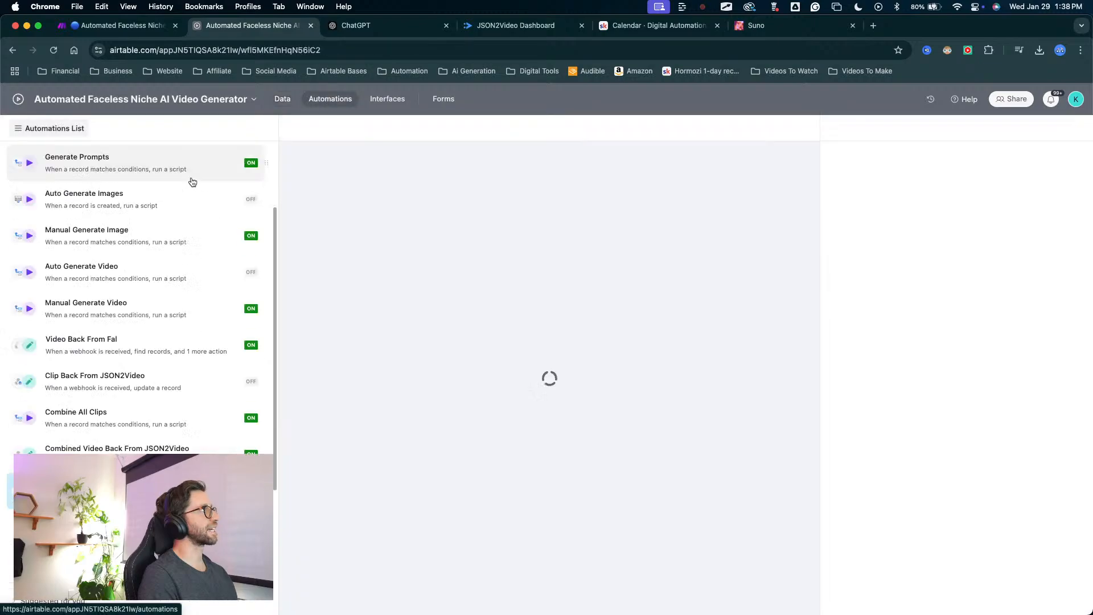
{"action": "scroll", "coordinate": [239, 361], "scroll_direction": "down", "scroll_amount": 5}
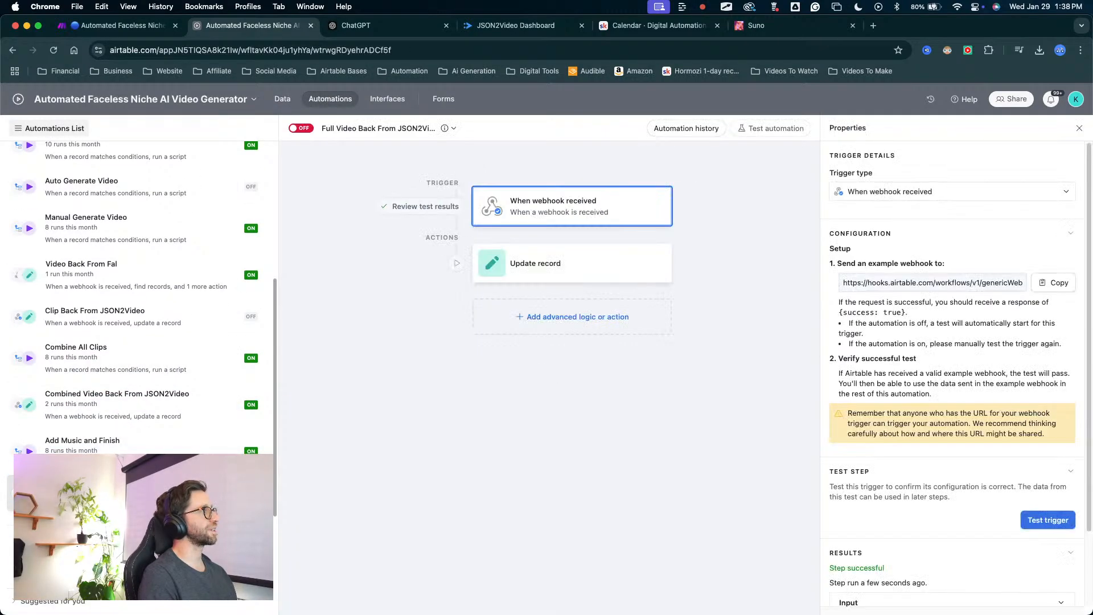
{"action": "mouse_move", "coordinate": [353, 448]}
{"action": "left_mouse_down"}
{"action": "mouse_move", "coordinate": [381, 207]}
{"action": "mouse_move", "coordinate": [694, 543]}
{"action": "mouse_move", "coordinate": [820, 564]}
{"action": "mouse_move", "coordinate": [464, 196]}
{"action": "mouse_move", "coordinate": [305, 141]}
{"action": "left_mouse_up"}
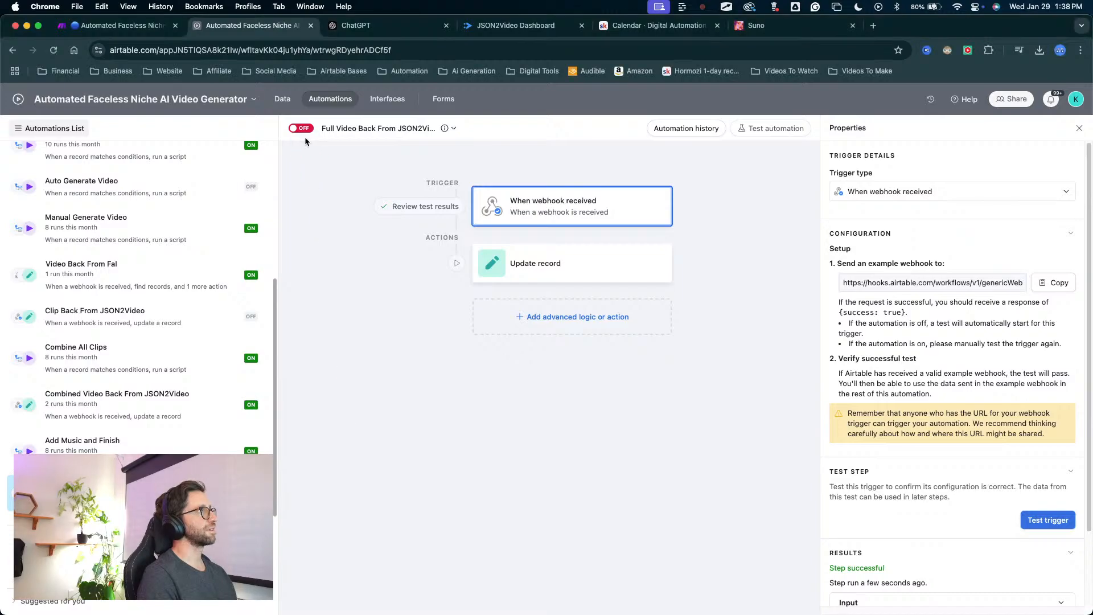
Review the Update record action's Assembly table, record ID and Finished Video mappings, and test it with Run as configured.
{"action": "left_click", "coordinate": [540, 273]}
{"action": "scroll", "coordinate": [907, 489], "scroll_direction": "down", "scroll_amount": 3}
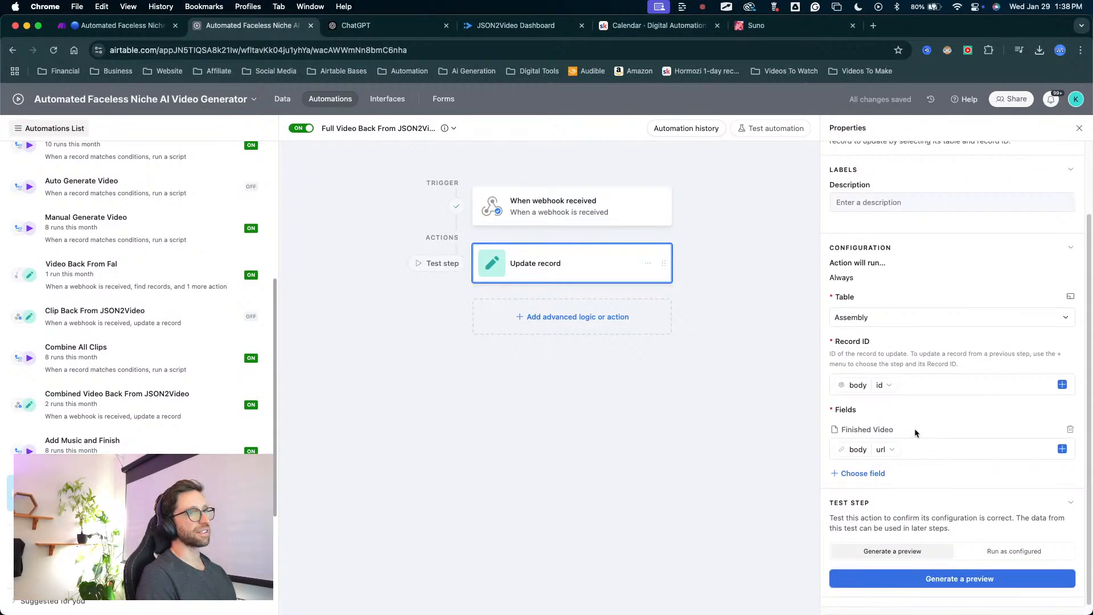
{"action": "left_click", "coordinate": [702, 496]}
{"action": "mouse_move", "coordinate": [703, 496]}
{"action": "left_mouse_down"}
{"action": "mouse_move", "coordinate": [854, 434]}
{"action": "mouse_move", "coordinate": [830, 362]}
{"action": "mouse_move", "coordinate": [722, 244]}
{"action": "mouse_move", "coordinate": [572, 195]}
{"action": "mouse_move", "coordinate": [646, 256]}
{"action": "mouse_move", "coordinate": [659, 323]}
{"action": "mouse_move", "coordinate": [781, 402]}
{"action": "mouse_move", "coordinate": [803, 520]}
{"action": "left_mouse_up"}
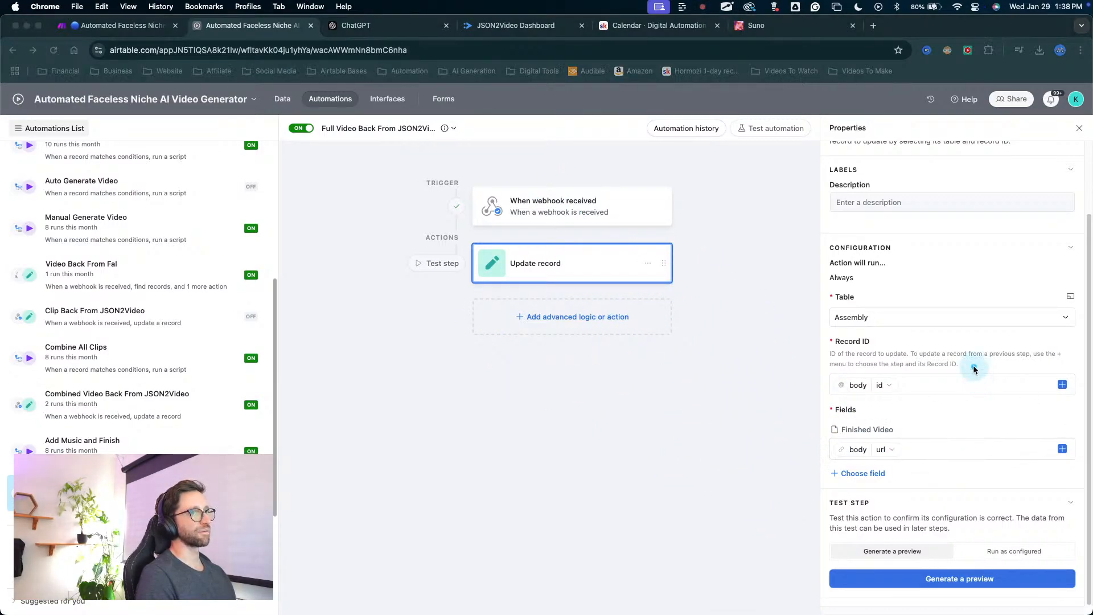
{"action": "left_click_drag", "start_coordinate": [969, 349], "coordinate": [1008, 547]}
{"action": "left_click", "coordinate": [1007, 547]}
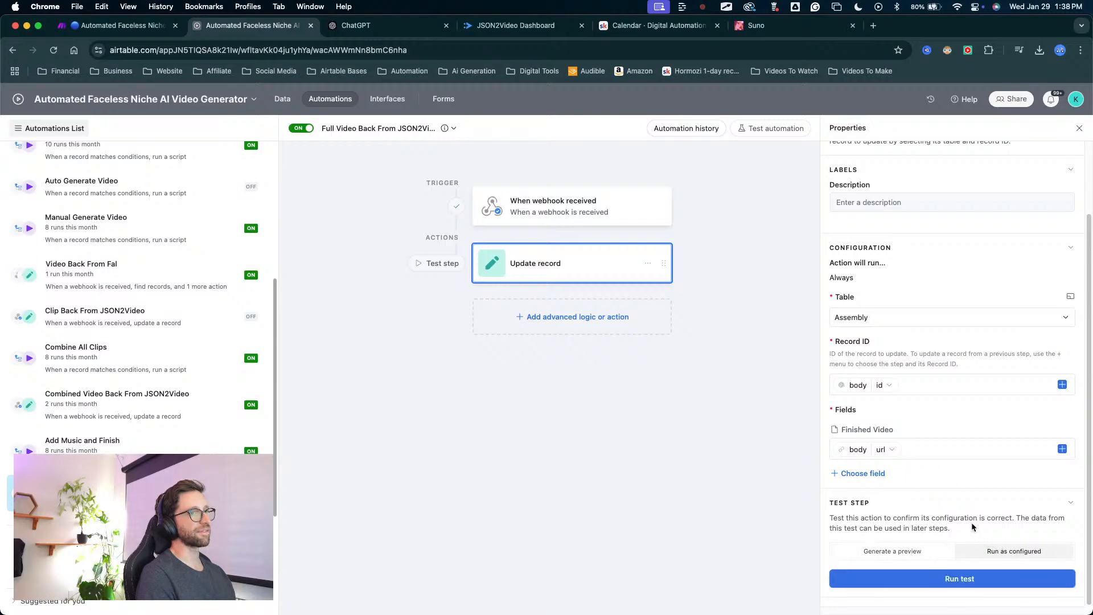
{"action": "left_click_drag", "start_coordinate": [969, 488], "coordinate": [955, 575]}
{"action": "left_click", "coordinate": [946, 580]}
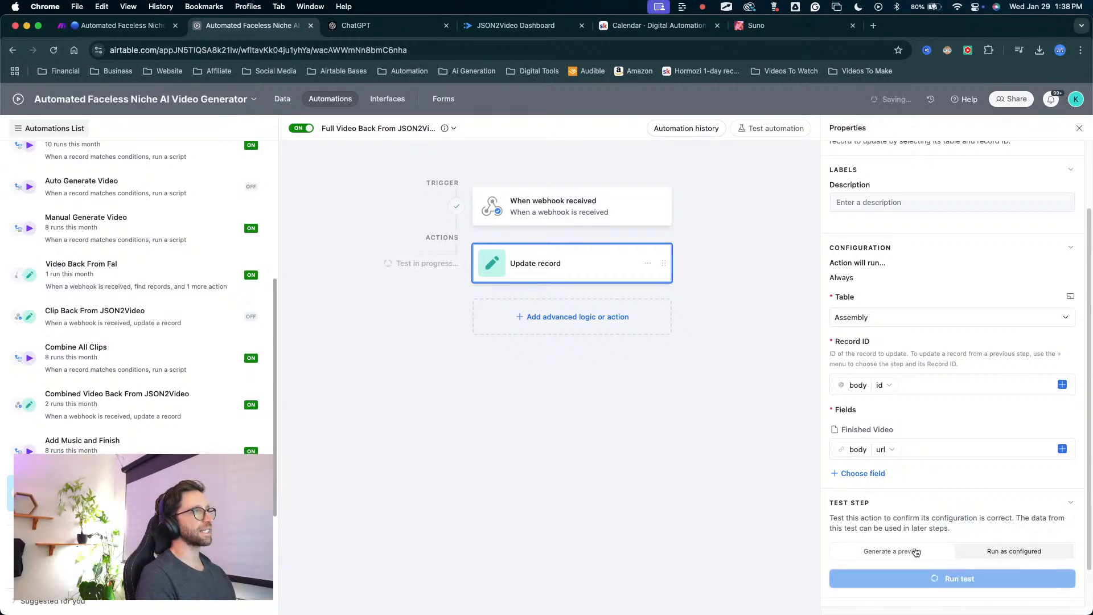
Review the updated record details in the Update record action's test results, and close them.
{"action": "left_click_drag", "start_coordinate": [541, 484], "coordinate": [511, 273]}
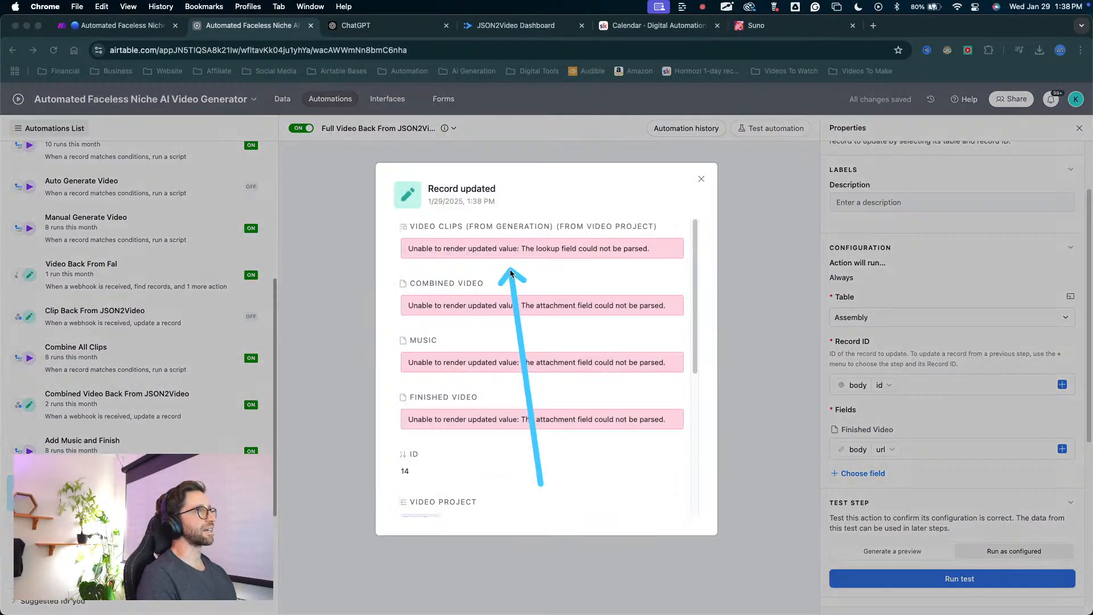
{"action": "mouse_move", "coordinate": [498, 453]}
{"action": "left_mouse_down"}
{"action": "mouse_move", "coordinate": [446, 422]}
{"action": "mouse_move", "coordinate": [506, 312]}
{"action": "left_mouse_up"}
{"action": "scroll", "coordinate": [513, 329], "scroll_direction": "down", "scroll_amount": 5}
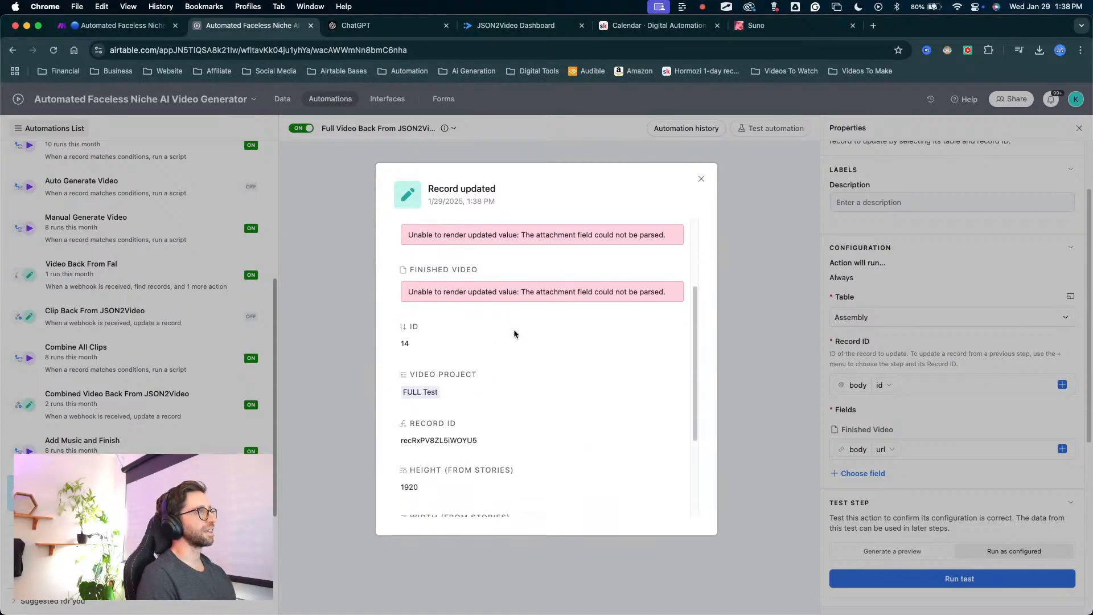
{"action": "scroll", "coordinate": [513, 331], "scroll_direction": "up", "scroll_amount": 5}
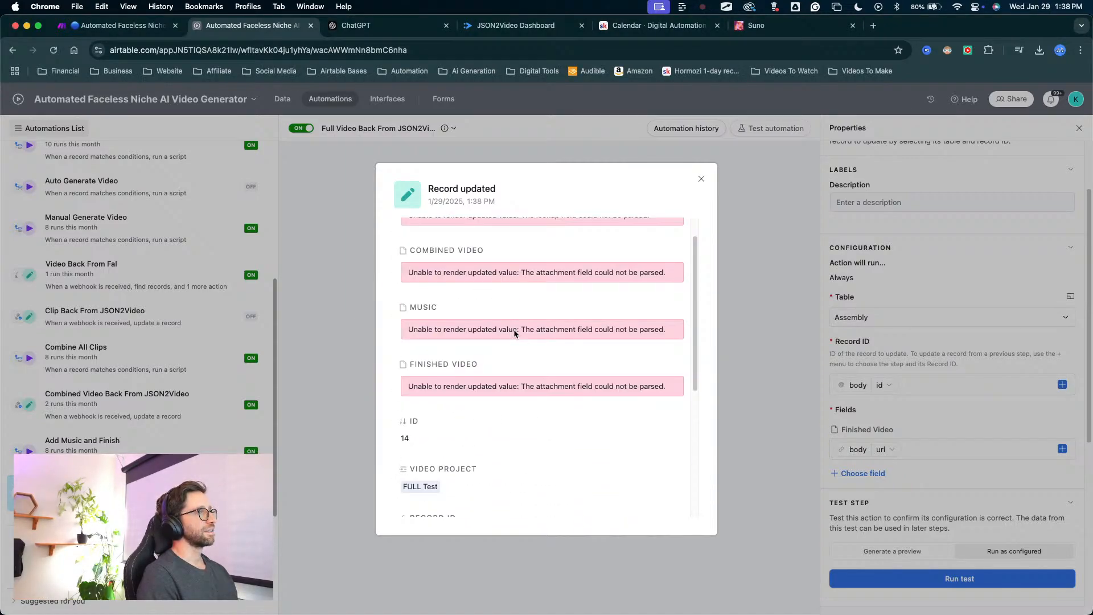
{"action": "right_click", "coordinate": [360, 197]}
{"action": "left_click", "coordinate": [345, 187]}
{"action": "left_click", "coordinate": [343, 186]}
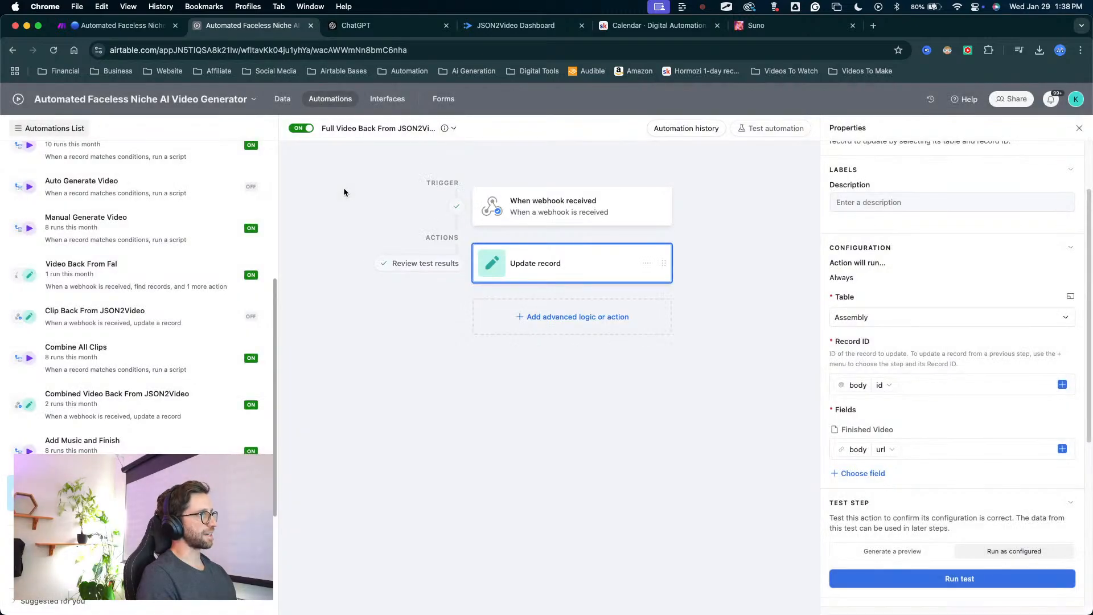
{"action": "key", "text": "ctrl+a"}
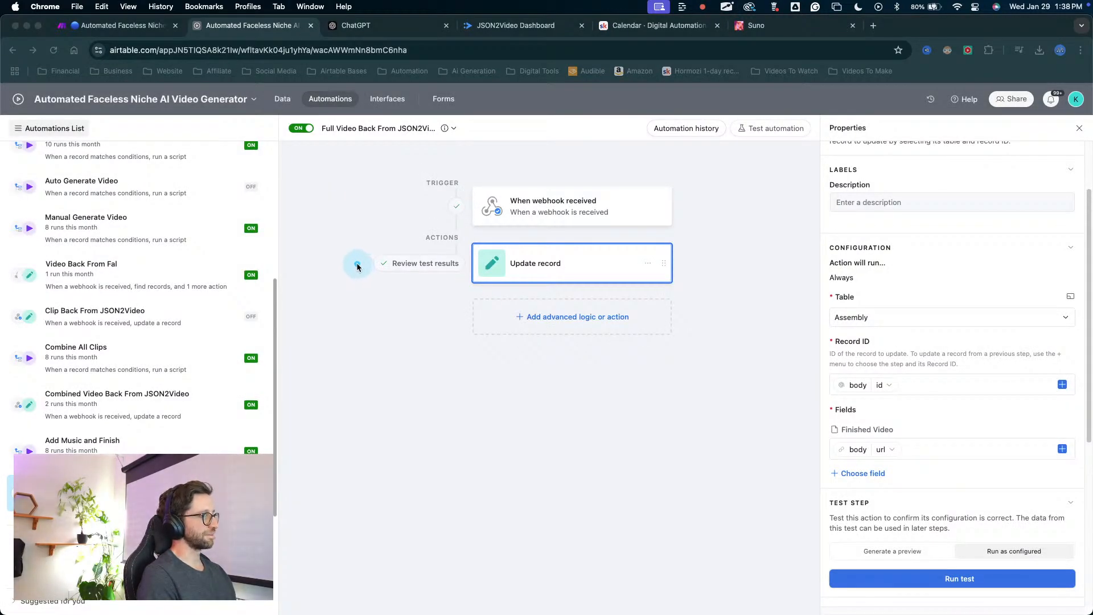
{"action": "left_click", "coordinate": [356, 265]}
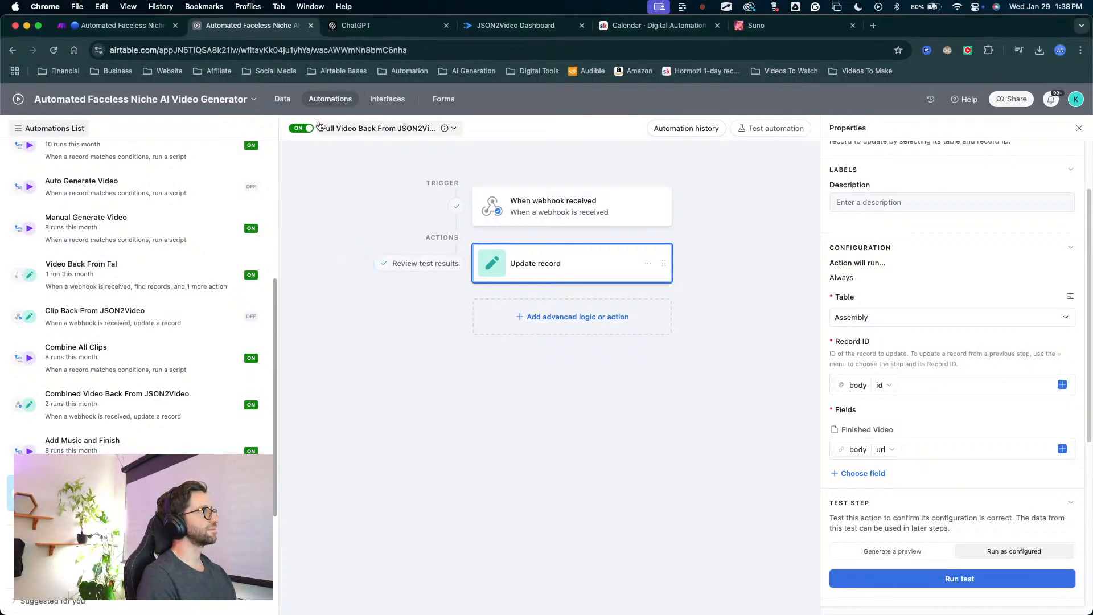
Return to the Assembly table data and check the Finished Video cell of the FULL Test record.
{"action": "left_click", "coordinate": [289, 107]}
{"action": "key", "text": "ctrl+a"}
{"action": "left_click_drag", "start_coordinate": [529, 442], "coordinate": [566, 238]}
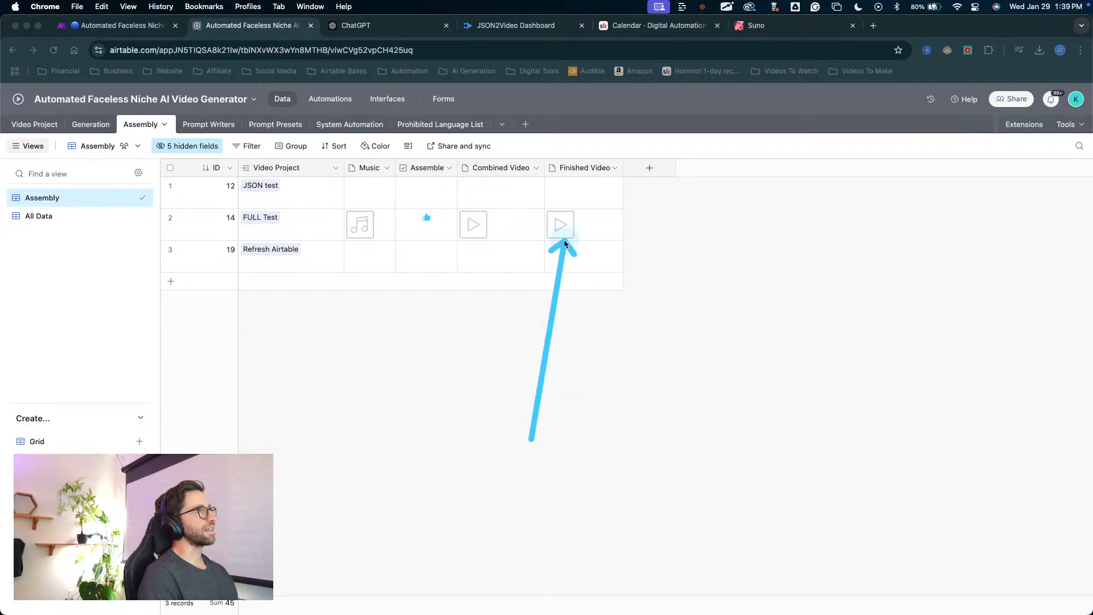
Open the Finished Video attachment of the FULL Test record and play it through.
{"action": "key", "text": "Escape"}
{"action": "left_click", "coordinate": [562, 234]}
{"action": "left_click", "coordinate": [562, 232]}
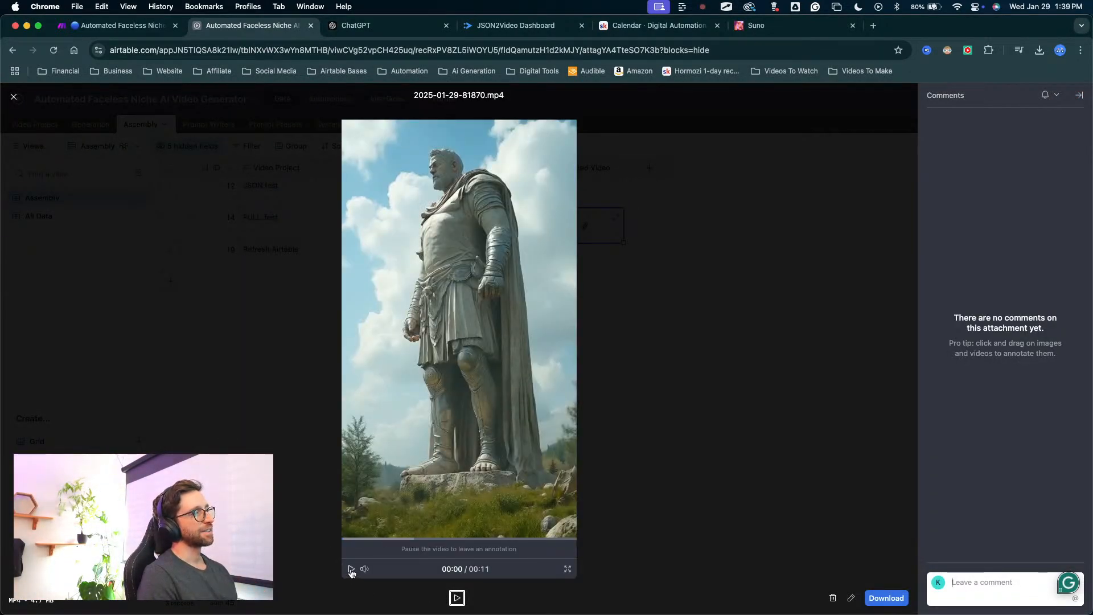
{"action": "left_click", "coordinate": [351, 570]}
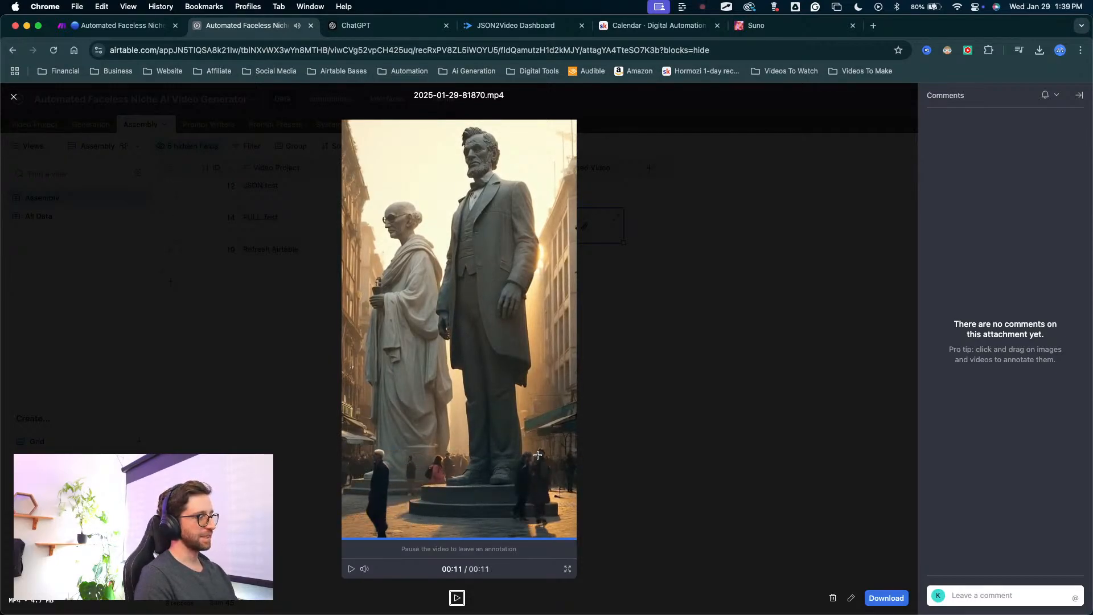
{"action": "key", "text": "ctrl+Up"}
{"action": "key", "text": "ctrl+Up"}
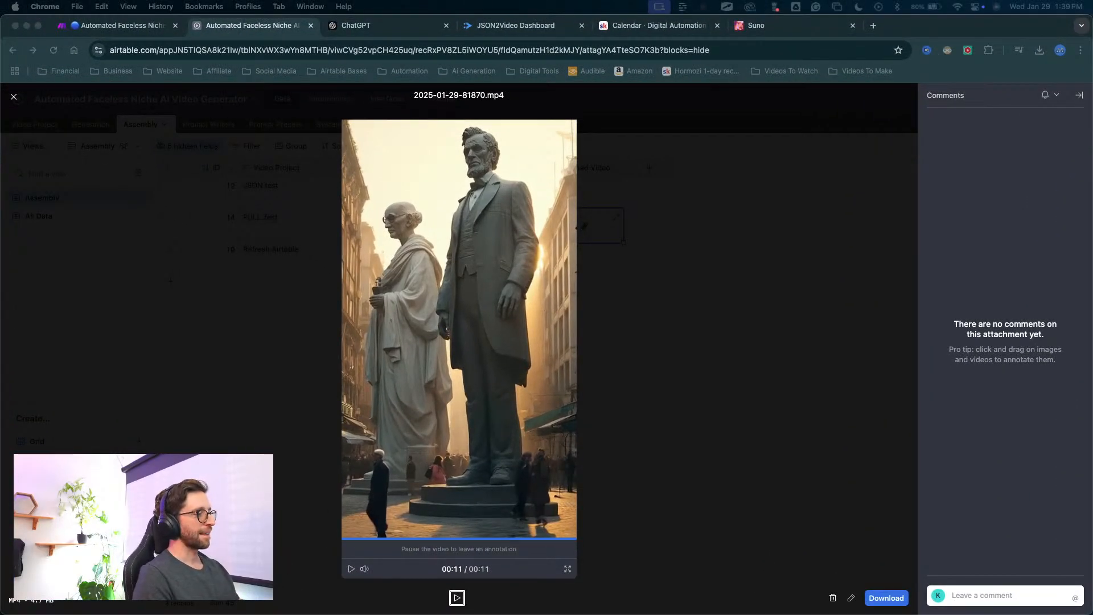
{"action": "key", "text": "ctrl+Up"}
{"action": "key", "text": "ctrl+Up"}
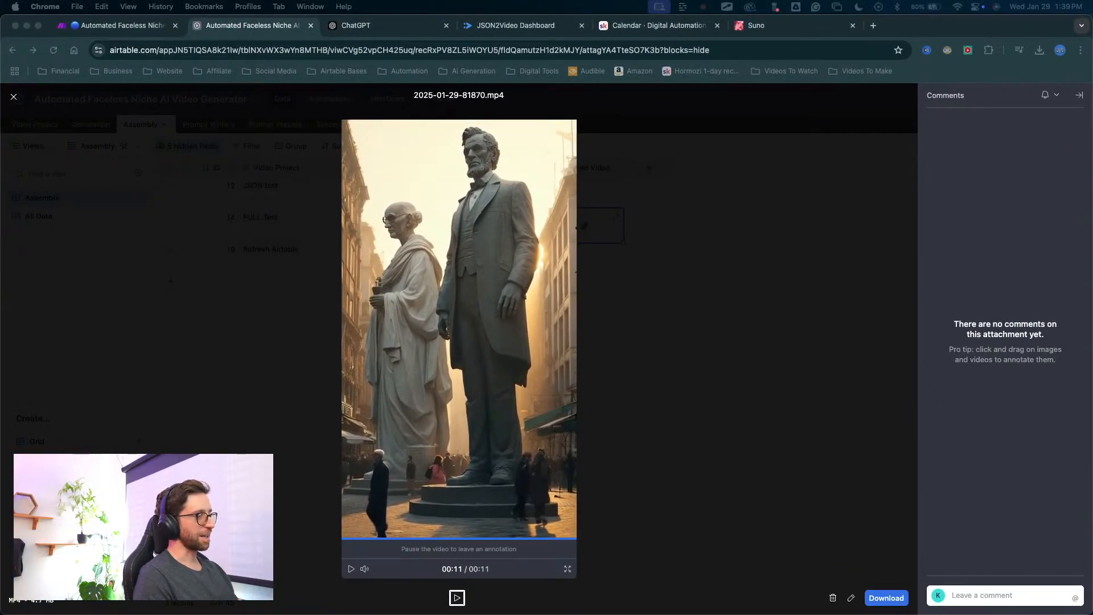
{"action": "key", "text": "ctrl+Up"}
{"action": "key", "text": "ctrl+Up"}
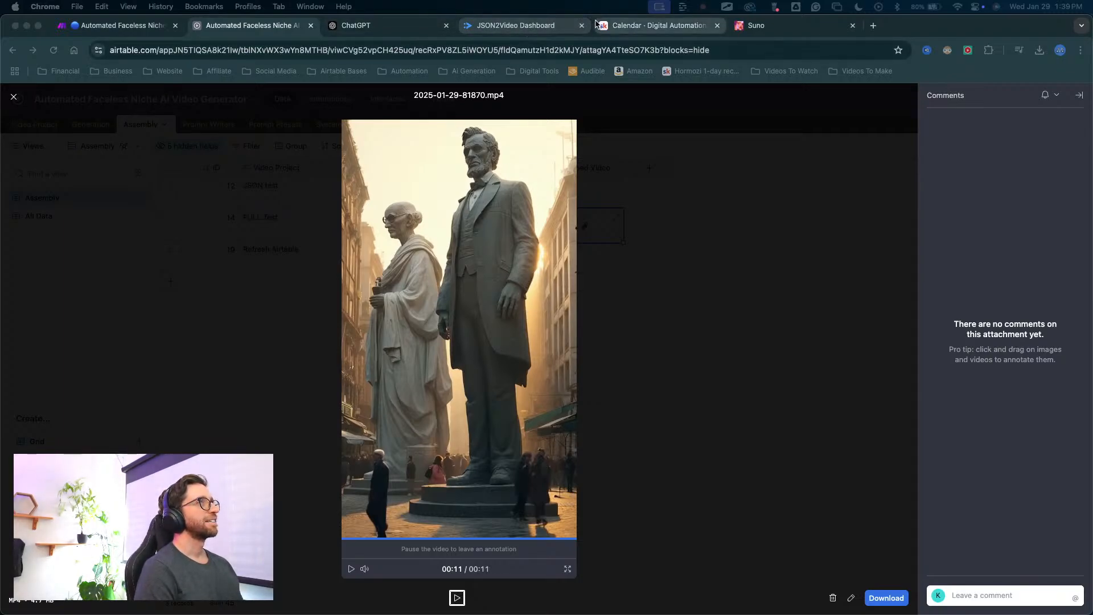
{"action": "left_click", "coordinate": [120, 25]}
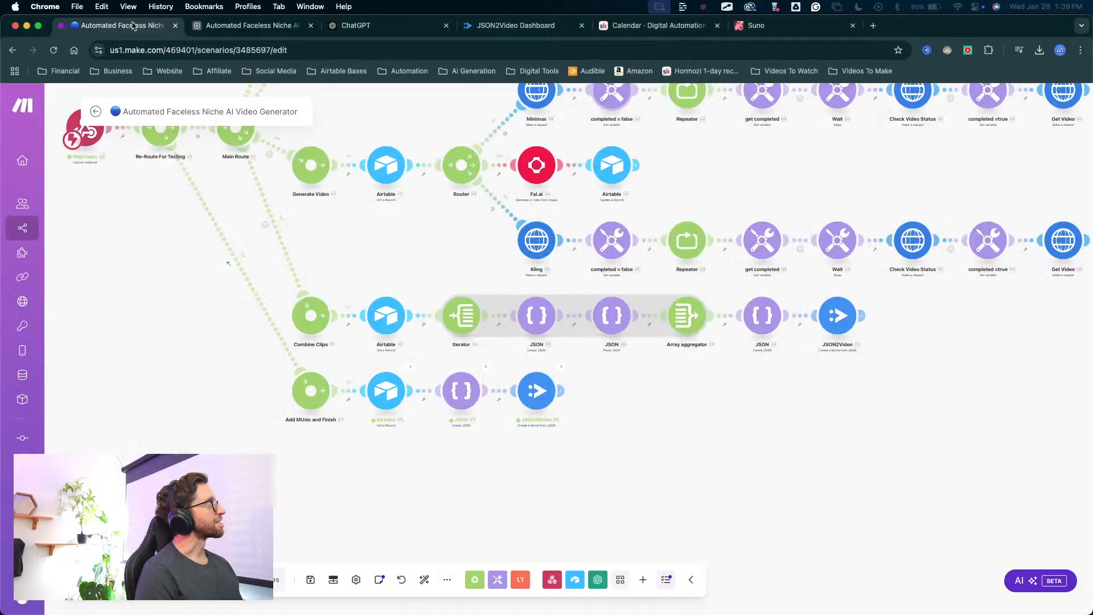
{"action": "left_click", "coordinate": [250, 25]}
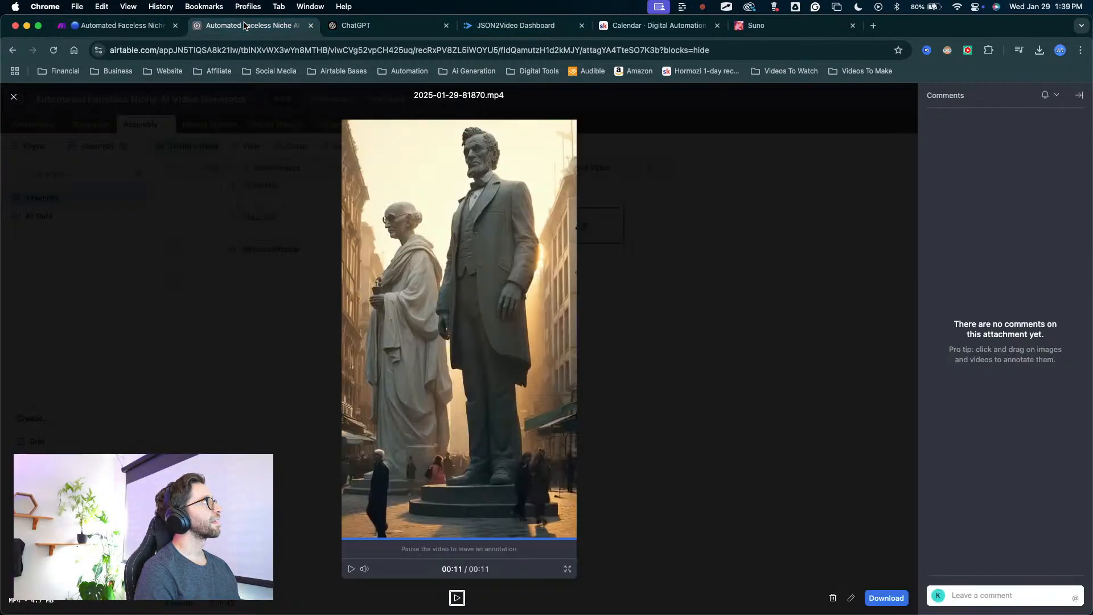
Close the video preview, and switch to the Automated Faceless Niche AI Video Generator scenario in Make.
{"action": "left_click", "coordinate": [251, 221]}
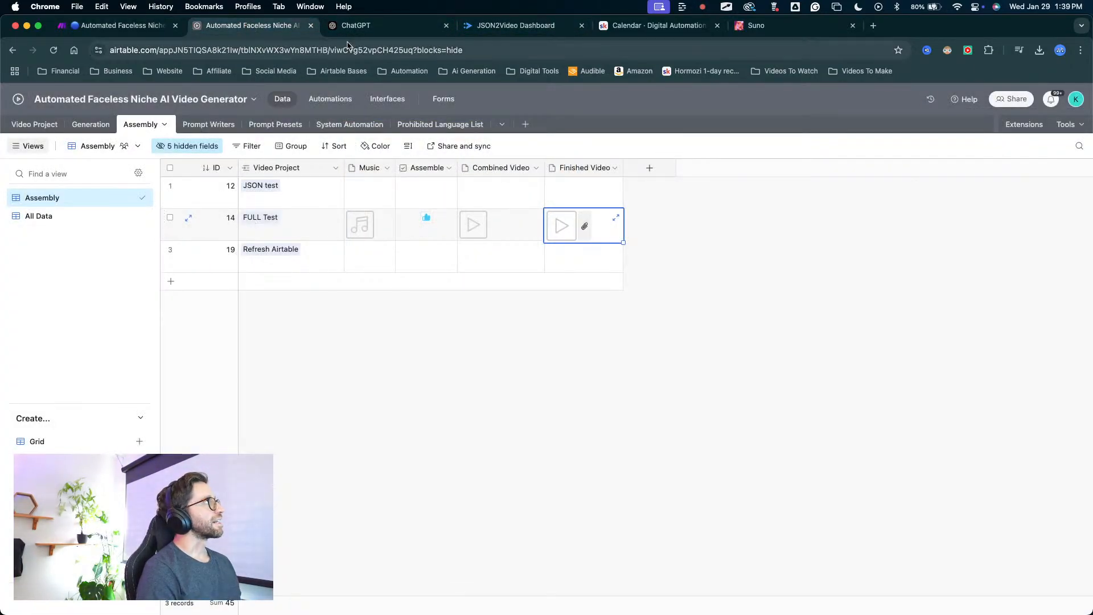
{"action": "left_click", "coordinate": [128, 6]}
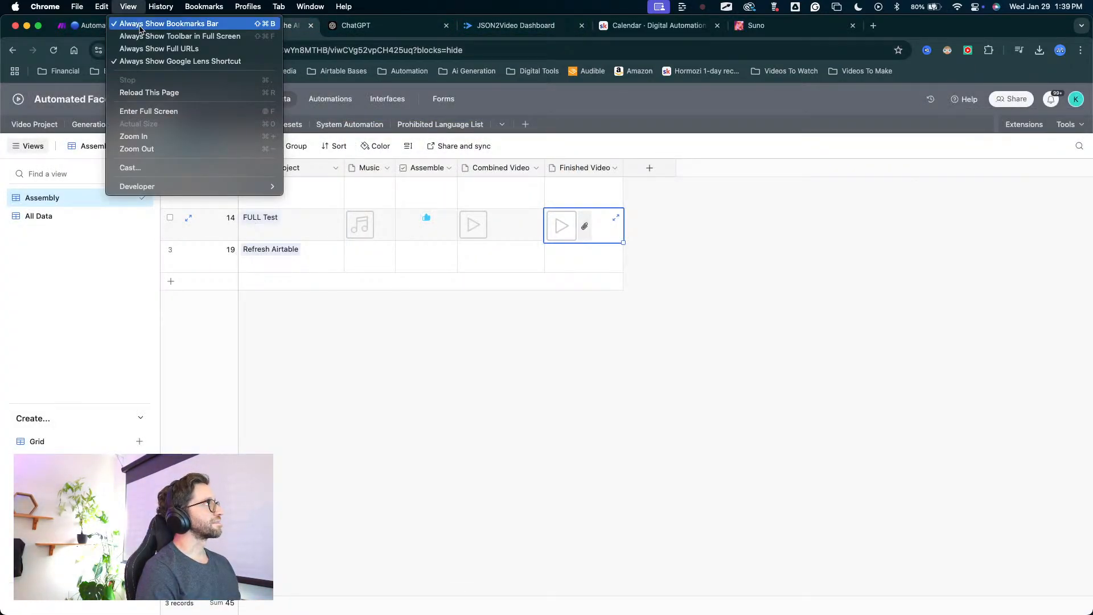
{"action": "left_click", "coordinate": [85, 32]}
{"action": "left_click", "coordinate": [85, 30]}
{"action": "scroll", "coordinate": [399, 340], "scroll_direction": "down", "scroll_amount": 5}
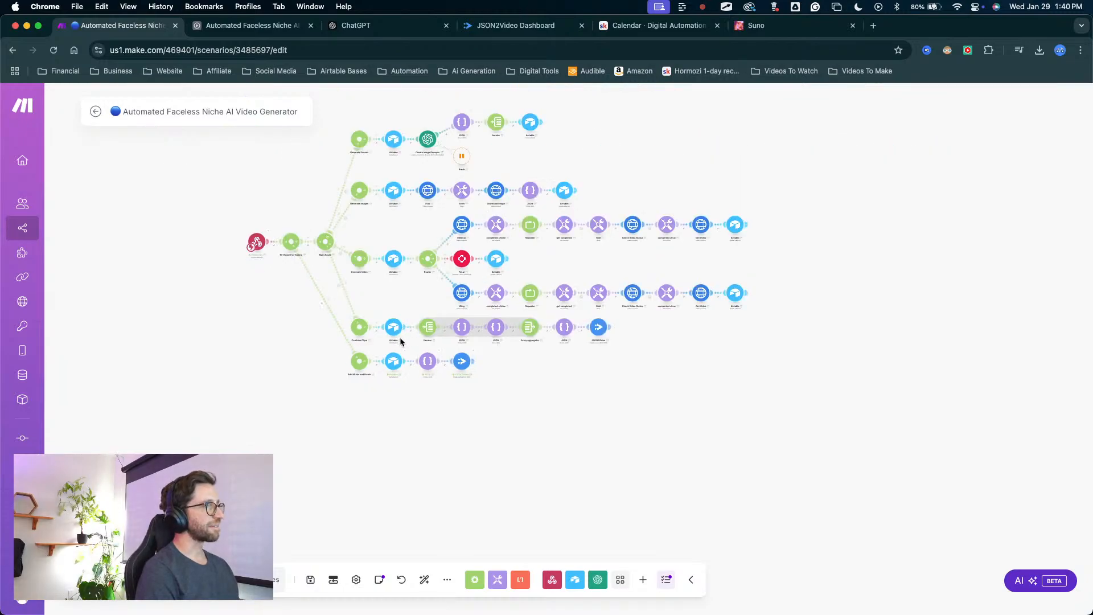
{"action": "scroll", "coordinate": [367, 409], "scroll_direction": "up", "scroll_amount": 5}
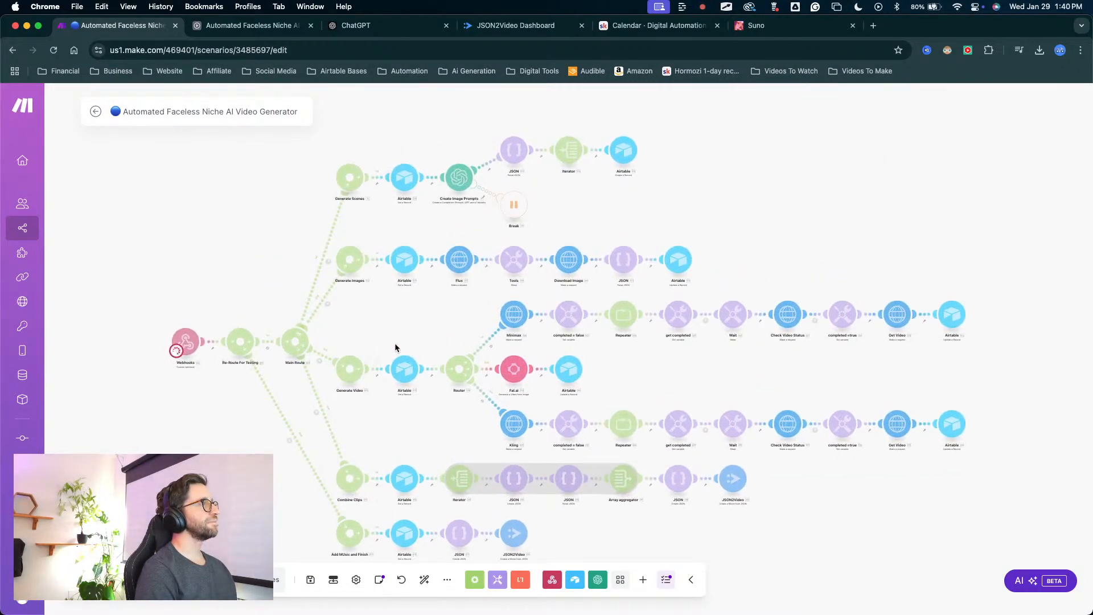
{"action": "left_click_drag", "start_coordinate": [421, 310], "coordinate": [457, 232]}
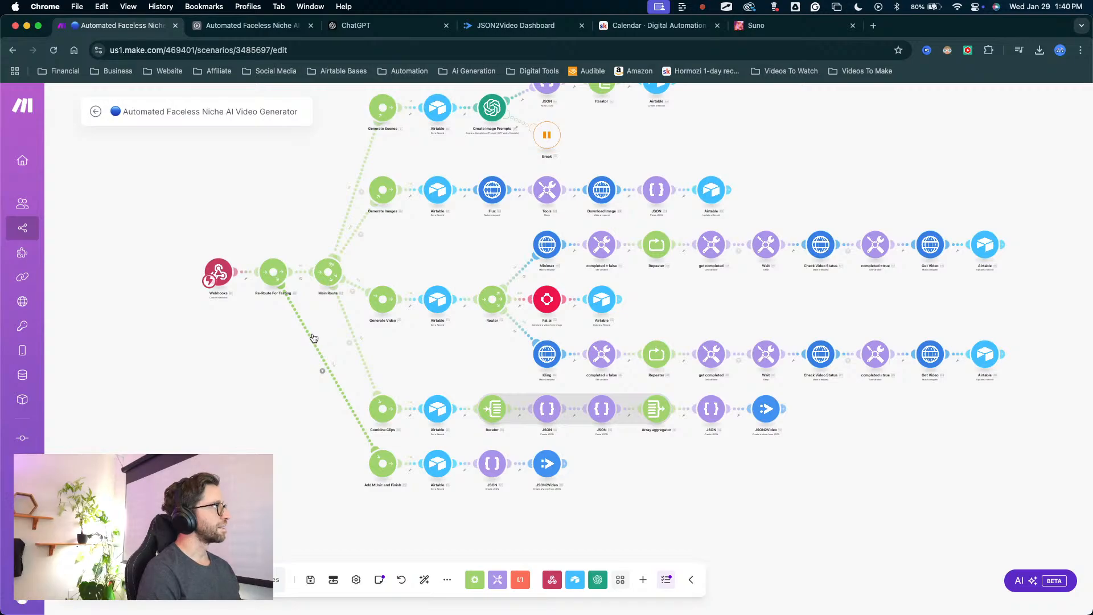
Move the Add Music and Finish route from Re-Route For Testing to Main Route, and apply the route order with it fifth.
{"action": "left_click", "coordinate": [311, 335]}
{"action": "left_click", "coordinate": [327, 359]}
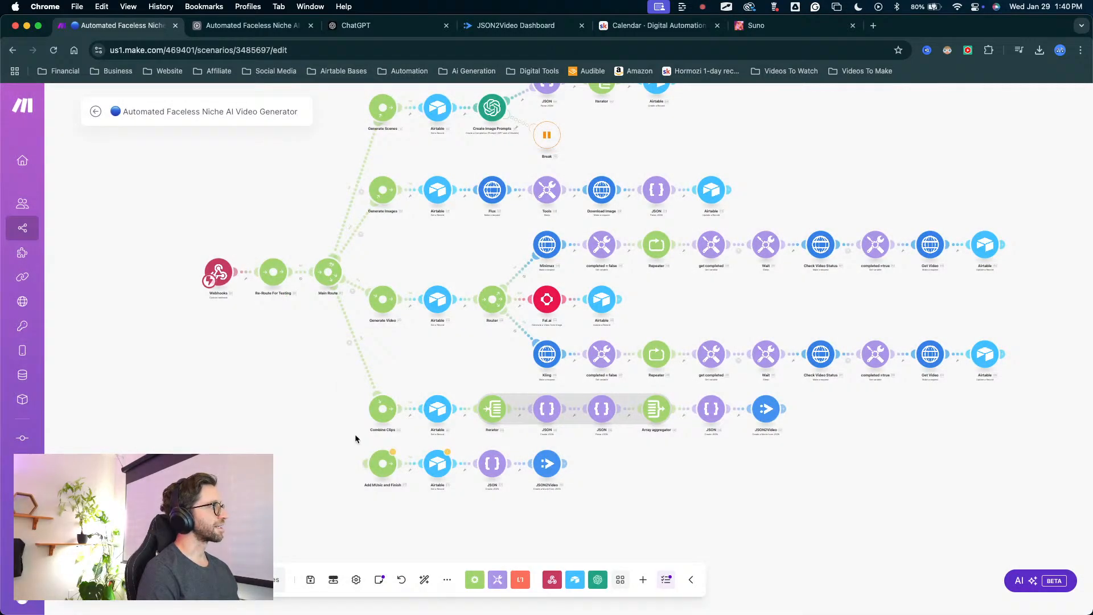
{"action": "left_click_drag", "start_coordinate": [367, 464], "coordinate": [329, 279]}
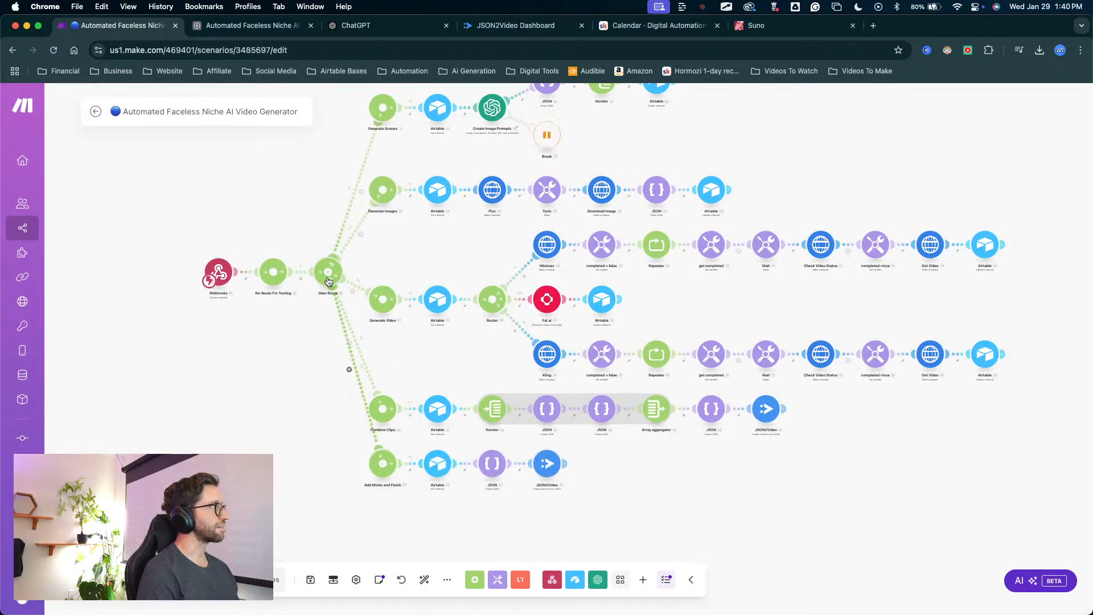
{"action": "right_click", "coordinate": [330, 279]}
{"action": "left_click", "coordinate": [356, 307]}
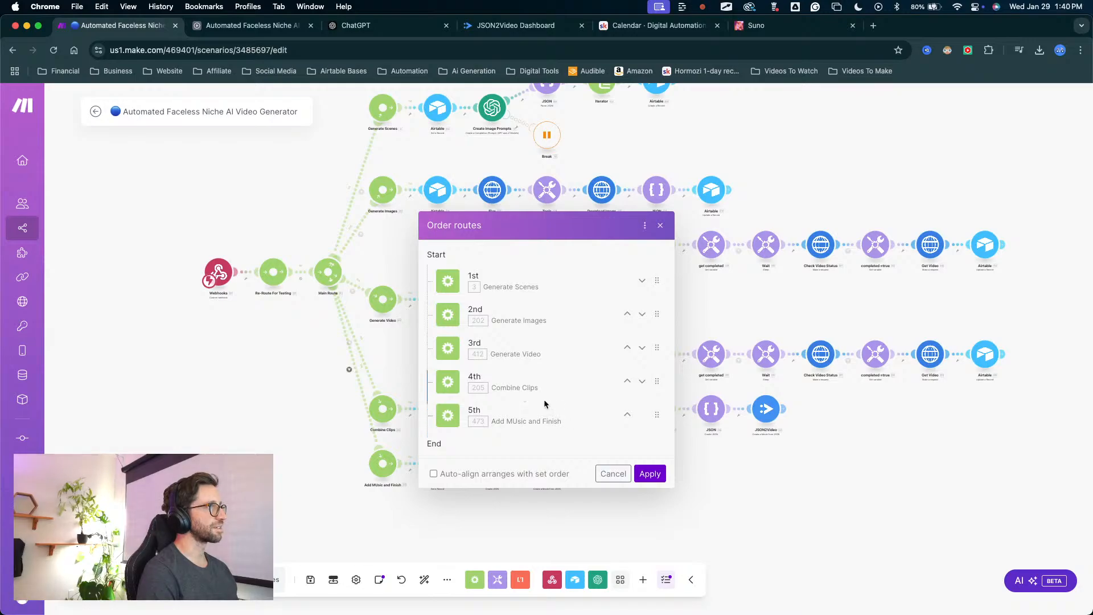
{"action": "left_click", "coordinate": [649, 474]}
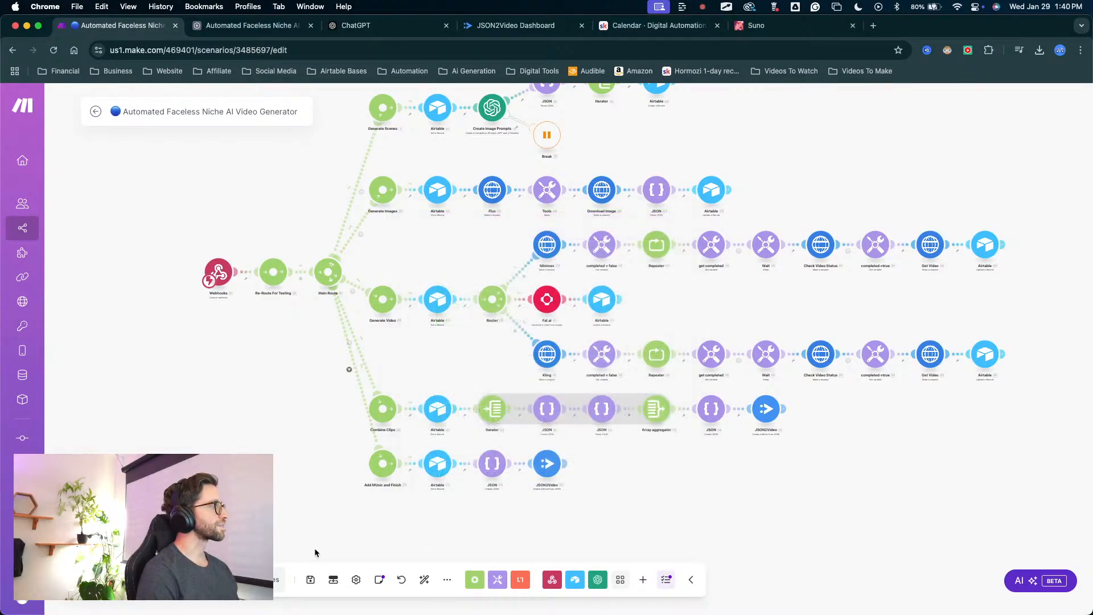
Save the scenario, and check its schedule setting without changing it.
{"action": "left_click", "coordinate": [310, 578]}
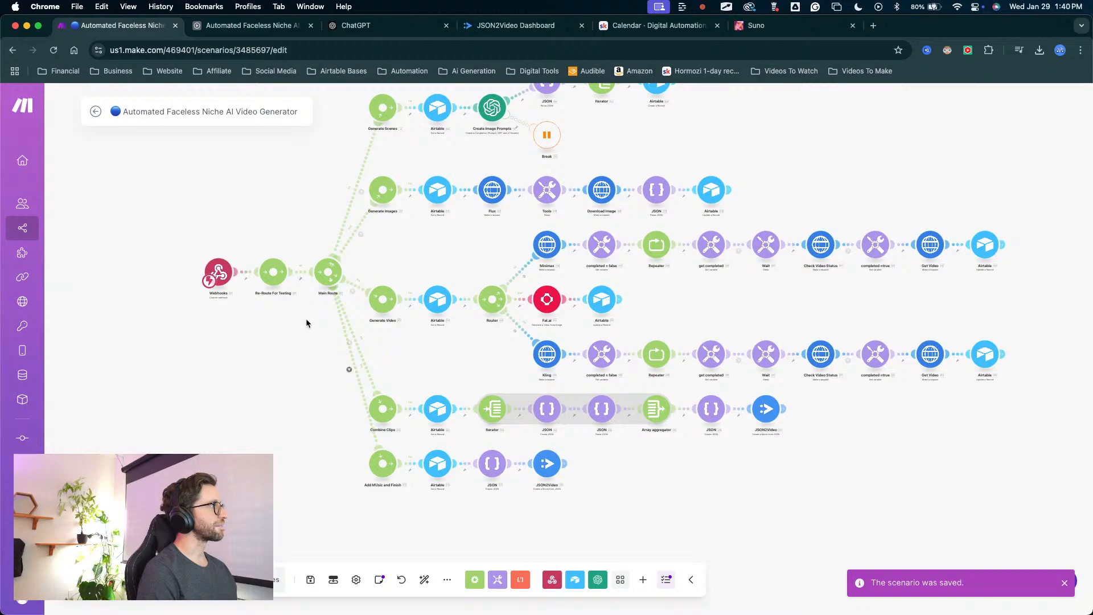
{"action": "right_click", "coordinate": [308, 577]}
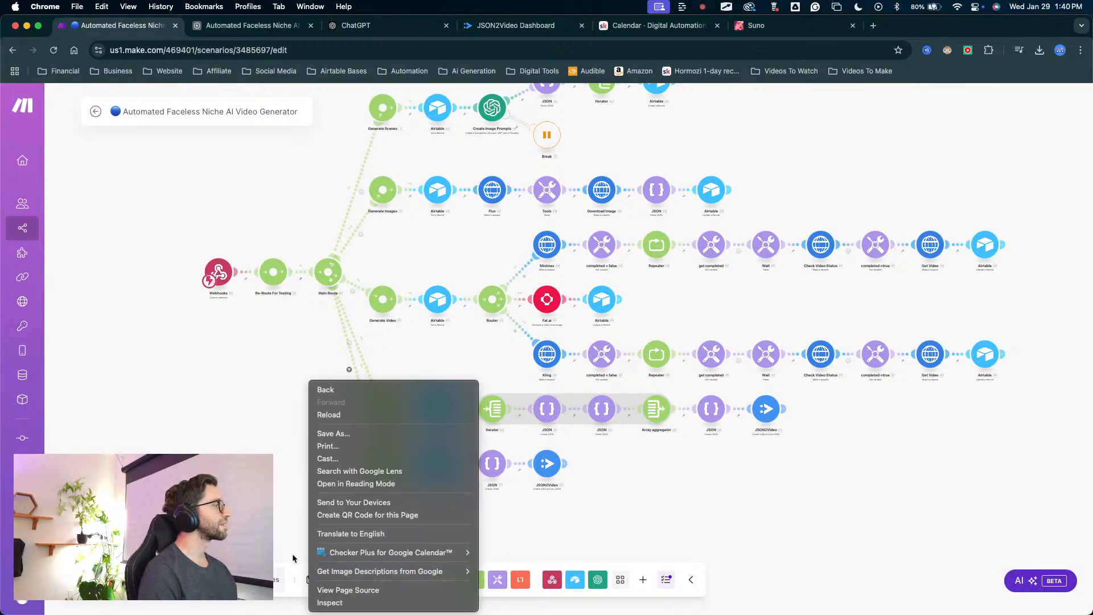
{"action": "left_click", "coordinate": [292, 556]}
{"action": "key", "text": "super+s"}
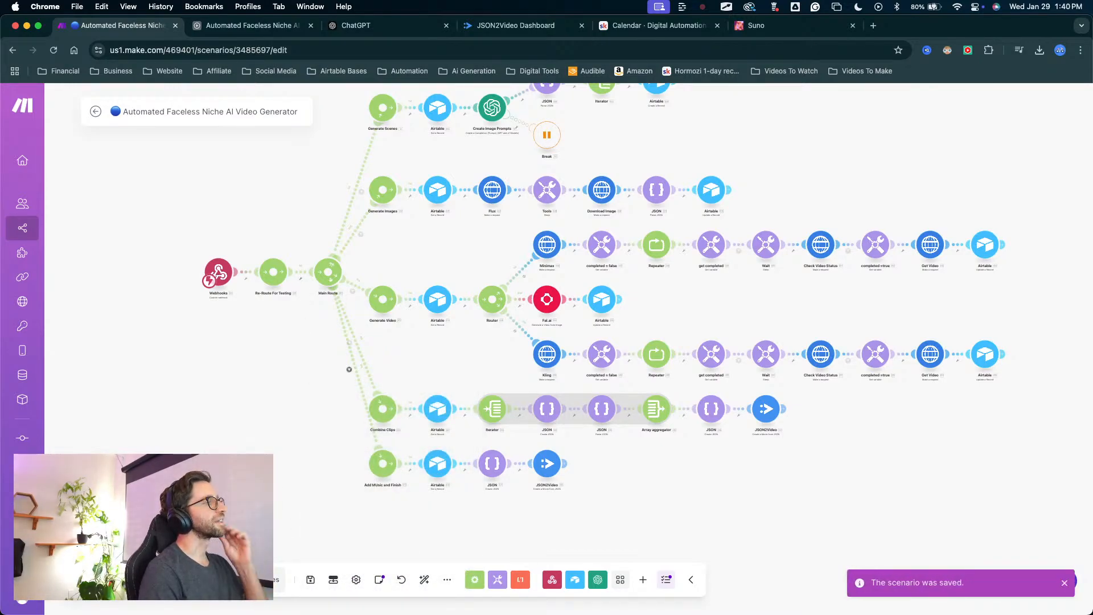
{"action": "left_click", "coordinate": [239, 579]}
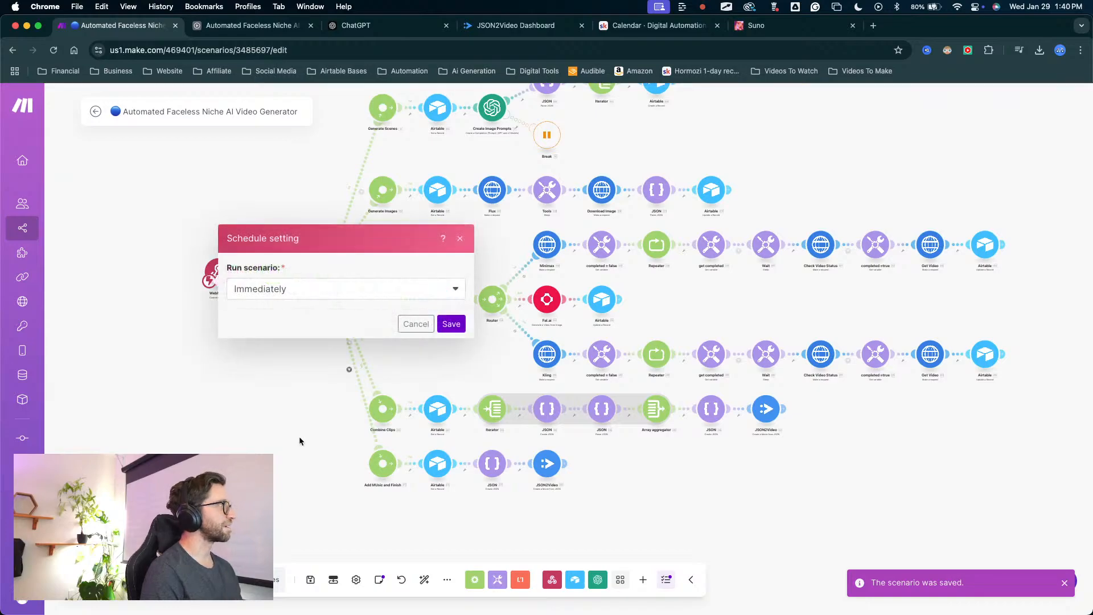
{"action": "left_click", "coordinate": [417, 323]}
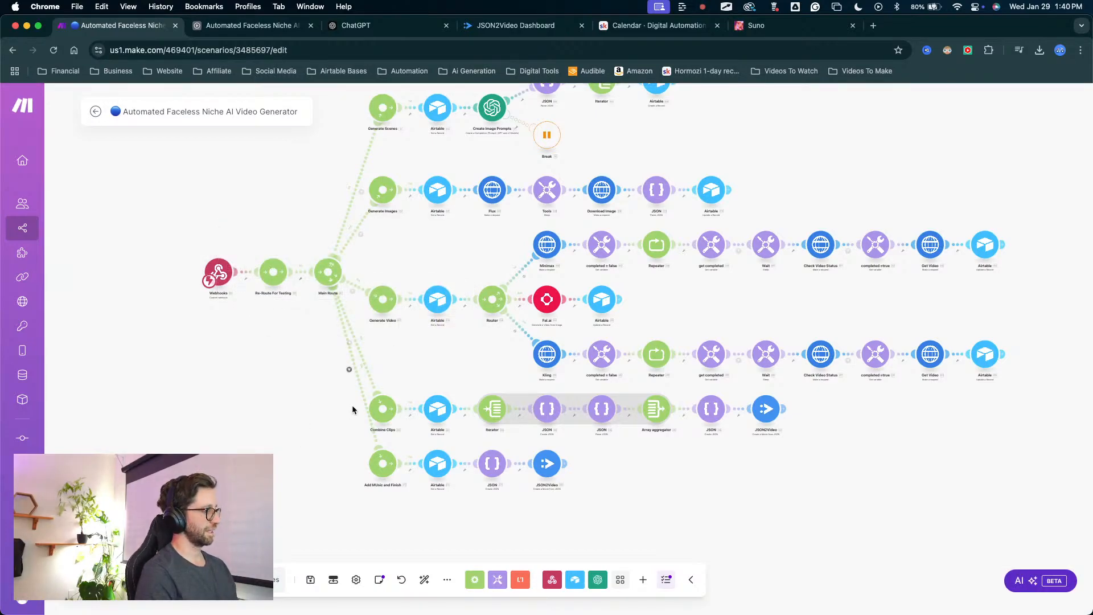
Examine the Minimax branch of the video generation routes and the HTTP settings of its Check Video Status module.
{"action": "scroll", "coordinate": [350, 405], "scroll_direction": "down", "scroll_amount": 2}
{"action": "scroll", "coordinate": [334, 450], "scroll_direction": "down", "scroll_amount": 2}
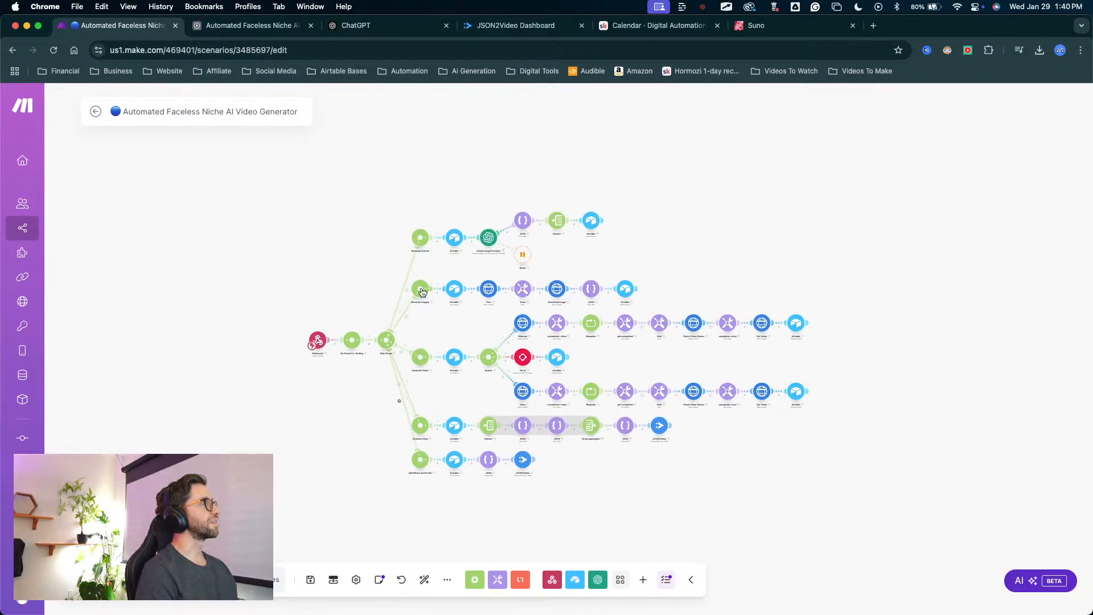
{"action": "scroll", "coordinate": [475, 329], "scroll_direction": "up", "scroll_amount": 5}
{"action": "left_click_drag", "start_coordinate": [457, 270], "coordinate": [397, 230]}
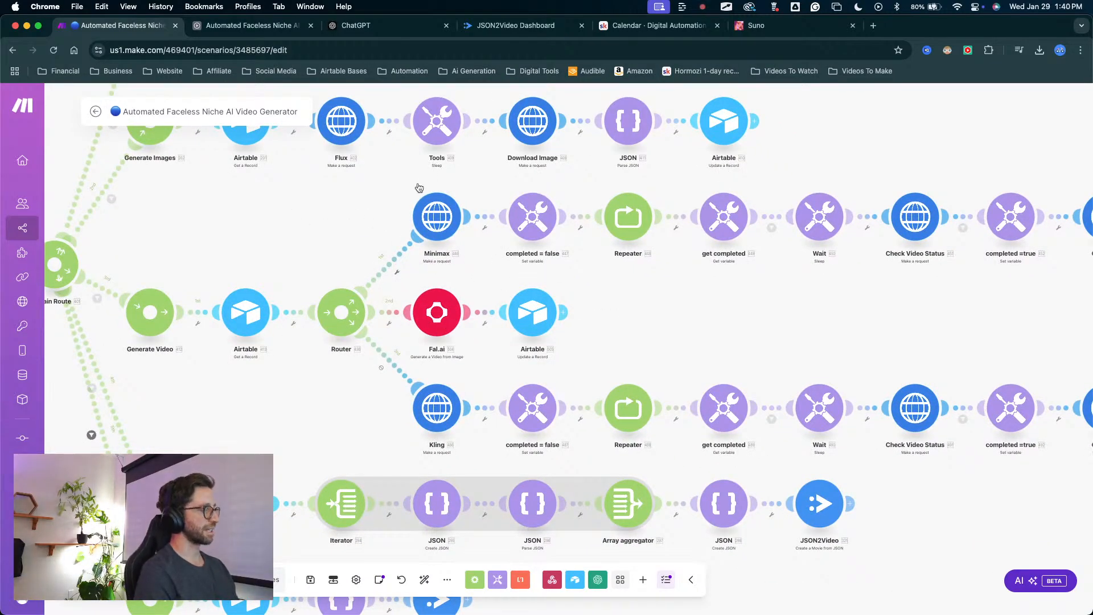
{"action": "left_click_drag", "start_coordinate": [312, 198], "coordinate": [436, 215]}
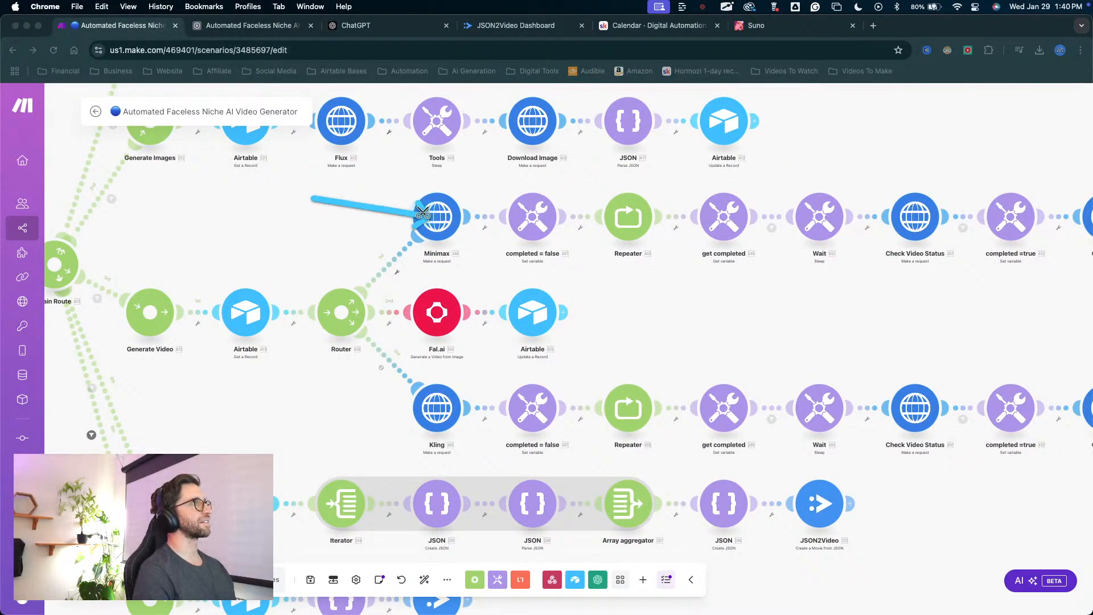
{"action": "key", "text": "Escape"}
{"action": "left_click_drag", "start_coordinate": [665, 320], "coordinate": [412, 391]}
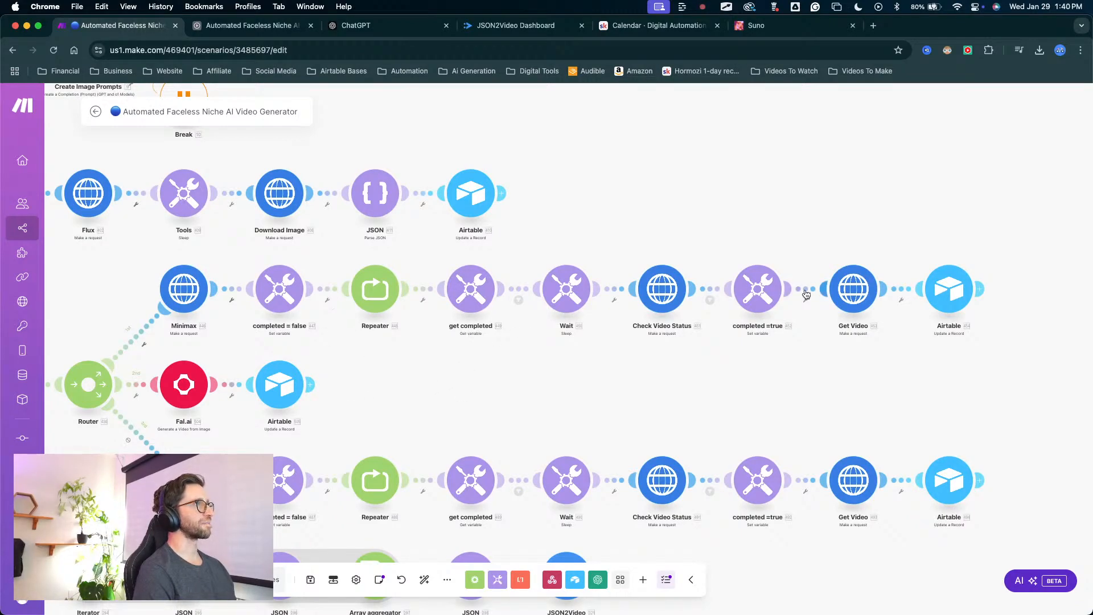
{"action": "left_click", "coordinate": [662, 291]}
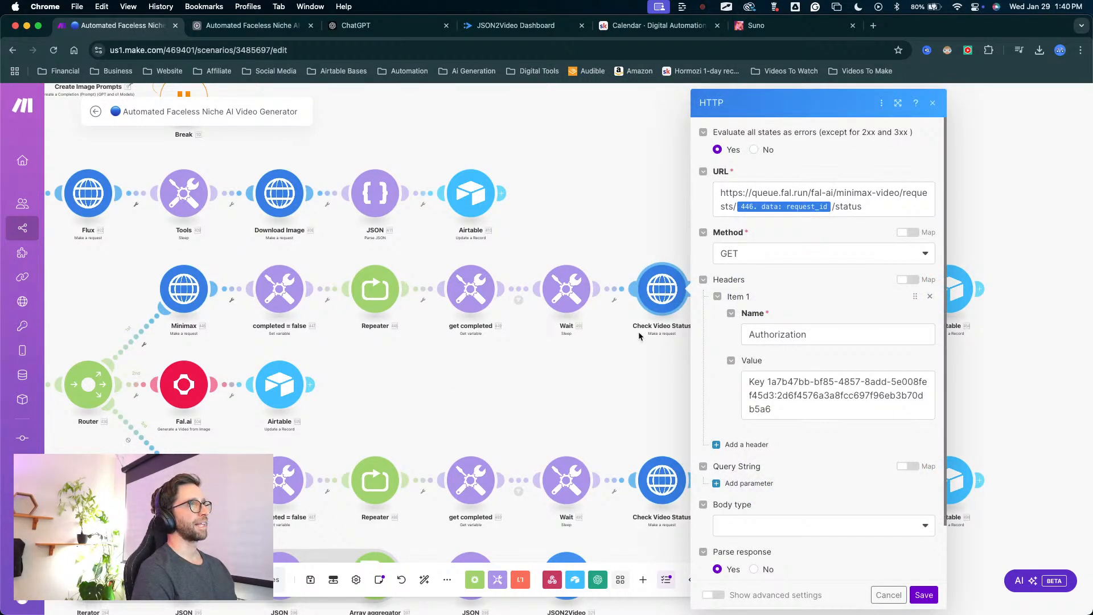
{"action": "left_click", "coordinate": [608, 354]}
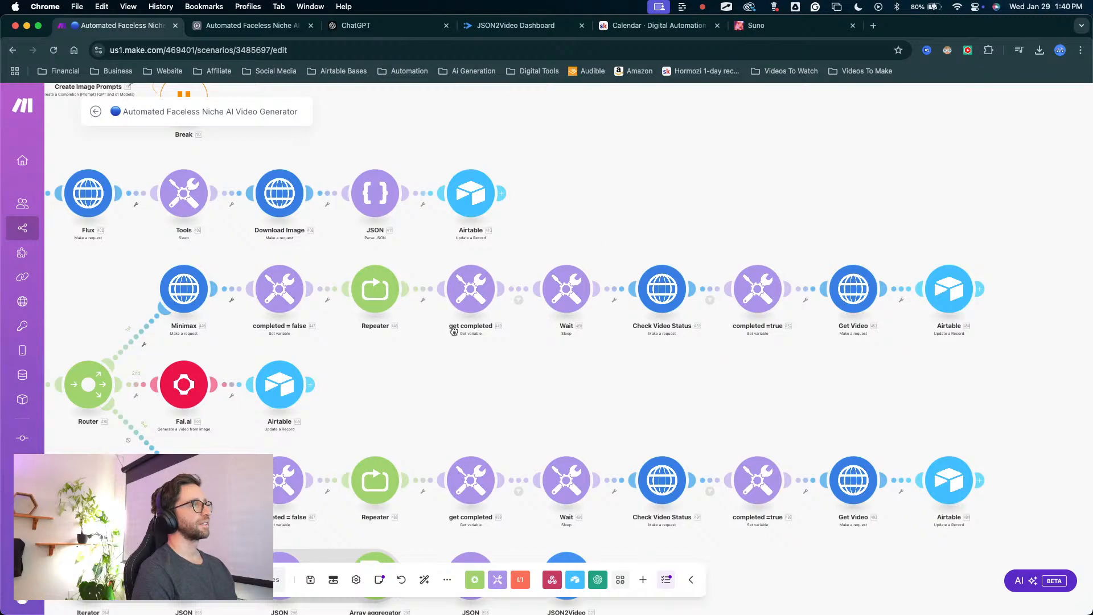
{"action": "left_click_drag", "start_coordinate": [452, 332], "coordinate": [575, 312]}
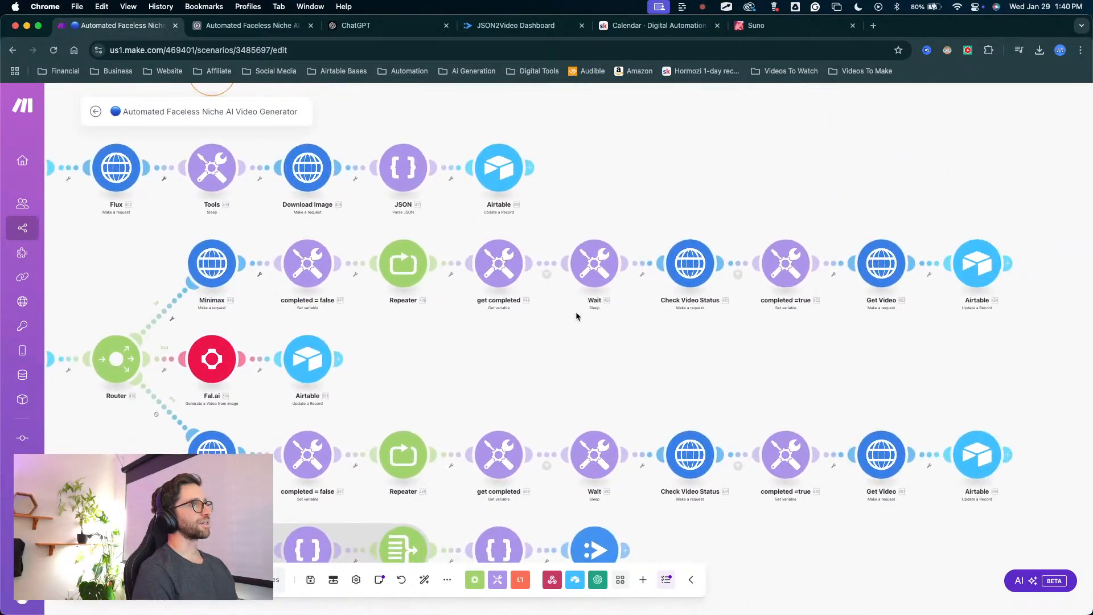
Reopen the Minimax branch's Check Video Status module and examine its request URL, method and Authorization header.
{"action": "left_click", "coordinate": [690, 265]}
{"action": "key", "text": "ctrl+a"}
{"action": "mouse_move", "coordinate": [867, 265]}
{"action": "left_mouse_down"}
{"action": "mouse_move", "coordinate": [825, 370]}
{"action": "mouse_move", "coordinate": [859, 371]}
{"action": "mouse_move", "coordinate": [873, 401]}
{"action": "mouse_move", "coordinate": [789, 417]}
{"action": "left_mouse_up"}
{"action": "key", "text": "ctrl+a"}
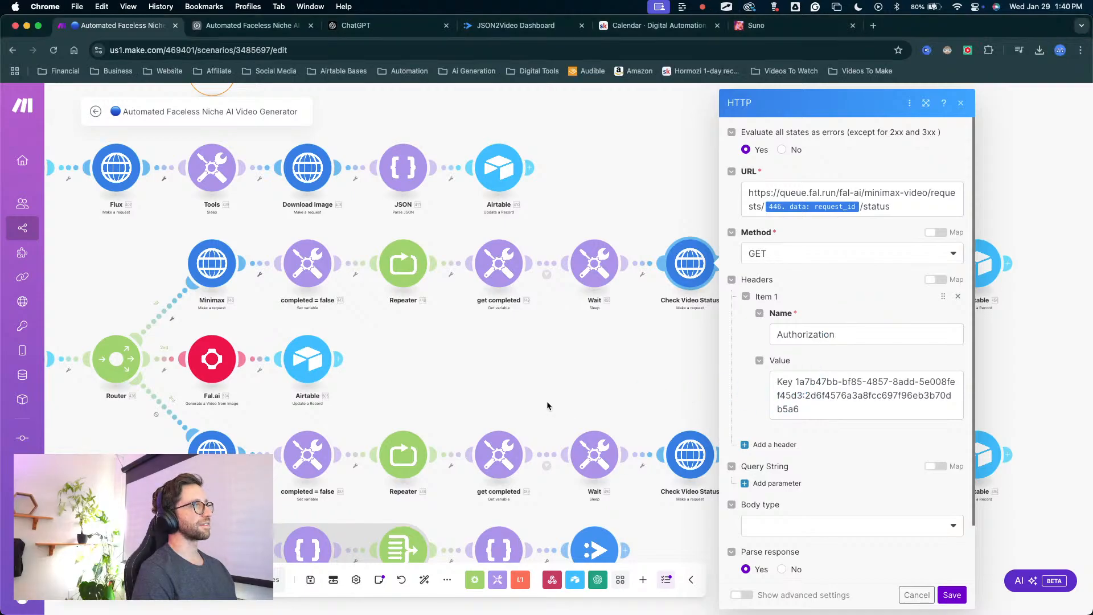
{"action": "key", "text": "ctrl+a"}
{"action": "left_click_drag", "start_coordinate": [851, 178], "coordinate": [846, 372]}
{"action": "key", "text": "ctrl+a"}
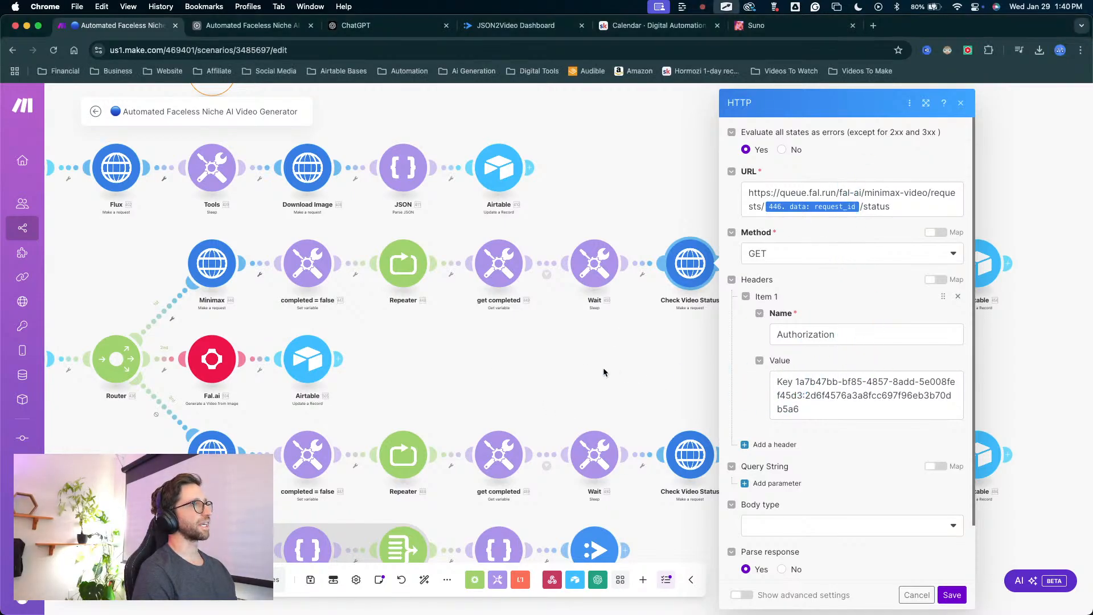
{"action": "left_click_drag", "start_coordinate": [496, 352], "coordinate": [623, 381]}
{"action": "left_click_drag", "start_coordinate": [437, 112], "coordinate": [501, 212]}
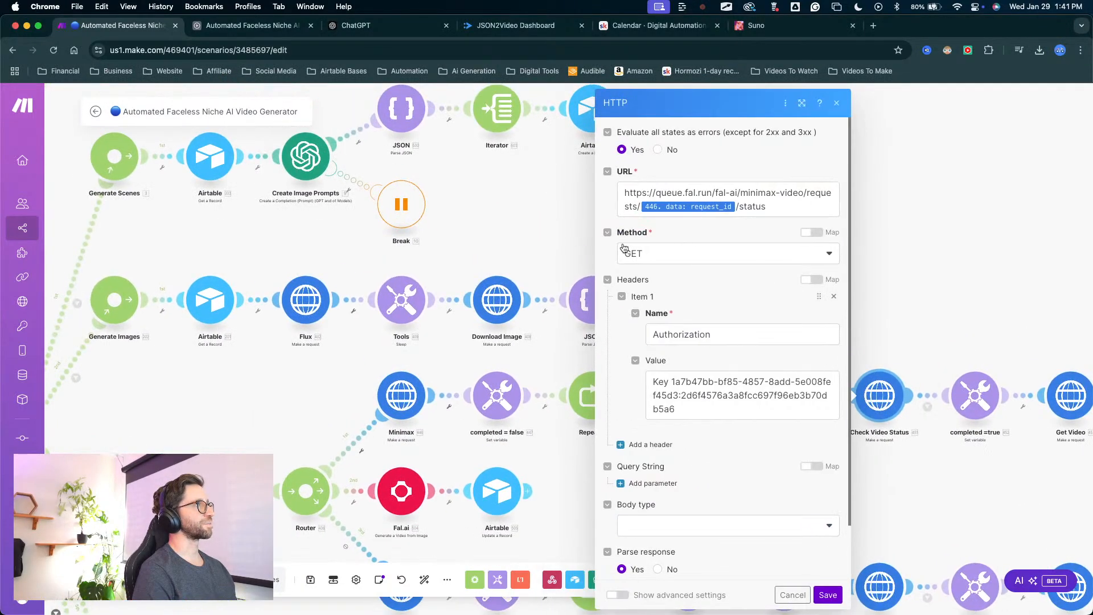
Open the fal.ai bookmark in a new tab, and close that tab again.
{"action": "key", "text": "super+t"}
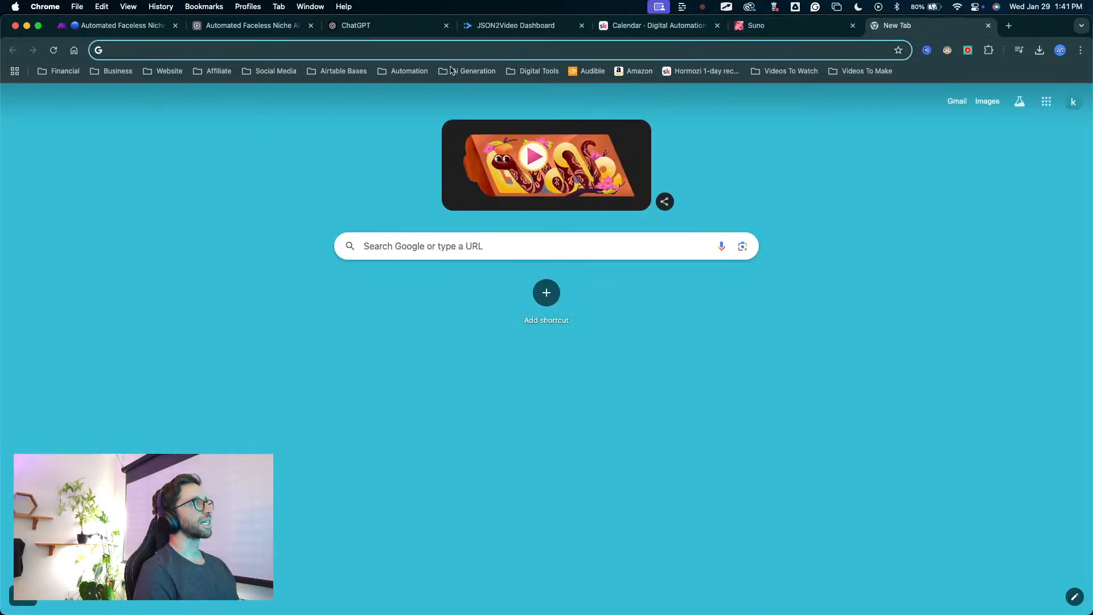
{"action": "left_click", "coordinate": [402, 70]}
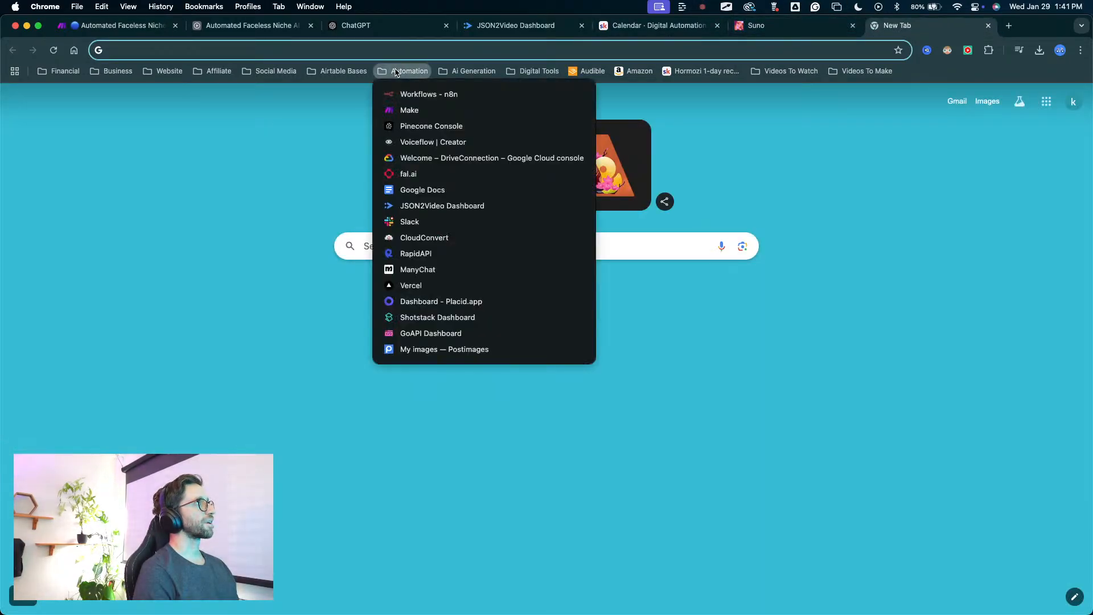
{"action": "left_click", "coordinate": [408, 174]}
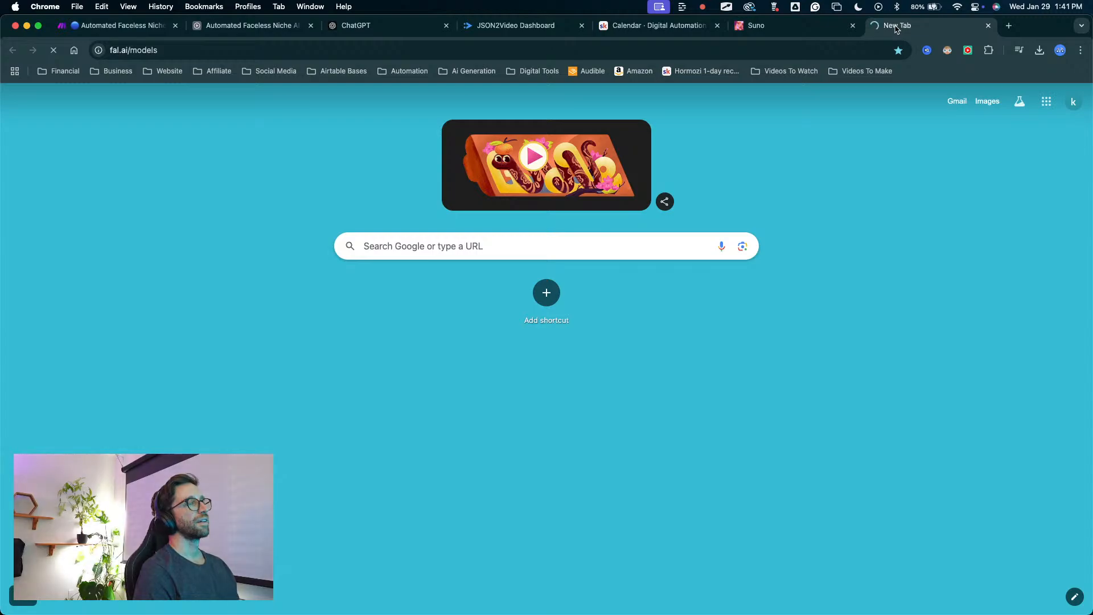
{"action": "key", "text": "super+w"}
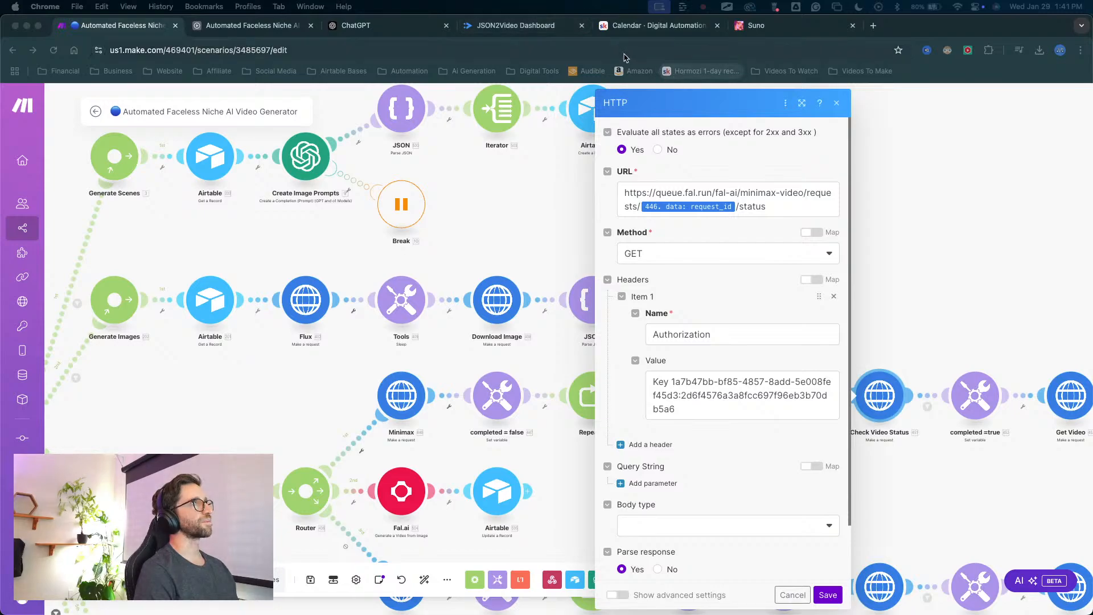
Place the Make scenario's tab right after the Airtable base's tab and bring the Airtable base to the front.
{"action": "key", "text": "super+w"}
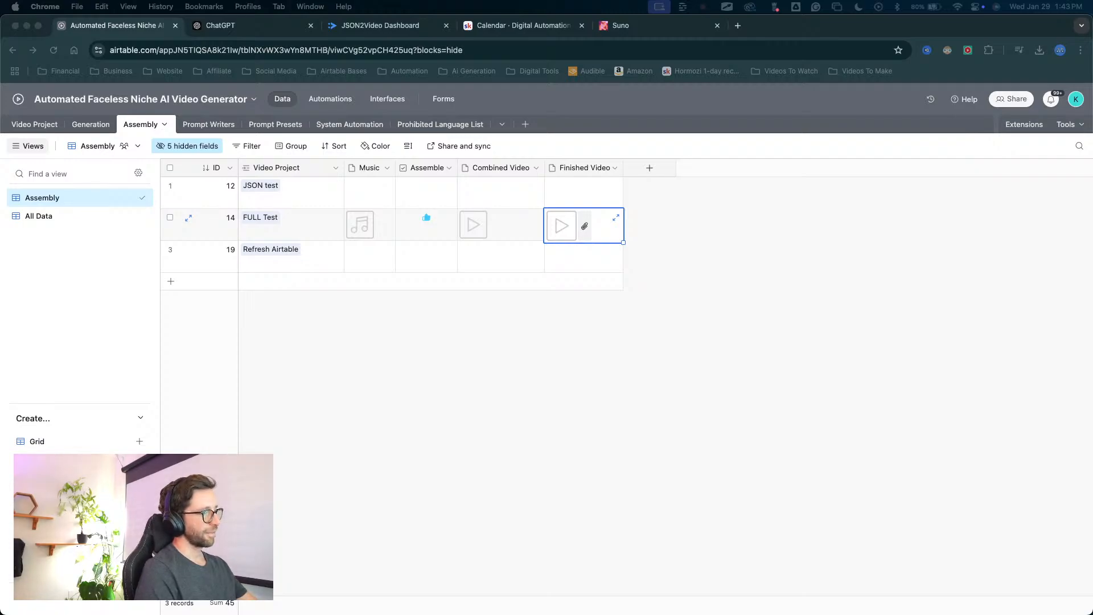
{"action": "left_click", "coordinate": [937, 278]}
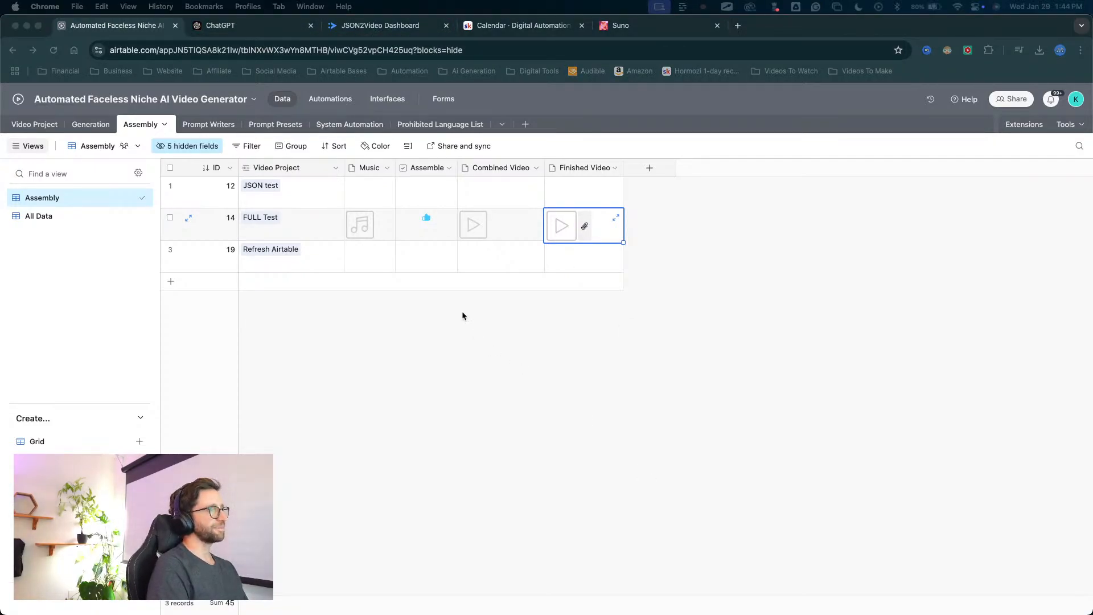
{"action": "left_click", "coordinate": [547, 477]}
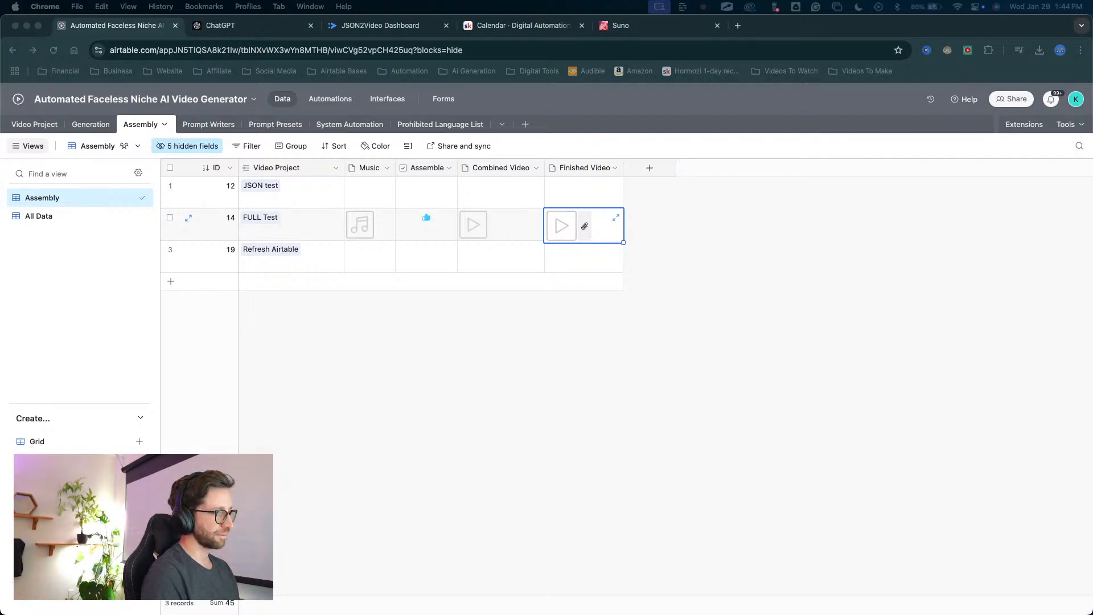
{"action": "left_click_drag", "start_coordinate": [461, 25], "coordinate": [270, 35]}
{"action": "left_click", "coordinate": [114, 25]}
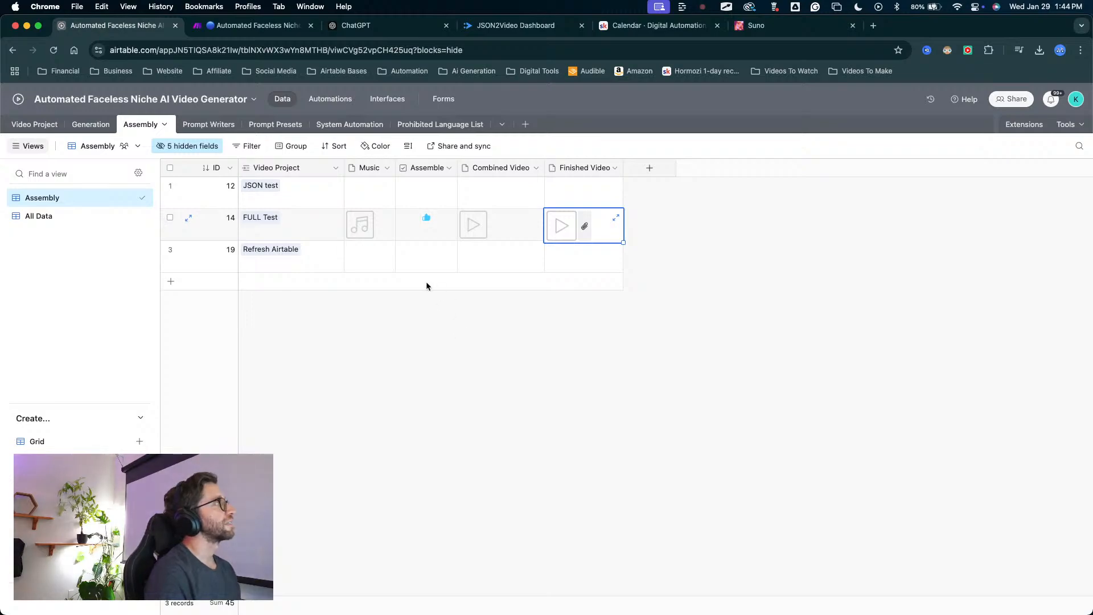
Open the Video Project table in Airtable and add a new blank project record.
{"action": "left_click_drag", "start_coordinate": [91, 269], "coordinate": [57, 203]}
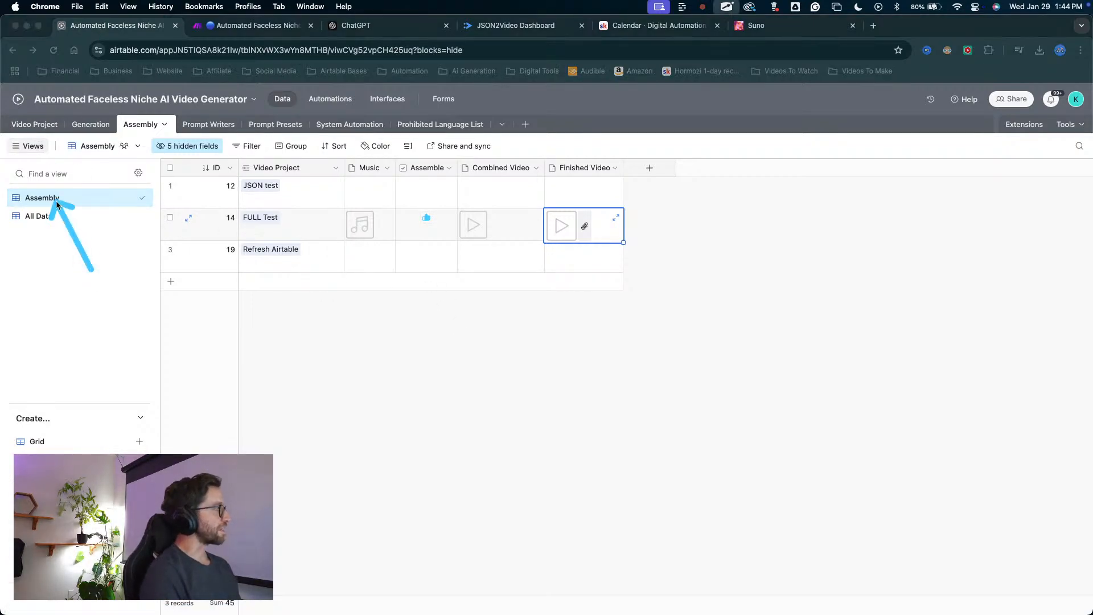
{"action": "left_click_drag", "start_coordinate": [76, 241], "coordinate": [29, 120]}
{"action": "left_click", "coordinate": [35, 124]}
{"action": "left_click_drag", "start_coordinate": [237, 433], "coordinate": [186, 332]}
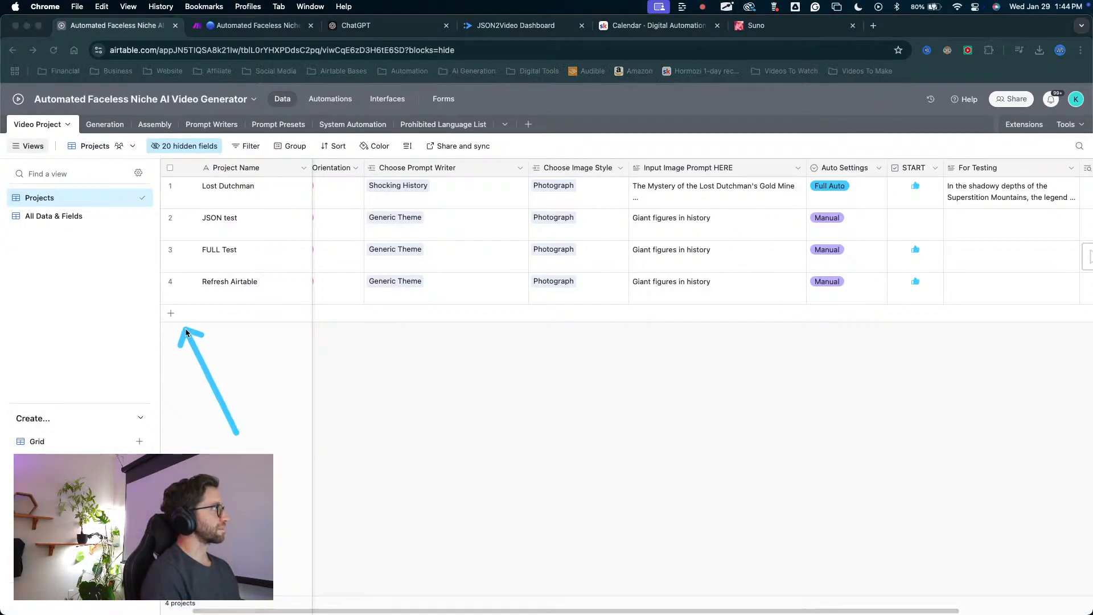
{"action": "left_click", "coordinate": [171, 312]}
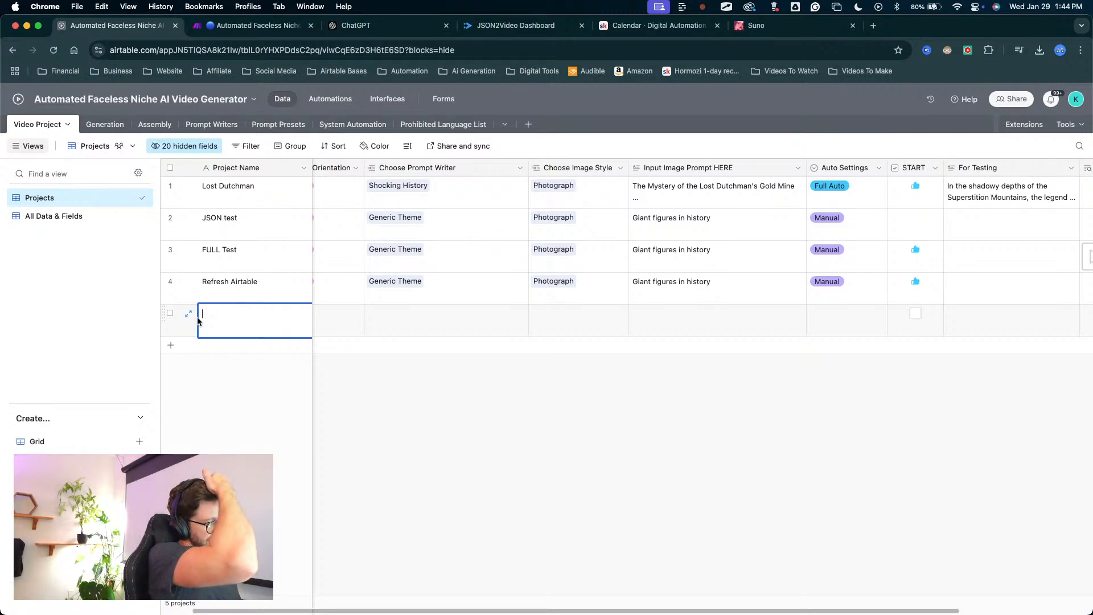
{"action": "type", "text": "T"}
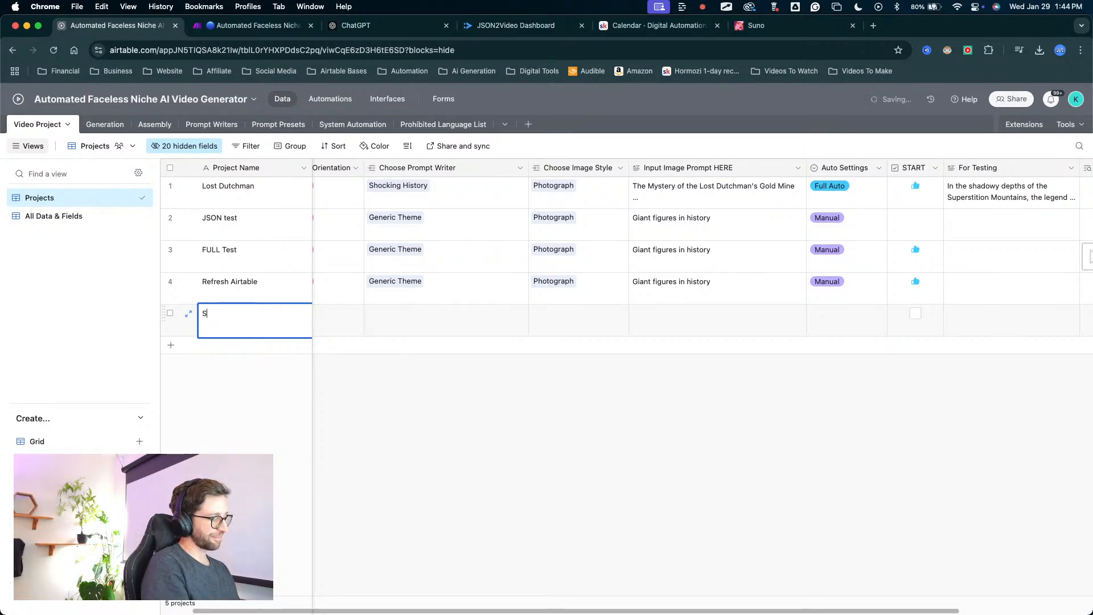
{"action": "key", "text": "BackSpace"}
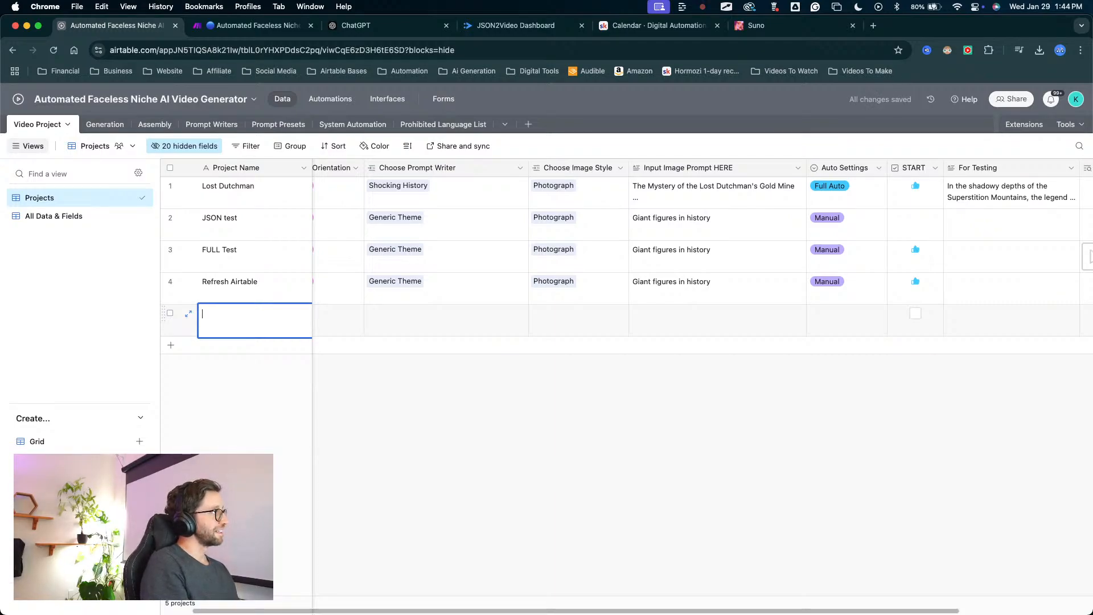
Name the new project record "Pirates".
{"action": "mouse_move", "coordinate": [444, 448]}
{"action": "left_mouse_down"}
{"action": "mouse_move", "coordinate": [422, 309]}
{"action": "mouse_move", "coordinate": [408, 297]}
{"action": "mouse_move", "coordinate": [460, 289]}
{"action": "mouse_move", "coordinate": [411, 288]}
{"action": "mouse_move", "coordinate": [398, 185]}
{"action": "mouse_move", "coordinate": [407, 169]}
{"action": "left_mouse_up"}
{"action": "key", "text": "Escape"}
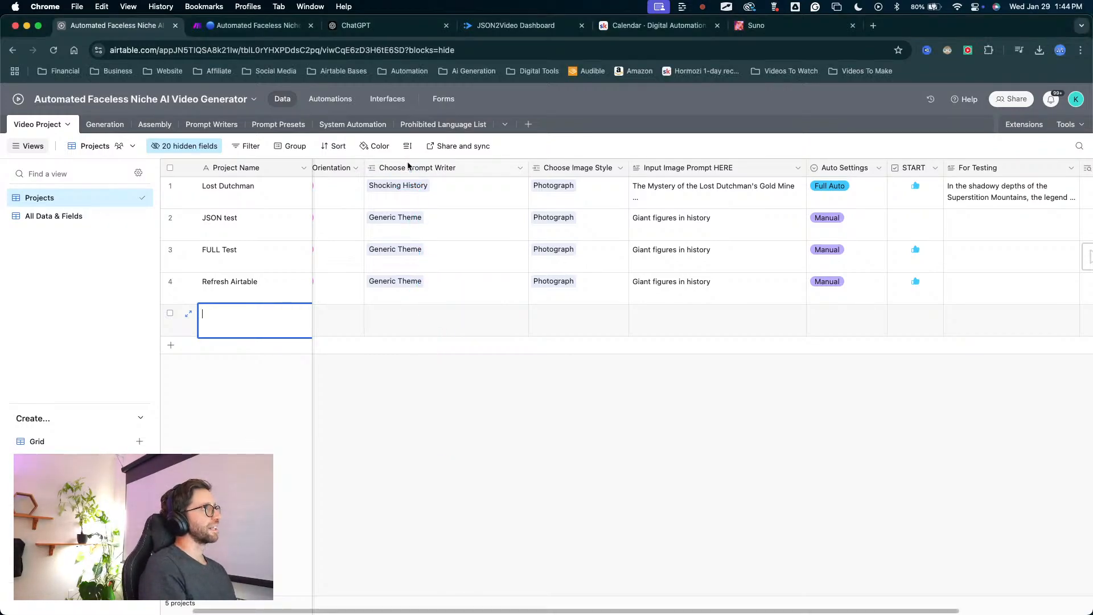
{"action": "left_click", "coordinate": [407, 167]}
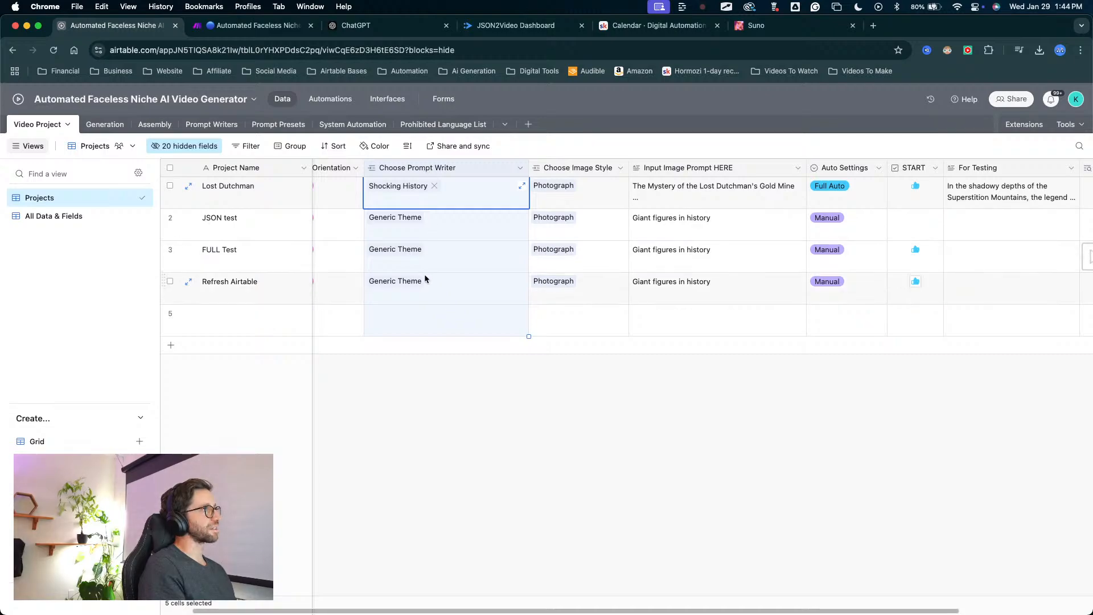
{"action": "key", "text": "ctrl+a"}
{"action": "key", "text": "Escape"}
{"action": "scroll", "coordinate": [241, 324], "scroll_direction": "left", "scroll_amount": 2}
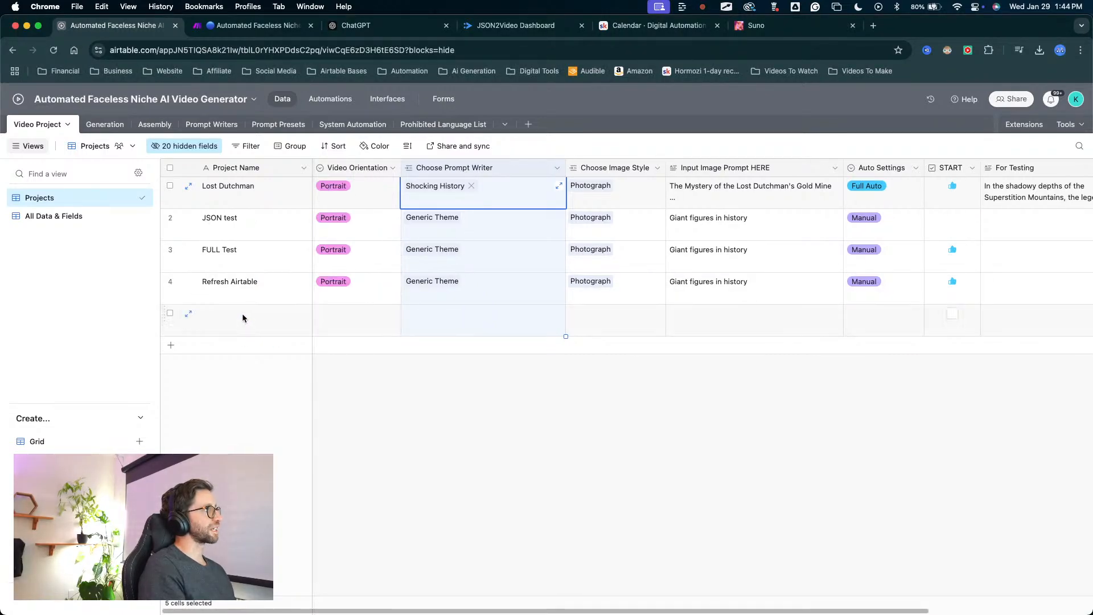
{"action": "left_click", "coordinate": [241, 313]}
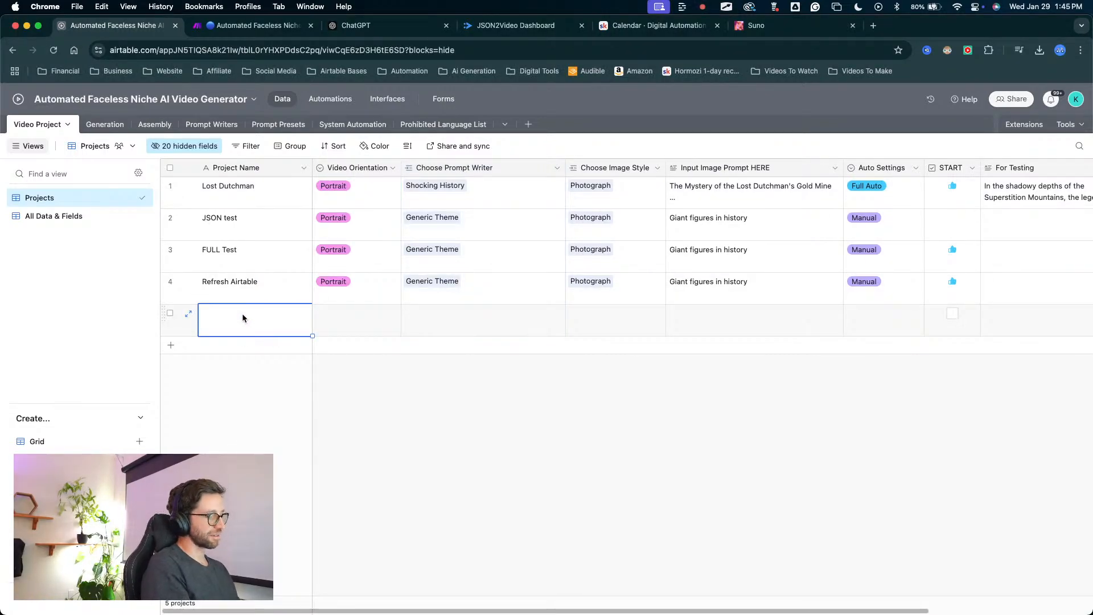
{"action": "type", "text": "Pirates"}
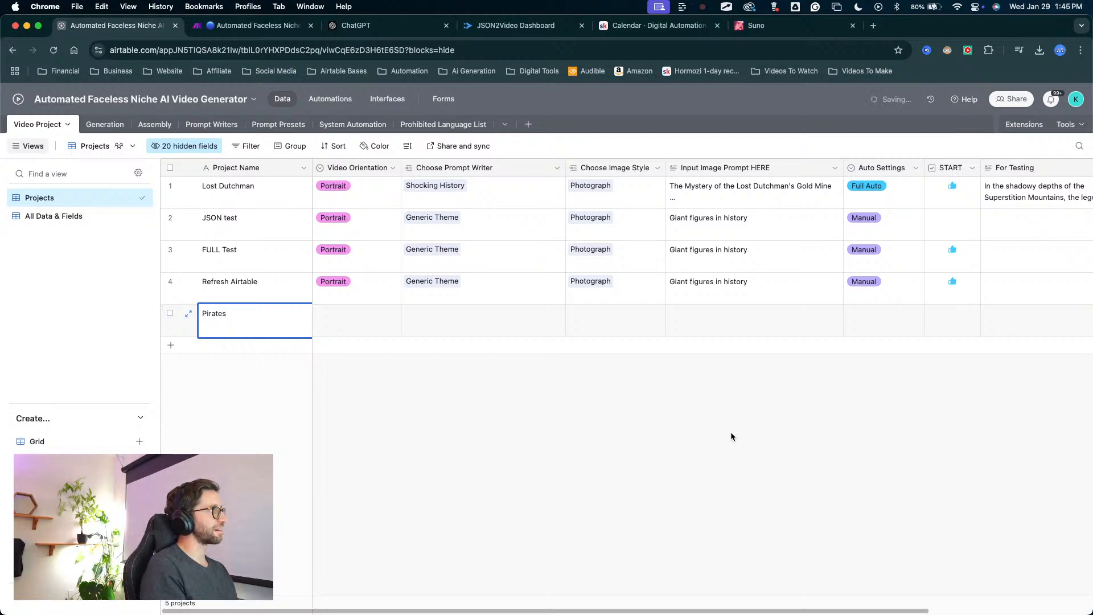
Set the Pirates project's video orientation to Portrait and its prompt writer to Generic Theme.
{"action": "left_click", "coordinate": [337, 315]}
{"action": "left_click", "coordinate": [336, 314]}
{"action": "left_click", "coordinate": [335, 374]}
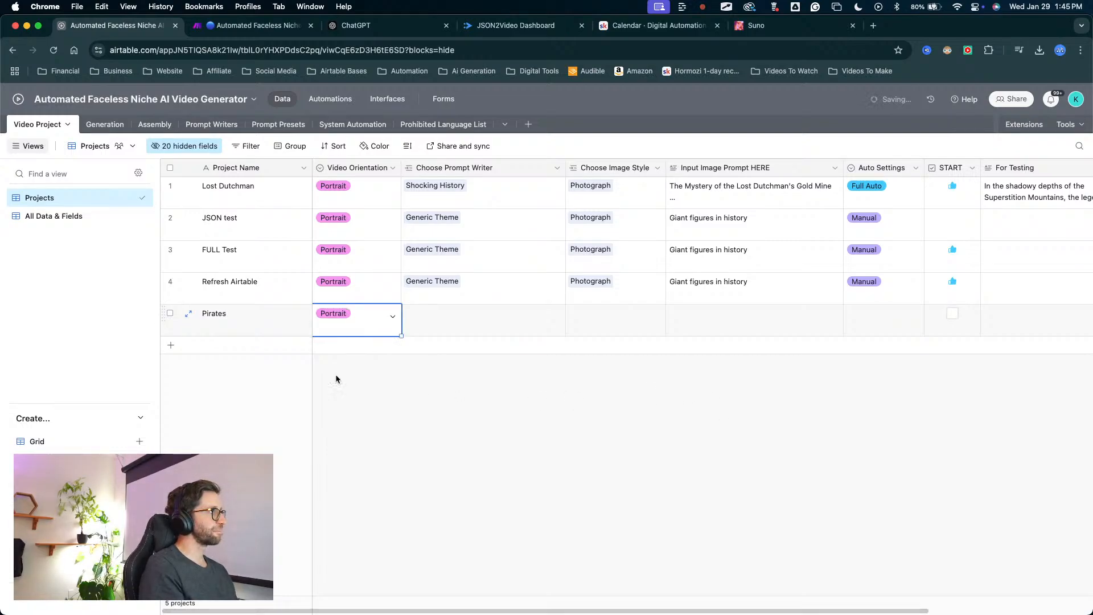
{"action": "key", "text": "ctrl+a"}
{"action": "mouse_move", "coordinate": [369, 398]}
{"action": "left_mouse_down"}
{"action": "mouse_move", "coordinate": [364, 319]}
{"action": "mouse_move", "coordinate": [445, 313]}
{"action": "left_mouse_up"}
{"action": "key", "text": "Escape"}
{"action": "left_click", "coordinate": [398, 320]}
{"action": "left_click", "coordinate": [408, 317]}
{"action": "left_click", "coordinate": [410, 313]}
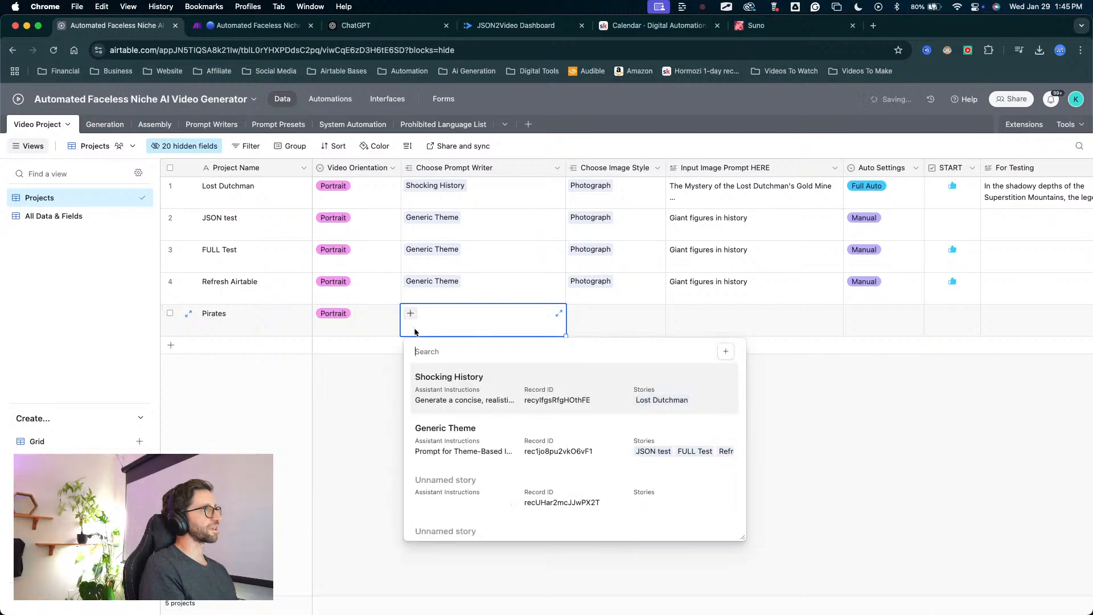
{"action": "left_click", "coordinate": [462, 449]}
Choose Photograph as the image style of the Pirates project.
{"action": "left_click", "coordinate": [589, 316]}
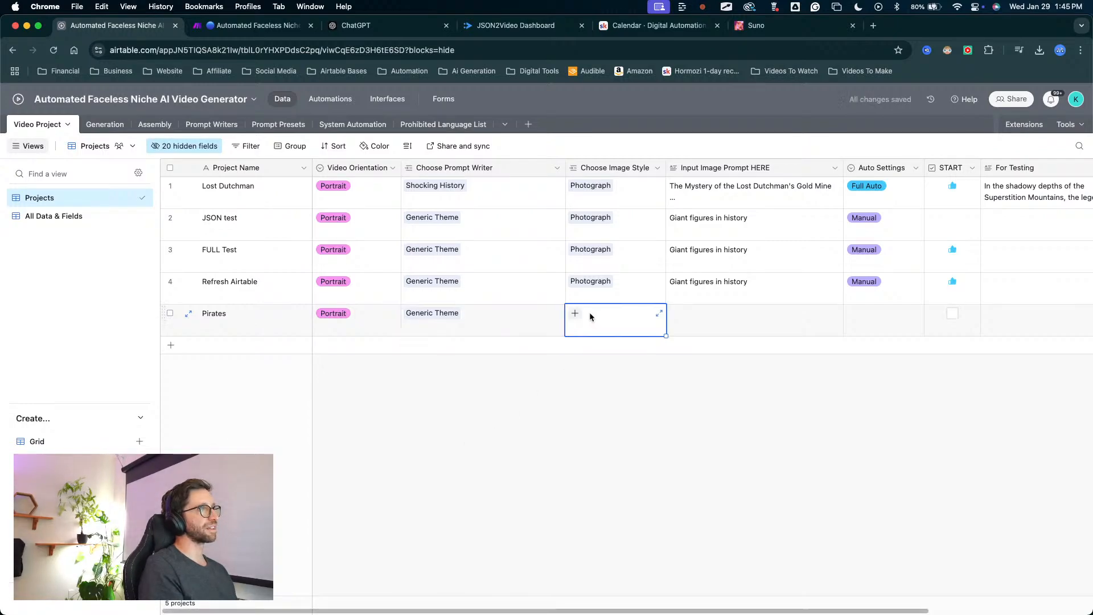
{"action": "left_click", "coordinate": [573, 315]}
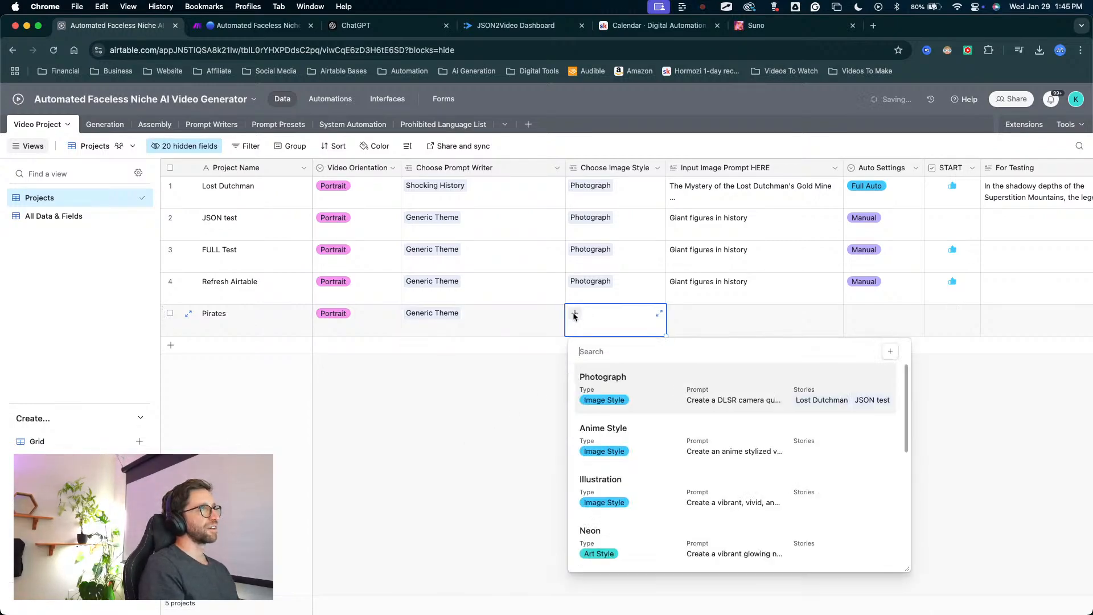
{"action": "left_click", "coordinate": [597, 388]}
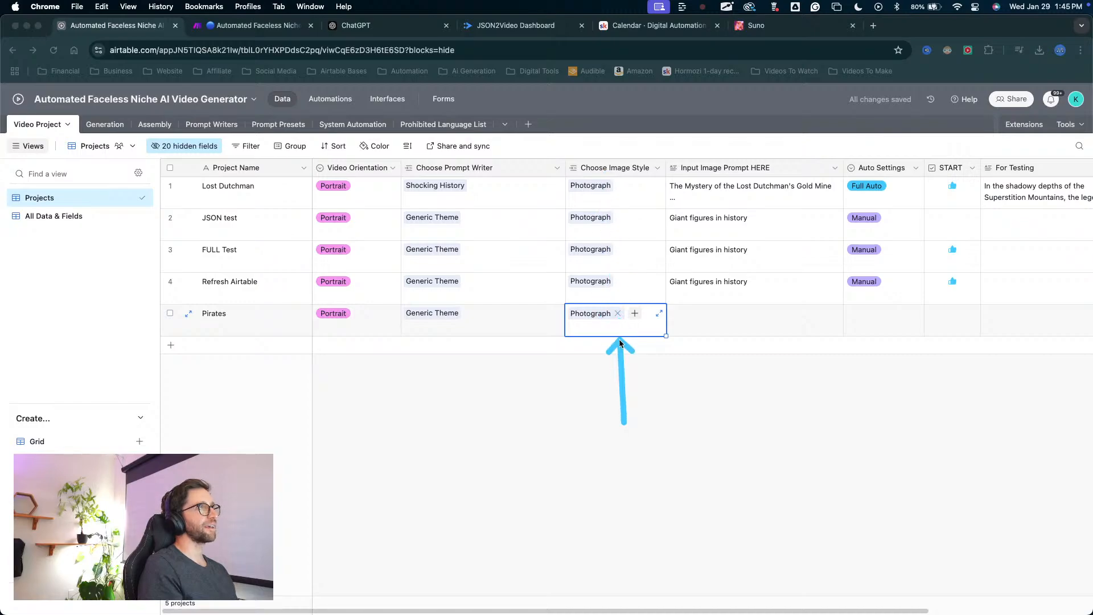
Enter "Pirates looking treasure" as the Pirates project's input image prompt.
{"action": "left_click", "coordinate": [675, 322]}
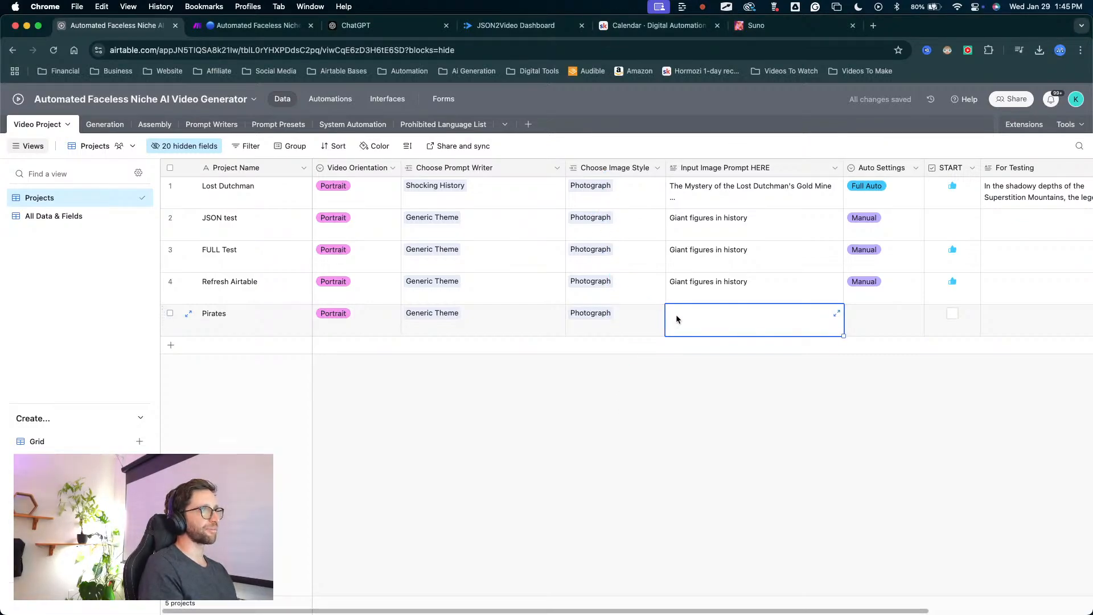
{"action": "left_click", "coordinate": [676, 317]}
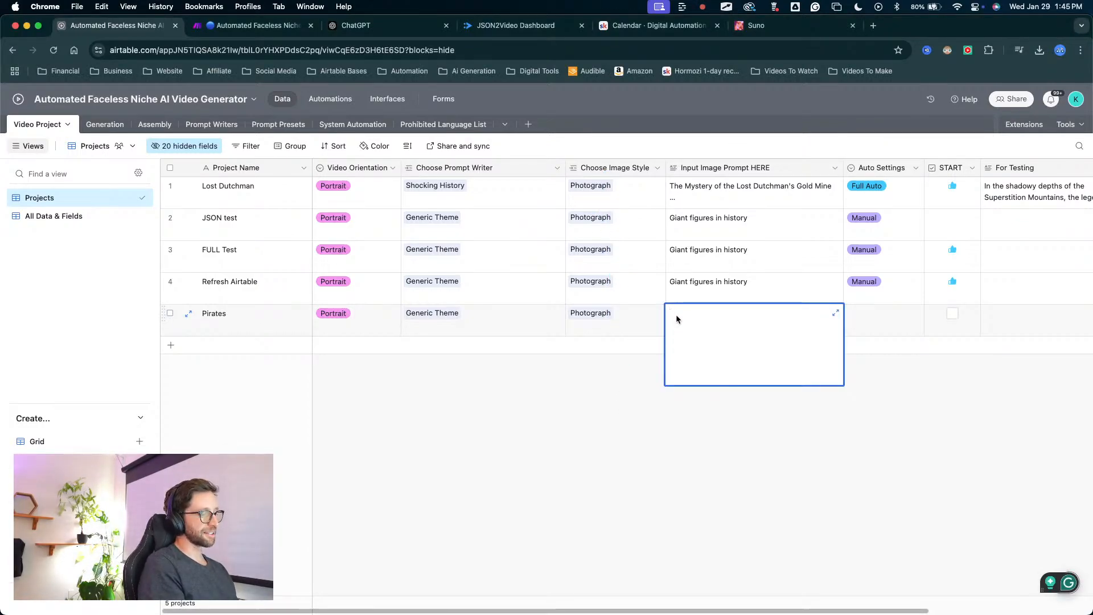
{"action": "type", "text": "Pia"}
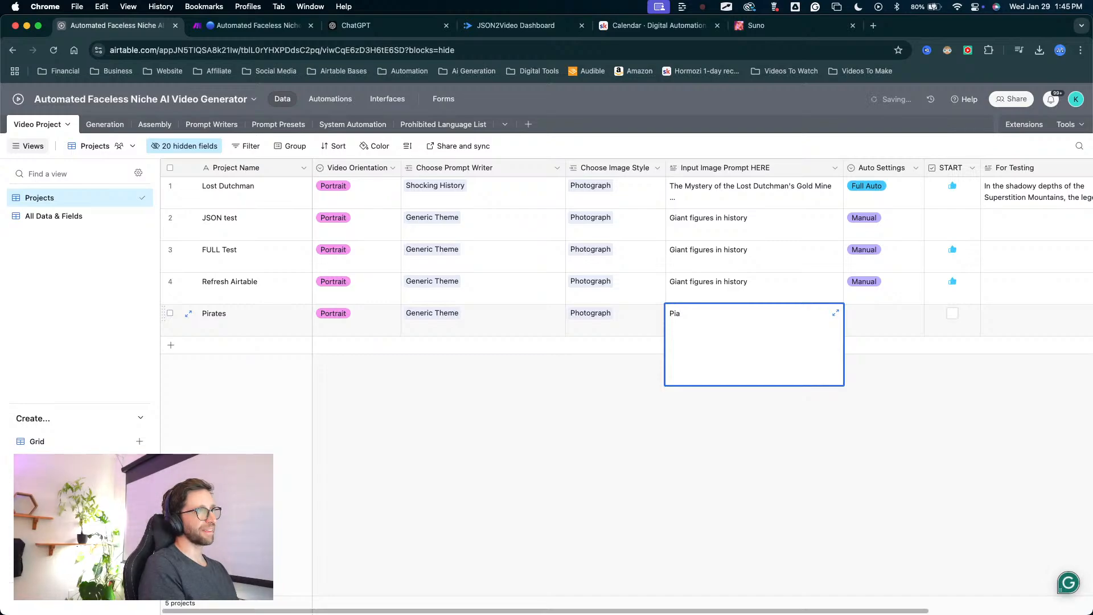
{"action": "type", "text": "ate3s"}
{"action": "key", "text": "BackSpace"}
{"action": "key", "text": "BackSpace"}
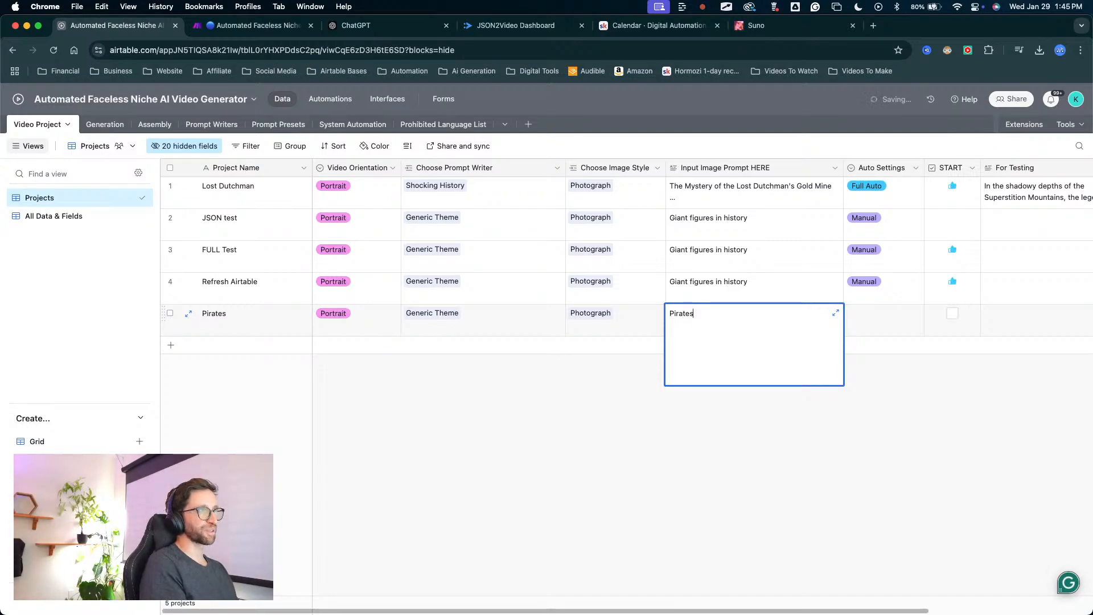
{"action": "type", "text": "s looking "}
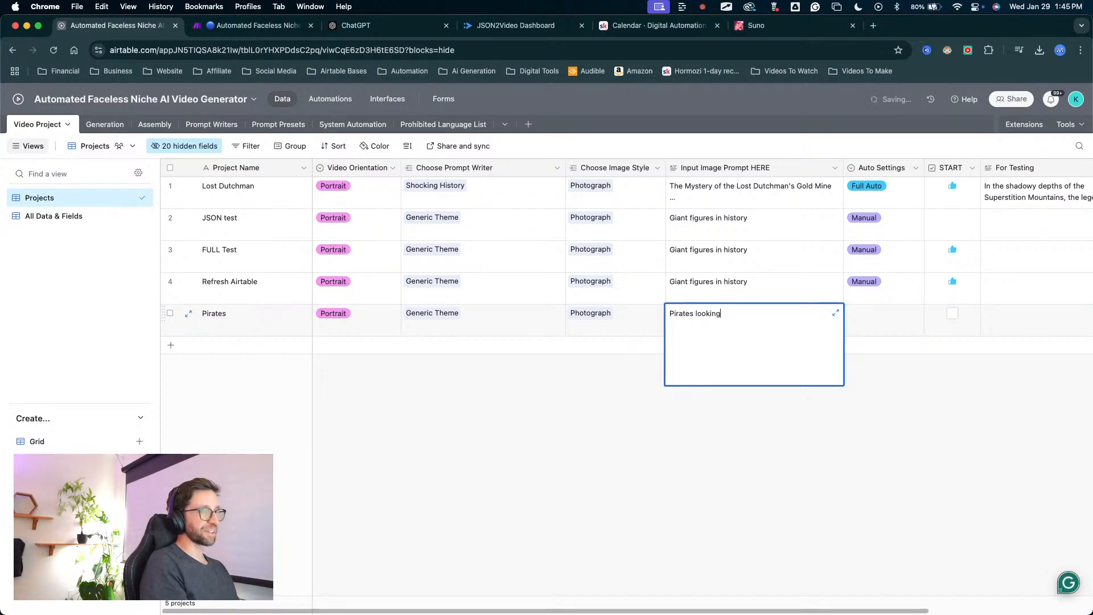
{"action": "type", "text": "treaSURE"}
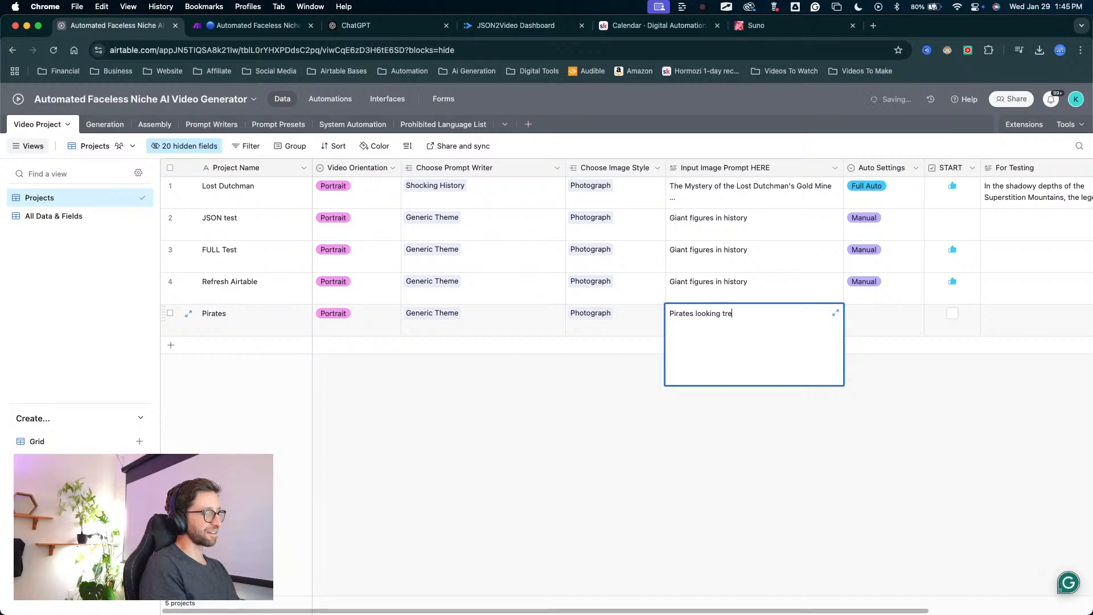
{"action": "key", "text": "BackSpace"}
{"action": "key", "text": "BackSpace"}
{"action": "key", "text": "BackSpace"}
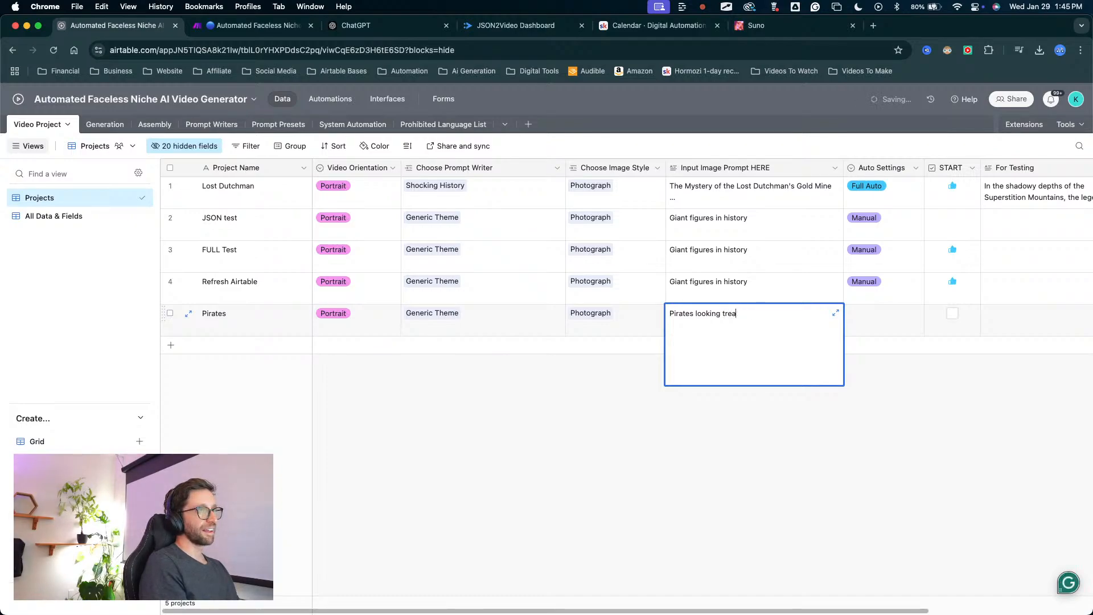
{"action": "key", "text": "BackSpace"}
{"action": "type", "text": "sure"}
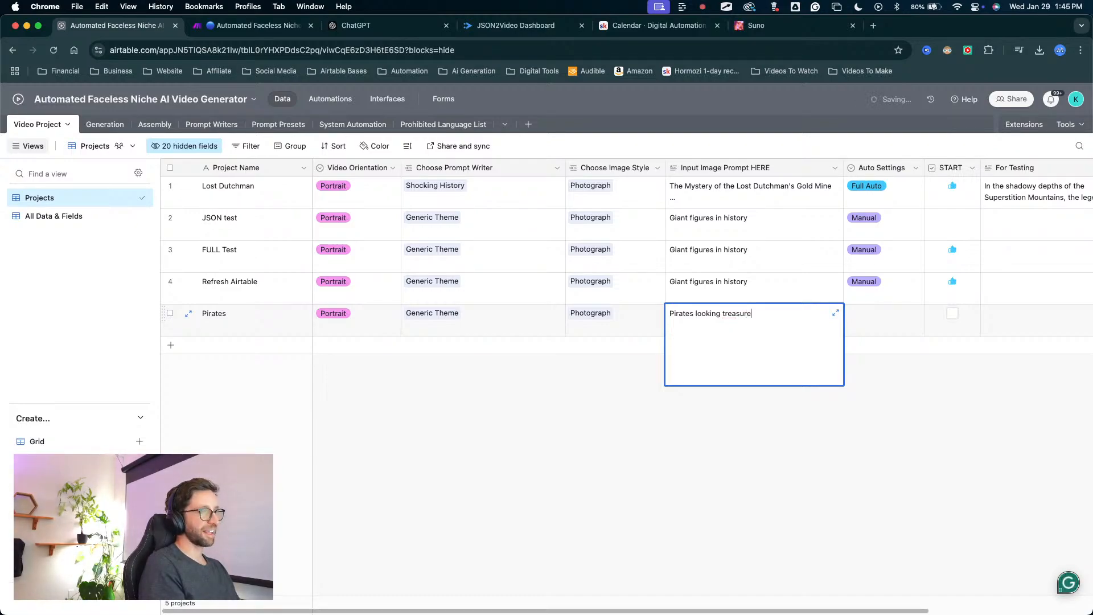
{"action": "left_click", "coordinate": [914, 410]}
Set the Pirates project's Auto Settings to Manual.
{"action": "left_click", "coordinate": [854, 313]}
{"action": "left_click", "coordinate": [883, 314]}
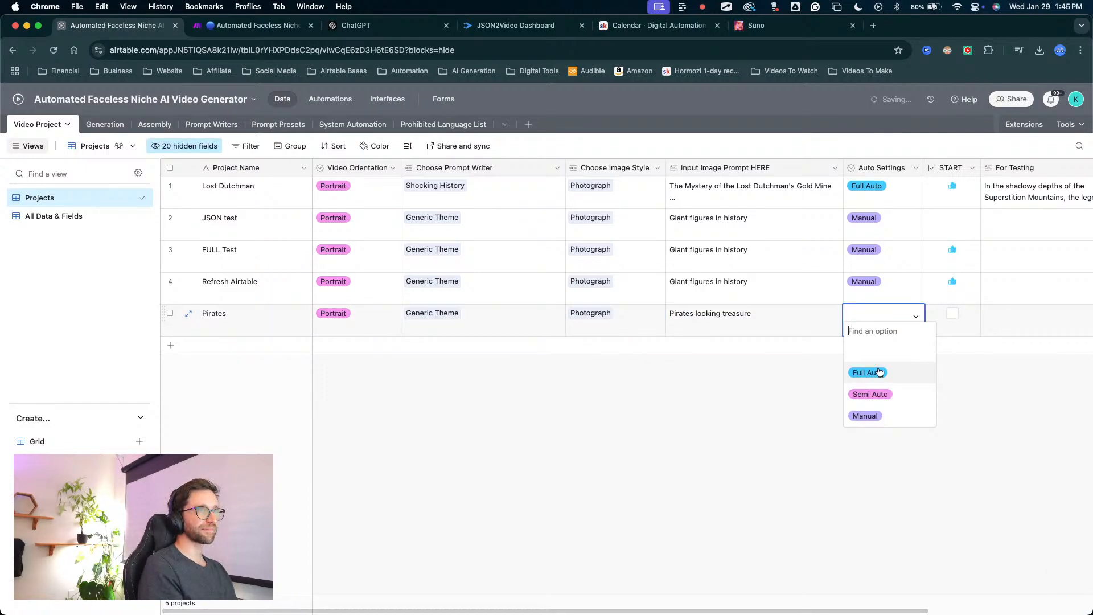
{"action": "left_click", "coordinate": [869, 416]}
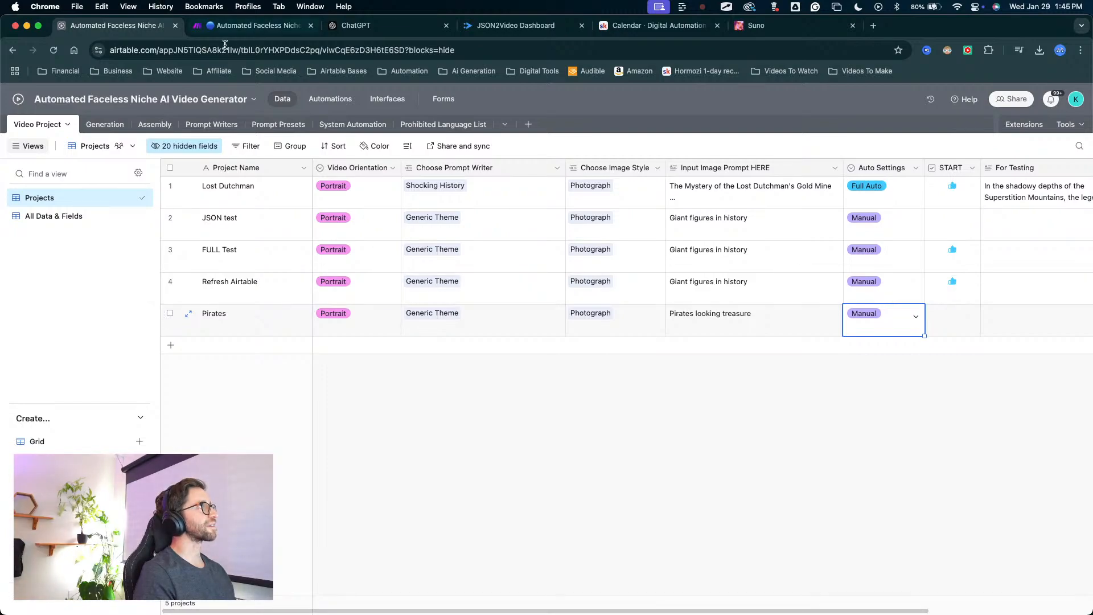
Switch to the Make scenario and exit its editor to the scenario overview, saving the pending changes.
{"action": "left_click", "coordinate": [265, 25]}
{"action": "left_click_drag", "start_coordinate": [261, 317], "coordinate": [188, 535]}
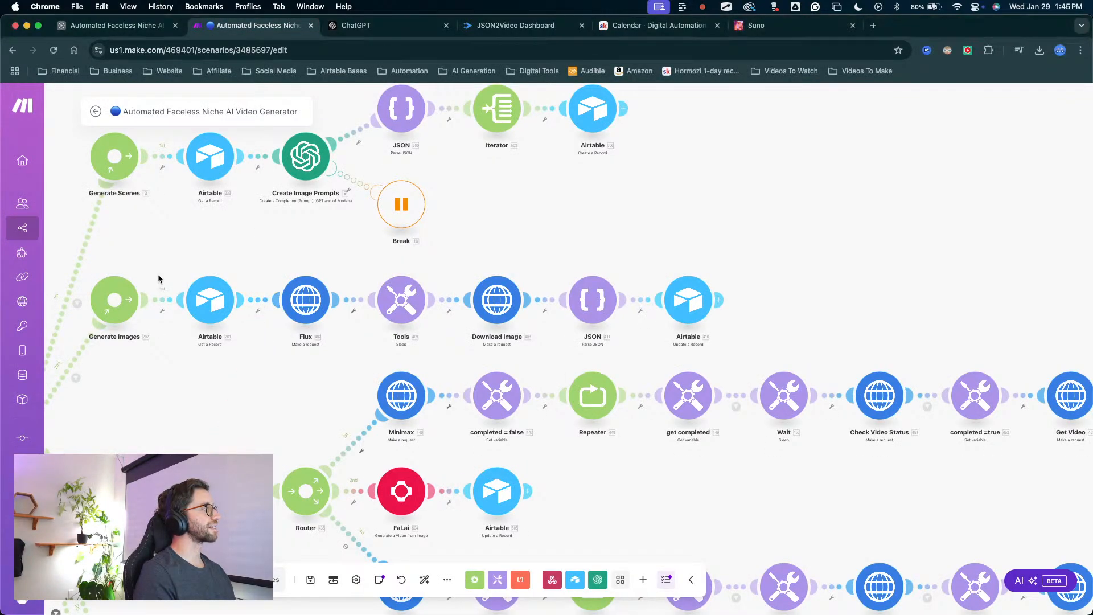
{"action": "left_click", "coordinate": [96, 111]}
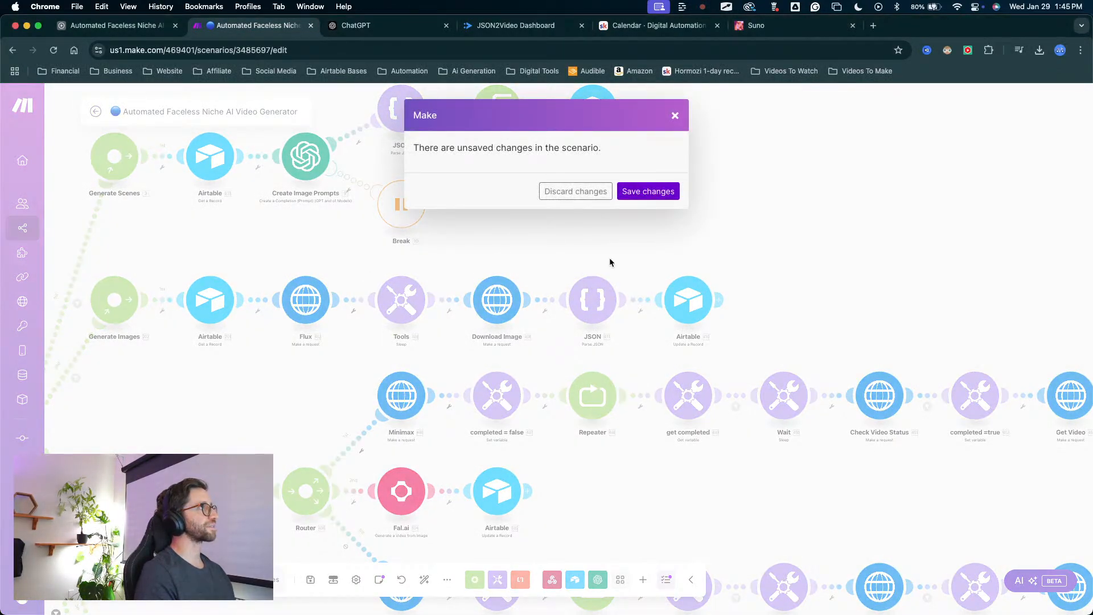
{"action": "left_click", "coordinate": [626, 191]}
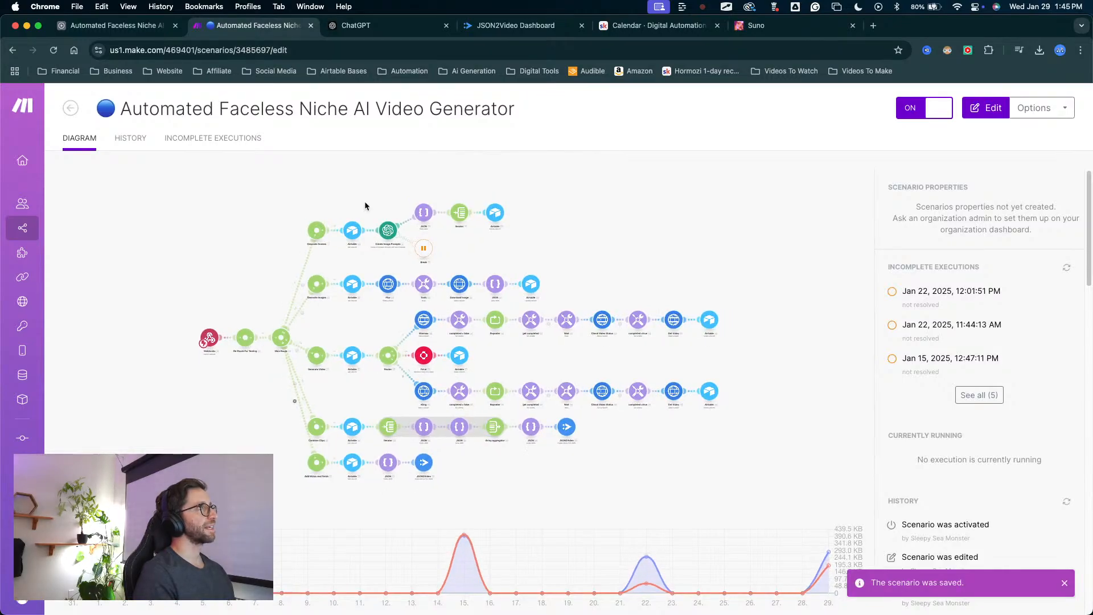
Mark START for the Pirates project in Airtable, and switch back to the Make scenario overview.
{"action": "left_click", "coordinate": [120, 25]}
{"action": "left_click", "coordinate": [952, 314]}
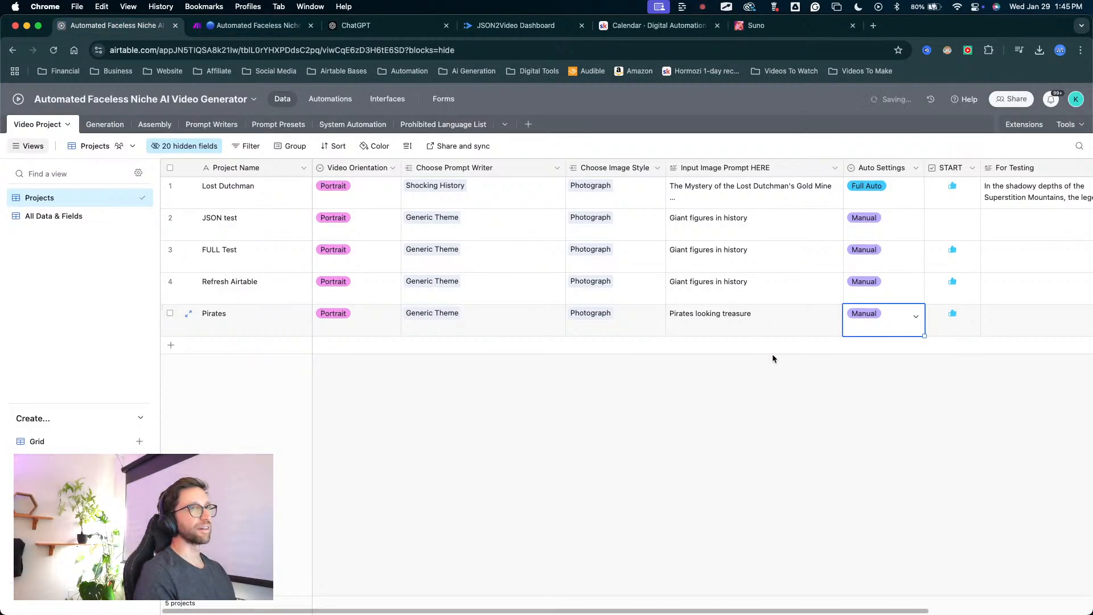
{"action": "left_click", "coordinate": [249, 24]}
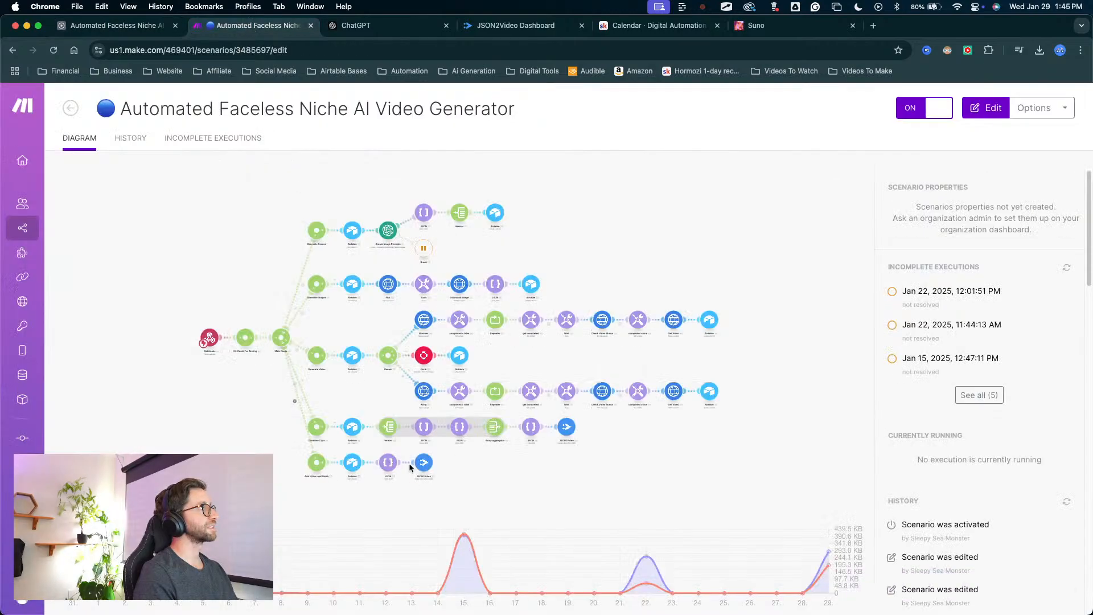
{"action": "key", "text": "ctrl+Up"}
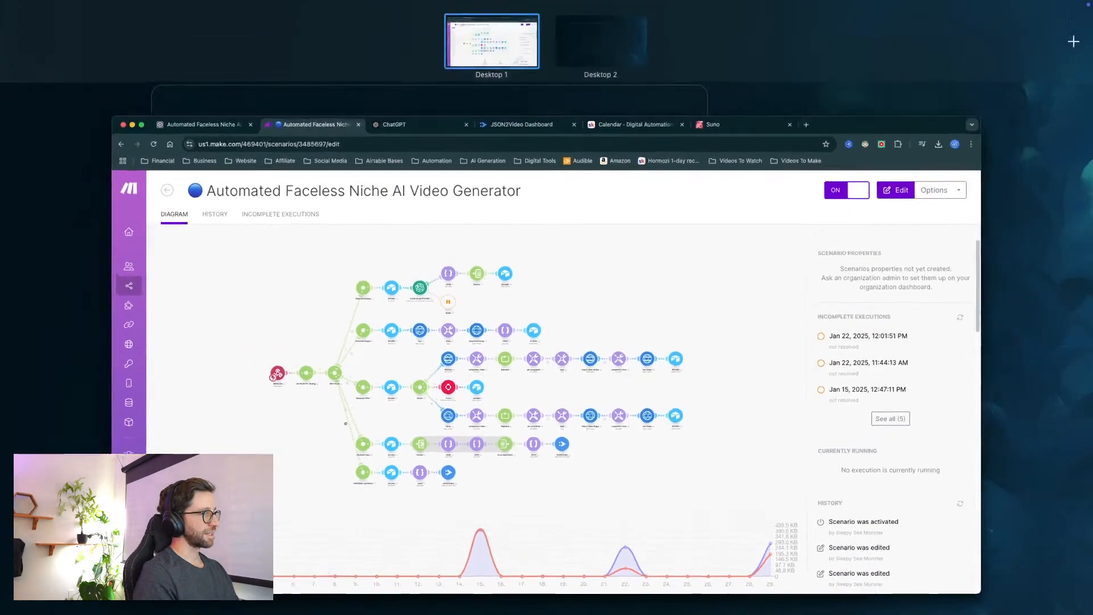
{"action": "key", "text": "ctrl+Up"}
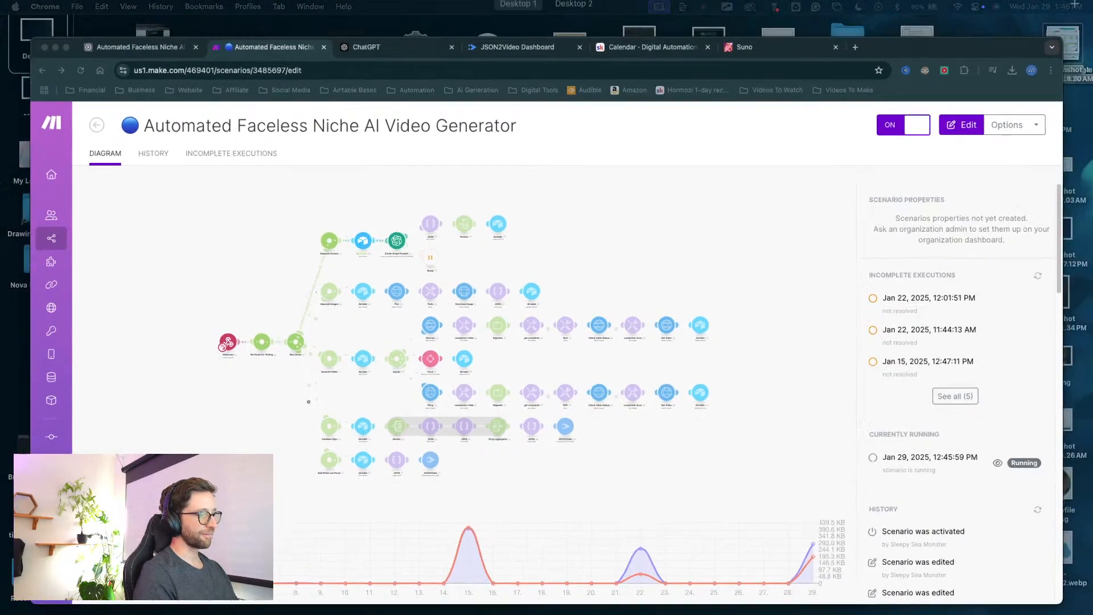
{"action": "key", "text": "ctrl+Up"}
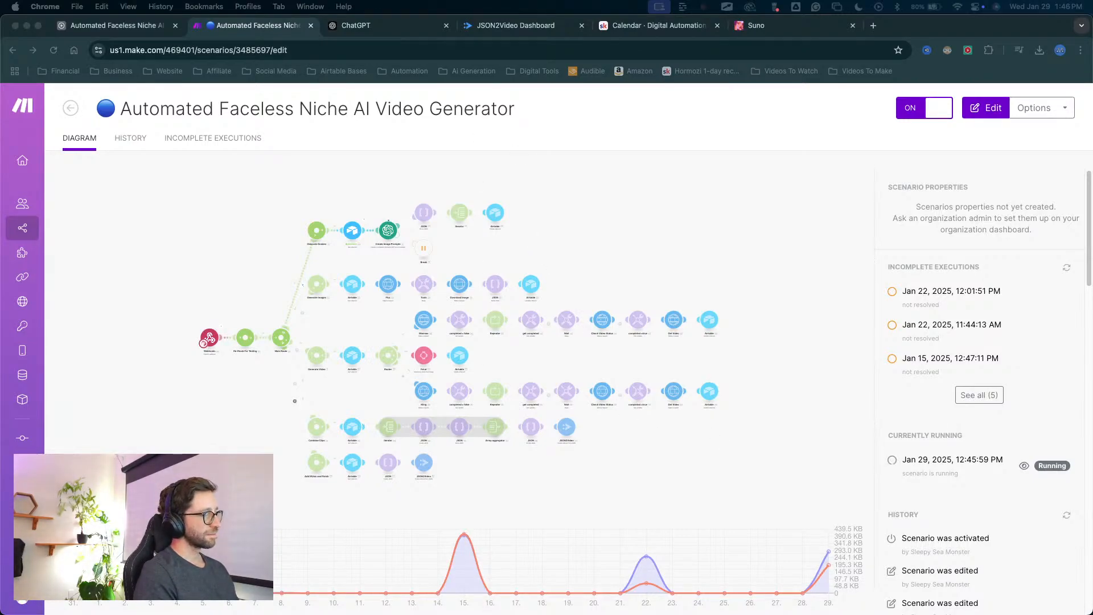
{"action": "key", "text": "ctrl+Up"}
{"action": "key", "text": "ctrl+Up"}
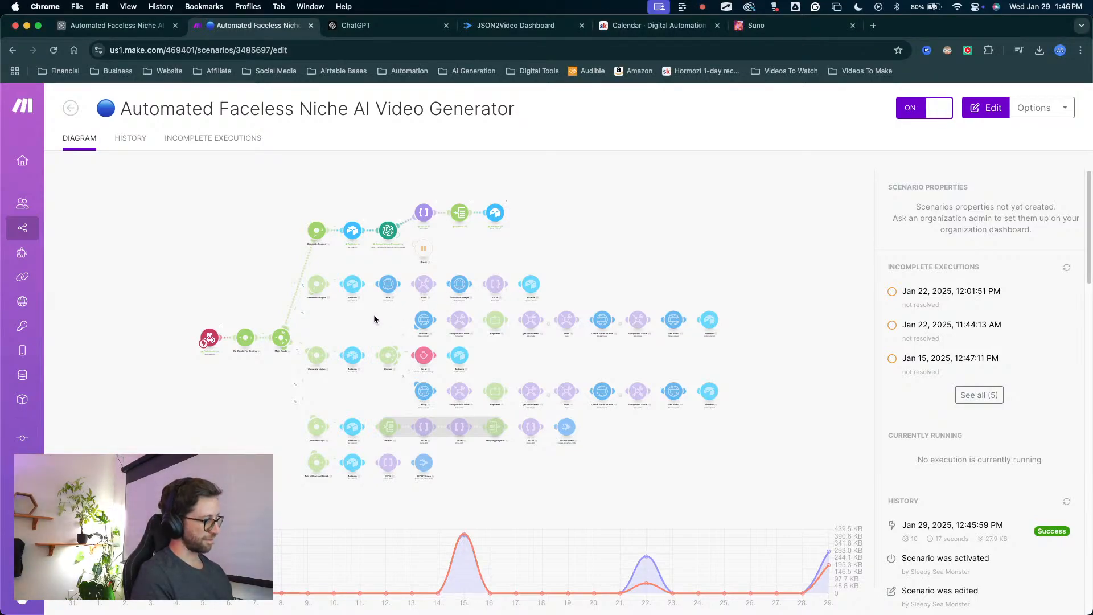
Open the scenario in the editor, inspect the branches of its diagram, and return to the scenario overview.
{"action": "left_click", "coordinate": [367, 337]}
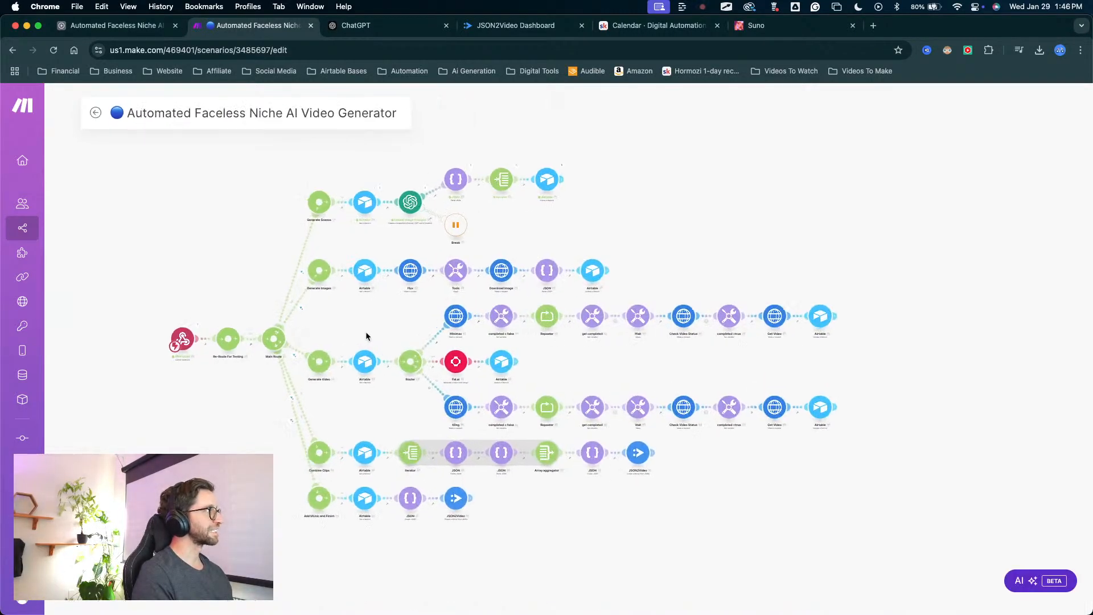
{"action": "scroll", "coordinate": [412, 307], "scroll_direction": "up", "scroll_amount": 3}
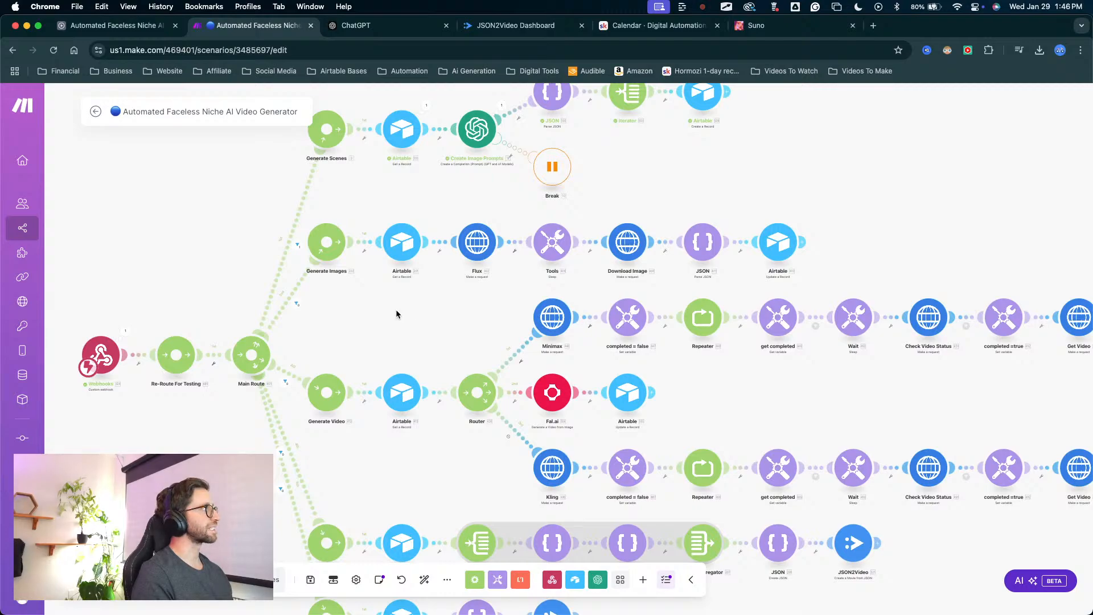
{"action": "left_click_drag", "start_coordinate": [387, 313], "coordinate": [487, 286]}
{"action": "scroll", "coordinate": [436, 286], "scroll_direction": "up", "scroll_amount": 2}
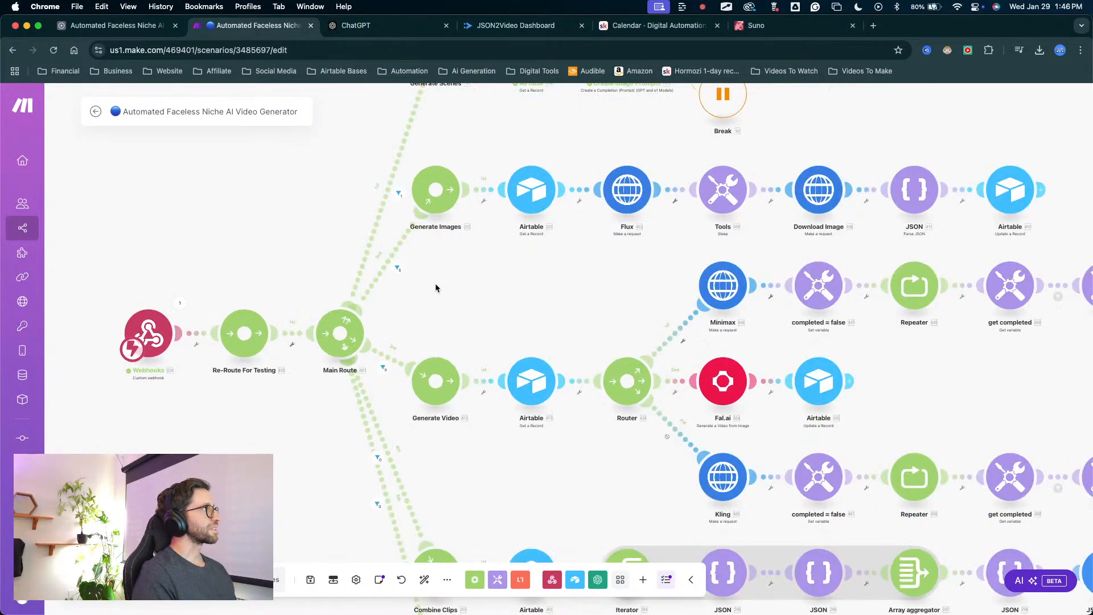
{"action": "scroll", "coordinate": [494, 274], "scroll_direction": "down", "scroll_amount": 4}
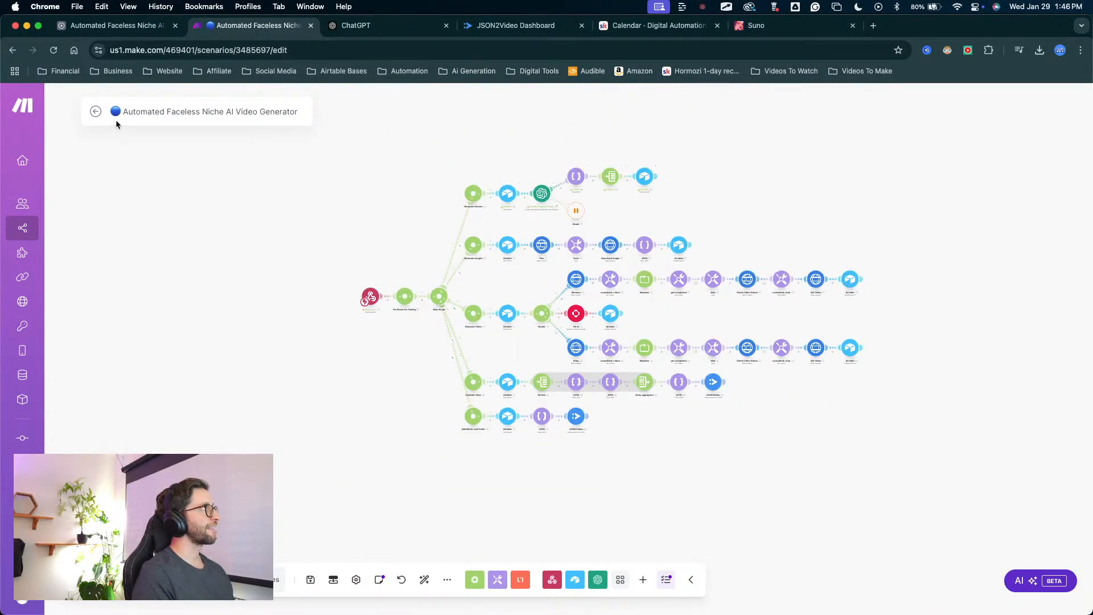
{"action": "left_click", "coordinate": [95, 111]}
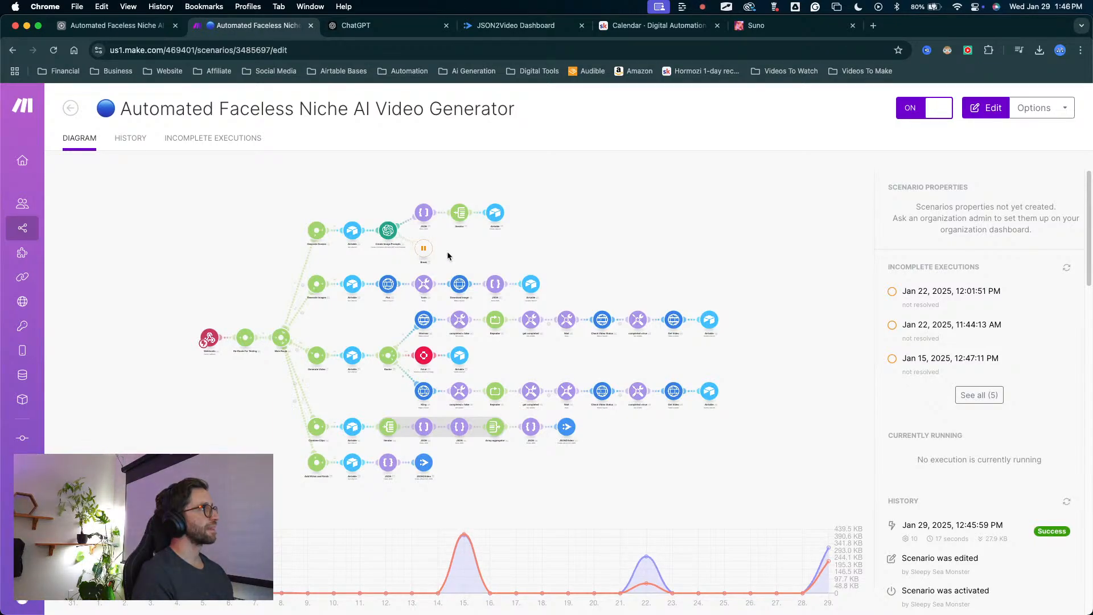
Switch to Airtable and find the Pirates records in the Generation table.
{"action": "left_click", "coordinate": [114, 25]}
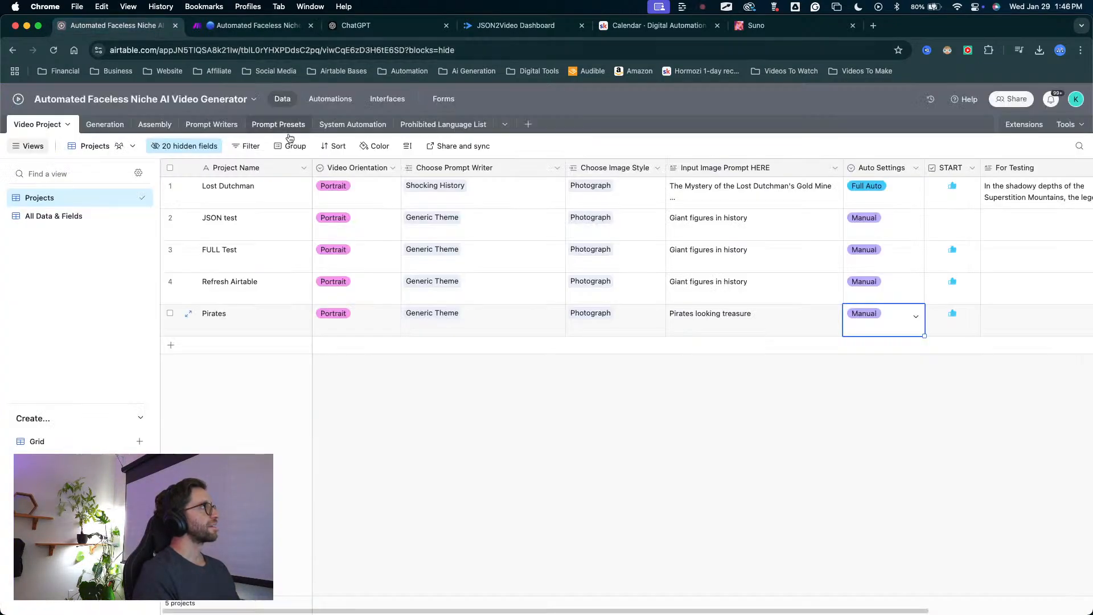
{"action": "left_click", "coordinate": [105, 124]}
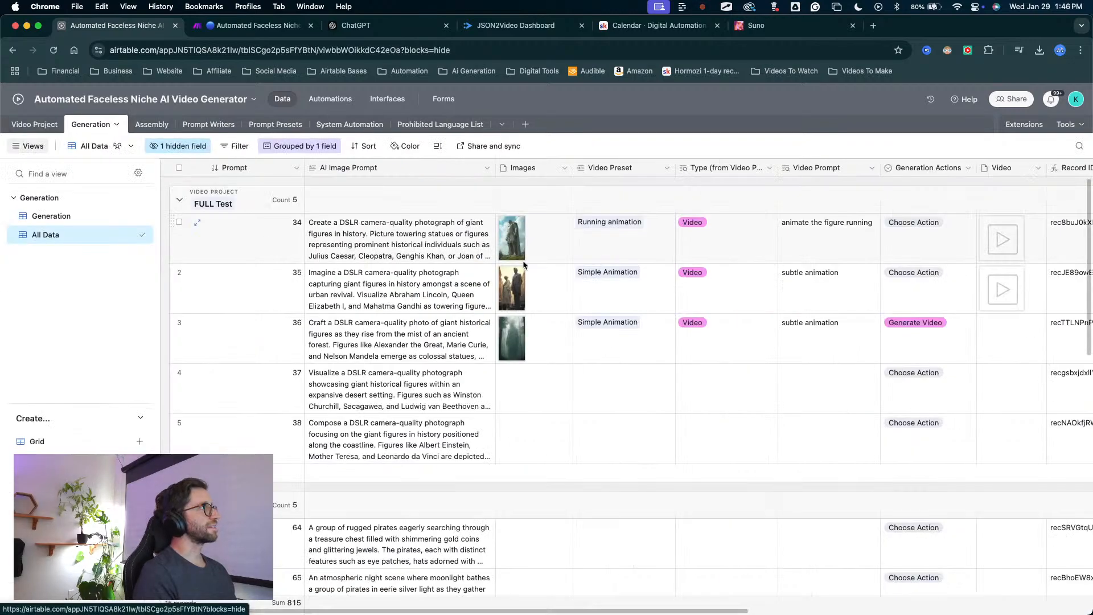
{"action": "scroll", "coordinate": [453, 371], "scroll_direction": "left", "scroll_amount": 4}
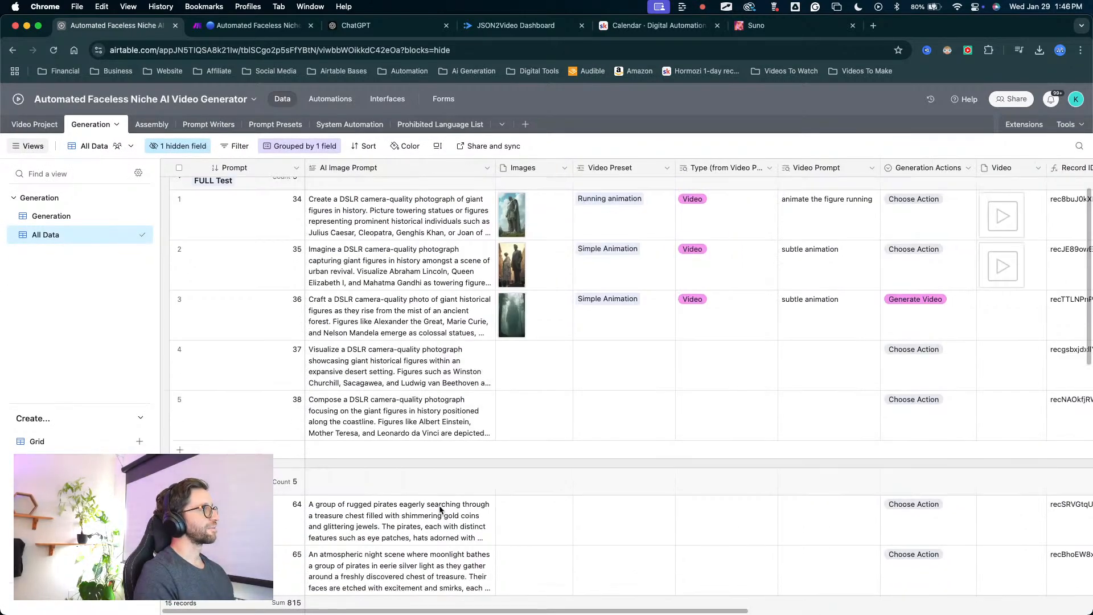
{"action": "scroll", "coordinate": [594, 409], "scroll_direction": "down", "scroll_amount": 5}
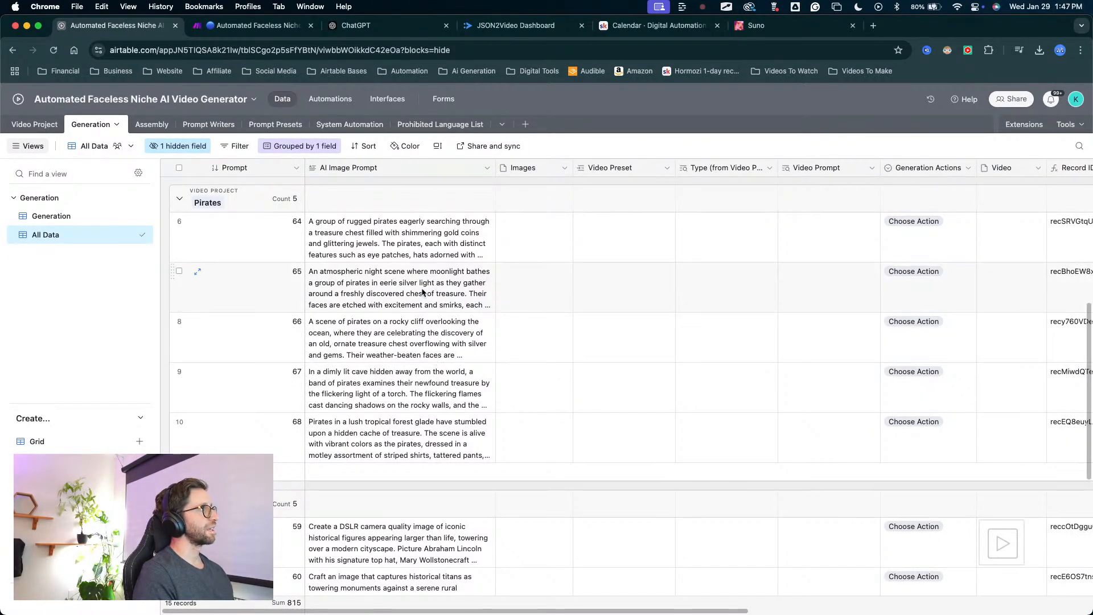
Expand the AI Image Prompt of the first Pirates record to read its full text, and close it.
{"action": "left_click", "coordinate": [418, 246]}
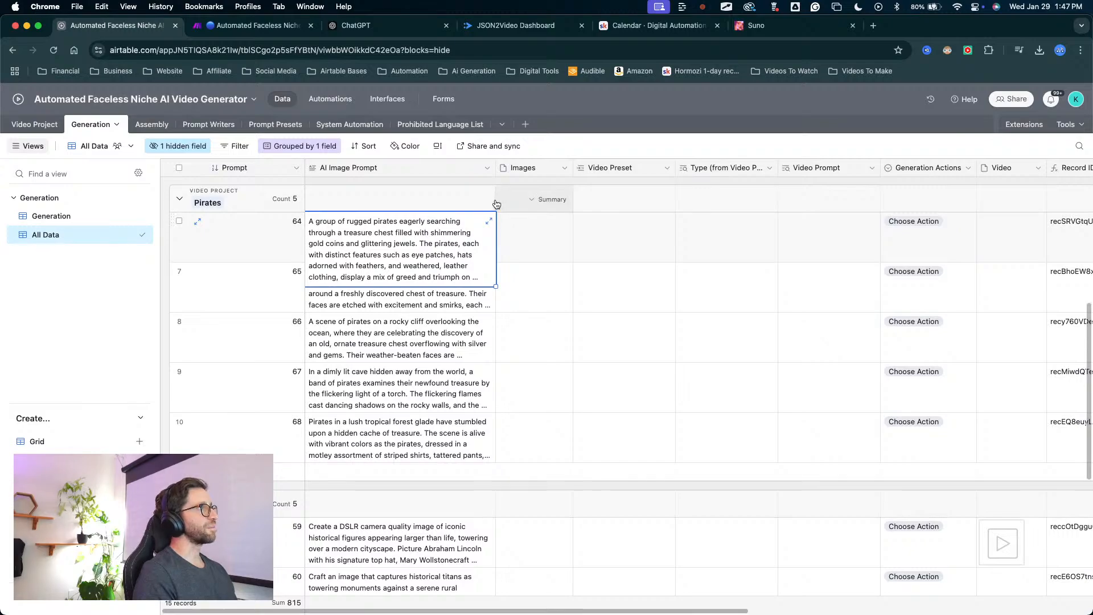
{"action": "left_click", "coordinate": [499, 224]}
{"action": "left_click", "coordinate": [488, 232]}
{"action": "scroll", "coordinate": [490, 230], "scroll_direction": "up", "scroll_amount": 1}
{"action": "left_click", "coordinate": [490, 223]}
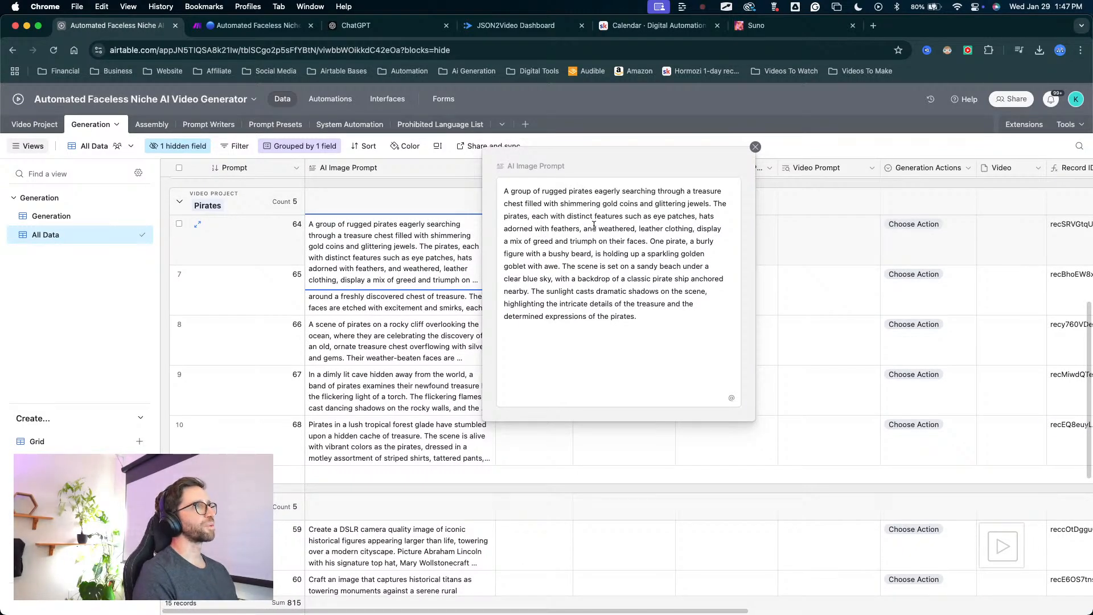
{"action": "left_click", "coordinate": [755, 147]}
Compare the AI image prompts of the Pirates records with those of the FULL Test records.
{"action": "scroll", "coordinate": [399, 399], "scroll_direction": "up", "scroll_amount": 4}
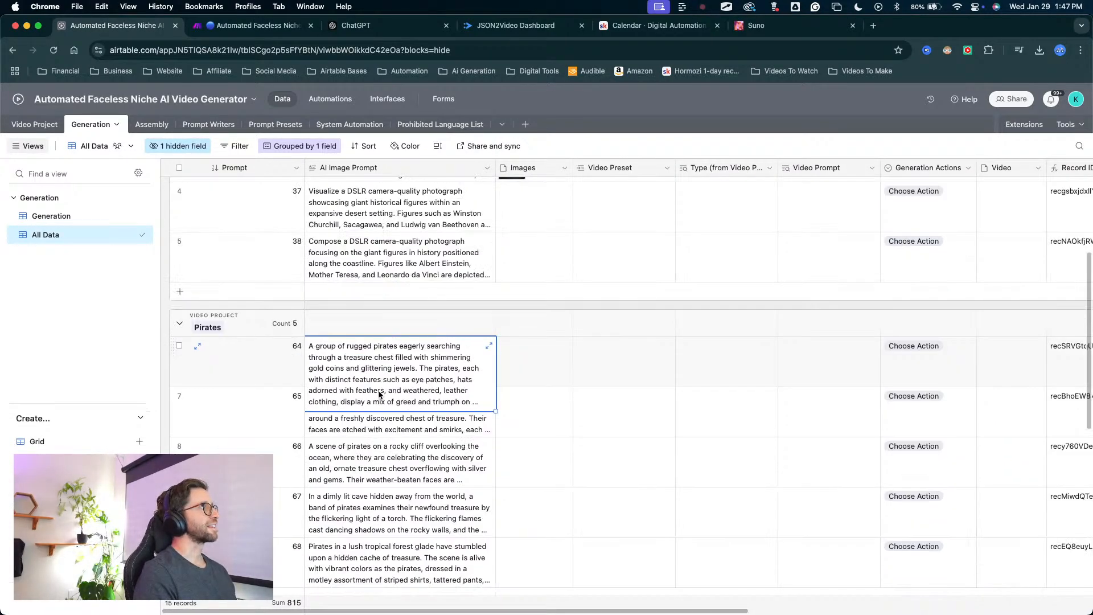
{"action": "left_click", "coordinate": [362, 433]}
{"action": "left_click", "coordinate": [356, 481]}
{"action": "scroll", "coordinate": [370, 332], "scroll_direction": "up", "scroll_amount": 3}
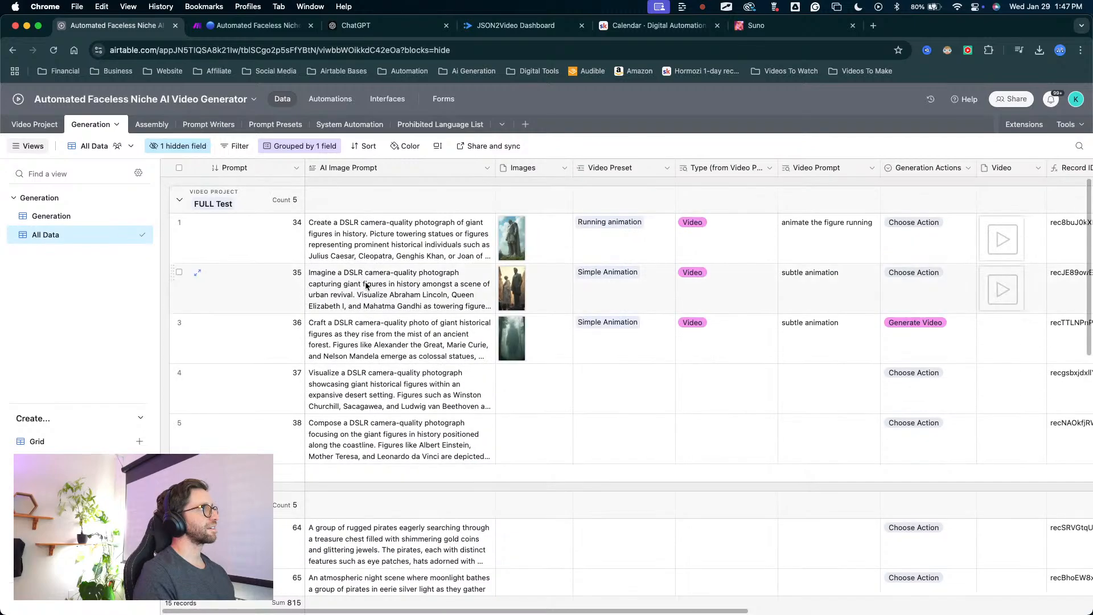
{"action": "left_click", "coordinate": [367, 342]}
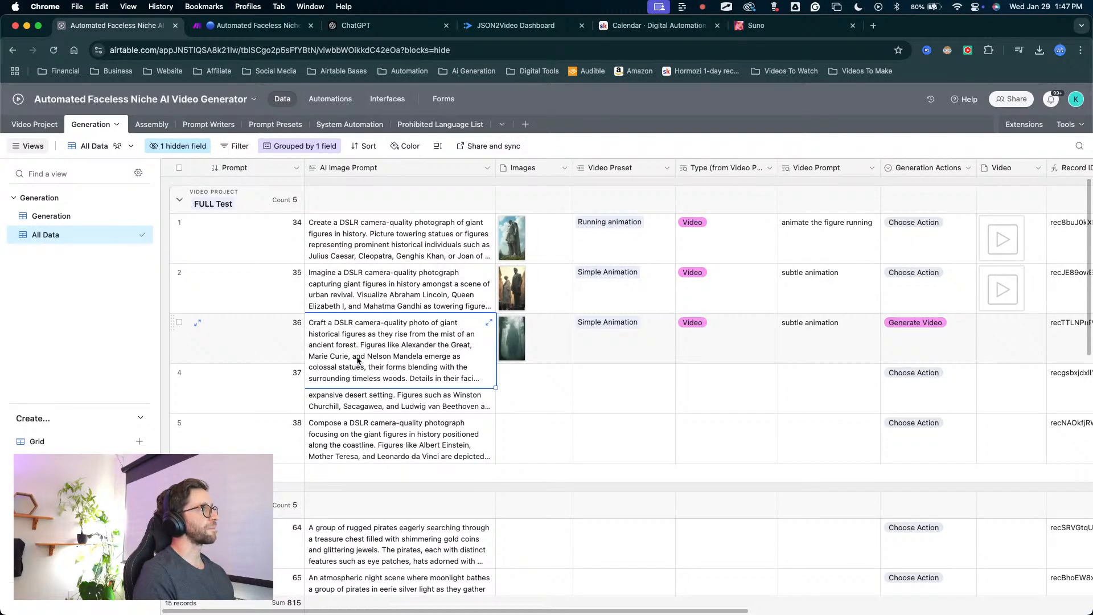
{"action": "scroll", "coordinate": [413, 355], "scroll_direction": "down", "scroll_amount": 5}
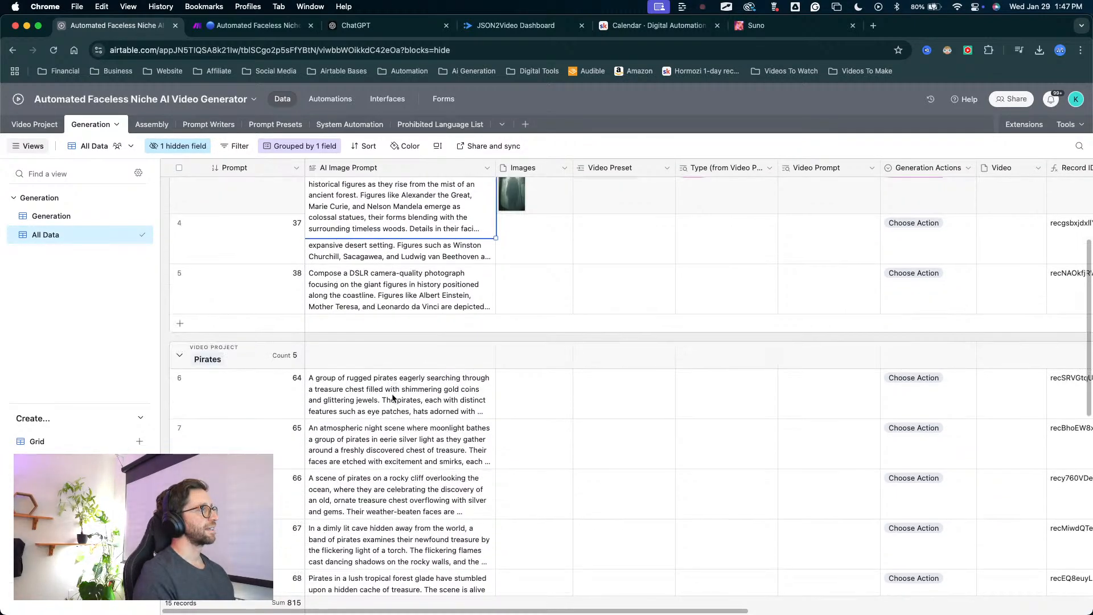
{"action": "scroll", "coordinate": [353, 398], "scroll_direction": "up", "scroll_amount": 5}
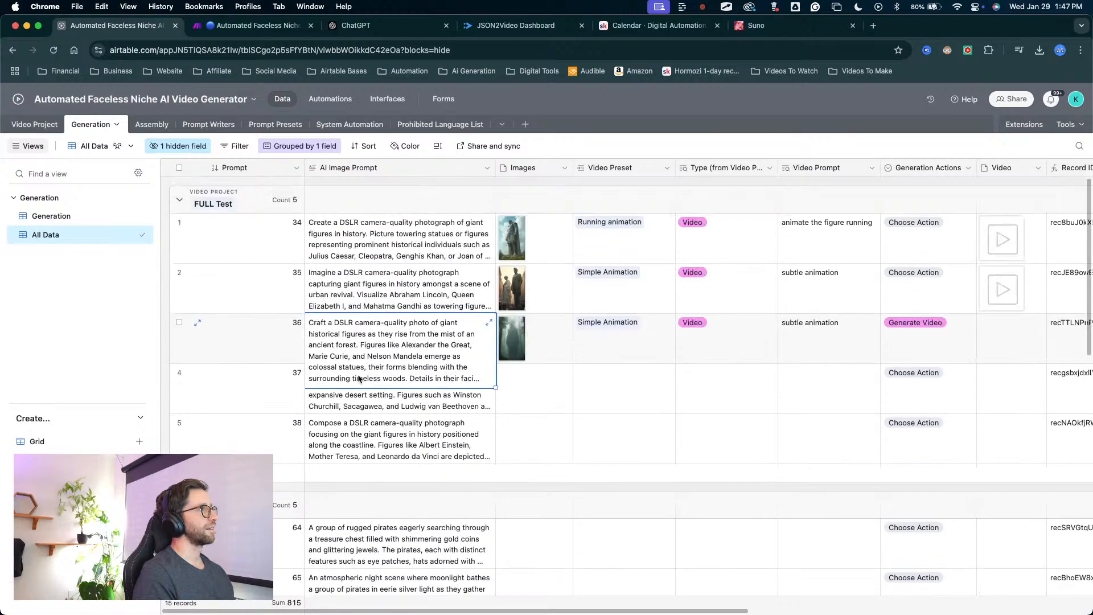
{"action": "scroll", "coordinate": [358, 387], "scroll_direction": "down", "scroll_amount": 3}
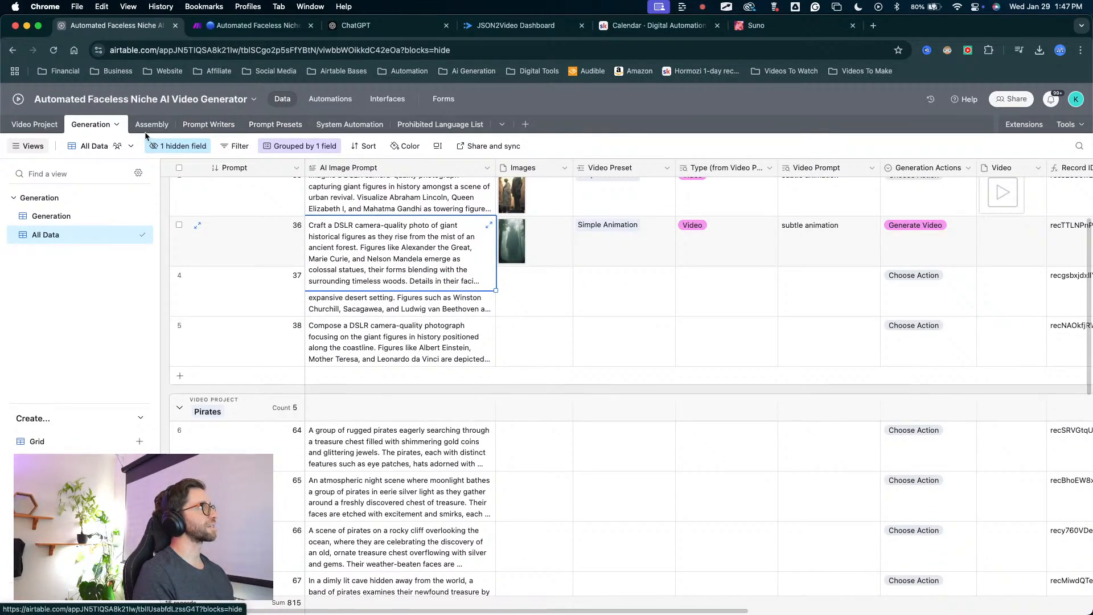
{"action": "scroll", "coordinate": [379, 277], "scroll_direction": "up", "scroll_amount": 1}
{"action": "scroll", "coordinate": [379, 277], "scroll_direction": "down", "scroll_amount": 4}
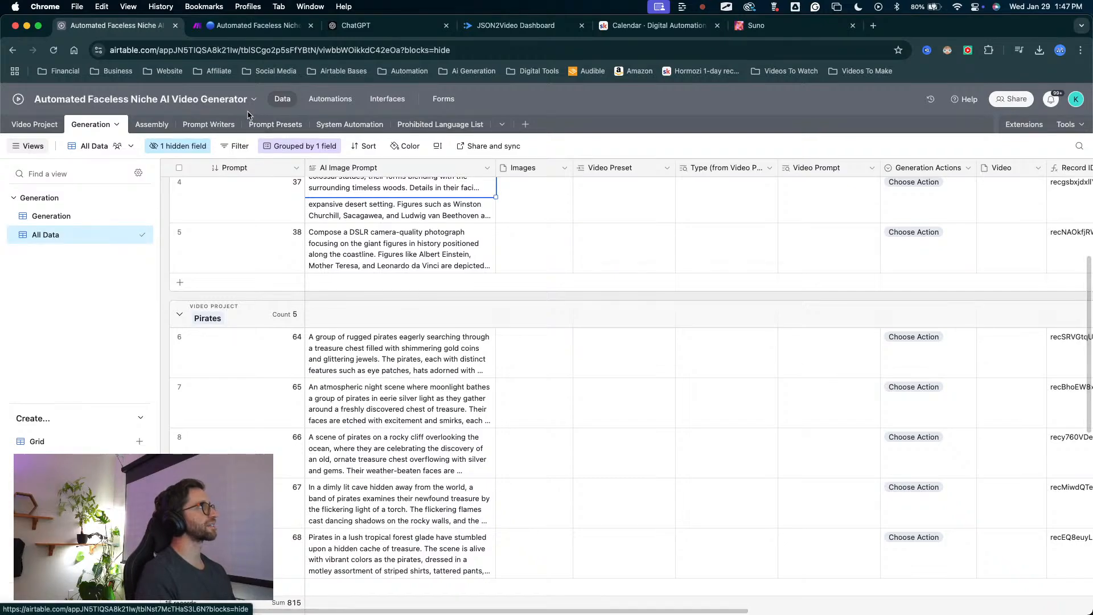
Switch to the Make scenario, open its editor, and check the Iterator module on the Generate Scenes branch.
{"action": "left_click", "coordinate": [251, 25]}
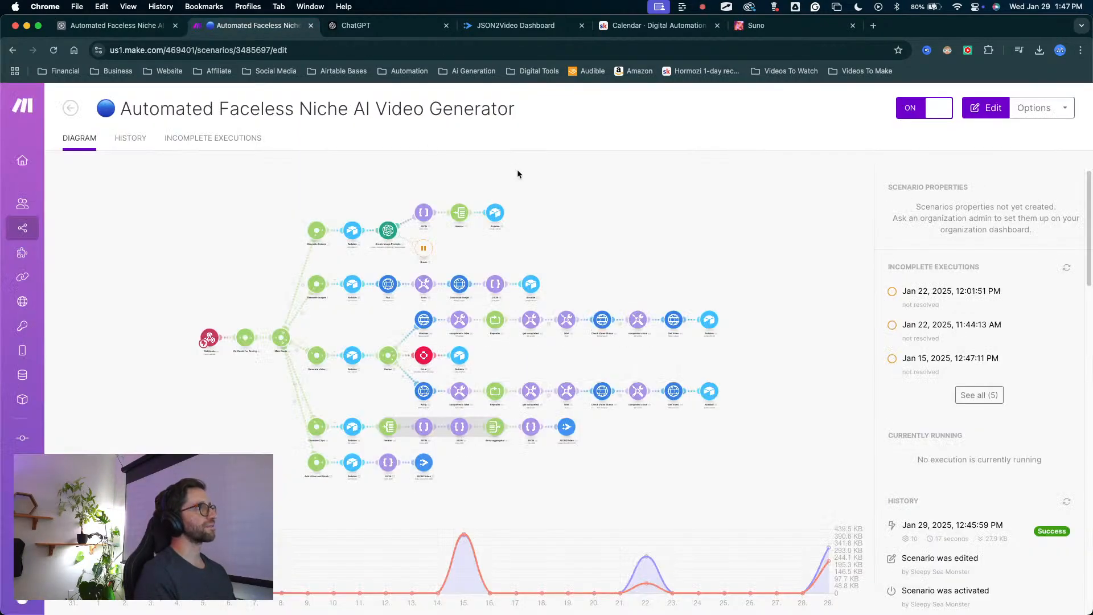
{"action": "key", "text": "ctrl+a"}
{"action": "mouse_move", "coordinate": [547, 119]}
{"action": "left_mouse_down"}
{"action": "mouse_move", "coordinate": [500, 197]}
{"action": "mouse_move", "coordinate": [464, 198]}
{"action": "left_mouse_up"}
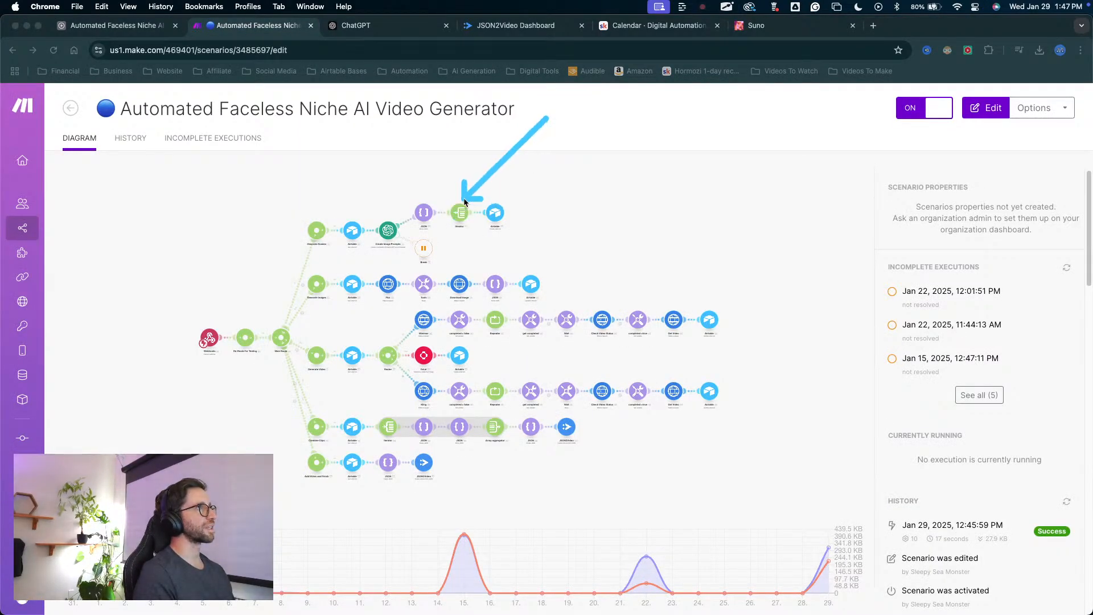
{"action": "key", "text": "Escape"}
{"action": "right_click", "coordinate": [459, 211]}
{"action": "left_click", "coordinate": [477, 198]}
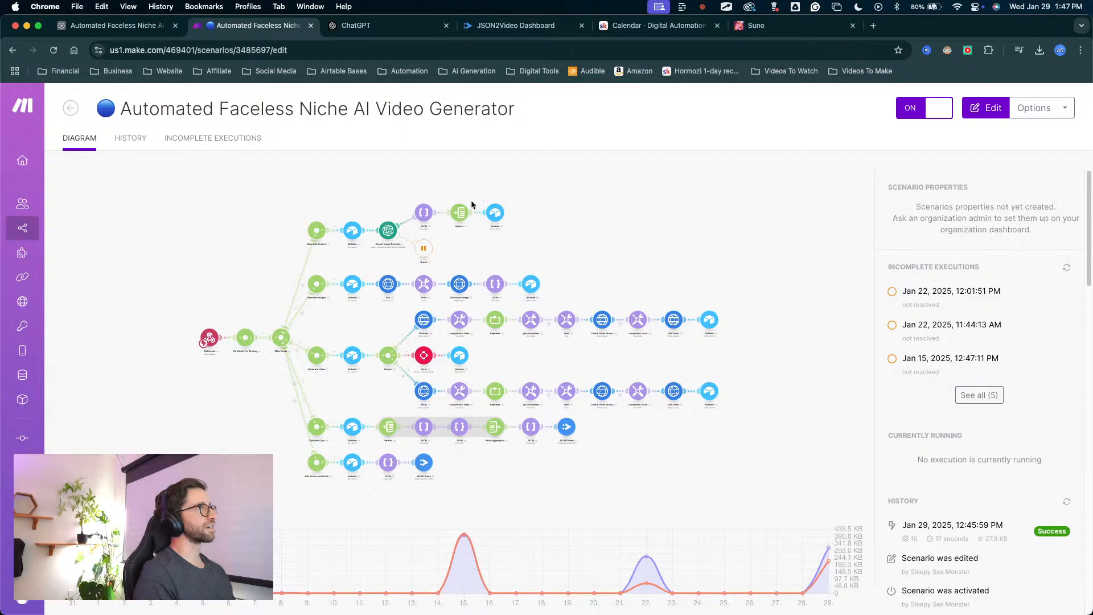
{"action": "left_click", "coordinate": [463, 220]}
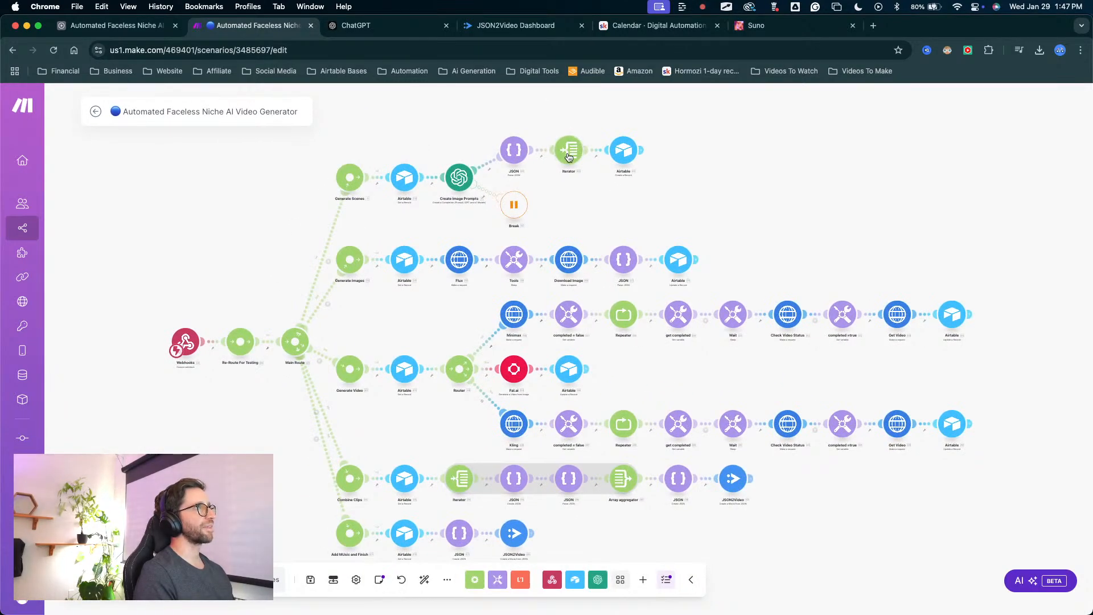
{"action": "left_click", "coordinate": [568, 154]}
{"action": "left_click", "coordinate": [789, 198]}
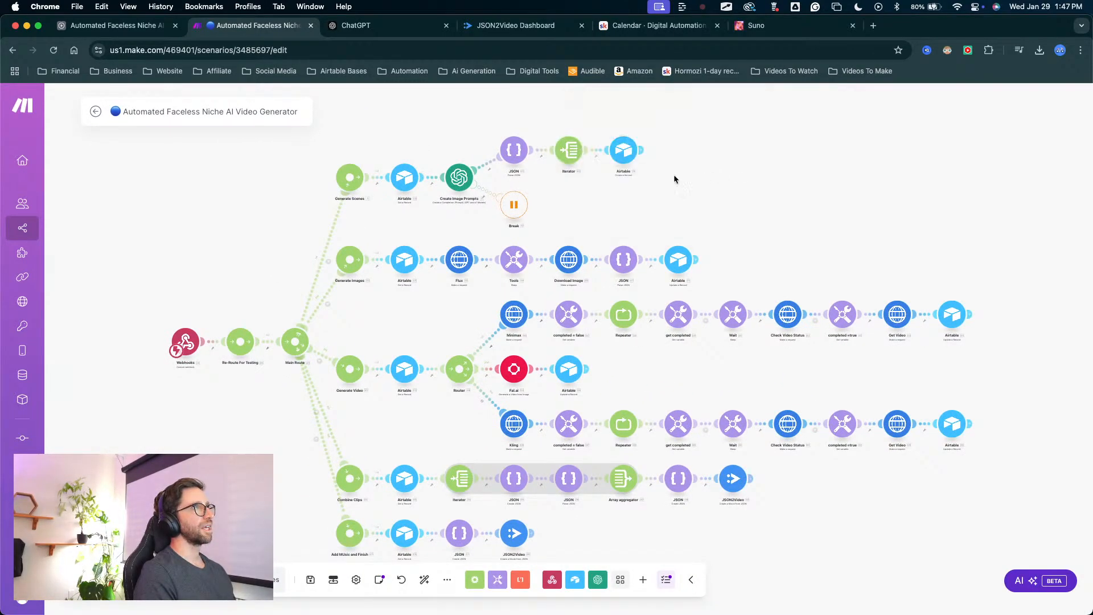
Review the field mappings of the Airtable module that ends the Generate Scenes branch, from AI Image Prompt to Video Project.
{"action": "left_click", "coordinate": [631, 161]}
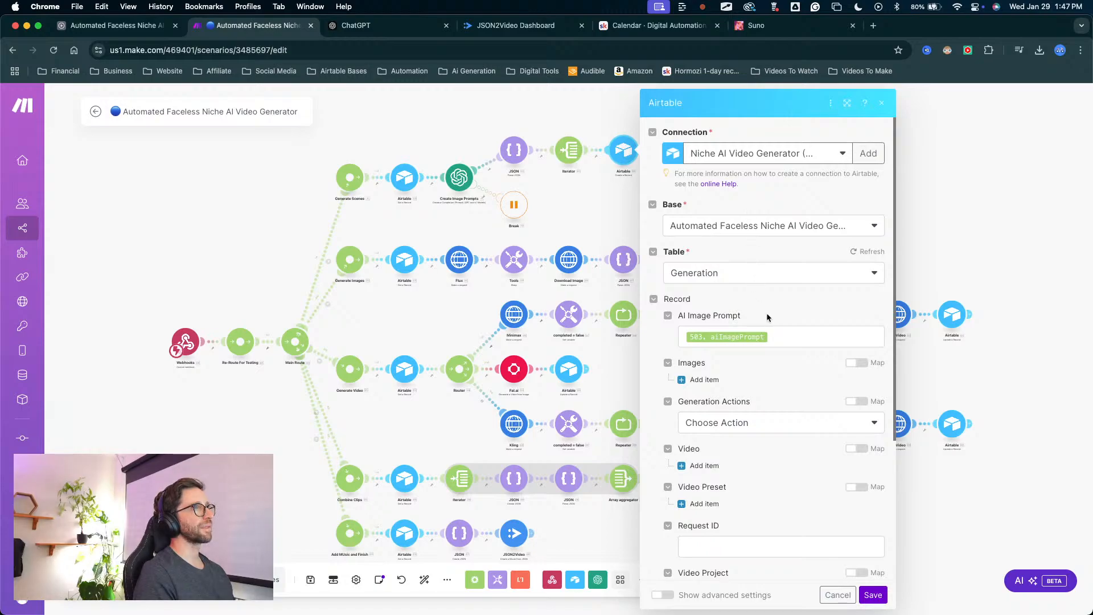
{"action": "scroll", "coordinate": [764, 317], "scroll_direction": "down", "scroll_amount": 1}
{"action": "scroll", "coordinate": [764, 317], "scroll_direction": "down", "scroll_amount": 3}
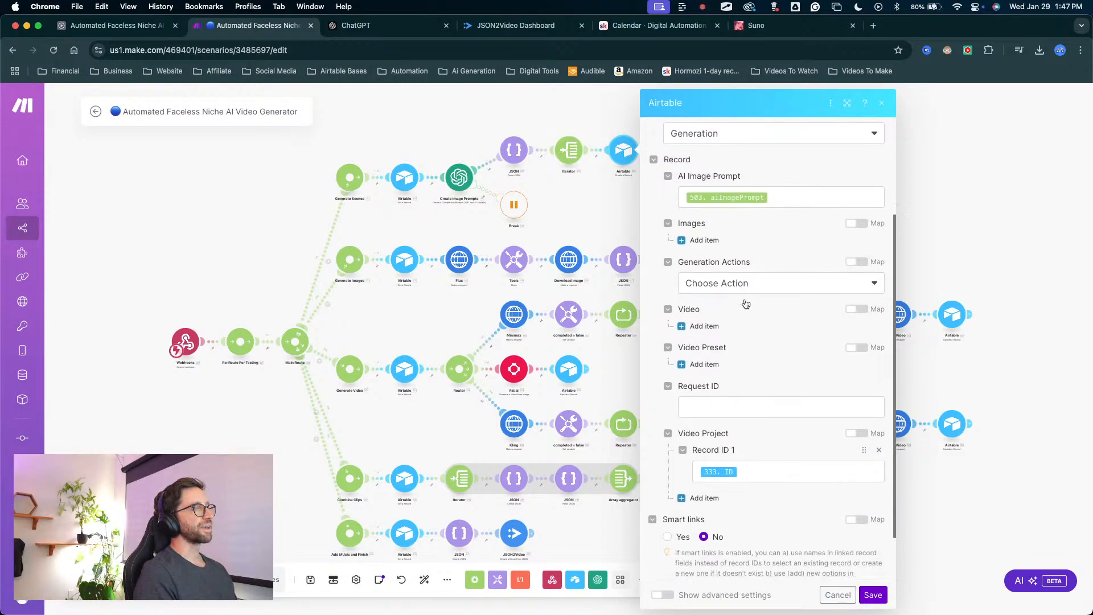
Examine the user, assistant and developer/system messages configured in the Create Image Prompts OpenAI module.
{"action": "left_click", "coordinate": [458, 178]}
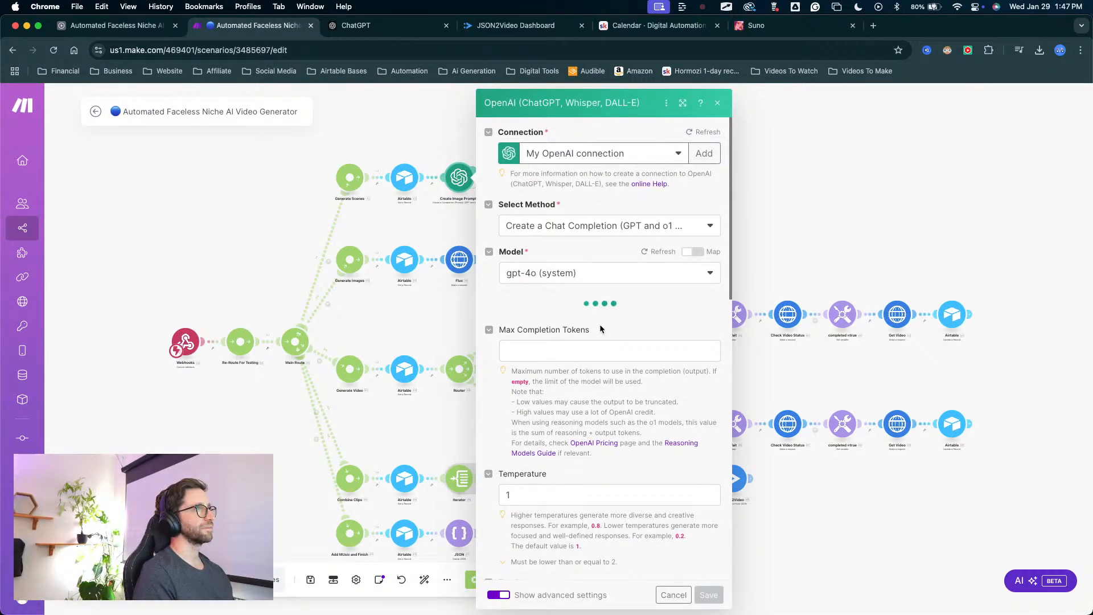
{"action": "scroll", "coordinate": [600, 323], "scroll_direction": "down", "scroll_amount": 10}
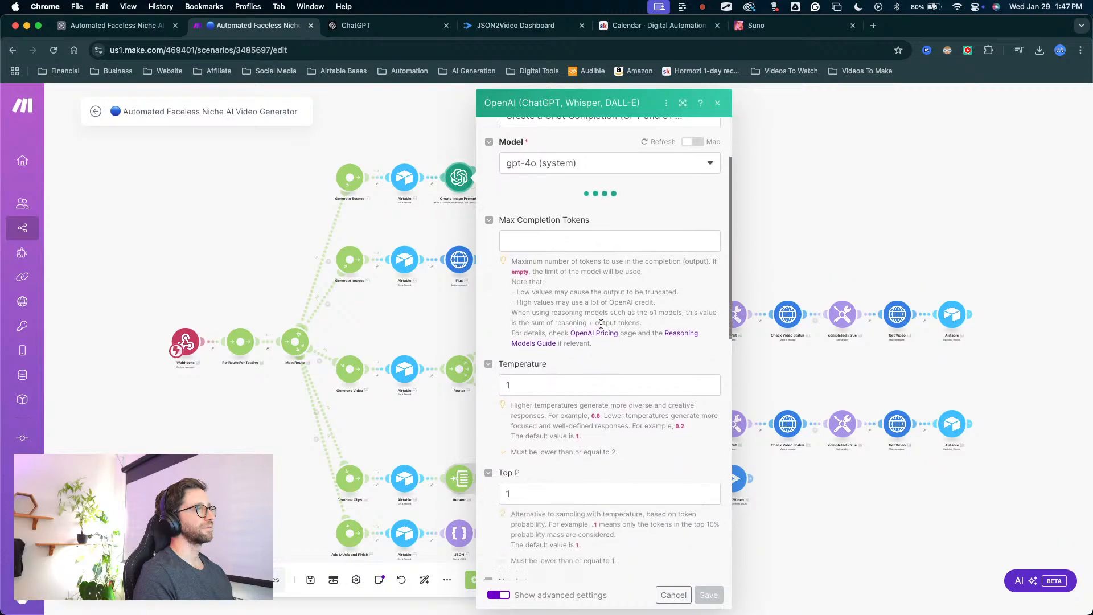
{"action": "scroll", "coordinate": [600, 323], "scroll_direction": "up", "scroll_amount": 10}
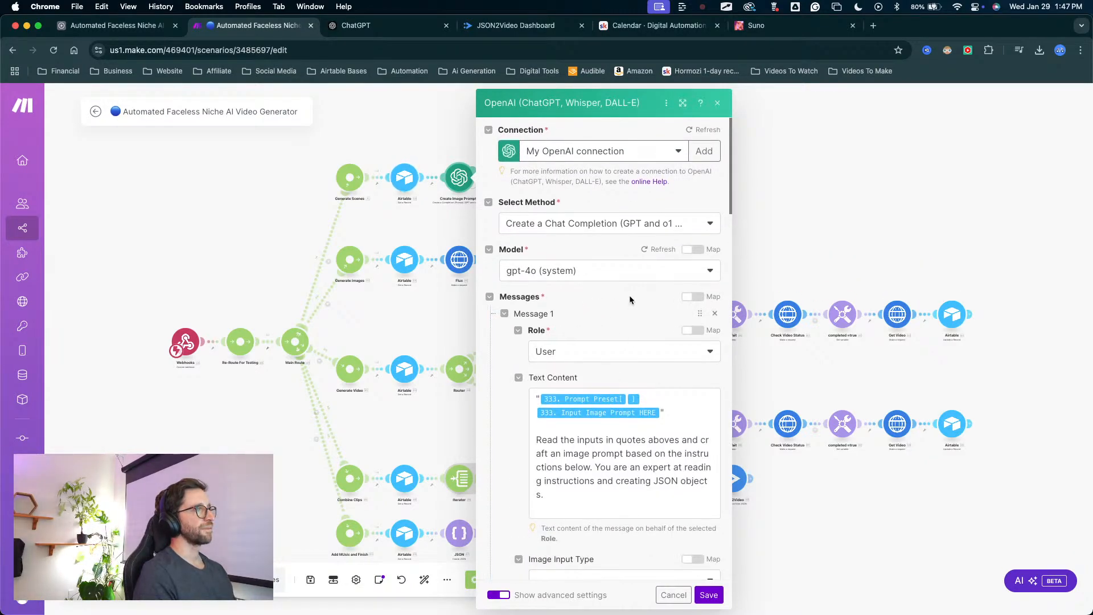
{"action": "mouse_move", "coordinate": [629, 297]}
{"action": "left_mouse_down"}
{"action": "mouse_move", "coordinate": [586, 403]}
{"action": "mouse_move", "coordinate": [639, 433]}
{"action": "left_mouse_up"}
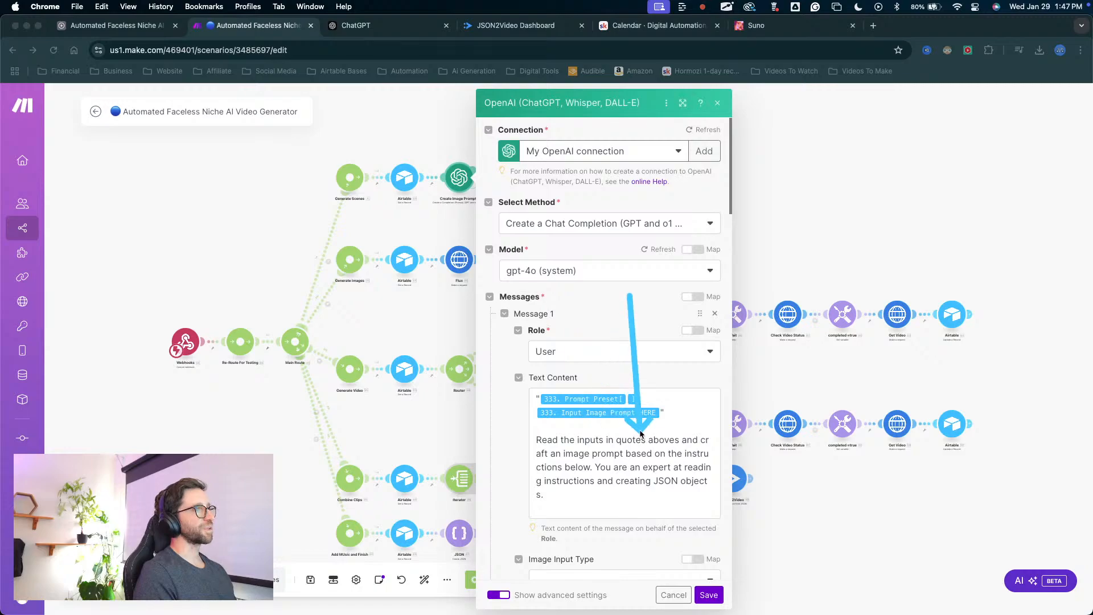
{"action": "left_click", "coordinate": [597, 350]}
{"action": "scroll", "coordinate": [600, 348], "scroll_direction": "down", "scroll_amount": 3}
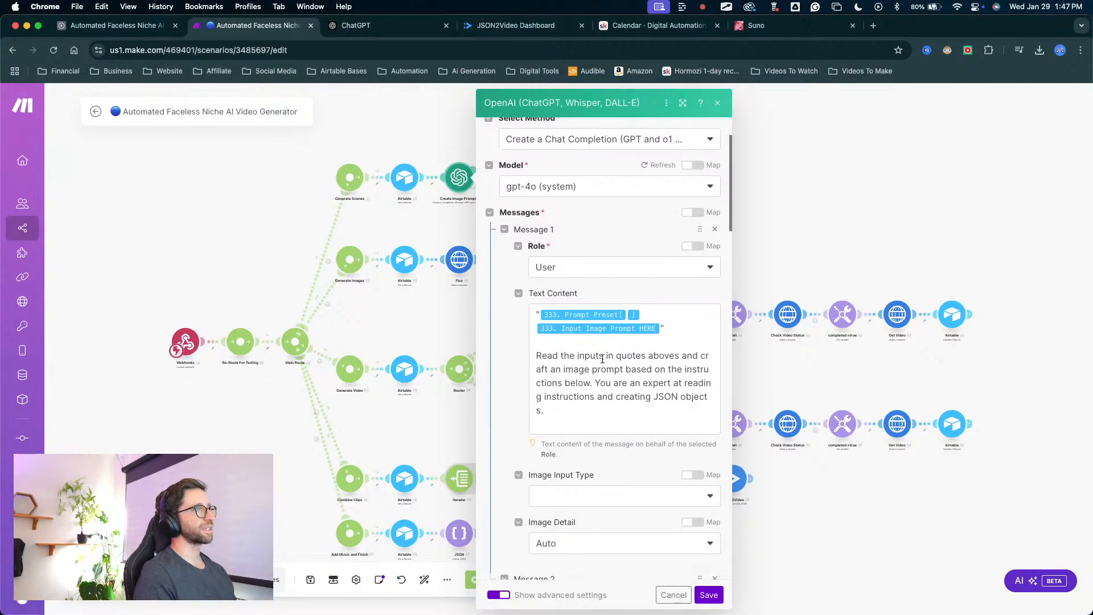
{"action": "scroll", "coordinate": [602, 359], "scroll_direction": "down", "scroll_amount": 8}
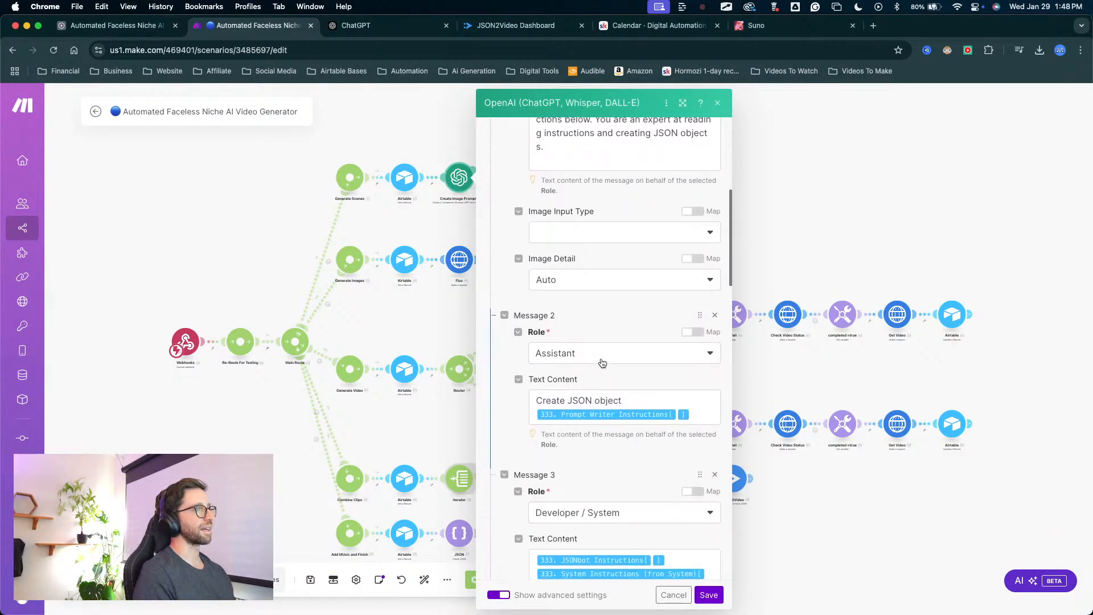
{"action": "scroll", "coordinate": [602, 363], "scroll_direction": "down", "scroll_amount": 6}
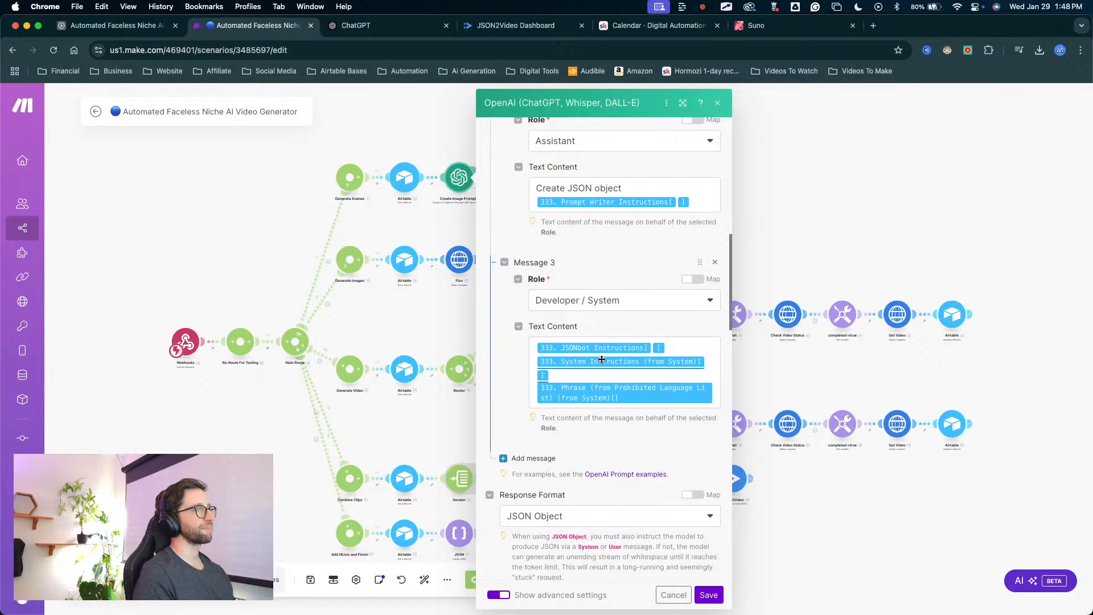
Recheck the three messages and the JSON Object response format of the Create Image Prompts module, and save the module.
{"action": "scroll", "coordinate": [602, 359], "scroll_direction": "up", "scroll_amount": 12}
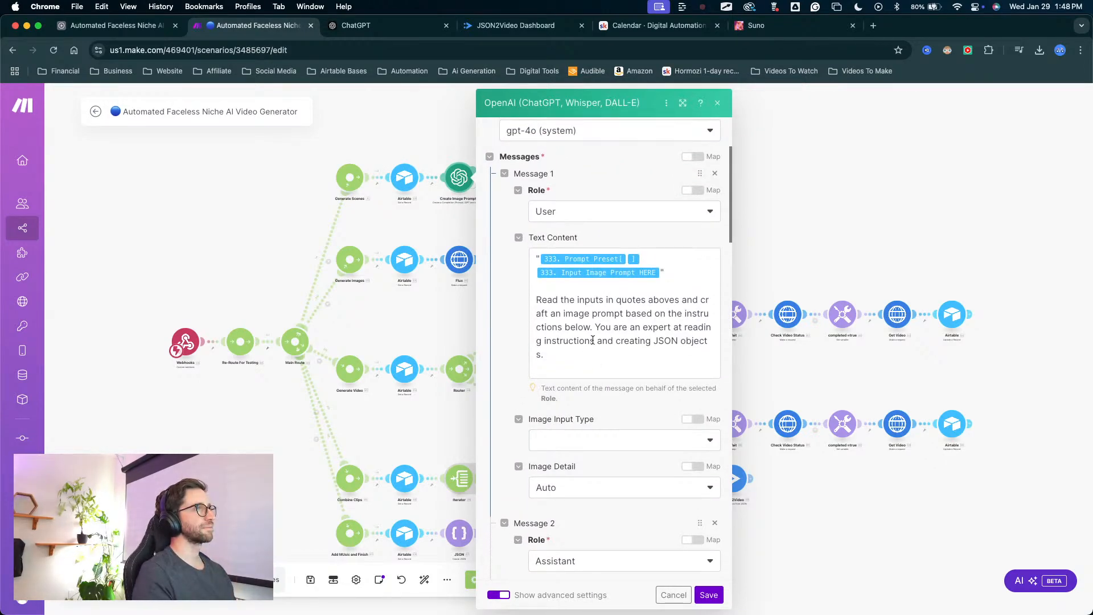
{"action": "scroll", "coordinate": [601, 341], "scroll_direction": "down", "scroll_amount": 10}
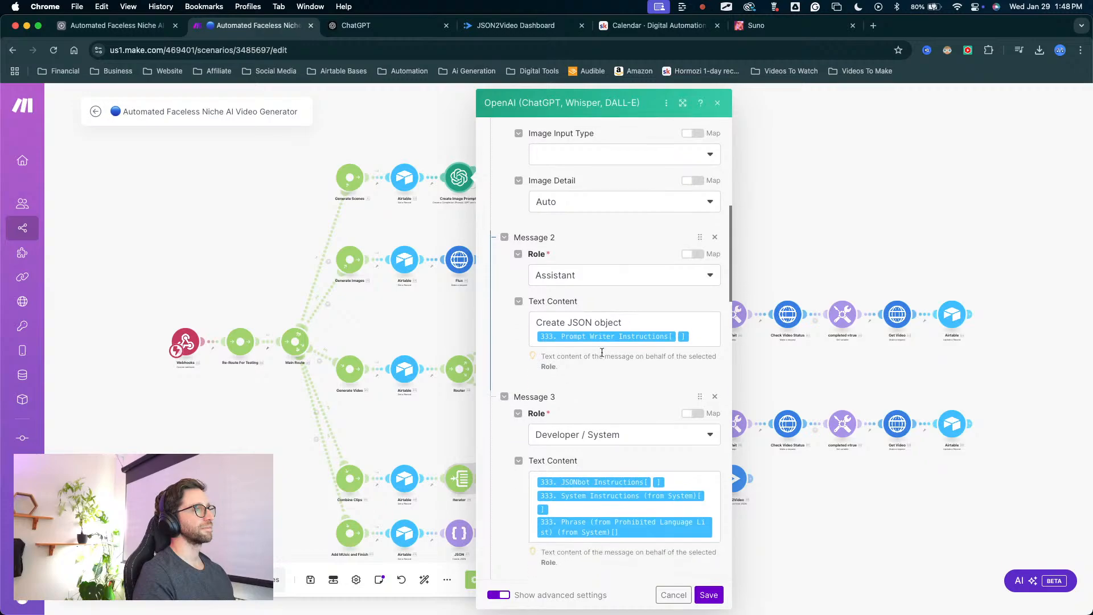
{"action": "scroll", "coordinate": [602, 357], "scroll_direction": "down", "scroll_amount": 8}
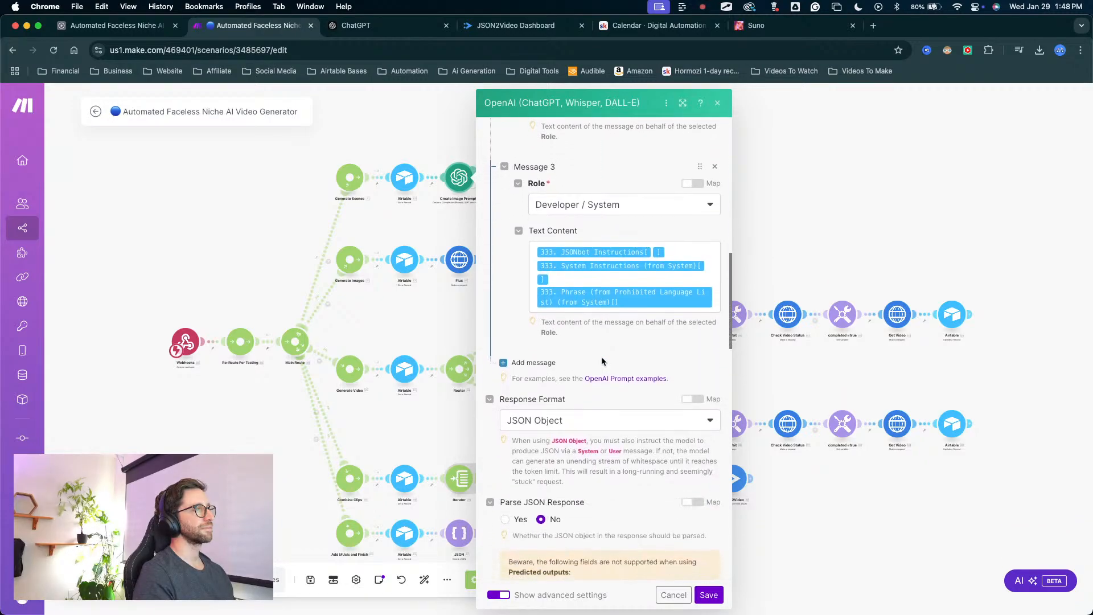
{"action": "left_click", "coordinate": [708, 595]}
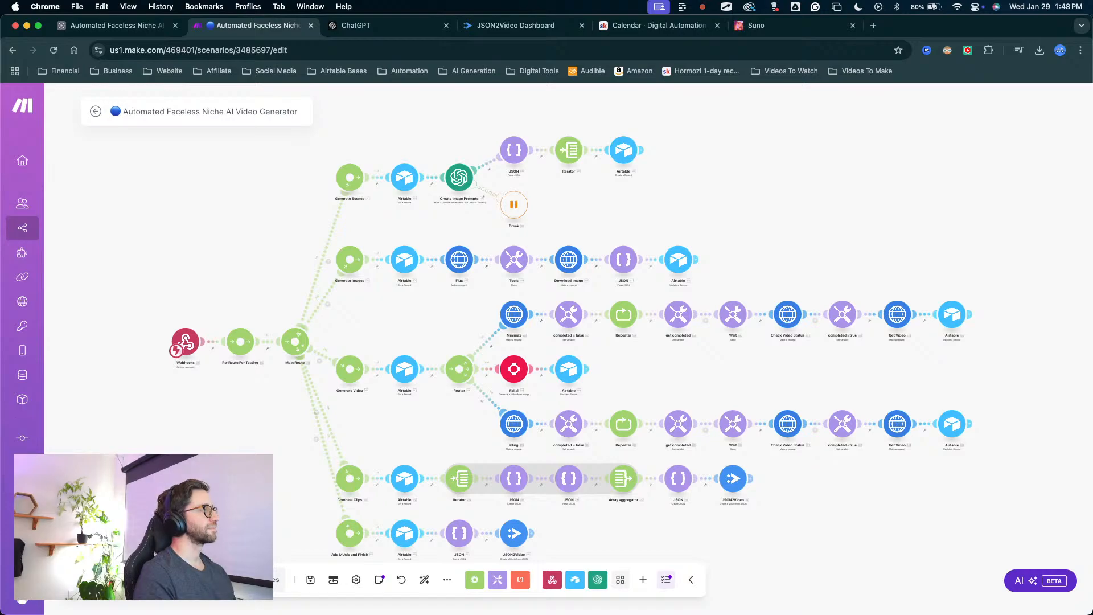
Switch to Airtable and review the AI image prompts of the FULL Test records against those of the Pirates group.
{"action": "left_click", "coordinate": [111, 25]}
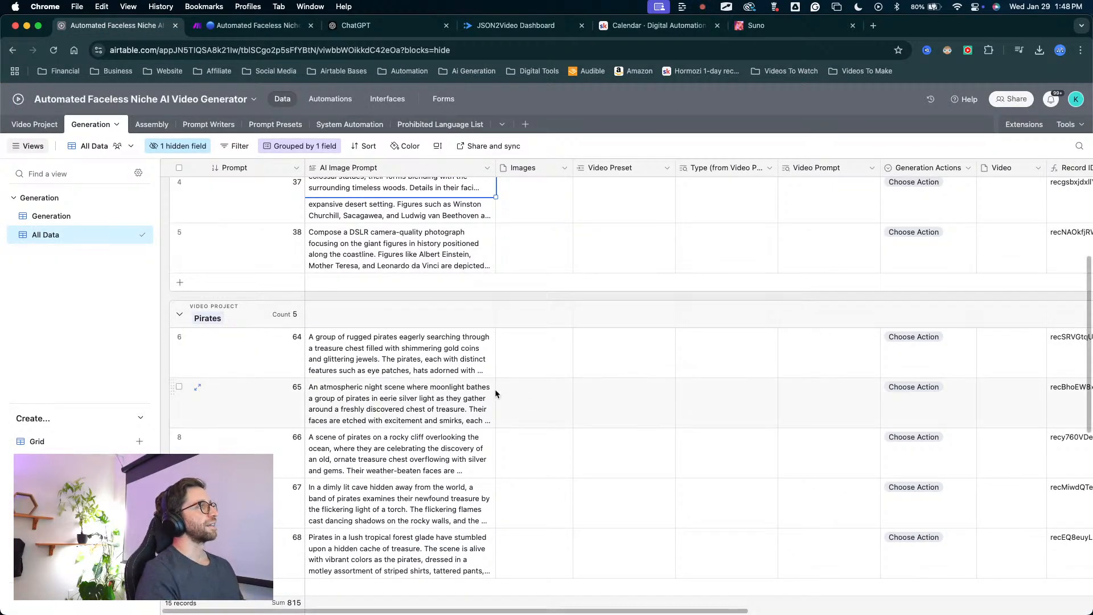
{"action": "key", "text": "ctrl+a"}
{"action": "mouse_move", "coordinate": [561, 261]}
{"action": "left_mouse_down"}
{"action": "mouse_move", "coordinate": [370, 473]}
{"action": "mouse_move", "coordinate": [472, 381]}
{"action": "mouse_move", "coordinate": [489, 612]}
{"action": "mouse_move", "coordinate": [342, 502]}
{"action": "mouse_move", "coordinate": [415, 454]}
{"action": "mouse_move", "coordinate": [377, 277]}
{"action": "left_mouse_up"}
{"action": "scroll", "coordinate": [376, 276], "scroll_direction": "up", "scroll_amount": 3}
{"action": "key", "text": "ctrl+a"}
{"action": "mouse_move", "coordinate": [416, 426]}
{"action": "left_mouse_down"}
{"action": "mouse_move", "coordinate": [402, 251]}
{"action": "mouse_move", "coordinate": [340, 245]}
{"action": "mouse_move", "coordinate": [481, 263]}
{"action": "mouse_move", "coordinate": [316, 262]}
{"action": "mouse_move", "coordinate": [350, 293]}
{"action": "mouse_move", "coordinate": [328, 371]}
{"action": "mouse_move", "coordinate": [330, 335]}
{"action": "mouse_move", "coordinate": [489, 338]}
{"action": "mouse_move", "coordinate": [403, 344]}
{"action": "mouse_move", "coordinate": [346, 373]}
{"action": "mouse_move", "coordinate": [337, 435]}
{"action": "left_mouse_up"}
{"action": "key", "text": "Escape"}
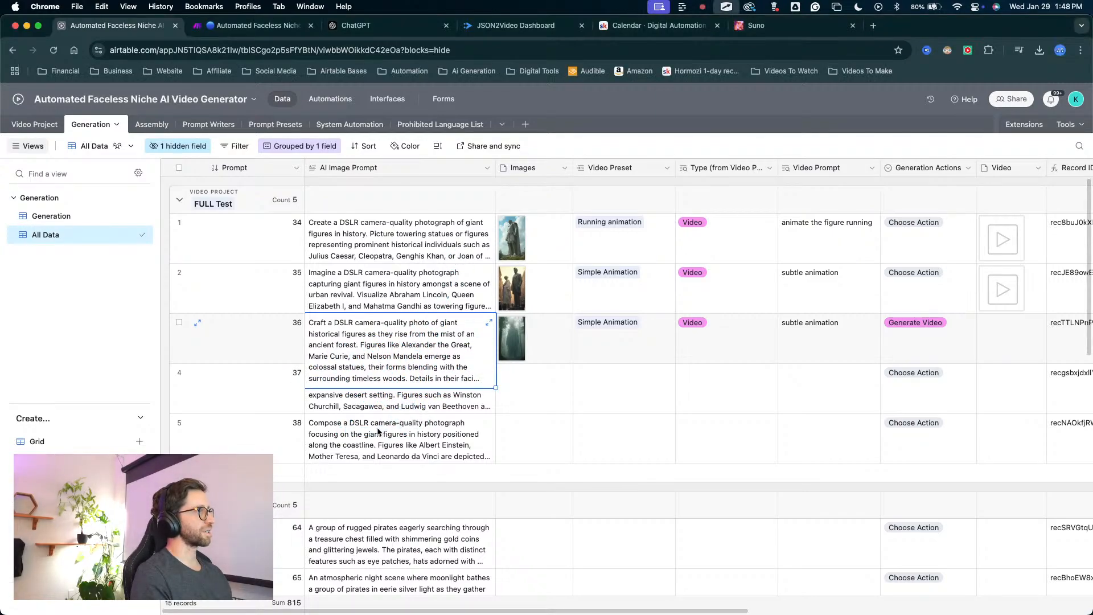
{"action": "scroll", "coordinate": [373, 436], "scroll_direction": "down", "scroll_amount": 2}
{"action": "scroll", "coordinate": [367, 440], "scroll_direction": "down", "scroll_amount": 3}
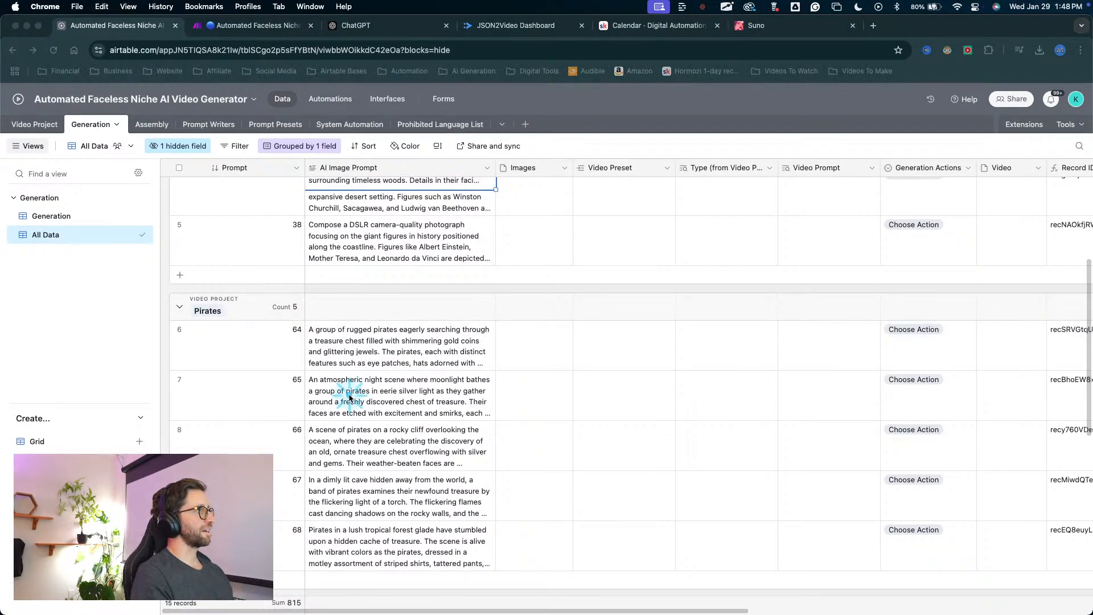
Read the full AI image prompts of Pirates records 65 and 67 in their expanded cells.
{"action": "left_click", "coordinate": [348, 398]}
{"action": "left_click", "coordinate": [488, 381]}
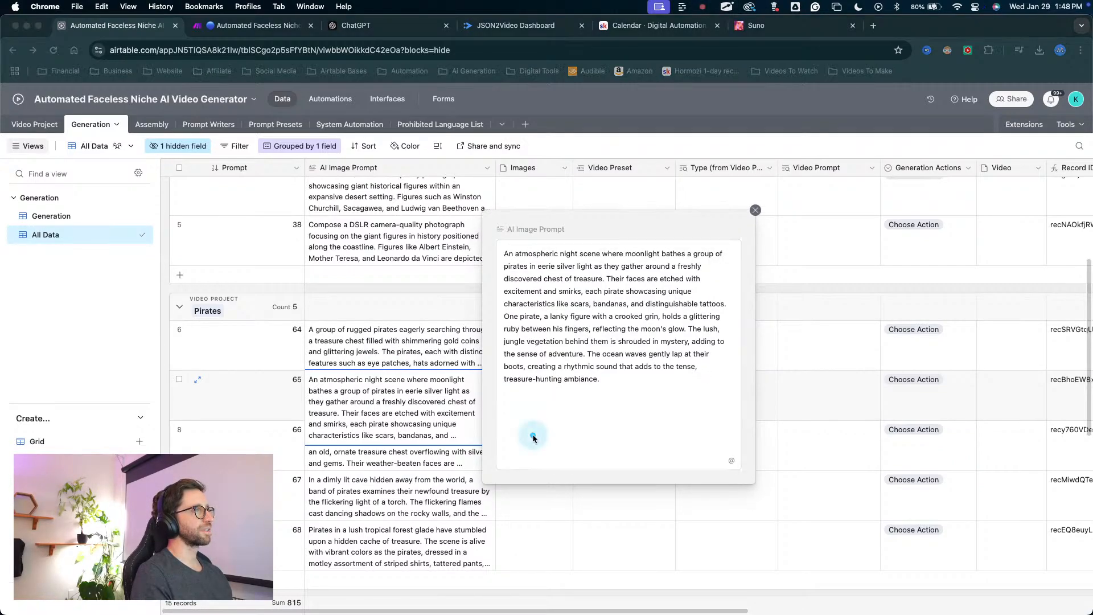
{"action": "mouse_move", "coordinate": [531, 439]}
{"action": "left_mouse_down"}
{"action": "mouse_move", "coordinate": [532, 273]}
{"action": "mouse_move", "coordinate": [692, 287]}
{"action": "mouse_move", "coordinate": [566, 348]}
{"action": "mouse_move", "coordinate": [627, 329]}
{"action": "mouse_move", "coordinate": [576, 392]}
{"action": "left_mouse_up"}
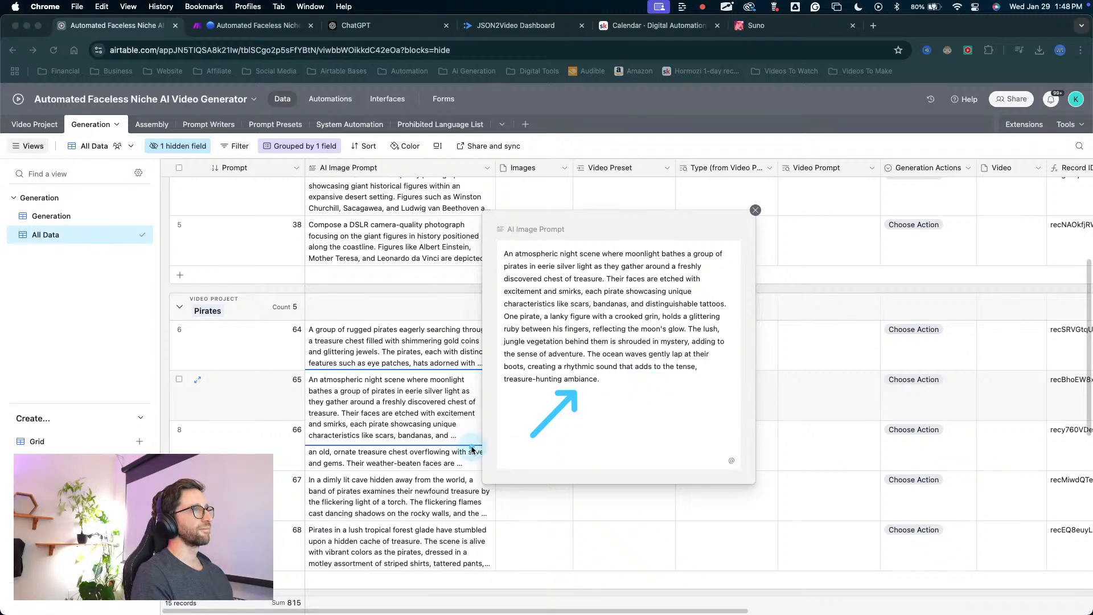
{"action": "key", "text": "Escape"}
{"action": "right_click", "coordinate": [425, 515]}
{"action": "left_click", "coordinate": [359, 482]}
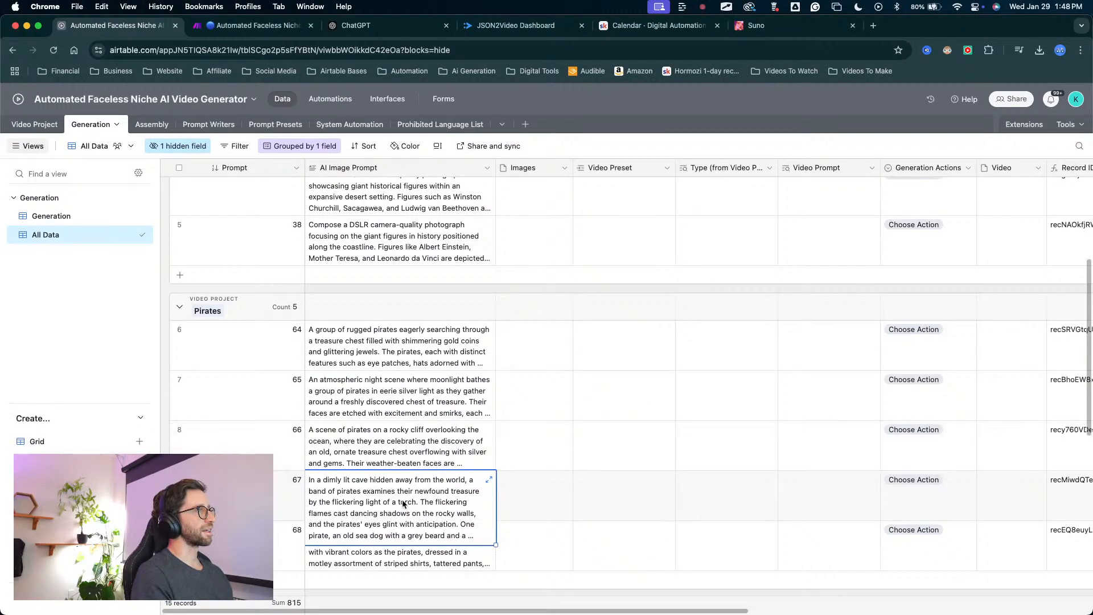
{"action": "left_click", "coordinate": [488, 479]}
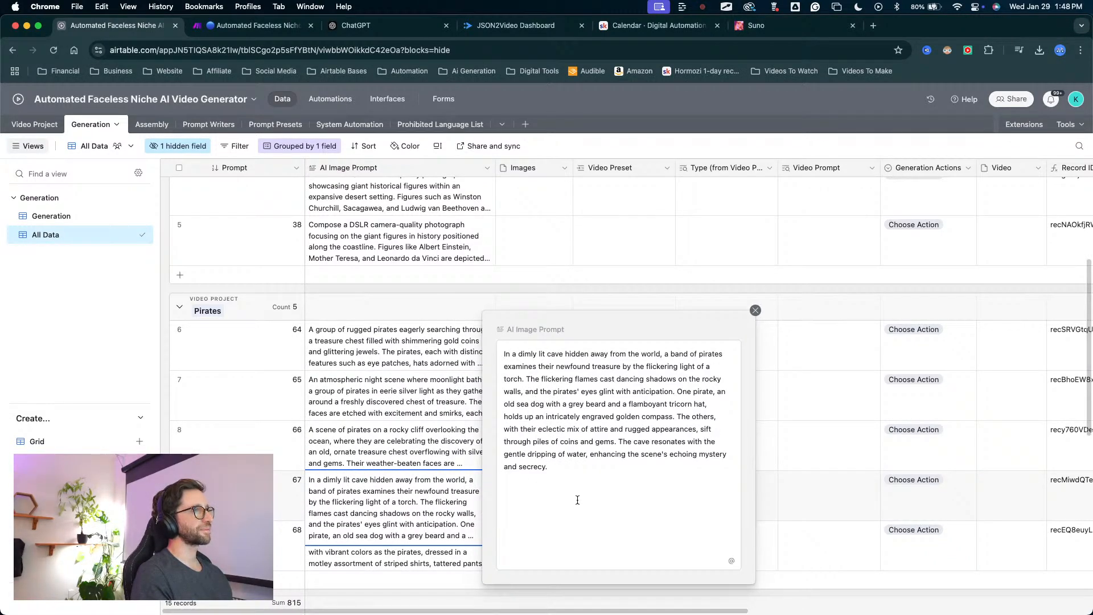
{"action": "right_click", "coordinate": [346, 519]}
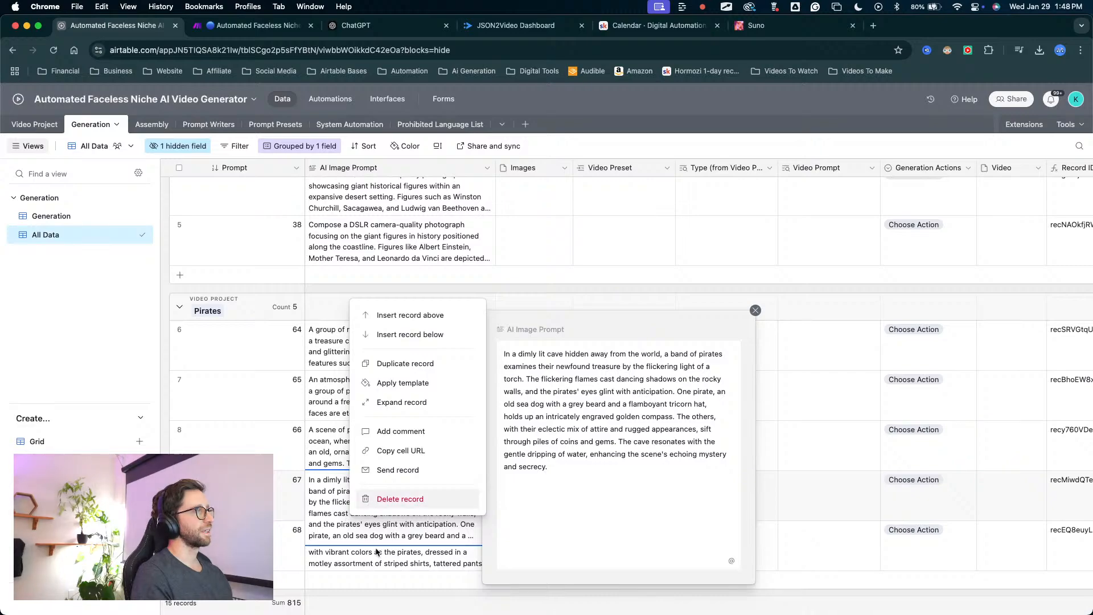
{"action": "key", "text": "Escape"}
Expand the AI image prompt of Pirates record 68, read it in full, and close it.
{"action": "scroll", "coordinate": [365, 542], "scroll_direction": "down", "scroll_amount": 3}
{"action": "left_click", "coordinate": [371, 465]}
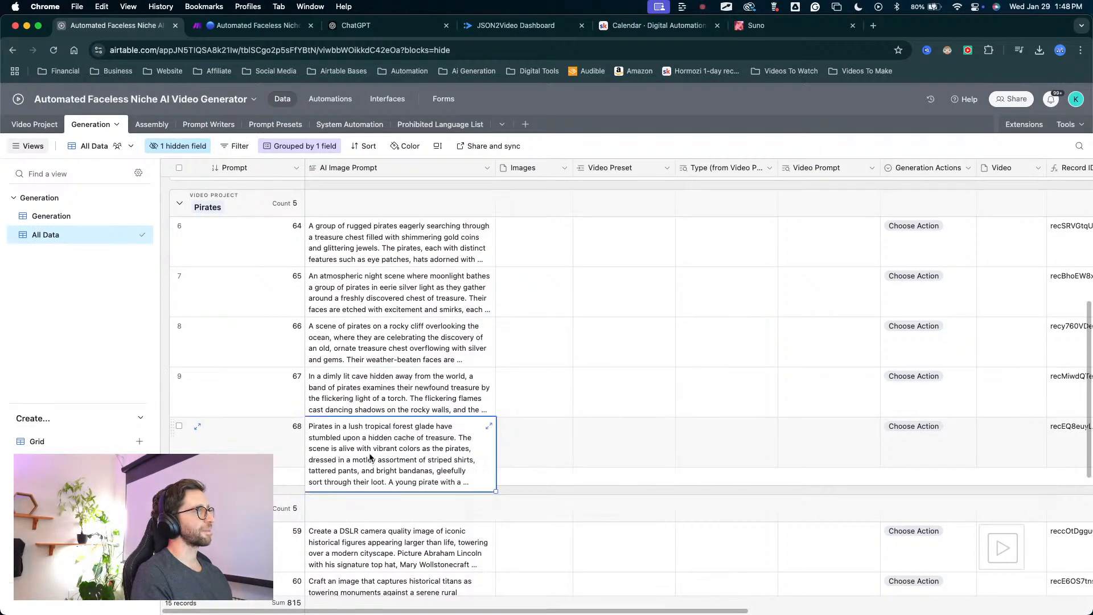
{"action": "left_click", "coordinate": [489, 428]}
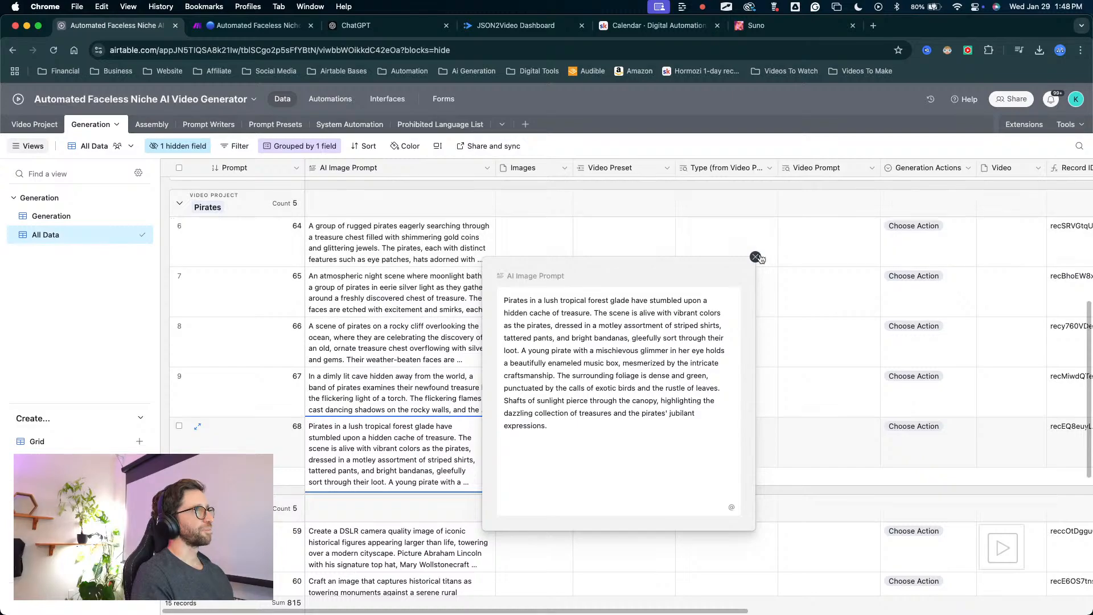
{"action": "left_click", "coordinate": [756, 258]}
Set the Generation Actions field to Generate Images for all five Pirates records, 64 to 68.
{"action": "scroll", "coordinate": [728, 288], "scroll_direction": "up", "scroll_amount": 2}
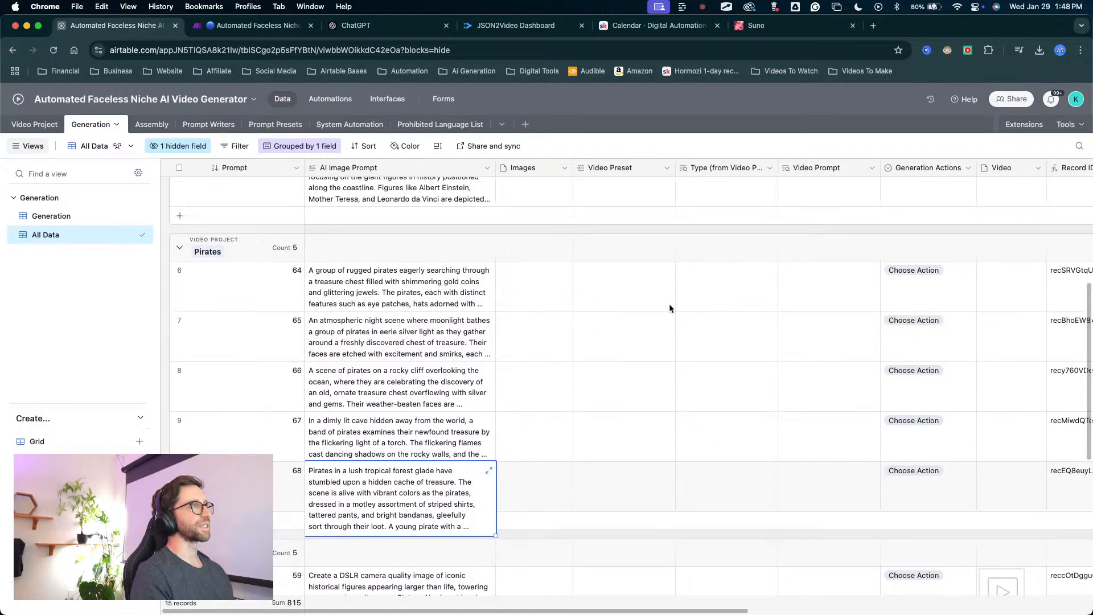
{"action": "scroll", "coordinate": [667, 309], "scroll_direction": "up", "scroll_amount": 3}
{"action": "scroll", "coordinate": [667, 309], "scroll_direction": "down", "scroll_amount": 4}
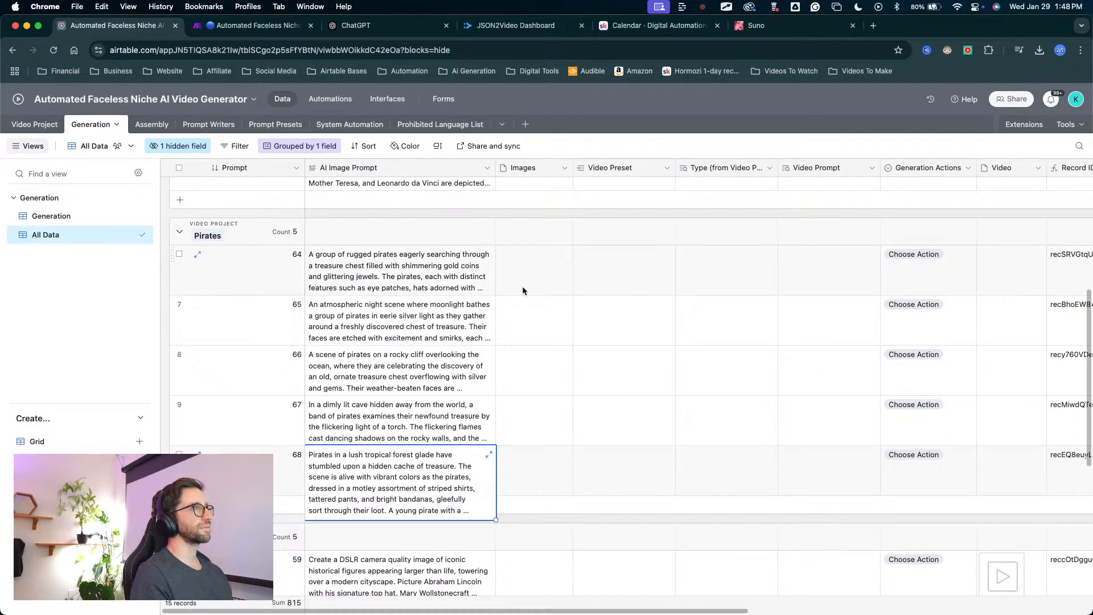
{"action": "left_click", "coordinate": [534, 278]}
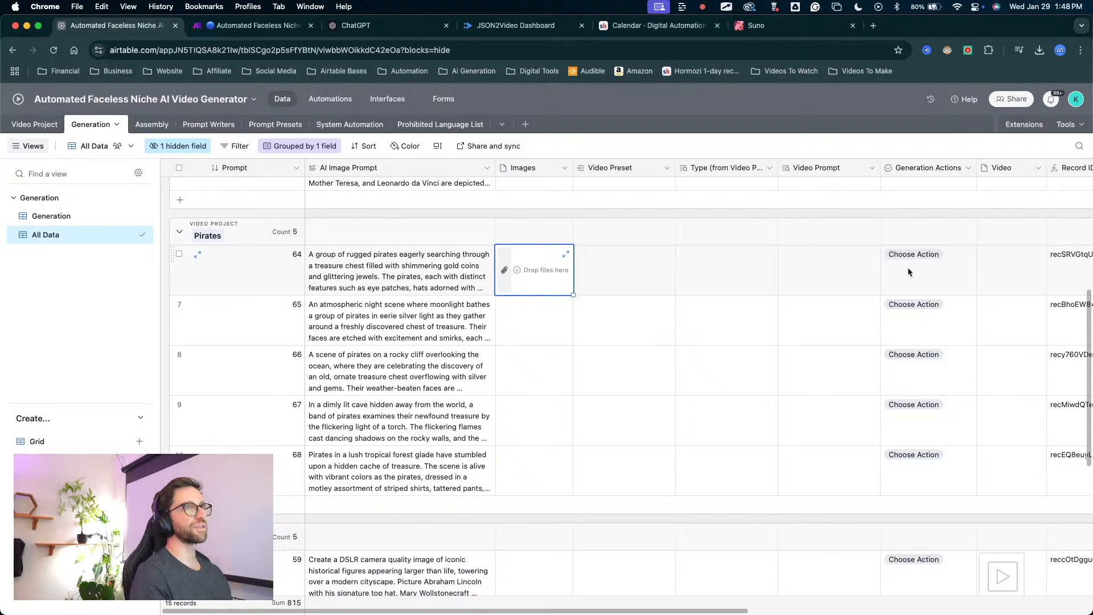
{"action": "left_click", "coordinate": [925, 256]}
{"action": "left_click", "coordinate": [945, 268]}
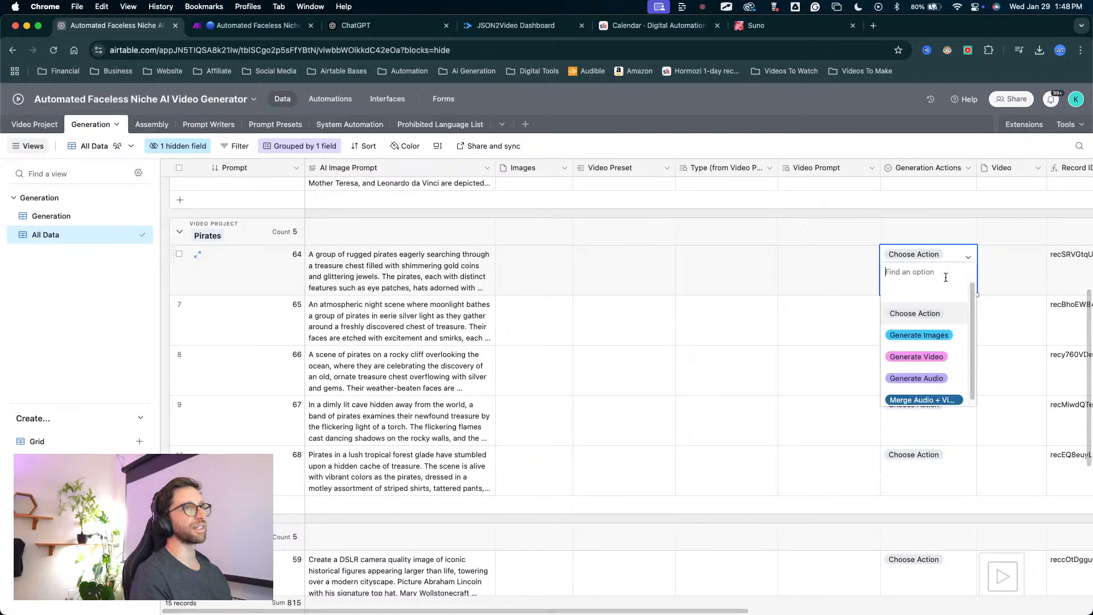
{"action": "left_click", "coordinate": [934, 335]}
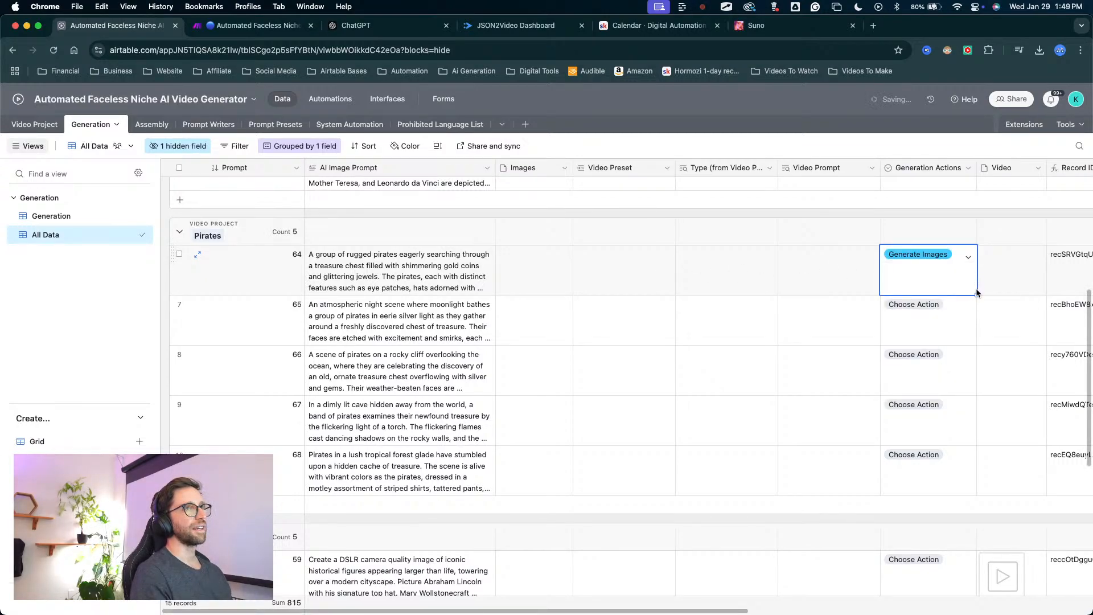
{"action": "left_click_drag", "start_coordinate": [976, 293], "coordinate": [976, 492]}
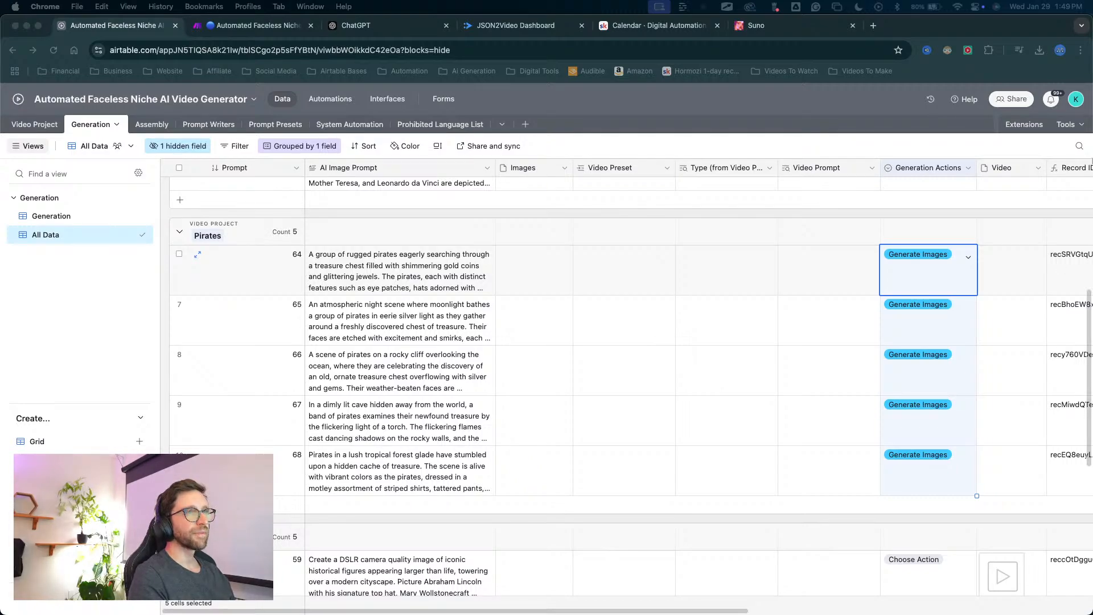
Switch to Make, leave the scenario editor, and activate the scenario, deleting the old data in the webhook queue.
{"action": "key", "text": "ctrl+Tab"}
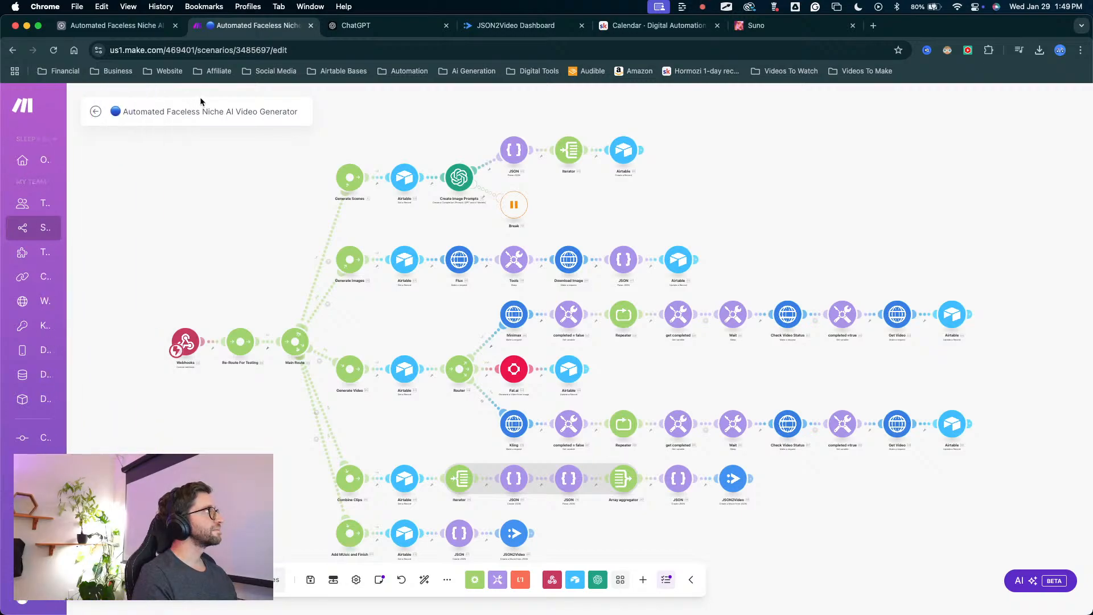
{"action": "left_click", "coordinate": [96, 111]}
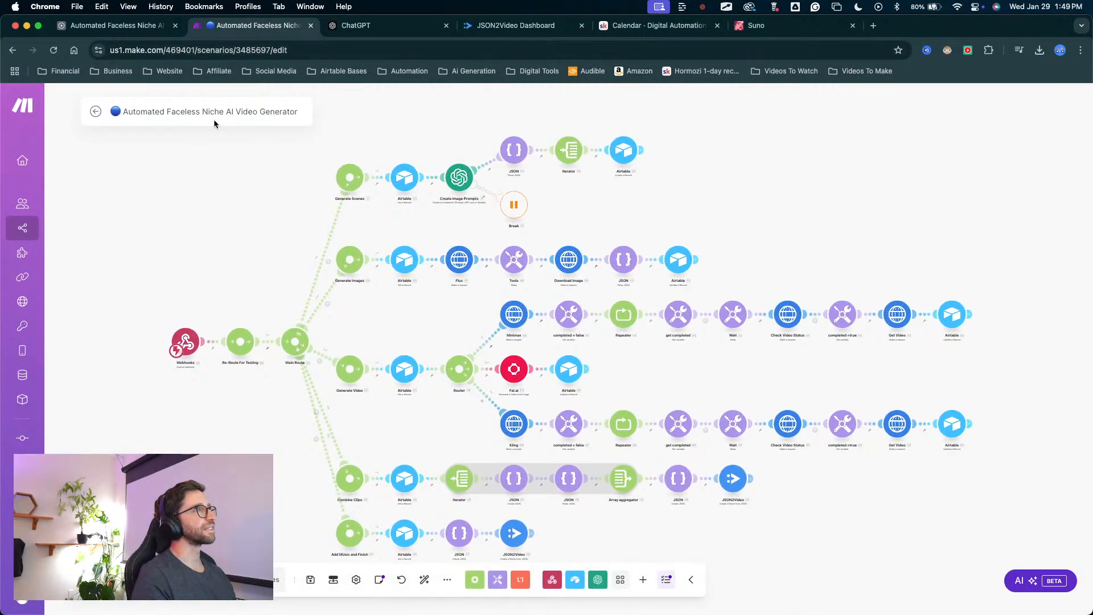
{"action": "left_click", "coordinate": [95, 112]}
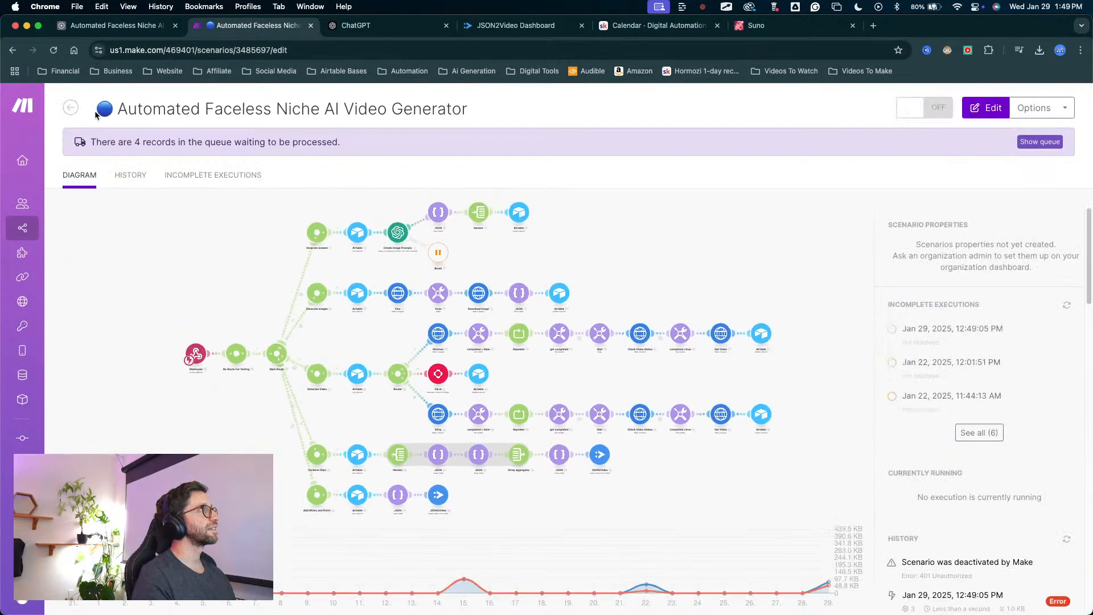
{"action": "left_click", "coordinate": [924, 111]}
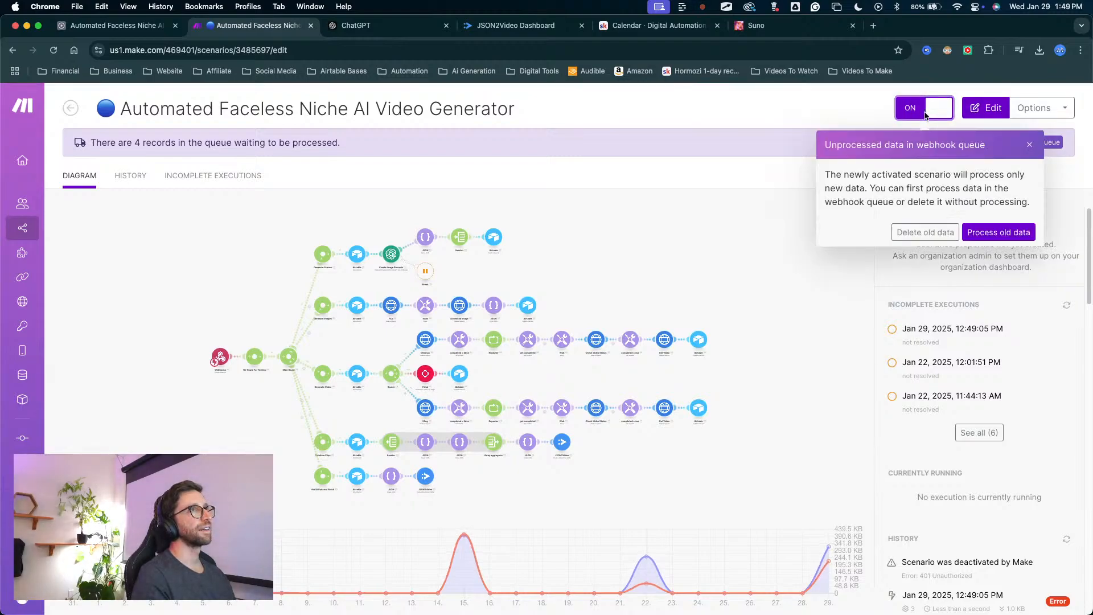
{"action": "left_click", "coordinate": [922, 235]}
{"action": "left_click", "coordinate": [676, 210]}
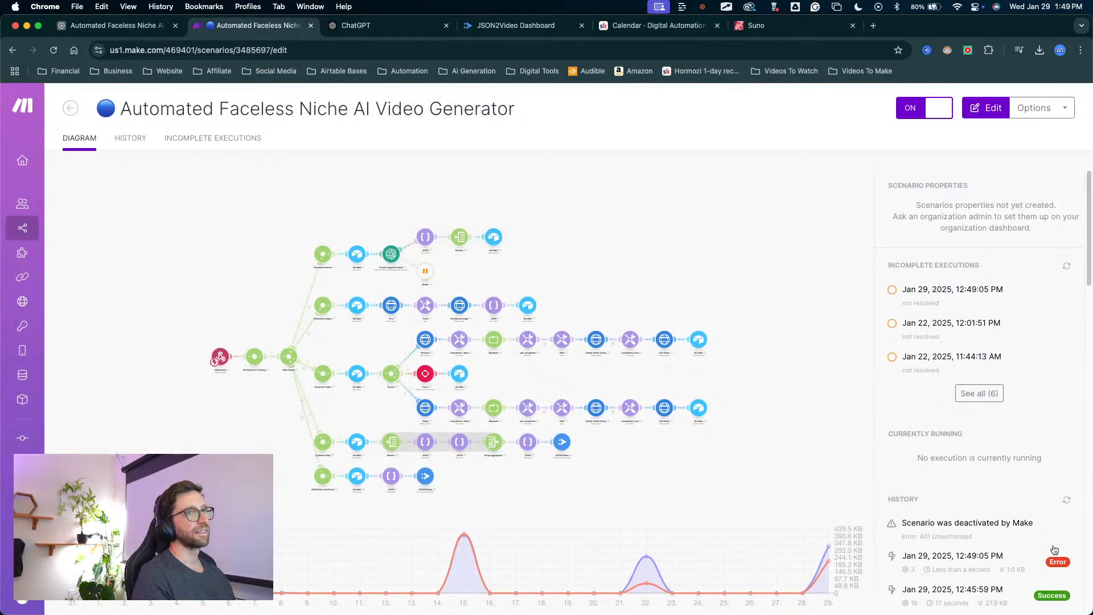
Open the failed scenario run of January 29, 12:49 PM, and inspect the Flux module's request parameters and mappings.
{"action": "left_click", "coordinate": [1003, 535]}
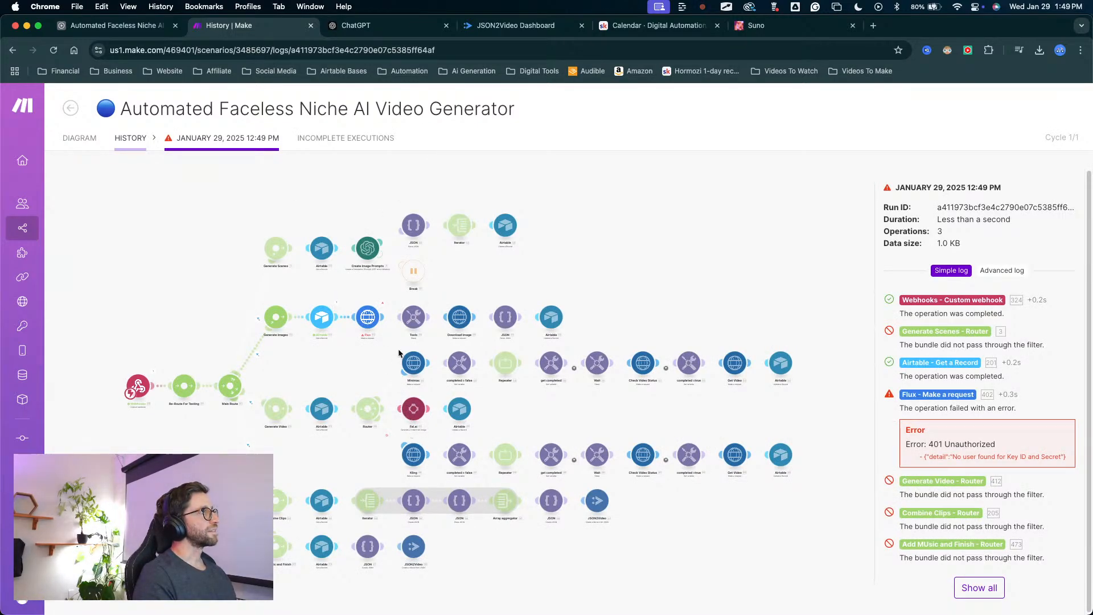
{"action": "left_click", "coordinate": [370, 319]}
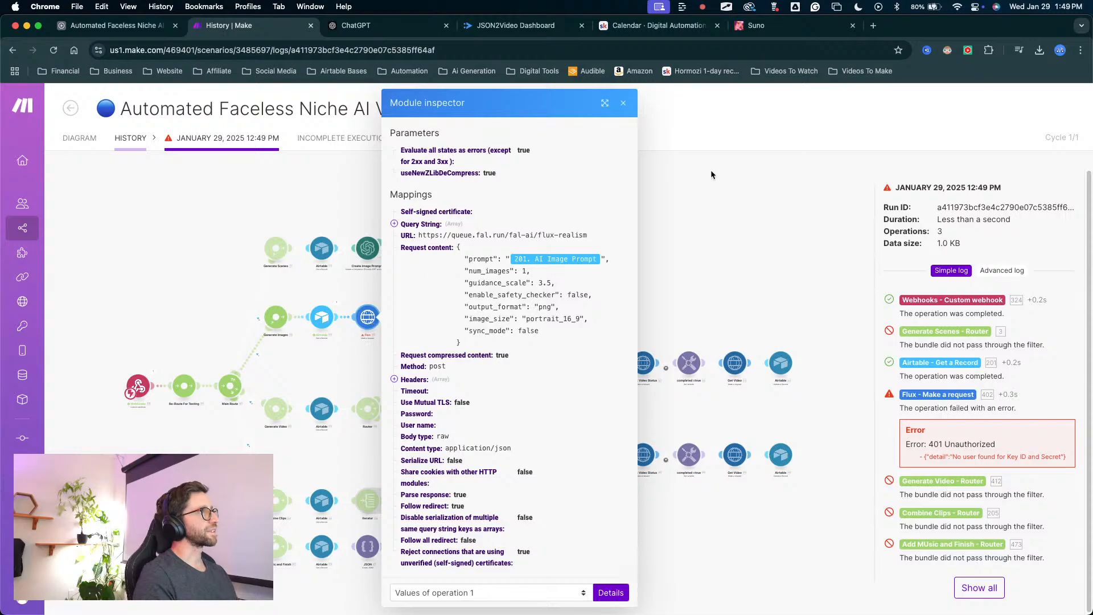
{"action": "left_click", "coordinate": [621, 102]}
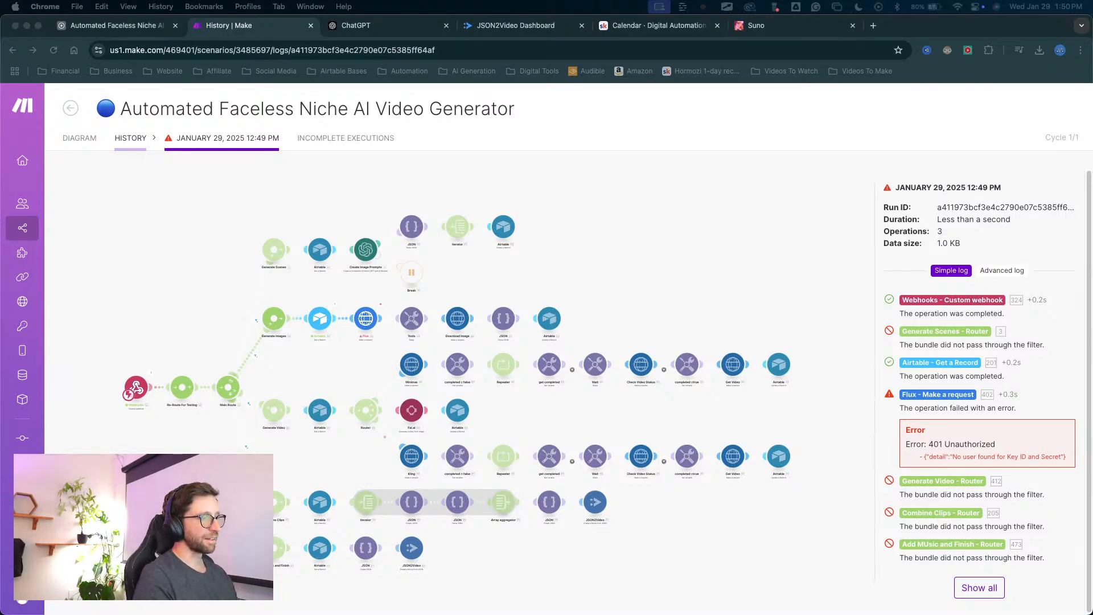
Detach the Make tab from the browser window and reattach it beside the Airtable tab.
{"action": "left_click_drag", "start_coordinate": [270, 27], "coordinate": [626, 614]}
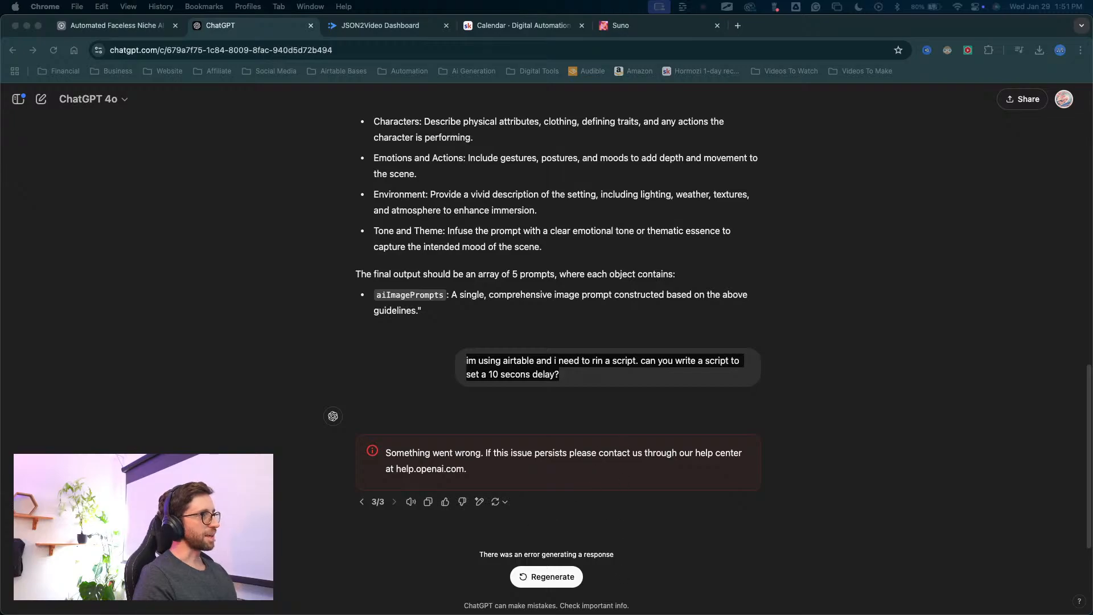
{"action": "left_click", "coordinate": [165, 26]}
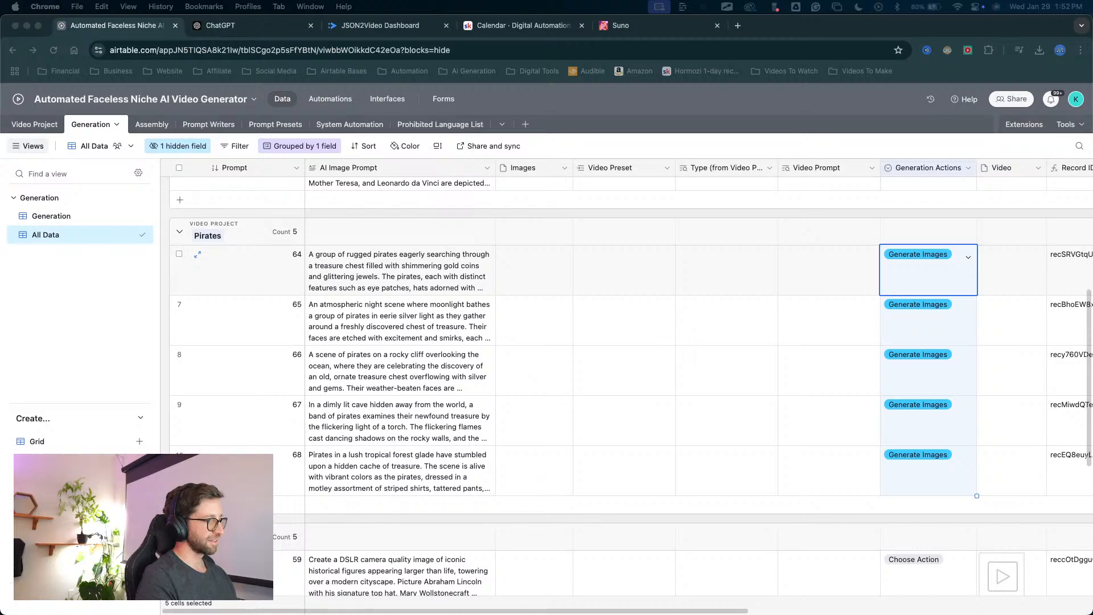
{"action": "left_click_drag", "start_coordinate": [393, 397], "coordinate": [281, 11]}
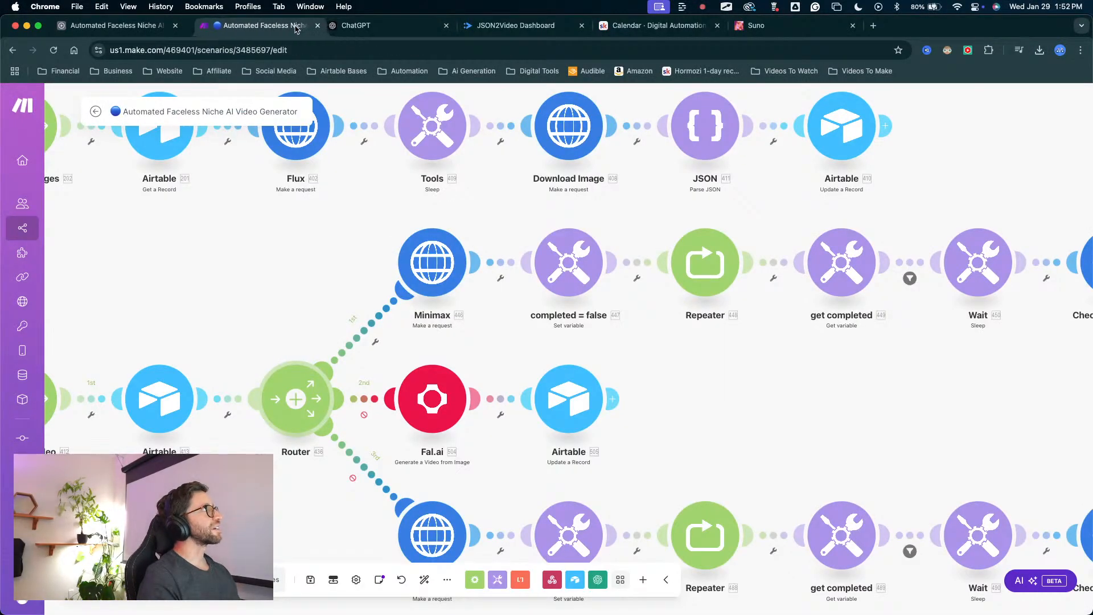
Leave the Automated Faceless Niche AI Video Generator scenario editor in Make, saving the unsaved changes.
{"action": "scroll", "coordinate": [305, 274], "scroll_direction": "down", "scroll_amount": 5}
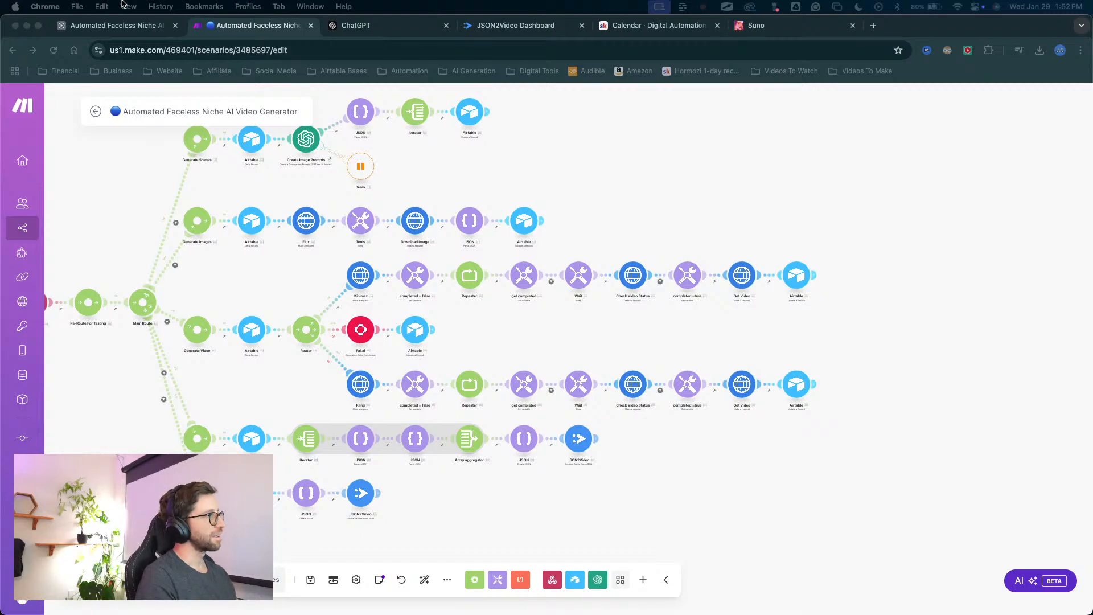
{"action": "left_click", "coordinate": [140, 22]}
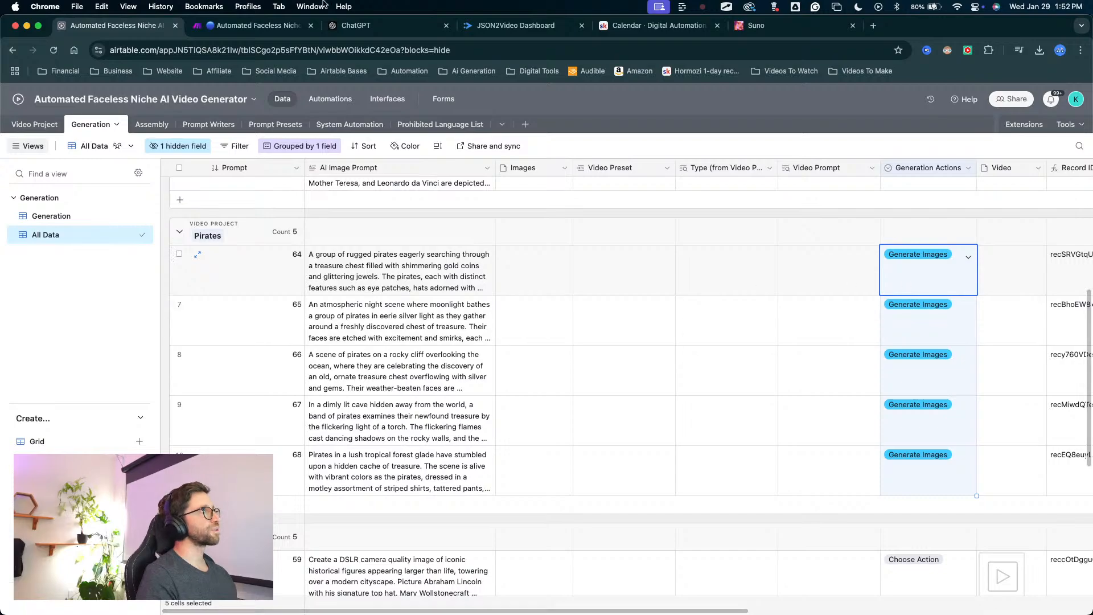
{"action": "left_click", "coordinate": [234, 32]}
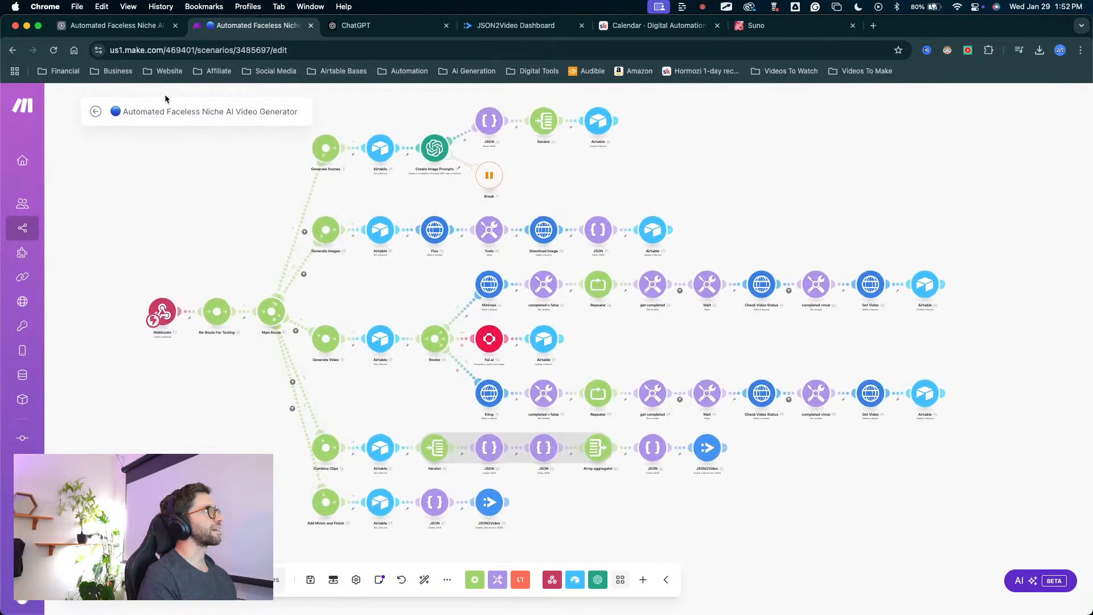
{"action": "left_click", "coordinate": [97, 112]}
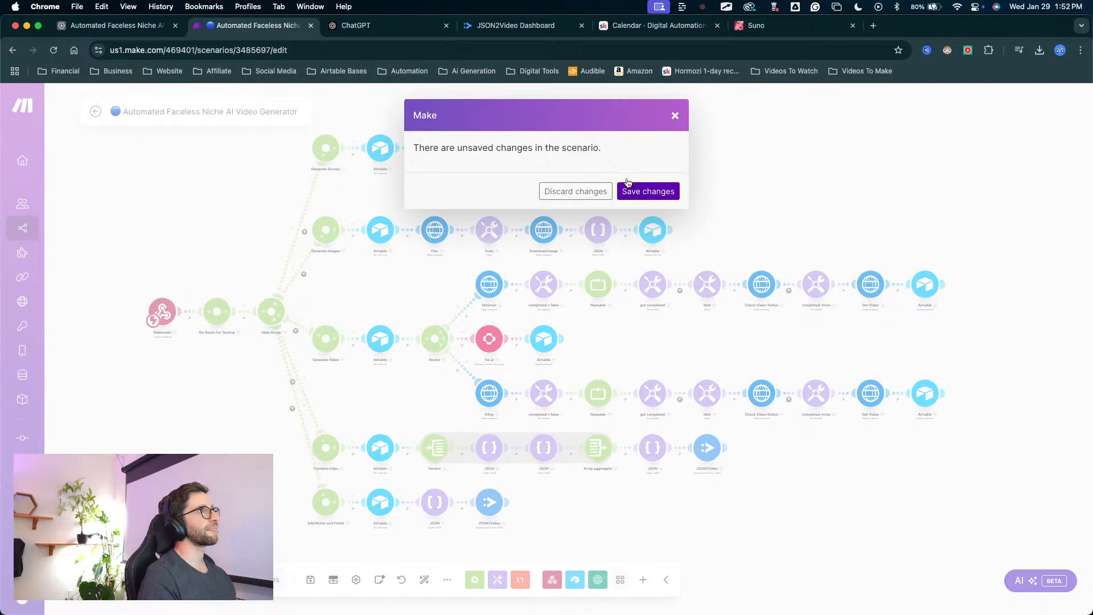
{"action": "left_click", "coordinate": [671, 191]}
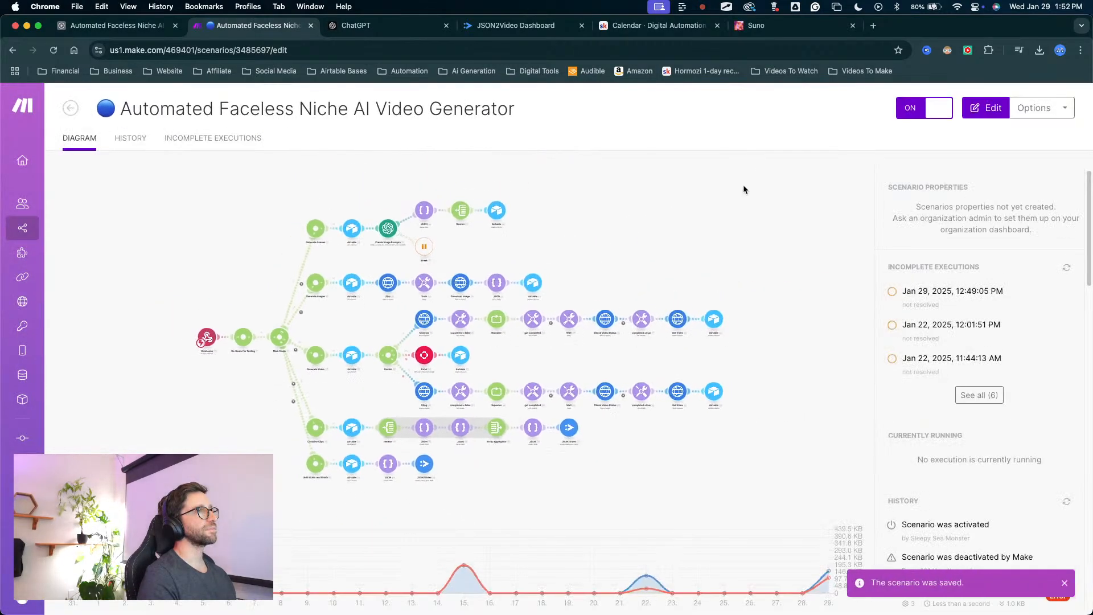
Return to Airtable, clear Generation Actions for Pirates records 64 to 68, and set all five to Generate Images again.
{"action": "left_click", "coordinate": [111, 25]}
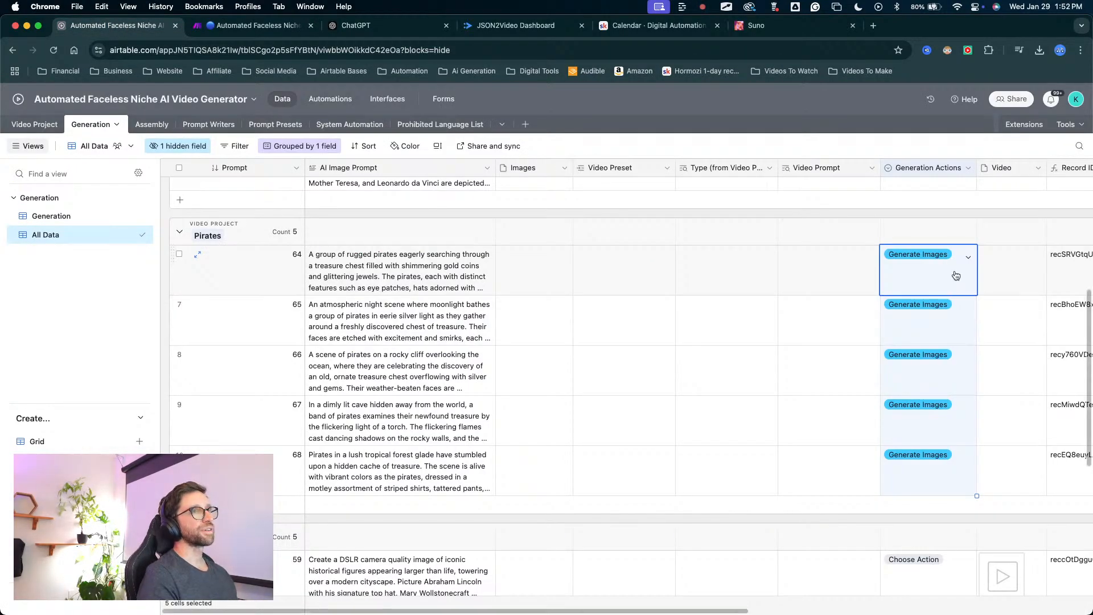
{"action": "key", "text": "Delete"}
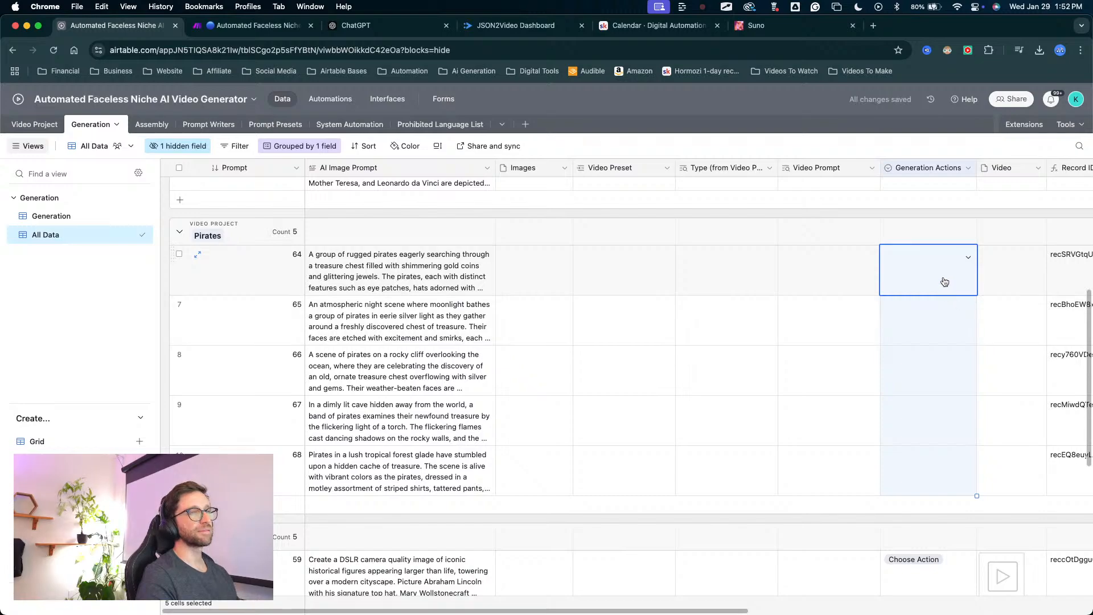
{"action": "left_click", "coordinate": [967, 263]}
{"action": "left_click", "coordinate": [964, 286]}
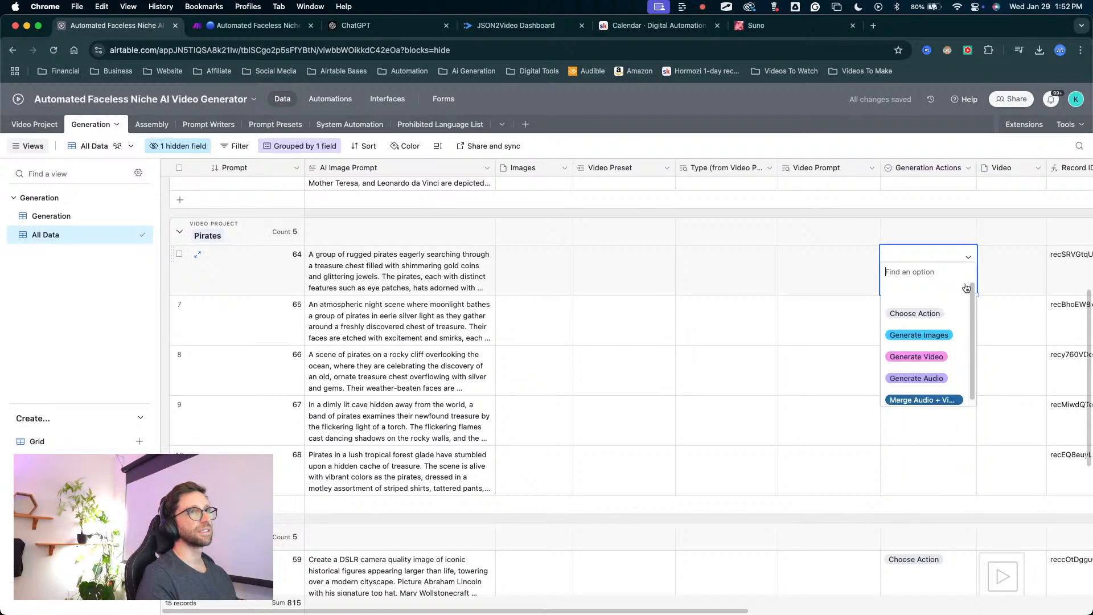
{"action": "left_click", "coordinate": [940, 334]}
{"action": "left_click_drag", "start_coordinate": [976, 294], "coordinate": [976, 494]}
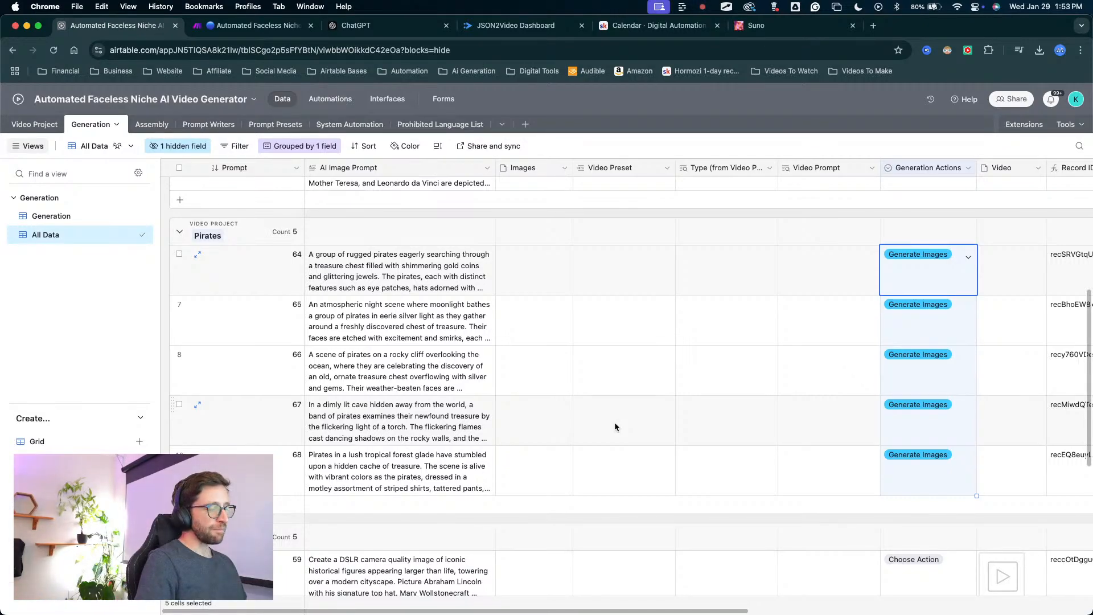
Monitor the Images and Generation Actions fields of the five Pirates records while the image generation runs.
{"action": "scroll", "coordinate": [559, 291], "scroll_direction": "up", "scroll_amount": 5}
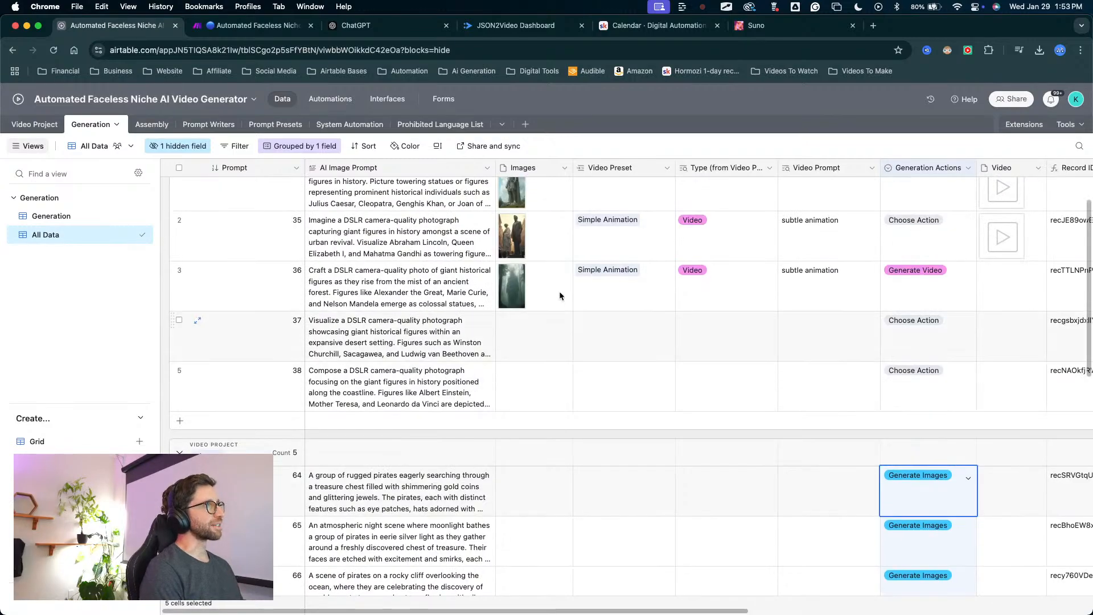
{"action": "scroll", "coordinate": [533, 270], "scroll_direction": "down", "scroll_amount": 5}
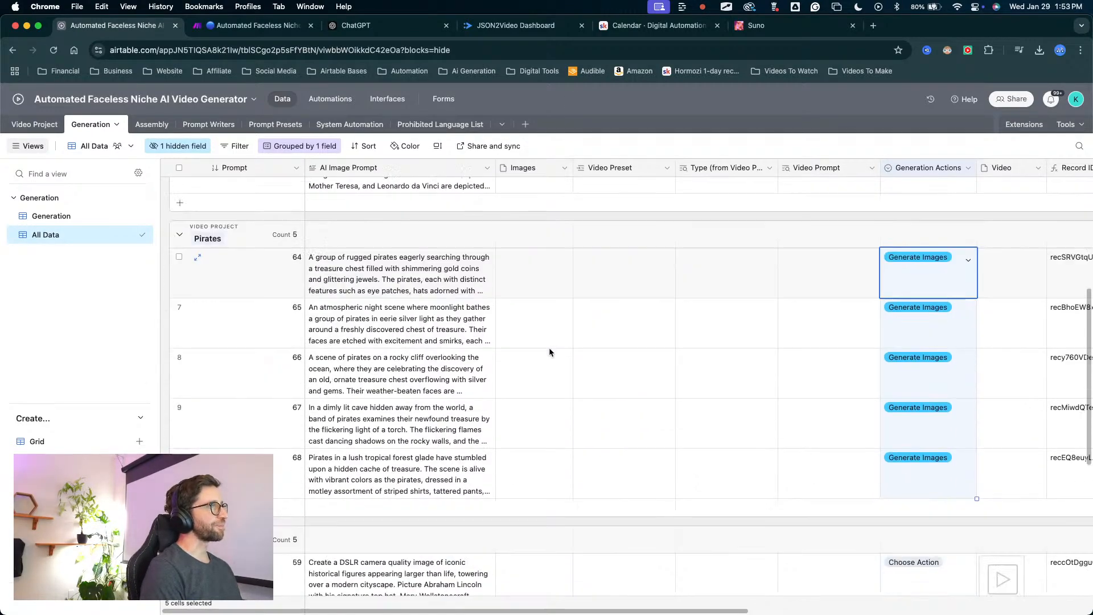
{"action": "key", "text": "ctrl+a"}
{"action": "mouse_move", "coordinate": [589, 234]}
{"action": "left_mouse_down"}
{"action": "mouse_move", "coordinate": [476, 344]}
{"action": "mouse_move", "coordinate": [466, 319]}
{"action": "mouse_move", "coordinate": [505, 224]}
{"action": "mouse_move", "coordinate": [555, 228]}
{"action": "mouse_move", "coordinate": [348, 561]}
{"action": "left_mouse_up"}
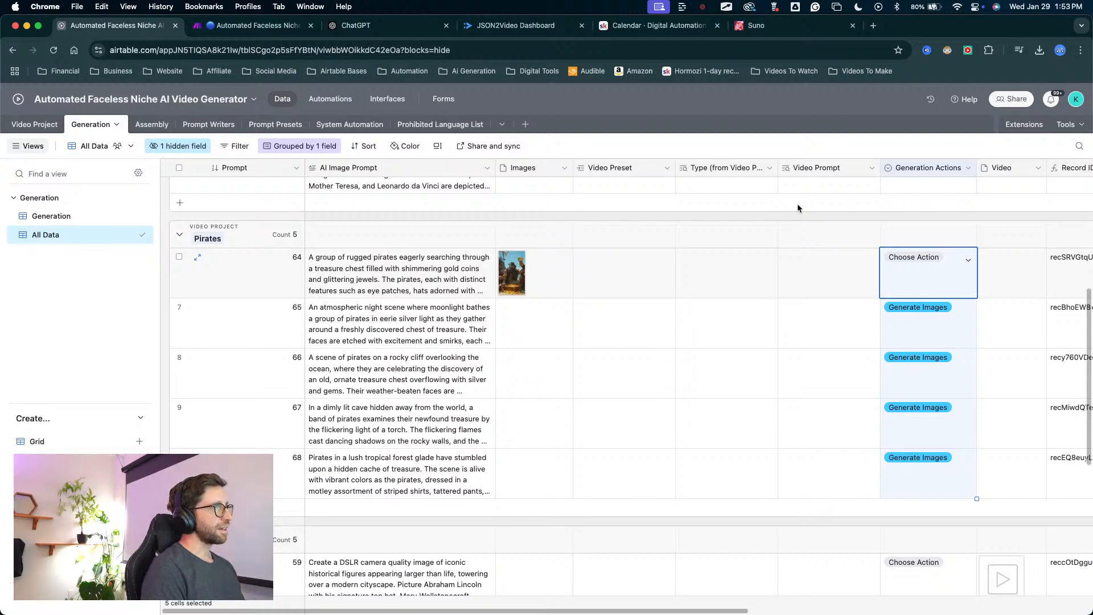
{"action": "mouse_move", "coordinate": [893, 186]}
{"action": "left_mouse_down"}
{"action": "mouse_move", "coordinate": [758, 200]}
{"action": "mouse_move", "coordinate": [517, 301]}
{"action": "left_mouse_up"}
{"action": "key", "text": "Escape"}
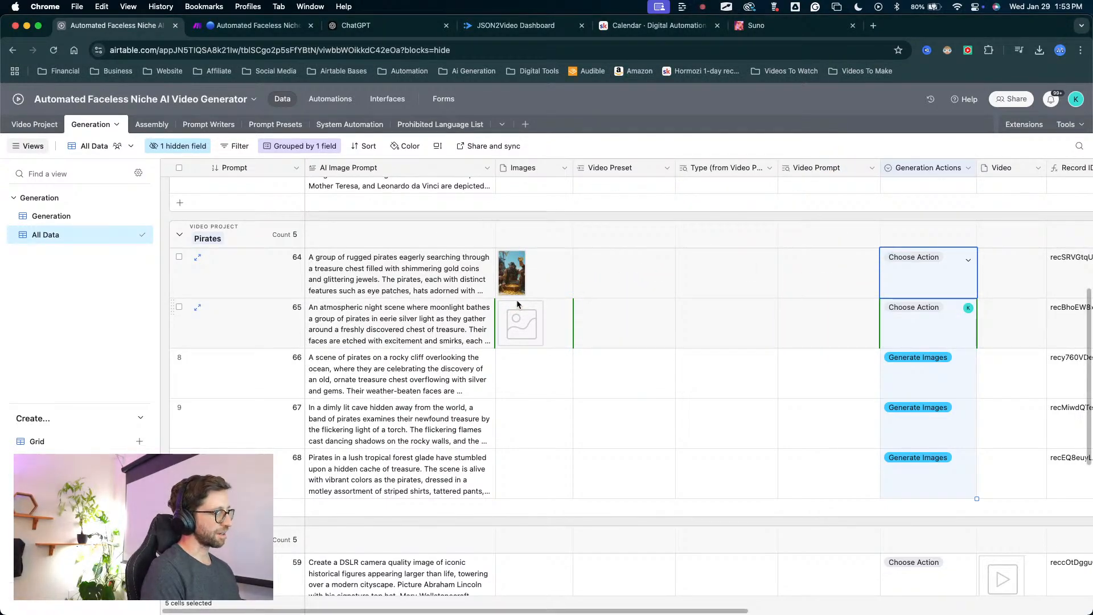
{"action": "key", "text": "ctrl+a"}
{"action": "key", "text": "Escape"}
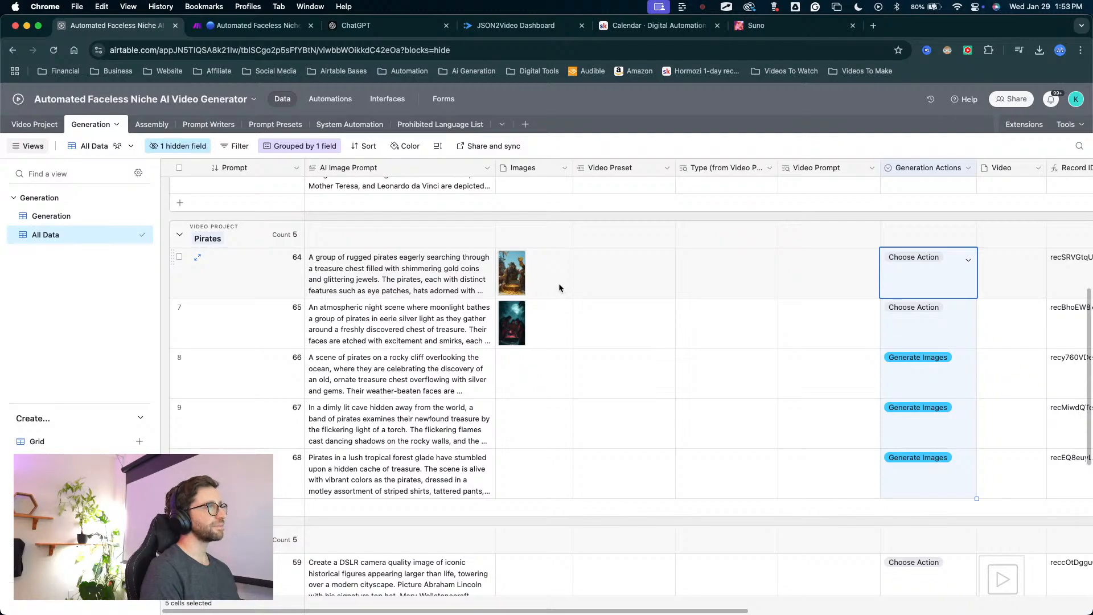
{"action": "key", "text": "ctrl+a"}
{"action": "mouse_move", "coordinate": [697, 213]}
{"action": "left_mouse_down"}
{"action": "mouse_move", "coordinate": [495, 304]}
{"action": "mouse_move", "coordinate": [511, 359]}
{"action": "mouse_move", "coordinate": [502, 371]}
{"action": "mouse_move", "coordinate": [519, 257]}
{"action": "mouse_move", "coordinate": [521, 366]}
{"action": "mouse_move", "coordinate": [541, 480]}
{"action": "mouse_move", "coordinate": [856, 406]}
{"action": "mouse_move", "coordinate": [707, 373]}
{"action": "left_mouse_up"}
{"action": "key", "text": "Escape"}
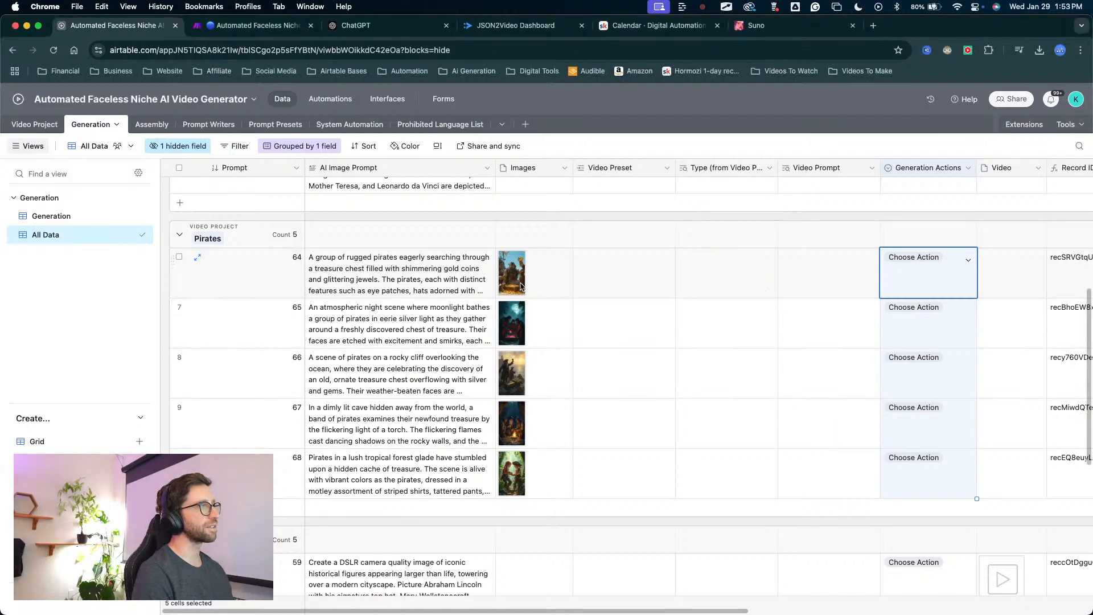
Preview the generated image of Pirates record 64 at full size and close it.
{"action": "left_click", "coordinate": [515, 277]}
{"action": "left_click", "coordinate": [515, 277]}
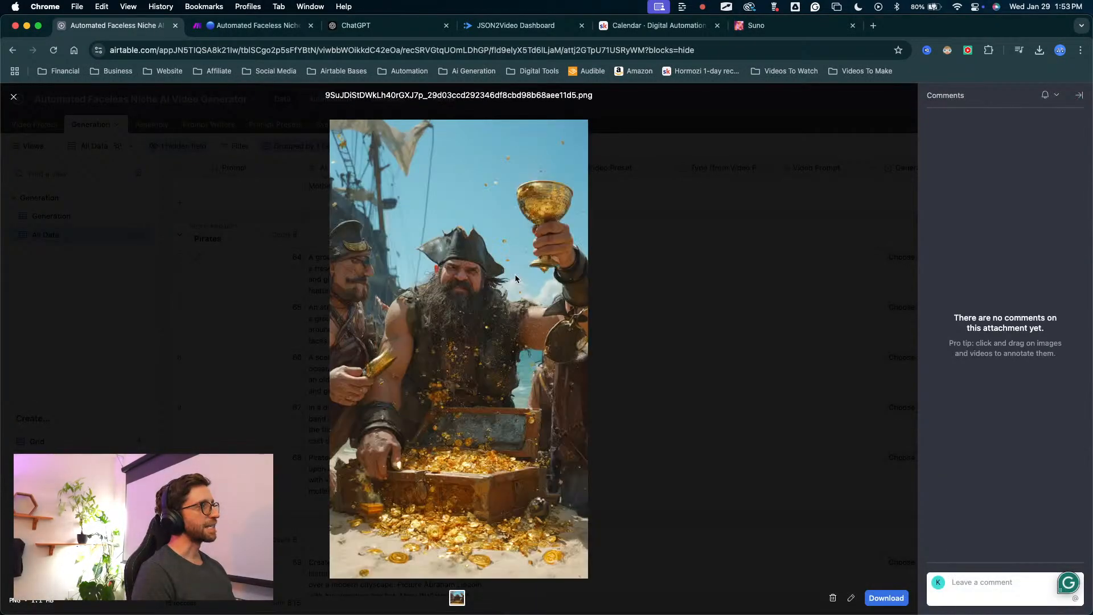
{"action": "key", "text": "Escape"}
Check the image style chosen for the Pirates project in the Video Project table, and return to the Generation table.
{"action": "scroll", "coordinate": [381, 299], "scroll_direction": "up", "scroll_amount": 10}
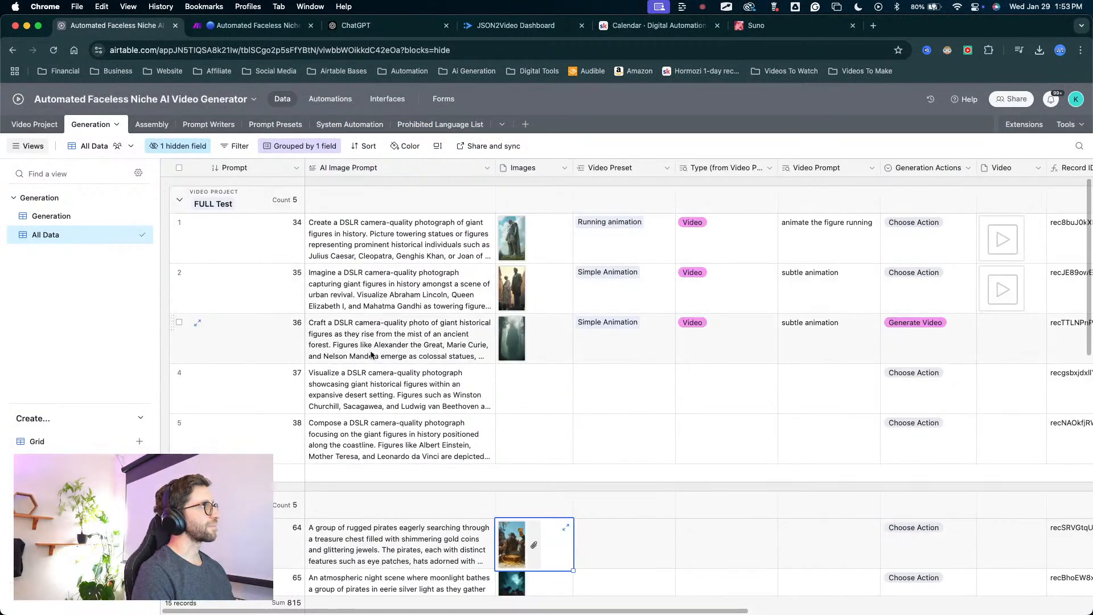
{"action": "left_click", "coordinate": [49, 127]}
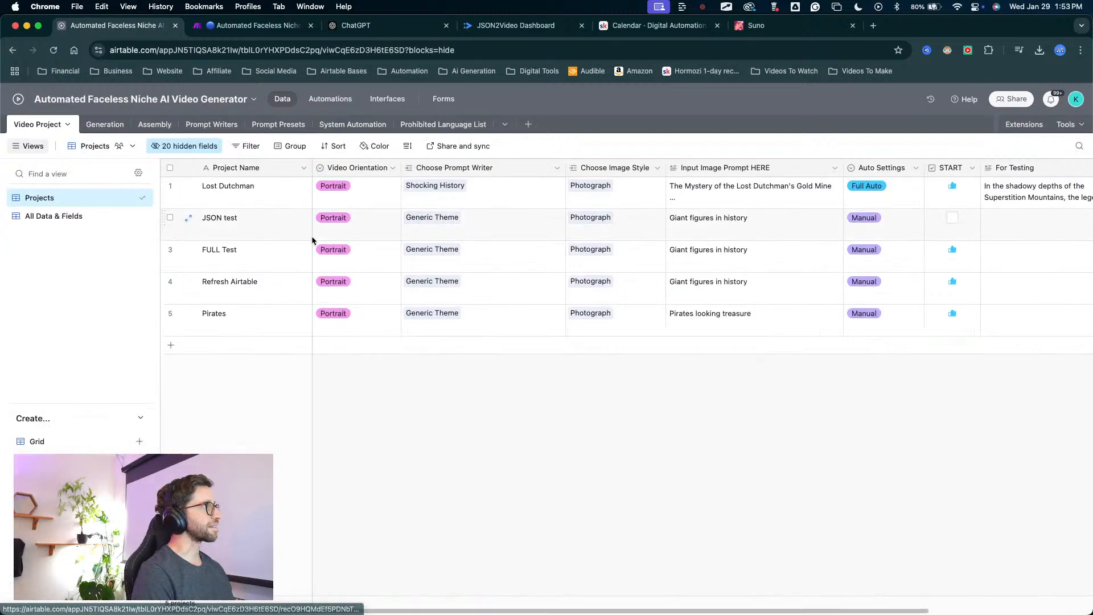
{"action": "mouse_move", "coordinate": [519, 500]}
{"action": "left_mouse_down"}
{"action": "mouse_move", "coordinate": [598, 319]}
{"action": "mouse_move", "coordinate": [546, 348]}
{"action": "mouse_move", "coordinate": [617, 300]}
{"action": "mouse_move", "coordinate": [598, 315]}
{"action": "left_mouse_up"}
{"action": "key", "text": "Escape"}
{"action": "left_click", "coordinate": [106, 125]}
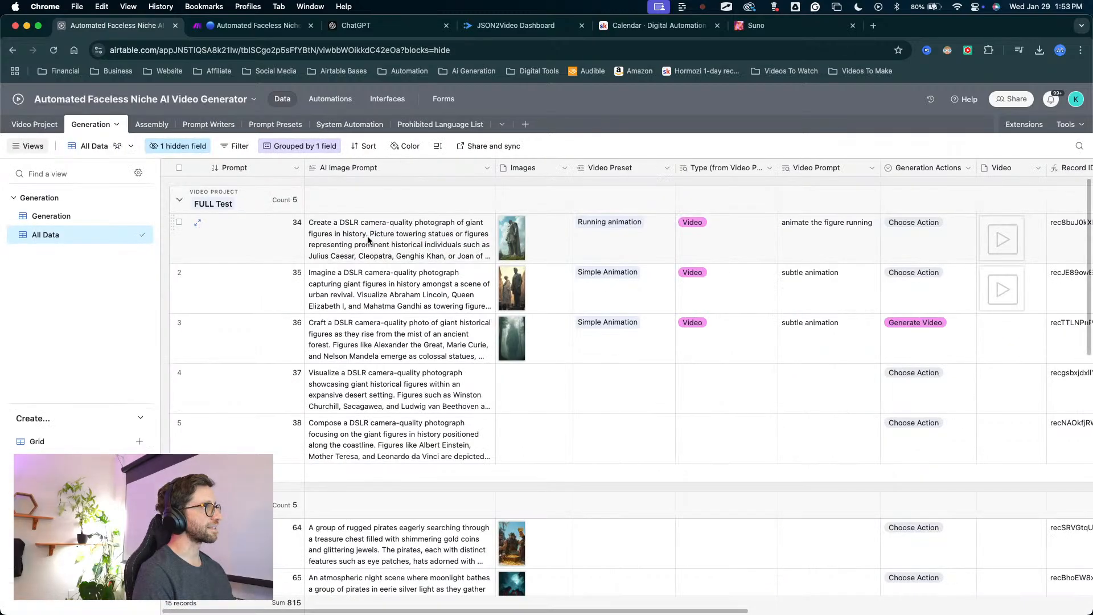
Preview the generated images of Pirates records 65, 66, 67 and 68 one after another.
{"action": "scroll", "coordinate": [468, 430], "scroll_direction": "down", "scroll_amount": 5}
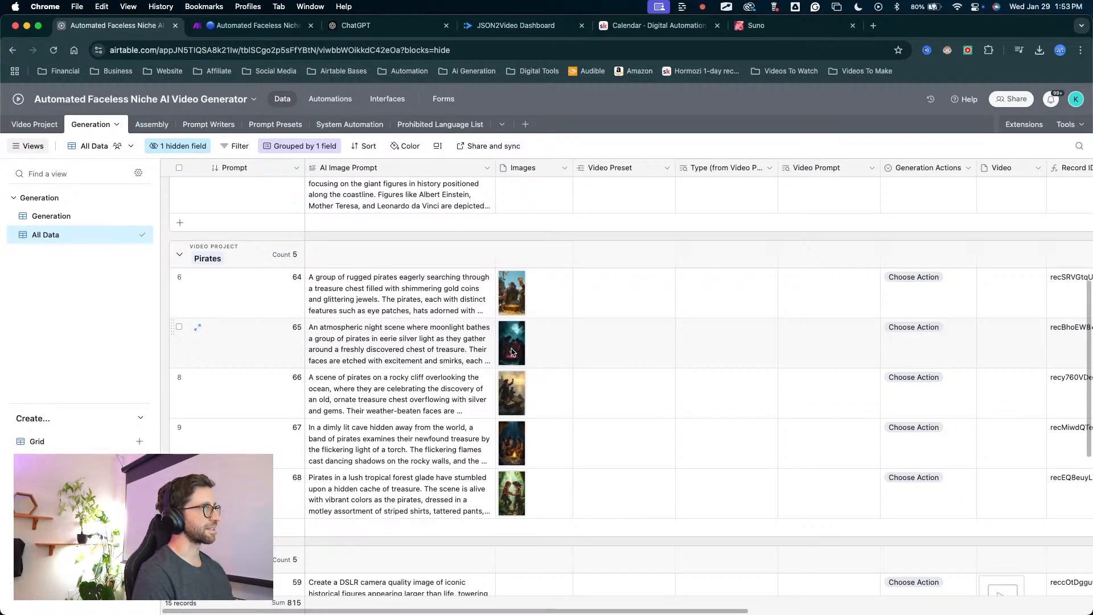
{"action": "left_click", "coordinate": [511, 351]}
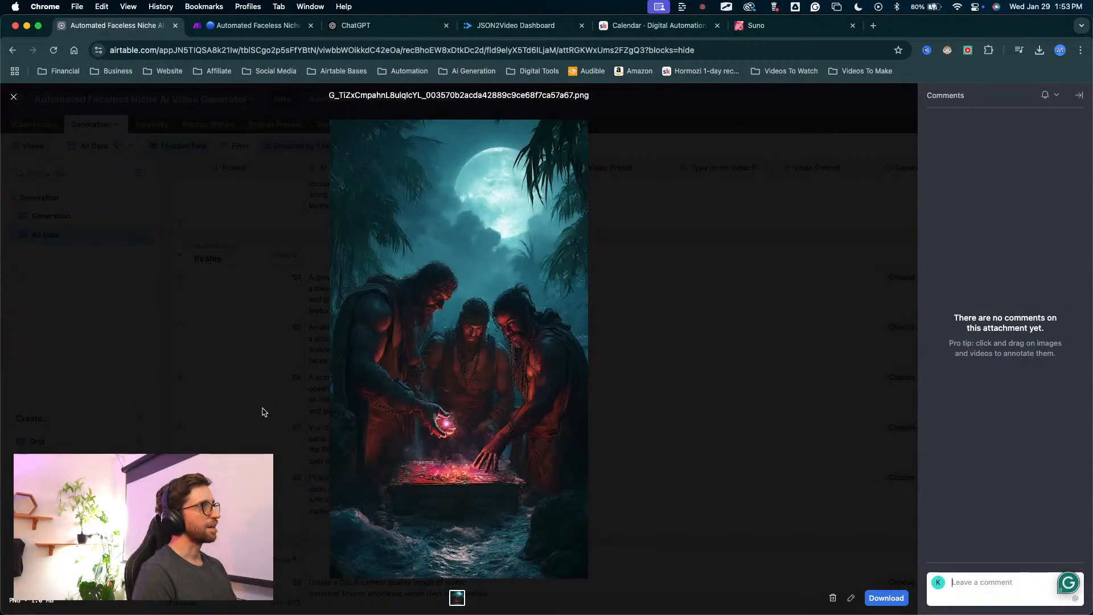
{"action": "key", "text": "Escape"}
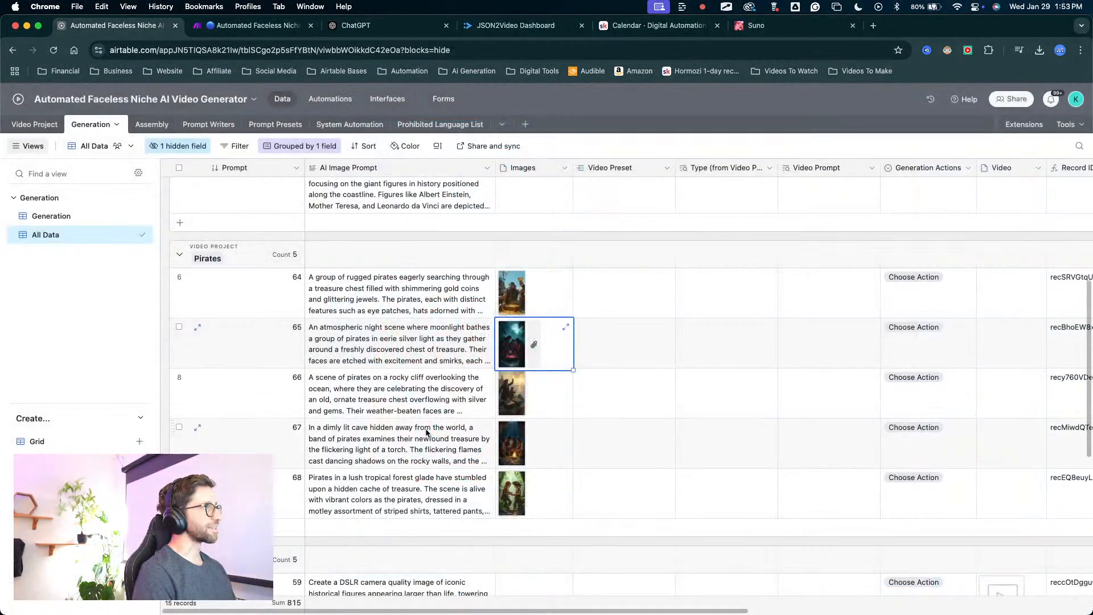
{"action": "left_click", "coordinate": [504, 387]}
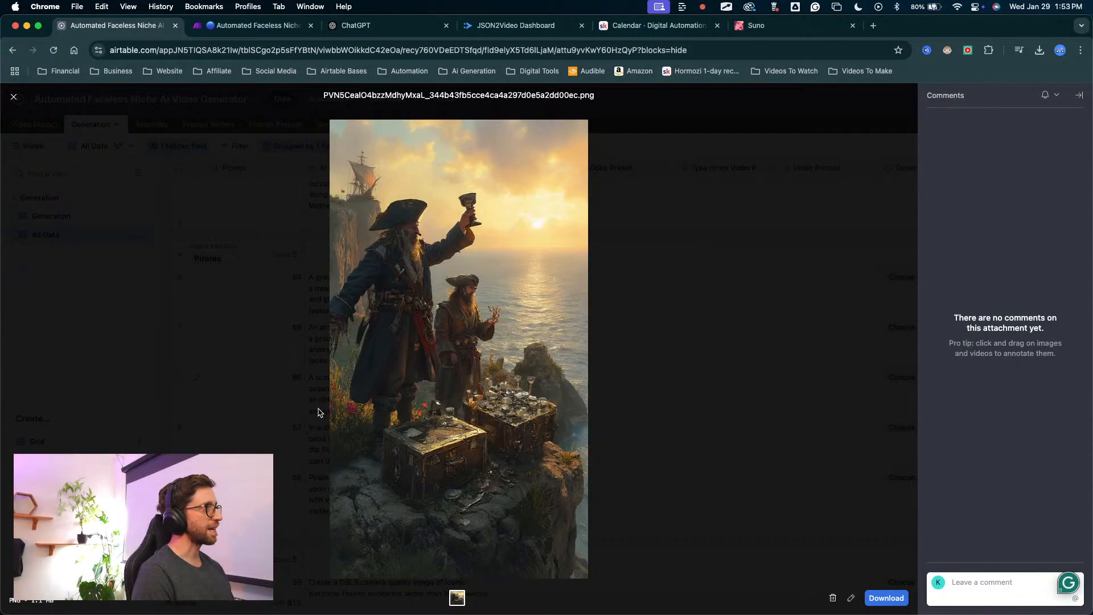
{"action": "key", "text": "Escape"}
{"action": "left_click", "coordinate": [512, 444]}
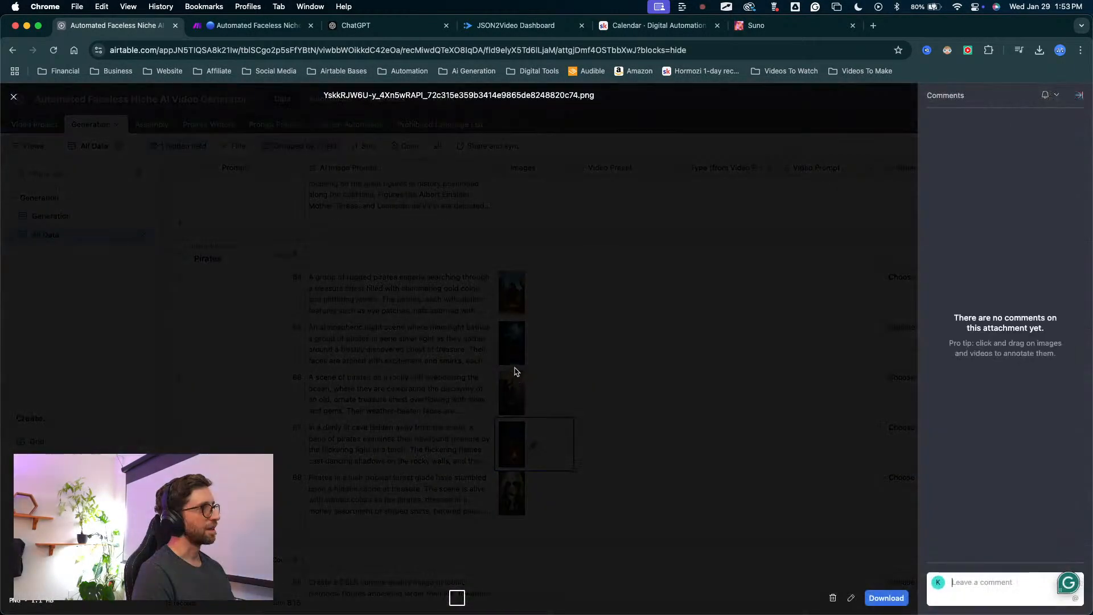
{"action": "key", "text": "Escape"}
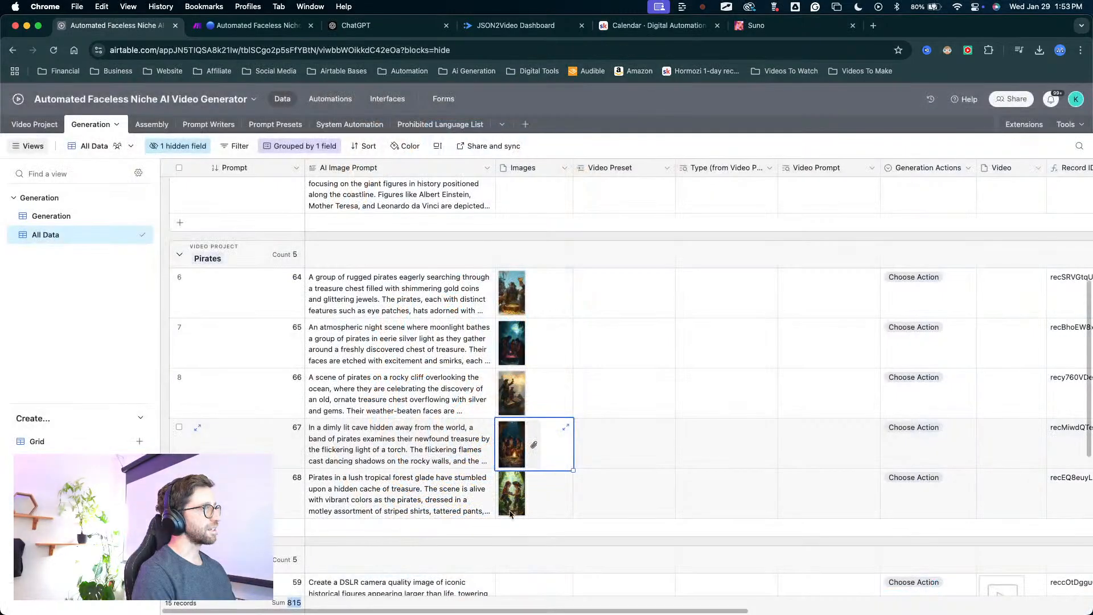
{"action": "left_click", "coordinate": [511, 494]}
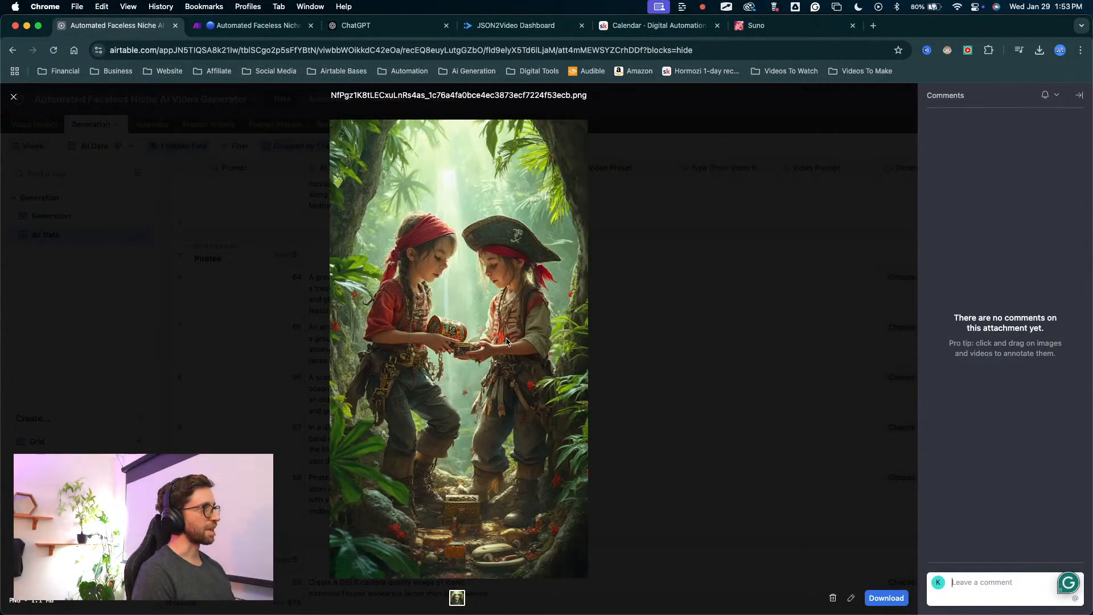
{"action": "key", "text": "Escape"}
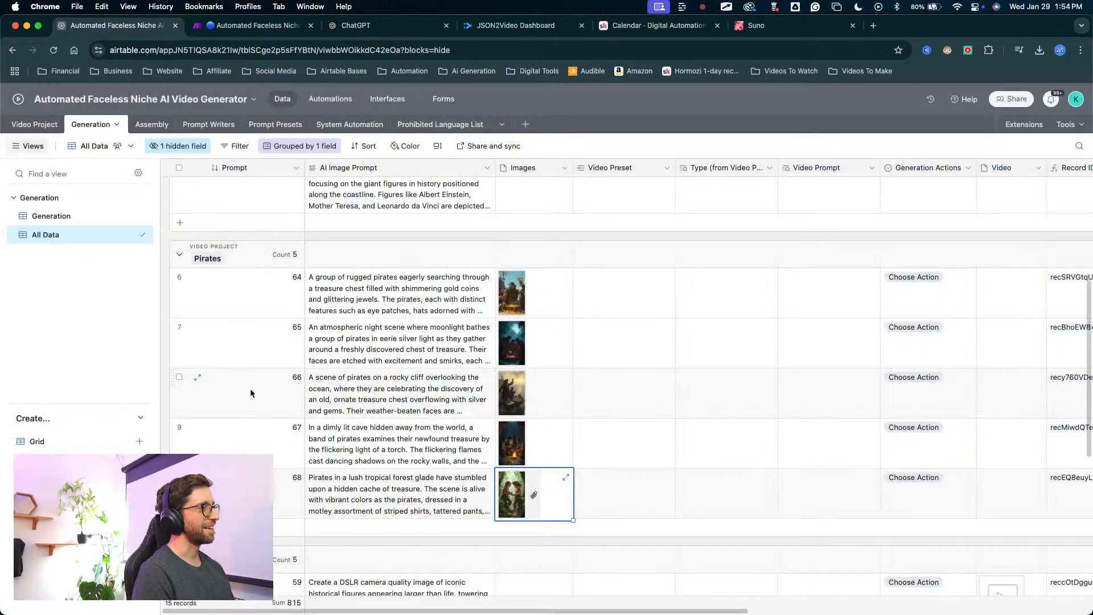
Review the AI Image Prompt of Pirates record 64 alongside the prompts and images of the FULL Test records, leaving the text unedited.
{"action": "scroll", "coordinate": [831, 432], "scroll_direction": "down", "scroll_amount": 1}
{"action": "scroll", "coordinate": [831, 405], "scroll_direction": "down", "scroll_amount": 1}
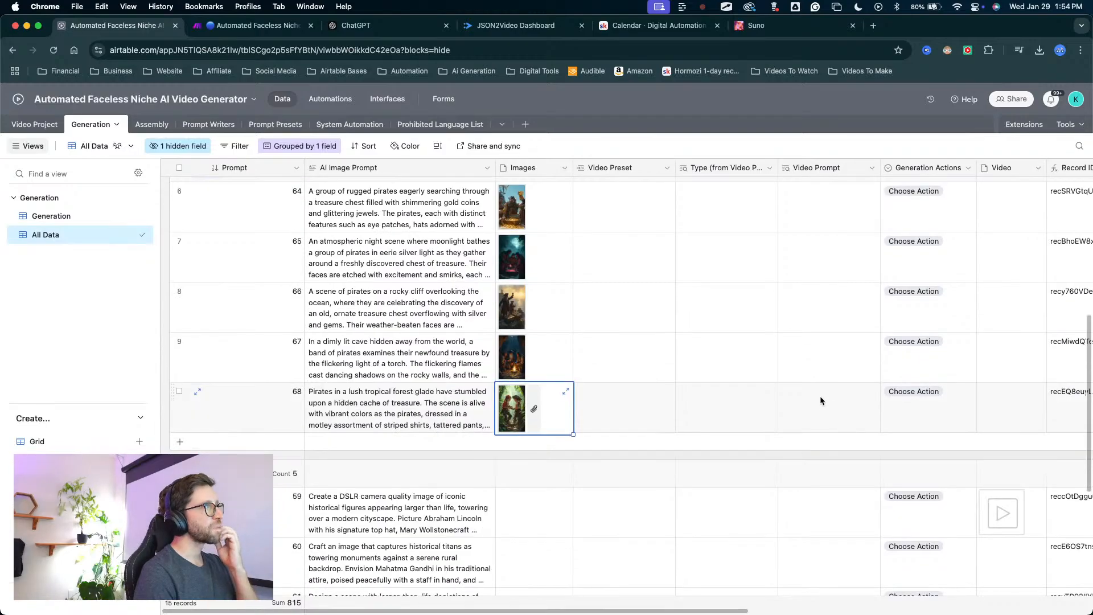
{"action": "scroll", "coordinate": [586, 293], "scroll_direction": "up", "scroll_amount": 2}
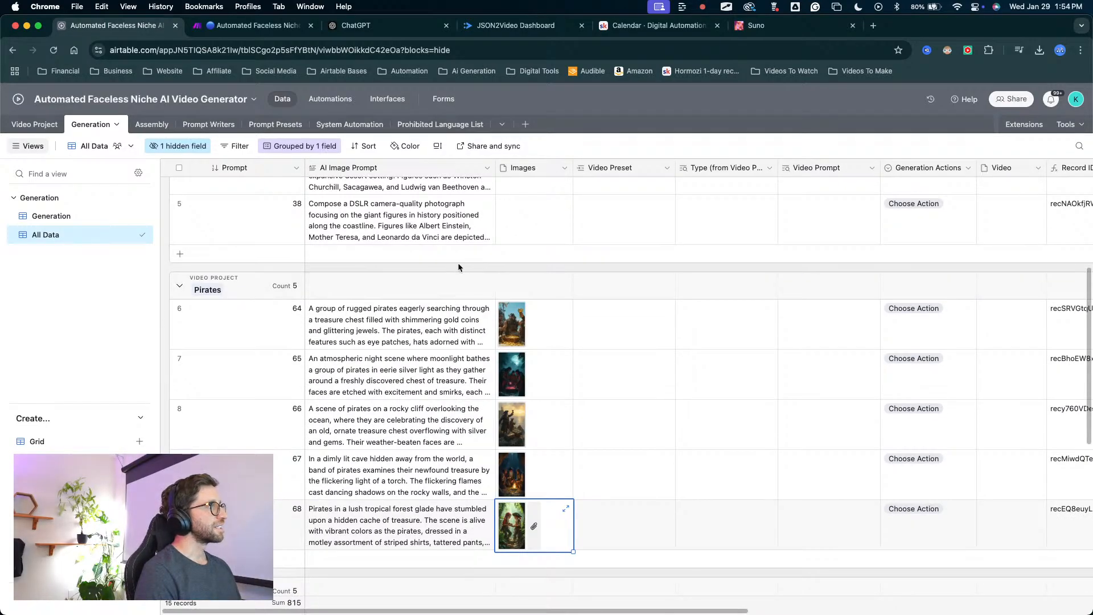
{"action": "scroll", "coordinate": [425, 253], "scroll_direction": "up", "scroll_amount": 4}
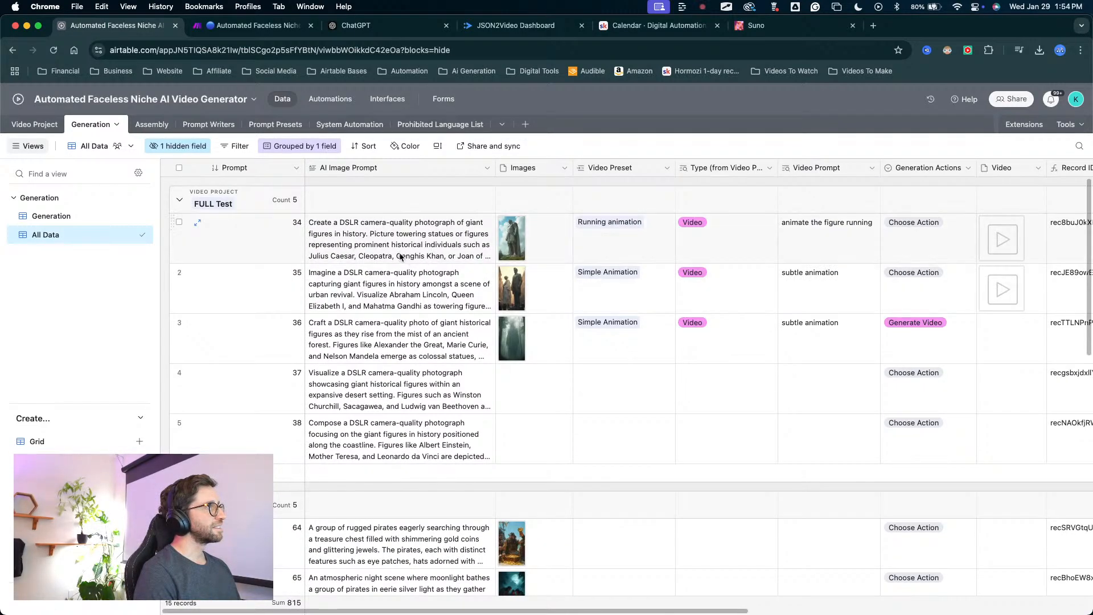
{"action": "scroll", "coordinate": [696, 445], "scroll_direction": "down", "scroll_amount": 8}
{"action": "scroll", "coordinate": [938, 327], "scroll_direction": "up", "scroll_amount": 4}
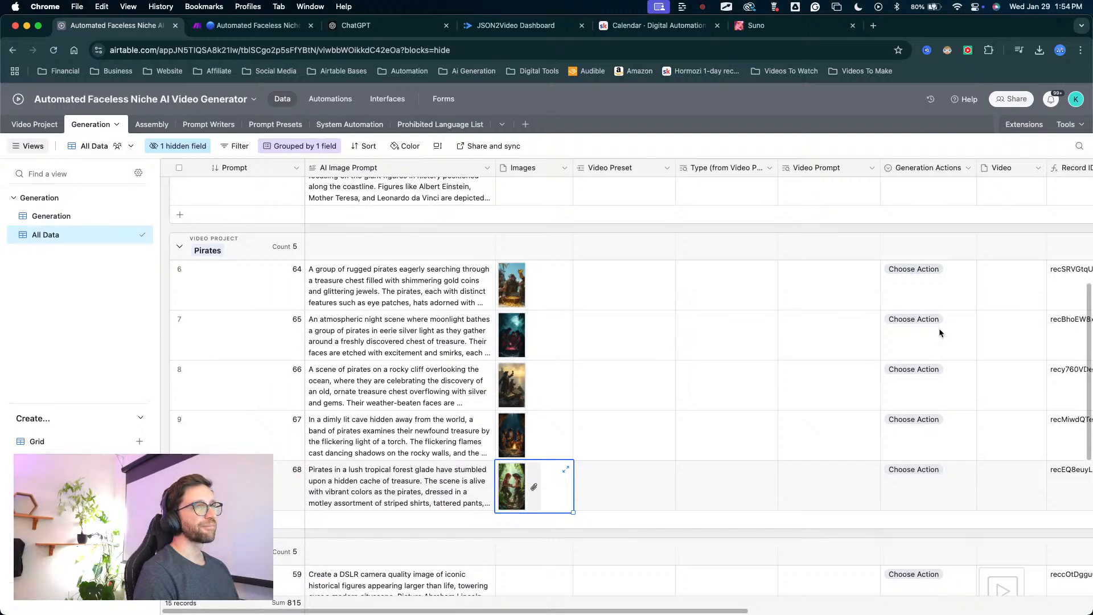
{"action": "left_click", "coordinate": [335, 278]}
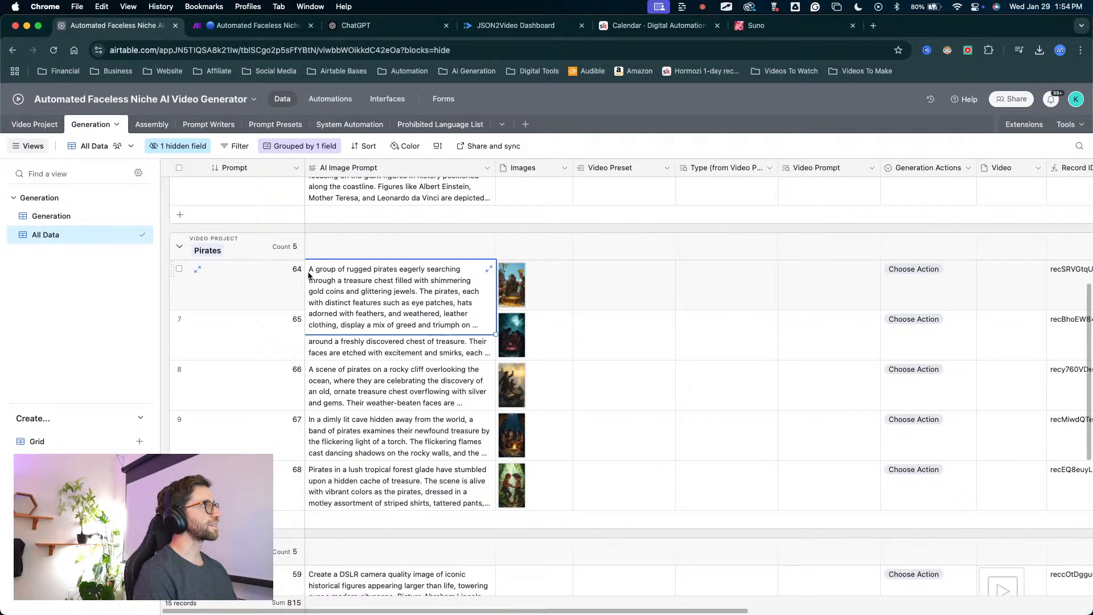
{"action": "key", "text": "shift+Left"}
{"action": "double_click", "coordinate": [310, 272]}
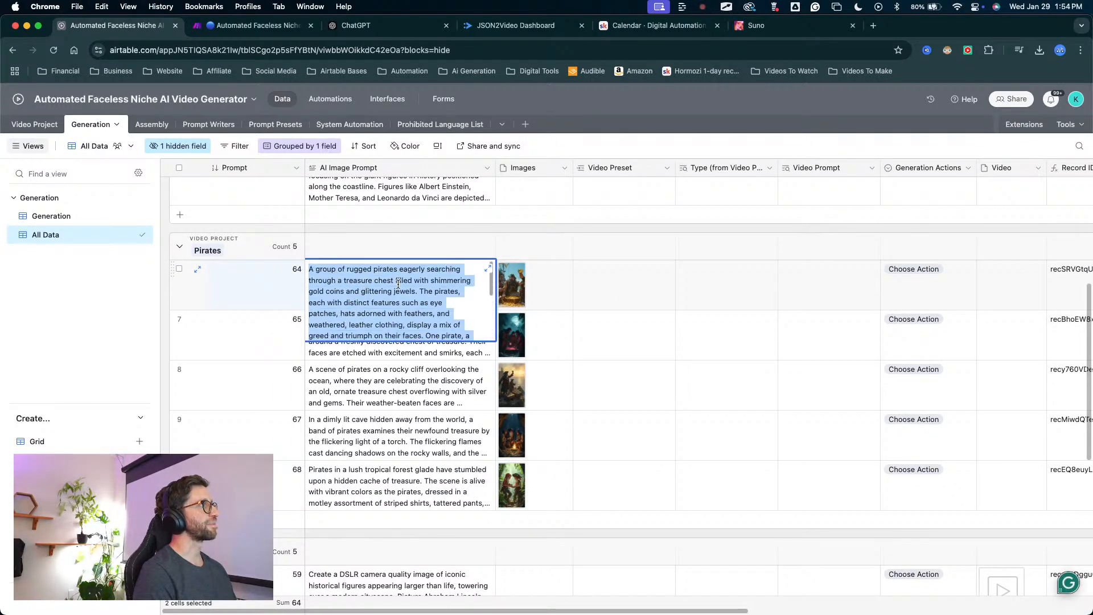
{"action": "left_click", "coordinate": [309, 269]}
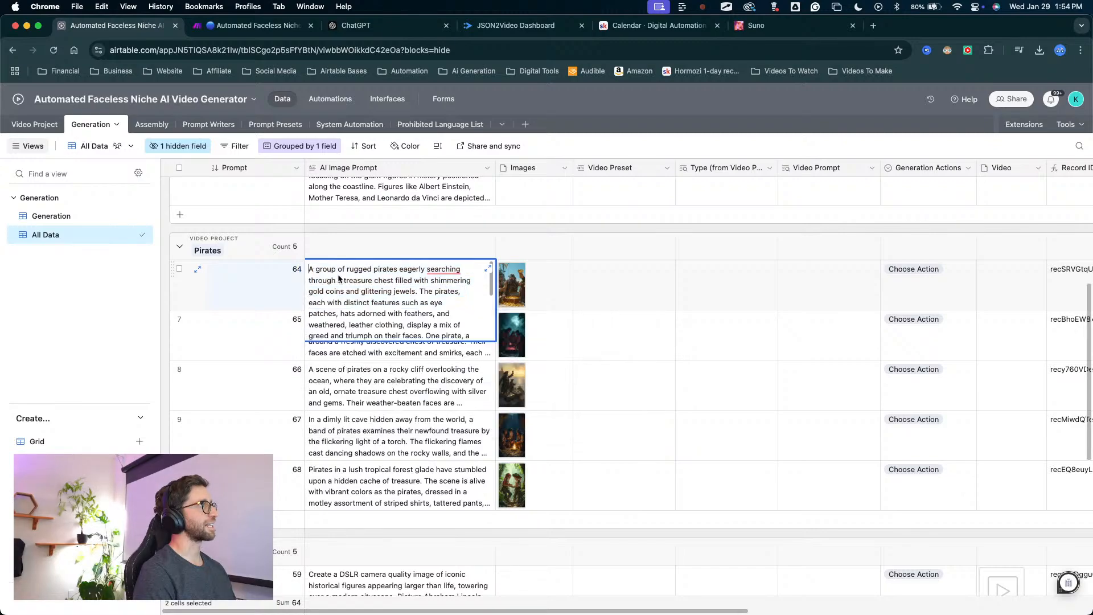
{"action": "scroll", "coordinate": [426, 240], "scroll_direction": "up", "scroll_amount": 5}
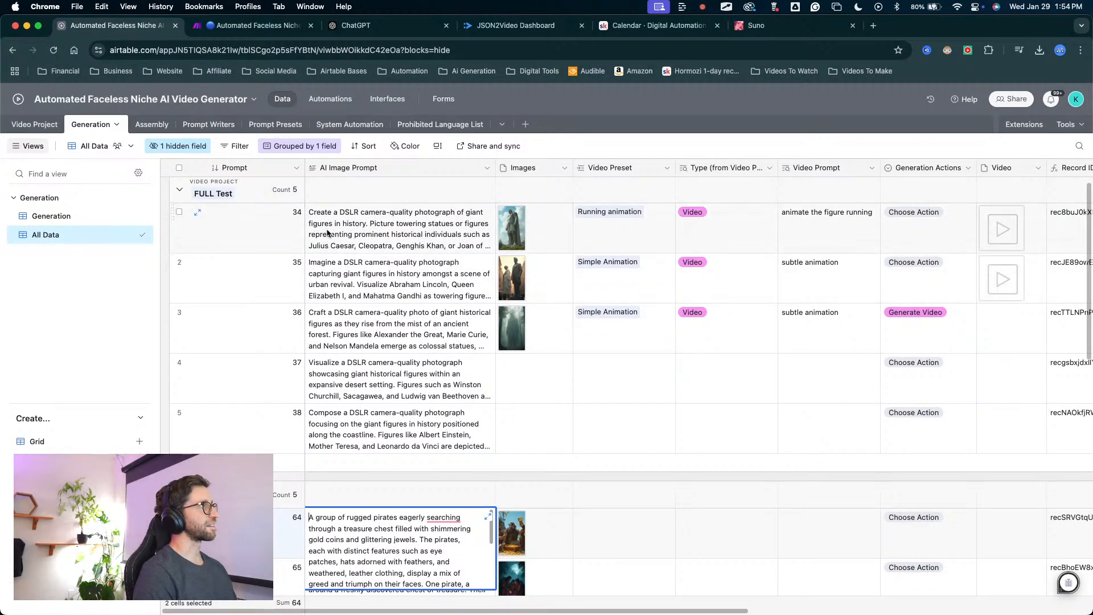
{"action": "scroll", "coordinate": [328, 224], "scroll_direction": "up", "scroll_amount": 1}
{"action": "scroll", "coordinate": [541, 448], "scroll_direction": "down", "scroll_amount": 5}
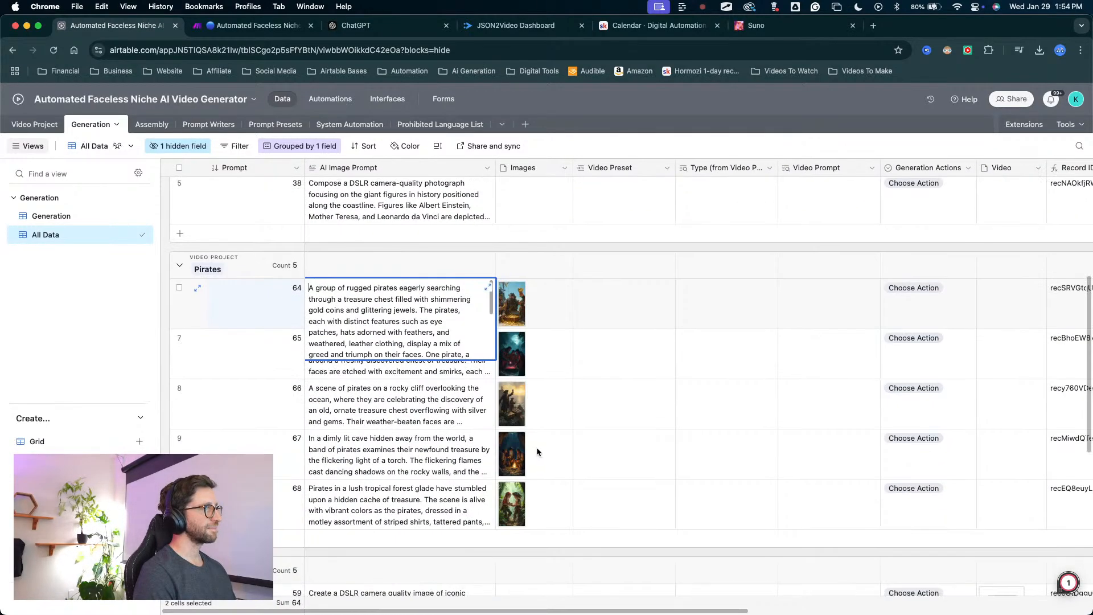
{"action": "left_click", "coordinate": [832, 387]}
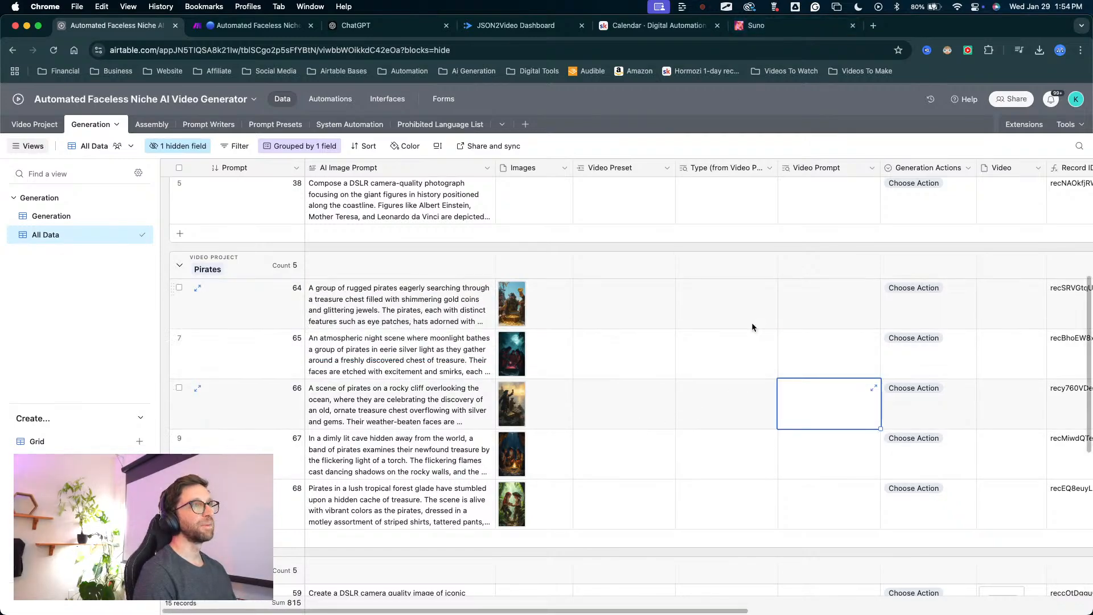
Set the Video Preset of Pirates record 64 to Simple Animation and fill it down through record 68.
{"action": "left_click", "coordinate": [631, 309]}
{"action": "mouse_move", "coordinate": [602, 519]}
{"action": "left_mouse_down"}
{"action": "mouse_move", "coordinate": [692, 450]}
{"action": "mouse_move", "coordinate": [724, 294]}
{"action": "mouse_move", "coordinate": [726, 340]}
{"action": "left_mouse_up"}
{"action": "left_click", "coordinate": [628, 284]}
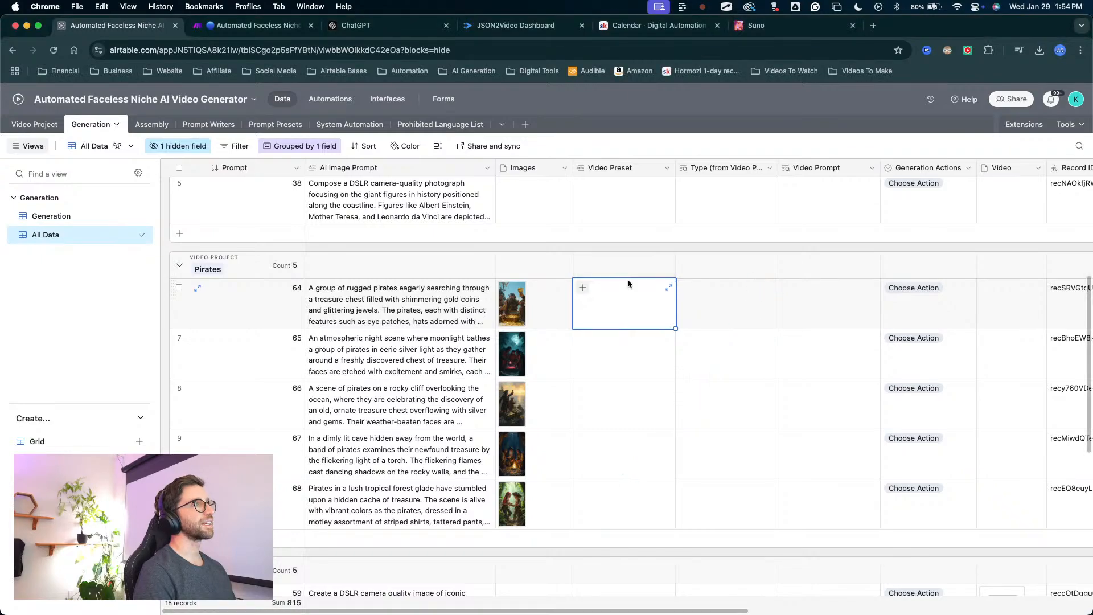
{"action": "left_click", "coordinate": [583, 289]}
{"action": "scroll", "coordinate": [624, 449], "scroll_direction": "down", "scroll_amount": 5}
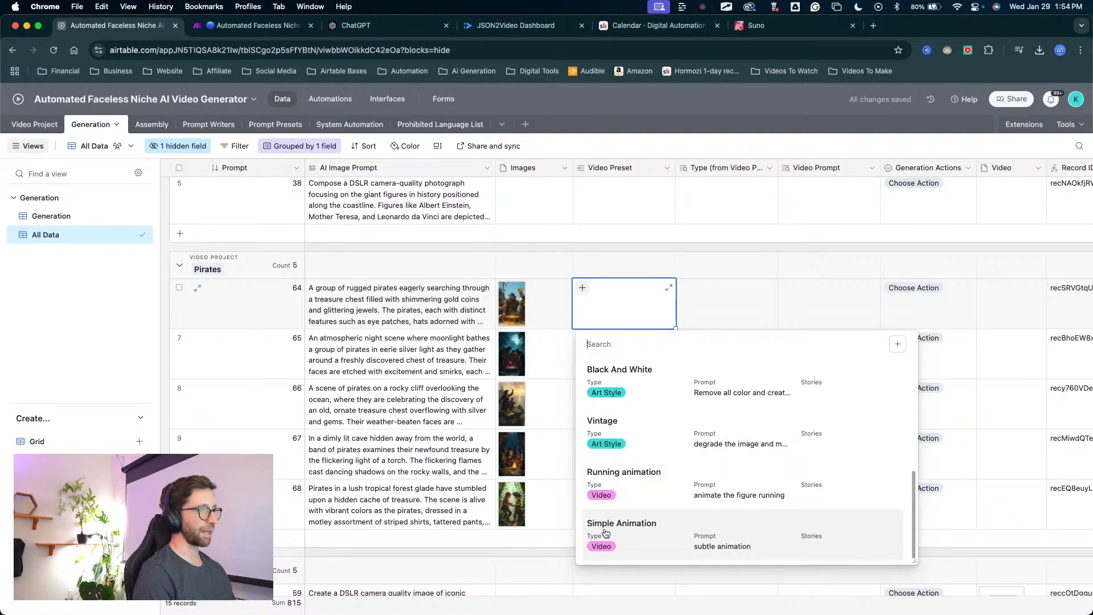
{"action": "left_click", "coordinate": [606, 532]}
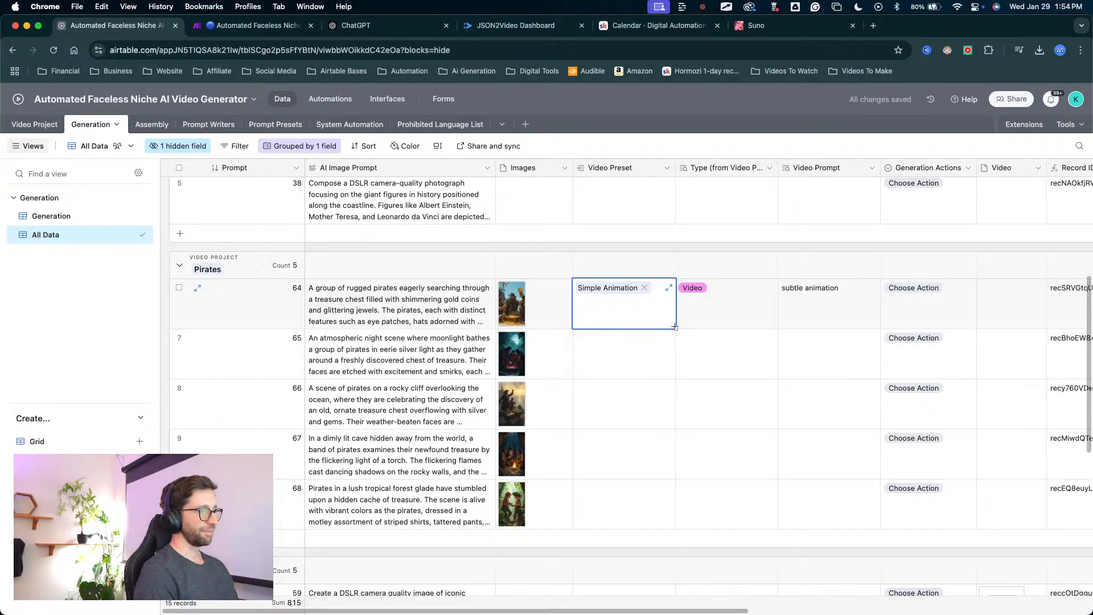
{"action": "left_click_drag", "start_coordinate": [674, 326], "coordinate": [677, 504]}
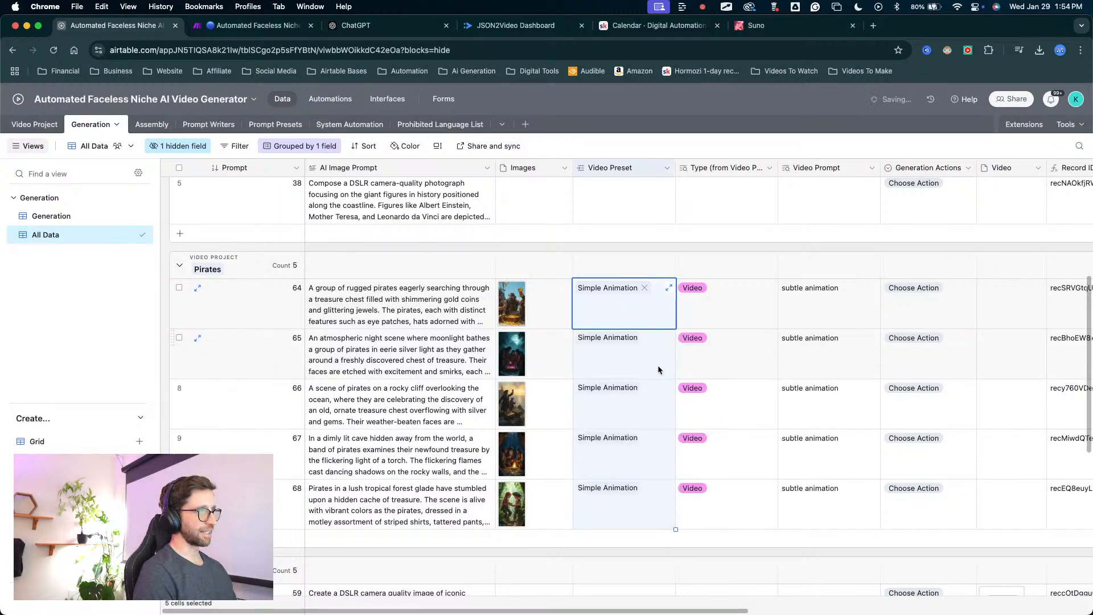
Check the available video presets and their prompts in the Prompt Presets table, and return to the Generation table.
{"action": "mouse_move", "coordinate": [592, 511]}
{"action": "left_mouse_down"}
{"action": "mouse_move", "coordinate": [775, 208]}
{"action": "mouse_move", "coordinate": [771, 526]}
{"action": "mouse_move", "coordinate": [795, 181]}
{"action": "mouse_move", "coordinate": [711, 435]}
{"action": "left_mouse_up"}
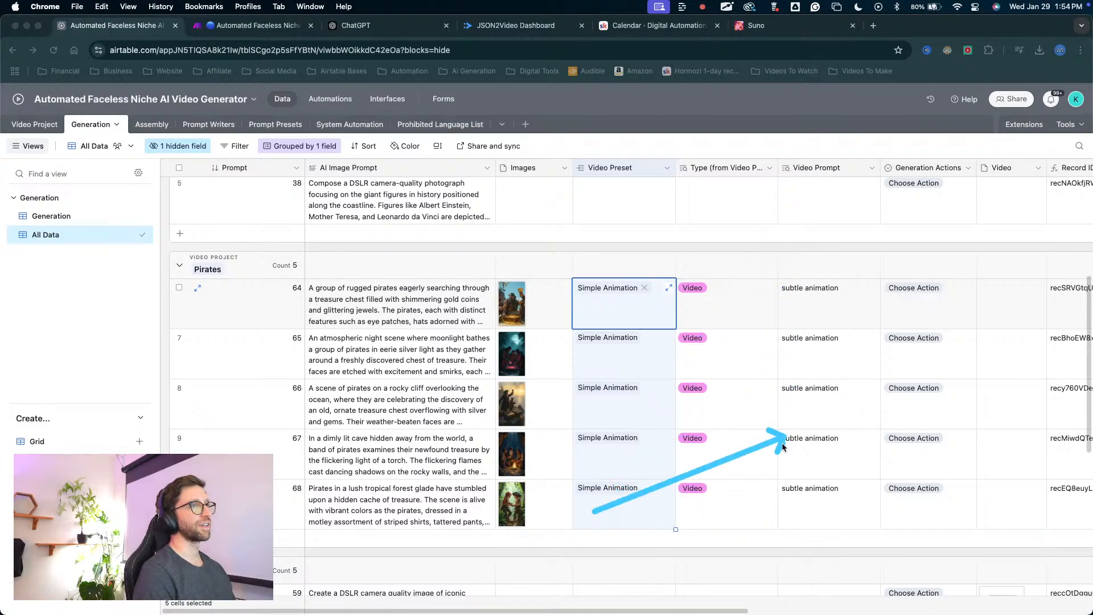
{"action": "mouse_move", "coordinate": [537, 456]}
{"action": "left_mouse_down"}
{"action": "mouse_move", "coordinate": [634, 288]}
{"action": "mouse_move", "coordinate": [353, 134]}
{"action": "mouse_move", "coordinate": [289, 115]}
{"action": "mouse_move", "coordinate": [286, 124]}
{"action": "left_mouse_up"}
{"action": "left_click", "coordinate": [286, 125]}
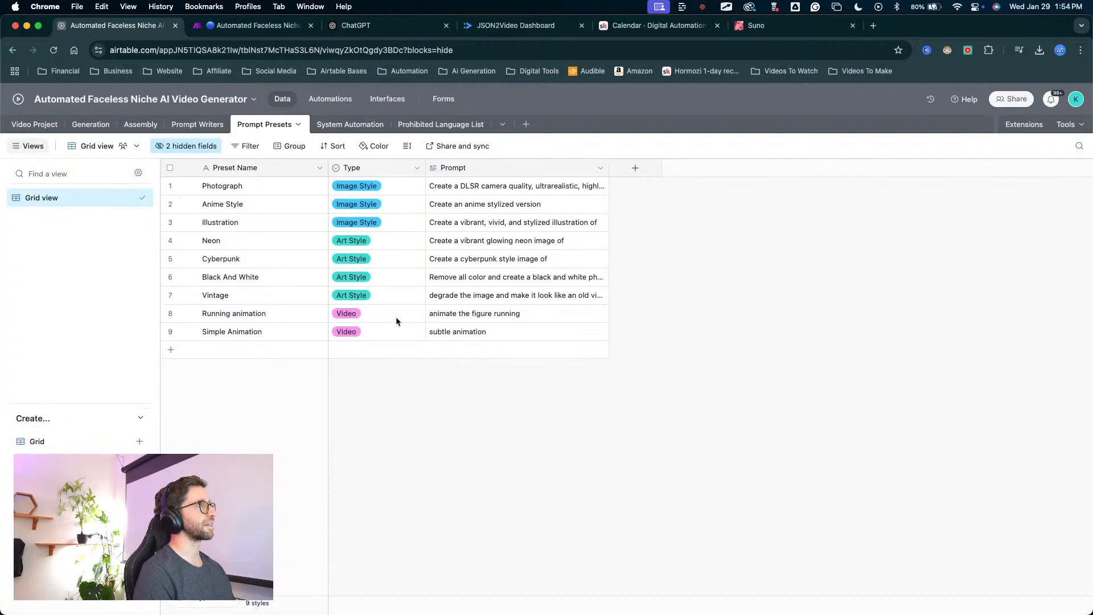
{"action": "mouse_move", "coordinate": [326, 467]}
{"action": "left_mouse_down"}
{"action": "mouse_move", "coordinate": [503, 358]}
{"action": "mouse_move", "coordinate": [268, 339]}
{"action": "mouse_move", "coordinate": [278, 342]}
{"action": "left_mouse_up"}
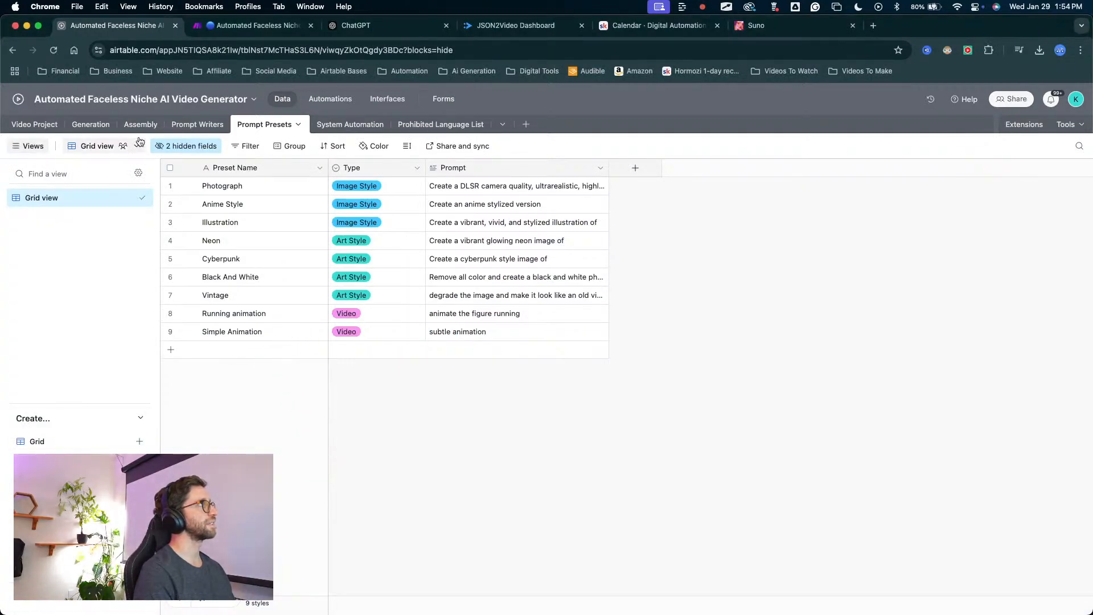
{"action": "left_click", "coordinate": [37, 123]}
{"action": "left_click", "coordinate": [92, 124]}
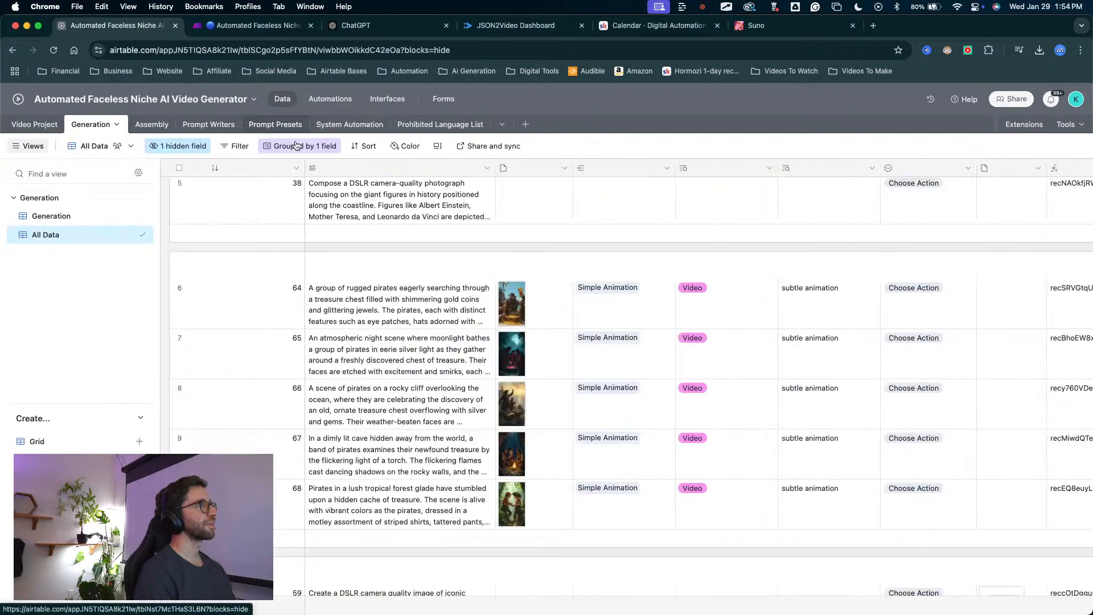
Set Generation Actions to Generate Video for Pirates record 64 and fill it down through record 68.
{"action": "scroll", "coordinate": [673, 364], "scroll_direction": "right", "scroll_amount": 5}
{"action": "mouse_move", "coordinate": [708, 252]}
{"action": "left_mouse_down"}
{"action": "mouse_move", "coordinate": [639, 251]}
{"action": "mouse_move", "coordinate": [636, 534]}
{"action": "left_mouse_up"}
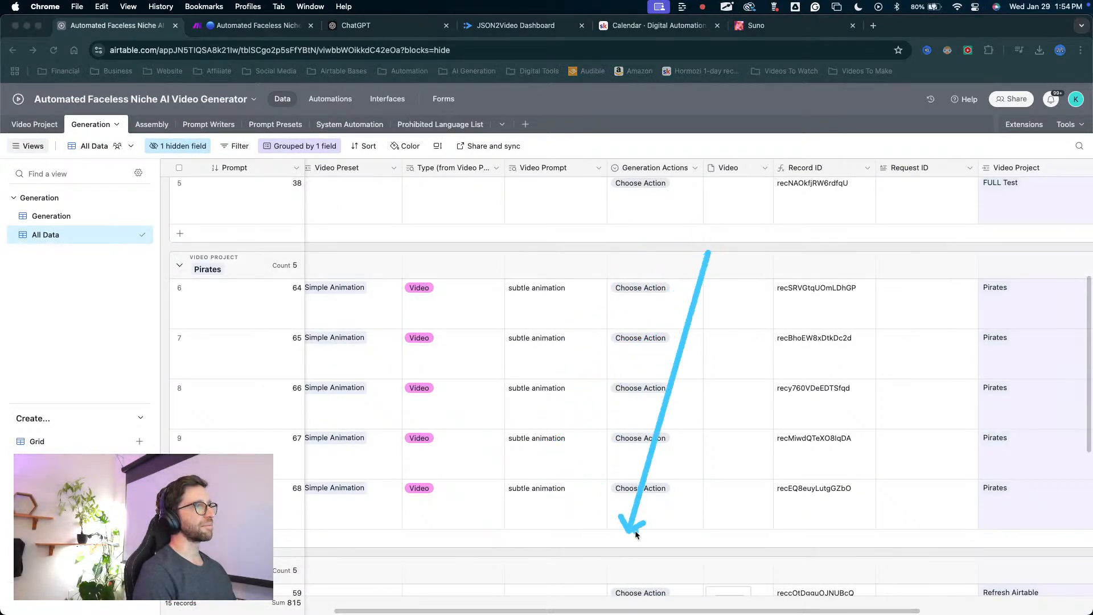
{"action": "left_click", "coordinate": [662, 289]}
{"action": "left_click", "coordinate": [660, 389]}
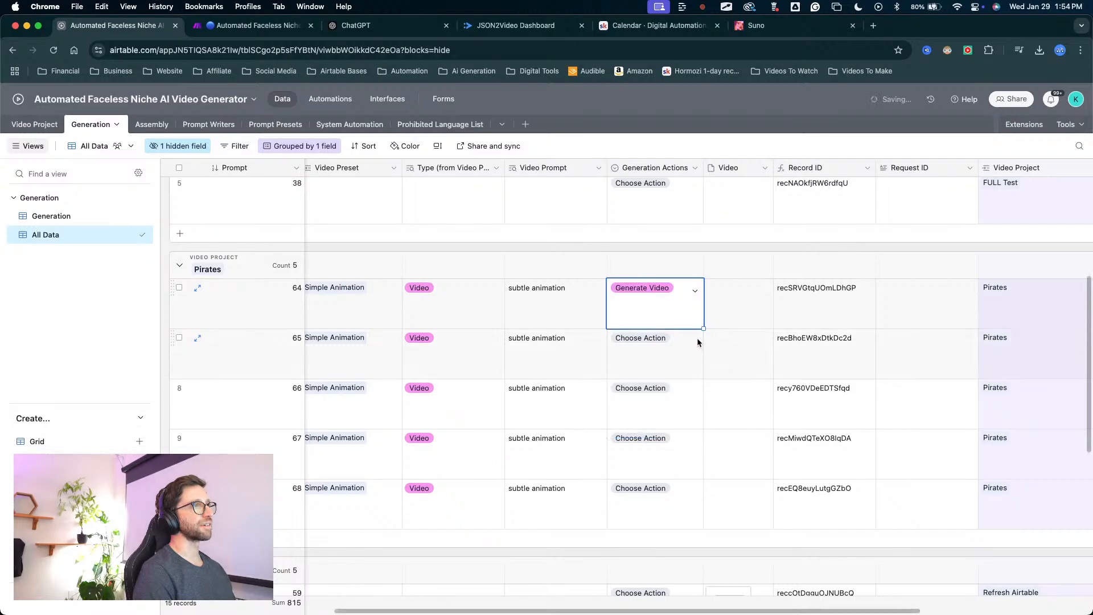
{"action": "left_click_drag", "start_coordinate": [703, 329], "coordinate": [711, 509]}
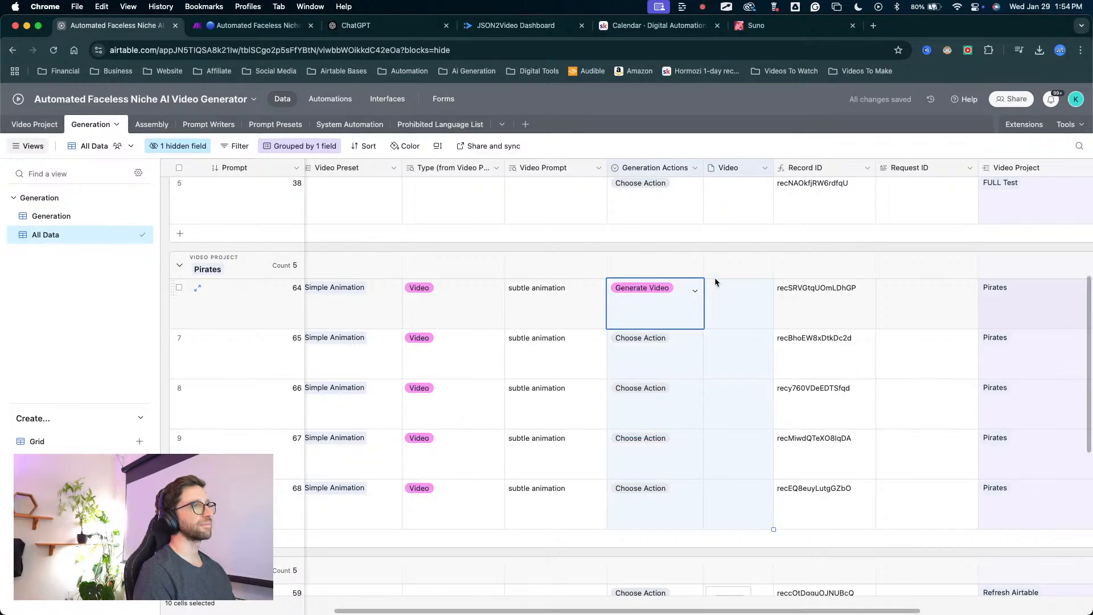
{"action": "left_click", "coordinate": [695, 327]}
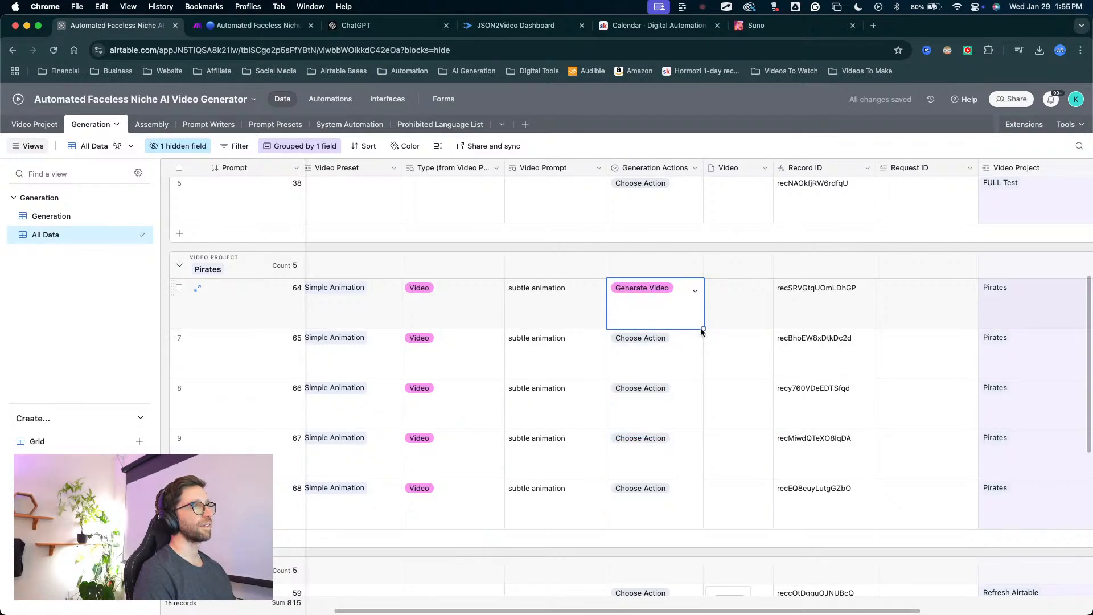
{"action": "left_click_drag", "start_coordinate": [703, 329], "coordinate": [701, 505]}
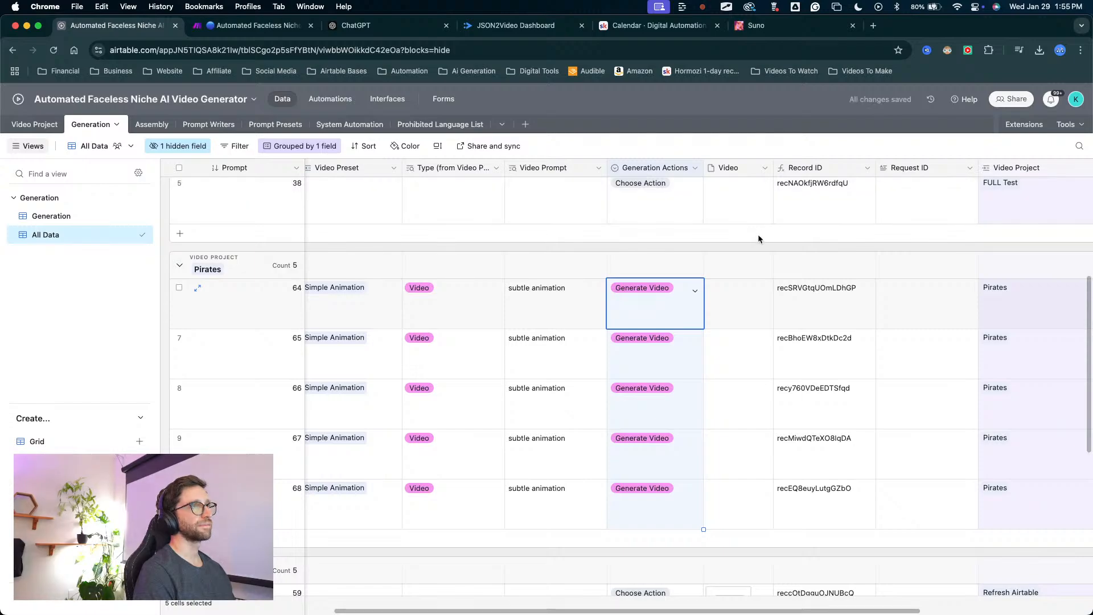
Monitor the video generation in the Make scenario's diagram and running executions, and check the Pirates records' Video field in Airtable.
{"action": "scroll", "coordinate": [839, 382], "scroll_direction": "down", "scroll_amount": 1}
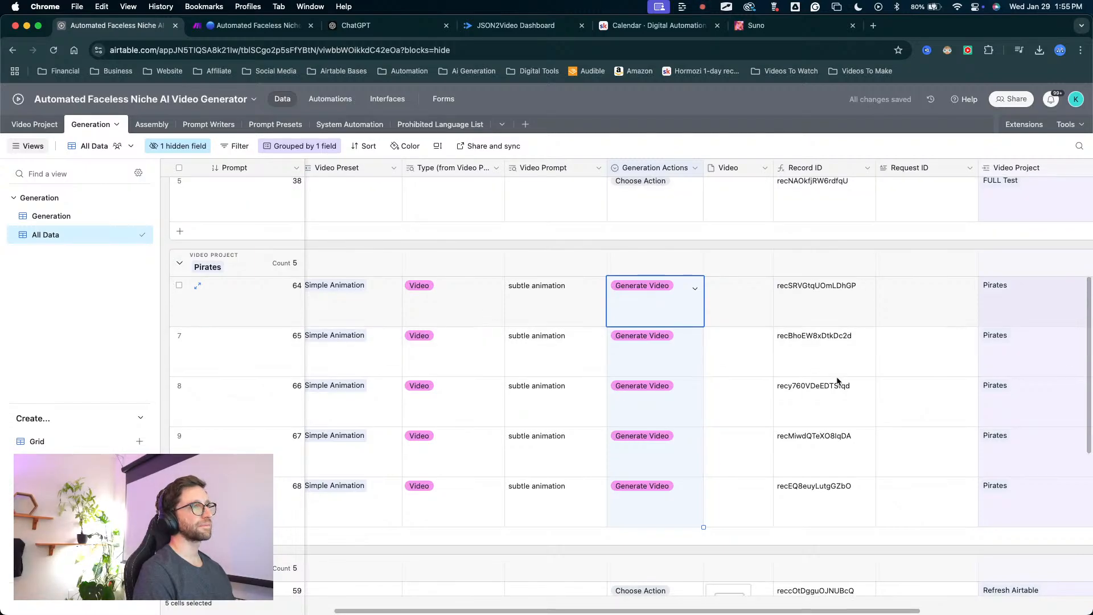
{"action": "scroll", "coordinate": [838, 381], "scroll_direction": "down", "scroll_amount": 3}
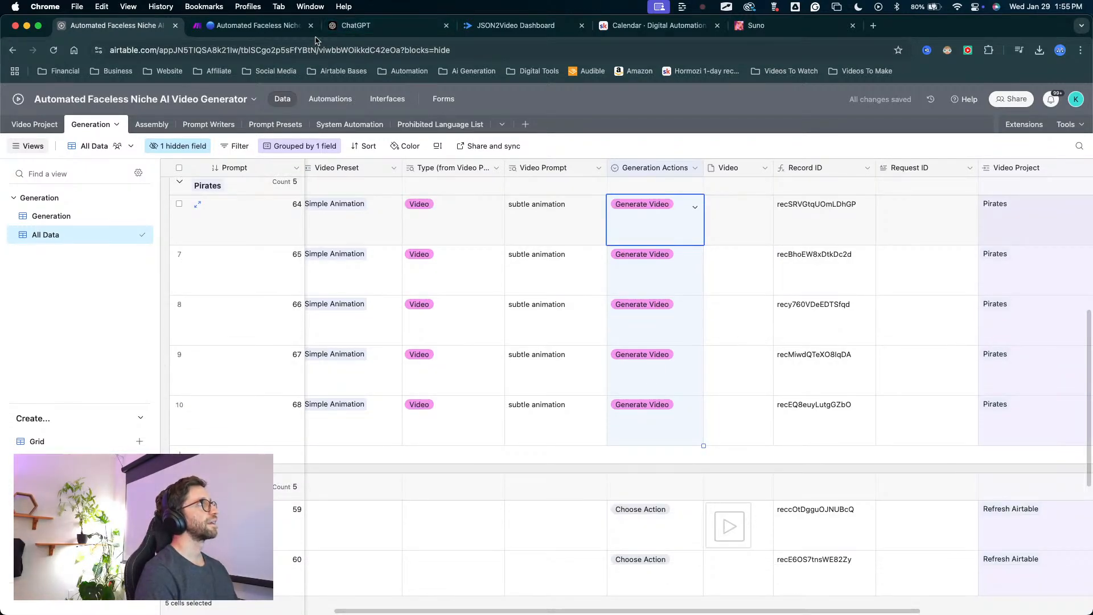
{"action": "left_click", "coordinate": [285, 26]}
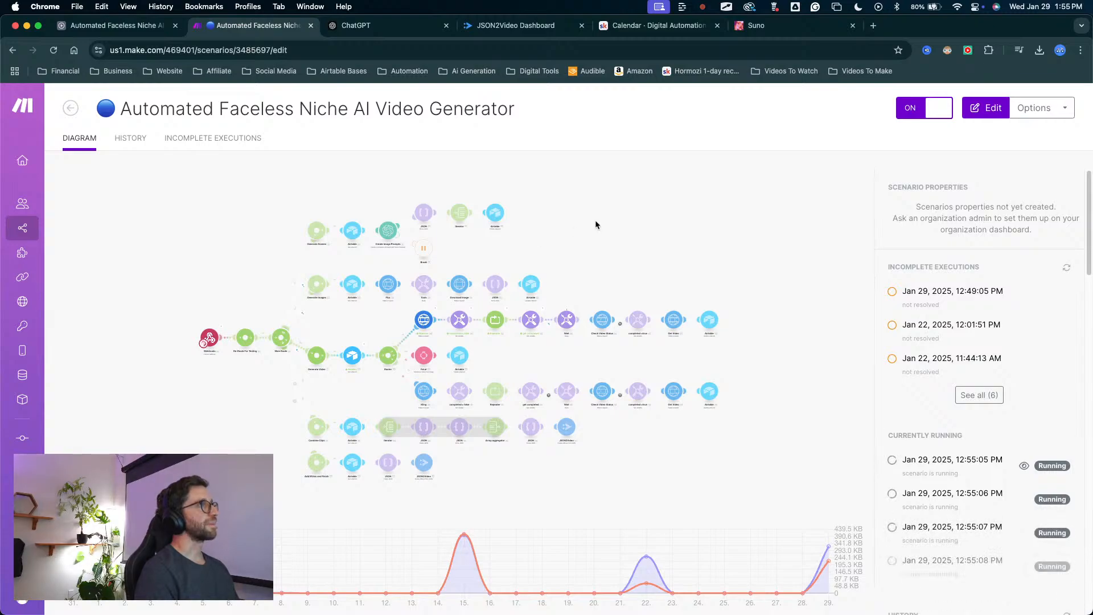
{"action": "mouse_move", "coordinate": [626, 152]}
{"action": "left_mouse_down"}
{"action": "mouse_move", "coordinate": [574, 265]}
{"action": "mouse_move", "coordinate": [569, 319]}
{"action": "mouse_move", "coordinate": [432, 312]}
{"action": "mouse_move", "coordinate": [692, 309]}
{"action": "mouse_move", "coordinate": [428, 307]}
{"action": "mouse_move", "coordinate": [441, 276]}
{"action": "mouse_move", "coordinate": [421, 316]}
{"action": "mouse_move", "coordinate": [629, 313]}
{"action": "mouse_move", "coordinate": [460, 310]}
{"action": "mouse_move", "coordinate": [634, 305]}
{"action": "mouse_move", "coordinate": [471, 310]}
{"action": "mouse_move", "coordinate": [615, 249]}
{"action": "left_mouse_up"}
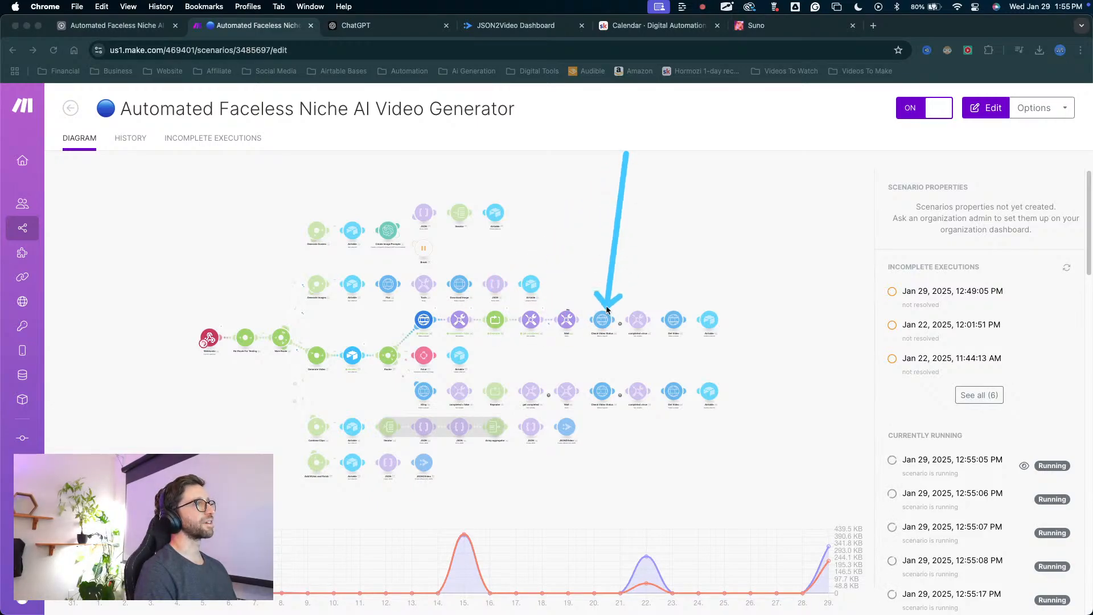
{"action": "mouse_move", "coordinate": [590, 314]}
{"action": "left_mouse_down"}
{"action": "mouse_move", "coordinate": [581, 314]}
{"action": "mouse_move", "coordinate": [673, 312]}
{"action": "mouse_move", "coordinate": [674, 294]}
{"action": "mouse_move", "coordinate": [675, 318]}
{"action": "mouse_move", "coordinate": [708, 317]}
{"action": "mouse_move", "coordinate": [592, 314]}
{"action": "mouse_move", "coordinate": [627, 323]}
{"action": "mouse_move", "coordinate": [598, 274]}
{"action": "mouse_move", "coordinate": [499, 314]}
{"action": "mouse_move", "coordinate": [661, 312]}
{"action": "mouse_move", "coordinate": [519, 329]}
{"action": "mouse_move", "coordinate": [615, 302]}
{"action": "left_mouse_up"}
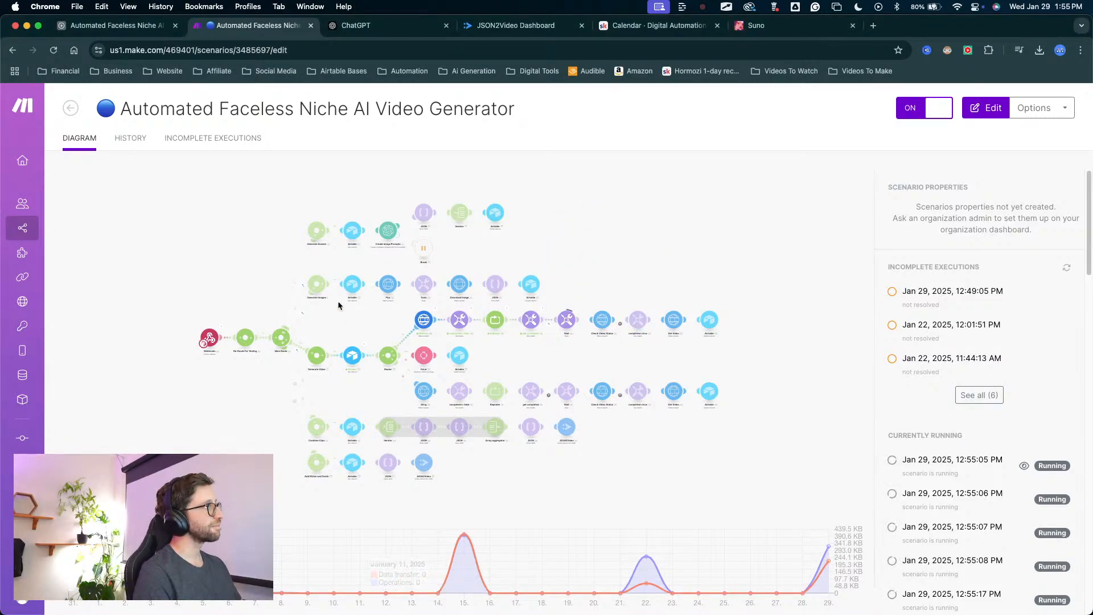
{"action": "left_click", "coordinate": [149, 27]}
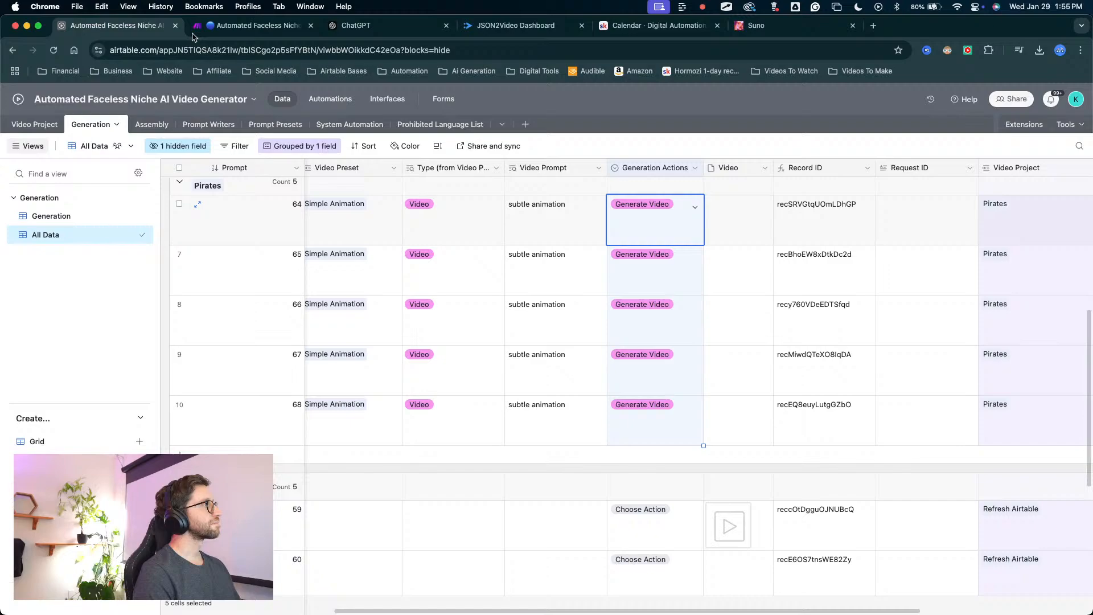
{"action": "left_click", "coordinate": [233, 31]}
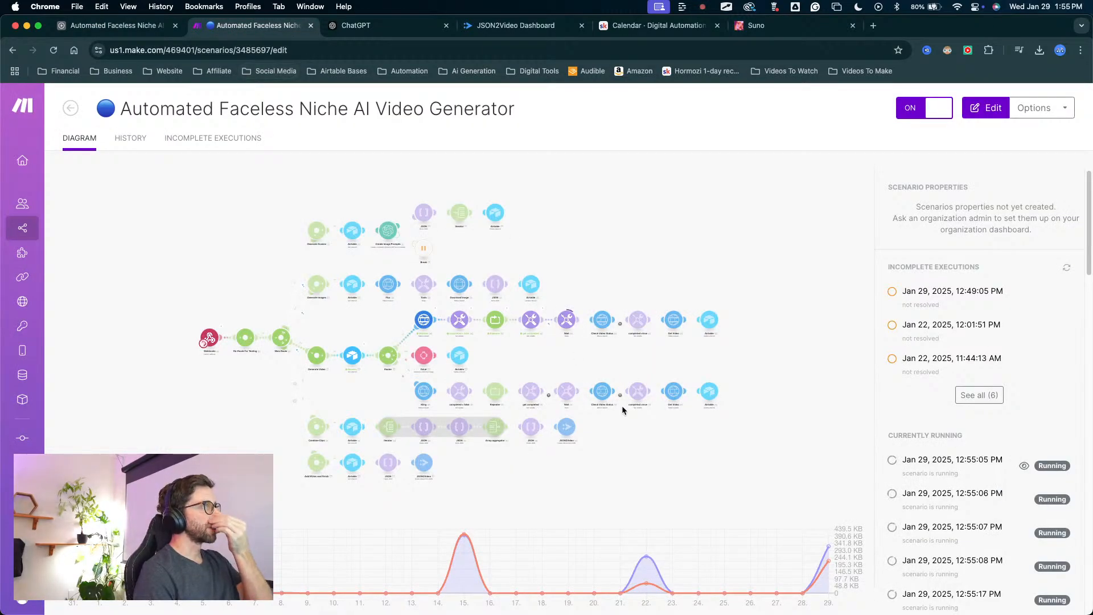
{"action": "mouse_move", "coordinate": [610, 188]}
{"action": "left_mouse_down"}
{"action": "mouse_move", "coordinate": [581, 256]}
{"action": "mouse_move", "coordinate": [581, 303]}
{"action": "left_mouse_up"}
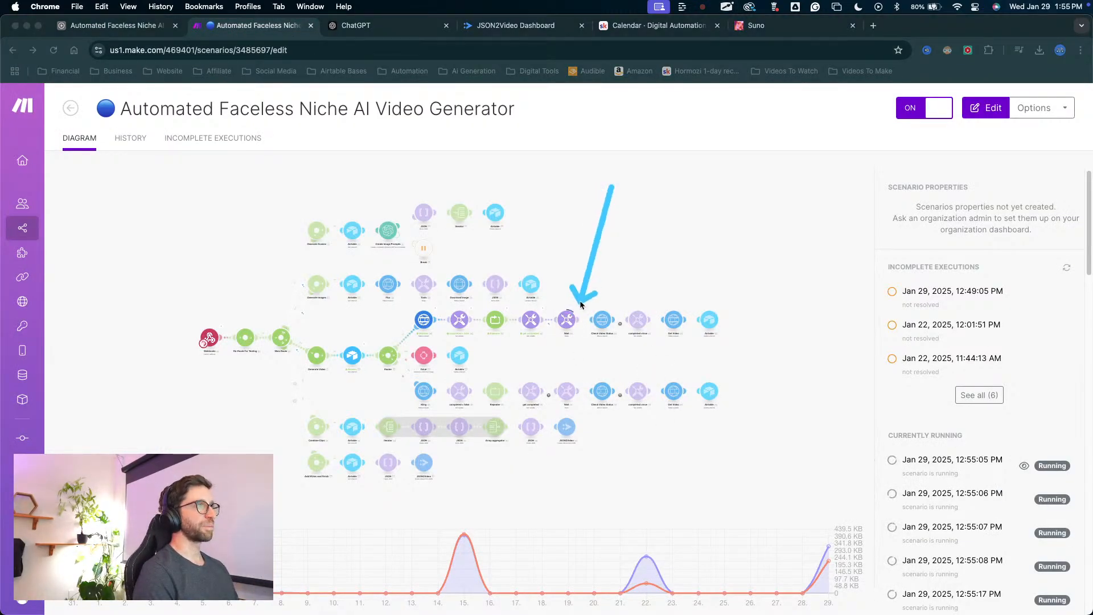
{"action": "key", "text": "Escape"}
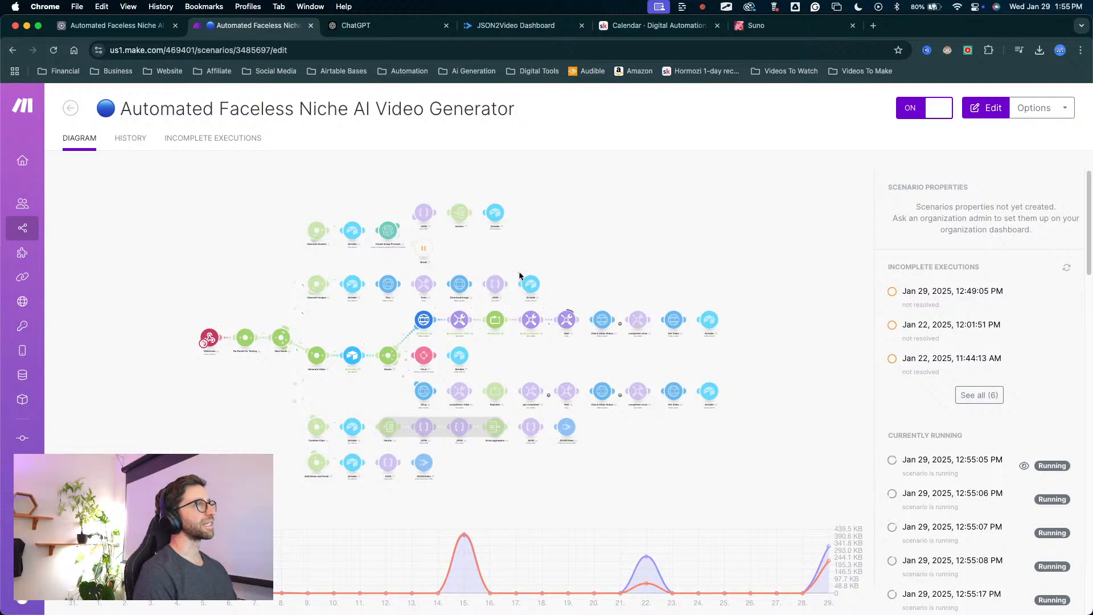
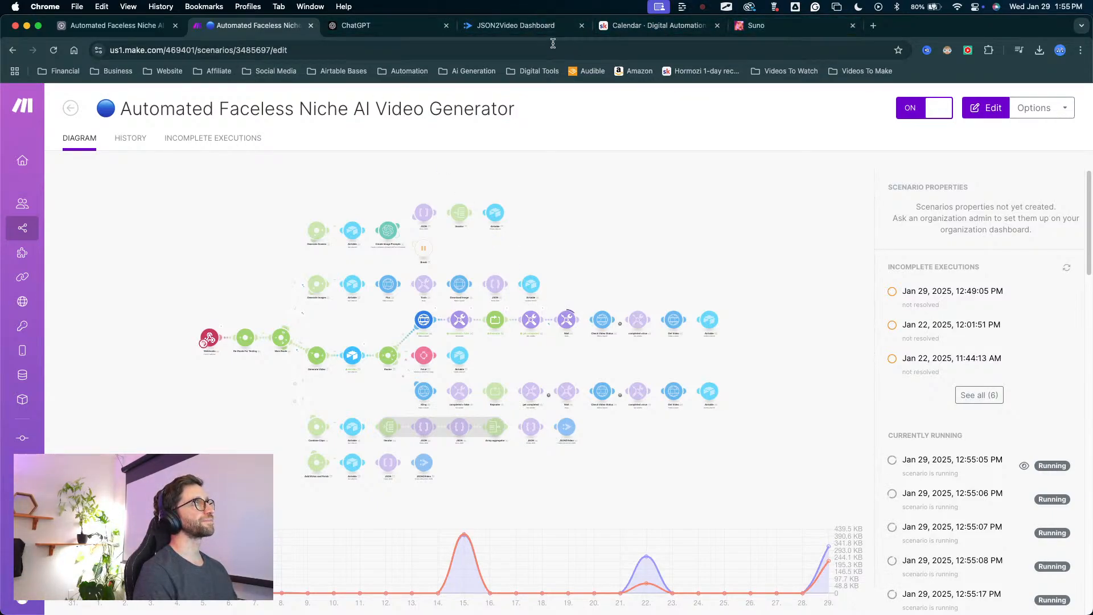
Switch to the Airtable base and open the Generation view of the Generation table.
{"action": "left_click", "coordinate": [125, 33]}
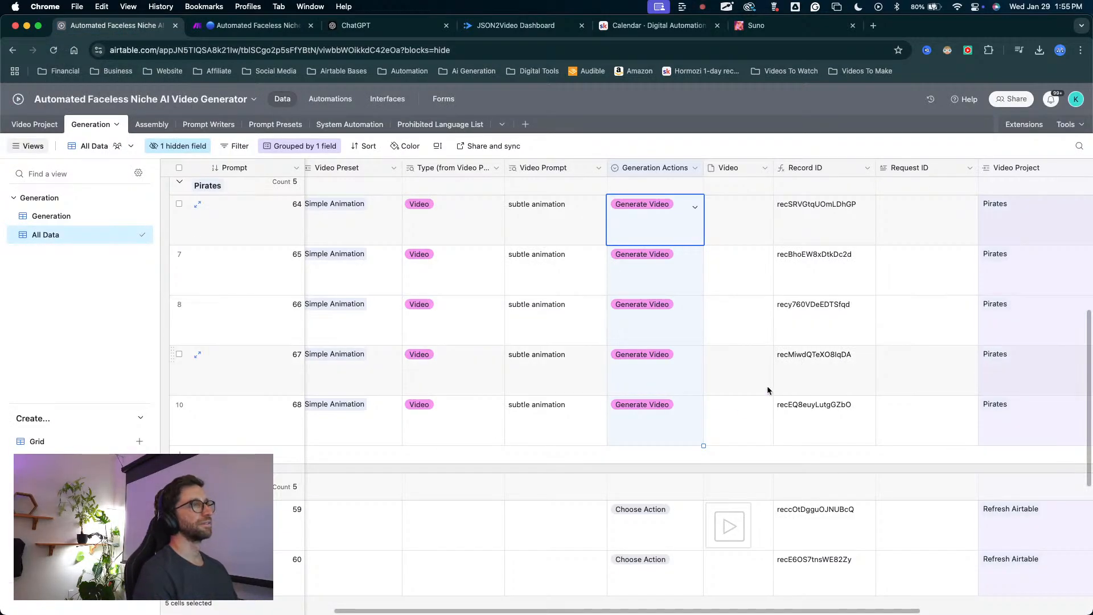
{"action": "key", "text": "ctrl+a"}
{"action": "mouse_move", "coordinate": [749, 400]}
{"action": "left_mouse_down"}
{"action": "mouse_move", "coordinate": [754, 242]}
{"action": "mouse_move", "coordinate": [727, 307]}
{"action": "mouse_move", "coordinate": [718, 392]}
{"action": "mouse_move", "coordinate": [730, 387]}
{"action": "mouse_move", "coordinate": [742, 450]}
{"action": "mouse_move", "coordinate": [736, 152]}
{"action": "mouse_move", "coordinate": [738, 359]}
{"action": "left_mouse_up"}
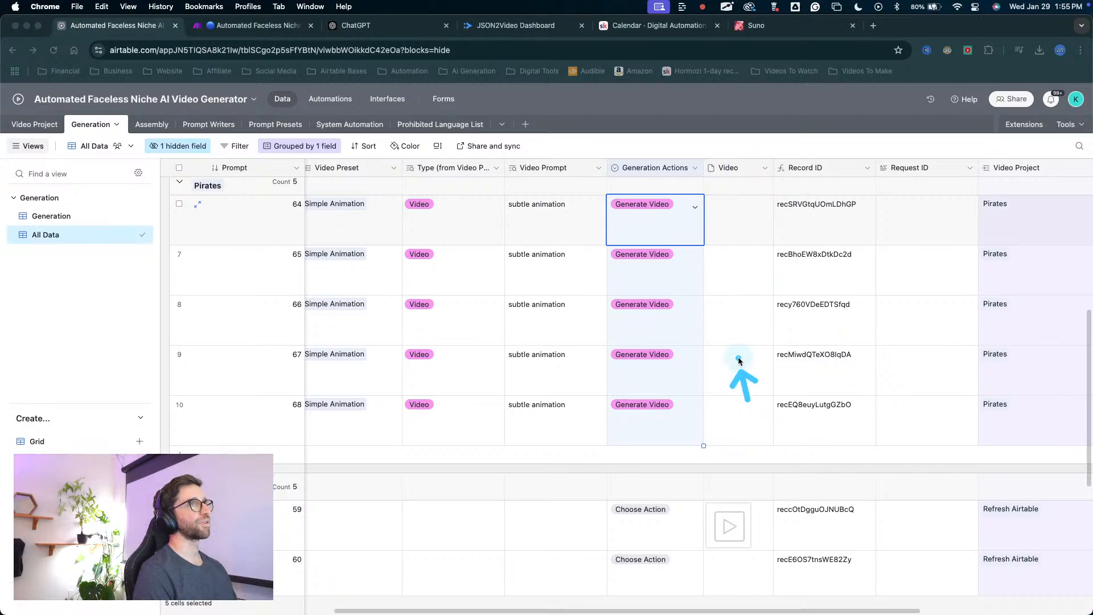
{"action": "key", "text": "Escape"}
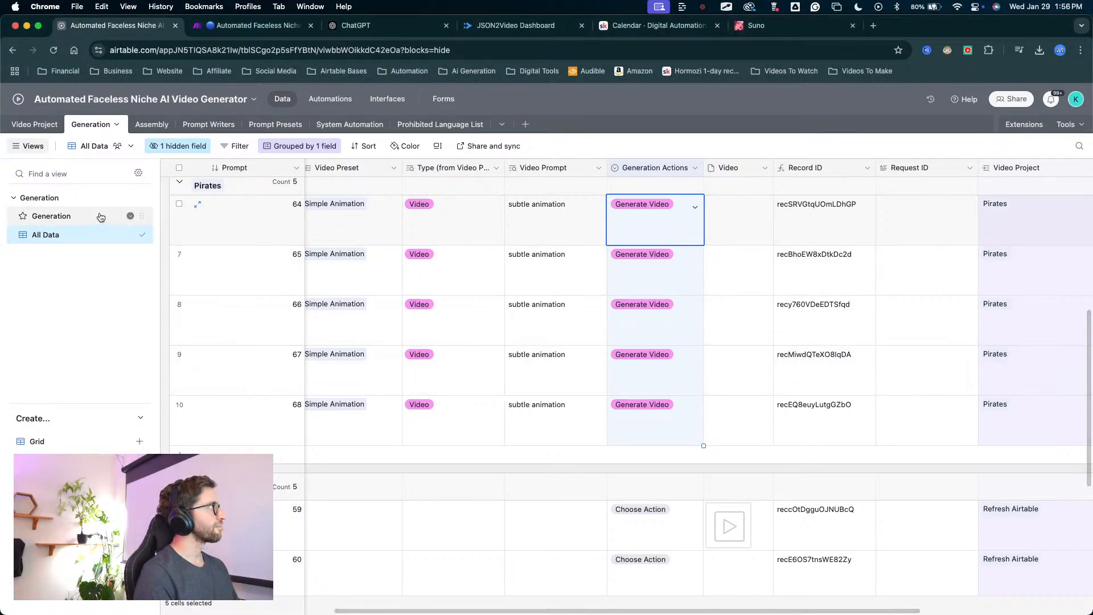
{"action": "left_click", "coordinate": [82, 222]}
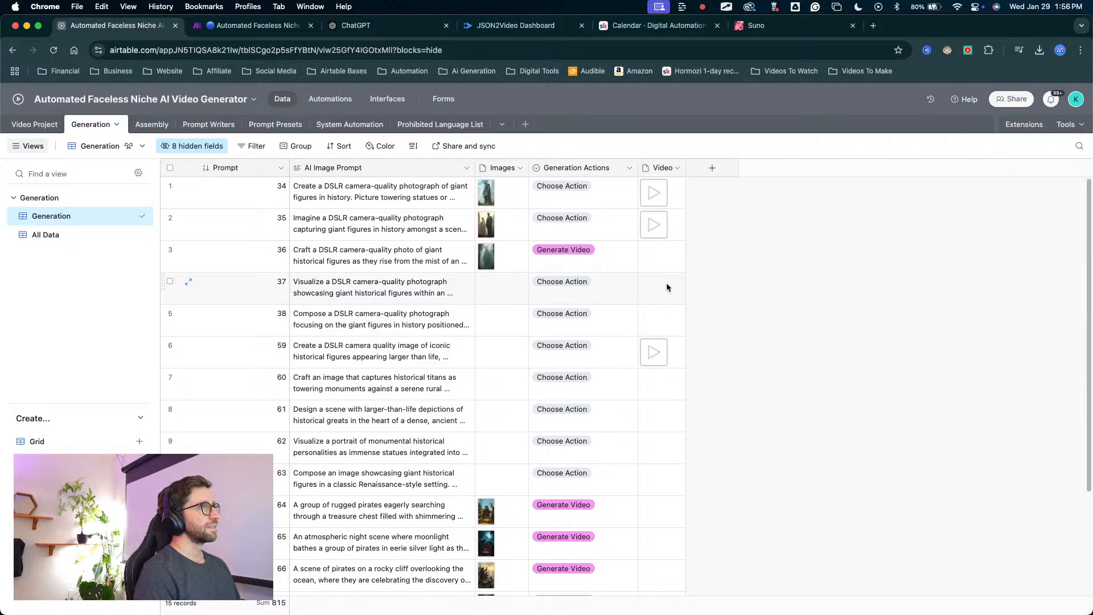
{"action": "scroll", "coordinate": [512, 330], "scroll_direction": "down", "scroll_amount": 3}
{"action": "scroll", "coordinate": [429, 317], "scroll_direction": "up", "scroll_amount": 3}
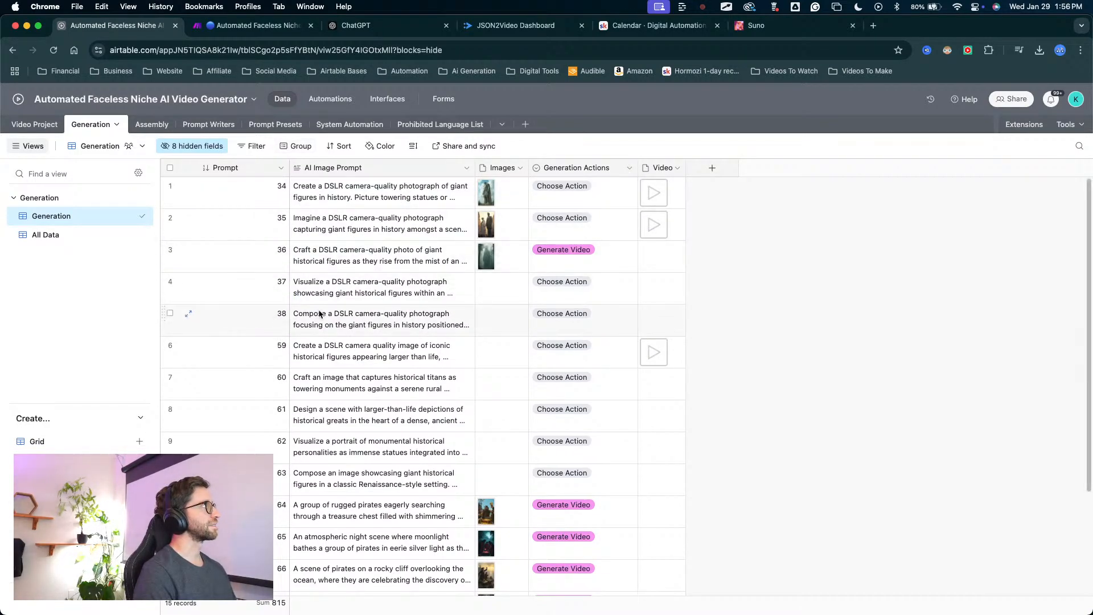
{"action": "mouse_move", "coordinate": [317, 305]}
{"action": "left_mouse_down"}
{"action": "mouse_move", "coordinate": [94, 259]}
{"action": "mouse_move", "coordinate": [64, 244]}
{"action": "mouse_move", "coordinate": [66, 217]}
{"action": "mouse_move", "coordinate": [407, 449]}
{"action": "mouse_move", "coordinate": [243, 198]}
{"action": "mouse_move", "coordinate": [73, 216]}
{"action": "left_mouse_up"}
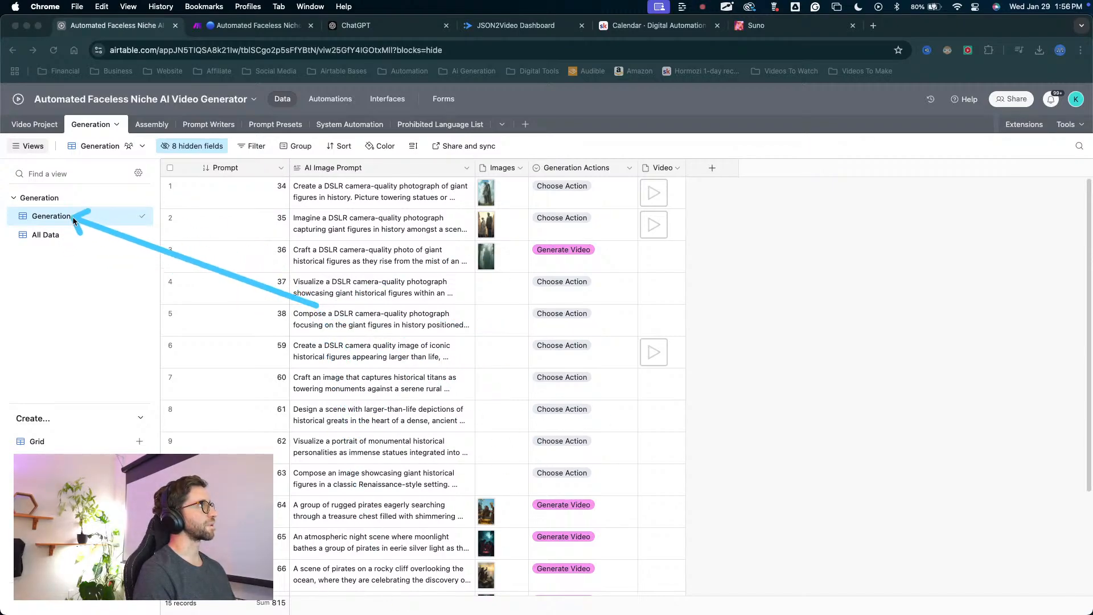
{"action": "key", "text": "Escape"}
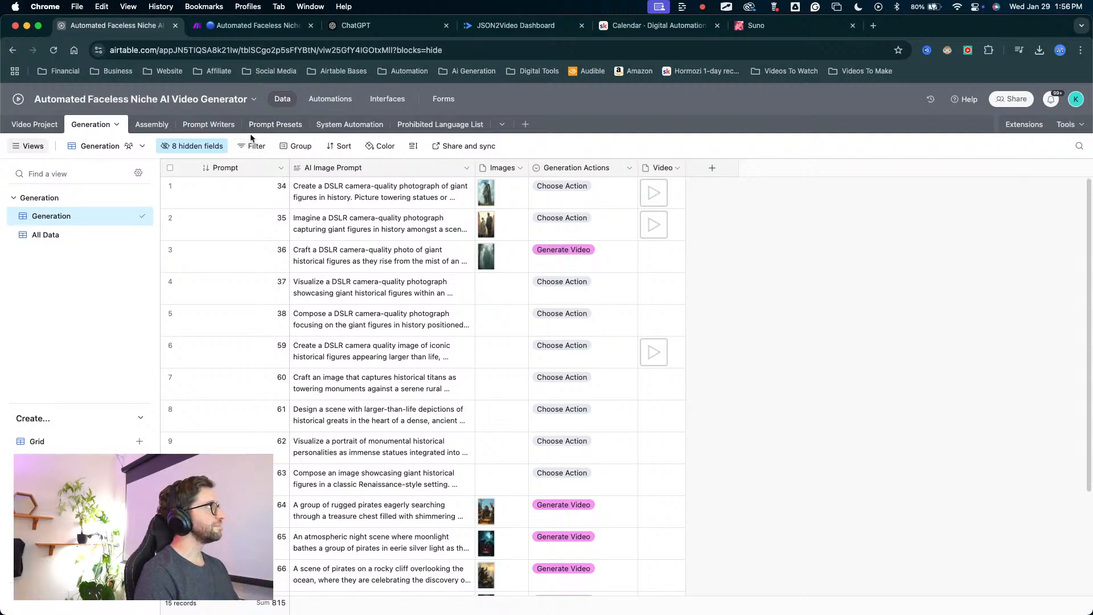
Group the records by Video Project and collapse the FULL Test and Refresh Airtable groups.
{"action": "left_click", "coordinate": [293, 149]}
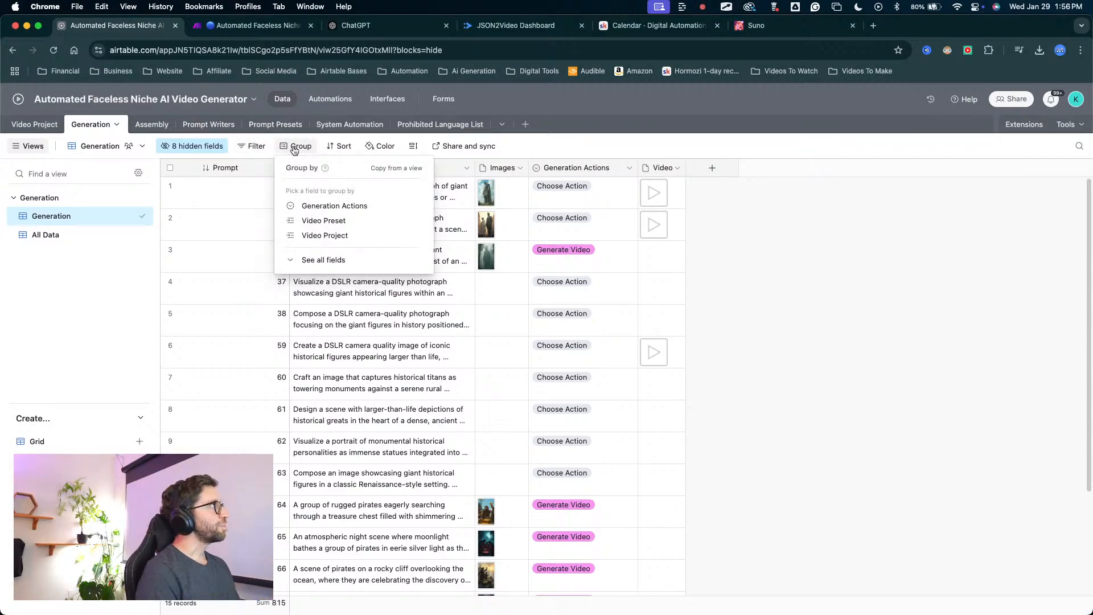
{"action": "left_click", "coordinate": [319, 240]}
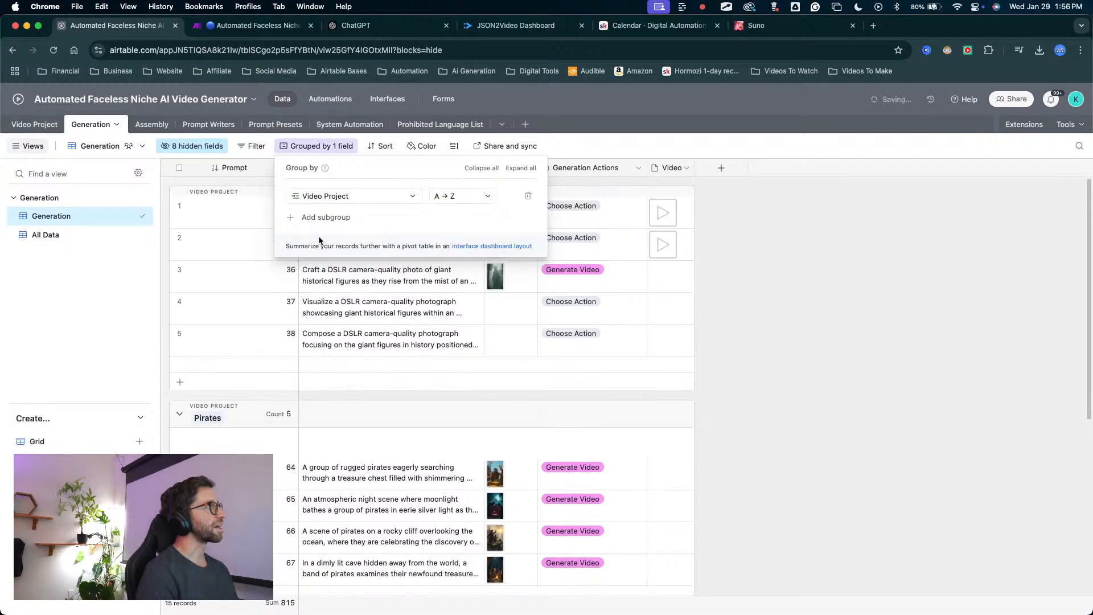
{"action": "left_click", "coordinate": [740, 254]}
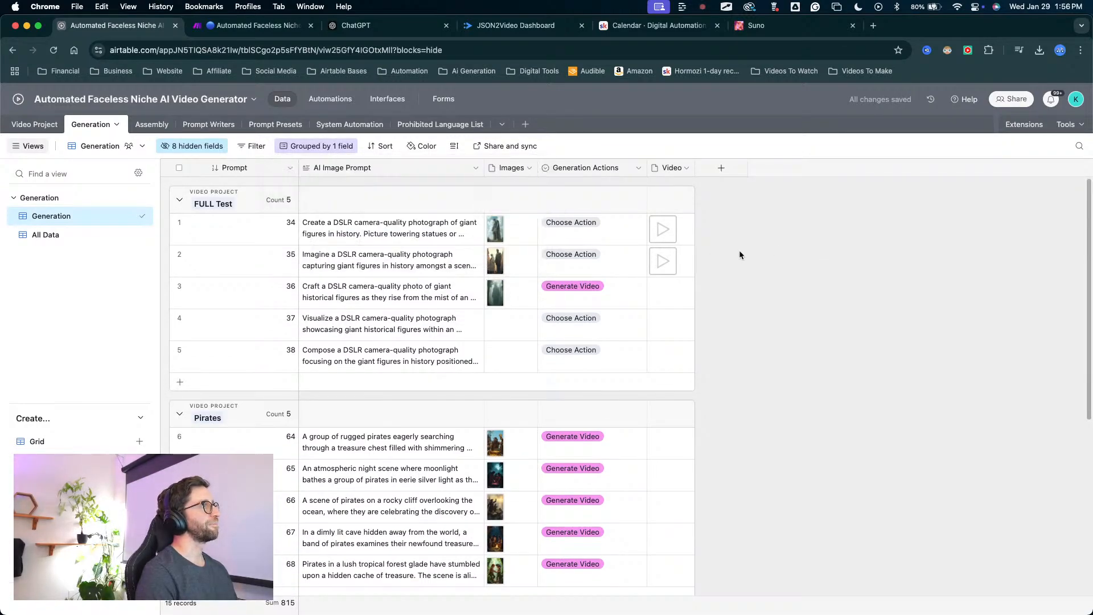
{"action": "left_click", "coordinate": [181, 200]}
{"action": "left_click", "coordinate": [179, 449]}
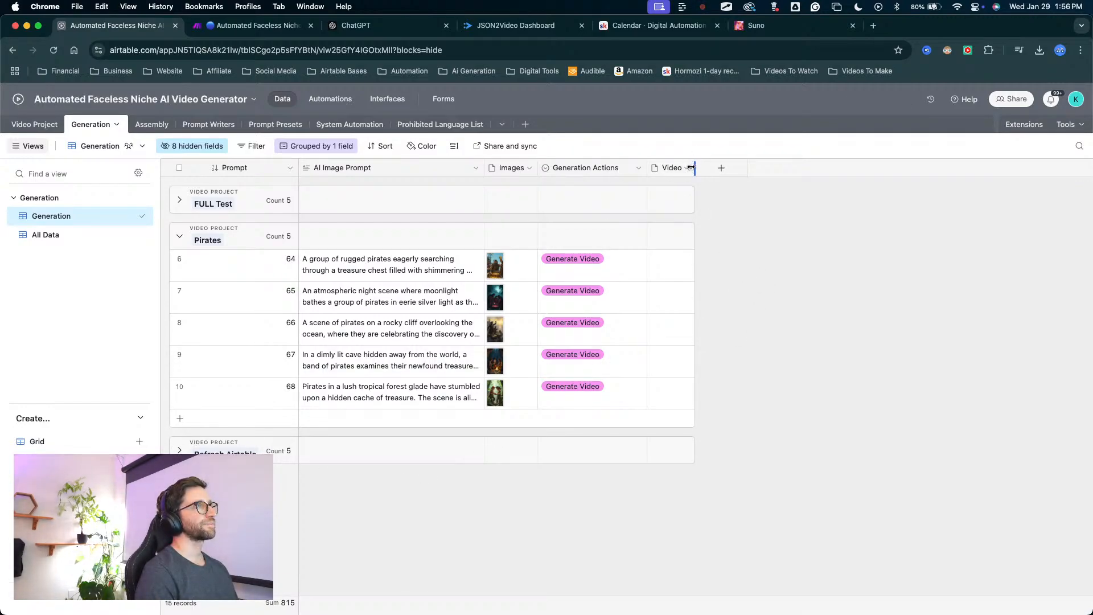
Widen the Video column slightly and set the view's row height to Tall.
{"action": "left_click_drag", "start_coordinate": [690, 167], "coordinate": [706, 167]}
{"action": "left_click_drag", "start_coordinate": [428, 360], "coordinate": [452, 171]}
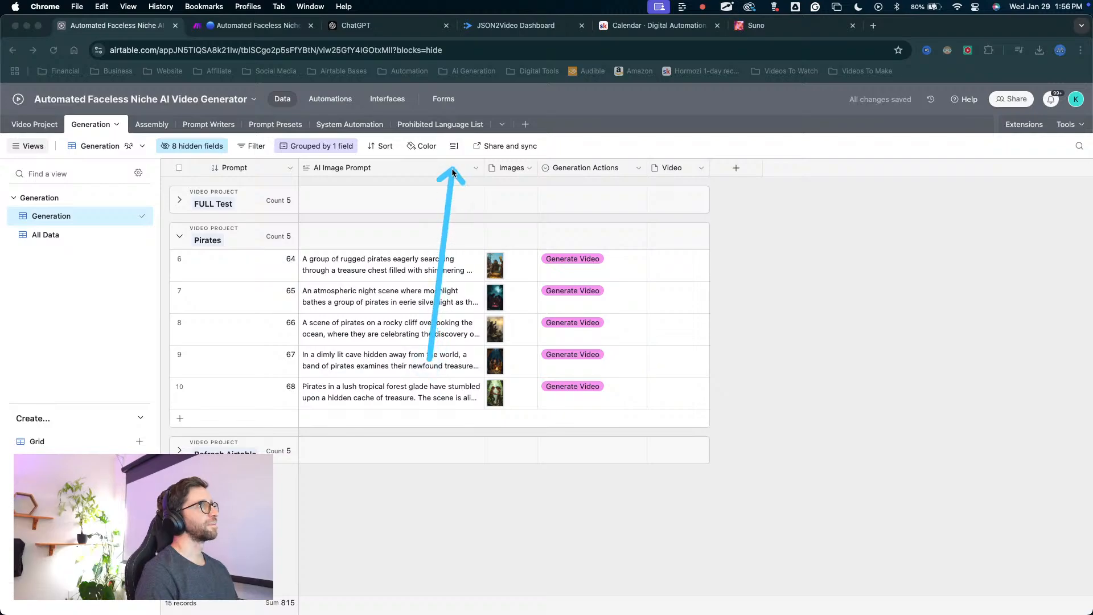
{"action": "left_click", "coordinate": [453, 147]}
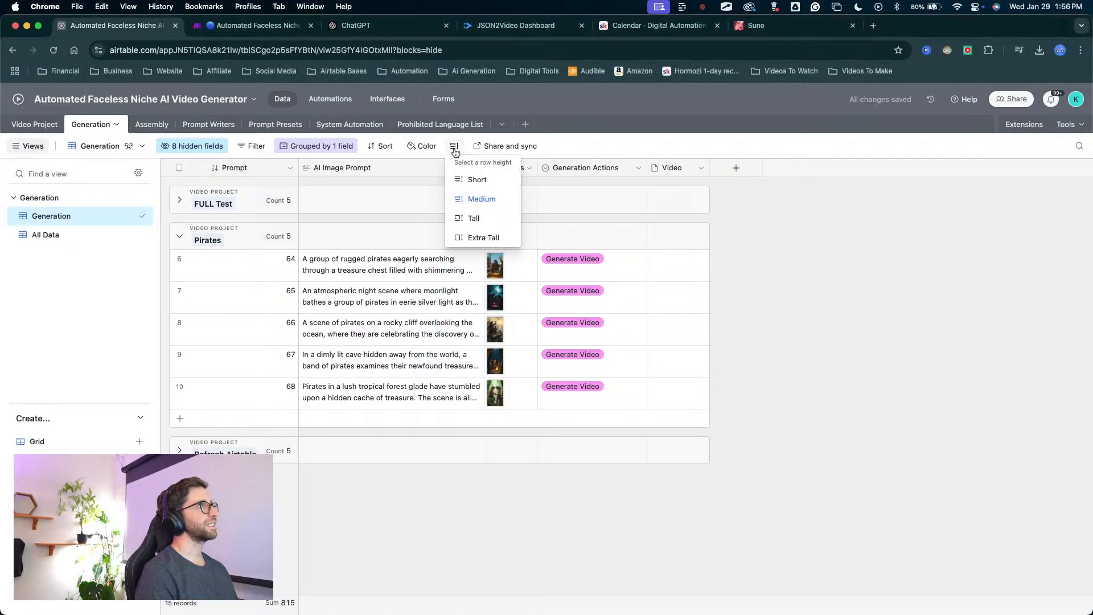
{"action": "left_click", "coordinate": [471, 218]}
{"action": "mouse_move", "coordinate": [868, 233]}
{"action": "left_mouse_down"}
{"action": "mouse_move", "coordinate": [700, 267]}
{"action": "mouse_move", "coordinate": [678, 307]}
{"action": "mouse_move", "coordinate": [634, 273]}
{"action": "mouse_move", "coordinate": [573, 419]}
{"action": "mouse_move", "coordinate": [583, 286]}
{"action": "mouse_move", "coordinate": [579, 399]}
{"action": "left_mouse_up"}
{"action": "key", "text": "Escape"}
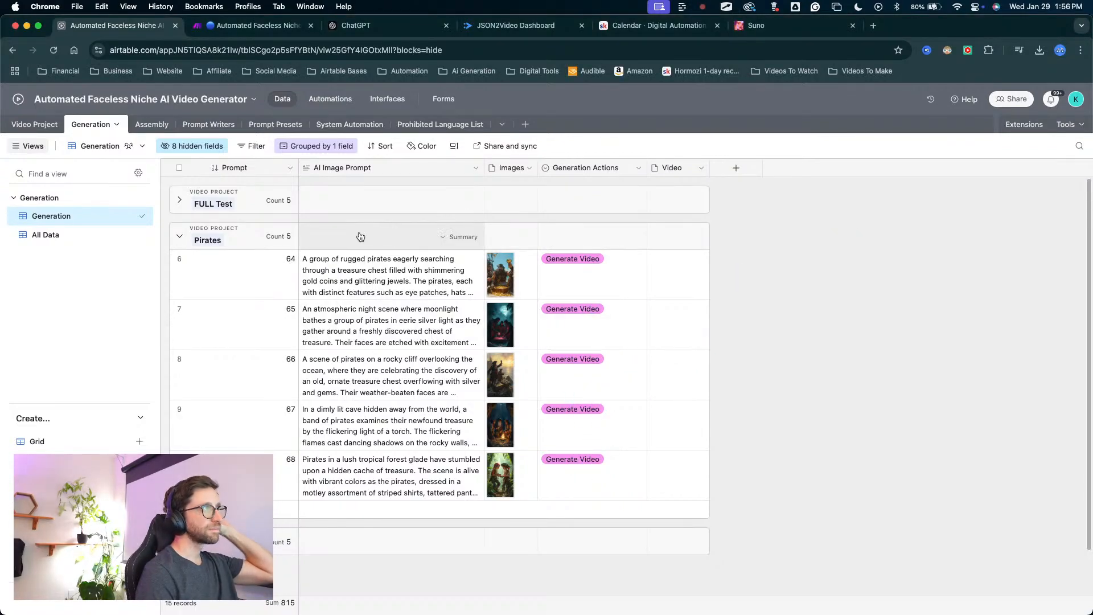
Show the hidden fields Video Preset, Video Prompt and Type (from Video Preset) in the Generation view.
{"action": "left_click", "coordinate": [180, 148]}
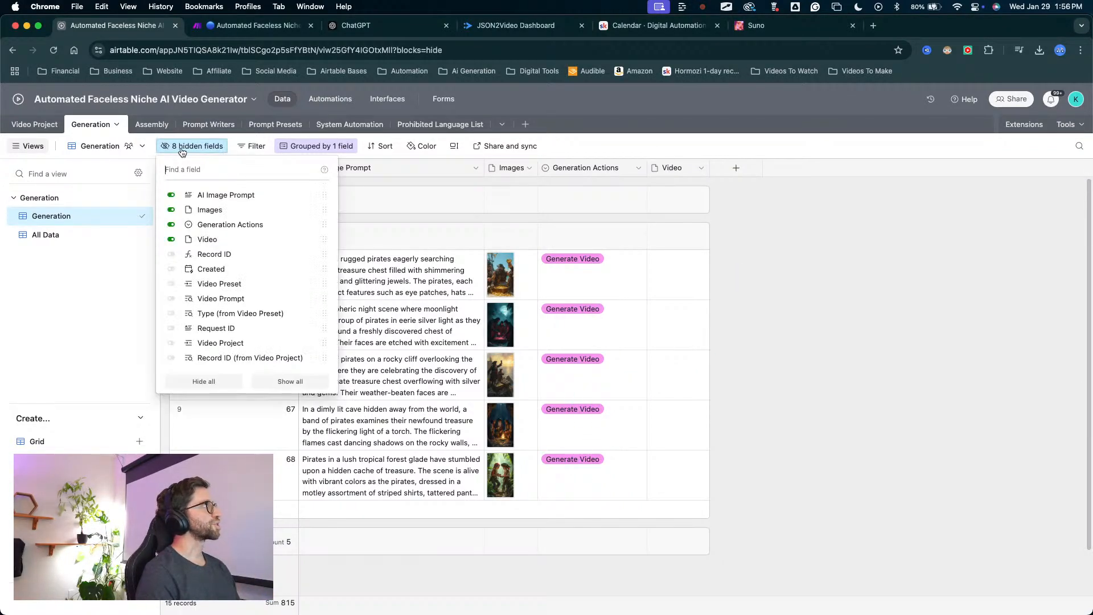
{"action": "left_click", "coordinate": [172, 284]}
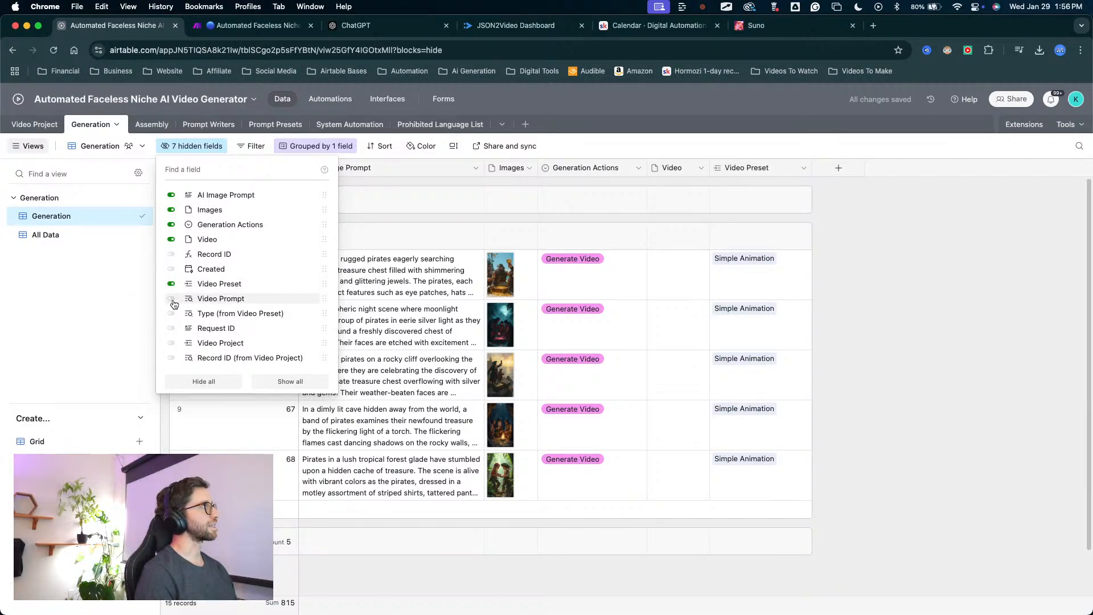
{"action": "left_click", "coordinate": [172, 299]}
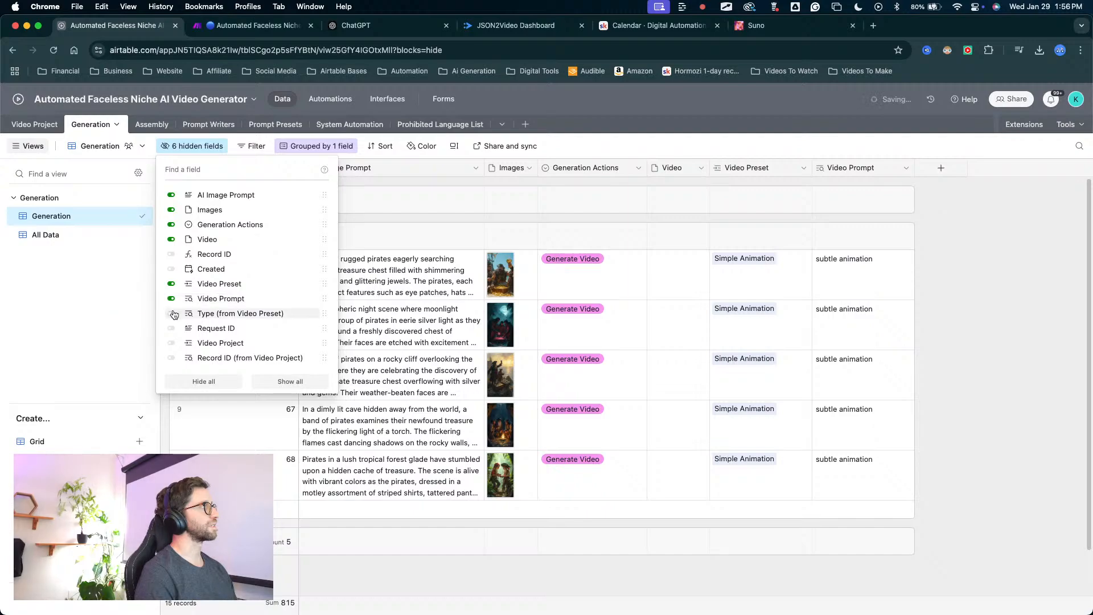
{"action": "left_click", "coordinate": [171, 314]}
Place Video Preset, Type (from Video Preset) and Video Prompt between Images and Generation Actions, narrowing the preset column and widening the type column.
{"action": "left_click_drag", "start_coordinate": [948, 167], "coordinate": [818, 169]}
{"action": "left_click_drag", "start_coordinate": [740, 167], "coordinate": [553, 187]}
{"action": "left_click", "coordinate": [874, 168]}
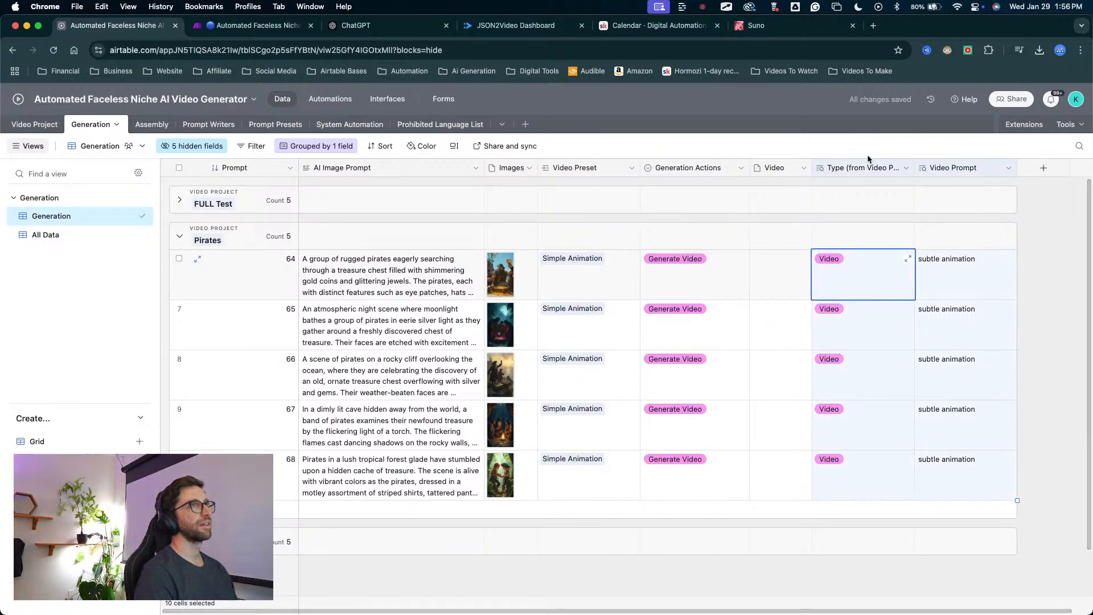
{"action": "left_click_drag", "start_coordinate": [875, 168], "coordinate": [661, 191]}
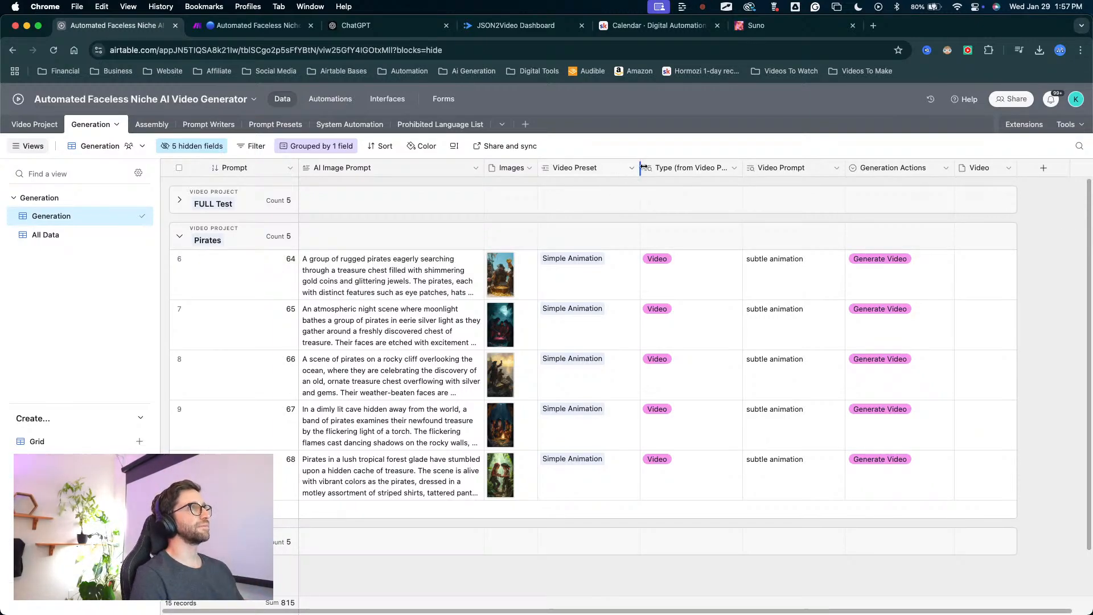
{"action": "left_click_drag", "start_coordinate": [641, 167], "coordinate": [623, 167]}
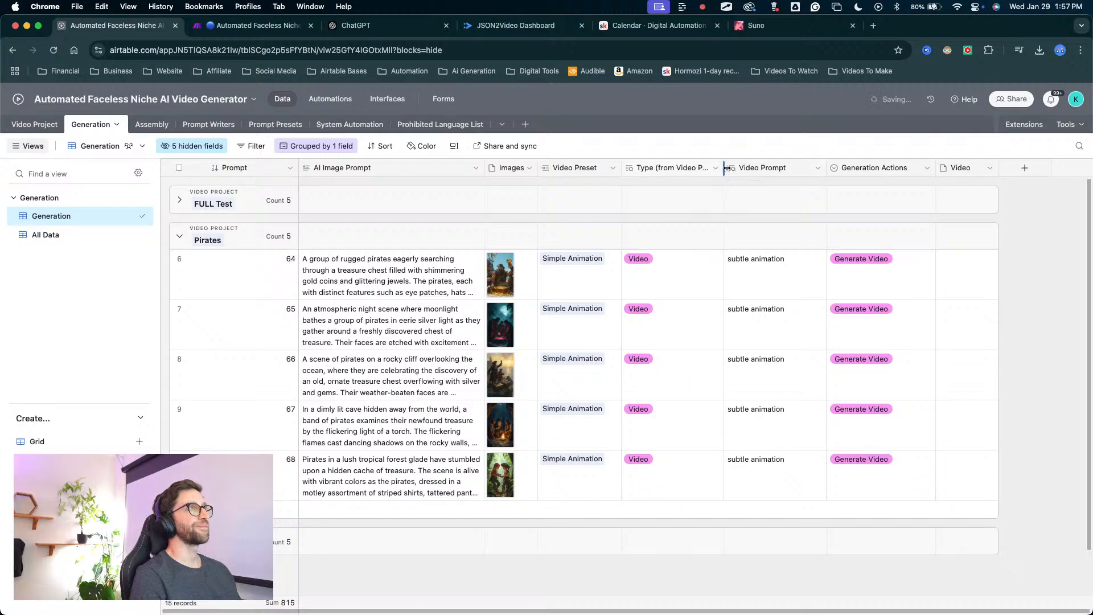
{"action": "mouse_move", "coordinate": [728, 171]}
{"action": "left_mouse_down"}
{"action": "mouse_move", "coordinate": [777, 172]}
{"action": "mouse_move", "coordinate": [739, 170]}
{"action": "left_mouse_up"}
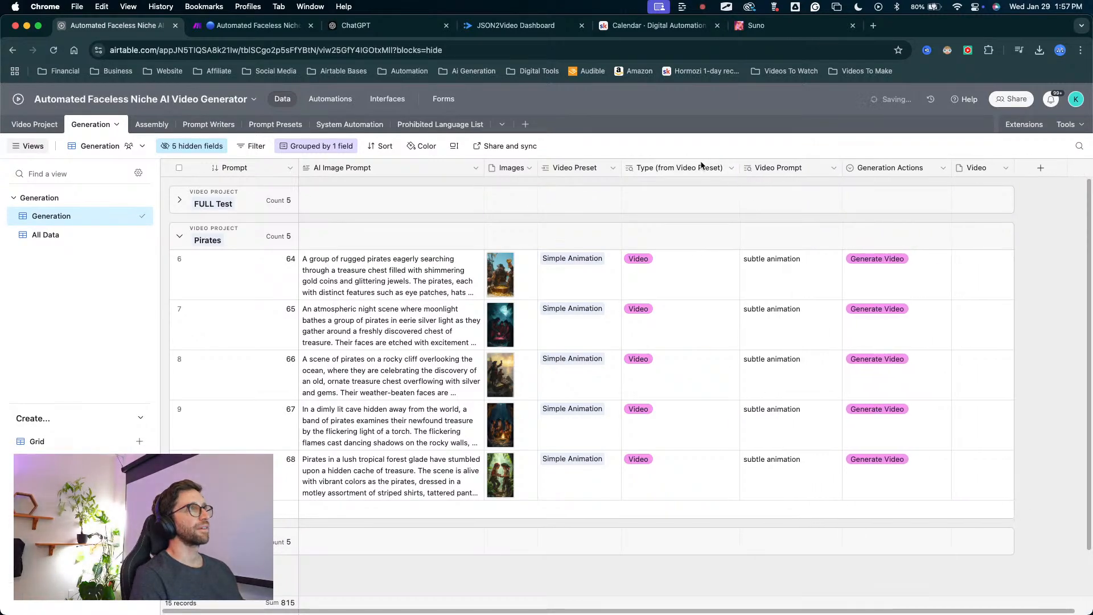
Rename the Type (from Video Preset) lookup field to Label and save the field.
{"action": "right_click", "coordinate": [669, 170]}
{"action": "left_click", "coordinate": [674, 193]}
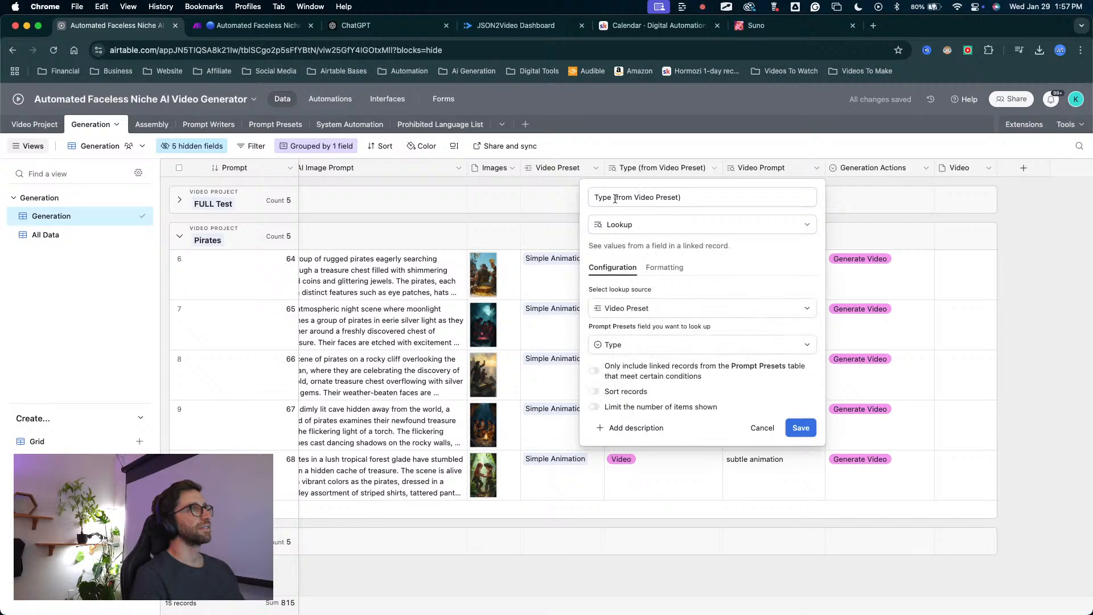
{"action": "left_click", "coordinate": [692, 195]}
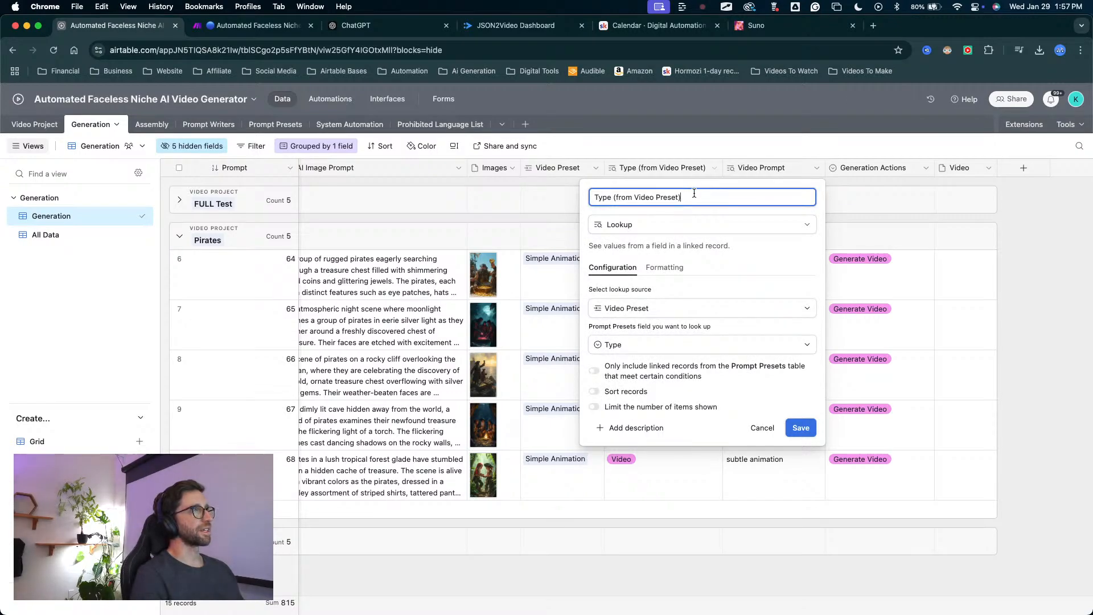
{"action": "key", "text": "BackSpace"}
{"action": "key", "text": "BackSpace"}
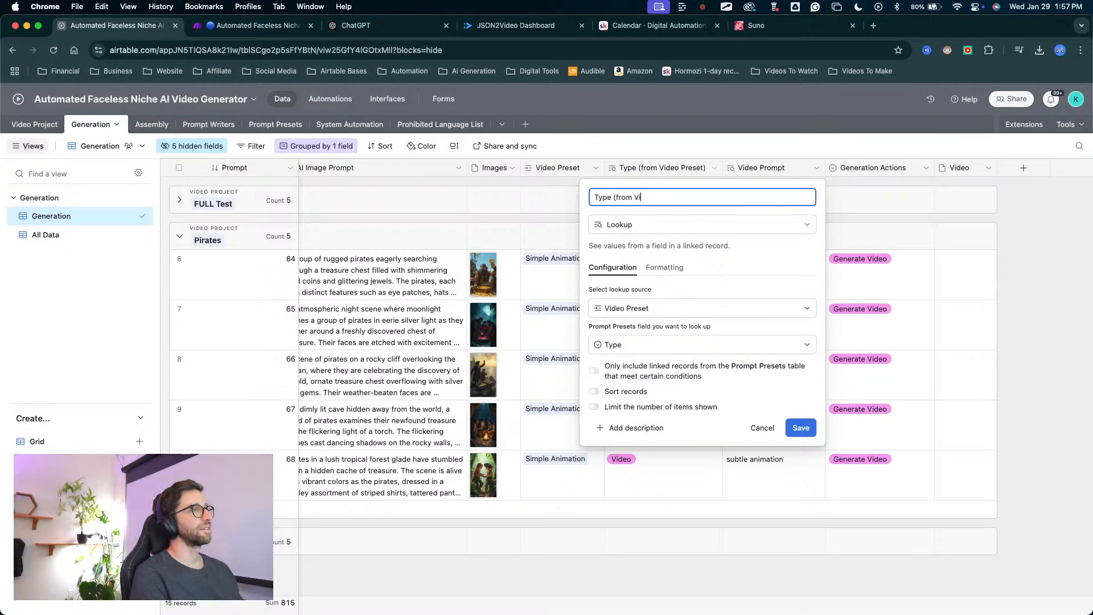
{"action": "key", "text": "BackSpace"}
{"action": "key", "text": "BackSpace"}
{"action": "key", "text": "BackSpace"}
{"action": "key", "text": "BackSpace"}
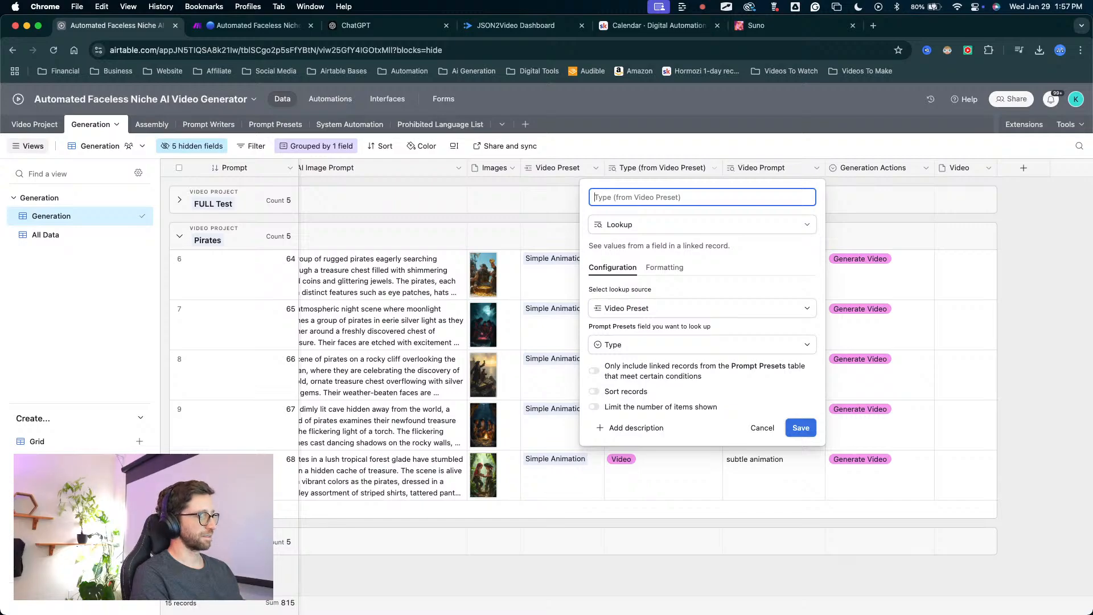
{"action": "type", "text": "Prompt"}
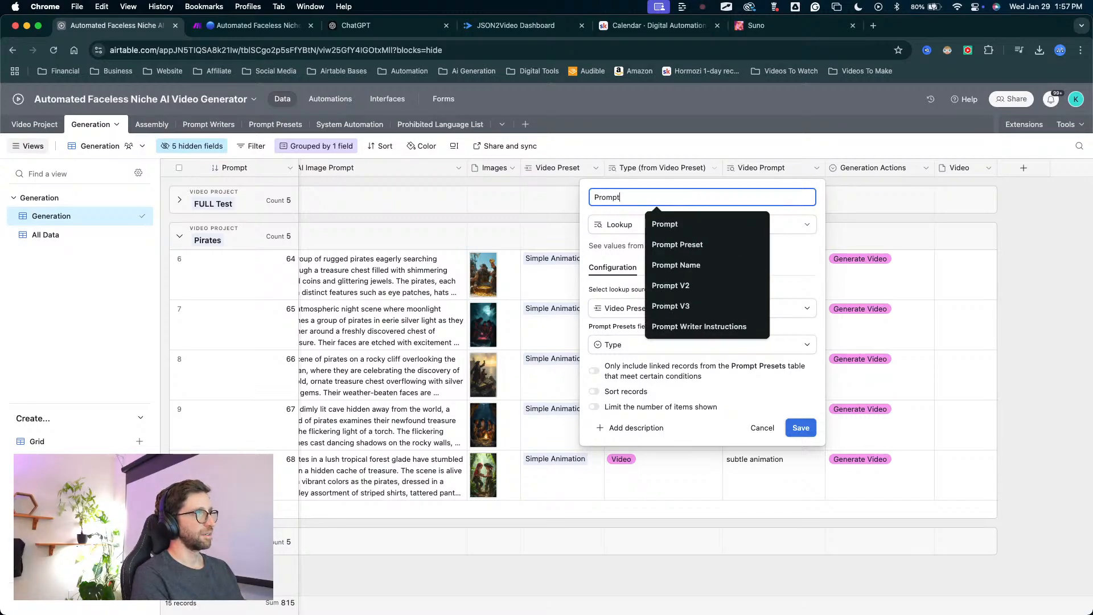
{"action": "key", "text": "BackSpace"}
{"action": "key", "text": "BackSpace"}
{"action": "key", "text": "BackSpace"}
{"action": "key", "text": "BackSpace"}
{"action": "key", "text": "BackSpace"}
{"action": "type", "text": "Label"}
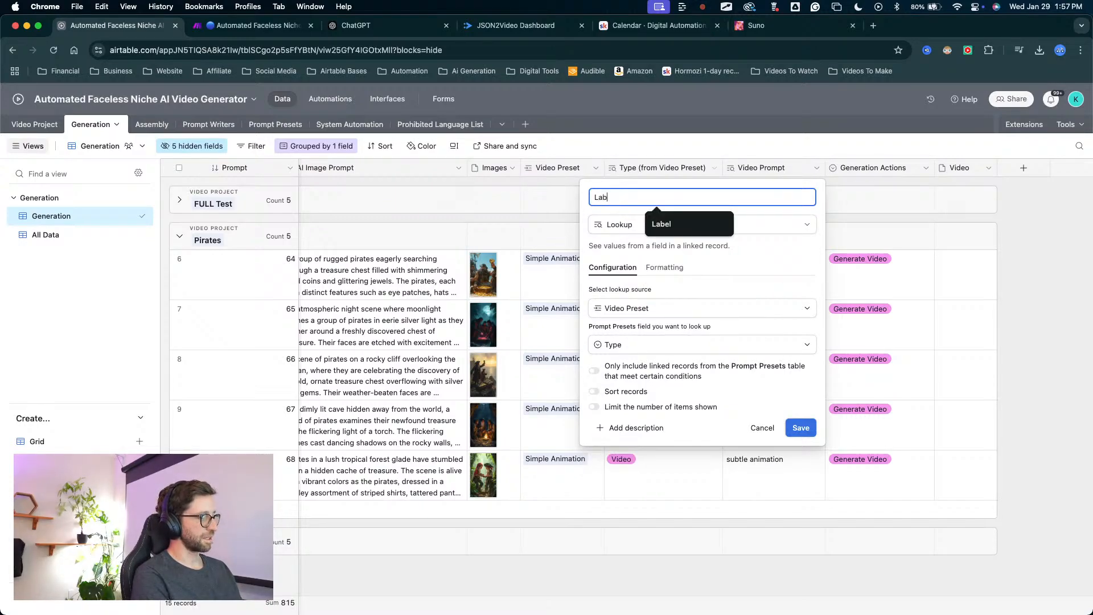
{"action": "left_click", "coordinate": [799, 427]}
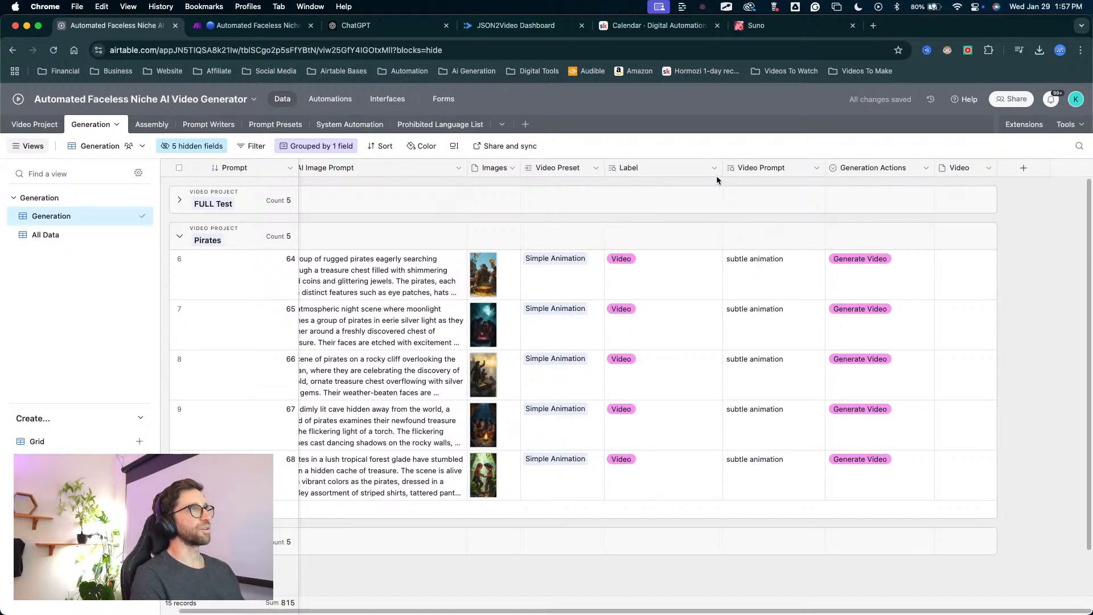
Narrow the Label column to fit its short tags.
{"action": "left_click_drag", "start_coordinate": [716, 180], "coordinate": [618, 167]}
{"action": "mouse_move", "coordinate": [619, 543]}
{"action": "left_mouse_down"}
{"action": "mouse_move", "coordinate": [666, 291]}
{"action": "mouse_move", "coordinate": [652, 379]}
{"action": "mouse_move", "coordinate": [619, 217]}
{"action": "mouse_move", "coordinate": [638, 247]}
{"action": "left_mouse_up"}
{"action": "key", "text": "Escape"}
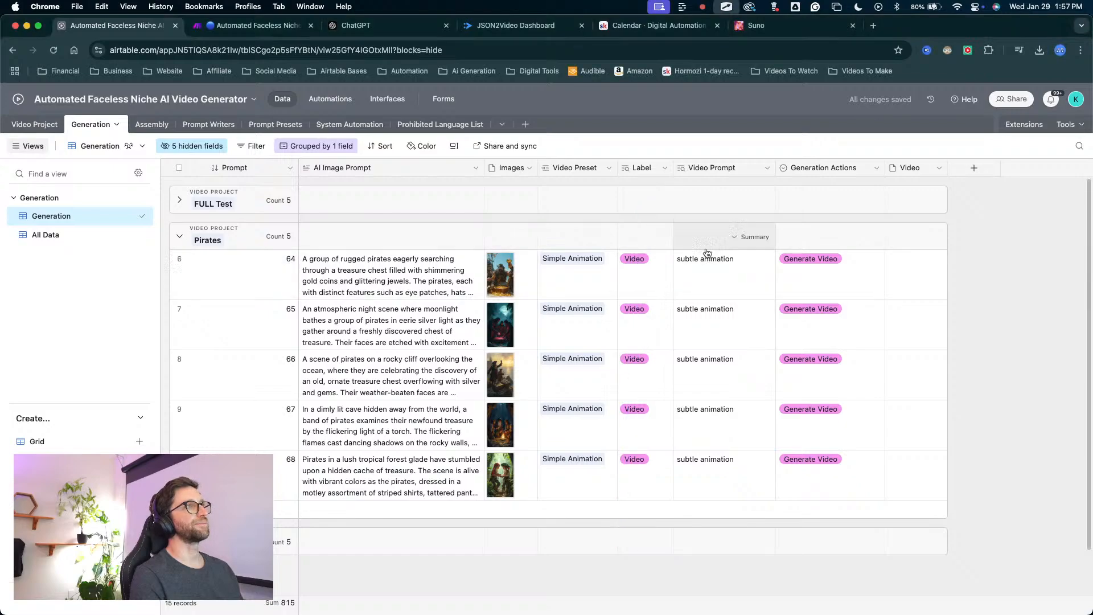
{"action": "left_click_drag", "start_coordinate": [706, 413], "coordinate": [730, 221]}
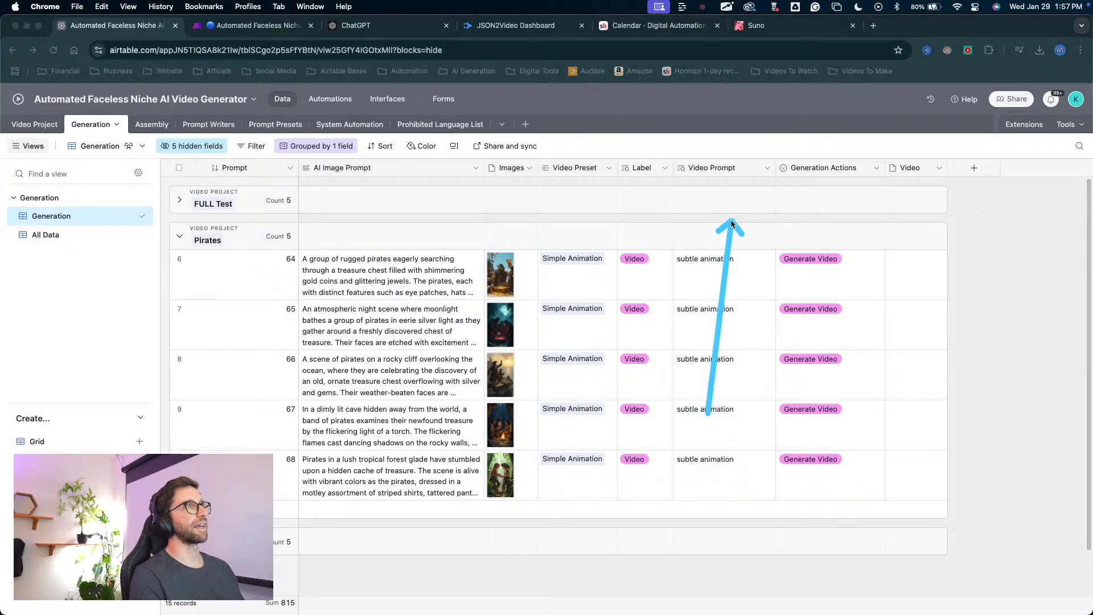
{"action": "key", "text": "Escape"}
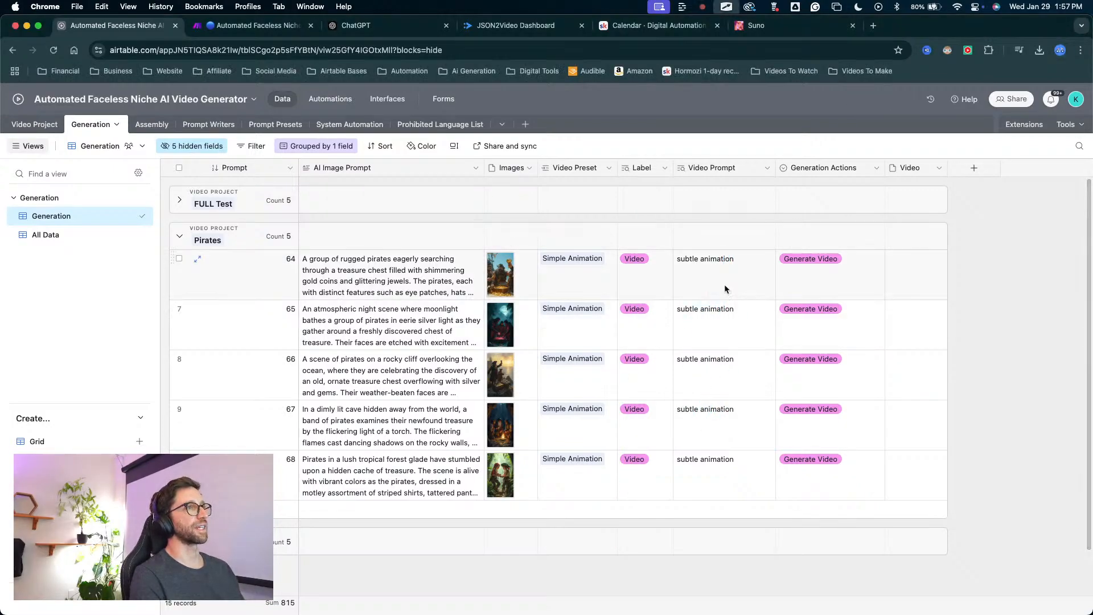
Check the progress of the running scenario in Make, then switch to the JSON2Video render logs.
{"action": "left_click", "coordinate": [260, 25]}
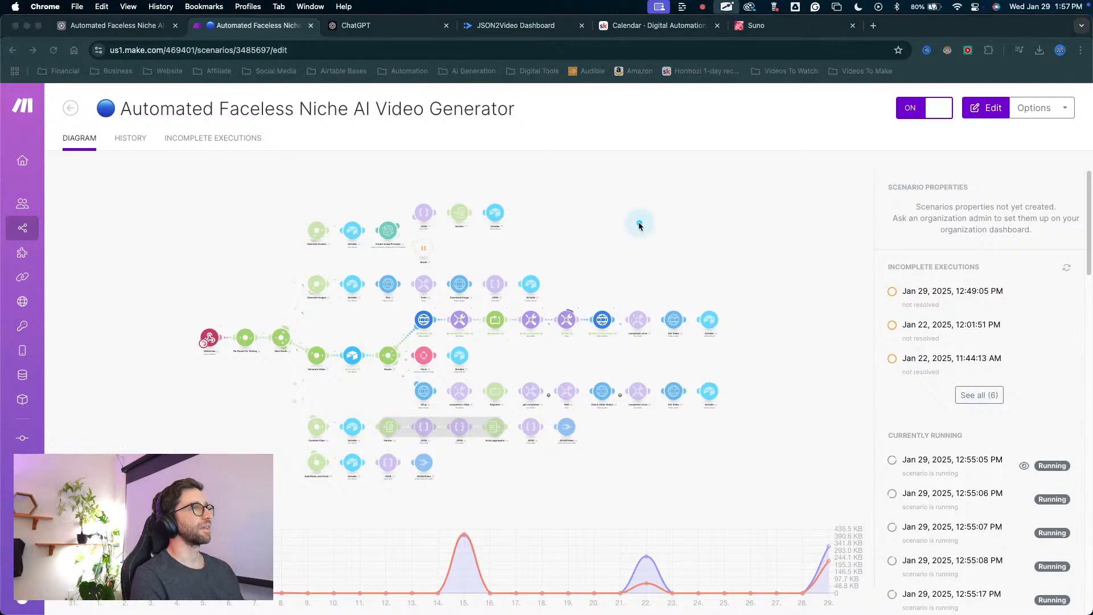
{"action": "mouse_move", "coordinate": [639, 224]}
{"action": "left_mouse_down"}
{"action": "mouse_move", "coordinate": [584, 327]}
{"action": "mouse_move", "coordinate": [598, 290]}
{"action": "mouse_move", "coordinate": [639, 312]}
{"action": "mouse_move", "coordinate": [707, 314]}
{"action": "mouse_move", "coordinate": [573, 315]}
{"action": "left_mouse_up"}
{"action": "key", "text": "Escape"}
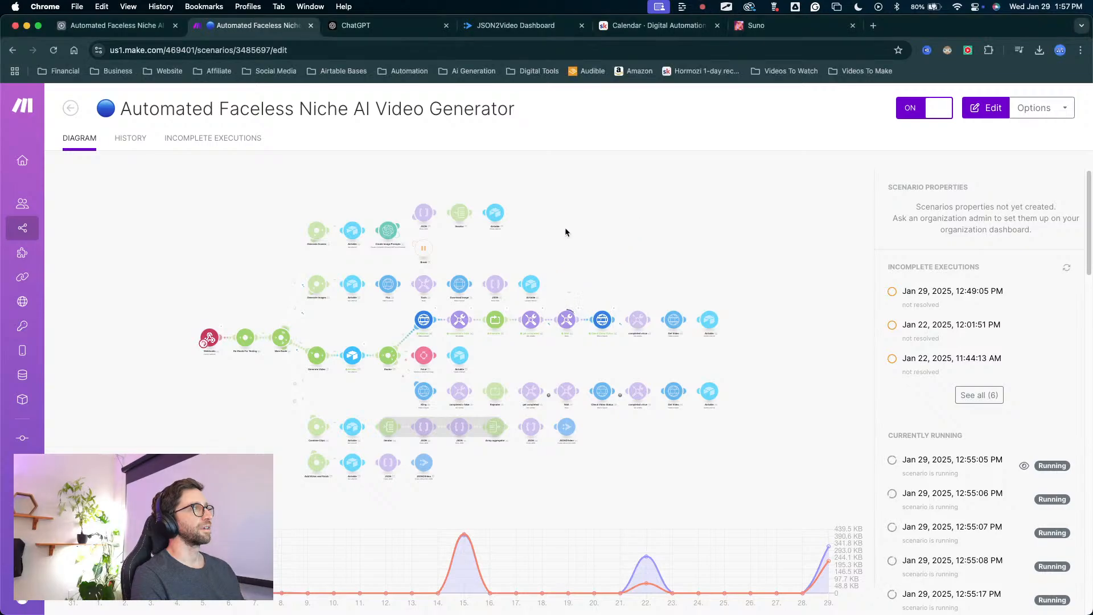
{"action": "left_click", "coordinate": [139, 27]}
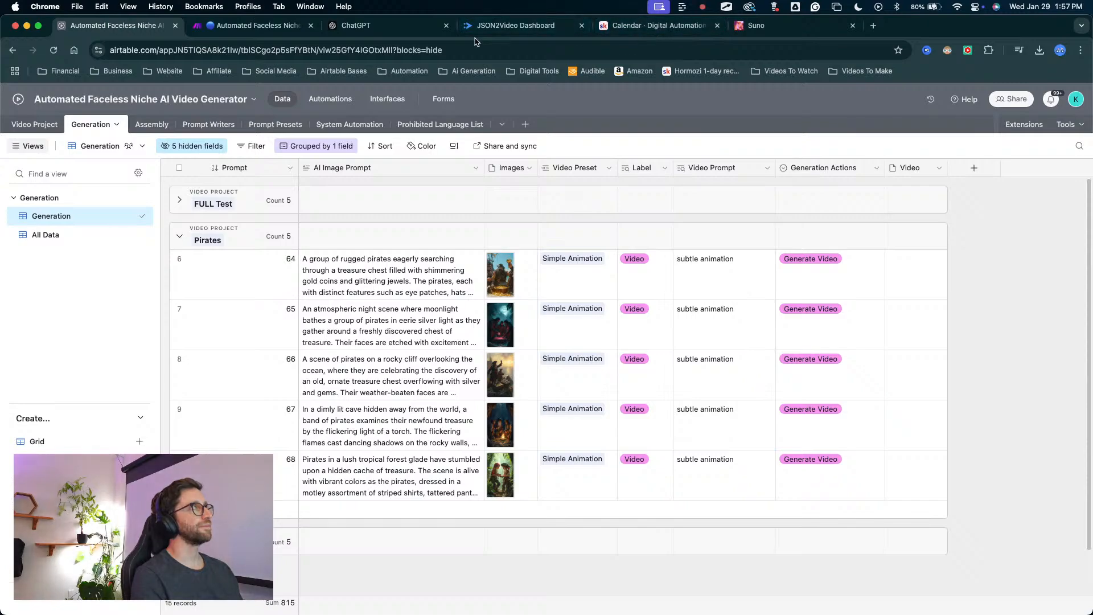
{"action": "left_click", "coordinate": [495, 25]}
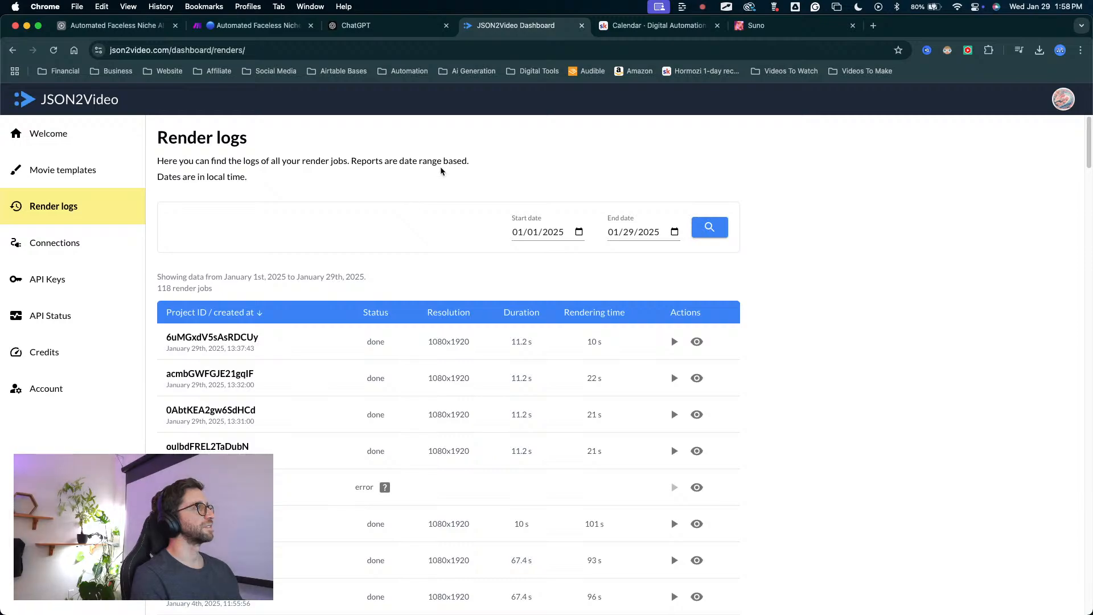
Check the status of the latest render jobs and reload the JSON2Video render logs.
{"action": "mouse_move", "coordinate": [418, 152]}
{"action": "left_mouse_down"}
{"action": "mouse_move", "coordinate": [373, 313]}
{"action": "mouse_move", "coordinate": [383, 357]}
{"action": "mouse_move", "coordinate": [381, 340]}
{"action": "left_mouse_up"}
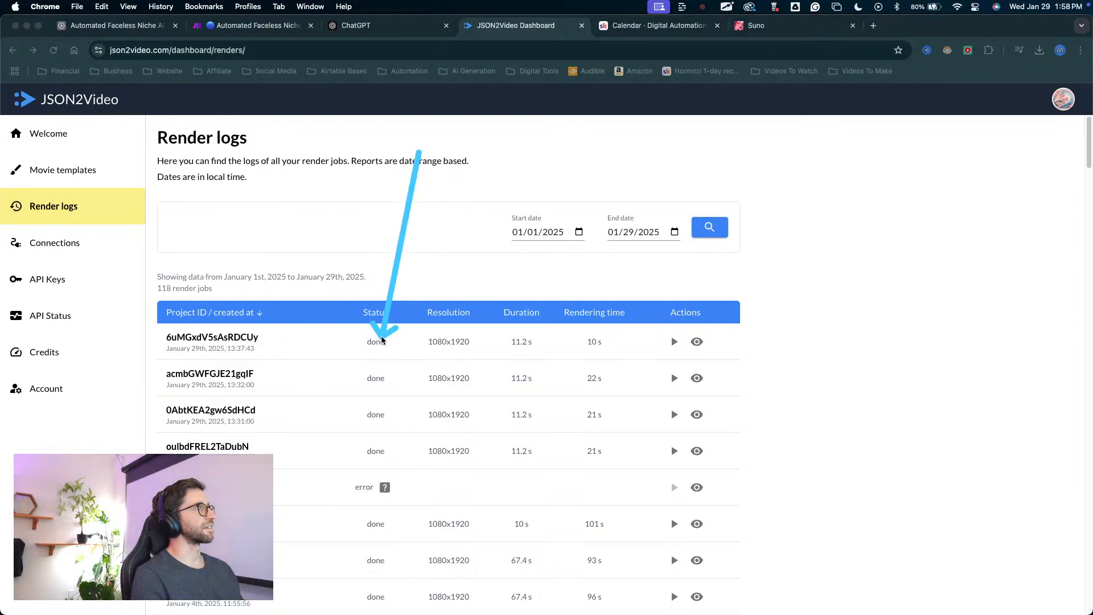
{"action": "key", "text": "Escape"}
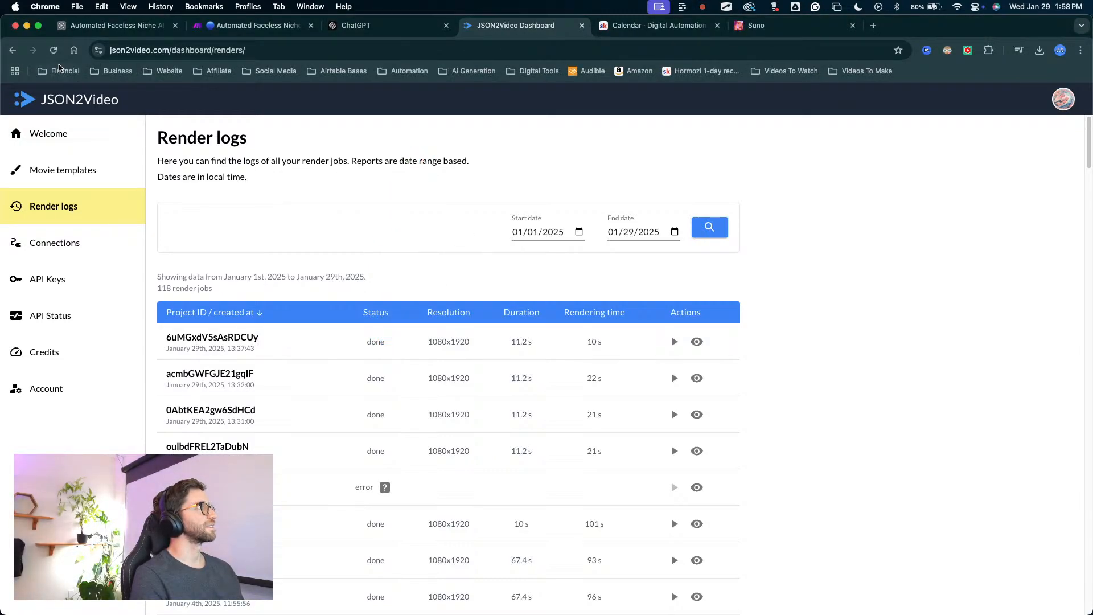
{"action": "left_click", "coordinate": [53, 52]}
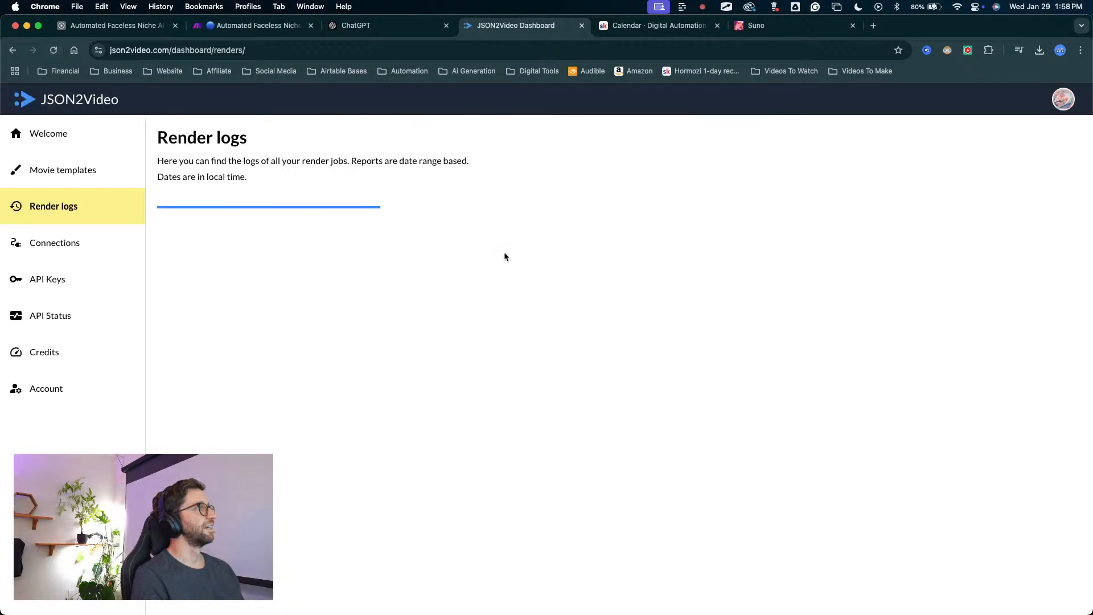
{"action": "left_click", "coordinate": [453, 214]}
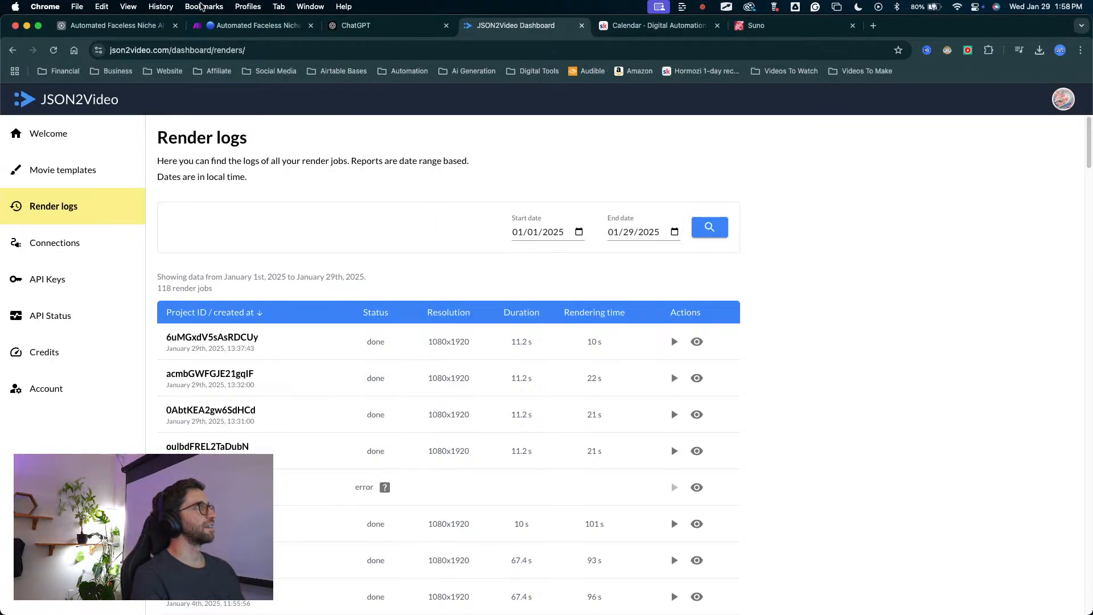
Switch to the Make scenario and examine the progress of its running video-generation route in the diagram.
{"action": "left_click", "coordinate": [254, 25]}
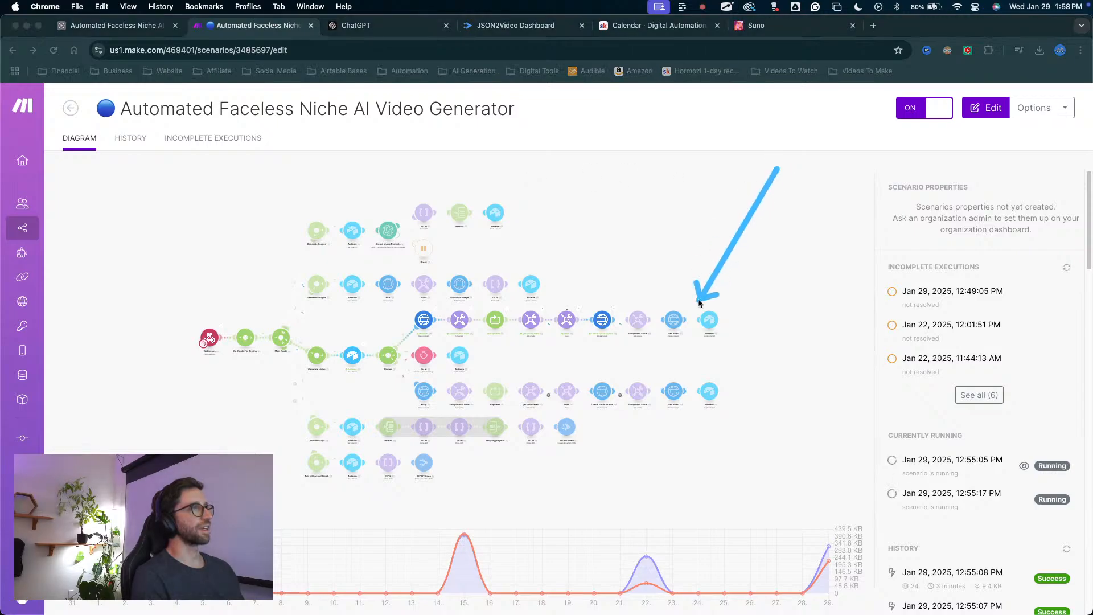
{"action": "left_click_drag", "start_coordinate": [699, 303], "coordinate": [657, 302]}
{"action": "key", "text": "Escape"}
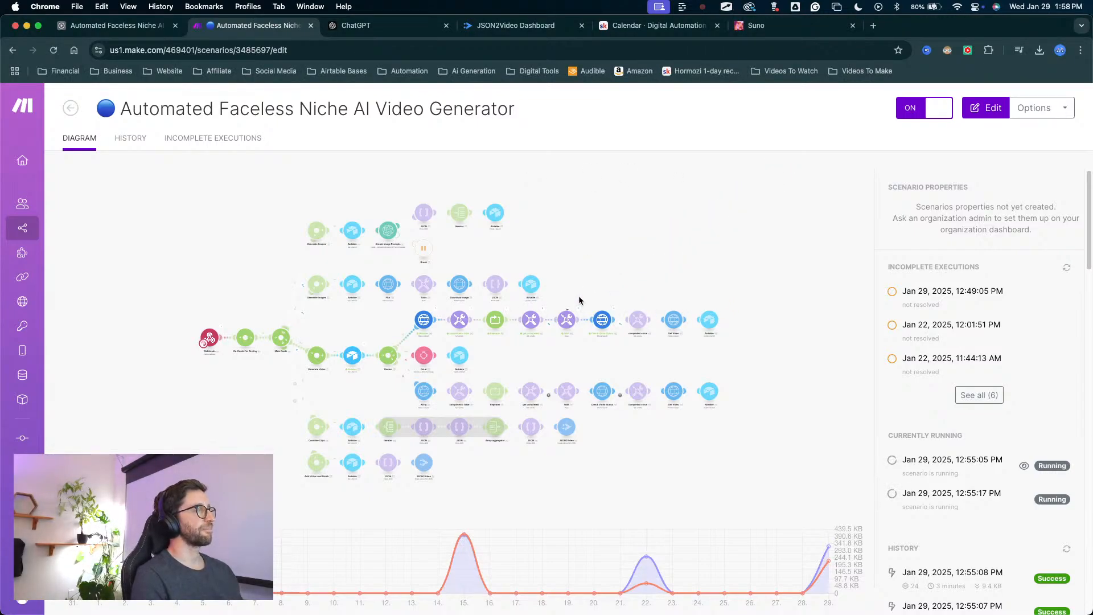
{"action": "mouse_move", "coordinate": [585, 186]}
{"action": "left_mouse_down"}
{"action": "mouse_move", "coordinate": [241, 422]}
{"action": "mouse_move", "coordinate": [232, 443]}
{"action": "mouse_move", "coordinate": [242, 461]}
{"action": "left_mouse_up"}
{"action": "key", "text": "Escape"}
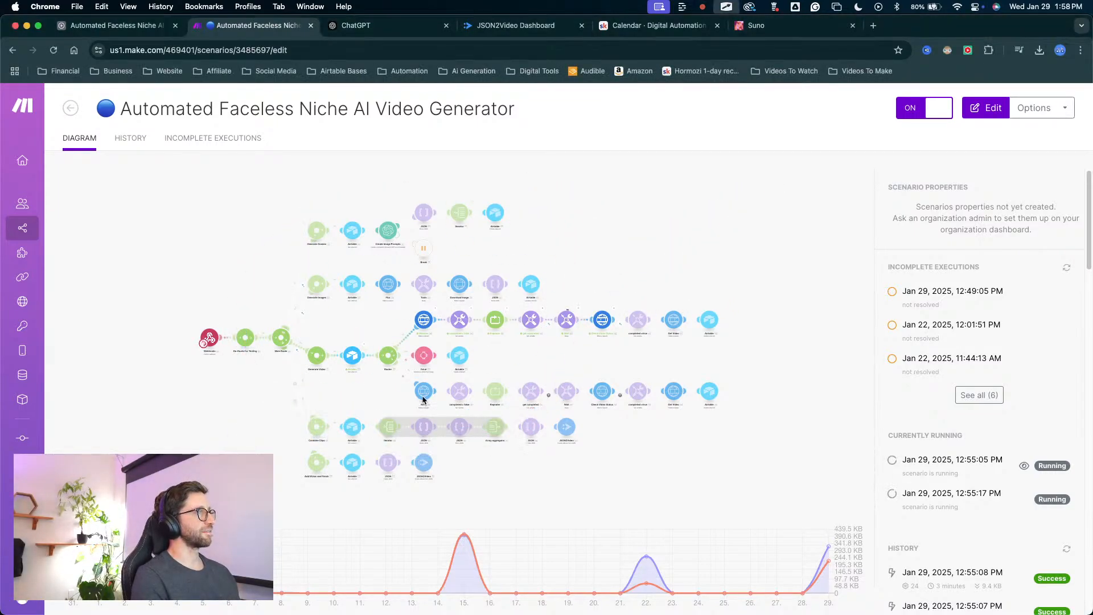
{"action": "mouse_move", "coordinate": [410, 368]}
{"action": "left_mouse_down"}
{"action": "mouse_move", "coordinate": [476, 455]}
{"action": "mouse_move", "coordinate": [557, 505]}
{"action": "left_mouse_up"}
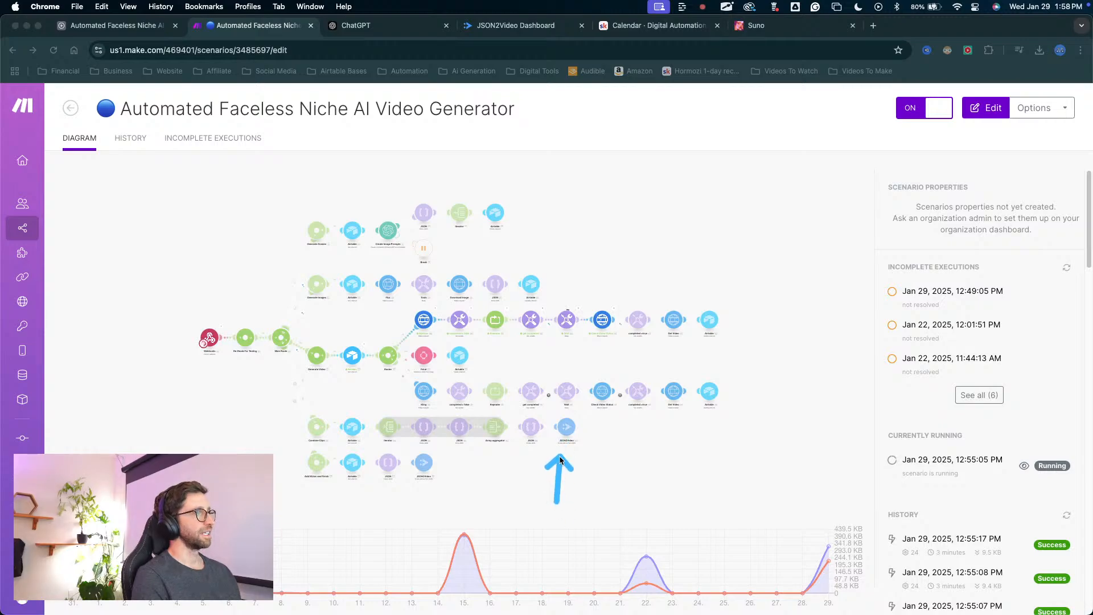
{"action": "key", "text": "Escape"}
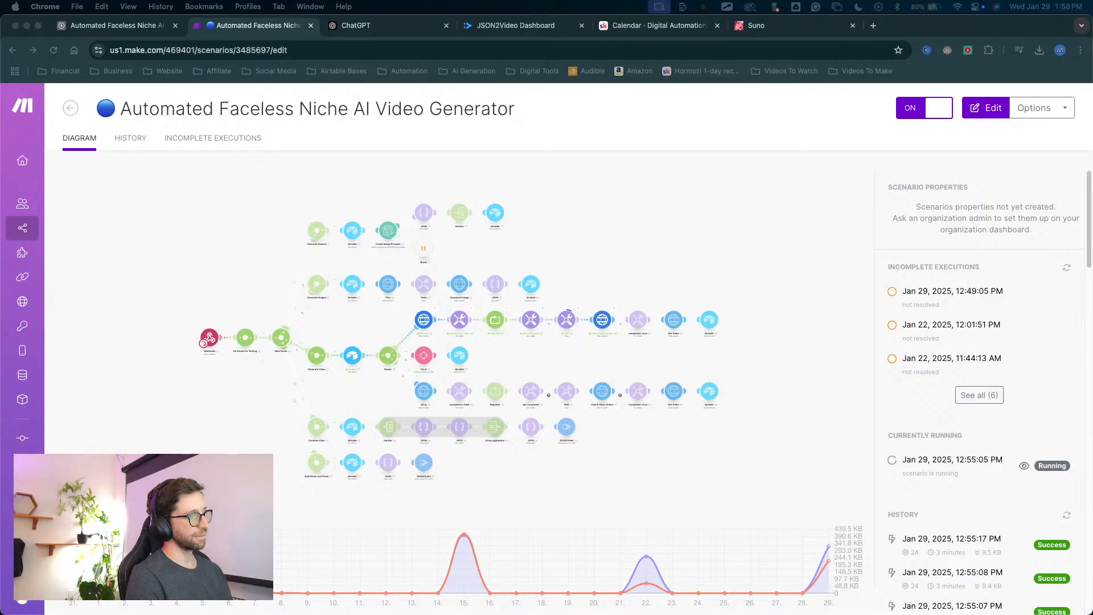
Switch to the fal.ai dashboard and open the request list of the minimax-video/image-to-video model.
{"action": "left_click_drag", "start_coordinate": [437, 306], "coordinate": [507, 29]}
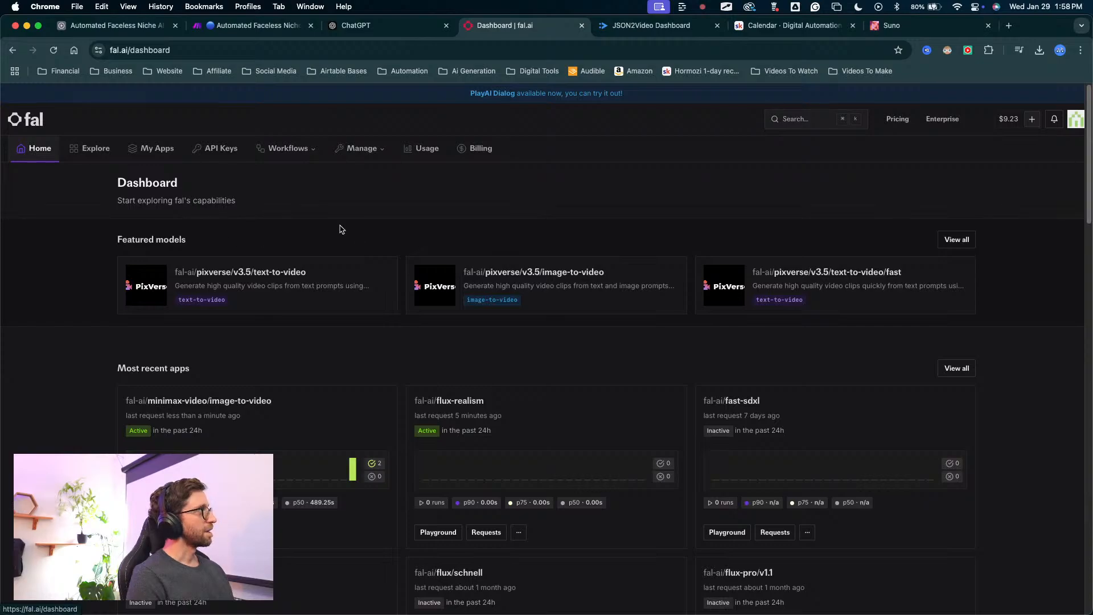
{"action": "left_click_drag", "start_coordinate": [404, 165], "coordinate": [219, 387]}
{"action": "left_click", "coordinate": [262, 339]}
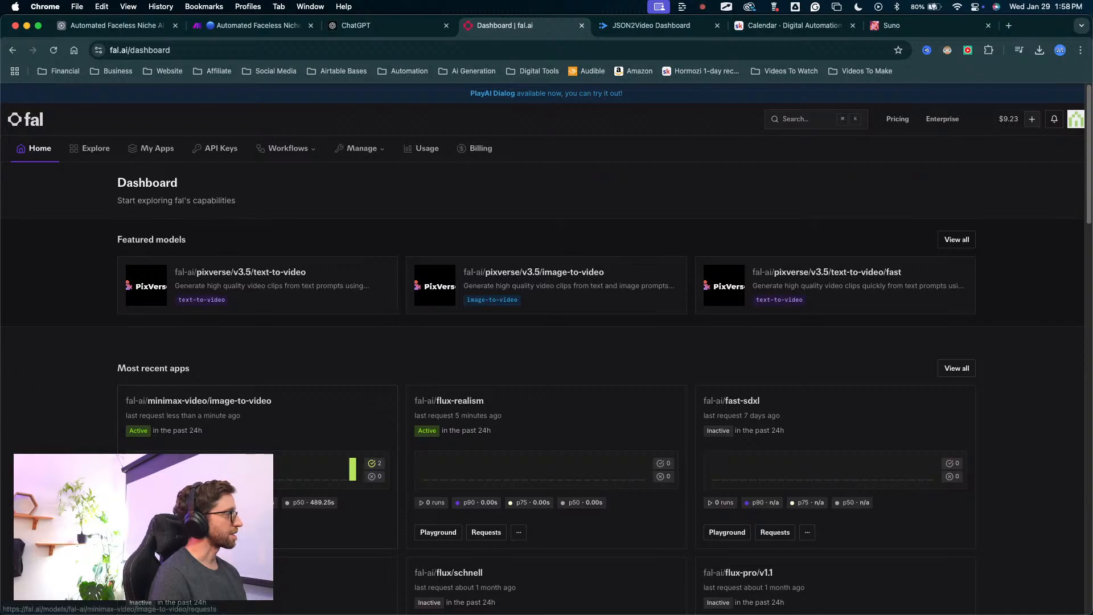
{"action": "left_click", "coordinate": [197, 531]}
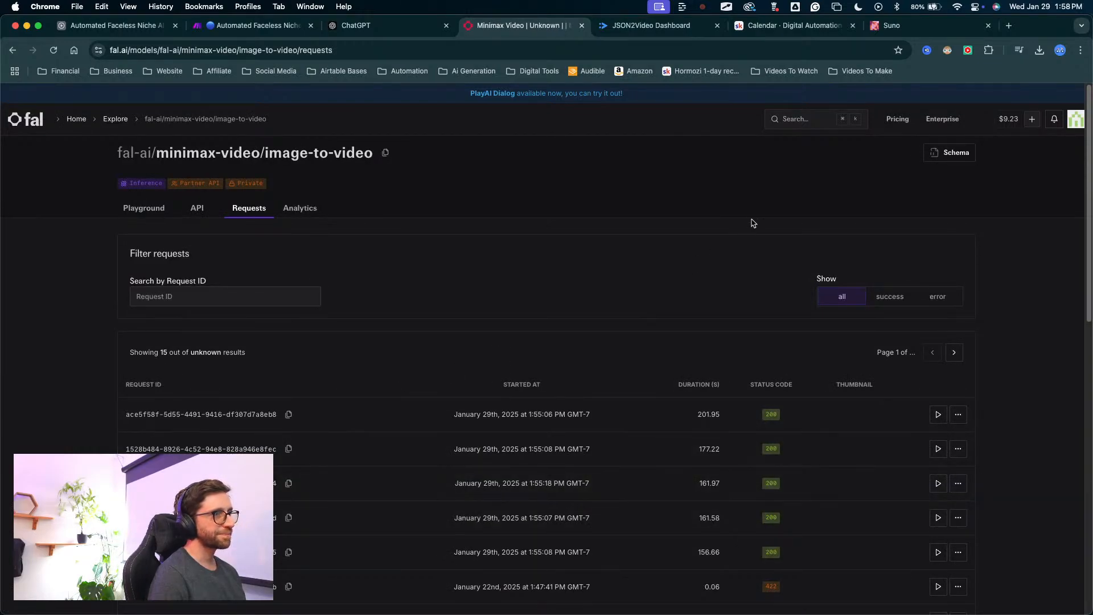
Examine the durations and status codes of the recent minimax-video/image-to-video requests.
{"action": "left_click_drag", "start_coordinate": [760, 186], "coordinate": [702, 411]}
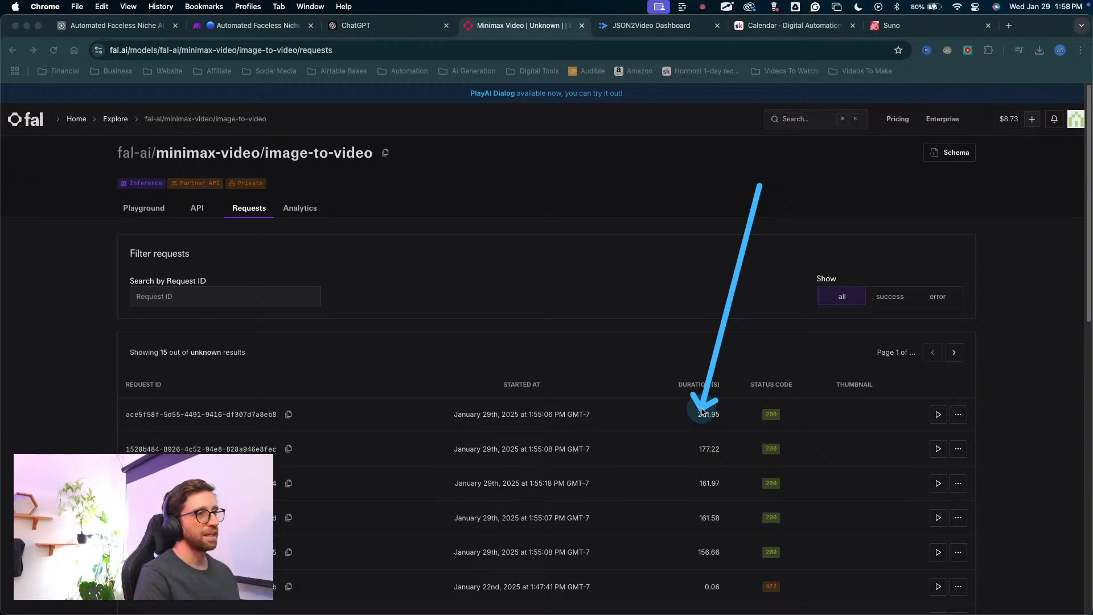
{"action": "key", "text": "Escape"}
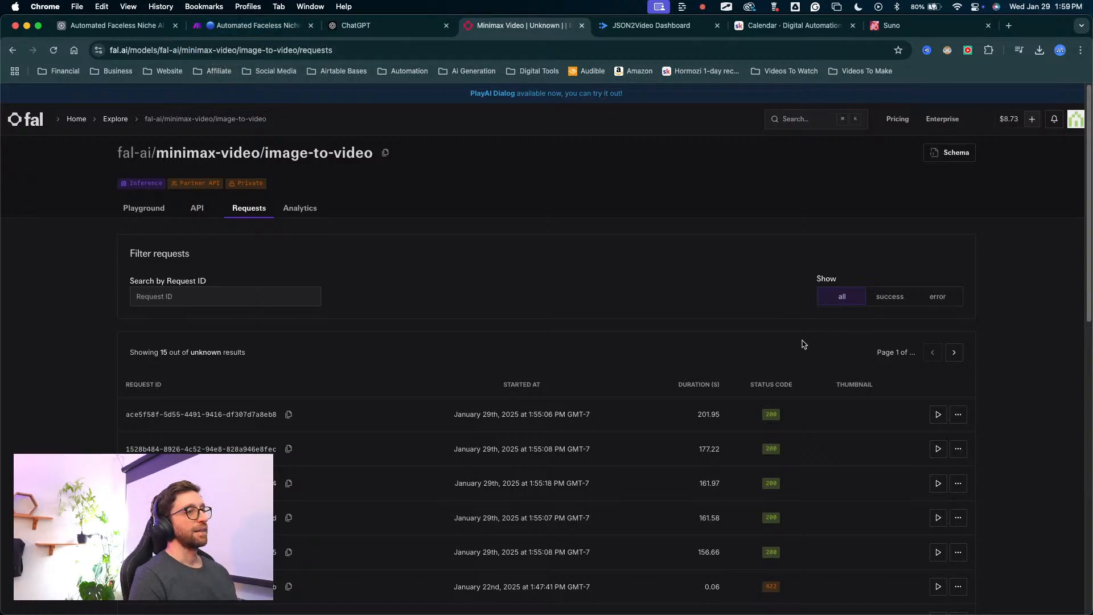
{"action": "mouse_move", "coordinate": [803, 342]}
{"action": "left_mouse_down"}
{"action": "mouse_move", "coordinate": [744, 459]}
{"action": "mouse_move", "coordinate": [742, 539]}
{"action": "left_mouse_up"}
{"action": "scroll", "coordinate": [742, 535], "scroll_direction": "down", "scroll_amount": 4}
{"action": "scroll", "coordinate": [744, 532], "scroll_direction": "up", "scroll_amount": 4}
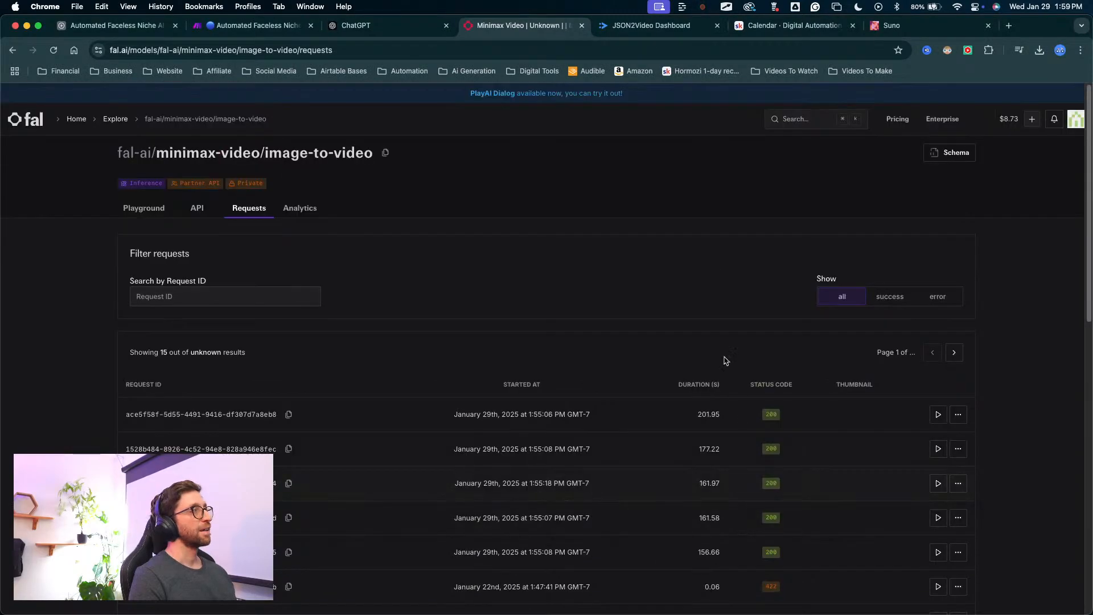
{"action": "mouse_move", "coordinate": [818, 327]}
{"action": "left_mouse_down"}
{"action": "mouse_move", "coordinate": [746, 442]}
{"action": "mouse_move", "coordinate": [658, 503]}
{"action": "mouse_move", "coordinate": [480, 410]}
{"action": "mouse_move", "coordinate": [505, 414]}
{"action": "mouse_move", "coordinate": [517, 481]}
{"action": "mouse_move", "coordinate": [519, 455]}
{"action": "mouse_move", "coordinate": [525, 573]}
{"action": "mouse_move", "coordinate": [517, 550]}
{"action": "left_mouse_up"}
{"action": "key", "text": "Escape"}
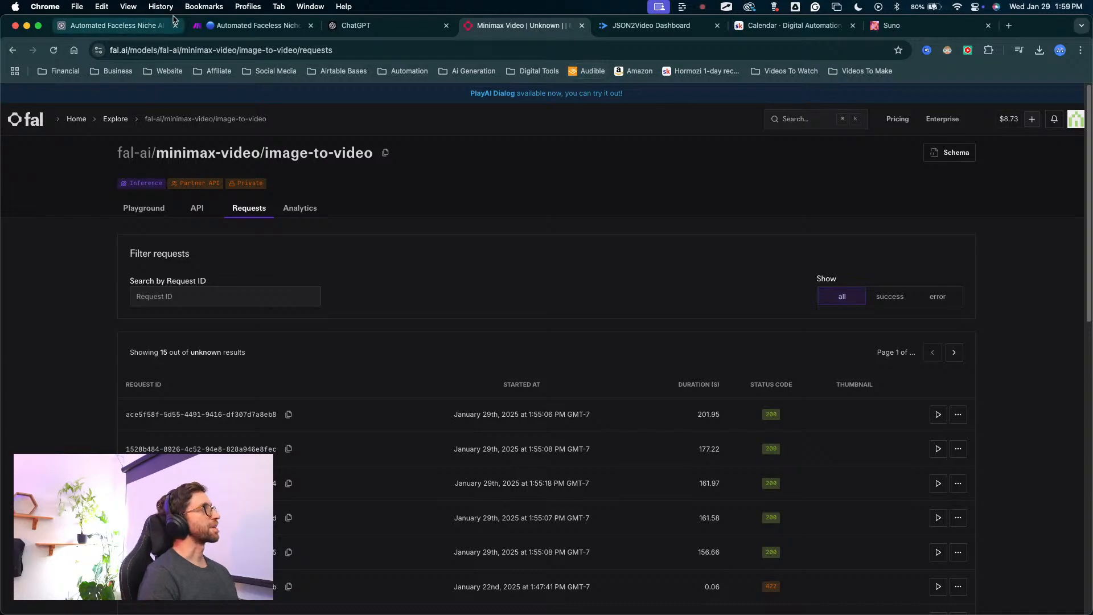
Check the scenario's running executions in Make, then switch to the Generation view in Airtable.
{"action": "left_click", "coordinate": [254, 25]}
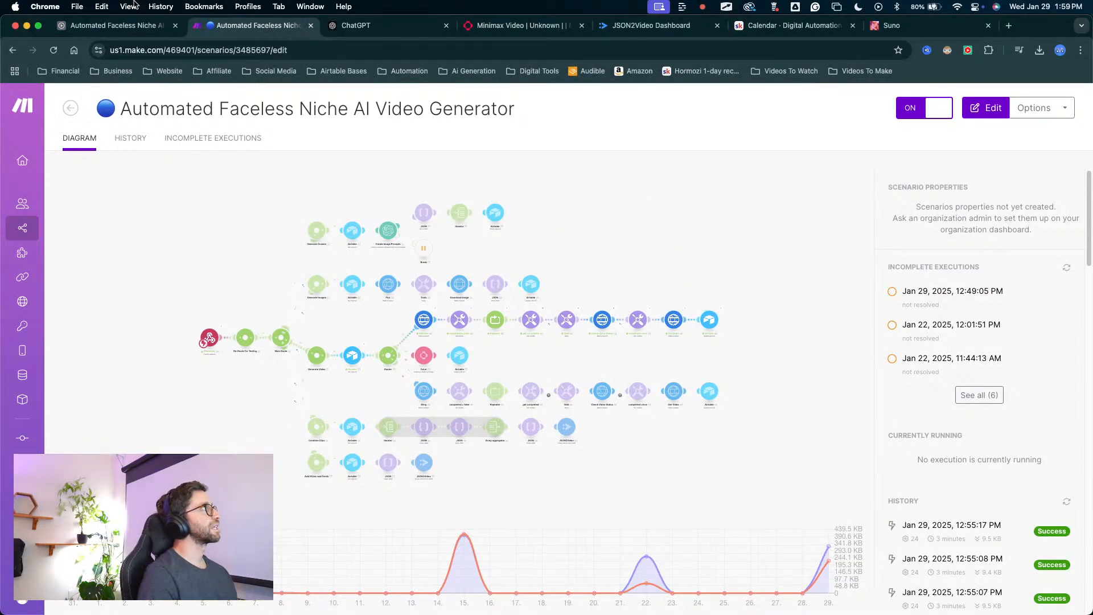
{"action": "left_click", "coordinate": [114, 25]}
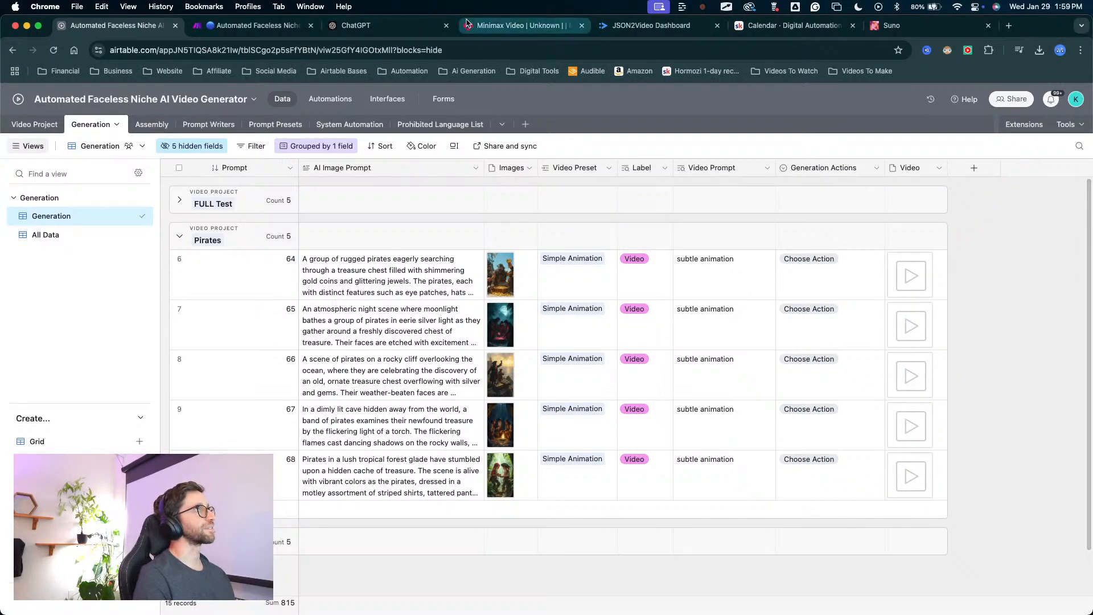
{"action": "left_click", "coordinate": [501, 25]}
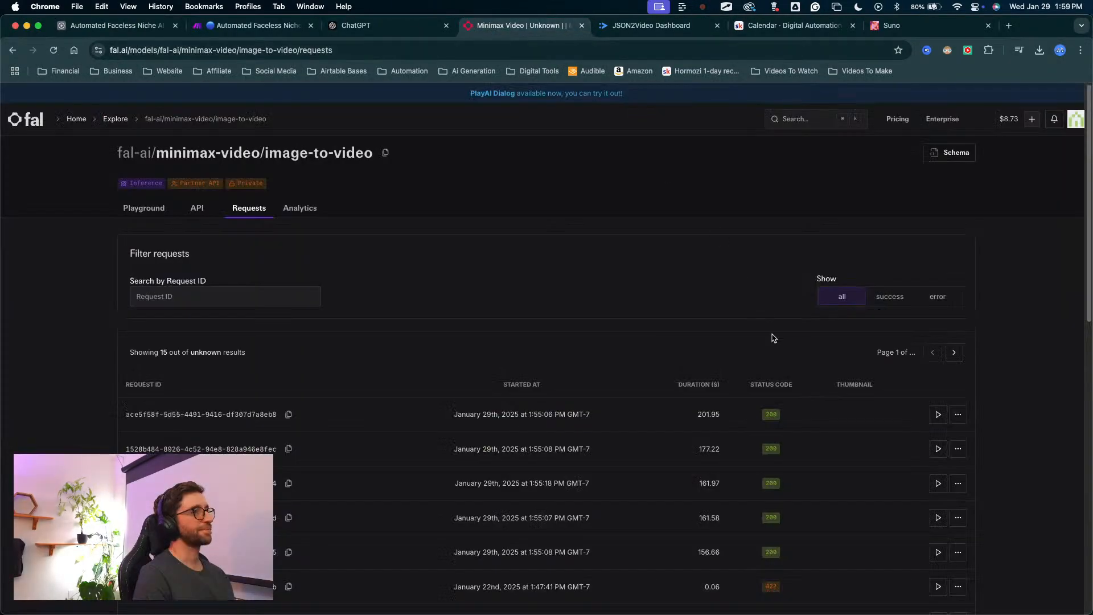
{"action": "left_click", "coordinate": [114, 25]}
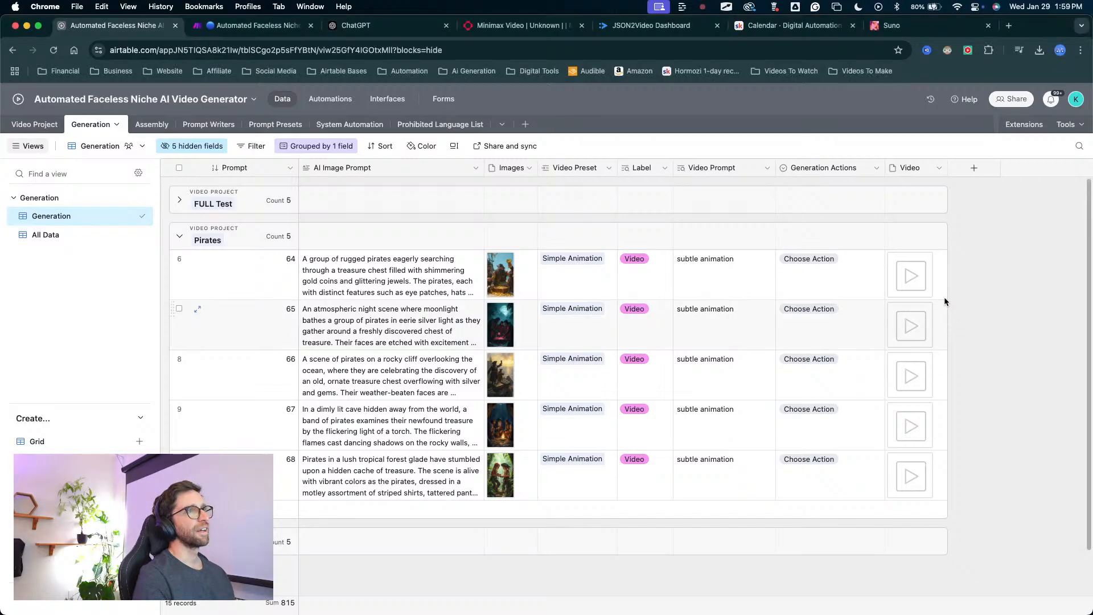
Play the generated videos of Pirates prompts 64 and 65 one after the other, closing each preview.
{"action": "left_click", "coordinate": [910, 276]}
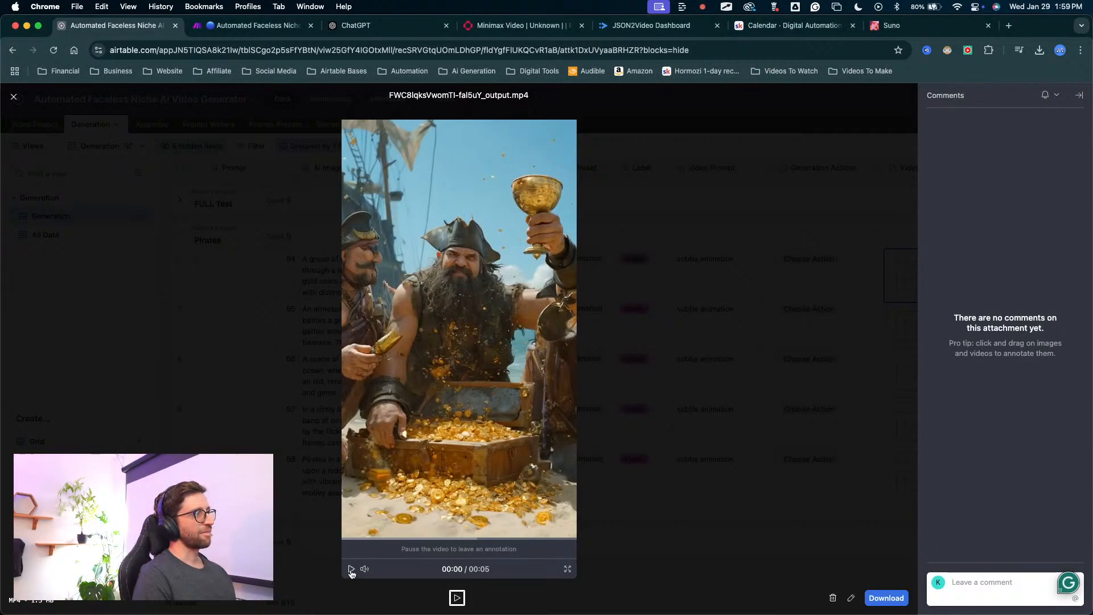
{"action": "left_click", "coordinate": [351, 569]}
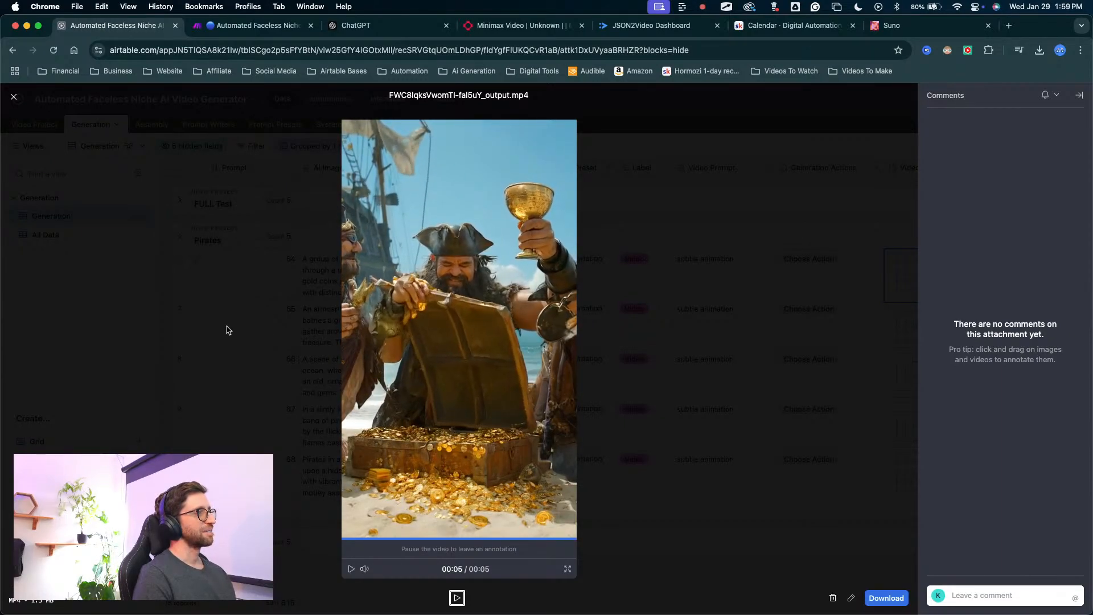
{"action": "left_click", "coordinate": [309, 444]}
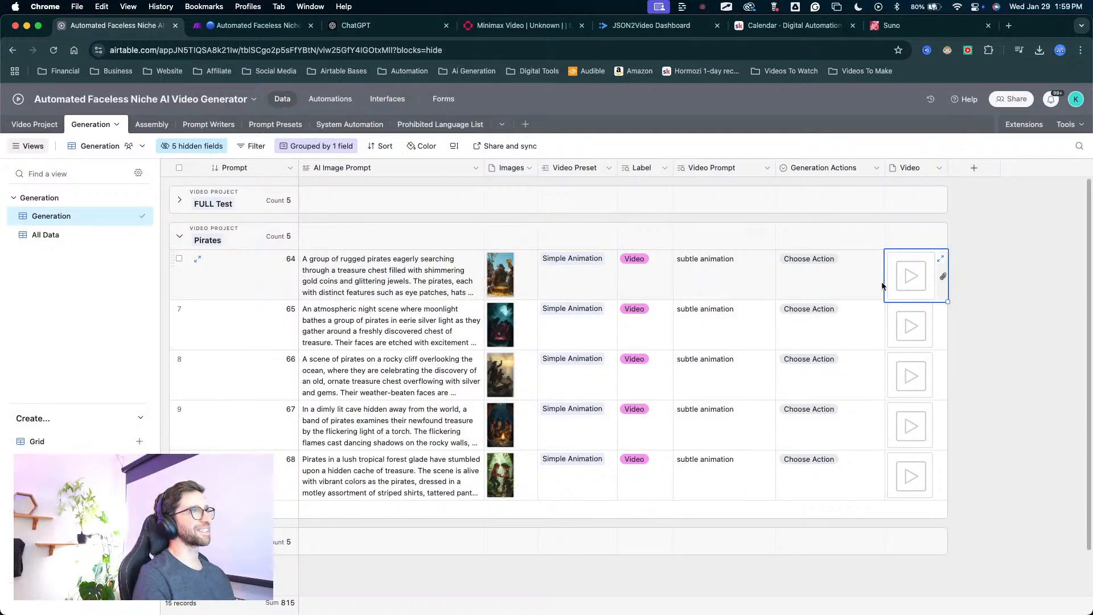
{"action": "left_click", "coordinate": [914, 328]}
{"action": "left_click", "coordinate": [914, 328]}
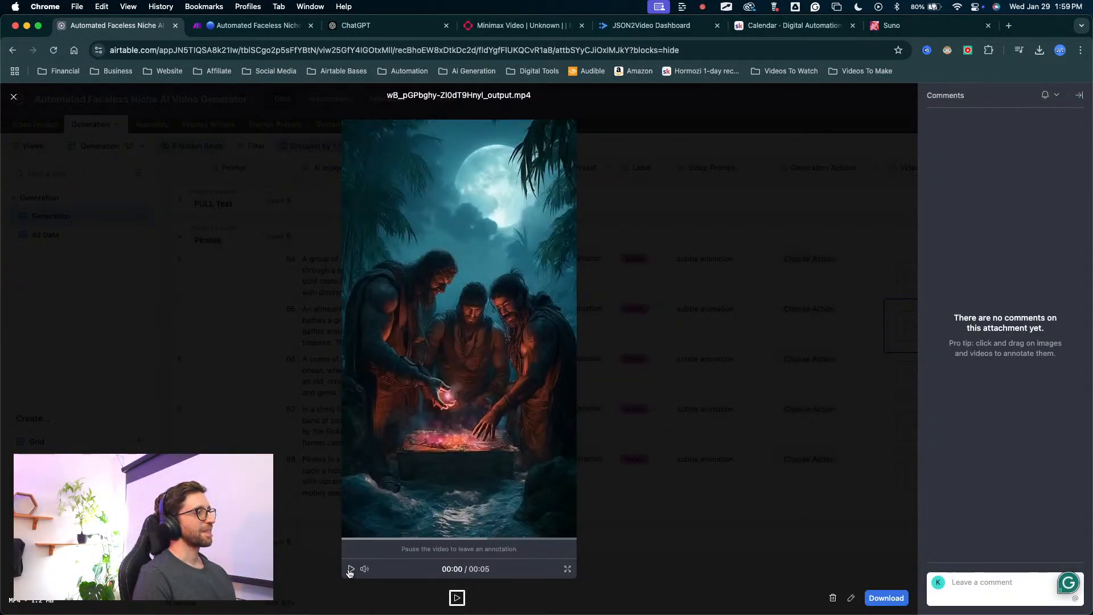
{"action": "left_click", "coordinate": [350, 568]}
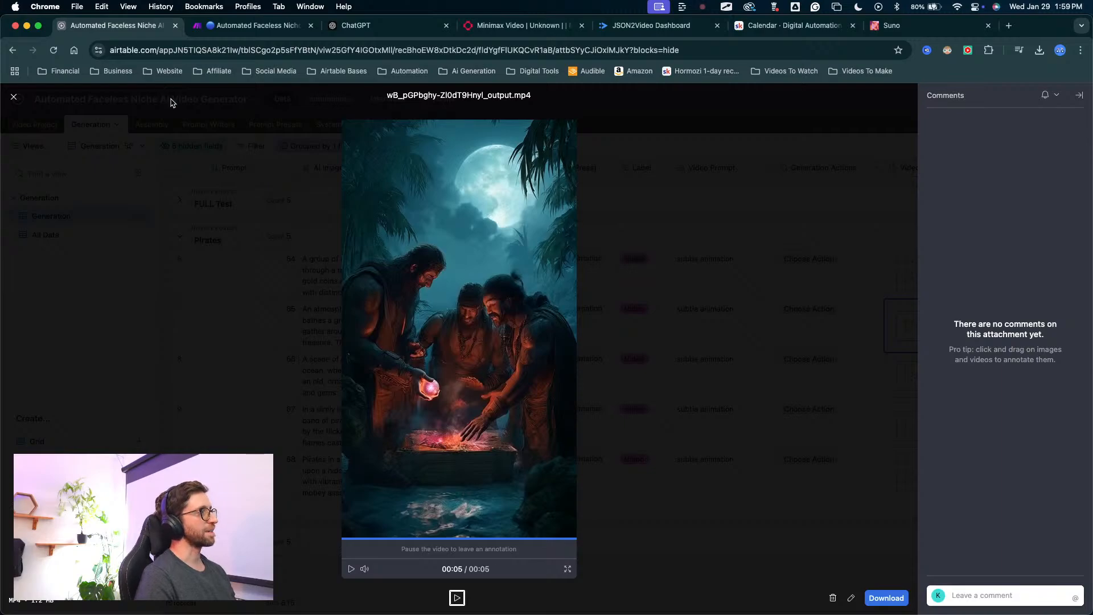
{"action": "key", "text": "Escape"}
Watch the generated video of Pirates prompt 66 and close its preview.
{"action": "left_click", "coordinate": [902, 381]}
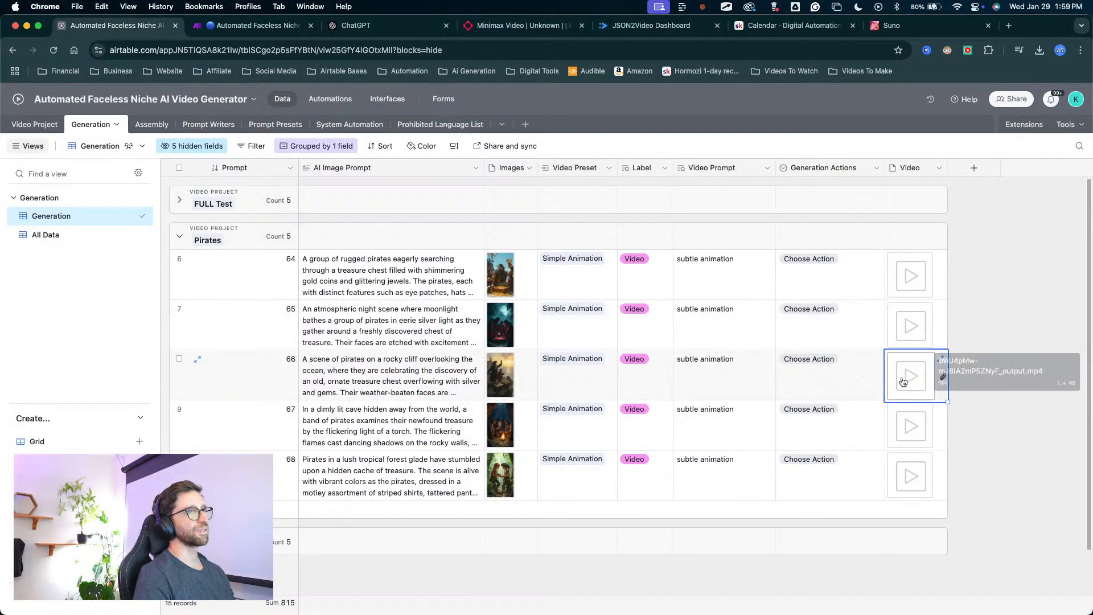
{"action": "left_click", "coordinate": [902, 381]}
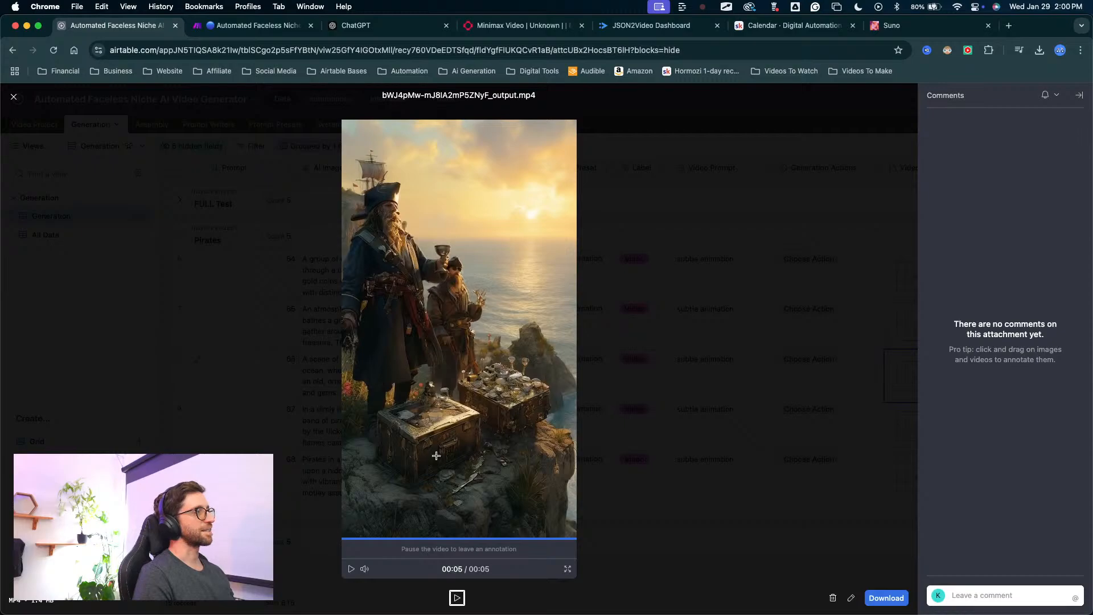
{"action": "right_click", "coordinate": [220, 416]}
{"action": "left_click", "coordinate": [212, 348]}
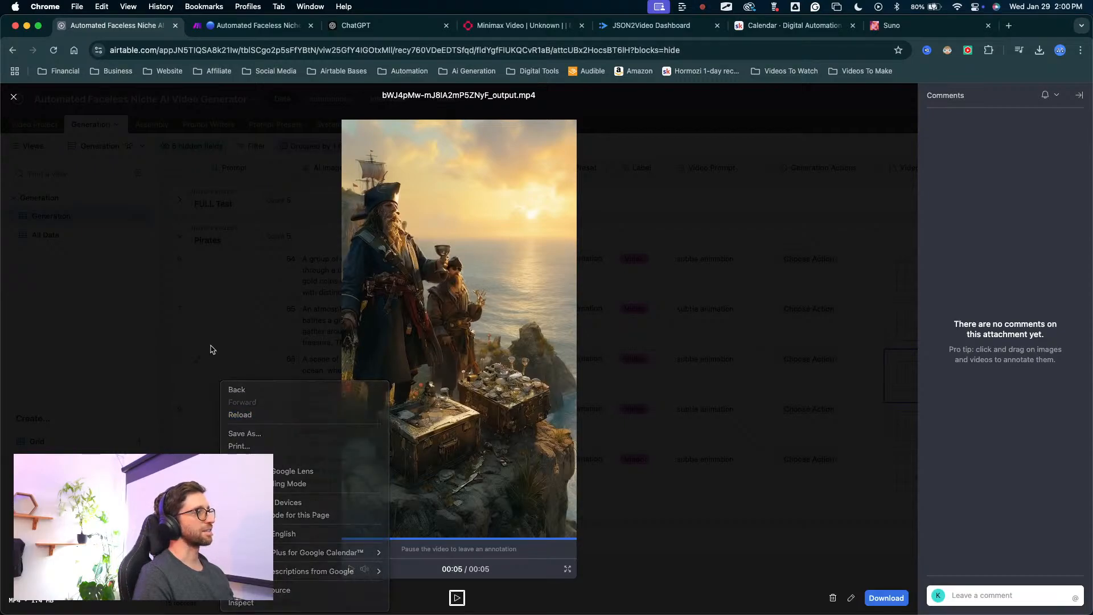
{"action": "left_click", "coordinate": [212, 348]}
Play the generated video of Pirates prompt 67 and close its preview.
{"action": "left_click", "coordinate": [911, 427]}
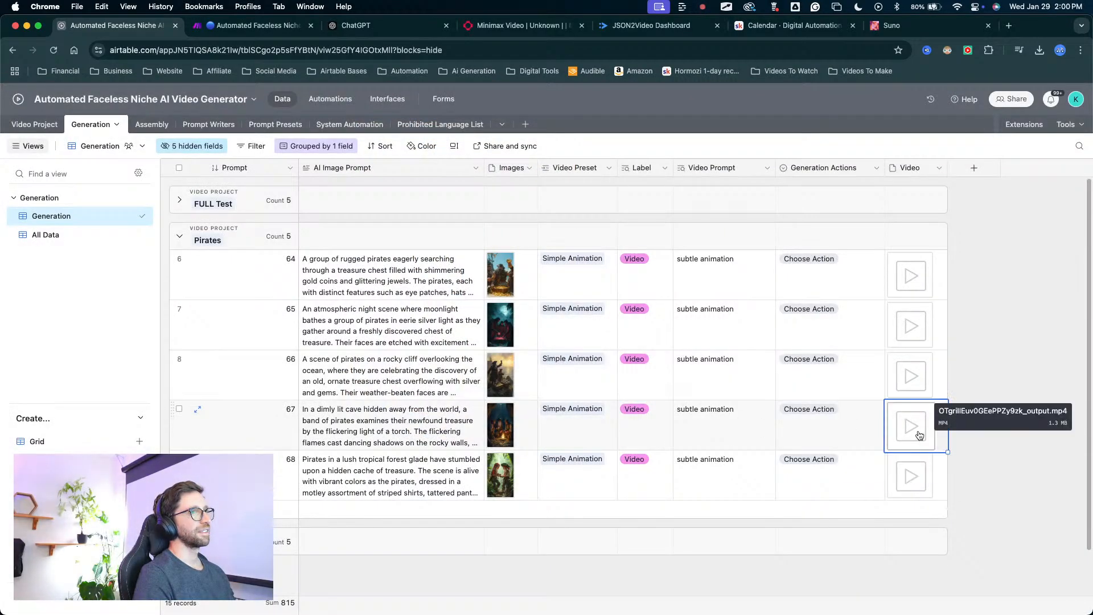
{"action": "left_click", "coordinate": [910, 427]}
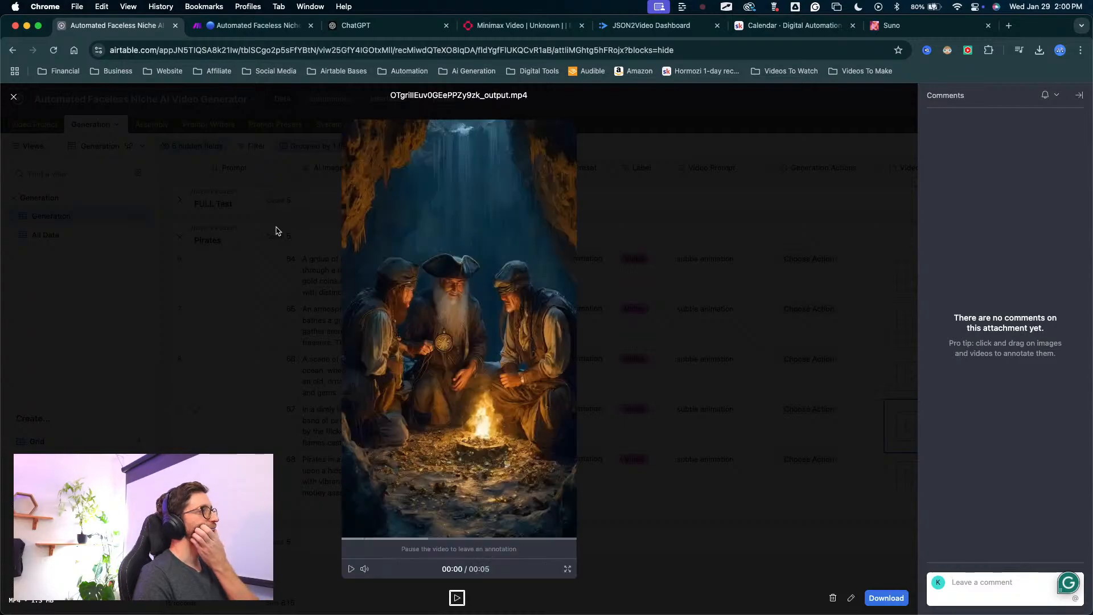
{"action": "left_click", "coordinate": [351, 568]}
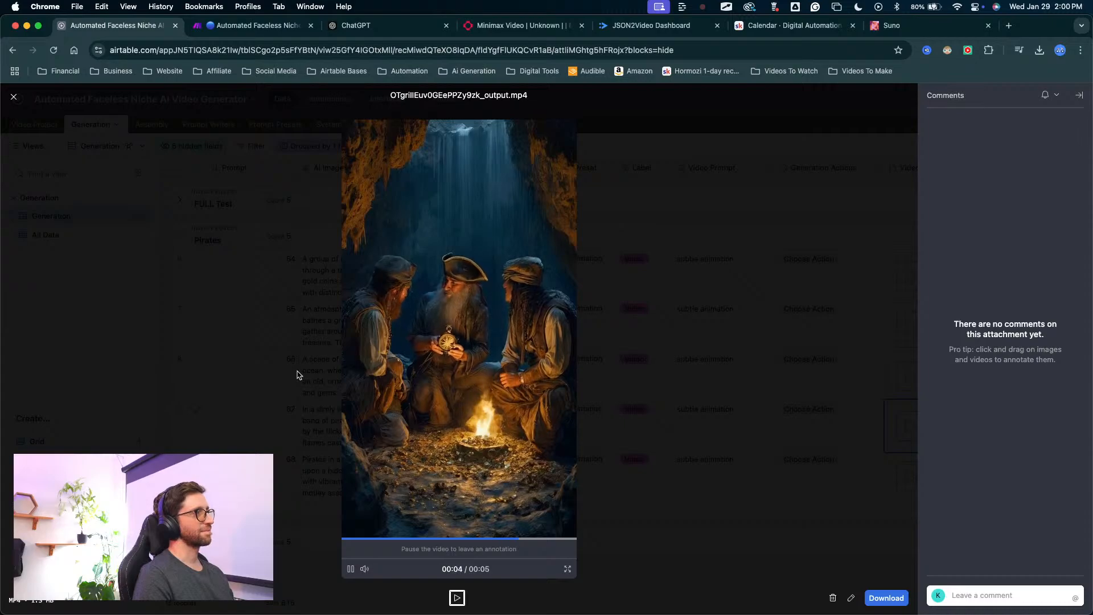
{"action": "left_click", "coordinate": [278, 426]}
Play the generated video of Pirates prompt 68 and return to the grid.
{"action": "left_click", "coordinate": [902, 476]}
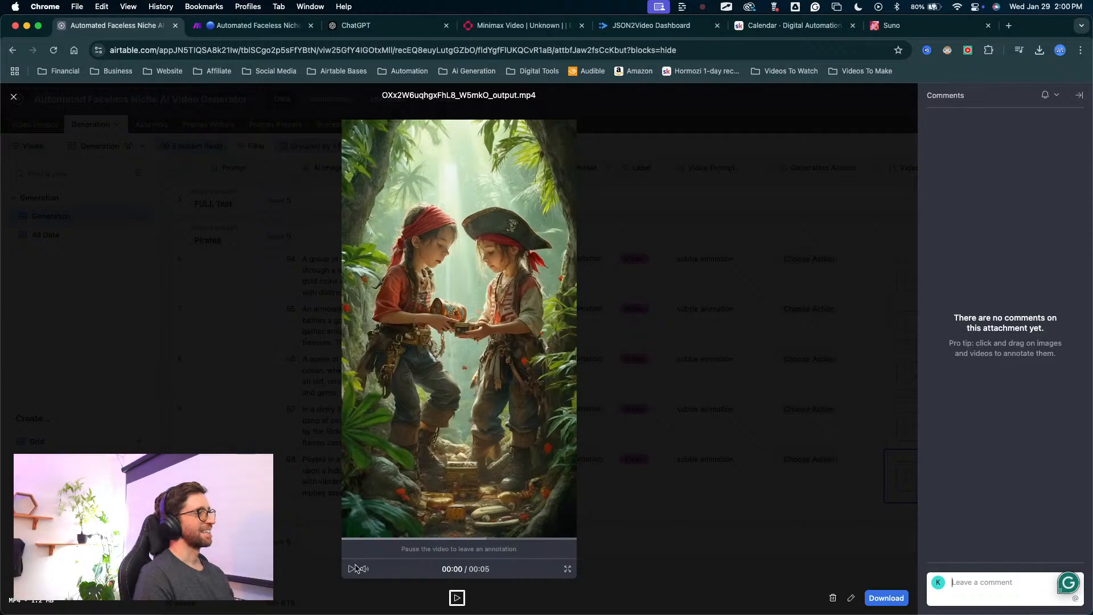
{"action": "left_click", "coordinate": [351, 568]}
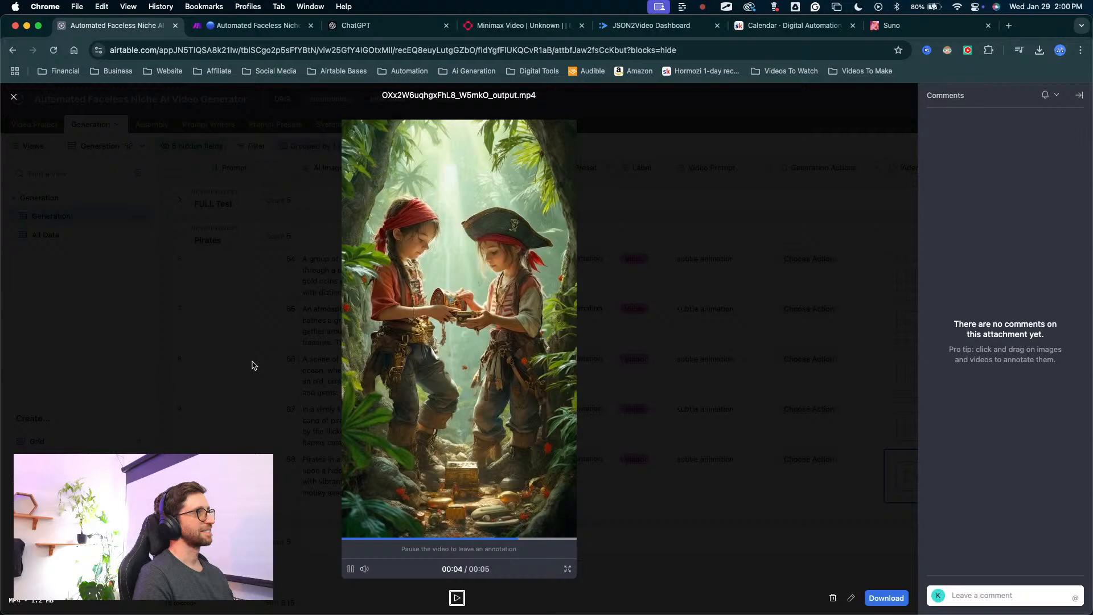
{"action": "left_click", "coordinate": [279, 369]}
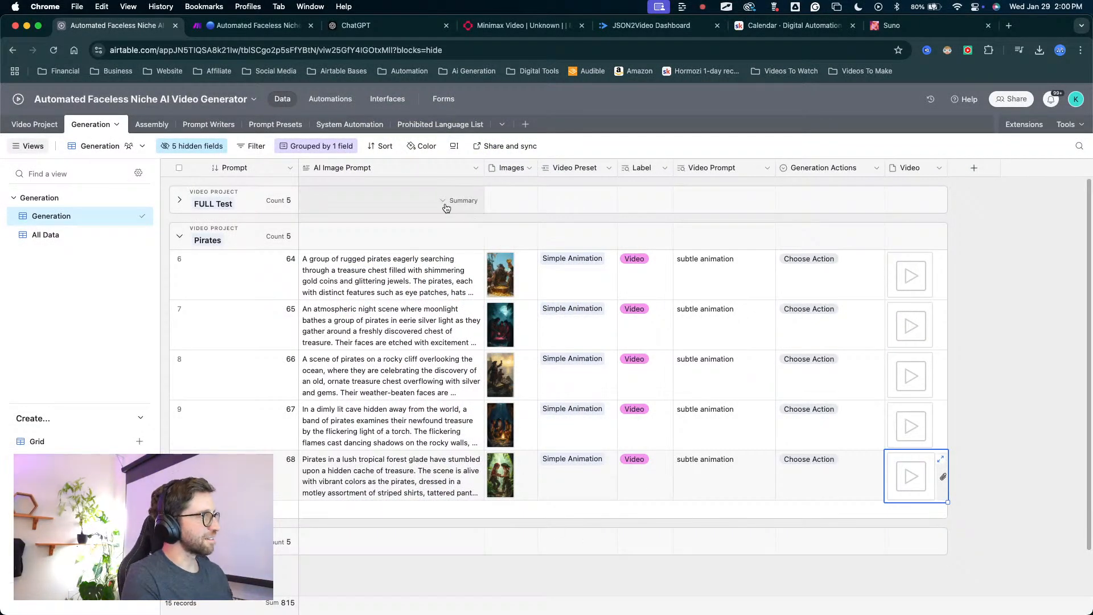
{"action": "key", "text": "ctrl+a"}
{"action": "mouse_move", "coordinate": [467, 251]}
{"action": "left_mouse_down"}
{"action": "mouse_move", "coordinate": [334, 521]}
{"action": "mouse_move", "coordinate": [375, 328]}
{"action": "mouse_move", "coordinate": [377, 396]}
{"action": "mouse_move", "coordinate": [438, 230]}
{"action": "left_mouse_up"}
{"action": "key", "text": "Escape"}
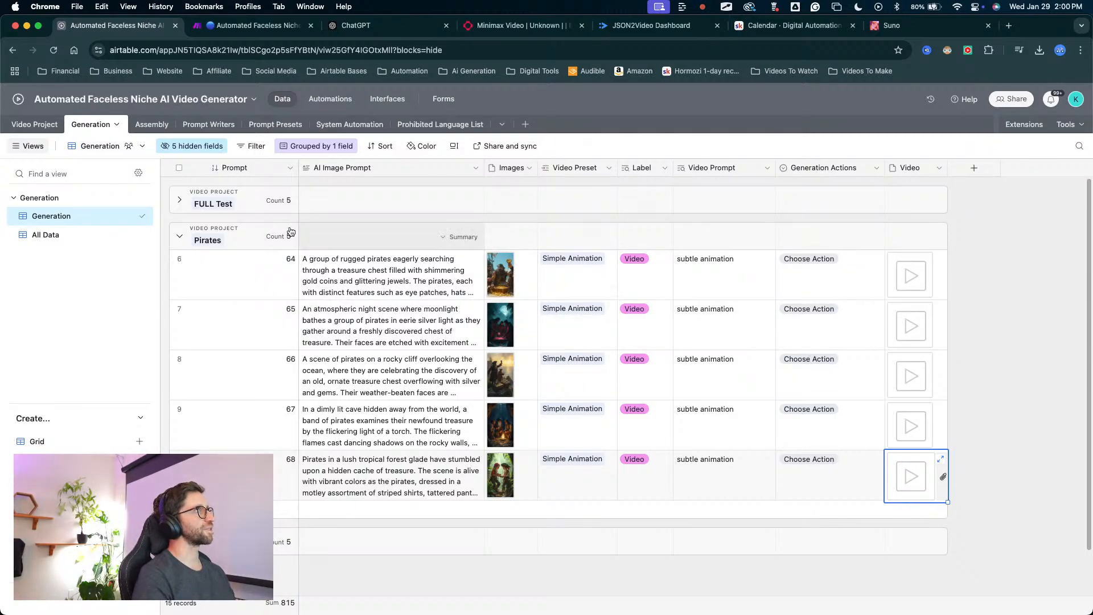
Open the Assembly table, inspect the video clip fields in its All Data view, and return to the Assembly view.
{"action": "key", "text": "ctrl+a"}
{"action": "mouse_move", "coordinate": [448, 316]}
{"action": "left_mouse_down"}
{"action": "mouse_move", "coordinate": [501, 345]}
{"action": "mouse_move", "coordinate": [922, 273]}
{"action": "mouse_move", "coordinate": [935, 521]}
{"action": "mouse_move", "coordinate": [919, 275]}
{"action": "mouse_move", "coordinate": [895, 181]}
{"action": "left_mouse_up"}
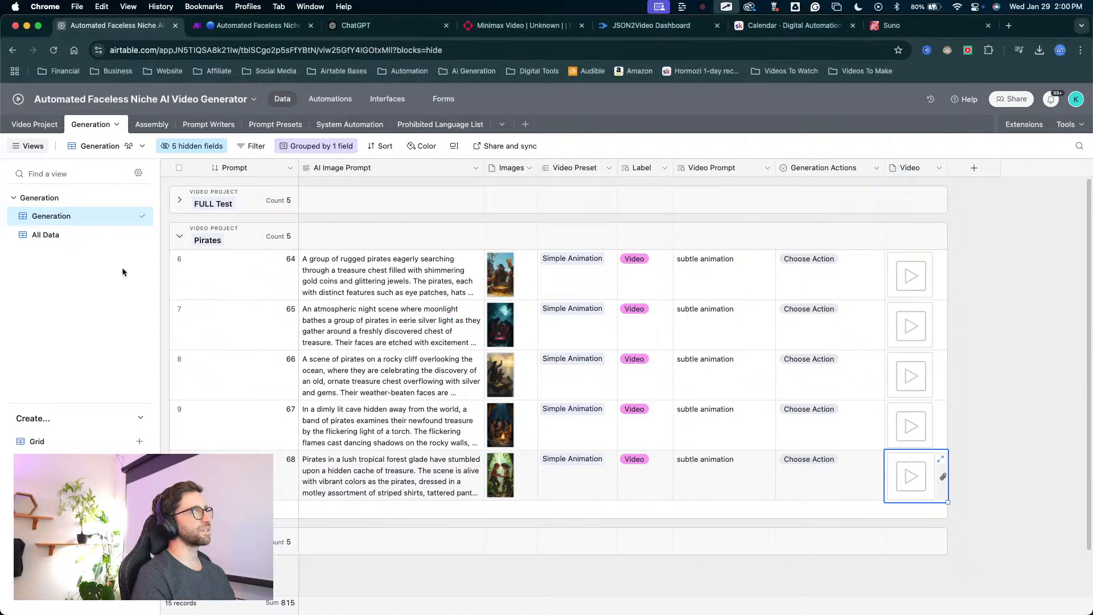
{"action": "left_click", "coordinate": [147, 125]}
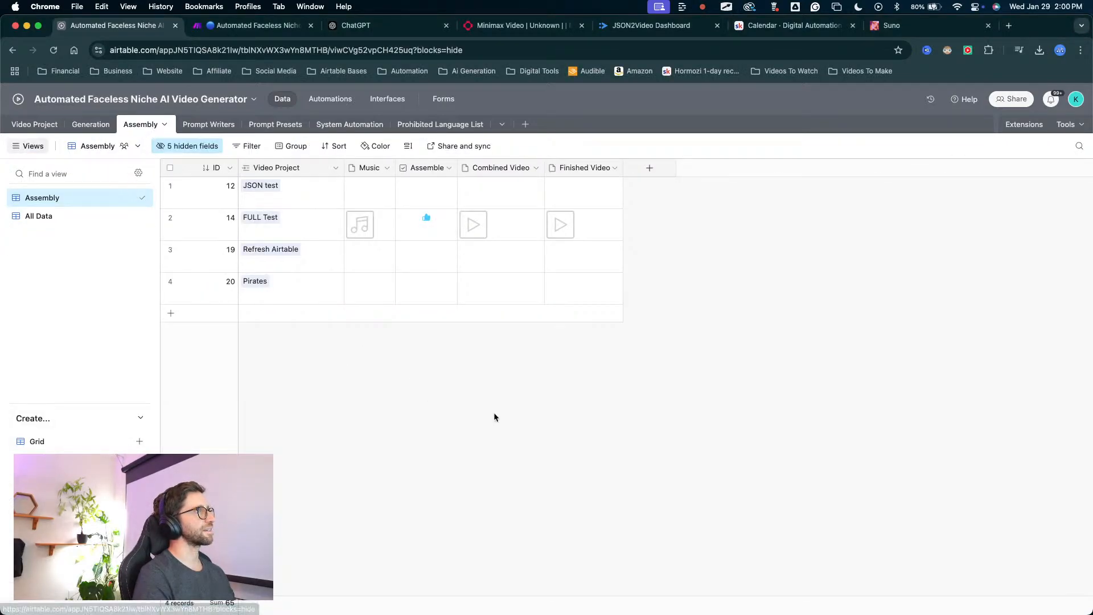
{"action": "left_click", "coordinate": [35, 228]}
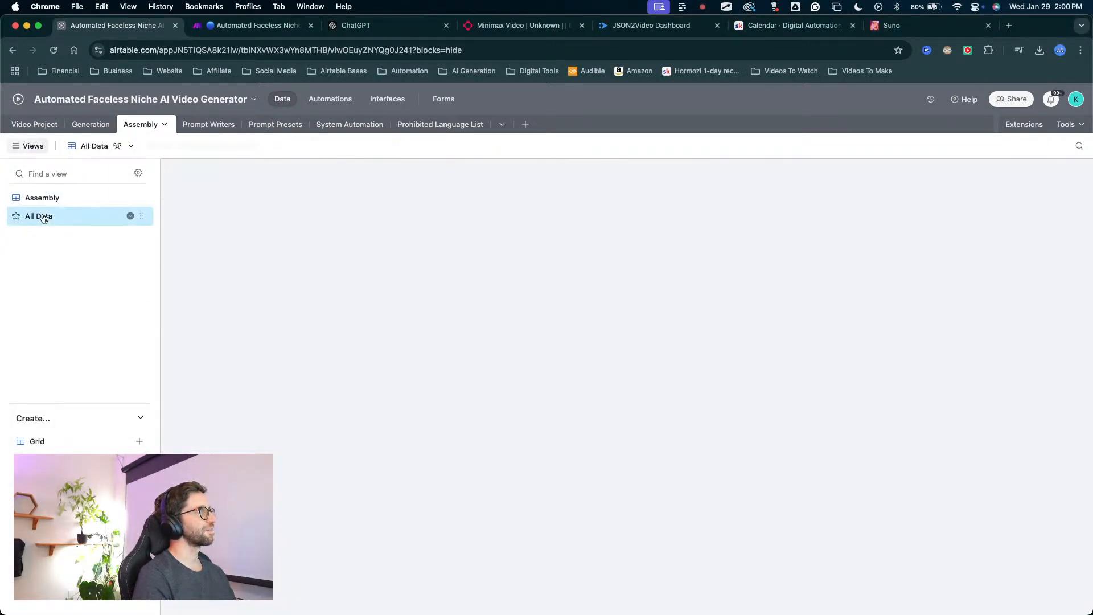
{"action": "mouse_move", "coordinate": [394, 453]}
{"action": "left_mouse_down"}
{"action": "mouse_move", "coordinate": [282, 256]}
{"action": "mouse_move", "coordinate": [259, 249]}
{"action": "mouse_move", "coordinate": [505, 255]}
{"action": "mouse_move", "coordinate": [500, 244]}
{"action": "mouse_move", "coordinate": [464, 263]}
{"action": "mouse_move", "coordinate": [500, 244]}
{"action": "left_mouse_up"}
{"action": "left_click", "coordinate": [63, 198]}
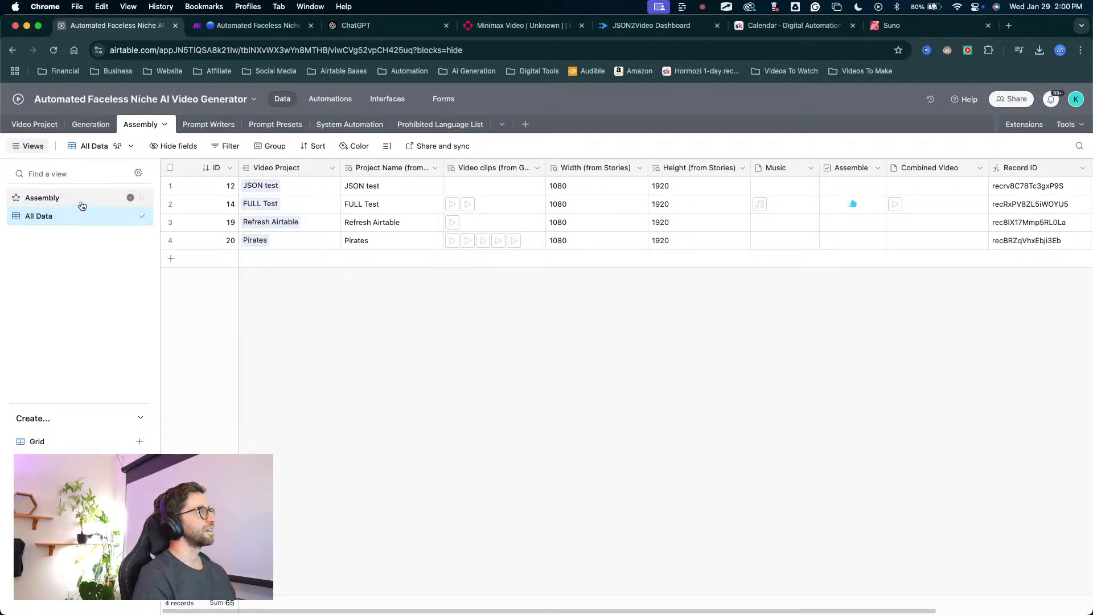
Tick the Assemble checkbox for the Pirates project.
{"action": "left_click_drag", "start_coordinate": [434, 447], "coordinate": [418, 190]}
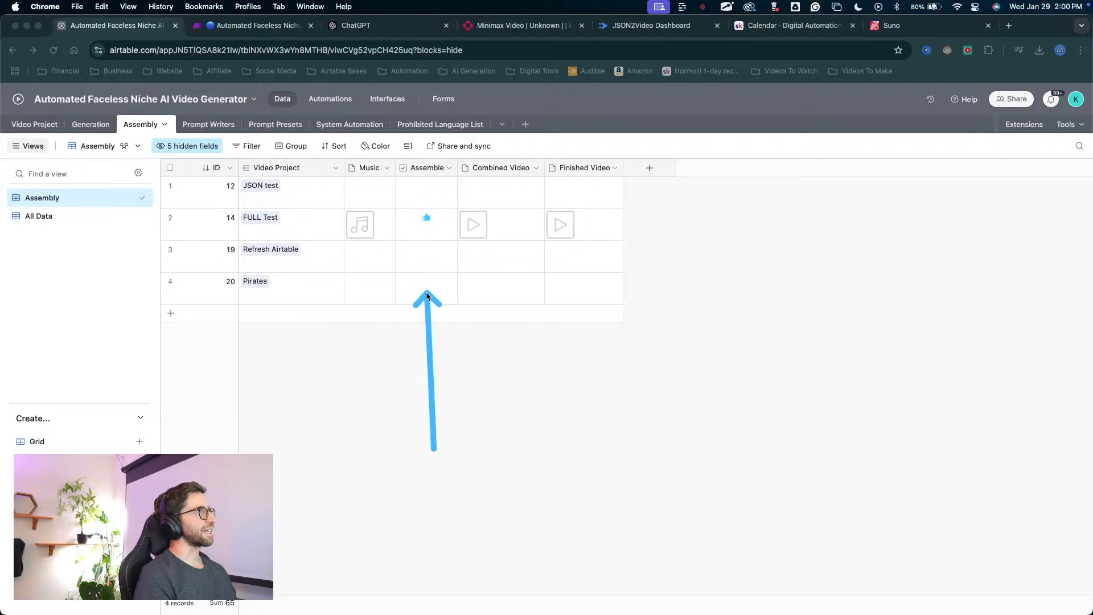
{"action": "left_click", "coordinate": [424, 289]}
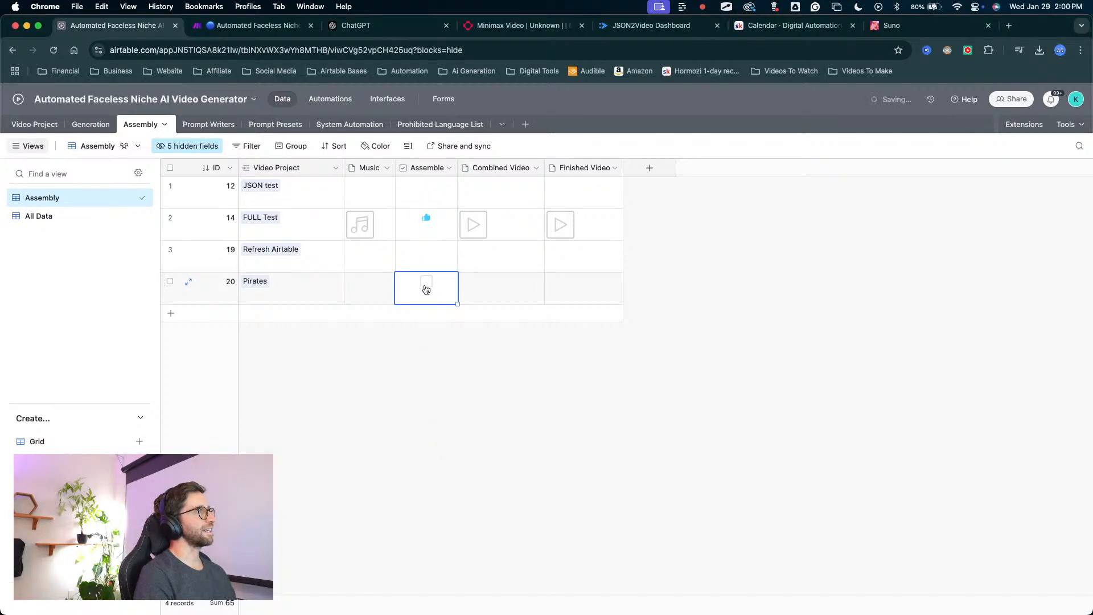
{"action": "left_click", "coordinate": [425, 287]}
{"action": "left_click_drag", "start_coordinate": [463, 366], "coordinate": [371, 280]}
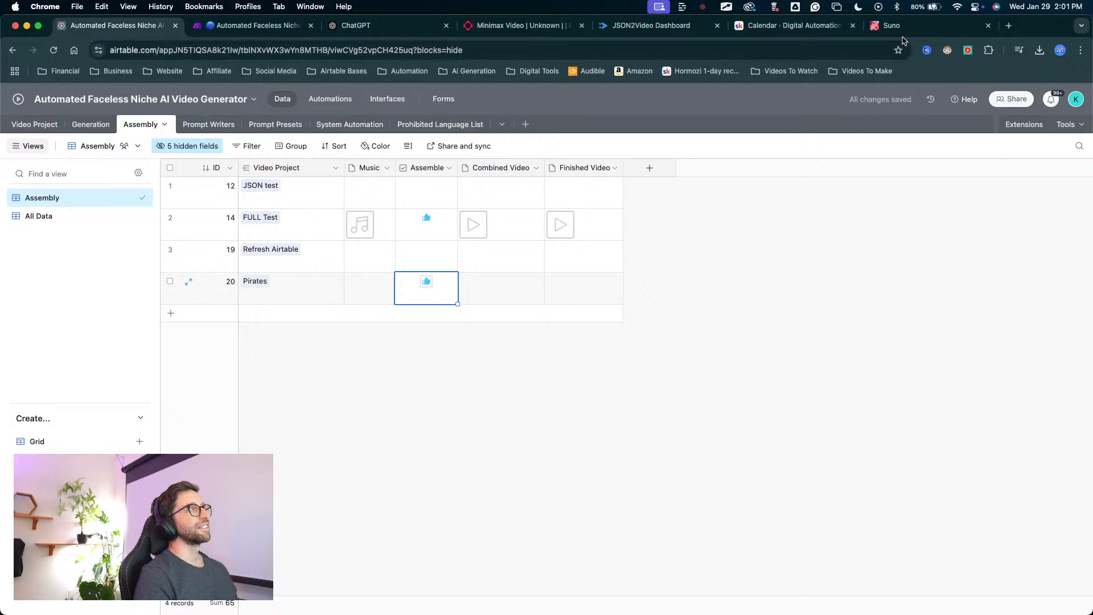
Switch to the Make scenario and check that the combine videos route runs.
{"action": "left_click", "coordinate": [259, 25]}
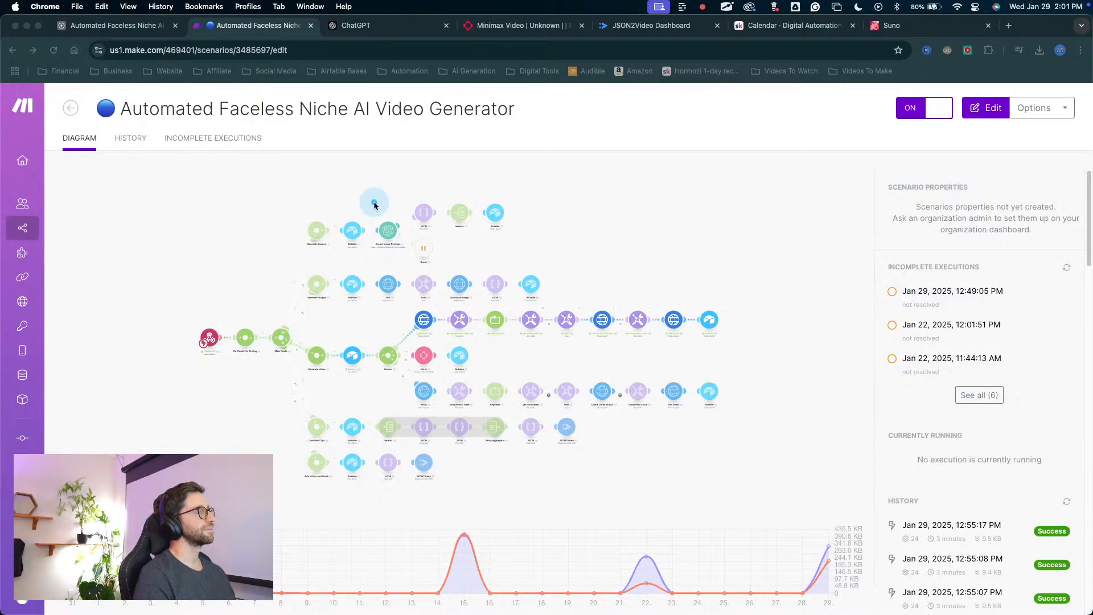
{"action": "mouse_move", "coordinate": [374, 203]}
{"action": "left_mouse_down"}
{"action": "mouse_move", "coordinate": [334, 314]}
{"action": "mouse_move", "coordinate": [494, 411]}
{"action": "left_mouse_up"}
{"action": "key", "text": "Escape"}
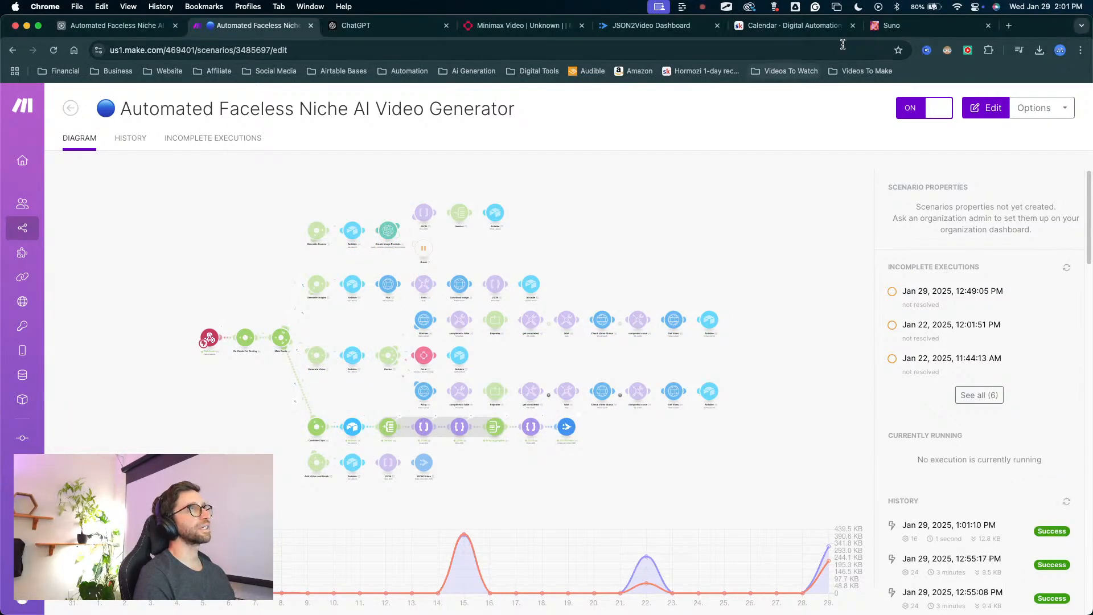
In Suno, turn on instrumental mode, set the style of music to "Pirate music" and generate the tracks.
{"action": "left_click", "coordinate": [891, 25]}
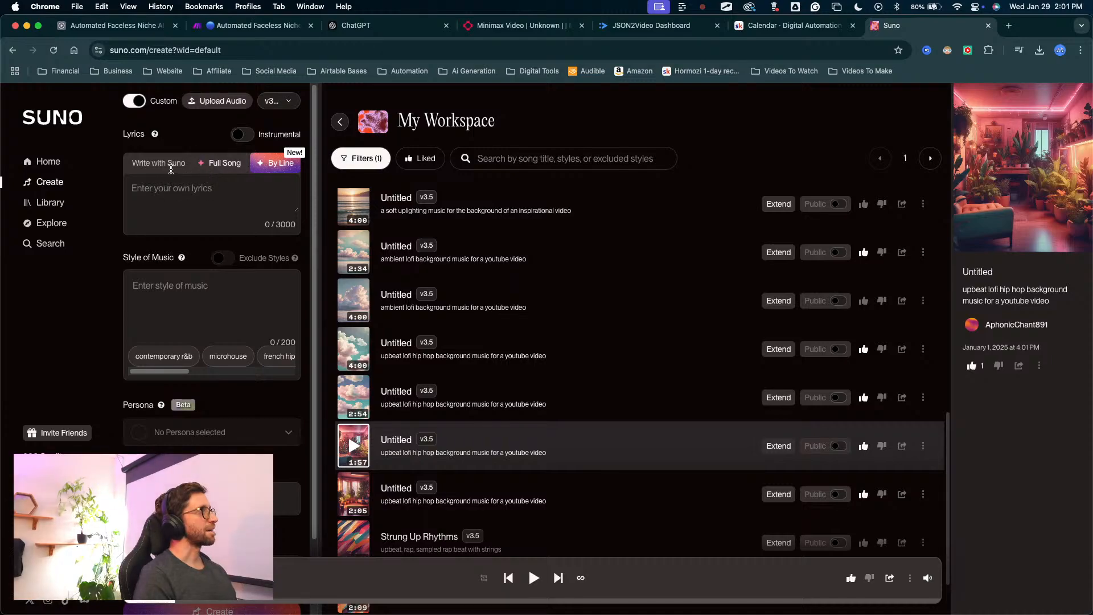
{"action": "left_click", "coordinate": [242, 135]}
{"action": "left_click", "coordinate": [185, 186]}
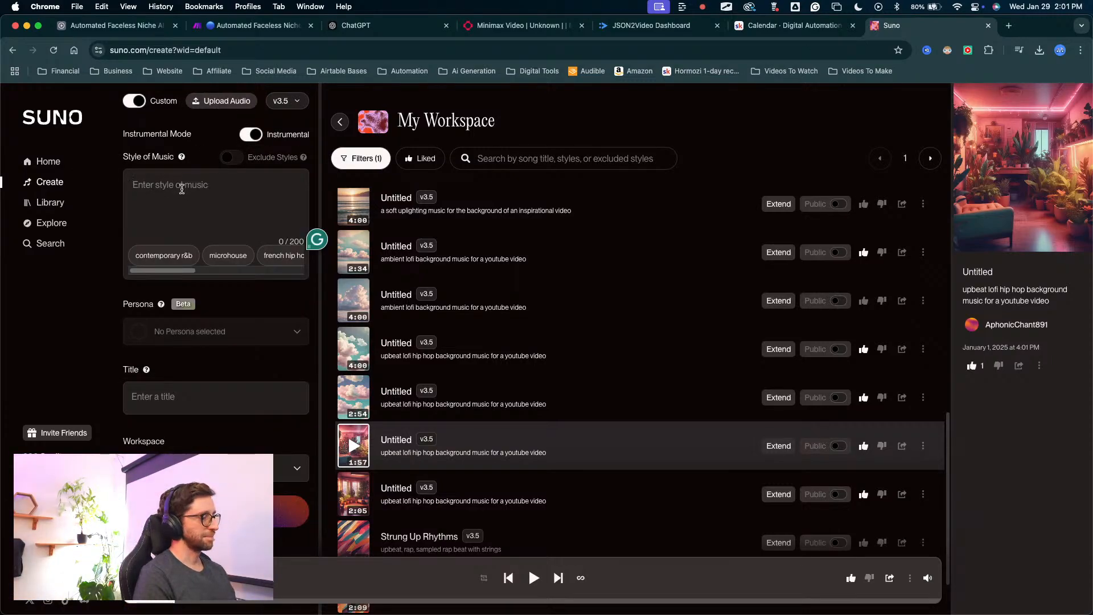
{"action": "type", "text": "Pirate music"}
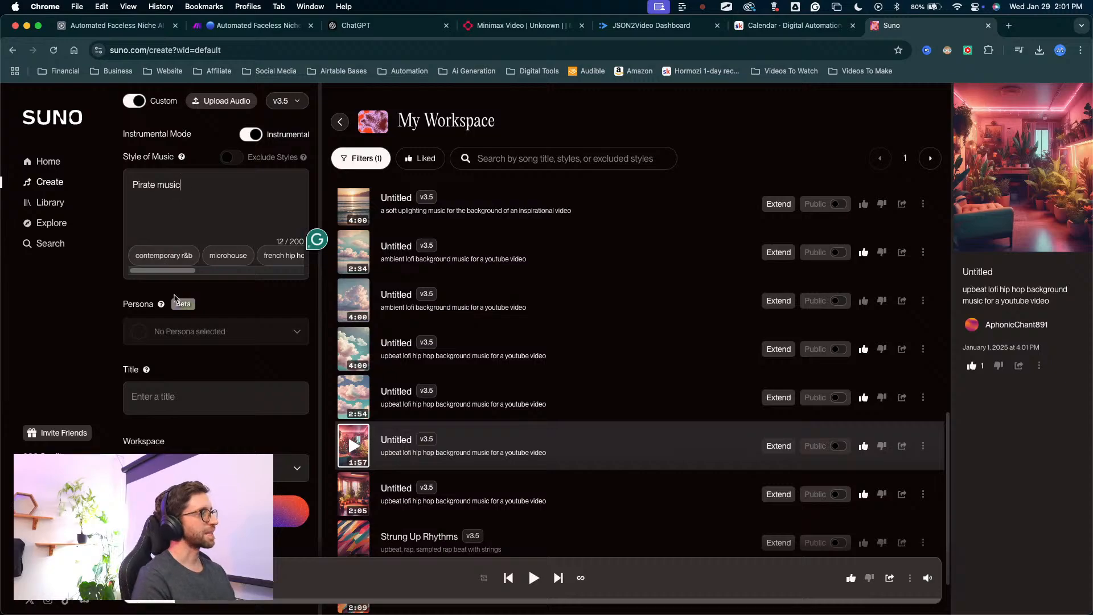
{"action": "scroll", "coordinate": [478, 273], "scroll_direction": "down", "scroll_amount": 3}
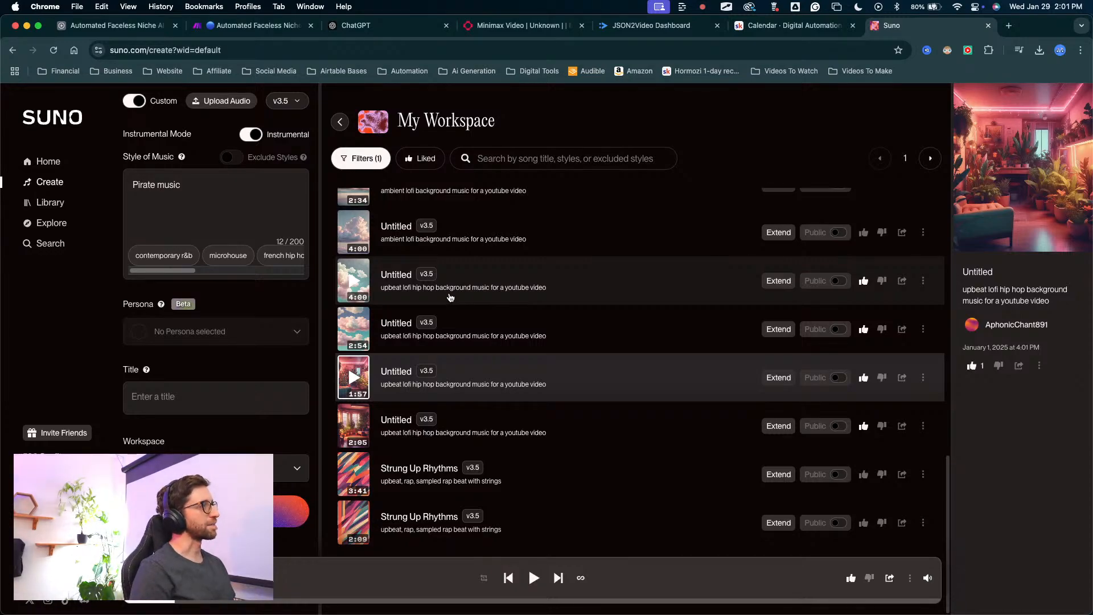
Check the Make scenario, then the Combined Video field of the Pirates record in Airtable.
{"action": "left_click", "coordinate": [259, 25]}
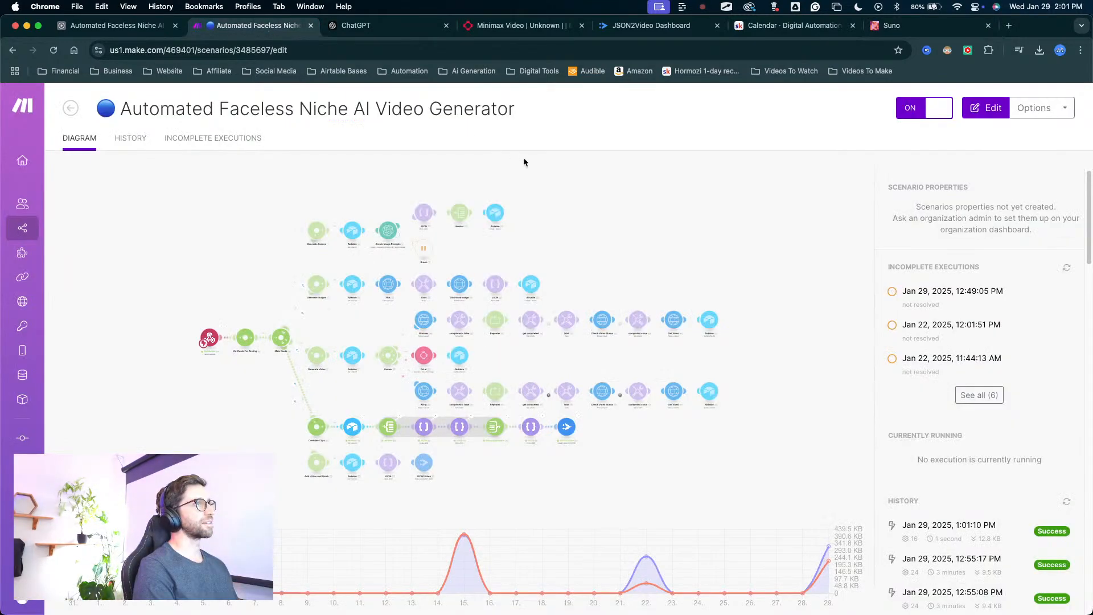
{"action": "left_click", "coordinate": [137, 25]}
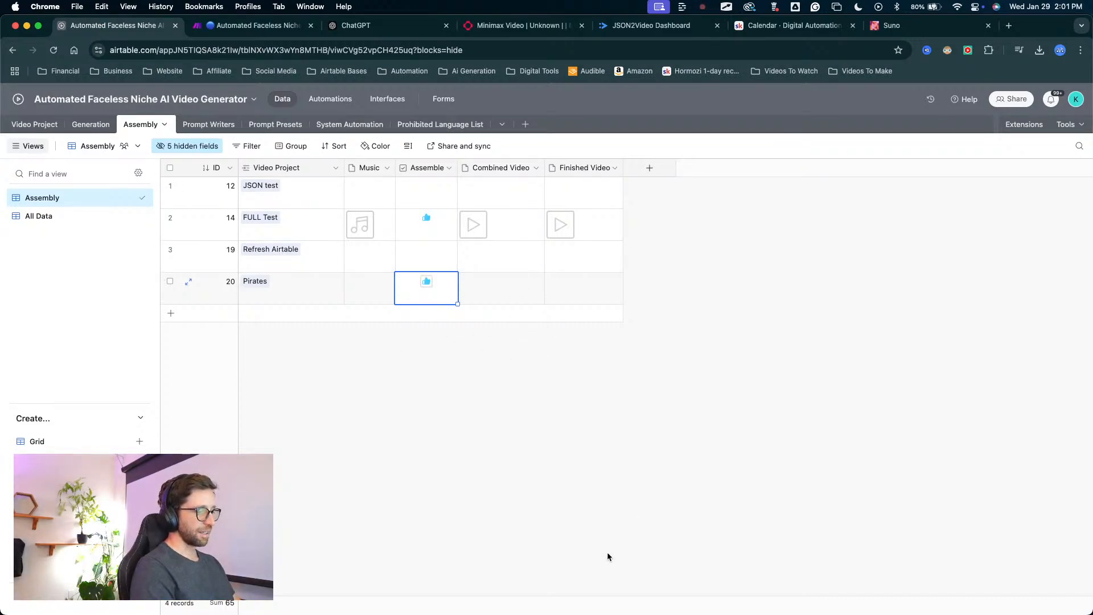
{"action": "key", "text": "super+space"}
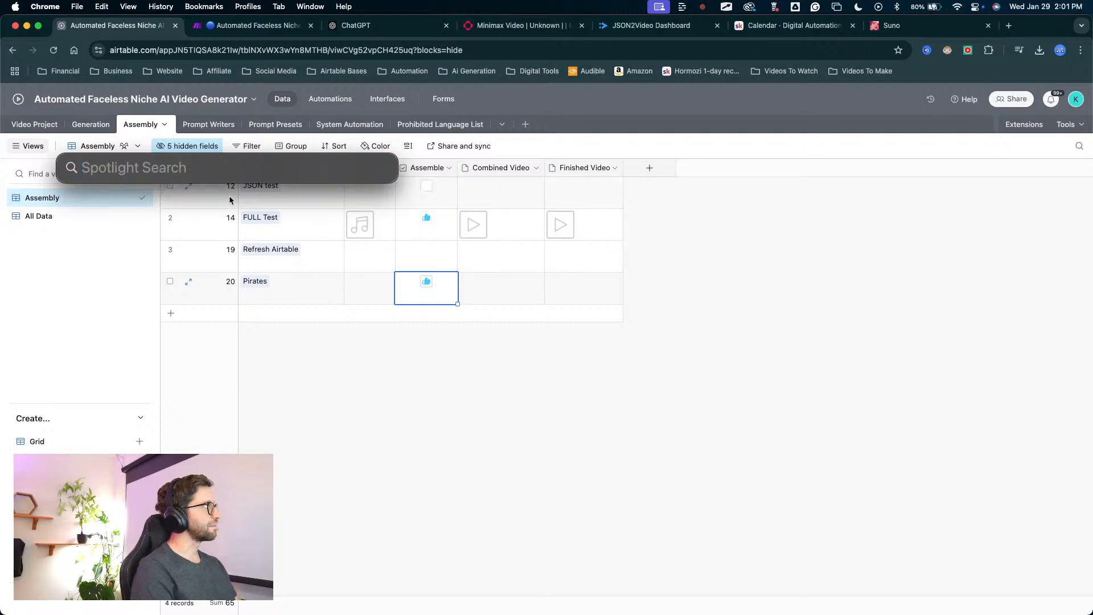
{"action": "key", "text": "Escape"}
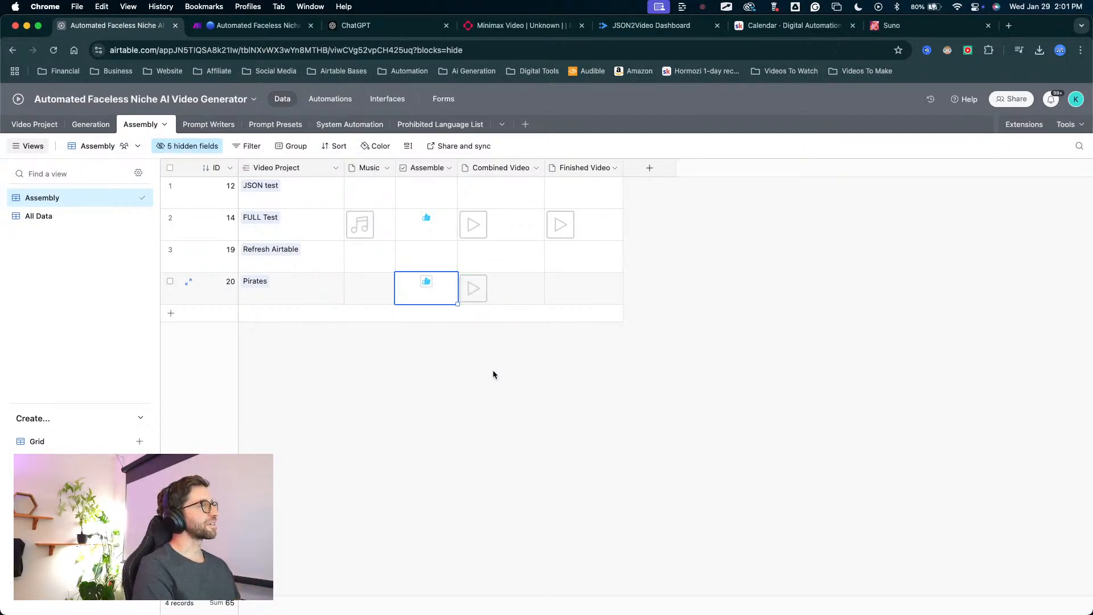
Return to Suno and listen to the two newly generated Pirate music tracks.
{"action": "left_click", "coordinate": [891, 25]}
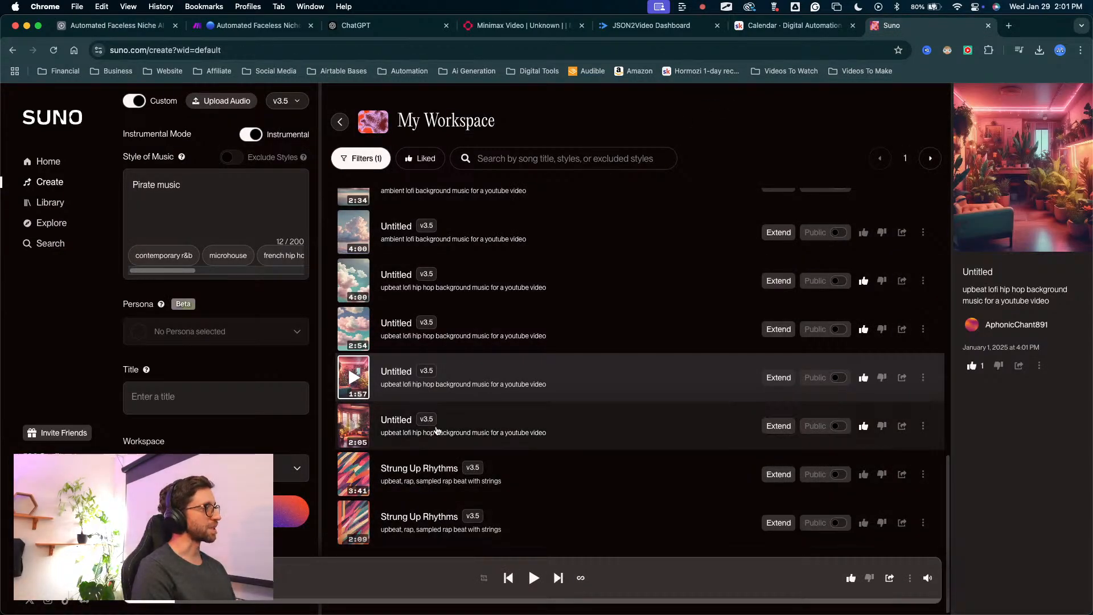
{"action": "scroll", "coordinate": [447, 398], "scroll_direction": "up", "scroll_amount": 15}
{"action": "left_click", "coordinate": [358, 217]}
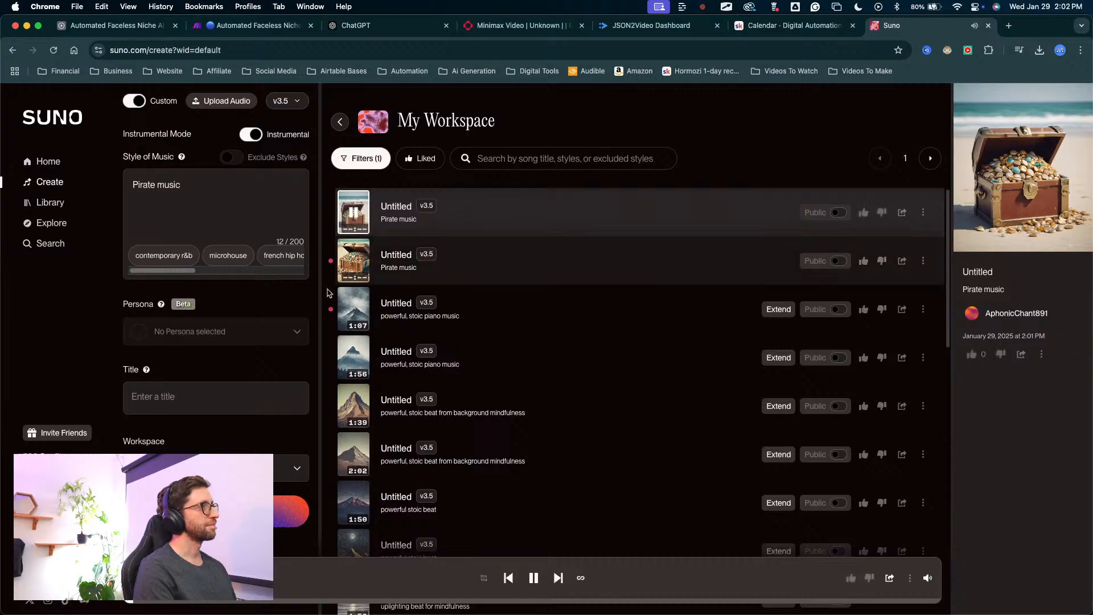
{"action": "key", "text": "ctrl+Up"}
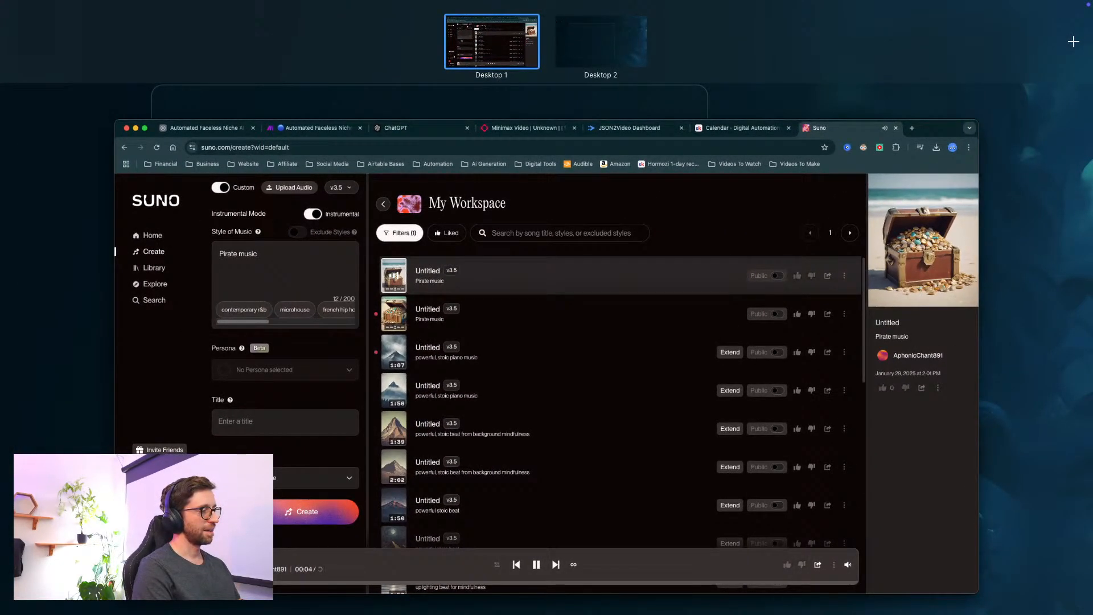
{"action": "left_click", "coordinate": [613, 356]}
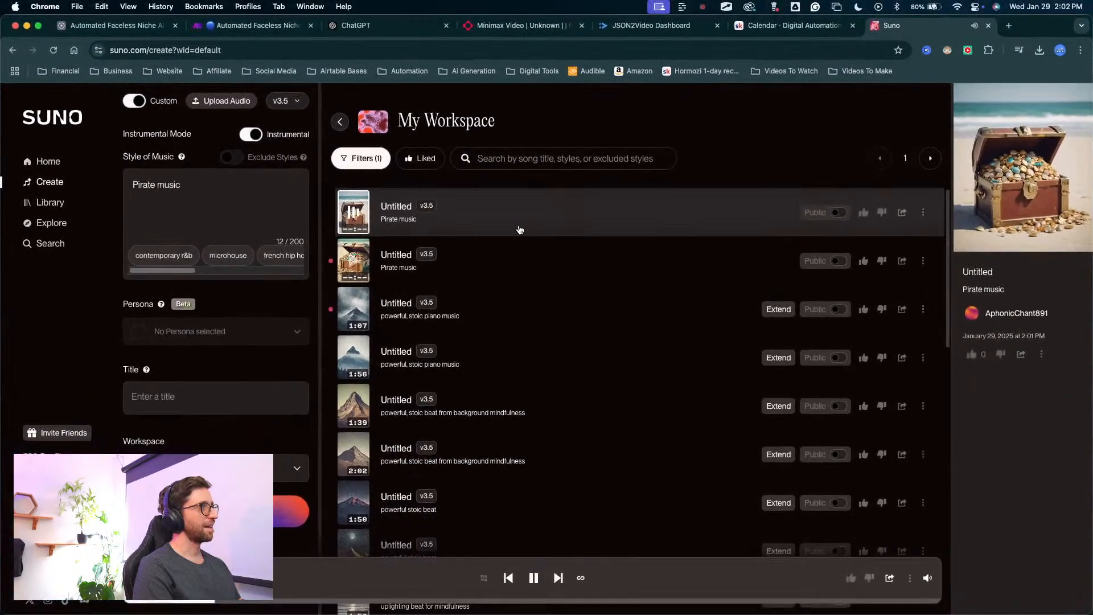
{"action": "left_click", "coordinate": [354, 261]}
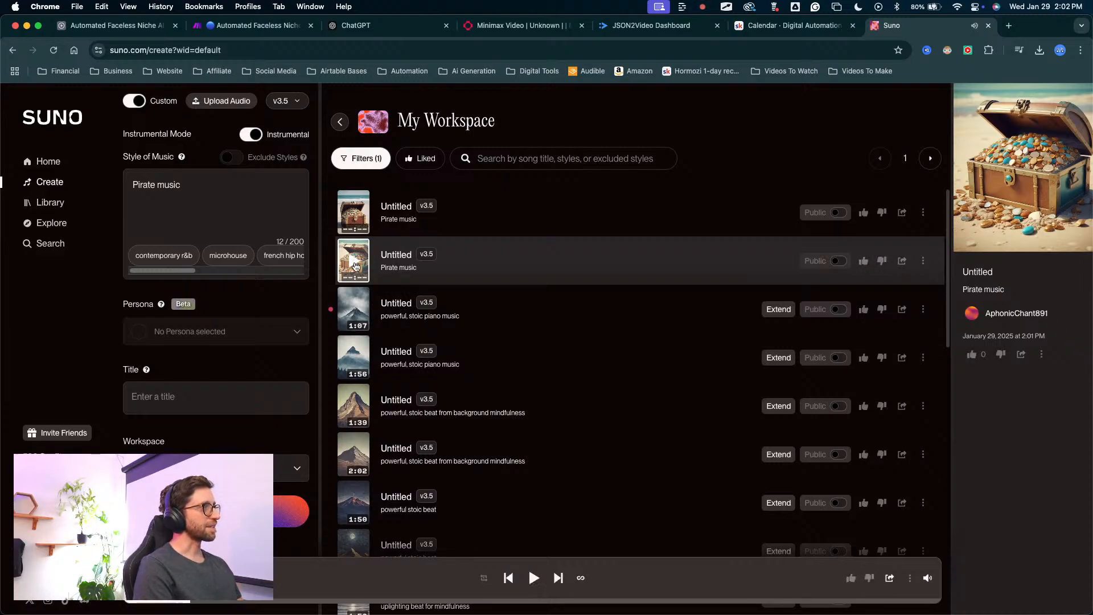
Download the second Pirate music track as MP3 audio and attach it to the Pirates record's Music field in Airtable.
{"action": "left_click", "coordinate": [922, 262]}
{"action": "mouse_move", "coordinate": [886, 407]}
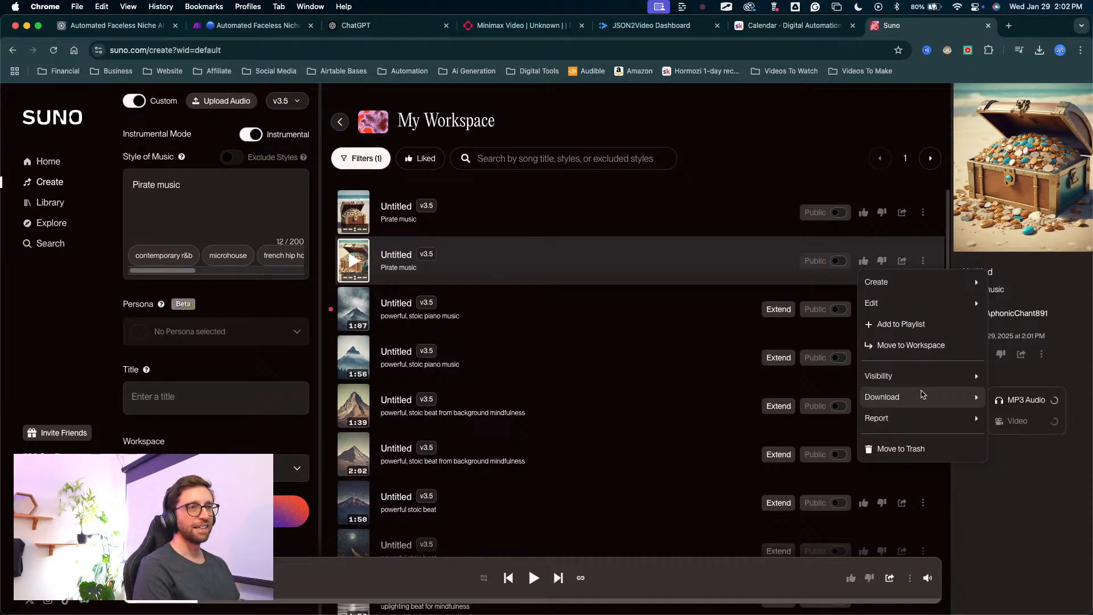
{"action": "left_click", "coordinate": [1013, 402]}
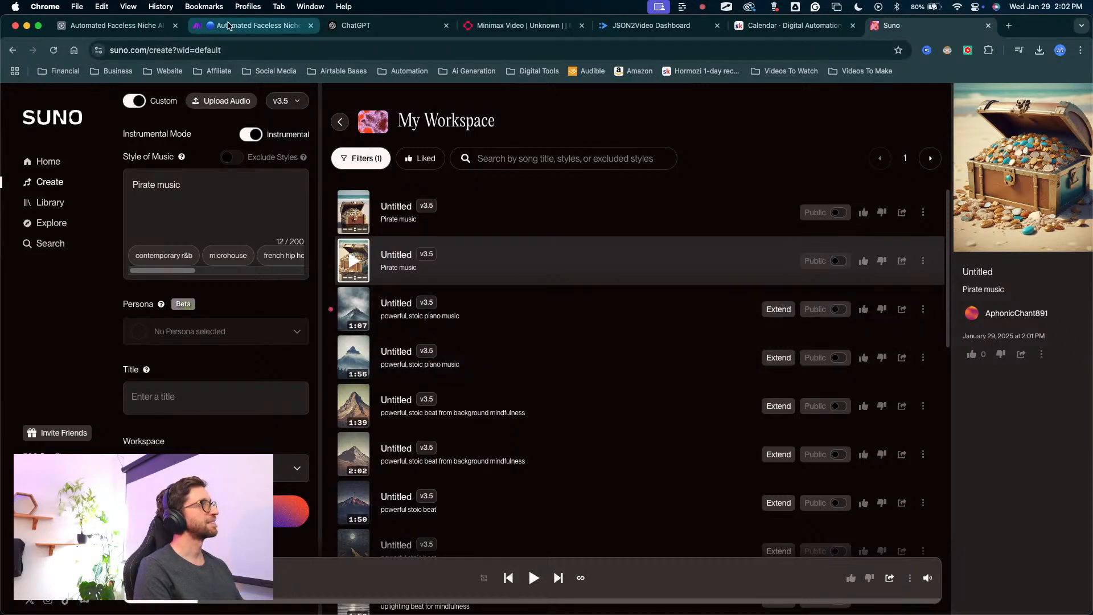
{"action": "left_click", "coordinate": [128, 26]}
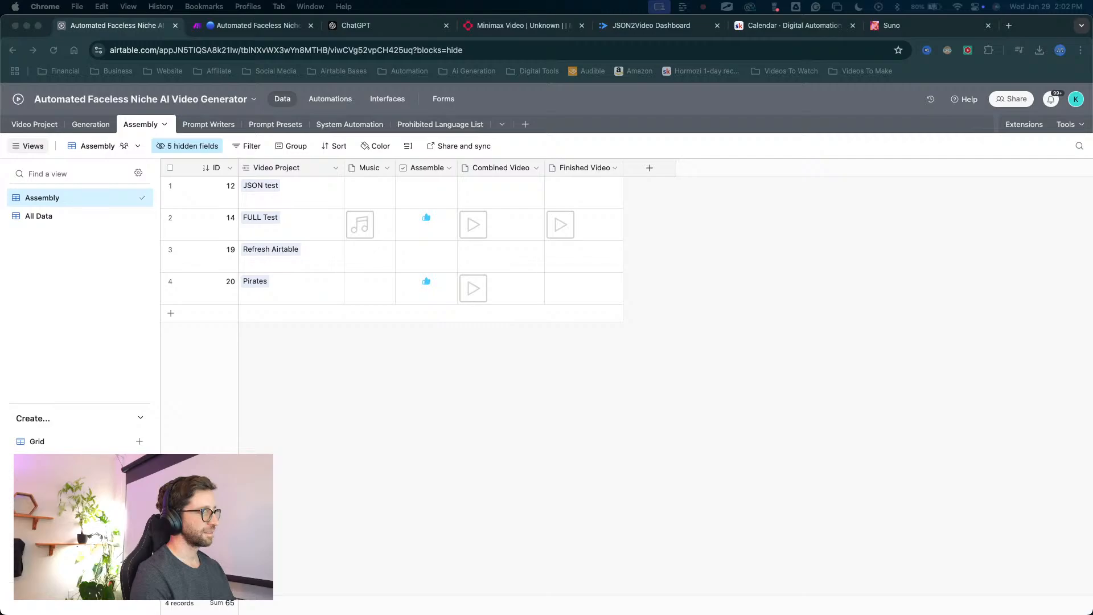
{"action": "left_click_drag", "start_coordinate": [515, 603], "coordinate": [375, 295]}
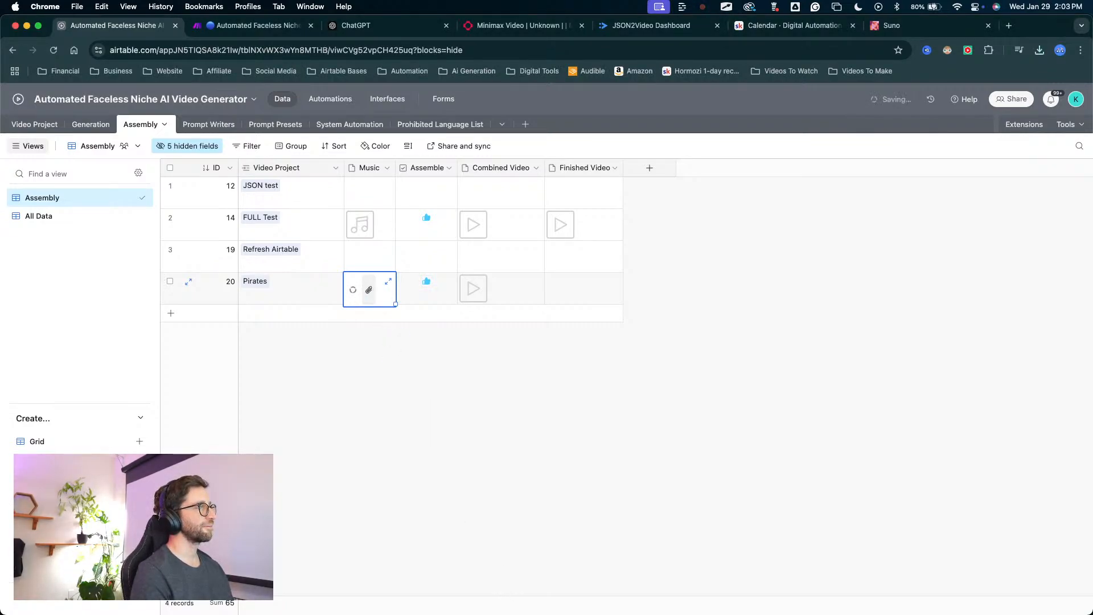
Check the music route's run in the Make scenario and the Pirates record's Finished Video field in Airtable.
{"action": "left_click", "coordinate": [228, 26]}
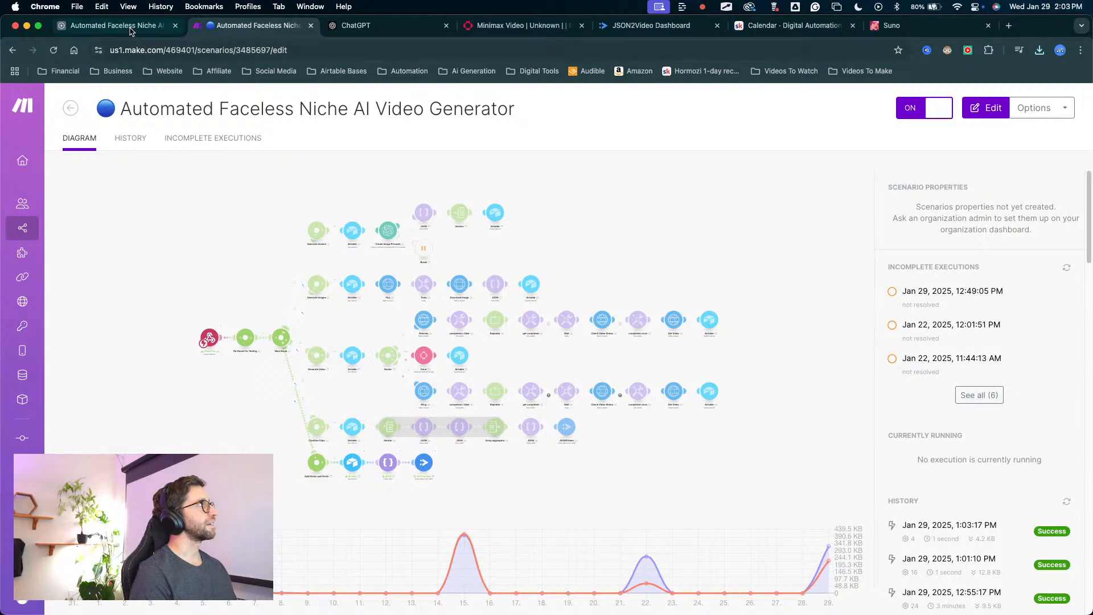
{"action": "left_click", "coordinate": [130, 28]}
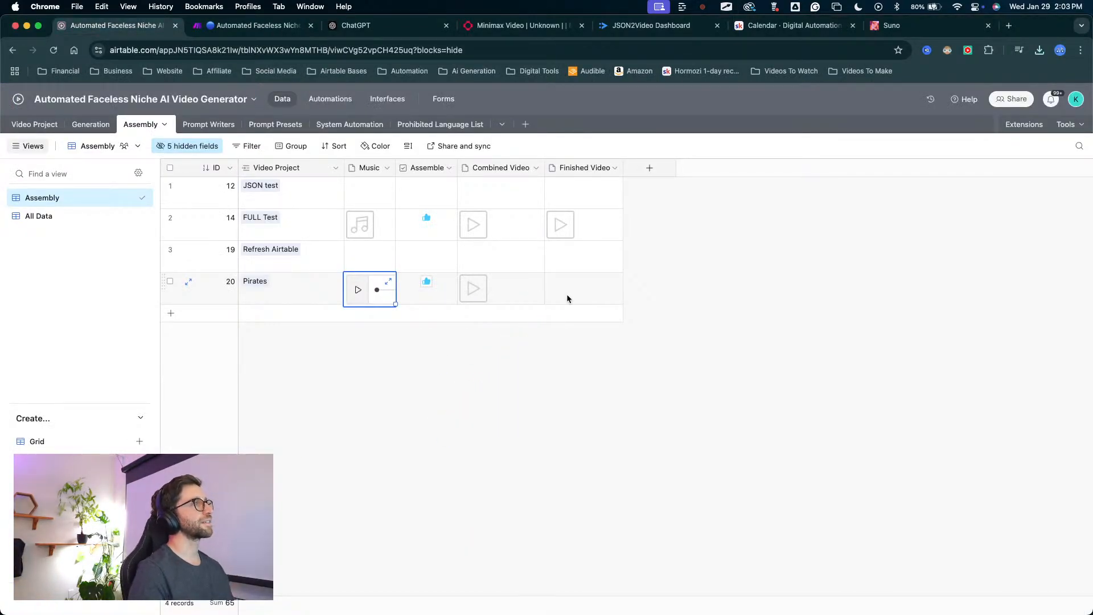
{"action": "mouse_move", "coordinate": [507, 469]}
{"action": "left_mouse_down"}
{"action": "mouse_move", "coordinate": [535, 410]}
{"action": "mouse_move", "coordinate": [549, 283]}
{"action": "mouse_move", "coordinate": [469, 285]}
{"action": "mouse_move", "coordinate": [596, 289]}
{"action": "left_mouse_up"}
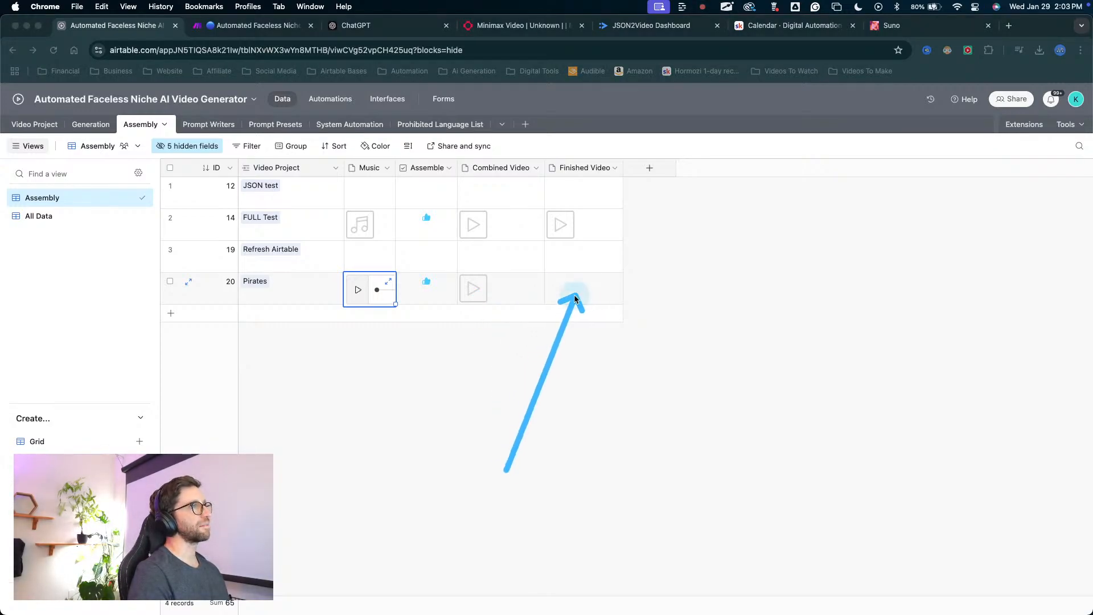
{"action": "mouse_move", "coordinate": [572, 429]}
{"action": "left_mouse_down"}
{"action": "mouse_move", "coordinate": [576, 179]}
{"action": "mouse_move", "coordinate": [586, 190]}
{"action": "left_mouse_up"}
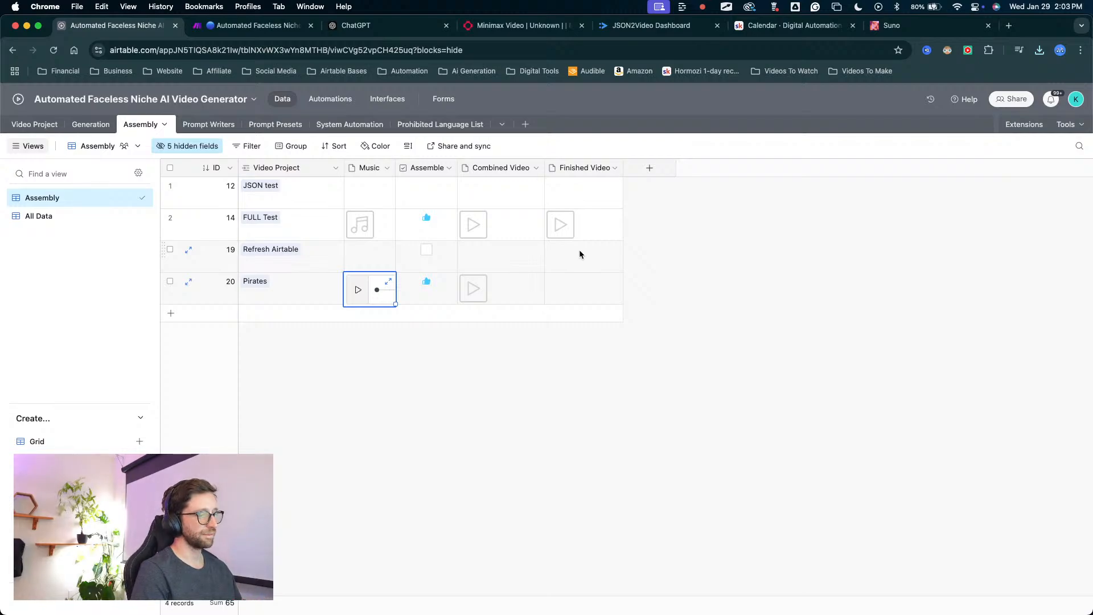
{"action": "key", "text": "ctrl+Up"}
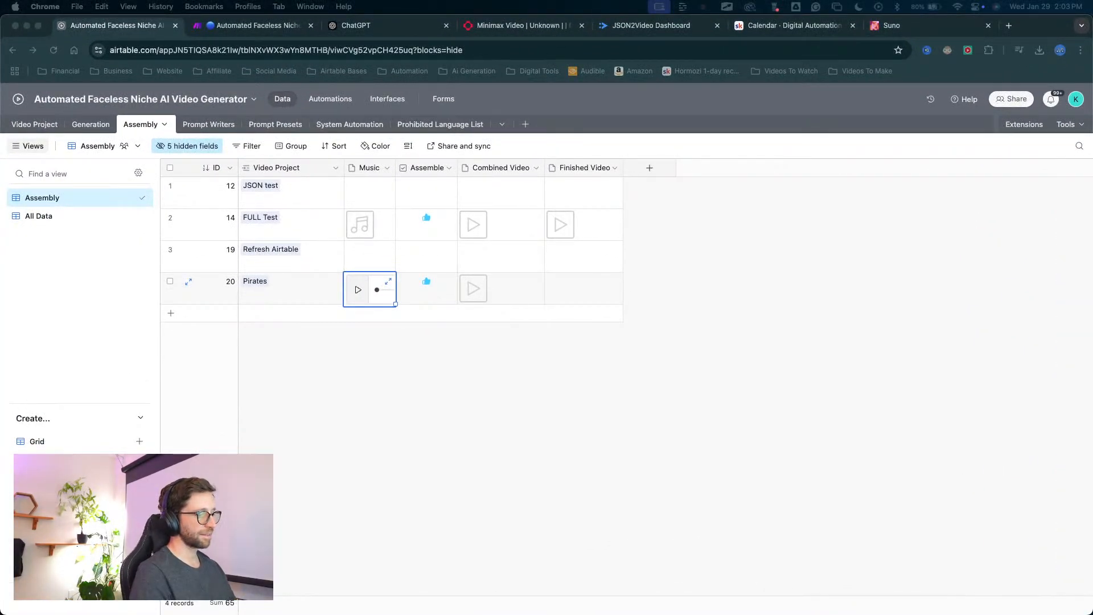
{"action": "key", "text": "ctrl+Up"}
{"action": "key", "text": "ctrl+Up"}
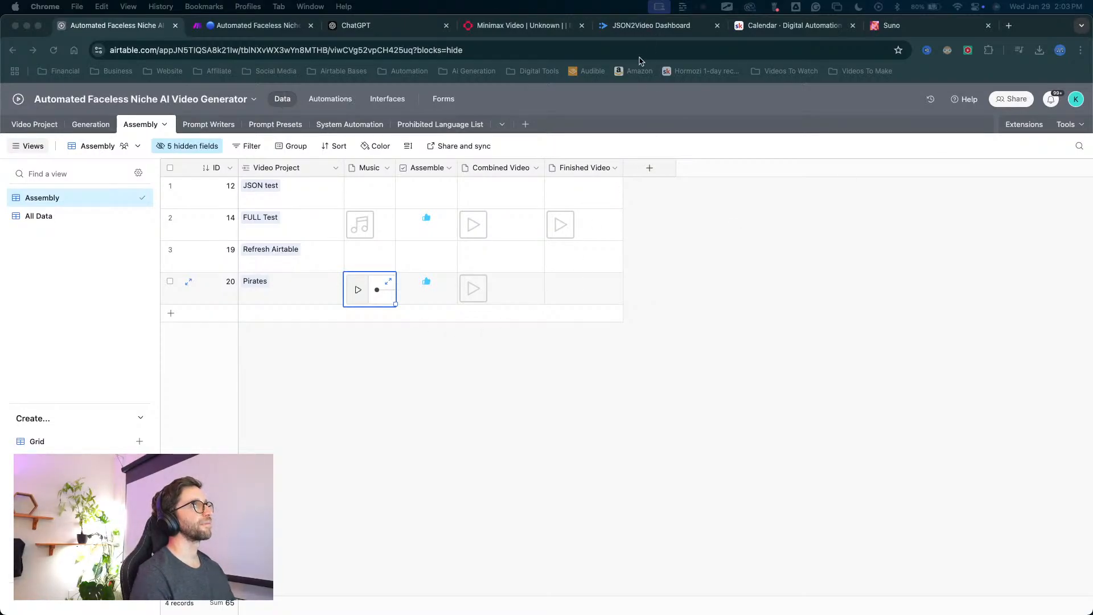
Switch to the JSON2Video render logs and refresh them to check the status of the newest render job.
{"action": "left_click", "coordinate": [625, 28]}
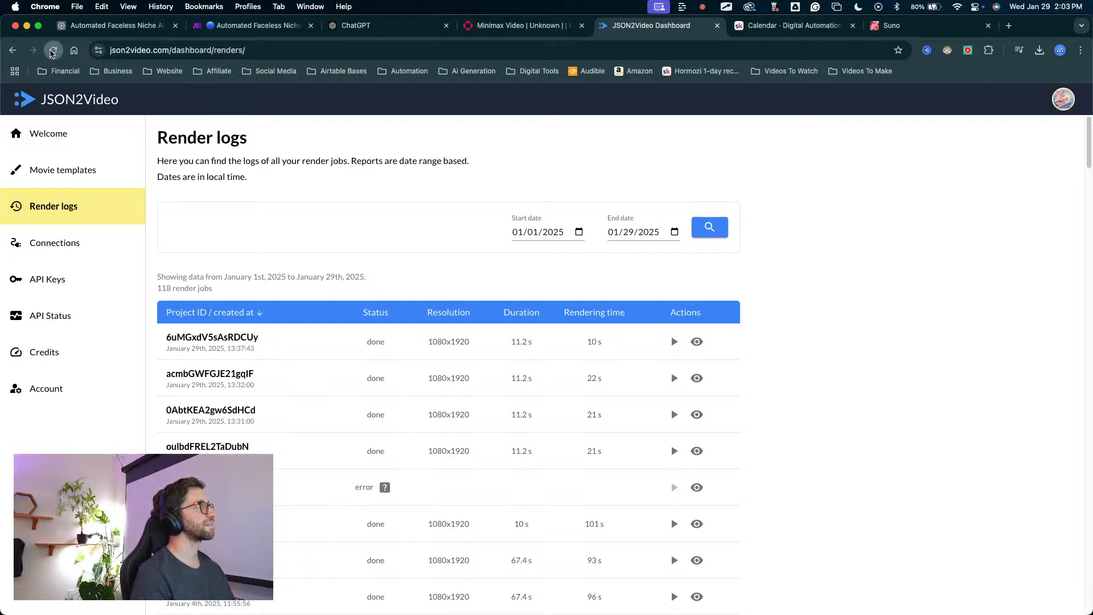
{"action": "left_click", "coordinate": [53, 50]}
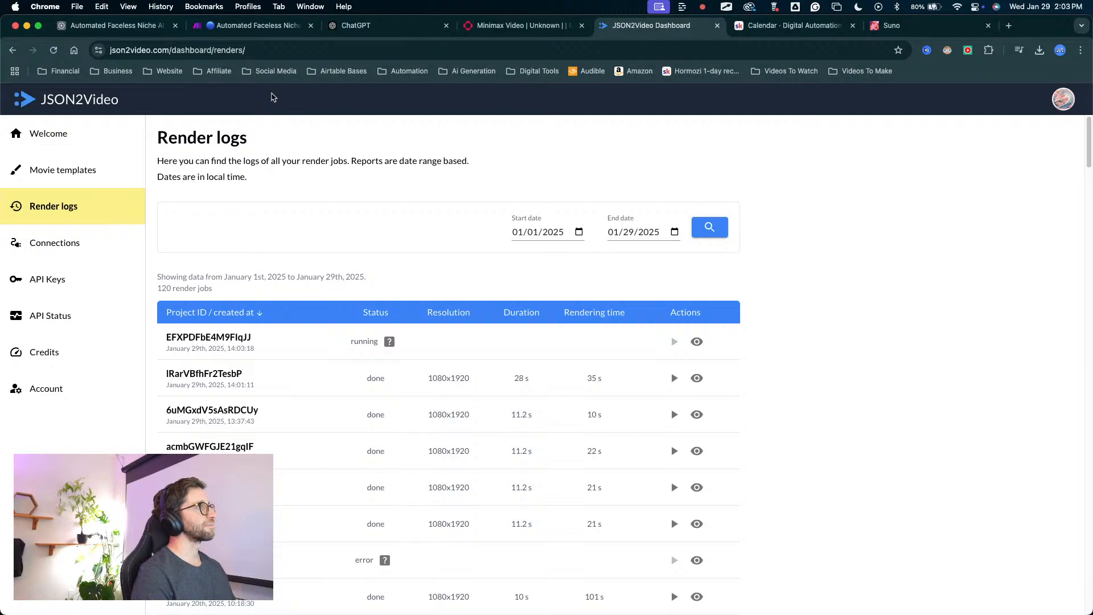
{"action": "mouse_move", "coordinate": [568, 245]}
{"action": "left_mouse_down"}
{"action": "mouse_move", "coordinate": [531, 369]}
{"action": "mouse_move", "coordinate": [589, 373]}
{"action": "left_mouse_up"}
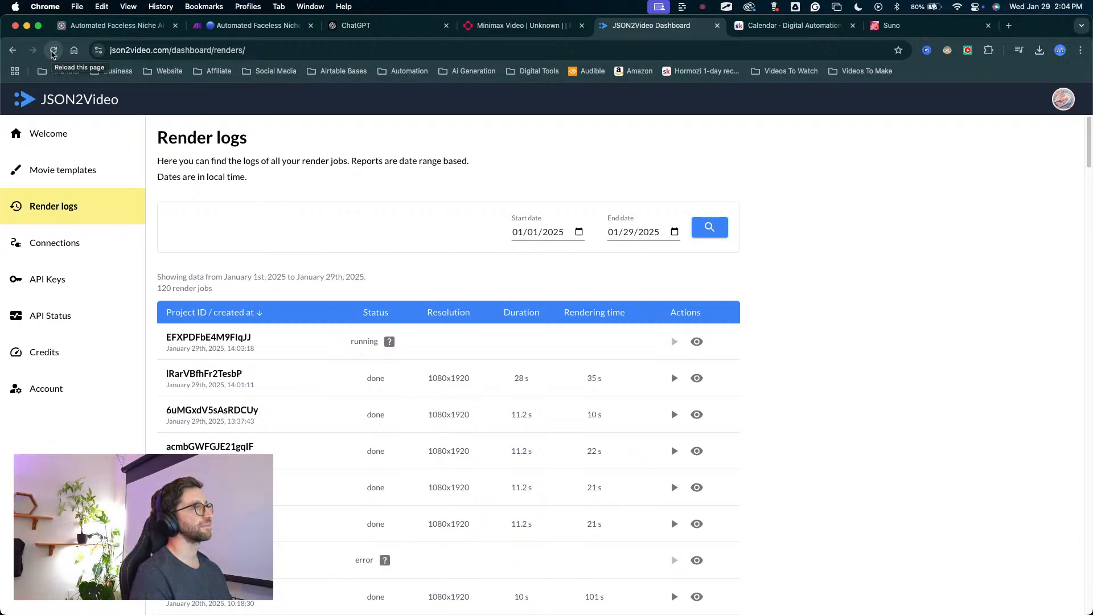
Refresh the JSON2Video render logs, then switch to Airtable and check the Pirates record's Finished Video field in the Assembly table.
{"action": "left_click", "coordinate": [53, 51]}
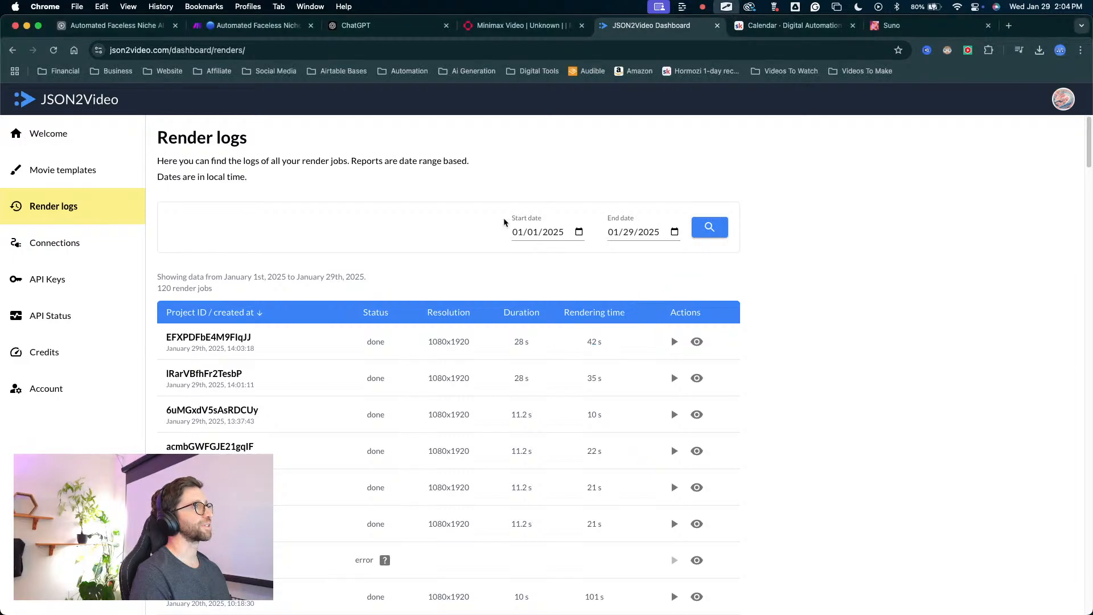
{"action": "left_click", "coordinate": [108, 25]}
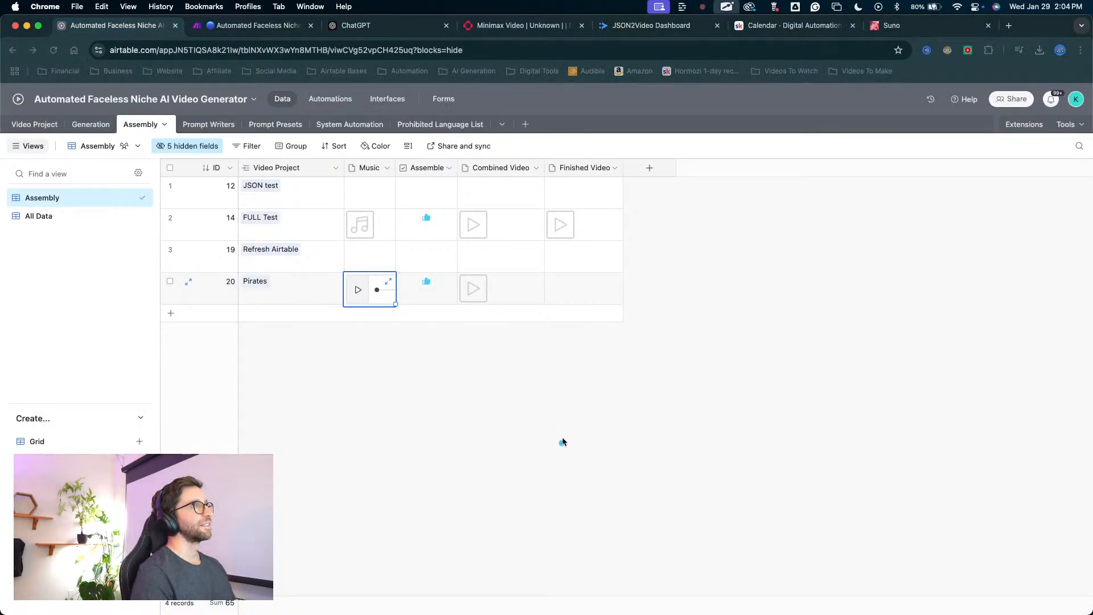
{"action": "left_click", "coordinate": [529, 447]}
{"action": "left_click_drag", "start_coordinate": [529, 448], "coordinate": [556, 283]}
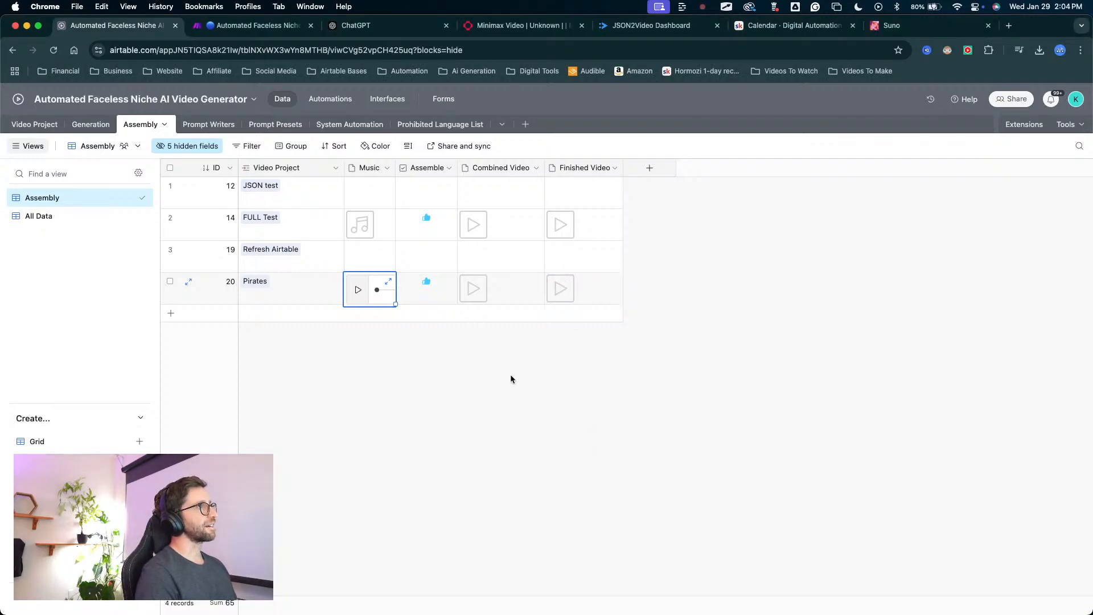
{"action": "left_click_drag", "start_coordinate": [356, 383], "coordinate": [340, 102]}
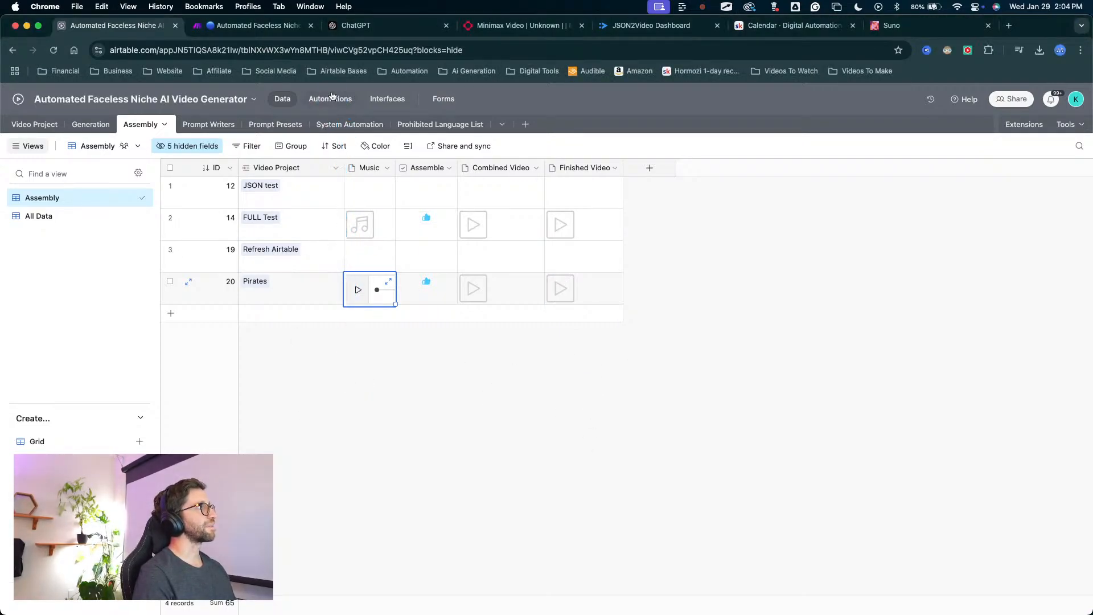
Inspect the Full Video Back From JSON2Video automation's webhook trigger and update action, and return to the Assembly table.
{"action": "left_click", "coordinate": [335, 98]}
{"action": "scroll", "coordinate": [165, 438], "scroll_direction": "down", "scroll_amount": 2}
{"action": "left_click_drag", "start_coordinate": [166, 377], "coordinate": [87, 482]}
{"action": "mouse_move", "coordinate": [164, 377]}
{"action": "left_mouse_down"}
{"action": "mouse_move", "coordinate": [597, 305]}
{"action": "mouse_move", "coordinate": [741, 386]}
{"action": "mouse_move", "coordinate": [720, 409]}
{"action": "mouse_move", "coordinate": [561, 374]}
{"action": "mouse_move", "coordinate": [544, 237]}
{"action": "left_mouse_up"}
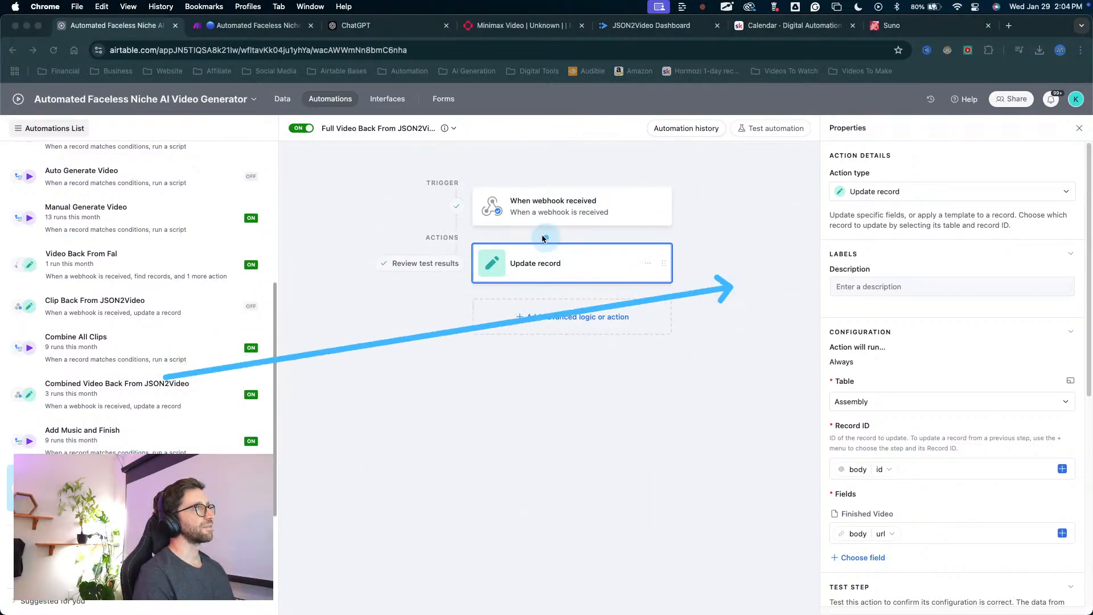
{"action": "scroll", "coordinate": [136, 284], "scroll_direction": "up", "scroll_amount": 5}
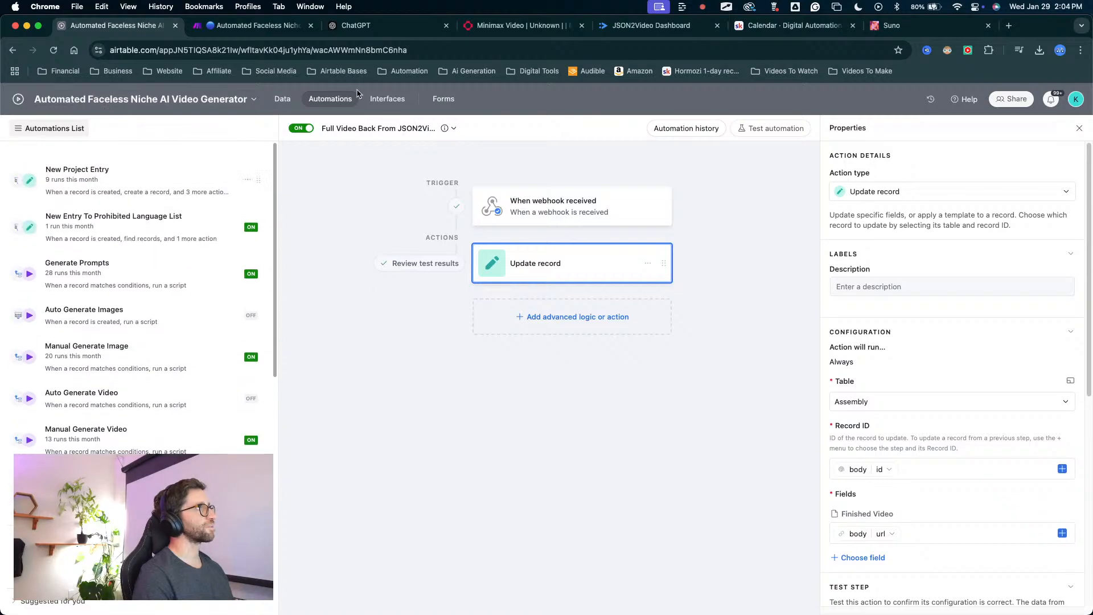
{"action": "left_click", "coordinate": [279, 108]}
{"action": "mouse_move", "coordinate": [433, 501]}
{"action": "left_mouse_down"}
{"action": "mouse_move", "coordinate": [471, 312]}
{"action": "mouse_move", "coordinate": [659, 337]}
{"action": "left_mouse_up"}
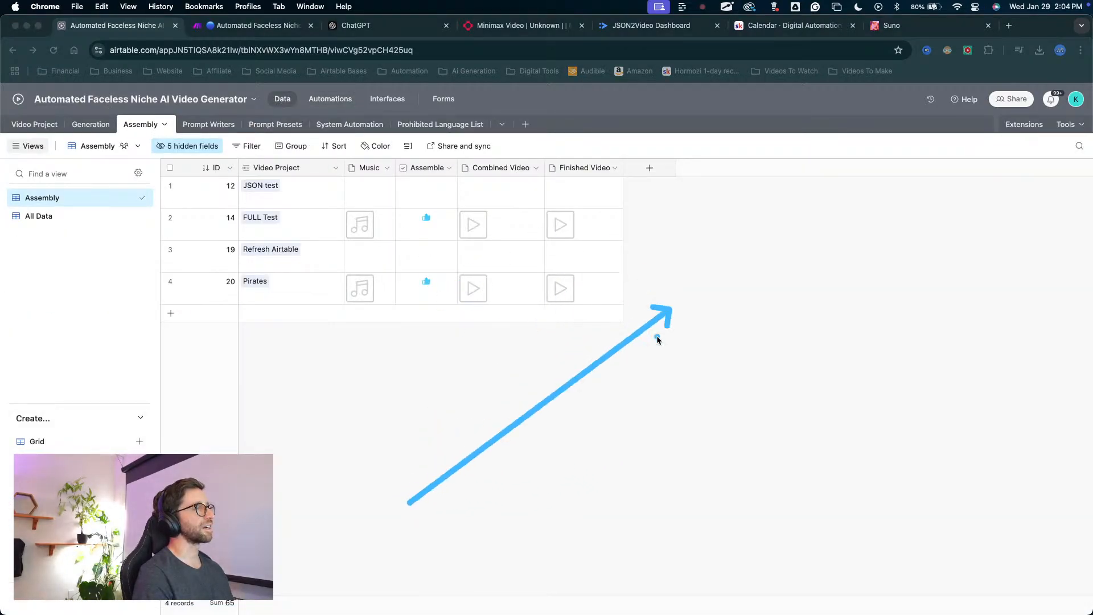
Reopen the automation's Update record action to review its field mapping and test results, and go back to the Assembly data.
{"action": "left_click", "coordinate": [327, 101]}
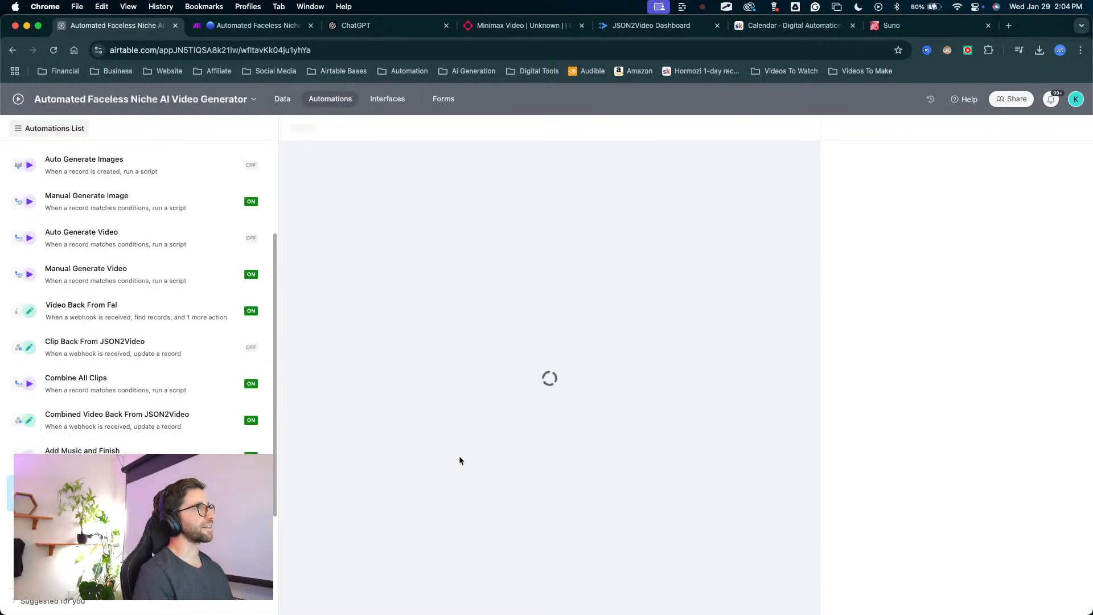
{"action": "left_click_drag", "start_coordinate": [421, 483], "coordinate": [501, 208]}
{"action": "left_click_drag", "start_coordinate": [389, 498], "coordinate": [875, 522]}
{"action": "scroll", "coordinate": [875, 522], "scroll_direction": "down", "scroll_amount": 7}
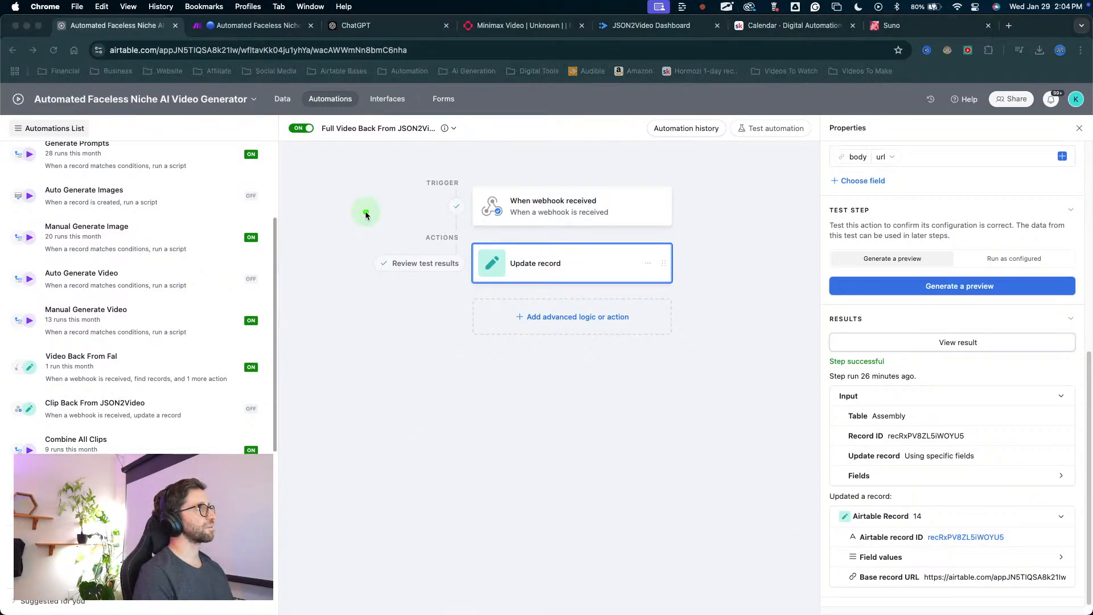
{"action": "left_click", "coordinate": [282, 100]}
{"action": "left_click_drag", "start_coordinate": [496, 462], "coordinate": [520, 296]}
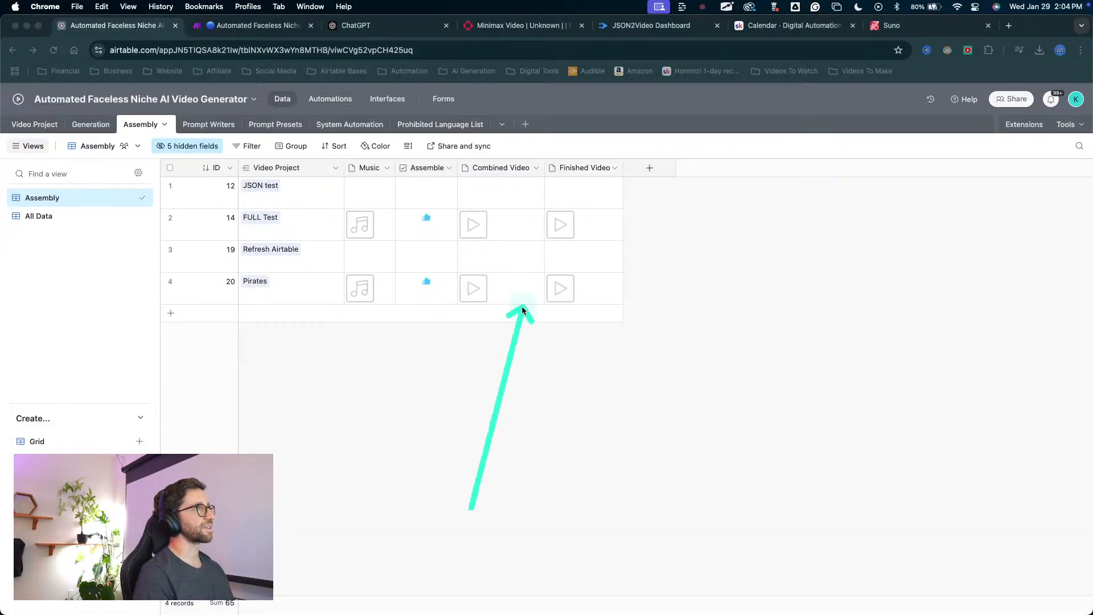
Play the finished Pirates video from the Assembly table's Finished Video field and close the preview.
{"action": "key", "text": "Escape"}
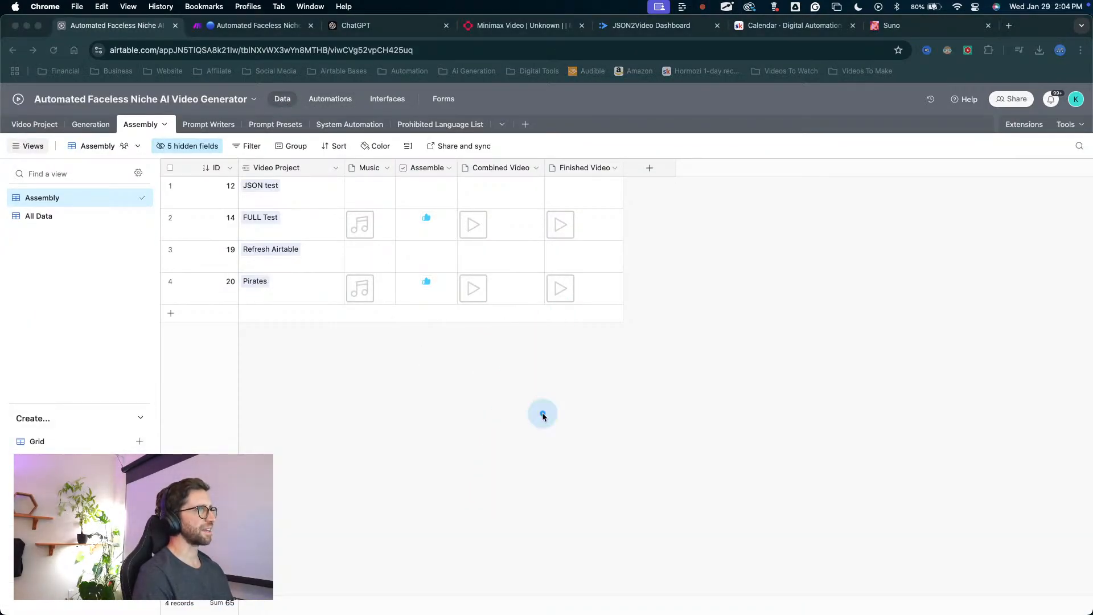
{"action": "key", "text": "Escape"}
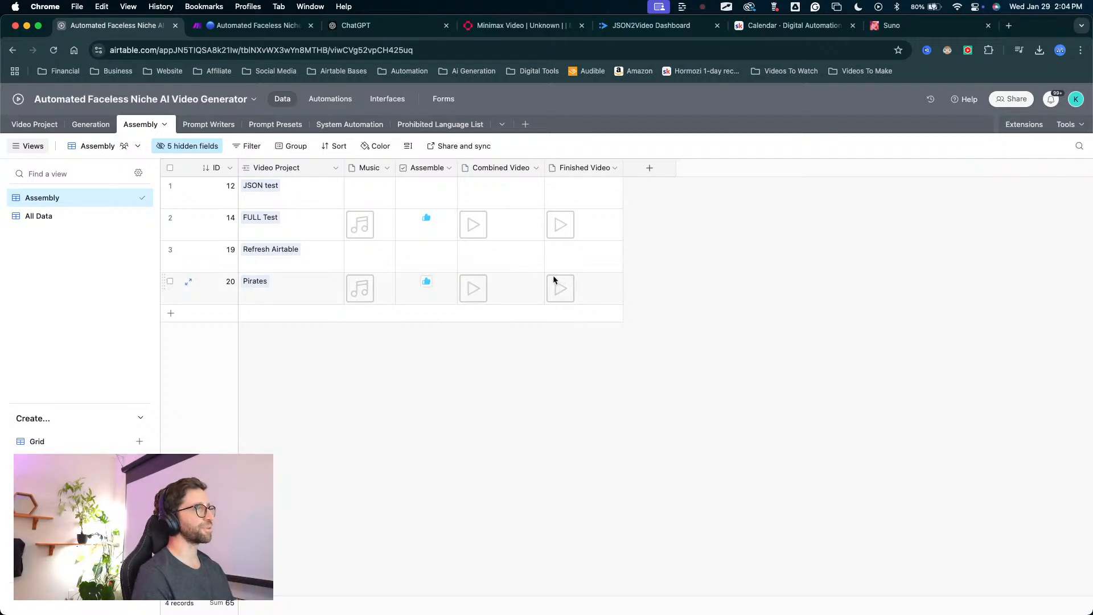
{"action": "key", "text": "ctrl+Up"}
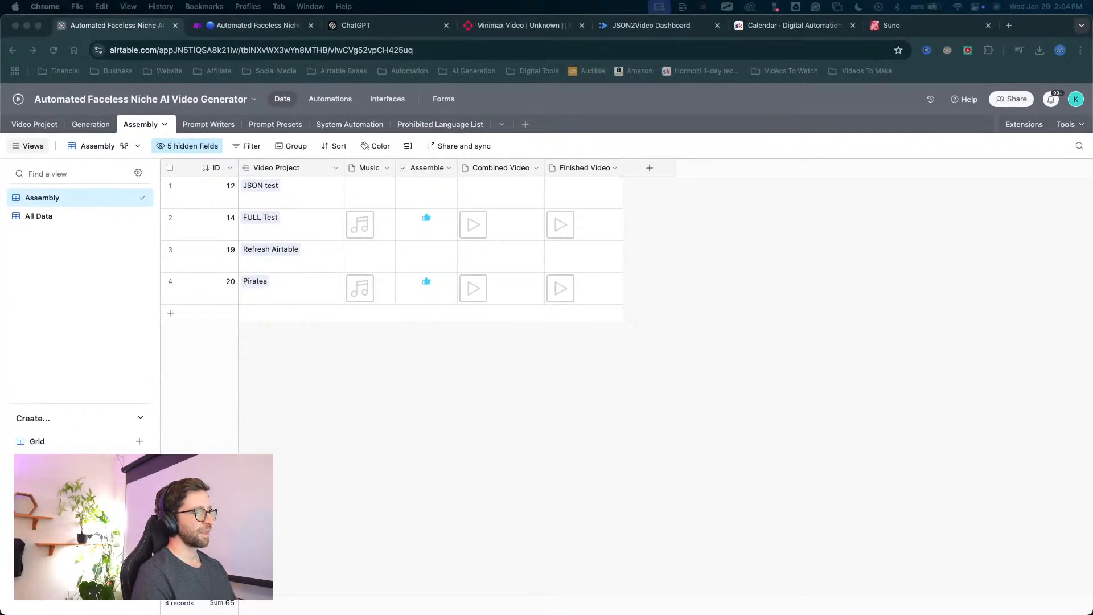
{"action": "left_click", "coordinate": [555, 287]}
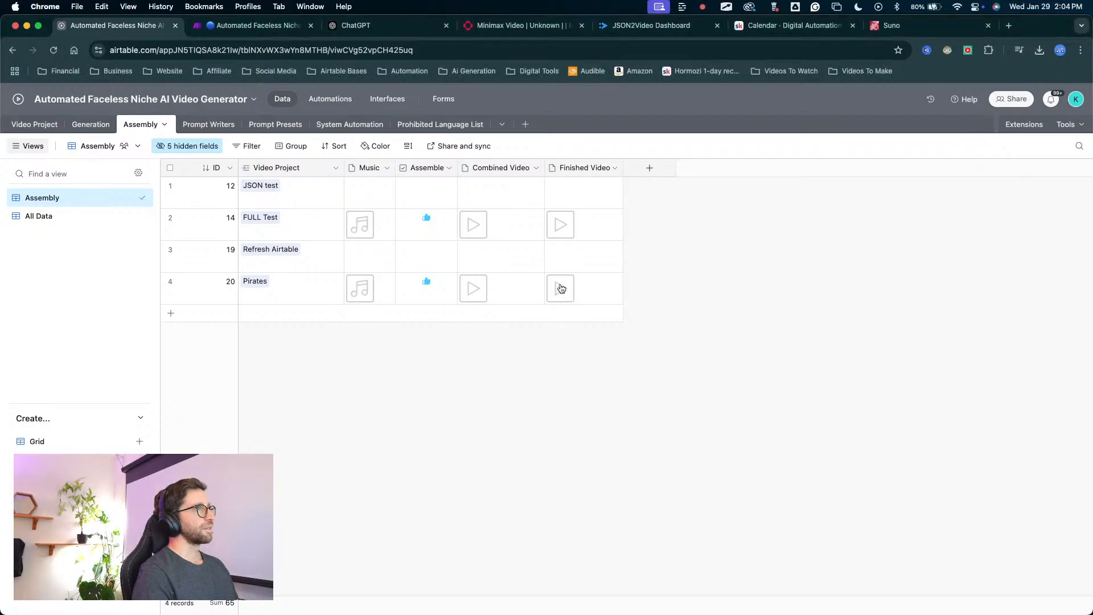
{"action": "left_click", "coordinate": [551, 286]}
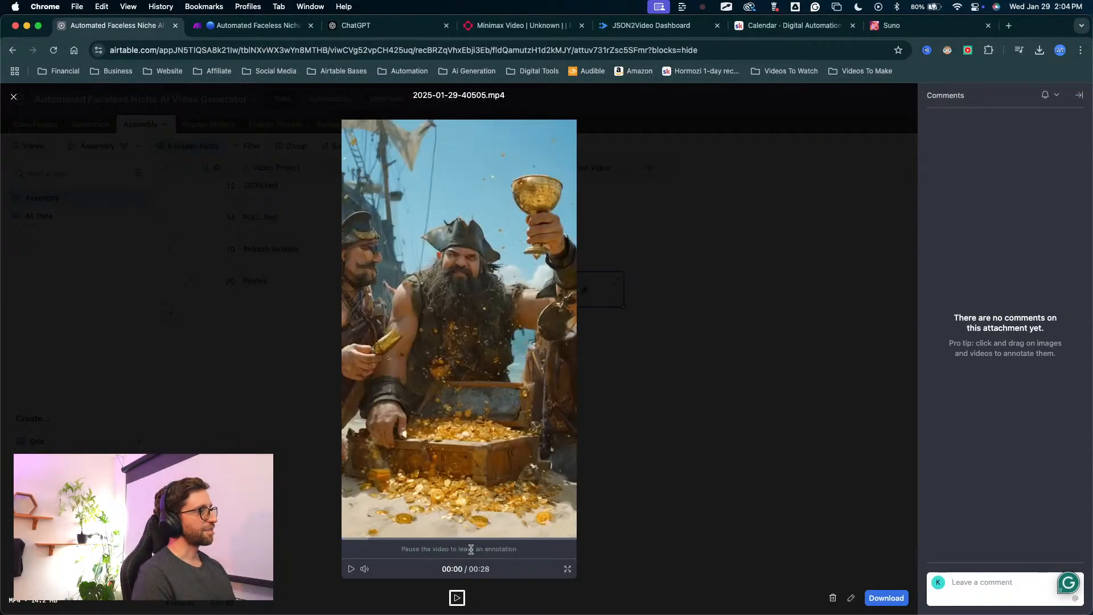
{"action": "left_click", "coordinate": [350, 569]}
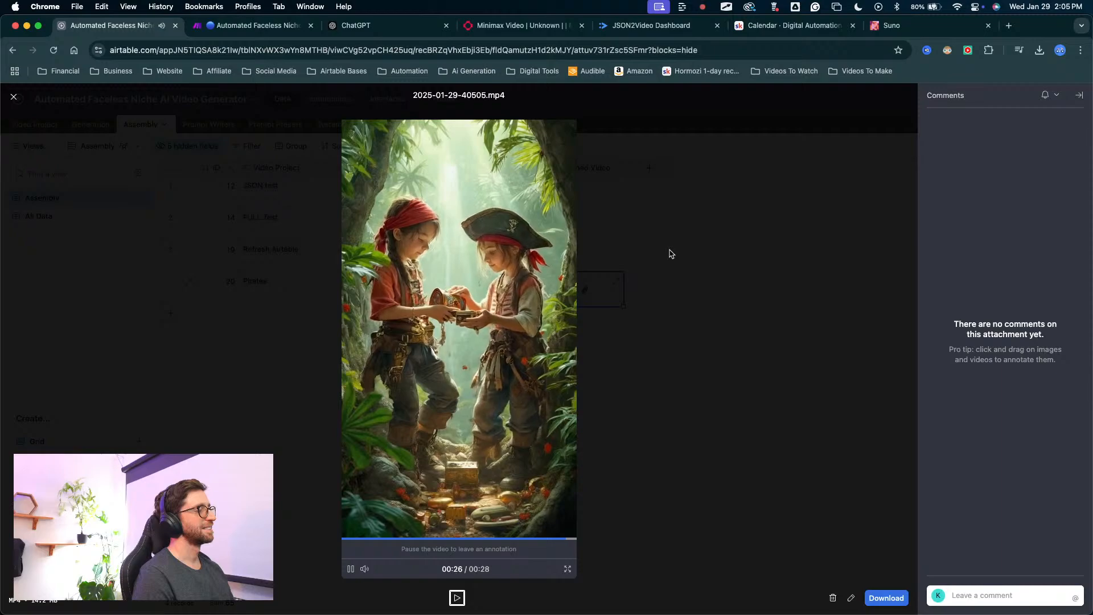
{"action": "left_click", "coordinate": [654, 269]}
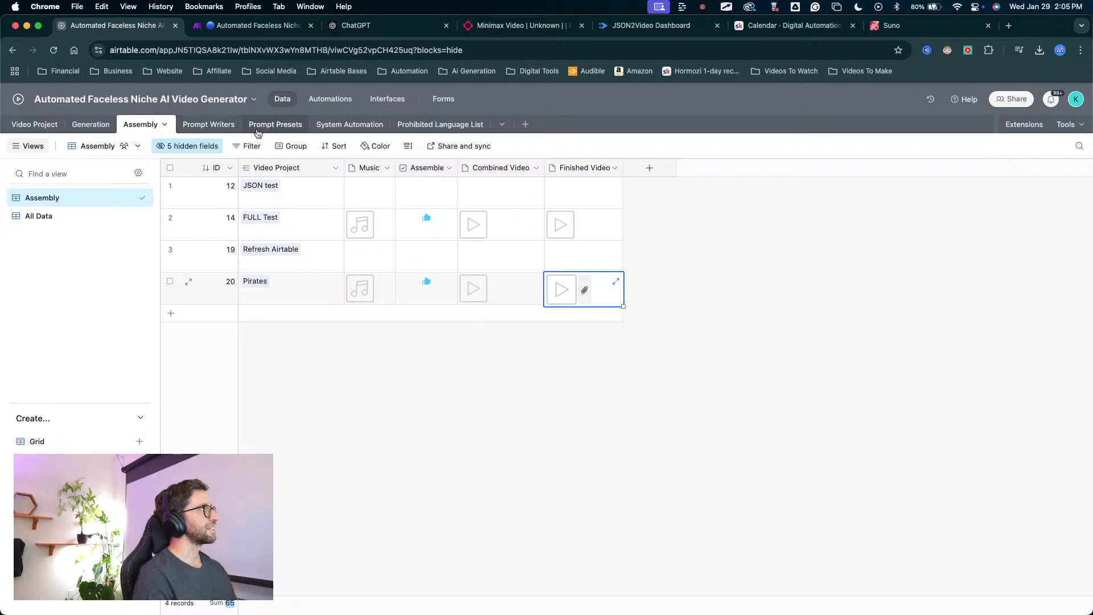
Look at the Generic Theme instructions in the Prompt Writers table and the Pirates project's settings in the Video Project table.
{"action": "left_click", "coordinate": [214, 126]}
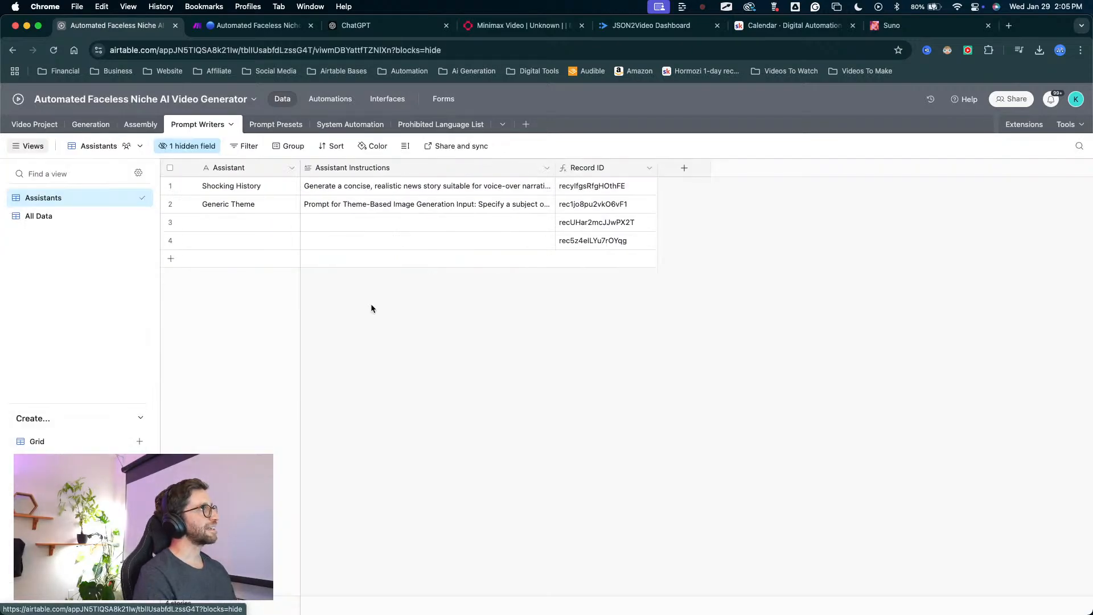
{"action": "mouse_move", "coordinate": [379, 385]}
{"action": "left_mouse_down"}
{"action": "mouse_move", "coordinate": [258, 233]}
{"action": "mouse_move", "coordinate": [257, 218]}
{"action": "mouse_move", "coordinate": [292, 206]}
{"action": "mouse_move", "coordinate": [244, 117]}
{"action": "mouse_move", "coordinate": [325, 216]}
{"action": "mouse_move", "coordinate": [284, 202]}
{"action": "left_mouse_up"}
{"action": "right_click", "coordinate": [284, 203]}
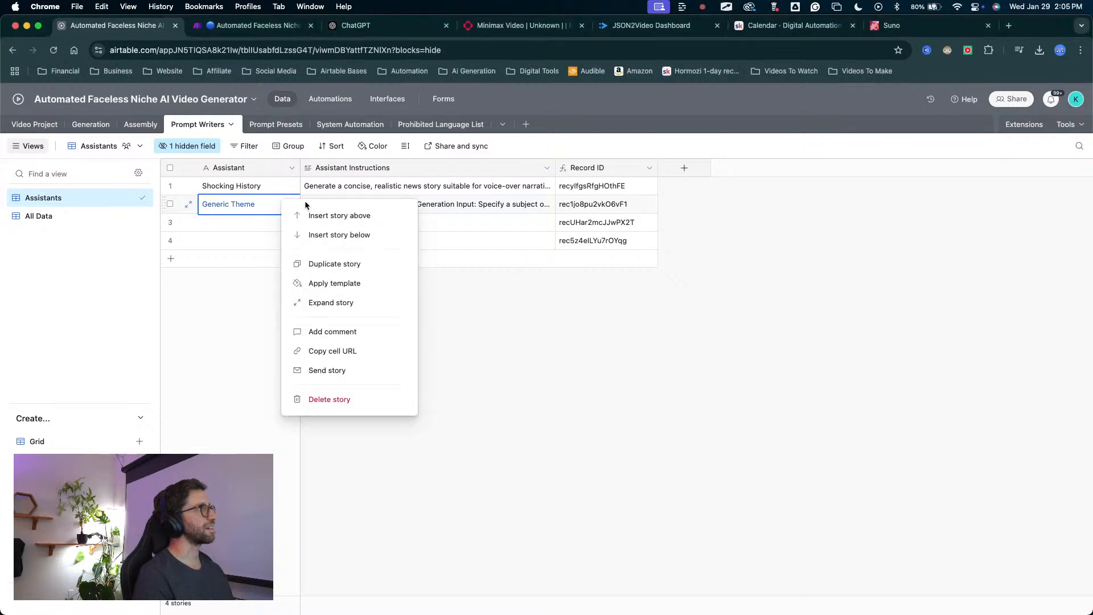
{"action": "left_click", "coordinate": [466, 205]}
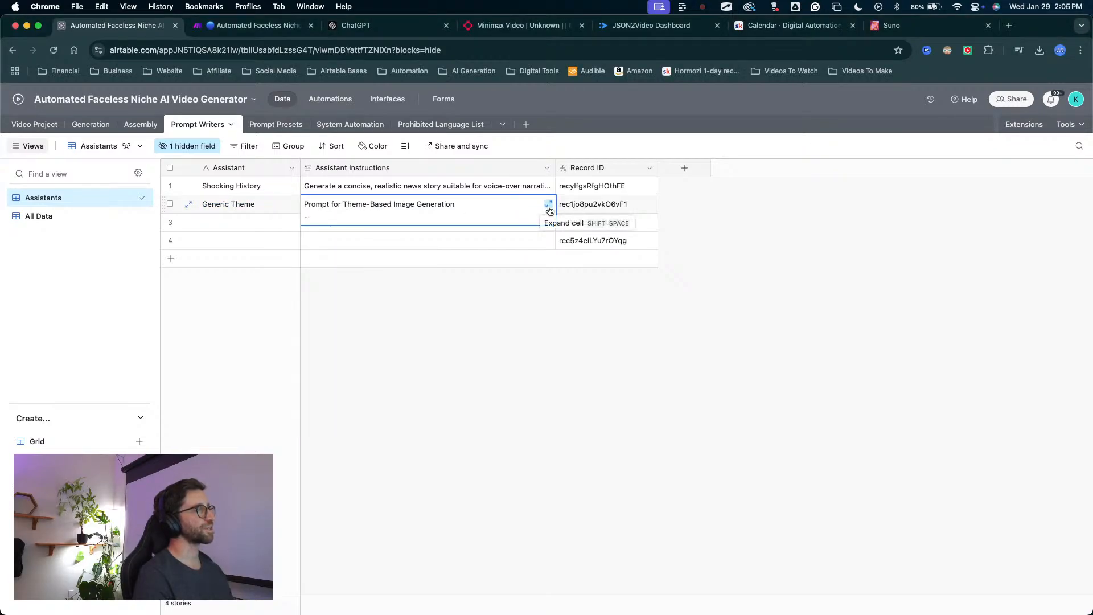
{"action": "left_click", "coordinate": [34, 124]}
{"action": "mouse_move", "coordinate": [657, 498]}
{"action": "left_mouse_down"}
{"action": "mouse_move", "coordinate": [663, 428]}
{"action": "mouse_move", "coordinate": [746, 311]}
{"action": "mouse_move", "coordinate": [698, 316]}
{"action": "mouse_move", "coordinate": [718, 322]}
{"action": "left_mouse_up"}
{"action": "key", "text": "Escape"}
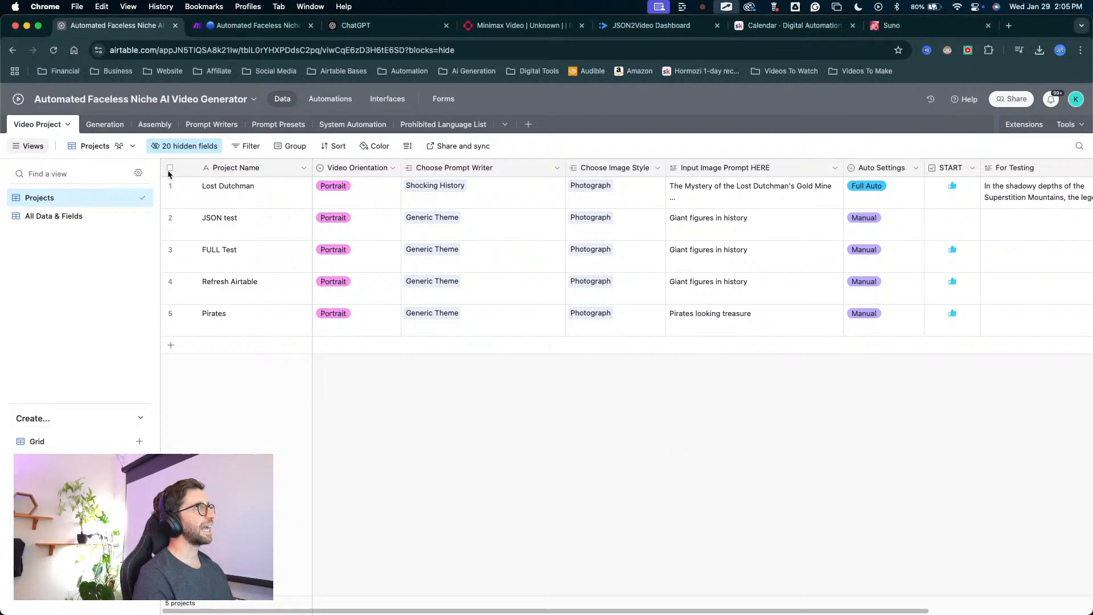
Read the full AI Image Prompt of Pirates prompt 65 in the Generation table, and return to the Video Project table.
{"action": "left_click", "coordinate": [104, 124]}
{"action": "left_click", "coordinate": [434, 338]}
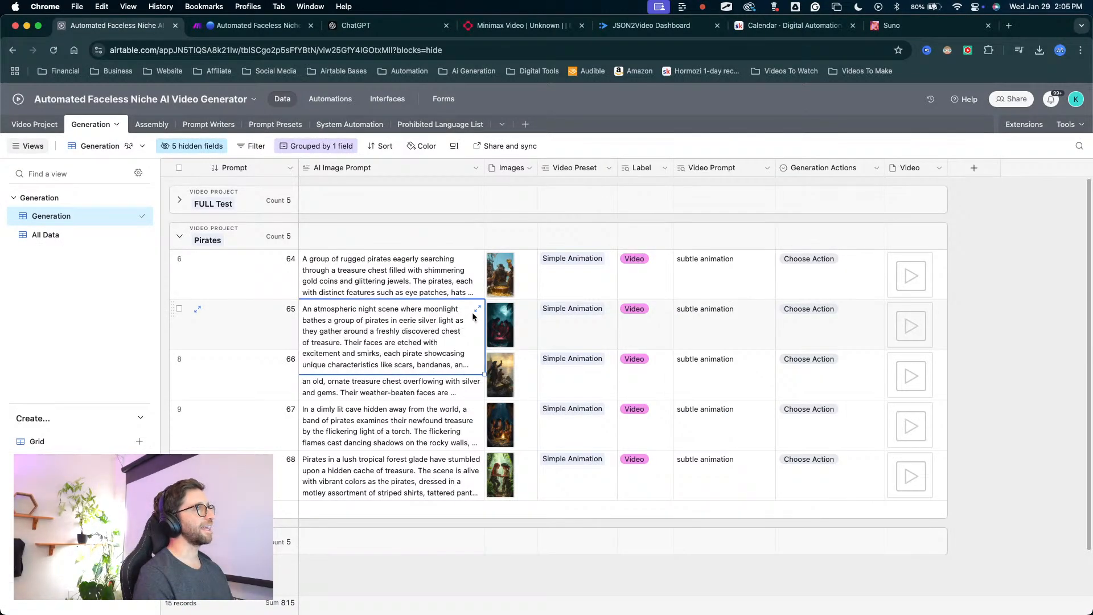
{"action": "left_click", "coordinate": [477, 309]}
{"action": "mouse_move", "coordinate": [673, 382]}
{"action": "left_mouse_down"}
{"action": "mouse_move", "coordinate": [523, 226]}
{"action": "mouse_move", "coordinate": [557, 206]}
{"action": "mouse_move", "coordinate": [641, 276]}
{"action": "mouse_move", "coordinate": [708, 238]}
{"action": "mouse_move", "coordinate": [671, 297]}
{"action": "mouse_move", "coordinate": [660, 361]}
{"action": "mouse_move", "coordinate": [561, 323]}
{"action": "mouse_move", "coordinate": [572, 200]}
{"action": "mouse_move", "coordinate": [606, 198]}
{"action": "mouse_move", "coordinate": [634, 260]}
{"action": "left_mouse_up"}
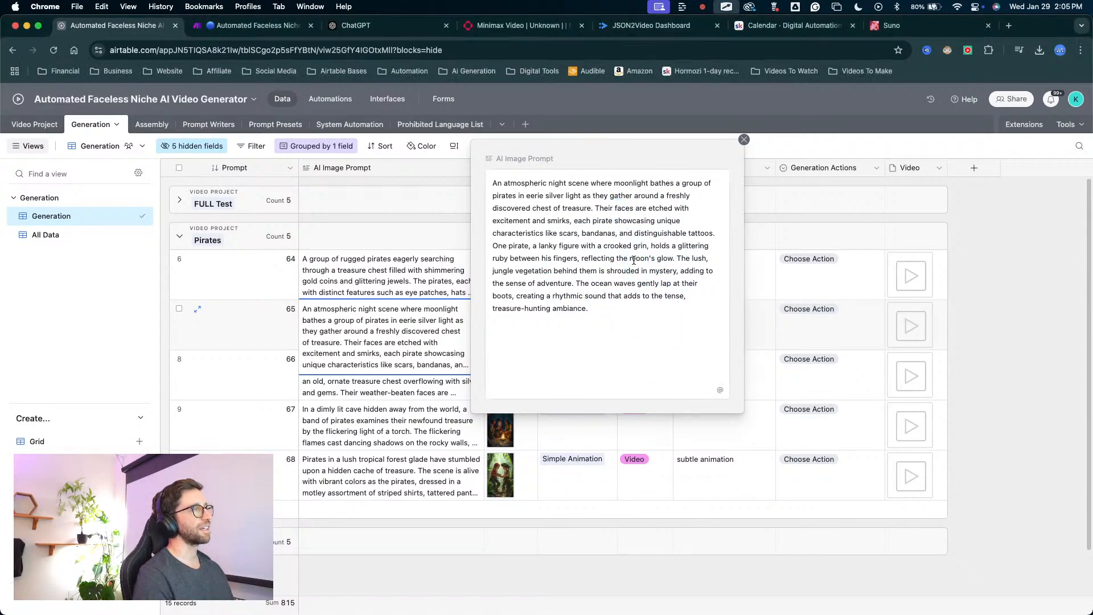
{"action": "mouse_move", "coordinate": [587, 339]}
{"action": "left_mouse_down"}
{"action": "mouse_move", "coordinate": [617, 265]}
{"action": "mouse_move", "coordinate": [620, 318]}
{"action": "mouse_move", "coordinate": [628, 268]}
{"action": "left_mouse_up"}
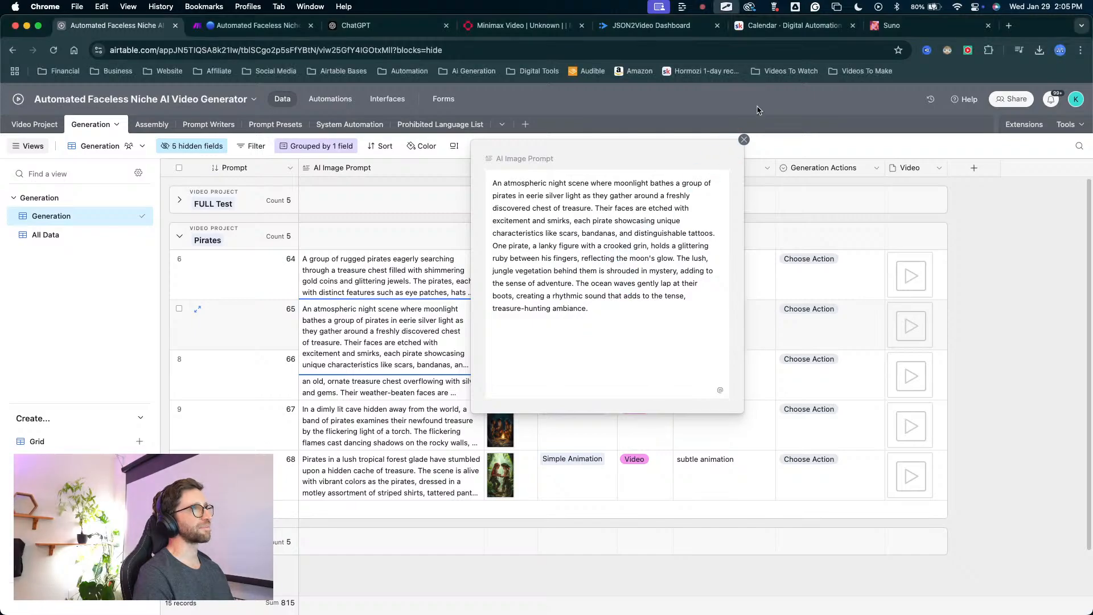
{"action": "left_click", "coordinate": [744, 140]}
{"action": "left_click", "coordinate": [35, 124]}
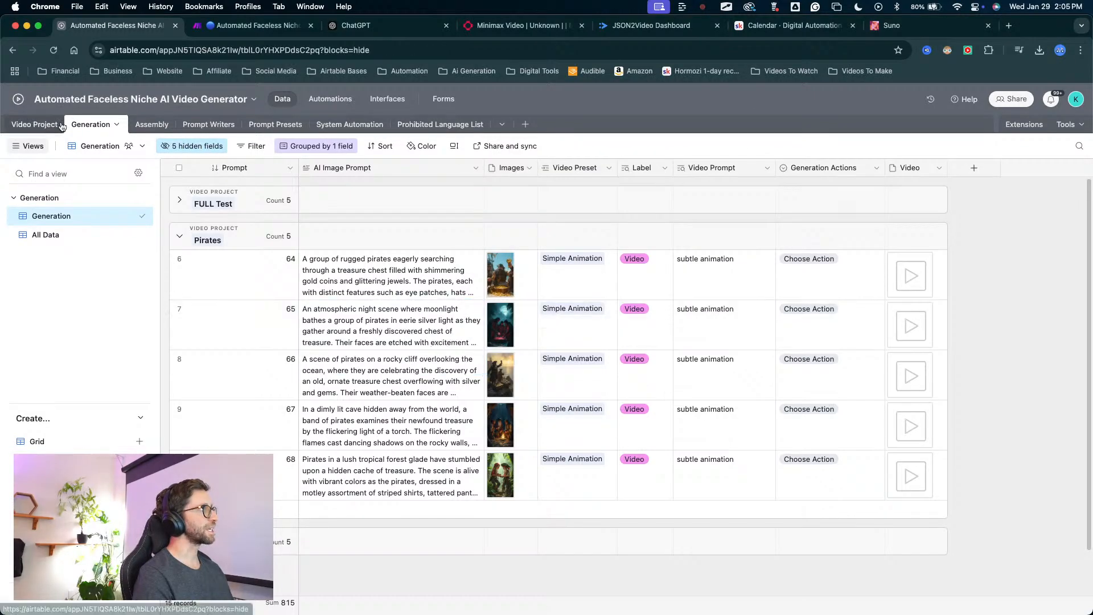
{"action": "left_click_drag", "start_coordinate": [340, 429], "coordinate": [237, 139]}
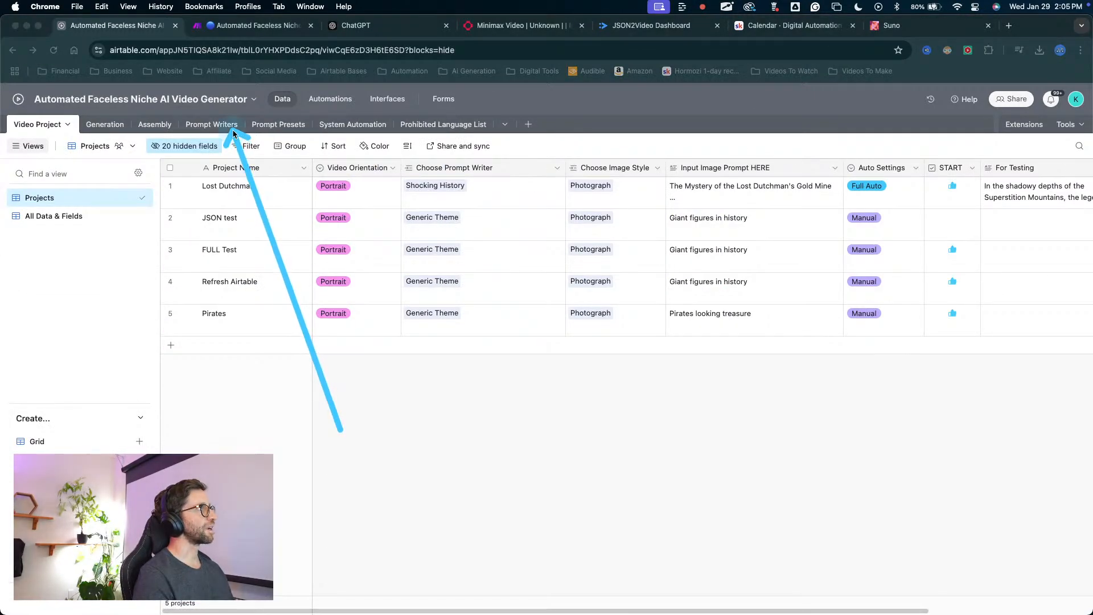
Name the first empty assistant in the Prompt Writers table "Viking Write".
{"action": "left_click", "coordinate": [225, 125]}
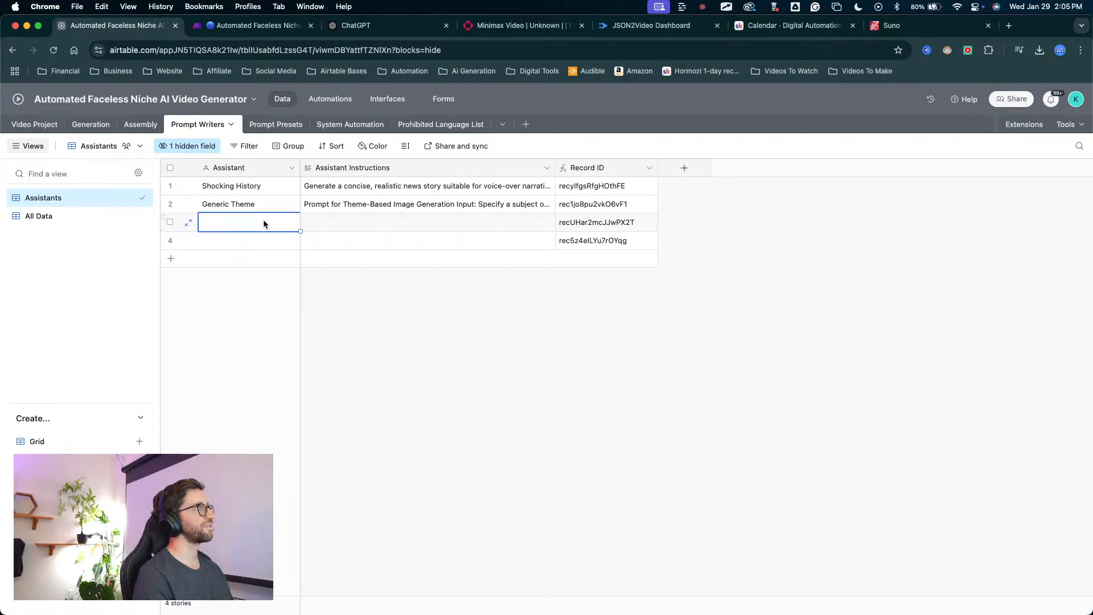
{"action": "left_click", "coordinate": [263, 221]}
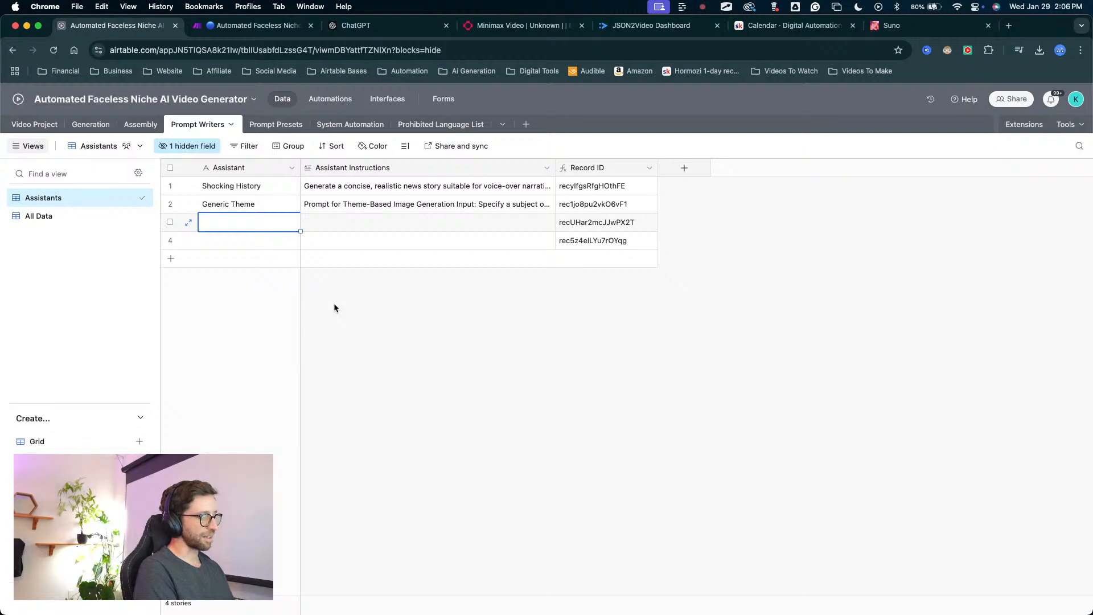
{"action": "type", "text": "Viking Wrot"}
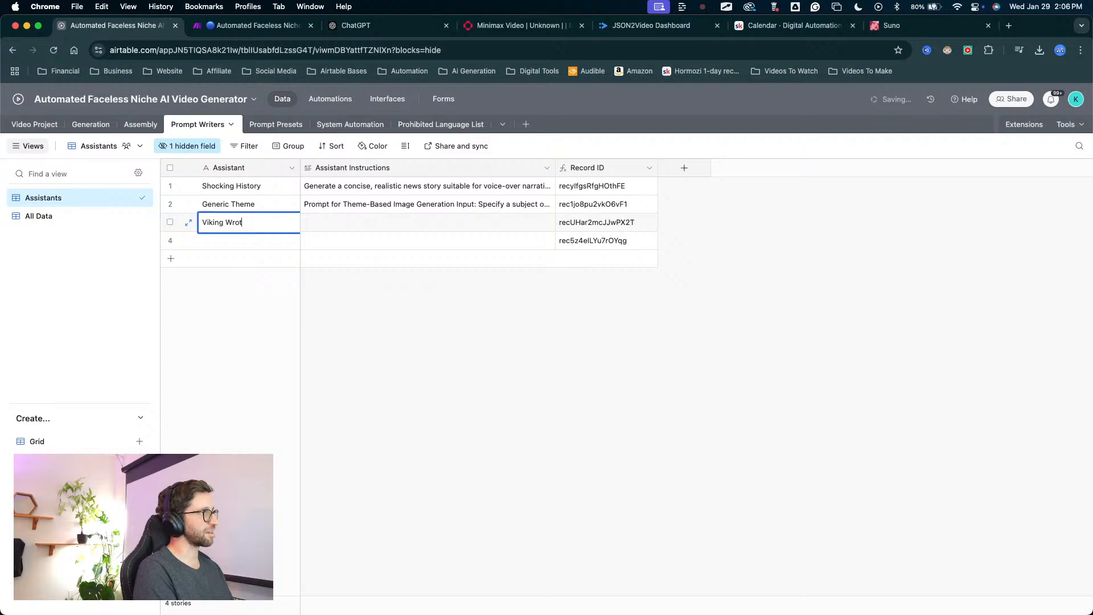
{"action": "key", "text": "Tab"}
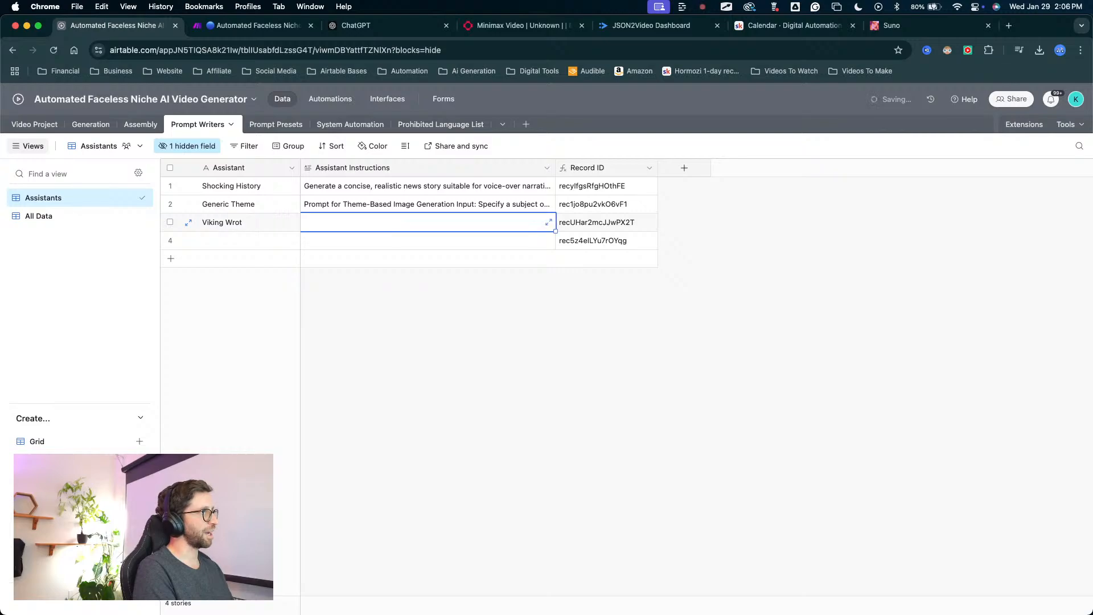
{"action": "left_click", "coordinate": [253, 224]}
{"action": "double_click", "coordinate": [250, 222]}
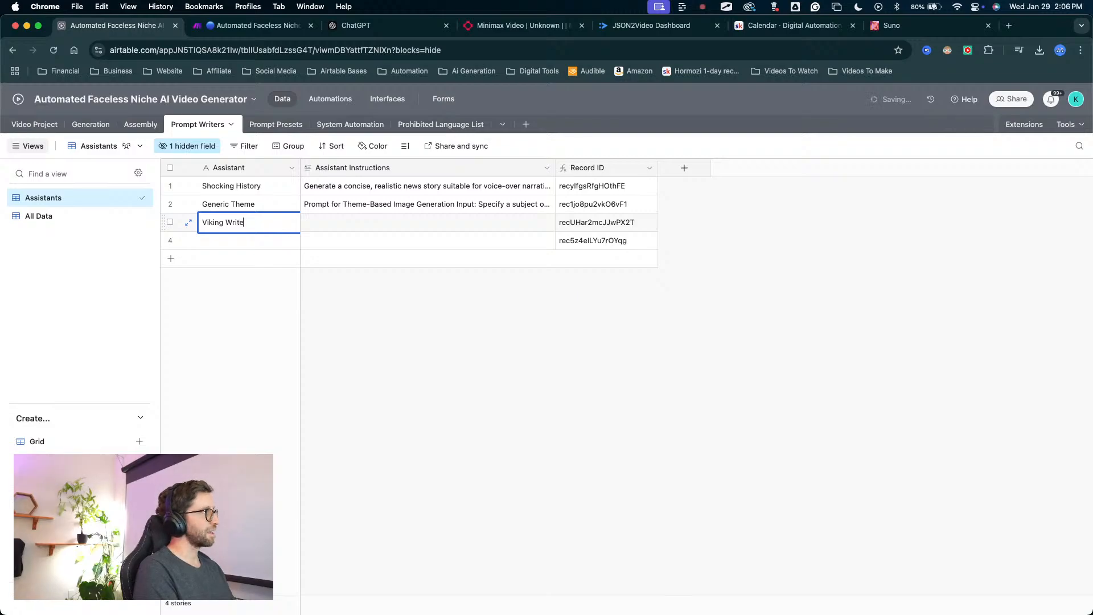
{"action": "key", "text": "Return"}
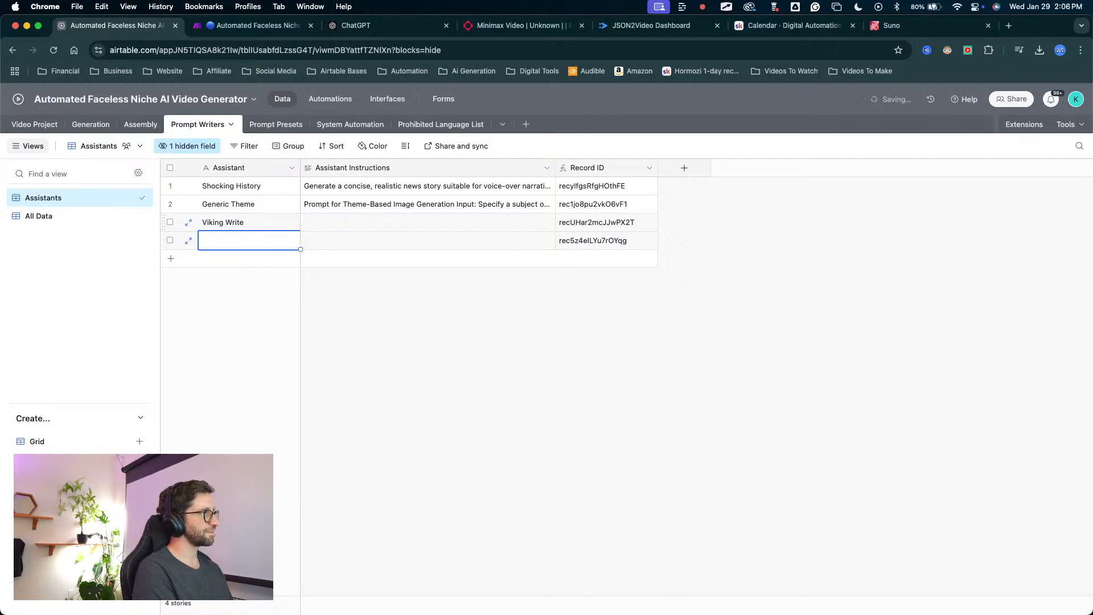
Name the remaining empty assistant "Pirate Prompt Writer" and select the Generic Theme's Assistant Instructions for reference.
{"action": "type", "text": "Pirate Prompt Writer"}
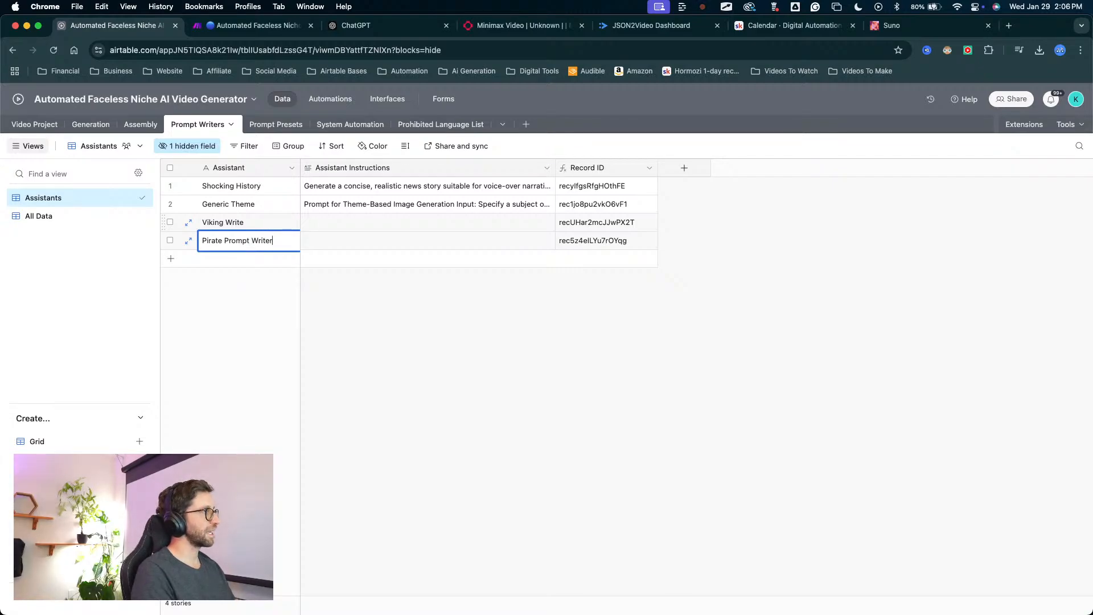
{"action": "left_click", "coordinate": [353, 243]}
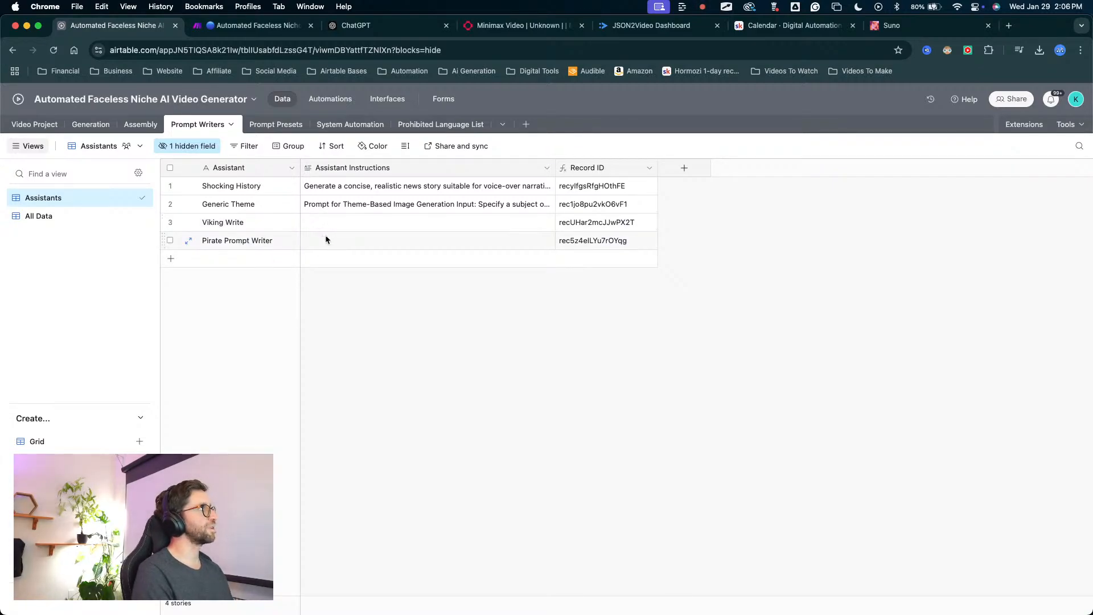
{"action": "left_click", "coordinate": [330, 233]}
{"action": "left_click", "coordinate": [343, 211]}
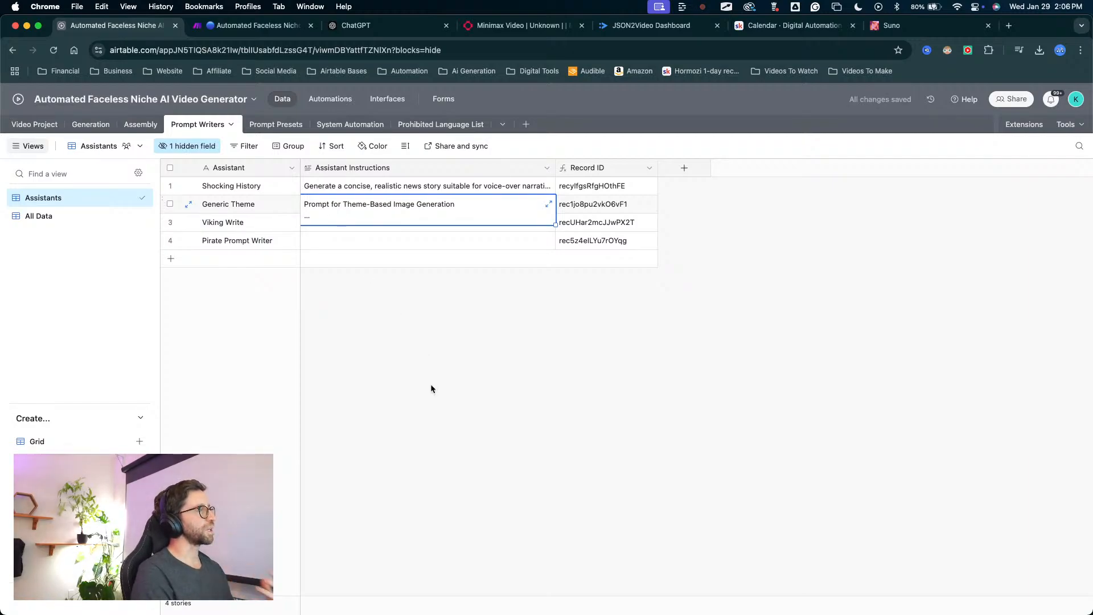
Look over the image style, art style and video presets in the Prompt Presets table, and open the System Automation table.
{"action": "left_click", "coordinate": [274, 246]}
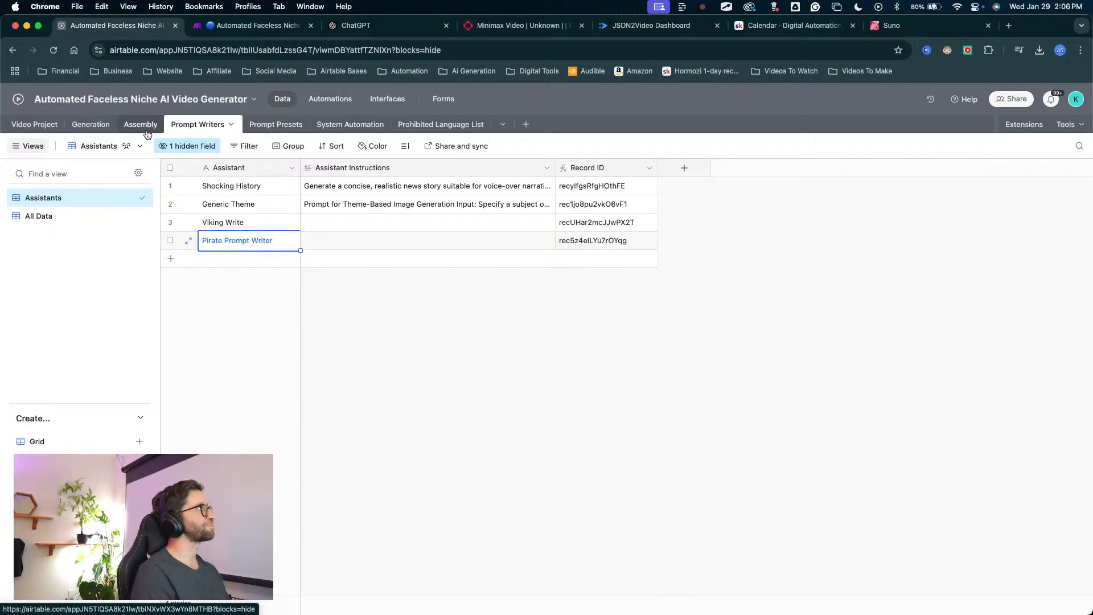
{"action": "left_click", "coordinate": [275, 125]}
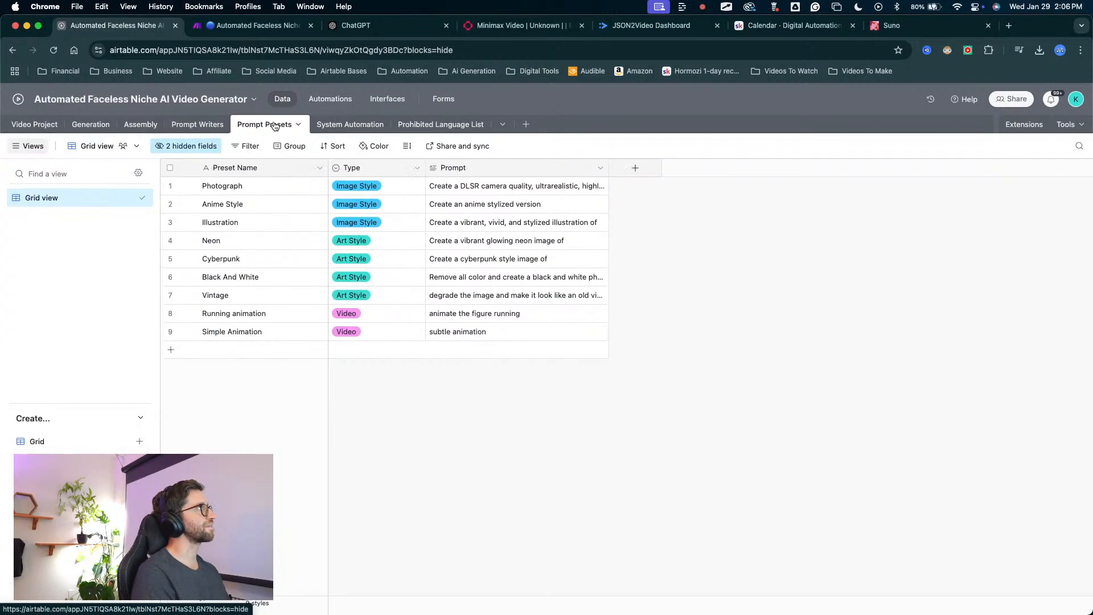
{"action": "left_click", "coordinate": [341, 124]}
{"action": "left_click_drag", "start_coordinate": [256, 284], "coordinate": [245, 222]}
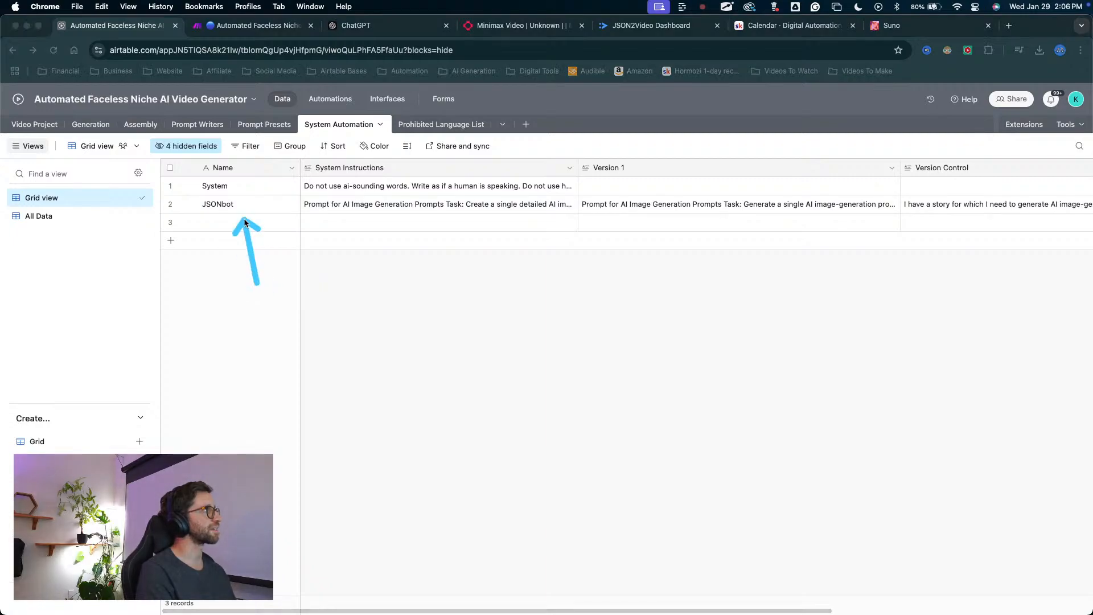
Expand the JSONbot record's System Instructions and read them from the task and guidelines to the output format.
{"action": "left_click", "coordinate": [402, 209]}
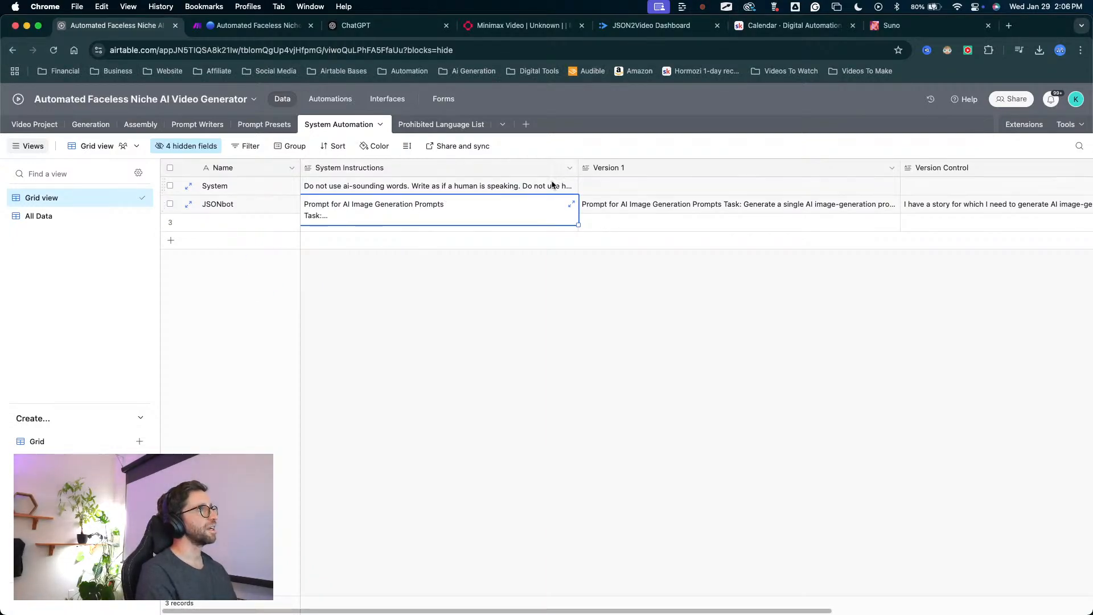
{"action": "left_click", "coordinate": [571, 206]}
{"action": "scroll", "coordinate": [661, 290], "scroll_direction": "down", "scroll_amount": 6}
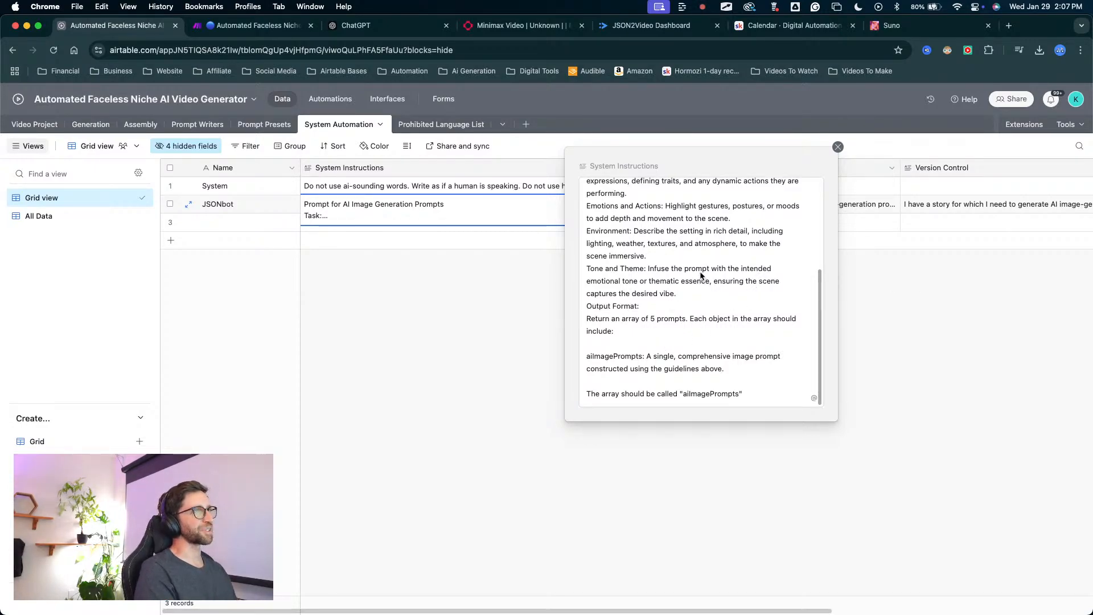
{"action": "mouse_move", "coordinate": [710, 263]}
{"action": "left_mouse_down"}
{"action": "mouse_move", "coordinate": [629, 288]}
{"action": "mouse_move", "coordinate": [621, 374]}
{"action": "mouse_move", "coordinate": [726, 337]}
{"action": "mouse_move", "coordinate": [621, 397]}
{"action": "mouse_move", "coordinate": [654, 321]}
{"action": "mouse_move", "coordinate": [709, 383]}
{"action": "mouse_move", "coordinate": [624, 387]}
{"action": "mouse_move", "coordinate": [623, 343]}
{"action": "mouse_move", "coordinate": [643, 373]}
{"action": "mouse_move", "coordinate": [701, 348]}
{"action": "mouse_move", "coordinate": [631, 352]}
{"action": "mouse_move", "coordinate": [599, 367]}
{"action": "mouse_move", "coordinate": [718, 344]}
{"action": "mouse_move", "coordinate": [644, 310]}
{"action": "mouse_move", "coordinate": [646, 284]}
{"action": "mouse_move", "coordinate": [655, 293]}
{"action": "left_mouse_up"}
{"action": "scroll", "coordinate": [657, 295], "scroll_direction": "up", "scroll_amount": 1}
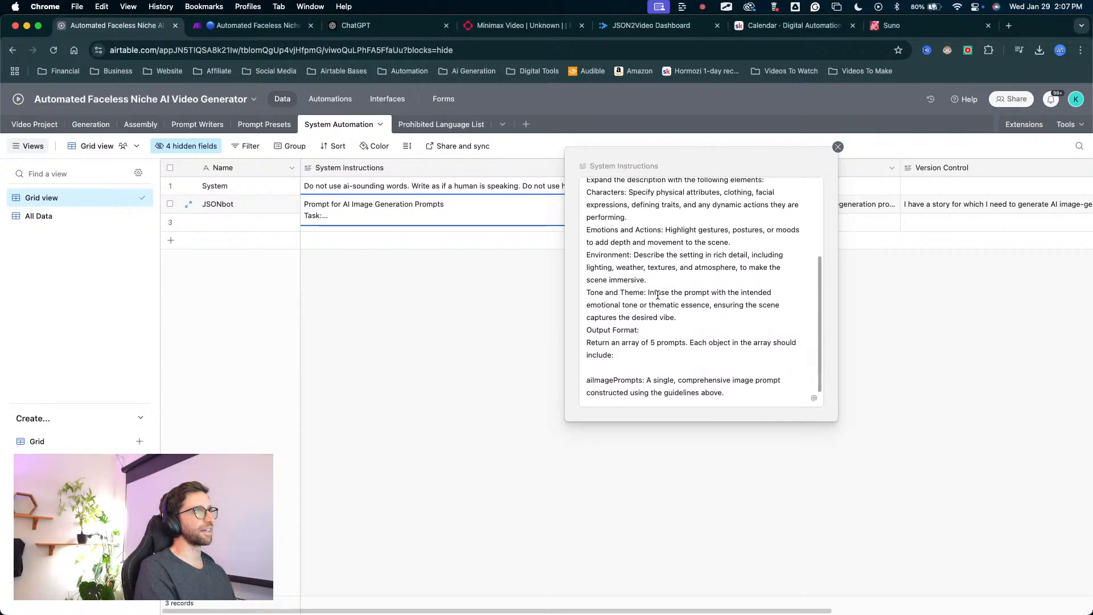
{"action": "scroll", "coordinate": [657, 295], "scroll_direction": "up", "scroll_amount": 5}
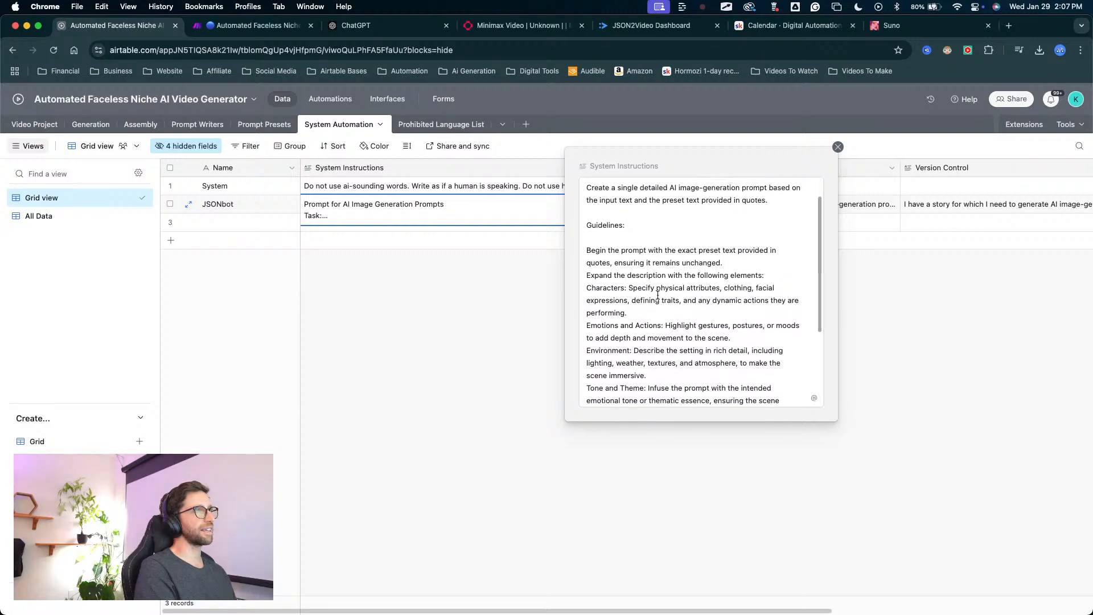
{"action": "scroll", "coordinate": [658, 296], "scroll_direction": "up", "scroll_amount": 2}
{"action": "scroll", "coordinate": [658, 296], "scroll_direction": "down", "scroll_amount": 5}
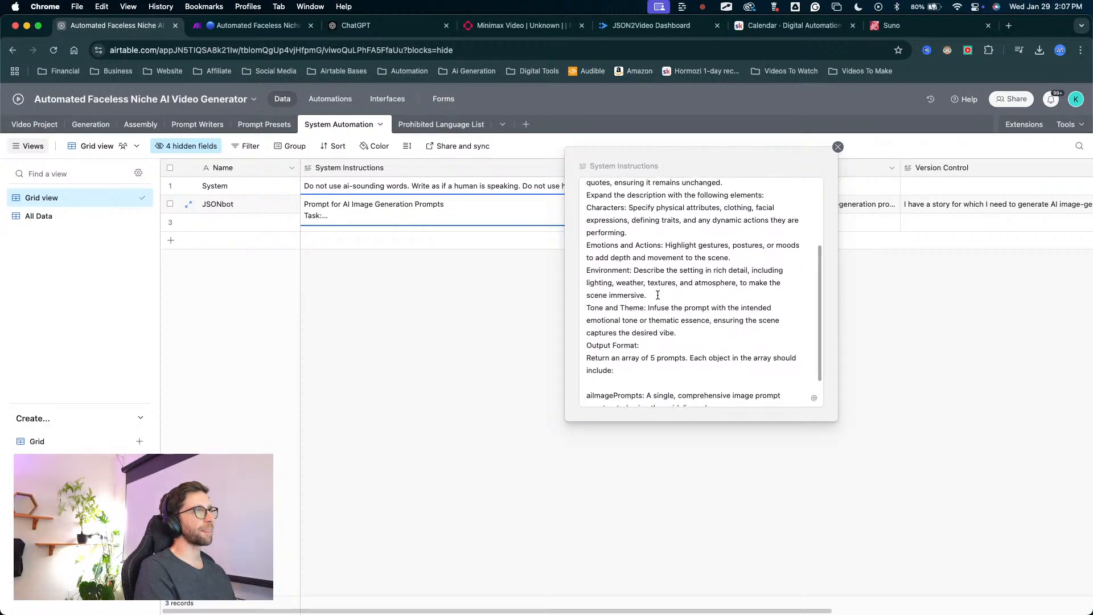
{"action": "scroll", "coordinate": [658, 295], "scroll_direction": "up", "scroll_amount": 5}
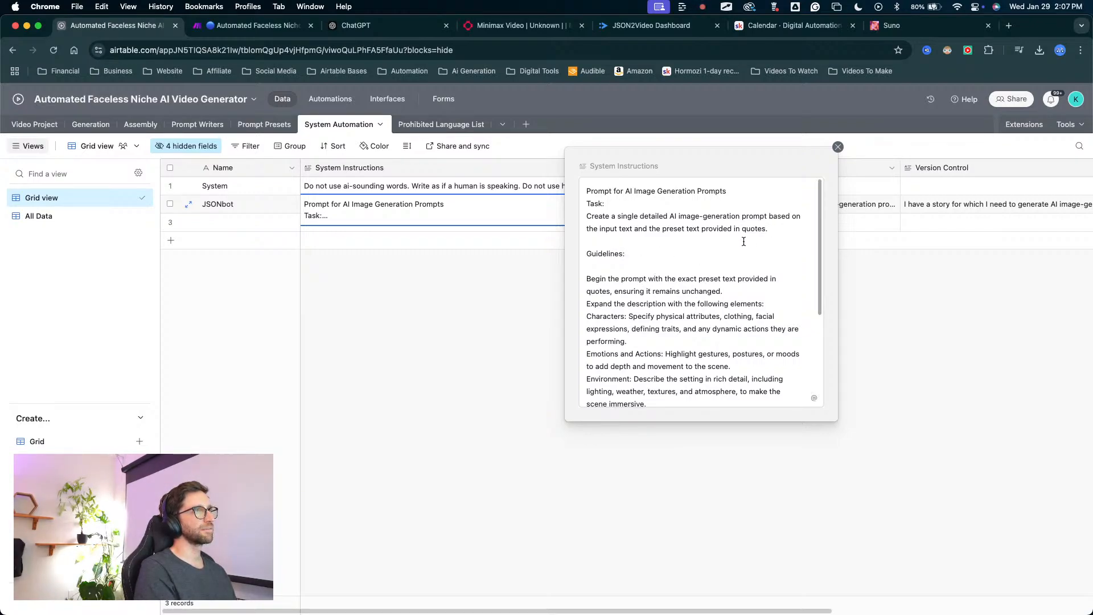
Examine the JSONbot task and guideline lines that cover the input text and the preset text provided in quotes.
{"action": "mouse_move", "coordinate": [671, 271]}
{"action": "left_mouse_down"}
{"action": "mouse_move", "coordinate": [641, 239]}
{"action": "mouse_move", "coordinate": [795, 218]}
{"action": "mouse_move", "coordinate": [620, 223]}
{"action": "mouse_move", "coordinate": [697, 220]}
{"action": "mouse_move", "coordinate": [708, 231]}
{"action": "mouse_move", "coordinate": [673, 216]}
{"action": "mouse_move", "coordinate": [636, 245]}
{"action": "mouse_move", "coordinate": [738, 234]}
{"action": "left_mouse_up"}
{"action": "key", "text": "Escape"}
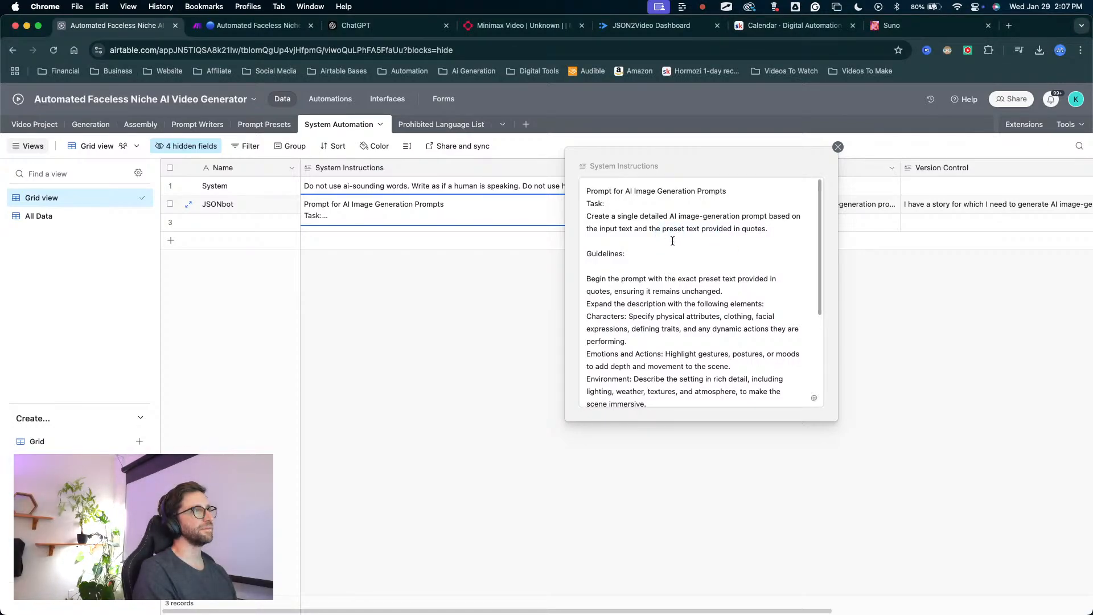
{"action": "scroll", "coordinate": [673, 240], "scroll_direction": "down", "scroll_amount": 2}
{"action": "key", "text": "ctrl+a"}
{"action": "mouse_move", "coordinate": [691, 208]}
{"action": "left_mouse_down"}
{"action": "mouse_move", "coordinate": [628, 231]}
{"action": "mouse_move", "coordinate": [763, 241]}
{"action": "mouse_move", "coordinate": [686, 234]}
{"action": "mouse_move", "coordinate": [695, 249]}
{"action": "mouse_move", "coordinate": [682, 248]}
{"action": "mouse_move", "coordinate": [734, 247]}
{"action": "mouse_move", "coordinate": [703, 256]}
{"action": "left_mouse_up"}
{"action": "key", "text": "ctrl+a"}
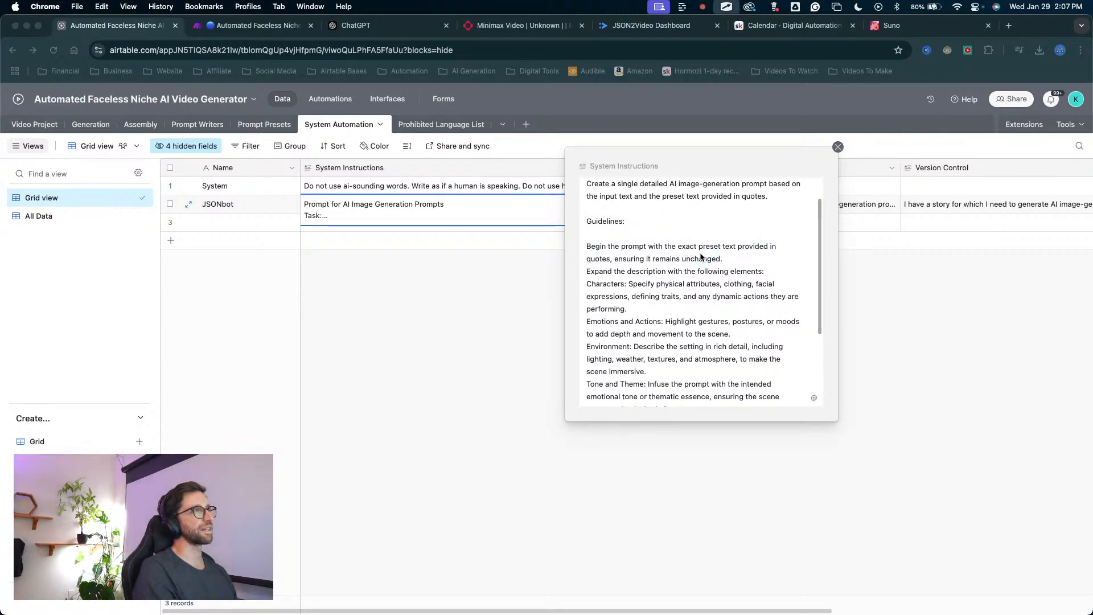
{"action": "key", "text": "ctrl+a"}
{"action": "mouse_move", "coordinate": [640, 207]}
{"action": "left_mouse_down"}
{"action": "mouse_move", "coordinate": [605, 226]}
{"action": "mouse_move", "coordinate": [730, 247]}
{"action": "left_mouse_up"}
{"action": "key", "text": "ctrl+a"}
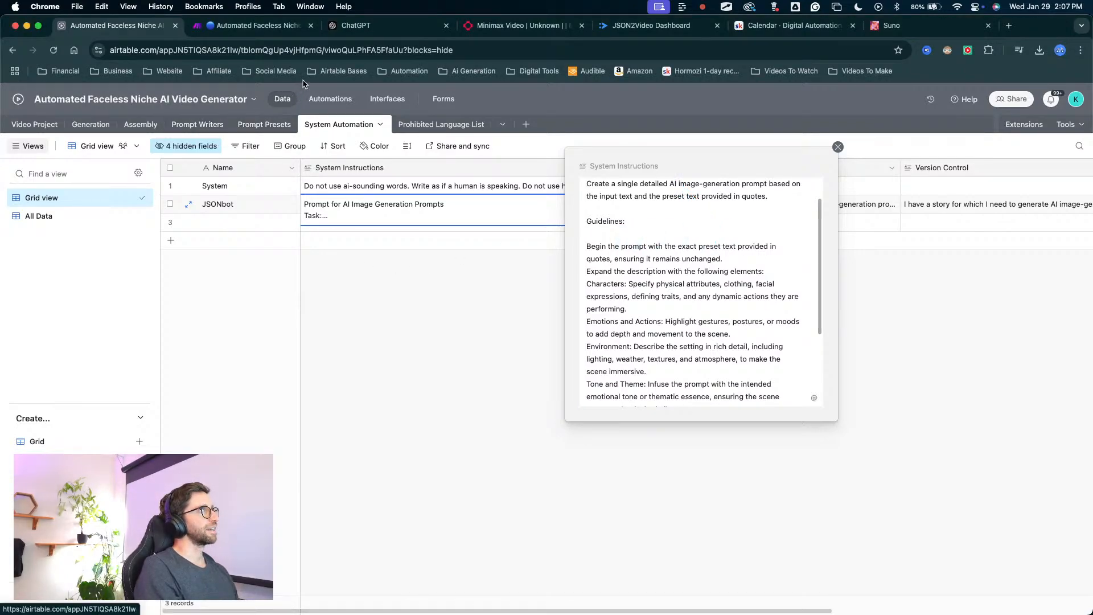
Switch to the Make scenario and open the Create Image Prompts OpenAI module to check the inputs in Message 1's text content.
{"action": "left_click", "coordinate": [259, 26]}
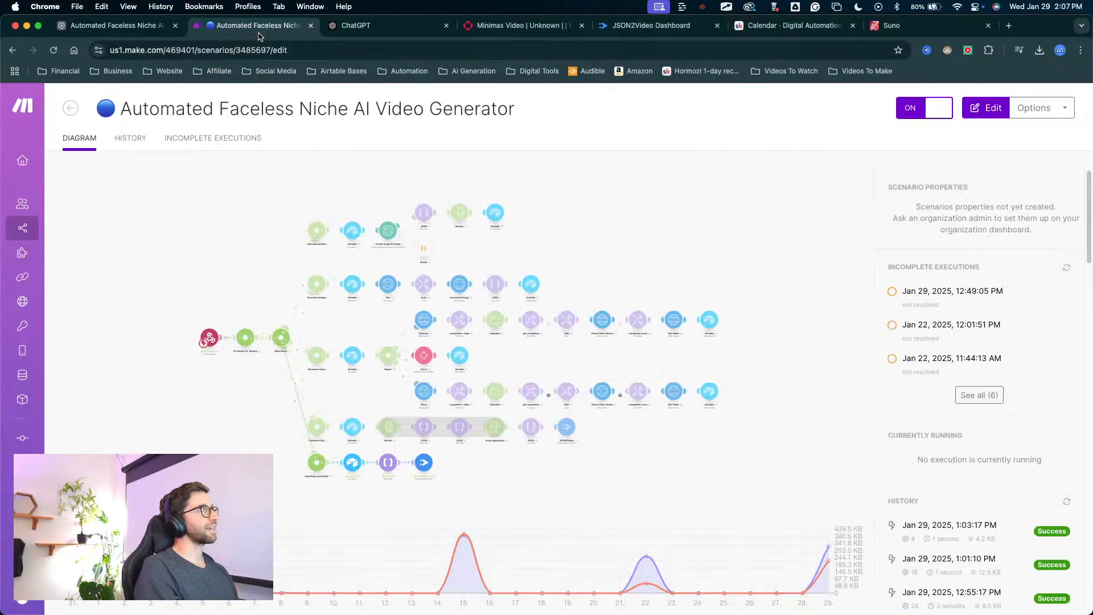
{"action": "left_click", "coordinate": [460, 224]}
{"action": "left_click", "coordinate": [458, 181]}
{"action": "key", "text": "ctrl+a"}
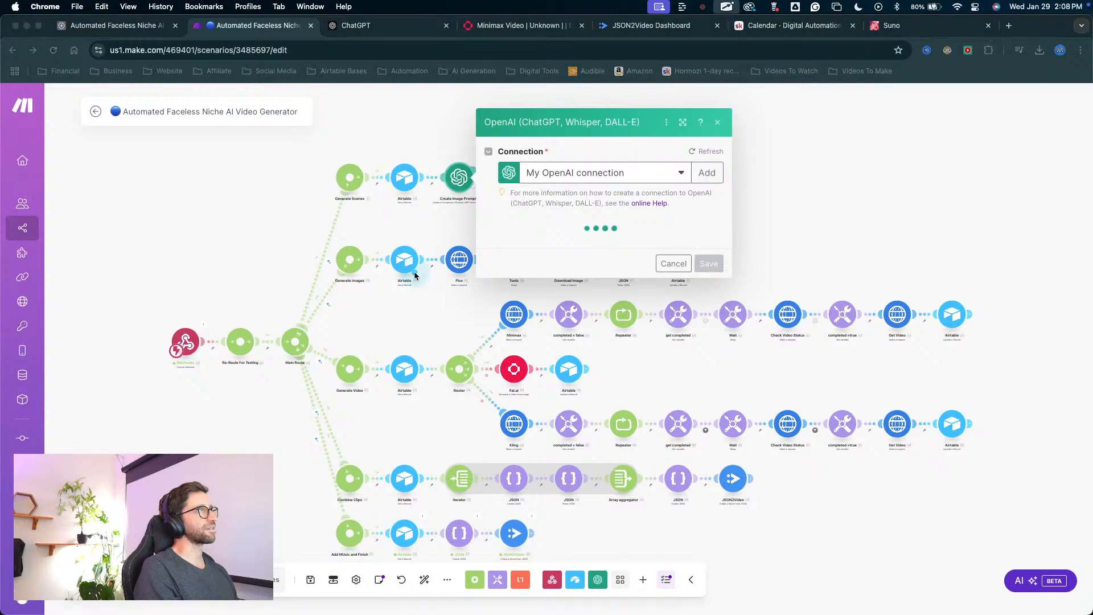
{"action": "left_click_drag", "start_coordinate": [415, 273], "coordinate": [459, 206]}
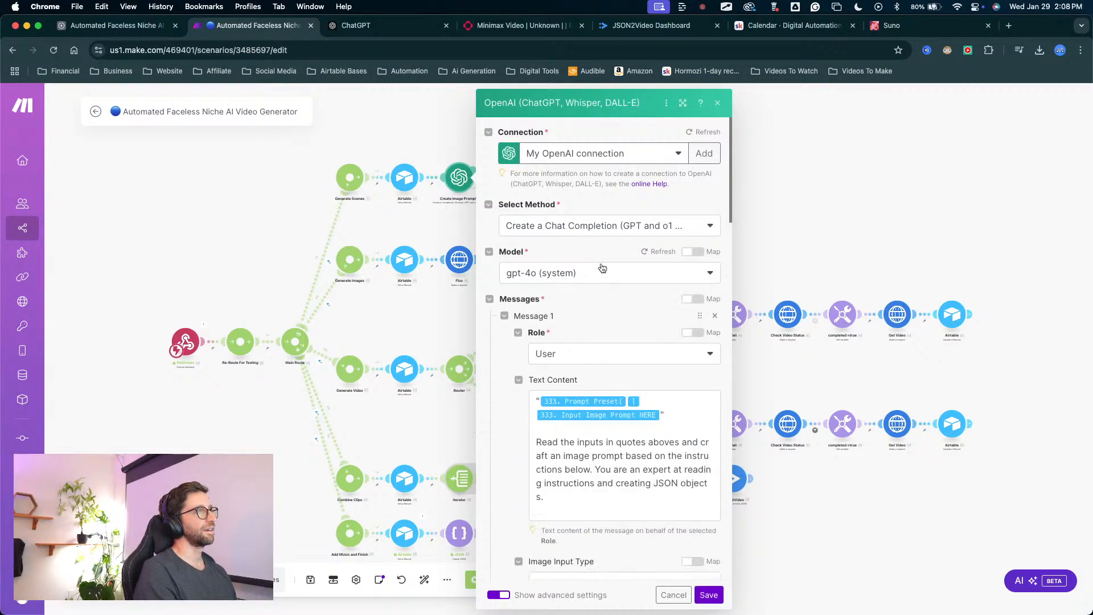
{"action": "key", "text": "ctrl+a"}
{"action": "left_click_drag", "start_coordinate": [616, 234], "coordinate": [559, 337]}
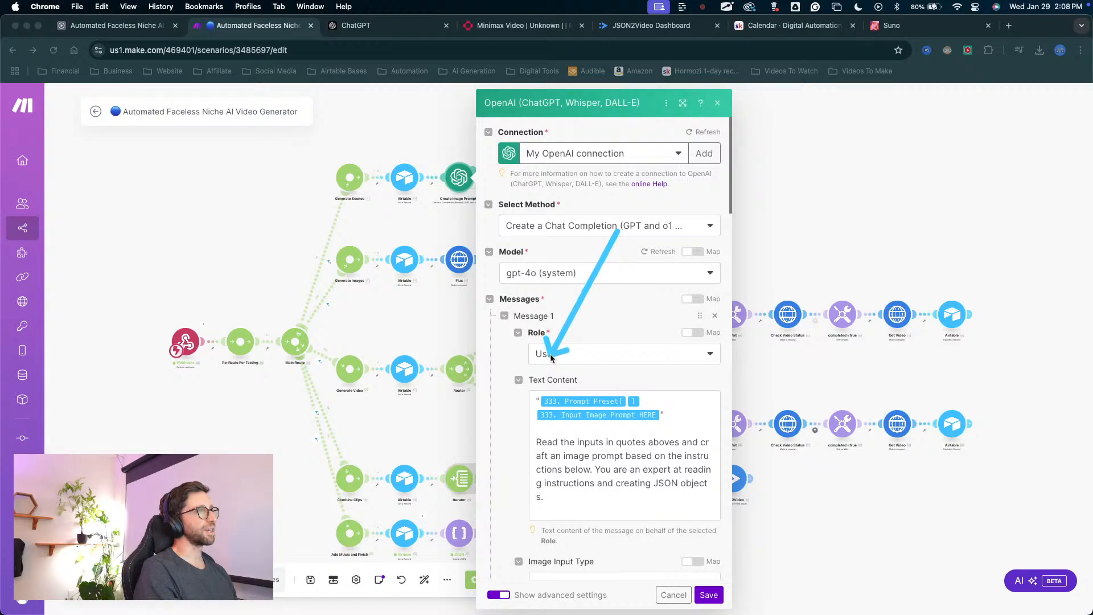
{"action": "mouse_move", "coordinate": [614, 232]}
{"action": "left_mouse_down"}
{"action": "mouse_move", "coordinate": [595, 394]}
{"action": "mouse_move", "coordinate": [612, 401]}
{"action": "mouse_move", "coordinate": [594, 401]}
{"action": "mouse_move", "coordinate": [664, 404]}
{"action": "left_mouse_up"}
{"action": "key", "text": "Escape"}
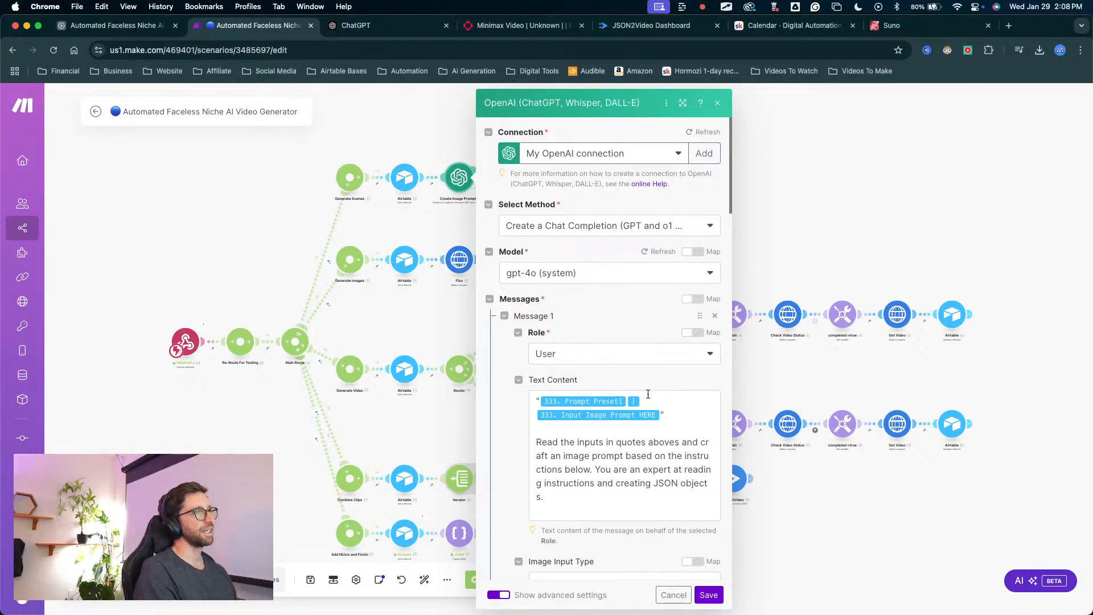
In Message 1's text content, enclose Prompt Preset and Input Image Prompt HERE in their own separate pairs of double quotes.
{"action": "left_click", "coordinate": [648, 394]}
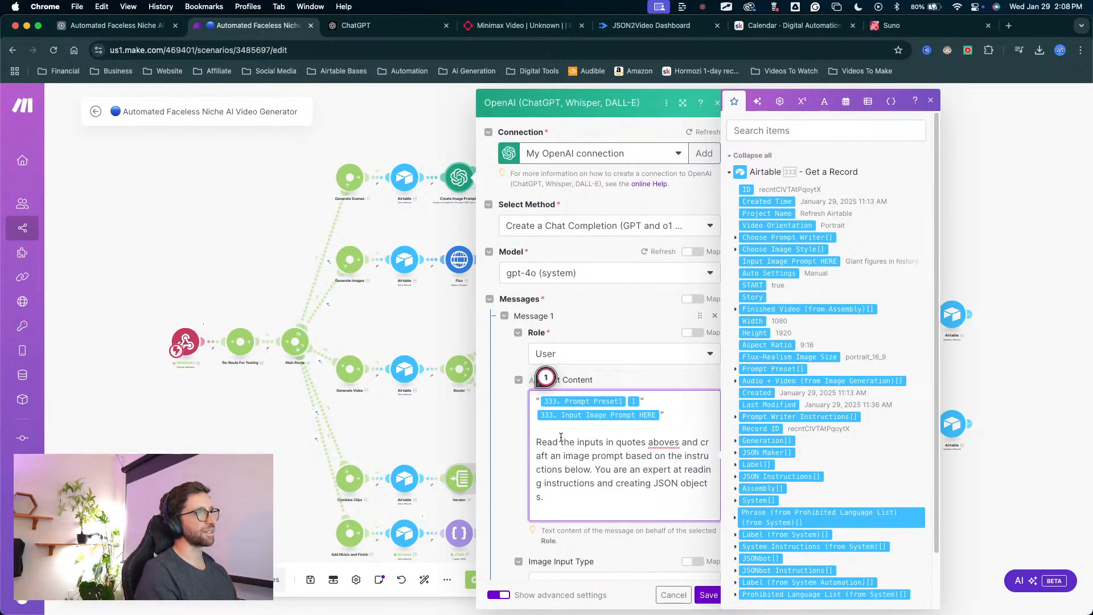
{"action": "type", "text": "\""}
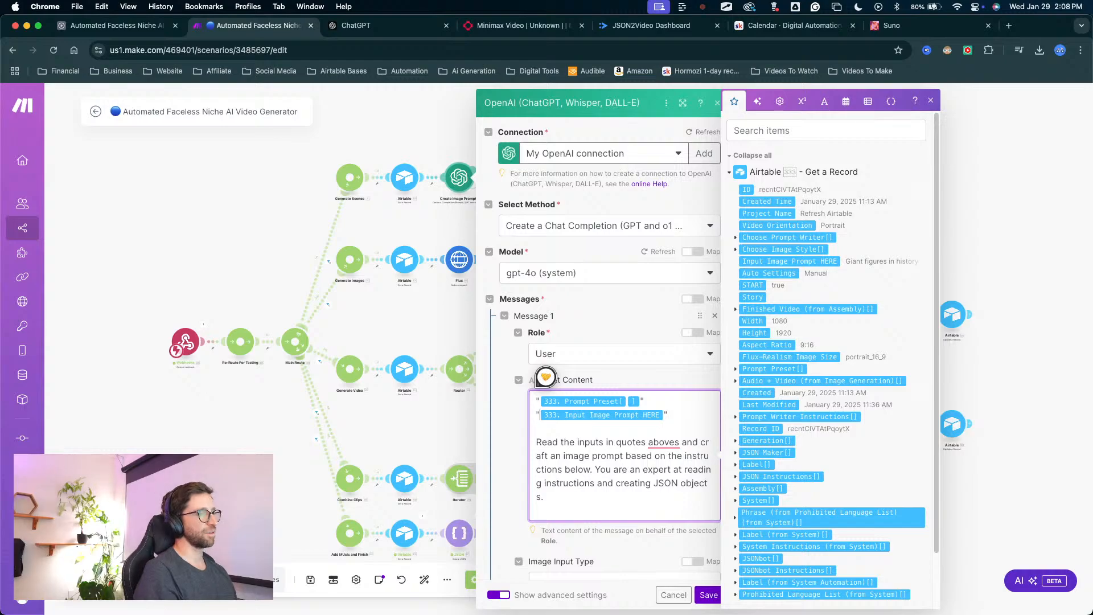
{"action": "left_click", "coordinate": [614, 313]}
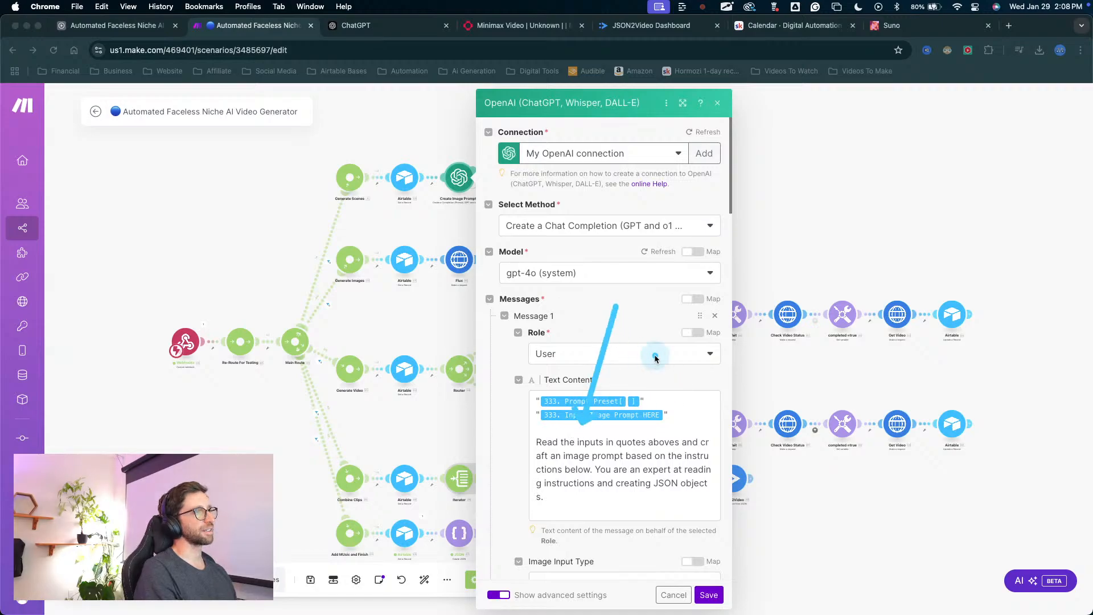
{"action": "key", "text": "Escape"}
Review the module's Assistant and Developer / System messages, response format and completion settings, and return to Message 1.
{"action": "scroll", "coordinate": [645, 408], "scroll_direction": "down", "scroll_amount": 1}
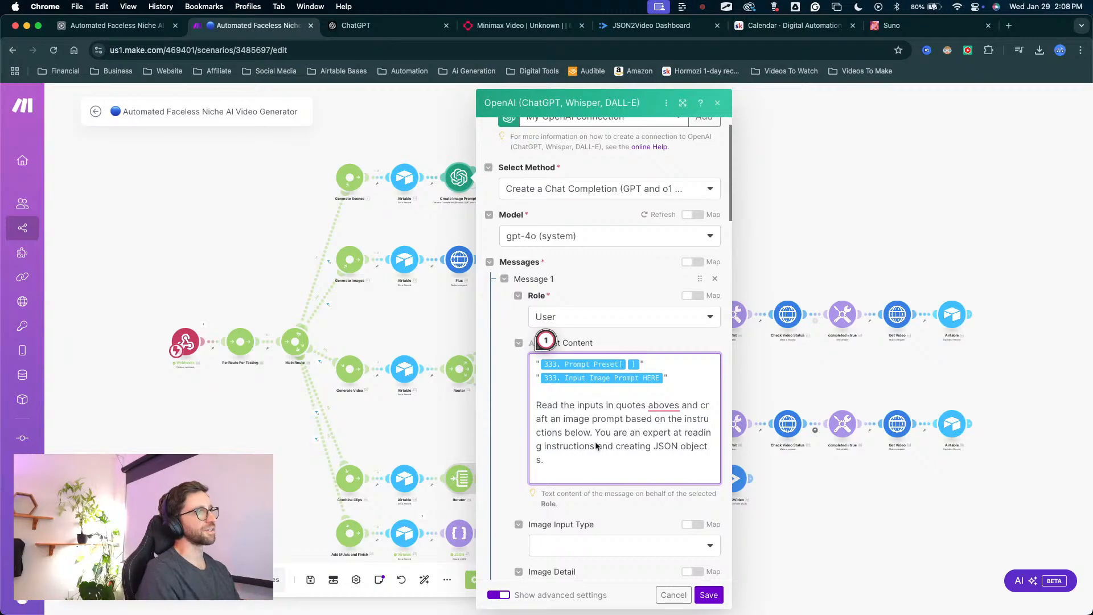
{"action": "scroll", "coordinate": [595, 445], "scroll_direction": "down", "scroll_amount": 10}
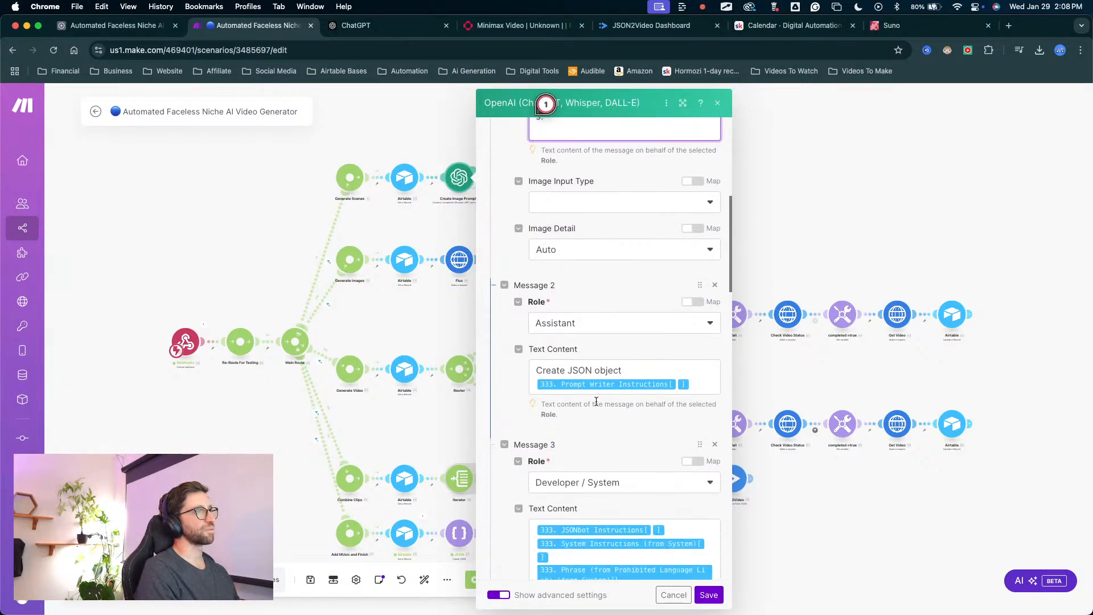
{"action": "scroll", "coordinate": [596, 402], "scroll_direction": "down", "scroll_amount": 8}
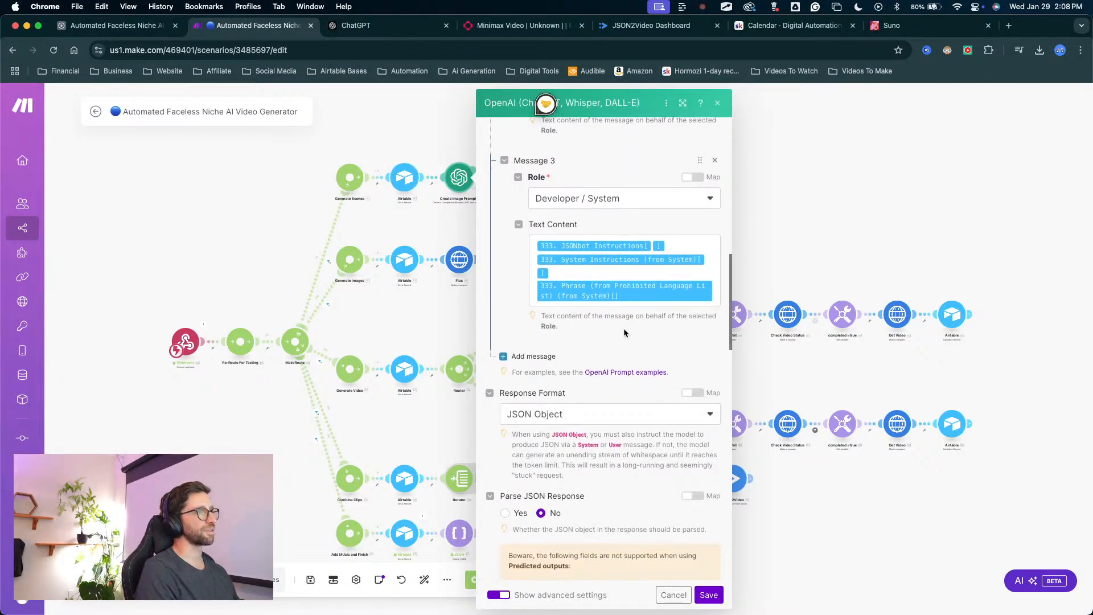
{"action": "scroll", "coordinate": [624, 329], "scroll_direction": "down", "scroll_amount": 9}
{"action": "scroll", "coordinate": [539, 307], "scroll_direction": "down", "scroll_amount": 20}
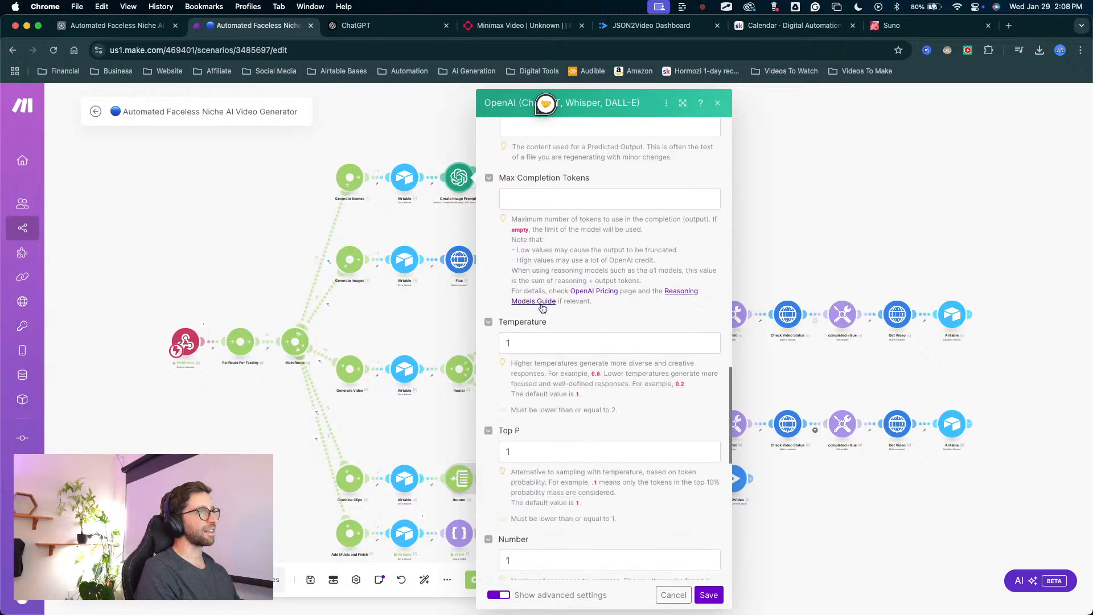
{"action": "scroll", "coordinate": [585, 301], "scroll_direction": "up", "scroll_amount": 20}
{"action": "scroll", "coordinate": [585, 301], "scroll_direction": "up", "scroll_amount": 15}
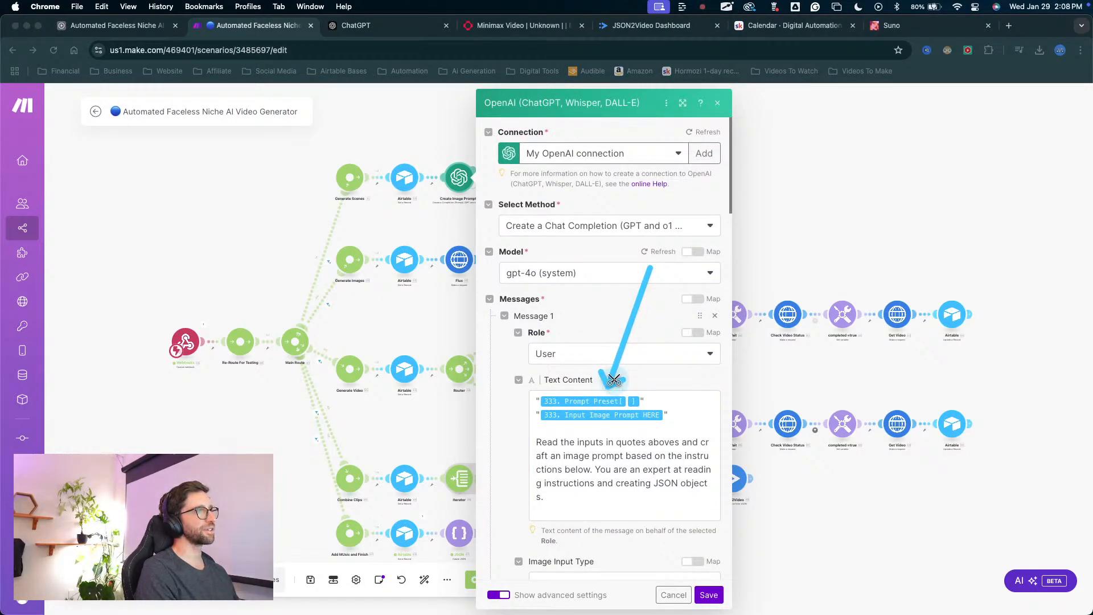
Check the two separately quoted inputs and the instruction text below them in Message 1.
{"action": "key", "text": "Escape"}
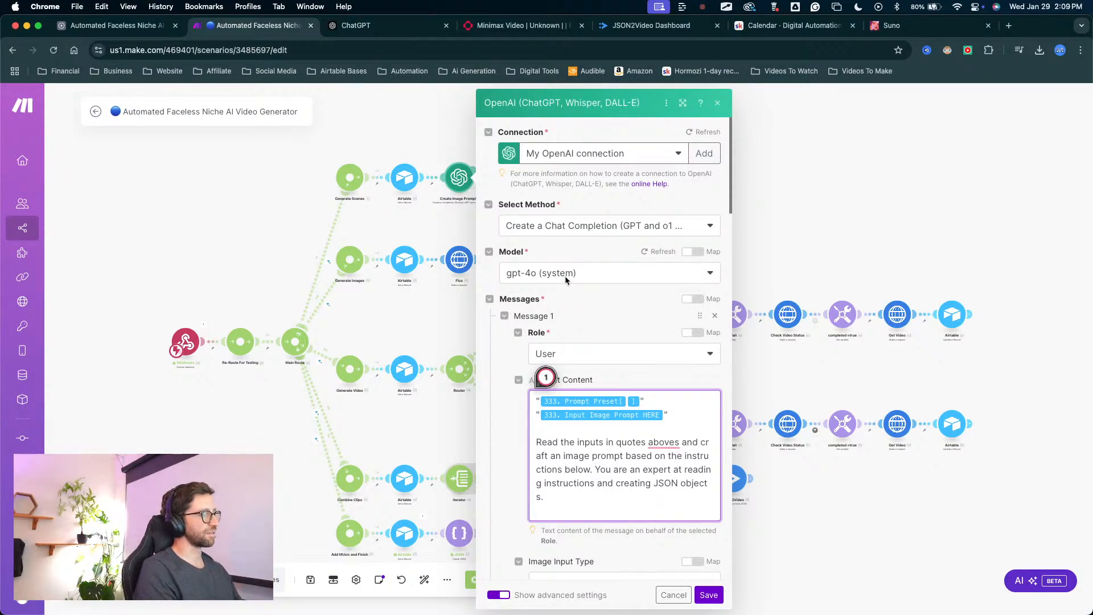
{"action": "key", "text": "ctrl+a"}
{"action": "mouse_move", "coordinate": [616, 242]}
{"action": "left_mouse_down"}
{"action": "mouse_move", "coordinate": [620, 392]}
{"action": "mouse_move", "coordinate": [640, 389]}
{"action": "mouse_move", "coordinate": [571, 397]}
{"action": "mouse_move", "coordinate": [608, 349]}
{"action": "left_mouse_up"}
{"action": "key", "text": "Escape"}
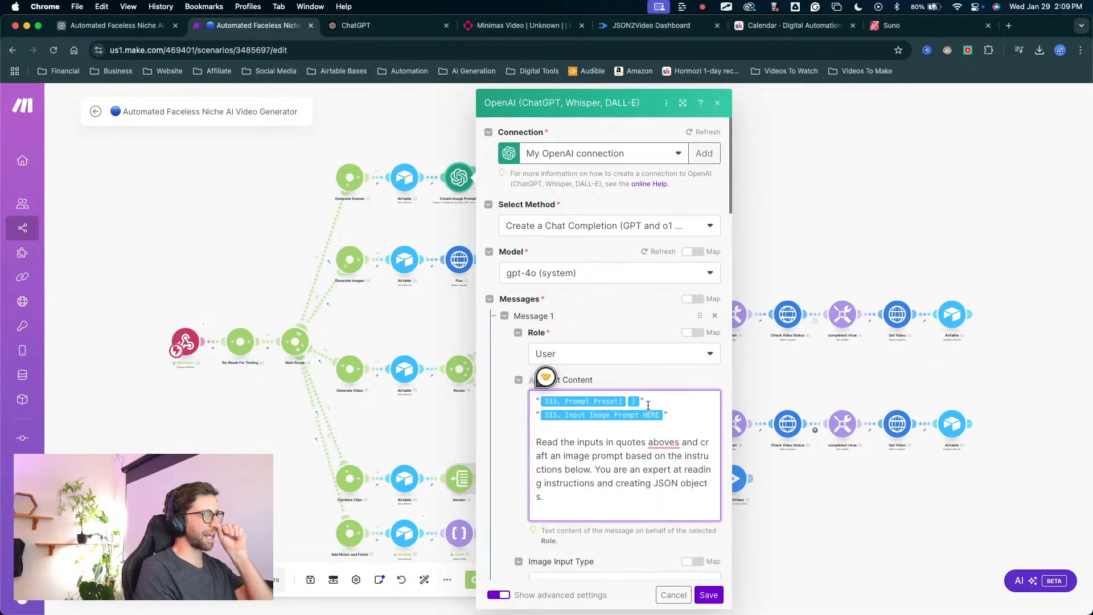
{"action": "scroll", "coordinate": [686, 442], "scroll_direction": "down", "scroll_amount": 3}
{"action": "key", "text": "ctrl+a"}
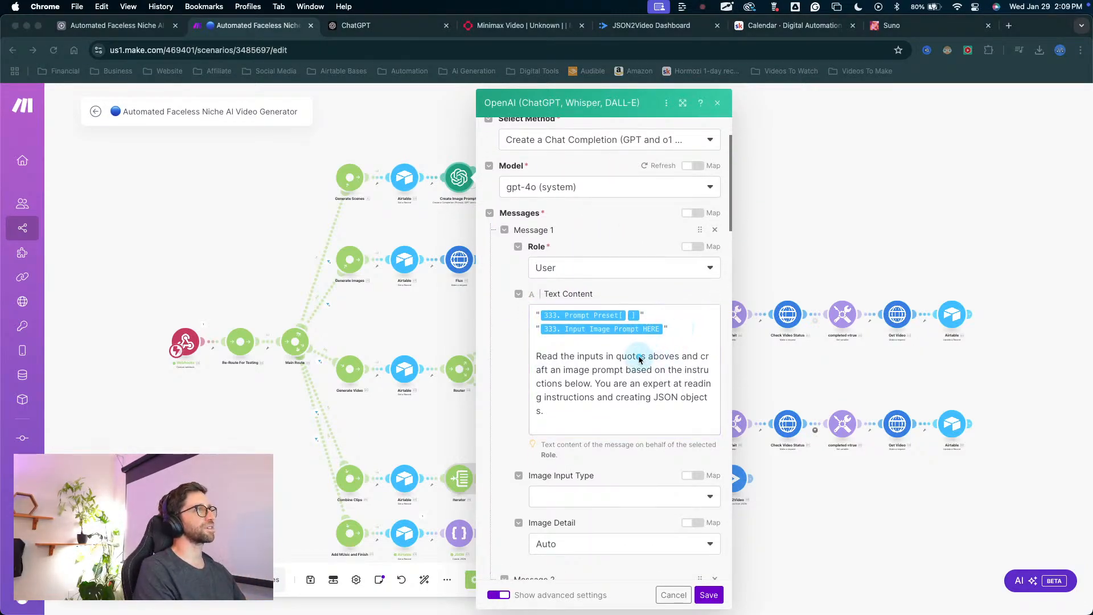
{"action": "mouse_move", "coordinate": [627, 376]}
{"action": "left_mouse_down"}
{"action": "mouse_move", "coordinate": [510, 276]}
{"action": "mouse_move", "coordinate": [719, 258]}
{"action": "mouse_move", "coordinate": [630, 313]}
{"action": "mouse_move", "coordinate": [575, 290]}
{"action": "mouse_move", "coordinate": [562, 367]}
{"action": "mouse_move", "coordinate": [654, 296]}
{"action": "mouse_move", "coordinate": [634, 342]}
{"action": "mouse_move", "coordinate": [681, 337]}
{"action": "left_mouse_up"}
{"action": "key", "text": "Escape"}
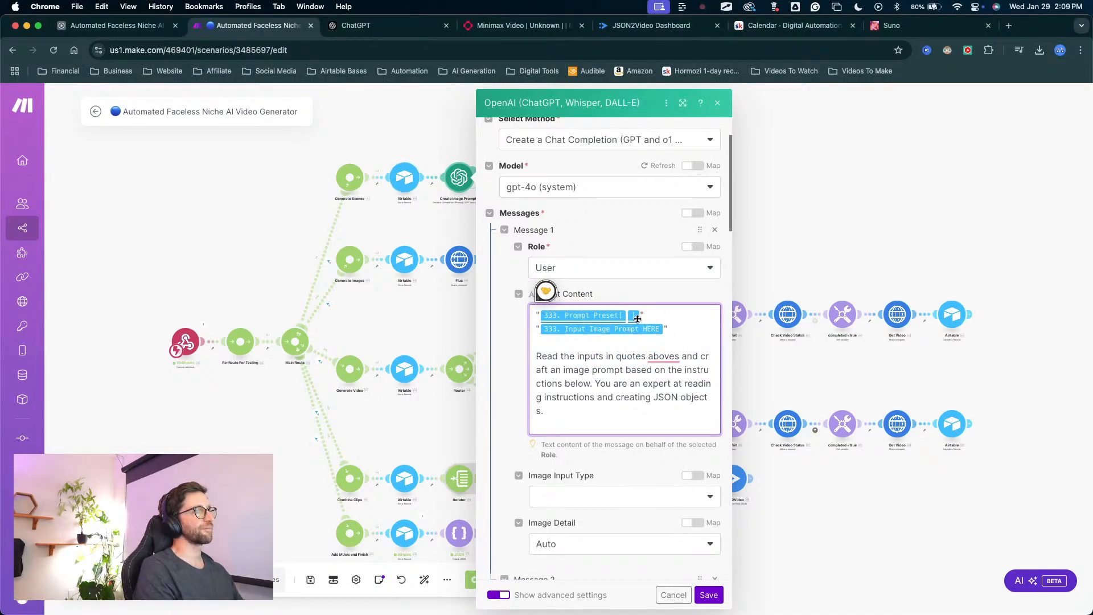
Save the OpenAI module's settings, exit the scenario editor and save the scenario changes.
{"action": "left_click", "coordinate": [708, 595]}
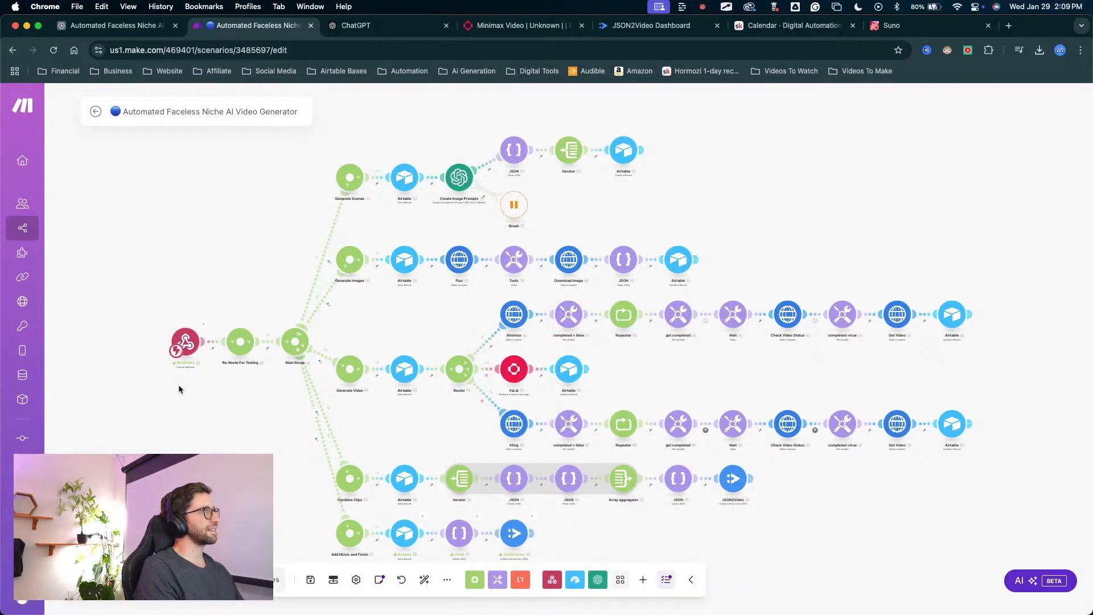
{"action": "left_click", "coordinate": [96, 111]}
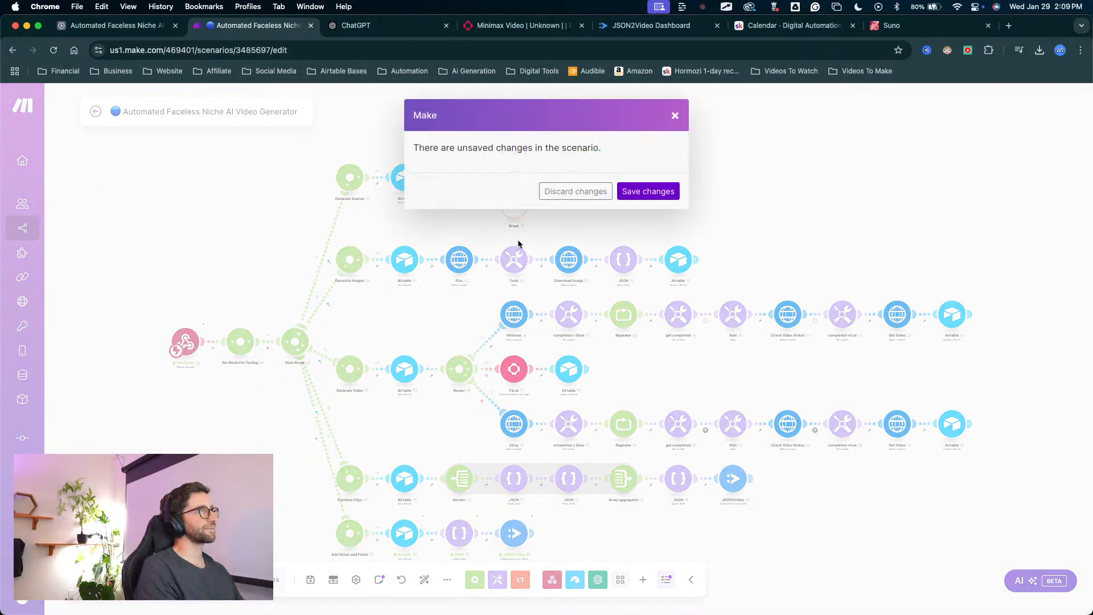
{"action": "left_click", "coordinate": [659, 191]}
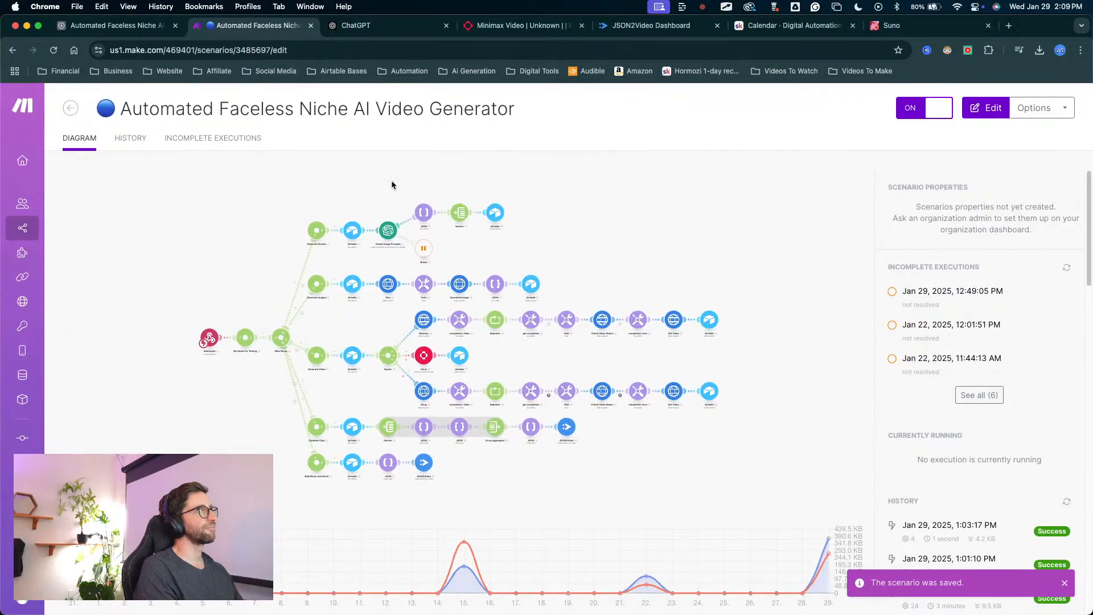
Switch back to Airtable and select the Pirates project in the Video Project table.
{"action": "left_click", "coordinate": [114, 25]}
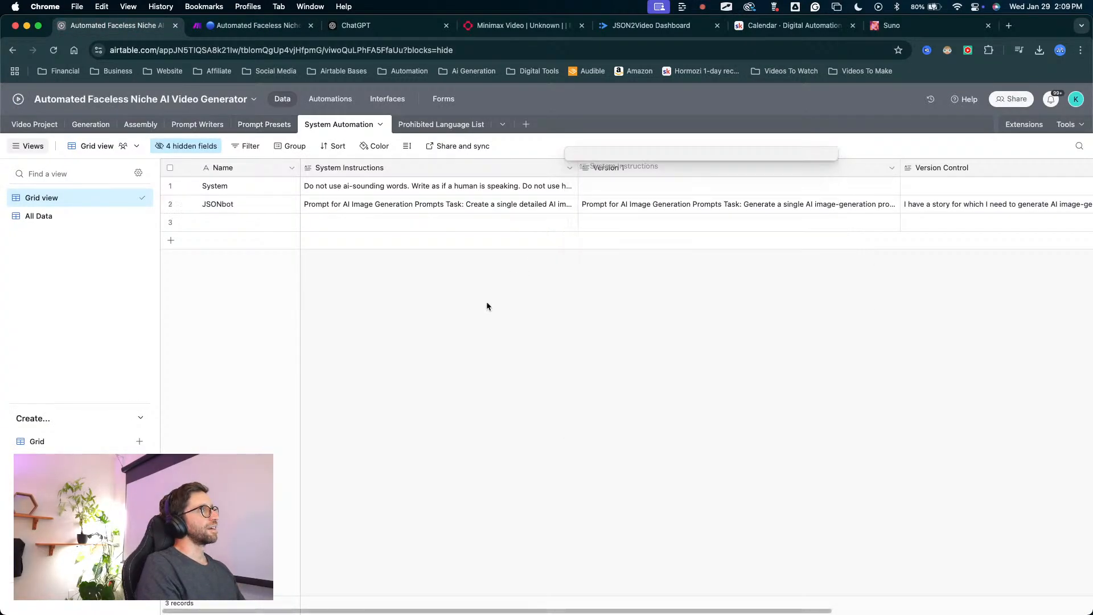
{"action": "left_click", "coordinate": [35, 125]}
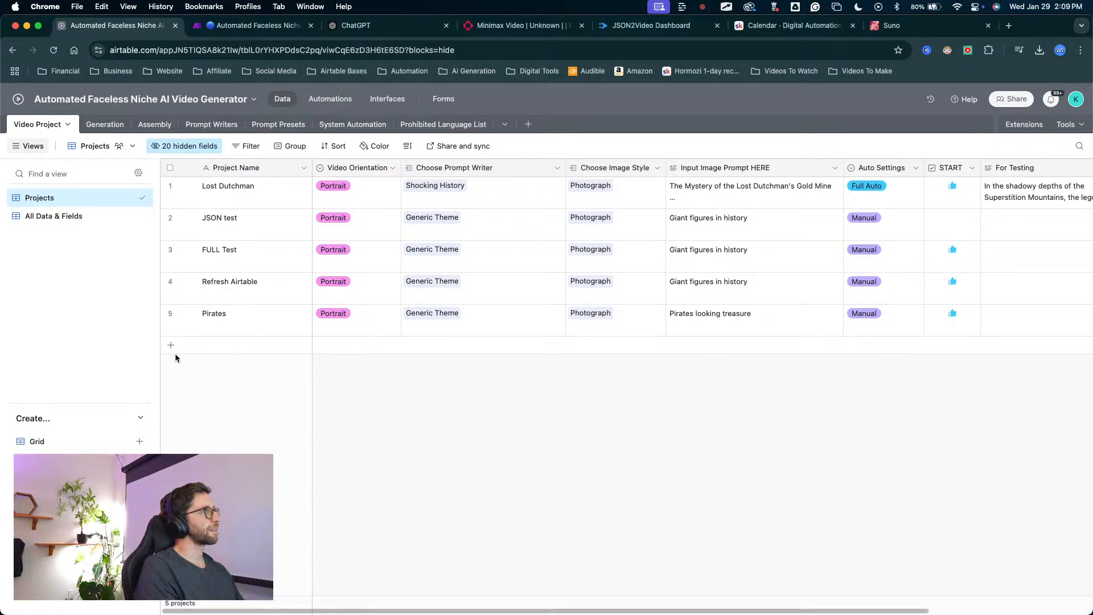
{"action": "left_click", "coordinate": [254, 326]}
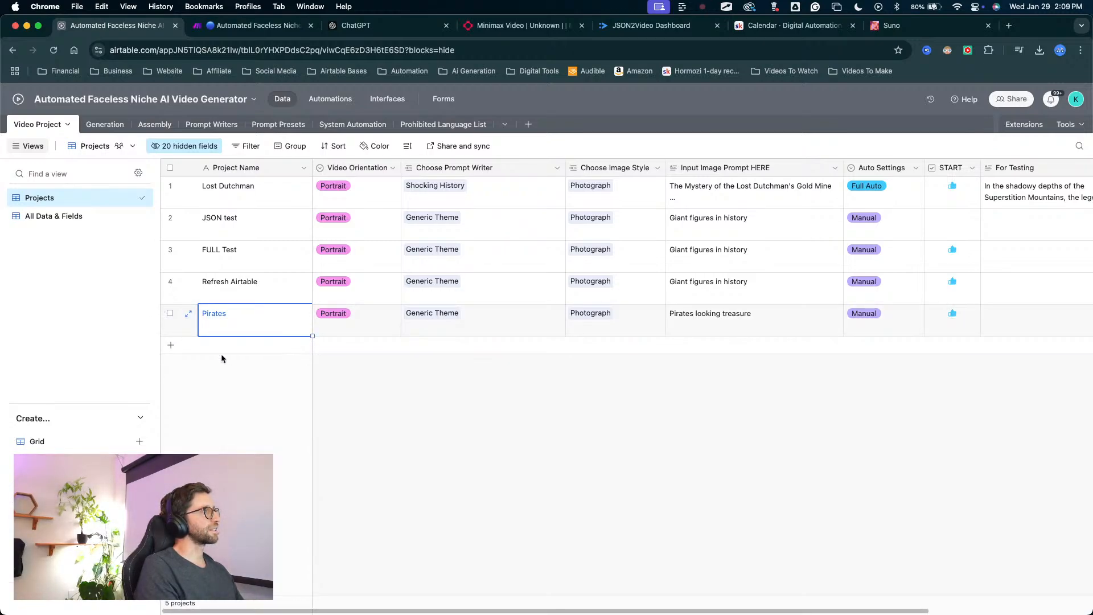
Add a new record below Pirates in the Video Project table and name the project Vikings.
{"action": "left_click", "coordinate": [189, 351]}
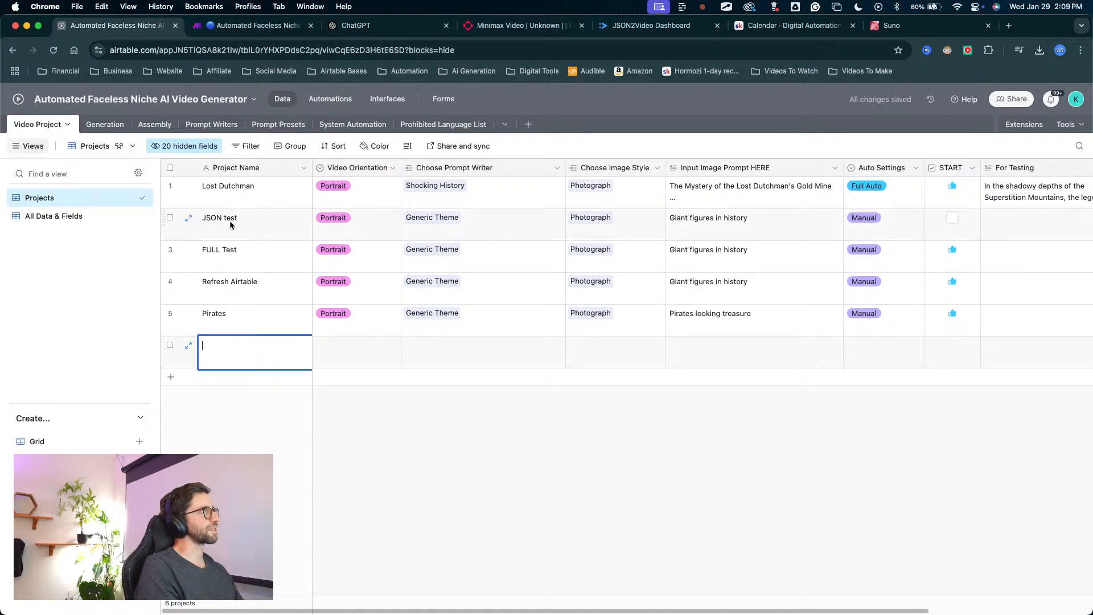
{"action": "key", "text": "Escape"}
{"action": "left_click", "coordinate": [296, 328]}
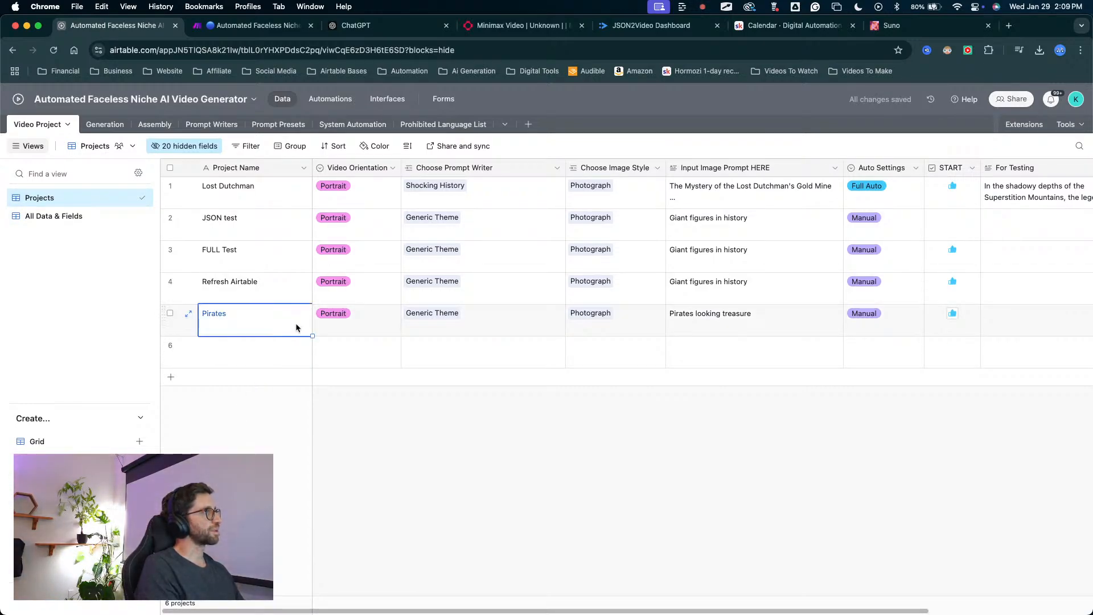
{"action": "left_click_drag", "start_coordinate": [313, 336], "coordinate": [311, 360]}
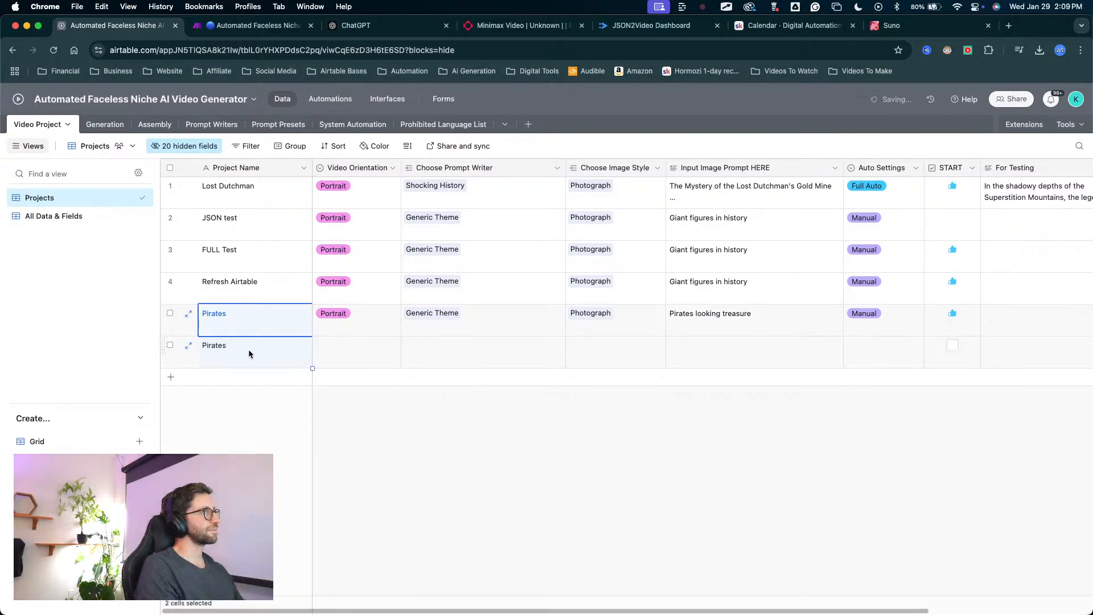
{"action": "double_click", "coordinate": [244, 349]}
{"action": "key", "text": "BackSpace"}
{"action": "key", "text": "BackSpace"}
{"action": "key", "text": "BackSpace"}
{"action": "key", "text": "BackSpace"}
{"action": "key", "text": "BackSpace"}
{"action": "key", "text": "BackSpace"}
{"action": "type", "text": "="}
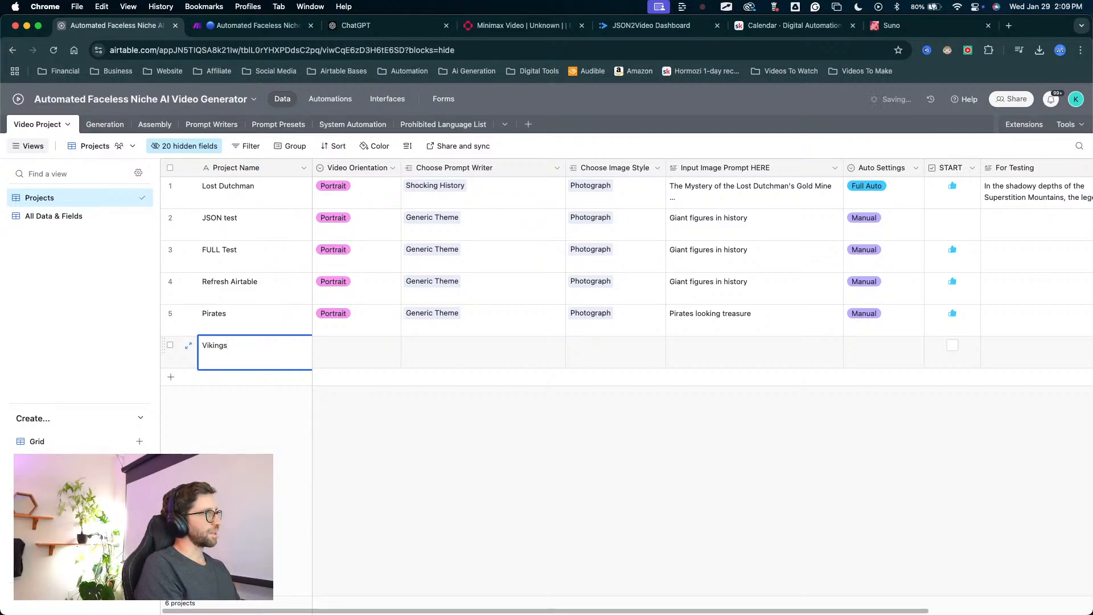
{"action": "key", "text": "Tab"}
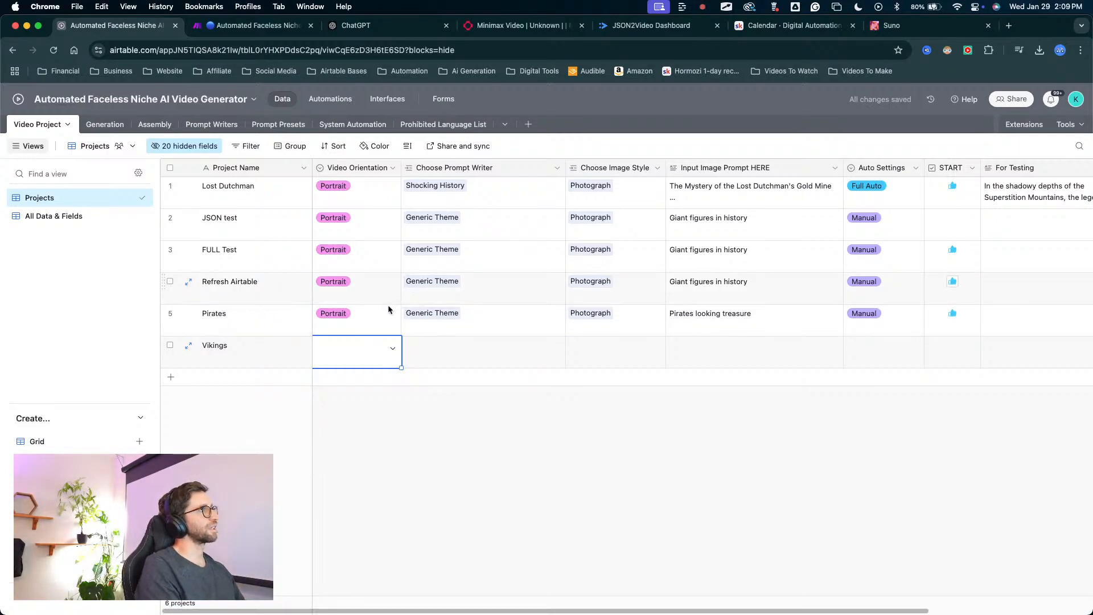
Set the Vikings project's video orientation to Portrait and its prompt writer to Generic Theme.
{"action": "mouse_move", "coordinate": [291, 424]}
{"action": "left_mouse_down"}
{"action": "mouse_move", "coordinate": [239, 360]}
{"action": "mouse_move", "coordinate": [251, 277]}
{"action": "mouse_move", "coordinate": [244, 352]}
{"action": "left_mouse_up"}
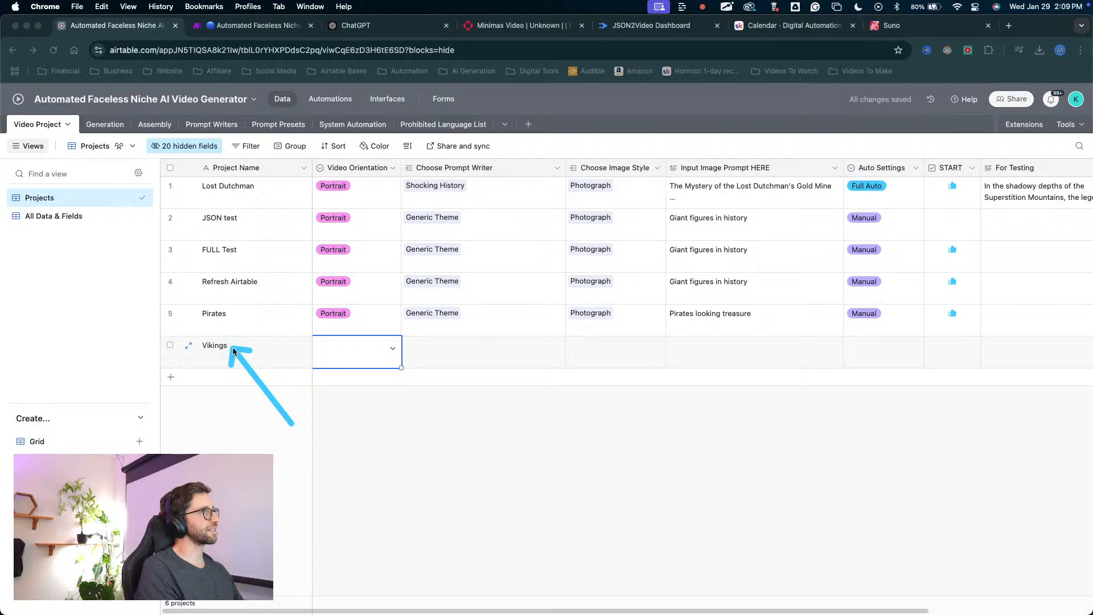
{"action": "left_click", "coordinate": [393, 348]}
{"action": "left_click", "coordinate": [335, 404]}
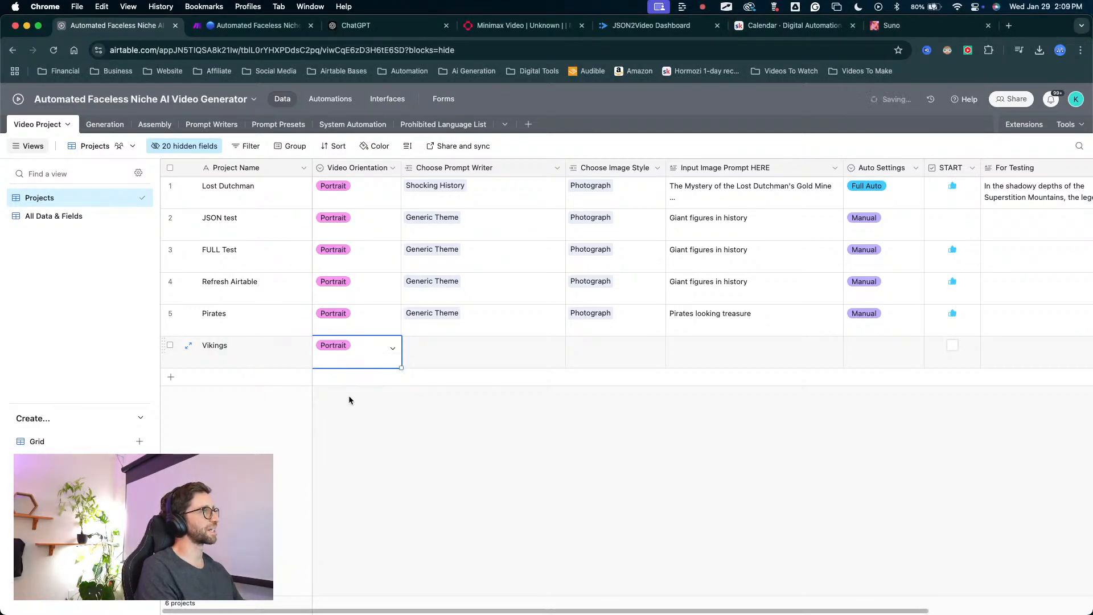
{"action": "left_click", "coordinate": [428, 366]}
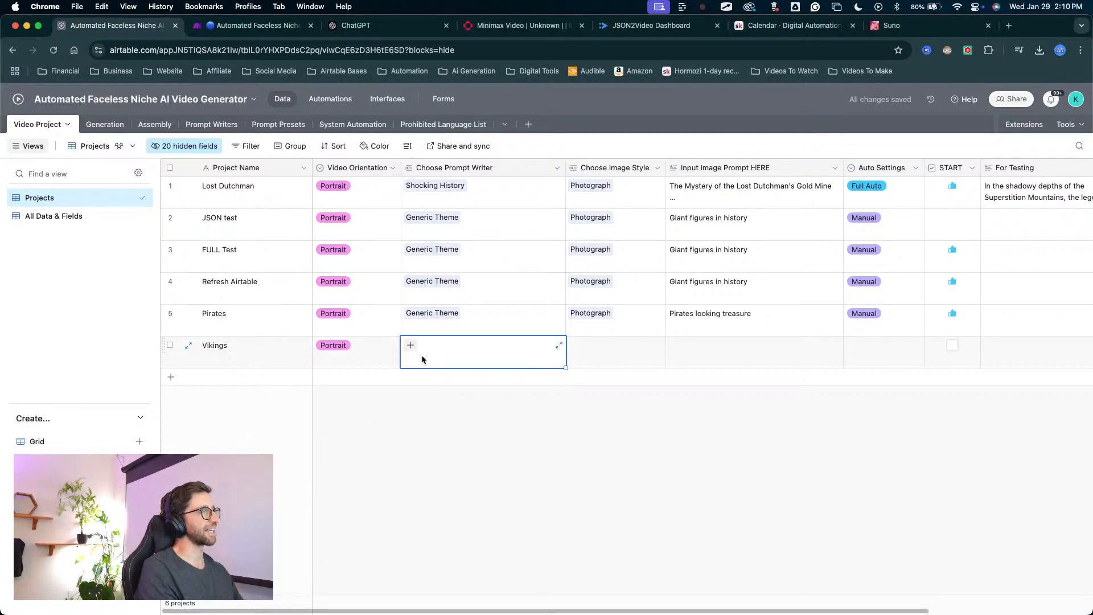
{"action": "left_click", "coordinate": [410, 345]}
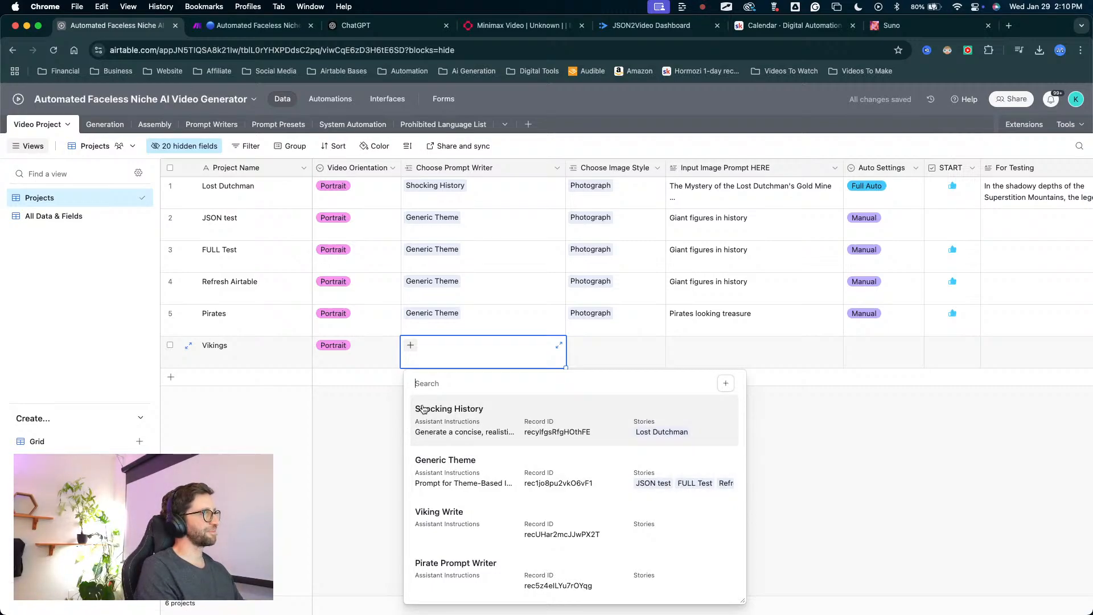
{"action": "left_click", "coordinate": [437, 463]}
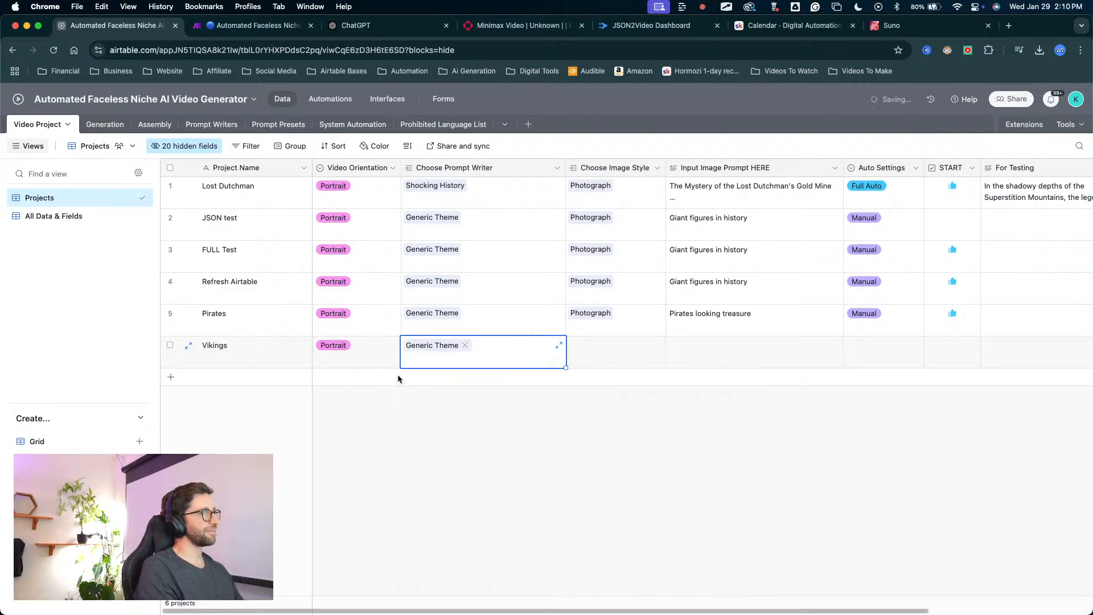
Choose the Photograph image style for the Vikings project and enter "Vikings" as its input image prompt.
{"action": "left_click", "coordinate": [618, 351]}
{"action": "left_click", "coordinate": [575, 345]}
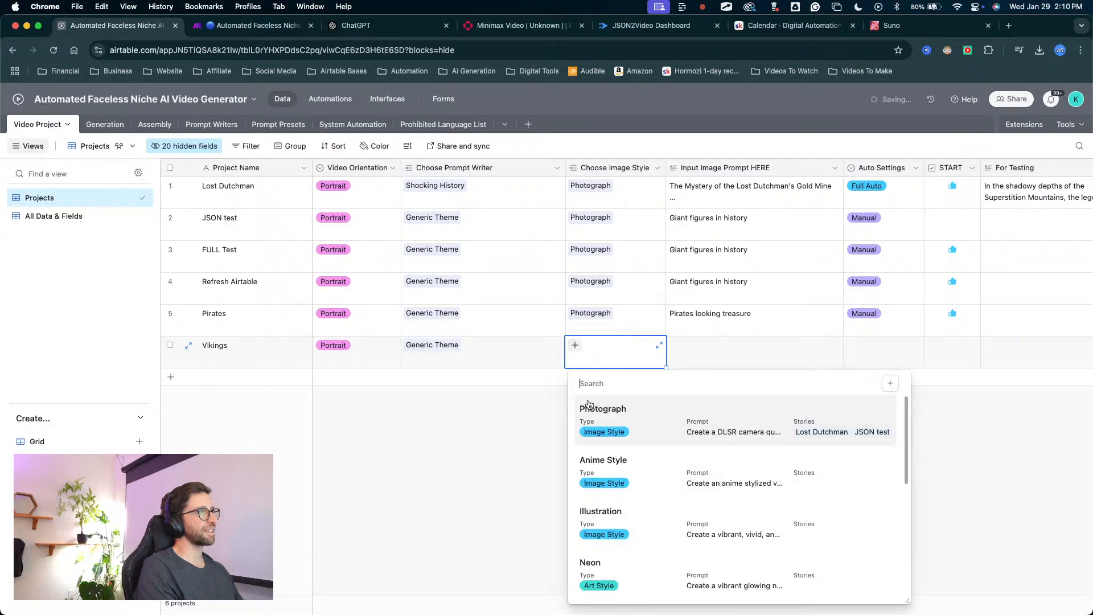
{"action": "left_click", "coordinate": [589, 405]}
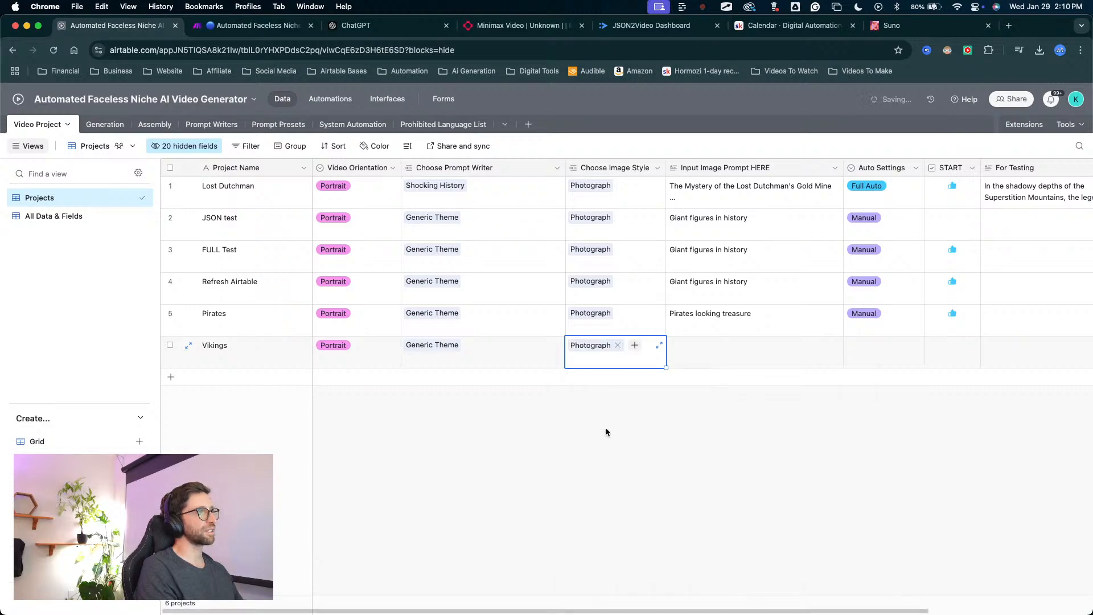
{"action": "left_click", "coordinate": [691, 350]}
{"action": "left_click", "coordinate": [692, 349]}
{"action": "type", "text": "V"}
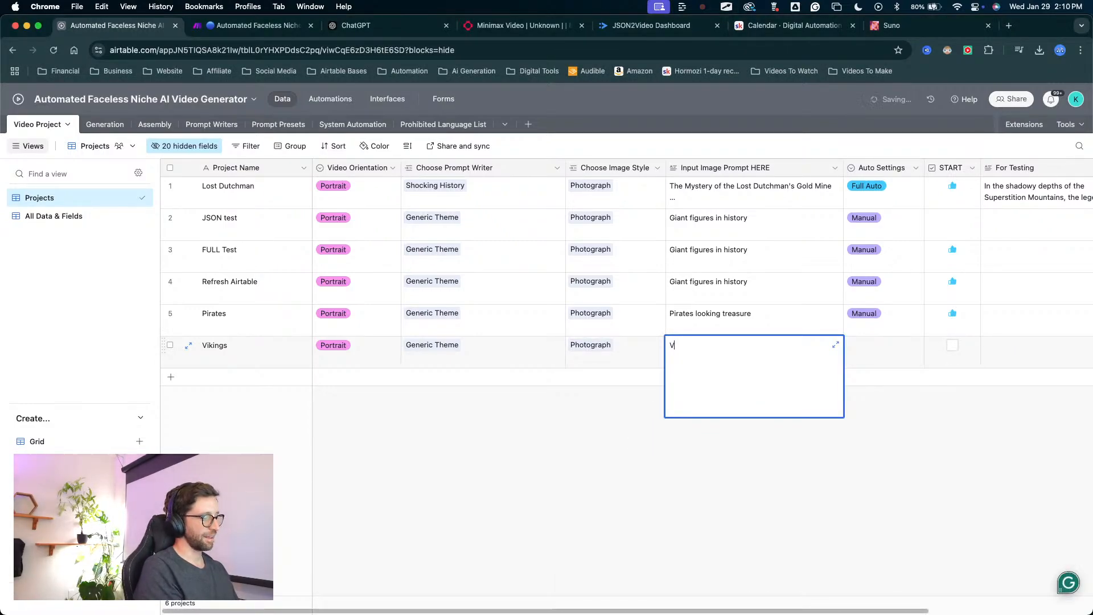
{"action": "type", "text": "ikings"}
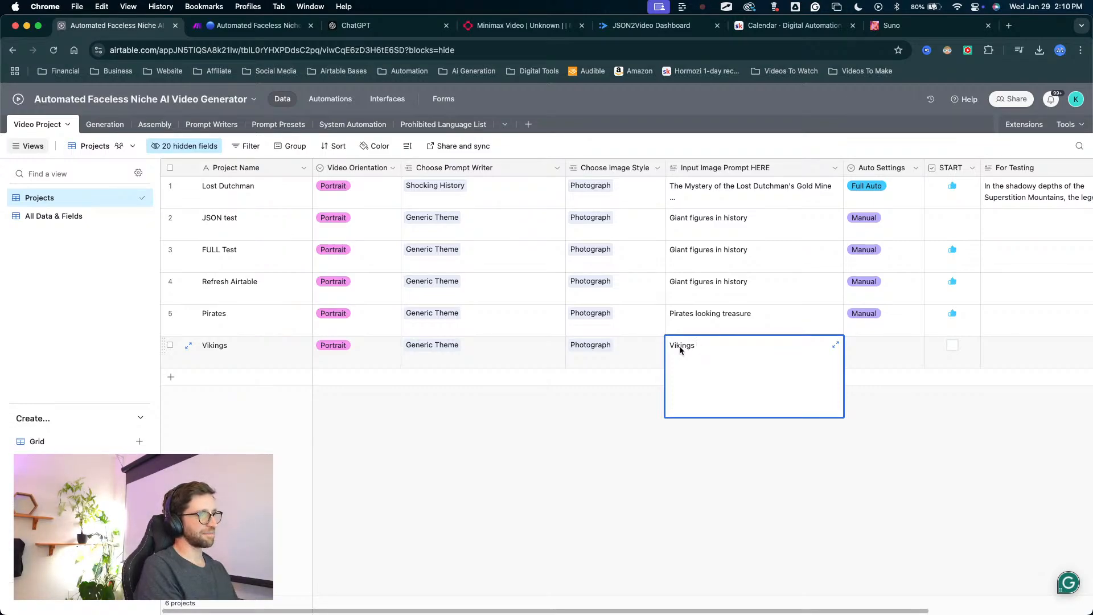
{"action": "left_click", "coordinate": [569, 439]}
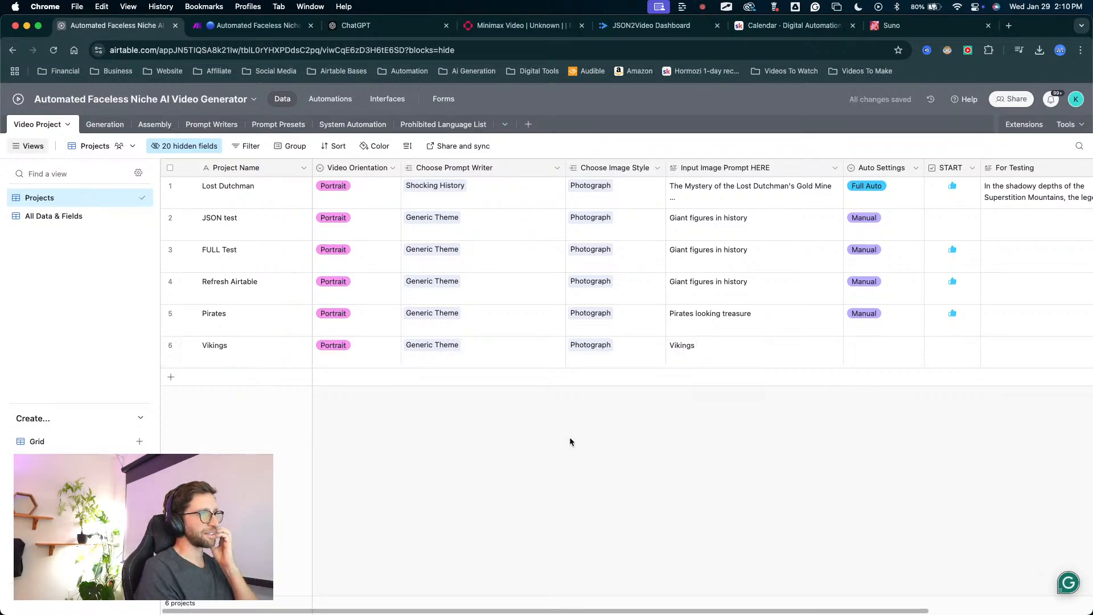
Set the Vikings project's Auto Settings to Manual and mark it as START.
{"action": "double_click", "coordinate": [851, 347]}
{"action": "left_click", "coordinate": [861, 448]}
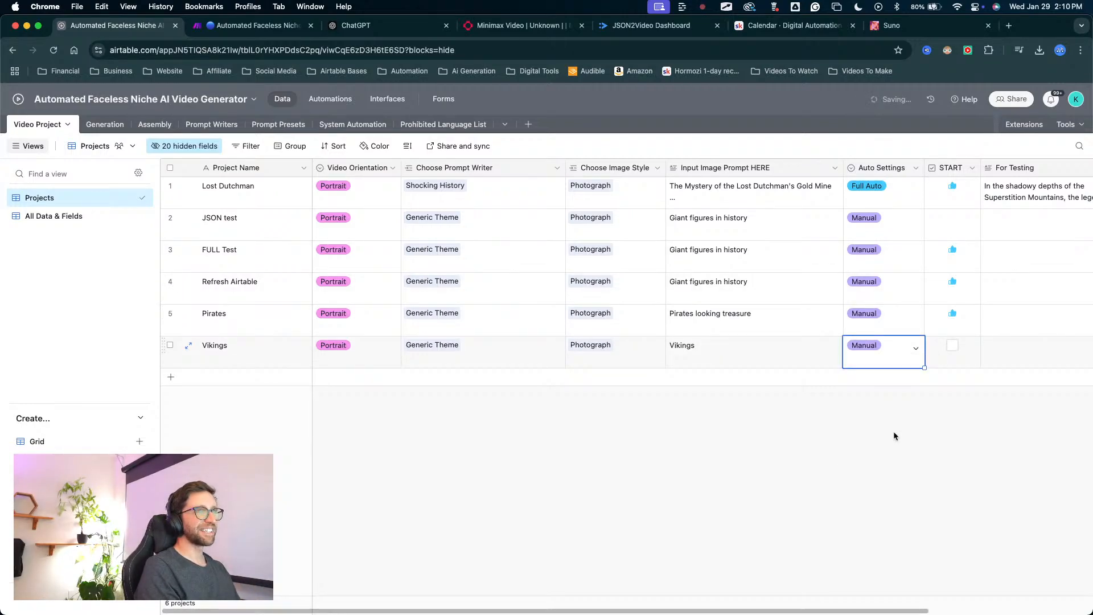
{"action": "left_click", "coordinate": [953, 349]}
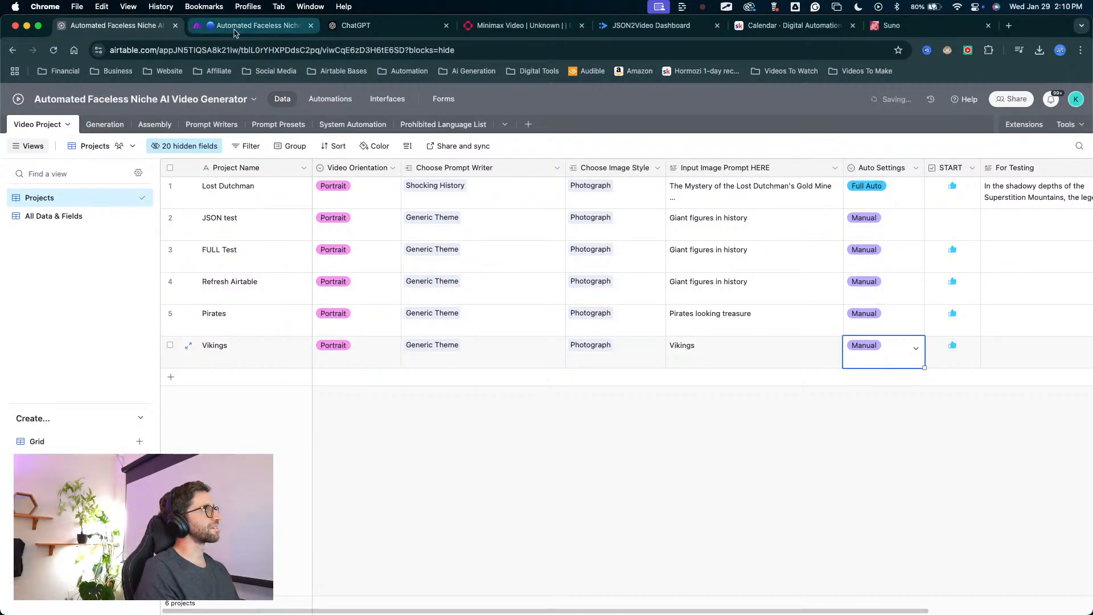
Switch to Make to monitor the video generator scenario's run, and return to Airtable.
{"action": "left_click", "coordinate": [254, 25]}
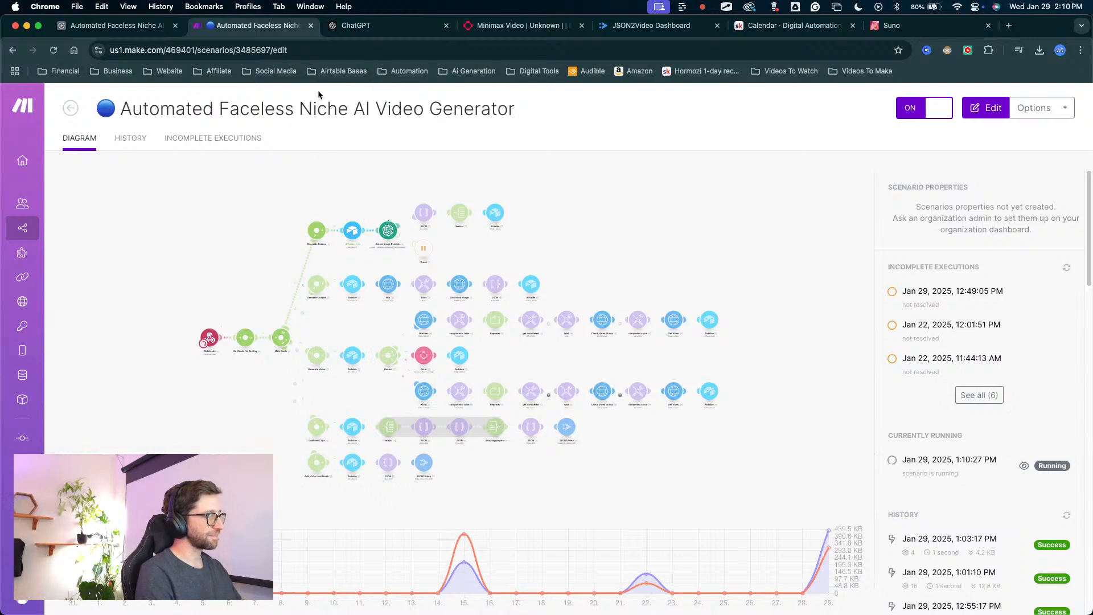
{"action": "key", "text": "ctrl+Up"}
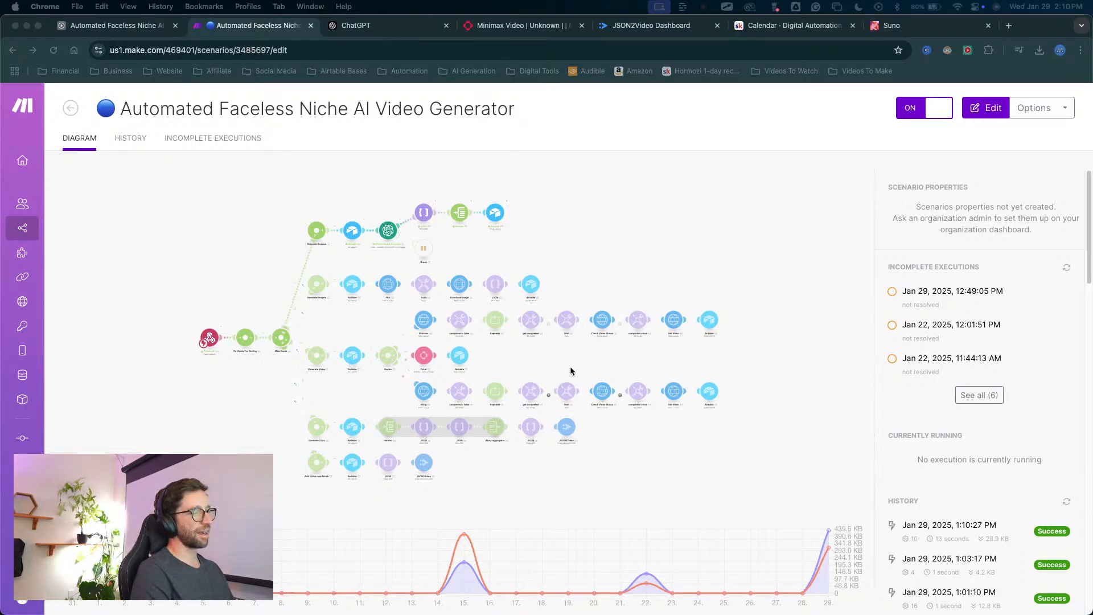
{"action": "left_click", "coordinate": [131, 25]}
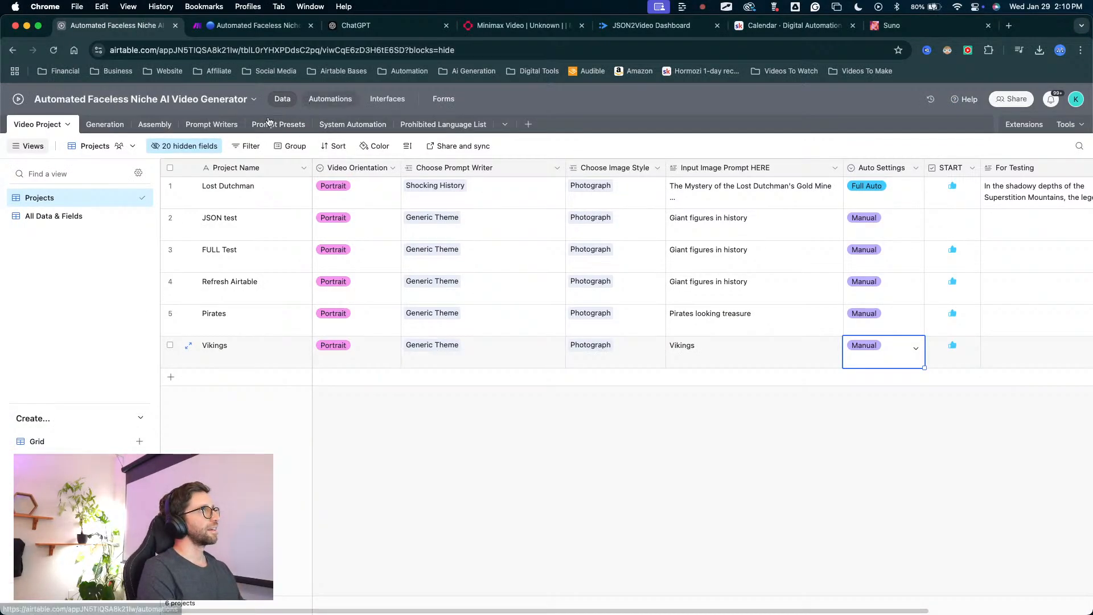
Open the Assembly table and examine the Music field, including the Pirates record's music attachment.
{"action": "left_click", "coordinate": [154, 124]}
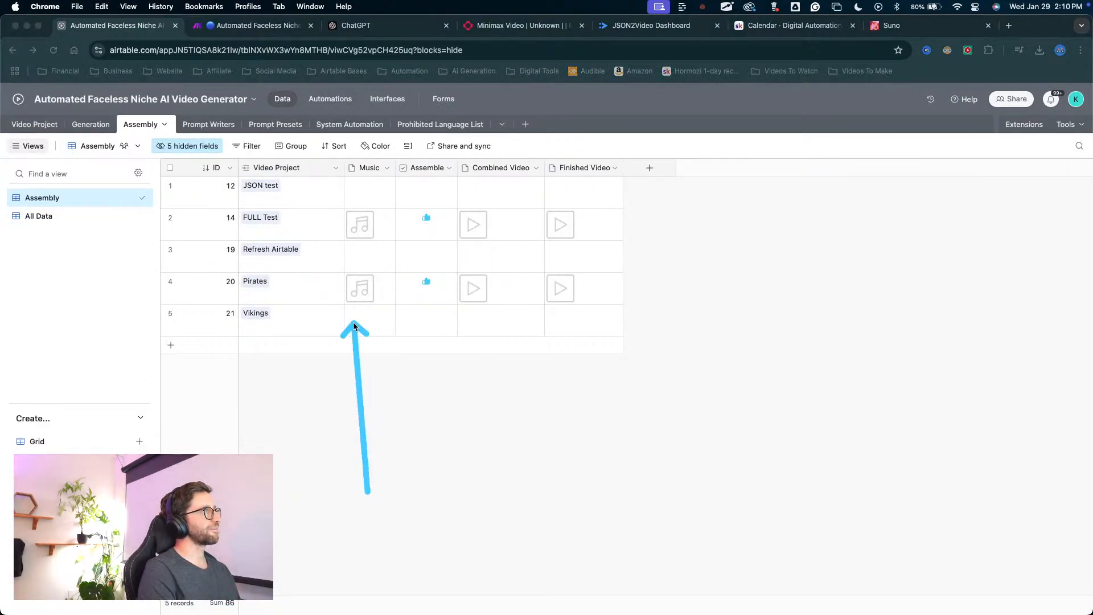
{"action": "left_click", "coordinate": [360, 291]}
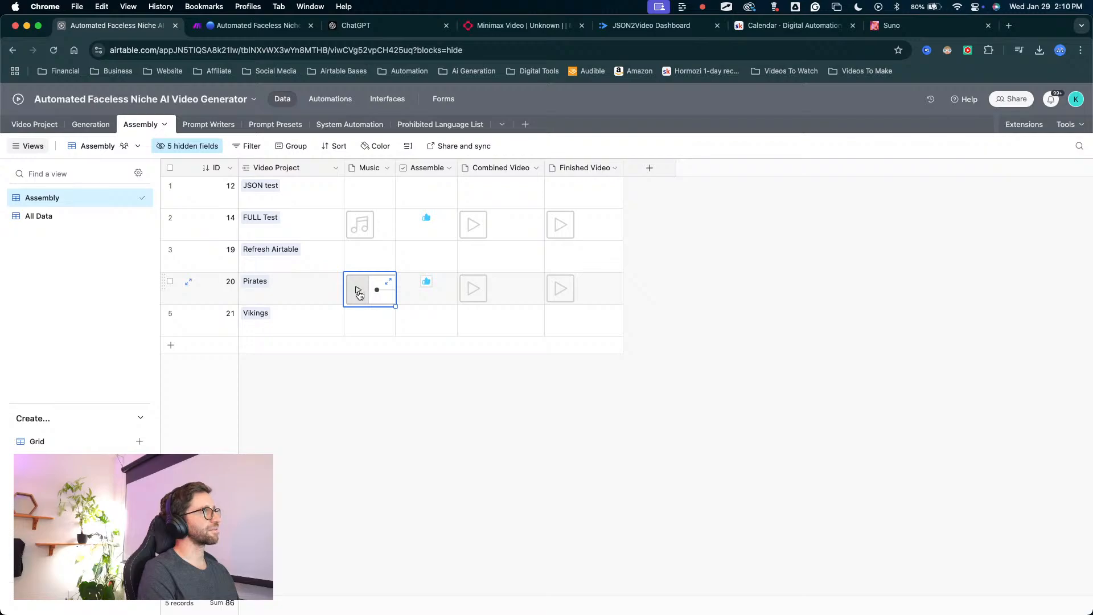
{"action": "mouse_move", "coordinate": [364, 482]}
{"action": "left_mouse_down"}
{"action": "mouse_move", "coordinate": [363, 290]}
{"action": "mouse_move", "coordinate": [382, 285]}
{"action": "mouse_move", "coordinate": [364, 215]}
{"action": "mouse_move", "coordinate": [366, 304]}
{"action": "mouse_move", "coordinate": [366, 251]}
{"action": "mouse_move", "coordinate": [364, 306]}
{"action": "mouse_move", "coordinate": [350, 310]}
{"action": "mouse_move", "coordinate": [370, 268]}
{"action": "mouse_move", "coordinate": [367, 285]}
{"action": "left_mouse_up"}
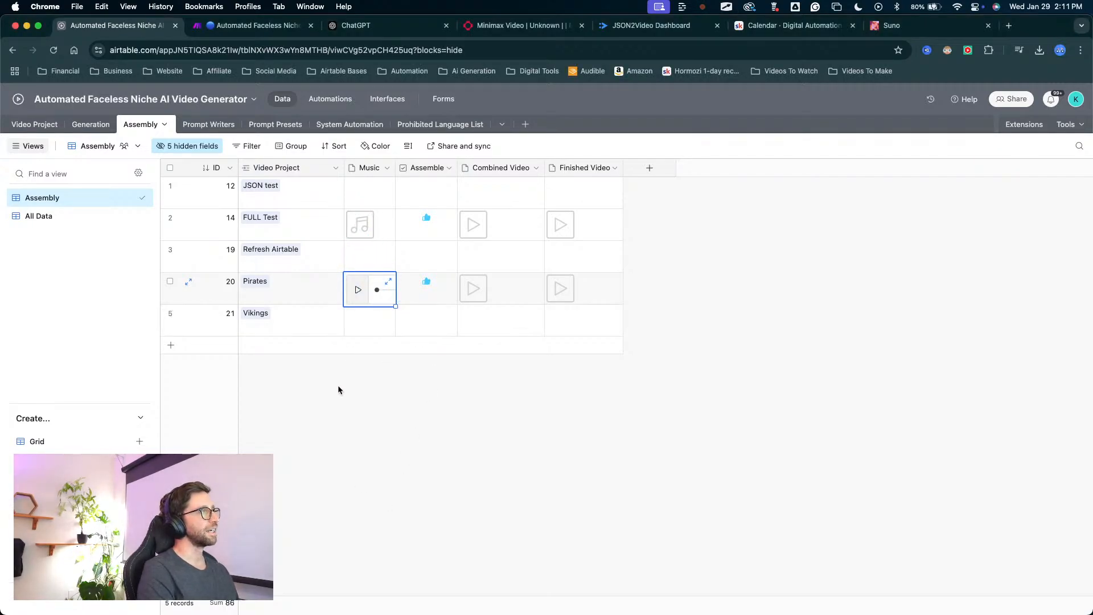
{"action": "mouse_move", "coordinate": [362, 455]}
{"action": "left_mouse_down"}
{"action": "mouse_move", "coordinate": [719, 134]}
{"action": "mouse_move", "coordinate": [882, 41]}
{"action": "mouse_move", "coordinate": [883, 29]}
{"action": "mouse_move", "coordinate": [480, 385]}
{"action": "mouse_move", "coordinate": [892, 33]}
{"action": "mouse_move", "coordinate": [531, 278]}
{"action": "mouse_move", "coordinate": [360, 436]}
{"action": "mouse_move", "coordinate": [366, 359]}
{"action": "mouse_move", "coordinate": [358, 392]}
{"action": "mouse_move", "coordinate": [573, 352]}
{"action": "mouse_move", "coordinate": [429, 285]}
{"action": "mouse_move", "coordinate": [407, 343]}
{"action": "left_mouse_up"}
{"action": "mouse_move", "coordinate": [533, 452]}
{"action": "left_mouse_down"}
{"action": "mouse_move", "coordinate": [412, 315]}
{"action": "mouse_move", "coordinate": [837, 96]}
{"action": "mouse_move", "coordinate": [442, 277]}
{"action": "mouse_move", "coordinate": [366, 288]}
{"action": "mouse_move", "coordinate": [380, 397]}
{"action": "left_mouse_up"}
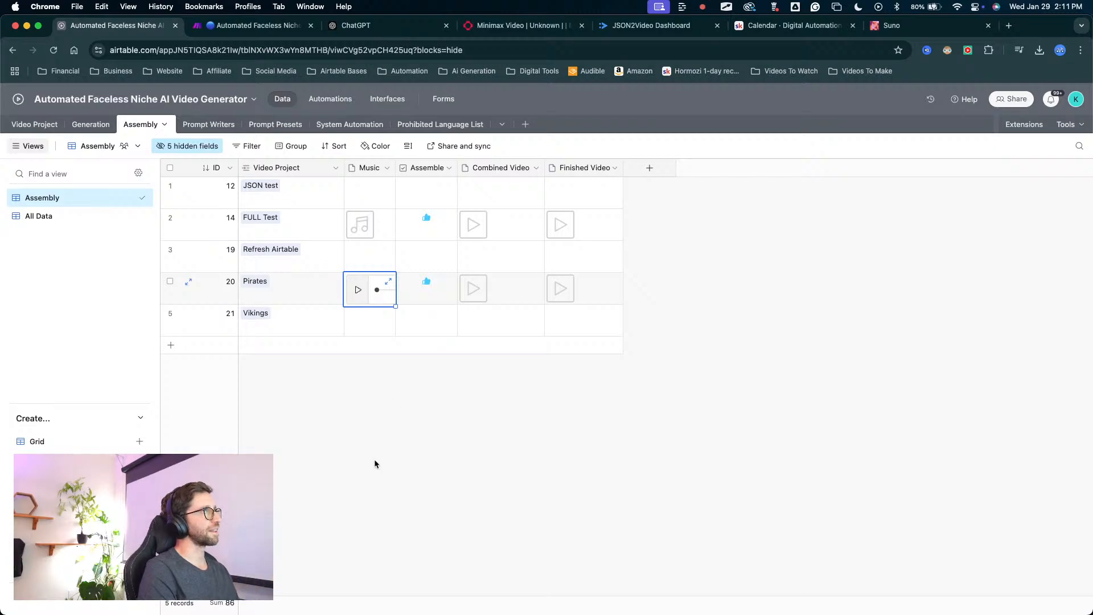
{"action": "left_click_drag", "start_coordinate": [373, 455], "coordinate": [377, 314]}
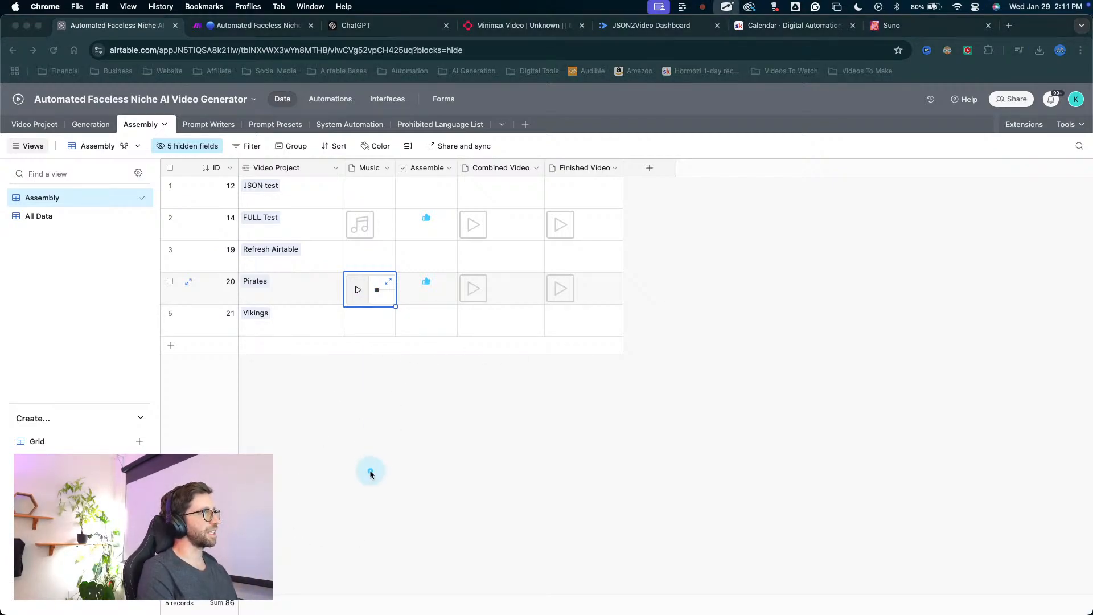
{"action": "mouse_move", "coordinate": [370, 472]}
{"action": "left_mouse_down"}
{"action": "mouse_move", "coordinate": [376, 165]}
{"action": "mouse_move", "coordinate": [367, 172]}
{"action": "left_mouse_up"}
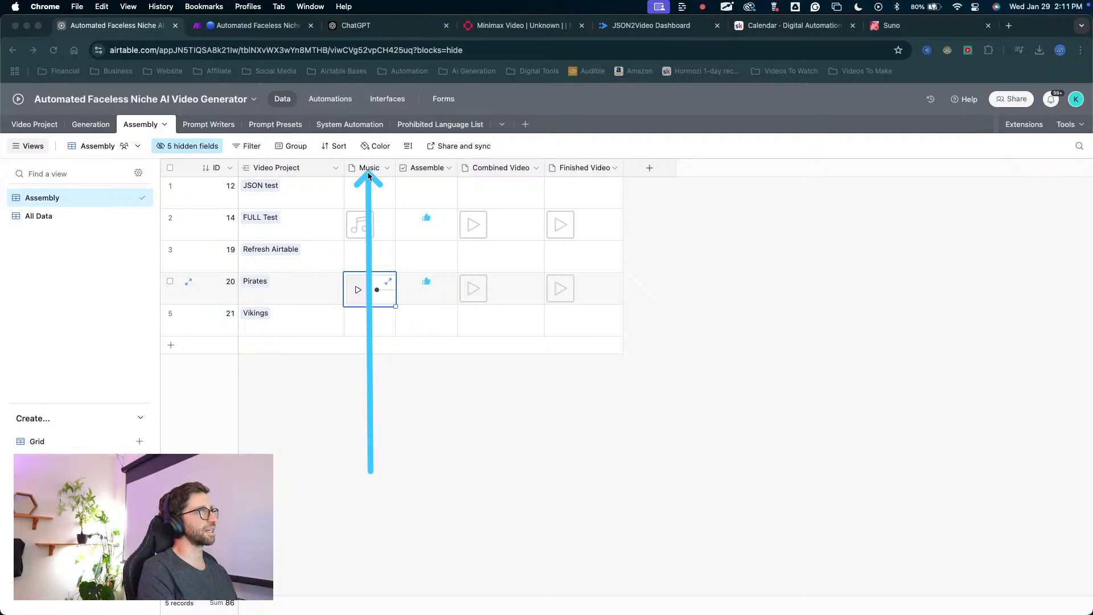
{"action": "key", "text": "Escape"}
Create a new Attachment field after Finished Video in the Assembly table, keeping the default name.
{"action": "left_click", "coordinate": [653, 179]}
{"action": "left_click", "coordinate": [653, 174]}
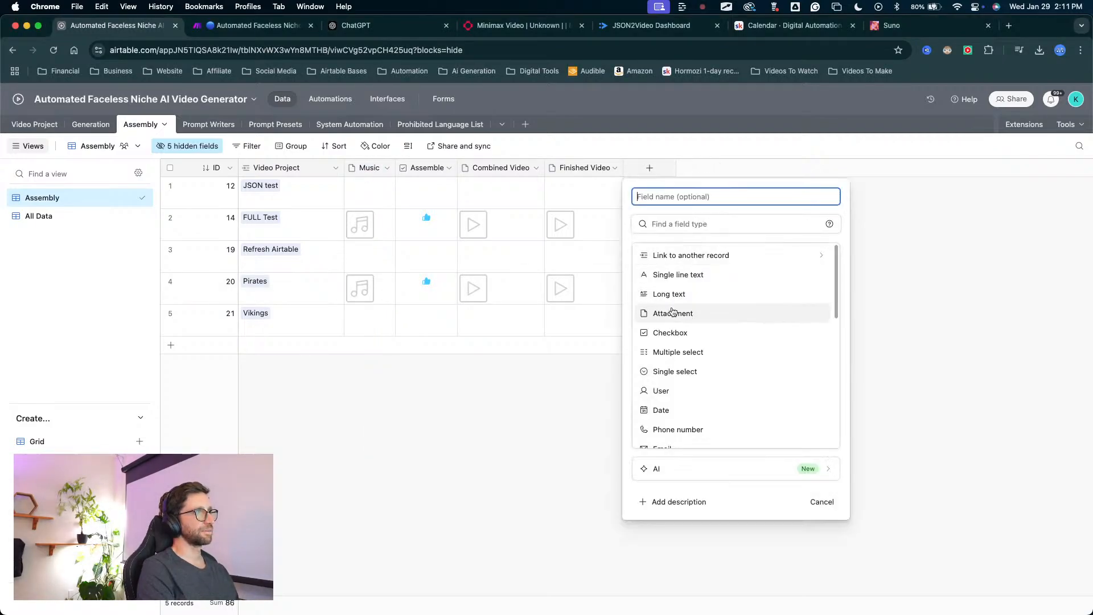
{"action": "left_click", "coordinate": [672, 314]}
{"action": "left_click", "coordinate": [813, 285]}
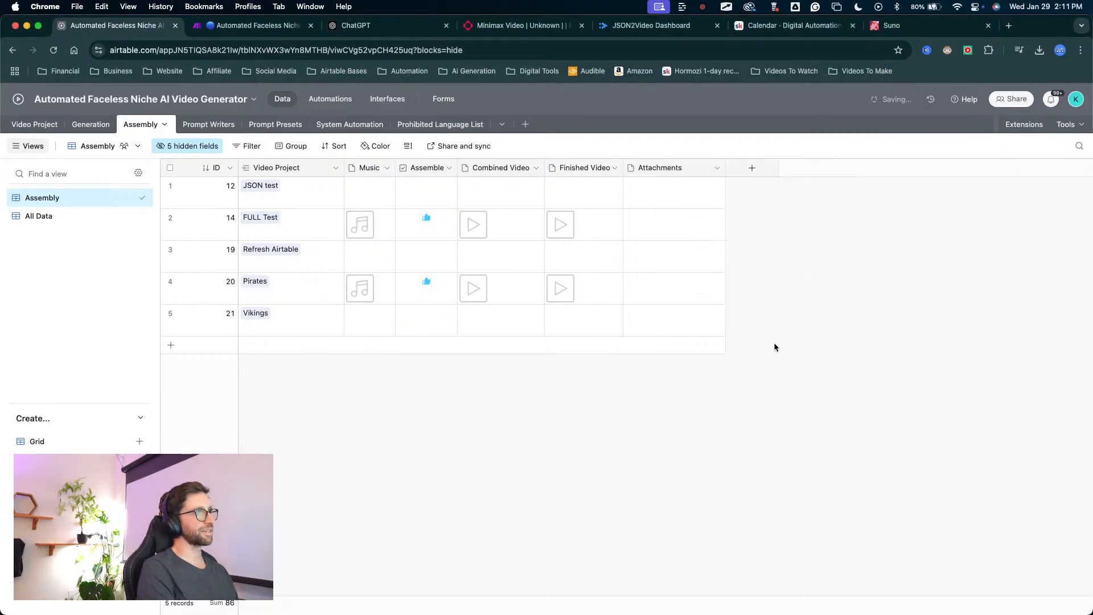
{"action": "mouse_move", "coordinate": [694, 463]}
{"action": "left_mouse_down"}
{"action": "mouse_move", "coordinate": [660, 230]}
{"action": "mouse_move", "coordinate": [663, 268]}
{"action": "left_mouse_up"}
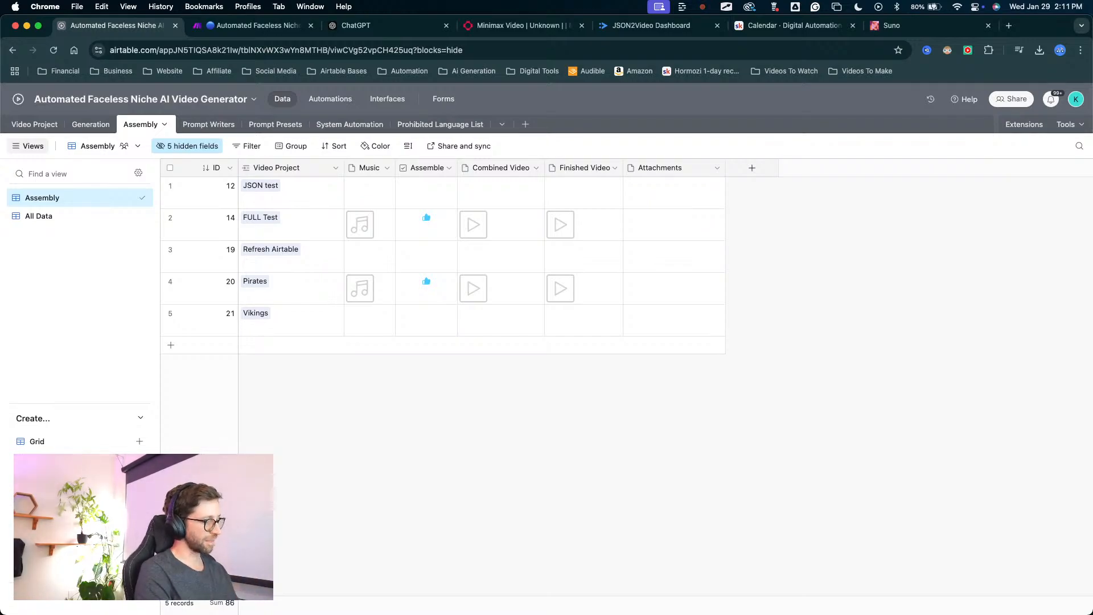
Switch to Finder, find the music file Untitled (1).mp3 in Downloads, and close the Finder window.
{"action": "key", "text": "super+Tab"}
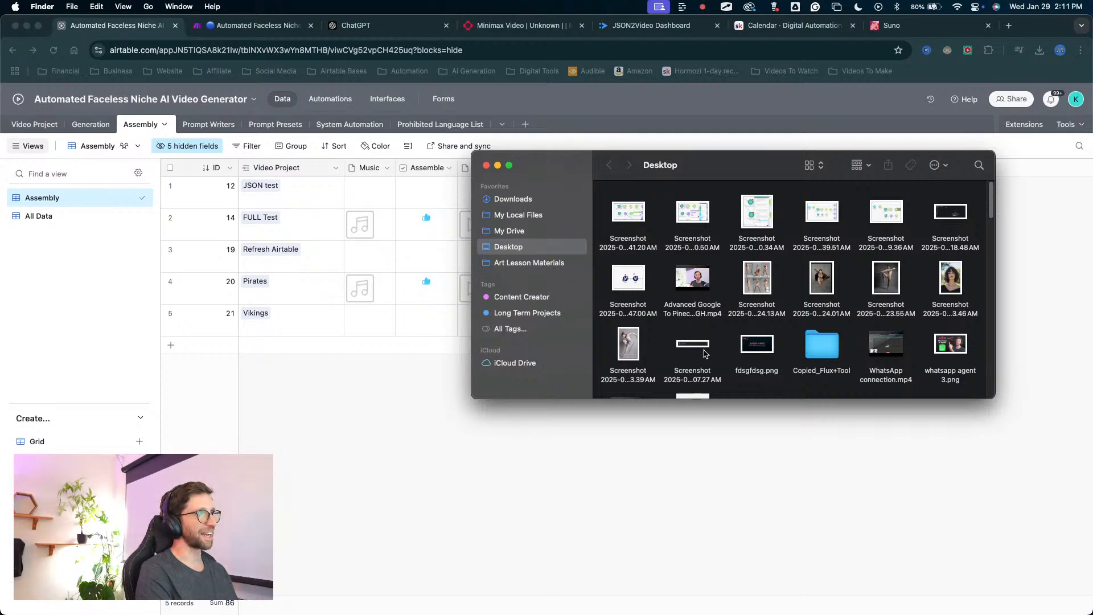
{"action": "left_click", "coordinate": [515, 232]}
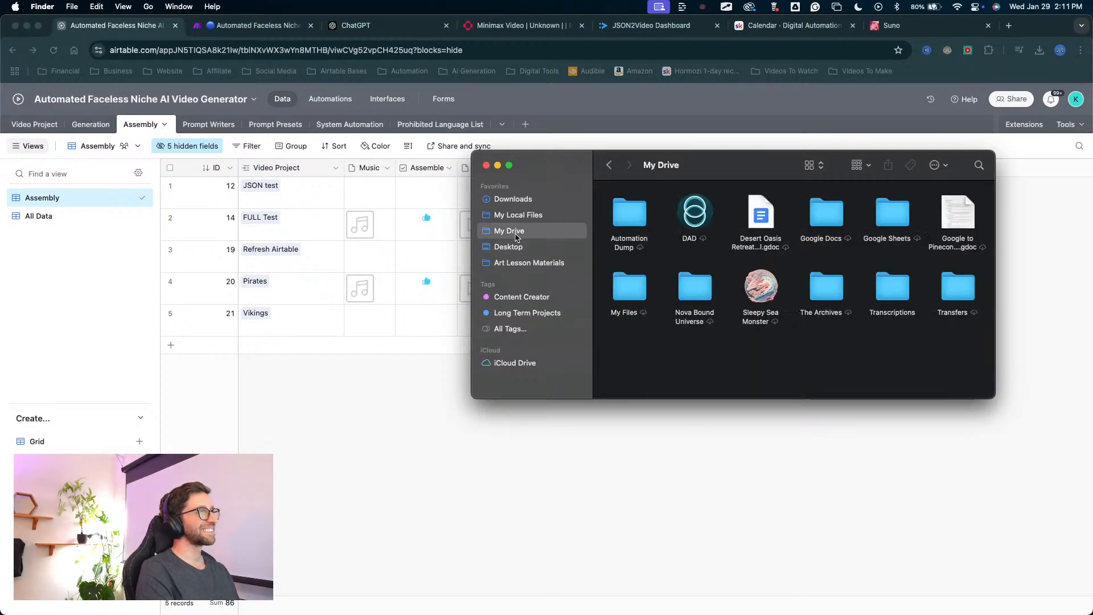
{"action": "left_click", "coordinate": [515, 199]}
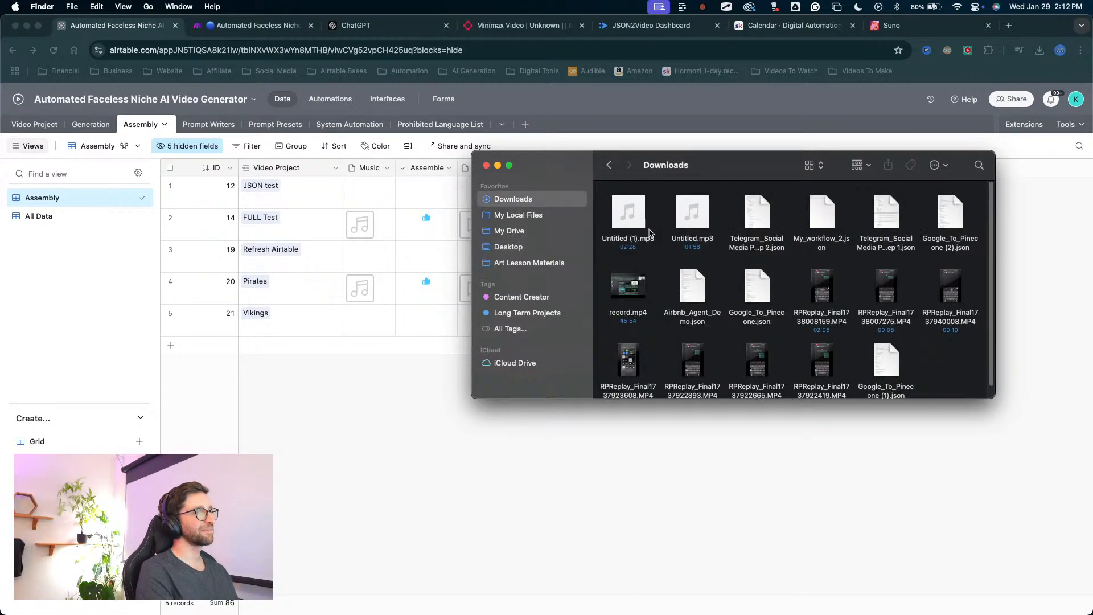
{"action": "left_click", "coordinate": [629, 214]}
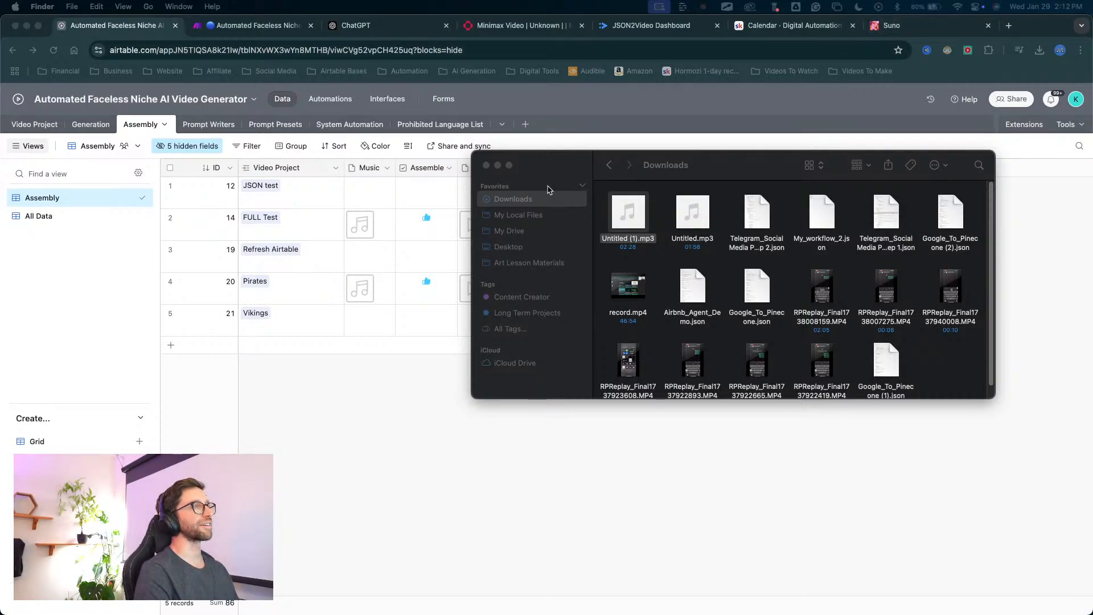
{"action": "left_click_drag", "start_coordinate": [545, 160], "coordinate": [547, 173]}
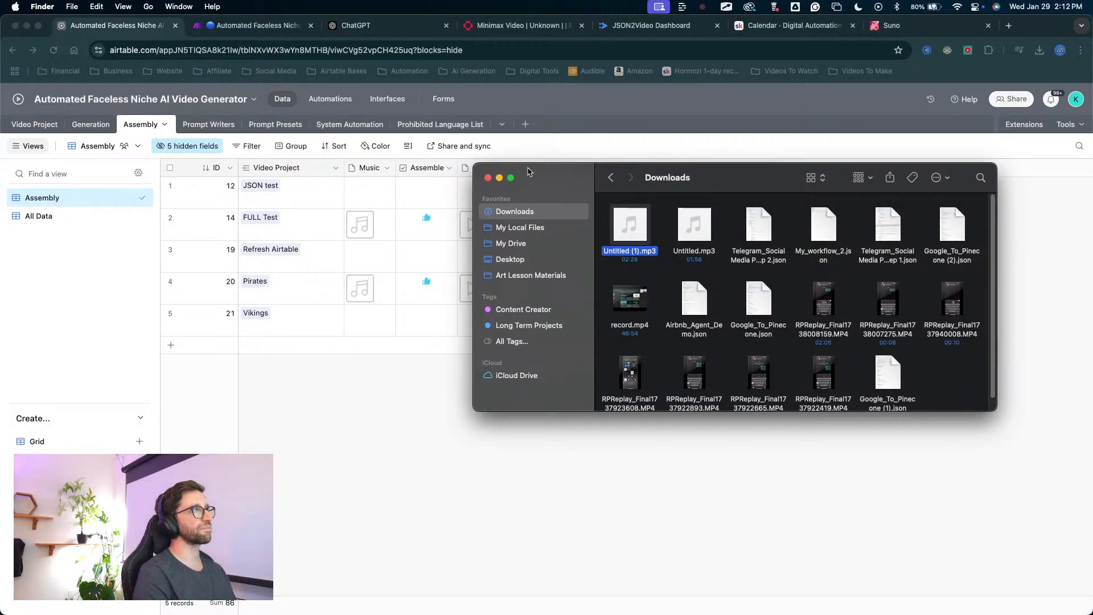
{"action": "left_click", "coordinate": [488, 177]}
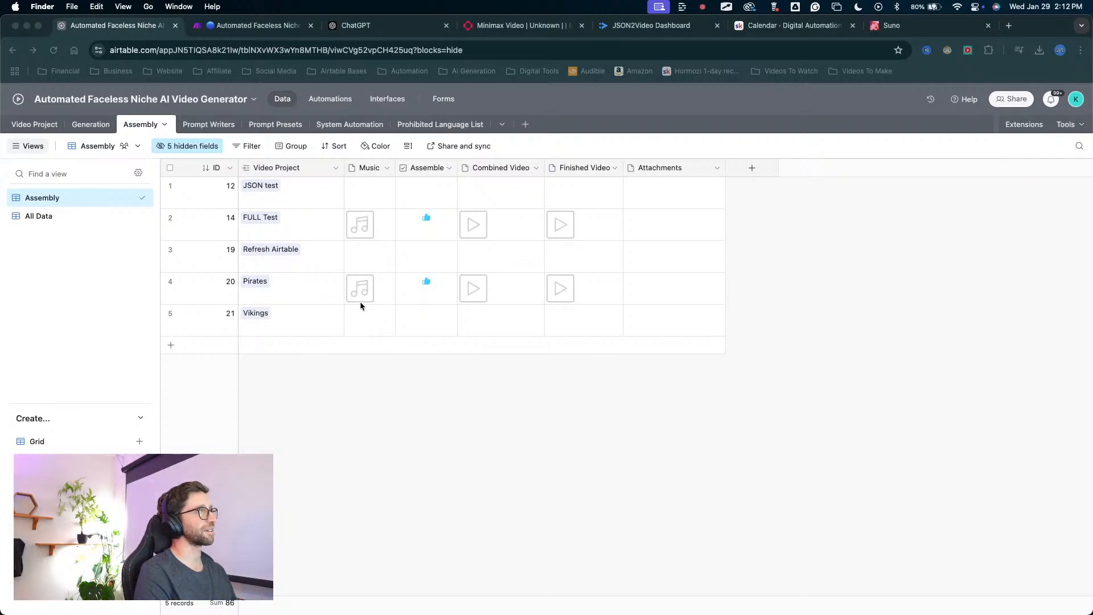
Check the Vikings project's auto setting in the Video Project table and review its AI image prompts in the Generation table.
{"action": "left_click", "coordinate": [319, 334]}
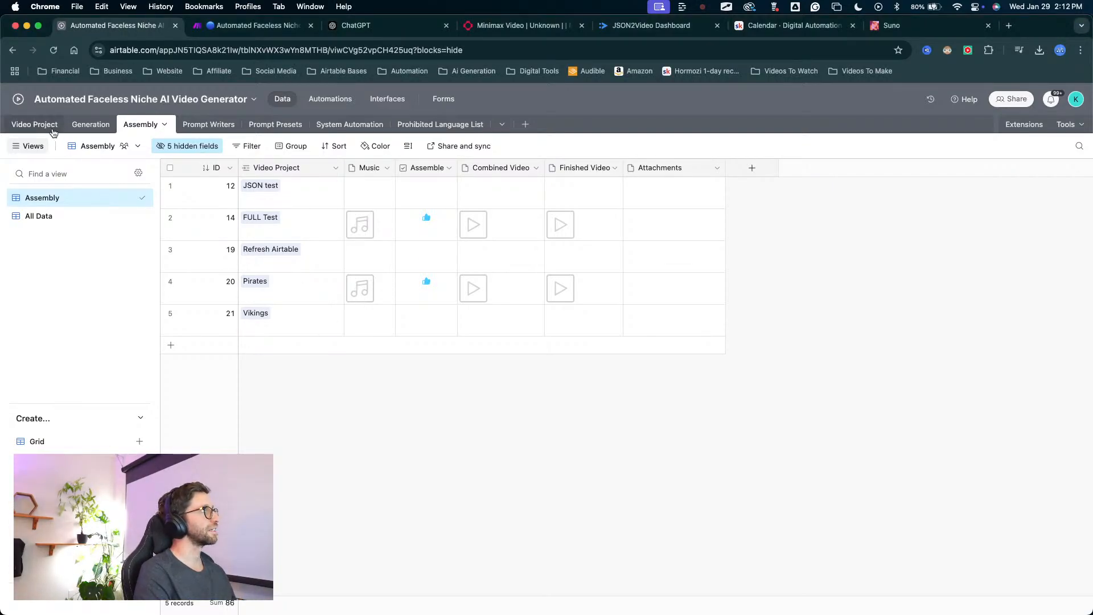
{"action": "left_click", "coordinate": [35, 124]}
{"action": "mouse_move", "coordinate": [460, 481]}
{"action": "left_mouse_down"}
{"action": "mouse_move", "coordinate": [434, 390]}
{"action": "mouse_move", "coordinate": [683, 341]}
{"action": "mouse_move", "coordinate": [864, 349]}
{"action": "left_mouse_up"}
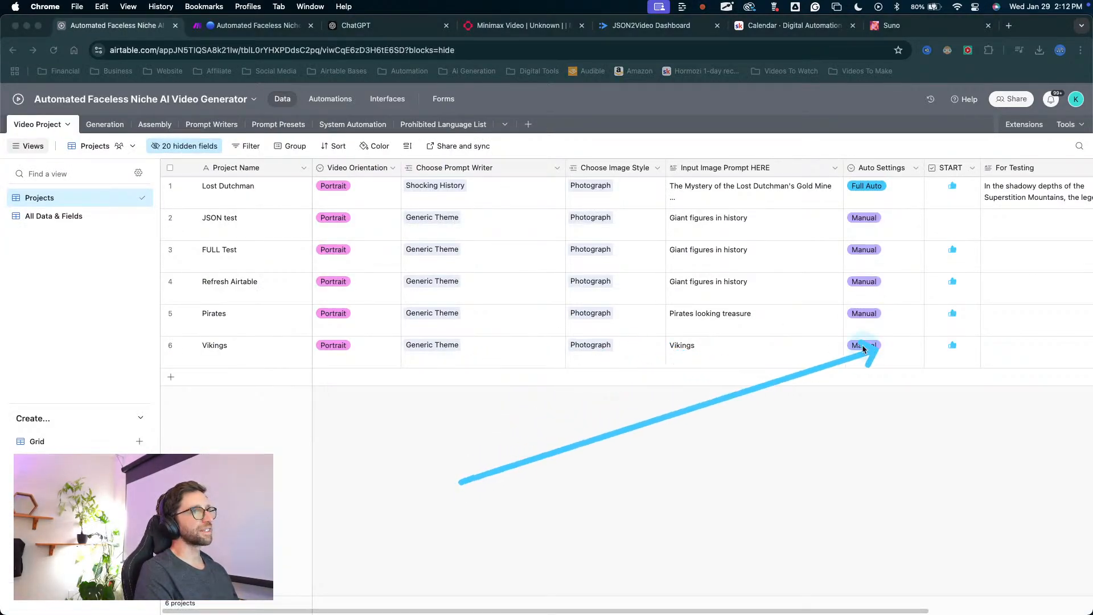
{"action": "left_click", "coordinate": [105, 124]}
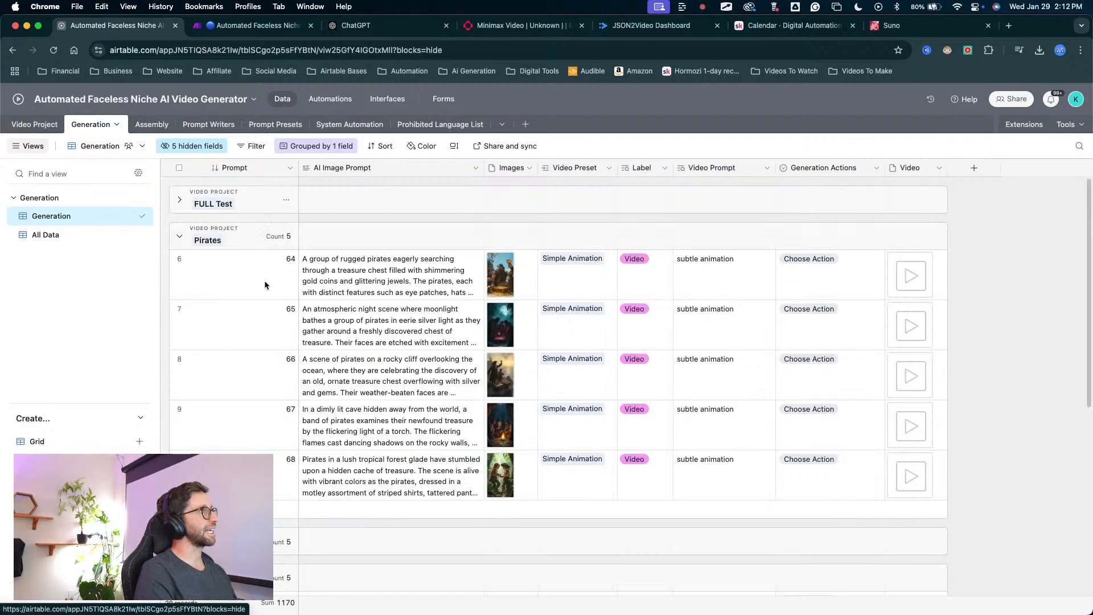
{"action": "scroll", "coordinate": [194, 256], "scroll_direction": "down", "scroll_amount": 10}
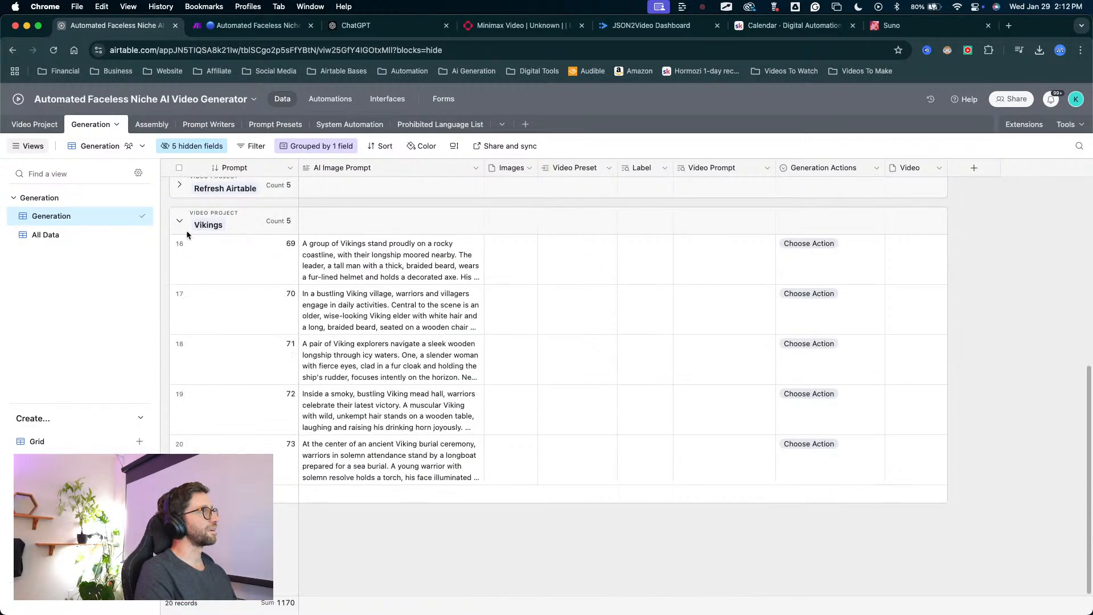
{"action": "mouse_move", "coordinate": [376, 549]}
{"action": "left_mouse_down"}
{"action": "mouse_move", "coordinate": [524, 234]}
{"action": "mouse_move", "coordinate": [389, 268]}
{"action": "left_mouse_up"}
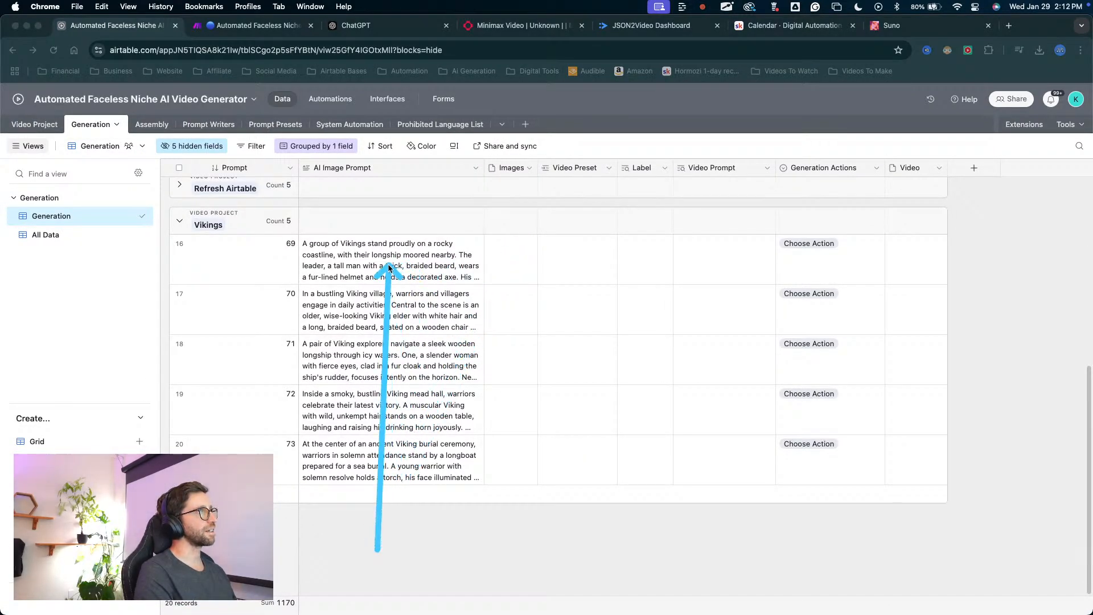
{"action": "mouse_move", "coordinate": [336, 446]}
{"action": "left_mouse_down"}
{"action": "mouse_move", "coordinate": [341, 322]}
{"action": "mouse_move", "coordinate": [389, 233]}
{"action": "mouse_move", "coordinate": [376, 293]}
{"action": "left_mouse_up"}
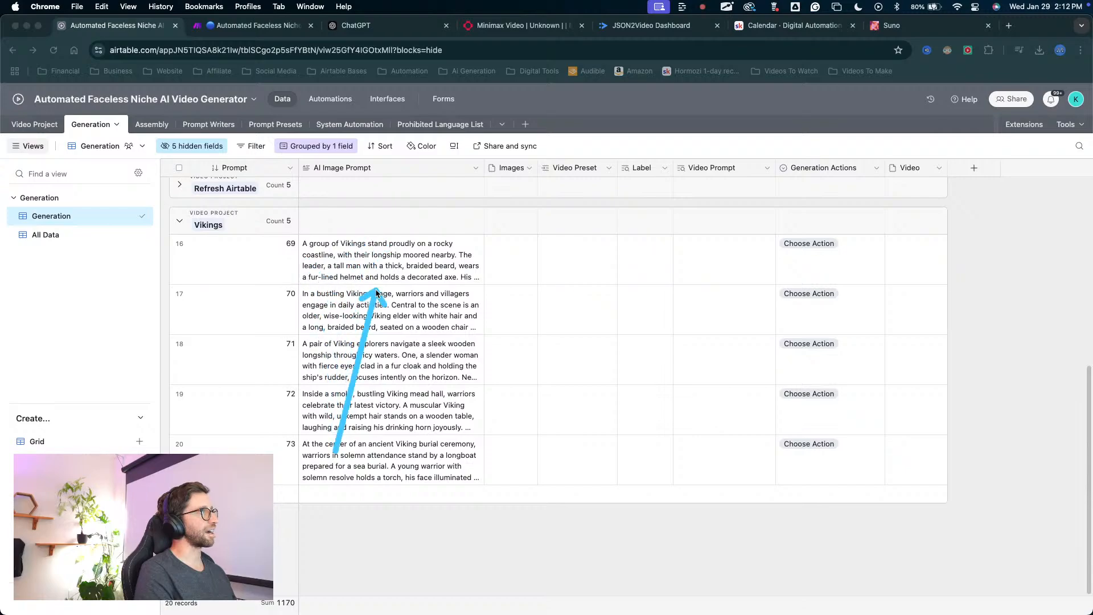
Expand the FULL Test group and copy "Create a DSLR camera-quality photograph of" from the start of its first AI image prompt.
{"action": "scroll", "coordinate": [360, 291], "scroll_direction": "up", "scroll_amount": 5}
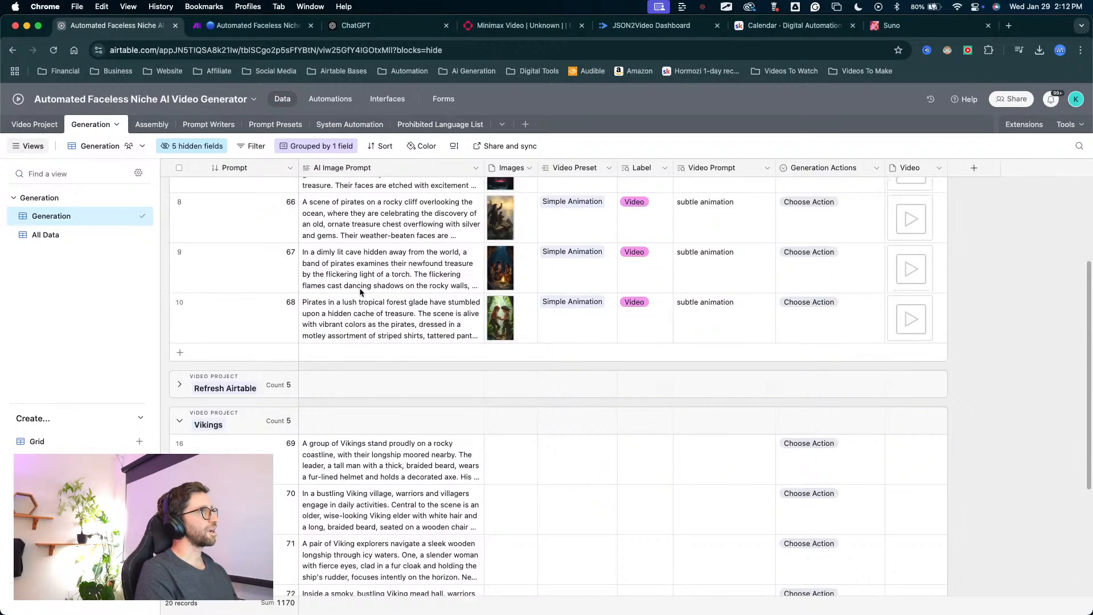
{"action": "scroll", "coordinate": [359, 292], "scroll_direction": "up", "scroll_amount": 3}
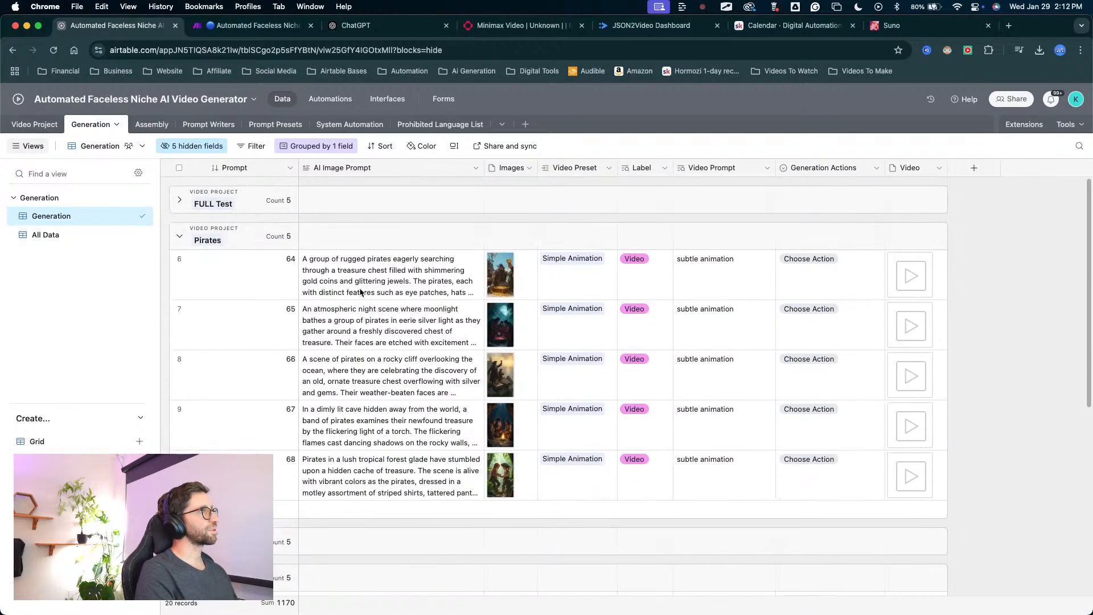
{"action": "left_click", "coordinate": [175, 203]}
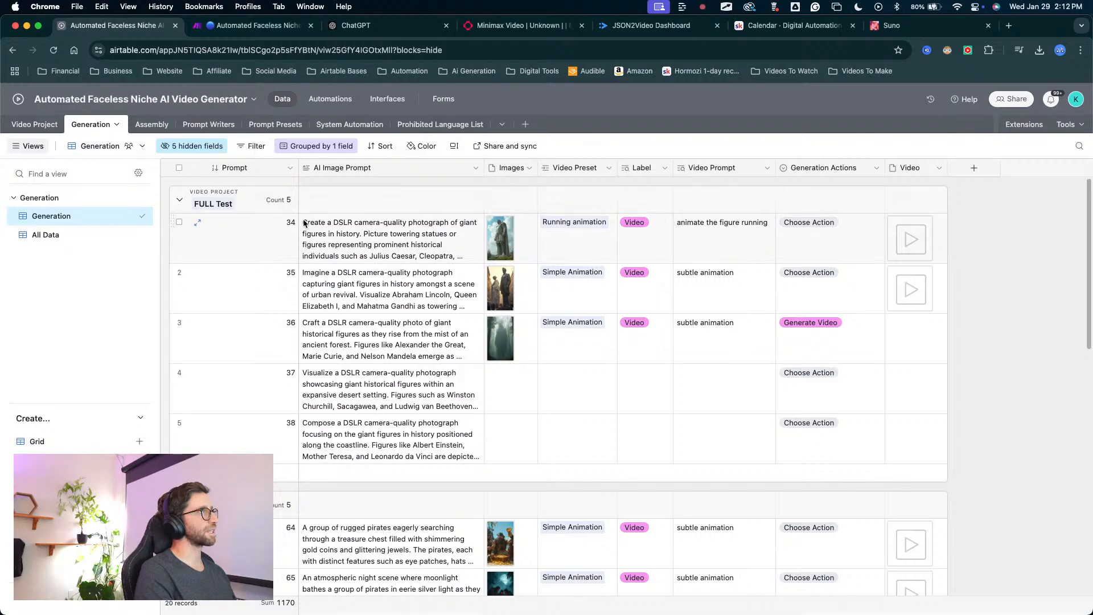
{"action": "left_click", "coordinate": [329, 216]}
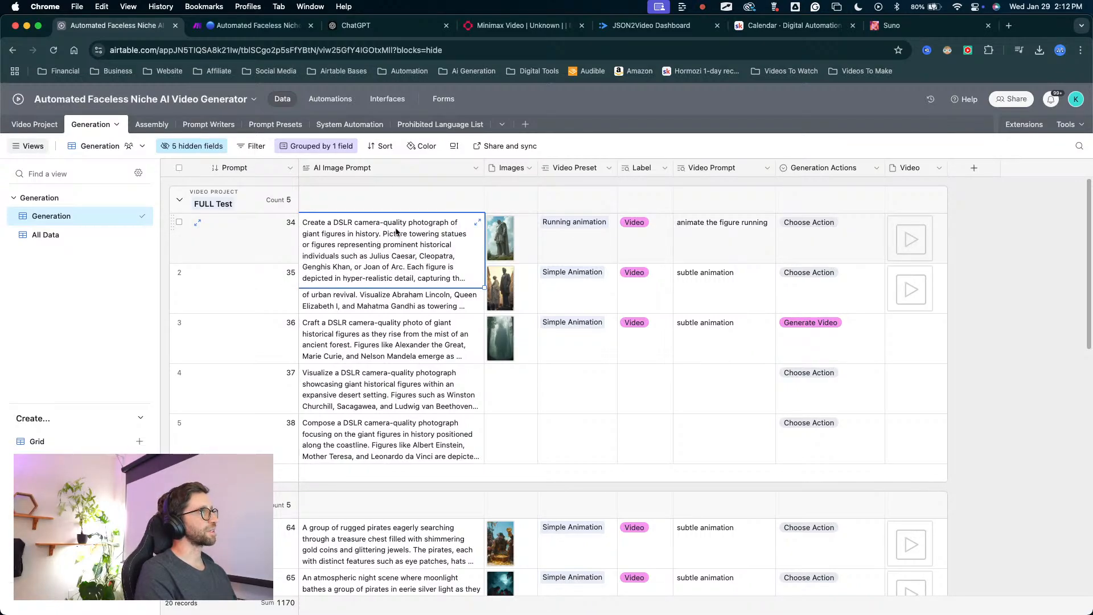
{"action": "left_click", "coordinate": [457, 228]}
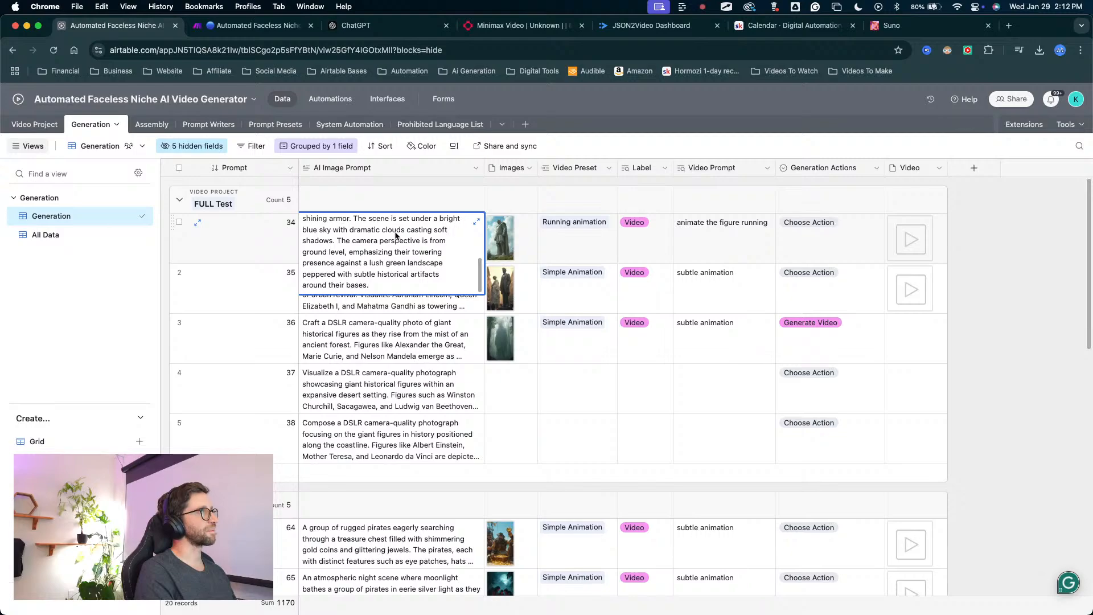
{"action": "scroll", "coordinate": [396, 235], "scroll_direction": "up", "scroll_amount": 5}
{"action": "left_click_drag", "start_coordinate": [458, 222], "coordinate": [307, 224]}
{"action": "key", "text": "super+c"}
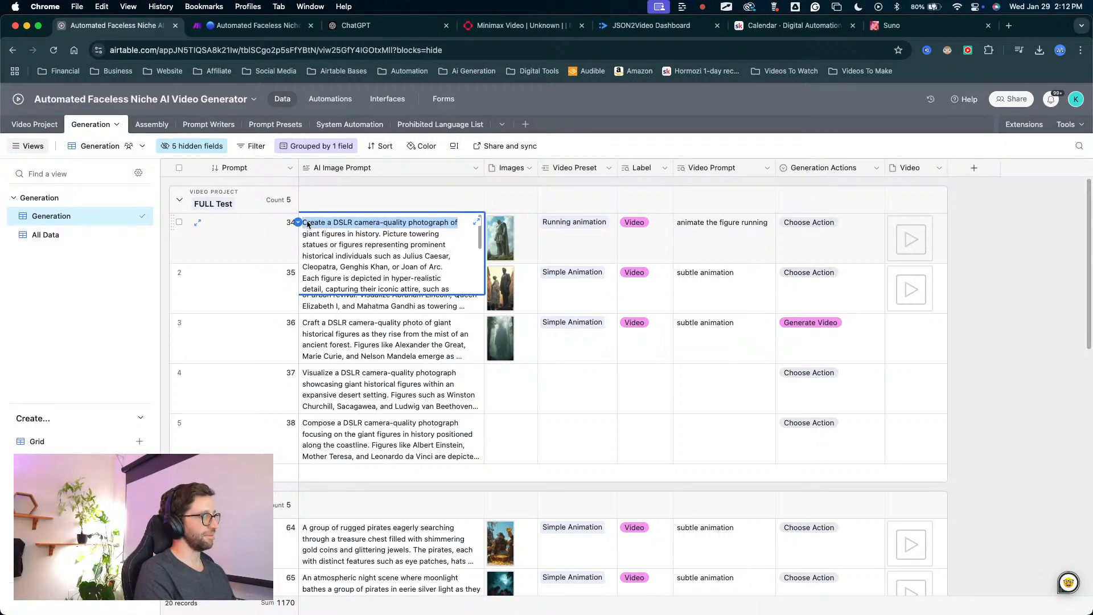
Read the full AI image prompt of record 69 in the Vikings group through to its end.
{"action": "scroll", "coordinate": [387, 341], "scroll_direction": "down", "scroll_amount": 15}
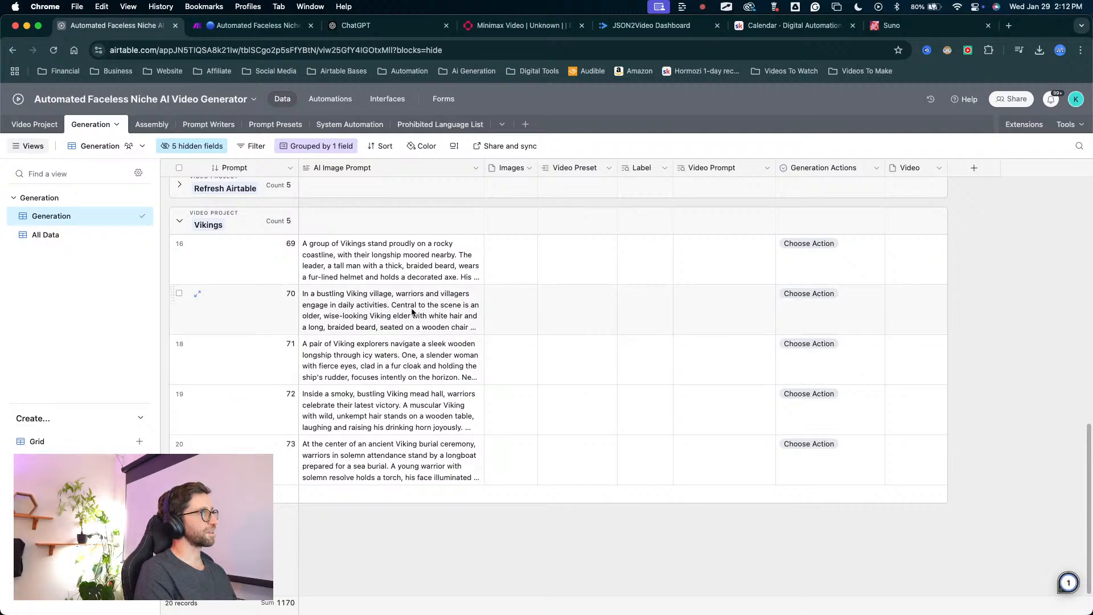
{"action": "left_click", "coordinate": [305, 249]}
{"action": "scroll", "coordinate": [302, 244], "scroll_direction": "down", "scroll_amount": 5}
{"action": "scroll", "coordinate": [304, 245], "scroll_direction": "up", "scroll_amount": 5}
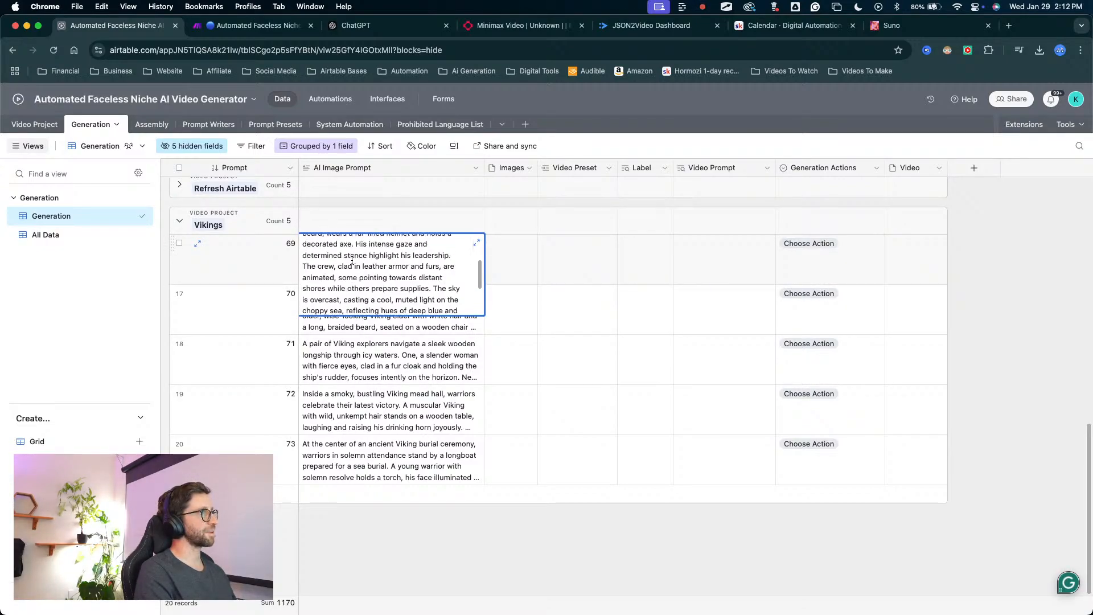
{"action": "scroll", "coordinate": [313, 253], "scroll_direction": "down", "scroll_amount": 5}
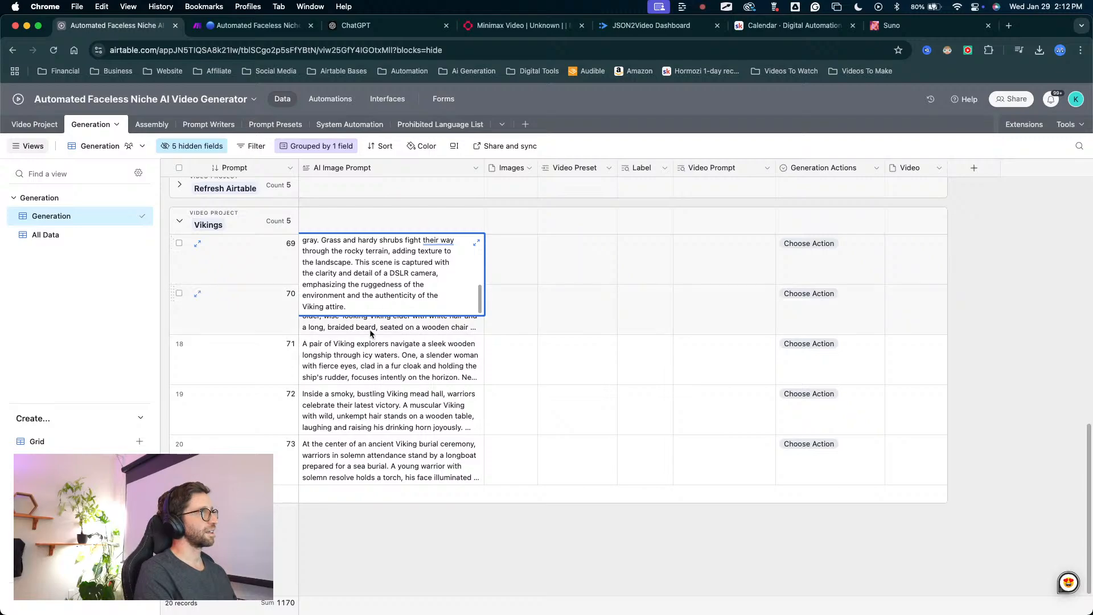
{"action": "mouse_move", "coordinate": [360, 402]}
{"action": "left_mouse_down"}
{"action": "mouse_move", "coordinate": [371, 293]}
{"action": "mouse_move", "coordinate": [390, 280]}
{"action": "left_mouse_up"}
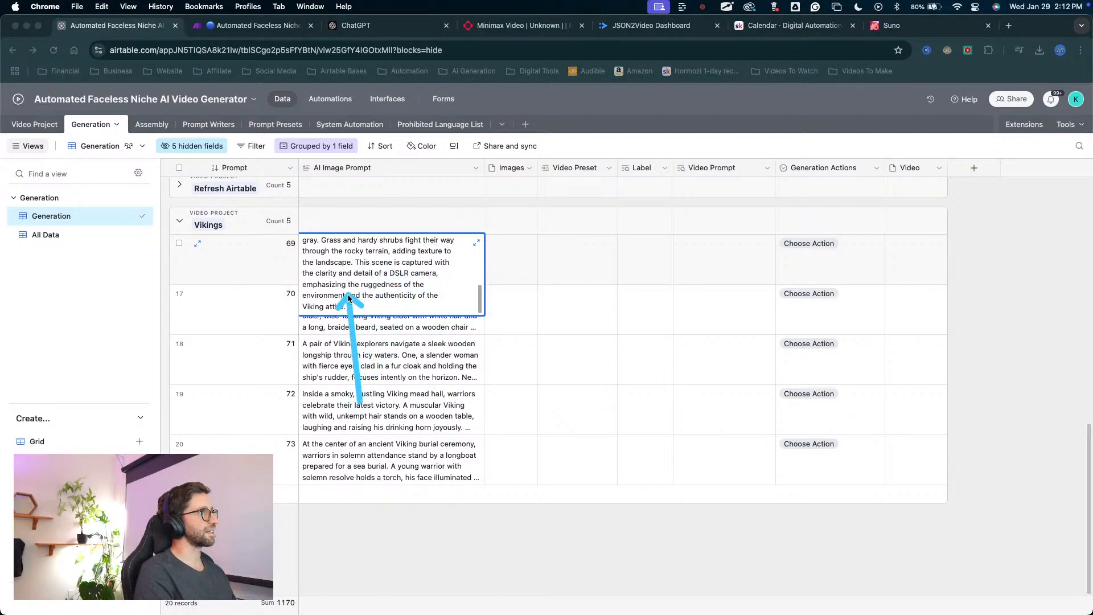
Expand the AI image prompts of Vikings records 70 and 71 and examine how each describes its photograph style.
{"action": "right_click", "coordinate": [400, 325]}
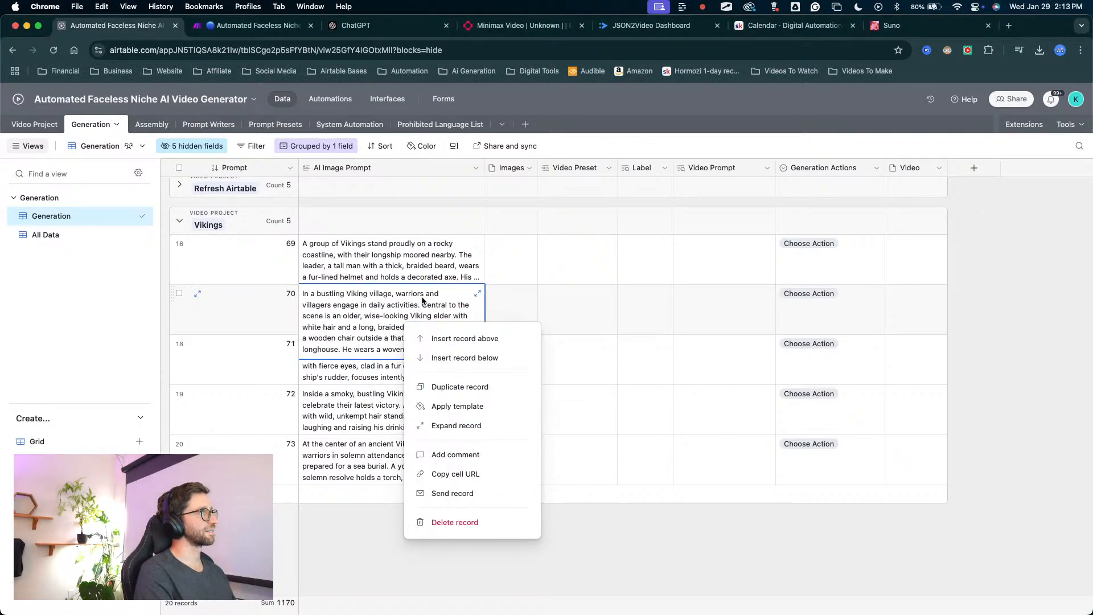
{"action": "key", "text": "Escape"}
{"action": "left_click", "coordinate": [477, 294]}
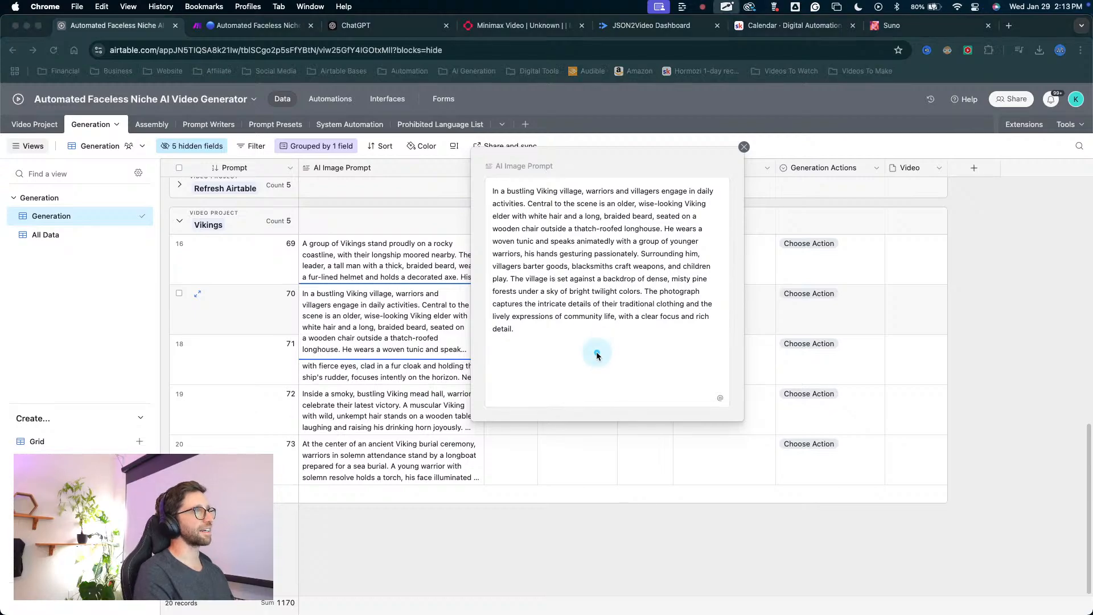
{"action": "mouse_move", "coordinate": [575, 360]}
{"action": "left_mouse_down"}
{"action": "mouse_move", "coordinate": [622, 357]}
{"action": "mouse_move", "coordinate": [641, 302]}
{"action": "mouse_move", "coordinate": [527, 264]}
{"action": "mouse_move", "coordinate": [679, 289]}
{"action": "mouse_move", "coordinate": [526, 251]}
{"action": "left_mouse_up"}
{"action": "right_click", "coordinate": [397, 372]}
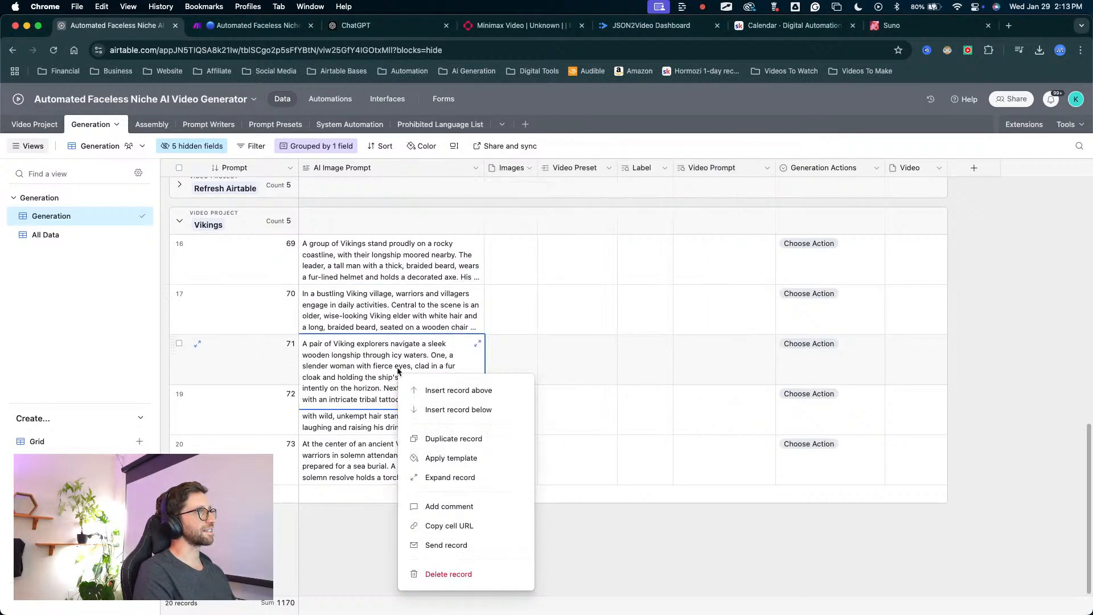
{"action": "double_click", "coordinate": [398, 362]}
{"action": "left_click", "coordinate": [477, 343]}
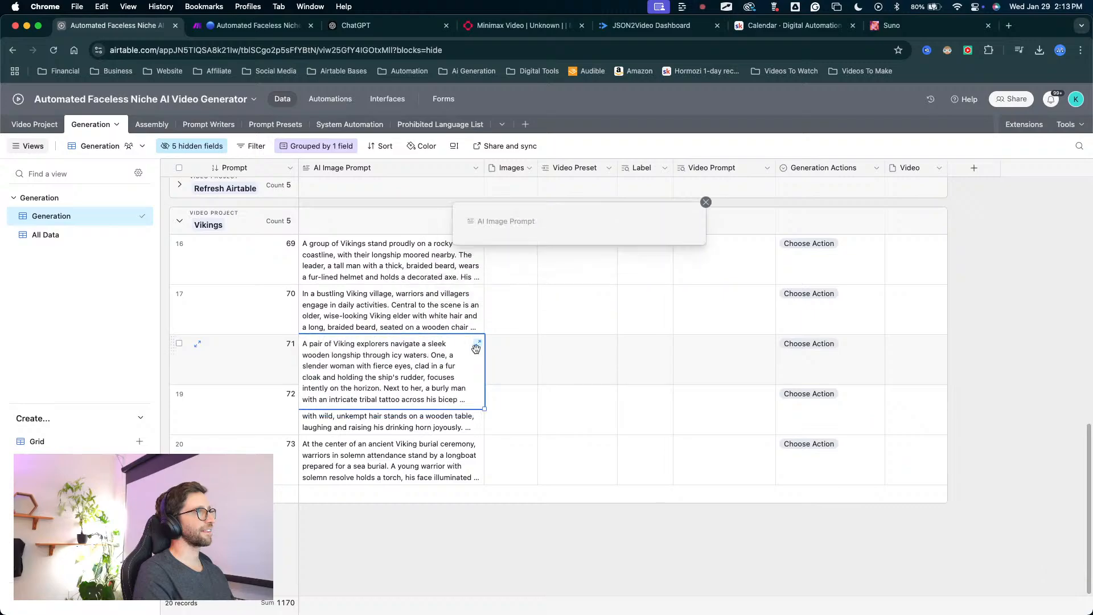
{"action": "mouse_move", "coordinate": [544, 405]}
{"action": "left_mouse_down"}
{"action": "mouse_move", "coordinate": [543, 345]}
{"action": "mouse_move", "coordinate": [650, 340]}
{"action": "left_mouse_up"}
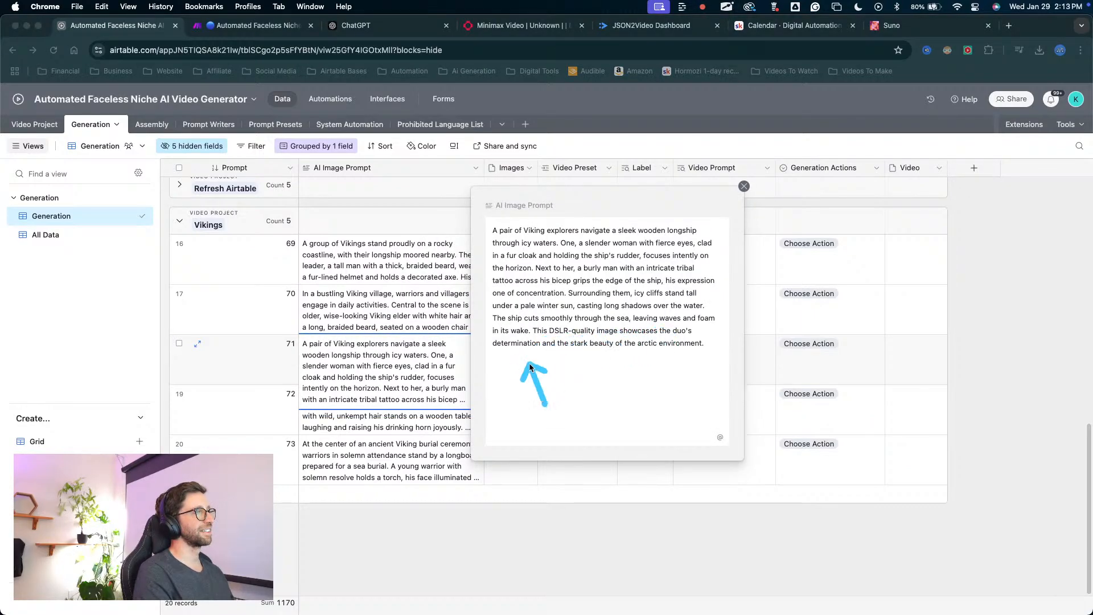
Expand the AI image prompt of Vikings record 72 to read it in full, and check the prompt of record 73.
{"action": "right_click", "coordinate": [430, 424]}
{"action": "left_click", "coordinate": [408, 425]}
{"action": "double_click", "coordinate": [408, 425]}
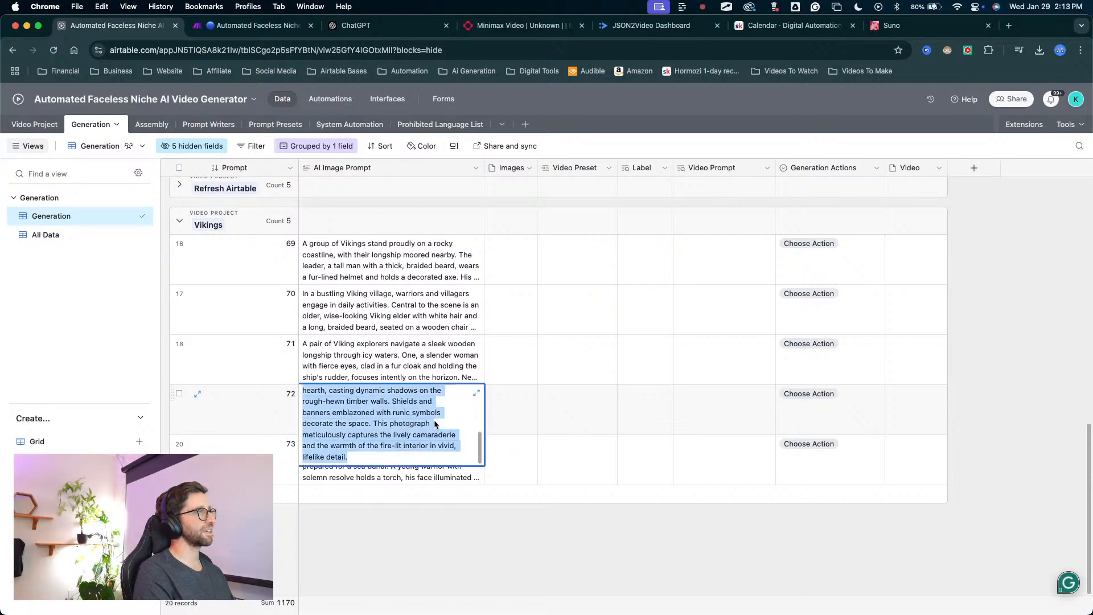
{"action": "left_click", "coordinate": [474, 399]}
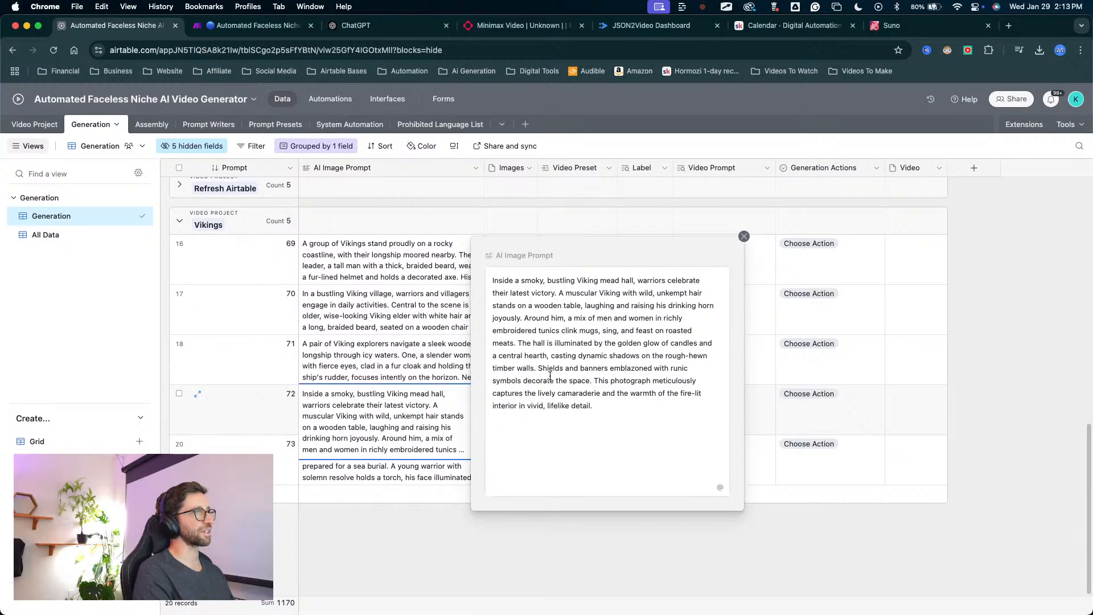
{"action": "right_click", "coordinate": [412, 473]}
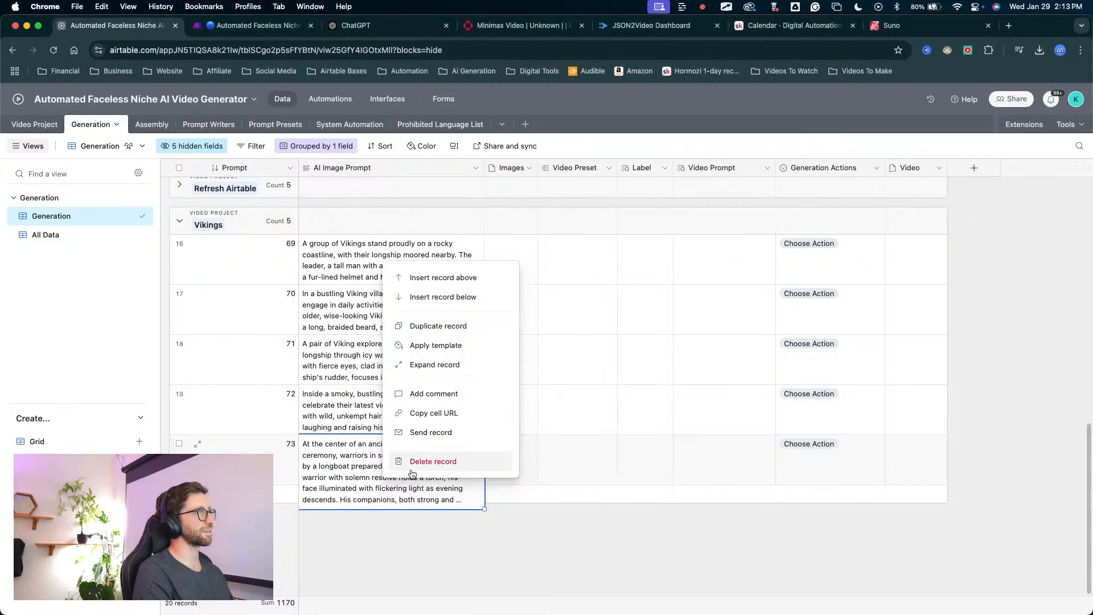
{"action": "left_click", "coordinate": [390, 493]}
{"action": "left_click", "coordinate": [476, 444]}
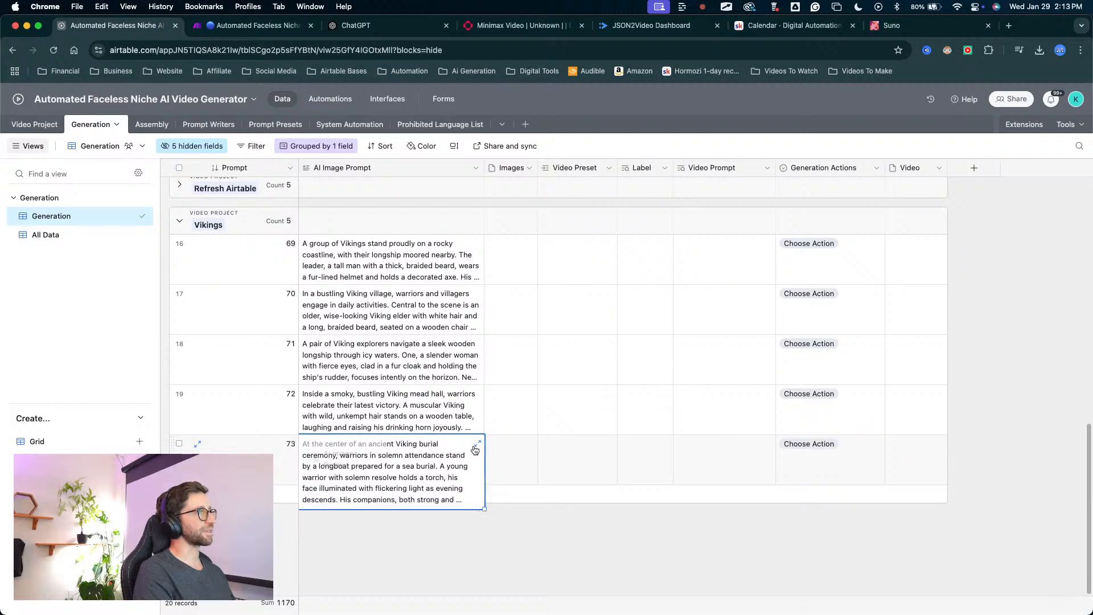
{"action": "key", "text": "Escape"}
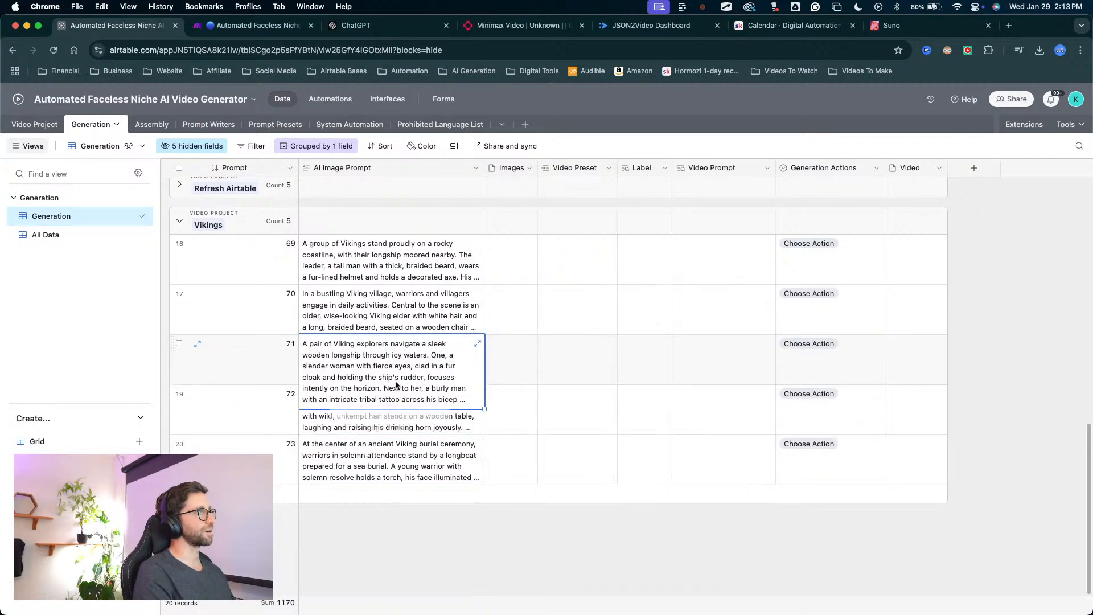
Insert "Create a DSLR camera-quality photograph of" at the start of the AI image prompt in Vikings record 69.
{"action": "scroll", "coordinate": [358, 387], "scroll_direction": "up", "scroll_amount": 5}
{"action": "scroll", "coordinate": [357, 385], "scroll_direction": "down", "scroll_amount": 2}
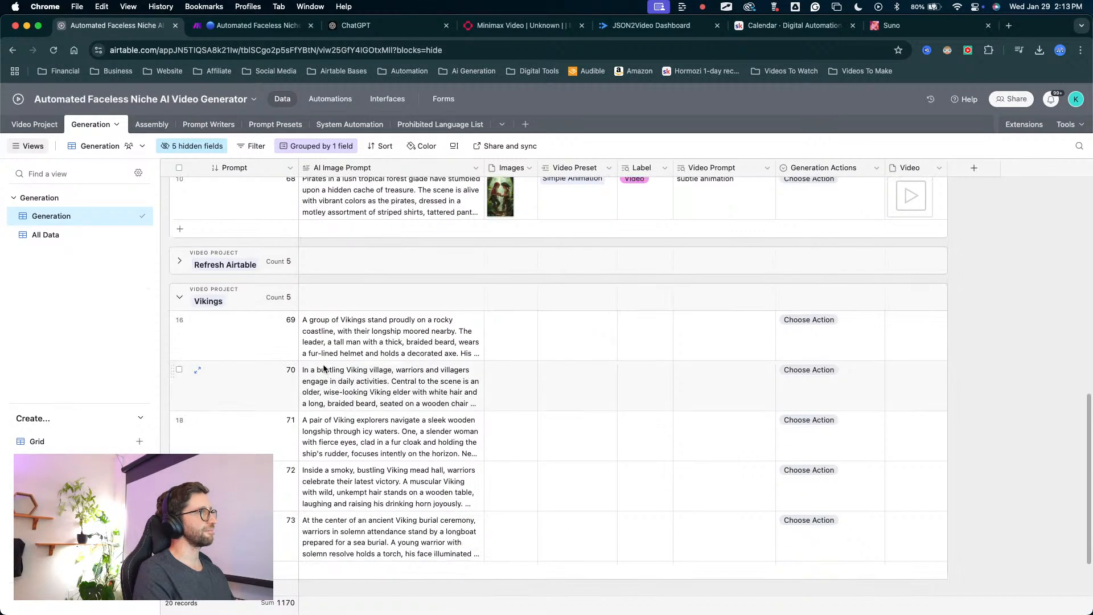
{"action": "double_click", "coordinate": [305, 320]}
{"action": "scroll", "coordinate": [302, 320], "scroll_direction": "up", "scroll_amount": 5}
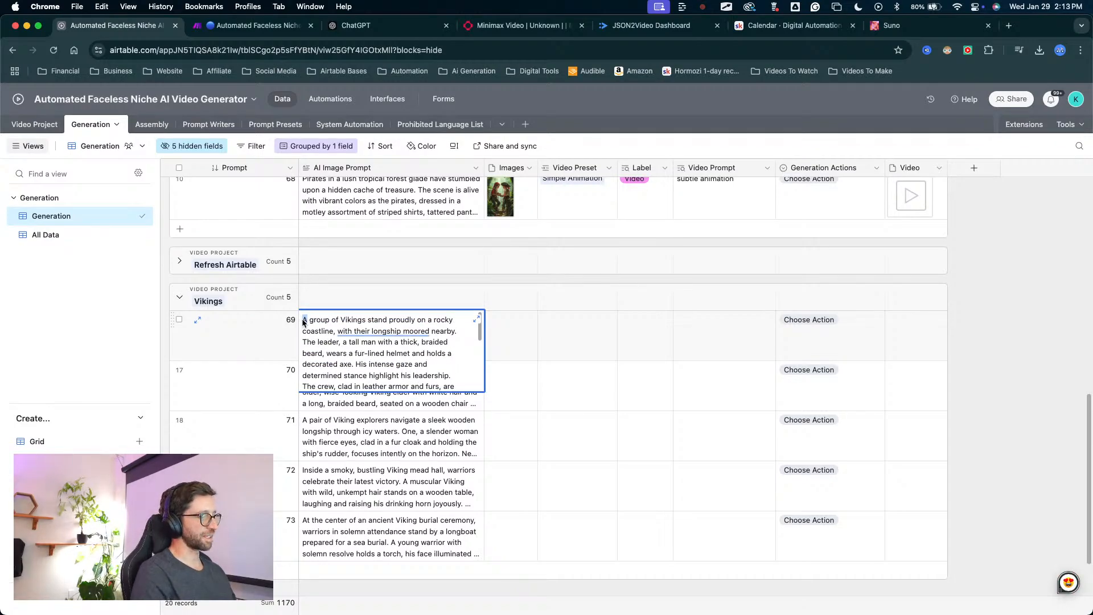
{"action": "key", "text": "super+v"}
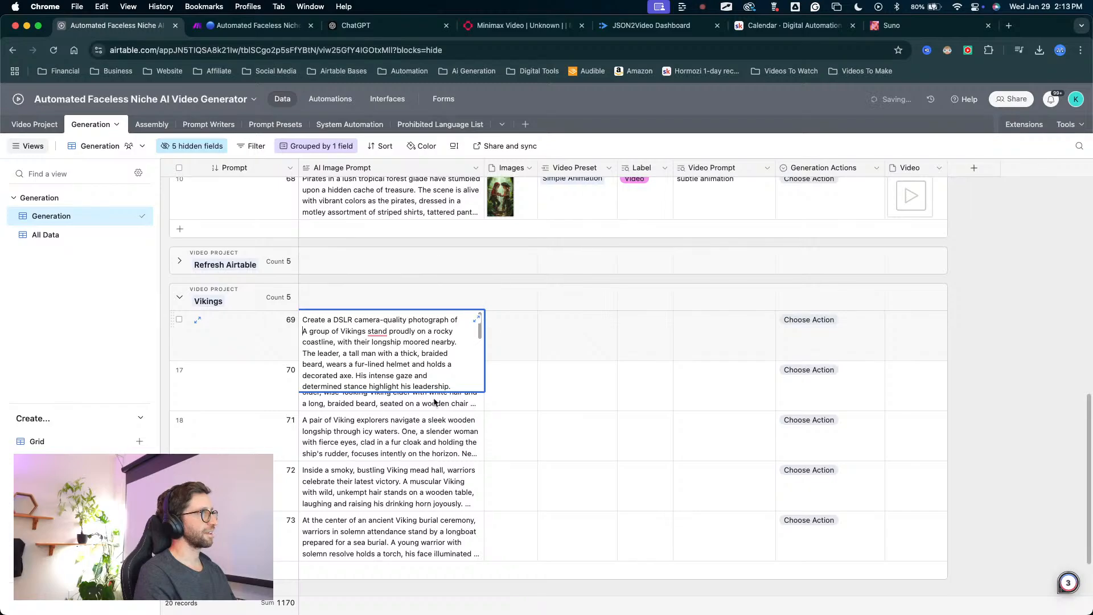
Add the same "Create a DSLR camera-quality photograph of" opening to the Viking village prompt in record 70.
{"action": "left_click", "coordinate": [433, 420]}
{"action": "double_click", "coordinate": [391, 376]}
{"action": "scroll", "coordinate": [319, 376], "scroll_direction": "up", "scroll_amount": 5}
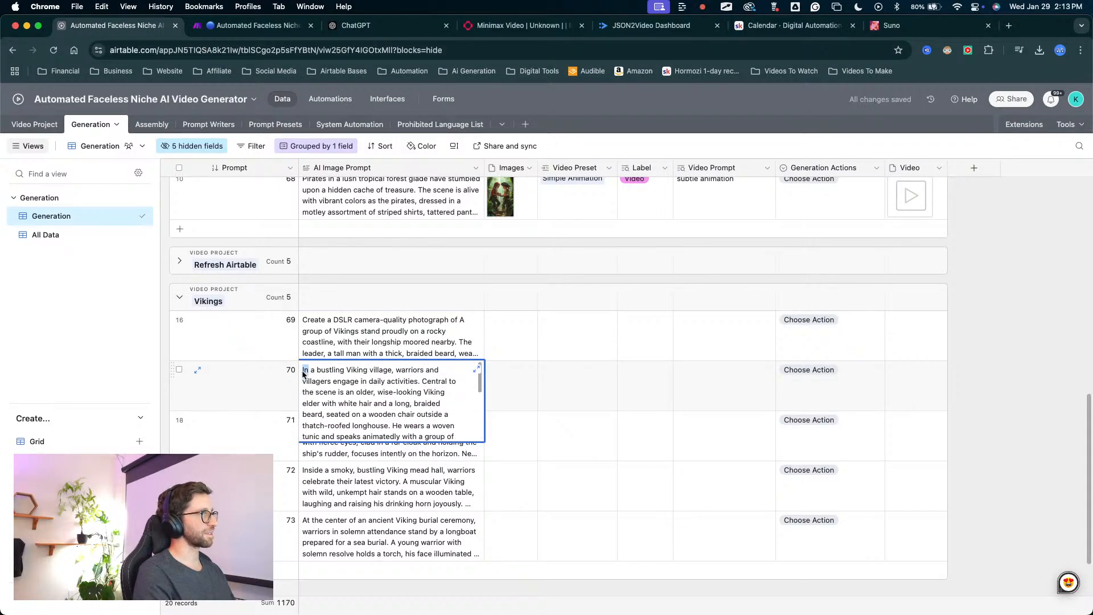
{"action": "key", "text": "super+v"}
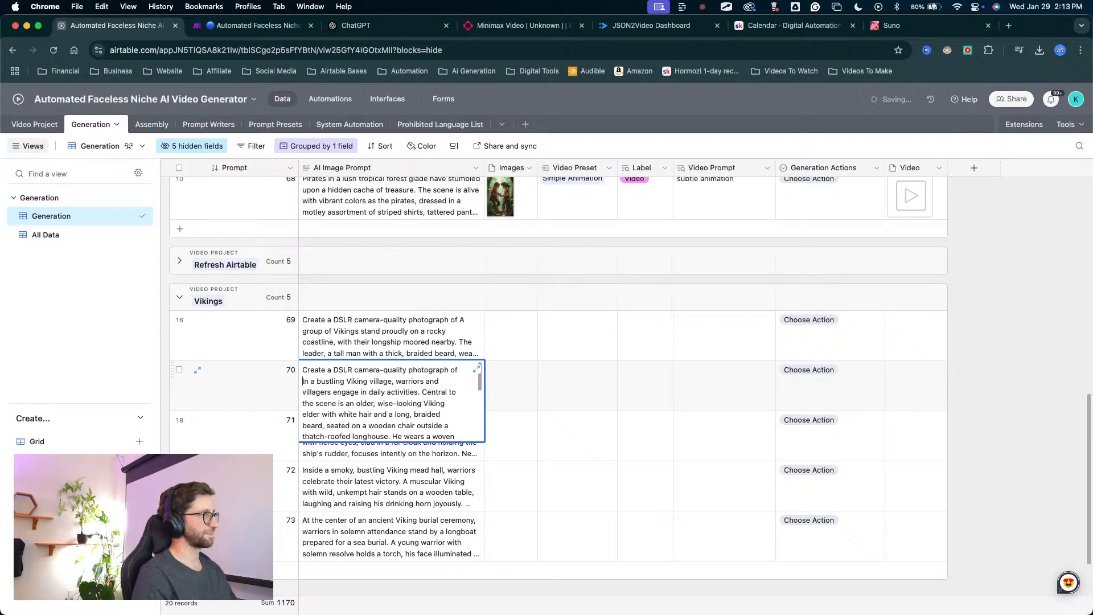
Put "Create a DSLR camera-quality photograph of" in front of the Viking explorers prompt in record 71.
{"action": "left_click", "coordinate": [359, 478]}
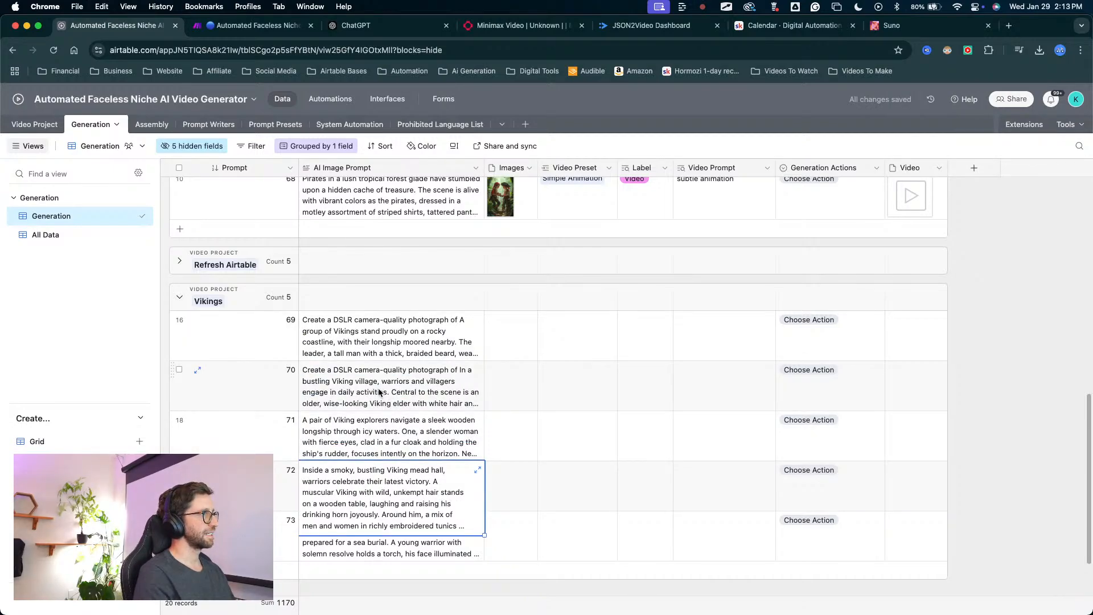
{"action": "double_click", "coordinate": [327, 416]}
{"action": "scroll", "coordinate": [327, 416], "scroll_direction": "up", "scroll_amount": 5}
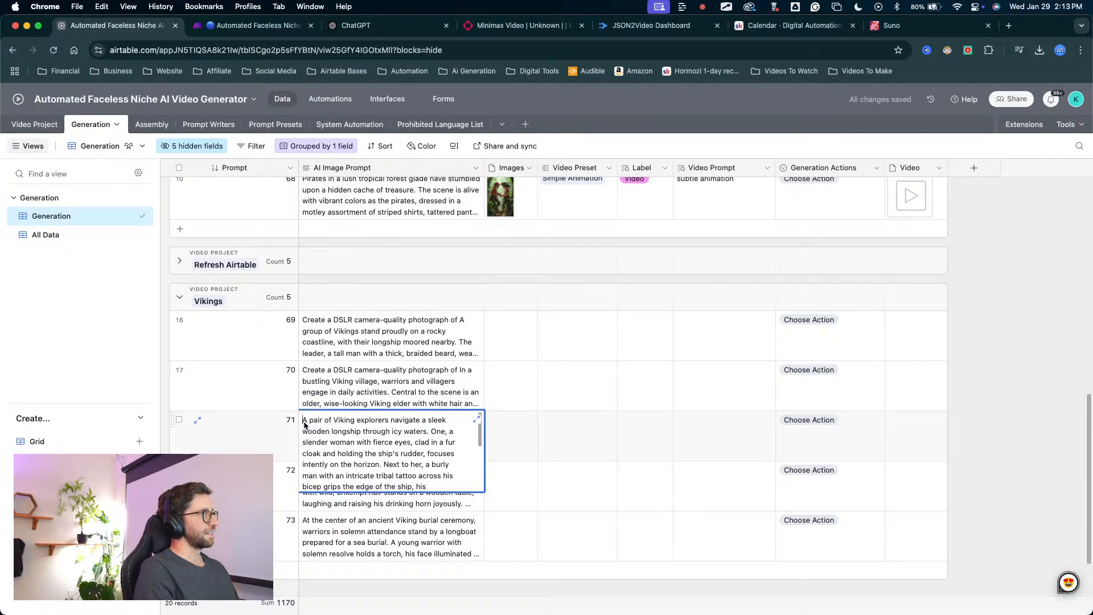
{"action": "left_click", "coordinate": [304, 424]}
{"action": "type", "text": "Create a DSLR camera-quality photograph of"}
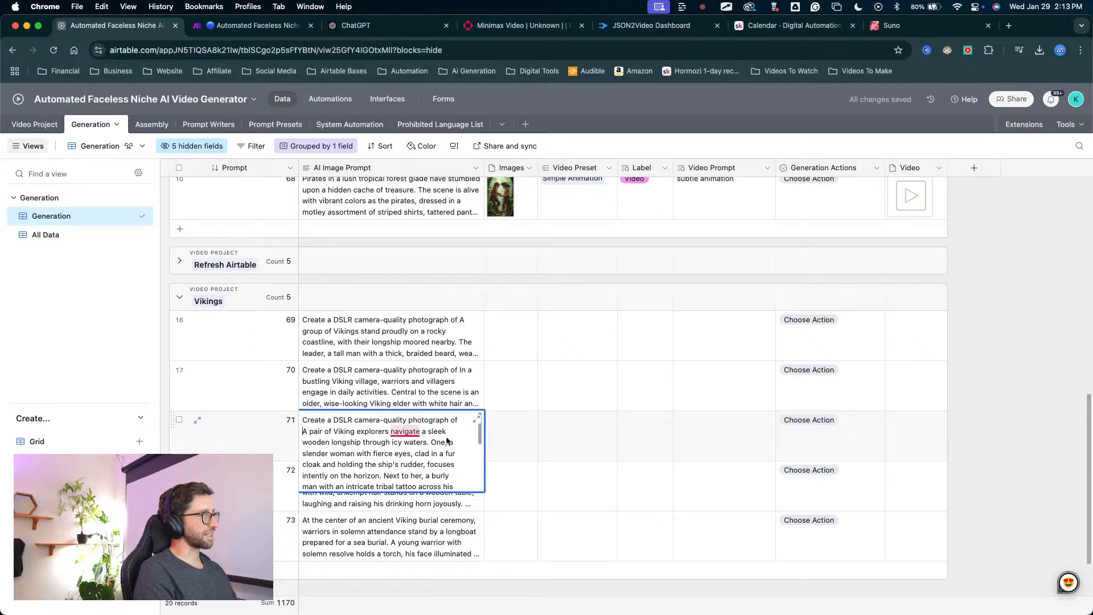
Insert "Create a DSLR camera-quality photograph of" at the start of the Viking mead hall prompt in record 72.
{"action": "left_click", "coordinate": [319, 530]}
{"action": "left_click", "coordinate": [306, 482]}
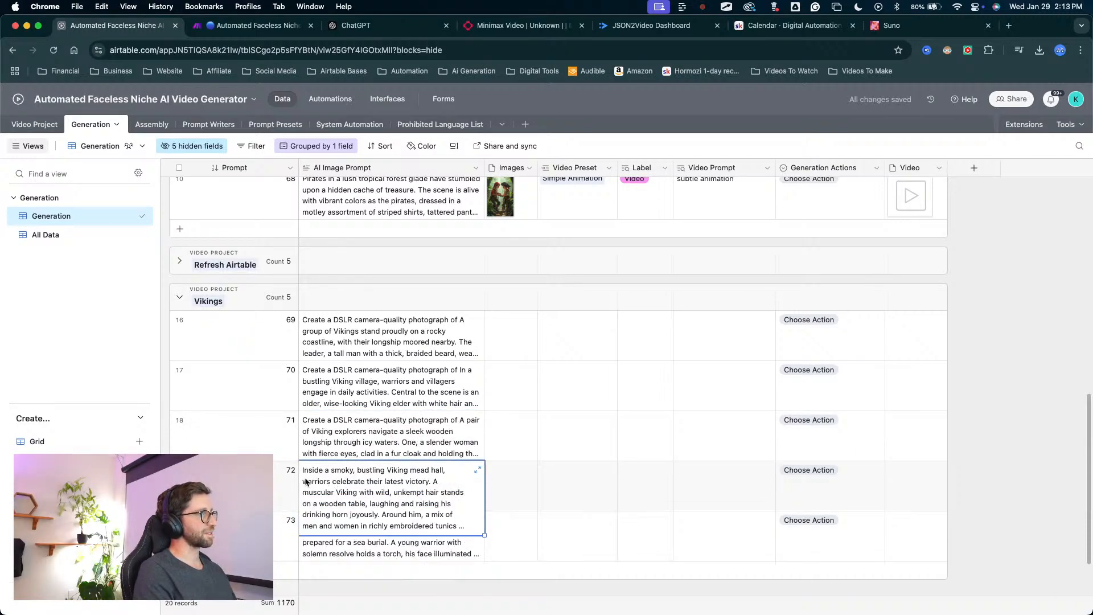
{"action": "left_click", "coordinate": [302, 475]}
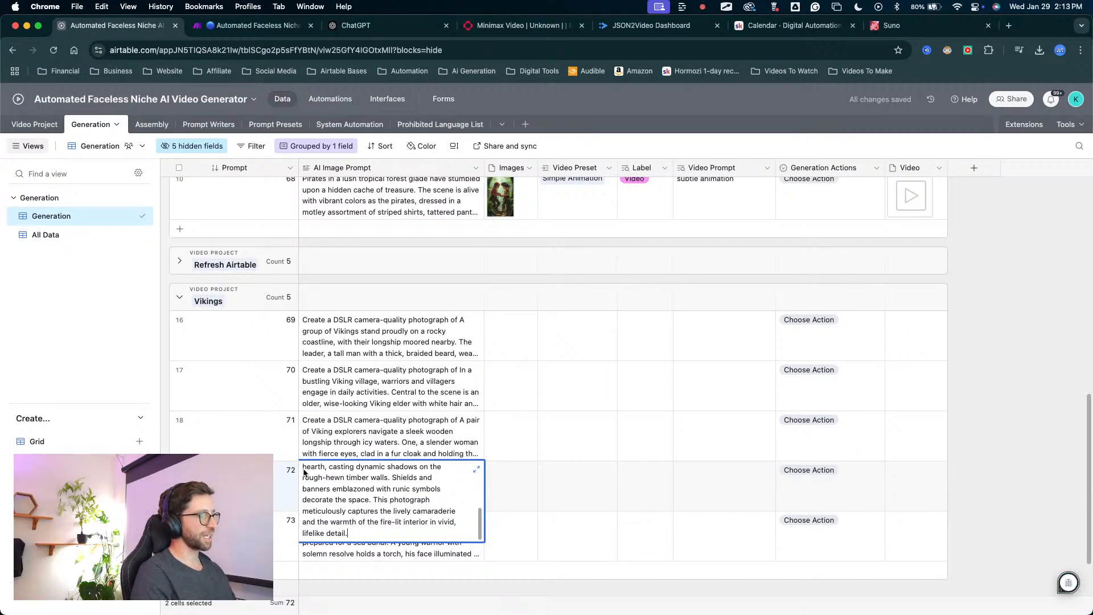
{"action": "scroll", "coordinate": [346, 481], "scroll_direction": "up", "scroll_amount": 5}
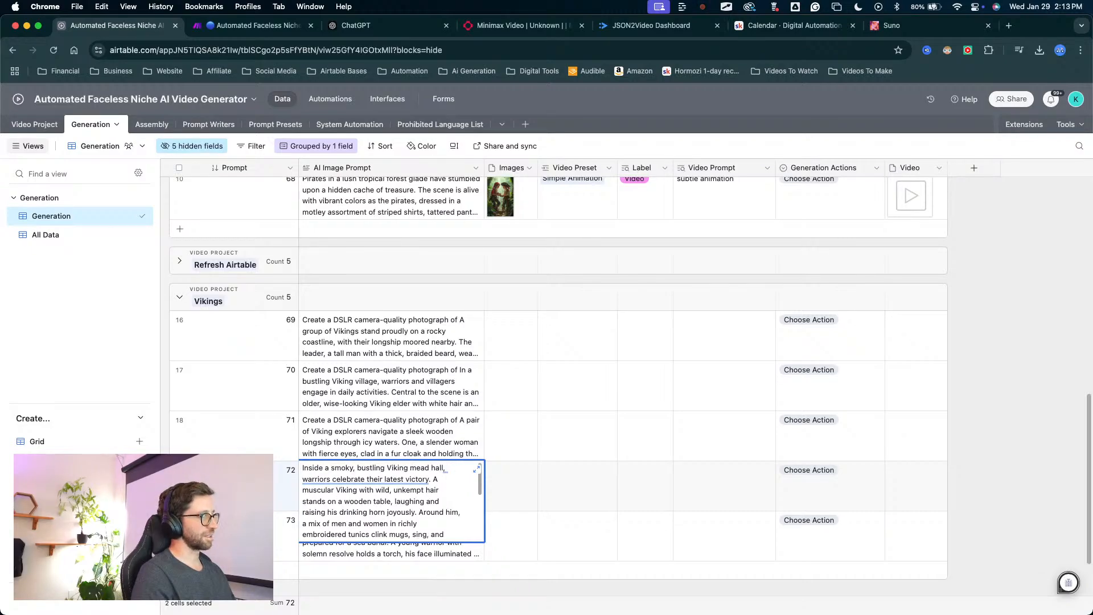
{"action": "type", "text": "Create a DSLR camera-quality photograph of"}
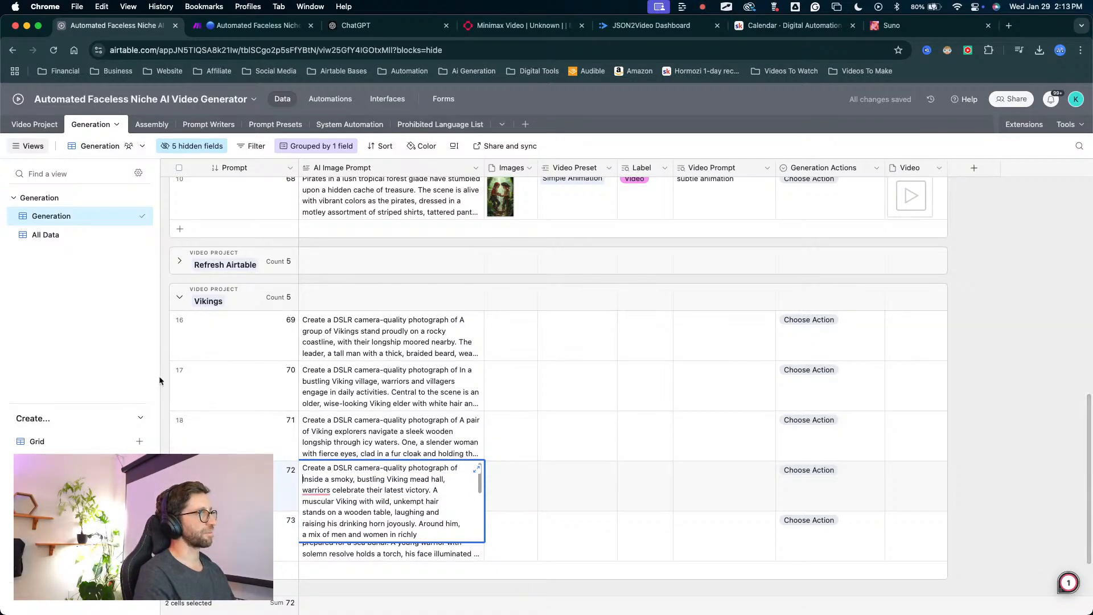
{"action": "left_click", "coordinate": [409, 375]}
Add the "Create a DSLR camera-quality photograph of" opening to the Viking burial ceremony prompt in record 73.
{"action": "scroll", "coordinate": [390, 449], "scroll_direction": "down", "scroll_amount": 2}
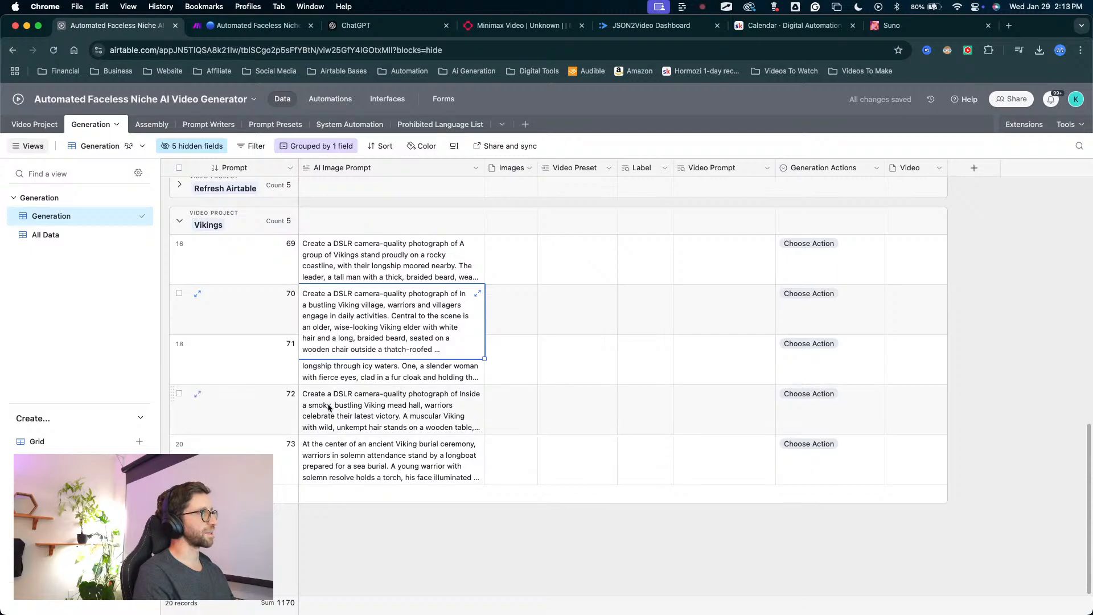
{"action": "left_click", "coordinate": [353, 425]}
{"action": "left_click", "coordinate": [328, 472]}
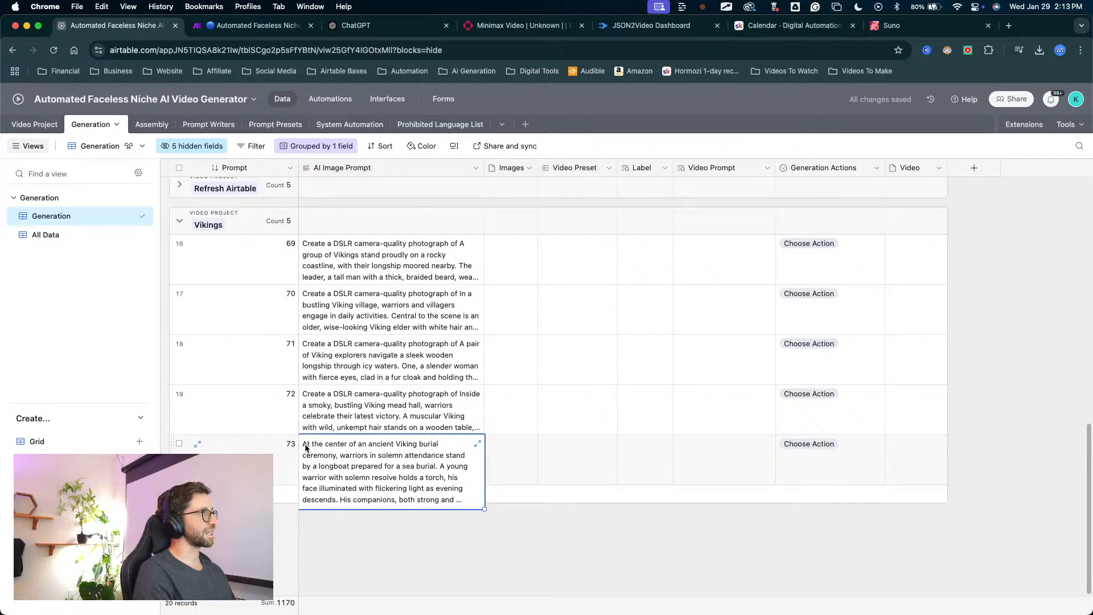
{"action": "double_click", "coordinate": [305, 447]}
{"action": "scroll", "coordinate": [307, 447], "scroll_direction": "up", "scroll_amount": 5}
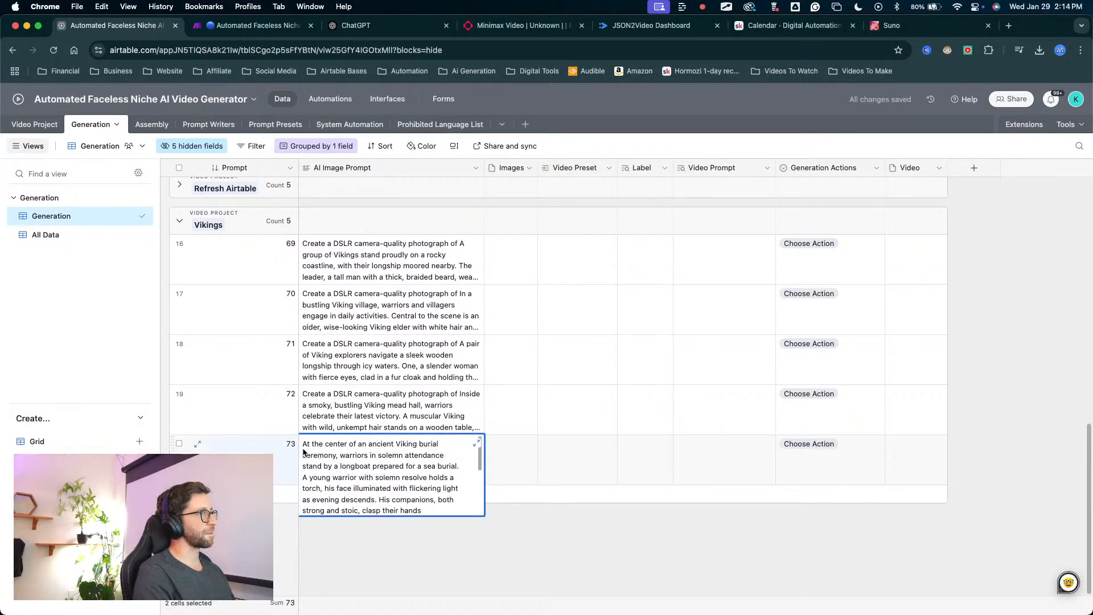
{"action": "left_click_drag", "start_coordinate": [303, 450], "coordinate": [348, 466]}
{"action": "left_click", "coordinate": [327, 456]}
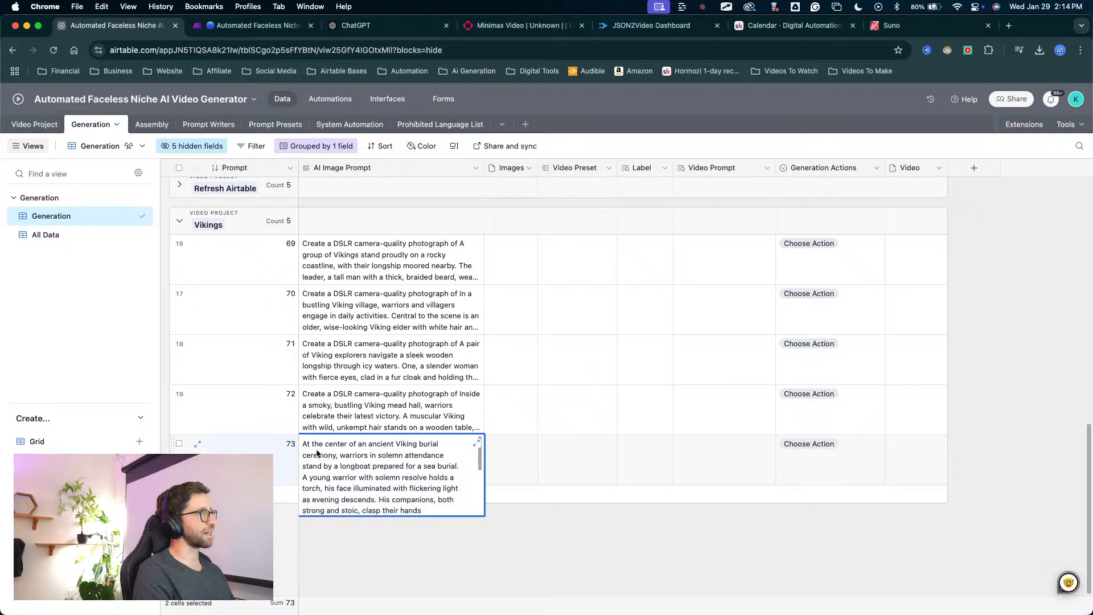
{"action": "left_click", "coordinate": [300, 445]}
{"action": "left_click", "coordinate": [308, 462]}
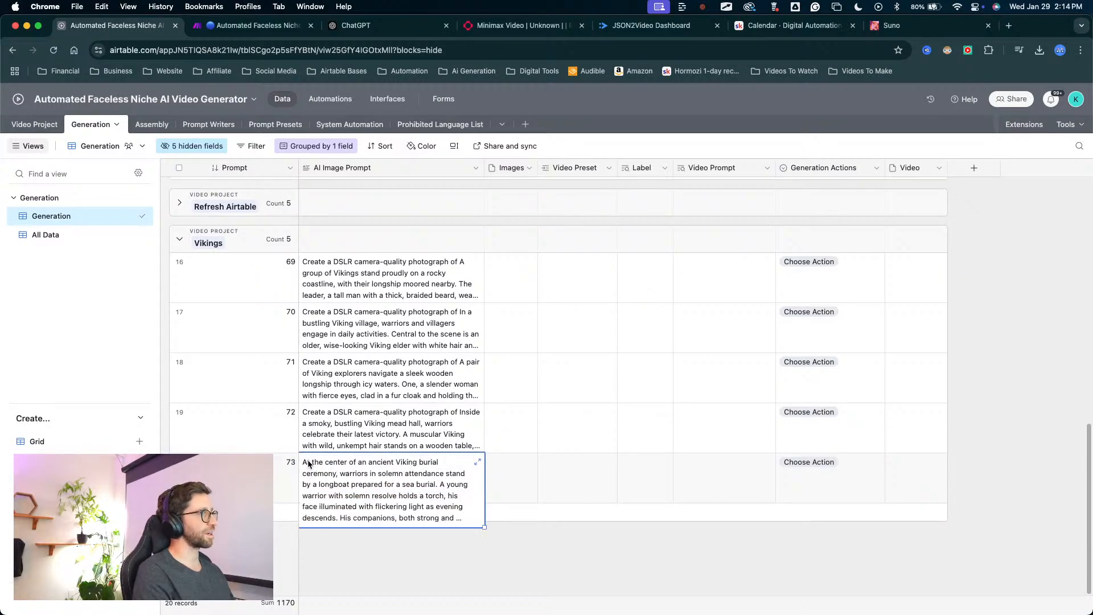
{"action": "left_click", "coordinate": [305, 462]}
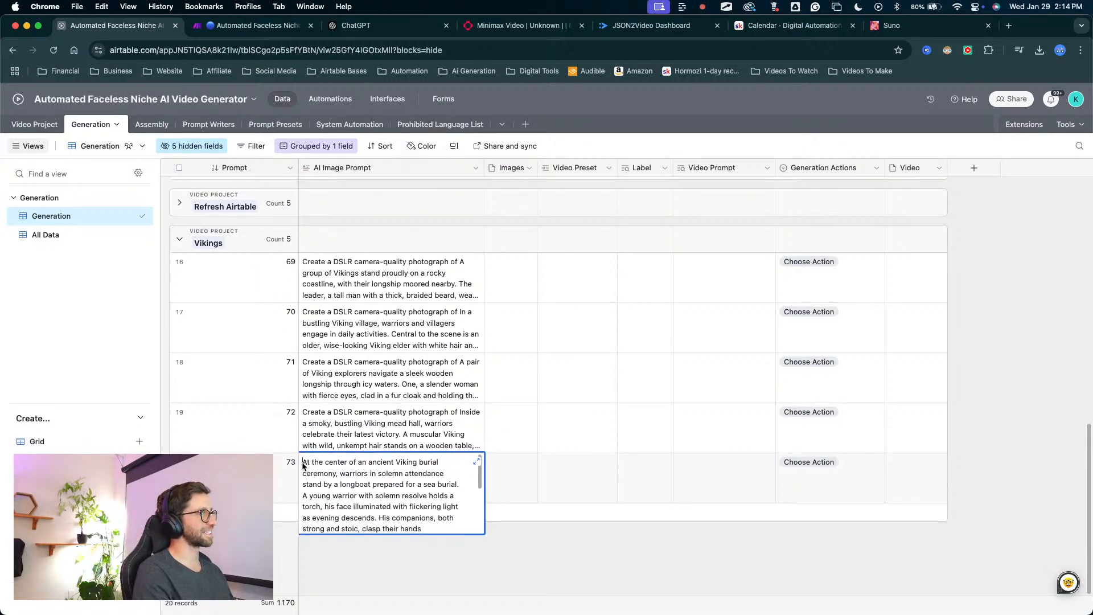
{"action": "type", "text": "Create a DSLR camera-quality photograph of"}
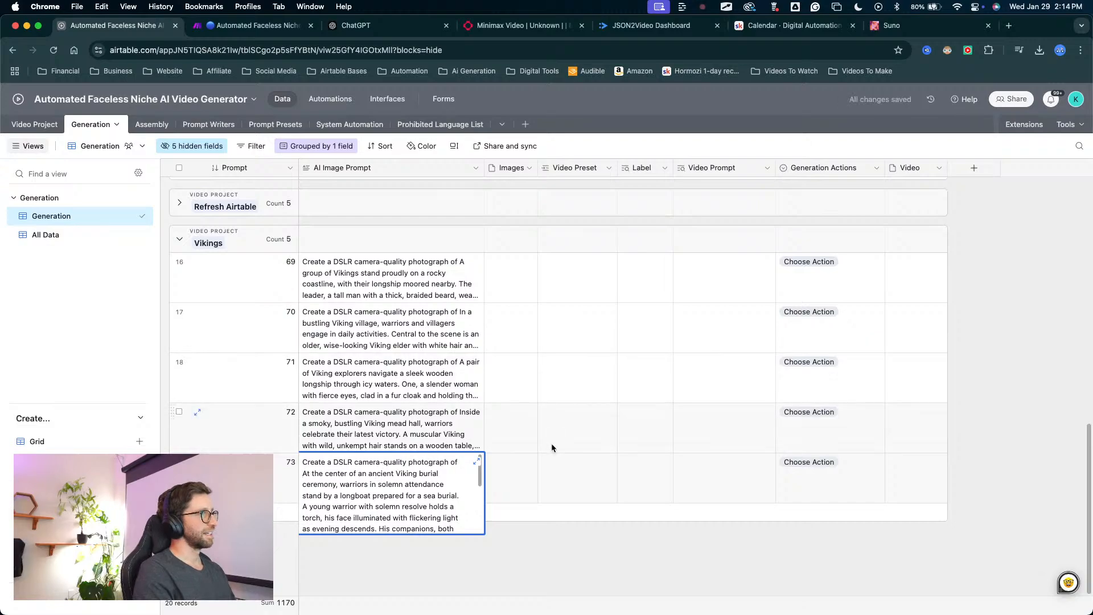
{"action": "left_click", "coordinate": [535, 549]}
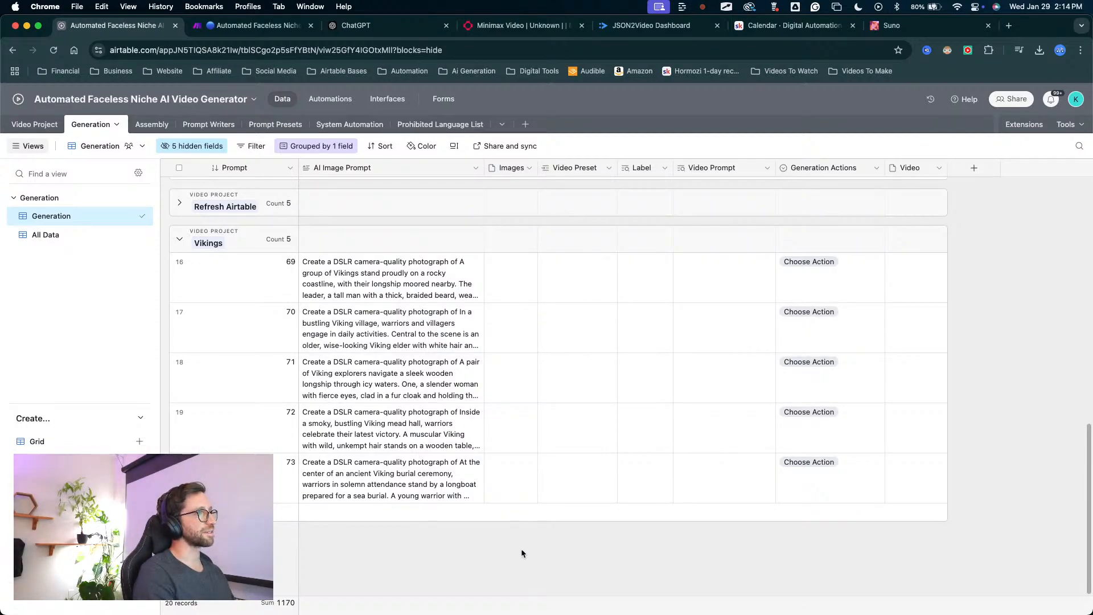
{"action": "mouse_move", "coordinate": [516, 550]}
{"action": "left_mouse_down"}
{"action": "mouse_move", "coordinate": [391, 504]}
{"action": "mouse_move", "coordinate": [276, 400]}
{"action": "mouse_move", "coordinate": [399, 284]}
{"action": "mouse_move", "coordinate": [140, 359]}
{"action": "mouse_move", "coordinate": [288, 310]}
{"action": "mouse_move", "coordinate": [312, 478]}
{"action": "mouse_move", "coordinate": [394, 455]}
{"action": "mouse_move", "coordinate": [370, 302]}
{"action": "mouse_move", "coordinate": [396, 294]}
{"action": "left_mouse_up"}
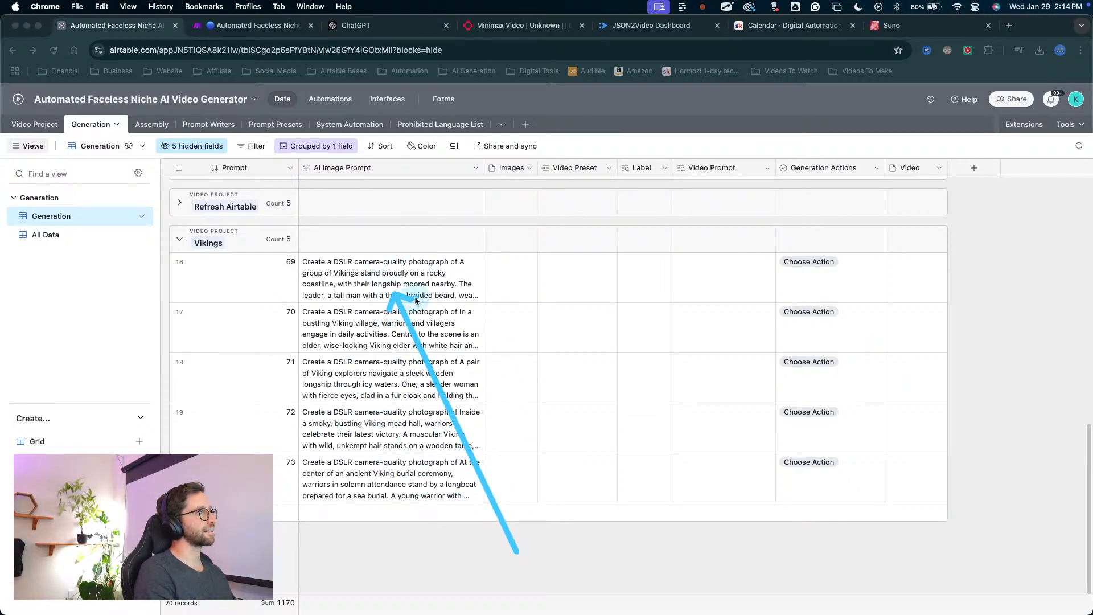
{"action": "key", "text": "Escape"}
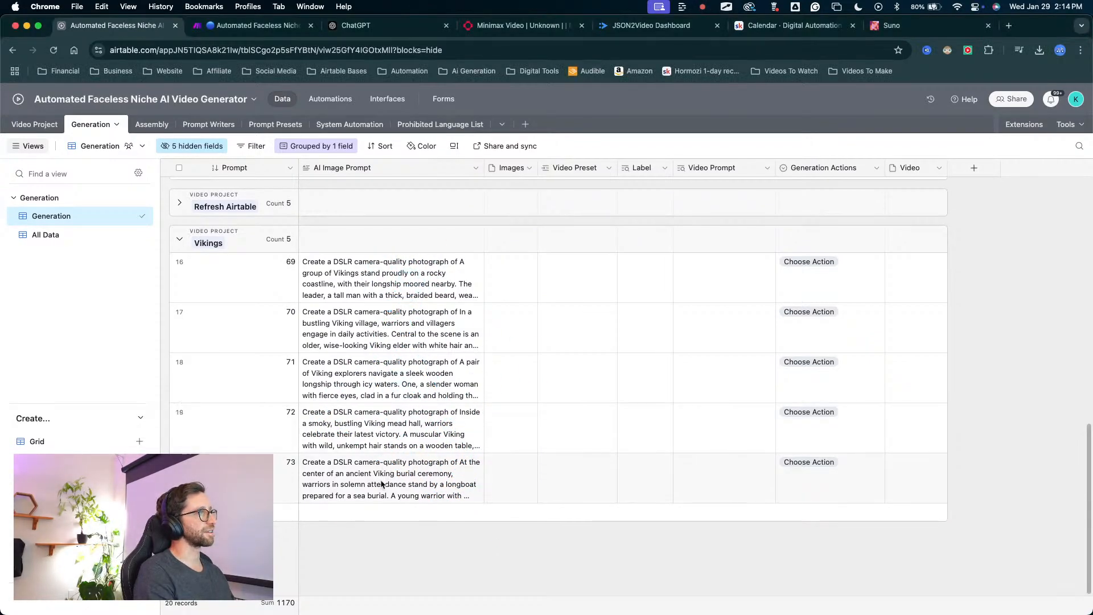
{"action": "key", "text": "ctrl+a"}
{"action": "mouse_move", "coordinate": [383, 562]}
{"action": "left_mouse_down"}
{"action": "mouse_move", "coordinate": [383, 527]}
{"action": "mouse_move", "coordinate": [480, 335]}
{"action": "left_mouse_up"}
{"action": "key", "text": "Escape"}
{"action": "key", "text": "ctrl+a"}
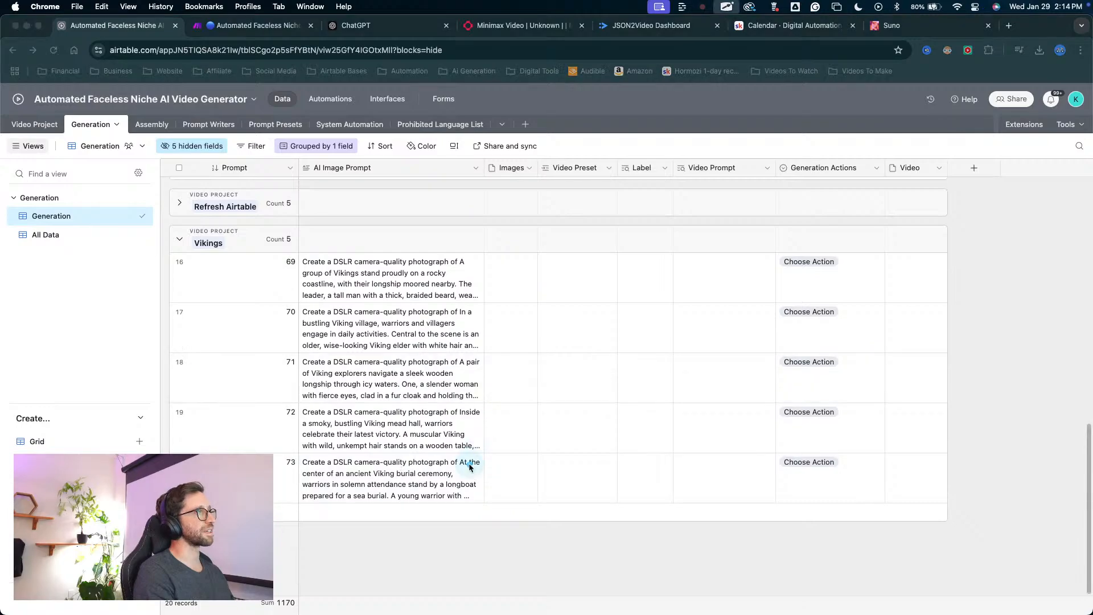
{"action": "mouse_move", "coordinate": [415, 578]}
{"action": "left_mouse_down"}
{"action": "mouse_move", "coordinate": [434, 356]}
{"action": "mouse_move", "coordinate": [506, 262]}
{"action": "mouse_move", "coordinate": [594, 455]}
{"action": "mouse_move", "coordinate": [424, 407]}
{"action": "left_mouse_up"}
{"action": "key", "text": "Escape"}
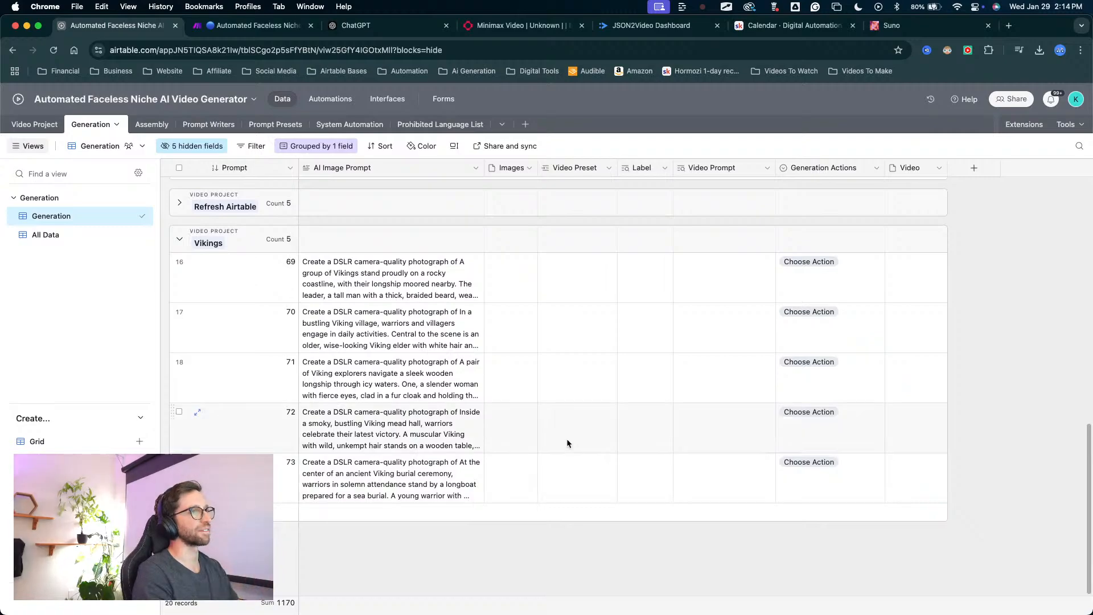
{"action": "key", "text": "ctrl+a"}
{"action": "mouse_move", "coordinate": [481, 535]}
{"action": "left_mouse_down"}
{"action": "mouse_move", "coordinate": [264, 316]}
{"action": "mouse_move", "coordinate": [279, 165]}
{"action": "mouse_move", "coordinate": [256, 208]}
{"action": "left_mouse_up"}
{"action": "key", "text": "Escape"}
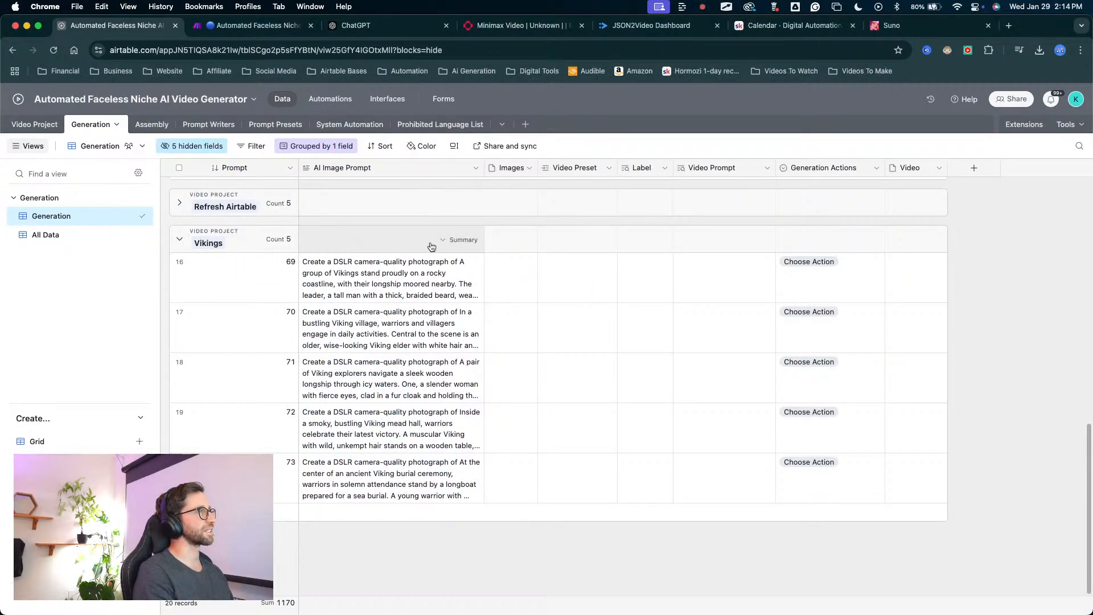
{"action": "left_click", "coordinate": [242, 25]}
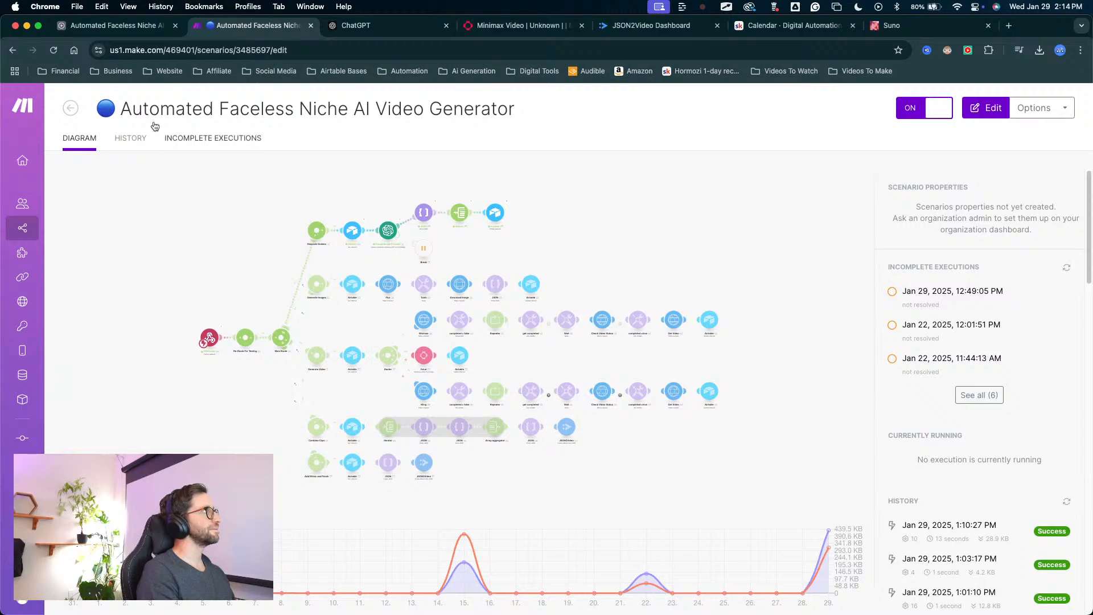
{"action": "left_click", "coordinate": [125, 25]}
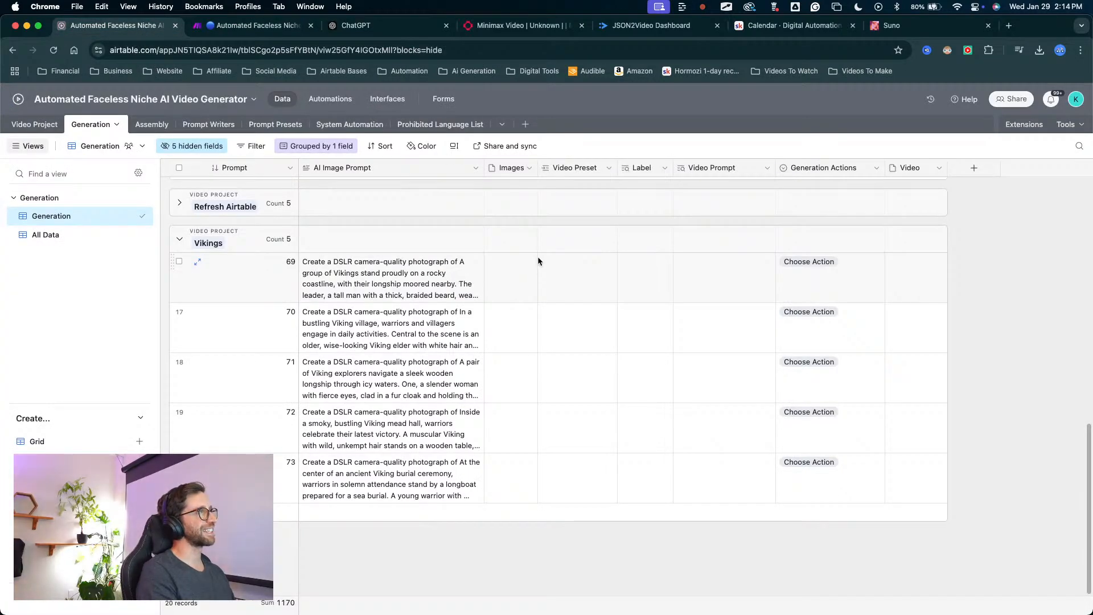
Try the Photograph video preset on Vikings records 69 to 73, and clear it from all five.
{"action": "left_click", "coordinate": [566, 281]}
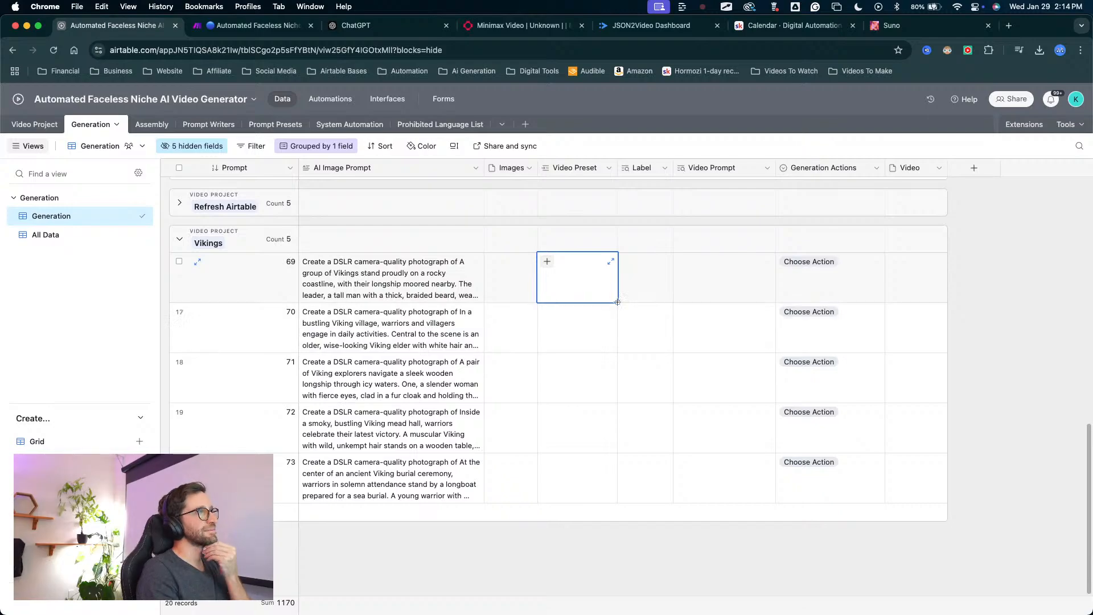
{"action": "left_click", "coordinate": [547, 262]}
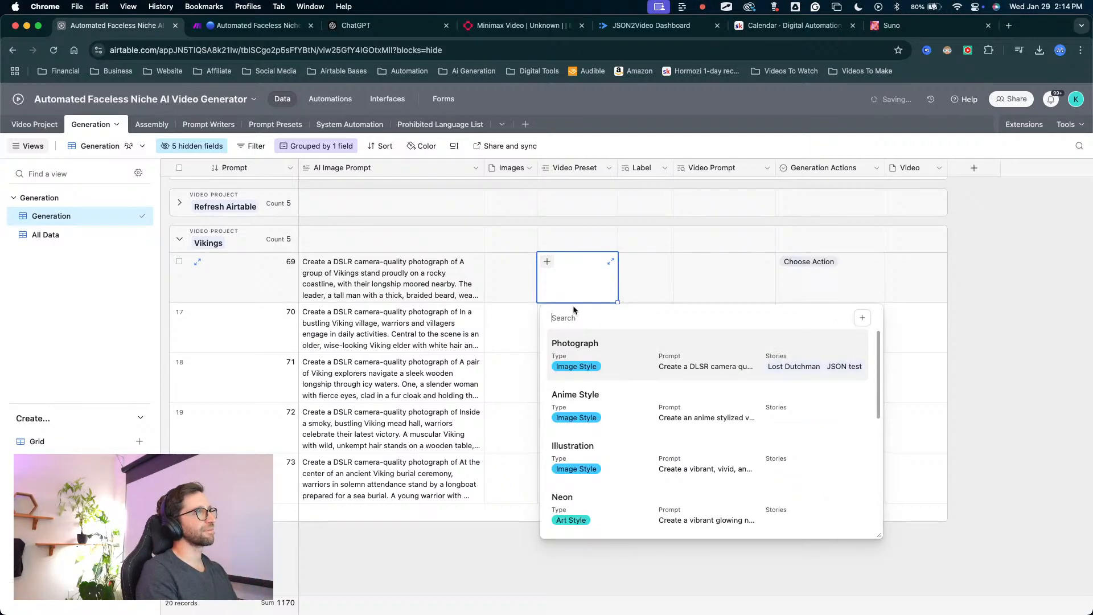
{"action": "left_click", "coordinate": [577, 367]}
{"action": "left_click_drag", "start_coordinate": [615, 302], "coordinate": [617, 504]}
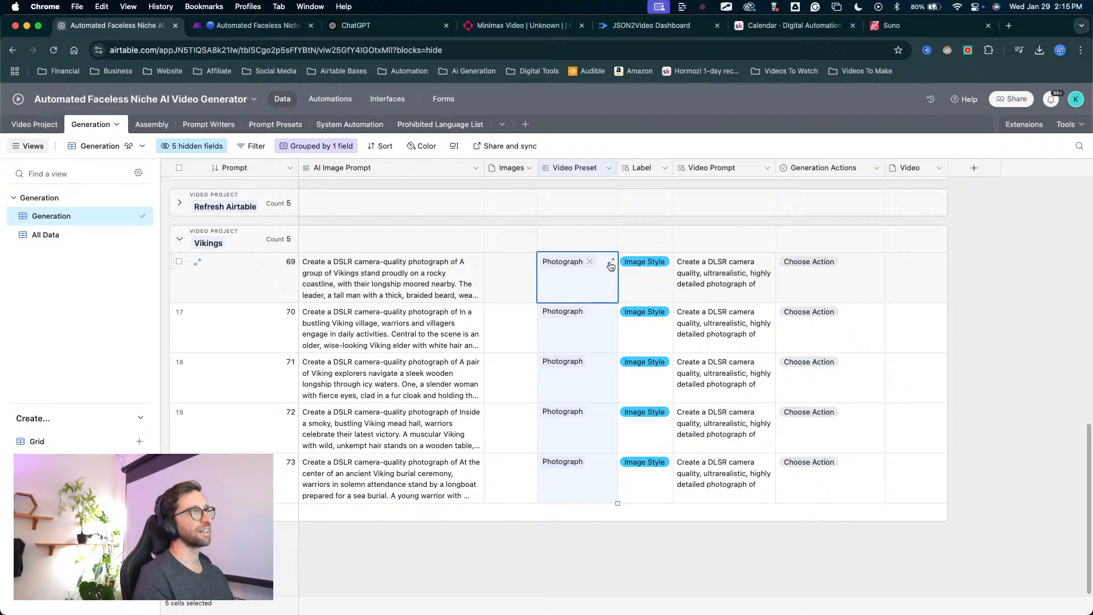
{"action": "left_click", "coordinate": [590, 263]}
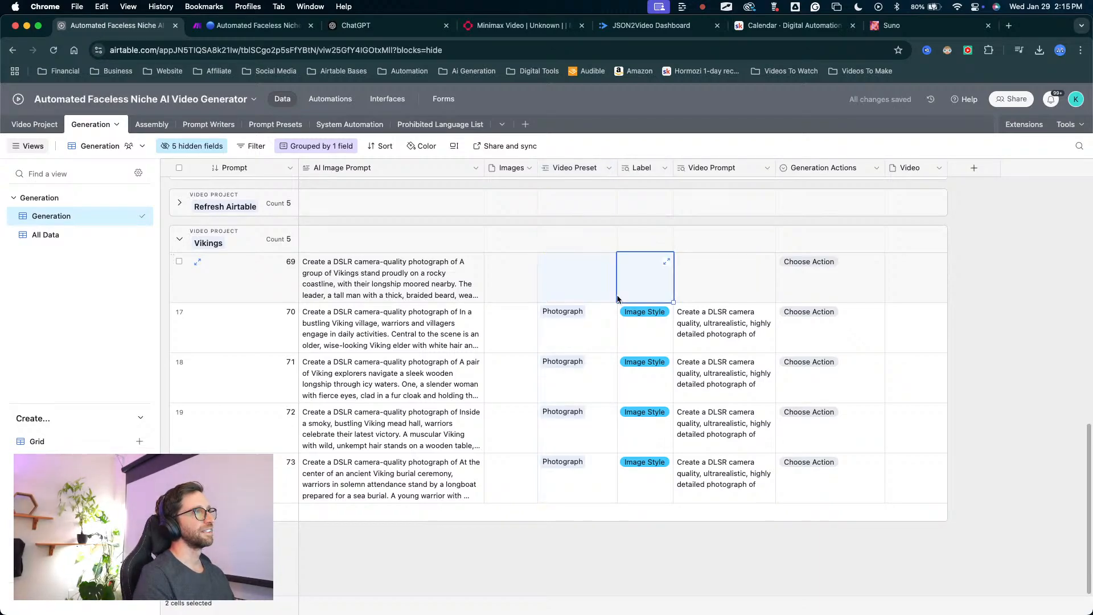
{"action": "left_click_drag", "start_coordinate": [615, 303], "coordinate": [648, 487]}
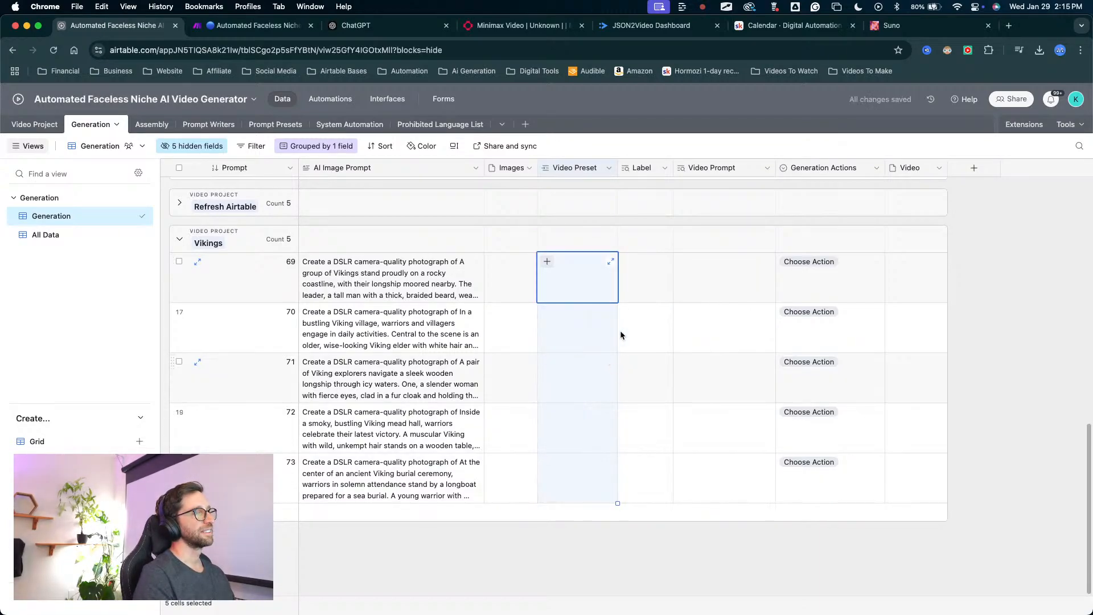
Assign the Photograph video preset to Vikings record 69 alone and remove it again.
{"action": "left_click", "coordinate": [588, 291]}
{"action": "left_click", "coordinate": [547, 262]}
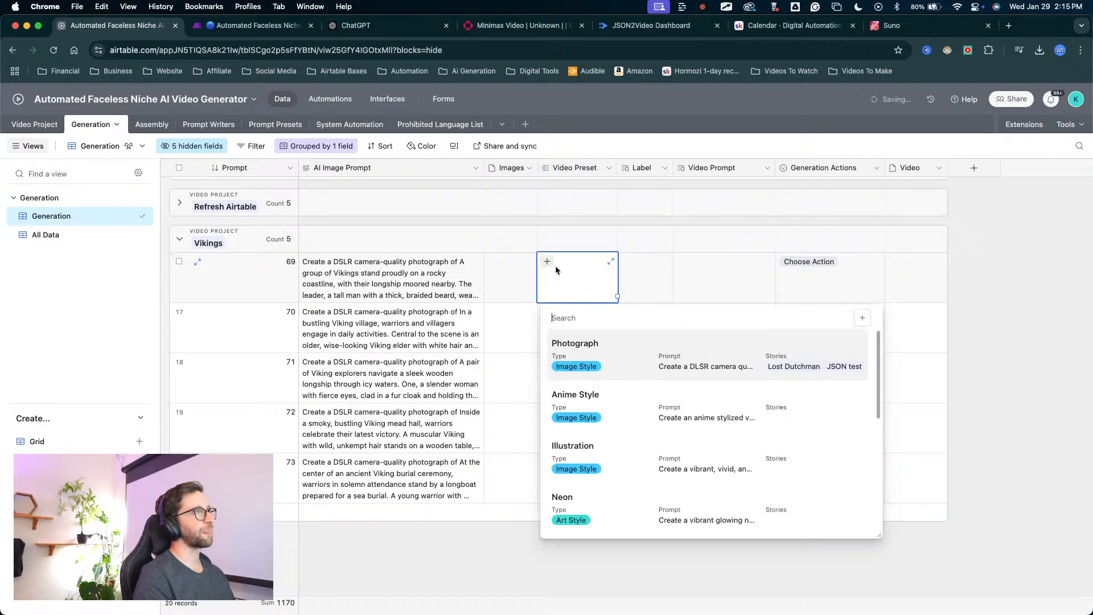
{"action": "left_click", "coordinate": [577, 364]}
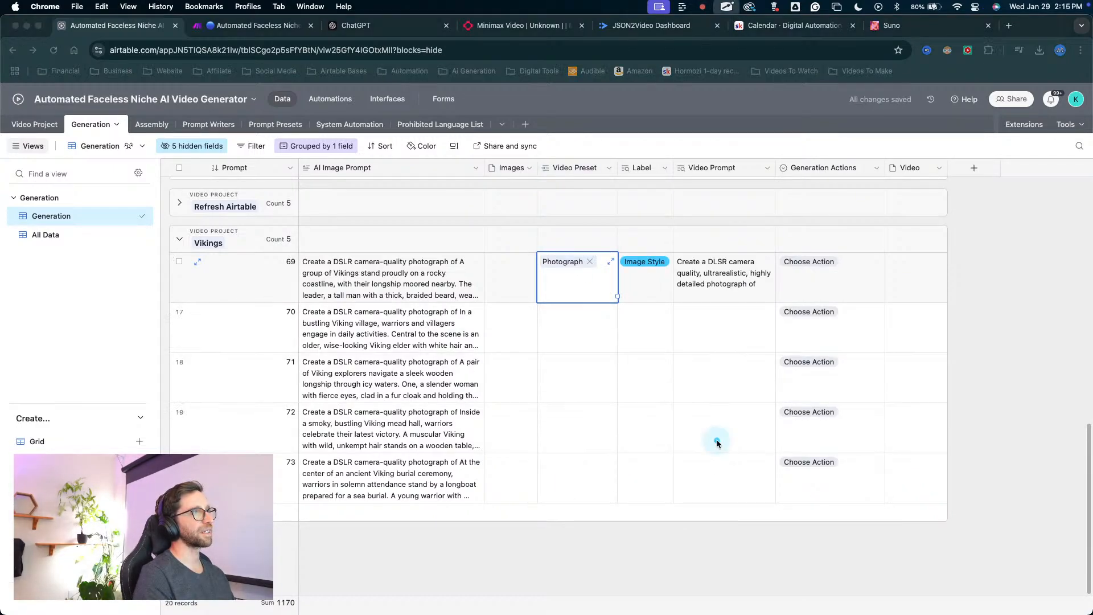
{"action": "mouse_move", "coordinate": [716, 438]}
{"action": "left_mouse_down"}
{"action": "mouse_move", "coordinate": [737, 261]}
{"action": "mouse_move", "coordinate": [693, 277]}
{"action": "mouse_move", "coordinate": [464, 287]}
{"action": "mouse_move", "coordinate": [373, 261]}
{"action": "left_mouse_up"}
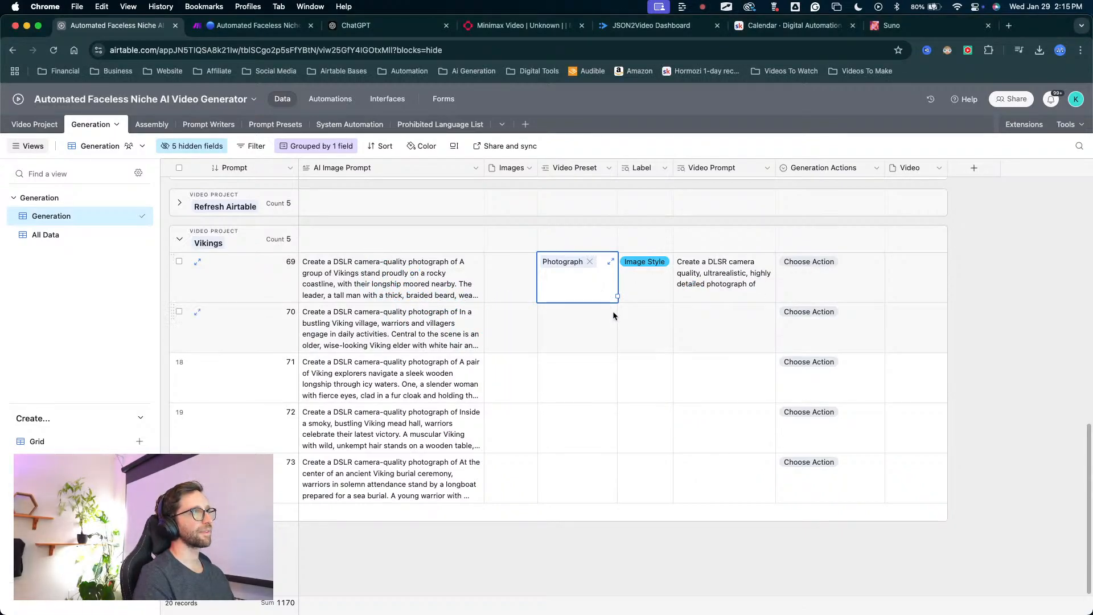
{"action": "left_click", "coordinate": [589, 261]}
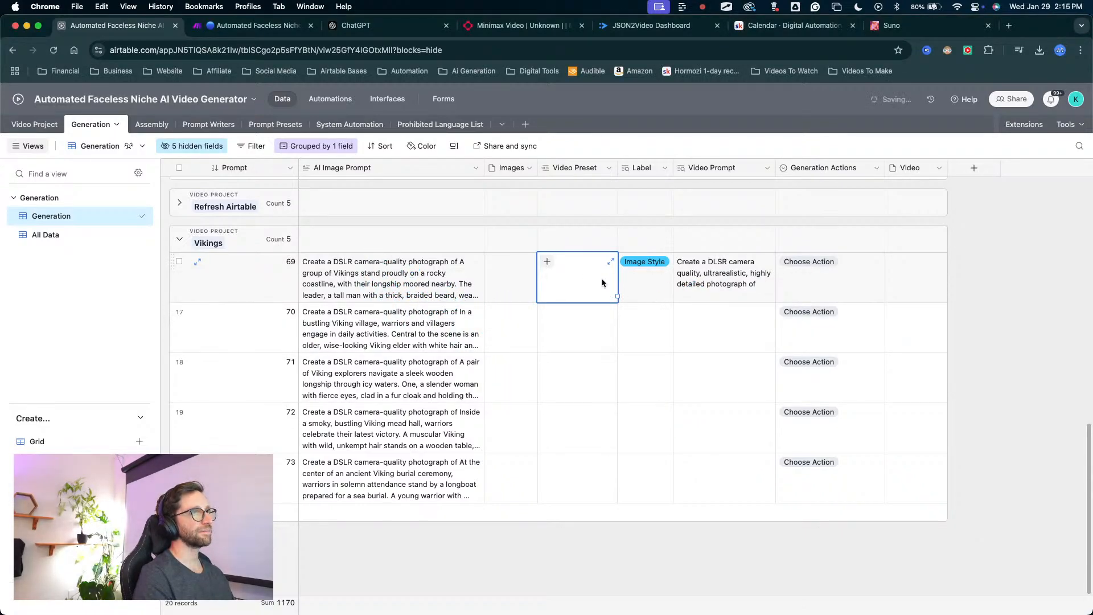
Set the generation action of Vikings record 69 to Generate Images and fill it down through record 73.
{"action": "left_click", "coordinate": [780, 277]}
{"action": "left_click", "coordinate": [785, 280]}
{"action": "left_click", "coordinate": [836, 336]}
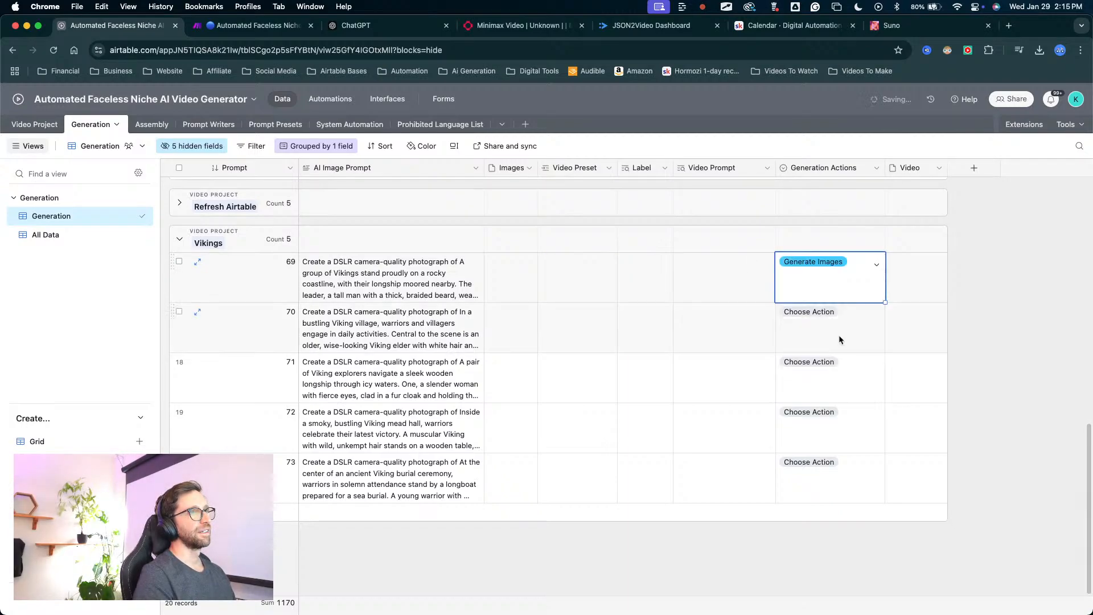
{"action": "left_click_drag", "start_coordinate": [885, 302], "coordinate": [797, 565]}
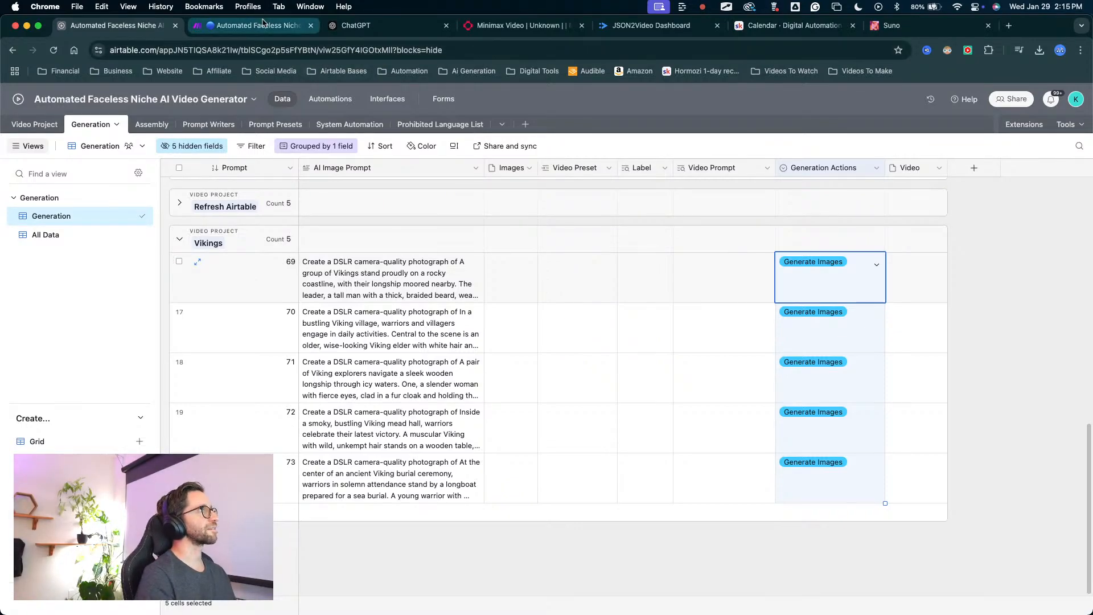
Switch to the Automated Faceless Niche AI Video Generator scenario in Make and check its currently running executions.
{"action": "left_click", "coordinate": [301, 27]}
{"action": "key", "text": "ctrl+a"}
{"action": "left_click_drag", "start_coordinate": [478, 147], "coordinate": [454, 157]}
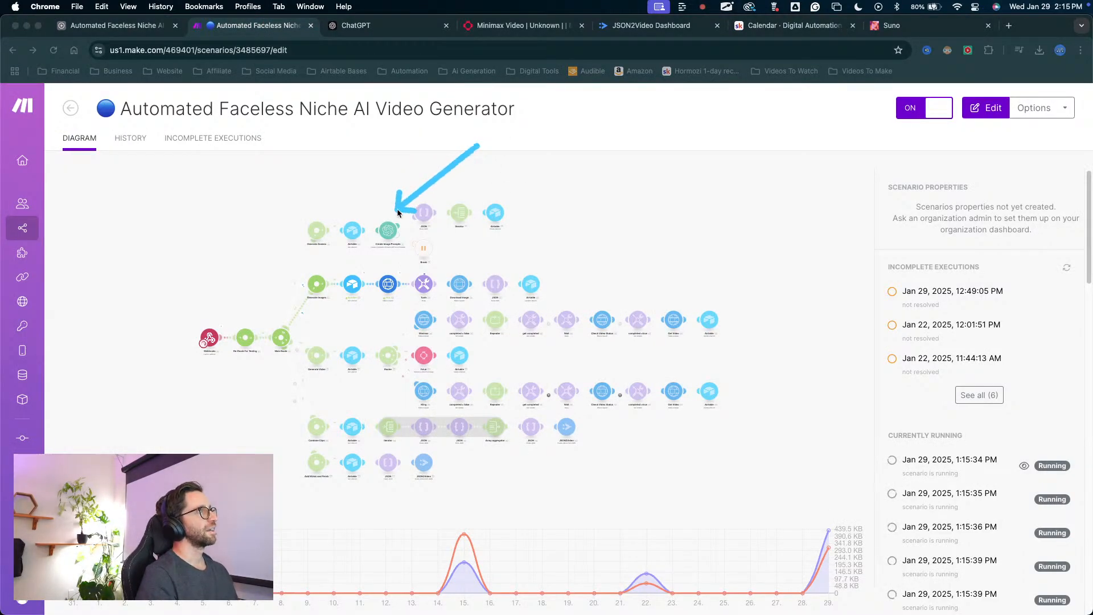
{"action": "mouse_move", "coordinate": [397, 212]}
{"action": "left_mouse_down"}
{"action": "mouse_move", "coordinate": [413, 251]}
{"action": "mouse_move", "coordinate": [381, 244]}
{"action": "mouse_move", "coordinate": [395, 213]}
{"action": "mouse_move", "coordinate": [401, 225]}
{"action": "left_mouse_up"}
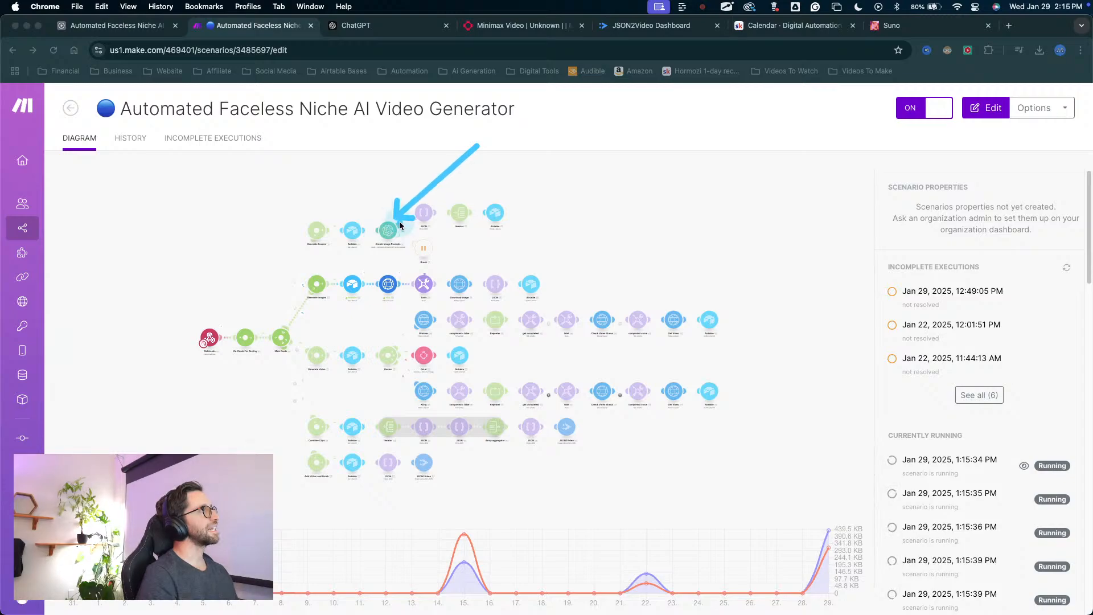
{"action": "key", "text": "Escape"}
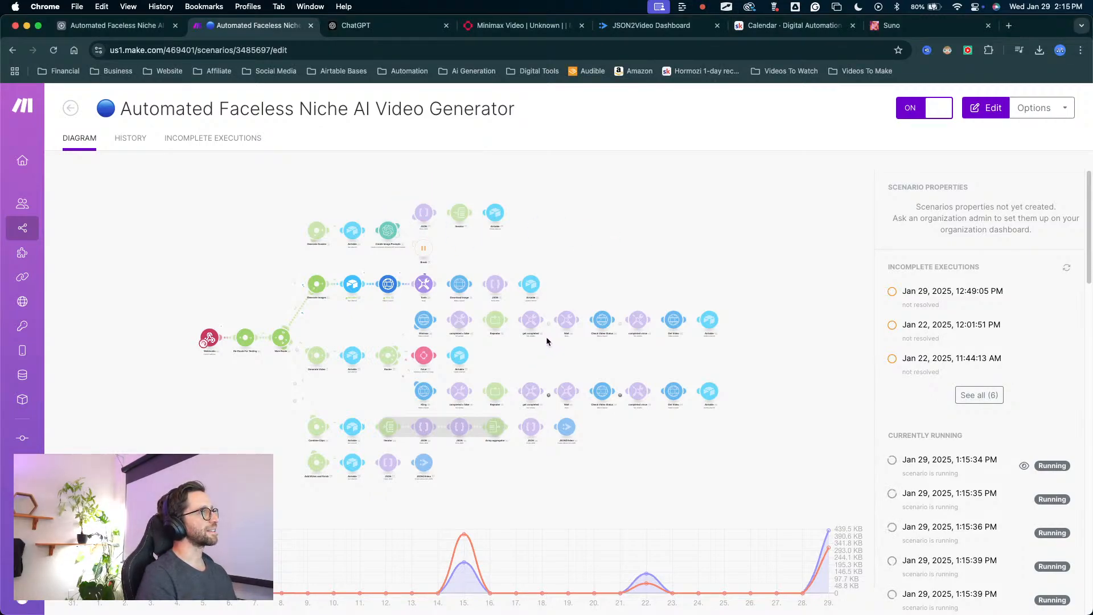
{"action": "key", "text": "ctrl+a"}
{"action": "mouse_move", "coordinate": [620, 492]}
{"action": "left_mouse_down"}
{"action": "mouse_move", "coordinate": [373, 268]}
{"action": "mouse_move", "coordinate": [264, 505]}
{"action": "mouse_move", "coordinate": [580, 362]}
{"action": "mouse_move", "coordinate": [349, 365]}
{"action": "left_mouse_up"}
{"action": "key", "text": "Escape"}
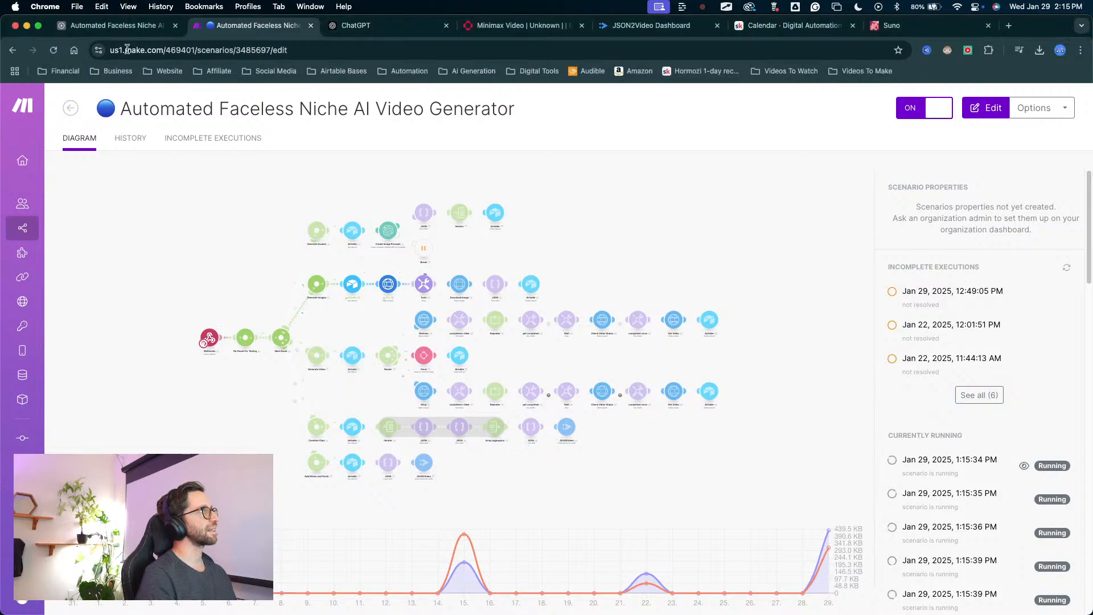
Return to the Airtable Generation table and check the Vikings records for generated images.
{"action": "left_click", "coordinate": [119, 27]}
{"action": "key", "text": "ctrl+a"}
{"action": "mouse_move", "coordinate": [220, 439]}
{"action": "left_mouse_down"}
{"action": "mouse_move", "coordinate": [873, 298]}
{"action": "mouse_move", "coordinate": [566, 383]}
{"action": "left_mouse_up"}
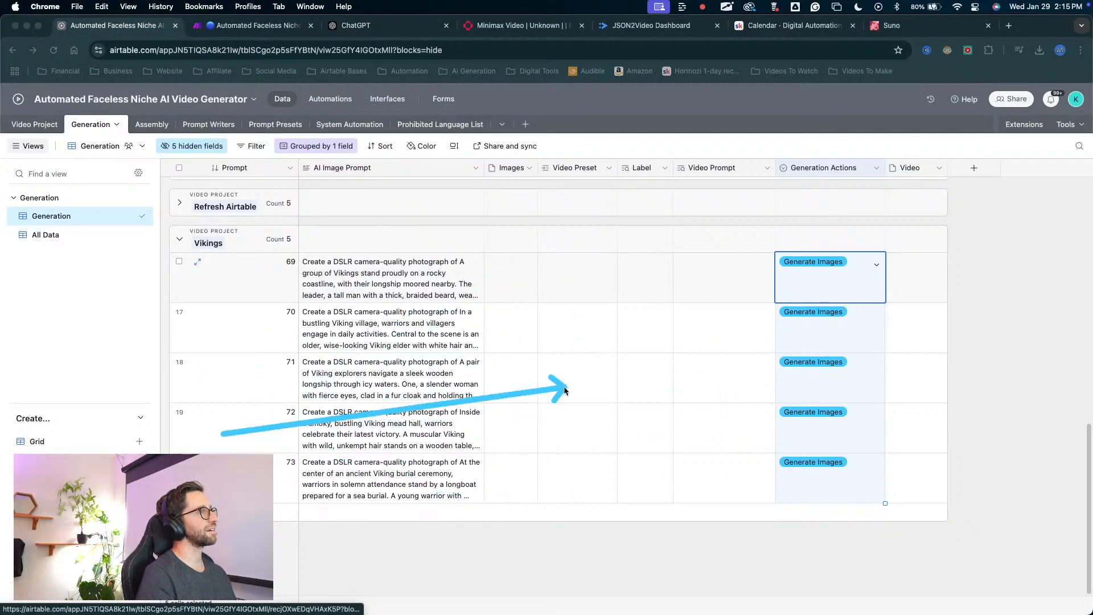
Preview the generated images of Vikings records 69 through 73 at full size, one after another, closing each preview.
{"action": "key", "text": "Escape"}
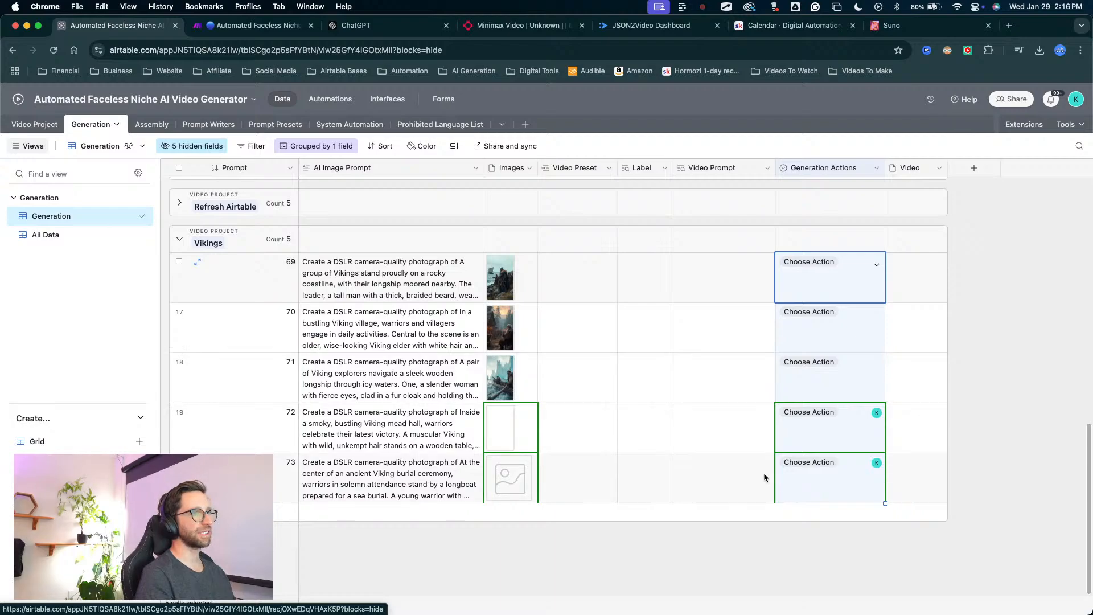
{"action": "left_click", "coordinate": [502, 297]}
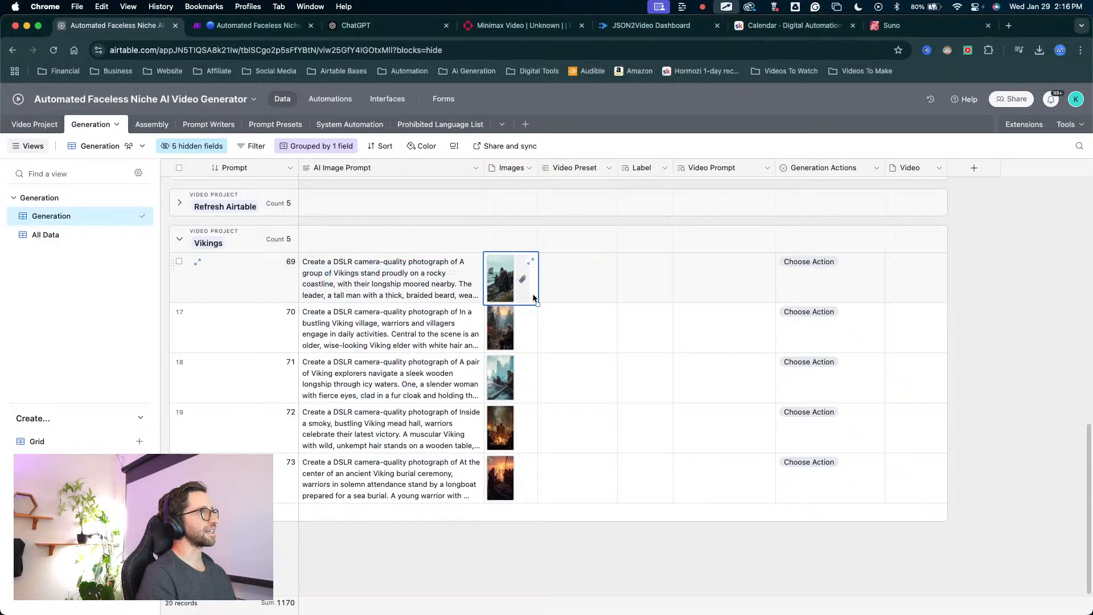
{"action": "left_click", "coordinate": [503, 284]}
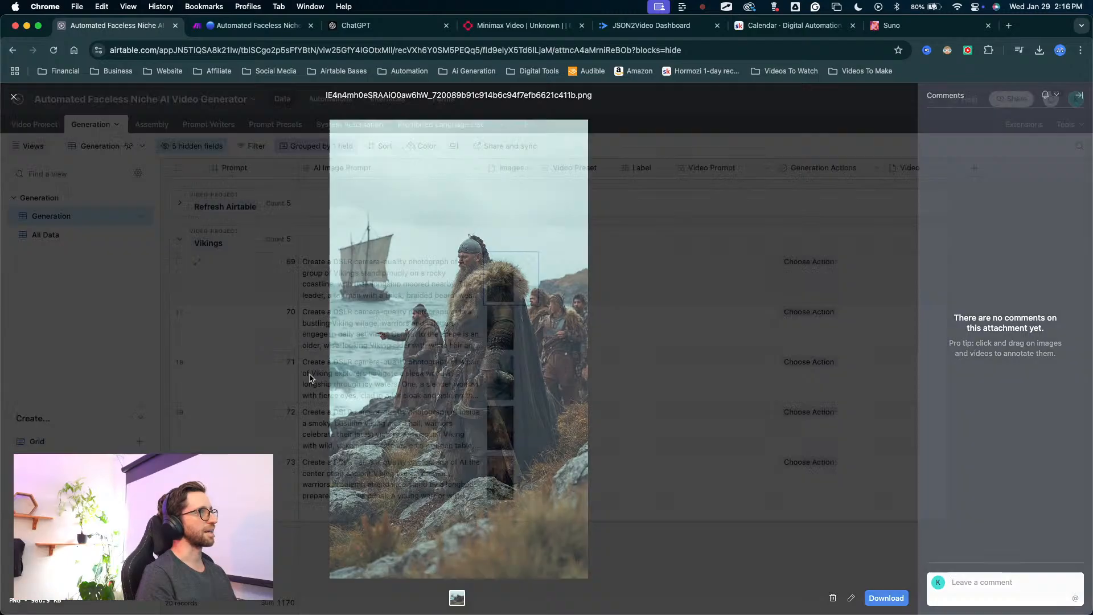
{"action": "left_click", "coordinate": [313, 375]}
{"action": "left_click", "coordinate": [508, 327]}
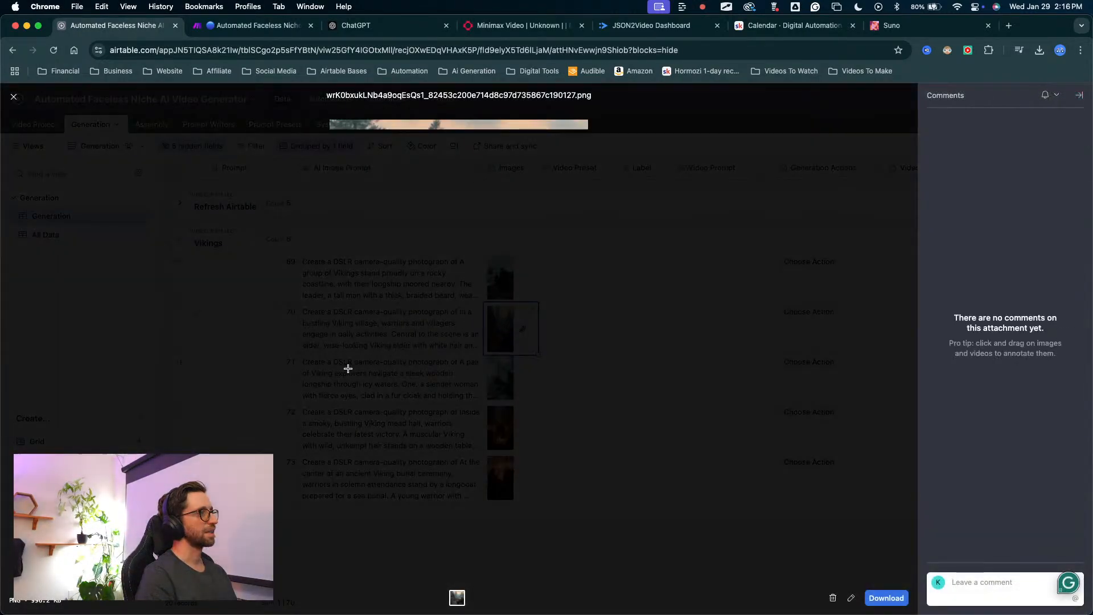
{"action": "left_click", "coordinate": [318, 384]}
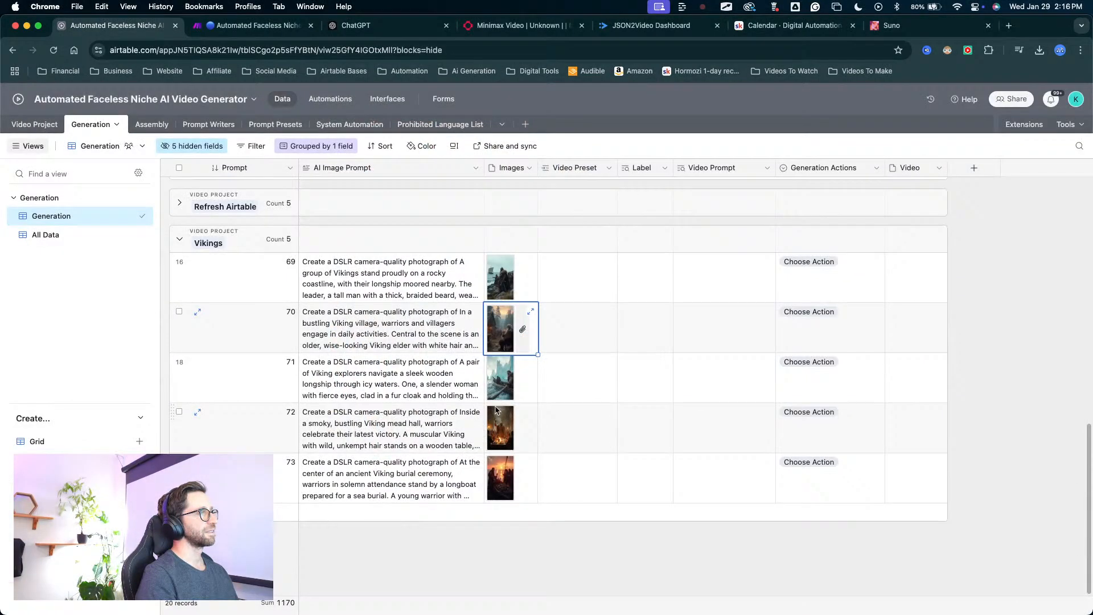
{"action": "left_click", "coordinate": [499, 373]}
{"action": "left_click", "coordinate": [288, 412]}
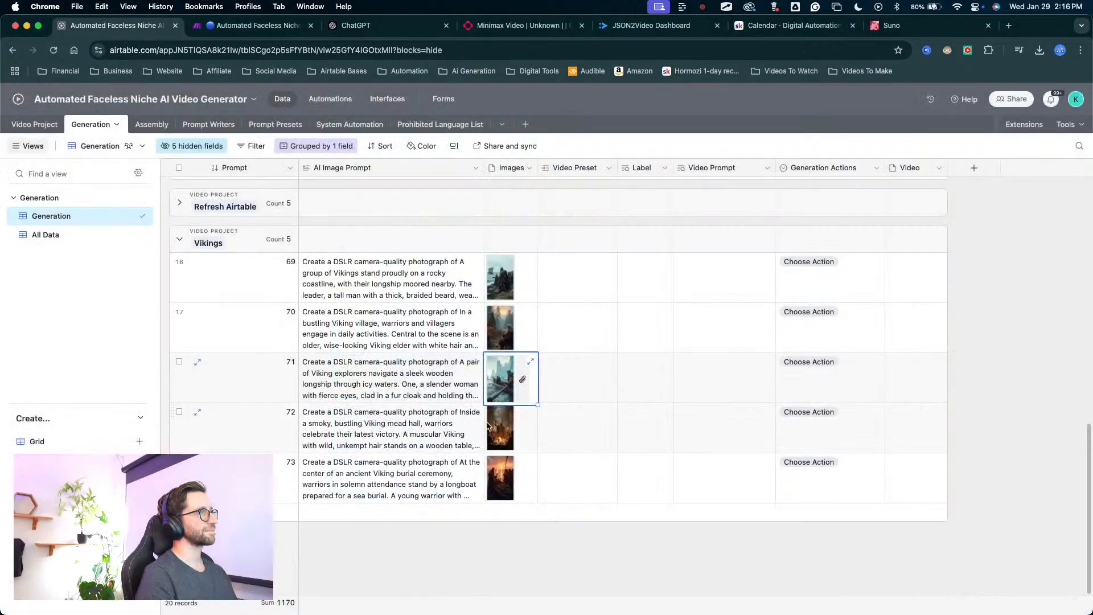
{"action": "left_click", "coordinate": [503, 426]}
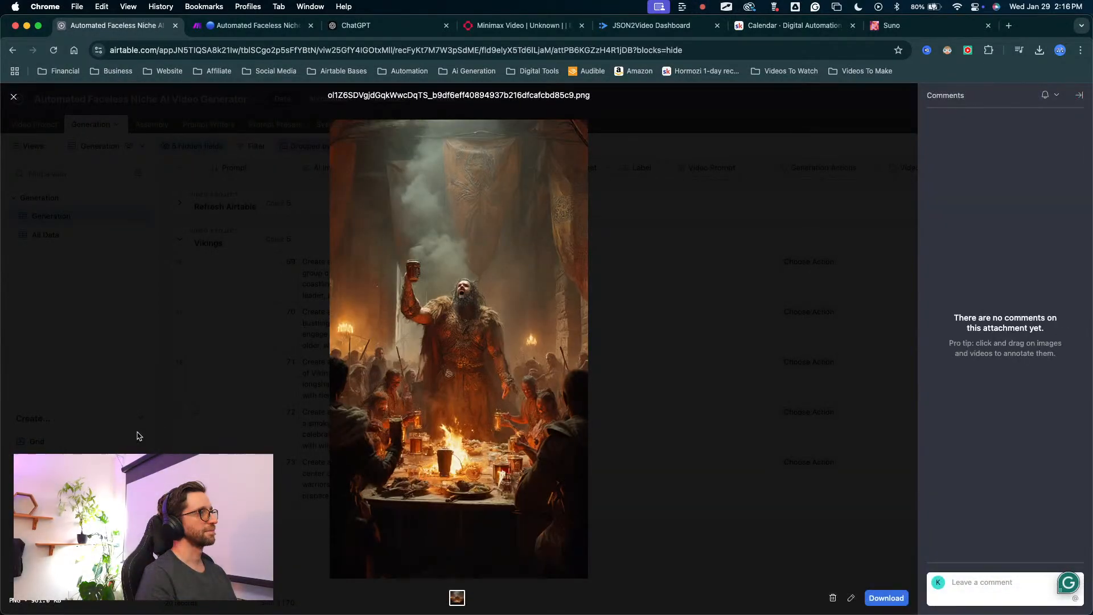
{"action": "left_click", "coordinate": [251, 437]}
{"action": "left_click", "coordinate": [510, 474]}
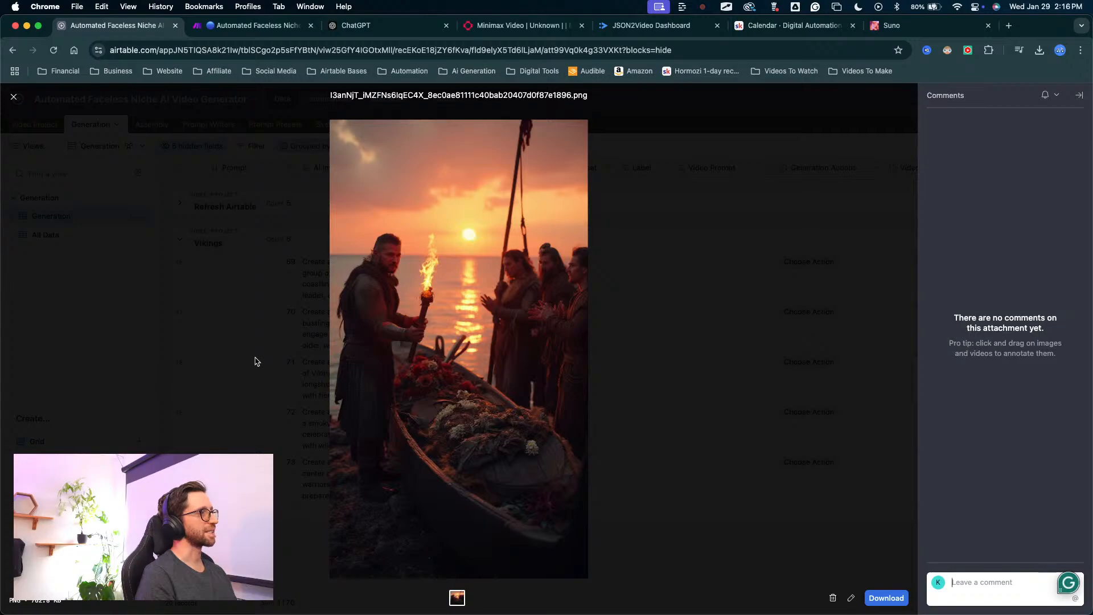
{"action": "left_click", "coordinate": [255, 360]}
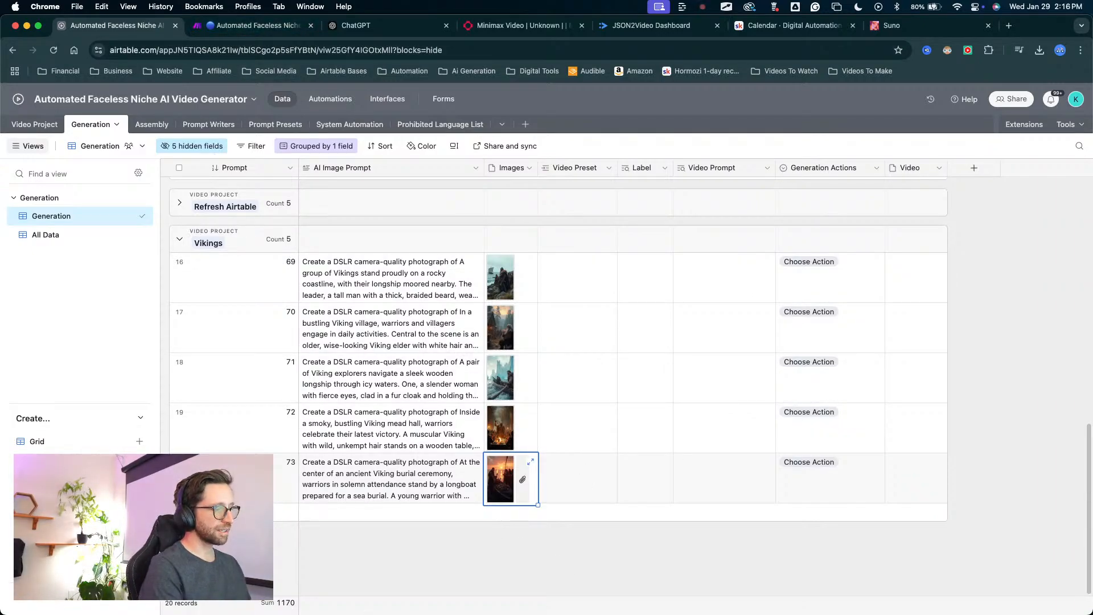
{"action": "key", "text": "ctrl+Up"}
{"action": "key", "text": "ctrl+Up"}
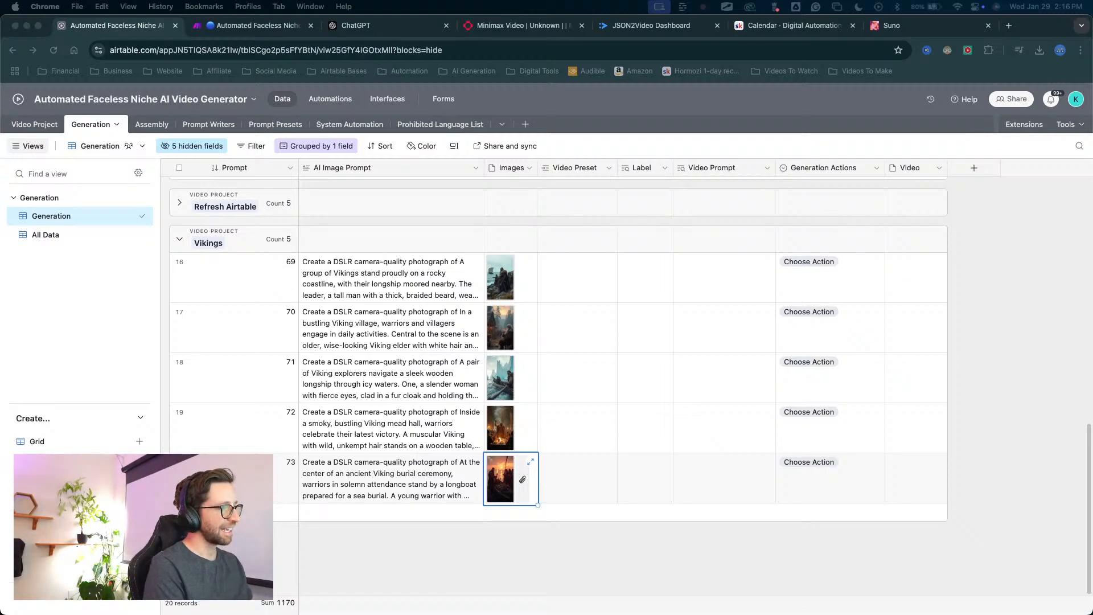
{"action": "key", "text": "ctrl+Up"}
{"action": "key", "text": "ctrl+Up"}
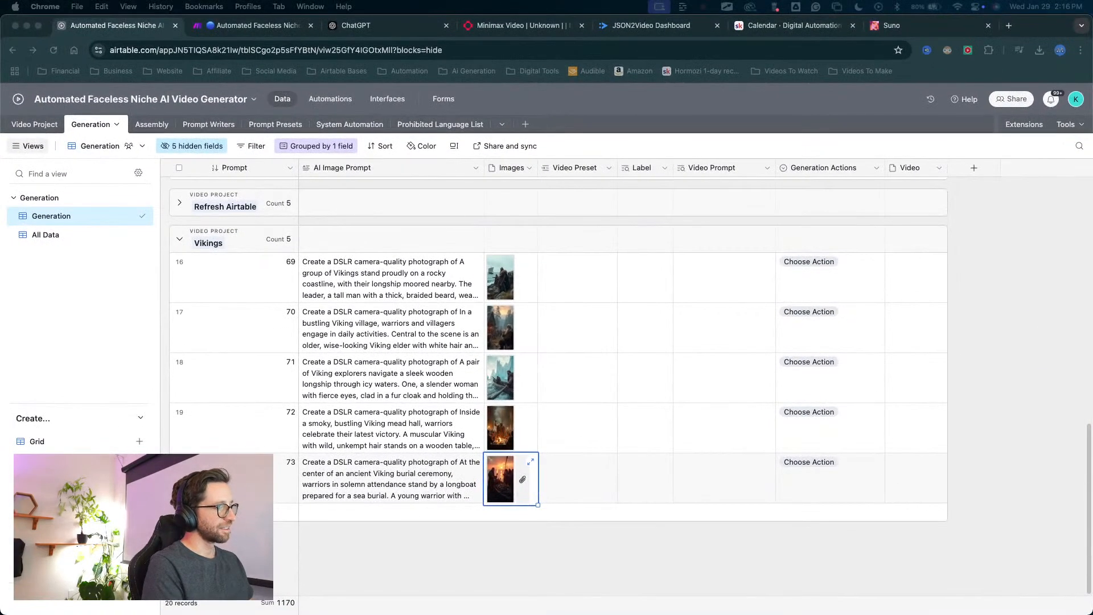